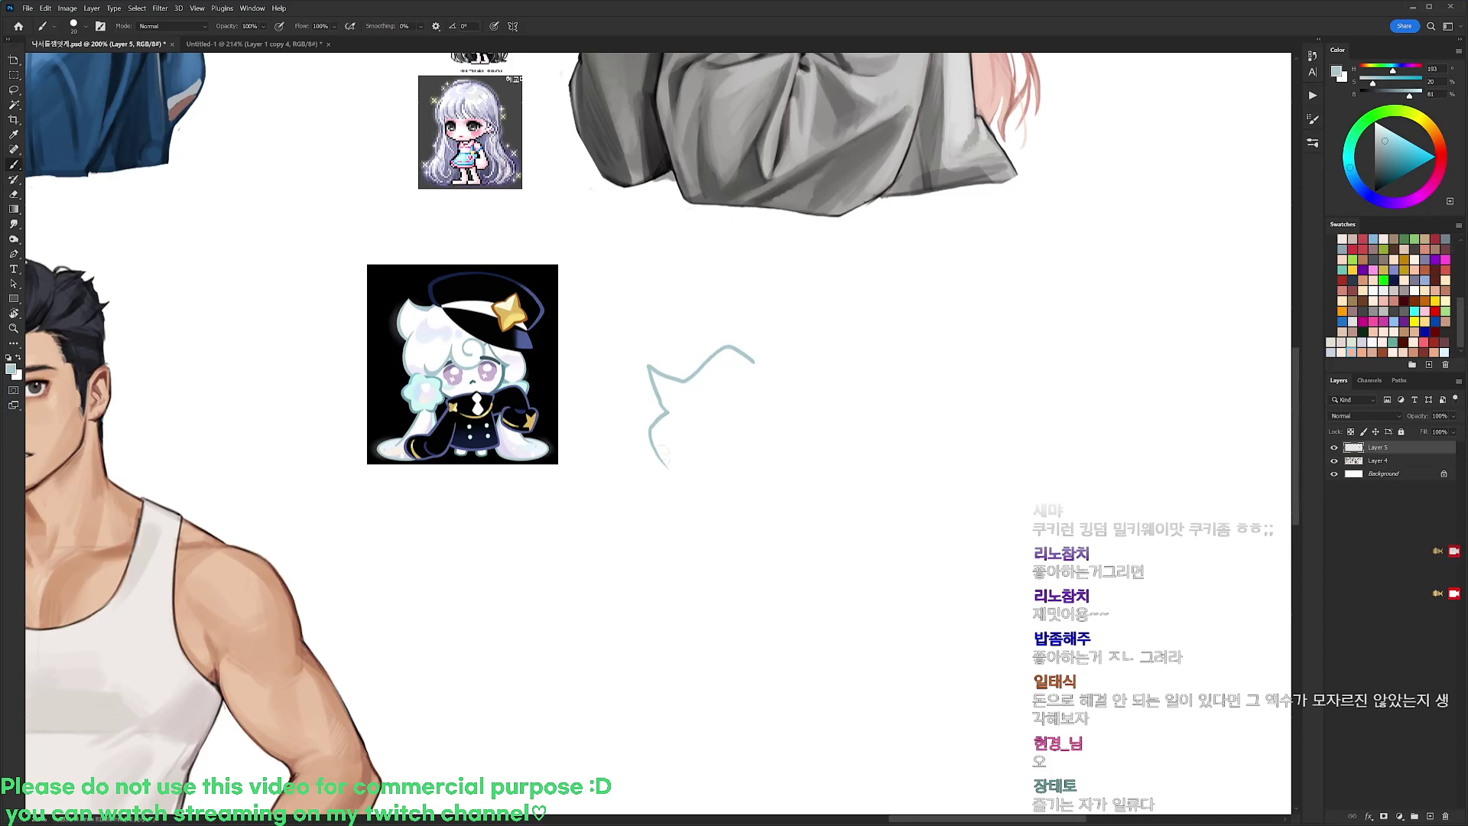
Draw the pale teal hair outline with a spiral curl on the forehead and a star-shaped tip on each side
left_click_drag(662, 454, 689, 473)
mouse_move(719, 386)
left_mouse_down()
mouse_move(732, 425)
mouse_move(681, 467)
mouse_move(627, 394)
mouse_move(661, 427)
mouse_move(694, 412)
mouse_move(646, 407)
mouse_move(610, 436)
mouse_move(651, 423)
left_mouse_up()
key("ctrl+z")
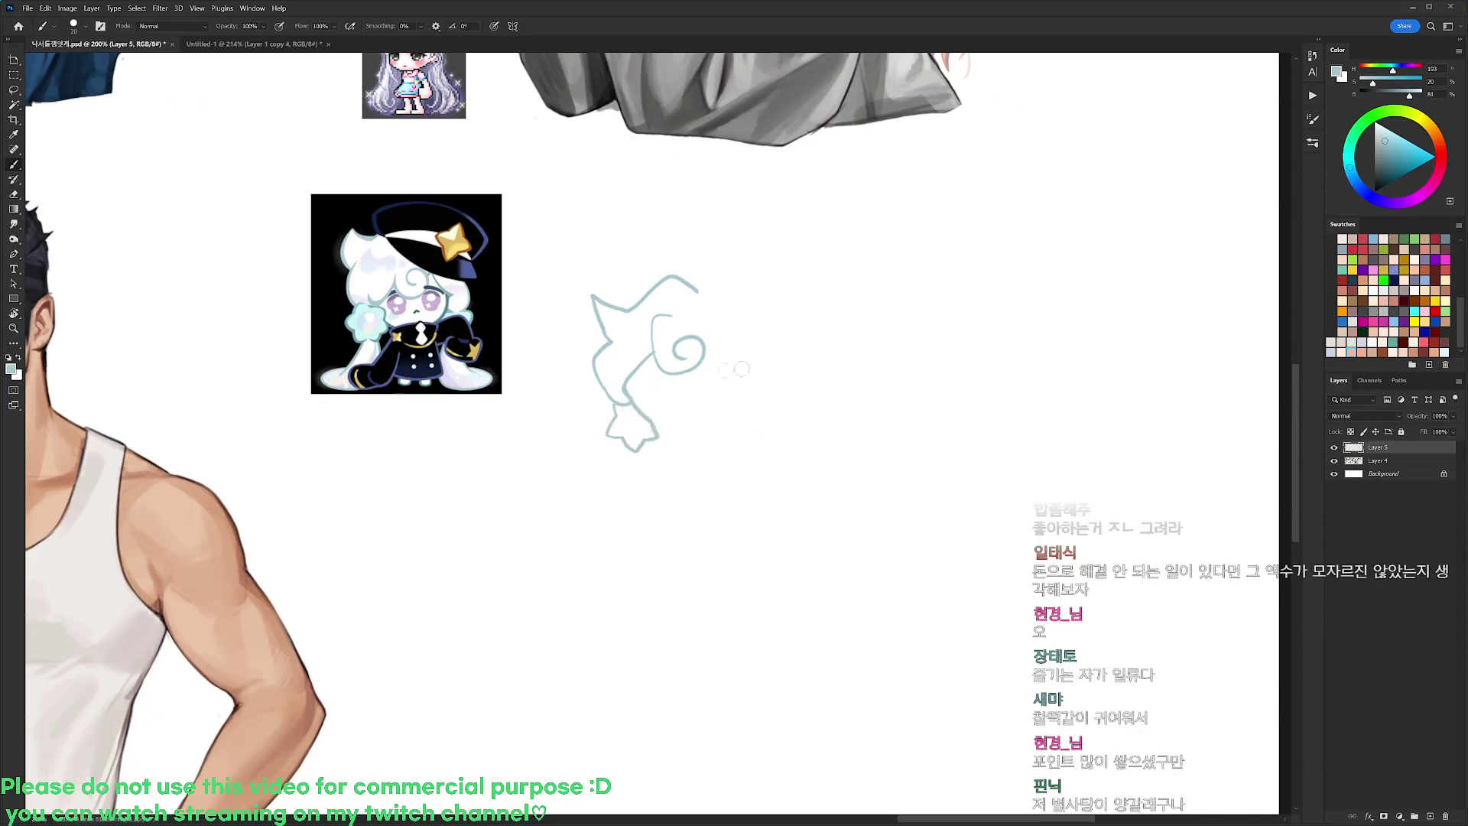
mouse_move(727, 376)
left_mouse_down()
mouse_move(778, 369)
mouse_move(753, 401)
mouse_move(716, 392)
mouse_move(728, 355)
left_mouse_up()
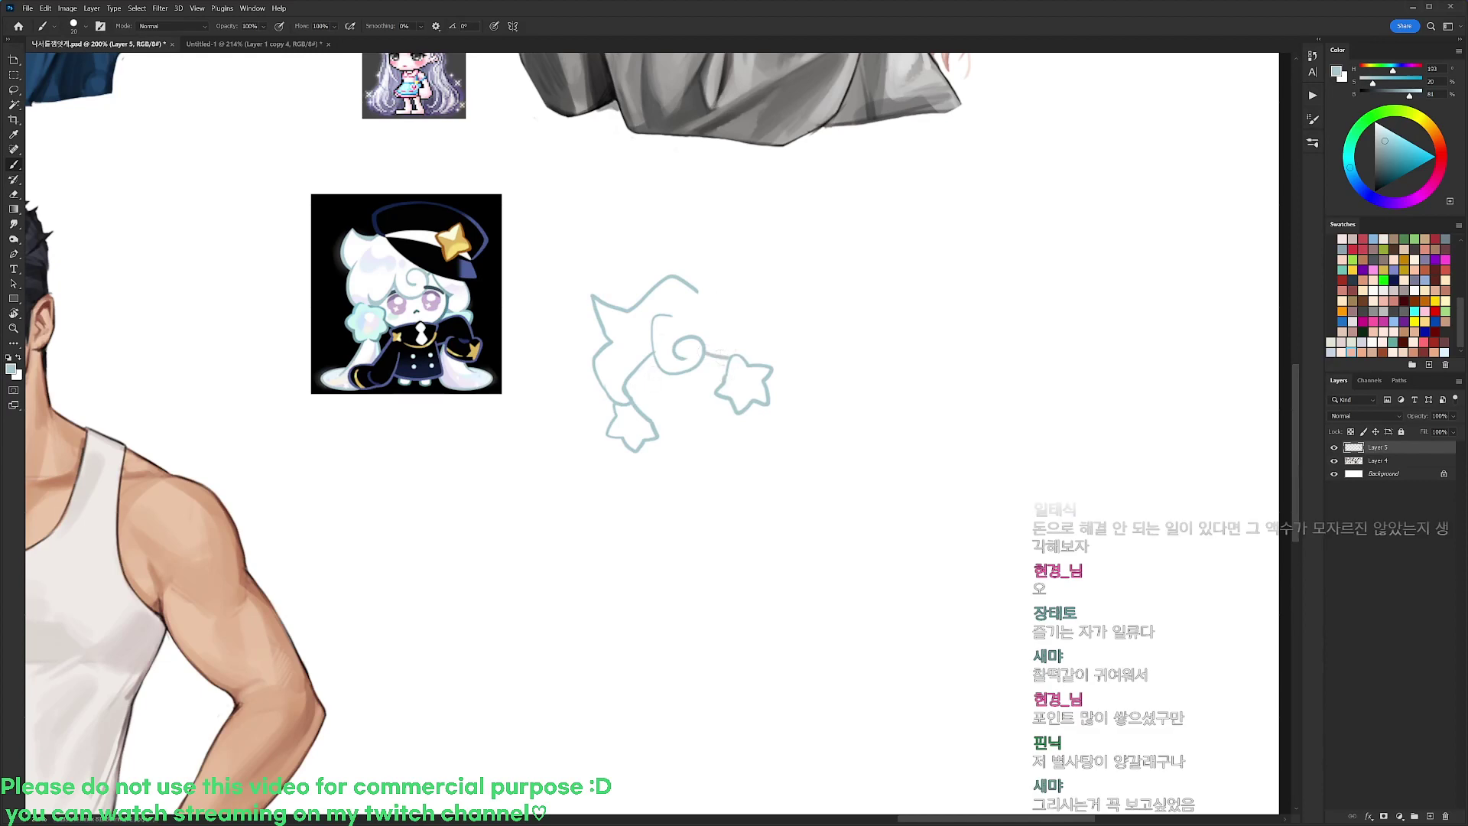
Outline the small flap at the back of the hat in navy sampled from the reference and fill it
left_click(495, 273, "alt")
left_click(493, 250, "alt")
mouse_move(634, 300)
left_mouse_down()
mouse_move(607, 274)
mouse_move(682, 254)
mouse_move(643, 290)
mouse_move(623, 243)
mouse_move(739, 325)
left_mouse_up()
key("ctrl+z")
key("w")
left_click(647, 273)
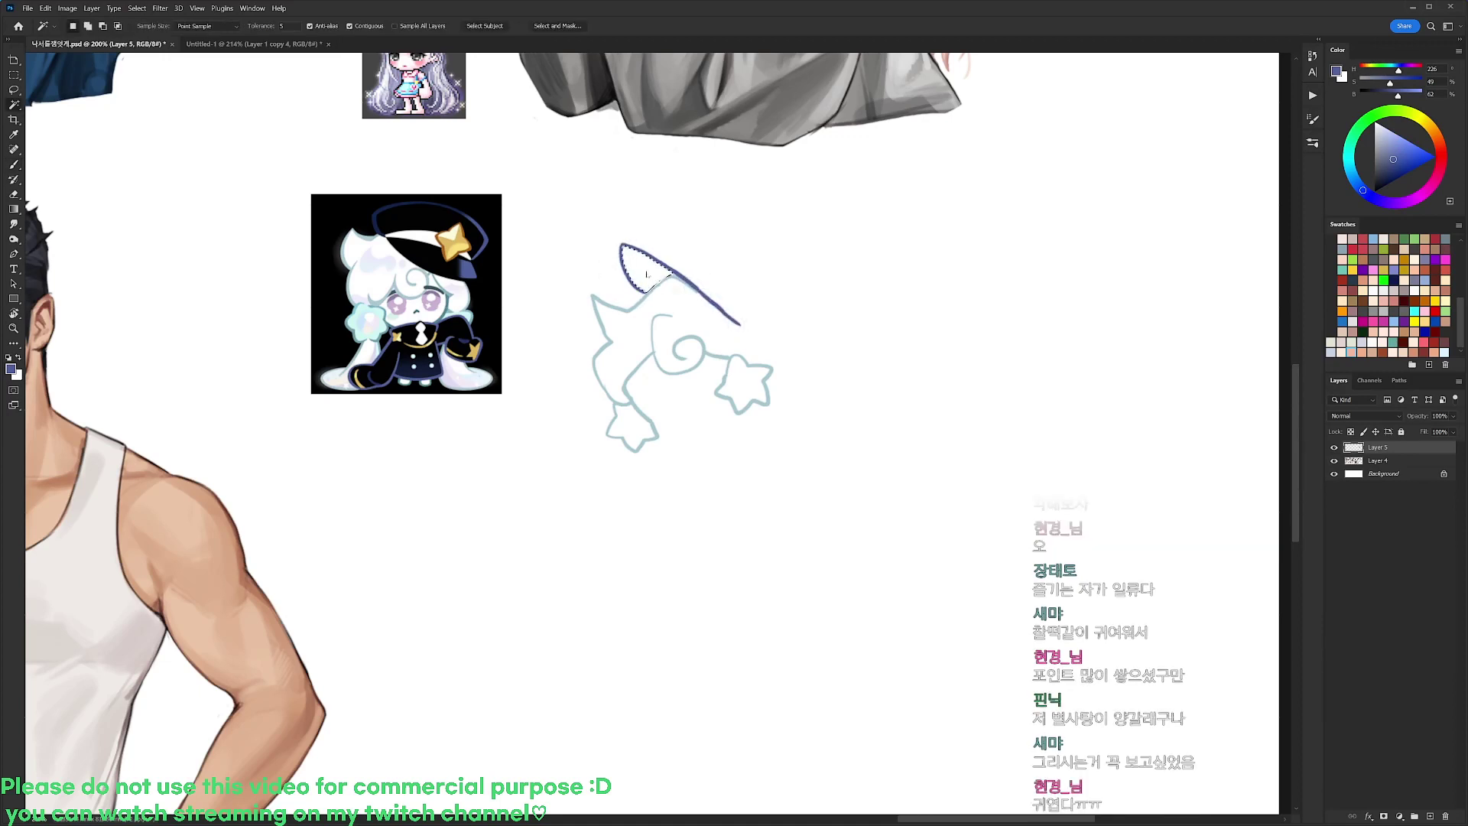
Outline the tall crown and brim of the hat in the same navy and fill the shape
key("b")
mouse_move(647, 274)
left_mouse_down()
mouse_move(630, 256)
mouse_move(646, 272)
mouse_move(687, 224)
mouse_move(750, 245)
mouse_move(791, 335)
mouse_move(764, 346)
mouse_move(802, 340)
mouse_move(787, 321)
left_mouse_up()
key("w")
left_click(758, 284)
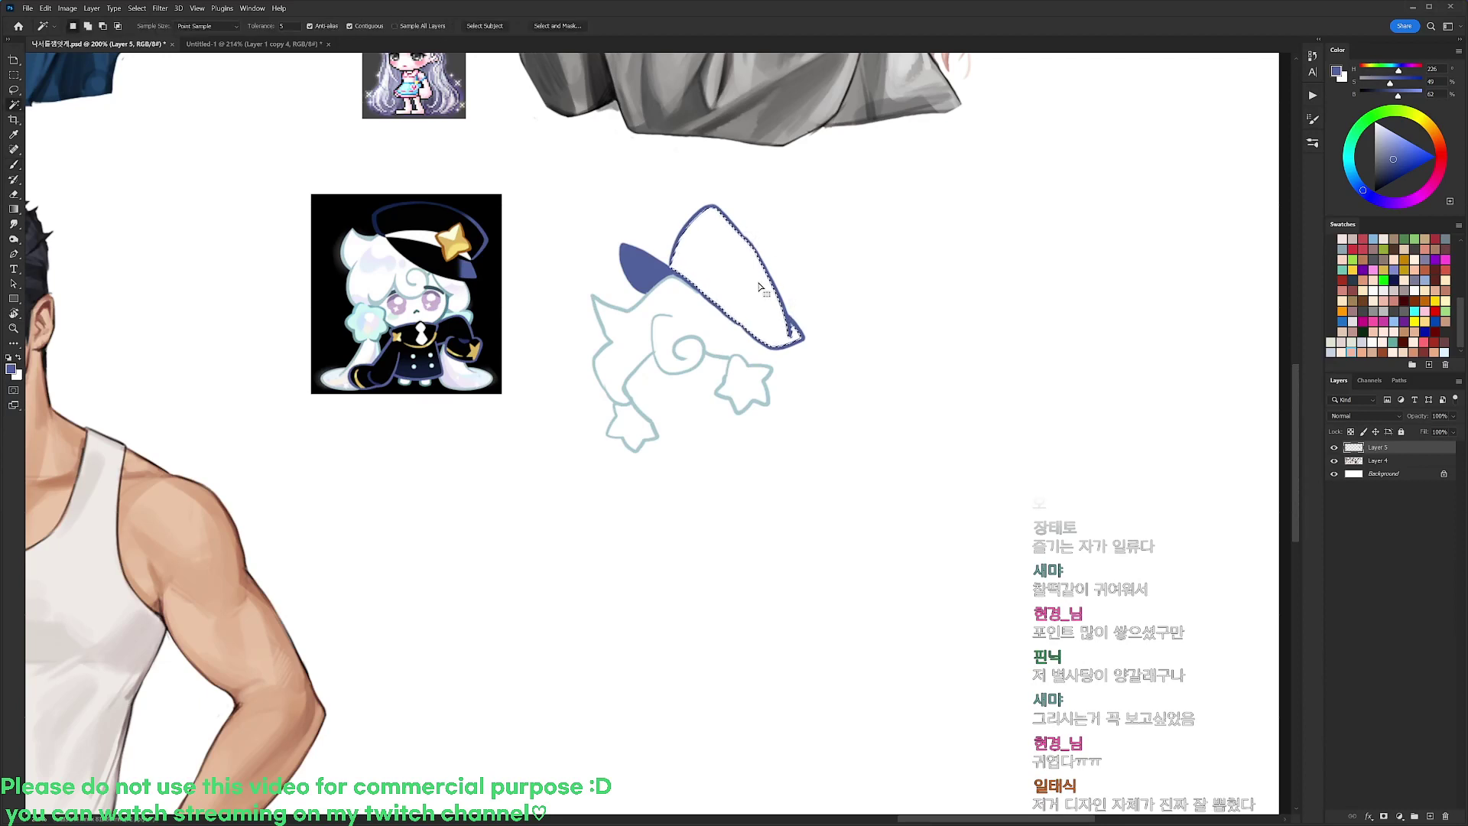
key("alt+BackSpace")
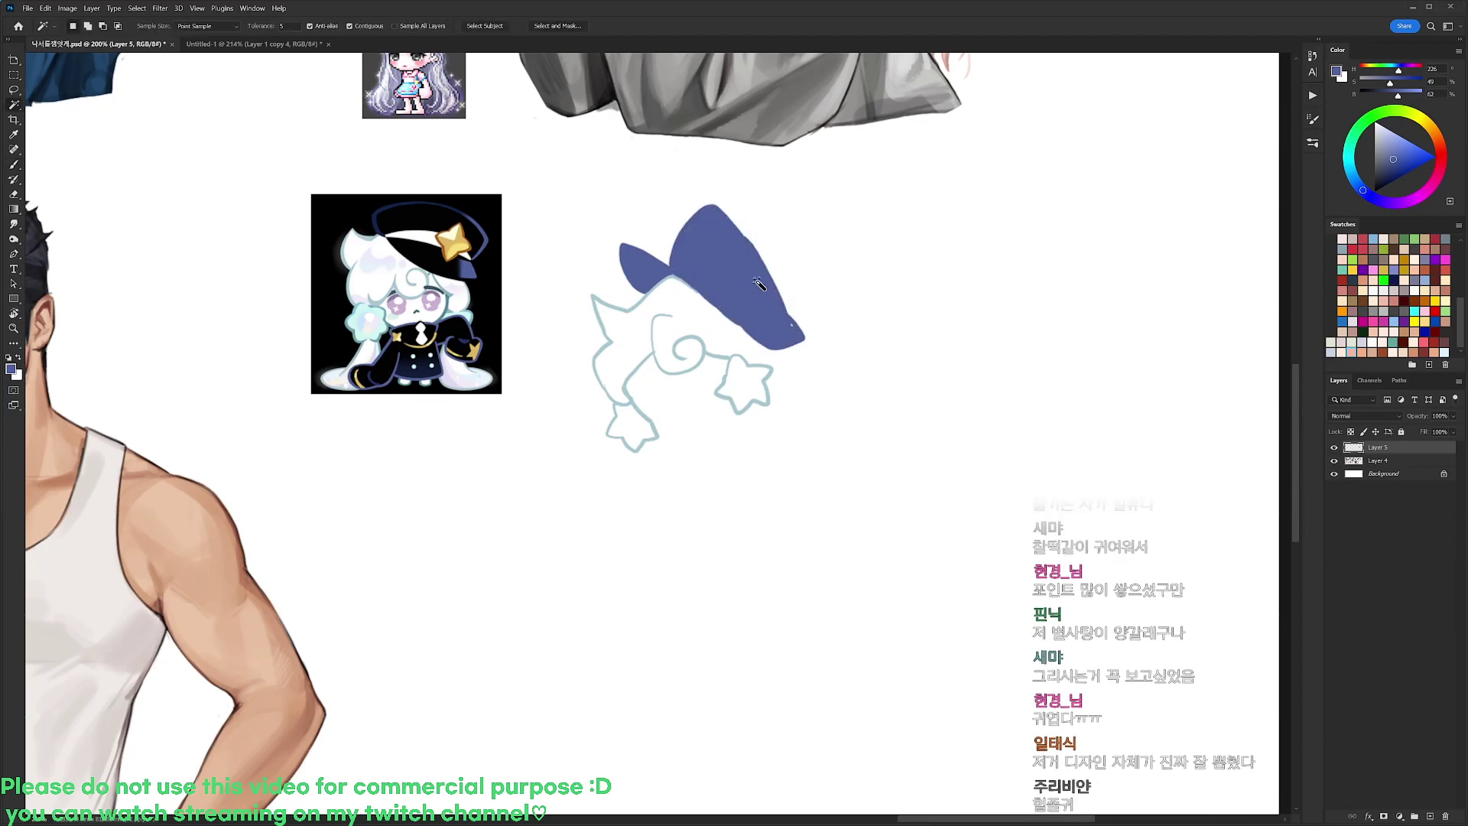
Erase a slanted white band above the hat's brim and resample the hat's navy
scroll(768, 289, "down", 1)
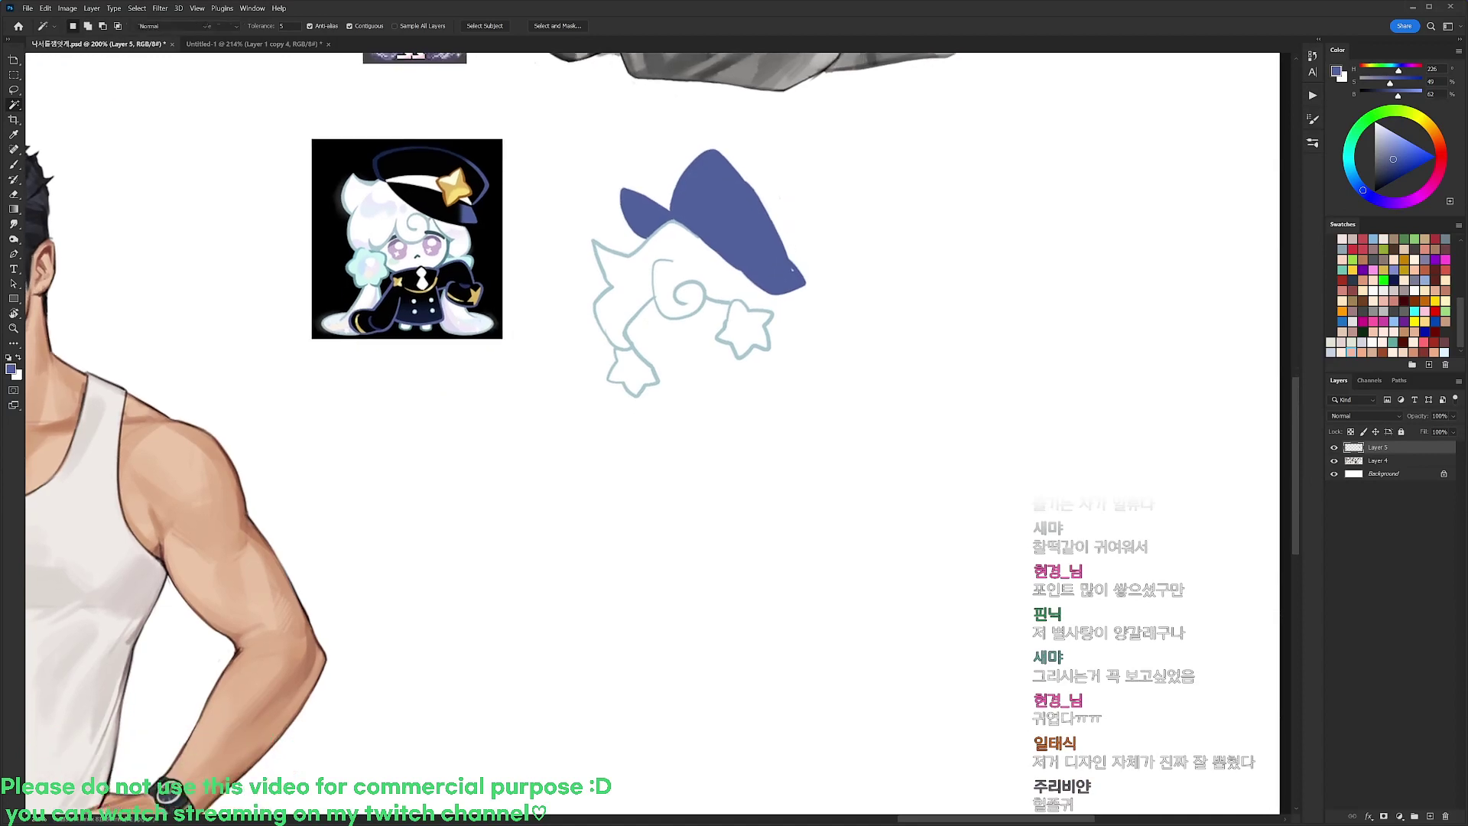
key("b")
key("x")
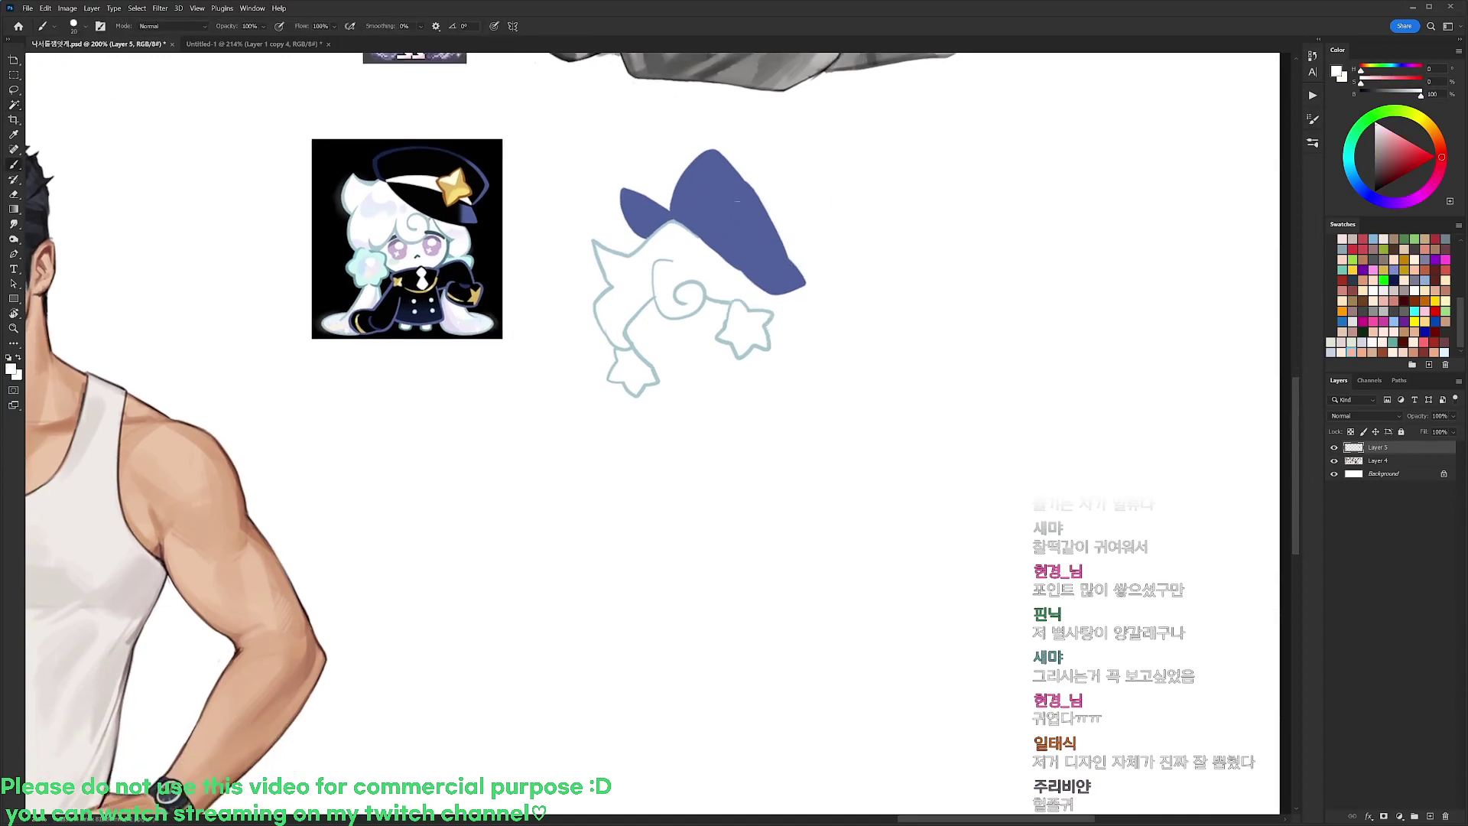
key("e")
mouse_move(726, 224)
left_mouse_down()
mouse_move(710, 234)
mouse_move(758, 276)
mouse_move(716, 230)
mouse_move(757, 261)
left_mouse_up()
key("b")
left_click(738, 230, "alt")
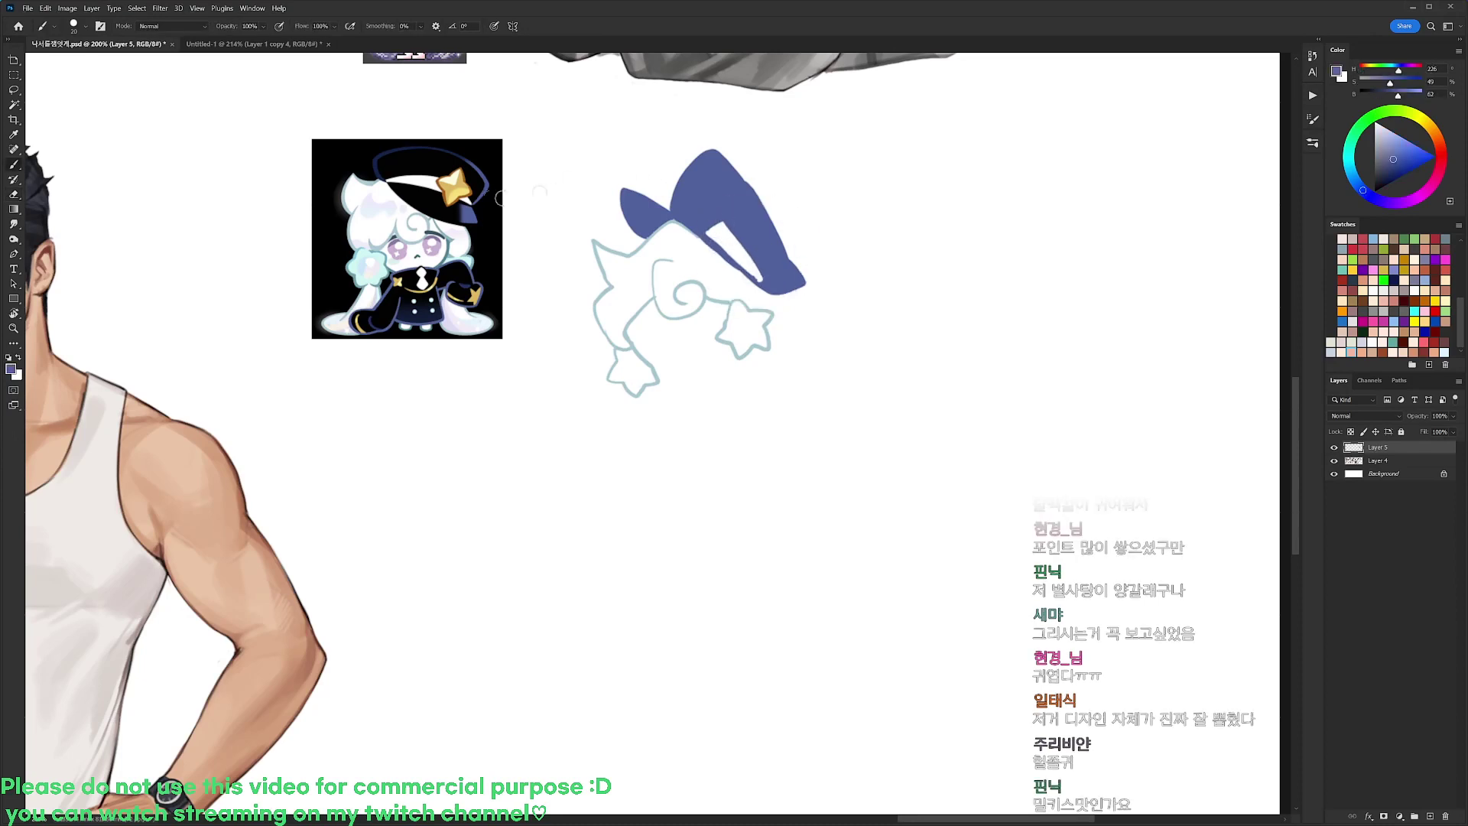
Draw a five-pointed star on the hat in gold sampled from the reference and fill it
left_click(459, 181, "alt")
mouse_move(685, 200)
left_mouse_down()
mouse_move(710, 206)
mouse_move(690, 220)
left_mouse_up()
key("w")
left_click(694, 200)
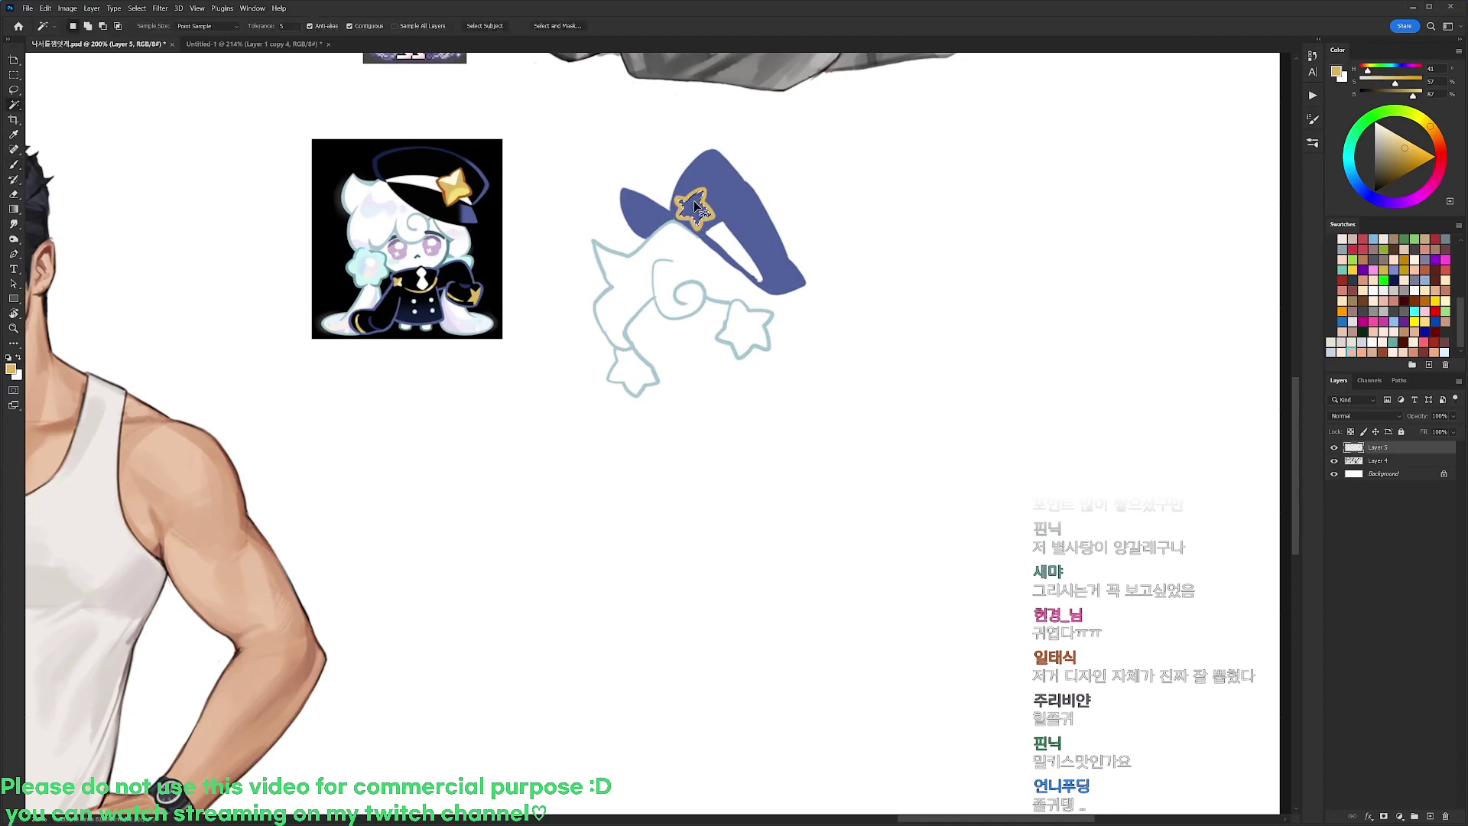
Add pale cream highlights to the hat's gold star and touch up the end of the white band
key("b")
left_click(448, 179, "alt")
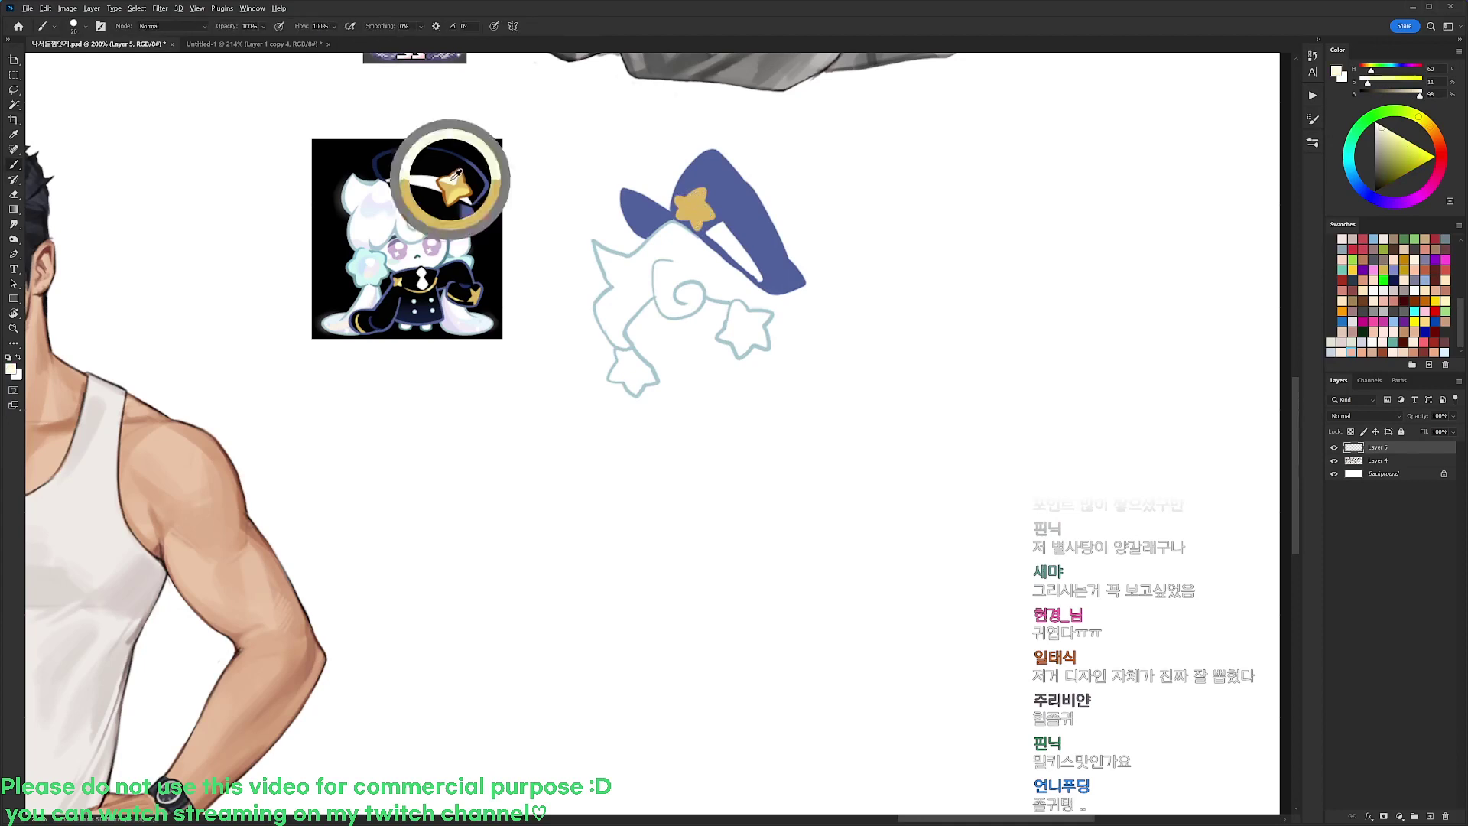
left_click_drag(681, 195, 694, 194)
key("ctrl+z")
key("ctrl+z")
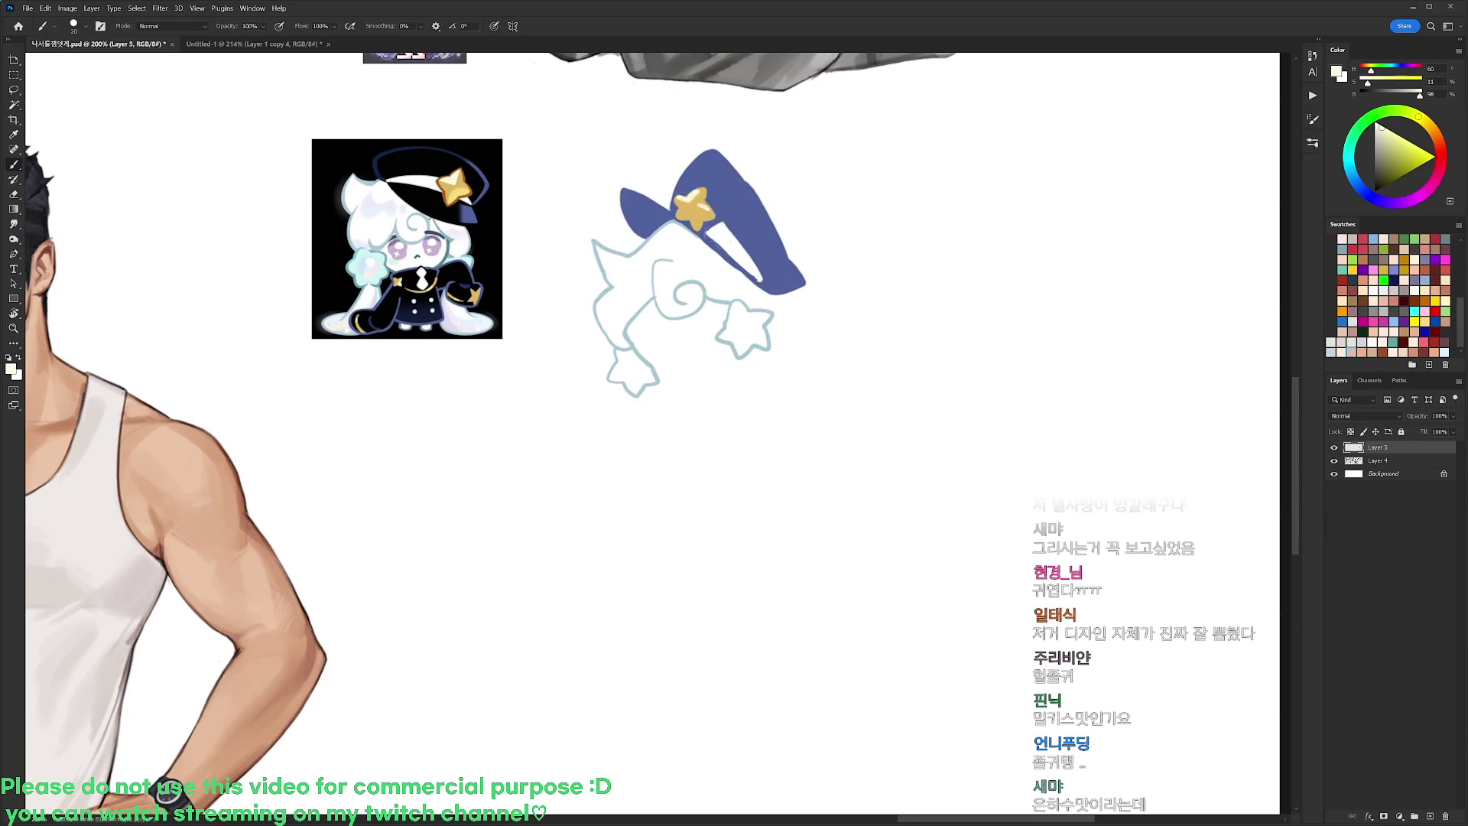
mouse_move(766, 280)
left_mouse_down()
mouse_move(753, 228)
mouse_move(760, 268)
left_mouse_up()
Draw a teal hair strand linking the hat brim to the right star and a navy neckline between both stars
left_click(461, 183, "alt")
left_click(619, 296, "alt")
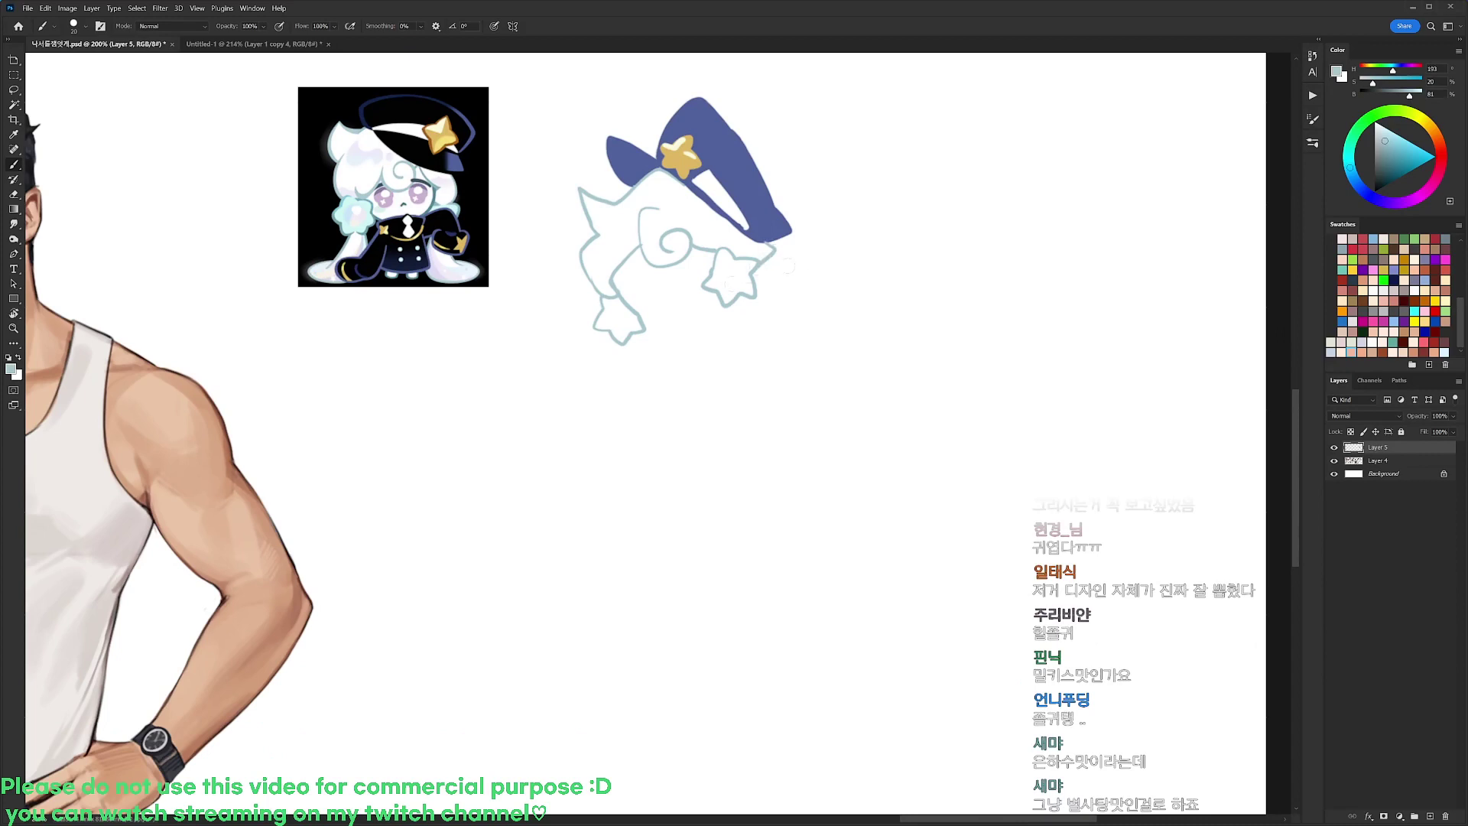
left_click(750, 202, "alt")
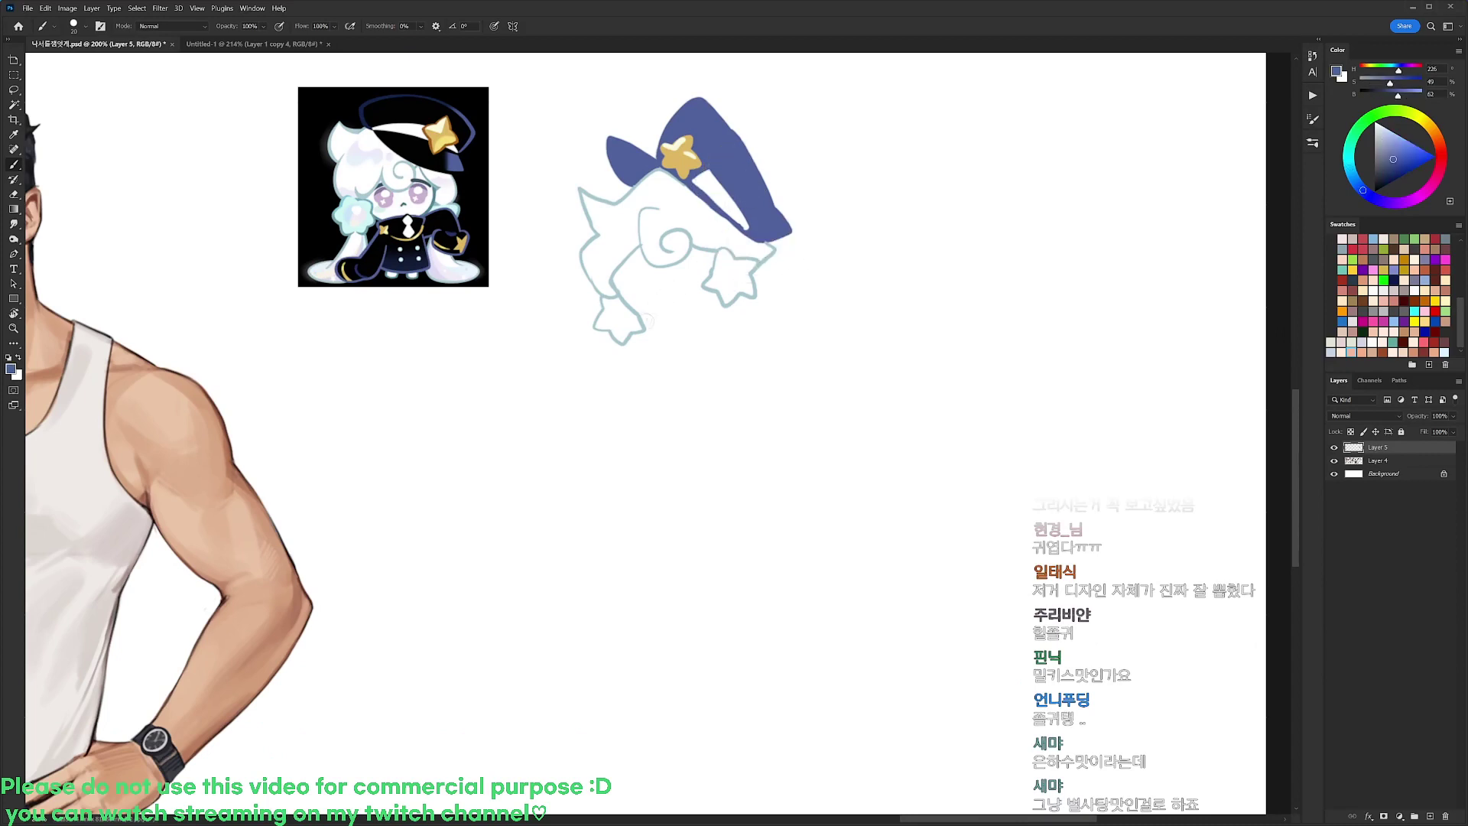
mouse_move(645, 314)
left_mouse_down()
mouse_move(705, 285)
mouse_move(618, 282)
left_mouse_up()
key("ctrl+z")
Erase and redraw the forehead curl, fringe and face-framing hair lines in pale teal
key("e")
key("d")
key("b")
key("b")
left_click(623, 272, "alt")
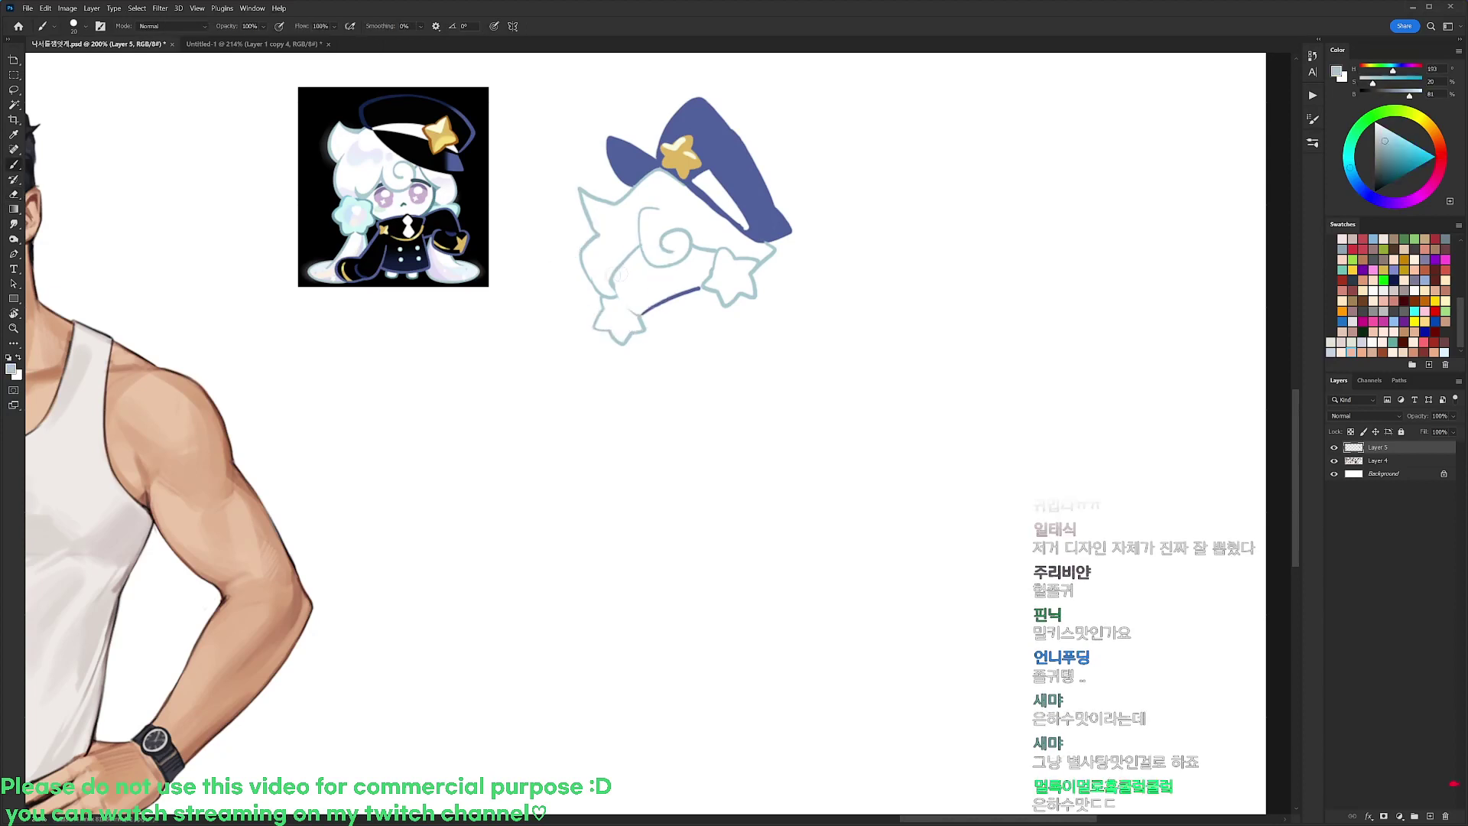
key("e")
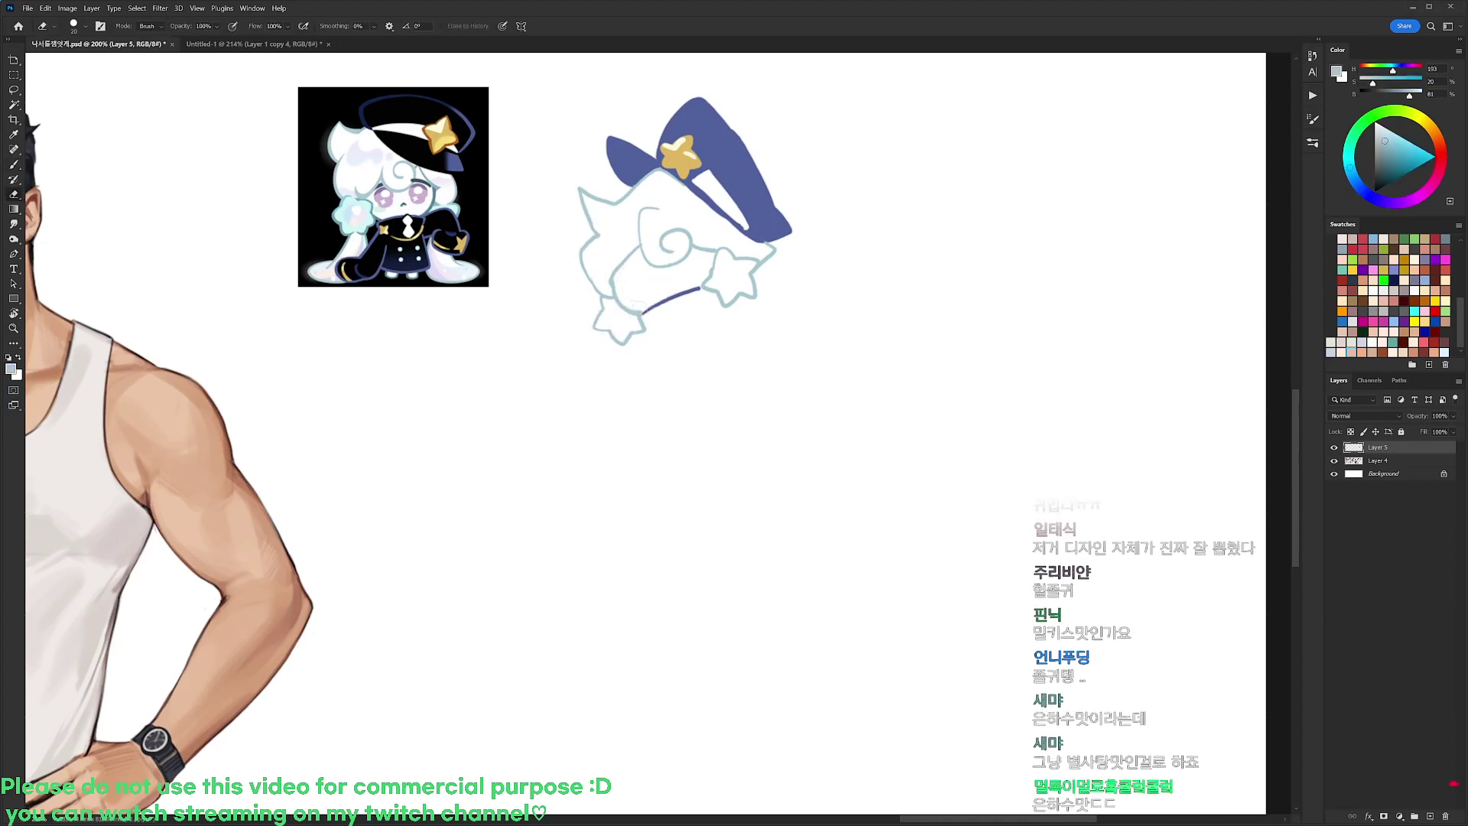
mouse_move(633, 249)
left_mouse_down()
mouse_move(614, 272)
mouse_move(640, 232)
left_mouse_up()
key("b")
key("e")
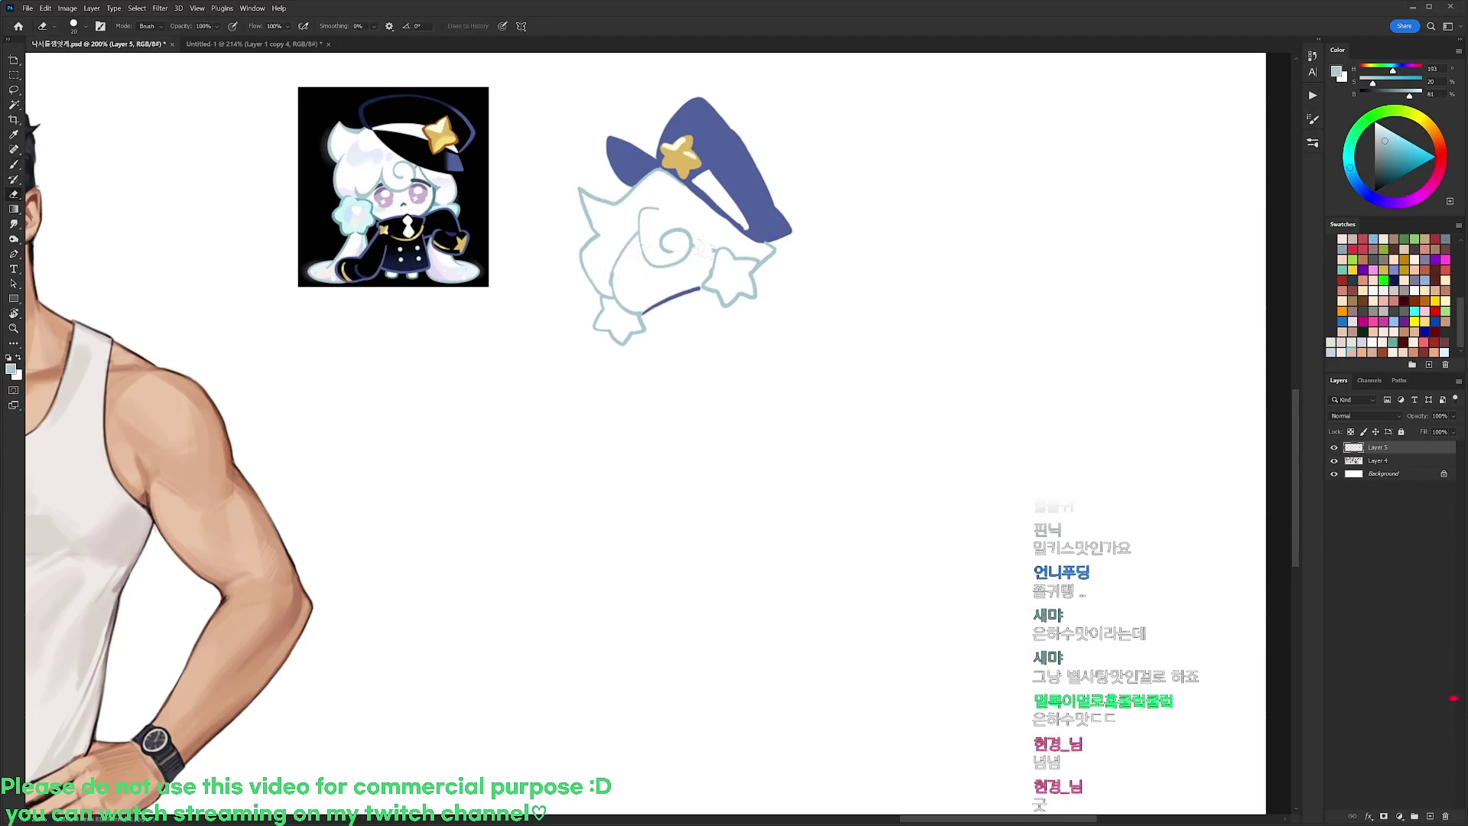
key("b")
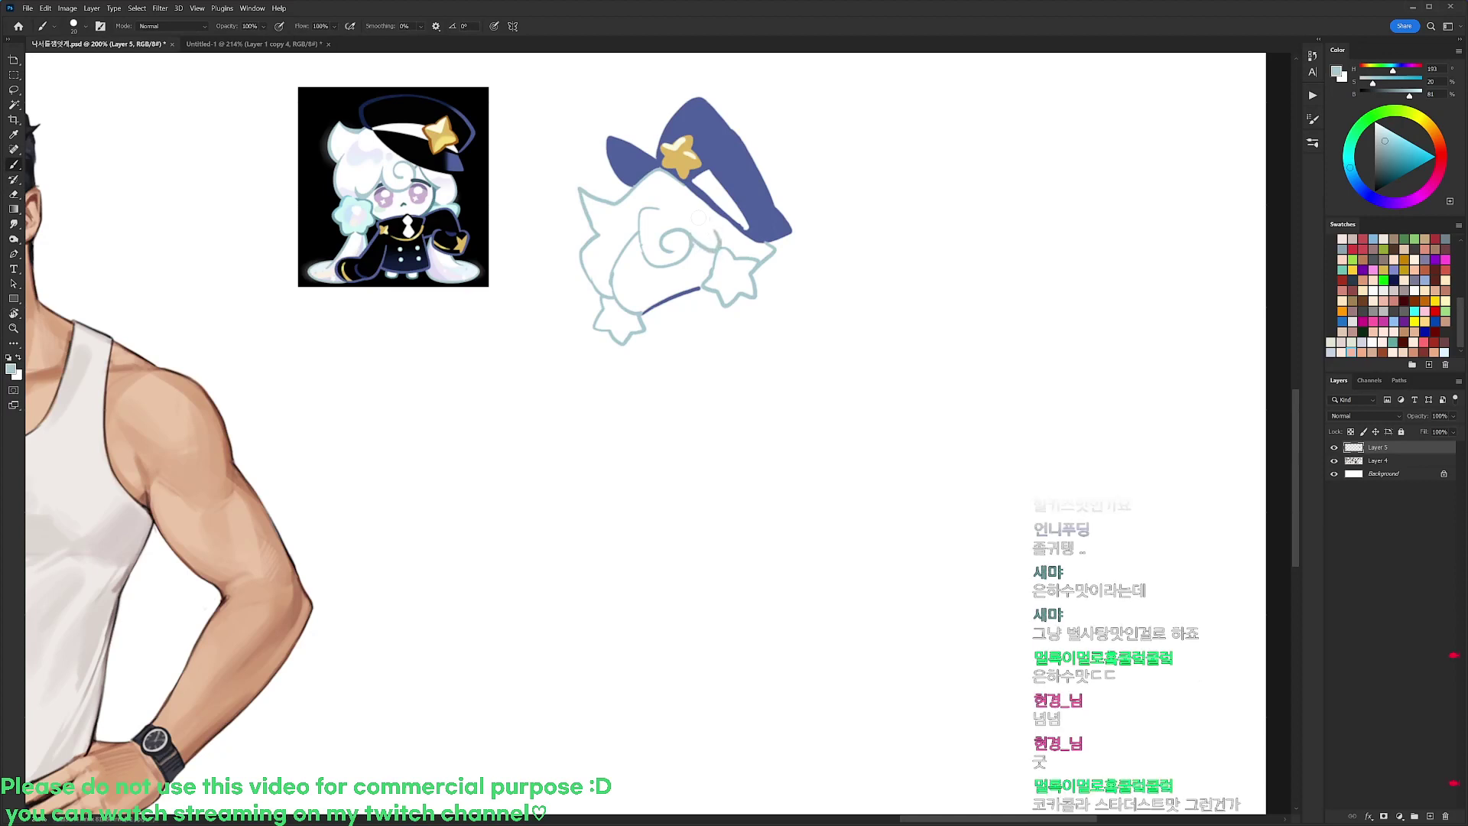
Draw the left side and curved hem of the coat in navy below the neckline, undoing strokes that miss
left_click(753, 197, "alt")
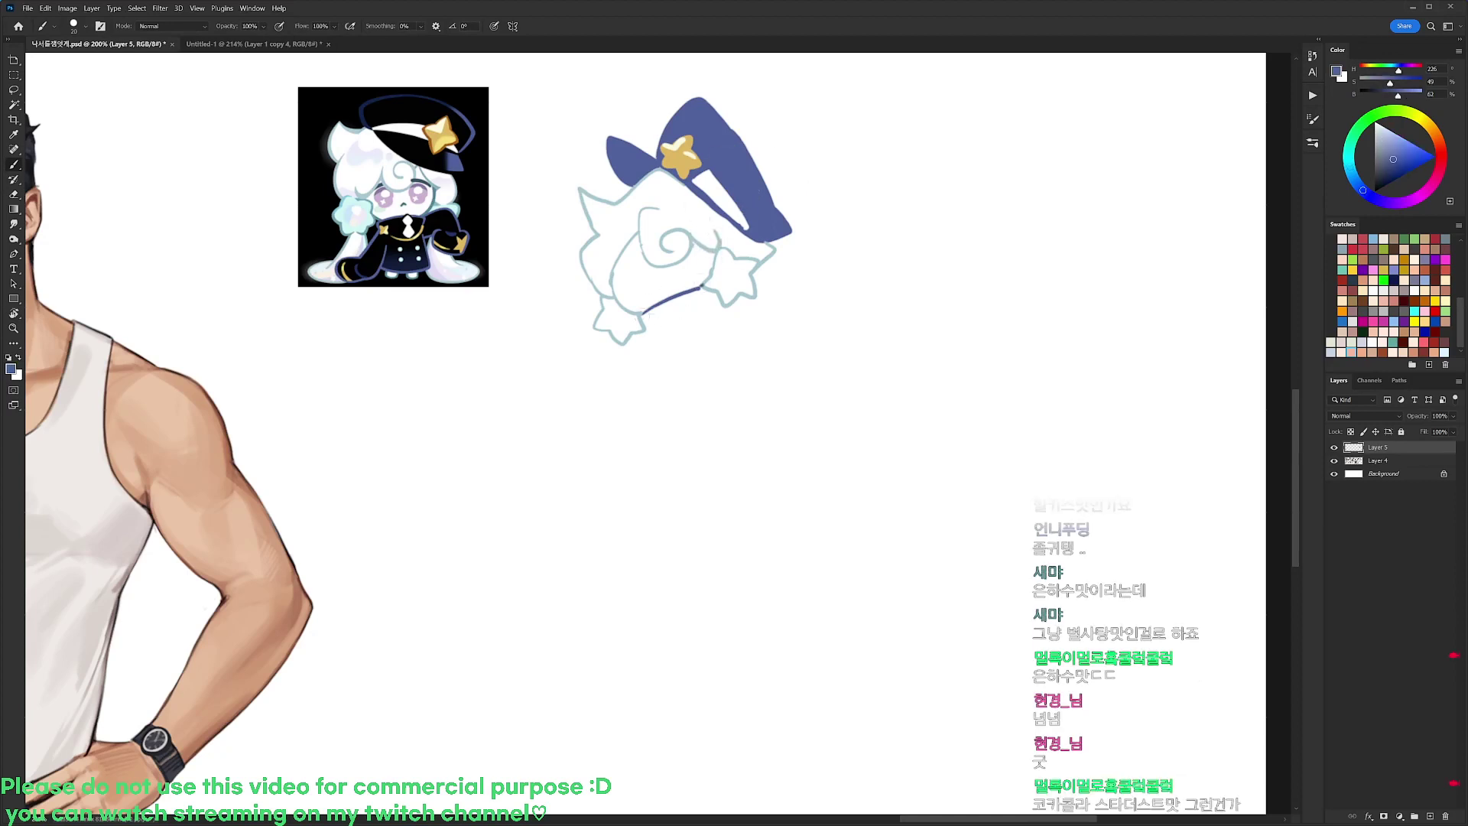
left_click_drag(644, 330, 633, 386)
key("ctrl+z")
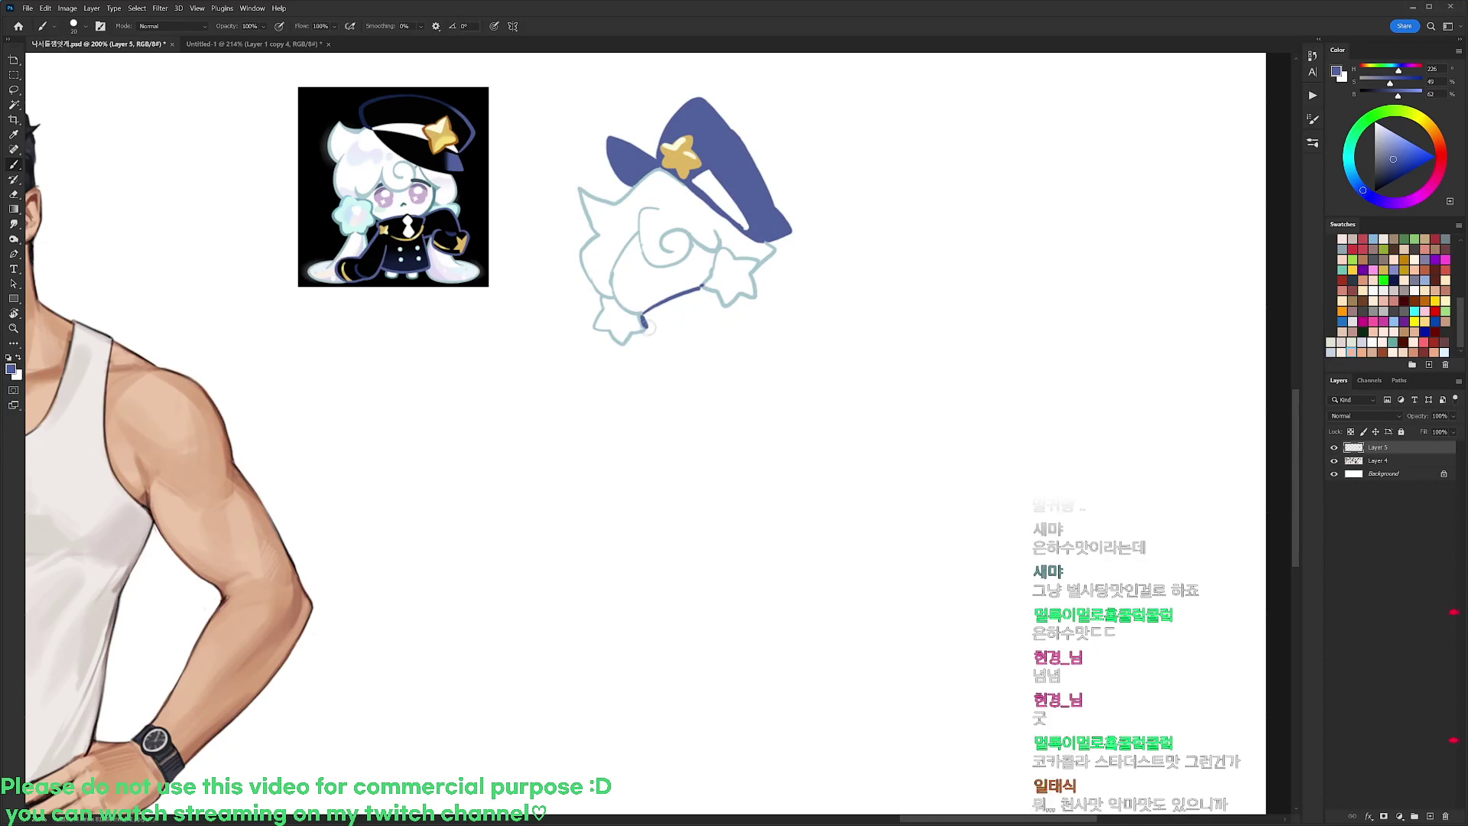
left_click_drag(647, 321, 614, 352)
key("ctrl+z")
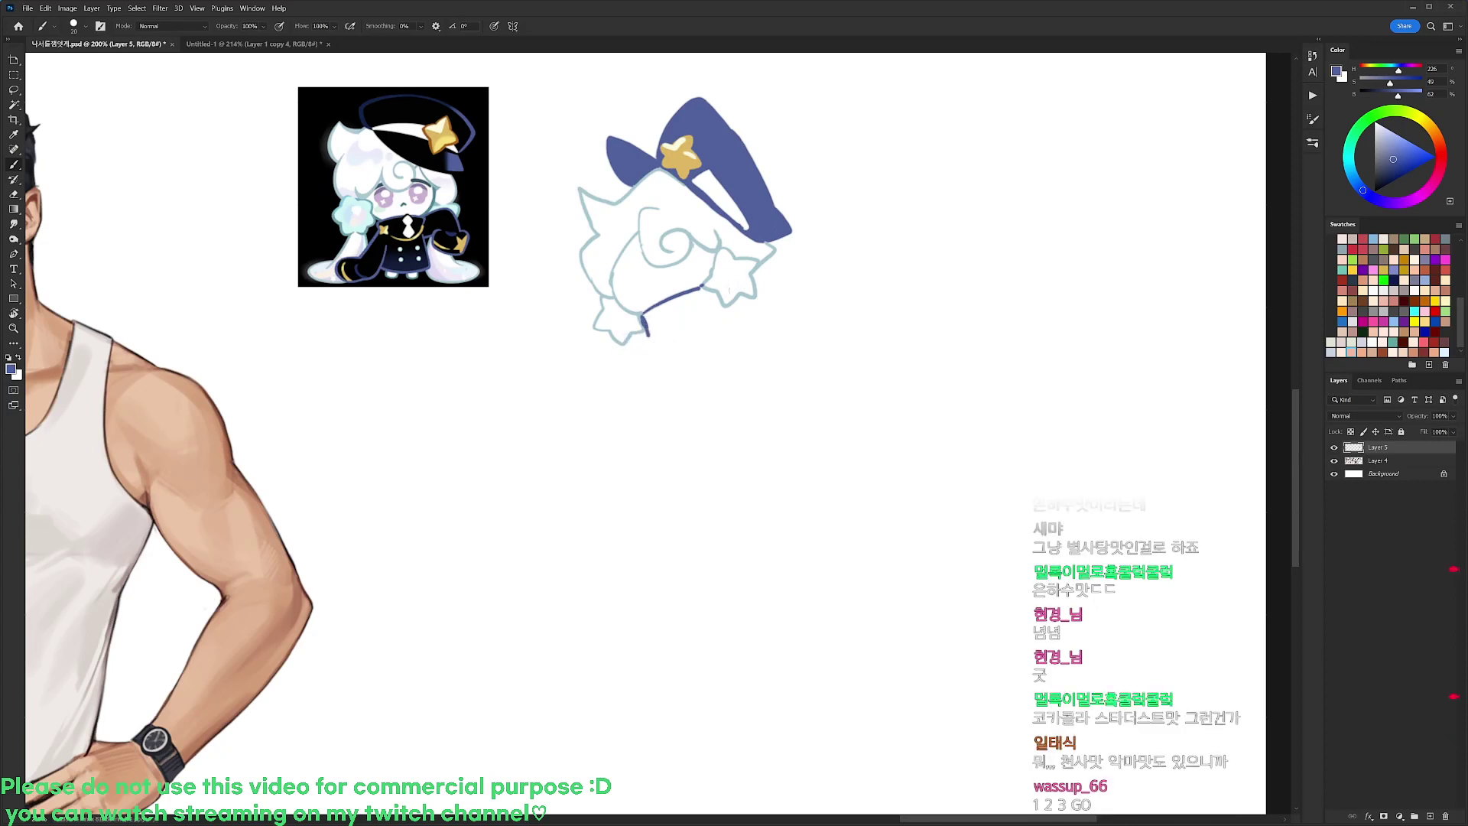
mouse_move(647, 335)
left_mouse_down()
mouse_move(628, 362)
mouse_move(677, 357)
mouse_move(652, 342)
mouse_move(628, 370)
mouse_move(645, 397)
mouse_move(731, 372)
left_mouse_up()
key("ctrl+z")
key("ctrl+z")
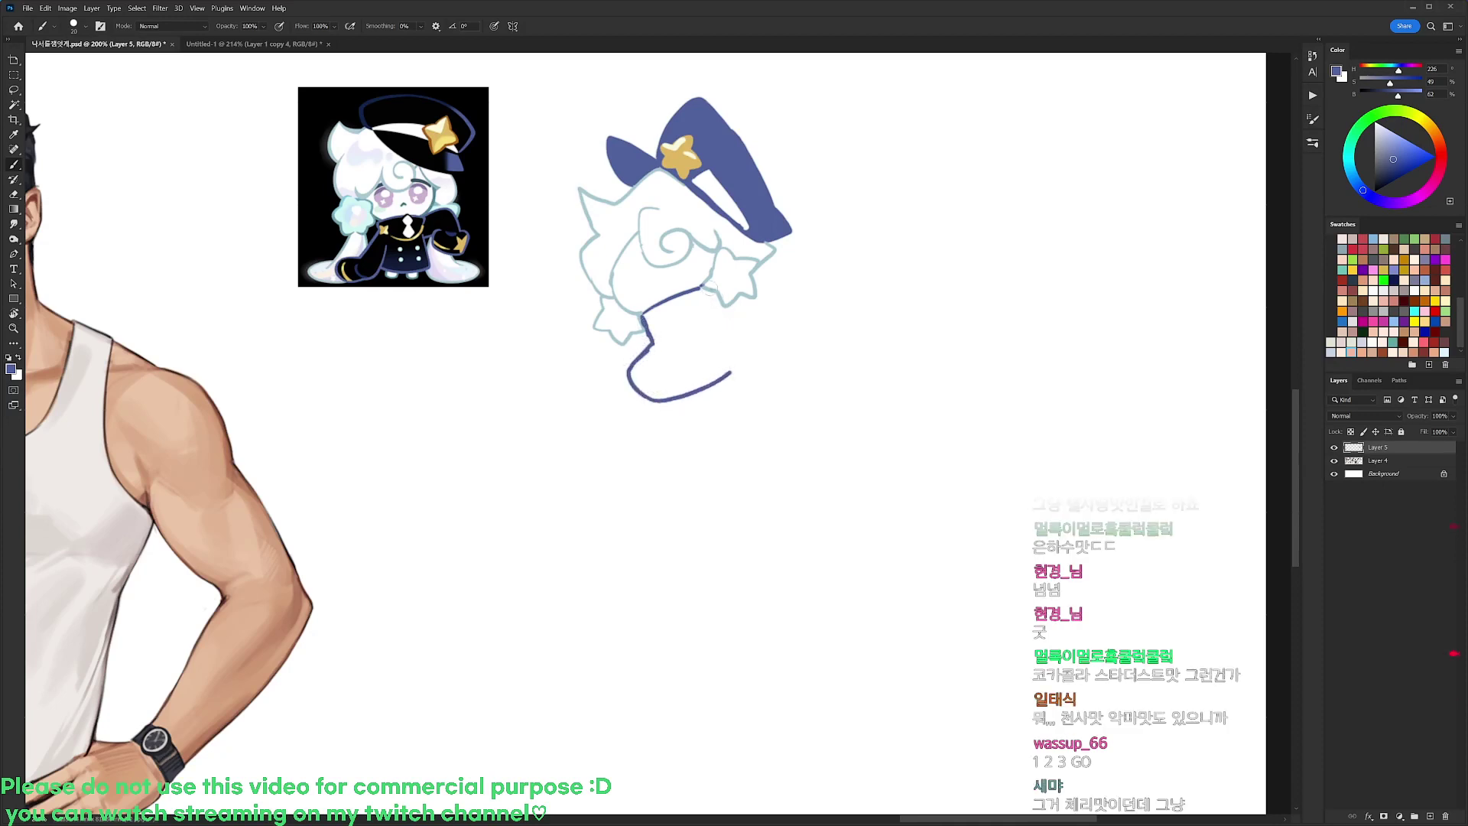
Close the coat outline along its right side, fill the inside with navy and clear the selection
left_click_drag(706, 286, 732, 372)
key("w")
left_click(717, 341)
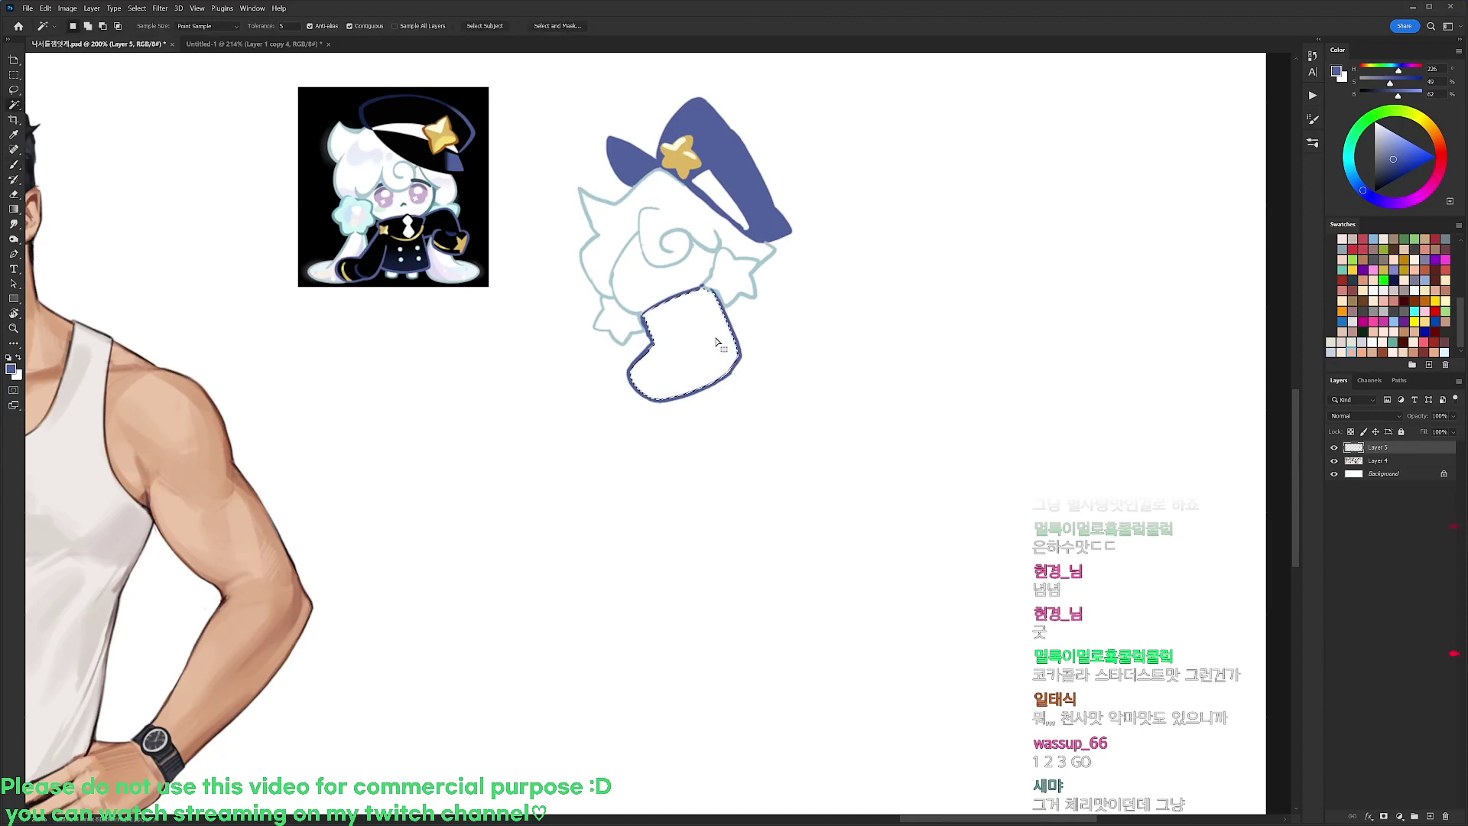
key("alt+BackSpace")
key("ctrl+d")
key("b")
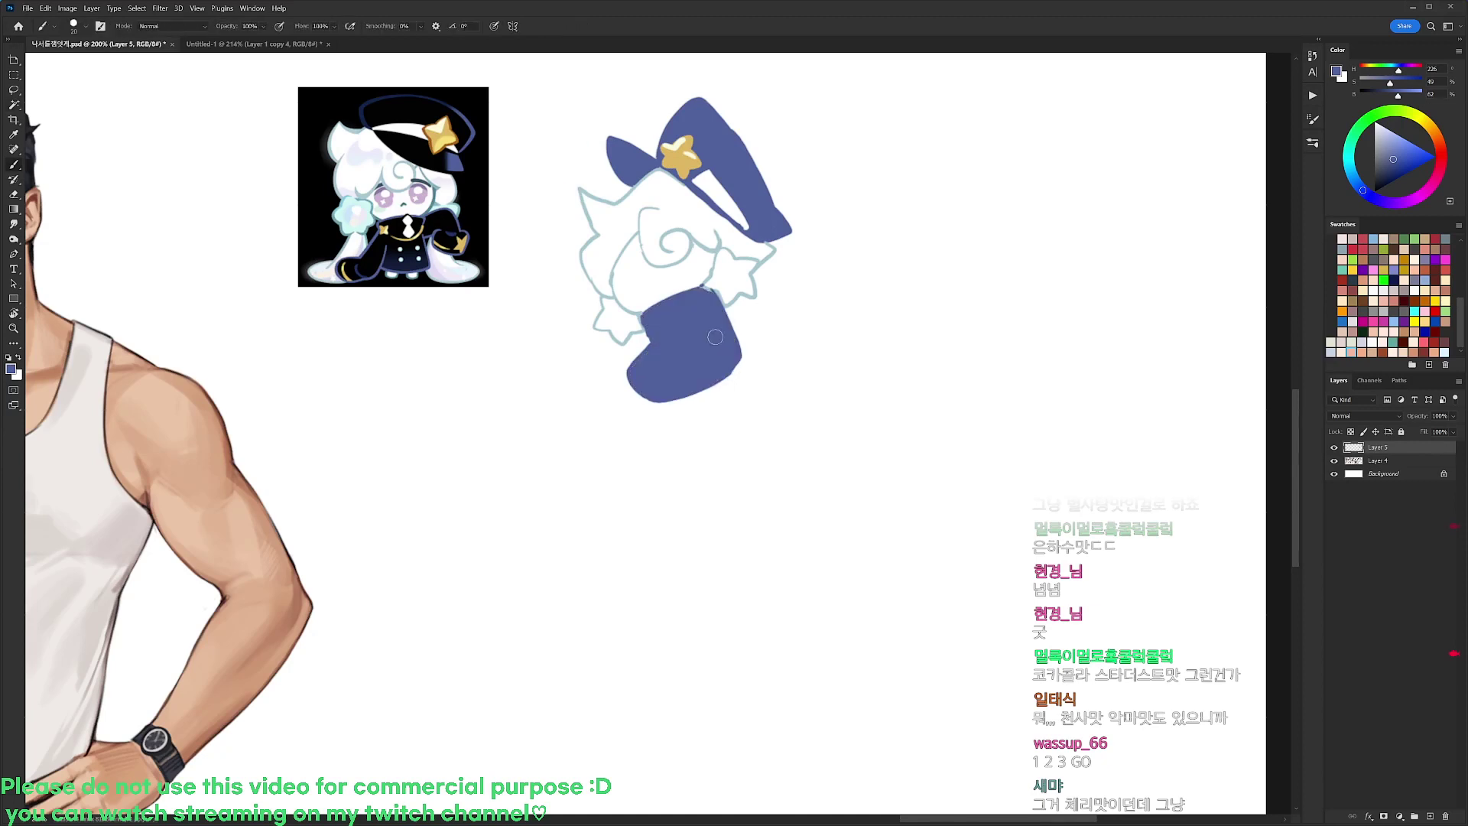
Erase two oval feet from the coat's hem and outline them in pale teal
left_click(731, 245, "alt")
key("e")
left_click(654, 394)
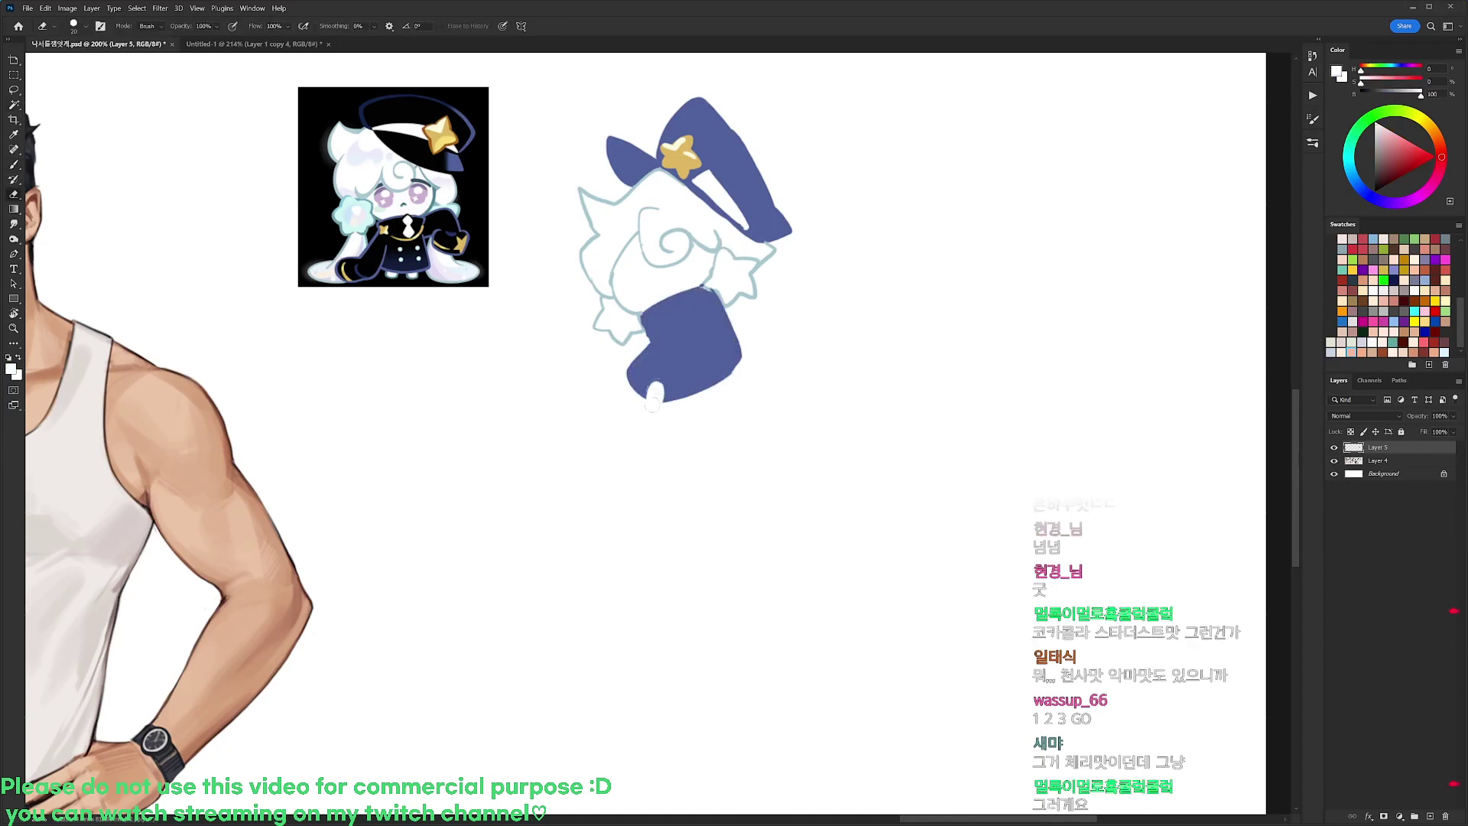
mouse_move(698, 386)
left_mouse_down()
mouse_move(689, 233)
mouse_move(648, 406)
mouse_move(665, 399)
mouse_move(659, 377)
mouse_move(649, 385)
mouse_move(694, 376)
left_mouse_up()
key("b")
left_click(691, 226, "alt")
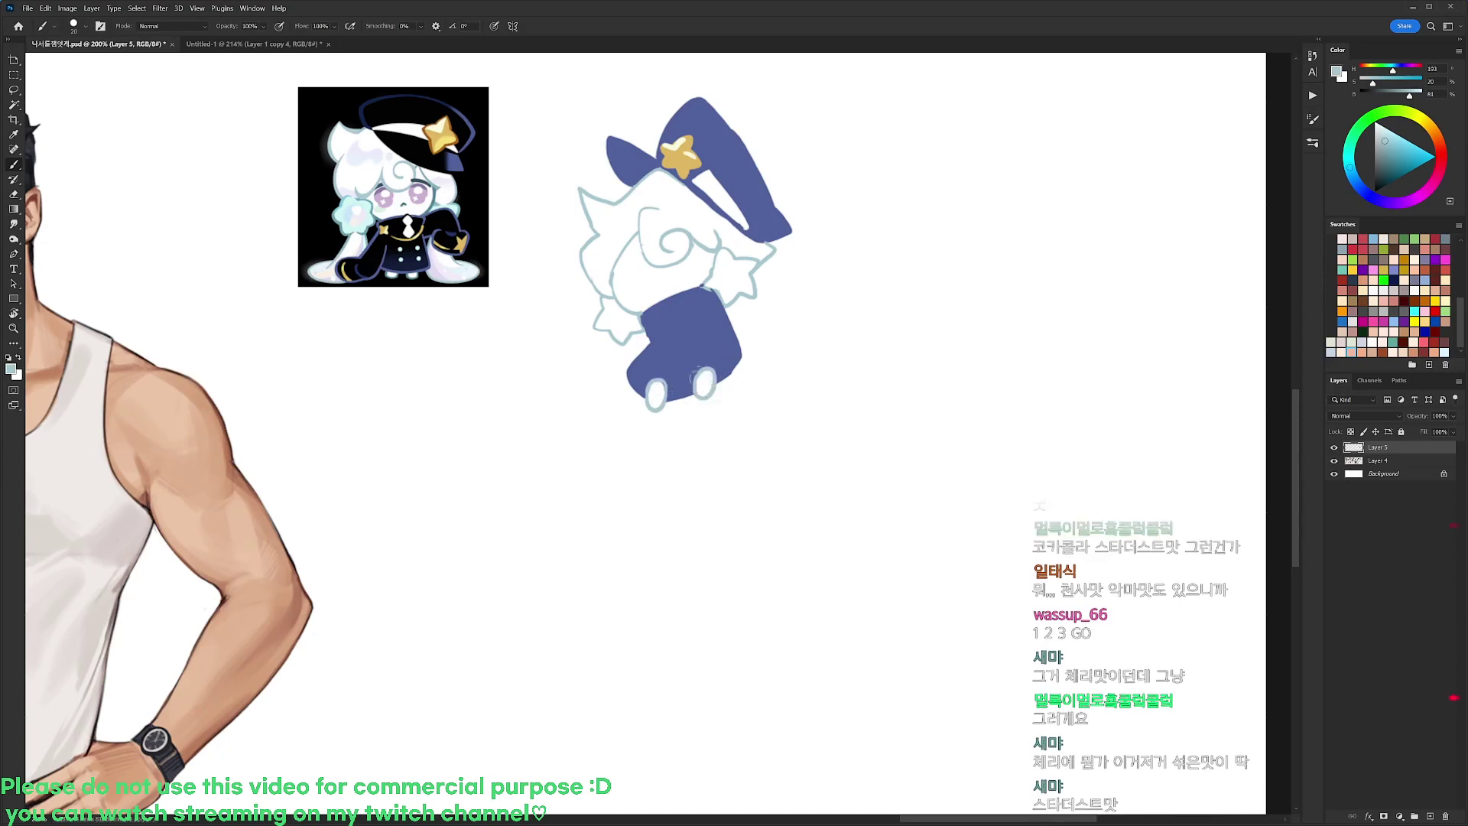
Erase a small white necktie shape into the upper front of the coat
key("x")
key("e")
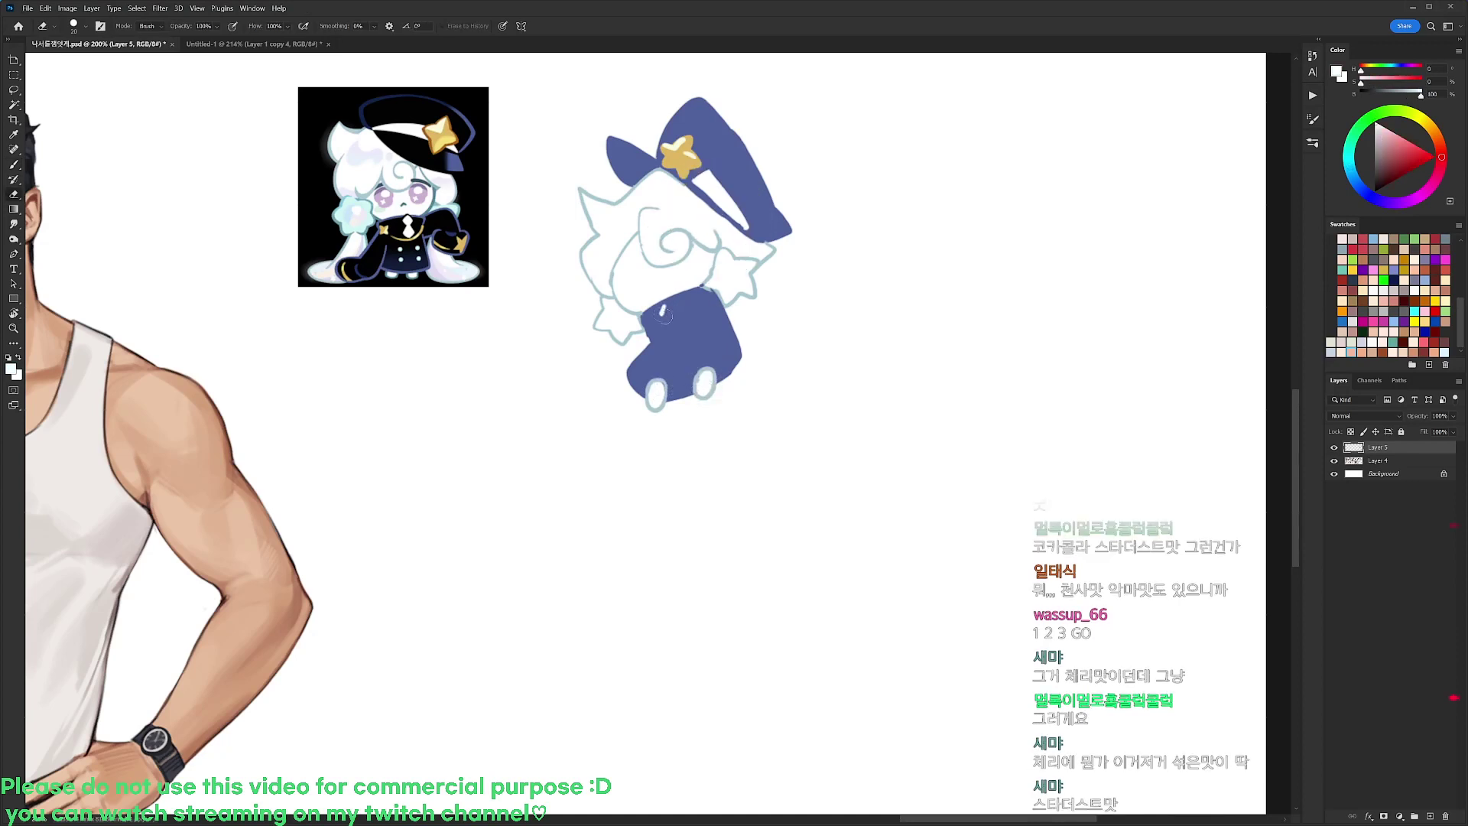
left_click_drag(665, 316, 679, 330)
key("ctrl+z")
Dab pale teal buttons on both sides of the white necktie
key("b")
left_click(706, 278, "alt")
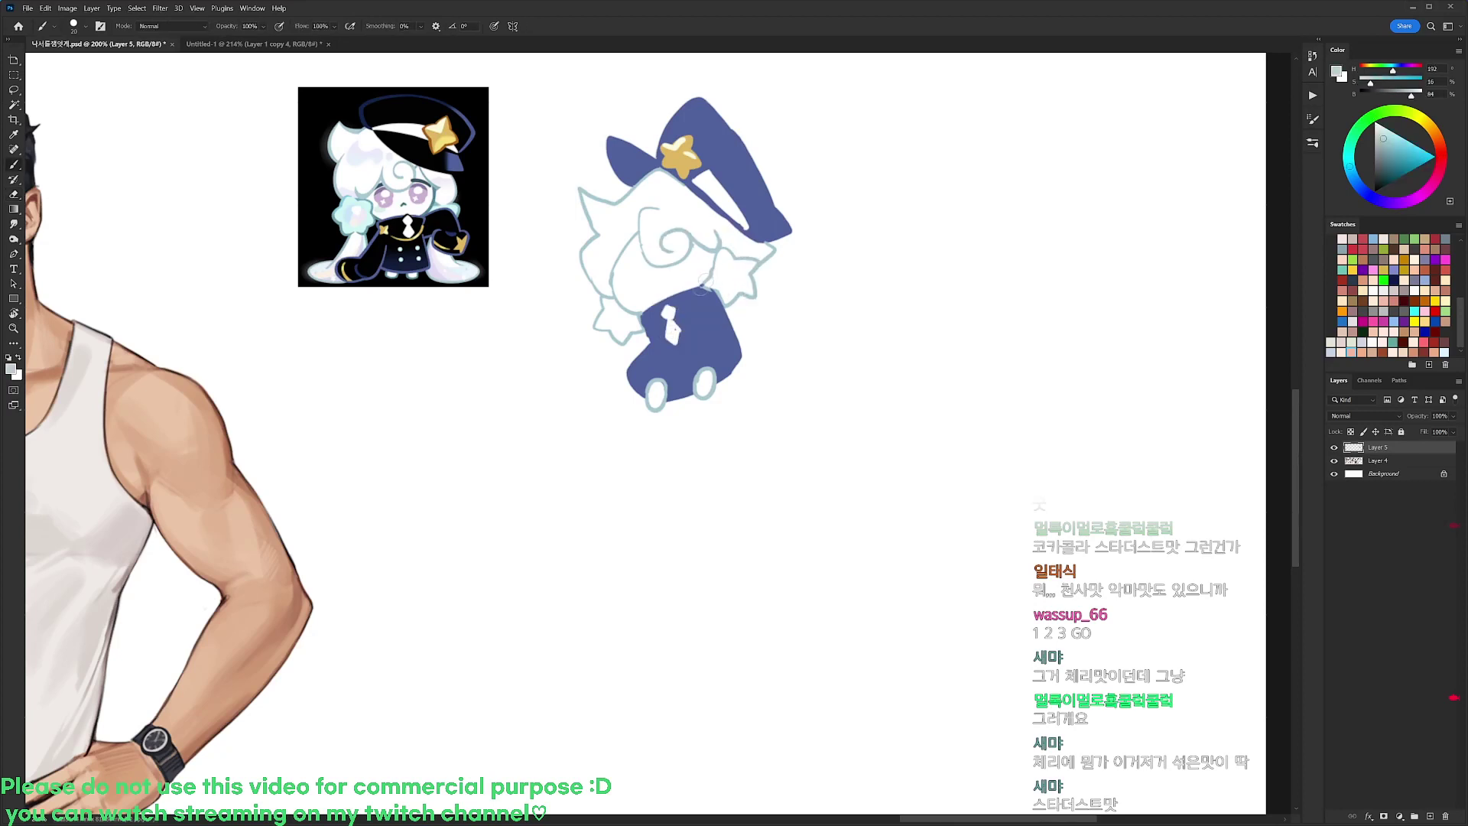
left_click(691, 327)
left_click(677, 324, "alt")
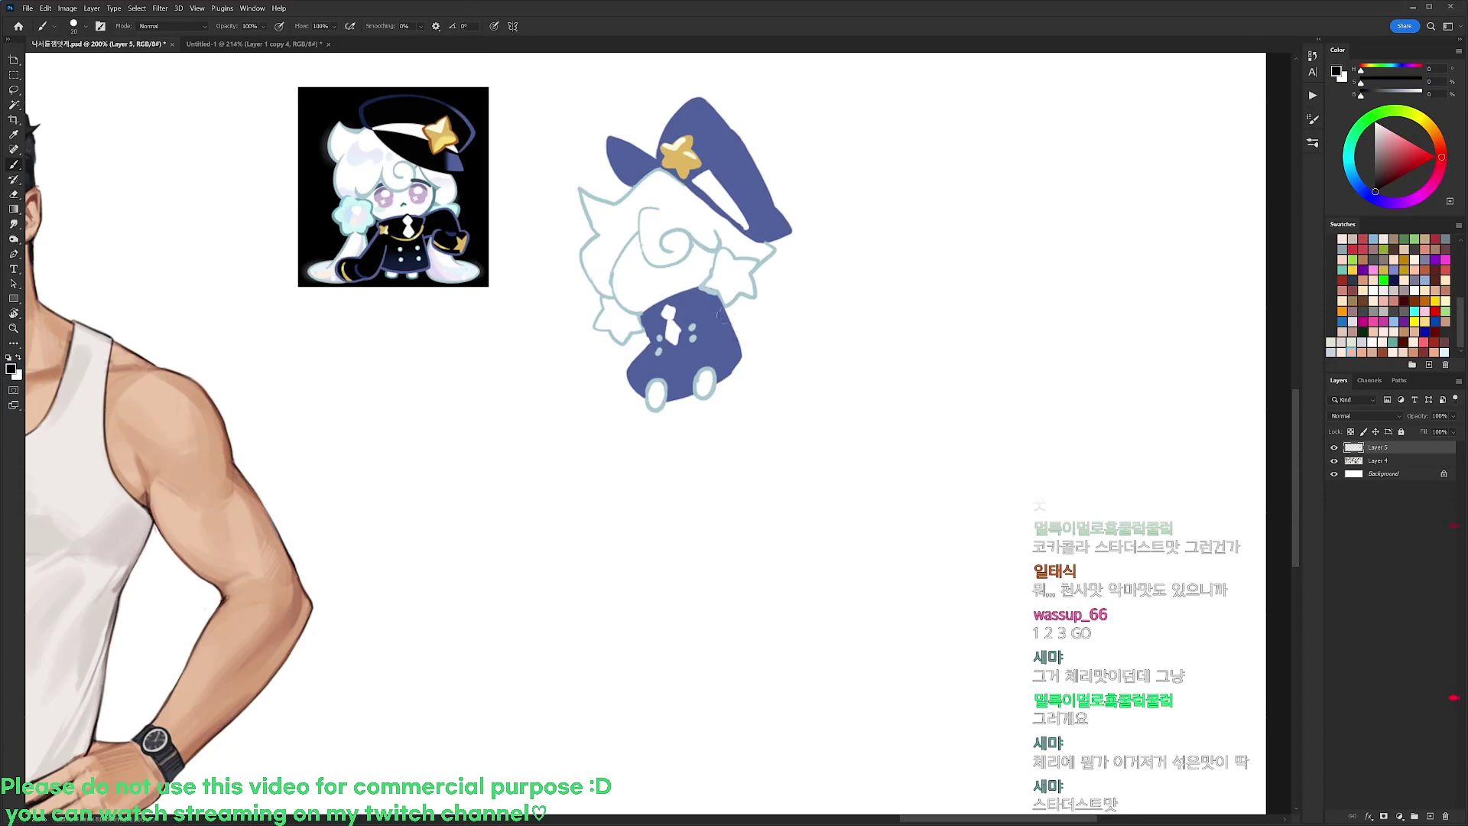
Draw the outstretched right sleeve in navy and fill it, then paint the left sleeve beside the foot
mouse_move(721, 302)
left_mouse_down()
mouse_move(746, 321)
mouse_move(793, 316)
left_mouse_up()
mouse_move(739, 362)
left_mouse_down()
mouse_move(773, 364)
mouse_move(802, 337)
left_mouse_up()
key("w")
left_click(784, 340)
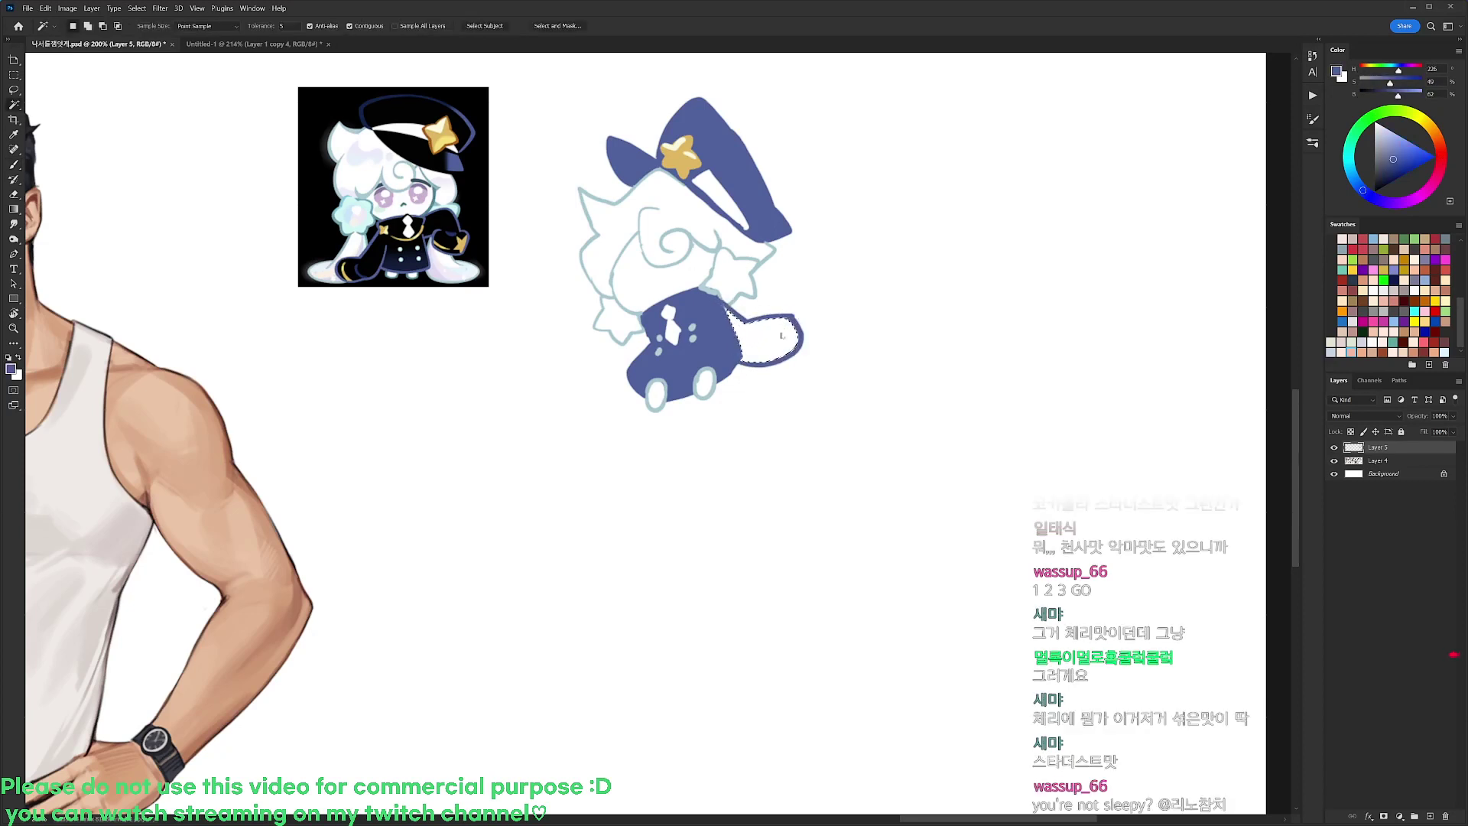
key("alt+BackSpace")
key("ctrl+d")
key("b")
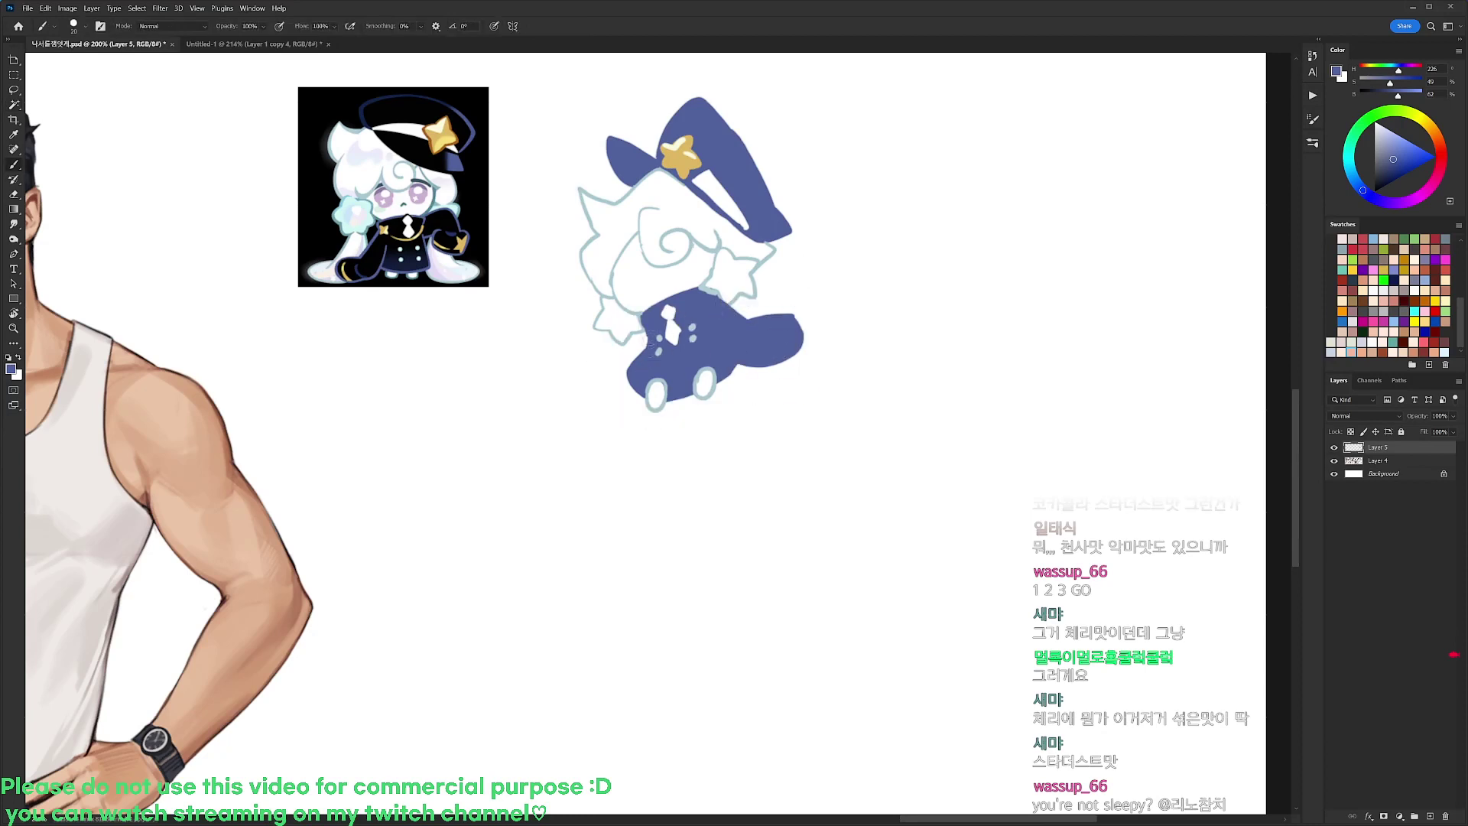
mouse_move(636, 372)
left_mouse_down()
mouse_move(617, 405)
mouse_move(627, 385)
left_mouse_up()
Paint gold trim on both sleeve cuffs and the collar, plus a small gold star on the chest
left_click(688, 162, "alt")
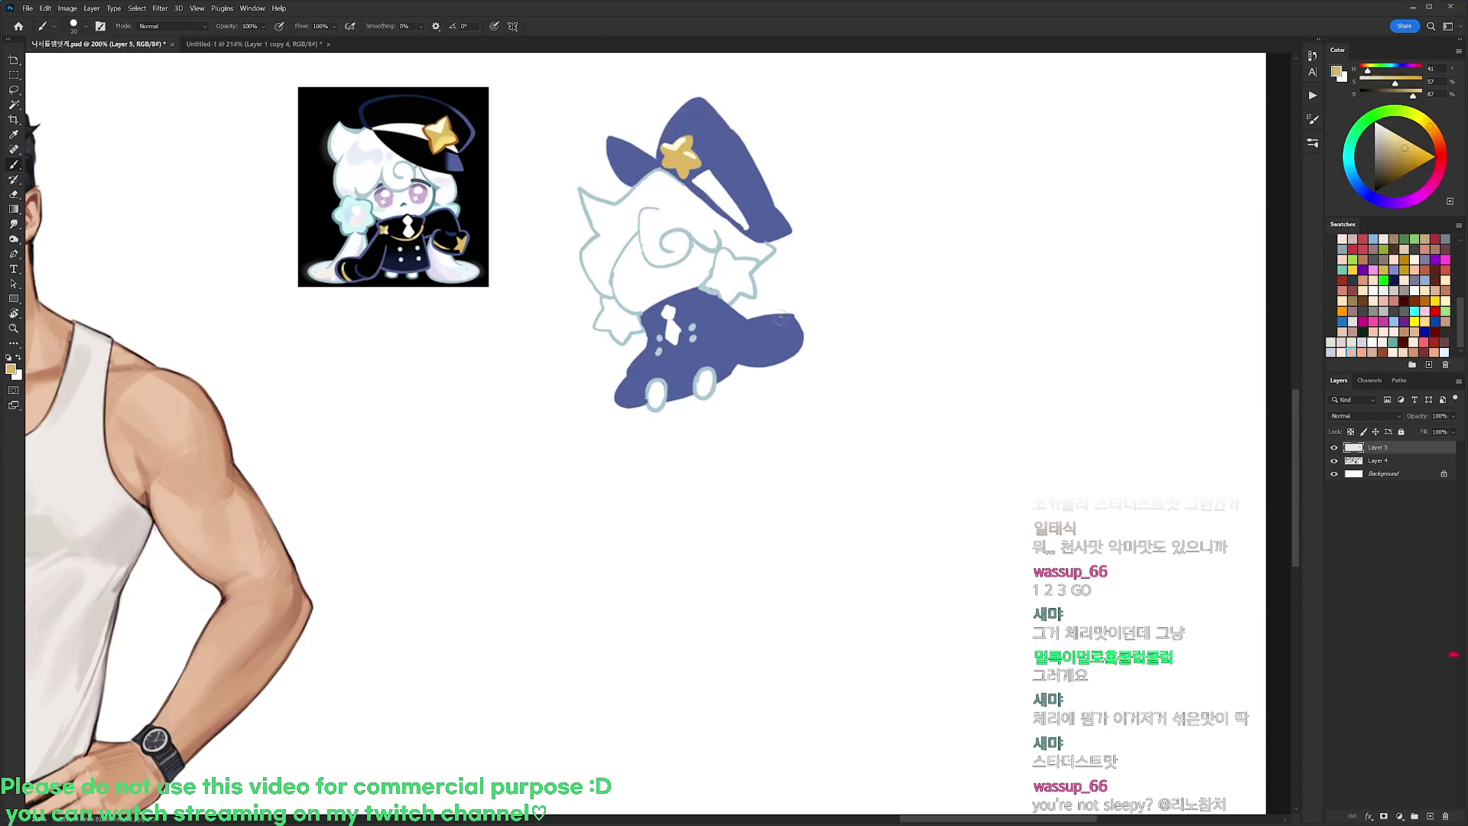
left_click_drag(781, 317, 793, 336)
left_click_drag(625, 378, 629, 397)
left_click_drag(684, 325, 700, 307)
Select the hat's navy area and contract the selection inward
key("w")
left_click(751, 185)
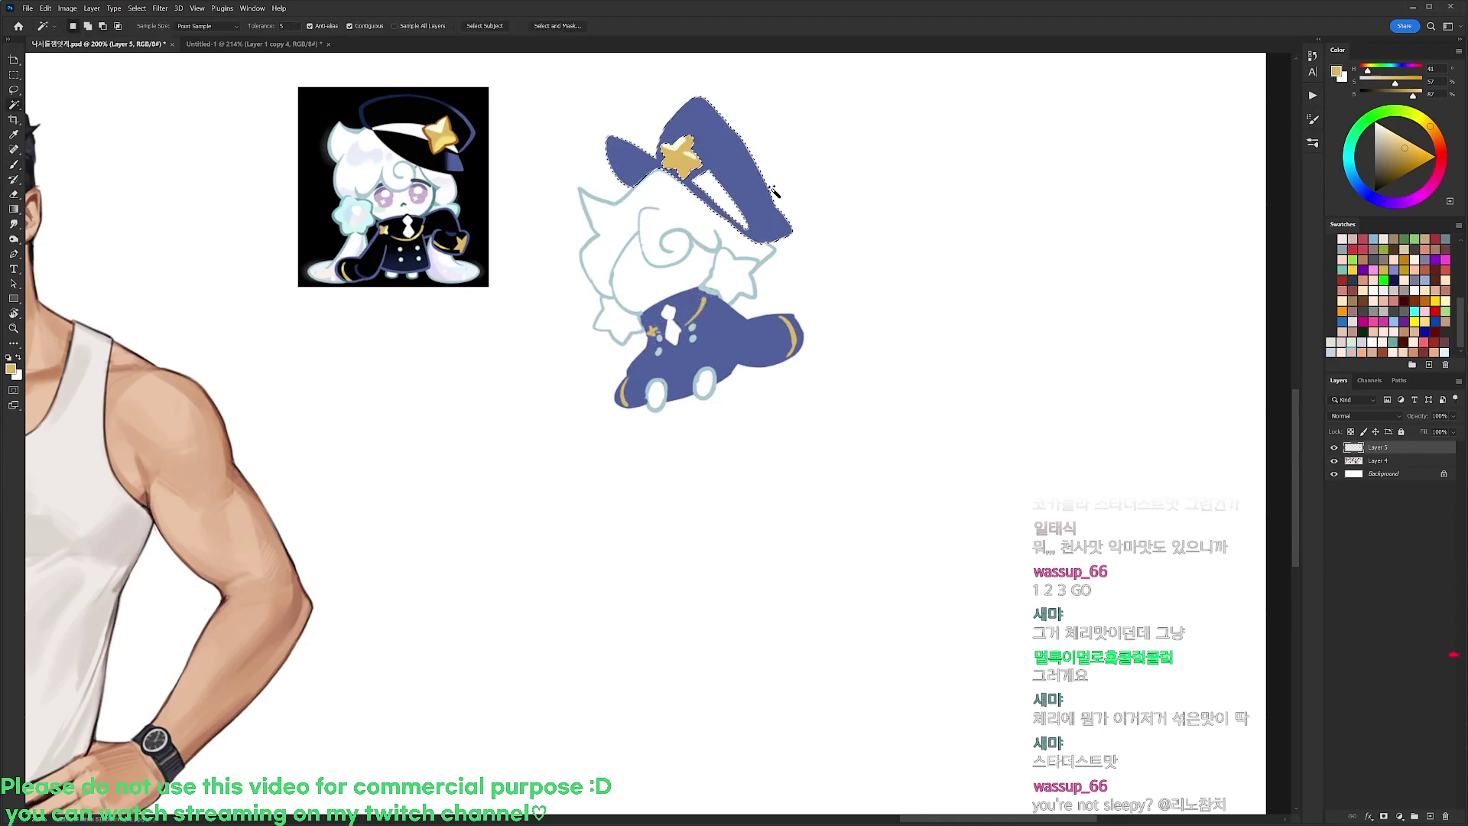
key("alt+s")
key("m")
key("c")
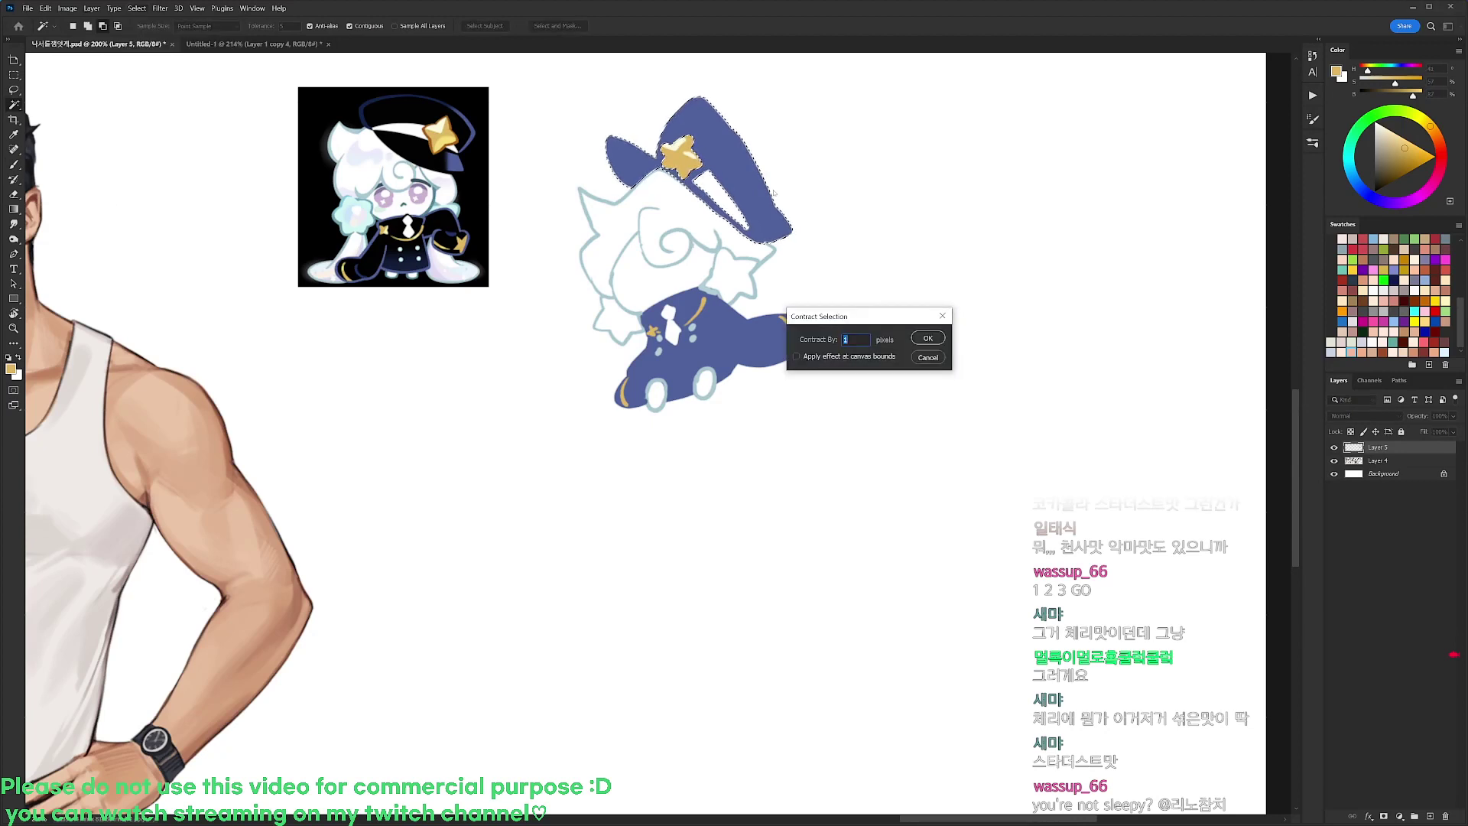
key("Return")
Shade the inside of the hat's selected navy area with black using a large soft round brush
key("b")
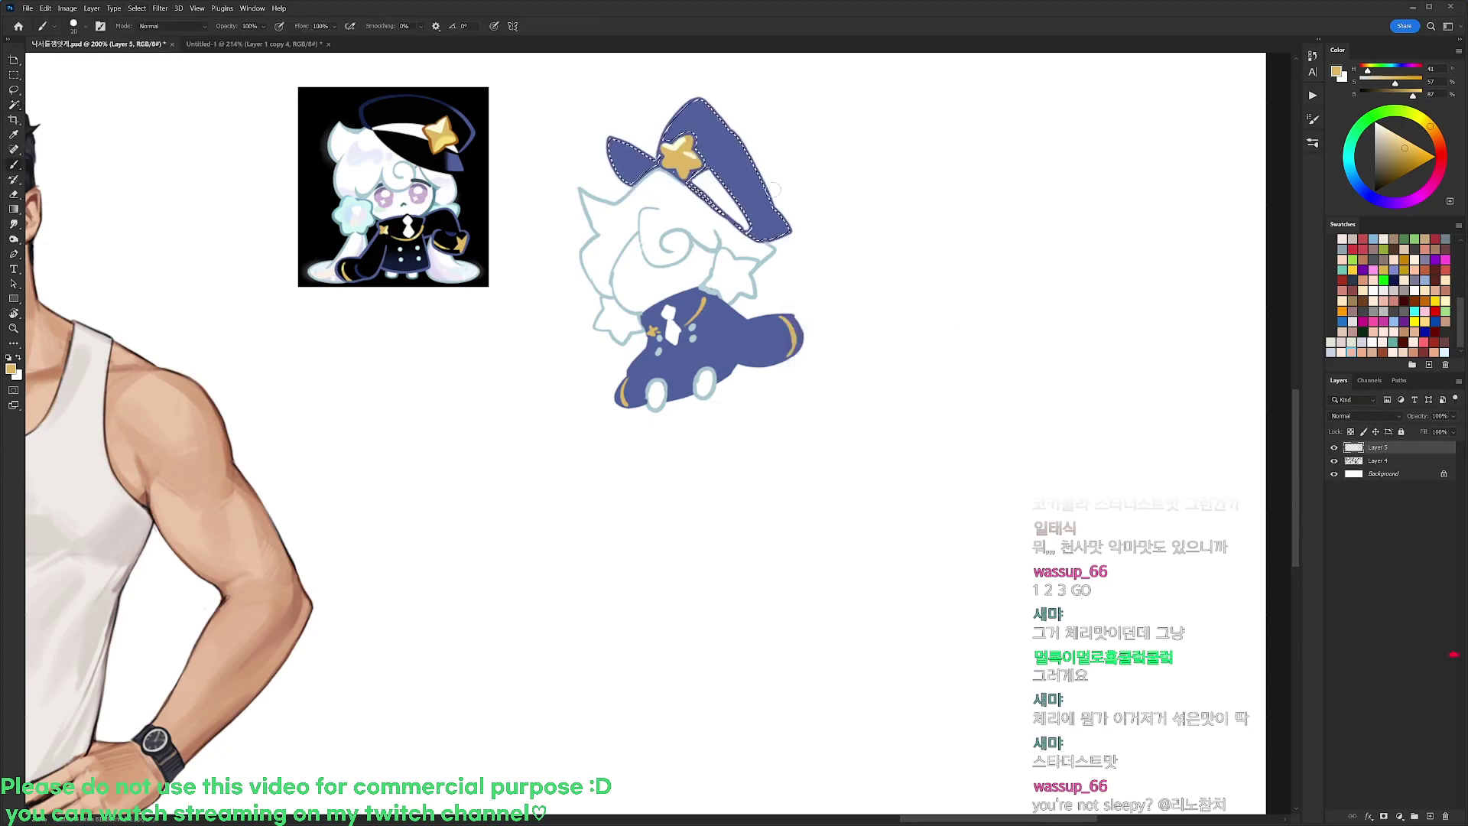
key("d")
right_click(759, 211)
left_click(795, 346)
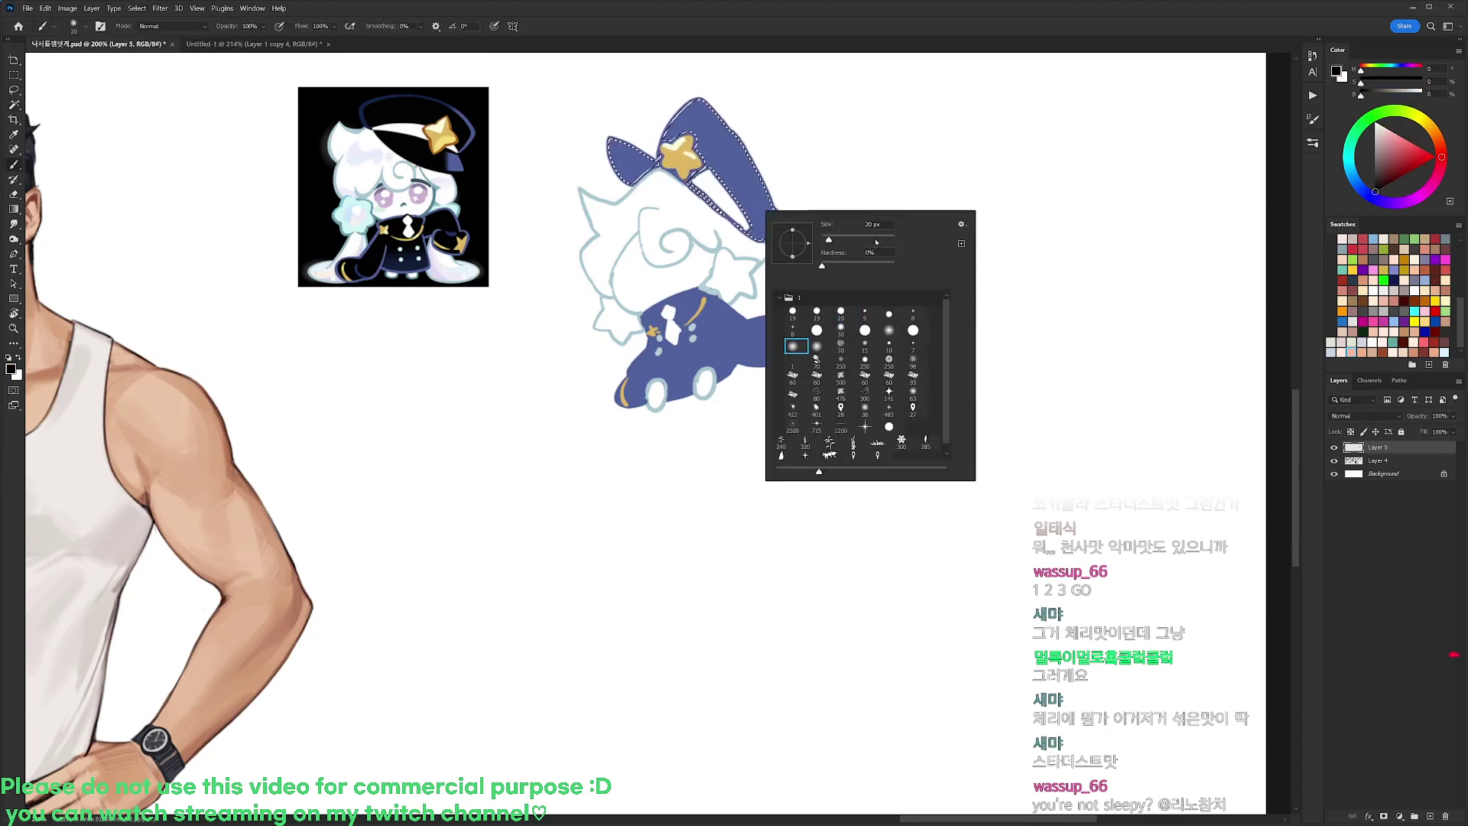
mouse_move(808, 237)
left_mouse_down()
mouse_move(788, 235)
mouse_move(772, 180)
mouse_move(787, 153)
left_mouse_up()
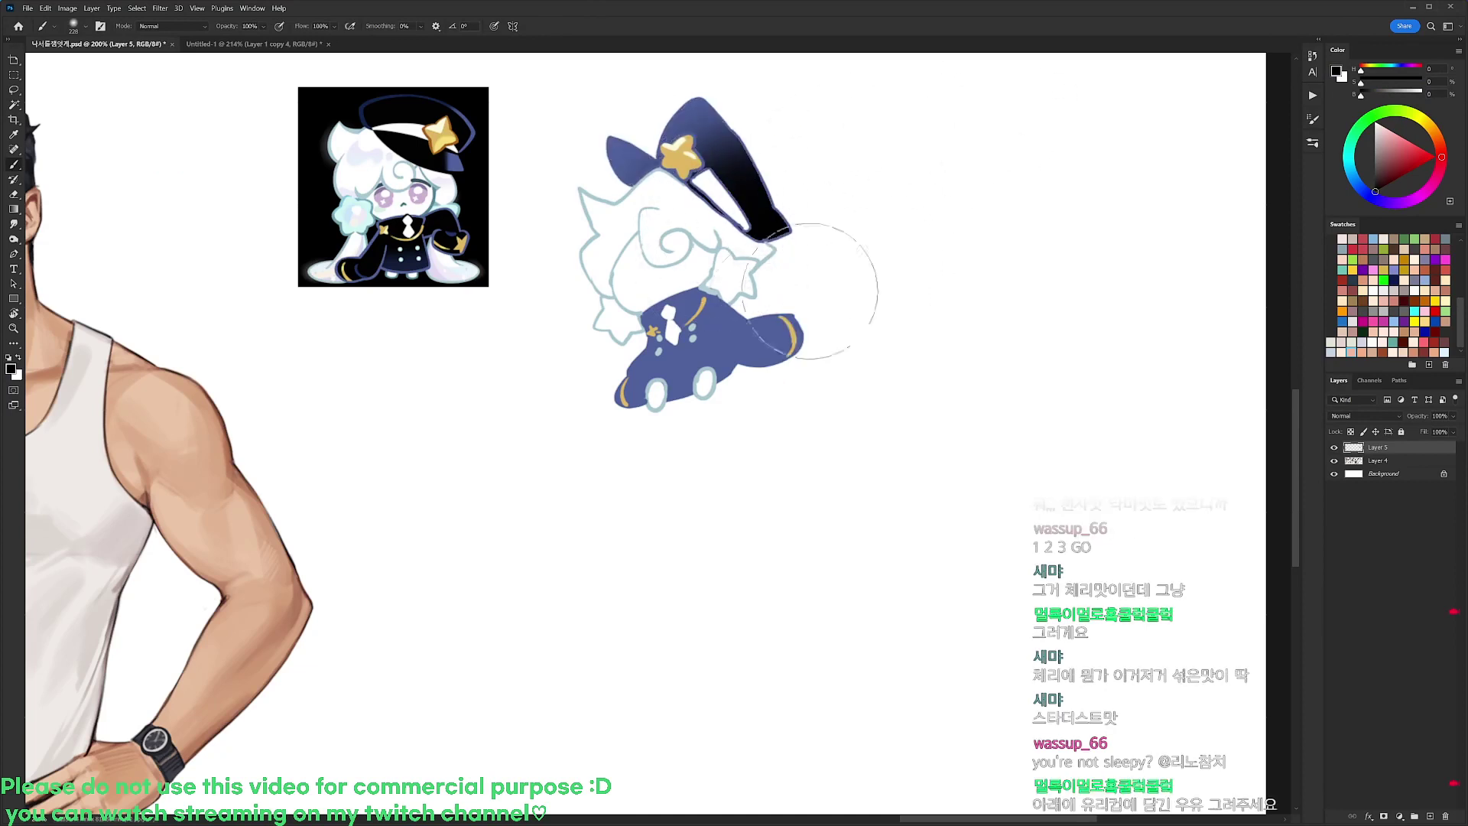
Select the coat's navy area, contract the selection, and shade it softly with black, leaving a navy rim
key("w")
left_click(734, 341)
key("alt+s")
key("m")
key("c")
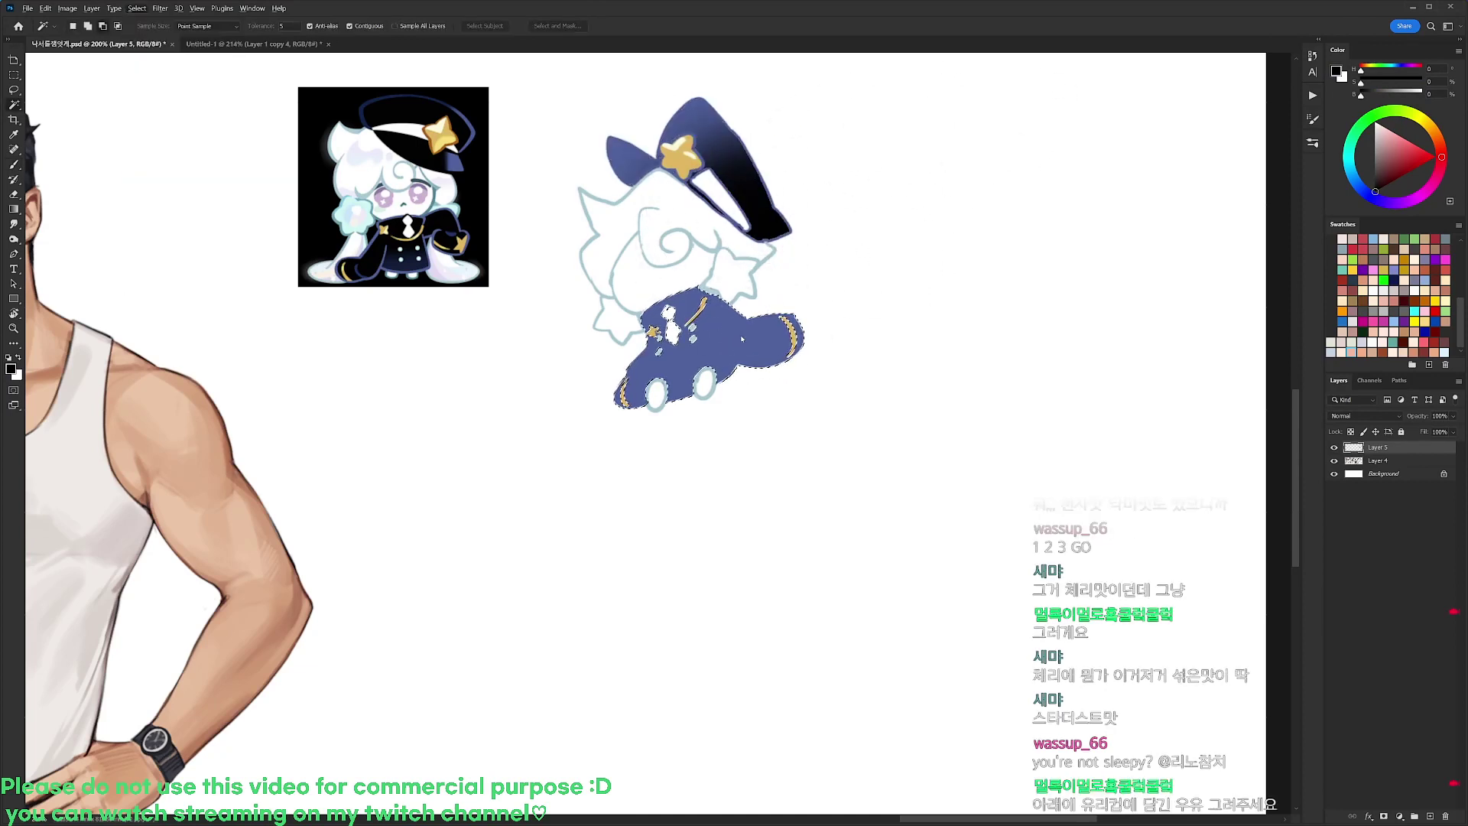
key("Return")
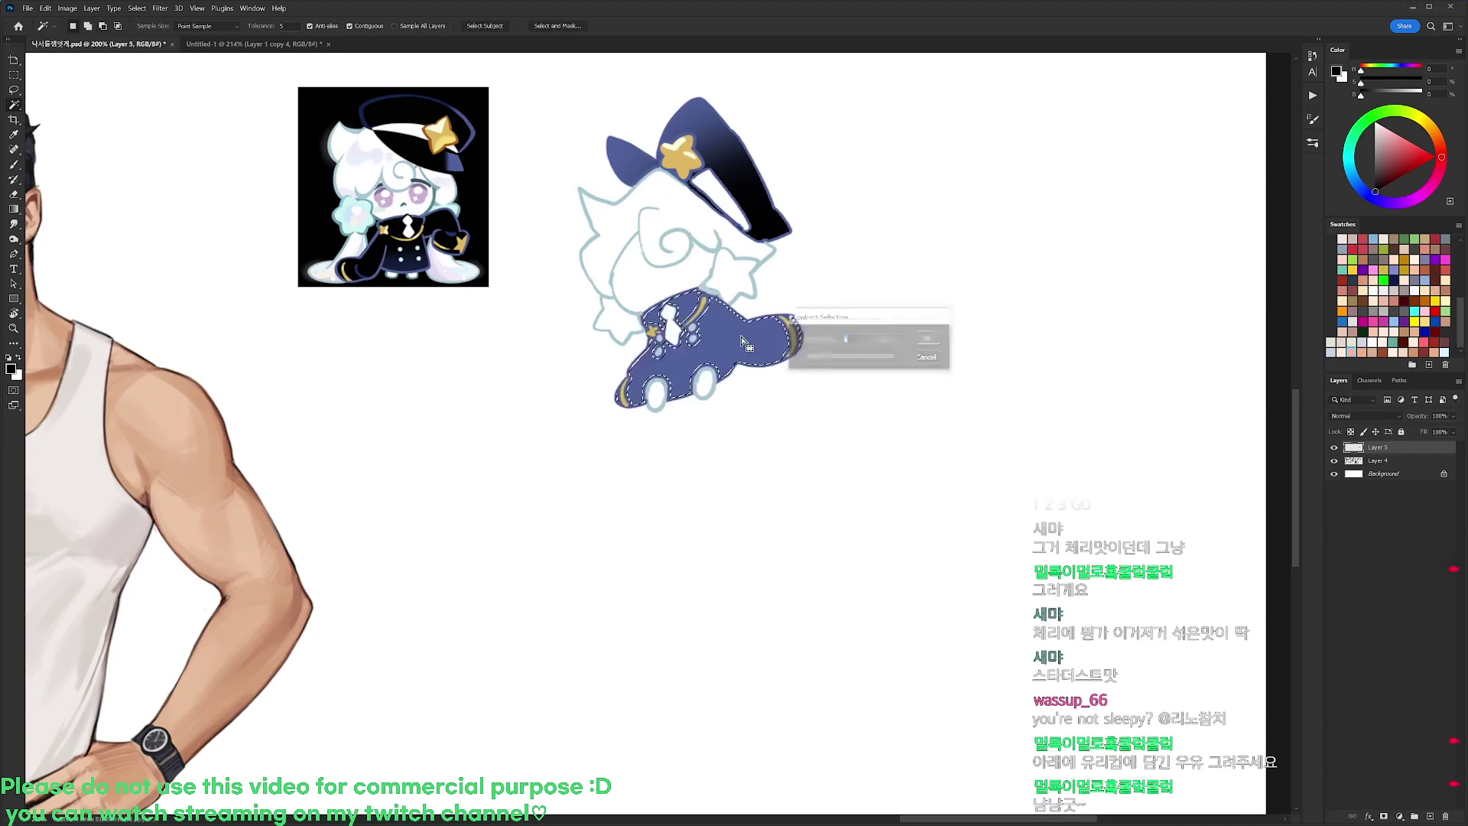
key("b")
mouse_move(633, 336)
left_mouse_down()
mouse_move(645, 314)
mouse_move(734, 276)
left_mouse_up()
key("ctrl+d")
Draw long hair strands trailing behind both sleeves in the pale teal outline colour with the 20 px hard round brush
right_click(778, 283)
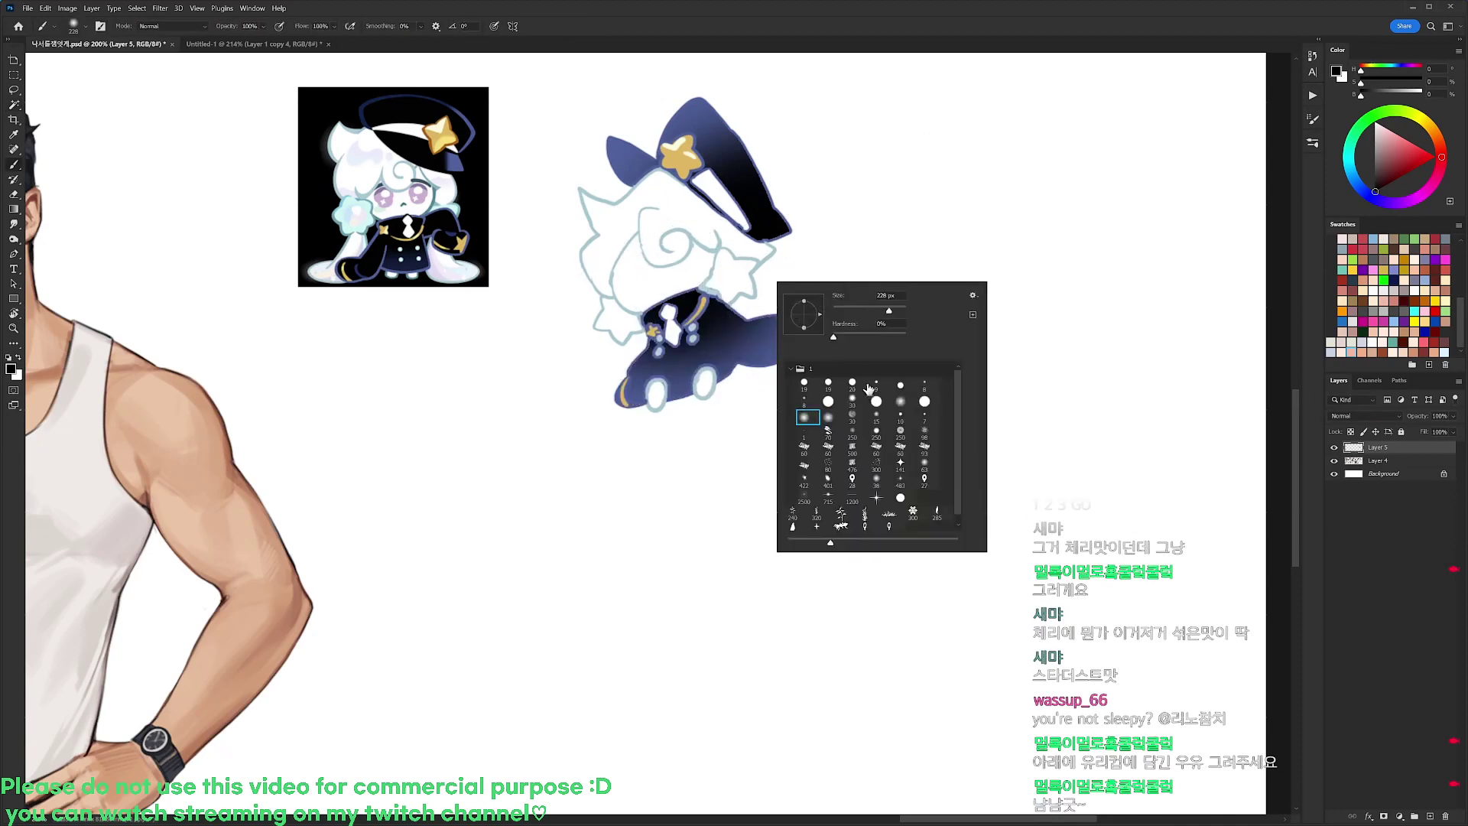
left_click(852, 384)
left_click(704, 246, "alt")
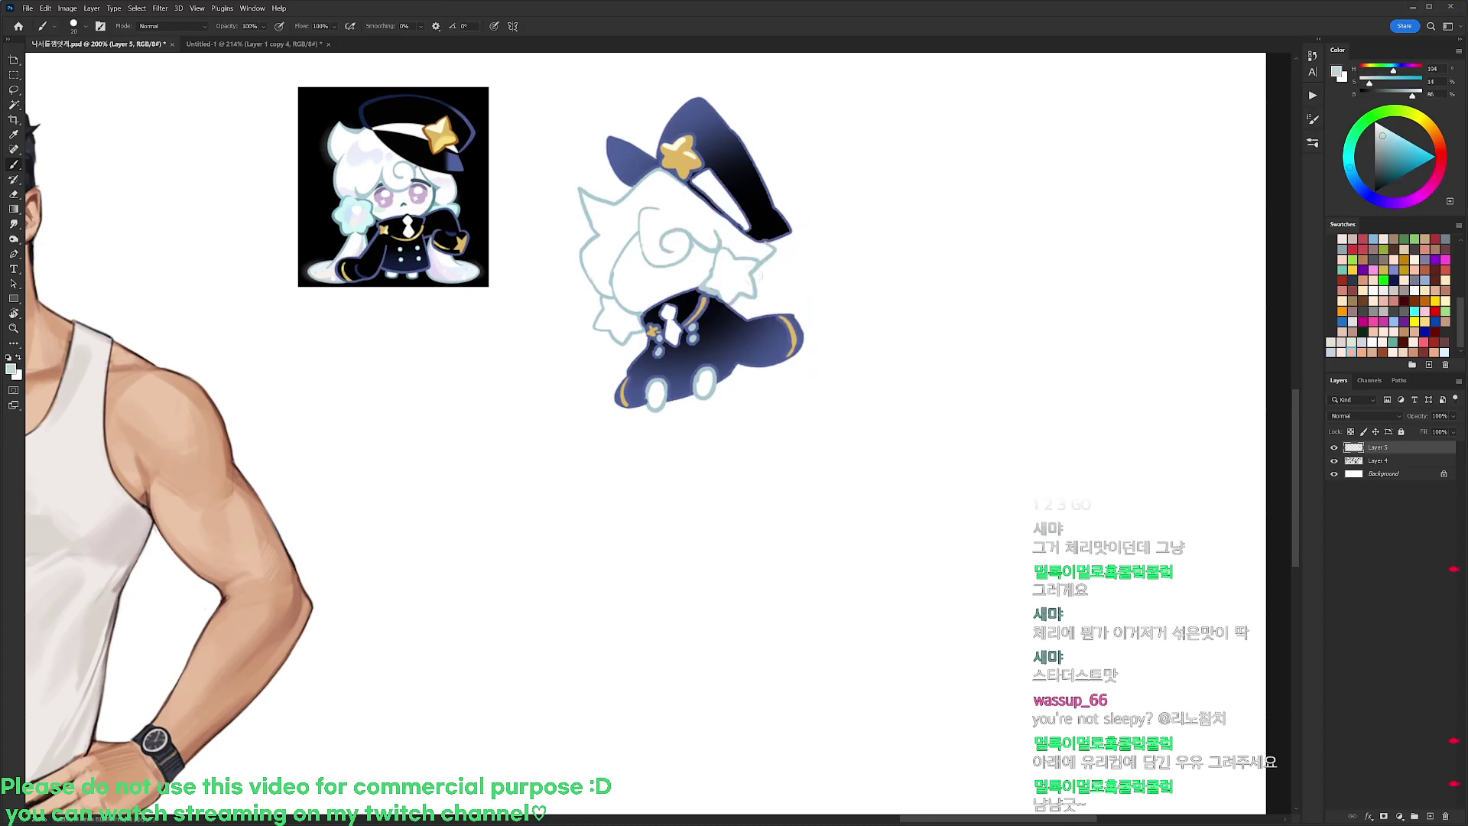
mouse_move(755, 275)
left_mouse_down()
mouse_move(810, 267)
mouse_move(826, 315)
left_mouse_up()
key("ctrl+z")
mouse_move(756, 277)
left_mouse_down()
mouse_move(862, 310)
mouse_move(830, 346)
left_mouse_up()
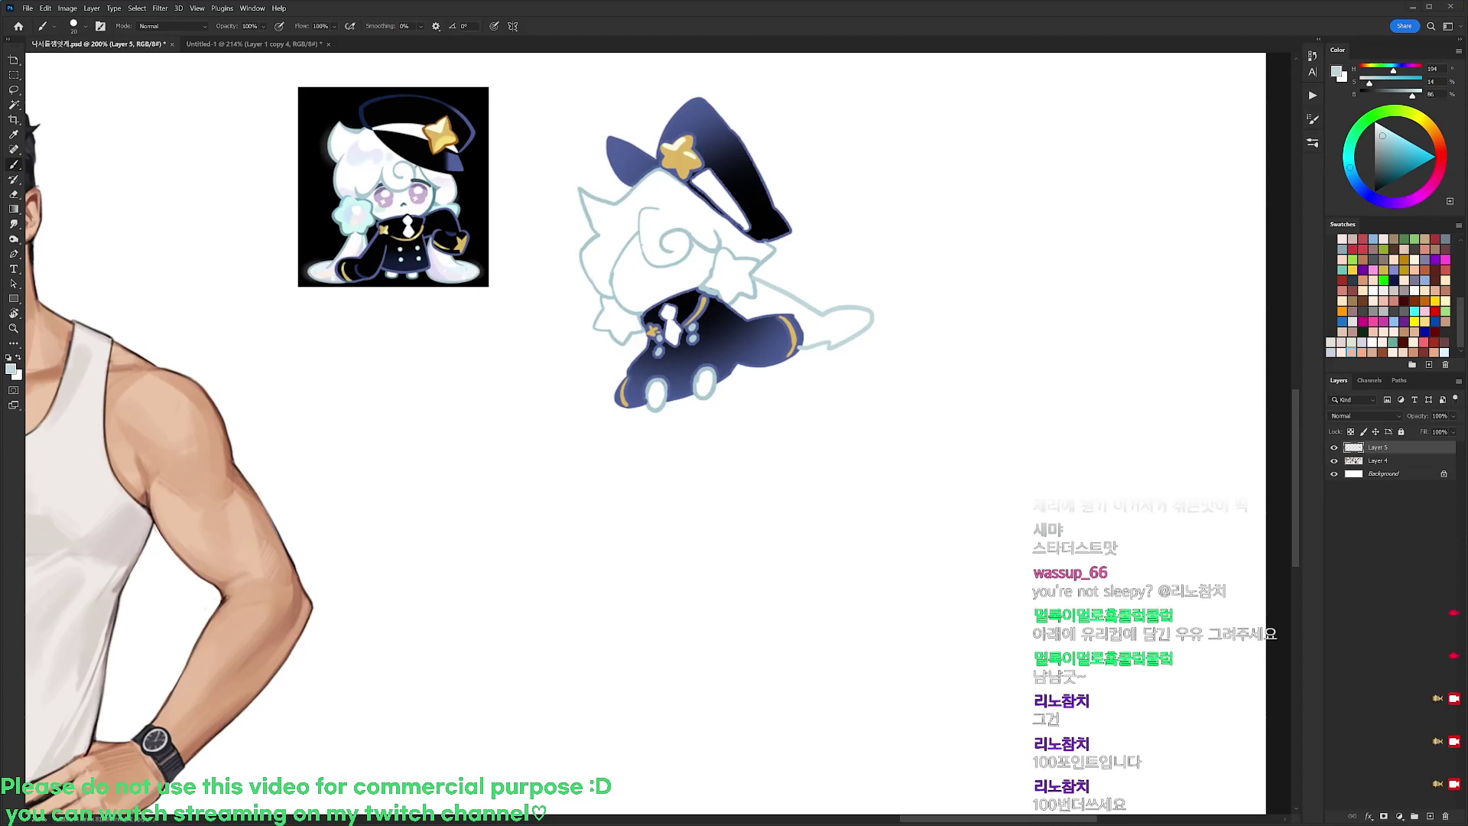
left_click_drag(611, 336, 603, 403)
key("ctrl+z")
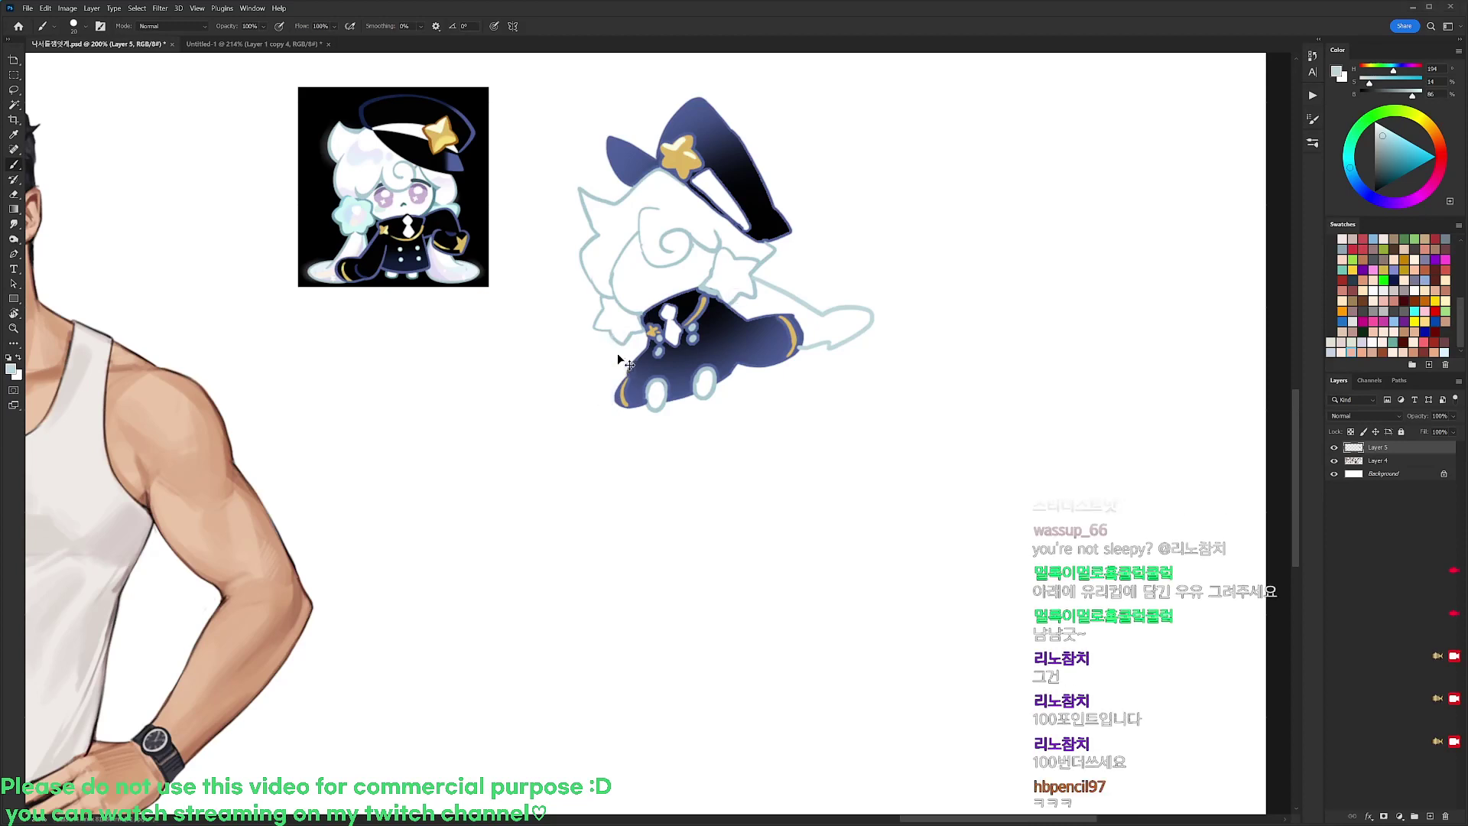
mouse_move(611, 338)
left_mouse_down()
mouse_move(603, 397)
mouse_move(616, 412)
left_mouse_up()
Select the insides of both star-shaped hair tips and fill them with pale mint sampled from the reference
key("w")
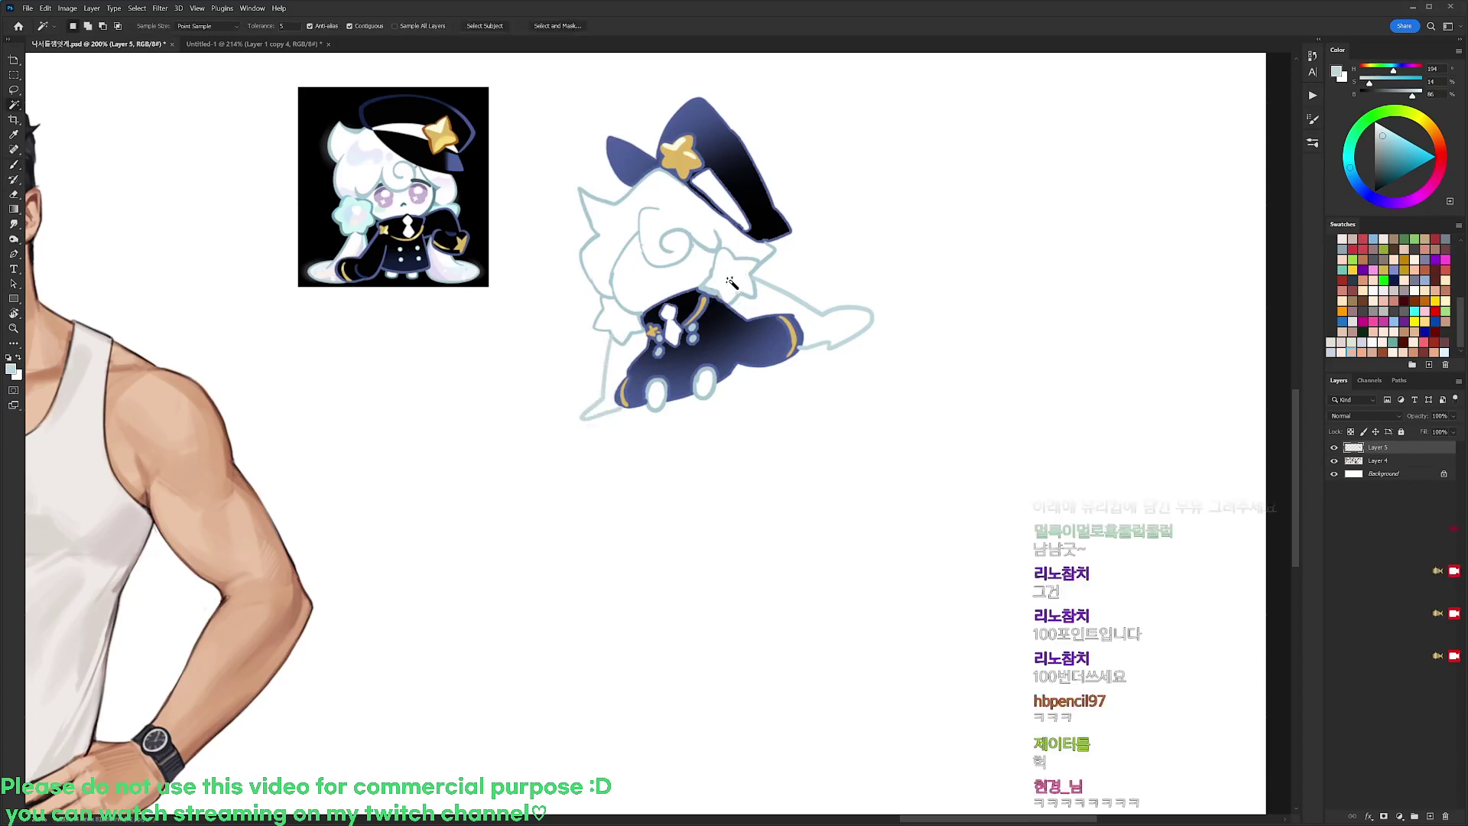
left_click(731, 282)
left_click(619, 320, "shift")
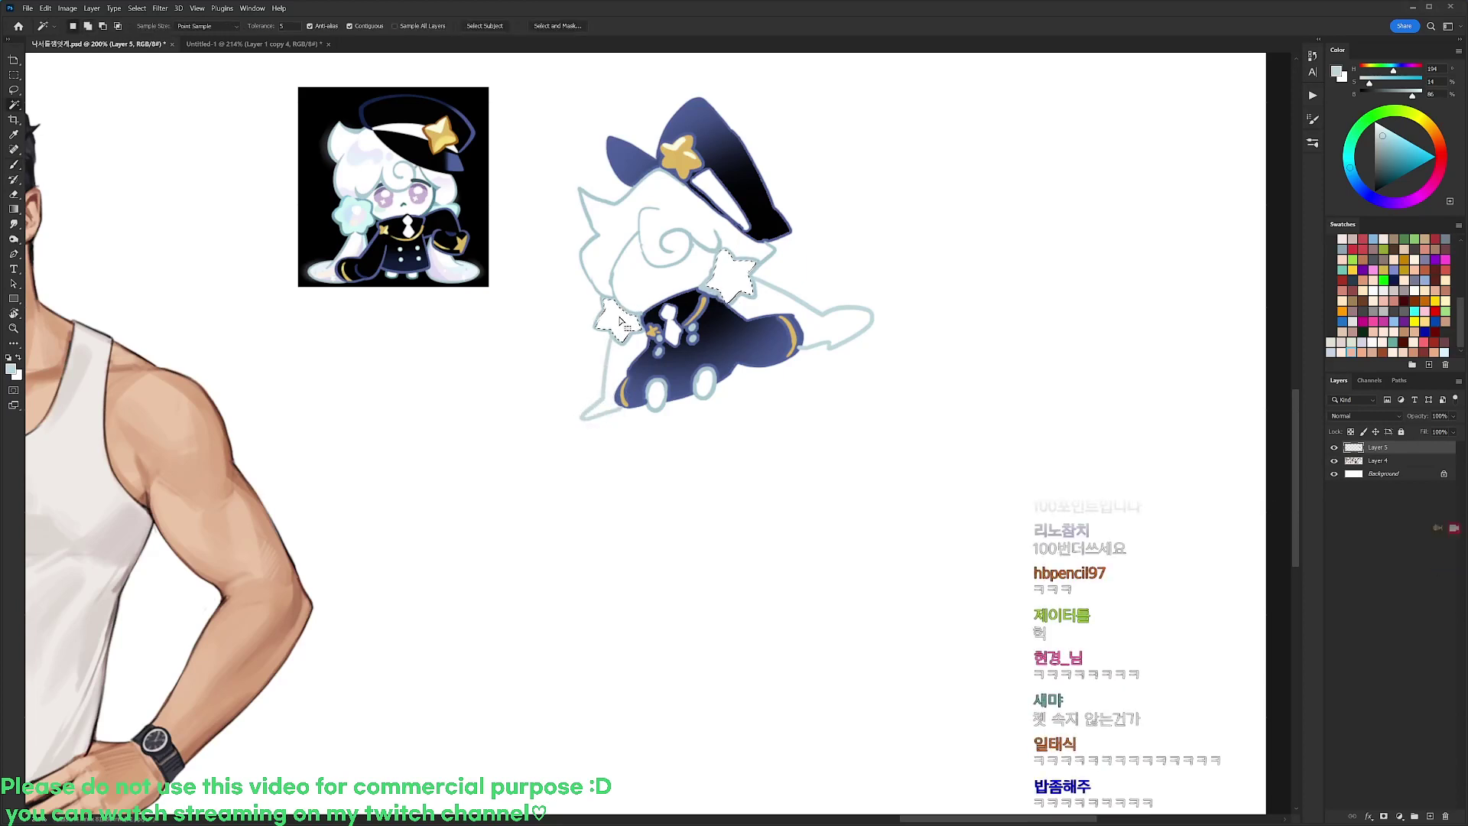
key("b")
left_click(348, 215, "alt")
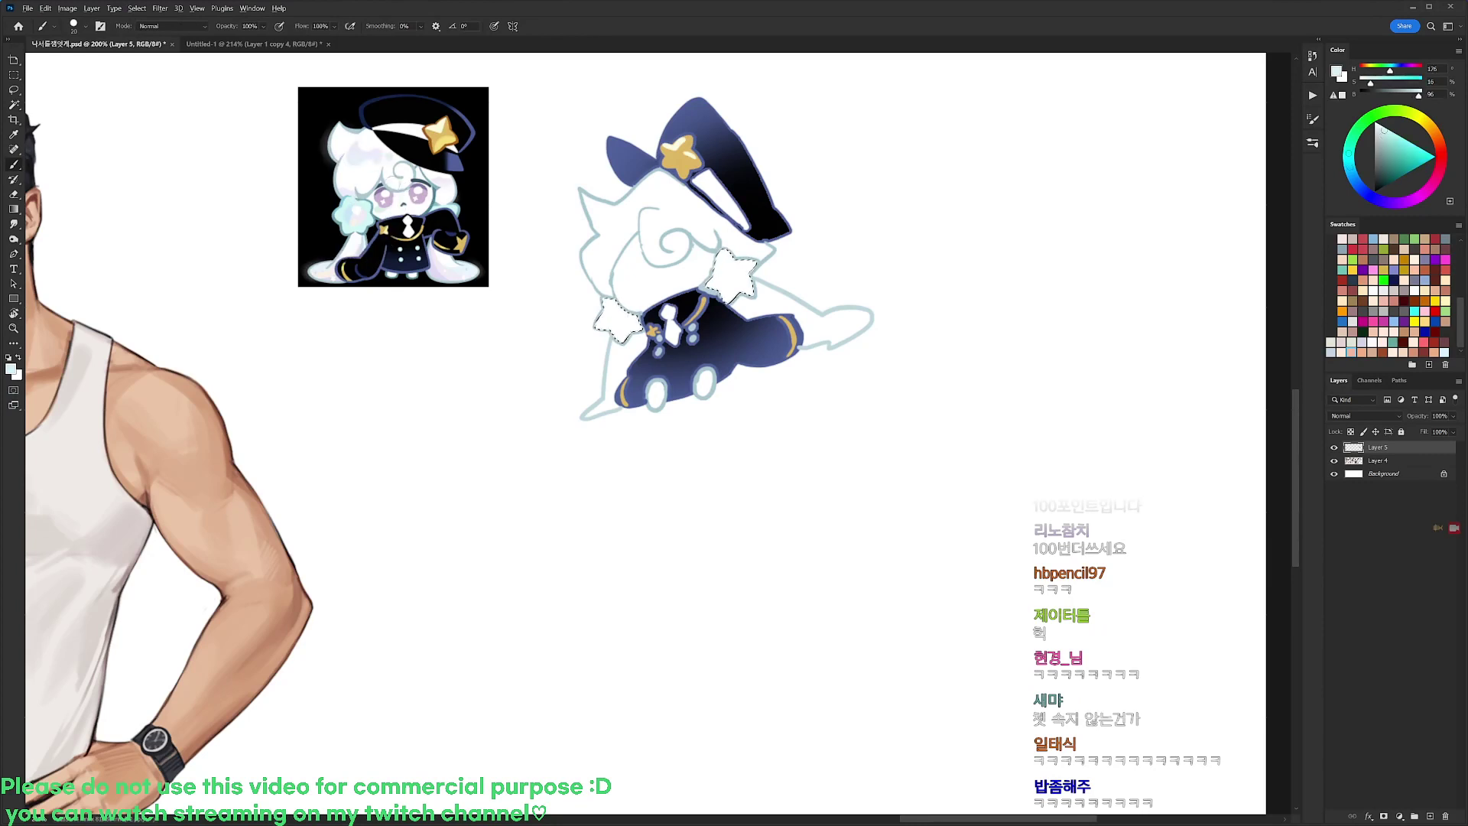
mouse_move(728, 254)
left_mouse_down()
mouse_move(726, 299)
mouse_move(746, 292)
left_mouse_up()
mouse_move(609, 303)
left_mouse_down()
mouse_move(586, 331)
mouse_move(640, 290)
mouse_move(632, 335)
left_mouse_up()
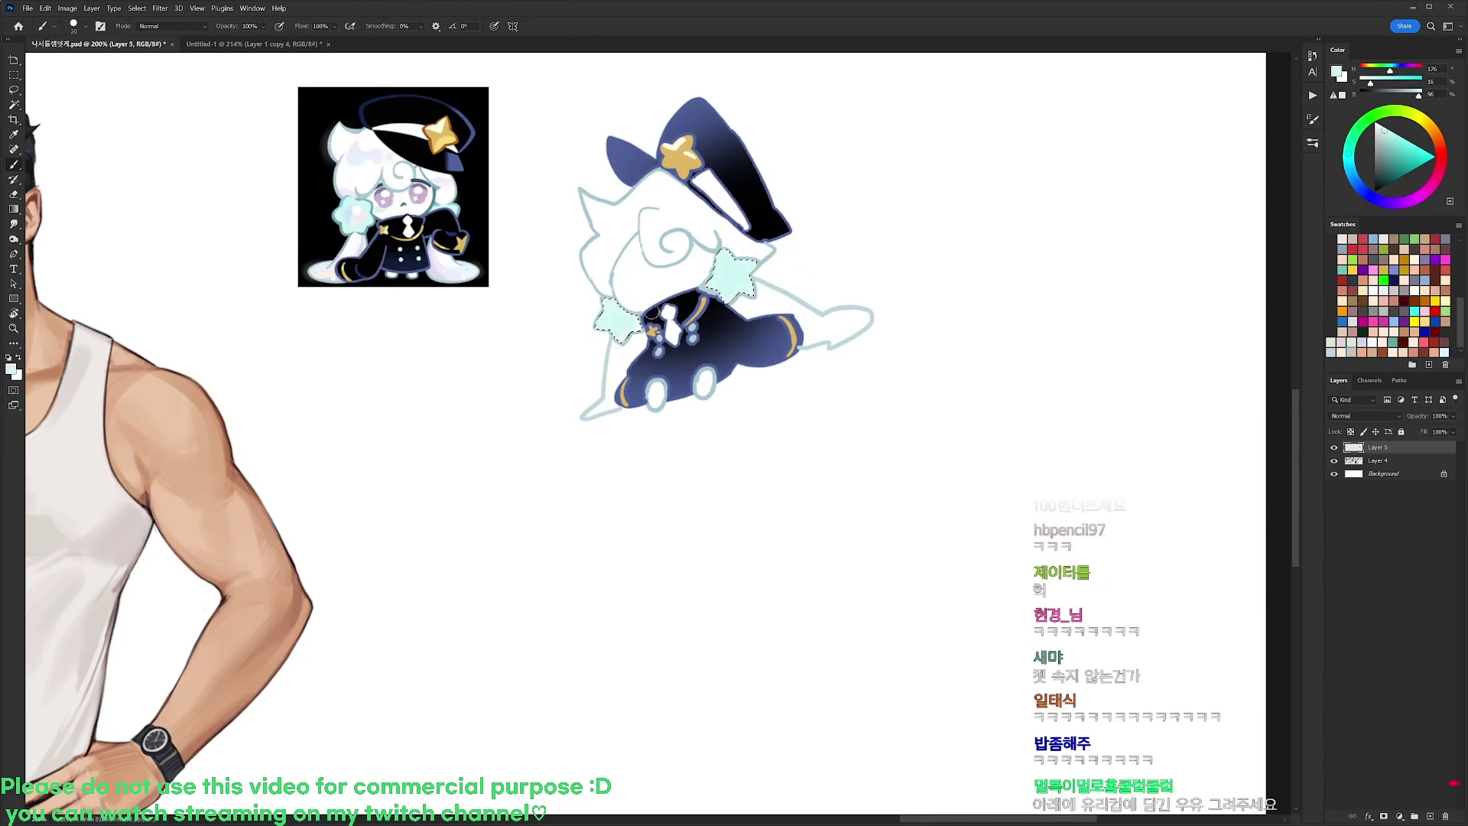
Dab pale lilac centres sampled from the reference onto both hair stars, and clear the selection
left_click(357, 213, "alt")
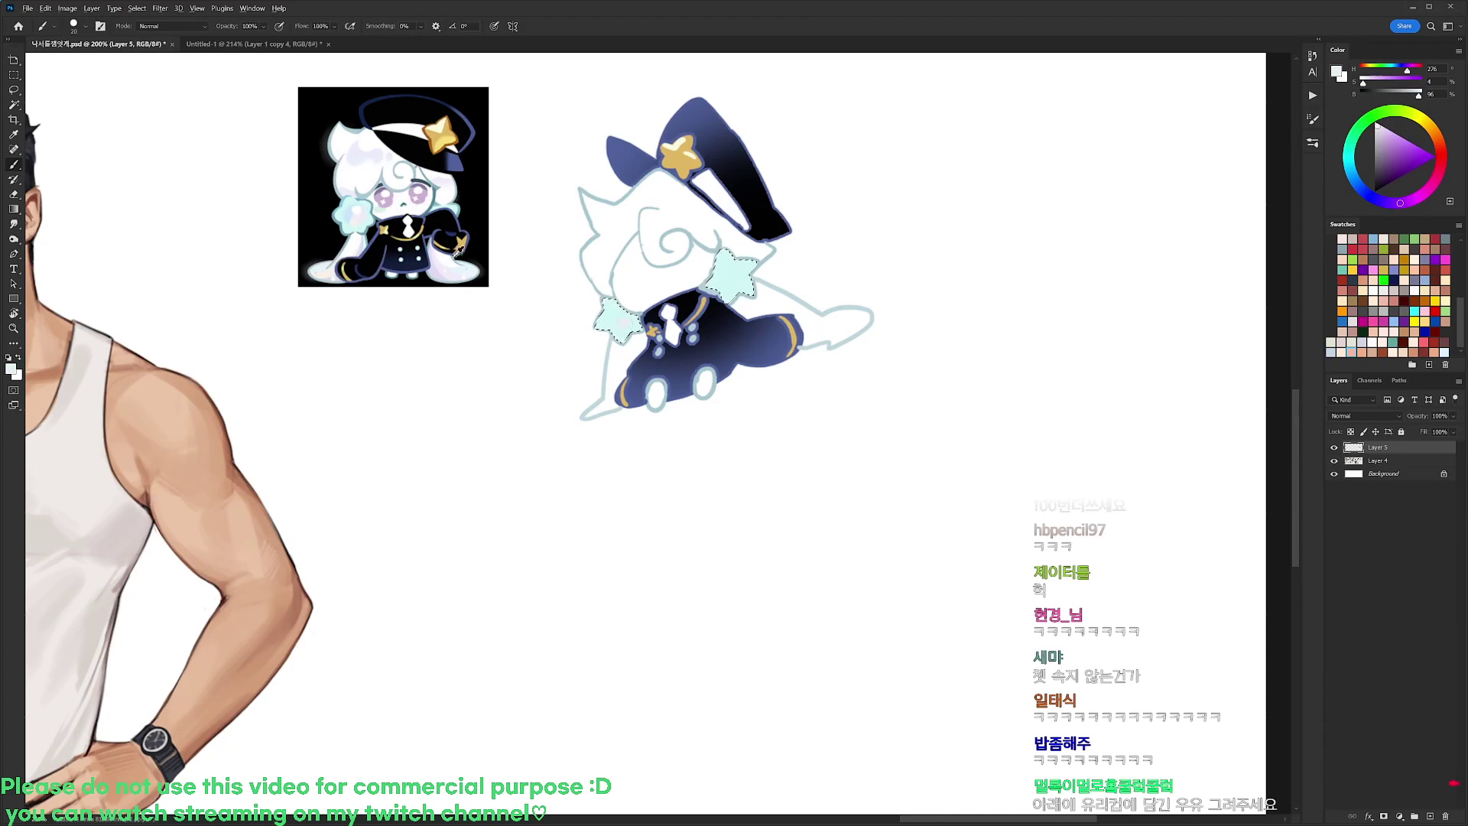
left_click(357, 219, "alt")
left_click_drag(615, 314, 620, 321)
left_click(624, 323, "alt")
key("ctrl+d")
Paint pale blue shading on the hair below the hat and beside the face
left_click(847, 202, "alt")
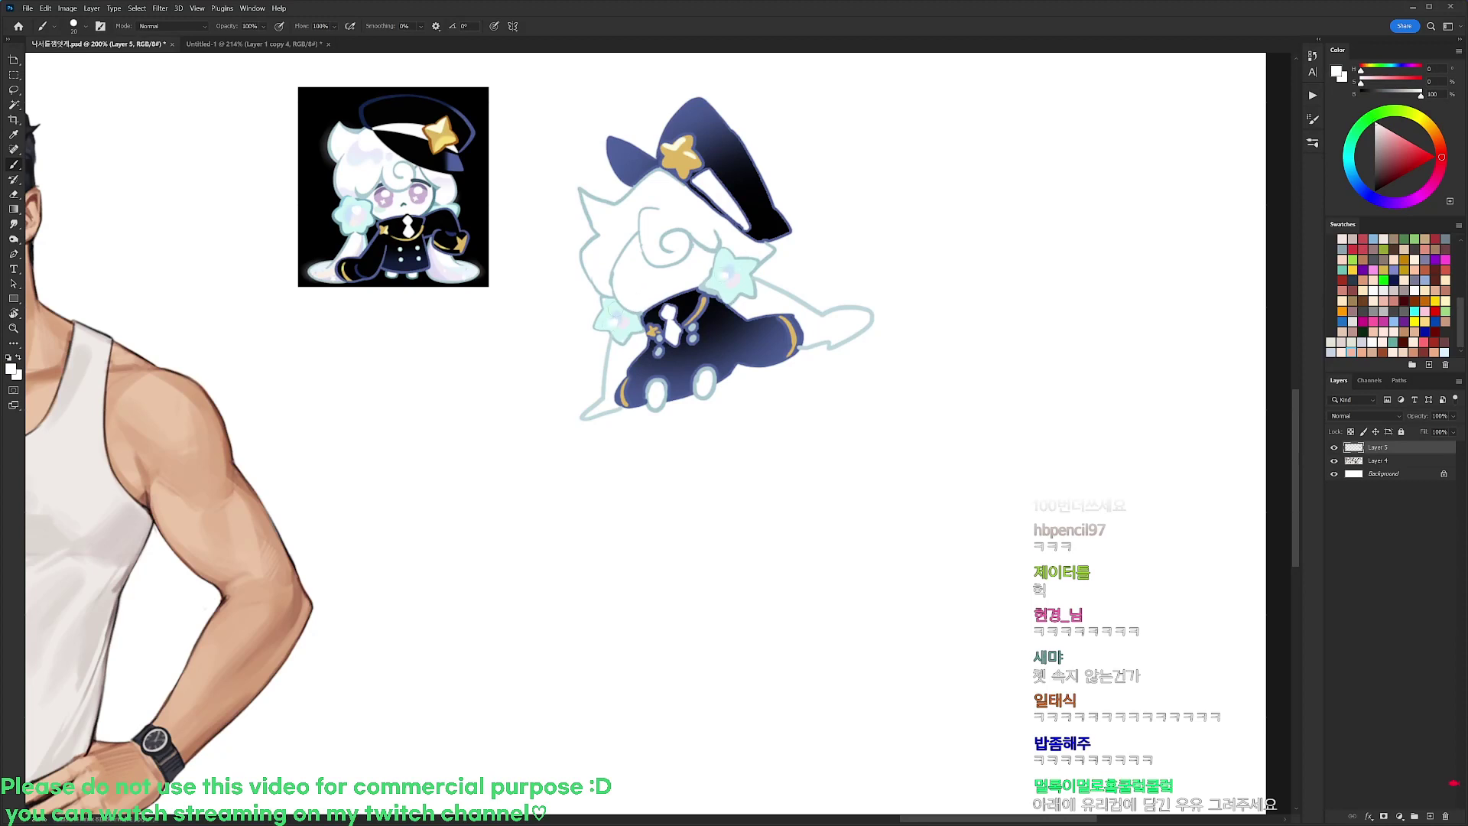
left_click(363, 151, "alt")
left_click_drag(1392, 130, 1386, 119)
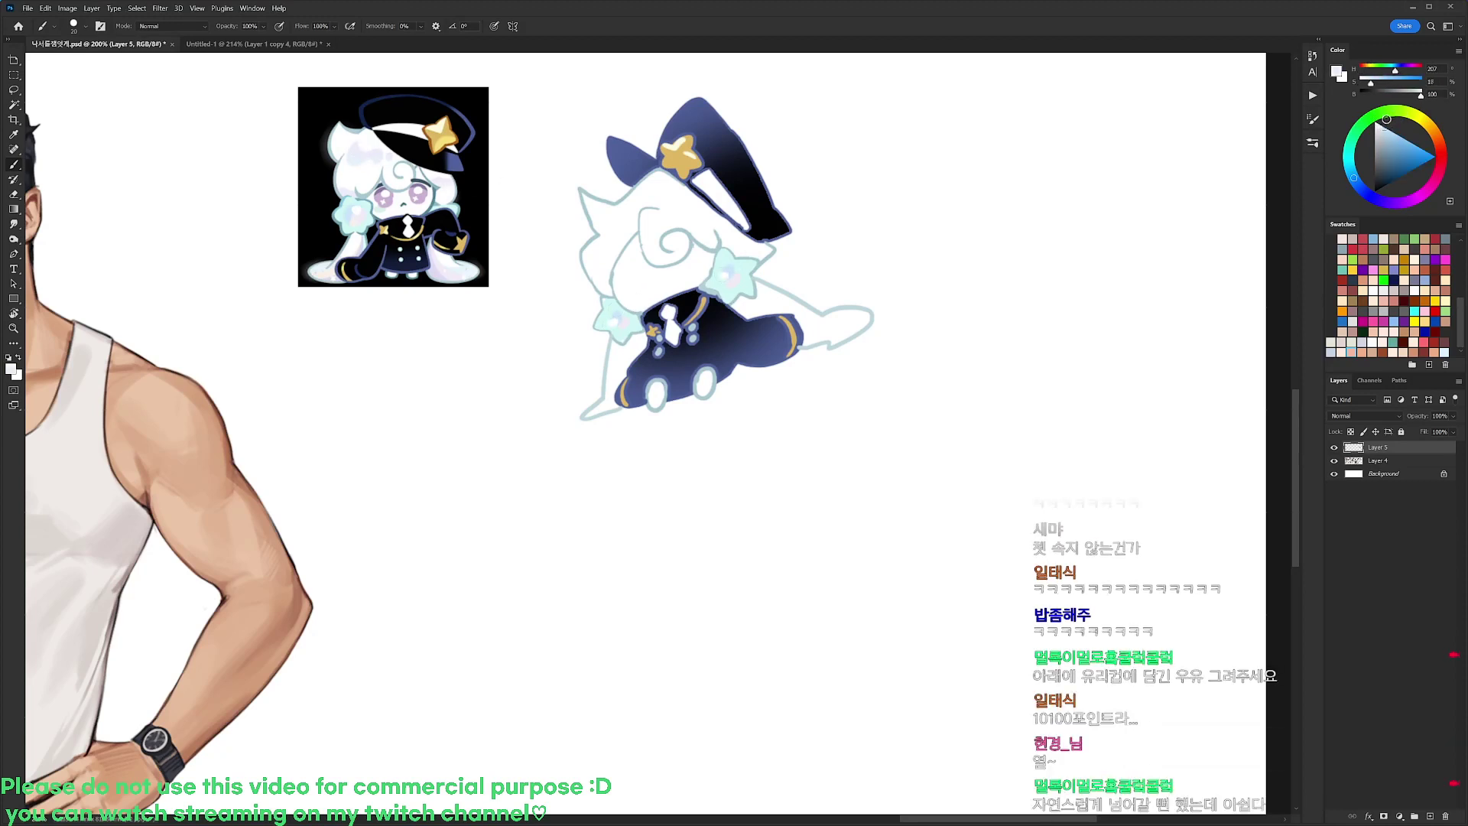
left_click_drag(625, 208, 647, 189)
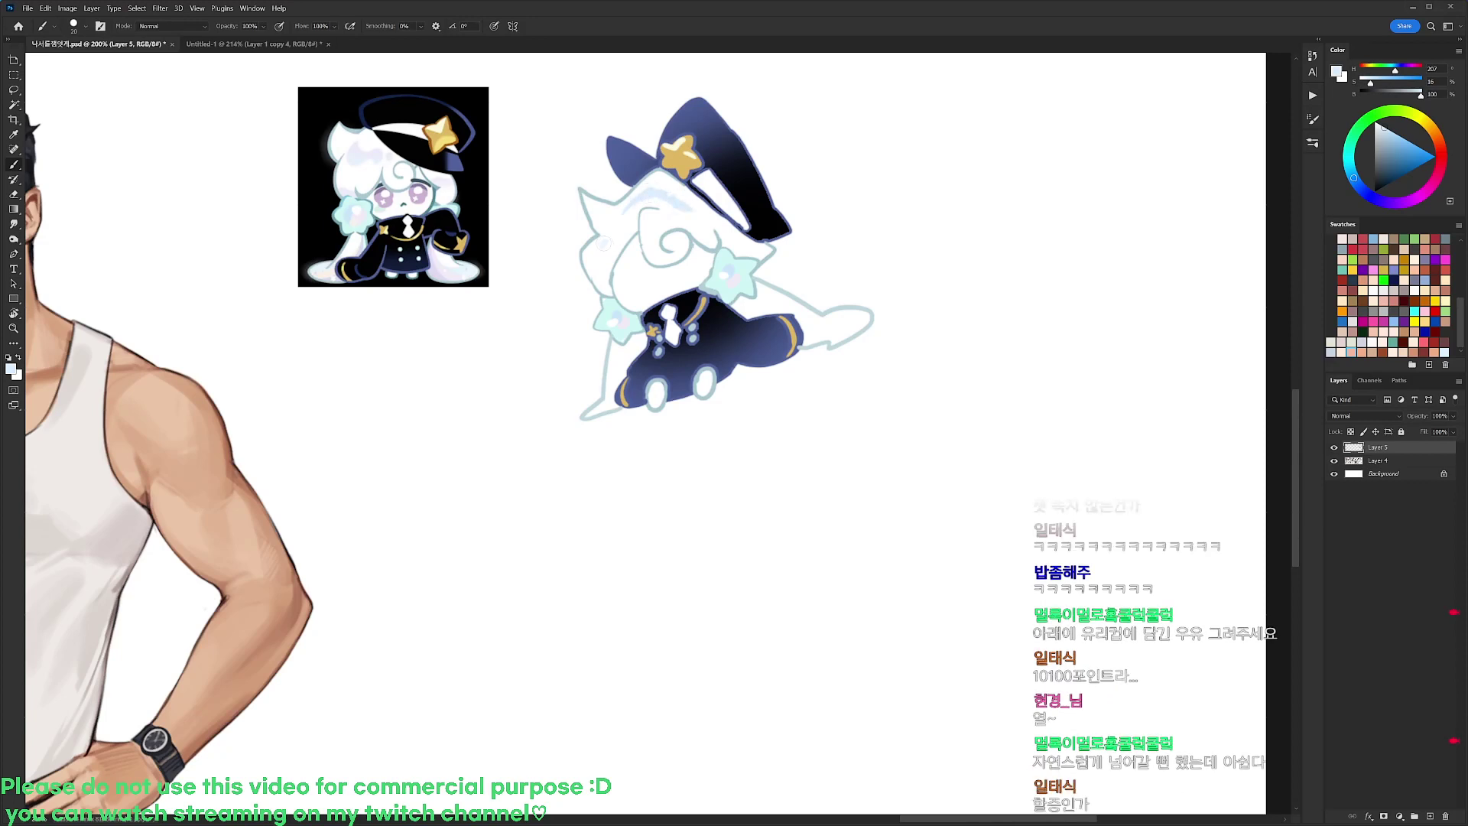
Select the pale blue hair shading and tint parts of it pinkish lilac with a soft round brush
key("w")
left_click(683, 202)
left_click(604, 243, "shift")
left_click(629, 205, "shift")
key("d")
key("b")
right_click(671, 218)
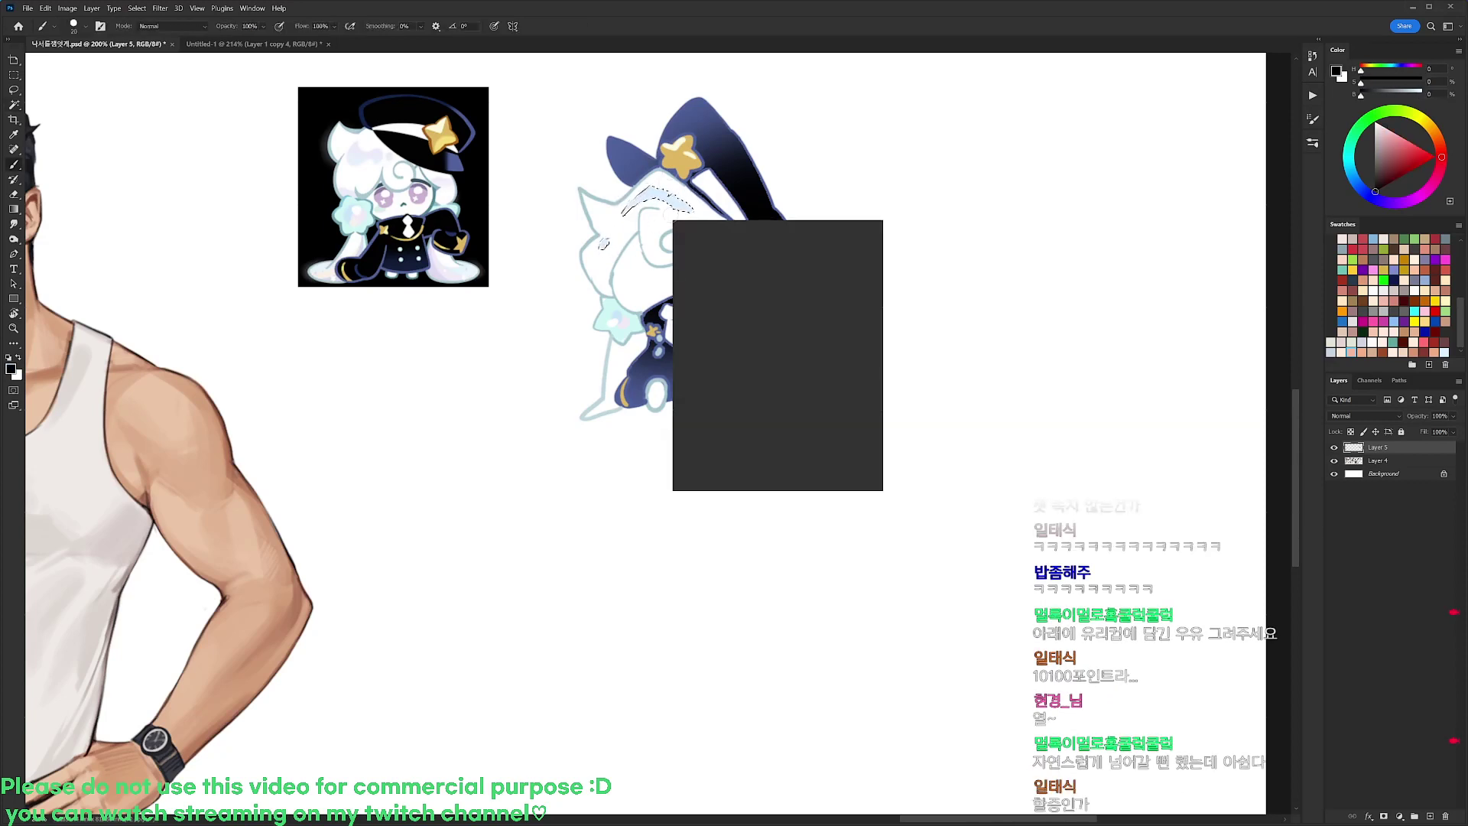
left_click(703, 355)
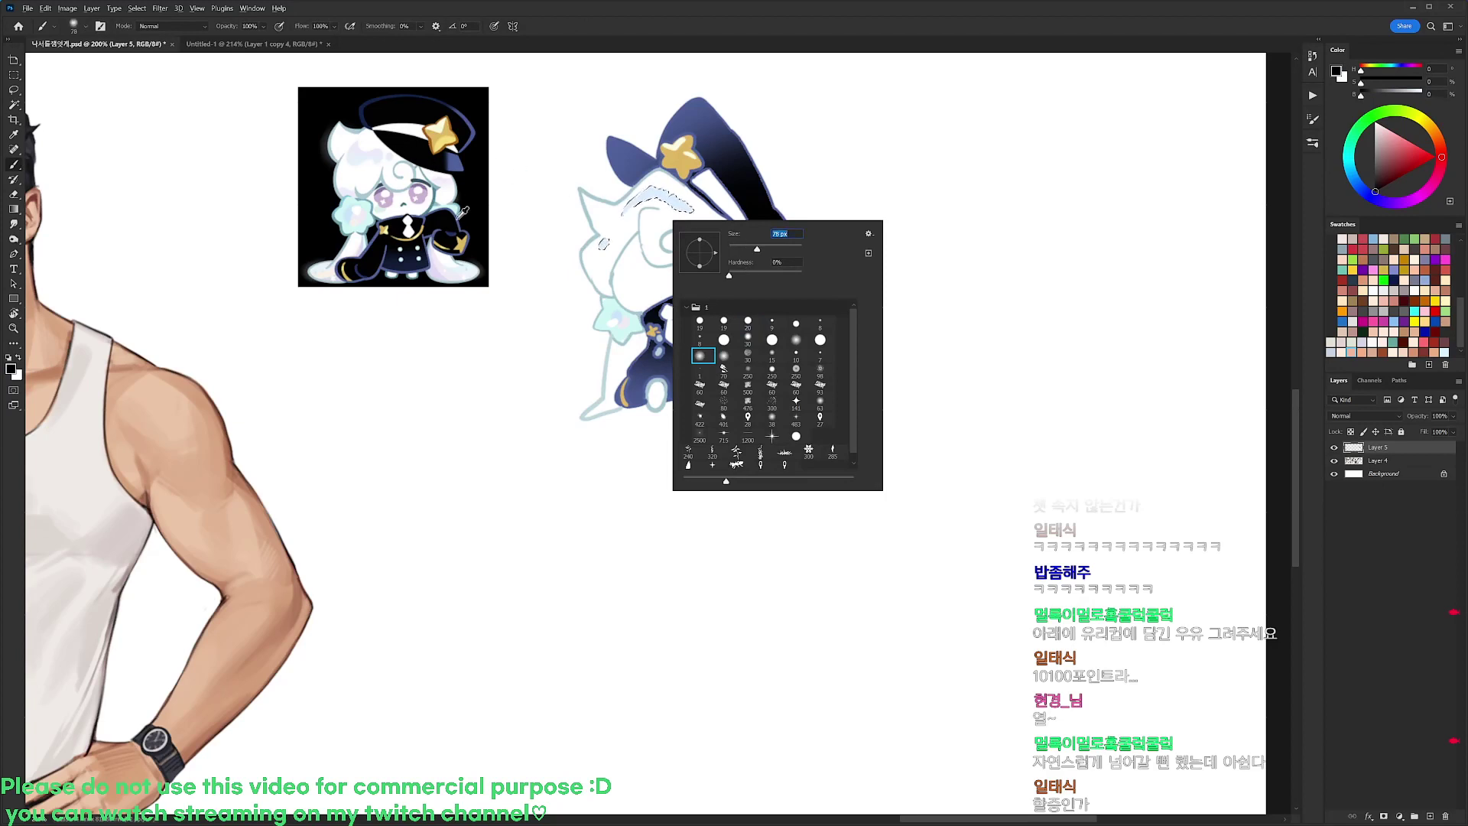
left_click(425, 191, "alt")
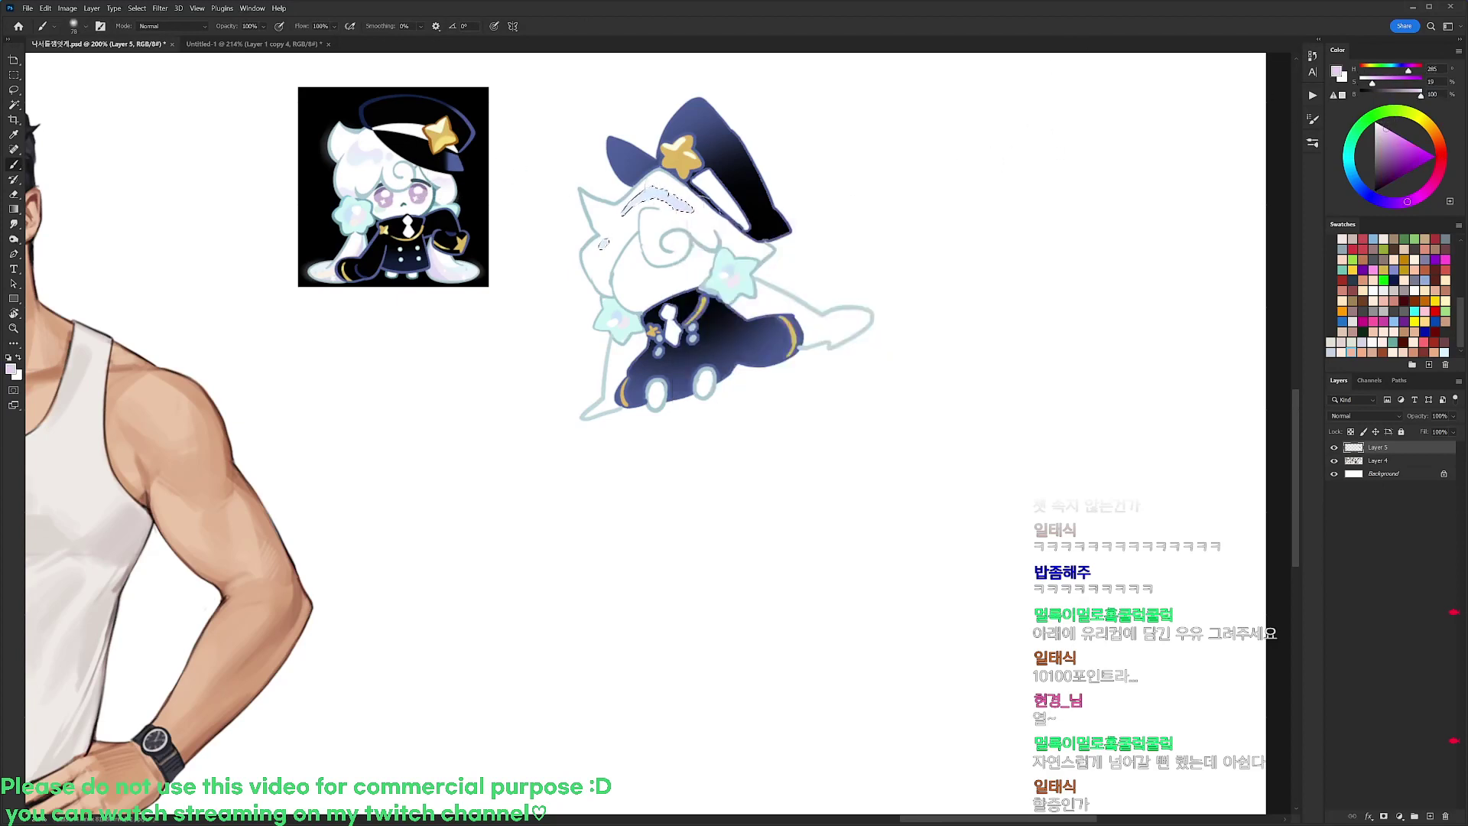
mouse_move(633, 204)
left_mouse_down()
mouse_move(664, 191)
mouse_move(688, 206)
left_mouse_up()
key("ctrl+d")
Draw a curved upper lash line for the nearer eye in dark slate blue with the hard round brush
left_click(740, 159, "alt")
right_click(708, 180)
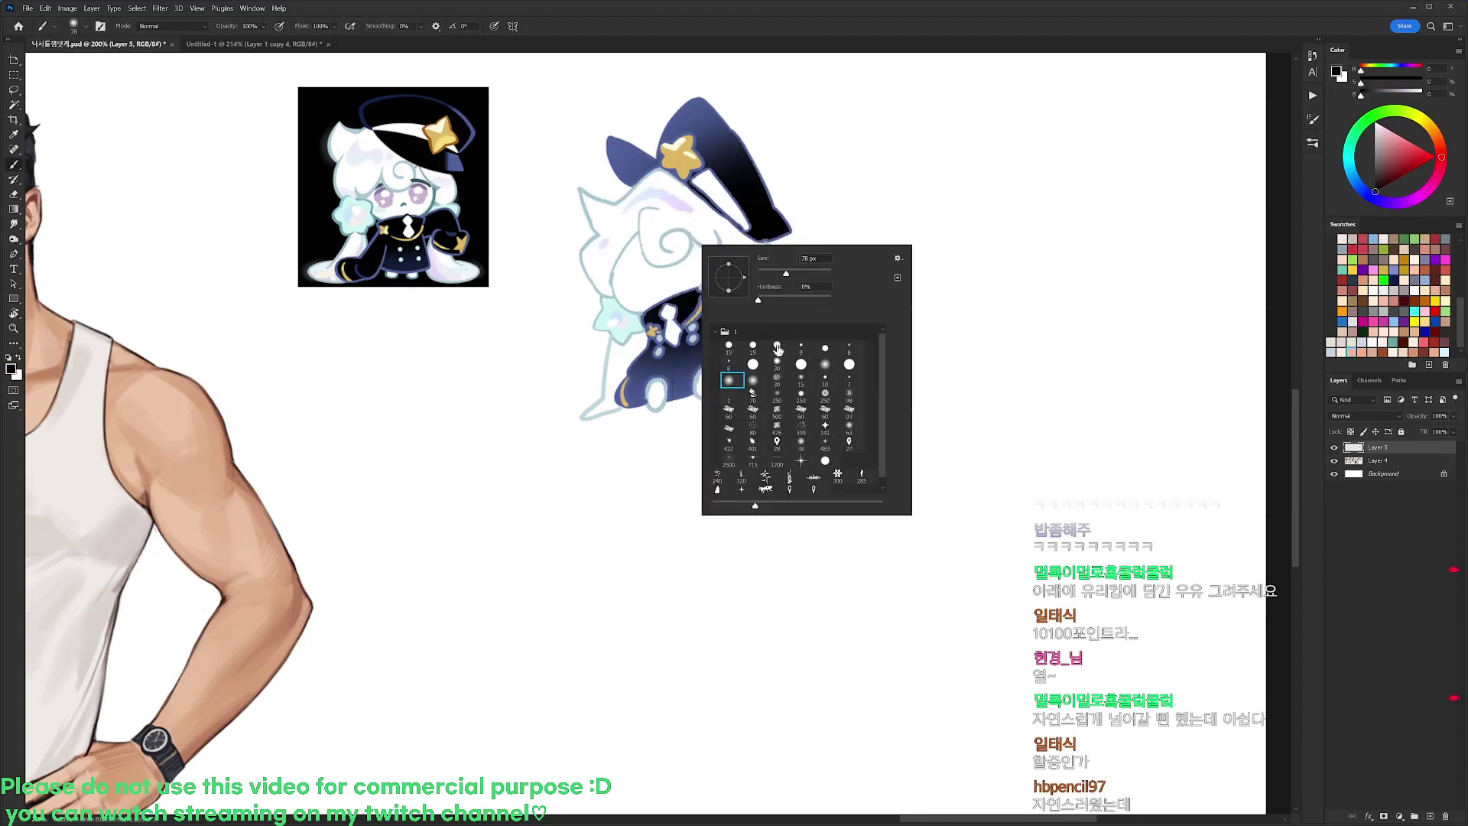
left_click(421, 179, "alt")
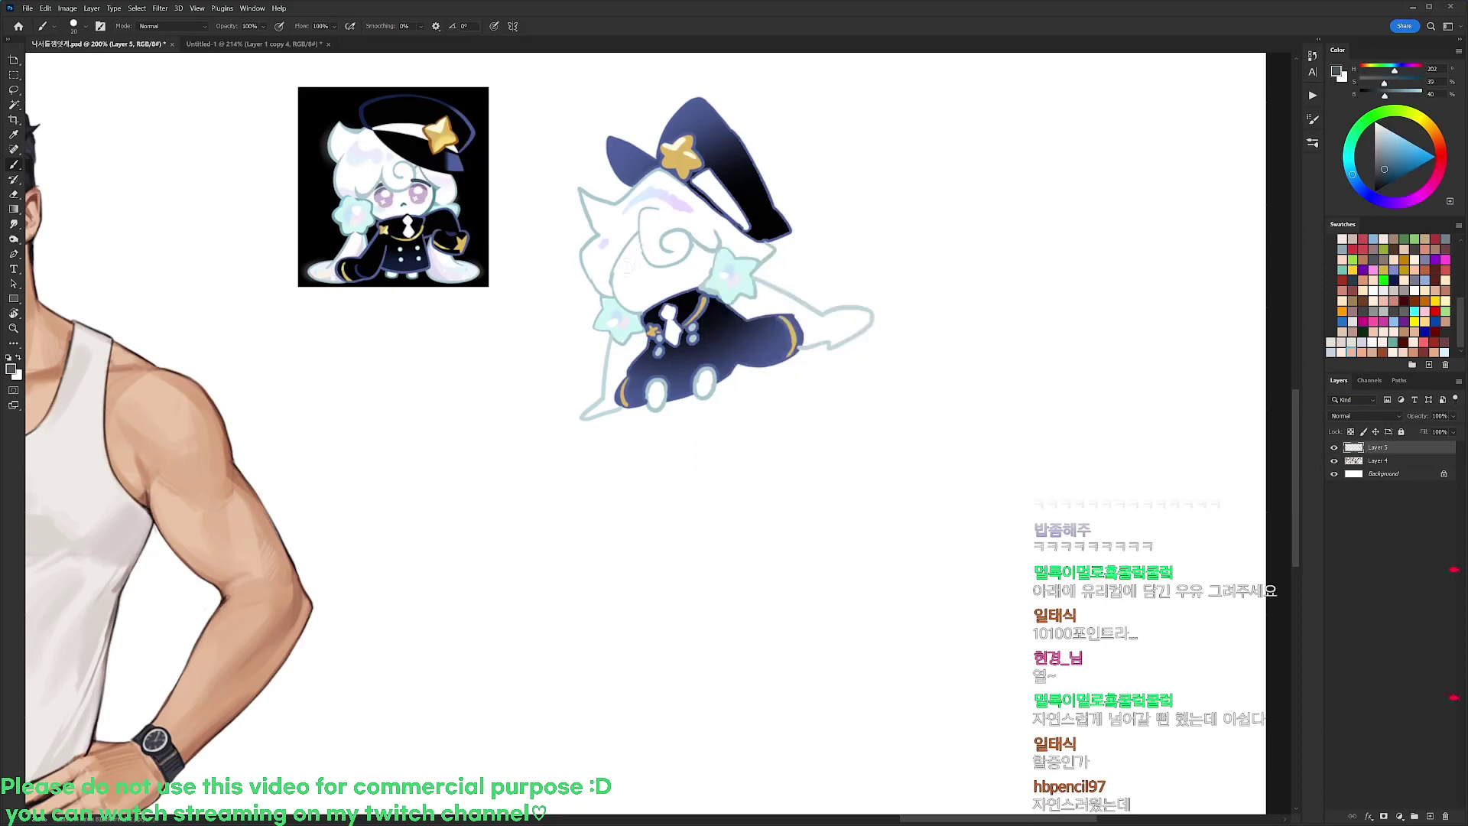
mouse_move(619, 281)
left_mouse_down()
mouse_move(645, 246)
mouse_move(629, 259)
mouse_move(635, 287)
mouse_move(632, 254)
left_mouse_up()
key("ctrl+z")
key("ctrl+z")
key("ctrl+z")
key("ctrl+z")
key("ctrl+z")
key("ctrl+z")
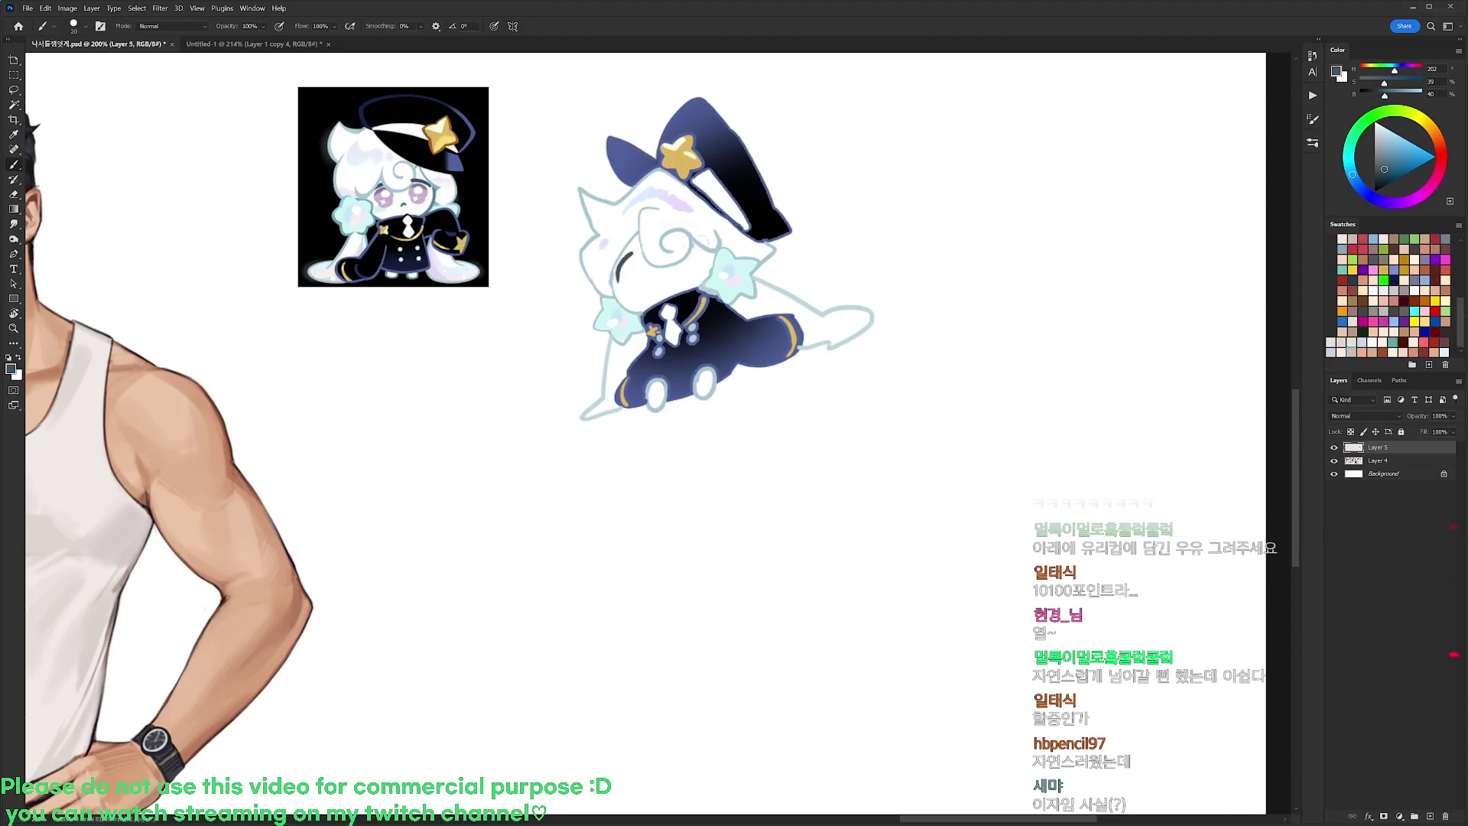
Paint both irises in mauve sampled from the reference and darken the nearer one with a deeper purple
left_click(429, 189, "alt")
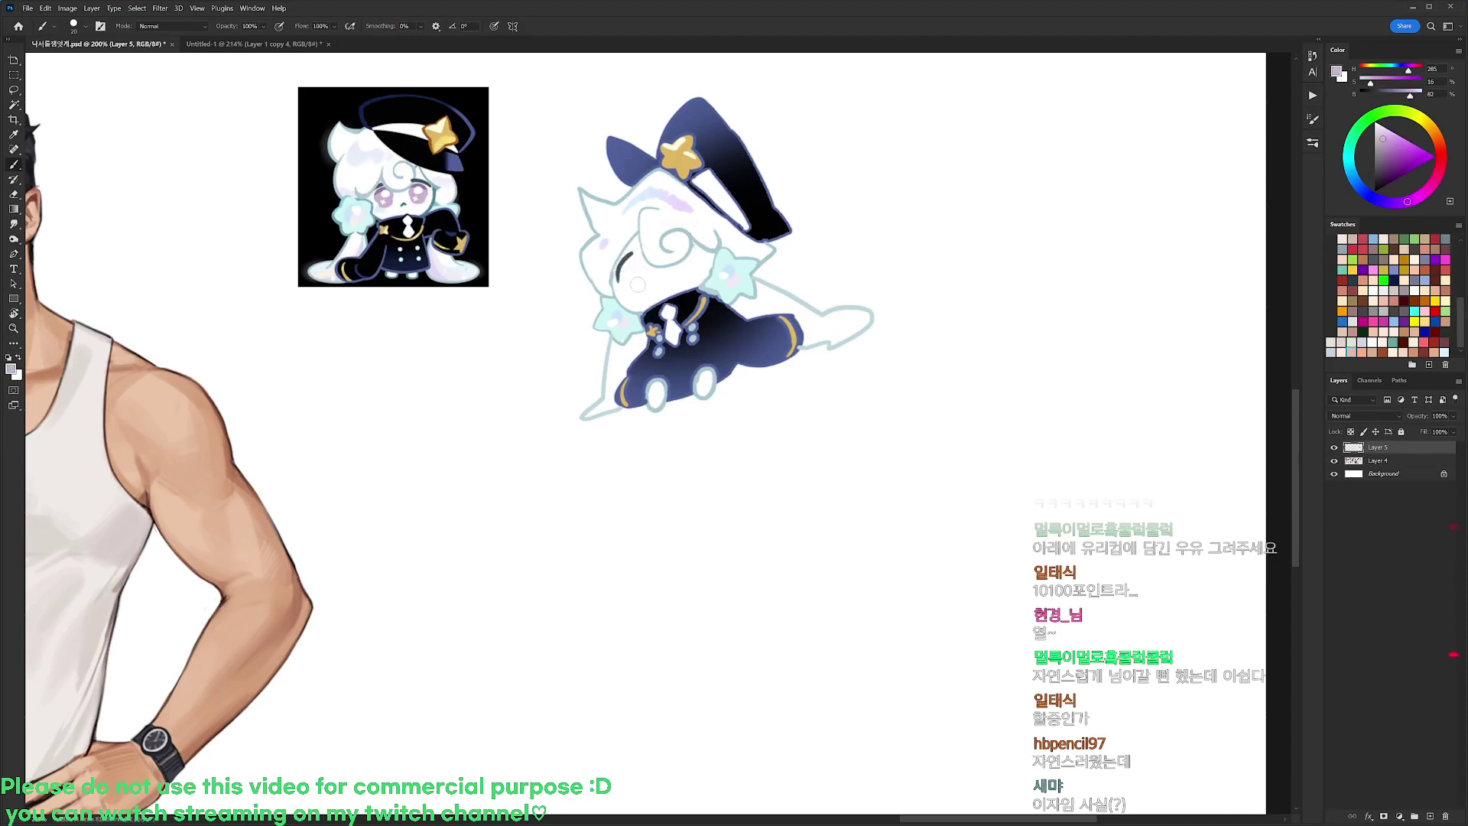
mouse_move(637, 284)
left_mouse_down()
mouse_move(639, 269)
mouse_move(693, 261)
left_mouse_up()
key("ctrl+z")
key("ctrl+z")
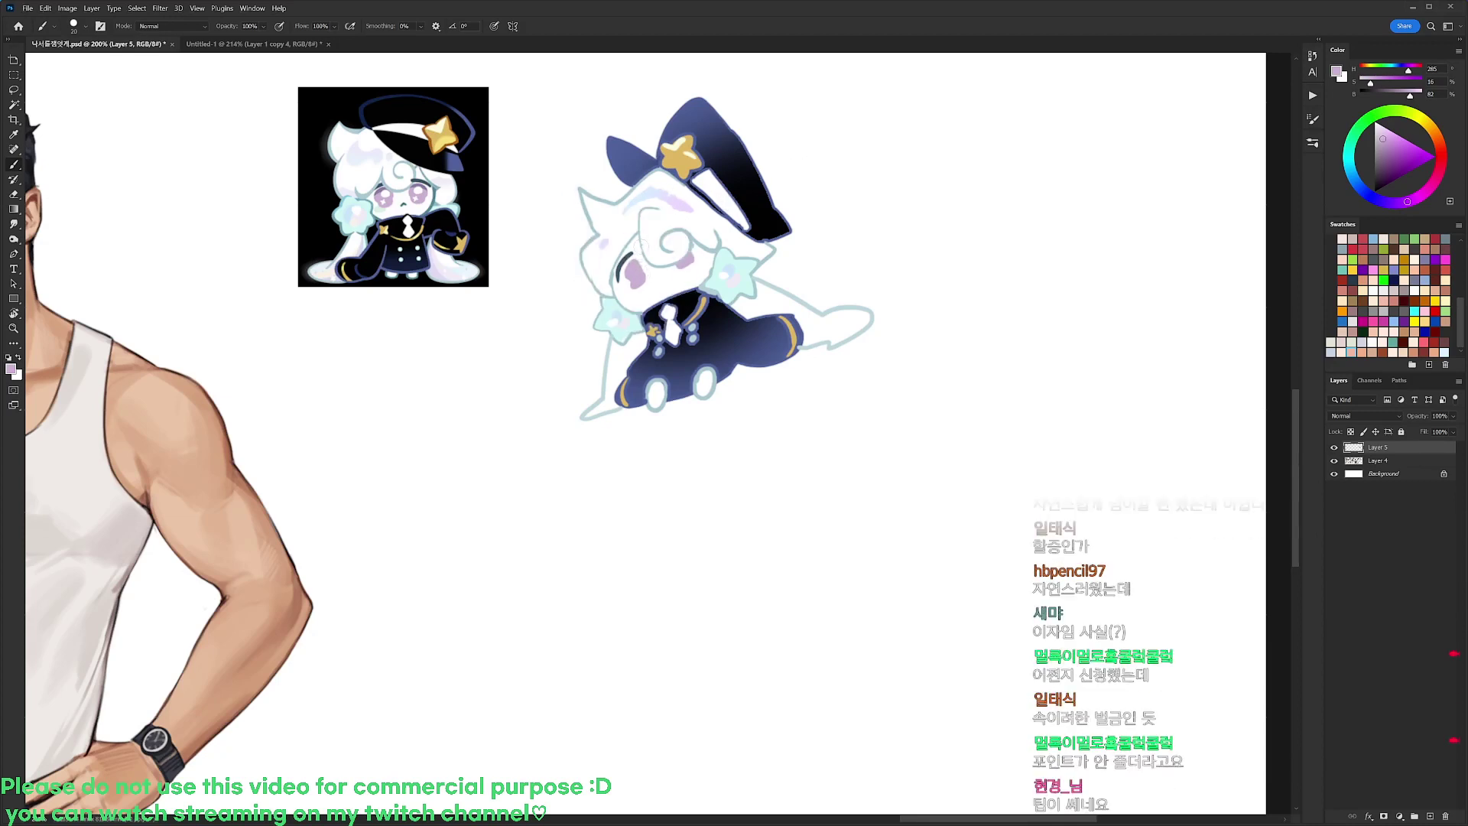
left_click(382, 188, "alt")
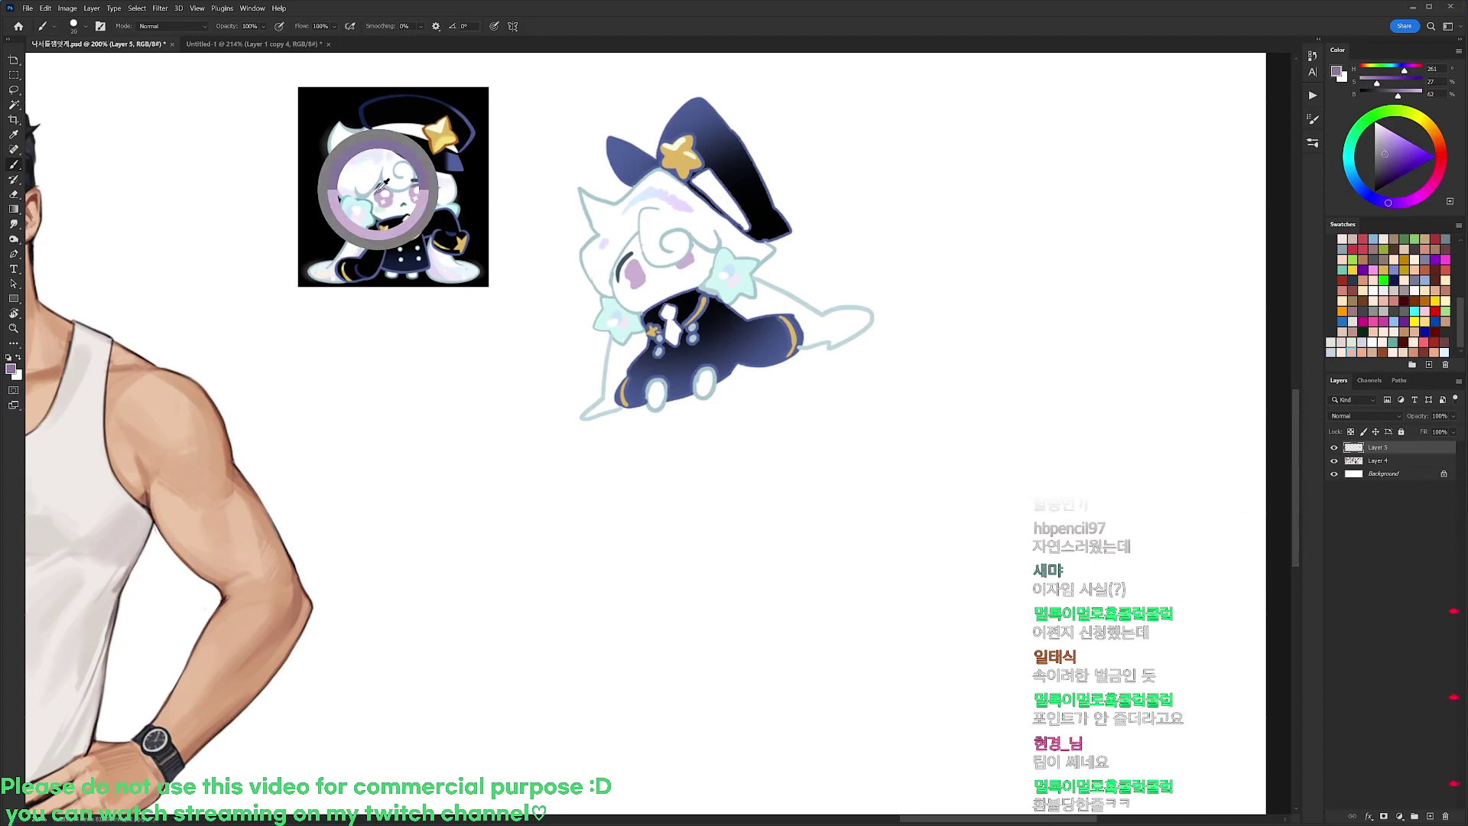
left_click_drag(630, 264, 635, 277)
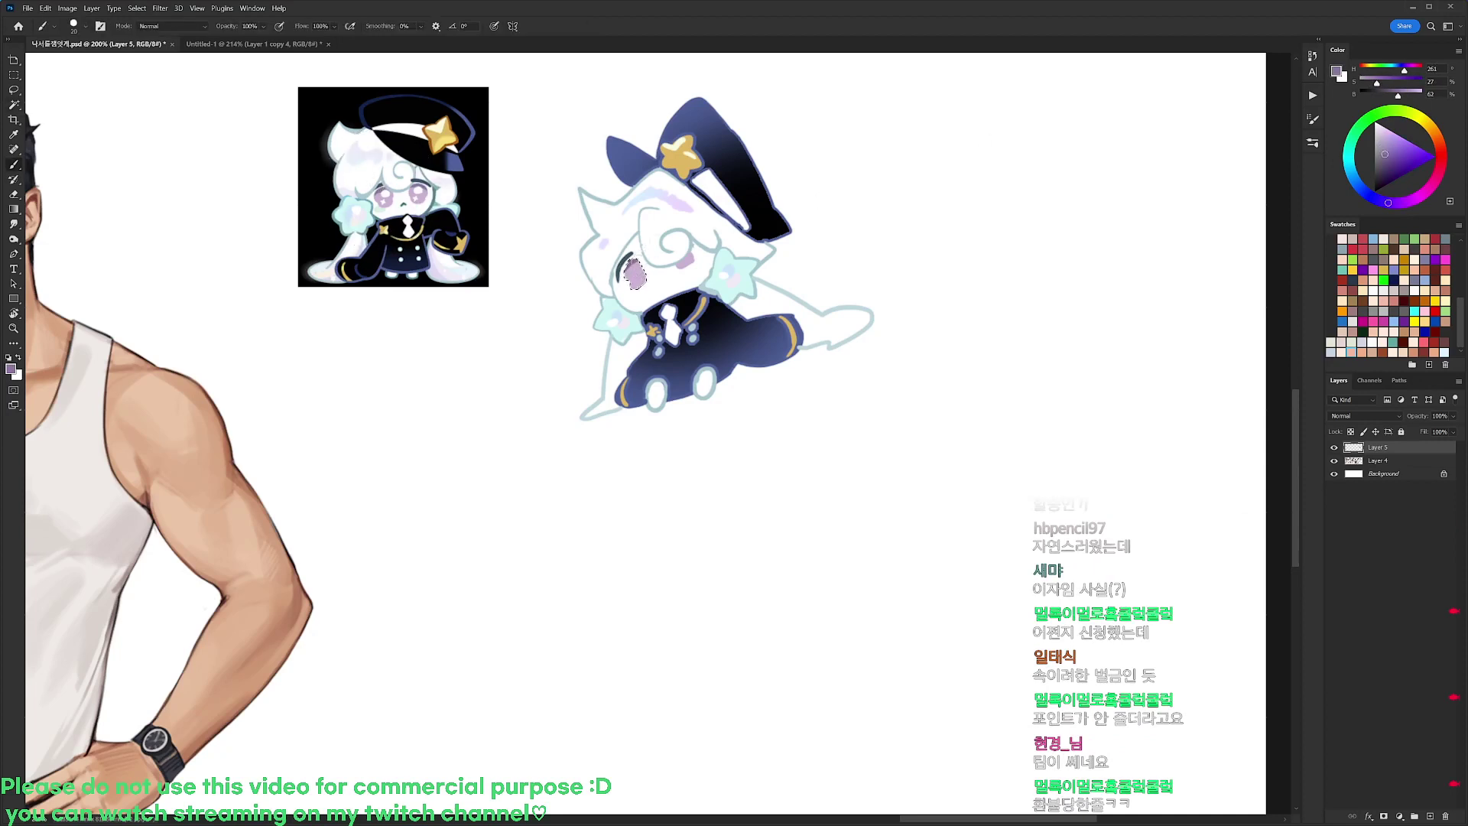
Add white highlights to the eyes and refine the iris shapes with sampled mauve and white
left_click(785, 189, "alt")
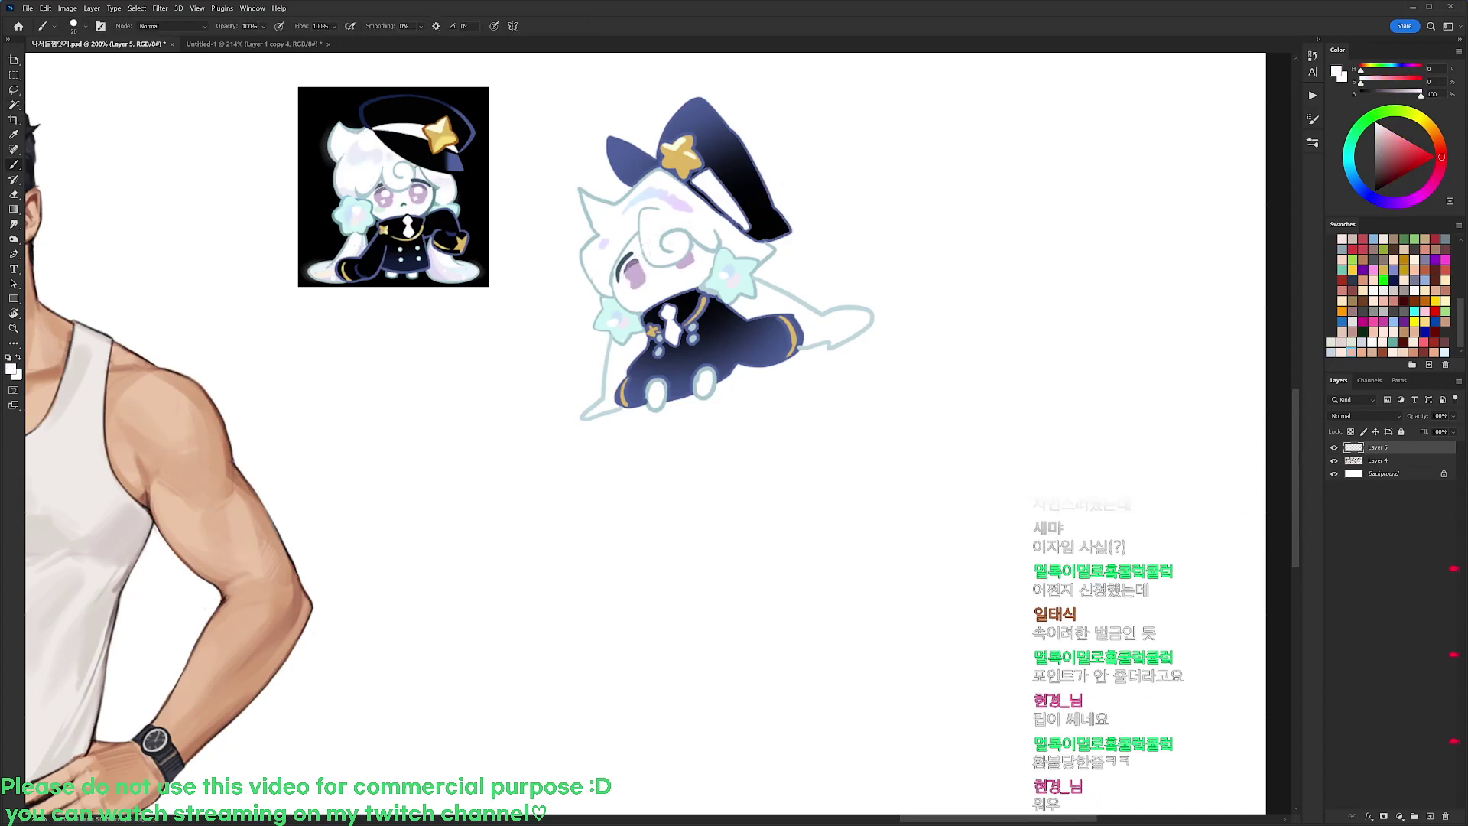
left_click_drag(632, 272, 627, 256)
left_click(646, 276, "alt")
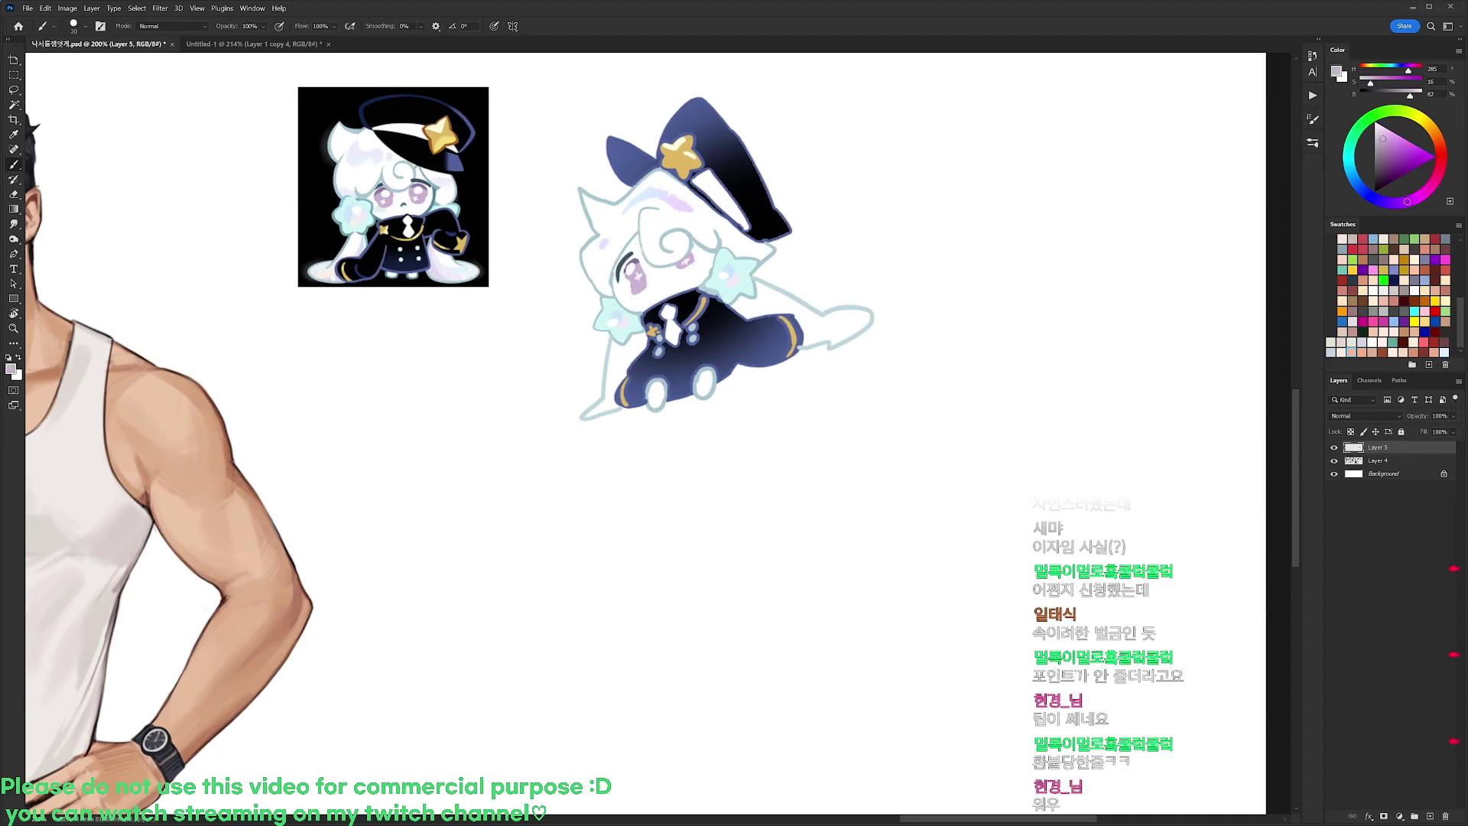
left_click(683, 260, "alt")
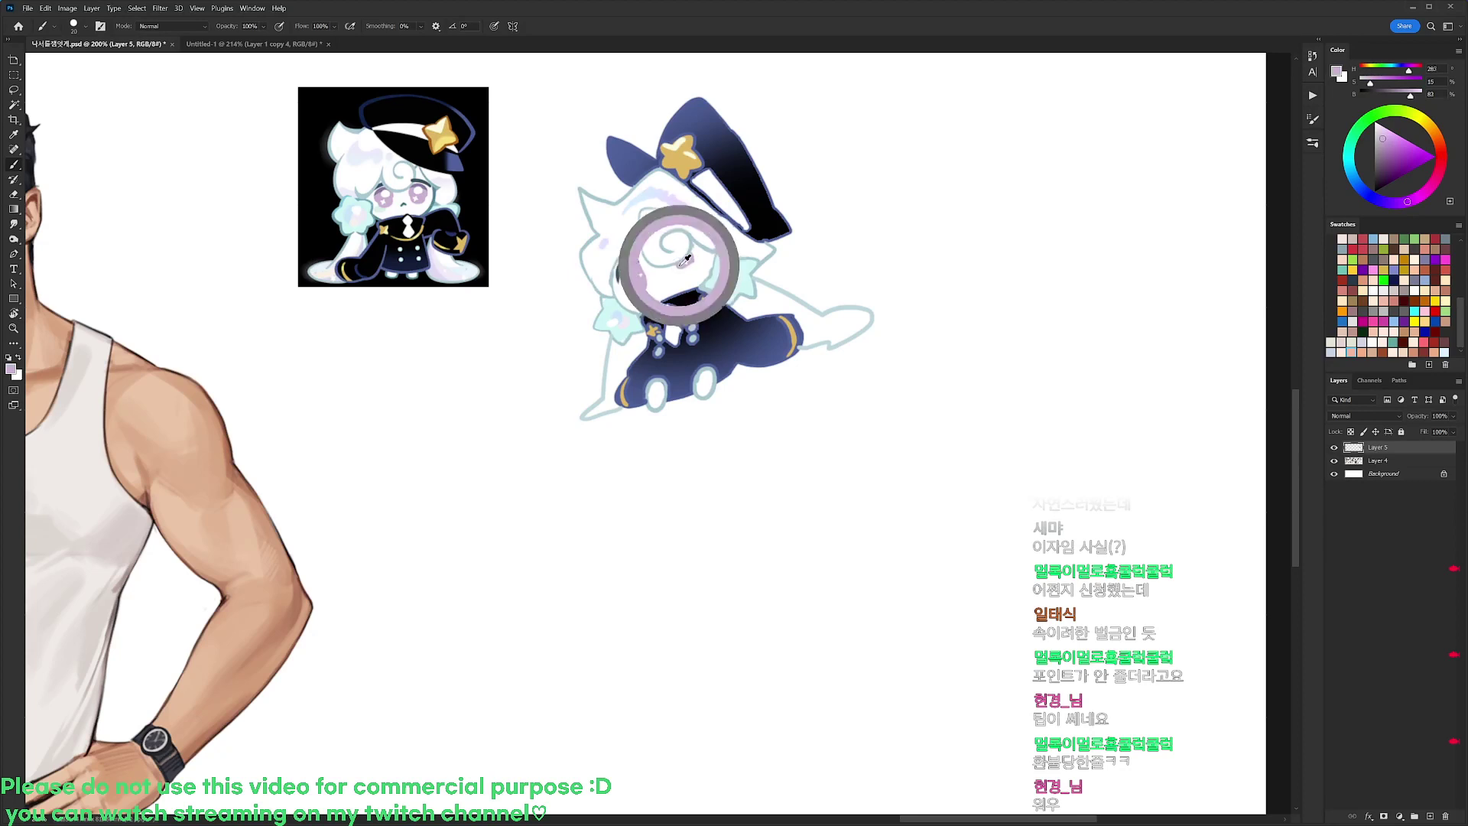
left_click(650, 289, "alt")
key("e")
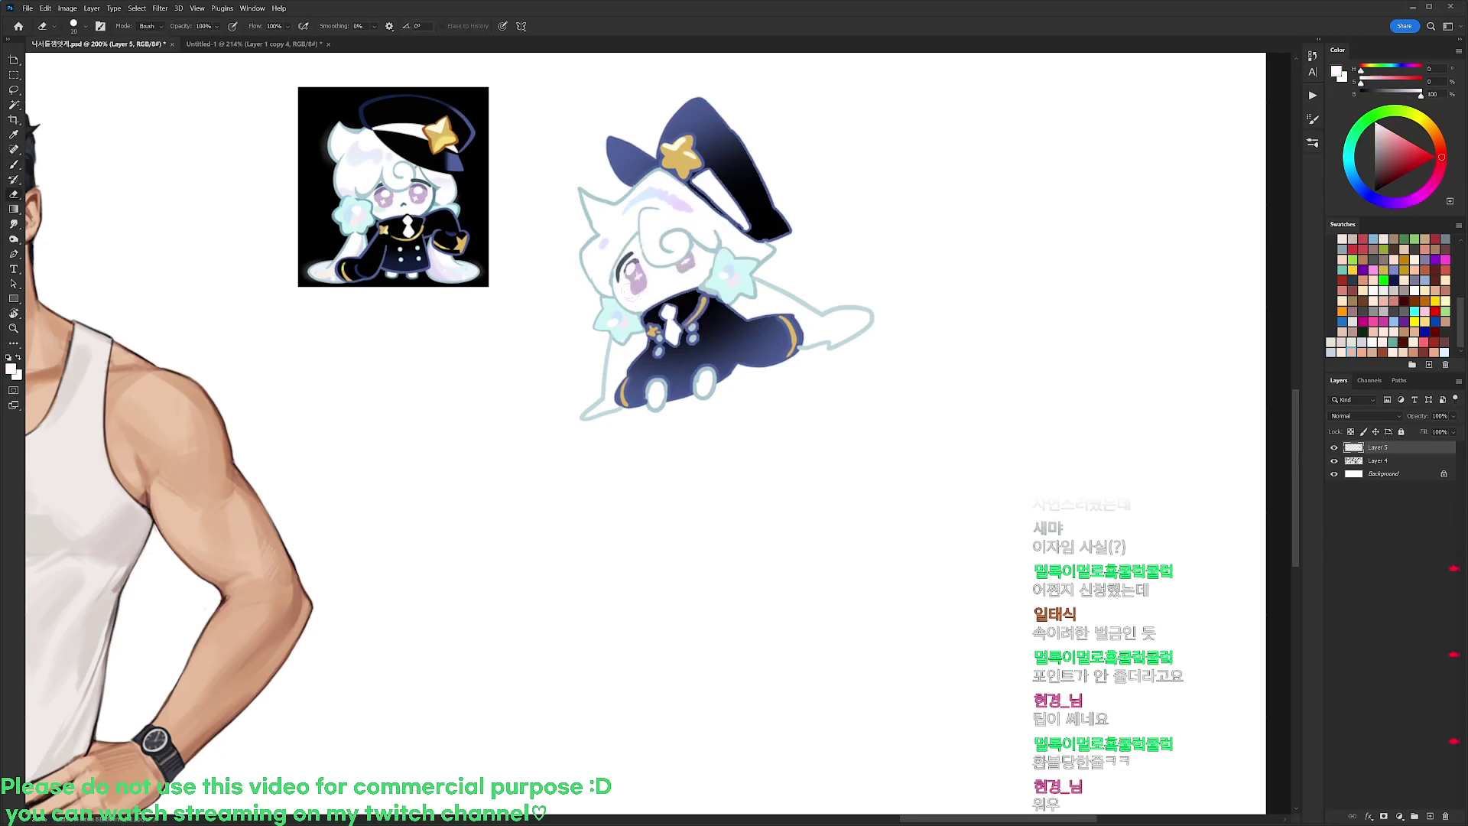
key("b")
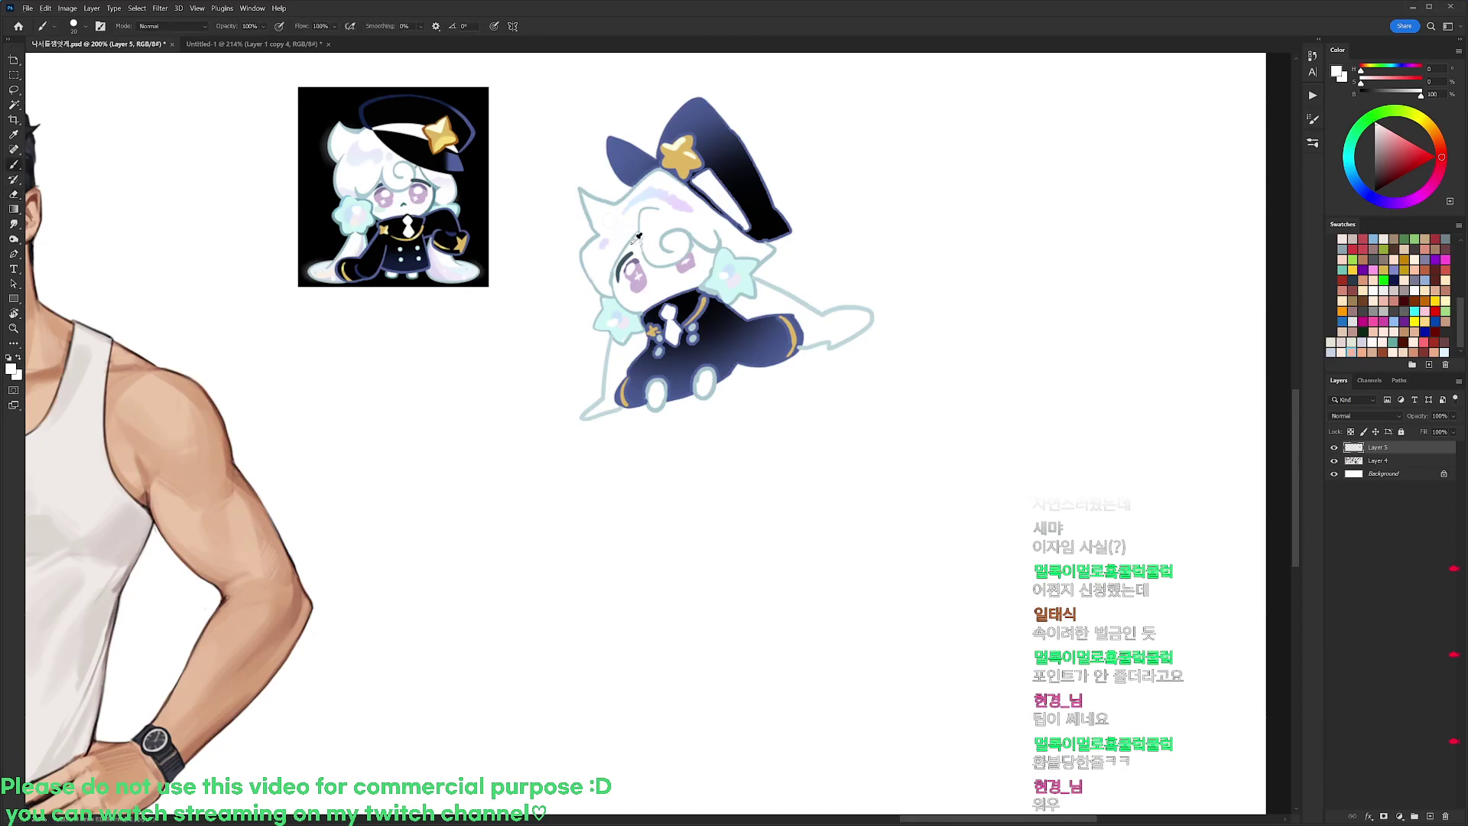
Draw a small frowning mouth in the dark lash colour, and sample pale mint from the reference's face
left_click(630, 256, "alt")
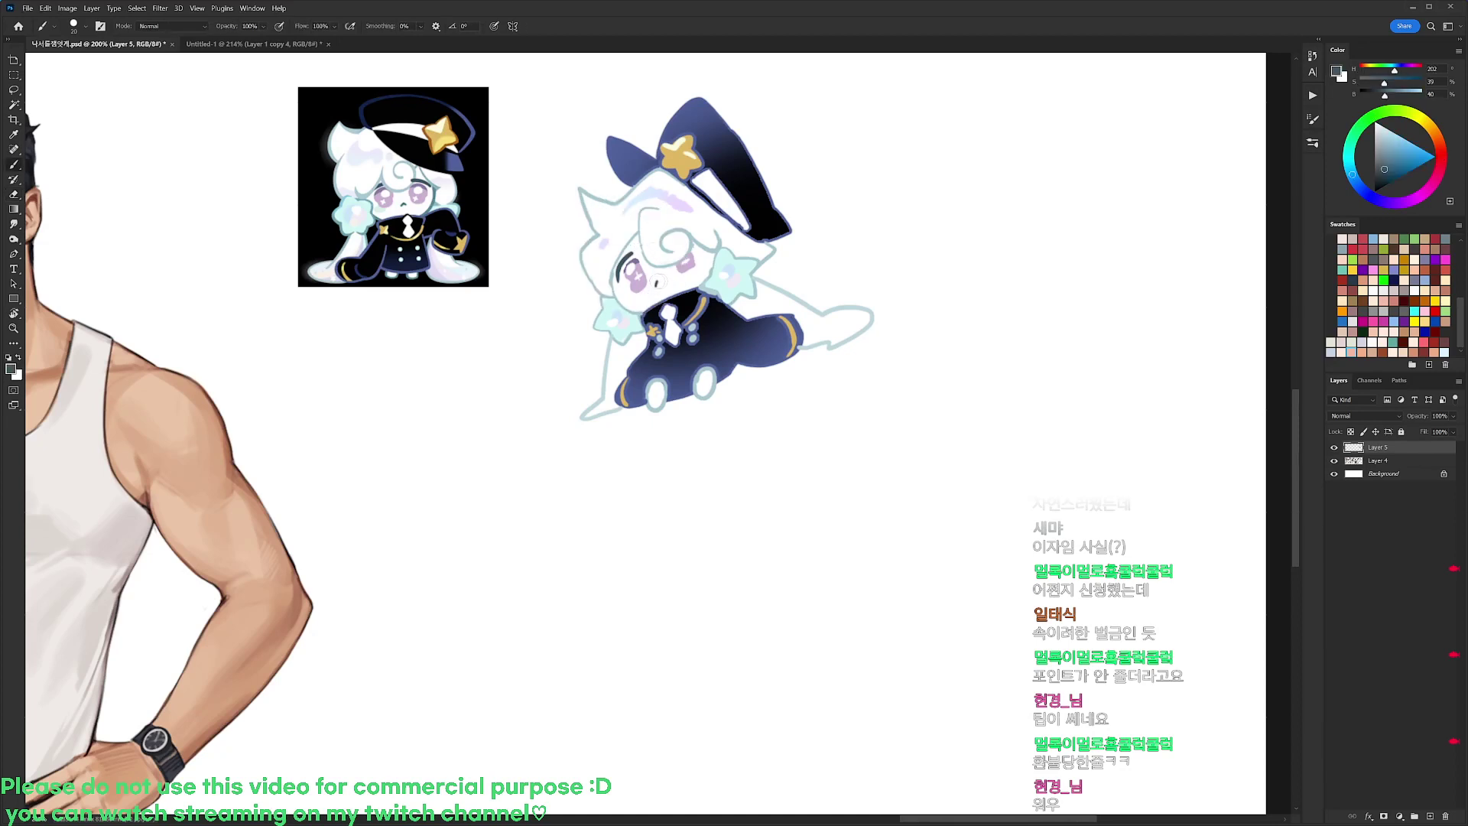
left_click_drag(658, 282, 663, 285)
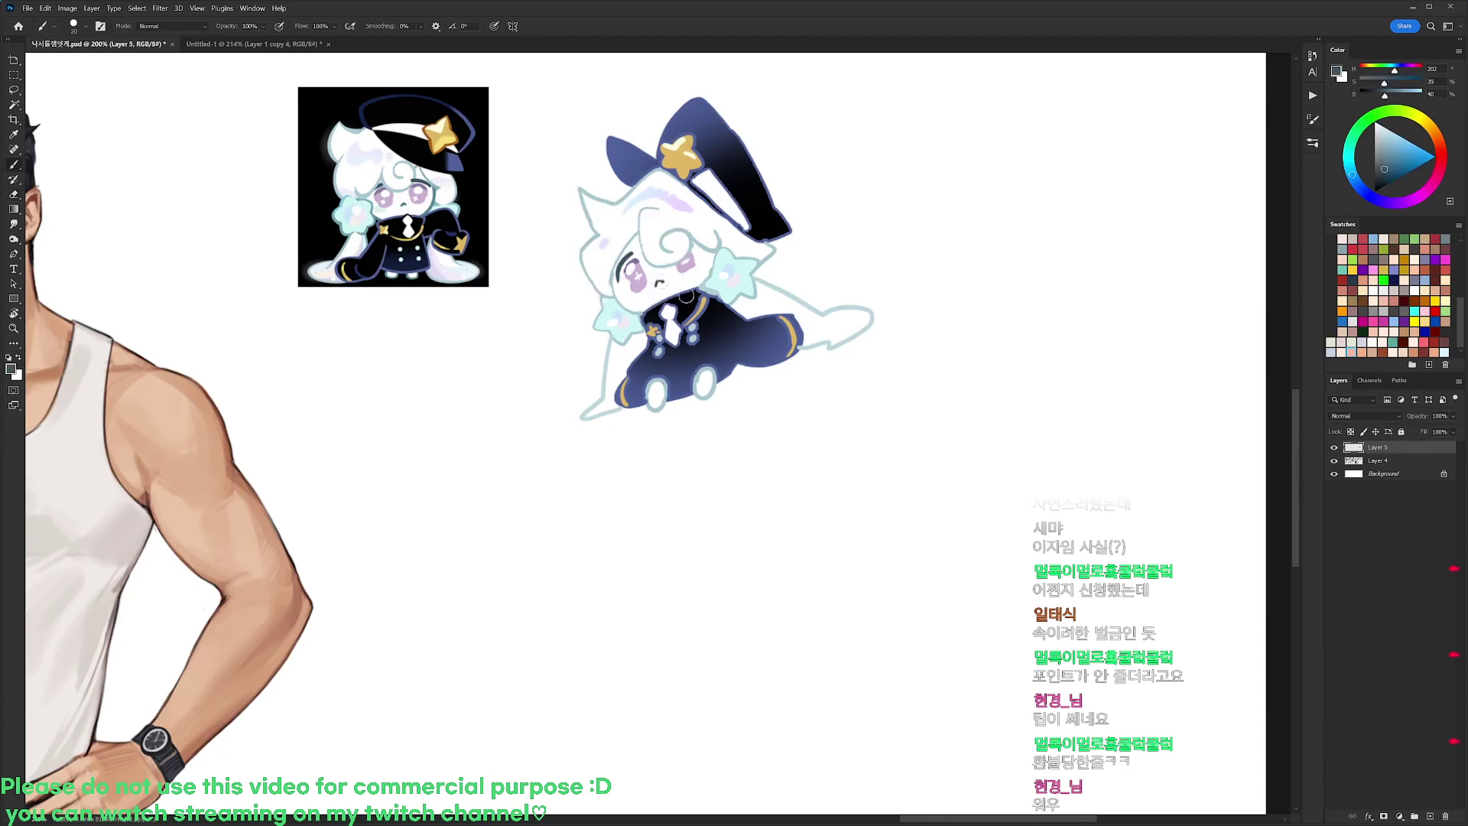
left_click(385, 203, "alt")
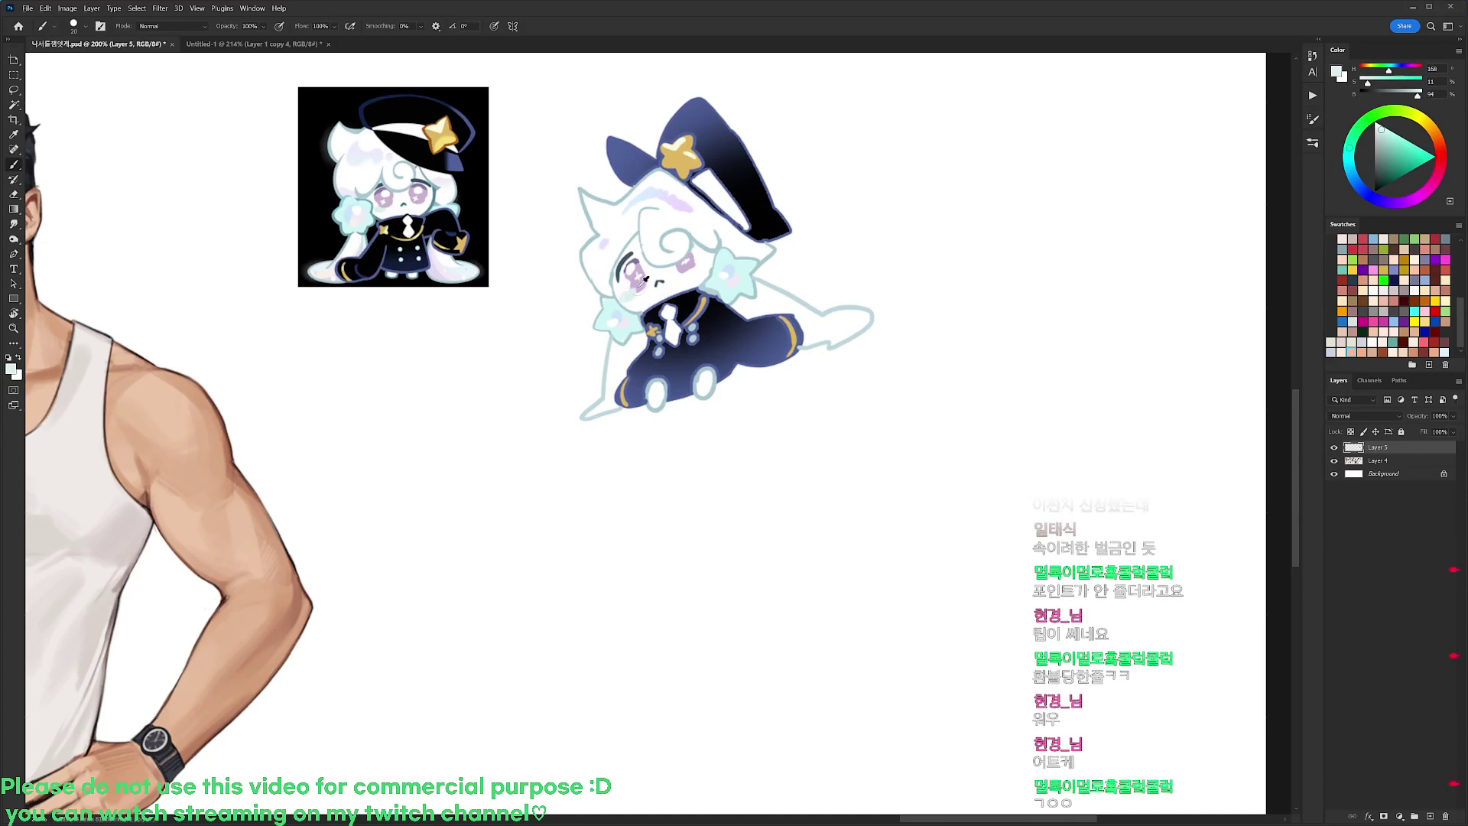
Repaint the farther eye's iris in mauve sampled from the nearer eye and clean up its shape
left_click(636, 288, "alt")
key("e")
key("b")
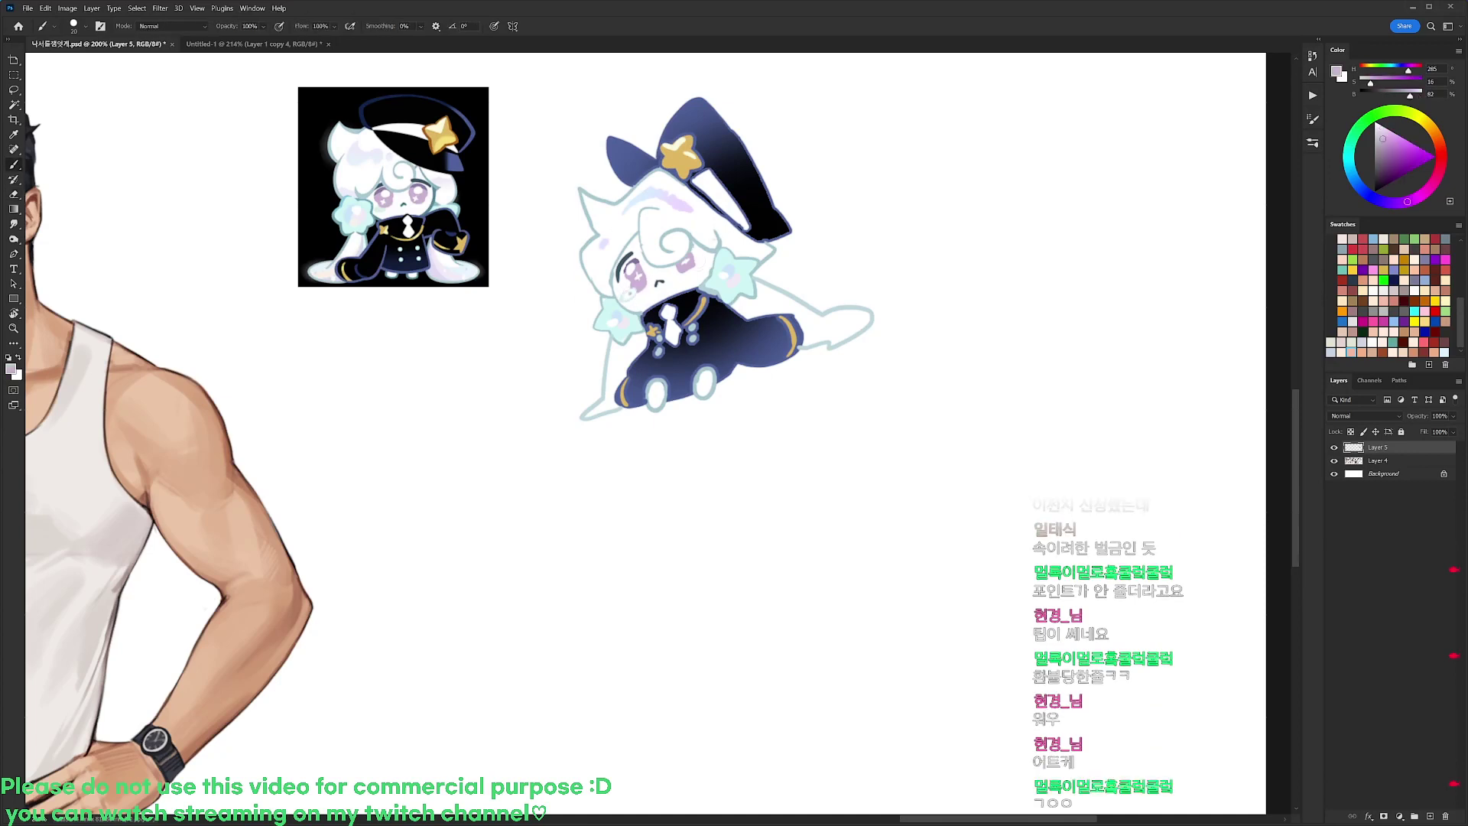
left_click_drag(691, 260, 703, 259)
left_click(690, 264, "alt")
key("e")
key("b")
Add fine dark details to the eyes in the sampled slate lash colour with a very small brush
left_click(713, 248, "alt")
left_click(681, 267, "alt")
left_click(628, 255, "alt")
right_click(711, 254)
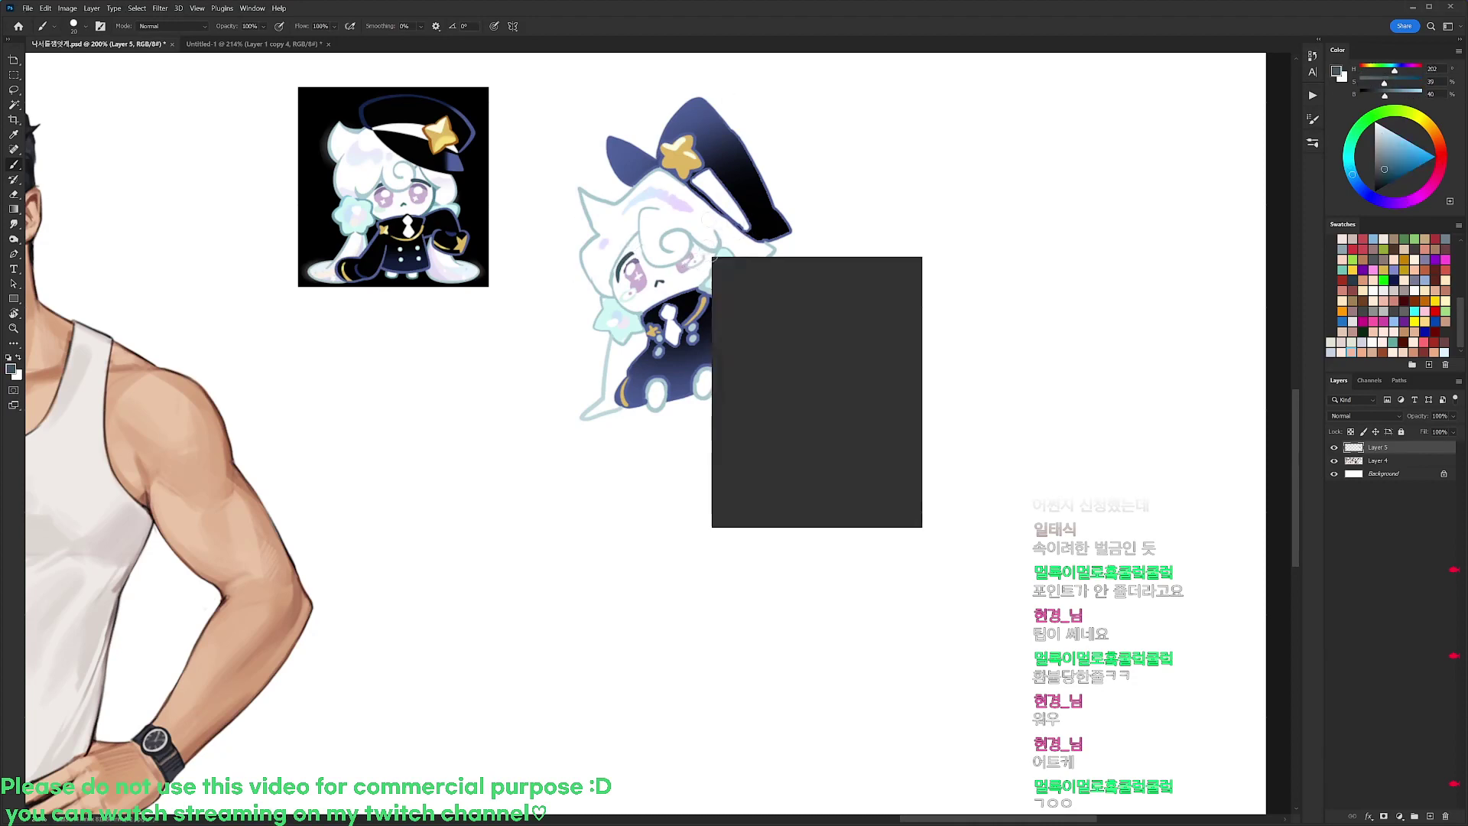
left_click(811, 364)
left_click(647, 274)
Mix a pale pink and add faint blush marks to the character's cheek
left_click(684, 265, "alt")
left_click(1391, 128)
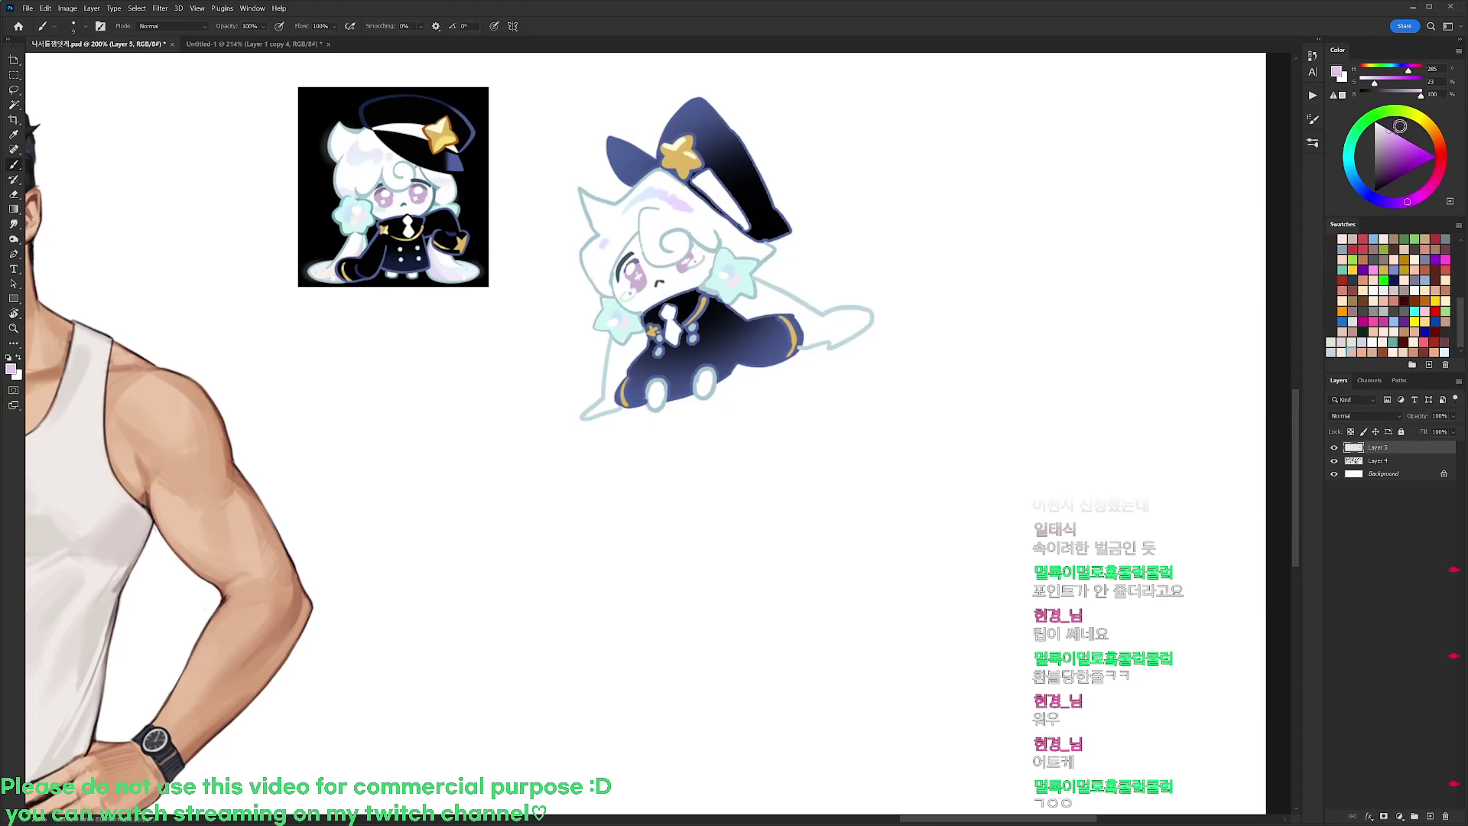
left_click(1440, 158)
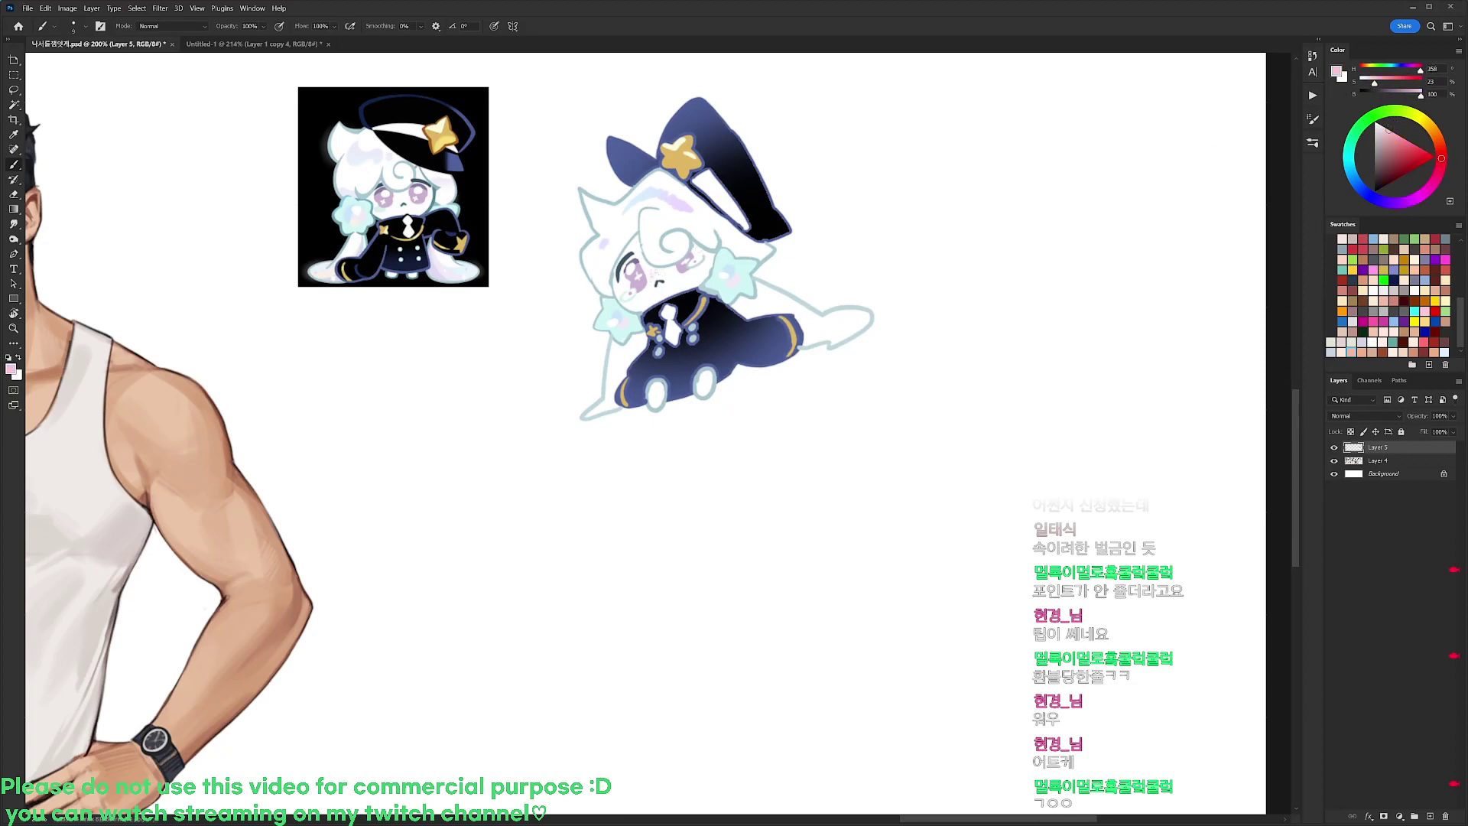
key("d")
Draw the sleeve's dividing line on the coat in sampled slate blue with the 20 px hard round brush
right_click(849, 227)
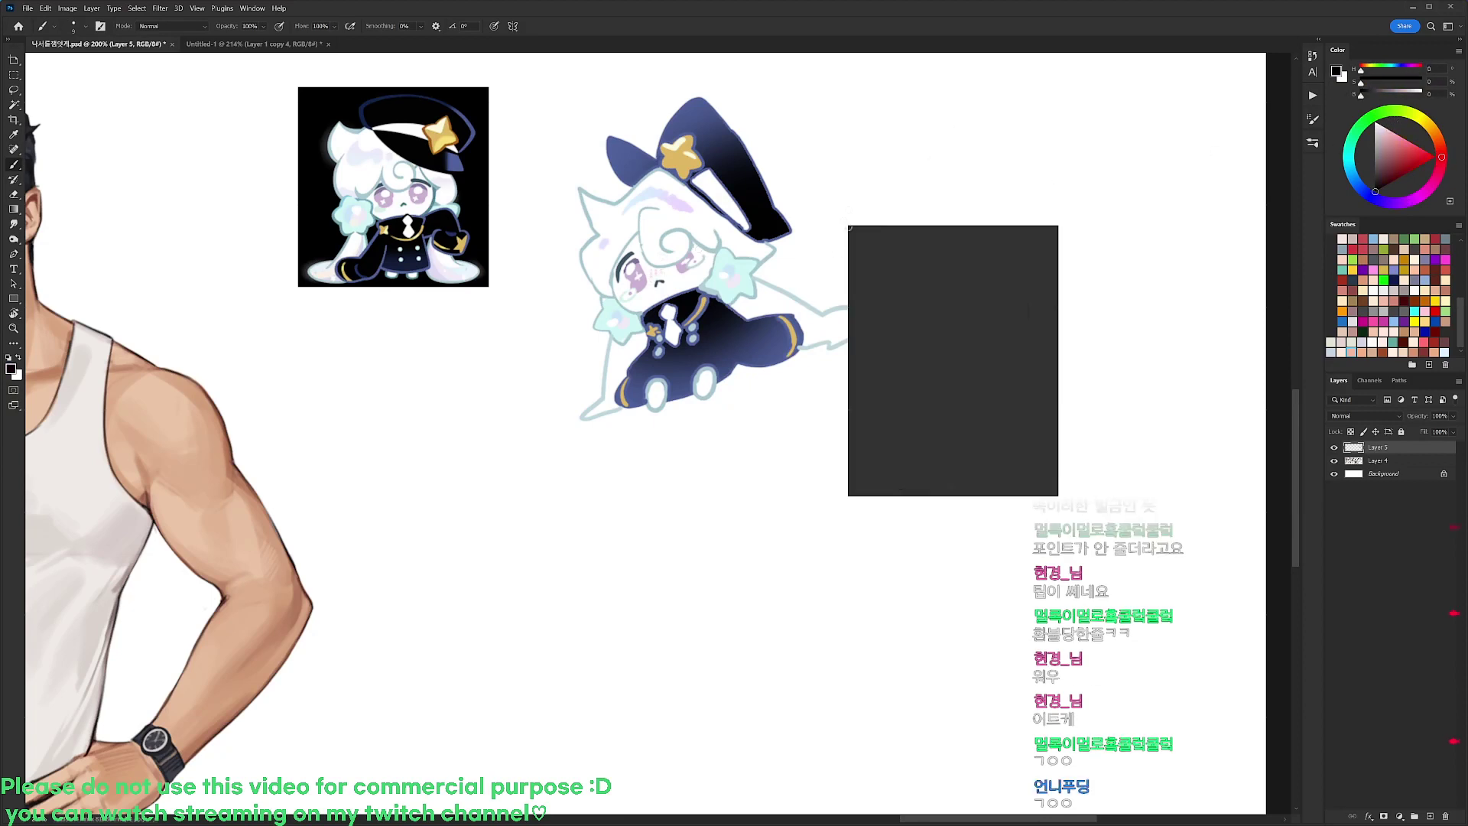
left_click(921, 329)
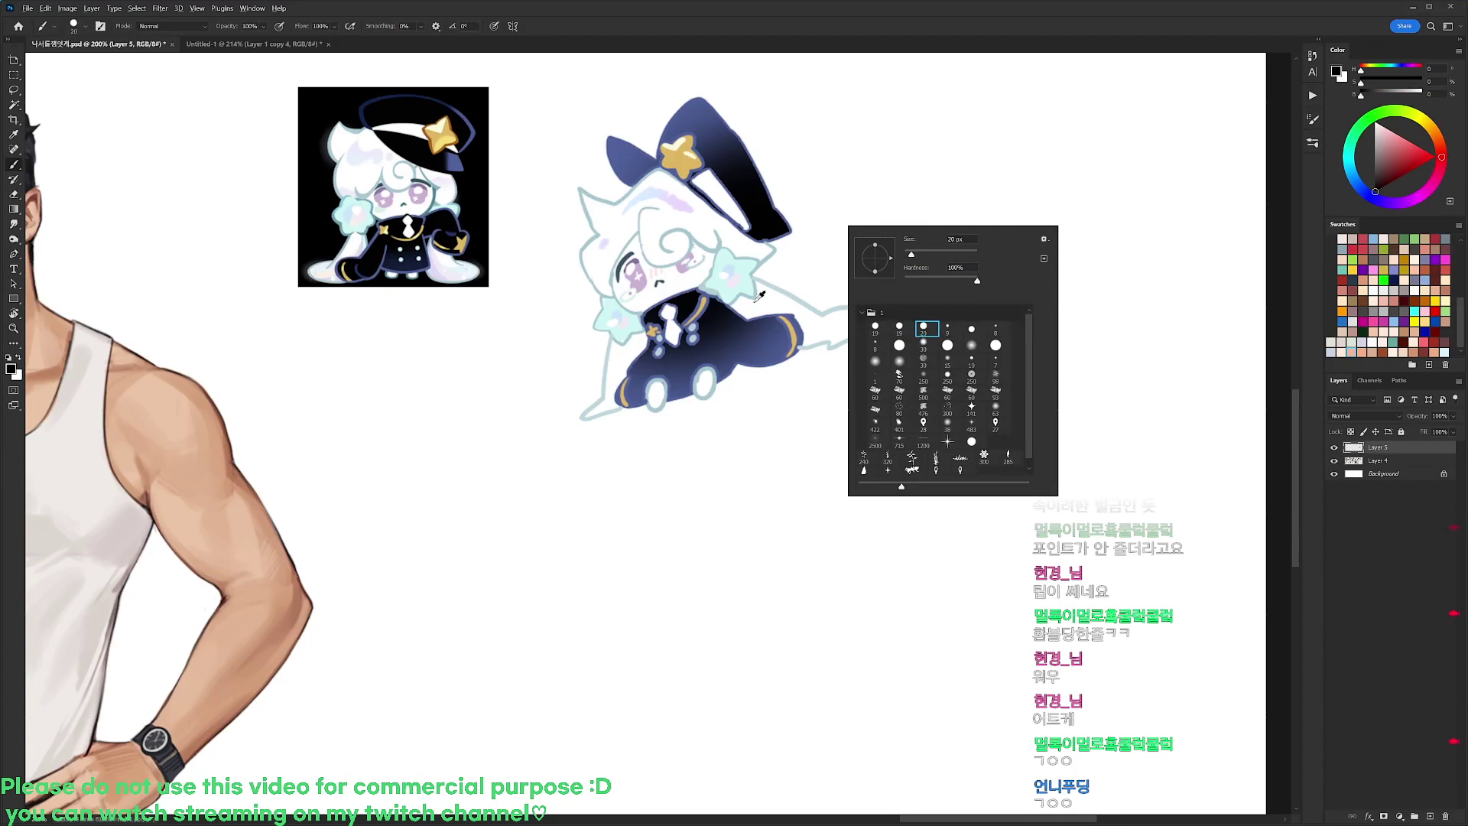
left_click(704, 294, "alt")
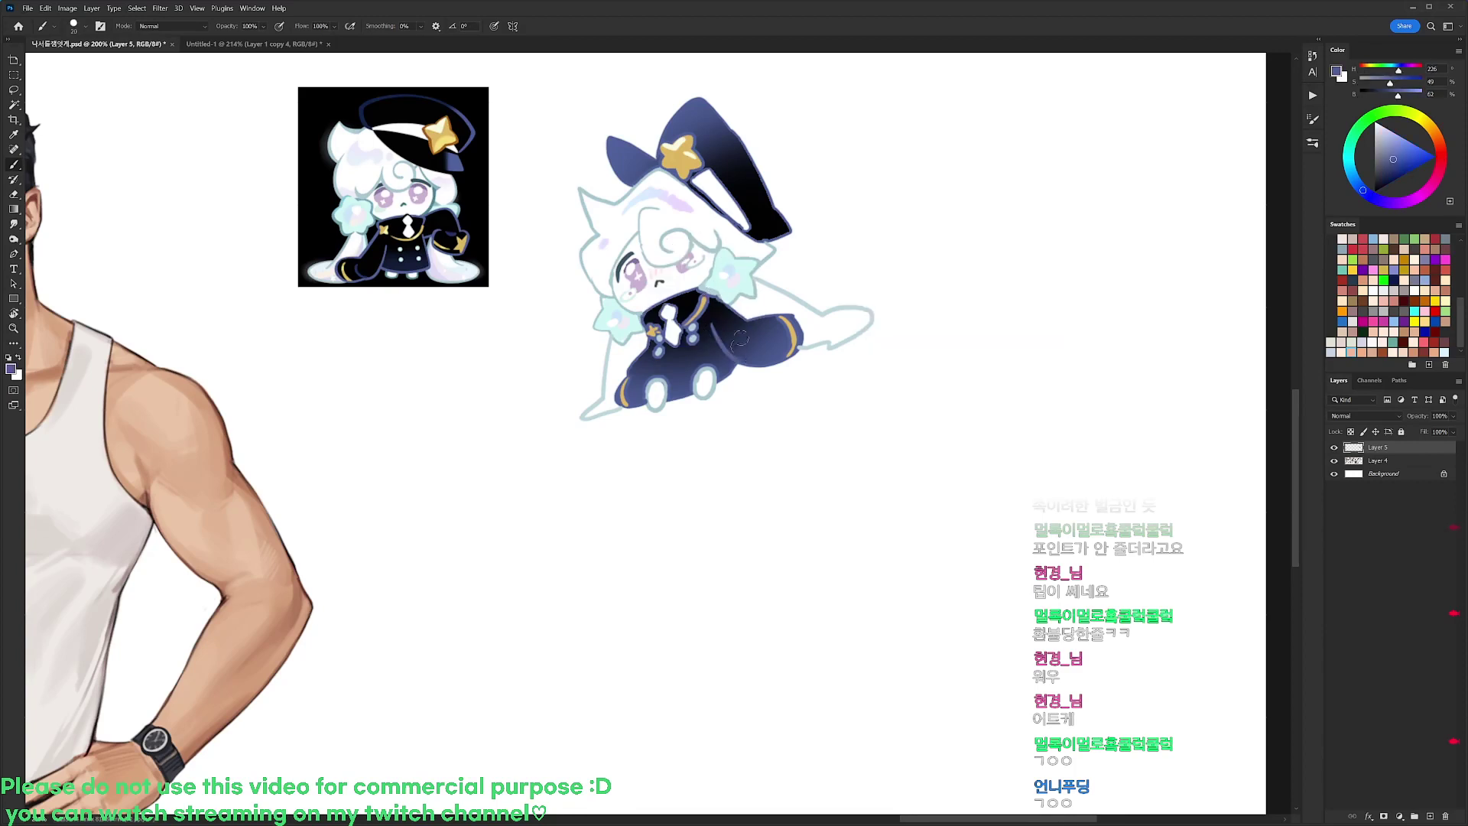
left_click_drag(714, 316, 737, 360)
key("d")
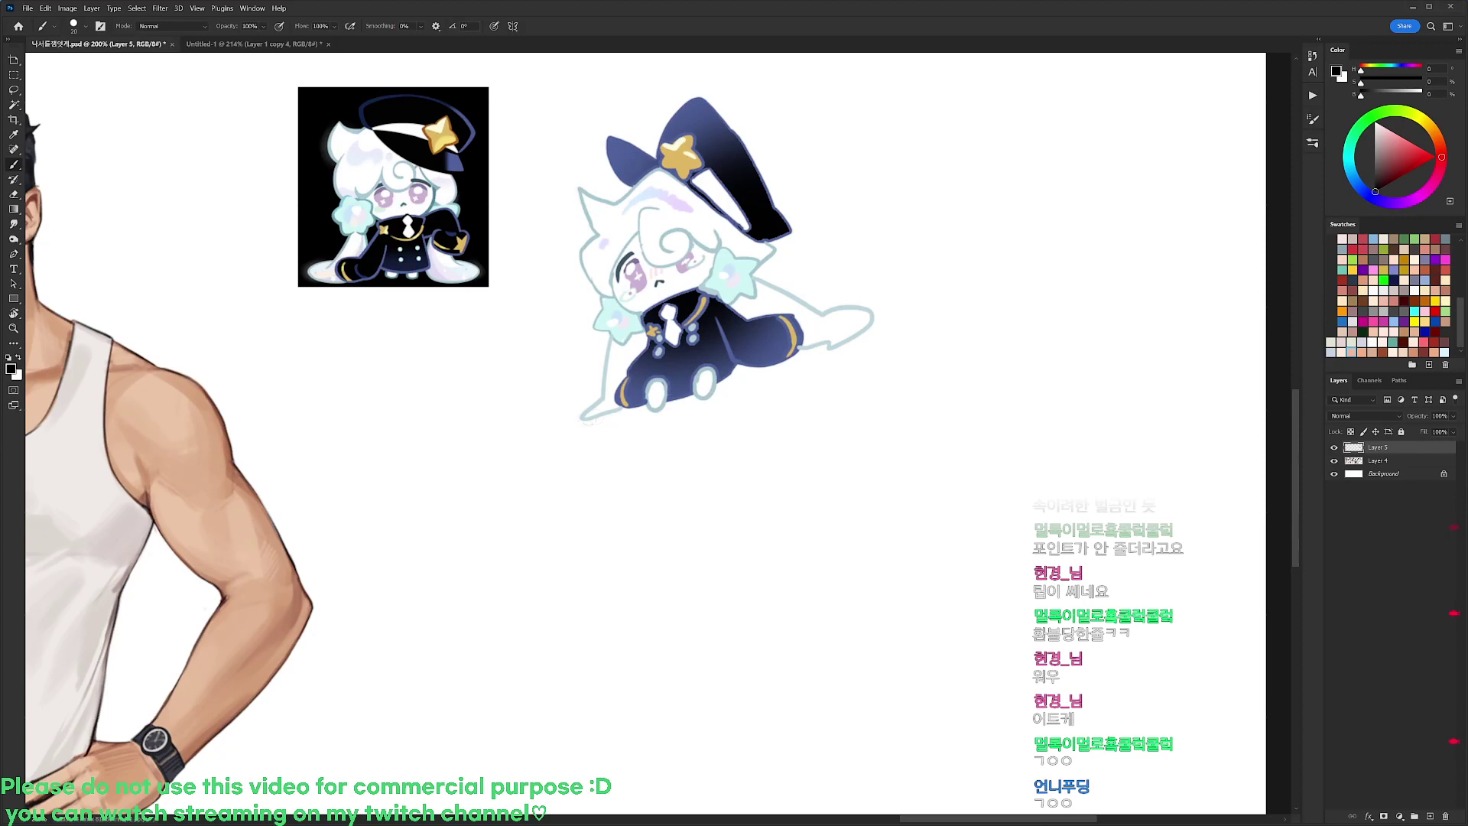
Outline a tilted bottle beneath the character in the sampled blue-grey, with blue-grey and mint ridge dots near its base
left_click(655, 386, "alt")
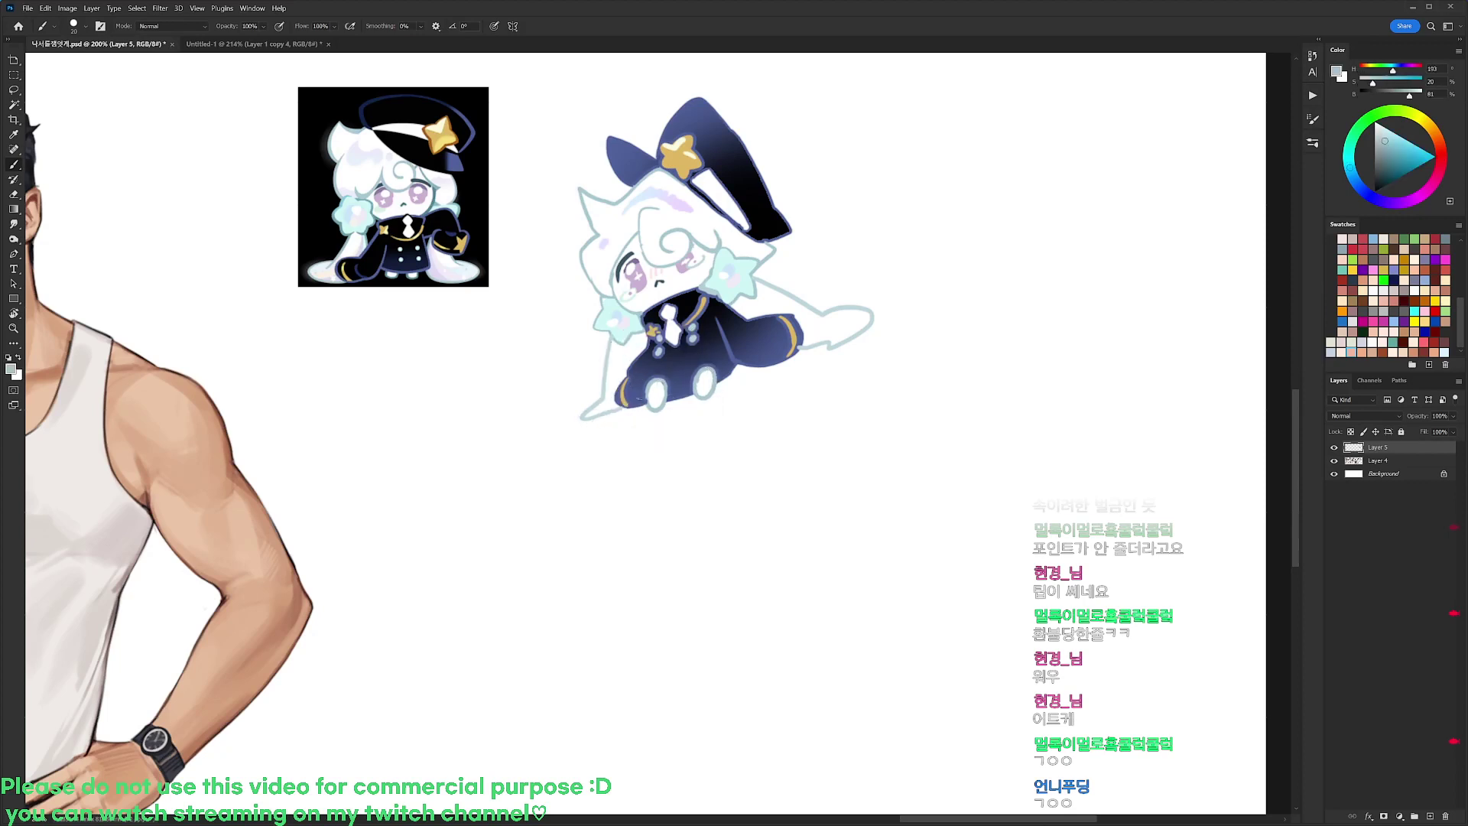
left_click_drag(586, 419, 559, 472)
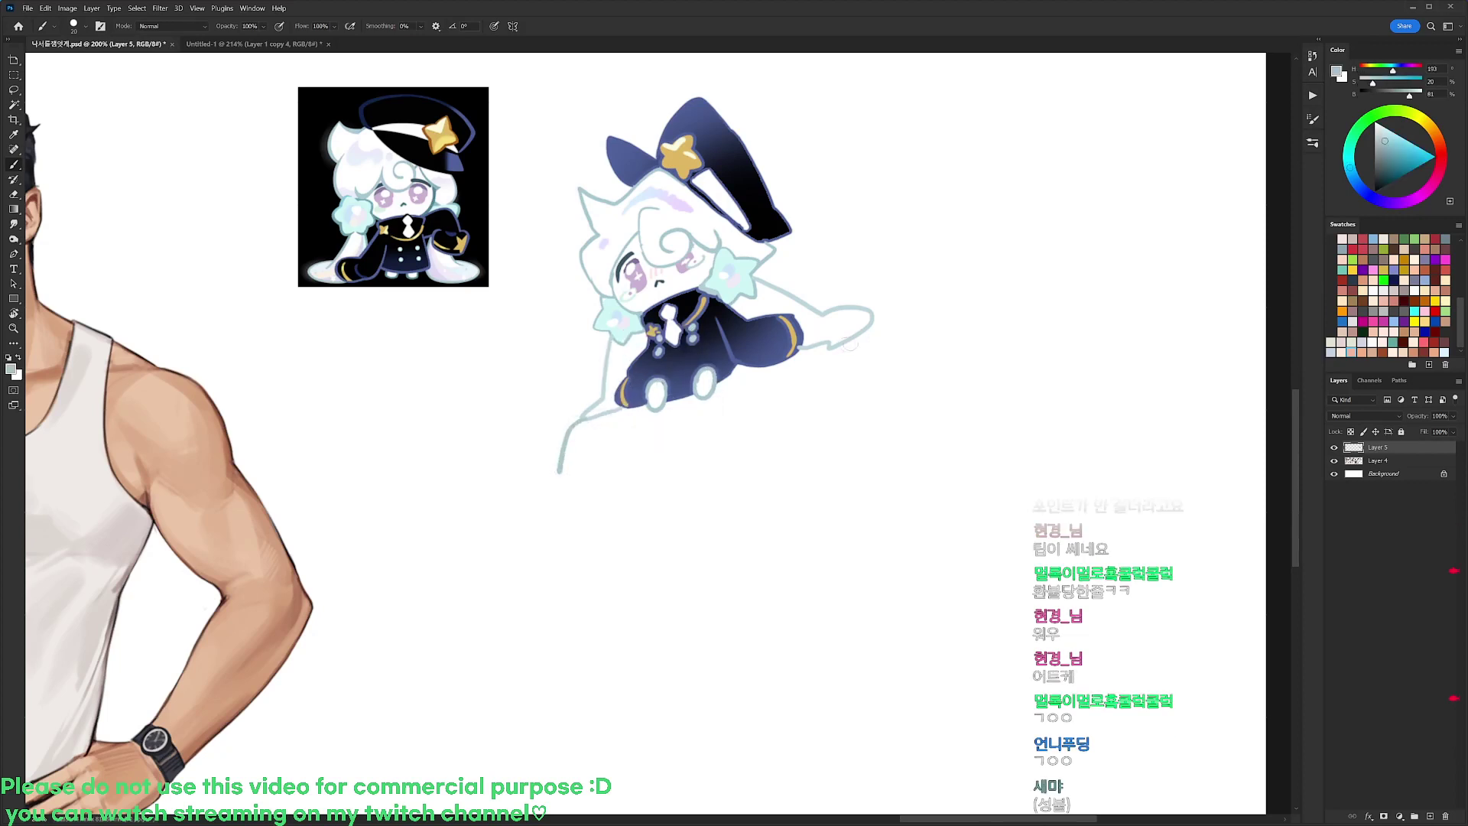
mouse_move(858, 335)
left_mouse_down()
mouse_move(902, 392)
mouse_move(912, 452)
left_mouse_up()
mouse_move(575, 520)
left_mouse_down()
mouse_move(596, 541)
mouse_move(779, 520)
mouse_move(911, 468)
mouse_move(911, 452)
left_mouse_up()
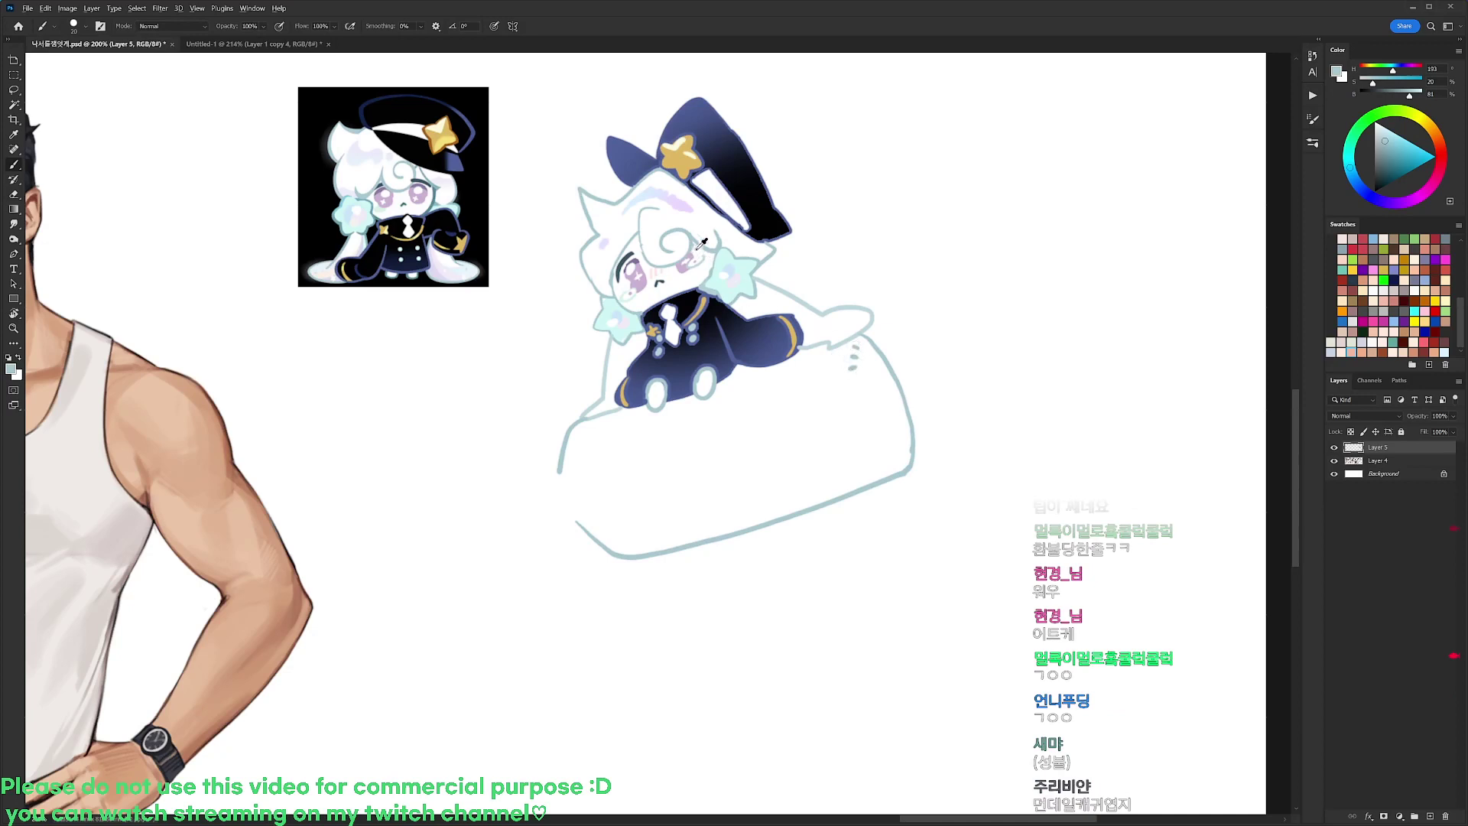
left_click(754, 278, "alt")
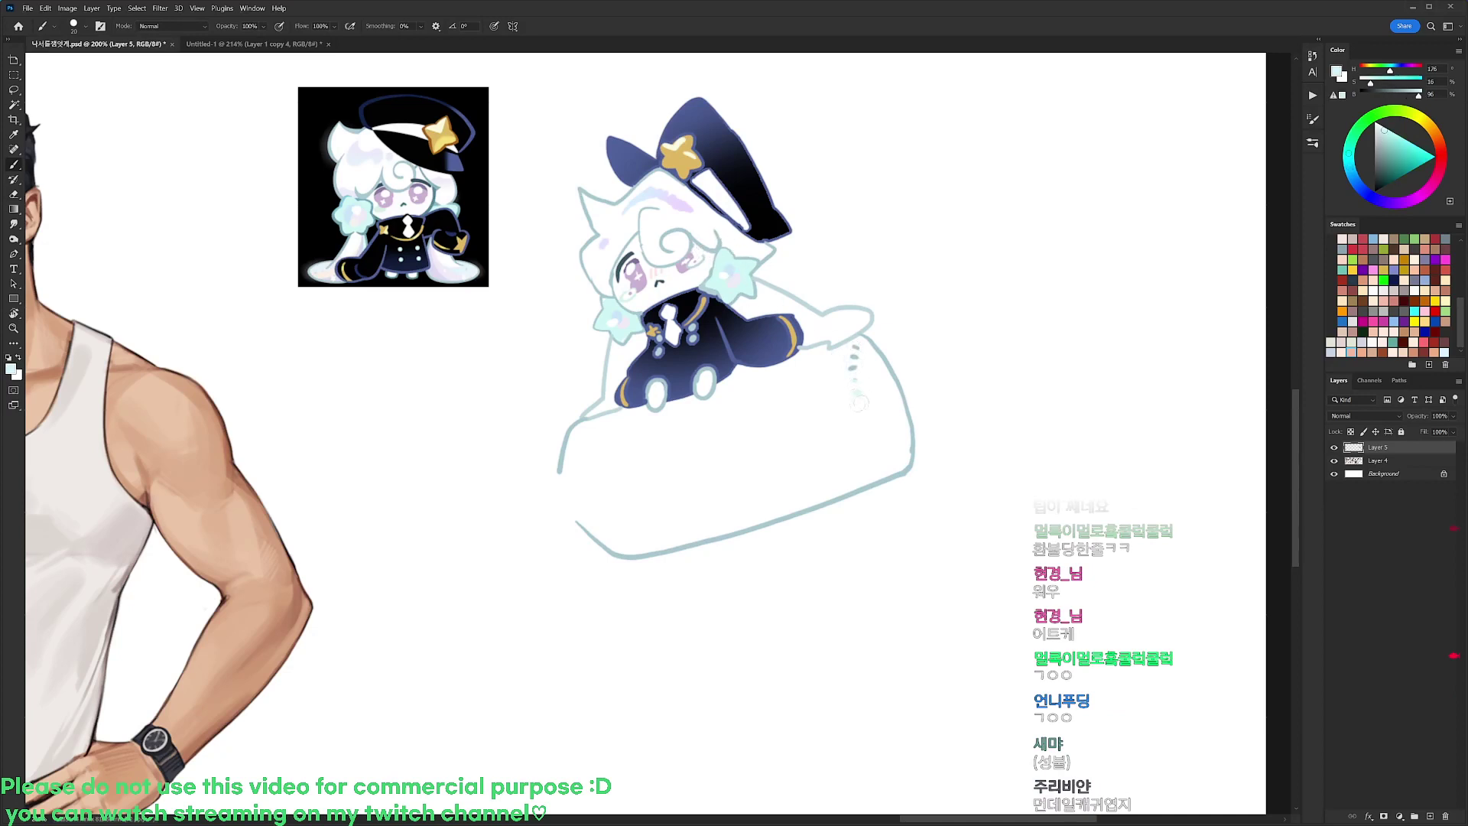
Outline a long shading band along the bottle's underside in pale blue, undoing and redrawing strokes until the shape is closed
key("r")
left_click_drag(919, 297, 825, 190)
left_click(539, 224, "alt")
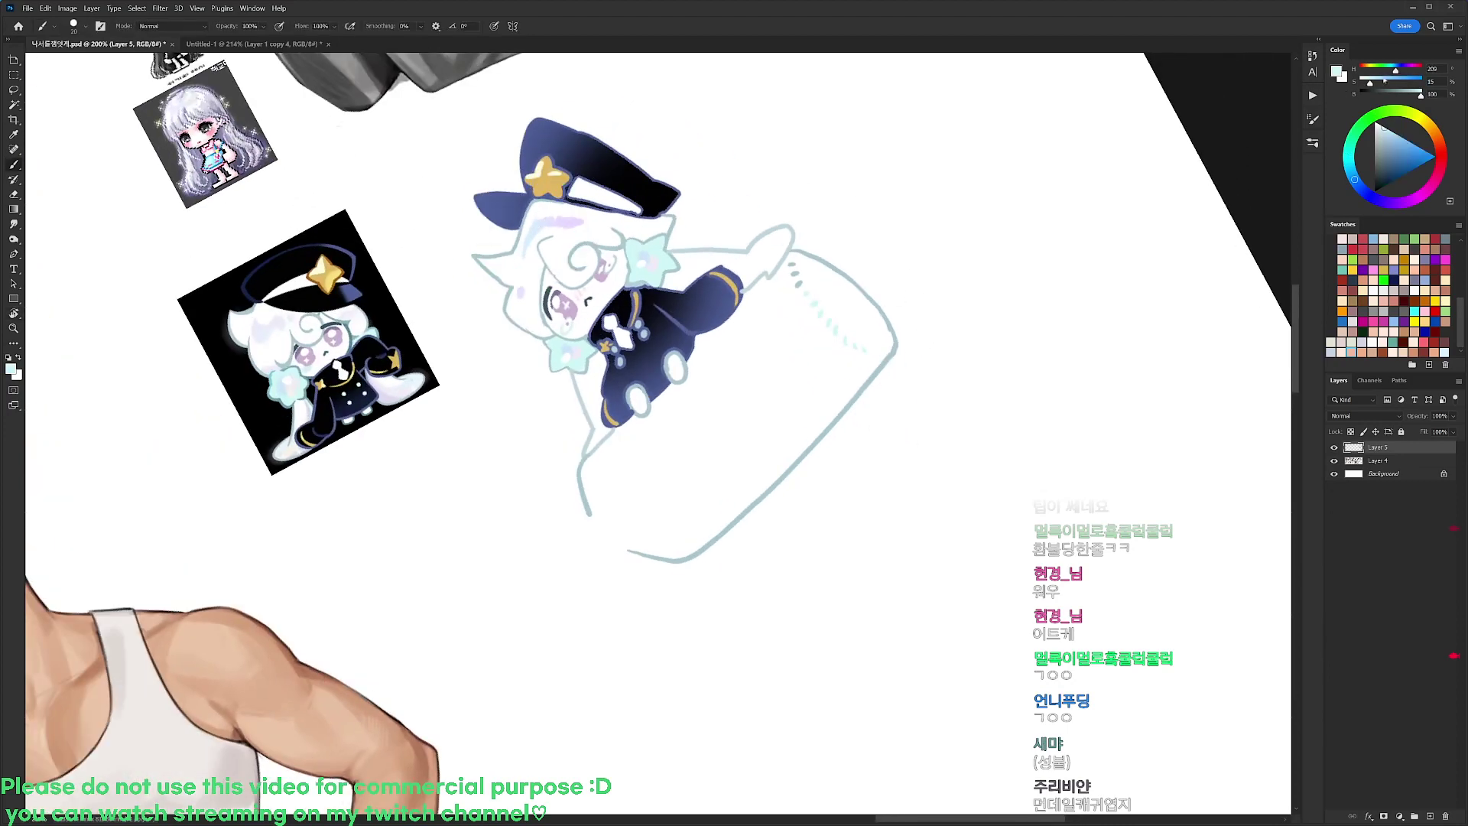
left_click_drag(1420, 97, 1416, 95)
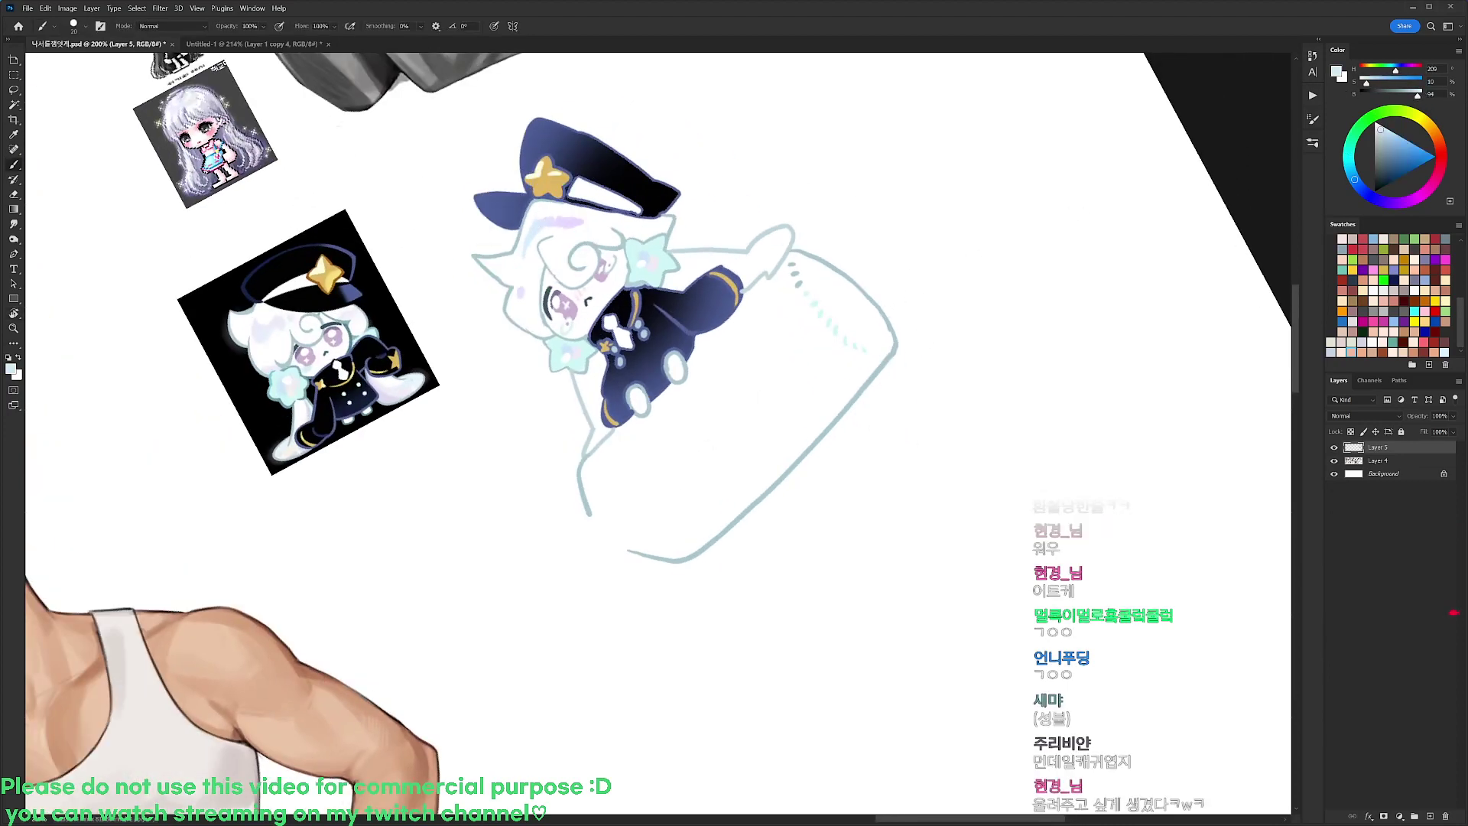
left_click_drag(639, 538, 817, 360)
key("ctrl+z")
mouse_move(657, 541)
left_mouse_down()
mouse_move(839, 348)
mouse_move(838, 409)
left_mouse_up()
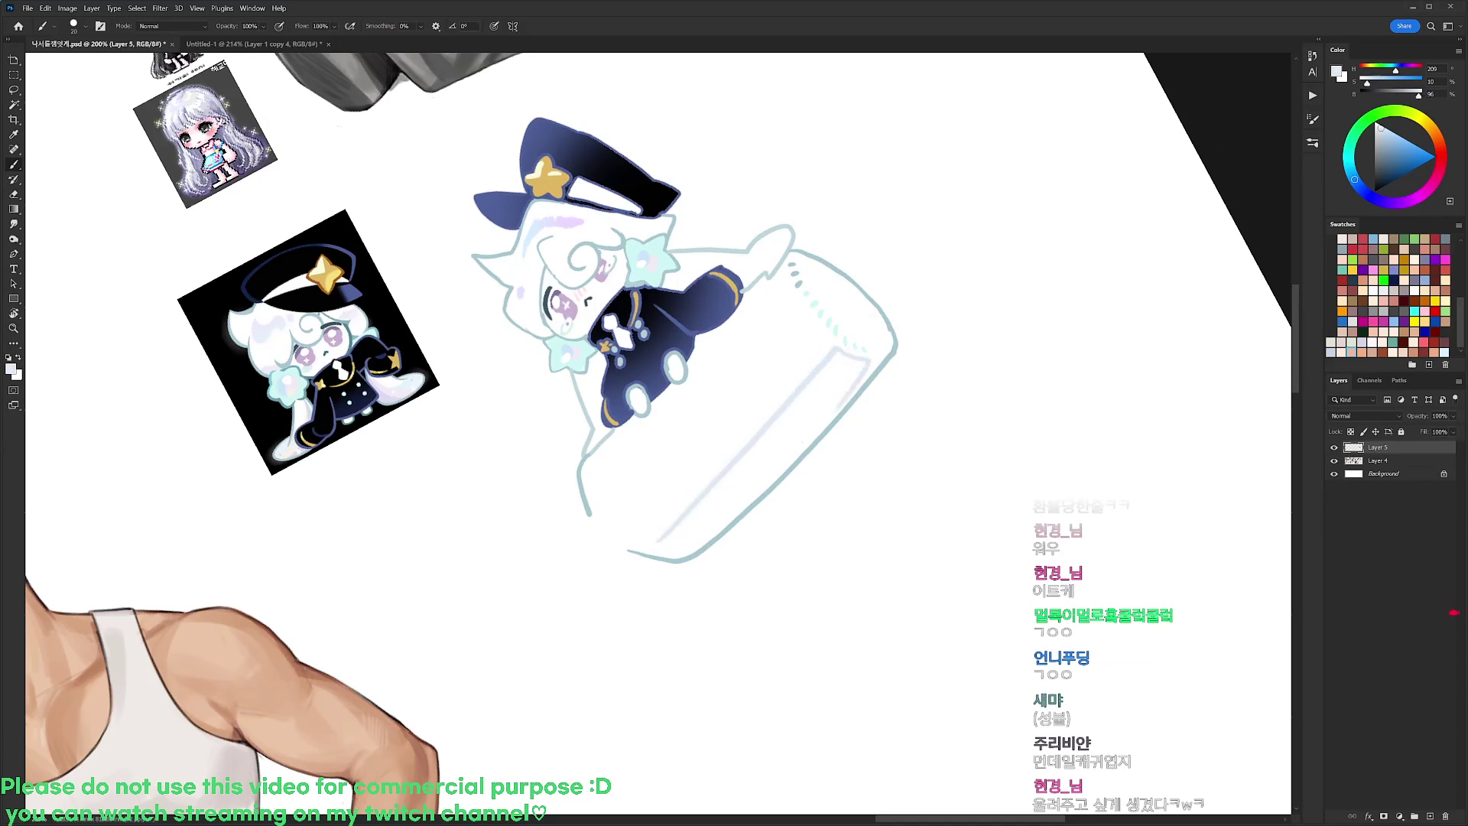
key("ctrl+z")
mouse_move(836, 350)
left_mouse_down()
mouse_move(857, 374)
mouse_move(689, 548)
left_mouse_up()
mouse_move(779, 466)
left_mouse_down()
mouse_move(697, 541)
mouse_move(656, 549)
left_mouse_up()
Select the inside of the shading band with the Magic Wand, fill it with pale blue and deselect
key("w")
left_click(752, 468)
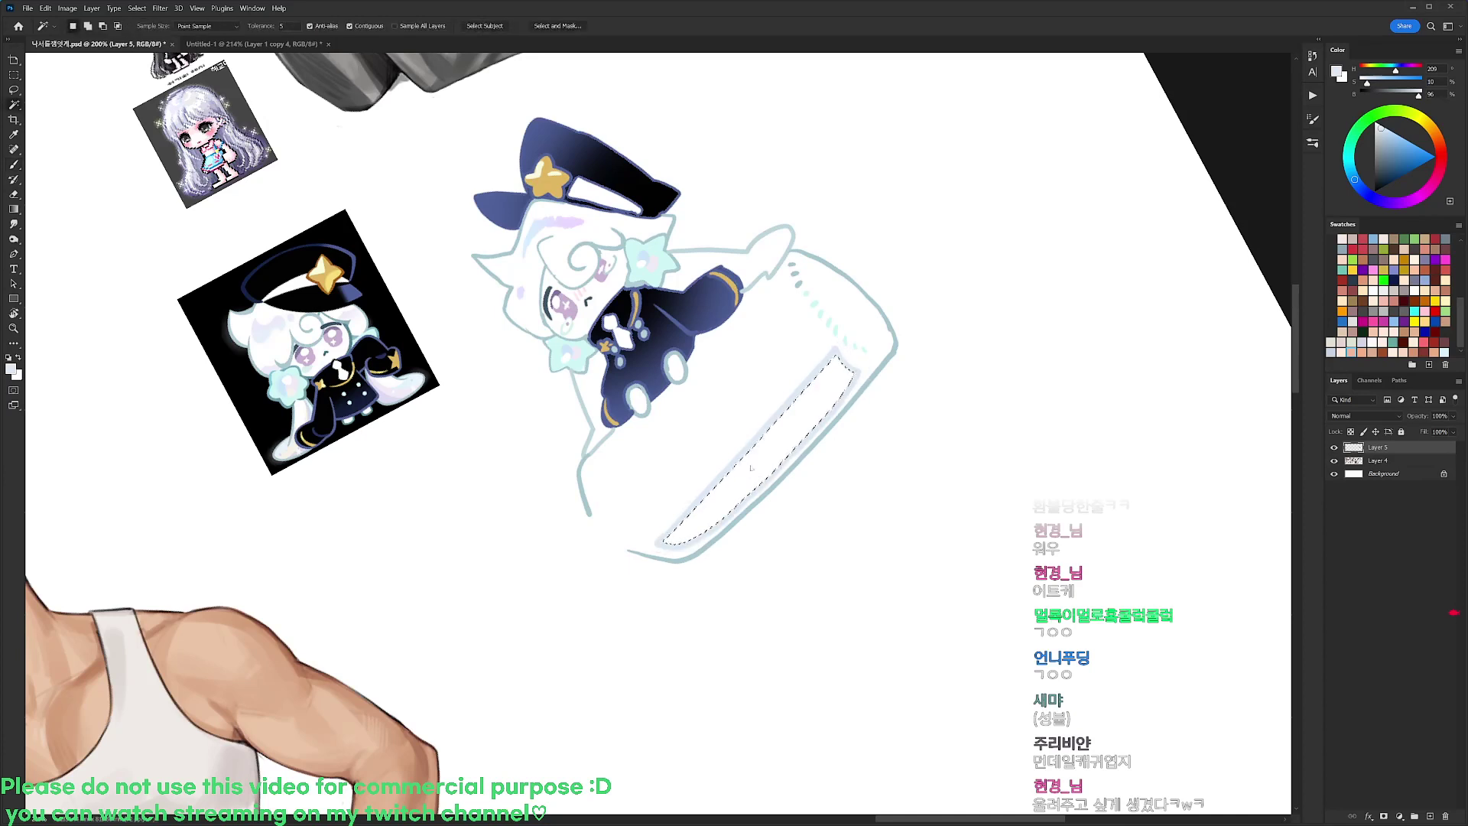
key("alt+BackSpace")
key("ctrl+d")
Draw pale blue inner contour lines along the bottle's neck end and upper side, and shade its round base
key("r")
left_click_drag(879, 348, 856, 300)
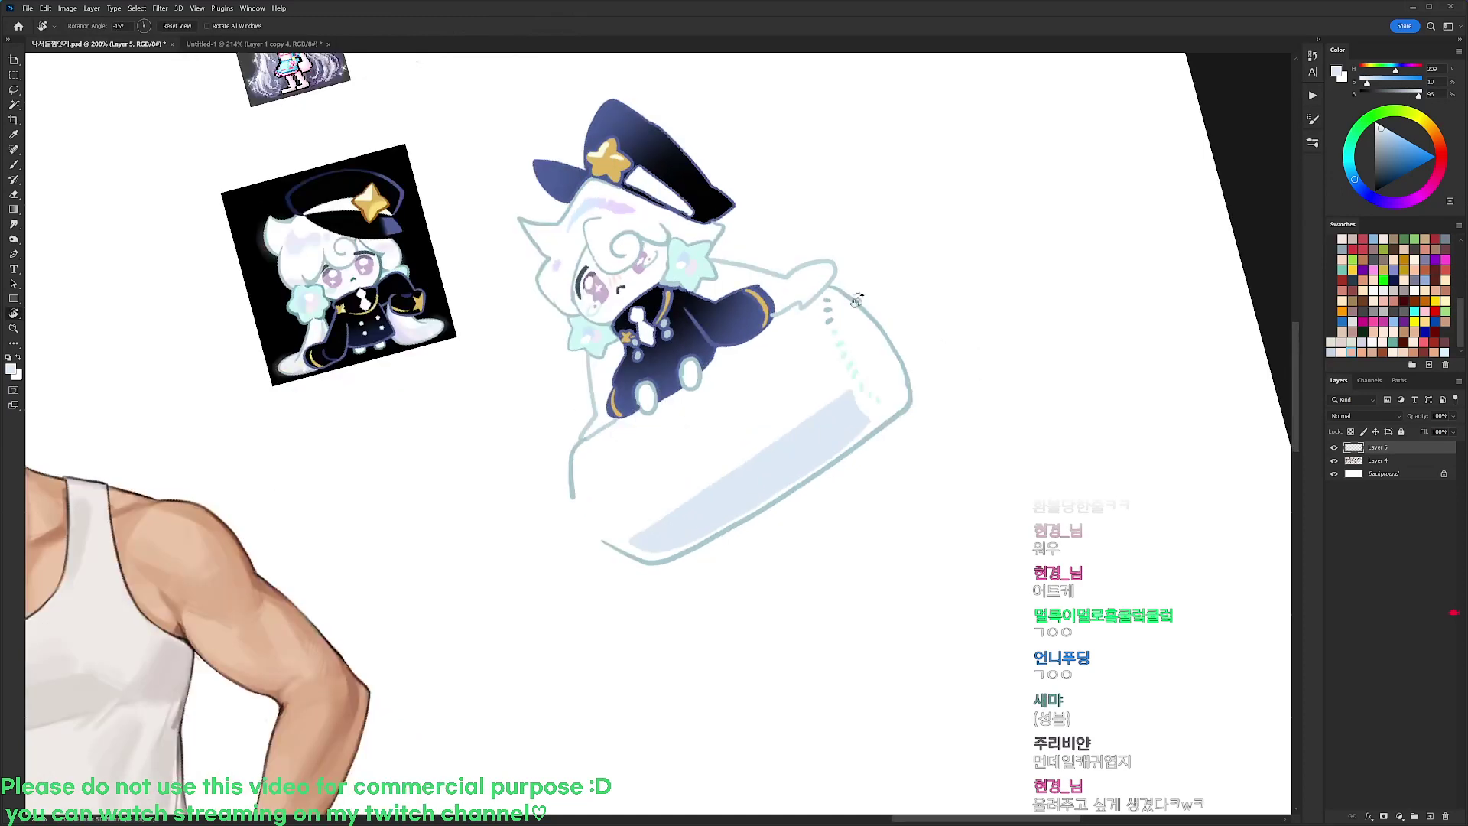
key("b")
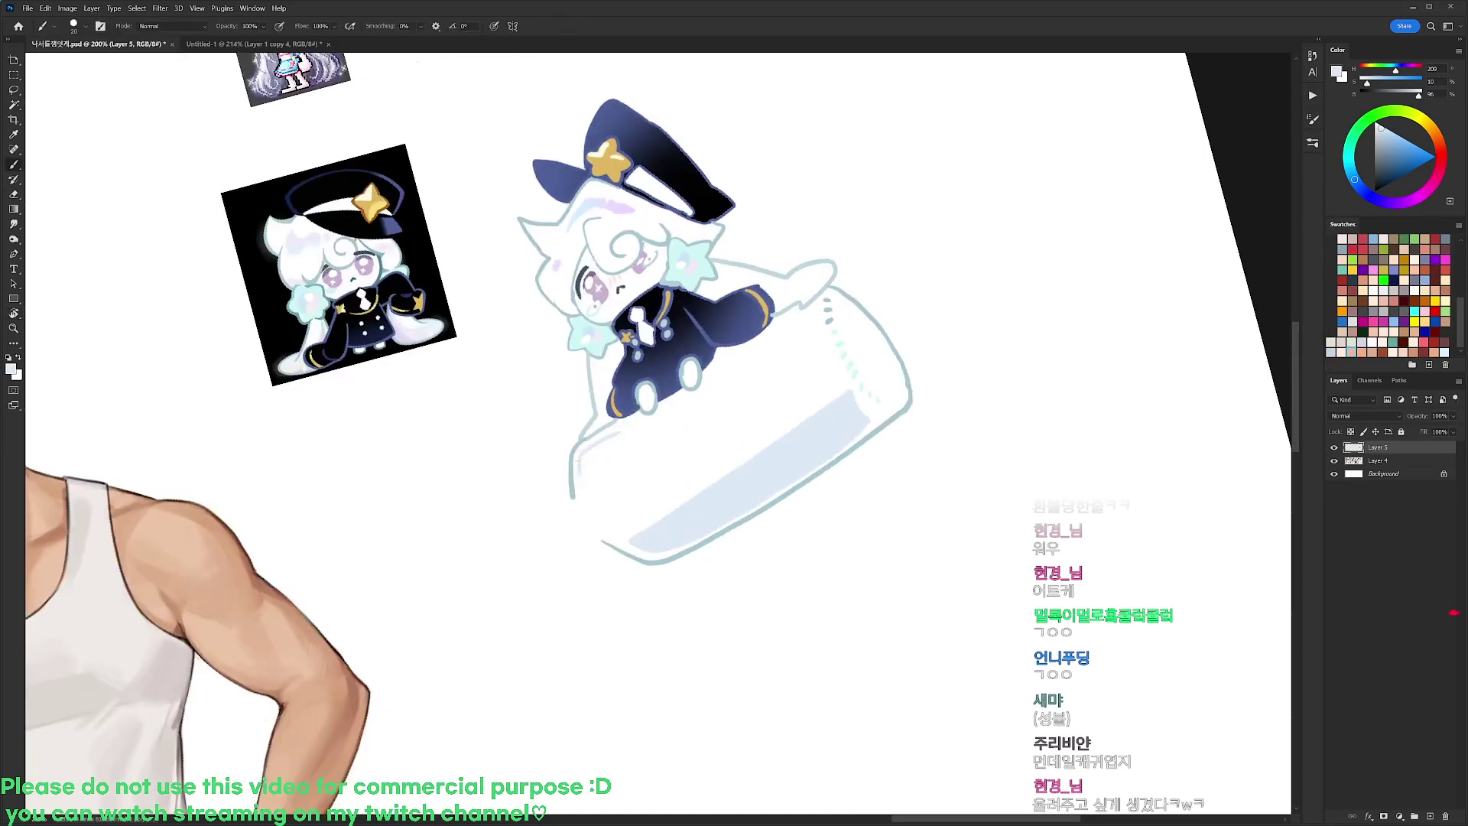
left_click_drag(577, 476, 612, 534)
left_click_drag(581, 459, 718, 365)
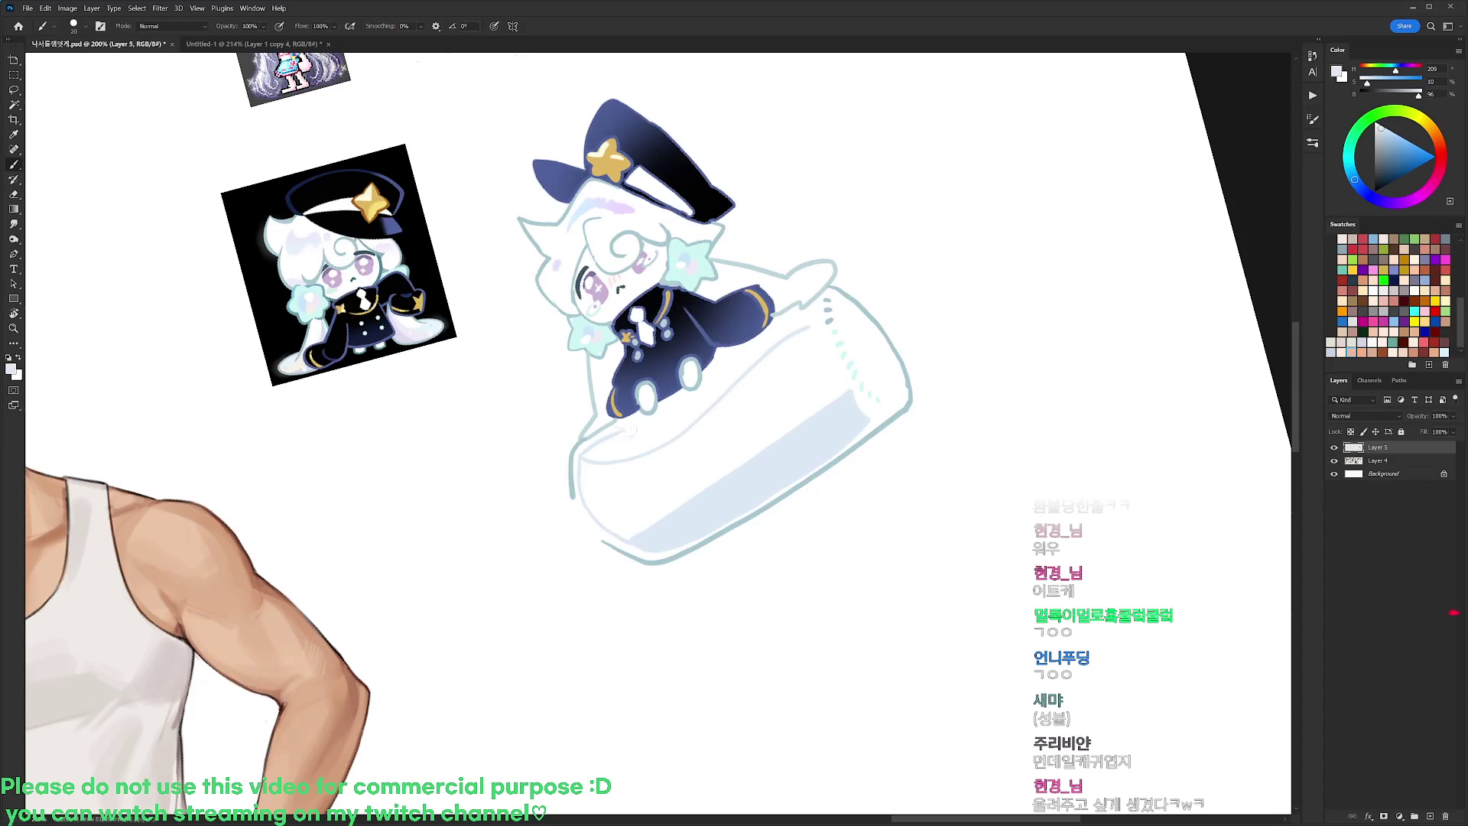
left_click_drag(628, 430, 711, 405)
left_click_drag(841, 314, 866, 364)
mouse_move(846, 311)
left_mouse_down()
mouse_move(893, 385)
mouse_move(875, 394)
left_mouse_up()
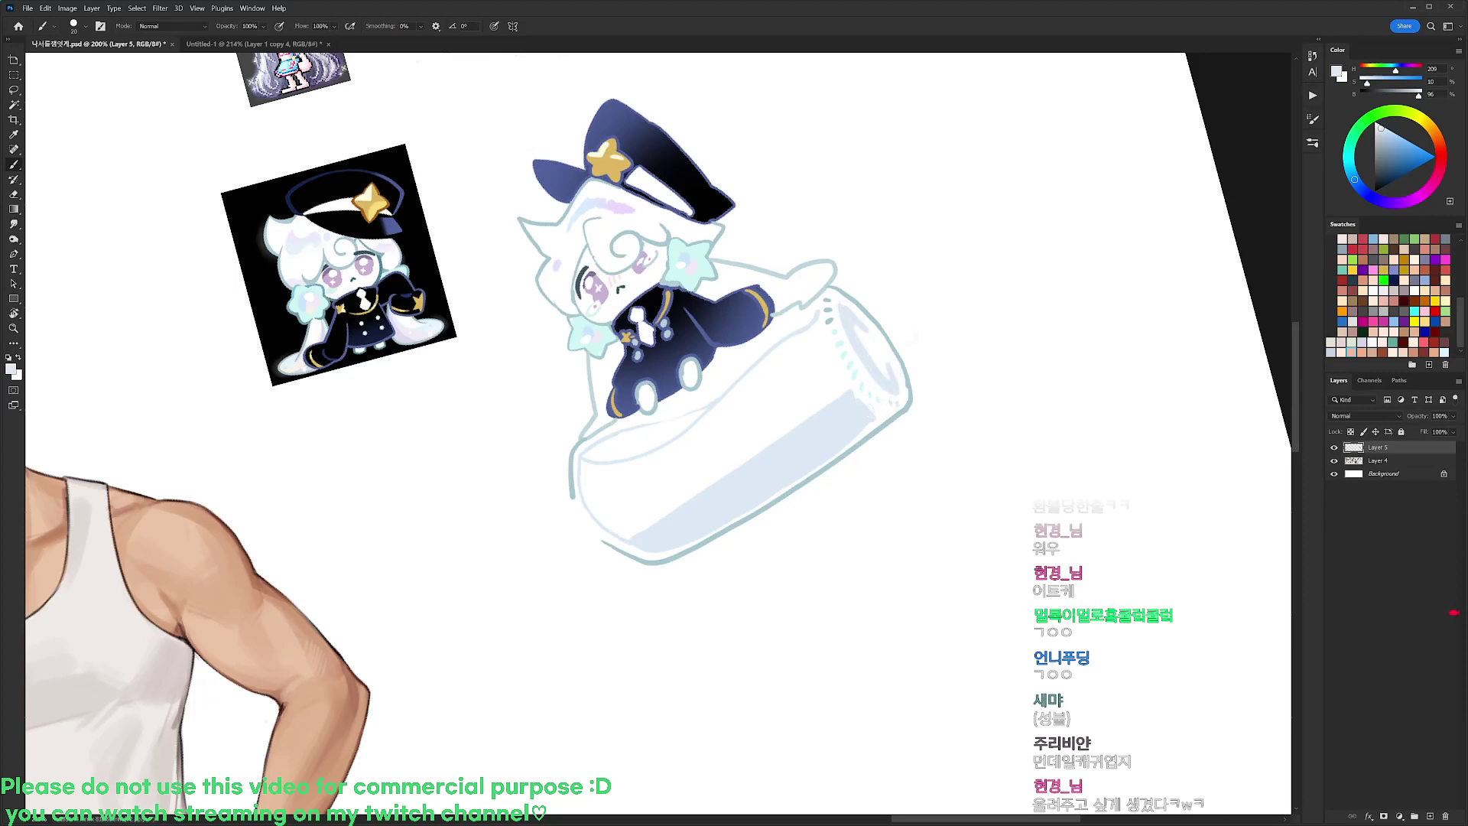
Select the bottle's pale blue band and inner contour lines with the Magic Wand
key("r")
left_click_drag(997, 325, 1026, 483)
key("w")
left_click(821, 513)
key("r")
mouse_move(928, 397)
left_mouse_down()
mouse_move(883, 254)
mouse_move(847, 217)
left_mouse_up()
Contract the selection, fade the band's lower edge to white with a soft round brush, and deselect
key("b")
key("d")
right_click(852, 365)
left_click(881, 500)
left_click_drag(932, 393, 941, 395)
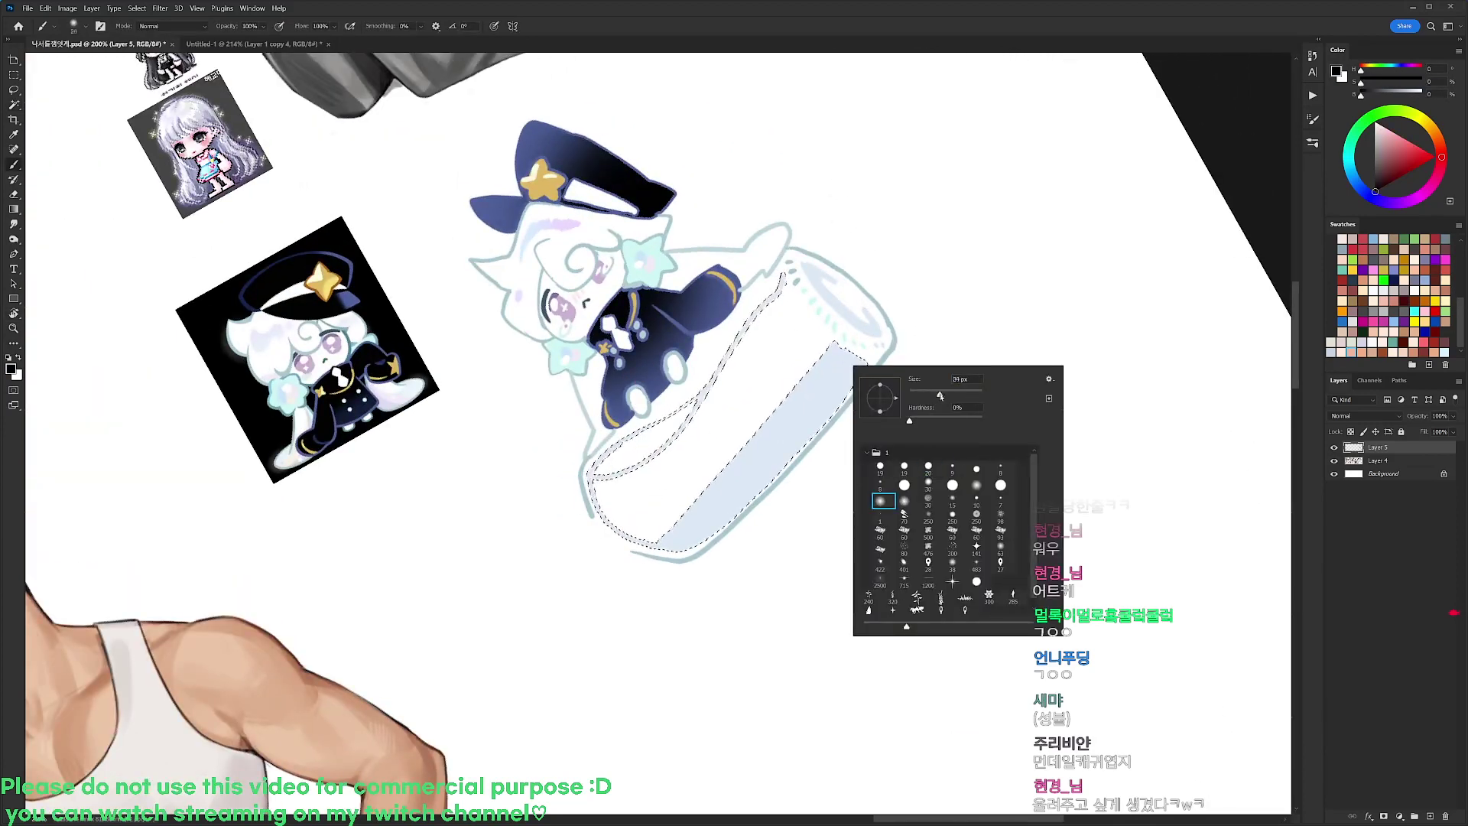
left_click(977, 308, "alt")
key("alt+s")
key("m")
key("c")
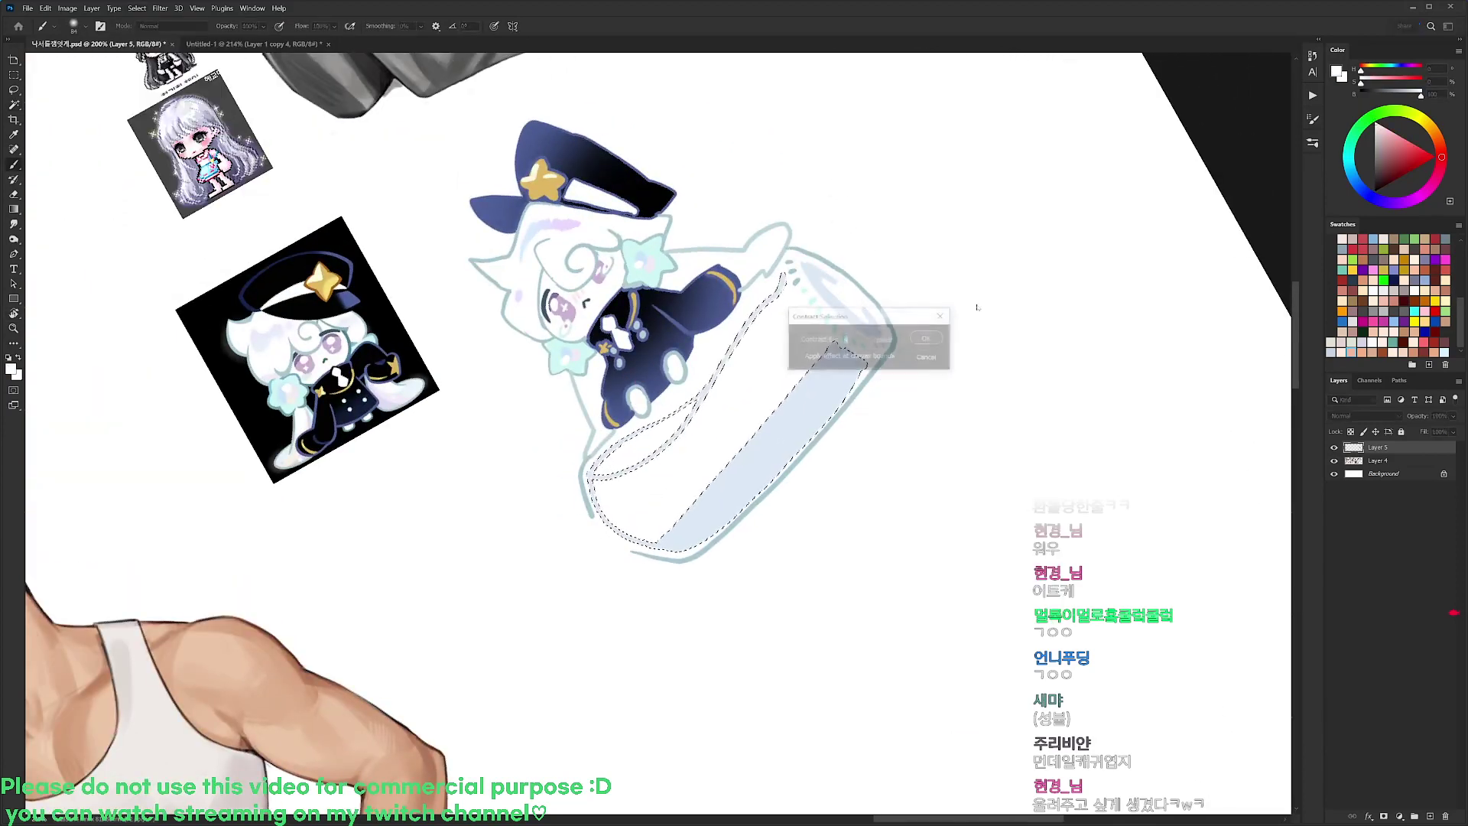
key("Return")
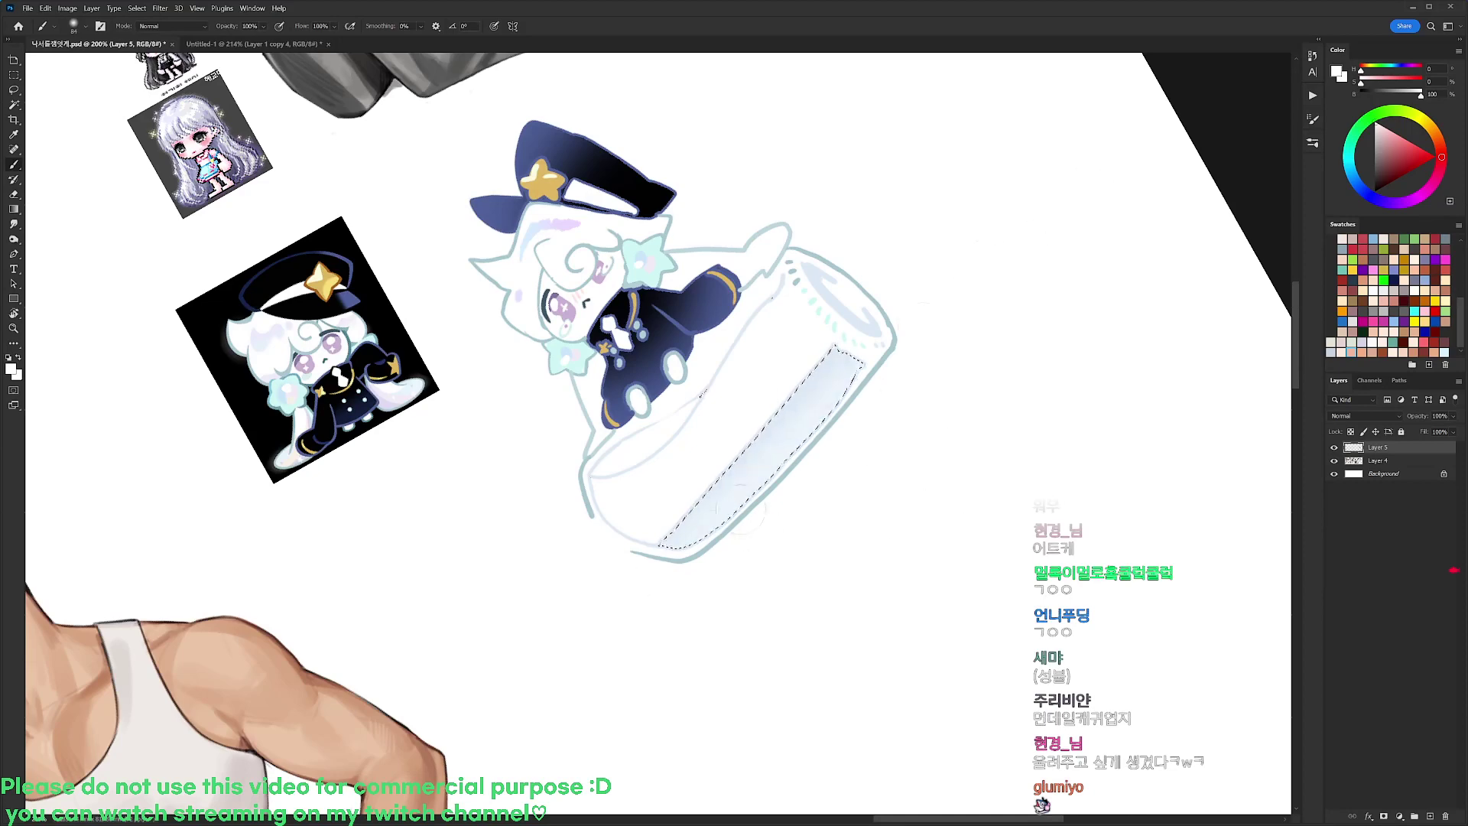
left_click_drag(740, 509, 696, 527)
key("ctrl+d")
Draw a cap with a frilled edge on the bottle's open end in the sampled blue-grey with the hard round brush
key("r")
left_click_drag(1014, 341, 947, 601)
key("d")
key("b")
right_click(753, 377)
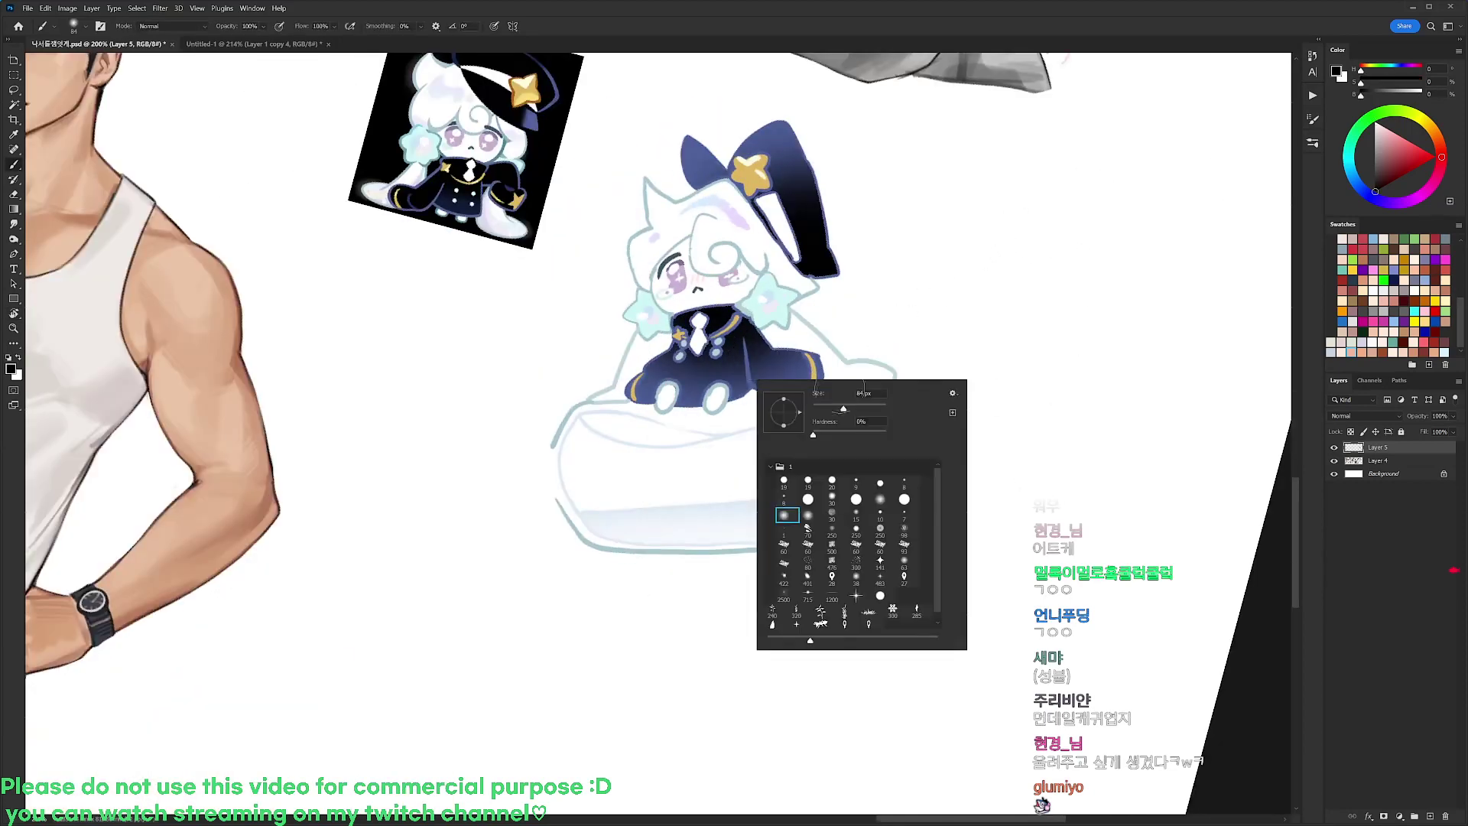
left_click(831, 480)
left_click(586, 402, "alt")
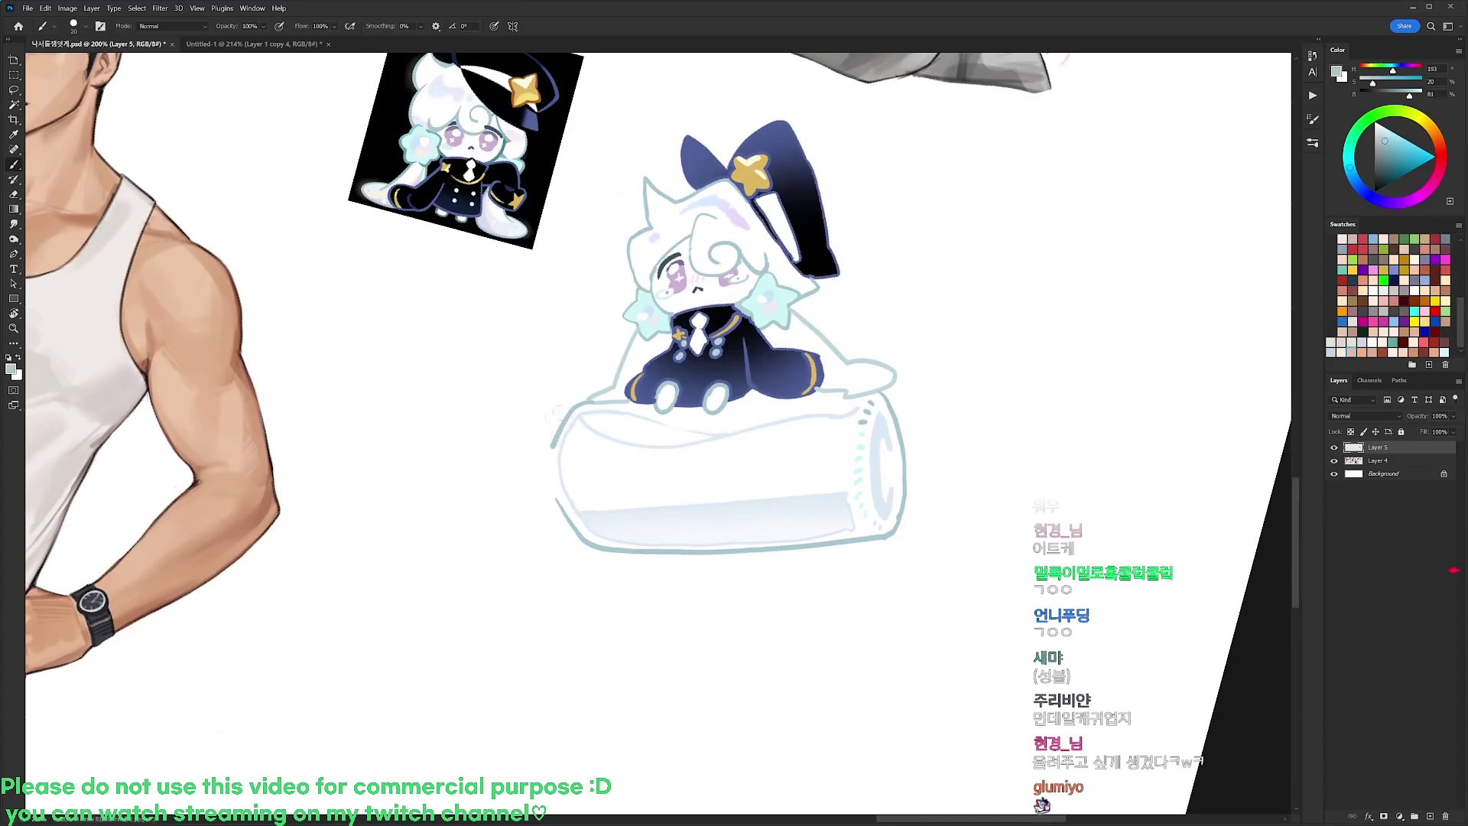
mouse_move(541, 420)
left_mouse_down()
mouse_move(545, 456)
mouse_move(549, 417)
mouse_move(557, 520)
mouse_move(544, 530)
mouse_move(522, 500)
mouse_move(549, 415)
left_mouse_up()
key("ctrl+z")
key("ctrl+z")
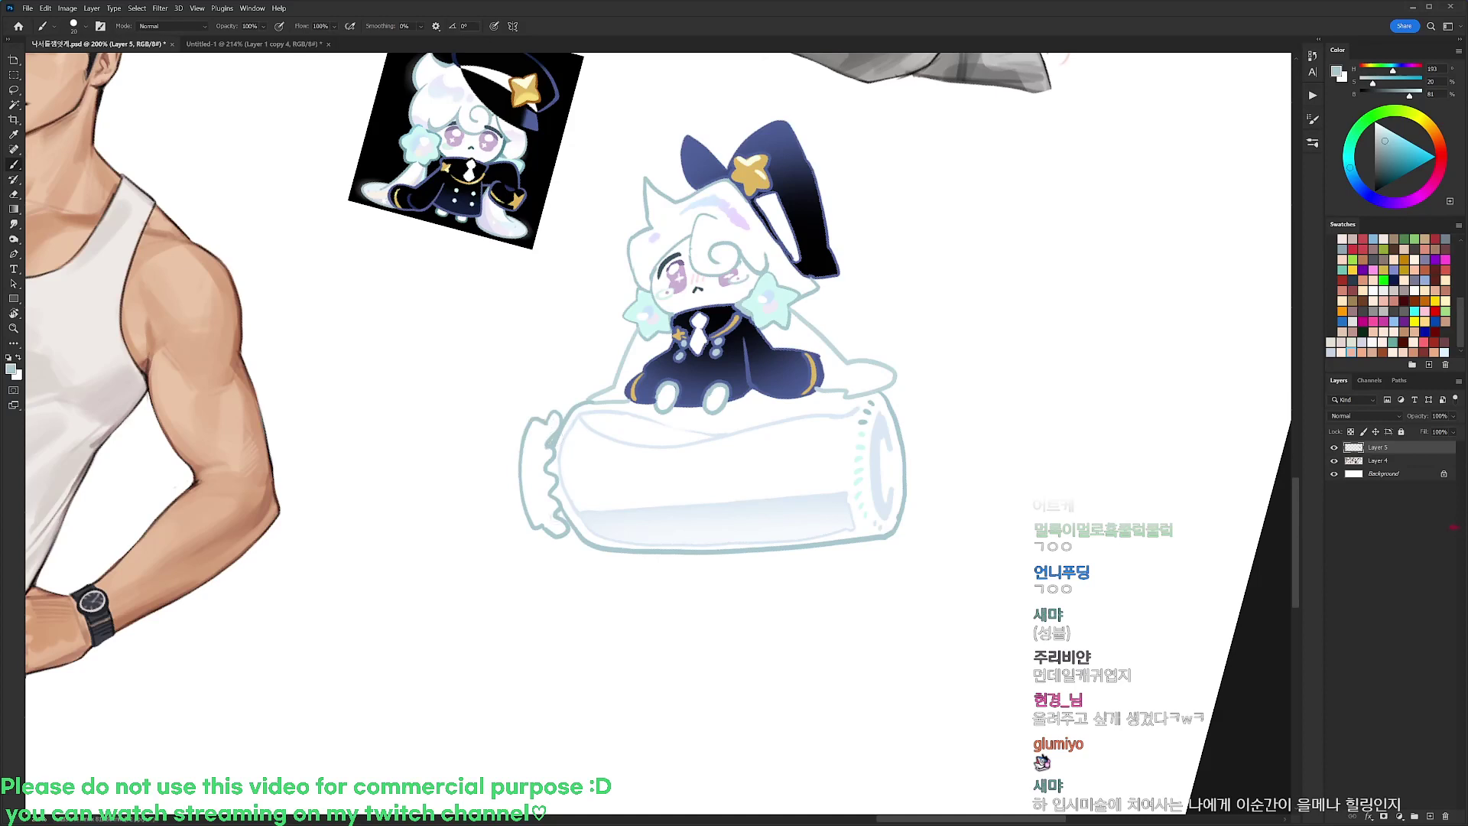
Mix a coral red and draw a stripe along the length of the bottle's cap
left_click(682, 282, "alt")
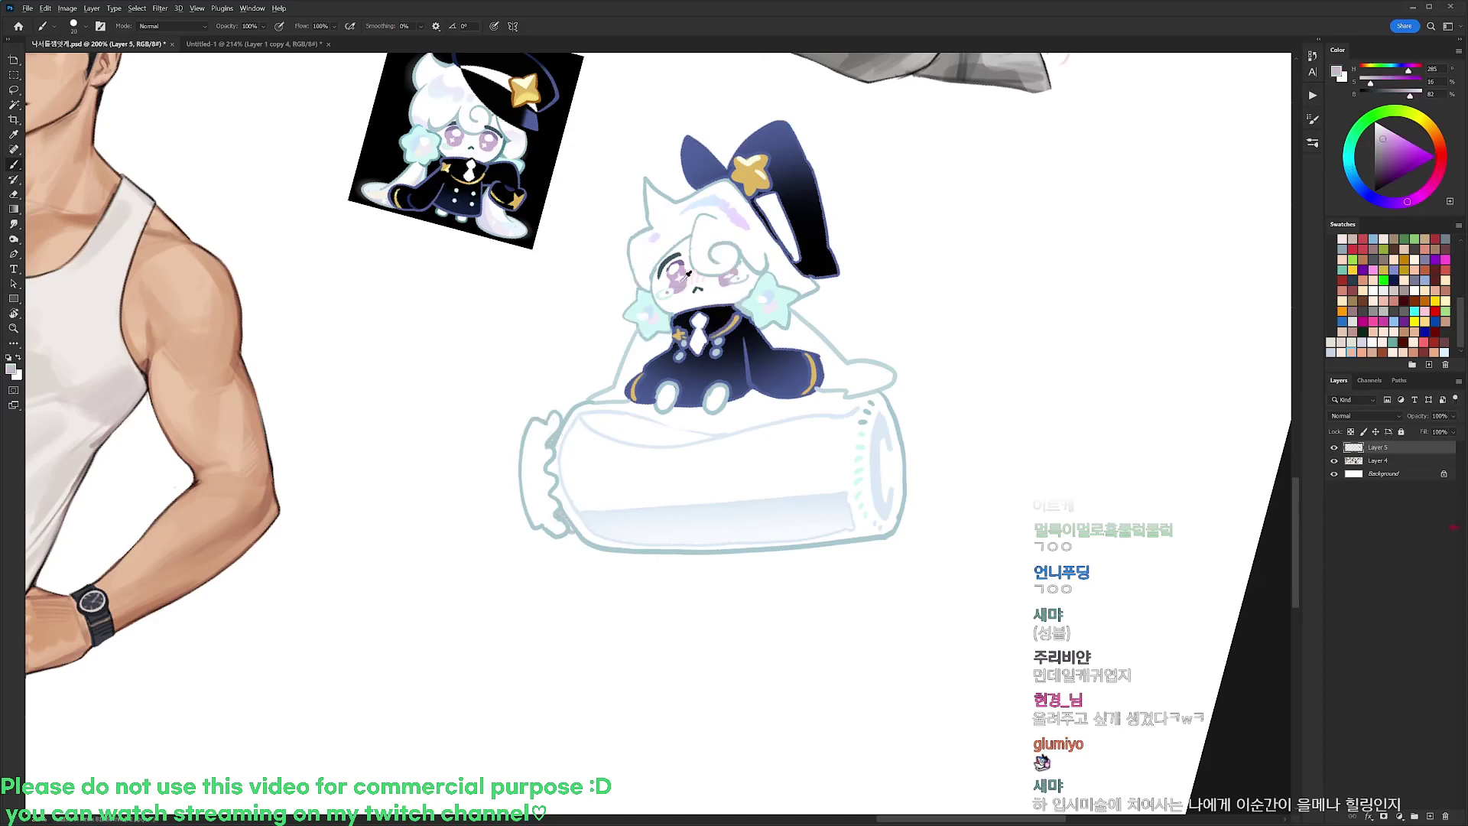
left_click(1441, 152)
left_click(1399, 142)
left_click_drag(1399, 142, 1408, 143)
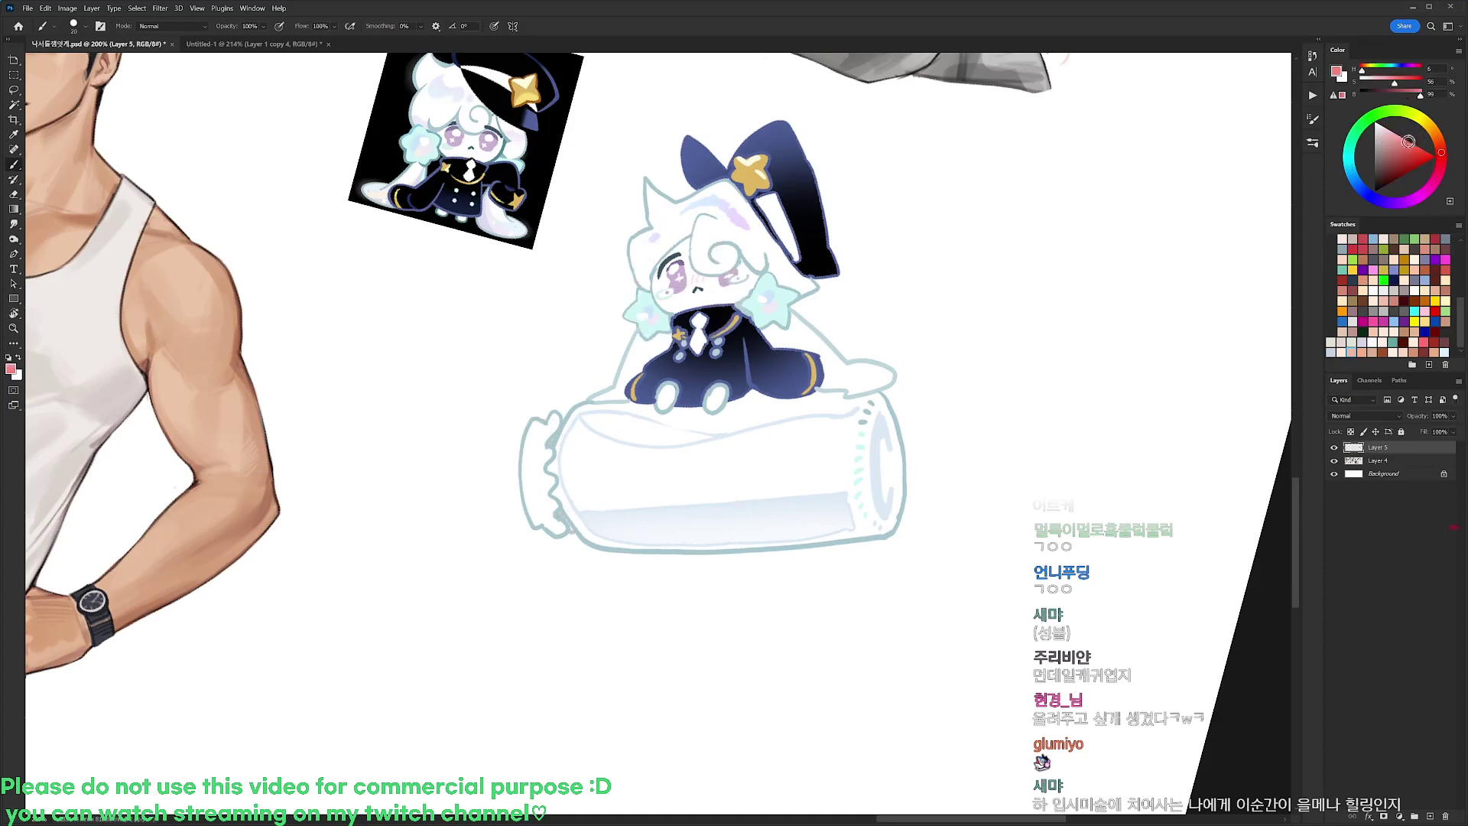
left_click_drag(541, 427, 543, 519)
key("r")
left_click_drag(934, 352, 933, 331)
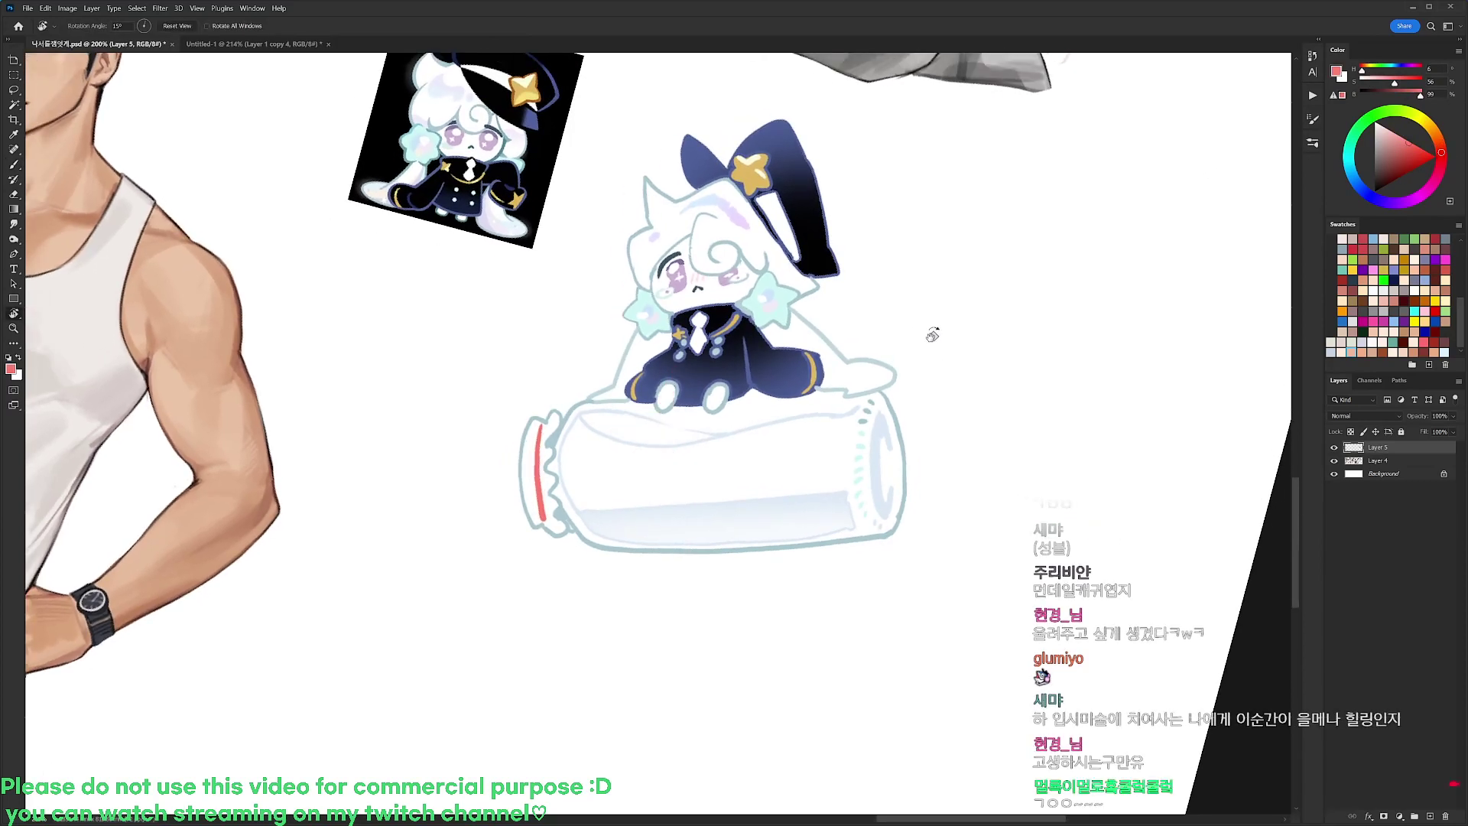
scroll(923, 349, "left", 3)
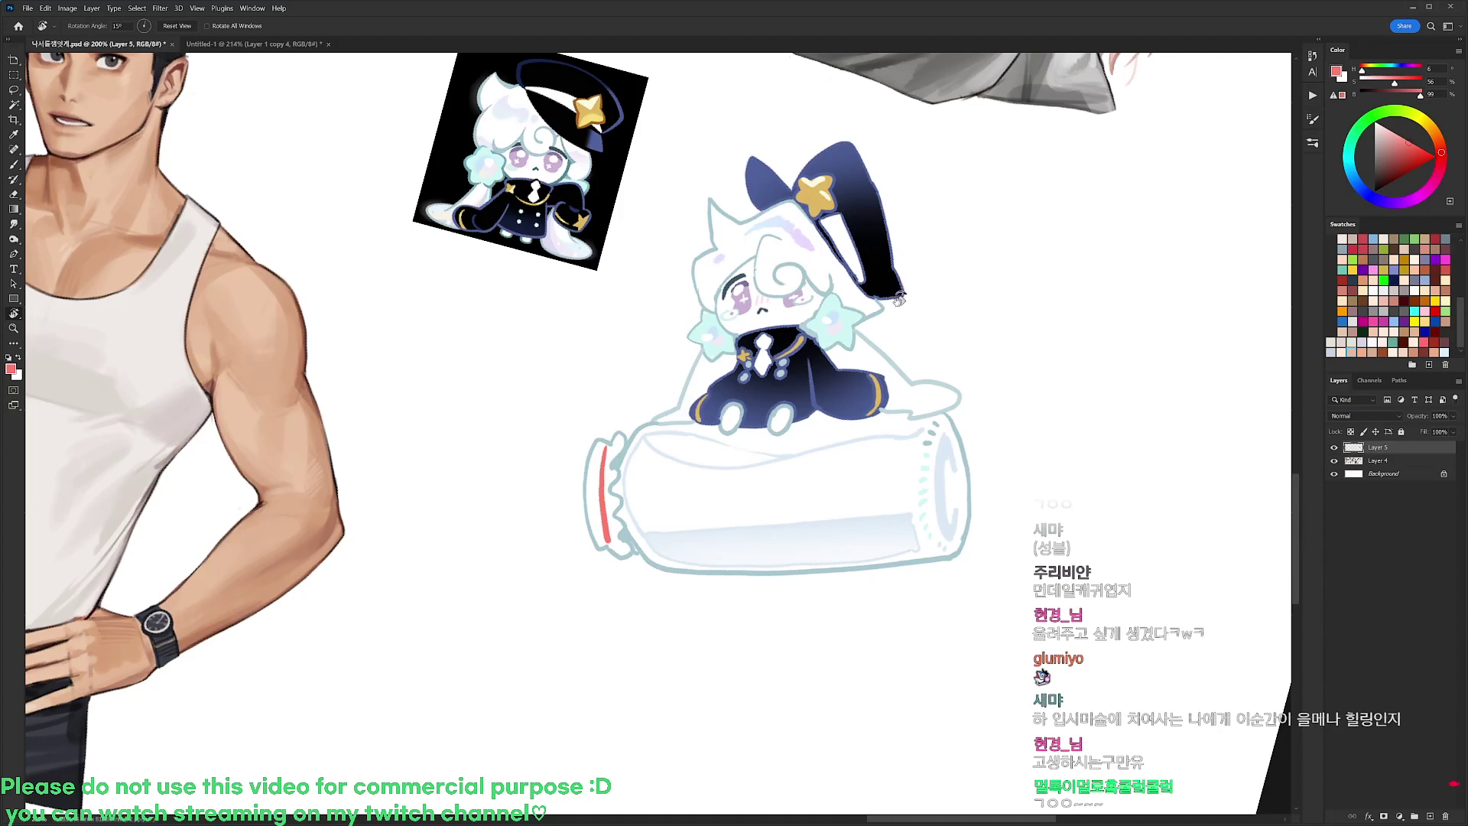
key("b")
key("d")
left_click(606, 511, "alt")
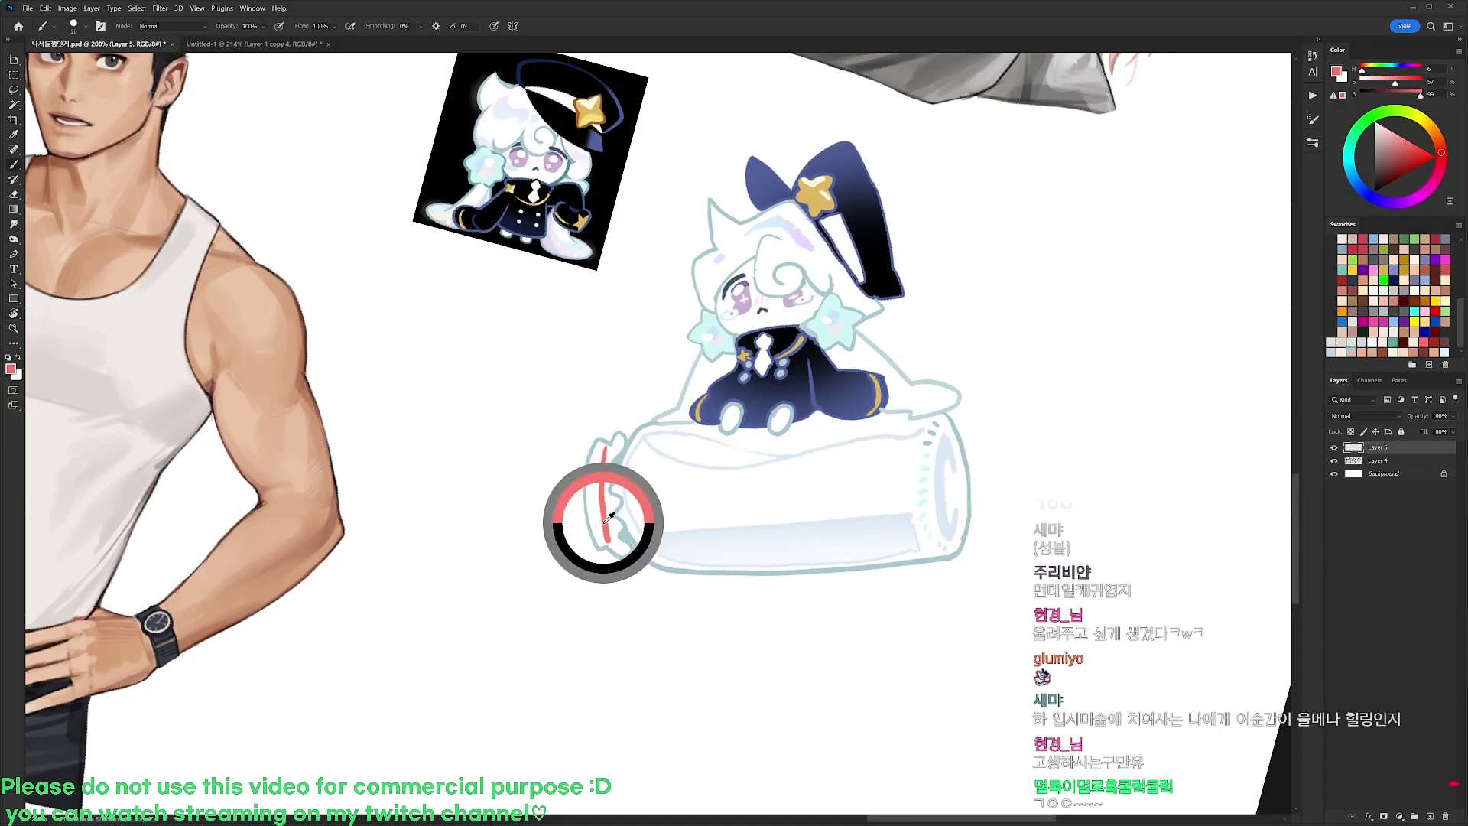
mouse_move(670, 504)
left_mouse_down()
mouse_move(678, 539)
mouse_move(711, 502)
left_mouse_up()
left_click_drag(712, 501, 722, 533)
key("r")
left_click_drag(1071, 372, 581, 686)
key("ctrl+z")
key("ctrl+z")
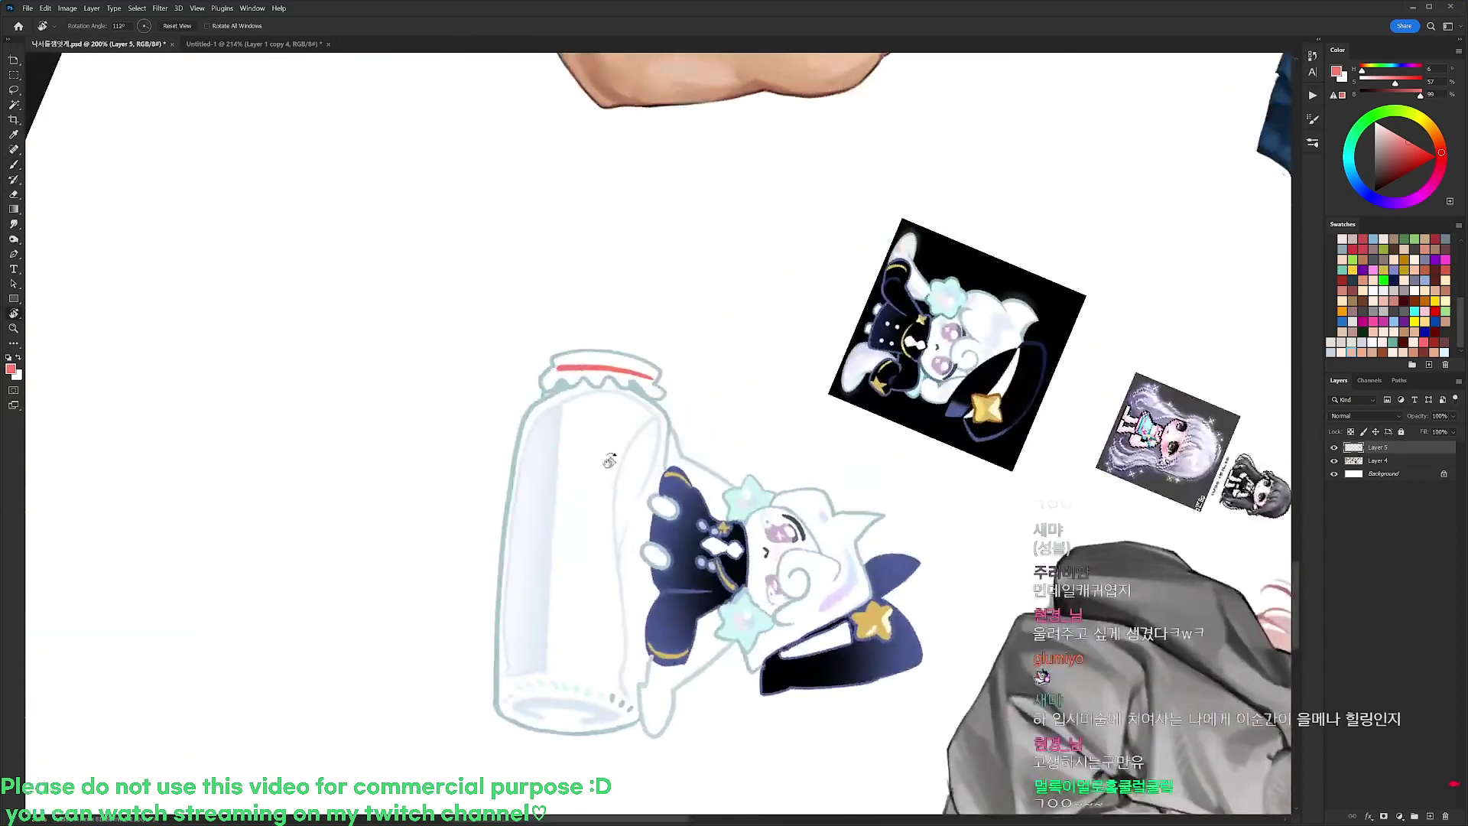
Letter "MILK" in coral red along the side of the bottle with a round brush, undoing strokes that miss
key("b")
right_click(592, 395)
left_click(660, 466)
mouse_move(536, 472)
left_mouse_down()
mouse_move(564, 460)
mouse_move(529, 468)
mouse_move(557, 439)
mouse_move(578, 468)
mouse_move(544, 483)
mouse_move(569, 483)
left_mouse_up()
key("ctrl+z")
mouse_move(545, 487)
left_mouse_down()
mouse_move(543, 522)
mouse_move(567, 522)
mouse_move(564, 570)
mouse_move(524, 642)
mouse_move(557, 611)
mouse_move(559, 637)
mouse_move(556, 601)
mouse_move(560, 640)
left_mouse_up()
key("ctrl+z")
key("ctrl+z")
scroll(594, 584, "down", 2)
key("r")
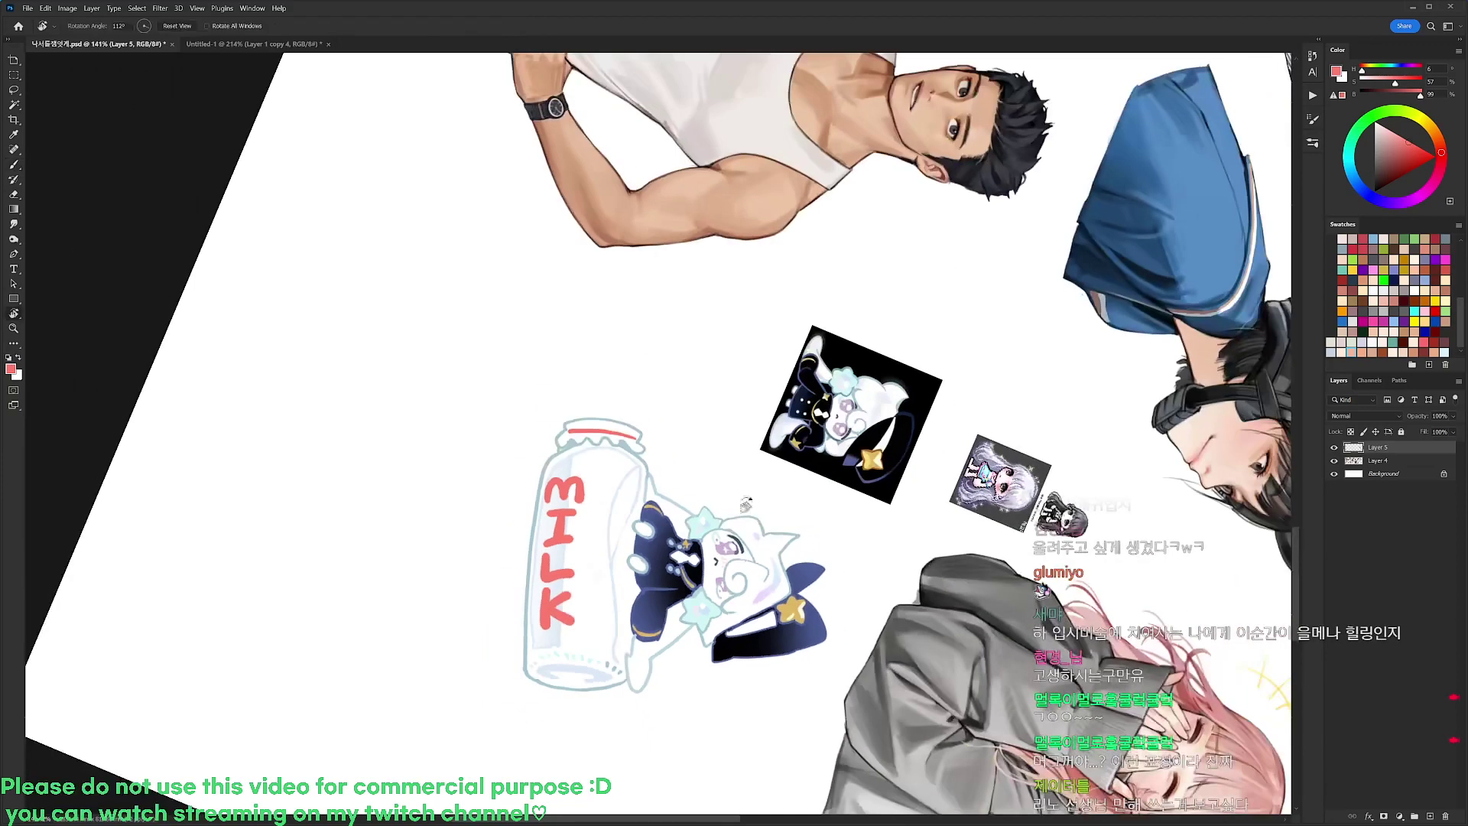
mouse_move(656, 584)
left_mouse_down()
mouse_move(1038, 392)
mouse_move(1037, 425)
mouse_move(1045, 362)
left_mouse_up()
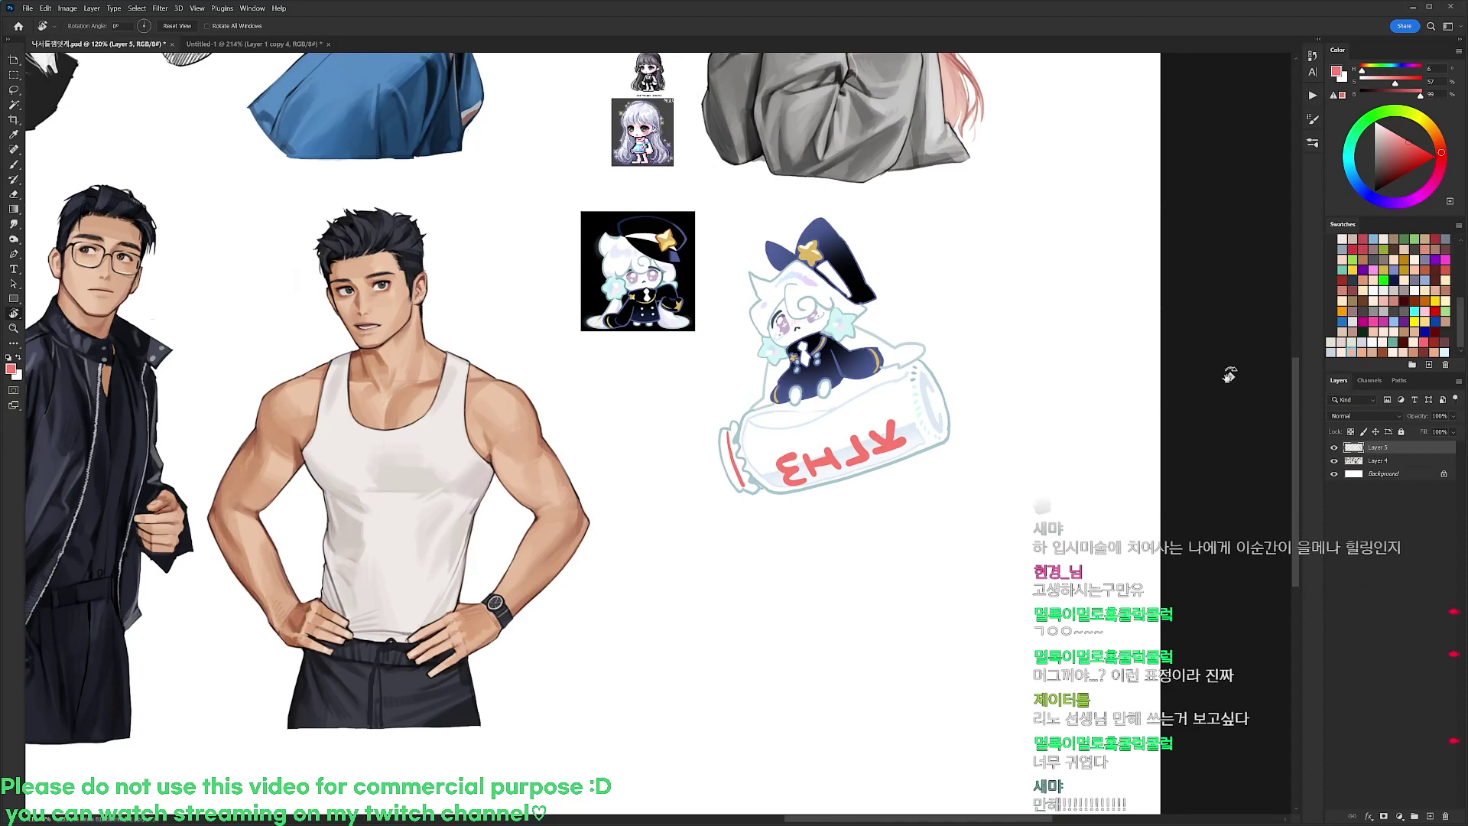
scroll(884, 313, "up", 2)
key("b")
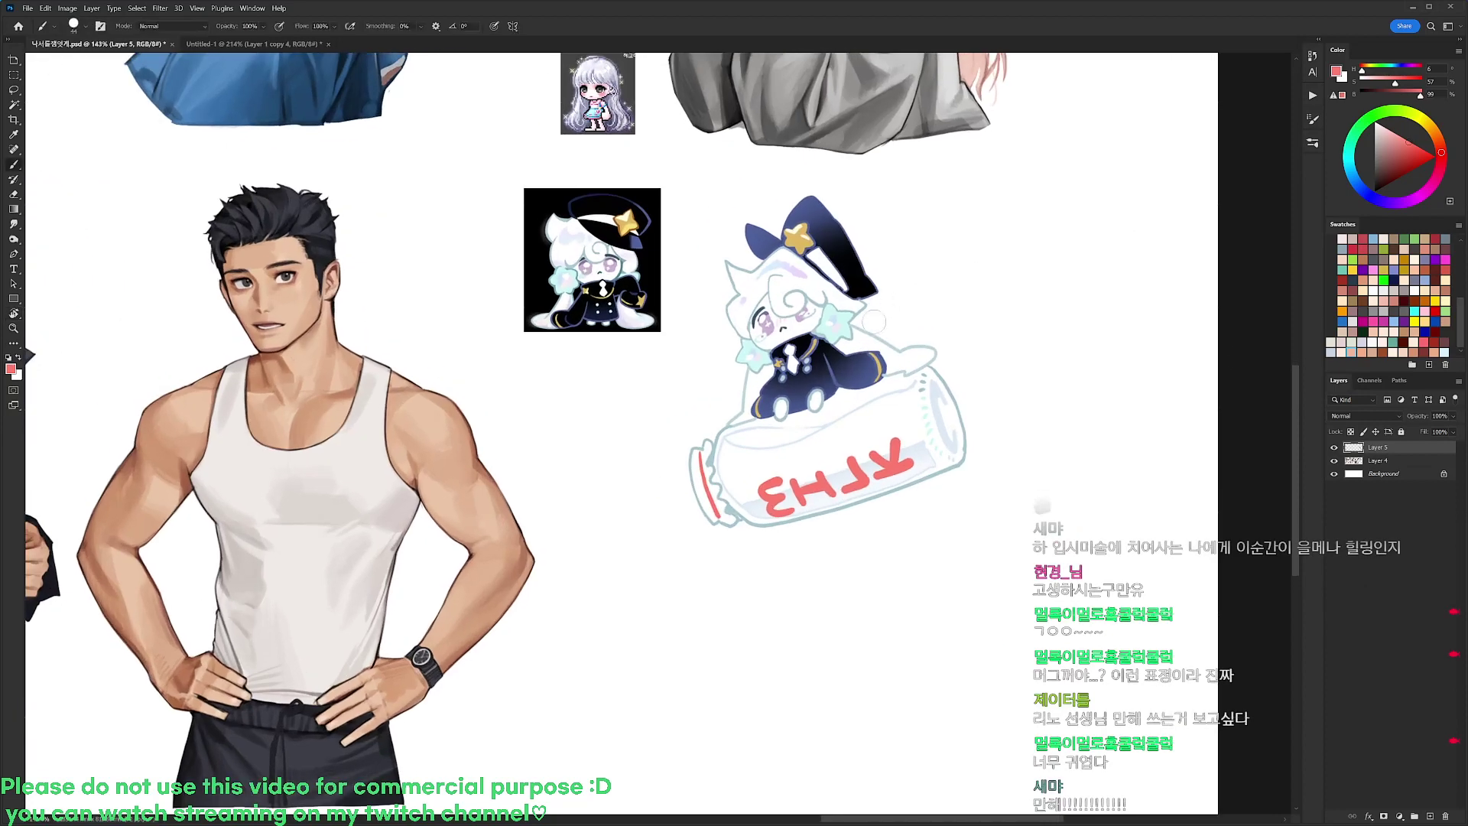
Choose a round brush, sample the mauve of the character's eye, and draw small circles around the figure
right_click(900, 322)
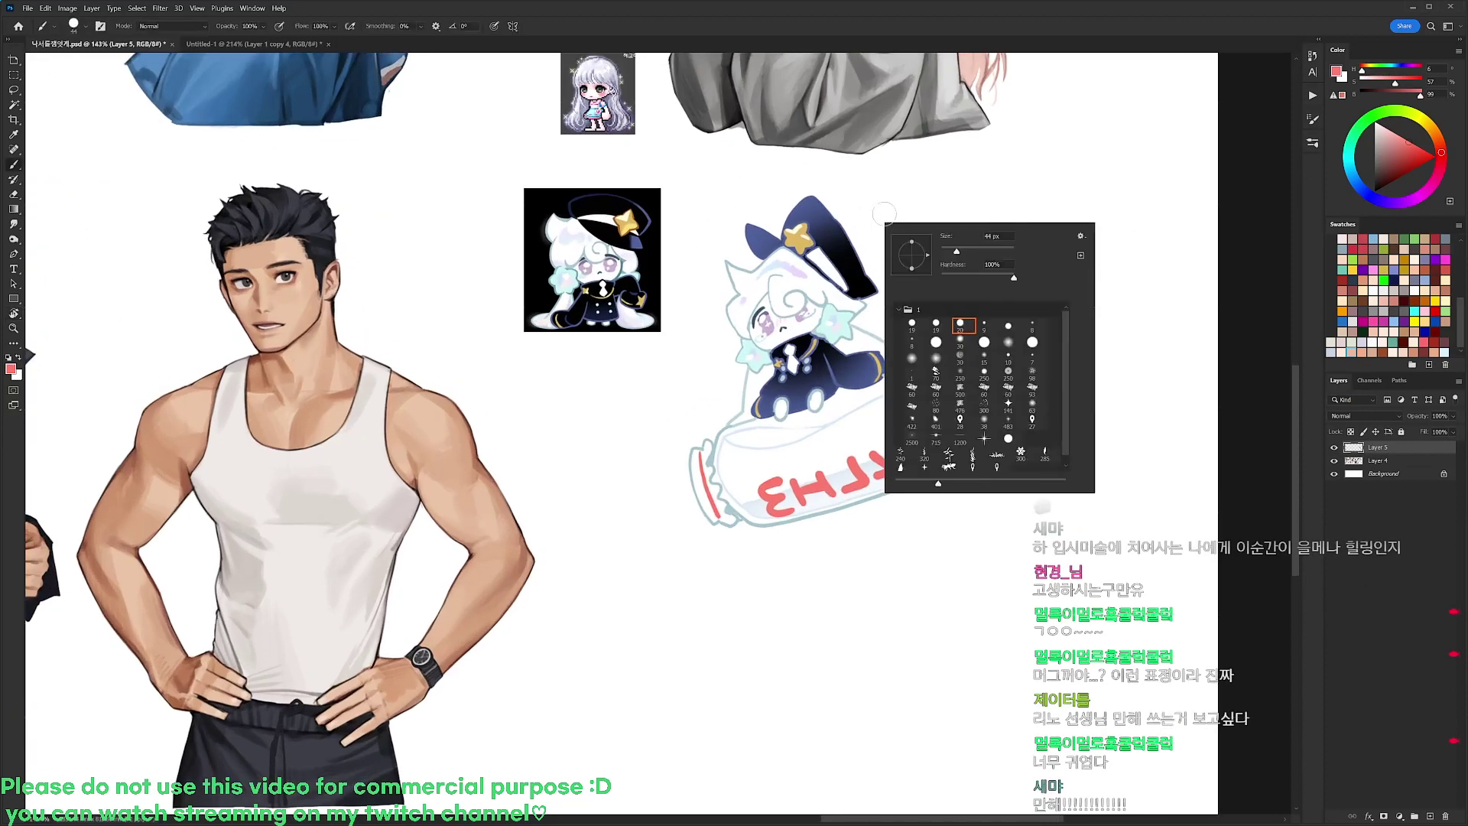
left_click(957, 329)
left_click(778, 325, "alt")
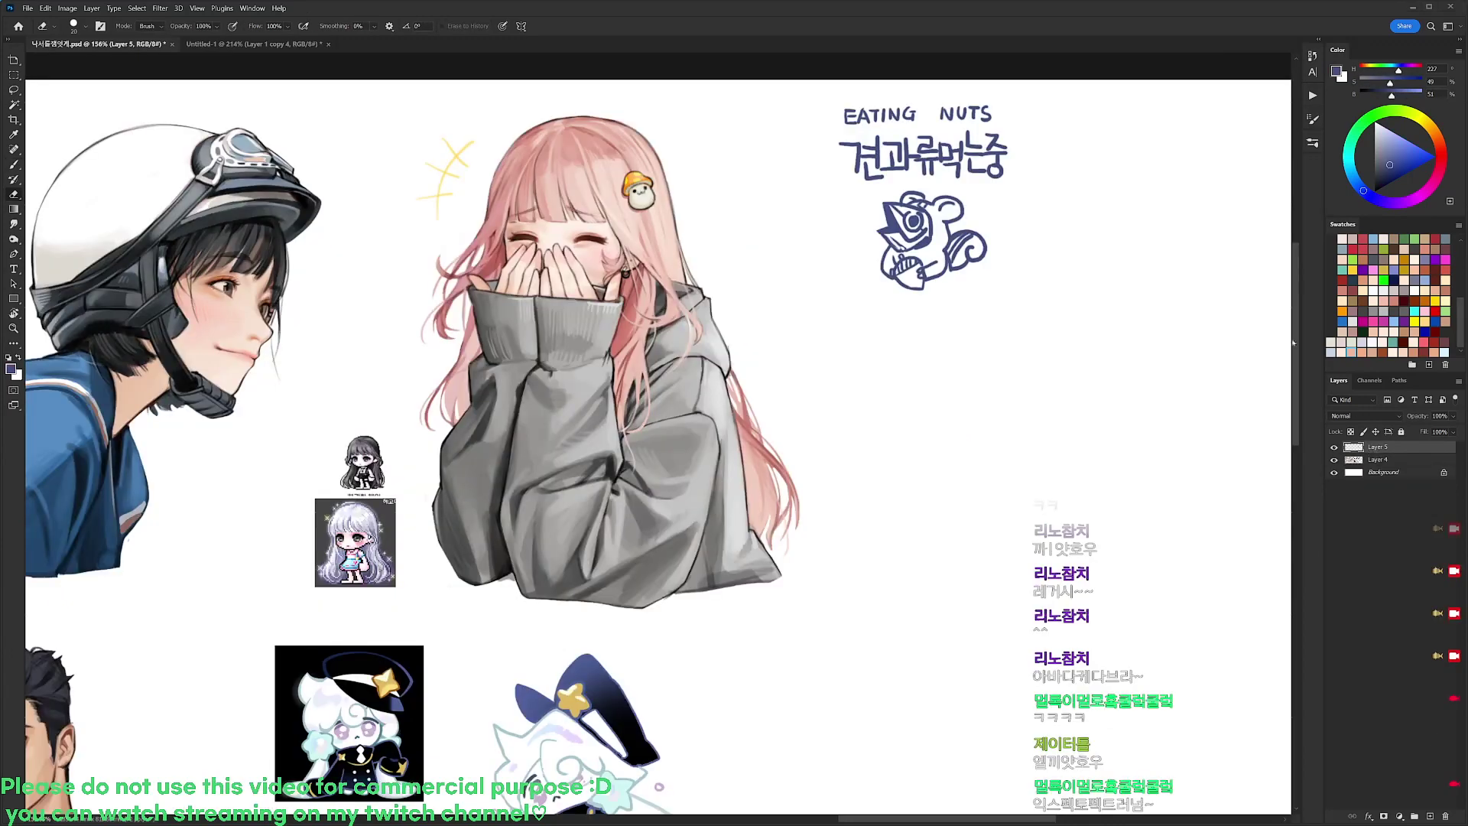
Lasso the "EATING NUTS" doodle with its Korean lettering and cut it from the canvas
key("l")
mouse_move(1028, 103)
left_mouse_down()
mouse_move(1036, 181)
mouse_move(826, 101)
mouse_move(1044, 77)
left_mouse_up()
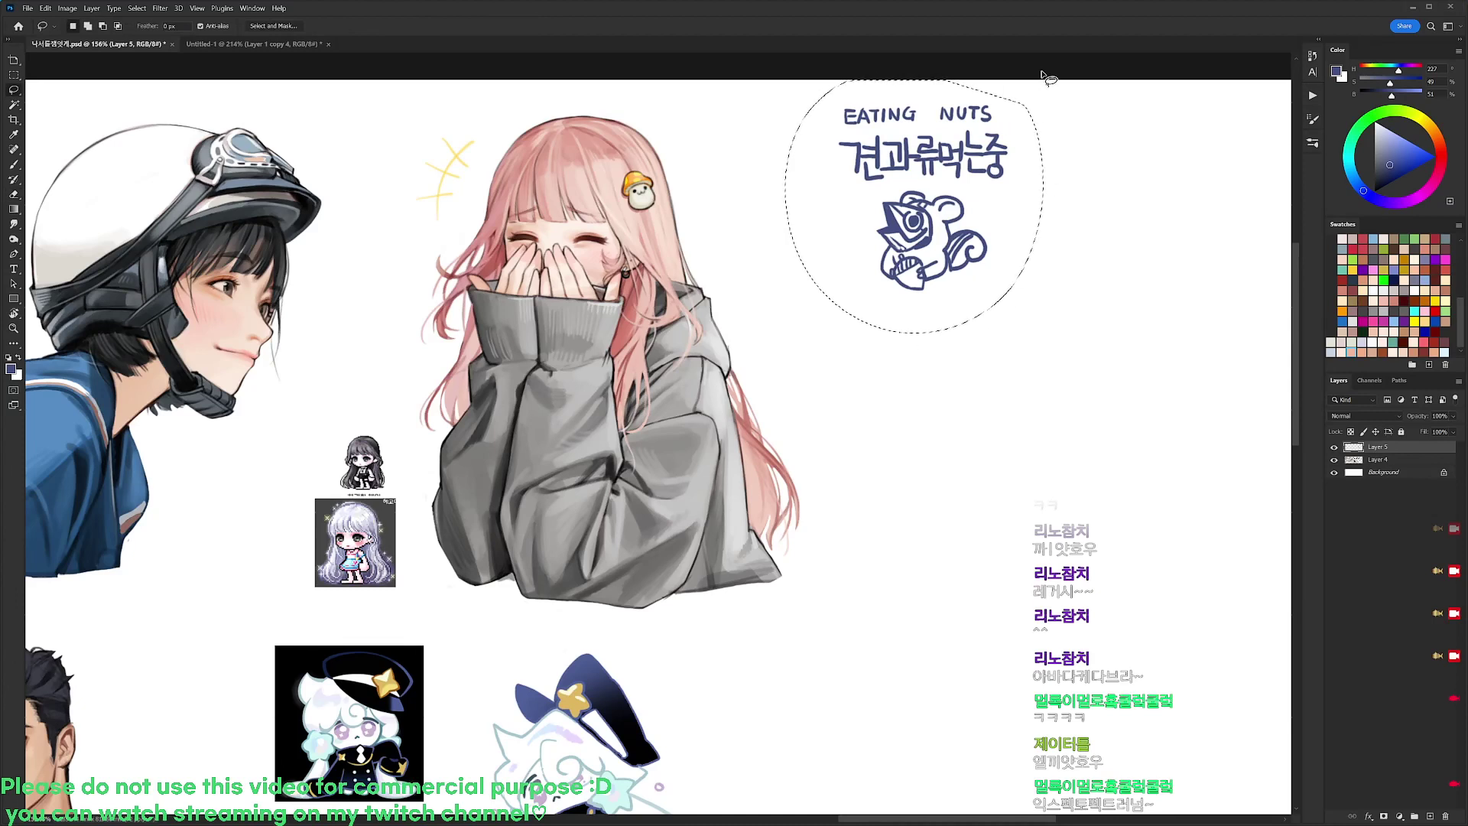
key("ctrl+x")
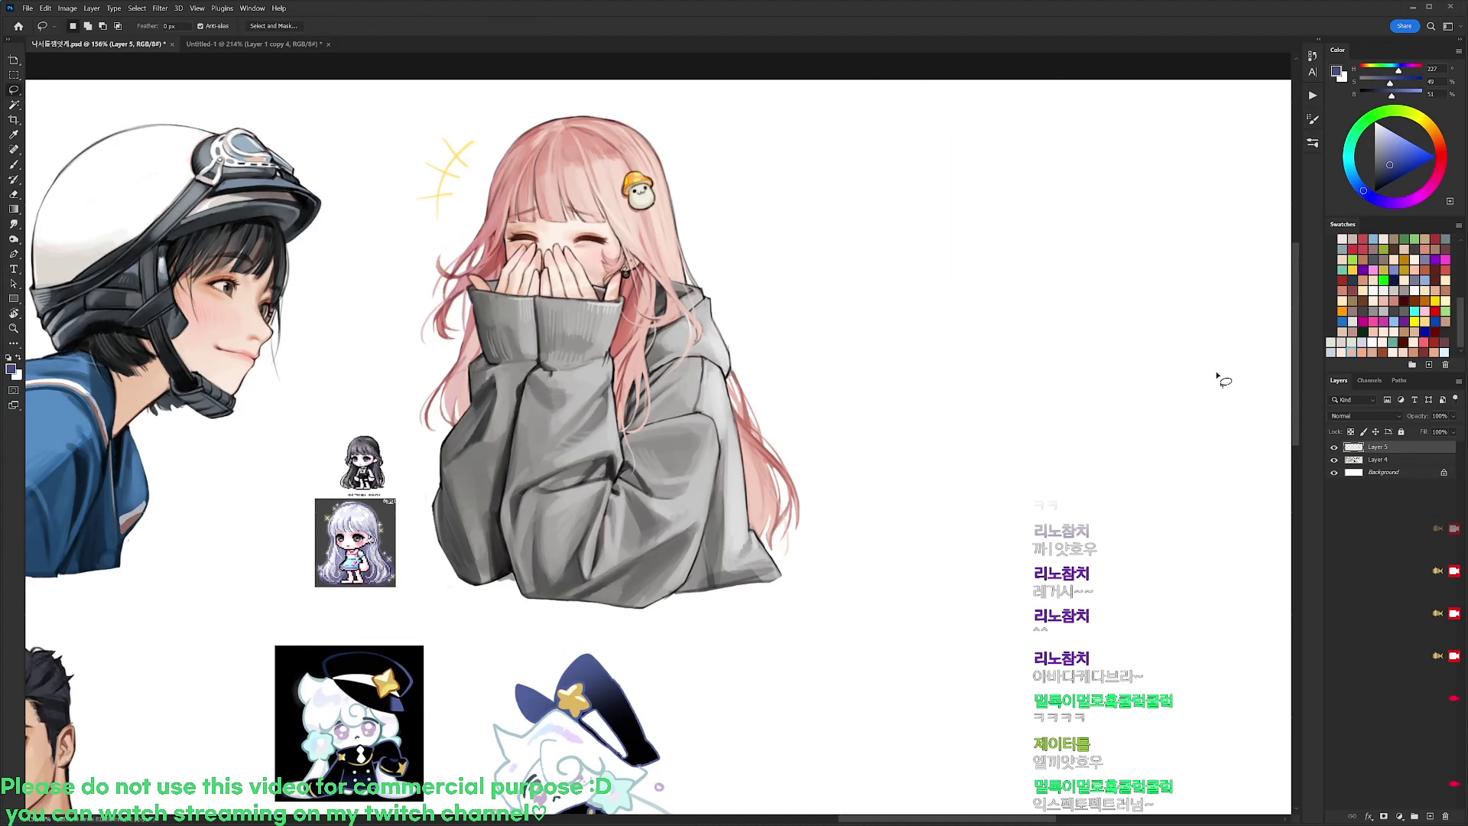
Check the milk bottle doodle's layer by toggling its visibility, and merge it down into Layer 4
left_click(1334, 447)
left_click(1334, 448)
left_click(967, 425, "alt")
key("ctrl+e")
left_click_drag(968, 448, 812, 327)
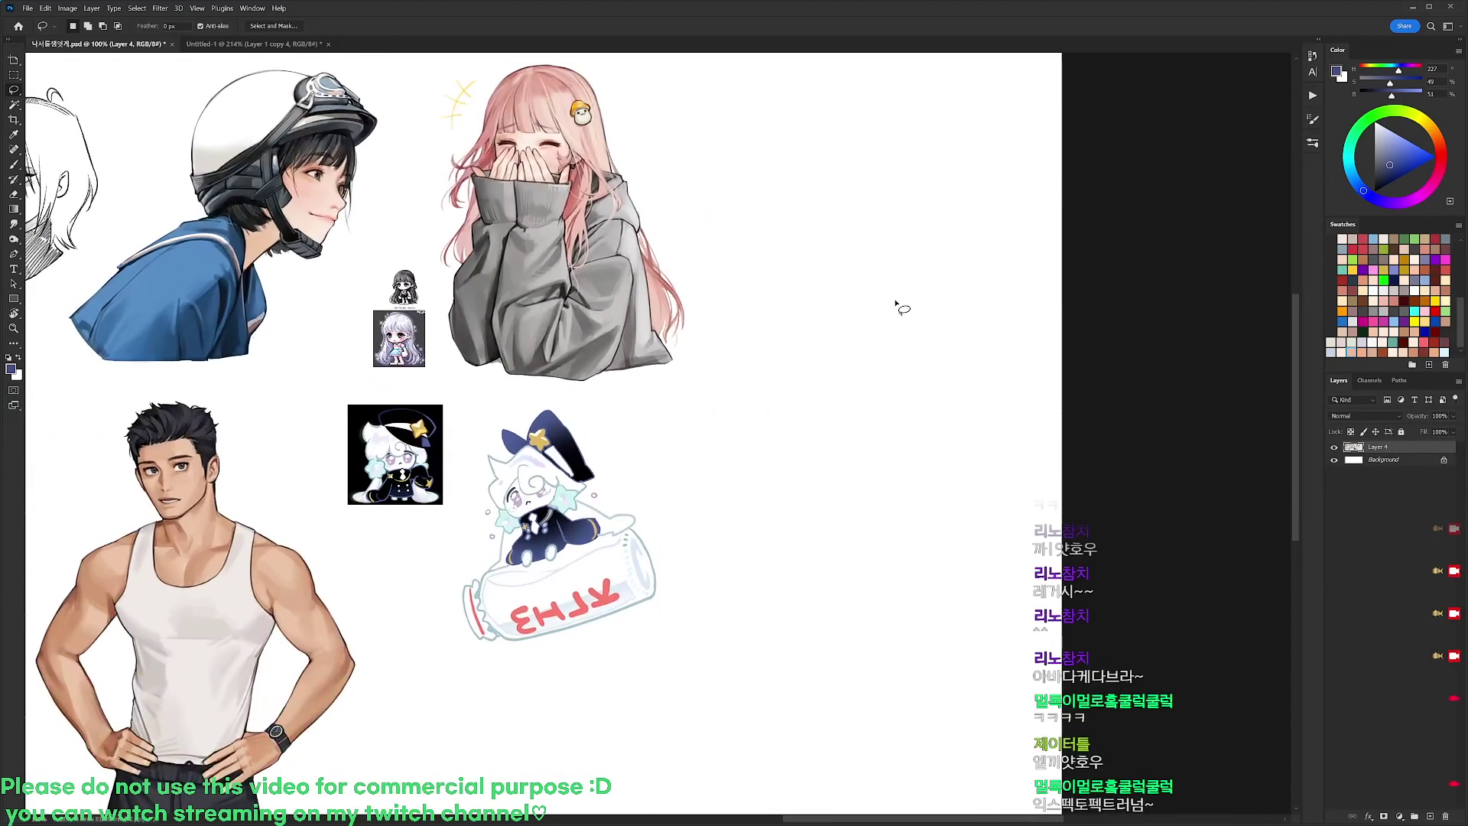
scroll(896, 256, "up", 2)
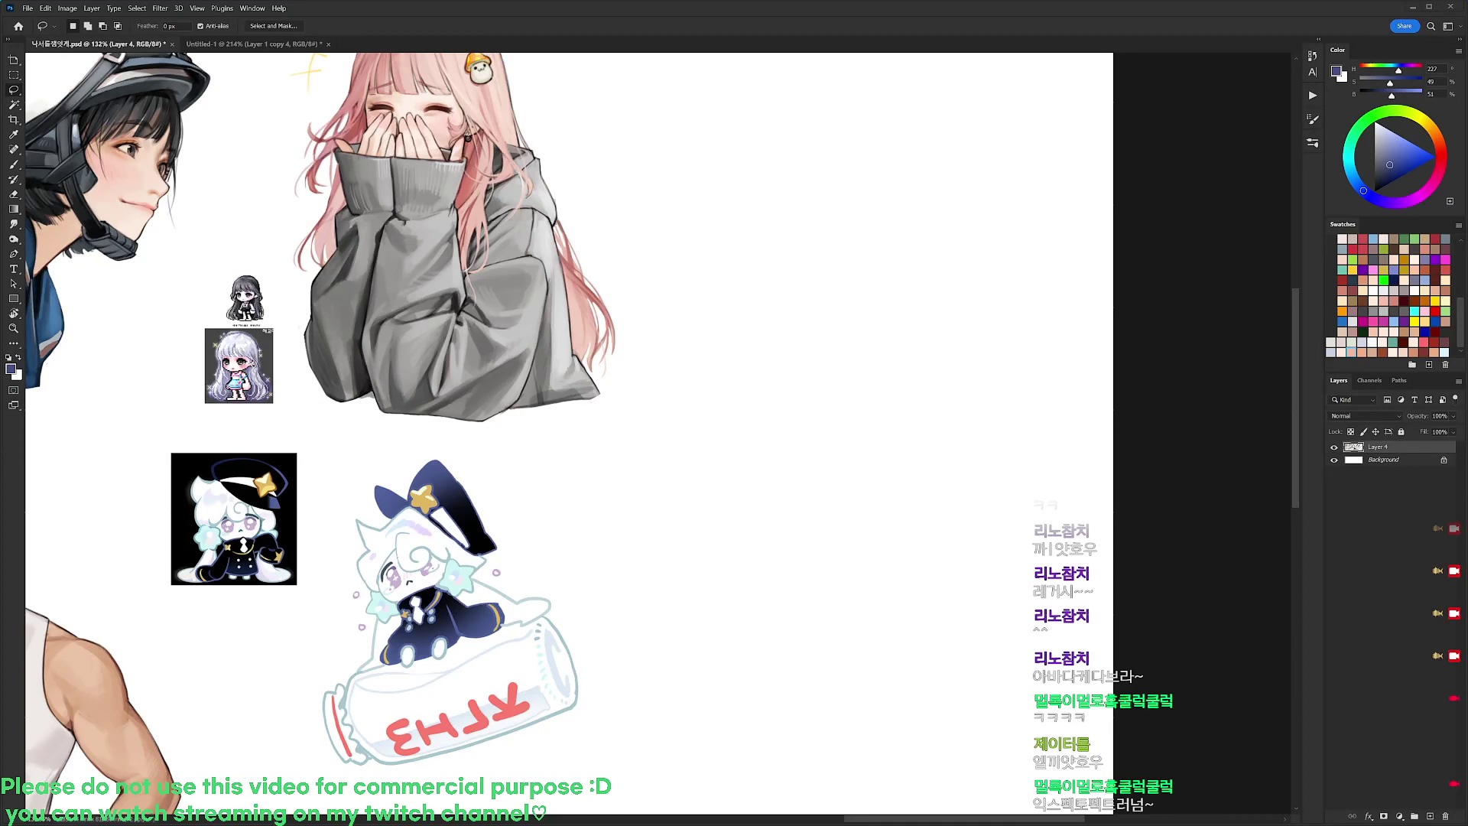
Reset the colours to black and white, choose a sketching brush, and add a new layer above Layer 4
key("d")
key("b")
right_click(844, 286)
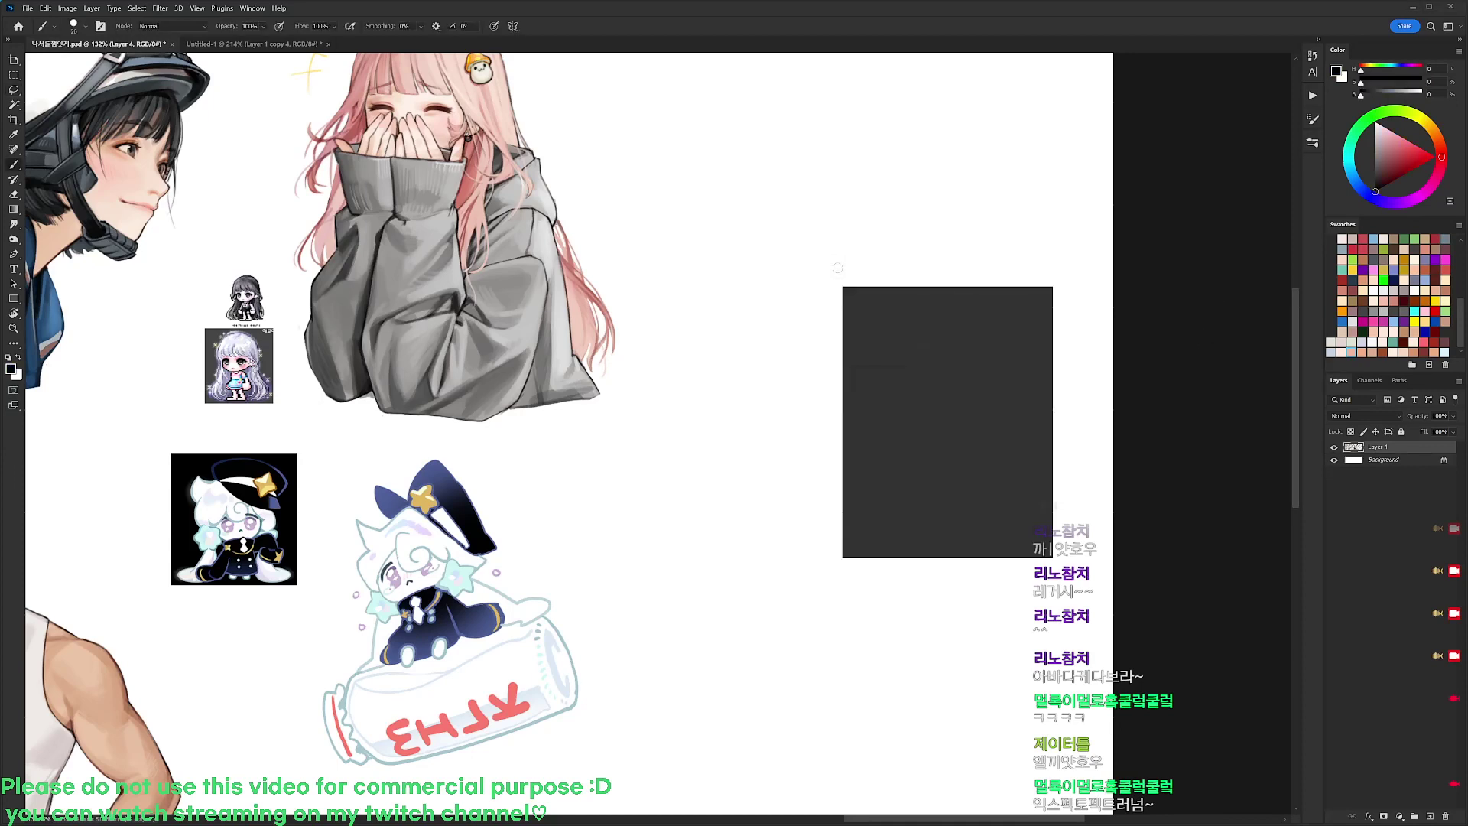
double_click(893, 389)
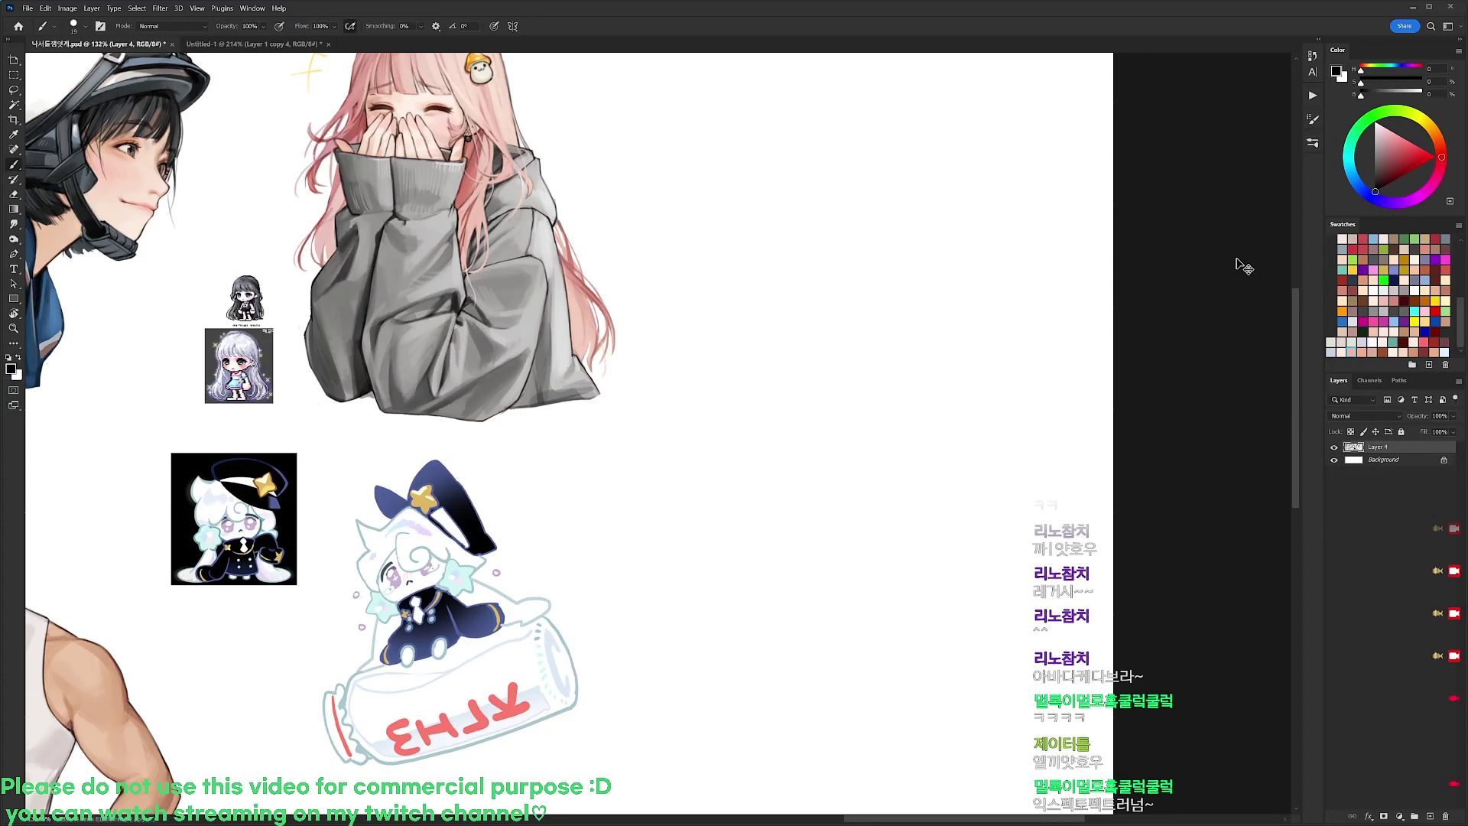
key("ctrl+shift+alt+n")
Sketch a tilted head with jawline and ear in thin black lines in the blank area beside the pink-haired girl
scroll(920, 232, "down", 1)
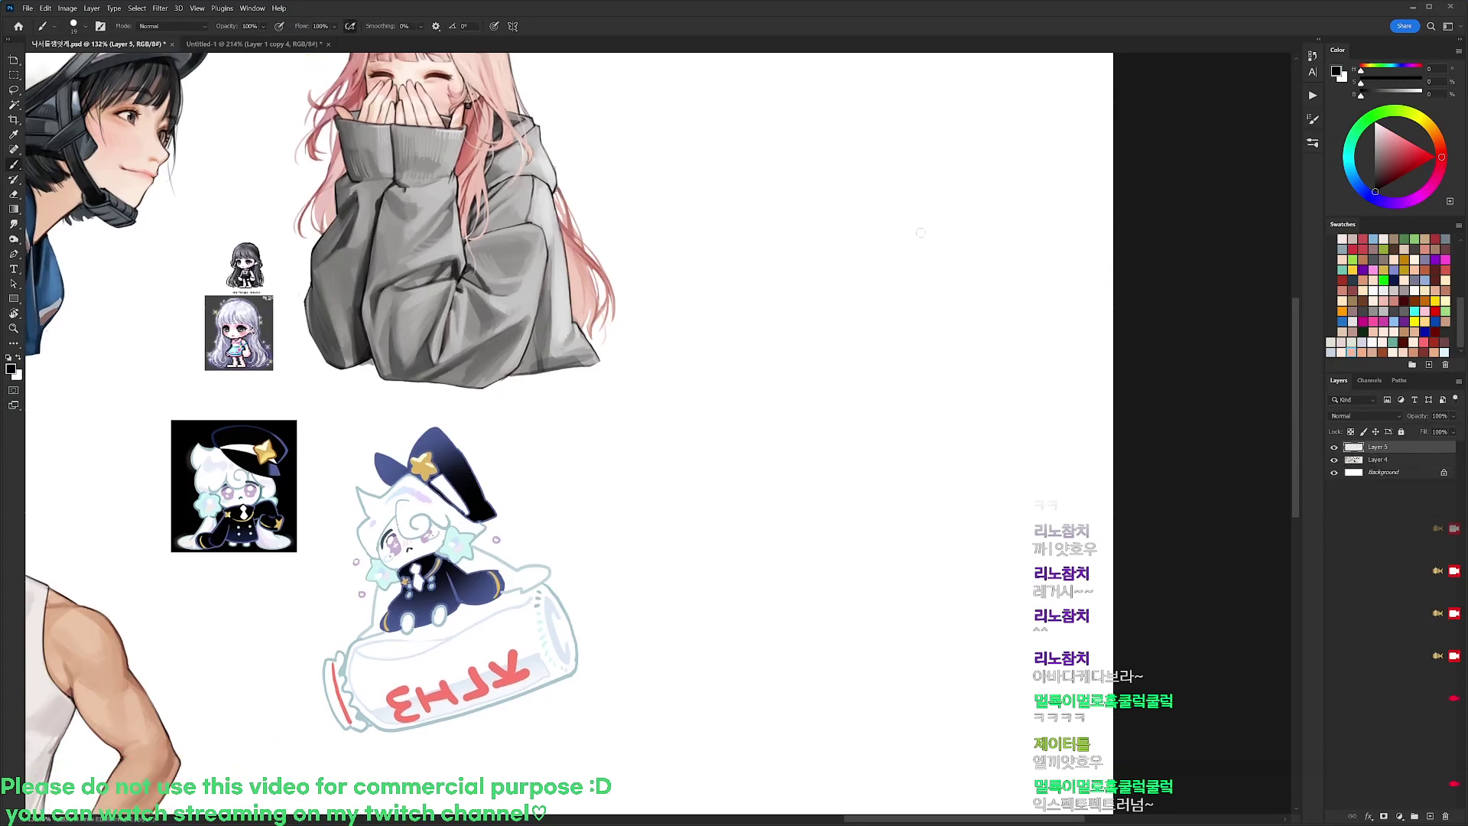
mouse_move(790, 234)
left_mouse_down()
mouse_move(848, 201)
mouse_move(907, 226)
left_mouse_up()
mouse_move(798, 231)
left_mouse_down()
mouse_move(774, 317)
mouse_move(833, 323)
mouse_move(914, 281)
mouse_move(886, 303)
left_mouse_up()
key("r")
mouse_move(972, 269)
left_mouse_down()
mouse_move(944, 217)
mouse_move(928, 220)
mouse_move(957, 281)
left_mouse_up()
key("b")
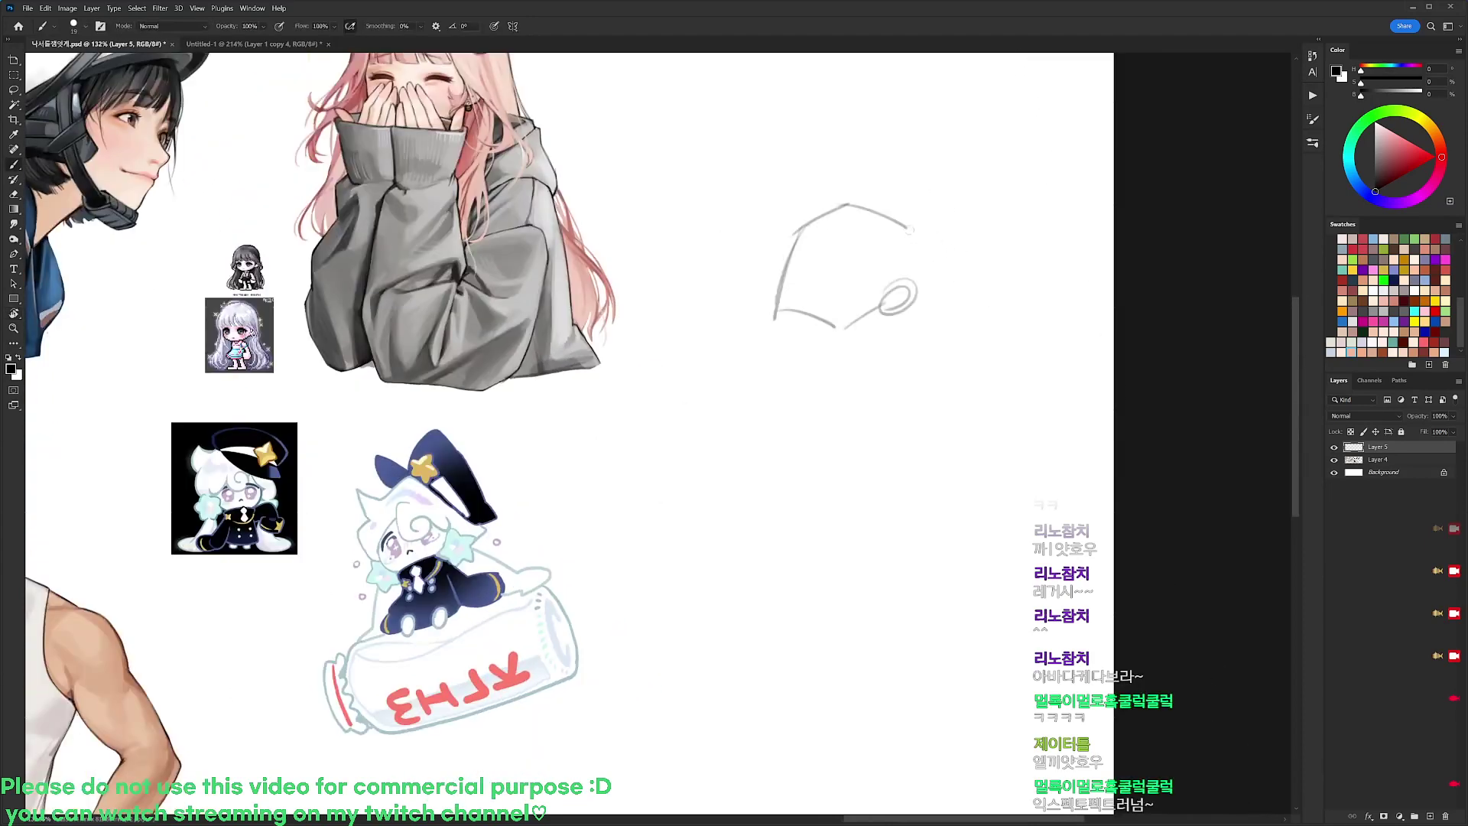
left_click_drag(906, 227, 915, 289)
Sketch the neck and a slanted shoulder line beneath the tilted head, undoing strokes that miss
mouse_move(775, 309)
left_mouse_down()
mouse_move(810, 353)
mouse_move(800, 339)
mouse_move(783, 385)
mouse_move(914, 416)
left_mouse_up()
key("ctrl+z")
key("ctrl+z")
left_click_drag(780, 377, 914, 416)
mouse_move(917, 250)
left_mouse_down()
mouse_move(922, 311)
mouse_move(866, 388)
mouse_move(868, 376)
left_mouse_up()
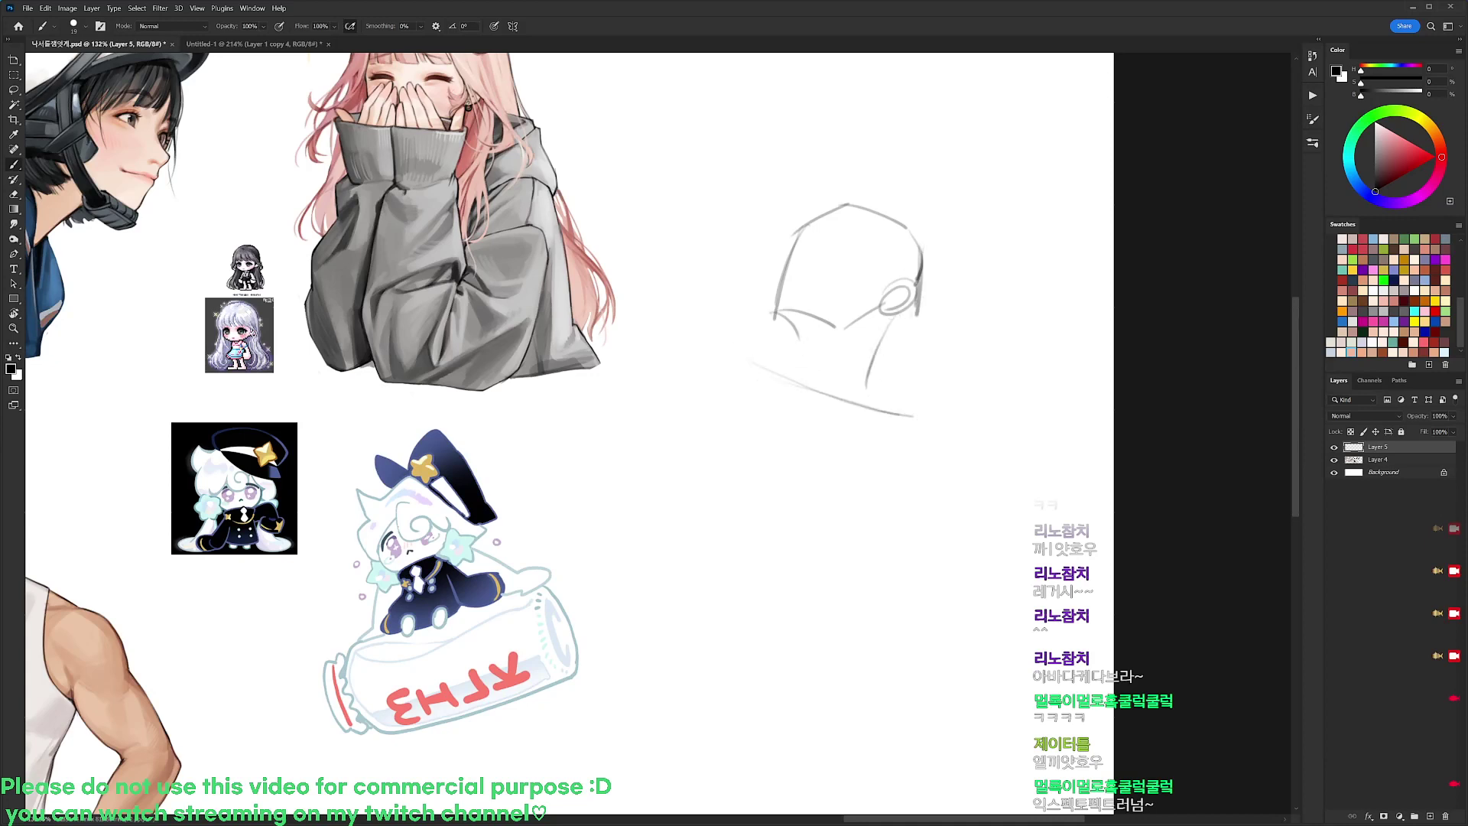
mouse_move(798, 333)
left_mouse_down()
mouse_move(756, 476)
mouse_move(813, 335)
left_mouse_up()
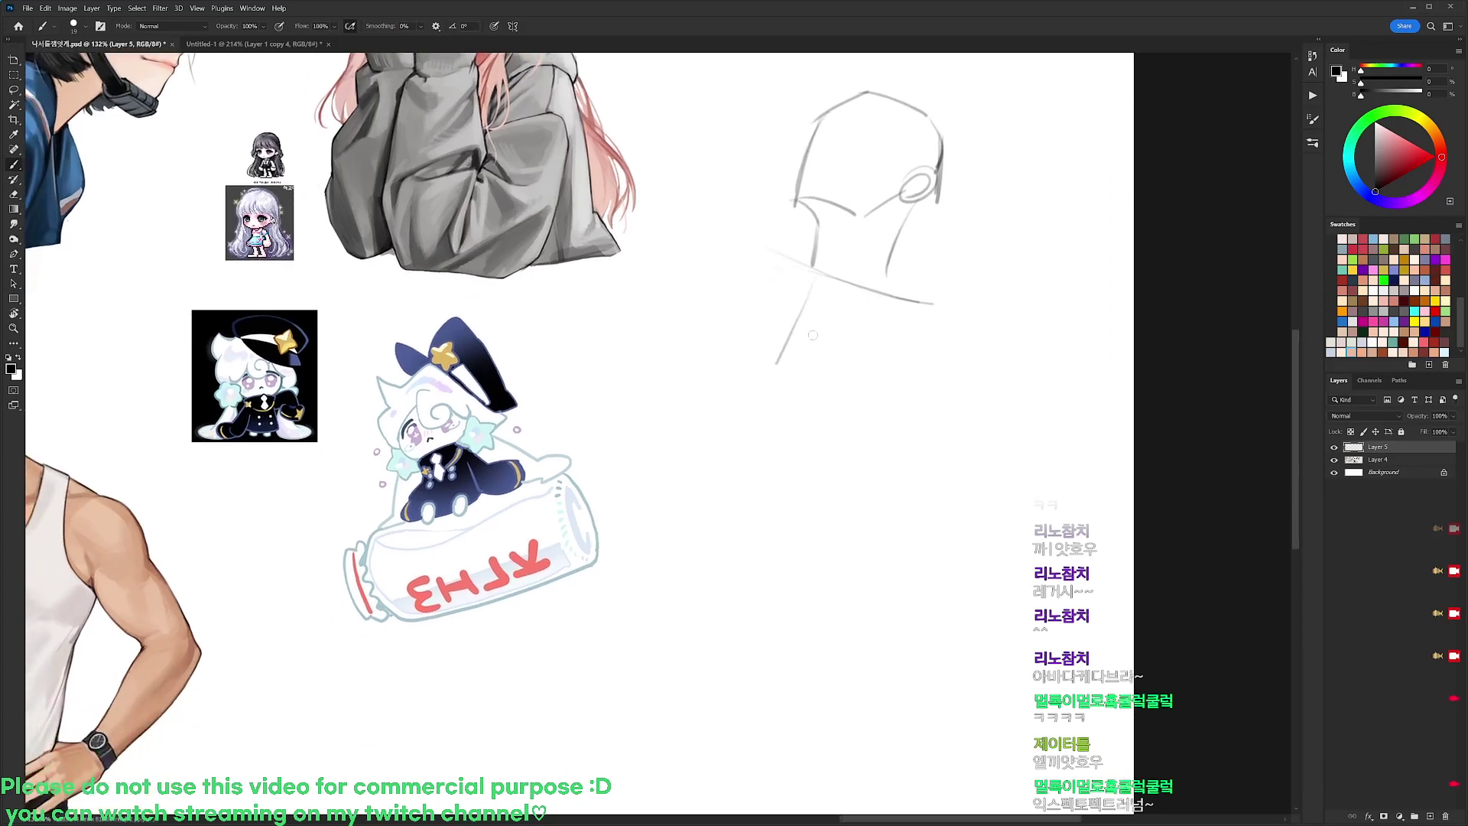
Sketch the long outlines of the arm and torso below the shoulder line, closing them with a curved lower edge
left_click_drag(775, 392, 725, 531)
mouse_move(721, 290)
left_mouse_down()
mouse_move(674, 503)
mouse_move(788, 564)
left_mouse_up()
key("ctrl+z")
mouse_move(684, 490)
left_mouse_down()
mouse_move(703, 522)
mouse_move(781, 545)
left_mouse_up()
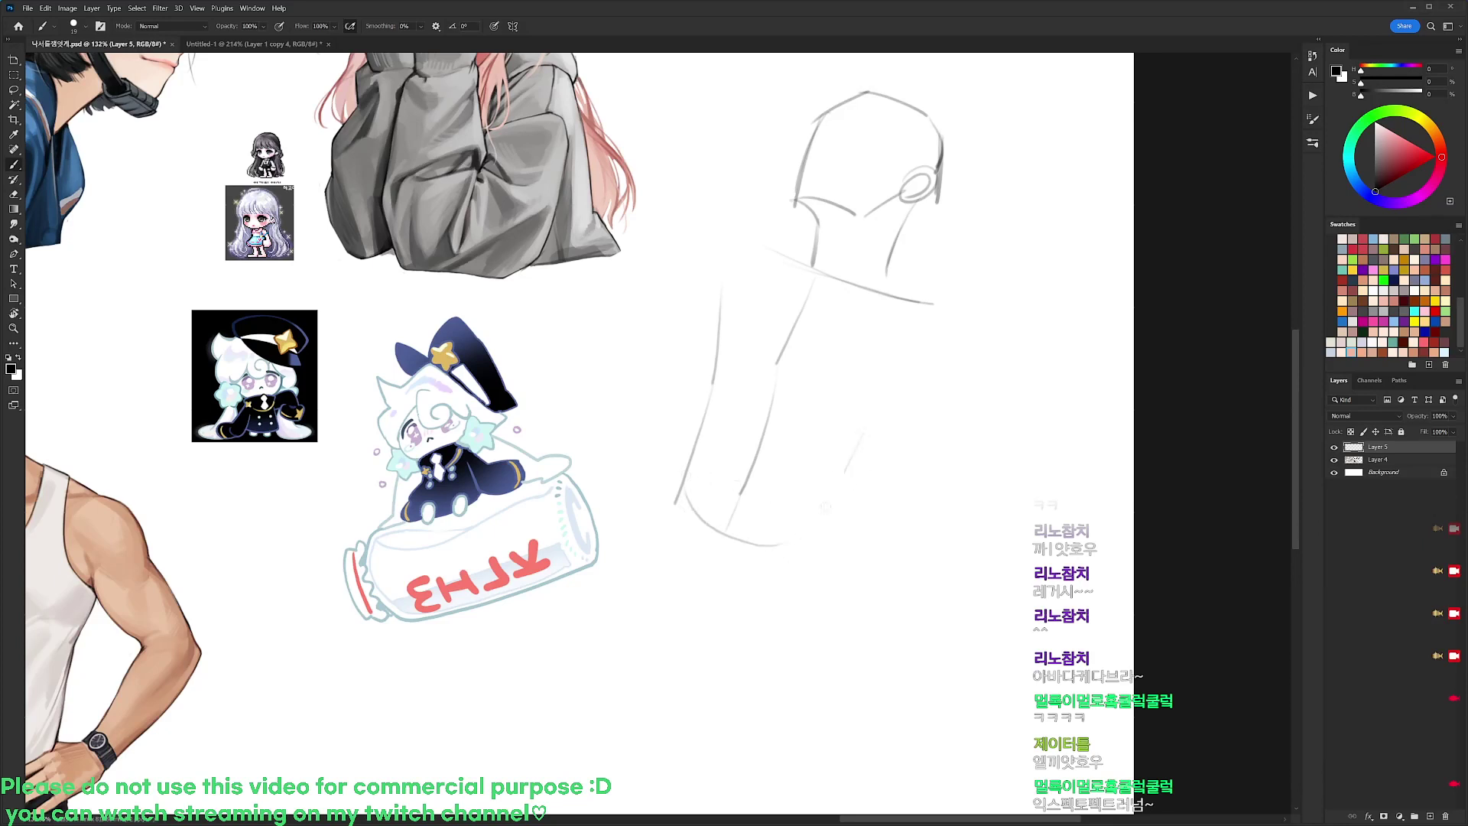
mouse_move(844, 473)
left_mouse_down()
mouse_move(812, 529)
mouse_move(777, 537)
left_mouse_up()
left_click_drag(926, 369, 837, 461)
mouse_move(876, 426)
left_mouse_down()
mouse_move(835, 463)
mouse_move(809, 526)
left_mouse_up()
Sketch a round shoulder joint at the end of the shoulder line and connect it to the neck
key("e")
key("b")
mouse_move(733, 258)
left_mouse_down()
mouse_move(793, 245)
mouse_move(738, 233)
mouse_move(722, 264)
mouse_move(789, 243)
left_mouse_up()
key("ctrl+z")
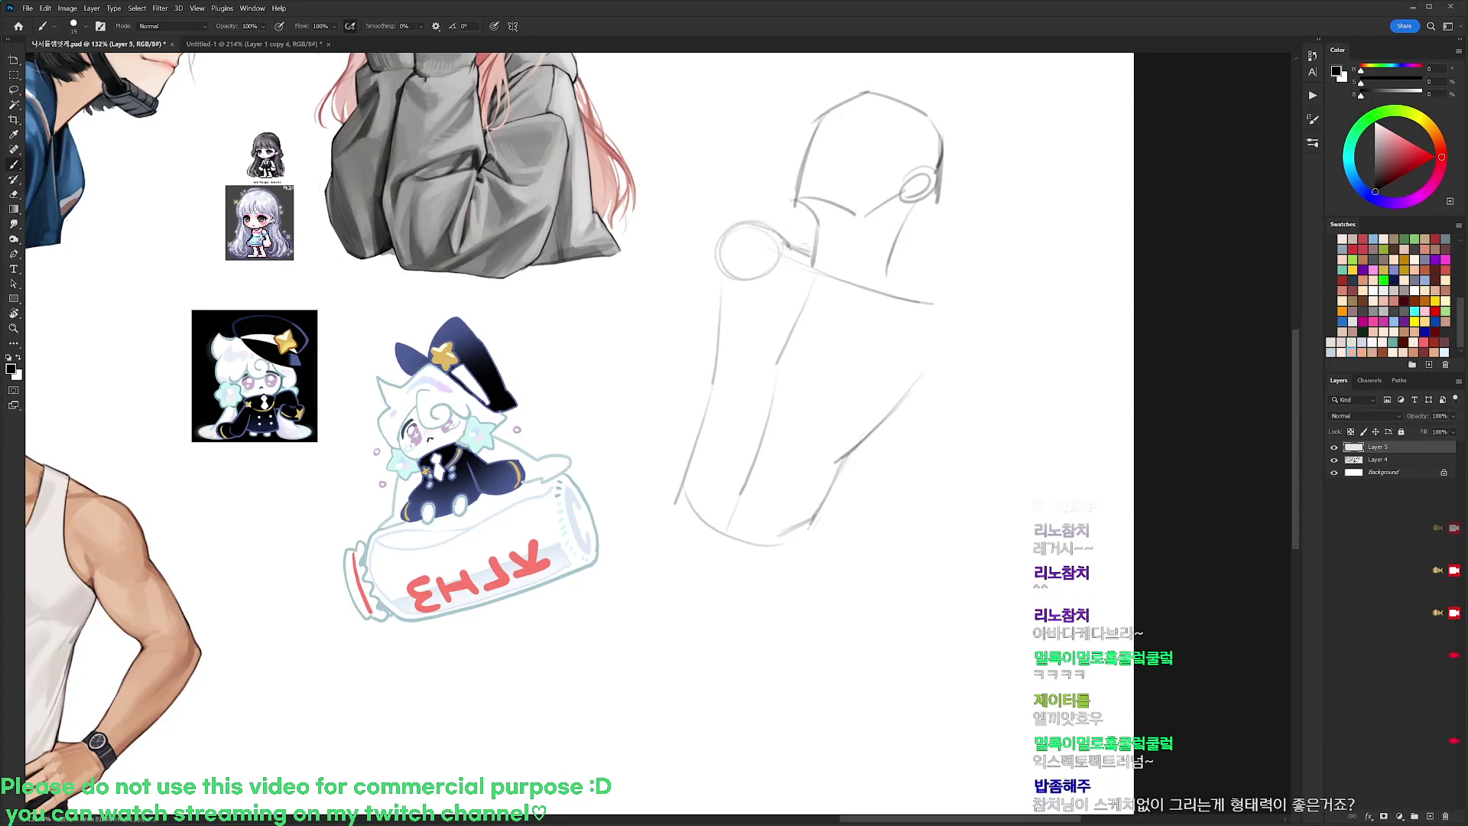
mouse_move(786, 241)
left_mouse_down()
mouse_move(820, 230)
mouse_move(806, 269)
left_mouse_up()
Clean up the tilted head's outline with the eraser, redraw its top edge, and mark a small shaded nose triangle
key("e")
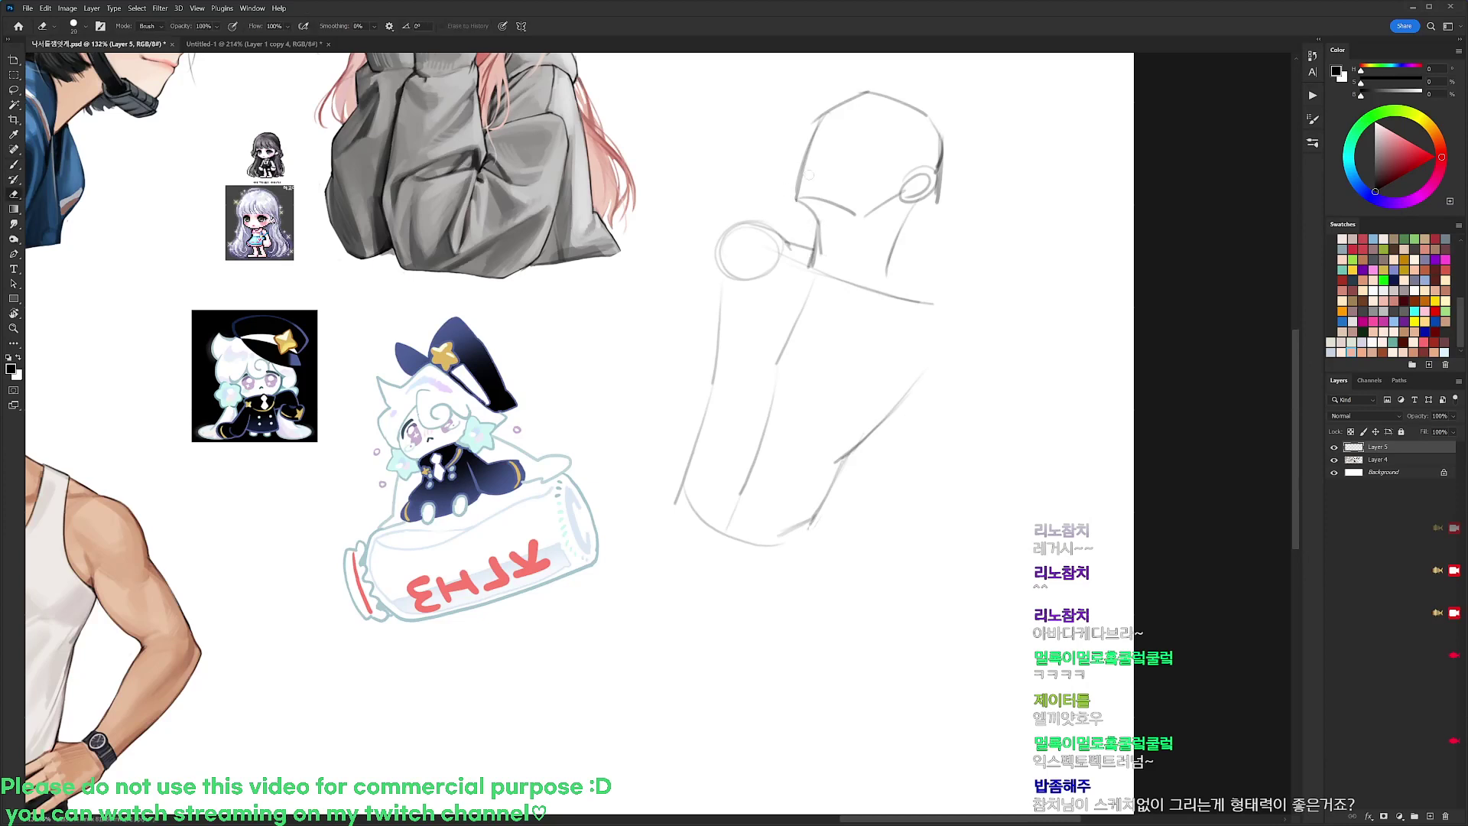
left_click_drag(809, 128, 792, 196)
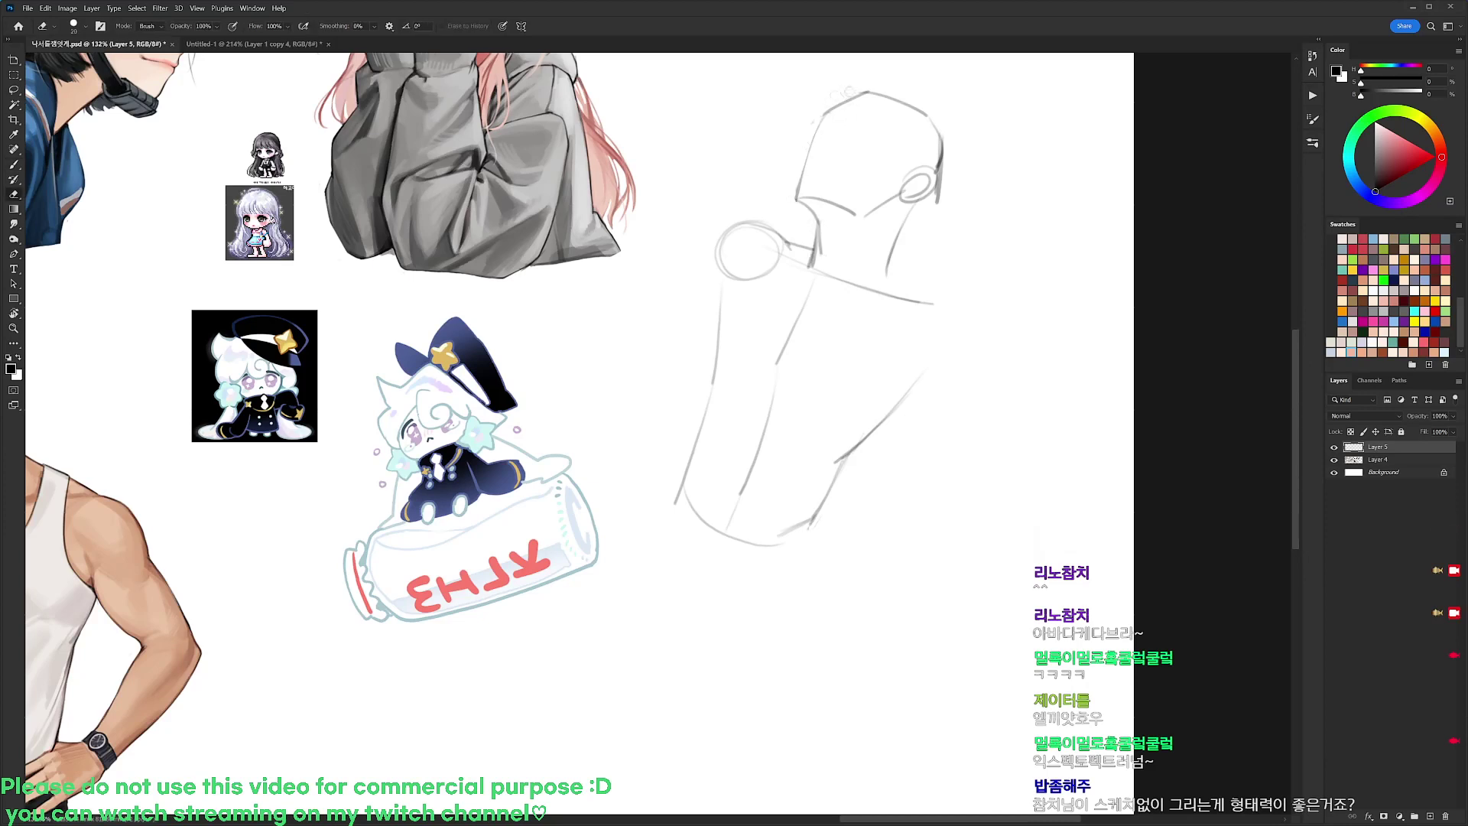
key("b")
left_click_drag(823, 122, 870, 90)
key("e")
key("b")
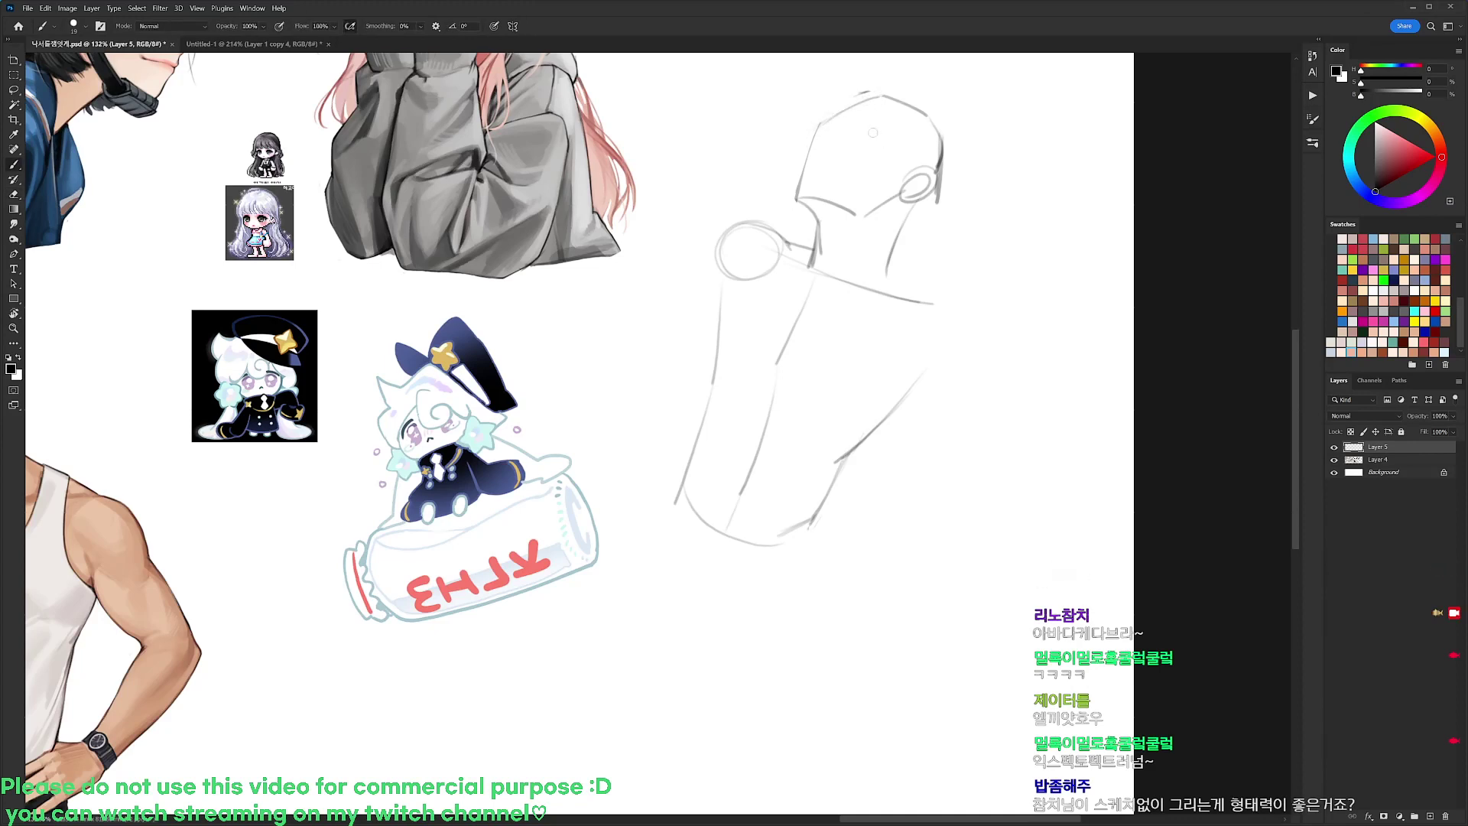
mouse_move(873, 131)
left_mouse_down()
mouse_move(864, 142)
mouse_move(881, 144)
mouse_move(870, 137)
left_mouse_up()
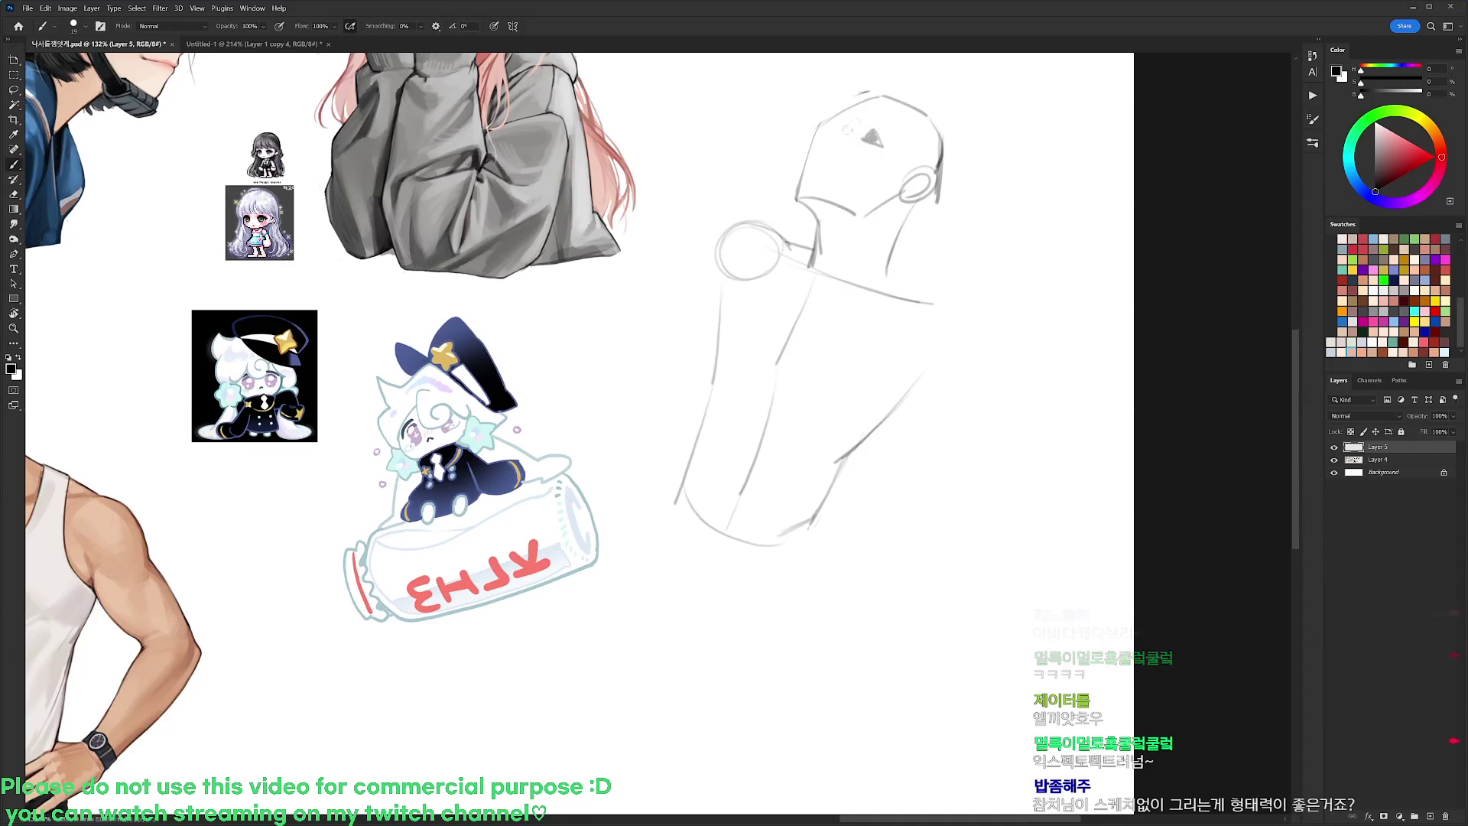
Lasso the whole tilted figure sketch, delete it, and deselect
key("l")
mouse_move(994, 284)
left_mouse_down()
mouse_move(674, 260)
mouse_move(1052, 272)
left_mouse_up()
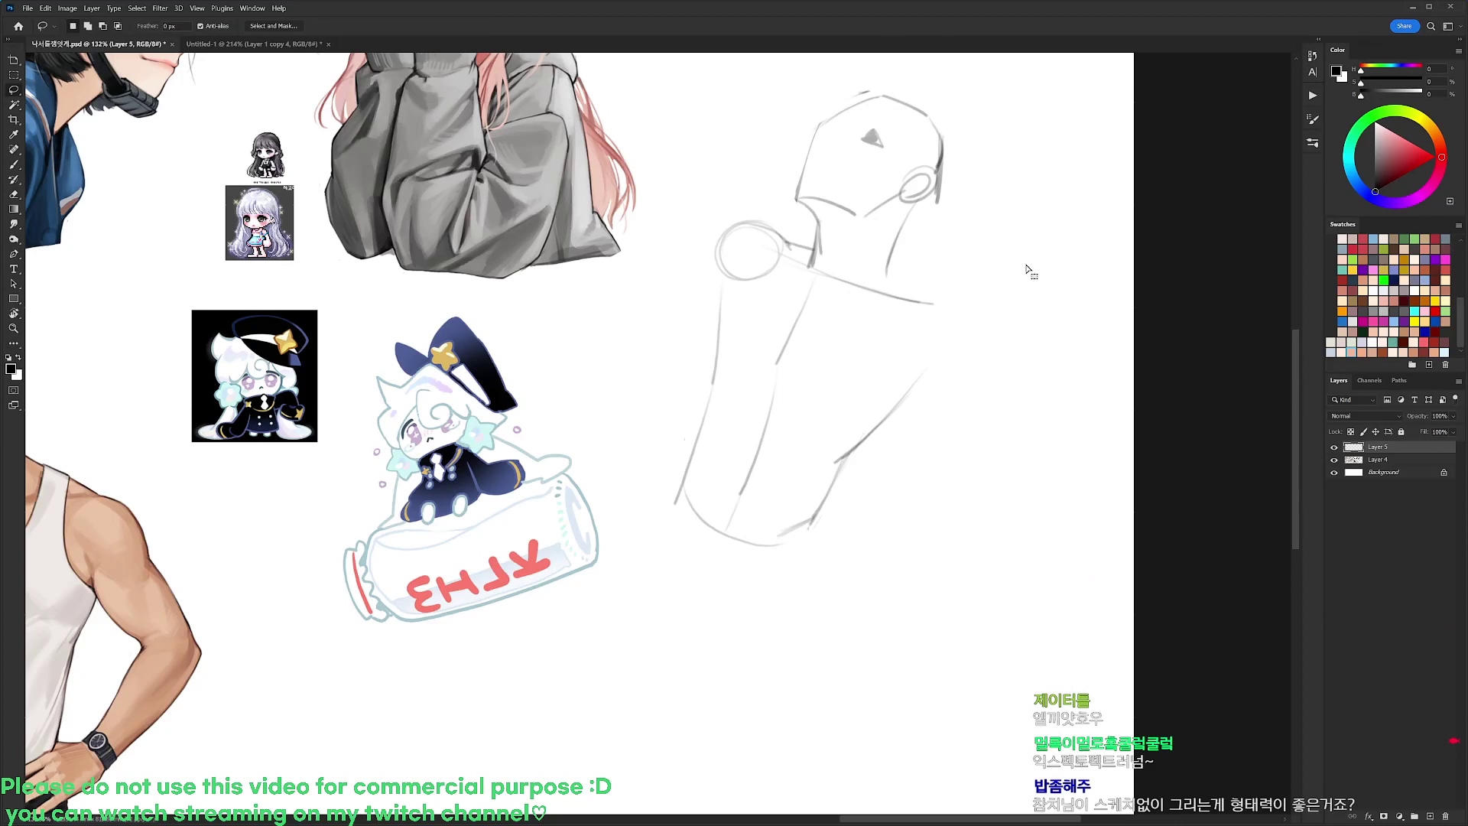
key("Delete")
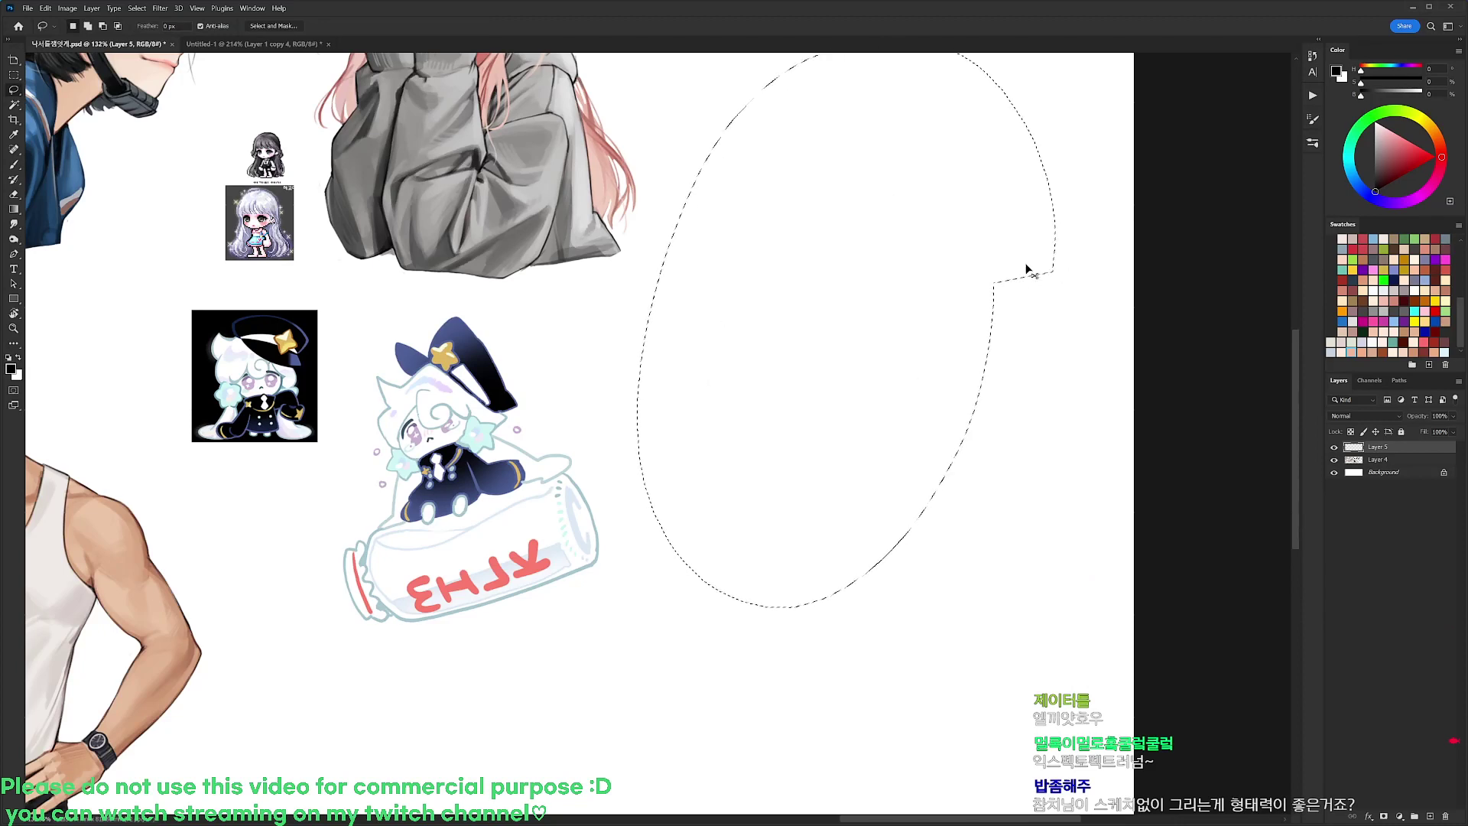
key("ctrl+d")
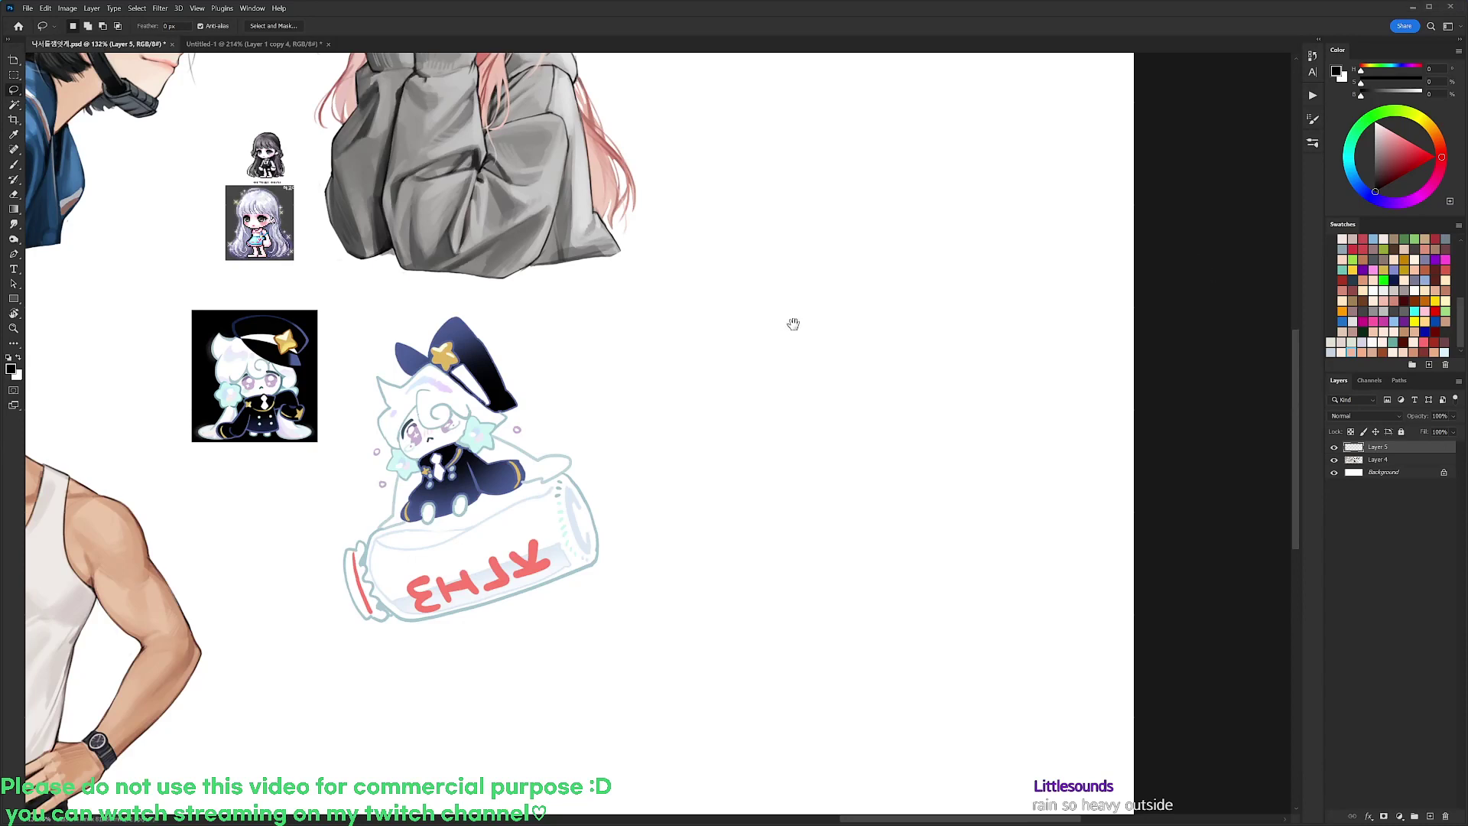
Sketch a front-facing head with a neck and sloping shoulders in the blank area beside the milk bottle doodle
left_click_drag(815, 291, 793, 285)
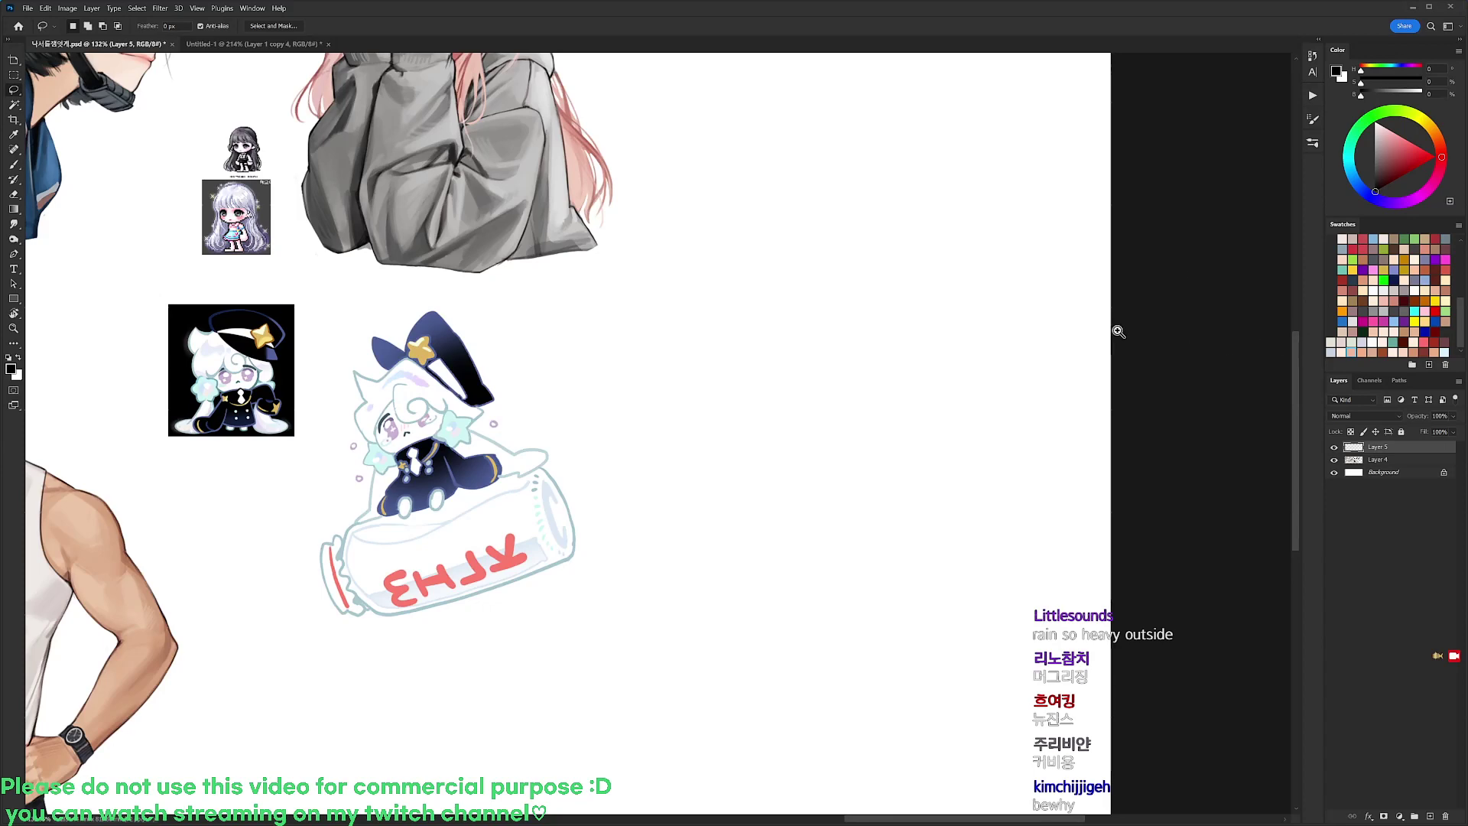
left_click_drag(1118, 331, 1054, 342)
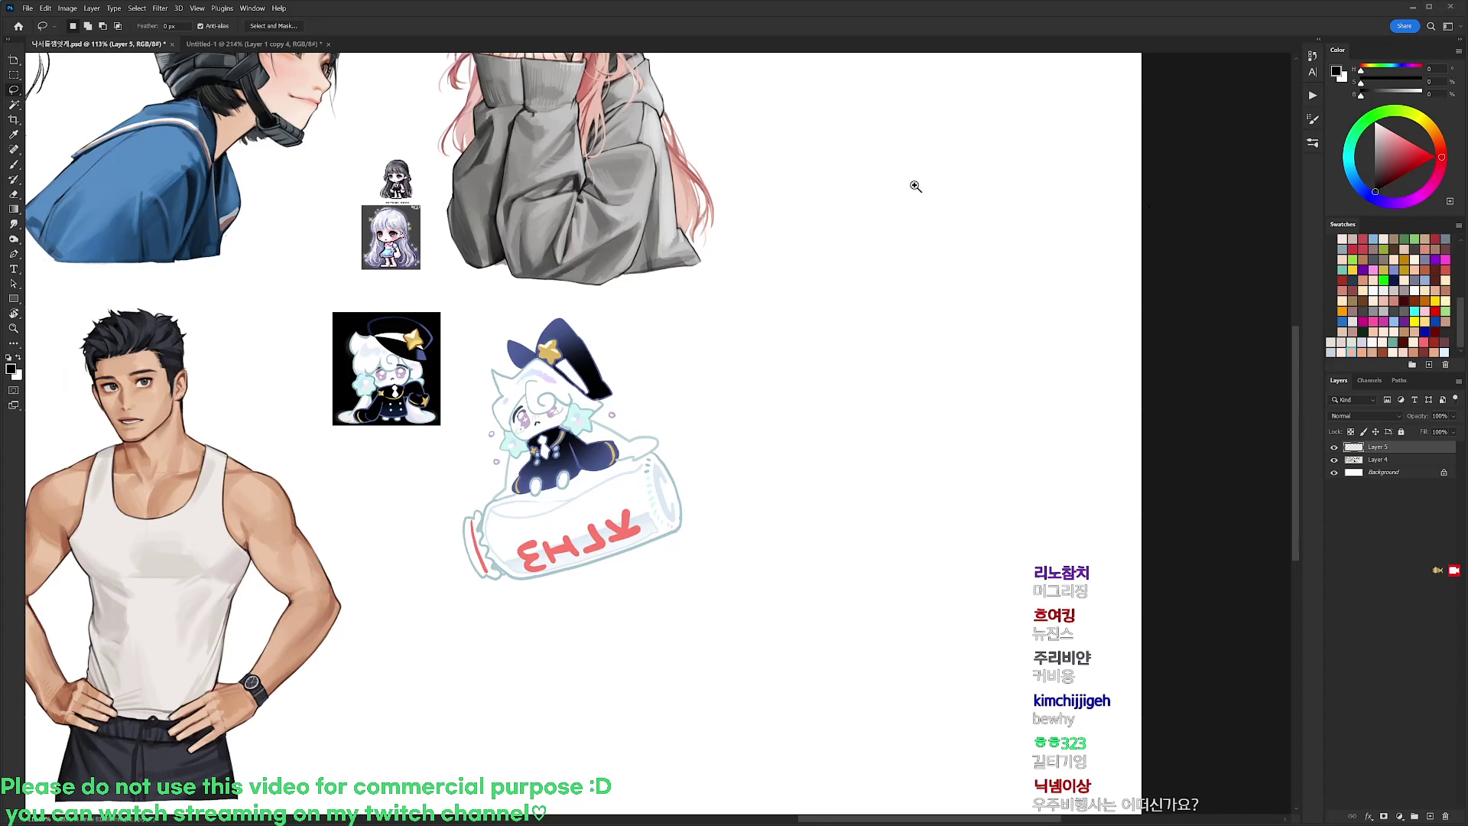
scroll(929, 214, "up", 1)
mouse_move(932, 220)
left_mouse_down()
mouse_move(776, 183)
mouse_move(731, 217)
mouse_move(830, 203)
left_mouse_up()
key("b")
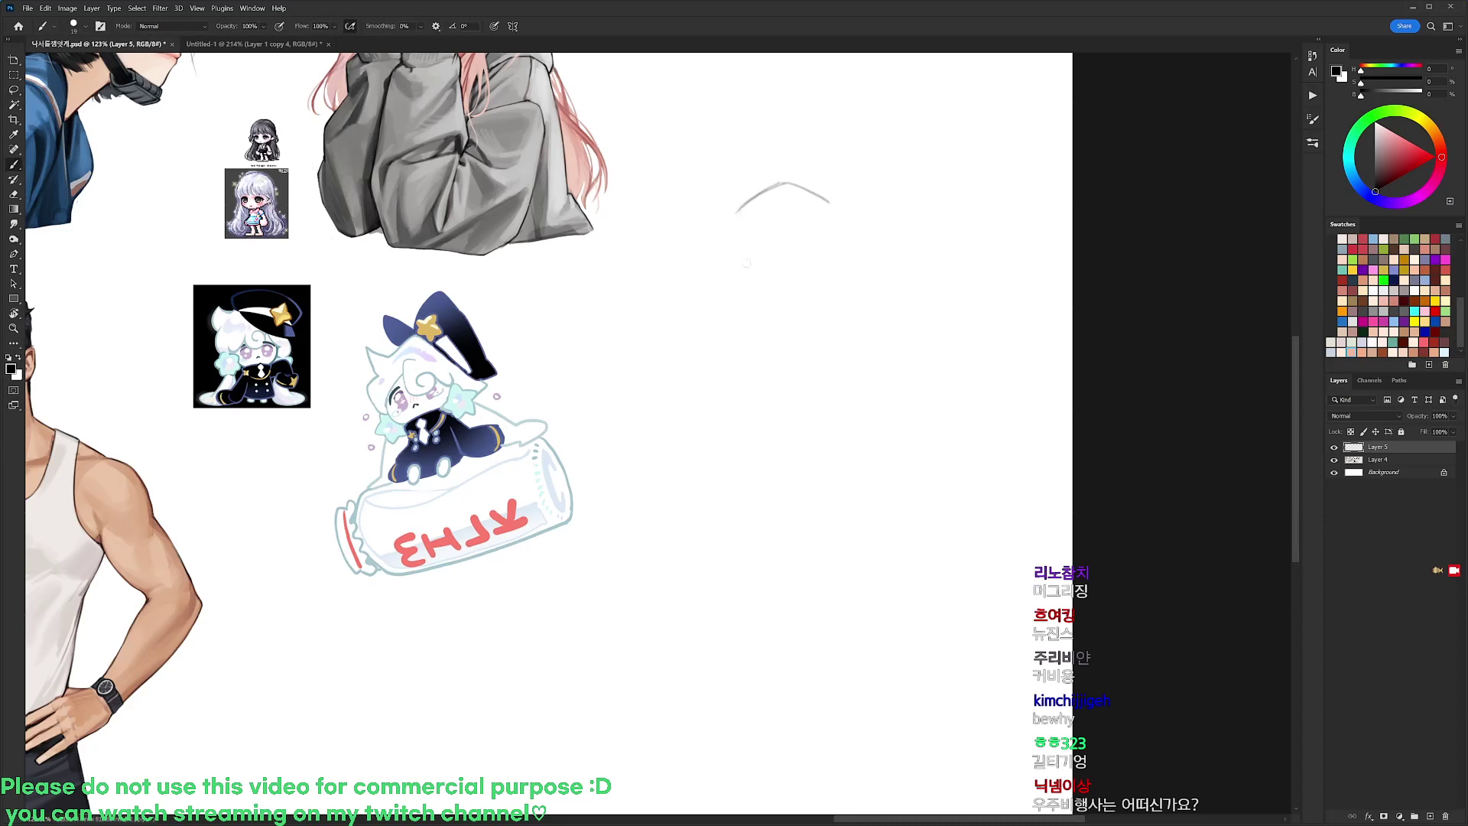
mouse_move(738, 215)
left_mouse_down()
mouse_move(757, 286)
mouse_move(823, 272)
left_mouse_up()
mouse_move(828, 205)
left_mouse_down()
mouse_move(821, 261)
mouse_move(768, 286)
mouse_move(833, 235)
mouse_move(806, 302)
mouse_move(761, 283)
mouse_move(688, 373)
left_mouse_up()
left_click_drag(826, 318, 900, 364)
left_click_drag(798, 355, 803, 277)
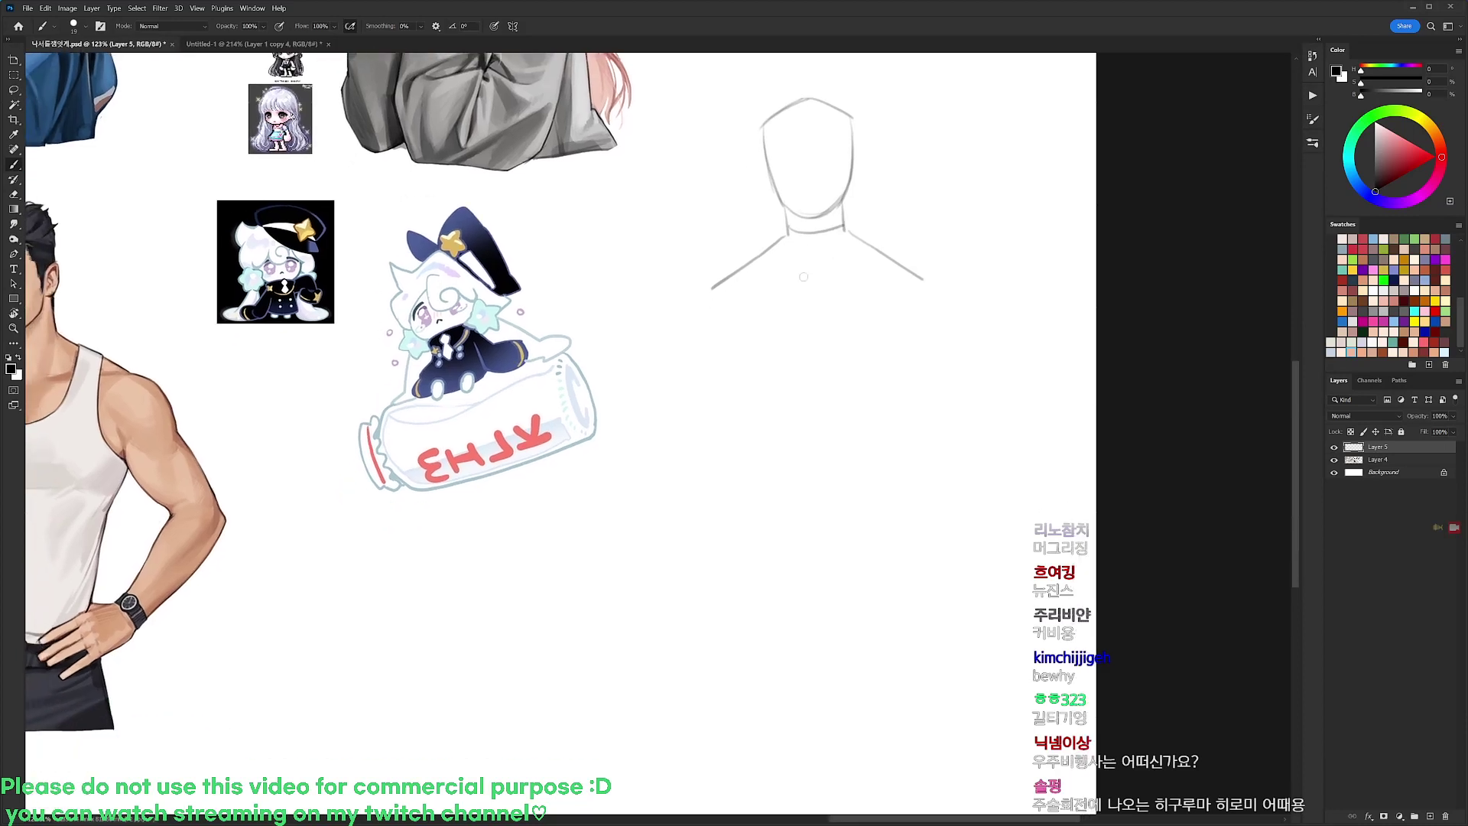
Sketch the outer line of one arm from the shoulder down past the elbow, redoing the first stroke
left_click_drag(713, 291, 690, 465)
key("ctrl+z")
mouse_move(710, 289)
left_mouse_down()
mouse_move(691, 464)
mouse_move(704, 491)
left_mouse_up()
scroll(709, 474, "down", 2)
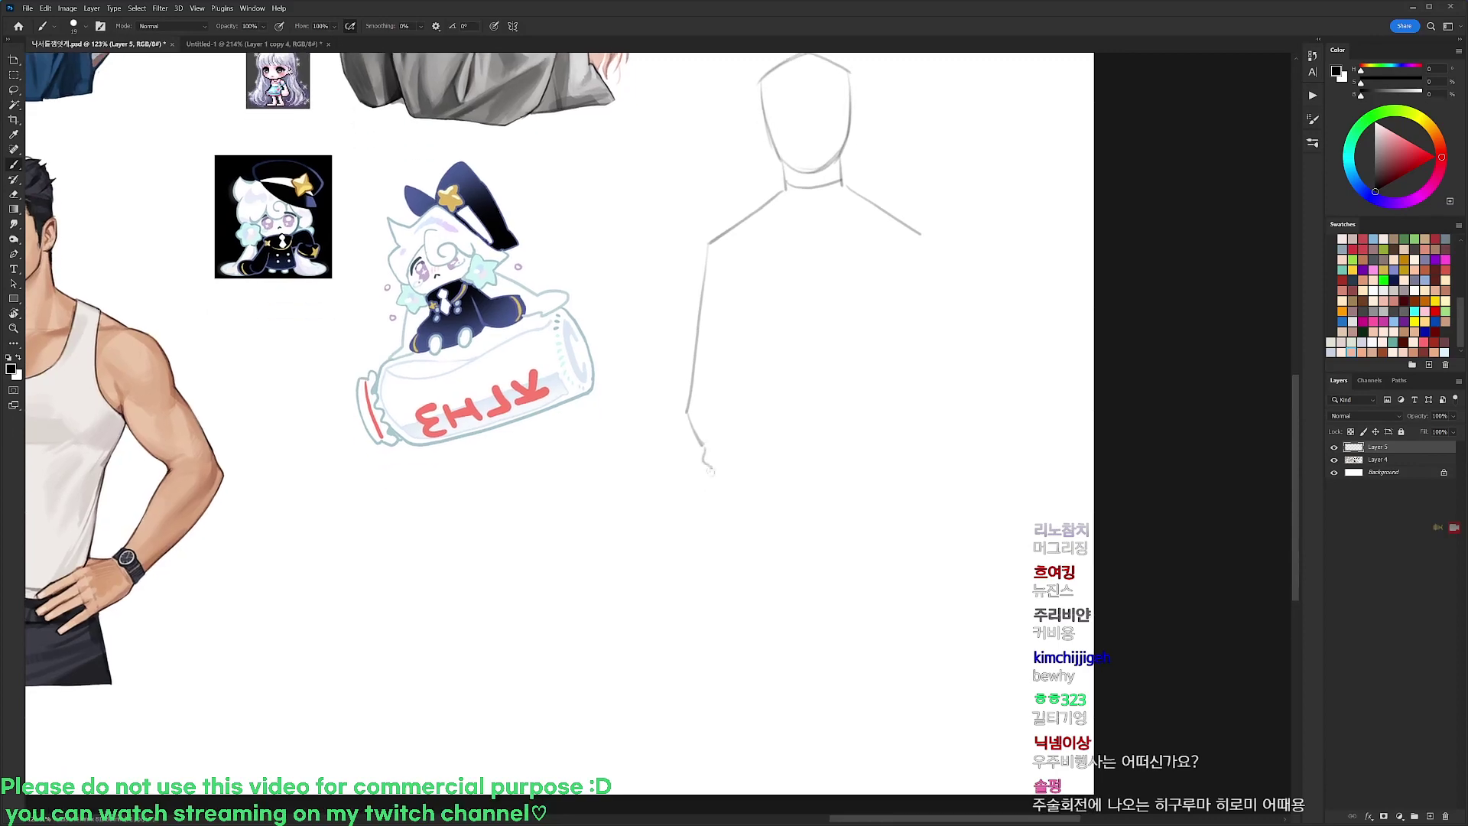
Lasso the sketched head, shift it slightly down toward the shoulders, and deselect
scroll(783, 420, "down", 3)
key("l")
mouse_move(800, 222)
left_mouse_down()
mouse_move(675, 318)
mouse_move(777, 182)
left_mouse_up()
mouse_move(801, 306)
left_mouse_down()
mouse_move(807, 145)
mouse_move(785, 348)
left_mouse_up()
key("ctrl+d")
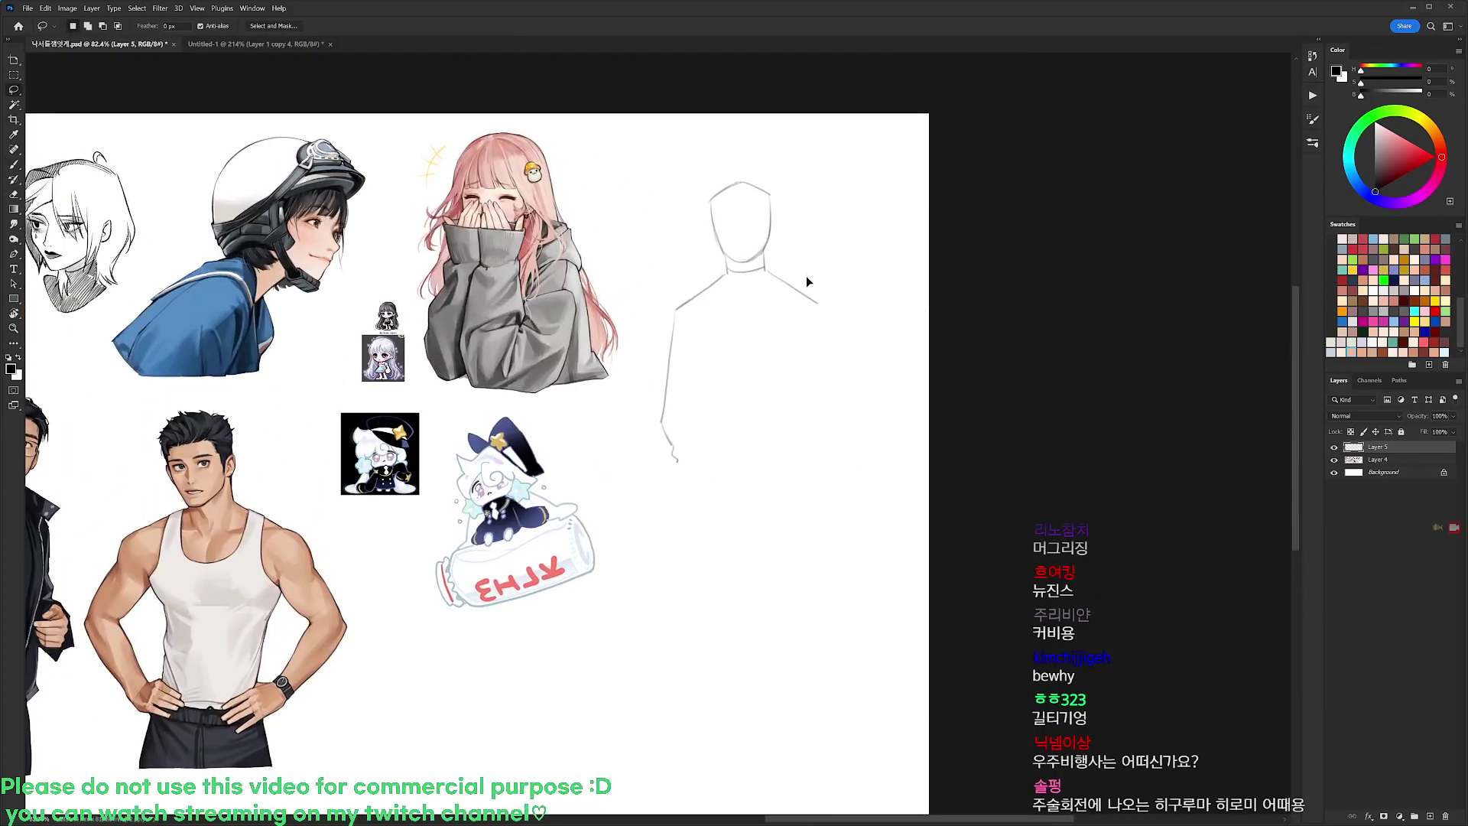
Redraw the sleeve end below the elbow and sketch a curved lower edge across the waist
mouse_move(805, 276)
left_mouse_down()
mouse_move(810, 238)
mouse_move(800, 286)
left_mouse_up()
scroll(798, 289, "up", 2)
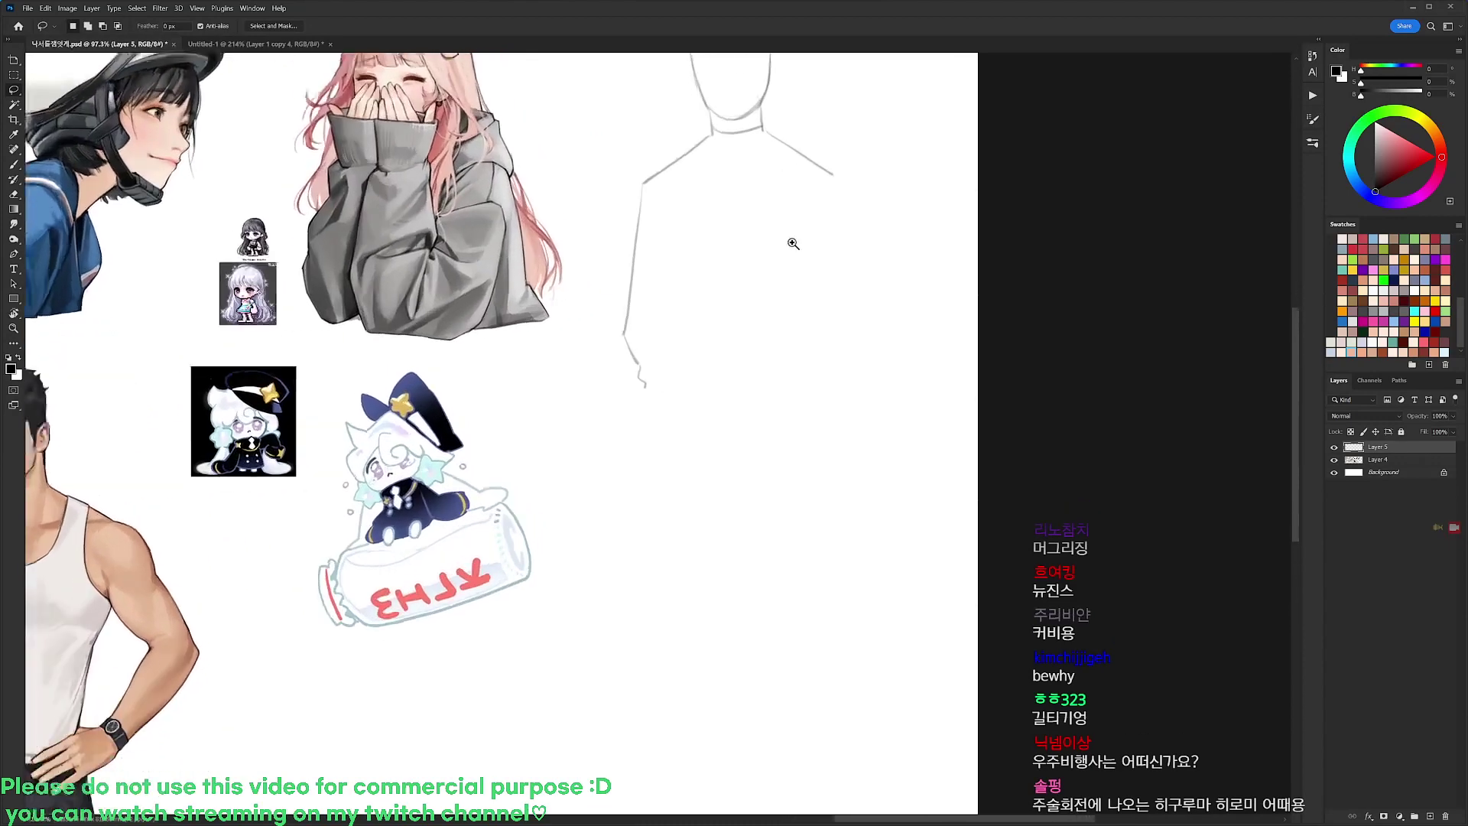
key("b")
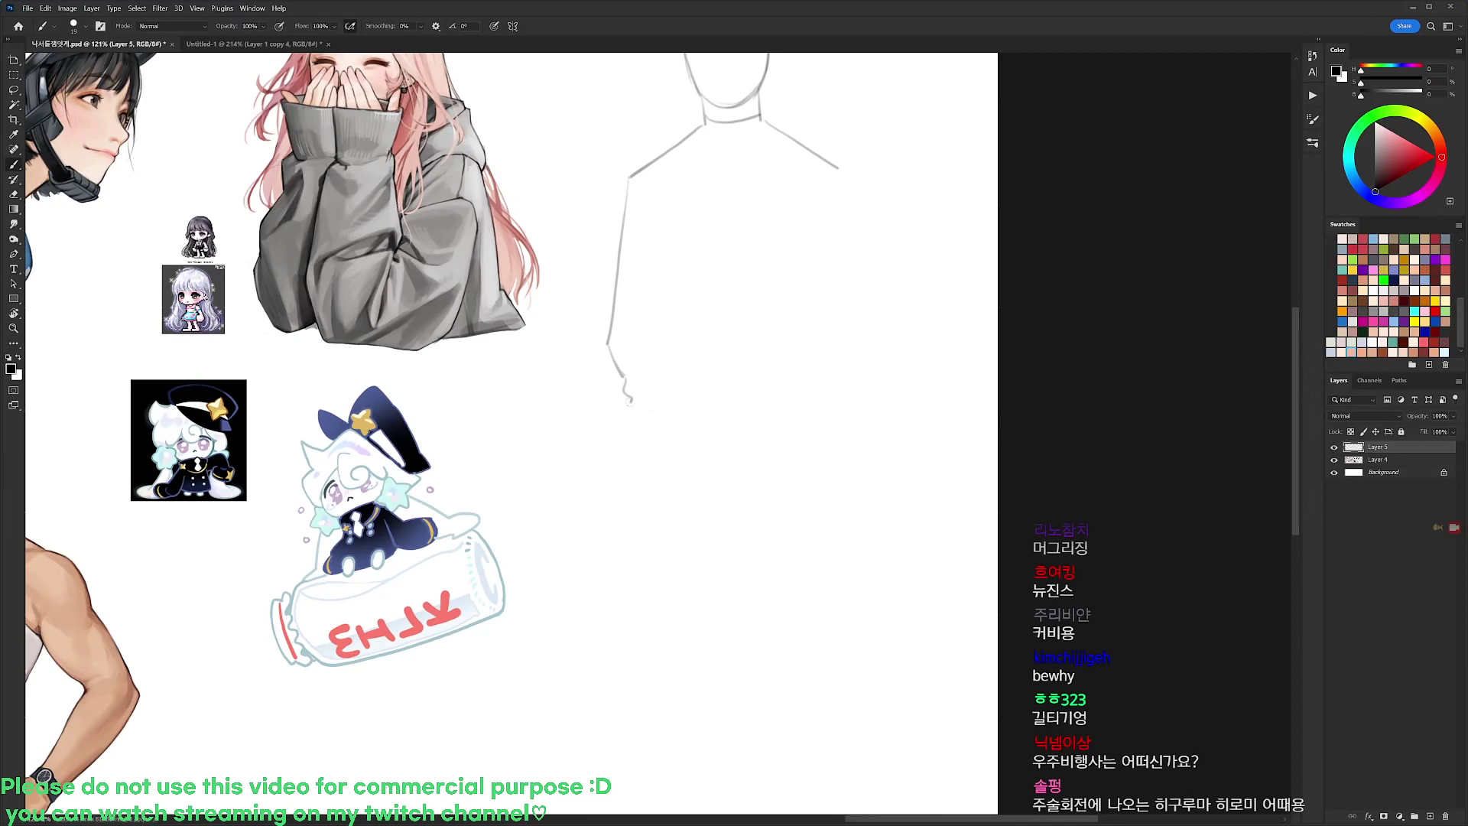
key("ctrl+z")
left_click_drag(632, 399, 627, 432)
left_click_drag(627, 427, 690, 405)
left_click_drag(659, 413, 738, 413)
Sketch the opposite arm's outer line, elbow and side edge down to the waist, and erase stray marks
left_click_drag(867, 337, 849, 404)
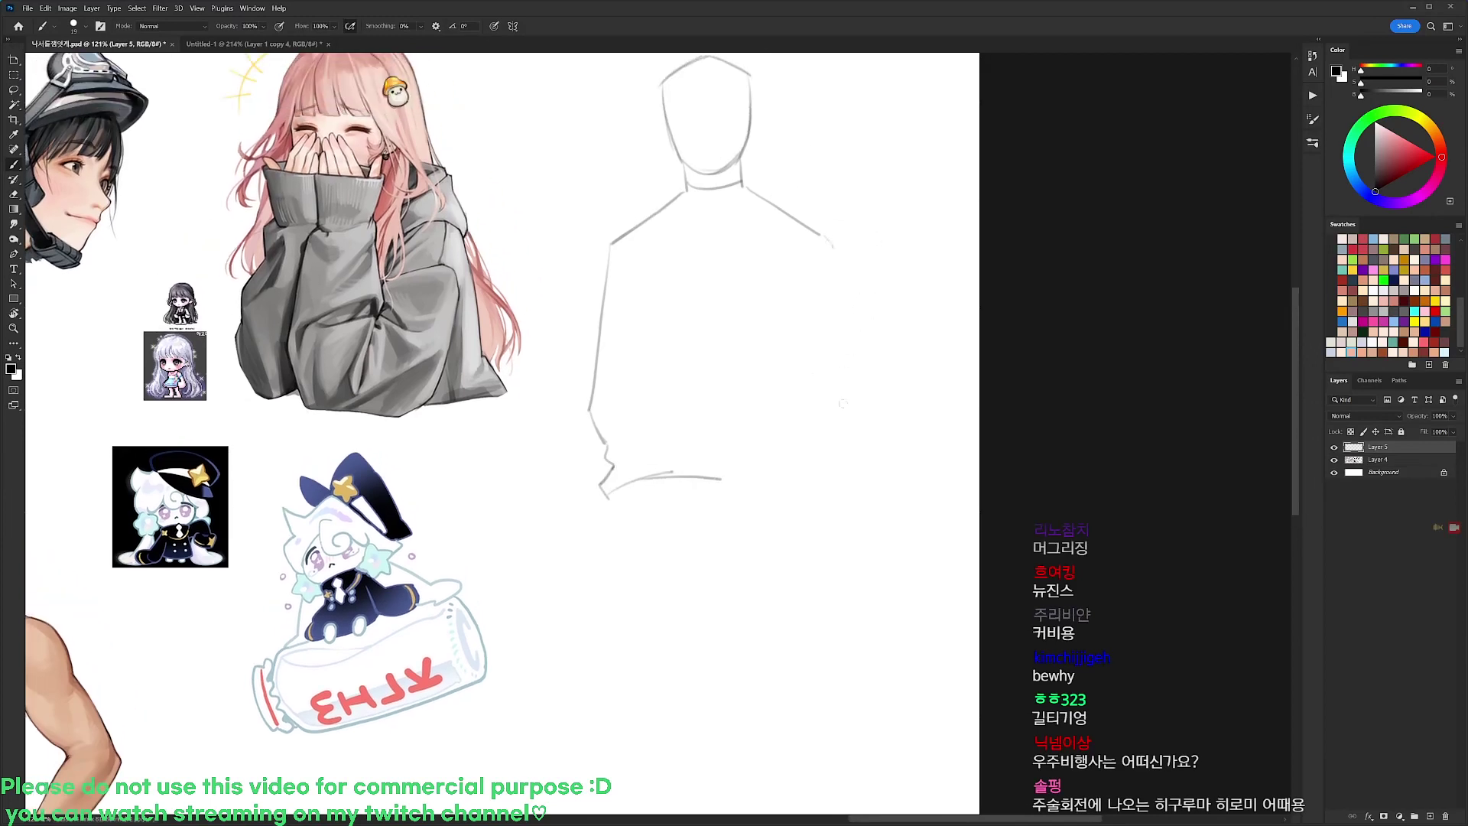
mouse_move(832, 246)
left_mouse_down()
mouse_move(843, 394)
mouse_move(792, 383)
mouse_move(845, 405)
mouse_move(780, 438)
mouse_move(796, 494)
left_mouse_up()
key("e")
left_click_drag(777, 437, 805, 436)
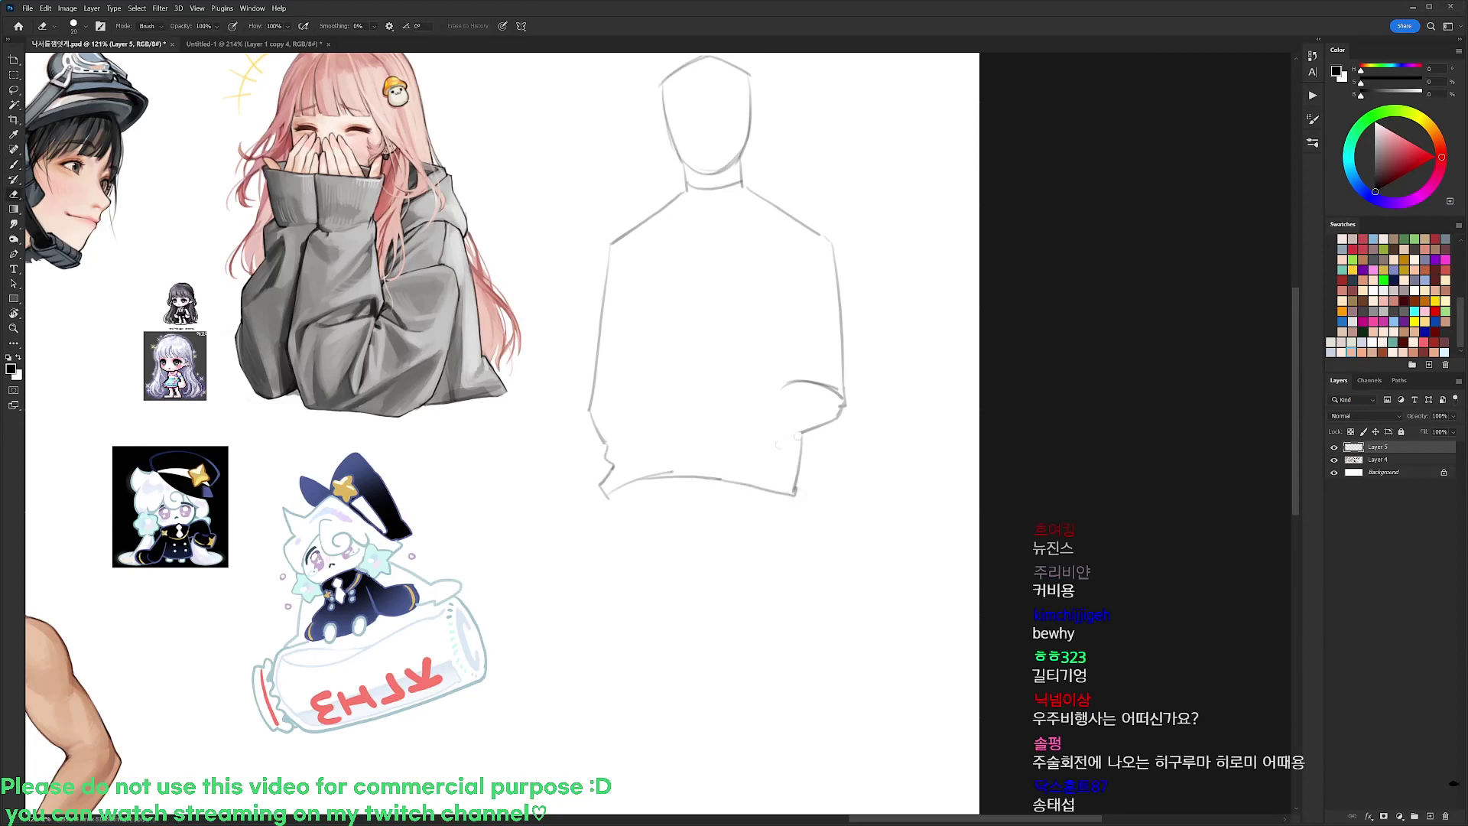
Lasso the head and scale it down slightly with Free Transform
left_click_drag(776, 327, 764, 380)
key("l")
mouse_move(752, 153)
left_mouse_down()
mouse_move(734, 213)
mouse_move(691, 237)
mouse_move(629, 121)
mouse_move(749, 172)
left_mouse_up()
key("ctrl+t")
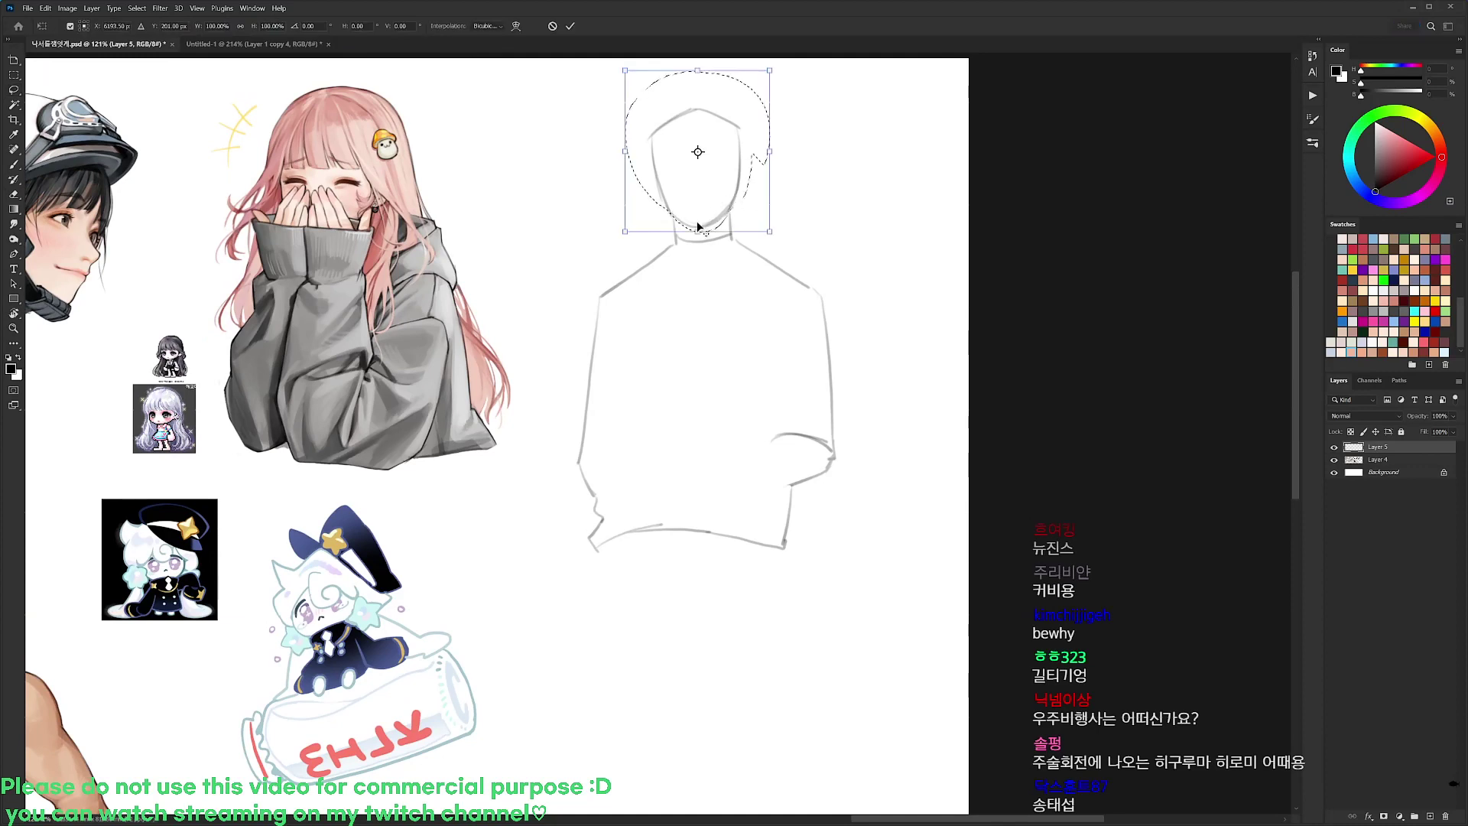
mouse_move(770, 70)
left_mouse_down()
mouse_move(717, 172)
mouse_move(653, 196)
mouse_move(665, 204)
left_mouse_up()
key("Return")
Sketch an ear on the side of the head, and undo the stroke for the opposite ear
key("b")
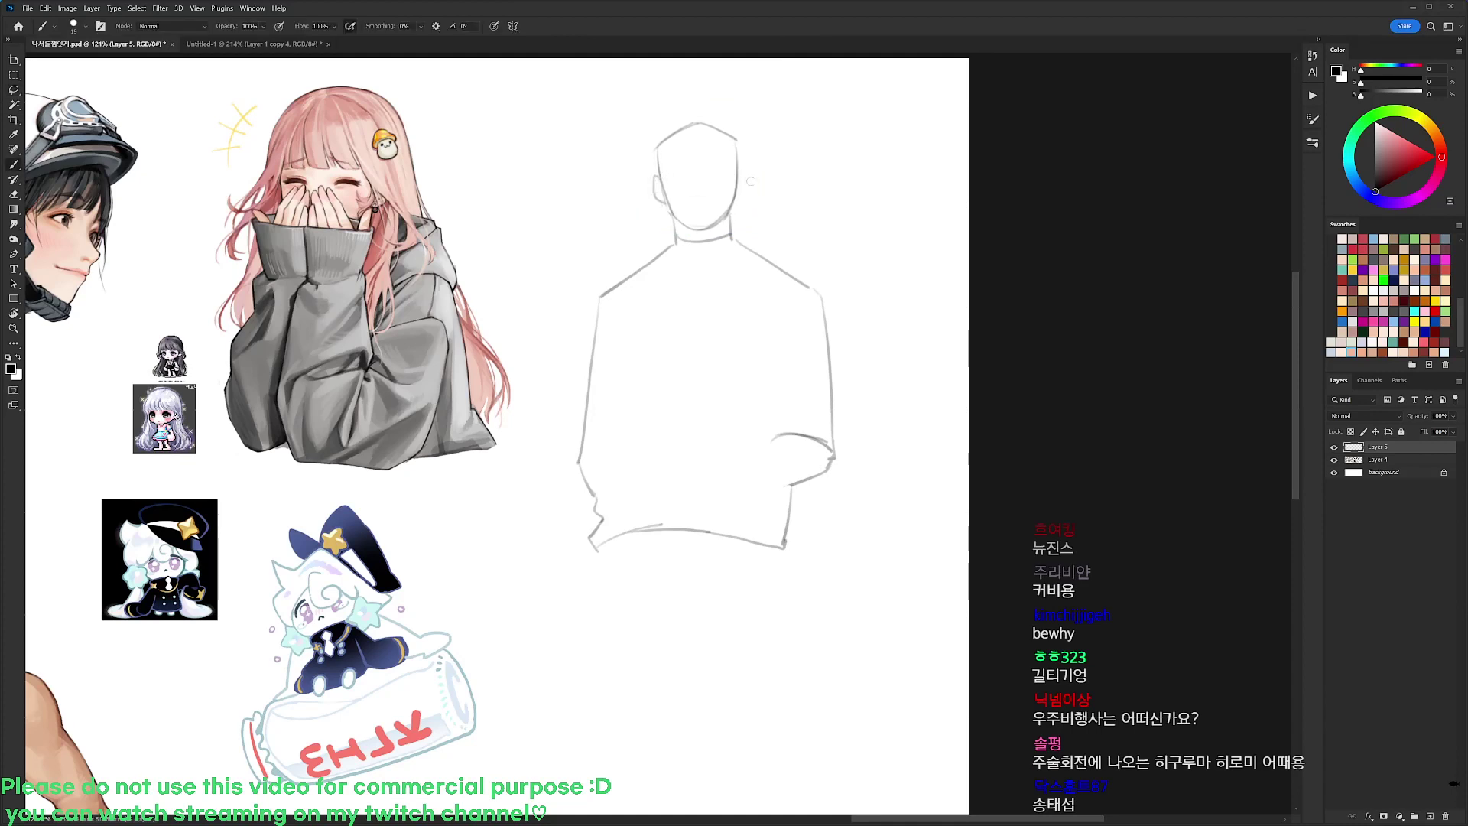
left_click_drag(743, 170, 736, 196)
key("ctrl+z")
Sketch a narrow forearm shape along the torso's lower edge and close off its end
scroll(745, 255, "down", 5)
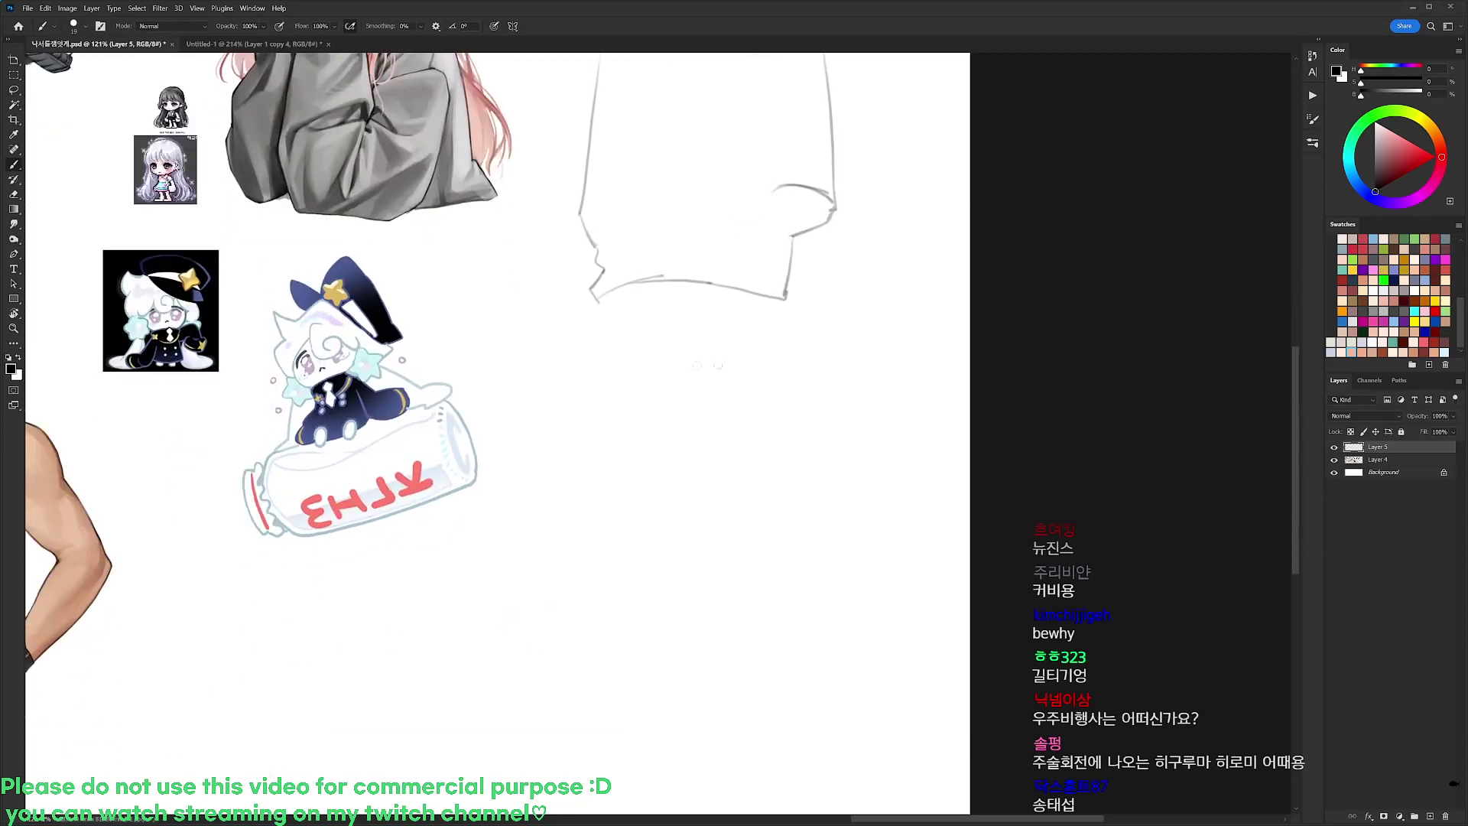
mouse_move(690, 280)
left_mouse_down()
mouse_move(687, 304)
mouse_move(669, 298)
mouse_move(774, 314)
left_mouse_up()
mouse_move(755, 309)
left_mouse_down()
mouse_move(775, 314)
mouse_move(765, 354)
left_mouse_up()
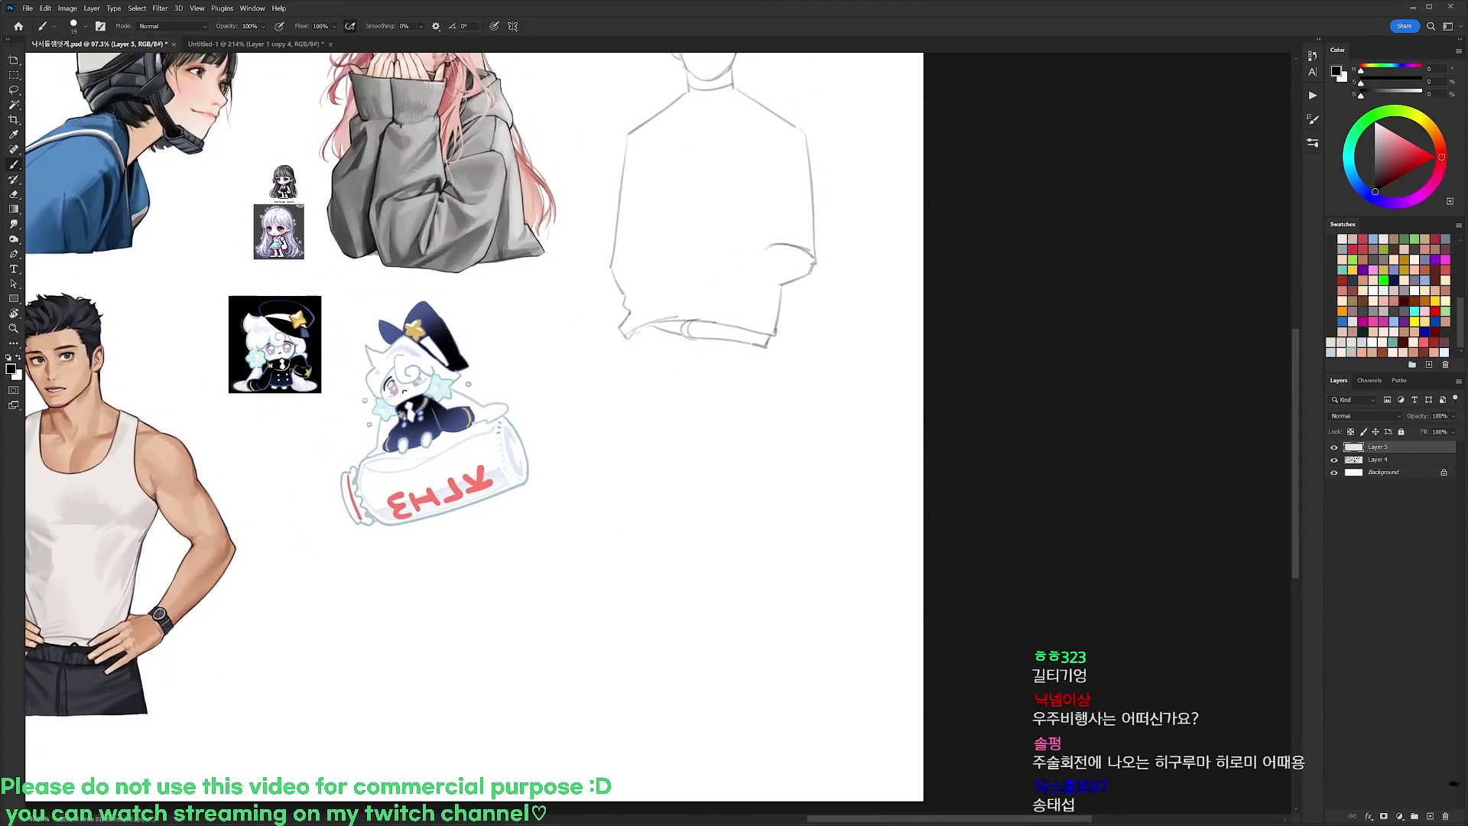
Sketch the straight trouser leg below the waist with its outer edge, inner edge, diagonal lower fold and hem
mouse_move(627, 340)
left_mouse_down()
mouse_move(621, 487)
mouse_move(644, 671)
left_mouse_up()
mouse_move(694, 430)
left_mouse_down()
mouse_move(675, 531)
mouse_move(679, 556)
mouse_move(685, 500)
mouse_move(692, 637)
mouse_move(693, 571)
left_mouse_up()
key("e")
key("b")
mouse_move(634, 451)
left_mouse_down()
mouse_move(693, 590)
mouse_move(689, 646)
left_mouse_up()
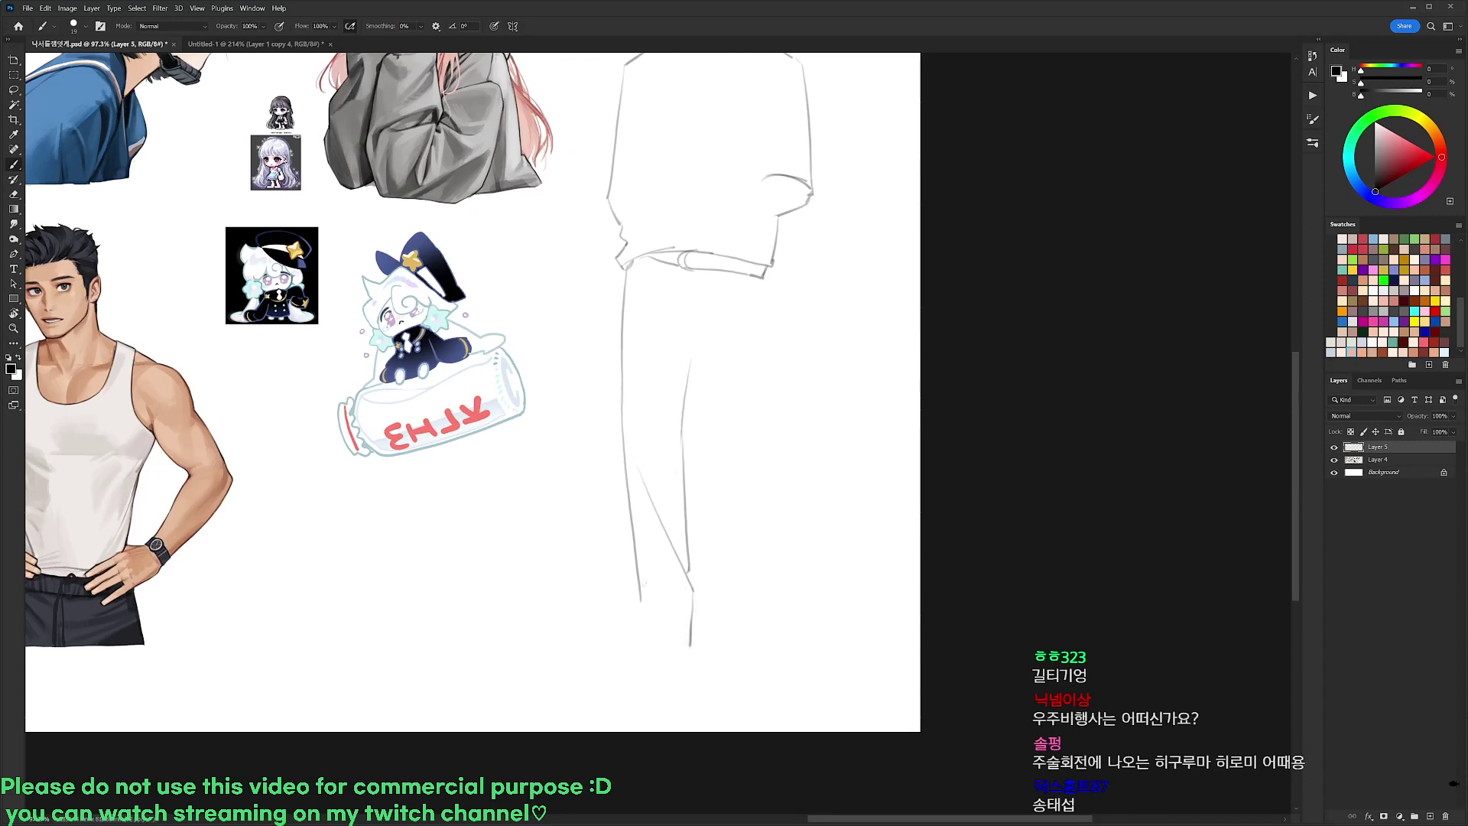
mouse_move(639, 591)
left_mouse_down()
mouse_move(644, 654)
mouse_move(690, 650)
mouse_move(640, 655)
left_mouse_up()
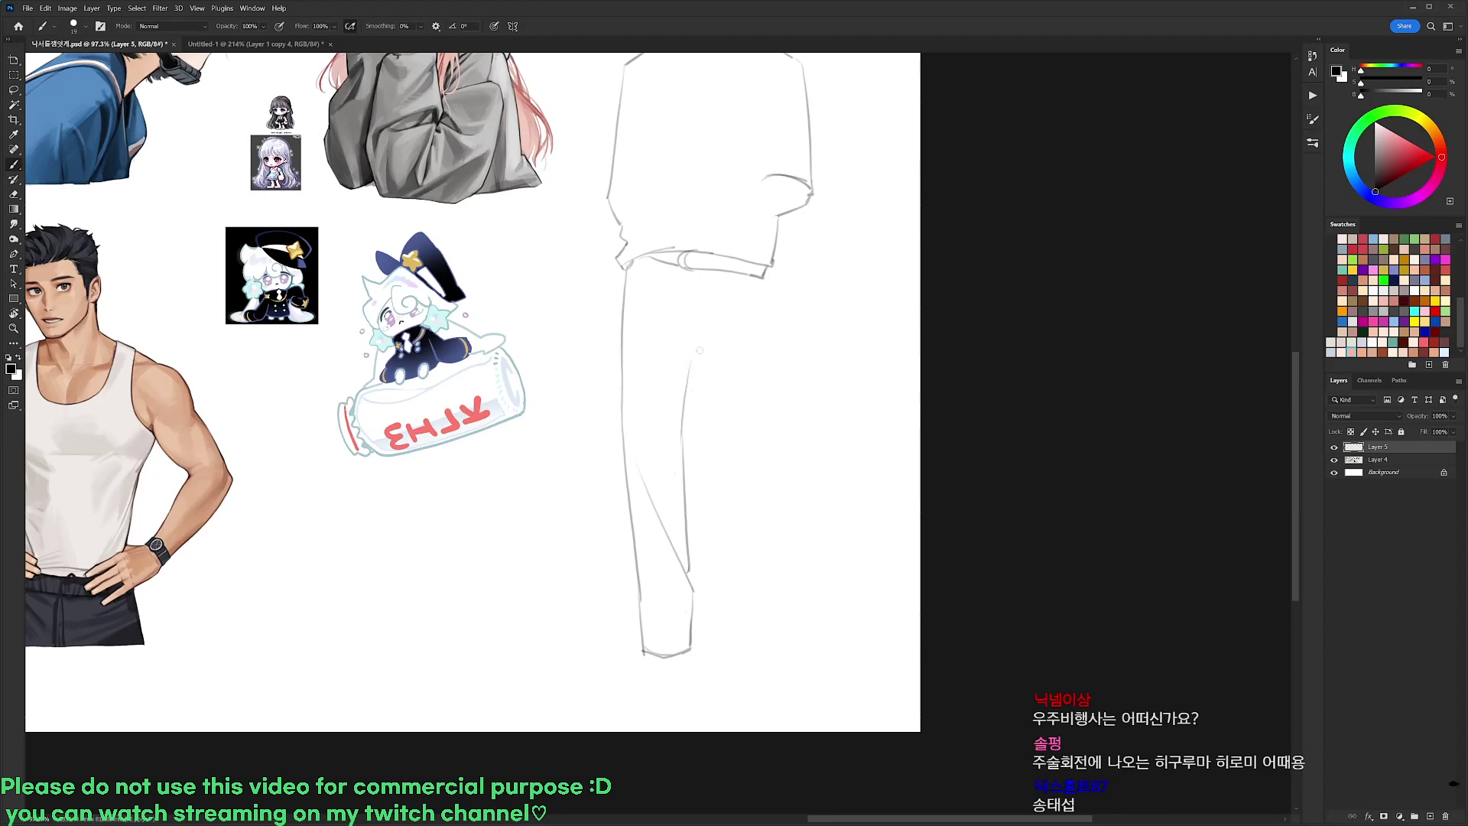
Sketch the second leg's outer edge and inner thigh down to the knee, erasing and redrawing the inner line
left_click_drag(691, 361, 719, 489)
left_click_drag(763, 282, 767, 339)
left_click_drag(769, 341, 776, 463)
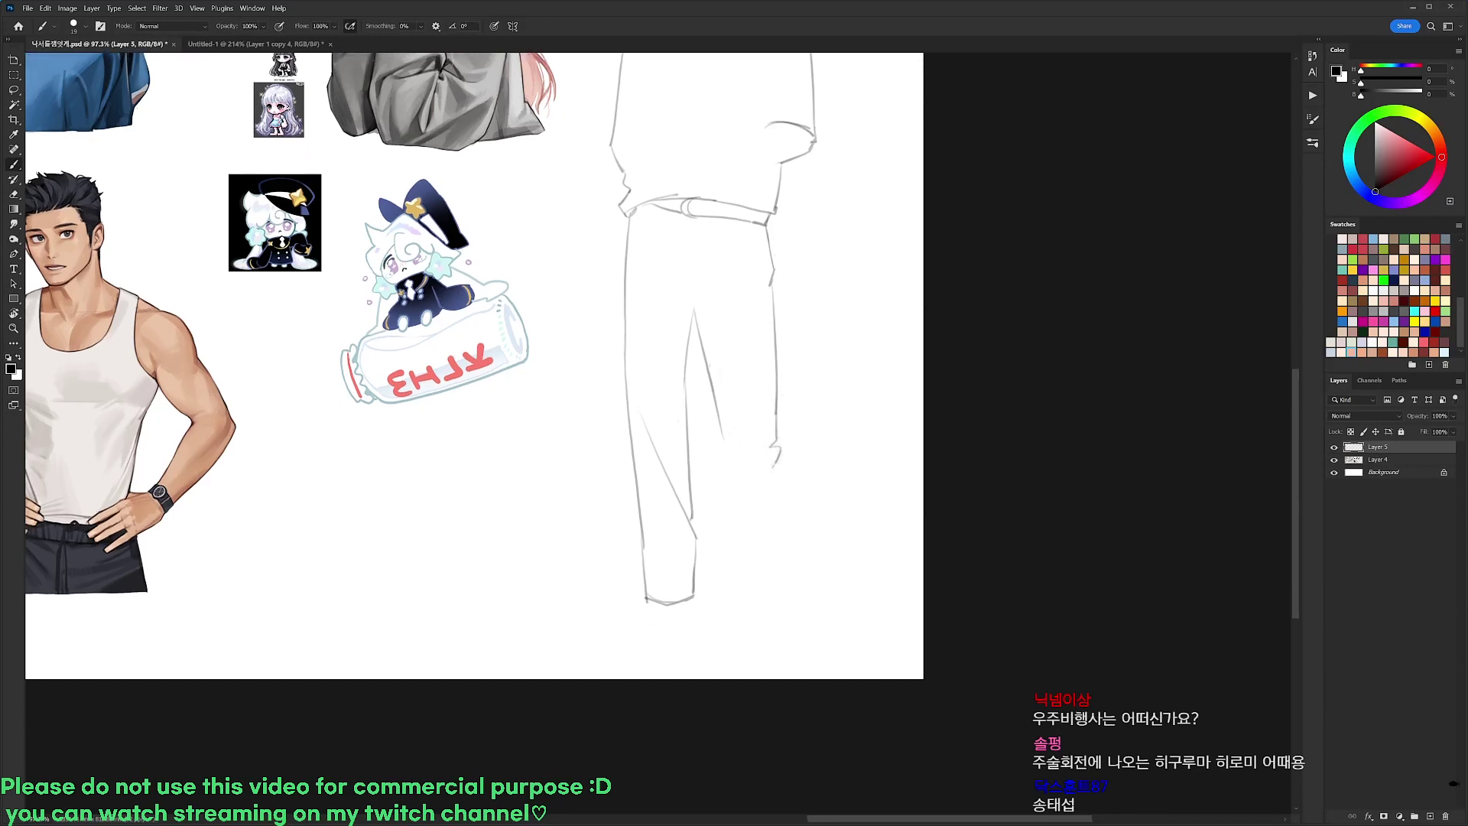
left_click_drag(709, 376, 711, 446)
key("e")
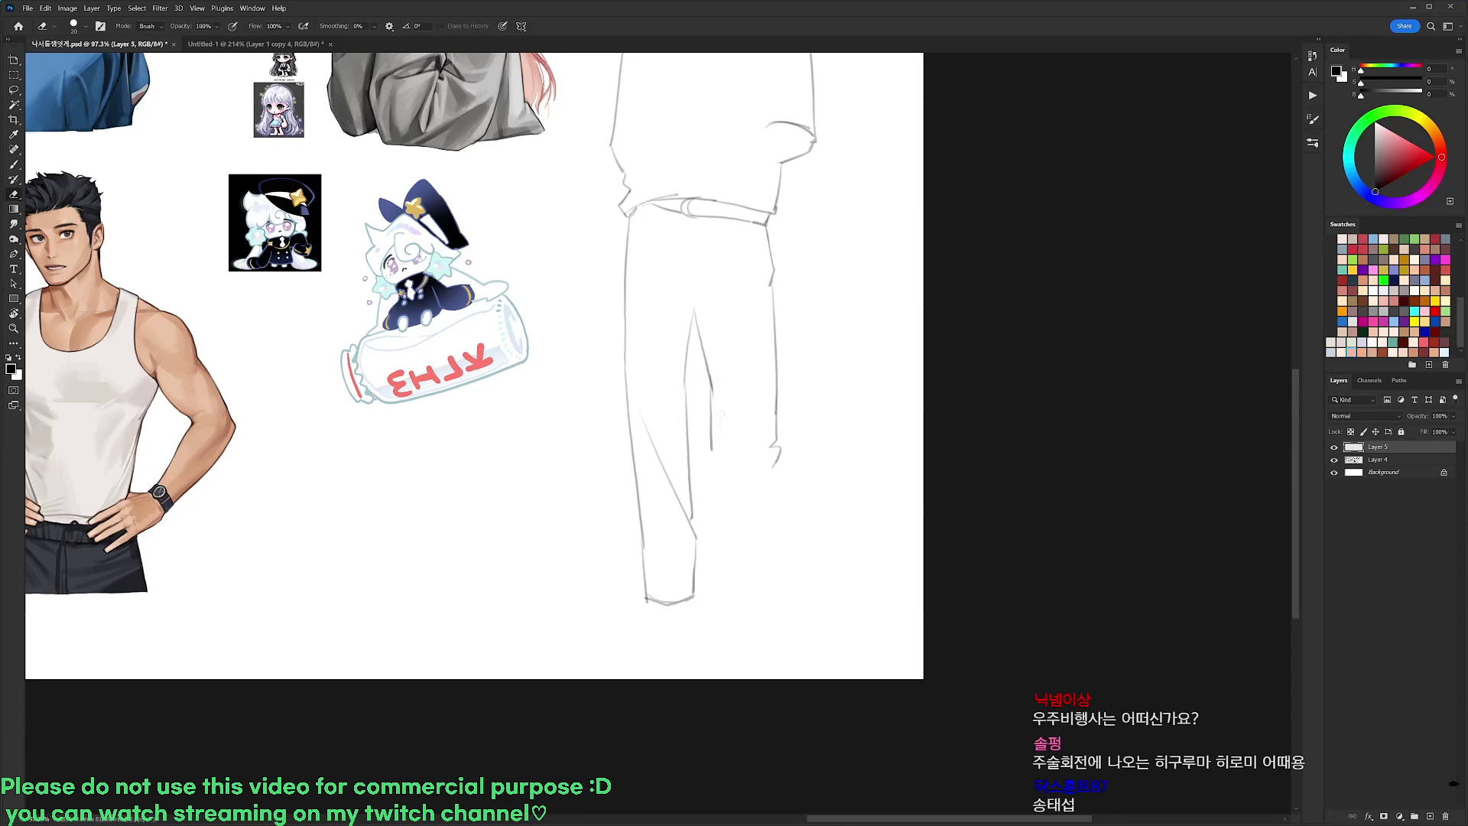
key("b")
left_click_drag(711, 391, 723, 447)
key("e")
key("b")
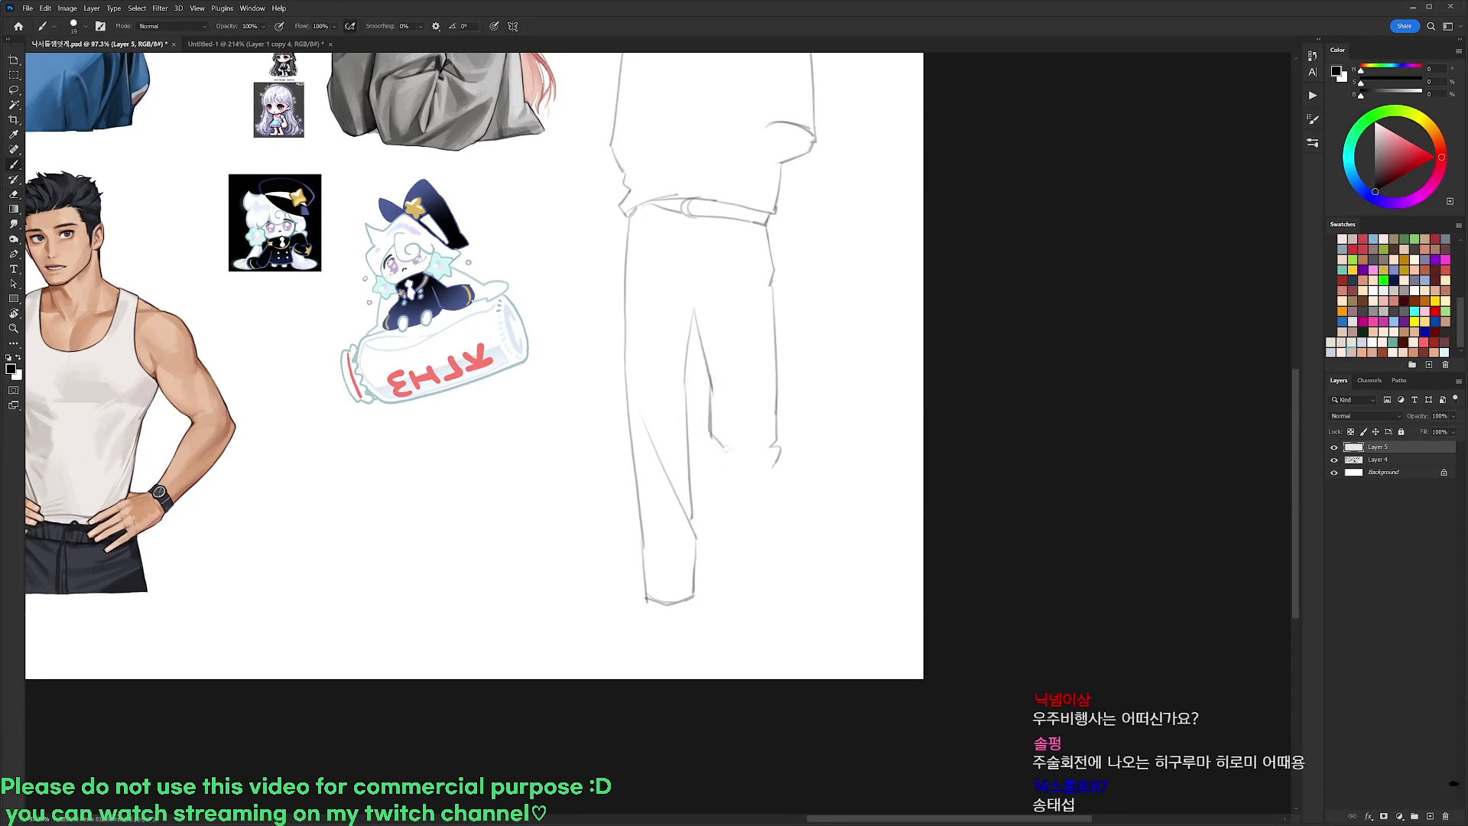
Sketch the raised lower leg from the knee to a rounded hem, and add a thigh fold from the crotch
mouse_move(715, 457)
left_mouse_down()
mouse_move(731, 485)
mouse_move(728, 572)
mouse_move(761, 571)
left_mouse_up()
left_click_drag(772, 468, 762, 569)
mouse_move(768, 508)
left_mouse_down()
mouse_move(759, 576)
mouse_move(761, 562)
left_mouse_up()
left_click_drag(698, 302, 730, 394)
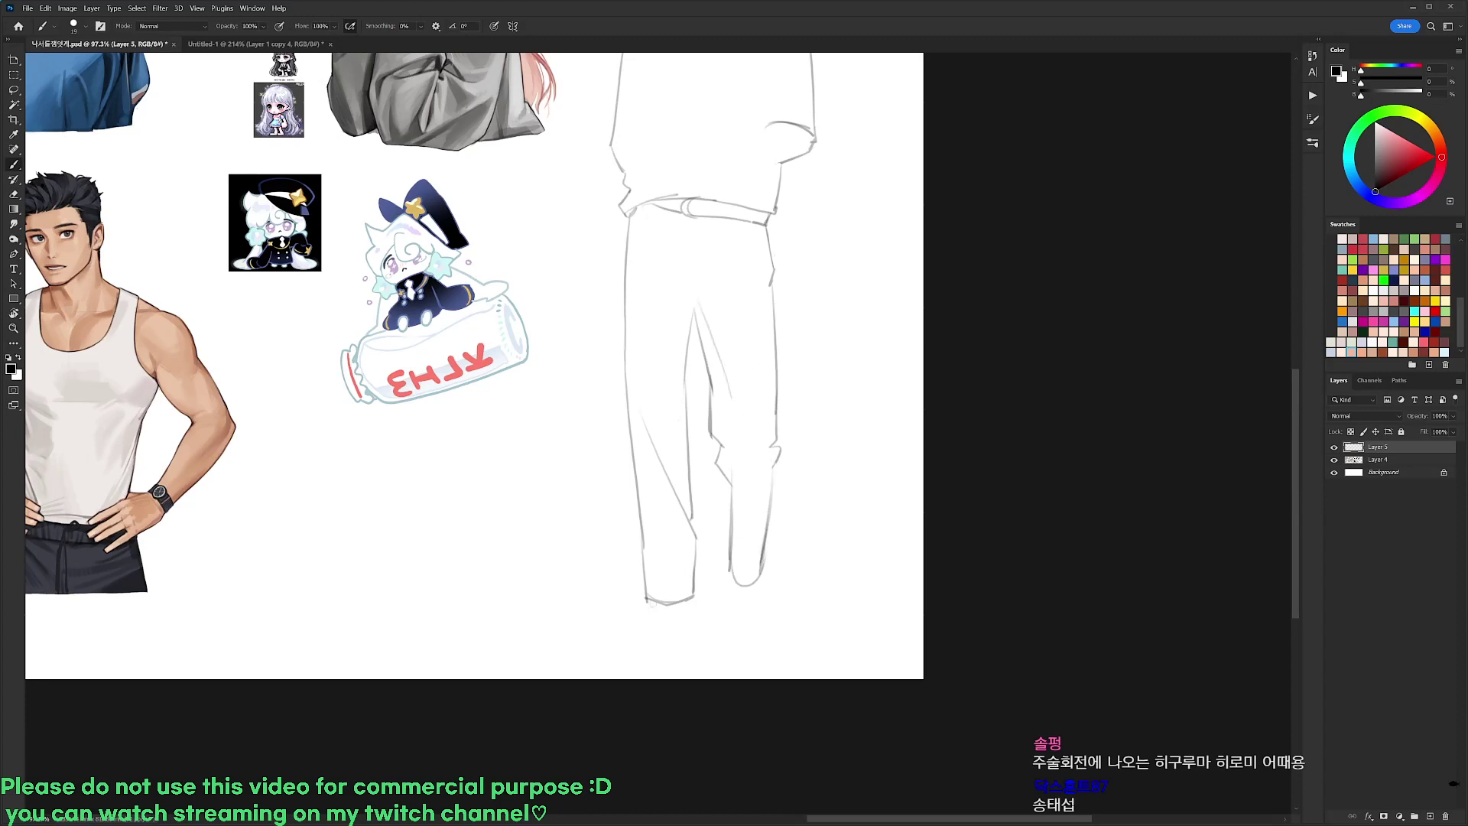
Sketch shoes under both trouser legs and clean up the stepping foot's outline
mouse_move(651, 602)
left_mouse_down()
mouse_move(644, 638)
mouse_move(691, 640)
mouse_move(684, 620)
mouse_move(642, 638)
mouse_move(646, 621)
mouse_move(684, 623)
left_mouse_up()
mouse_move(726, 530)
left_mouse_down()
mouse_move(727, 624)
mouse_move(734, 641)
mouse_move(757, 637)
left_mouse_up()
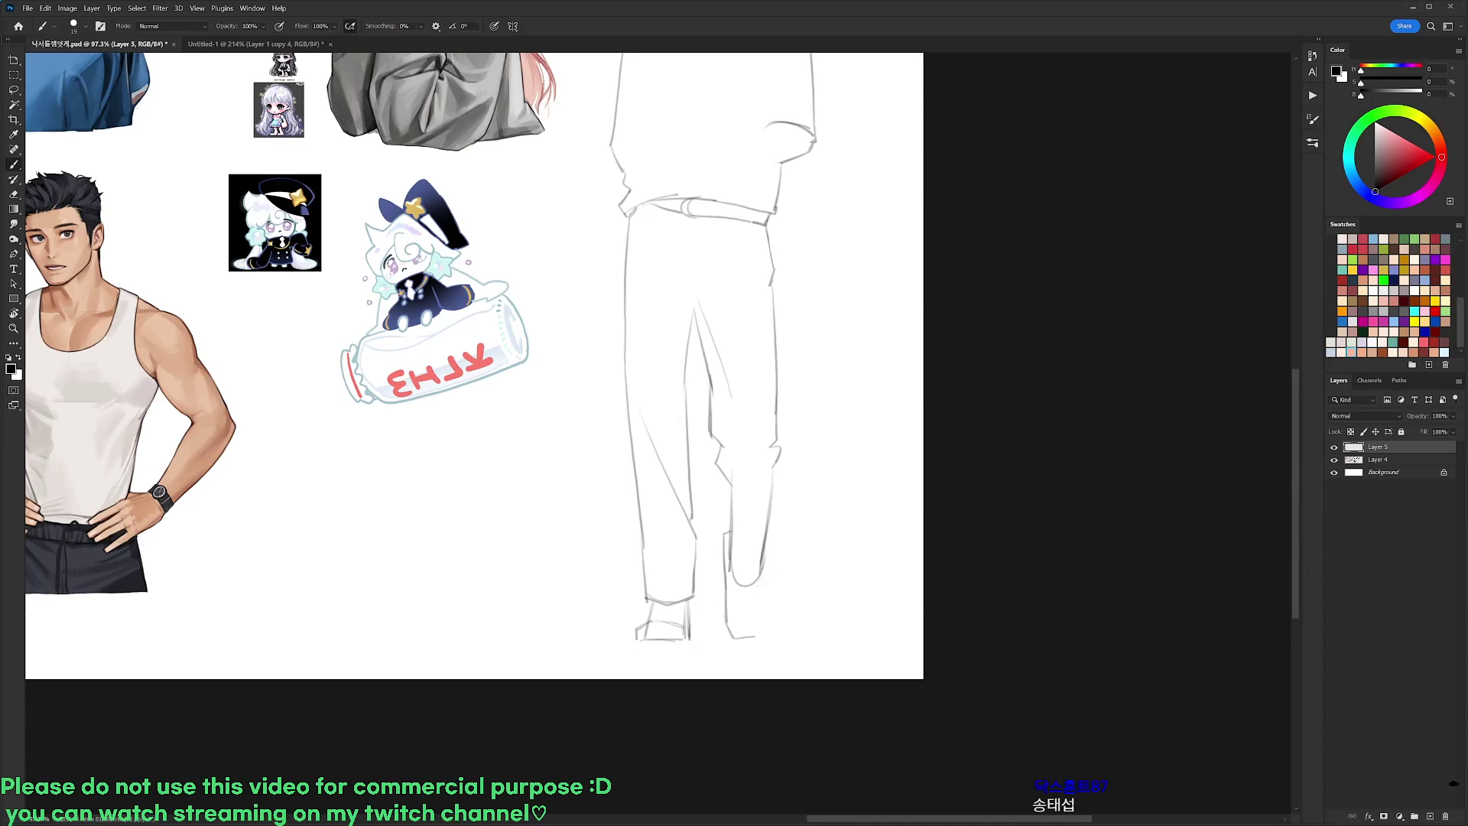
mouse_move(726, 576)
left_mouse_down()
mouse_move(735, 644)
mouse_move(757, 639)
left_mouse_up()
mouse_move(760, 577)
left_mouse_down()
mouse_move(766, 635)
mouse_move(731, 644)
left_mouse_up()
key("e")
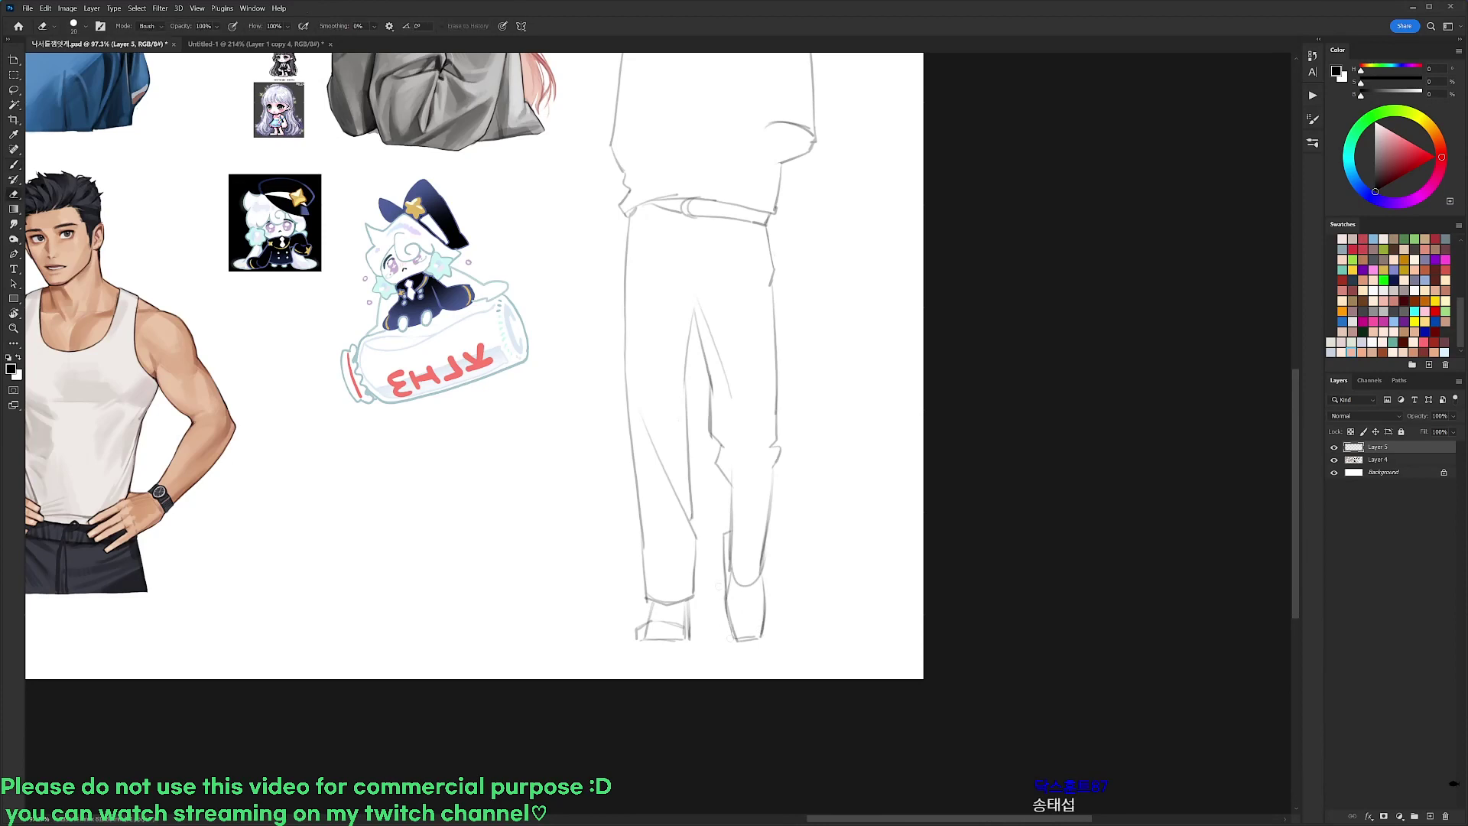
mouse_move(725, 545)
left_mouse_down()
mouse_move(726, 583)
mouse_move(728, 542)
mouse_move(725, 568)
mouse_move(763, 609)
mouse_move(760, 637)
left_mouse_up()
key("b")
key("e")
key("b")
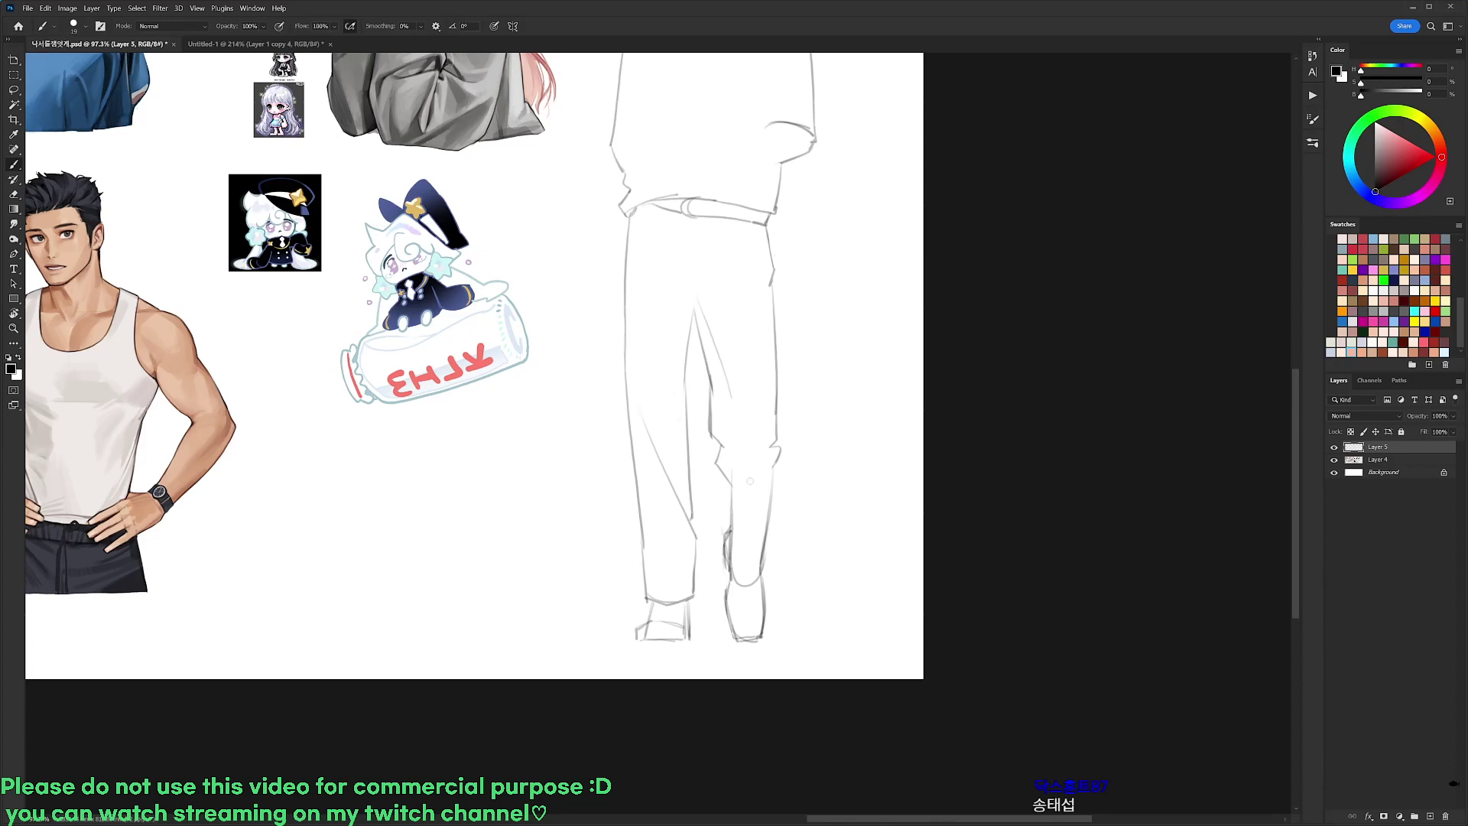
Lasso the stepping foot's shoe, shift it slightly up and outward, and deselect it
key("l")
mouse_move(730, 524)
left_mouse_down()
mouse_move(786, 553)
mouse_move(725, 527)
left_mouse_up()
mouse_move(778, 610)
left_mouse_down()
mouse_move(780, 597)
mouse_move(736, 631)
mouse_move(761, 626)
mouse_move(731, 561)
mouse_move(762, 623)
left_mouse_up()
key("ctrl+d")
Rework the stepping foot's shoe outline and sole, and darken the raised leg's edges above the hem
key("b")
key("e")
key("b")
key("e")
key("b")
left_click_drag(734, 567, 735, 624)
key("e")
key("b")
key("e")
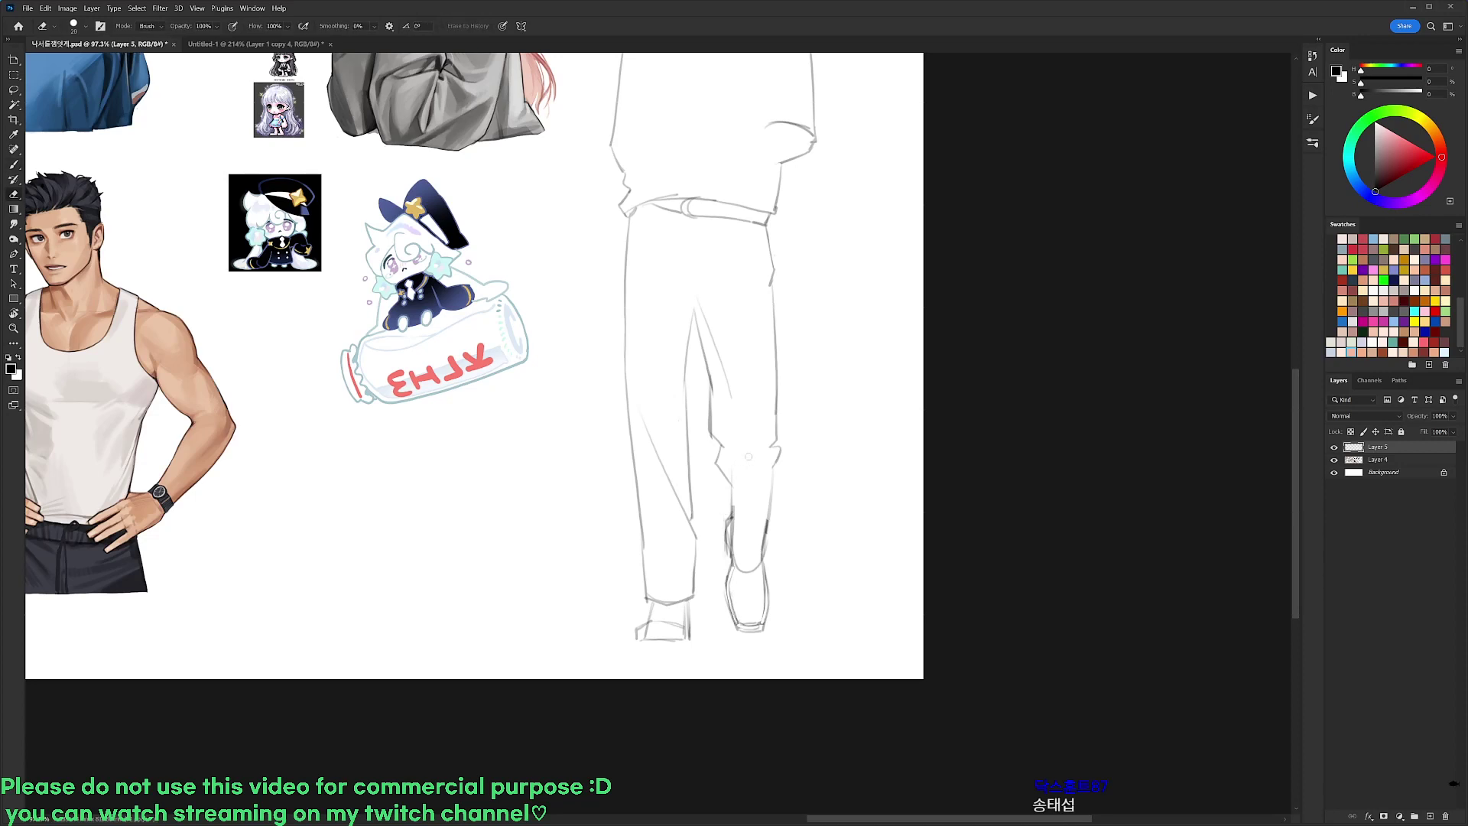
key("b")
Sketch the trouser fly line, the crotch creases and the fold lines along the straight leg
scroll(748, 456, "up", 2)
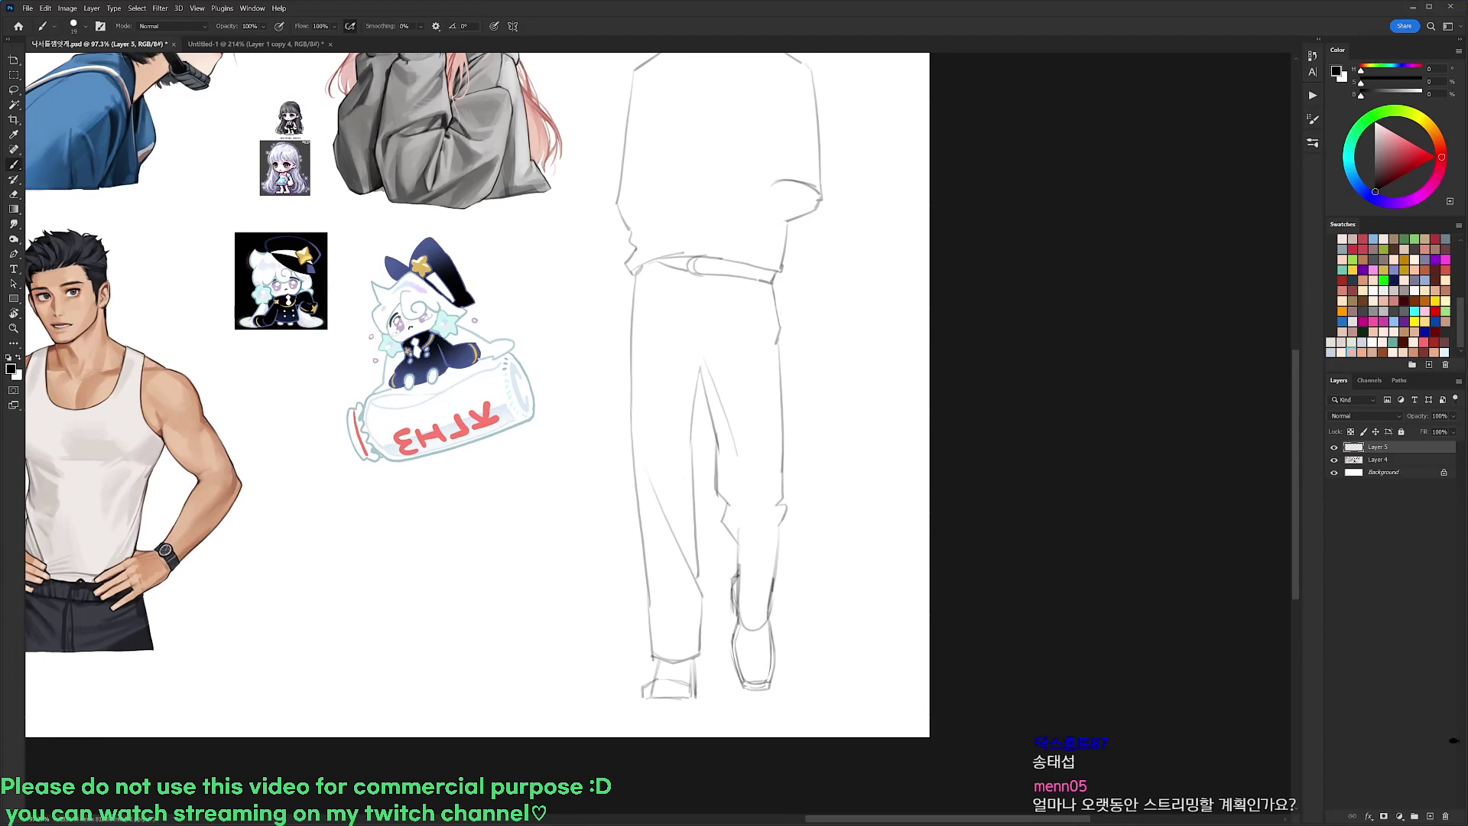
mouse_move(700, 285)
left_mouse_down()
mouse_move(697, 357)
mouse_move(659, 343)
mouse_move(659, 360)
mouse_move(646, 355)
left_mouse_up()
key("ctrl+z")
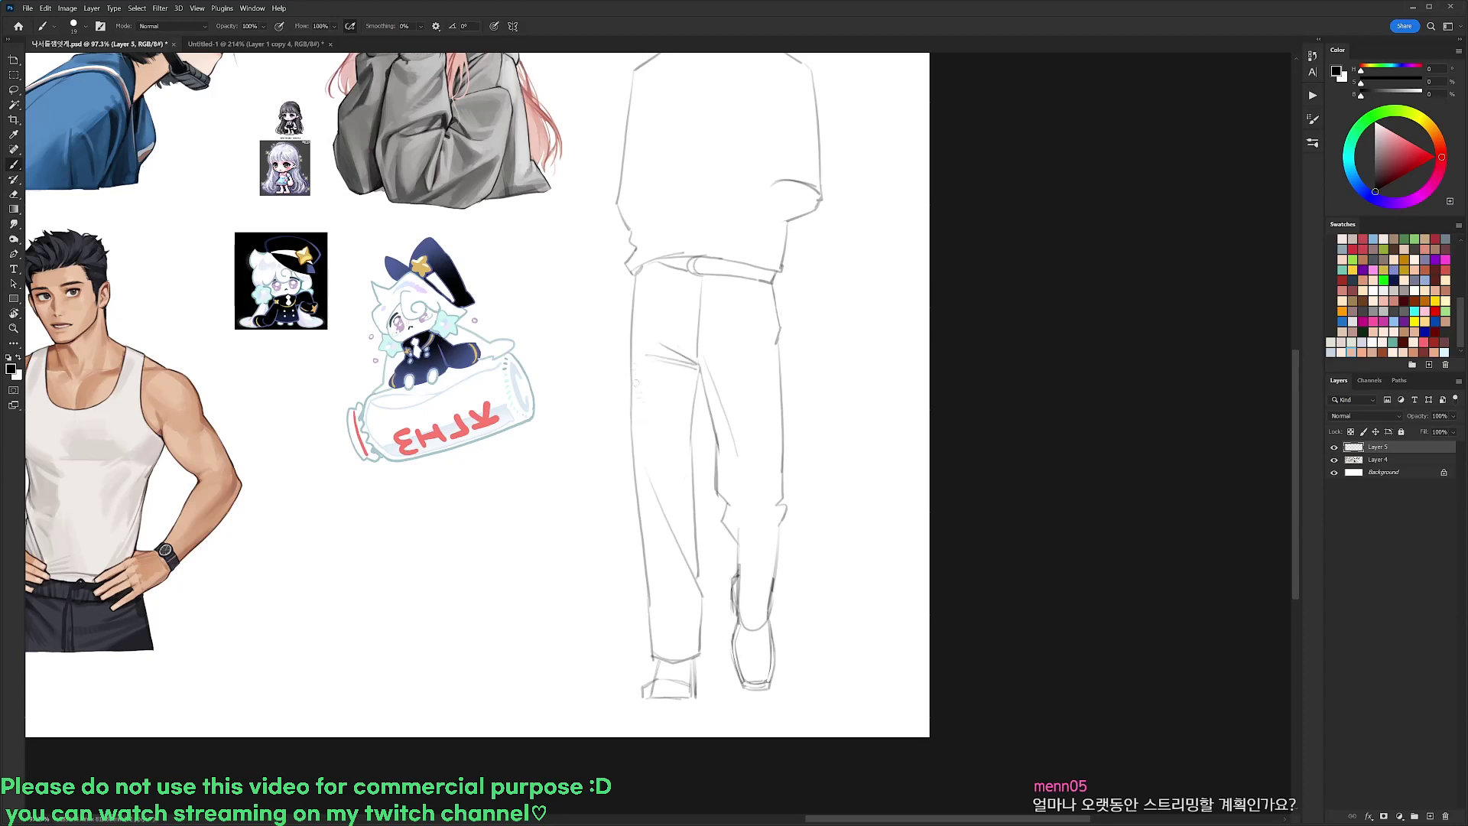
left_click_drag(634, 375, 652, 488)
left_click_drag(646, 366, 656, 410)
mouse_move(658, 275)
left_mouse_down()
mouse_move(701, 286)
mouse_move(630, 287)
mouse_move(631, 331)
left_mouse_up()
Add a long crease down the front of the second thigh and a curved fold across its knee
key("e")
key("b")
left_click_drag(795, 278, 786, 326)
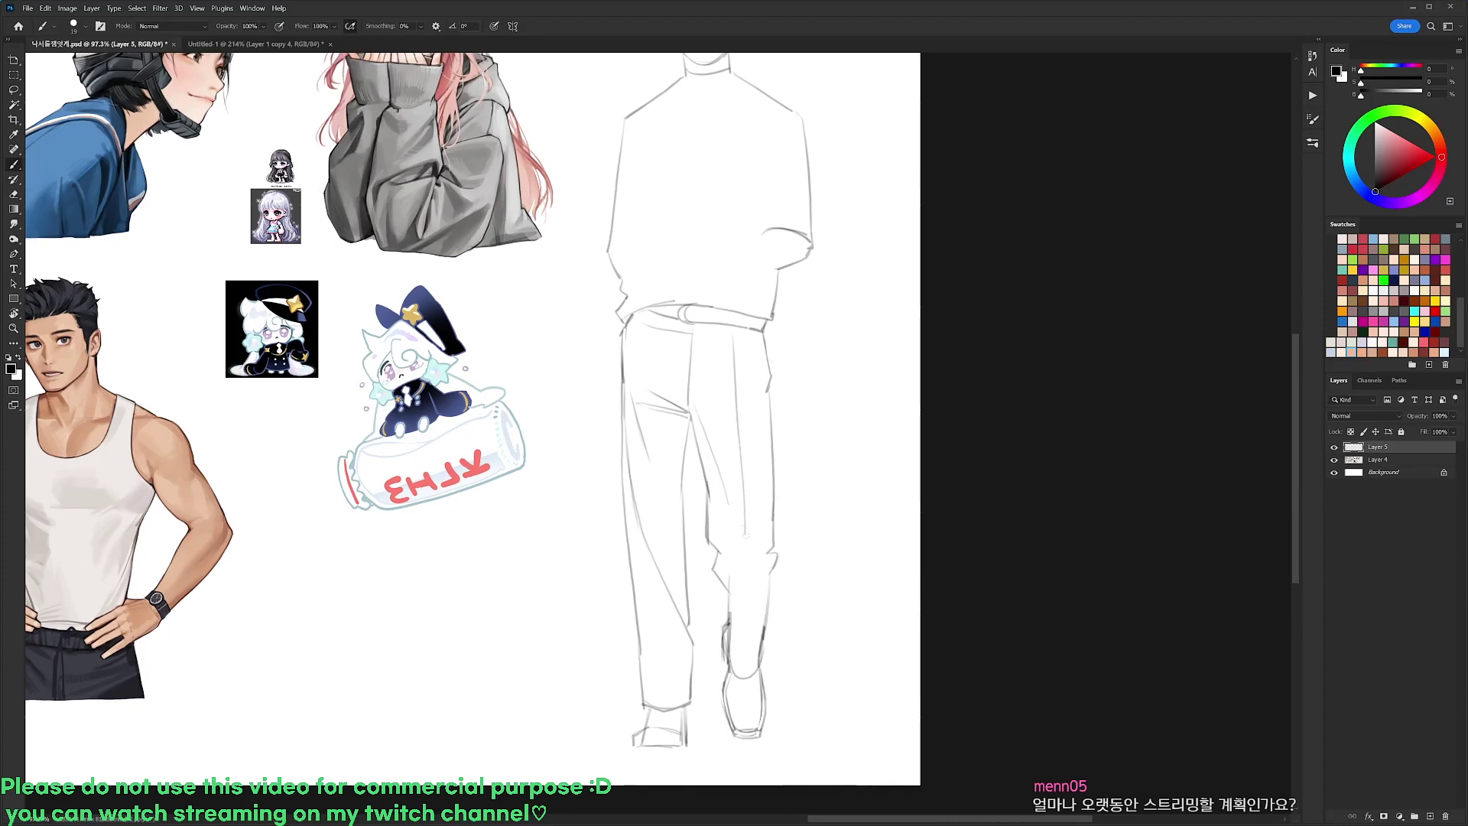
left_click_drag(719, 541, 770, 539)
Lasso the head, neck and shoulders and move them down slightly to shorten the torso
scroll(732, 153, "down", 4)
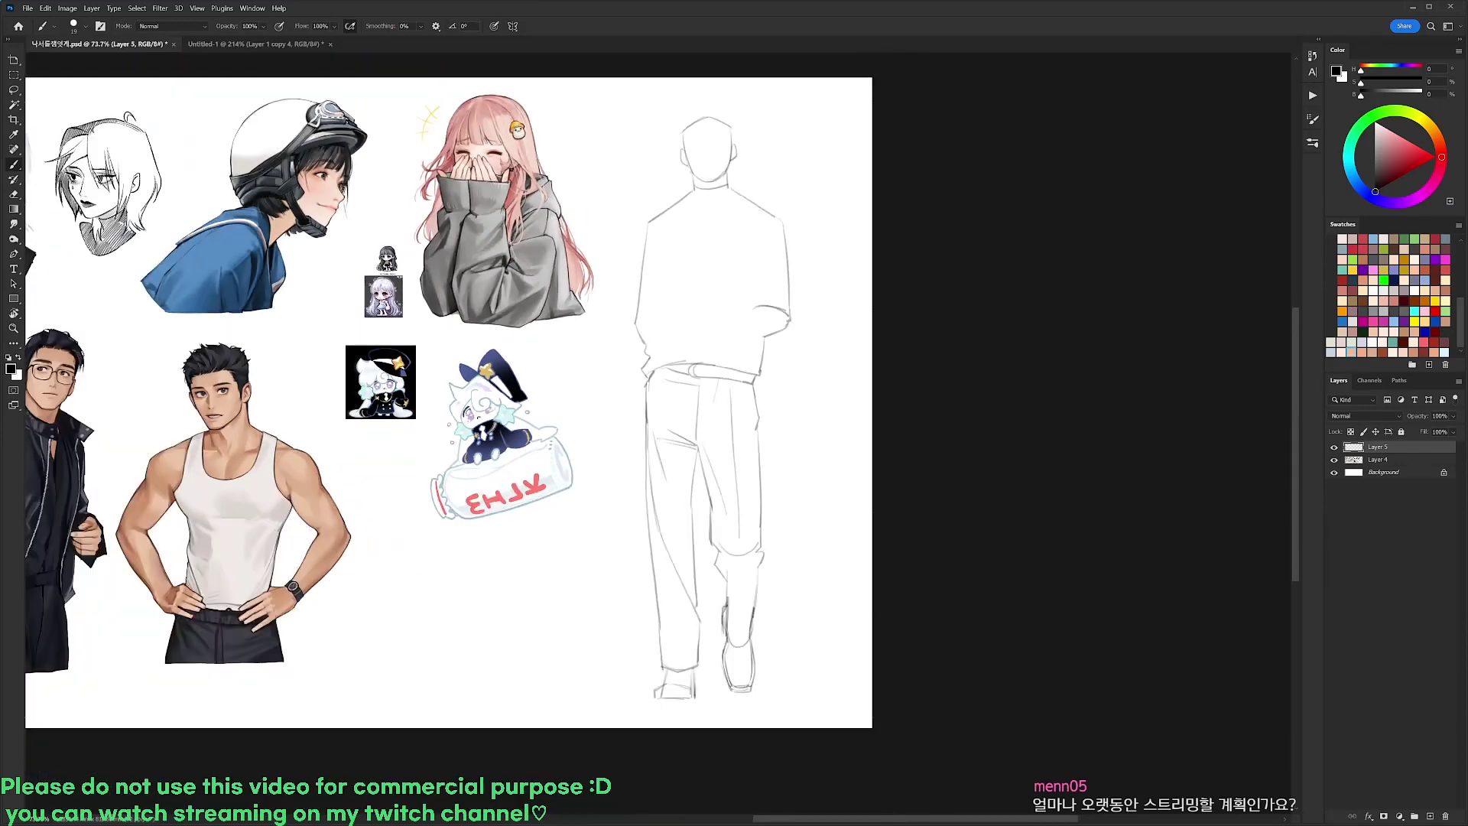
scroll(732, 153, "up", 4)
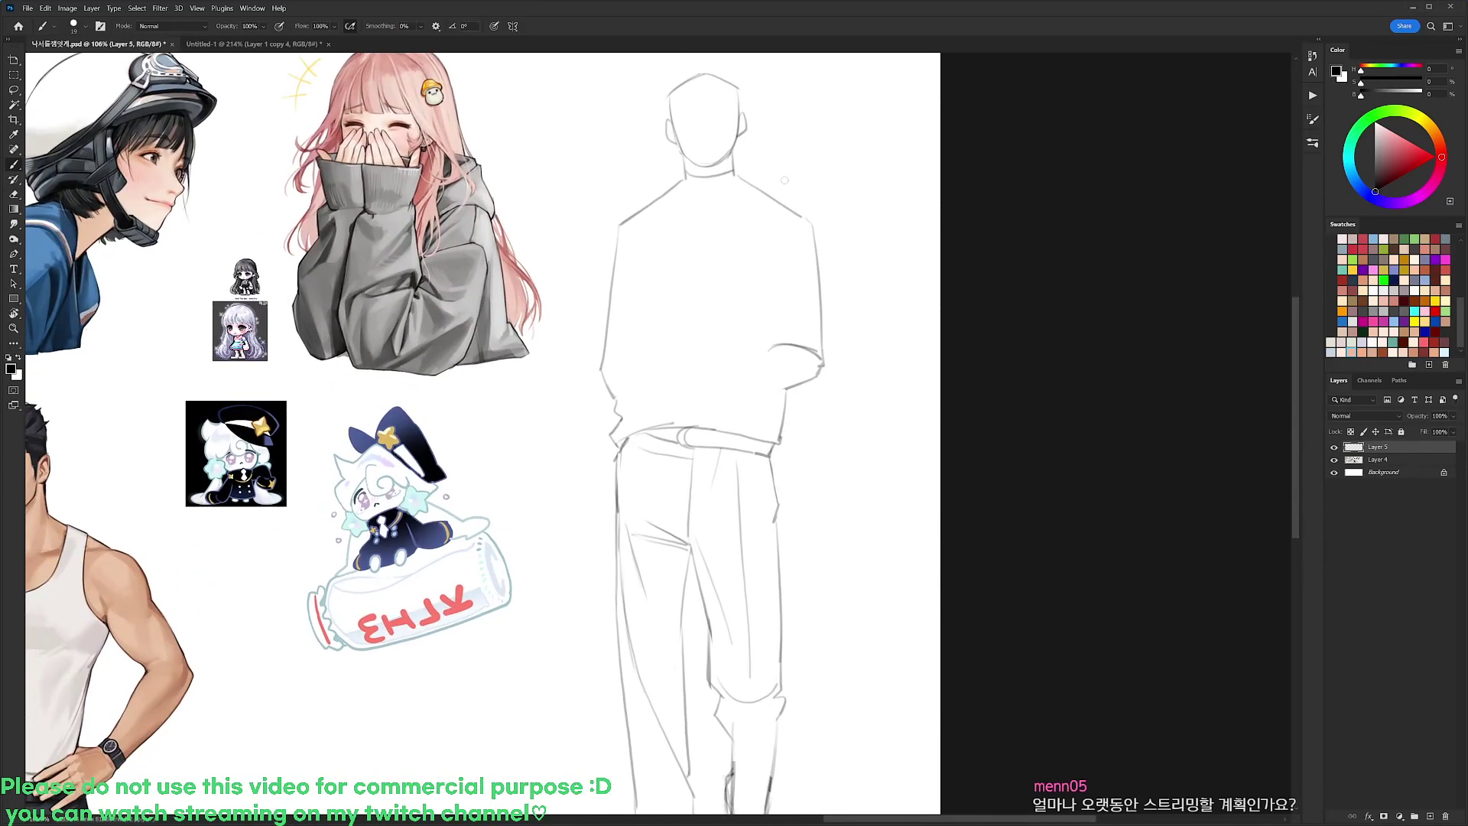
key("l")
mouse_move(846, 301)
left_mouse_down()
mouse_move(573, 200)
mouse_move(835, 100)
left_mouse_up()
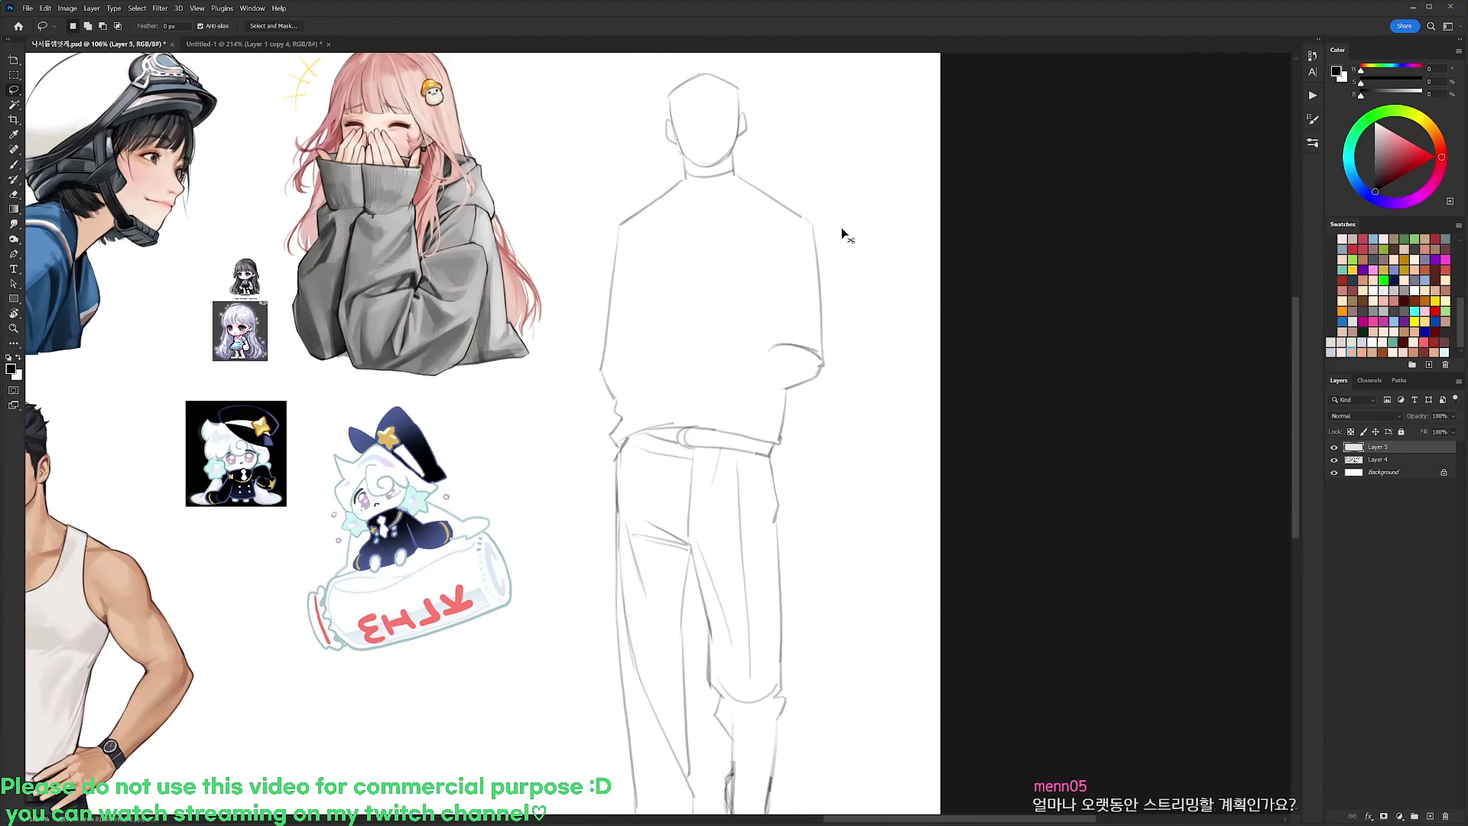
left_click_drag(846, 229, 841, 242)
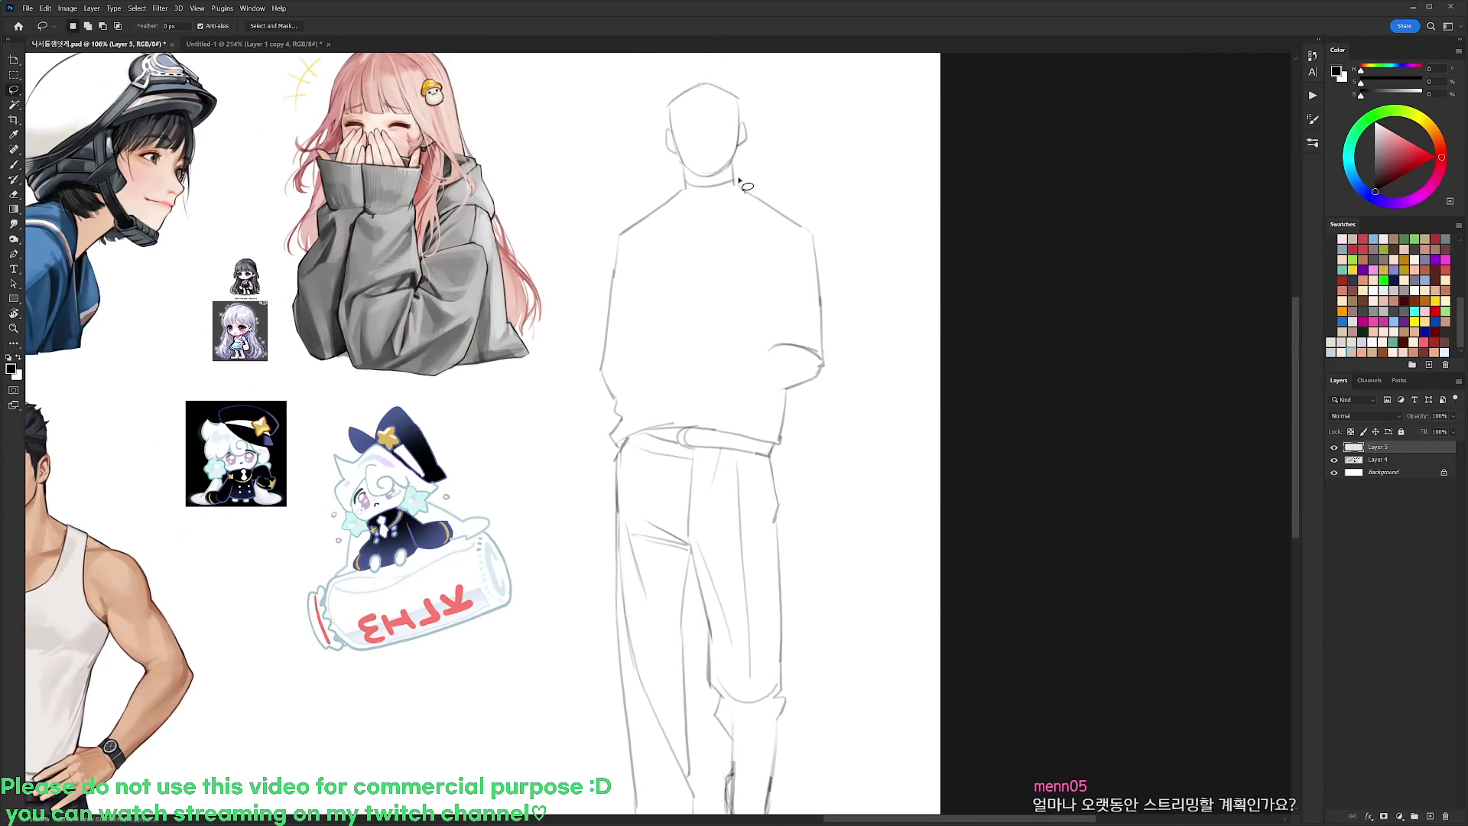
Sketch a raised collar around the neck, and scale the head down slightly with Free Transform
key("b")
mouse_move(619, 233)
left_mouse_down()
mouse_move(679, 197)
mouse_move(743, 181)
mouse_move(747, 199)
mouse_move(692, 187)
mouse_move(709, 68)
mouse_move(747, 157)
mouse_move(799, 191)
mouse_move(764, 140)
left_mouse_up()
key("l")
key("ctrl+t")
key("Return")
key("ctrl+t")
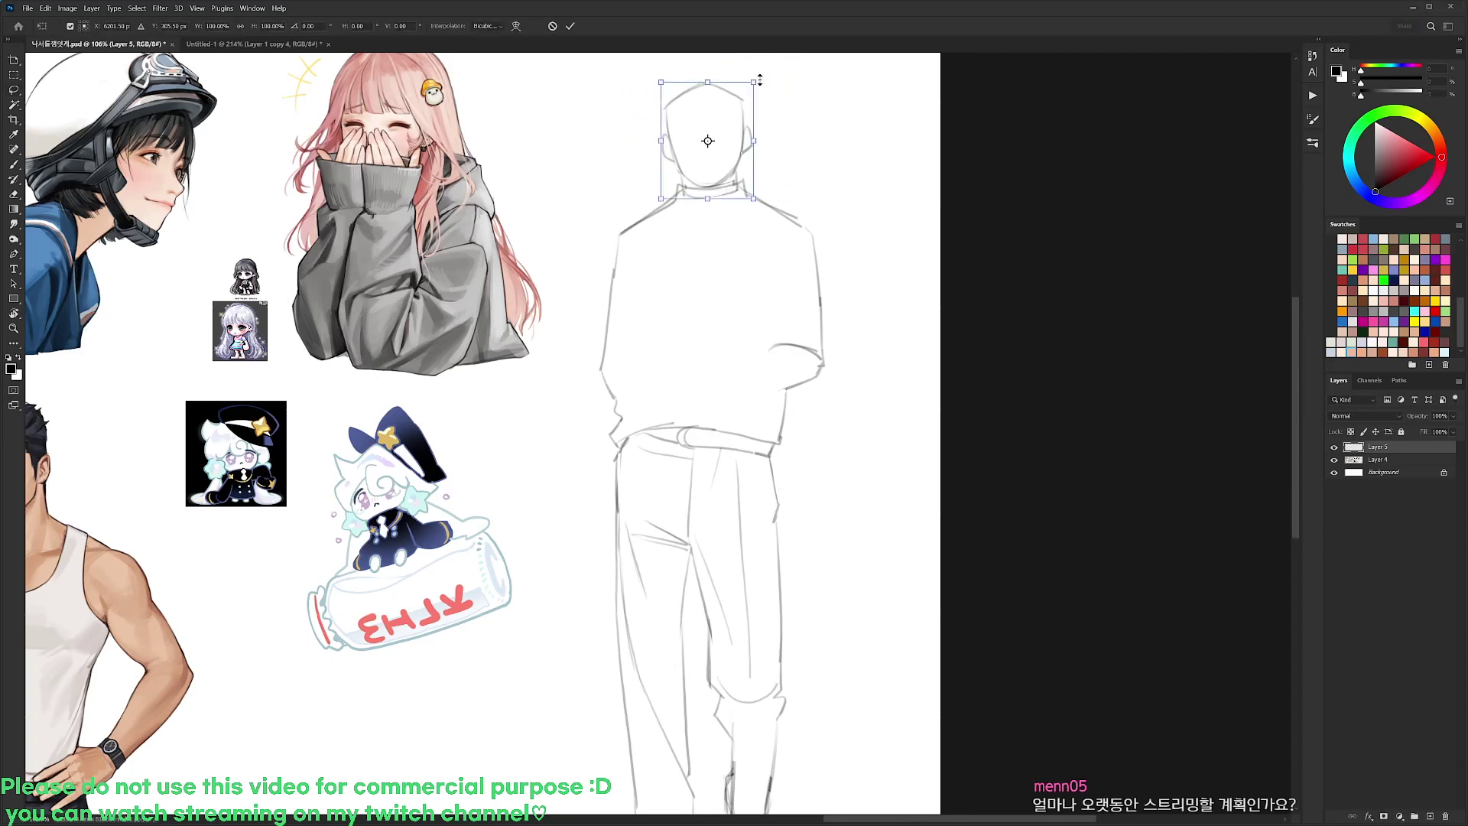
left_click_drag(758, 80, 732, 146)
key("Return")
Clean up the collar and redraw the shoulder and upper sleeve above the bent arm with firmer lines
key("e")
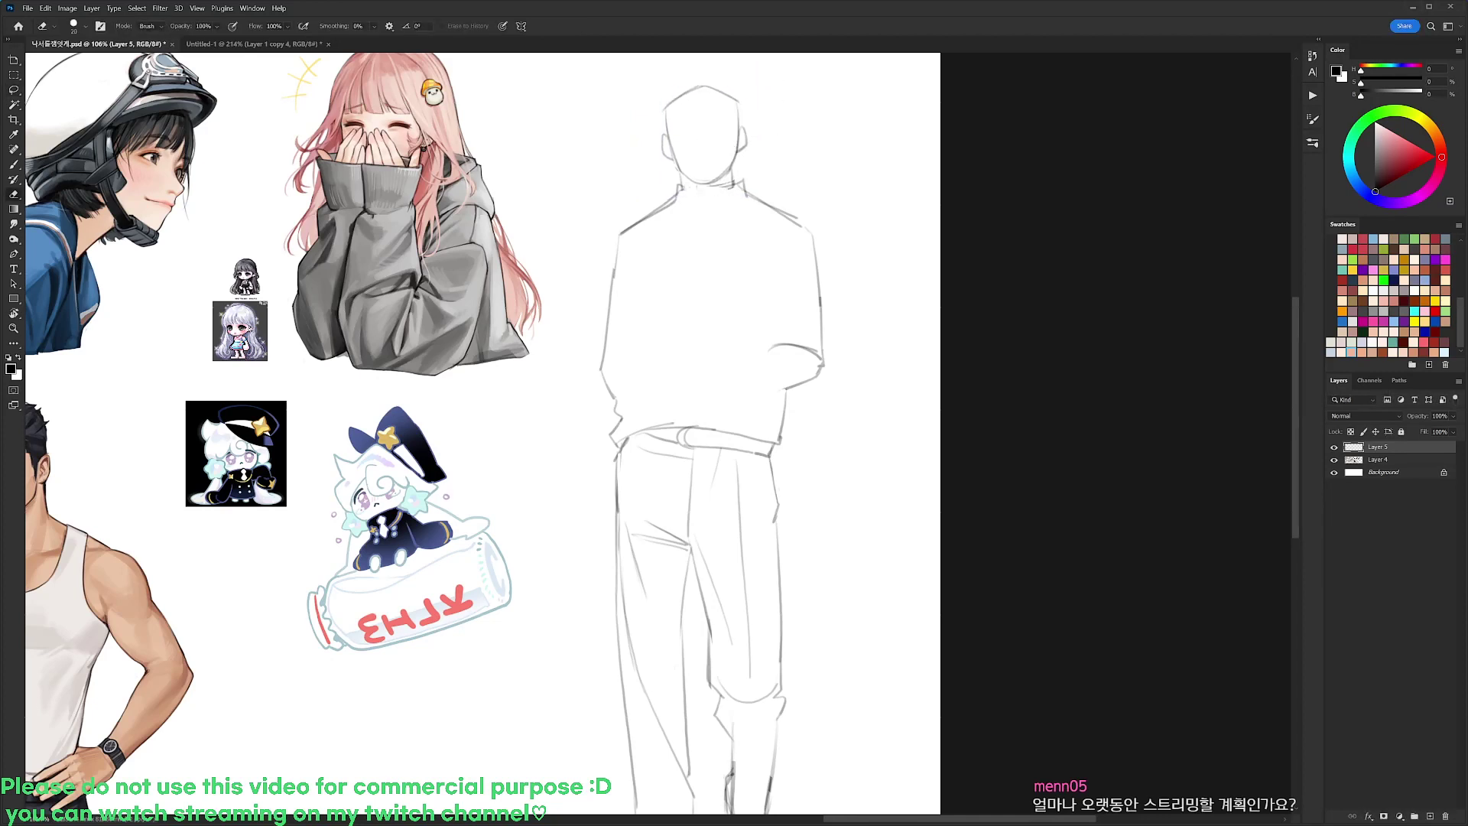
key("b")
mouse_move(684, 190)
left_mouse_down()
mouse_move(743, 190)
mouse_move(795, 217)
mouse_move(818, 273)
left_mouse_up()
key("e")
key("b")
key("e")
key("b")
left_click_drag(809, 230, 822, 321)
key("e")
key("b")
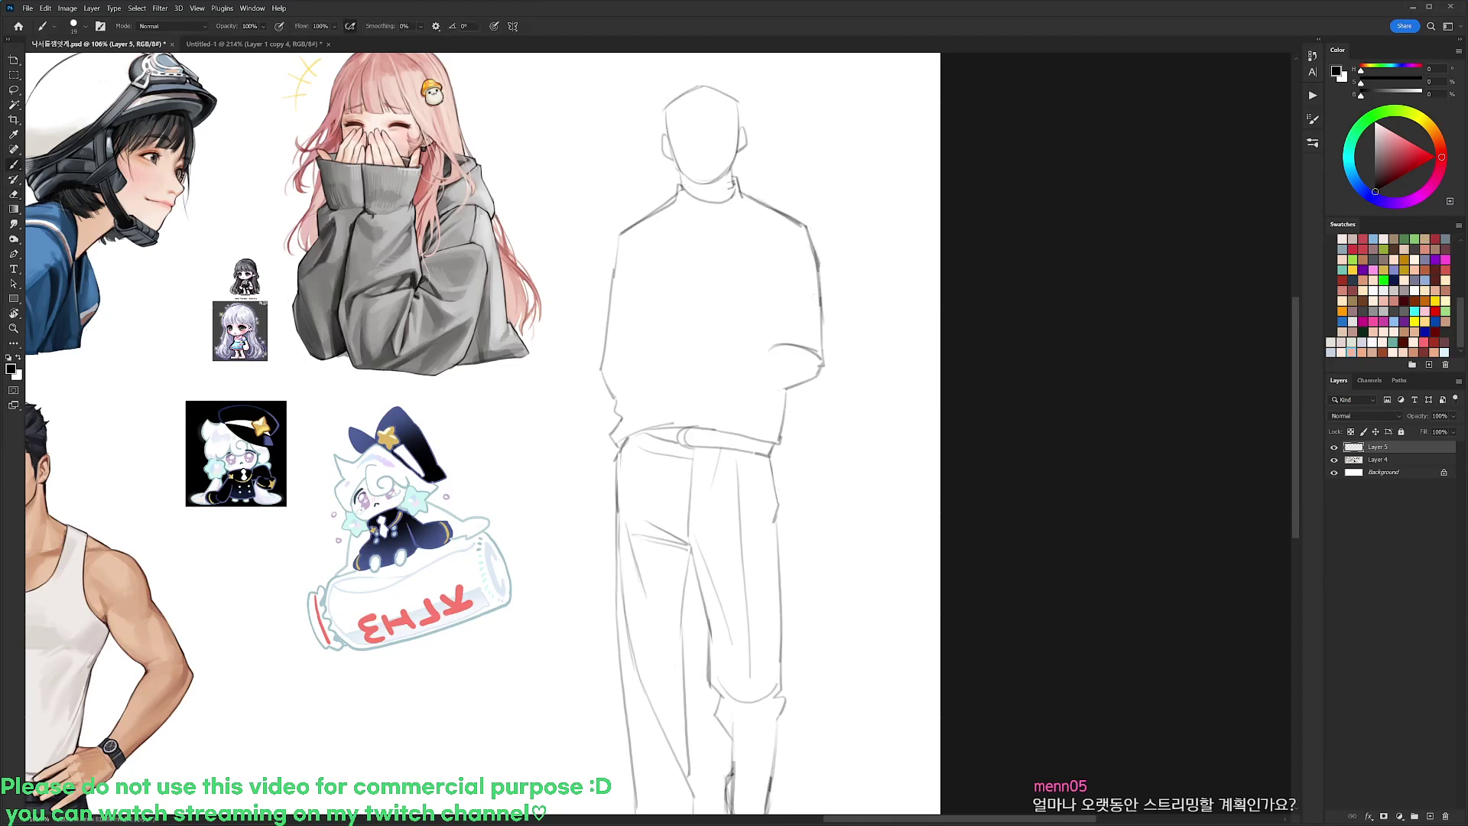
Redraw the opposite shoulder and the hanging arm's outer edge, erasing the old lines around them
key("e")
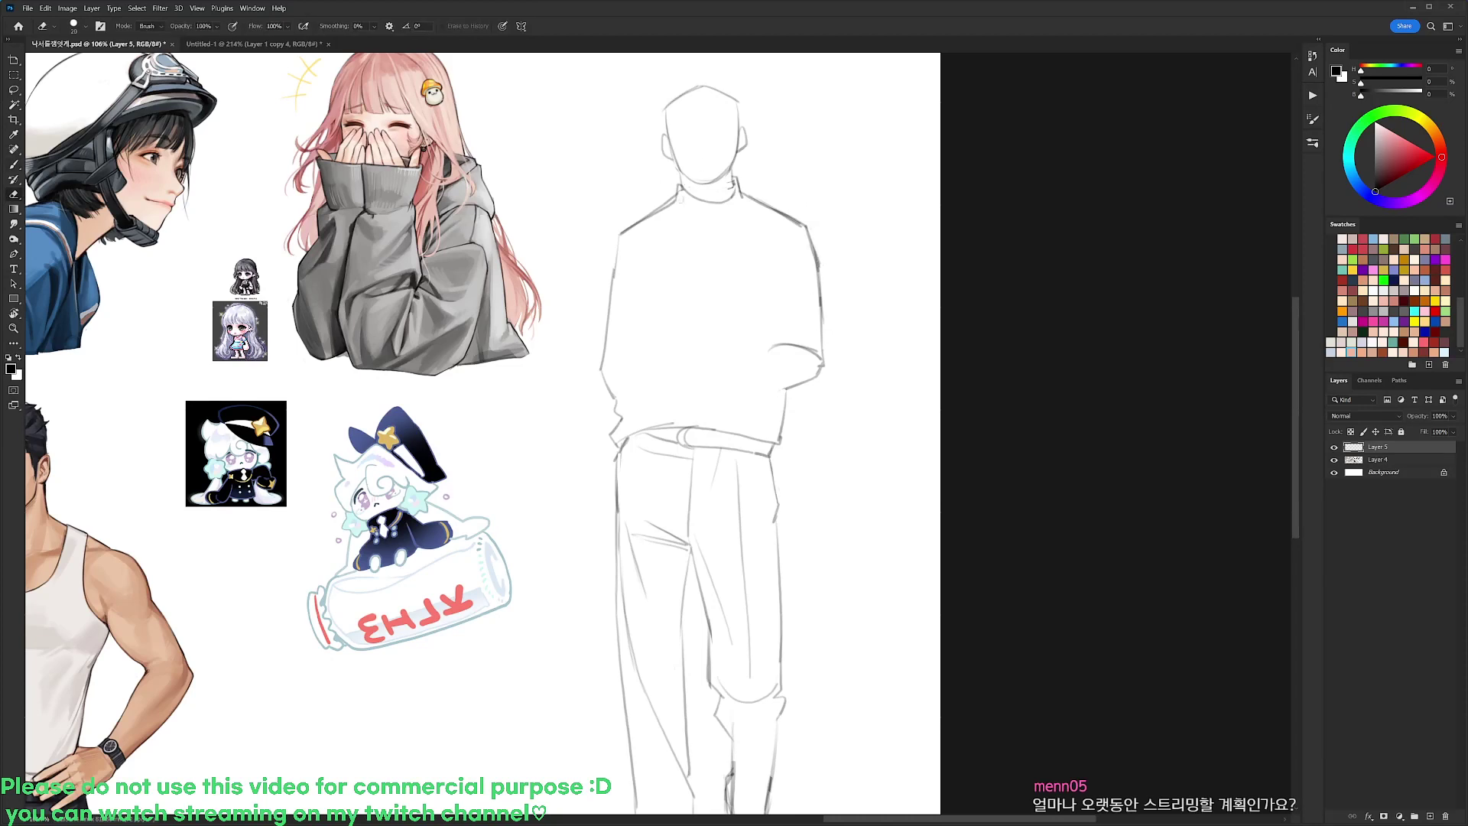
mouse_move(674, 201)
left_mouse_down()
mouse_move(607, 263)
mouse_move(599, 361)
left_mouse_up()
key("b")
key("e")
key("b")
key("e")
mouse_move(612, 269)
left_mouse_down()
mouse_move(601, 373)
mouse_move(645, 288)
left_mouse_up()
key("b")
key("e")
Sketch the torso's side line inside the hanging arm, and shape the bent forearm's inner end
key("space")
key("b")
left_click_drag(610, 199, 623, 361)
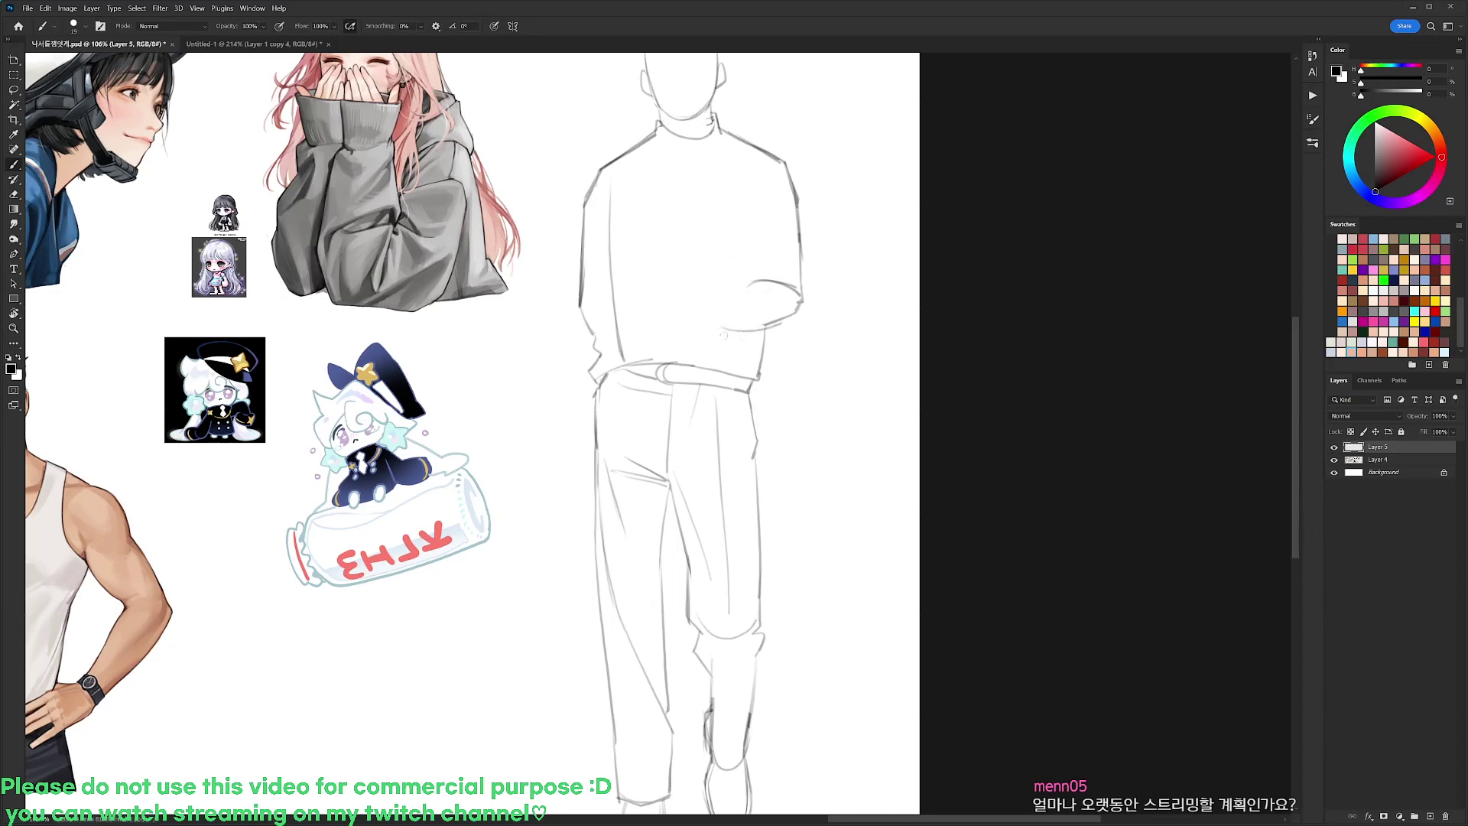
key("e")
key("b")
left_click_drag(722, 304, 759, 282)
Lasso the straight leg's lower part with its shoe and shift it slightly outward
scroll(757, 218, "down", 5)
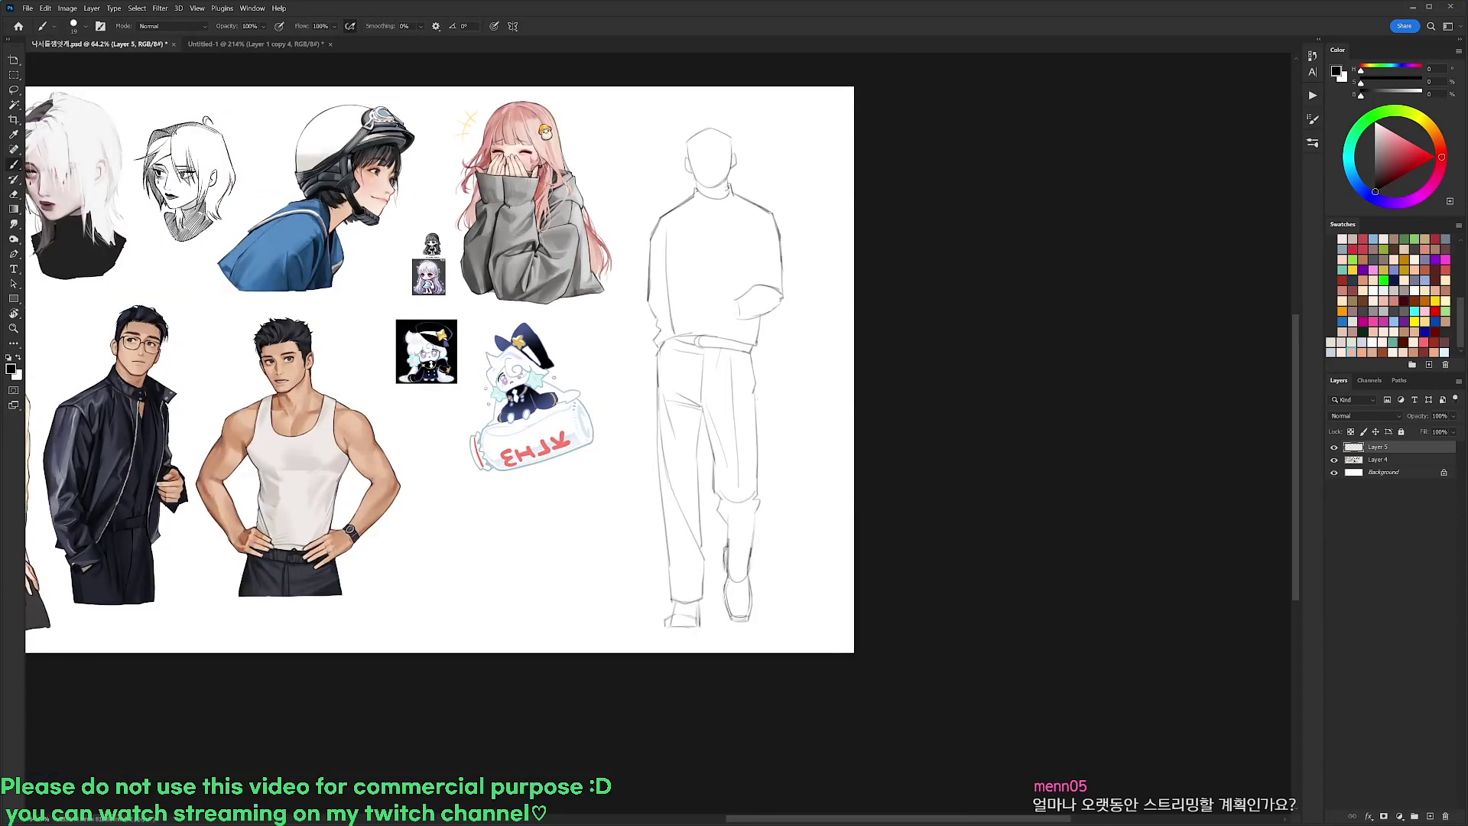
scroll(711, 367, "up", 2)
scroll(711, 359, "down", 2)
key("l")
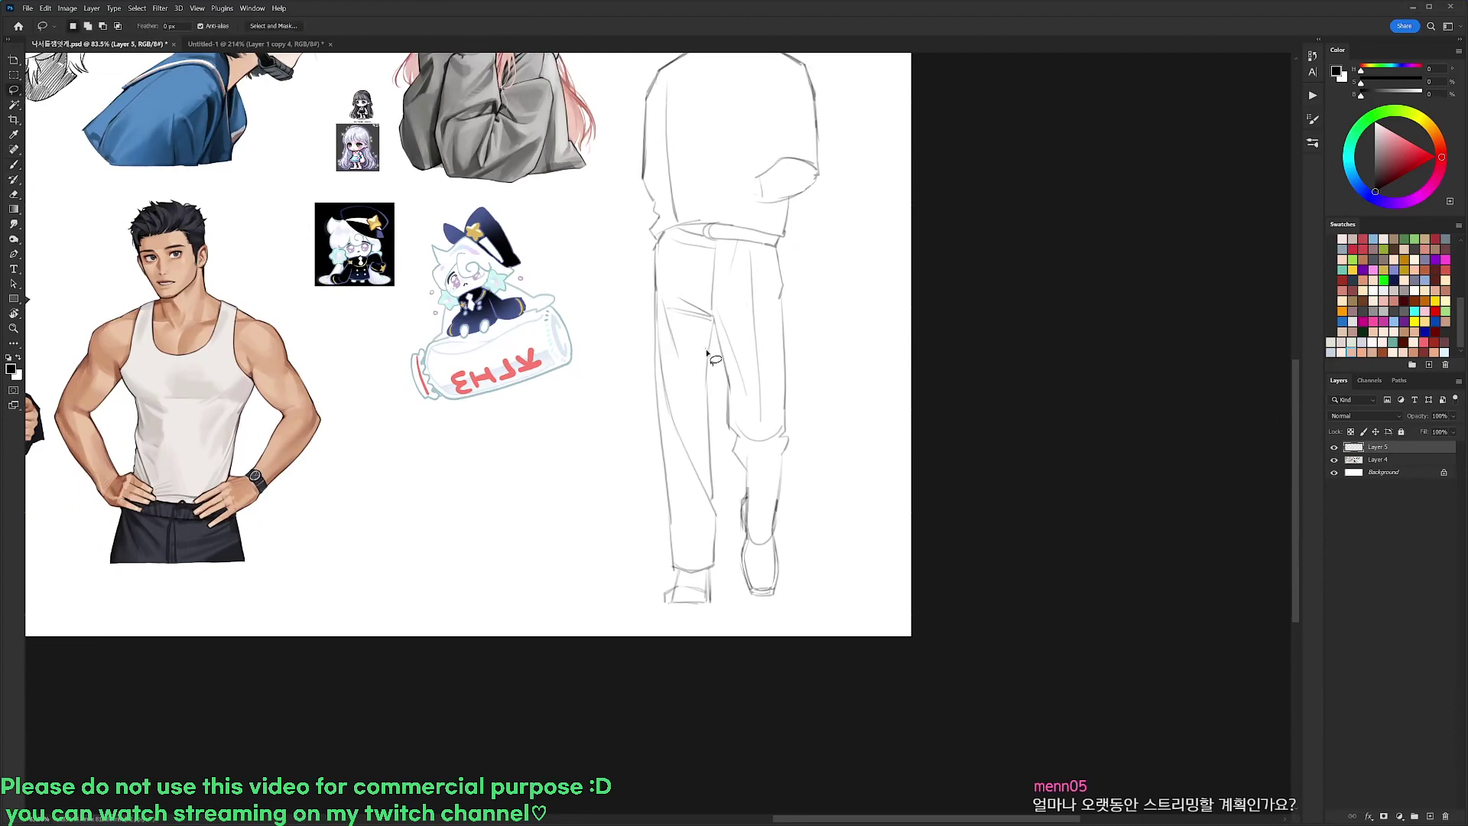
mouse_move(706, 353)
left_mouse_down()
mouse_move(725, 425)
mouse_move(644, 582)
mouse_move(699, 420)
left_mouse_up()
left_click_drag(714, 501, 702, 499)
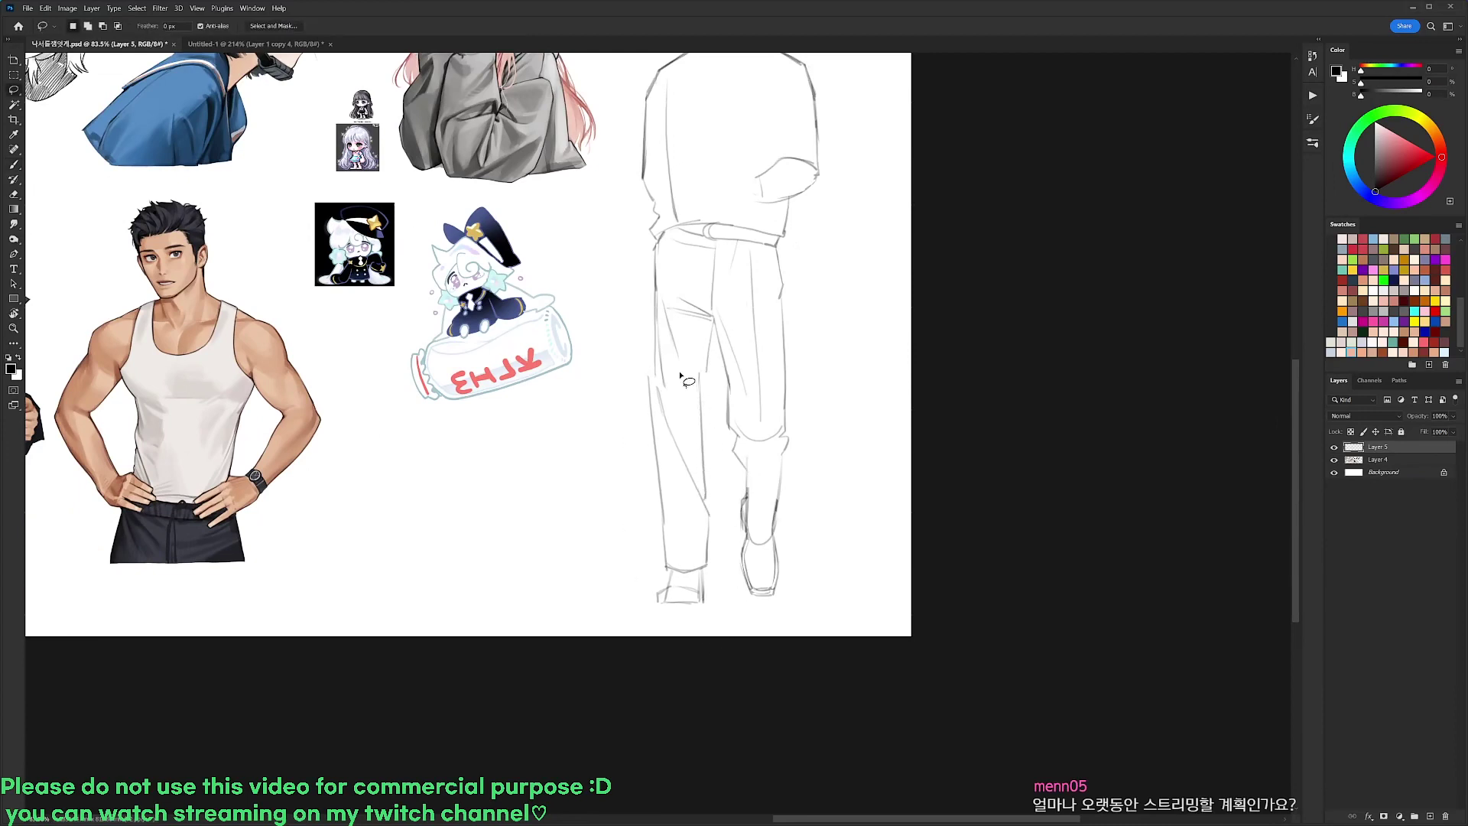
Reconnect the shifted leg's outlines at the knee and add a light fold above it
key("b")
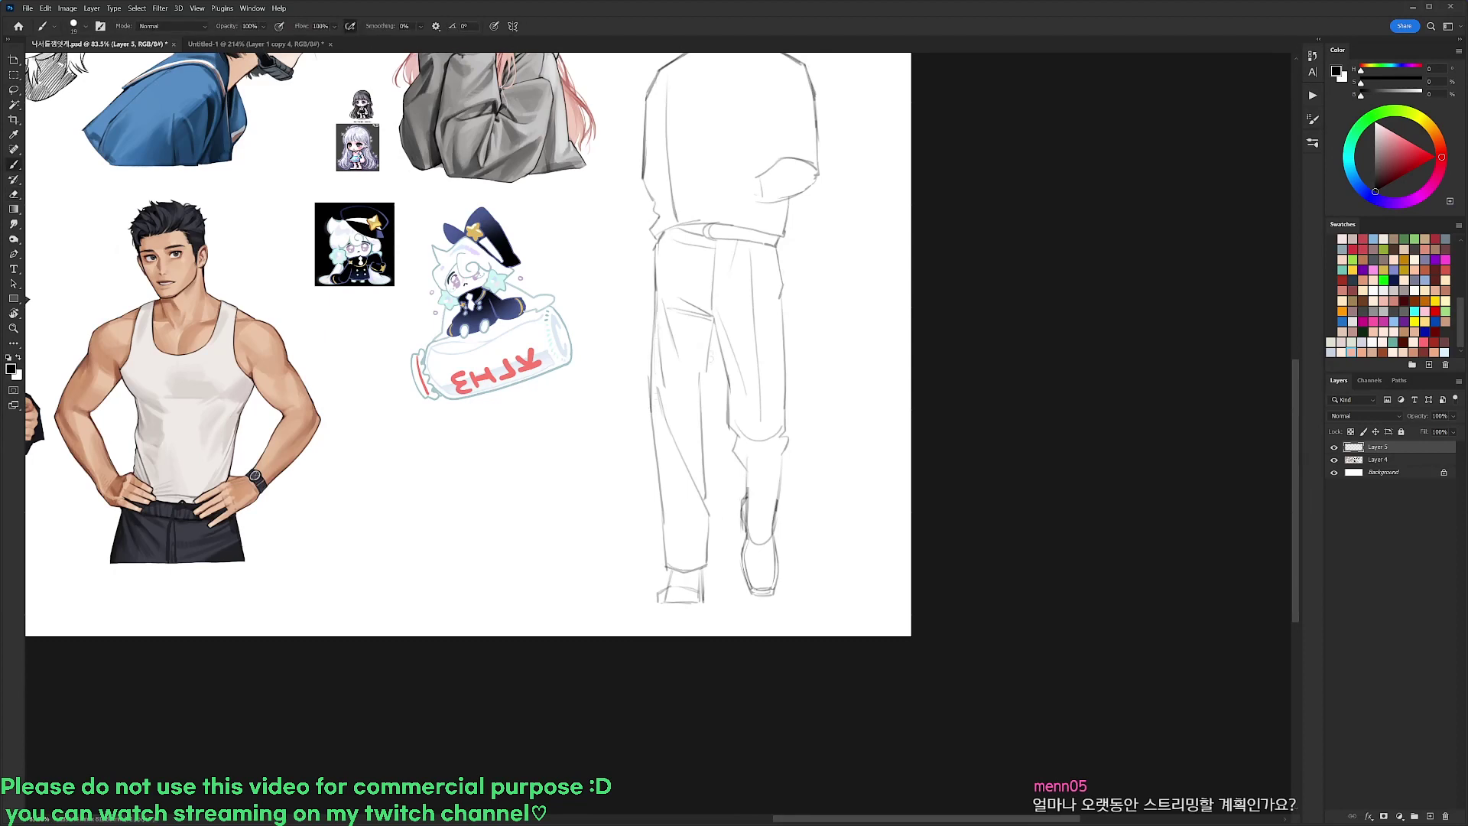
left_click_drag(702, 378, 704, 451)
key("e")
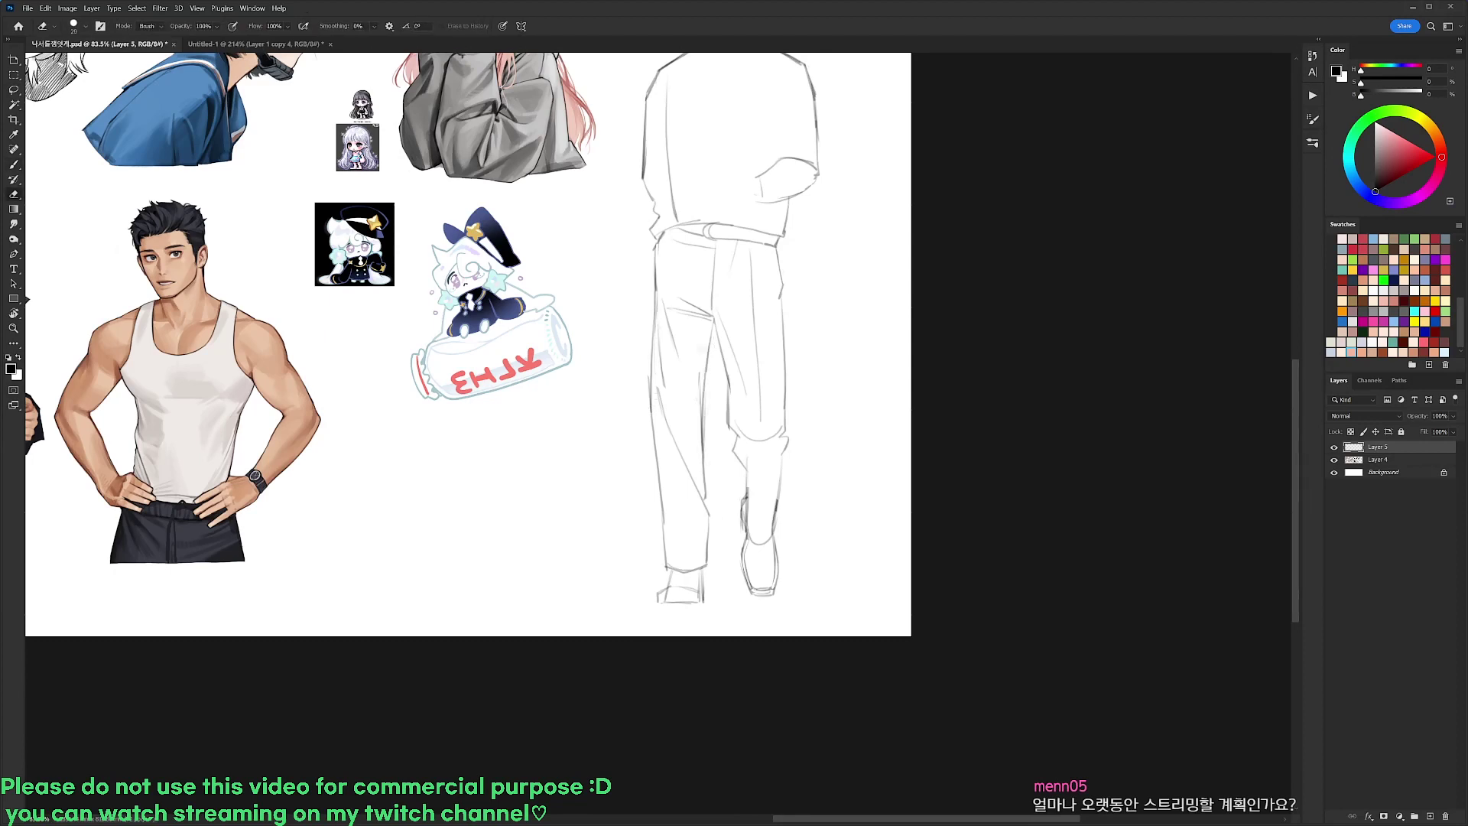
key("b")
mouse_move(658, 338)
left_mouse_down()
mouse_move(667, 428)
mouse_move(663, 387)
left_mouse_up()
key("e")
Strengthen the raised lower leg's outer contour below the knee and erase the excess line beside it
scroll(765, 340, "down", 2)
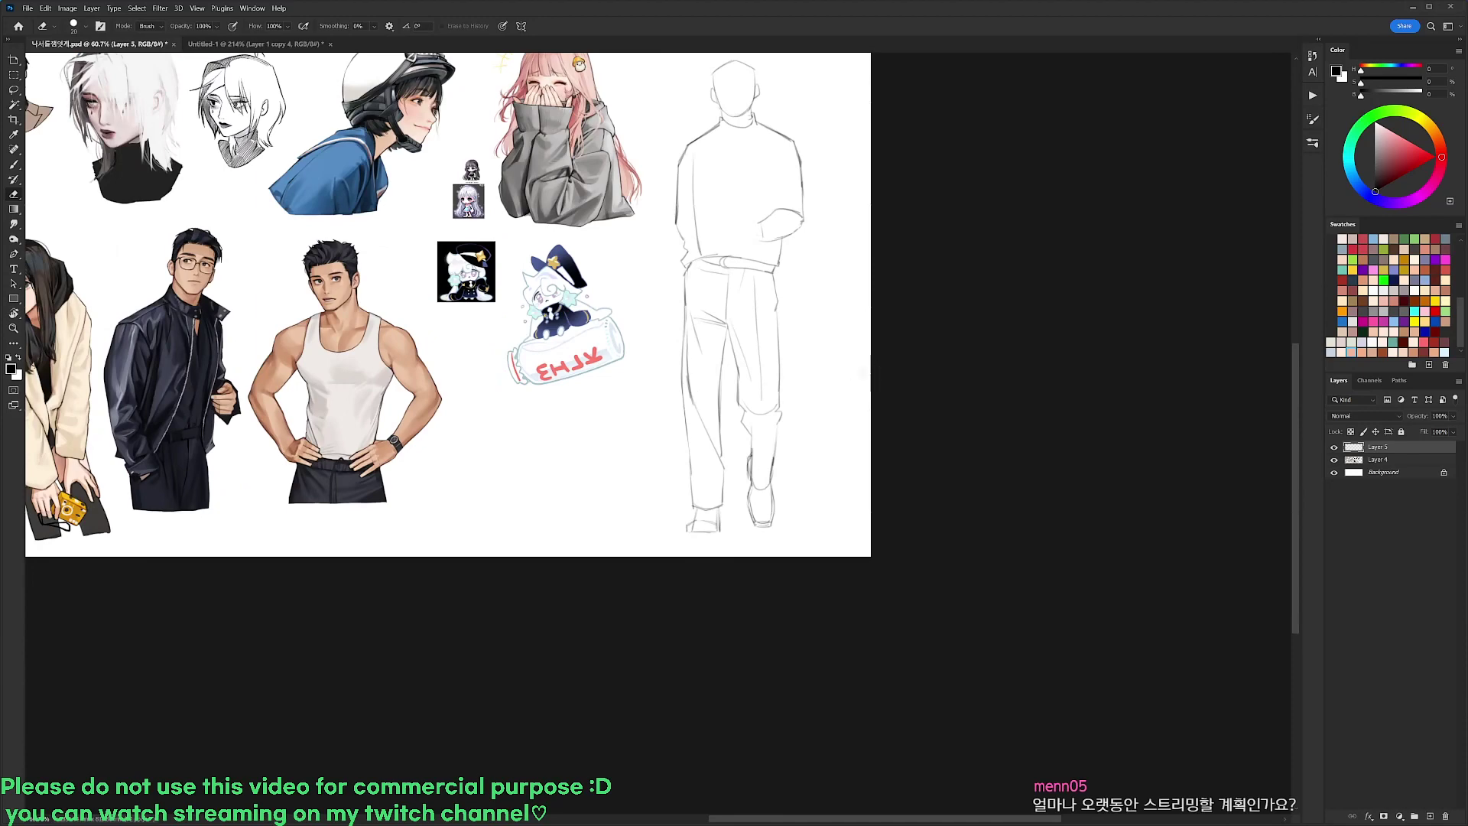
scroll(779, 412, "up", 3)
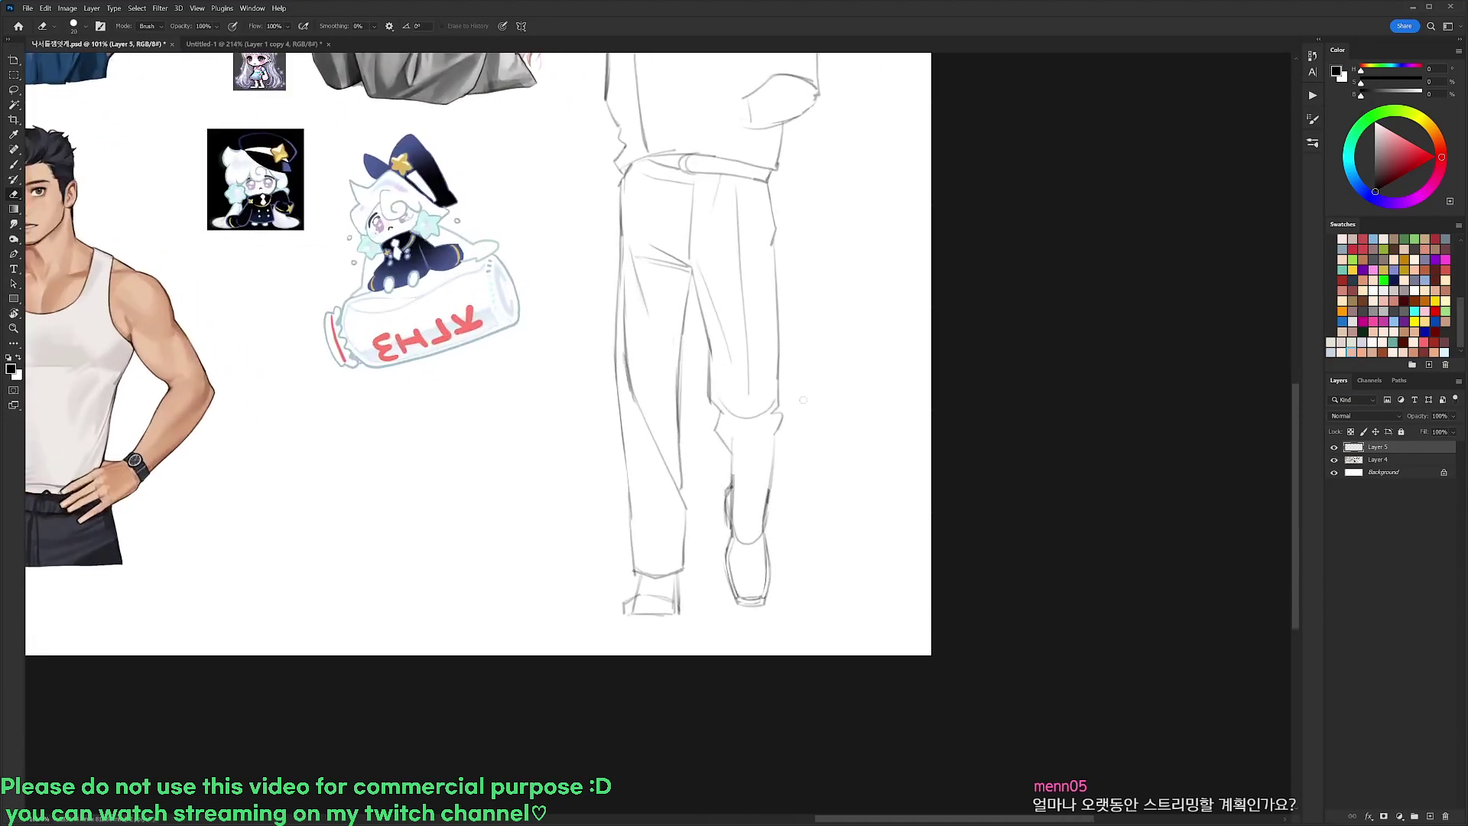
key("b")
left_click_drag(776, 439, 765, 526)
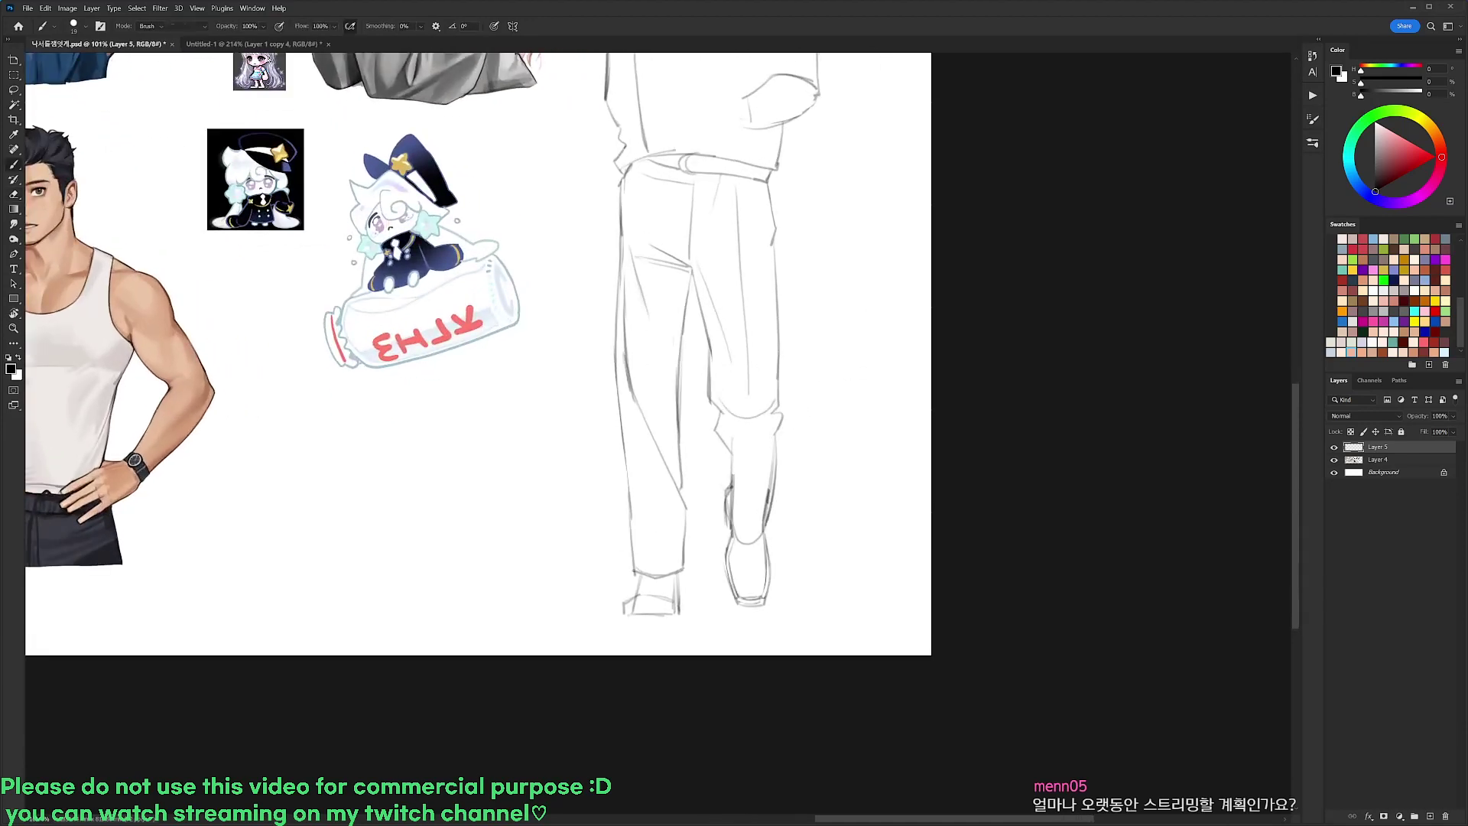
key("e")
left_click_drag(771, 450, 765, 512)
left_click_drag(777, 419, 774, 512)
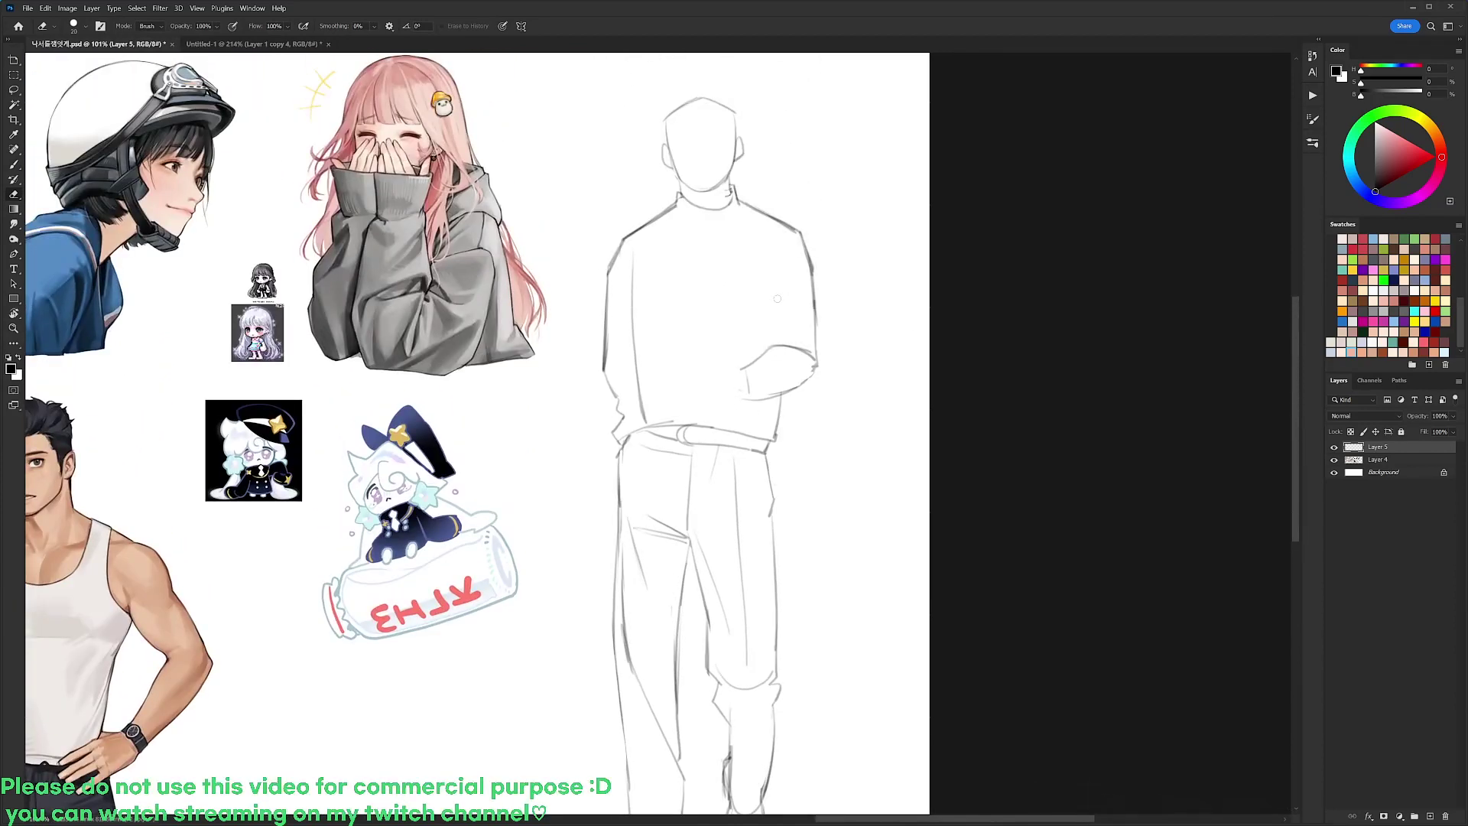
Tidy the collar's edge, then sketch small eyes and eyebrows on the face, undoing unwanted strokes
key("b")
left_click_drag(732, 184, 731, 201)
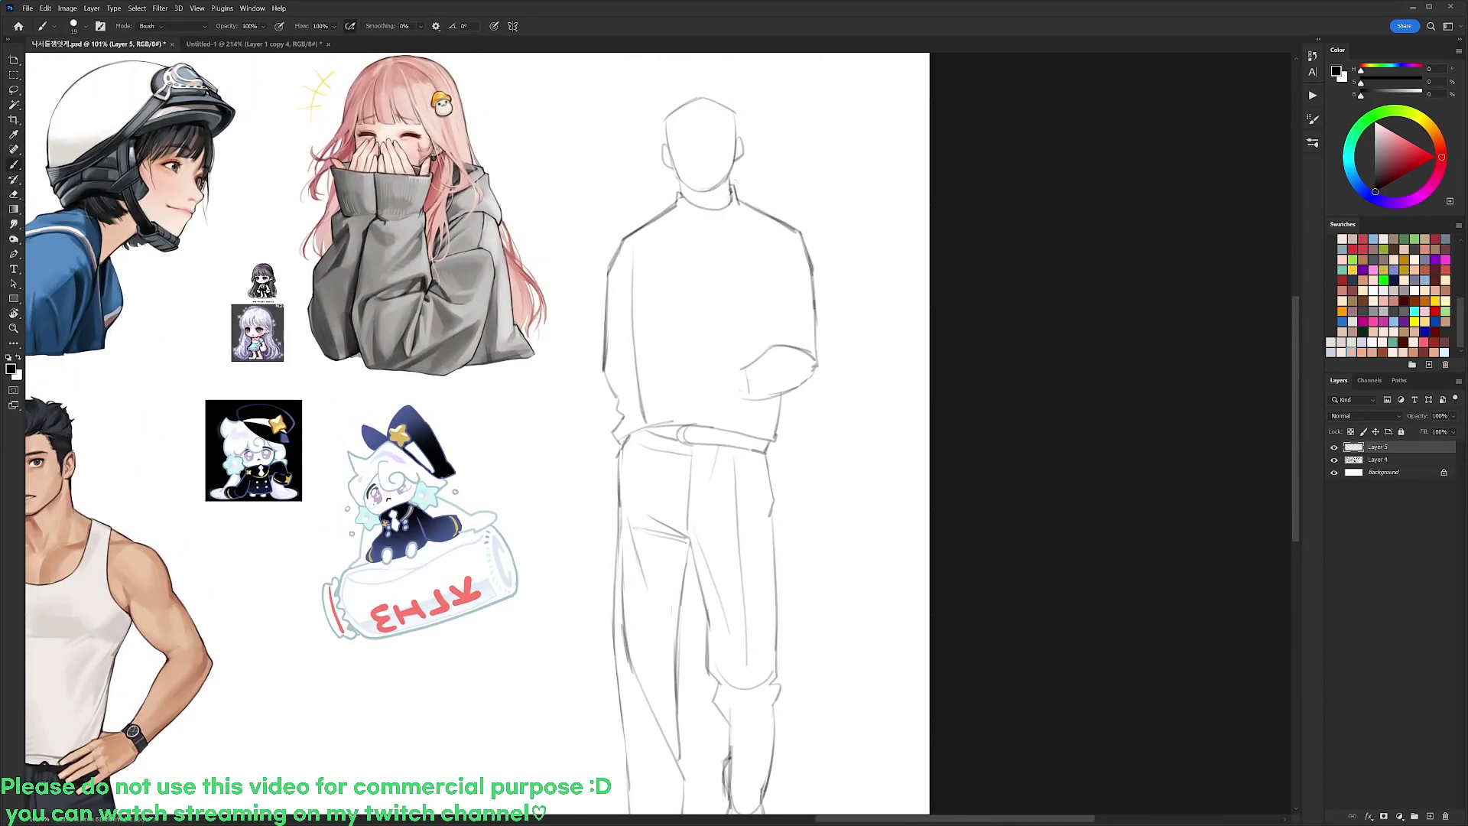
key("e")
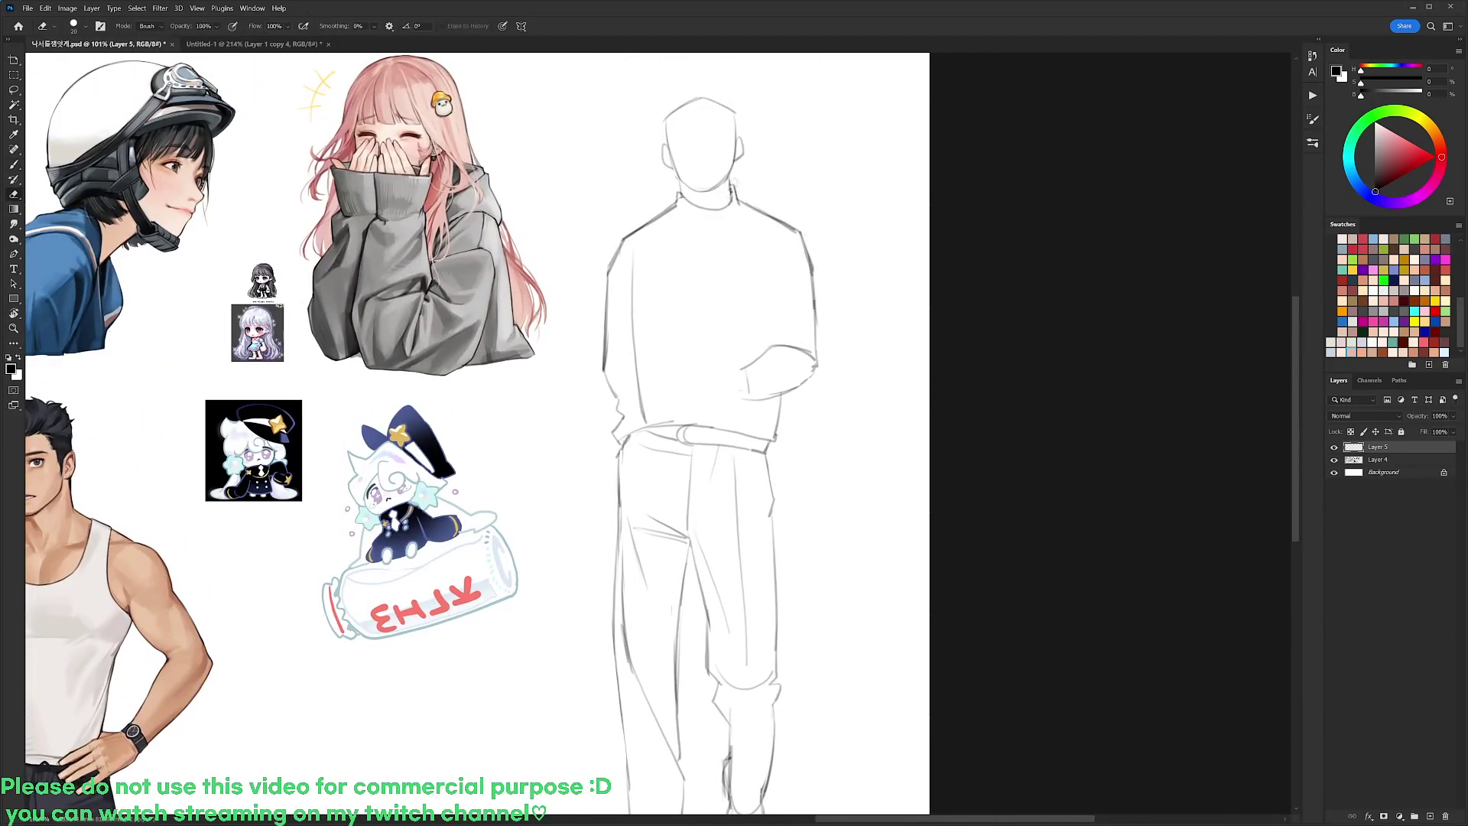
key("b")
left_click_drag(672, 142, 731, 137)
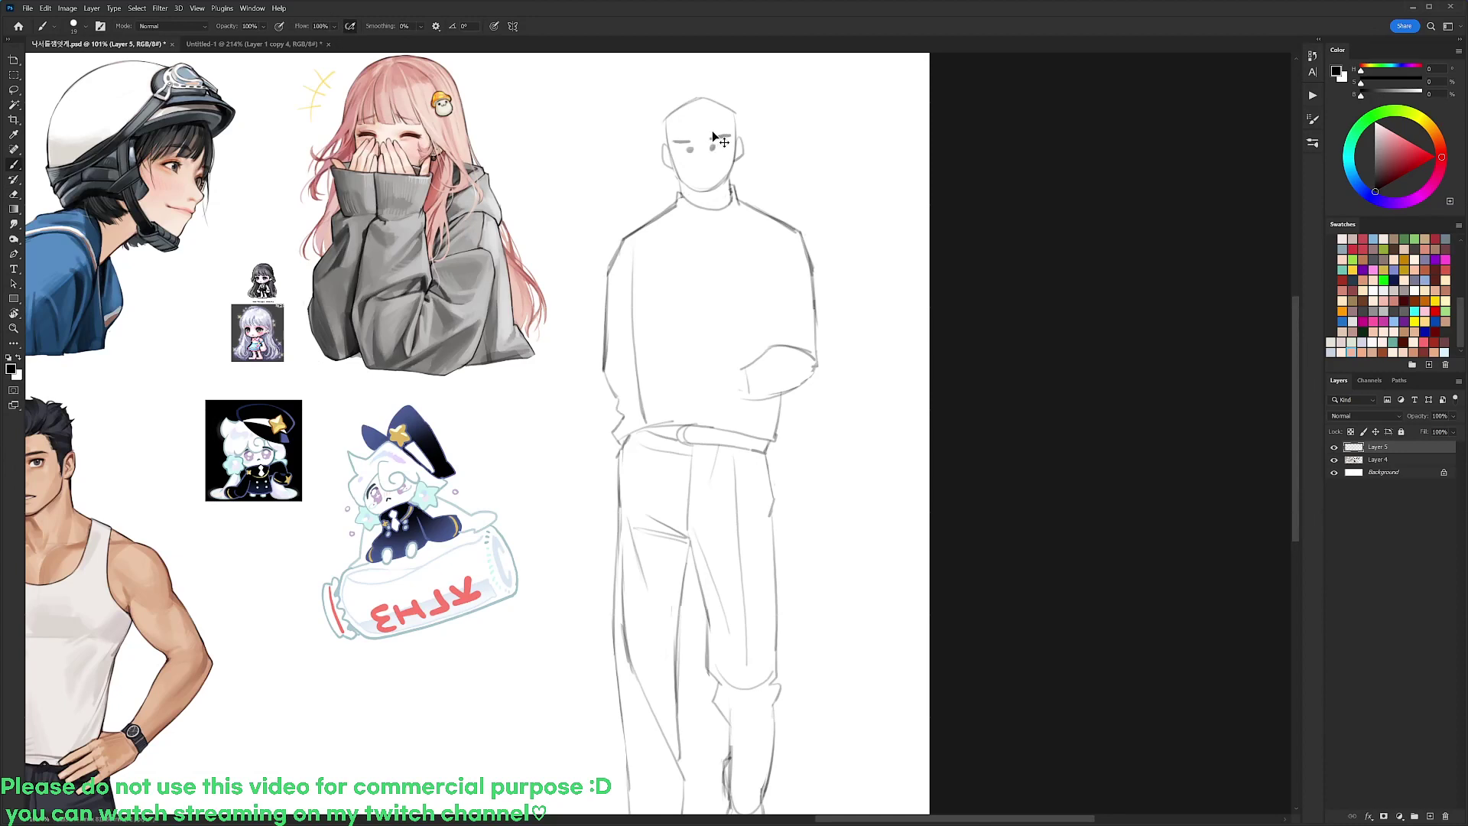
key("ctrl+z")
key("ctrl+z")
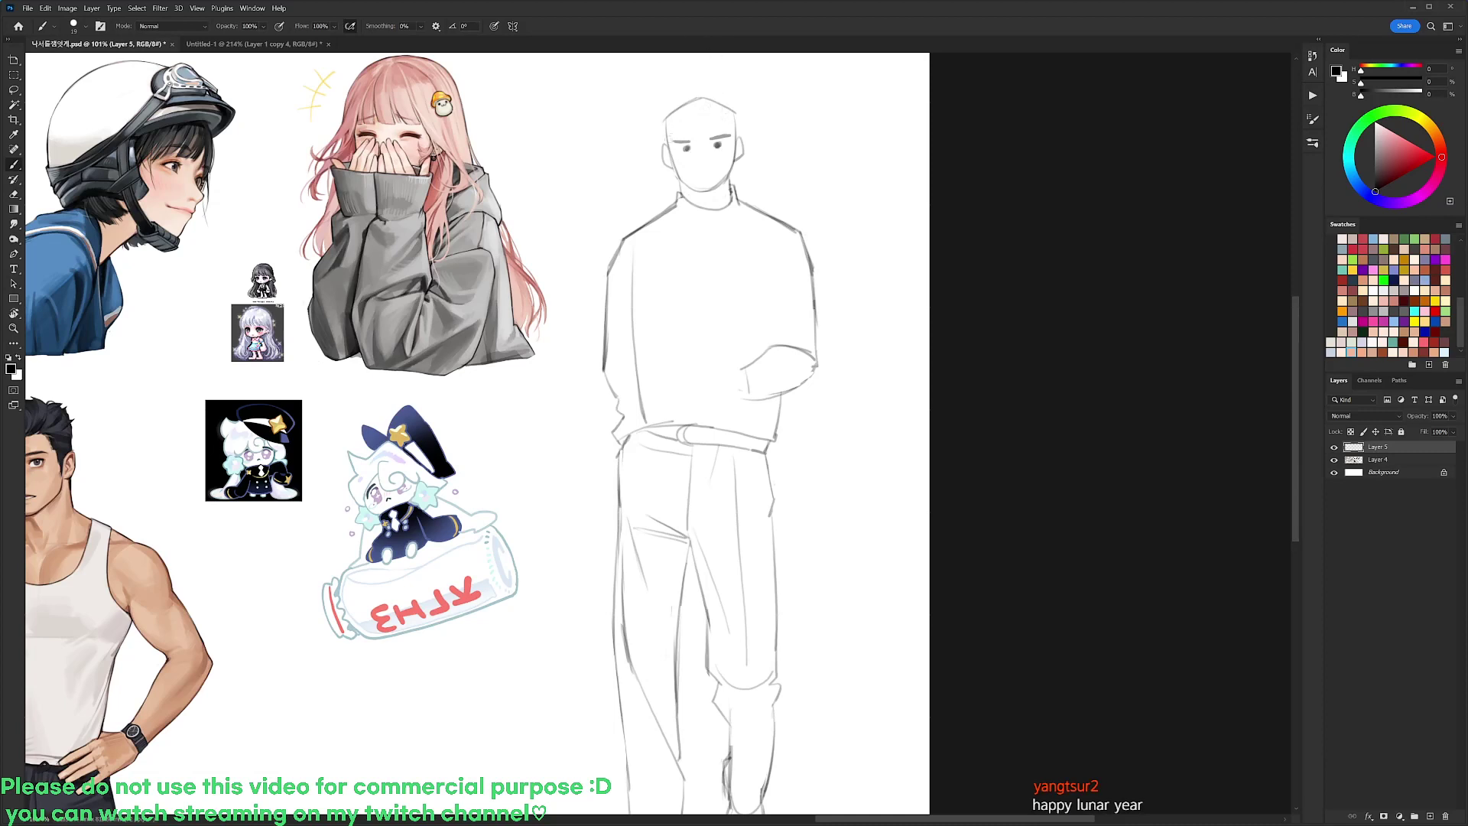
Draw a cap on the walking figure's head, filling the band above the eyes with dark hatching
mouse_move(669, 139)
left_mouse_down()
mouse_move(734, 136)
mouse_move(714, 118)
mouse_move(733, 127)
mouse_move(680, 128)
mouse_move(716, 123)
left_mouse_up()
key("ctrl+z")
key("ctrl+z")
key("ctrl+z")
key("ctrl+z")
key("ctrl+shift+z")
key("ctrl+shift+z")
key("ctrl+shift+z")
key("ctrl+shift+z")
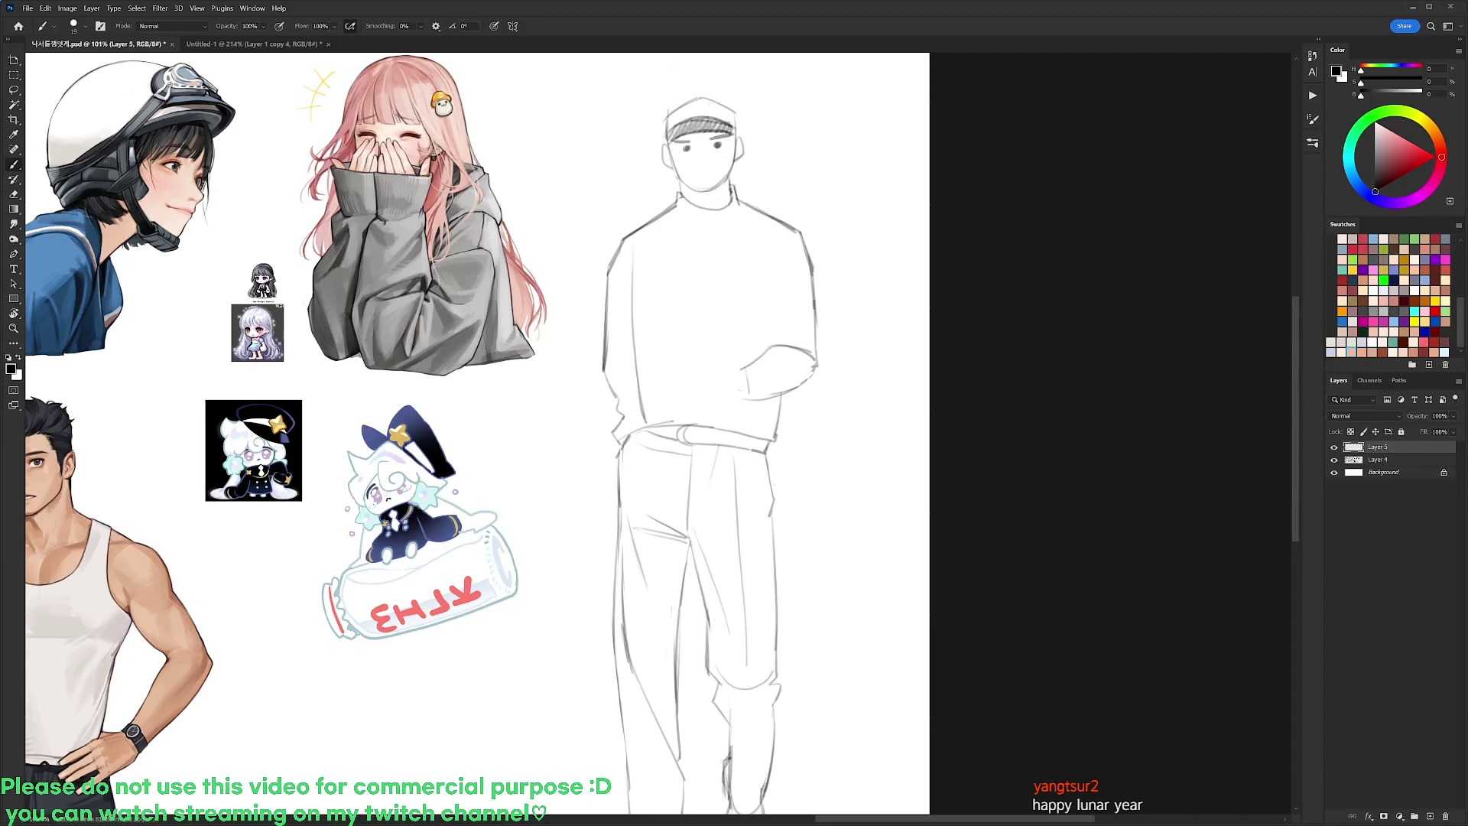
mouse_move(668, 116)
left_mouse_down()
mouse_move(697, 97)
mouse_move(733, 132)
left_mouse_up()
scroll(711, 123, "up", 2)
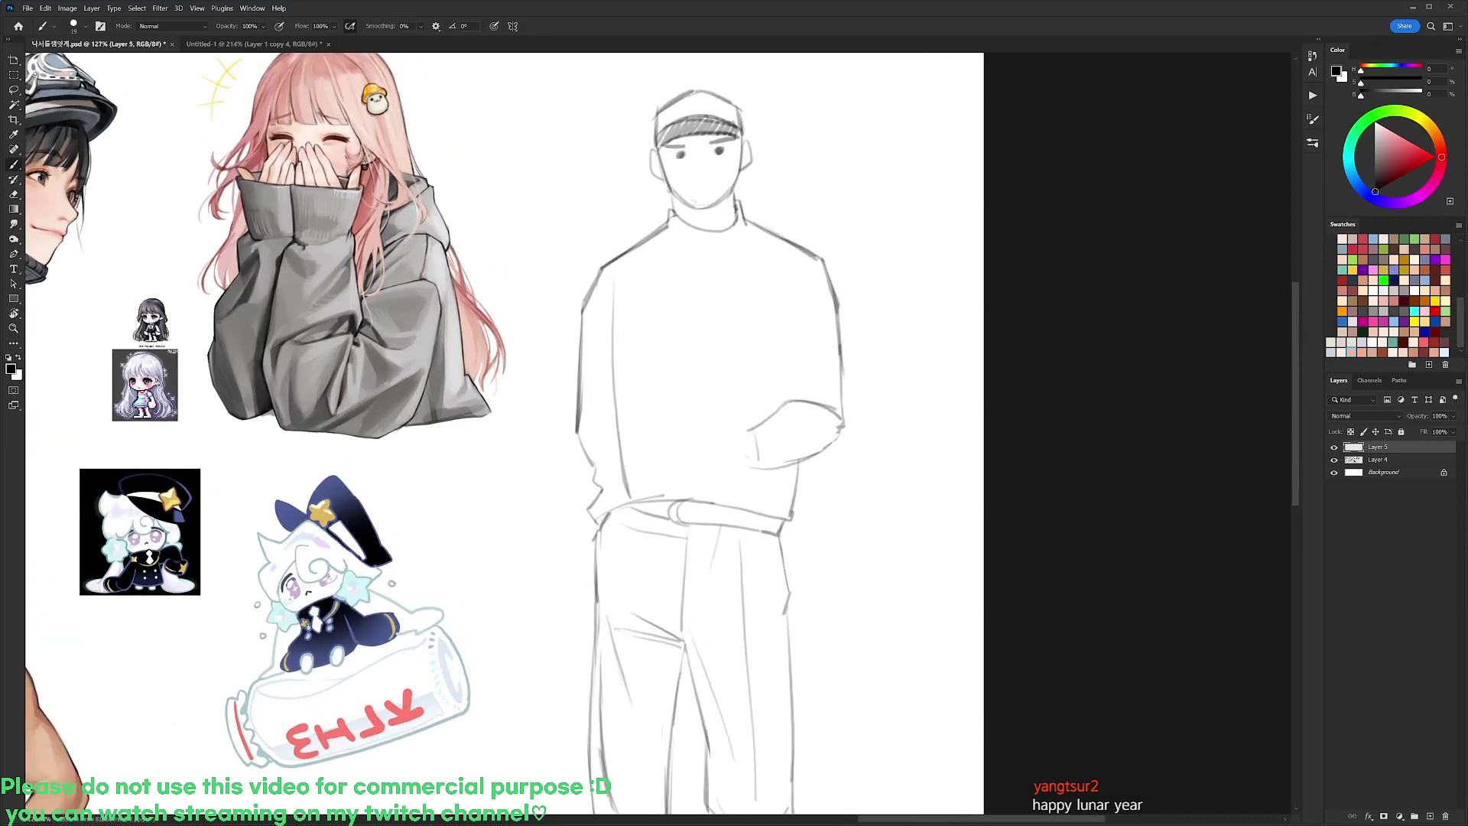
mouse_move(696, 207)
left_mouse_down()
mouse_move(717, 206)
mouse_move(741, 138)
mouse_move(703, 136)
left_mouse_up()
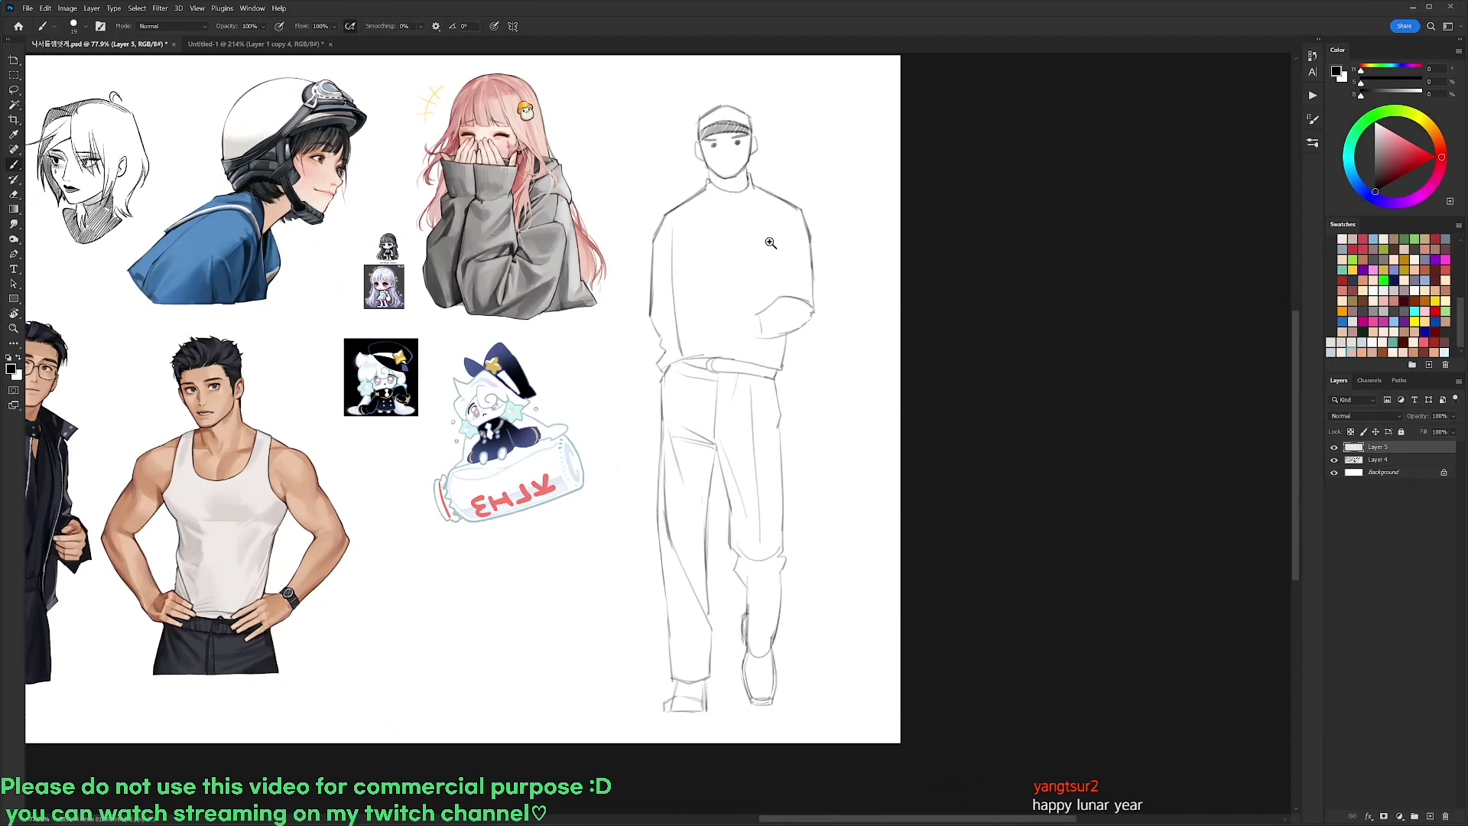
scroll(771, 244, "up", 2)
Redraw and strengthen the sweater's shoulder line from the collar outward
left_click_drag(790, 356, 783, 391)
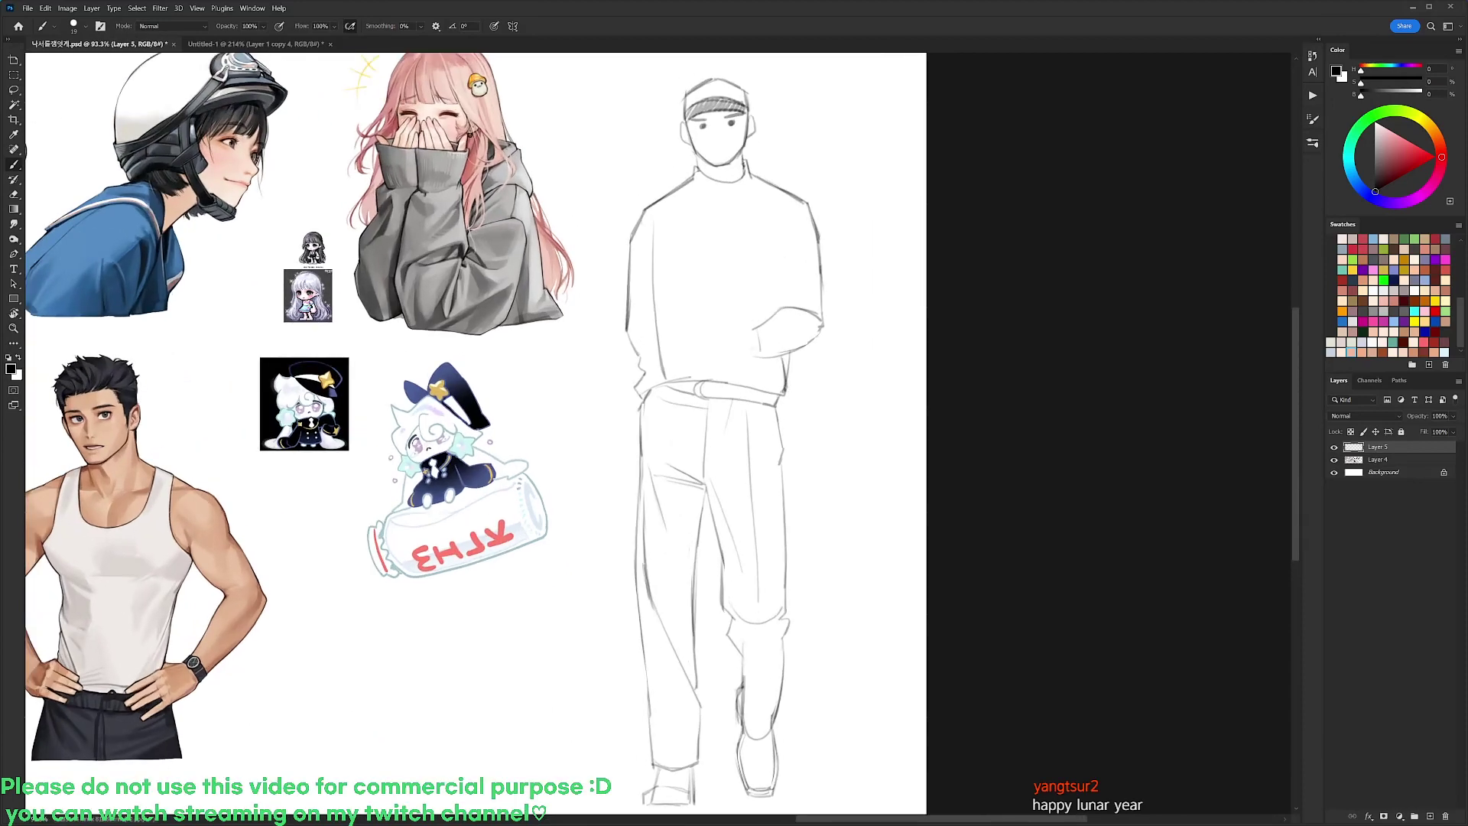
key("e")
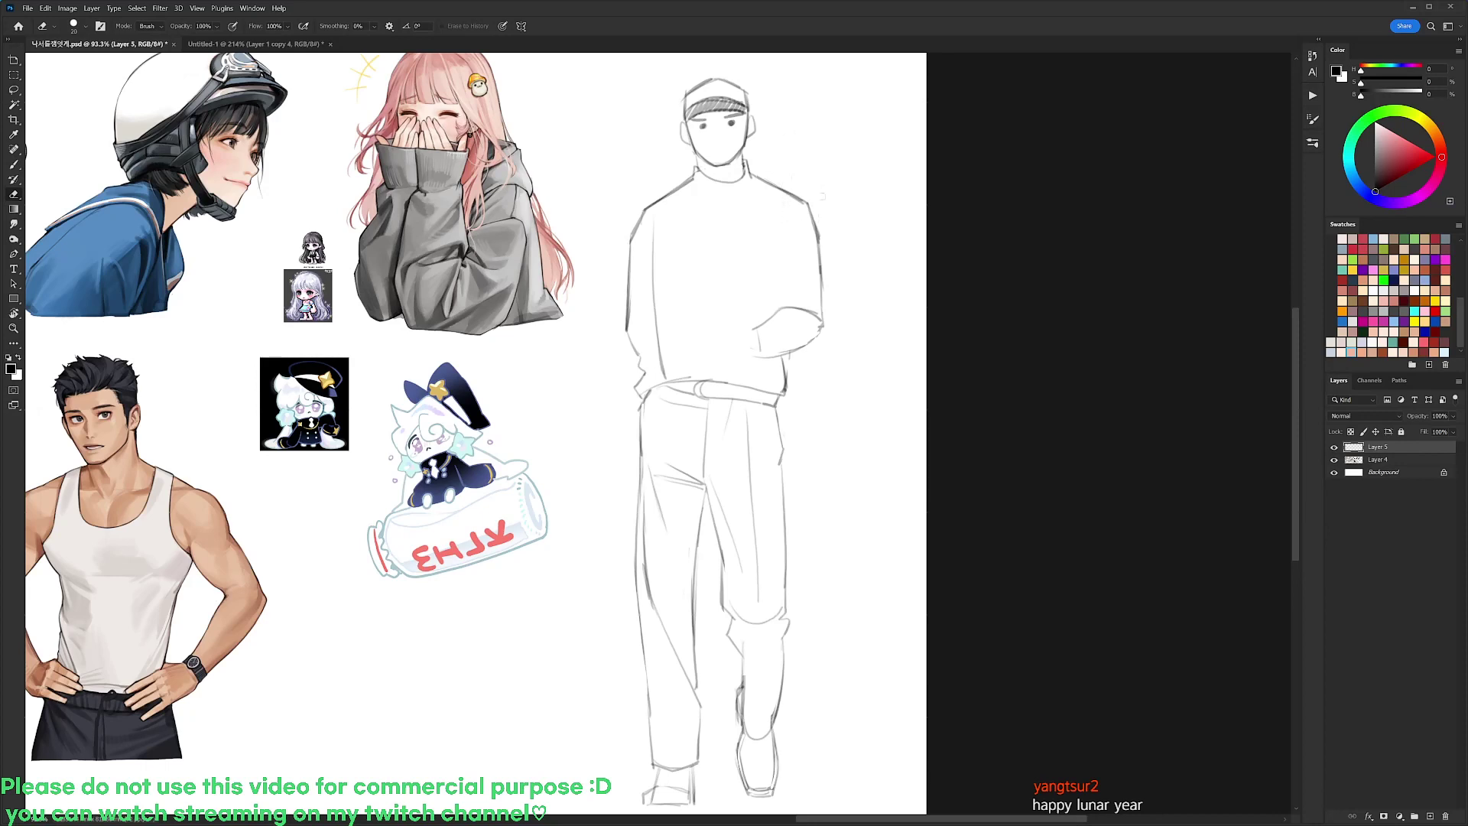
key("b")
mouse_move(696, 177)
left_mouse_down()
mouse_move(643, 207)
mouse_move(677, 191)
mouse_move(630, 238)
left_mouse_up()
key("e")
key("b")
key("e")
key("b")
left_click_drag(694, 177, 652, 201)
key("e")
key("b")
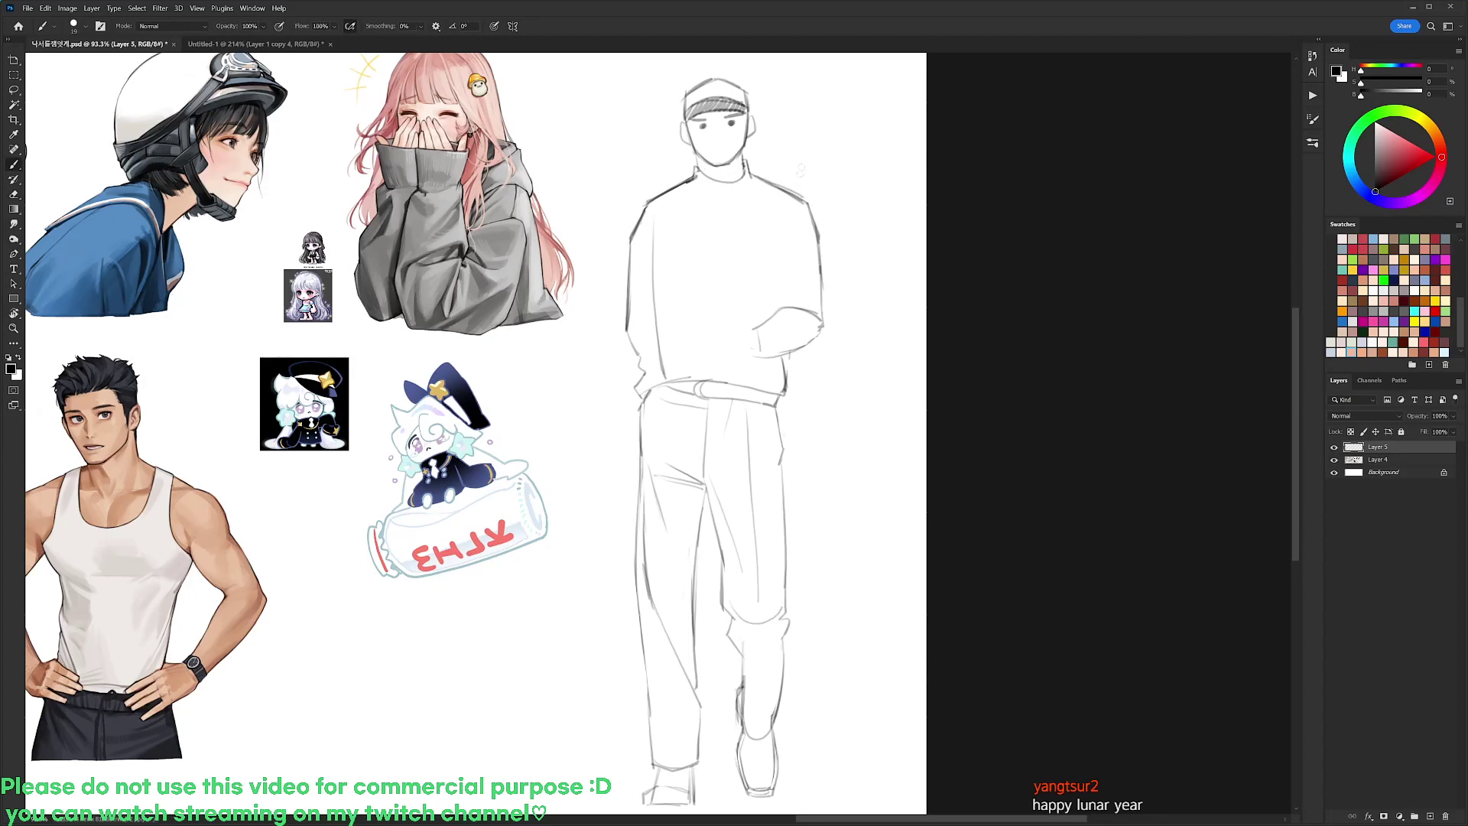
scroll(790, 184, "down", 3)
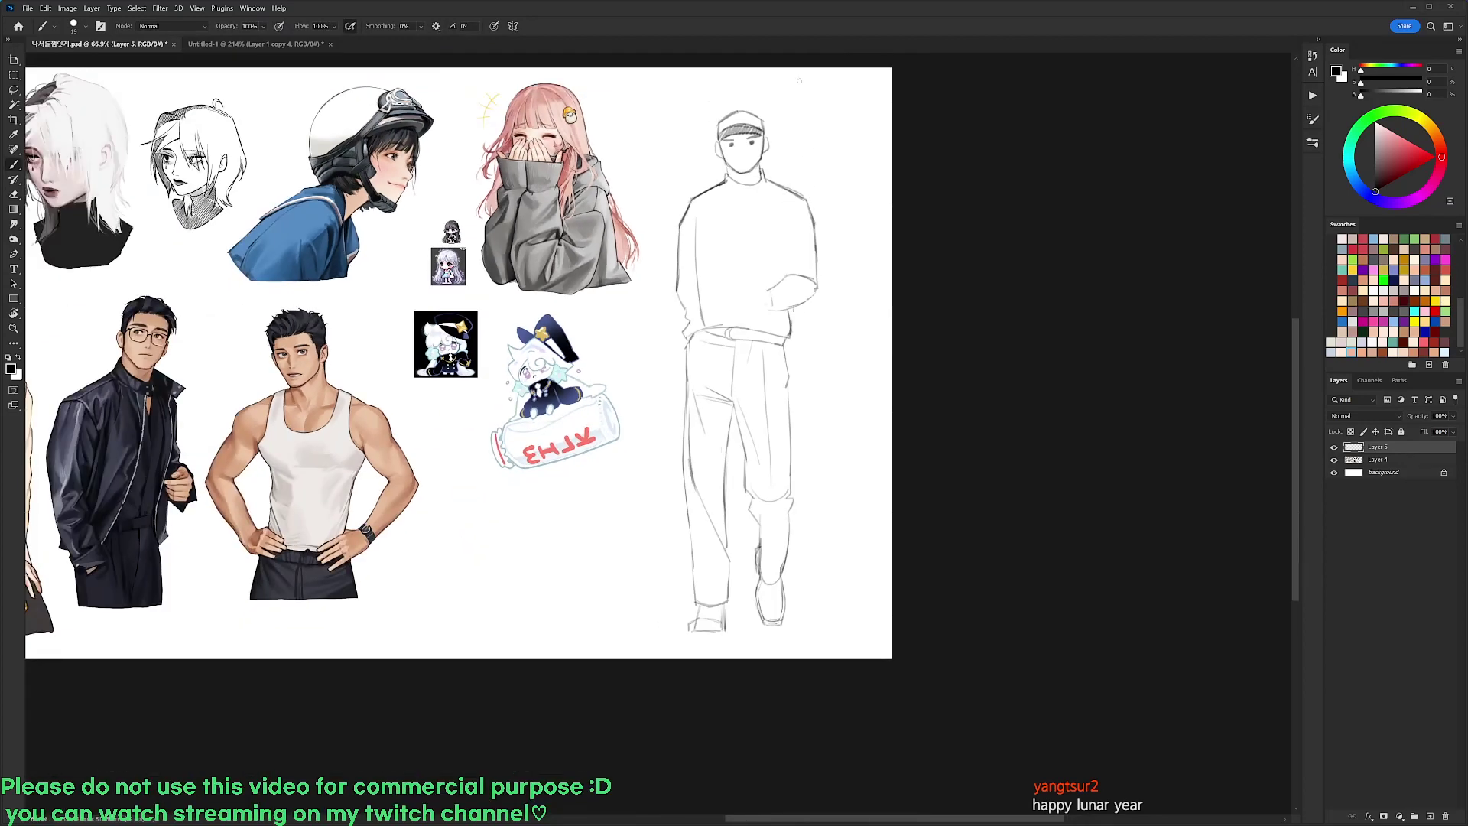
scroll(734, 120, "up", 1)
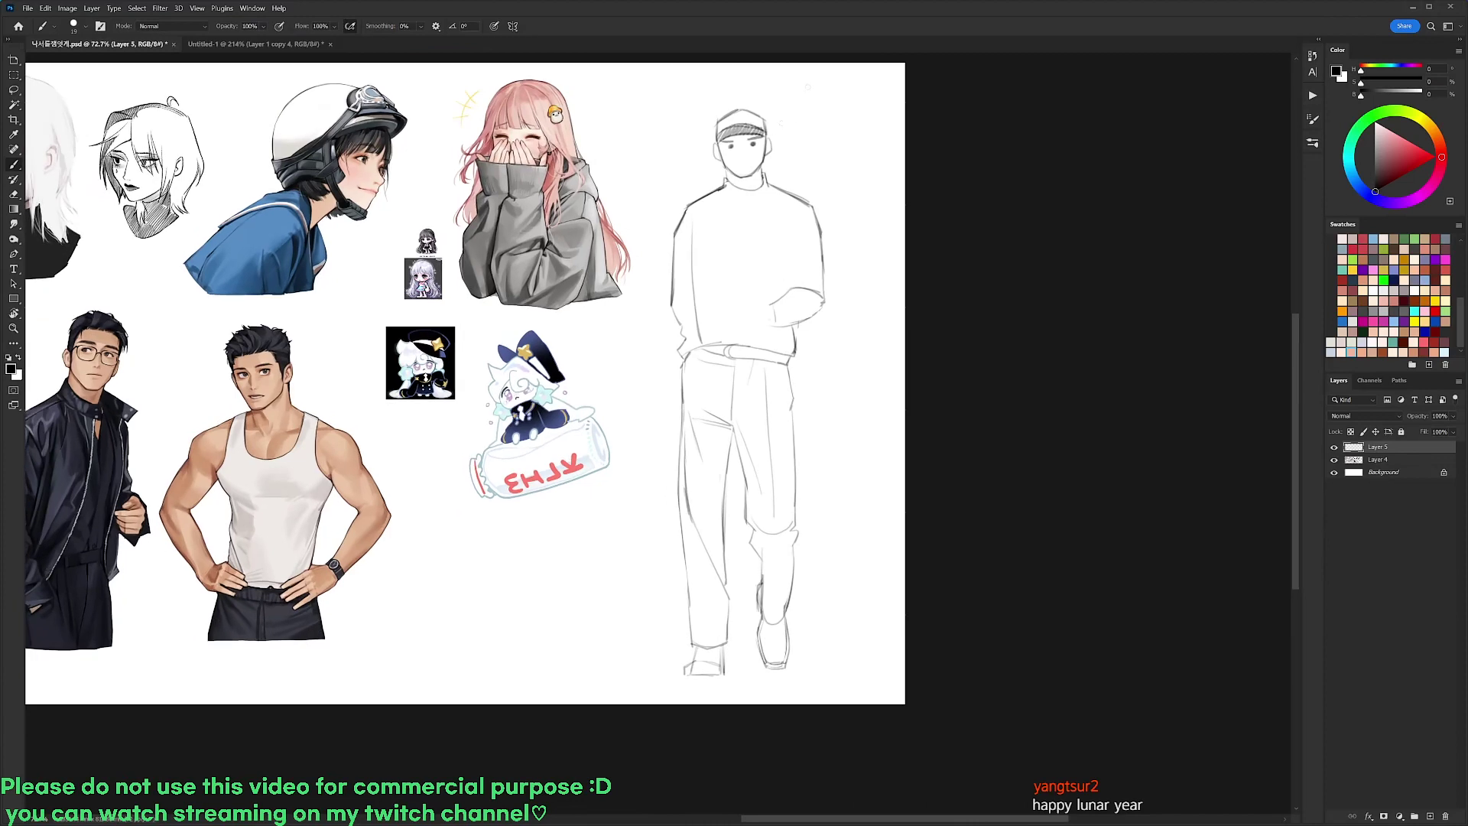
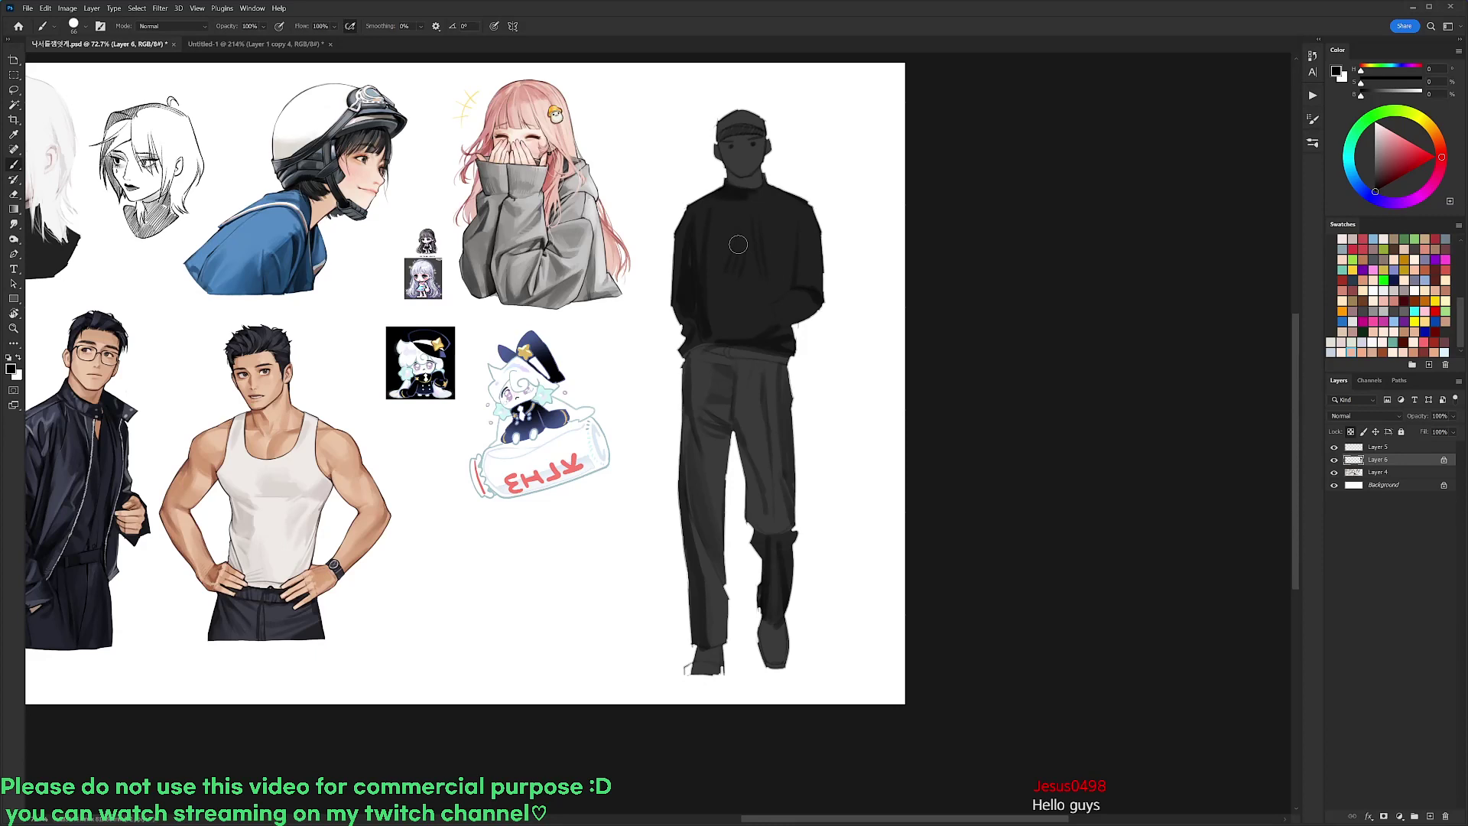
Unlock the paint layer's transparent pixels and fill in the straight leg's shoe with grey strokes
left_click(732, 662, "alt")
mouse_move(726, 656)
left_mouse_down()
mouse_move(694, 666)
mouse_move(716, 662)
left_mouse_up()
left_click(1350, 432)
left_click(699, 666, "alt")
left_click(755, 655, "alt")
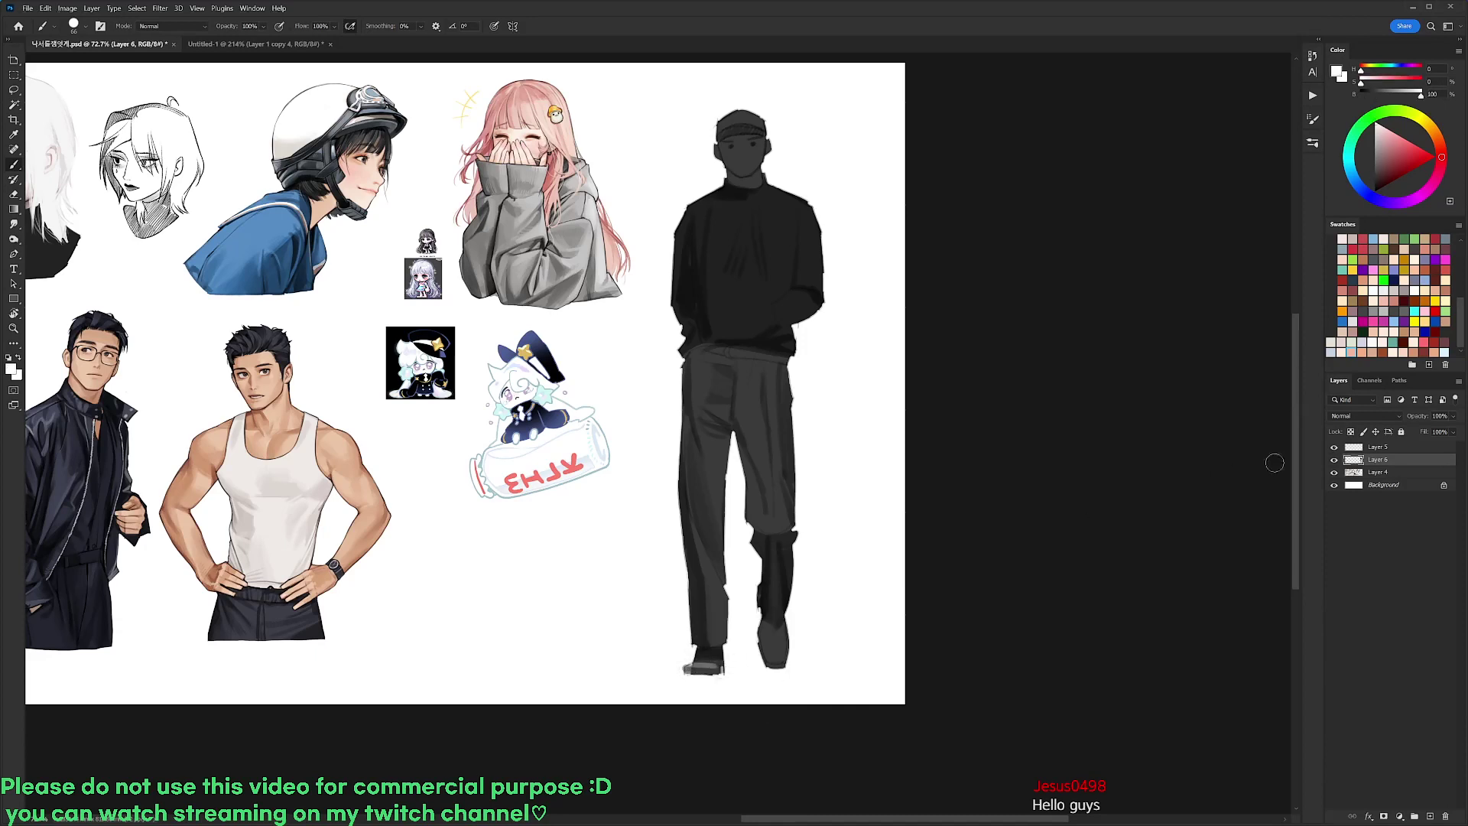
Lock the transparent pixels again and paint a lighter grey patch on the raised leg's shoe
left_click(1350, 432)
key("d")
mouse_move(762, 631)
left_mouse_down()
mouse_move(775, 664)
mouse_move(776, 600)
left_mouse_up()
left_click(800, 625, "alt")
Shade the figure's cap with dark and lighter grey tones
key("x")
mouse_move(716, 137)
left_mouse_down()
mouse_move(774, 130)
mouse_move(730, 124)
mouse_move(742, 107)
mouse_move(765, 123)
mouse_move(733, 129)
mouse_move(767, 135)
left_mouse_up()
left_click(802, 123, "alt")
left_click(750, 117, "alt")
key("d")
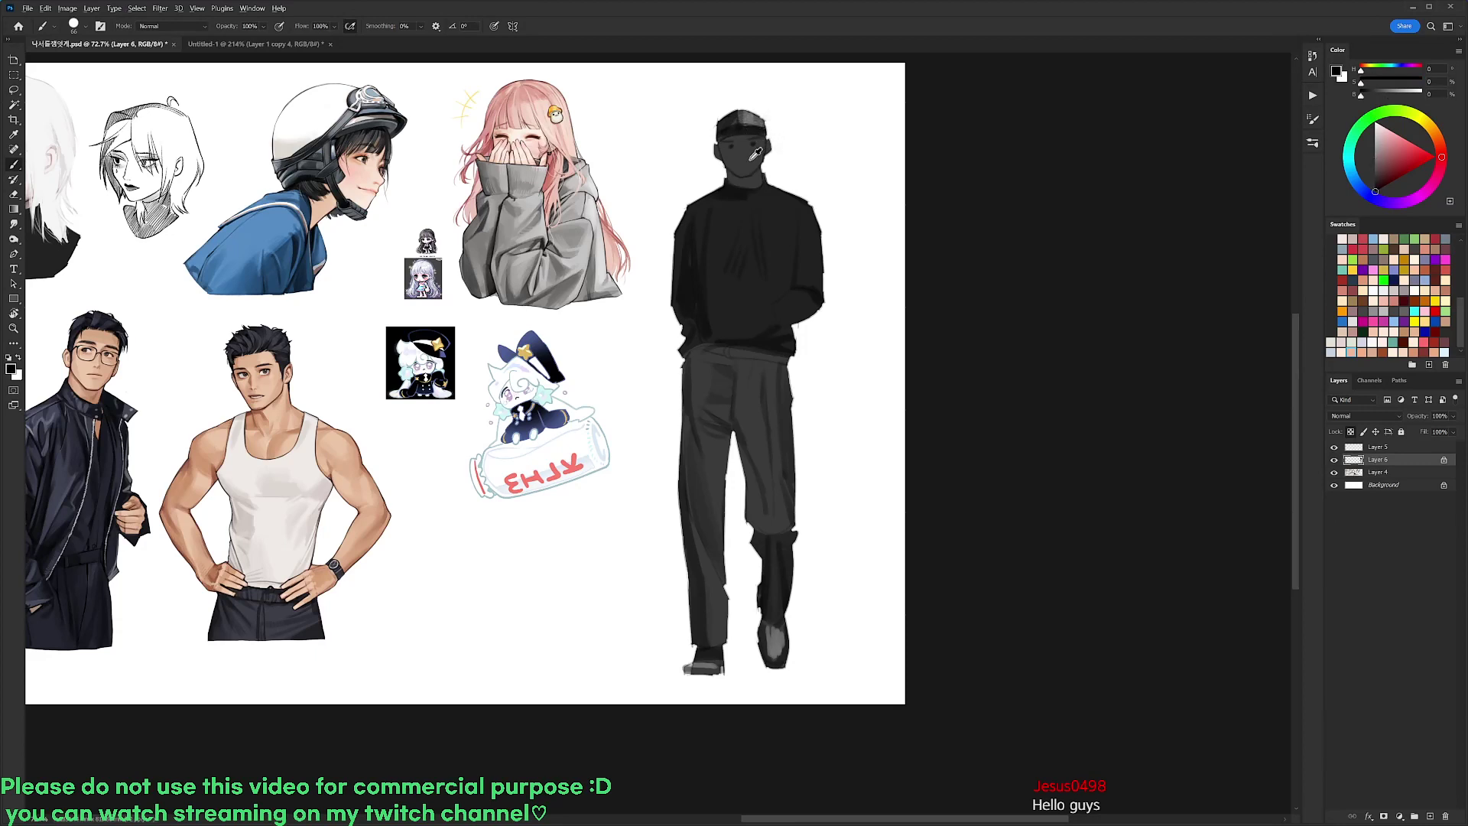
Paint the face in brown and light peach tones sampled from the tank-top man, and add a light hand across the sweater
left_click(360, 415, "alt")
mouse_move(727, 153)
left_mouse_down()
mouse_move(757, 134)
mouse_move(743, 184)
mouse_move(728, 185)
mouse_move(756, 136)
mouse_move(739, 182)
mouse_move(759, 176)
left_mouse_up()
left_click(336, 432, "alt")
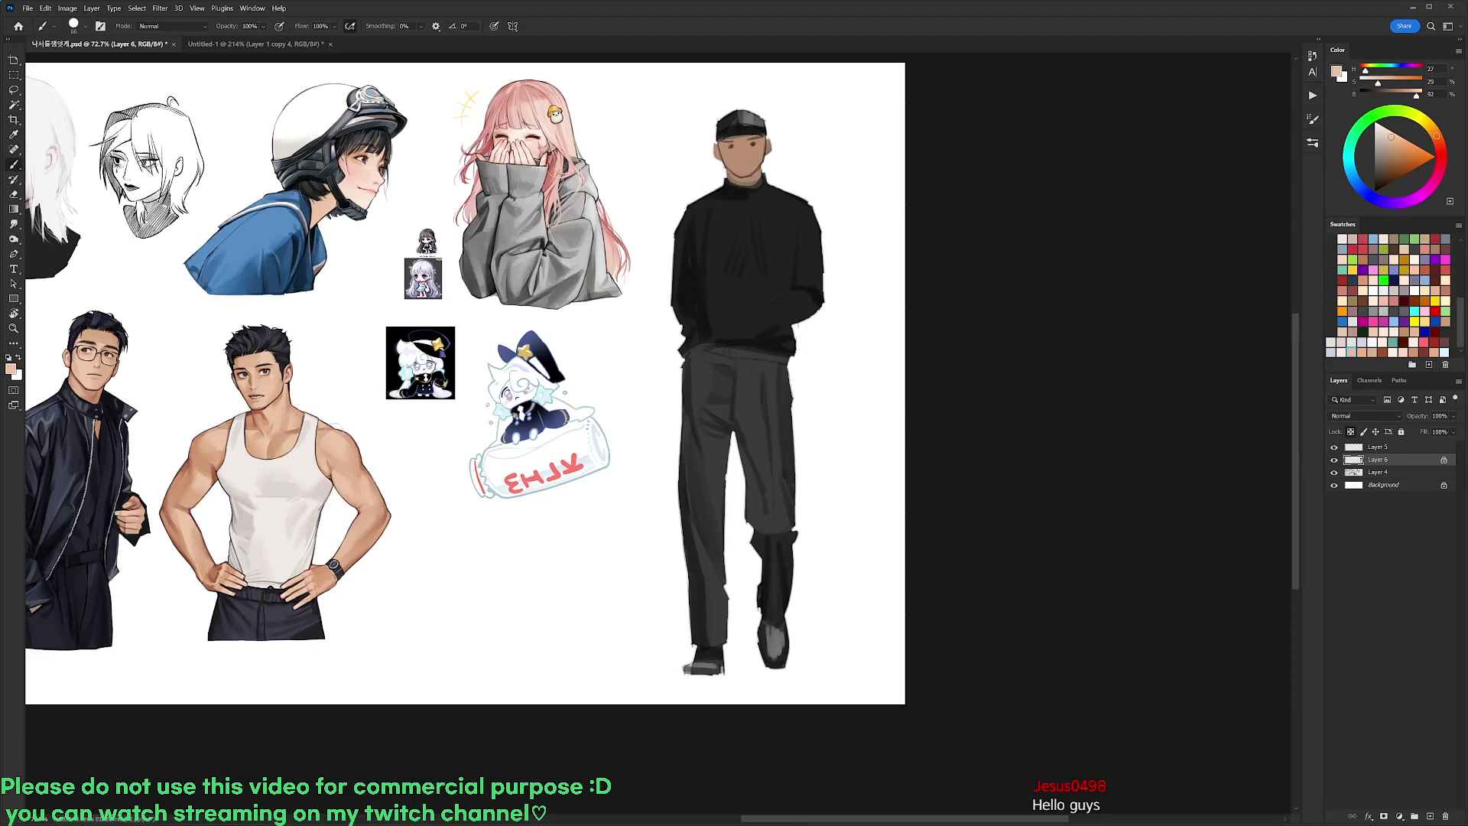
mouse_move(749, 144)
left_mouse_down()
mouse_move(753, 172)
mouse_move(732, 154)
mouse_move(758, 173)
left_mouse_up()
right_click(732, 224)
left_click(752, 159, "alt")
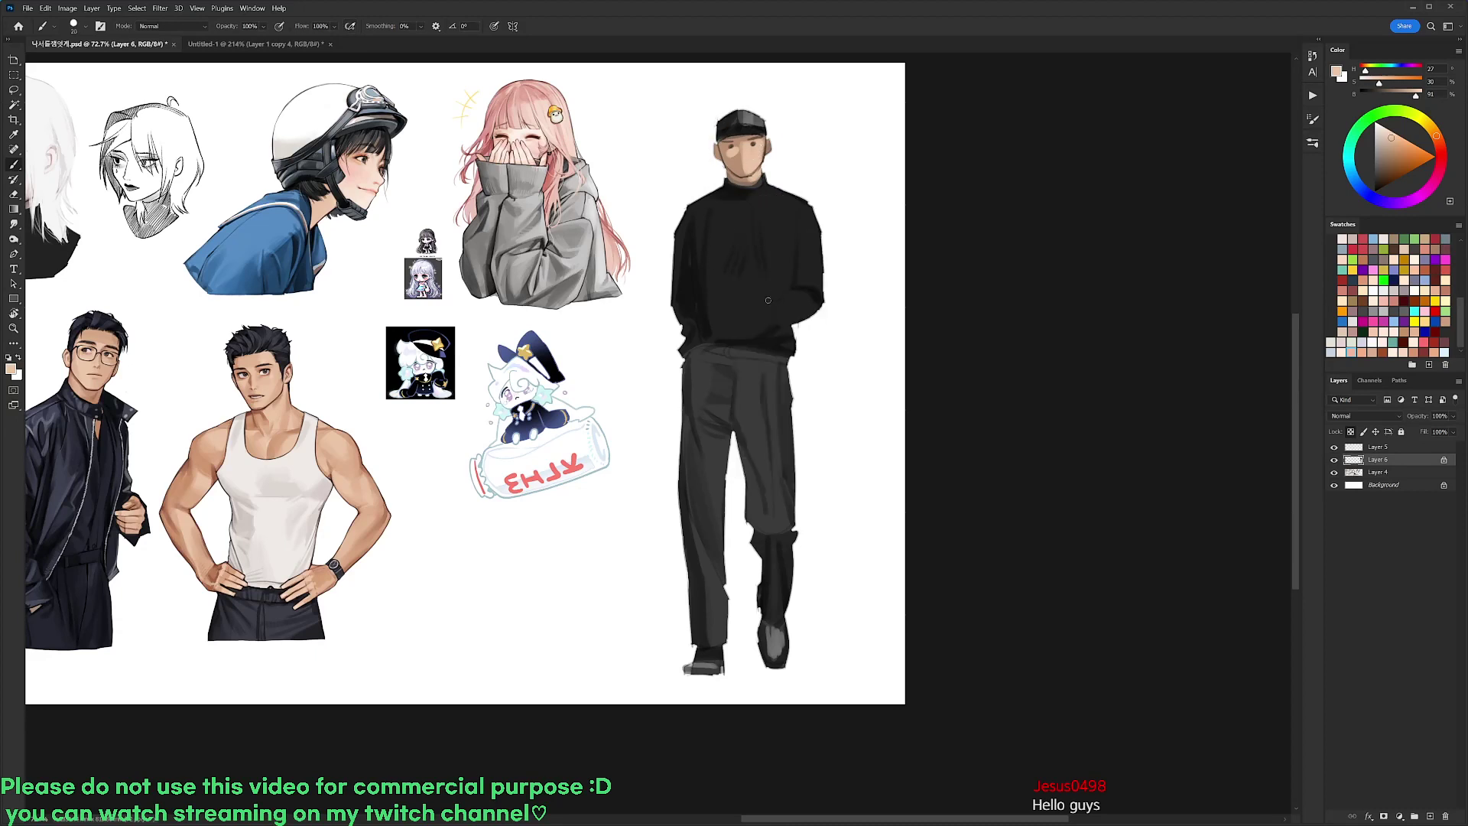
left_click_drag(766, 305, 728, 320)
Merge the figure's line layer into its paint layer and delete the whole walking figure
left_click(1407, 448)
key("ctrl+e")
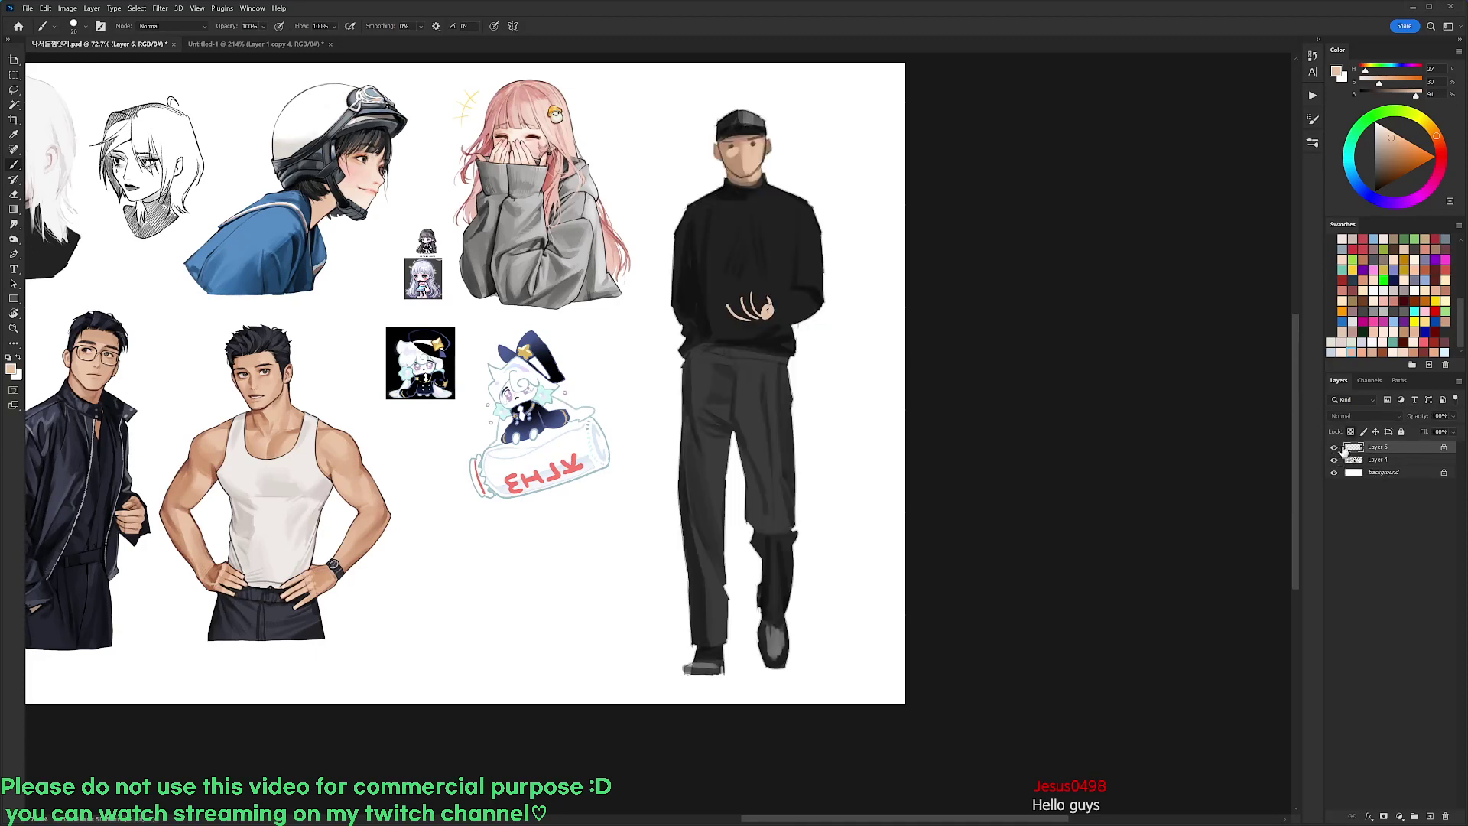
key("l")
key("Delete")
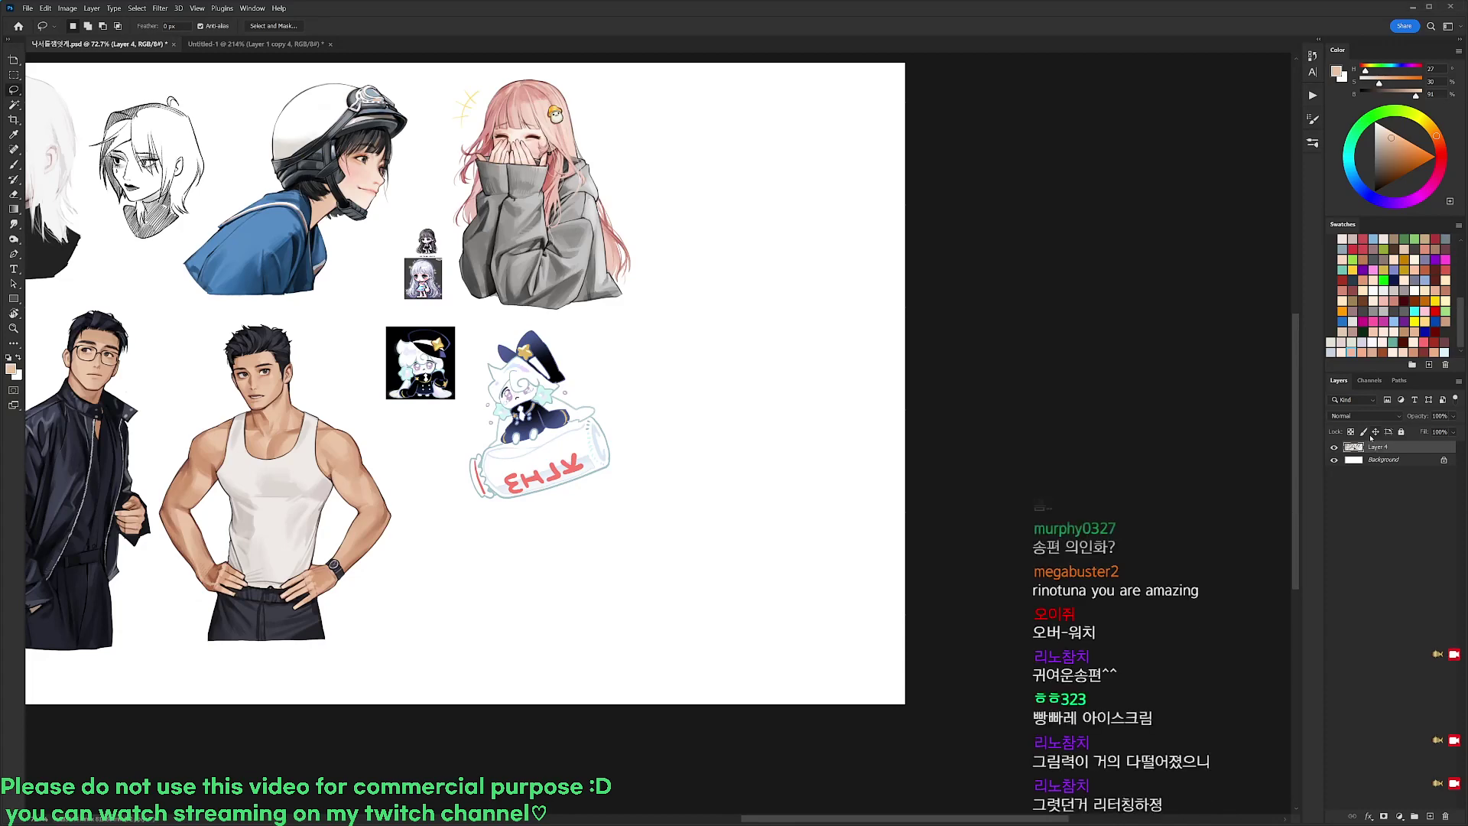
Lasso the leather-jacket man and the tank-top man together and shift them away from the girl in the cream coat
left_click_drag(601, 535, 1097, 493)
left_click_drag(720, 481, 1013, 517)
scroll(883, 505, "down", 3)
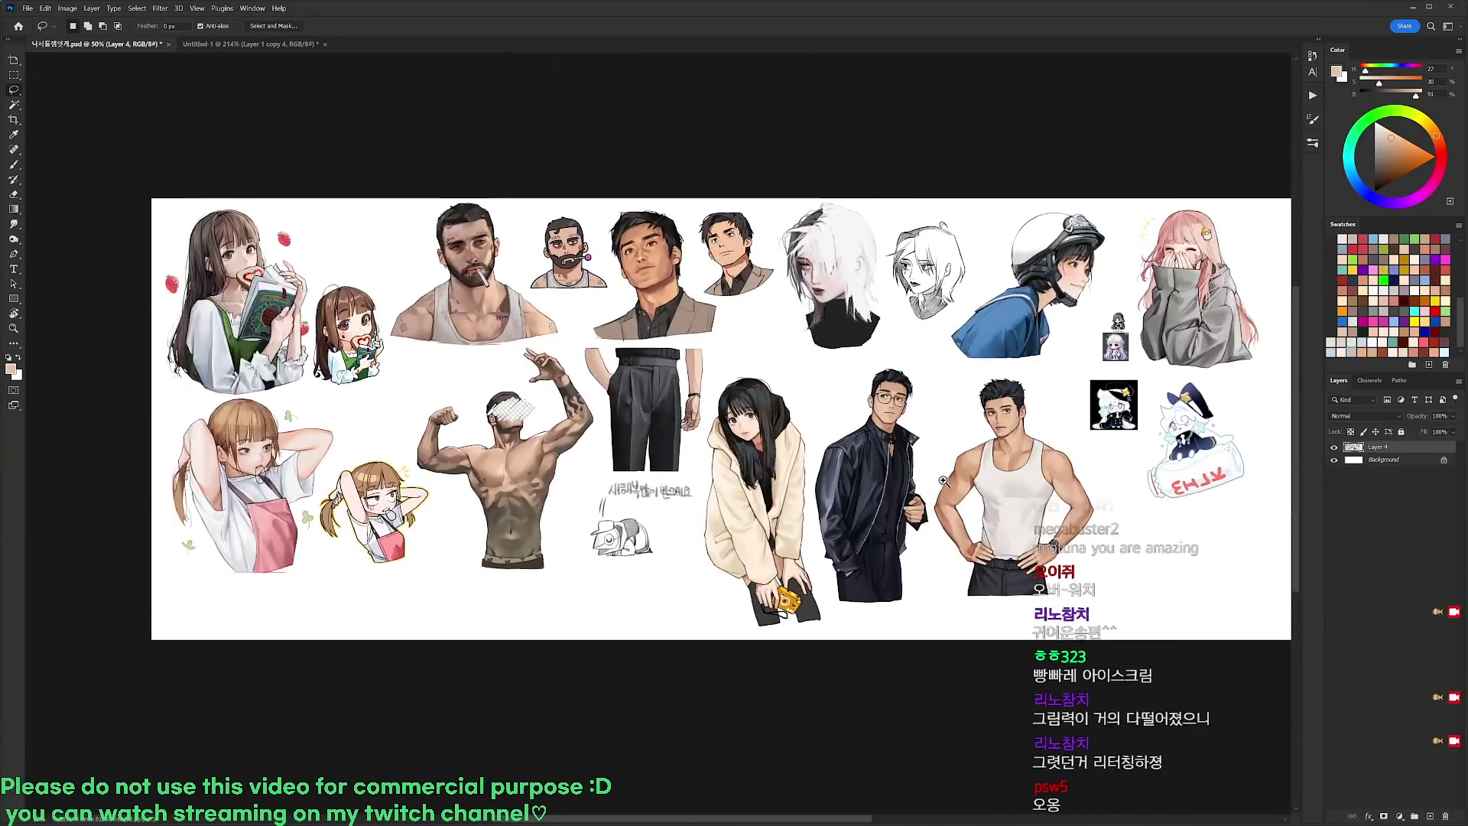
scroll(961, 487, "up", 3)
left_click_drag(942, 474, 891, 428)
scroll(877, 430, "up", 2)
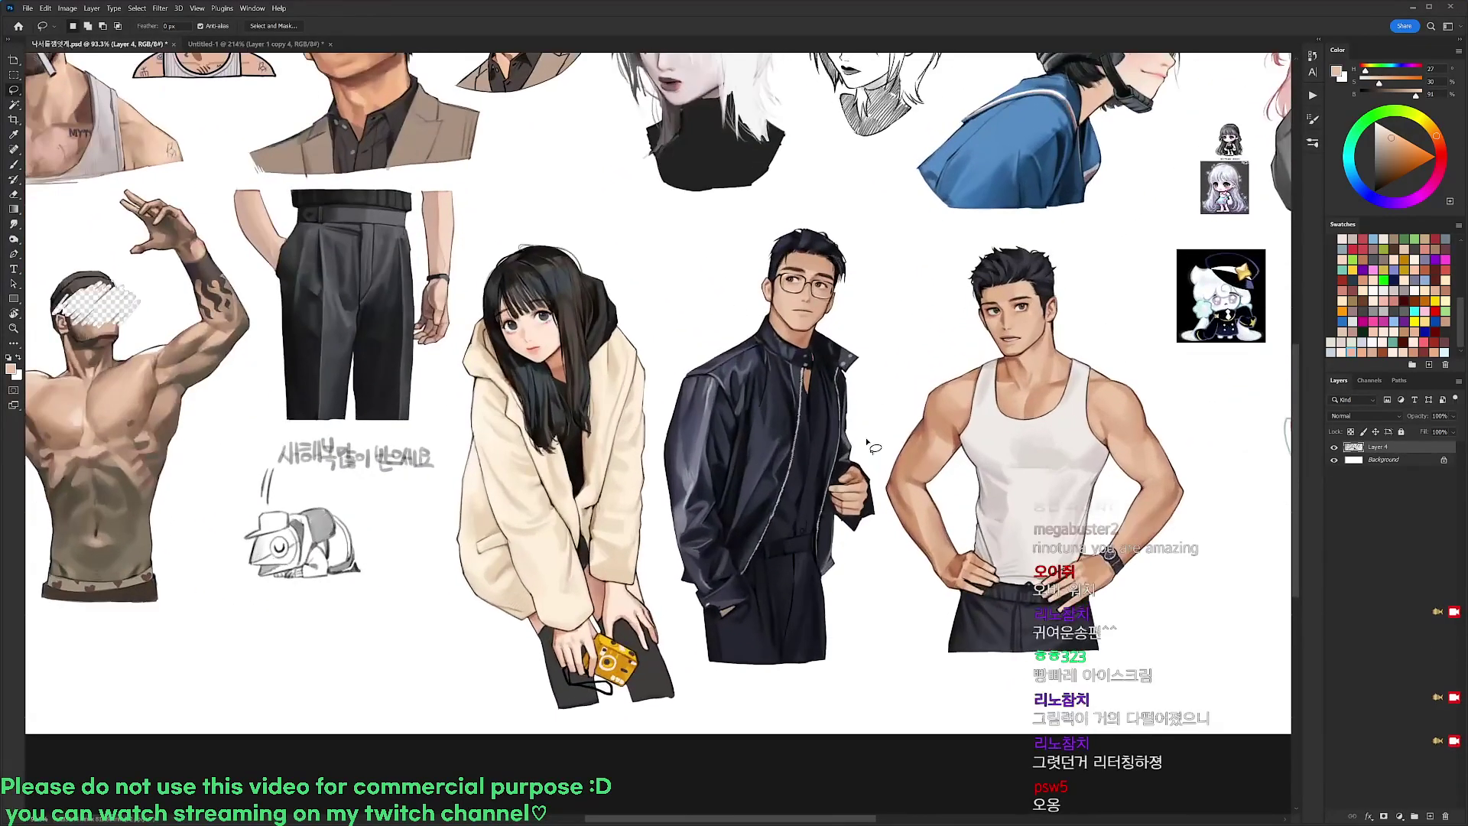
mouse_move(693, 337)
left_mouse_down()
mouse_move(878, 219)
mouse_move(1098, 273)
mouse_move(1157, 361)
mouse_move(1216, 530)
mouse_move(1147, 695)
mouse_move(1019, 725)
left_mouse_up()
left_click_drag(1093, 539, 673, 587)
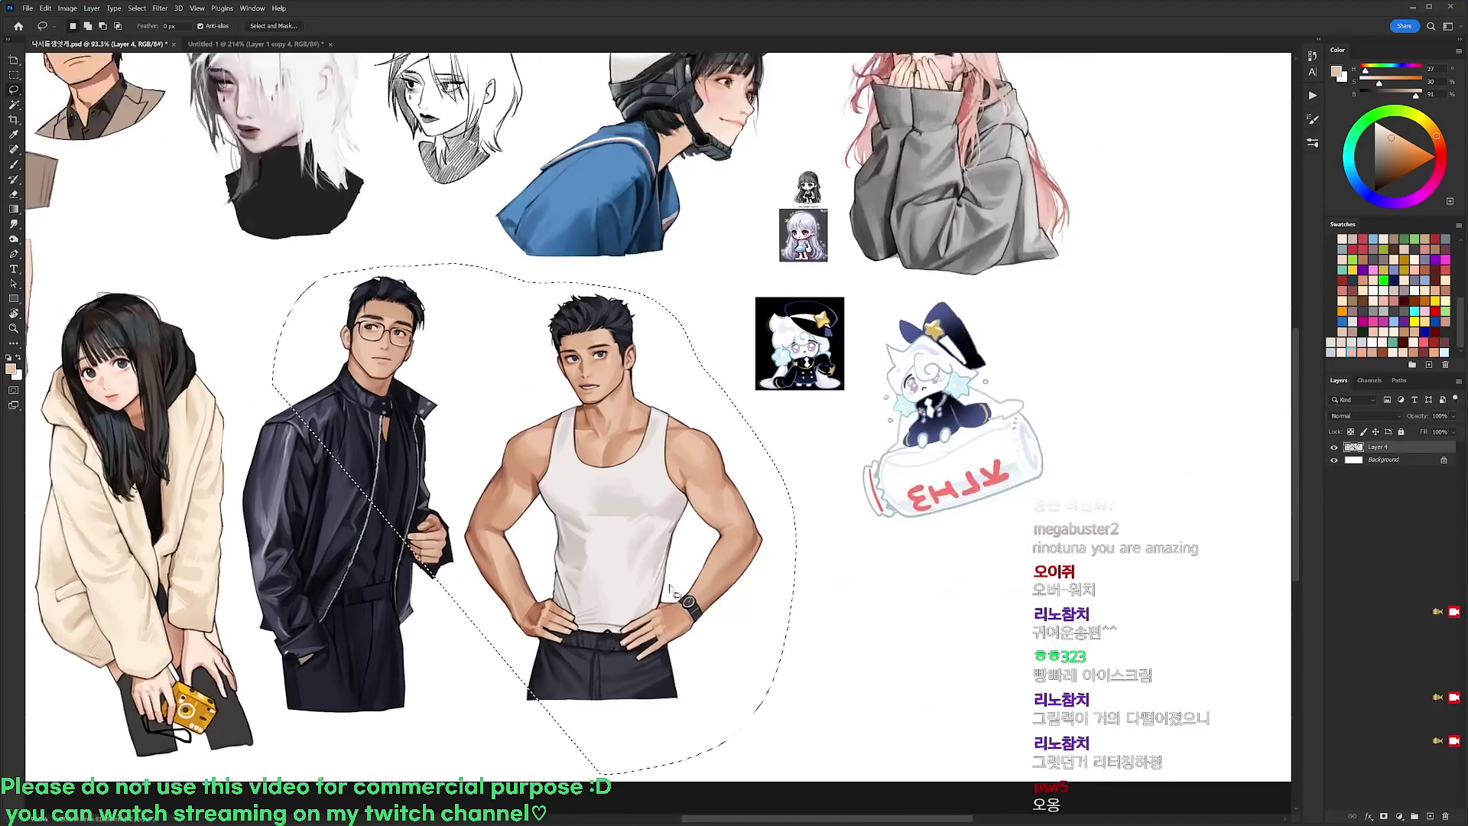
mouse_move(671, 397)
left_mouse_down()
mouse_move(688, 340)
mouse_move(937, 302)
mouse_move(894, 753)
mouse_move(336, 752)
mouse_move(241, 590)
mouse_move(321, 291)
mouse_move(657, 329)
left_mouse_up()
mouse_move(839, 503)
left_mouse_down()
mouse_move(1017, 522)
mouse_move(999, 511)
left_mouse_up()
key("ctrl+d")
left_click_drag(687, 640, 1037, 578)
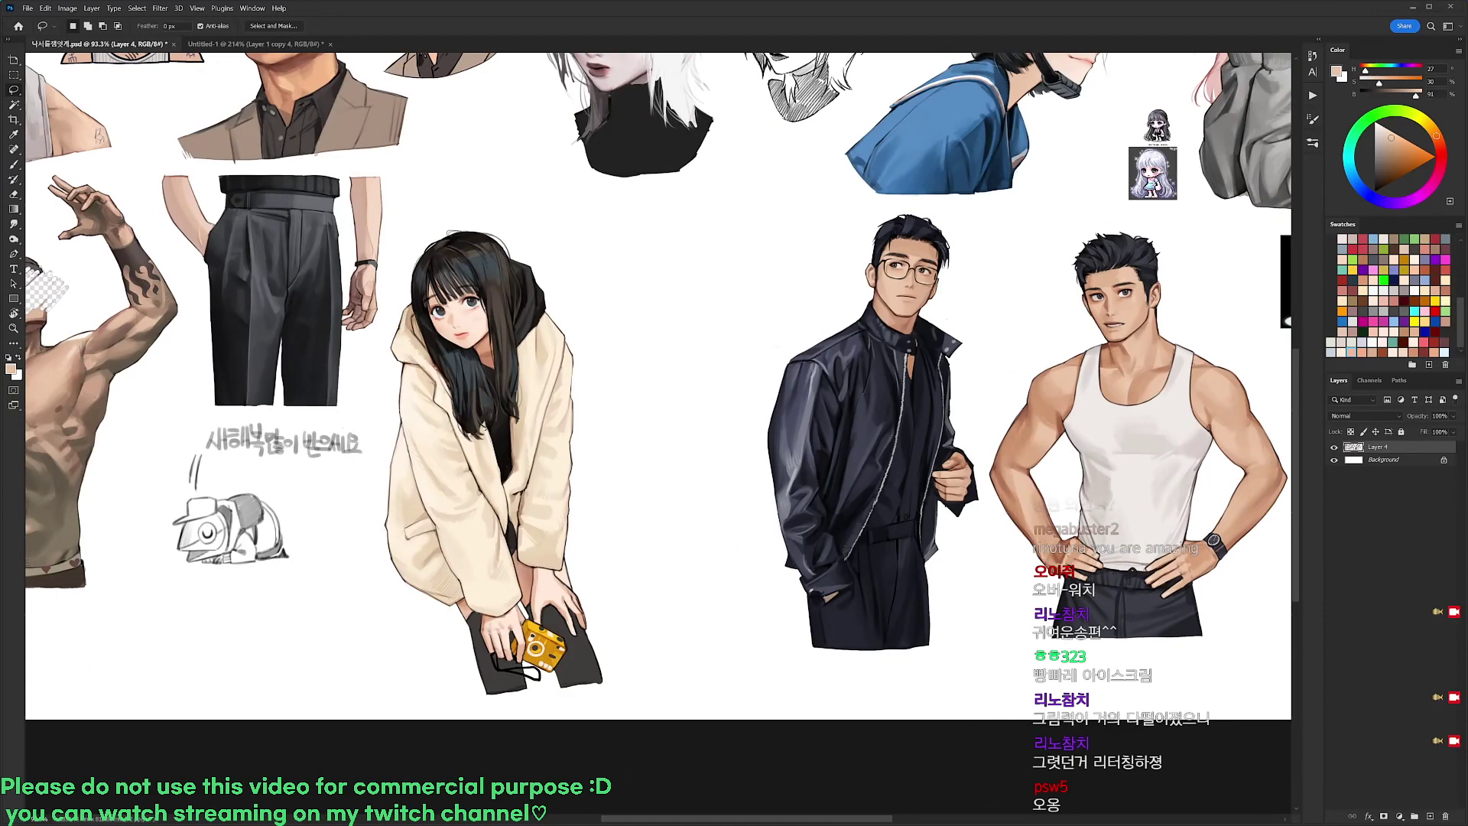
Choose a hard round brush and add a new layer above Layer 4 for work on the girl in the cream coat
left_click_drag(740, 757, 886, 653)
left_click_drag(599, 316, 650, 309)
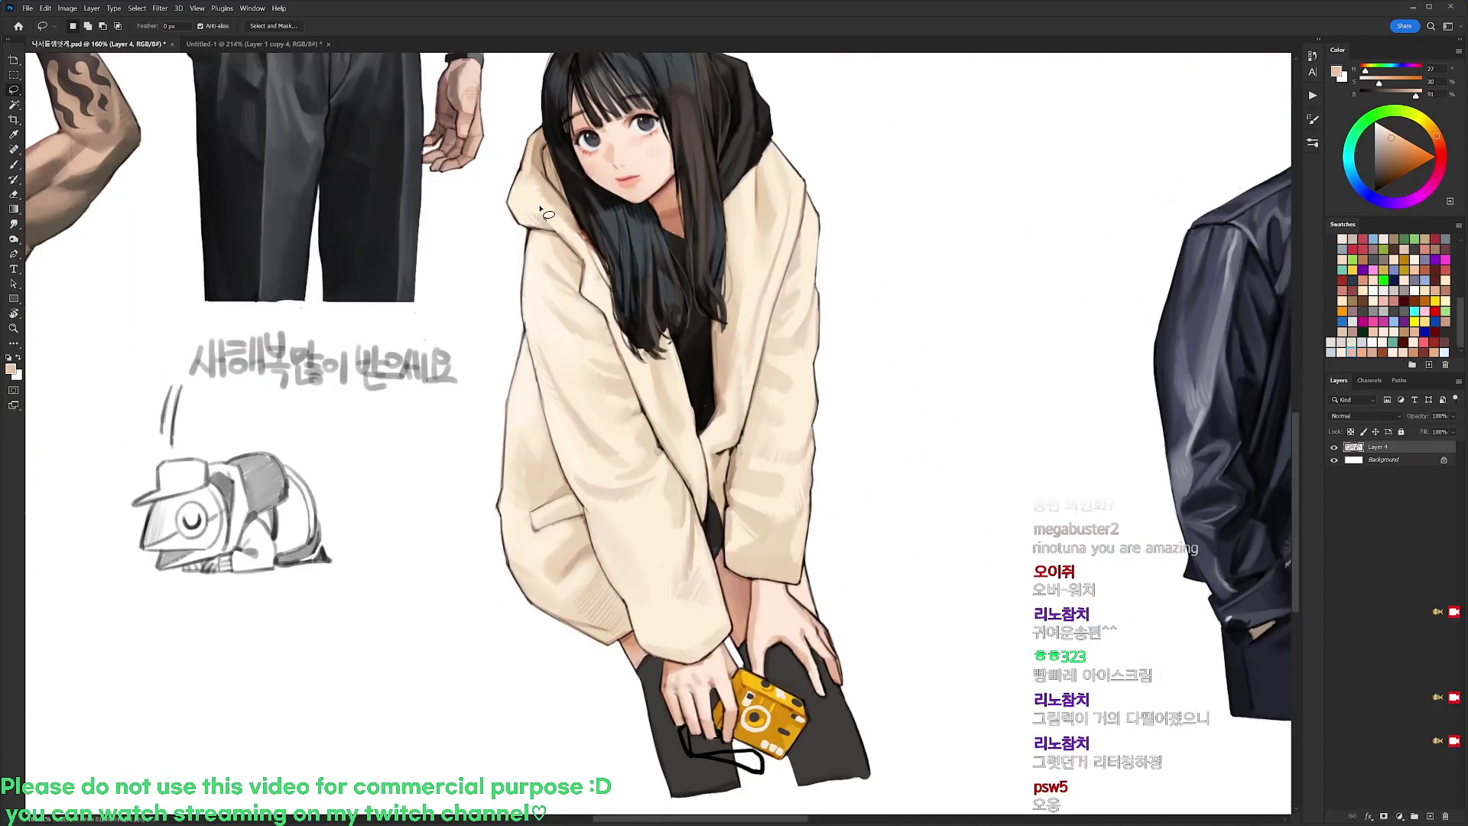
key("b")
key("d")
left_click(704, 422)
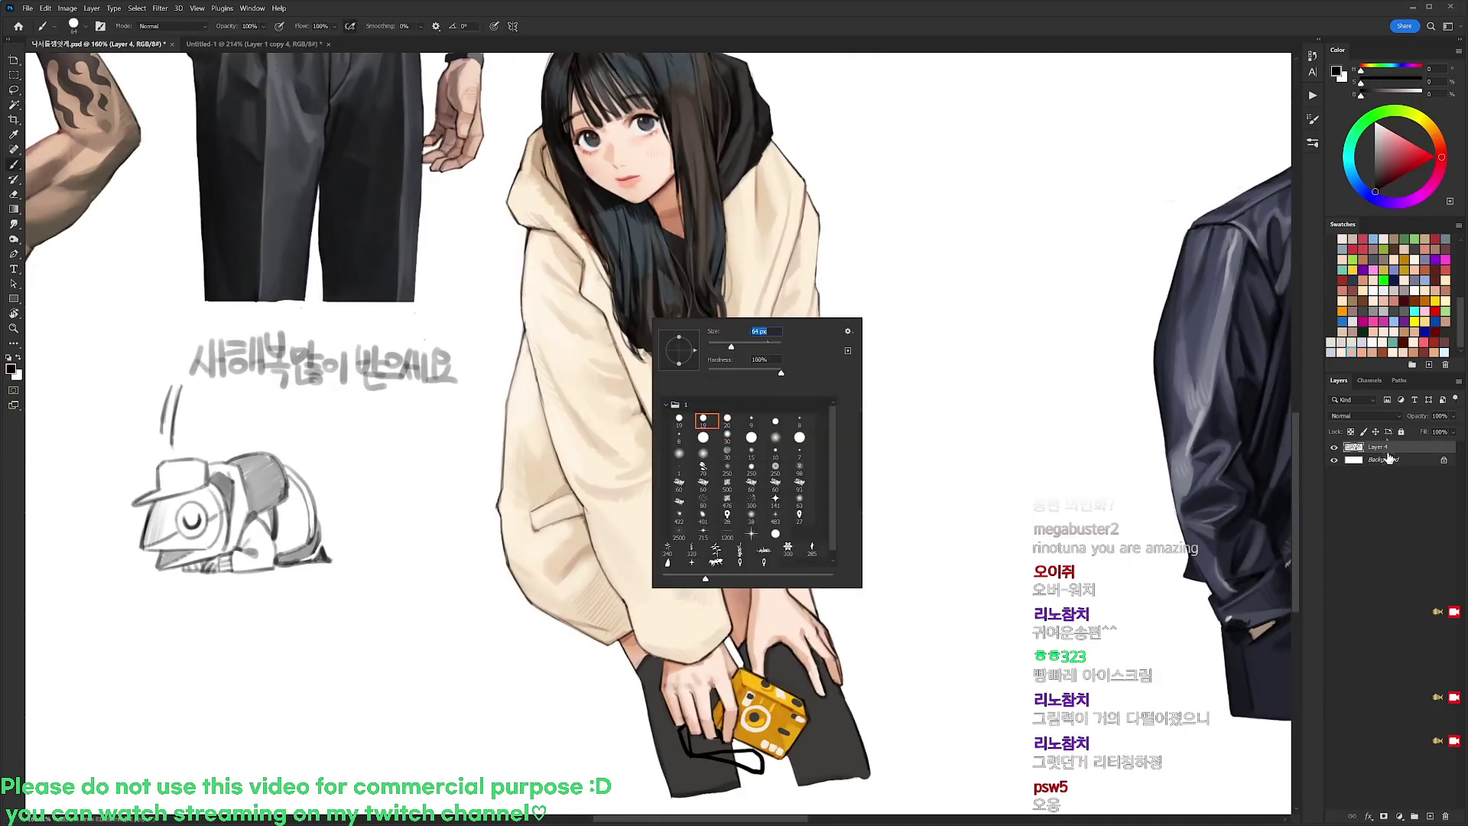
left_click(1418, 422)
key("ctrl+shift+alt+n")
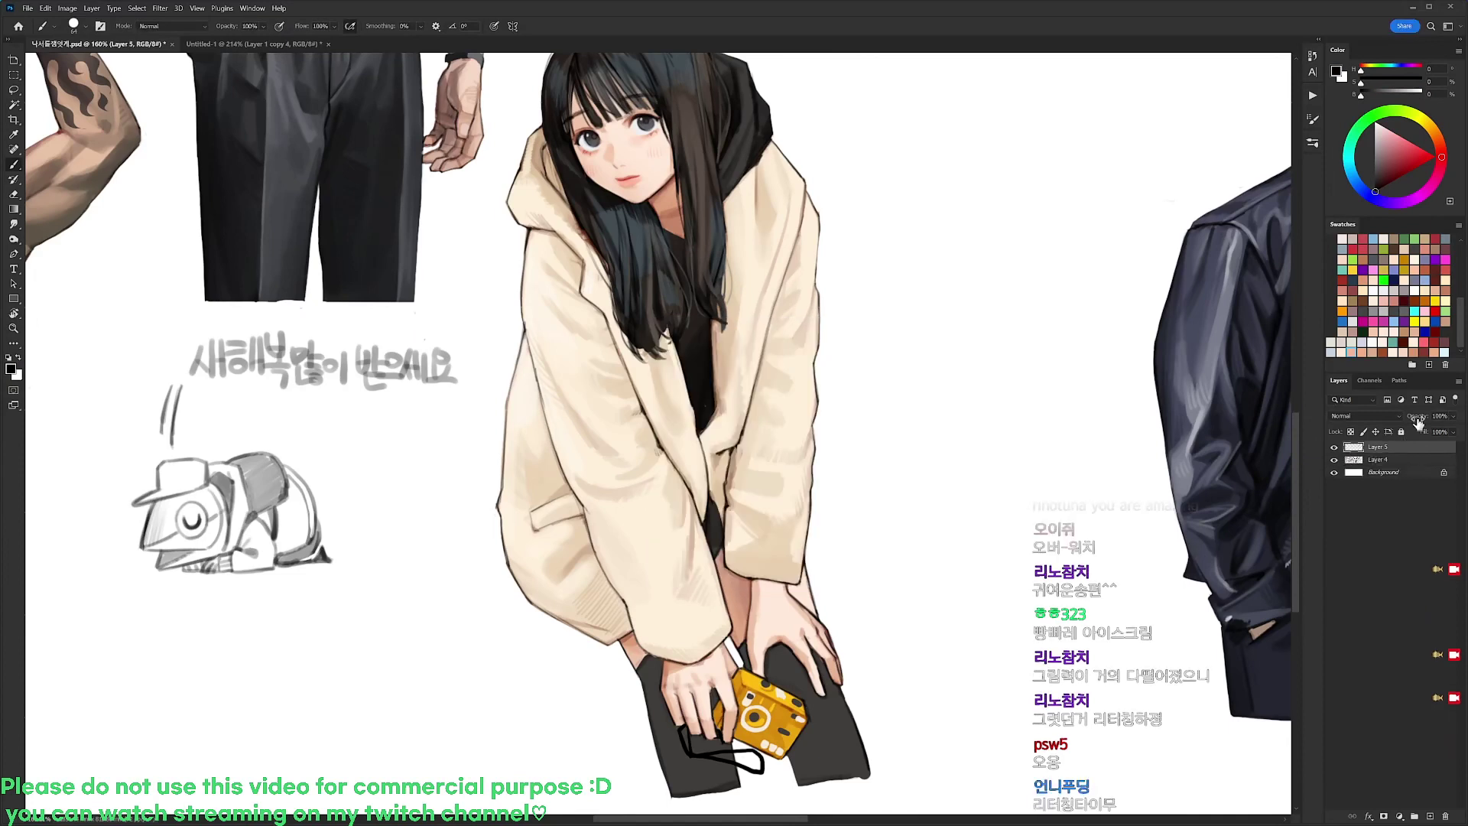
Pick a muted orange, unlock the new layer's transparent pixels and clip the layer to Layer 4
left_click(1342, 312)
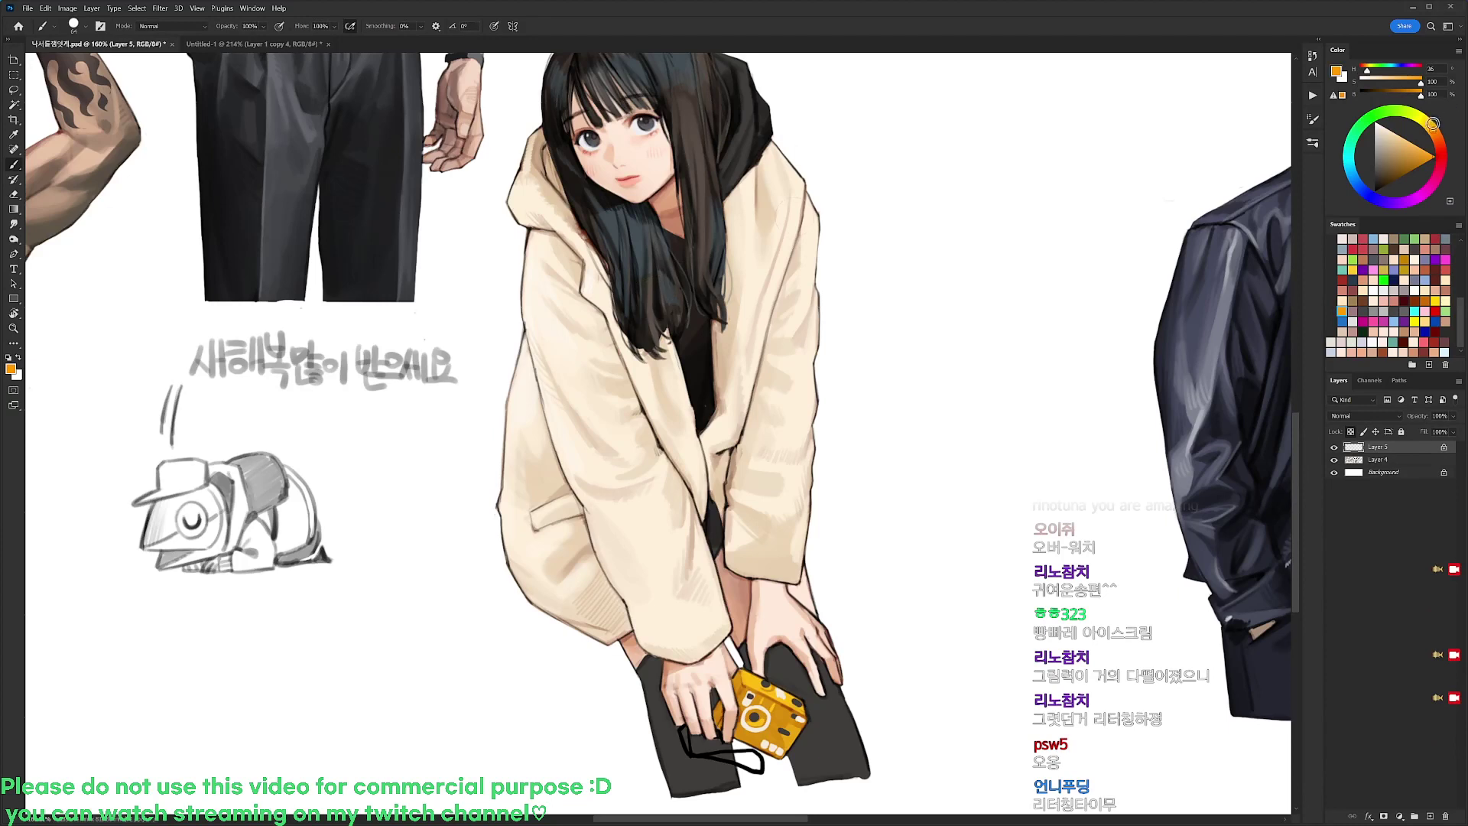
left_click_drag(1432, 130, 1415, 153)
left_click(1351, 433)
left_click(1420, 453, "alt")
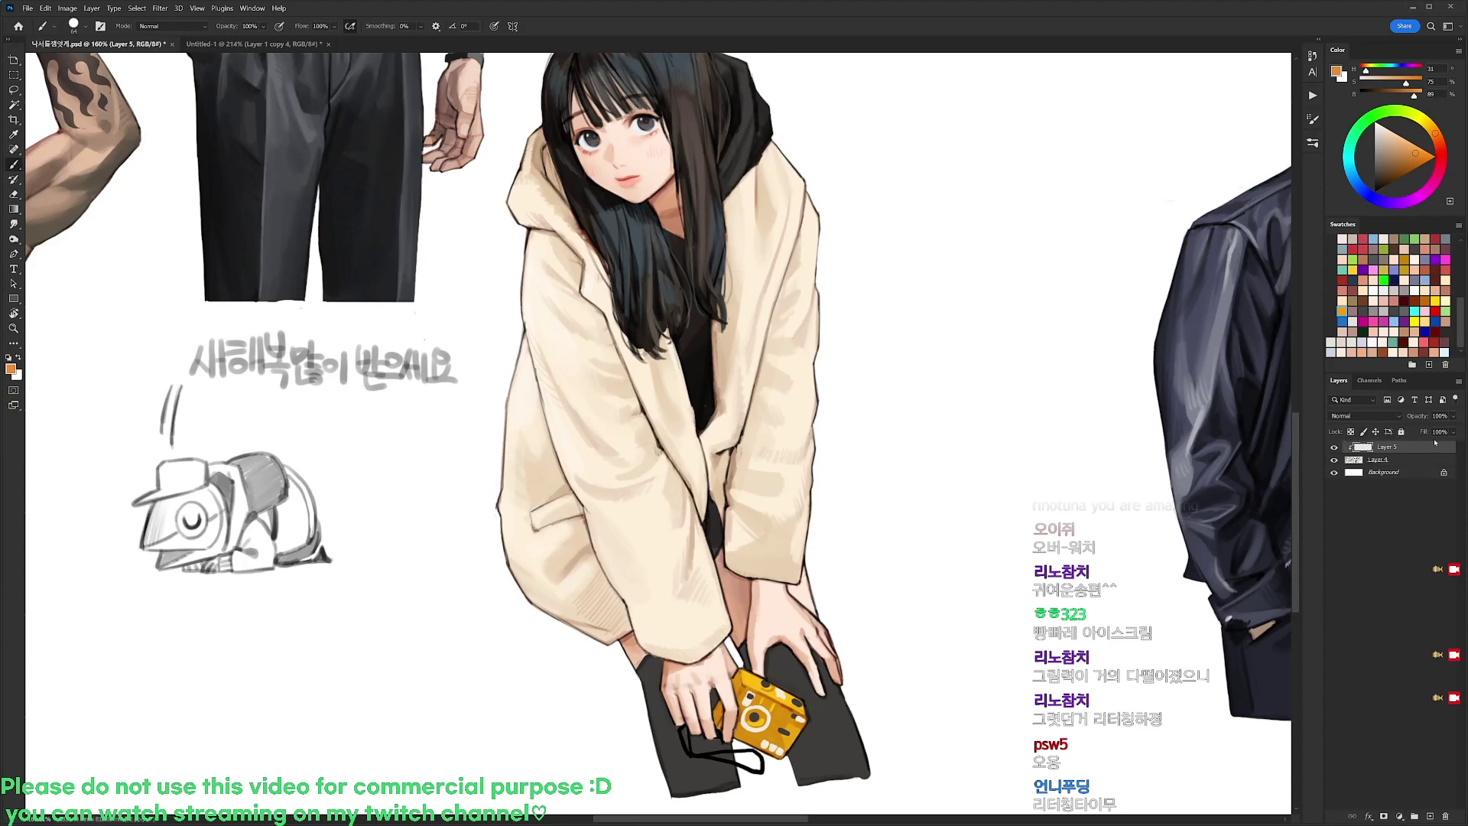
Set the clipped layer to Multiply, undo the test strokes on the sleeve and shift the orange's hue to 36
left_click_drag(530, 243, 545, 383)
key("ctrl+z")
left_click(1354, 415)
left_click(1345, 463)
mouse_move(535, 229)
left_mouse_down()
mouse_move(531, 329)
mouse_move(563, 344)
left_mouse_up()
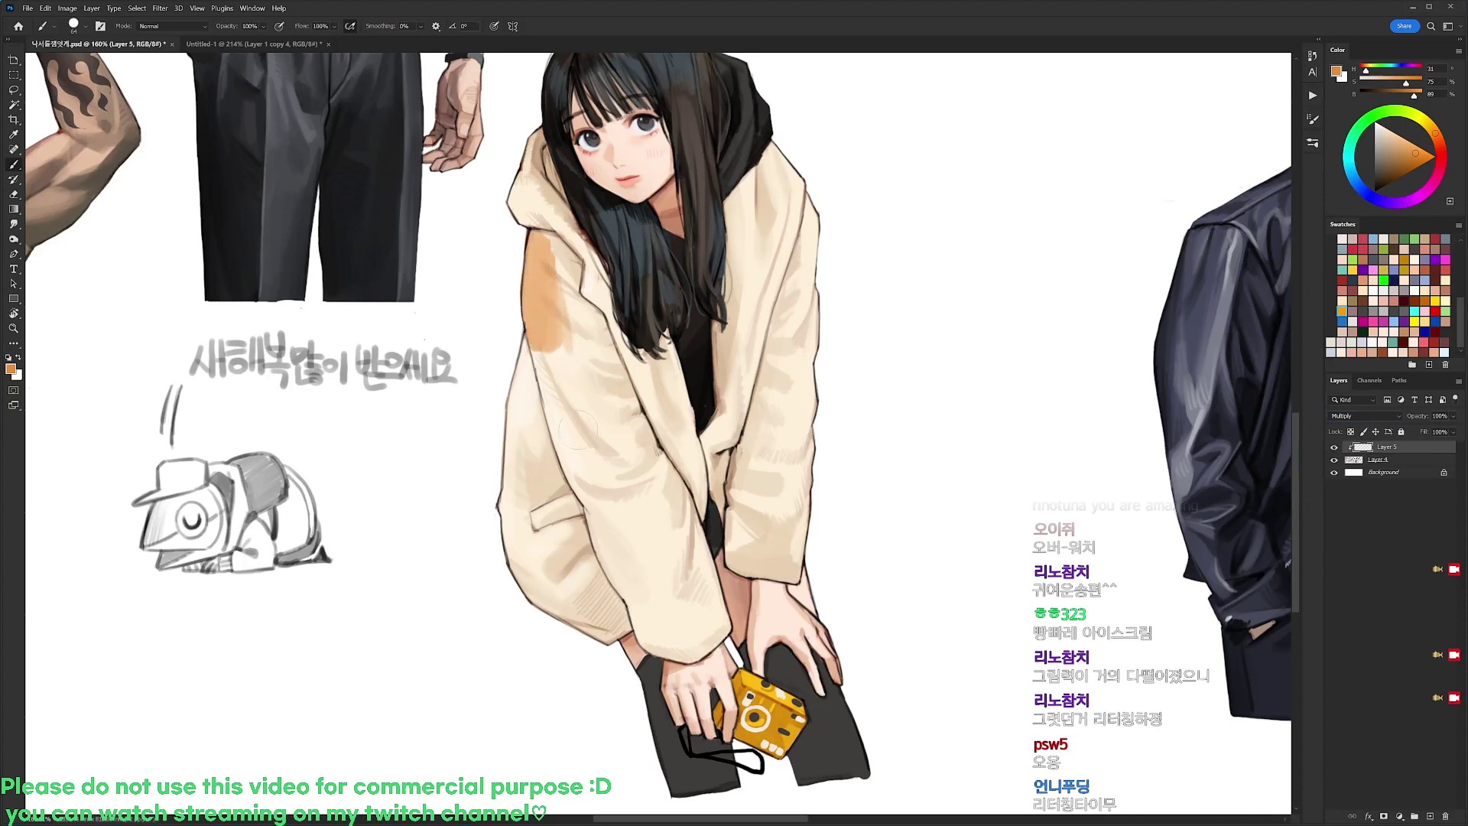
key("ctrl+z")
left_click_drag(1435, 139, 1432, 130)
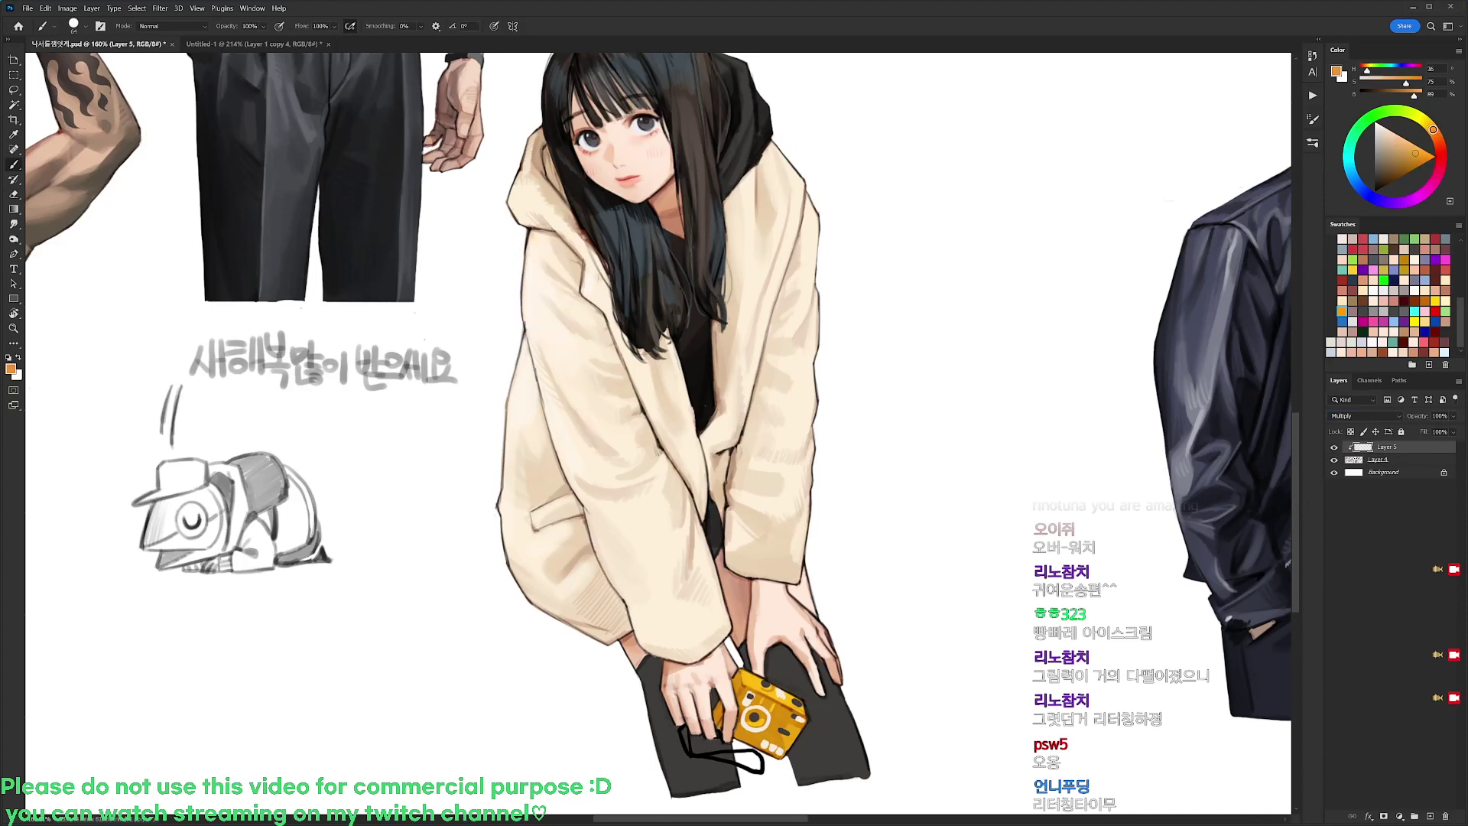
Tint the girl's nearer coat sleeve orange from the shoulder to the cuff, and colour the hood's edge above it
mouse_move(536, 231)
left_mouse_down()
mouse_move(527, 325)
mouse_move(544, 329)
left_mouse_up()
mouse_move(554, 256)
left_mouse_down()
mouse_move(565, 325)
mouse_move(546, 388)
left_mouse_up()
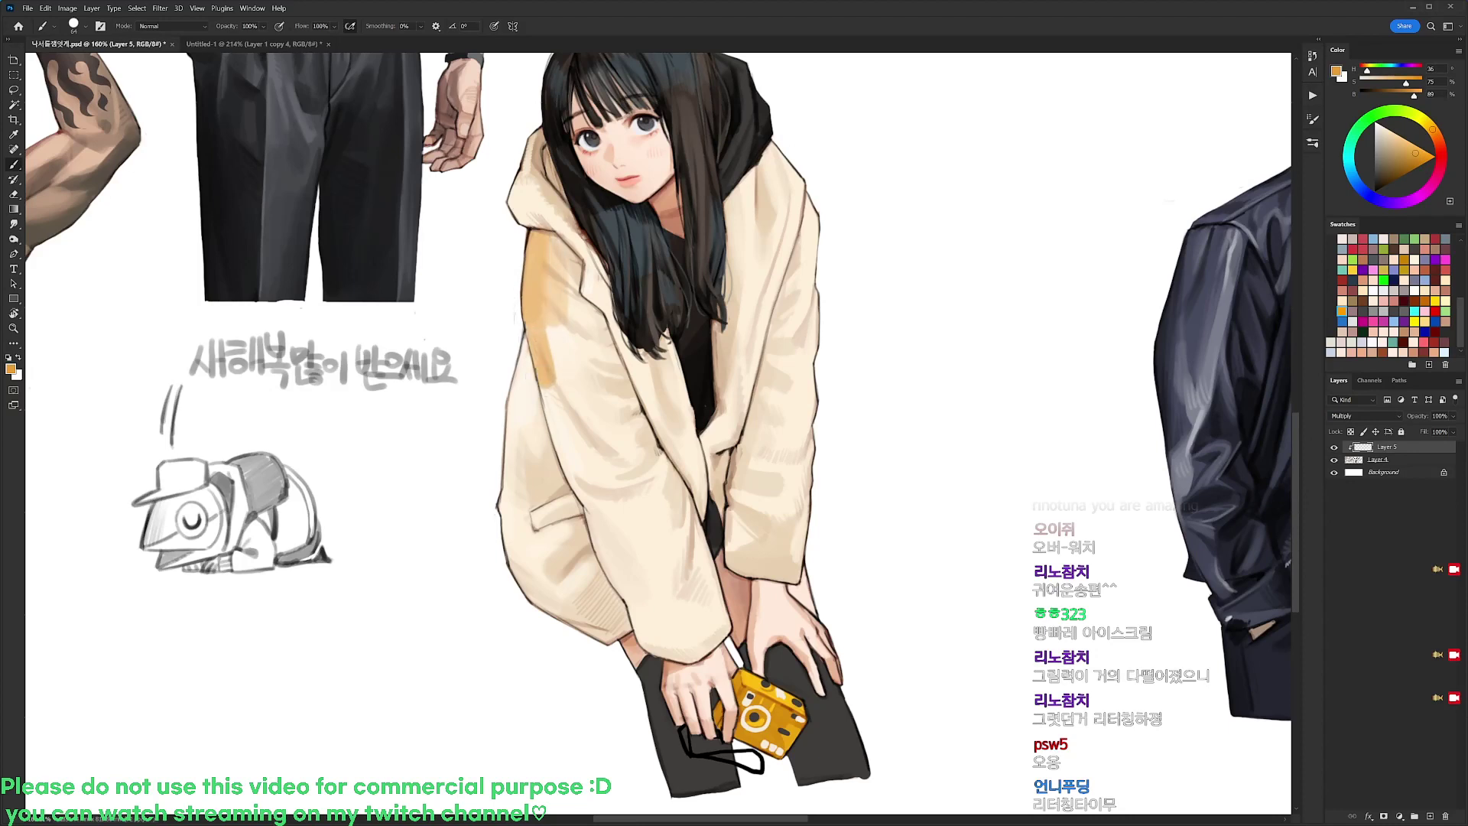
mouse_move(552, 313)
left_mouse_down()
mouse_move(552, 407)
mouse_move(573, 394)
mouse_move(570, 470)
left_mouse_up()
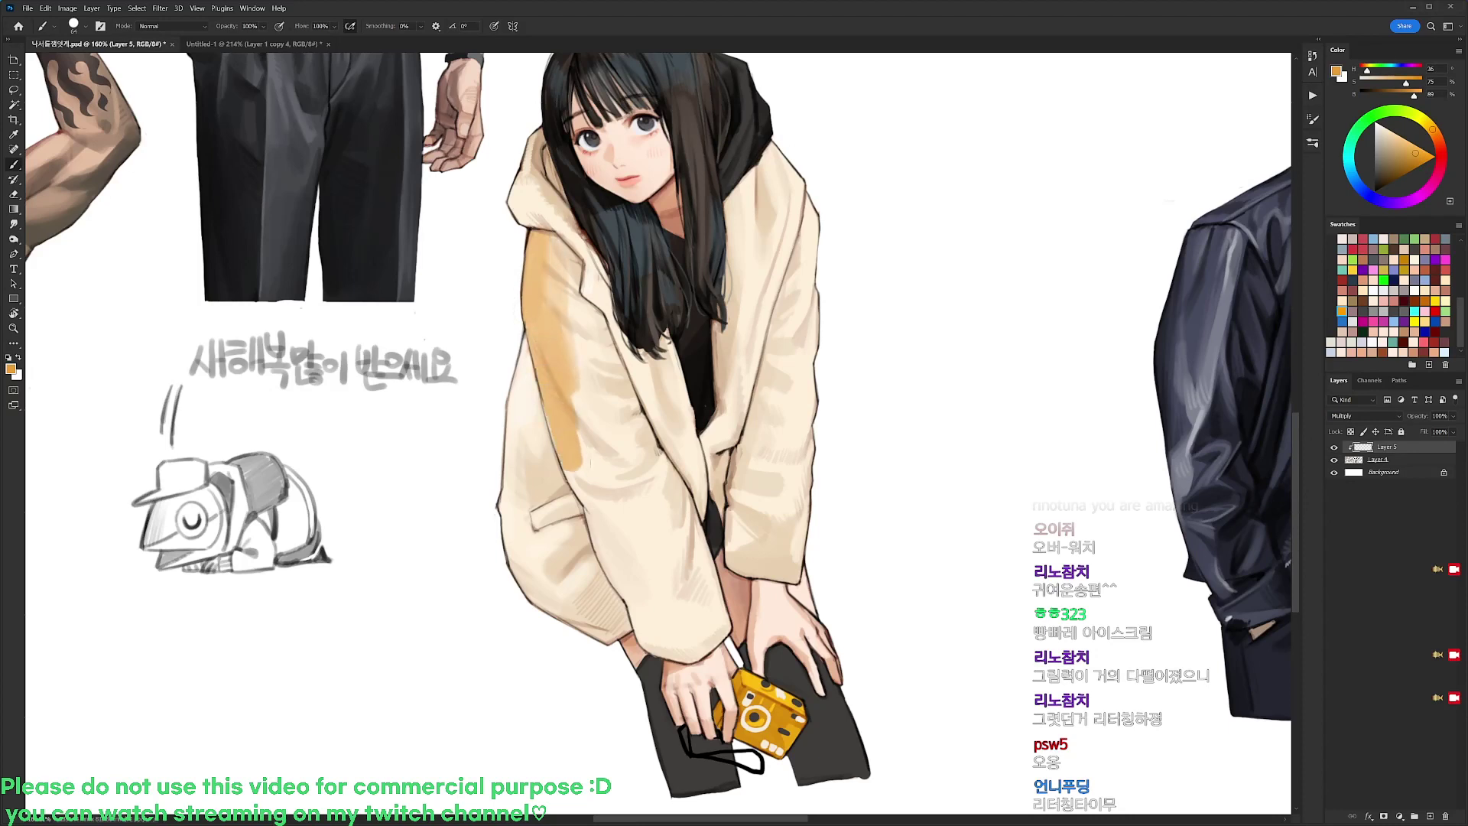
mouse_move(585, 394)
left_mouse_down()
mouse_move(582, 470)
mouse_move(589, 458)
left_mouse_up()
mouse_move(591, 360)
left_mouse_down()
mouse_move(611, 485)
mouse_move(579, 518)
mouse_move(615, 581)
left_mouse_up()
left_click_drag(618, 518, 638, 581)
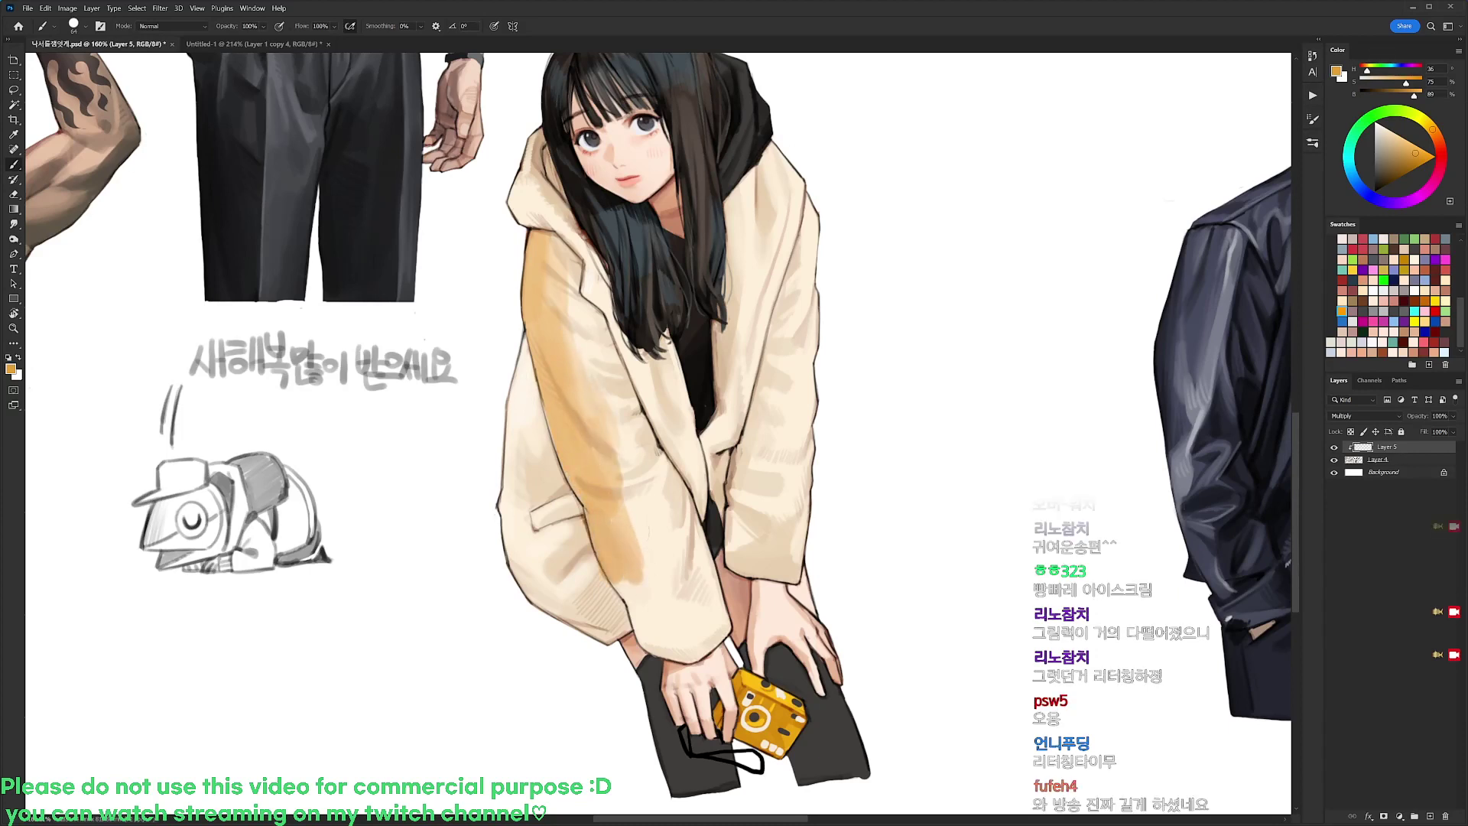
mouse_move(634, 491)
left_mouse_down()
mouse_move(649, 615)
mouse_move(619, 605)
mouse_move(662, 654)
mouse_move(687, 651)
left_mouse_up()
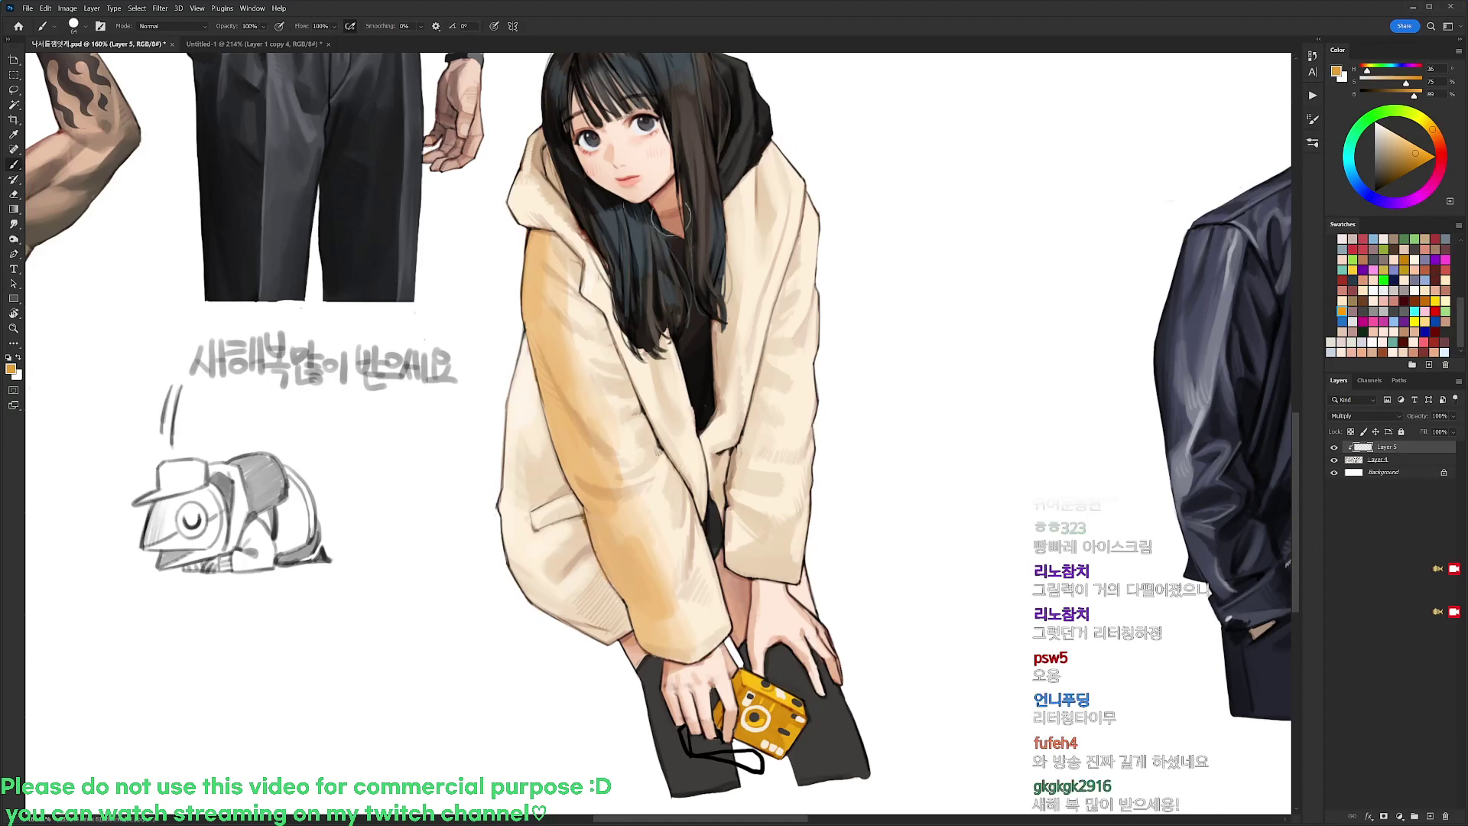
mouse_move(515, 215)
left_mouse_down()
mouse_move(504, 187)
mouse_move(507, 144)
mouse_move(501, 178)
mouse_move(543, 220)
left_mouse_up()
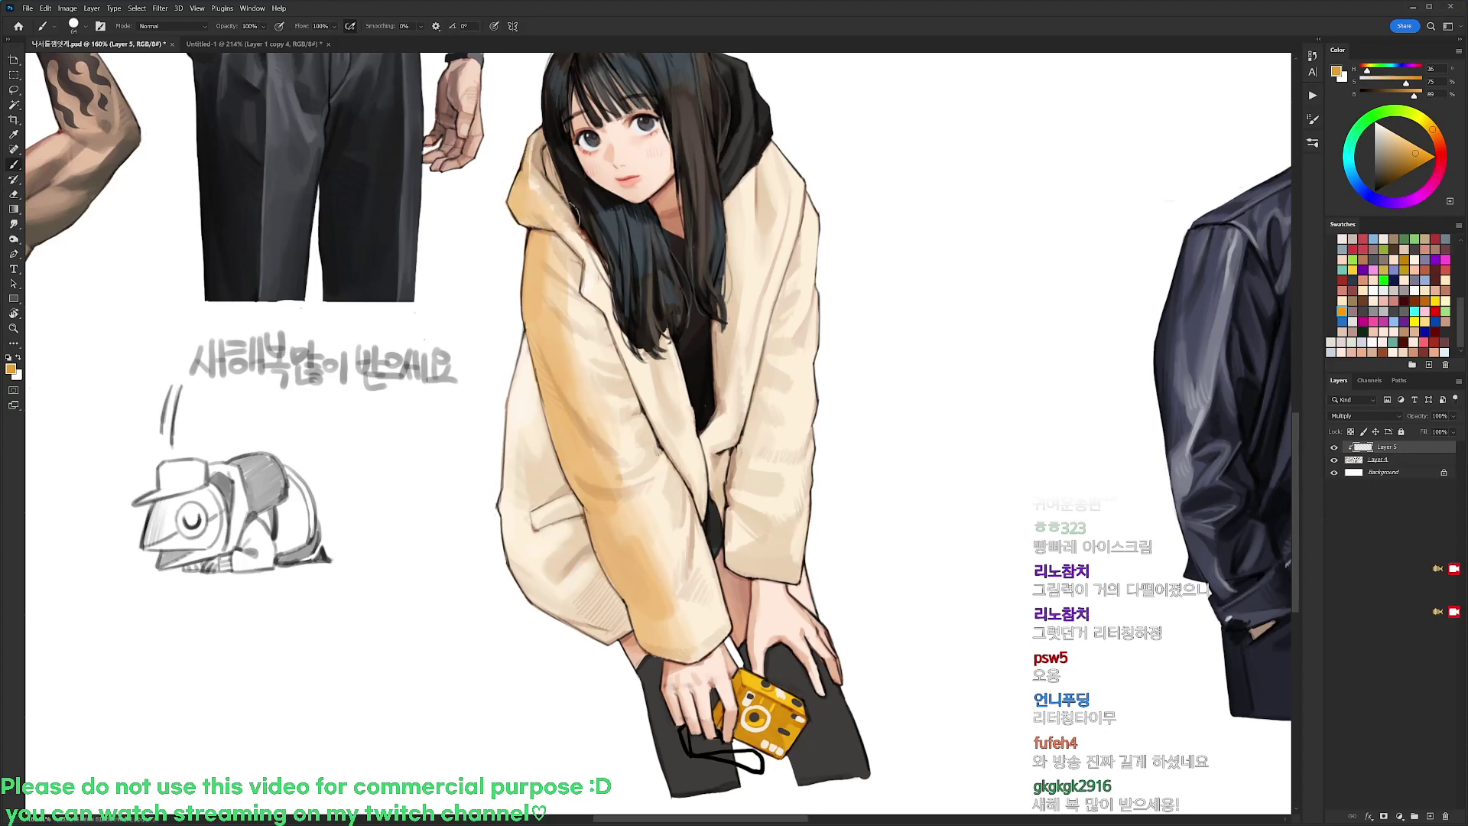
Tint the outer side of the coat's other sleeve orange from the shoulder down to the cuff
left_click_drag(810, 195, 806, 466)
left_click_drag(795, 417, 793, 583)
left_click_drag(786, 522, 784, 571)
left_click_drag(795, 479, 770, 570)
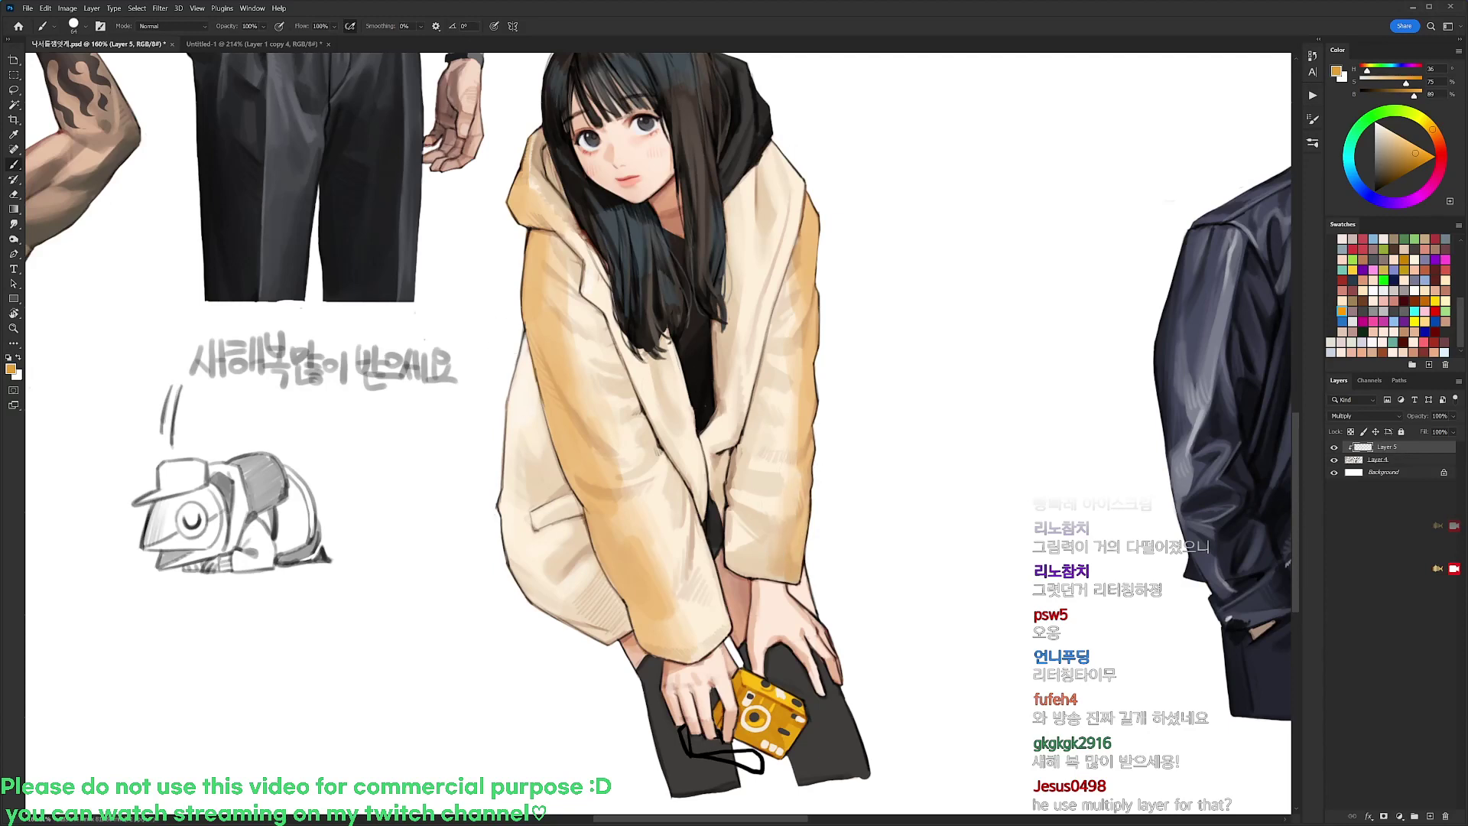
Tint the coat's side orange around the pocket and down to the hem, then touch up the far shoulder
mouse_move(518, 350)
left_mouse_down()
mouse_move(496, 462)
mouse_move(506, 489)
left_mouse_up()
left_click_drag(529, 409, 518, 474)
left_click_drag(534, 344, 499, 526)
mouse_move(537, 431)
left_mouse_down()
mouse_move(506, 547)
mouse_move(532, 494)
mouse_move(550, 566)
left_mouse_up()
left_click_drag(555, 510, 514, 608)
left_click_drag(539, 544, 510, 605)
left_click_drag(552, 608, 577, 626)
mouse_move(590, 575)
left_mouse_down()
mouse_move(562, 633)
mouse_move(577, 612)
left_mouse_up()
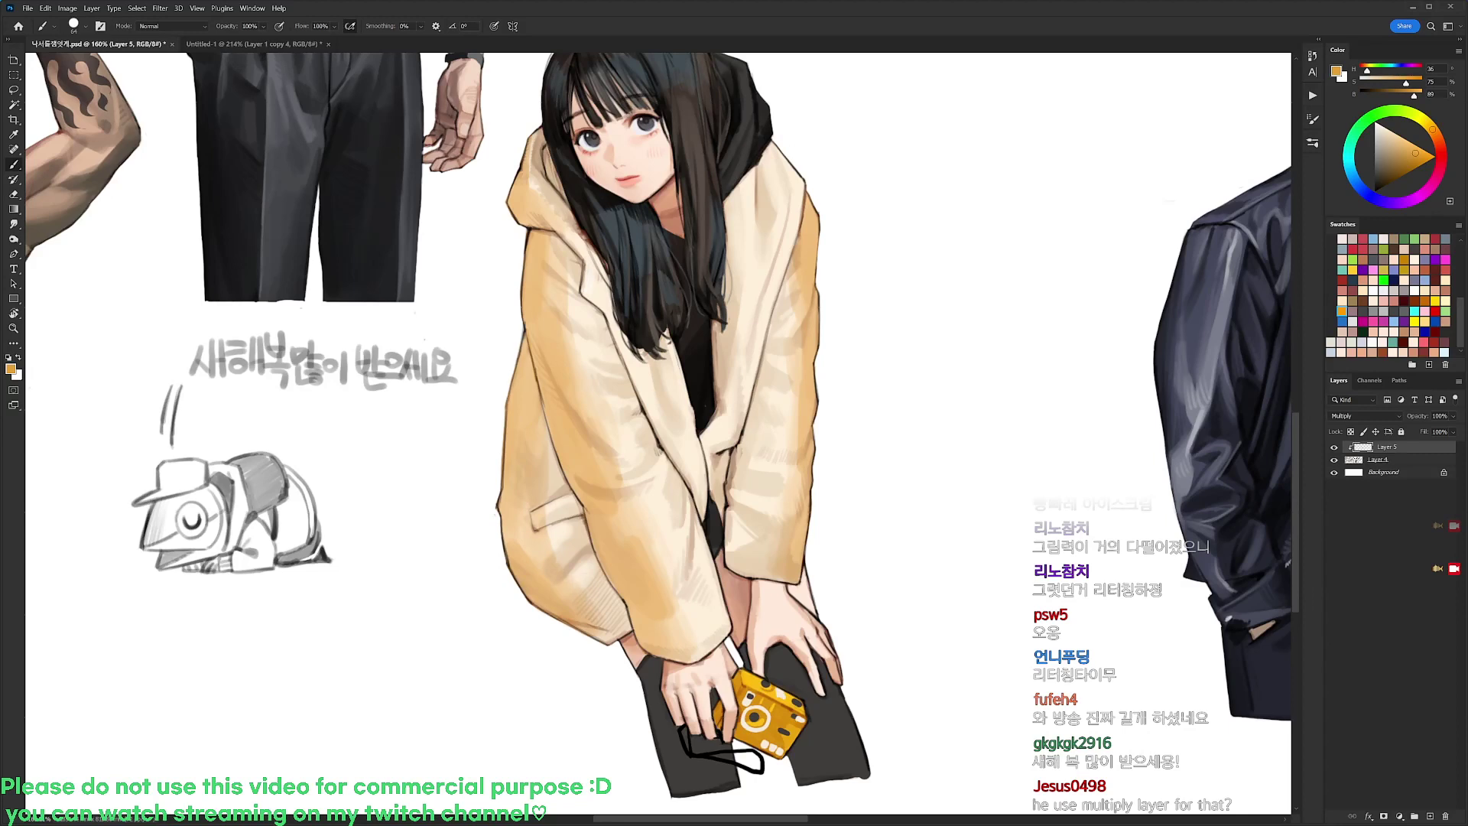
left_click_drag(665, 688, 661, 707)
left_click_drag(801, 176, 795, 193)
Choose a dark red and another brush, test a marking on the nearer sleeve's shoulder and undo it
key("d")
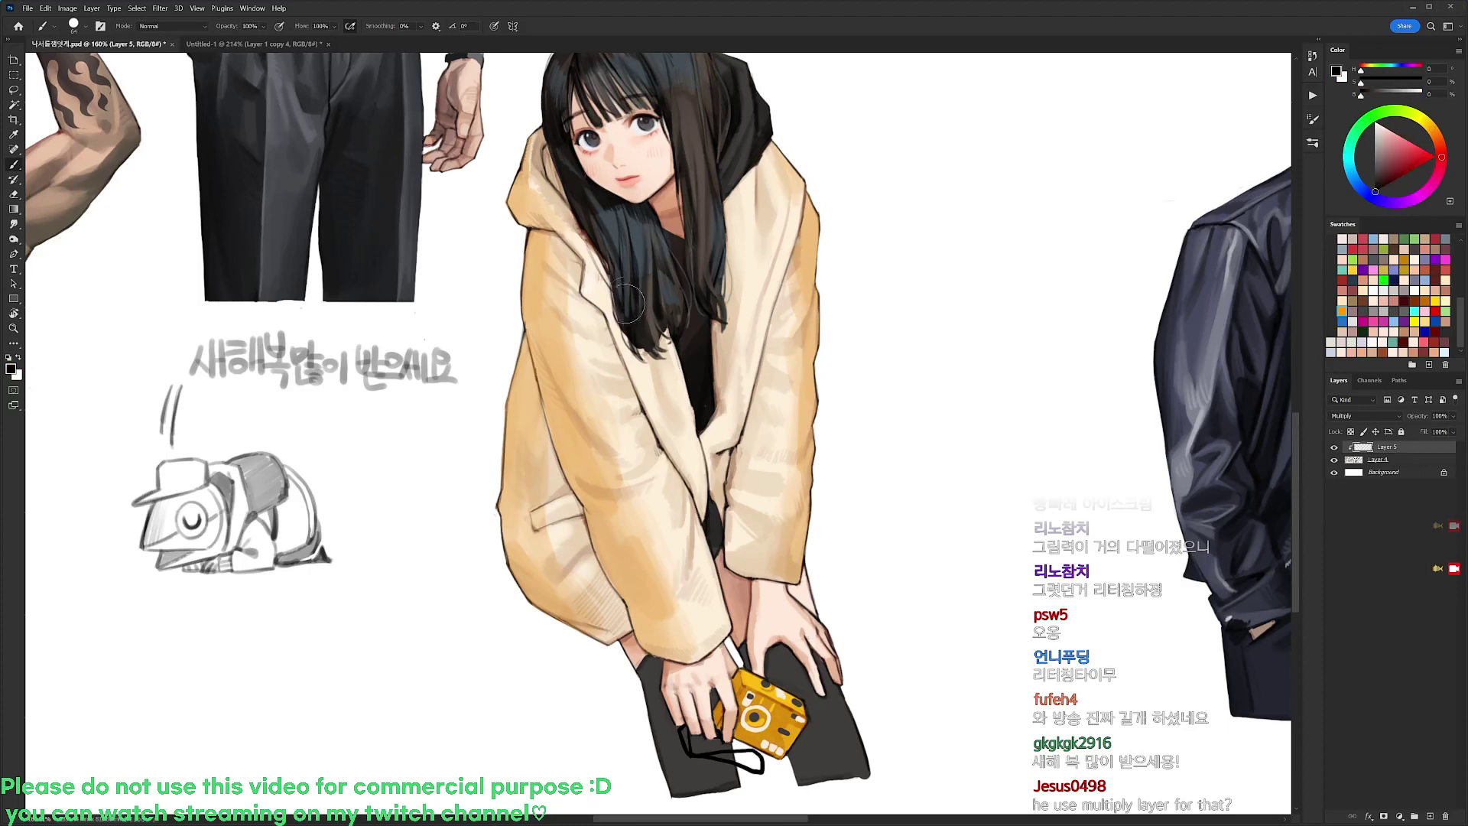
right_click(632, 310)
left_click(686, 408)
left_click_drag(1394, 179, 1380, 183)
mouse_move(525, 263)
left_mouse_down()
mouse_move(531, 292)
mouse_move(556, 304)
left_mouse_up()
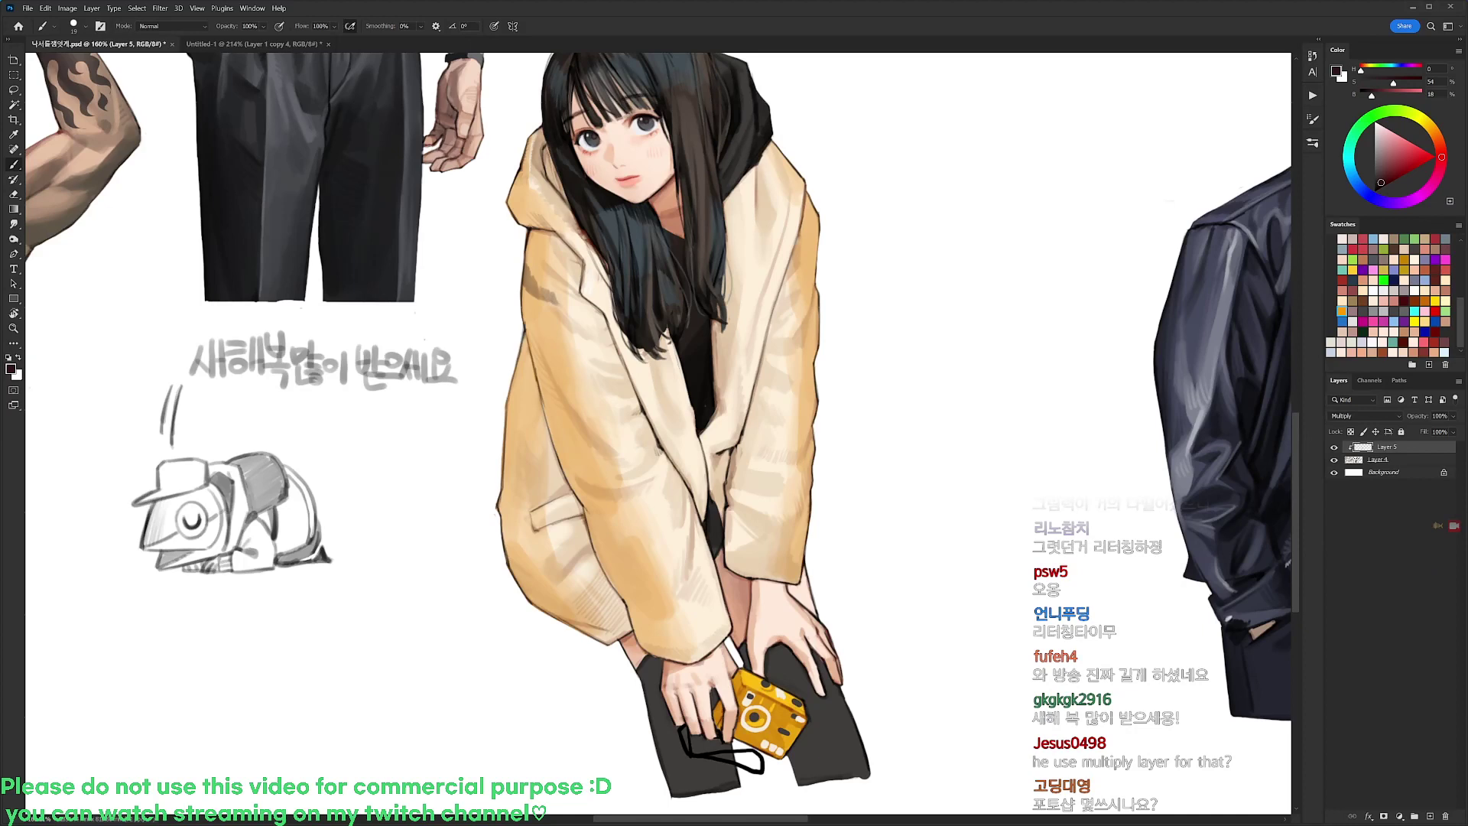
key("ctrl+z")
key("ctrl+z")
key("ctrl+z")
Make the dark red more saturated and paint the first tiger stripes on the nearer sleeve's shoulder with a harder brush
left_click(1401, 82)
right_click(593, 288)
left_click(725, 395)
left_click_drag(522, 270, 560, 310)
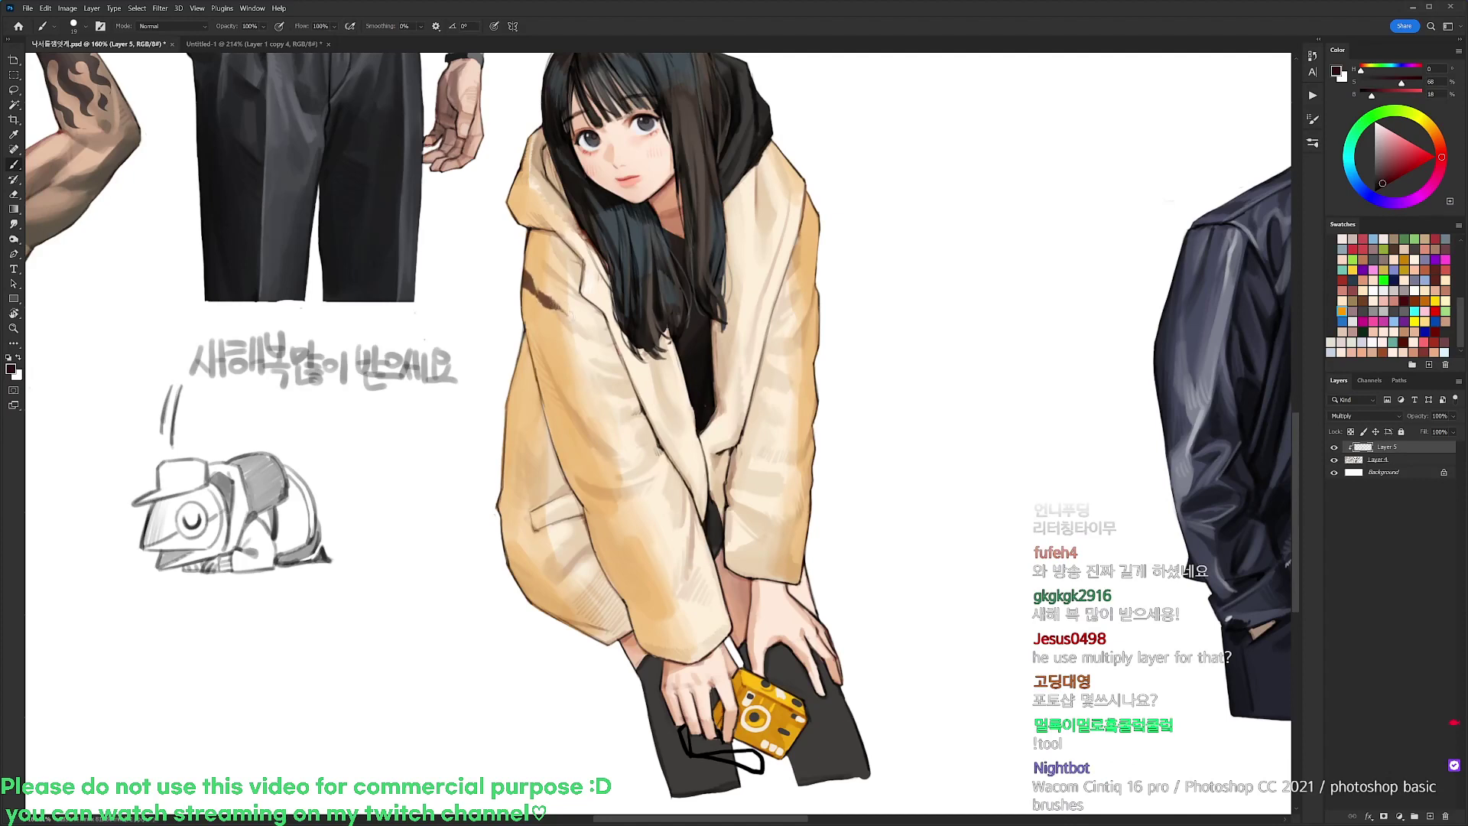
left_click_drag(523, 245, 535, 262)
left_click_drag(531, 230, 548, 241)
Continue the dark tiger stripes down the nearer sleeve's outer edge to the elbow
left_click_drag(885, 331, 971, 214)
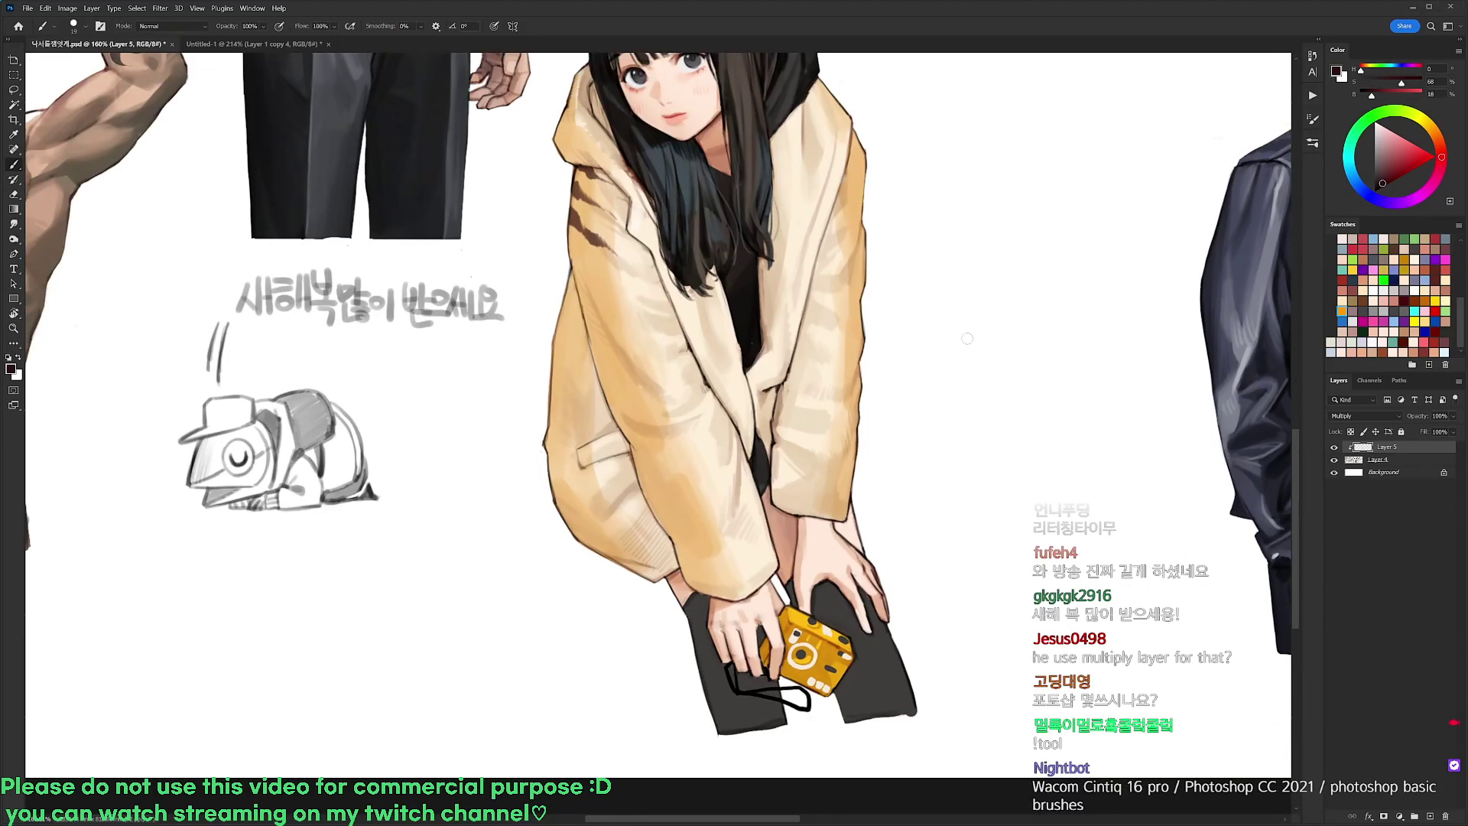
left_click_drag(967, 338, 1010, 315)
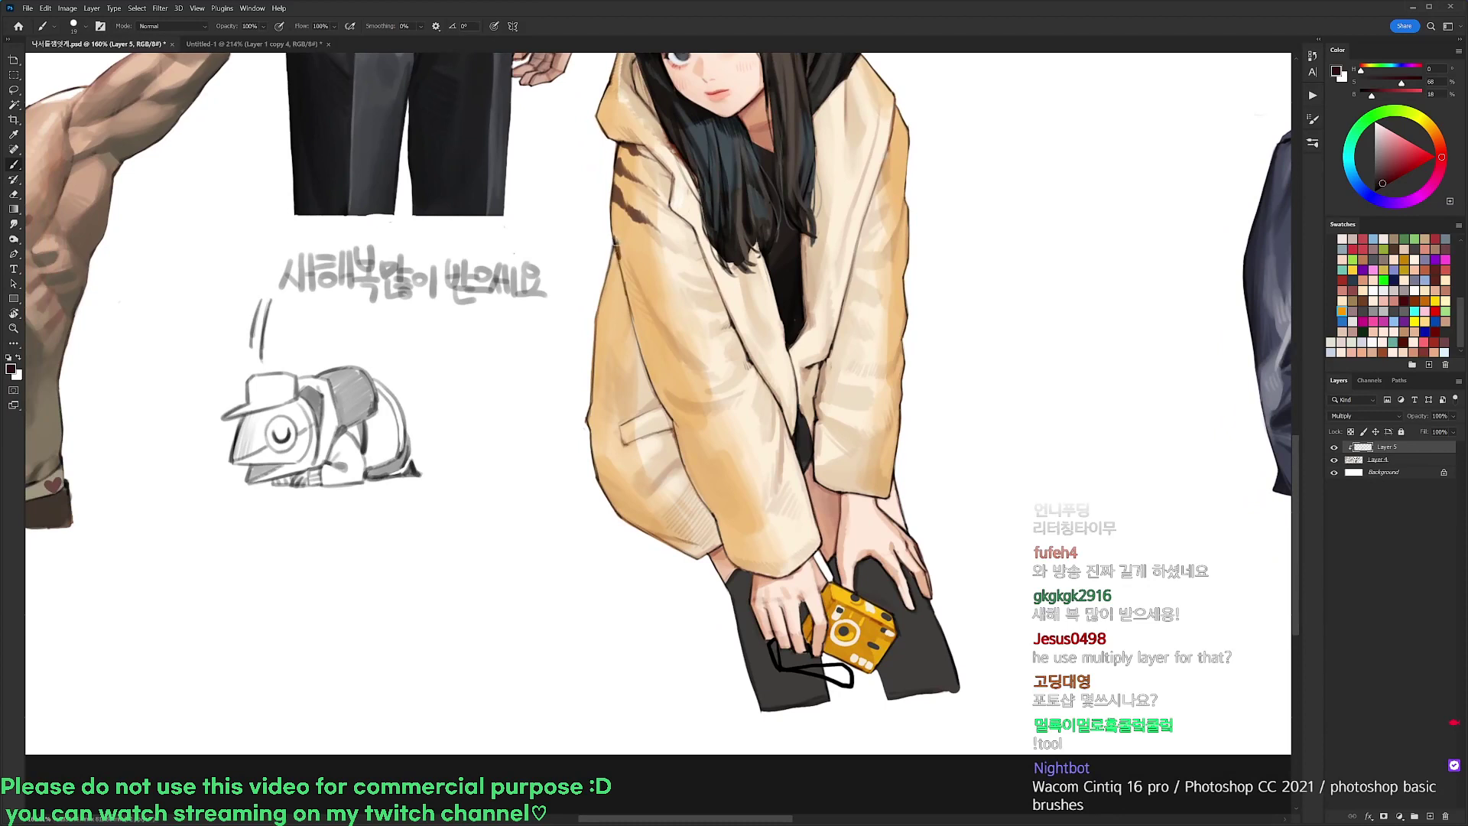
mouse_move(619, 251)
left_mouse_down()
mouse_move(668, 265)
mouse_move(627, 262)
mouse_move(613, 219)
left_mouse_up()
mouse_move(627, 295)
left_mouse_down()
mouse_move(649, 323)
mouse_move(677, 309)
mouse_move(625, 277)
mouse_move(651, 369)
mouse_move(697, 374)
mouse_move(654, 365)
left_mouse_up()
mouse_move(643, 350)
left_mouse_down()
mouse_move(651, 362)
mouse_move(636, 327)
left_mouse_up()
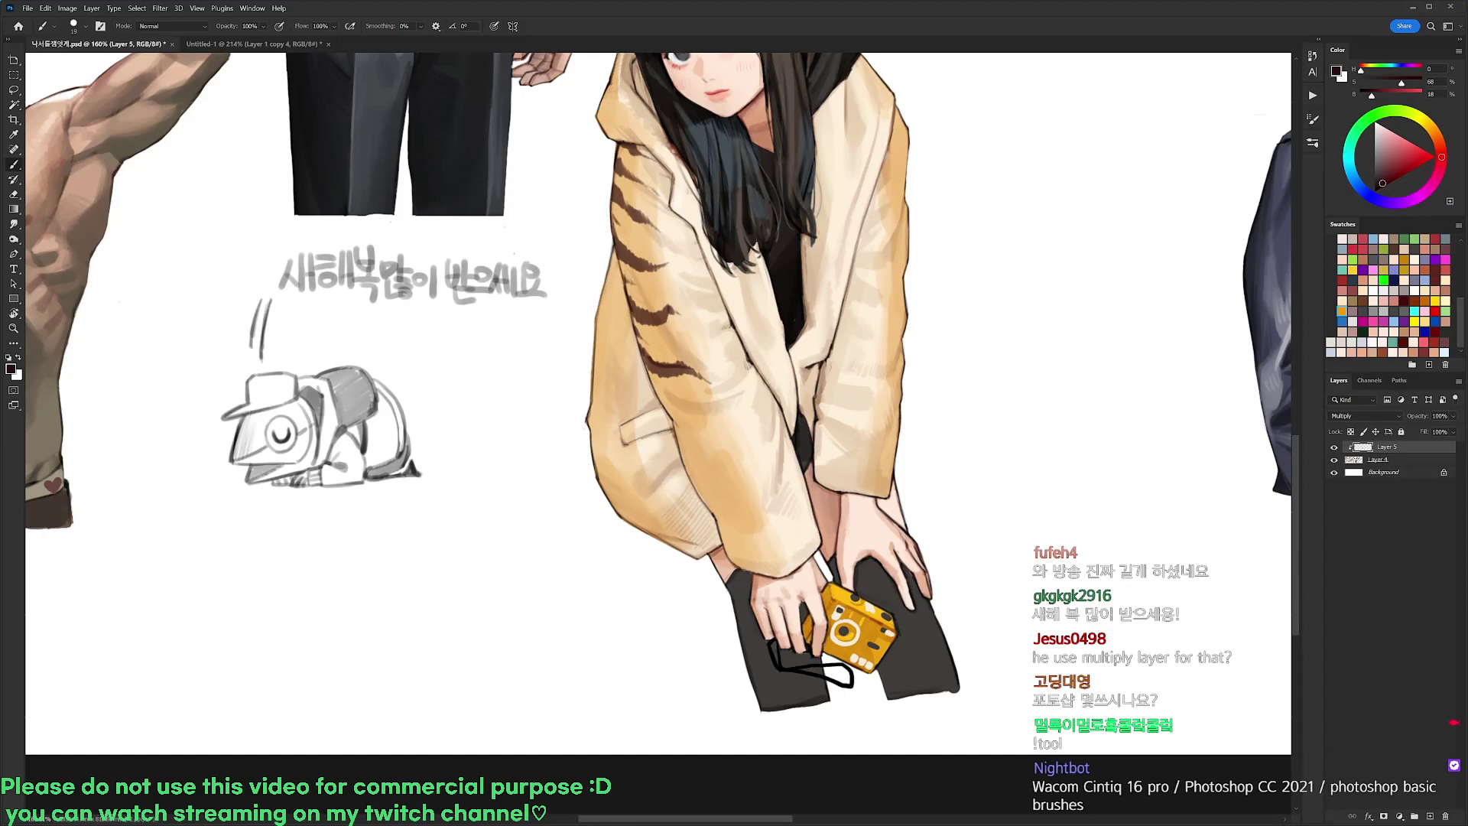
Paint dark tiger stripes along the nearer sleeve's forearm down to the cuff
left_click_drag(651, 145, 617, 145)
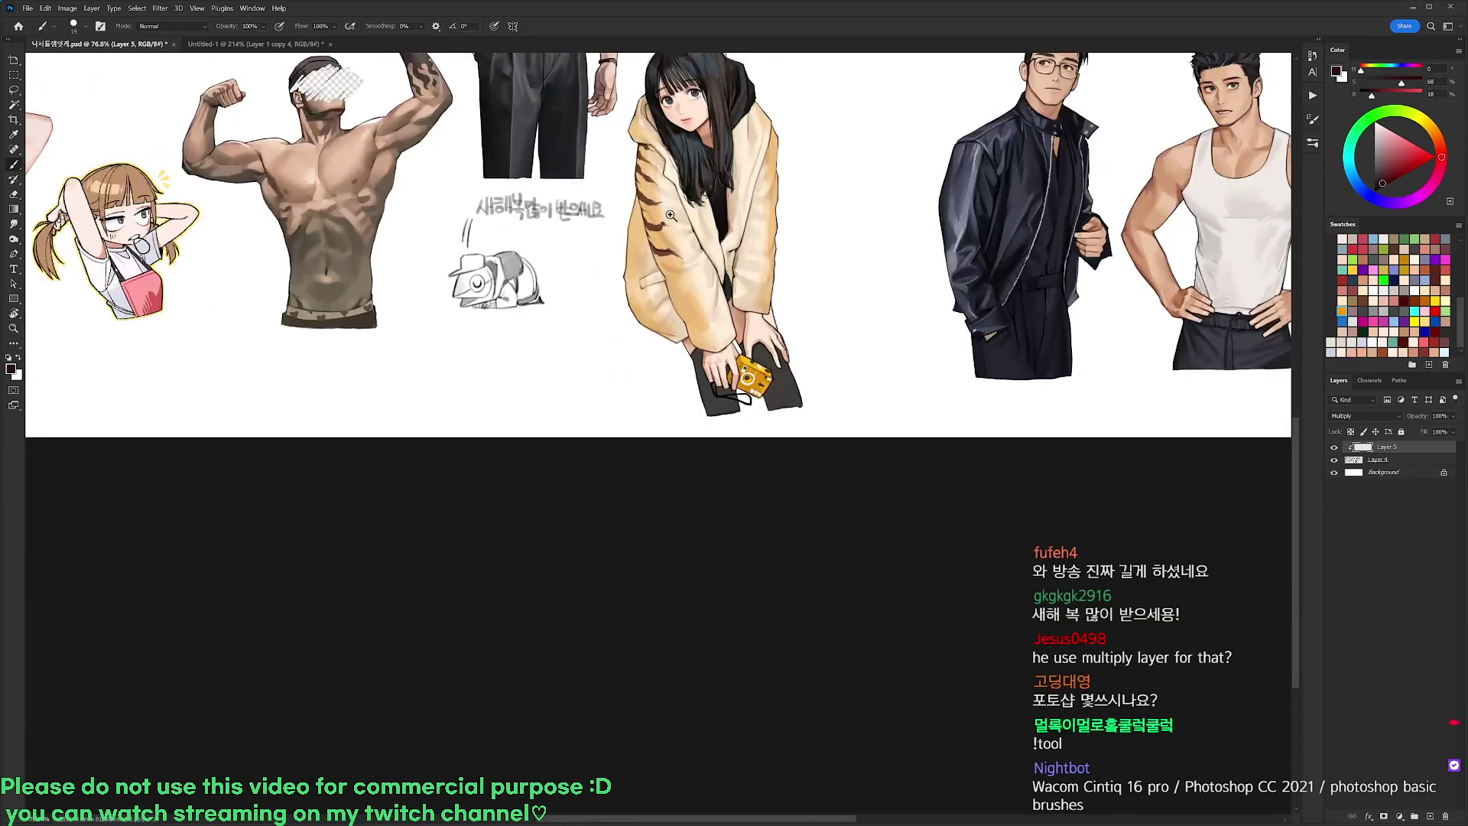
left_click_drag(670, 214, 693, 216)
scroll(694, 215, "up", 3)
left_click_drag(647, 311, 697, 340)
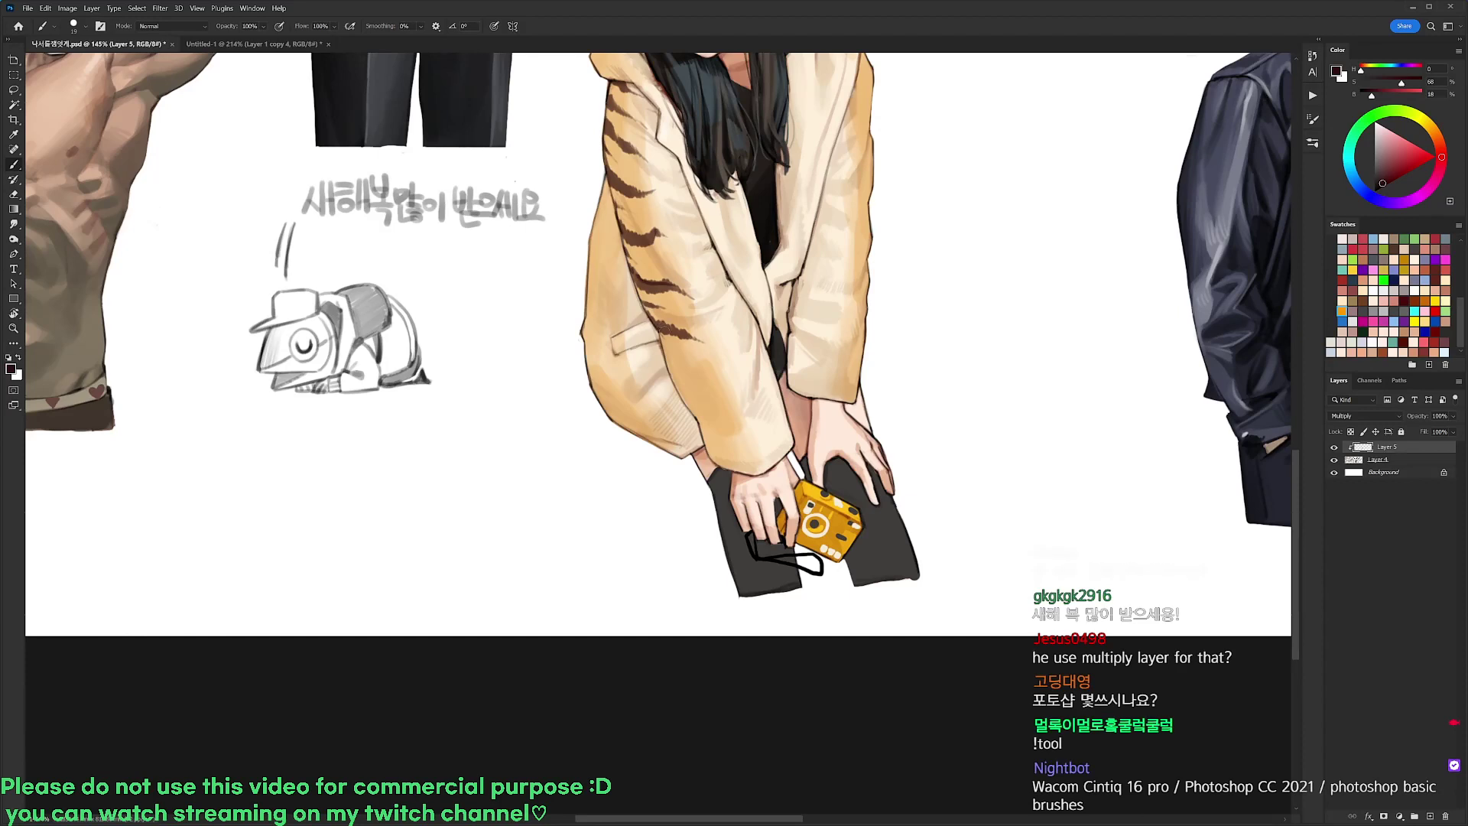
left_click_drag(668, 371, 719, 390)
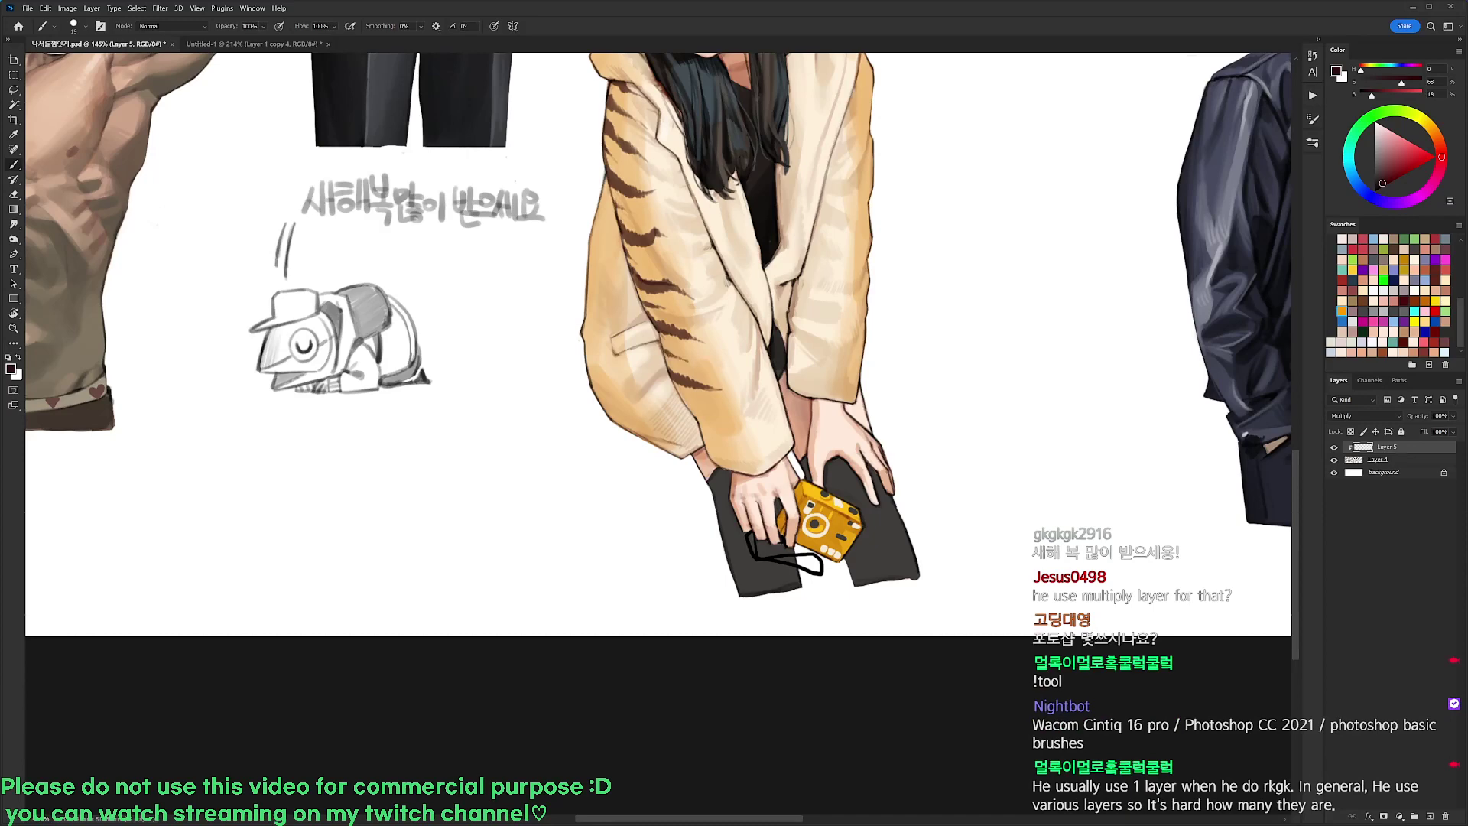
mouse_move(780, 350)
left_mouse_down()
mouse_move(719, 351)
mouse_move(788, 351)
left_mouse_up()
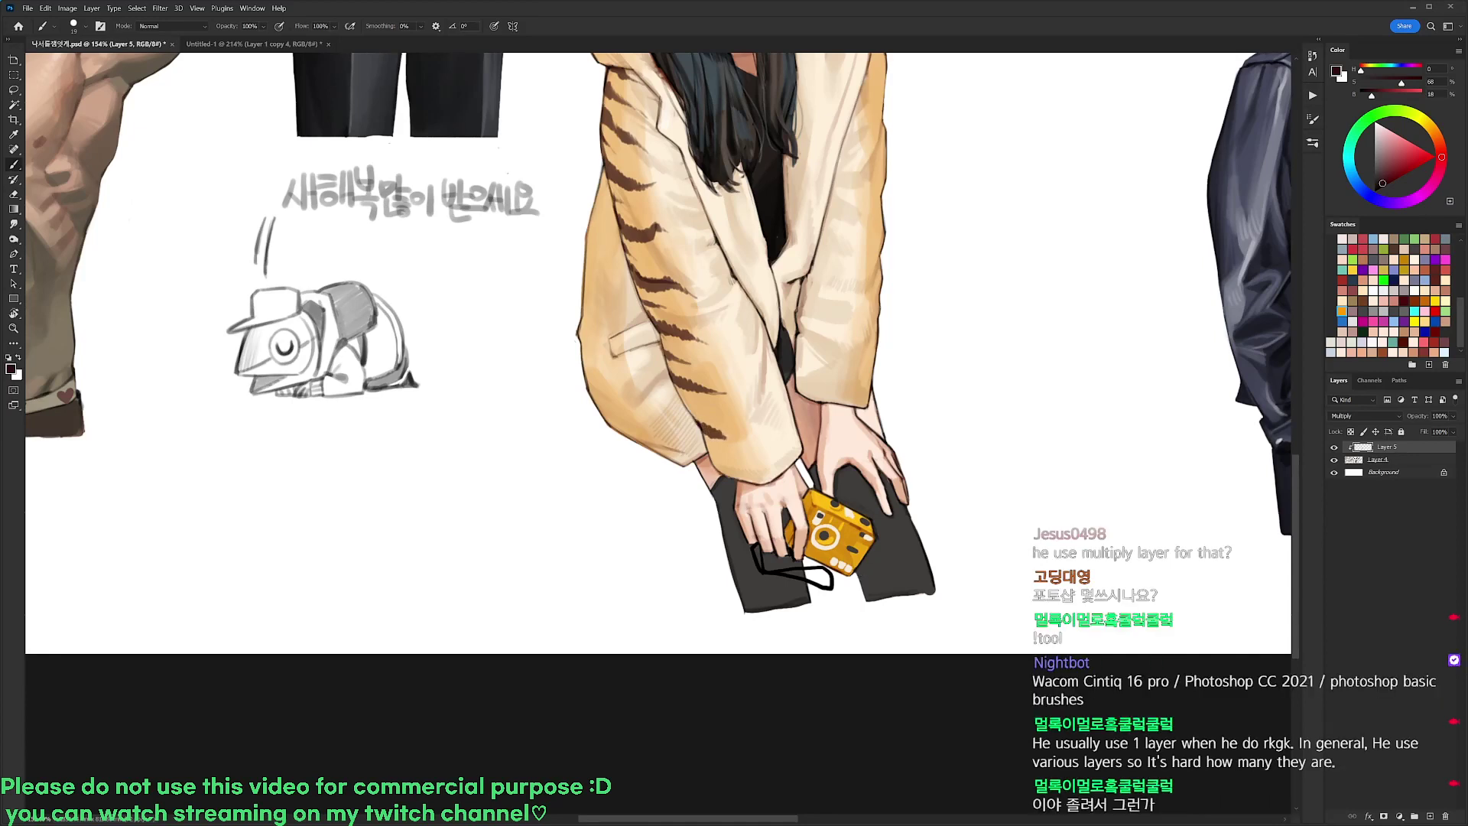
Paint tiger stripes on the coat's side behind the nearer sleeve, undoing and repainting one misplaced stroke
scroll(862, 344, "down", 3)
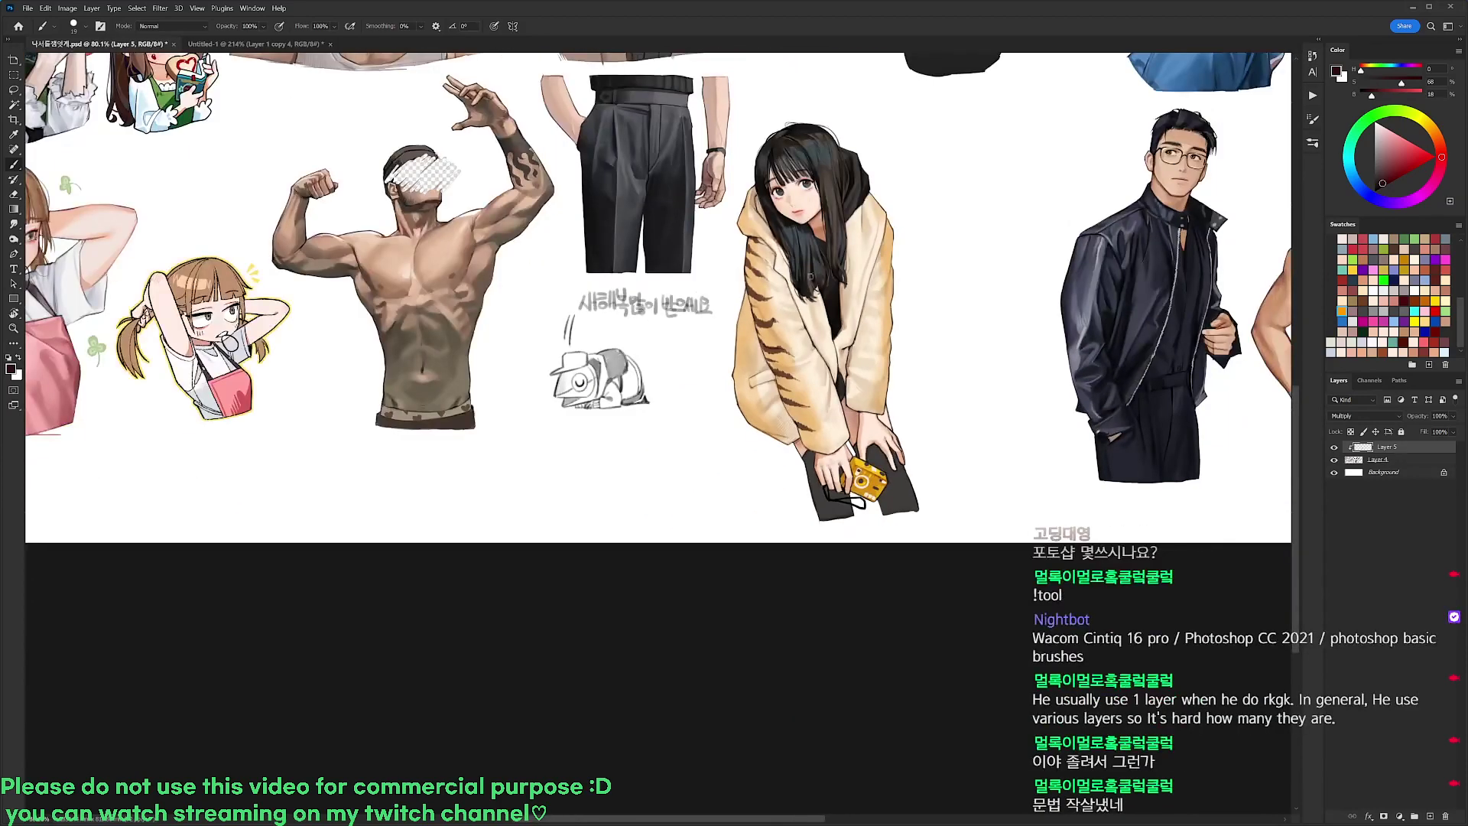
scroll(809, 345, "up", 3)
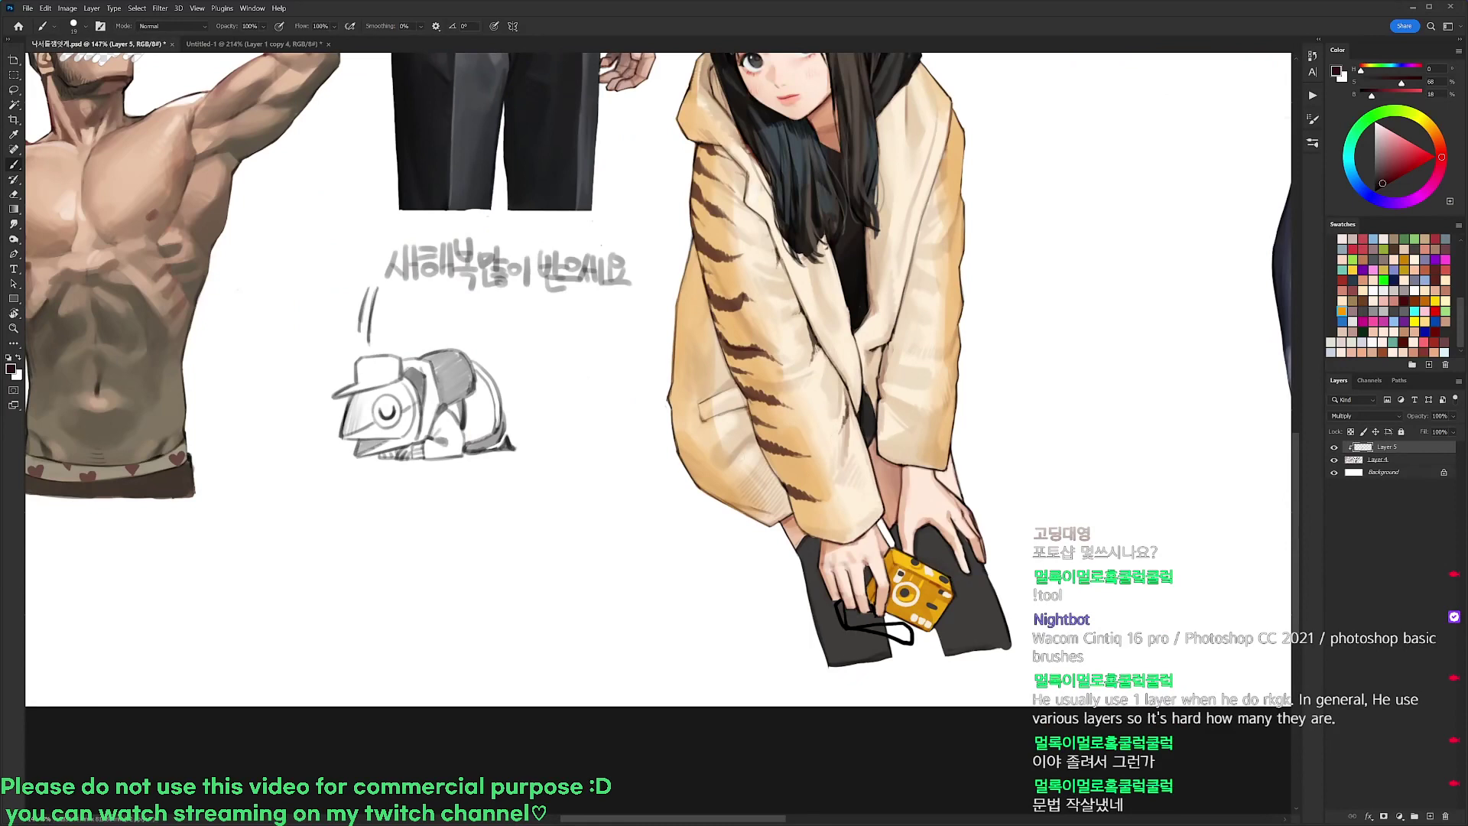
left_click_drag(847, 414, 848, 393)
left_click_drag(682, 275, 718, 373)
left_click_drag(689, 325, 732, 377)
key("ctrl+z")
mouse_move(680, 295)
left_mouse_down()
mouse_move(713, 364)
mouse_move(680, 298)
mouse_move(692, 390)
left_mouse_up()
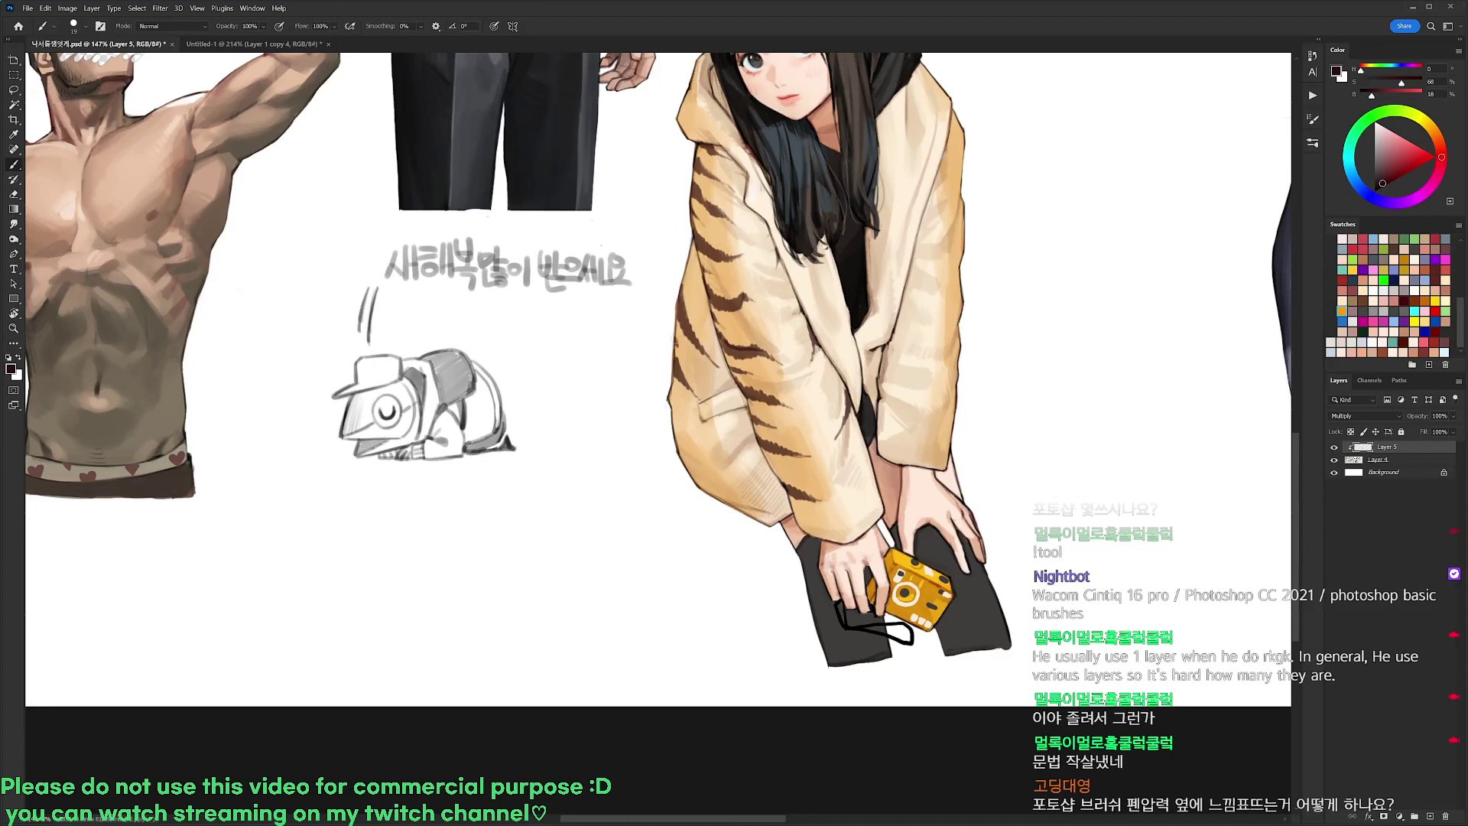
Fill out the tiger stripes on the coat's side around the pocket and down to the hem
left_click_drag(676, 336, 711, 384)
mouse_move(690, 255)
left_mouse_down()
mouse_move(688, 288)
mouse_move(711, 317)
left_mouse_up()
left_click_drag(669, 405, 684, 440)
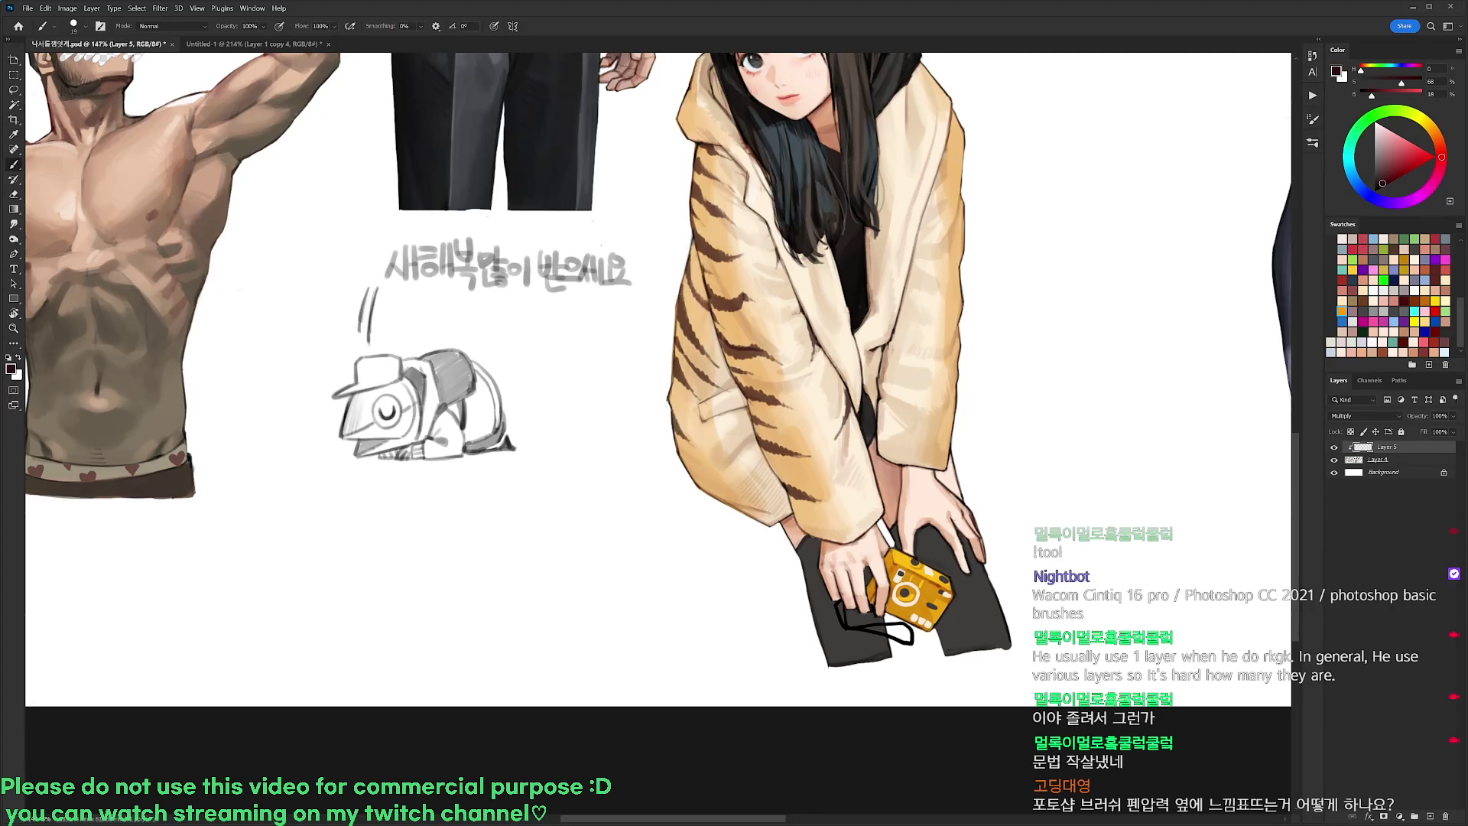
left_click_drag(691, 475, 711, 490)
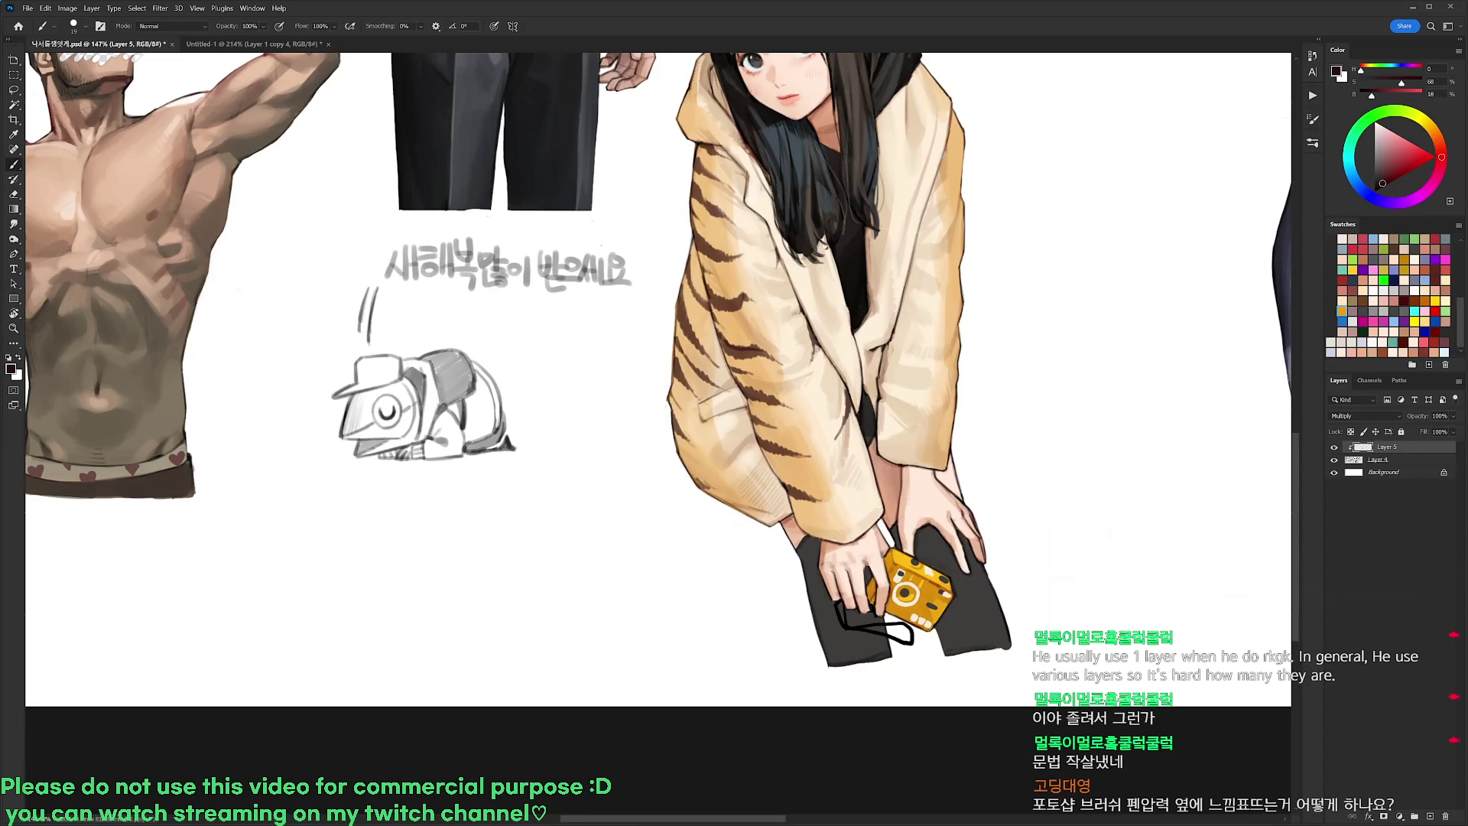
left_click_drag(971, 144, 871, 306)
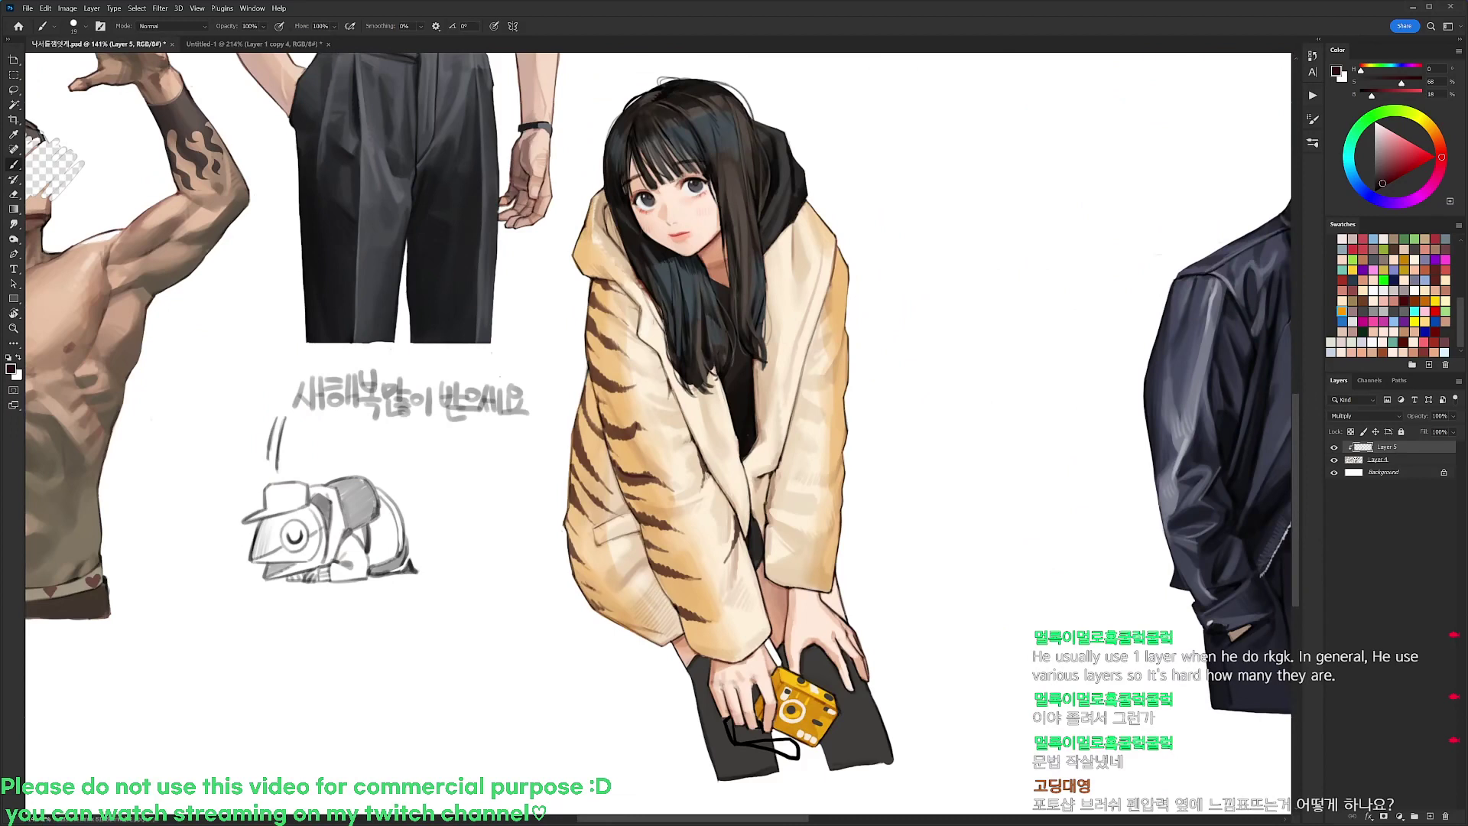
left_click_drag(591, 586, 629, 594)
Paint dark tiger stripes along both edges of the coat's other sleeve from the shoulder to the cuff
mouse_move(847, 270)
left_mouse_down()
mouse_move(838, 293)
mouse_move(847, 271)
mouse_move(833, 267)
mouse_move(831, 388)
left_mouse_up()
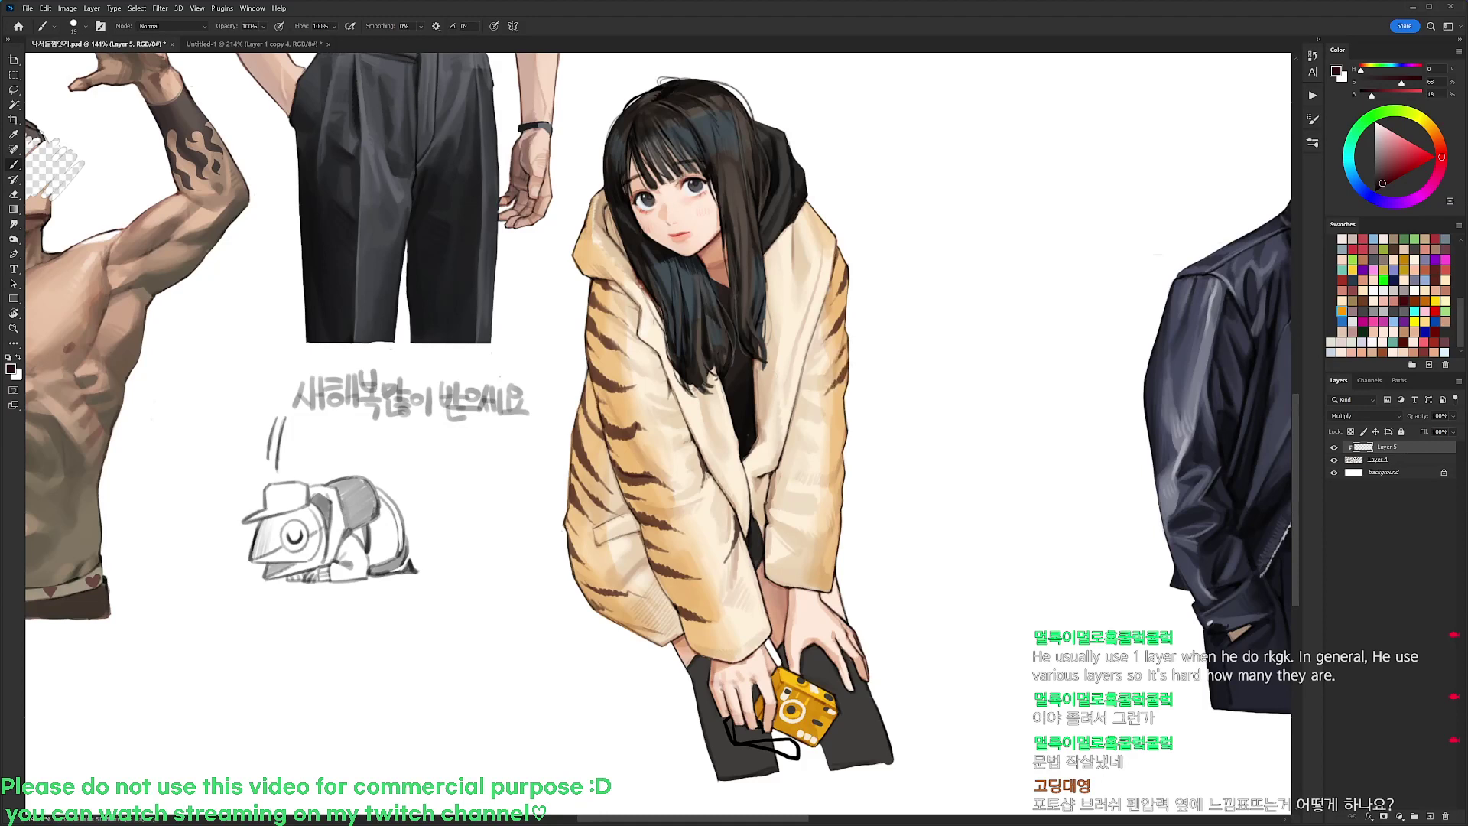
left_click_drag(798, 409, 790, 426)
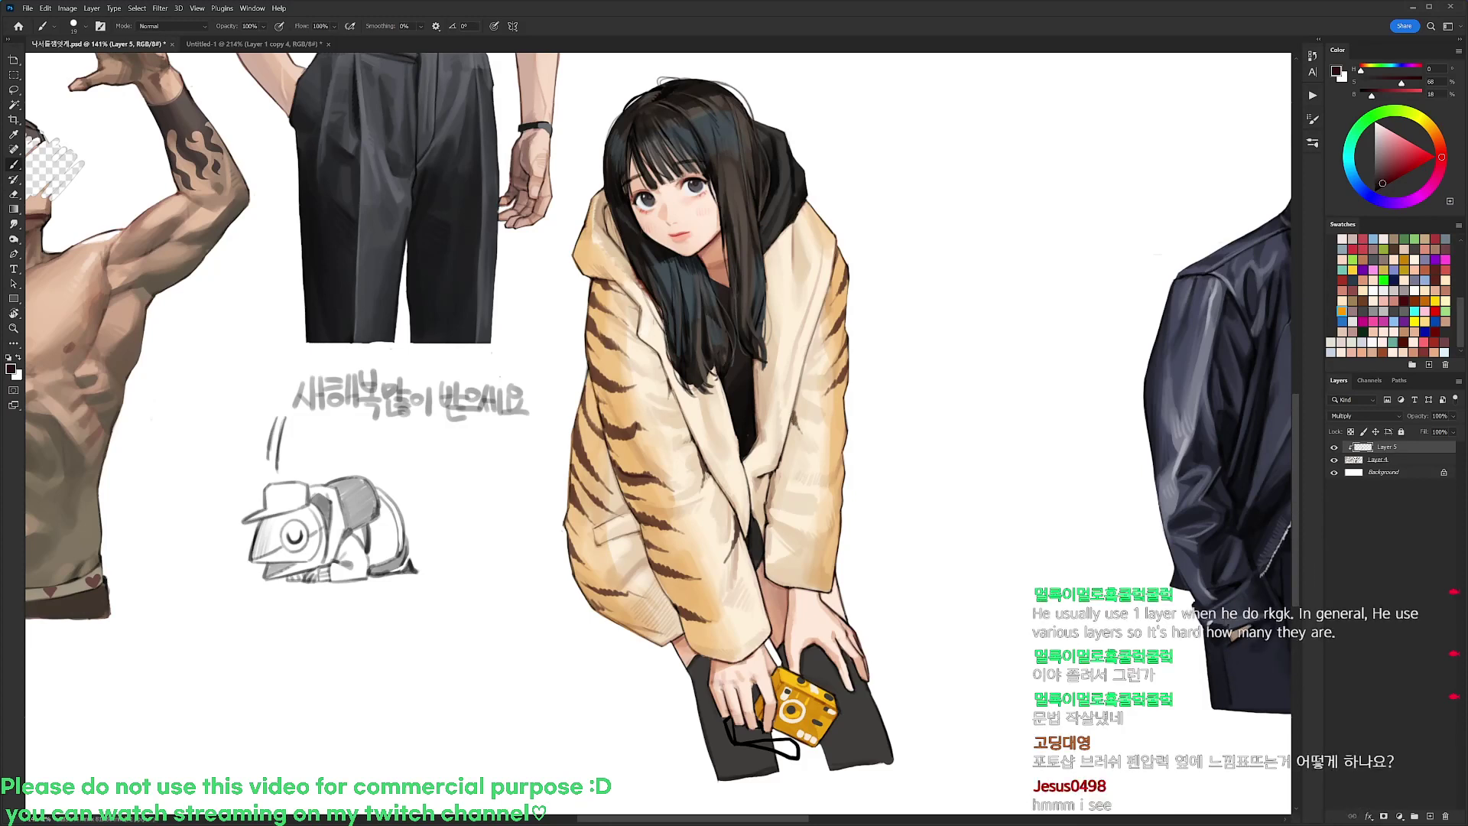
left_click_drag(769, 478, 773, 508)
left_click_drag(845, 413, 826, 554)
Merge the clipped Multiply layer into Layer 4 and add a new empty layer above it
left_click_drag(915, 492, 930, 547)
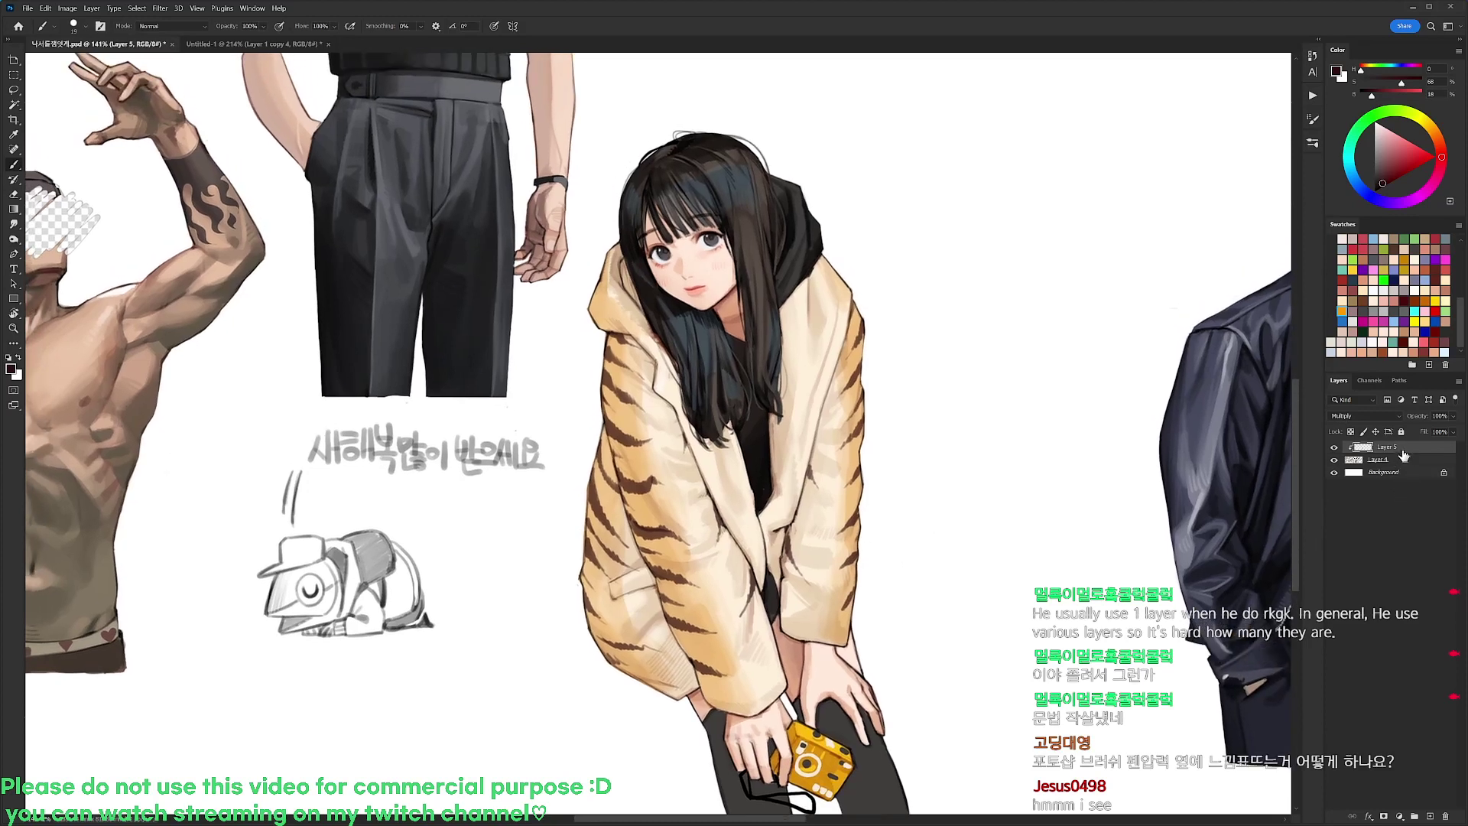
key("ctrl+e")
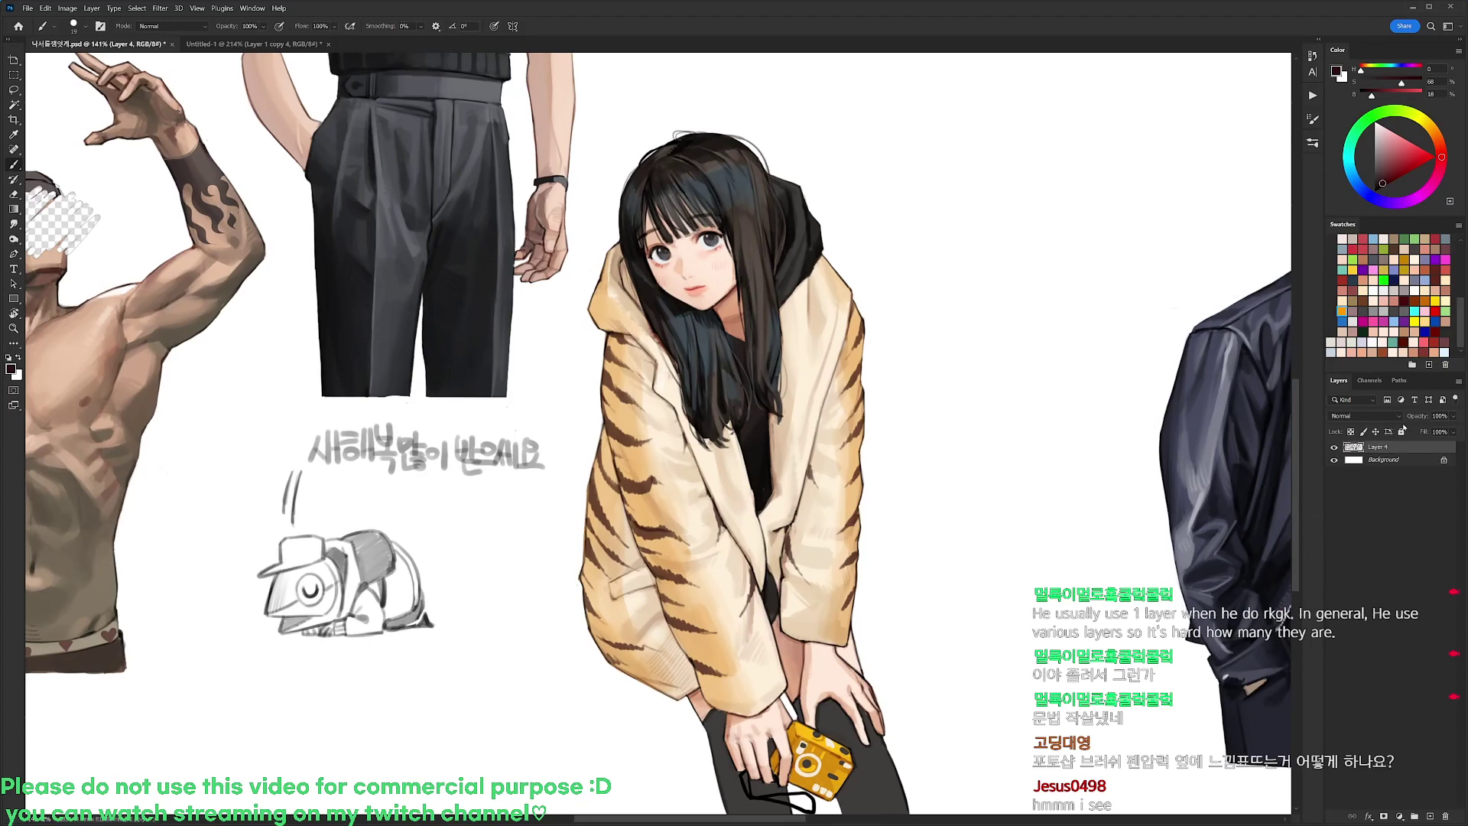
left_click(1430, 815)
Paint a tiger ear on top of the girl's head in tan sampled from the sleeve and trim its edges with the Eraser
key("d")
scroll(743, 180, "up", 3)
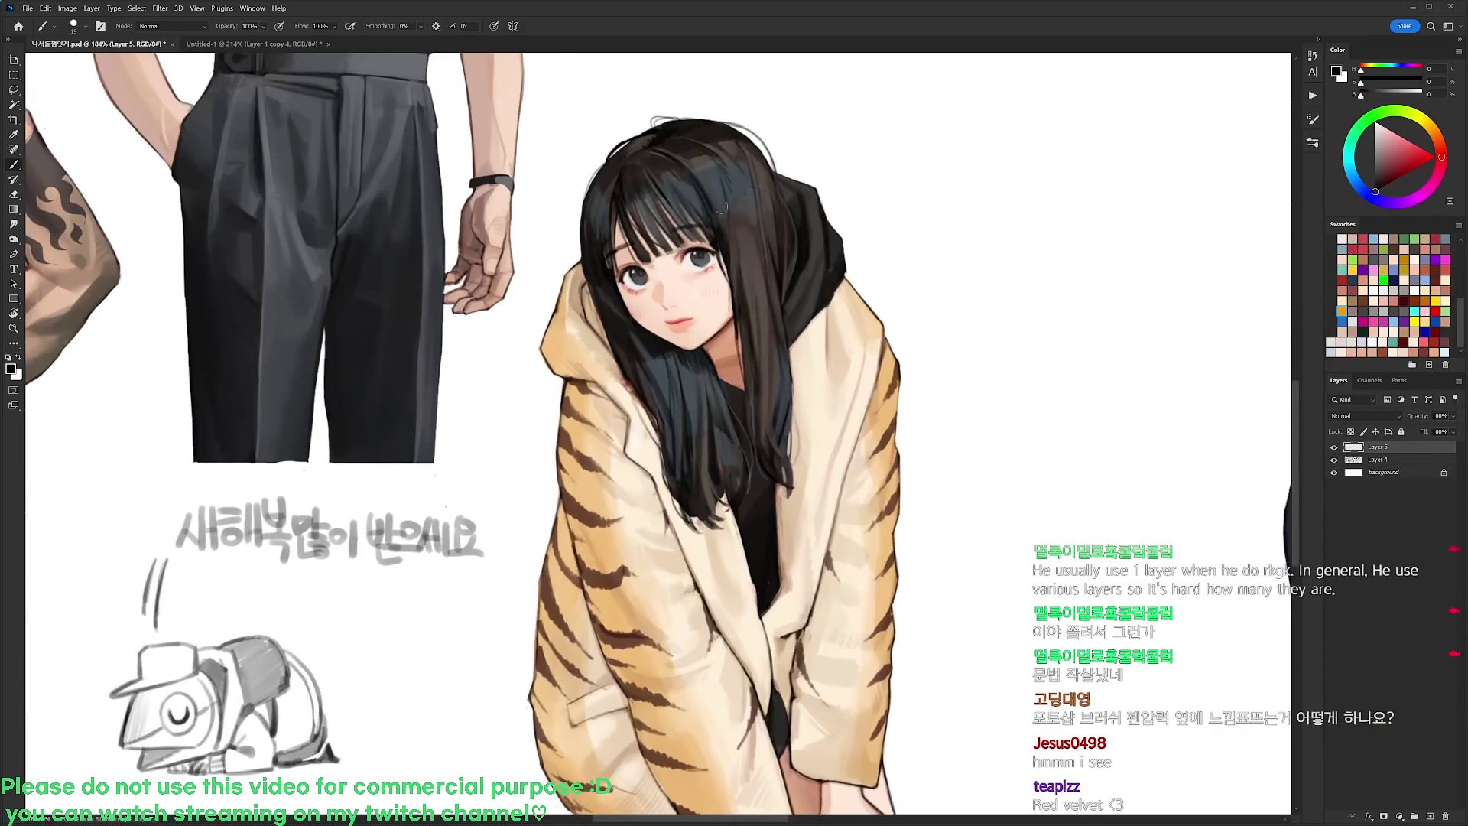
right_click(712, 202)
left_click(810, 335)
left_click(598, 473, "alt")
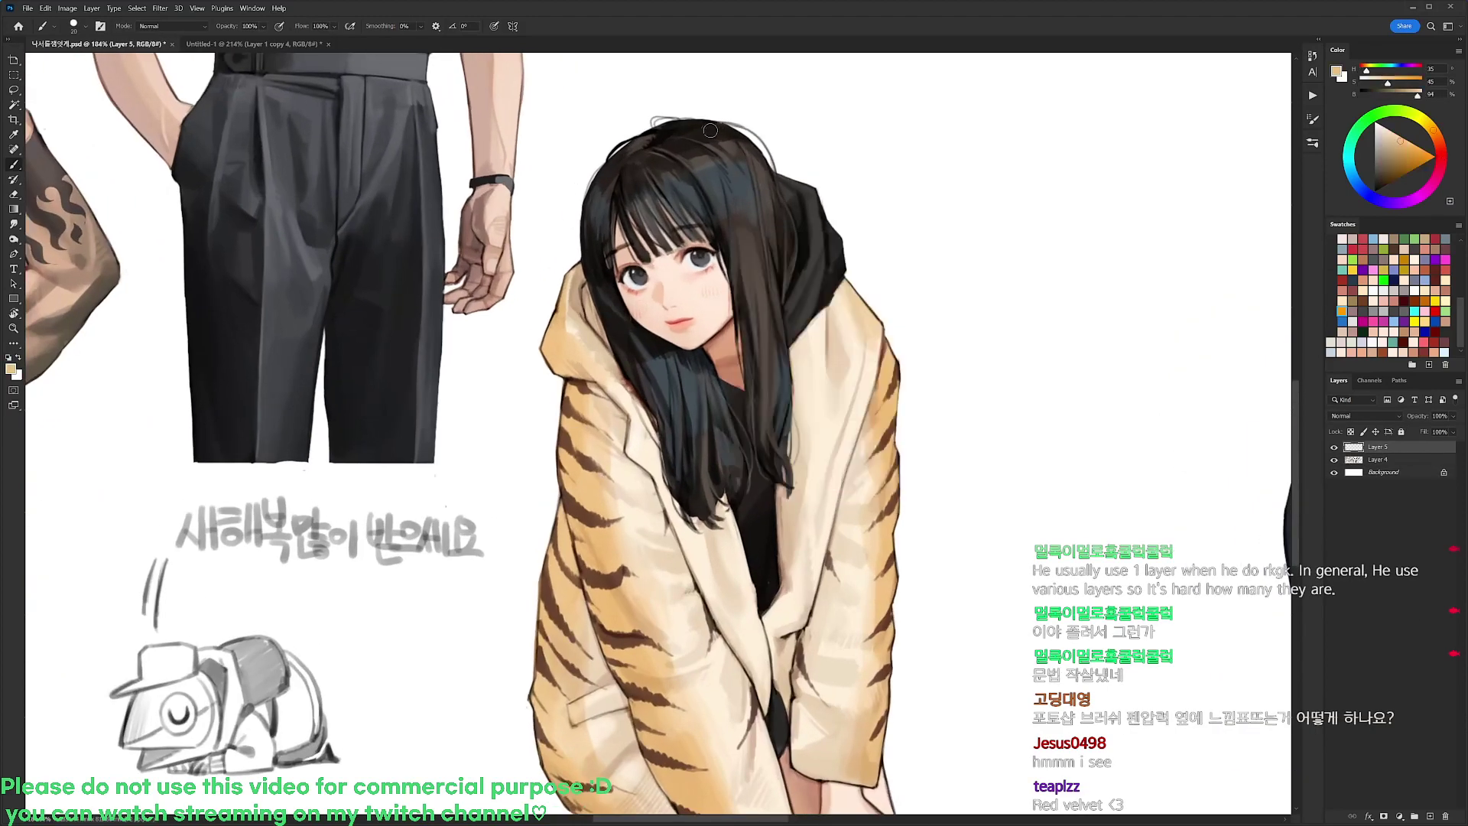
mouse_move(690, 138)
left_mouse_down()
mouse_move(728, 107)
mouse_move(746, 121)
mouse_move(729, 158)
mouse_move(694, 135)
mouse_move(706, 124)
mouse_move(718, 142)
mouse_move(730, 150)
left_mouse_up()
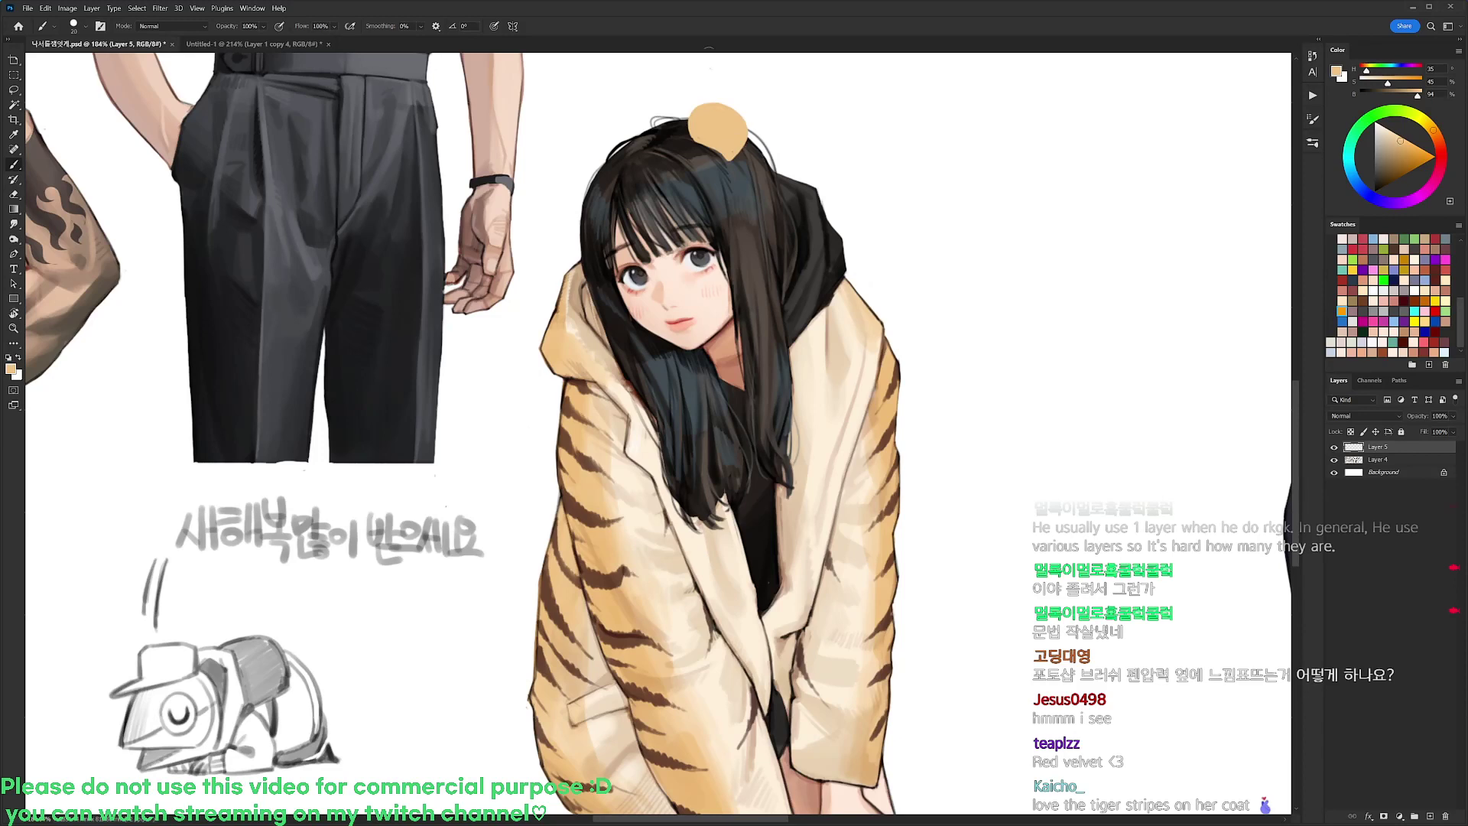
key("e")
mouse_move(696, 153)
left_mouse_down()
mouse_move(690, 103)
mouse_move(693, 146)
mouse_move(691, 107)
mouse_move(718, 101)
mouse_move(749, 153)
left_mouse_up()
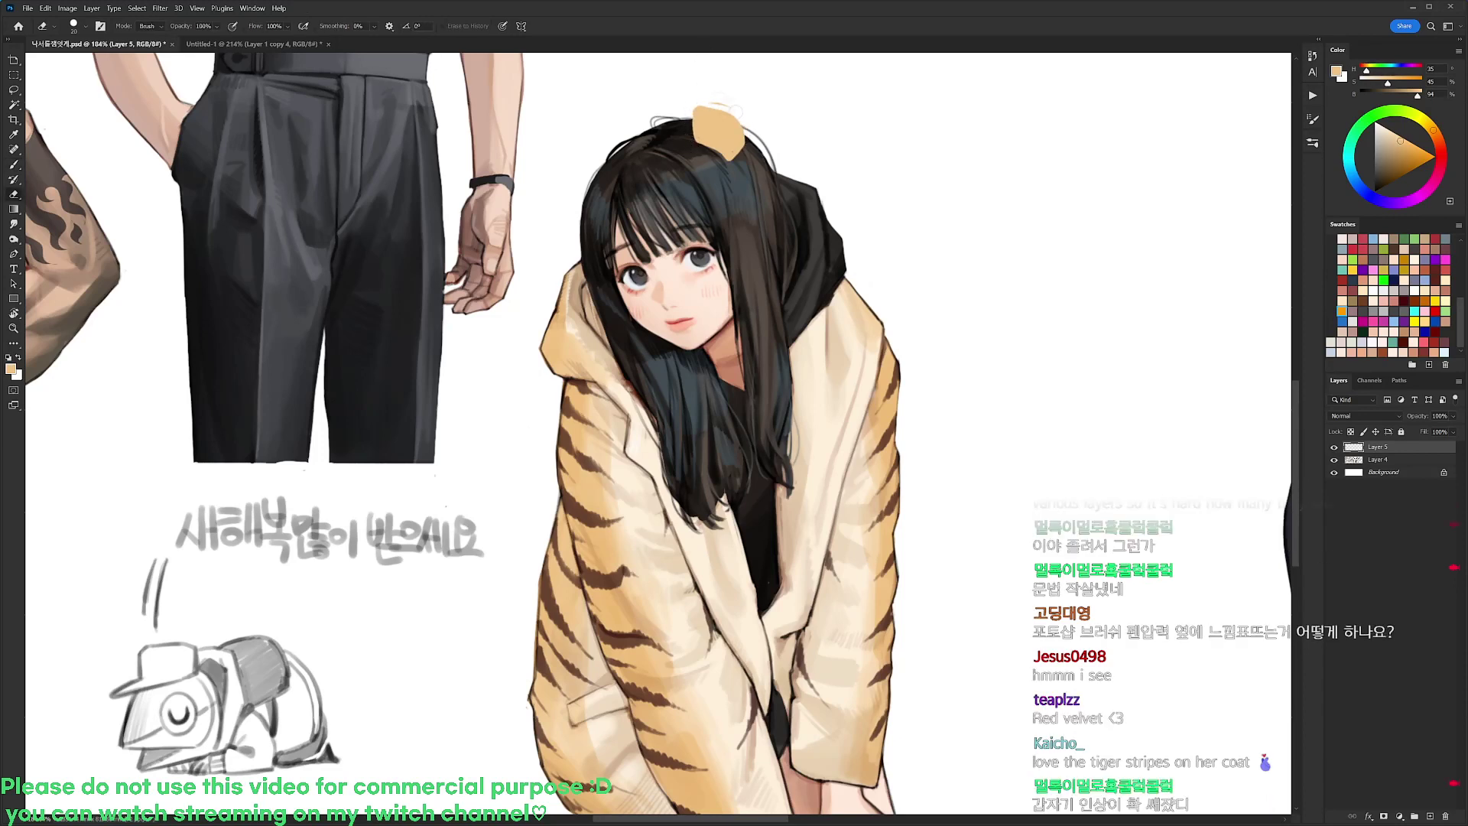
Paint a second, smaller tan ear on the other side of the girl's head
key("b")
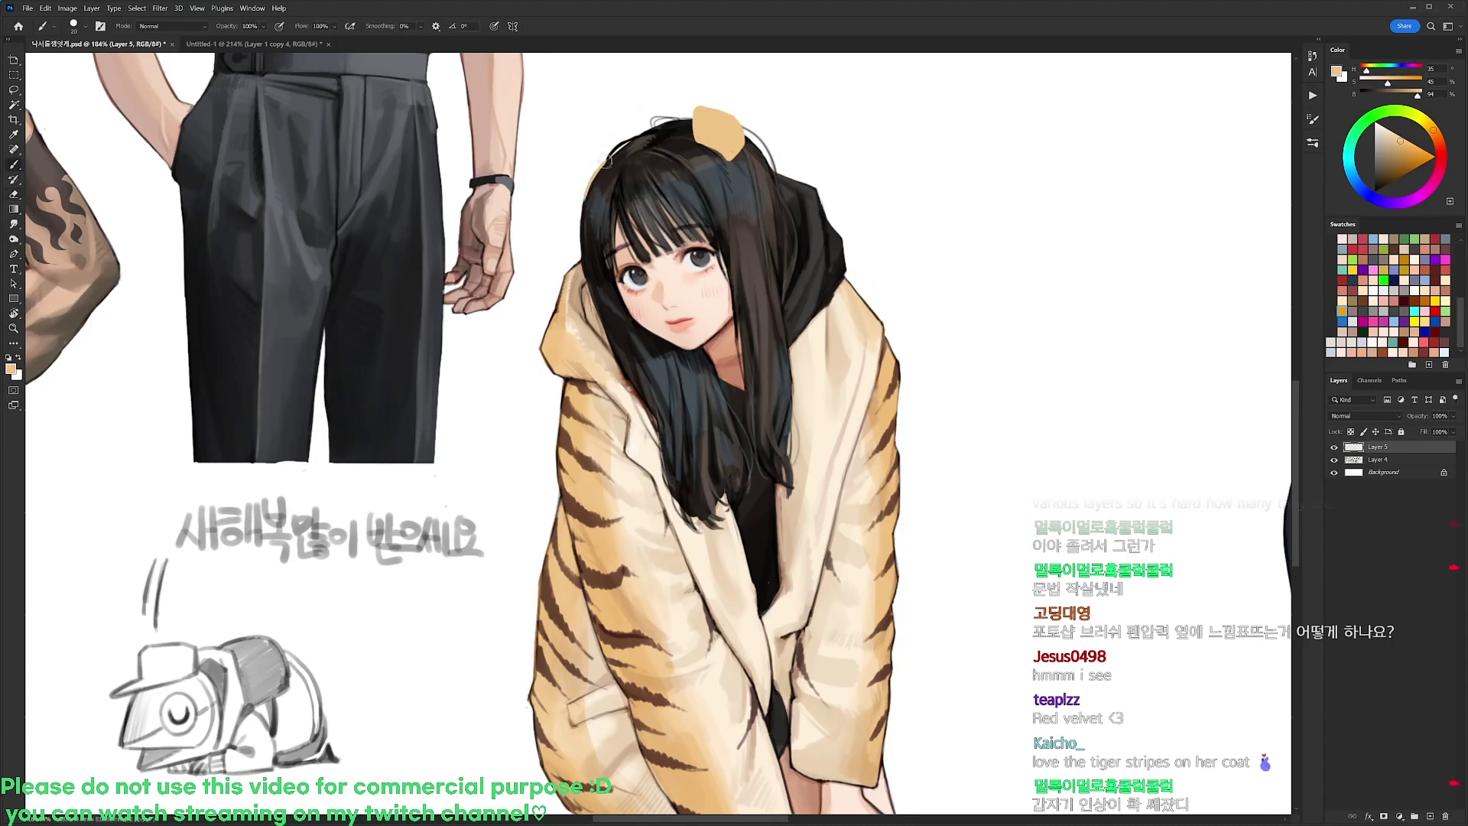
mouse_move(609, 162)
left_mouse_down()
mouse_move(593, 142)
mouse_move(586, 193)
left_mouse_up()
mouse_move(597, 139)
left_mouse_down()
mouse_move(612, 163)
mouse_move(586, 182)
mouse_move(603, 158)
left_mouse_up()
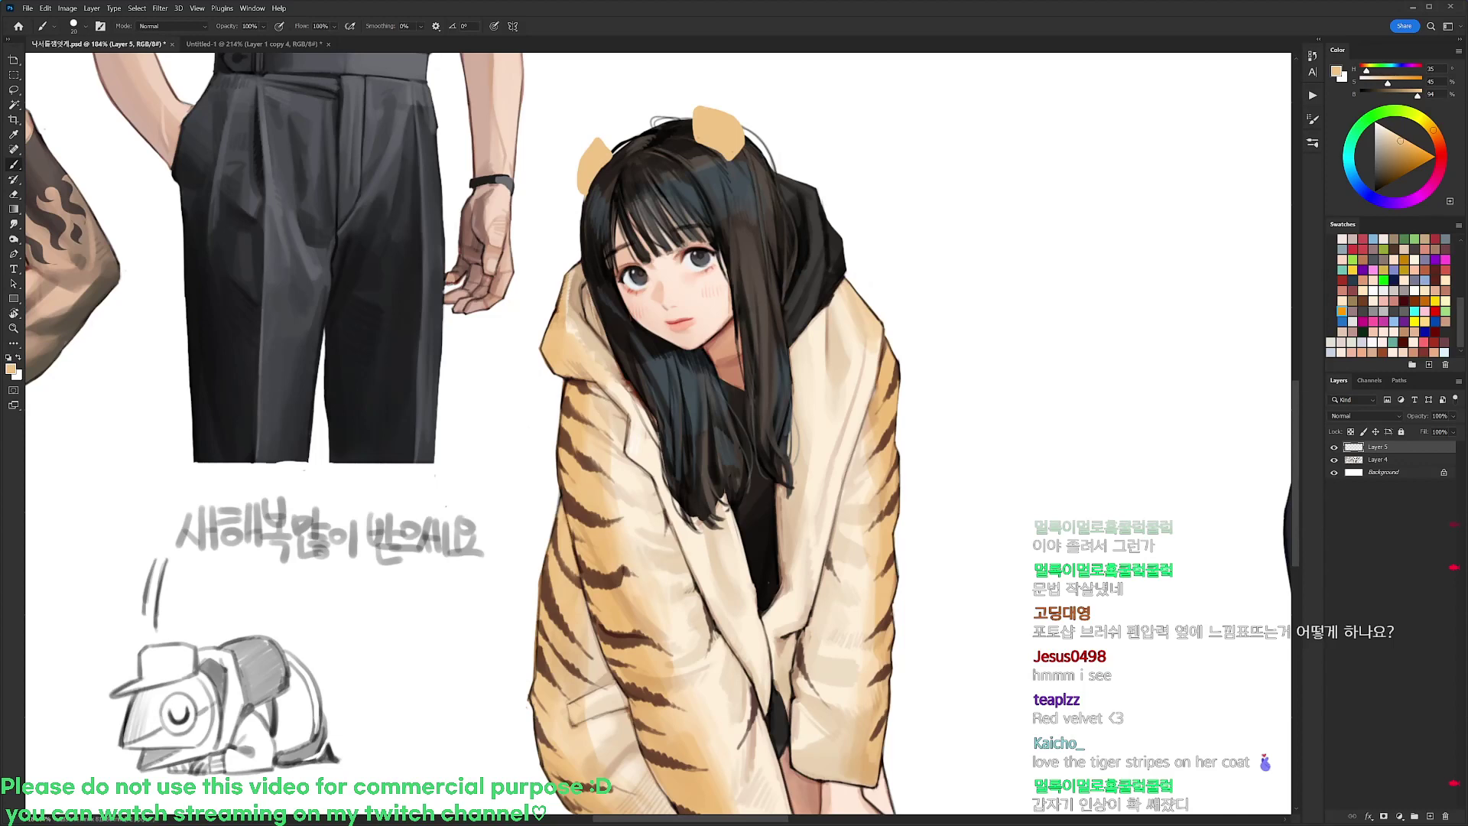
Lock the ear layer's transparent pixels and darken the larger ear's upper edge with brown sampled from a sleeve stripe
left_click(1351, 431)
left_click(896, 367, "alt")
left_click_drag(697, 107, 746, 138)
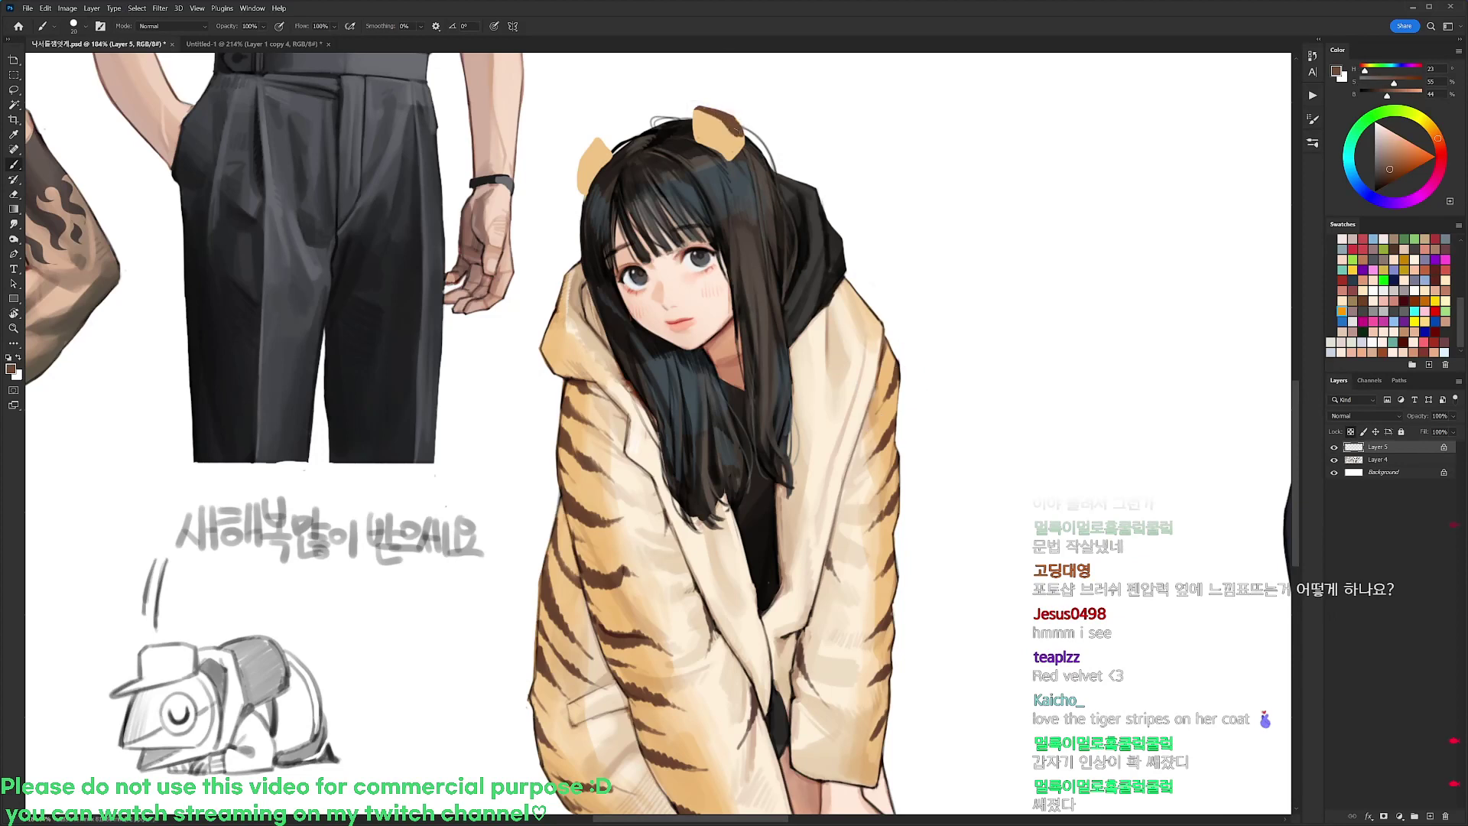
Blend the larger ear's brown edge into the tan with a bigger, softer brush and shade the smaller ear's tip the same way
right_click(750, 151)
left_click(806, 255)
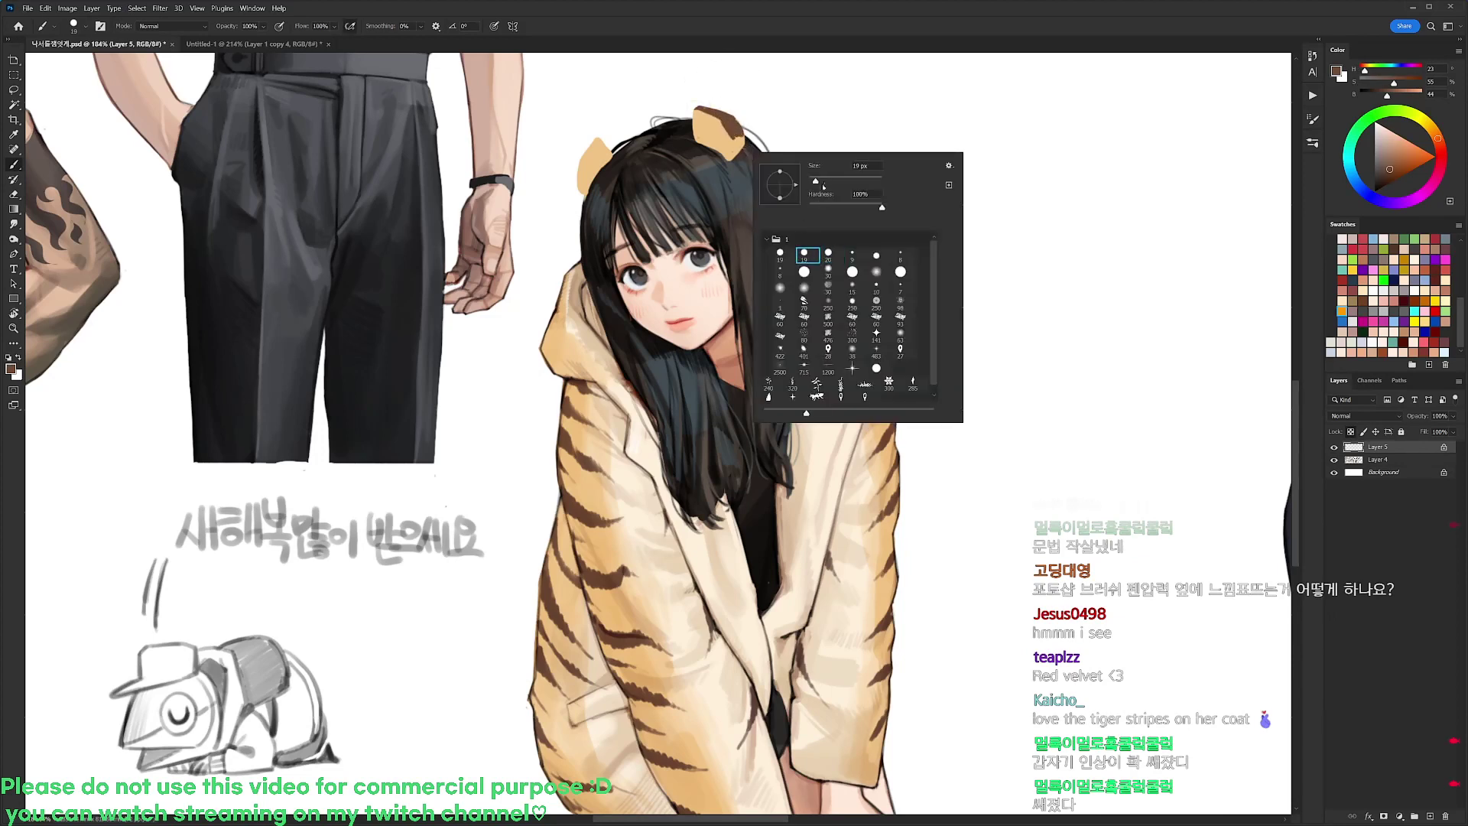
key("bracketright")
key("bracketright")
key("bracketright")
key("bracketright")
key("bracketright")
key("bracketright")
mouse_move(724, 112)
left_mouse_down()
mouse_move(713, 123)
mouse_move(735, 139)
mouse_move(718, 137)
left_mouse_up()
left_click(725, 147, "alt")
left_click(731, 124, "alt")
left_click(729, 131, "alt")
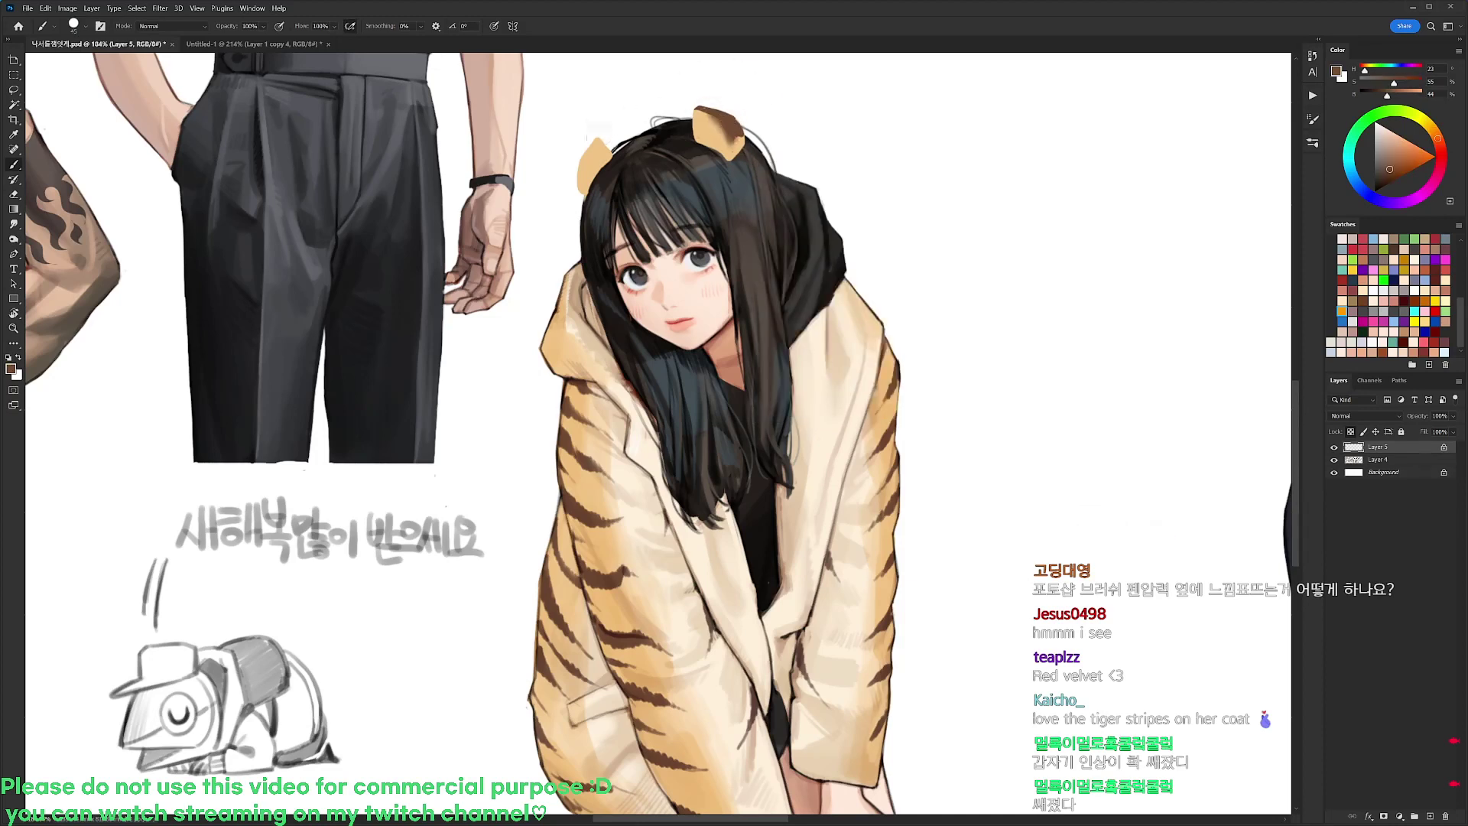
mouse_move(600, 133)
left_mouse_down()
mouse_move(612, 150)
mouse_move(579, 162)
left_mouse_up()
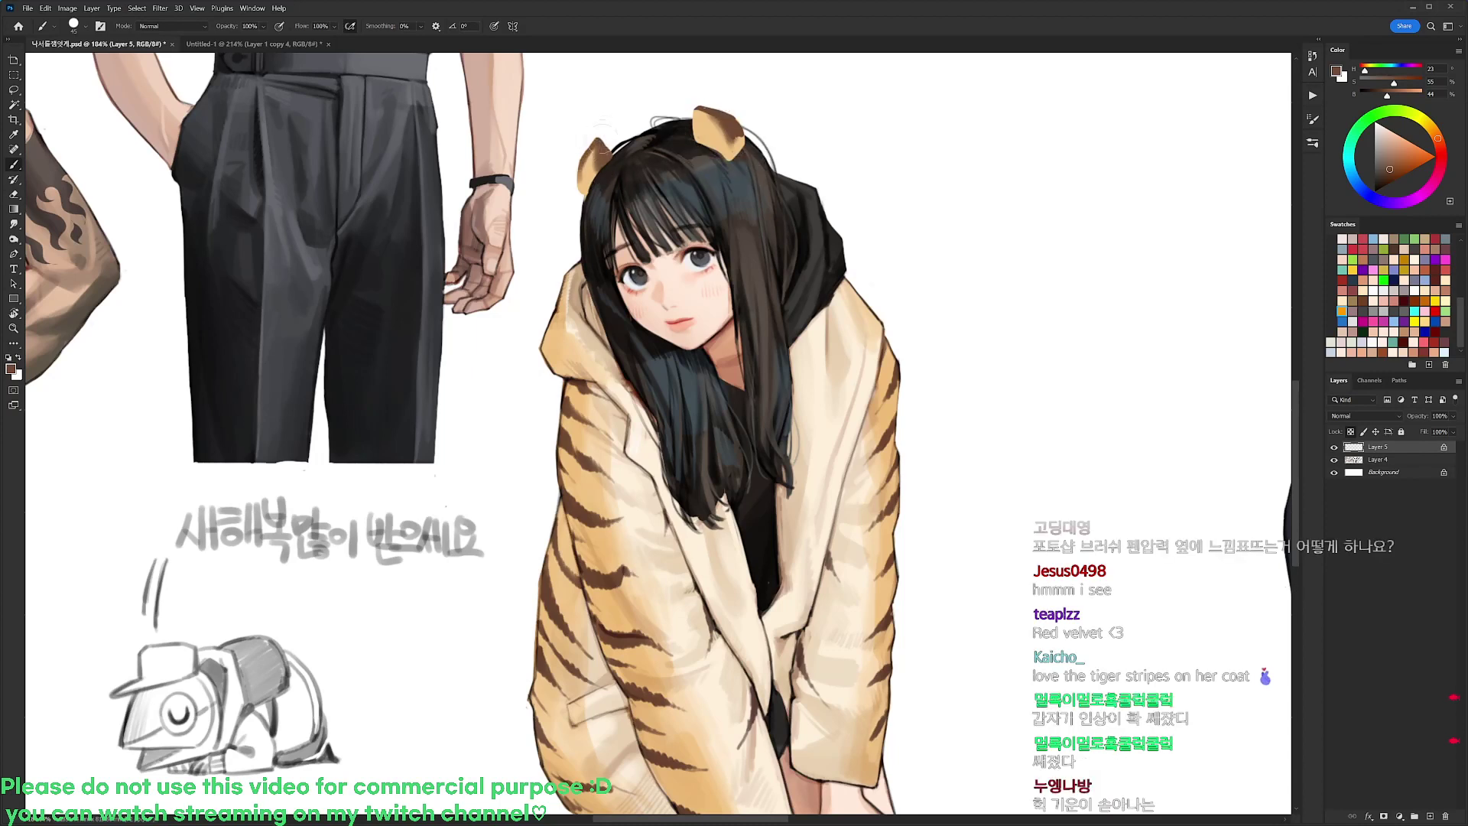
Switch to a 20 px brush, sample light cream from the coat, test it inside the larger ear and undo the strokes
key("d")
right_click(764, 131)
left_click(847, 238)
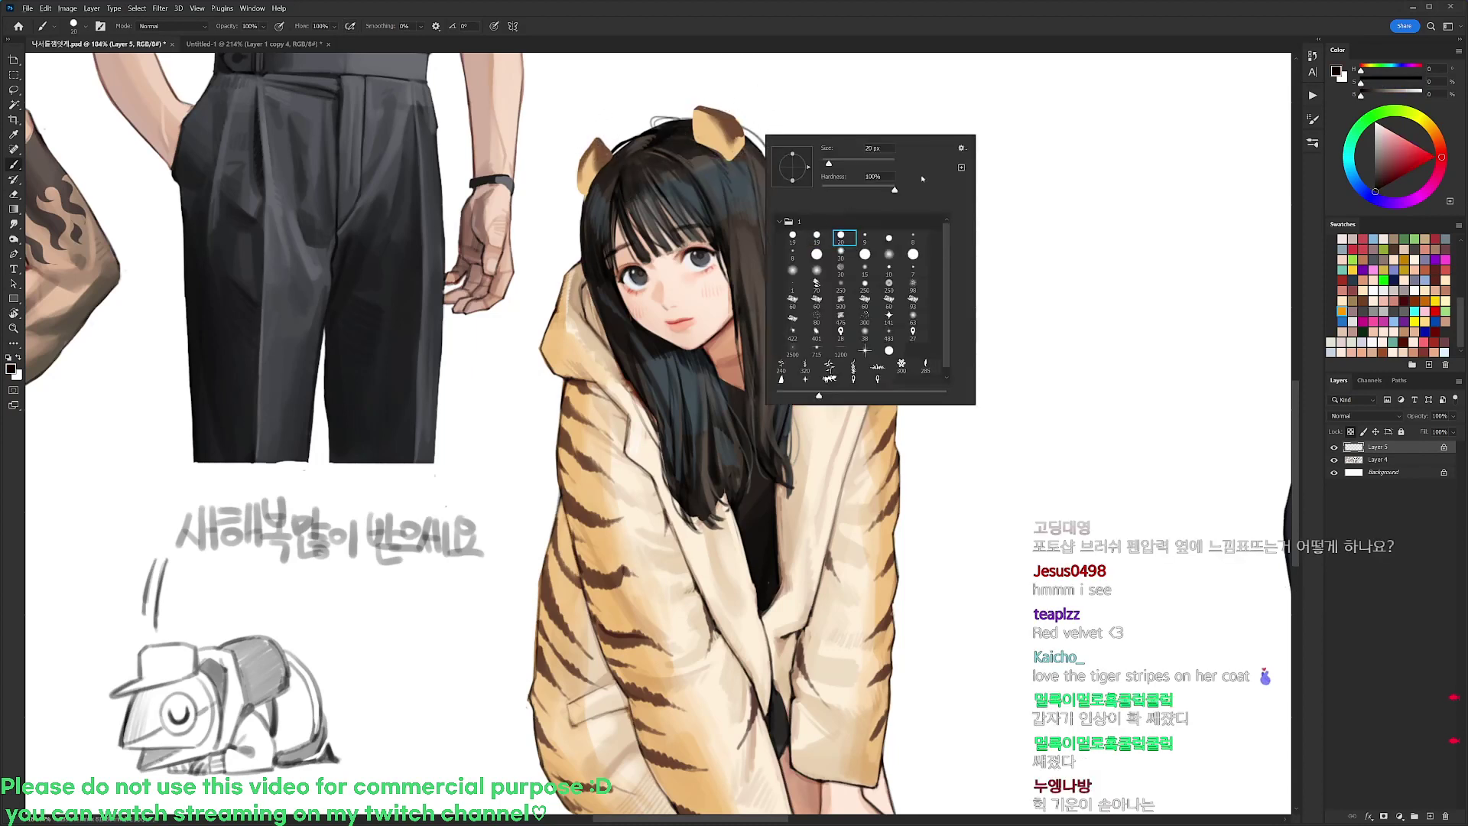
left_click(828, 452, "alt")
mouse_move(701, 133)
left_mouse_down()
mouse_move(702, 118)
mouse_move(721, 147)
left_mouse_up()
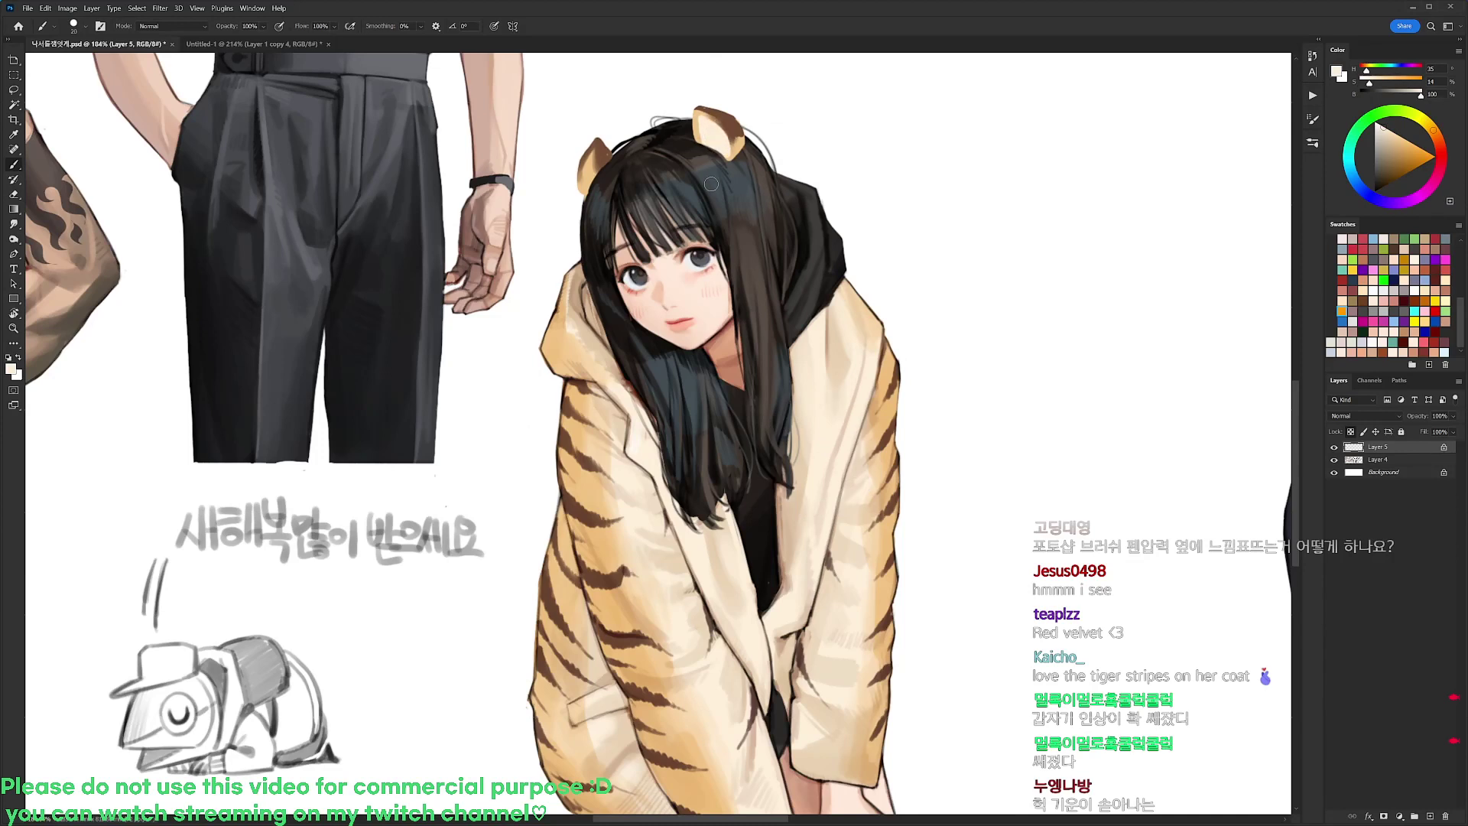
key("ctrl+z")
key("ctrl+z")
key("ctrl+z")
Fill the inside of both ears with light cream, redoing the first stroke in the larger ear
mouse_move(703, 137)
left_mouse_down()
mouse_move(710, 114)
mouse_move(730, 141)
mouse_move(720, 156)
left_mouse_up()
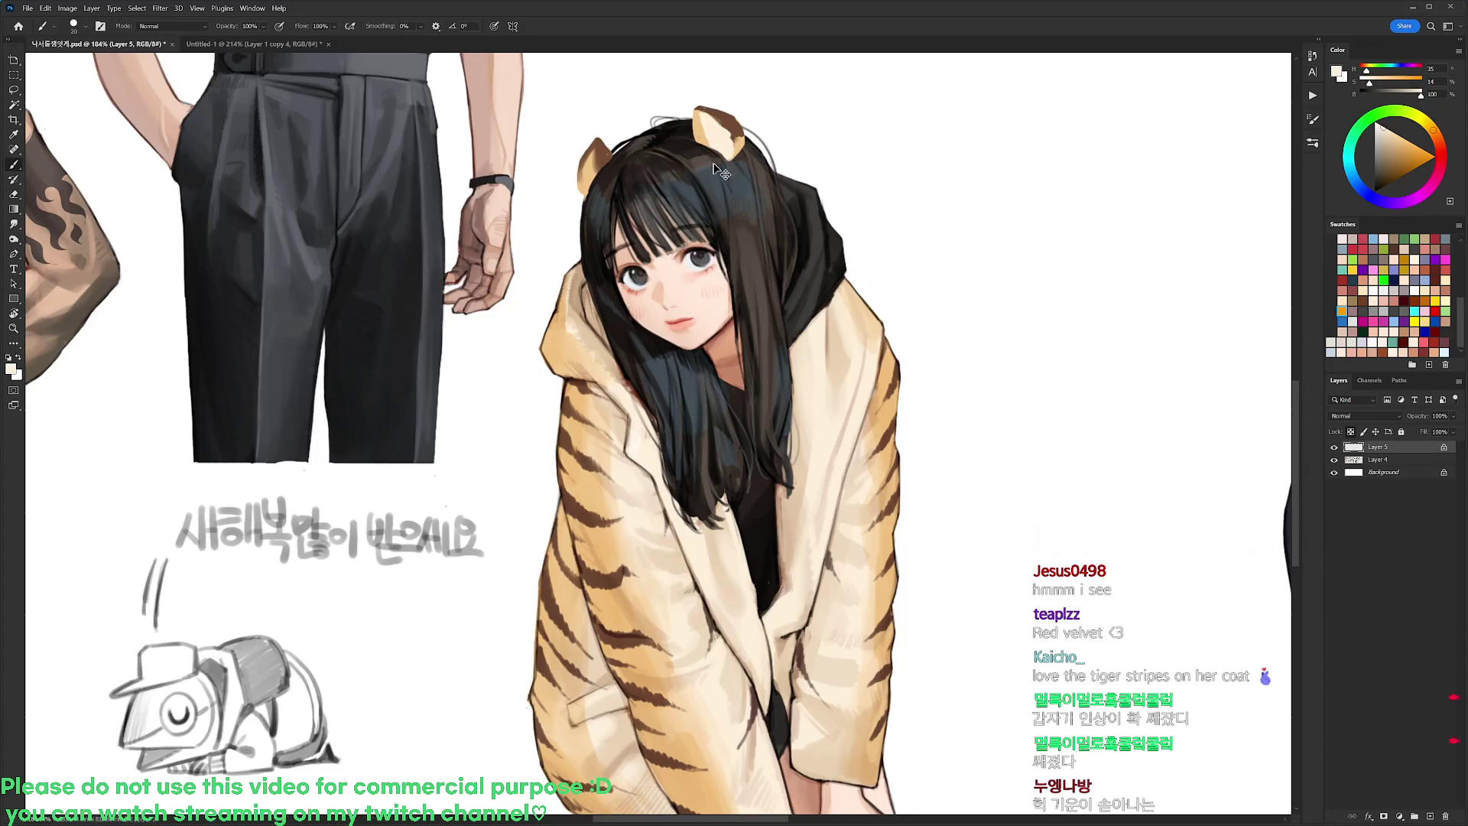
key("ctrl+z")
left_click_drag(701, 114, 713, 144)
left_click(719, 115, "alt")
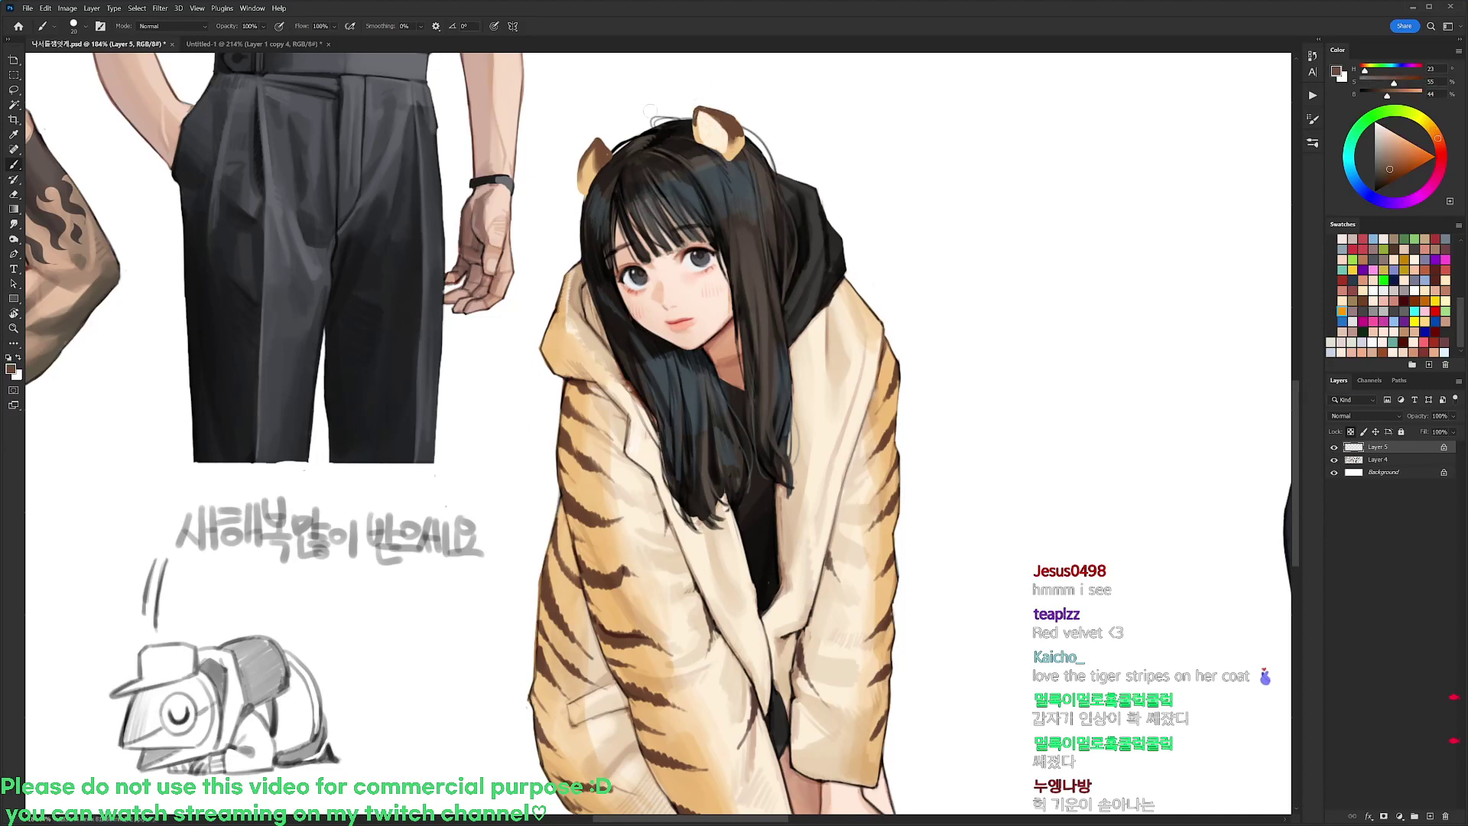
left_click(721, 128, "alt")
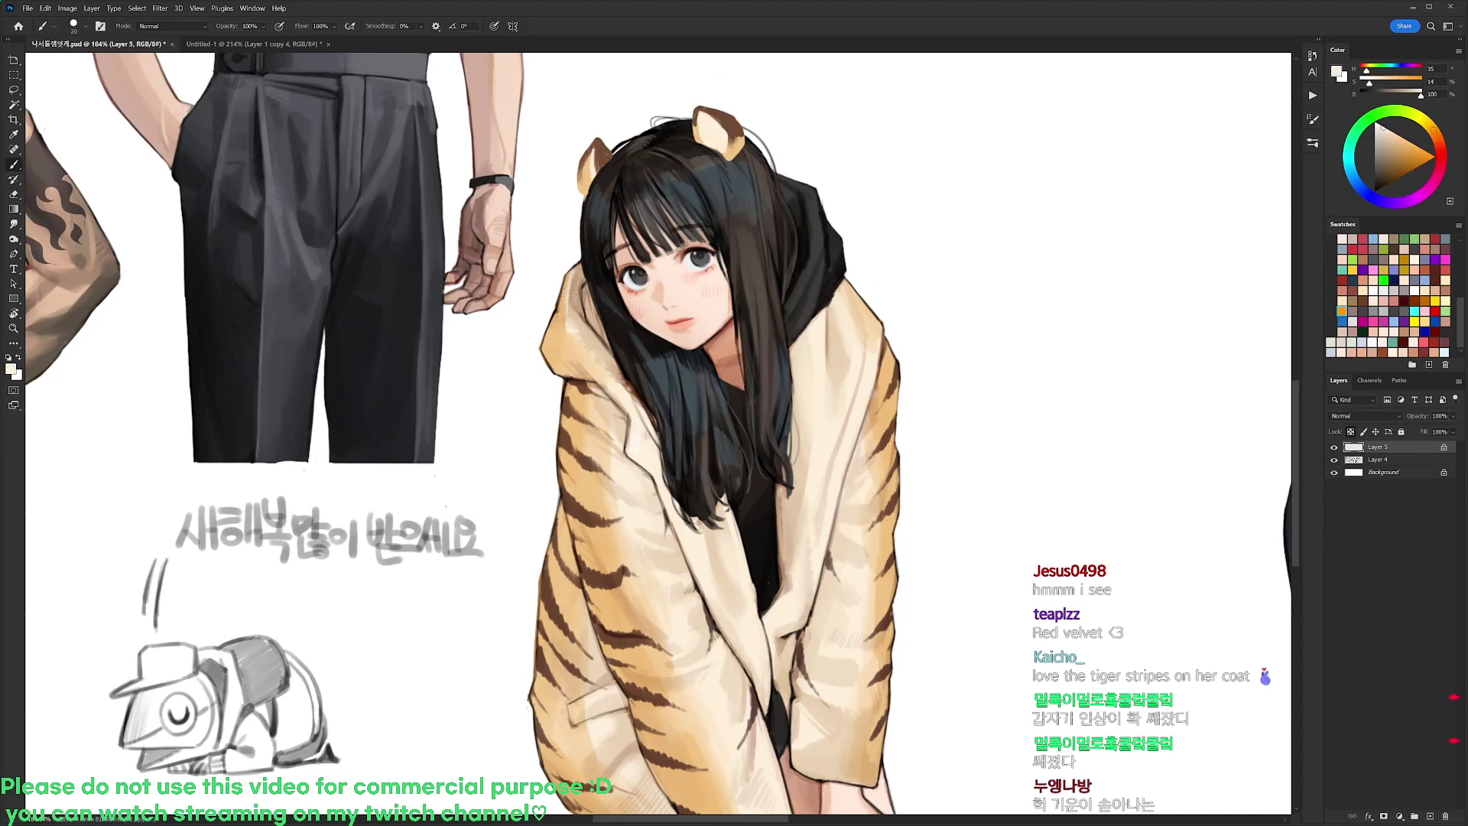
left_click_drag(590, 149, 594, 186)
Unlock the ear layer's transparent pixels and line the larger ear in black with a finer brush
left_click(1350, 432)
key("d")
left_click_drag(716, 114, 725, 147)
right_click(724, 147)
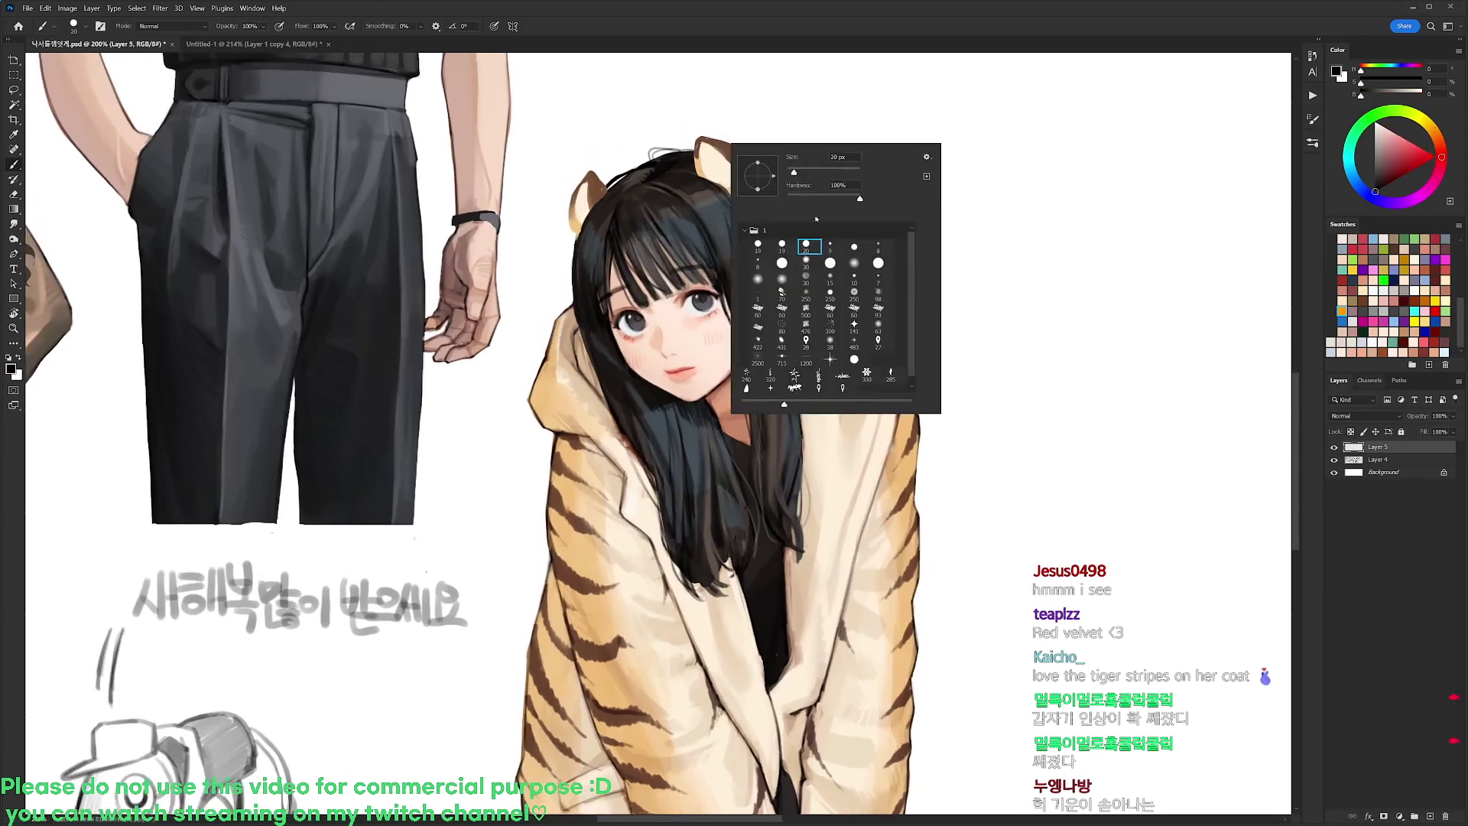
left_click(828, 246)
left_click(715, 143, "alt")
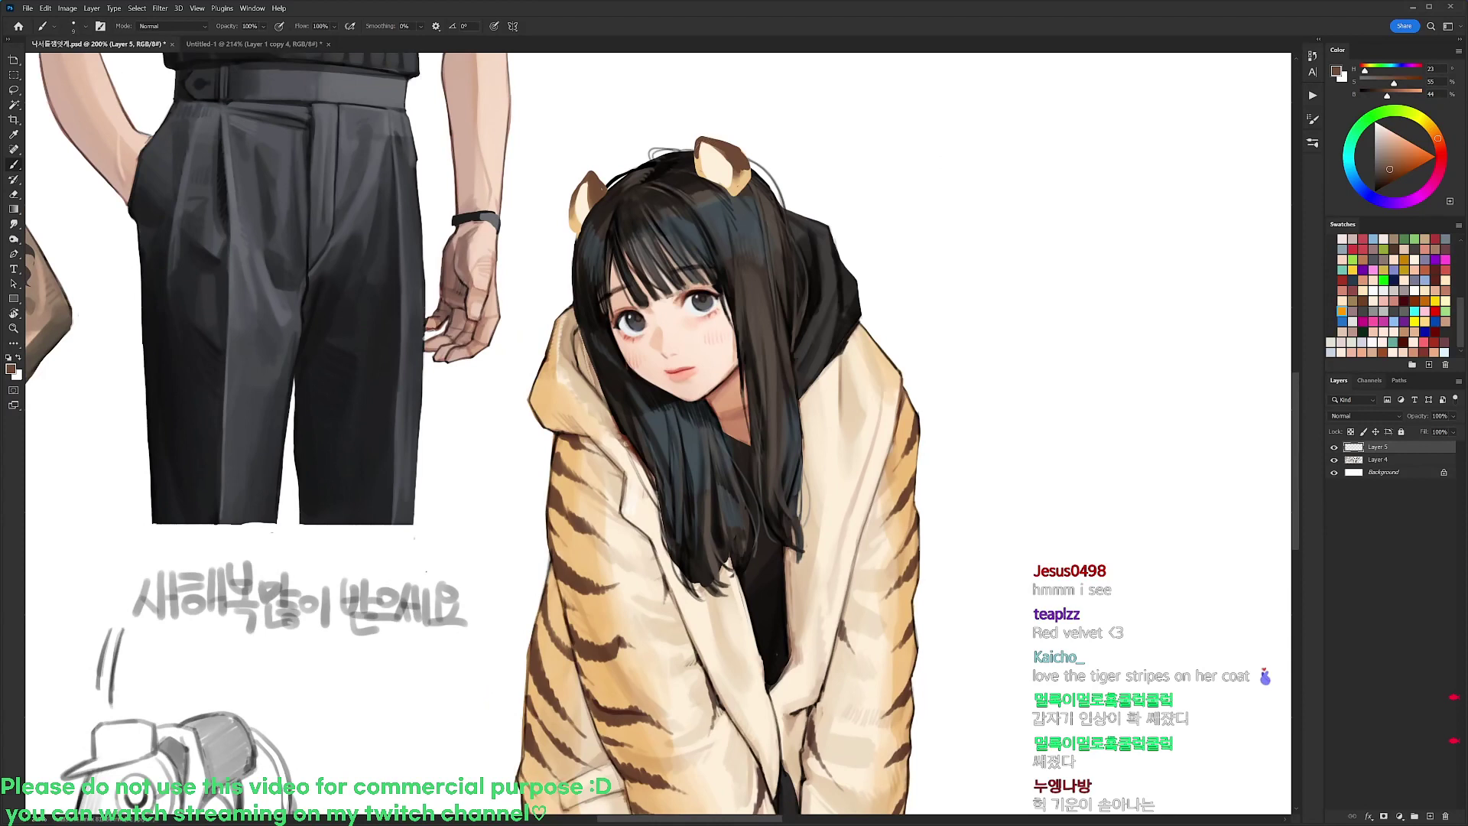
key("d")
mouse_move(696, 159)
left_mouse_down()
mouse_move(701, 138)
mouse_move(728, 143)
mouse_move(752, 179)
left_mouse_up()
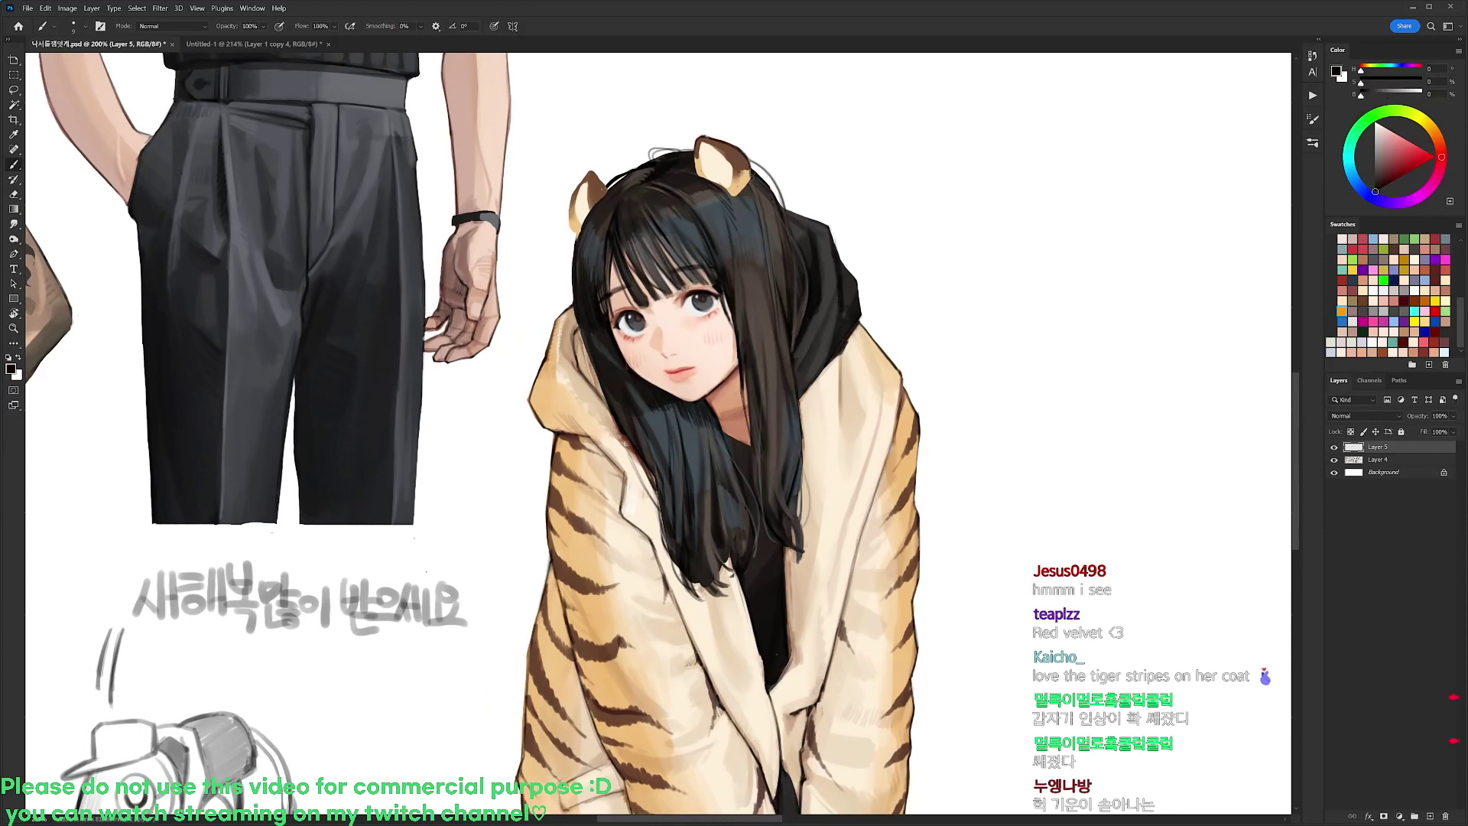
Extend the larger ear's lower tip with sampled tan and define its base with fine black lines
left_click(740, 197, "alt")
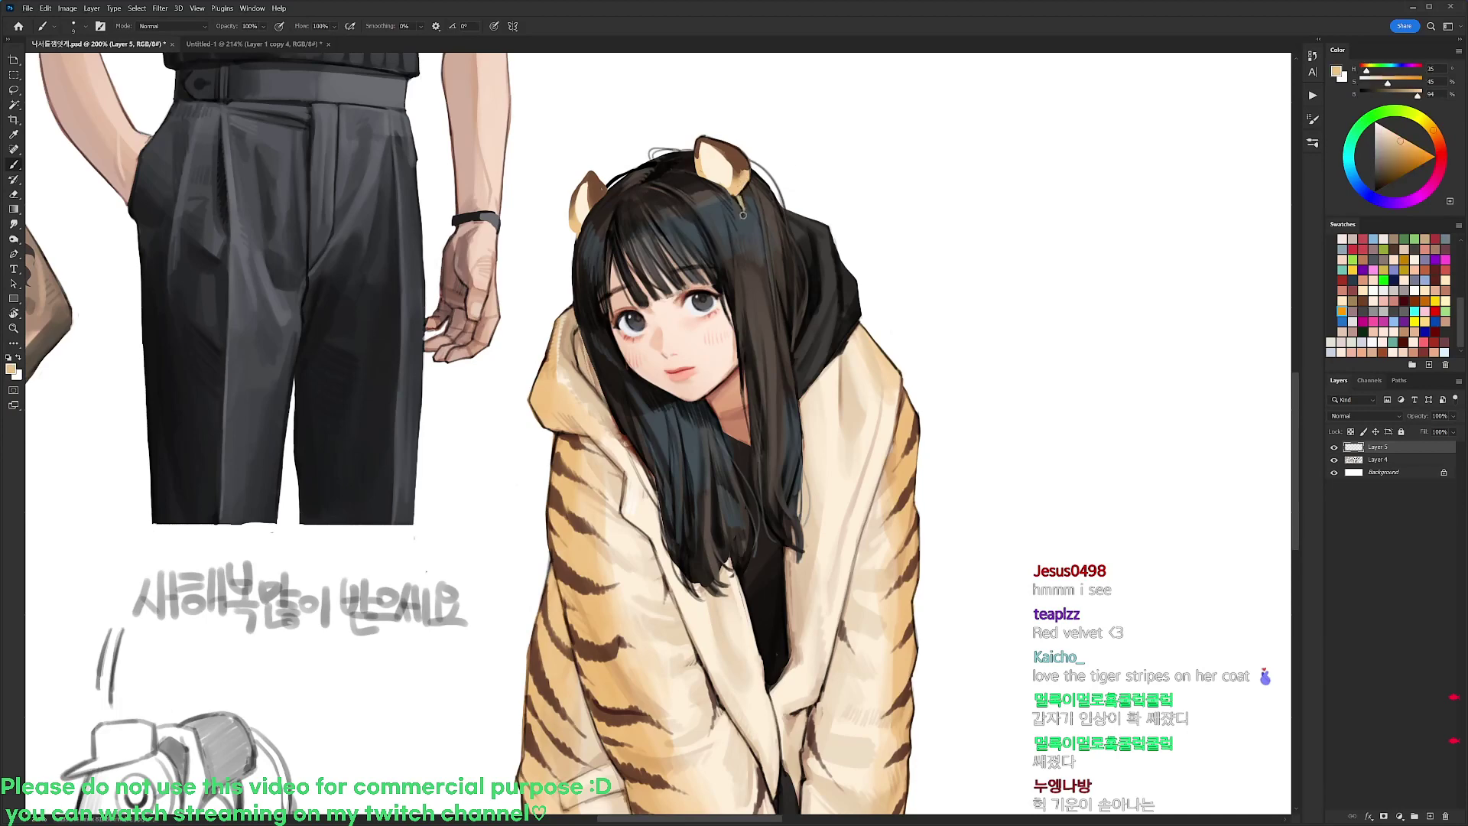
key("d")
mouse_move(731, 193)
left_mouse_down()
mouse_move(744, 217)
mouse_move(561, 296)
left_mouse_up()
key("r")
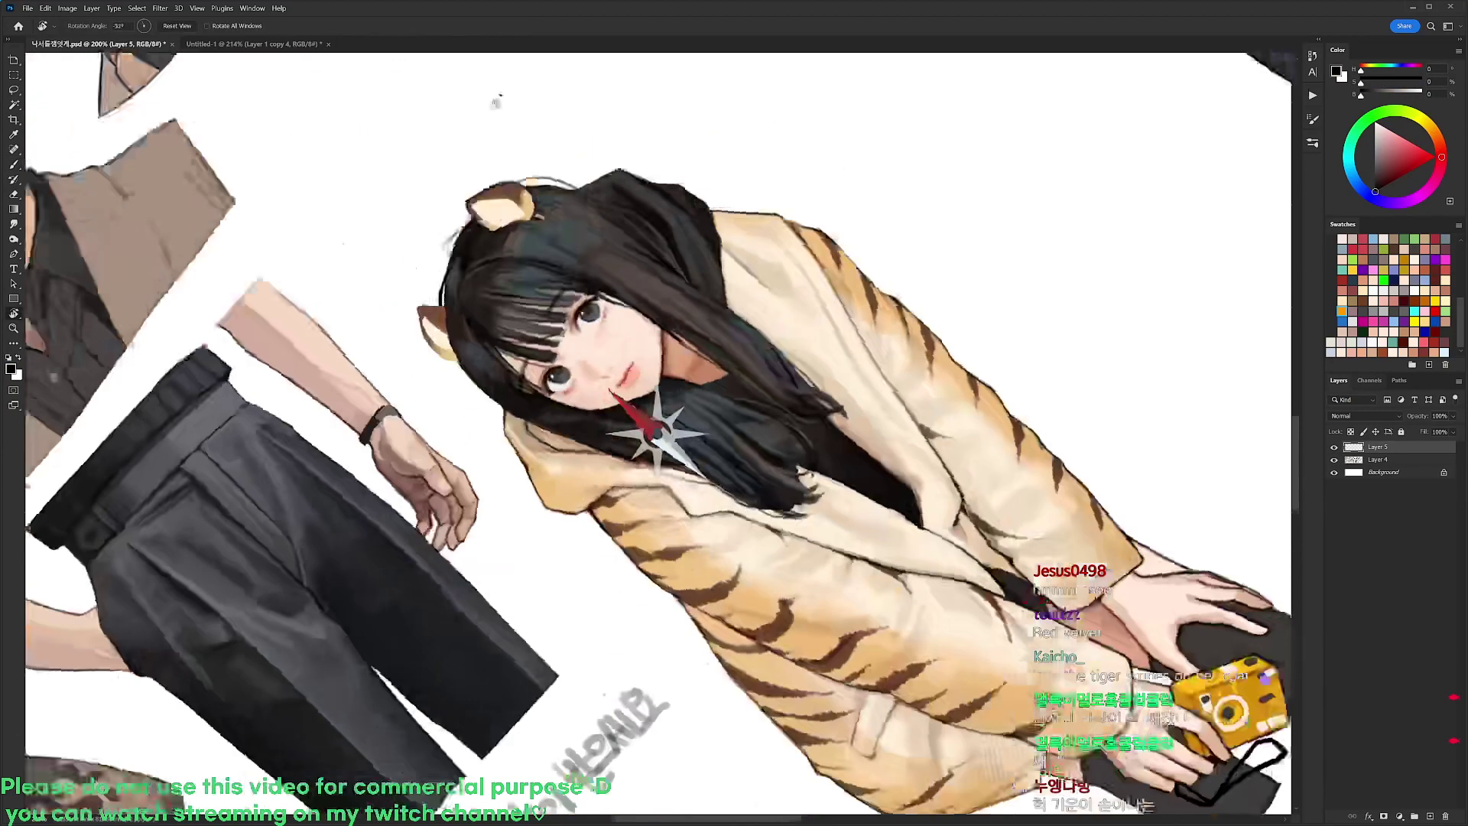
left_click_drag(496, 102, 359, 298)
key("b")
left_click_drag(422, 347, 440, 341)
Paint a thin tan headband across the hair to connect the two ears
left_click(412, 367, "alt")
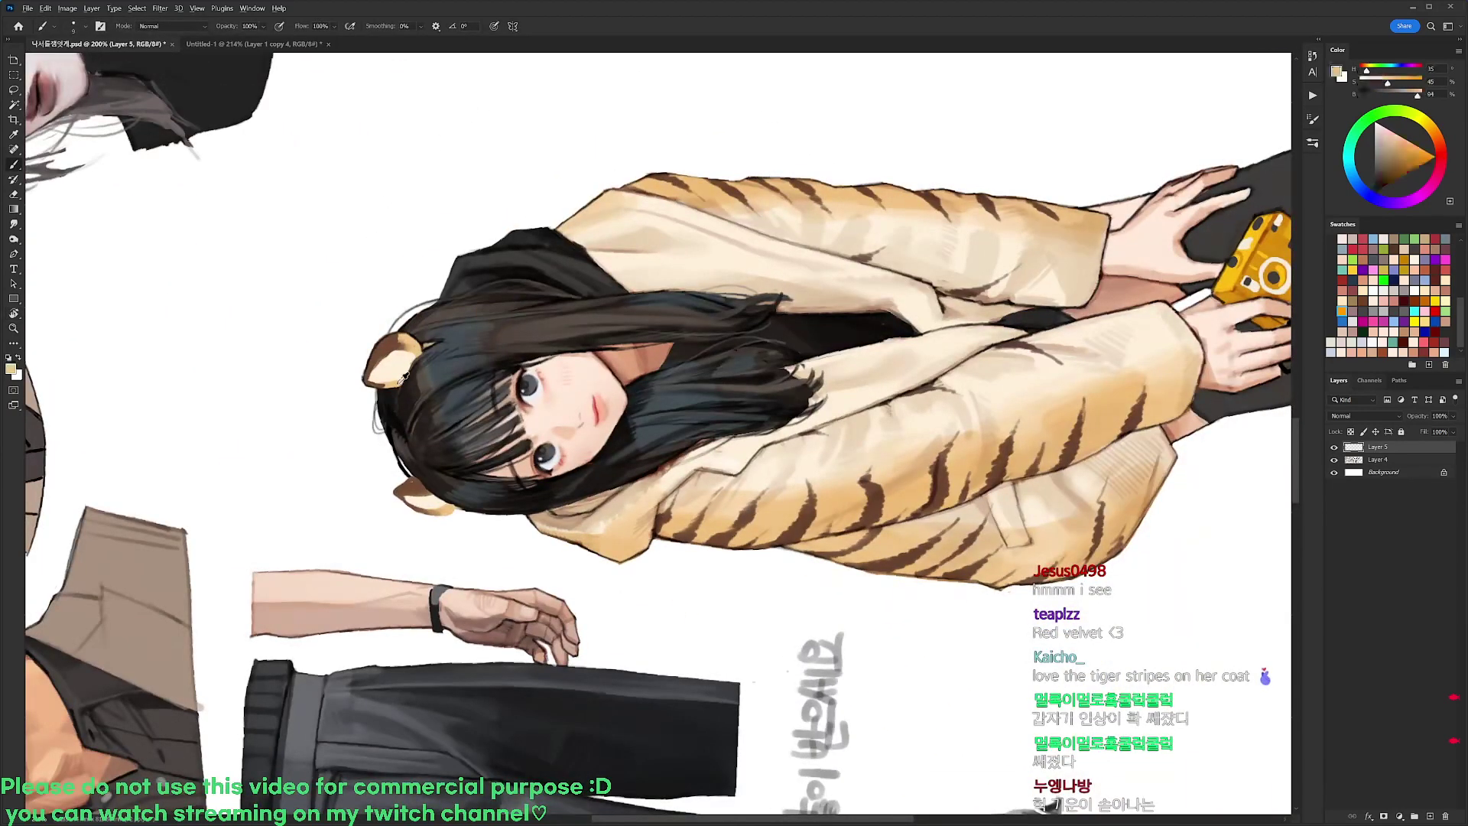
mouse_move(399, 386)
left_mouse_down()
mouse_move(396, 432)
mouse_move(416, 476)
left_mouse_up()
mouse_move(400, 416)
left_mouse_down()
mouse_move(428, 491)
mouse_move(399, 397)
mouse_move(399, 445)
mouse_move(428, 491)
left_mouse_up()
Add thin black outlines to both ears, rotating the canvas to suit the strokes
key("d")
key("r")
mouse_move(445, 382)
left_mouse_down()
mouse_move(700, 219)
mouse_move(726, 241)
left_mouse_up()
left_click_drag(726, 242, 733, 302)
key("b")
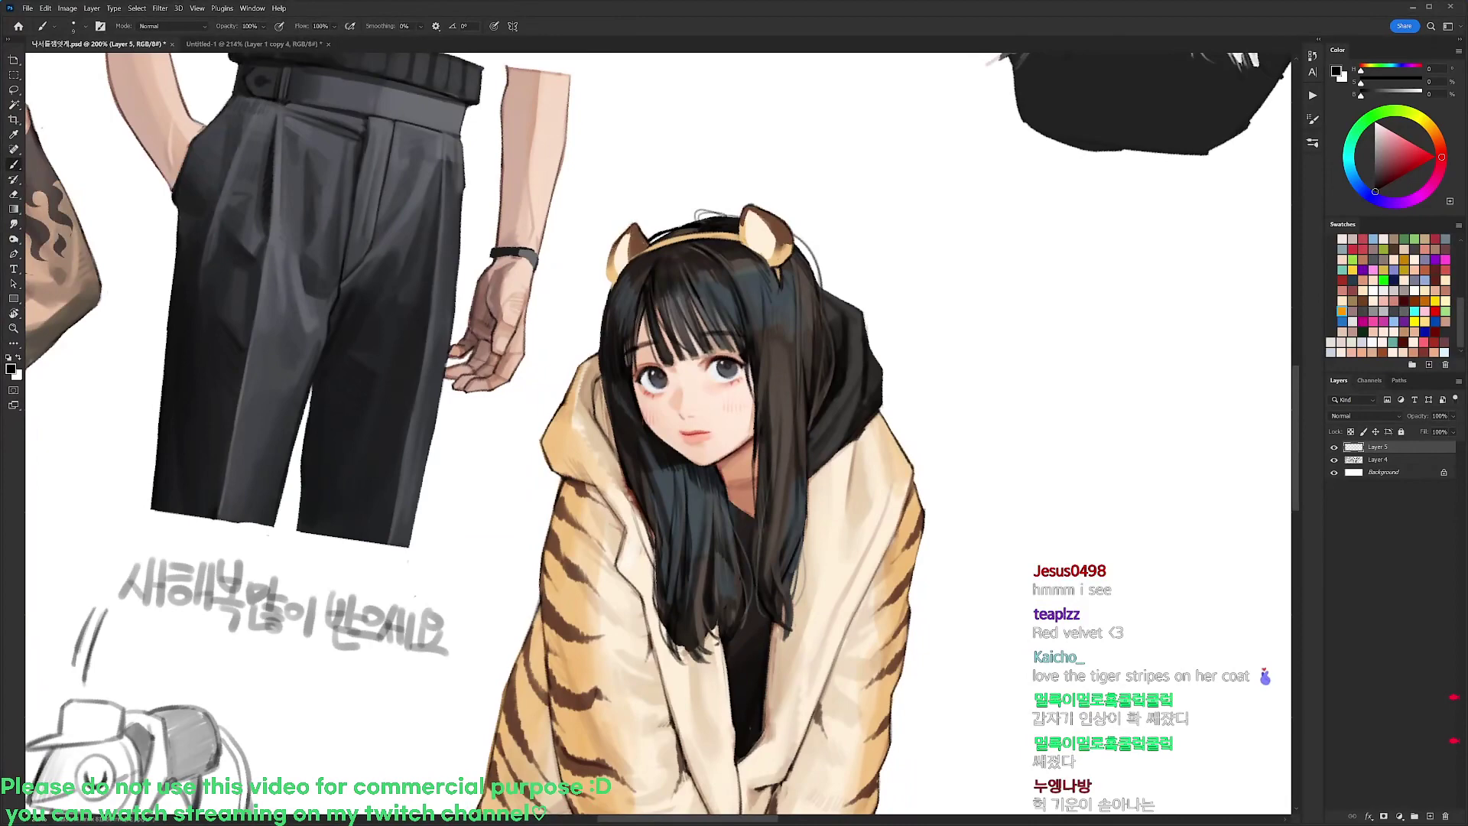
left_click_drag(615, 243, 610, 291)
key("r")
mouse_move(847, 164)
left_mouse_down()
mouse_move(796, 135)
mouse_move(567, 118)
left_mouse_up()
key("b")
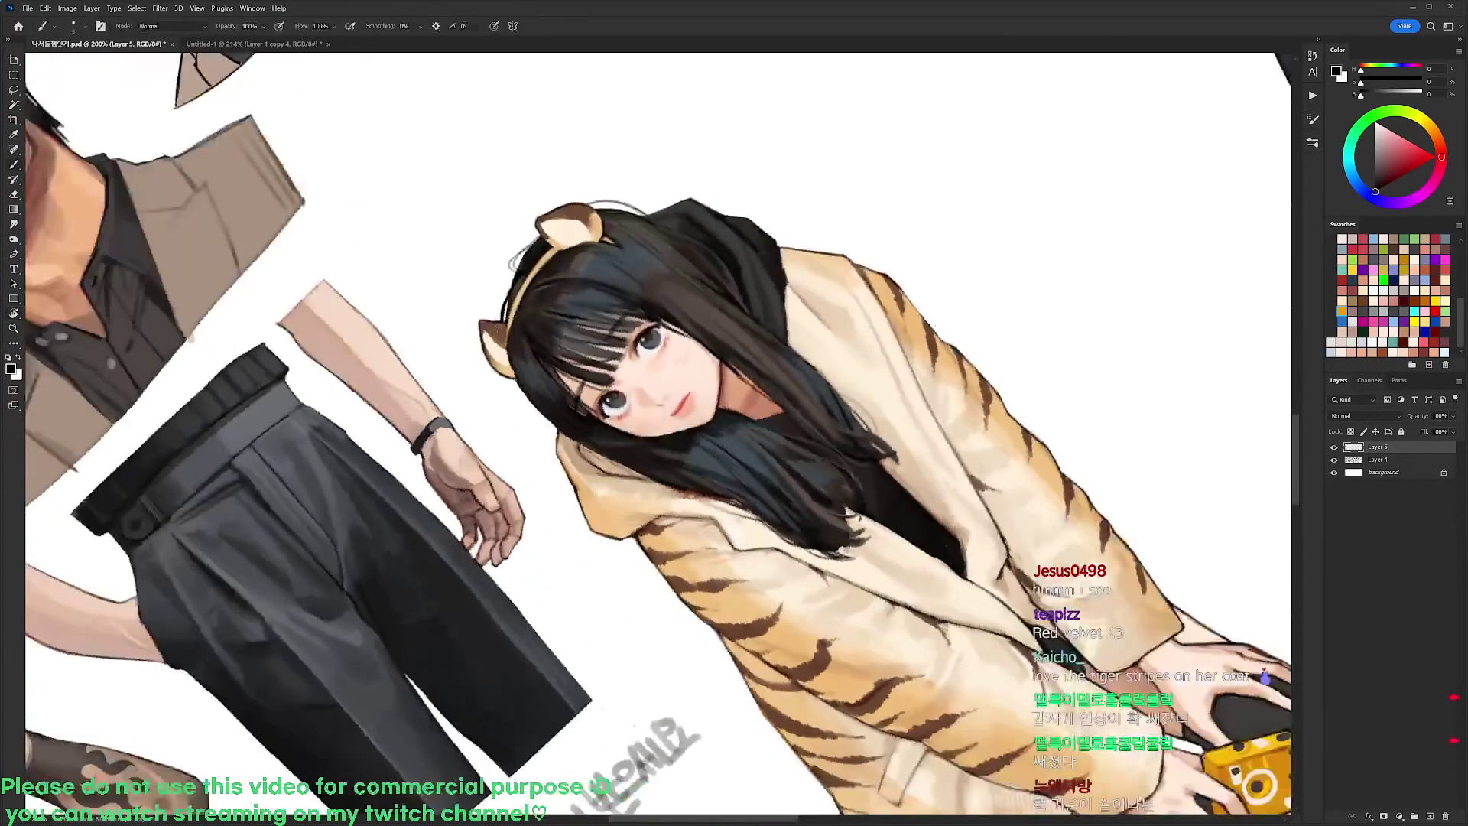
left_click_drag(488, 331, 501, 348)
left_click_drag(546, 234, 579, 252)
Return the canvas to upright and draw short black whiskers on both of the girl's cheeks
key("r")
left_click_drag(819, 216, 925, 402)
key("b")
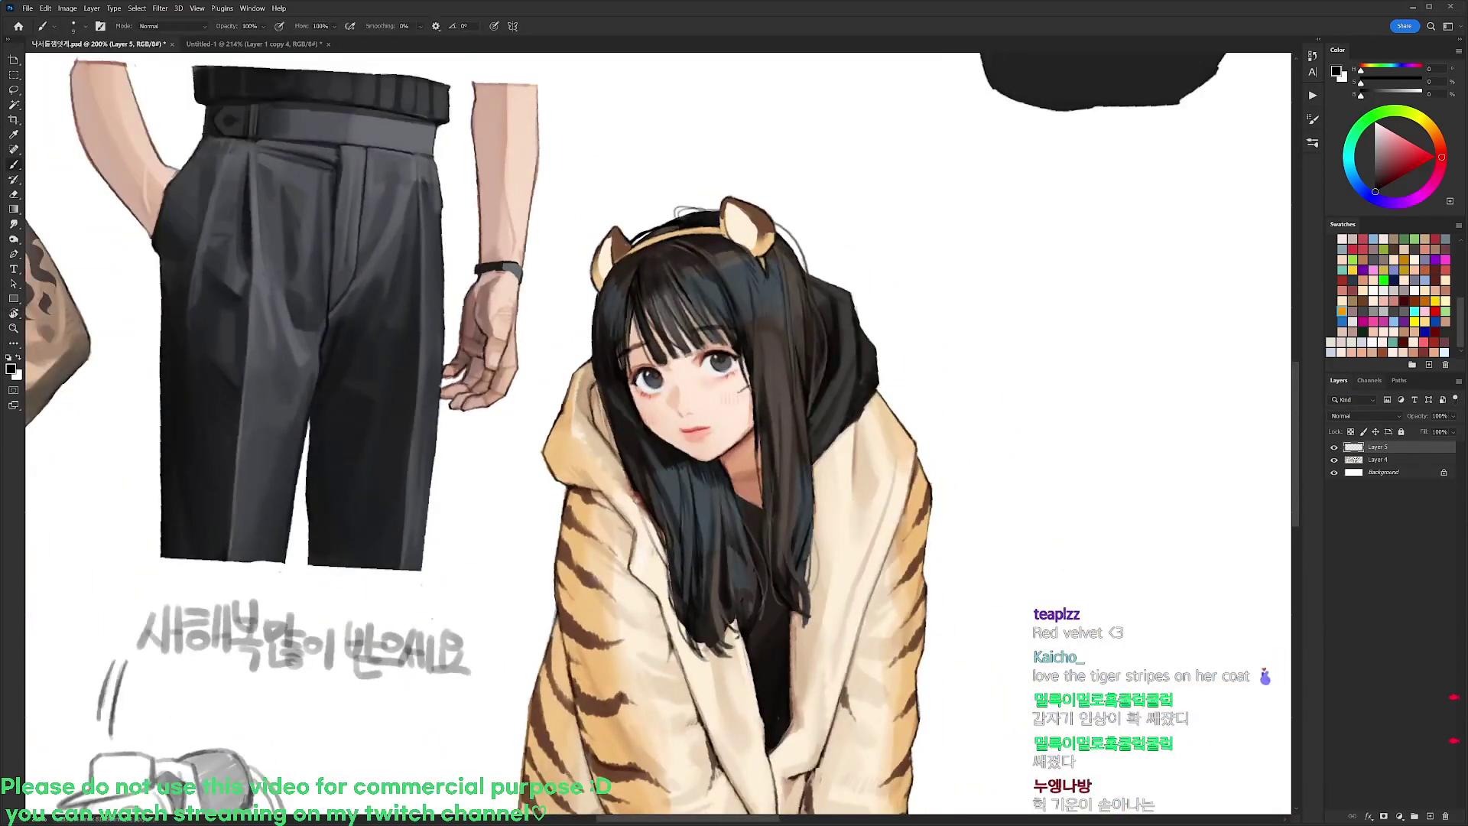
left_click_drag(740, 392, 752, 391)
key("ctrl+z")
left_click_drag(731, 367, 649, 367)
key("r")
left_click_drag(927, 329, 925, 308)
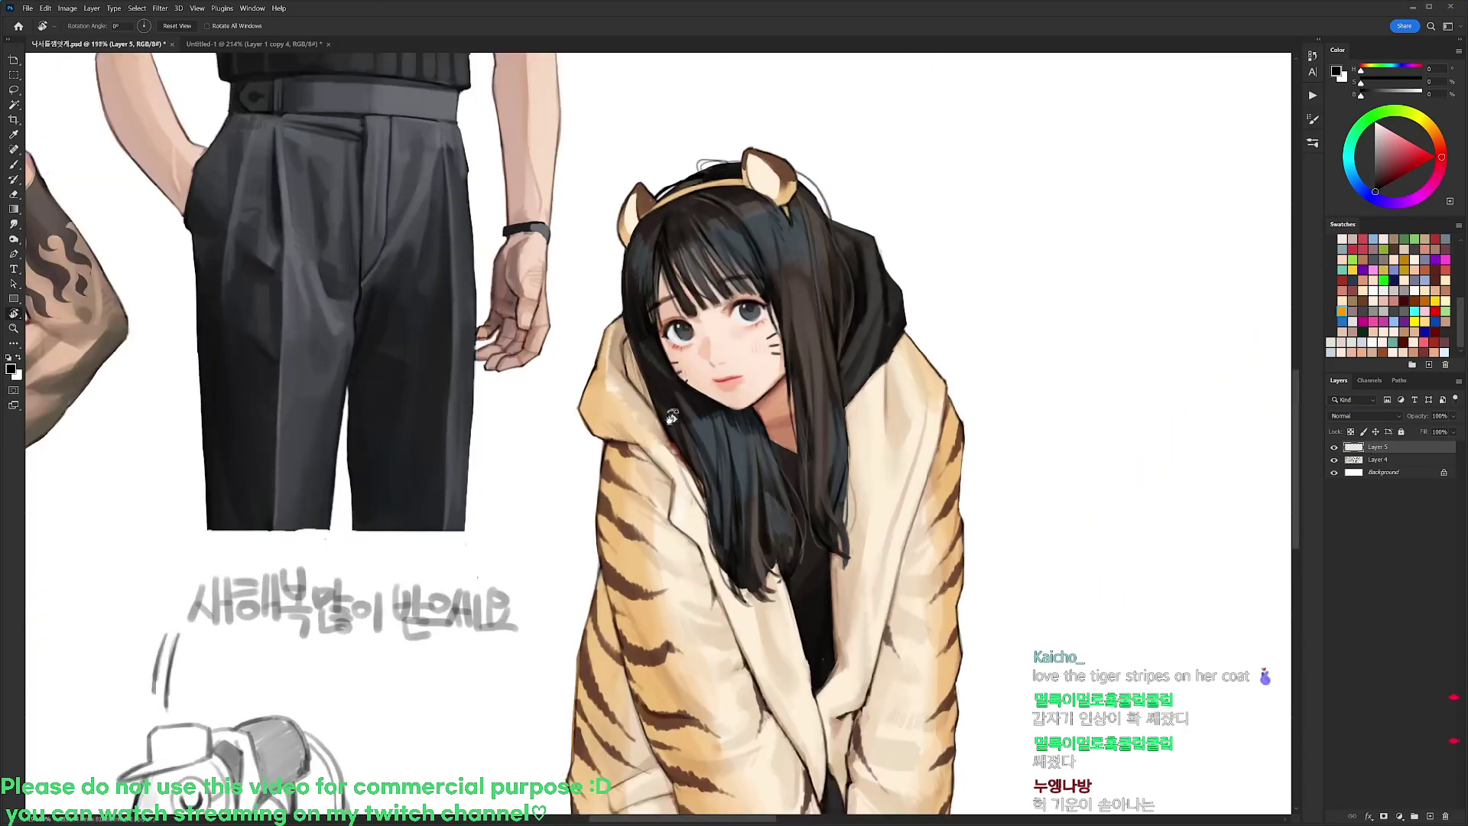
Sample dark brown from a sleeve stripe and add small tiger stripes along the hood's edge
scroll(681, 427, "up", 5)
key("b")
left_click(626, 425, "alt")
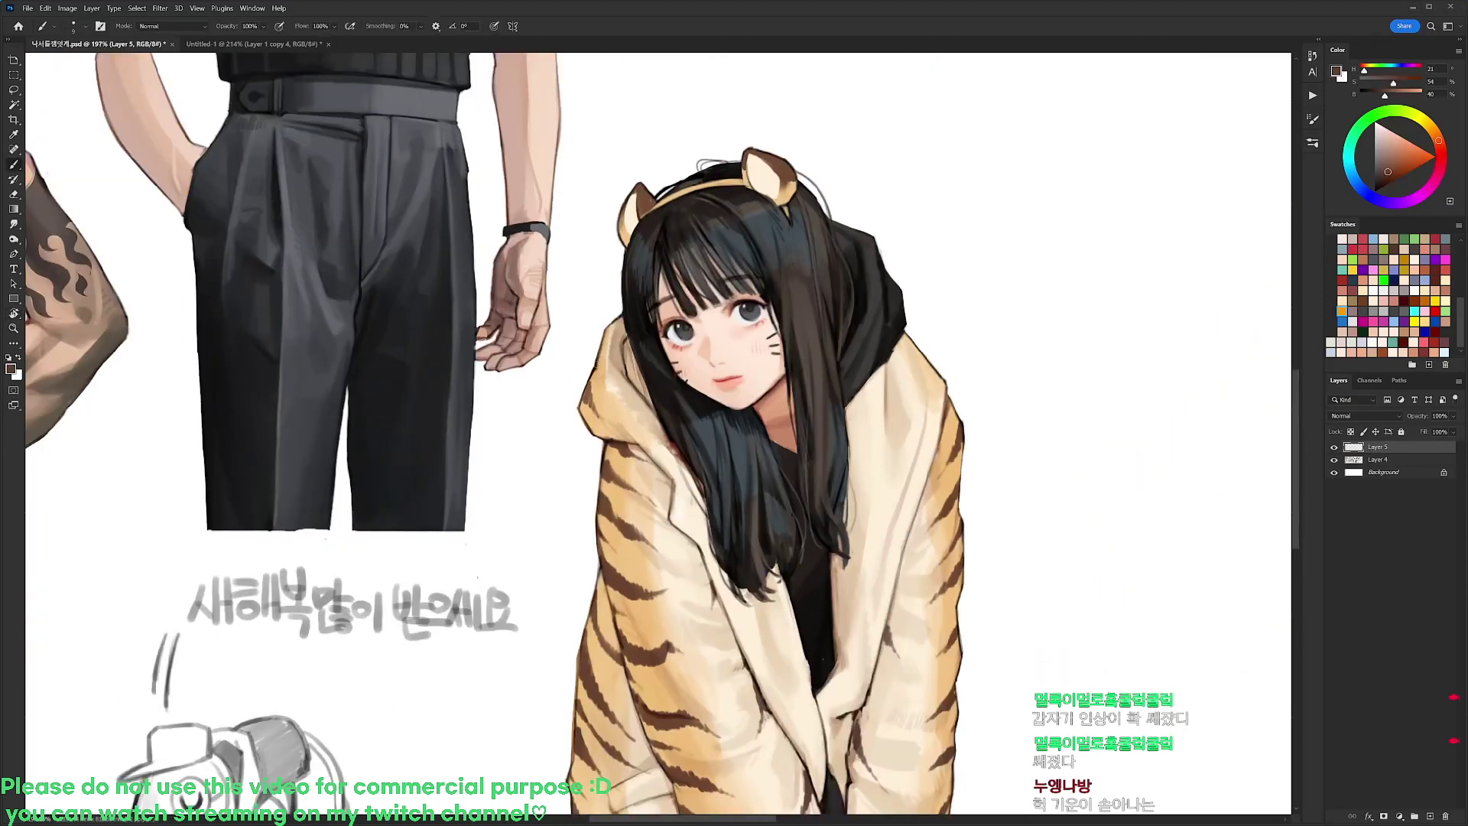
scroll(772, 308, "up", 1)
key("d")
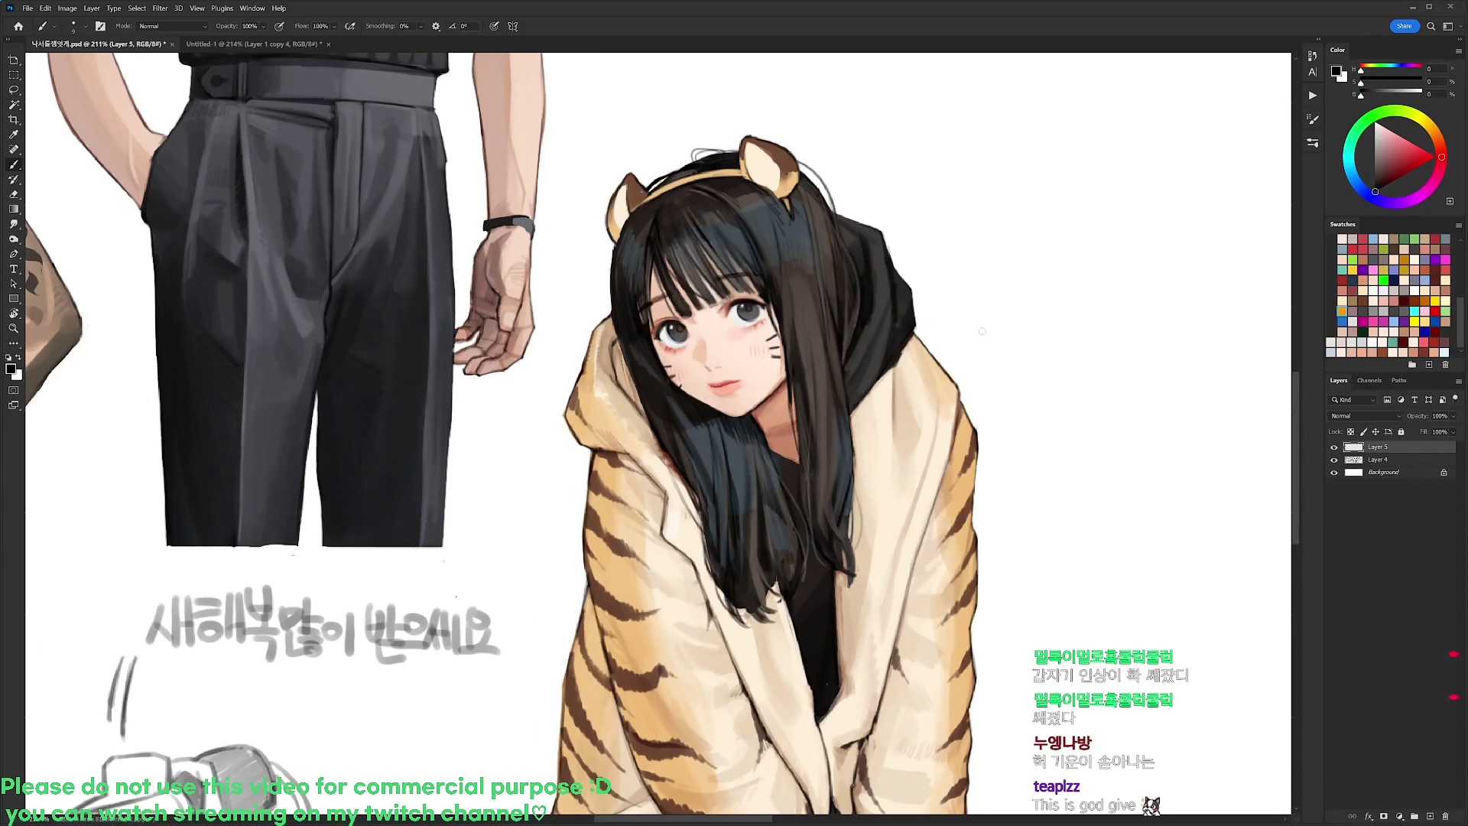
scroll(986, 329, "up", 1)
scroll(986, 330, "down", 5)
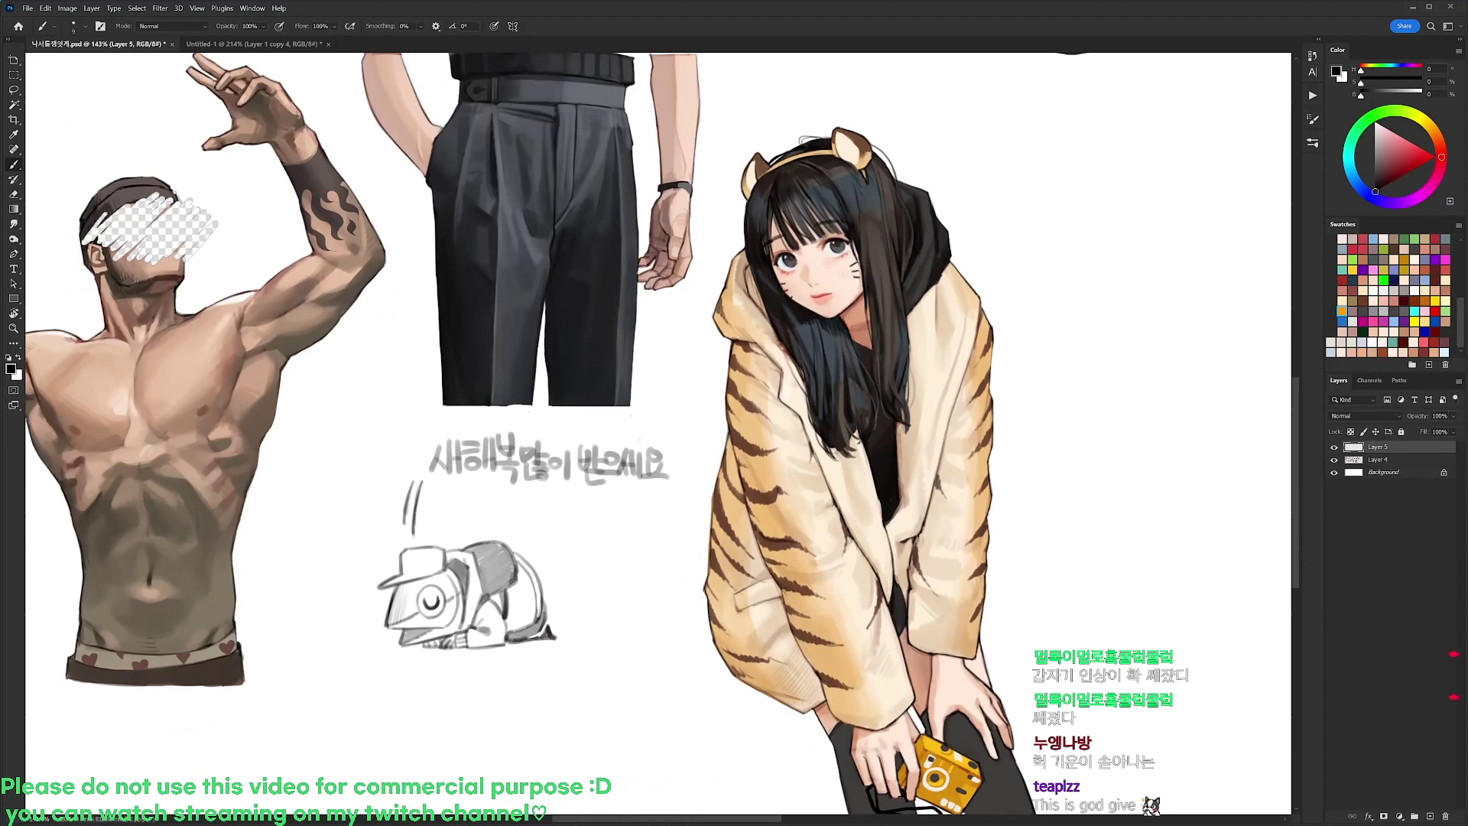
scroll(950, 213, "up", 2)
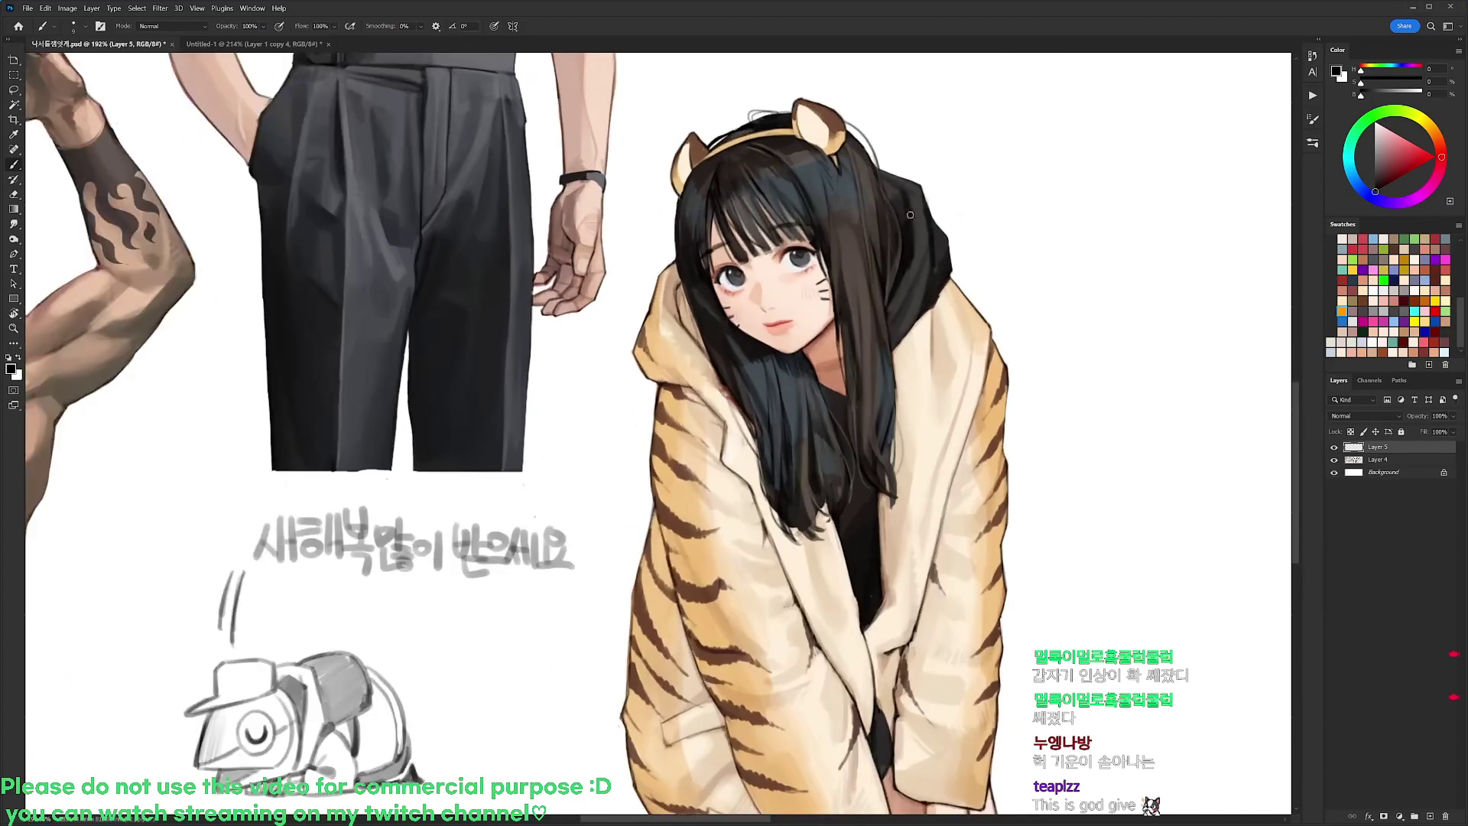
Merge the ear layer into the drawing layer, lasso the whole girl, move her away from the trousers and deselect
left_click(949, 193, "alt")
scroll(934, 271, "down", 3)
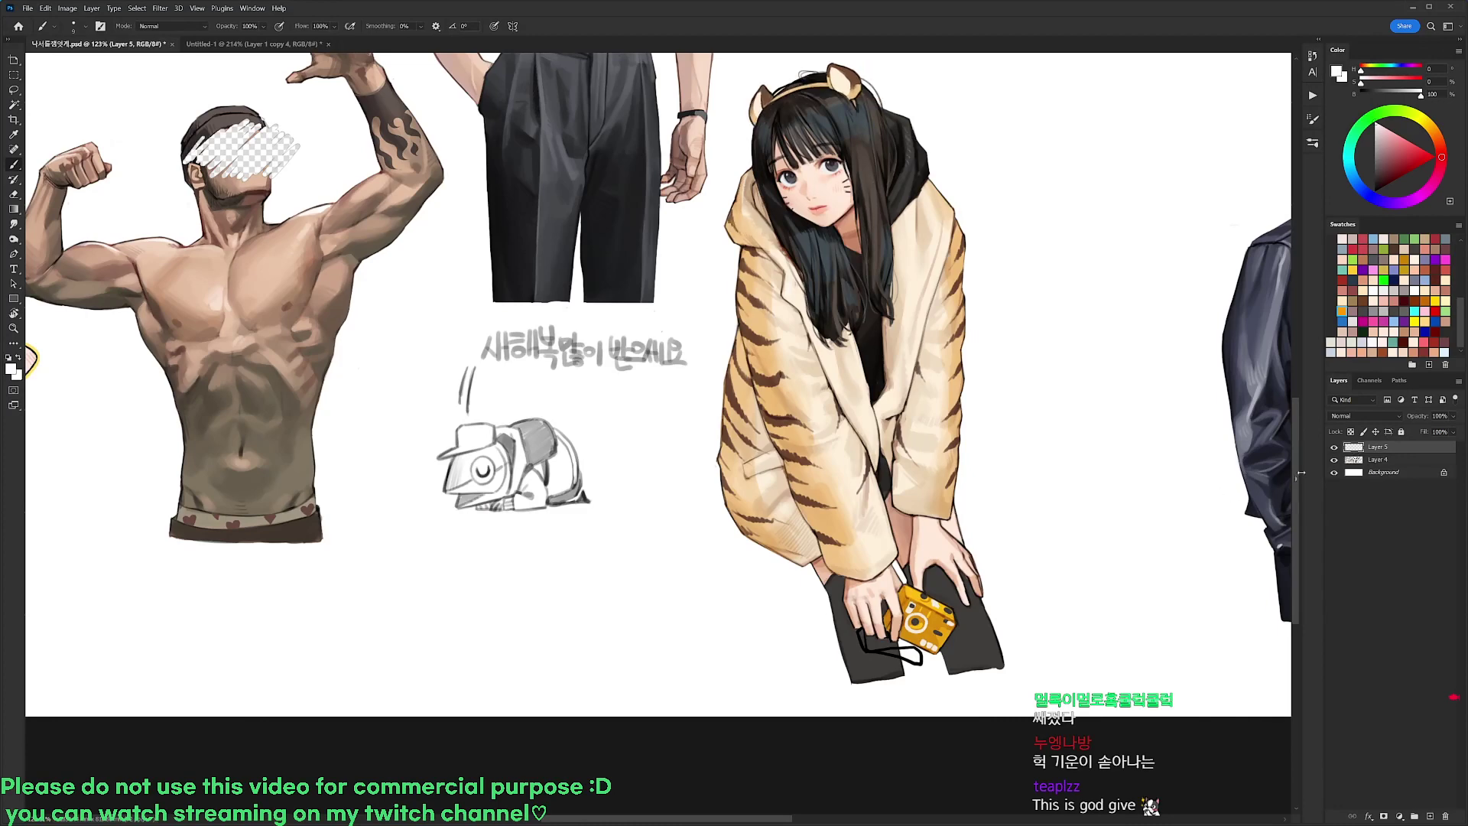
key("ctrl+e")
scroll(1149, 522, "down", 3)
key("l")
mouse_move(1067, 386)
left_mouse_down()
mouse_move(1082, 643)
mouse_move(849, 468)
mouse_move(862, 306)
mouse_move(1048, 255)
mouse_move(1062, 306)
left_mouse_up()
left_click_drag(1020, 409, 1060, 409)
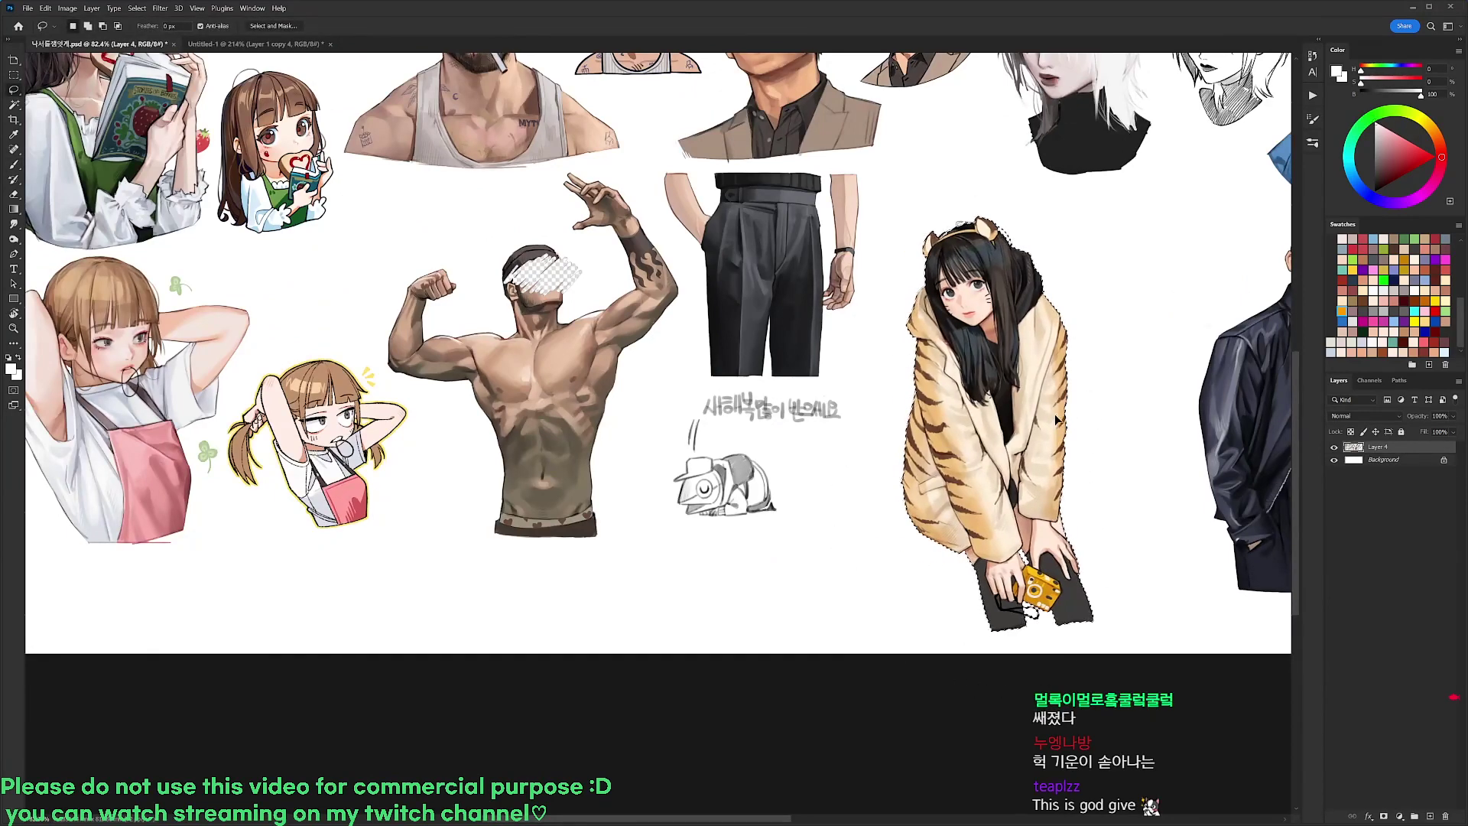
key("ctrl+d")
Examine the tiger-themed girl up close and alongside the neighbouring figures
scroll(1089, 486, "up", 2)
scroll(1071, 507, "up", 2)
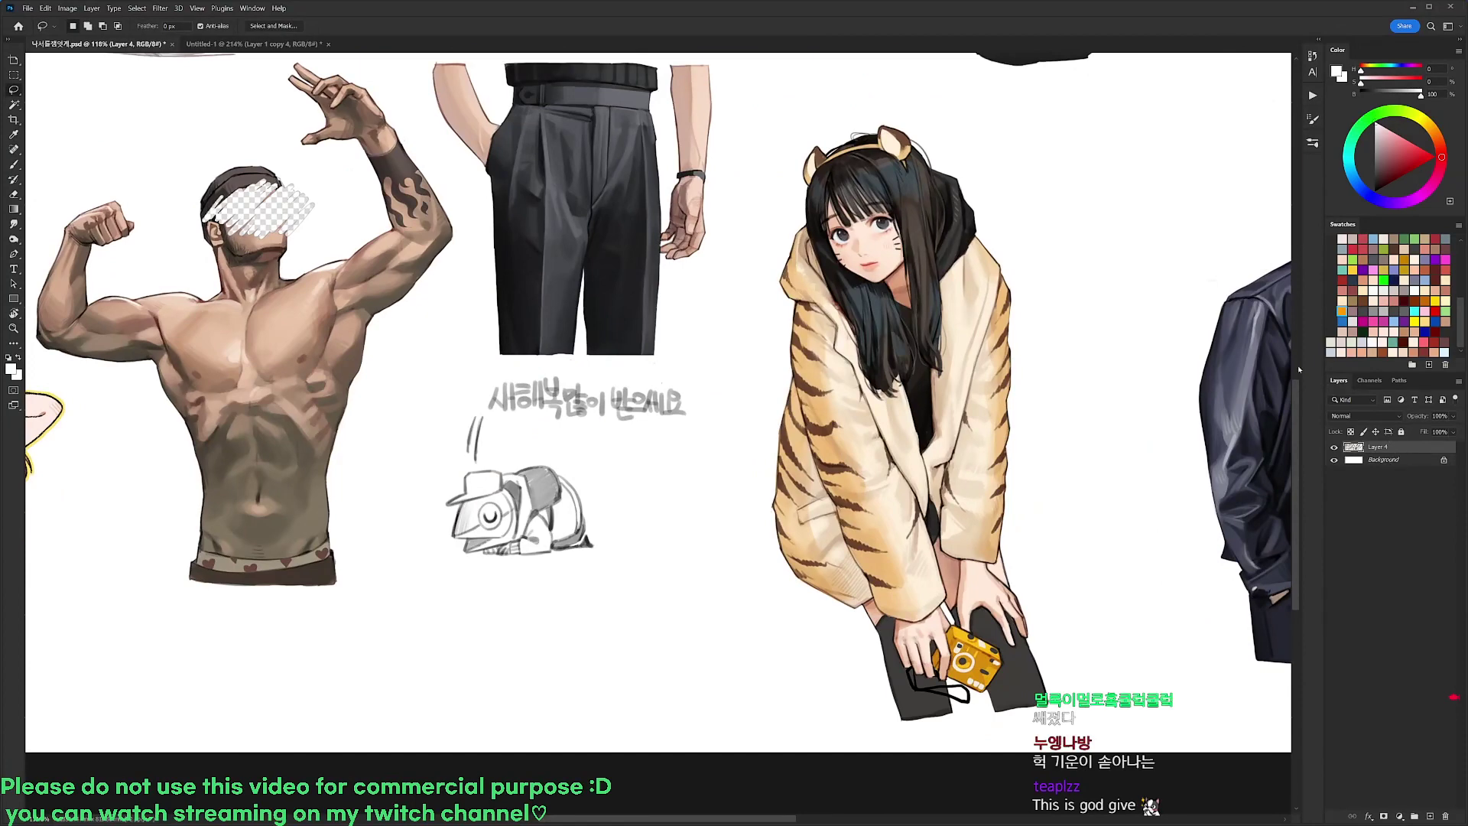
scroll(650, 90, "up", 3)
key("b")
key("d")
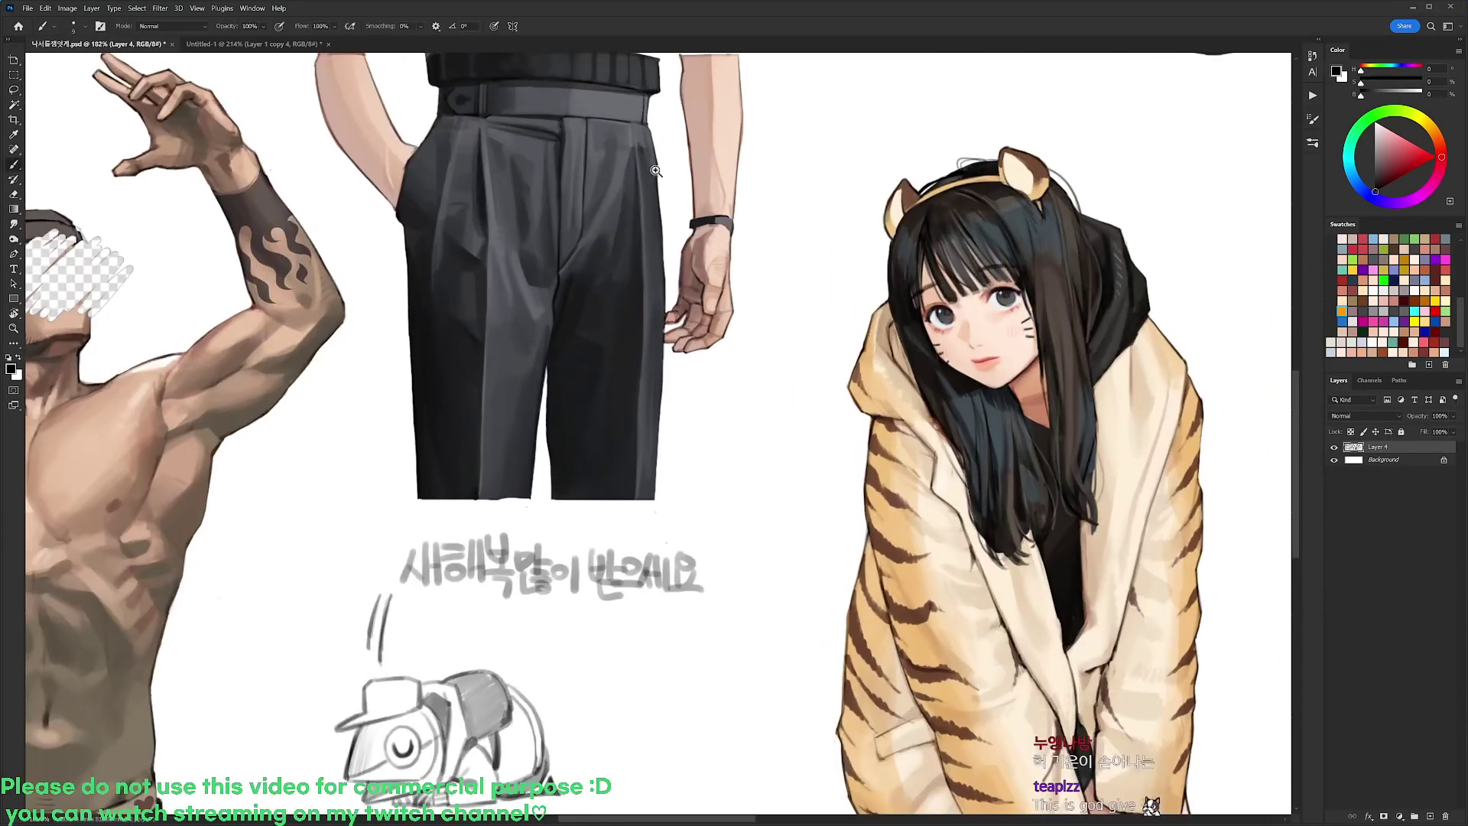
scroll(646, 168, "down", 3)
scroll(1046, 448, "down", 2)
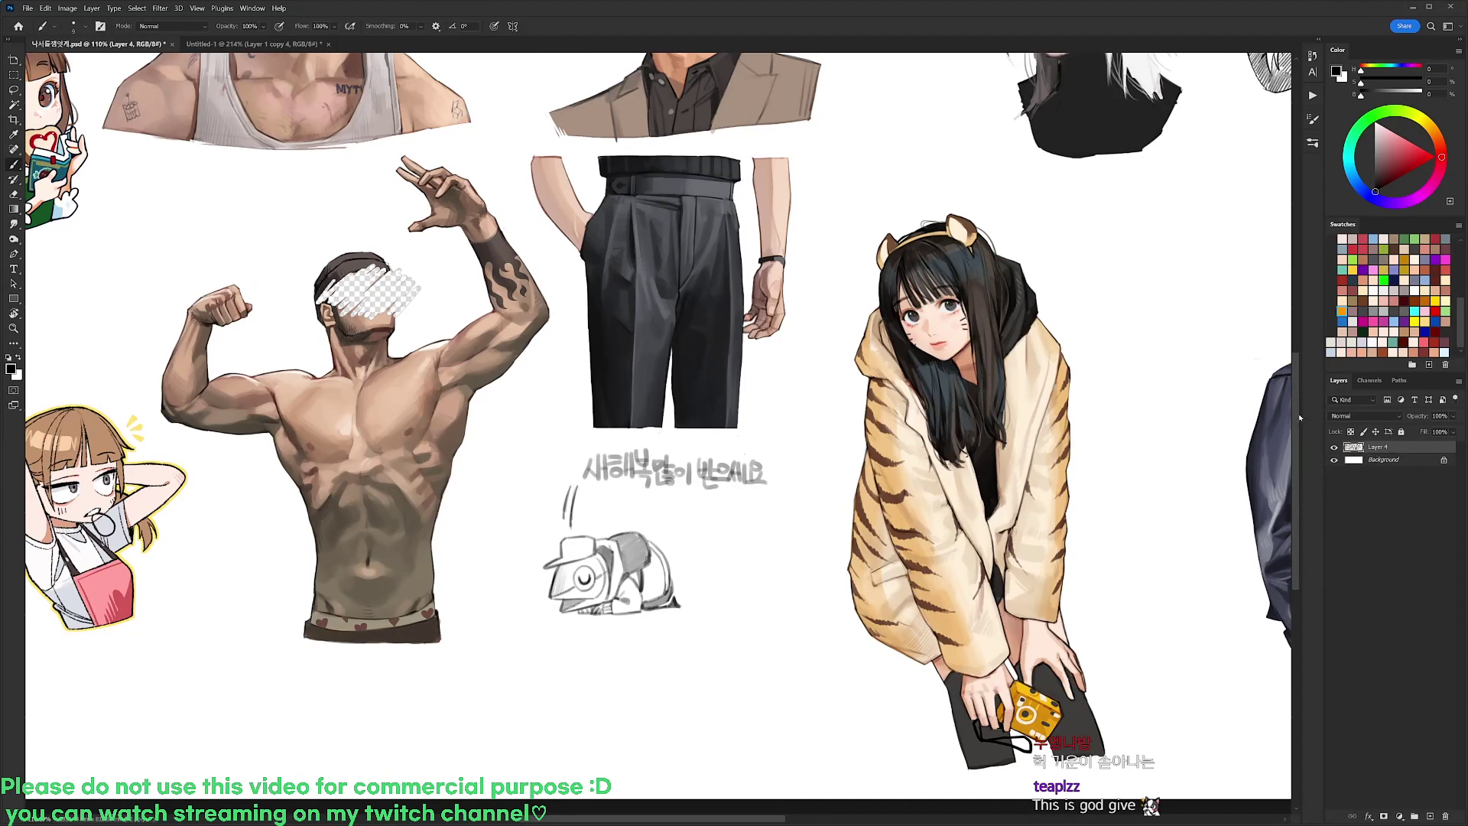
left_click_drag(1038, 348, 957, 281)
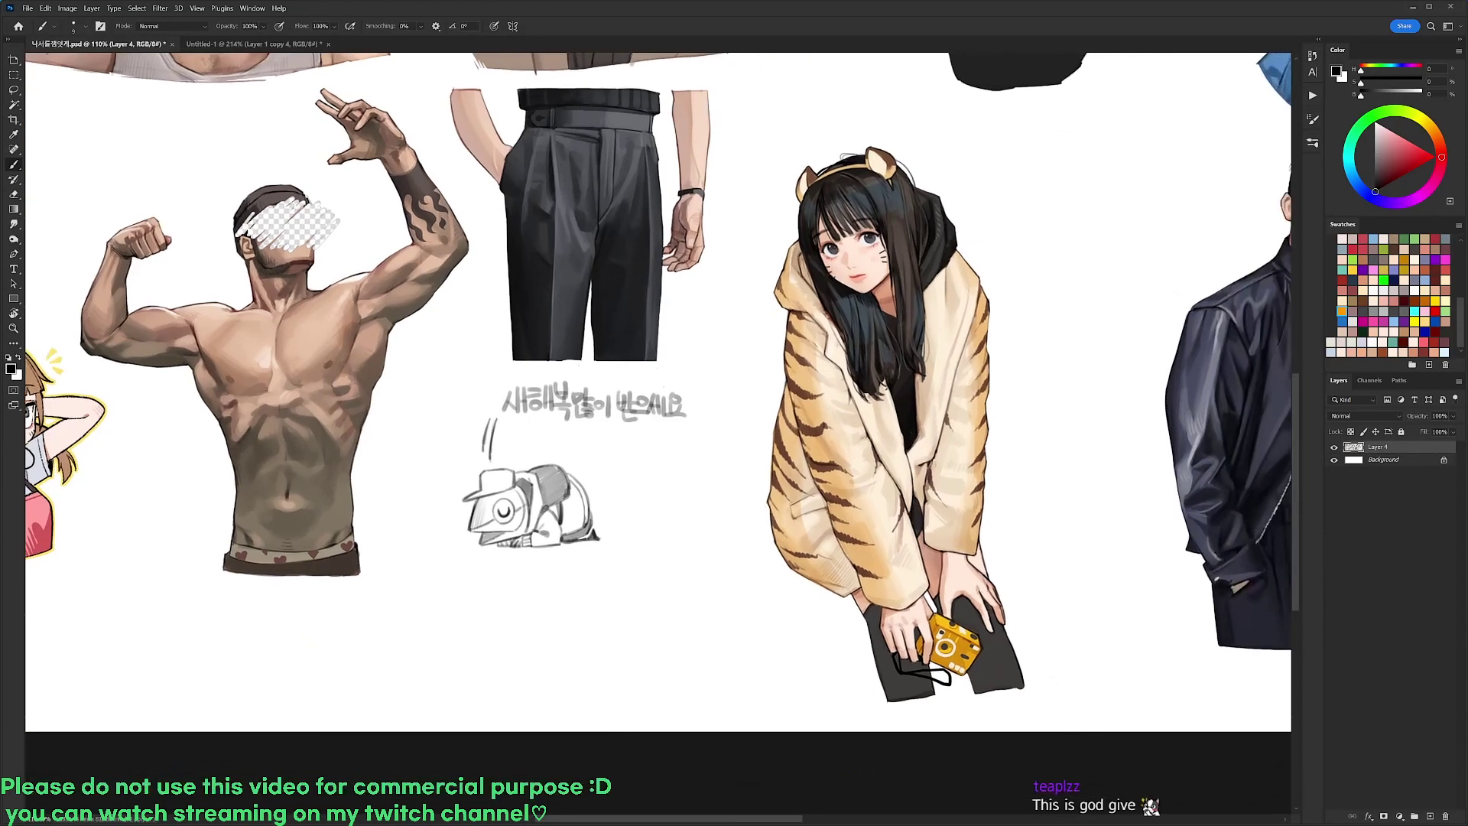
Add a new layer above the background and paint a curled orange-tan tail behind the coat with a 20 px brush
left_click(1382, 462)
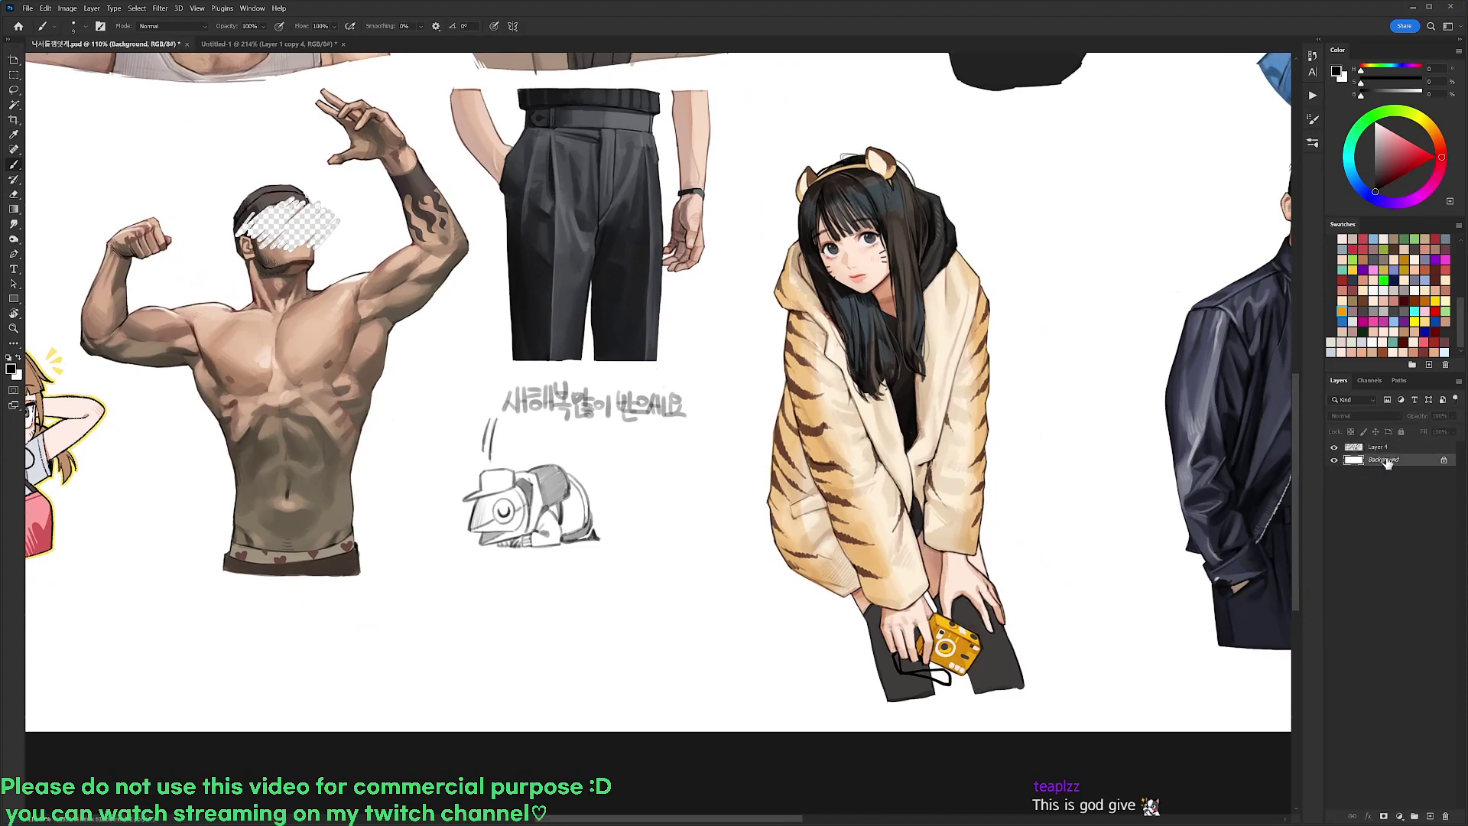
key("ctrl+shift+alt+n")
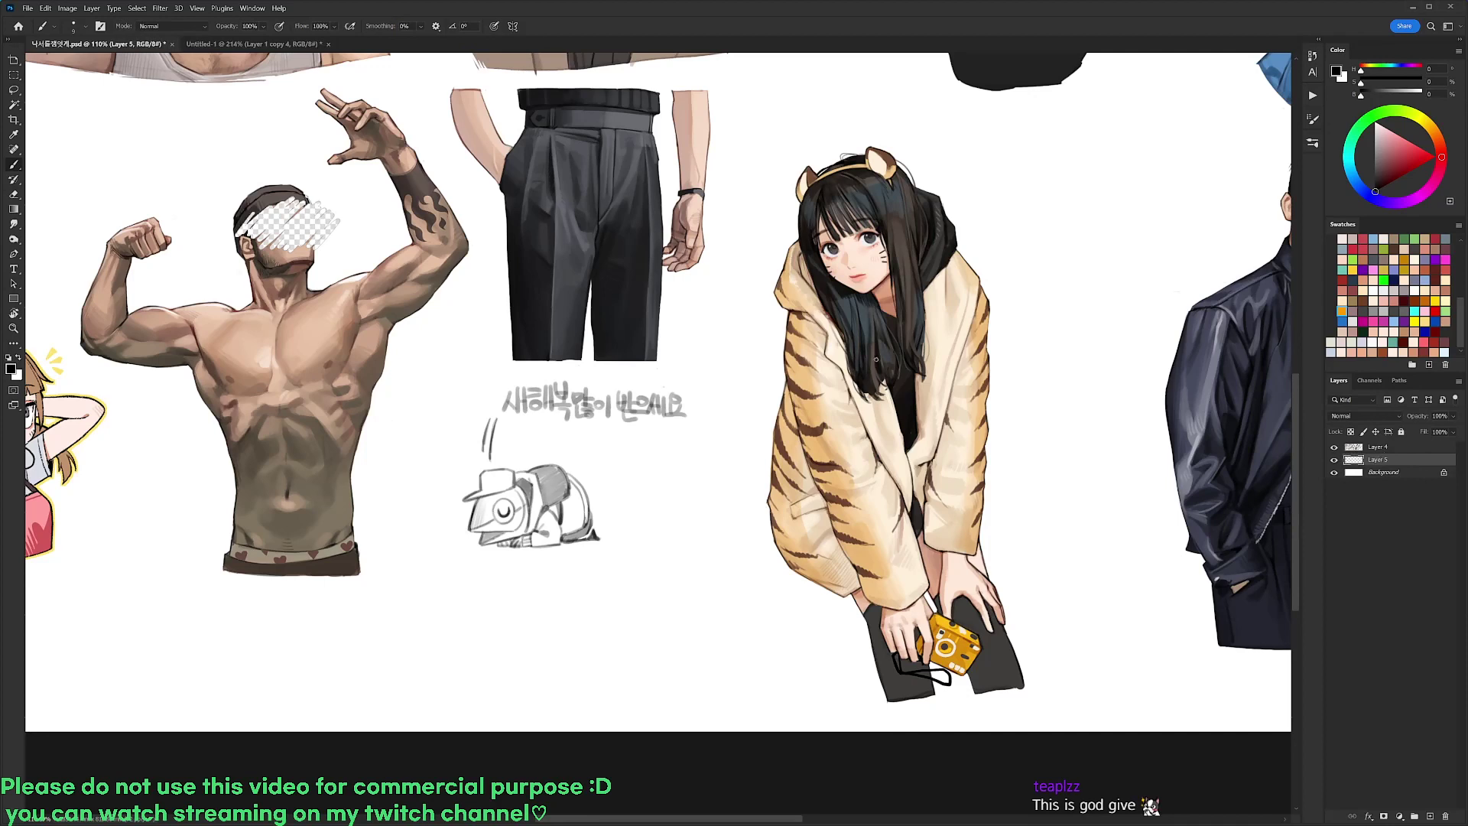
right_click(878, 359)
left_click(955, 462)
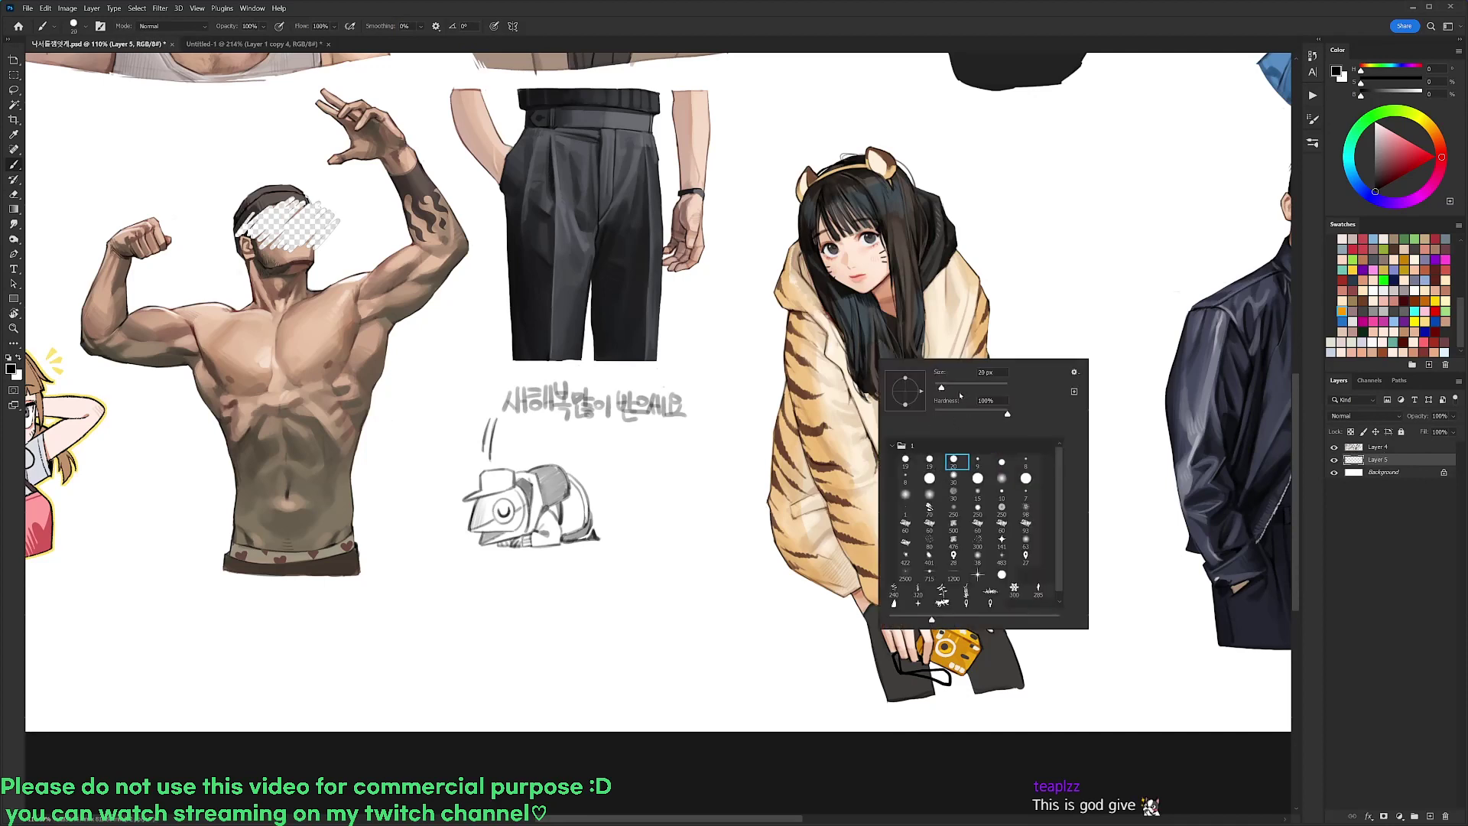
left_click(803, 364, "alt")
mouse_move(774, 480)
left_mouse_down()
mouse_move(742, 440)
mouse_move(774, 421)
mouse_move(769, 473)
mouse_move(750, 451)
left_mouse_up()
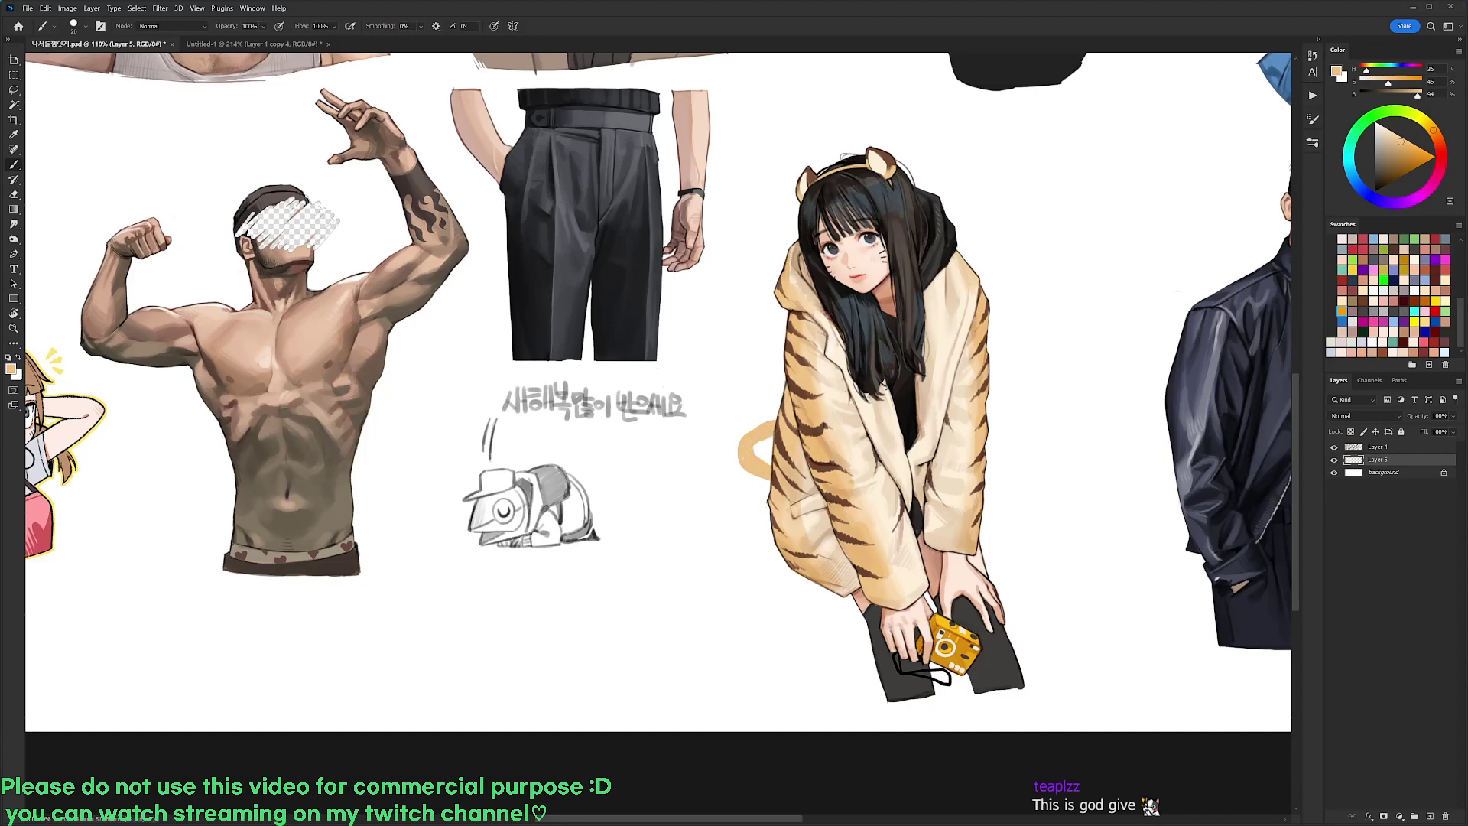
Lock the tail layer's transparent pixels and paint stripes across the tail in dark brown sampled from the coat
key("d")
right_click(807, 413)
left_click(865, 518)
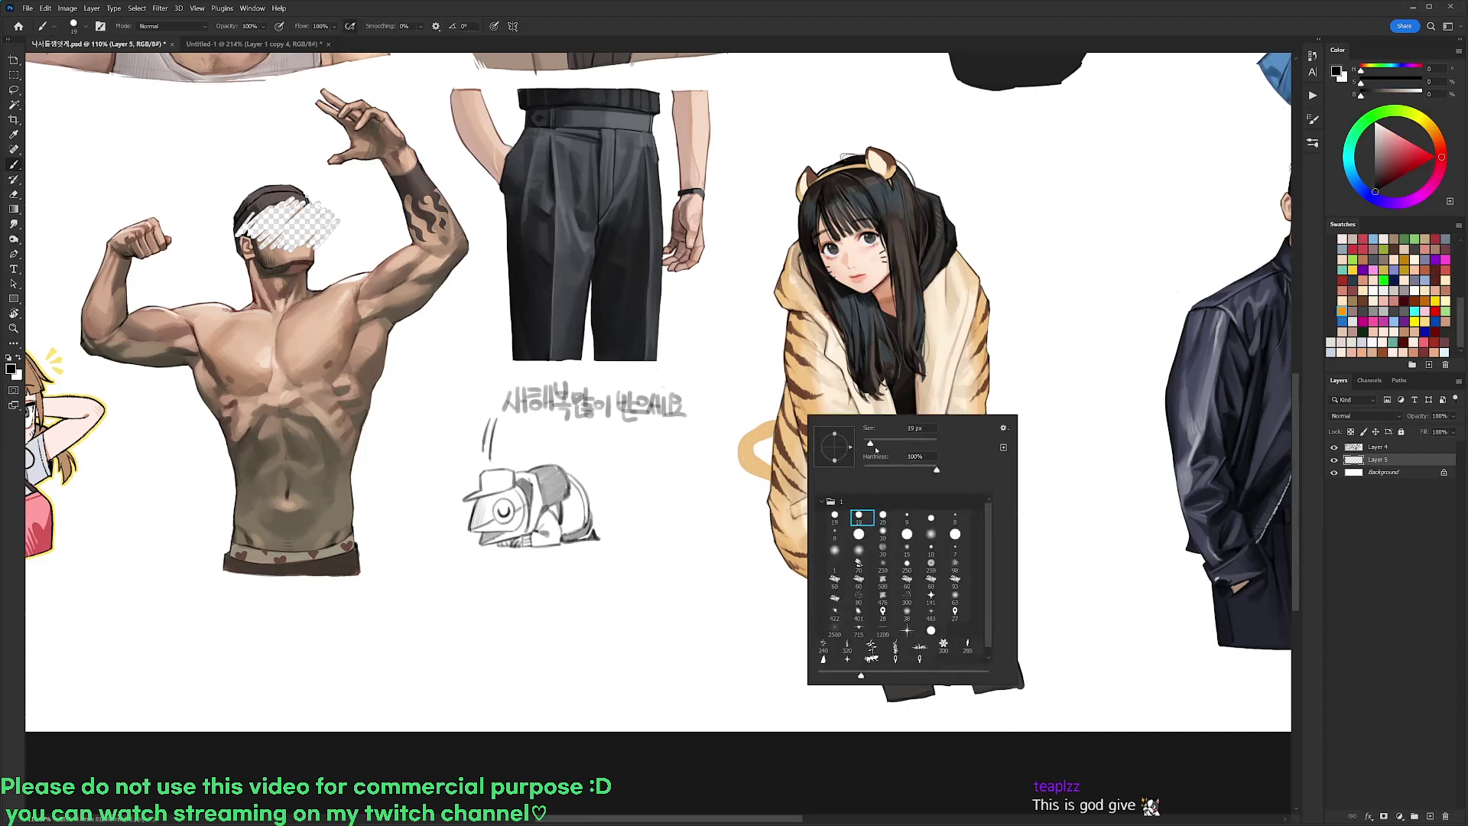
left_click(804, 394, "alt")
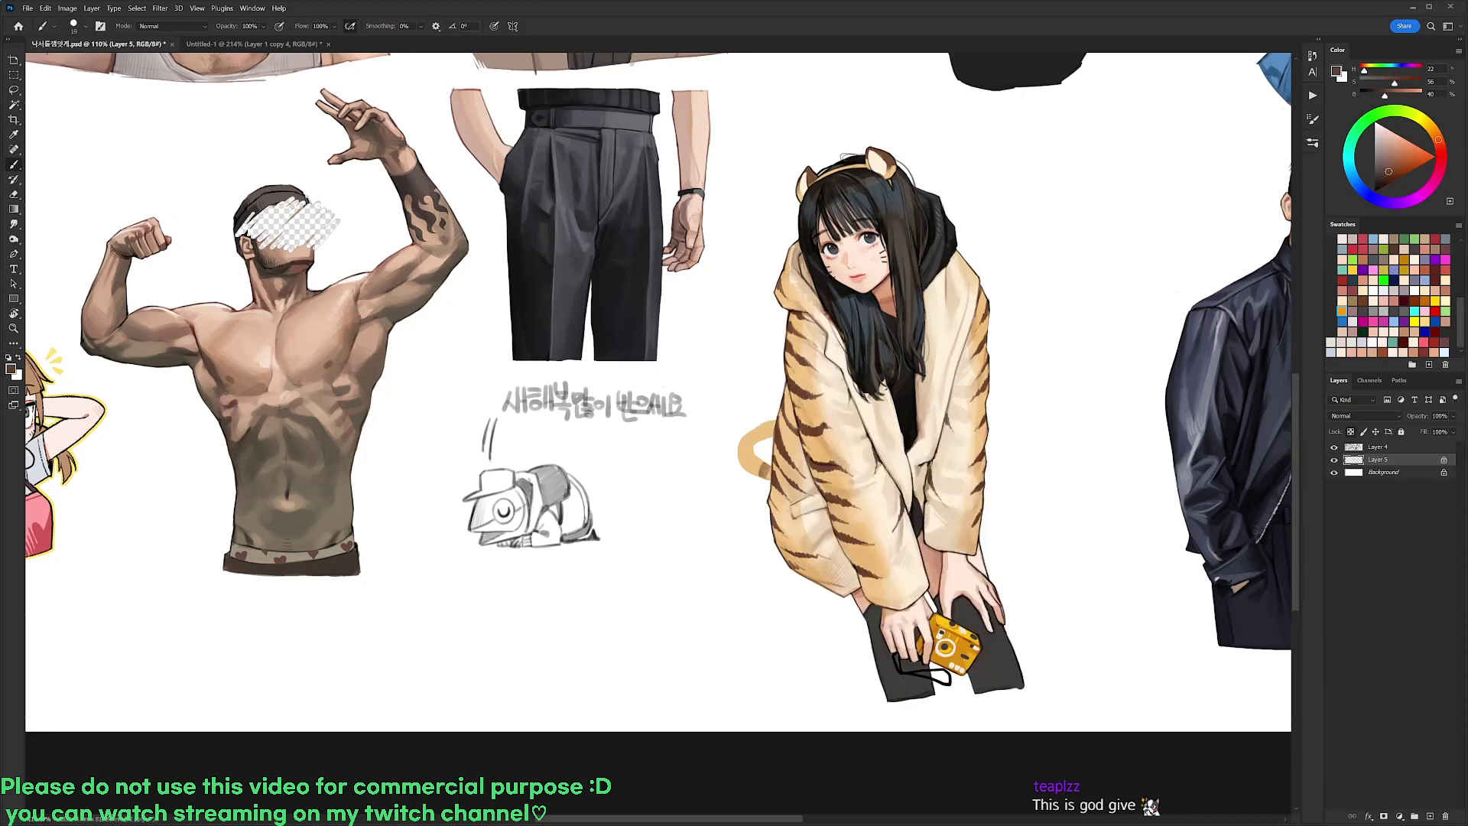
mouse_move(739, 457)
left_mouse_down()
mouse_move(751, 463)
mouse_move(761, 429)
mouse_move(764, 444)
left_mouse_up()
Fade the striped tail with white using a larger brush so it recedes behind the coat
right_click(804, 404)
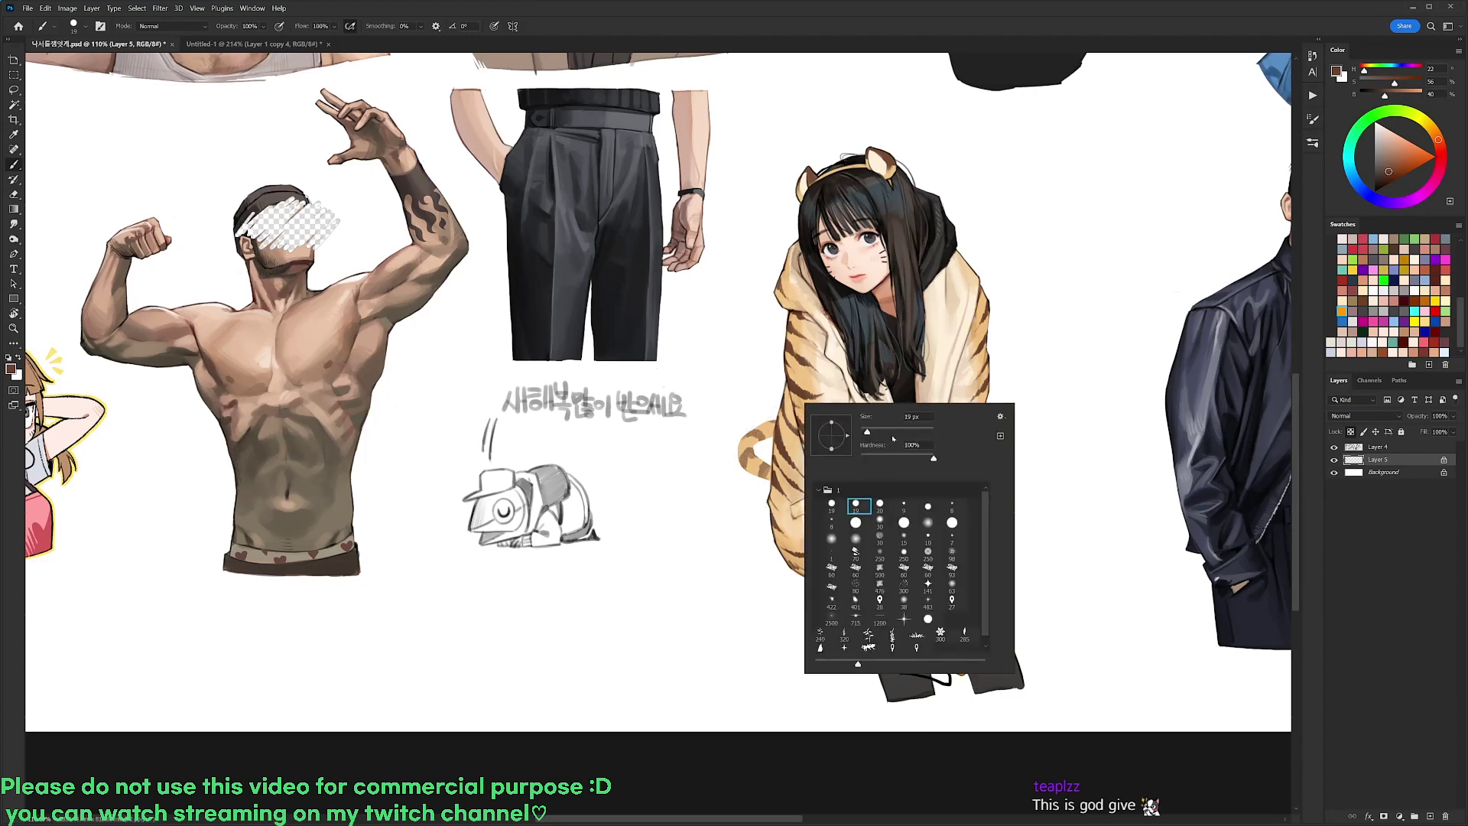
left_click(894, 430)
left_click(754, 392, "alt")
left_click_drag(753, 417, 767, 461)
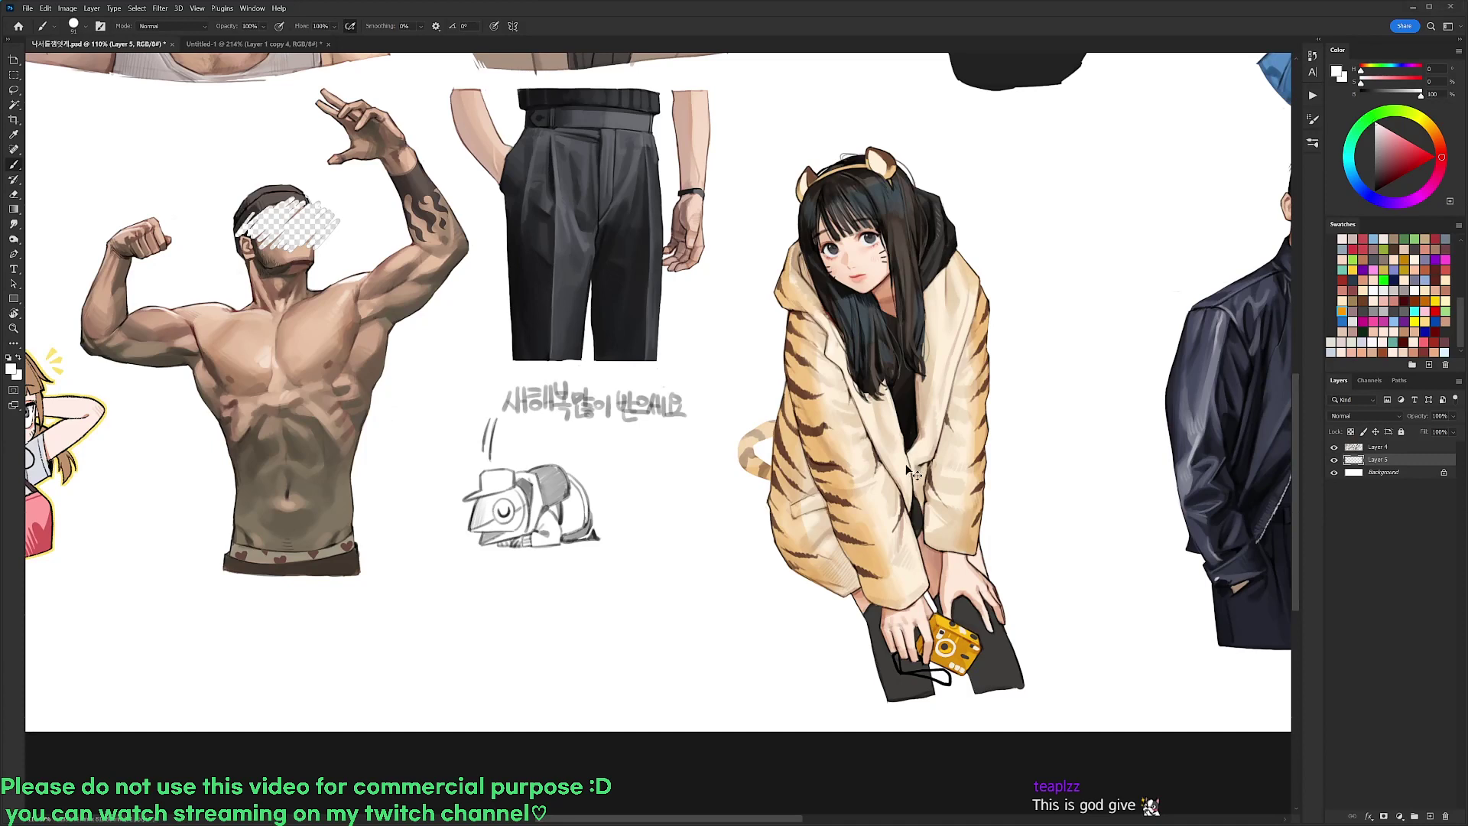
Unlock the tail layer's transparency and paint a pale tan tail tip emerging from the coat's other side, redoing one stroke
left_click_drag(905, 463, 898, 493)
scroll(1006, 437, "up", 2)
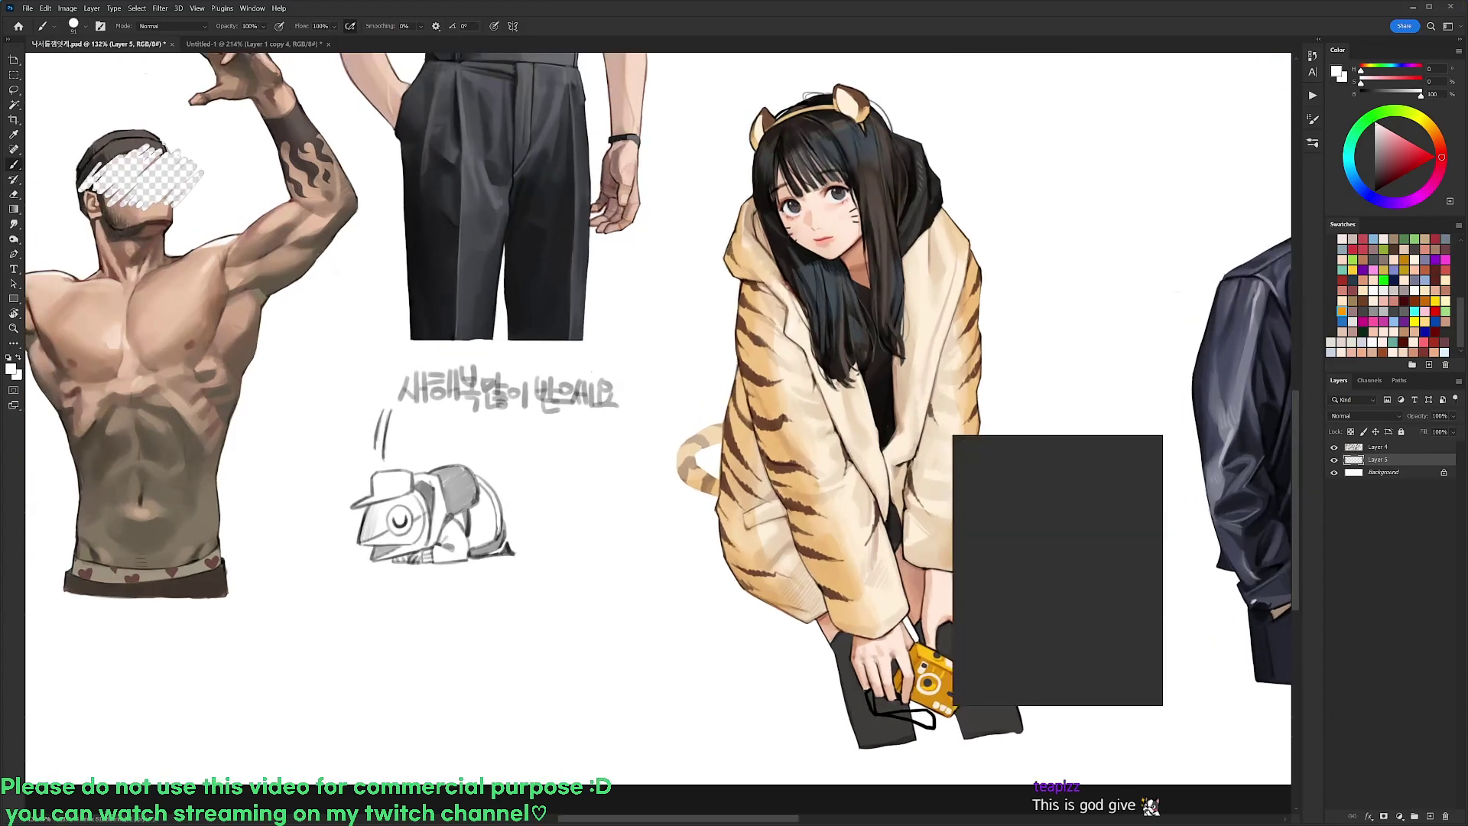
left_click(1032, 535)
left_click(717, 430, "alt")
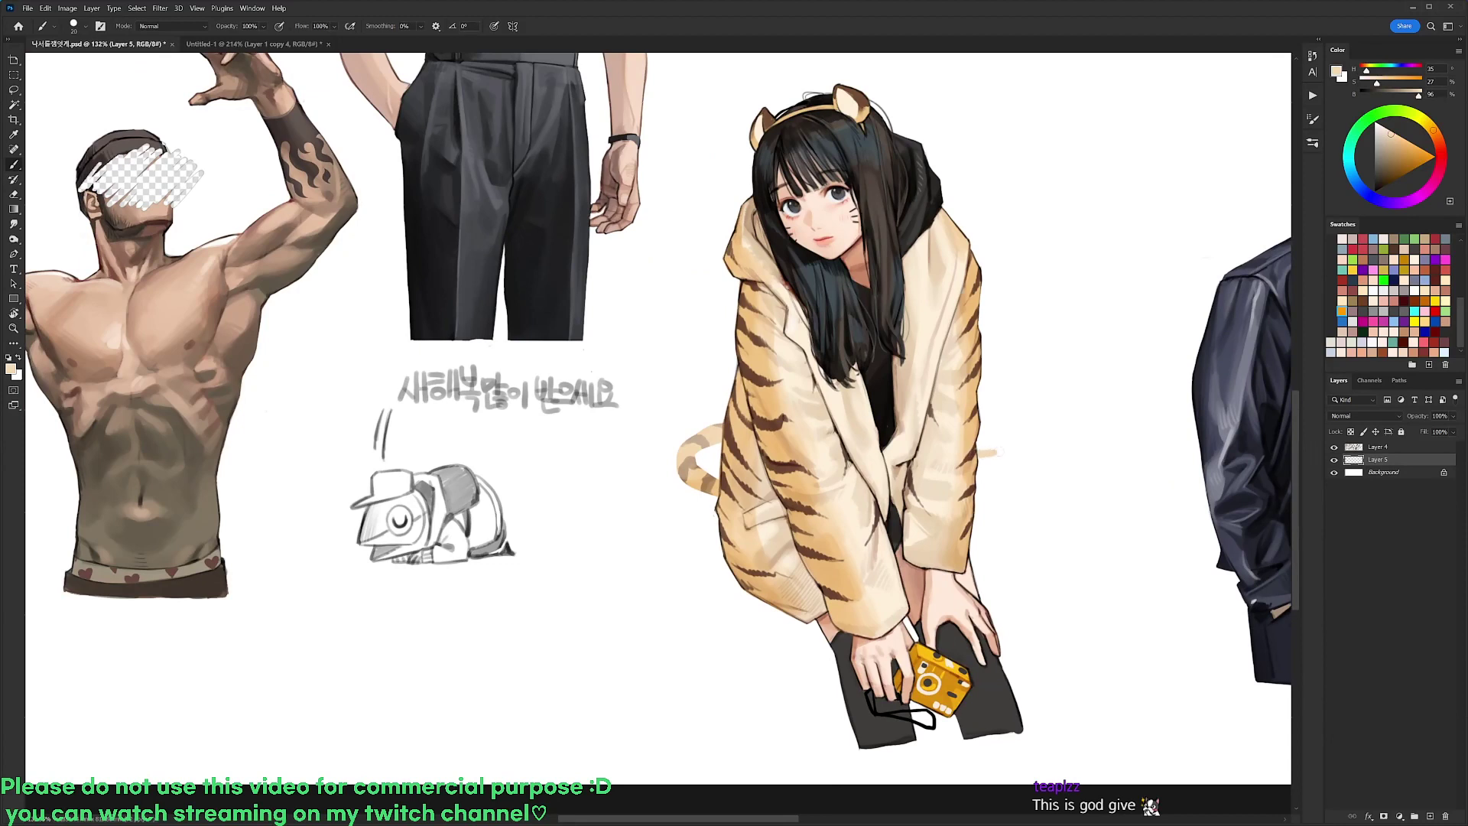
left_click_drag(997, 453, 1013, 442)
key("ctrl+z")
left_click_drag(1000, 460, 982, 463)
Add matching stripes to the tail tip in a muted brown sampled from the faded tail
scroll(1037, 436, "down", 5)
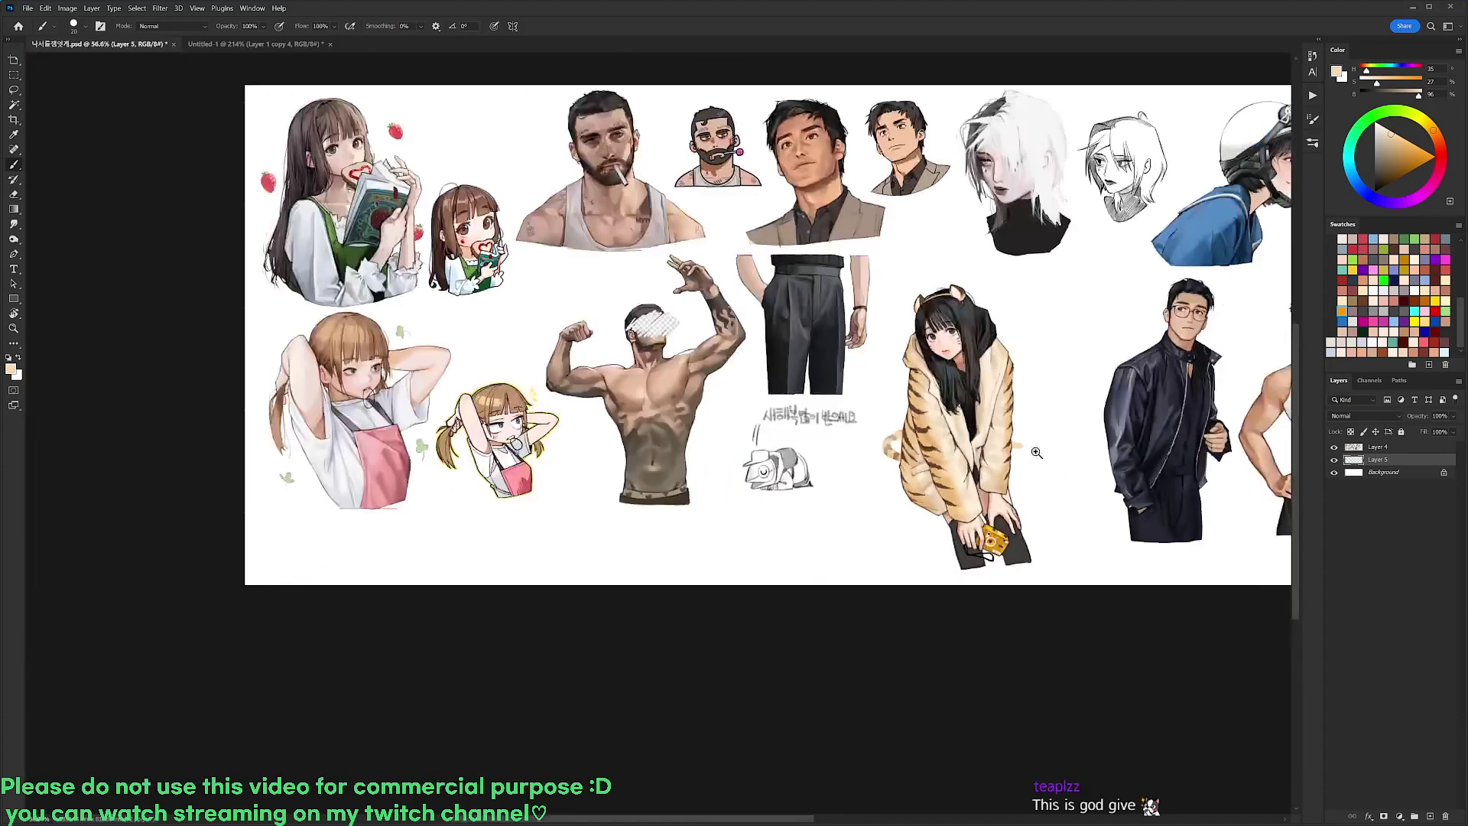
scroll(1036, 451, "up", 5)
left_click(707, 405, "alt")
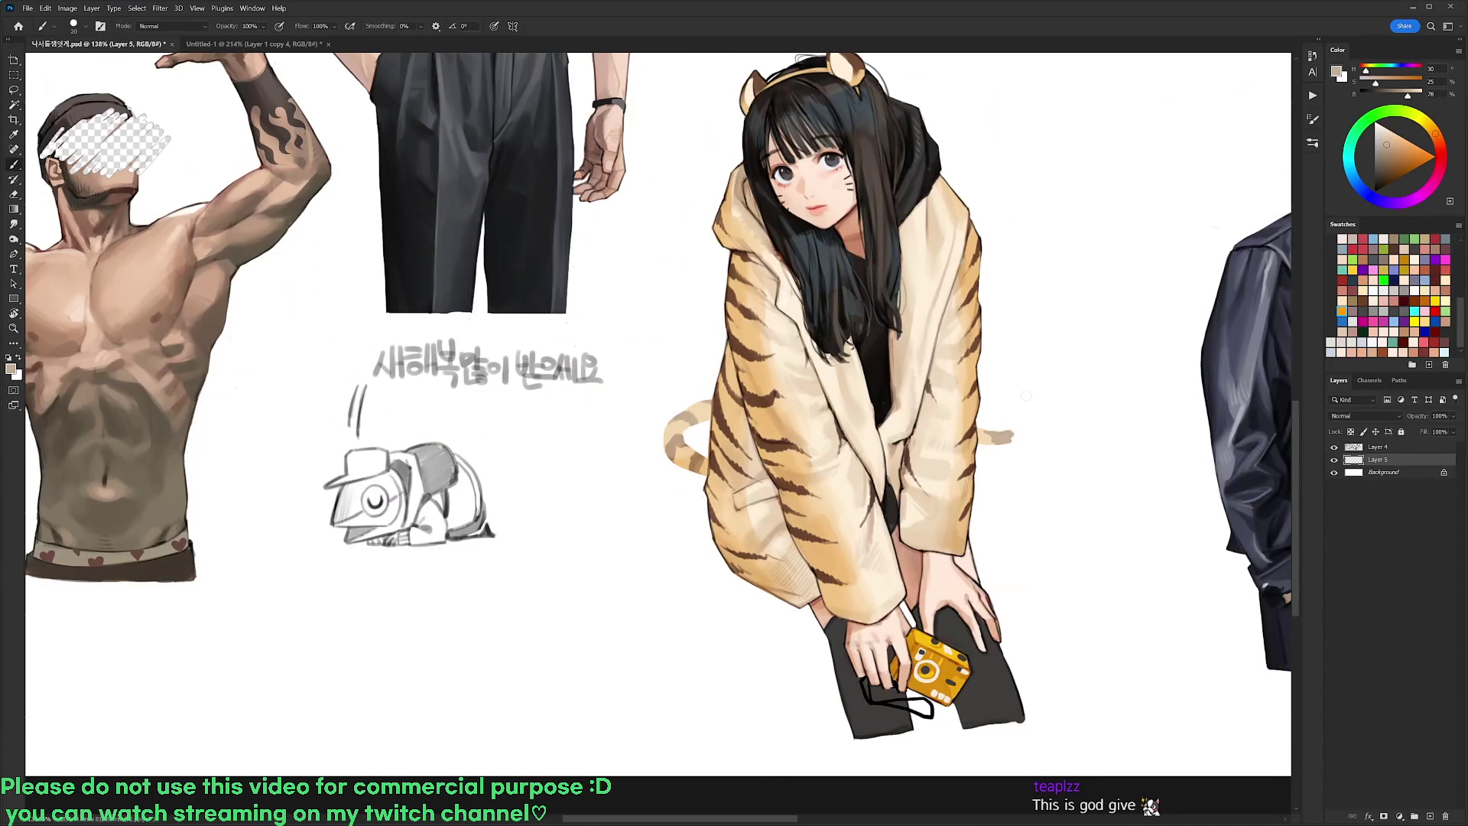
Outline the tail on both sides of the coat with a thin black brush and erase the ragged edges
key("l")
mouse_move(969, 419)
left_mouse_down()
mouse_move(1009, 468)
mouse_move(1007, 432)
left_mouse_up()
key("b")
key("d")
right_click(816, 398)
left_click(915, 505)
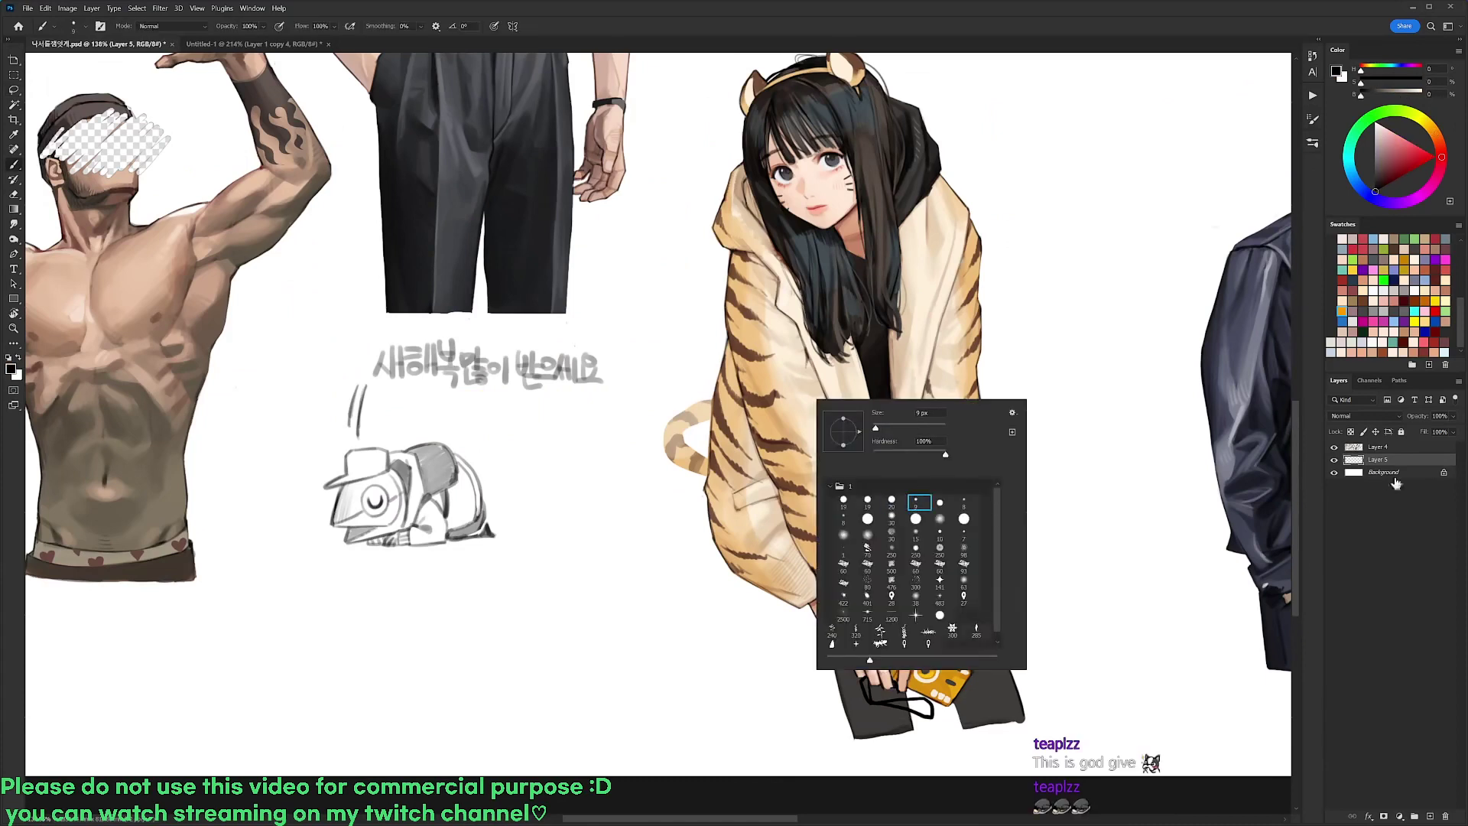
left_click(1390, 448)
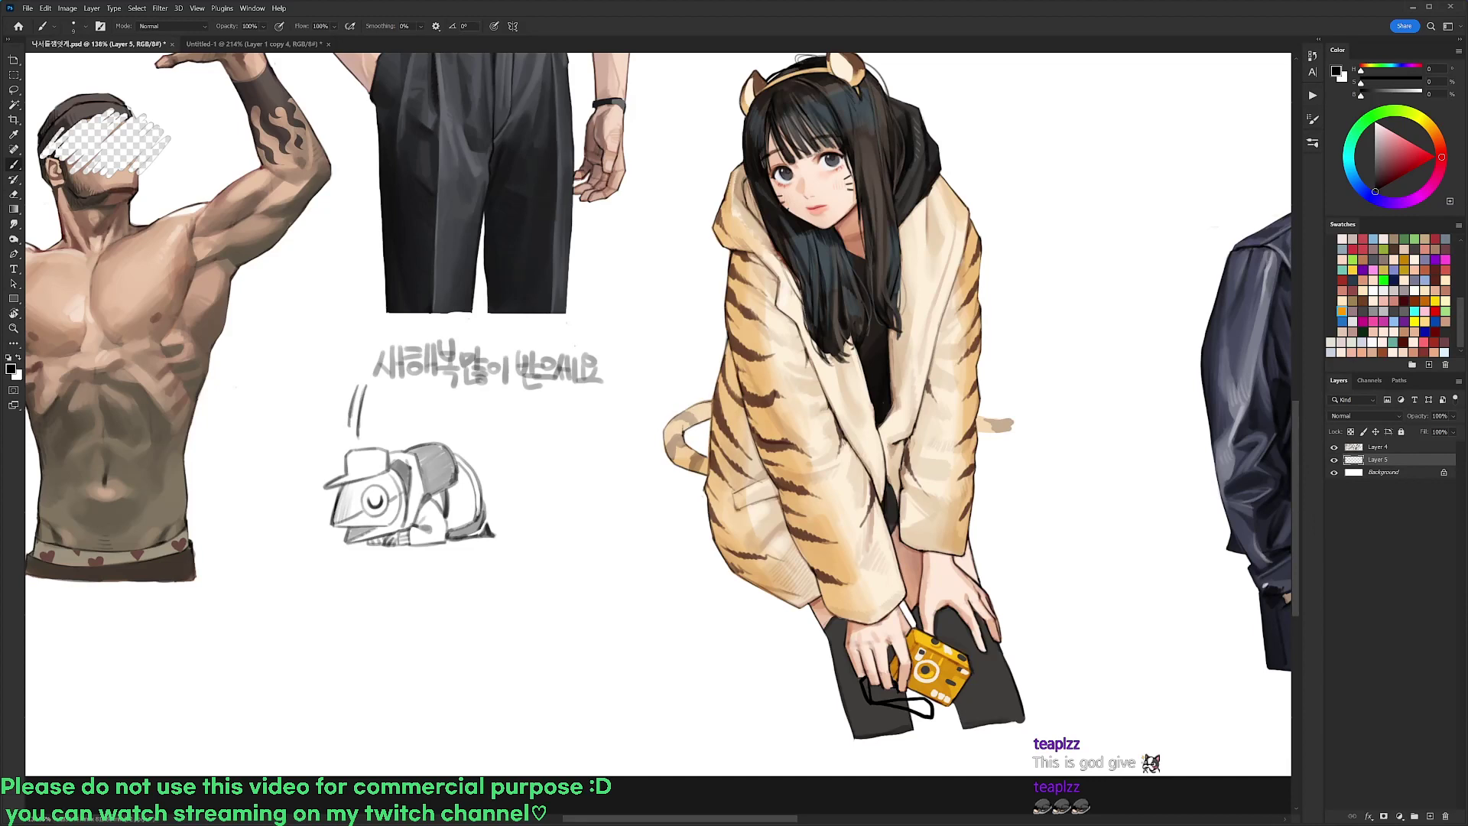
key("e")
left_click_drag(712, 398, 700, 401)
key("b")
key("e")
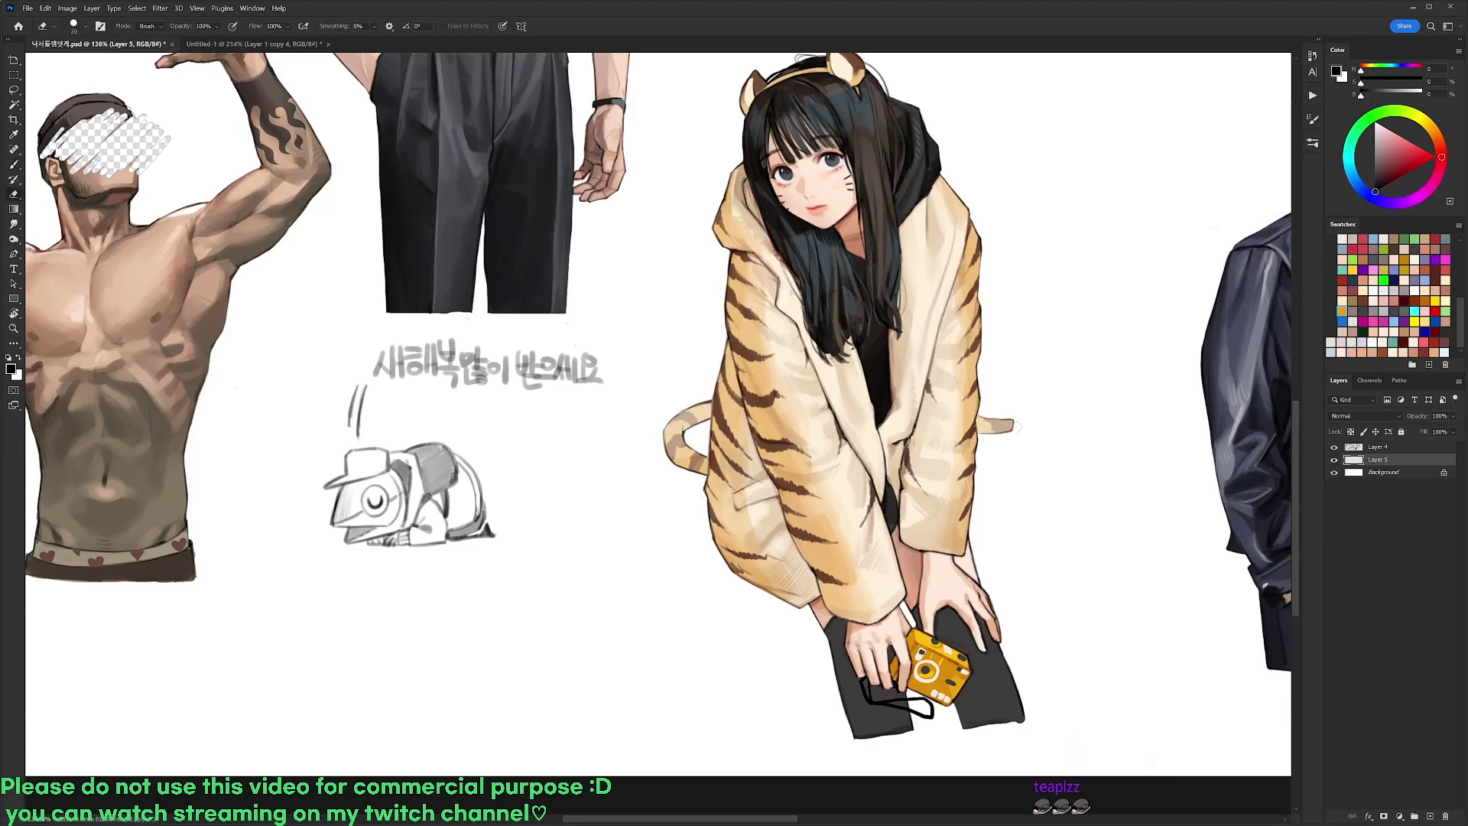
key("b")
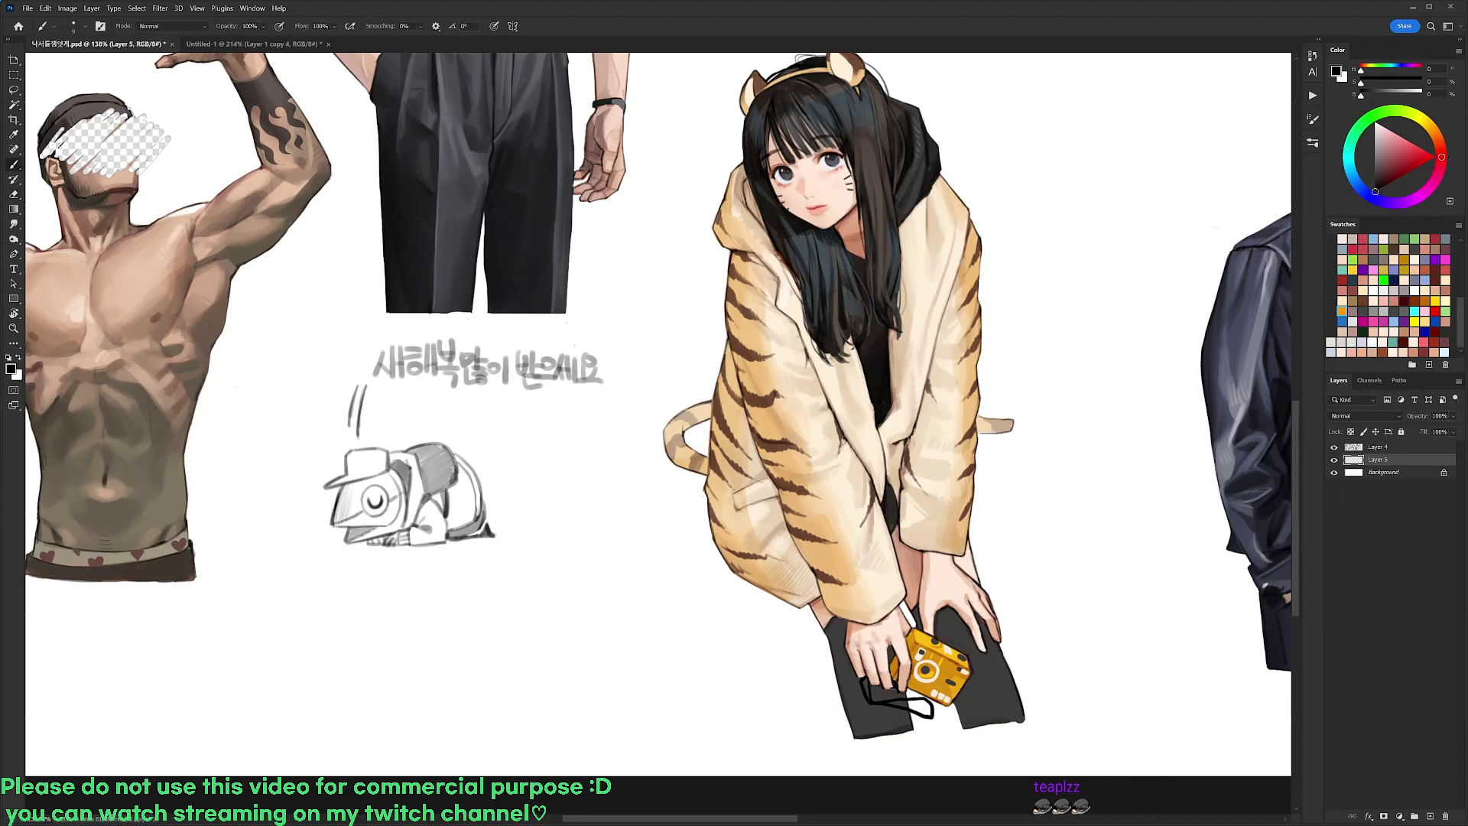
Merge Layer 4 down into the tail layer, Layer 5
left_click(1379, 449)
key("ctrl+e")
left_click_drag(1164, 531, 730, 611)
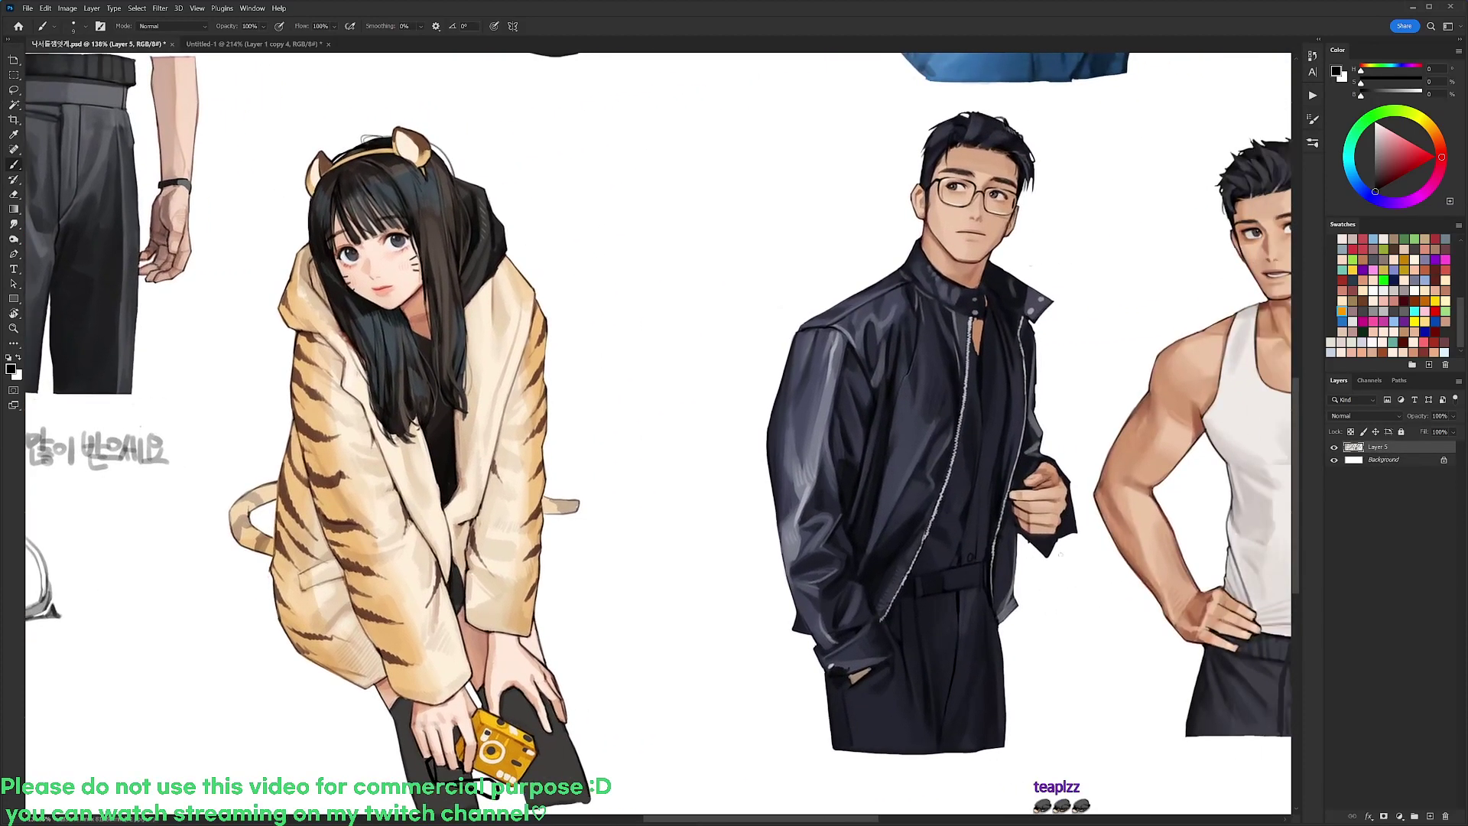
left_click_drag(1060, 554, 1257, 597)
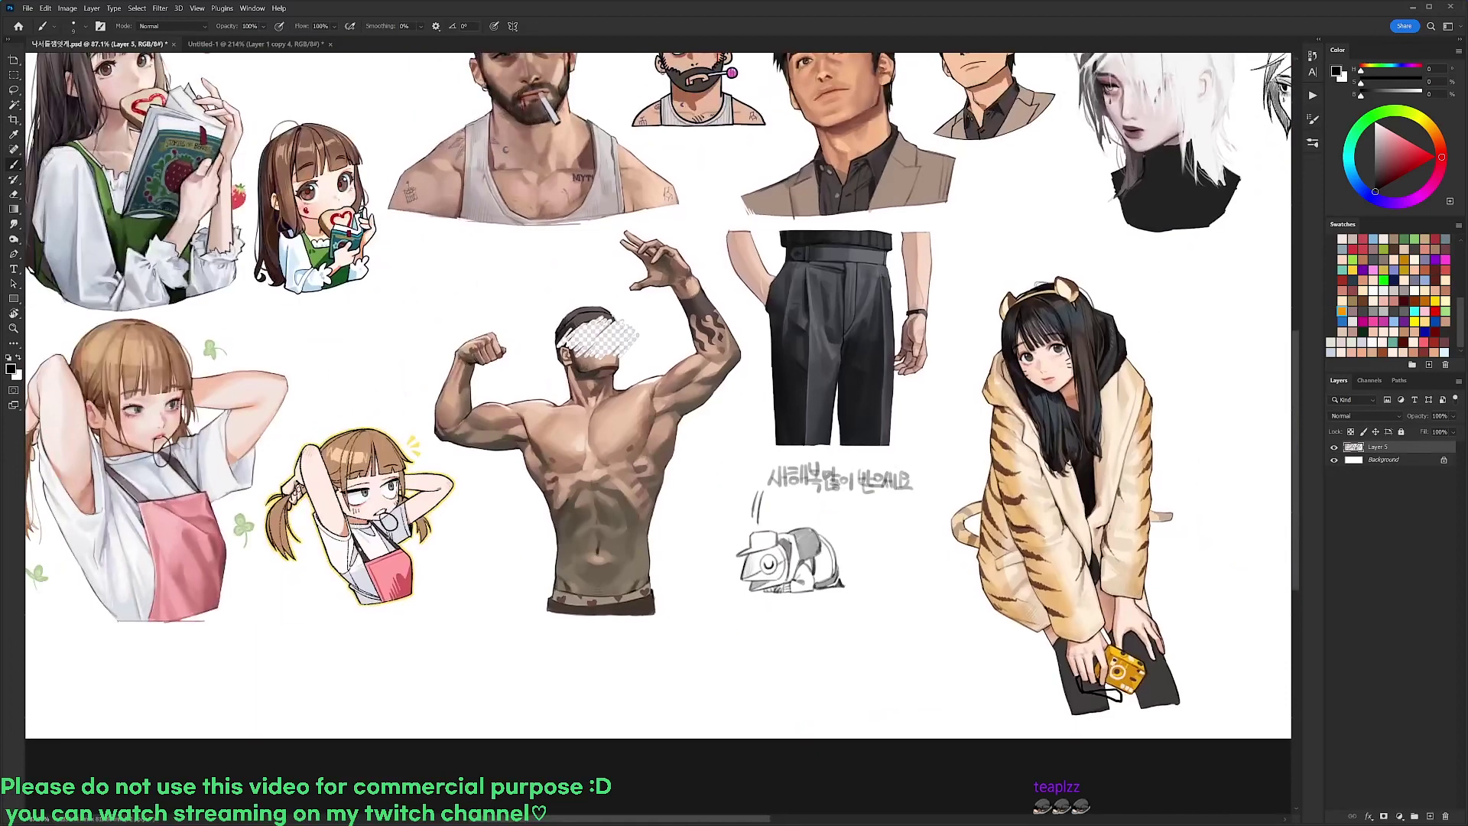
Select the bowing doodle with its handwritten greeting using the Lasso and move it lower, farther from the trousers
key("l")
scroll(885, 513, "up", 2)
mouse_move(936, 444)
left_mouse_down()
mouse_move(846, 674)
mouse_move(738, 451)
mouse_move(929, 450)
left_mouse_up()
left_click_drag(933, 465, 822, 635)
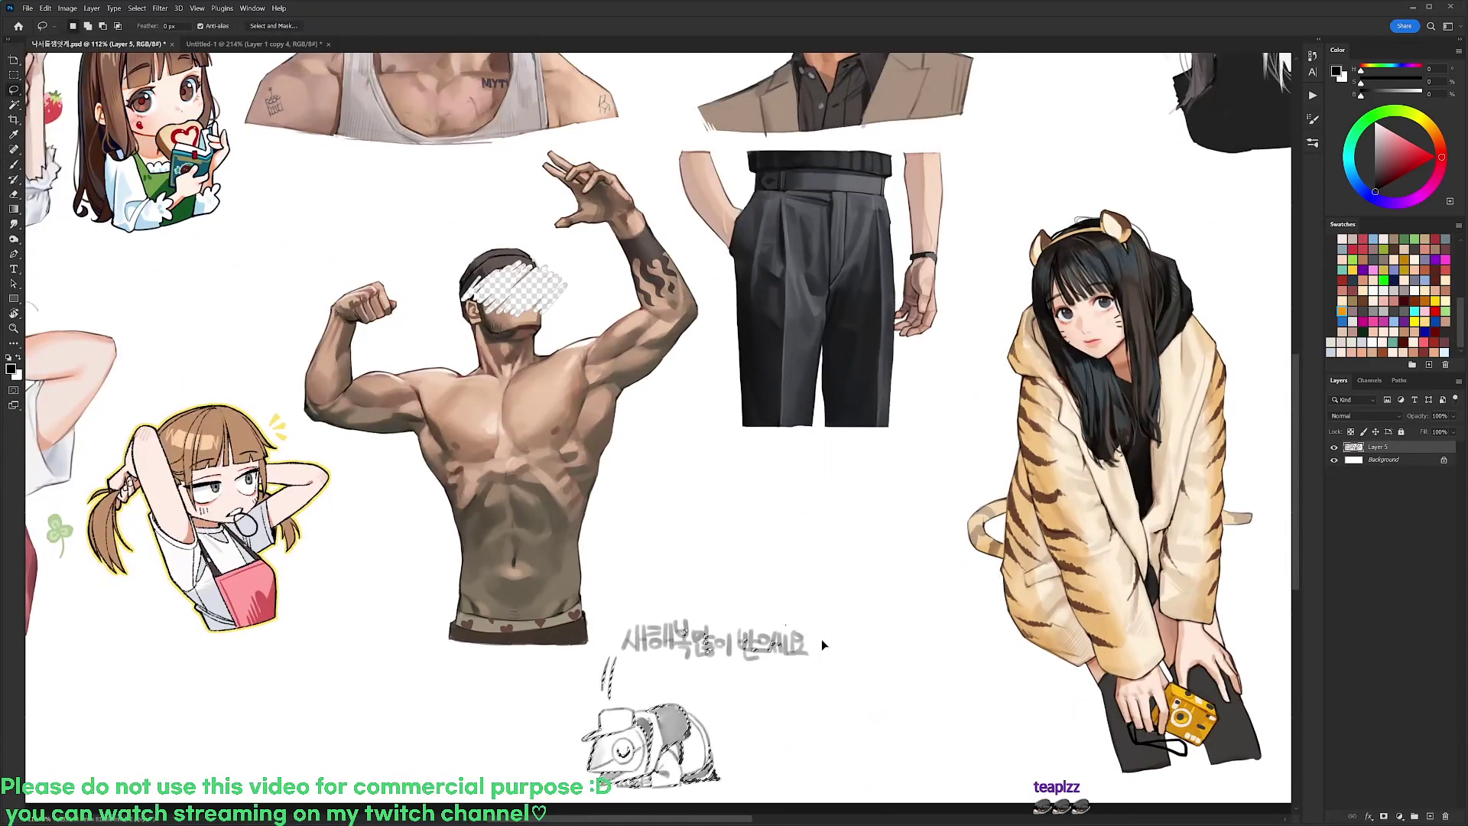
key("ctrl+d")
Paint a small near-black heart below the trousers' belt loop with a 20 px hard brush, using a colour sampled from the fabric
scroll(809, 167, "up", 3)
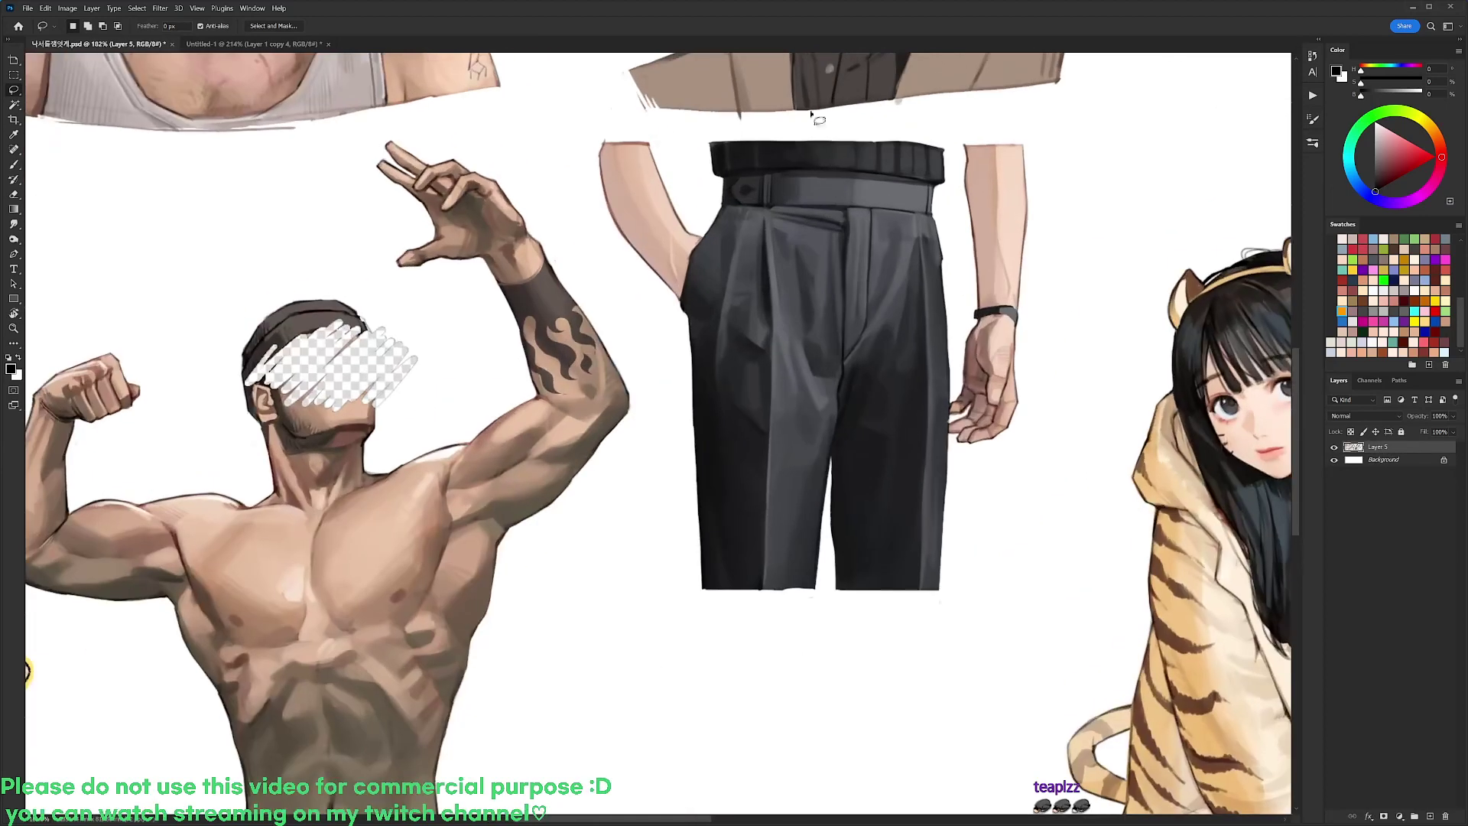
key("b")
right_click(811, 223)
left_click(913, 315)
left_click(1390, 452)
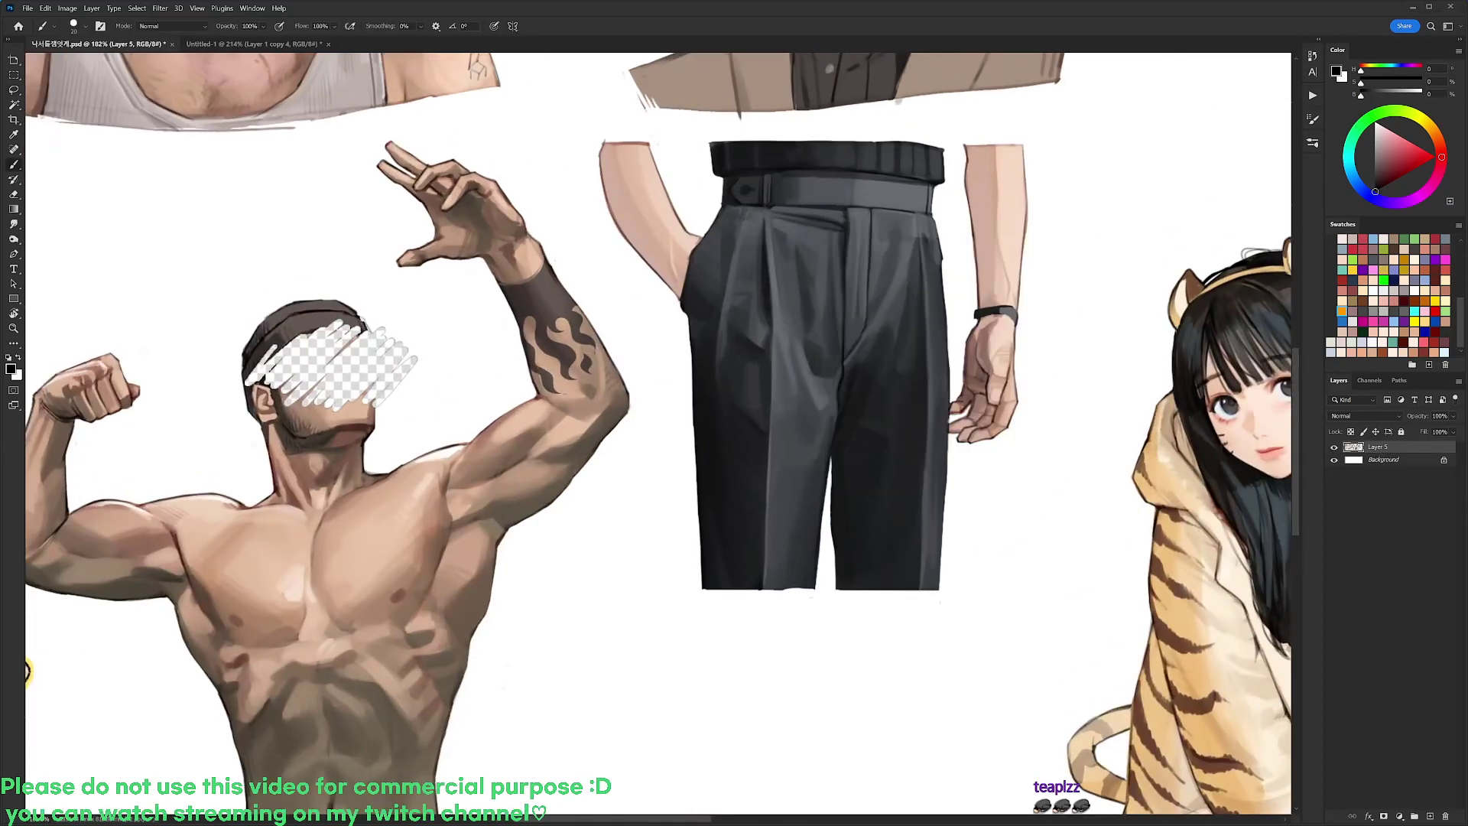
left_click(771, 260, "alt")
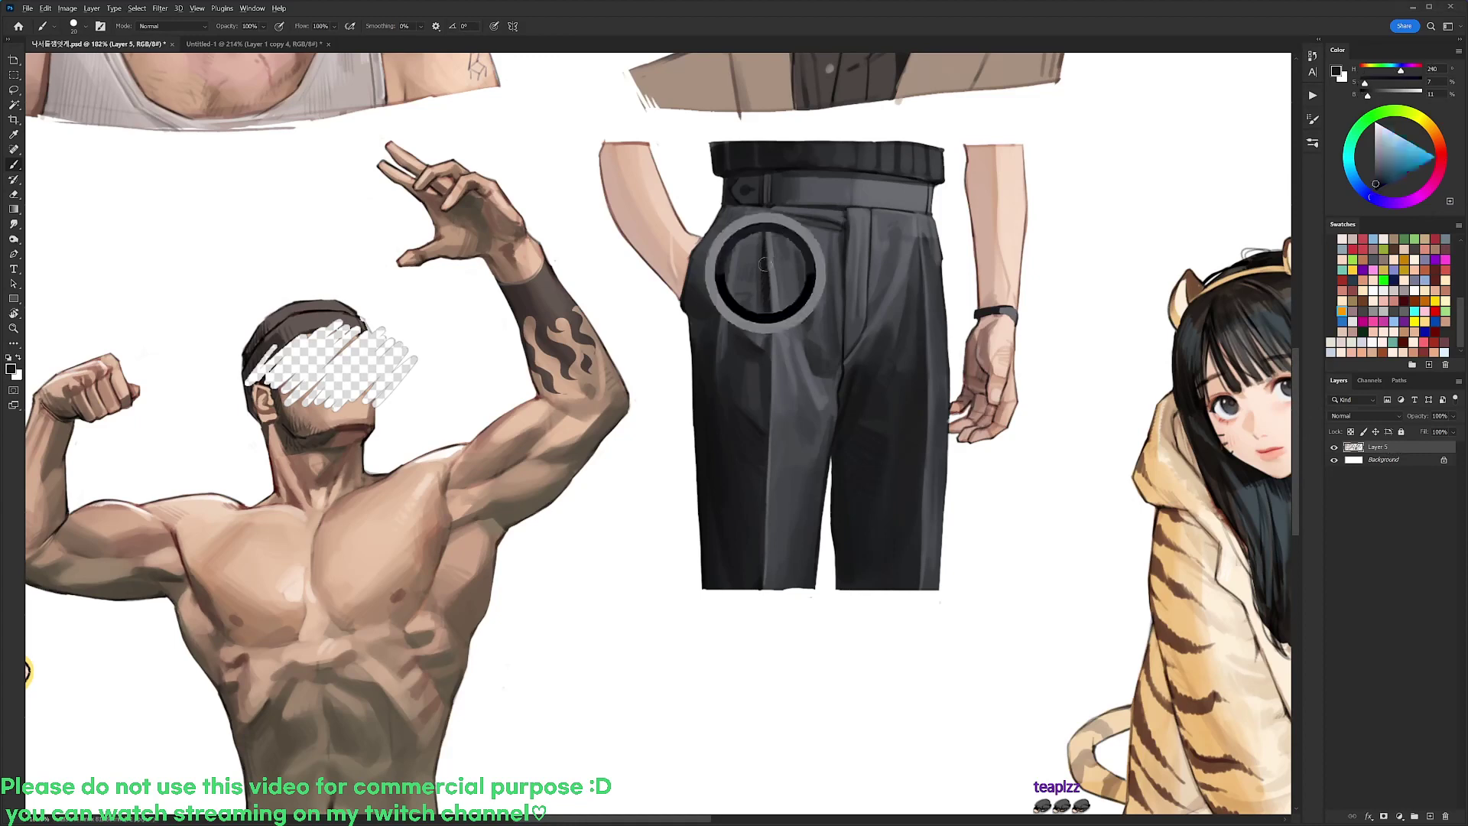
mouse_move(768, 267)
left_mouse_down()
mouse_move(746, 240)
mouse_move(767, 231)
mouse_move(764, 262)
mouse_move(755, 233)
mouse_move(769, 245)
left_mouse_up()
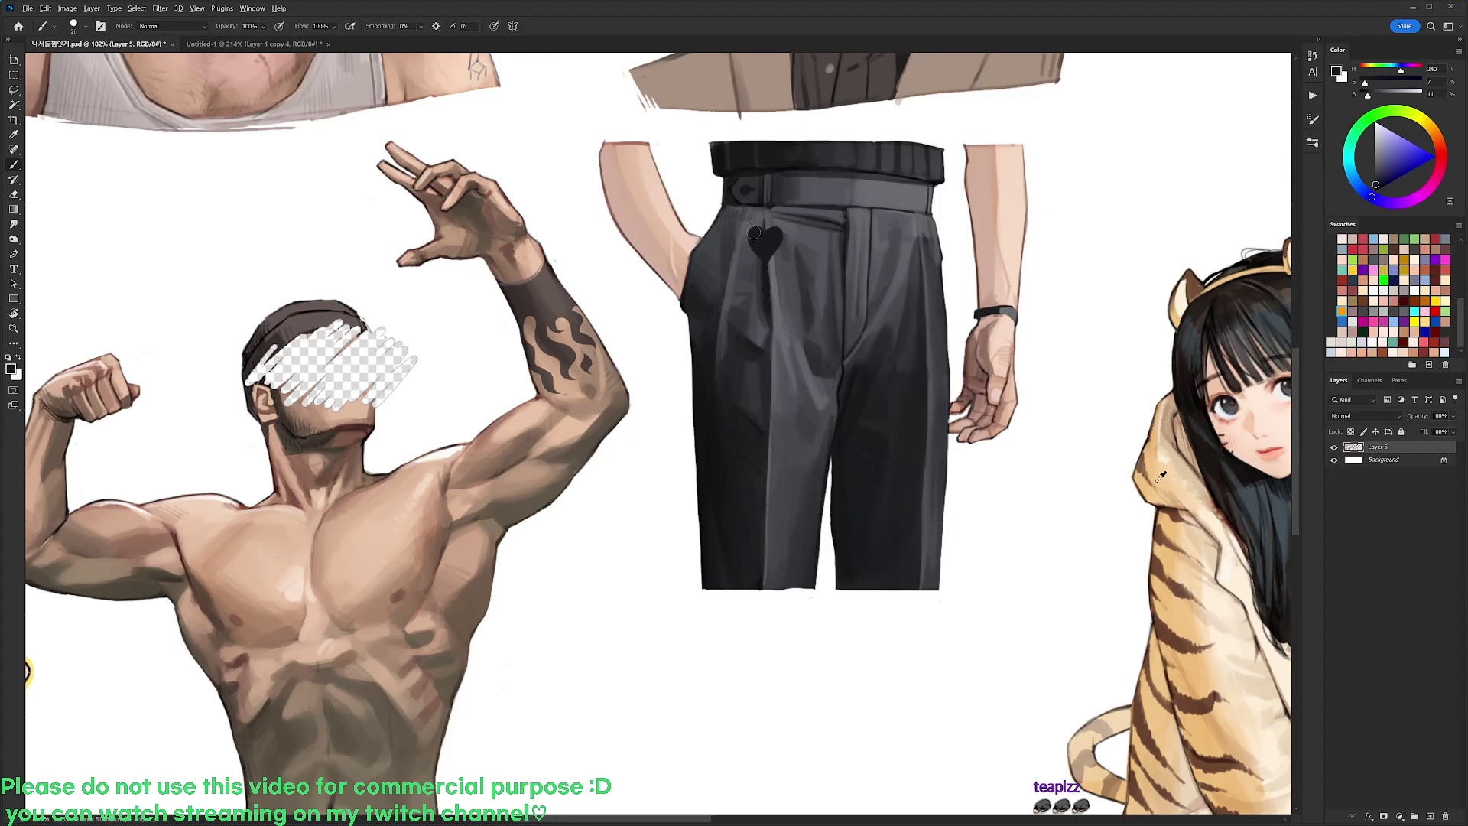
Paint a gold heart over the dark one with tan sampled from the tiger coat, adding dark wing shadows at its sides
left_click(1170, 631, "alt")
left_click(1399, 155)
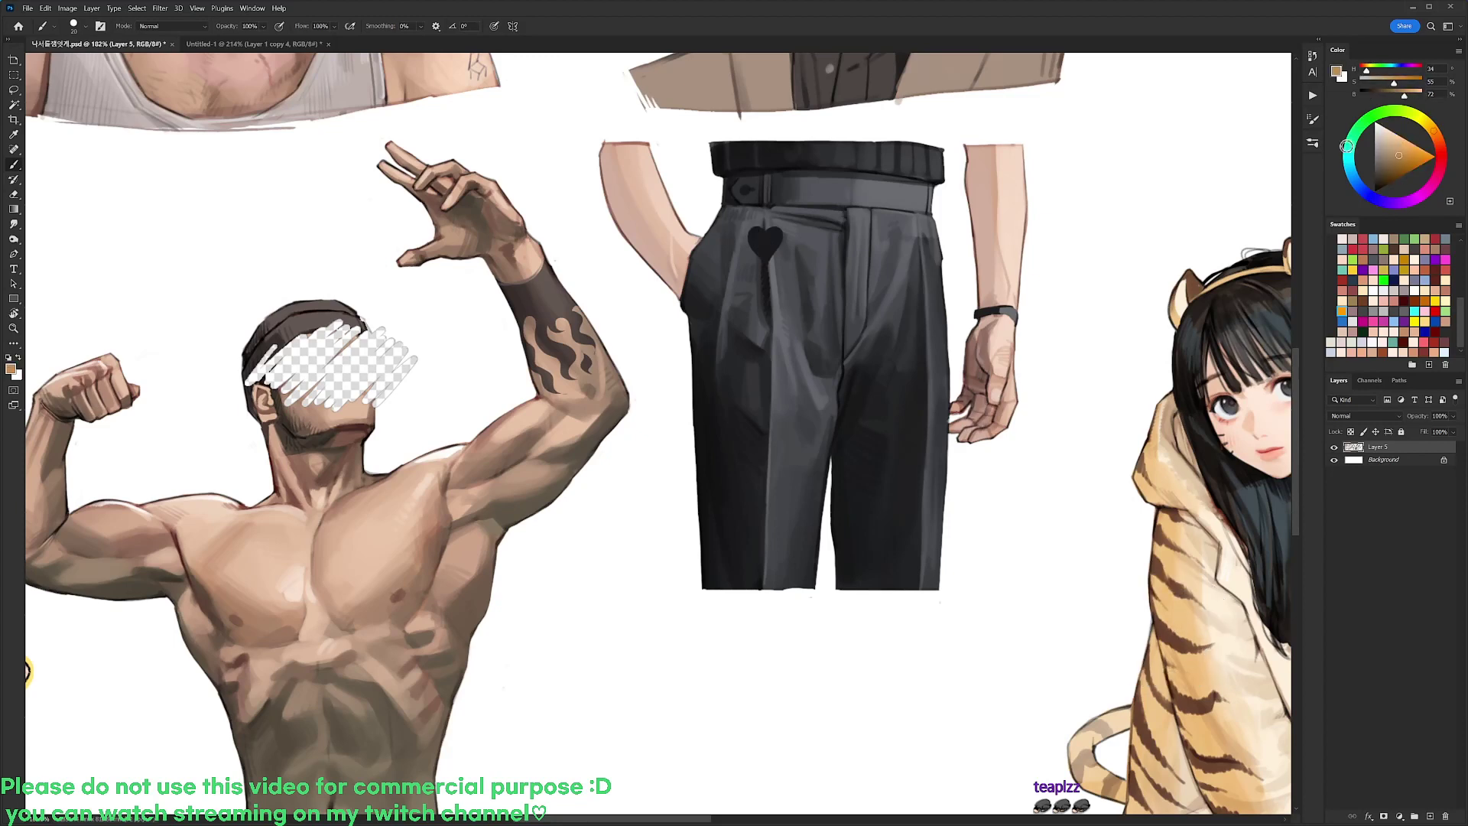
mouse_move(764, 251)
left_mouse_down()
mouse_move(753, 236)
mouse_move(778, 229)
mouse_move(763, 256)
mouse_move(754, 229)
mouse_move(772, 247)
mouse_move(742, 238)
mouse_move(748, 250)
left_mouse_up()
left_click(747, 236, "alt")
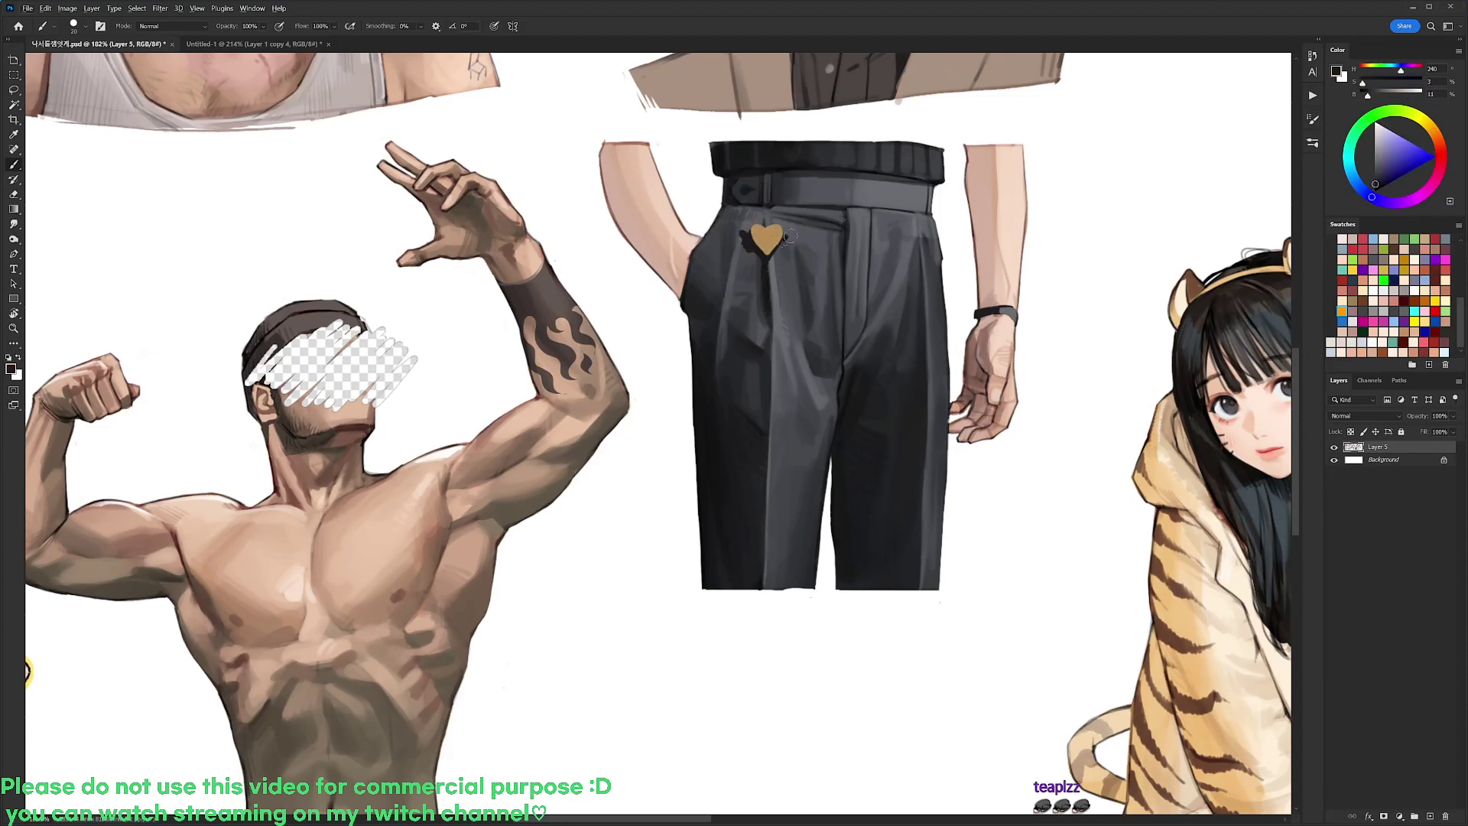
Paint a small off-white feathered wing on each side of the gold heart
left_click(1240, 533, "alt")
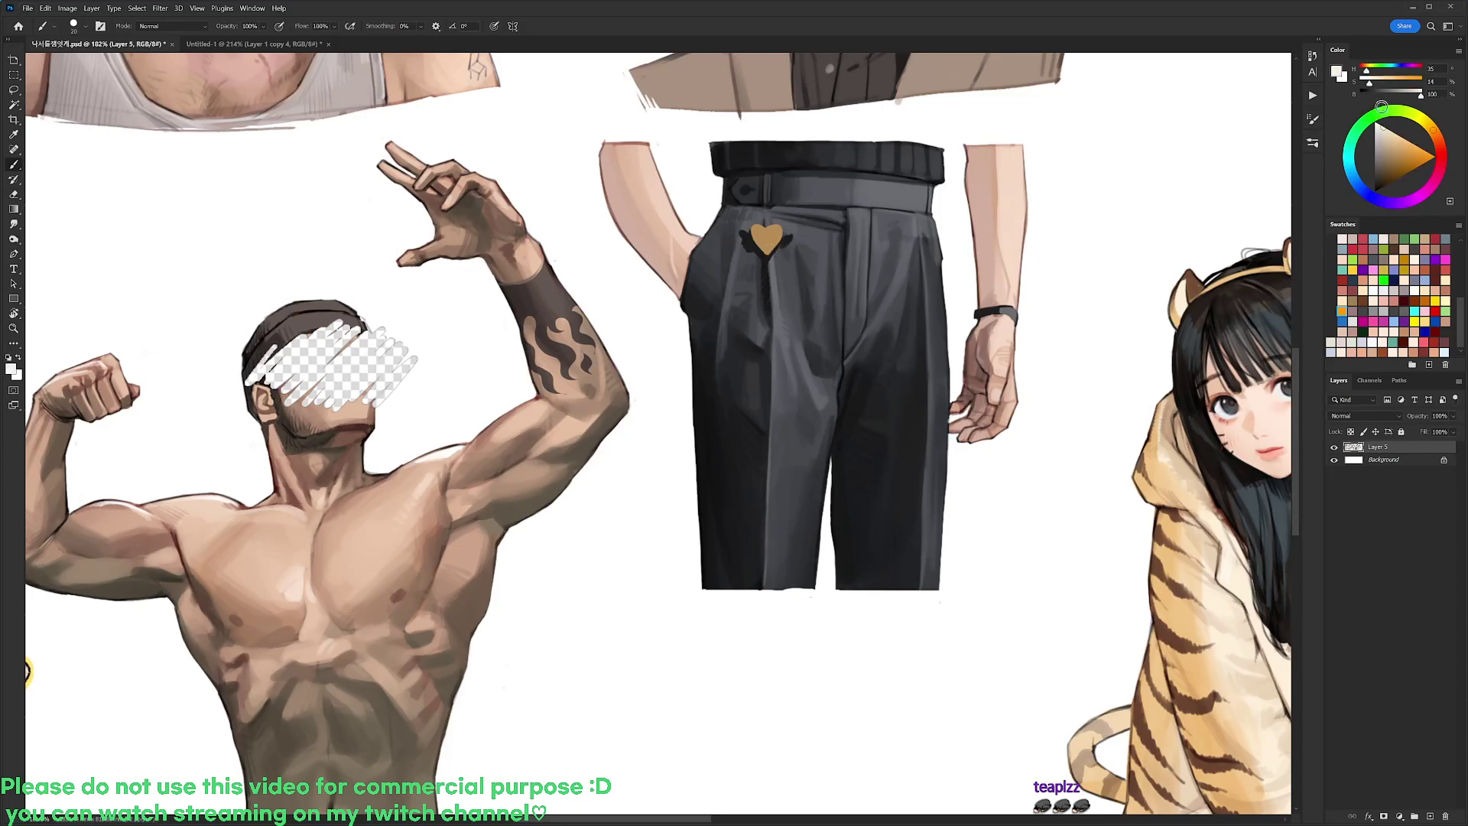
left_click_drag(1418, 100, 1416, 98)
scroll(753, 226, "up", 1)
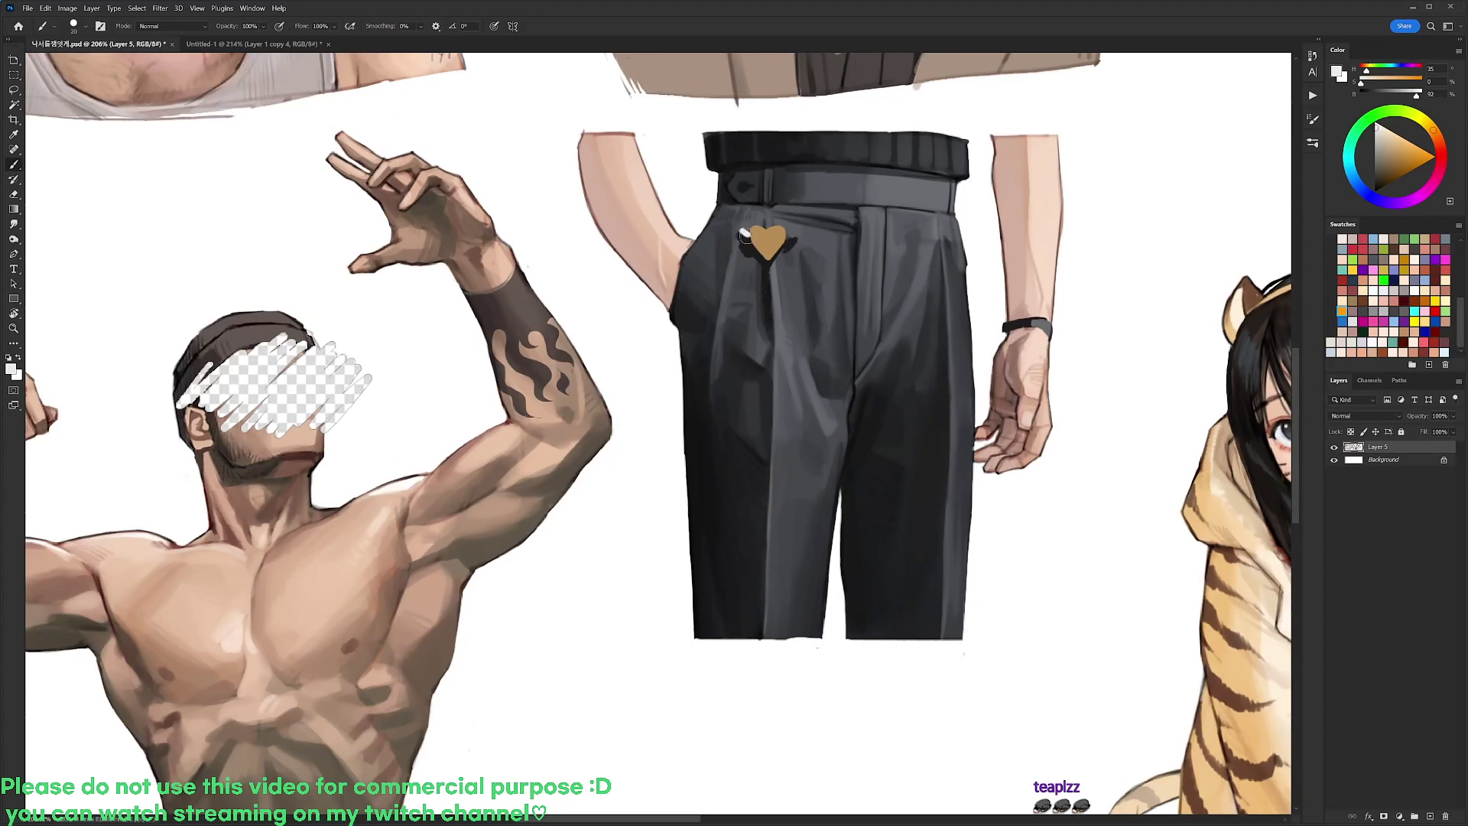
left_click_drag(742, 239, 794, 238)
key("ctrl+z")
key("ctrl+z")
Add a crimson ribbon with a dark shadow beneath the heart and a gold neck and hook above it
left_click(762, 266, "alt")
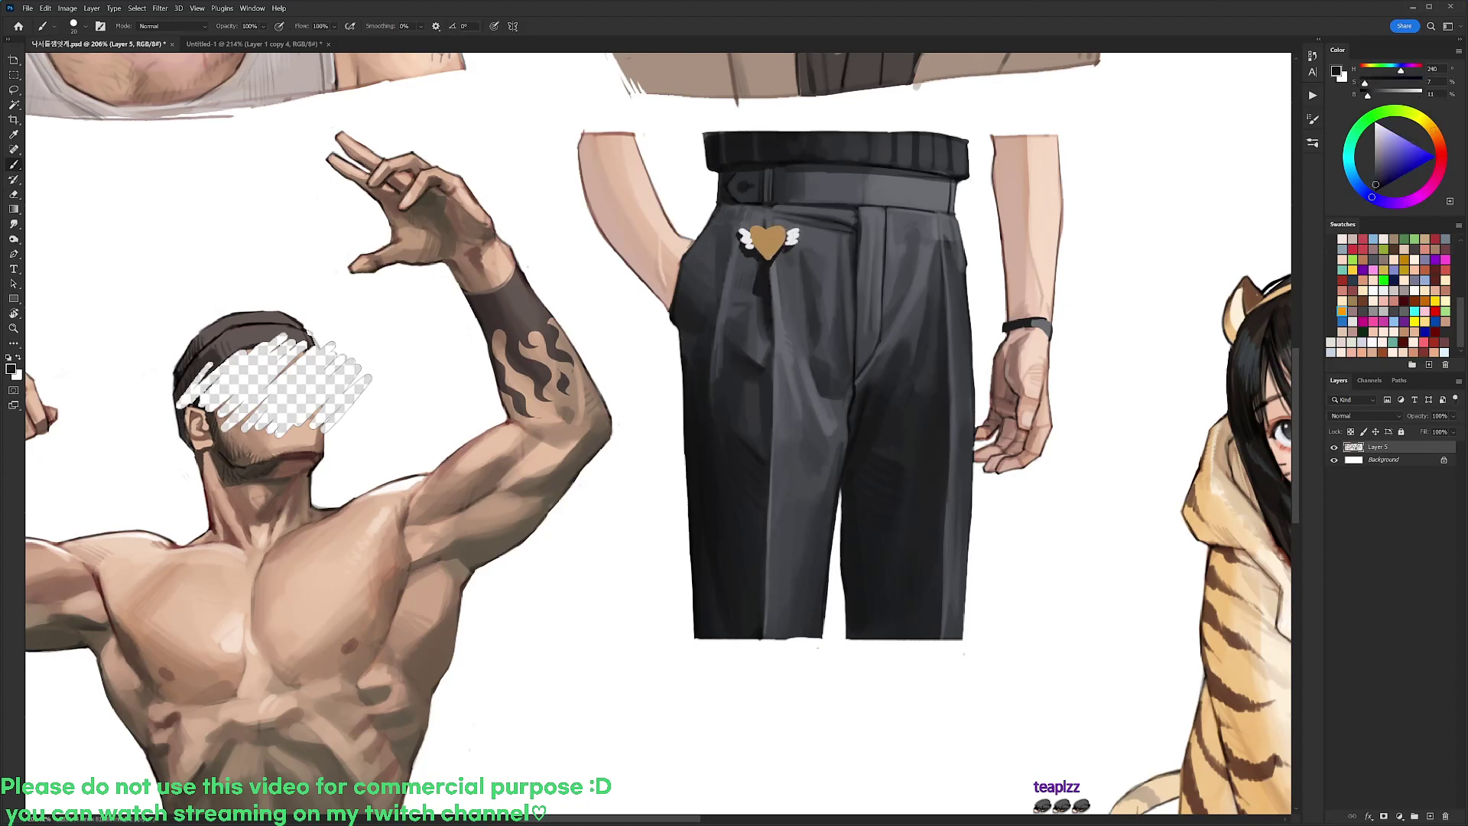
left_click(1414, 159)
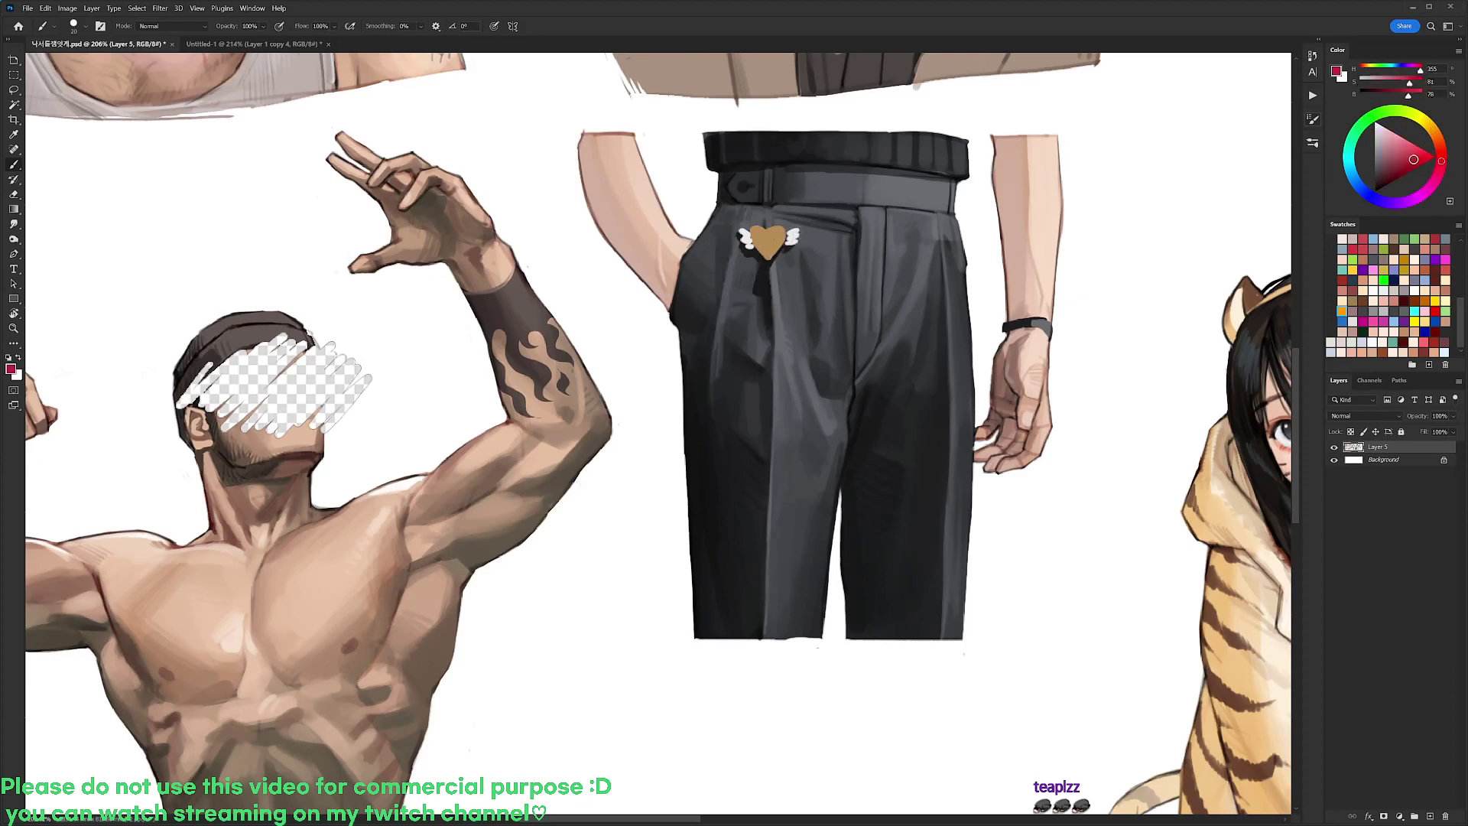
mouse_move(751, 260)
left_mouse_down()
mouse_move(765, 294)
mouse_move(773, 263)
mouse_move(775, 295)
left_mouse_up()
left_click_drag(769, 221, 773, 198)
left_click(768, 233, "alt")
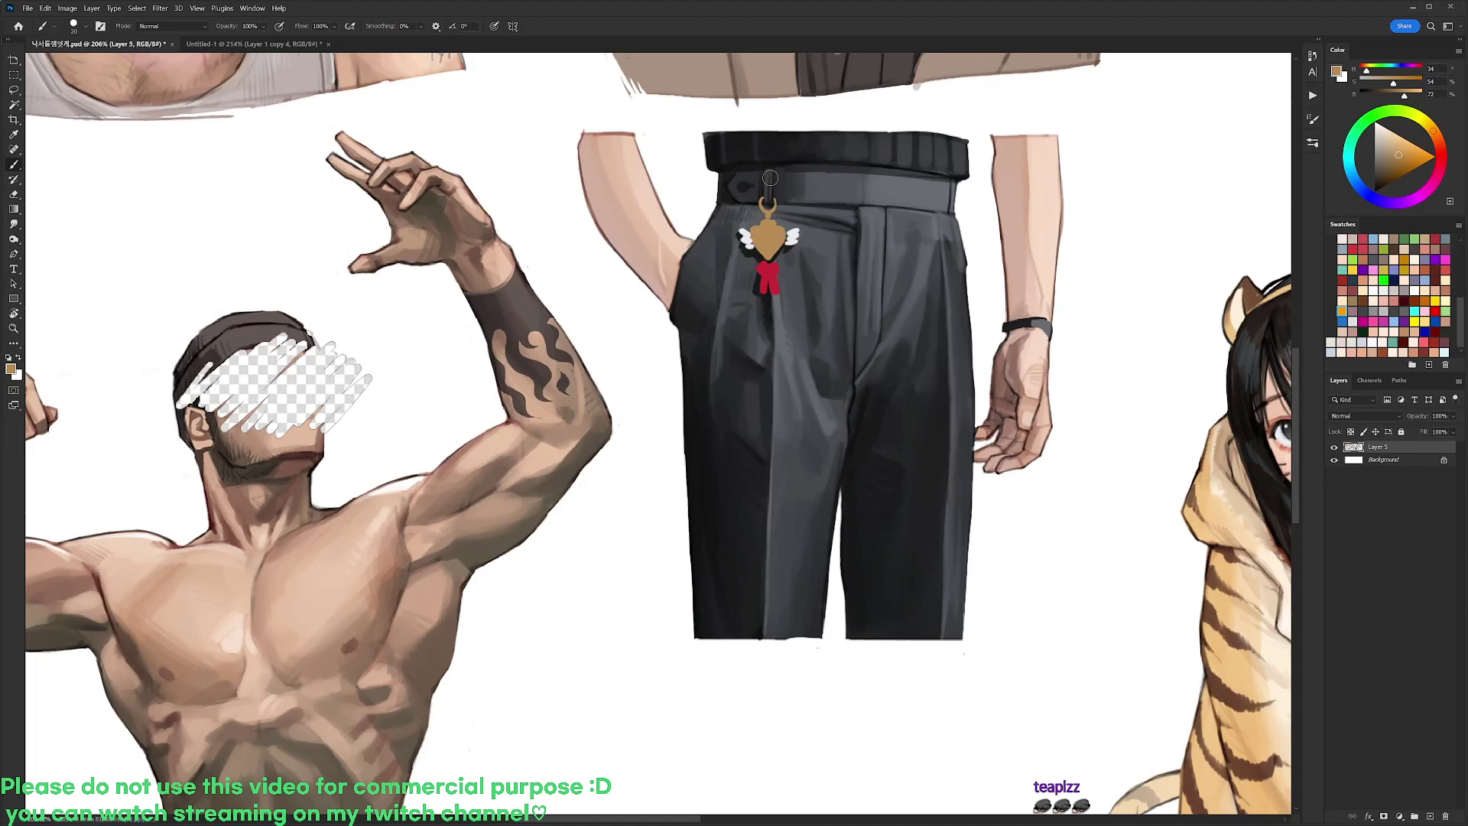
Refine both wings with thin black contour and feather lines, touching up the shapes with colours sampled from them
key("d")
right_click(805, 200)
double_click(887, 304)
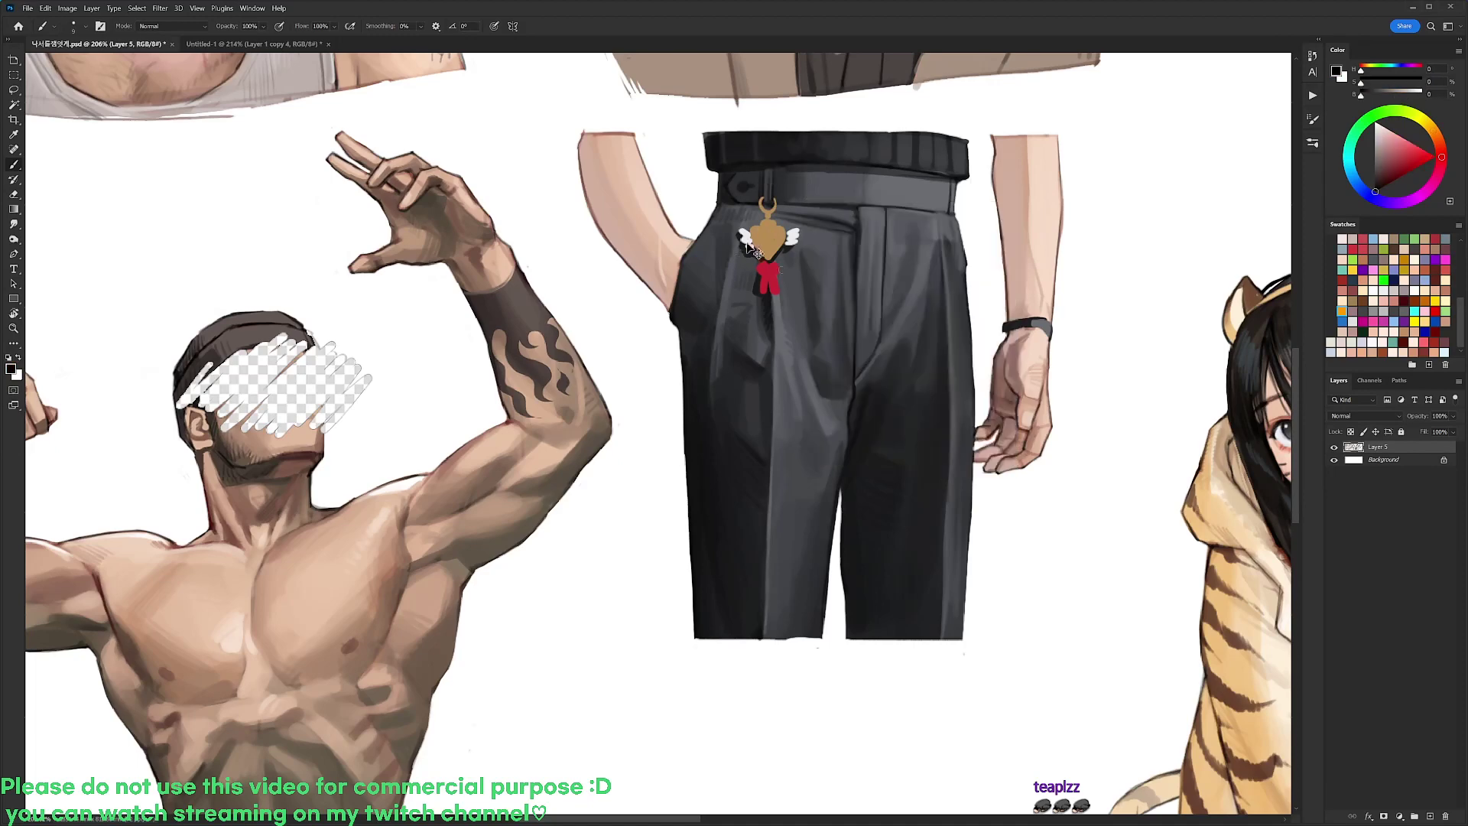
scroll(749, 246, "up", 2)
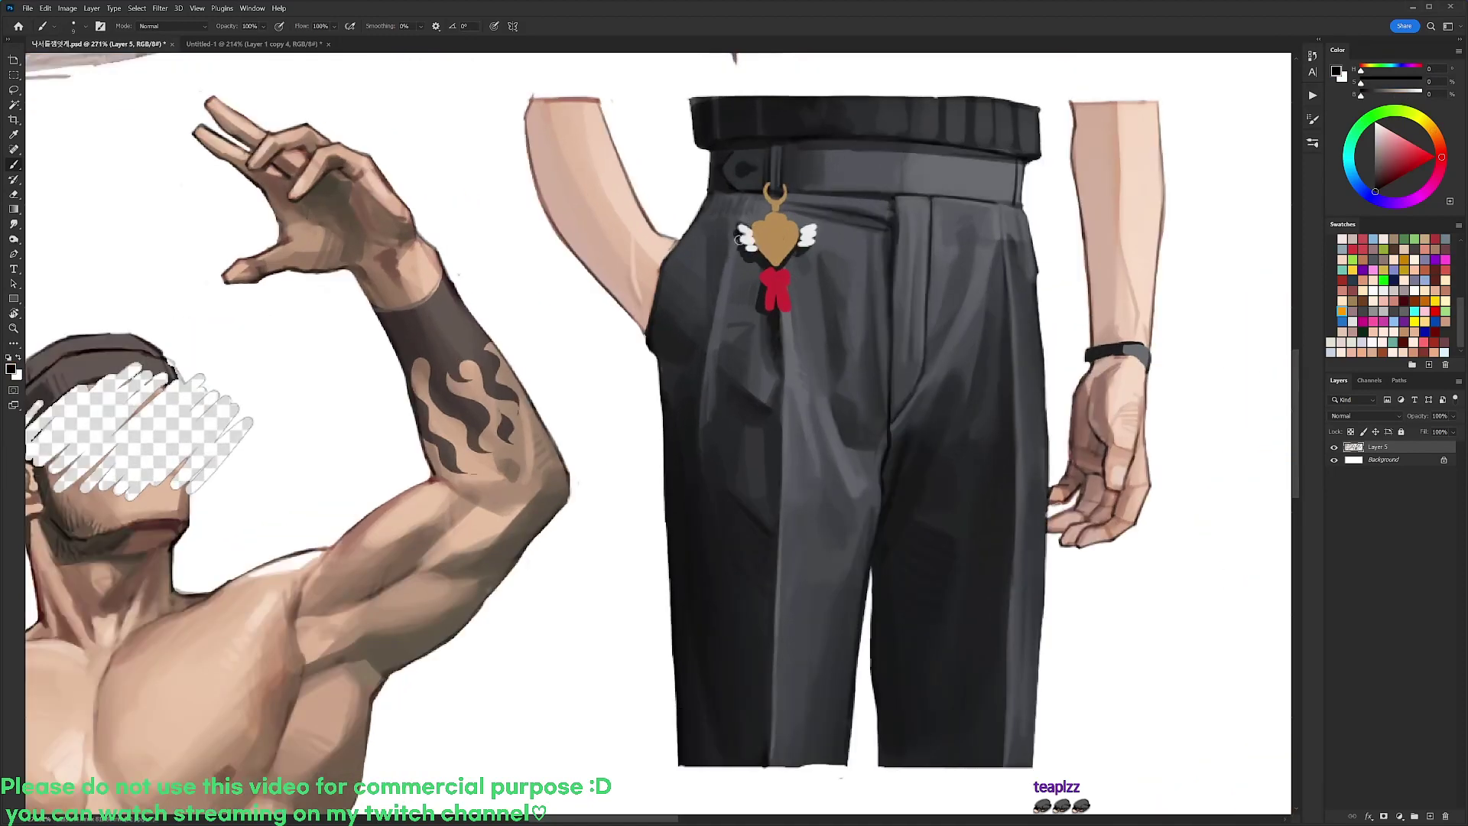
left_click_drag(742, 248, 818, 237)
left_click(751, 238, "alt")
left_click(756, 248, "alt")
left_click(750, 238, "alt")
left_click(803, 247, "alt")
left_click(809, 234, "alt")
left_click(808, 225, "alt")
Draw a smaller dark heart outline inside the gold heart with the thin brush
left_click(766, 227, "alt")
left_click(771, 229, "alt")
mouse_move(769, 221)
left_mouse_down()
mouse_move(754, 240)
mouse_move(775, 260)
left_mouse_up()
Fill the inner heart with a dark red based on the ribbon's colour, using the 20 px hard brush
right_click(815, 245)
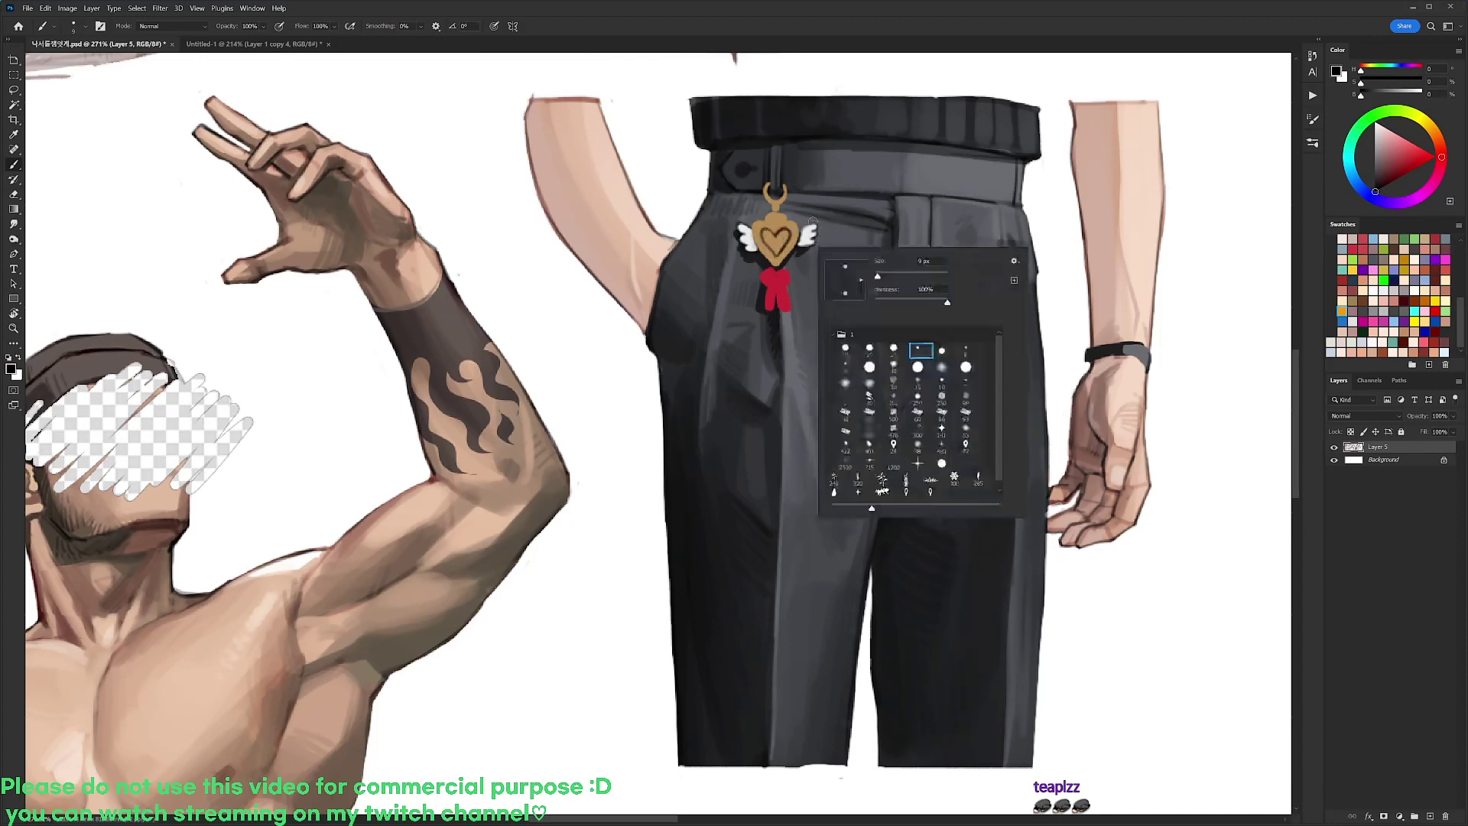
left_click(892, 343)
left_click(779, 285, "alt")
left_click_drag(1407, 167, 1396, 173)
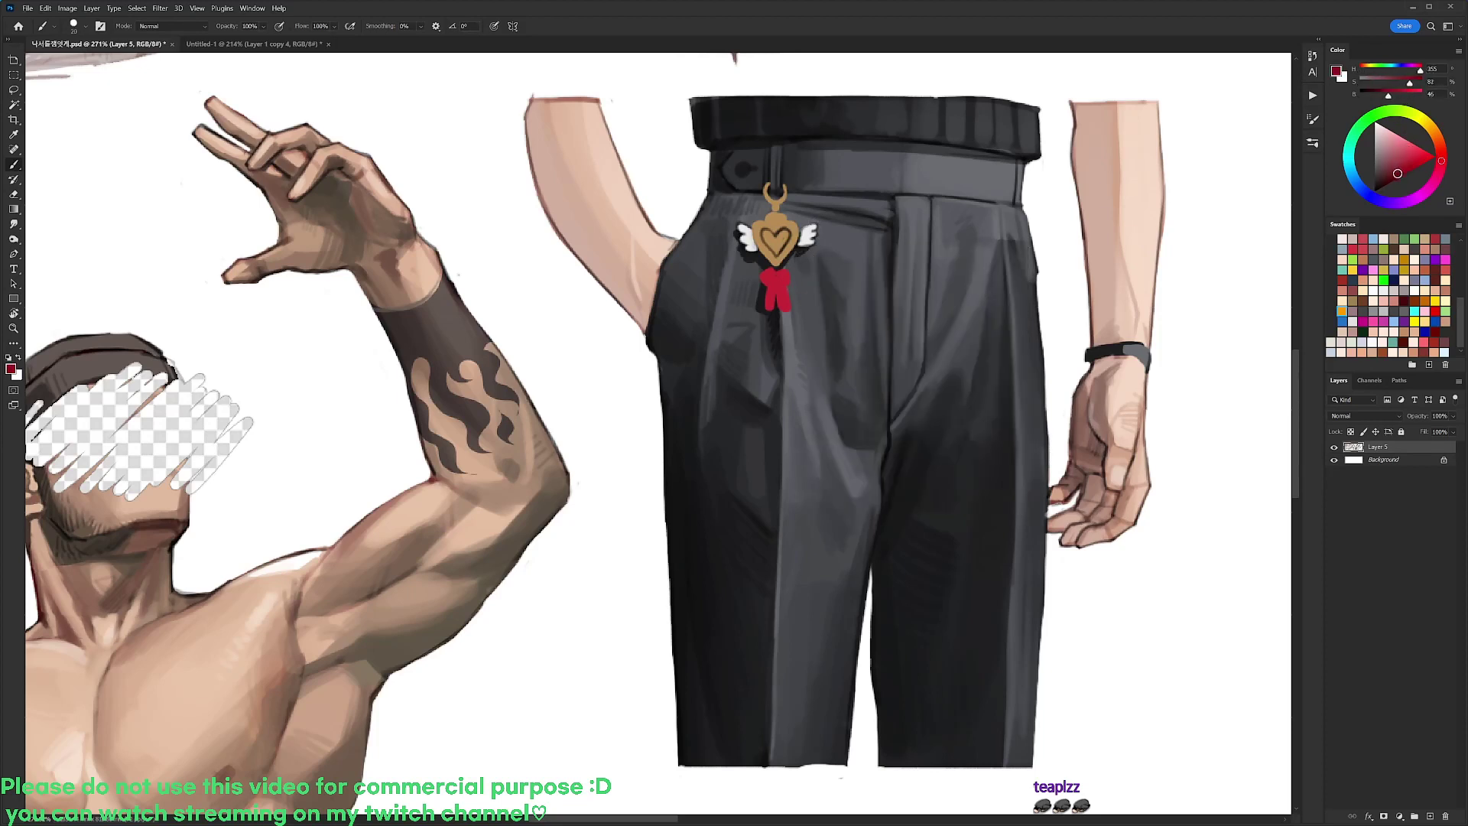
mouse_move(768, 244)
left_mouse_down()
mouse_move(783, 239)
mouse_move(777, 251)
left_mouse_up()
Select the dark red inner heart with the Magic Wand, brush soft pink over it and clear the selection
key("w")
left_click(780, 239)
key("d")
key("b")
right_click(788, 194)
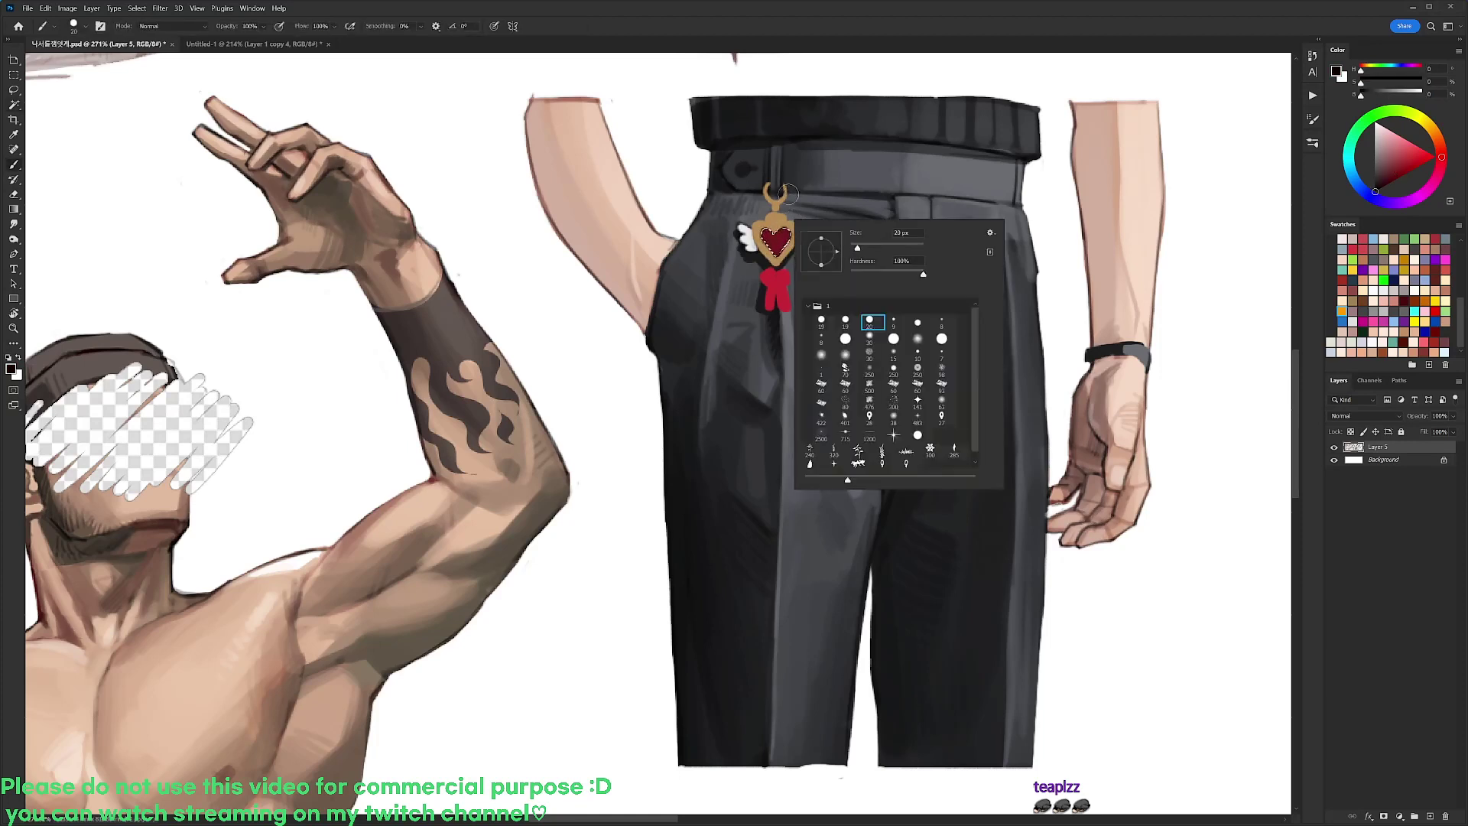
left_click(823, 355)
key("Return")
key("Return")
left_click(1433, 183)
left_click(1406, 137)
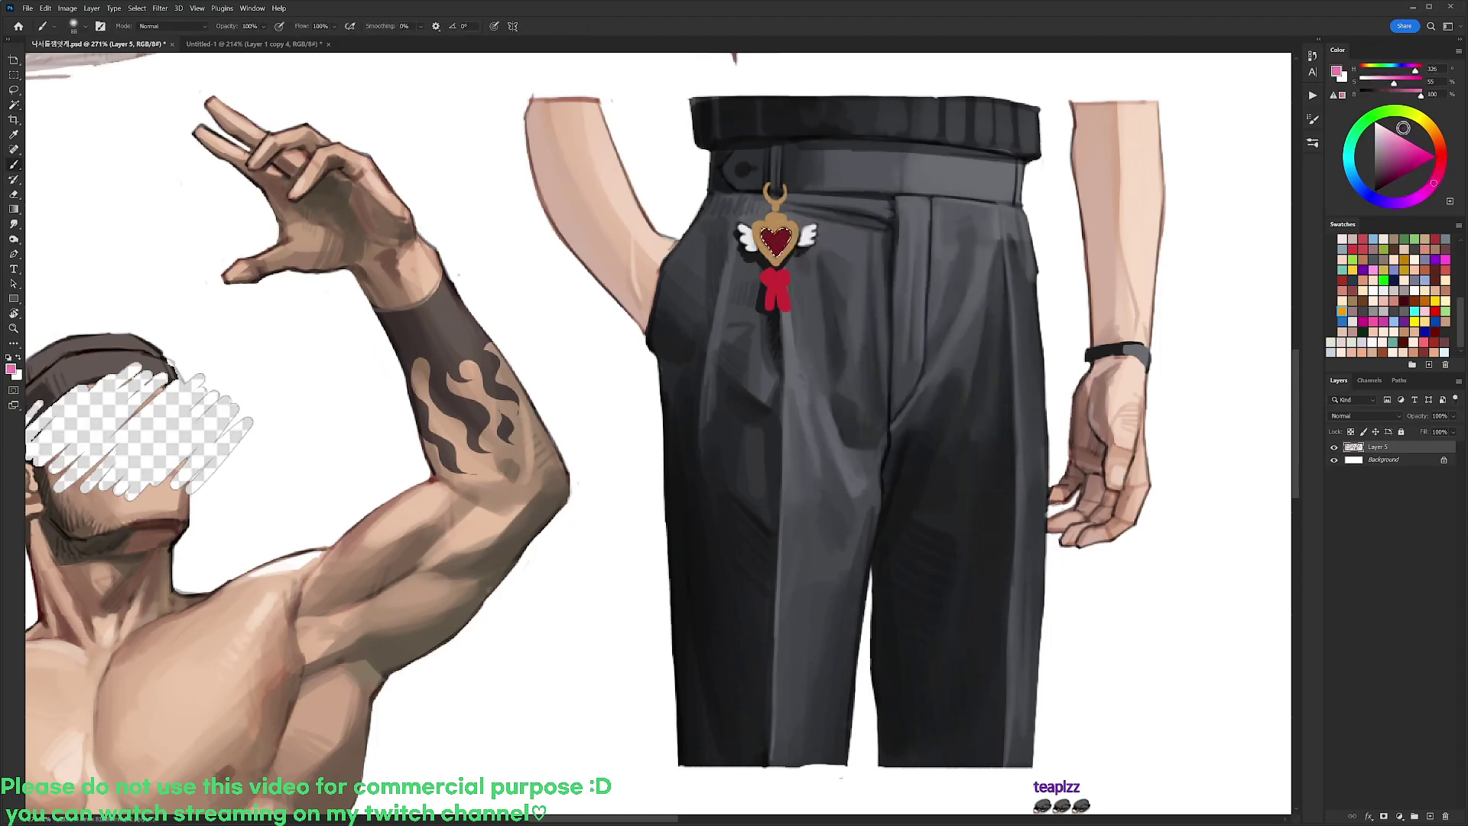
left_click_drag(799, 223, 778, 238)
key("ctrl+z")
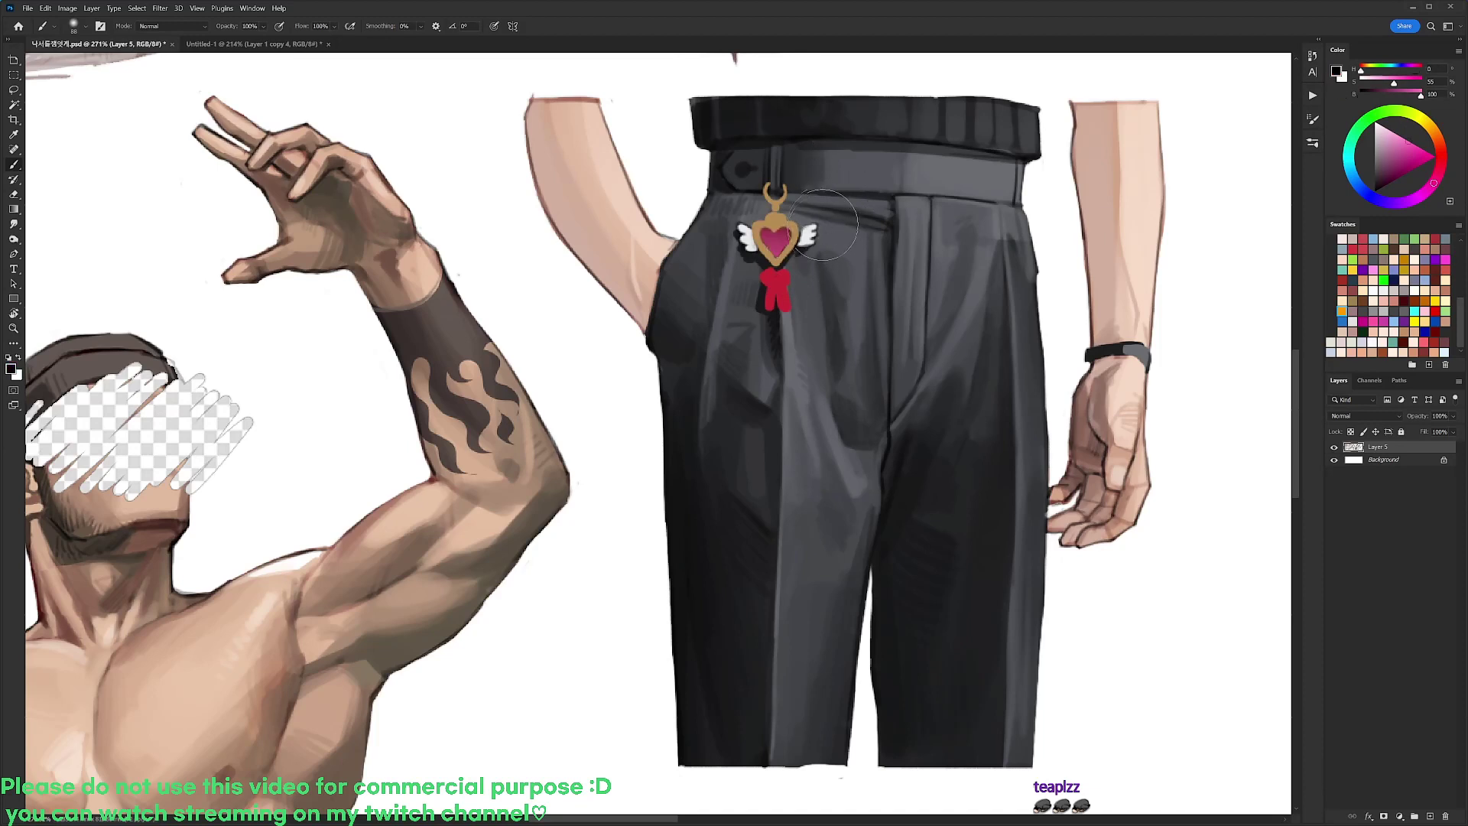
Paint dark red shading and lighter facets into the heart-shaped gem
key("d")
right_click(828, 223)
left_click(781, 249, "alt")
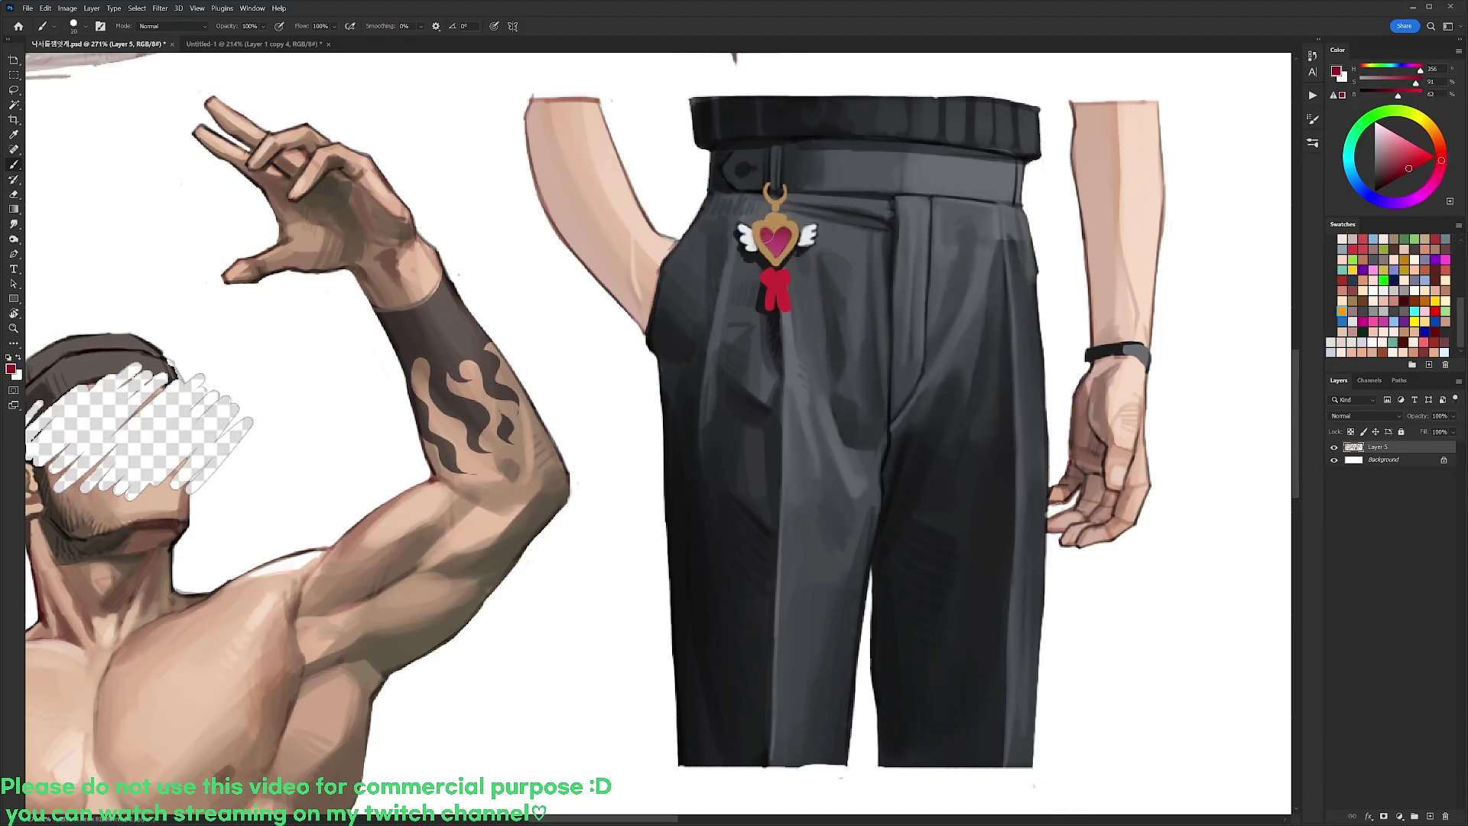
left_click_drag(770, 237, 778, 236)
left_click(808, 235, "alt")
right_click(853, 214)
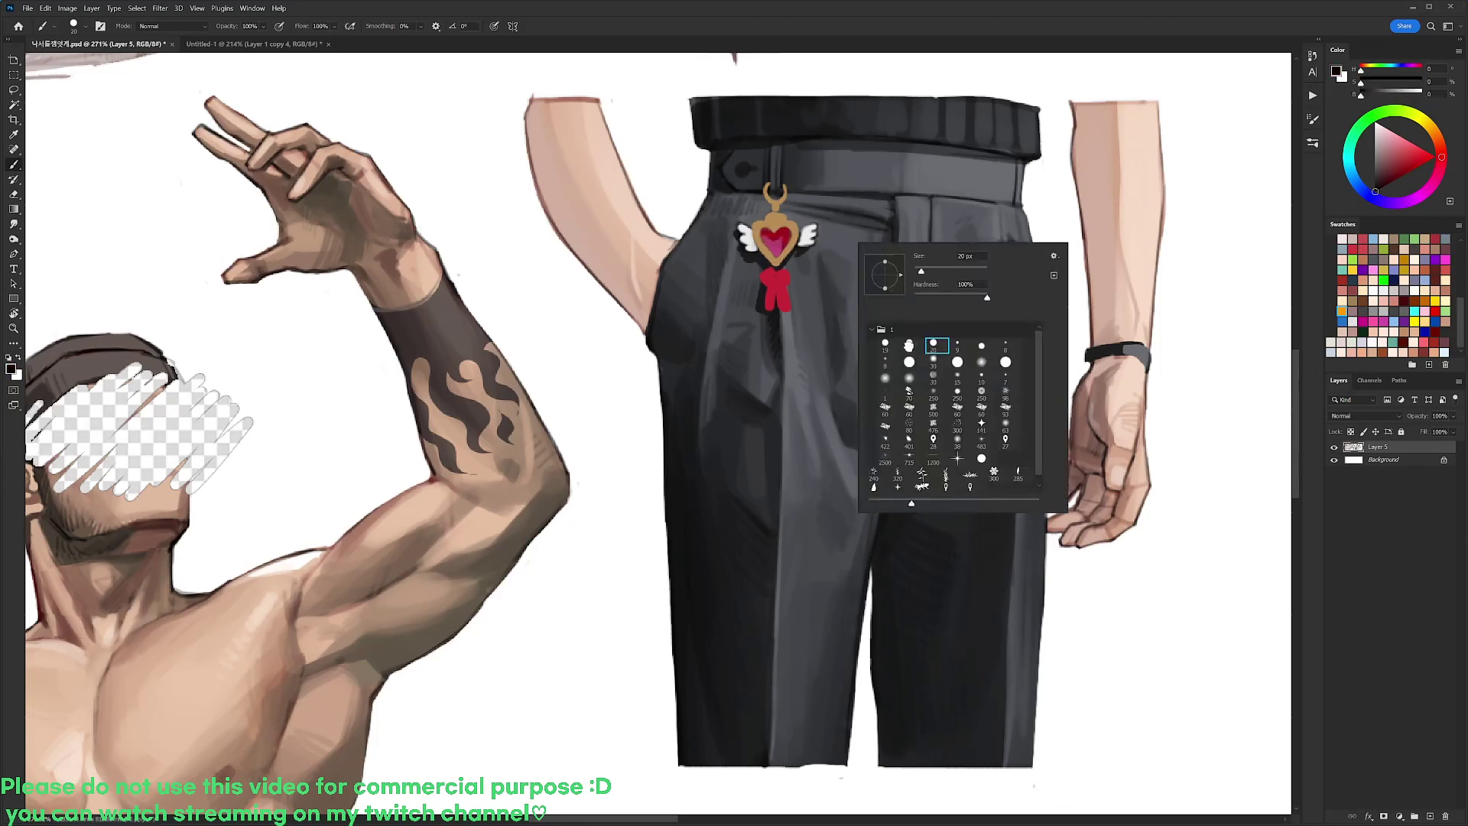
double_click(909, 346)
left_click_drag(774, 235, 772, 234)
key("x")
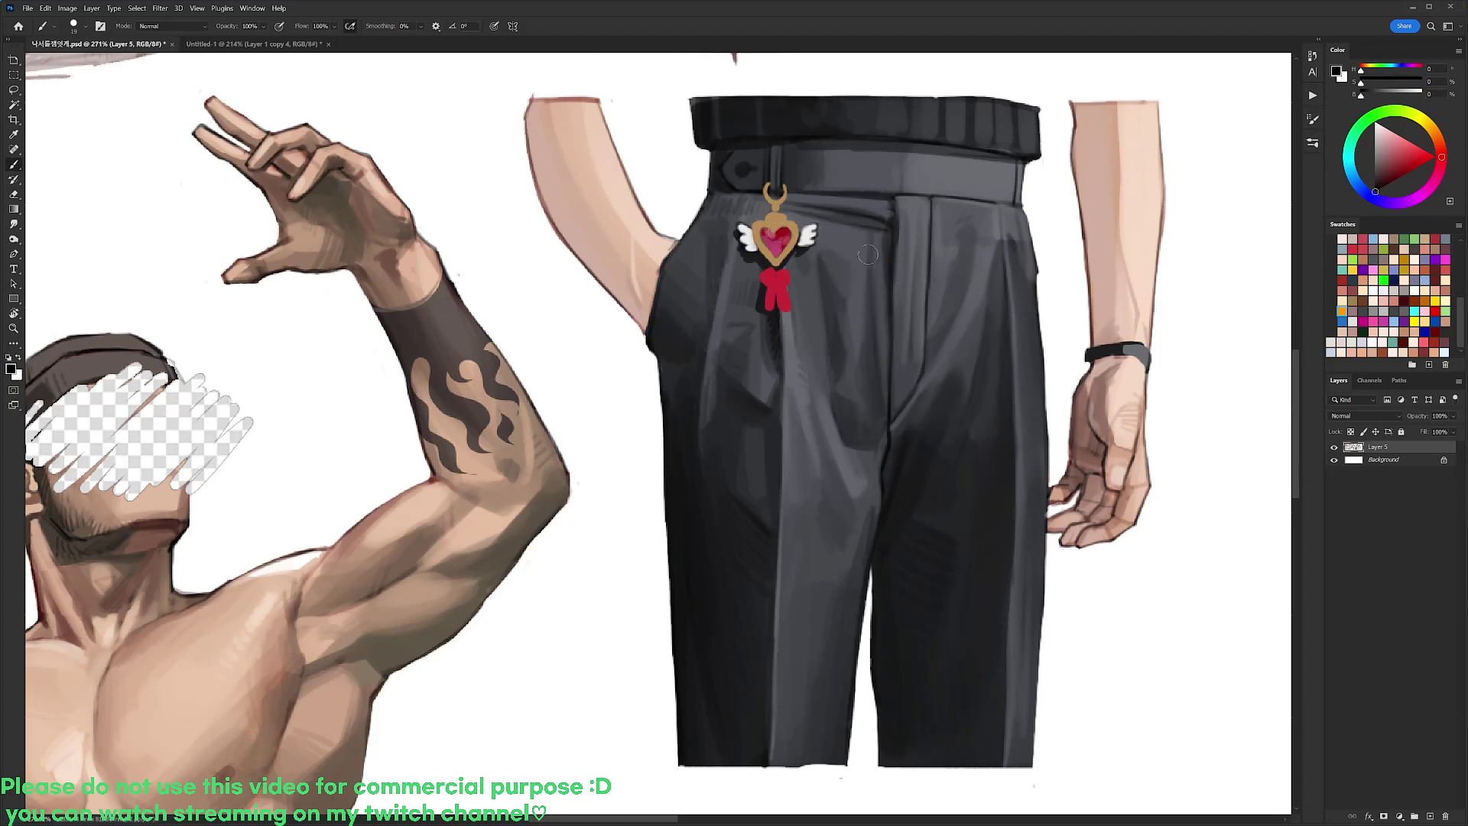
Add a white sparkle to the gem and outline the charm's hook and neck with a thin dark brush
right_click(868, 251)
left_click(969, 356)
left_click(1064, 213, "alt")
key("x")
key("x")
key("x")
left_click_drag(772, 206, 770, 205)
left_click(777, 205, "alt")
key("d")
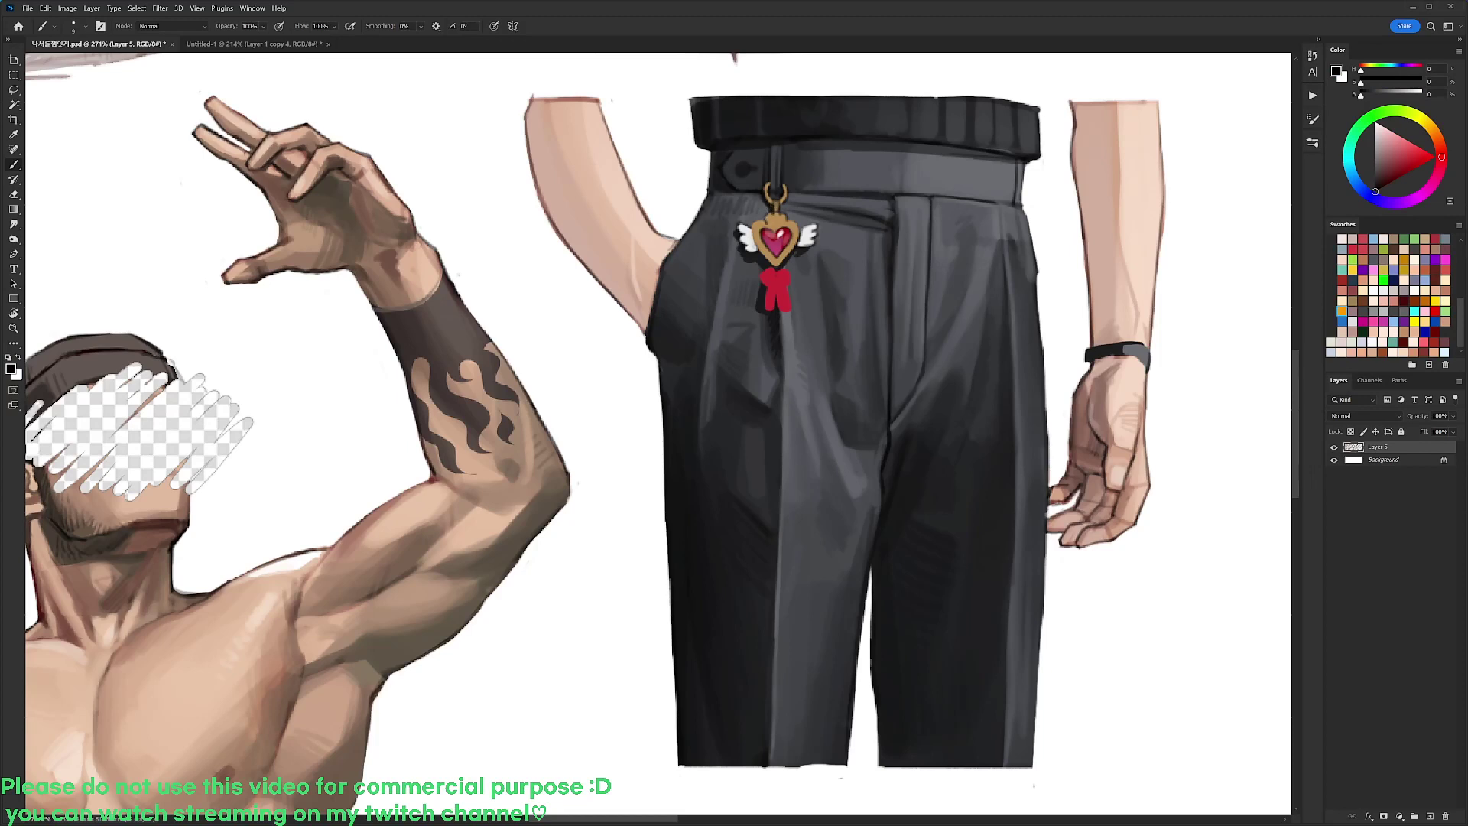
Refine the gold heart frame and its crown-like top with gold touch-ups and thin black lines
left_click(761, 232, "alt")
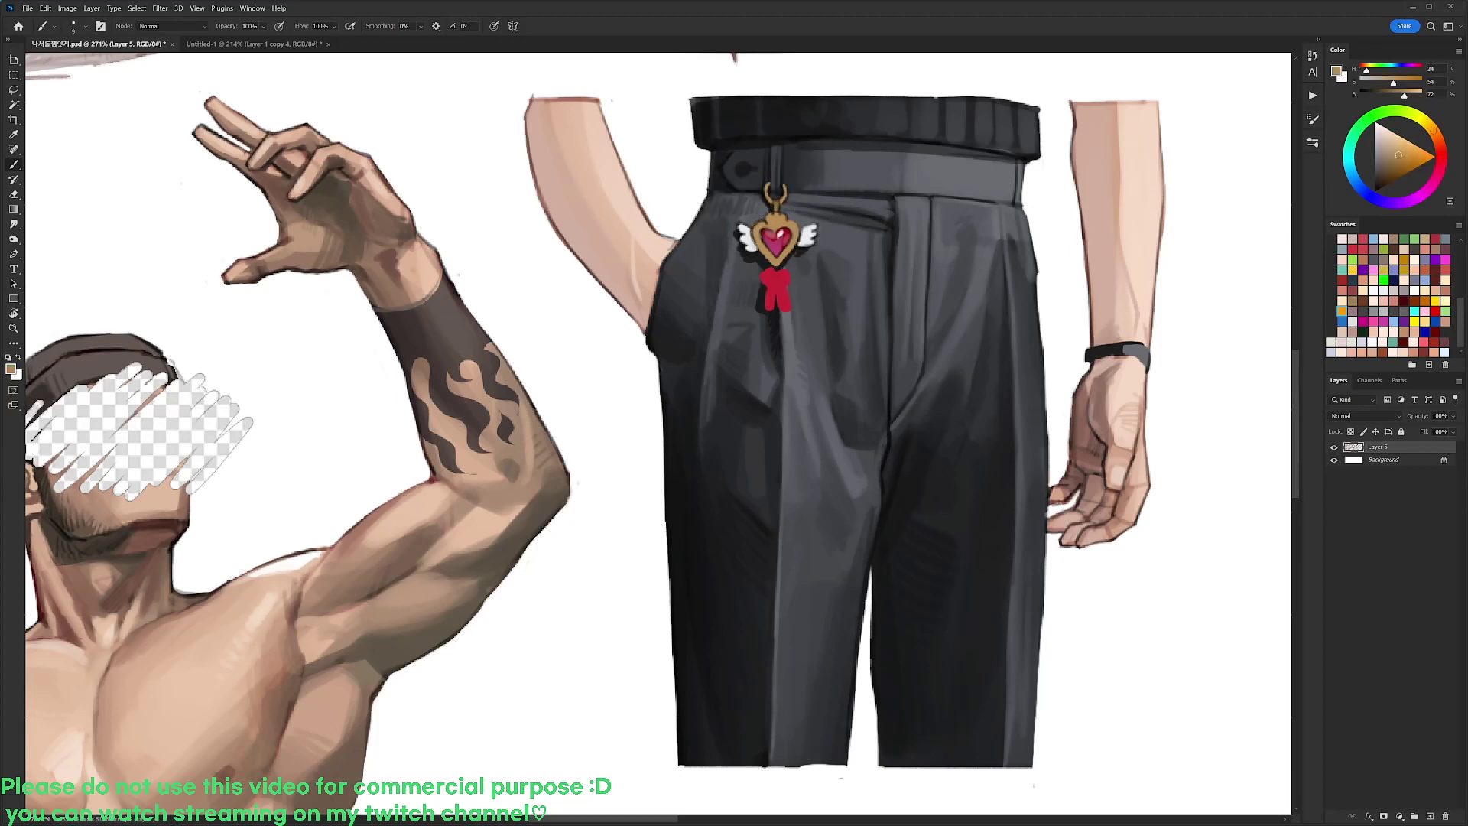
key("d")
mouse_move(752, 220)
left_mouse_down()
mouse_move(753, 244)
mouse_move(800, 233)
mouse_move(791, 253)
left_mouse_up()
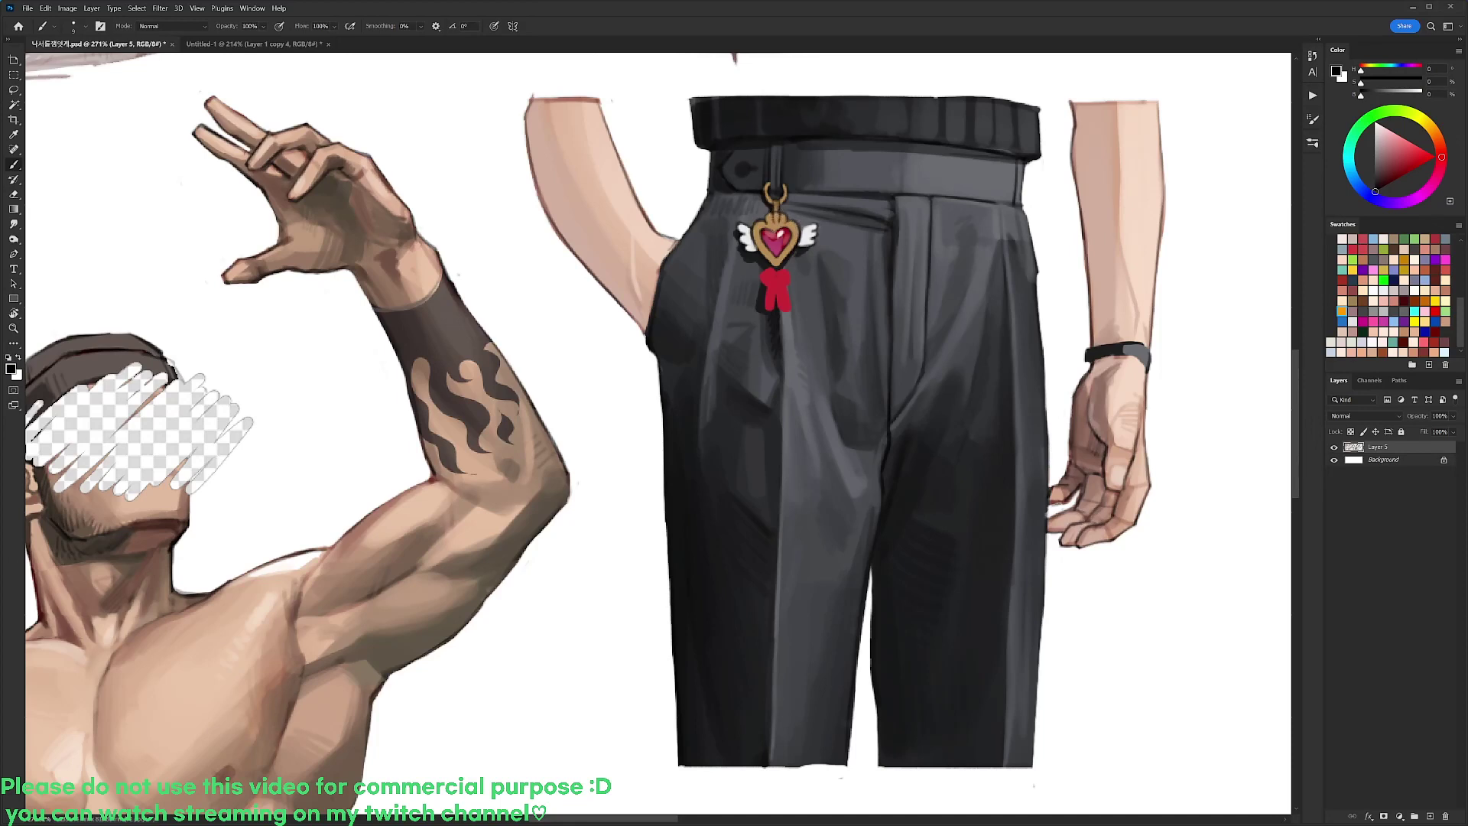
Shade the edges of the gold frame and hook with a dark brown derived from the sampled gold
right_click(781, 238)
left_click(766, 250, "alt")
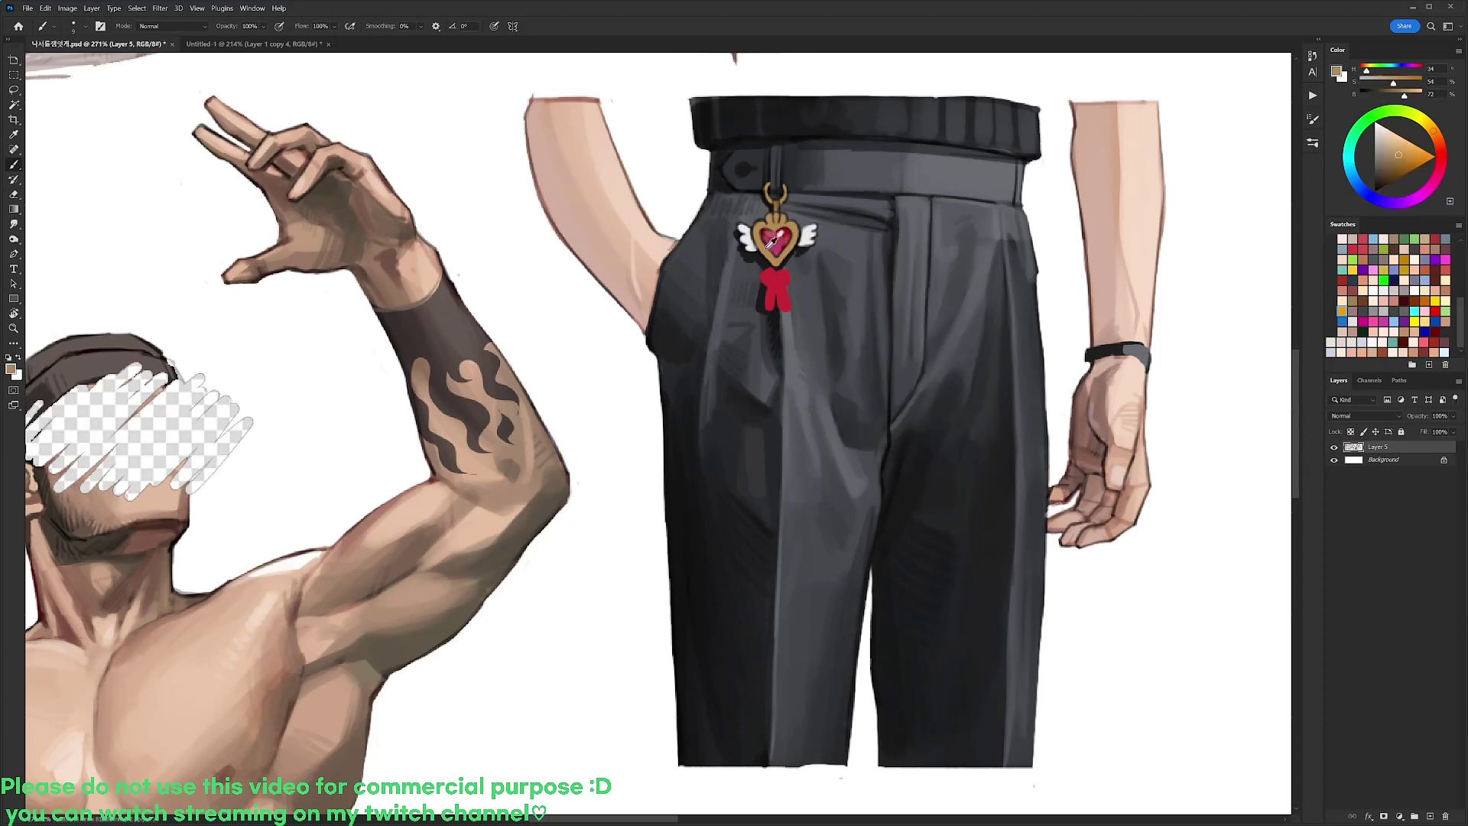
left_click(1396, 177)
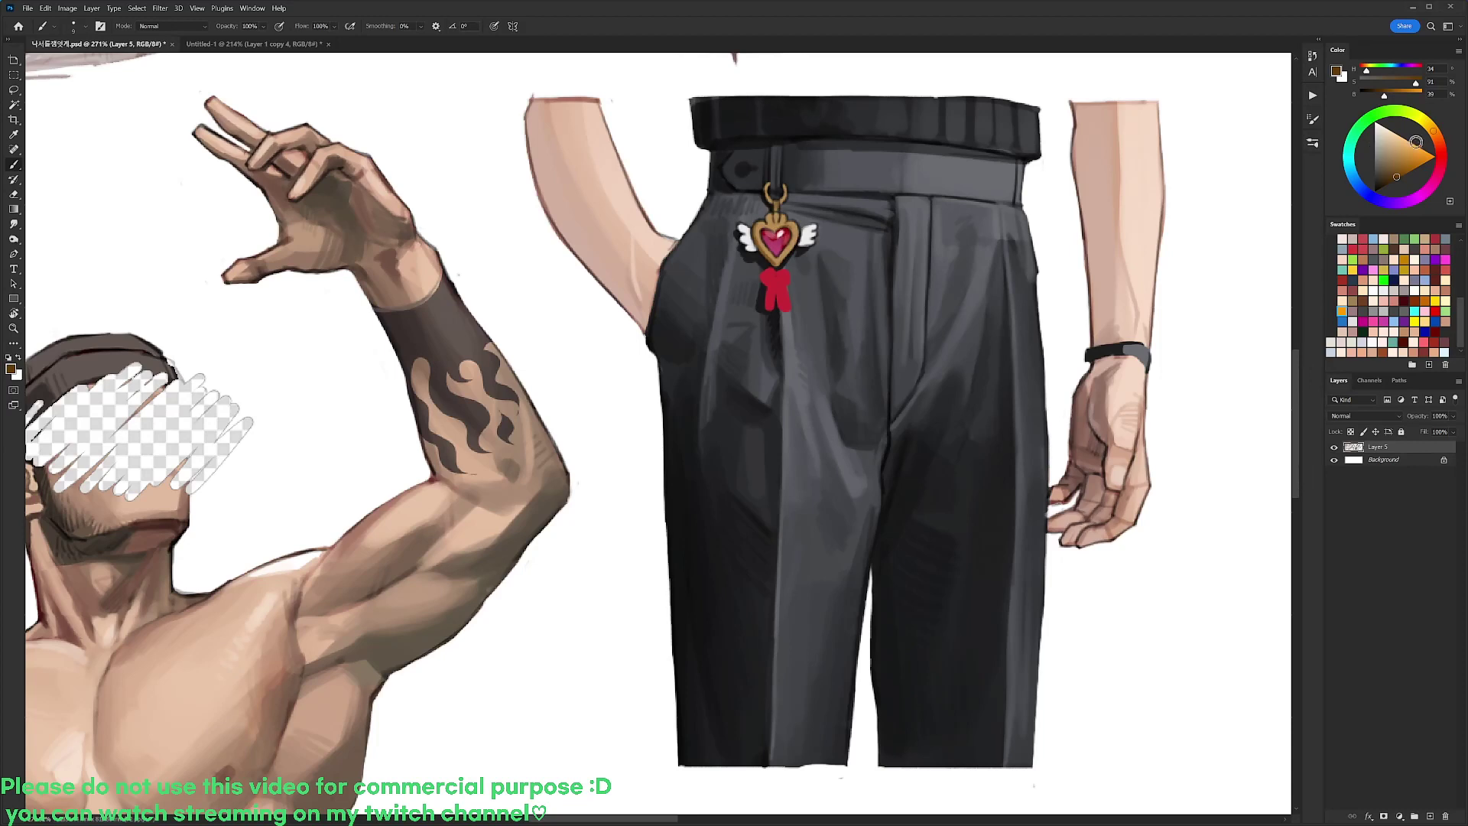
Paint light yellow-orange highlights along the gold heart frame and its neck
left_click(1407, 140)
left_click(1430, 127)
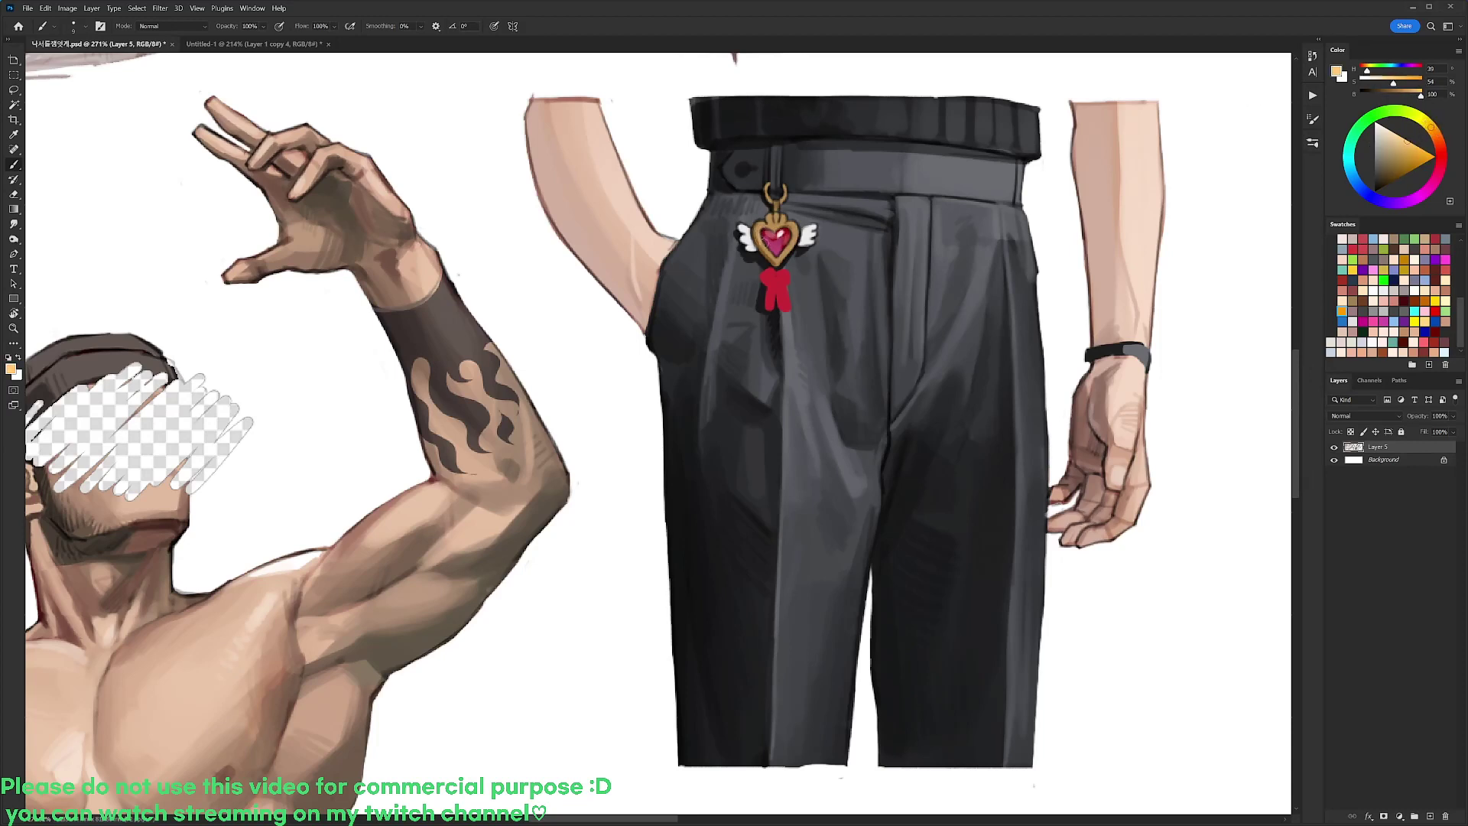
left_click_drag(765, 243, 763, 240)
key("d")
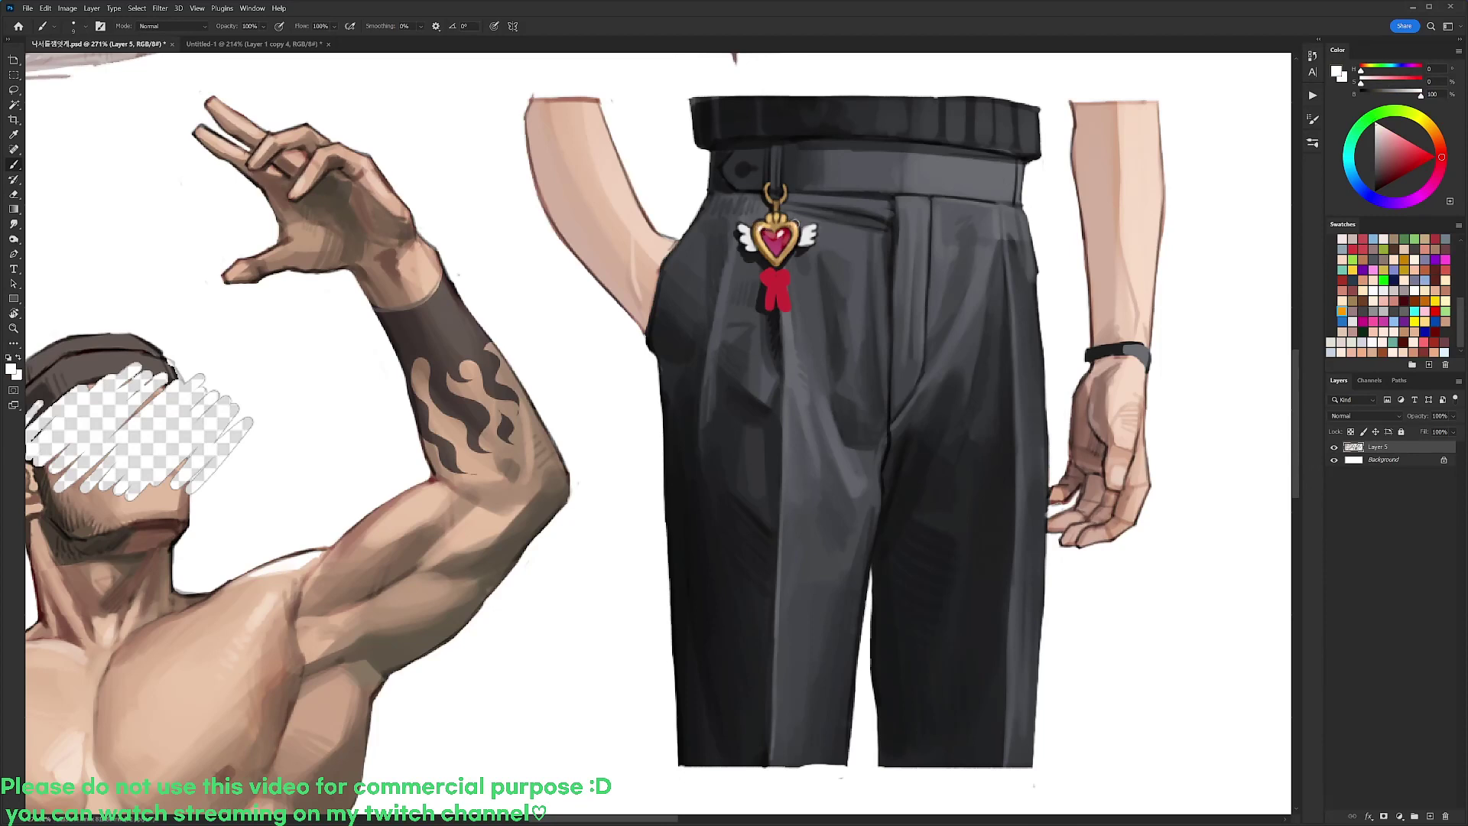
Shape the red ribbon under the heart charm into a bow, using dark red folds sampled from it and black accents
key("d")
key("x")
key("x")
left_click(771, 284, "alt")
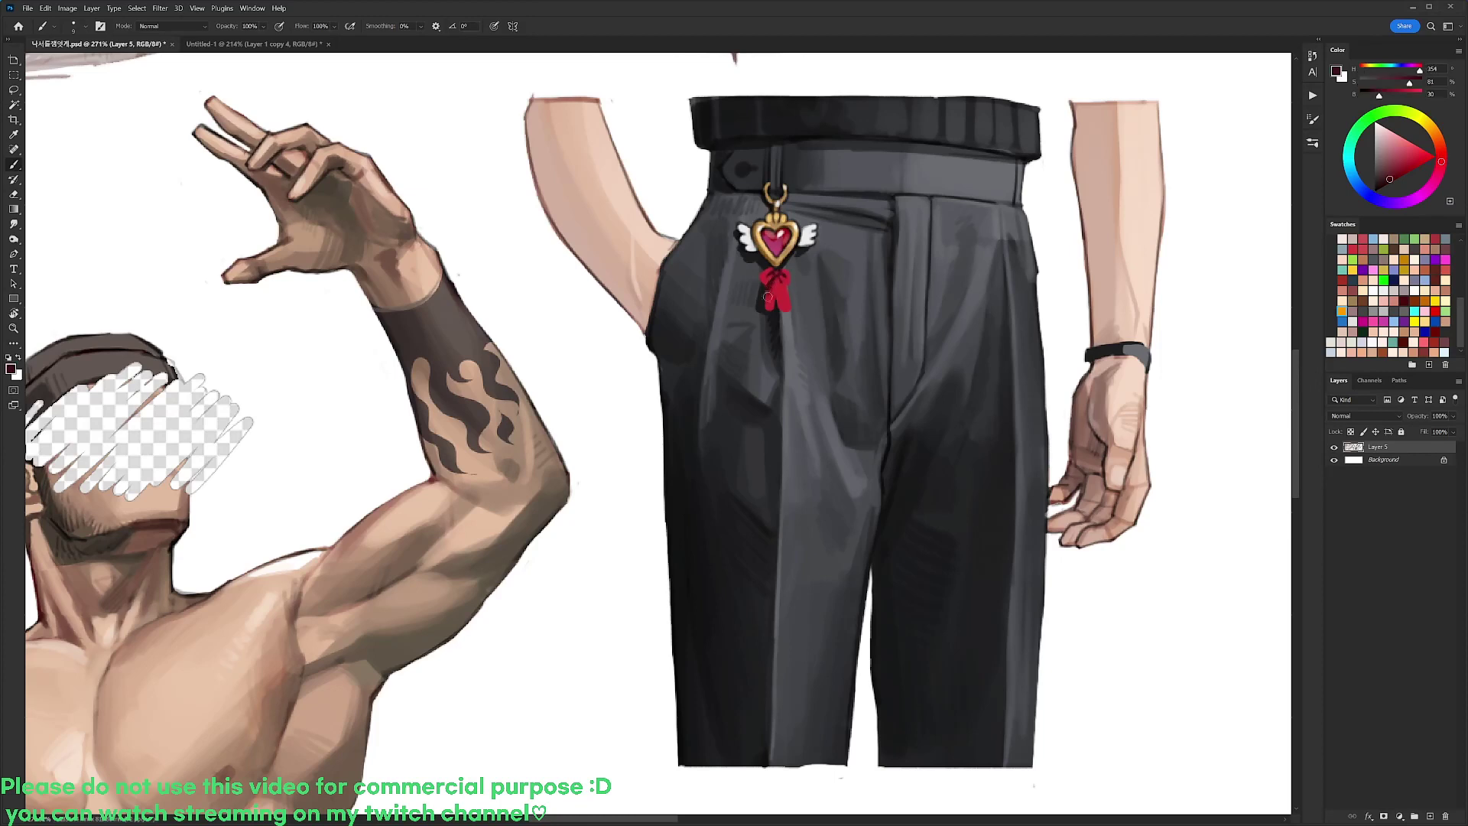
left_click(772, 285, "alt")
left_click_drag(774, 282, 767, 296)
key("d")
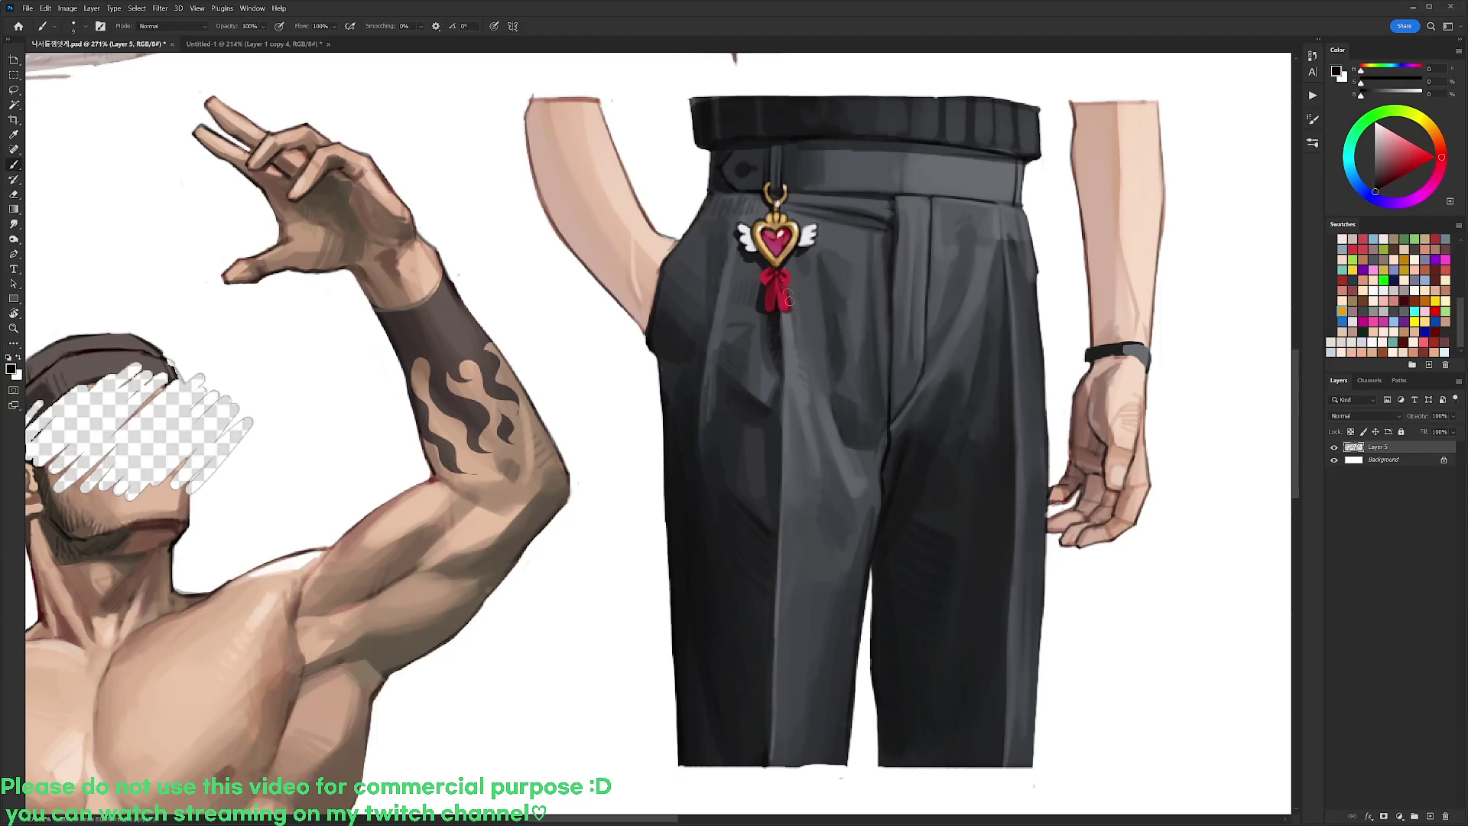
Dot small light gold beads along the lower edges of the heart frame, using a sampled gold
right_click(804, 205)
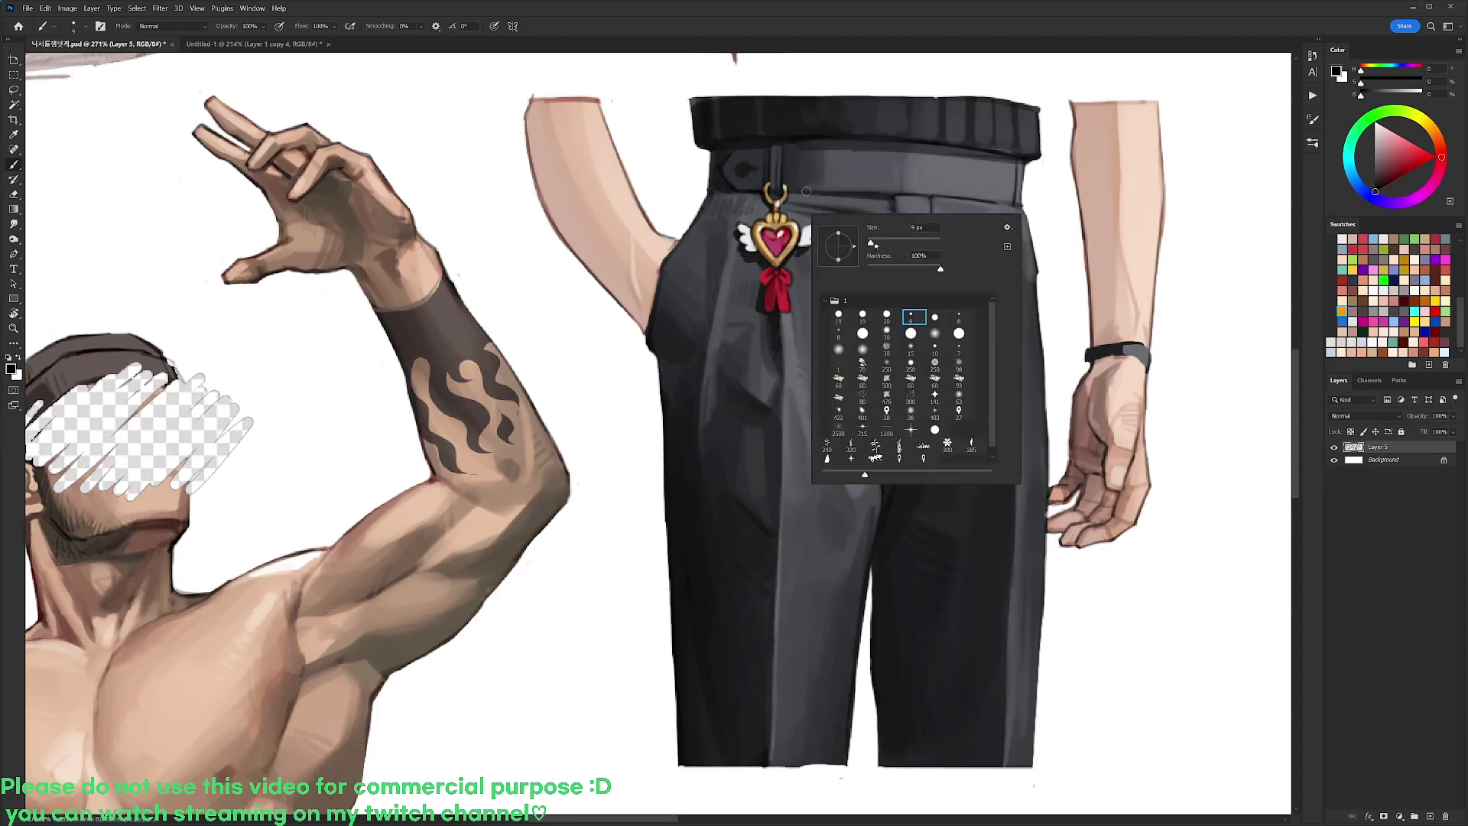
left_click(770, 240, "alt")
left_click(756, 257)
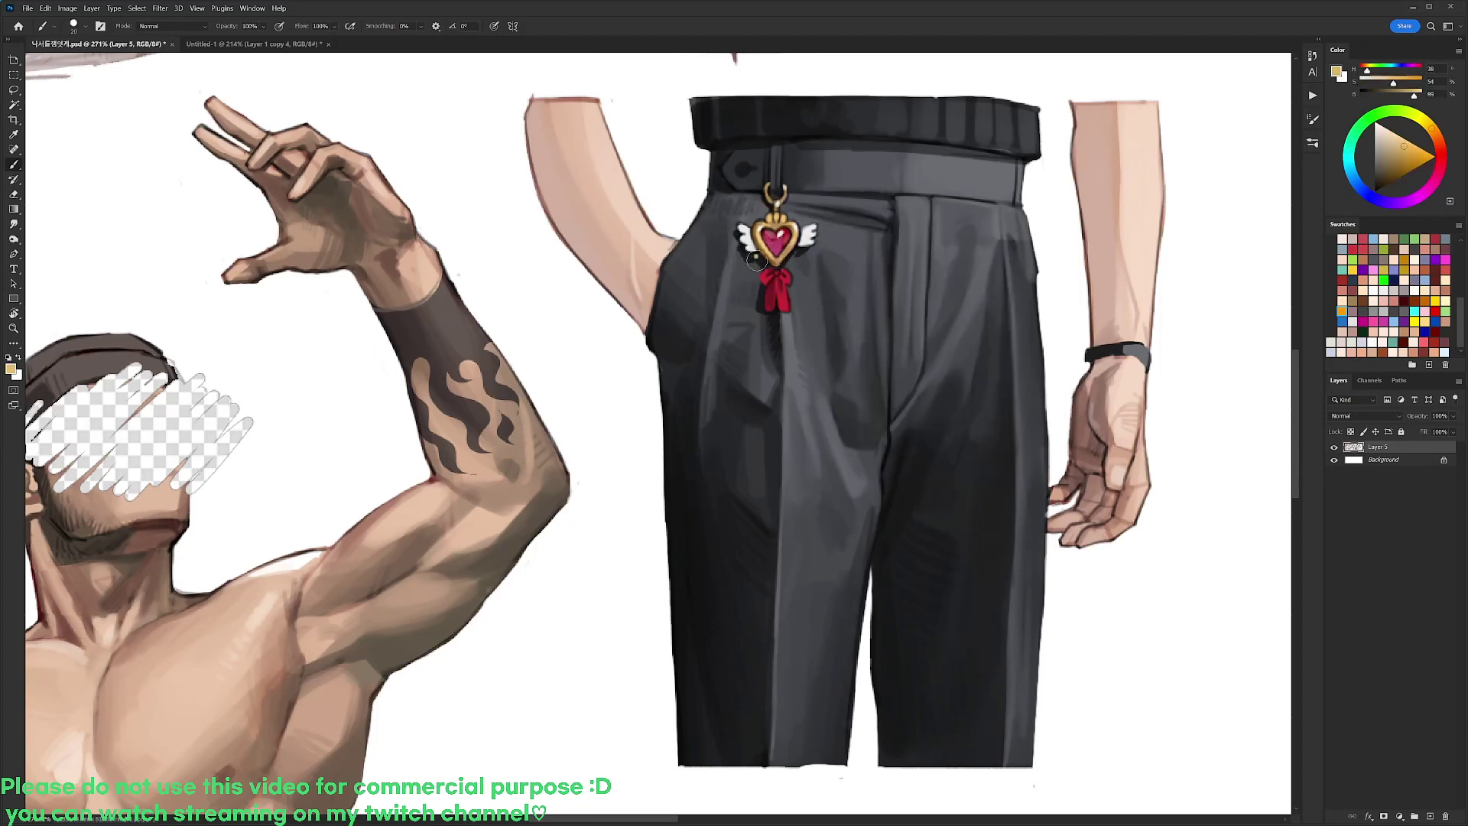
left_click(758, 263)
left_click(760, 268)
scroll(879, 220, "down", 3)
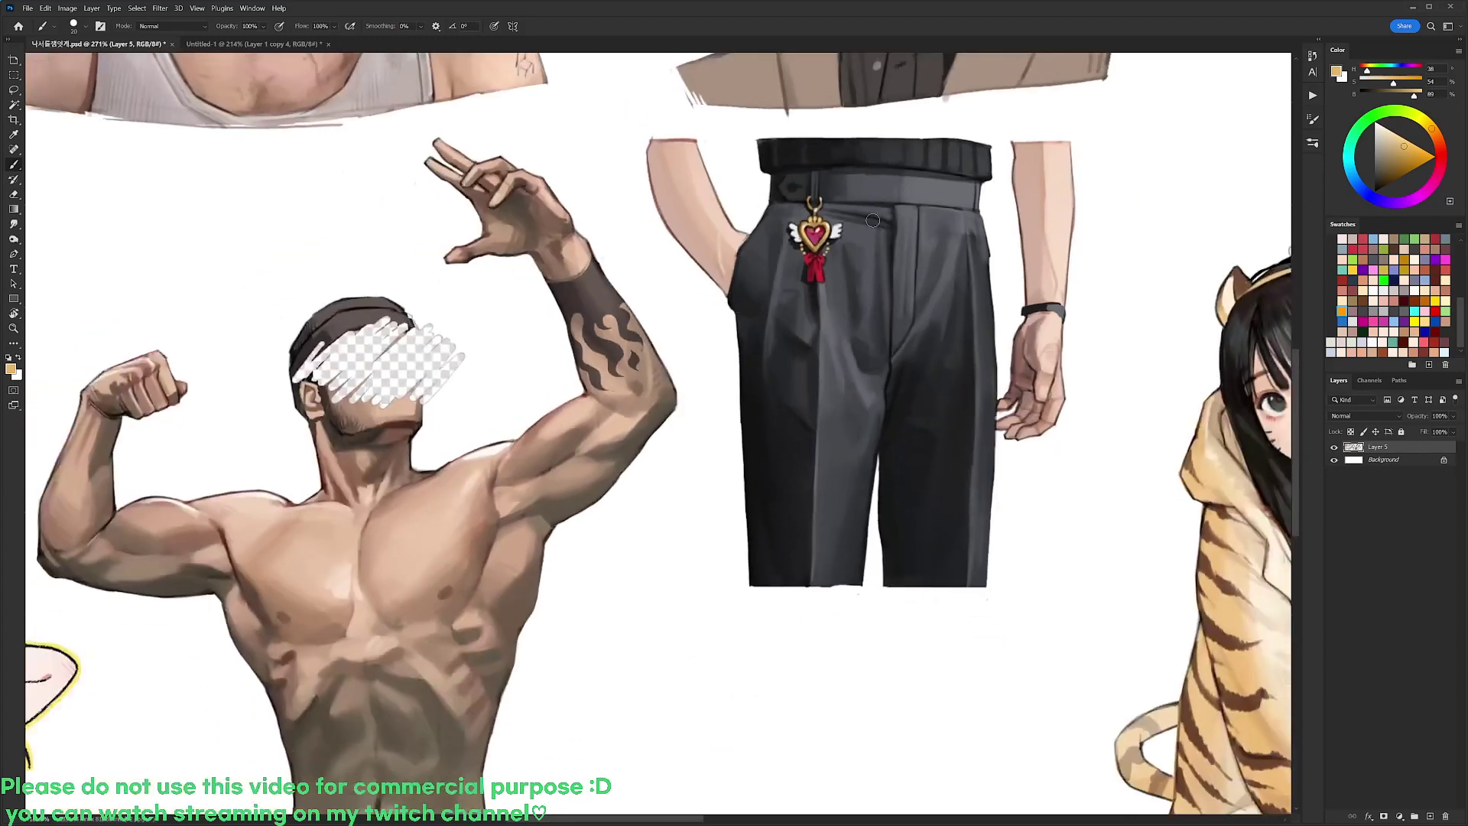
scroll(872, 220, "down", 3)
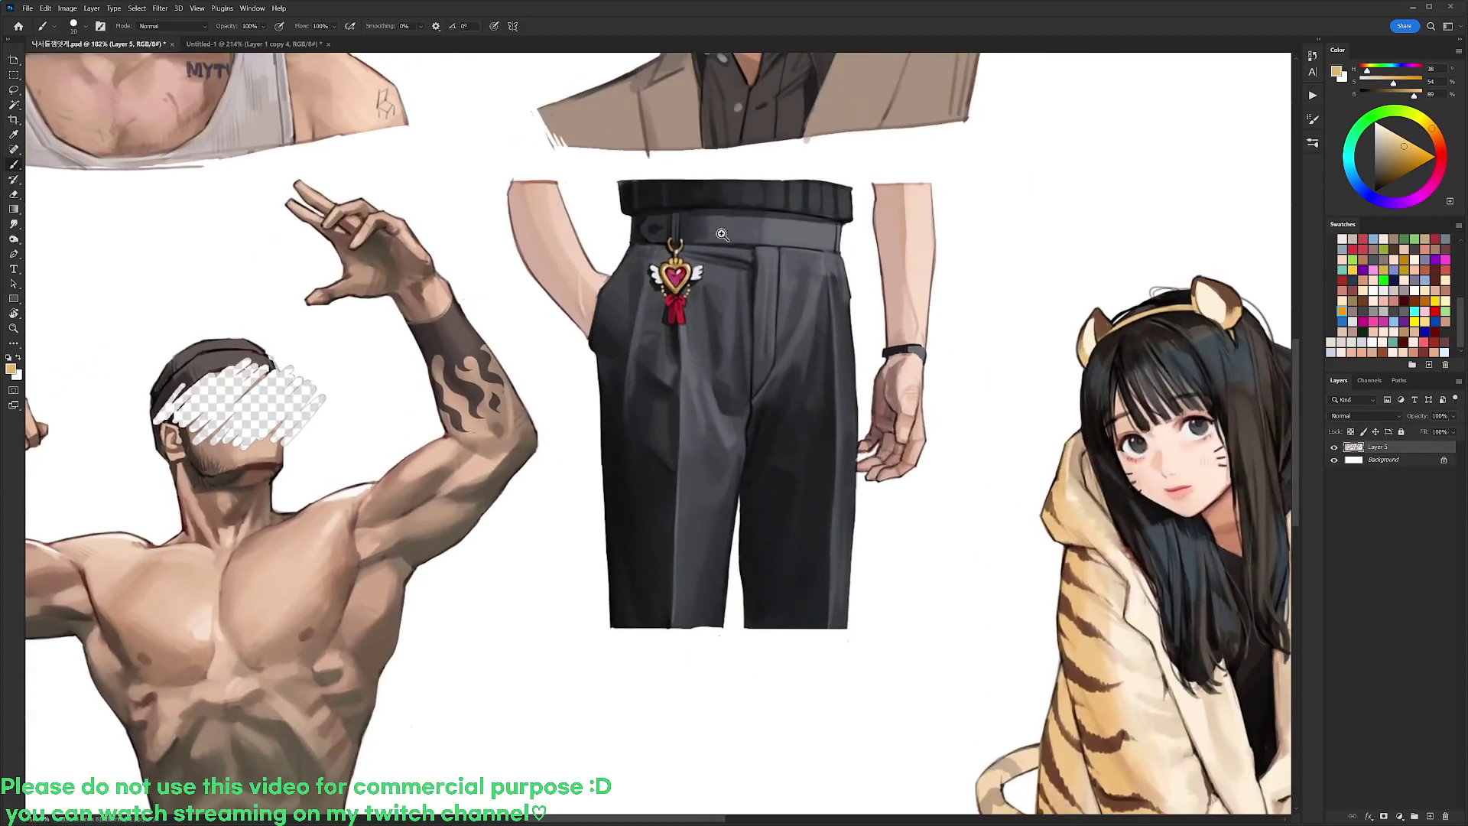
Outline the new beads and the lower heart frame with a thin black brush
scroll(723, 237, "up", 2)
key("d")
right_click(683, 233)
left_click(788, 357)
left_click(634, 264)
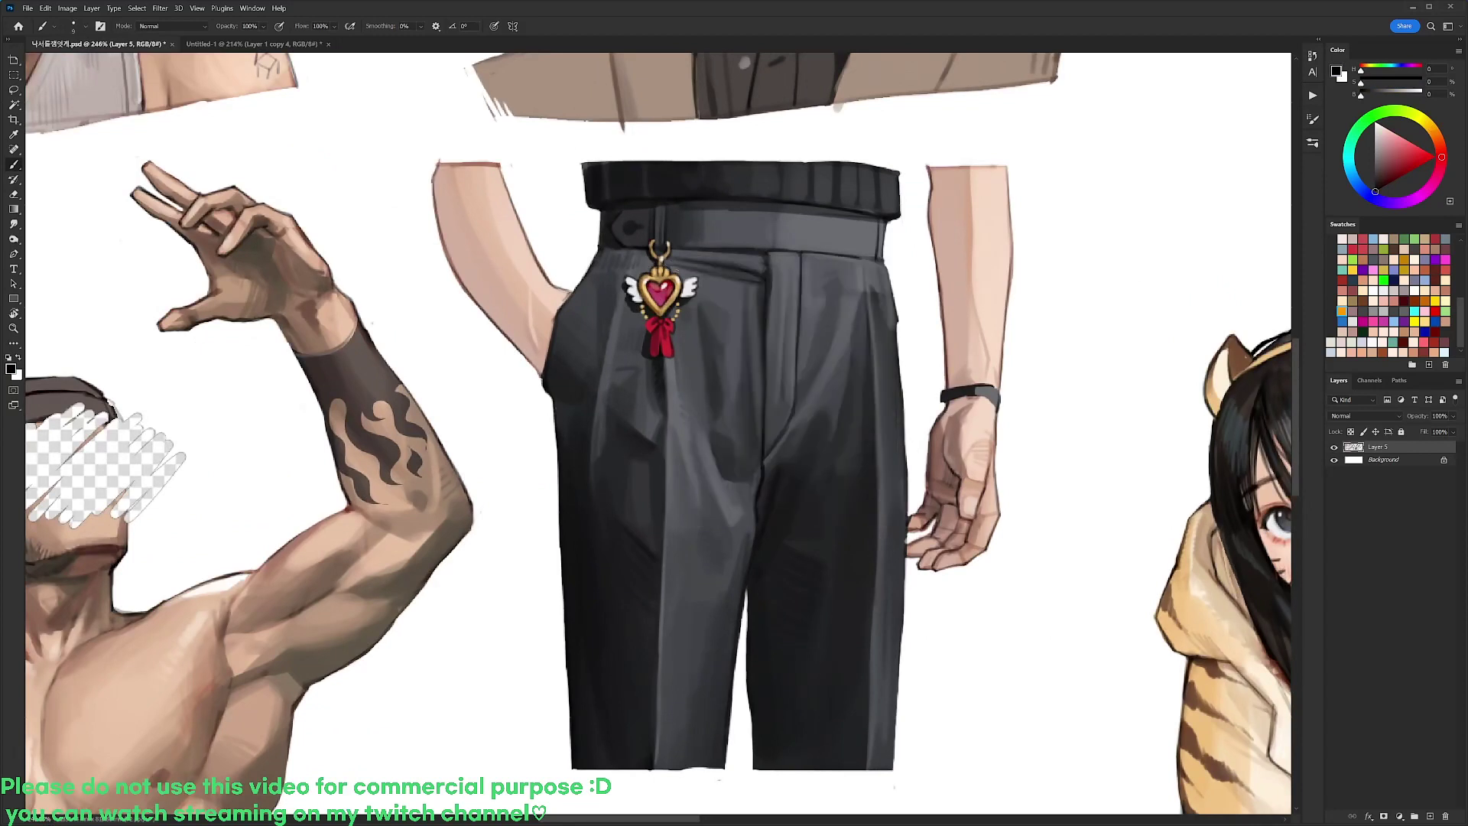
left_click_drag(647, 307, 658, 316)
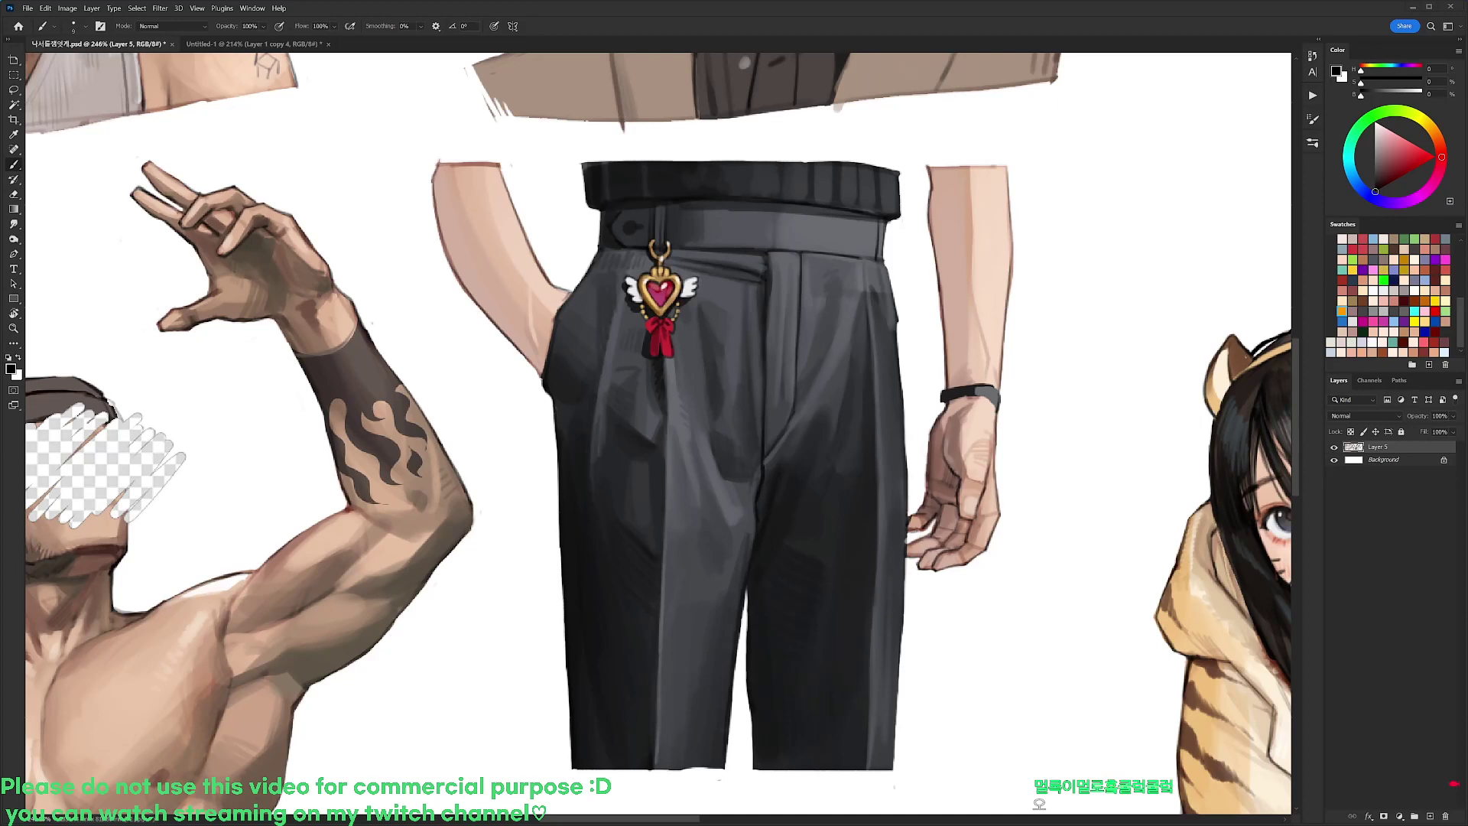
Paint a curved dark shadow line across the front of the trousers, from the charm's ring to the far side of the waistband
right_click(756, 243)
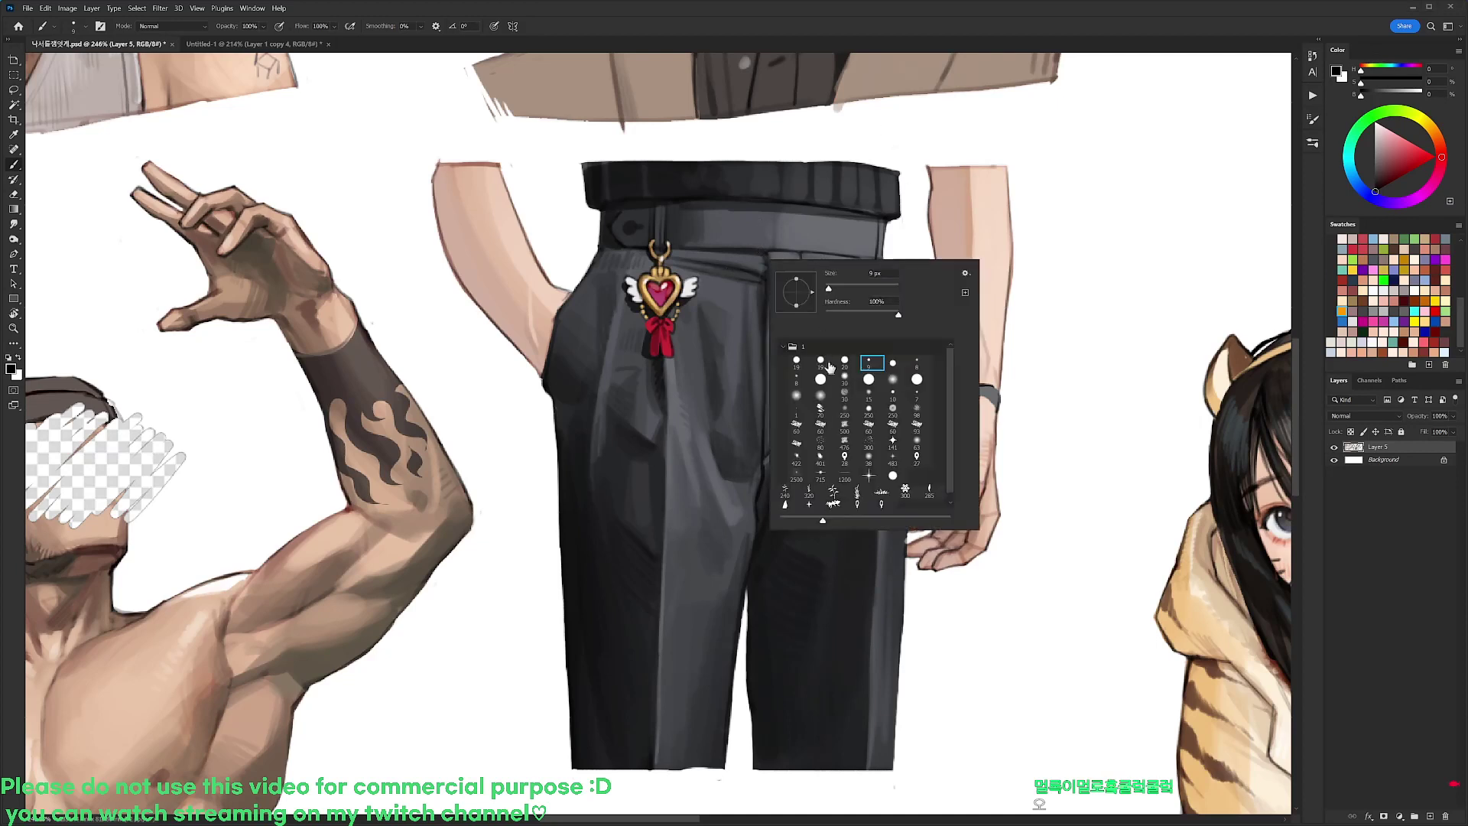
double_click(822, 359)
mouse_move(700, 277)
left_mouse_down()
mouse_move(757, 291)
mouse_move(875, 258)
left_mouse_up()
key("ctrl+z")
mouse_move(677, 252)
left_mouse_down()
mouse_move(753, 286)
mouse_move(837, 290)
mouse_move(868, 244)
left_mouse_up()
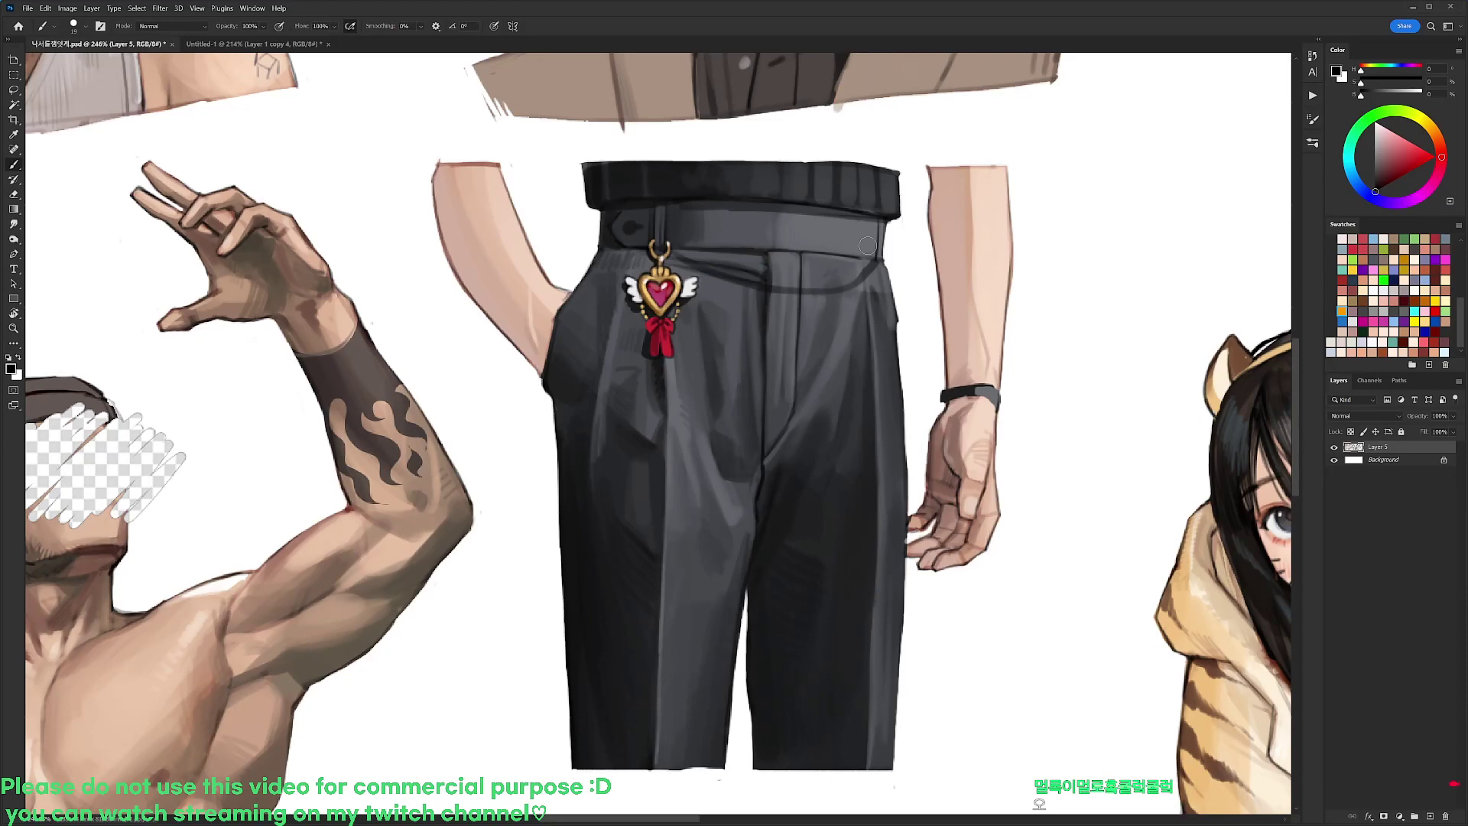
Paint a thin gold chain along the curved shadow from the charm's ring, using a gold sampled from the charm
right_click(764, 254)
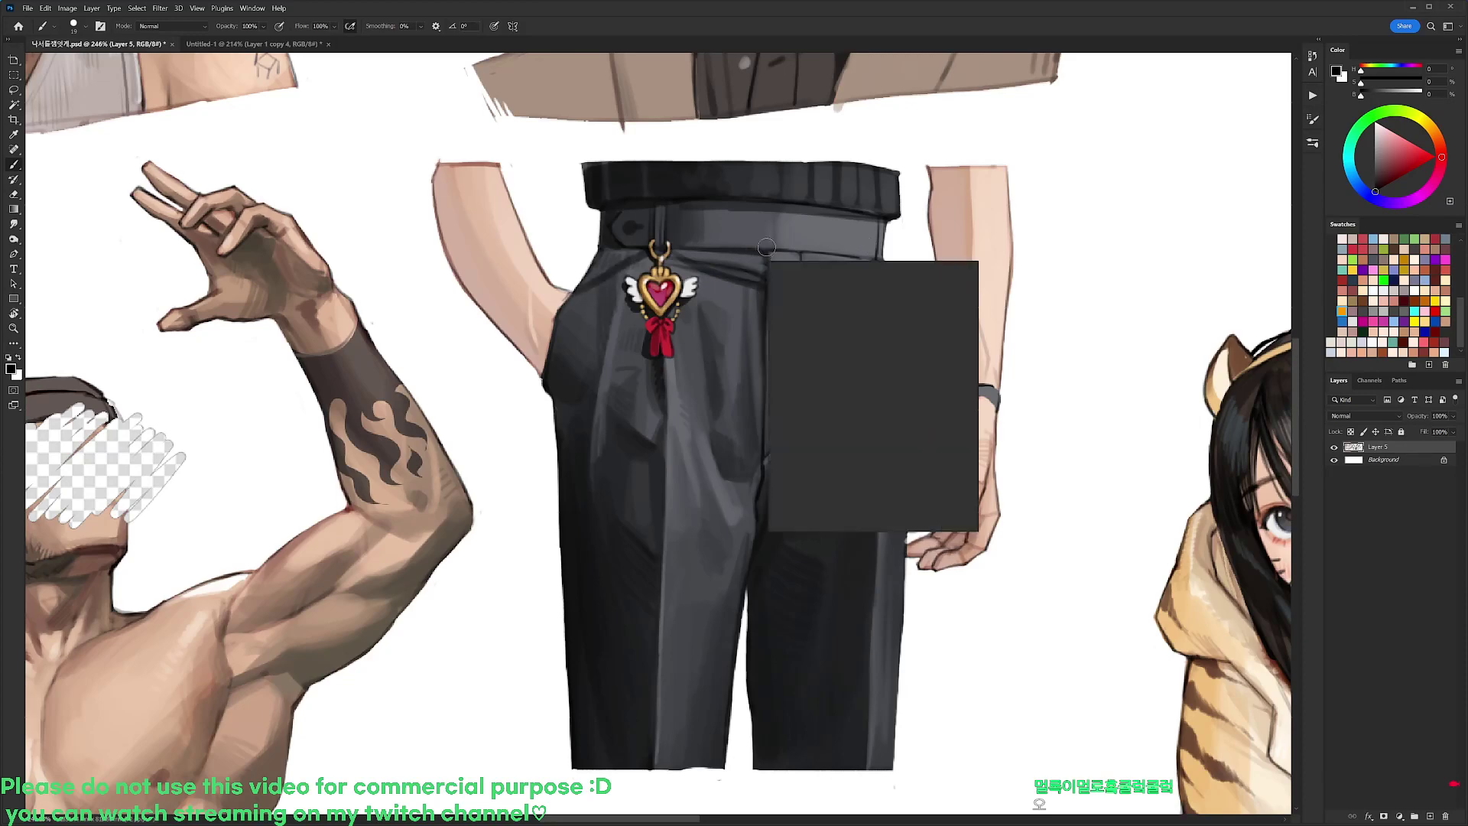
key("r")
mouse_move(672, 272)
left_mouse_down()
mouse_move(739, 321)
mouse_move(769, 295)
mouse_move(786, 319)
mouse_move(711, 271)
mouse_move(630, 262)
left_mouse_up()
key("b")
left_click(734, 326, "alt")
left_click(732, 328, "alt")
key("r")
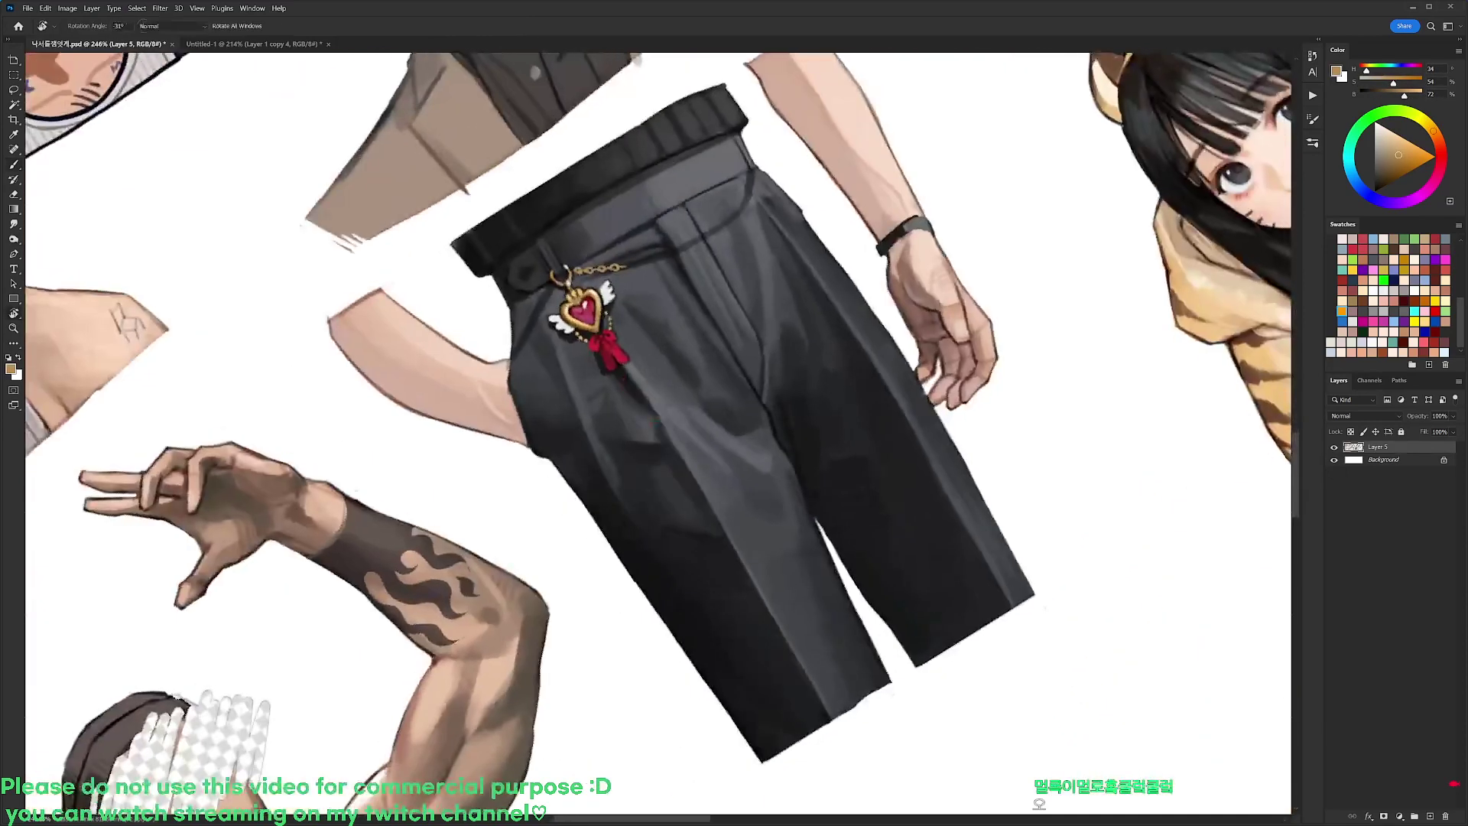
key("b")
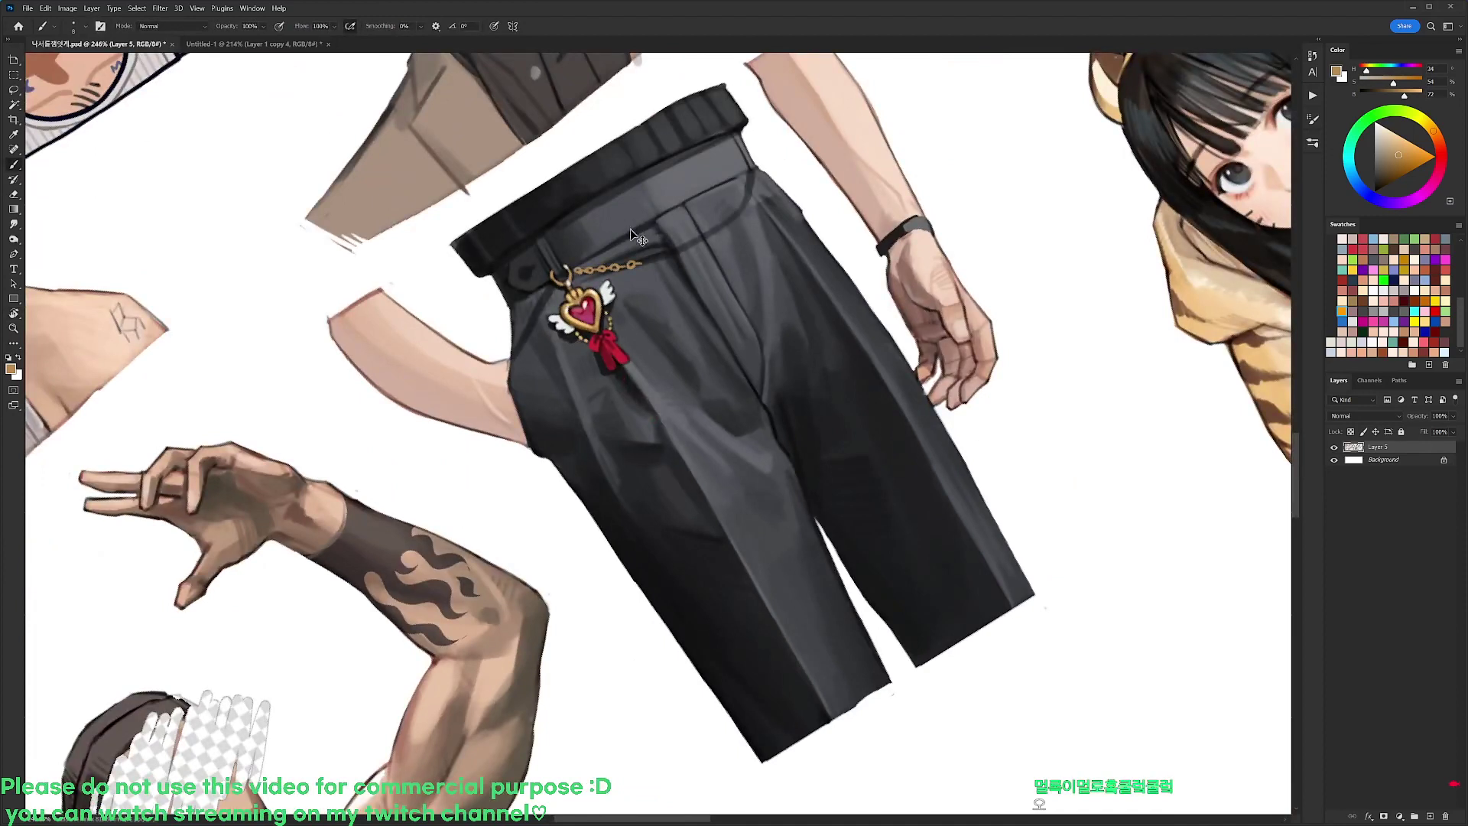
left_click_drag(626, 265, 714, 230)
Extend the chain up to the far side of the waistband with brighter links in near-white and sampled gold
left_click(597, 295, "alt")
left_click(600, 287, "alt")
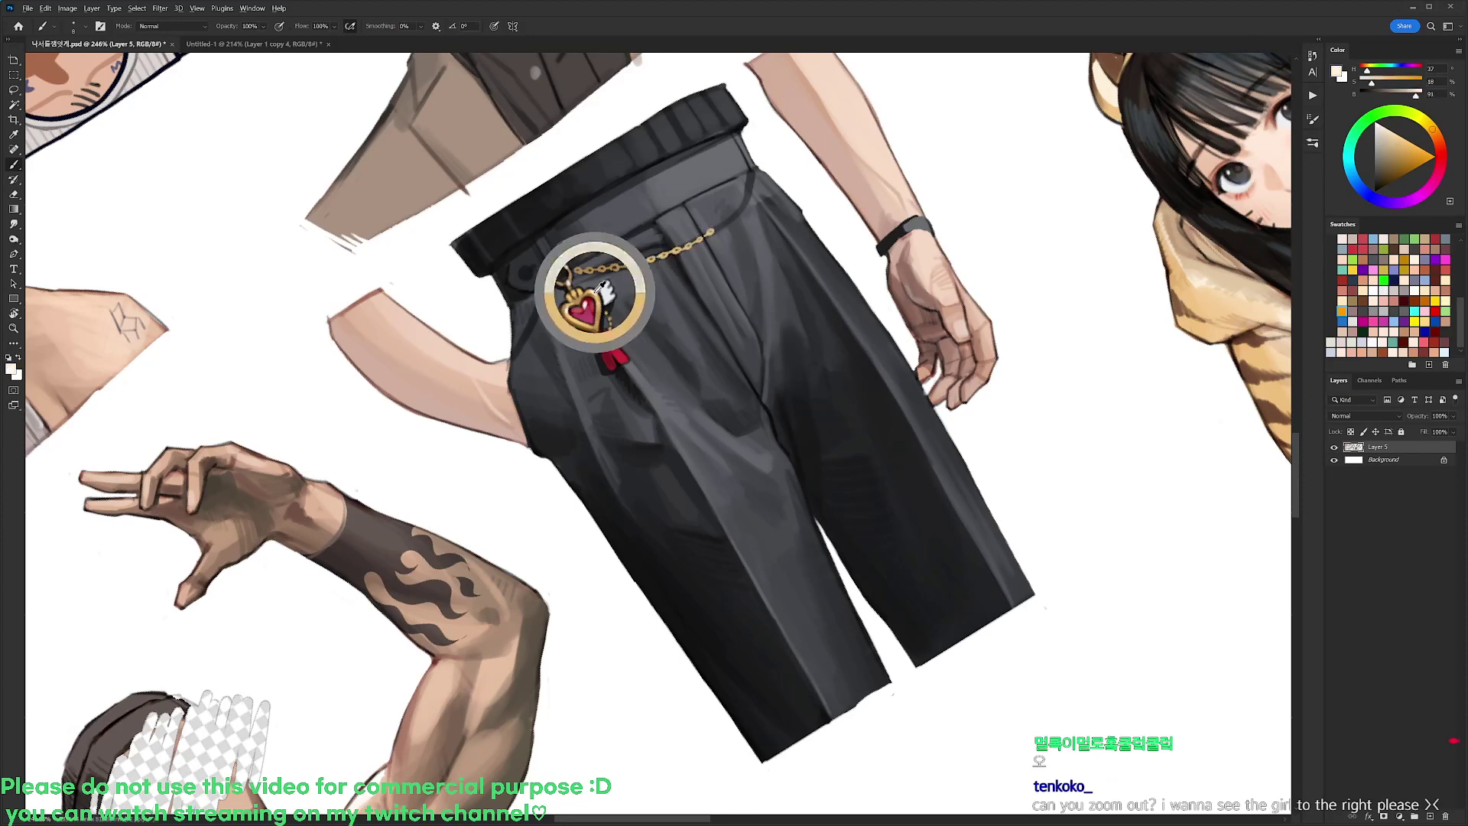
left_click(600, 287, "alt")
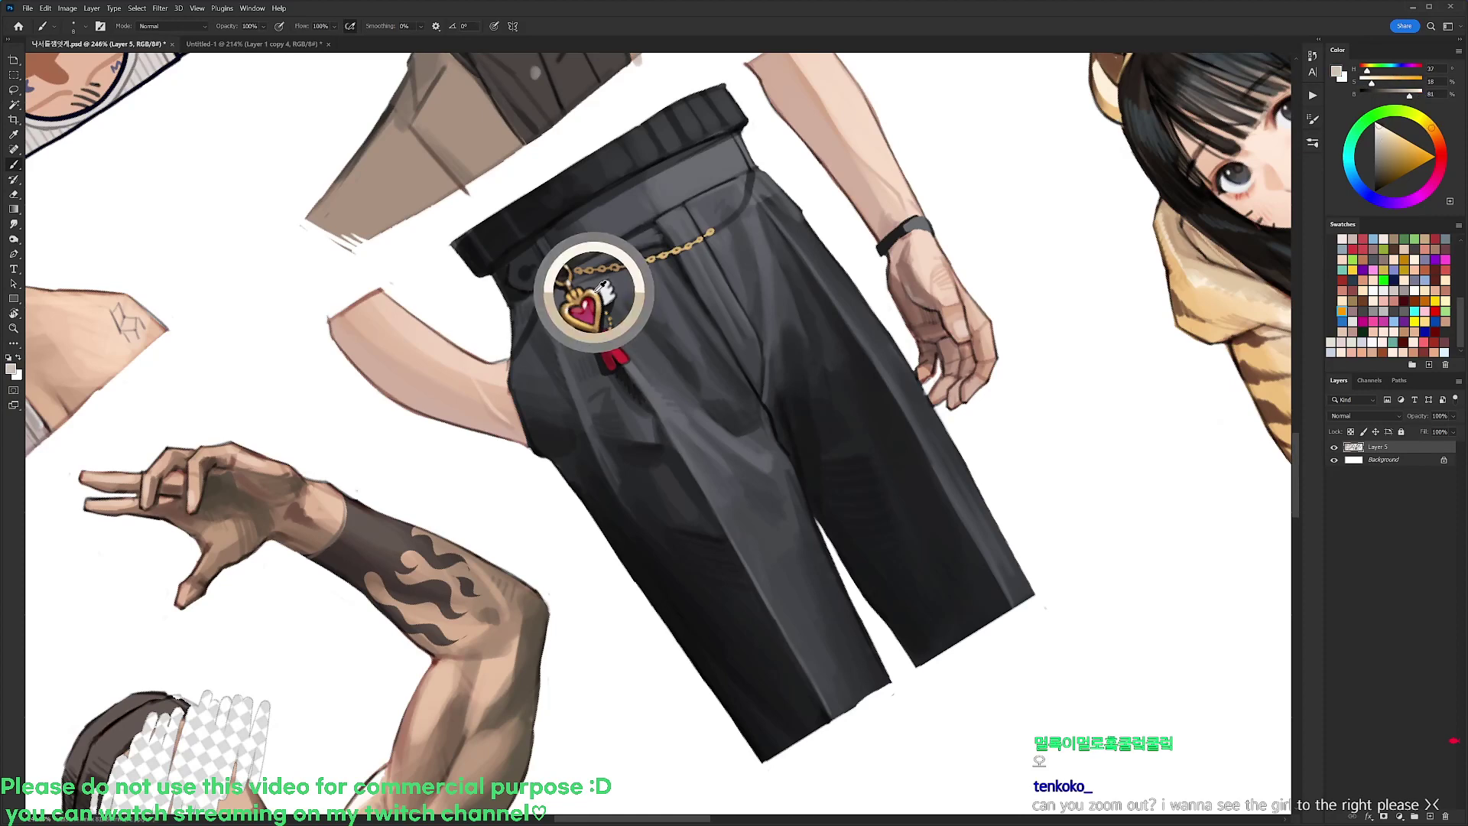
left_click(717, 227)
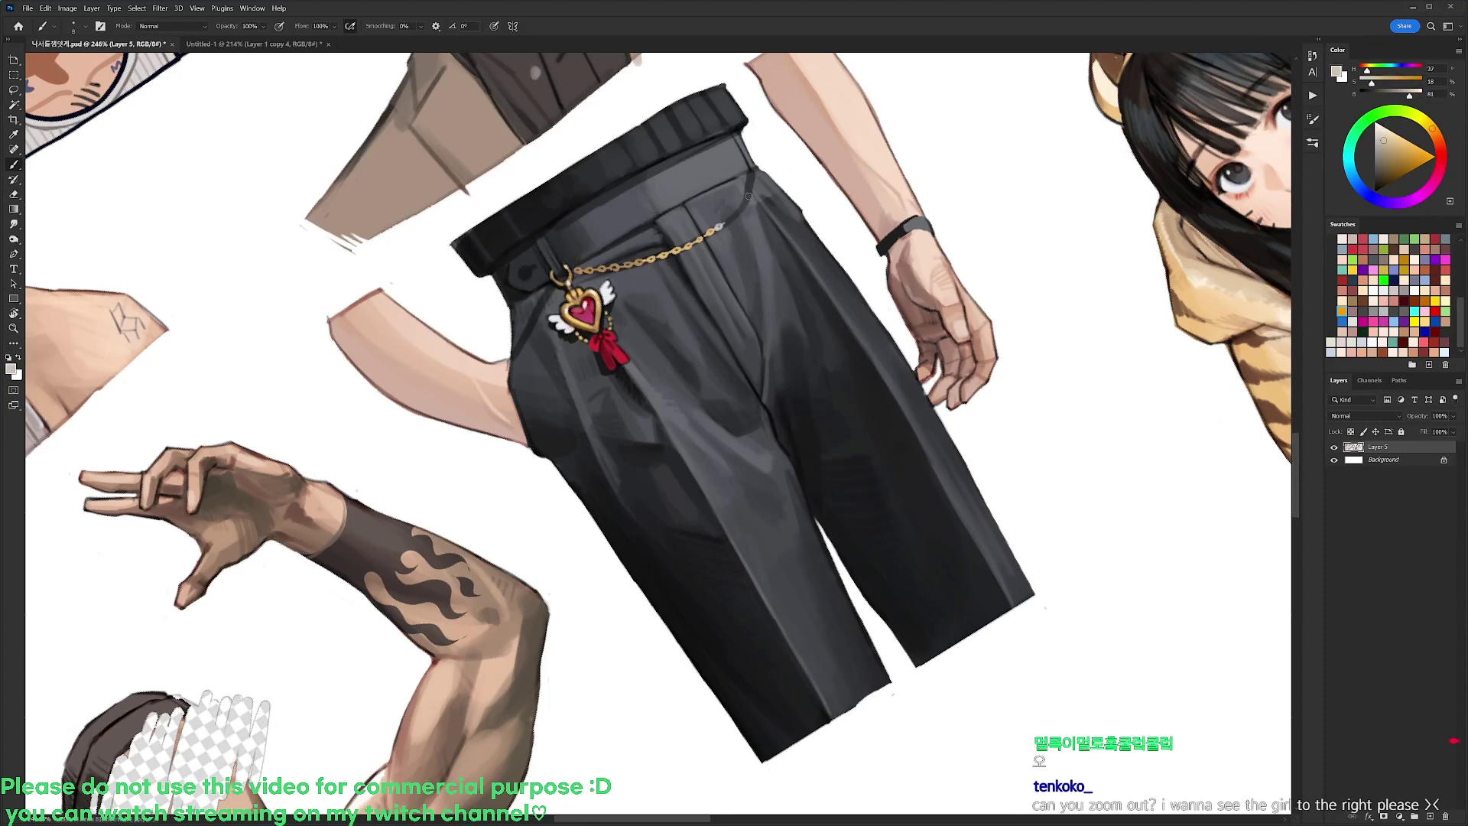
key("ctrl+z")
left_click(1388, 132)
left_click_drag(717, 227, 748, 193)
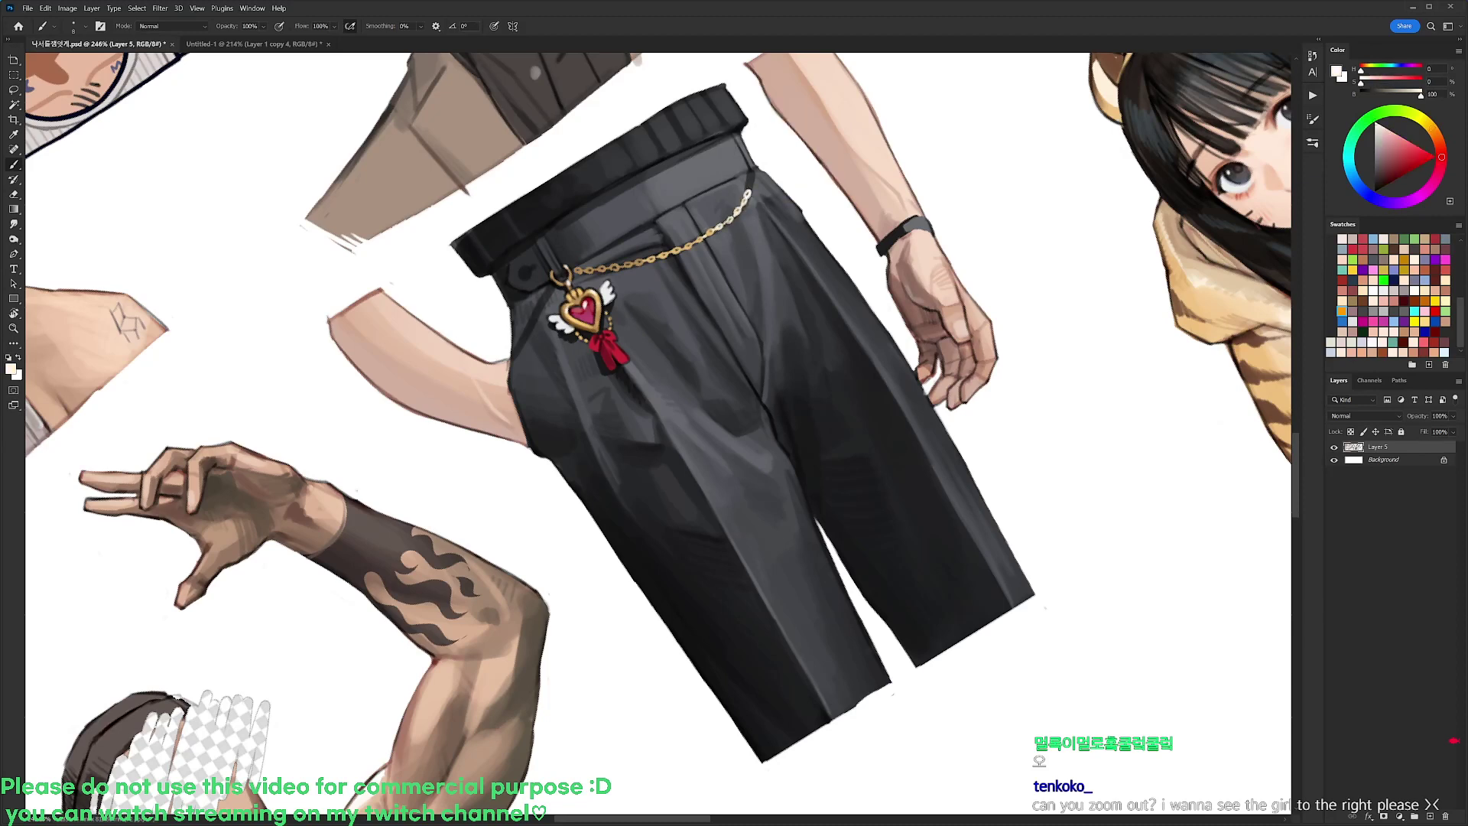
left_click(604, 315, "alt")
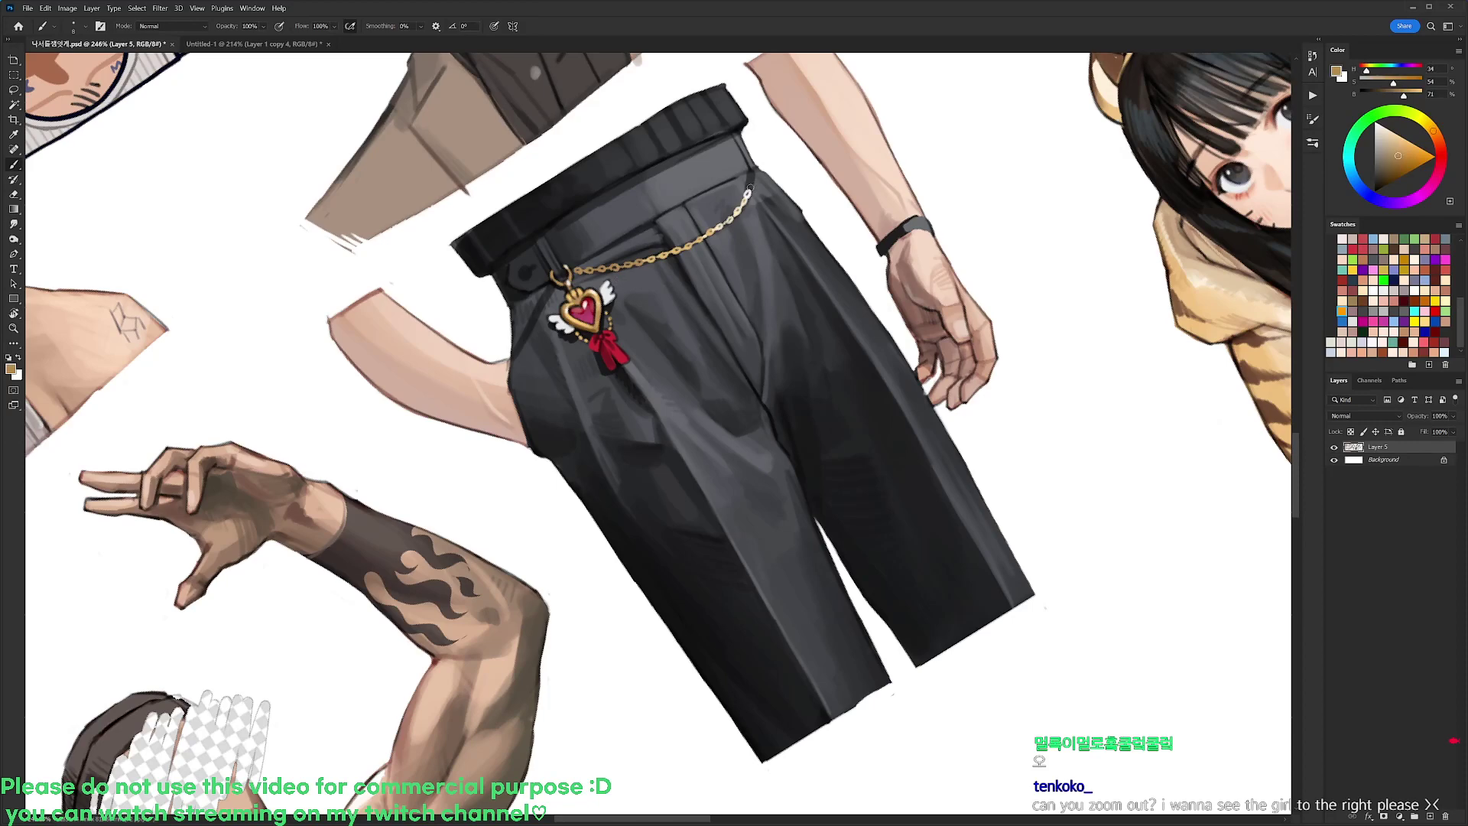
left_click(768, 156, "alt")
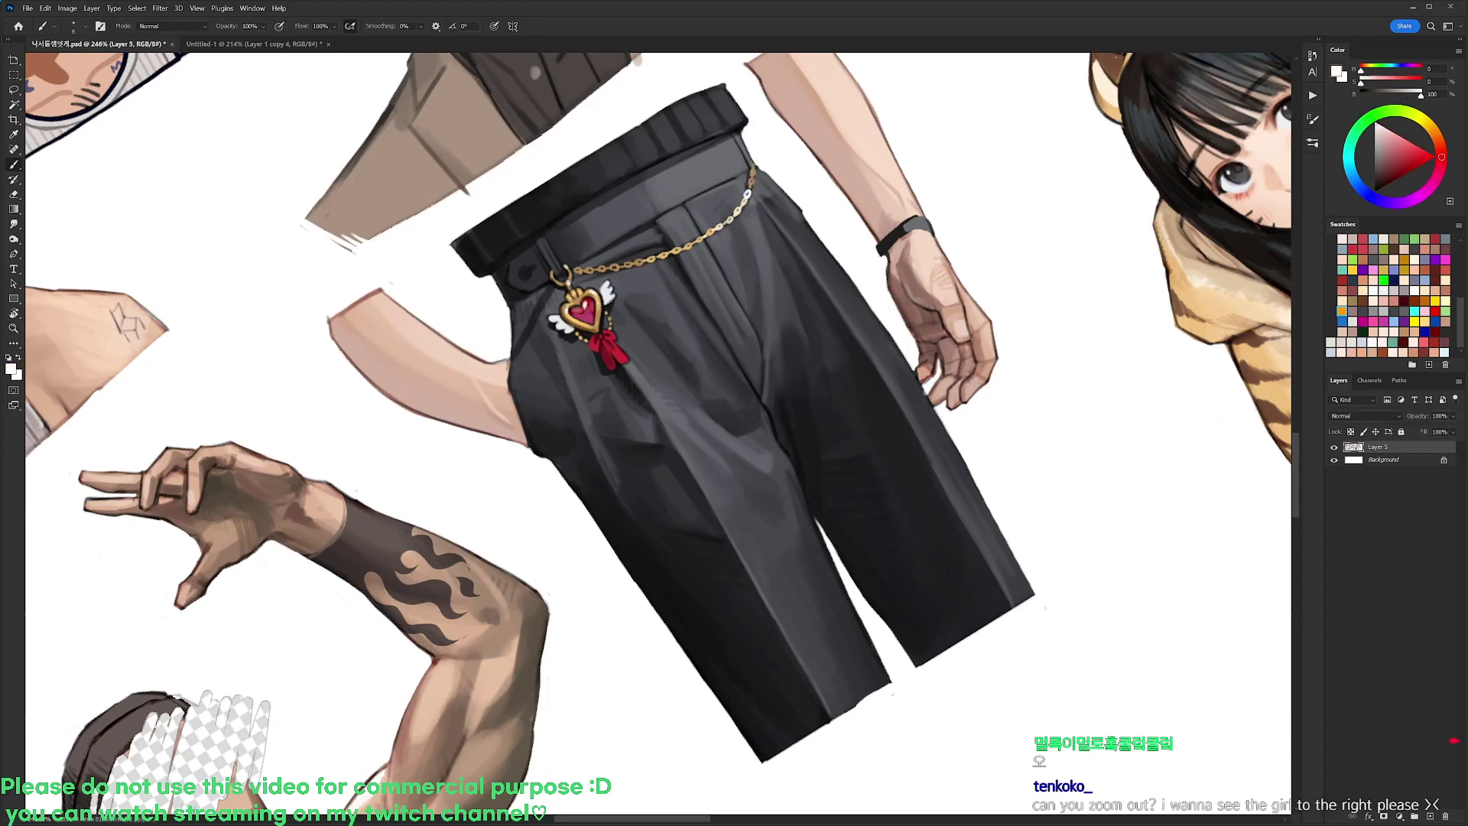
Reset the canvas rotation and paint a gold chain from the charm's ring across to the pocketed hand
key("r")
mouse_move(864, 281)
left_mouse_down()
mouse_move(891, 323)
mouse_move(916, 458)
left_mouse_up()
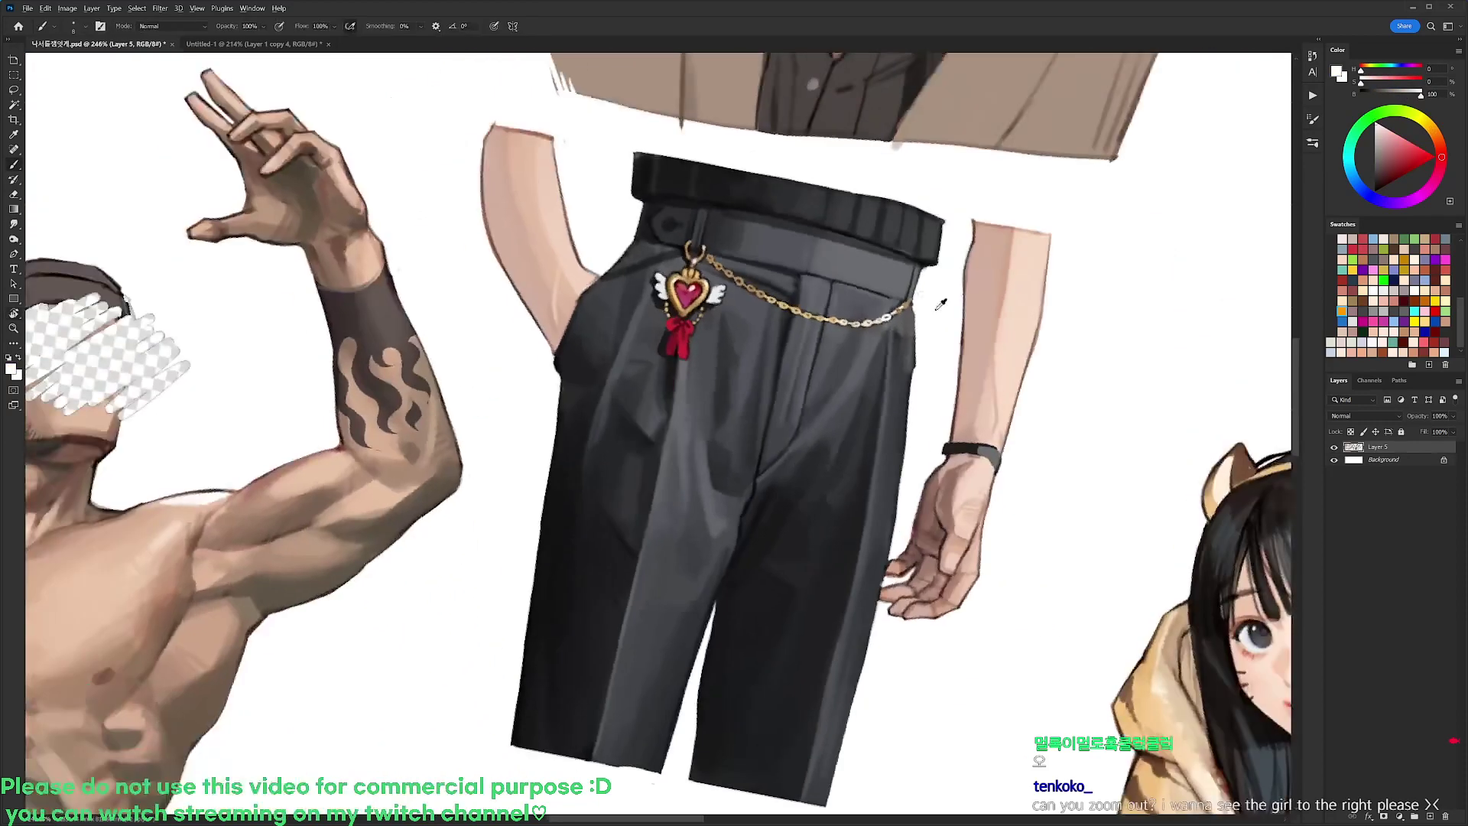
left_click_drag(767, 293, 712, 291)
key("r")
key("Escape")
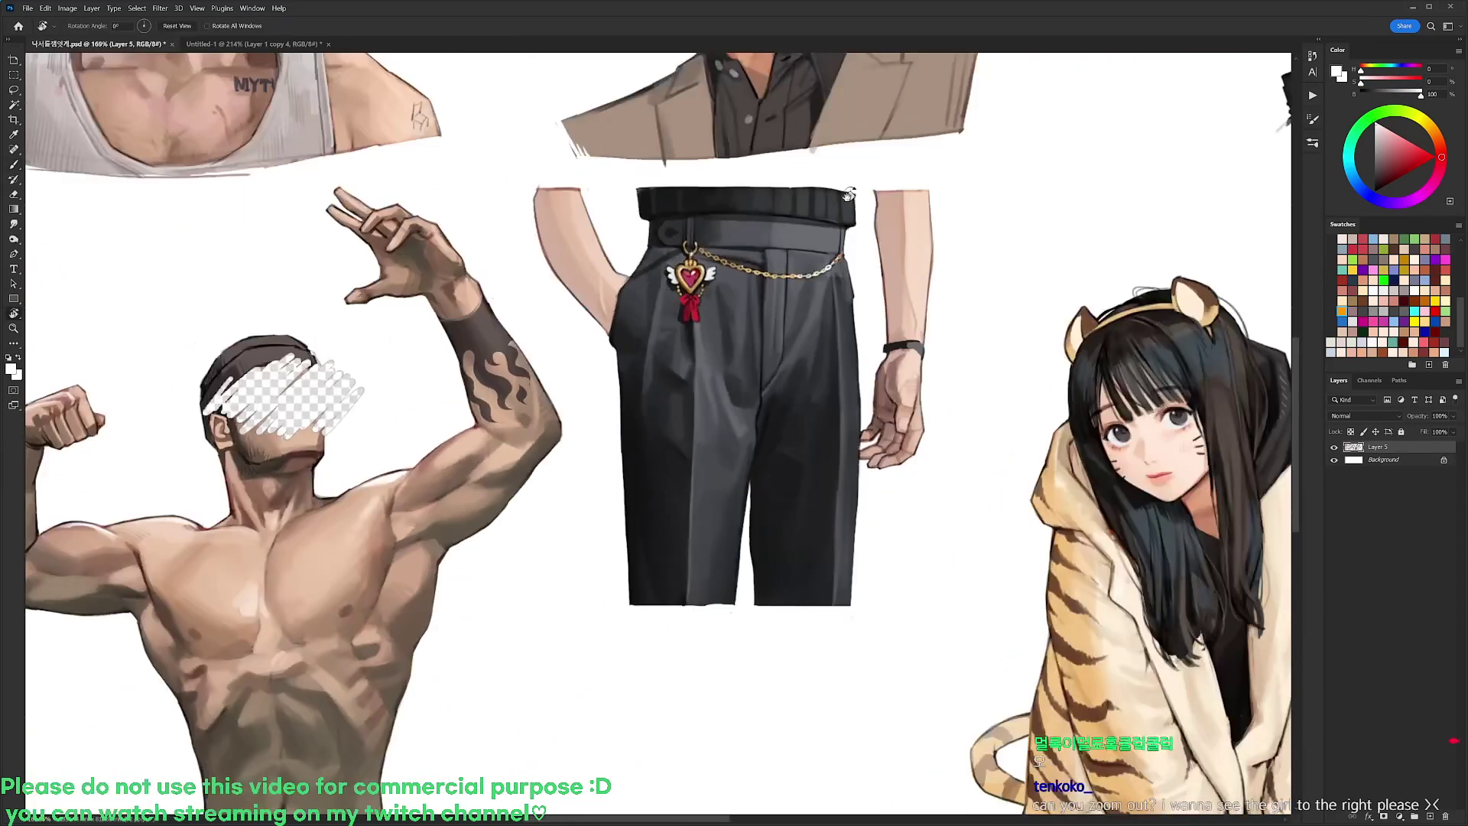
mouse_move(695, 233)
left_mouse_down()
mouse_move(832, 223)
mouse_move(711, 262)
mouse_move(768, 281)
mouse_move(700, 257)
mouse_move(713, 264)
mouse_move(675, 279)
left_mouse_up()
left_click(753, 243, "alt")
left_click(771, 284, "alt")
scroll(906, 210, "down", 3)
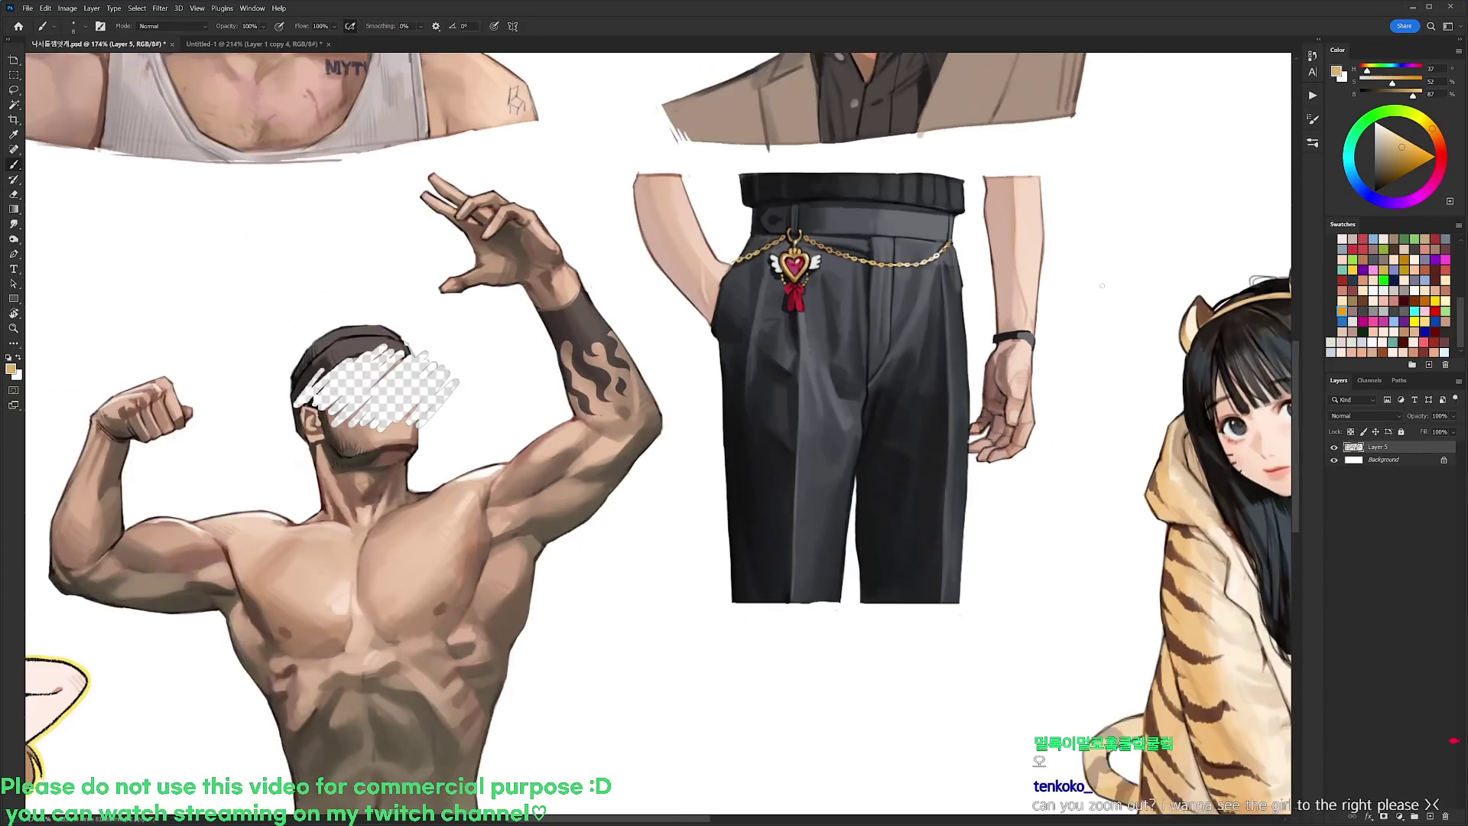
scroll(907, 243, "down", 3)
scroll(909, 229, "up", 5)
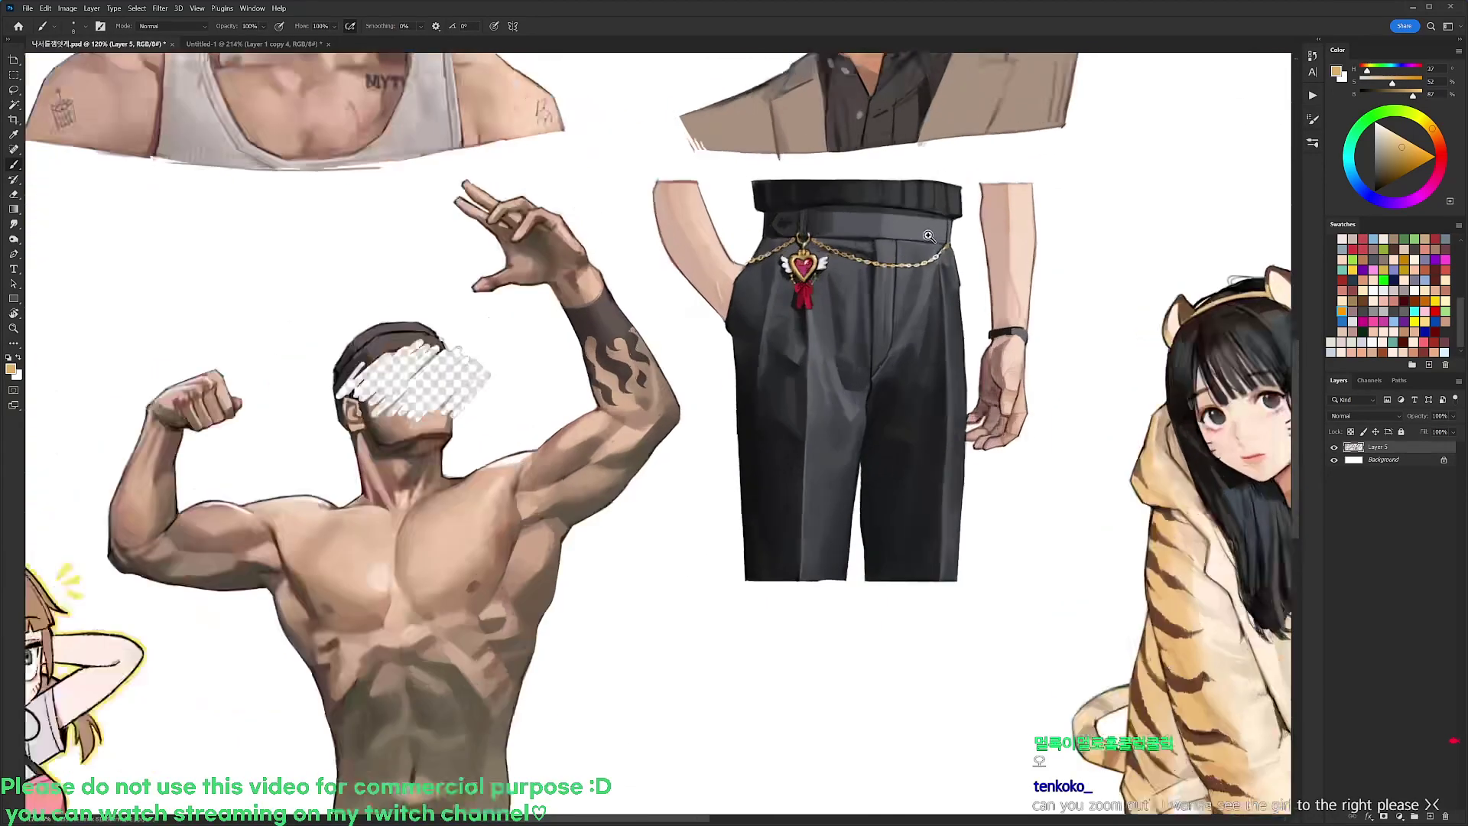
Refine the heart charm and chain with thin black lines using the 9 px brush
key("d")
right_click(774, 264)
left_click(880, 370)
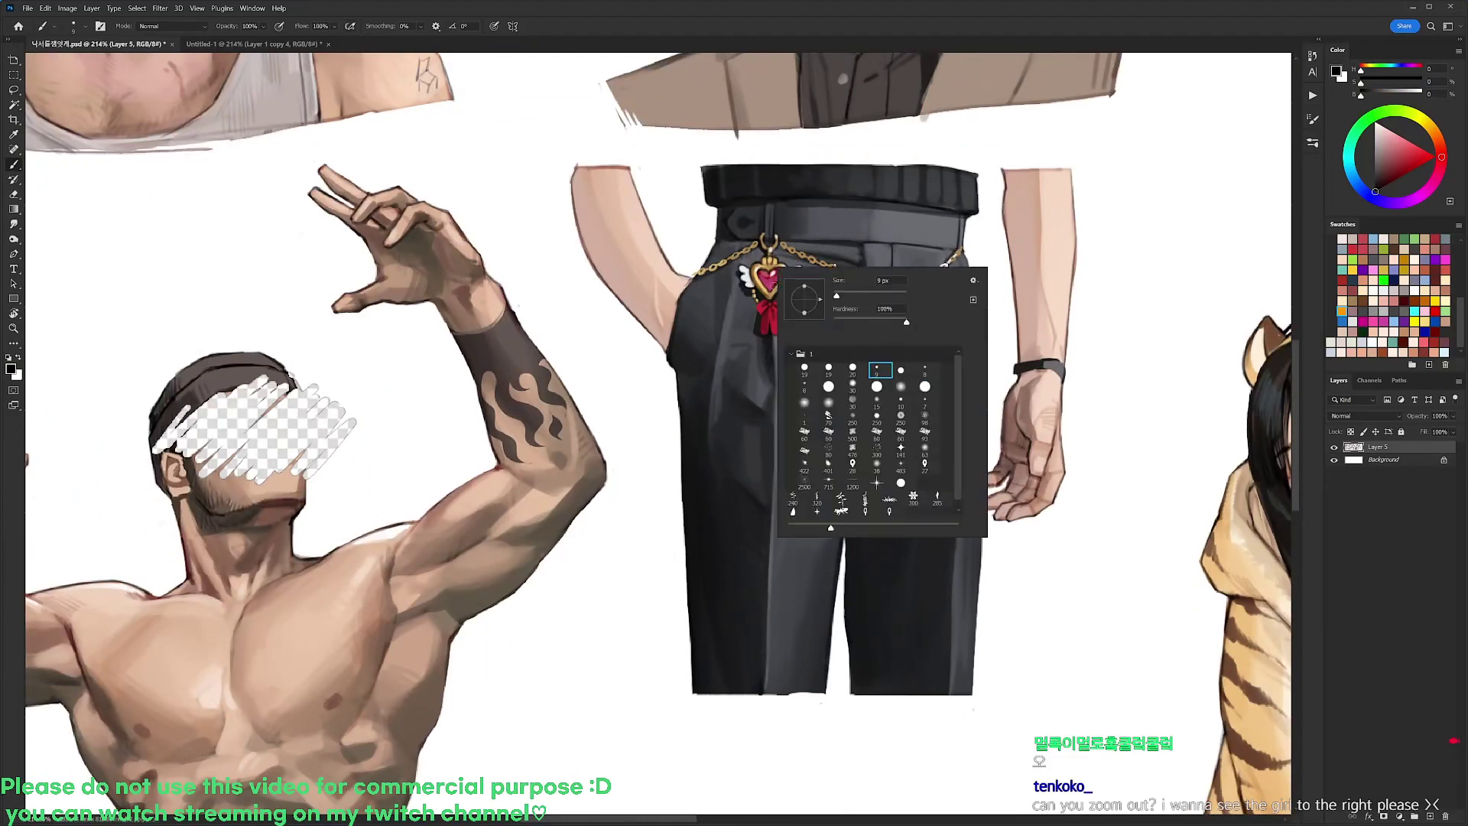
key("Return")
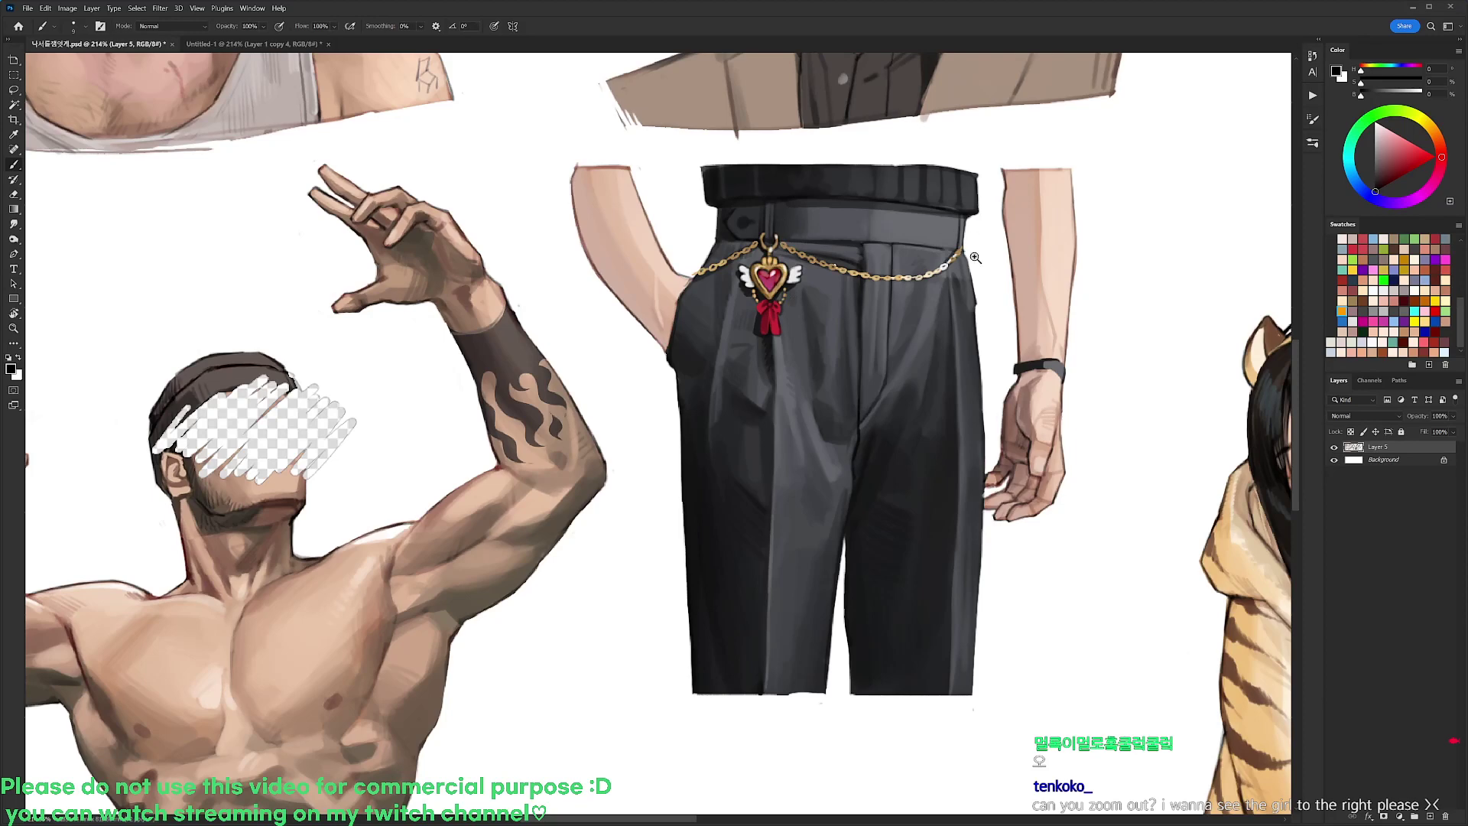
Paint a soft black key-shaped shadow hanging under the chain beside the heart charm, using the 19 px brush
scroll(974, 258, "up", 2)
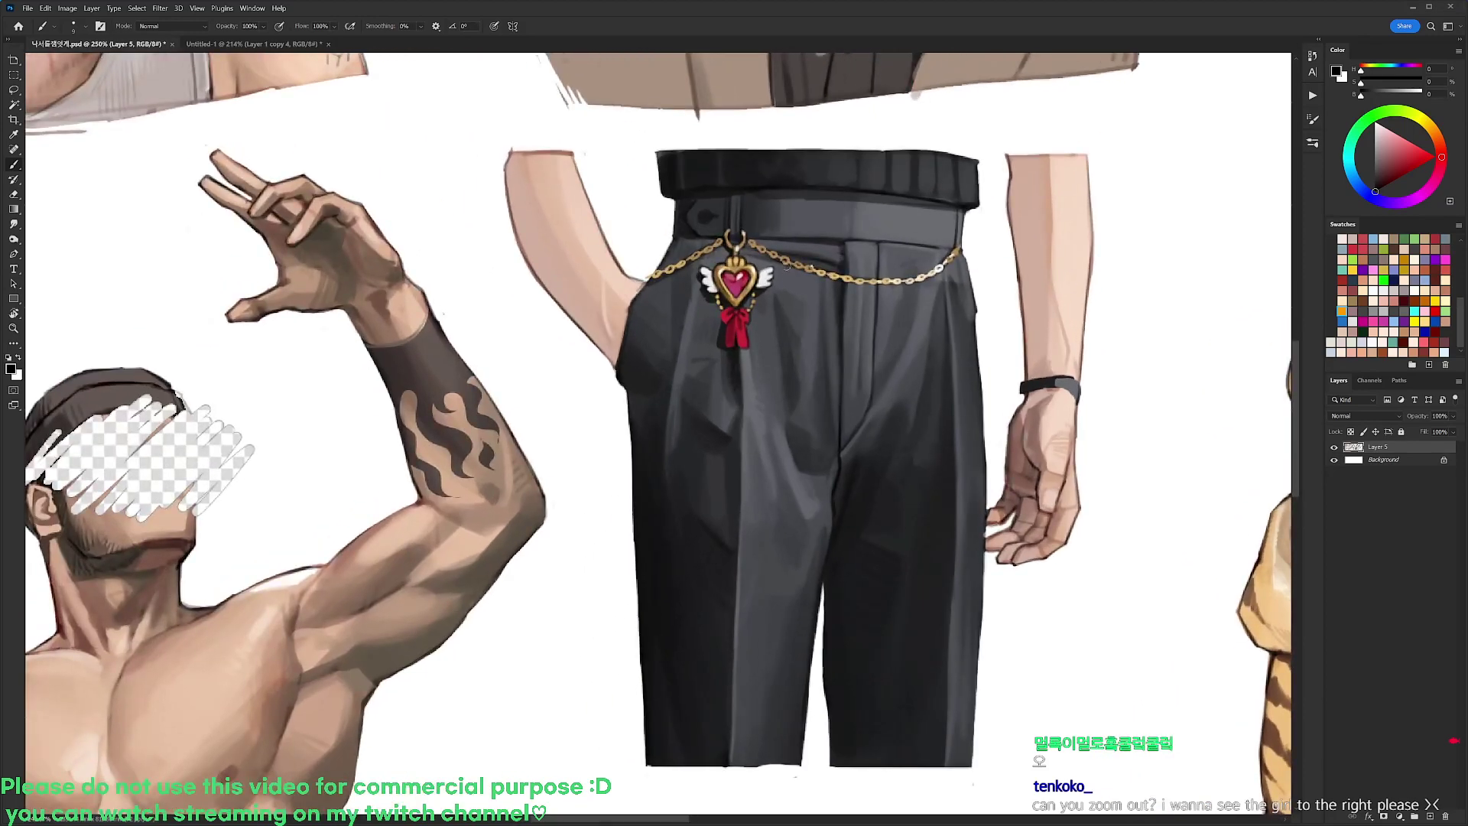
left_click_drag(786, 266, 789, 315)
key("ctrl+z")
right_click(832, 262)
left_click(883, 369)
left_click(789, 266)
left_click_drag(775, 306, 784, 324)
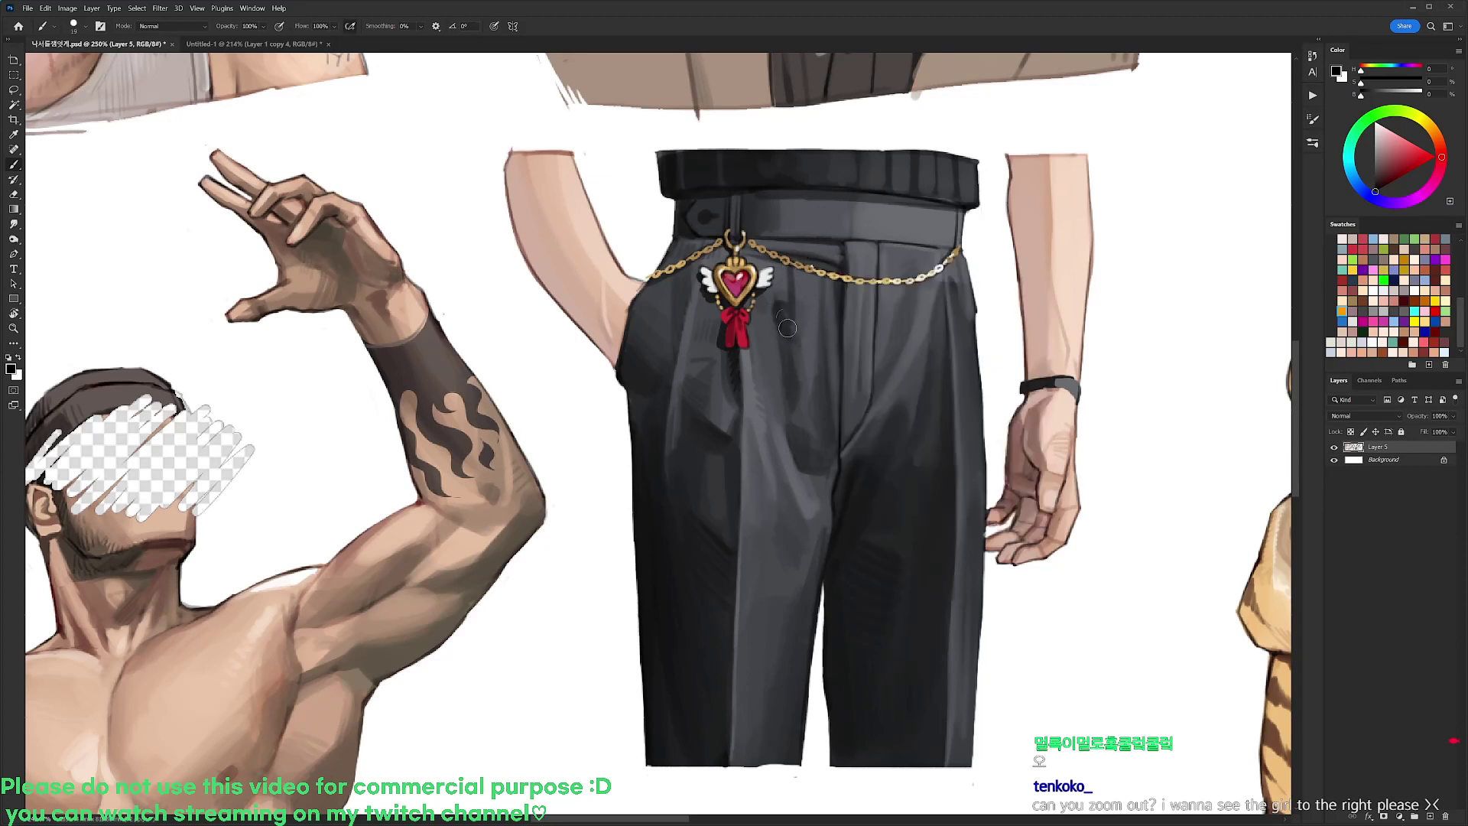
key("ctrl+z")
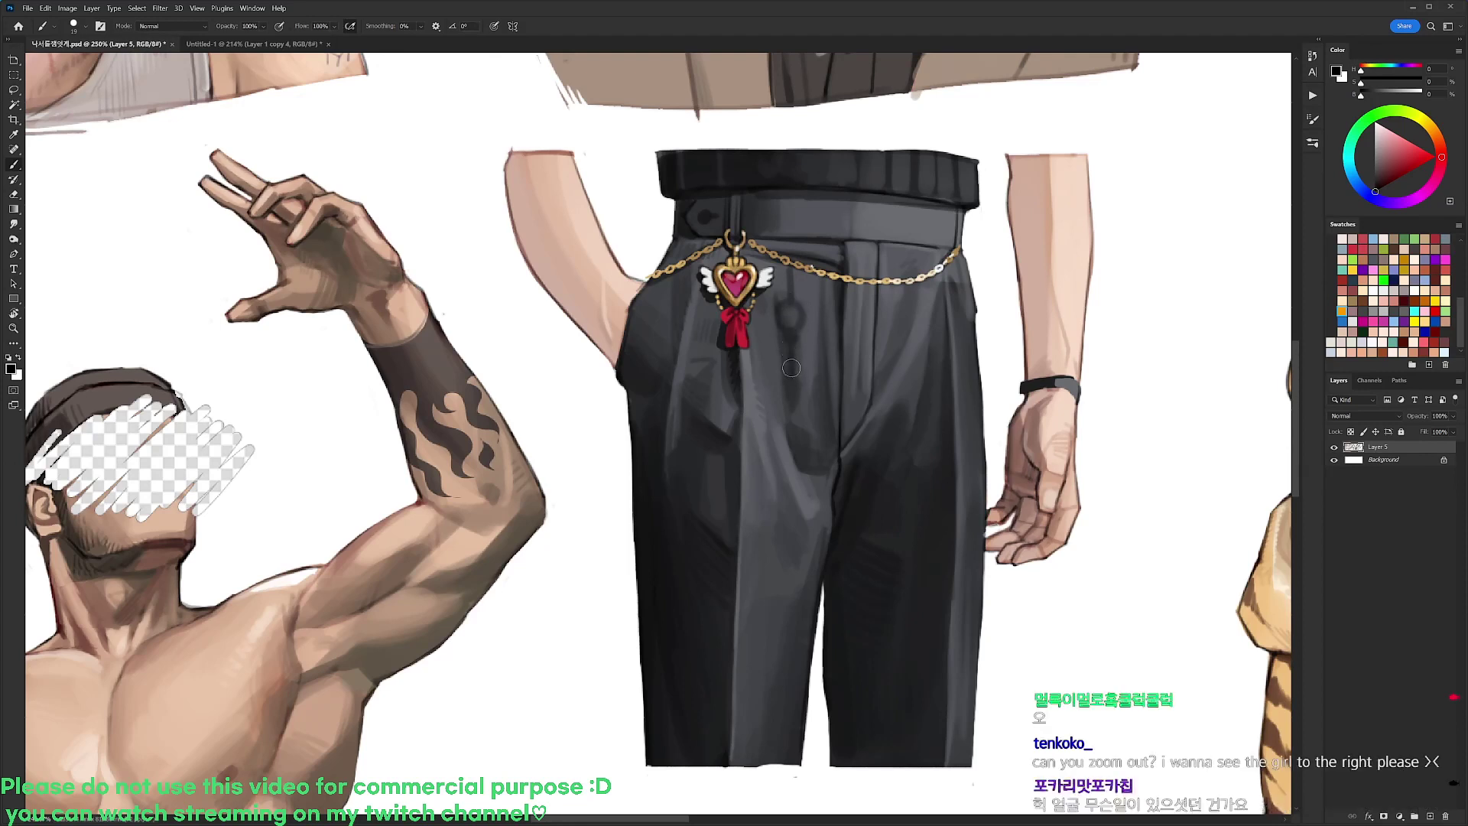
mouse_move(785, 352)
left_mouse_down()
mouse_move(789, 293)
mouse_move(789, 327)
left_mouse_up()
left_click_drag(792, 386, 792, 392)
Paint a gold key with a ring and stem hanging from the chain over its shadow, using the 20 px brush and sampled gold
right_click(801, 235)
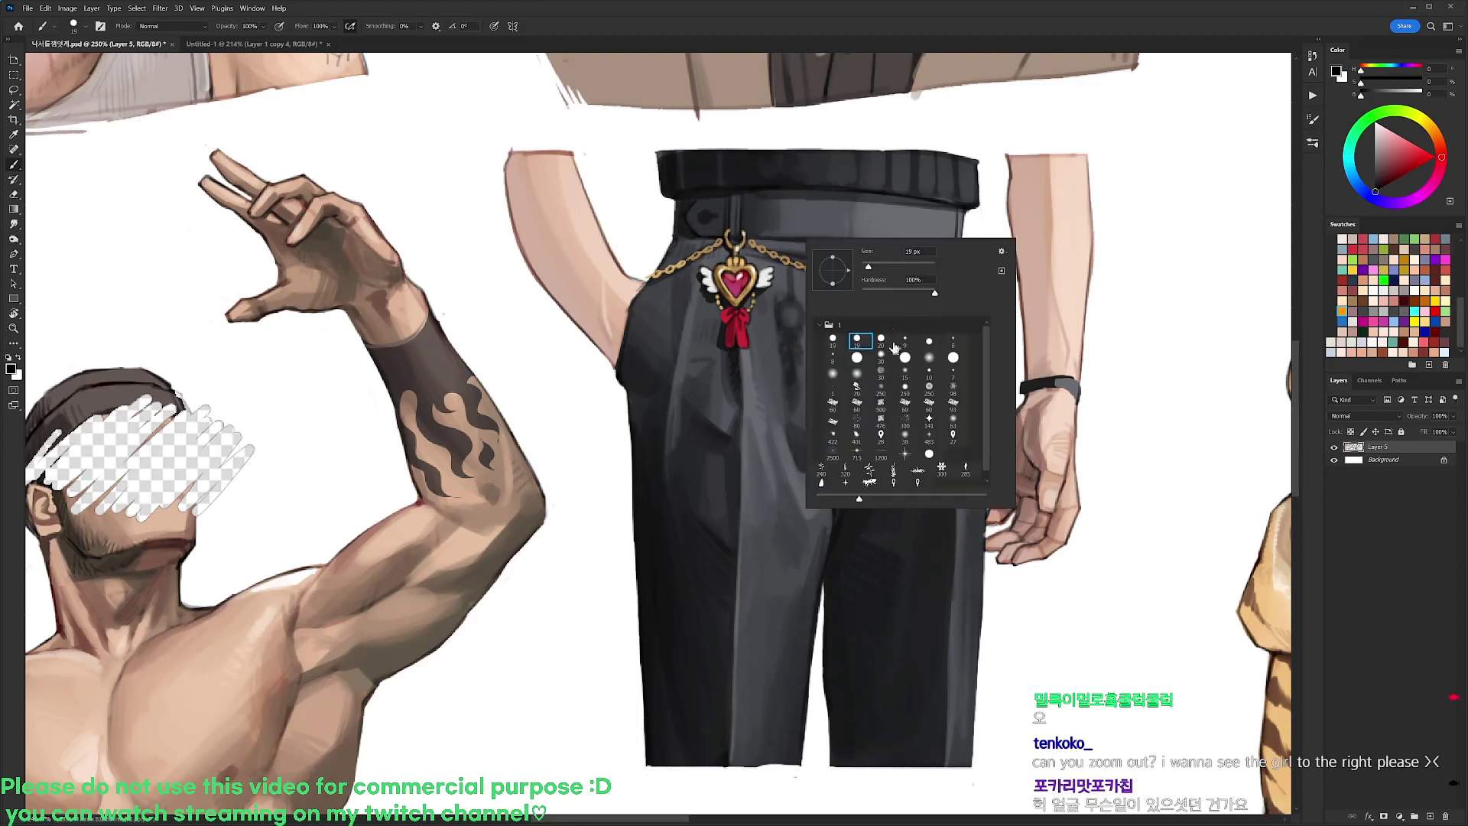
left_click(740, 275, "alt")
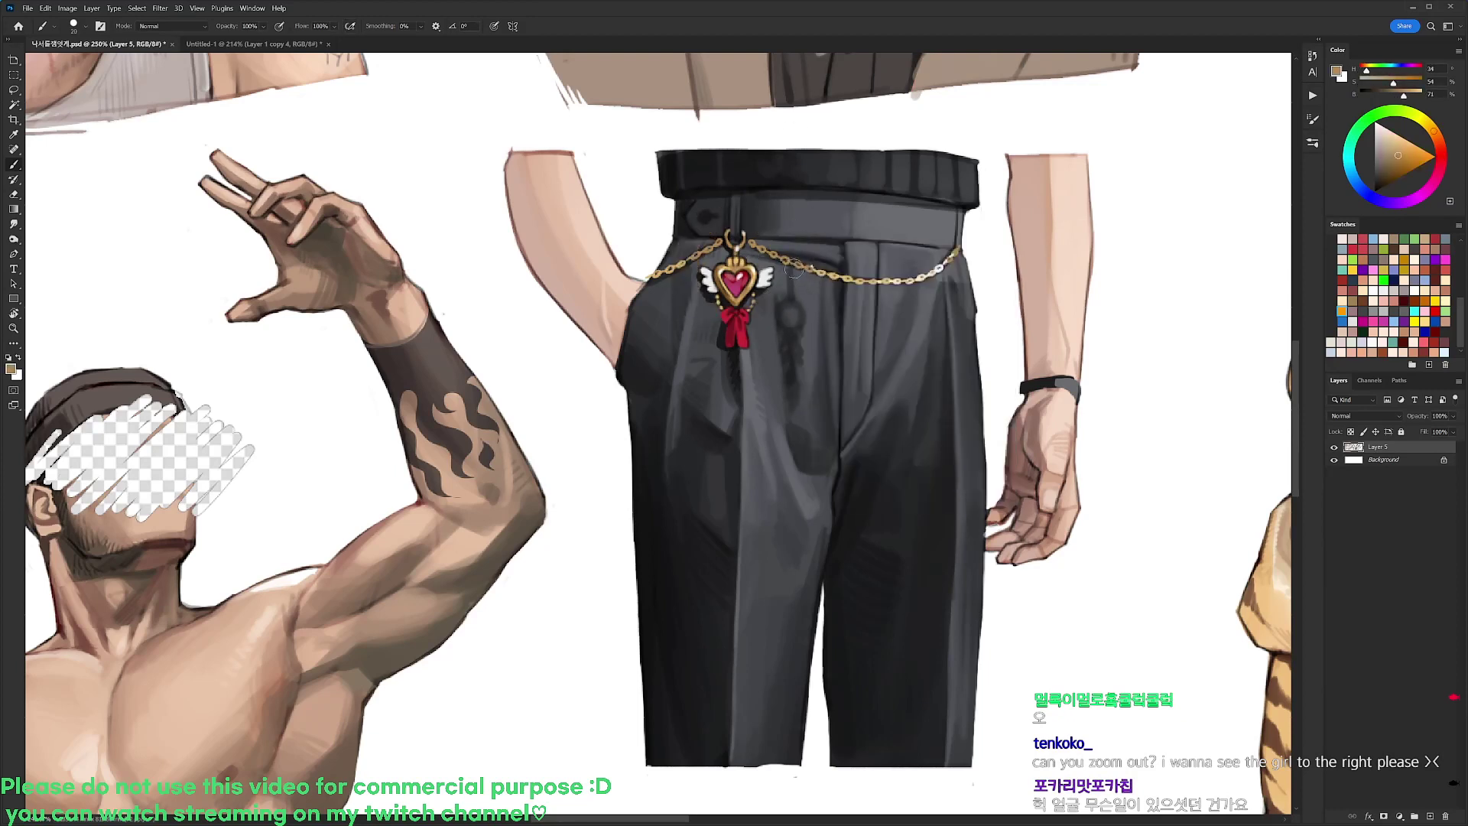
mouse_move(793, 266)
left_mouse_down()
mouse_move(779, 325)
mouse_move(795, 333)
mouse_move(802, 314)
left_mouse_up()
key("ctrl+z")
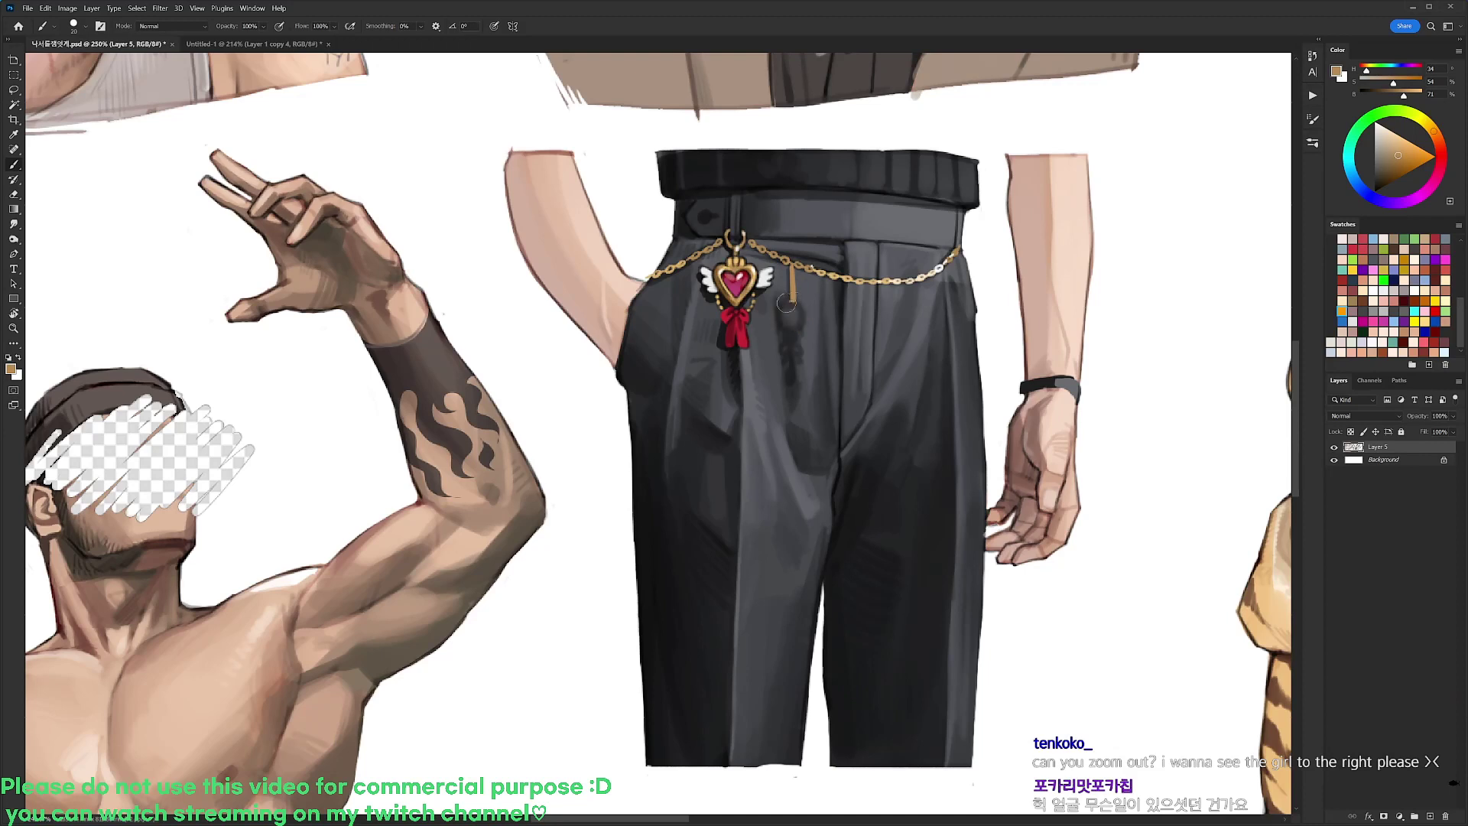
mouse_move(789, 332)
left_mouse_down()
mouse_move(795, 379)
mouse_move(800, 333)
left_mouse_up()
key("ctrl+z")
key("ctrl+z")
right_click(844, 209)
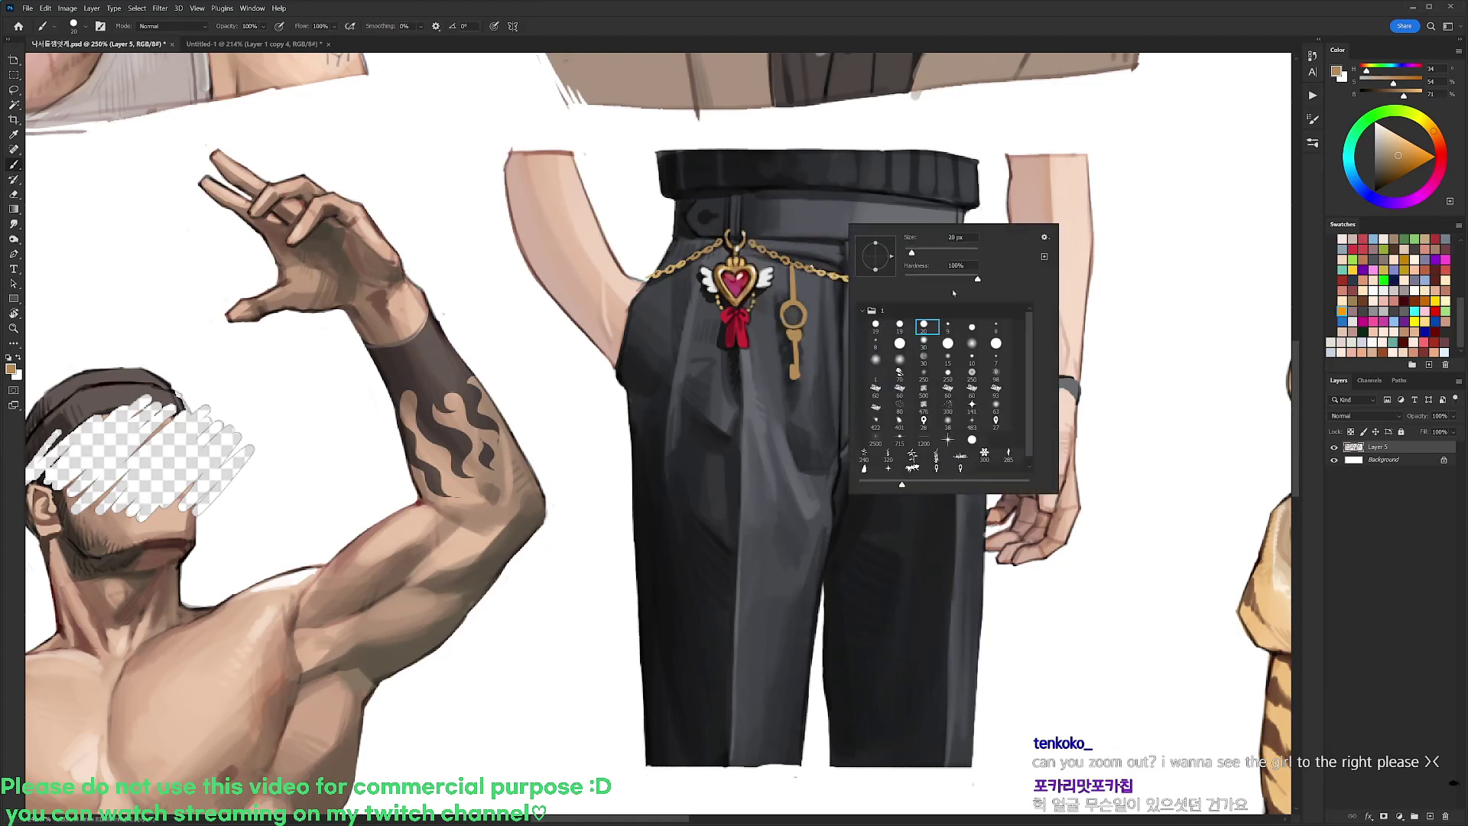
key("Escape")
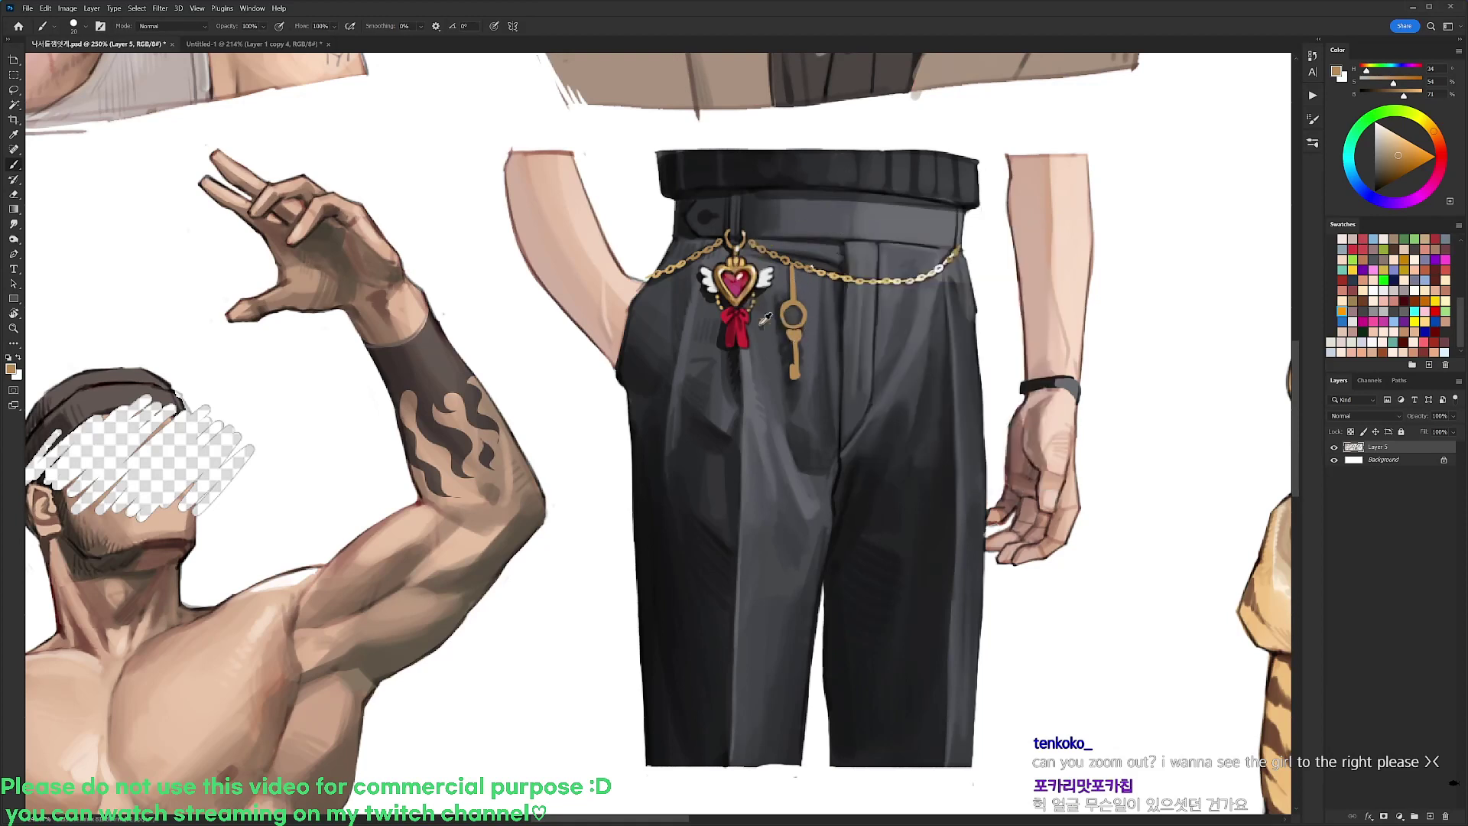
Choose a light blue and paint a small ribbon bow on the gold key's shaft
left_click(743, 327, "alt")
left_click(1351, 173)
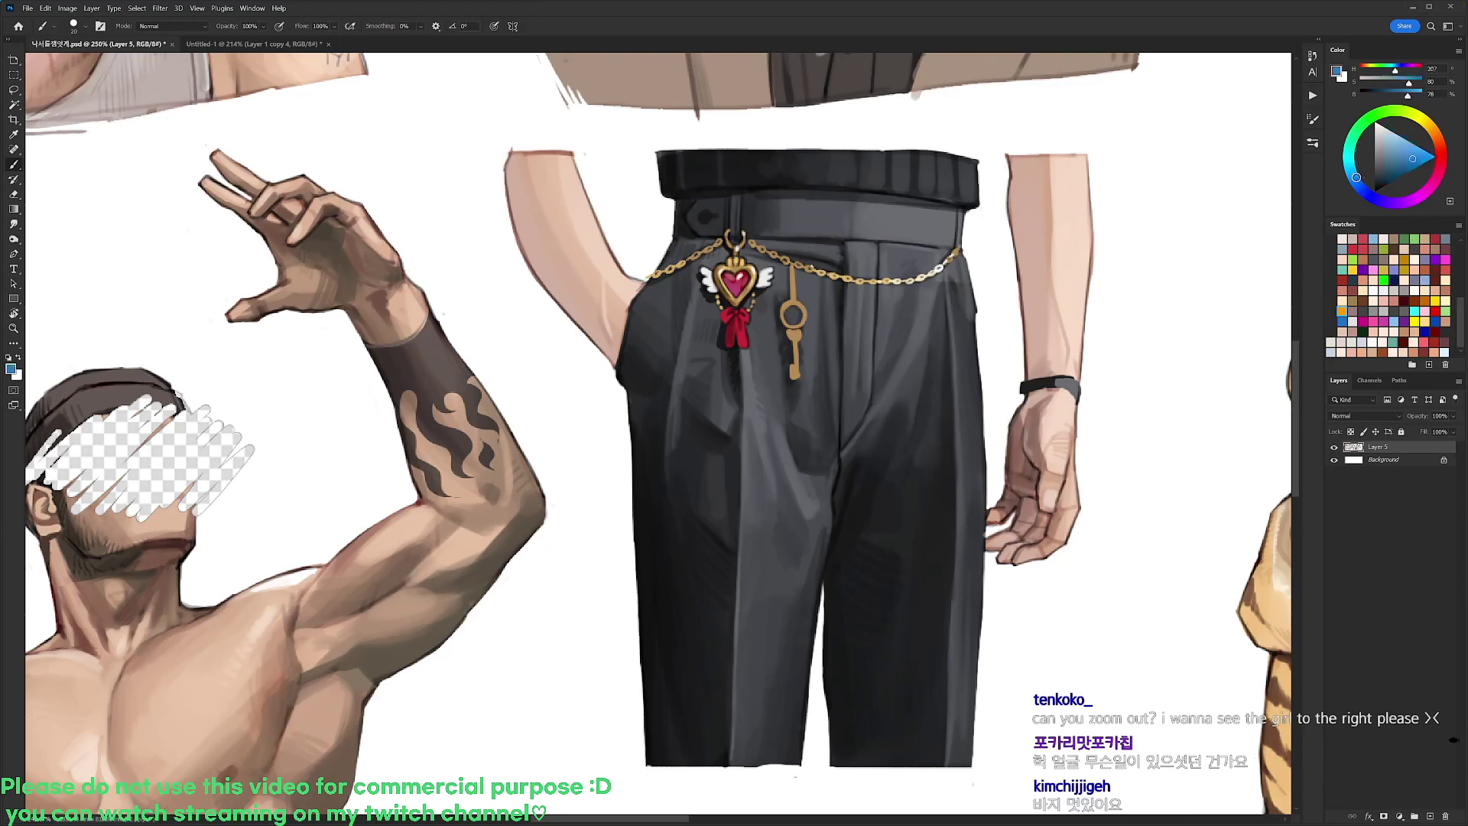
left_click(1406, 153)
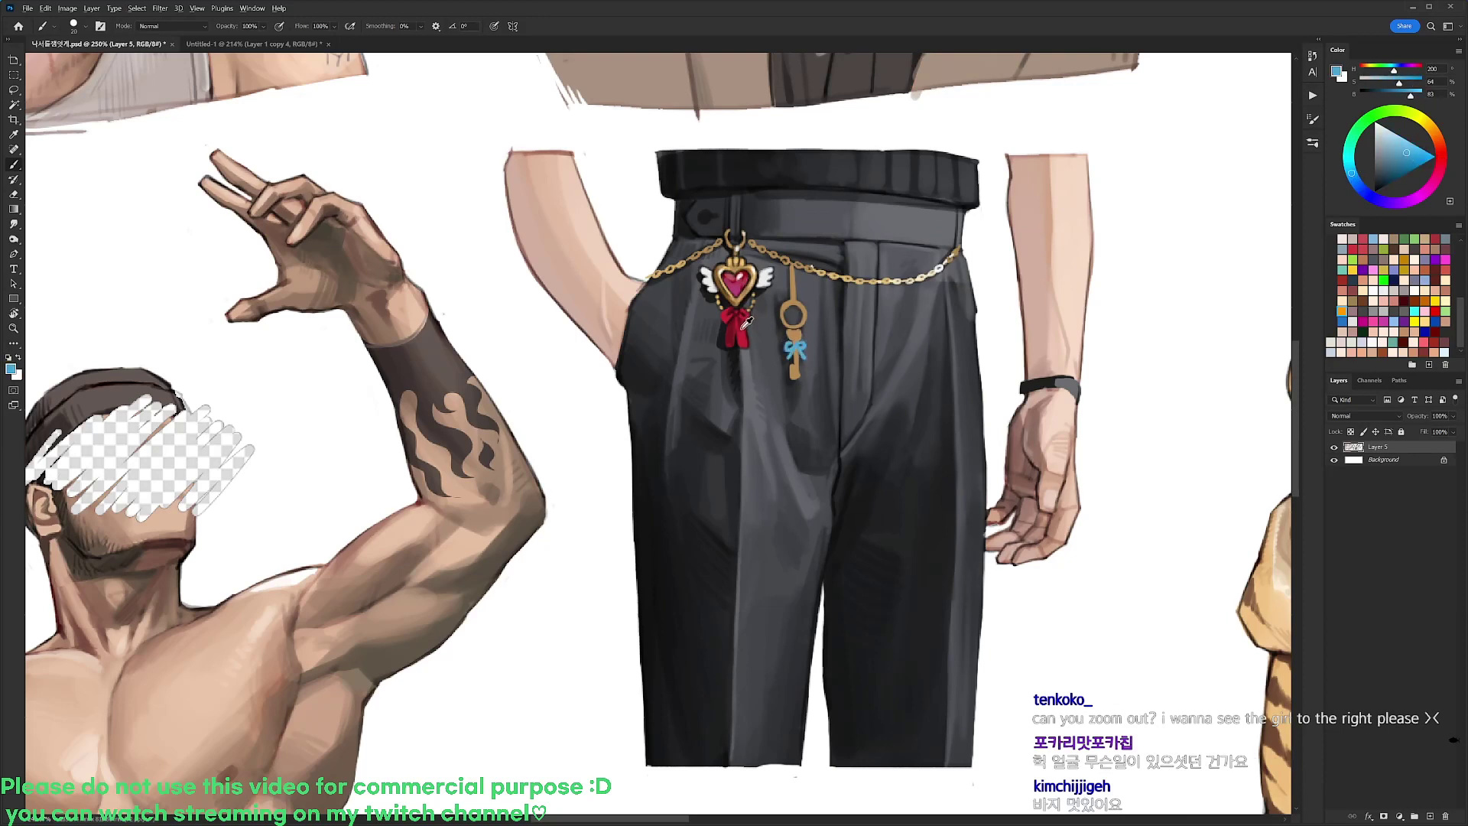
Paint a small red gem above the key's blue bow and light gold highlights on its shaft, using colours sampled from the heart charm
left_click(746, 321, "alt")
left_click(795, 334)
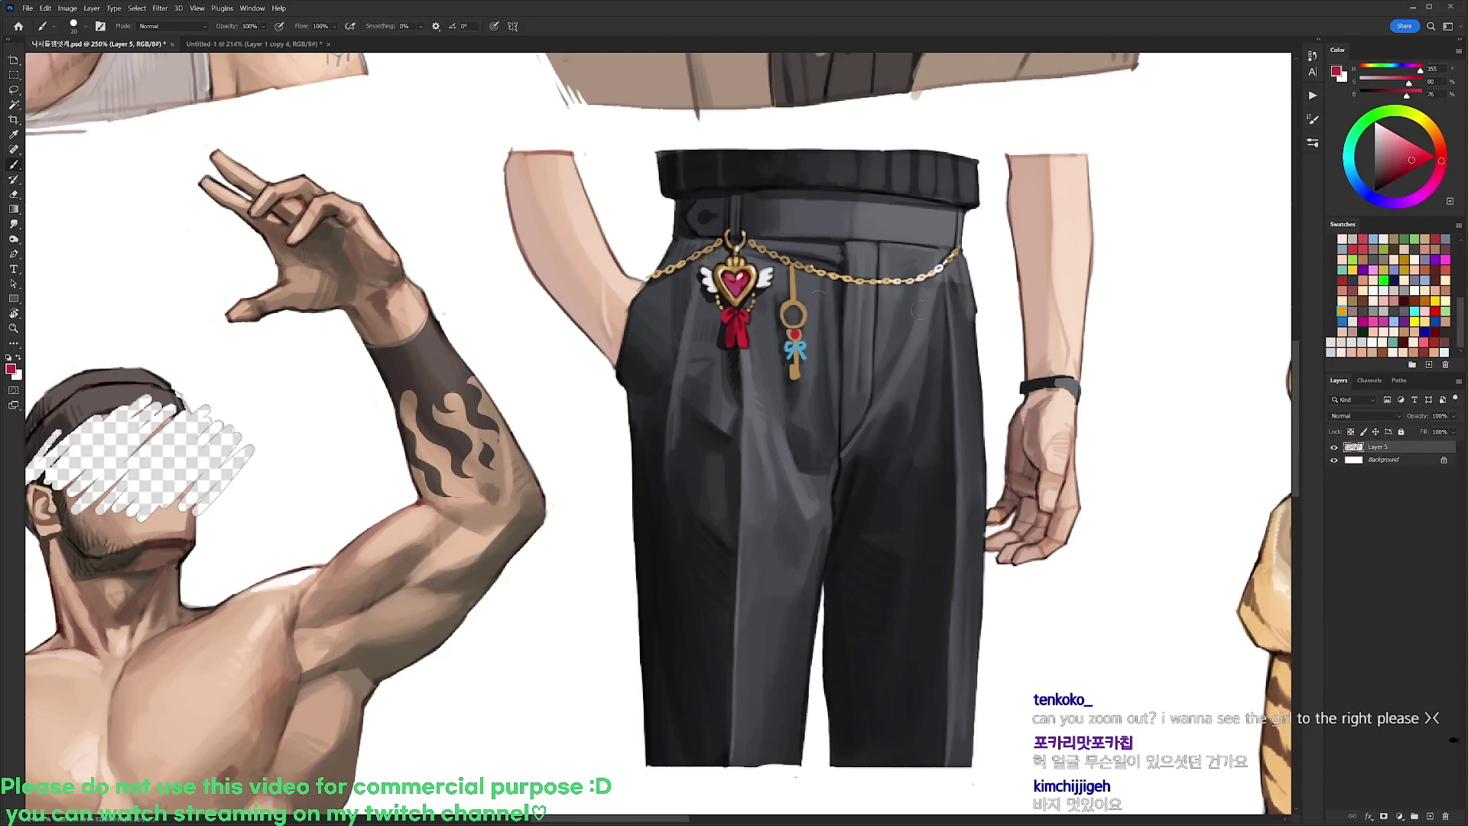
key("d")
right_click(863, 320)
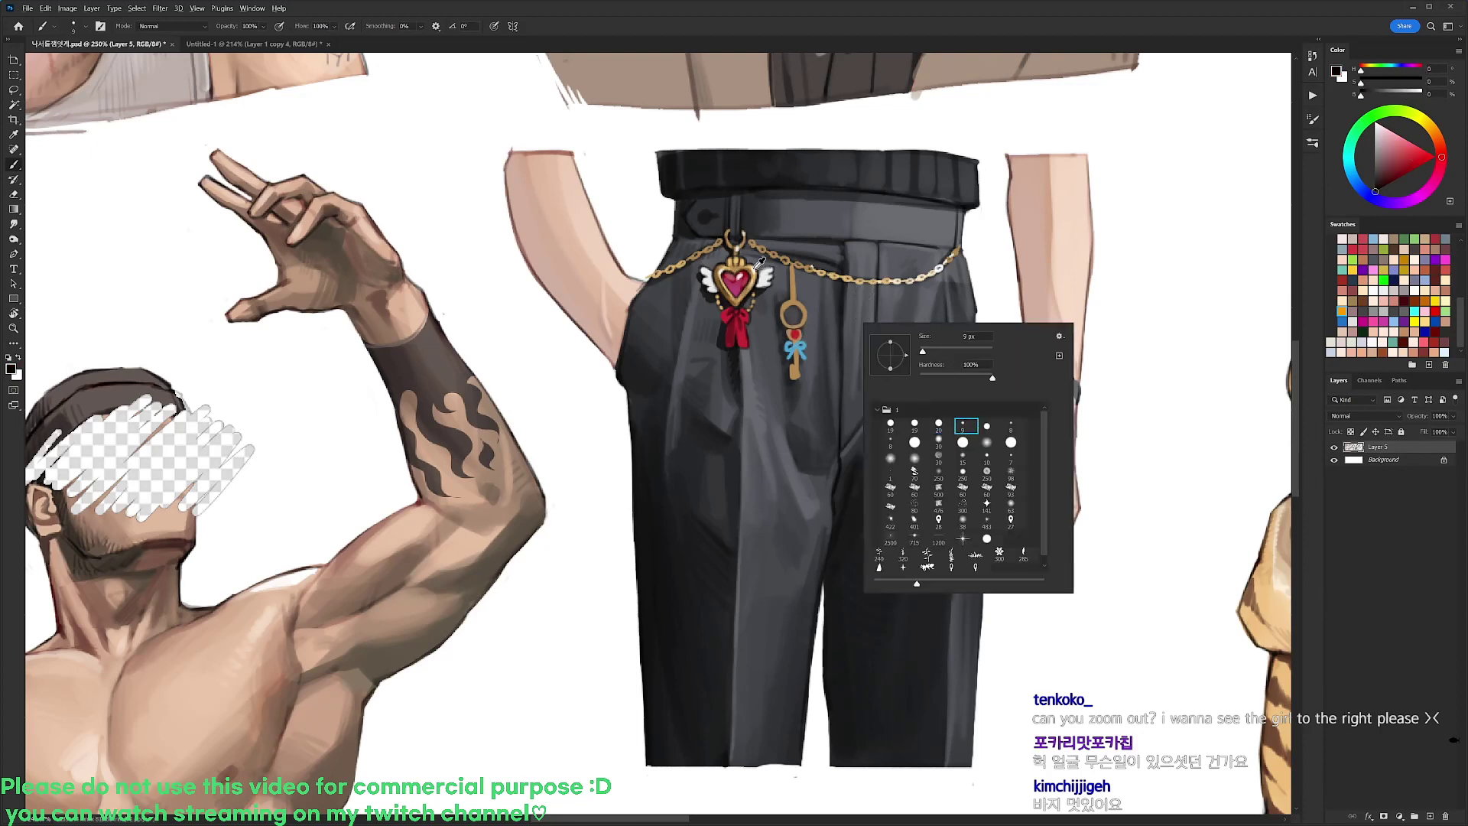
left_click(730, 276, "alt")
left_click(1400, 138)
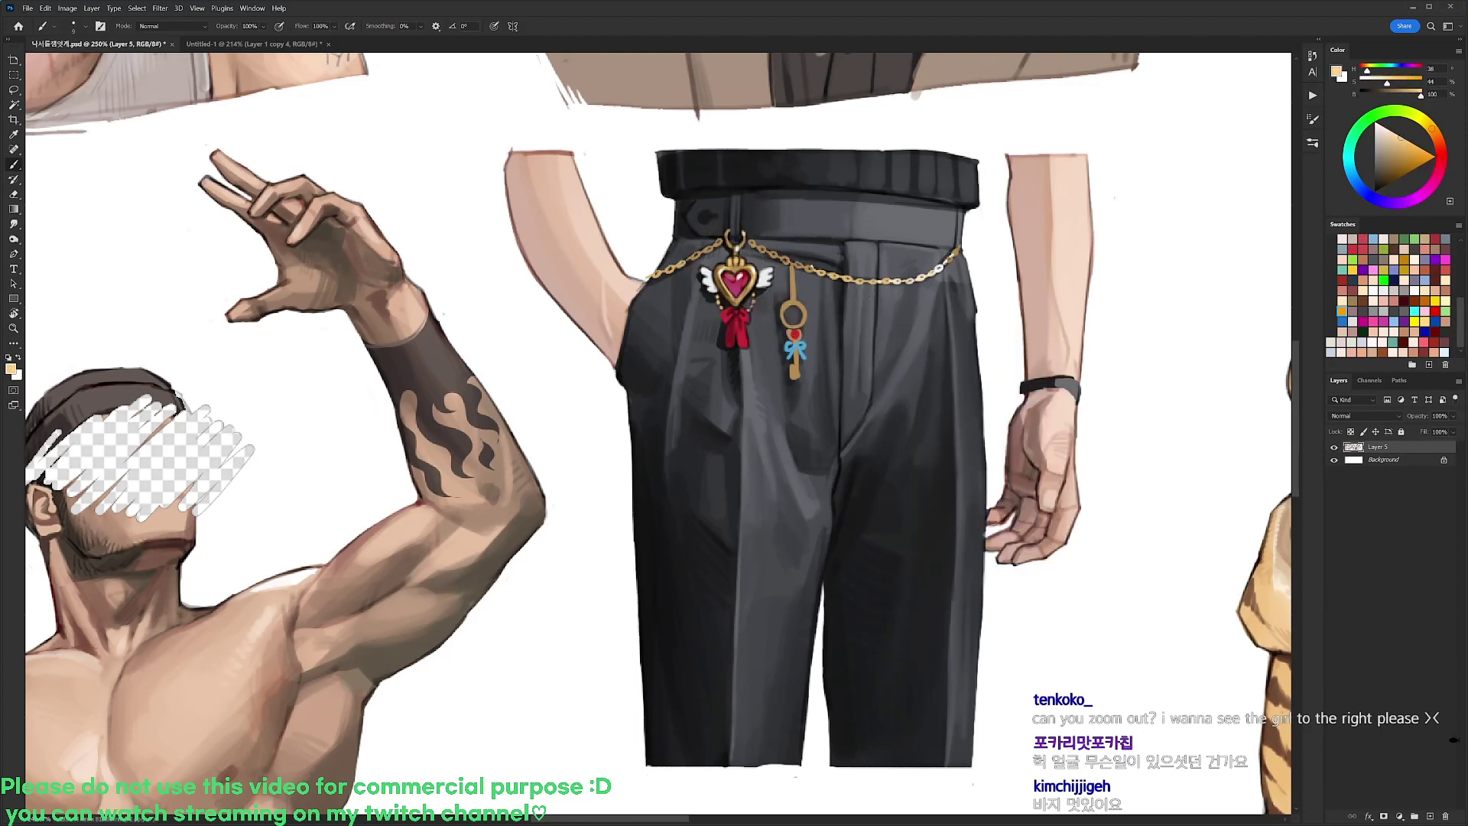
left_click_drag(796, 352, 793, 377)
Define the key with thin black lines and add white highlights to the waist chain
key("d")
mouse_move(799, 307)
left_mouse_down()
mouse_move(792, 323)
mouse_move(796, 300)
mouse_move(780, 310)
mouse_move(782, 323)
mouse_move(806, 309)
mouse_move(784, 351)
mouse_move(799, 380)
left_mouse_up()
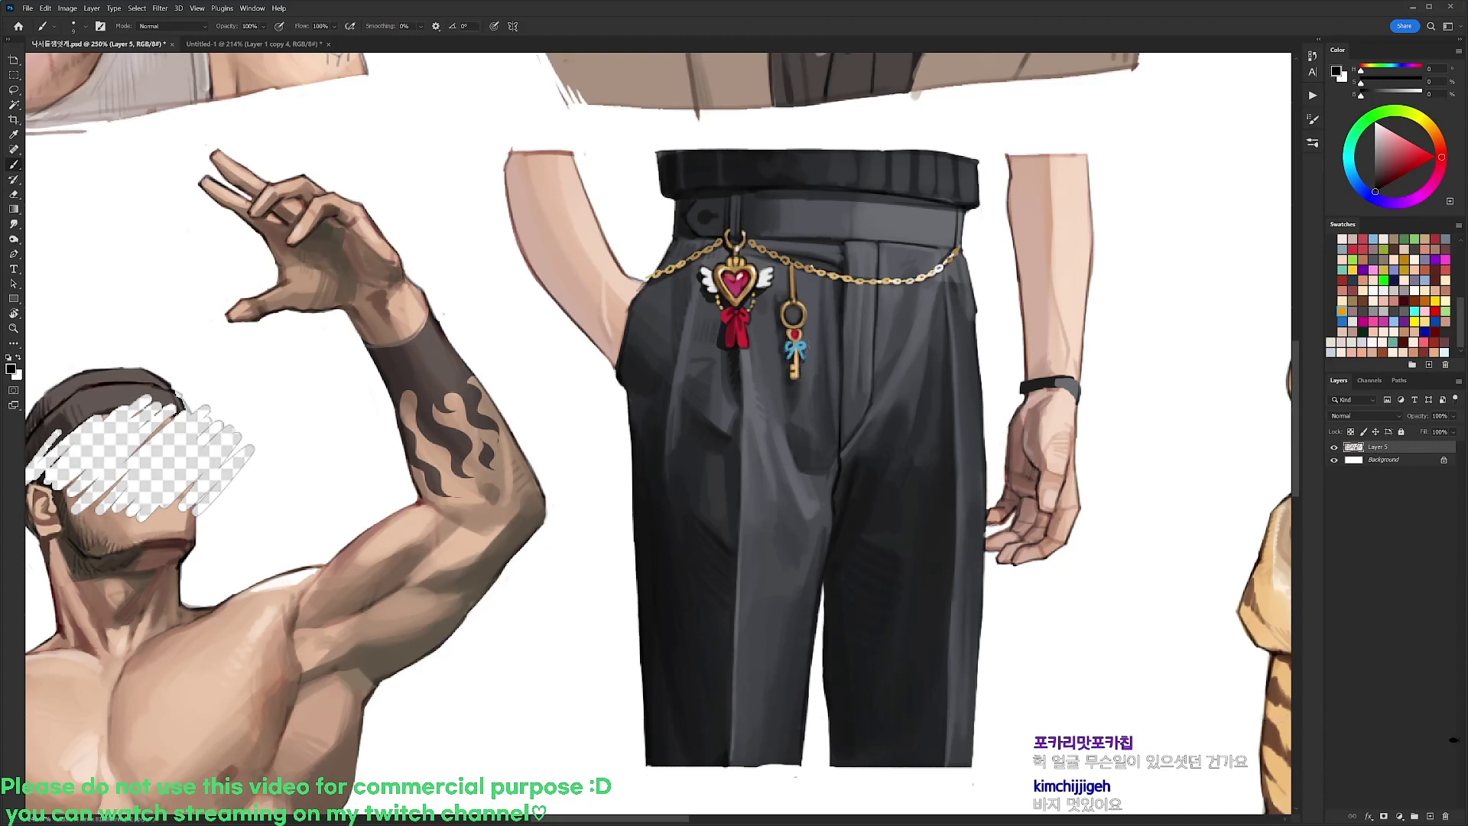
left_click(986, 269, "alt")
scroll(826, 339, "down", 3)
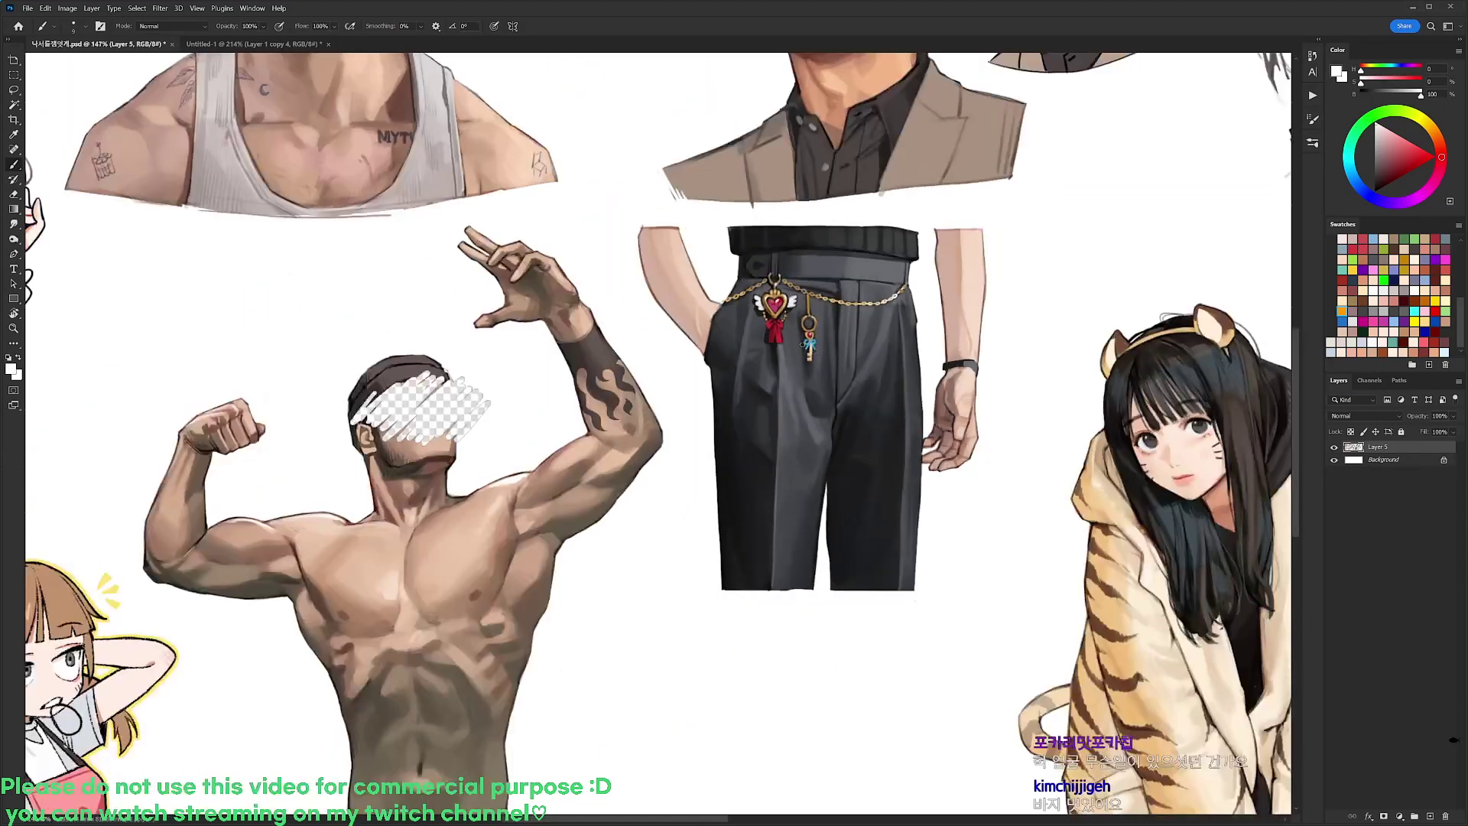
Paint soft black shadows on the trousers beneath the gold waist chain
key("x")
scroll(854, 309, "up", 3)
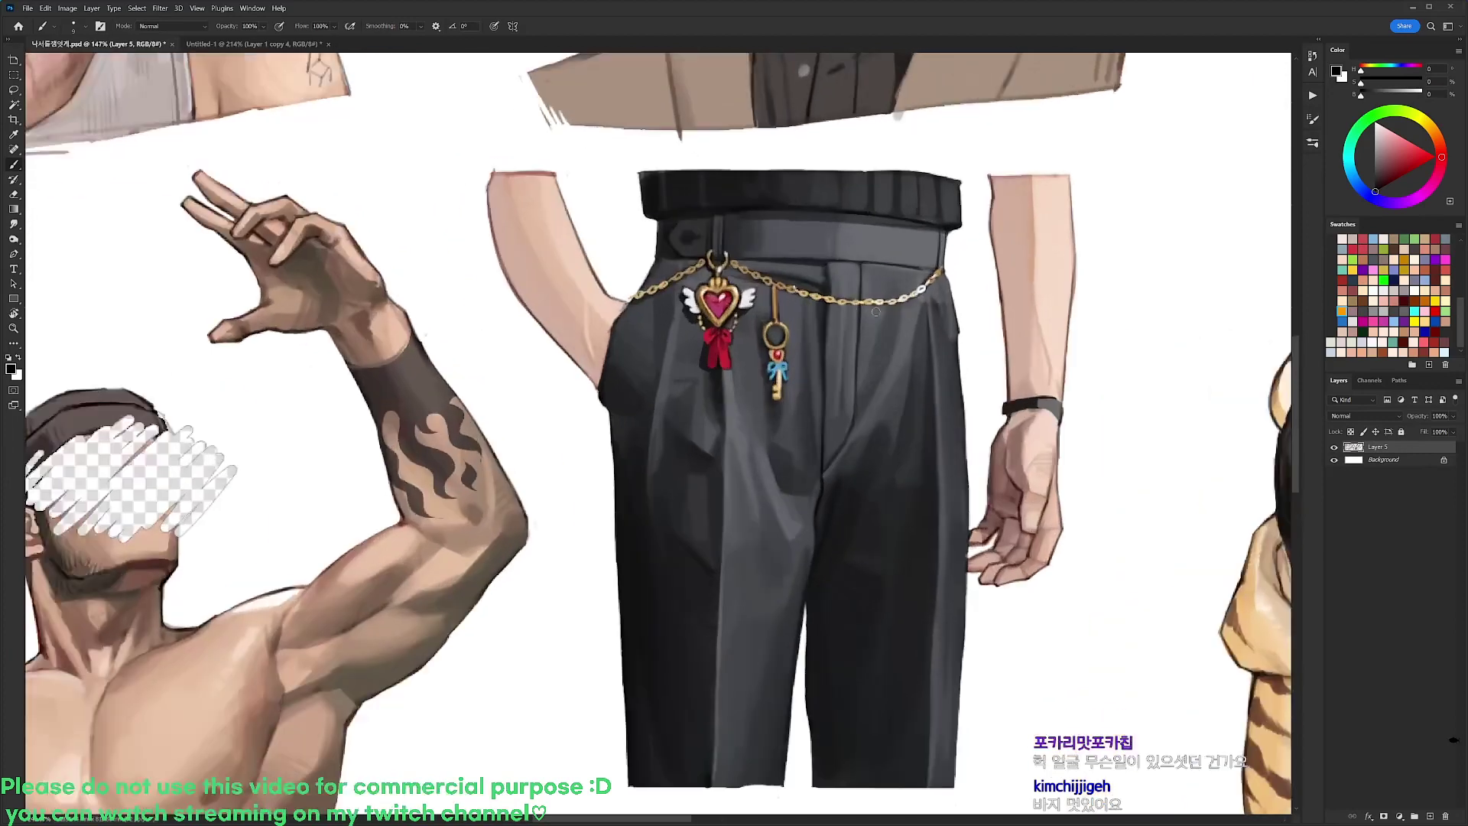
right_click(849, 314)
left_click(919, 411)
left_click_drag(726, 268, 775, 294)
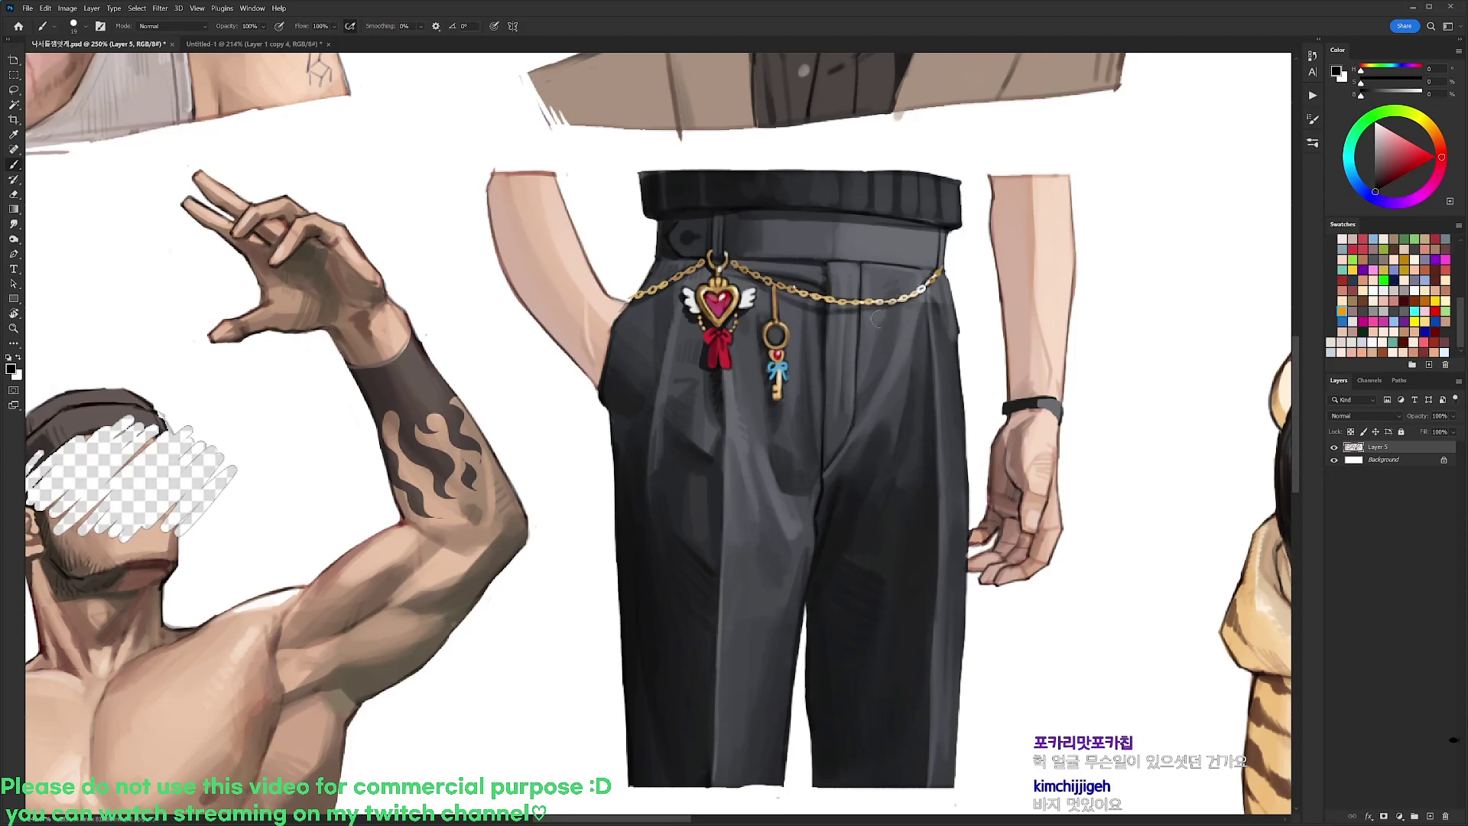
scroll(673, 282, "down", 3)
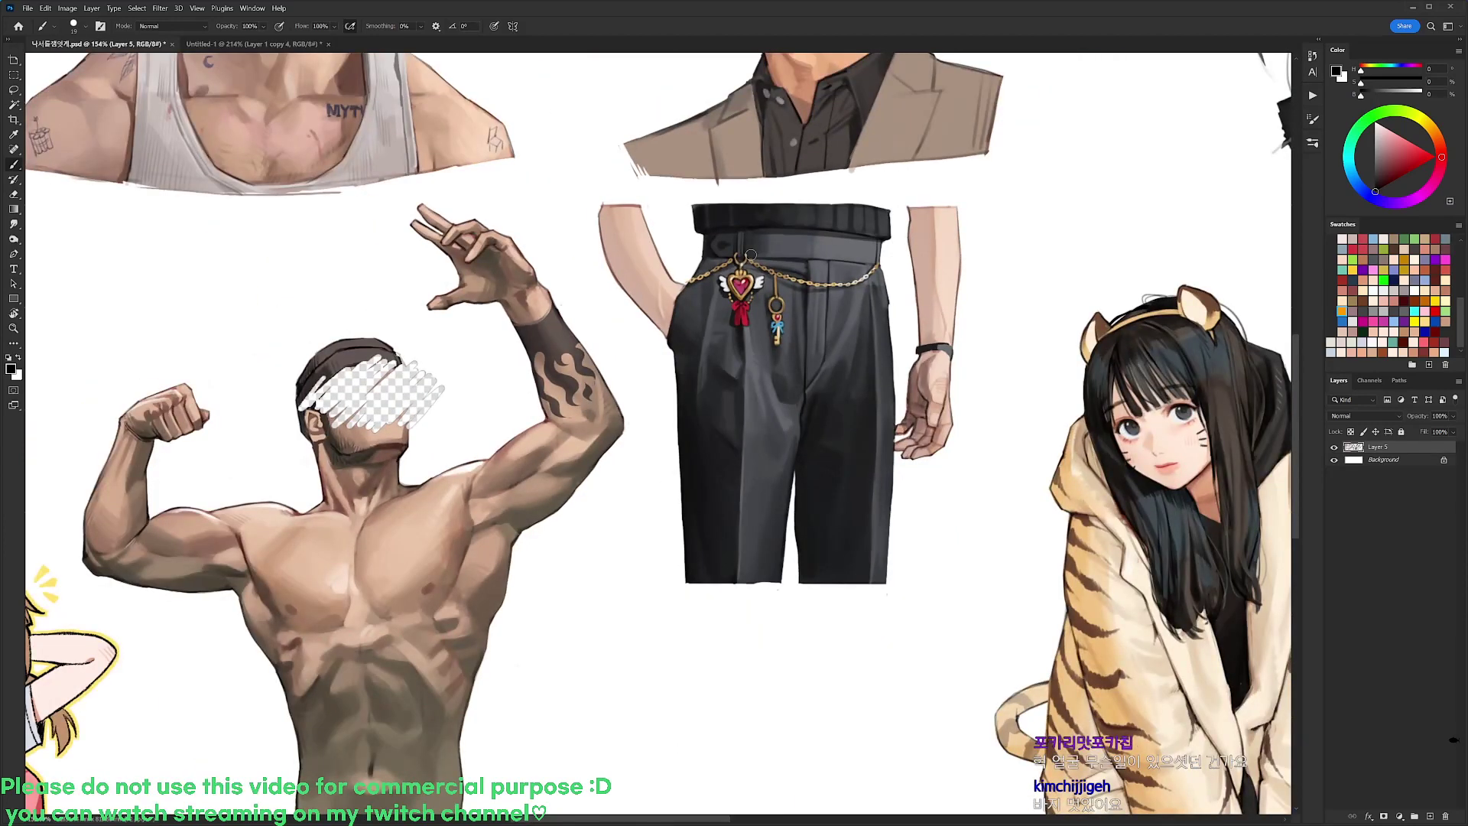
scroll(865, 239, "up", 2)
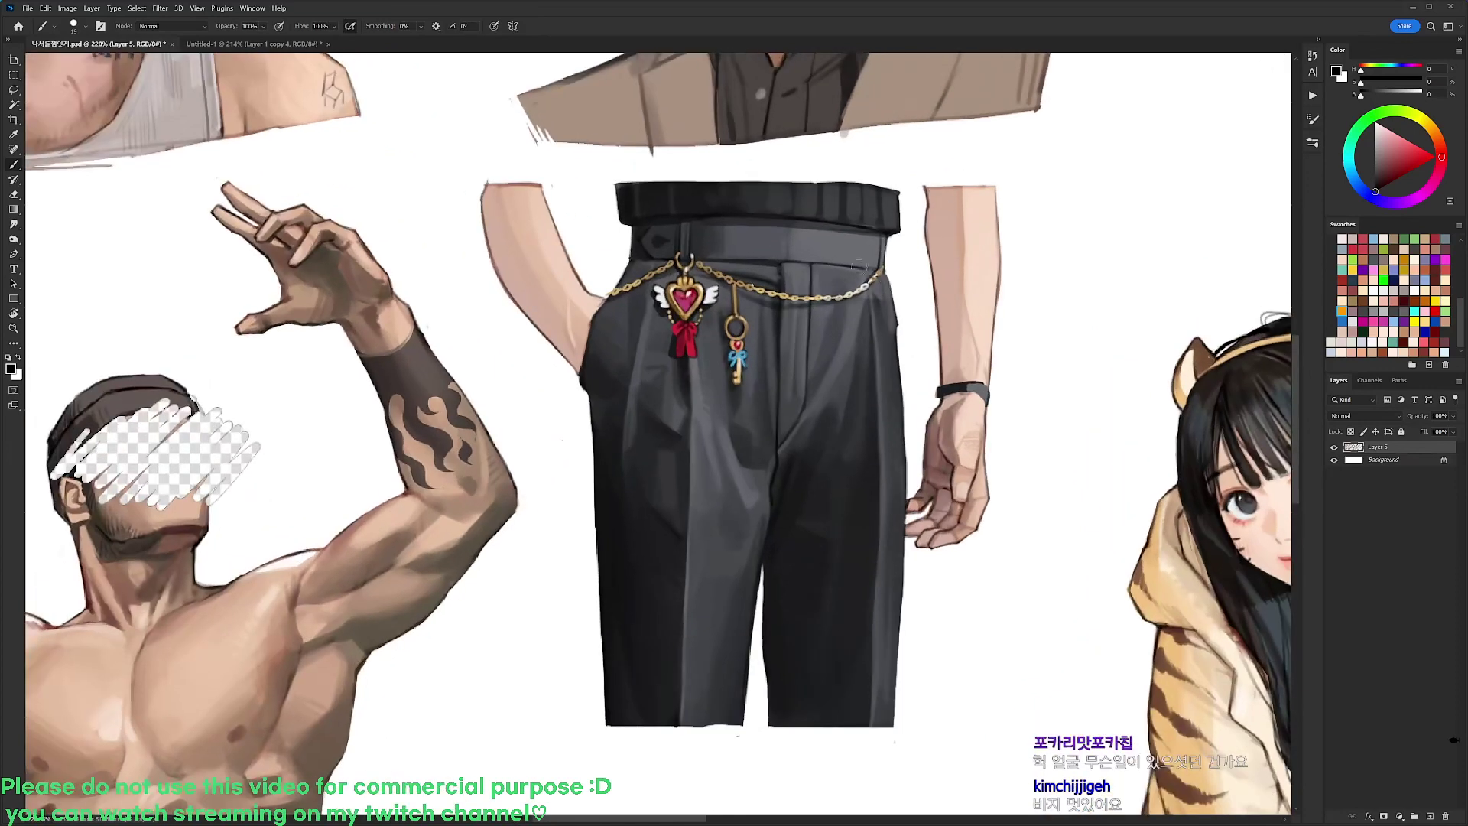
Paint tiny white wings on both sides of the key's red gem with a small brush
right_click(891, 282)
left_click(732, 312)
left_click(723, 302, "alt")
scroll(798, 310, "down", 2)
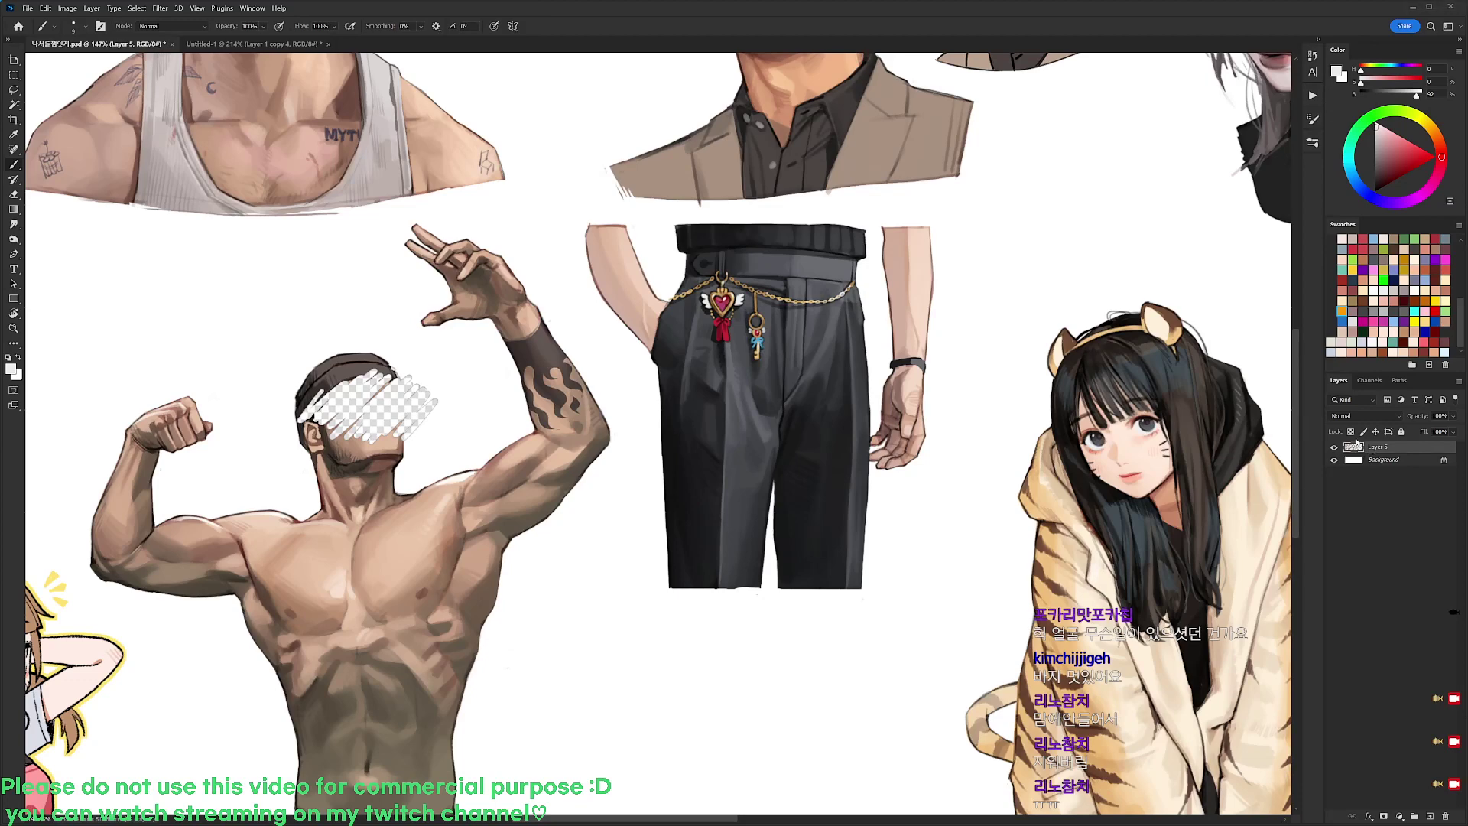
Refine the trousers' outer edge beside the chain's far end with thin black lines
scroll(879, 320, "up", 2)
key("e")
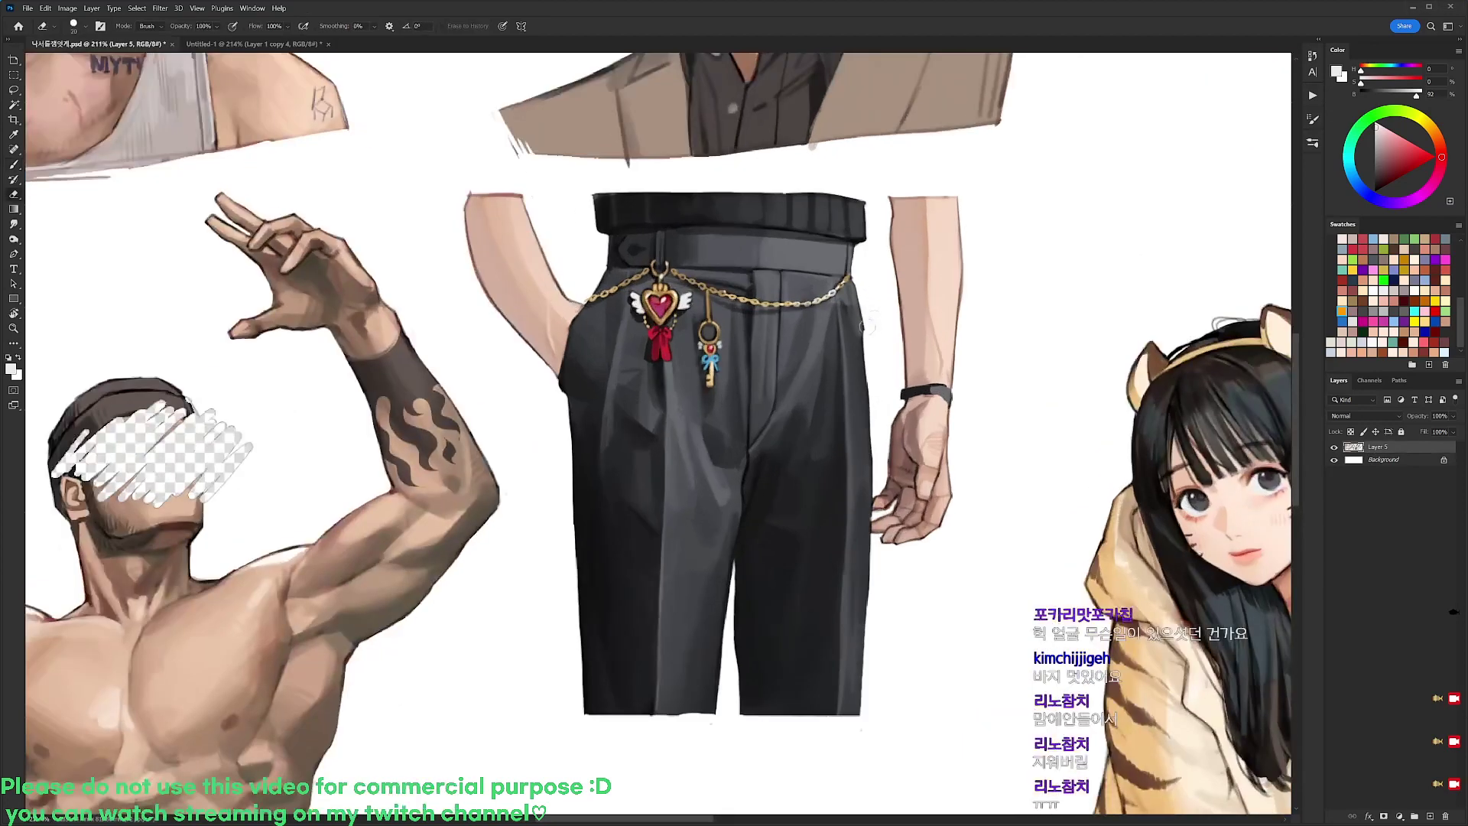
key("b")
key("x")
left_click_drag(849, 269, 864, 329)
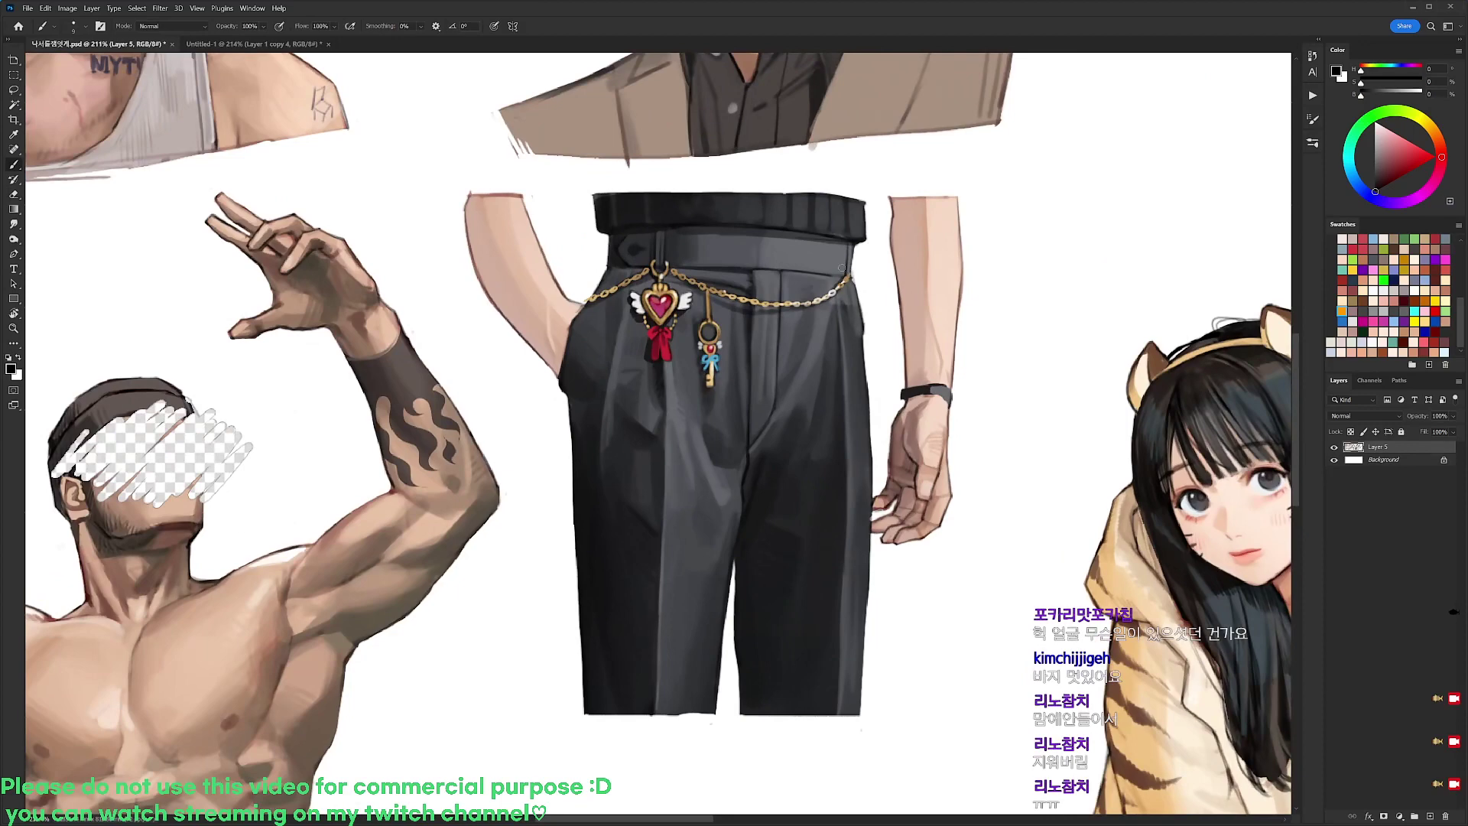
scroll(1012, 321, "down", 2)
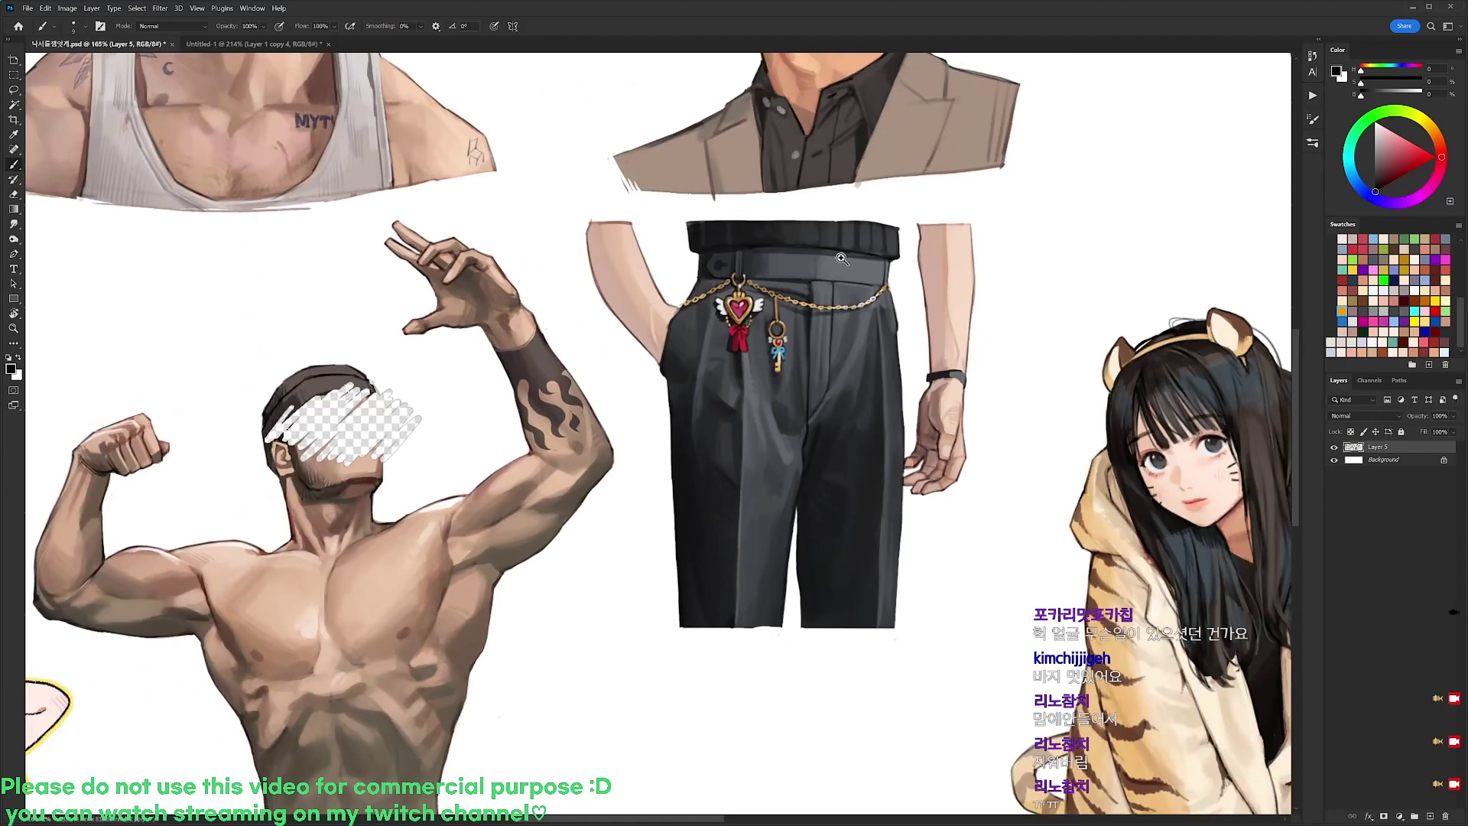
Hand-letter "MAGICAL★MALE" in white across the trousers' grey waistband
scroll(843, 258, "up", 2)
key("x")
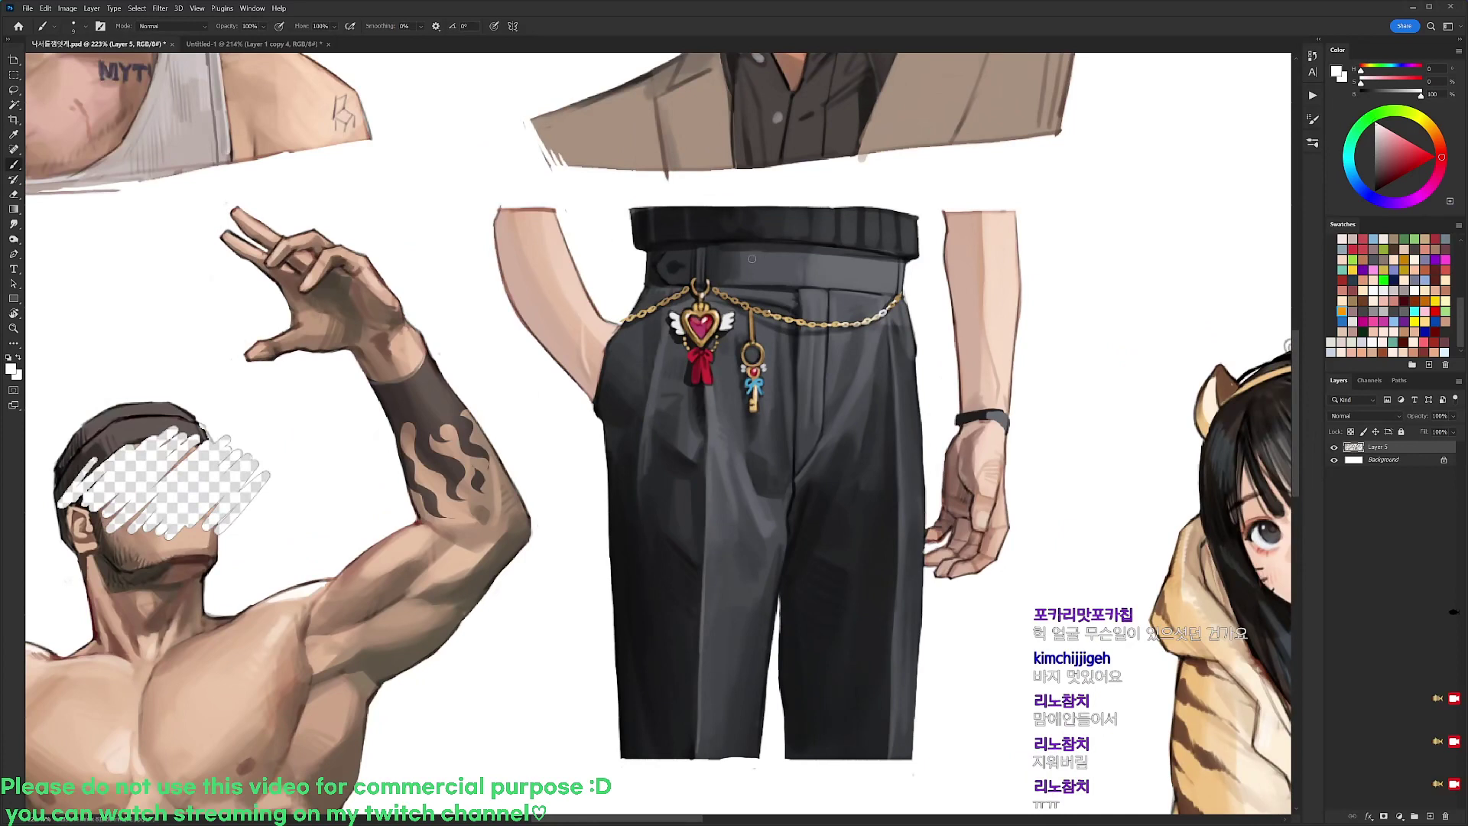
left_click_drag(736, 269, 836, 267)
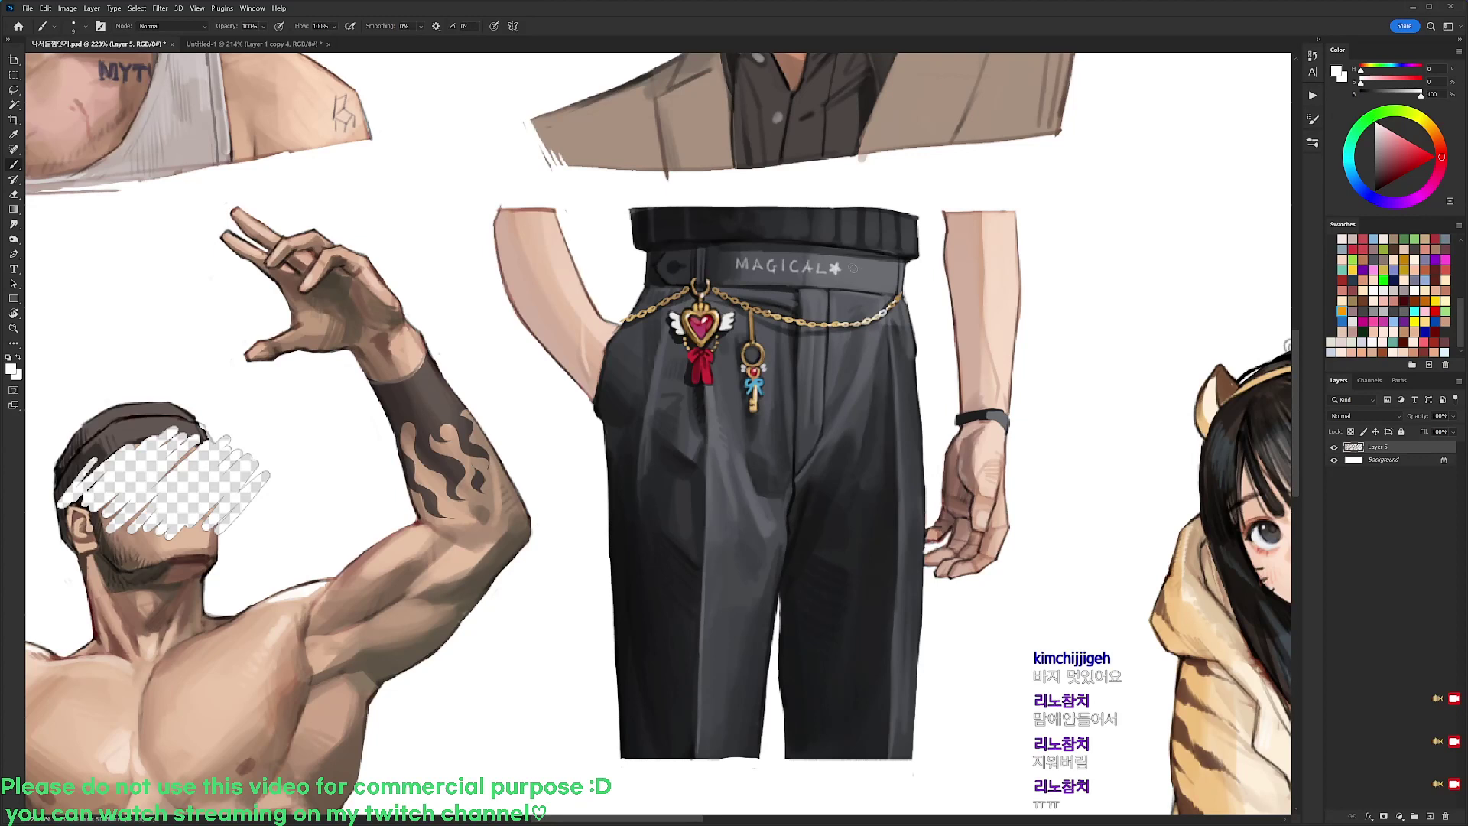
left_click_drag(847, 264, 855, 273)
key("ctrl+z")
left_click_drag(883, 269, 889, 280)
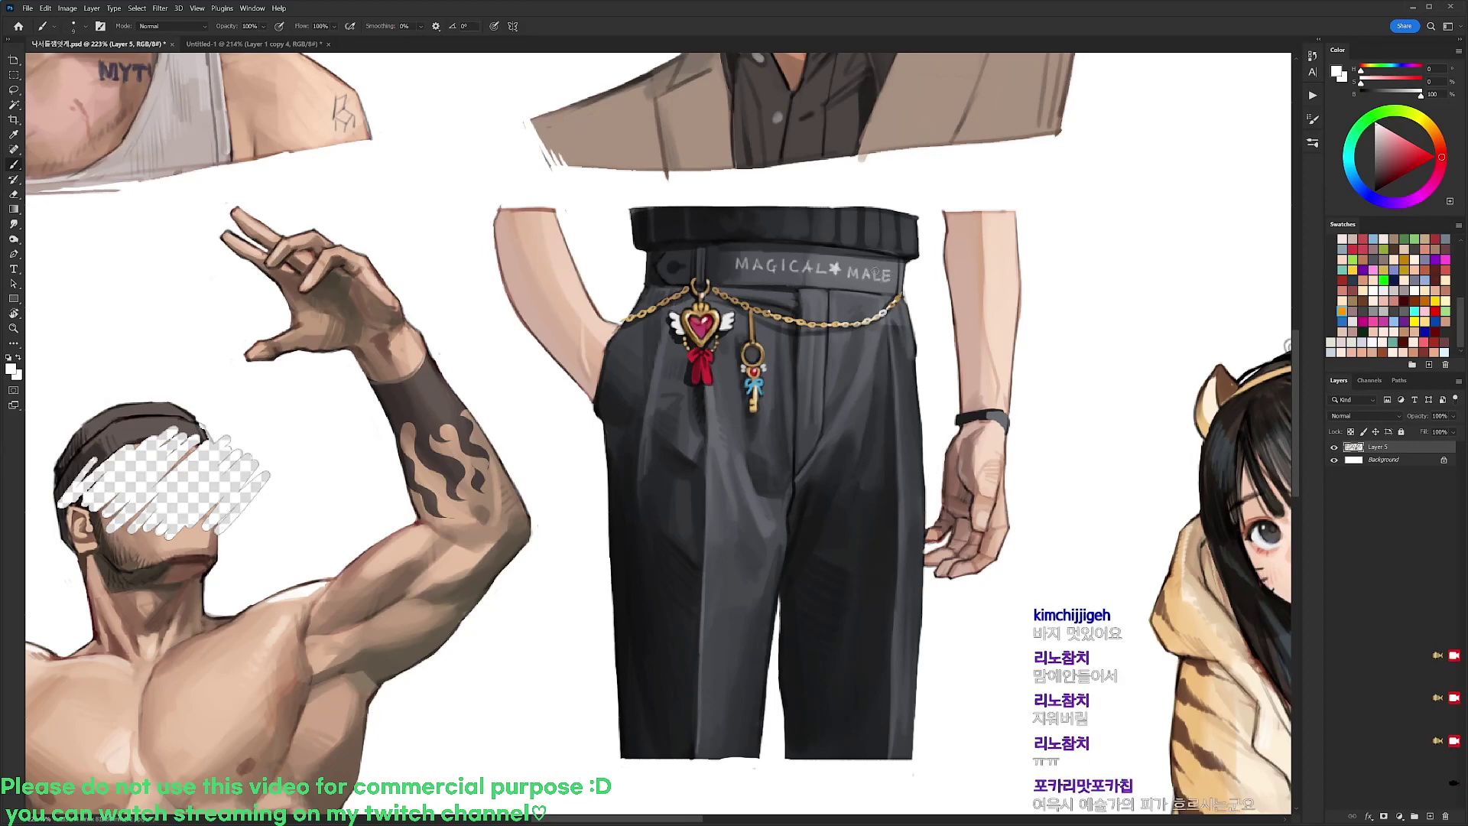
scroll(914, 224, "down", 2)
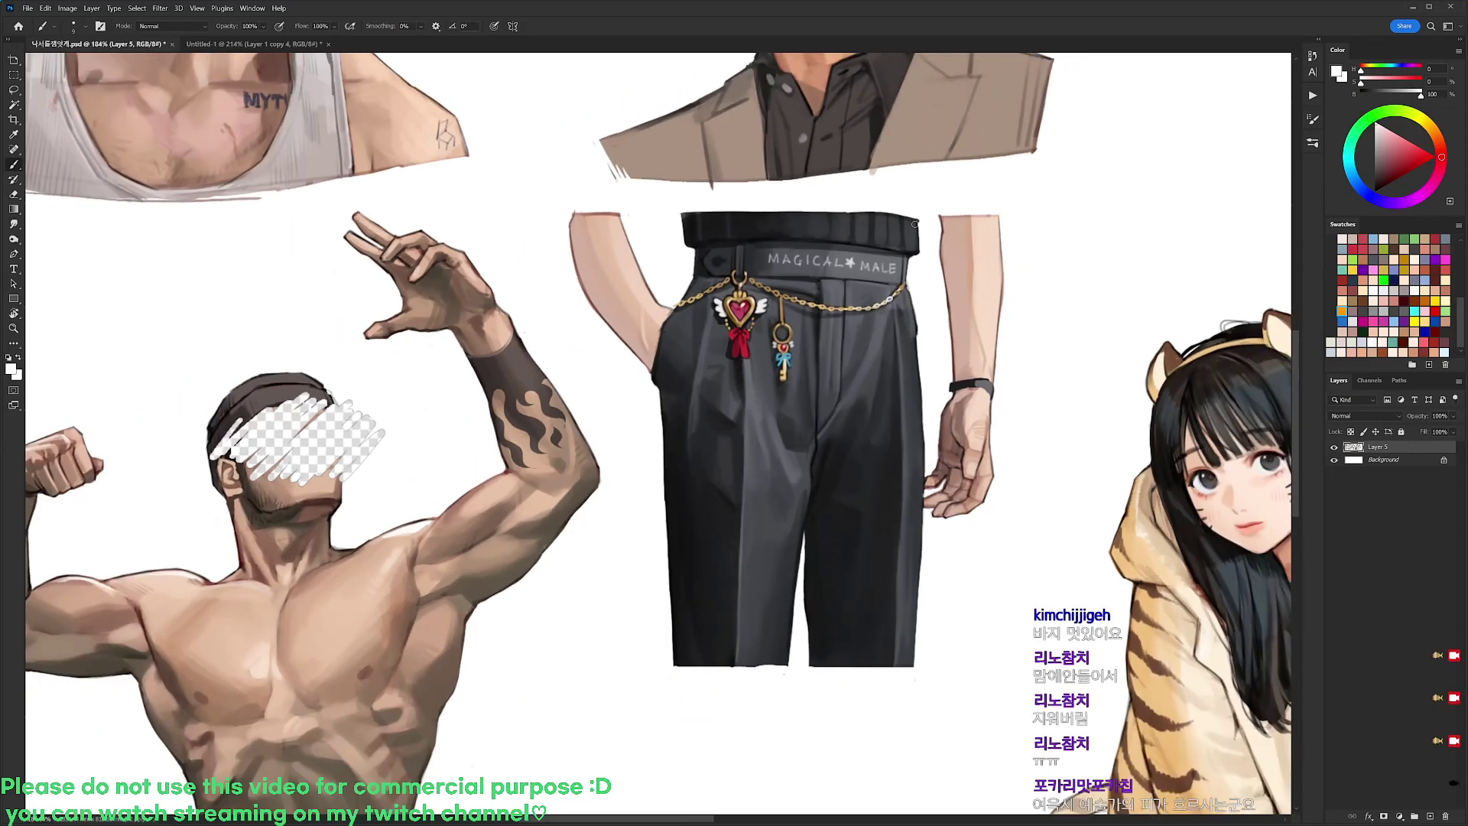
Touch up the dark wristband on the hanging arm beside the trousers with black strokes
scroll(986, 337, "up", 2)
key("x")
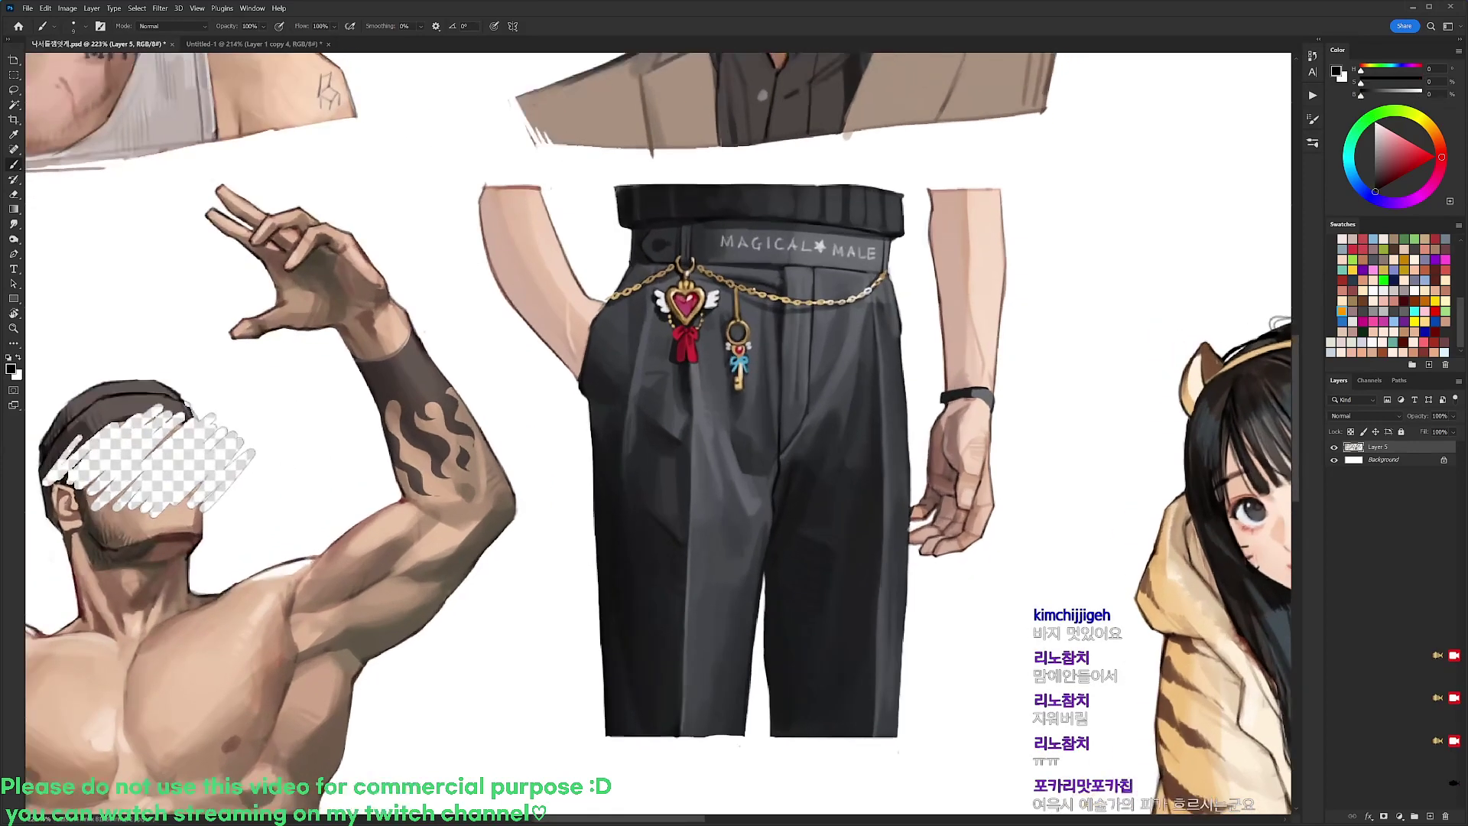
left_click_drag(969, 390, 993, 402)
scroll(996, 391, "down", 4)
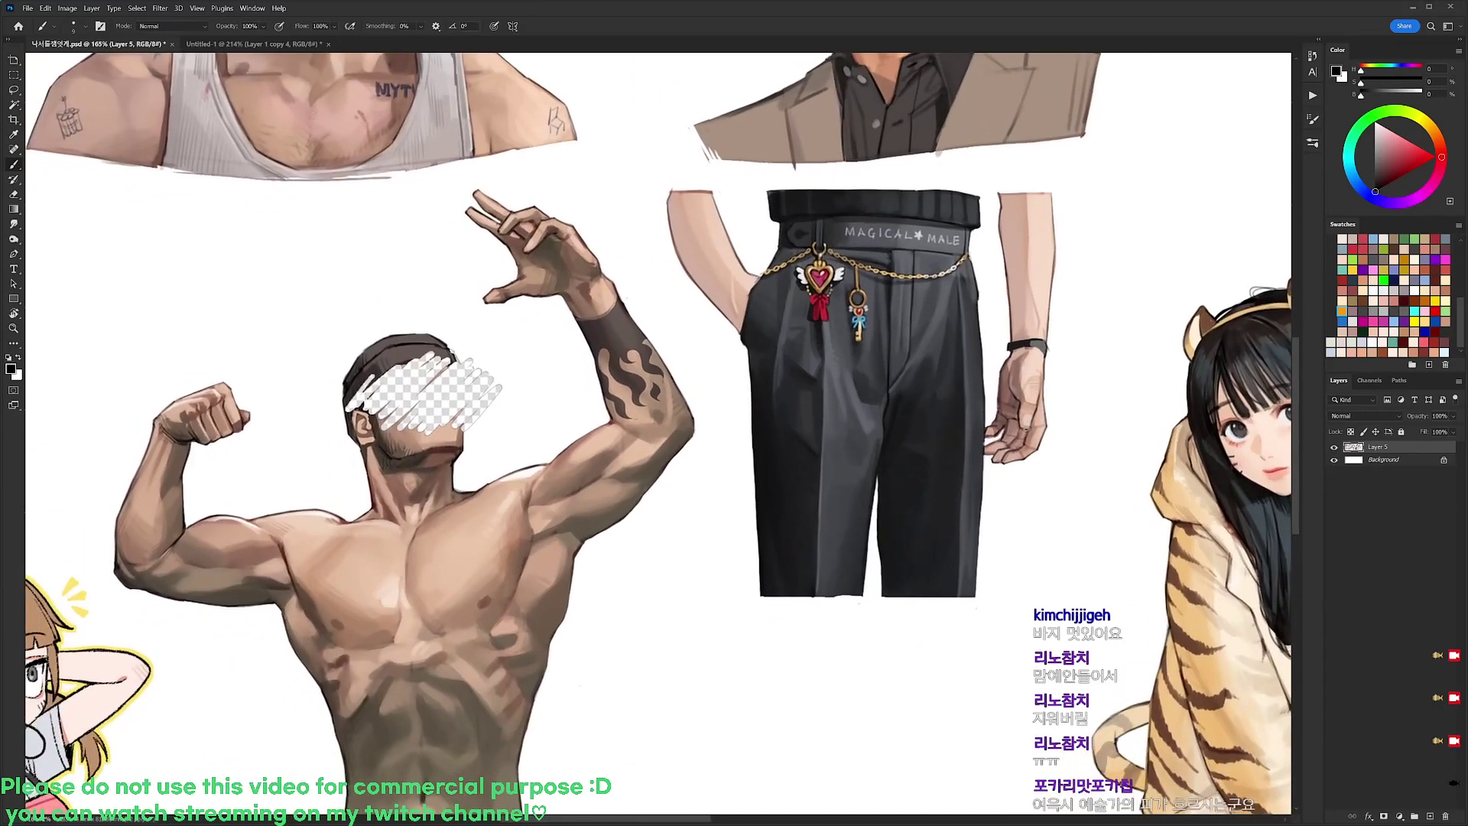
scroll(1023, 421, "down", 1)
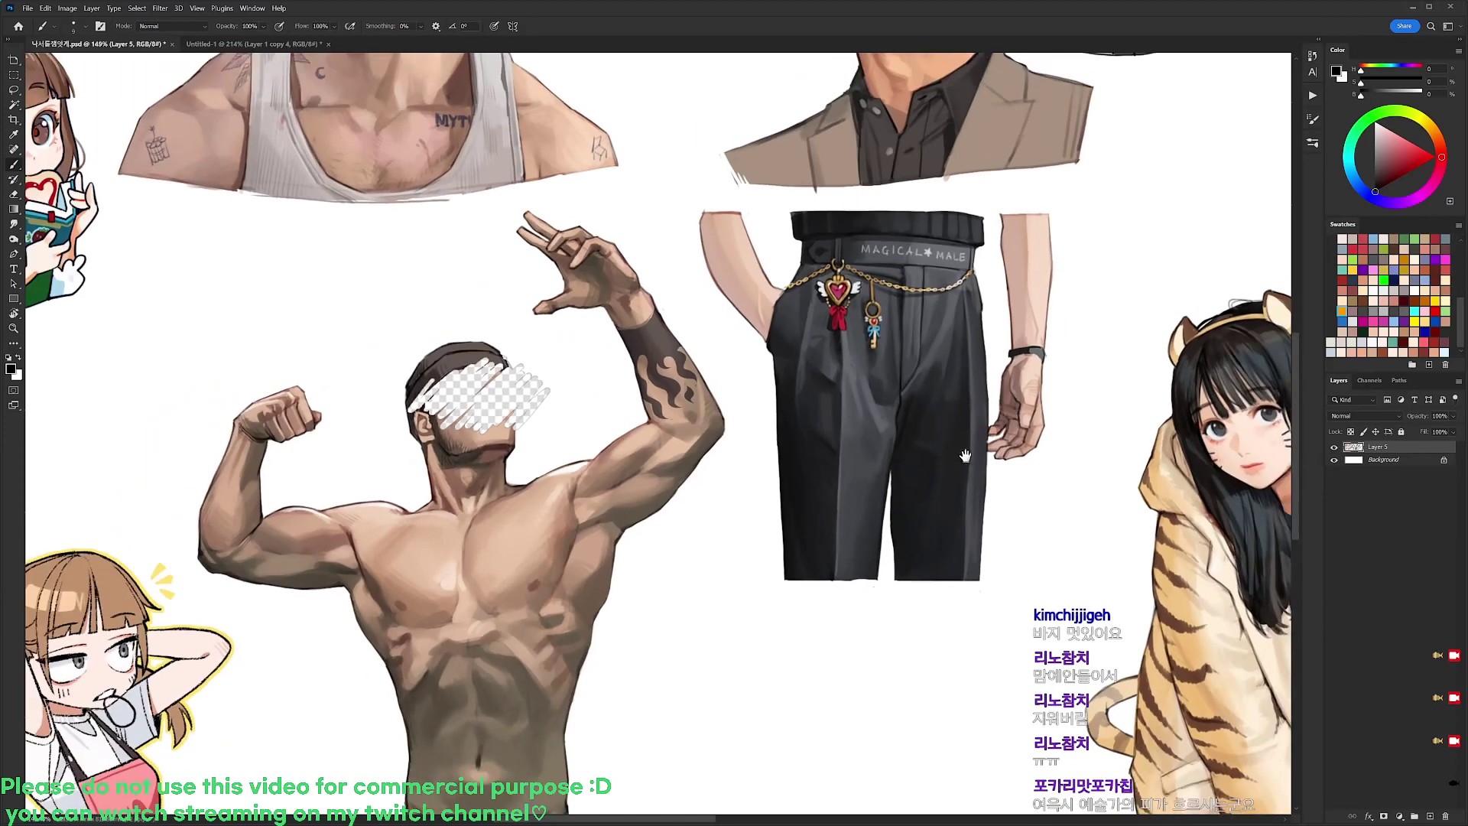
Paste the raccoon photo as a new layer over the shirtless figure's chest
left_click_drag(965, 456, 1028, 397)
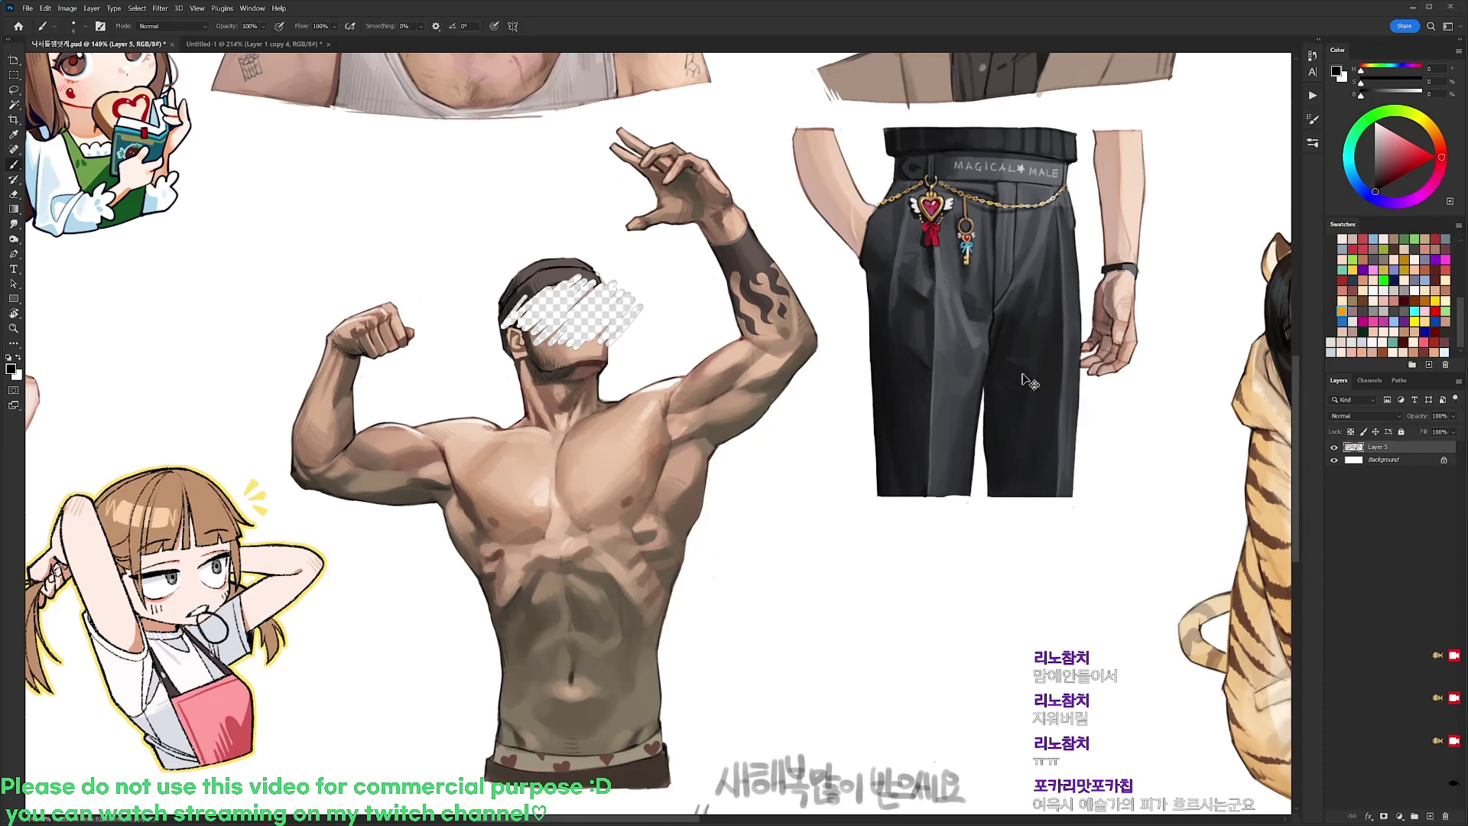
key("ctrl+v")
scroll(735, 450, "up", 3)
left_click_drag(877, 378, 959, 341)
Lasso the raccoon's head and raised paw onto a new layer, and delete the original photo layer
key("l")
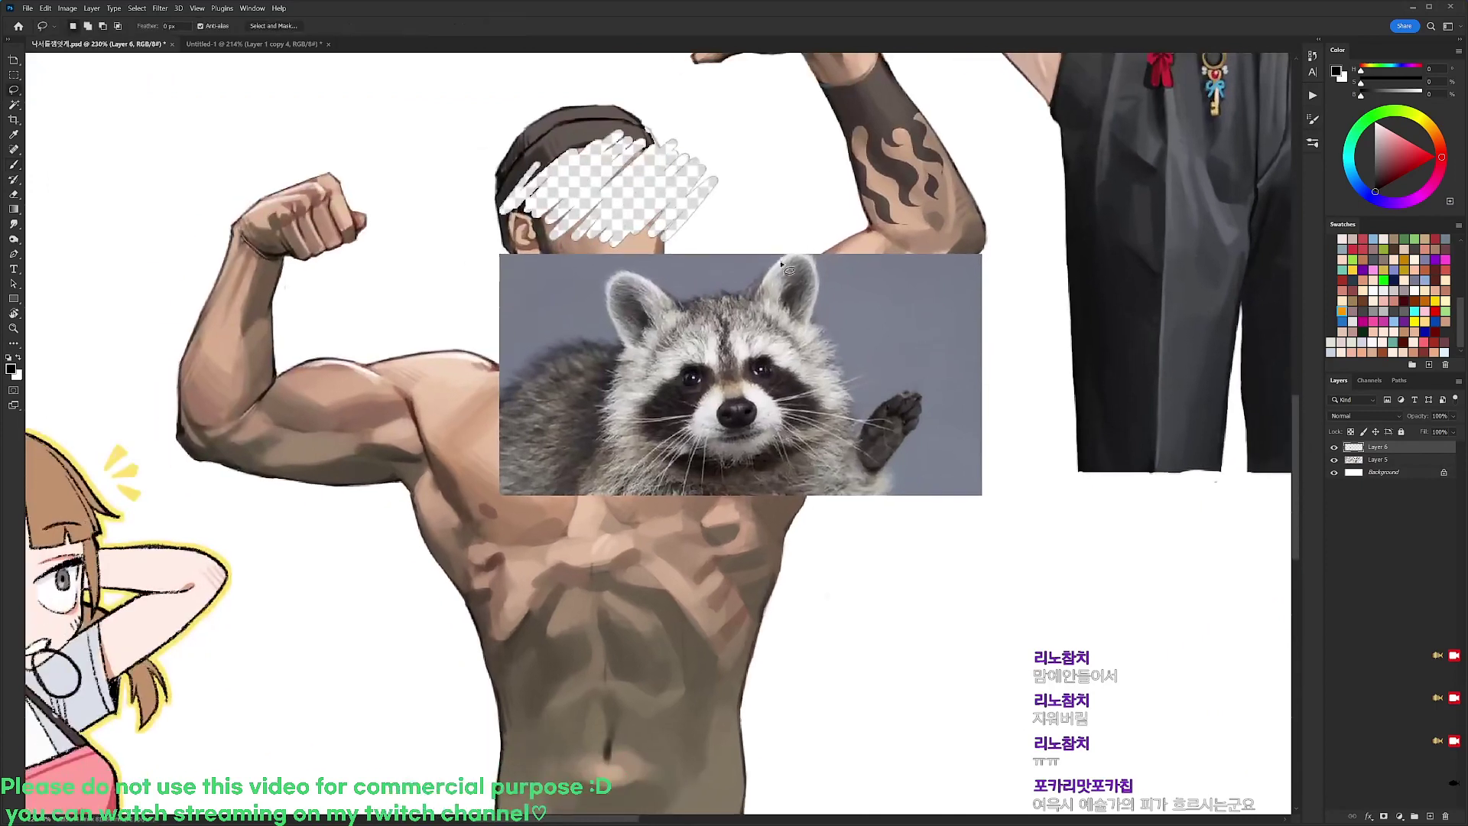
mouse_move(750, 294)
left_mouse_down()
mouse_move(798, 254)
mouse_move(820, 271)
mouse_move(814, 314)
mouse_move(856, 433)
mouse_move(891, 398)
mouse_move(913, 396)
mouse_move(921, 419)
mouse_move(887, 476)
mouse_move(857, 501)
mouse_move(745, 524)
mouse_move(637, 522)
mouse_move(600, 505)
mouse_move(623, 356)
mouse_move(614, 276)
mouse_move(677, 301)
mouse_move(725, 288)
left_mouse_up()
key("ctrl+j")
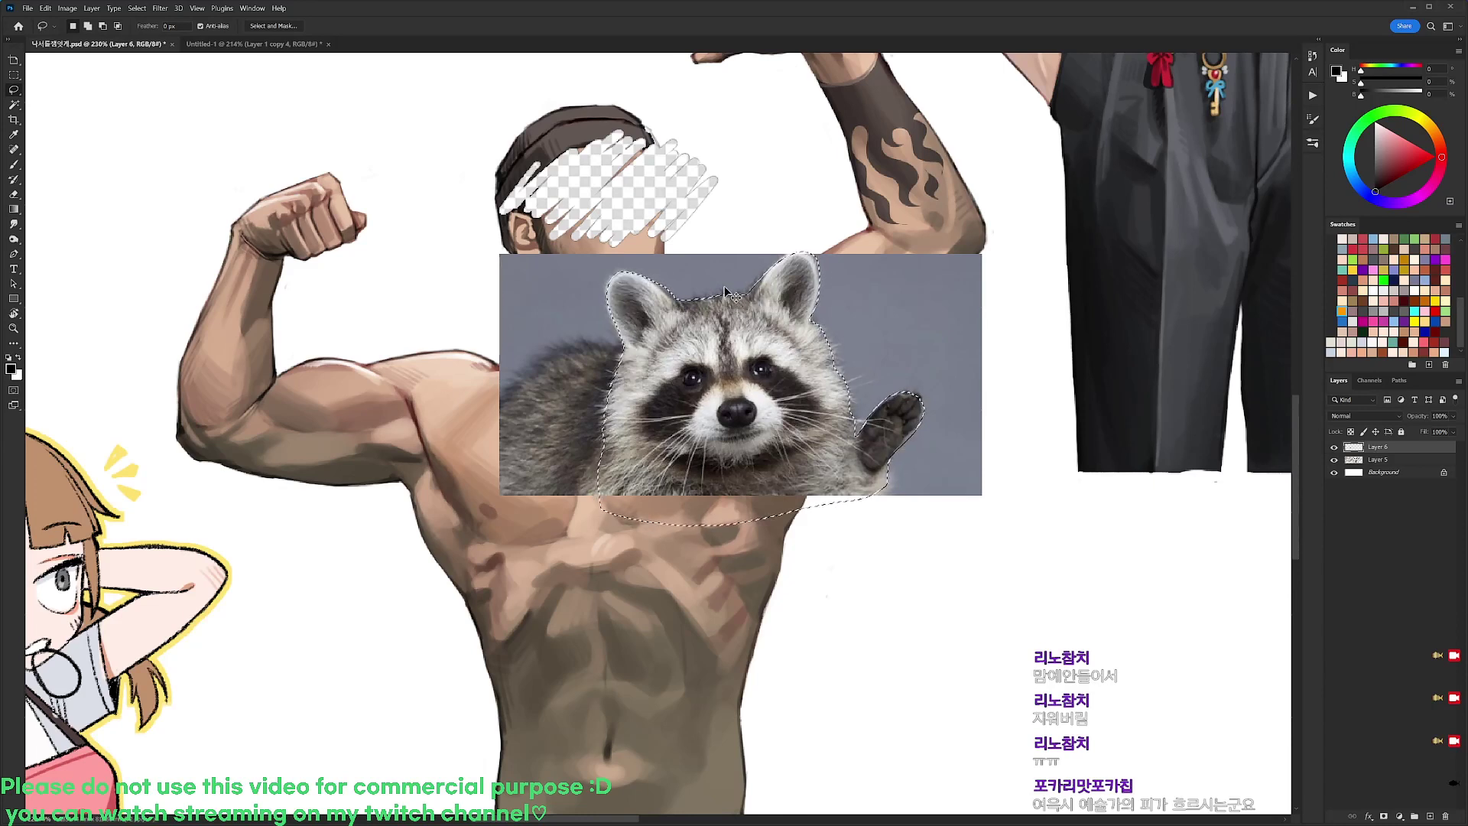
left_click(1363, 458)
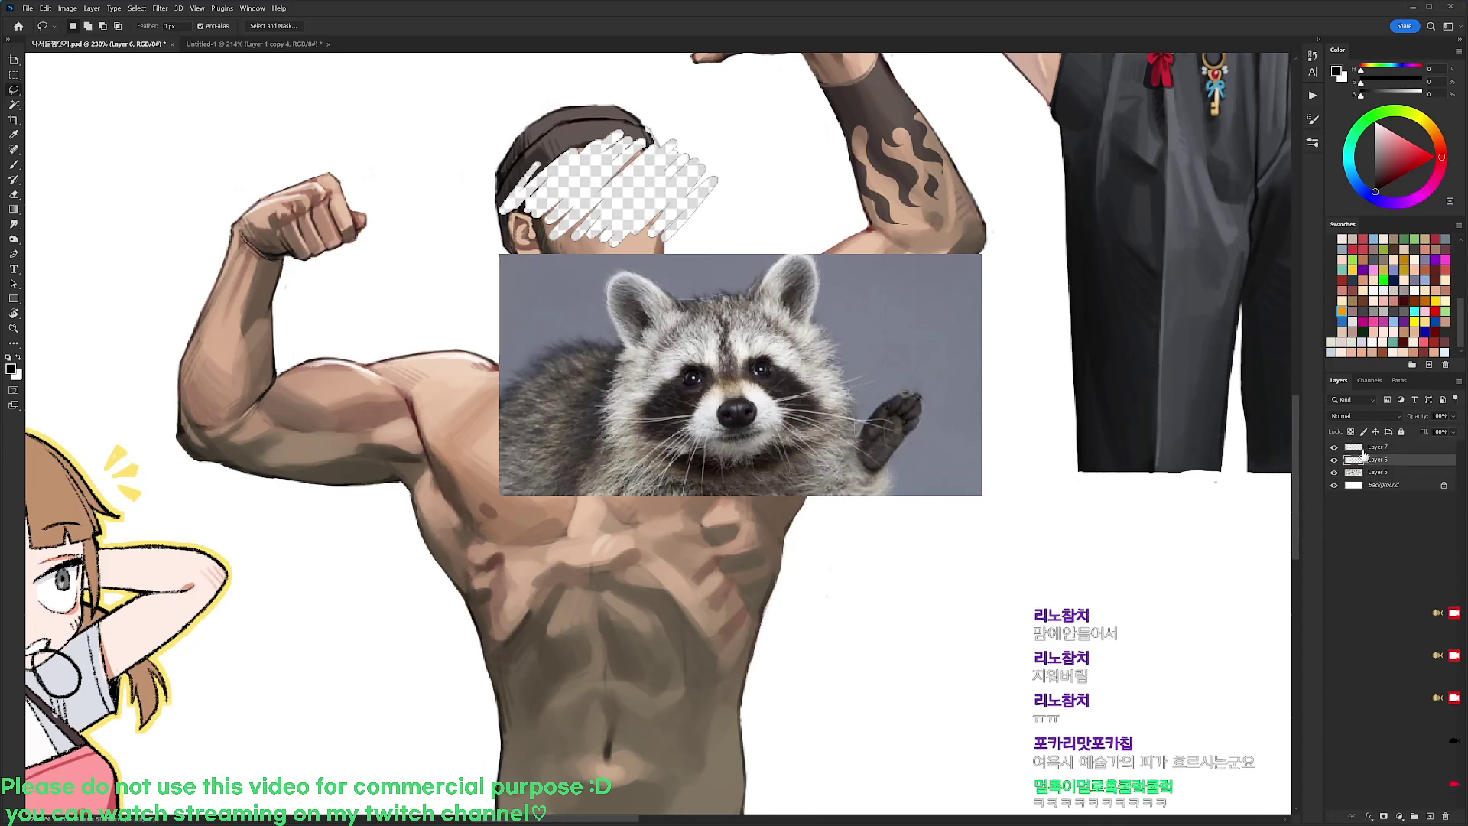
key("Delete")
left_click(1376, 447)
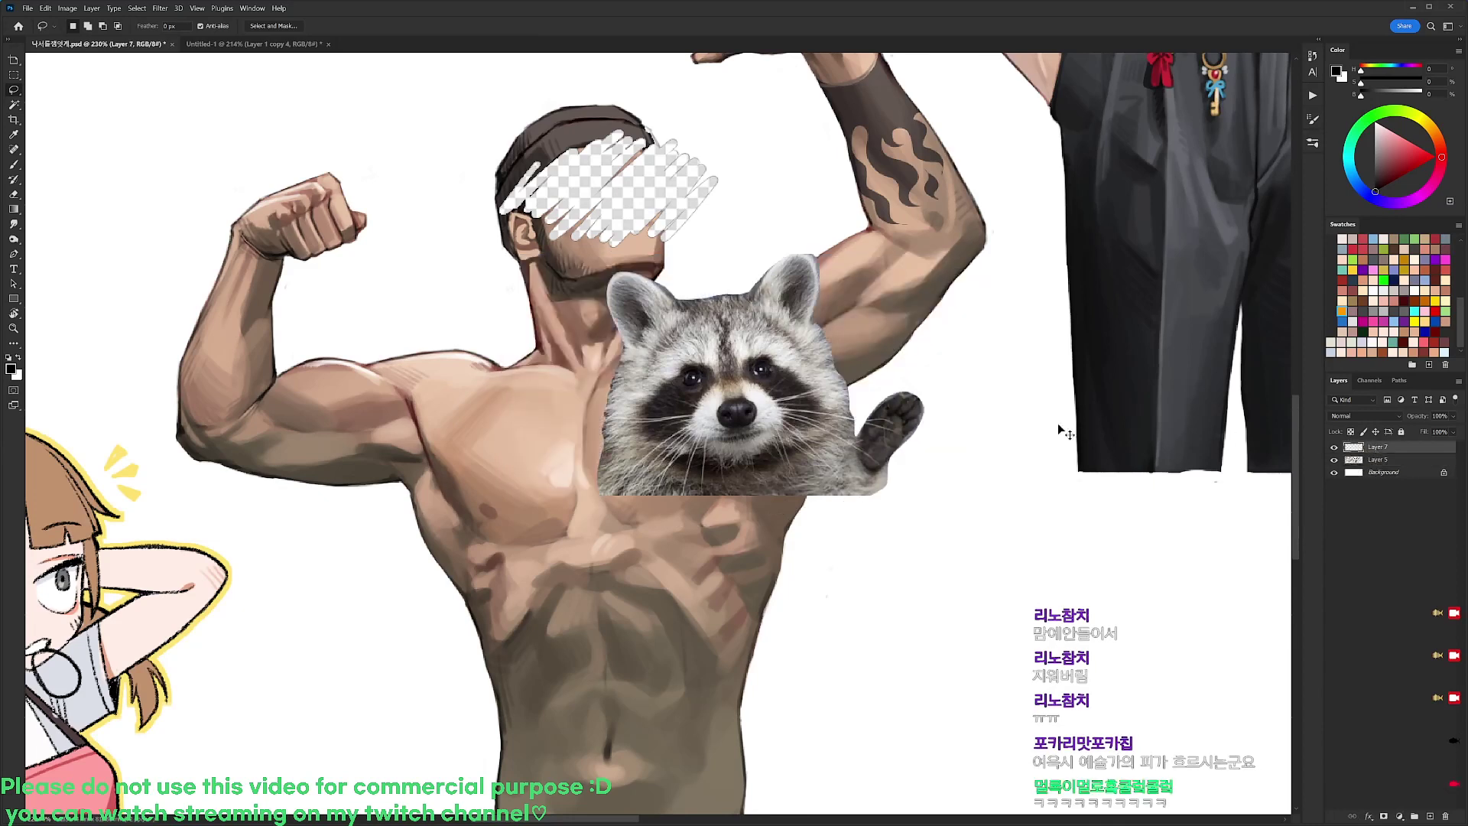
Scale the raccoon photo down to about 40% and place it between the muscular man's fist and his head
left_click_drag(1058, 426, 757, 262)
key("ctrl+t")
left_click_drag(670, 119, 571, 192)
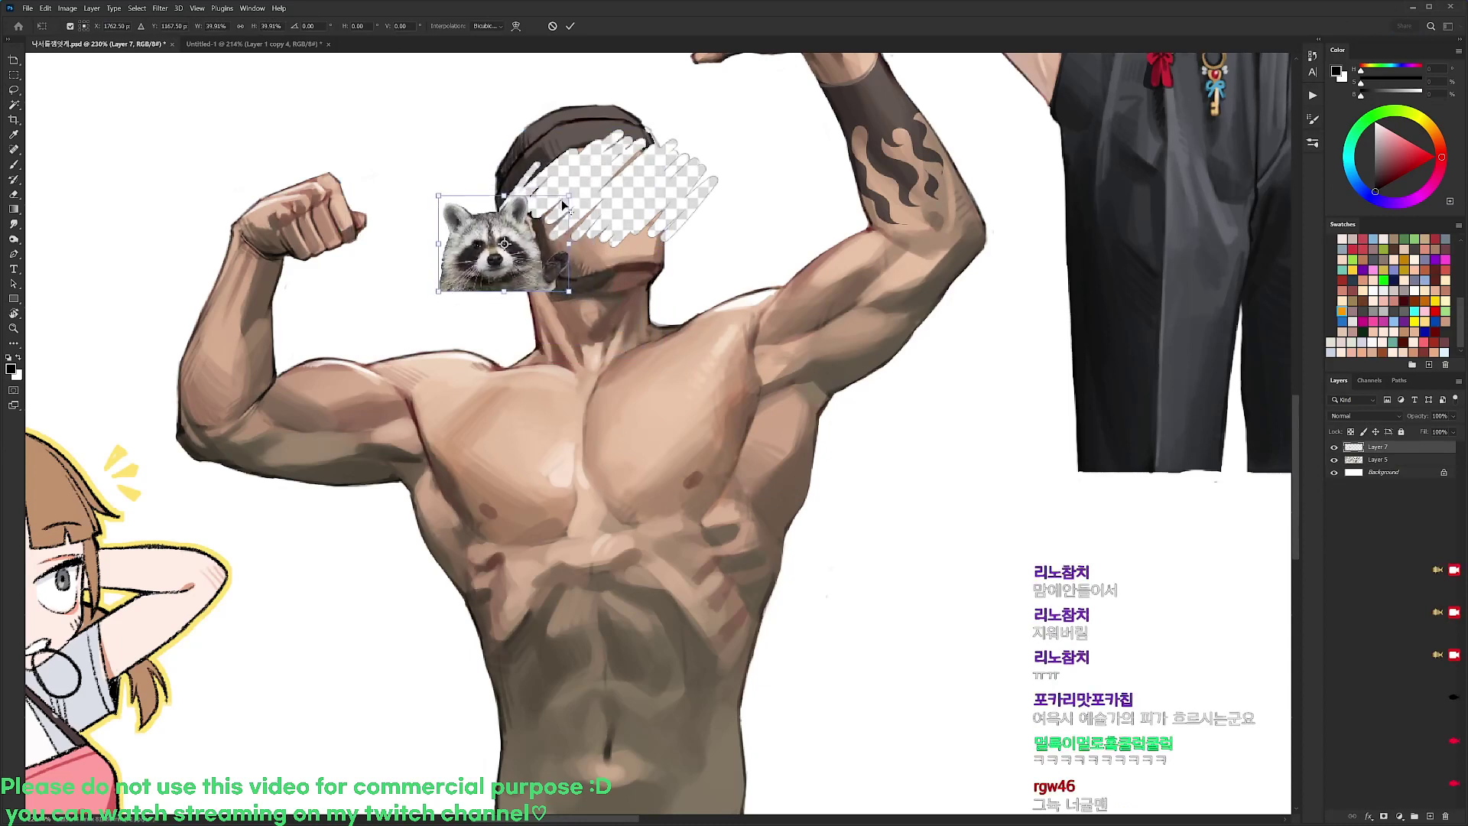
left_click_drag(527, 256, 473, 240)
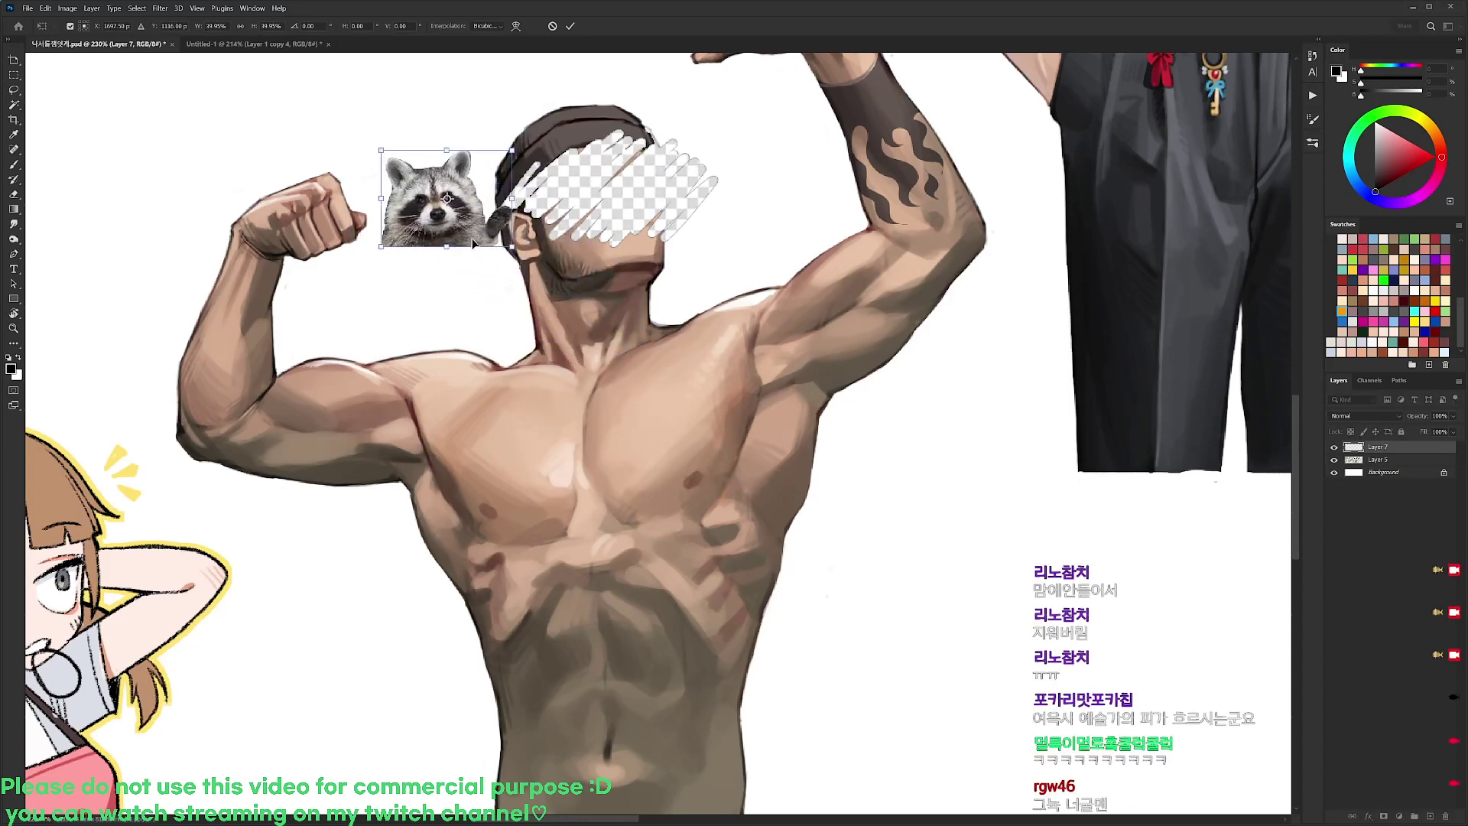
key("Return")
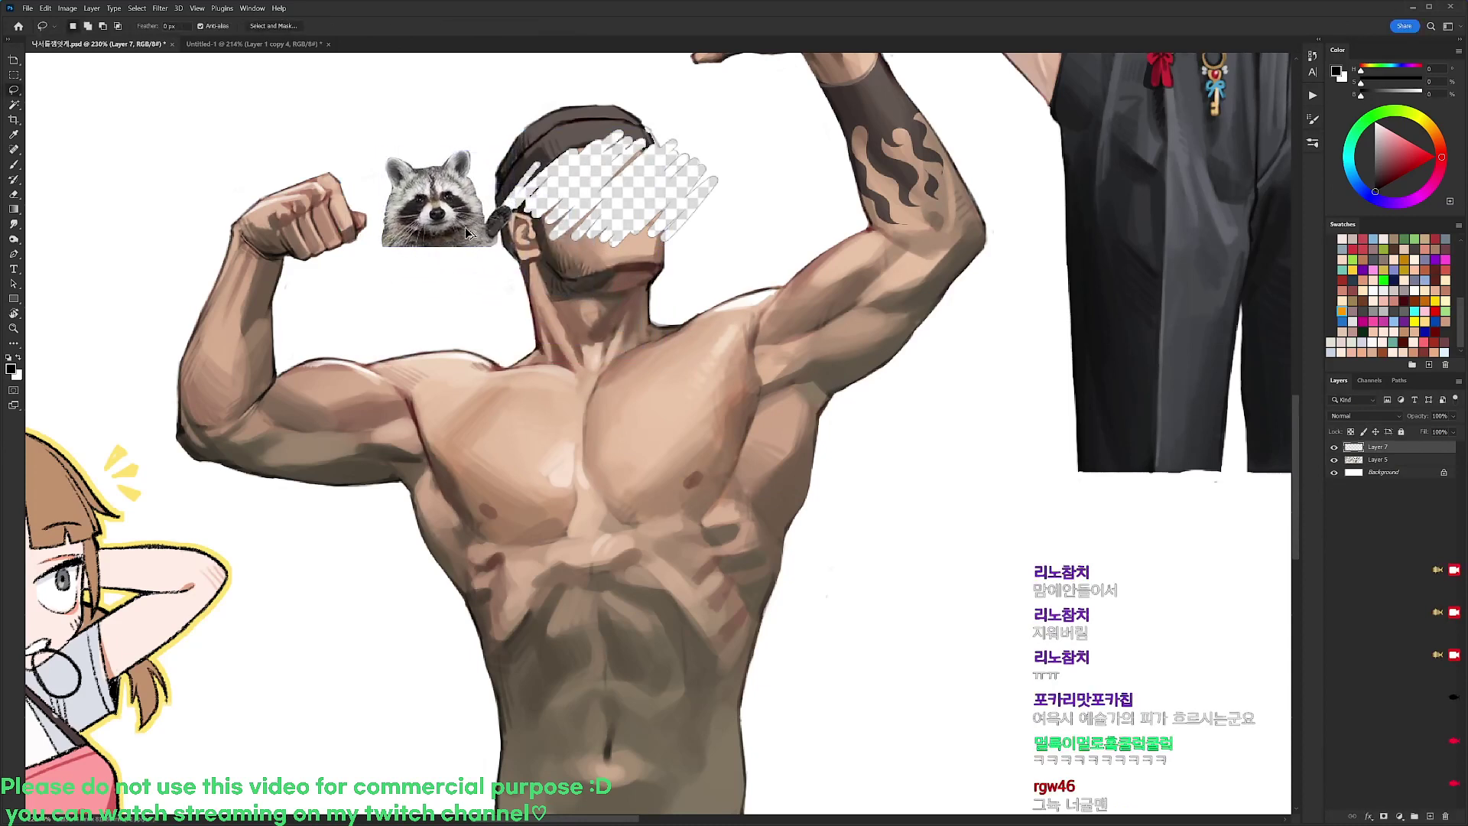
Duplicate the raccoon to the other side of the man's head, flip it horizontally, and merge the copy into Layer 7
left_click_drag(466, 202, 780, 203)
key("ctrl+t")
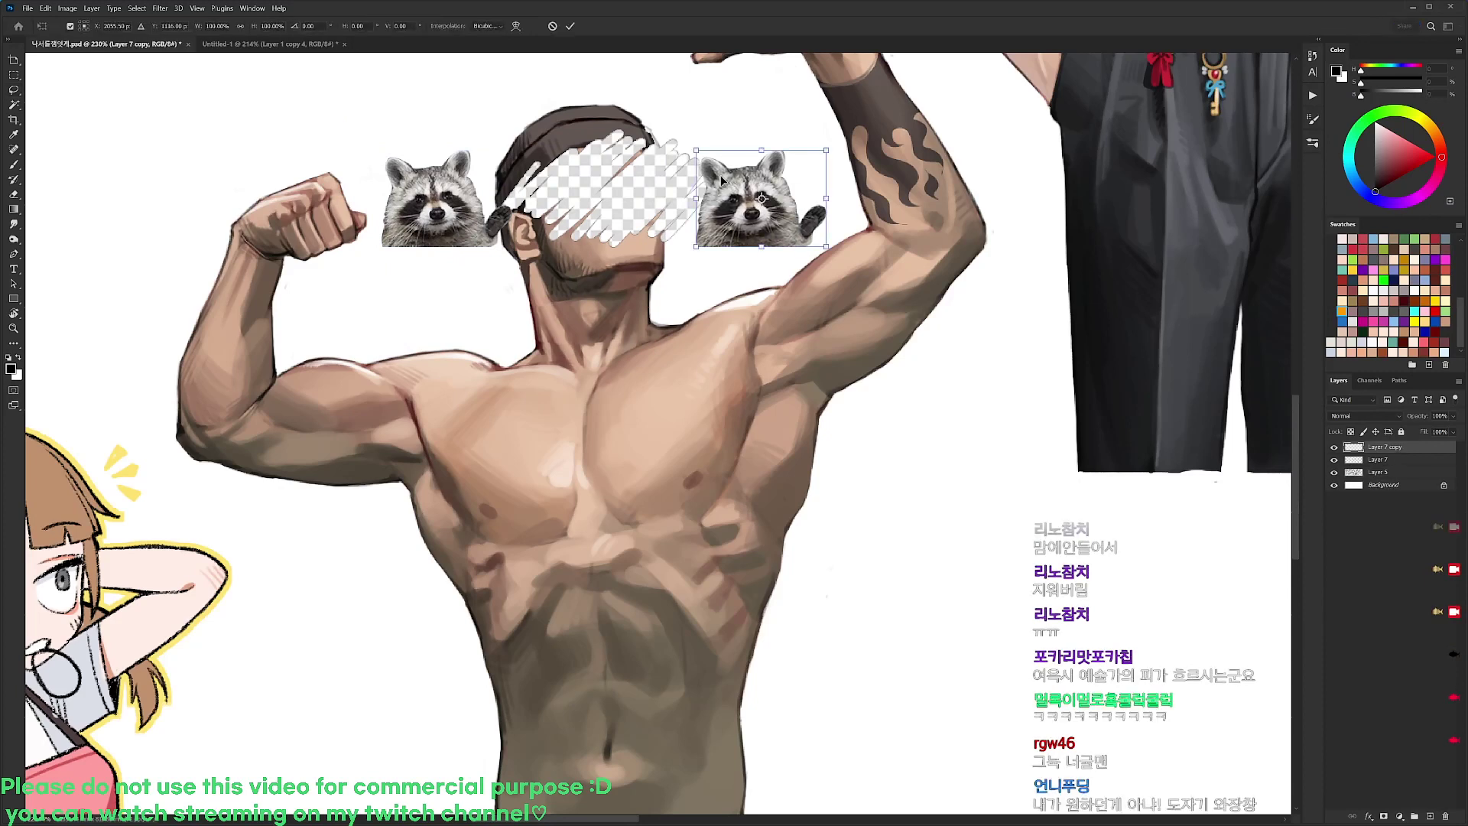
right_click(736, 170)
left_click(763, 423)
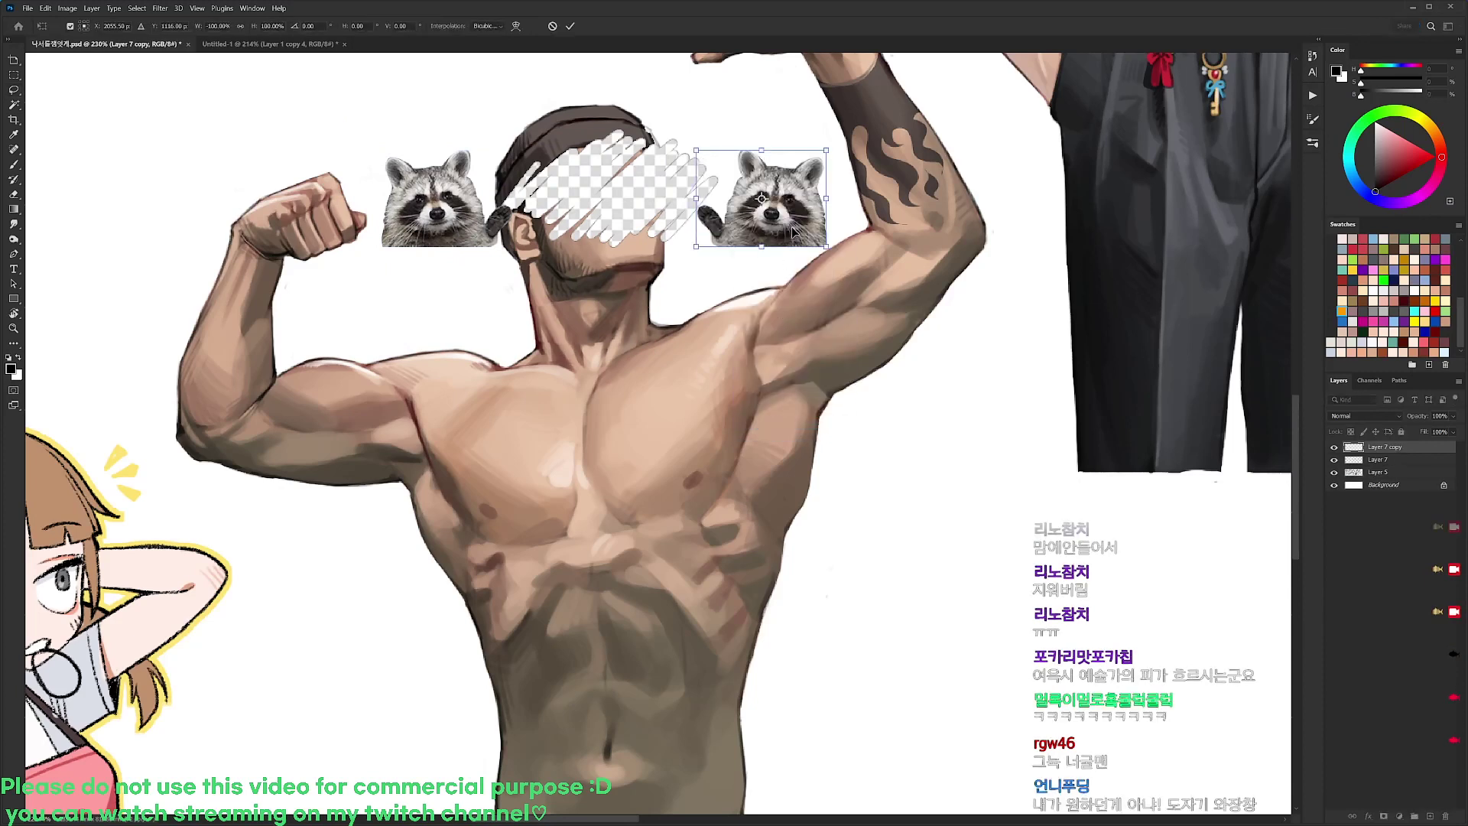
left_click_drag(806, 230, 783, 216)
key("Return")
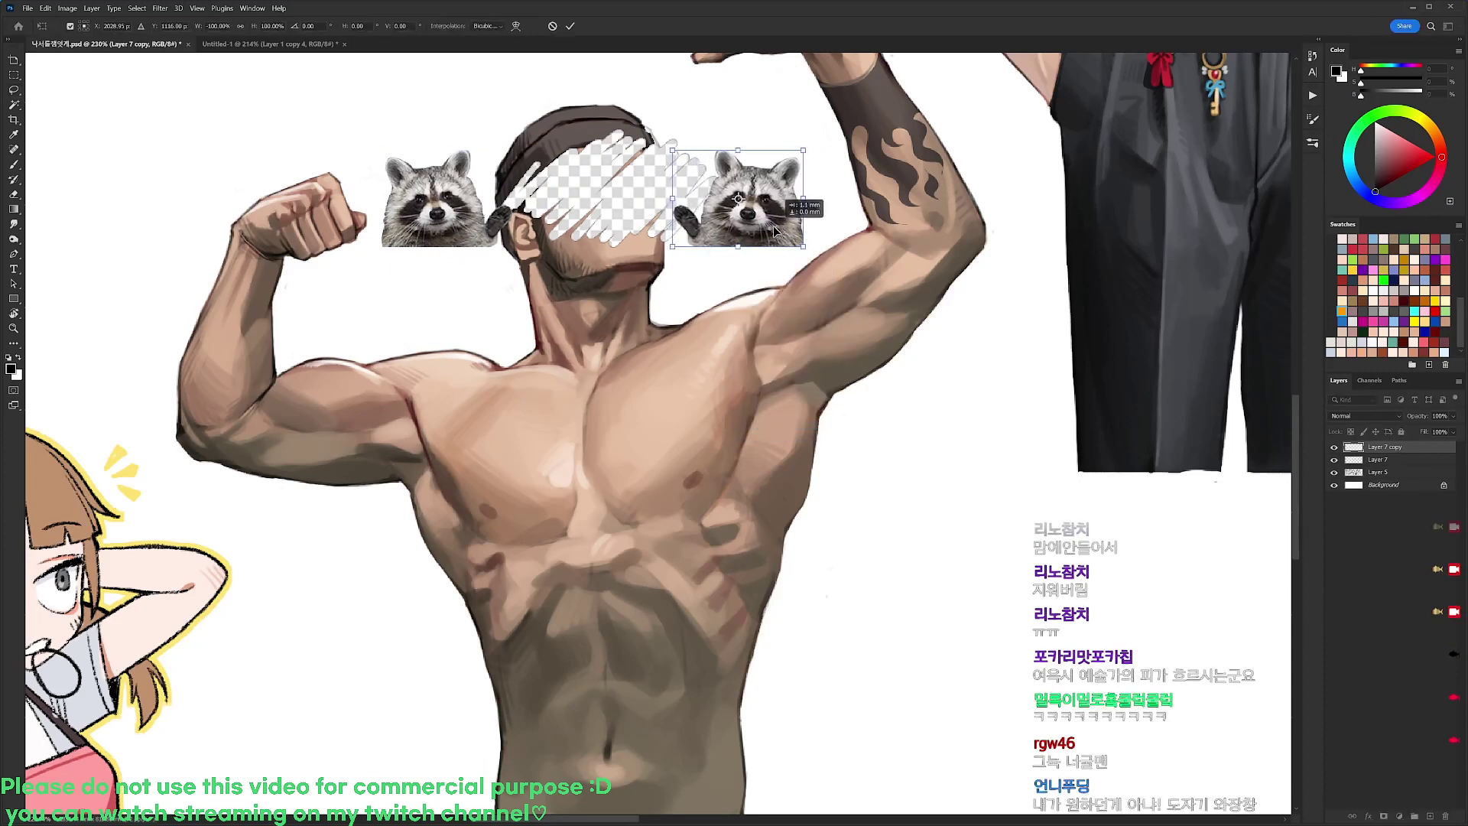
key("ctrl+e")
Try to erase the lower edge of the flipped raccoon with a soft round eraser
key("e")
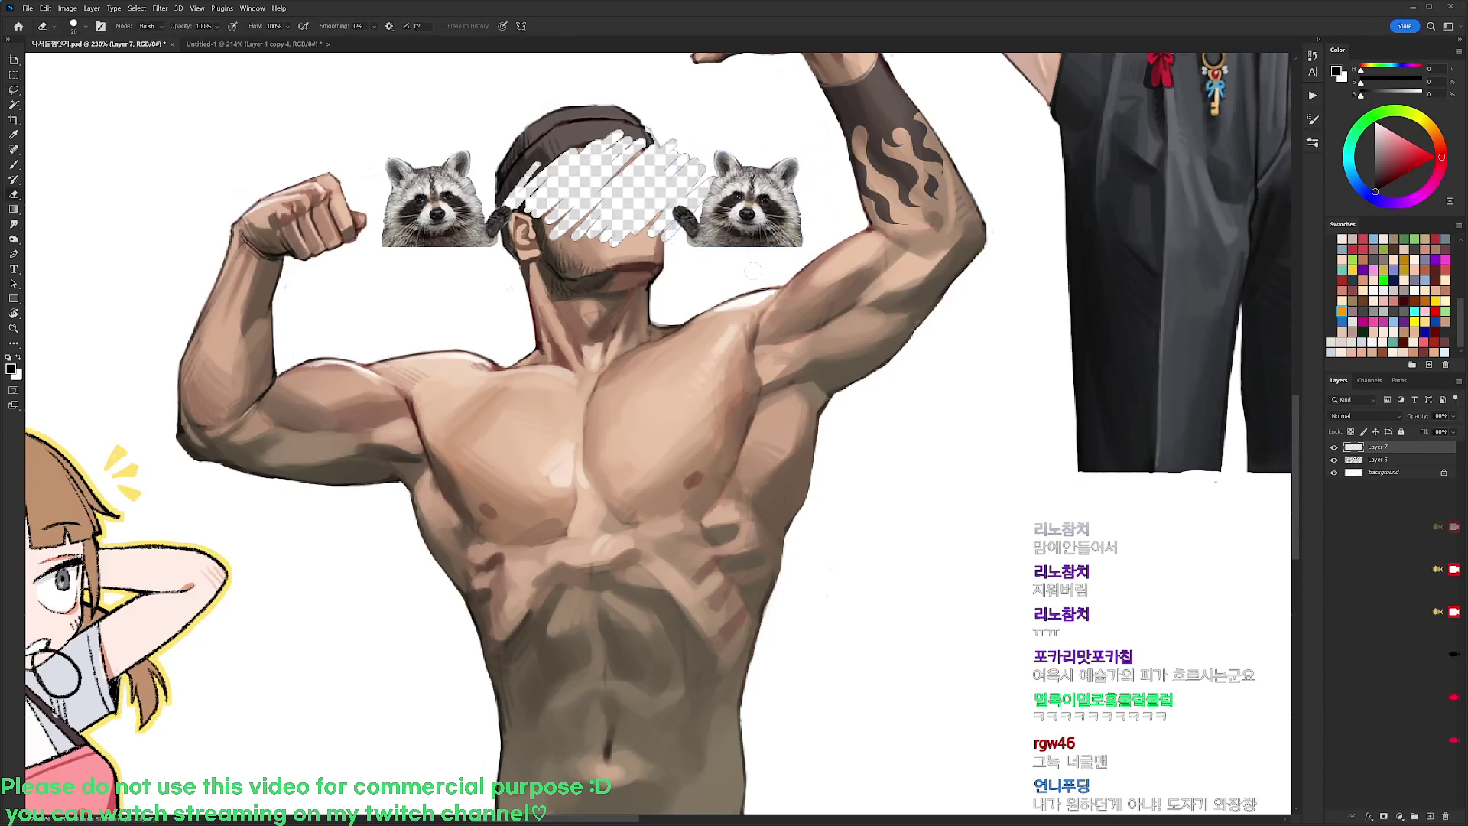
right_click(799, 232)
left_click(832, 373)
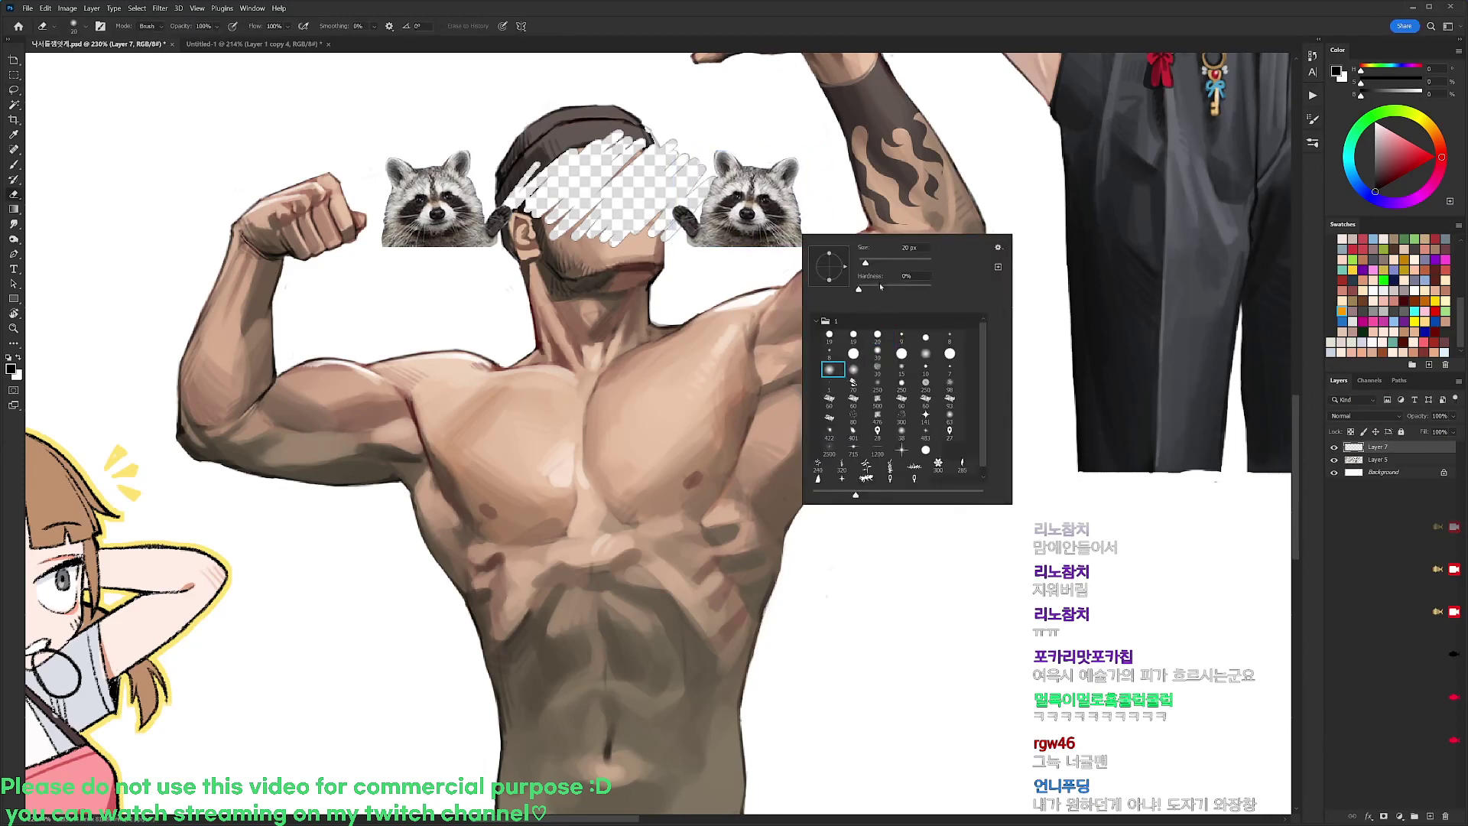
left_click(835, 261)
mouse_move(713, 265)
left_mouse_down()
mouse_move(812, 247)
mouse_move(744, 200)
left_mouse_up()
key("ctrl+z")
Trim the lower edge of the flipped raccoon with a larger eraser brush
key("r")
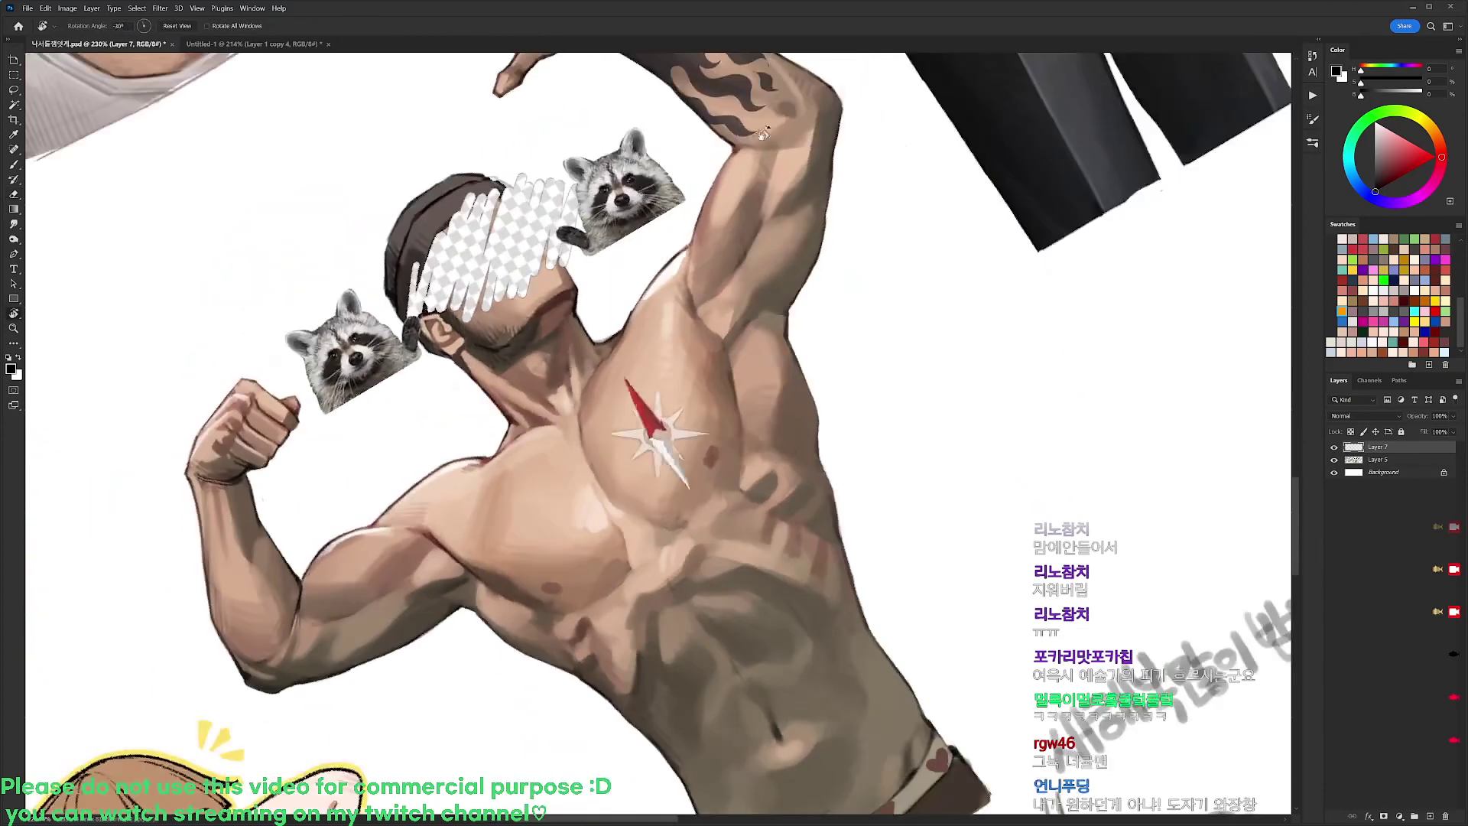
right_click(742, 190)
left_click(798, 296)
left_click(821, 220)
left_click_drag(621, 269, 674, 235)
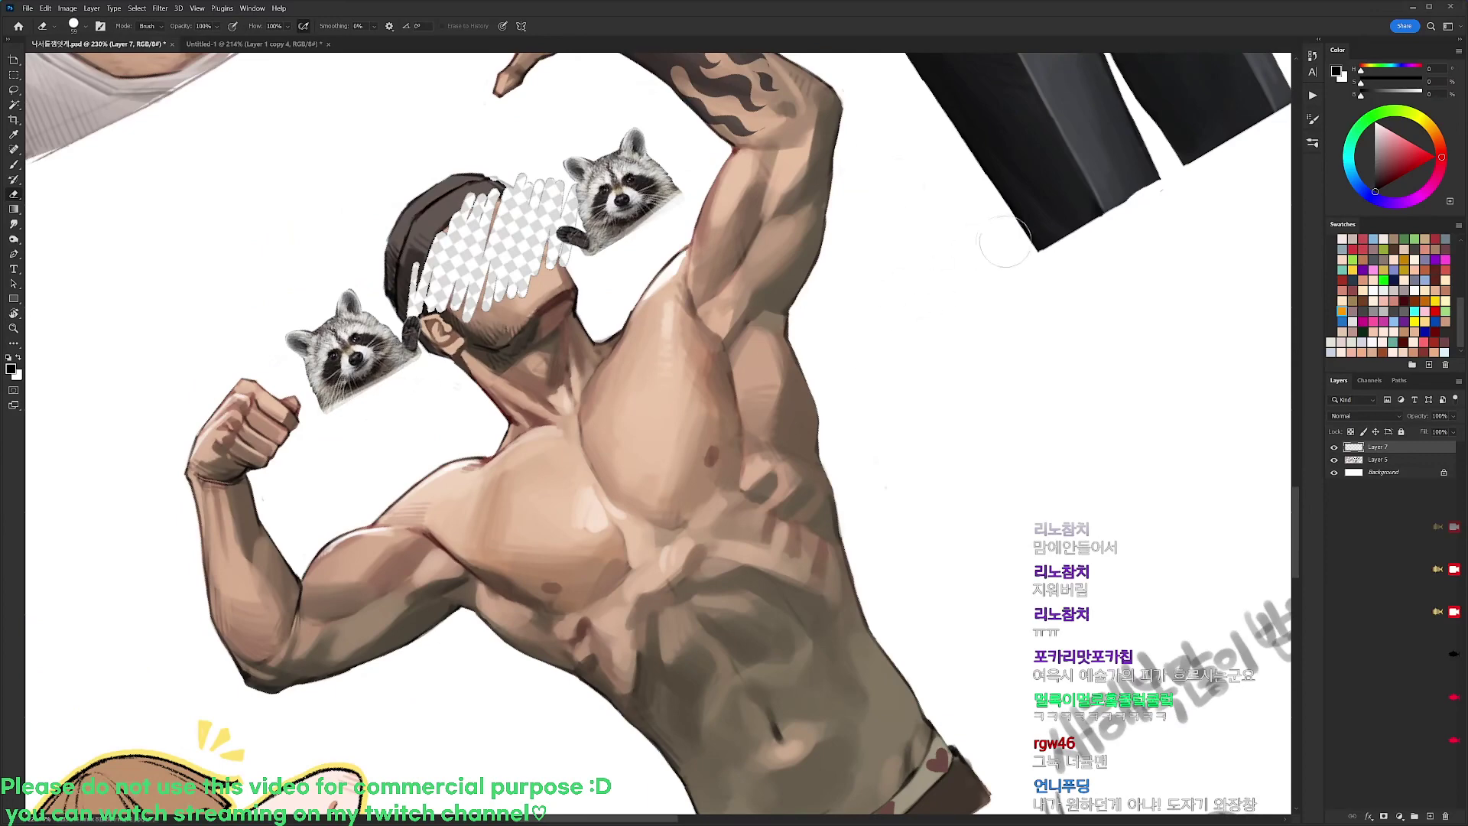
key("r")
left_click_drag(967, 272, 940, 480)
scroll(994, 327, "down", 3)
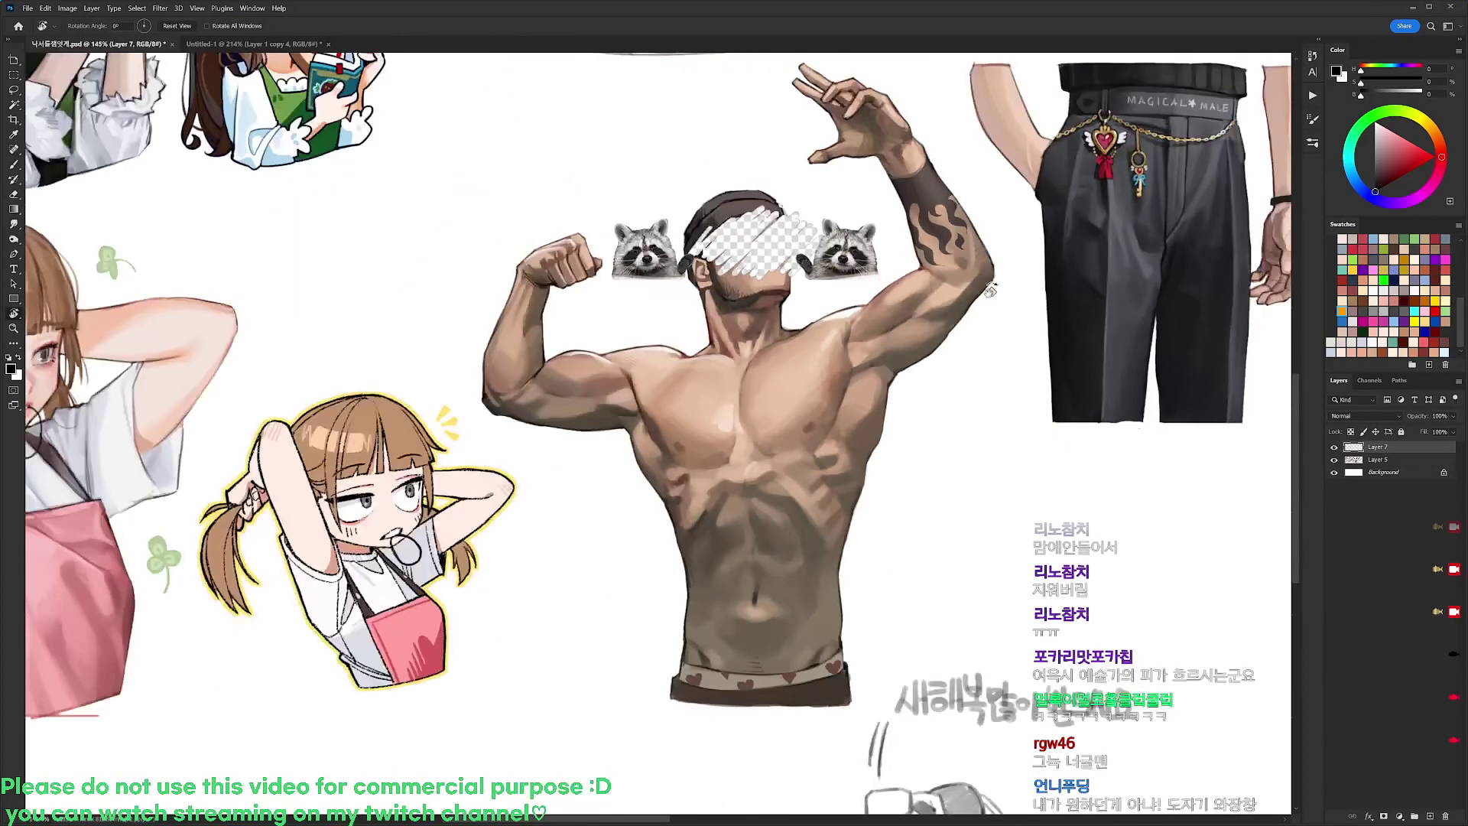
Soften the raccoons' lower edges on Layer 7 with a smaller soft eraser and check the layer by toggling its visibility
key("b")
right_click(983, 319)
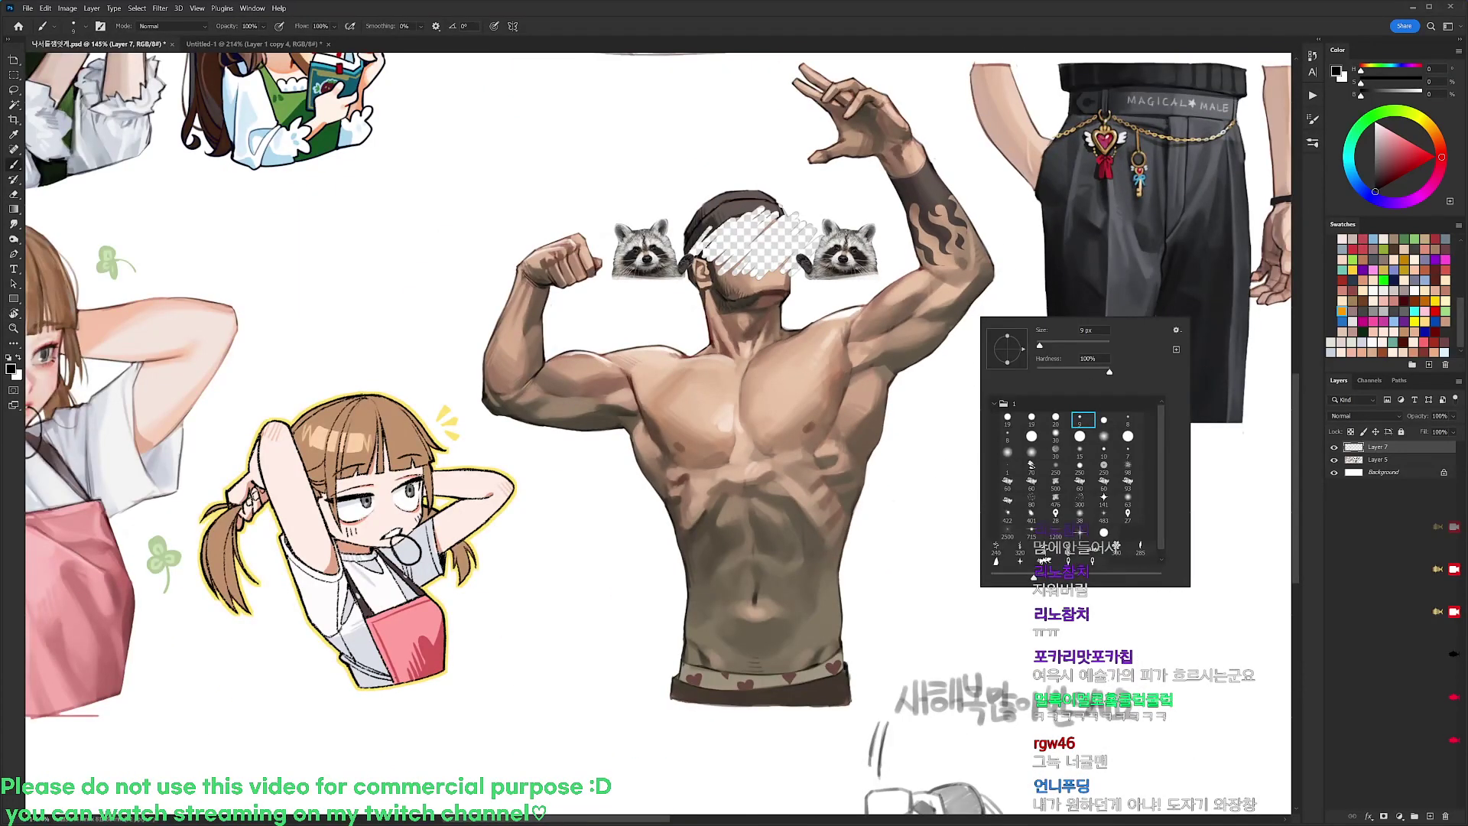
left_click(920, 379)
key("e")
right_click(956, 368)
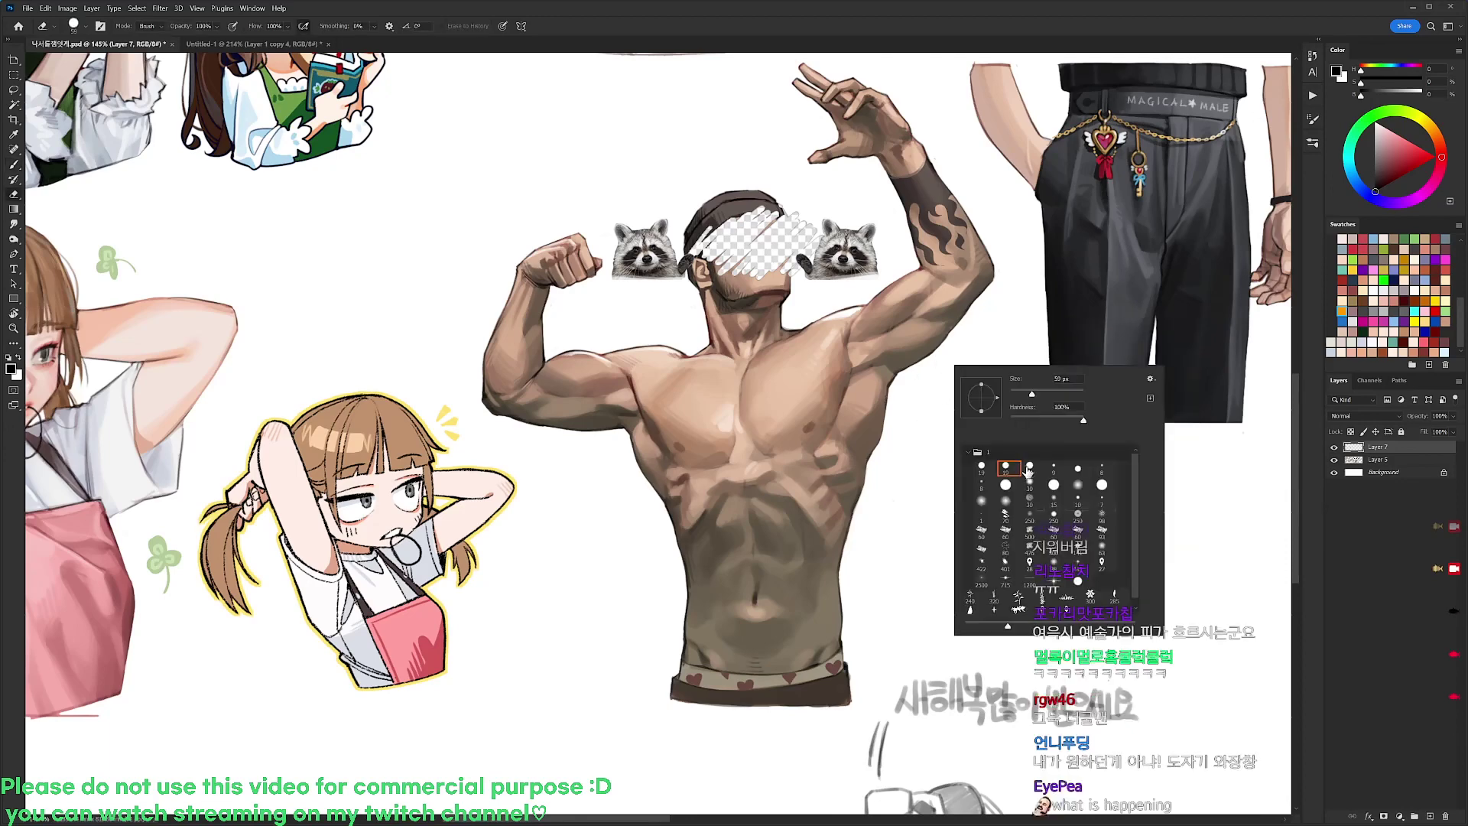
left_click(1029, 466)
left_click(1364, 446)
left_click_drag(1145, 474, 1061, 474)
scroll(1064, 471, "down", 3)
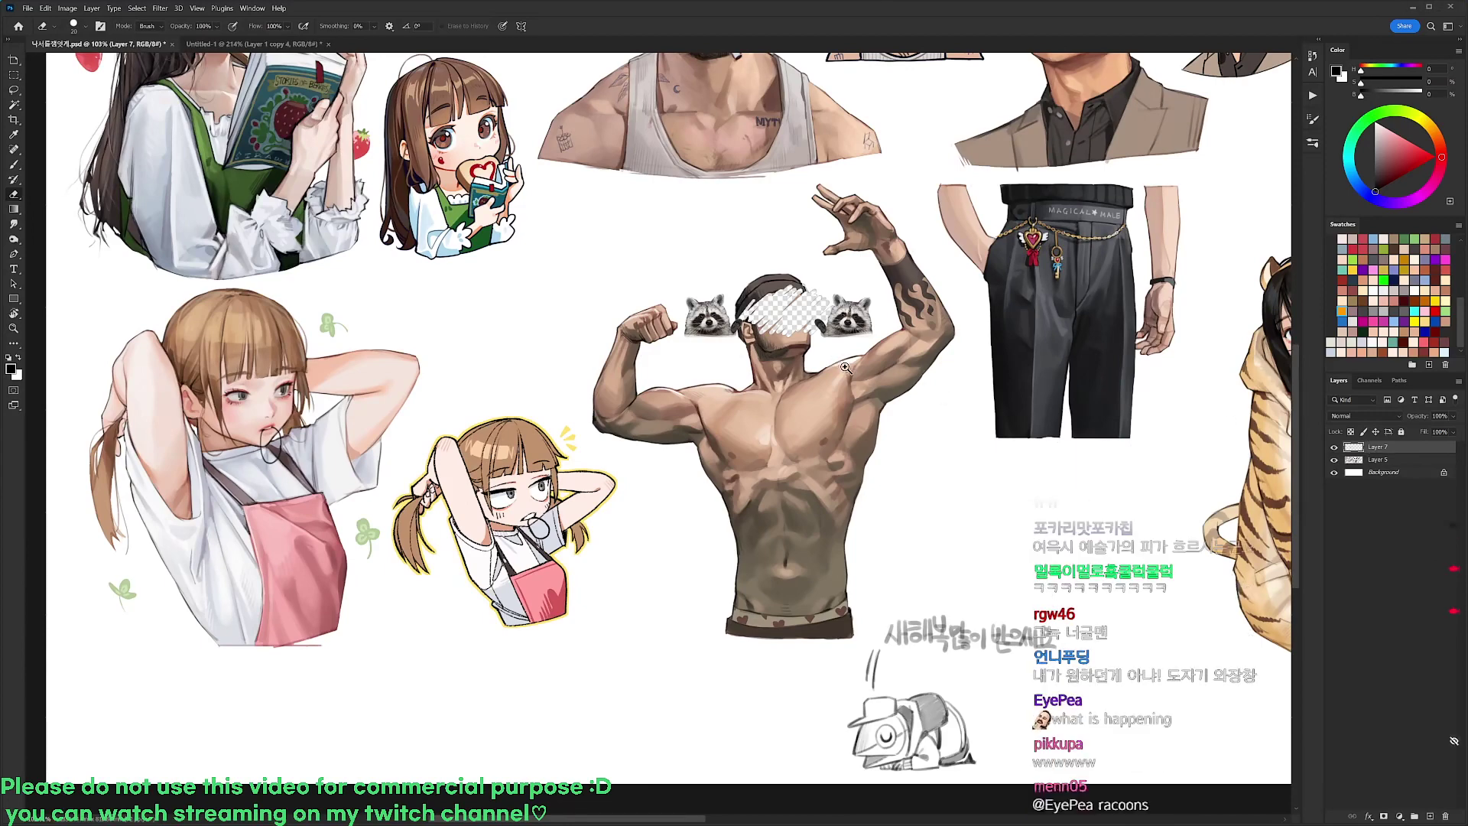
scroll(841, 369, "up", 2)
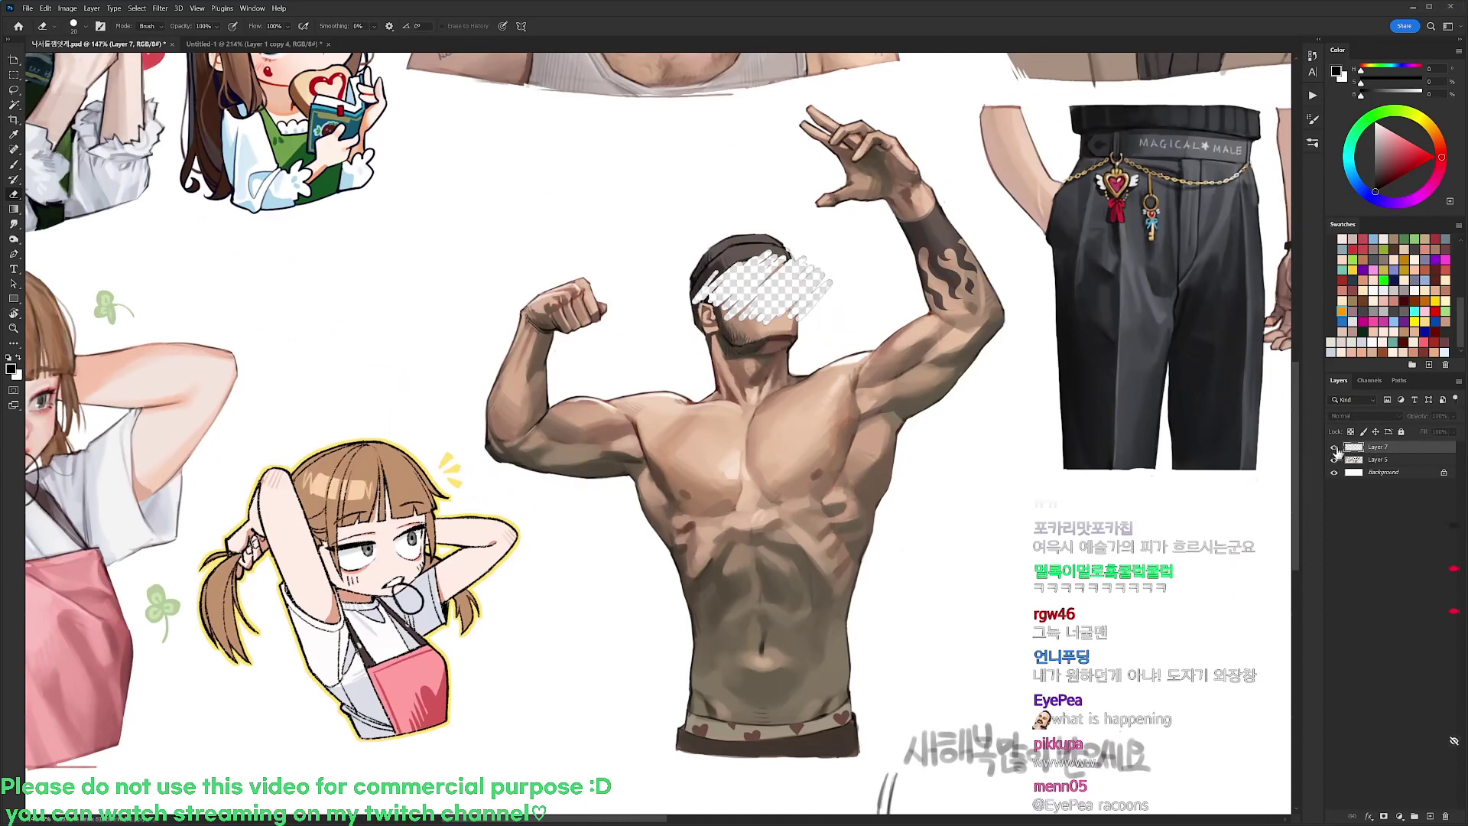
Delete the raccoon beside the man's fist and the stray line beside his torso using lasso selections
key("l")
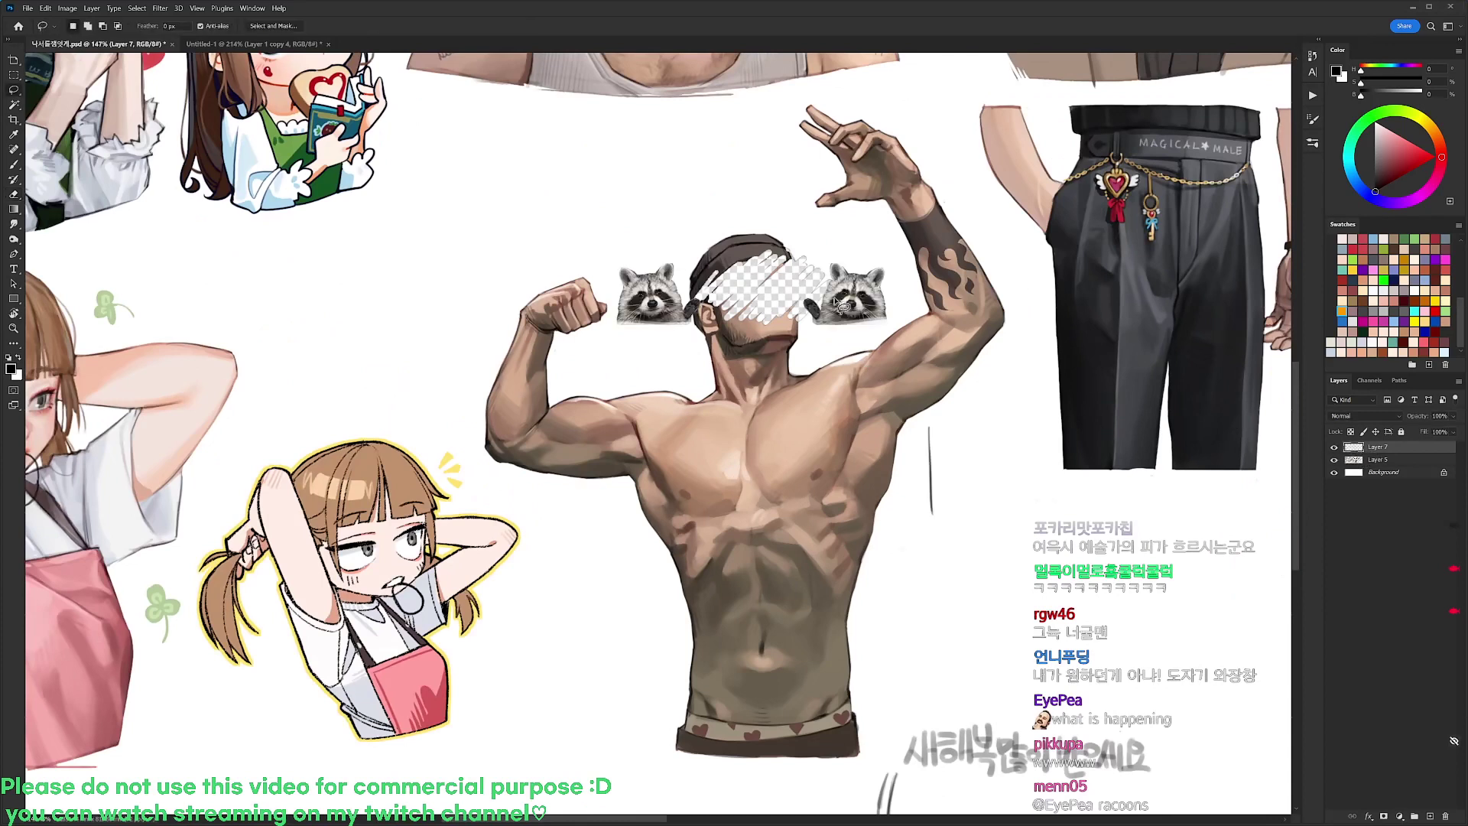
mouse_move(946, 399)
left_mouse_down()
mouse_move(970, 438)
mouse_move(942, 399)
left_mouse_up()
mouse_move(694, 253)
left_mouse_down()
mouse_move(631, 351)
mouse_move(694, 250)
left_mouse_up()
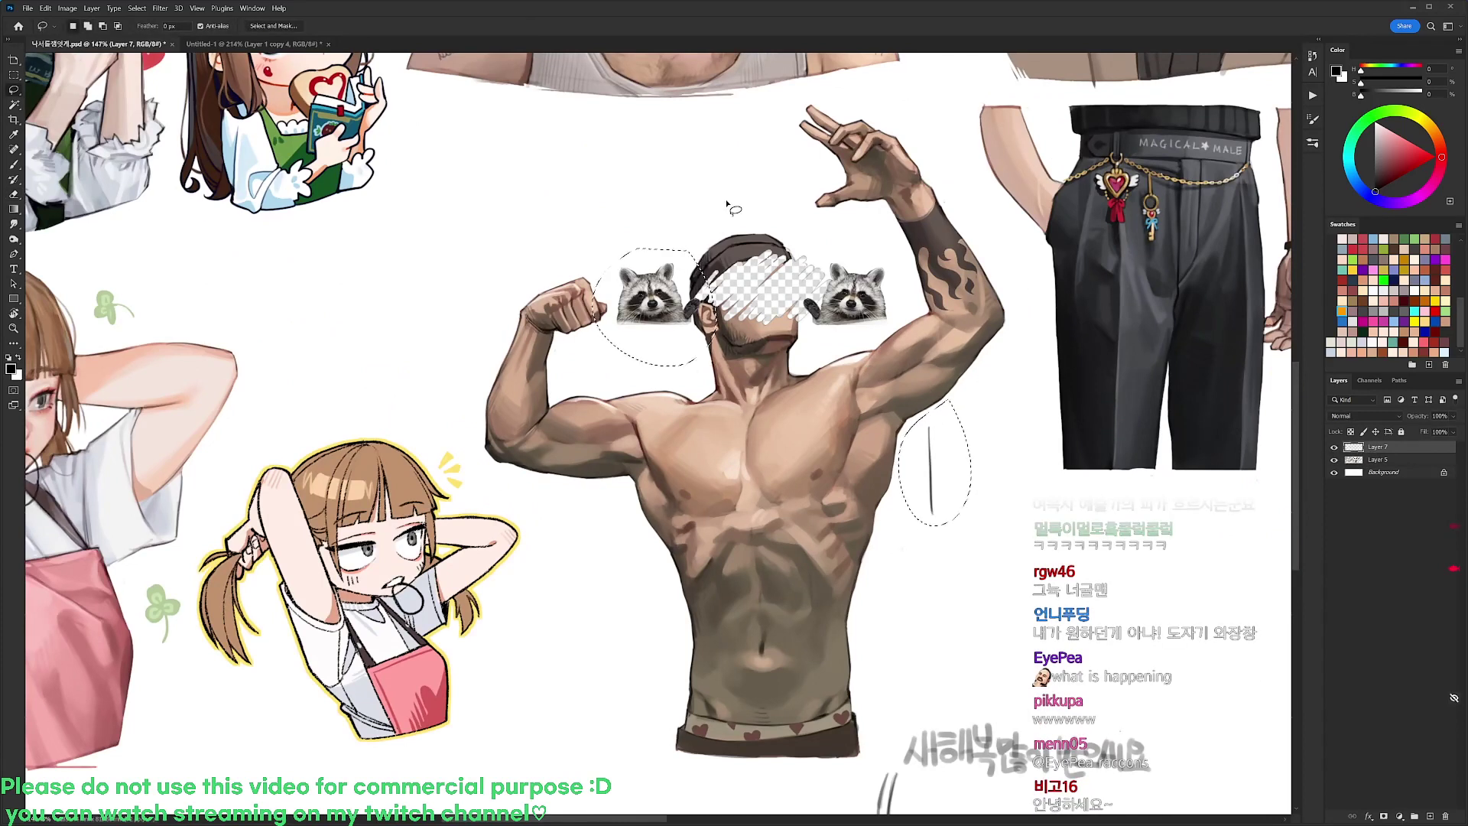
key("Delete")
key("ctrl+d")
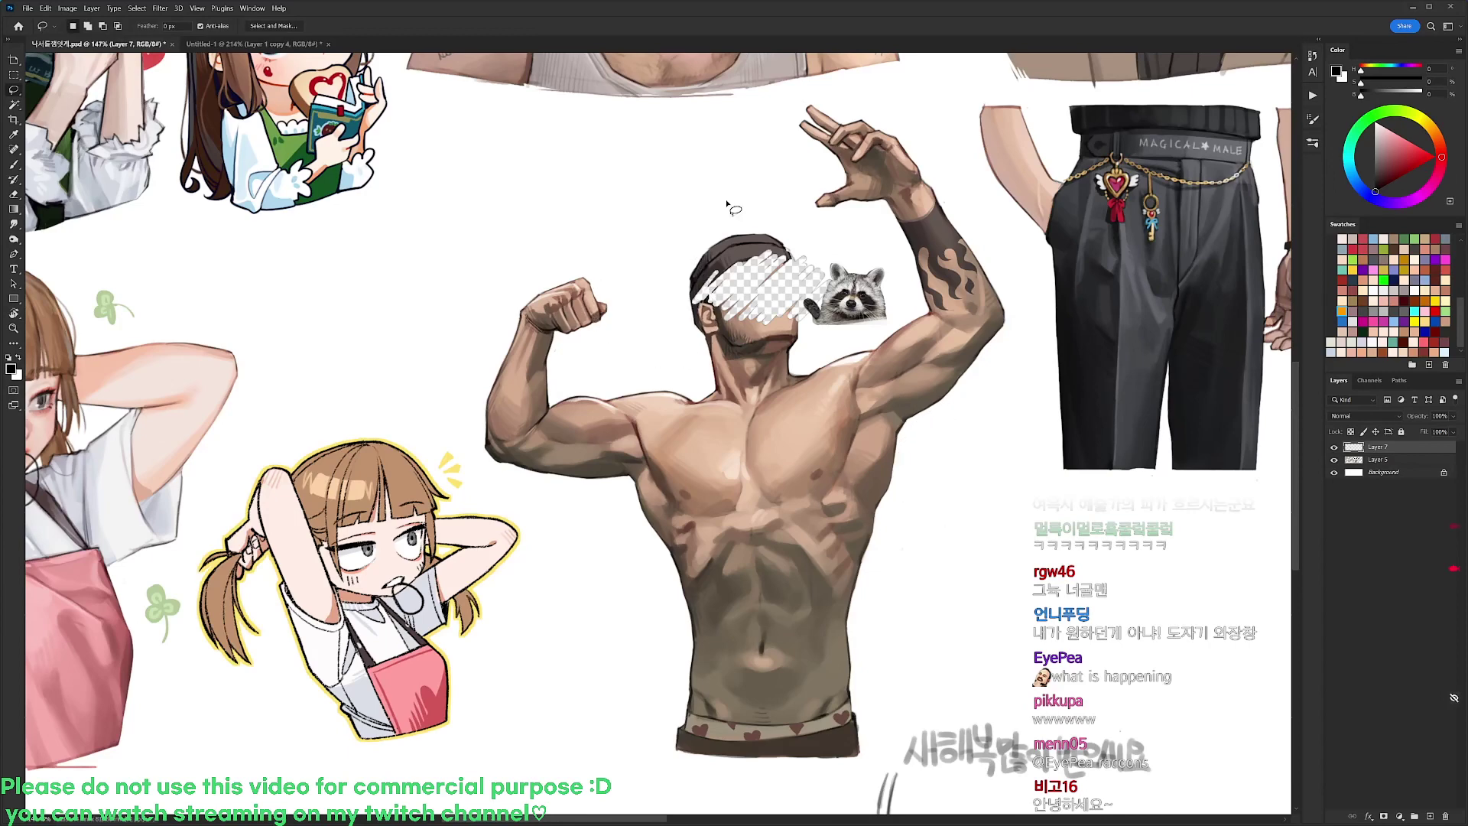
Merge the raccoon layer down into Layer 5
scroll(734, 302, "up", 1)
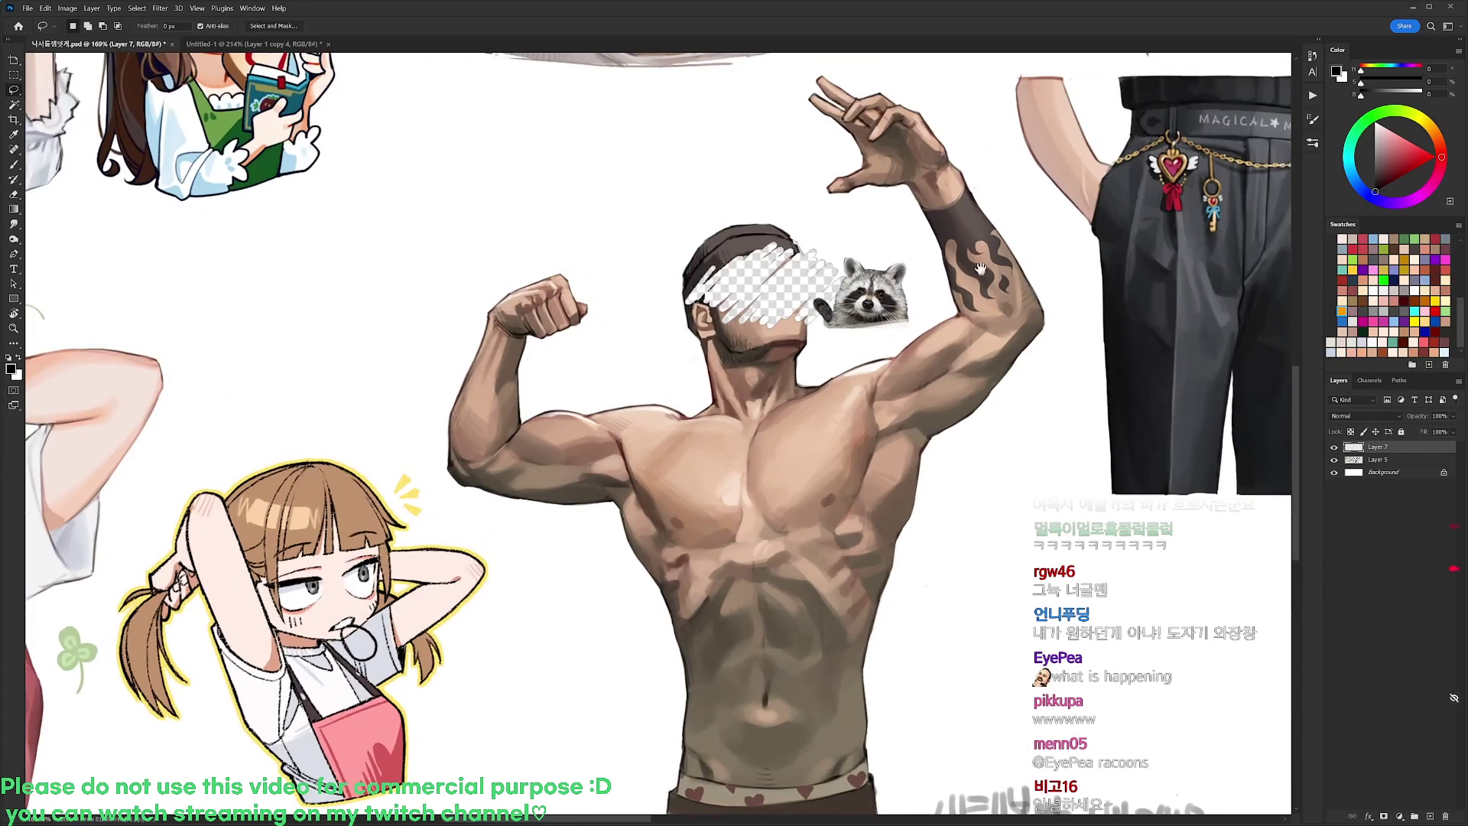
left_click_drag(981, 268, 937, 286)
scroll(845, 246, "down", 2)
scroll(847, 243, "up", 4)
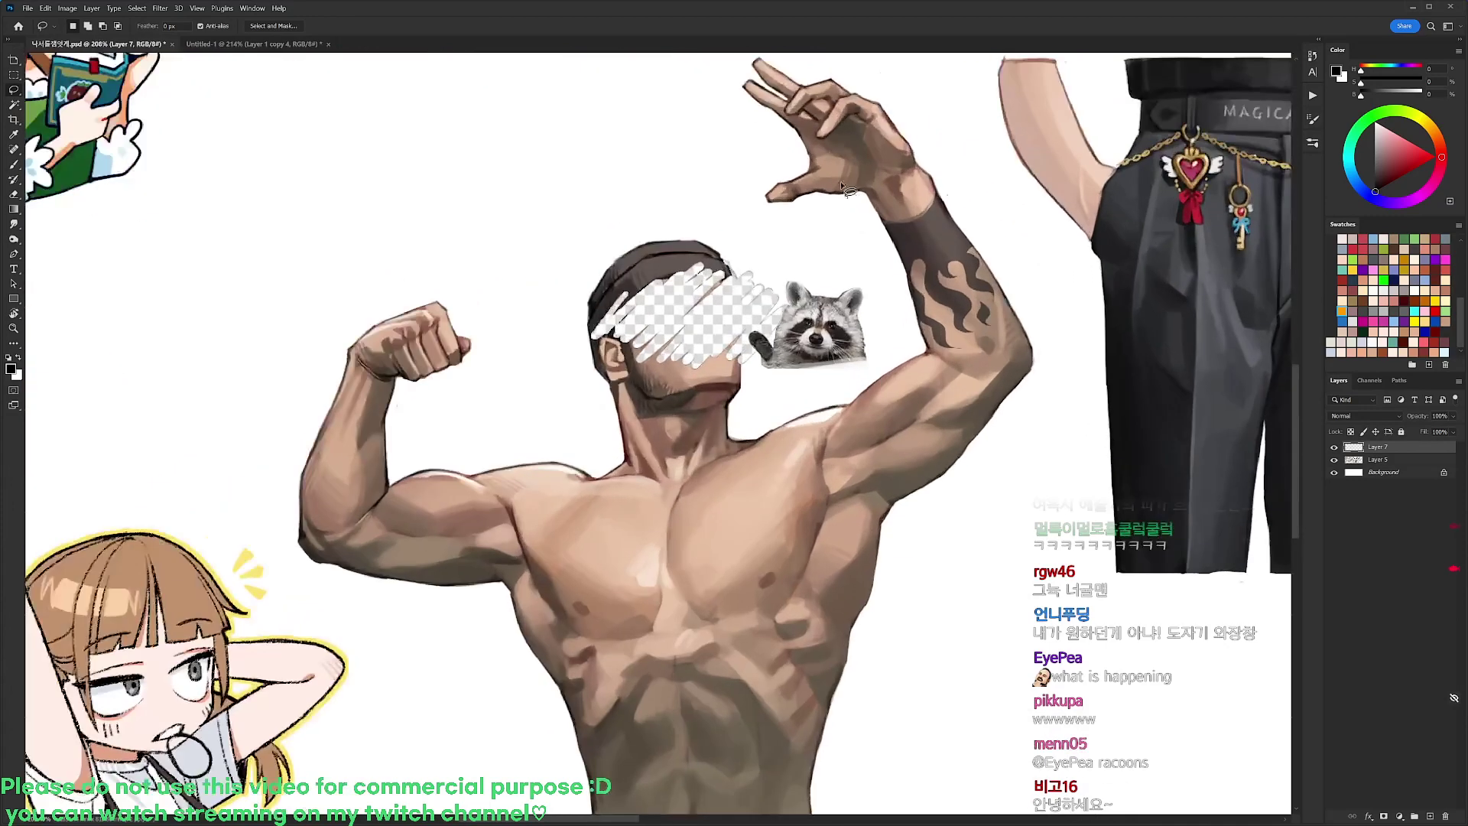
key("b")
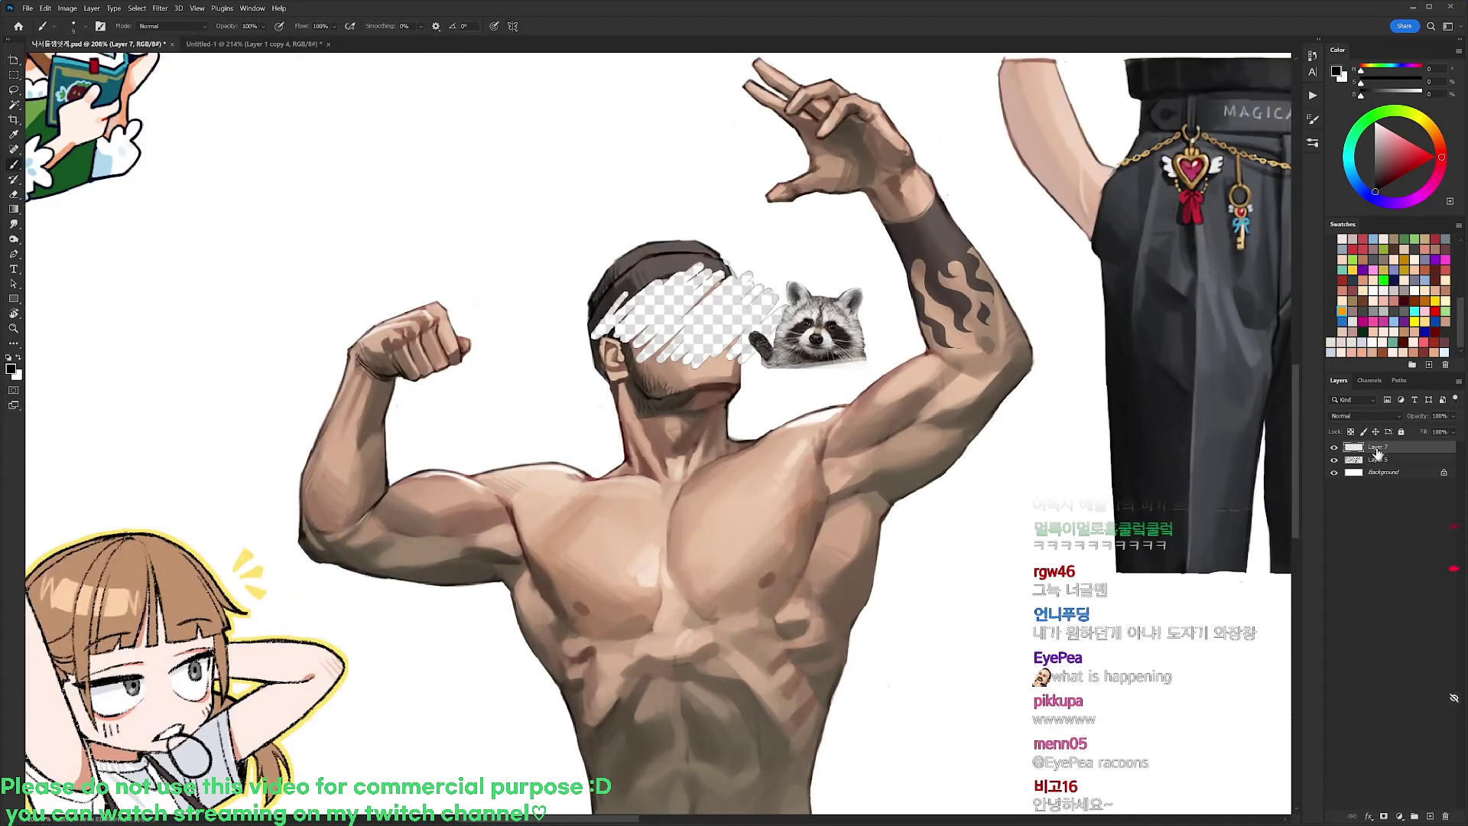
key("ctrl+e")
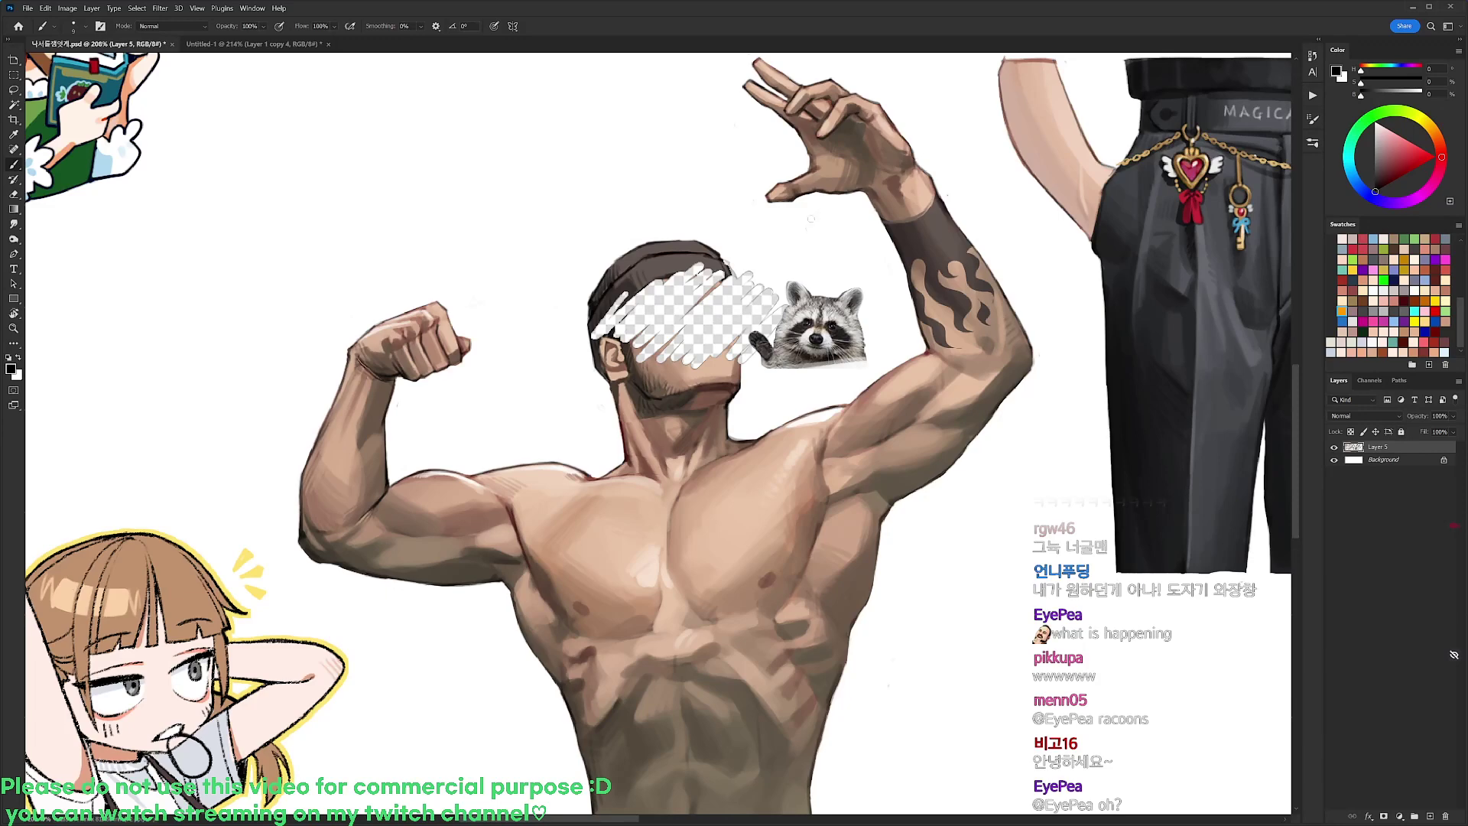
Touch up the front edge of the man's cap with a small brush in a sampled dark colour
scroll(825, 239, "up", 1)
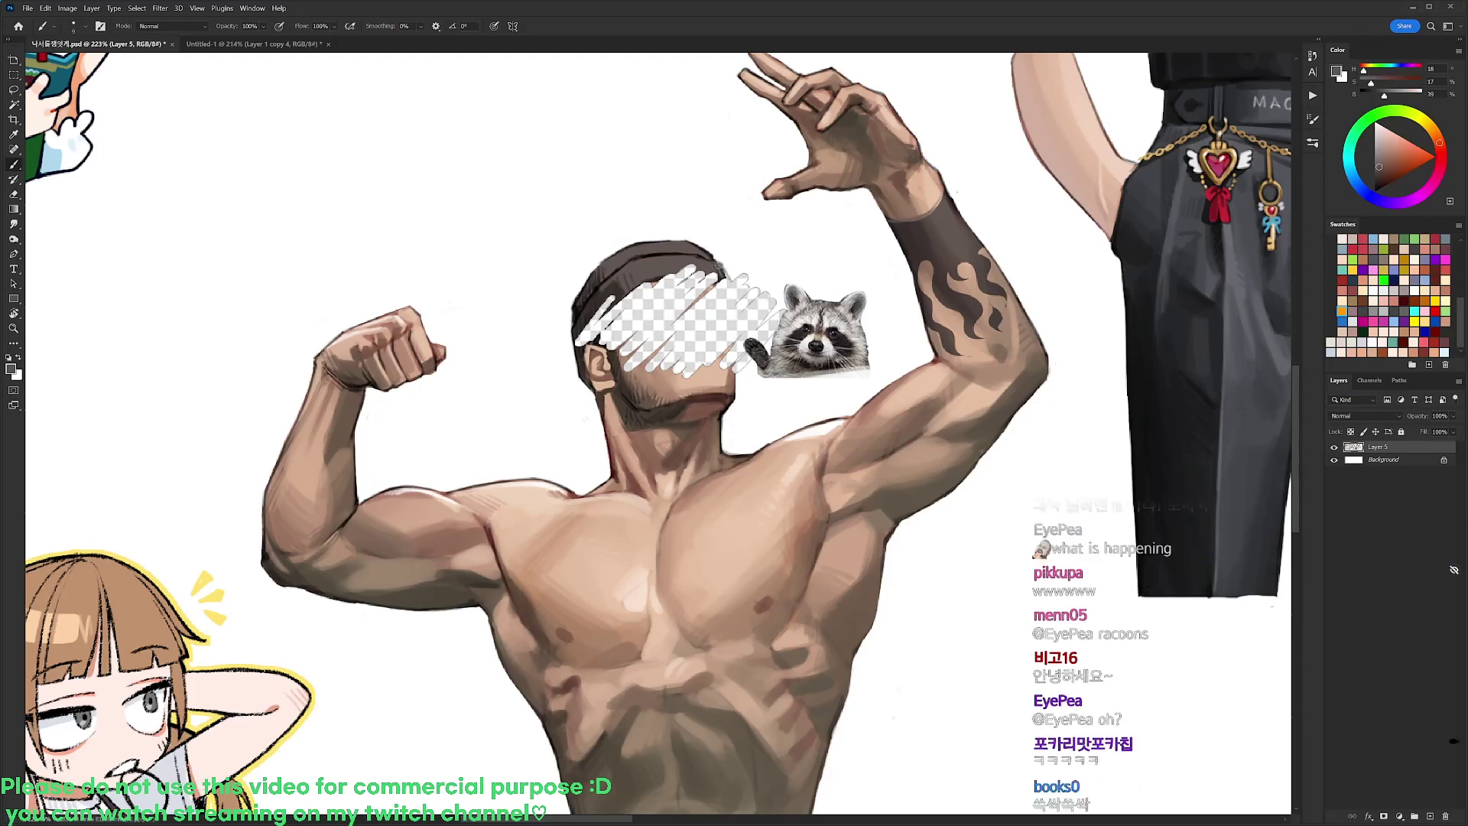
left_click_drag(719, 262, 728, 276)
scroll(776, 258, "down", 3)
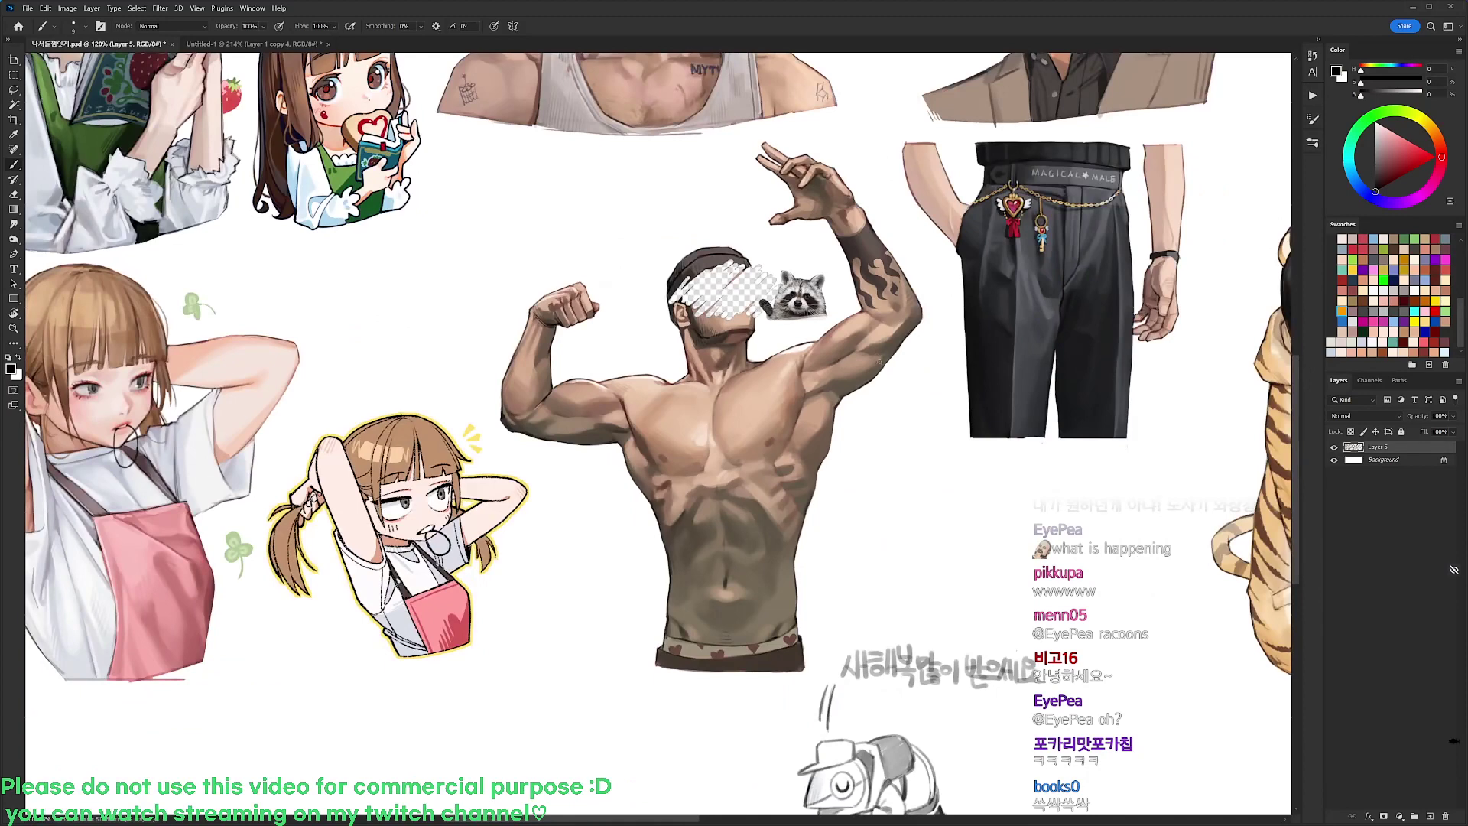
Draw a black-outlined speech bubble above the raccoon with the handwritten text "SO HARD TO DRAW"
scroll(810, 279, "up", 3)
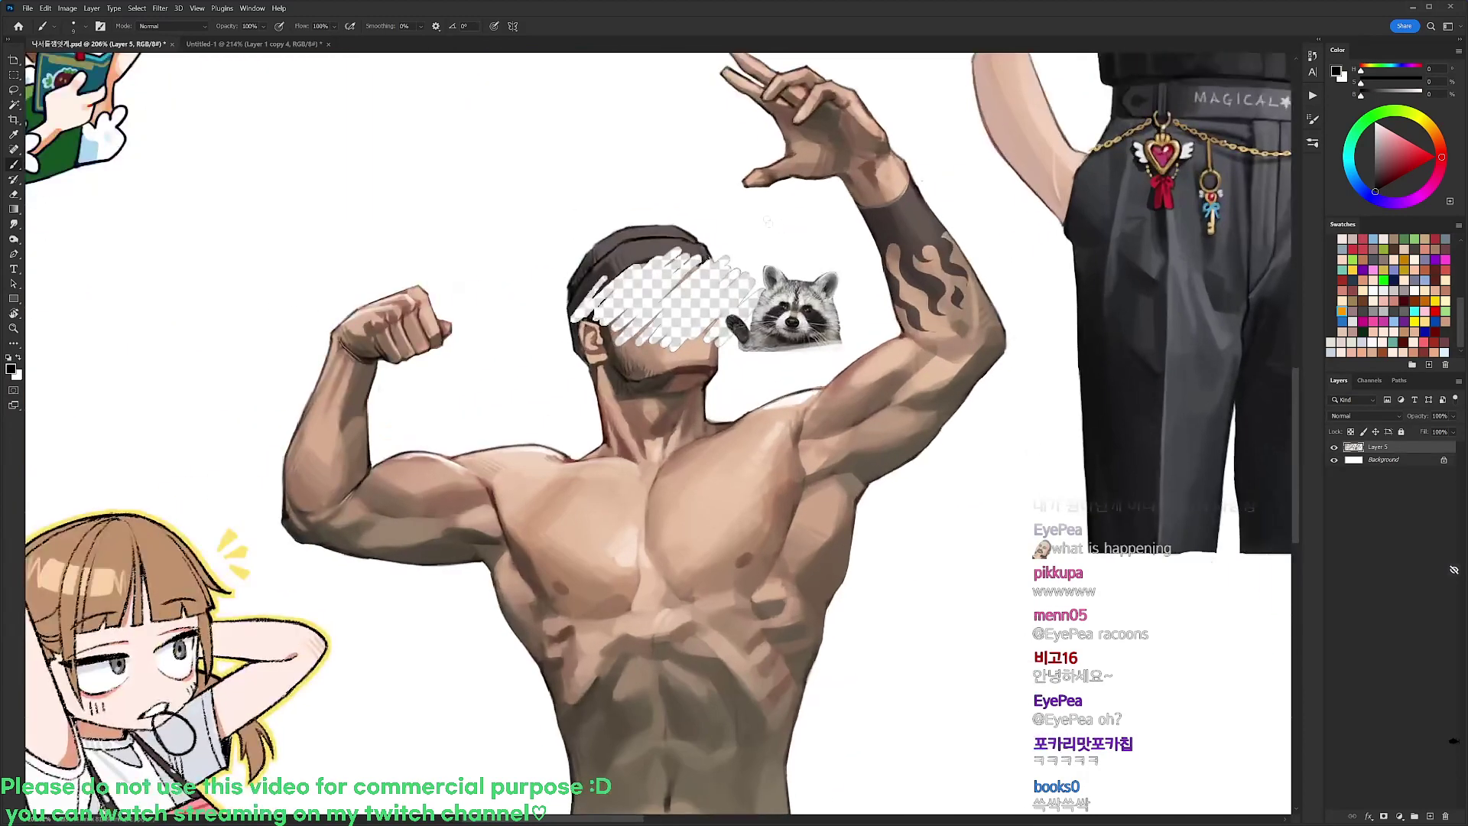
mouse_move(763, 206)
left_mouse_down()
mouse_move(754, 225)
mouse_move(773, 209)
mouse_move(809, 224)
left_mouse_up()
mouse_move(801, 216)
left_mouse_down()
mouse_move(827, 224)
mouse_move(762, 245)
mouse_move(795, 247)
left_mouse_up()
left_click(813, 223)
mouse_move(804, 230)
left_mouse_down()
mouse_move(805, 249)
mouse_move(842, 232)
left_mouse_up()
mouse_move(751, 205)
left_mouse_down()
mouse_move(749, 231)
mouse_move(810, 197)
mouse_move(841, 210)
mouse_move(848, 239)
mouse_move(774, 259)
mouse_move(749, 231)
left_mouse_up()
scroll(820, 232, "down", 3)
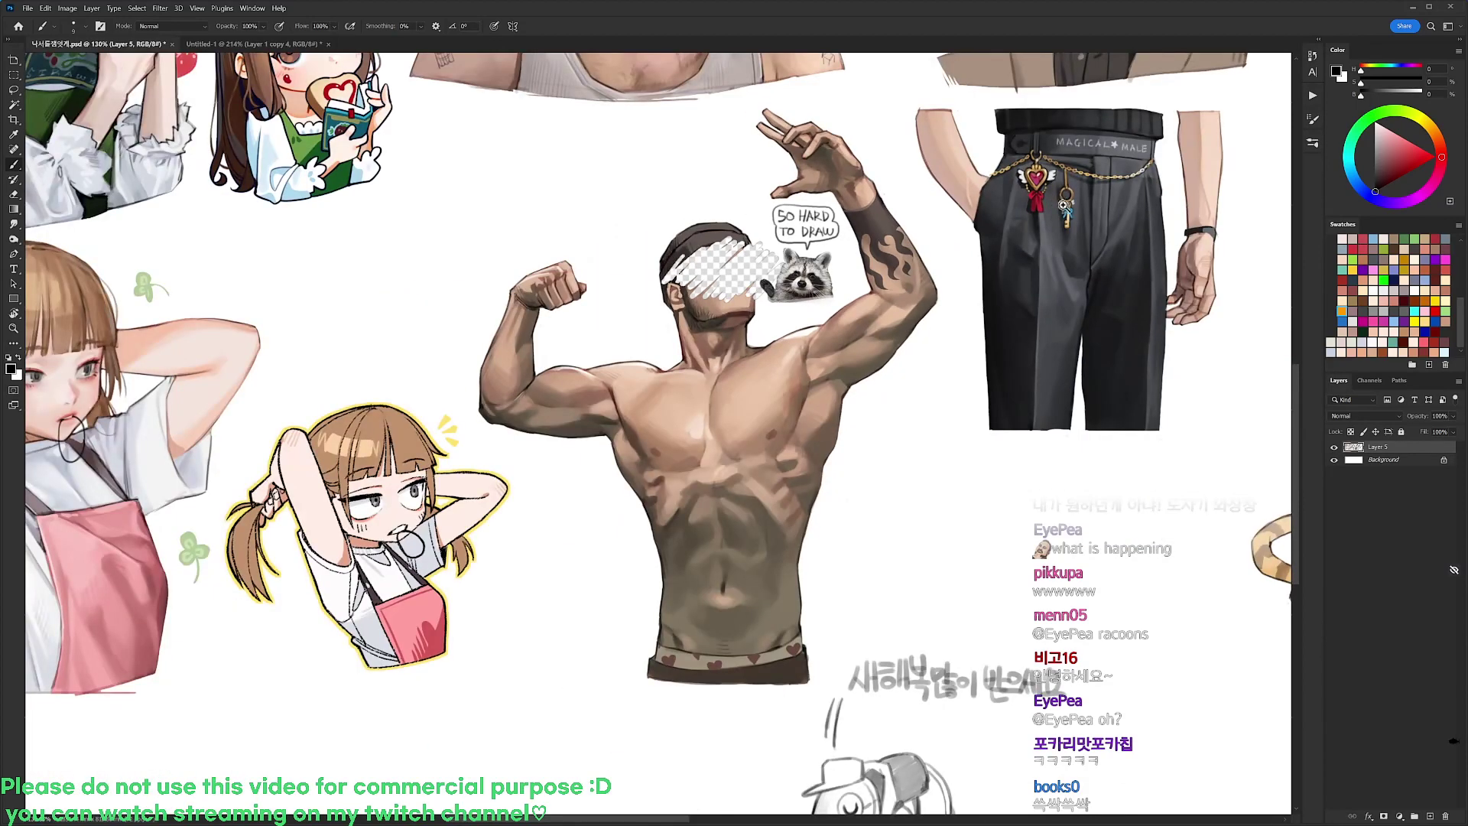
Add light pink highlights to the heart pendant and its ribbon on the trousers, and restore the default black brush colour
scroll(1055, 203, "up", 3)
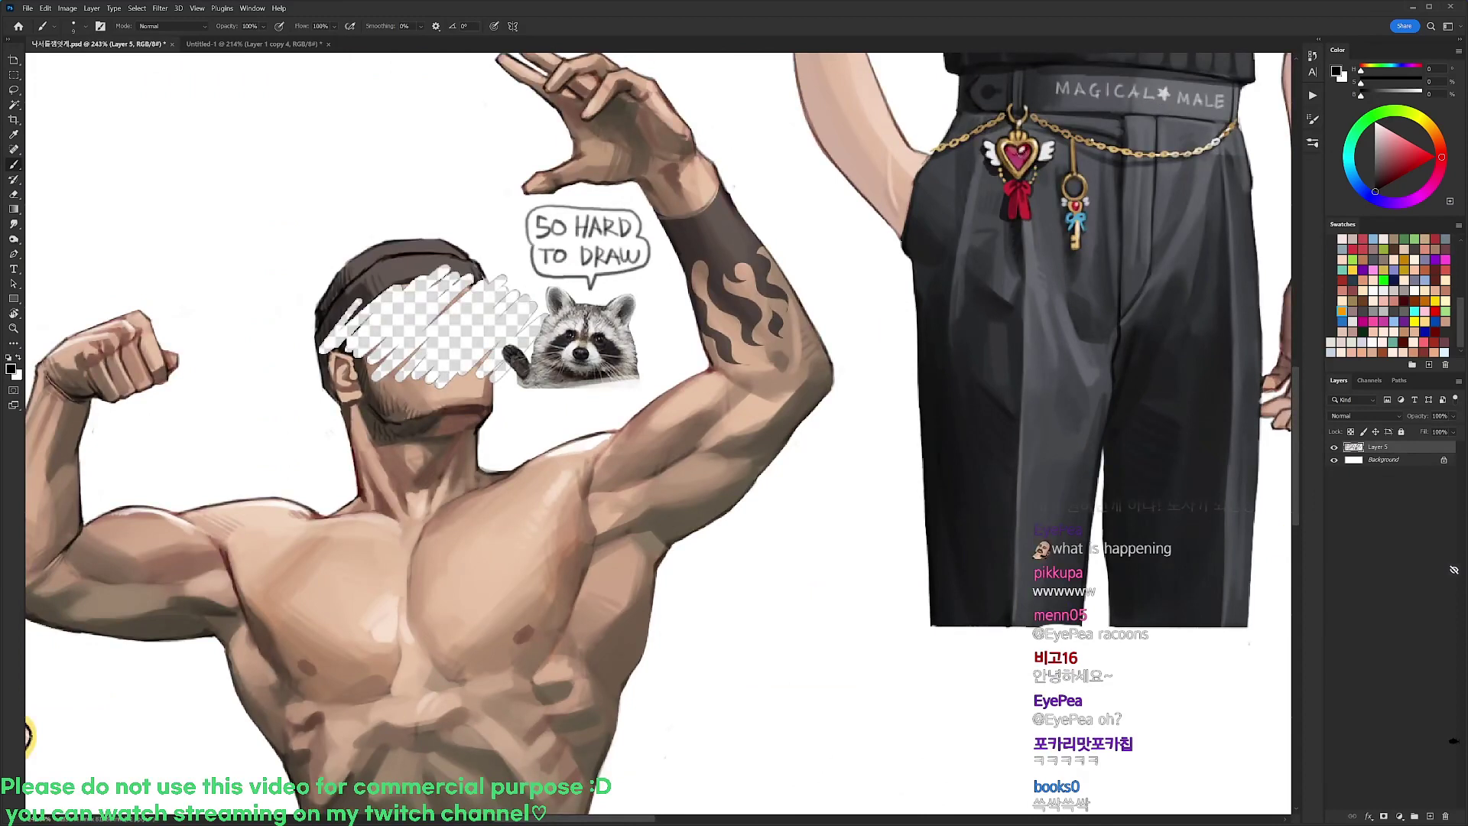
left_click(1026, 153, "alt")
left_click(1405, 140)
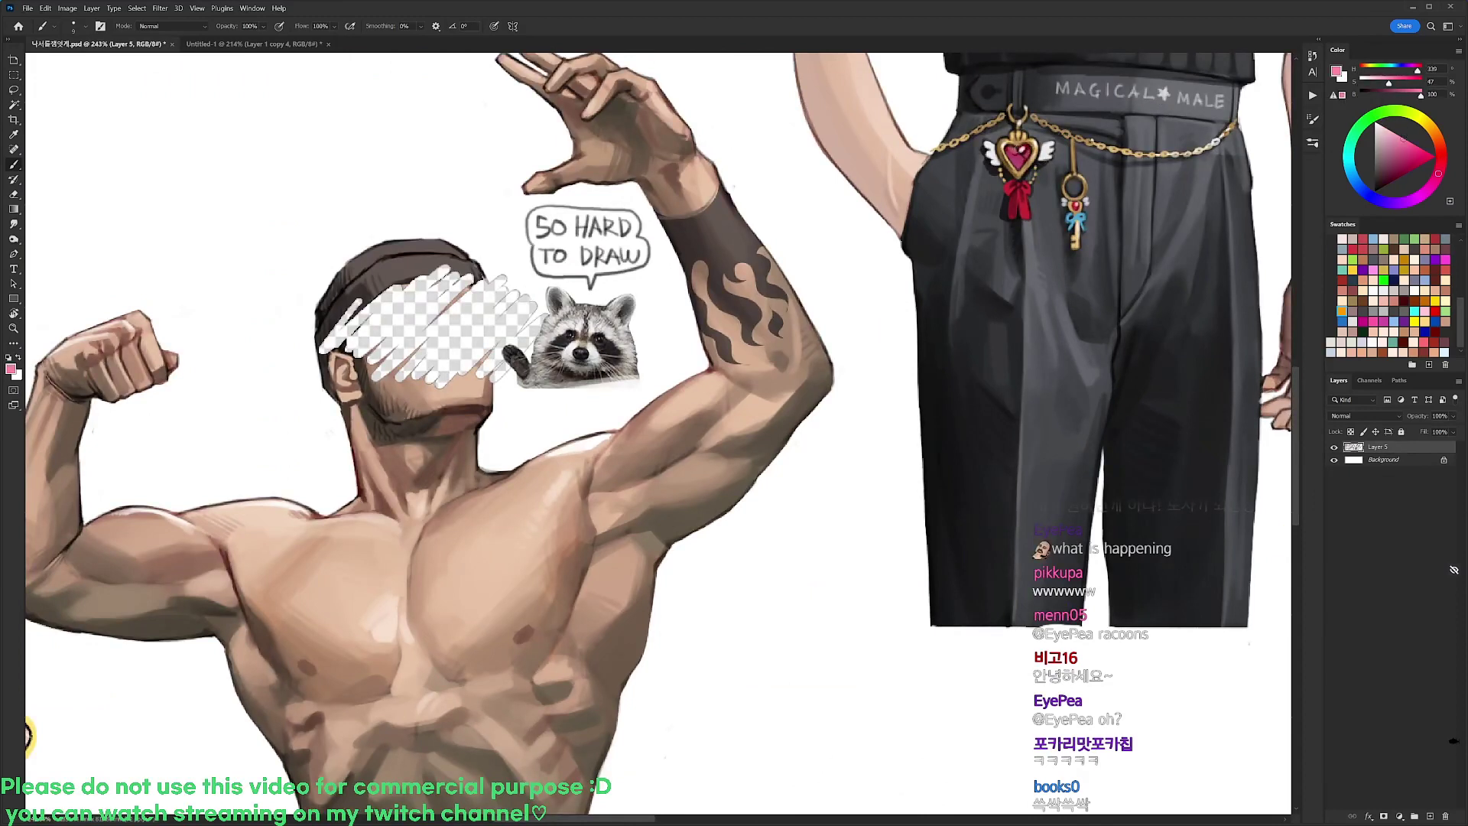
left_click_drag(1010, 153, 1032, 181)
key("d")
Paint grey over the irises of the girl in the tiger coat using a colour sampled from her eye
left_click_drag(917, 447, 1073, 426)
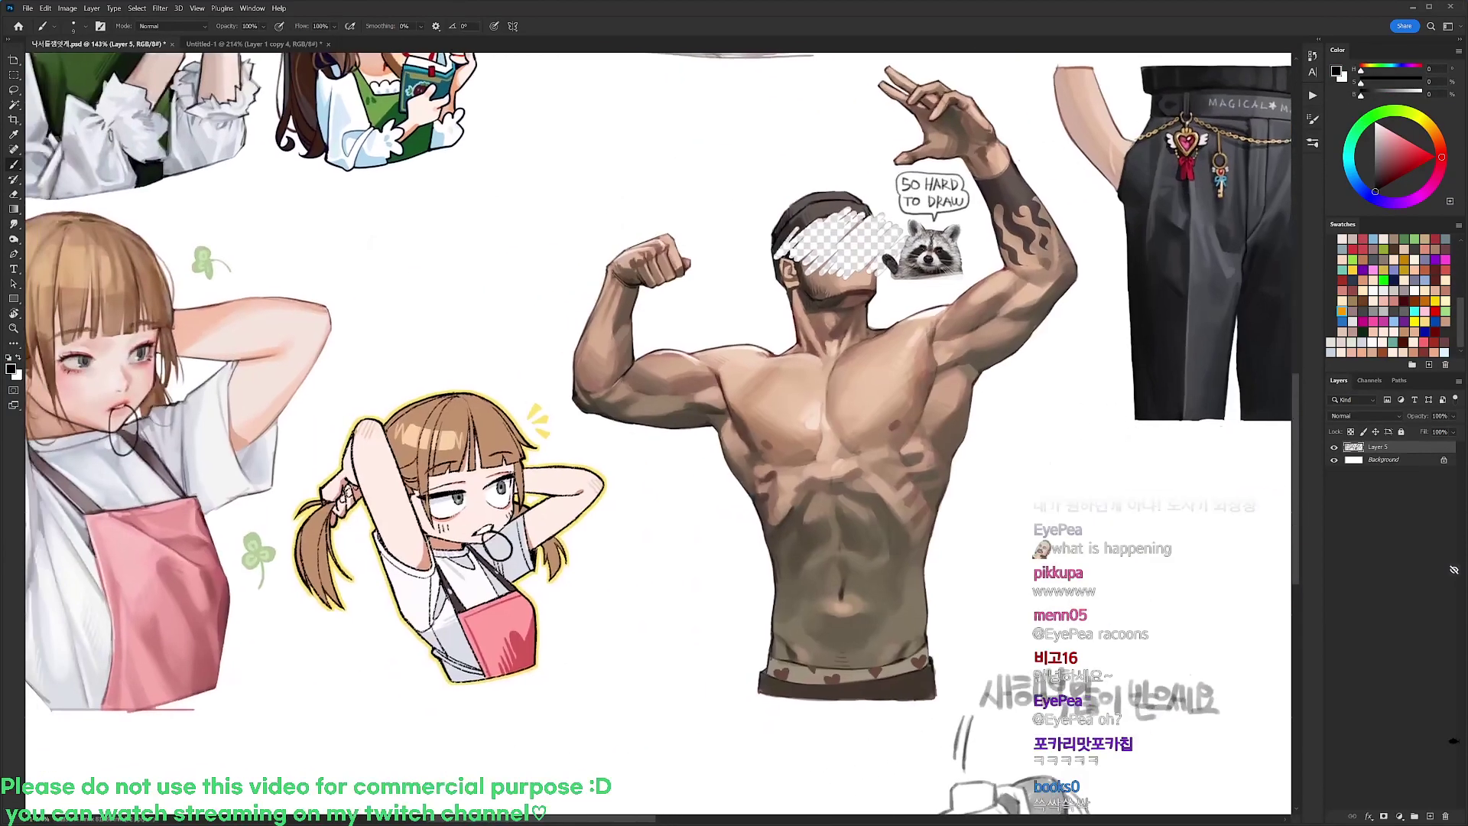
scroll(1008, 468, "down", 3)
mouse_move(1210, 515)
left_mouse_down()
mouse_move(1107, 509)
mouse_move(813, 549)
left_mouse_up()
left_click_drag(1238, 473, 972, 575)
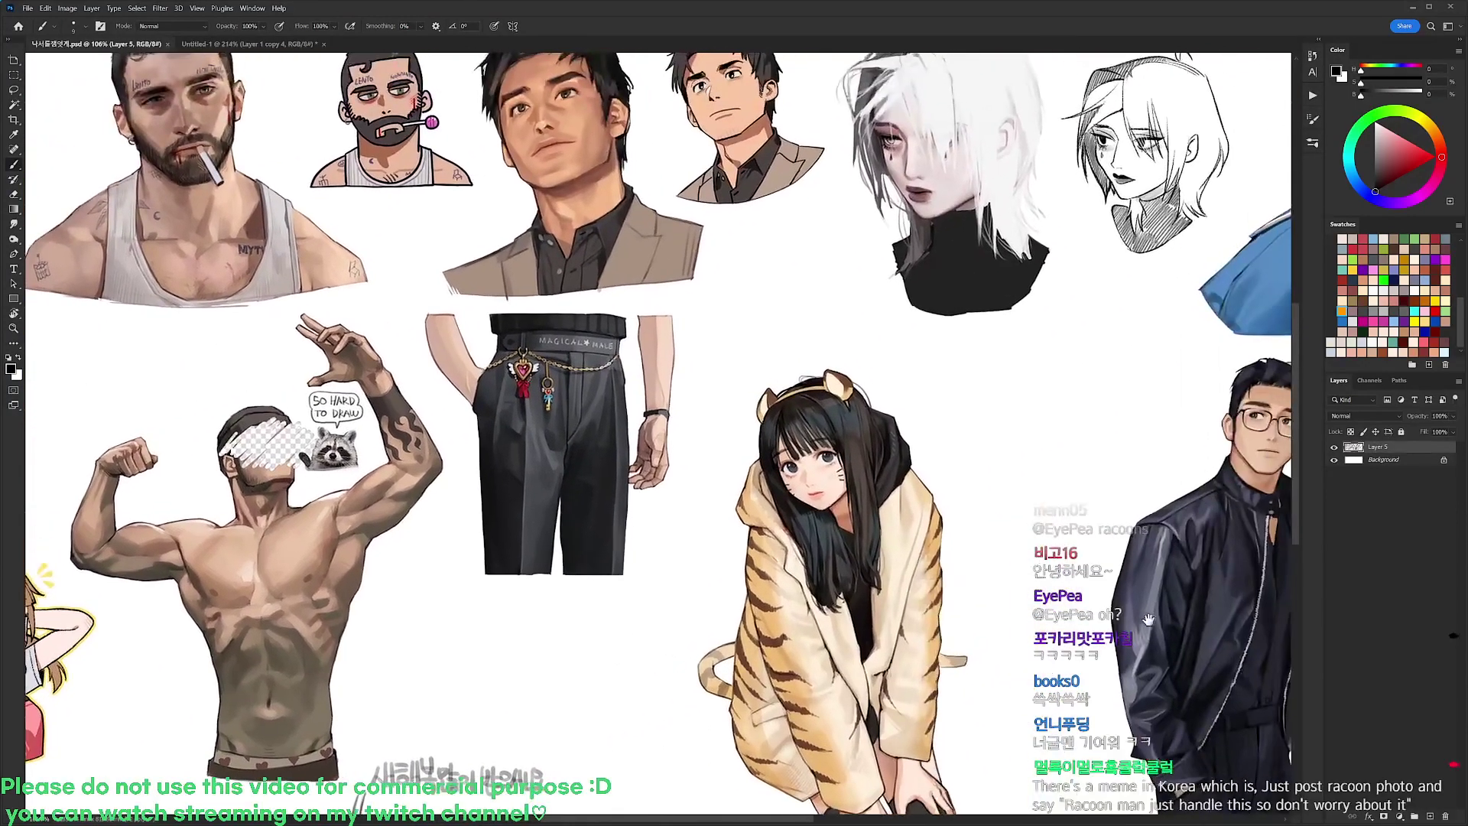
left_click_drag(1149, 621, 1082, 527)
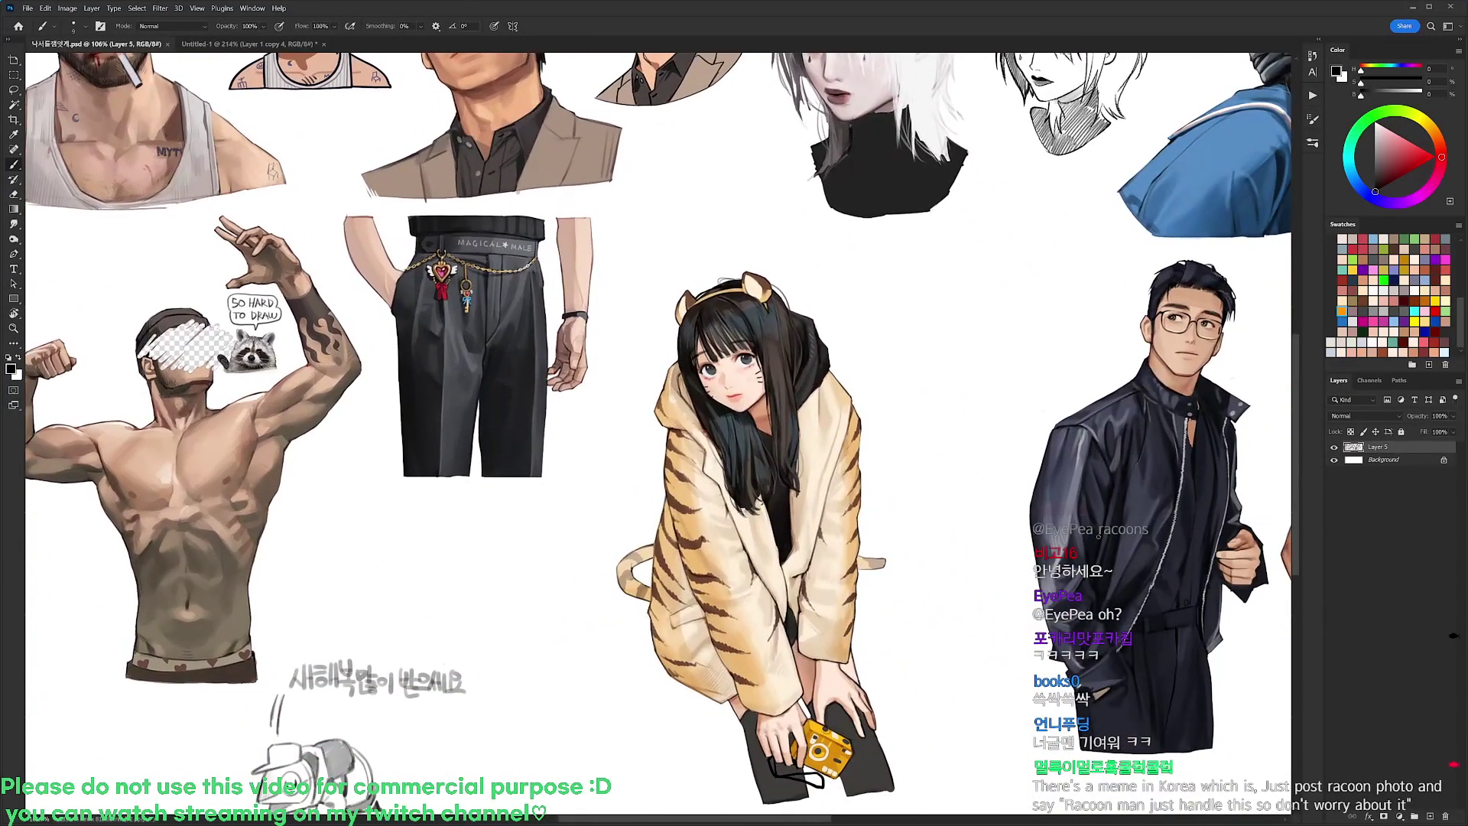
scroll(773, 388, "up", 3)
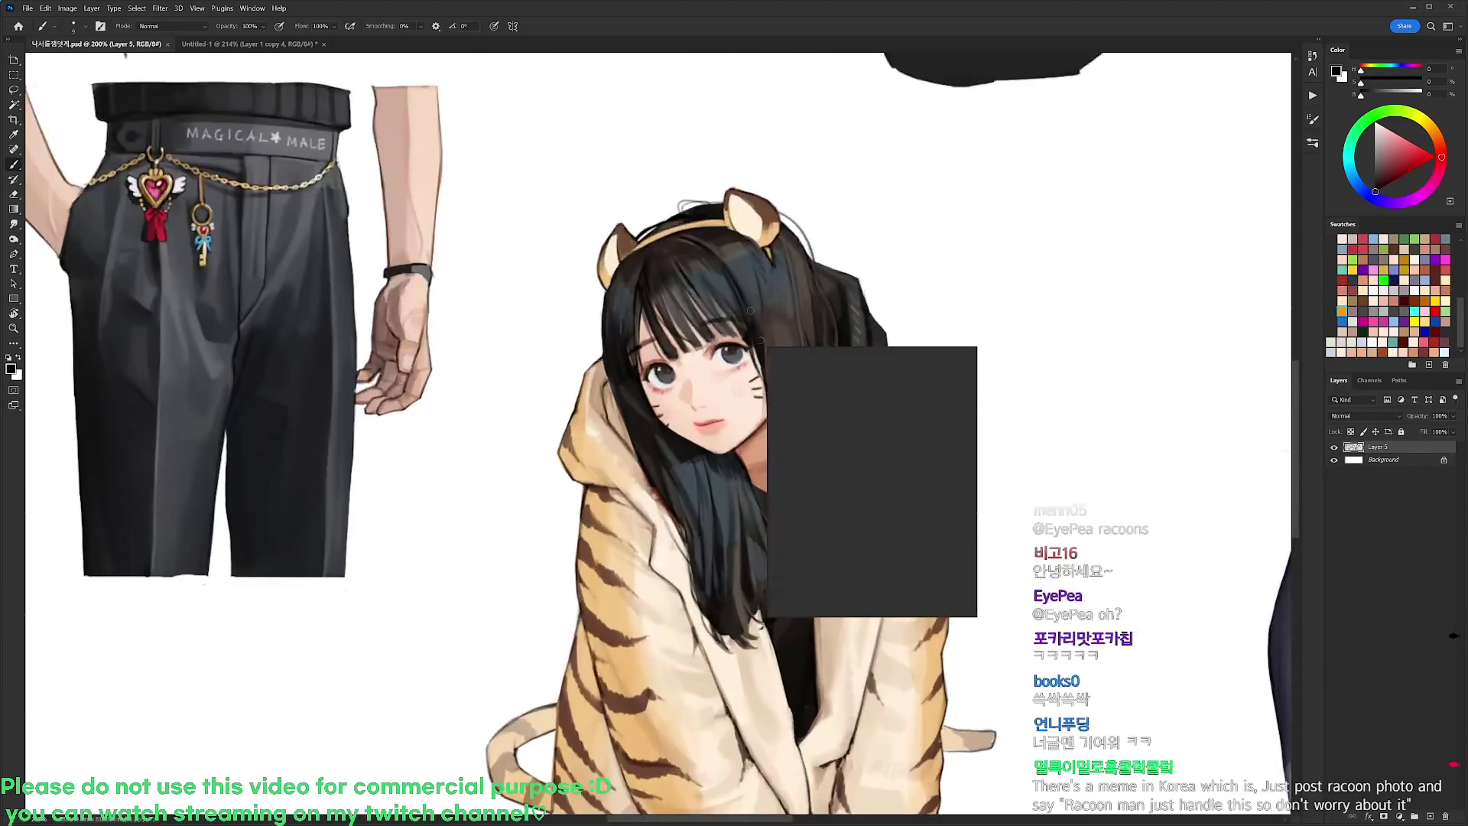
right_click(769, 350)
left_click(735, 360, "alt")
left_click_drag(729, 352, 667, 372)
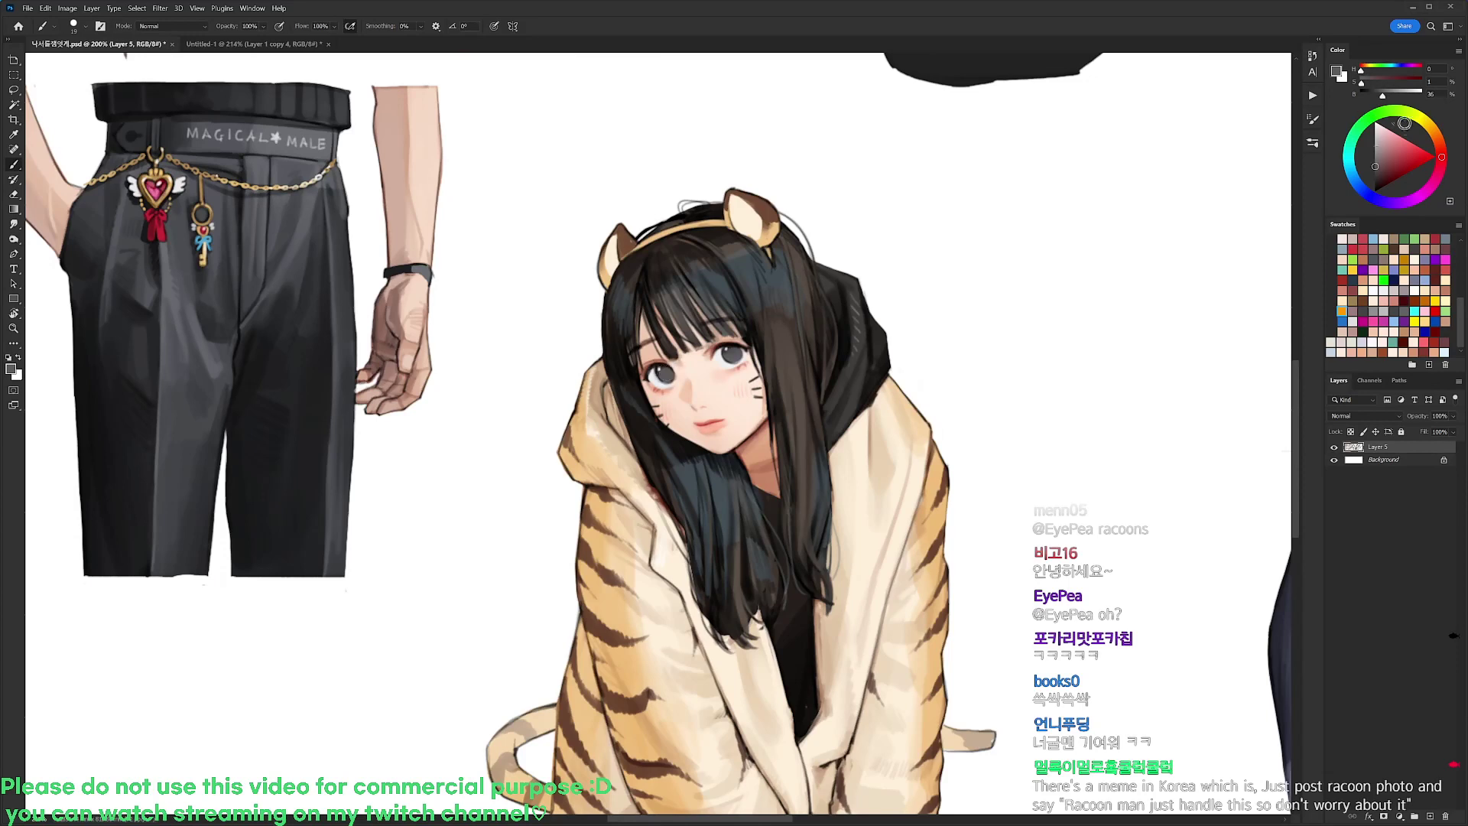
Add pale pink blush strokes to the tiger-coat girl's cheek and restore the default black brush colour
left_click(1376, 148)
key("ctrl+z")
left_click(1390, 132)
left_click(1437, 138)
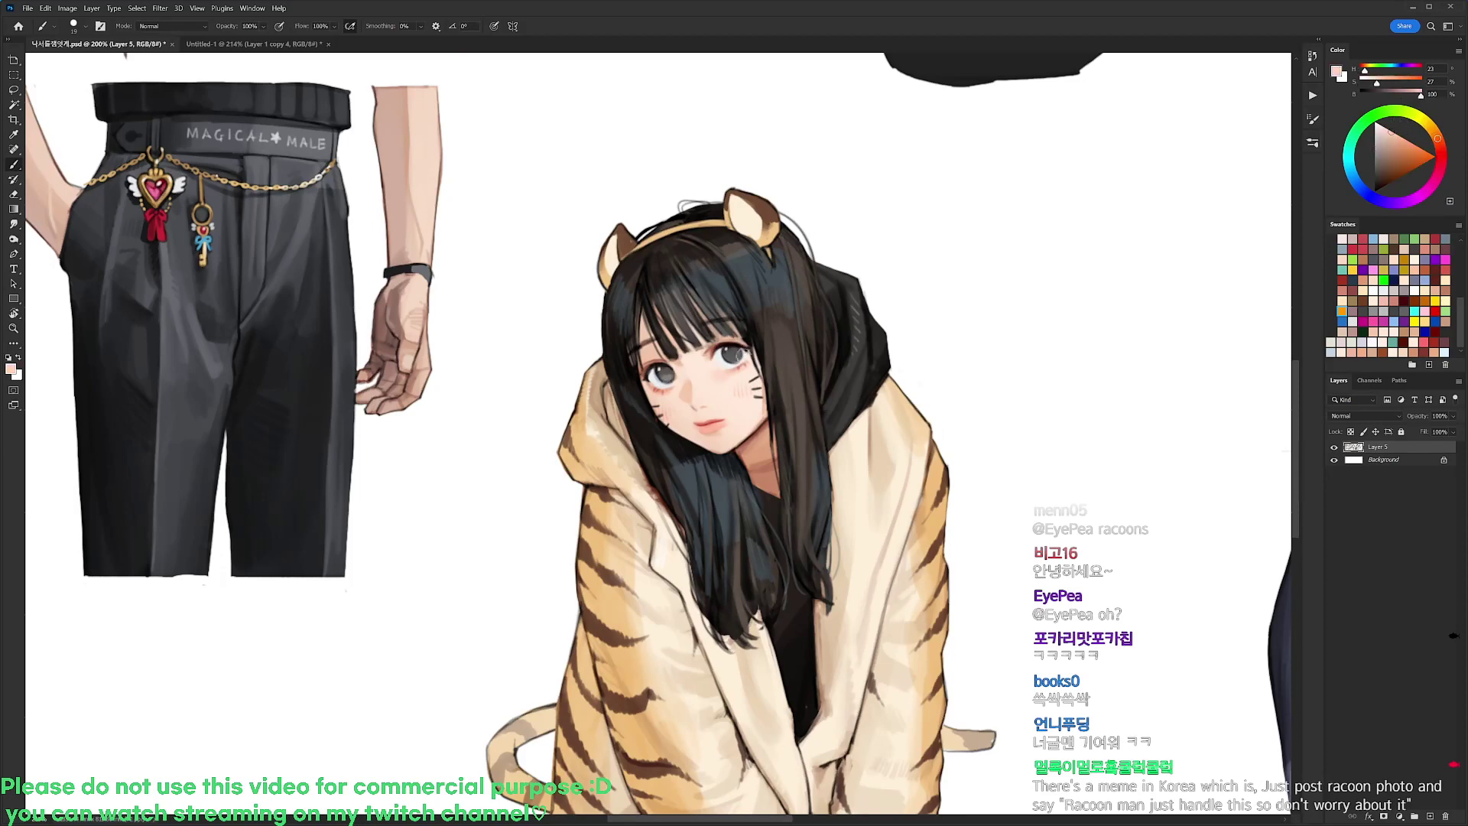
scroll(733, 354, "up", 3)
key("d")
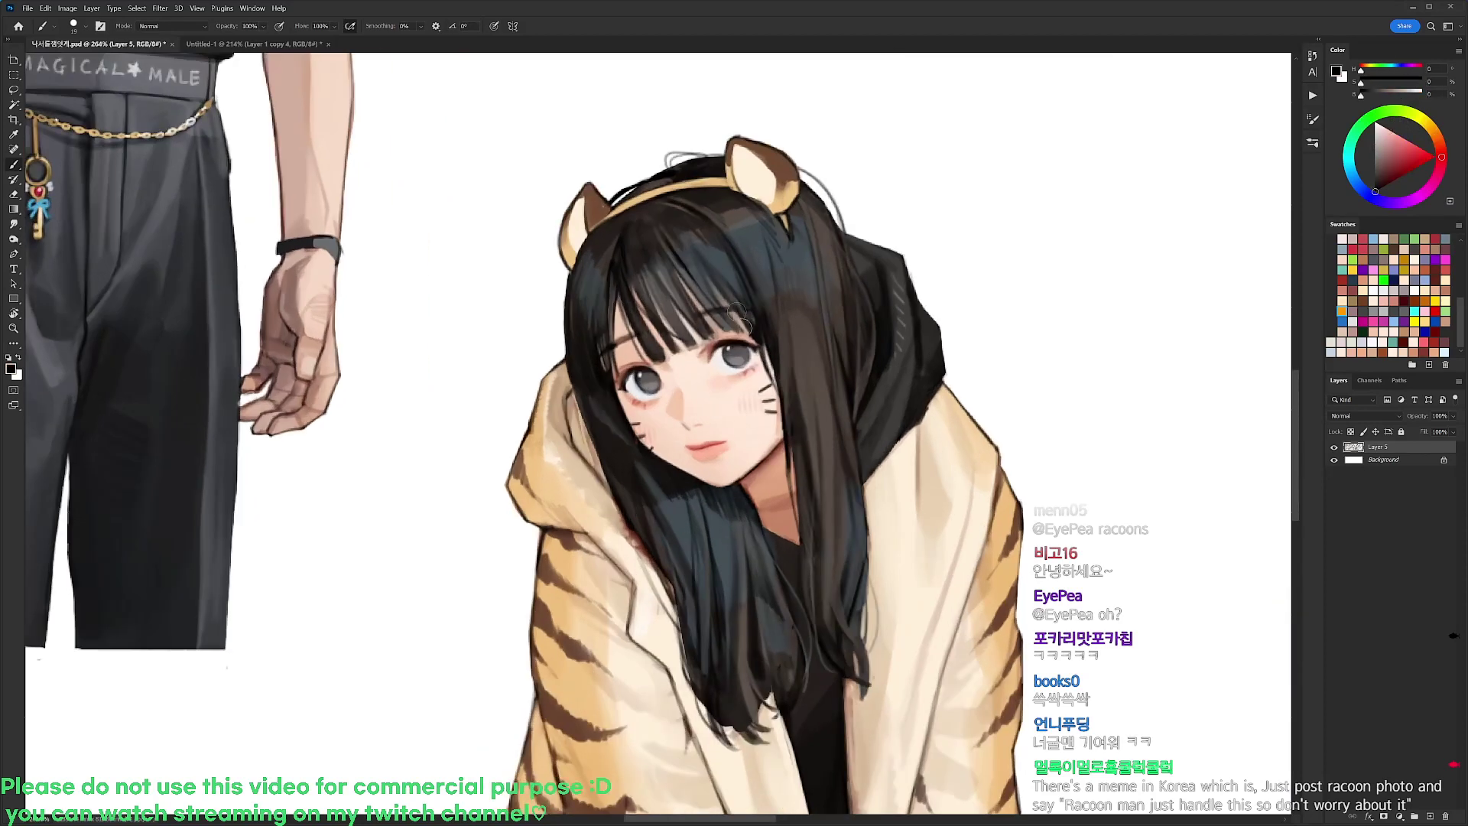
Touch up the iris of the girl in the tiger coat with a small brush preset
right_click(743, 320)
left_click(847, 426)
left_click(652, 375)
scroll(778, 337, "down", 4)
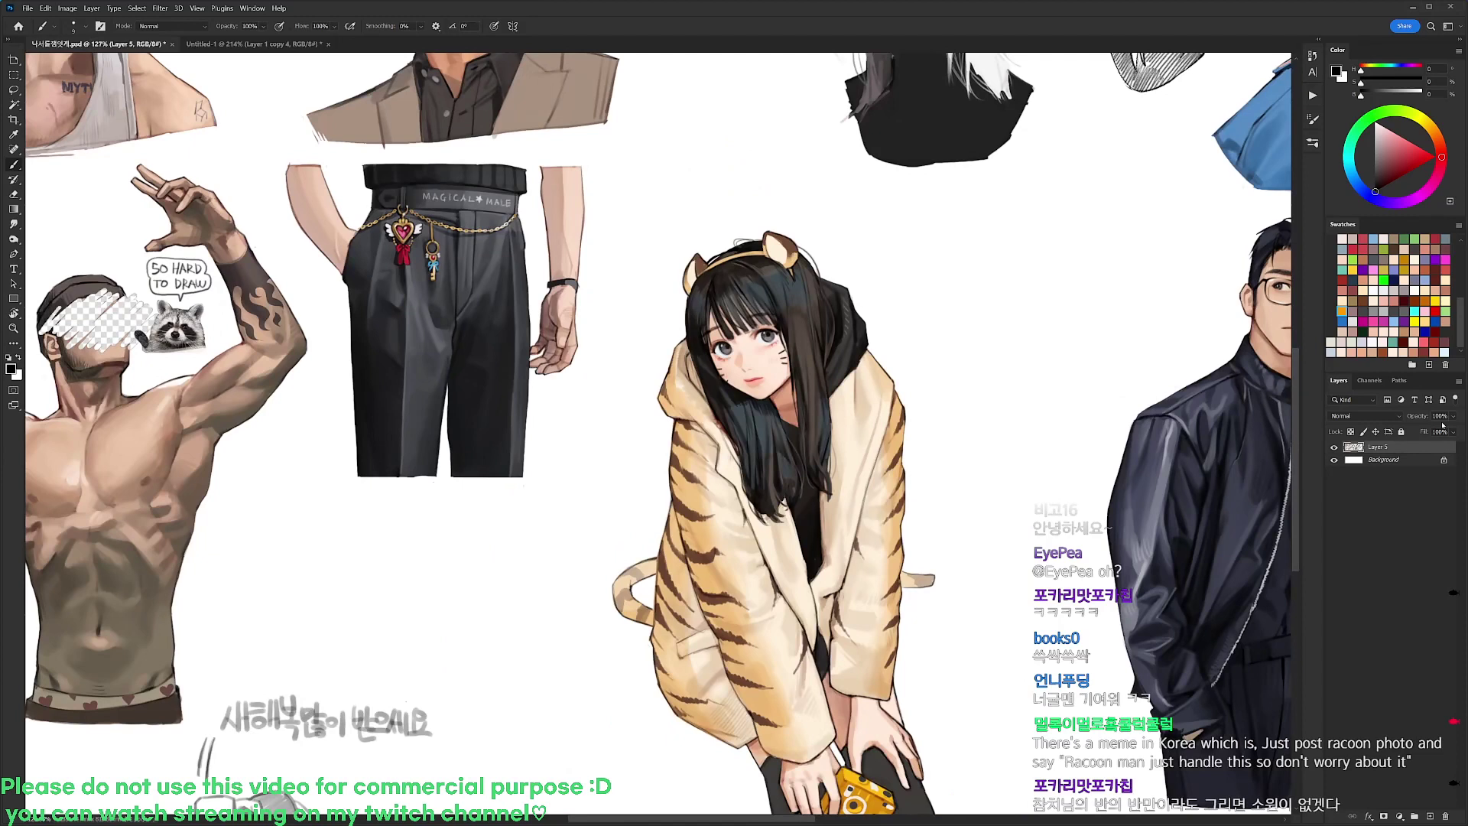
Draw a speech bubble with the handwritten text "WELL" beside the muscular man's head on the Background layer
left_click(1384, 459)
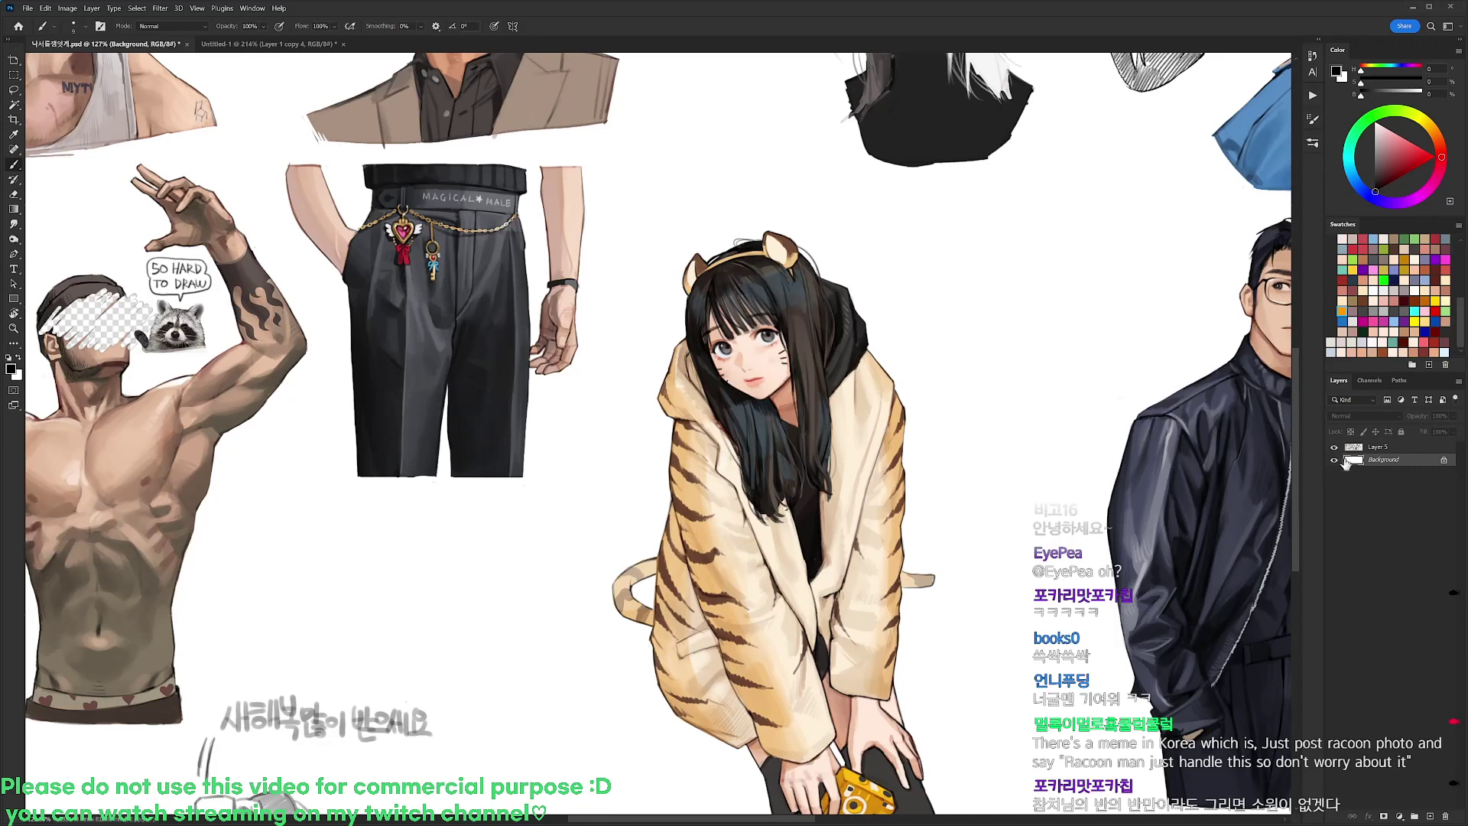
left_click_drag(824, 570, 1335, 513)
scroll(627, 257, "up", 3)
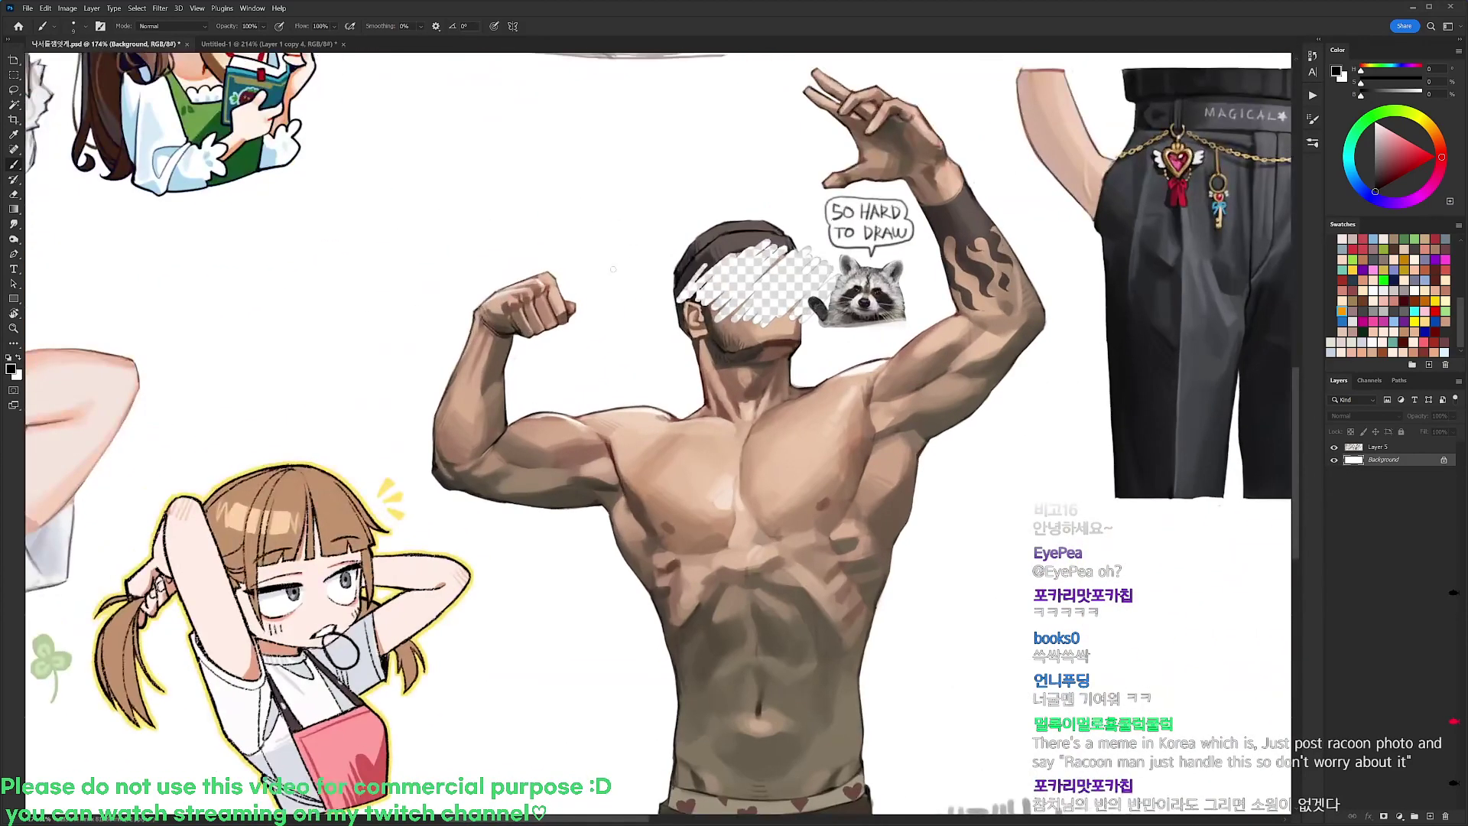
mouse_move(612, 269)
left_mouse_down()
mouse_move(594, 242)
mouse_move(670, 254)
mouse_move(662, 277)
mouse_move(613, 268)
mouse_move(618, 246)
mouse_move(663, 261)
mouse_move(657, 285)
mouse_move(608, 273)
mouse_move(648, 263)
left_mouse_up()
key("ctrl+z")
key("e")
key("b")
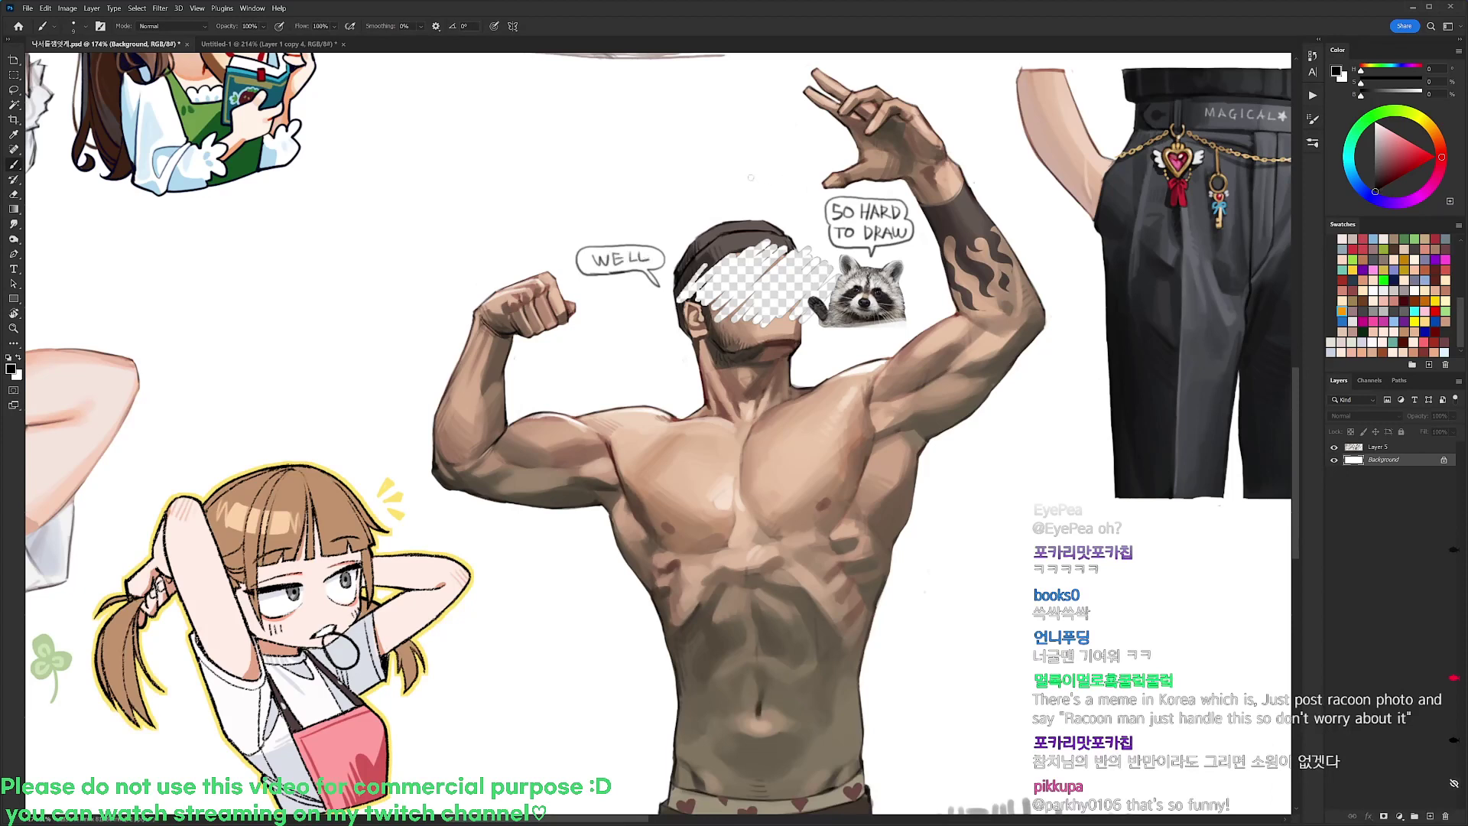
Handwrite "IT WAS" beside the raccoon's speech bubble
mouse_move(750, 179)
left_mouse_down()
mouse_move(763, 179)
mouse_move(756, 196)
left_mouse_up()
mouse_move(749, 196)
left_mouse_down()
mouse_move(788, 194)
mouse_move(800, 214)
mouse_move(771, 201)
mouse_move(822, 199)
left_mouse_up()
key("l")
Undo the "IT WAS" lettering and the "WELL" speech bubble, and return to painting on Layer 5
key("ctrl+z")
key("ctrl+z")
key("ctrl+z")
key("ctrl+z")
key("ctrl+z")
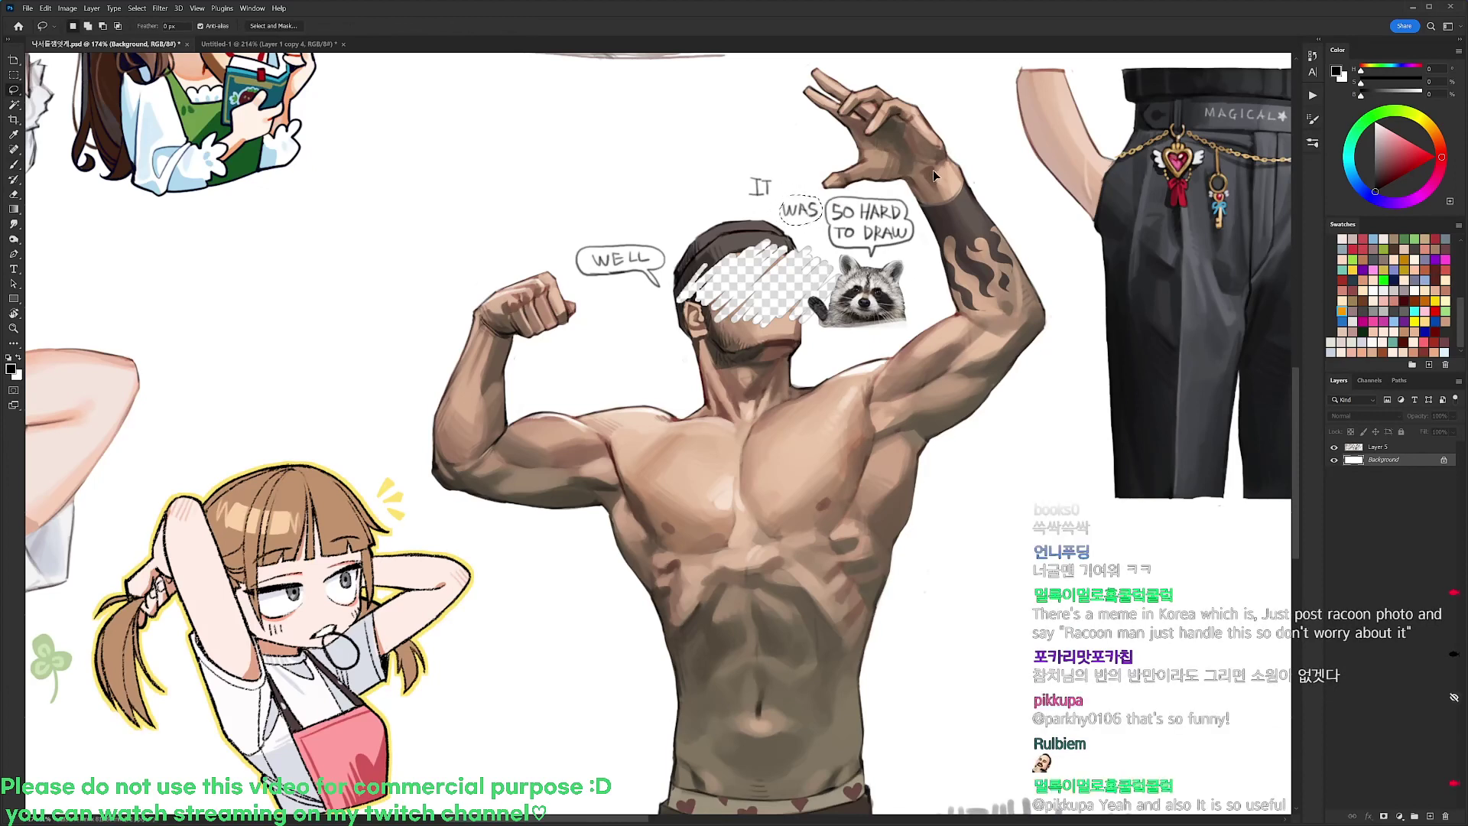
key("ctrl+z")
key("ctrl+z")
key("ctrl+z")
key("ctrl+z")
key("ctrl+z")
key("ctrl+z")
key("ctrl+z")
key("ctrl+z")
key("ctrl+z")
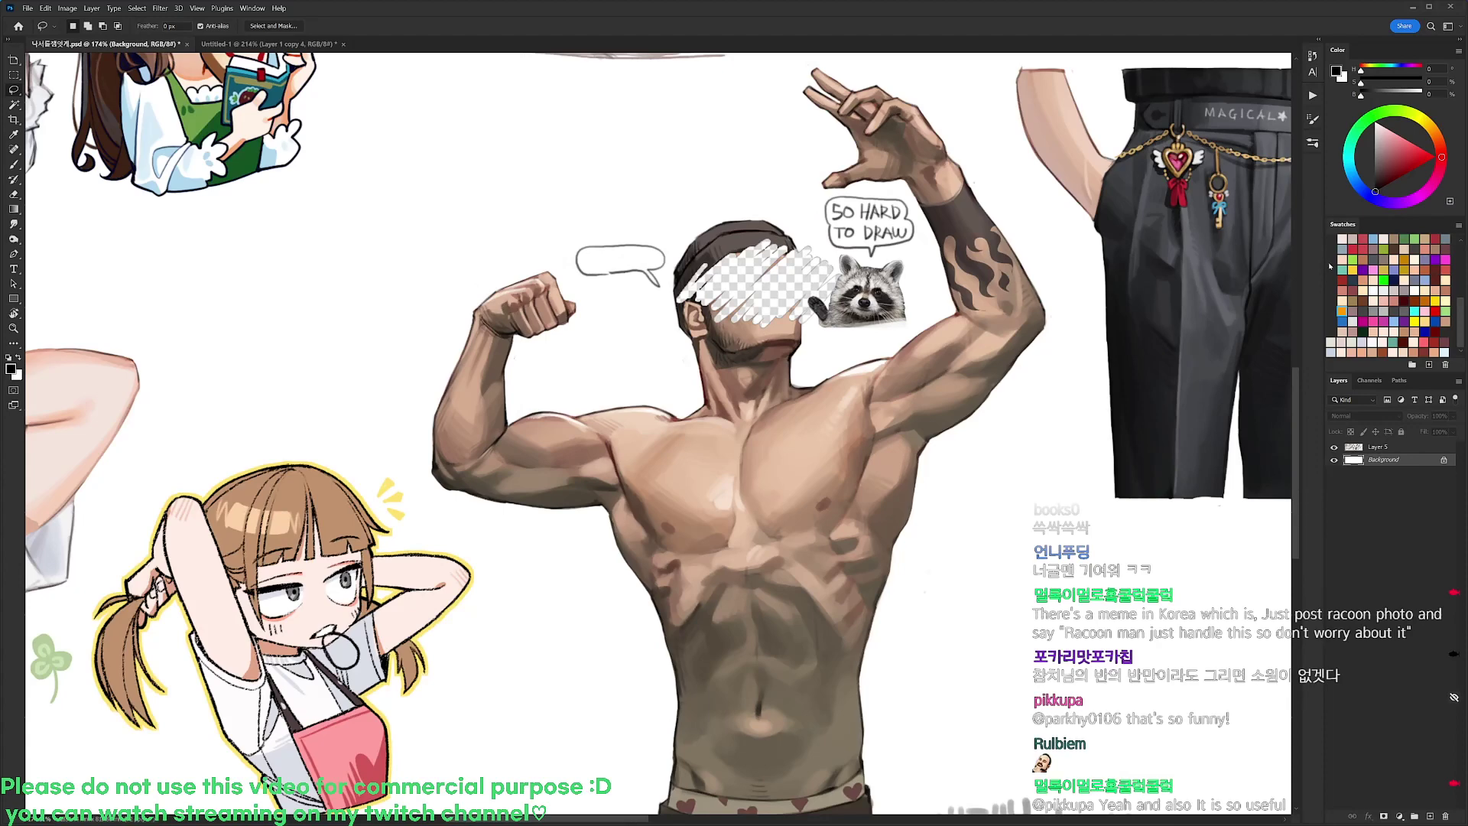
left_click(1374, 451)
key("b")
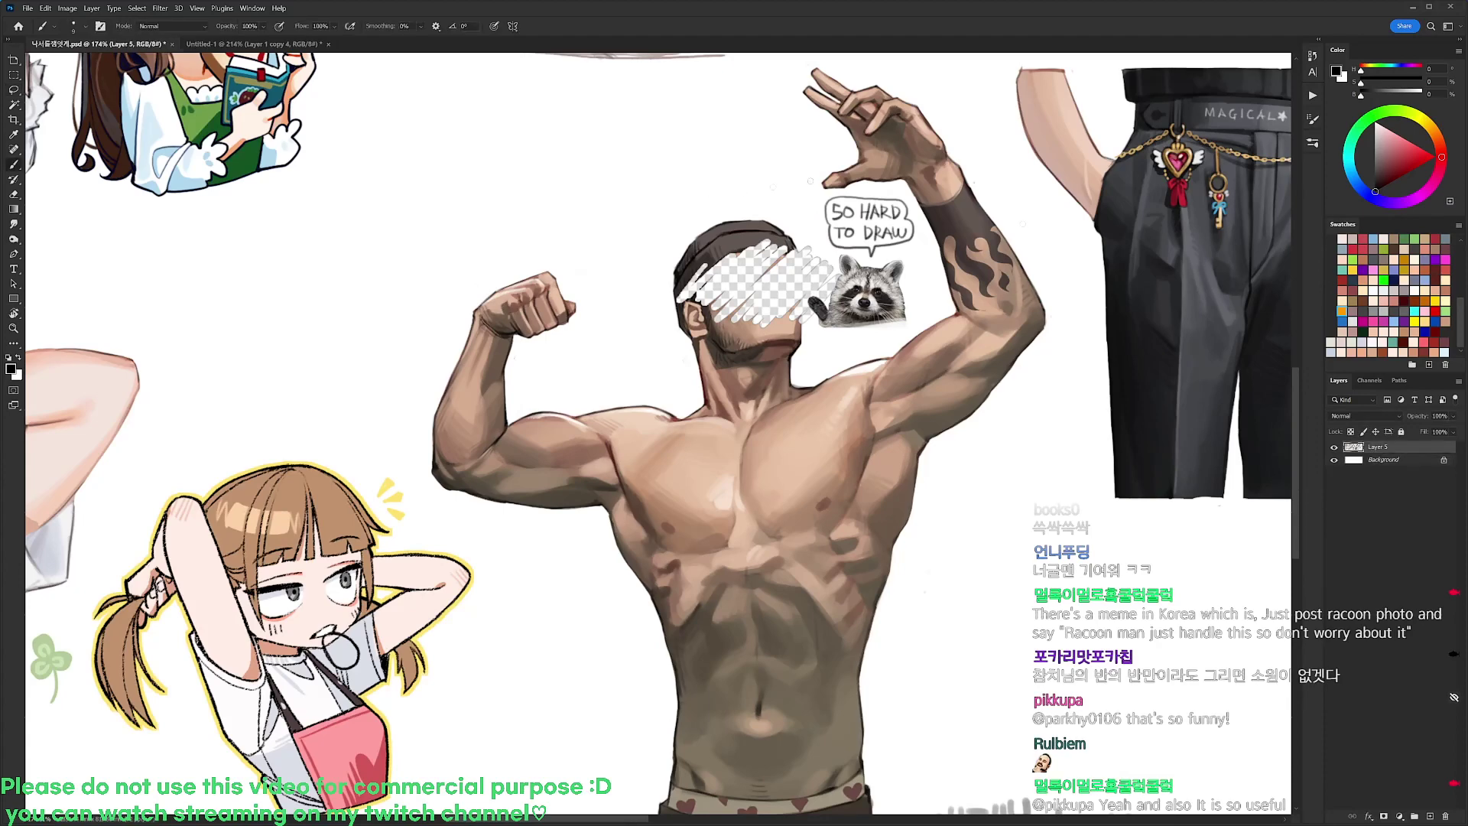
Save the illustration document
left_click_drag(1075, 264, 1032, 283)
left_click_drag(1192, 341, 871, 371)
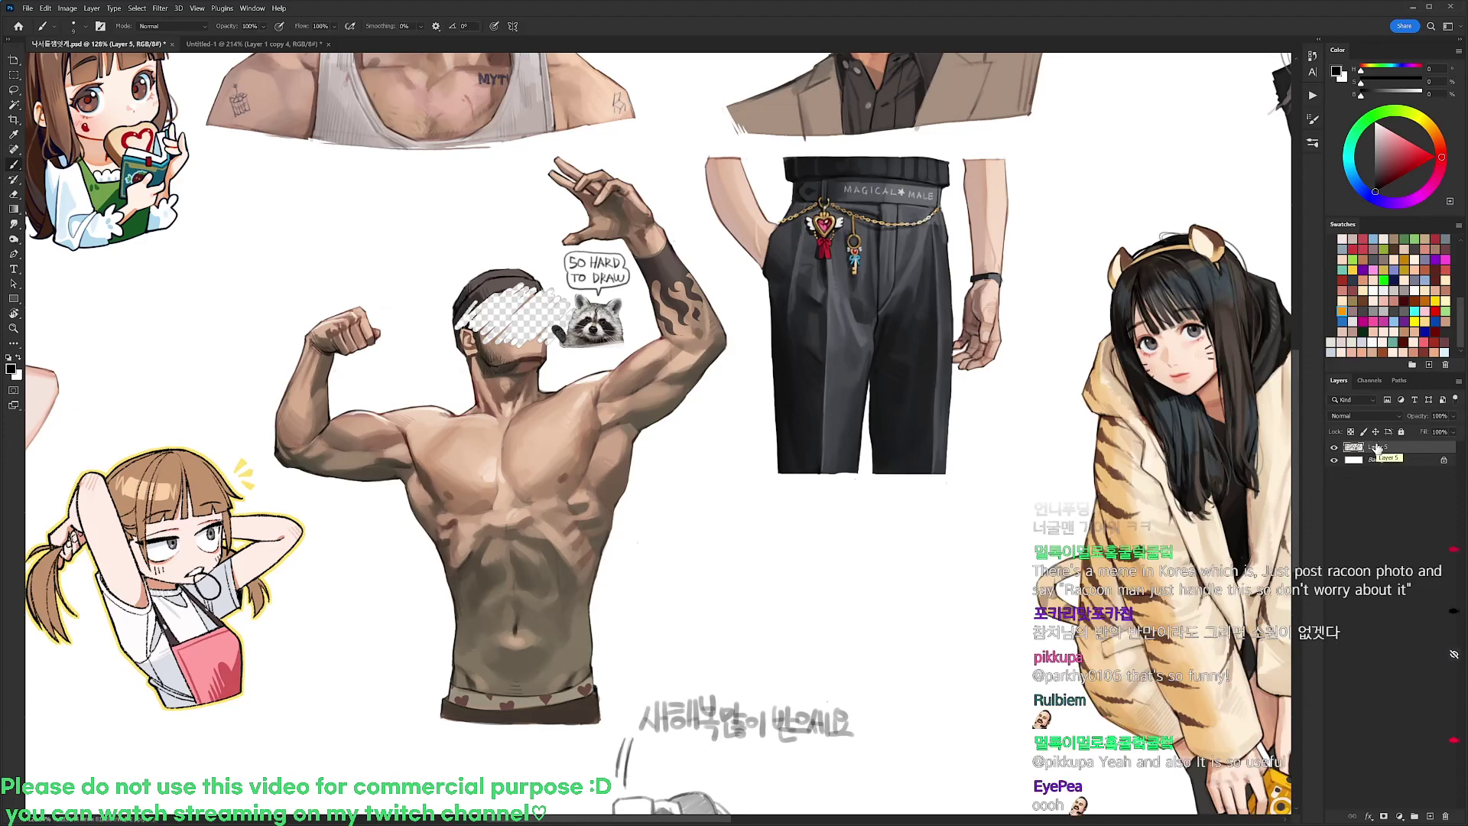
left_click_drag(1184, 549, 997, 539)
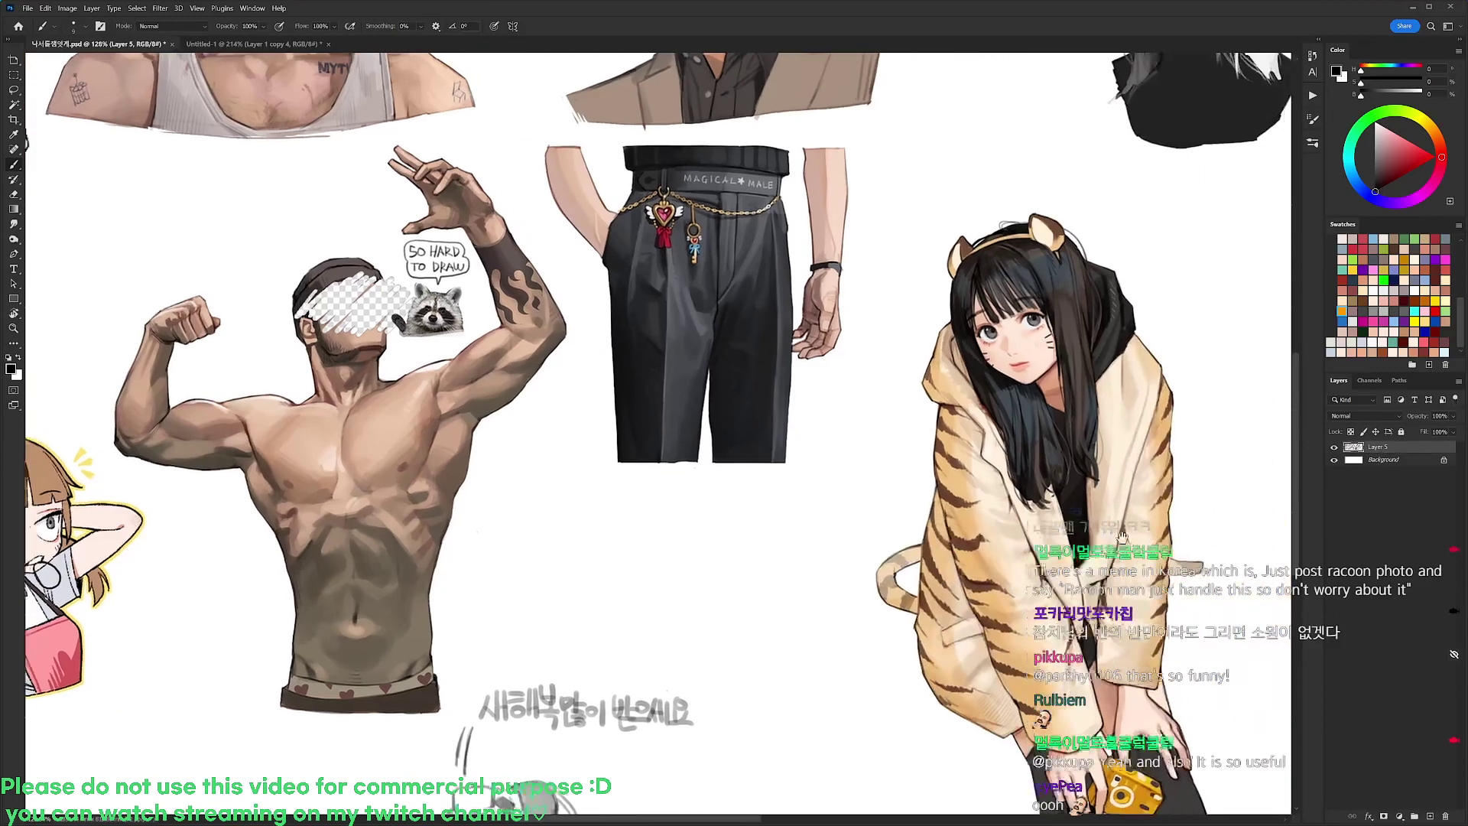
left_click_drag(1212, 525, 597, 480)
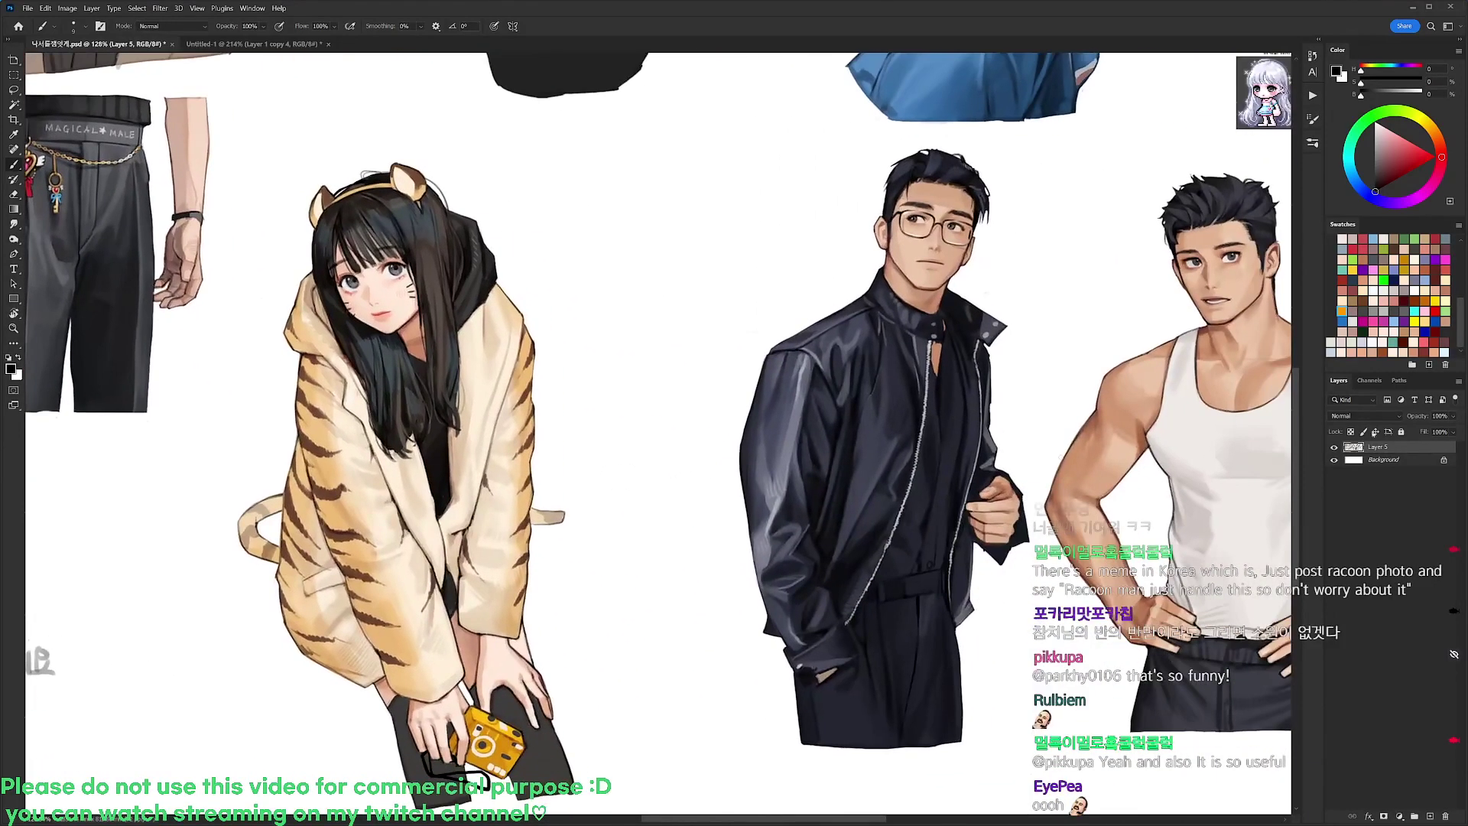
scroll(939, 220, "up", 2)
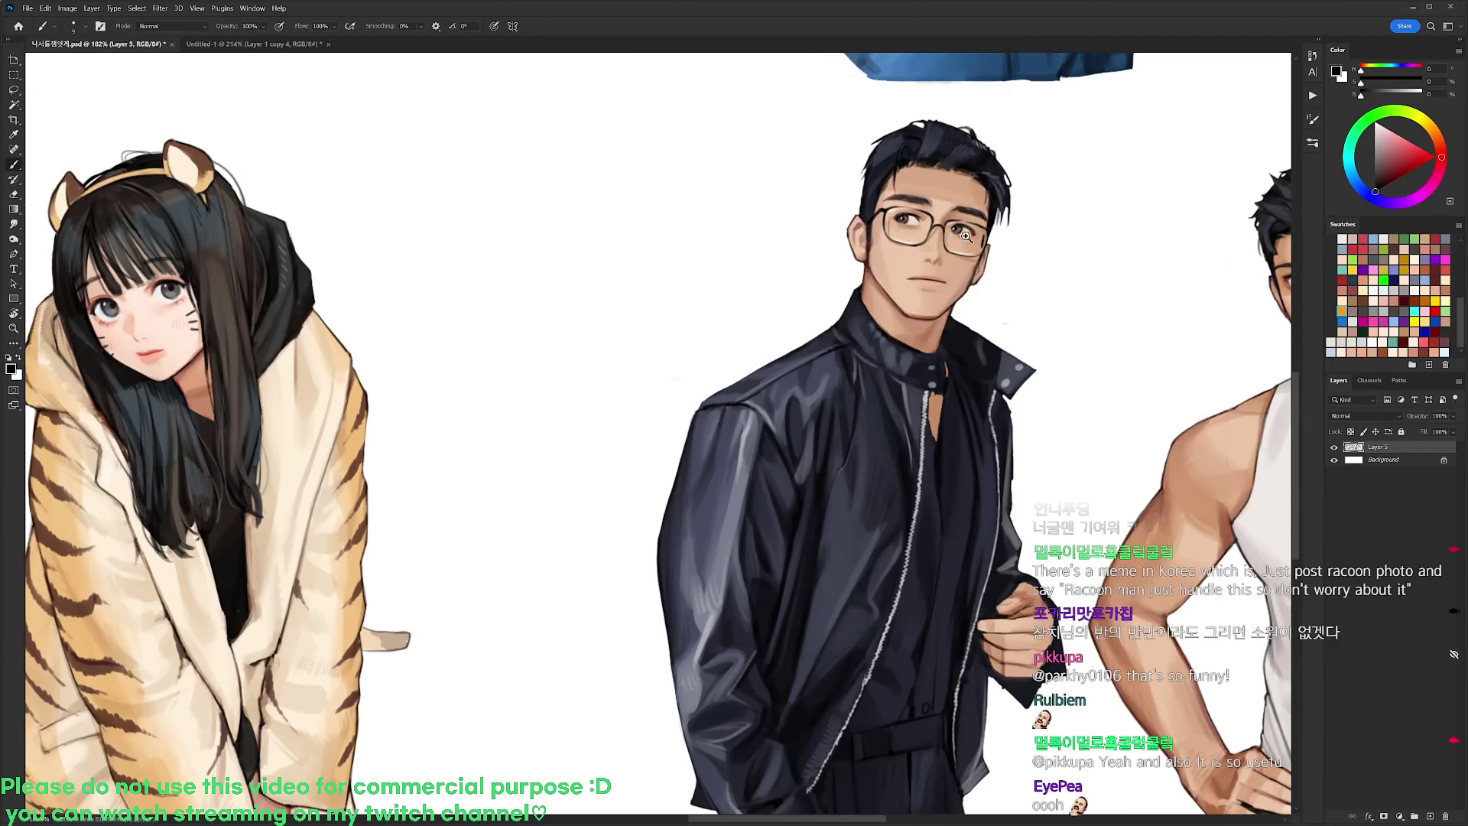
scroll(1155, 370, "down", 3)
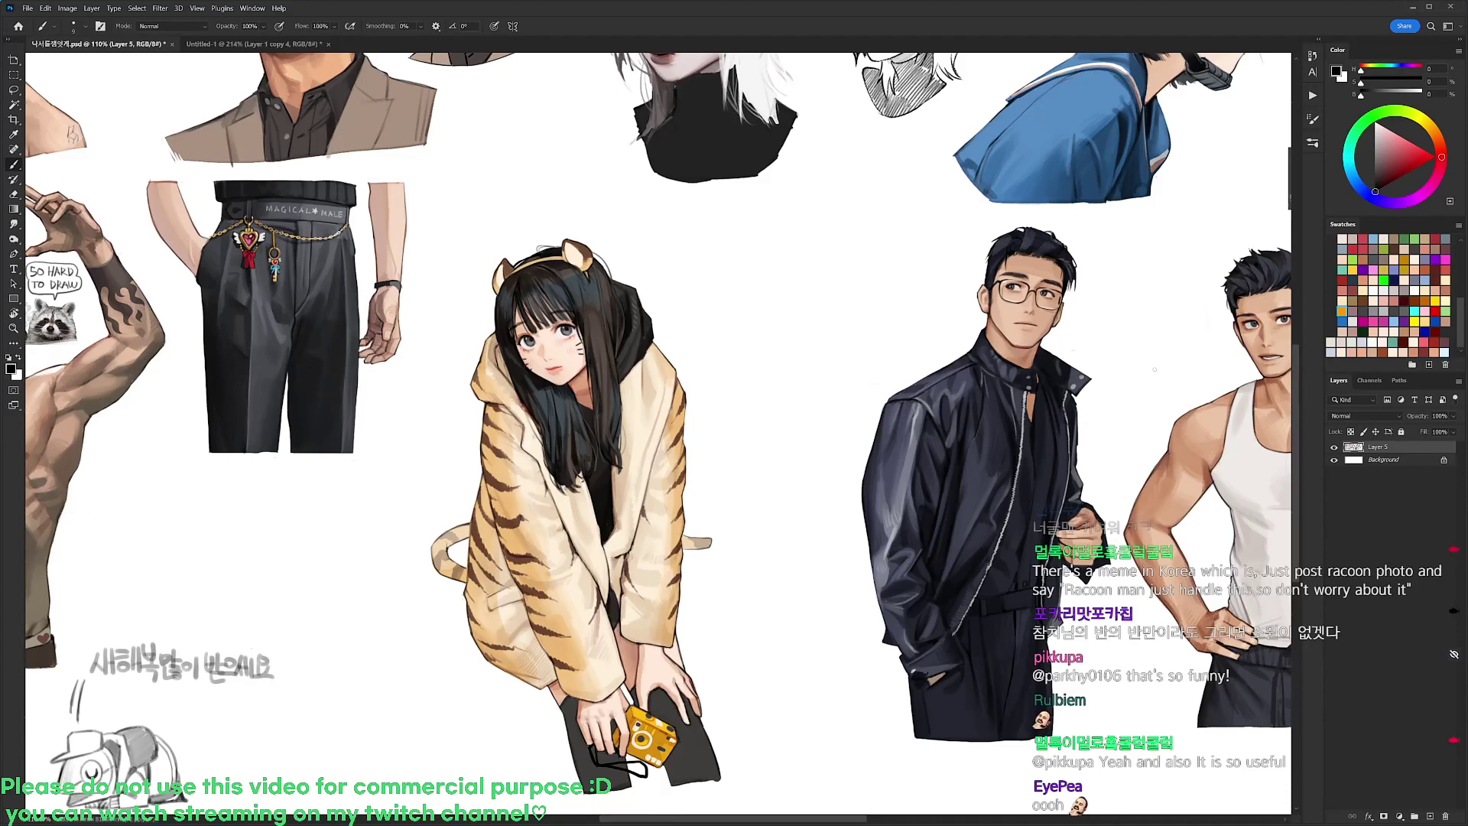
left_click_drag(1169, 524, 945, 482)
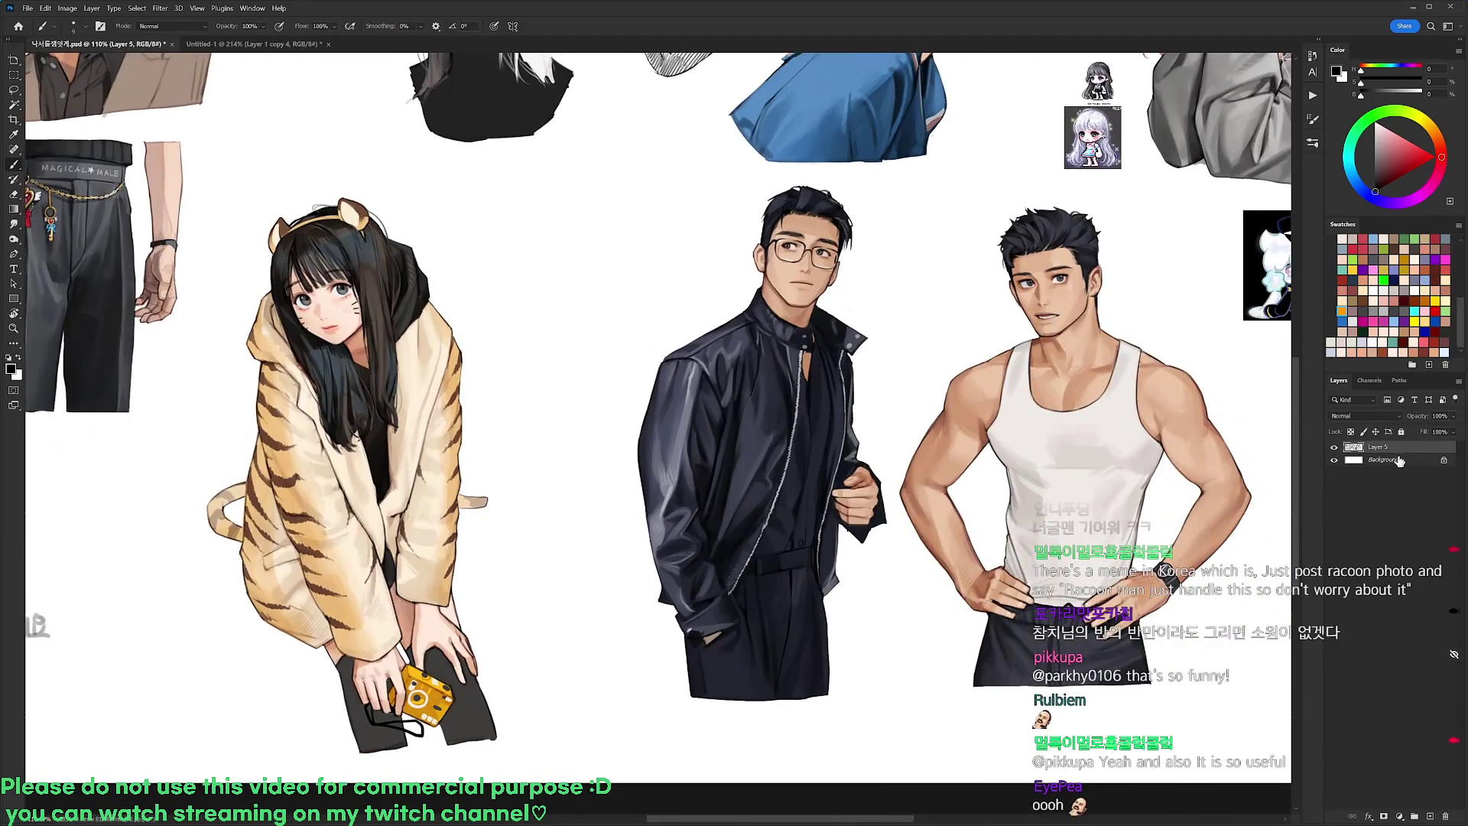
key("ctrl+s")
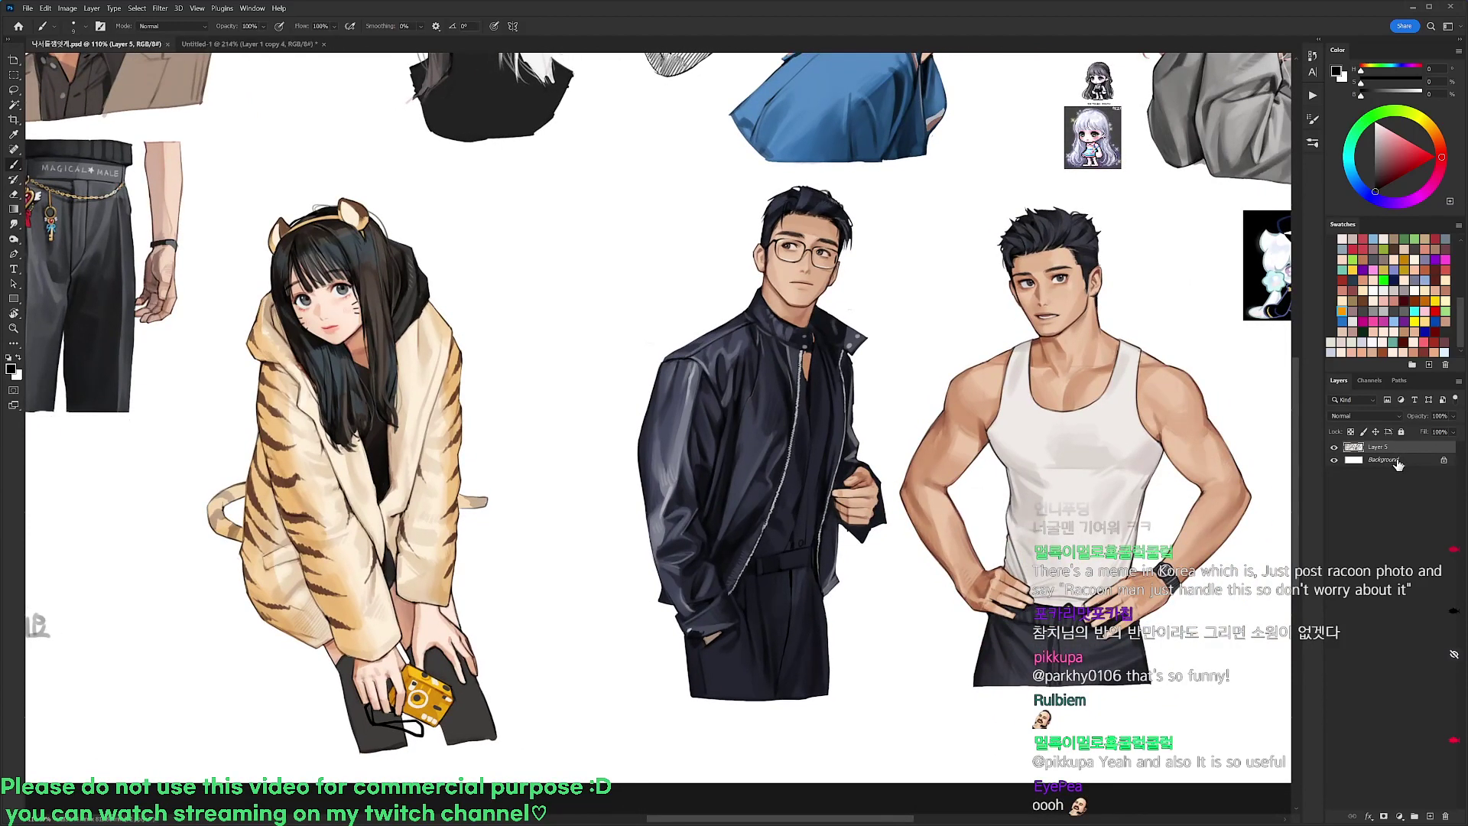
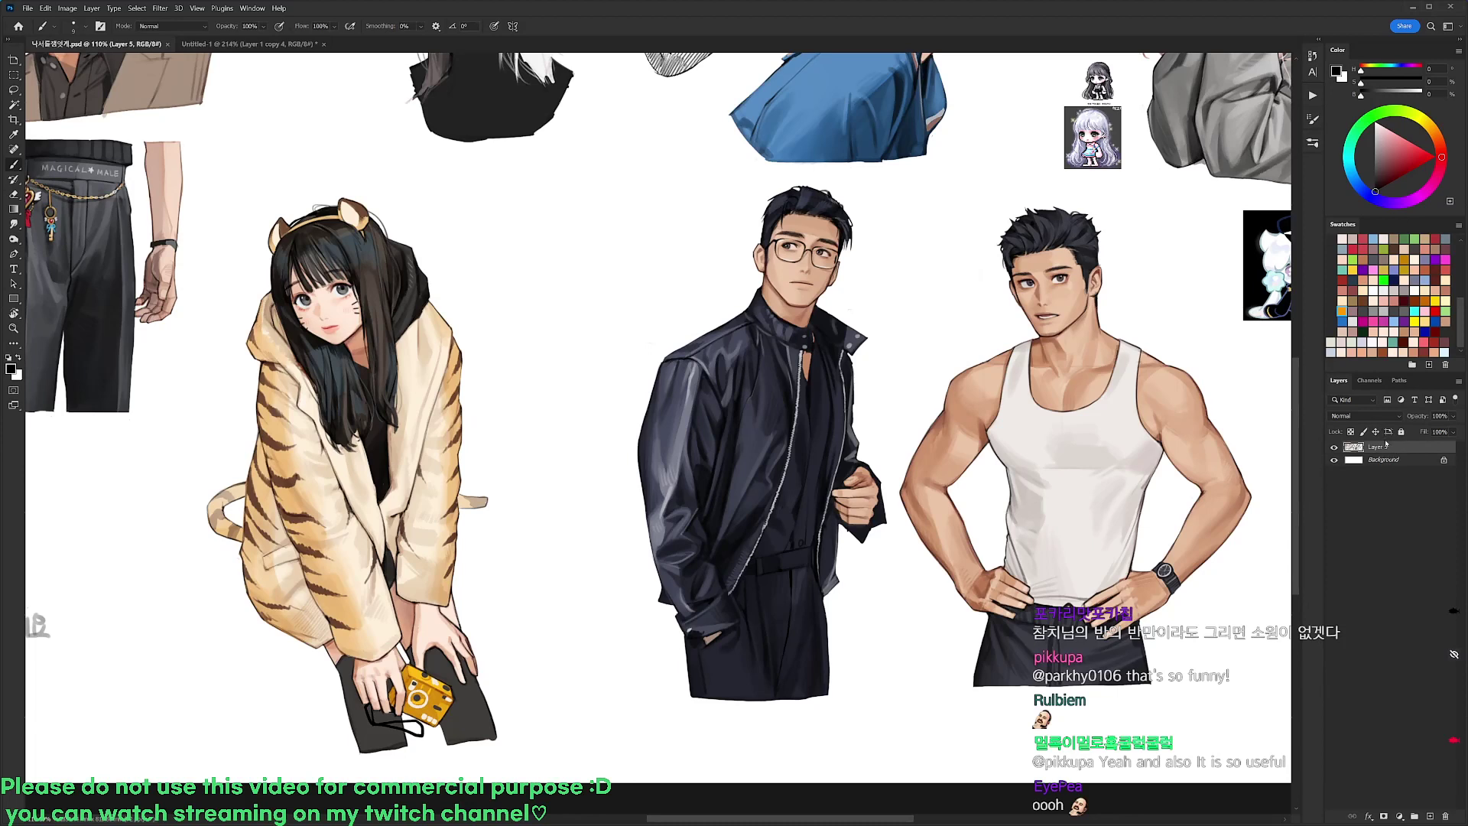
Create a new layer above Layer 5 and choose a different round brush preset for sketching
key("ctrl+alt+shift+n")
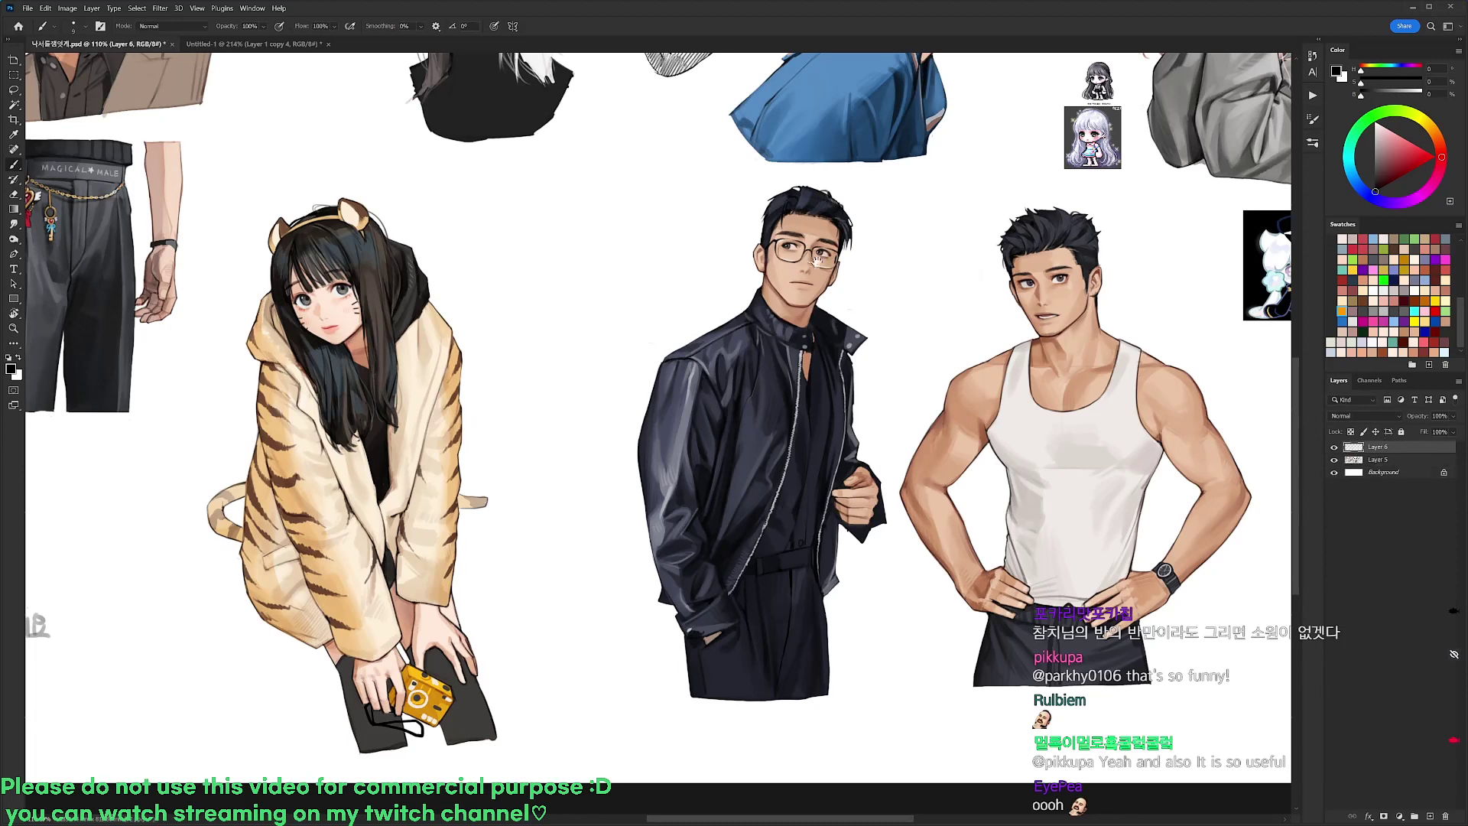
mouse_move(715, 233)
left_mouse_down()
mouse_move(807, 215)
mouse_move(844, 229)
left_mouse_up()
right_click(842, 231)
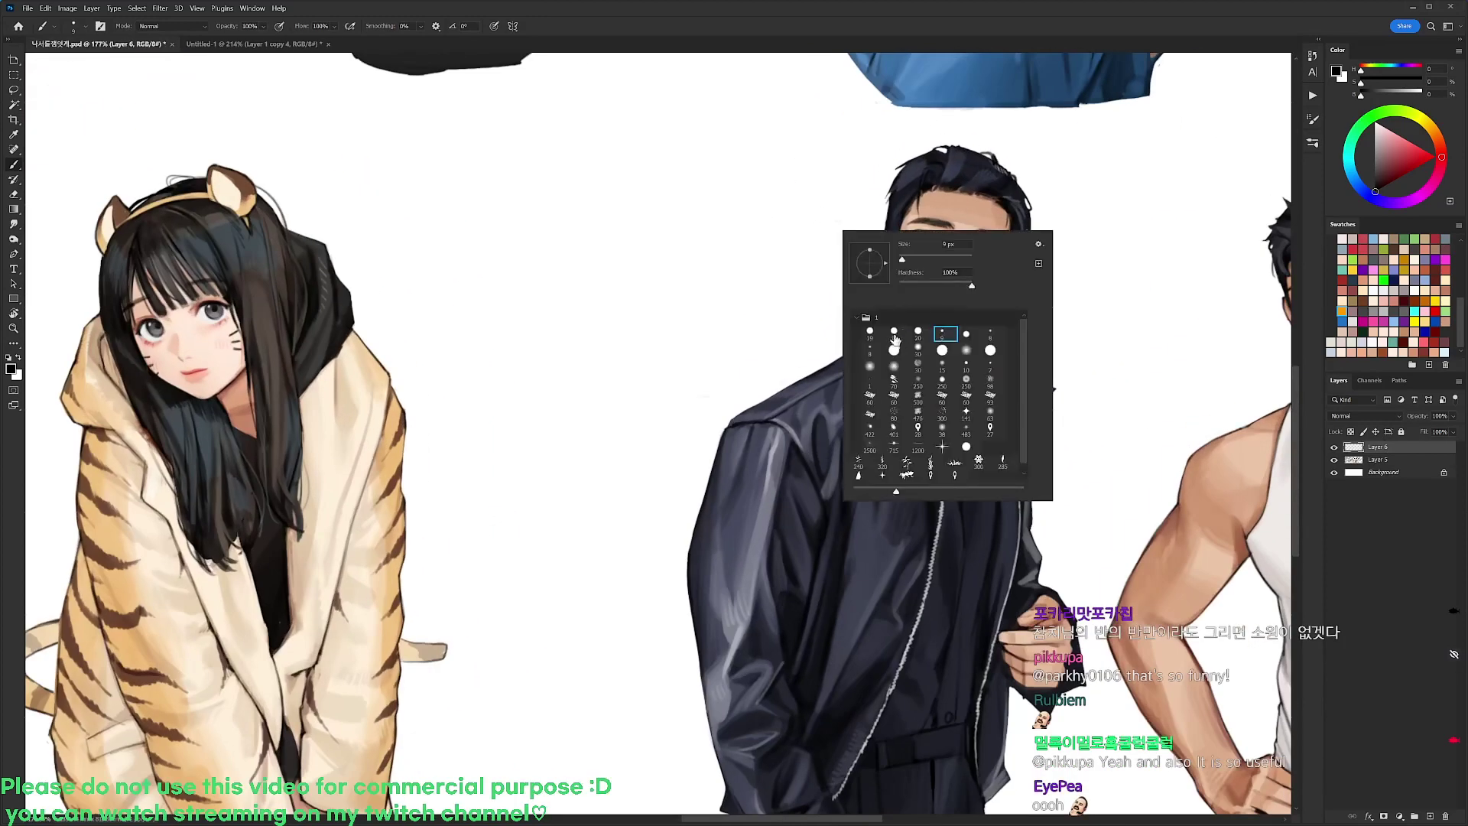
left_click(895, 336)
left_click(1370, 449)
Sketch a grey oval head with two ears in the gap between the tiger-coat girl and the leather-jacket man
mouse_move(614, 218)
left_mouse_down()
mouse_move(624, 205)
mouse_move(742, 247)
left_mouse_up()
key("ctrl+z")
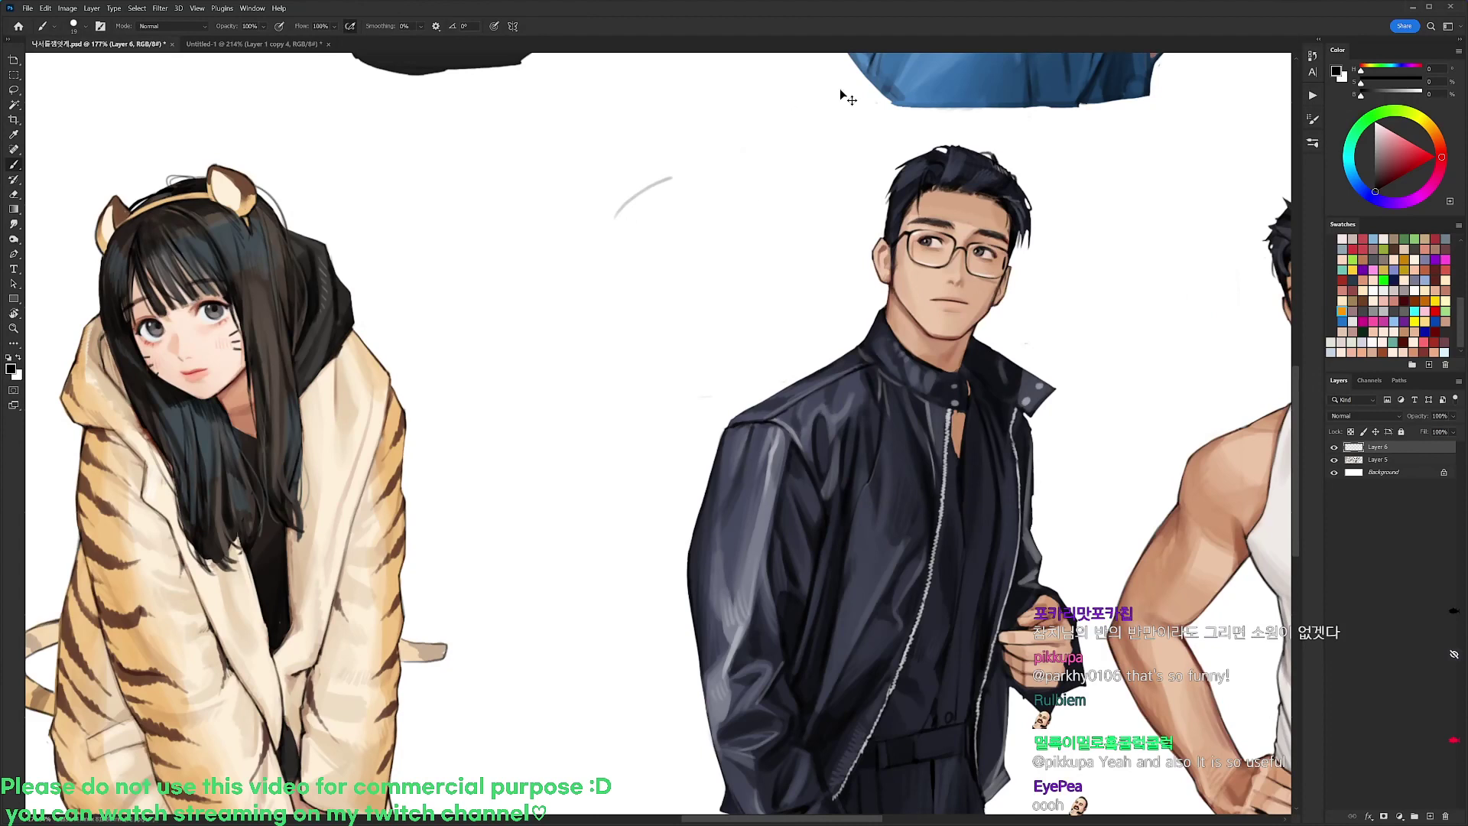
key("ctrl+z")
mouse_move(619, 229)
left_mouse_down()
mouse_move(688, 185)
mouse_move(701, 303)
mouse_move(635, 282)
mouse_move(622, 224)
mouse_move(642, 192)
left_mouse_up()
key("e")
key("b")
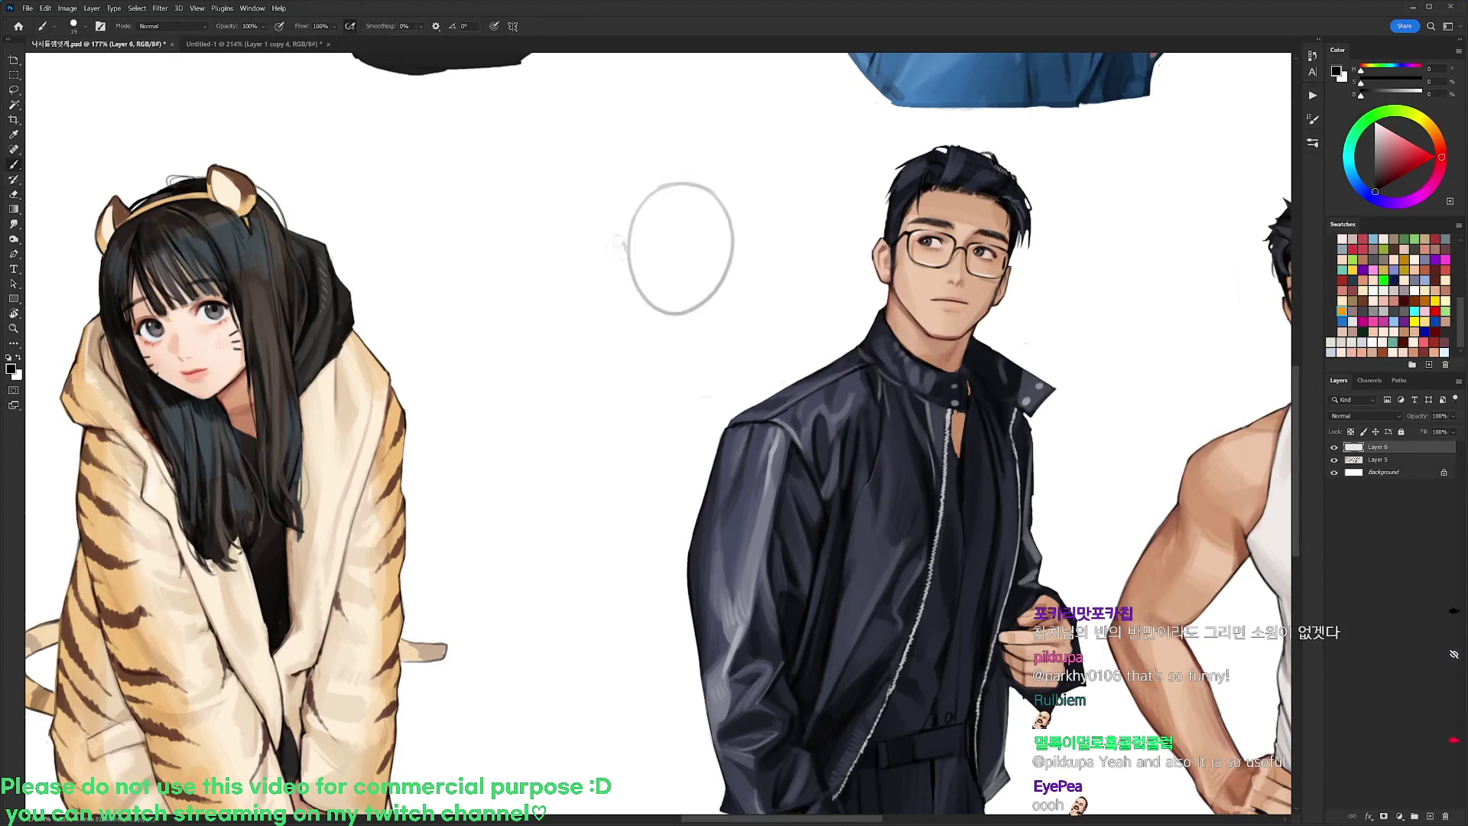
left_click_drag(626, 241, 637, 281)
left_click_drag(731, 255, 722, 285)
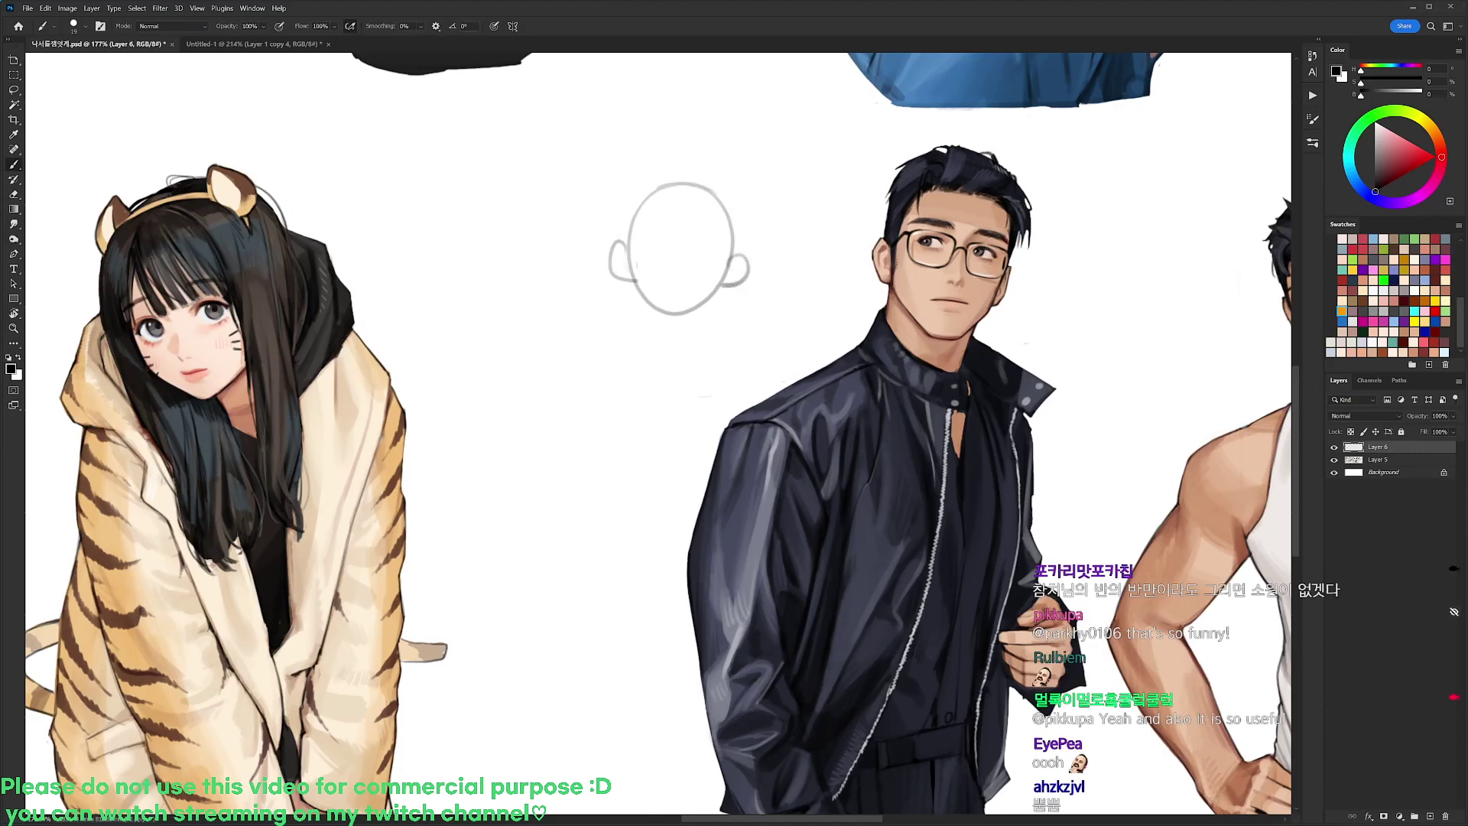
mouse_move(629, 229)
left_mouse_down()
mouse_move(637, 291)
mouse_move(670, 315)
mouse_move(723, 285)
left_mouse_up()
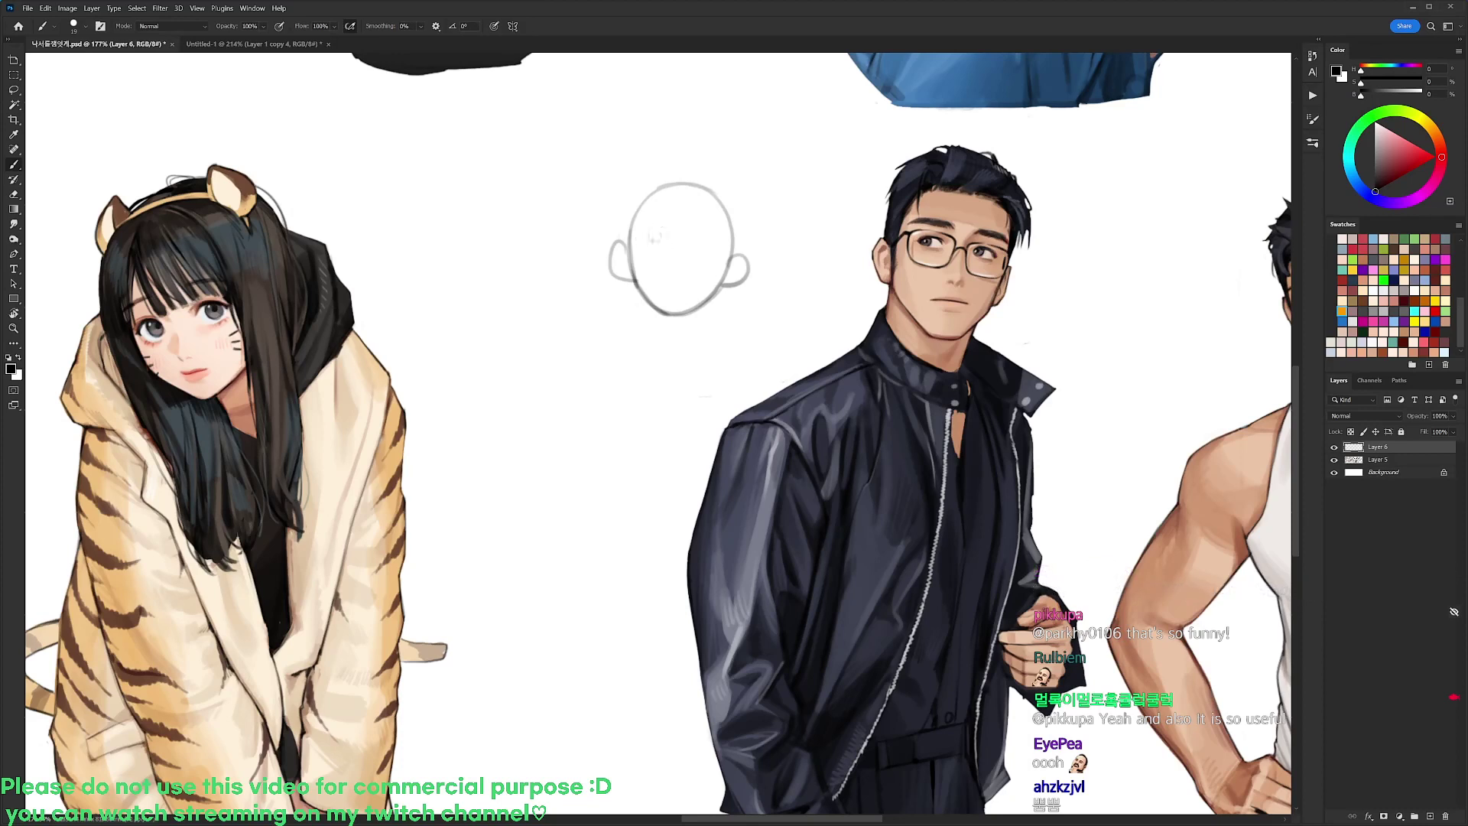
Sketch two flat eyebrows and sideways-glancing eyes with dark pupils on the oval head
mouse_move(655, 237)
left_mouse_down()
mouse_move(713, 238)
mouse_move(656, 217)
mouse_move(673, 221)
left_mouse_up()
key("ctrl+z")
key("ctrl+z")
mouse_move(691, 222)
left_mouse_down()
mouse_move(747, 235)
mouse_move(885, 205)
mouse_move(830, 205)
left_mouse_up()
key("e")
key("b")
key("e")
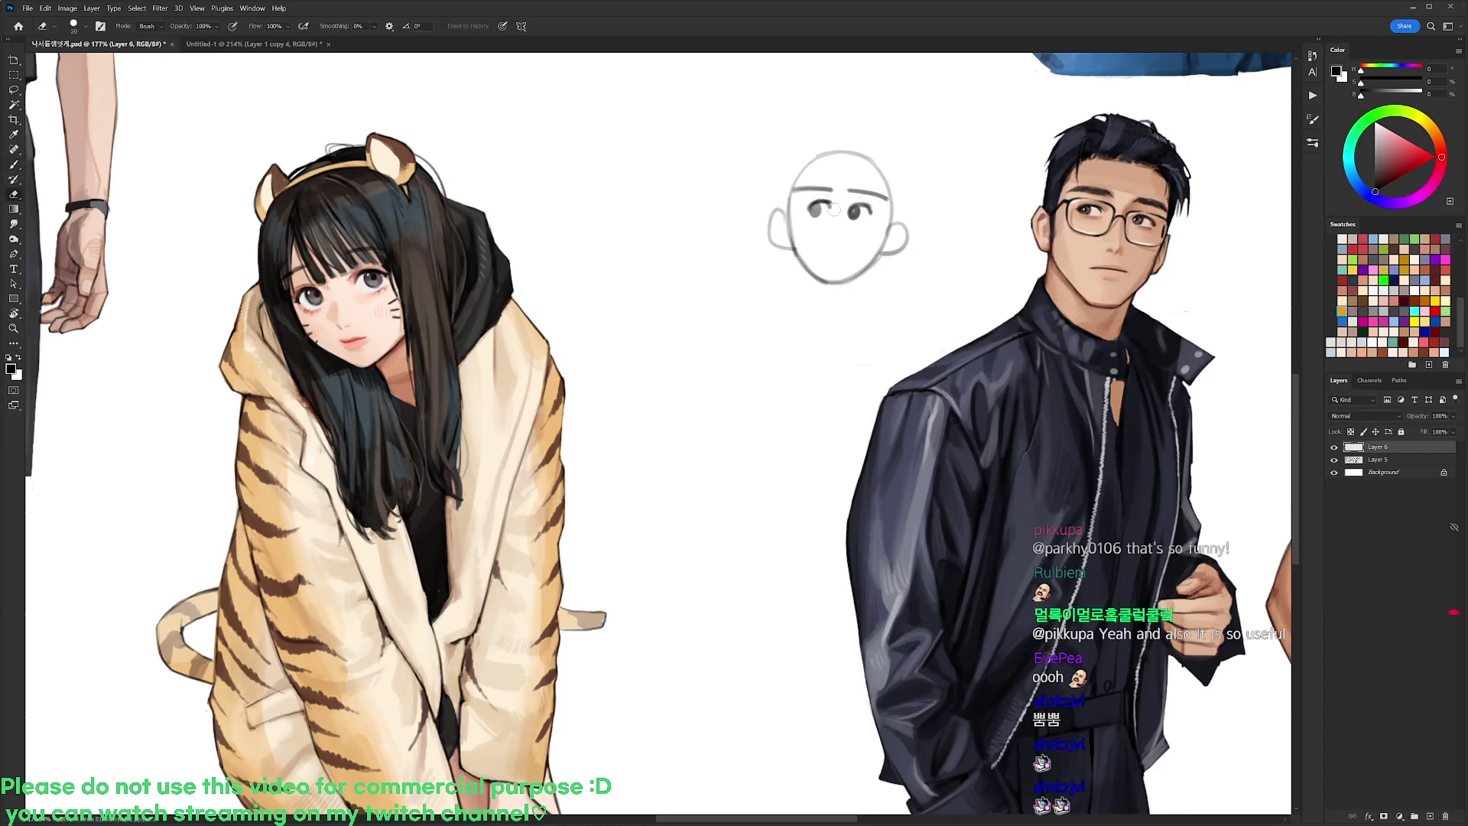
key("b")
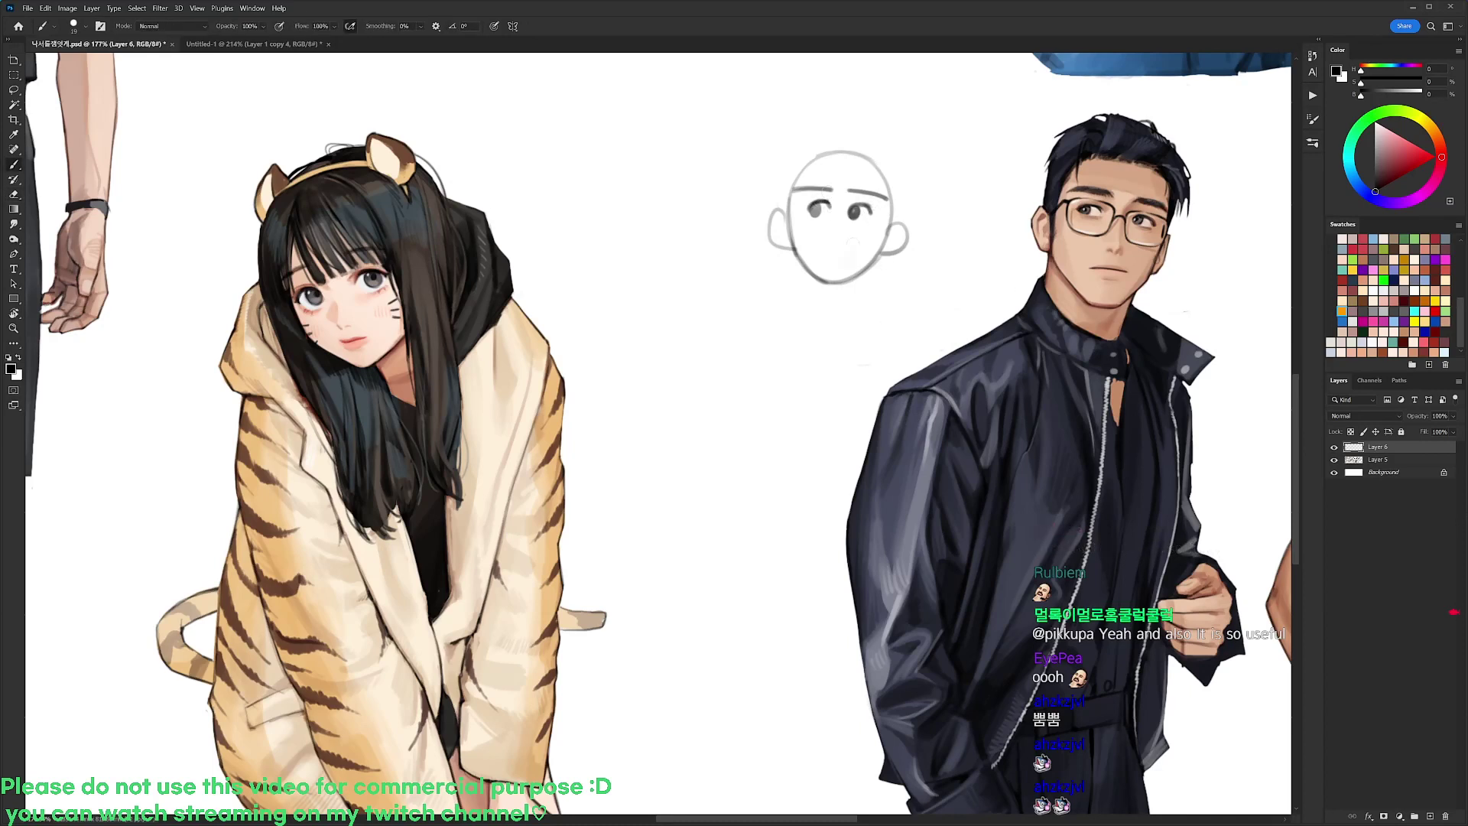
Add the nose, mouth, start of the neck and first square glasses lens to the sketched face
mouse_move(844, 191)
left_mouse_down()
mouse_move(841, 241)
mouse_move(868, 261)
mouse_move(795, 289)
mouse_move(828, 326)
left_mouse_up()
key("e")
key("b")
mouse_move(799, 202)
left_mouse_down()
mouse_move(821, 231)
mouse_move(838, 206)
mouse_move(799, 221)
mouse_move(833, 209)
left_mouse_up()
key("ctrl+z")
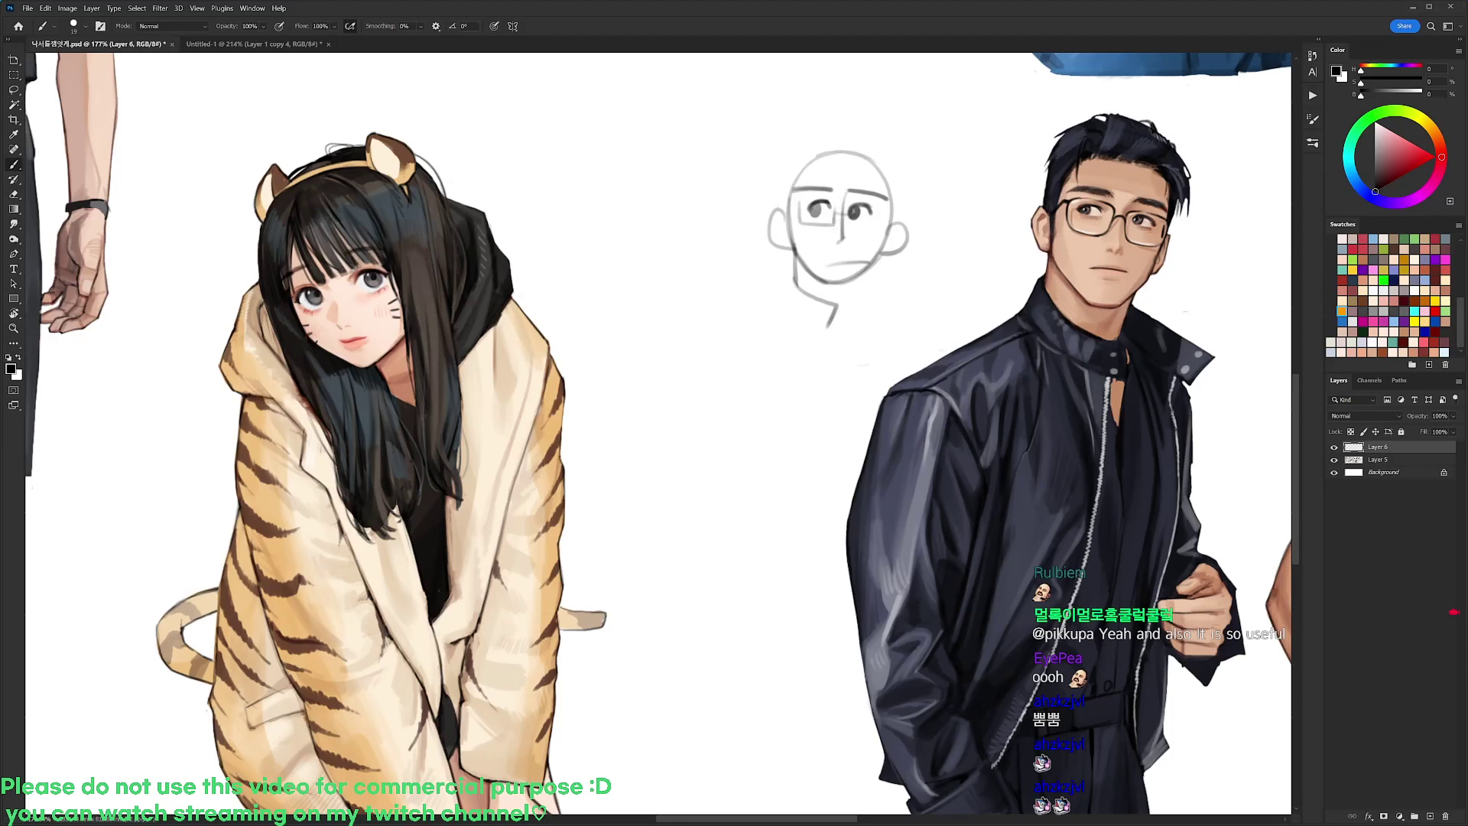
Nudge the eye without a lens slightly outward and draw the second square glasses lens around it
key("l")
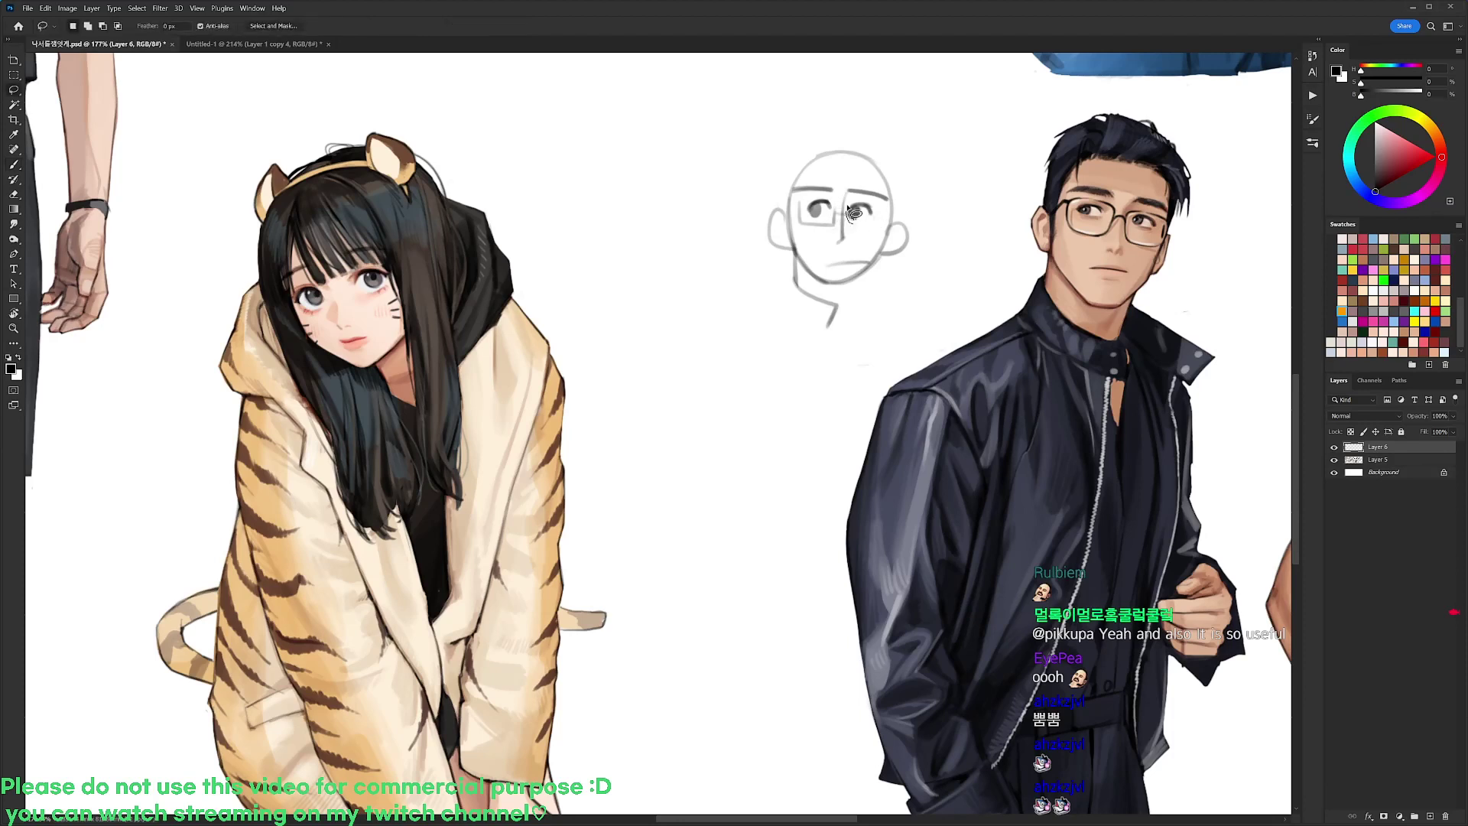
mouse_move(847, 207)
left_mouse_down()
mouse_move(877, 205)
mouse_move(850, 220)
left_mouse_up()
left_click_drag(859, 215, 862, 214)
key("ctrl+d")
key("b")
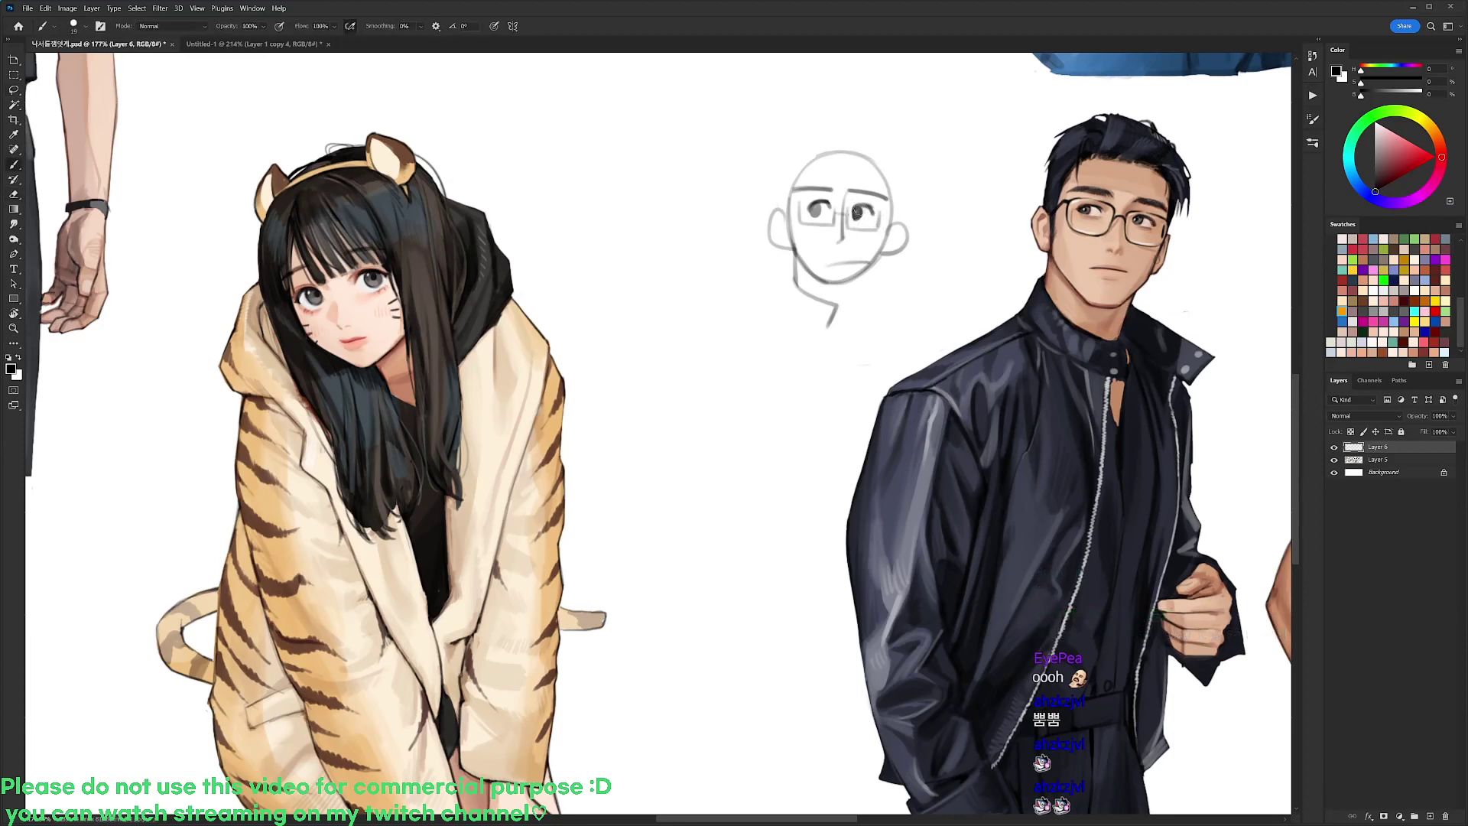
key("l")
mouse_move(872, 202)
left_mouse_down()
mouse_move(869, 223)
mouse_move(850, 217)
mouse_move(906, 201)
left_mouse_up()
left_click_drag(1063, 161, 1063, 170)
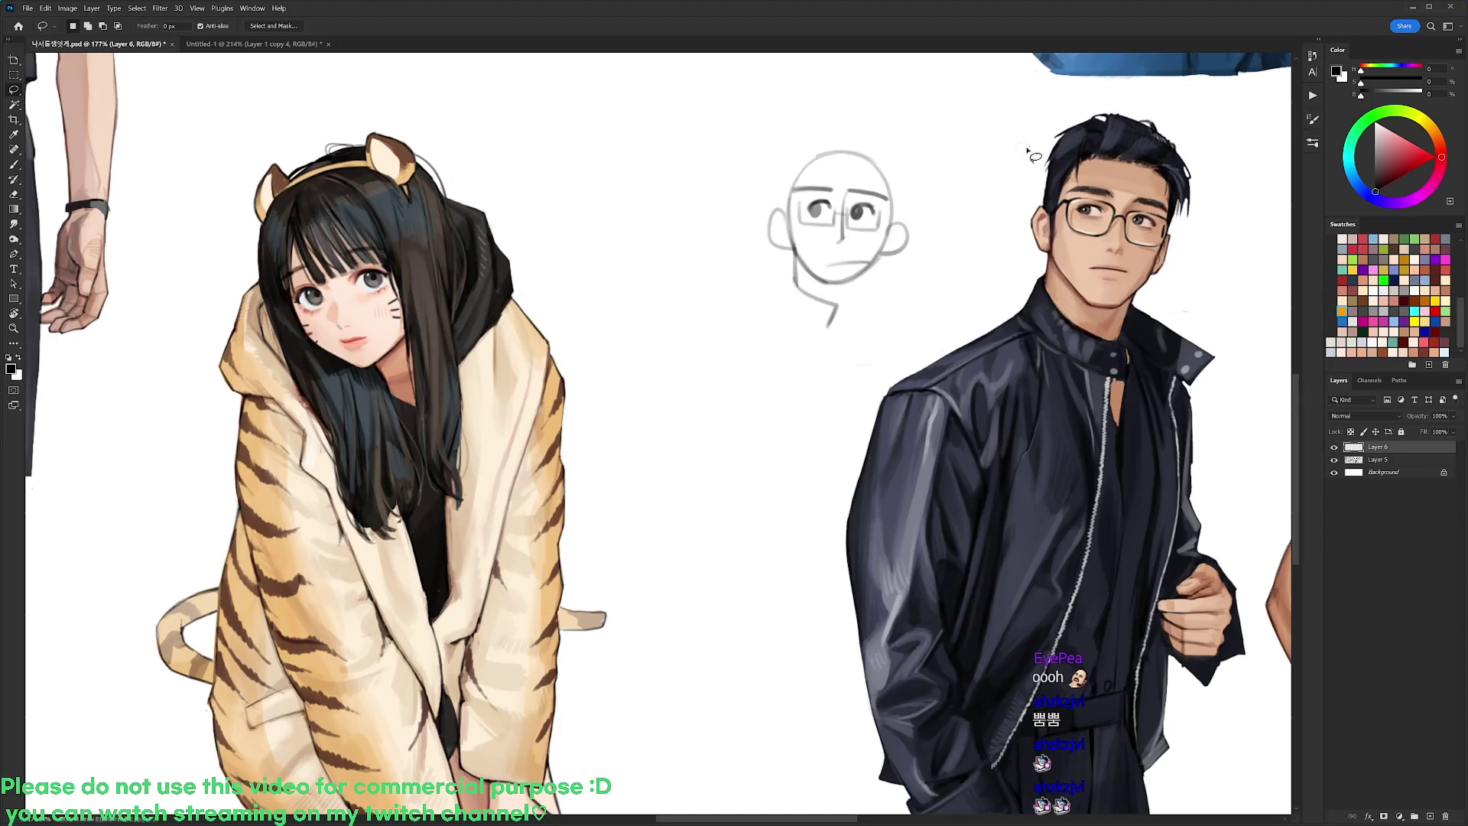
Complete the neck of the sketched figure and add simple angular shoulders closed off by a straight base line
key("b")
left_click_drag(860, 273, 837, 330)
mouse_move(795, 259)
left_mouse_down()
mouse_move(792, 305)
mouse_move(753, 327)
mouse_move(833, 348)
left_mouse_up()
mouse_move(827, 344)
left_mouse_down()
mouse_move(892, 334)
mouse_move(839, 345)
mouse_move(871, 341)
left_mouse_up()
Sketch short hair with grey shading and sideburns on the simplified head
mouse_move(795, 159)
left_mouse_down()
mouse_move(786, 219)
mouse_move(793, 171)
mouse_move(822, 149)
mouse_move(887, 161)
mouse_move(893, 182)
left_mouse_up()
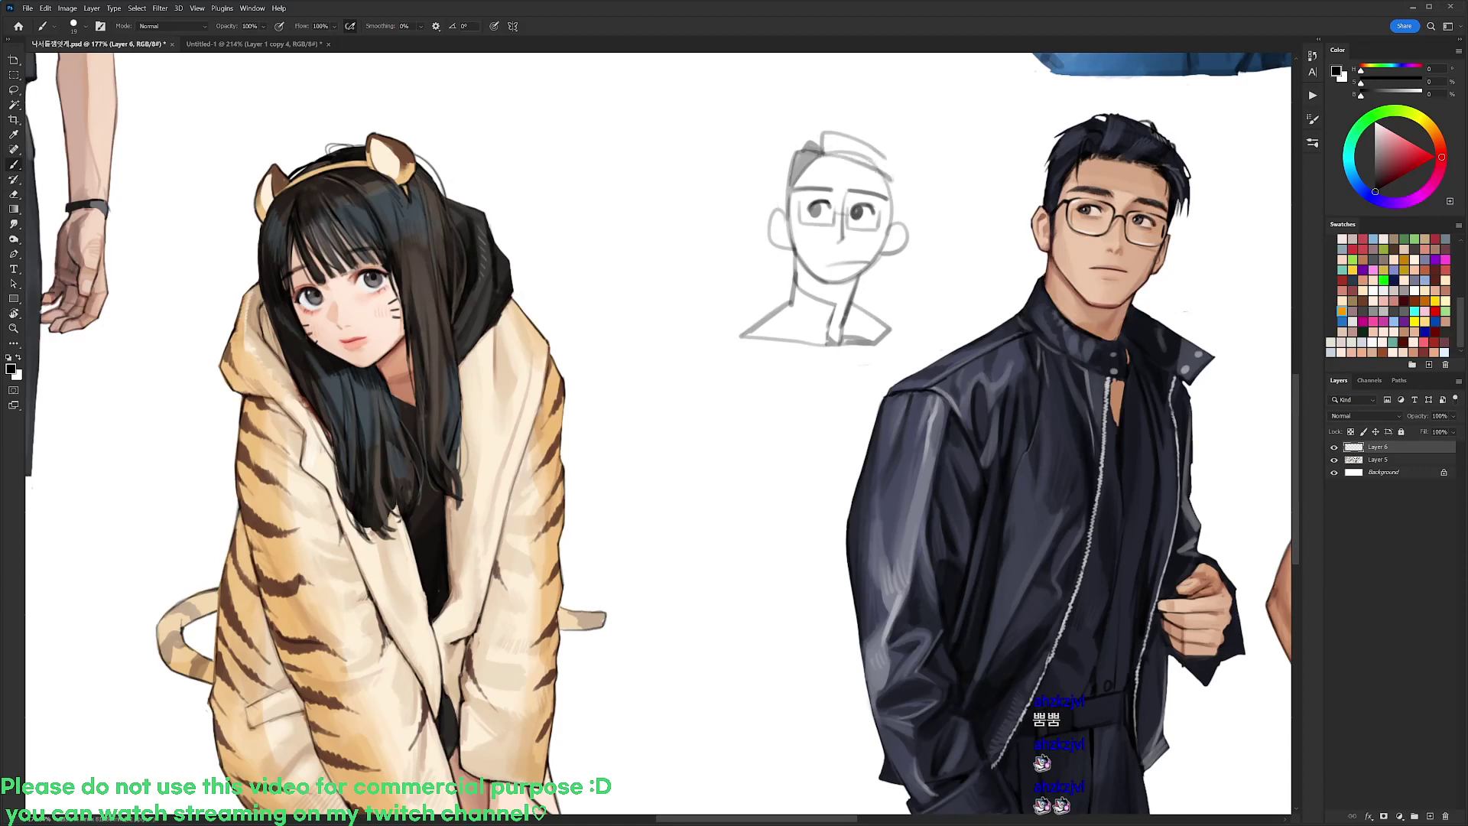
mouse_move(822, 141)
left_mouse_down()
mouse_move(885, 166)
mouse_move(827, 154)
mouse_move(900, 190)
mouse_move(899, 219)
left_mouse_up()
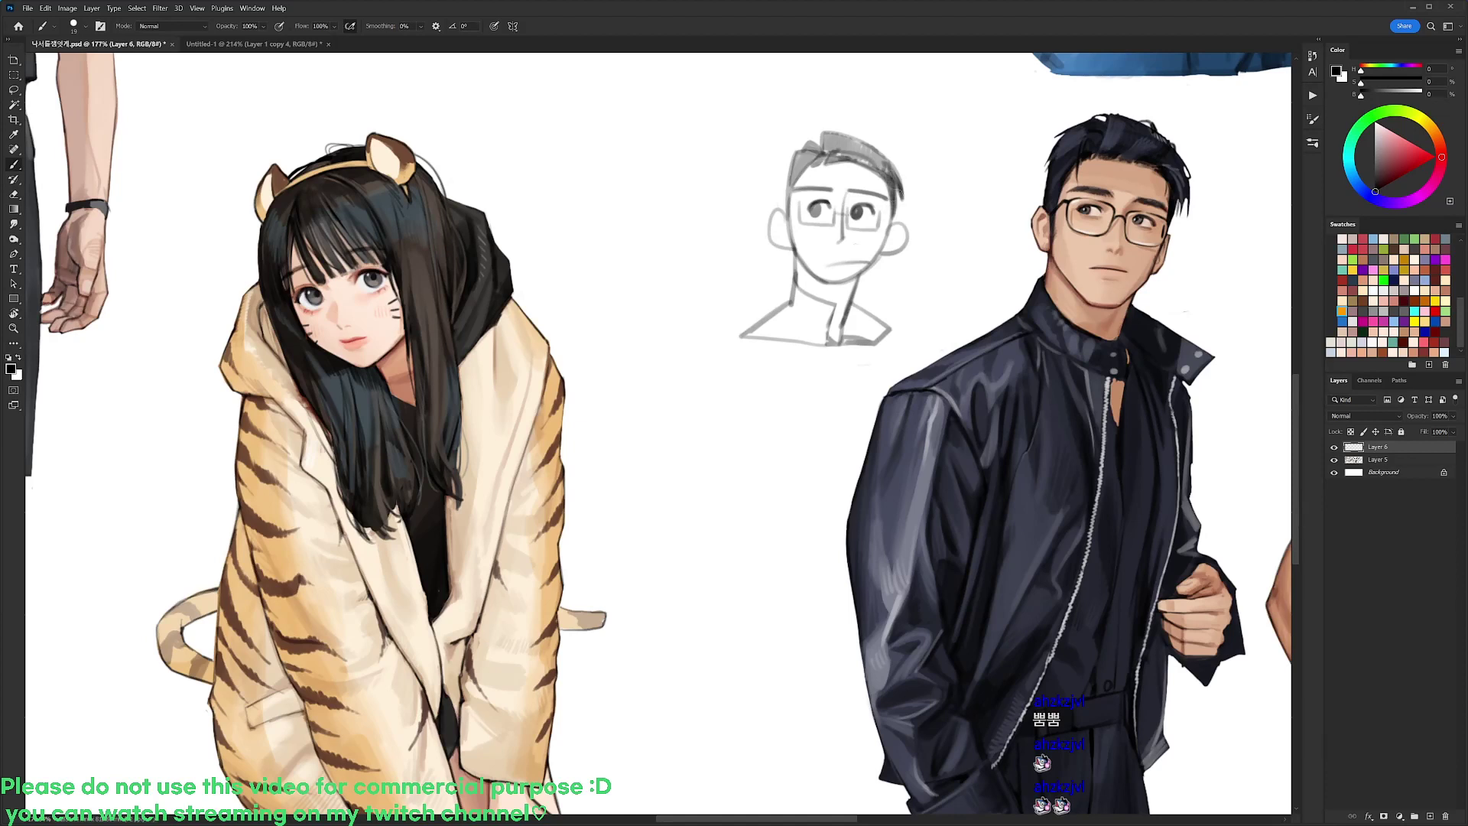
left_click_drag(790, 177, 788, 233)
mouse_move(801, 148)
left_mouse_down()
mouse_move(784, 161)
mouse_move(787, 239)
left_mouse_up()
left_click_drag(891, 209, 887, 238)
Clean up stray lines on the sketched head and neck, and extend the glasses' arms to the ears
key("e")
mouse_move(794, 248)
left_mouse_down()
mouse_move(780, 314)
mouse_move(782, 298)
left_mouse_up()
key("b")
key("e")
key("b")
key("e")
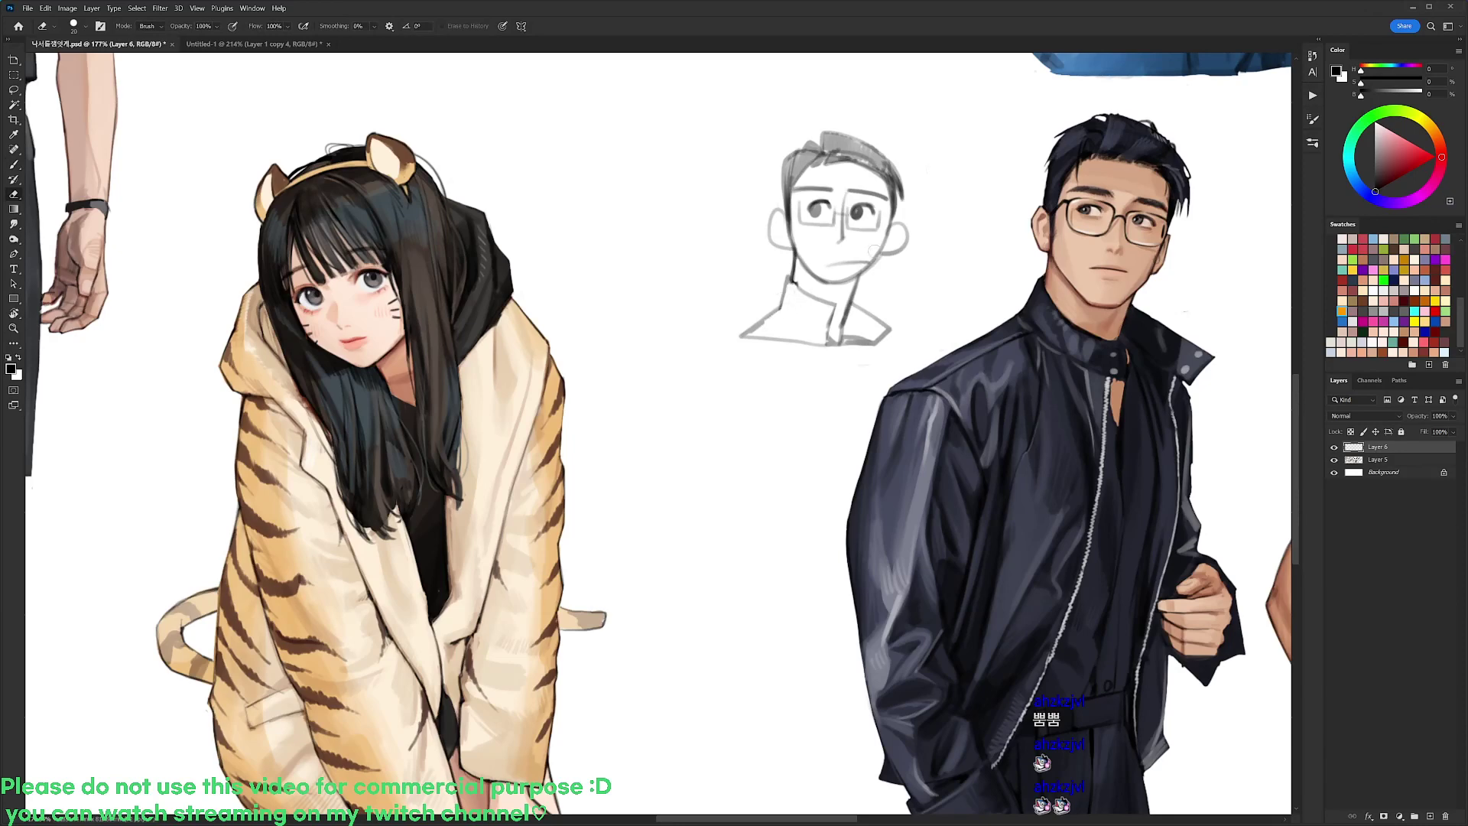
key("b")
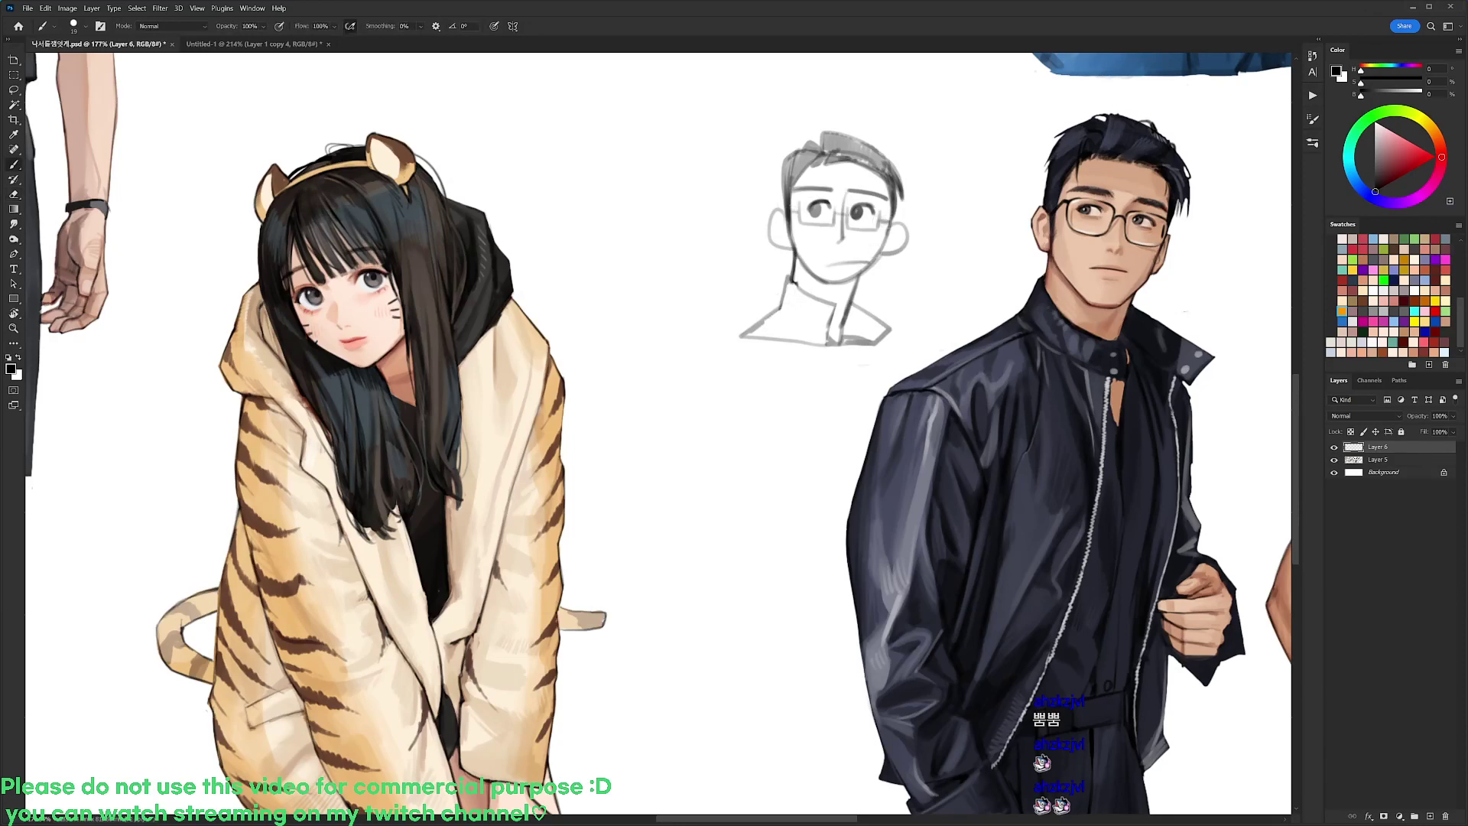
Hide Layer 5 briefly to view the new sketch on its own, and show the layer again
scroll(913, 206, "down", 2)
key("r")
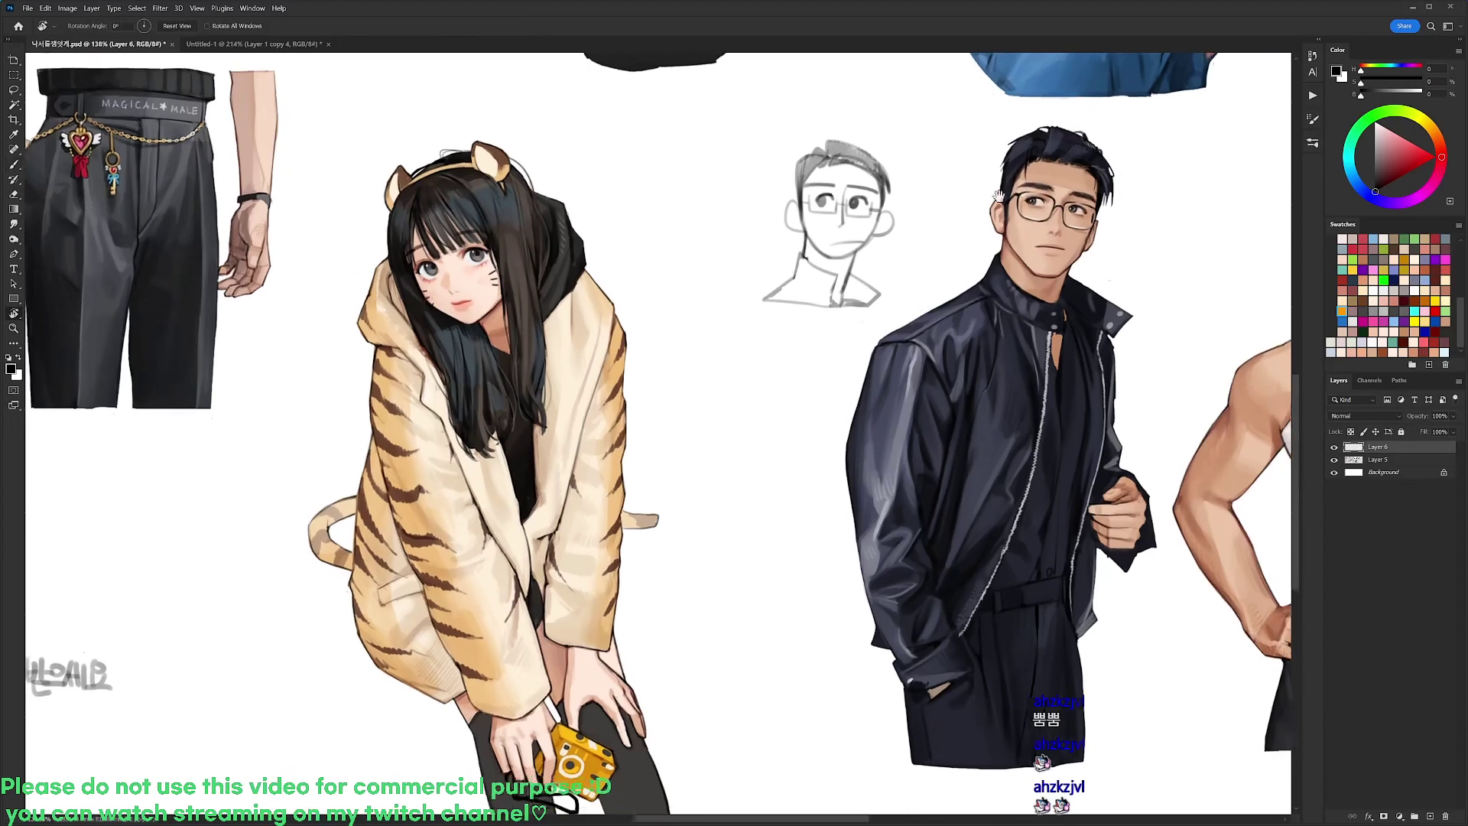
left_click_drag(998, 196, 885, 177)
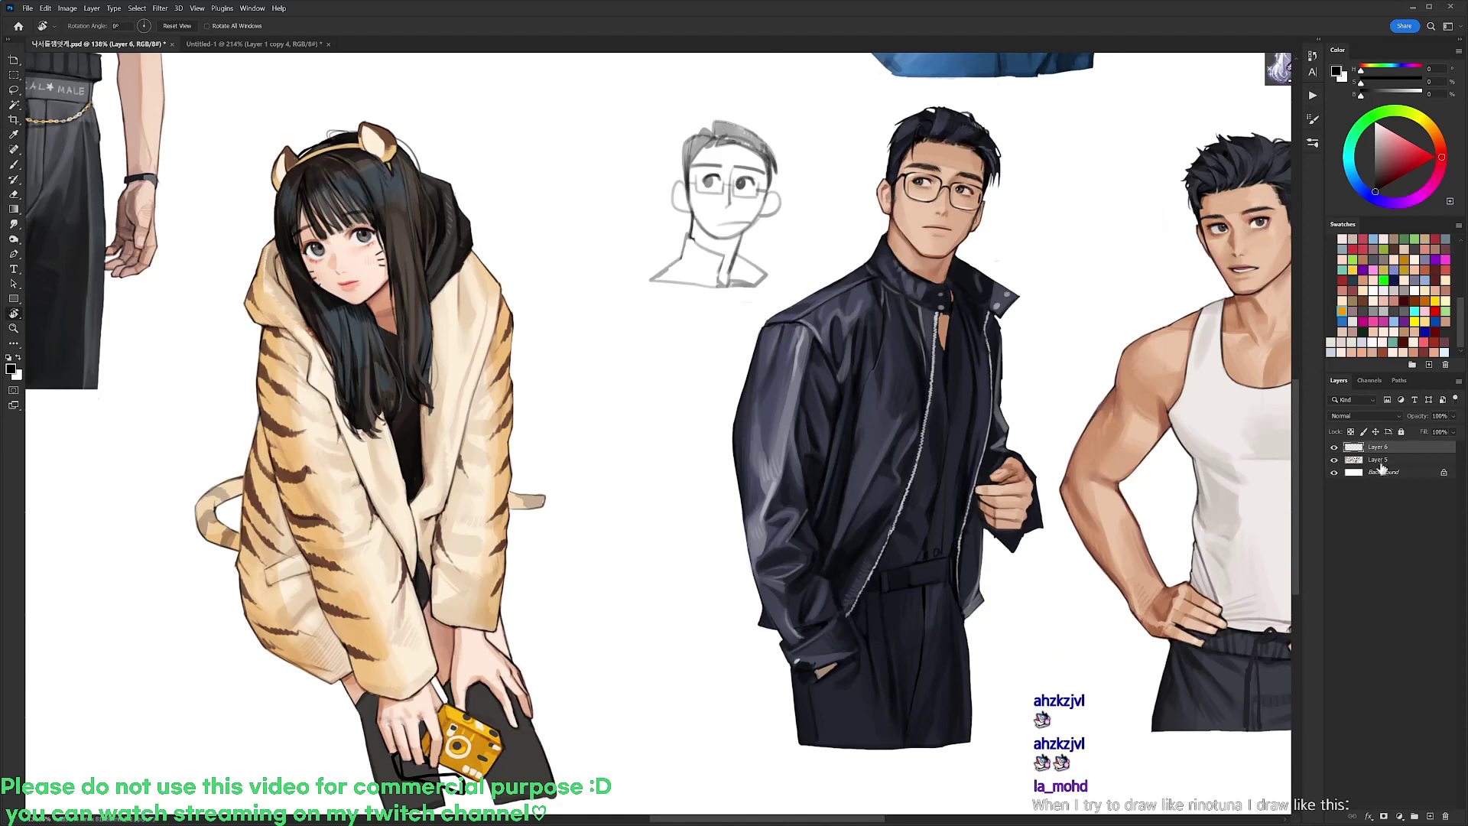
left_click_drag(723, 168, 742, 165)
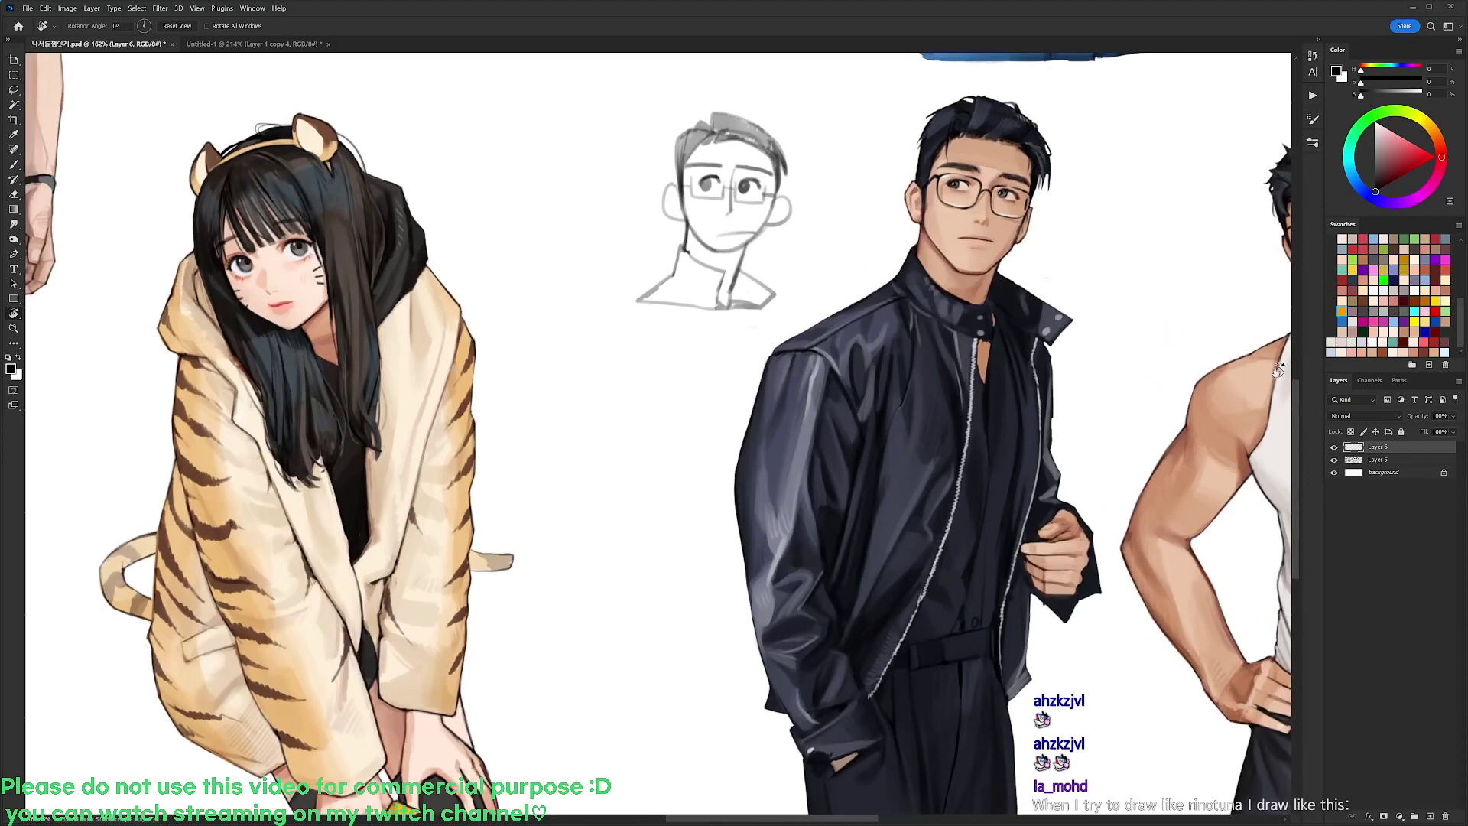
left_click(1334, 457)
left_click(1333, 457)
key("ctrl+minus")
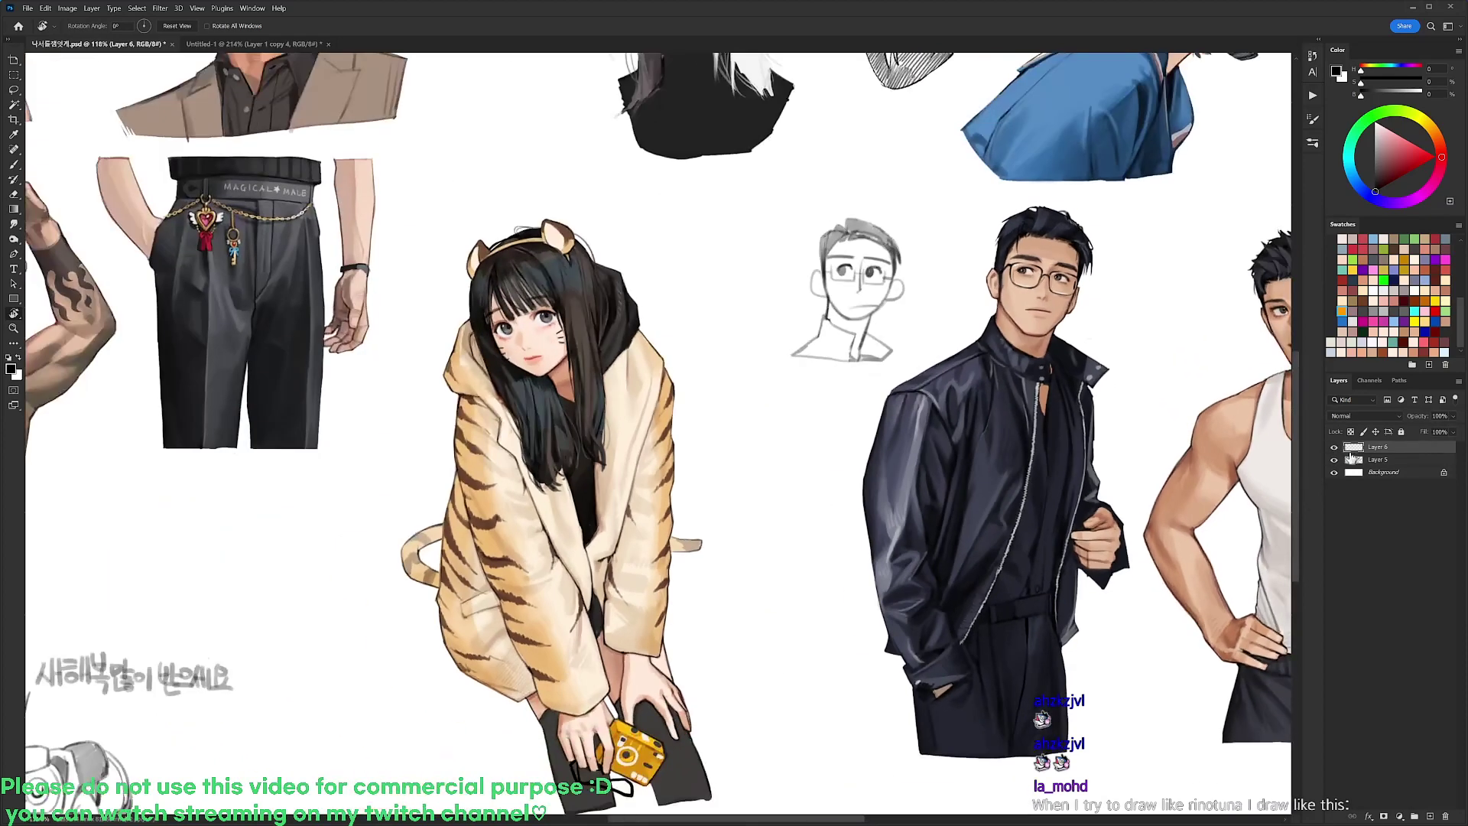
Fade the new line sketch by lowering the Fill of Layer 6 to 14%
left_click_drag(1150, 544, 1024, 551)
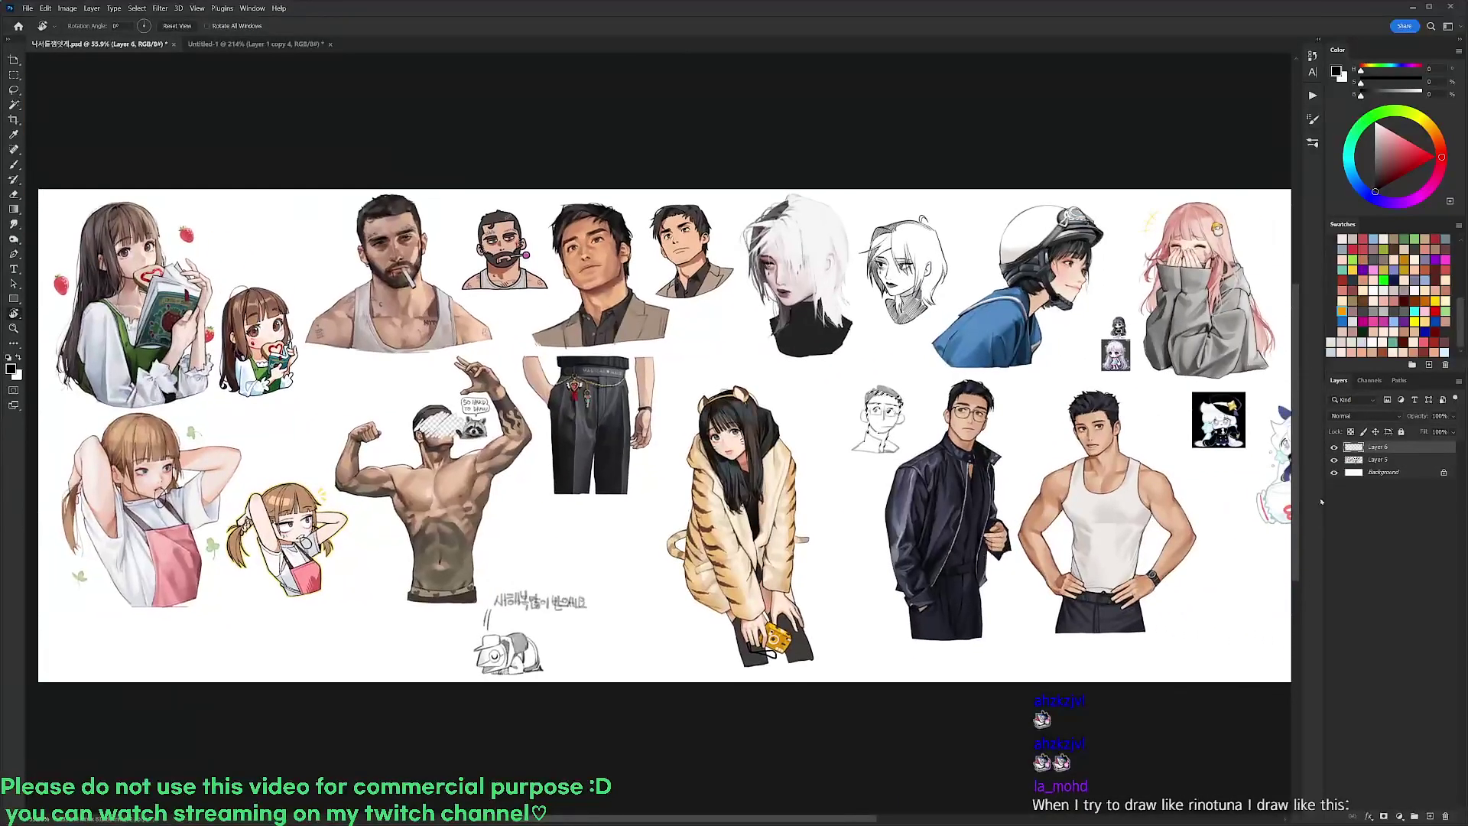
left_click(1333, 456)
left_click(1334, 456)
left_click_drag(894, 427, 934, 433)
left_click(1452, 431)
left_click_drag(1458, 445, 1411, 447)
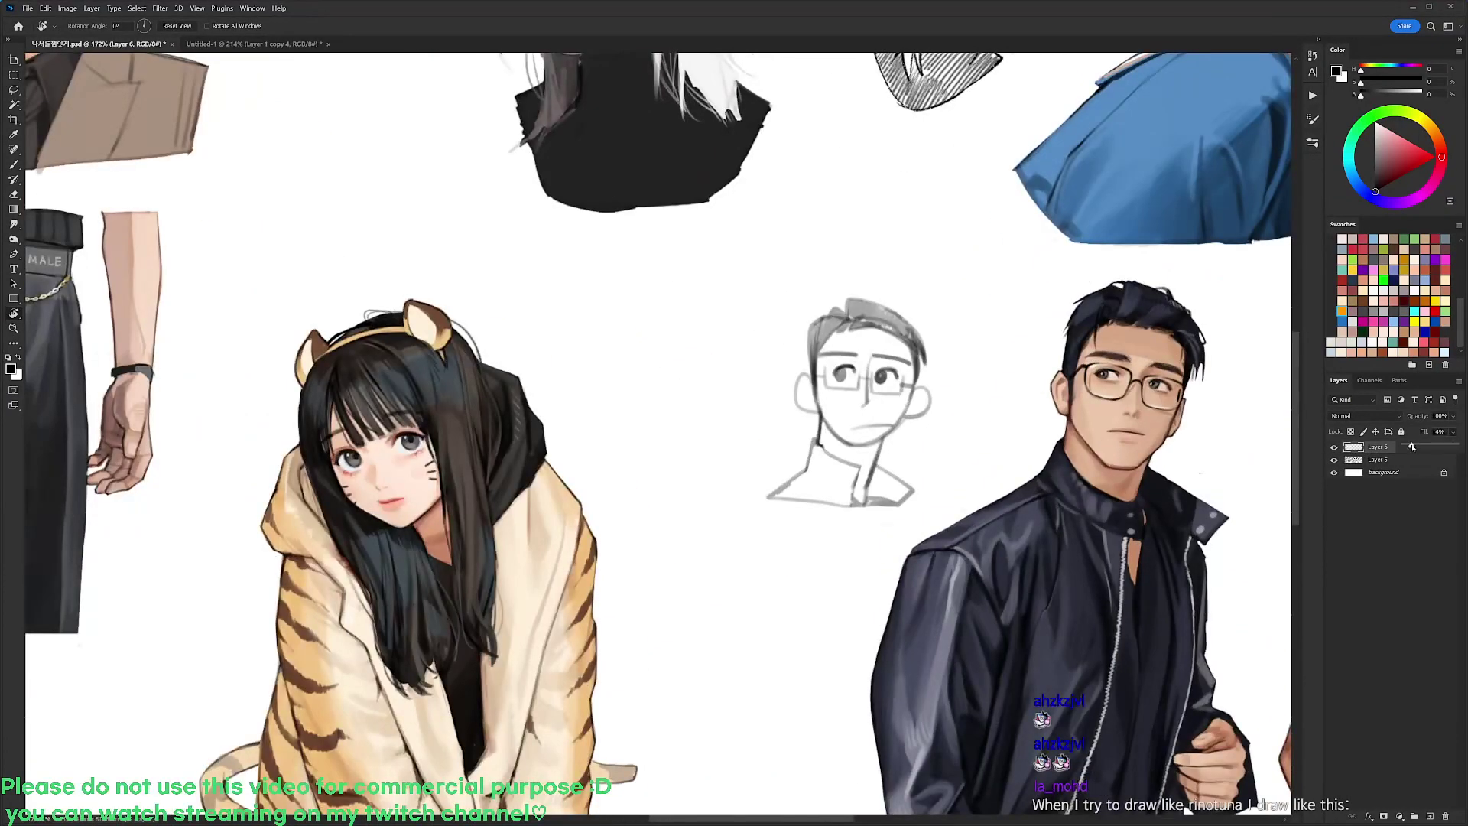
left_click(1375, 449)
left_click_drag(988, 432, 998, 430)
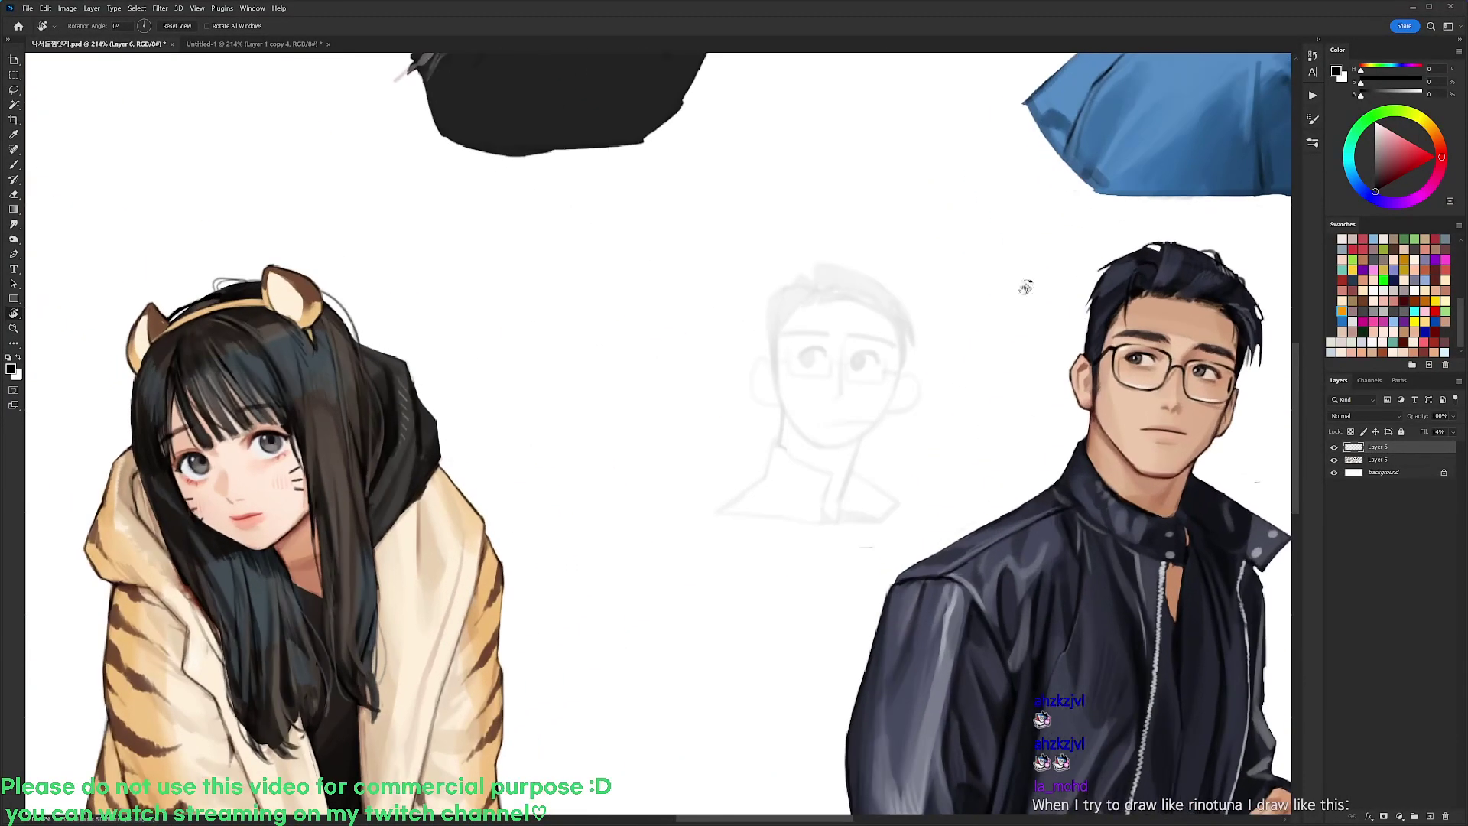
Add a new layer above Layer 5 and outline the sketched face, ears and neck in skin tone sampled from the painted man
key("b")
right_click(1039, 356)
left_click(1116, 492)
left_click(1385, 462)
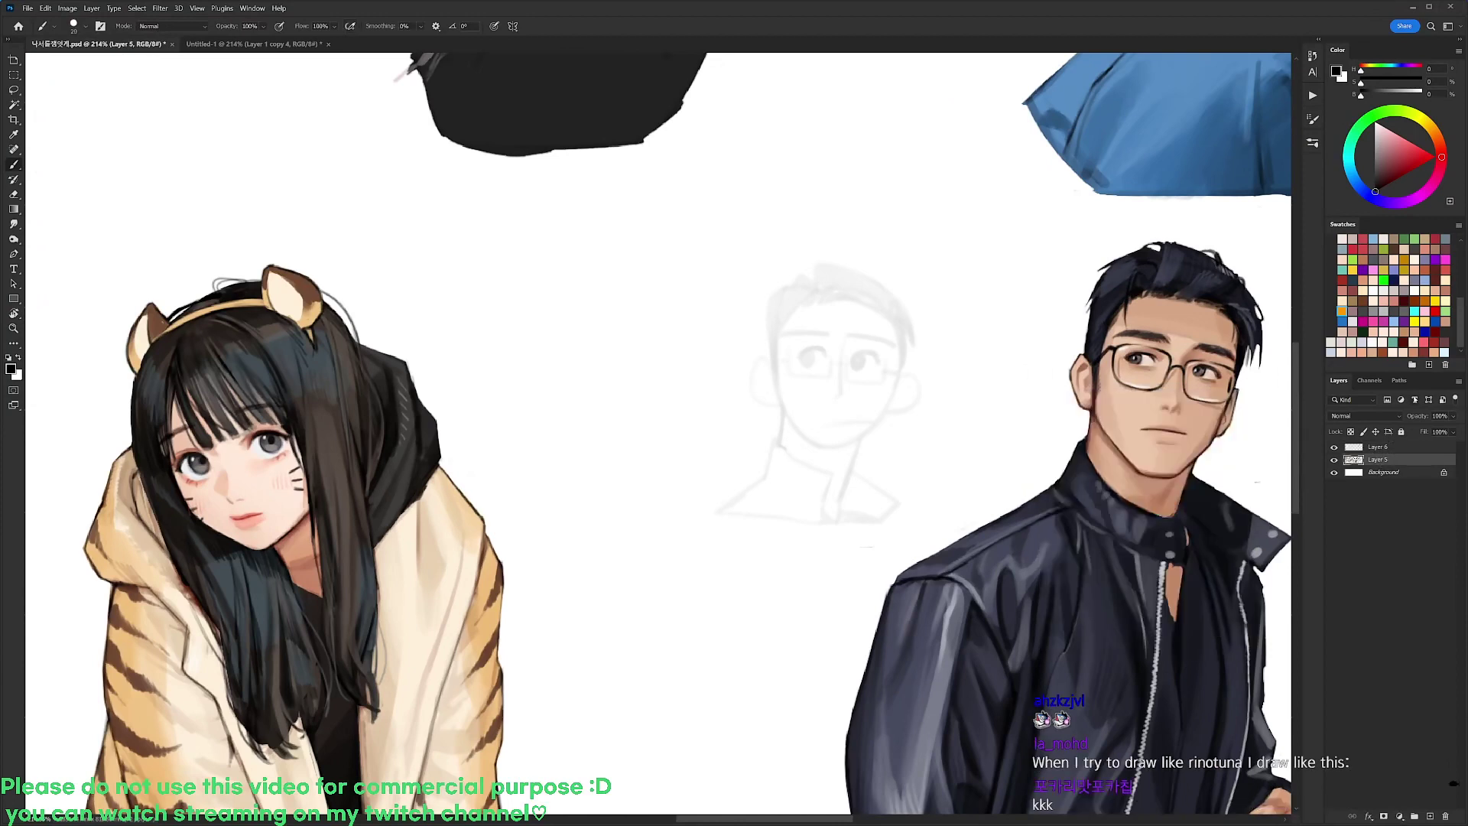
key("ctrl+shift+alt+n")
left_click(1139, 398, "alt")
mouse_move(780, 330)
left_mouse_down()
mouse_move(783, 400)
mouse_move(757, 376)
mouse_move(782, 400)
mouse_move(784, 448)
mouse_move(832, 470)
mouse_move(832, 518)
mouse_move(891, 387)
mouse_move(864, 437)
left_mouse_up()
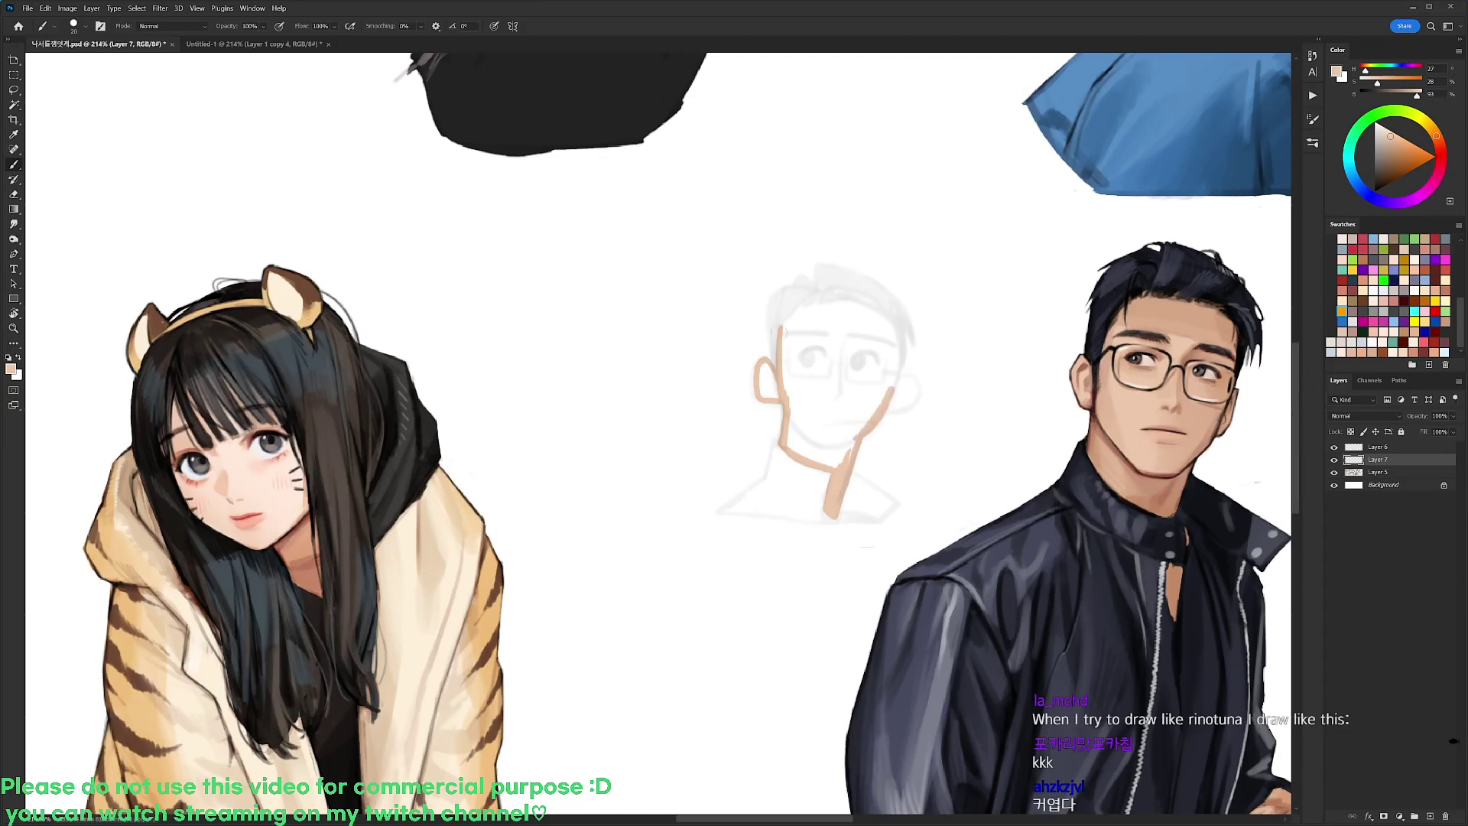
mouse_move(780, 331)
left_mouse_down()
mouse_move(833, 290)
mouse_move(829, 304)
mouse_move(893, 324)
mouse_move(899, 399)
mouse_move(906, 375)
mouse_move(888, 410)
left_mouse_up()
key("ctrl+z")
Select the areas inside the face and ear outlines and fill them with the light skin tone
key("w")
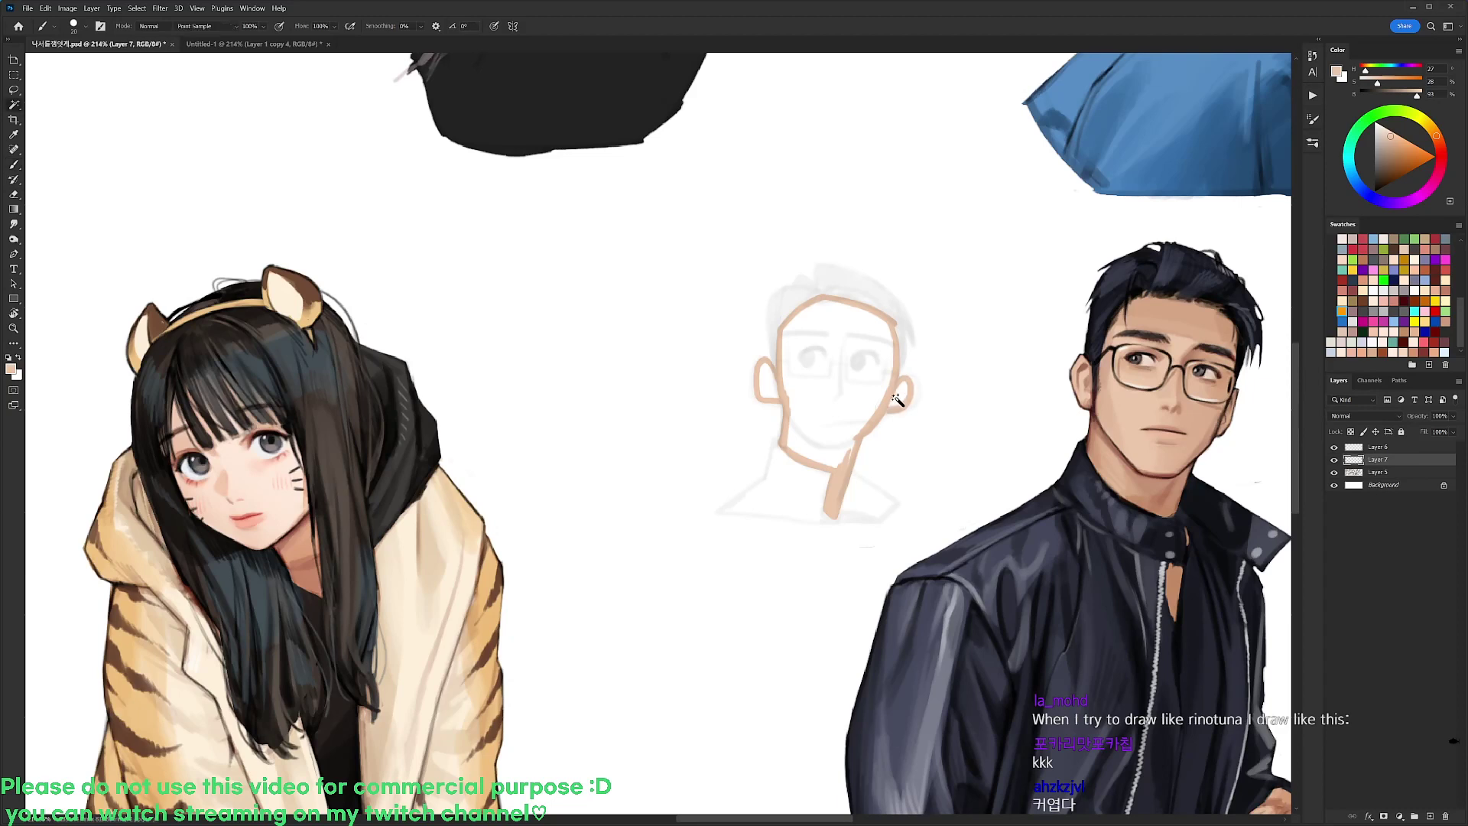
left_click(901, 393)
left_click(857, 381)
left_click(769, 371)
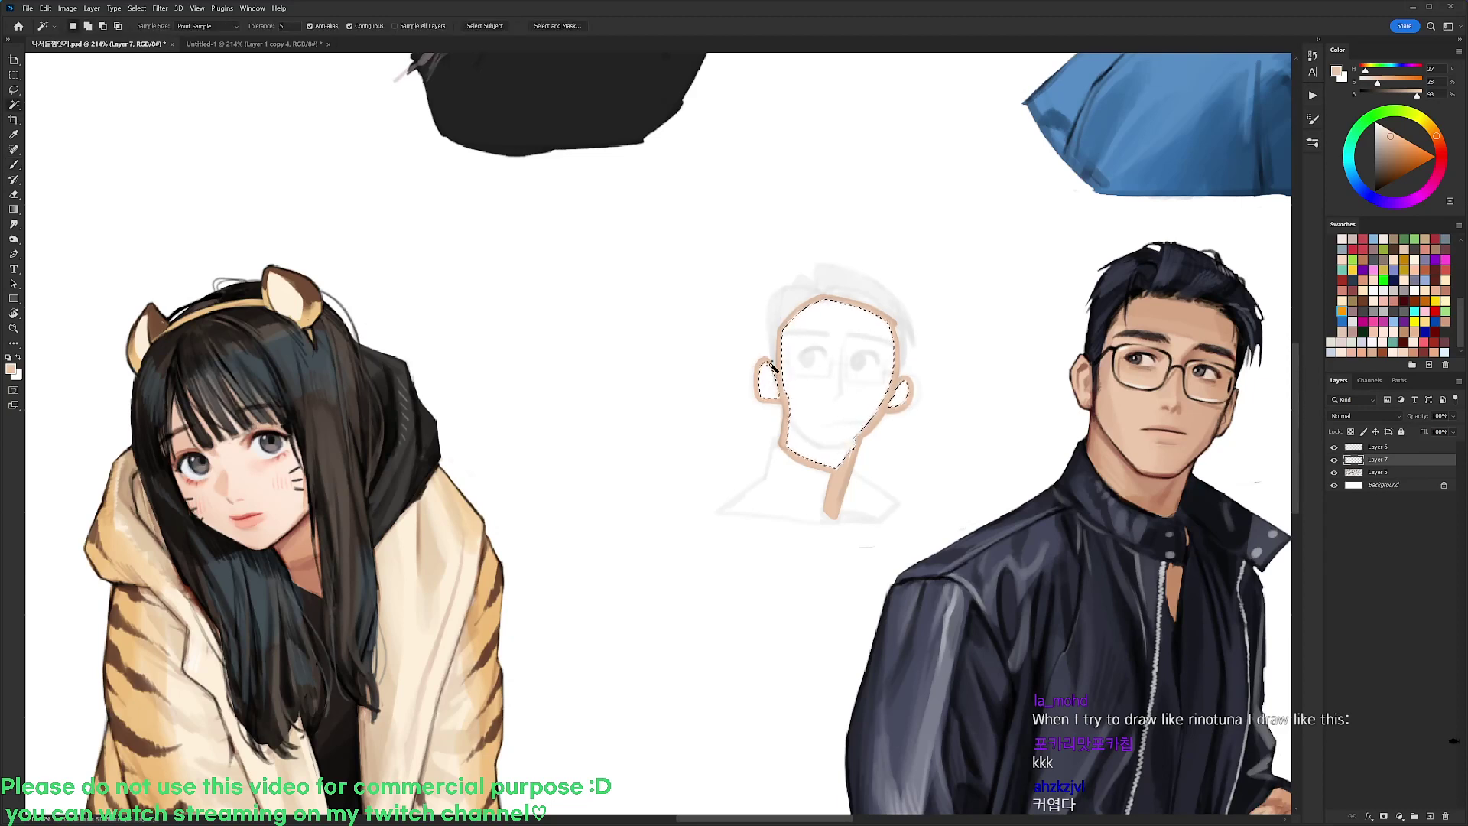
key("alt+BackSpace")
key("ctrl+d")
key("b")
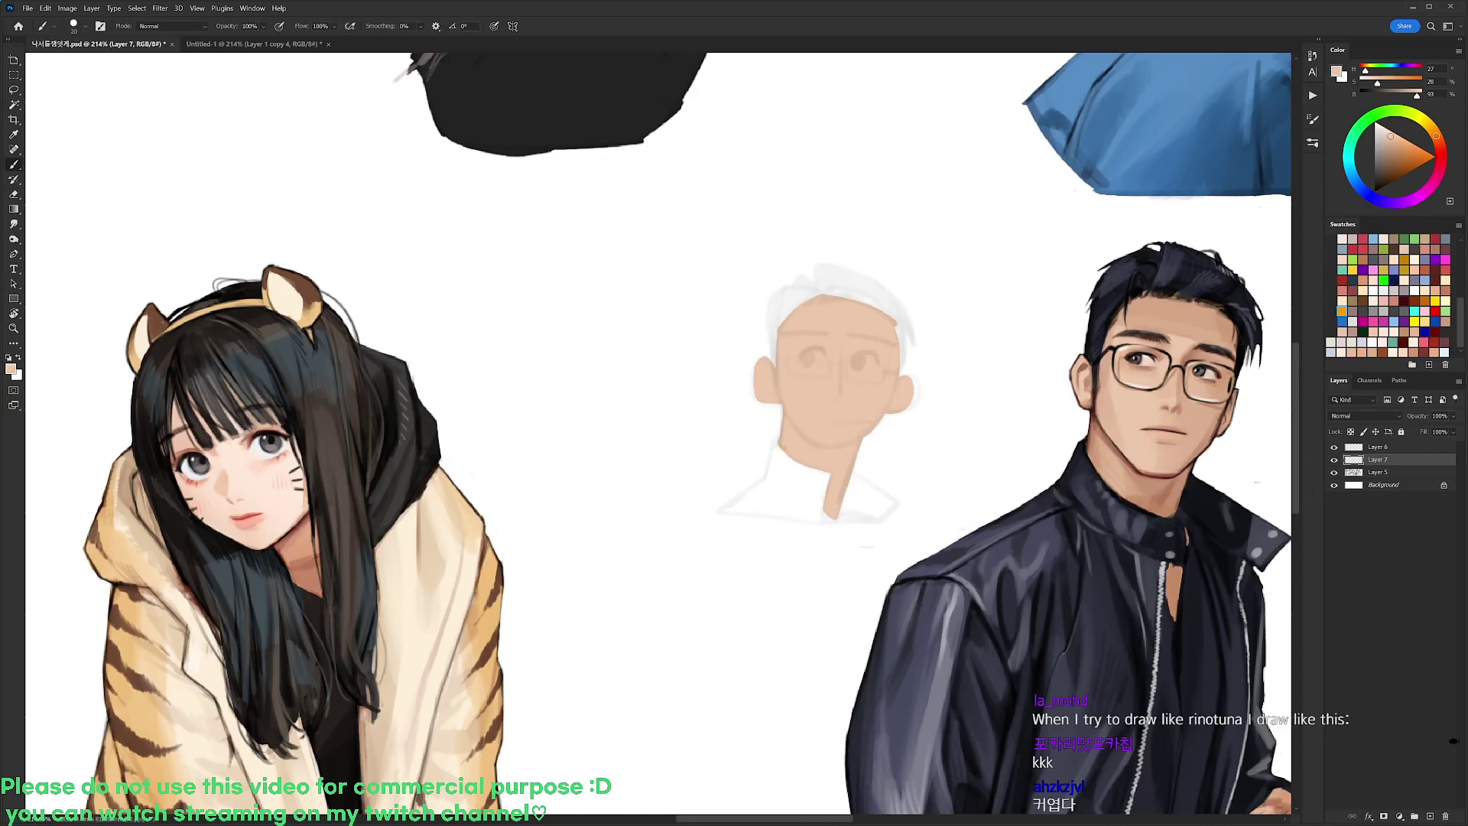
Shade the simplified neck with a darker skin tone sampled from the painted man's neck
left_click(1166, 495, "alt")
left_click_drag(786, 422, 826, 467)
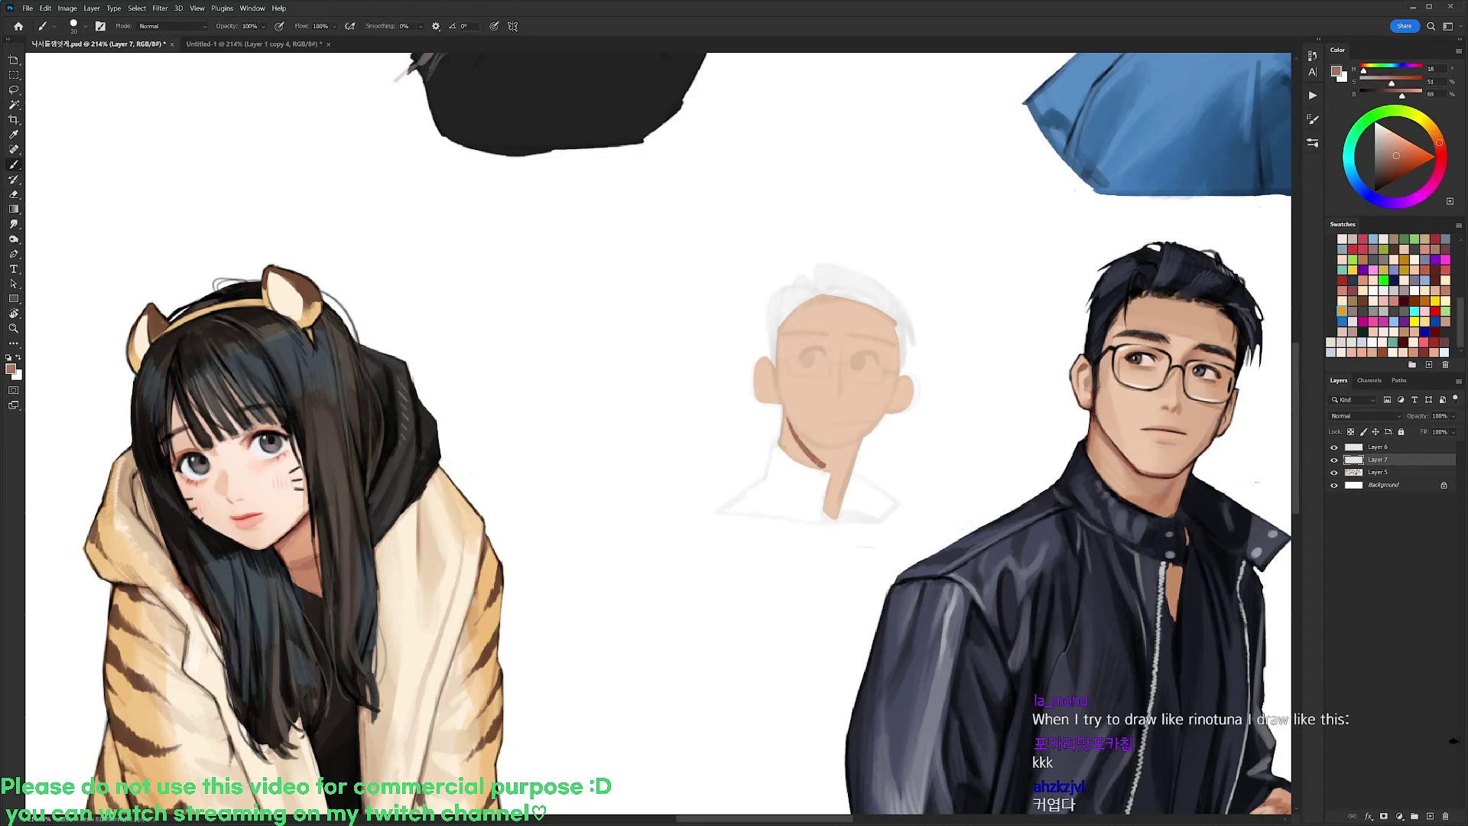
key("ctrl+z")
left_click(1152, 480, "alt")
mouse_move(788, 420)
left_mouse_down()
mouse_move(836, 466)
mouse_move(853, 447)
mouse_move(832, 512)
left_mouse_up()
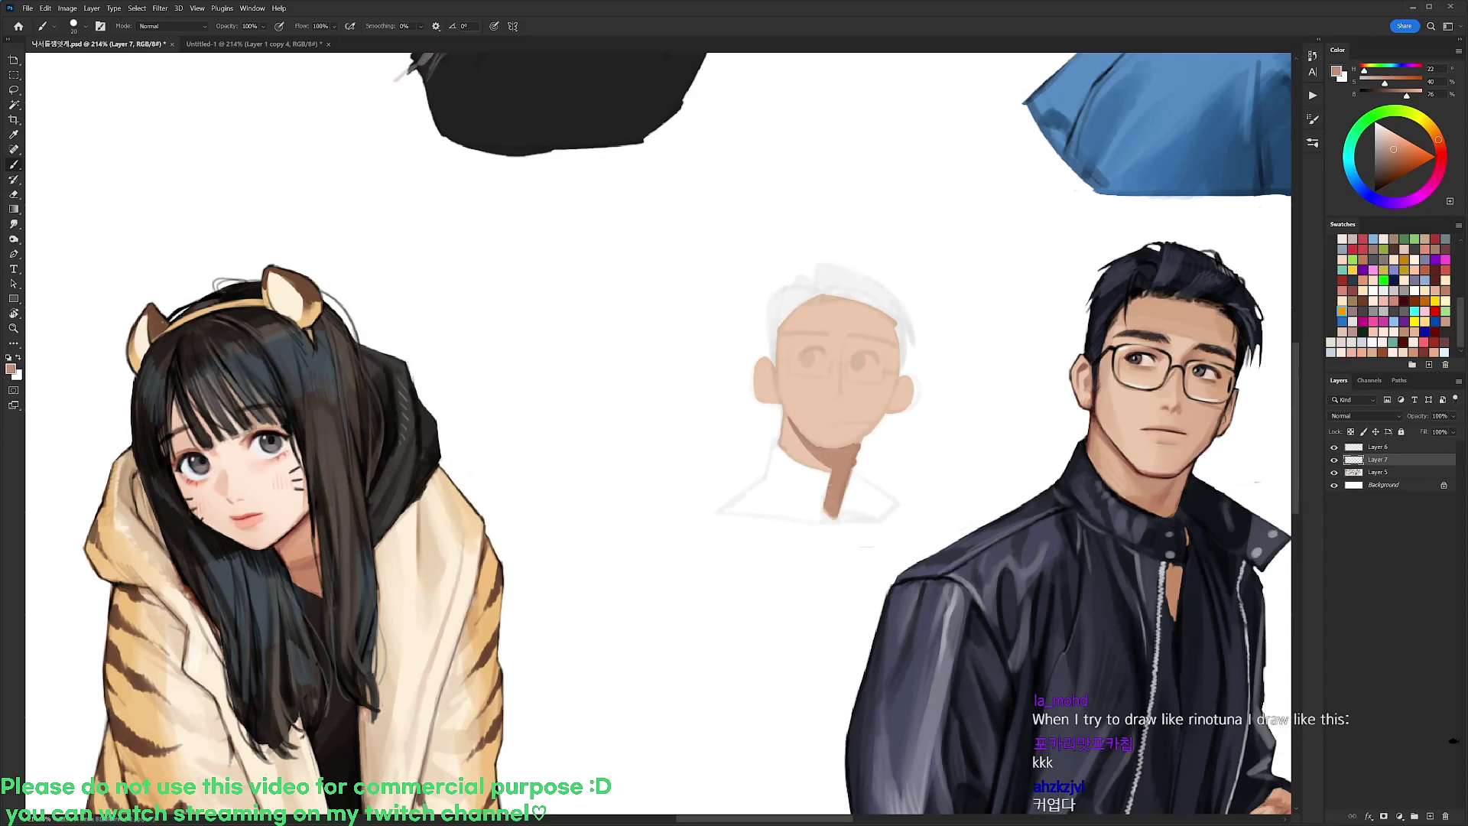
Paint darker shading inside both ears, try a shadow beside the nose, and undo the nose shadow
mouse_move(892, 399)
left_mouse_down()
mouse_move(903, 386)
mouse_move(898, 400)
left_mouse_up()
key("ctrl+z")
mouse_move(770, 389)
left_mouse_down()
mouse_move(767, 371)
mouse_move(846, 388)
left_mouse_up()
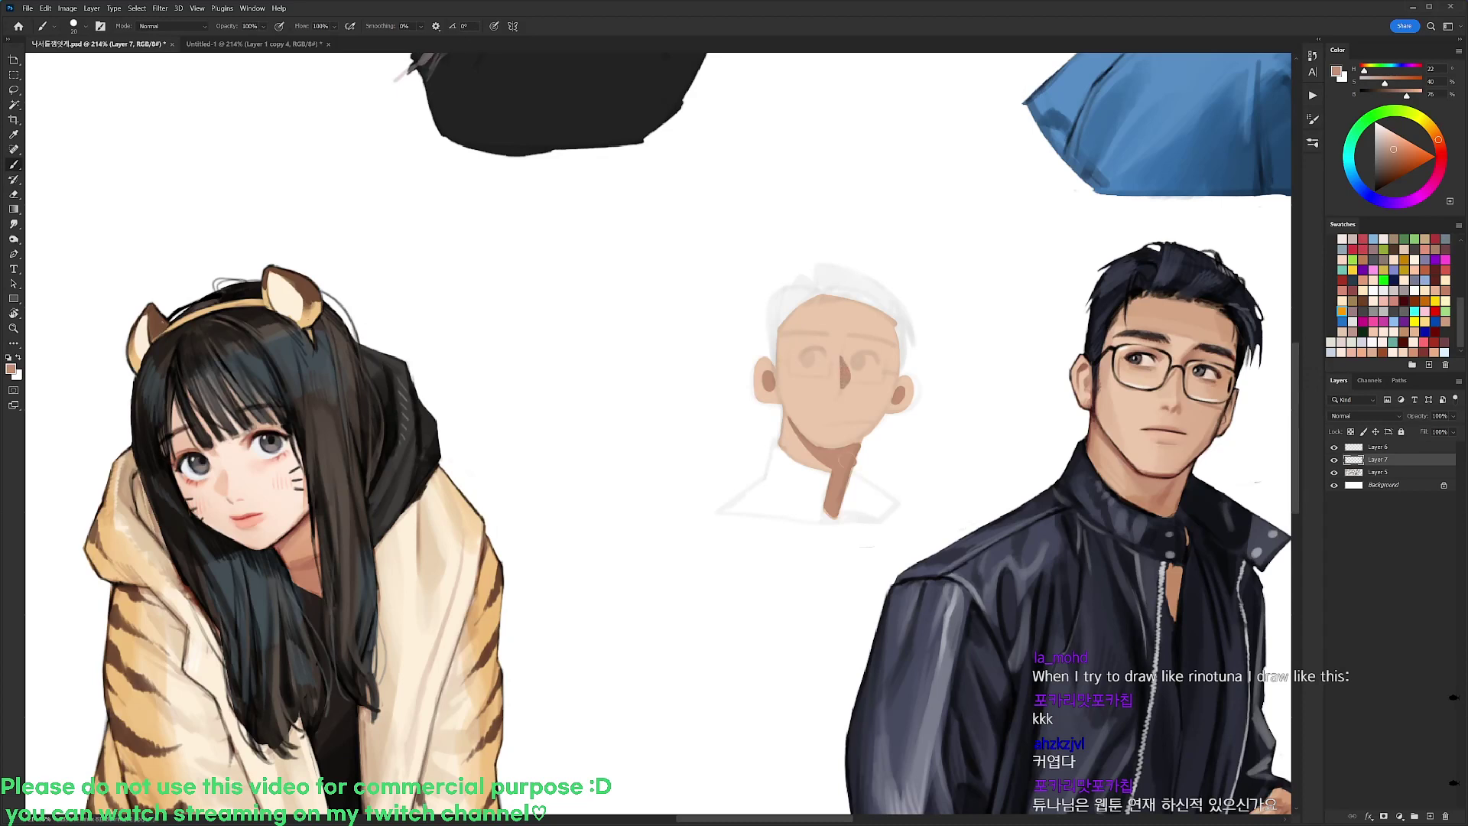
key("ctrl+z")
key("ctrl+z")
Outline the jaw and cheeks of the simplified face in a reddish brown sampled from the painted man's neck shadow
left_click(1172, 484, "alt")
left_click_drag(777, 353, 788, 422)
key("r")
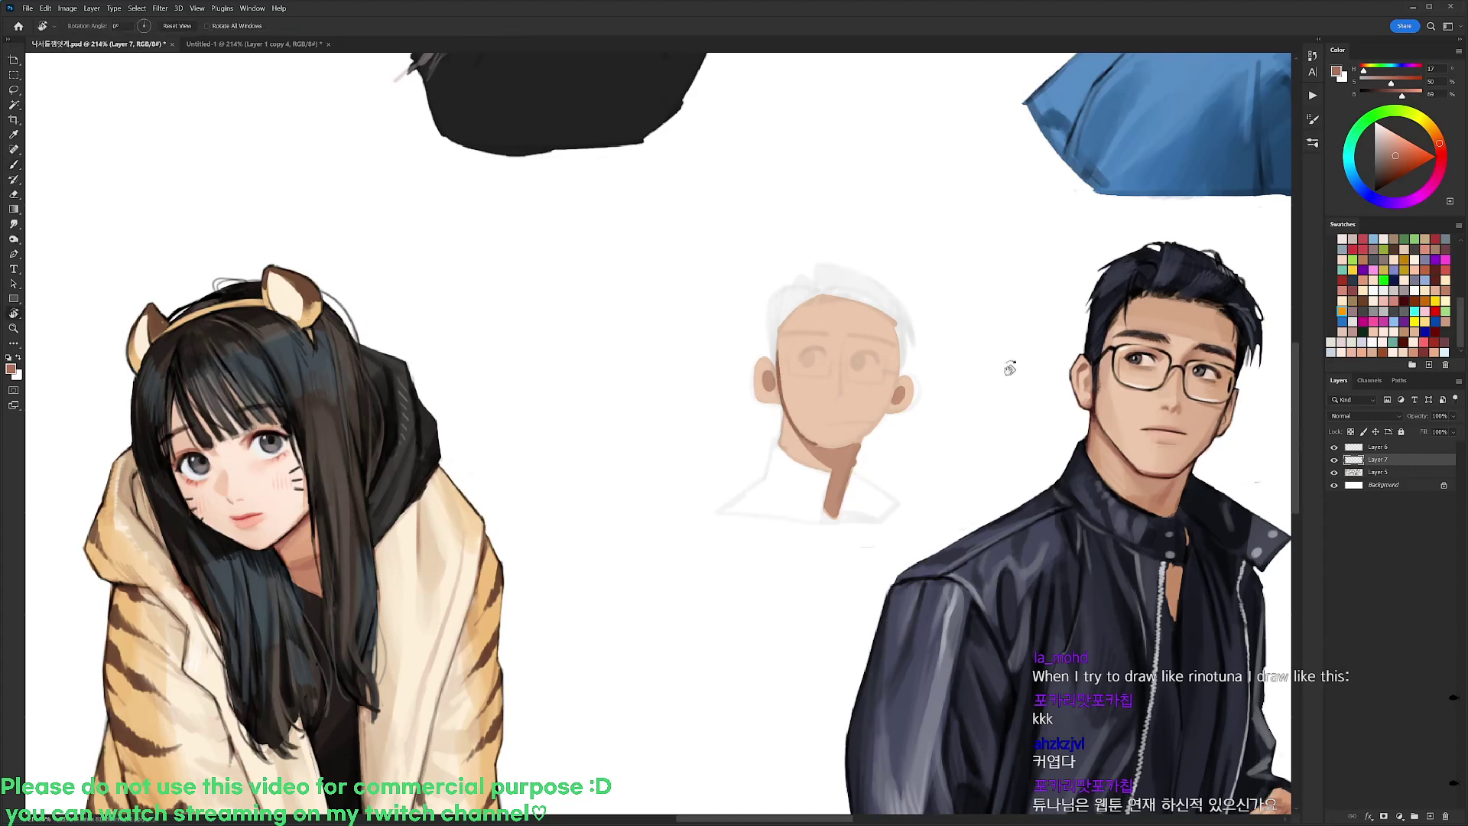
left_click_drag(1009, 367, 855, 134)
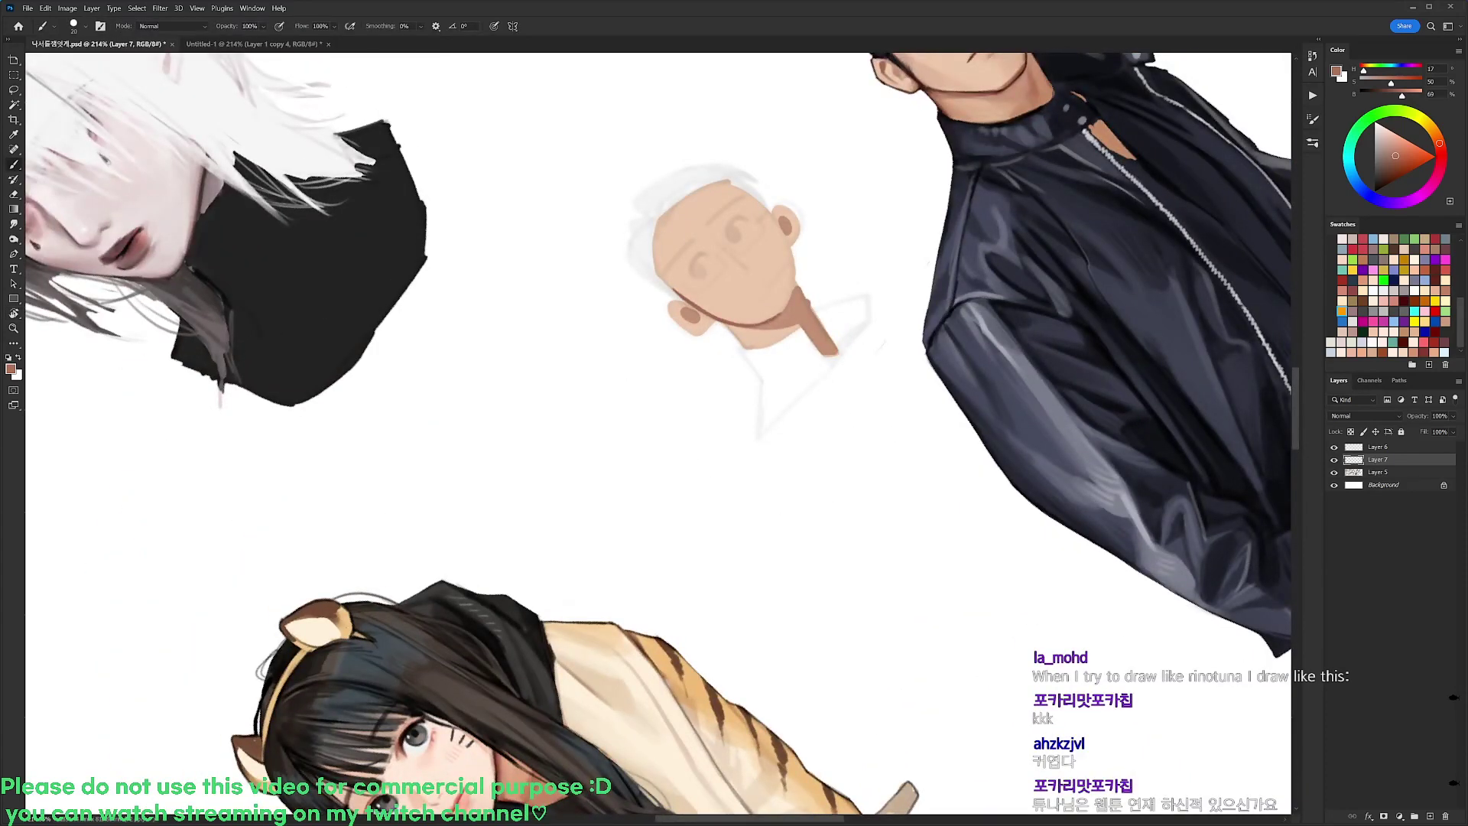
mouse_move(774, 218)
left_mouse_down()
mouse_move(799, 284)
mouse_move(880, 376)
left_mouse_up()
key("r")
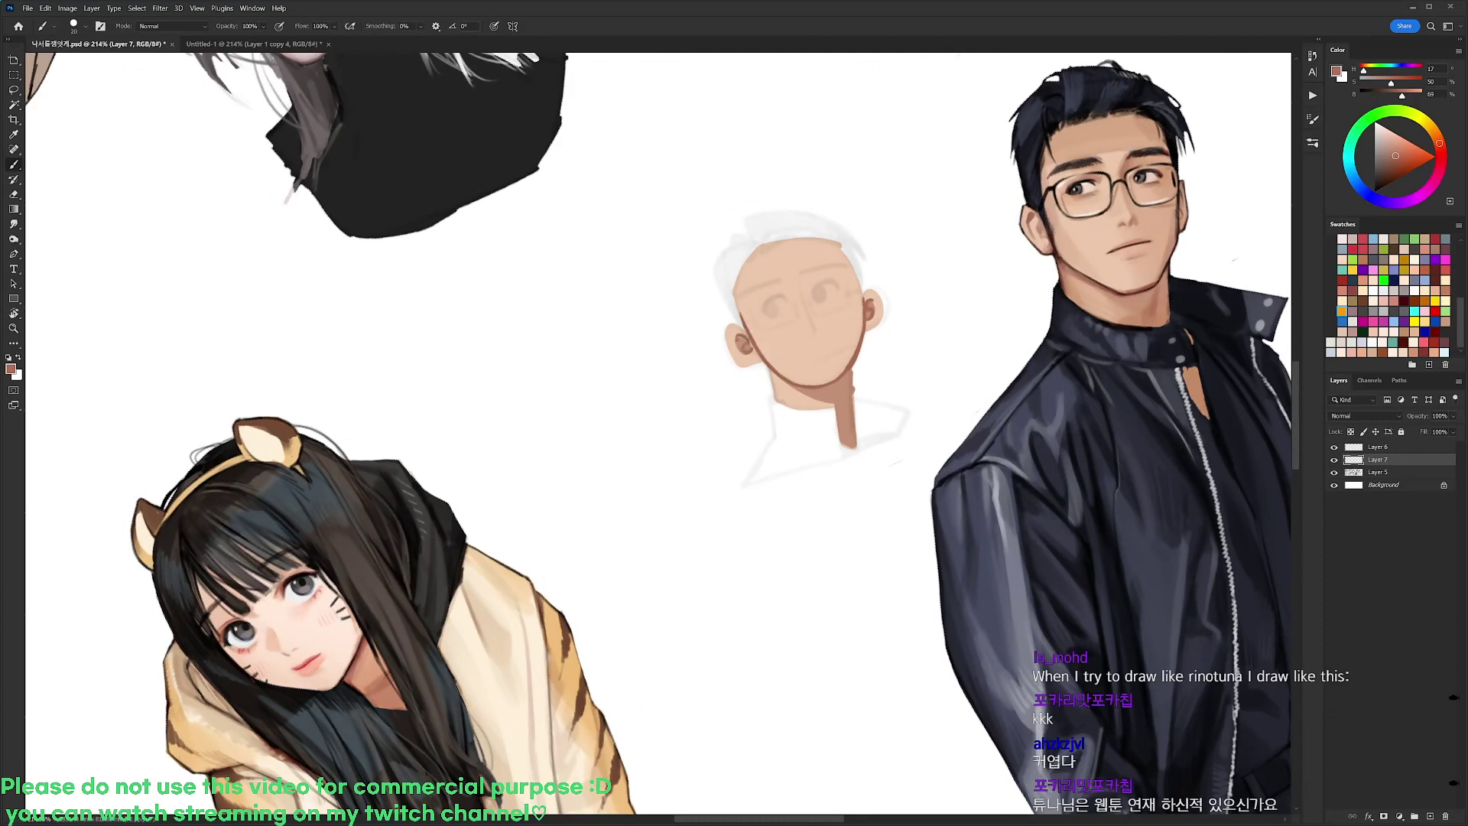
Outline the outer rims of the ears in the same reddish brown and trim the line edges
mouse_move(723, 321)
left_mouse_down()
mouse_move(726, 345)
mouse_move(760, 361)
mouse_move(739, 366)
left_mouse_up()
key("e")
key("r")
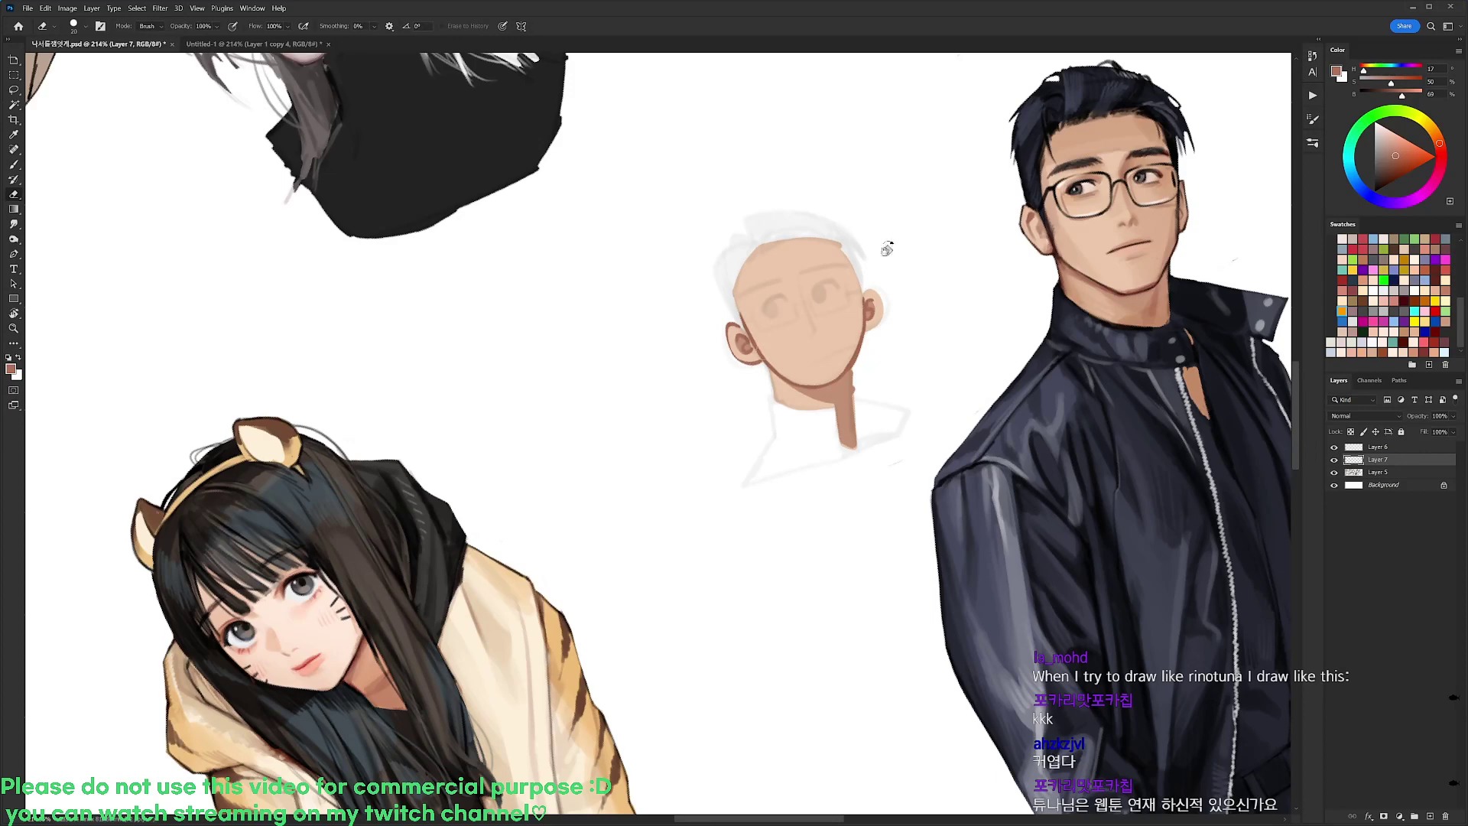
left_click_drag(886, 248, 988, 350)
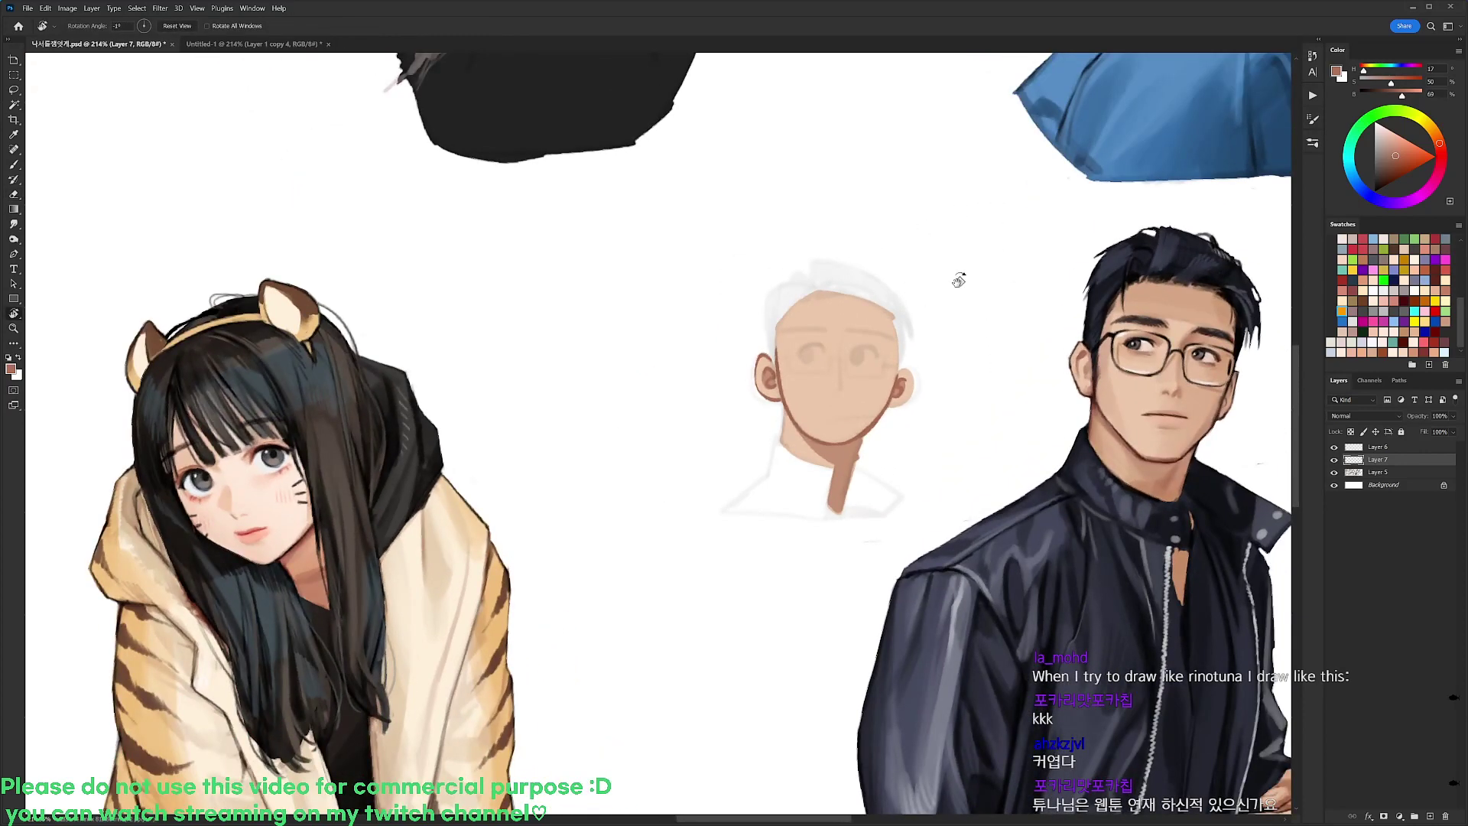
key("e")
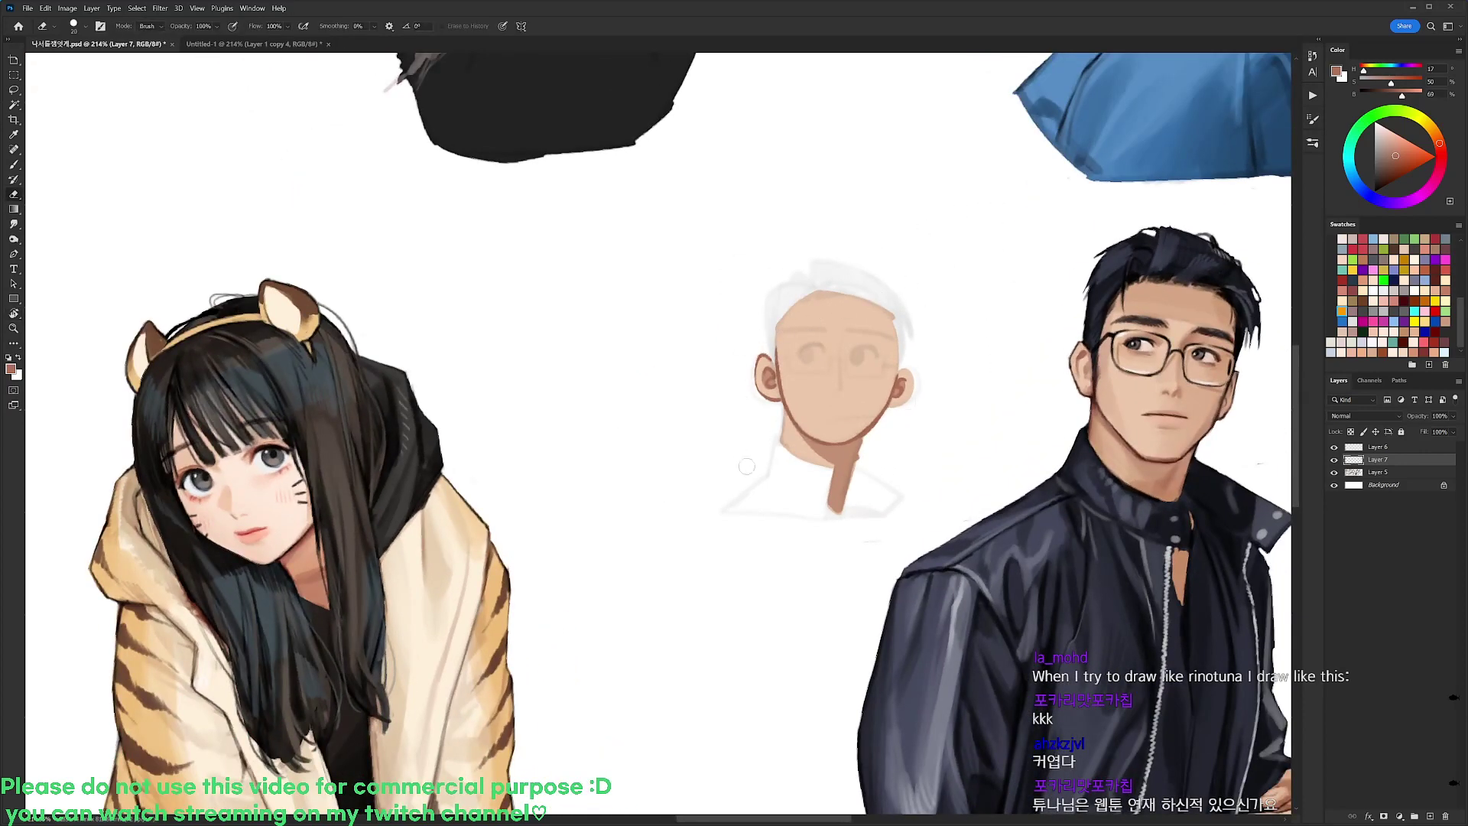
key("b")
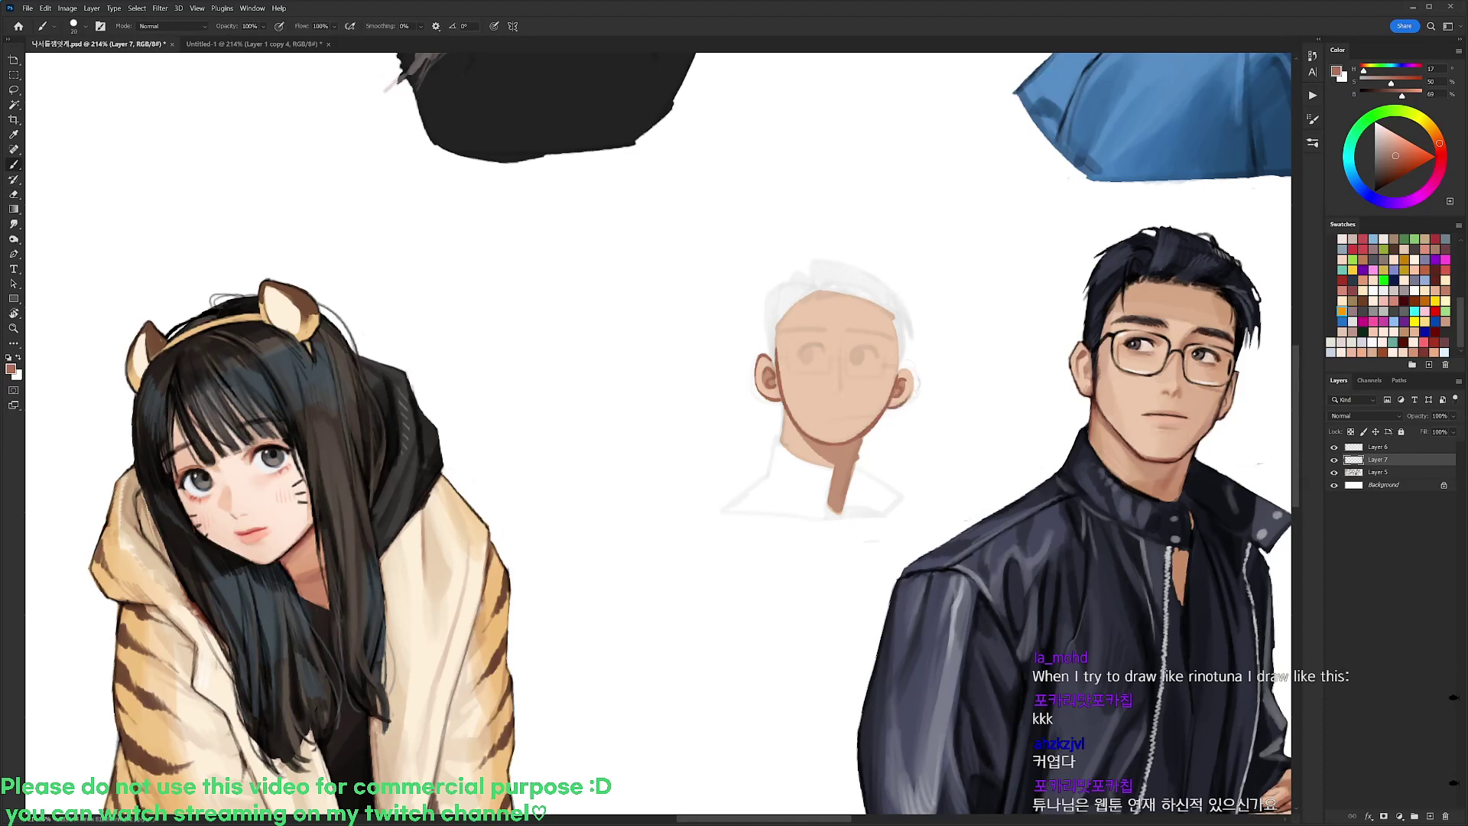
key("e")
Clean up the neck and ear edges by erasing excess paint and repainting with the sampled light skin tone
scroll(921, 367, "down", 3)
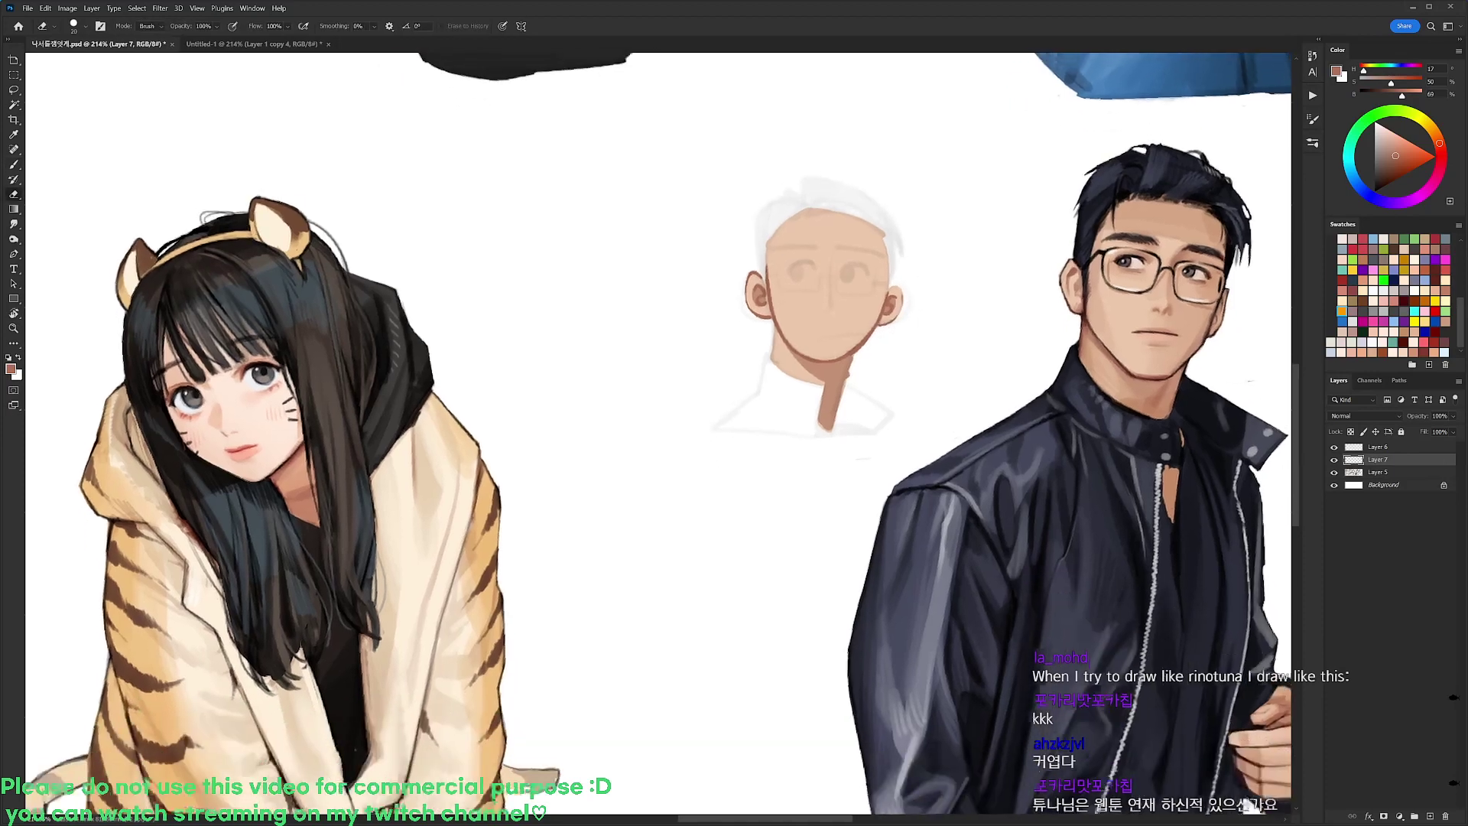
key("b")
key("e")
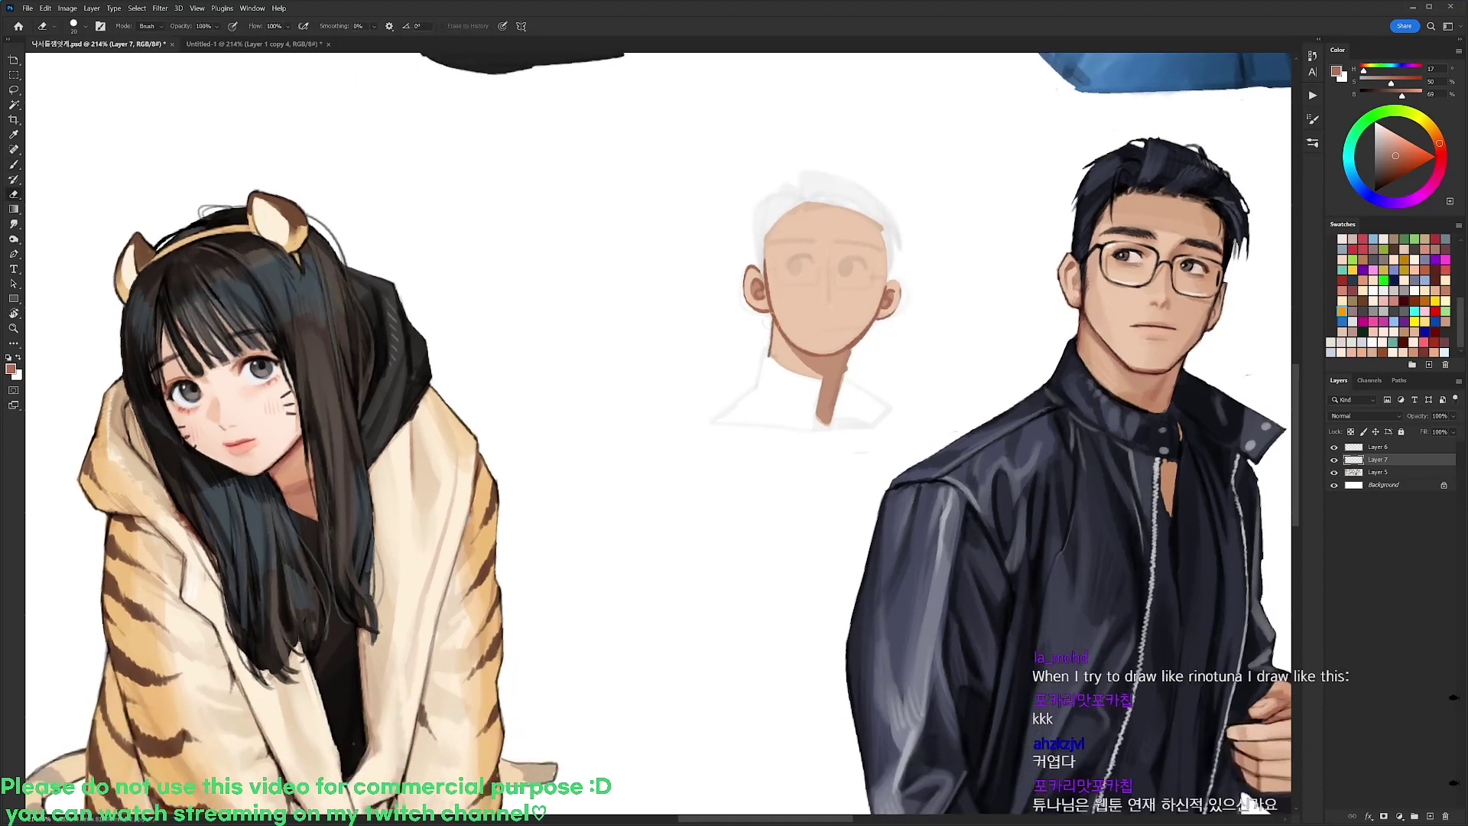
left_click_drag(850, 353, 846, 386)
key("b")
left_click(753, 274, "alt")
left_click_drag(746, 271, 753, 263)
key("e")
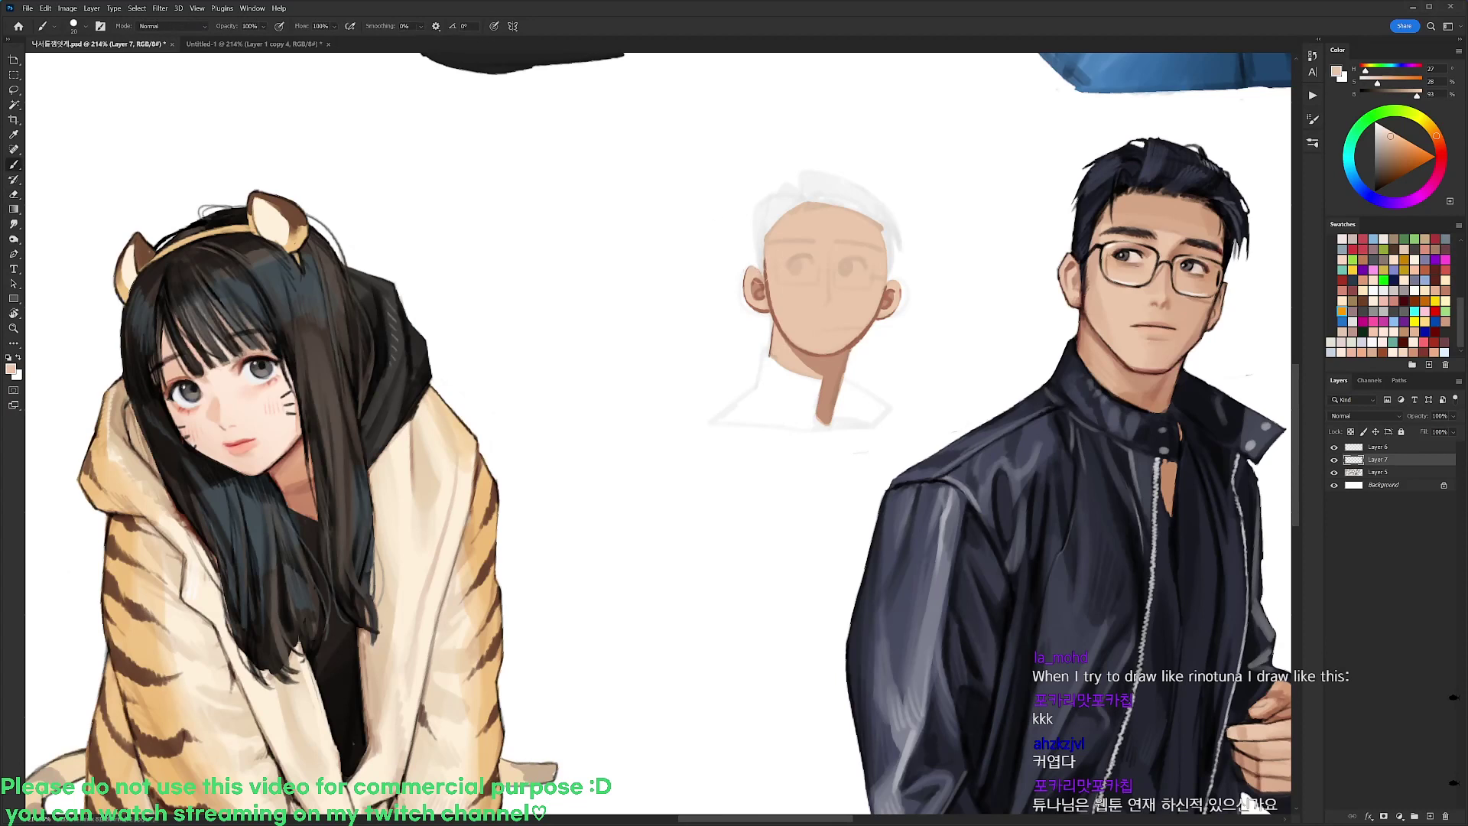
key("e")
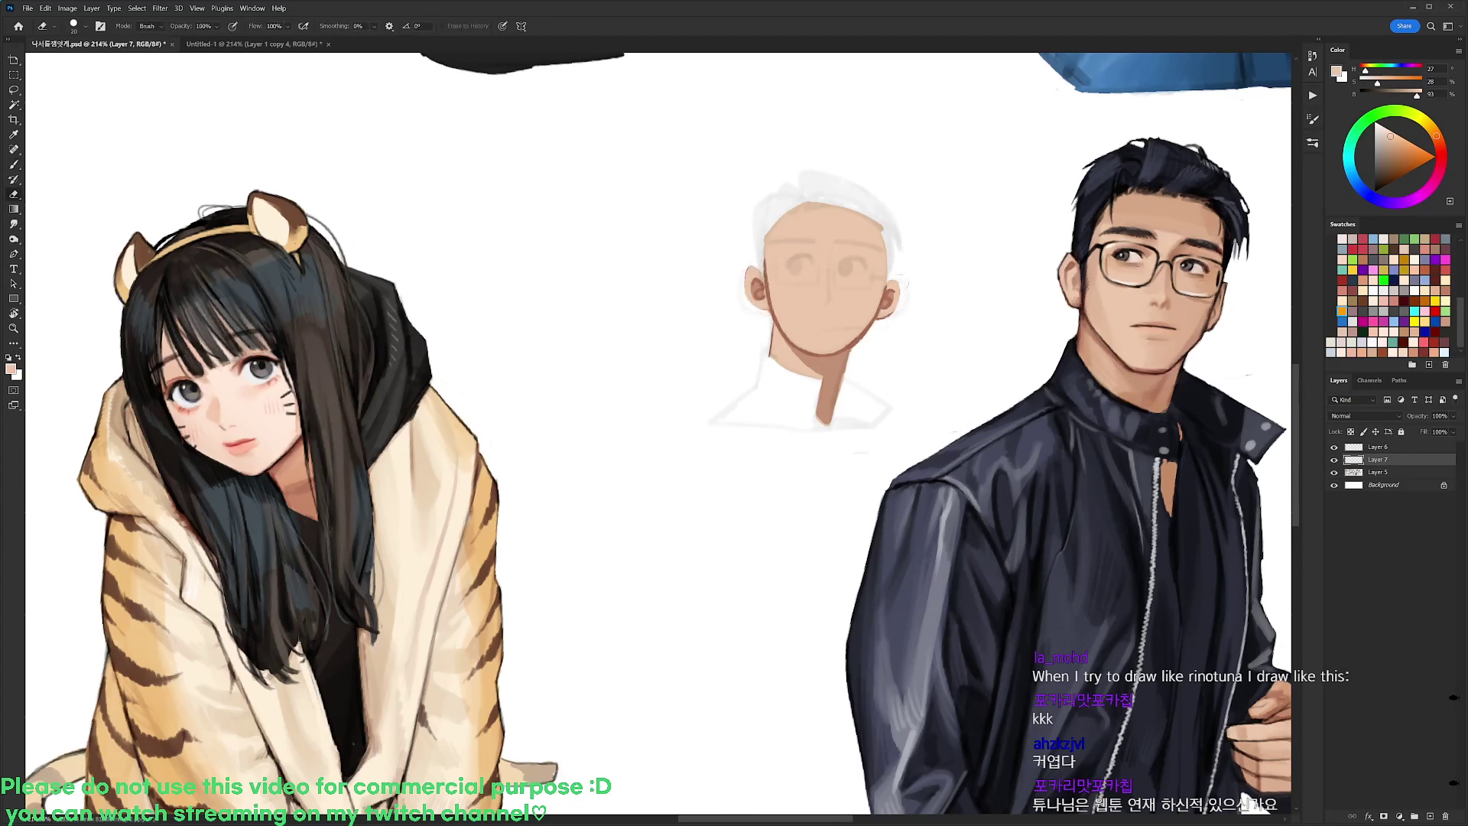
key("b")
Hide the Layer 6 sketch, refine the jaw, ear and face edges with sampled skin and shadow tones, and show the sketch again
left_click(879, 314, "alt")
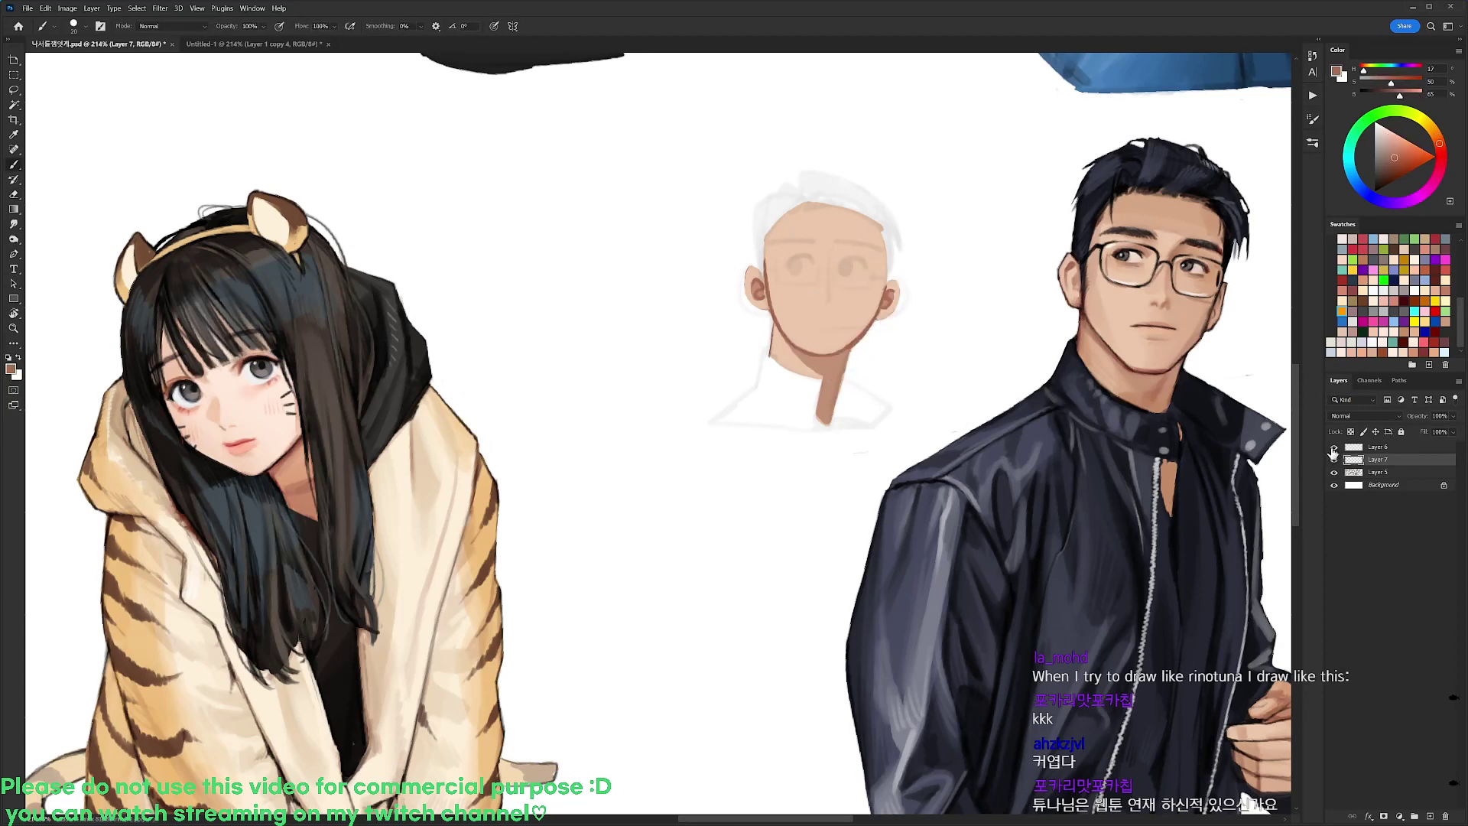
left_click(1334, 451)
left_click(862, 334, "alt")
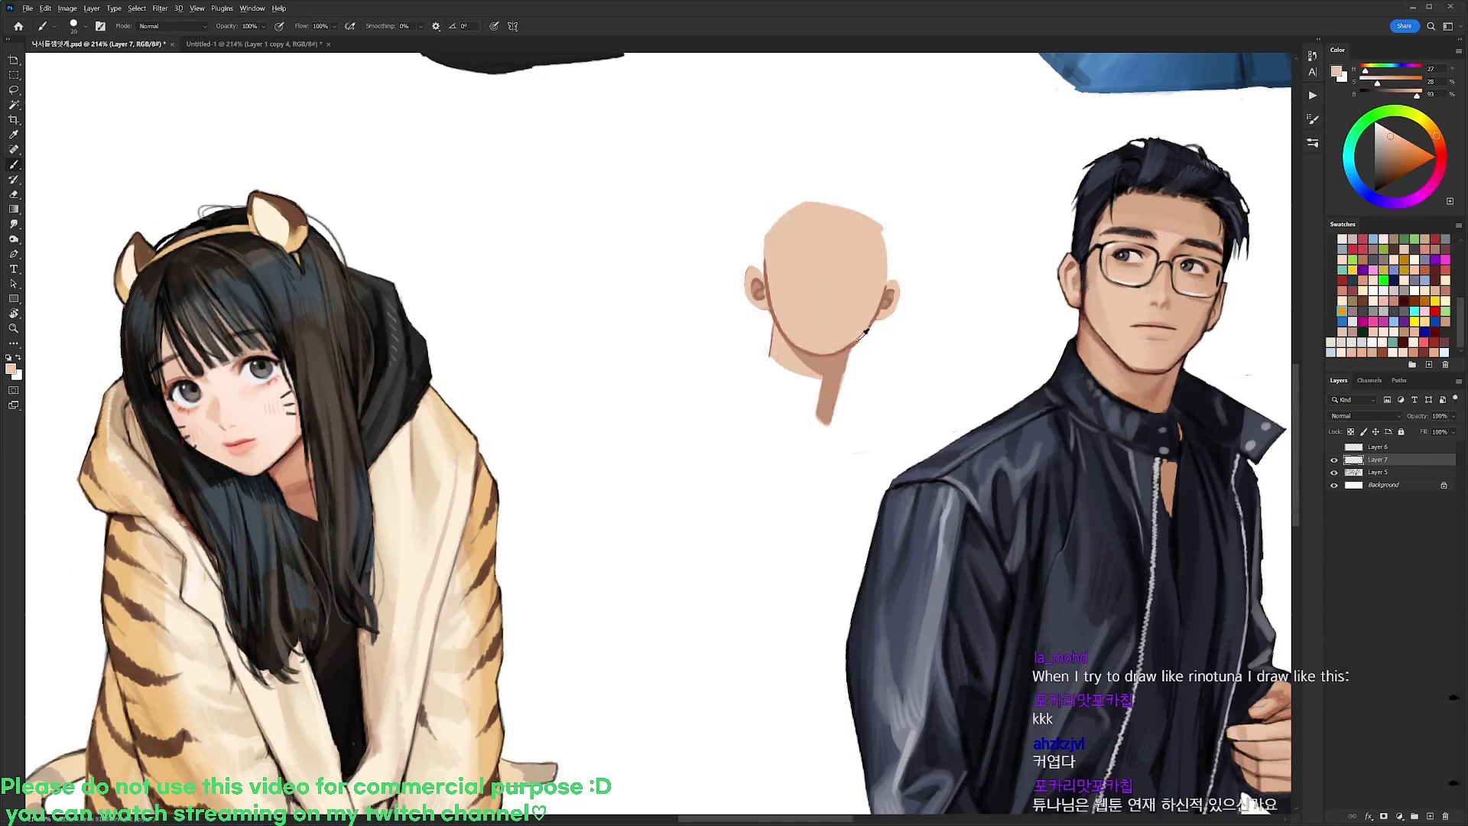
left_click(850, 344, "alt")
key("e")
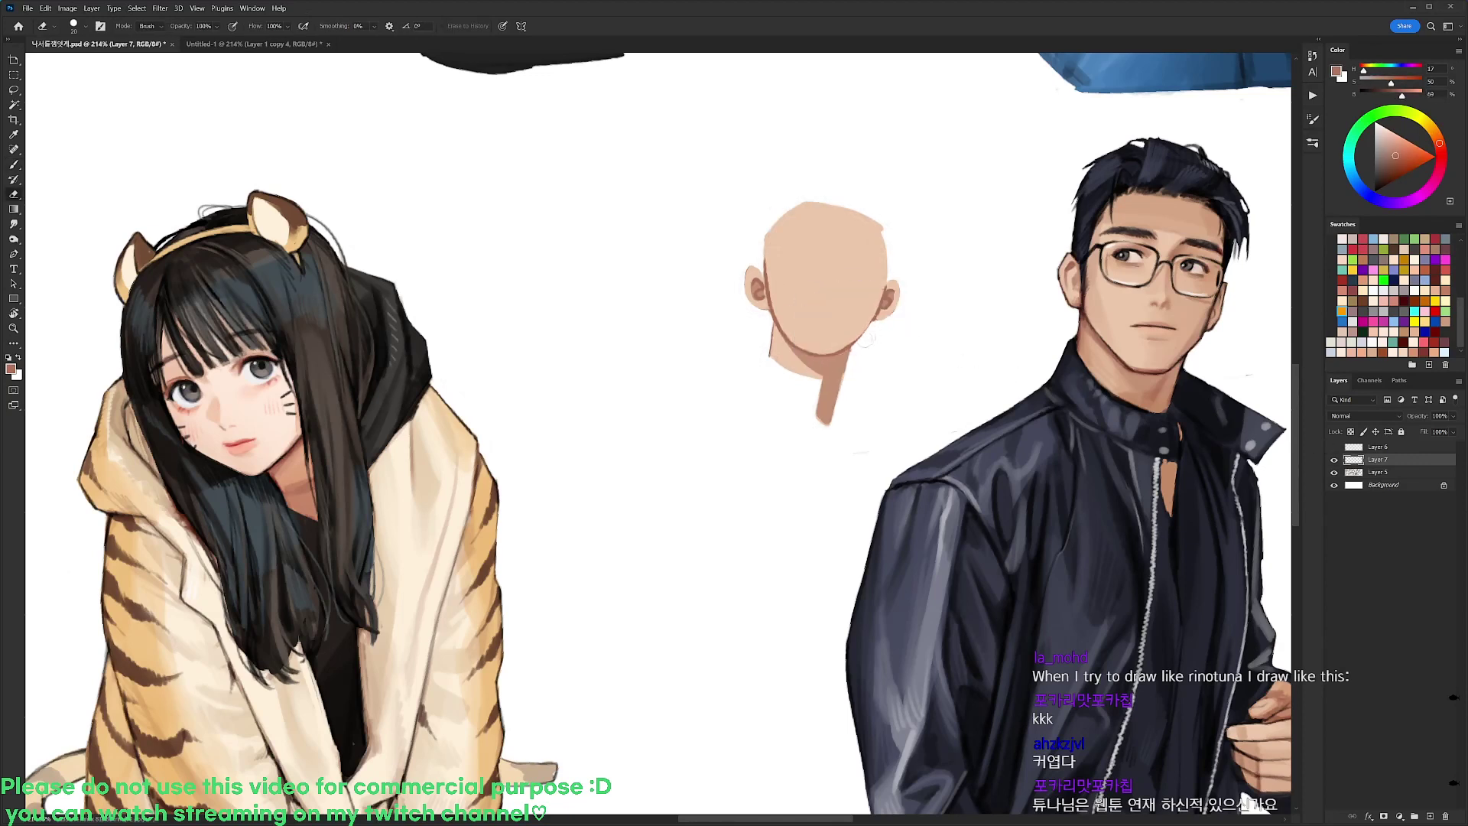
key("b")
left_click(887, 305, "alt")
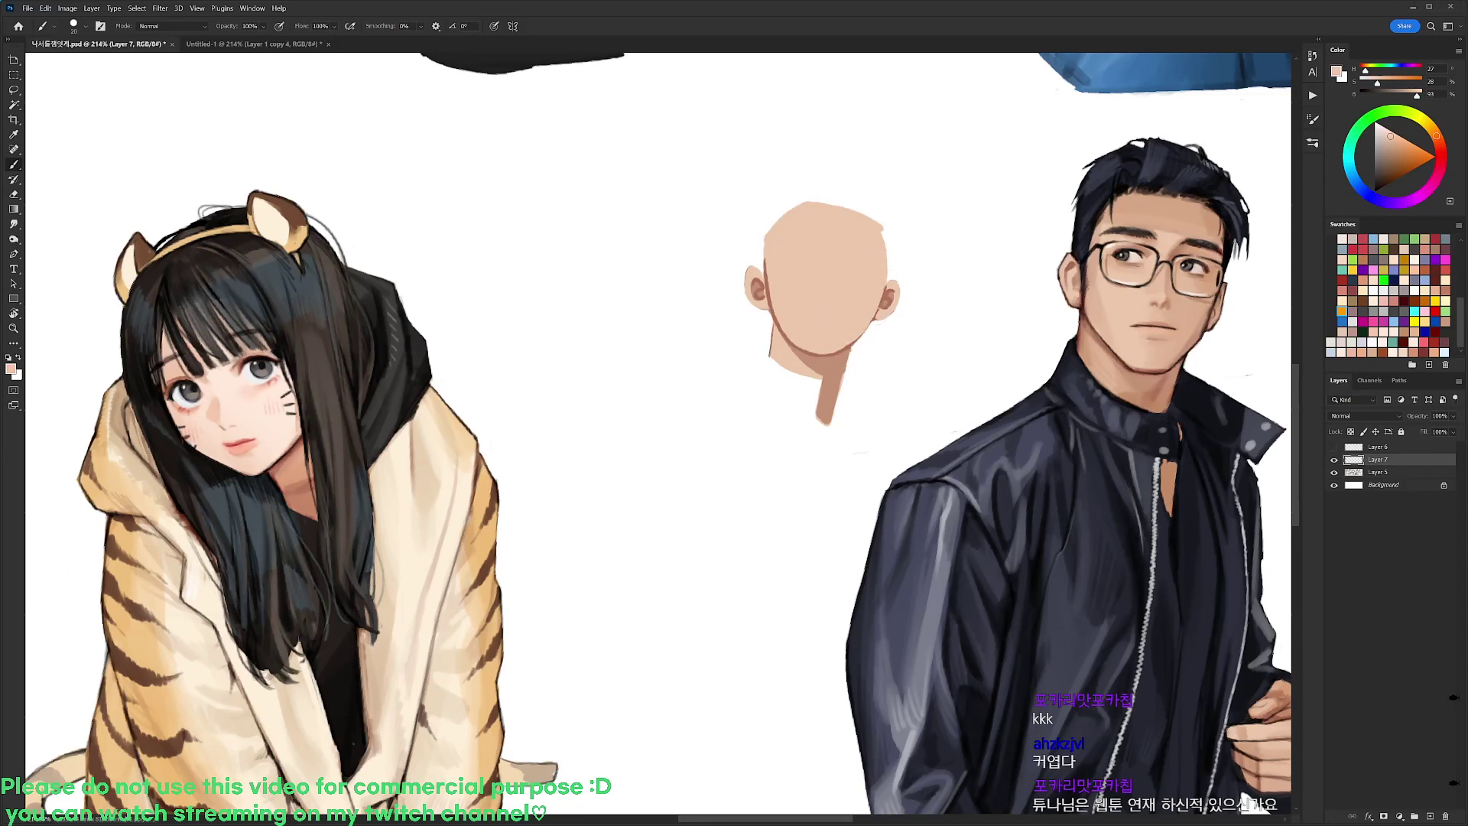
left_click_drag(770, 261, 773, 323)
key("e")
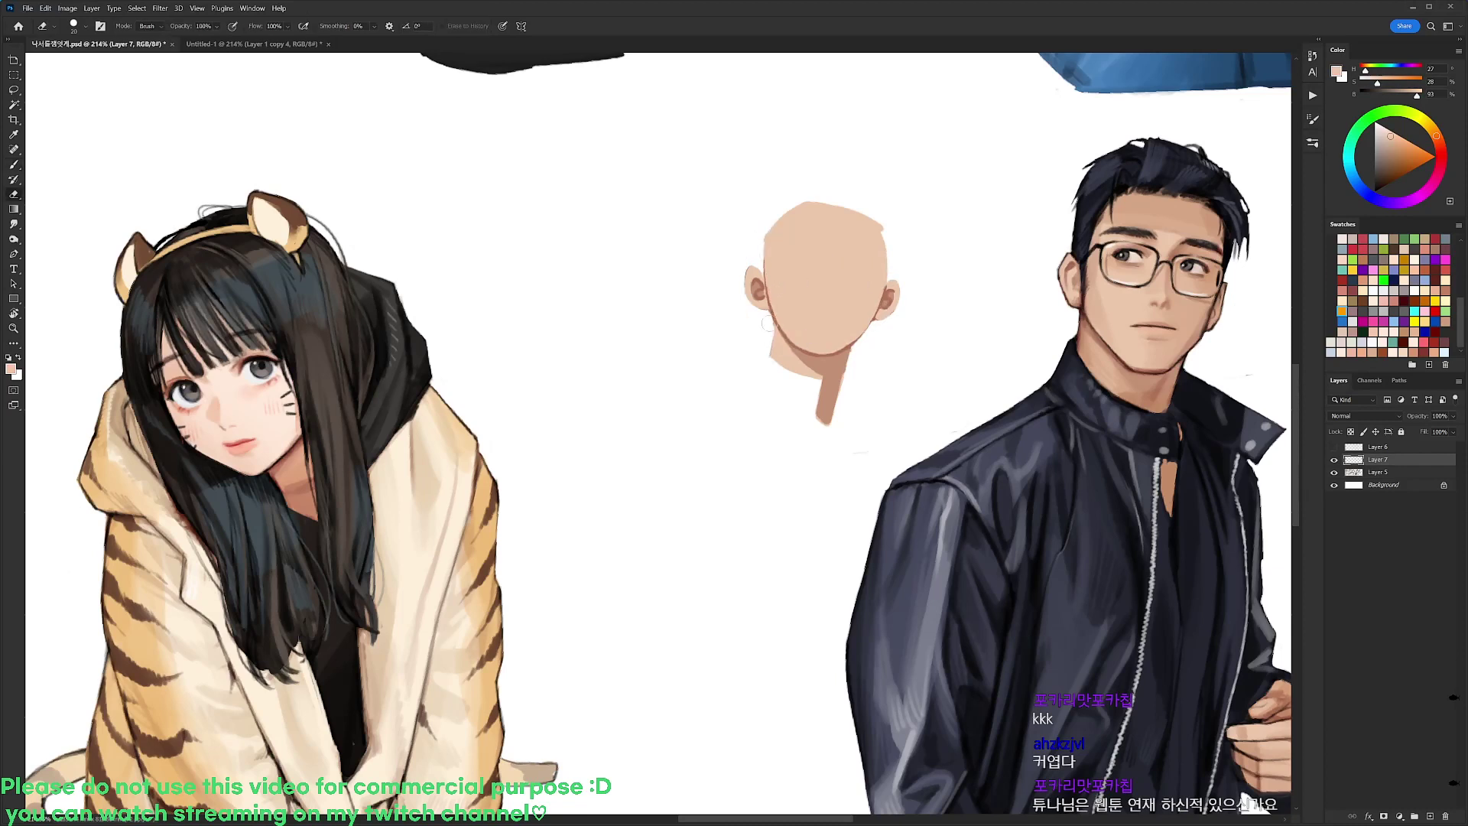
left_click(1334, 446)
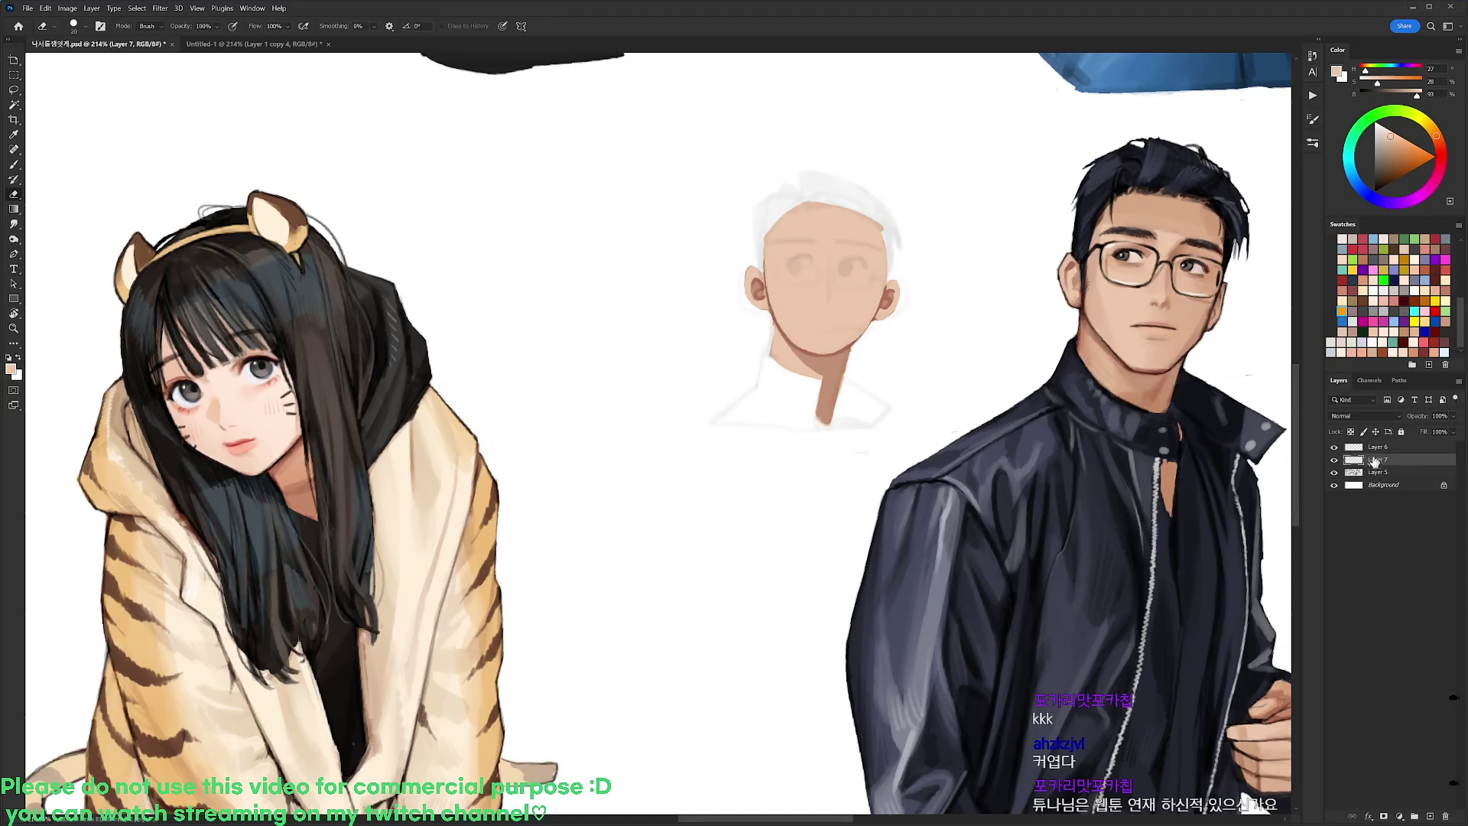
Outline the larger half of the jacket collar and shoulder in dark navy sampled from the painted leather jacket
key("b")
left_click(1033, 436, "alt")
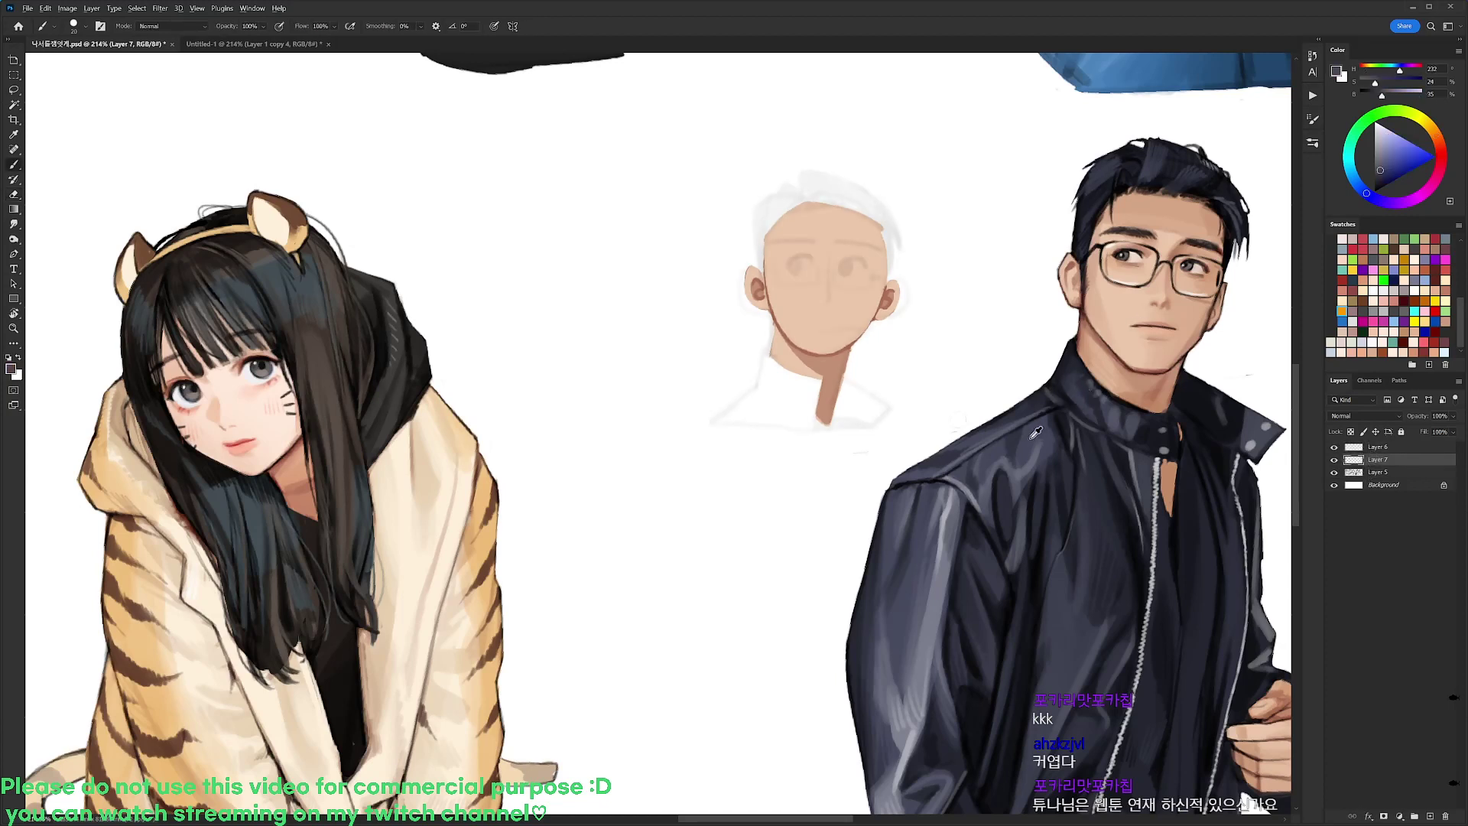
mouse_move(766, 352)
left_mouse_down()
mouse_move(819, 382)
mouse_move(769, 350)
mouse_move(818, 377)
mouse_move(822, 425)
left_mouse_up()
key("ctrl+z")
mouse_move(768, 347)
left_mouse_down()
mouse_move(758, 388)
mouse_move(769, 349)
mouse_move(760, 382)
mouse_move(713, 421)
left_mouse_up()
key("ctrl+z")
key("r")
left_click_drag(1043, 653, 1043, 210)
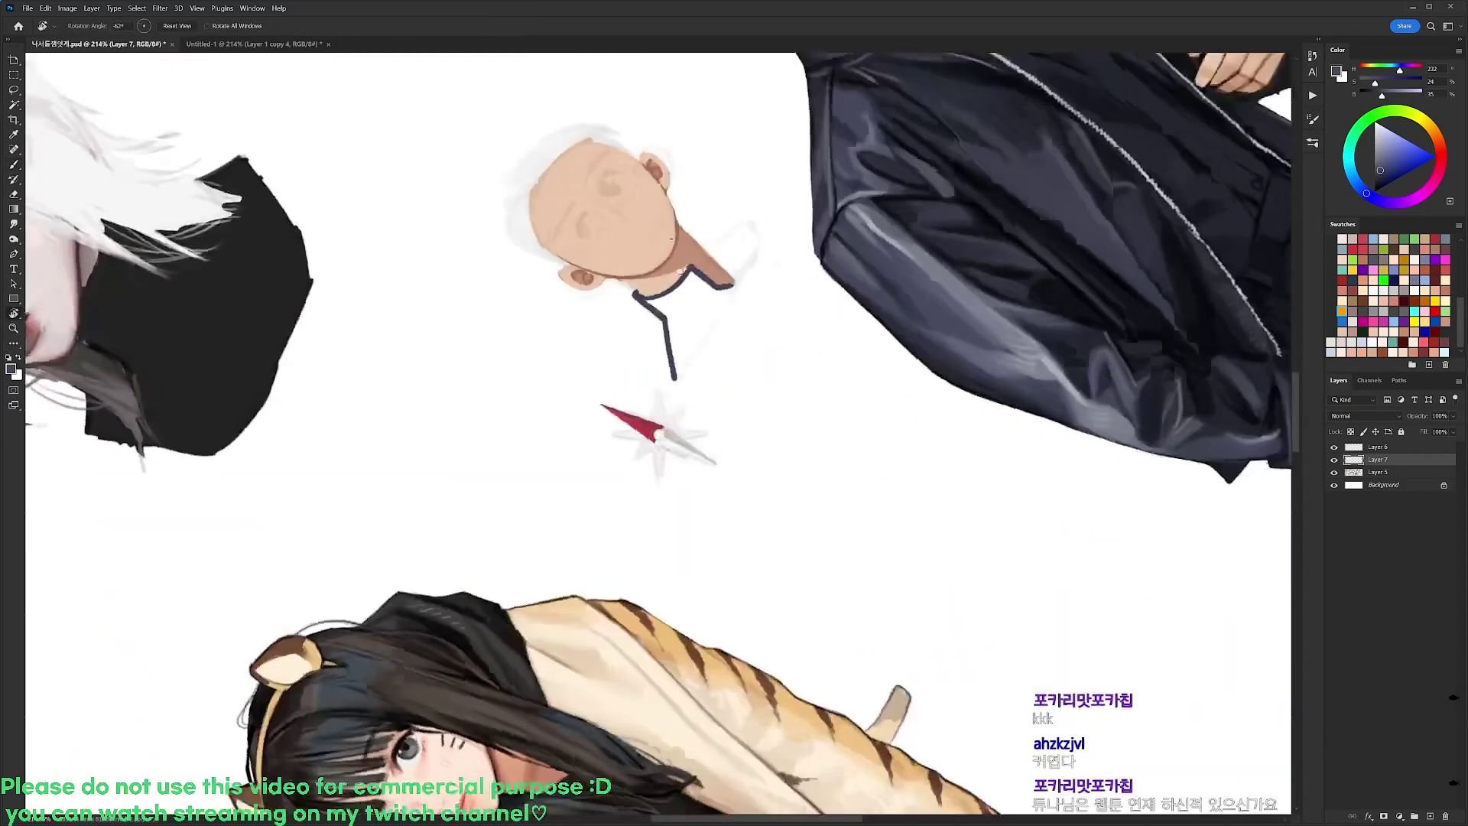
mouse_move(675, 378)
left_mouse_down()
mouse_move(738, 303)
mouse_move(746, 287)
mouse_move(726, 281)
left_mouse_up()
Select the inside of the jacket outline, fill it with the dark navy, and deselect
key("w")
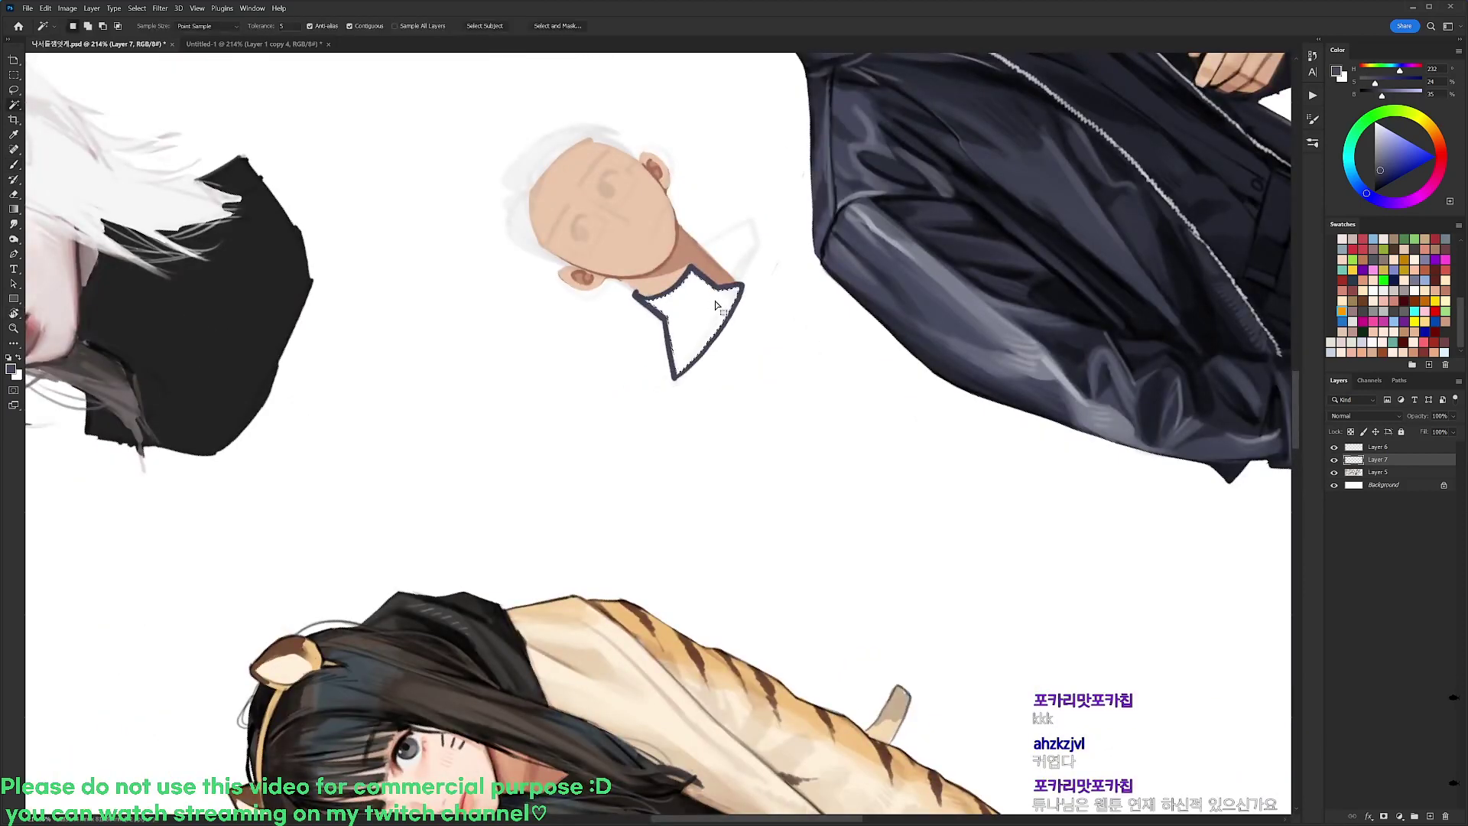
left_click(714, 299)
key("alt+BackSpace")
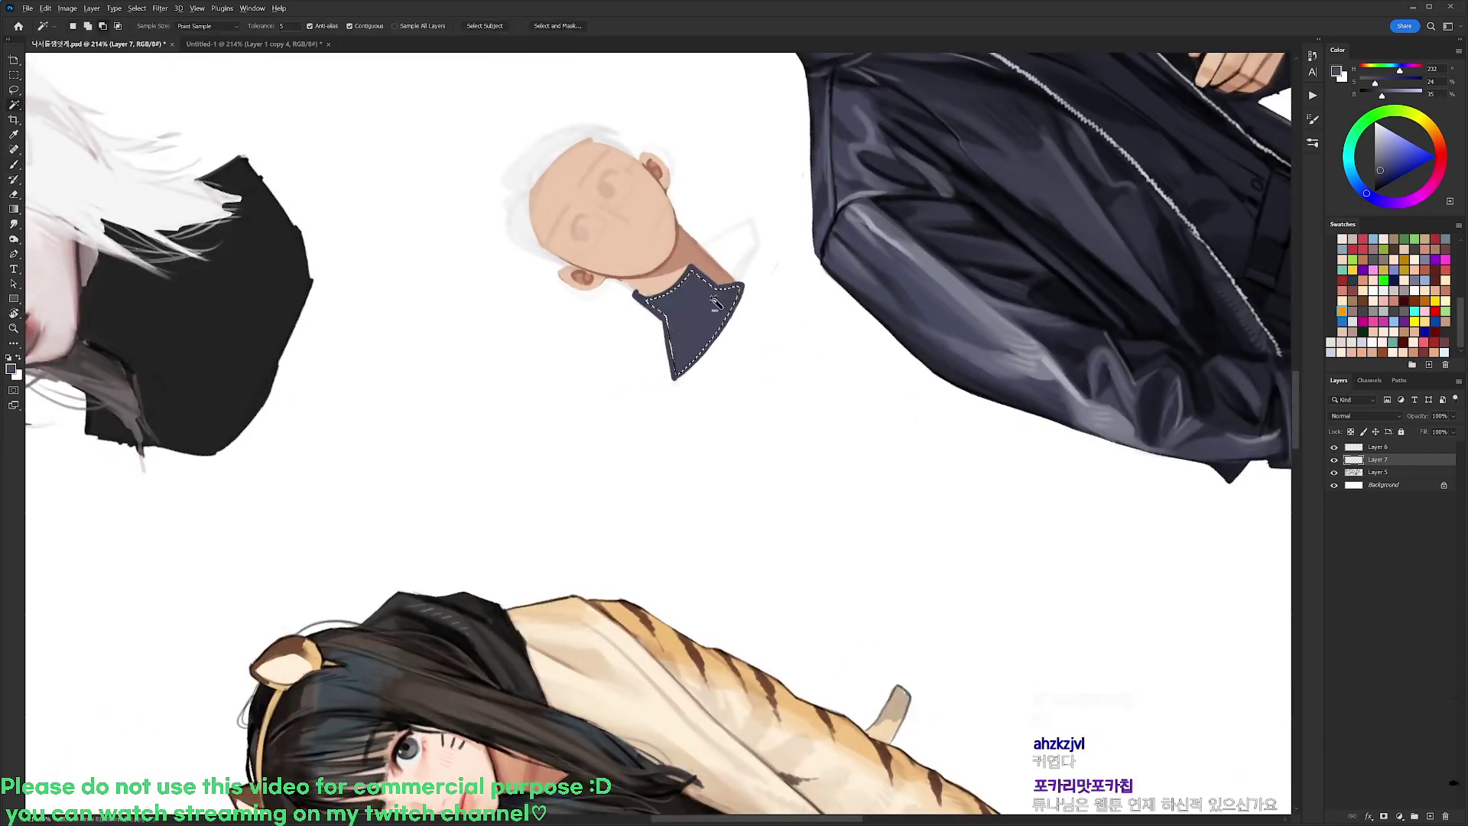
key("ctrl+d")
Smooth the outer edge of the collar beside the neck with dark navy brush strokes
key("r")
mouse_move(714, 300)
left_mouse_down()
mouse_move(1004, 321)
mouse_move(996, 457)
left_mouse_up()
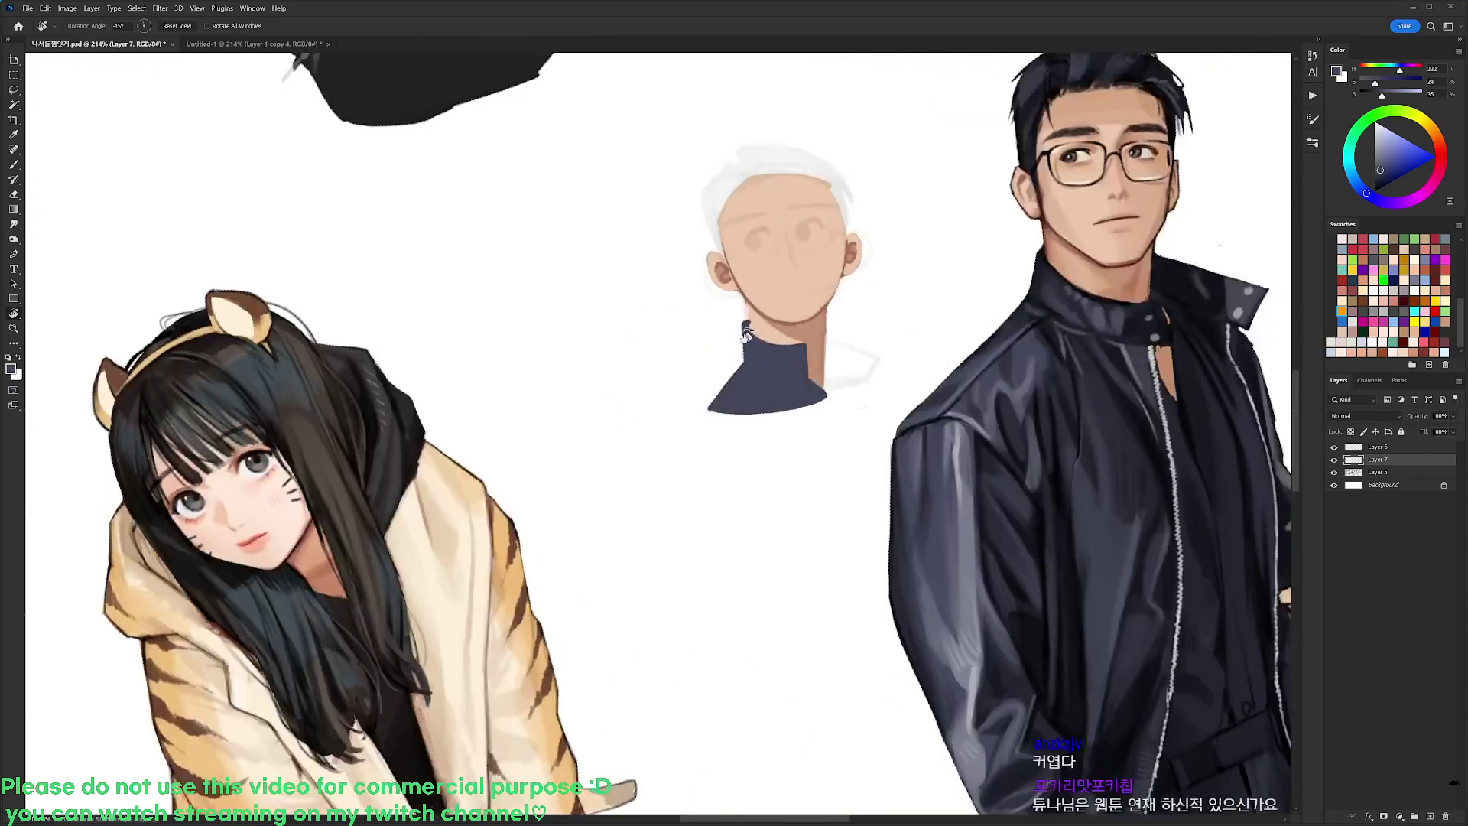
key("b")
left_click_drag(746, 335, 746, 364)
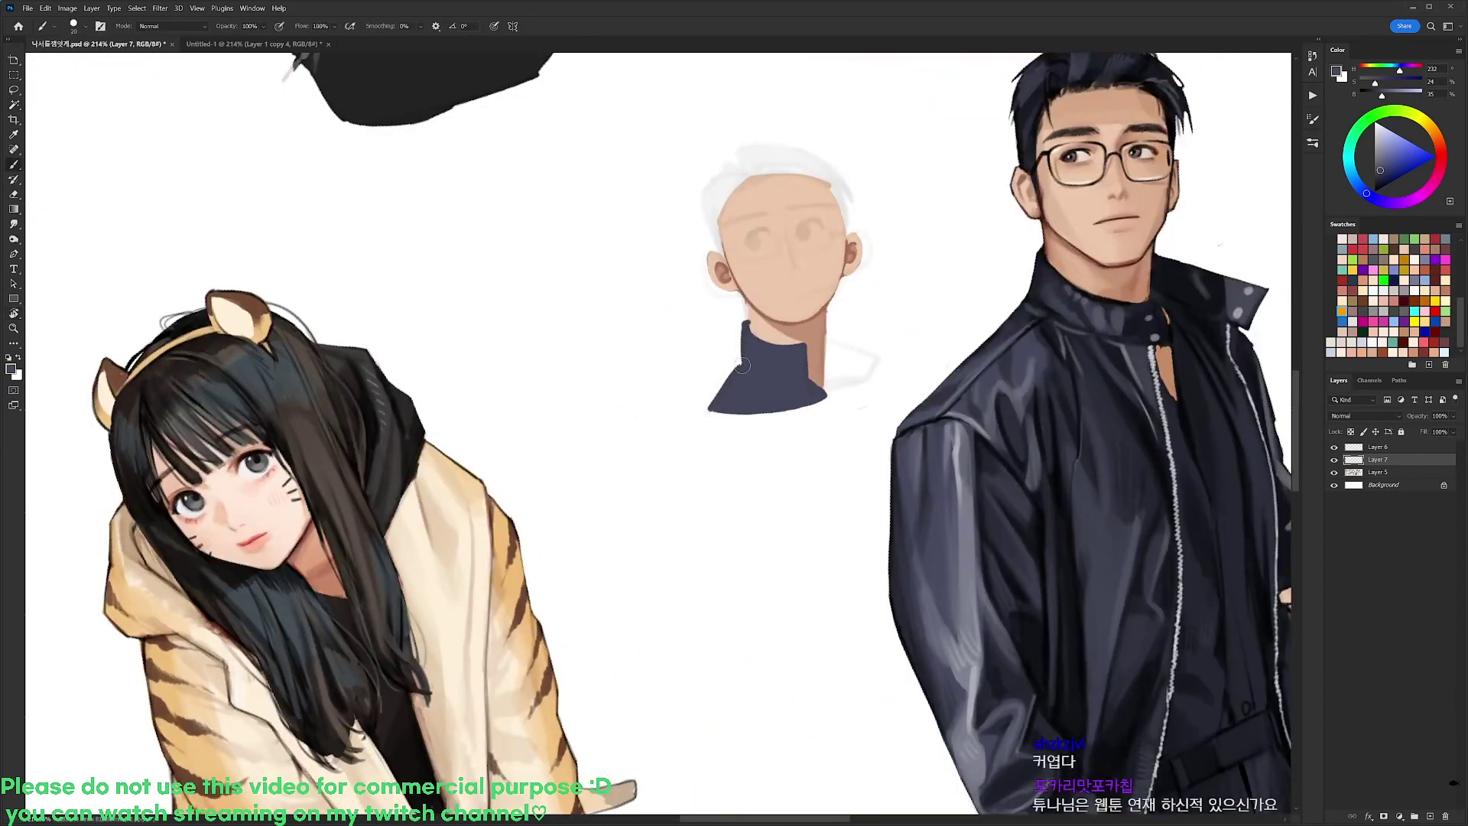
key("r")
left_click_drag(970, 268, 877, 365)
key("b")
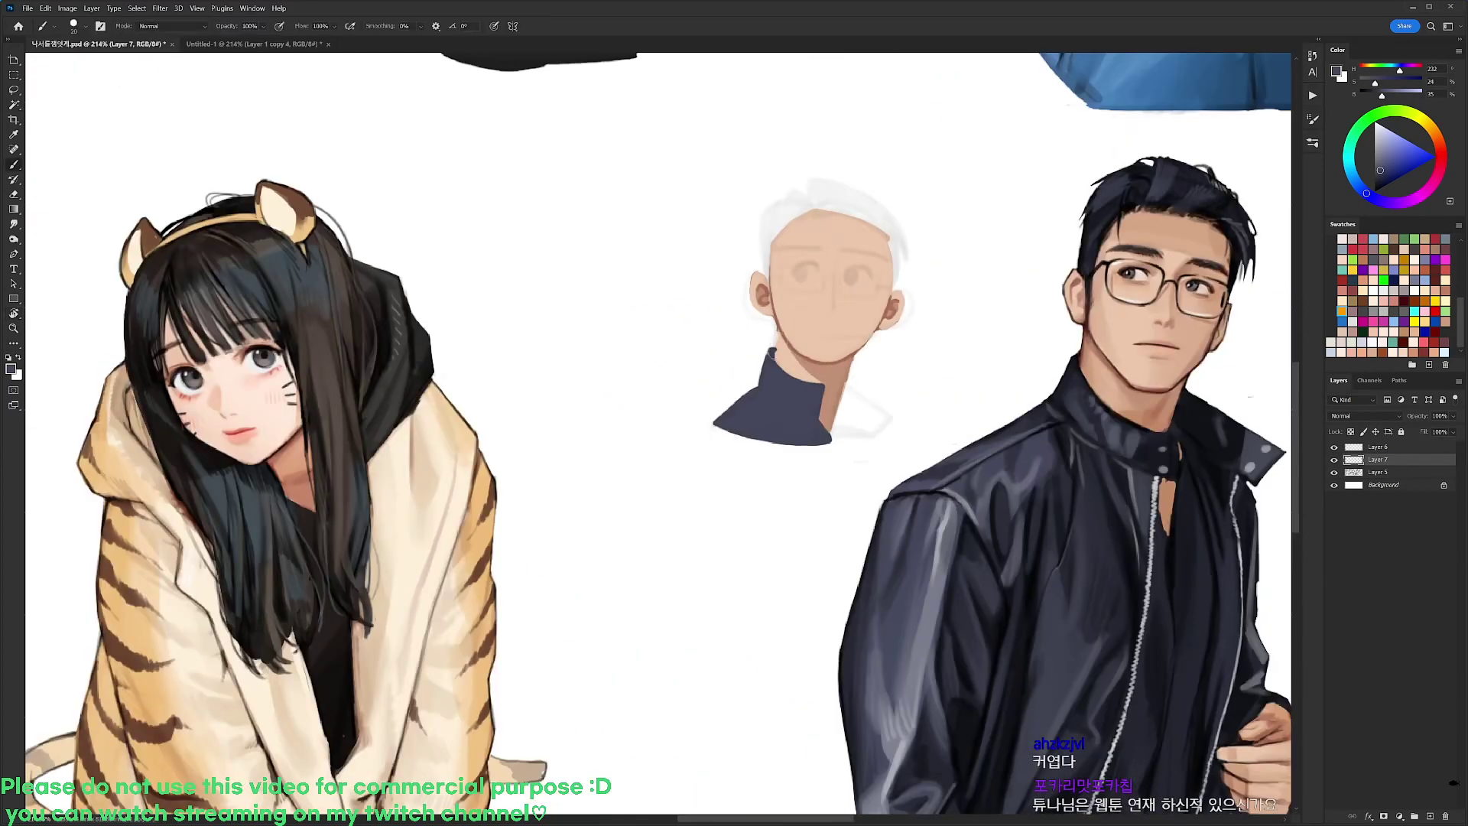
Outline the smaller collar flap beside the neck in dark navy sampled from the jacket, fill its inside with the navy, and deselect
left_click(787, 386, "alt")
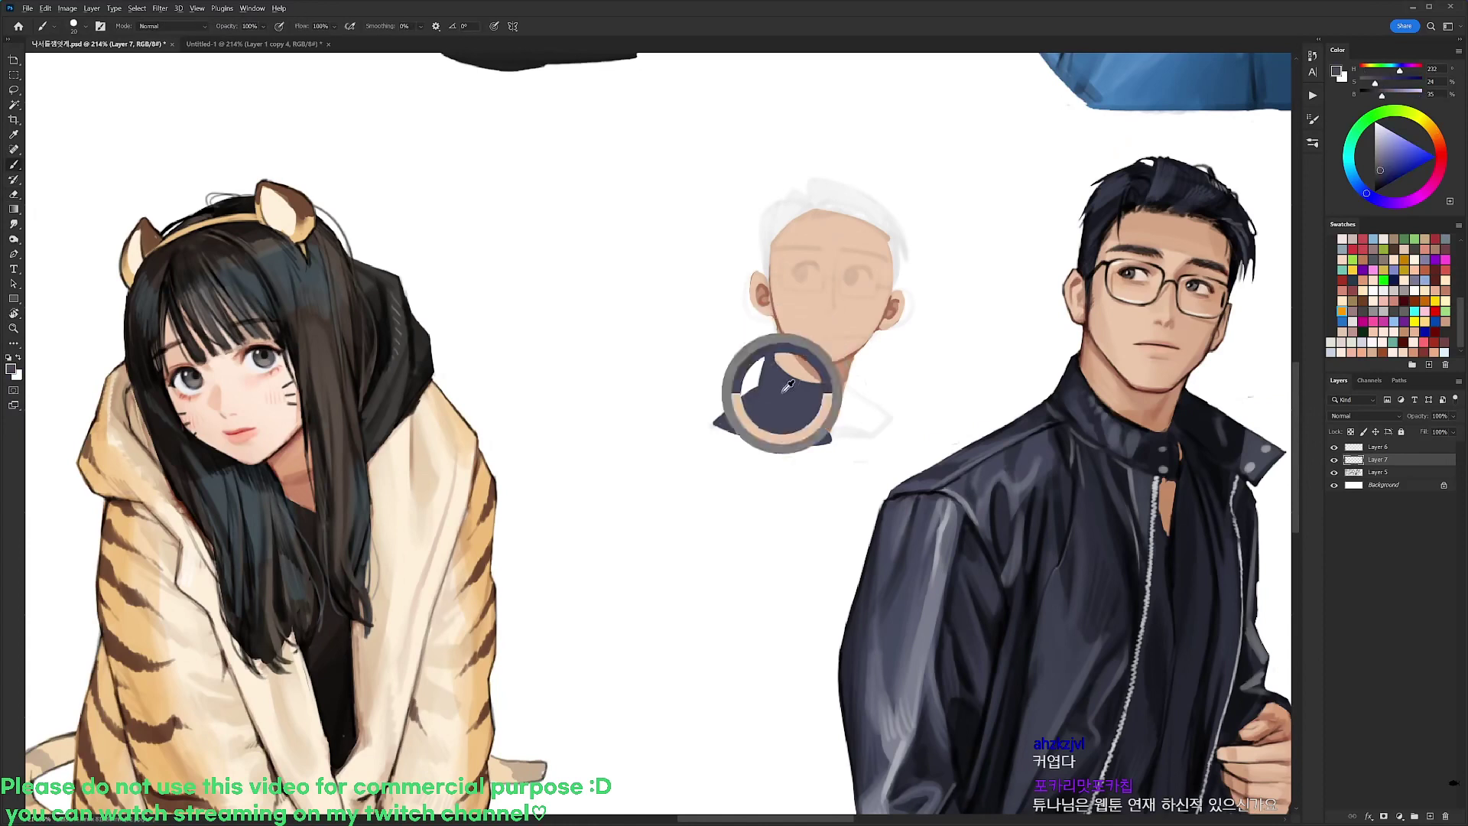
mouse_move(843, 385)
left_mouse_down()
mouse_move(890, 418)
mouse_move(837, 440)
left_mouse_up()
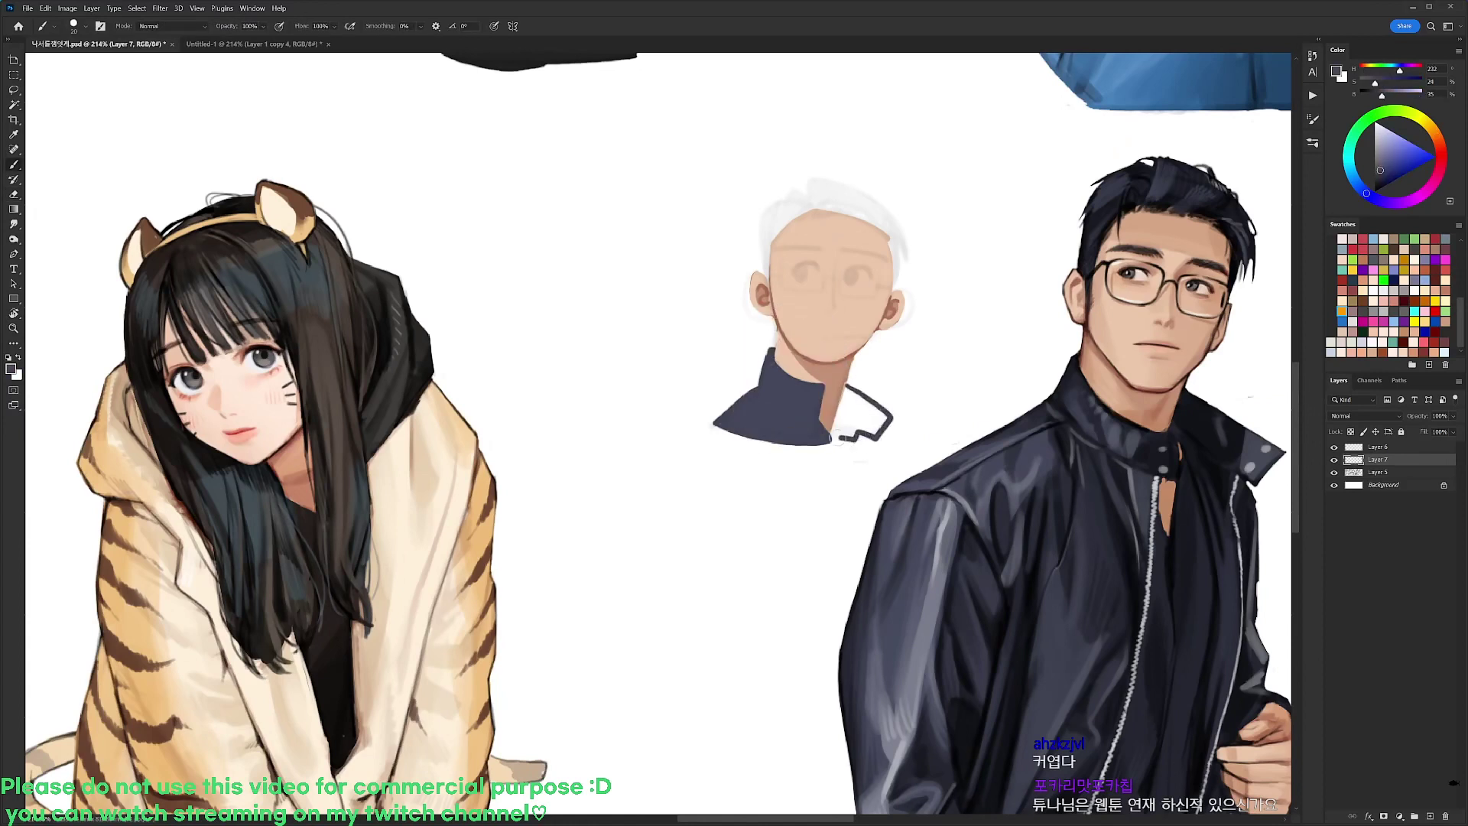
key("w")
left_click(866, 397)
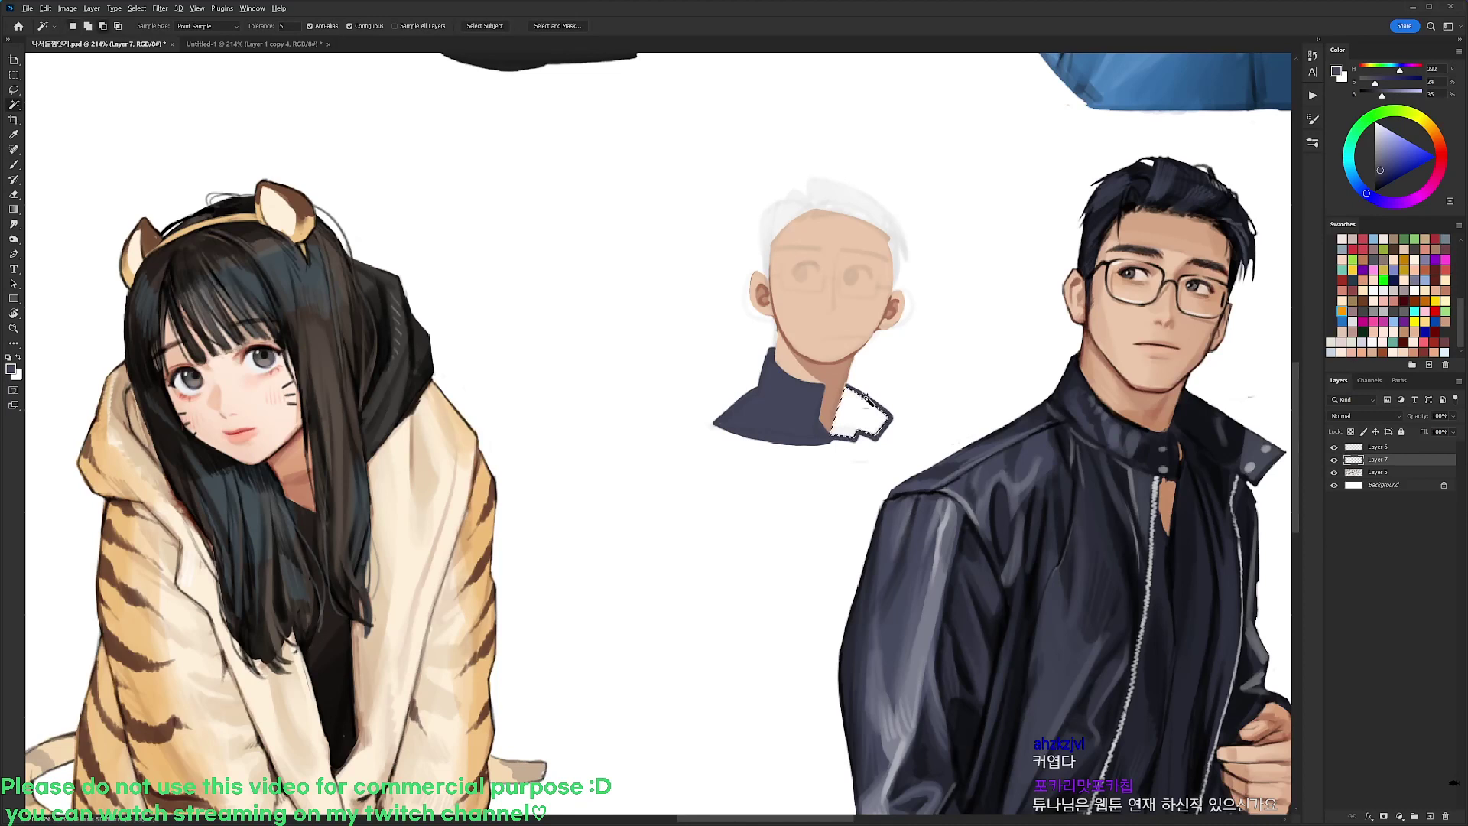
key("alt+BackSpace")
key("ctrl+d")
key("b")
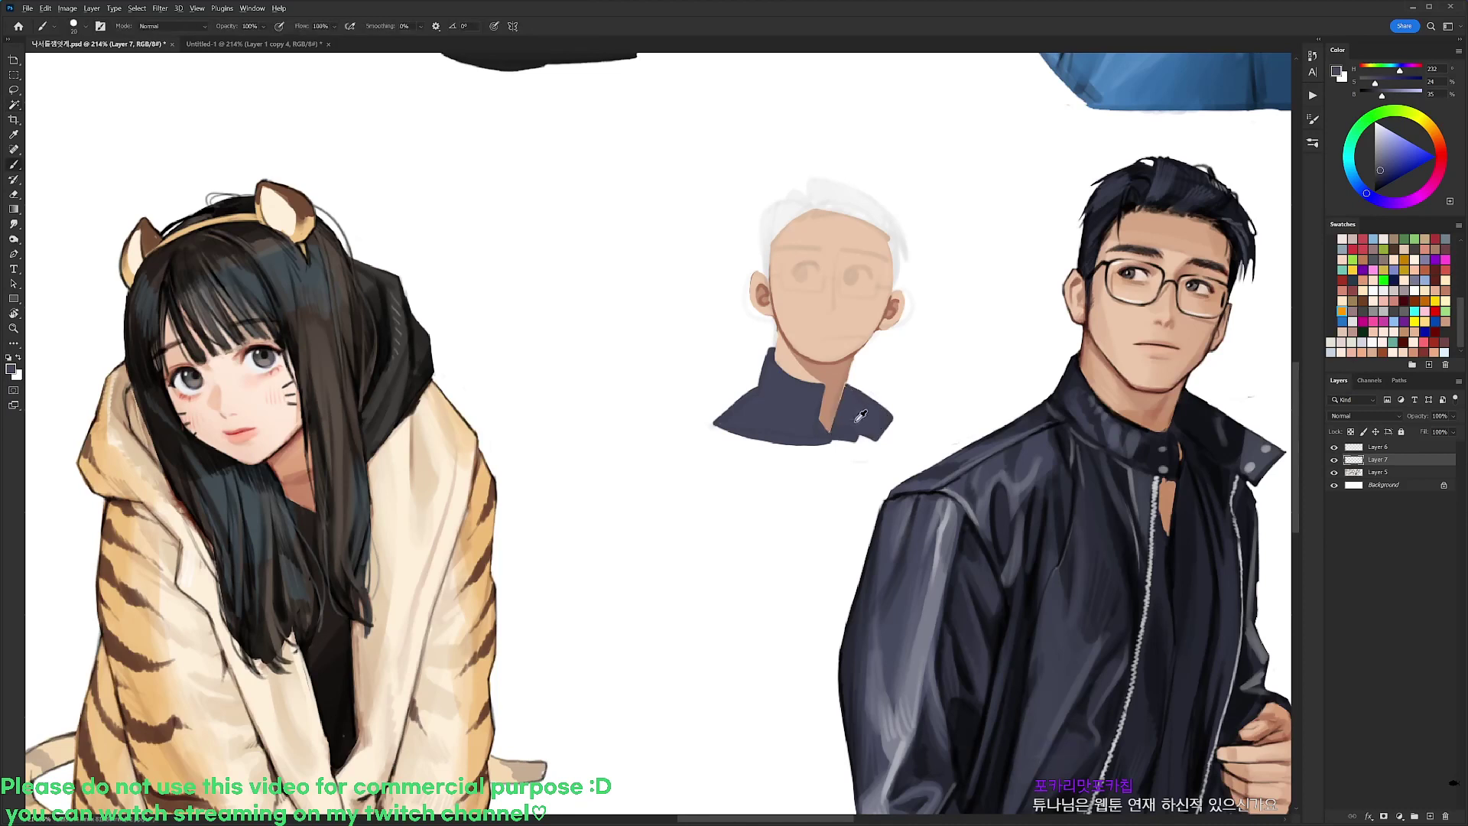
Clean up the collar opening along the neck with sampled skin shadow tones
left_click(843, 374, "alt")
left_click_drag(842, 388, 824, 429)
left_click(824, 432, "alt")
Paint the hair above the nearer ear and the start of the hairline in dark navy sampled from the jacket
left_click(795, 406, "alt")
left_click_drag(762, 215, 767, 290)
mouse_move(776, 233)
left_mouse_down()
mouse_move(771, 260)
mouse_move(800, 211)
mouse_move(766, 262)
mouse_move(763, 237)
mouse_move(797, 205)
mouse_move(779, 221)
mouse_move(833, 232)
left_mouse_up()
key("r")
left_click_drag(1068, 200, 1048, 168)
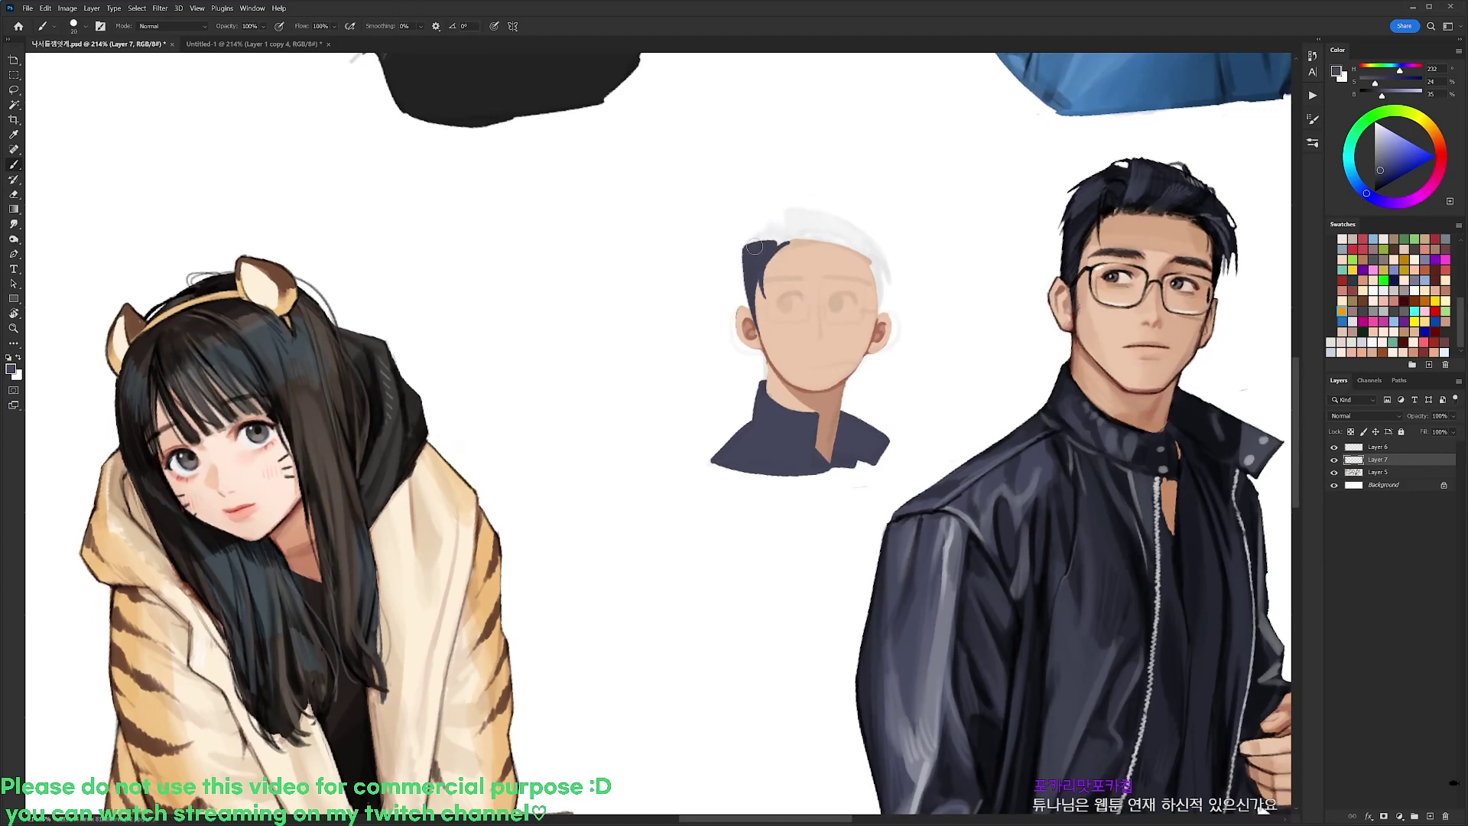
mouse_move(757, 243)
left_mouse_down()
mouse_move(789, 225)
mouse_move(764, 237)
left_mouse_up()
Shape the front hair over the forehead with sampled skin and navy, and check it with the Layer 6 sketch briefly hidden
key("r")
left_click_drag(937, 352, 942, 489)
mouse_move(865, 322)
left_mouse_down()
mouse_move(871, 302)
mouse_move(894, 312)
mouse_move(863, 327)
mouse_move(904, 350)
left_mouse_up()
left_click(877, 344, "alt")
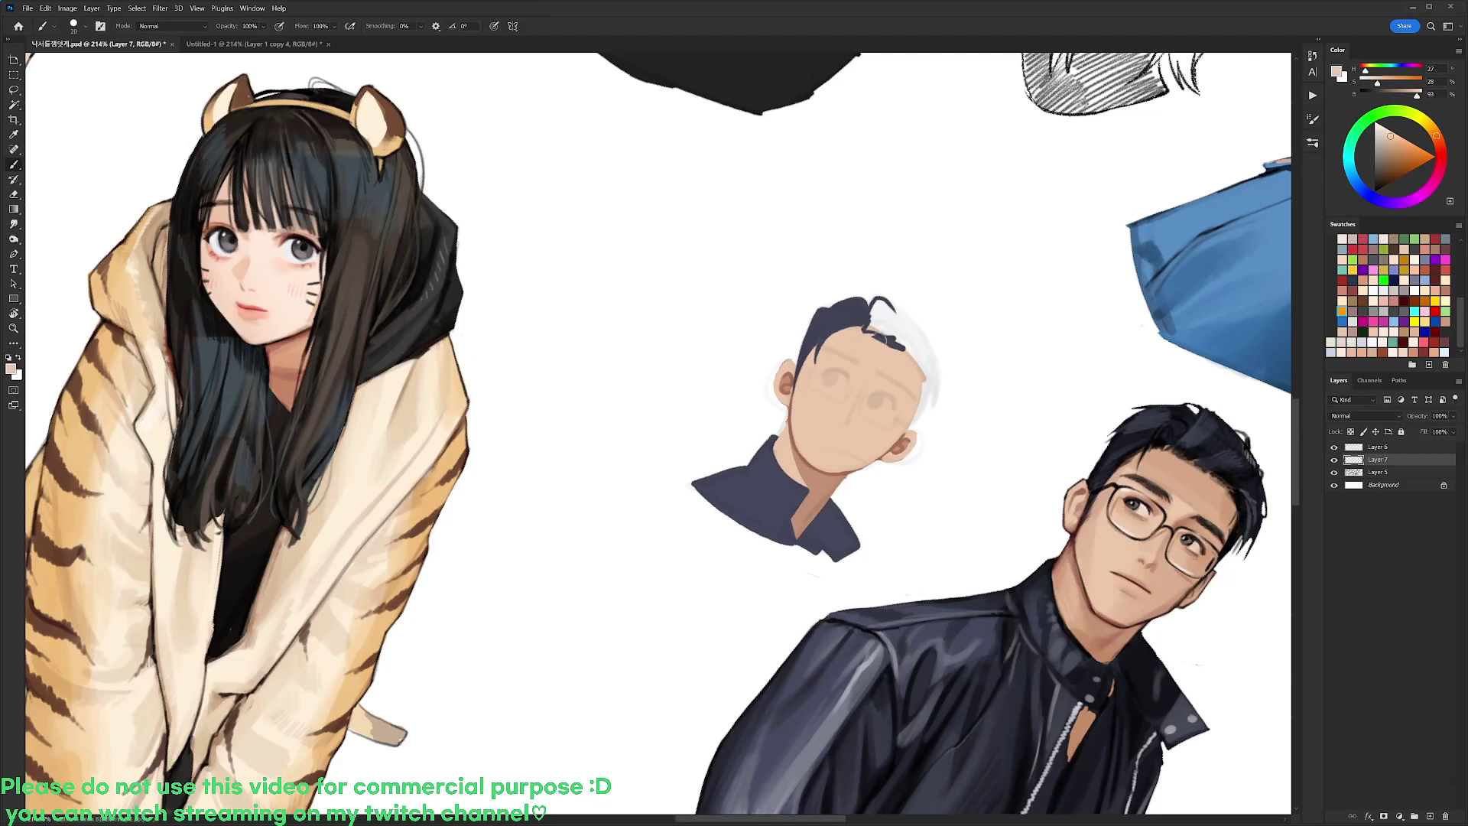
left_click(854, 305, "alt")
left_click(1333, 446)
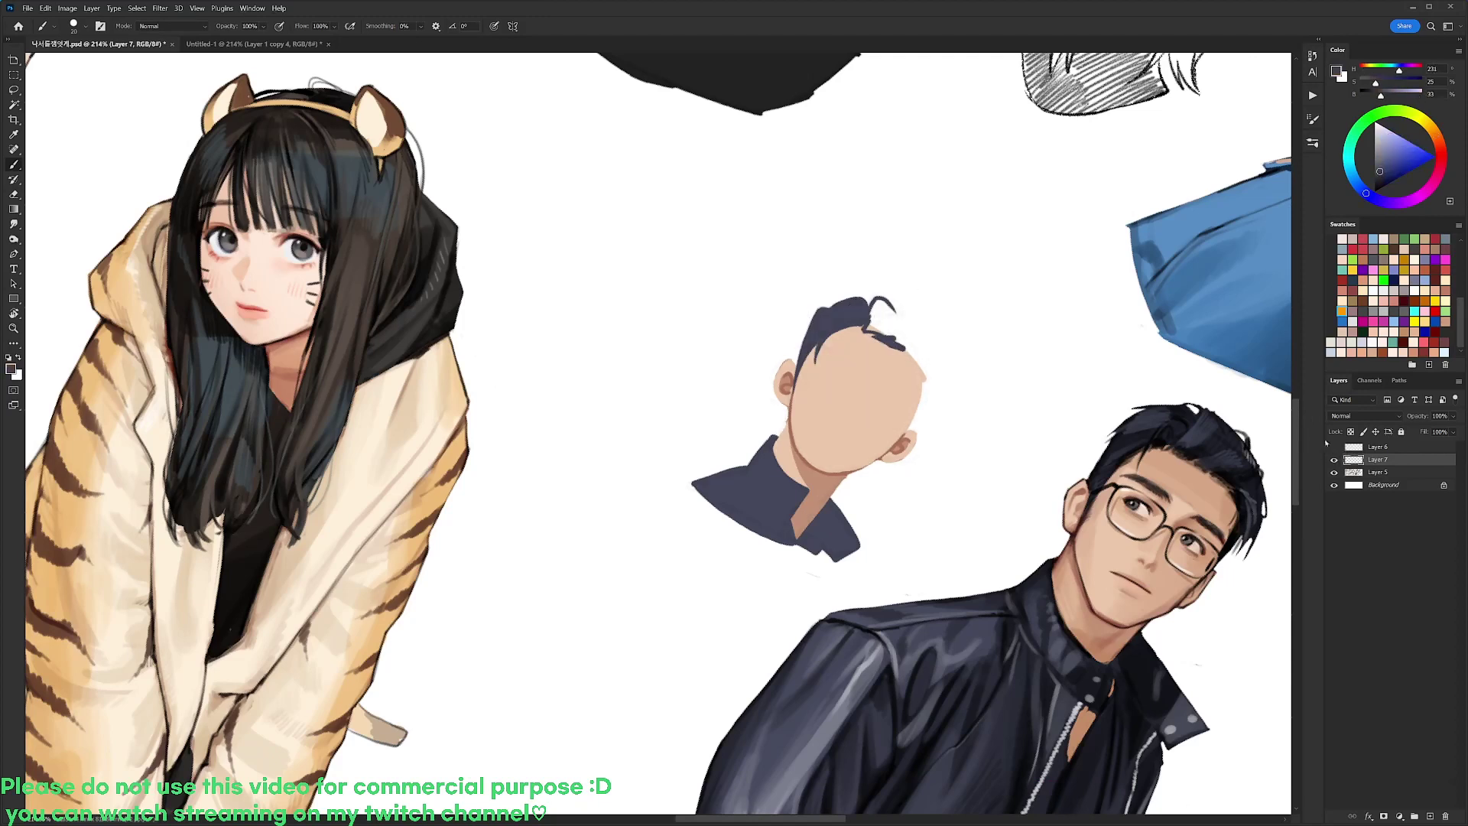
left_click(851, 304, "alt")
left_click(1334, 448)
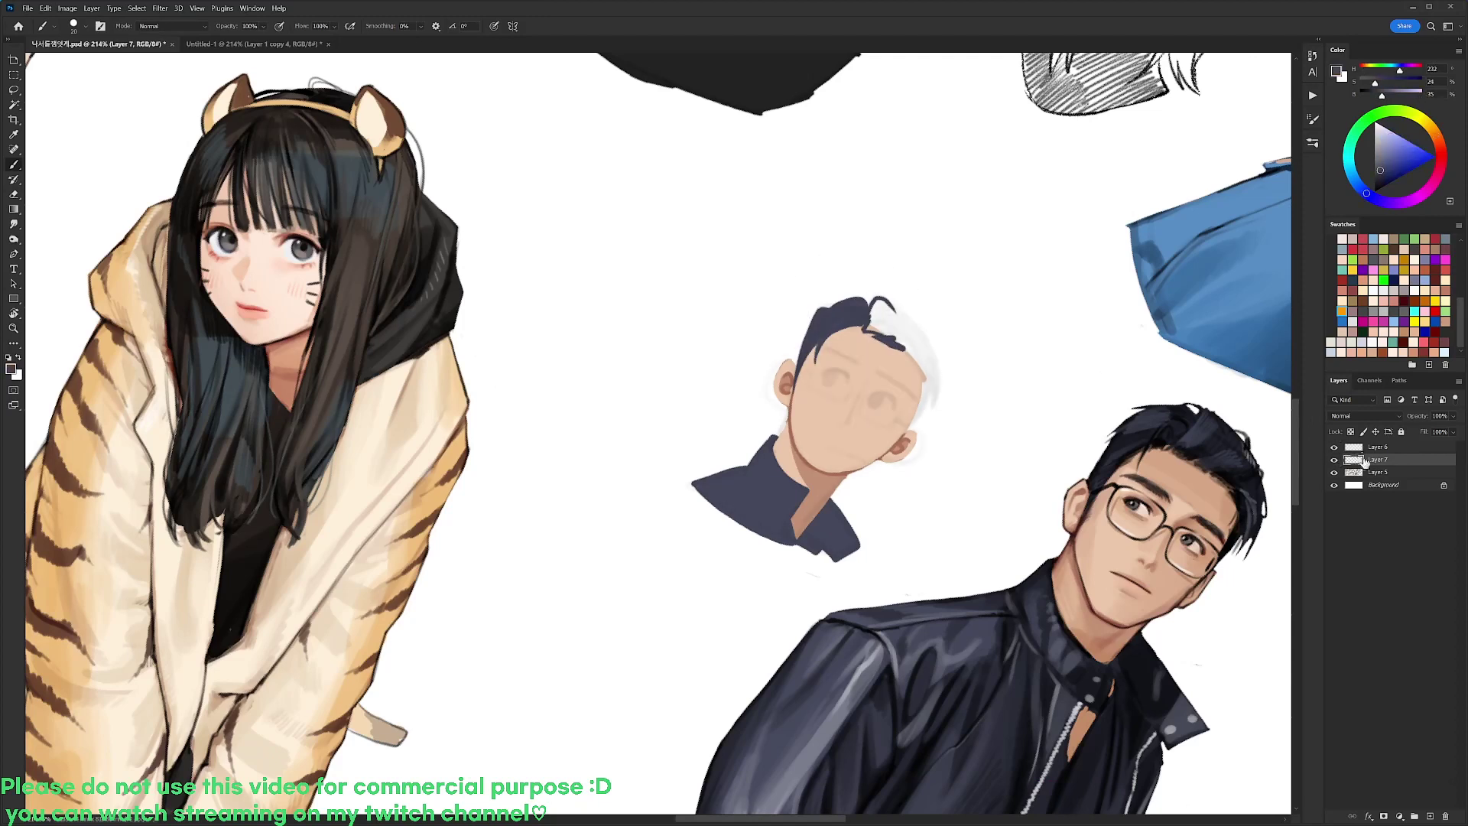
Outline the crown and the far side of the hair in dark navy, following the sketch
mouse_move(896, 311)
left_mouse_down()
mouse_move(933, 353)
mouse_move(937, 398)
left_mouse_up()
key("r")
left_click_drag(1010, 312, 937, 186)
key("e")
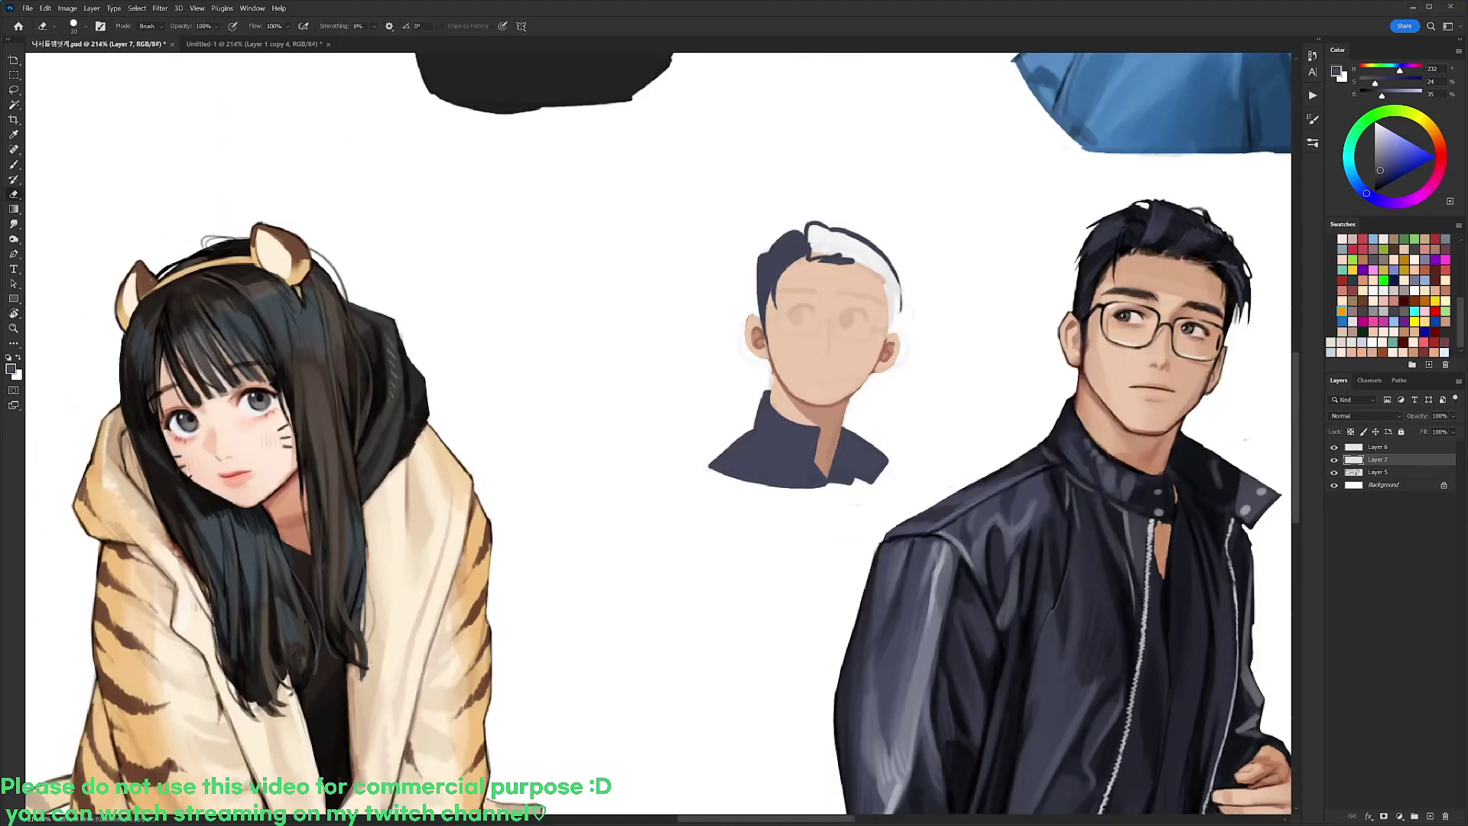
key("b")
mouse_move(892, 277)
left_mouse_down()
mouse_move(905, 326)
mouse_move(896, 309)
mouse_move(887, 343)
left_mouse_up()
key("e")
key("b")
mouse_move(898, 291)
left_mouse_down()
mouse_move(911, 306)
mouse_move(888, 336)
left_mouse_up()
key("ctrl+z")
key("ctrl+z")
key("ctrl+z")
Draw the sideburn above the far ear, fill the area inside the hair outline with dark navy, and deselect
left_click_drag(888, 277, 885, 335)
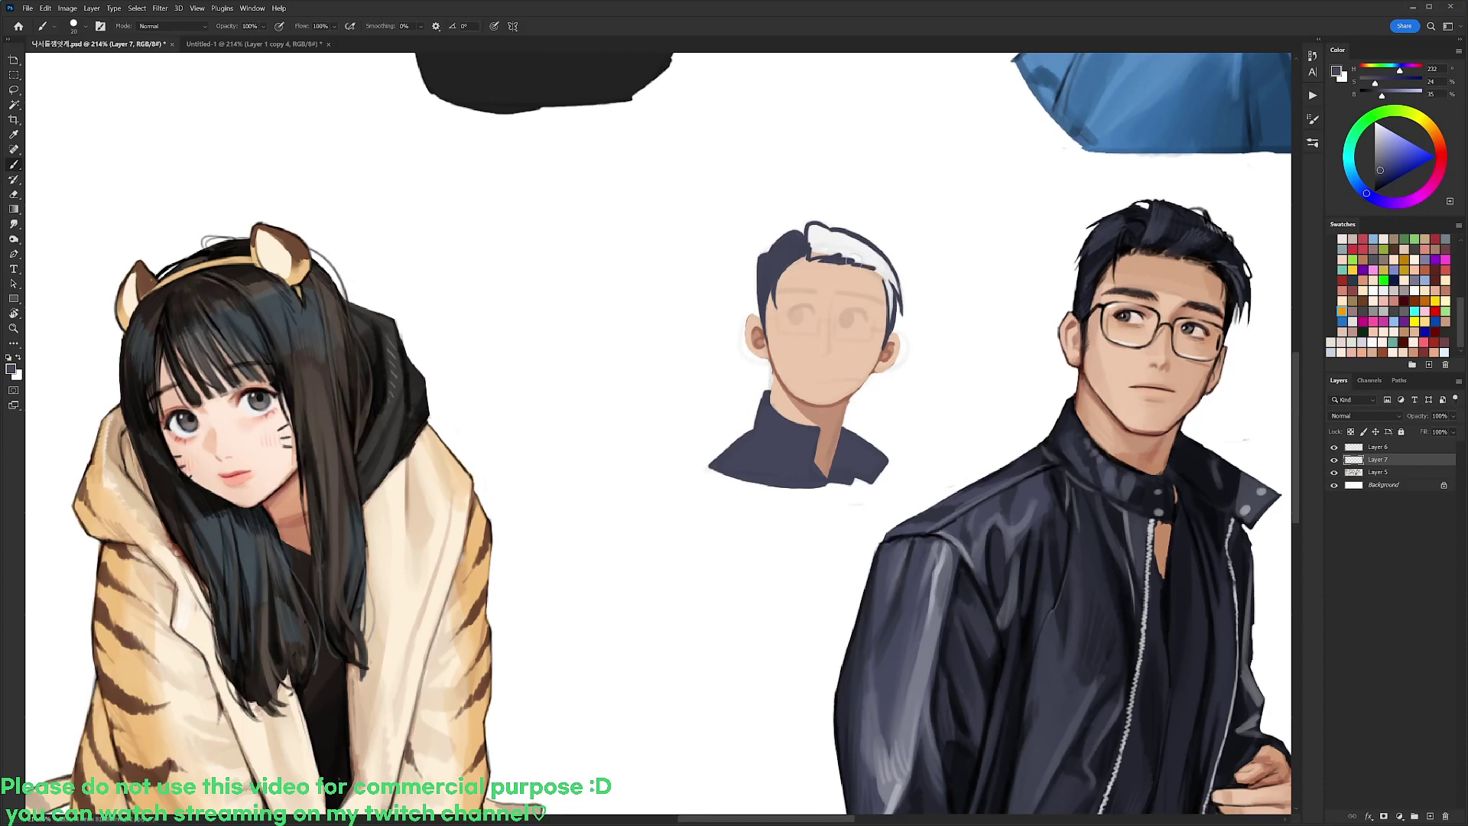
key("w")
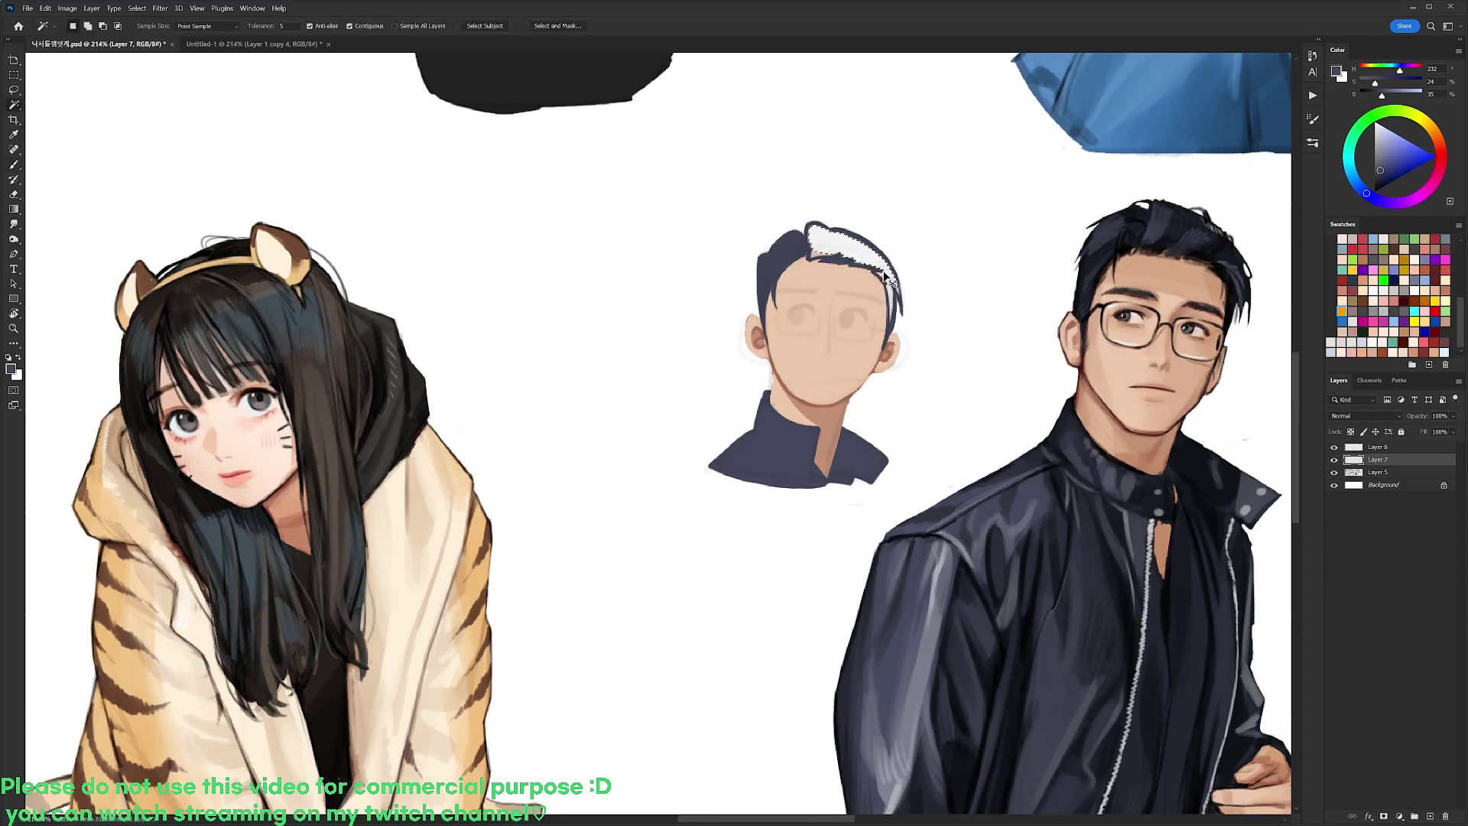
left_click(881, 272)
key("alt+BackSpace")
key("ctrl+d")
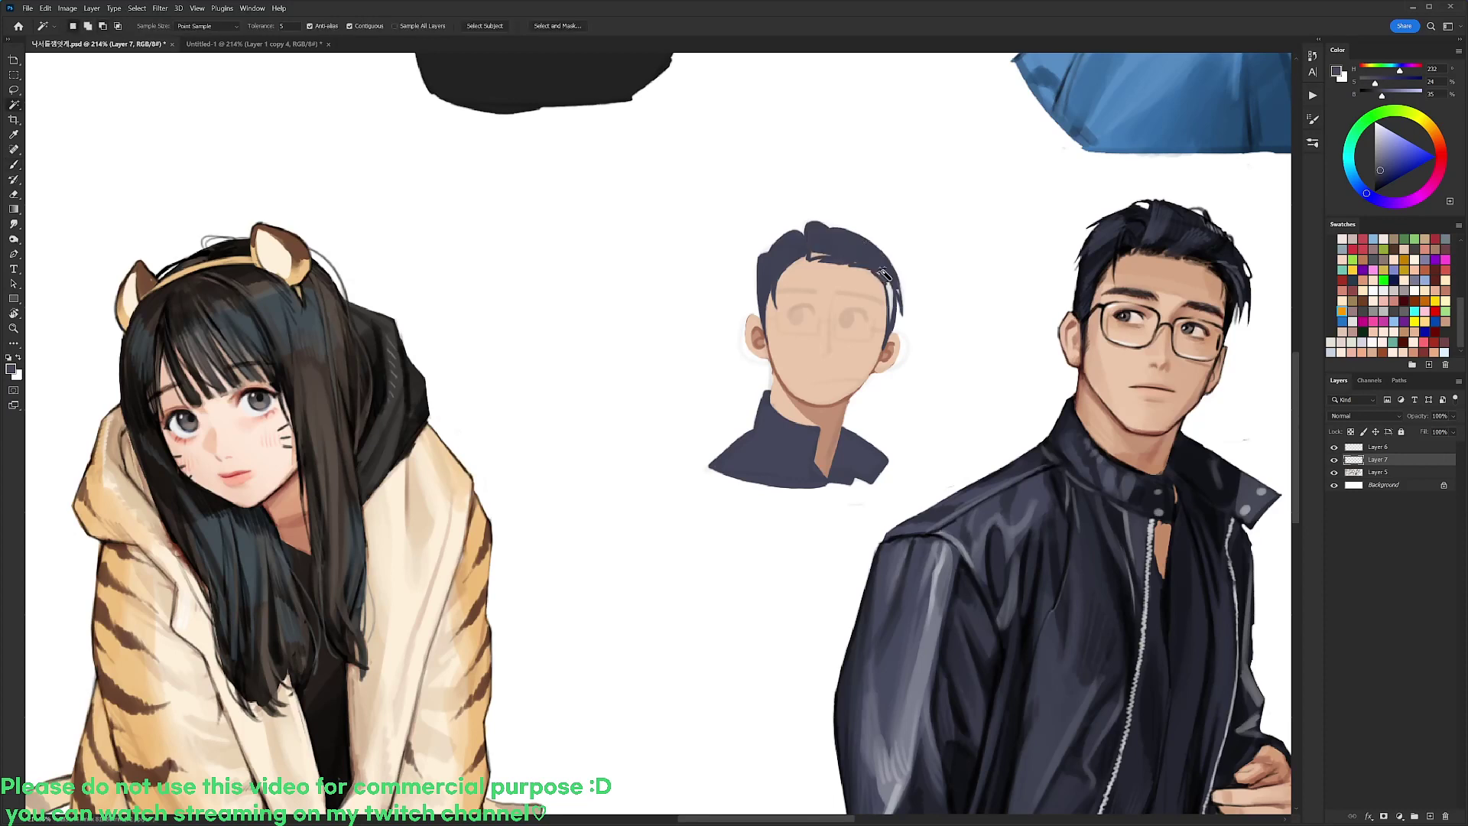
key("b")
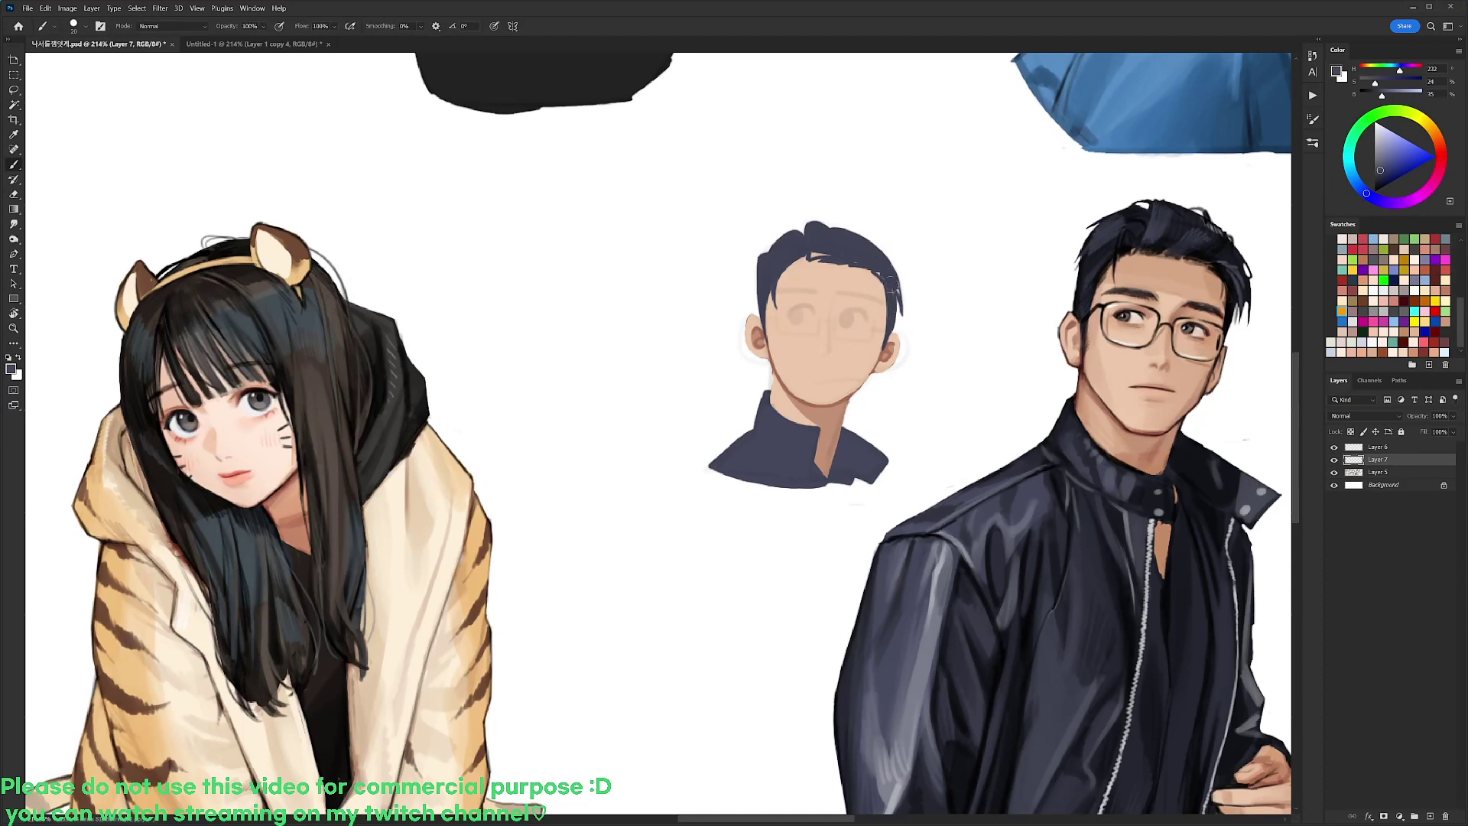
Trim the far sideburn and the hair edges with the Eraser
key("e")
mouse_move(894, 312)
left_mouse_down()
mouse_move(889, 322)
mouse_move(878, 272)
mouse_move(811, 254)
mouse_move(834, 251)
mouse_move(820, 243)
left_mouse_up()
key("b")
scroll(971, 106, "down", 2)
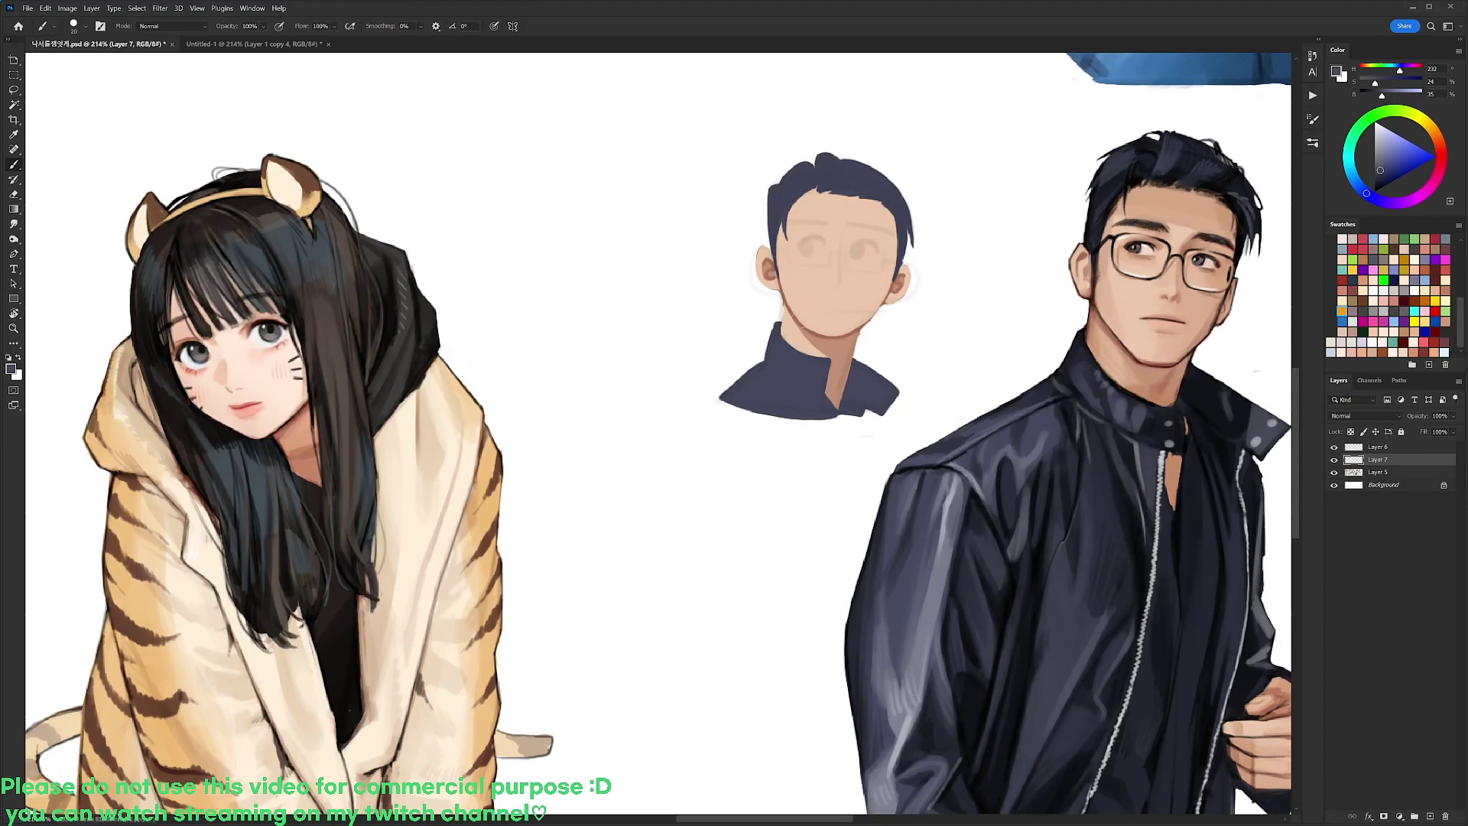
Select the simplified jacket on Layer 7 and darken it by lowering Lightness in Hue/Saturation
key("w")
left_click(791, 389)
key("b")
right_click(803, 350)
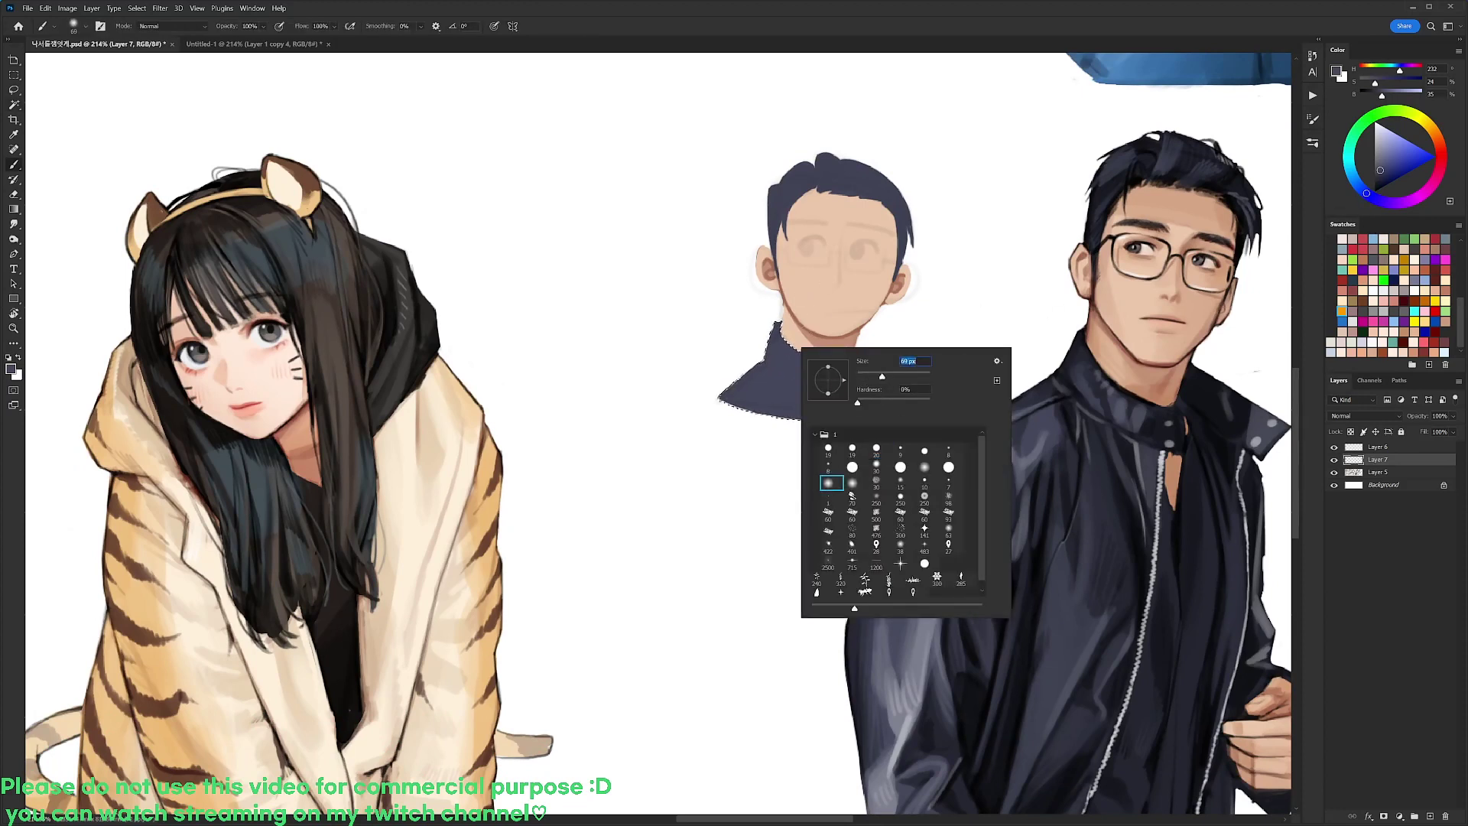
key("Escape")
key("w")
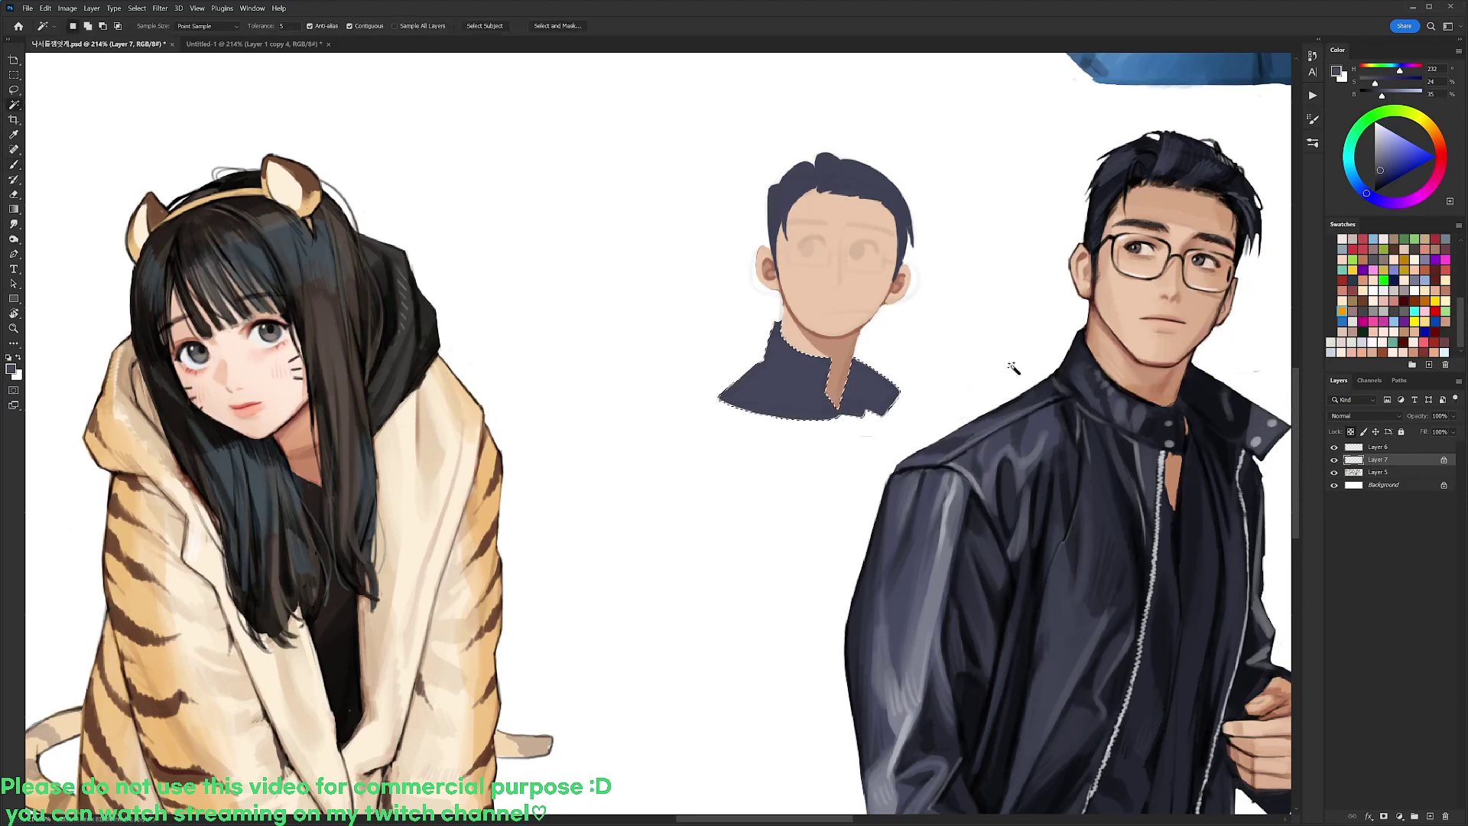
key("ctrl+u")
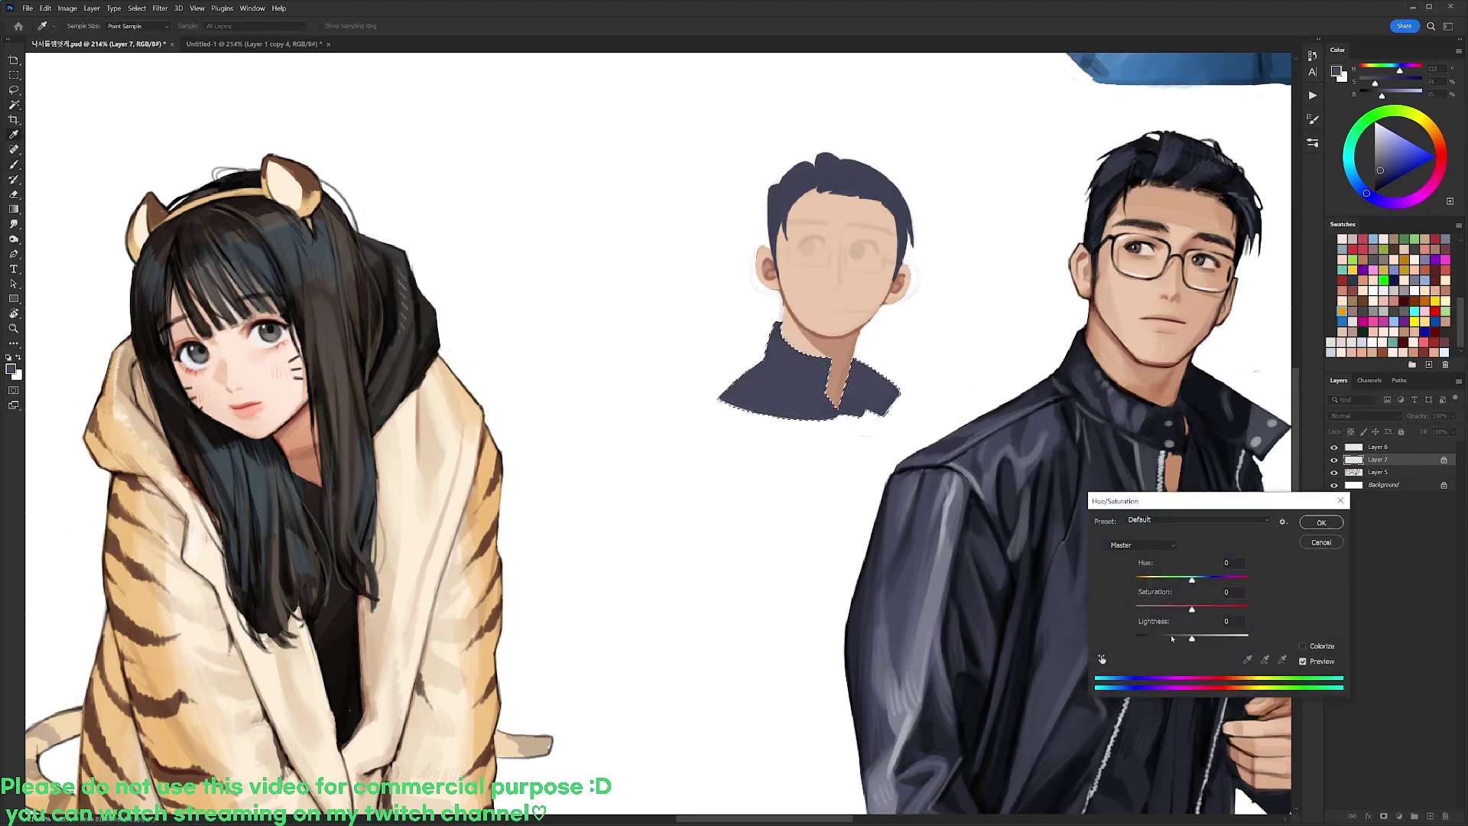
left_click_drag(1172, 638, 1151, 638)
left_click(1321, 522)
Shade the selected jacket's shoulder with a 161 px soft brush in grey-blue sampled from the painted sleeve, and deselect
key("b")
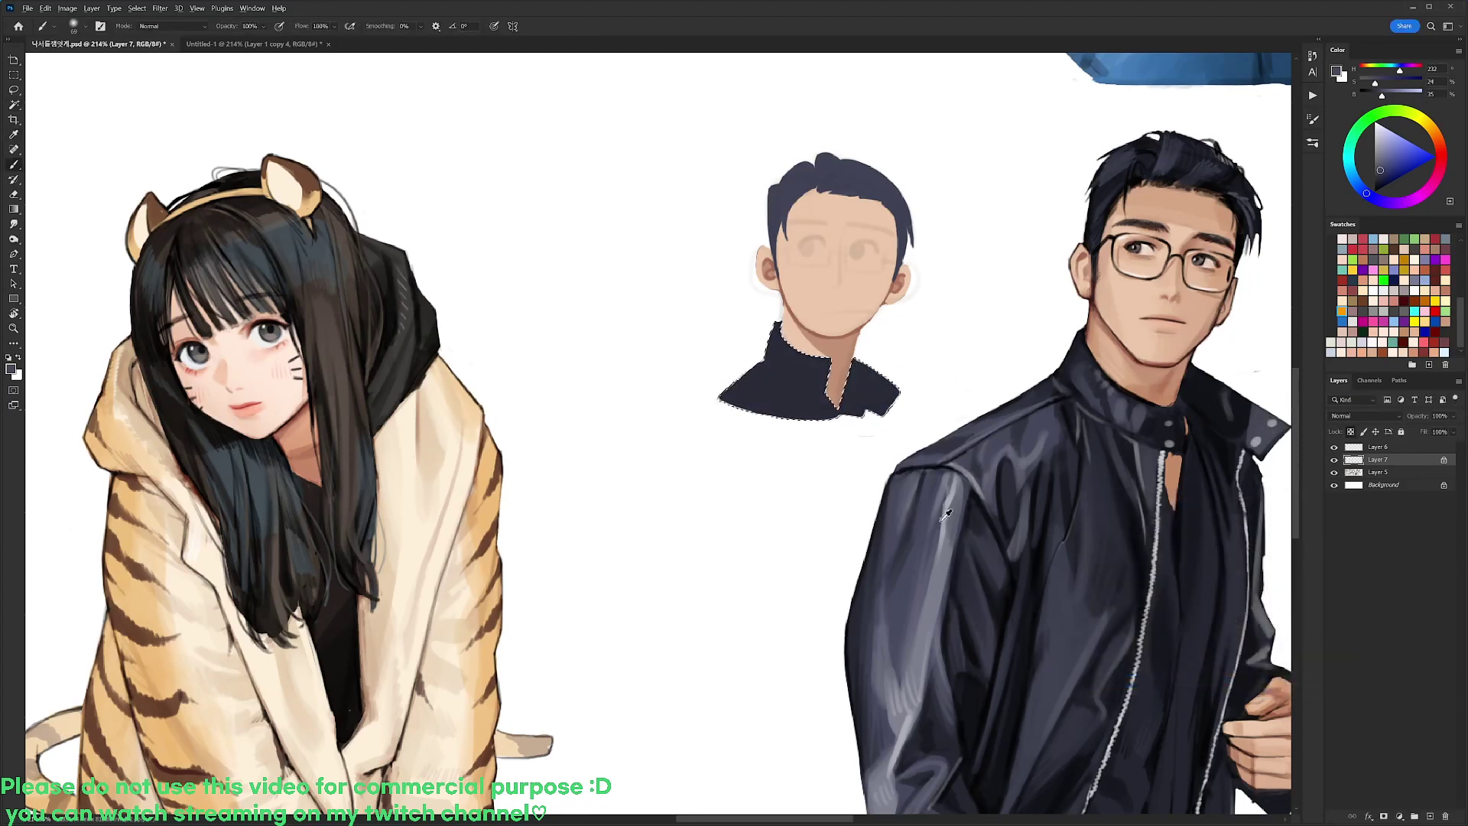
left_click(942, 522, "alt")
mouse_move(721, 405)
left_mouse_down()
mouse_move(729, 384)
mouse_move(755, 386)
left_mouse_up()
key("ctrl+z")
right_click(788, 376)
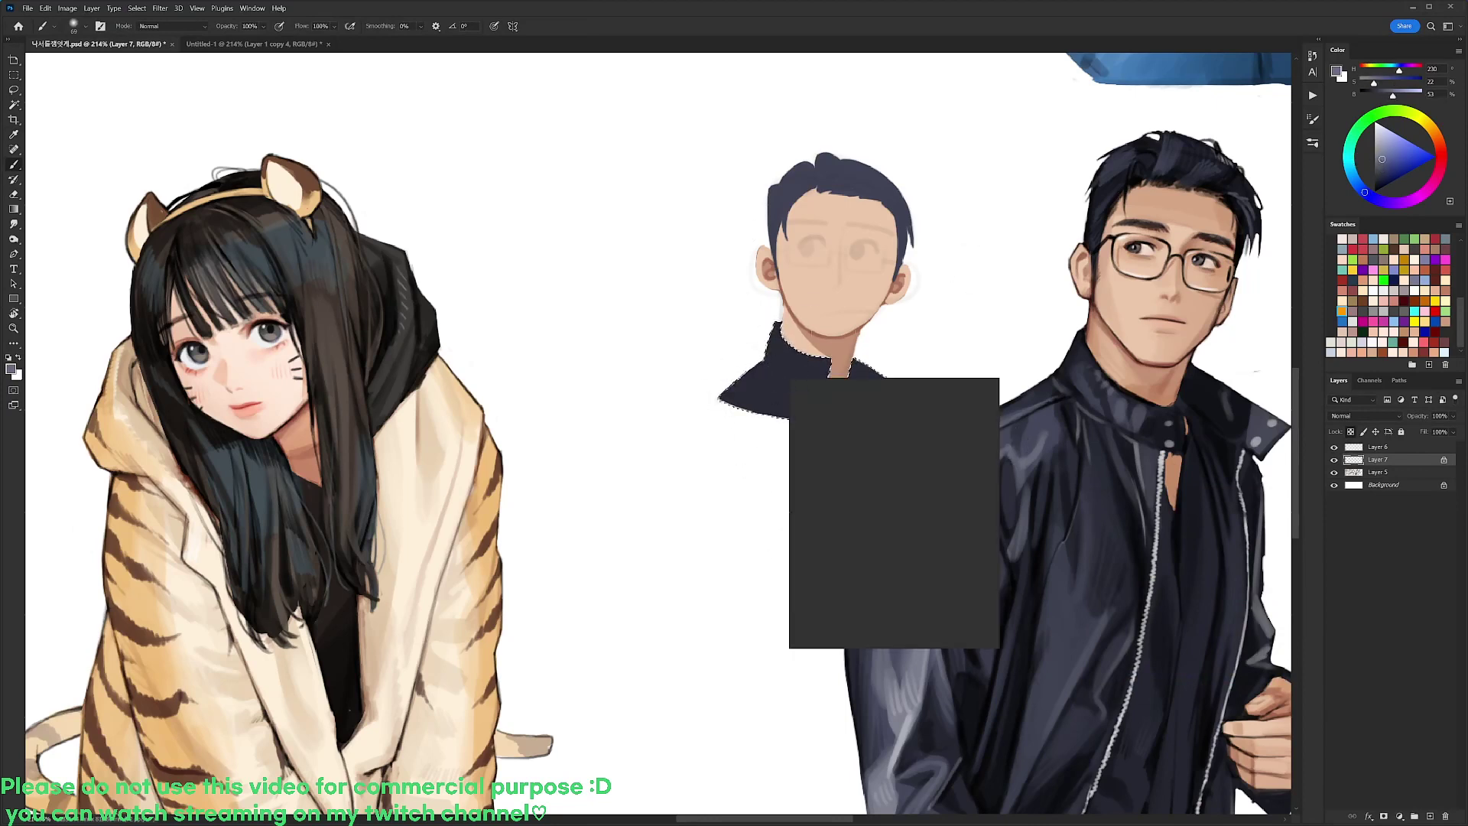
left_click_drag(861, 401, 870, 401)
mouse_move(753, 493)
left_mouse_down()
mouse_move(731, 291)
mouse_move(723, 325)
left_mouse_up()
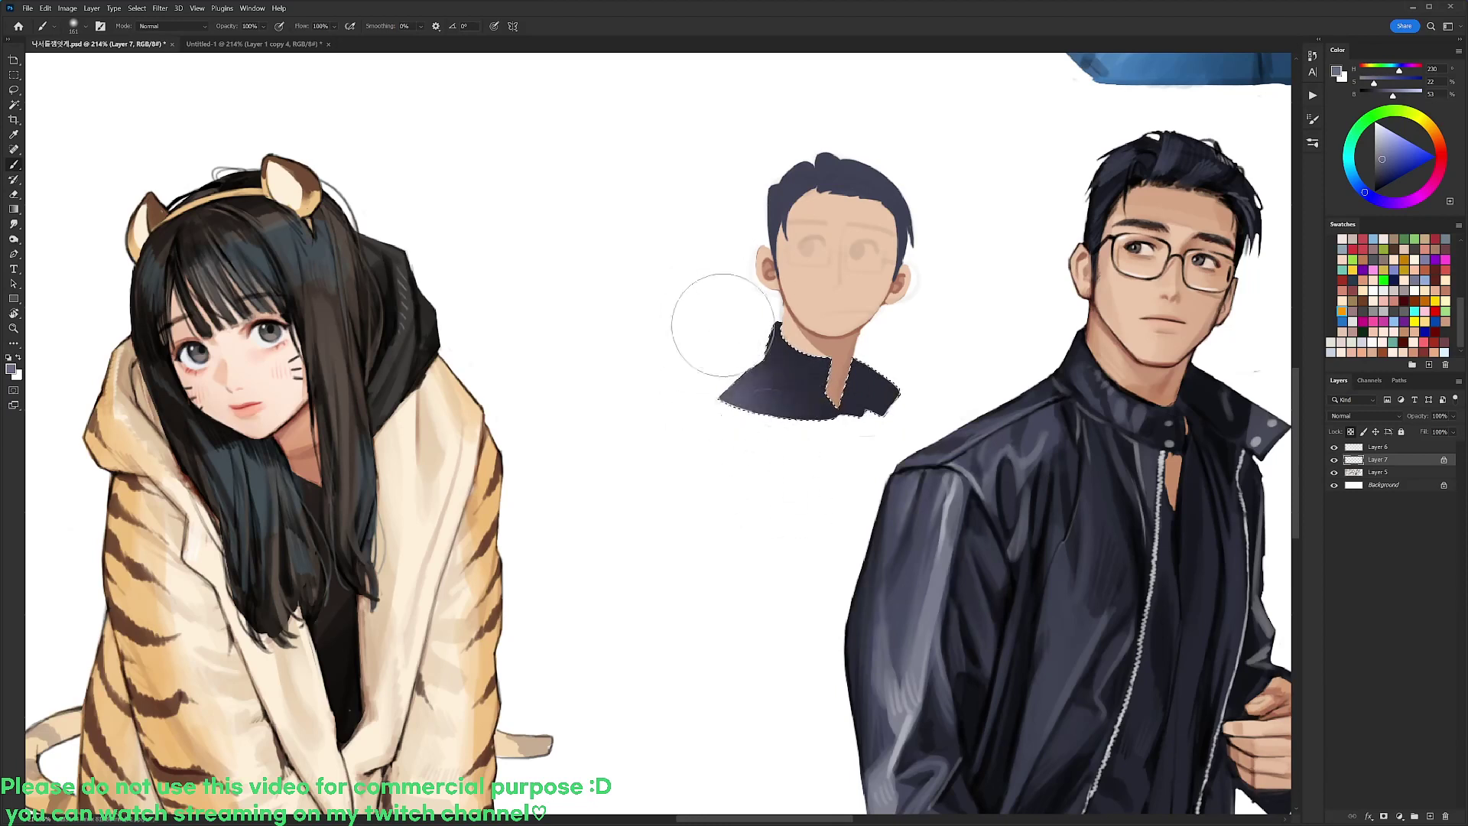
key("ctrl+d")
Choose a hard round brush and draw light fold highlights on the jacket collar of Layer 7
right_click(841, 352)
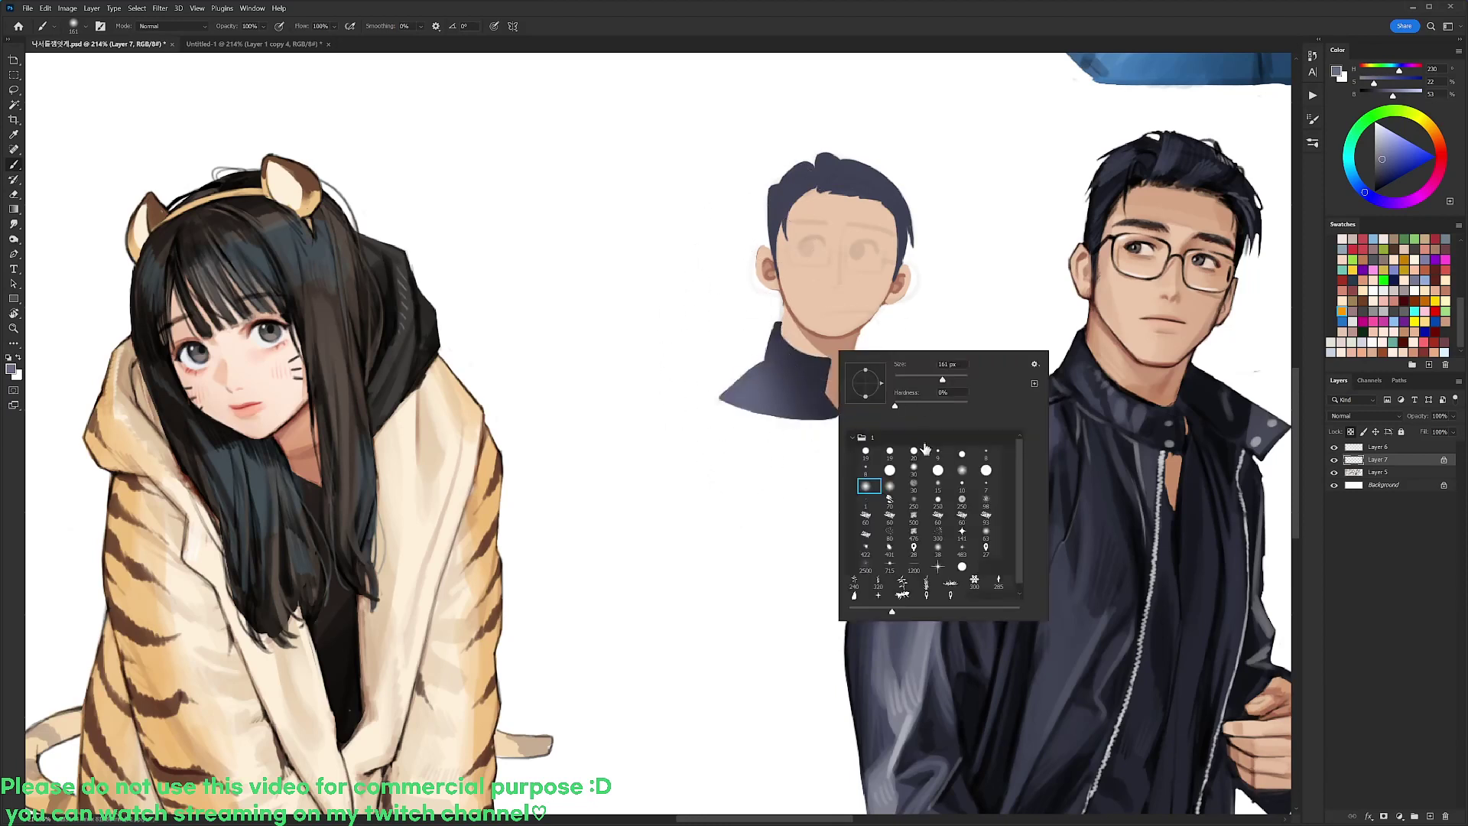
left_click(915, 452)
left_click(1386, 464)
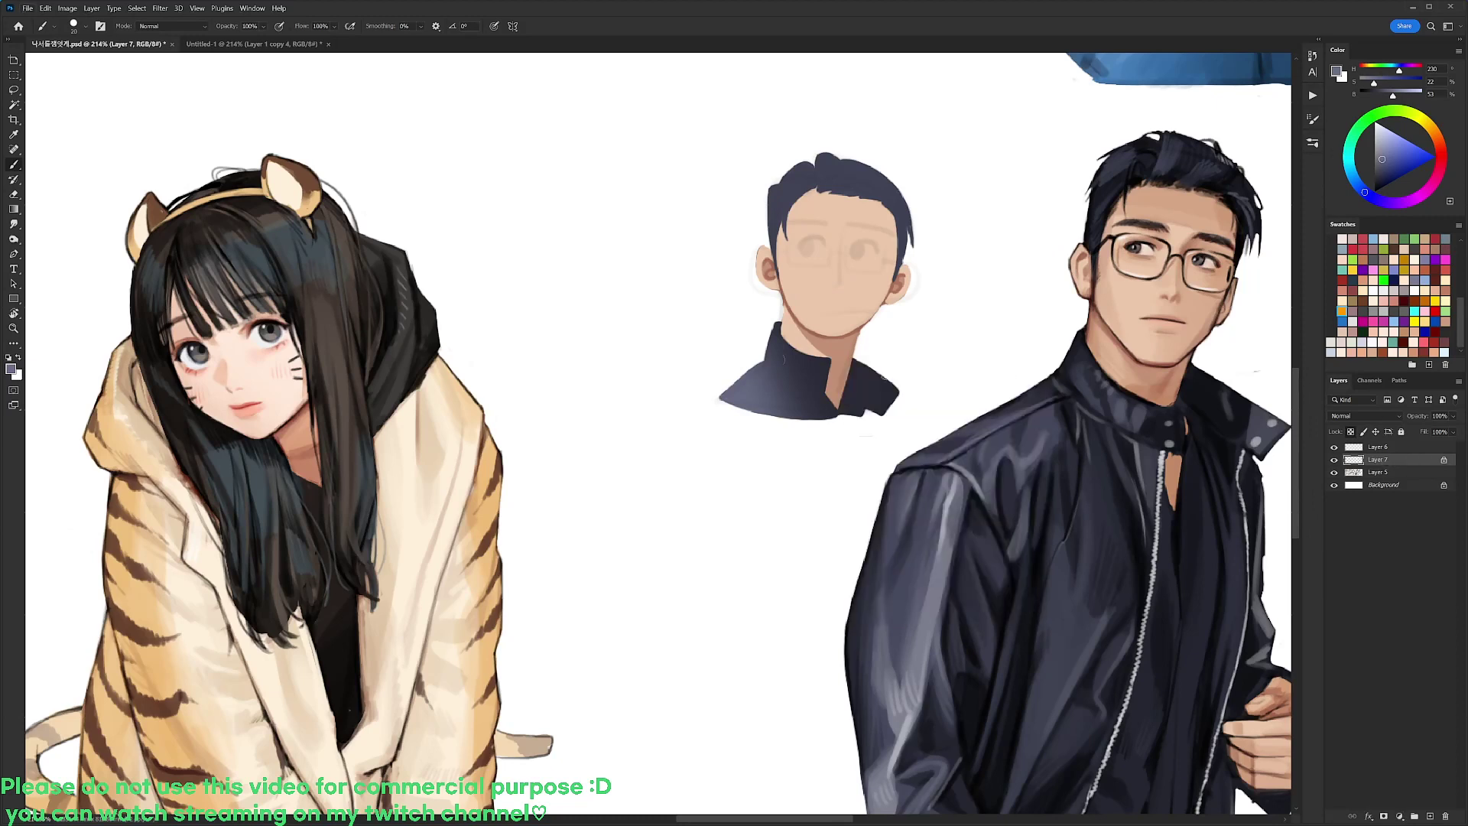
mouse_move(773, 365)
left_mouse_down()
mouse_move(789, 366)
mouse_move(767, 391)
left_mouse_up()
Draw thin strand lines through the front of the hair in darker navy sampled from the jacket
left_click(819, 369, "alt")
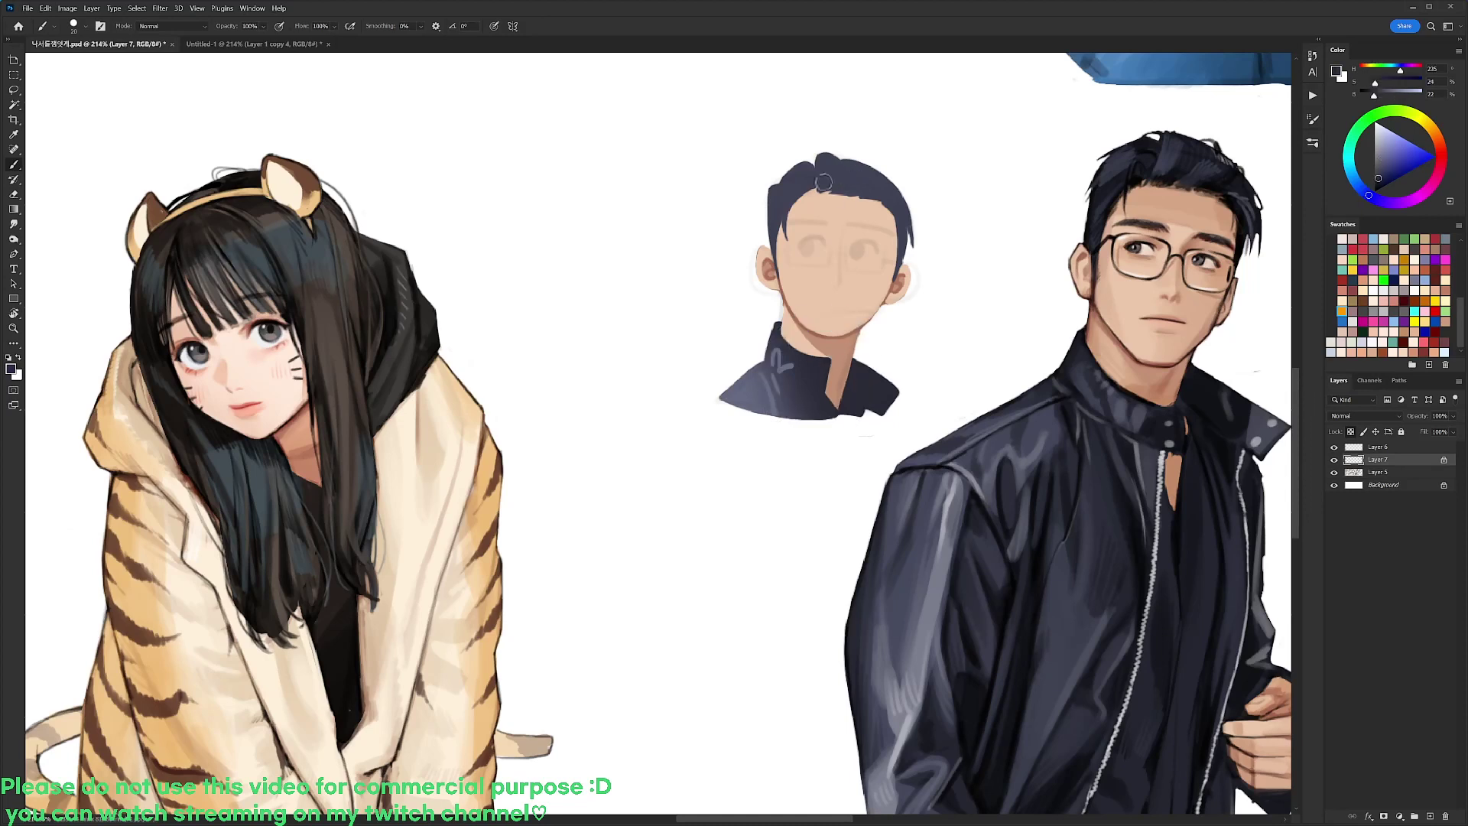
mouse_move(812, 176)
left_mouse_down()
mouse_move(789, 204)
mouse_move(815, 177)
mouse_move(852, 179)
mouse_move(841, 186)
mouse_move(862, 172)
mouse_move(839, 188)
mouse_move(866, 169)
mouse_move(838, 188)
mouse_move(894, 184)
left_mouse_up()
key("w")
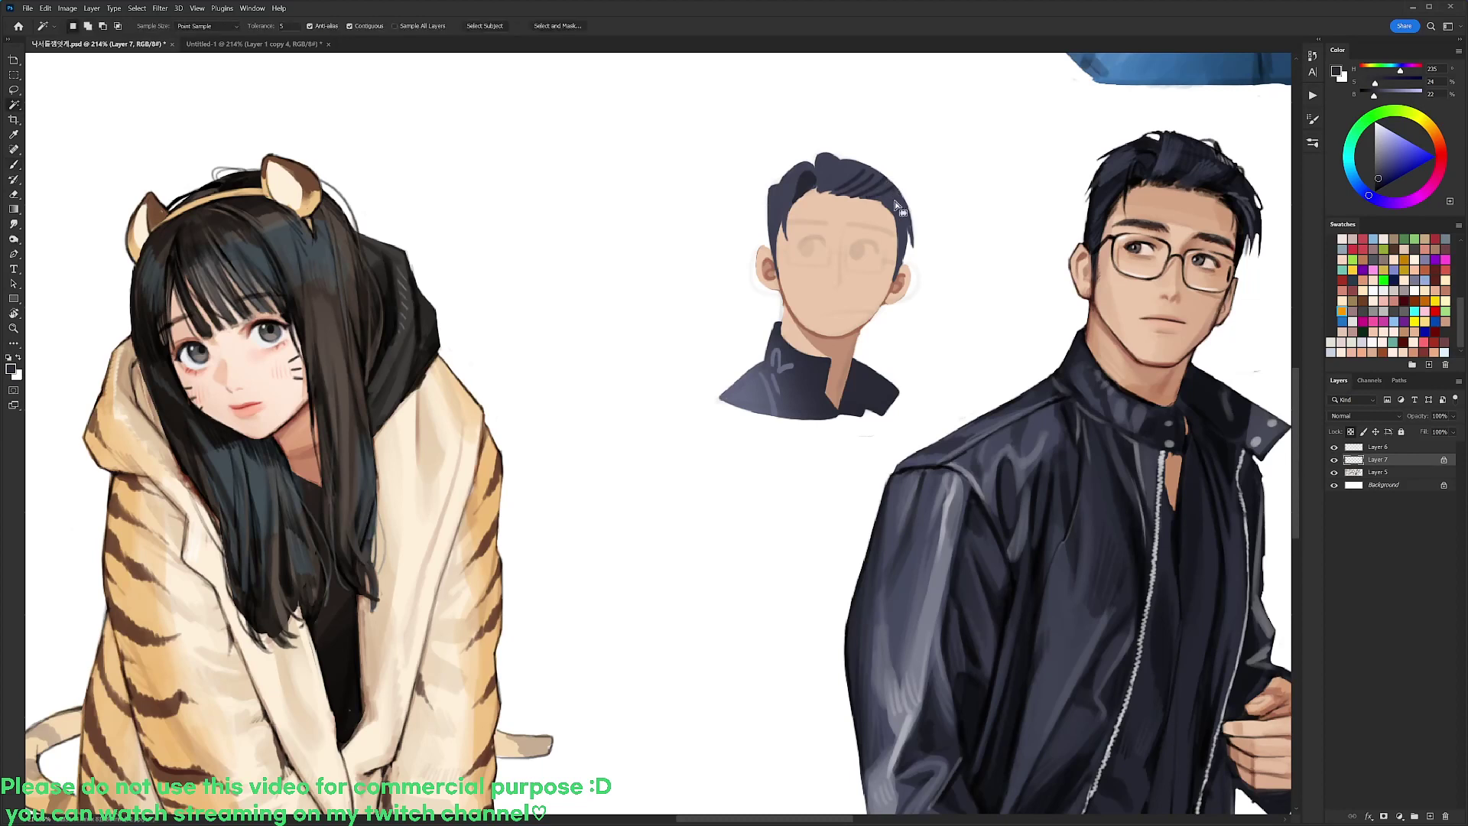
key("b")
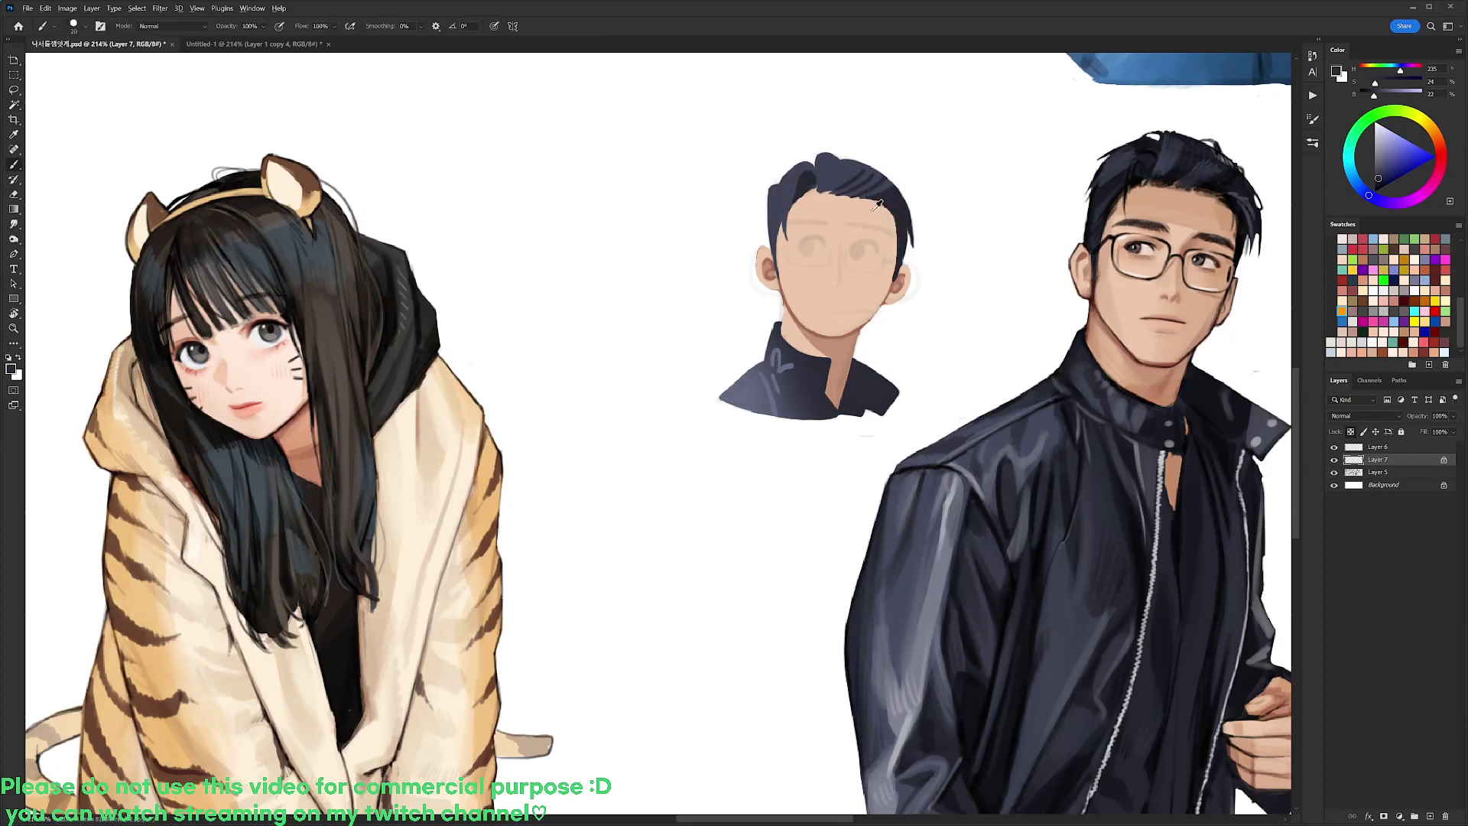
Touch up the hairline and far ear with sampled skin, and paint the eye whites with a pale tone sampled from the painted face
left_click(875, 207, "alt")
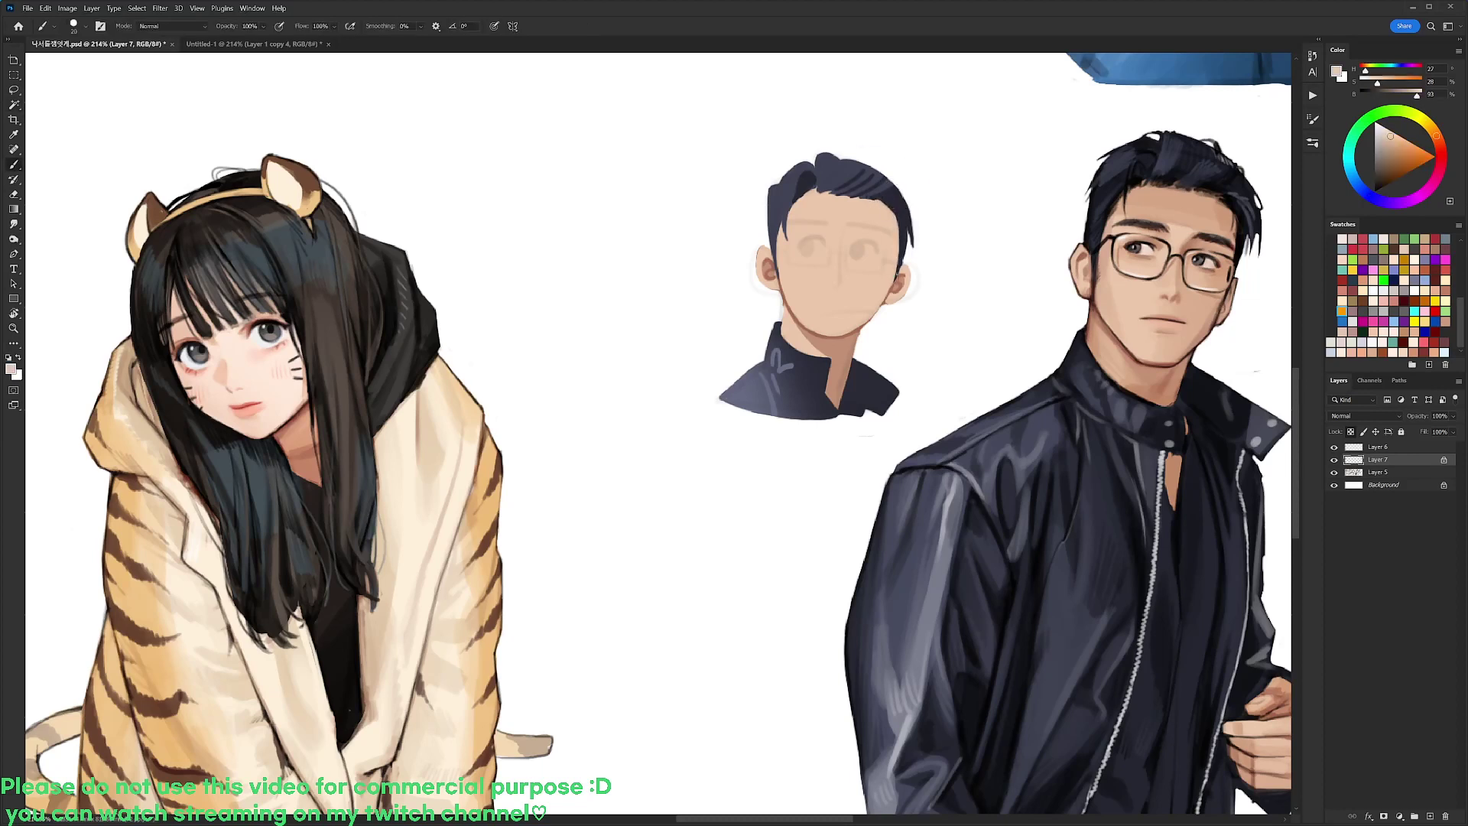
mouse_move(897, 271)
left_mouse_down()
mouse_move(902, 249)
mouse_move(896, 279)
left_mouse_up()
left_click(1147, 247, "alt")
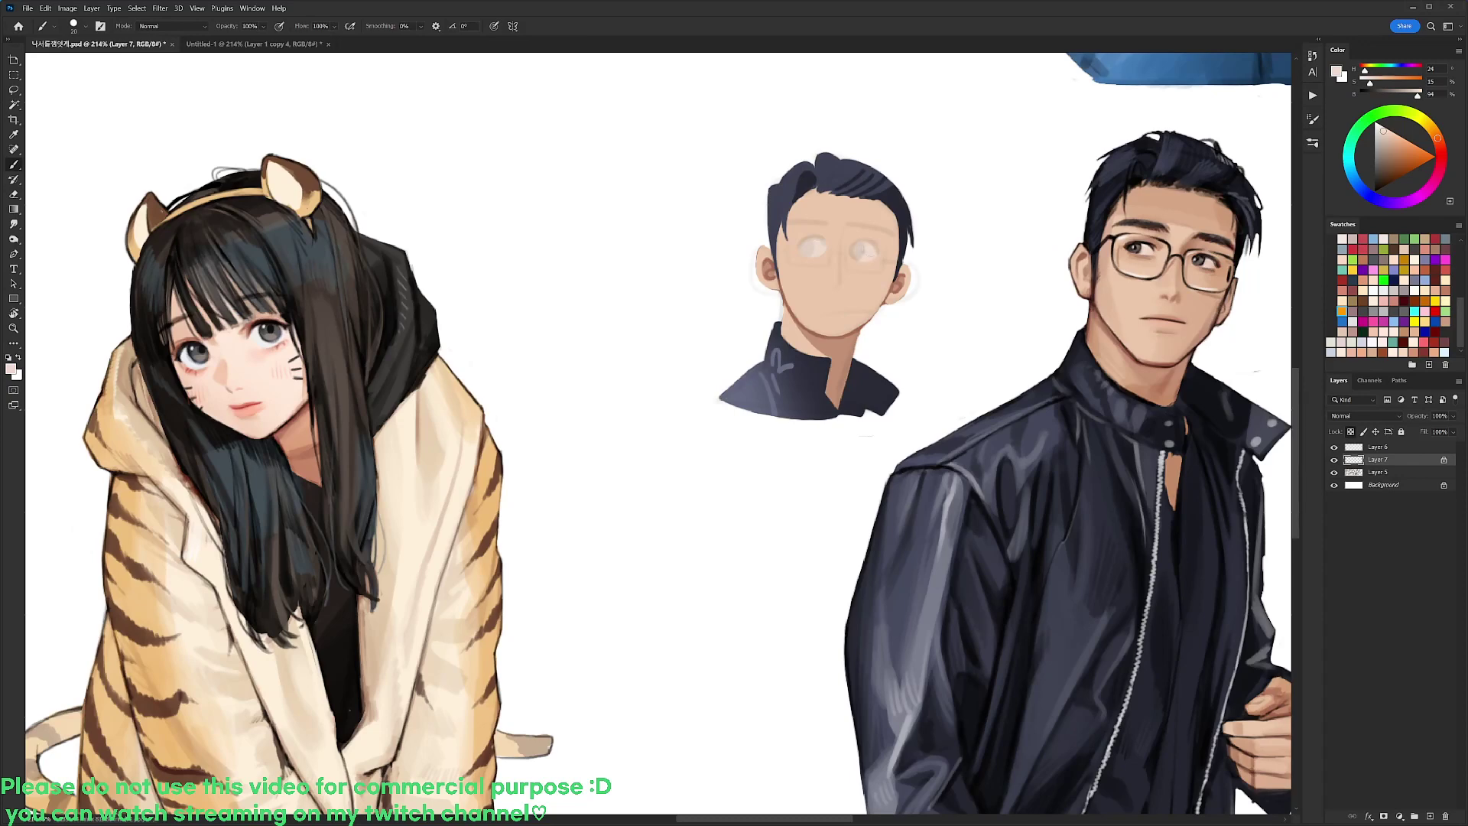
Add dark navy strands and shadows to the front lock and top of the hair
key("r")
left_click_drag(966, 238, 902, 179)
left_click(741, 153, "alt")
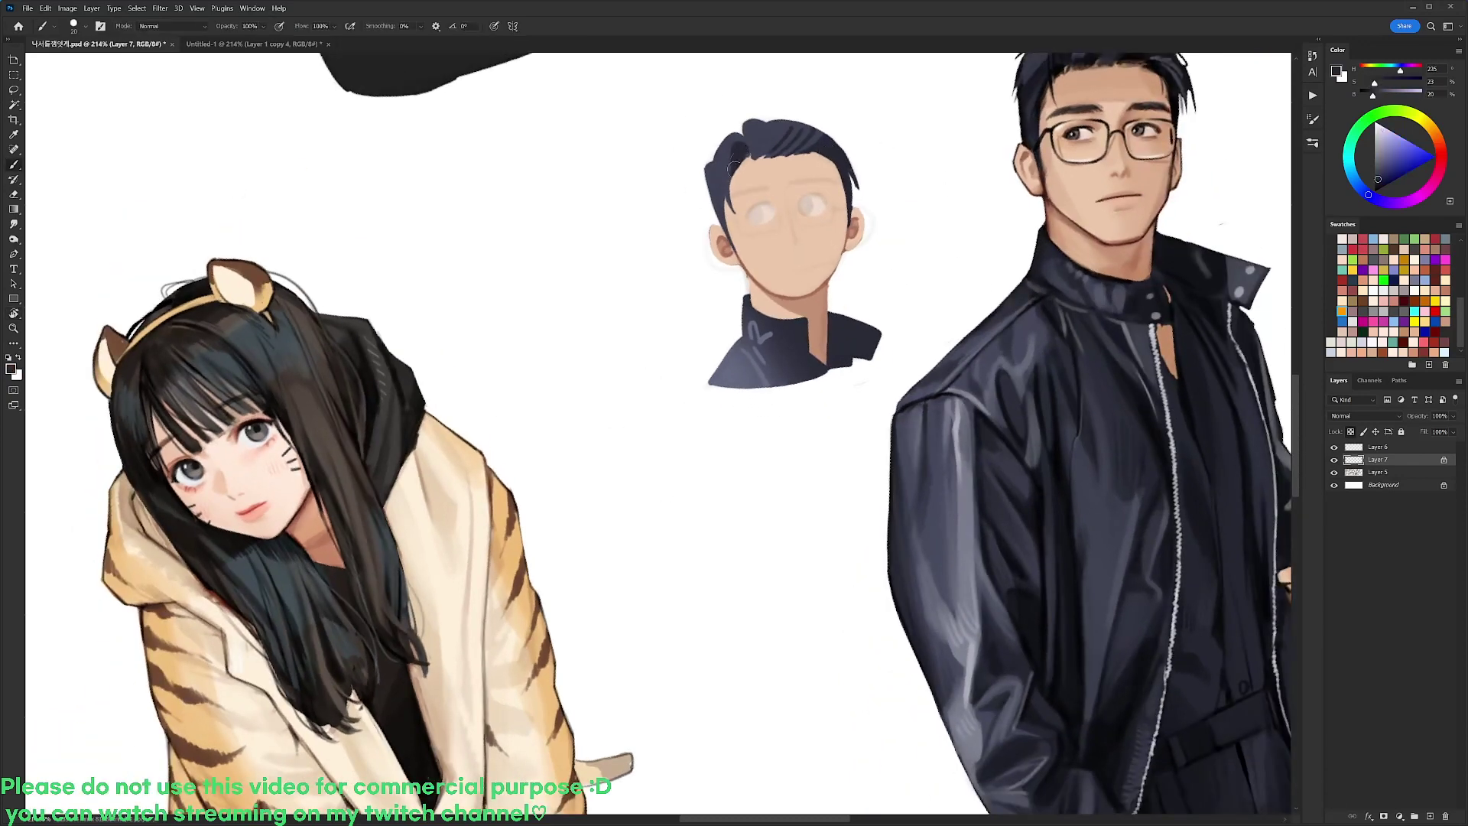
mouse_move(749, 155)
left_mouse_down()
mouse_move(778, 137)
mouse_move(779, 170)
left_mouse_up()
key("r")
left_click_drag(1029, 251, 1068, 370)
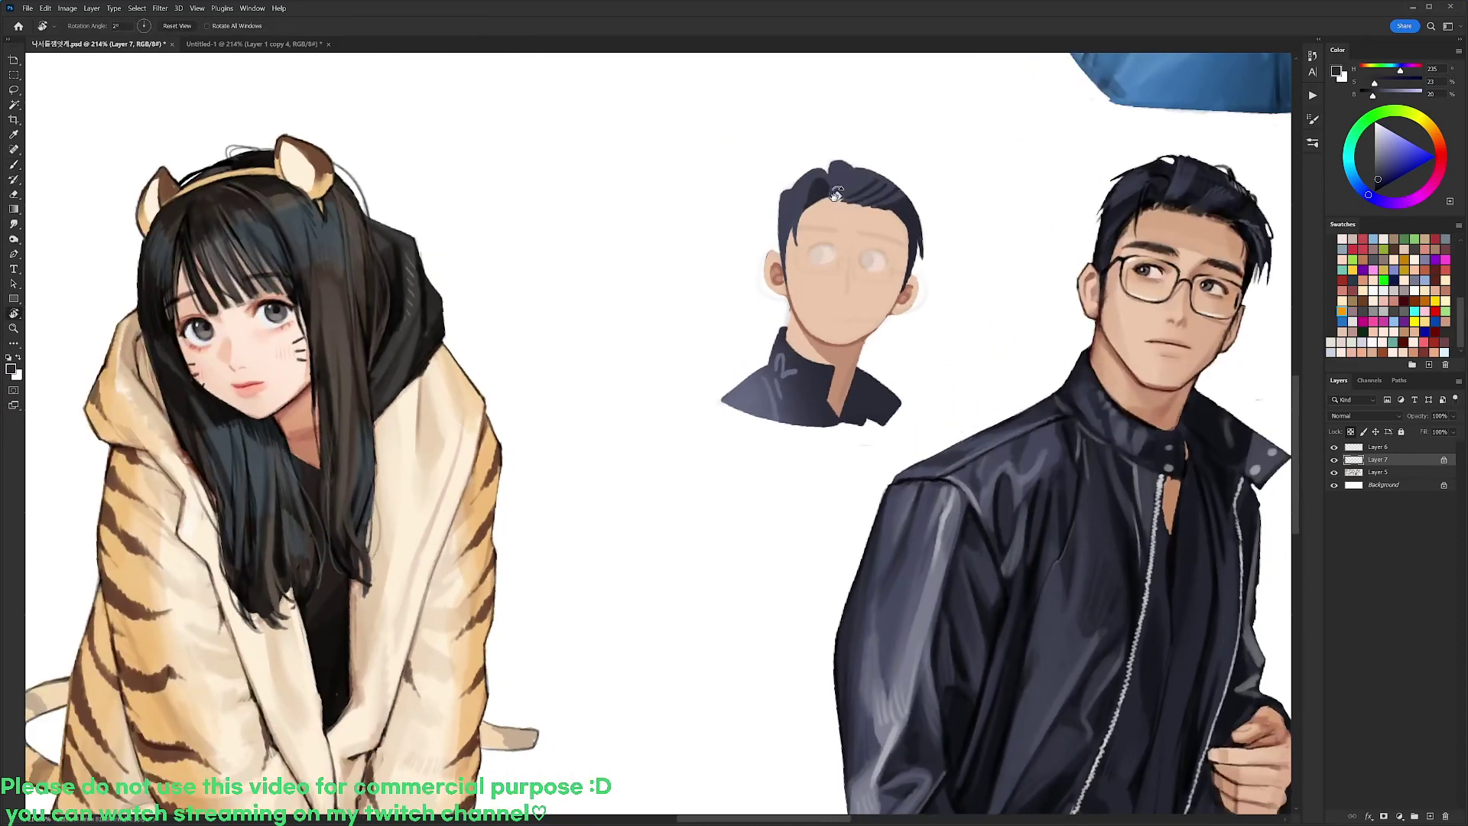
key("b")
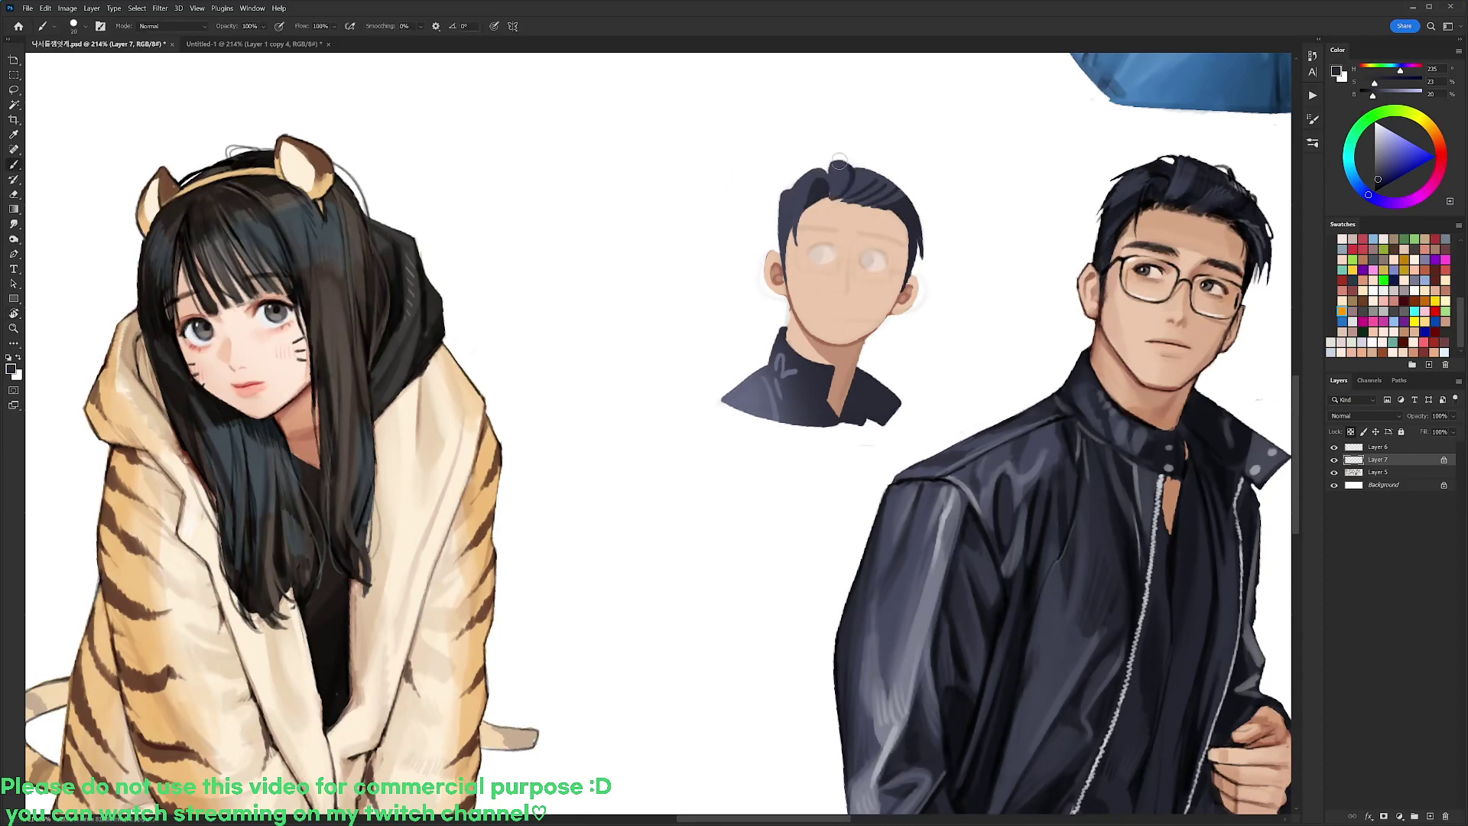
left_click_drag(839, 161, 848, 168)
Draw the shoulder seam lines on the jacket in dark navy sampled from its collar area
left_click(824, 413, "alt")
mouse_move(766, 367)
left_mouse_down()
mouse_move(730, 409)
mouse_move(734, 394)
left_mouse_up()
left_click_drag(771, 379, 775, 407)
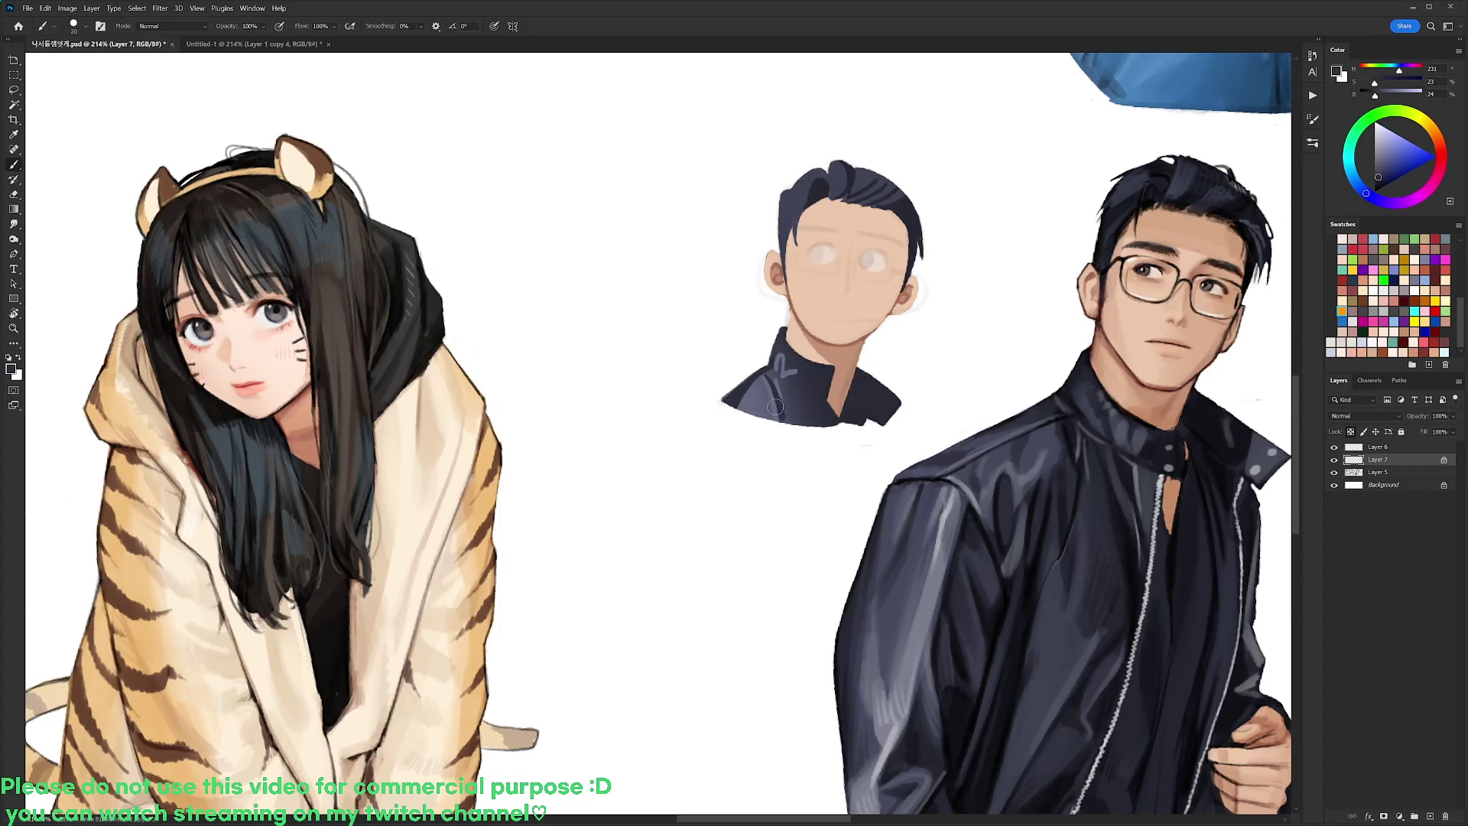
Pick a lighter grey-blue and dot the snap buttons on both collar flaps
left_click(758, 396, "alt")
left_click(1381, 144)
left_click(823, 375)
left_click(821, 390)
left_click_drag(881, 401, 888, 414)
Refine the front hair lock and paint both eyebrows in navy sampled from the hair
left_click_drag(813, 182, 801, 191)
left_click(802, 191, "alt")
key("r")
left_click_drag(964, 246, 649, 172)
scroll(568, 185, "up", 4)
key("b")
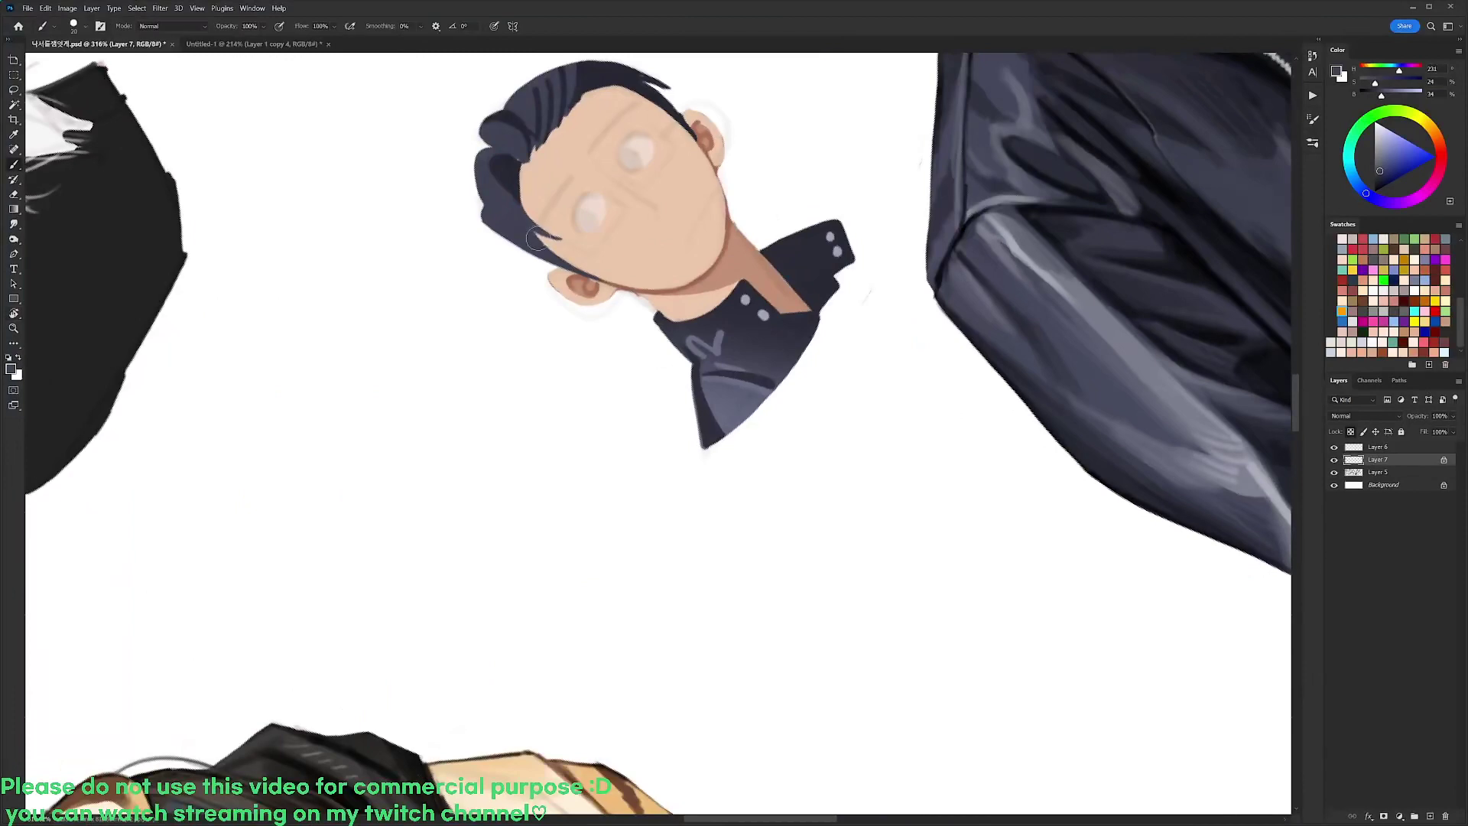
left_click_drag(539, 237, 565, 185)
left_click_drag(599, 142, 644, 98)
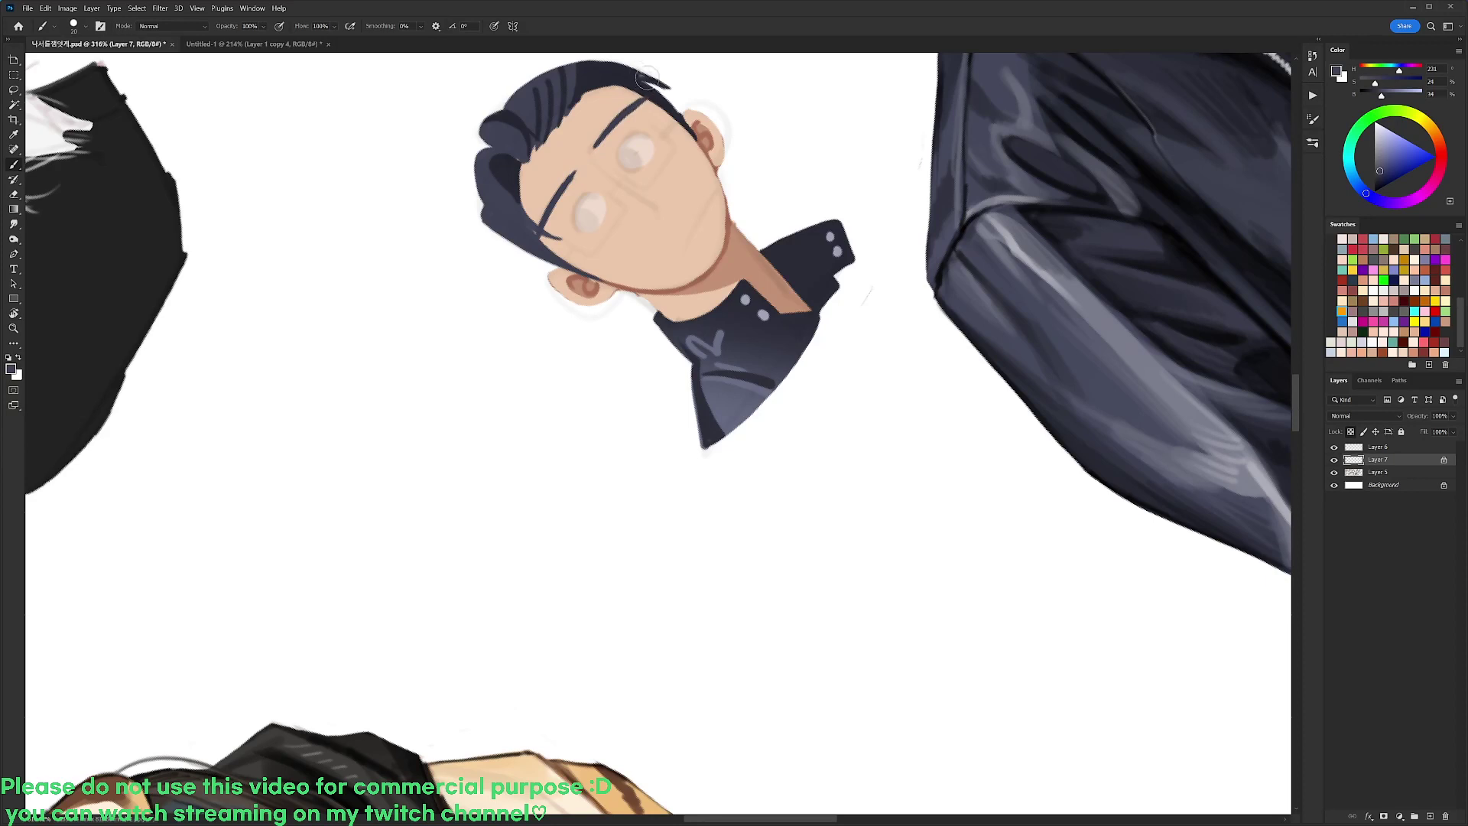
Draw the curved upper eyelid lines over both eyes in dark navy
key("r")
left_click_drag(855, 253, 931, 402)
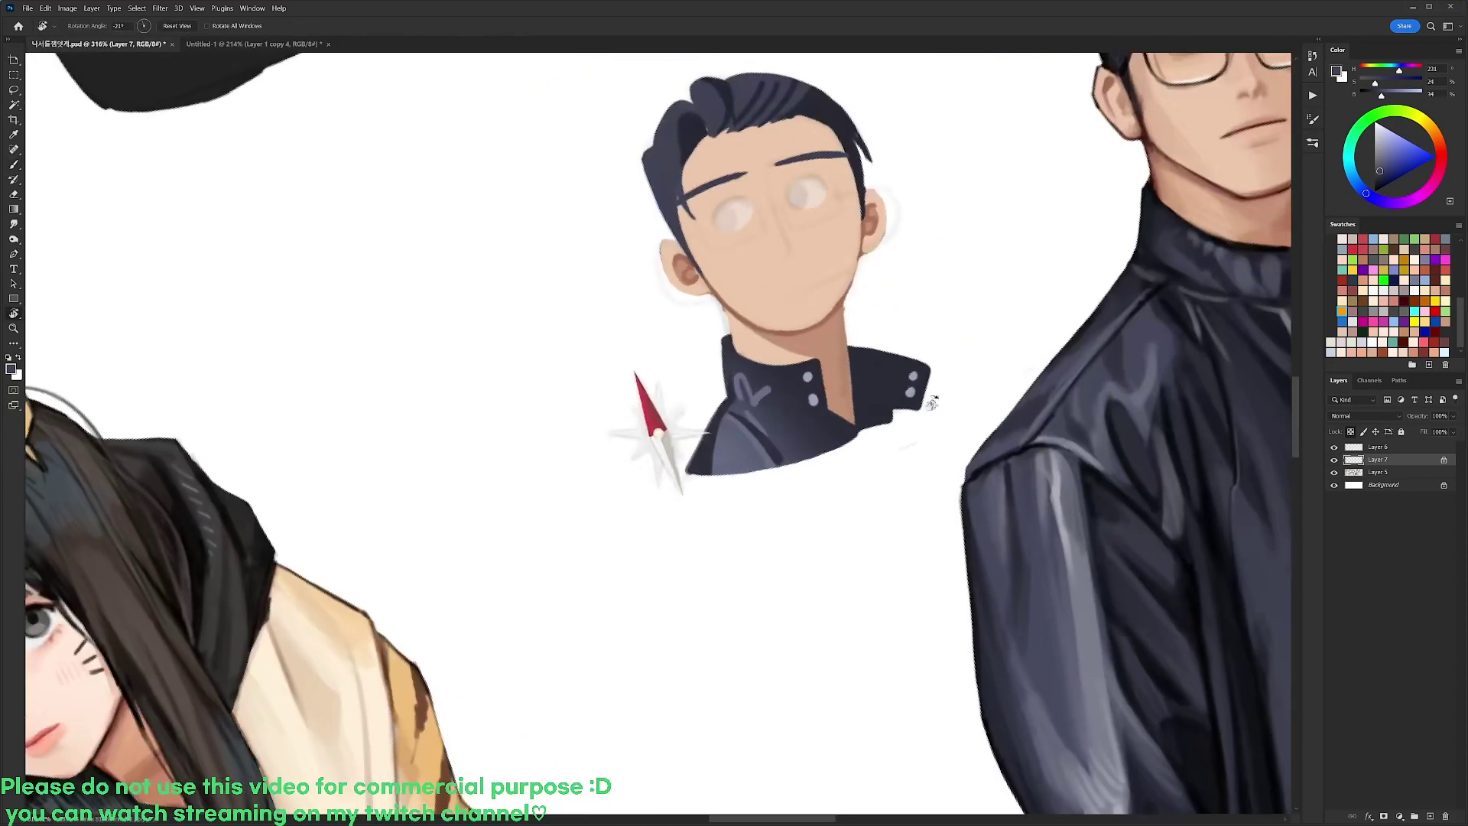
mouse_move(717, 230)
left_mouse_down()
mouse_move(728, 198)
mouse_move(752, 208)
mouse_move(810, 176)
mouse_move(826, 187)
left_mouse_up()
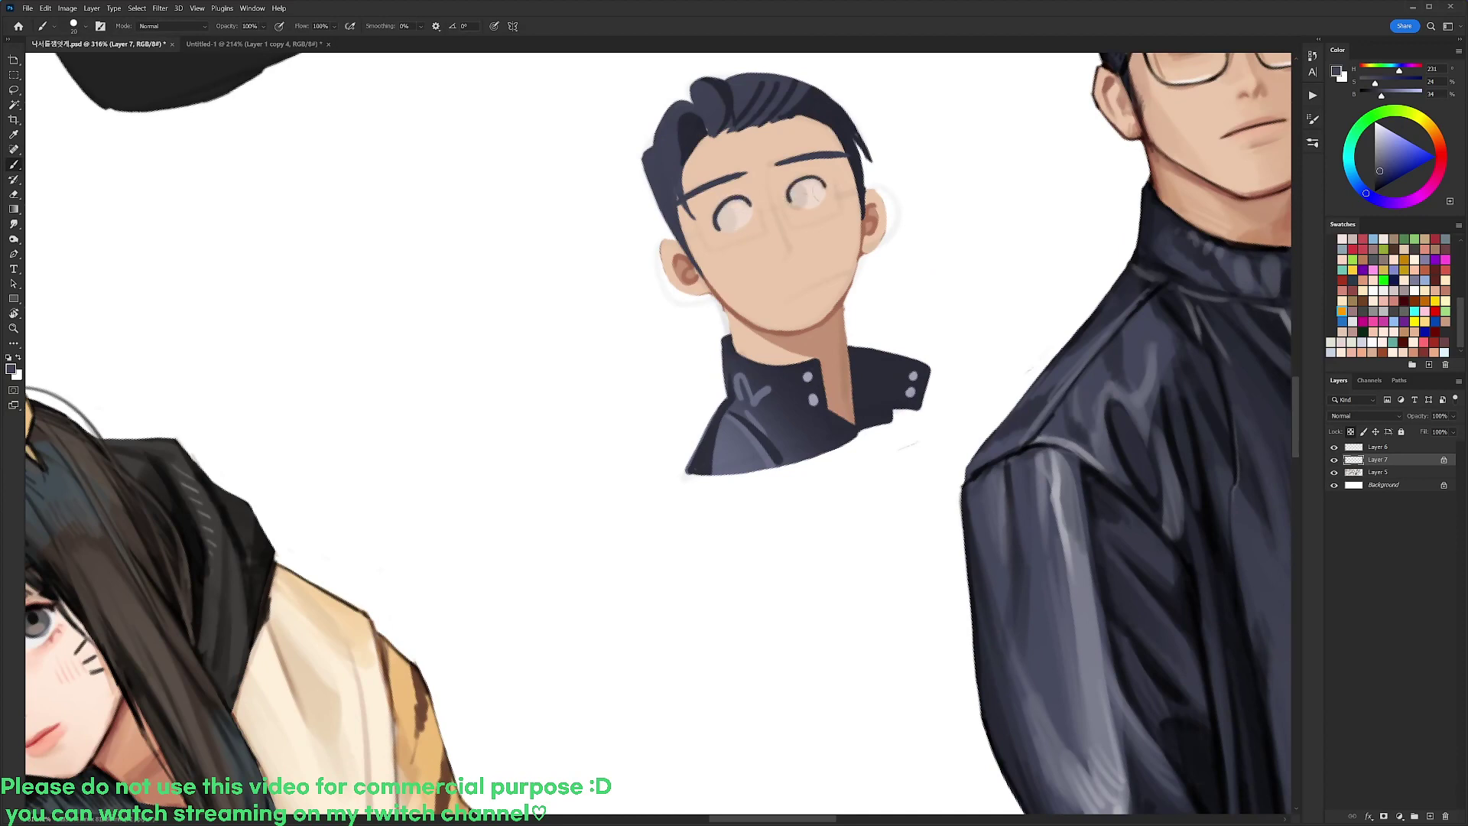
Paint round dark navy pupils inside both eyes of the flat-coloured portrait, checking them with the sketch layer hidden
key("r")
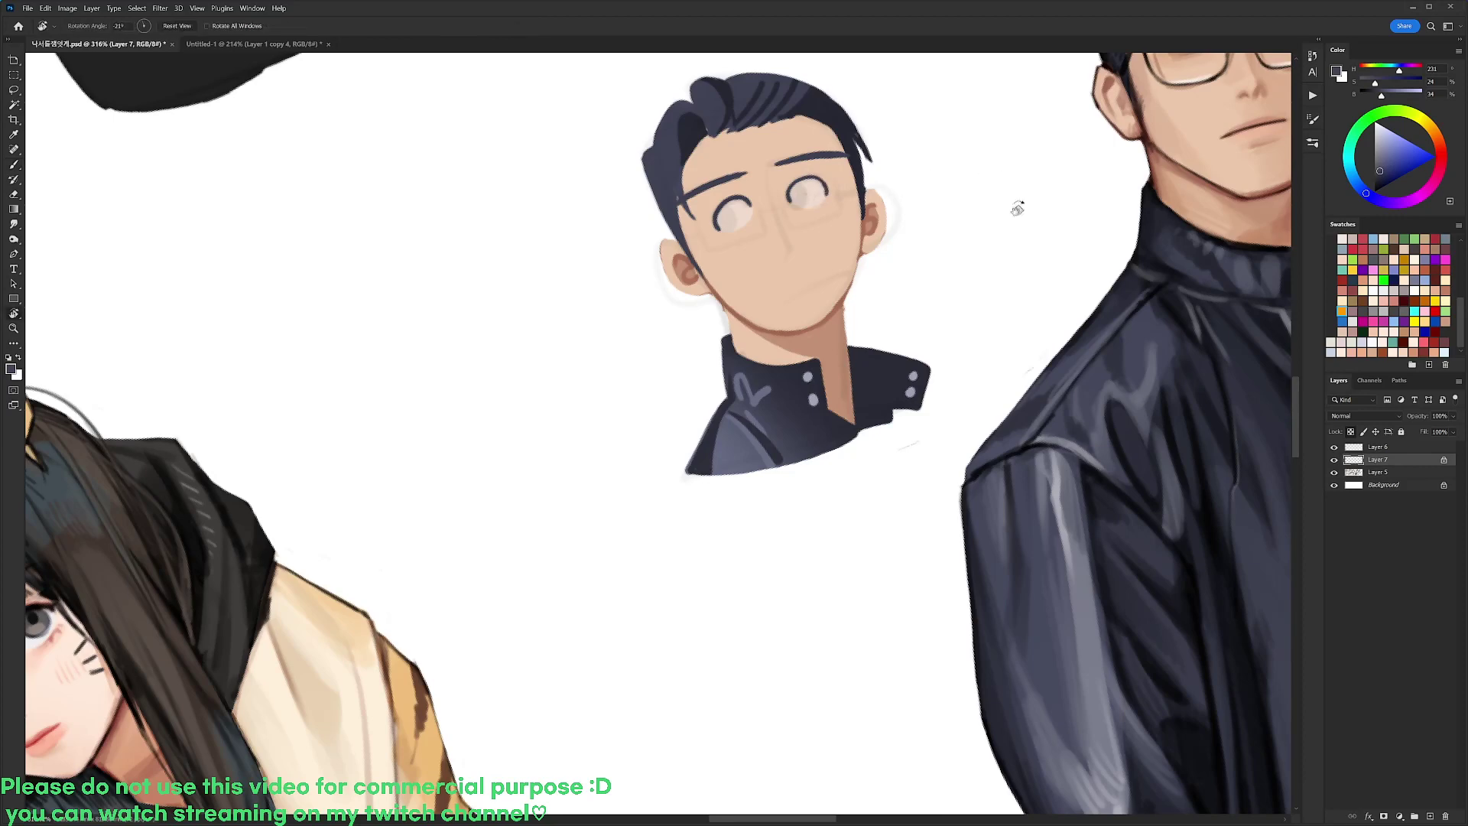
left_click_drag(1016, 206, 986, 361)
key("space")
left_click_drag(1124, 282, 924, 289)
left_click_drag(1022, 320, 1217, 251)
key("b")
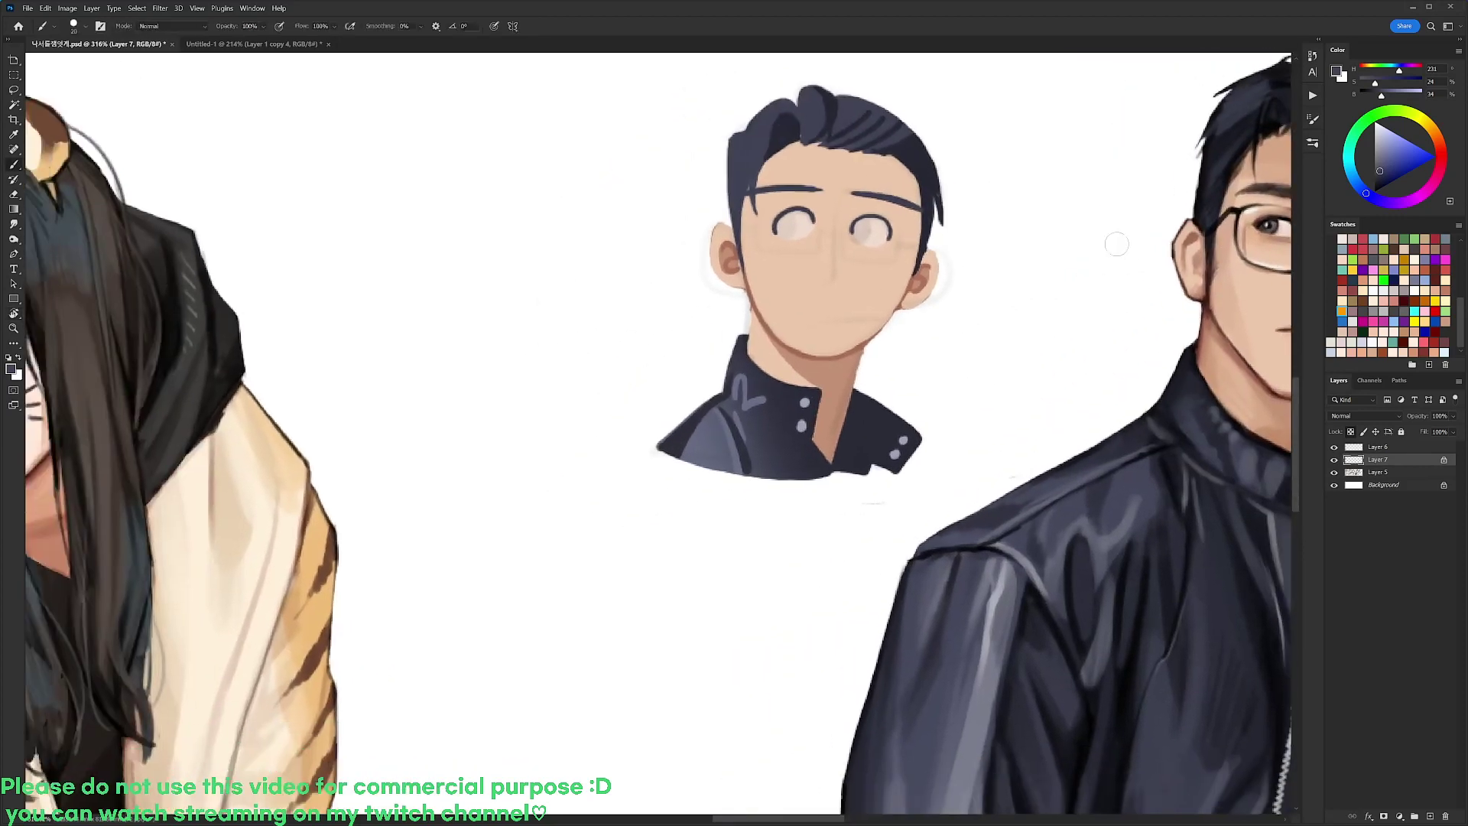
mouse_move(779, 218)
left_mouse_down()
mouse_move(780, 231)
mouse_move(784, 218)
mouse_move(858, 230)
left_mouse_up()
left_click(866, 224, "alt")
left_click(1334, 447)
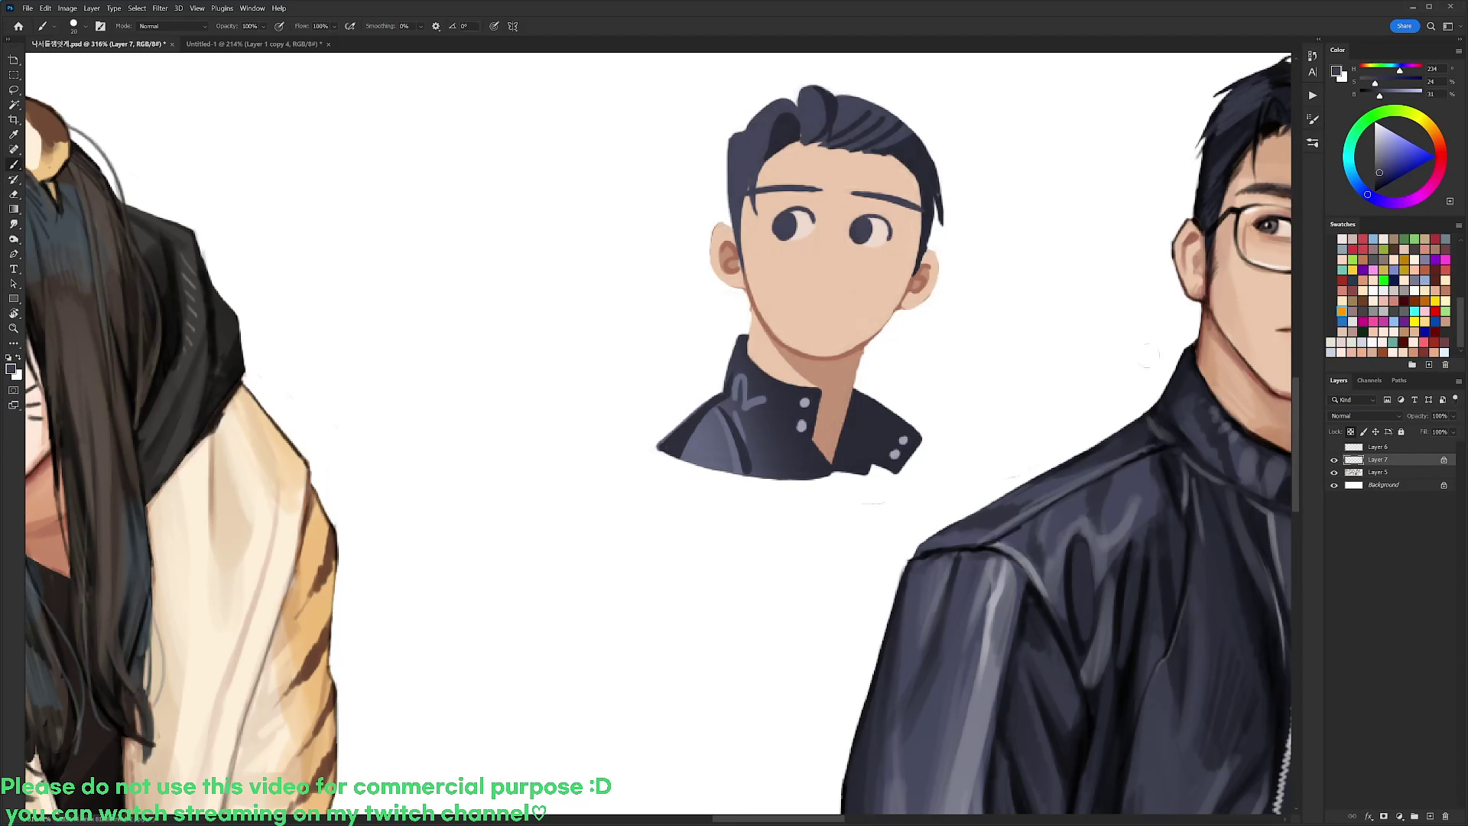
left_click(862, 222, "alt")
left_click(1334, 446)
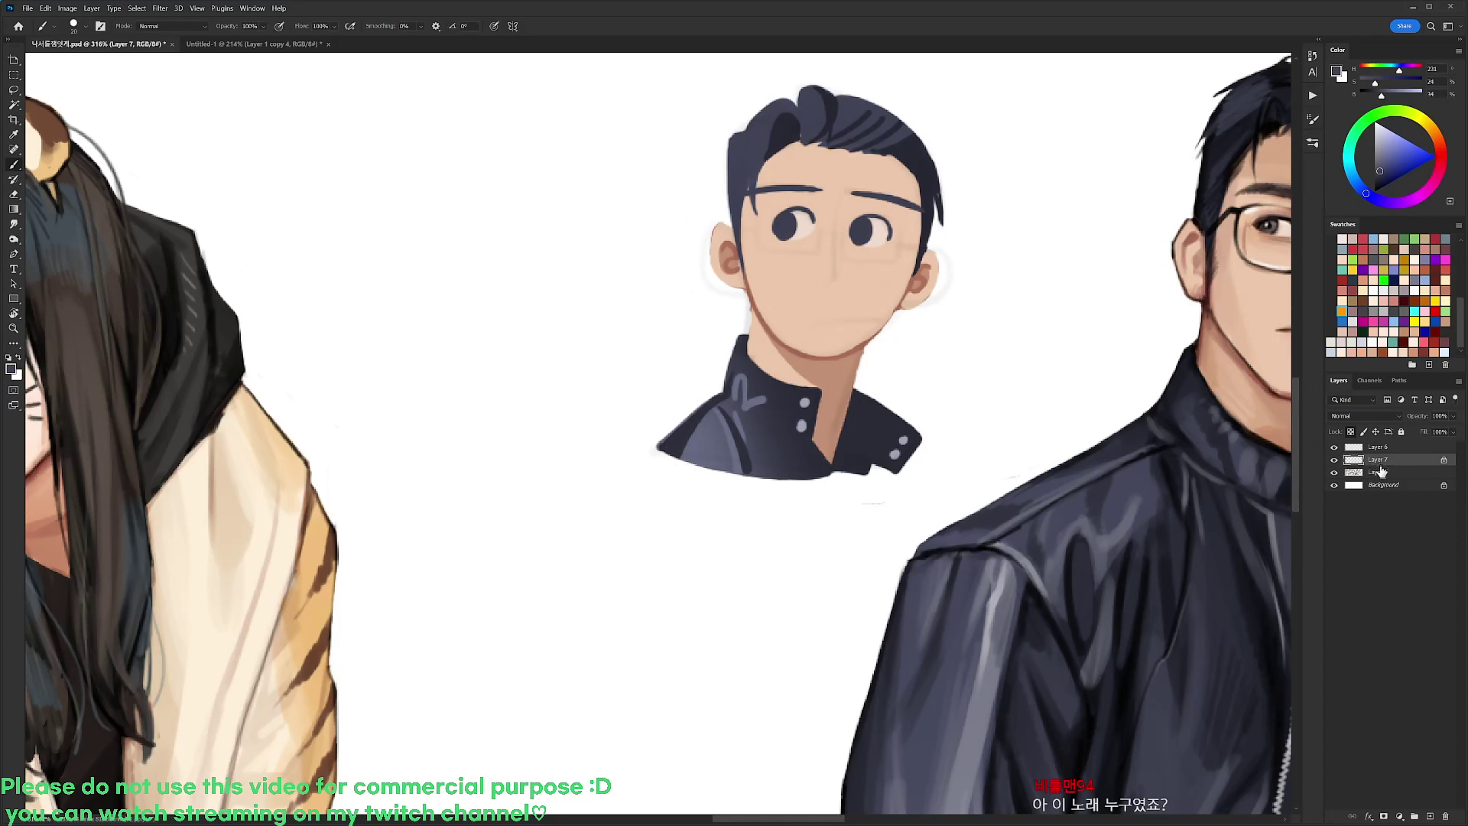
Draw the nose line and, with transparent pixels unlocked, a slanted mouth line in brown skin-shadow tones sampled from the portrait
left_click(837, 376, "alt")
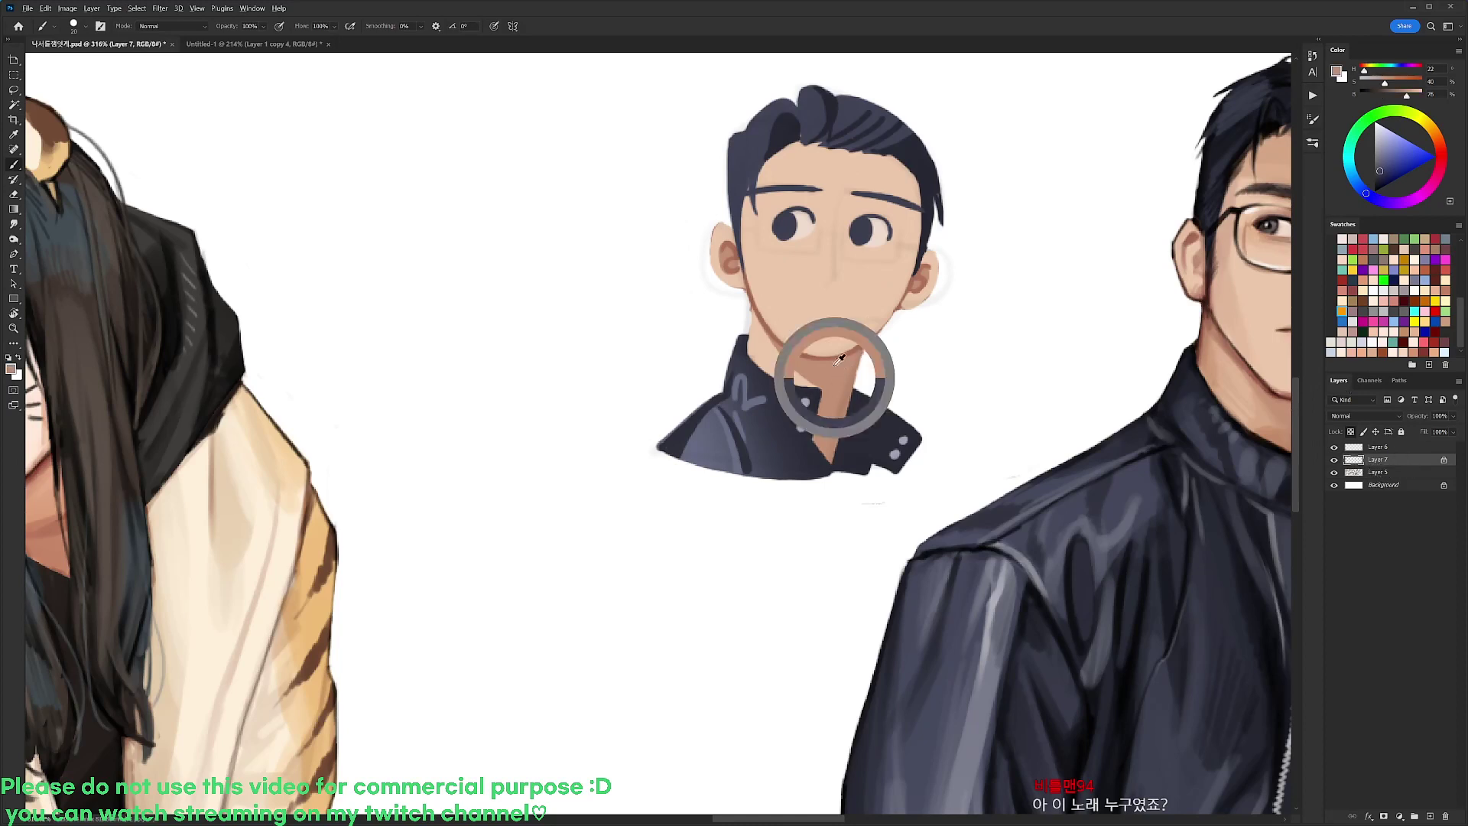
left_click_drag(833, 210, 833, 281)
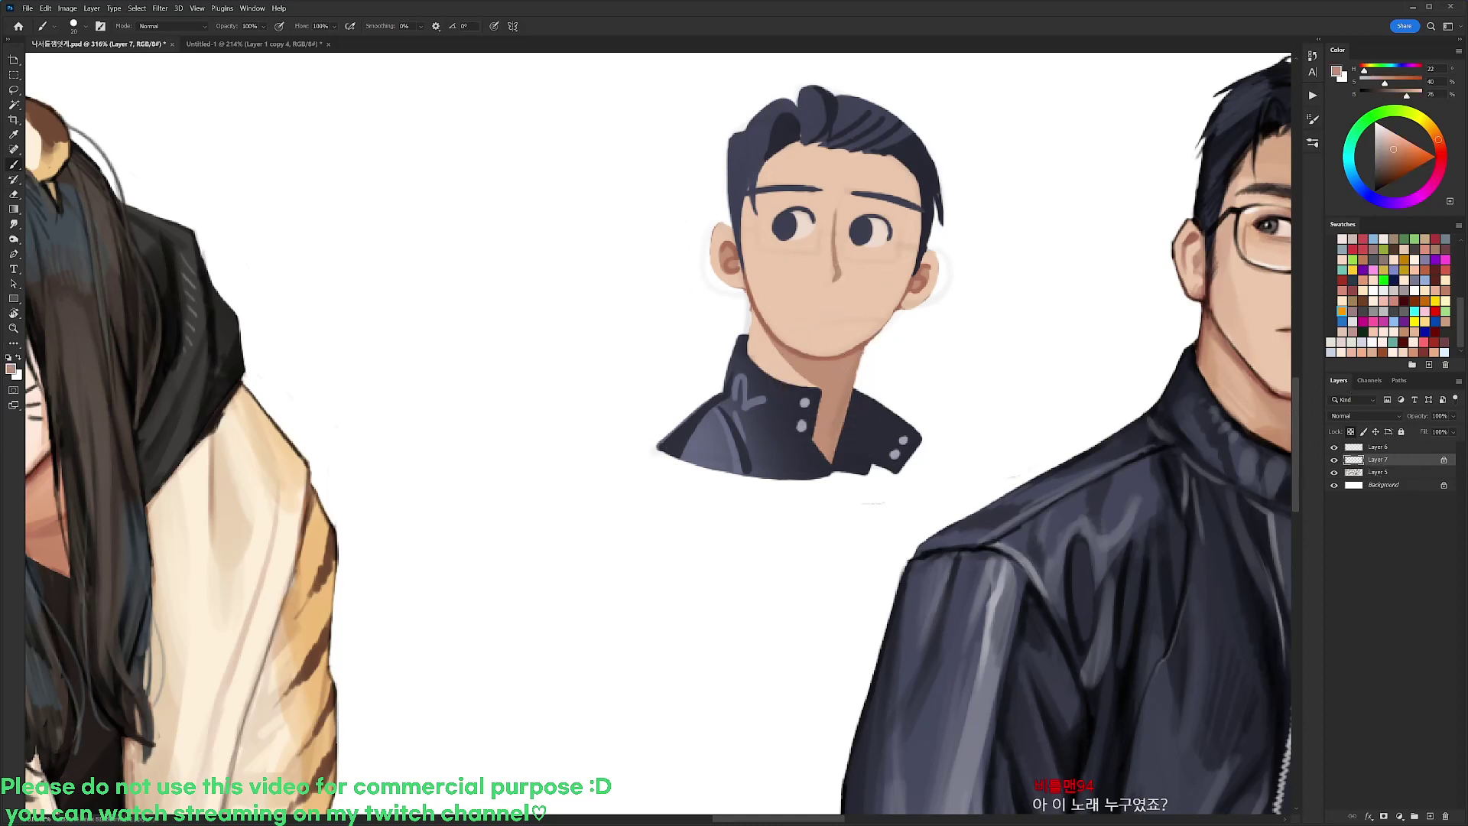
key("r")
left_click_drag(972, 239, 756, 99)
left_click(742, 248, "alt")
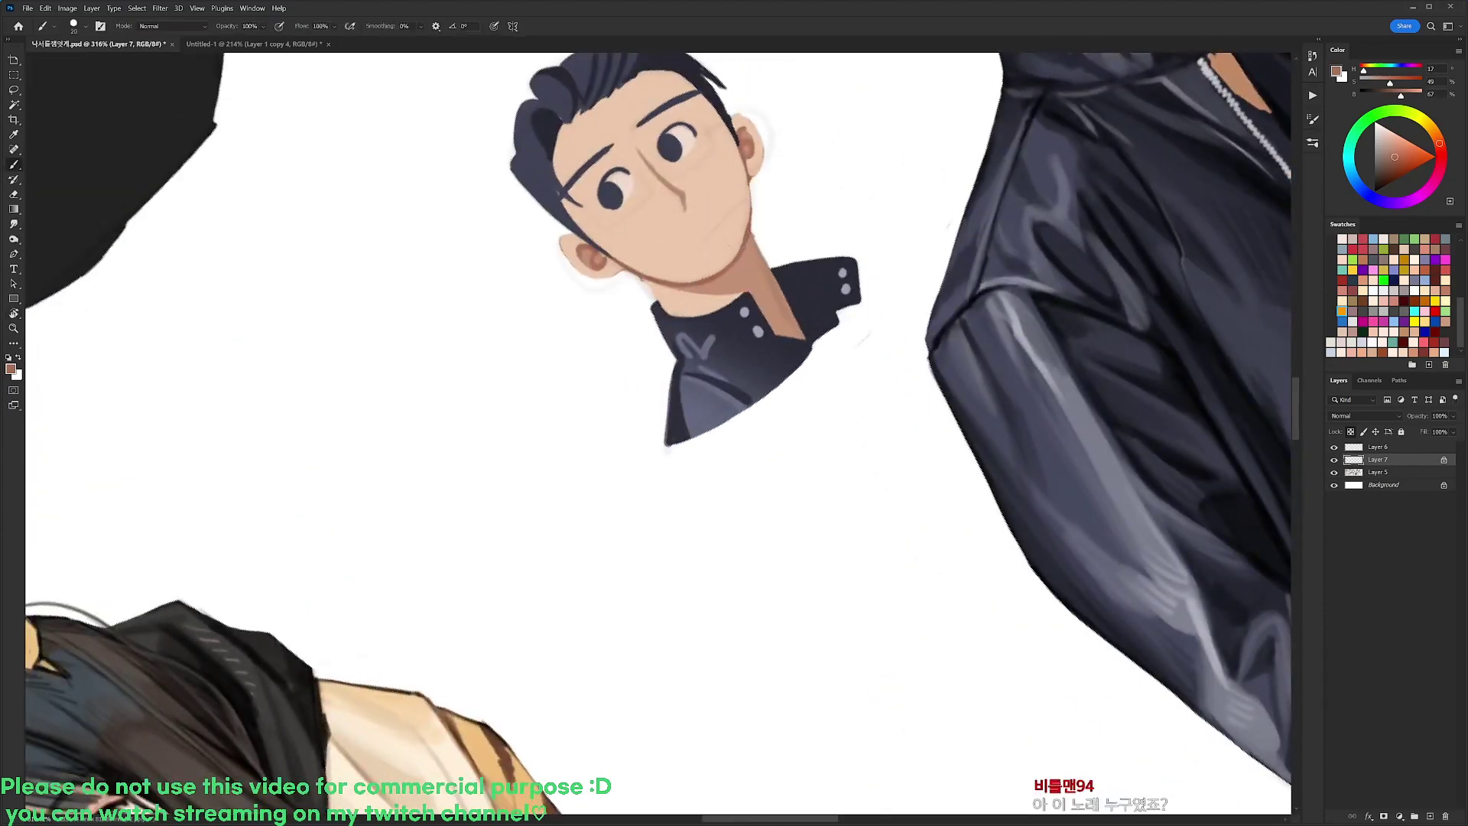
left_click_drag(688, 260, 753, 197)
left_click(1350, 431)
left_click_drag(750, 200, 758, 194)
Dot a small highlight in each pupil with white sampled from the blank canvas
key("r")
left_click_drag(855, 172, 915, 432)
left_click(997, 273, "alt")
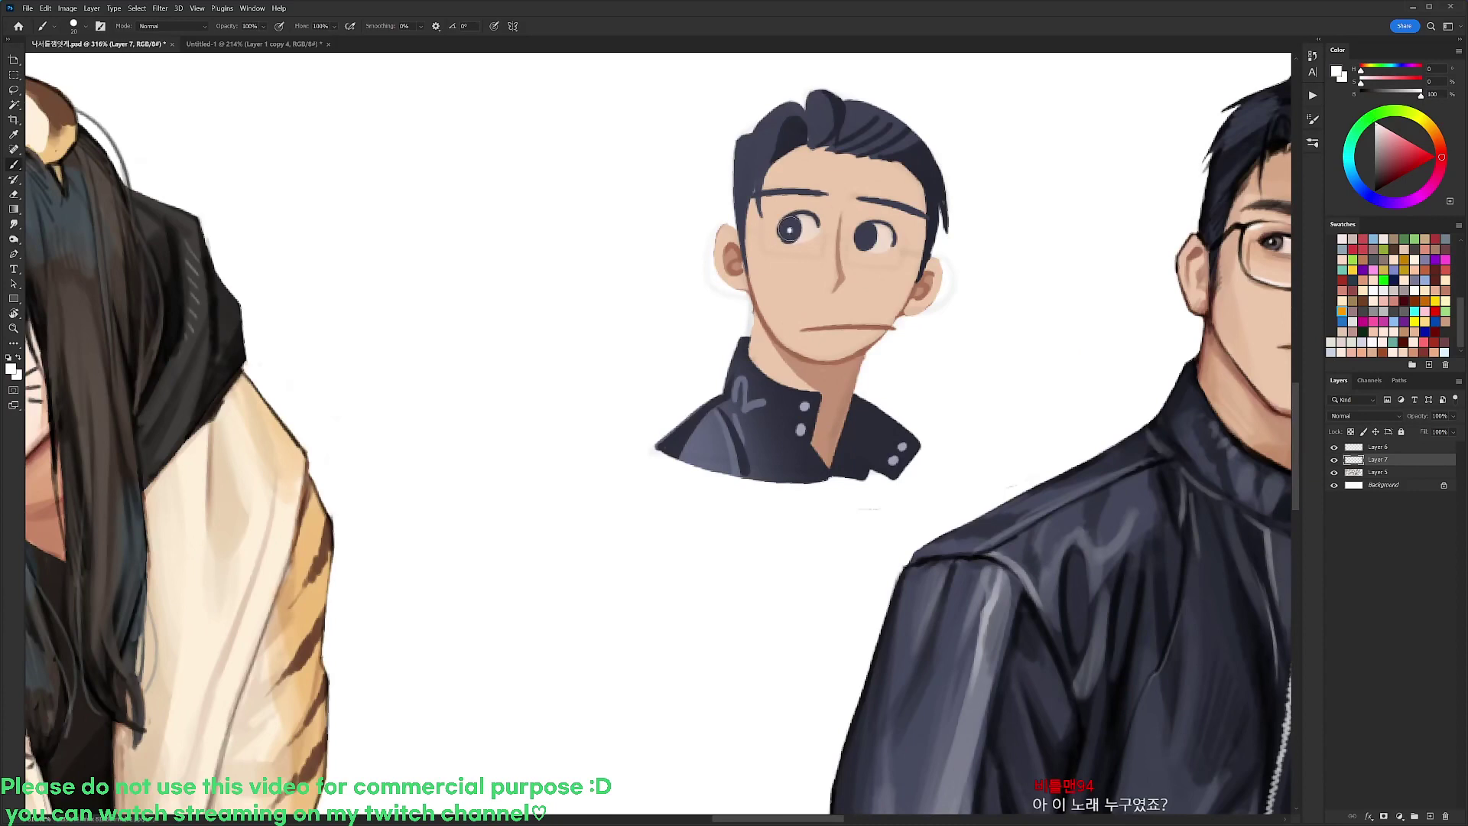
left_click_drag(788, 231, 791, 226)
left_click(864, 239)
Draw rectangular glasses over both eyes, with bridge and temples, in dark navy sampled from the portrait's jacket
left_click(695, 419, "alt")
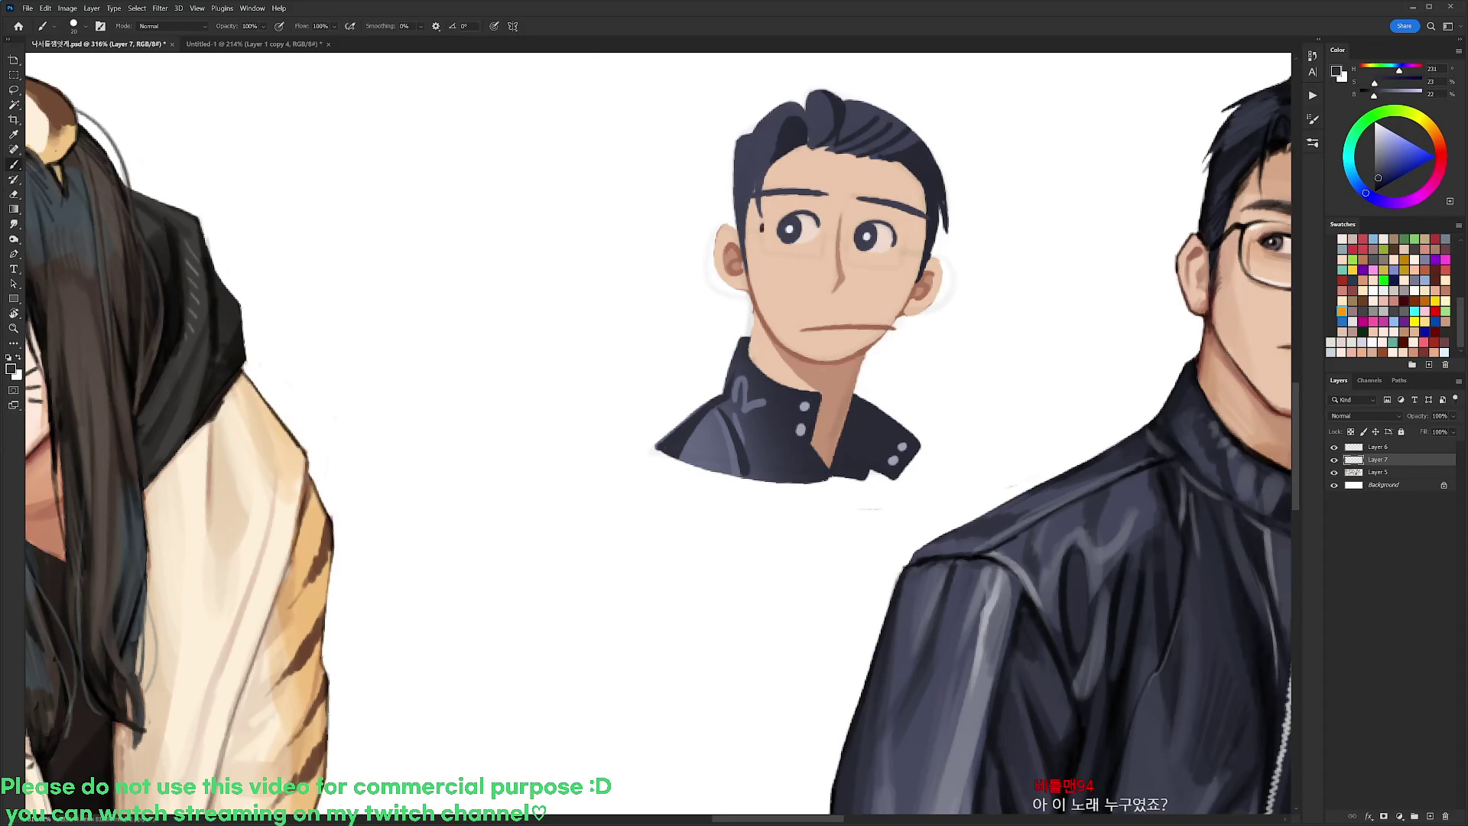
mouse_move(761, 227)
left_mouse_down()
mouse_move(820, 260)
mouse_move(827, 228)
mouse_move(952, 212)
mouse_move(807, 115)
mouse_move(608, 130)
left_mouse_up()
key("r")
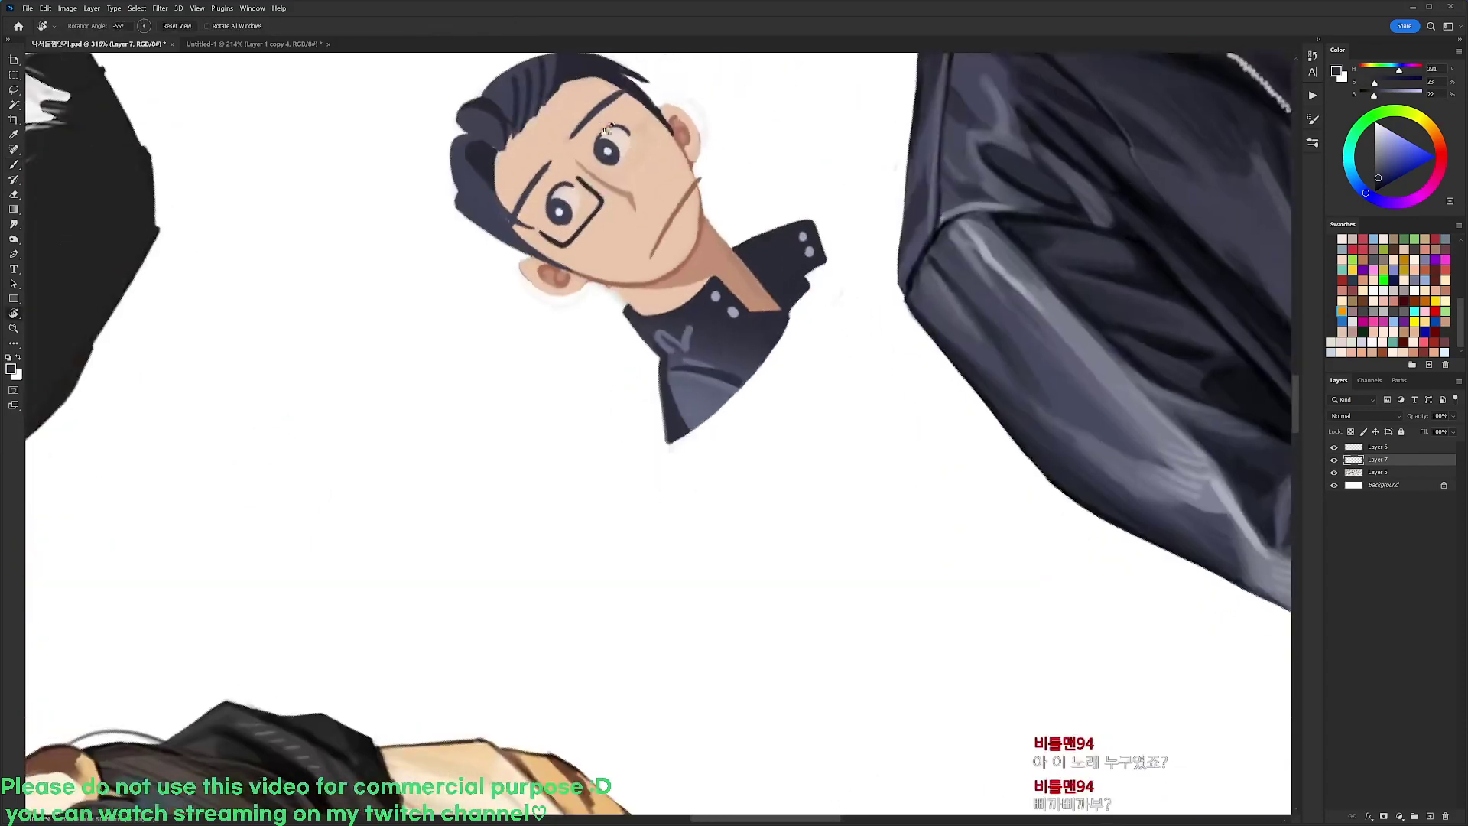
key("b")
left_click_drag(587, 184, 605, 161)
key("r")
key("Escape")
key("b")
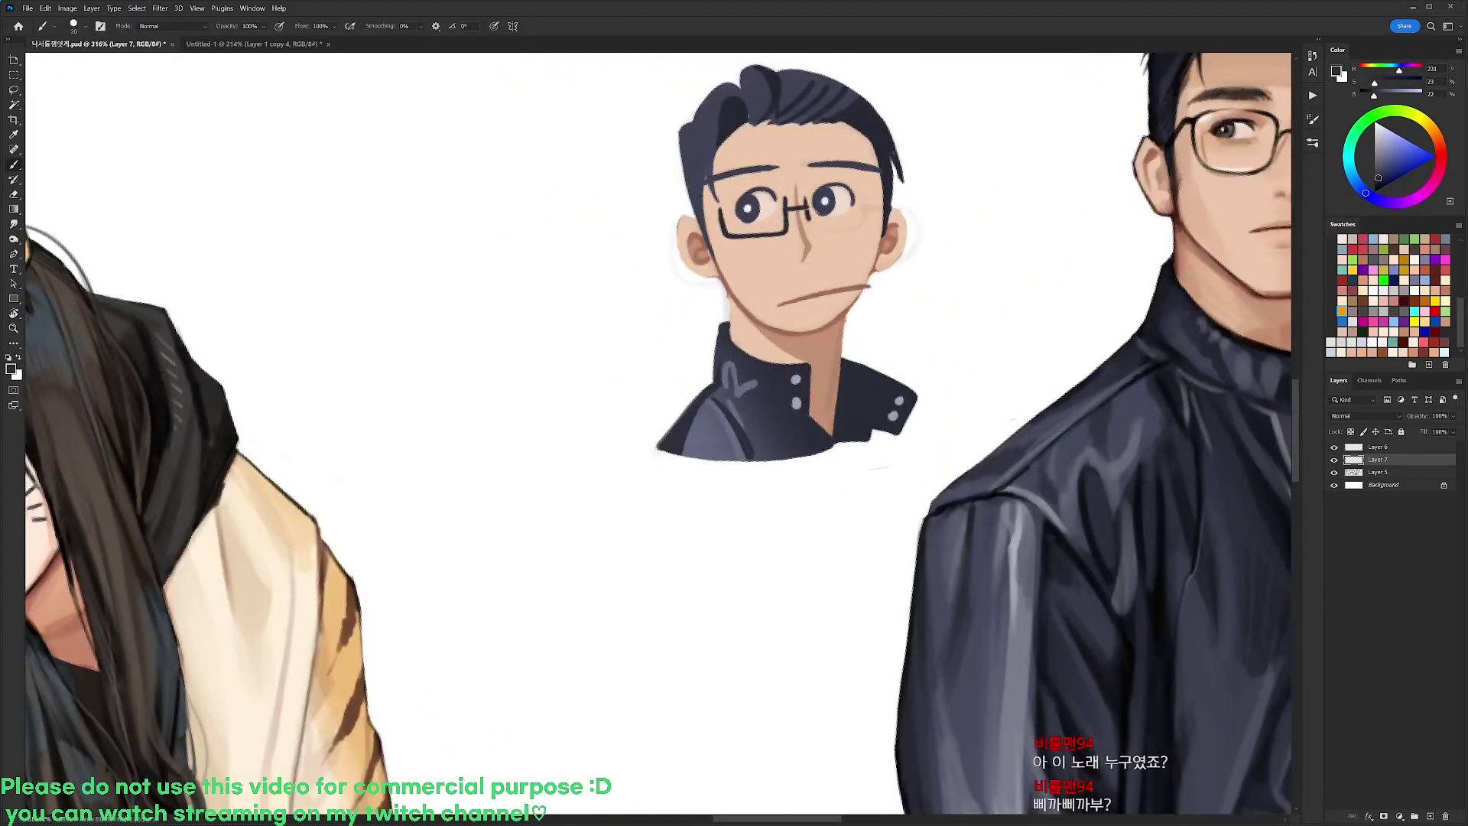
mouse_move(807, 214)
left_mouse_down()
mouse_move(819, 232)
mouse_move(867, 223)
mouse_move(870, 192)
mouse_move(871, 211)
left_mouse_up()
key("r")
left_click_drag(1009, 138, 1069, 371)
Add a small white touch to the glasses and merge the sketch layer down into the portrait's layer
key("x")
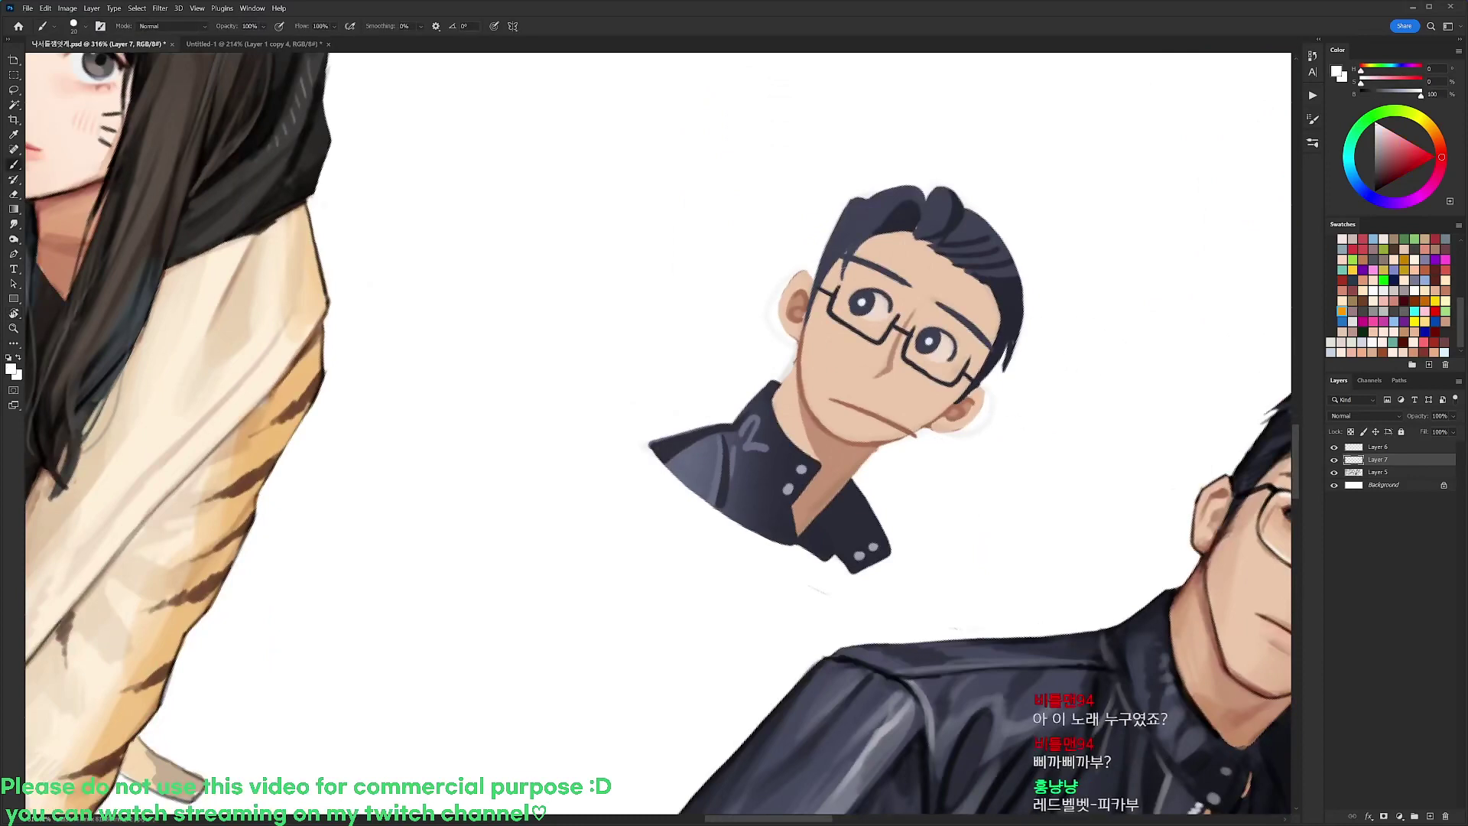
left_click_drag(844, 287, 836, 308)
key("r")
left_click_drag(993, 284, 1000, 181)
scroll(1004, 201, "down", 5)
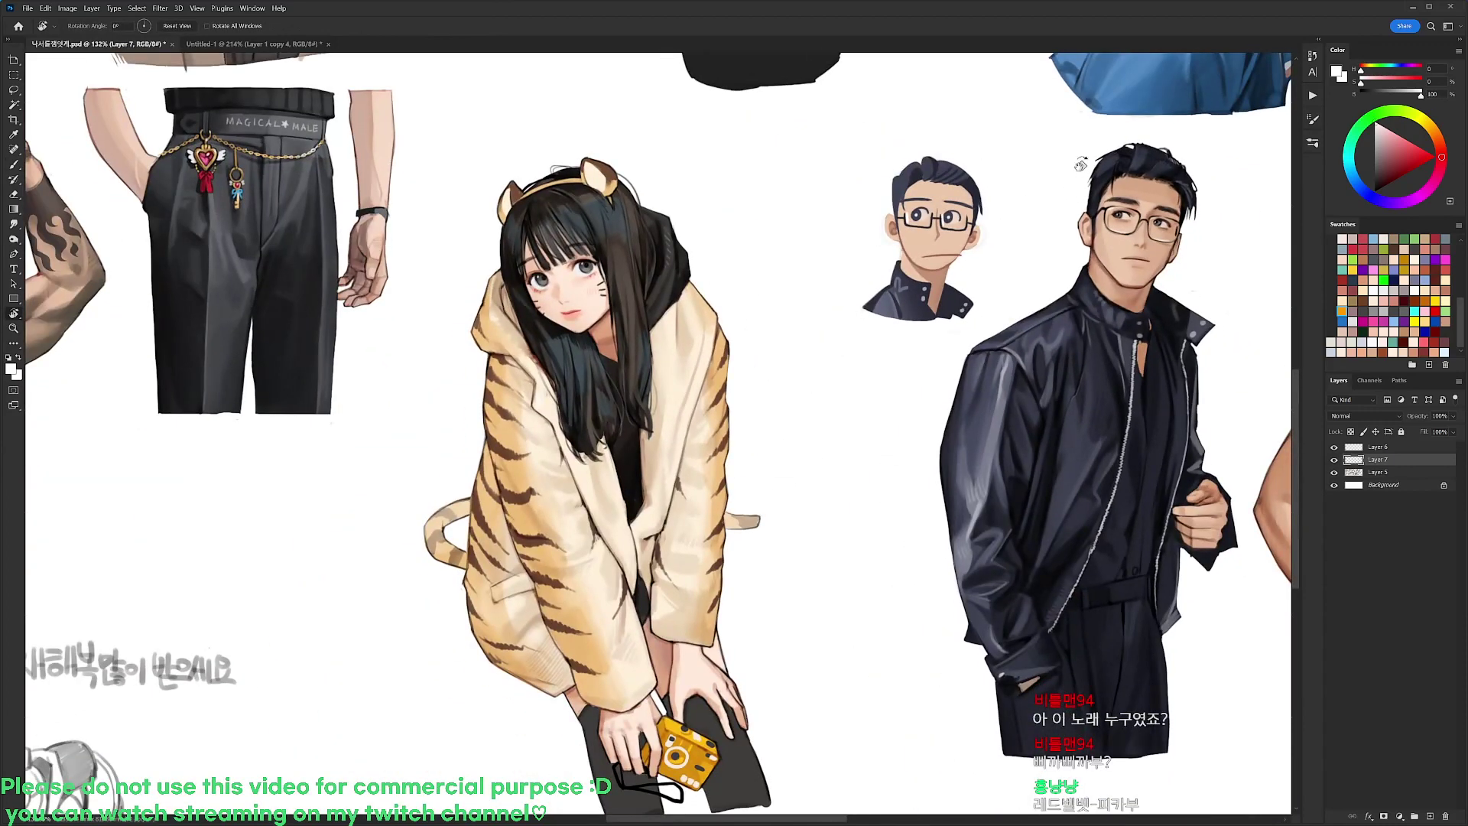
left_click(1379, 447)
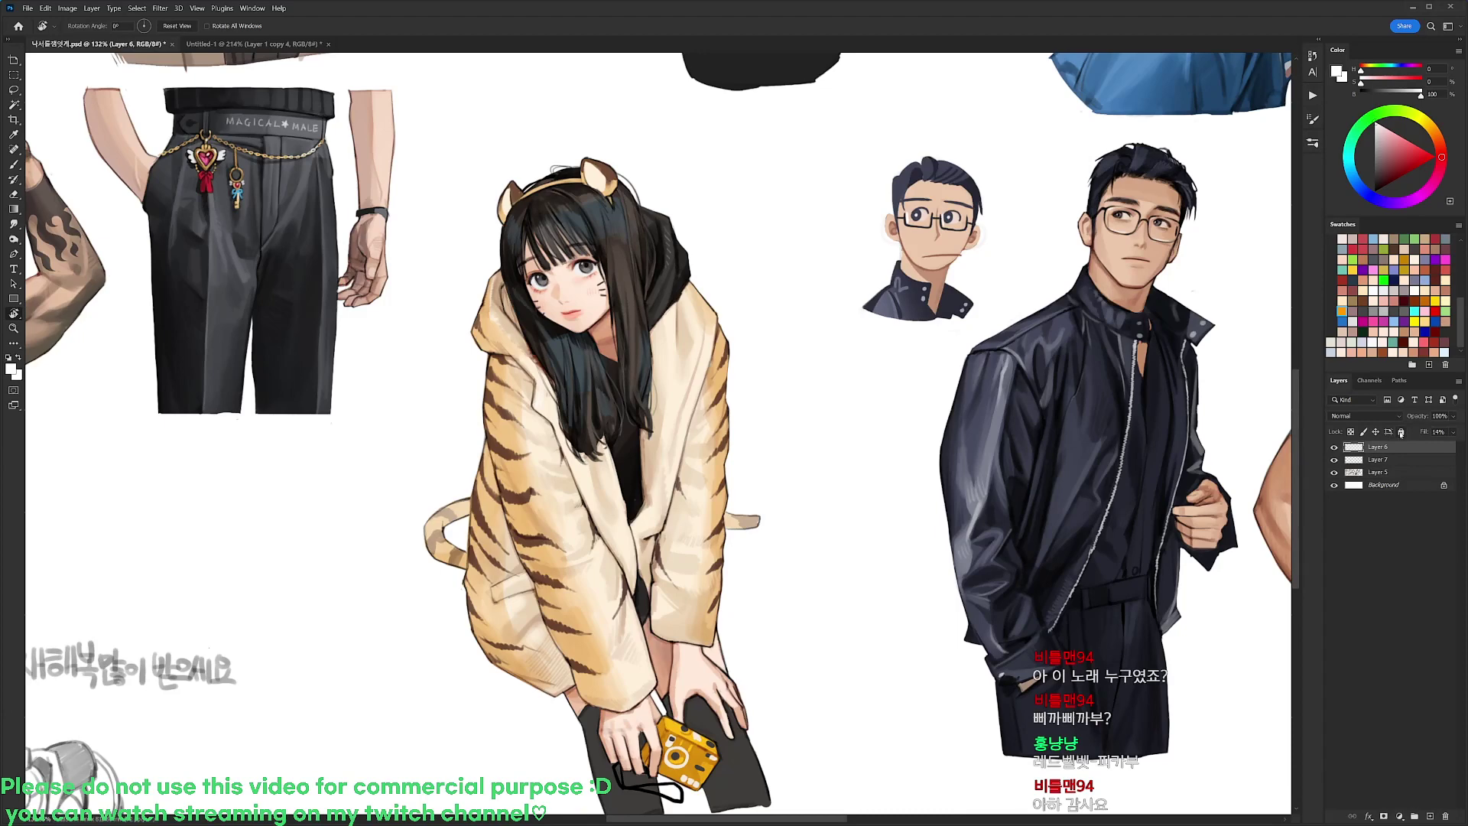
key("ctrl+e")
Try to enlarge the flat-coloured portrait slightly with Free Transform
scroll(841, 306, "right", 3)
key("ctrl+t")
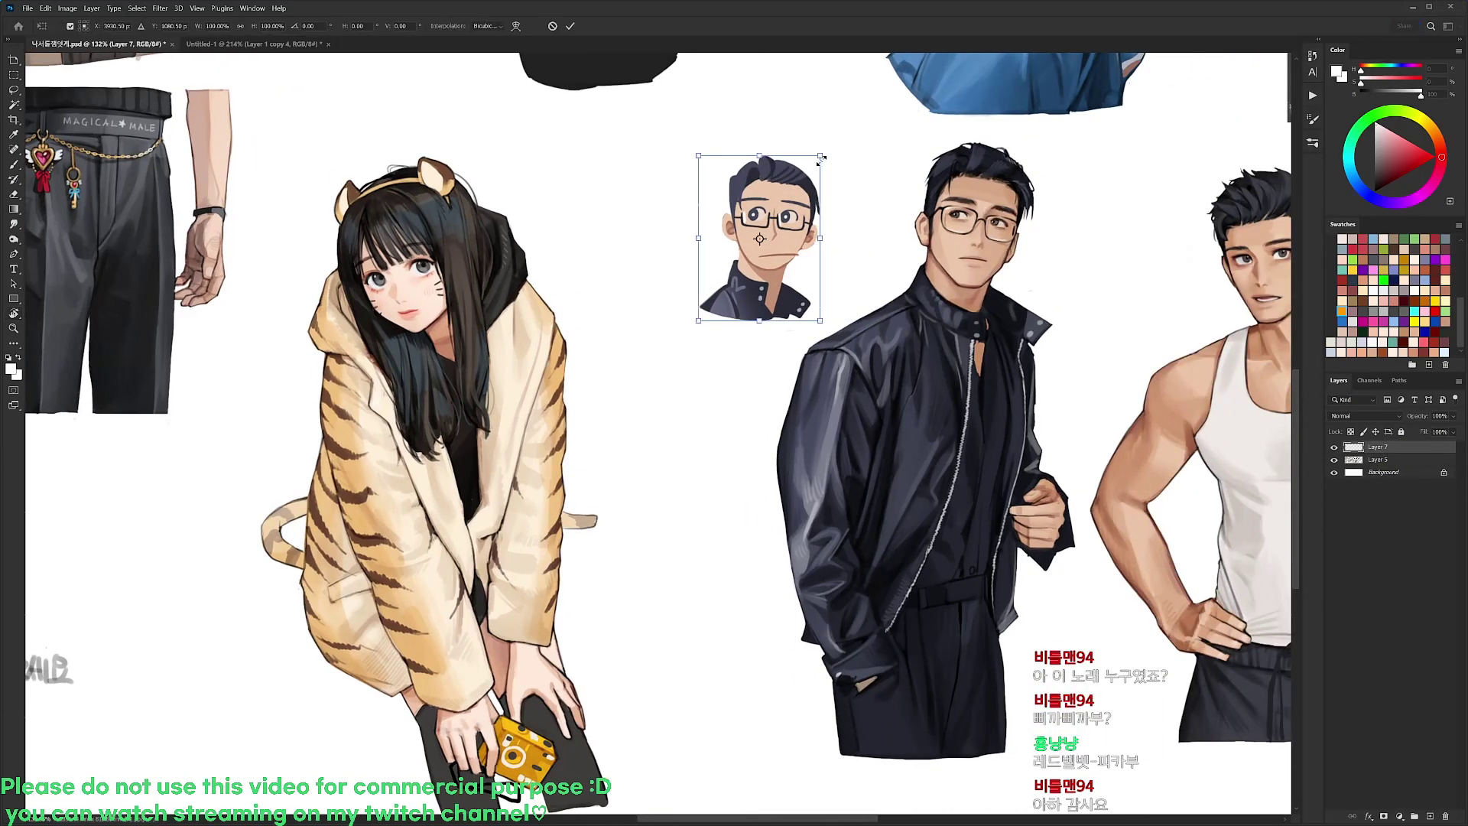
mouse_move(821, 160)
left_mouse_down()
mouse_move(829, 150)
mouse_move(819, 170)
left_mouse_up()
key("Return")
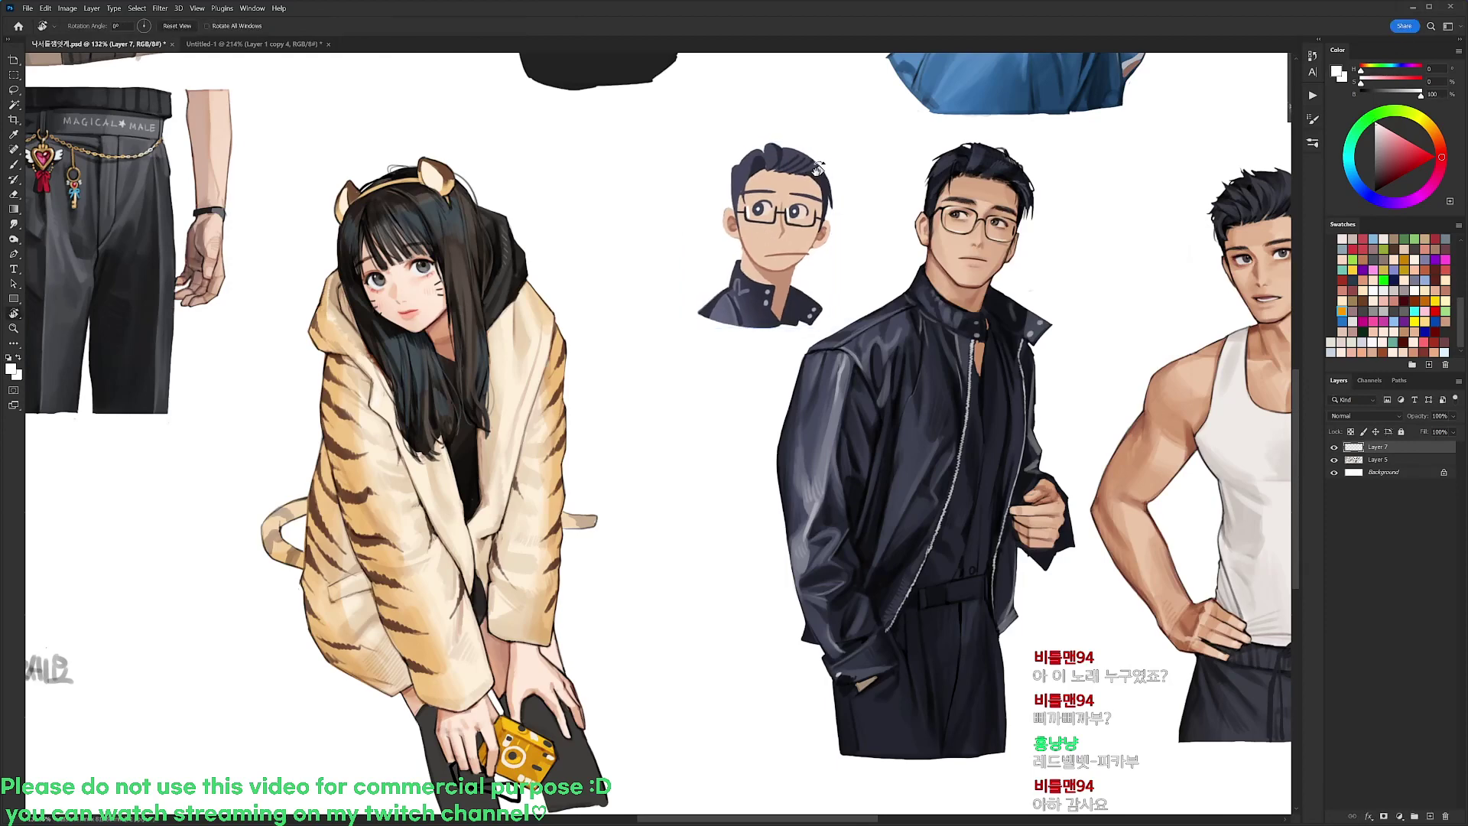
scroll(768, 174, "up", 3)
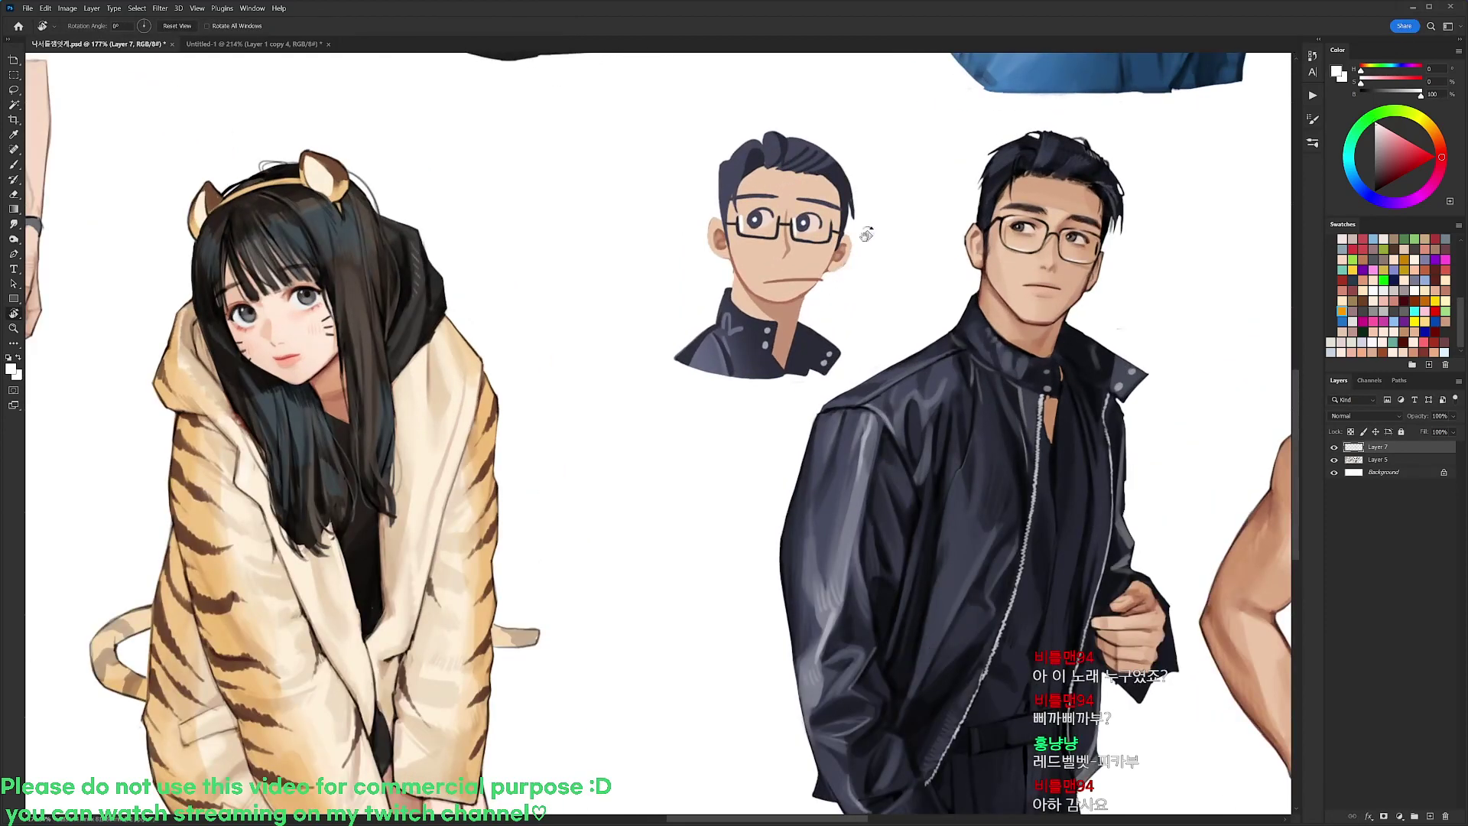
key("b")
scroll(756, 191, "up", 2)
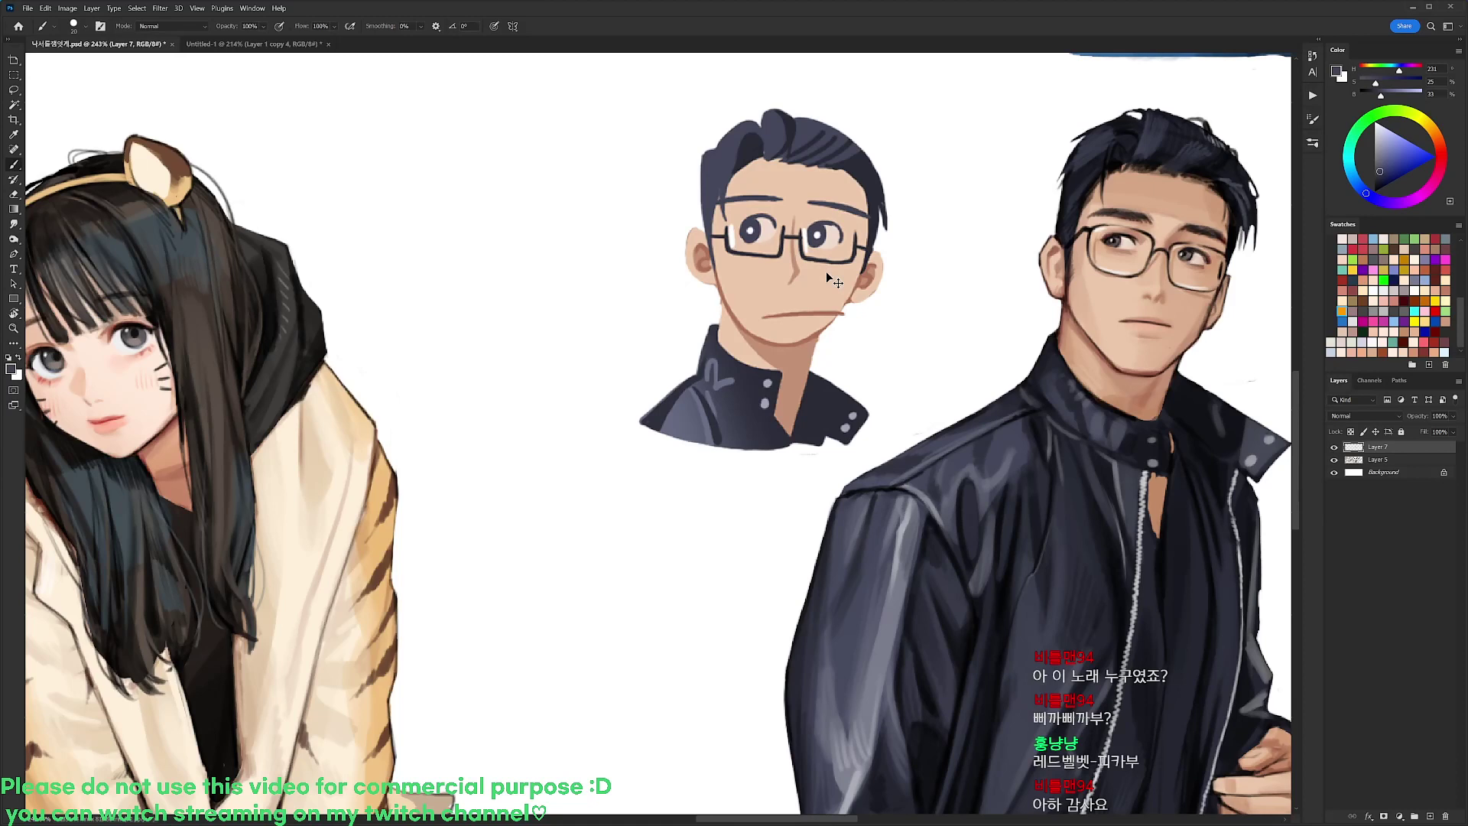
key("ctrl+z")
Choose another interpolation method in Free Transform and enlarge the portrait to 114.83% about its centre
key("ctrl+t")
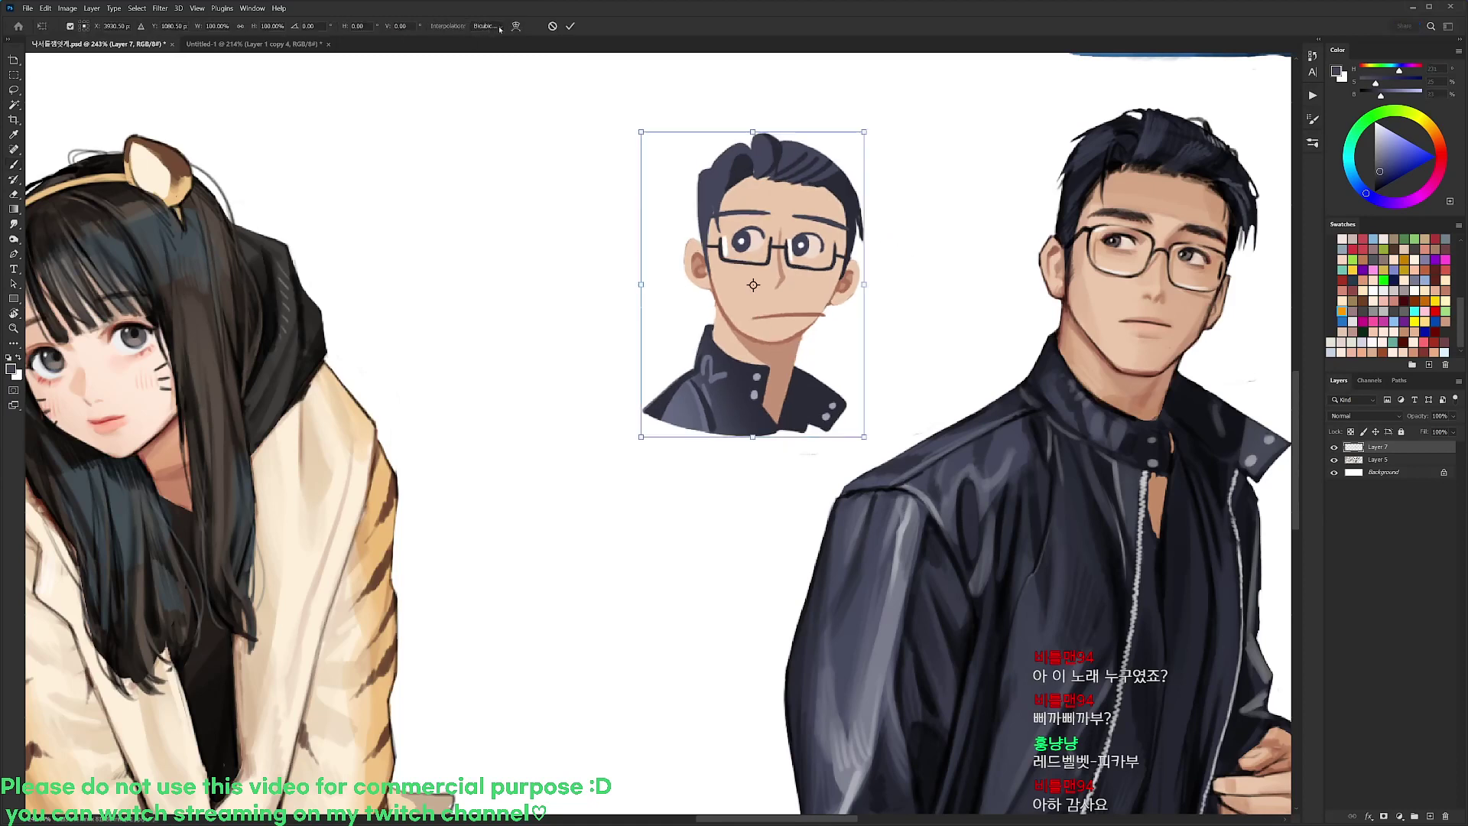
left_click(499, 29)
left_click(510, 82)
left_click_drag(864, 131, 882, 109)
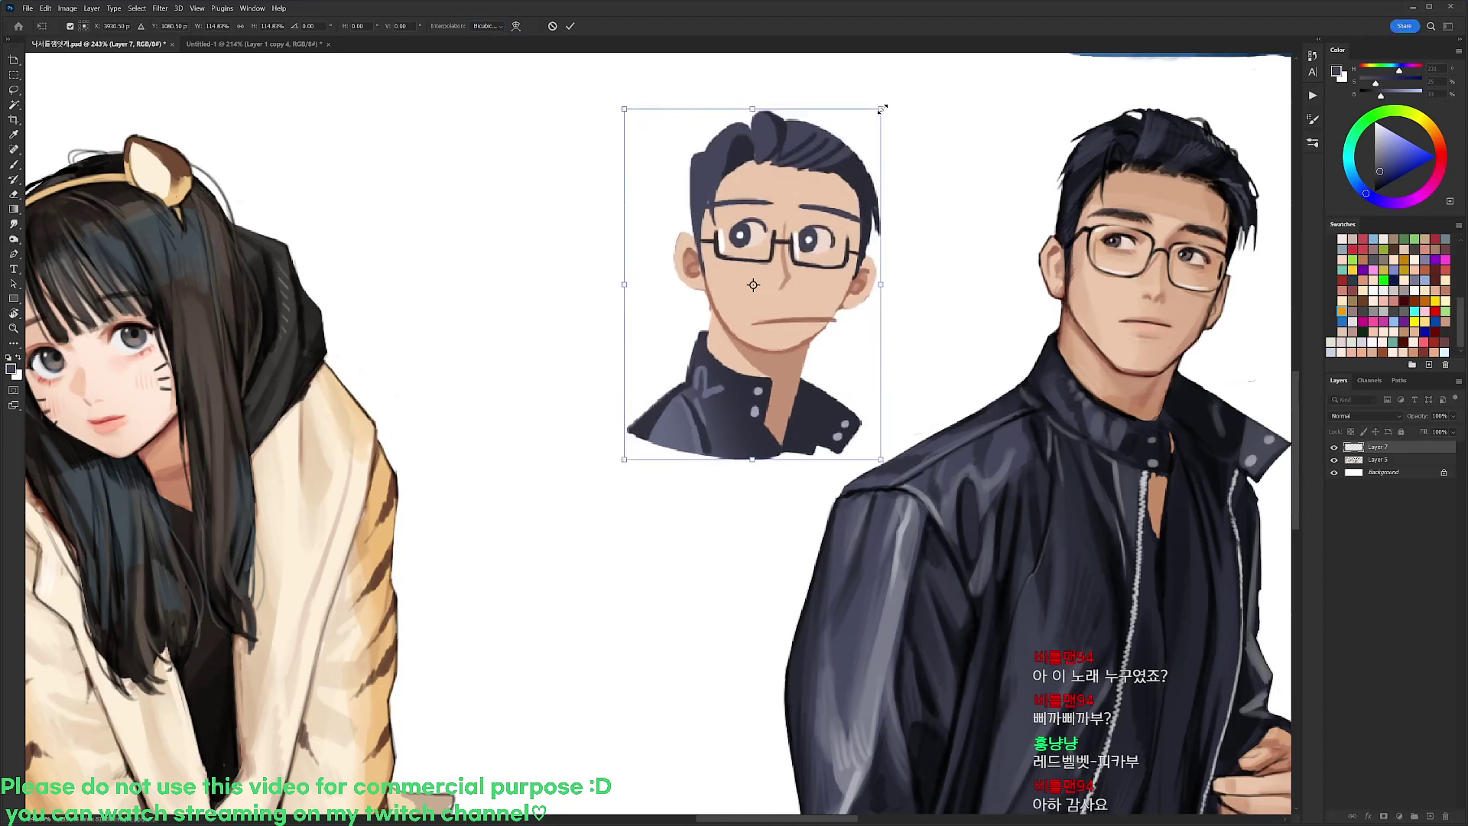
key("Return")
key("b")
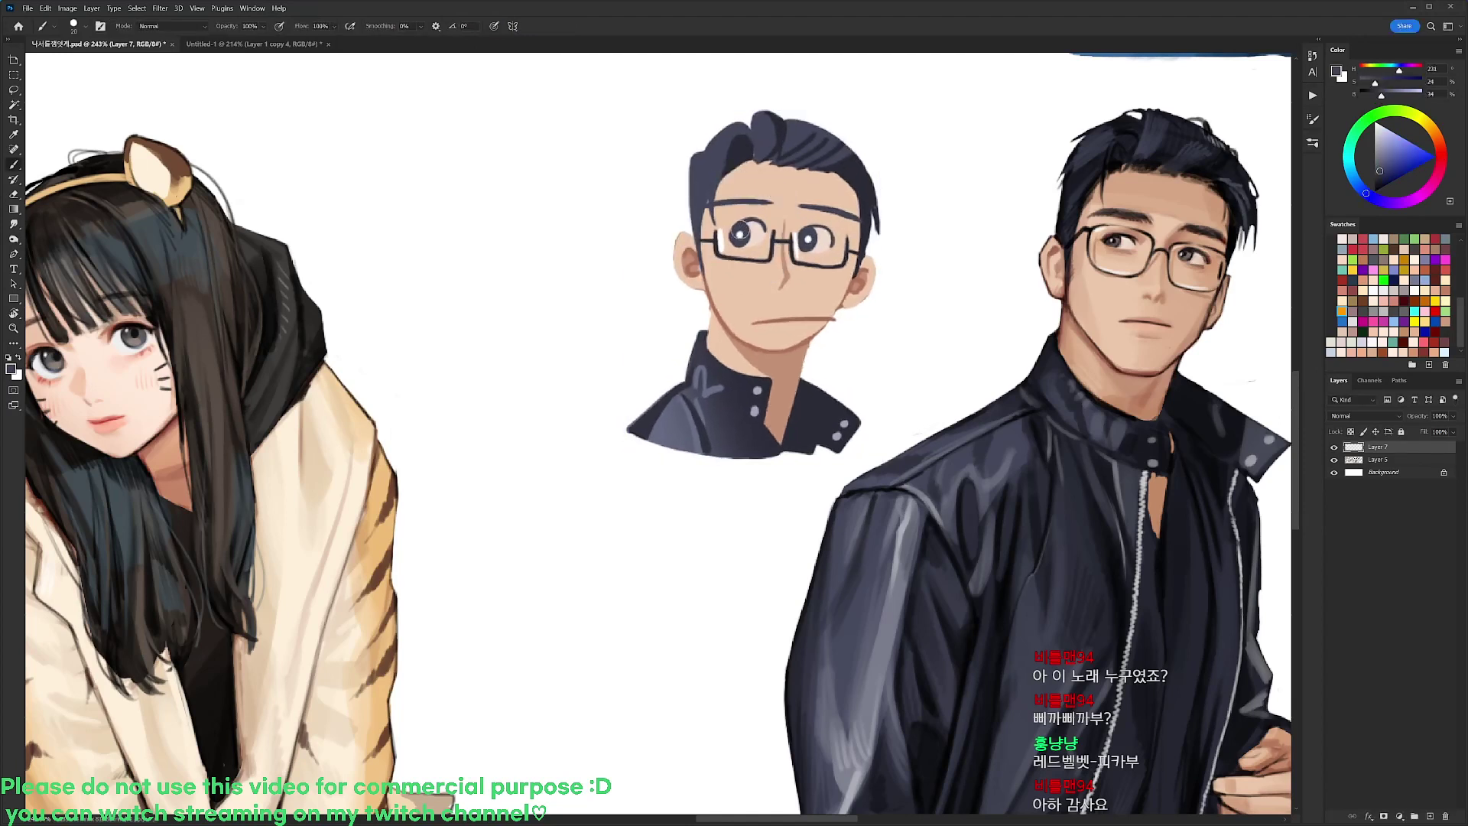
Touch up a pupil in navy and move the portrait slightly closer to the painted leather-jacket man
left_click(741, 231)
scroll(869, 241, "down", 5)
scroll(914, 251, "up", 4)
key("e")
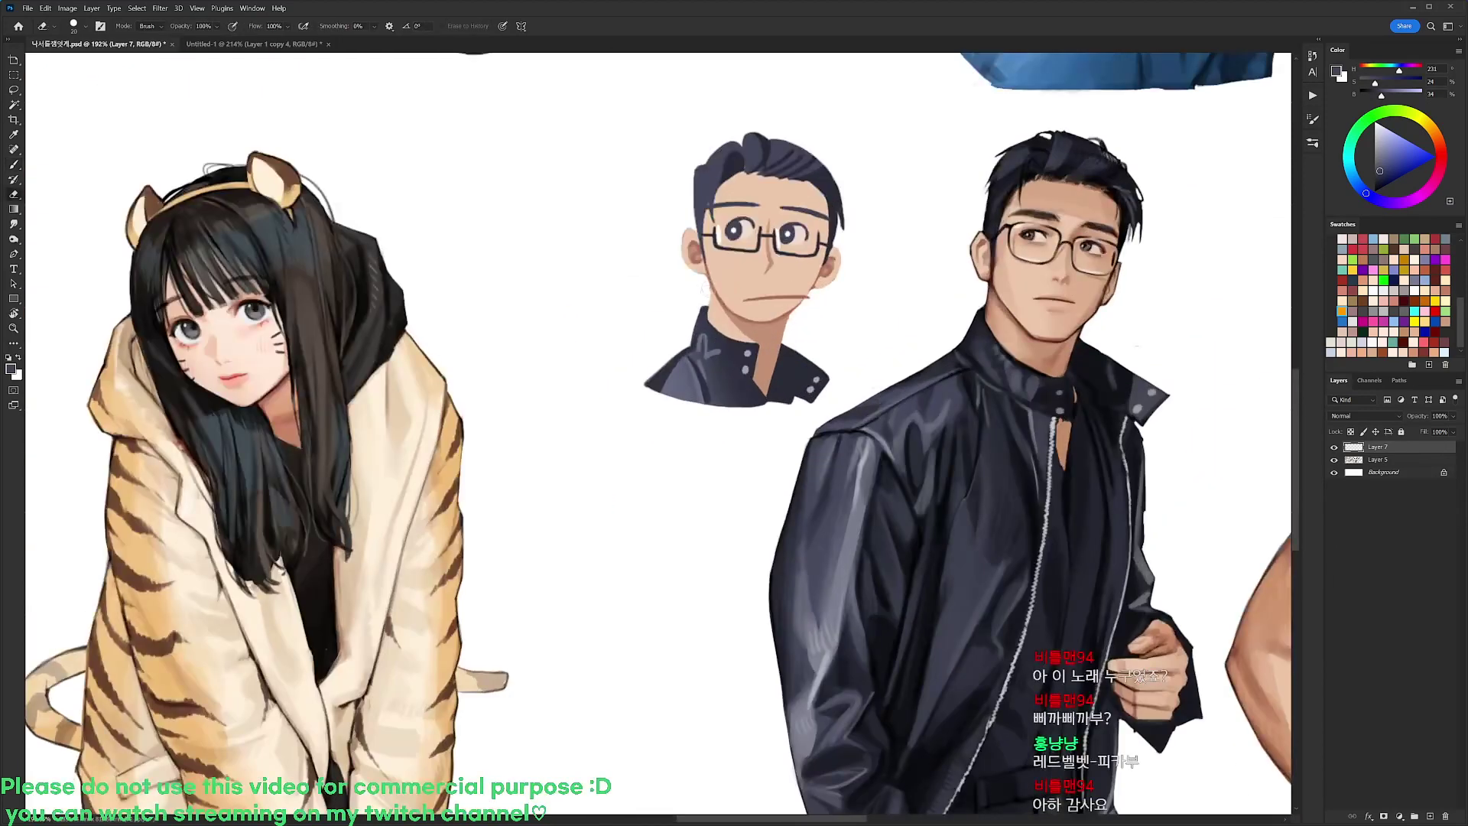
scroll(1044, 285, "down", 3)
scroll(1044, 285, "up", 2)
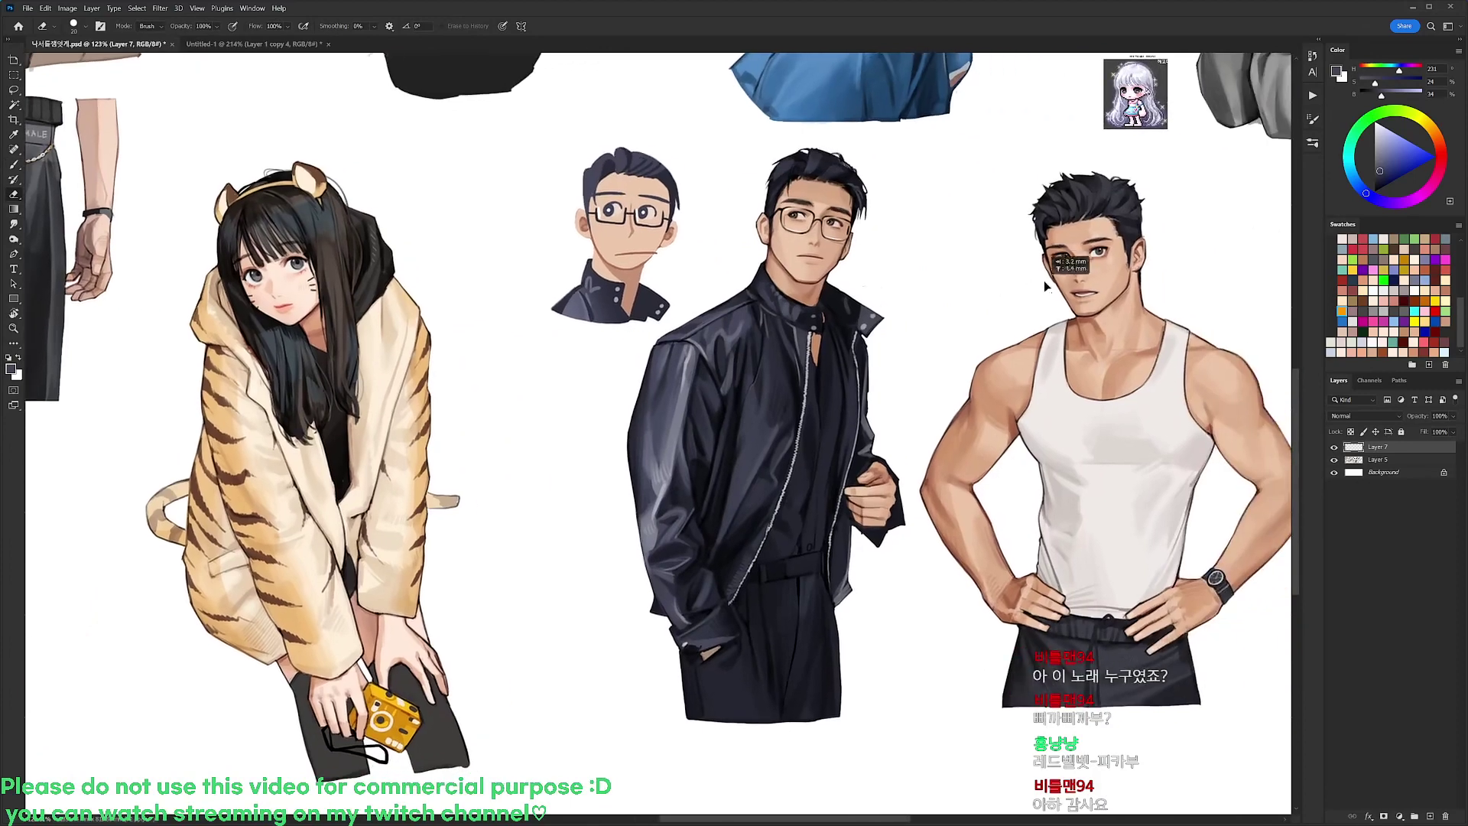
left_click_drag(1044, 281, 1055, 281)
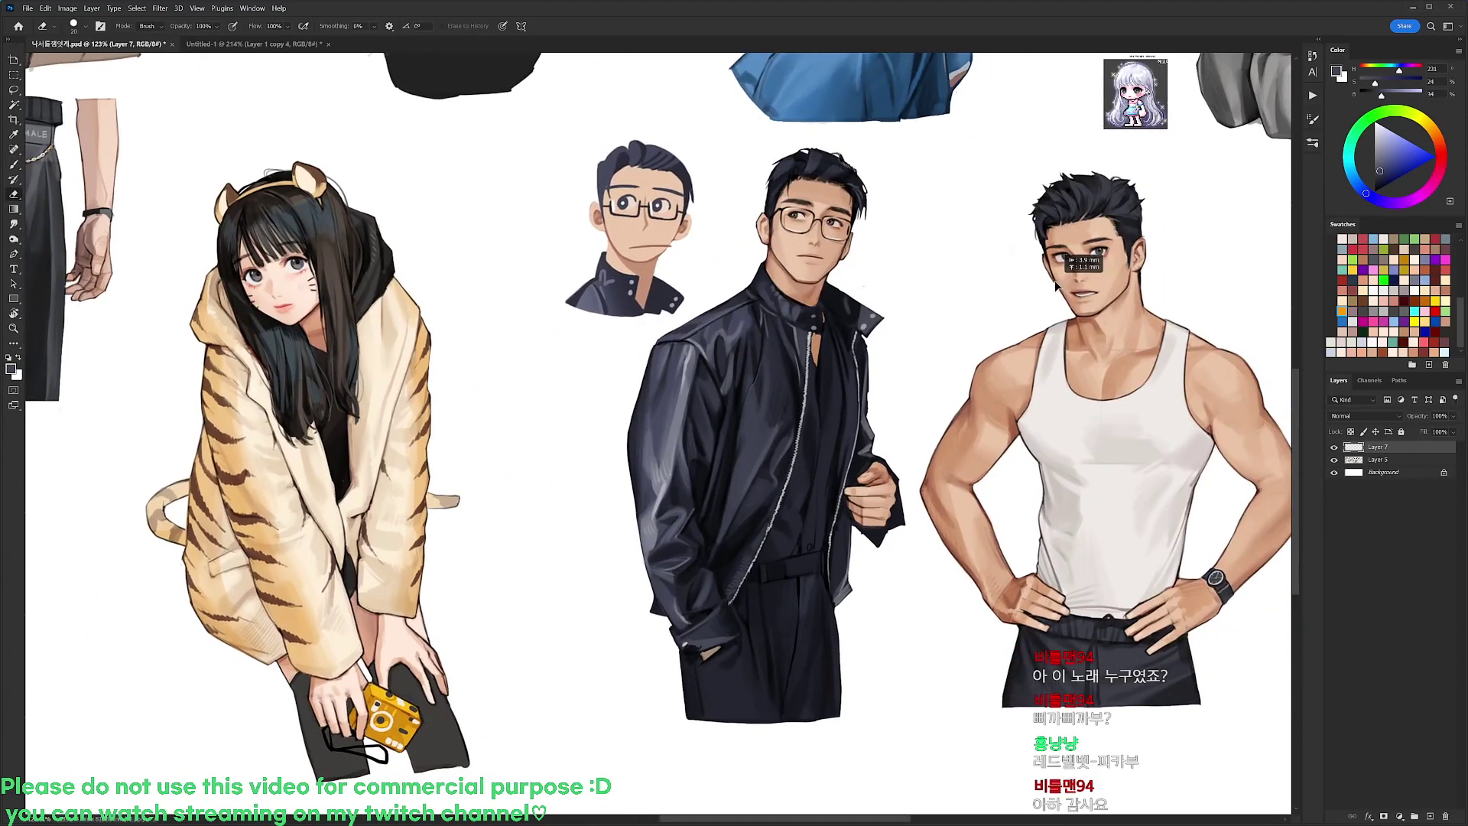
Lasso the chibi reference picture and the chibi character on the jar, cut them from Layer 5 to a new layer, and hide it
left_click_drag(1266, 300, 989, 328)
left_click_drag(1193, 345, 873, 395)
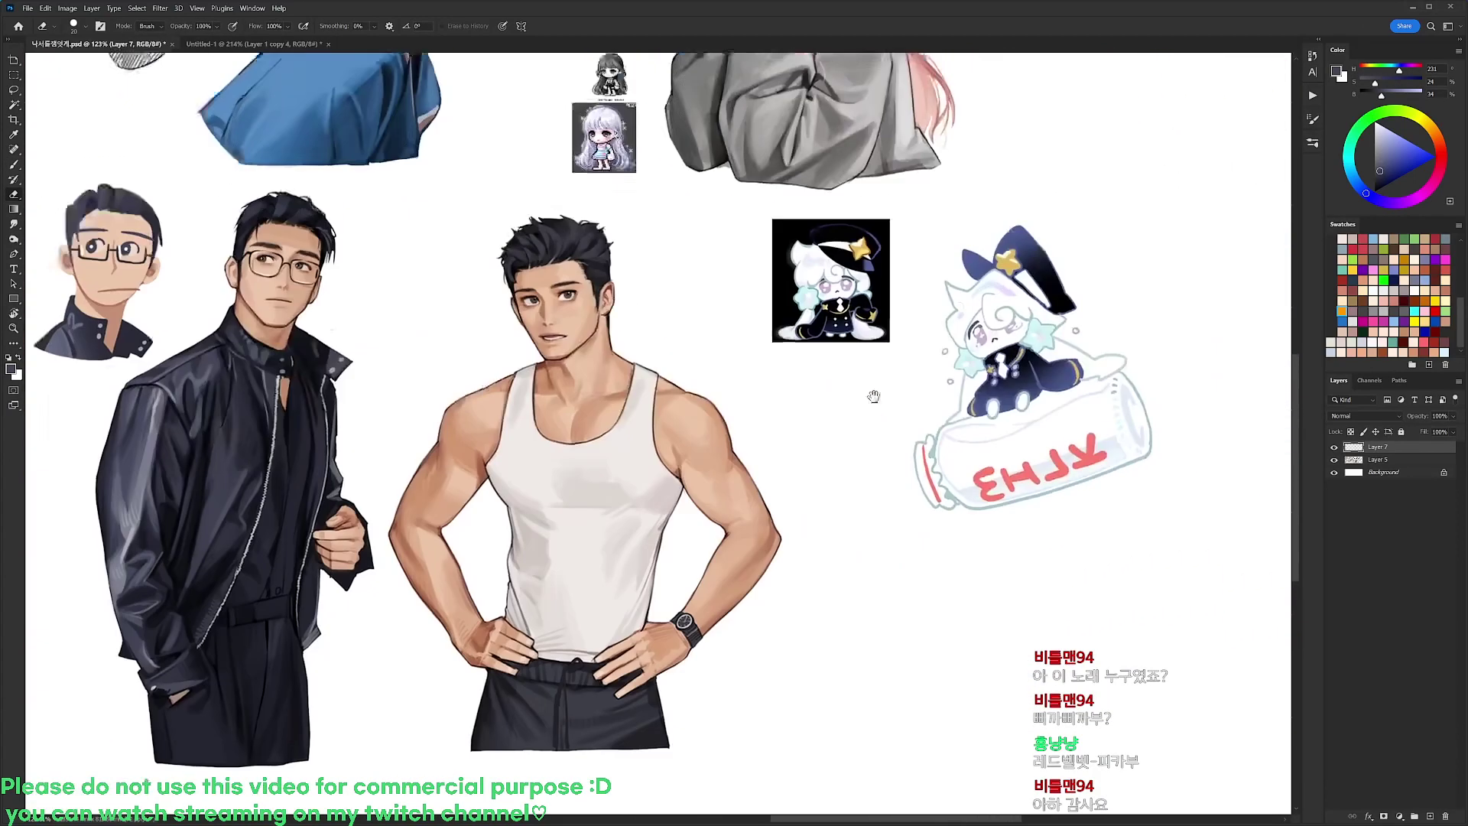
key("l")
mouse_move(1070, 306)
left_mouse_down()
mouse_move(881, 599)
mouse_move(609, 295)
mouse_move(952, 197)
left_mouse_up()
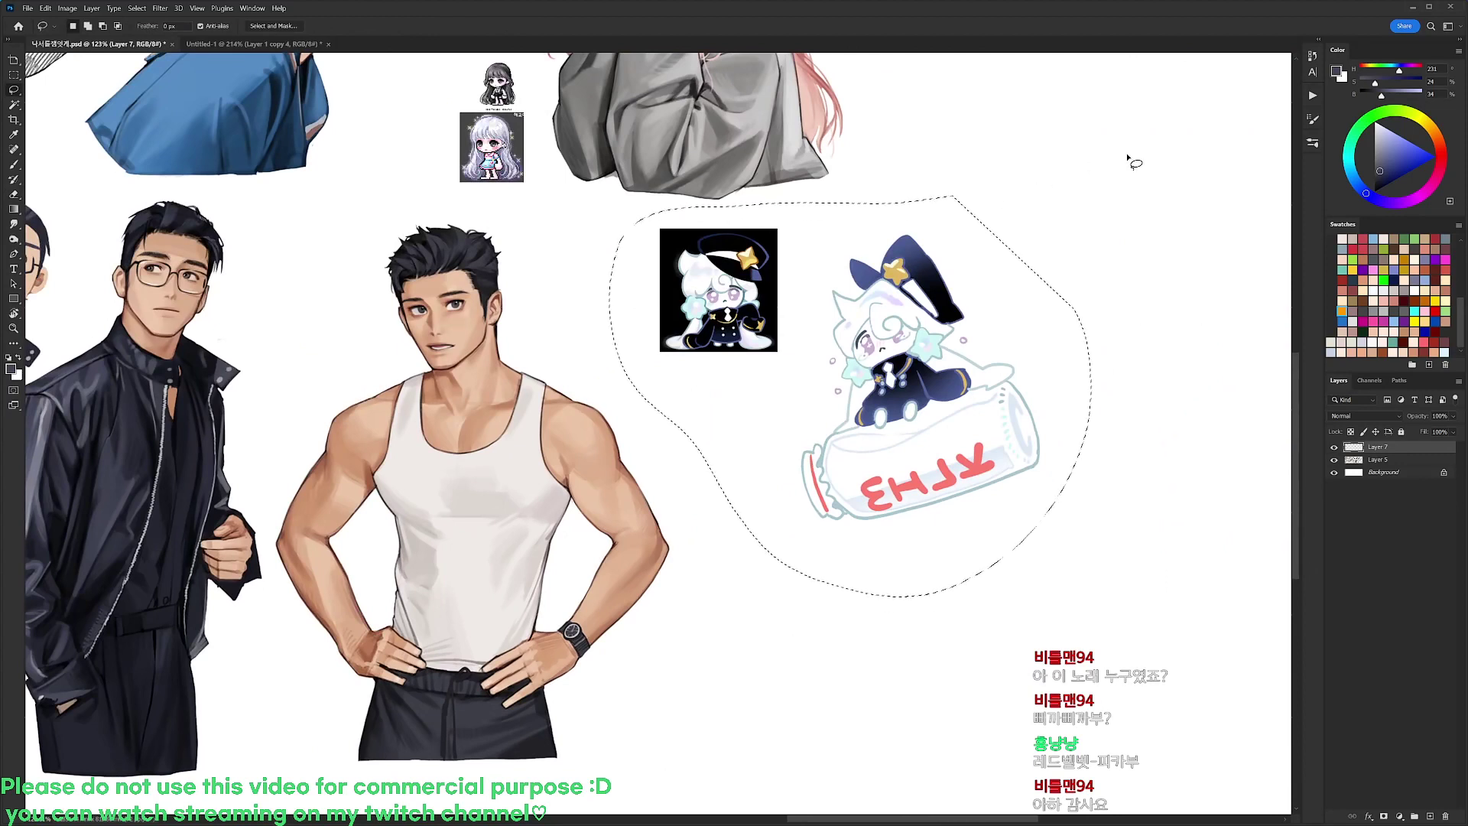
left_click(1373, 459)
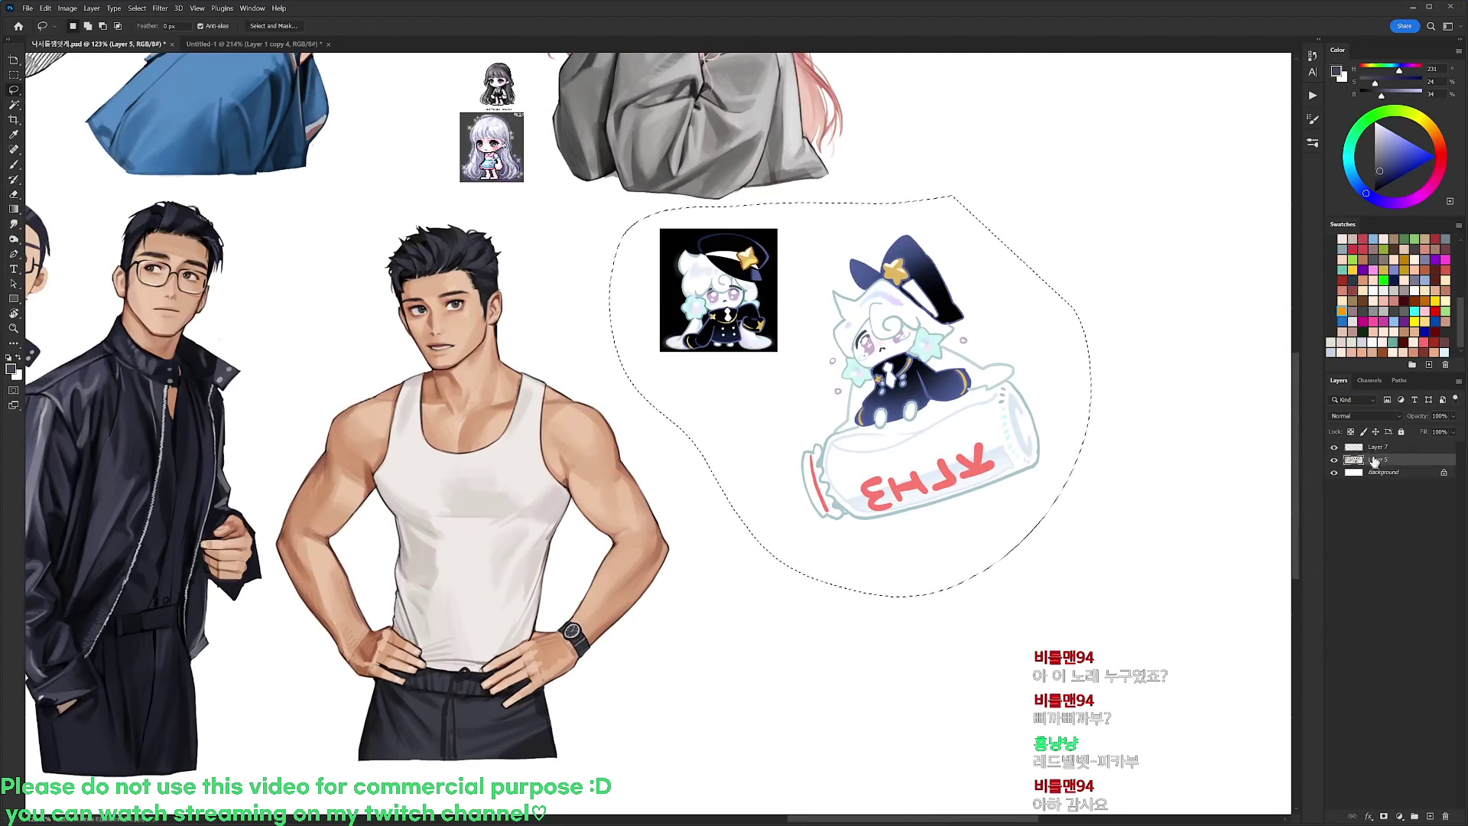
key("ctrl+shift+j")
left_click(1334, 458)
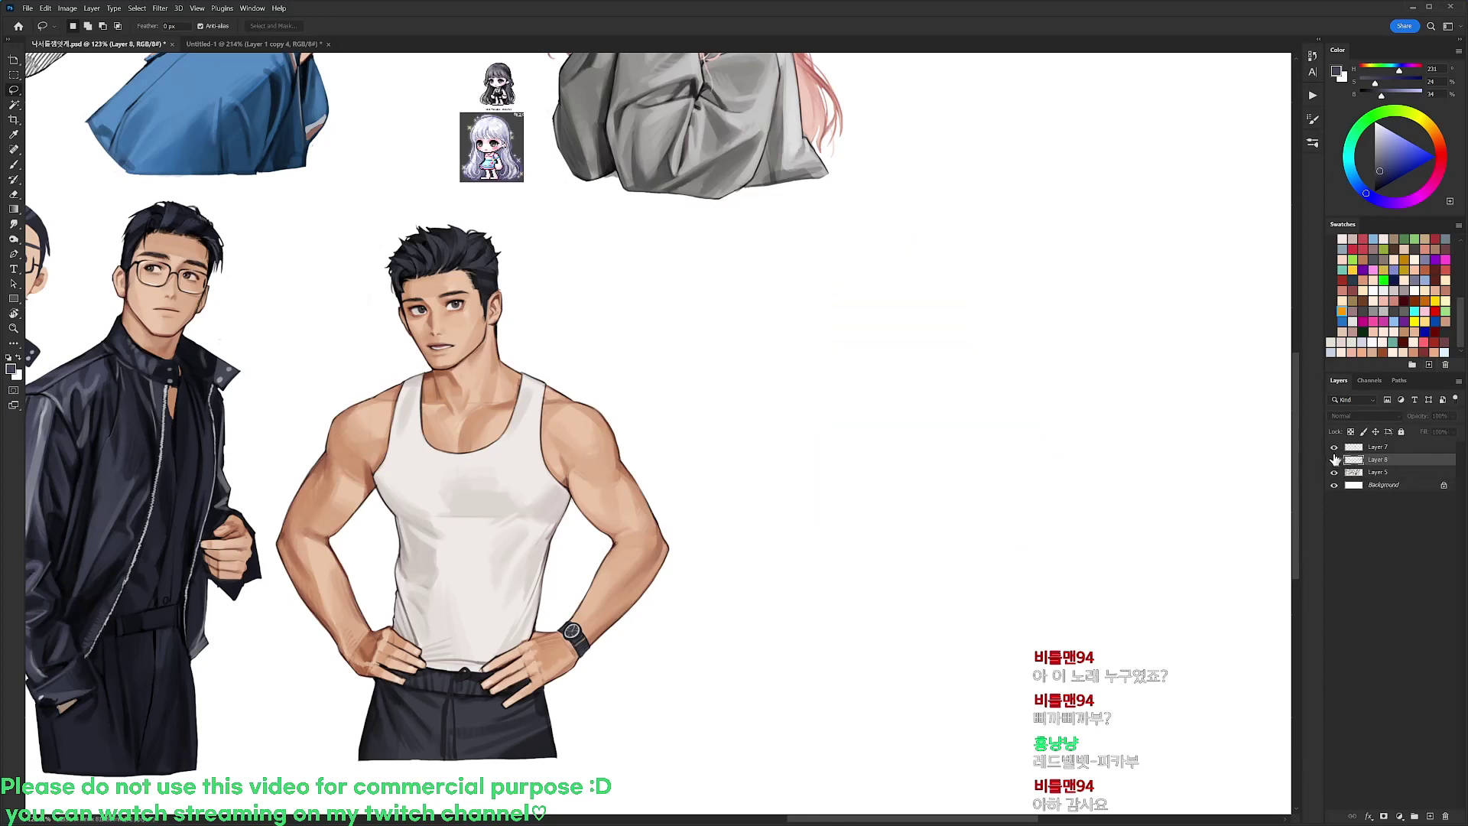
Move the portrait's Layer 7 directly above Layer 5 and merge the two
left_click(1376, 471)
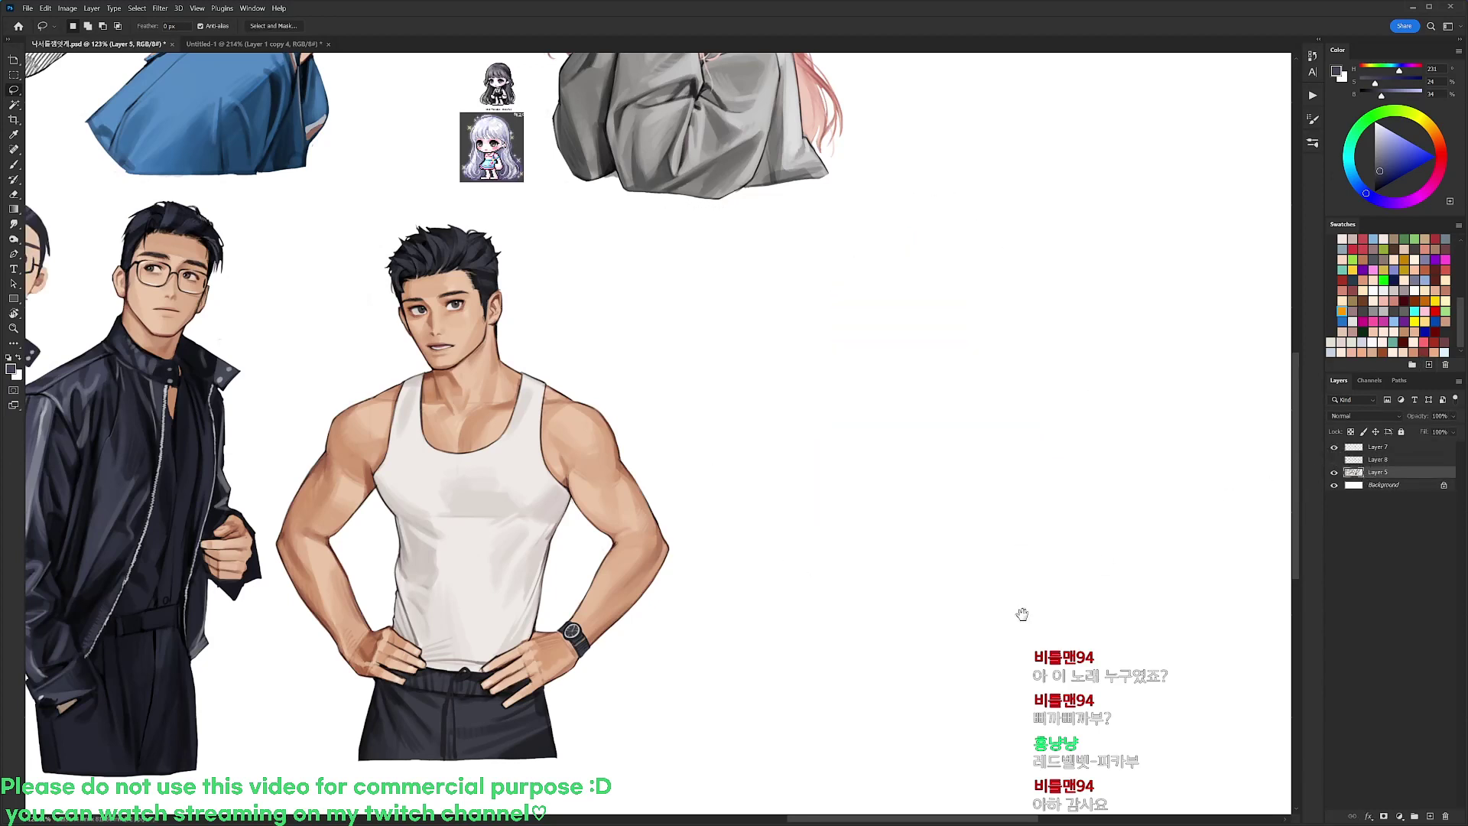
left_click_drag(1022, 614, 1211, 569)
left_click_drag(1387, 448, 1383, 466)
key("ctrl+e")
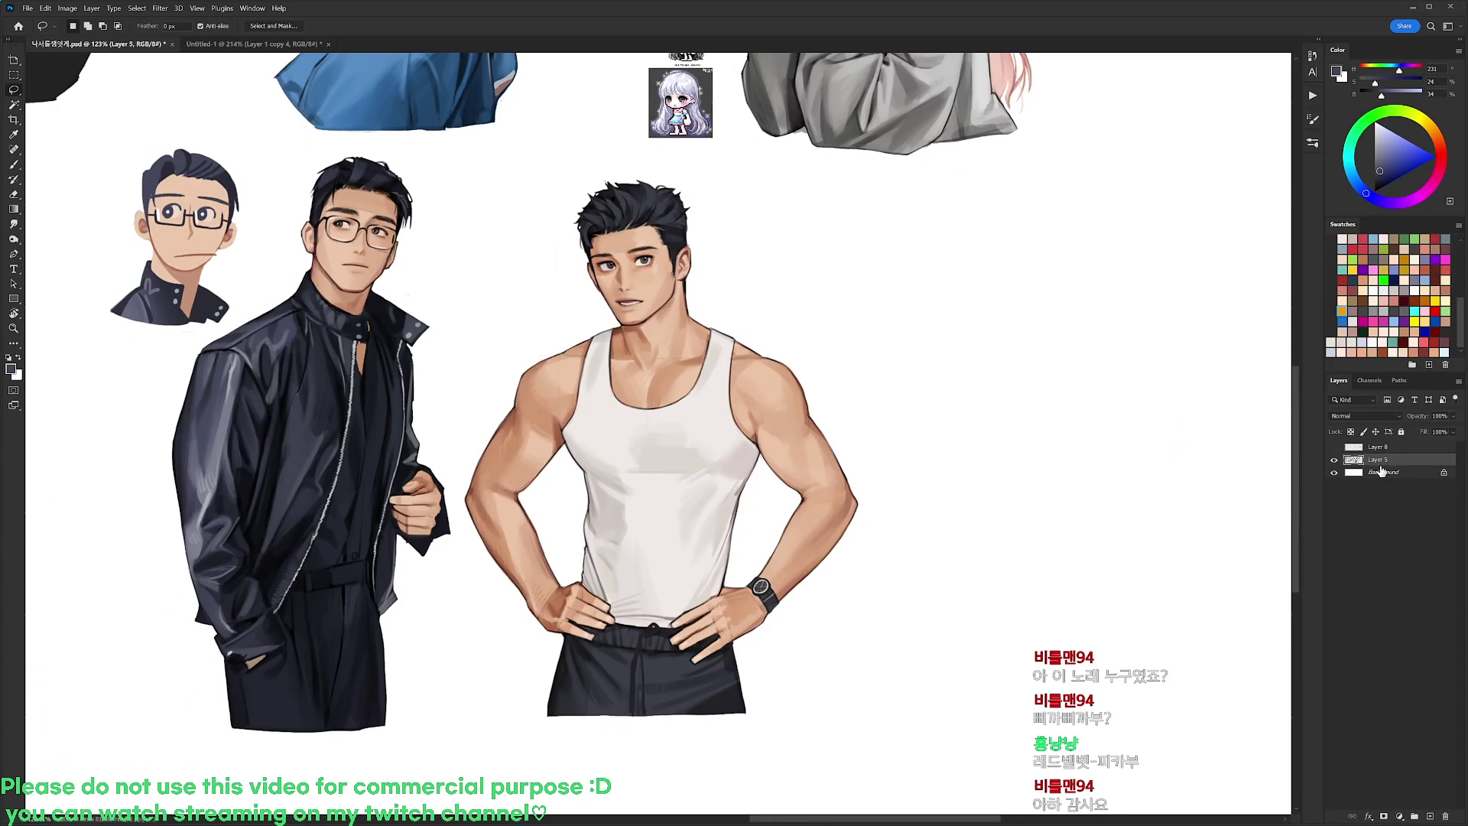
Create a new layer above the paintings, reset the colours to black and white, and choose a 19 px brush with 100% hardness
key("ctrl+shift+alt+n")
scroll(789, 254, "up", 1)
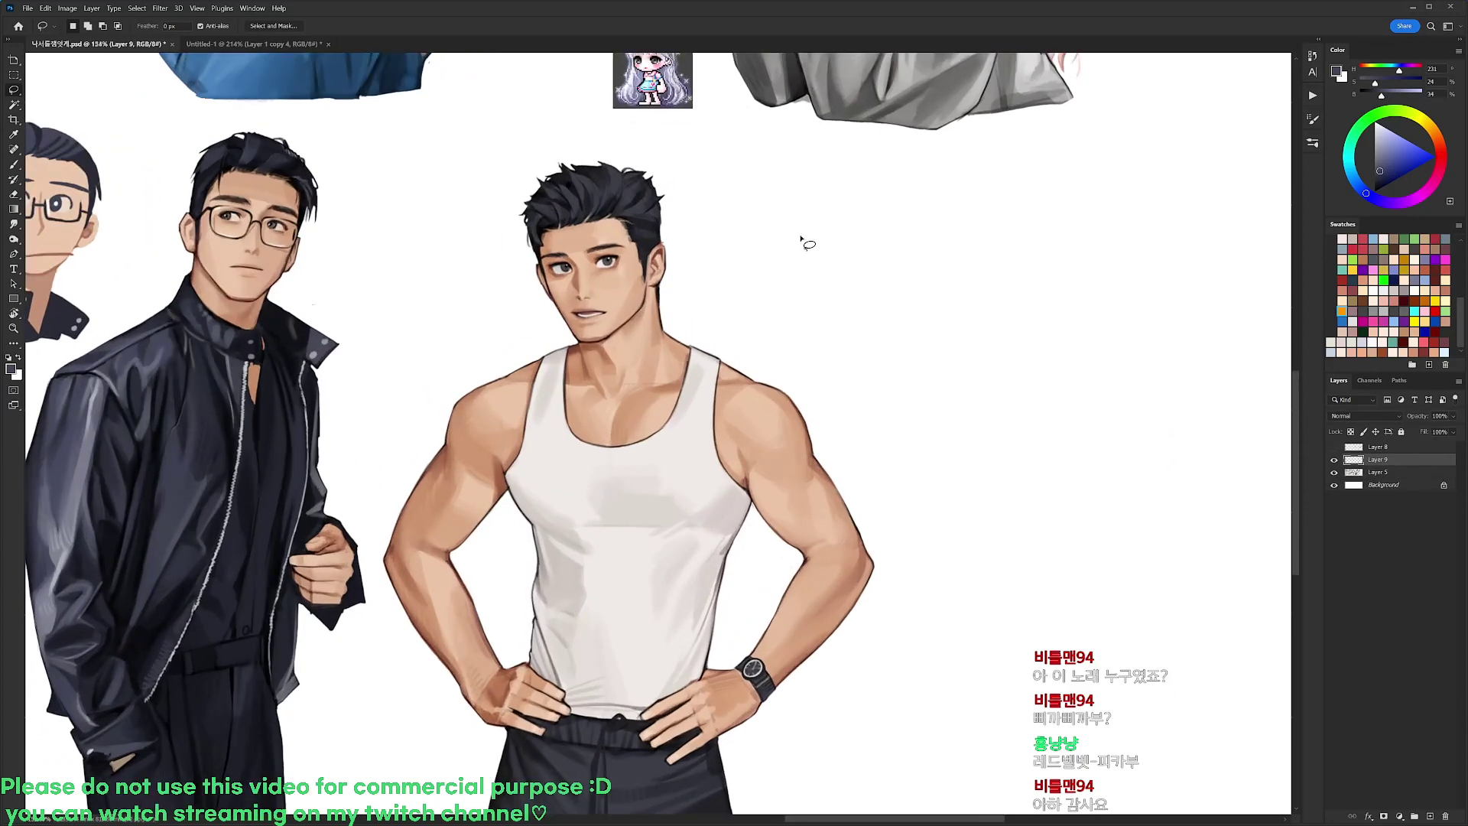
key("d")
key("b")
right_click(803, 245)
left_click(854, 355)
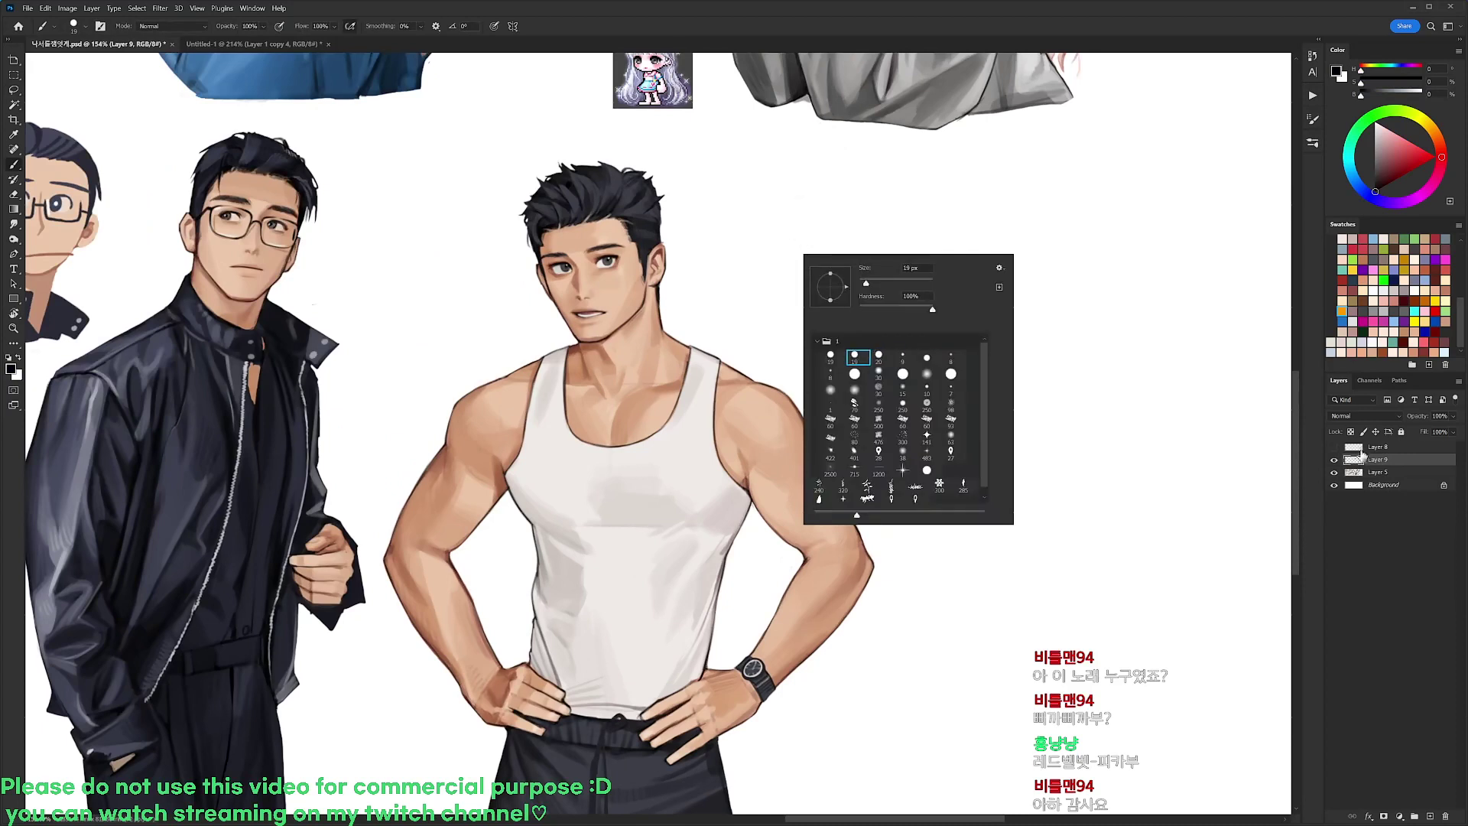
left_click(1376, 447)
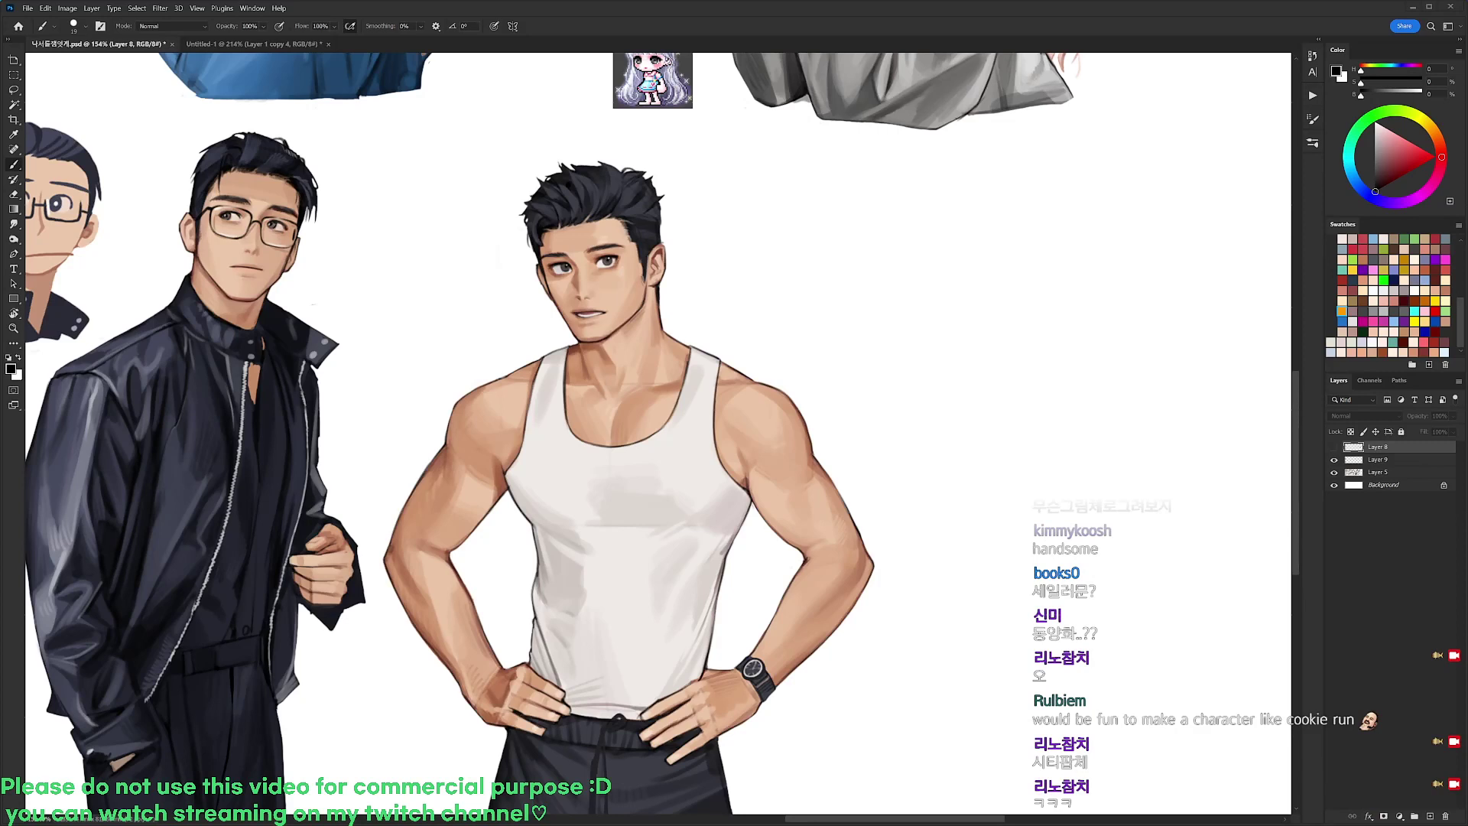
left_click(1378, 459)
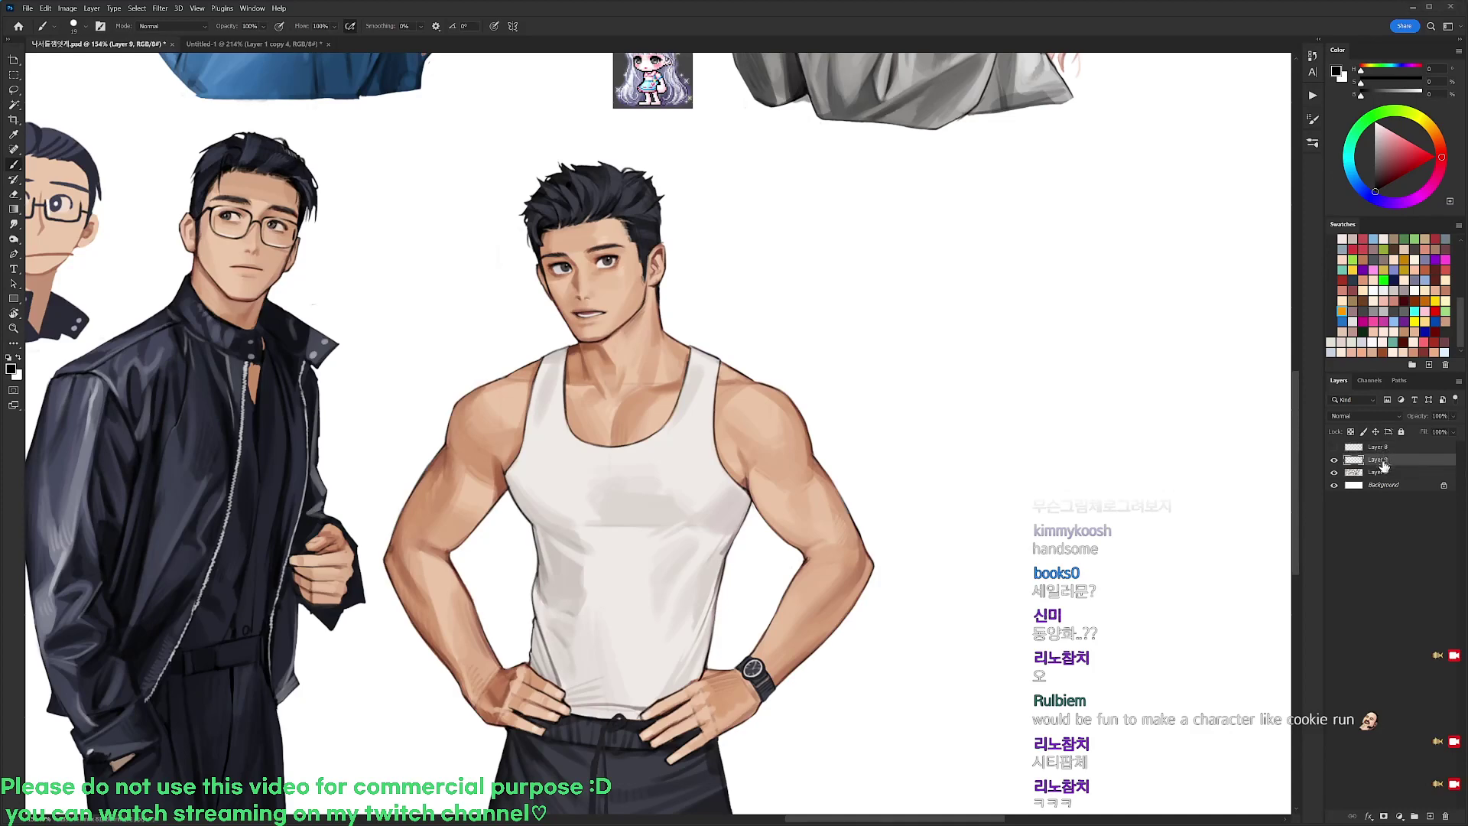
left_click_drag(961, 301, 896, 324)
scroll(825, 284, "up", 2)
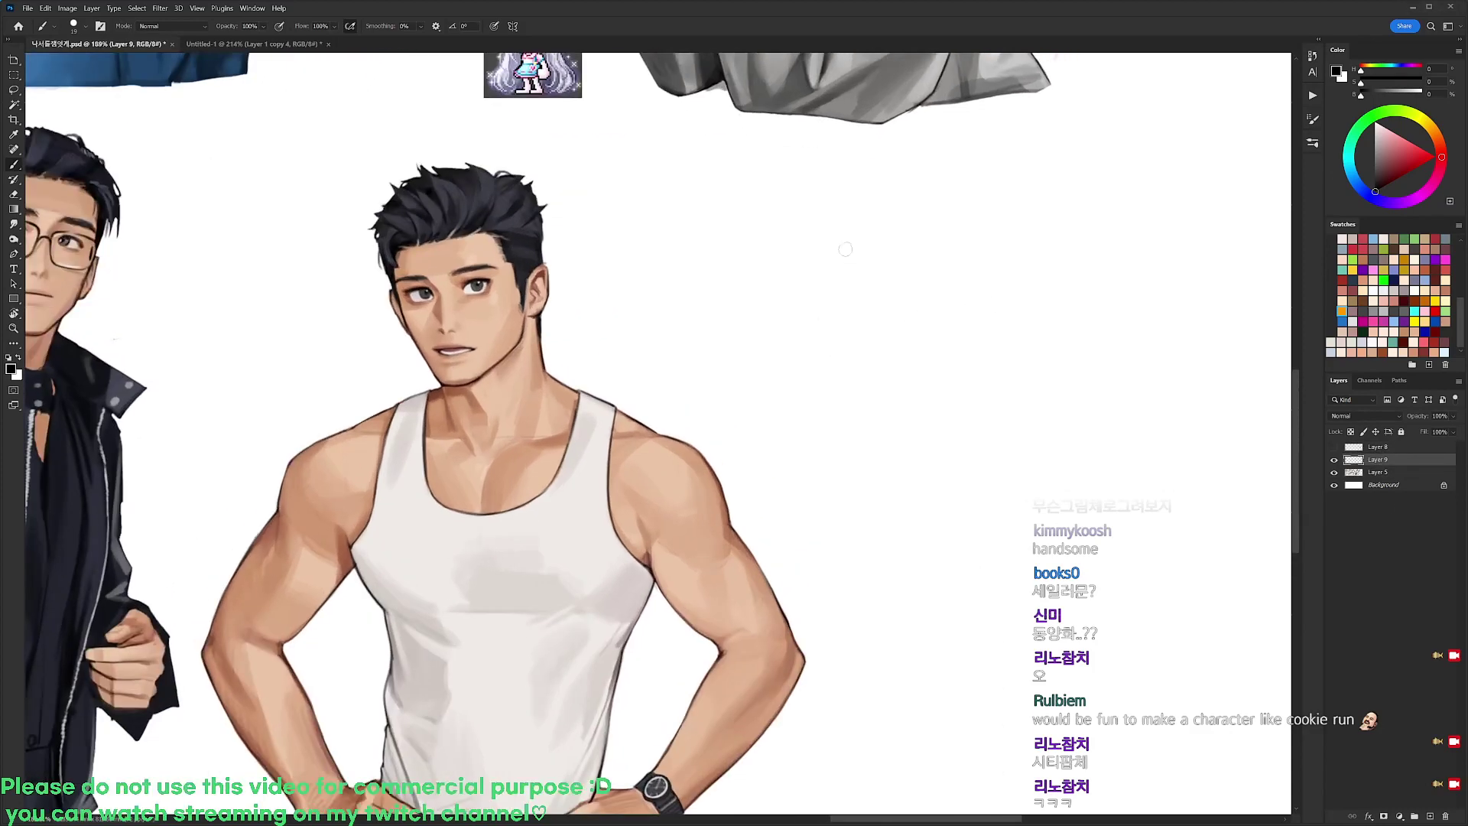
Sketch the forehead line, far cheek and pointed jaw of a new head beside the man in the white tank top
right_click(845, 250)
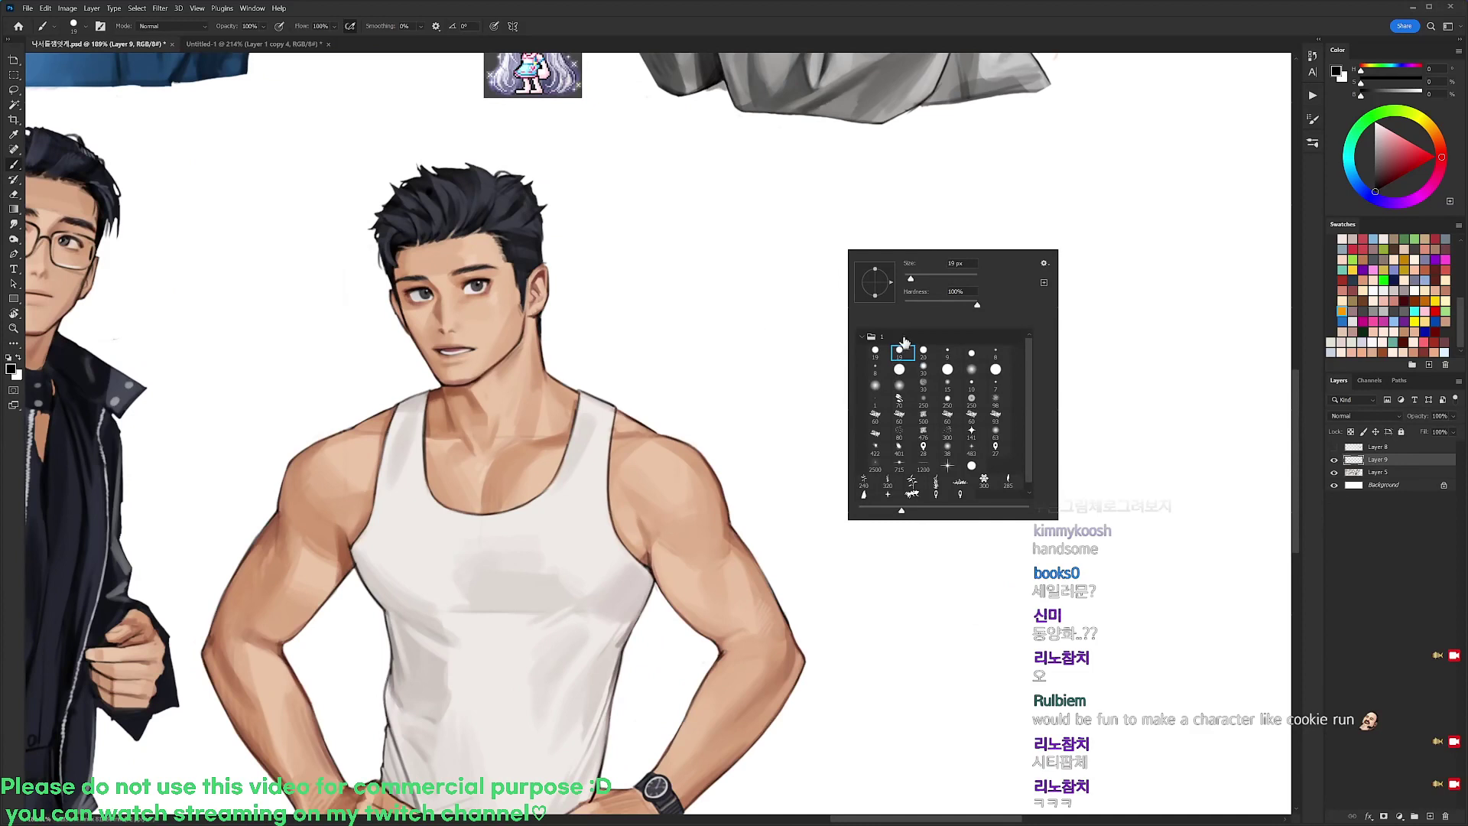
key("Escape")
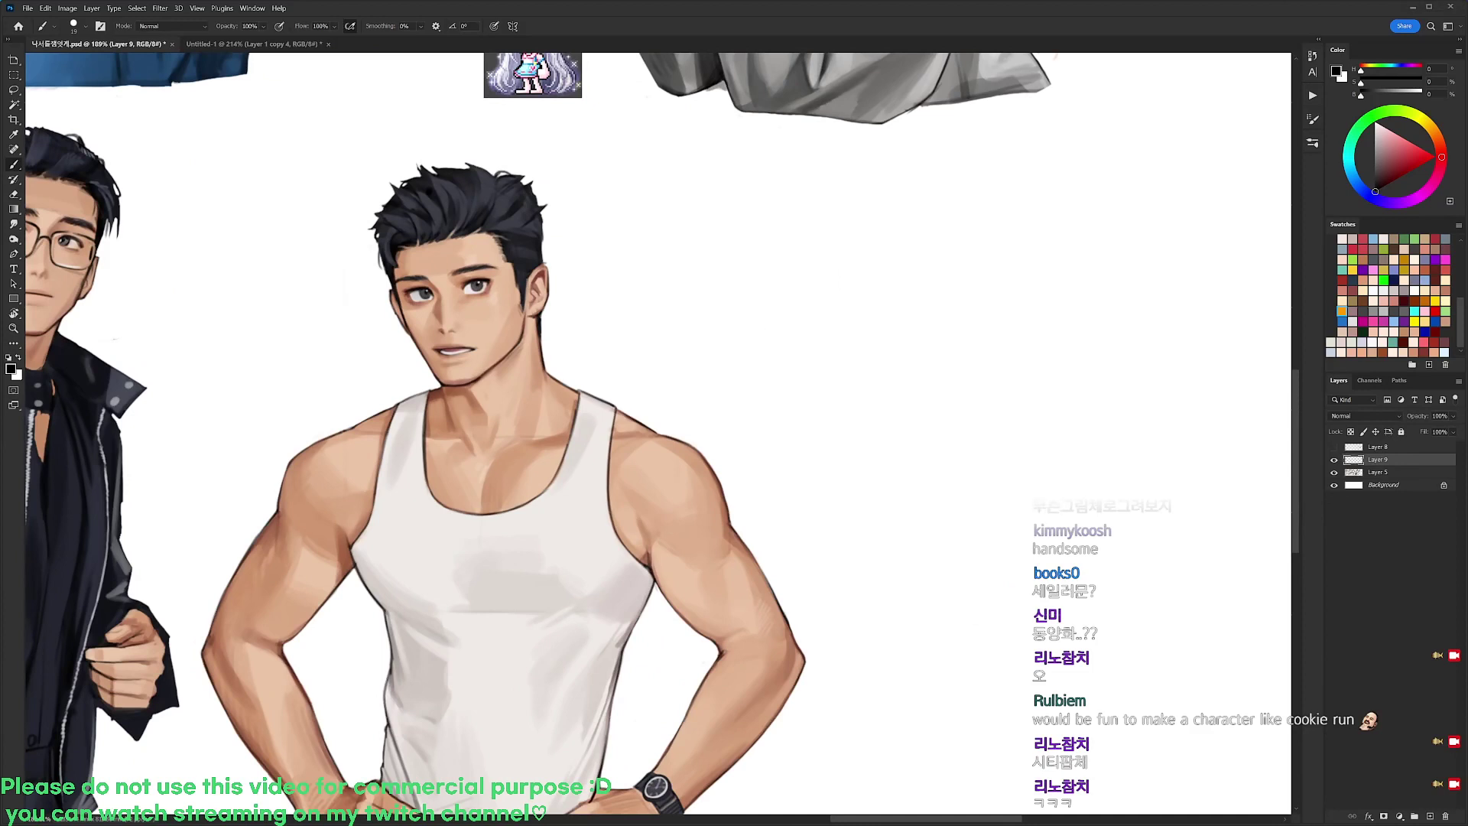
mouse_move(746, 230)
left_mouse_down()
mouse_move(832, 183)
mouse_move(774, 288)
mouse_move(825, 365)
left_mouse_up()
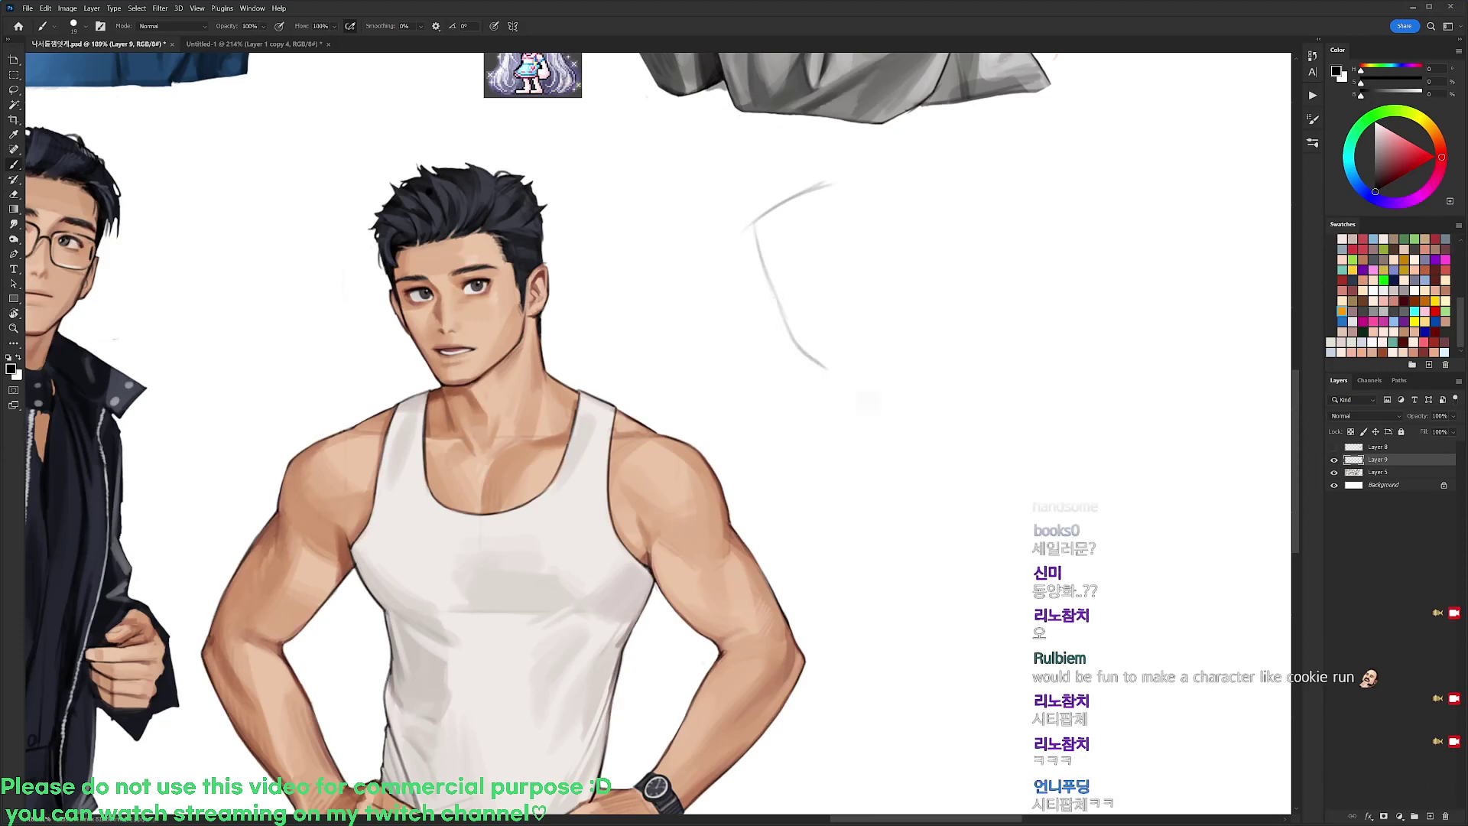
key("ctrl+z")
mouse_move(773, 294)
left_mouse_down()
mouse_move(820, 352)
mouse_move(850, 362)
mouse_move(906, 316)
left_mouse_up()
mouse_move(755, 230)
left_mouse_down()
mouse_move(781, 309)
mouse_move(838, 356)
mouse_move(788, 325)
mouse_move(847, 361)
mouse_move(915, 303)
mouse_move(871, 345)
left_mouse_up()
key("e")
key("b")
key("e")
key("b")
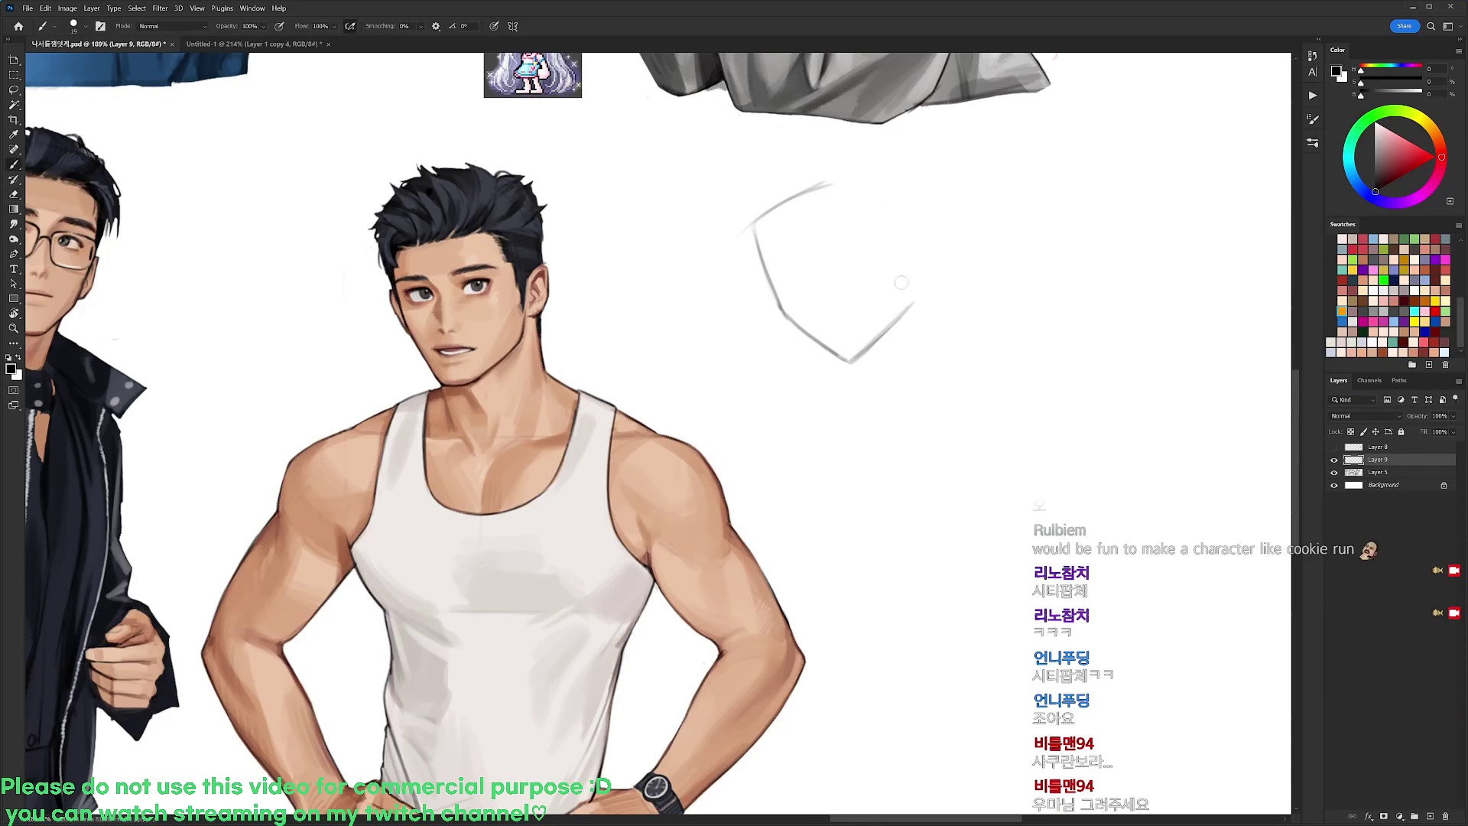
Extend the jaw line up toward the ear and rough in fringe strokes above the forehead, undoing unwanted marks
mouse_move(912, 306)
left_mouse_down()
mouse_move(916, 257)
mouse_move(927, 310)
left_mouse_up()
key("e")
mouse_move(759, 283)
left_mouse_down()
mouse_move(829, 248)
mouse_move(771, 238)
mouse_move(786, 224)
mouse_move(723, 264)
mouse_move(791, 268)
mouse_move(743, 241)
mouse_move(781, 229)
mouse_move(726, 254)
left_mouse_up()
key("b")
key("ctrl+z")
key("ctrl+z")
key("ctrl+z")
key("ctrl+z")
key("ctrl+z")
key("ctrl+z")
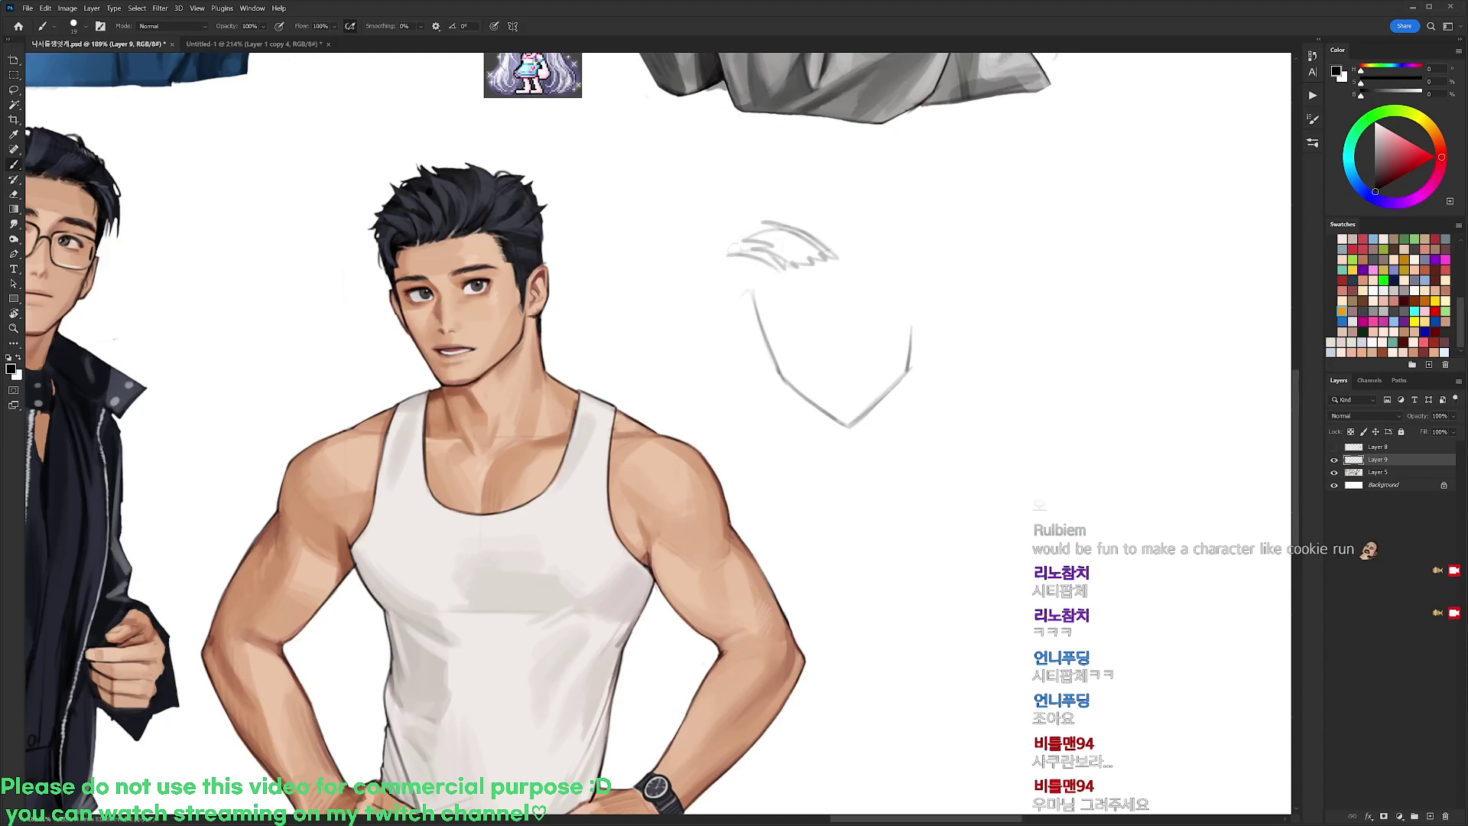
Lasso the rough fringe strokes above the face outline, delete them and deselect
key("l")
mouse_move(845, 256)
left_mouse_down()
mouse_move(764, 292)
mouse_move(847, 243)
left_mouse_up()
key("Delete")
key("ctrl+d")
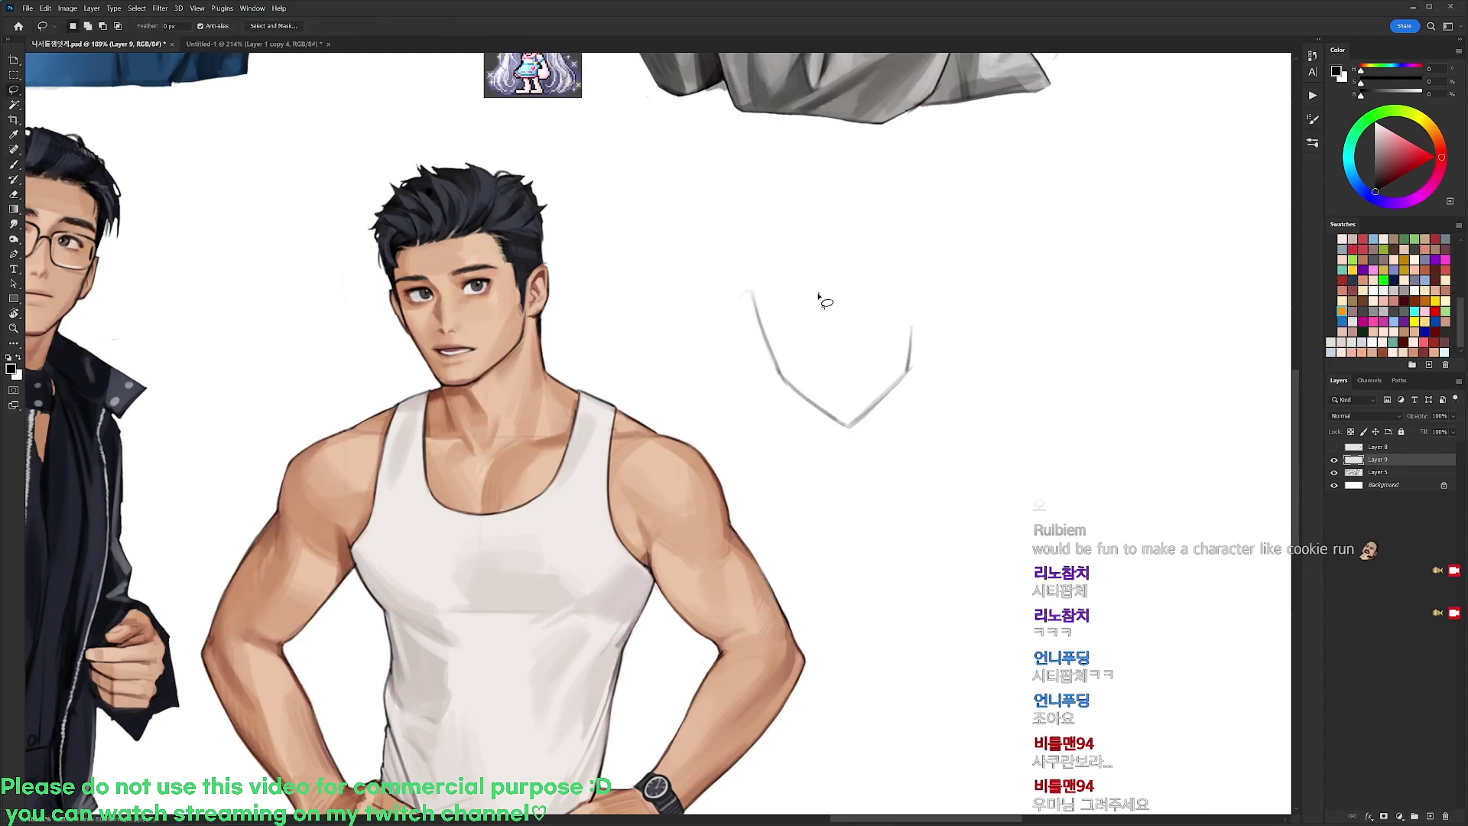
Sketch a faint hairline, the near ear, both sides of the neck and the shoulder slopes
key("b")
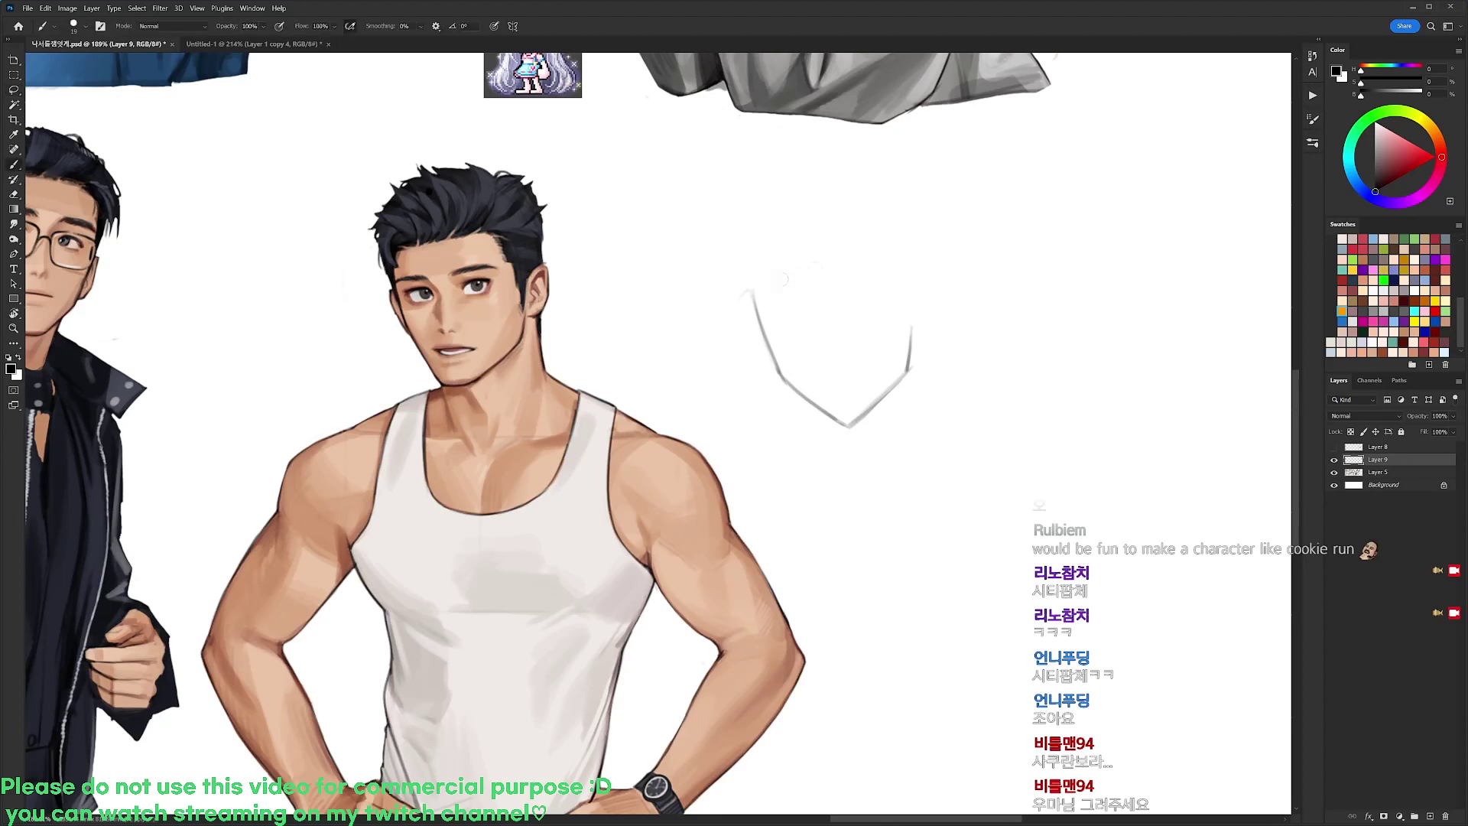
left_click_drag(759, 265, 861, 238)
mouse_move(922, 282)
left_mouse_down()
mouse_move(941, 313)
mouse_move(913, 338)
mouse_move(922, 294)
mouse_move(927, 323)
left_mouse_up()
left_click_drag(849, 426, 859, 450)
left_click_drag(917, 344, 928, 406)
mouse_move(914, 344)
left_mouse_down()
mouse_move(930, 423)
mouse_move(901, 447)
mouse_move(776, 467)
left_mouse_up()
left_click_drag(931, 418, 1022, 446)
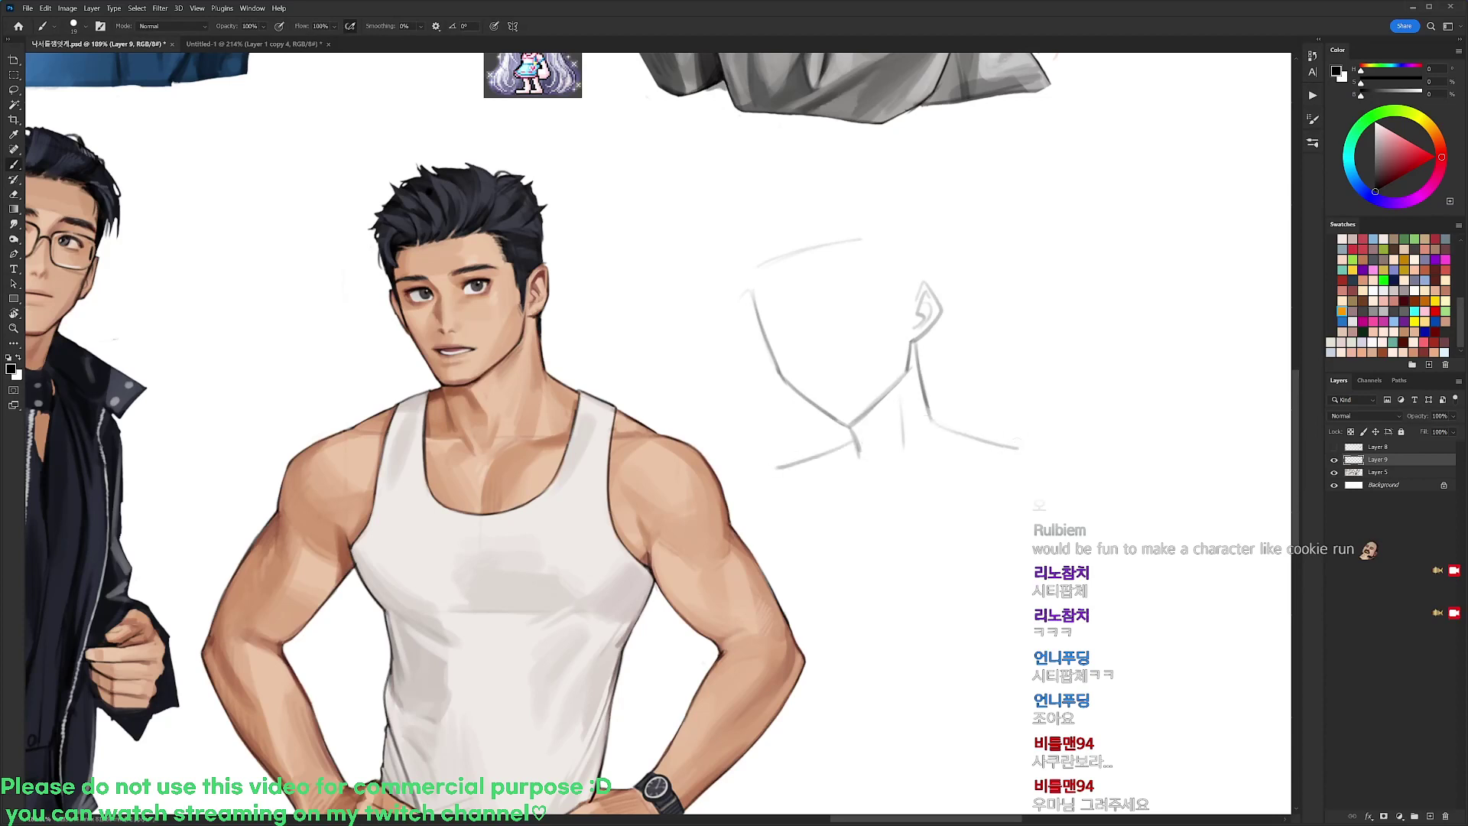
Rework the back of the neck and the near shoulder line with cleaner strokes
key("e")
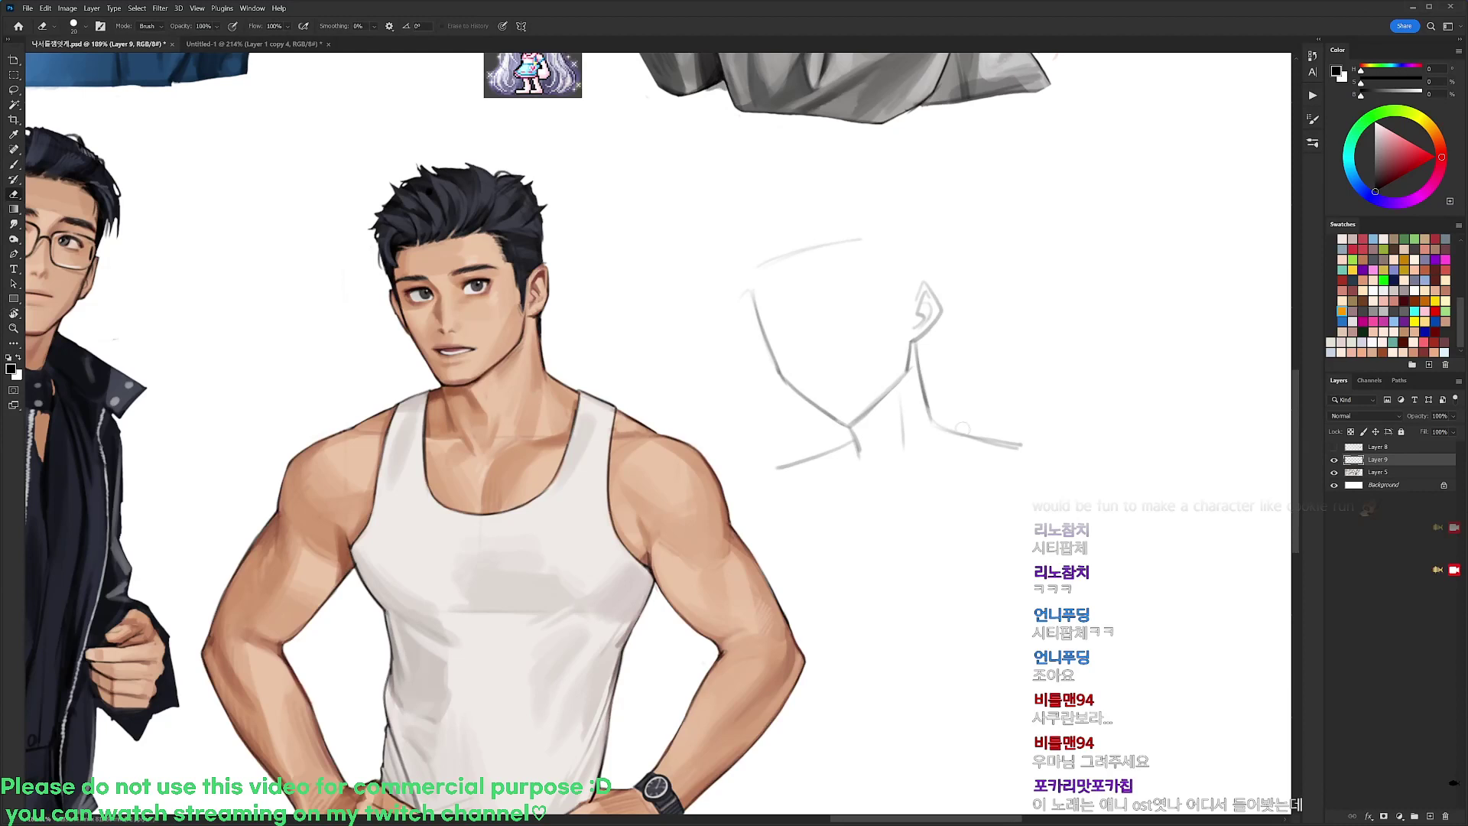
key("b")
mouse_move(916, 347)
left_mouse_down()
mouse_move(933, 421)
mouse_move(1016, 448)
left_mouse_up()
key("e")
key("b")
left_click_drag(936, 423, 1027, 444)
key("e")
key("b")
Shade the sideburn in front of the ear with short dark strokes
mouse_move(896, 263)
left_mouse_down()
mouse_move(908, 323)
mouse_move(905, 311)
left_mouse_up()
key("e")
key("b")
left_click_drag(908, 285, 904, 299)
left_click_drag(906, 276, 905, 291)
left_click_drag(901, 264, 915, 297)
left_click_drag(907, 276, 909, 297)
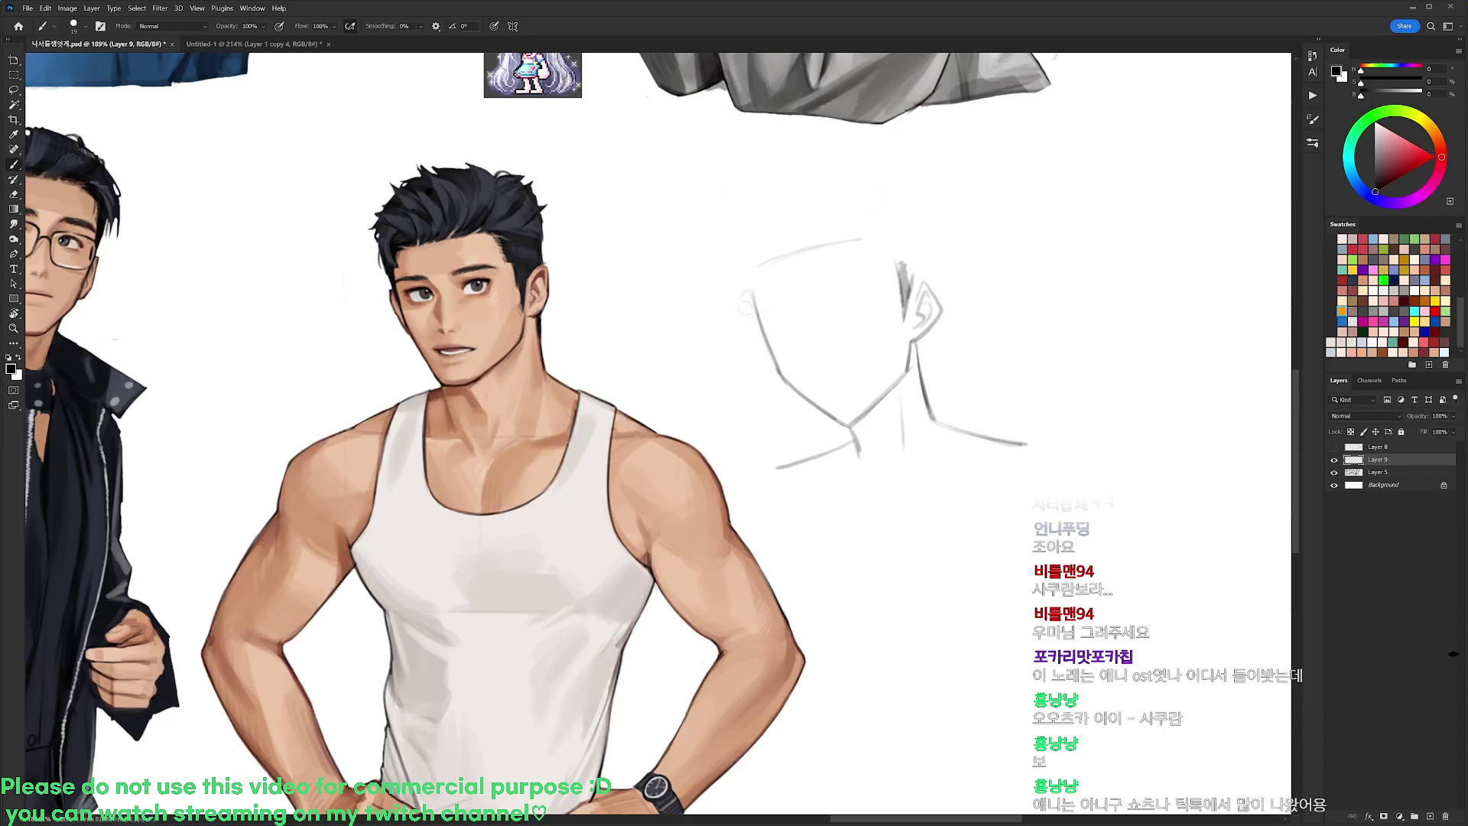
Redraw the far cheek contour so it slants outward toward the temple, and erase the old line
mouse_move(747, 312)
left_mouse_down()
mouse_move(778, 370)
mouse_move(755, 303)
left_mouse_up()
key("e")
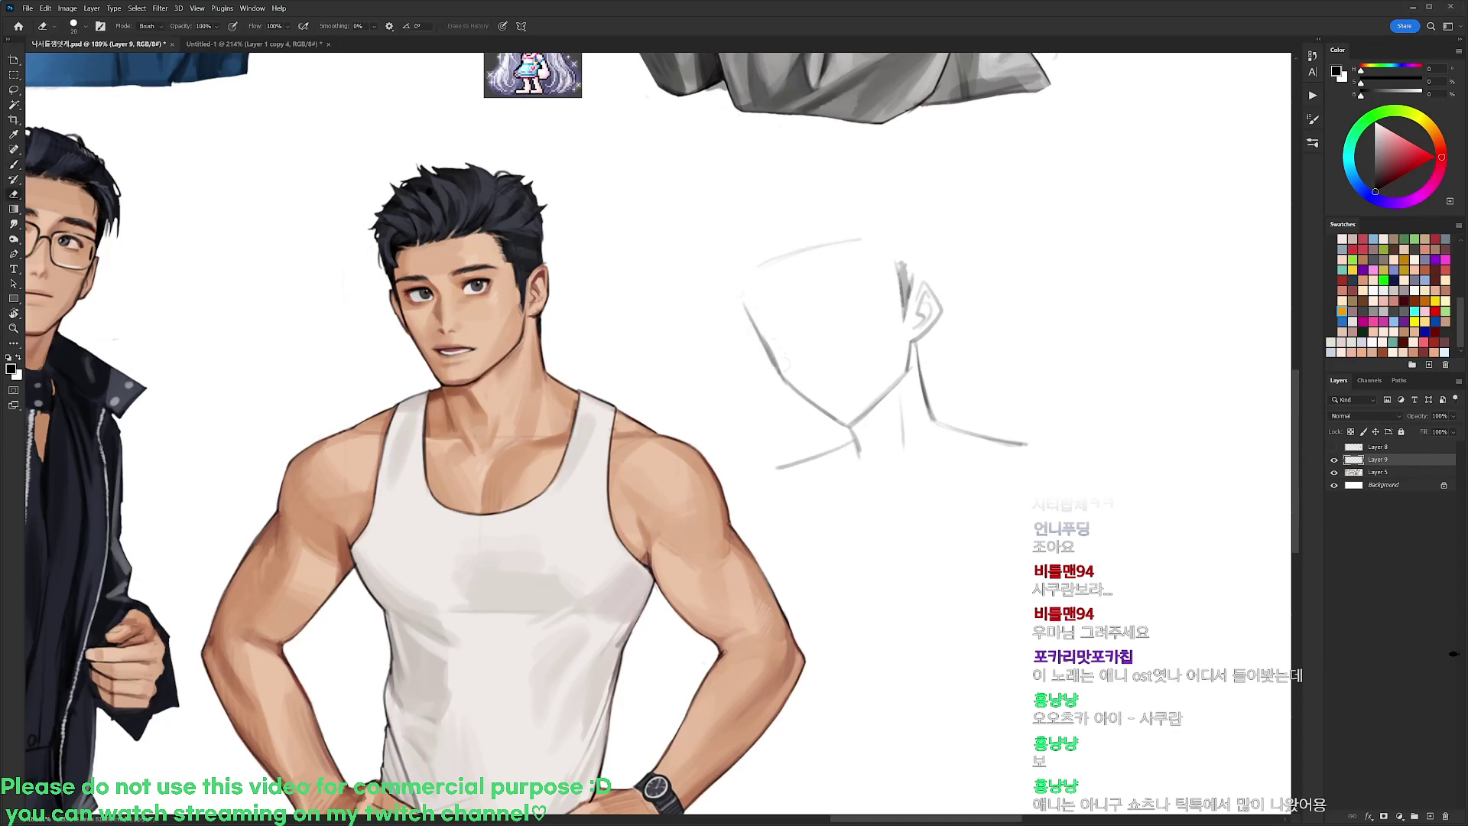
mouse_move(783, 363)
left_mouse_down()
mouse_move(744, 292)
mouse_move(786, 364)
mouse_move(765, 316)
left_mouse_up()
key("b")
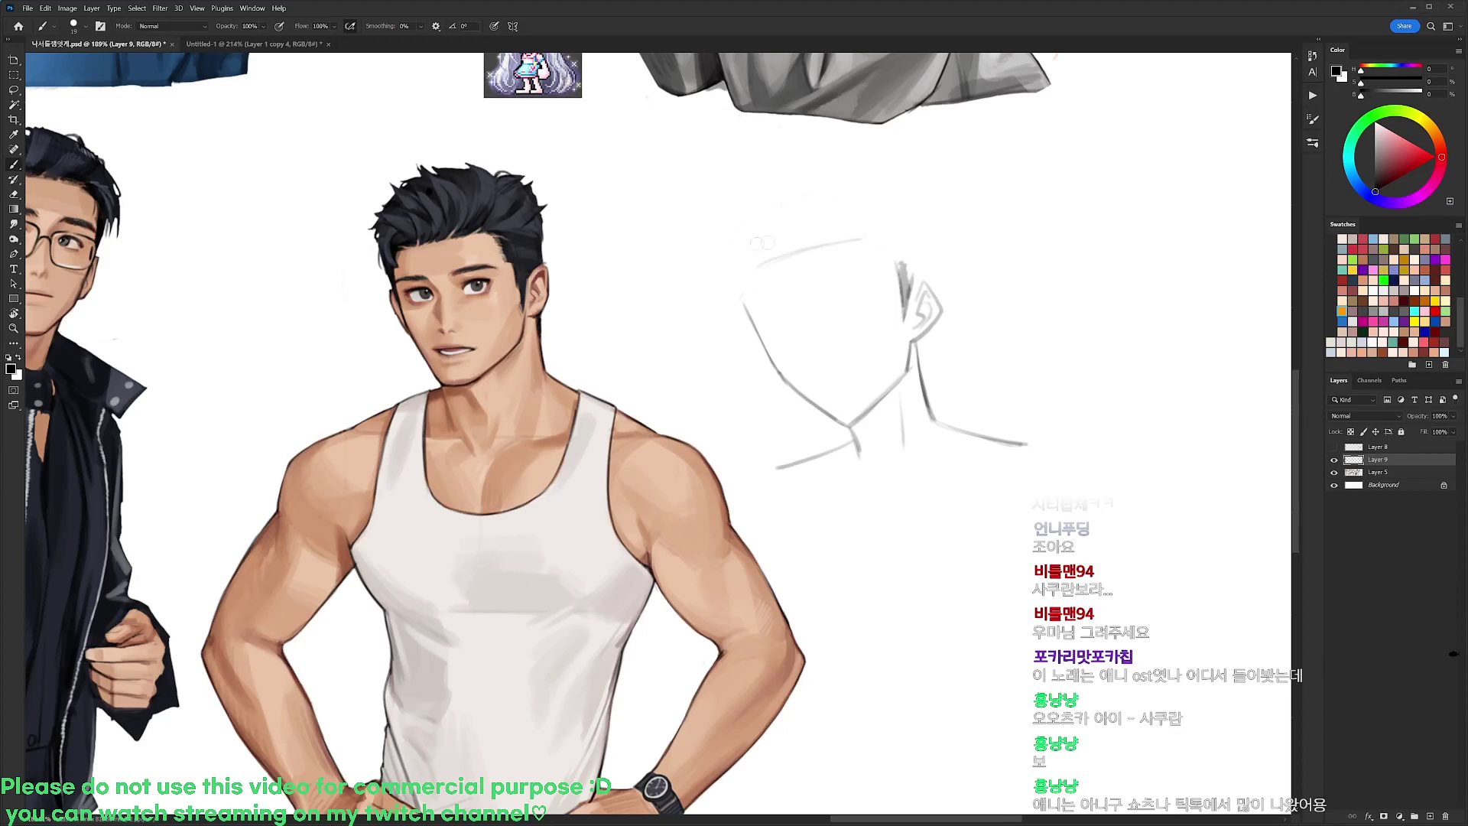
Sketch the swept-back tufts of the fringe at the far side of the forehead
mouse_move(759, 220)
left_mouse_down()
mouse_move(728, 216)
mouse_move(756, 229)
mouse_move(705, 233)
mouse_move(737, 241)
mouse_move(711, 264)
left_mouse_up()
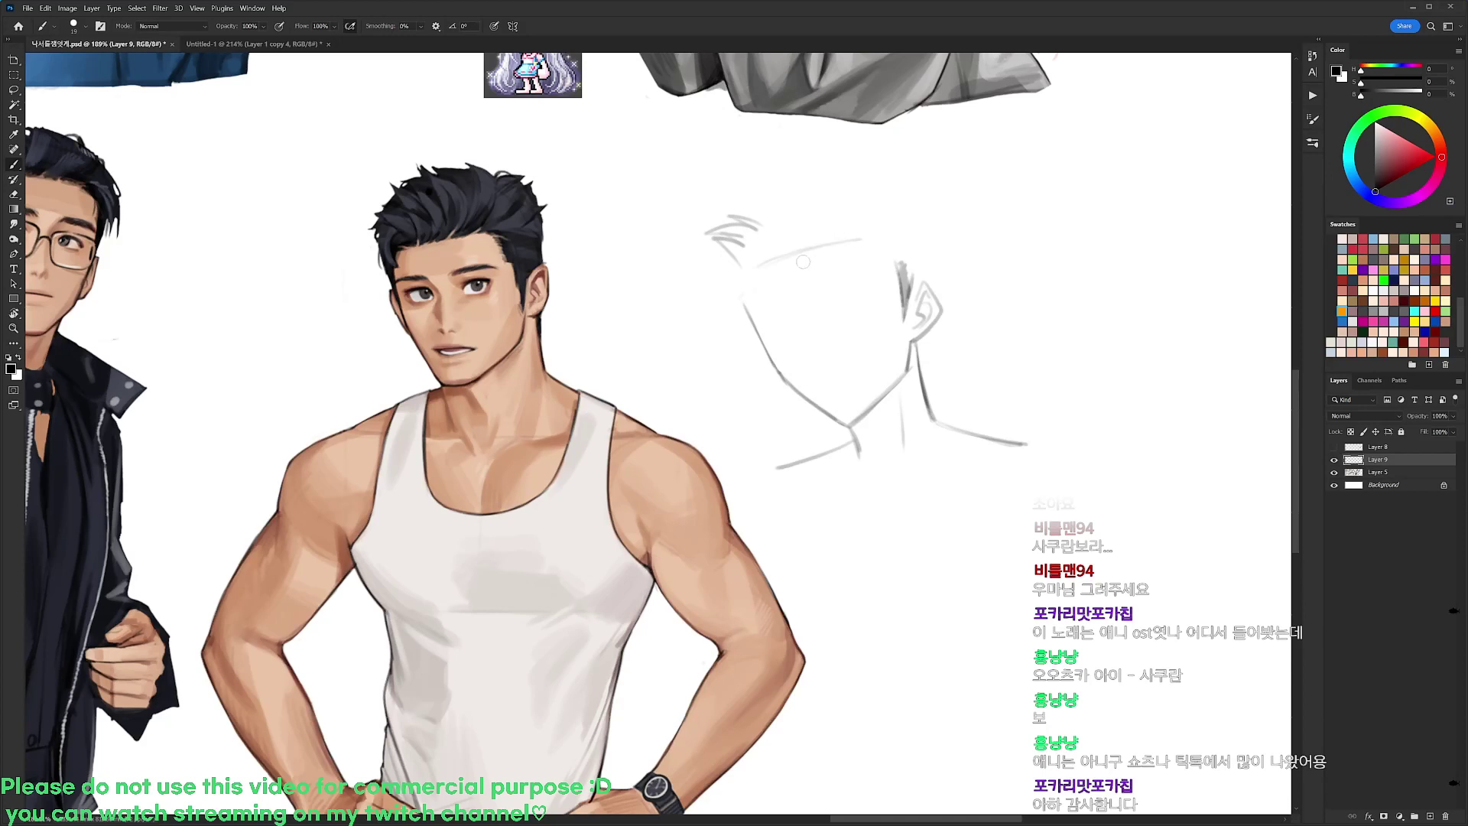
mouse_move(802, 262)
left_mouse_down()
mouse_move(754, 214)
mouse_move(800, 266)
mouse_move(733, 250)
mouse_move(709, 264)
mouse_move(717, 283)
left_mouse_up()
key("e")
key("b")
key("e")
key("b")
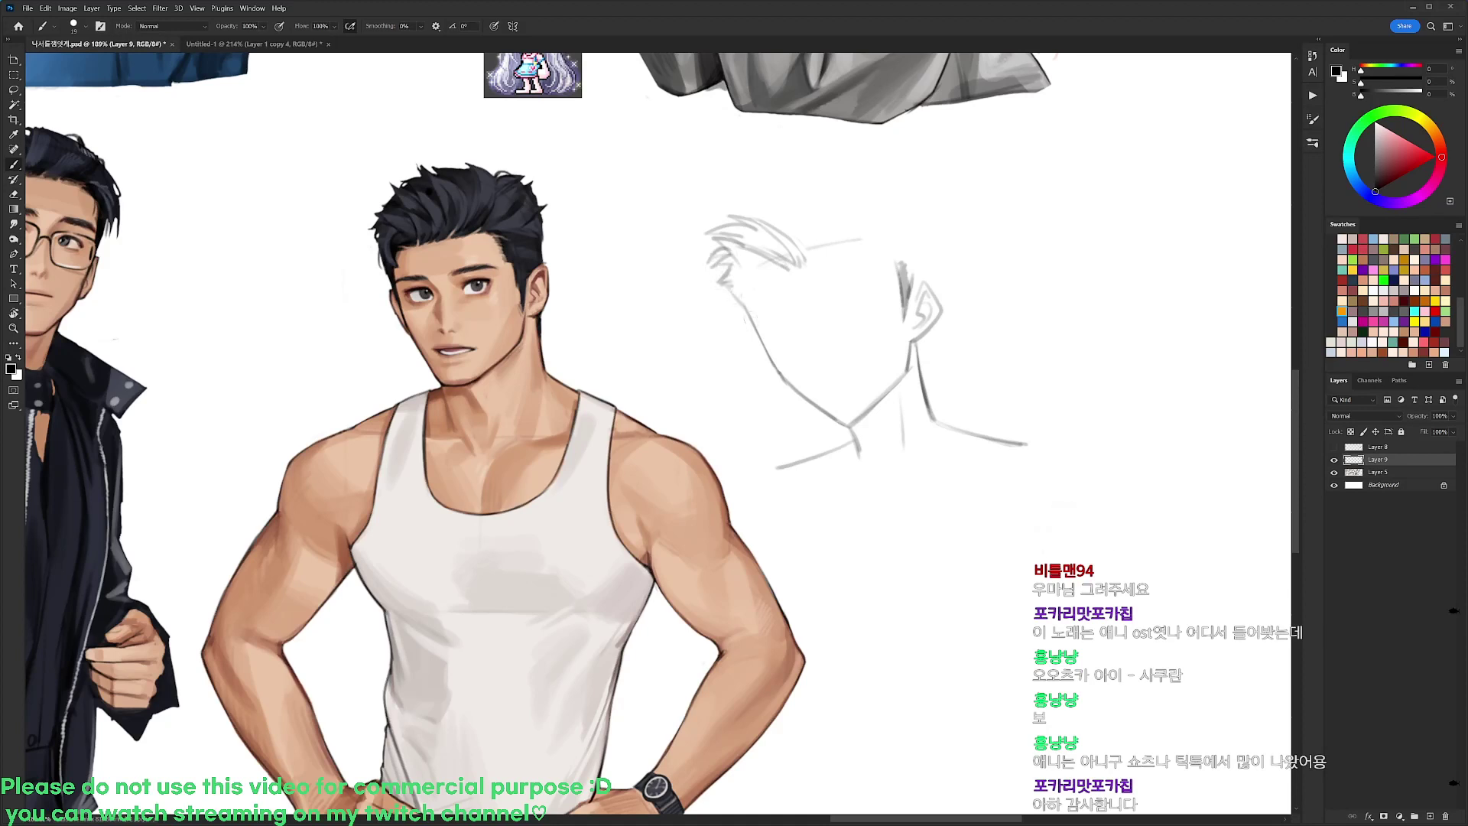
mouse_move(766, 272)
left_mouse_down()
mouse_move(744, 266)
mouse_move(739, 283)
mouse_move(775, 320)
mouse_move(762, 292)
left_mouse_up()
key("e")
key("b")
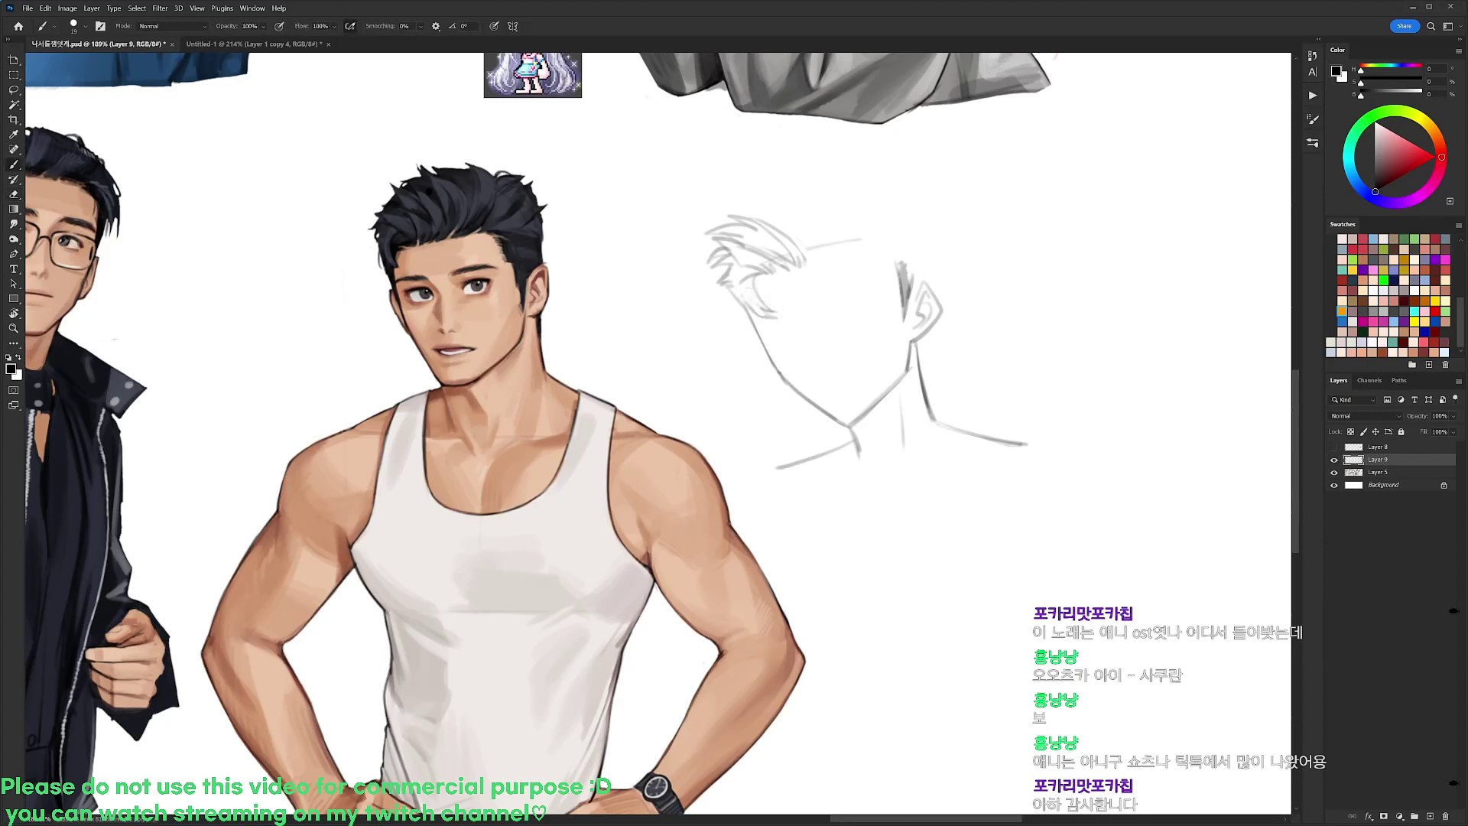
Clean up the upper cheek line and draw the contour of the far temple beneath the fringe
key("e")
key("b")
key("e")
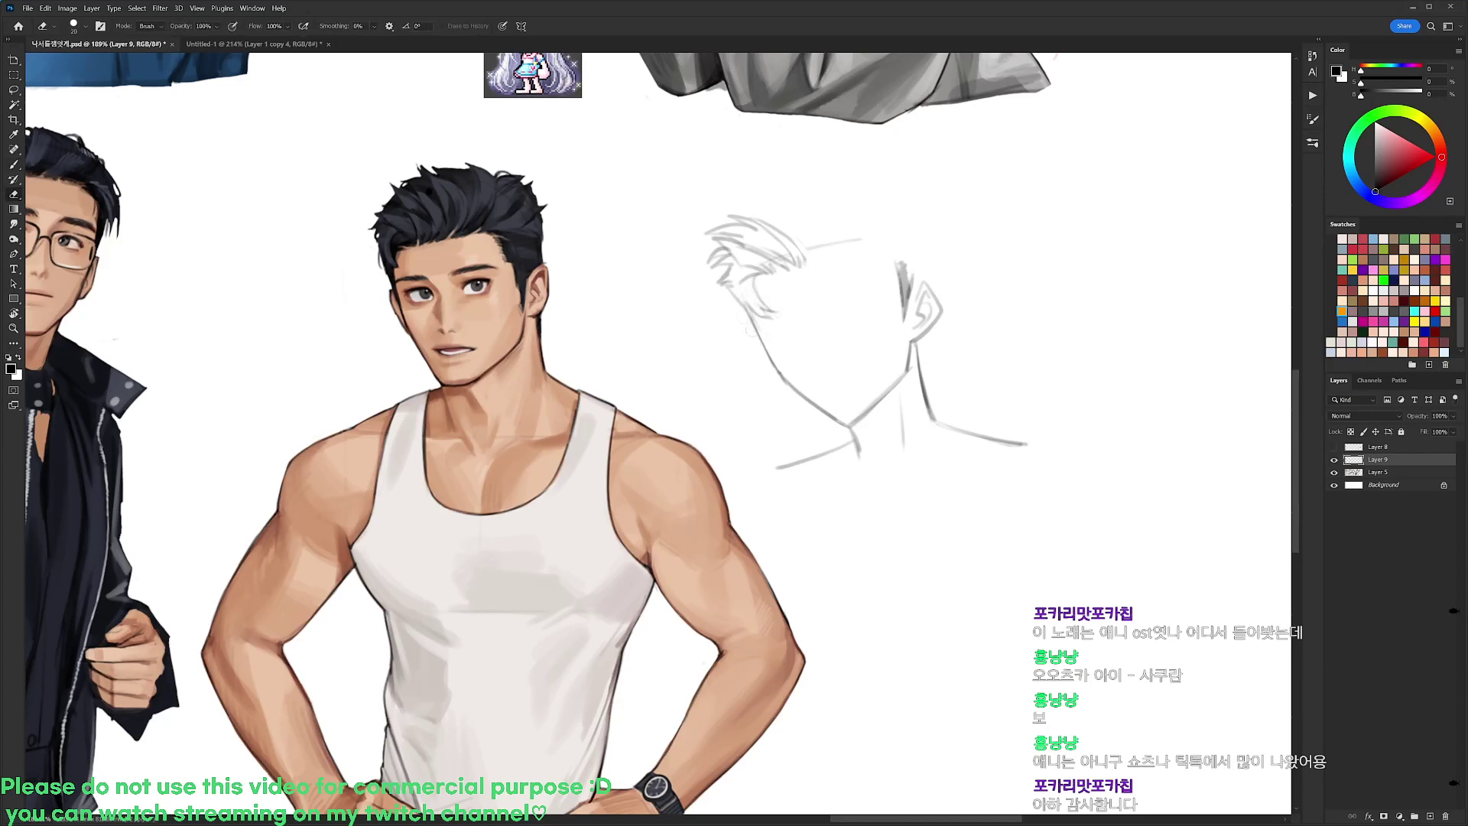
left_click_drag(765, 350, 767, 364)
key("b")
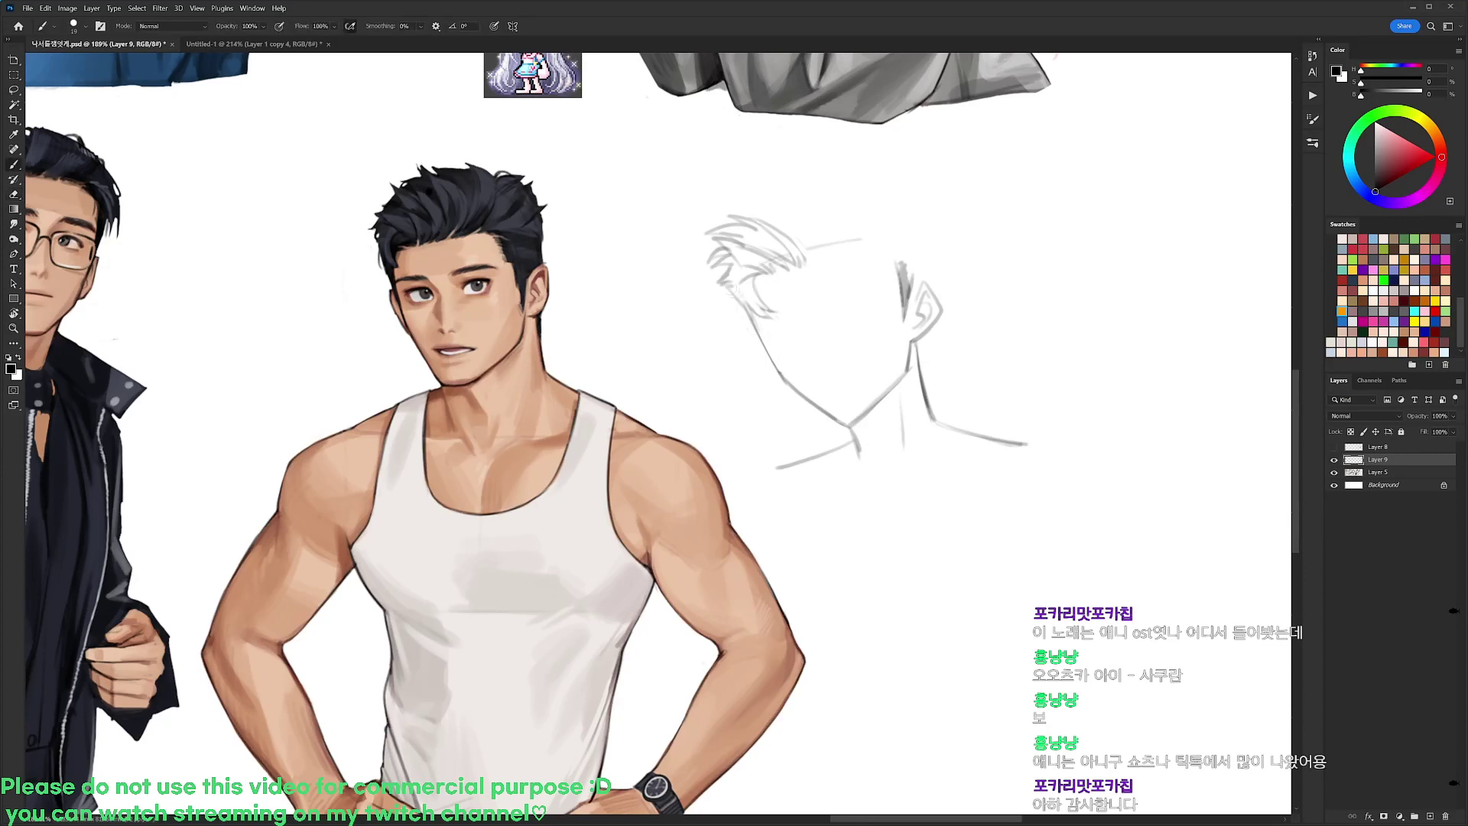
mouse_move(735, 299)
left_mouse_down()
mouse_move(756, 315)
mouse_move(723, 280)
left_mouse_up()
key("e")
key("b")
mouse_move(734, 299)
left_mouse_down()
mouse_move(754, 312)
mouse_move(732, 278)
mouse_move(725, 294)
mouse_move(745, 312)
left_mouse_up()
key("e")
key("b")
Sketch the upswept tufts on top of the head and carry the hairline across to the sideburn
mouse_move(787, 233)
left_mouse_down()
mouse_move(775, 189)
mouse_move(779, 210)
mouse_move(810, 176)
mouse_move(823, 222)
left_mouse_up()
mouse_move(824, 269)
left_mouse_down()
mouse_move(844, 249)
mouse_move(829, 228)
mouse_move(821, 253)
left_mouse_up()
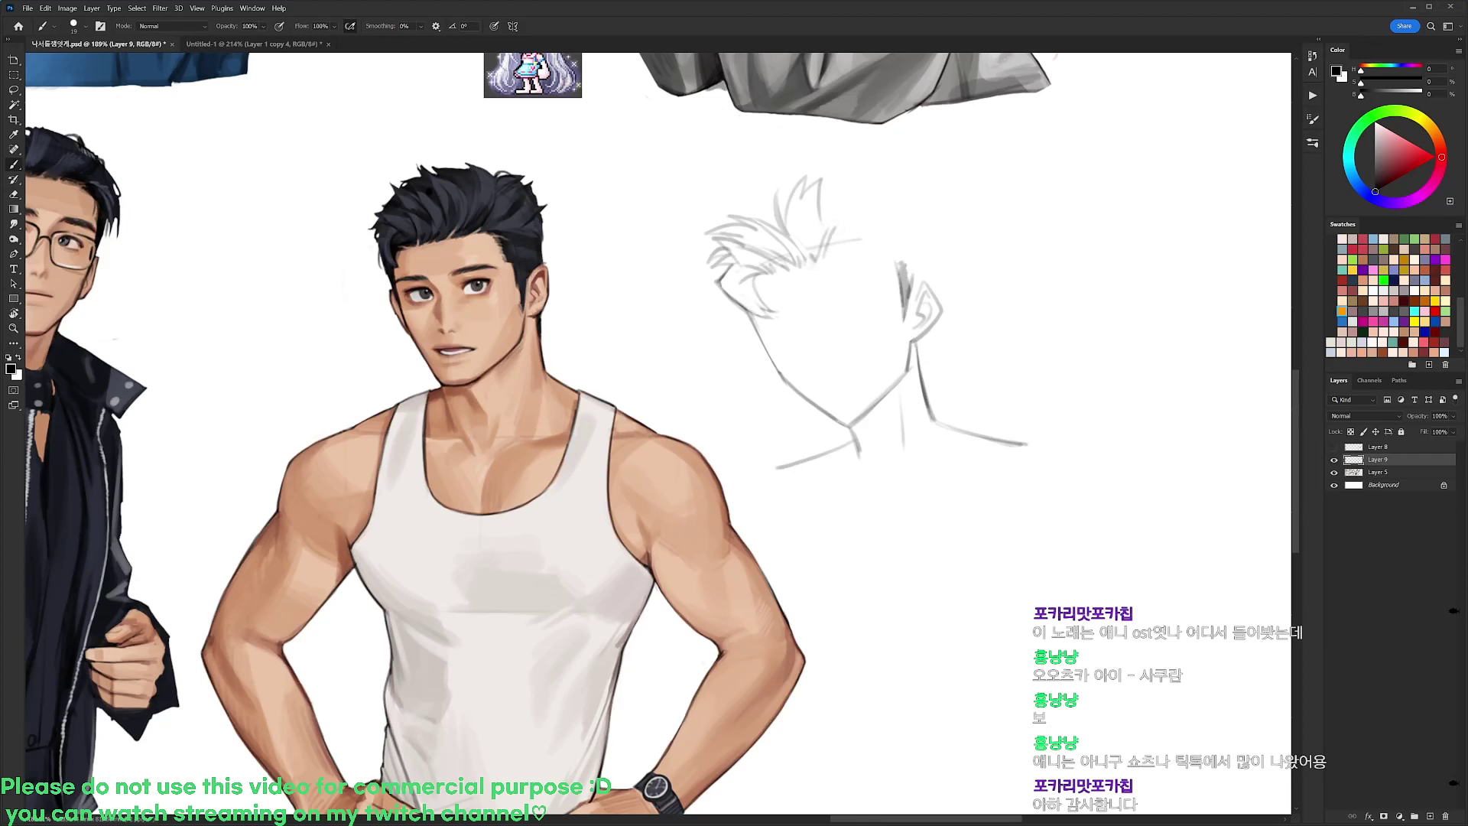
mouse_move(755, 211)
left_mouse_down()
mouse_move(743, 217)
mouse_move(772, 203)
left_mouse_up()
left_click_drag(761, 201, 777, 193)
mouse_move(829, 255)
left_mouse_down()
mouse_move(871, 209)
mouse_move(848, 243)
mouse_move(865, 222)
mouse_move(867, 252)
mouse_move(890, 261)
mouse_move(878, 280)
mouse_move(902, 296)
left_mouse_up()
key("e")
key("b")
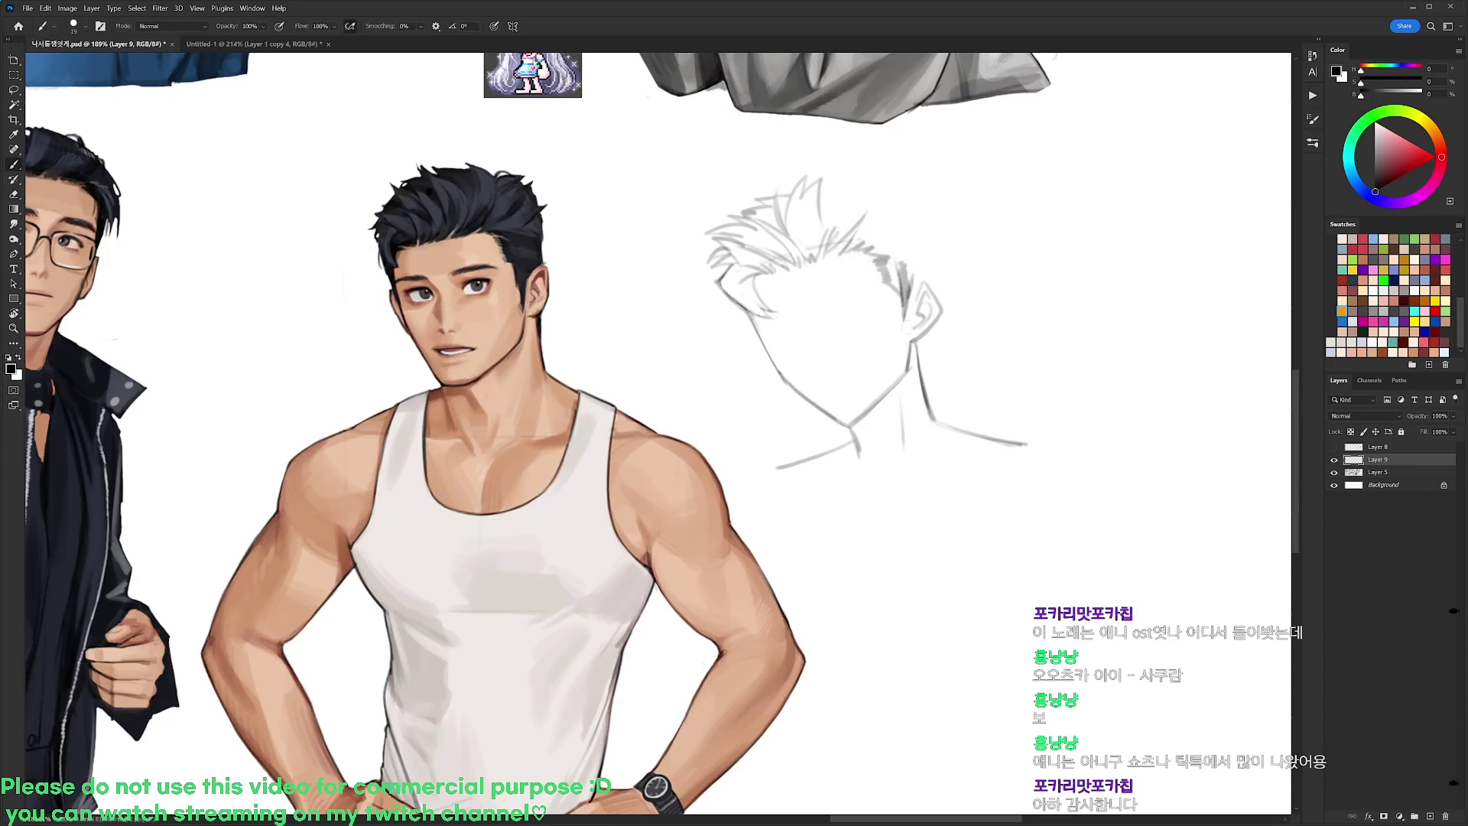
left_click_drag(821, 179, 850, 184)
Erase the old neck lines and redraw both sides of the neck to make it wider
key("e")
left_click_drag(917, 345, 932, 418)
key("b")
mouse_move(922, 340)
left_mouse_down()
mouse_move(943, 423)
mouse_move(848, 457)
left_mouse_up()
key("e")
key("b")
key("e")
key("b")
key("e")
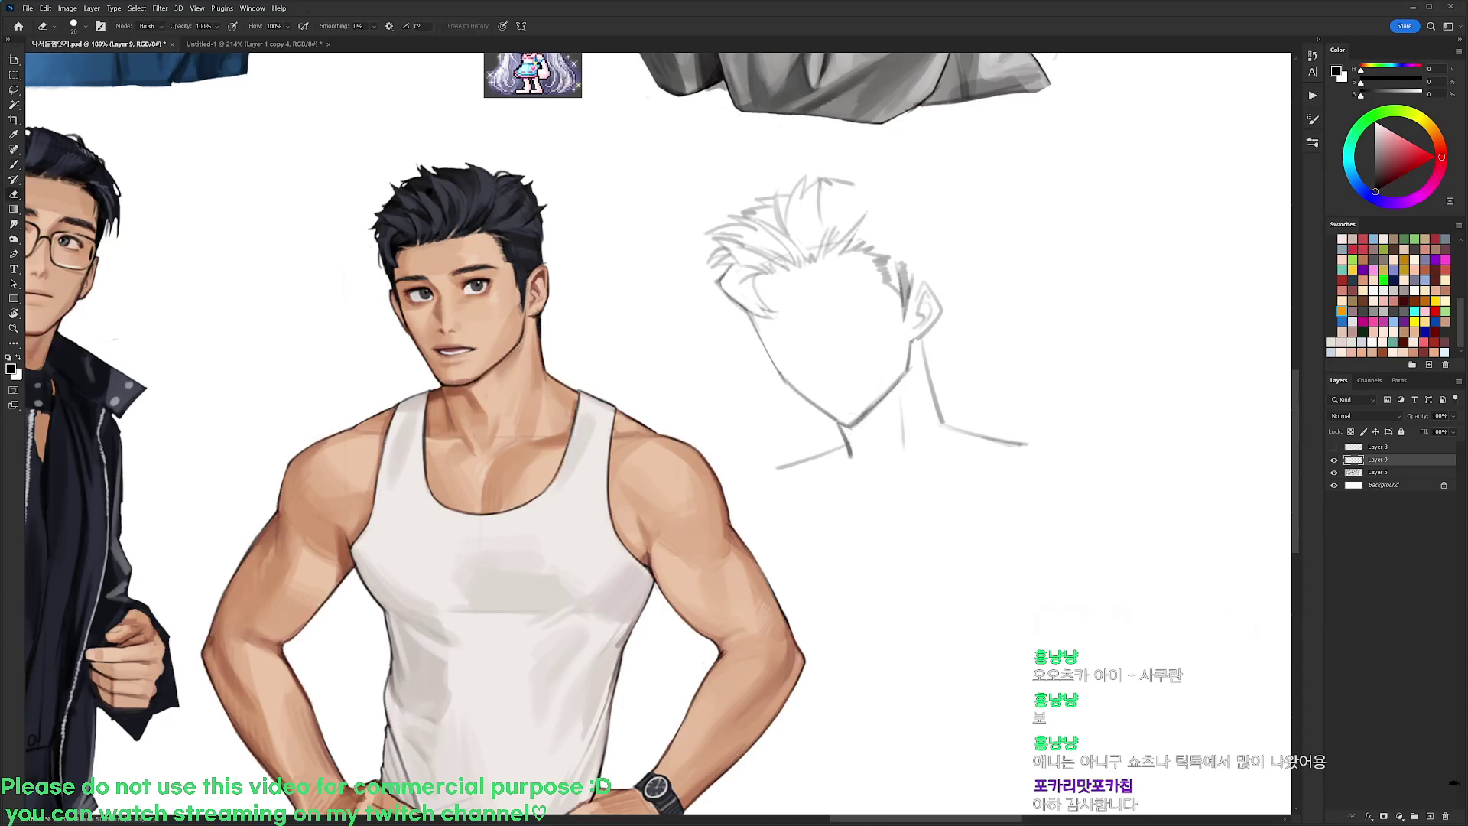
Thicken the sideburn and complete the spiky hair outline over the crown and down behind the ear
key("b")
left_click_drag(911, 277, 905, 308)
mouse_move(916, 275)
left_mouse_down()
mouse_move(905, 317)
mouse_move(912, 302)
left_mouse_up()
key("e")
key("b")
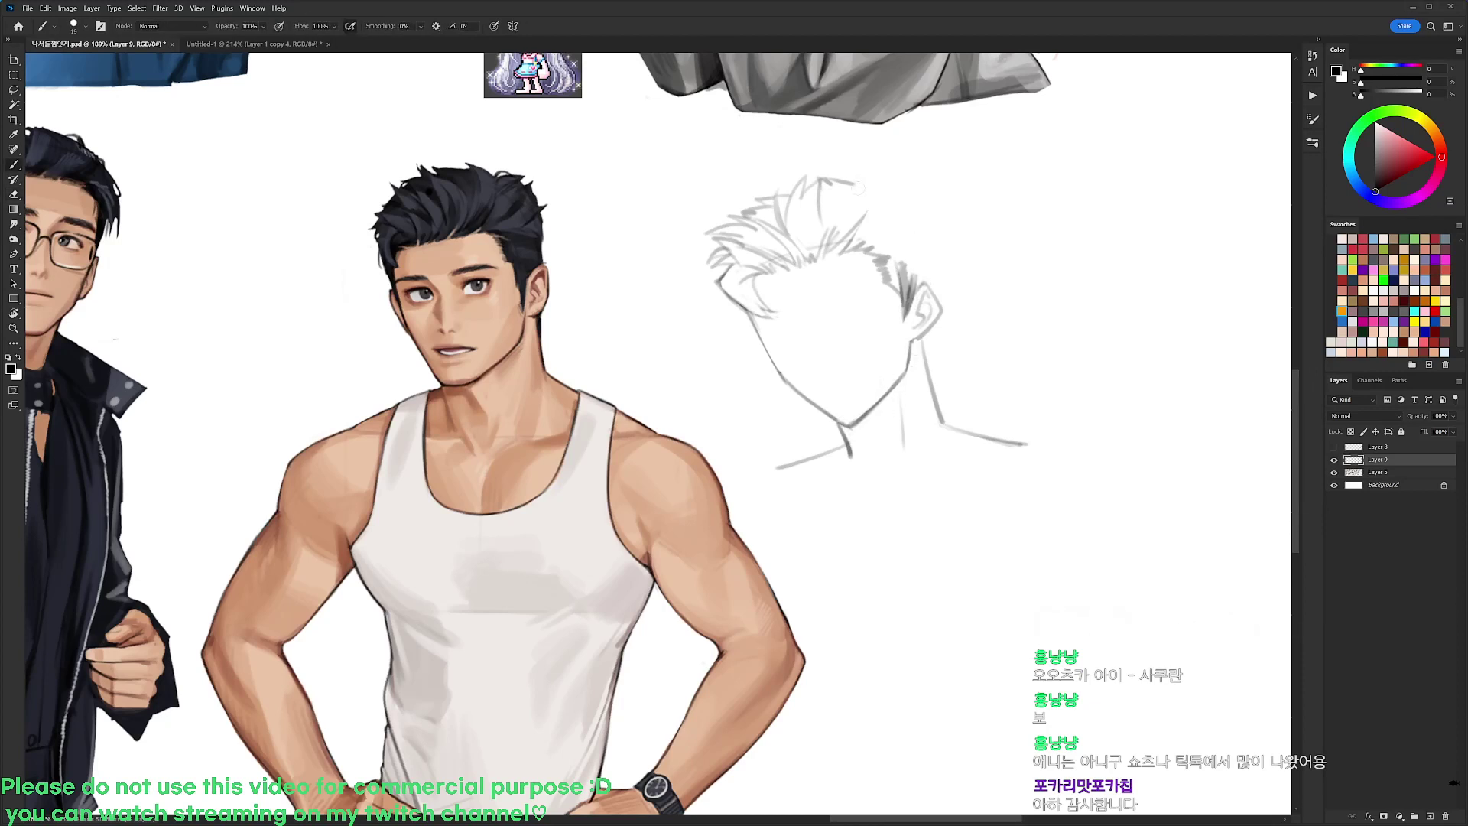
left_click_drag(855, 188, 899, 188)
mouse_move(898, 186)
left_mouse_down()
mouse_move(897, 210)
mouse_move(928, 231)
mouse_move(924, 287)
mouse_move(923, 235)
left_mouse_up()
left_click_drag(769, 274, 757, 294)
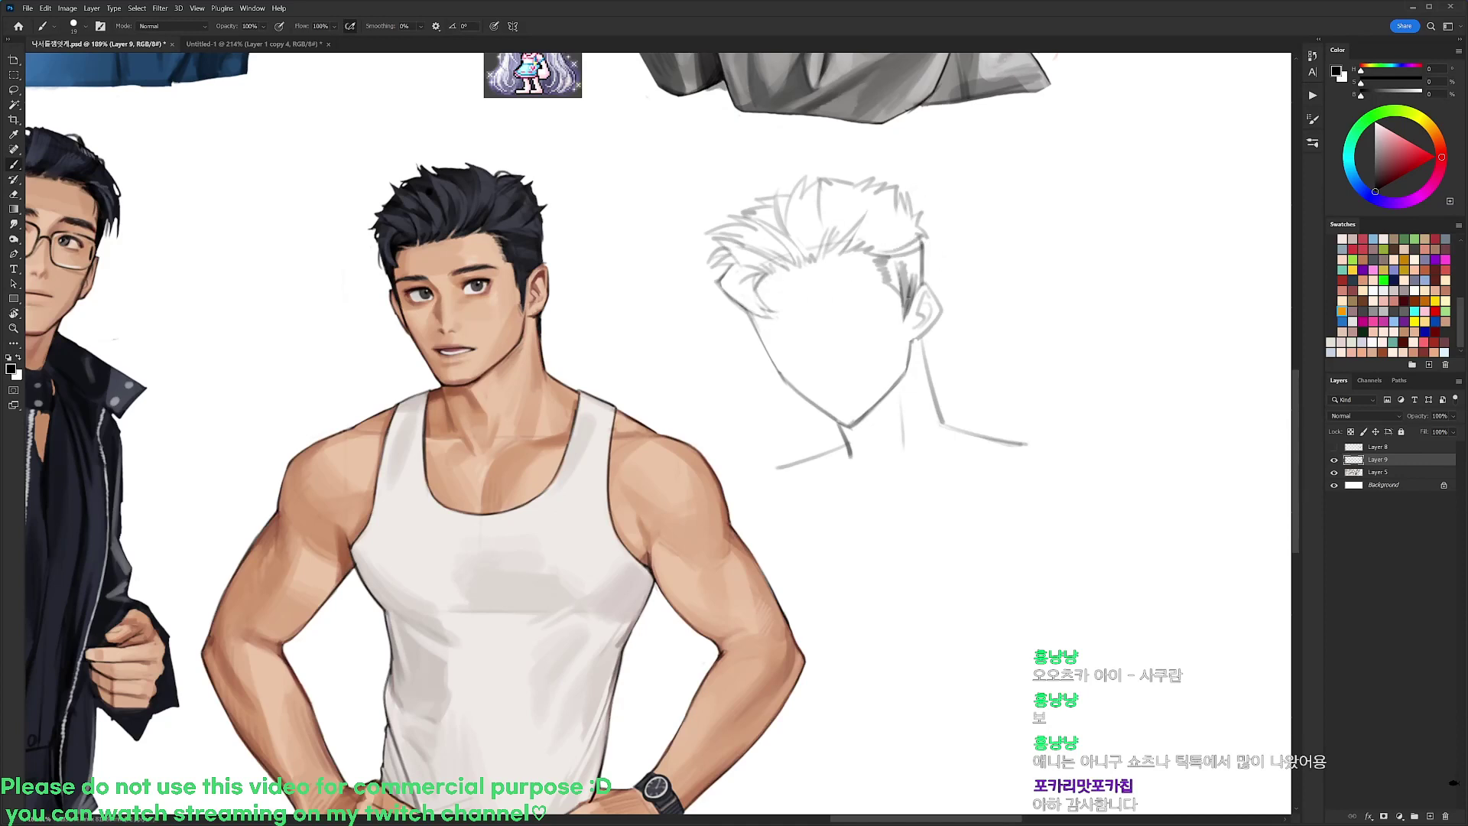
mouse_move(914, 295)
left_mouse_down()
mouse_move(940, 319)
mouse_move(907, 346)
left_mouse_up()
Draw a slanted guide line across the brow and sketch the nose below it
key("e")
key("b")
left_click_drag(785, 322, 883, 290)
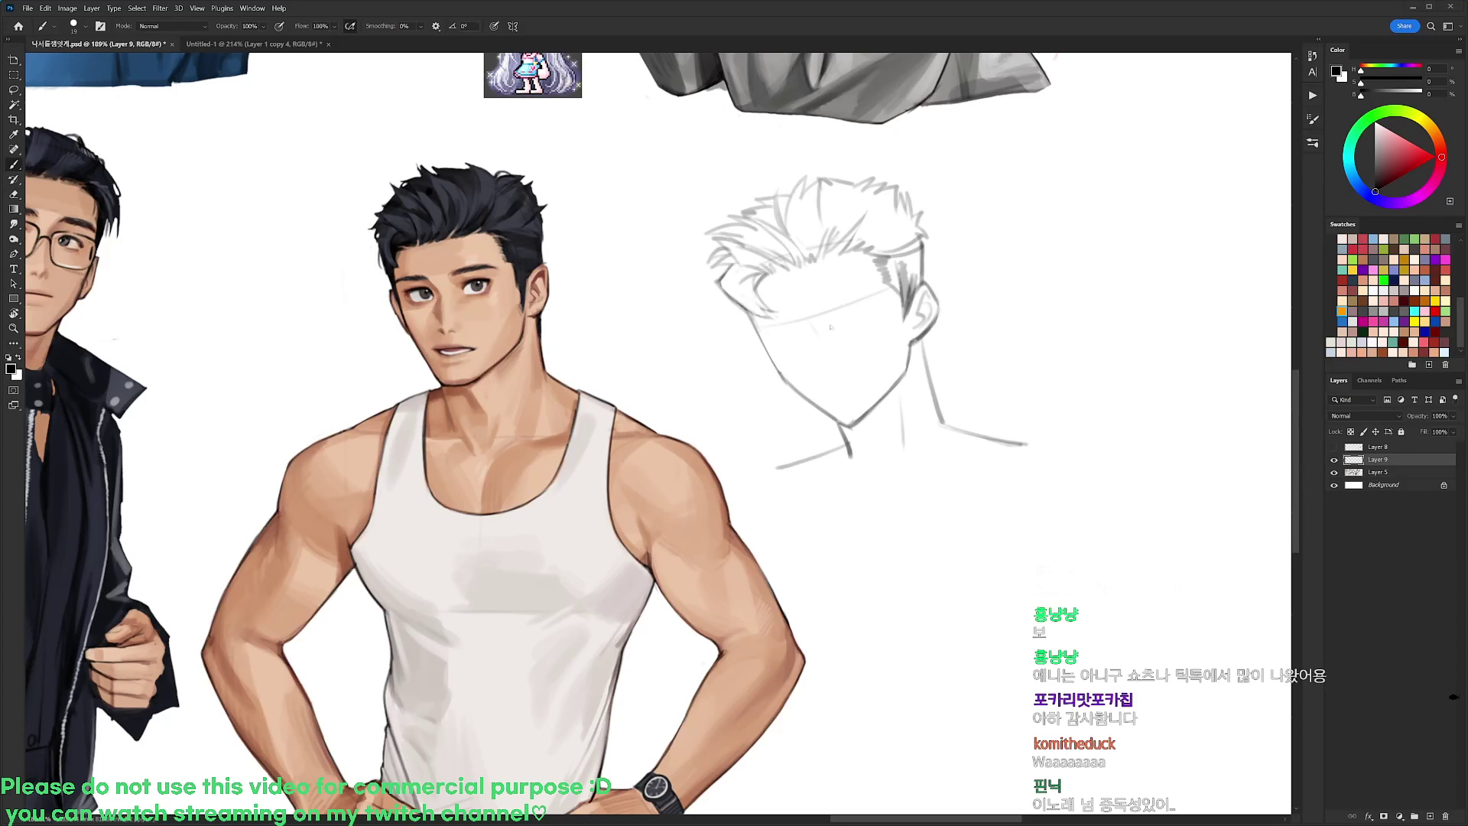
left_click_drag(816, 343, 821, 368)
key("l")
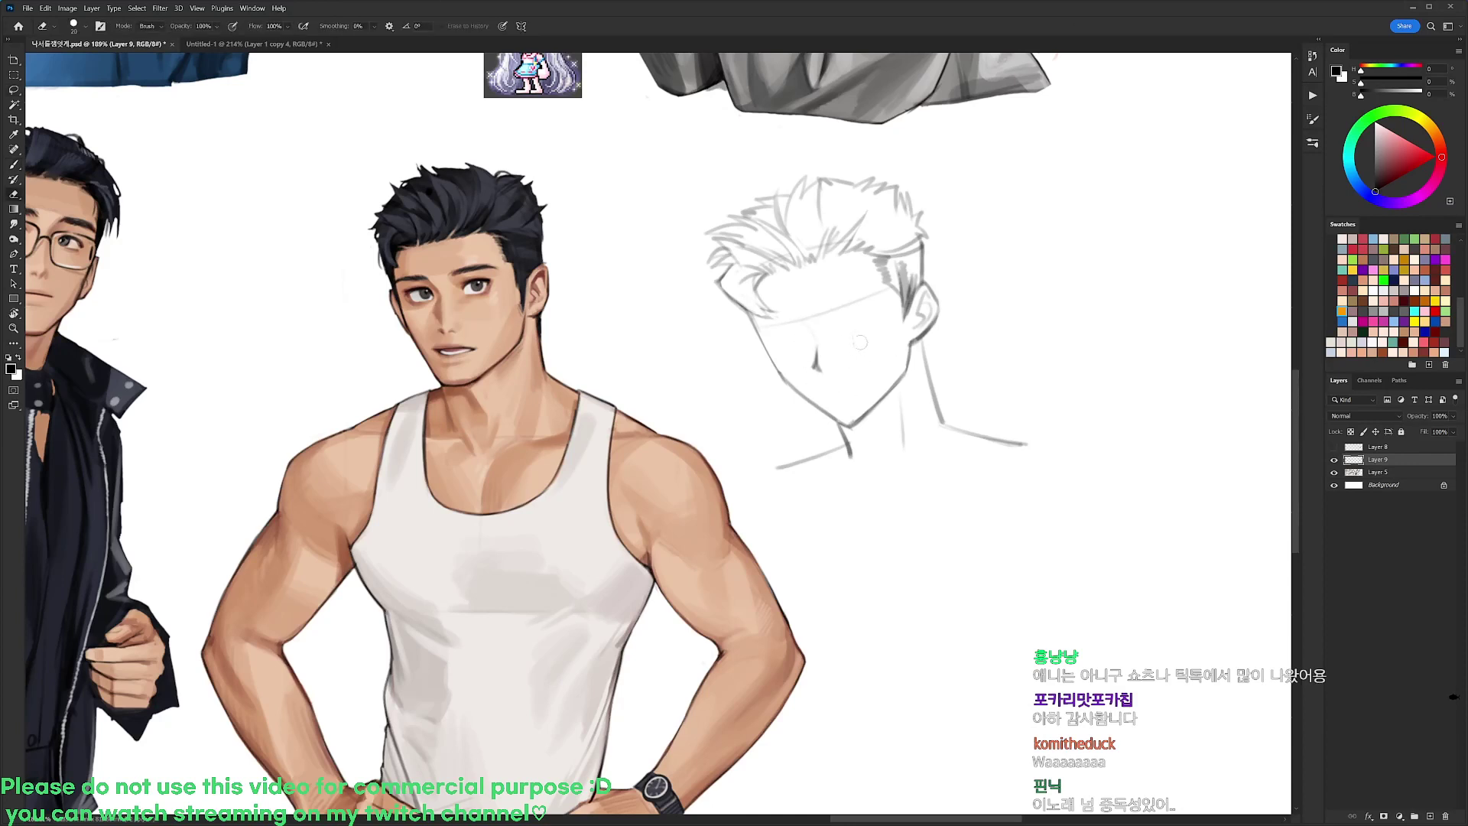
key("b")
key("e")
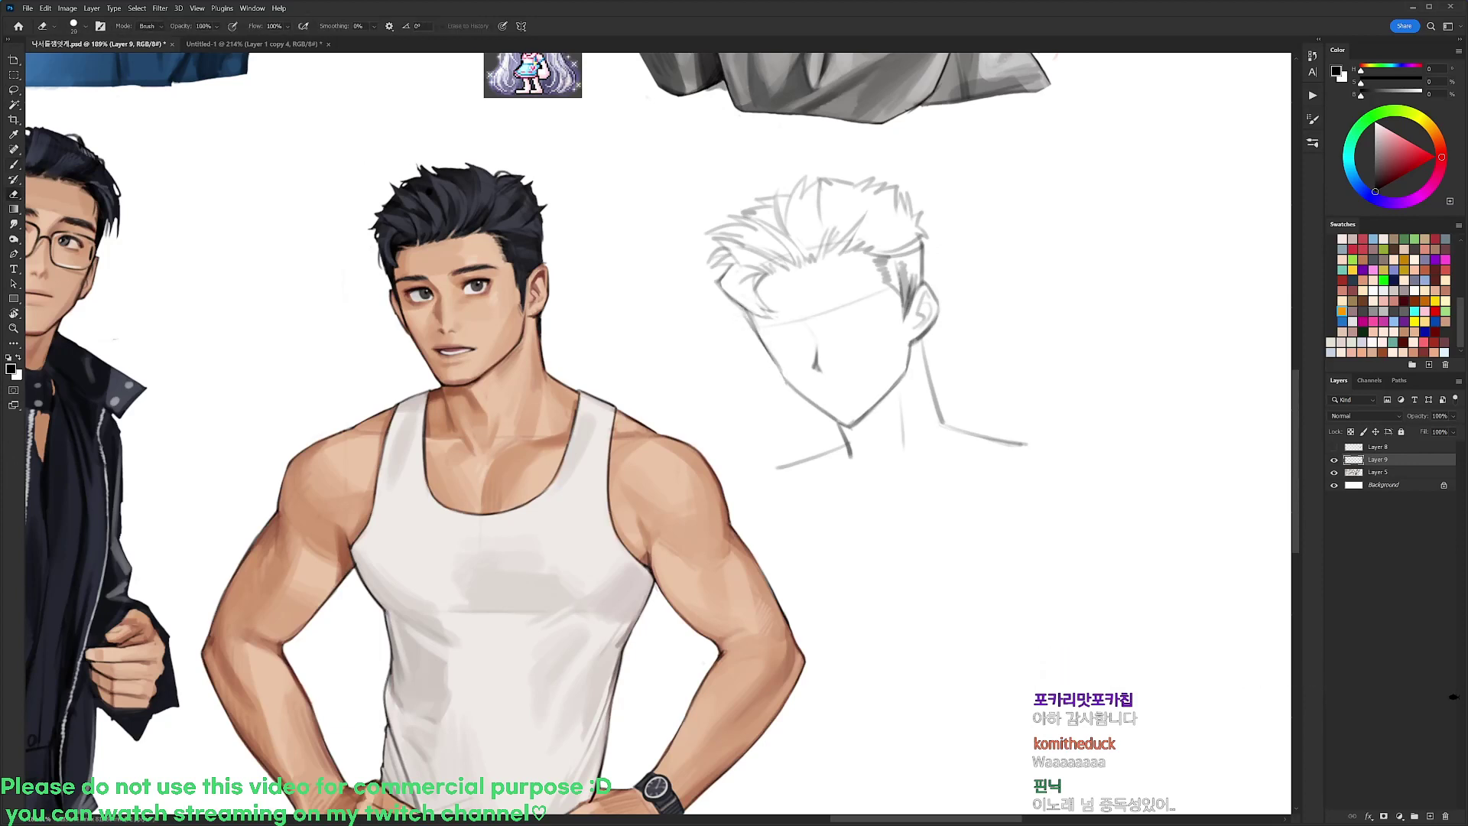
key("b")
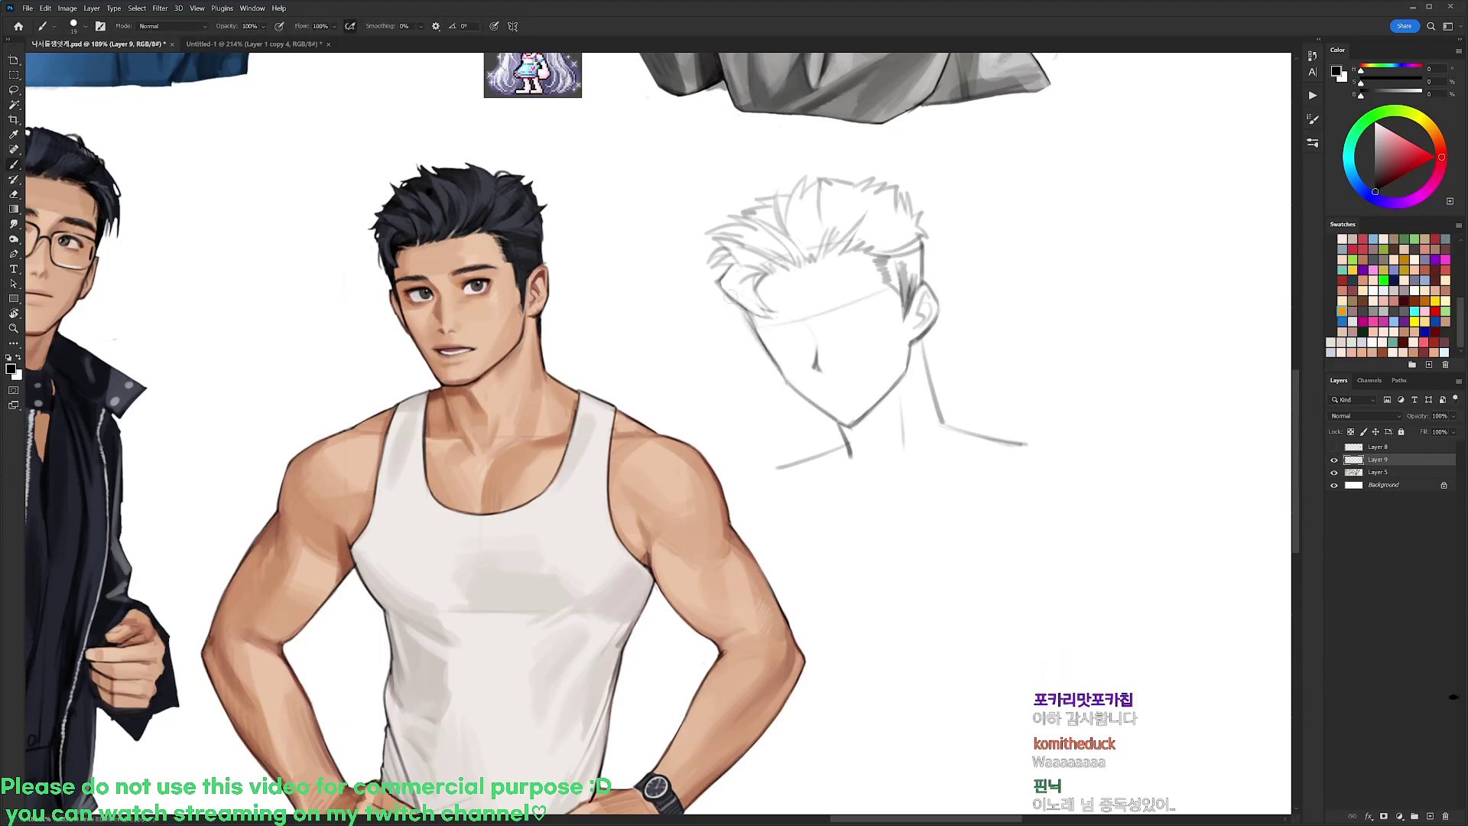
Try a stroke at the far temple, undo it, and darken the hair at the temple instead
mouse_move(715, 295)
left_mouse_down()
mouse_move(765, 323)
mouse_move(717, 281)
mouse_move(735, 313)
left_mouse_up()
key("ctrl+z")
key("e")
key("b")
key("e")
key("b")
left_click_drag(730, 262, 716, 278)
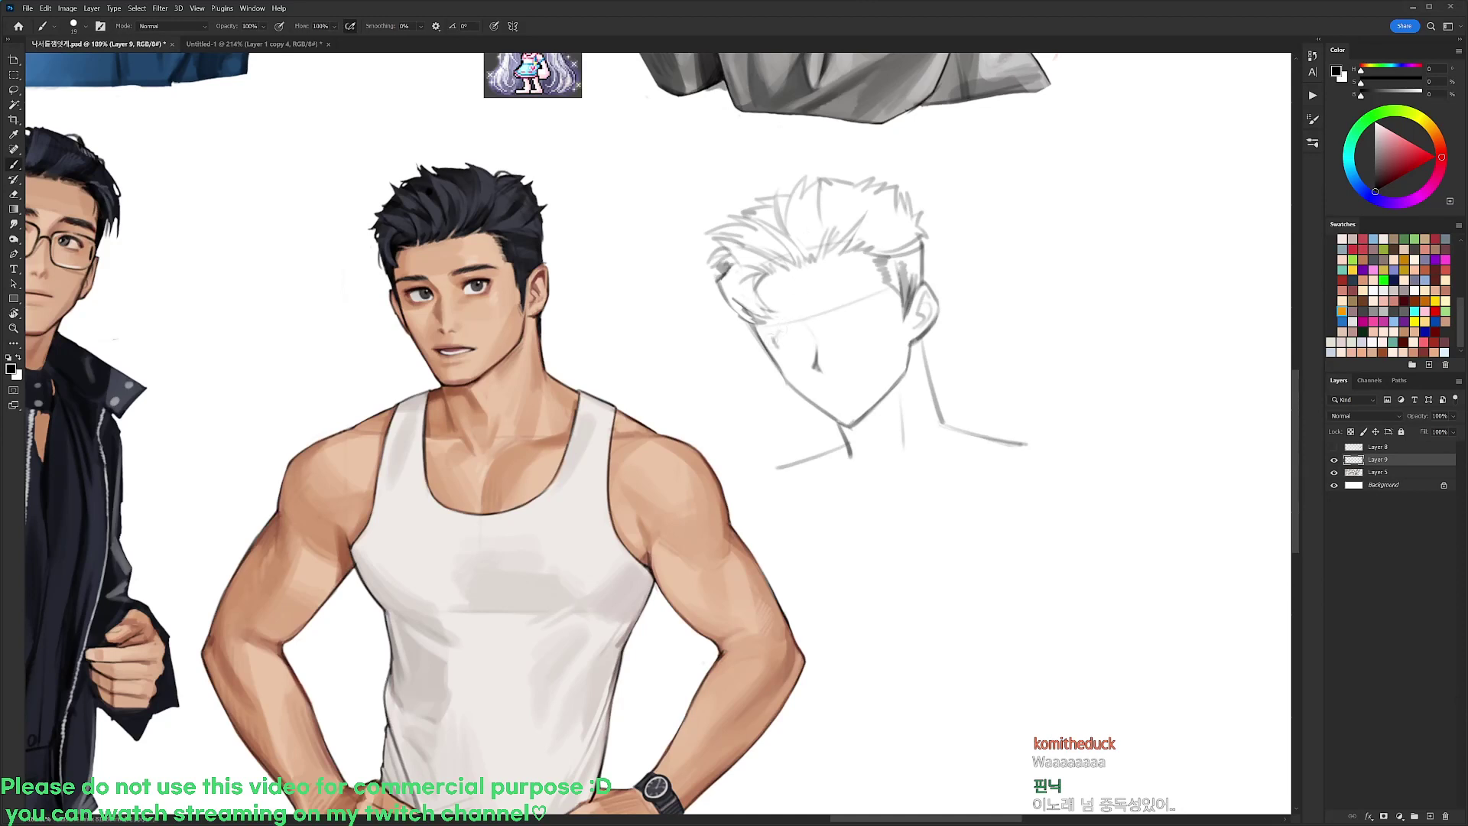
Sketch the upper lash lines of both eyes below the guide line and outline the far iris
left_click_drag(769, 339, 800, 331)
key("e")
key("b")
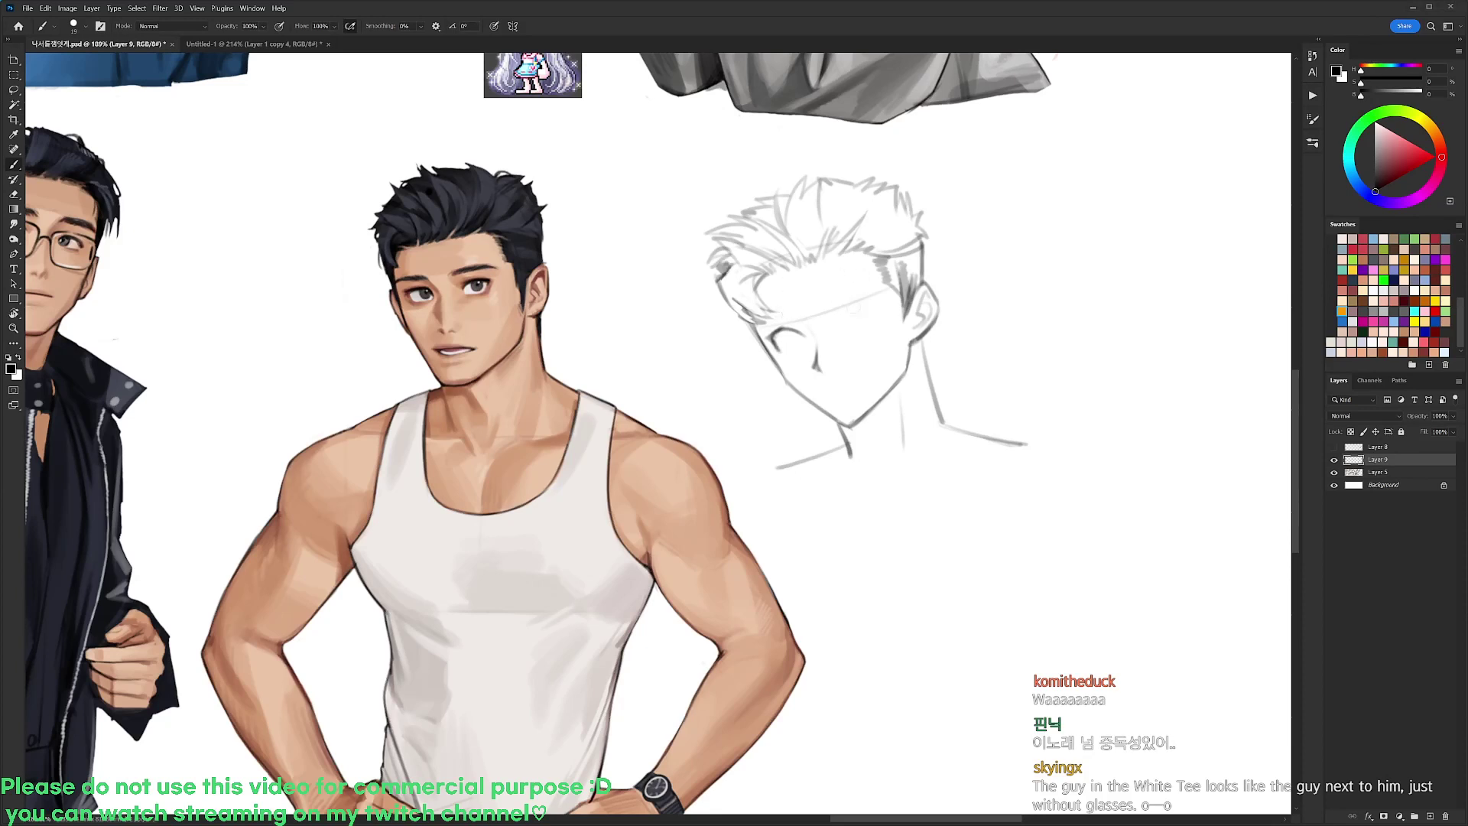
mouse_move(840, 323)
left_mouse_down()
mouse_move(867, 303)
mouse_move(880, 321)
left_mouse_up()
mouse_move(786, 333)
left_mouse_down()
mouse_move(811, 360)
mouse_move(798, 358)
left_mouse_up()
key("e")
key("b")
key("e")
key("b")
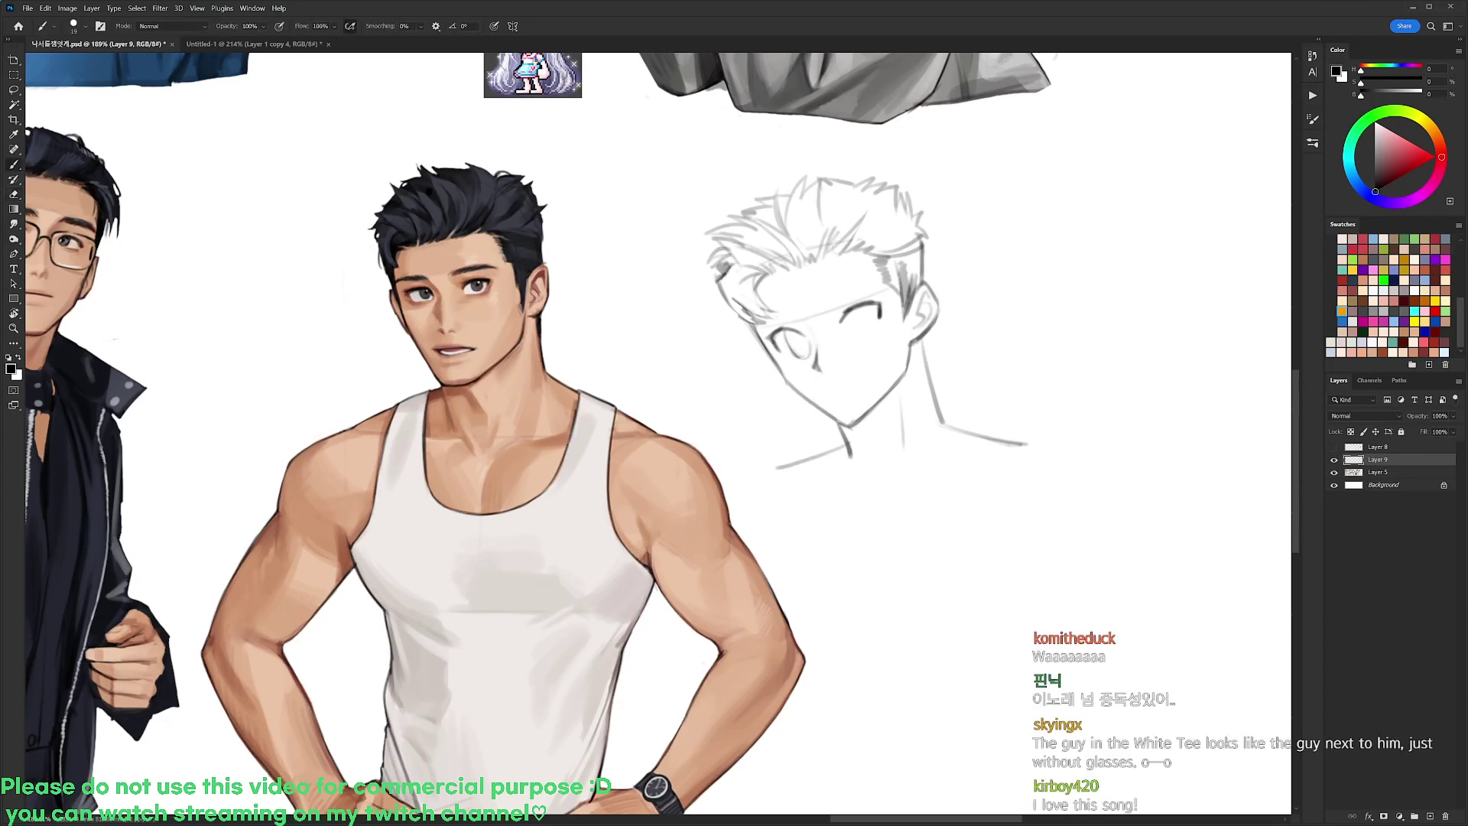
Refine the eye outlines and sketch the irises of both eyes
key("e")
key("b")
mouse_move(790, 339)
left_mouse_down()
mouse_move(800, 358)
mouse_move(811, 352)
mouse_move(785, 330)
mouse_move(871, 300)
left_mouse_up()
key("e")
key("b")
key("e")
key("b")
key("e")
key("b")
Draw the pupils in both eyes and add the lower lid line of the near eye
left_click_drag(795, 339, 802, 346)
key("e")
key("b")
mouse_move(859, 325)
left_mouse_down()
mouse_move(878, 341)
mouse_move(879, 327)
left_mouse_up()
key("e")
key("b")
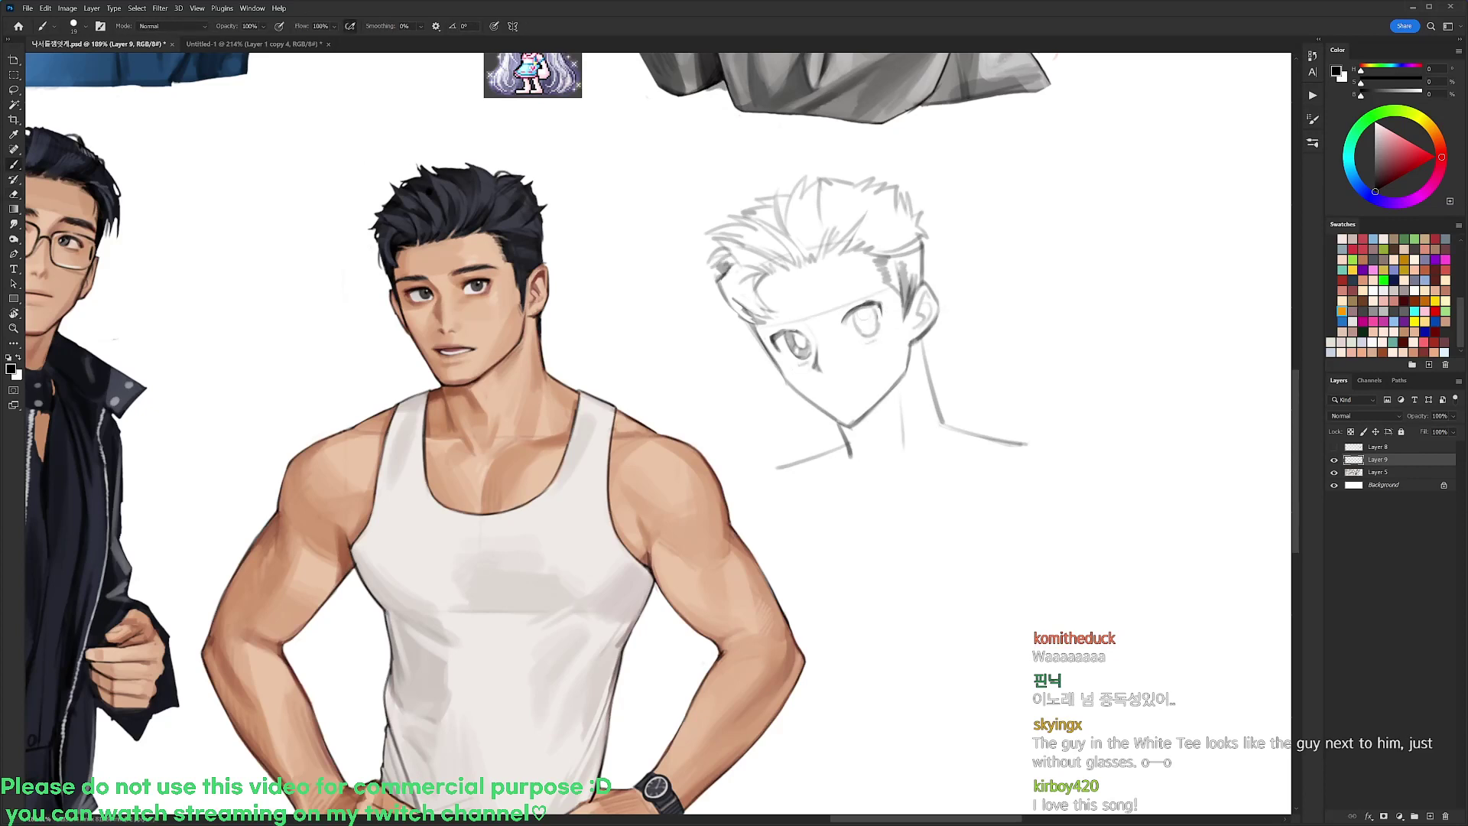
left_click_drag(861, 321, 872, 329)
key("e")
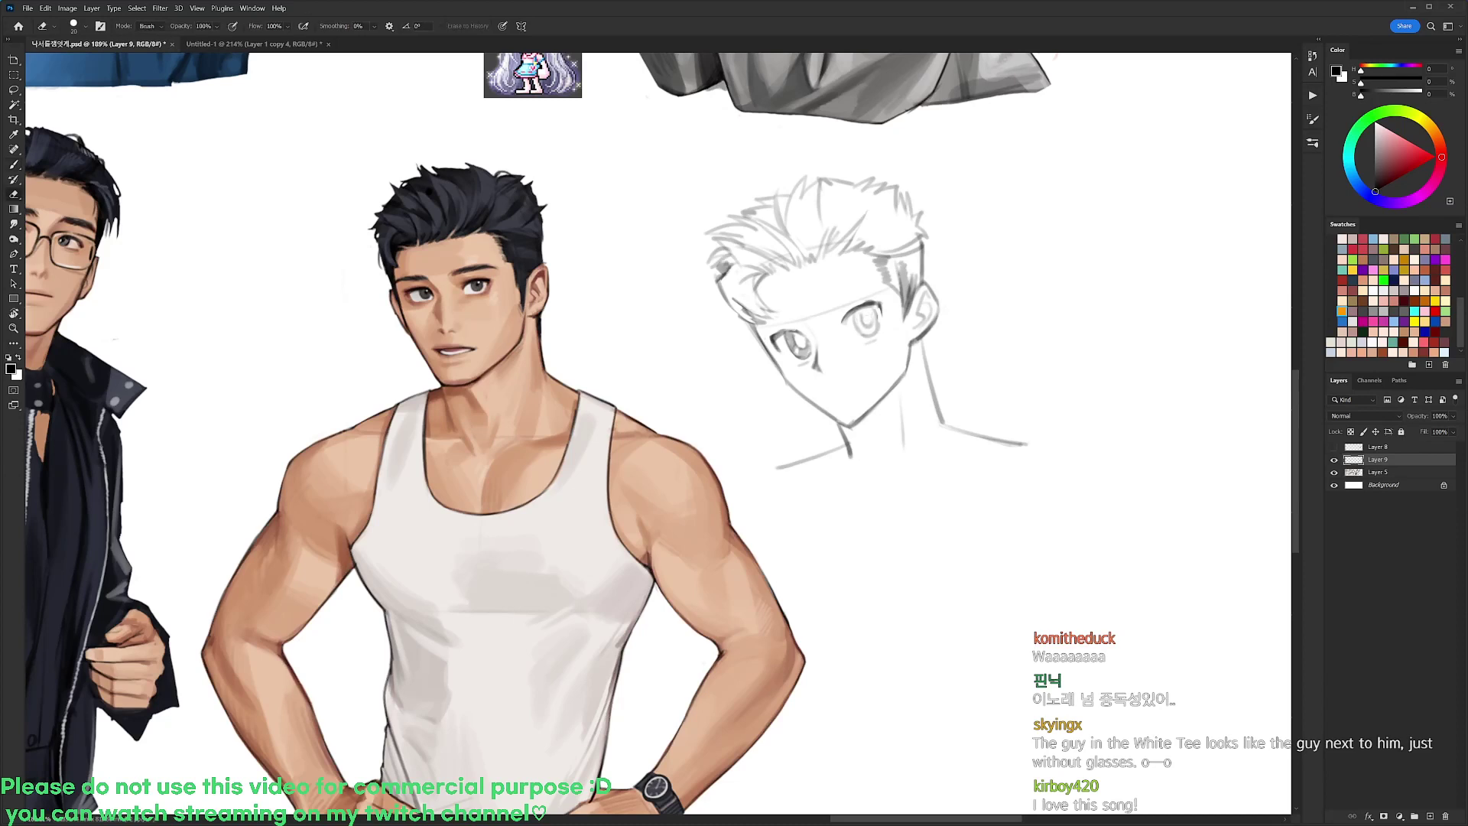
Darken the near pupil and sketch the thick slanted eyebrow above that eye, undoing the last few strokes
key("b")
mouse_move(871, 319)
left_mouse_down()
mouse_move(875, 332)
mouse_move(877, 317)
mouse_move(816, 317)
mouse_move(851, 306)
mouse_move(752, 330)
mouse_move(783, 322)
left_mouse_up()
key("e")
key("b")
key("e")
key("b")
key("ctrl+z")
key("ctrl+z")
key("ctrl+z")
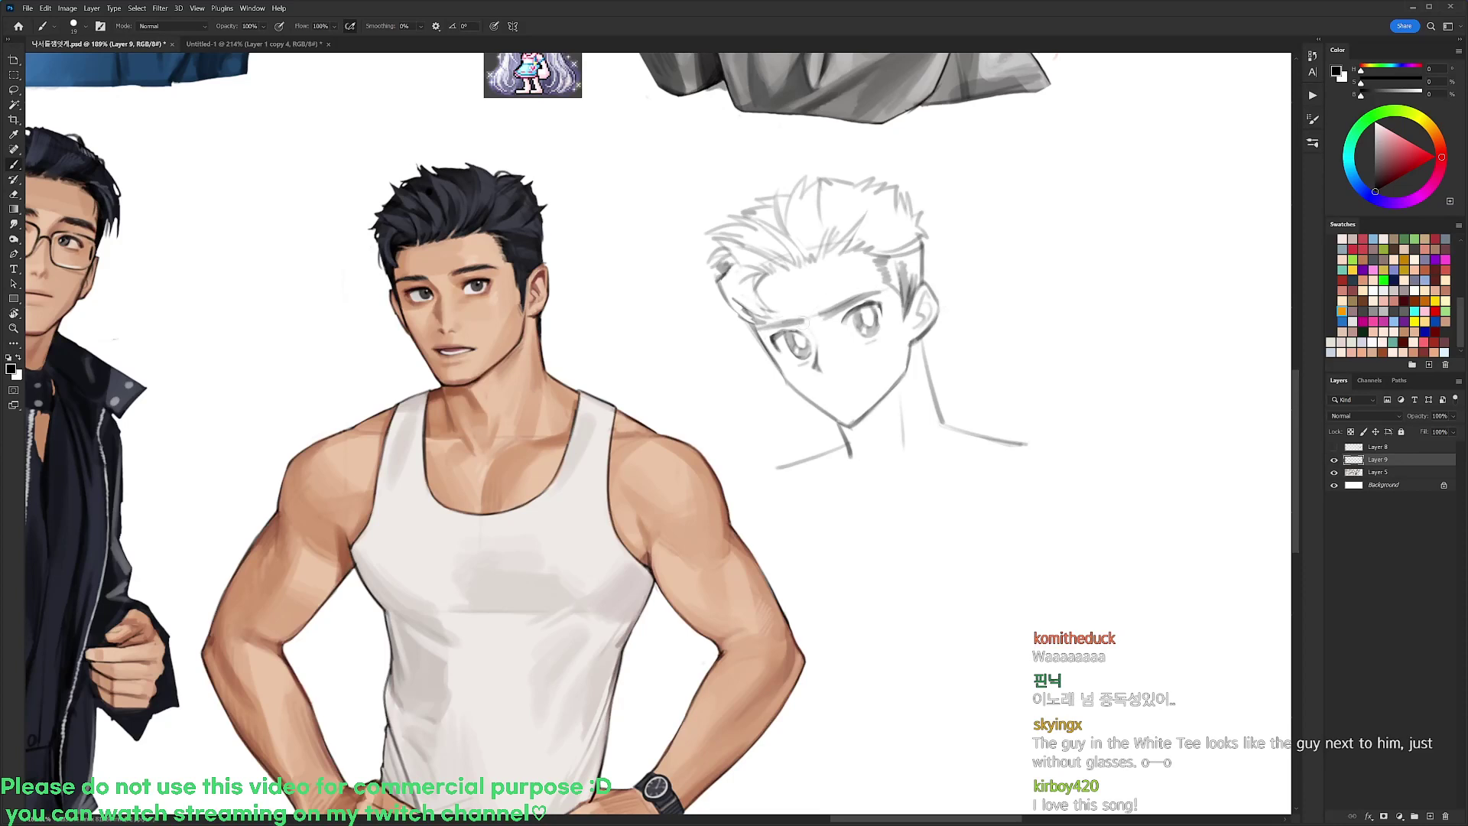
Erase part of the brow guide line and clean up the jaw line near the chin
key("e")
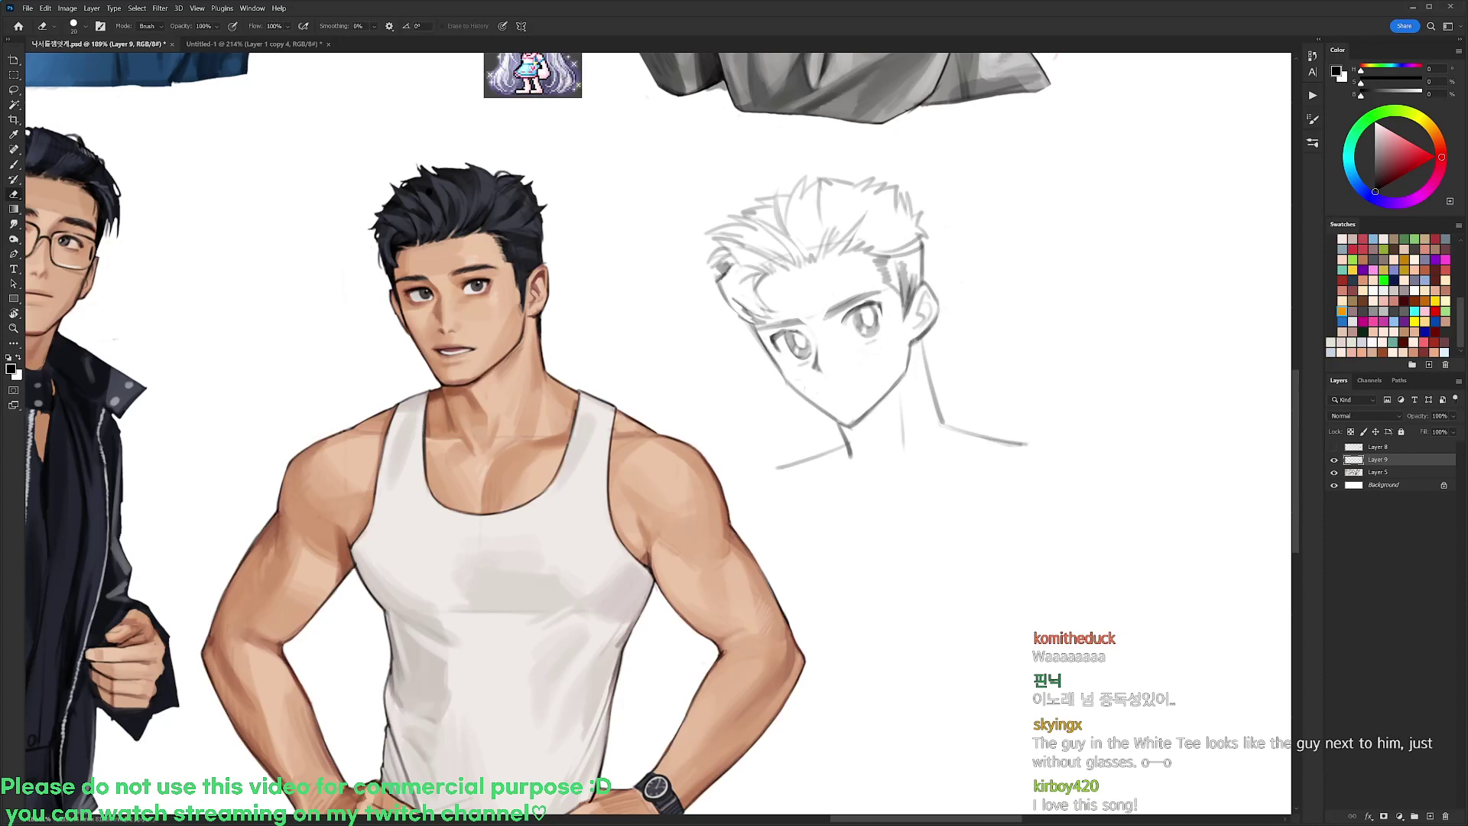
left_click_drag(795, 386, 837, 419)
key("b")
key("e")
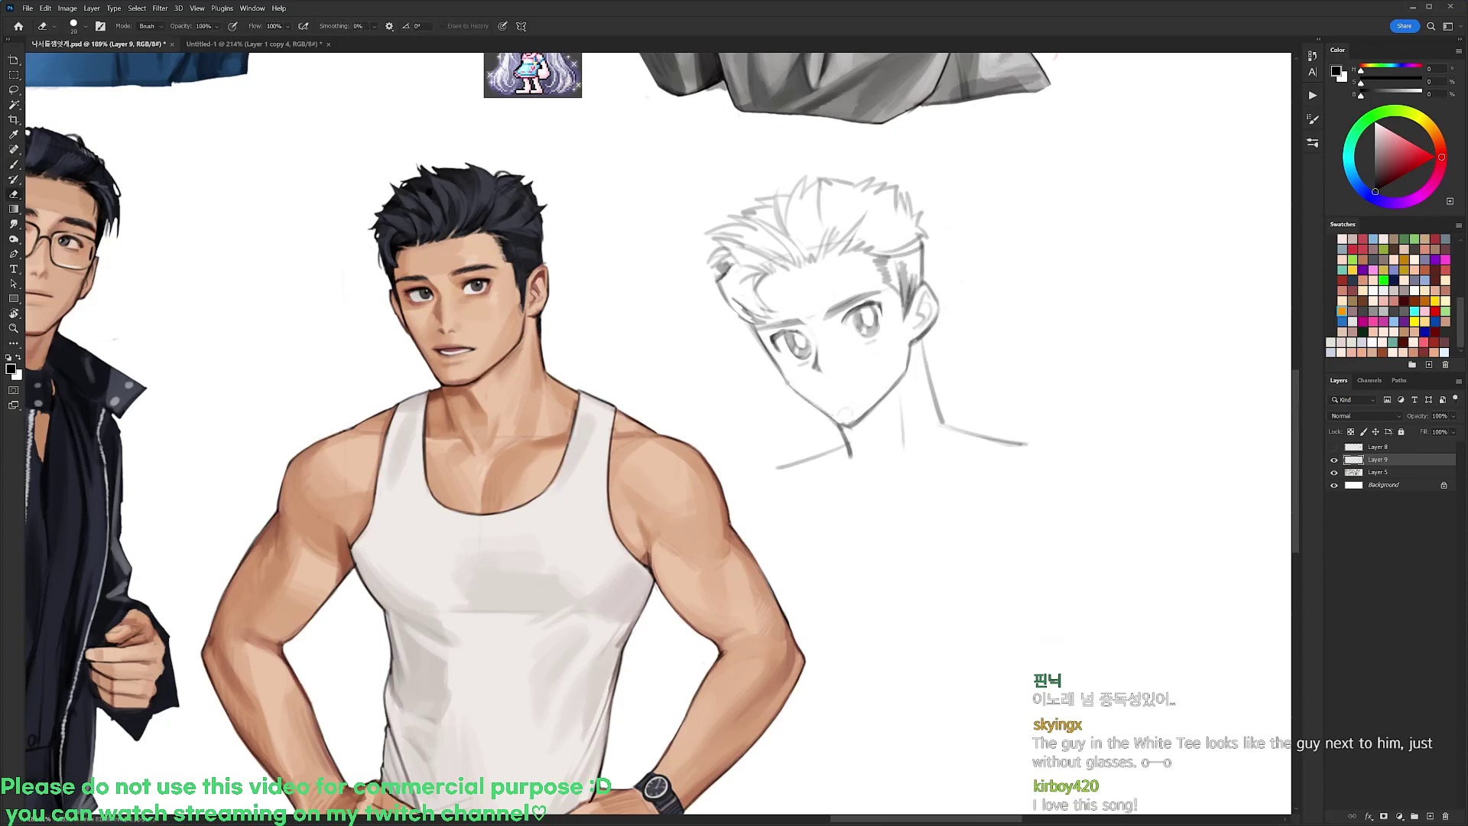
key("b")
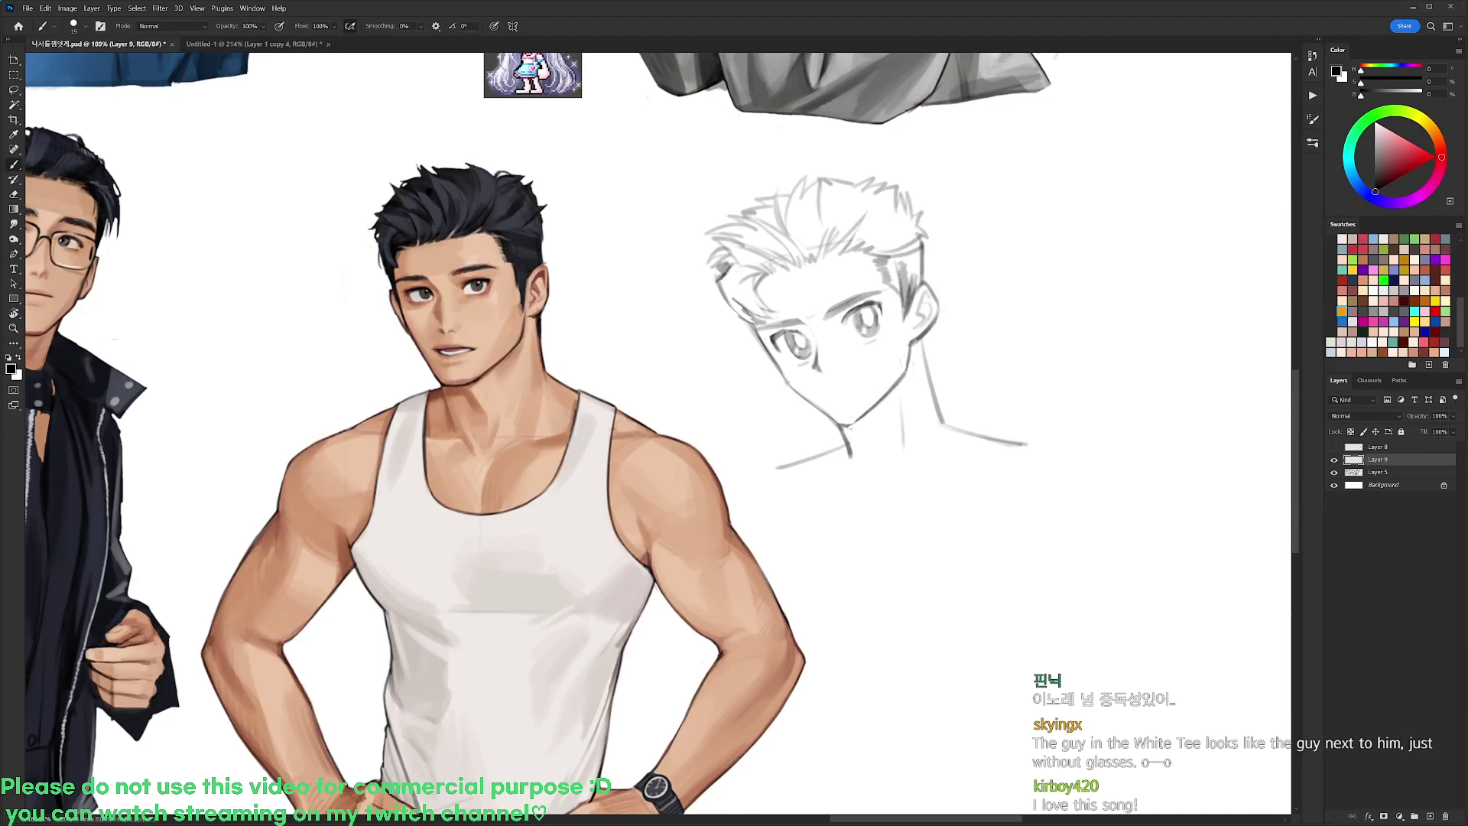
Sketch the curved tank-top neckline below the neck and a short mouth line under the nose
left_click_drag(952, 432, 844, 484)
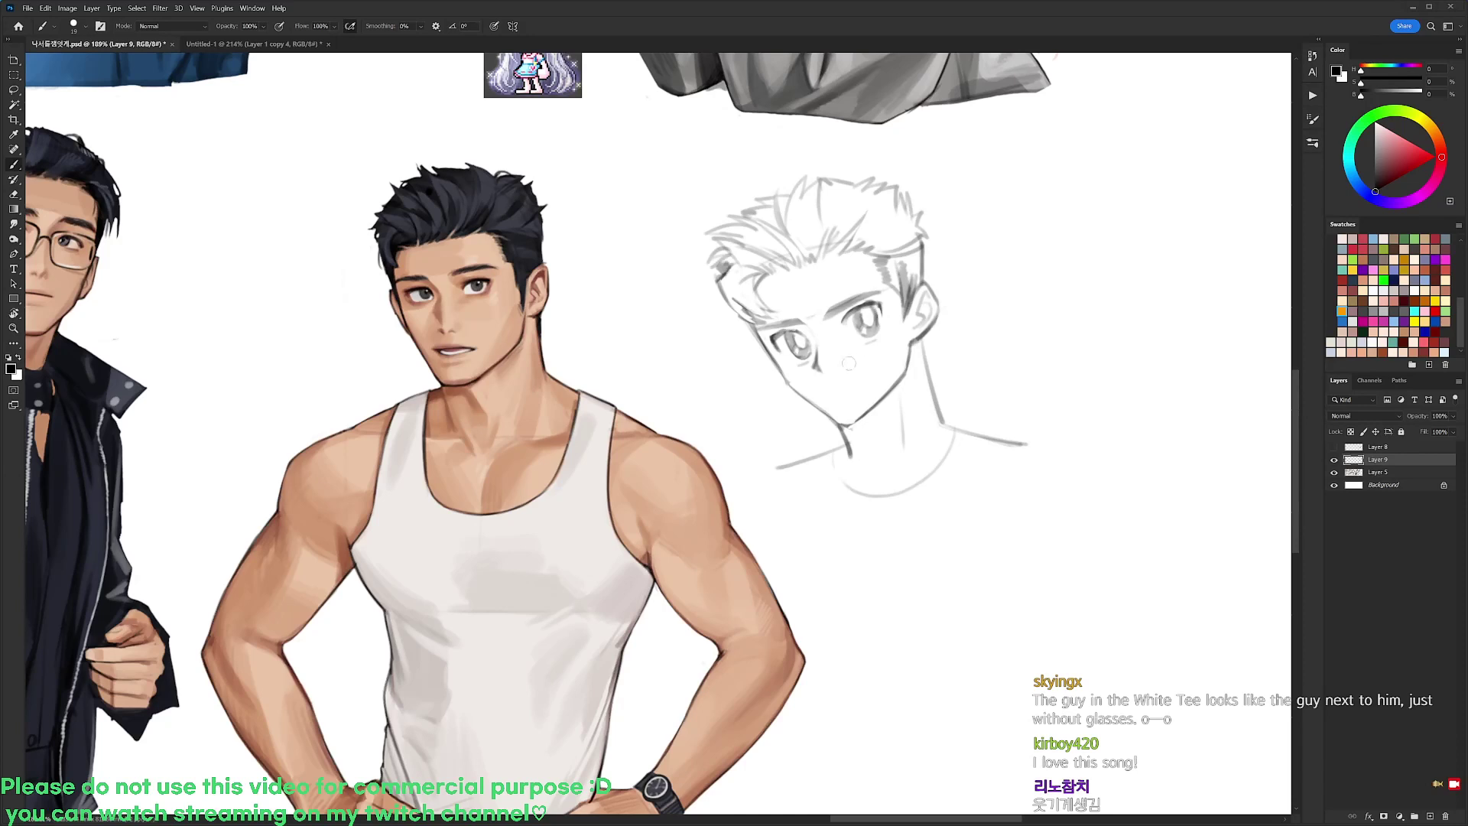
left_click_drag(832, 391, 853, 386)
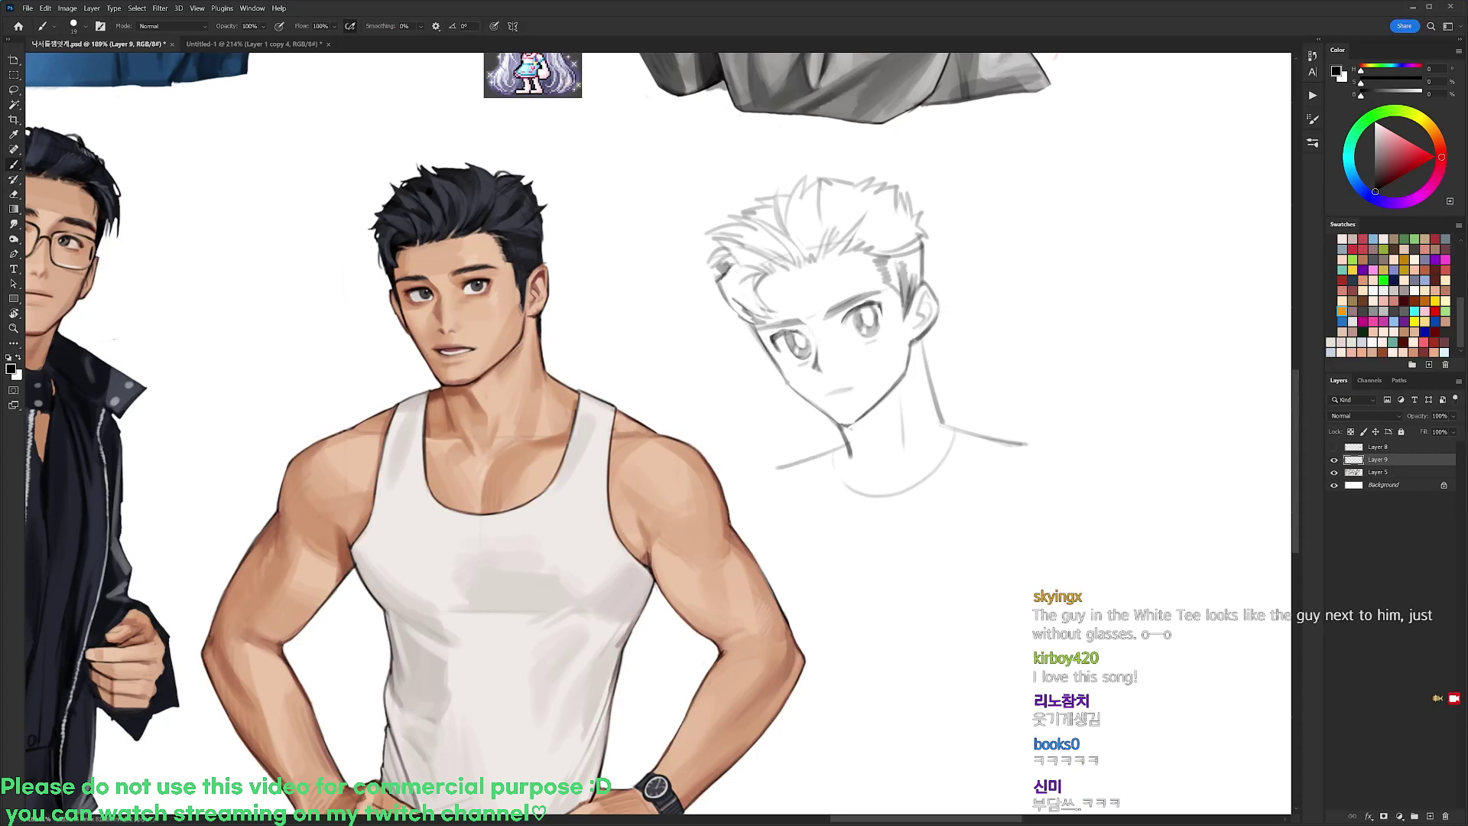
Try darkening the far eye's iris and erasing a highlight in it, then undo the last strokes
key("e")
key("b")
key("e")
key("b")
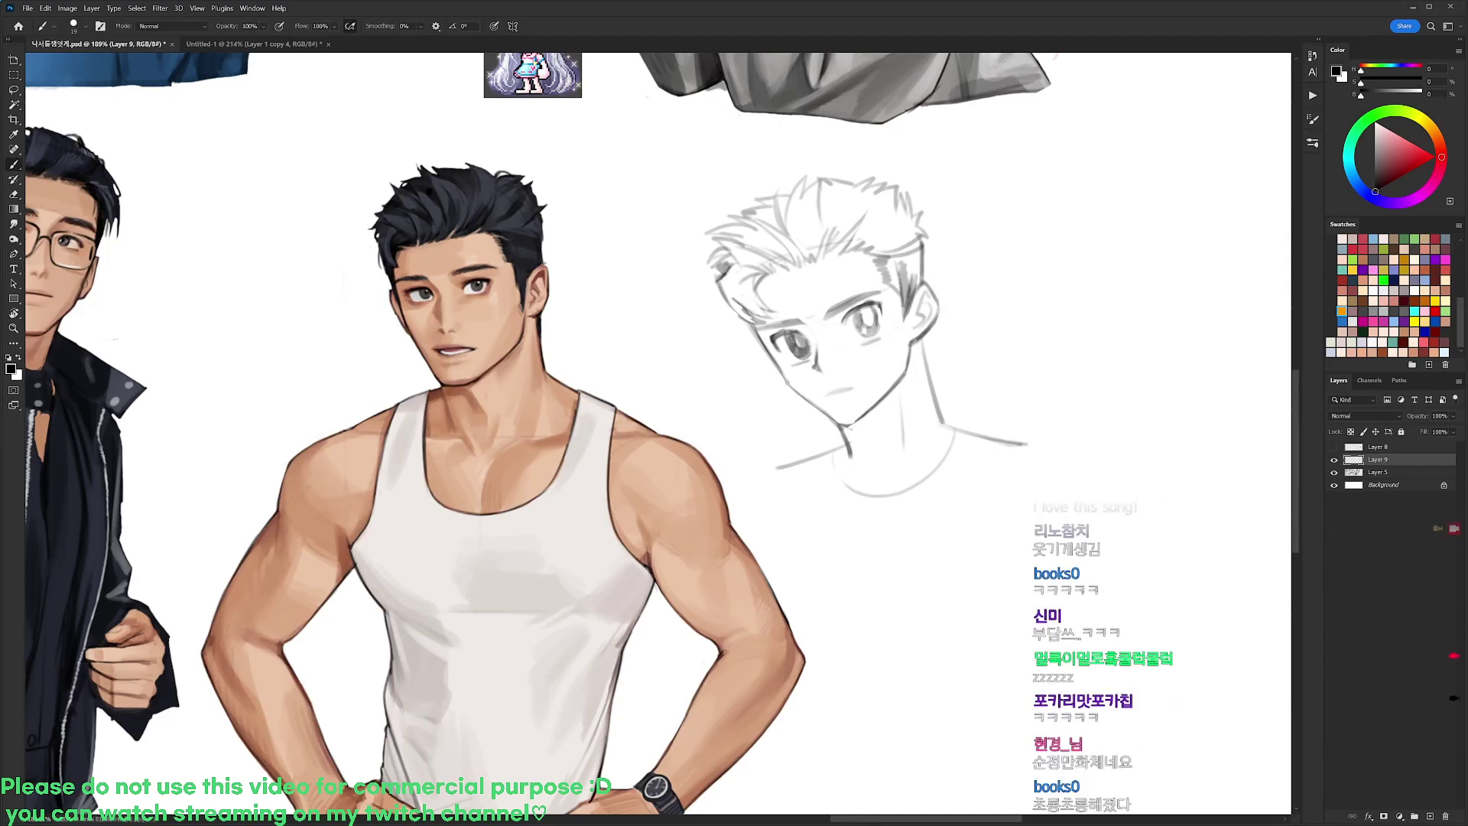
left_click_drag(795, 342, 800, 344)
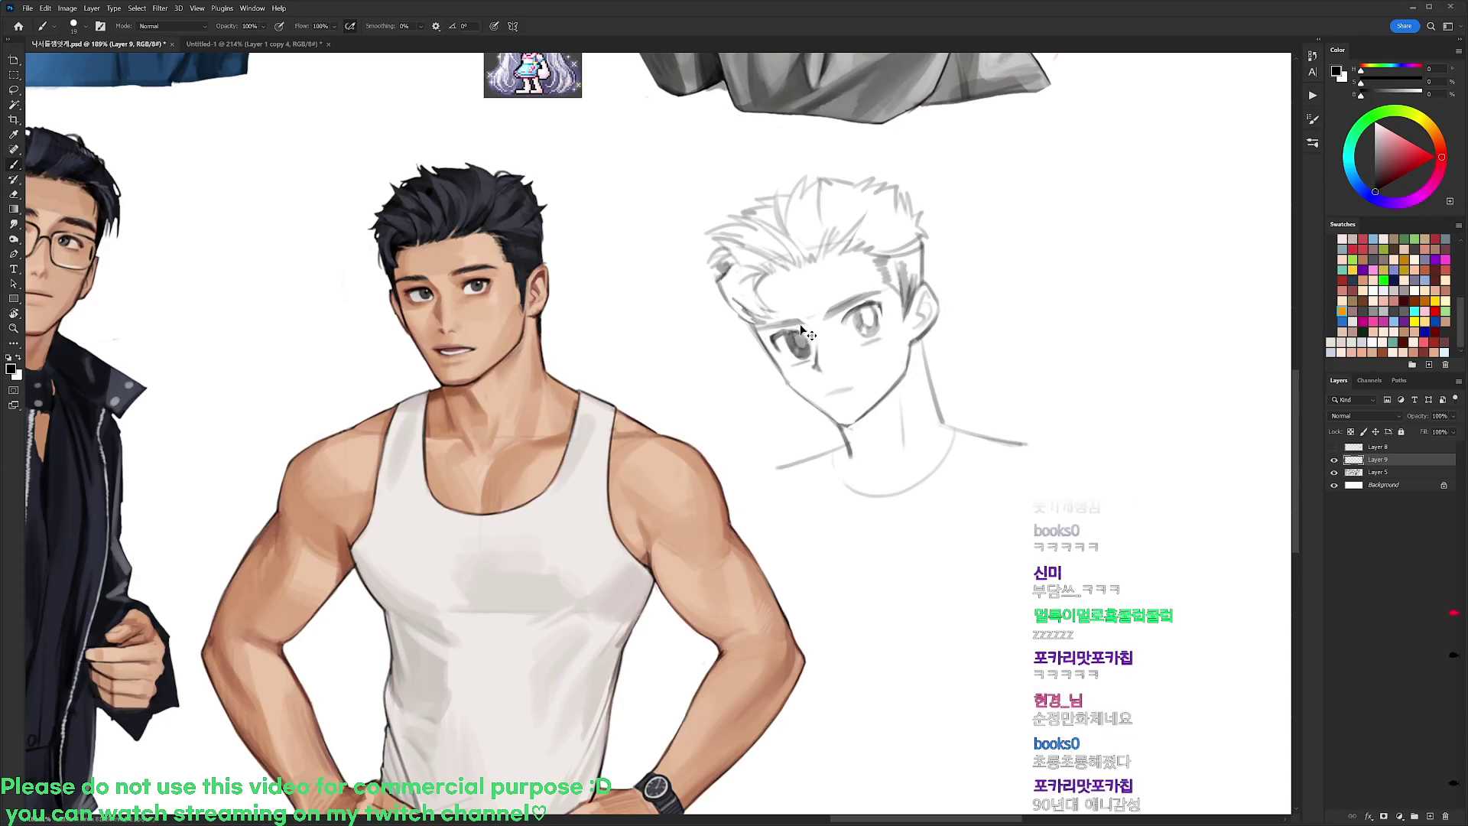
key("e")
left_click_drag(788, 339, 795, 340)
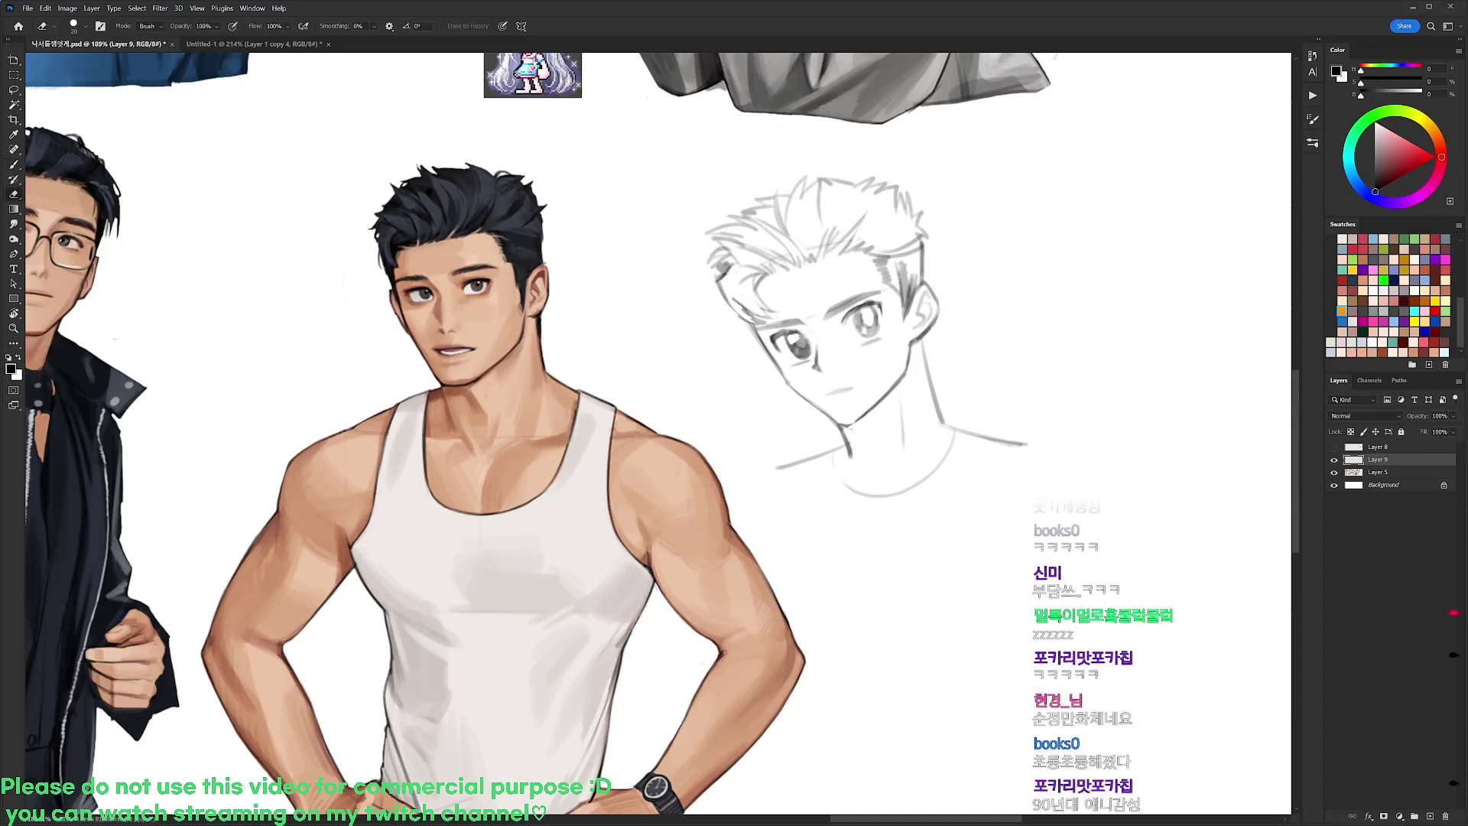
key("ctrl+z")
key("ctrl+z")
Erase the irises and pupils of both eyes and trim the far eye's lash line
left_click_drag(786, 334, 806, 360)
left_click_drag(853, 312, 878, 342)
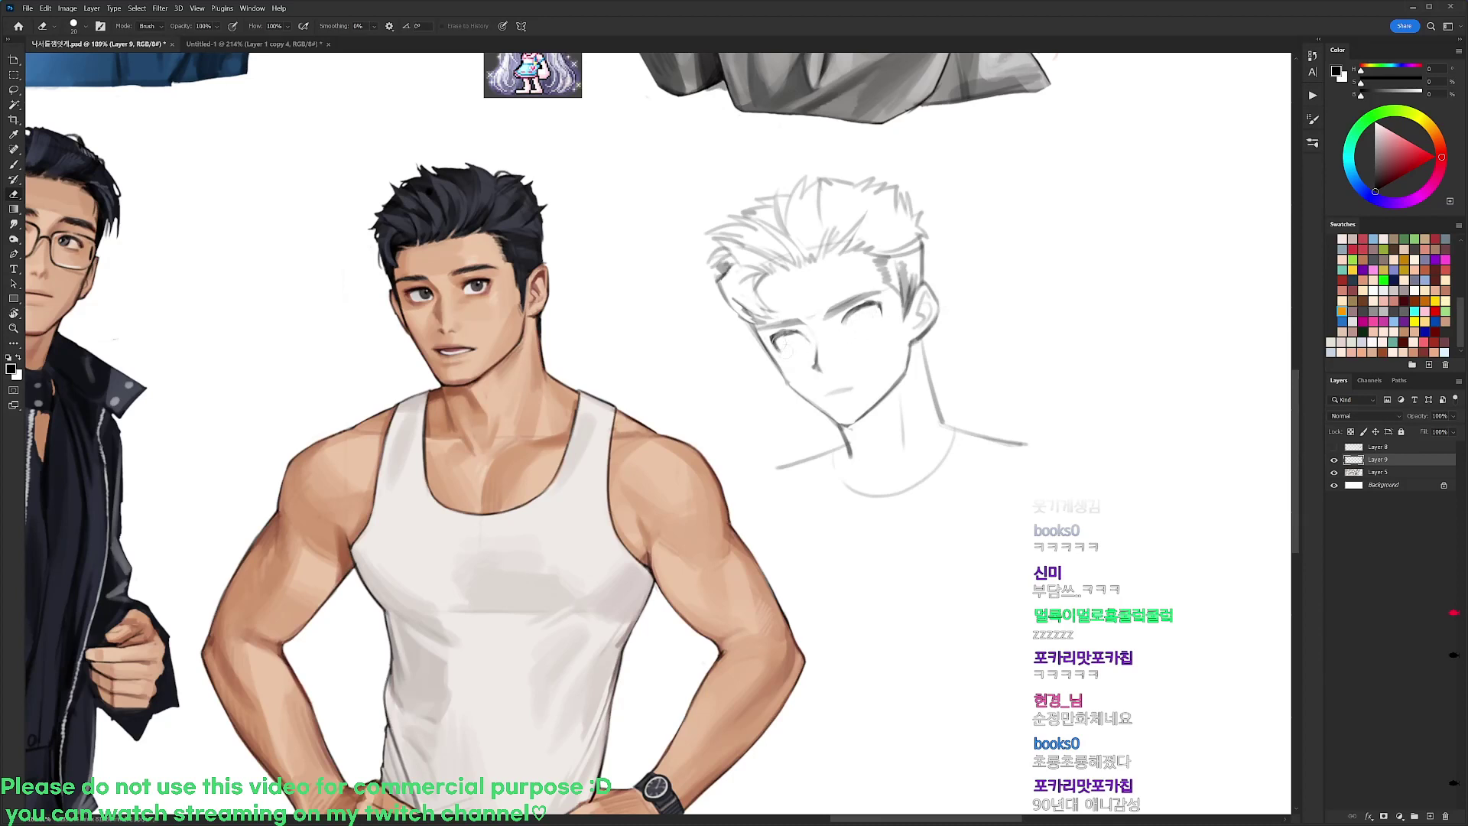
key("b")
key("e")
left_click_drag(773, 338, 775, 347)
key("b")
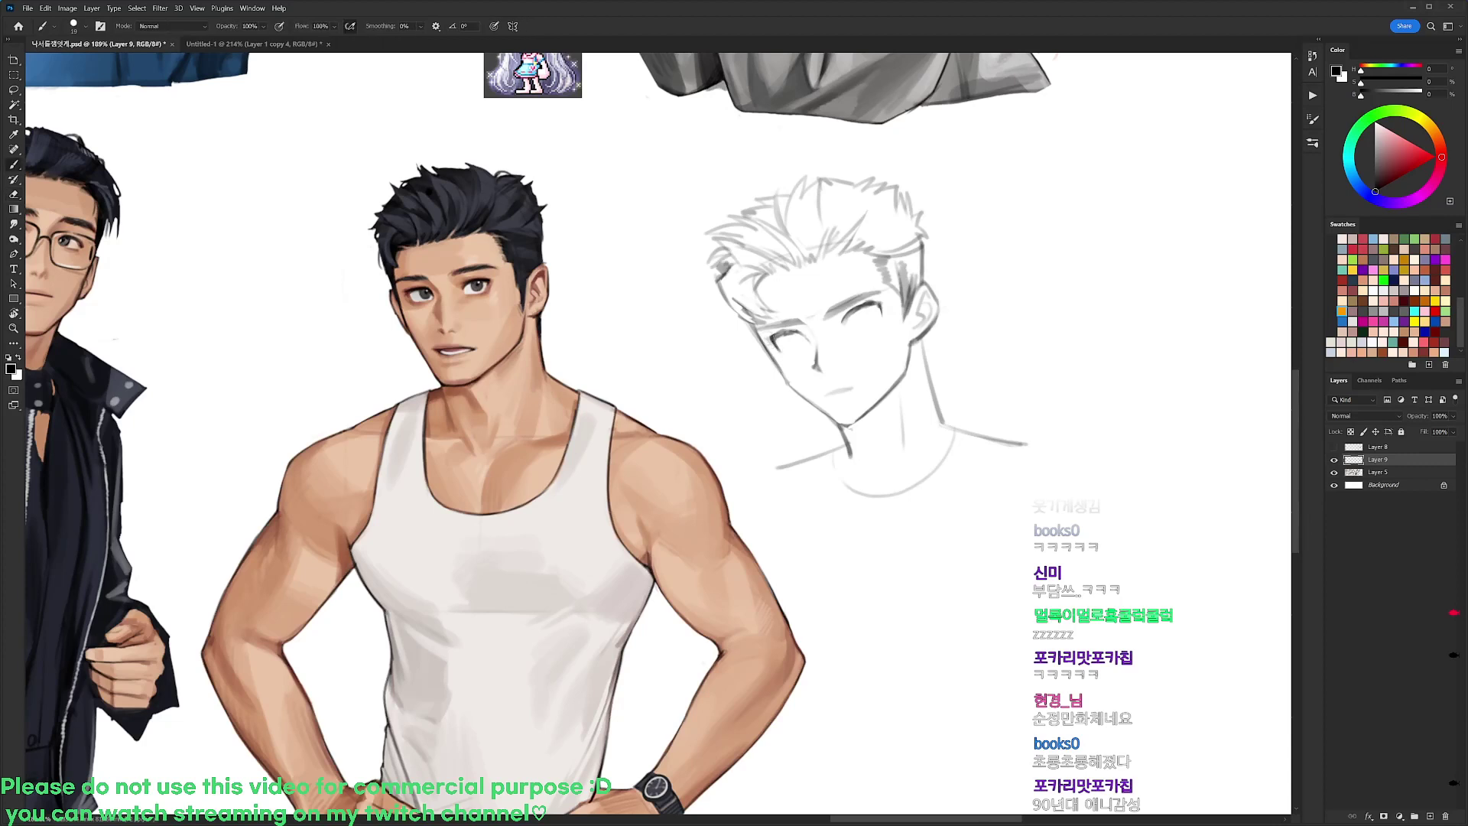
key("e")
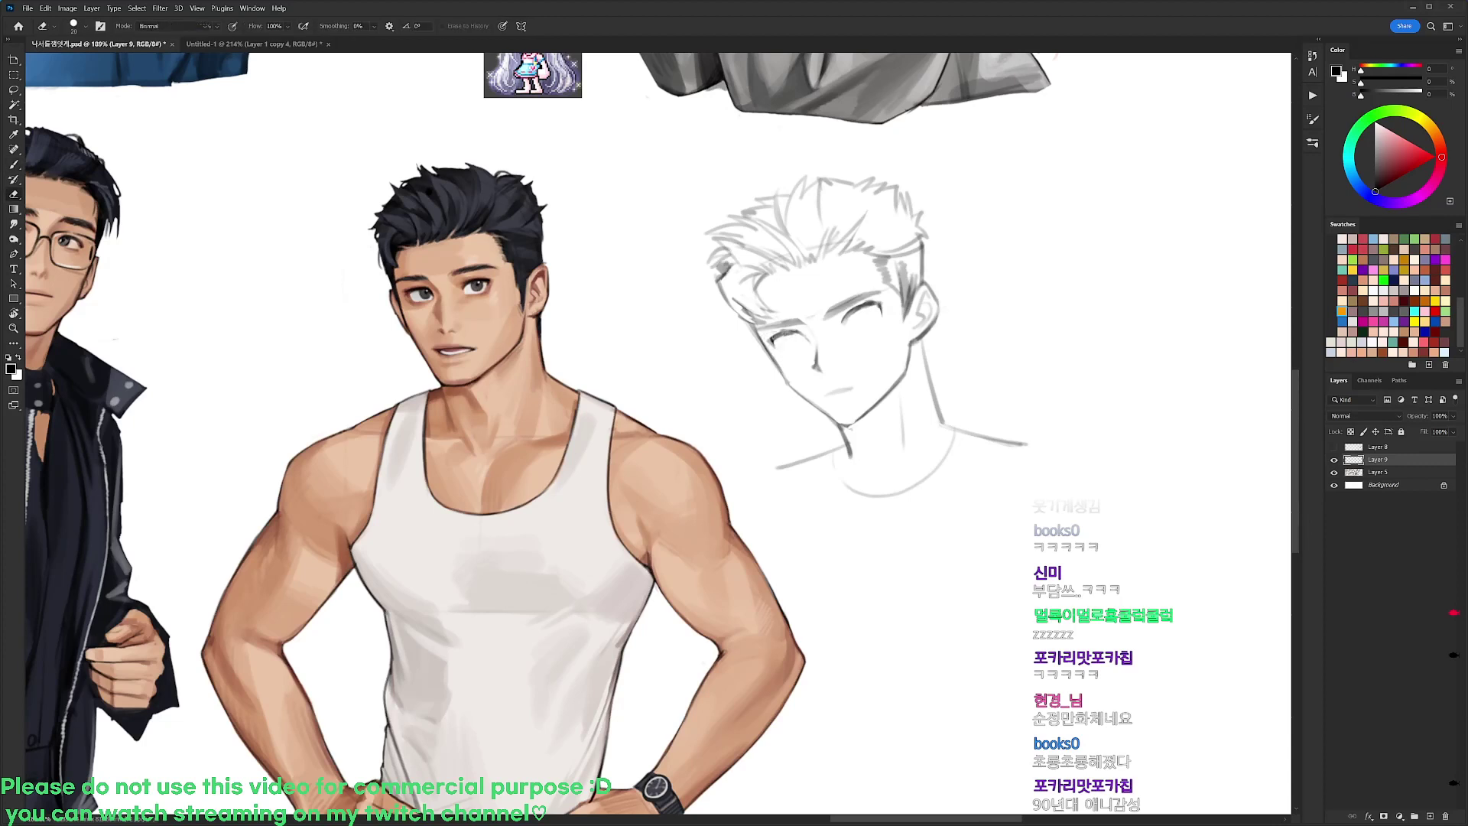
Reshape the upper lash lines of both eyes and draw thin lower lid lines beneath them
key("b")
key("e")
left_click_drag(775, 337, 884, 306)
key("b")
key("e")
key("b")
key("e")
key("b")
left_click_drag(784, 352, 805, 351)
key("ctrl+z")
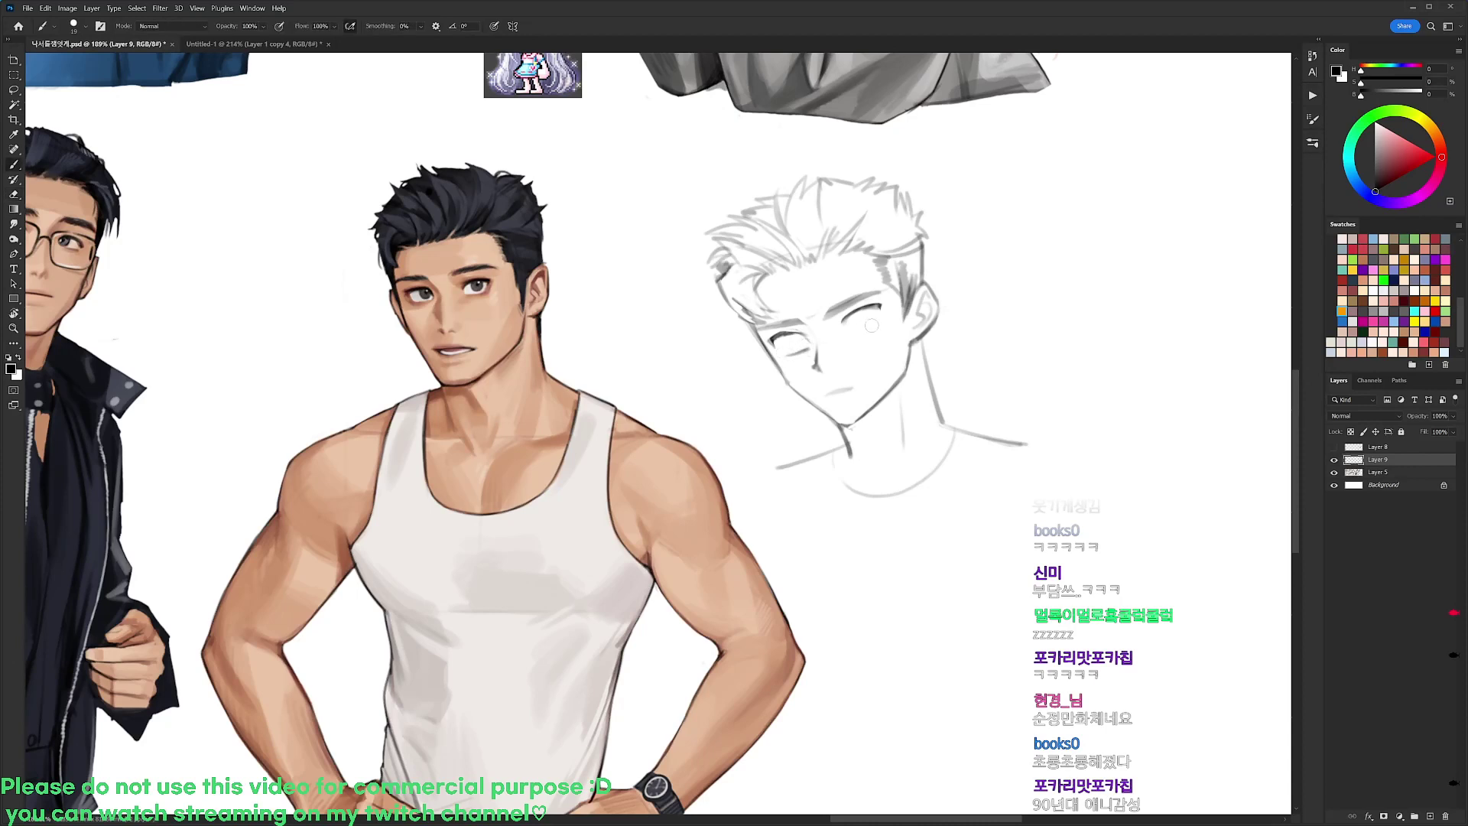
Redraw the mouth as a thin line and erase a small gap in it
key("l")
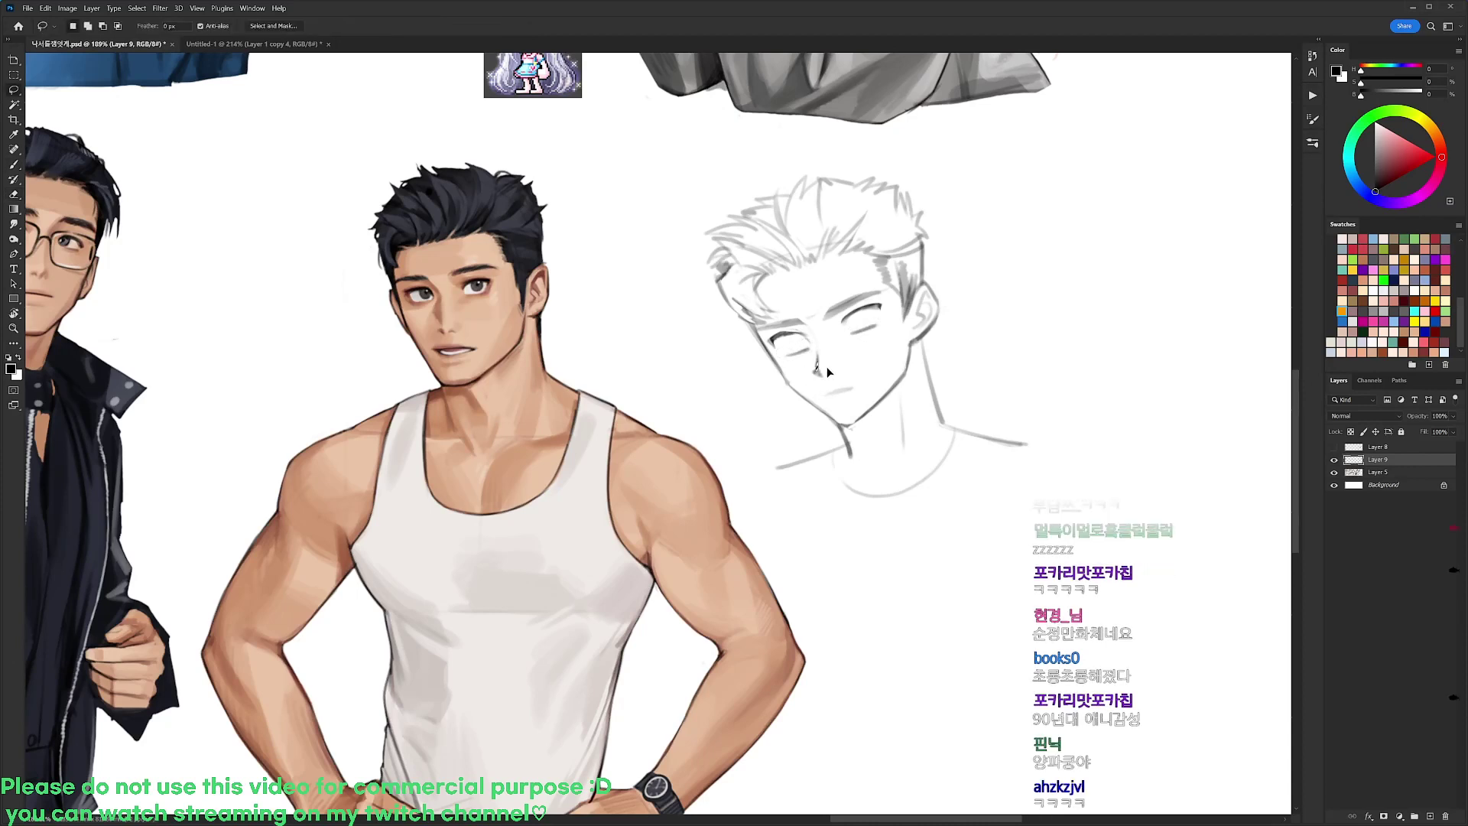
key("b")
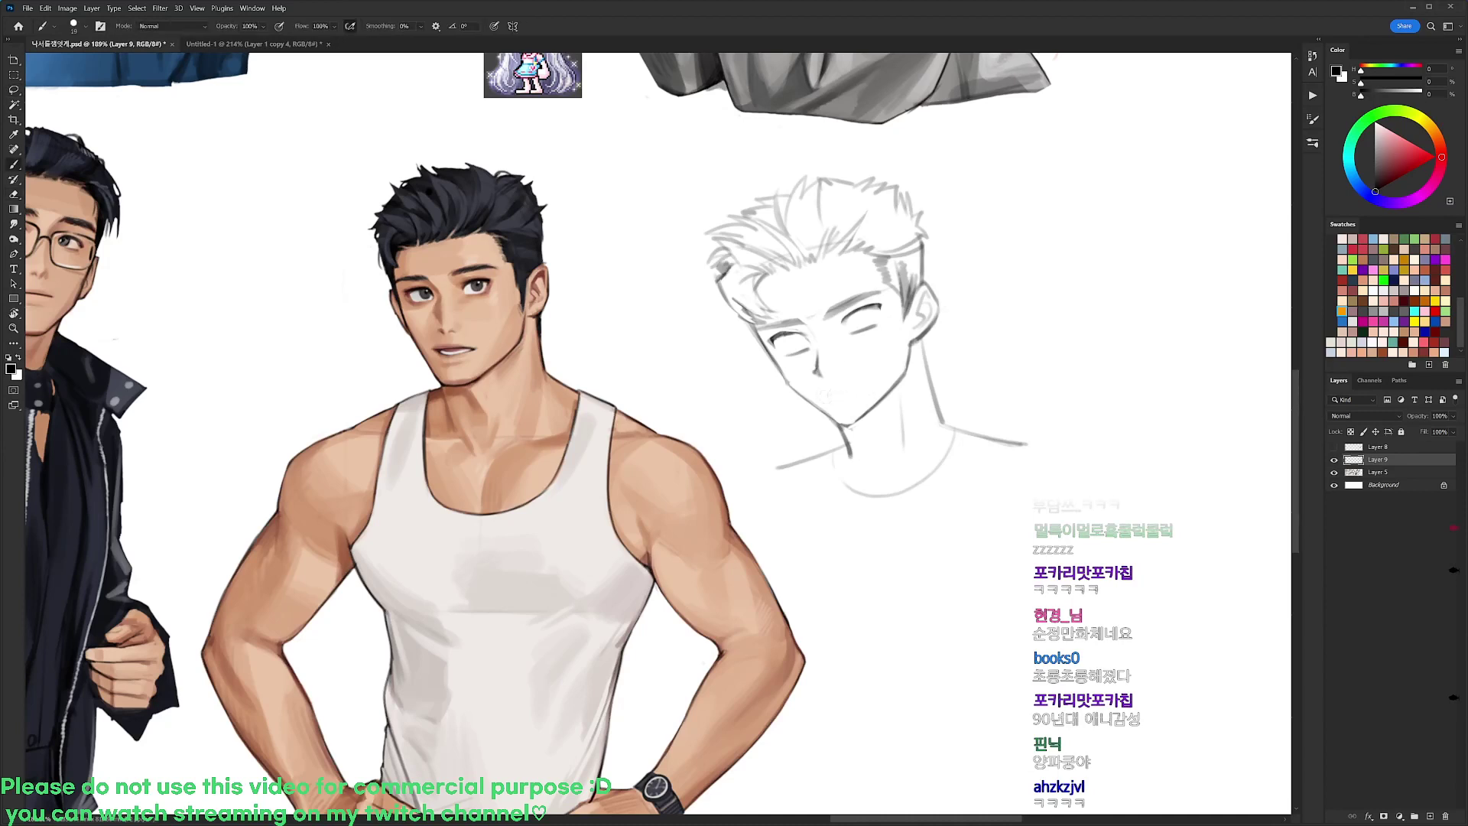
key("e")
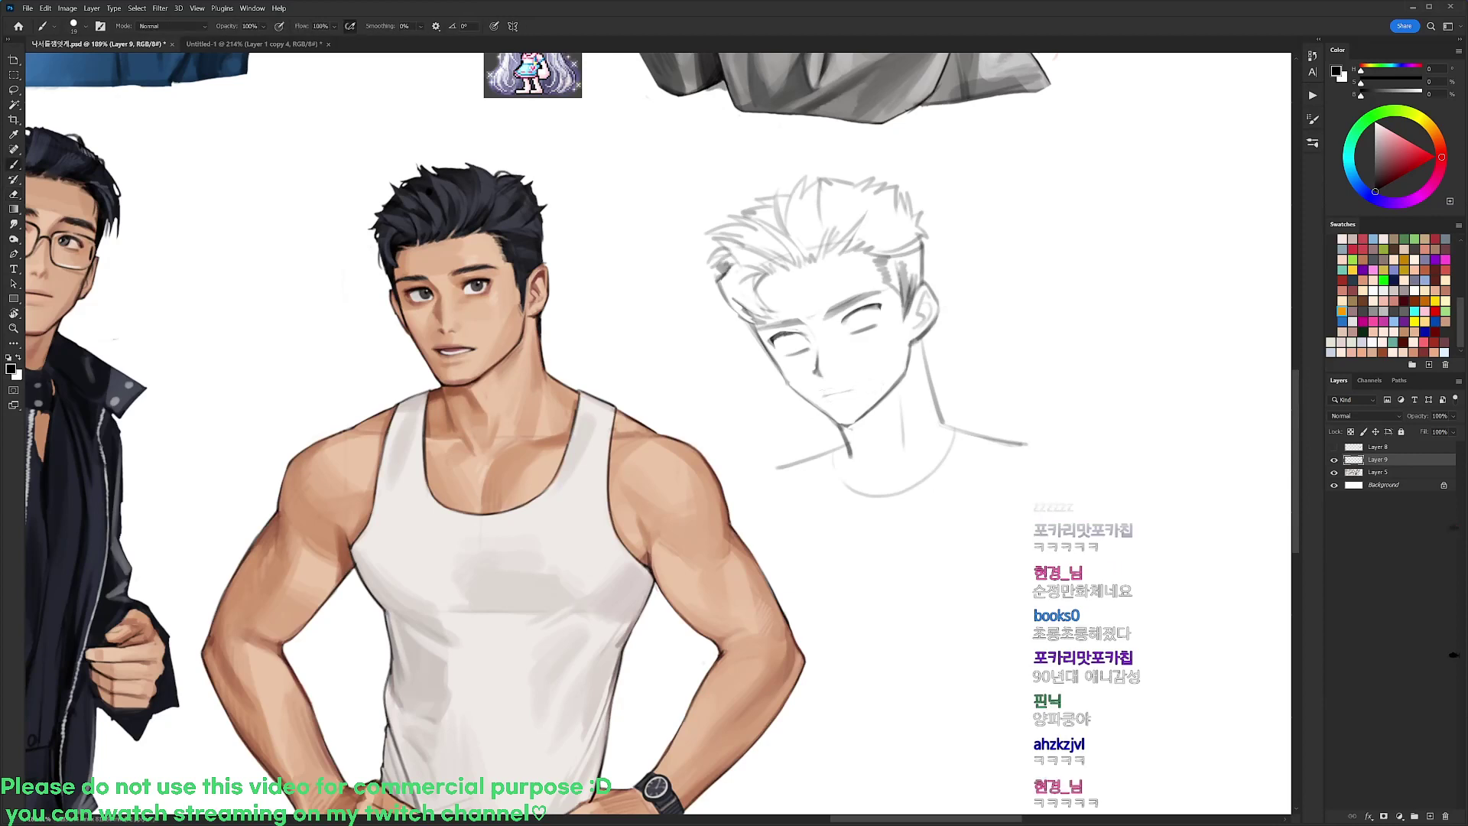
left_click_drag(847, 401, 837, 390)
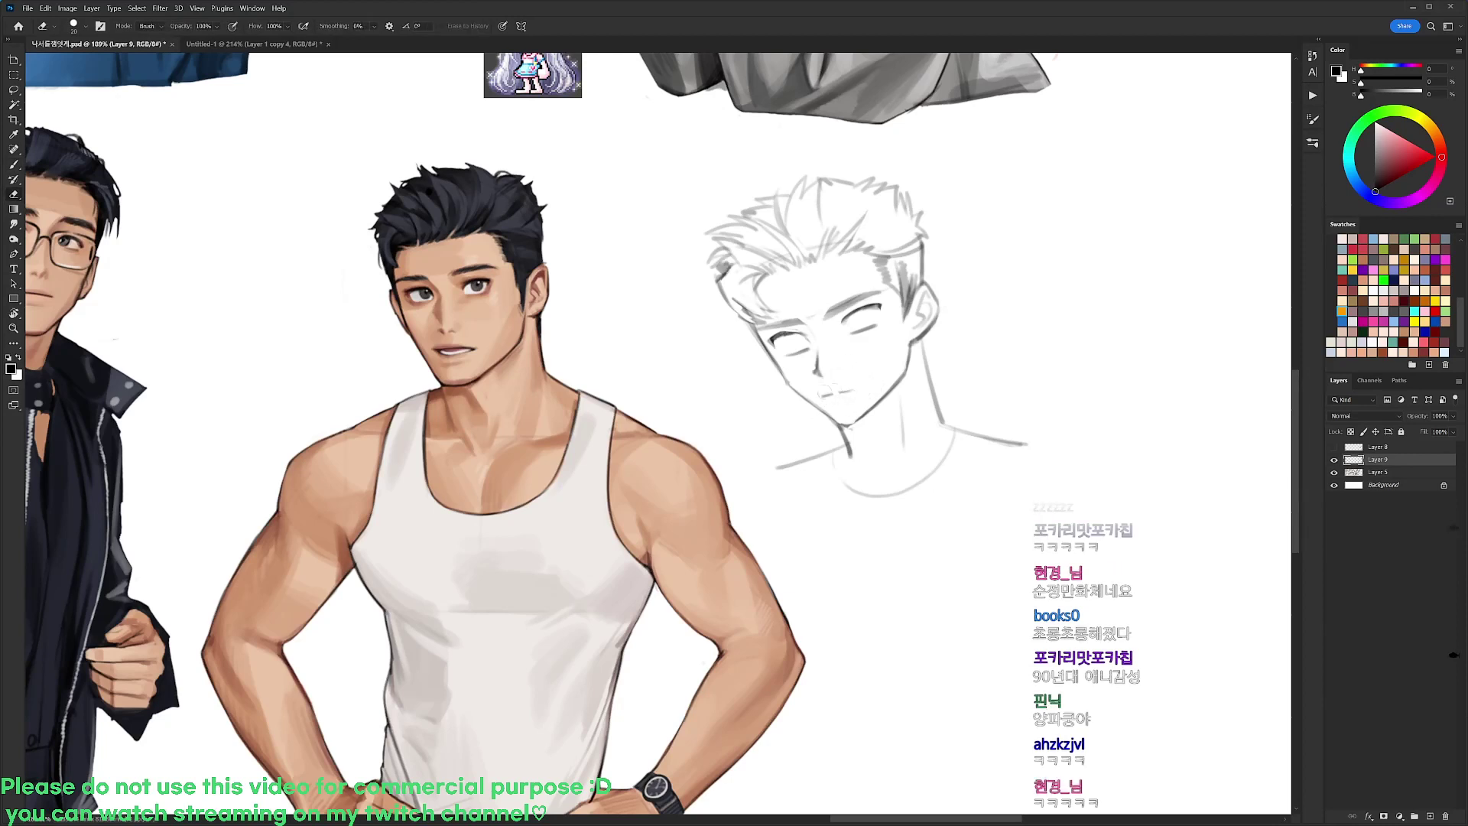
key("b")
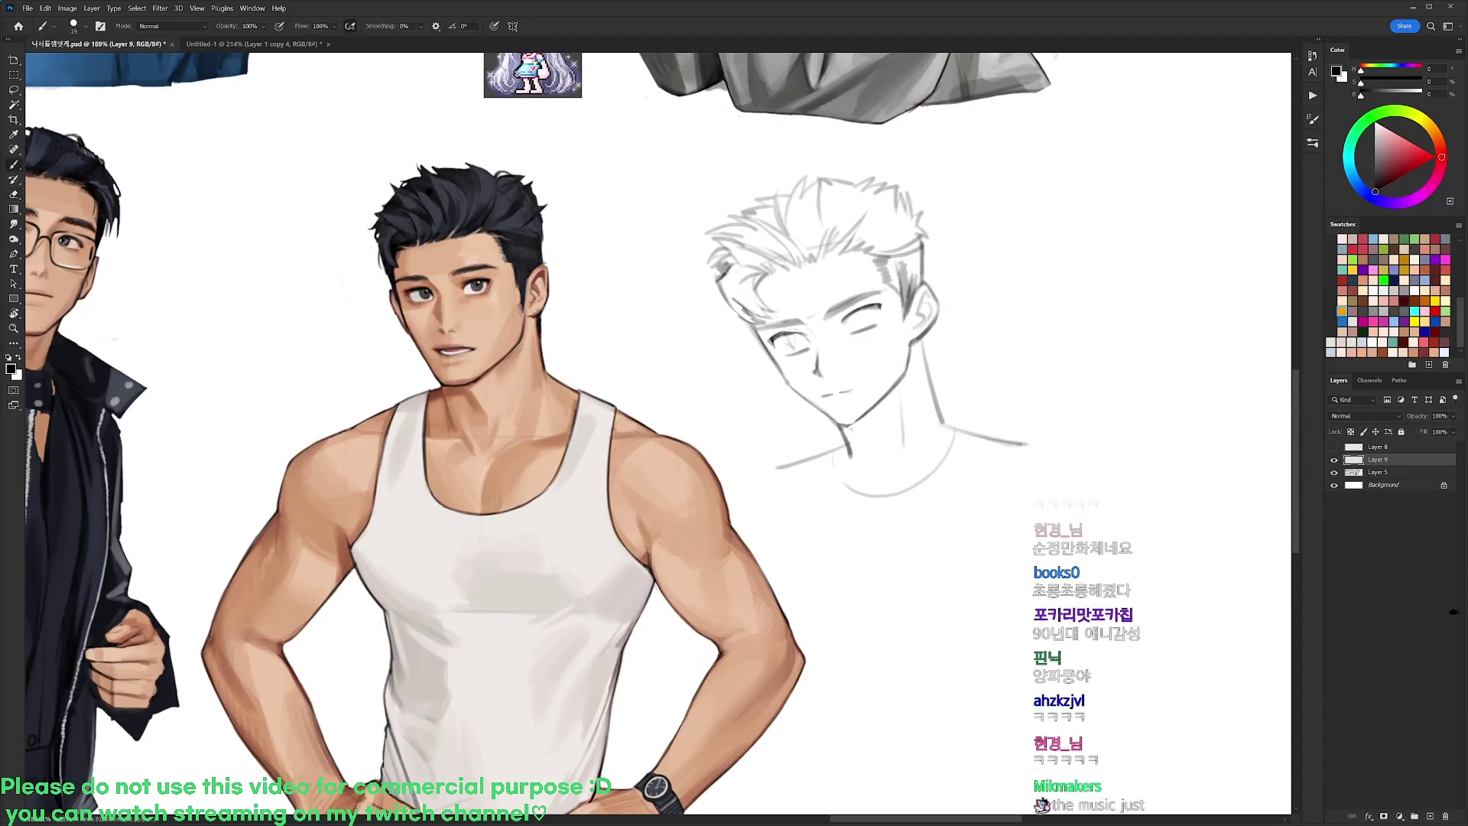
Sketch new shaded irises and pupils in both eyes, tucked under the upper lash lines
mouse_move(790, 336)
left_mouse_down()
mouse_move(799, 347)
mouse_move(872, 326)
mouse_move(810, 255)
left_mouse_up()
key("r")
key("e")
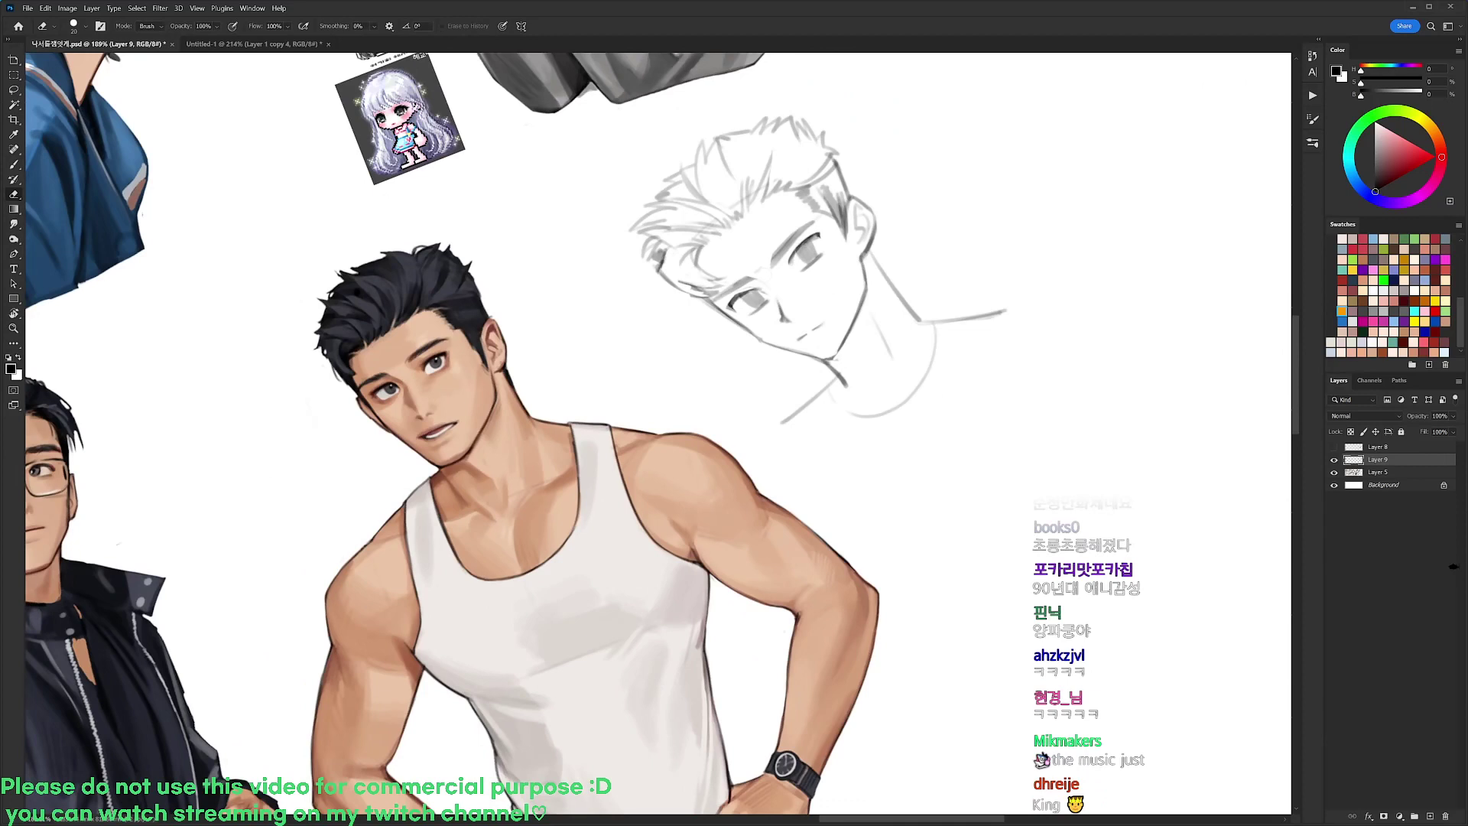
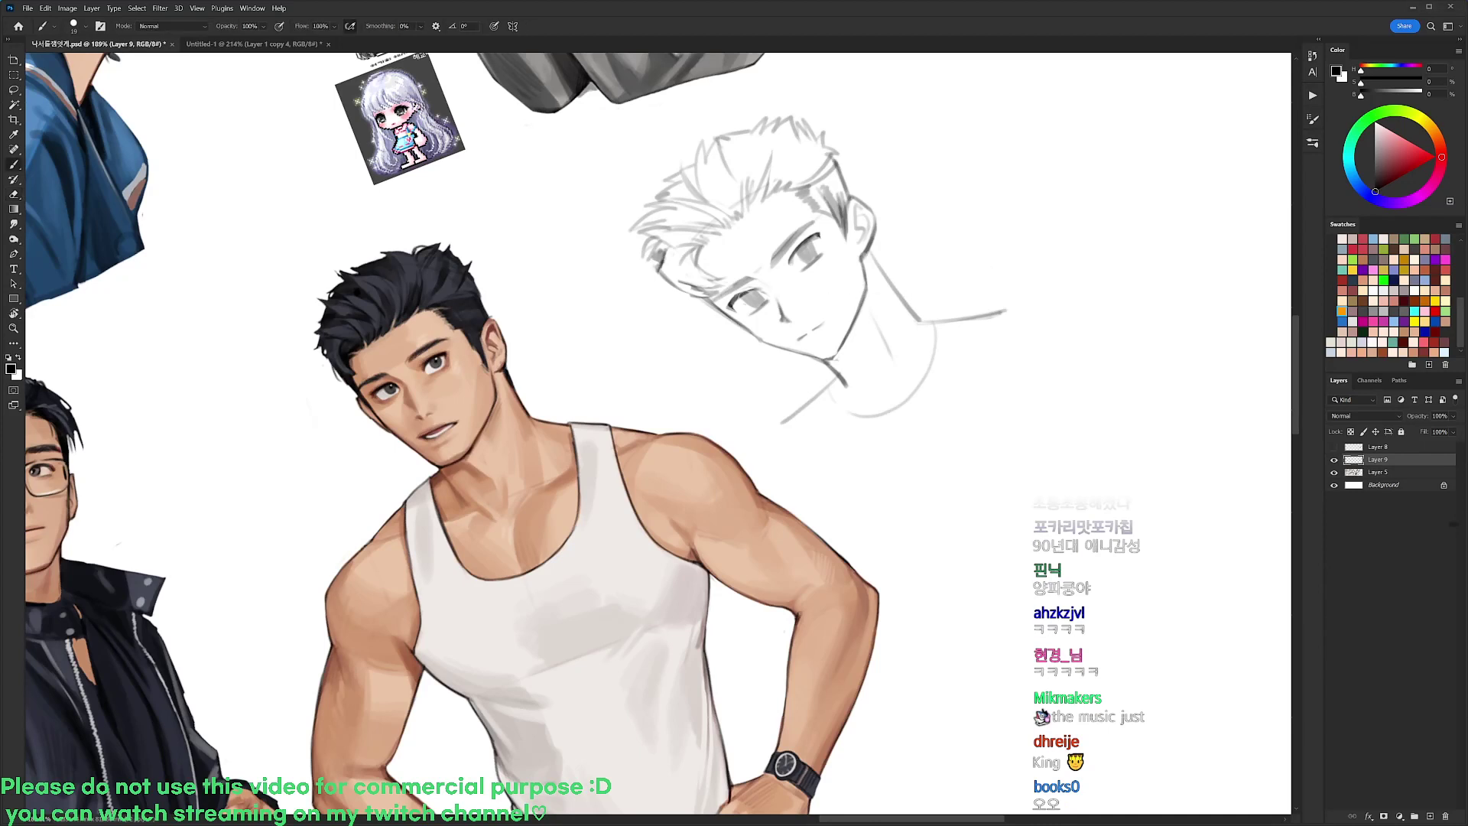
key("b")
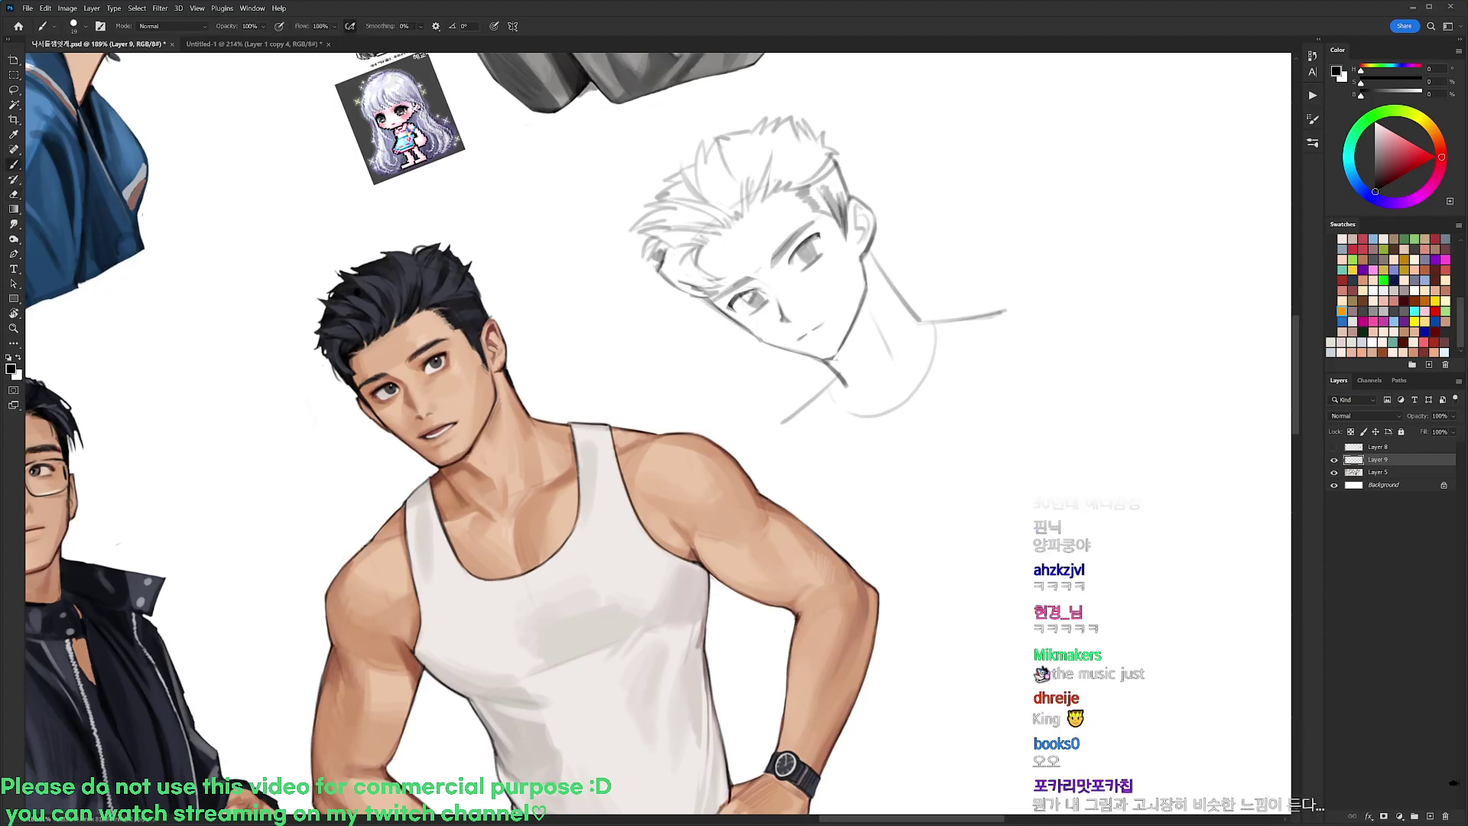
key("e")
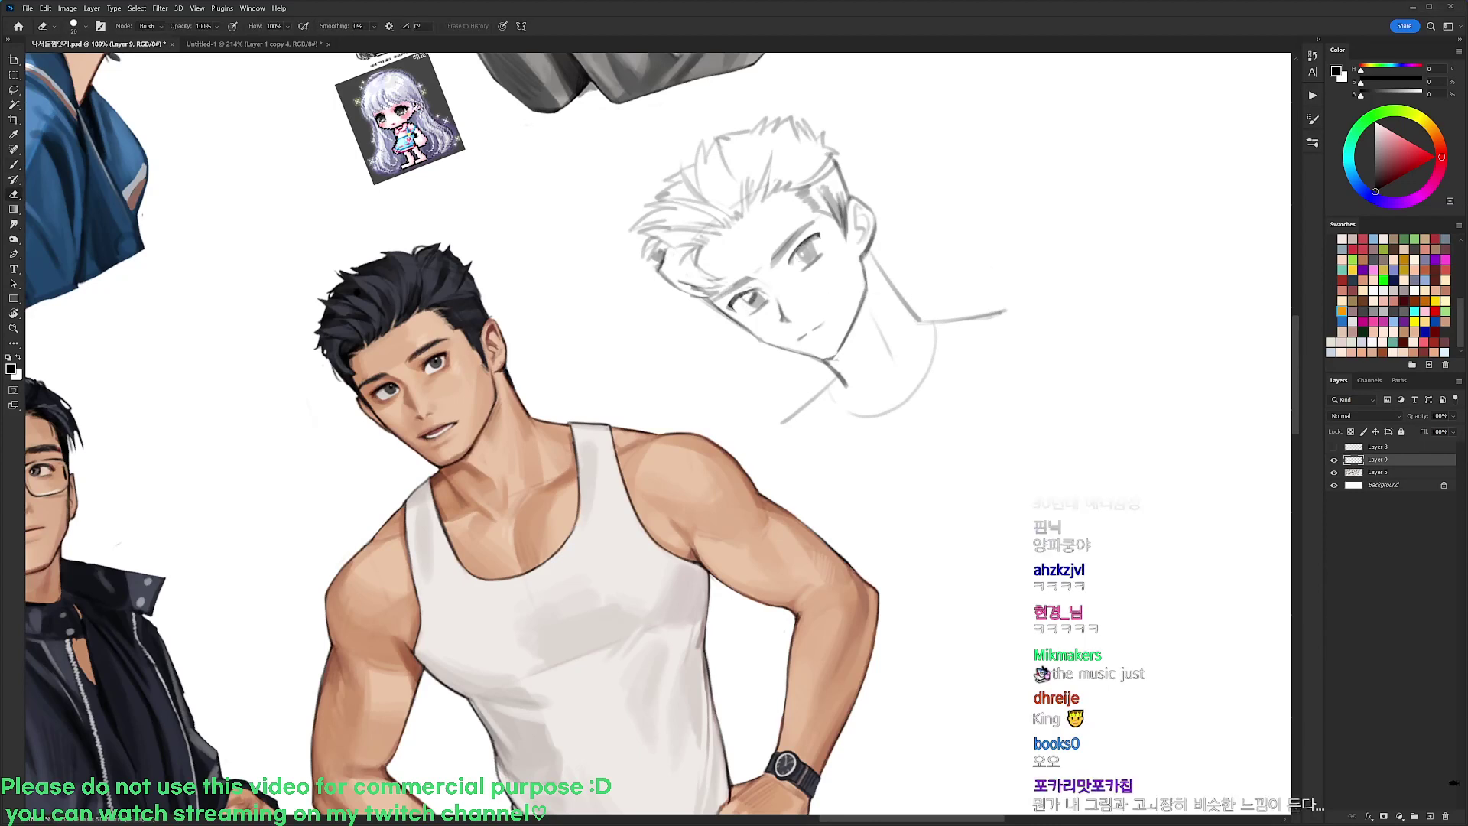
key("b")
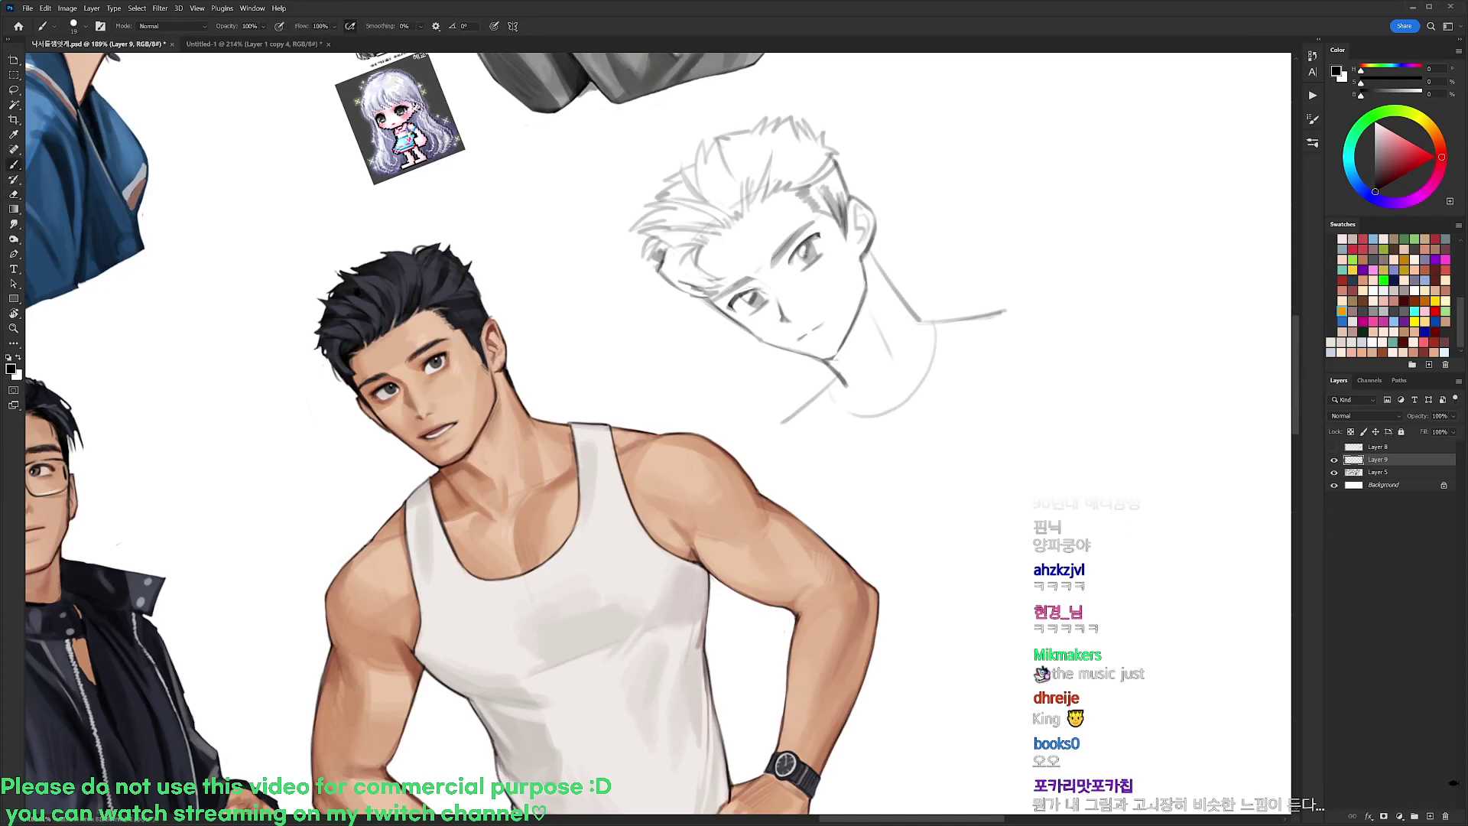
Darken the slanted eyebrow above the near eye
key("r")
left_click_drag(974, 263, 1015, 370)
key("b")
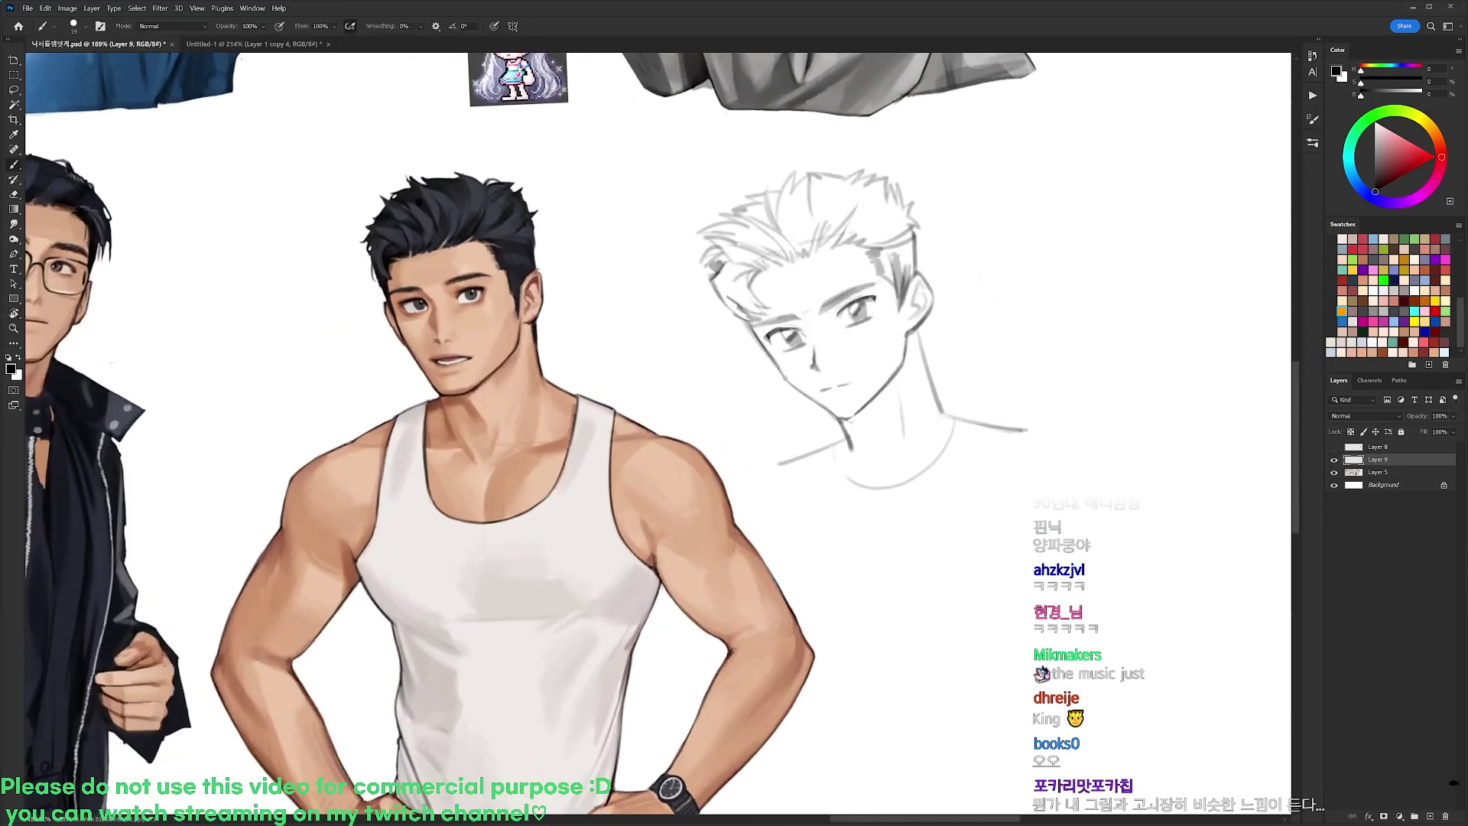
left_click_drag(841, 306, 864, 286)
key("e")
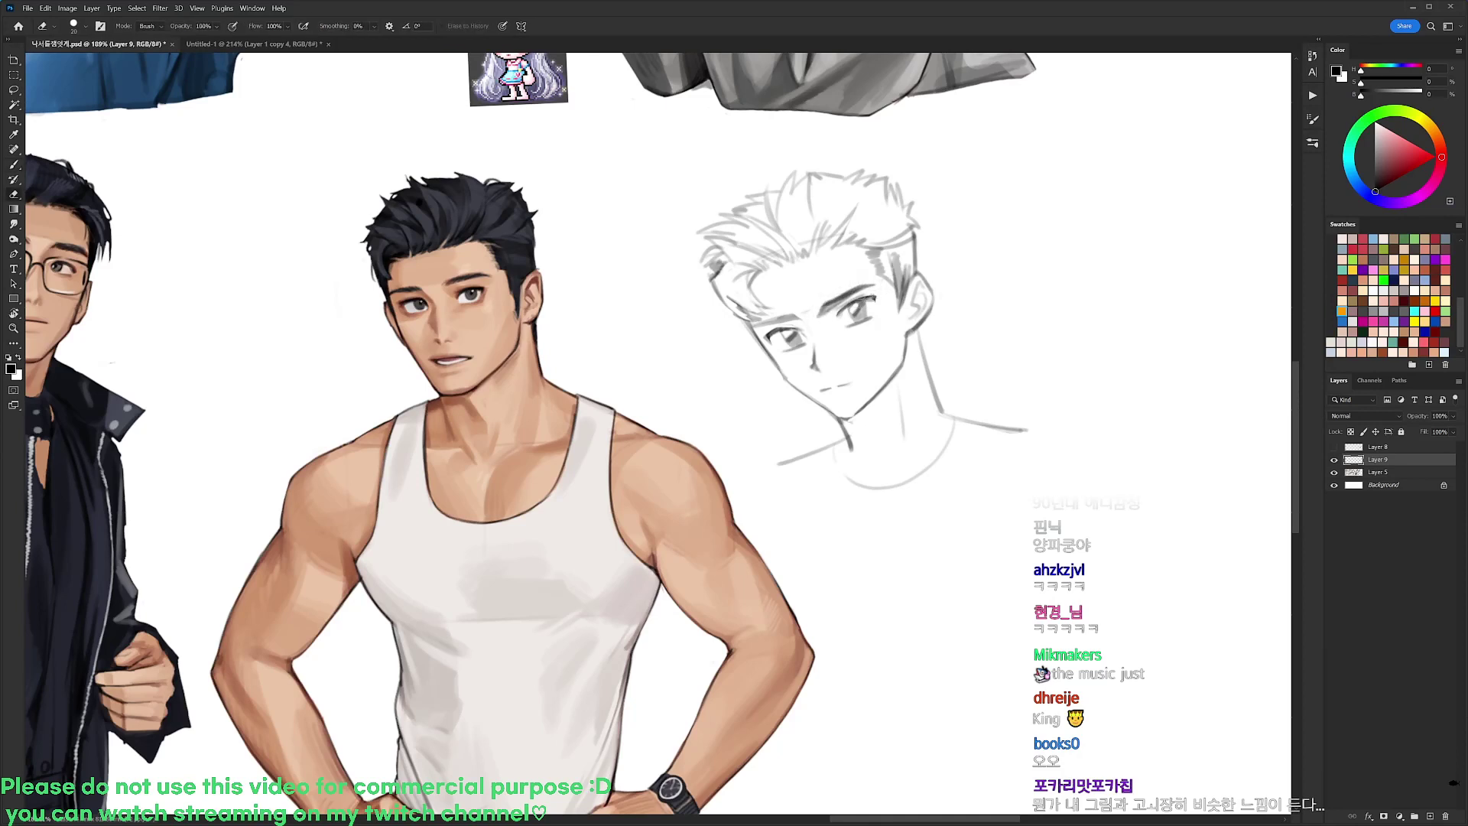
Adjust the placement of the eye and eyebrow strokes with lasso selections and clear the selection
key("l")
mouse_move(820, 301)
left_mouse_down()
mouse_move(893, 281)
mouse_move(996, 371)
left_mouse_up()
key("r")
key("l")
mouse_move(816, 344)
left_mouse_down()
mouse_move(825, 362)
mouse_move(776, 358)
mouse_move(823, 351)
left_mouse_up()
key("ctrl+d")
key("b")
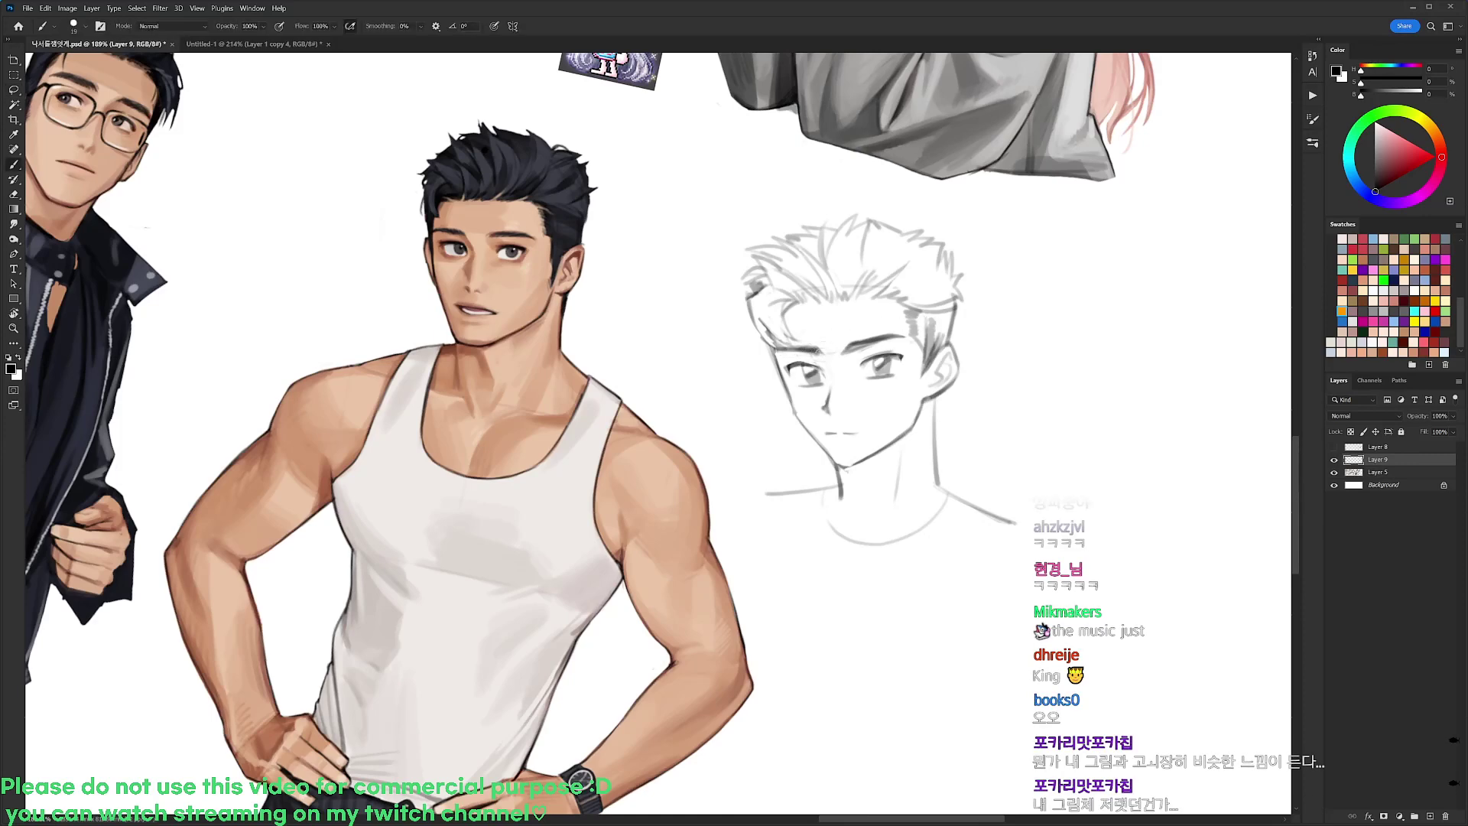
Erase the thin mouth line, sketch small outlined lips in its place, and tidy the far side of the face
key("e")
key("r")
left_click_drag(831, 355, 787, 294)
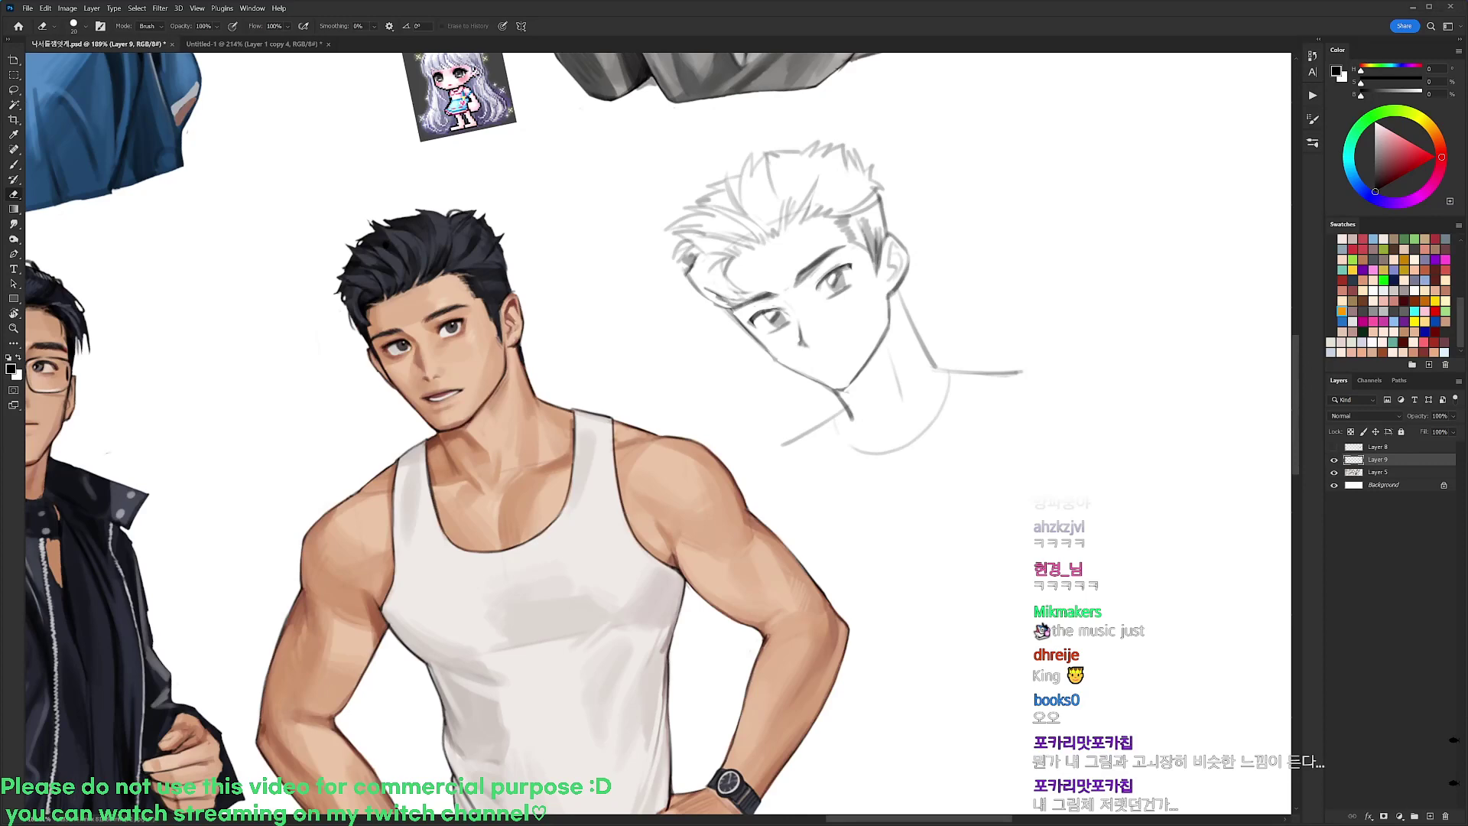
key("b")
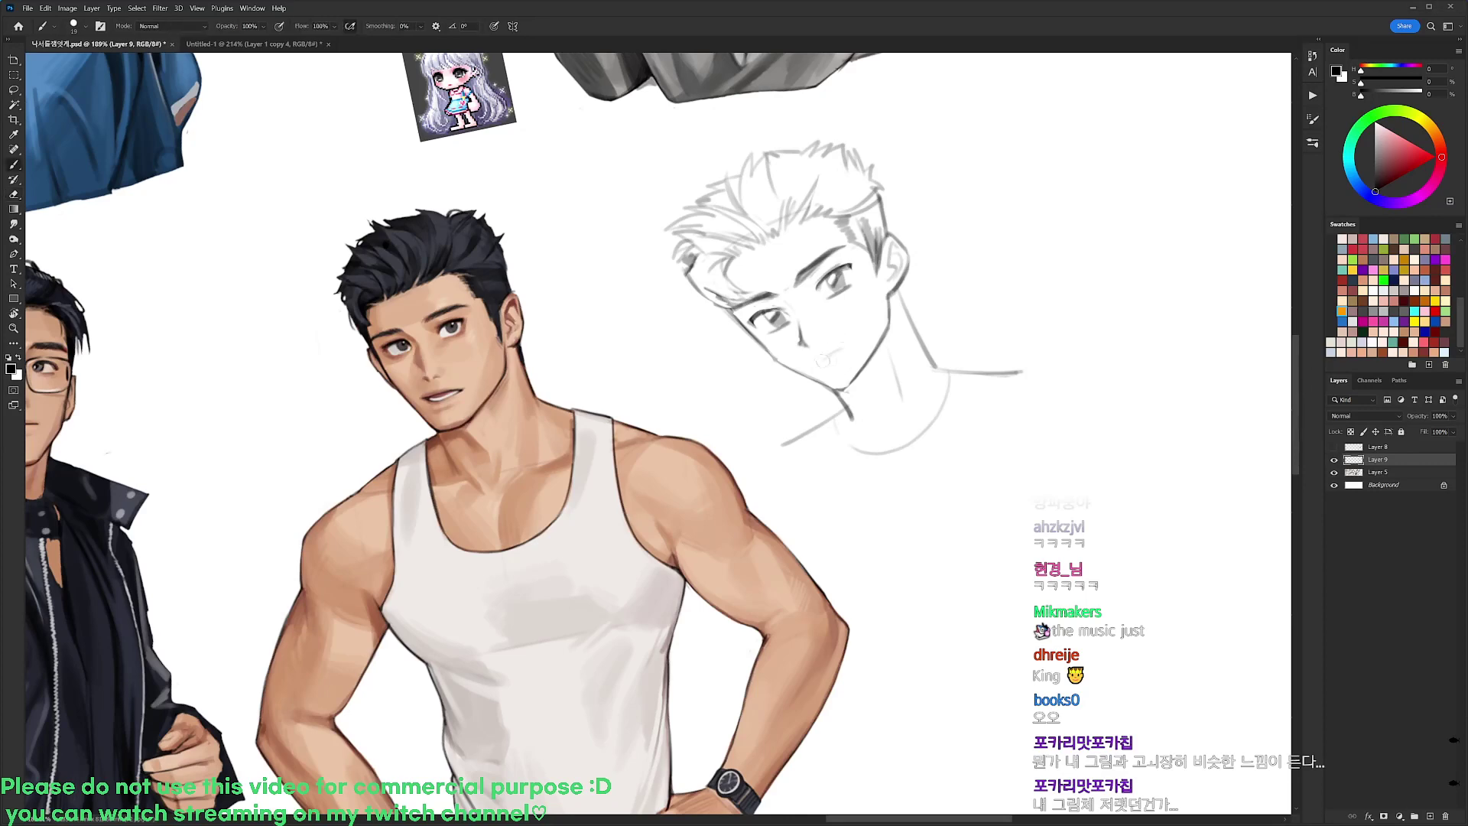
key("e")
key("r")
left_click_drag(990, 352, 997, 494)
key("b")
key("e")
left_click_drag(768, 356, 780, 386)
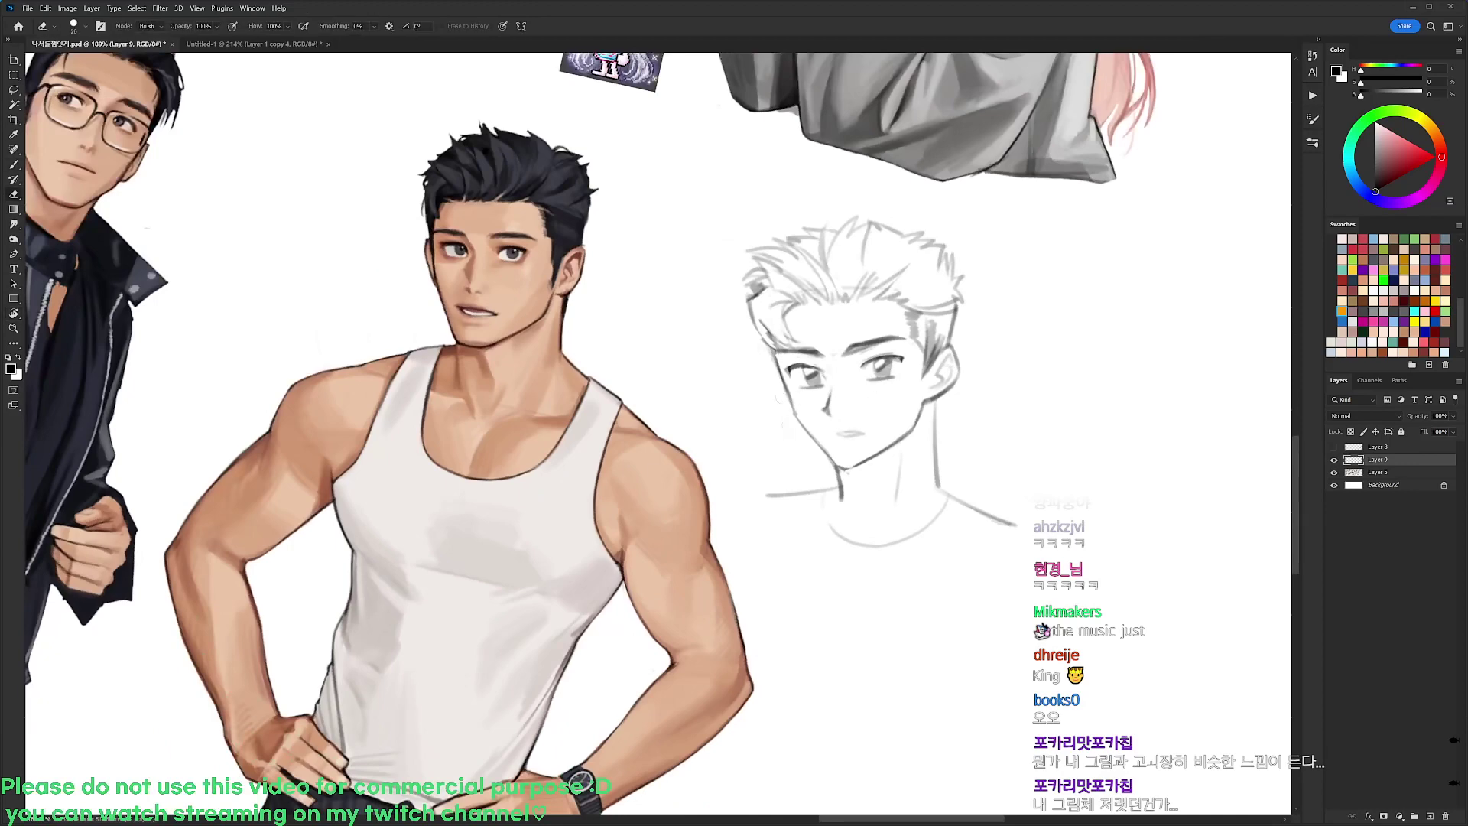
Darken the far eye's upper lash line and strengthen the eyebrow above it
key("r")
left_click_drag(783, 467, 792, 344)
key("b")
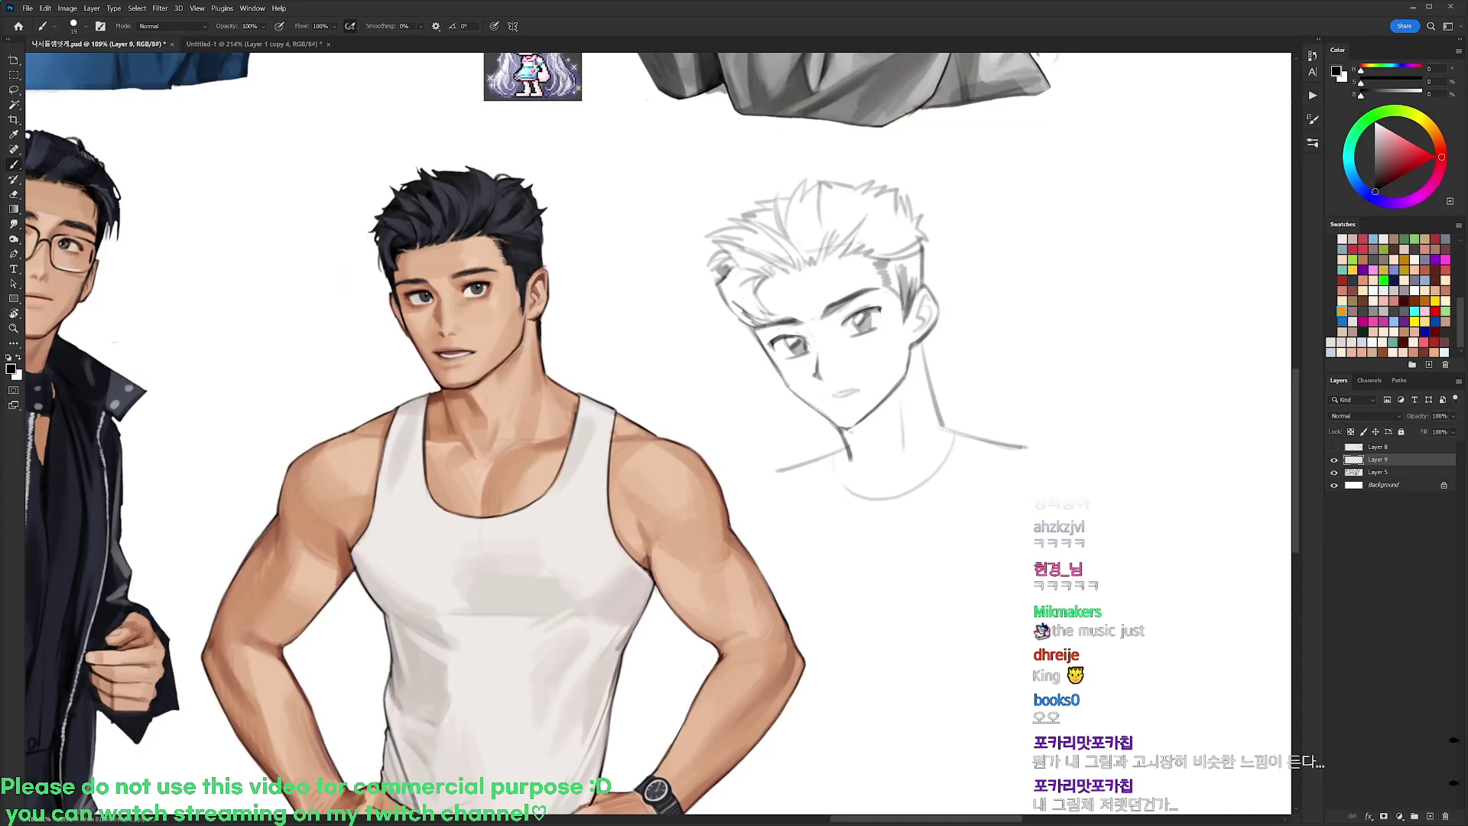
key("e")
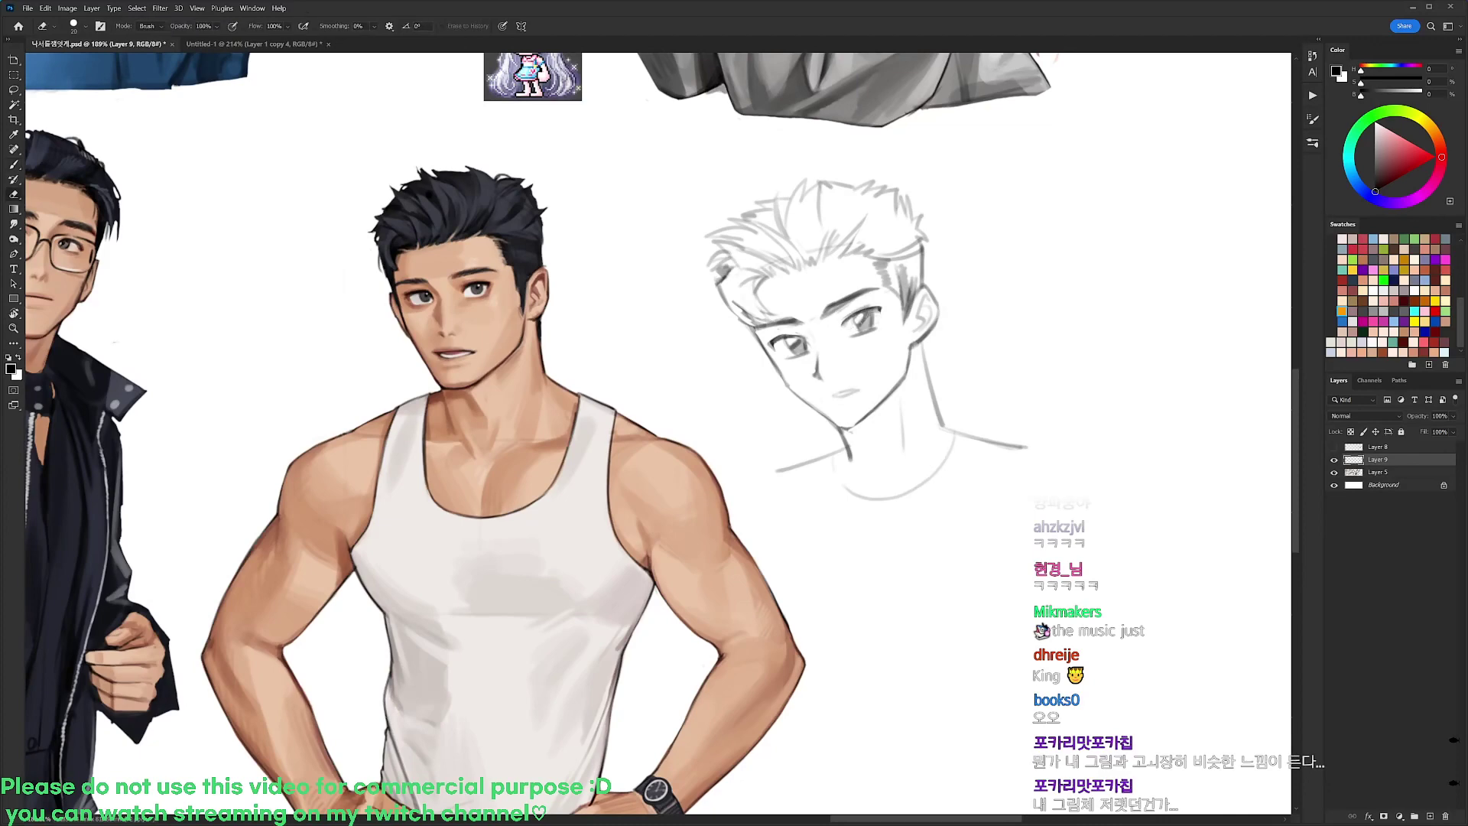
key("r")
left_click_drag(913, 279, 828, 188)
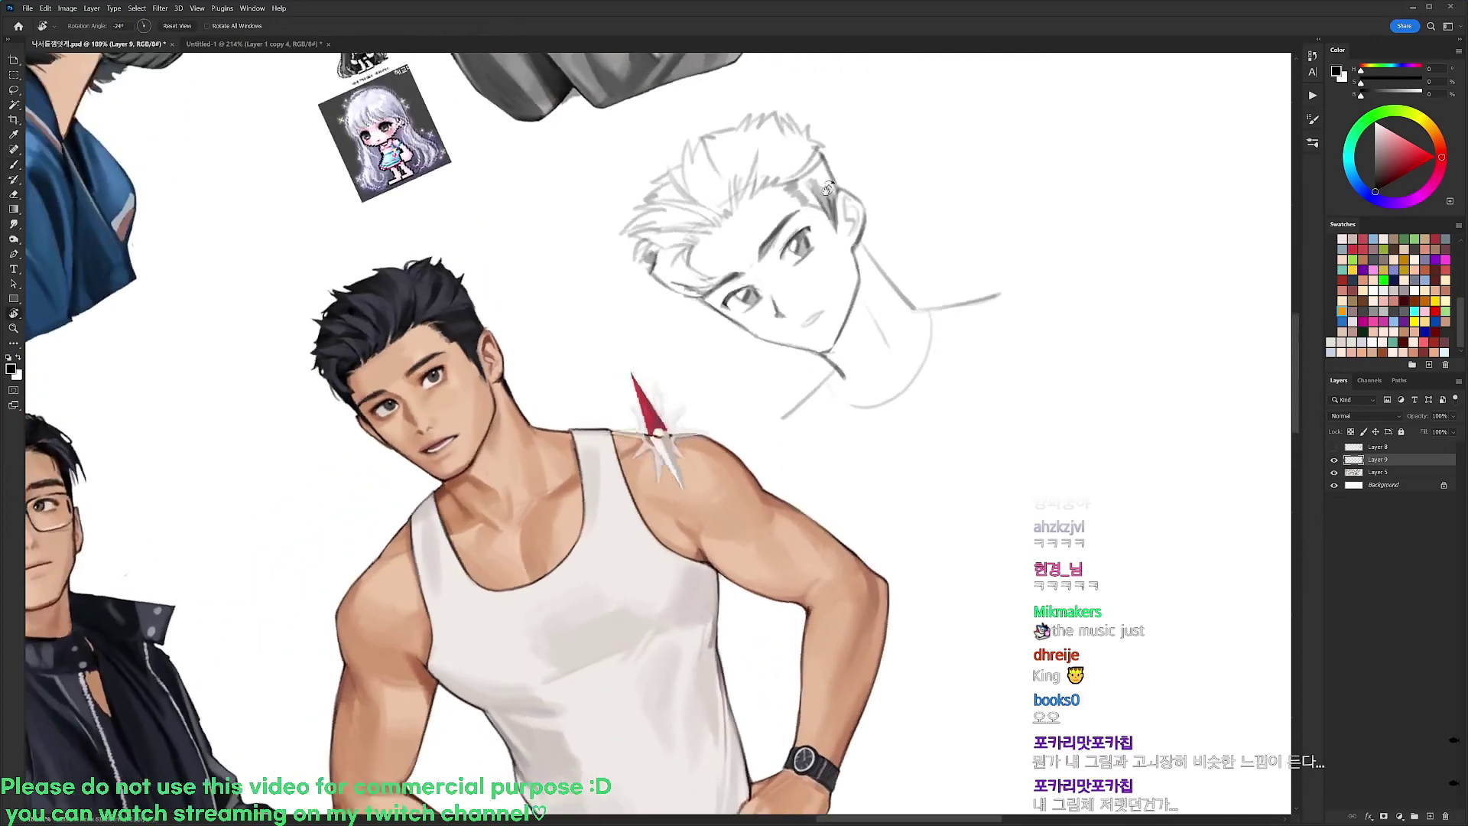
key("e")
key("b")
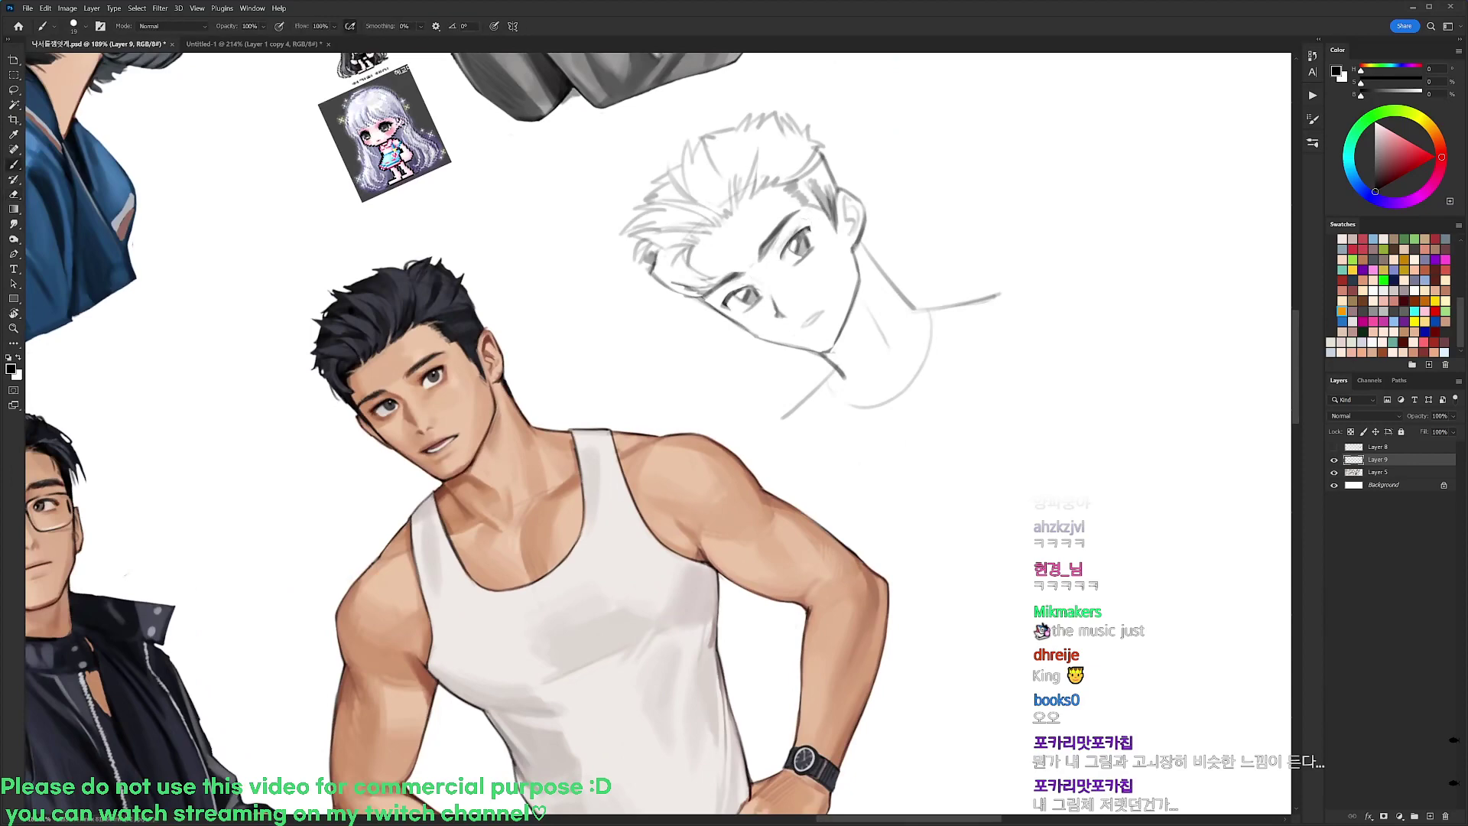
left_click_drag(726, 294, 746, 282)
key("r")
left_click_drag(989, 214, 1045, 340)
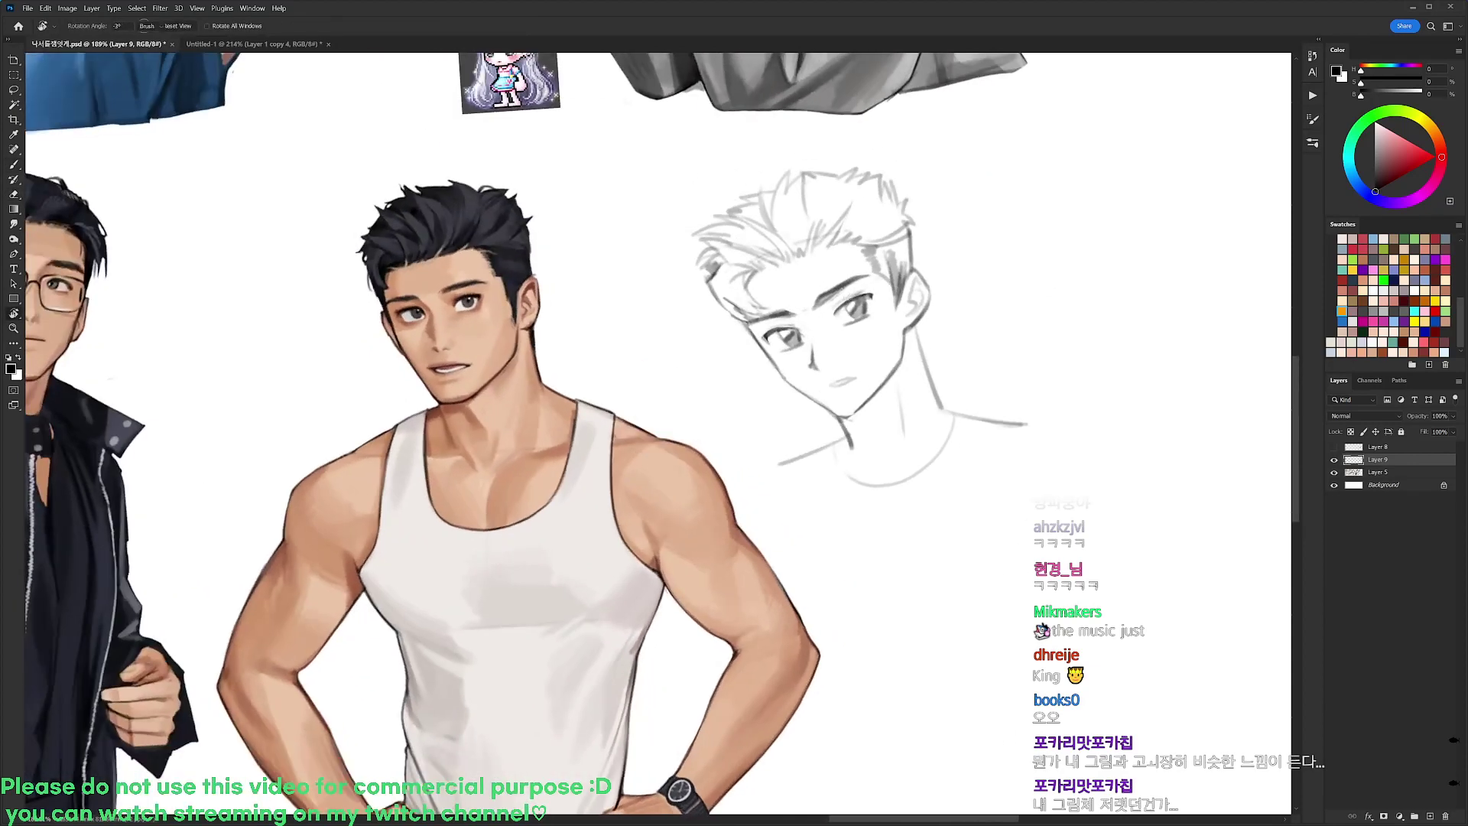
key("b")
left_click_drag(772, 320, 788, 313)
Sketch the neck muscle line below the jaw and redraw the tank-top neckline as a darker, wider curve
key("r")
left_click_drag(1011, 266, 1019, 289)
key("b")
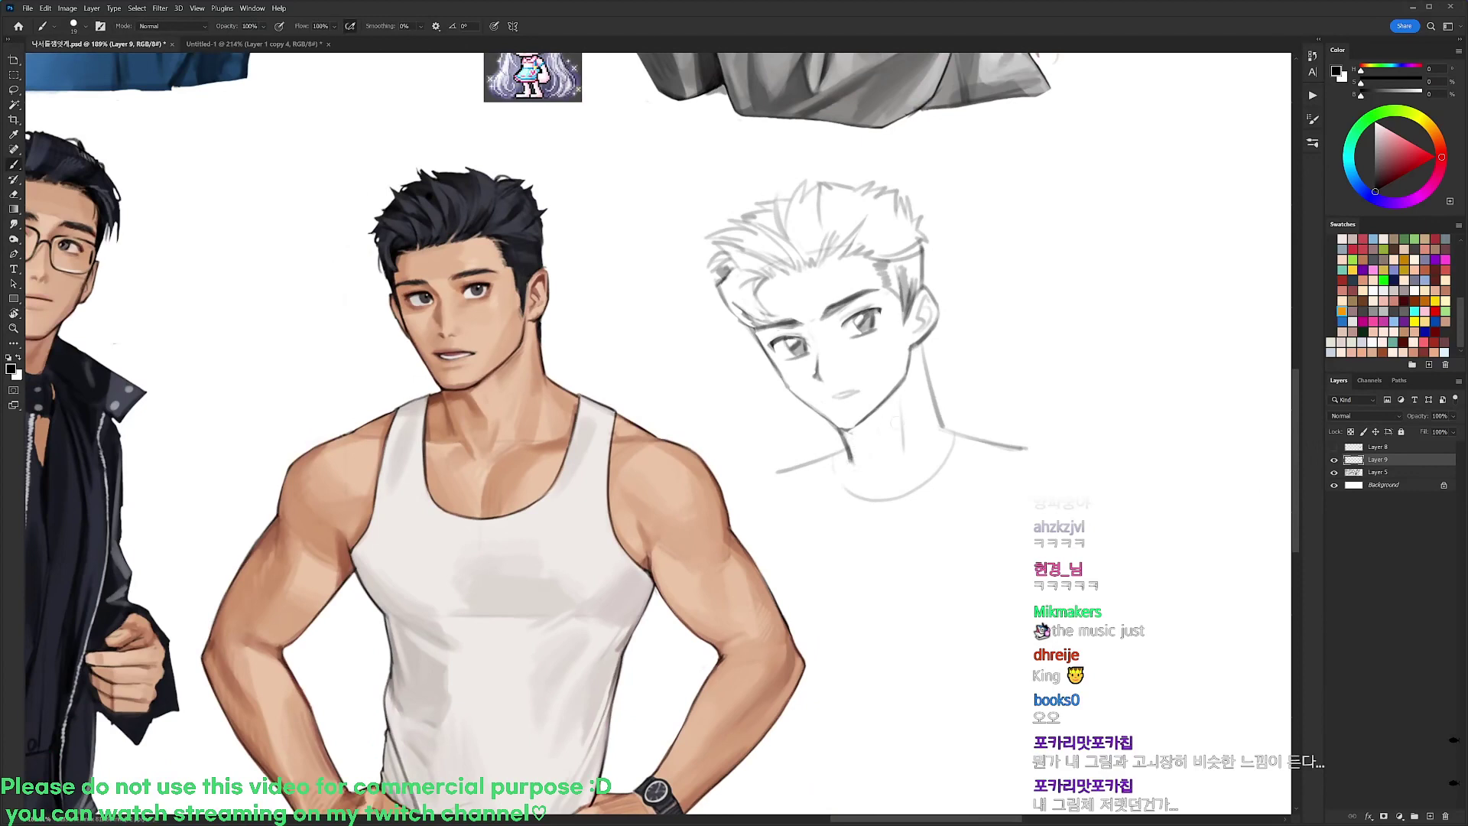
key("ctrl+z")
mouse_move(909, 382)
left_mouse_down()
mouse_move(902, 465)
mouse_move(928, 480)
mouse_move(955, 447)
left_mouse_up()
key("ctrl+z")
mouse_move(832, 458)
left_mouse_down()
mouse_move(901, 506)
mouse_move(965, 444)
left_mouse_up()
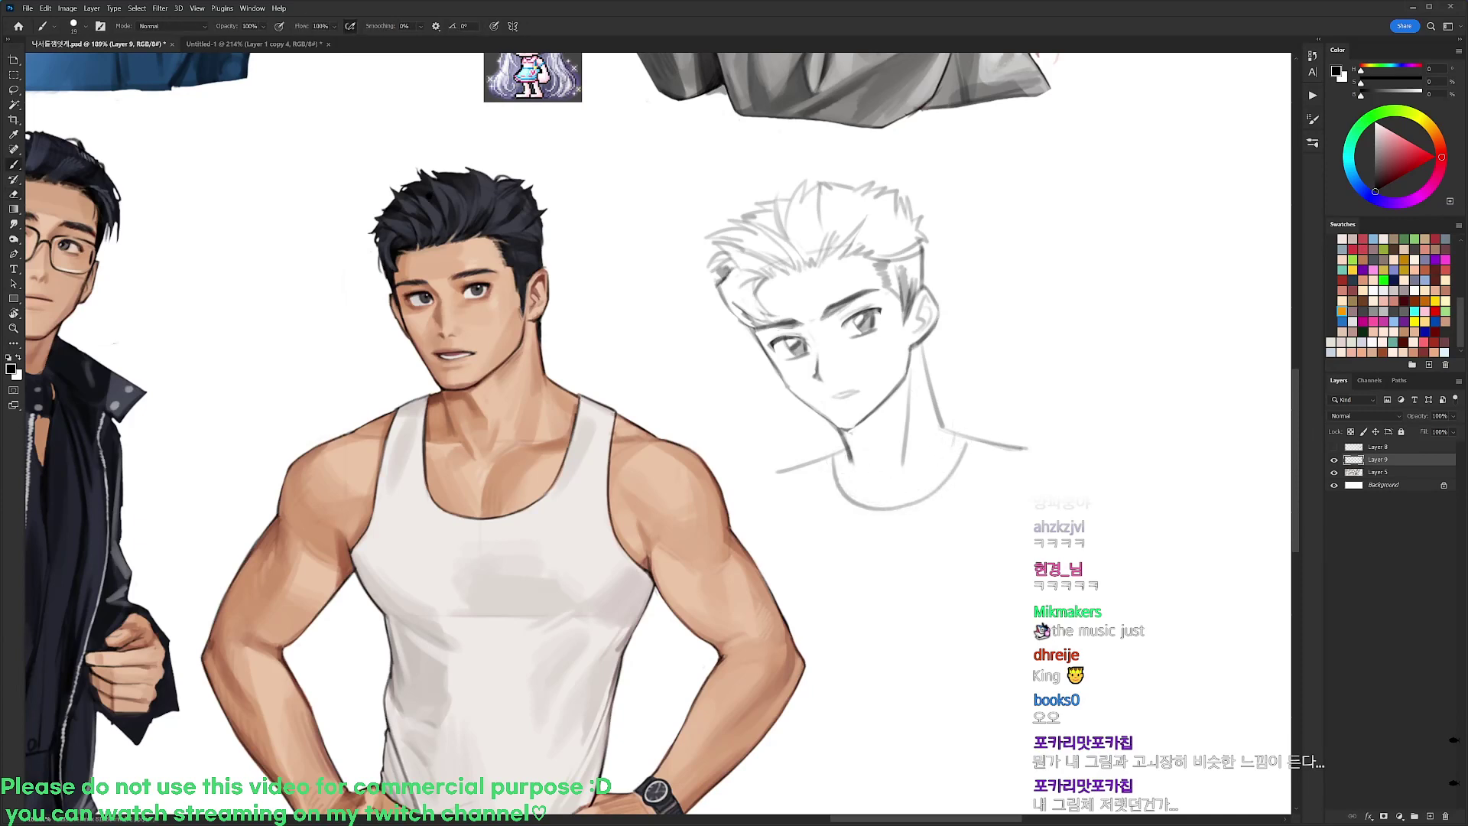
Extend both shoulder lines outward, draw the tank-top strap edges, and strengthen the back of the neck
mouse_move(832, 457)
left_mouse_down()
mouse_move(842, 524)
mouse_move(962, 451)
mouse_move(939, 486)
mouse_move(837, 474)
mouse_move(890, 510)
mouse_move(838, 479)
mouse_move(790, 513)
mouse_move(745, 482)
left_mouse_up()
key("e")
key("b")
left_click_drag(999, 449, 986, 520)
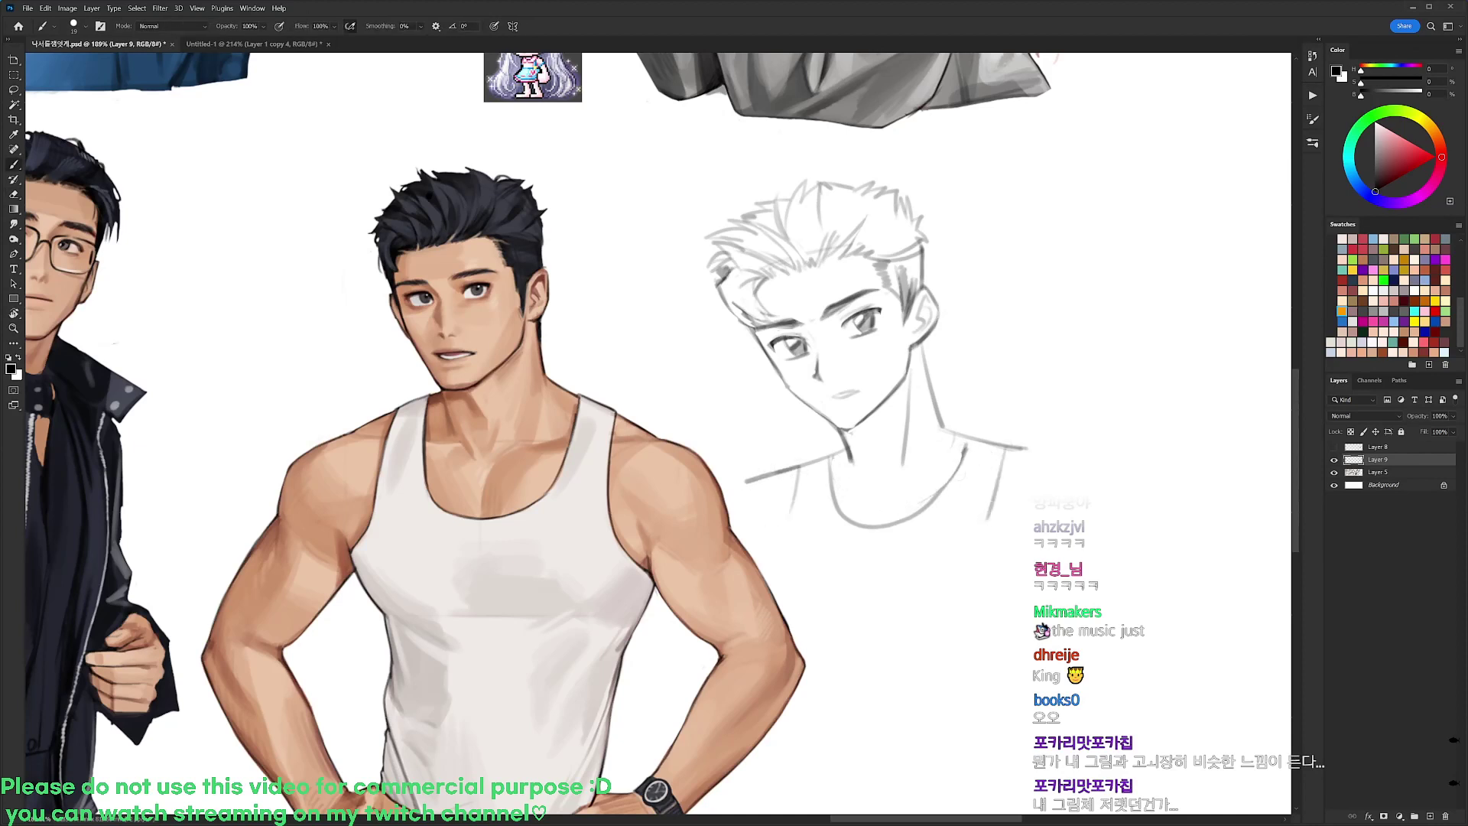
mouse_move(968, 438)
left_mouse_down()
mouse_move(960, 466)
mouse_move(1054, 456)
left_mouse_up()
left_click_drag(923, 338, 927, 378)
Select the head and neck sketch, then skew it slightly toward the ear side and stretch it slightly upward
key("e")
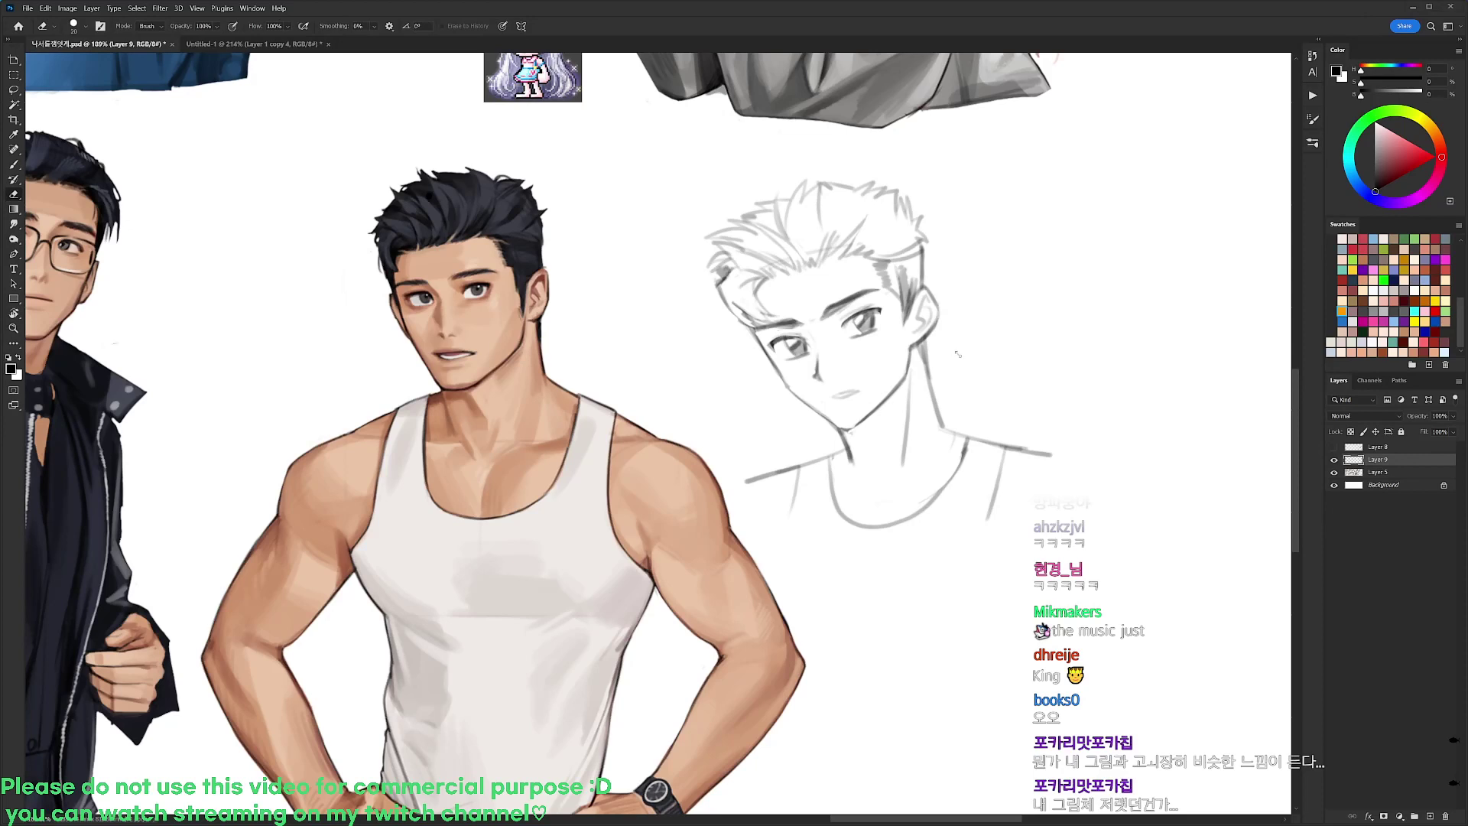
key("l")
mouse_move(1063, 410)
left_mouse_down()
mouse_move(960, 580)
mouse_move(830, 565)
mouse_move(747, 497)
mouse_move(678, 342)
mouse_move(806, 159)
mouse_move(1040, 238)
left_mouse_up()
left_click_drag(968, 399, 966, 385)
key("ctrl+t")
left_click_drag(881, 166, 892, 162)
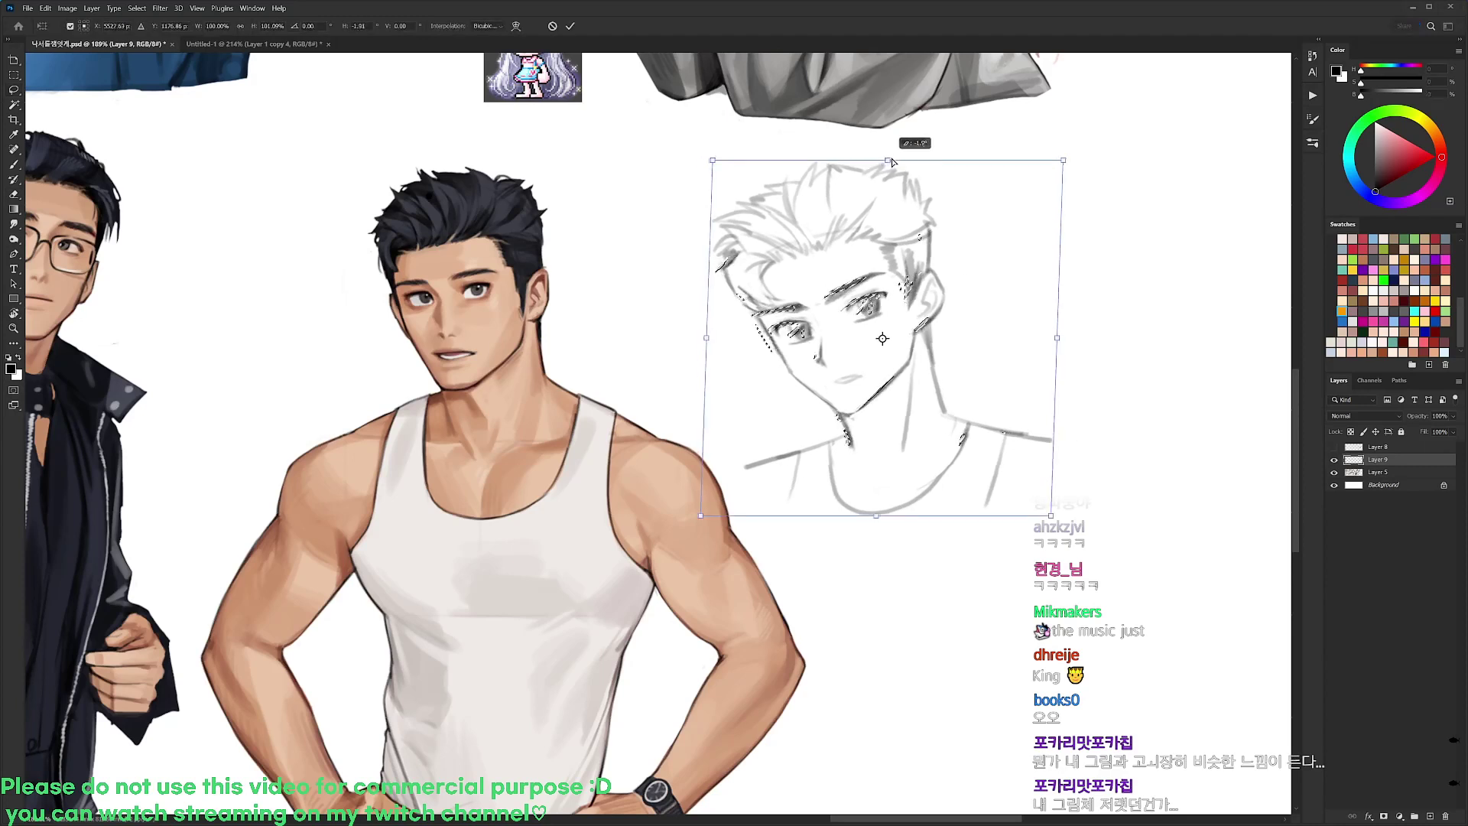
key("Return")
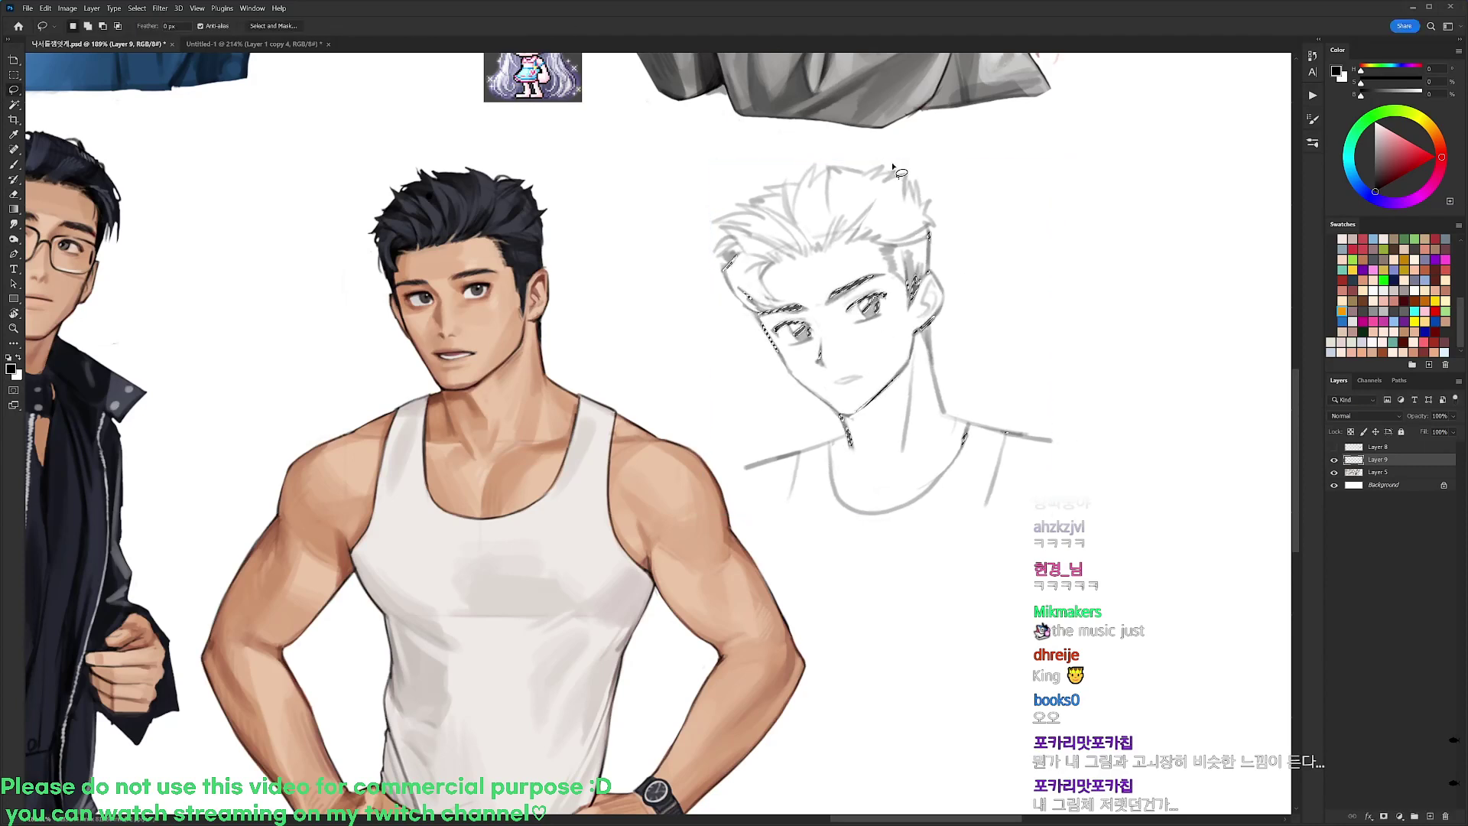
key("ctrl+d")
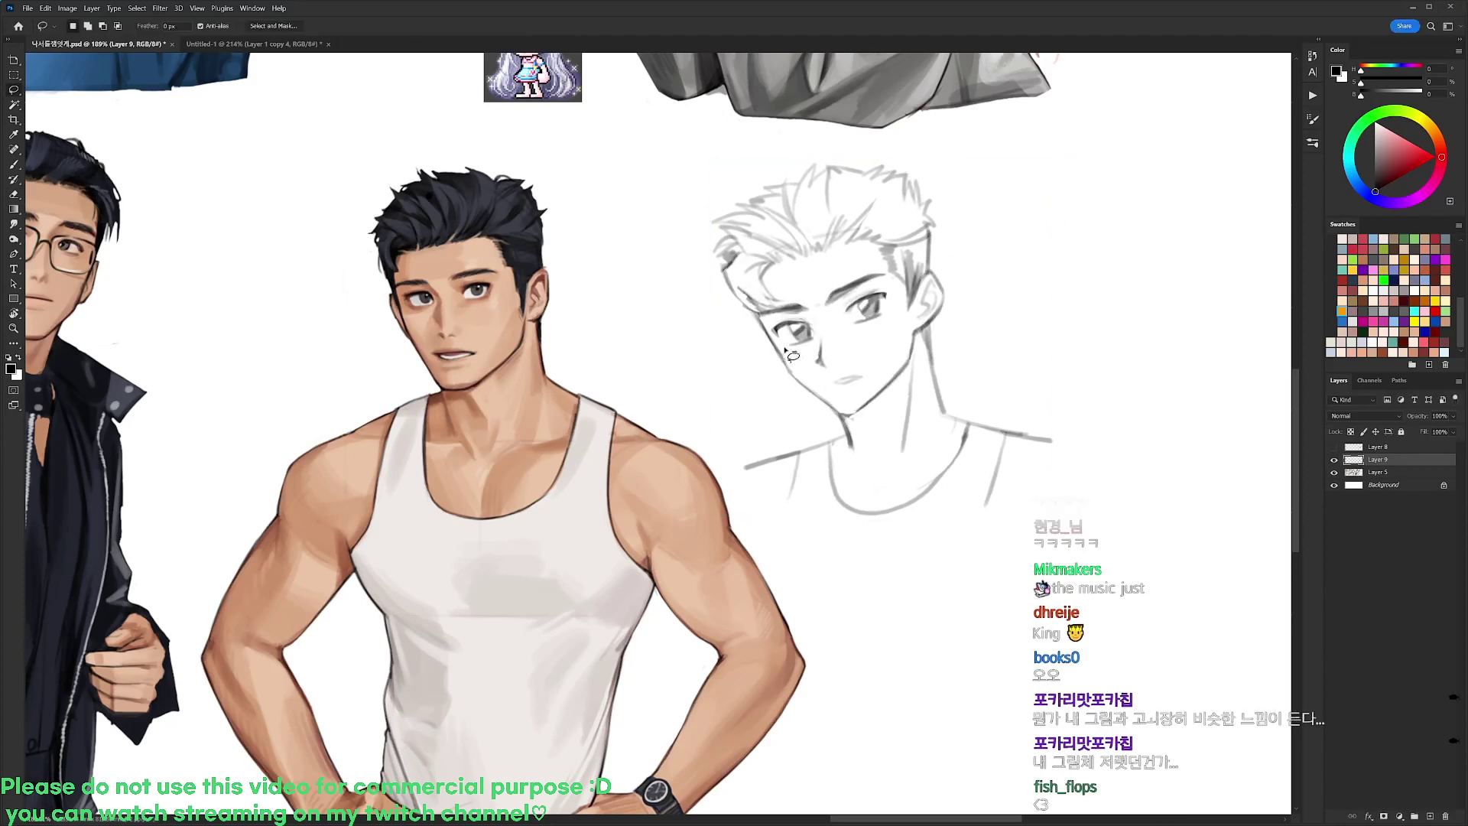
Select the ear-side eye in the sketch and adjust its placement slightly with a free transform
mouse_move(785, 348)
left_mouse_down()
mouse_move(790, 317)
mouse_move(817, 348)
mouse_move(795, 351)
mouse_move(891, 287)
mouse_move(896, 310)
left_mouse_up()
key("ctrl+t")
key("Return")
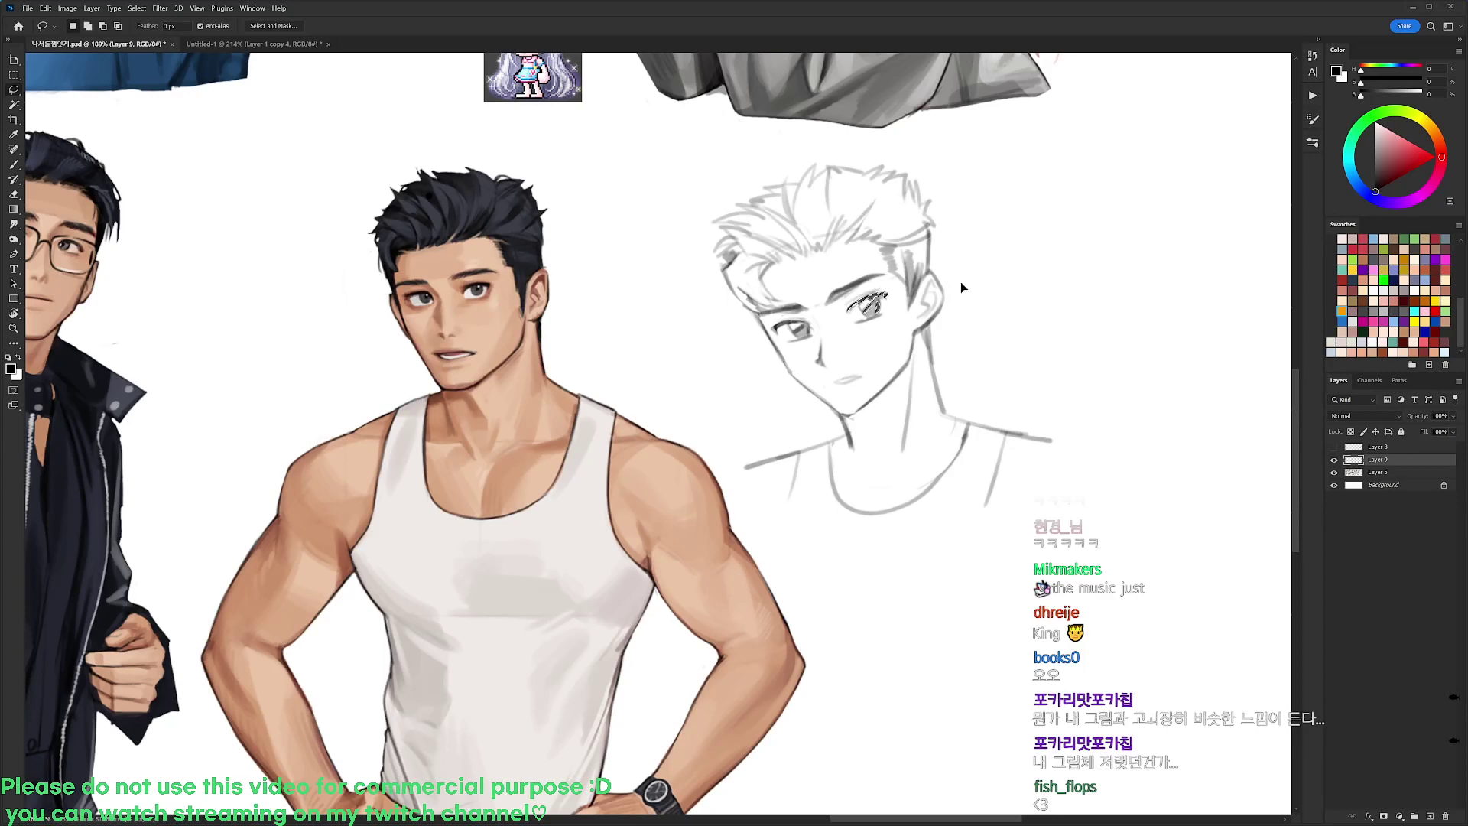
key("ctrl+d")
Fade the portrait sketch by lowering the fill of Layer 9 to 30%
key("b")
right_click(948, 288)
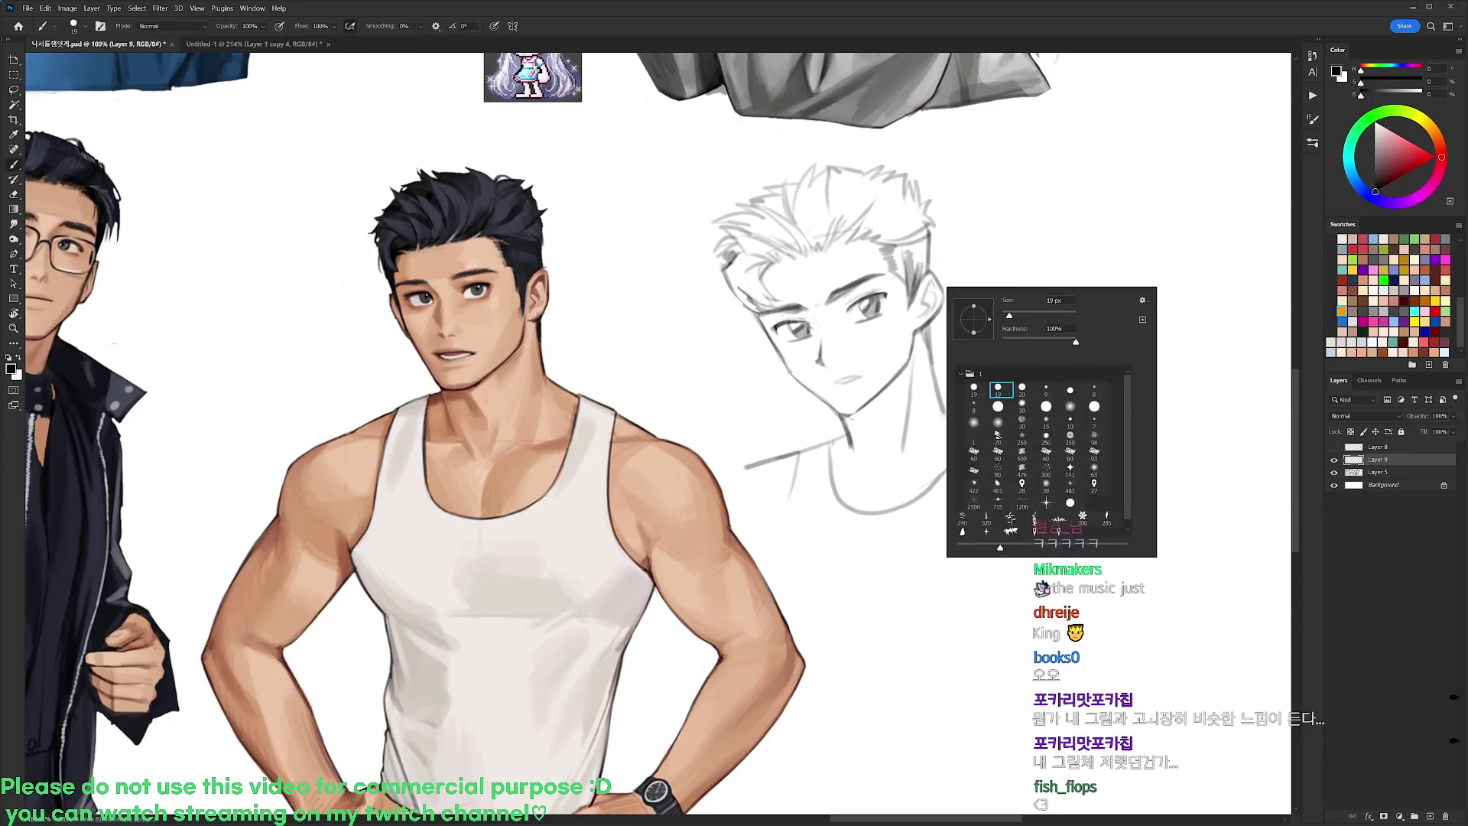
left_click(1377, 461)
left_click(1333, 460)
left_click(1333, 461)
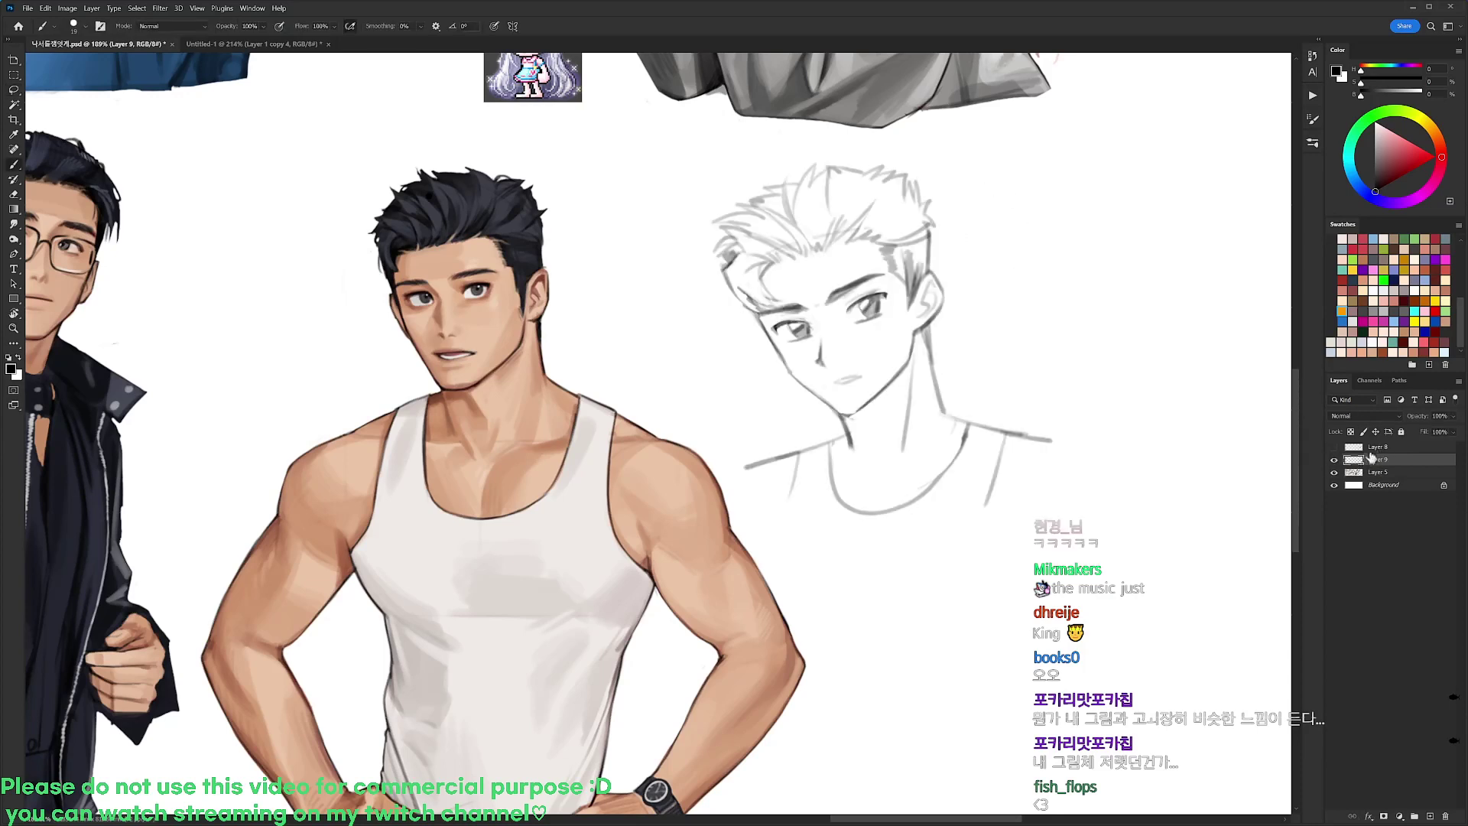
left_click(1452, 431)
left_click_drag(1459, 445, 1425, 446)
scroll(917, 304, "up", 1)
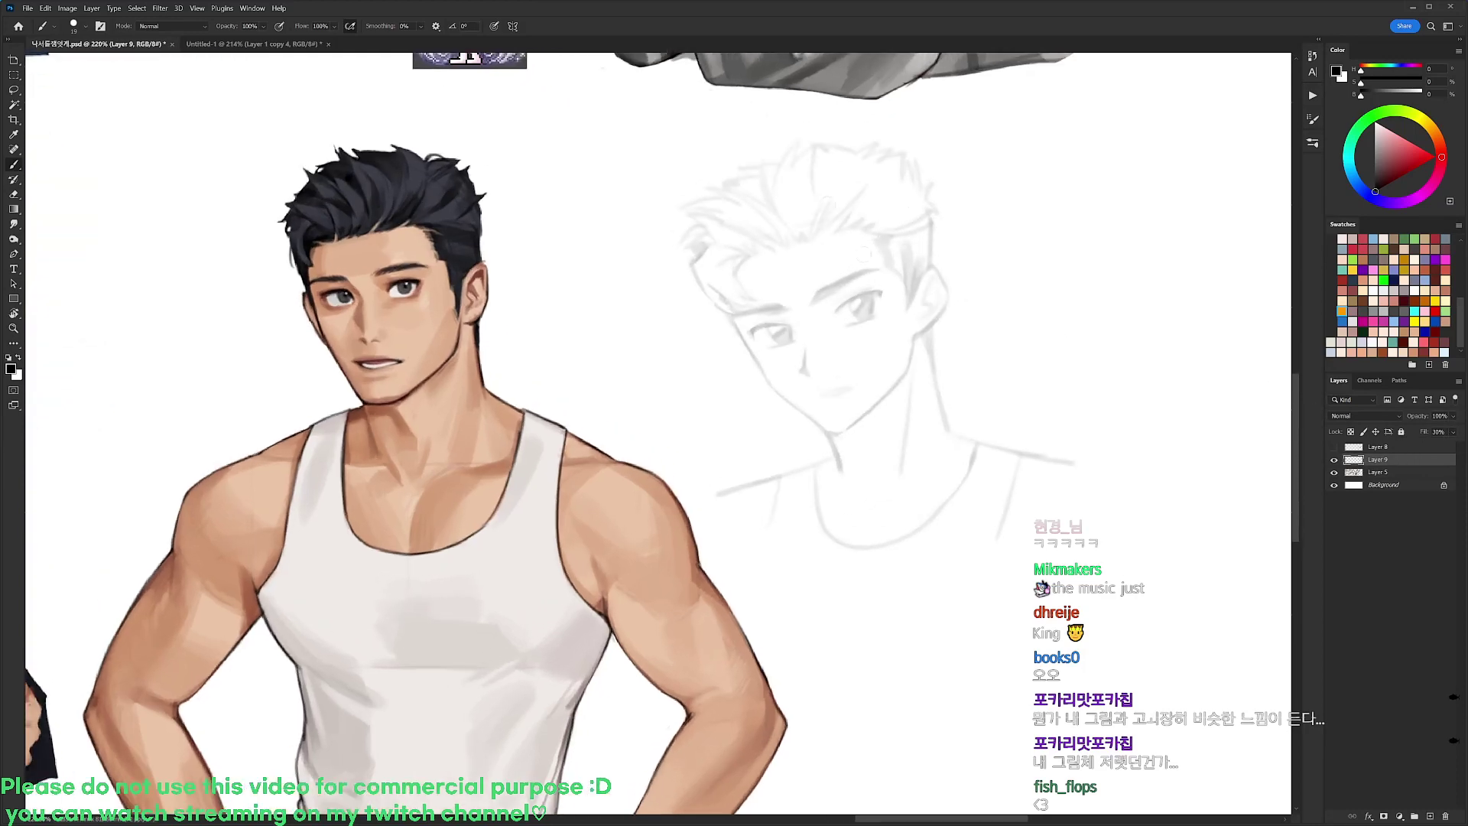
Choose a finer brush preset and add a new layer above the faded sketch for the line art
right_click(869, 253)
left_click(978, 360)
left_click(1387, 460)
key("ctrl+shift+n")
key("Return")
Ink short, jagged black strokes along the centre of the hairline above the forehead
key("r")
left_click_drag(849, 243, 911, 346)
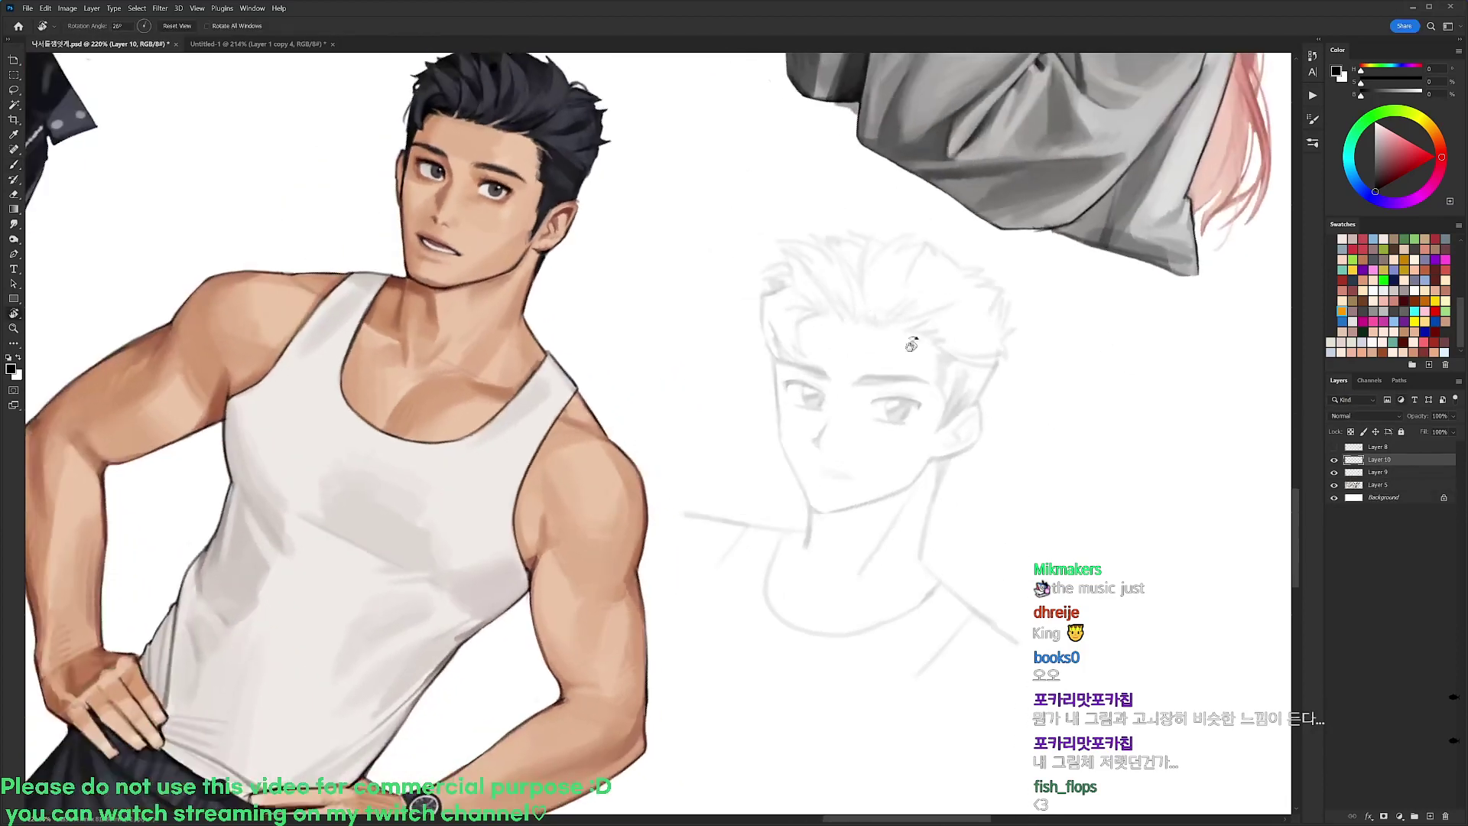
key("b")
mouse_move(833, 304)
left_mouse_down()
mouse_move(845, 324)
mouse_move(859, 304)
mouse_move(864, 324)
left_mouse_up()
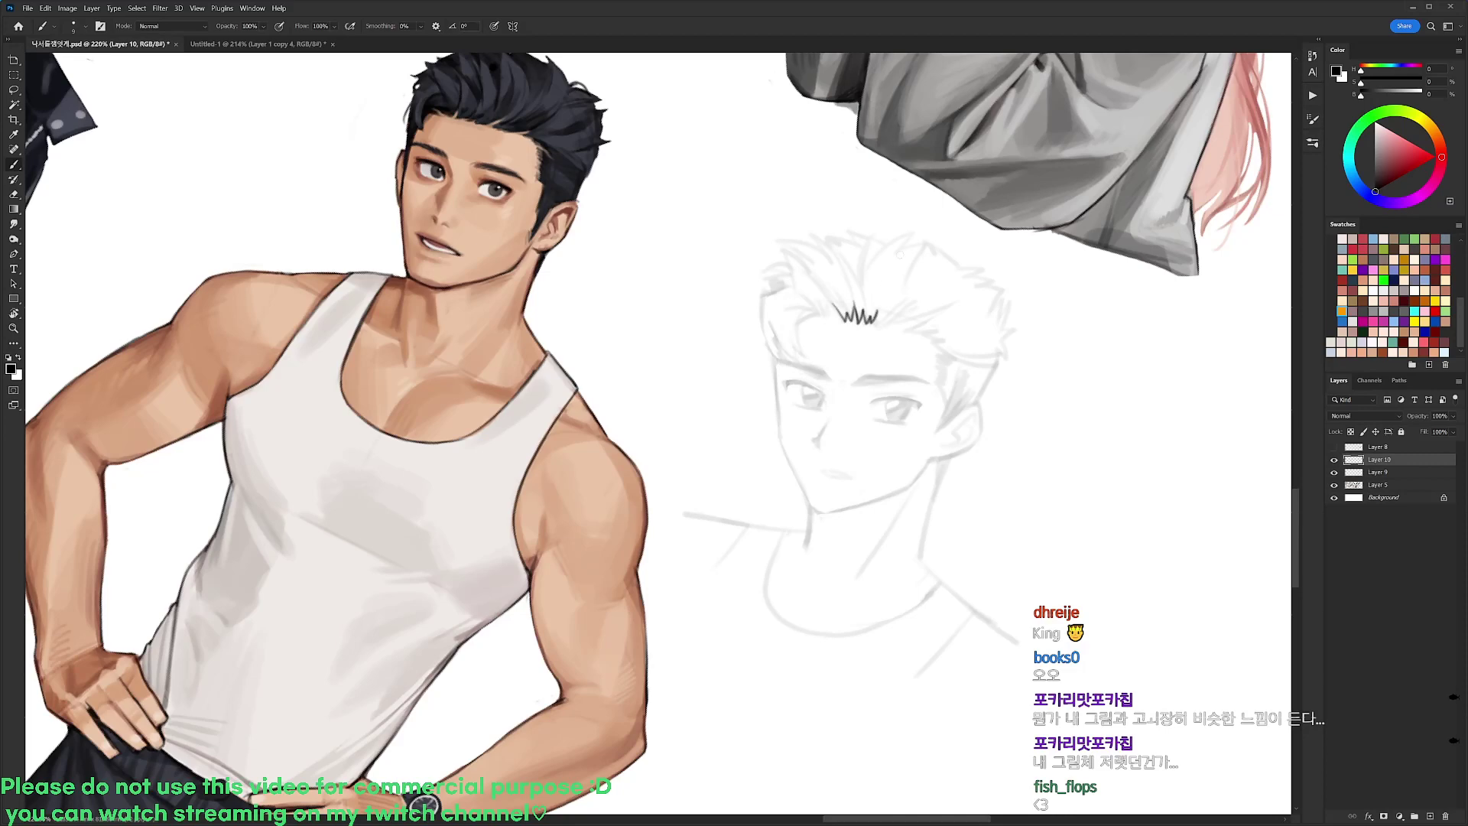
key("r")
left_click_drag(899, 255, 842, 174)
key("b")
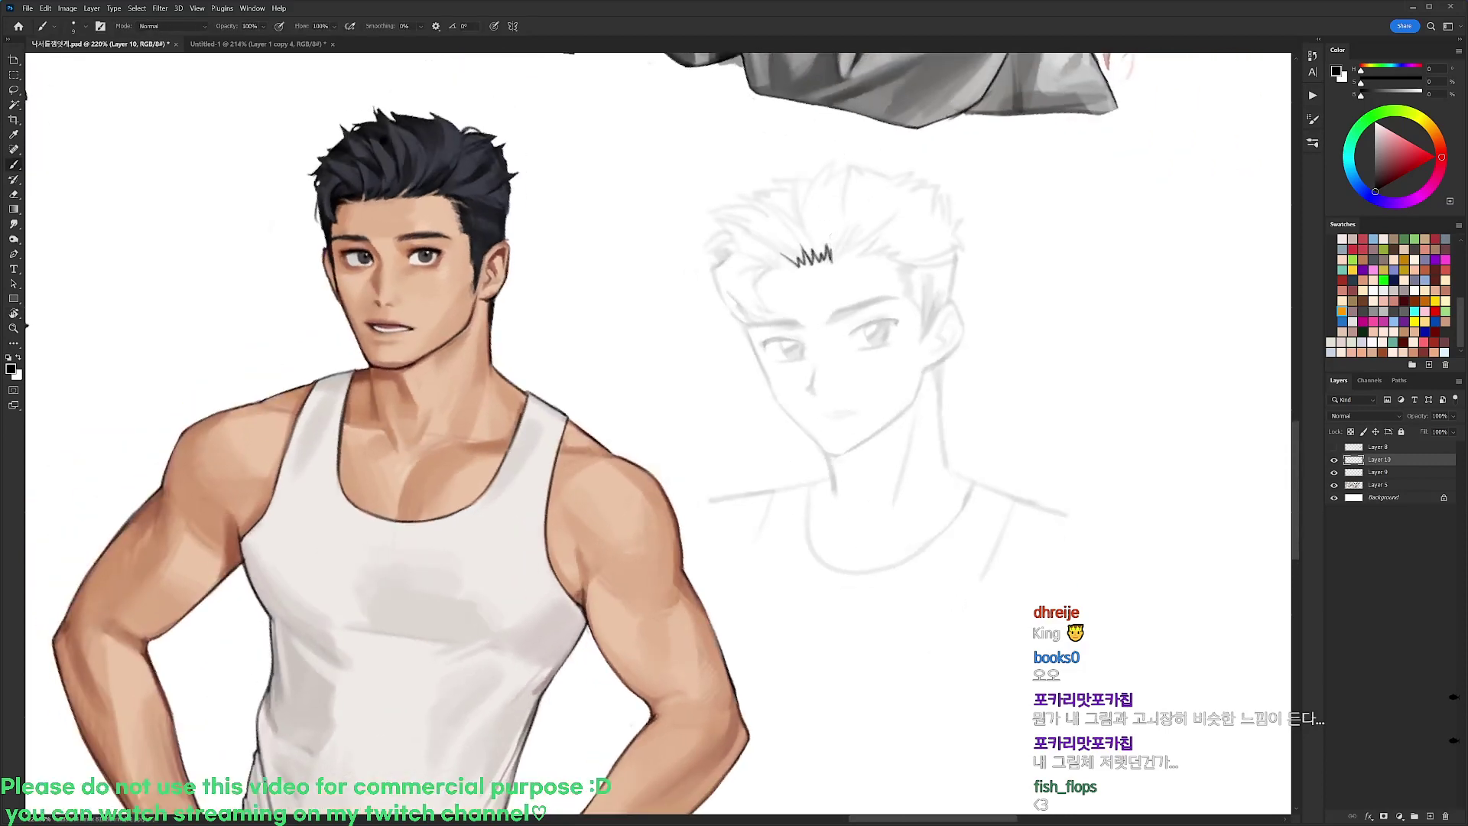
left_click_drag(847, 234, 834, 260)
left_click_drag(836, 248, 827, 260)
Extend the jagged hairline toward the far temple and outline the forelock falling over the forehead
key("r")
left_click_drag(937, 200, 1001, 314)
key("b")
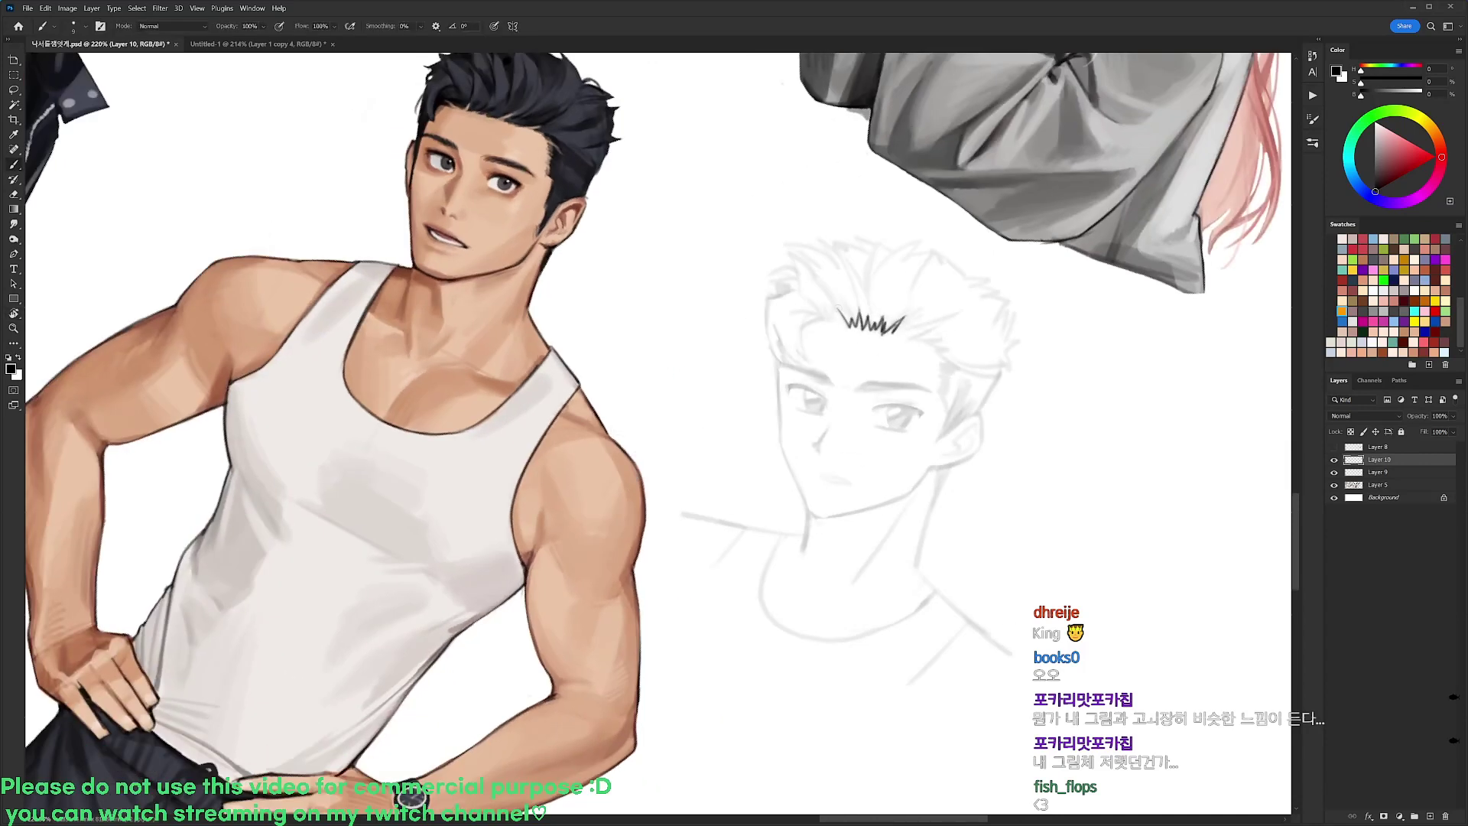
left_click_drag(838, 308, 841, 324)
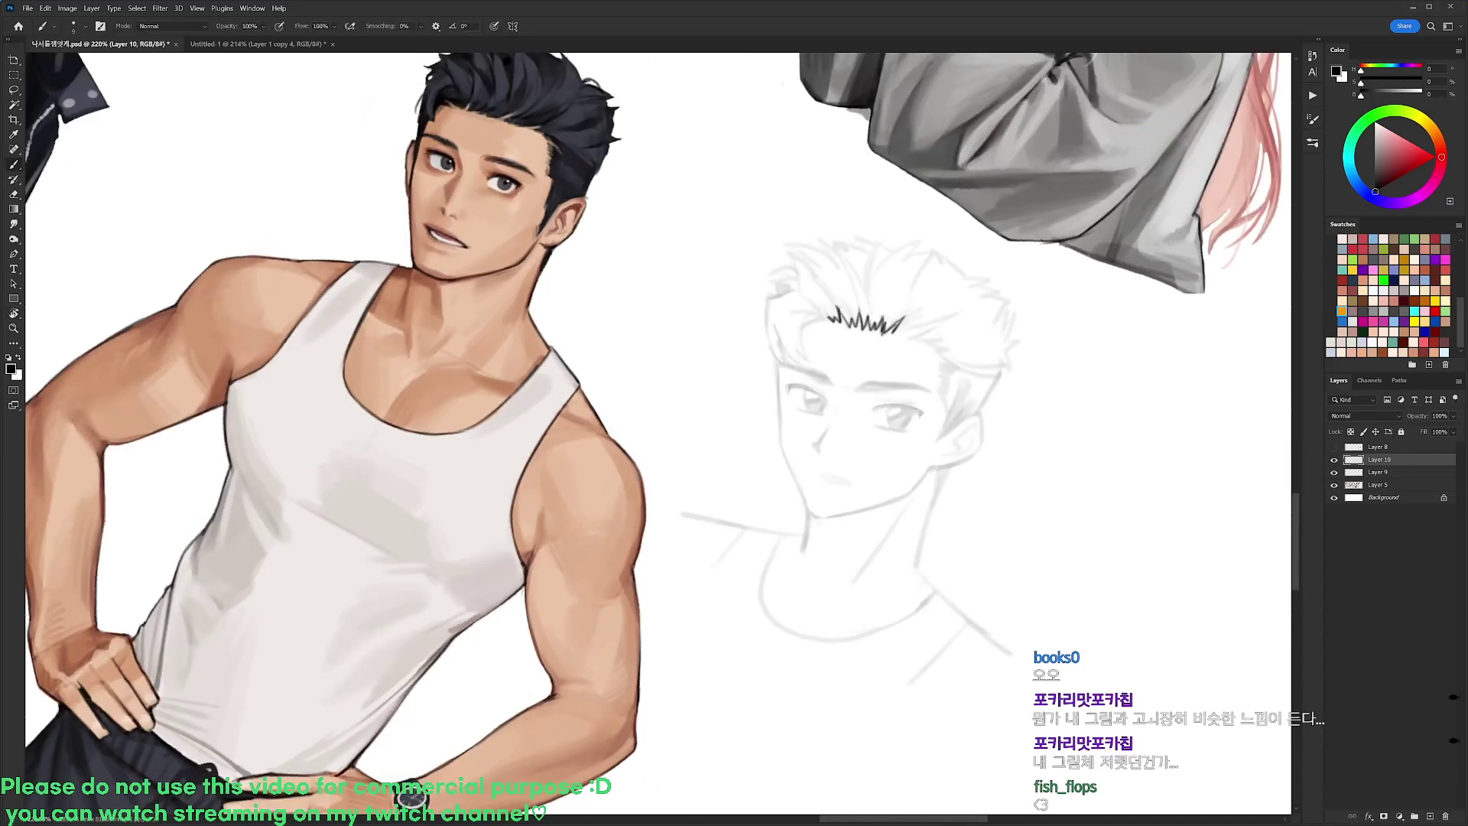
left_click_drag(808, 303, 782, 366)
mouse_move(766, 299)
left_mouse_down()
mouse_move(774, 361)
mouse_move(763, 211)
left_mouse_up()
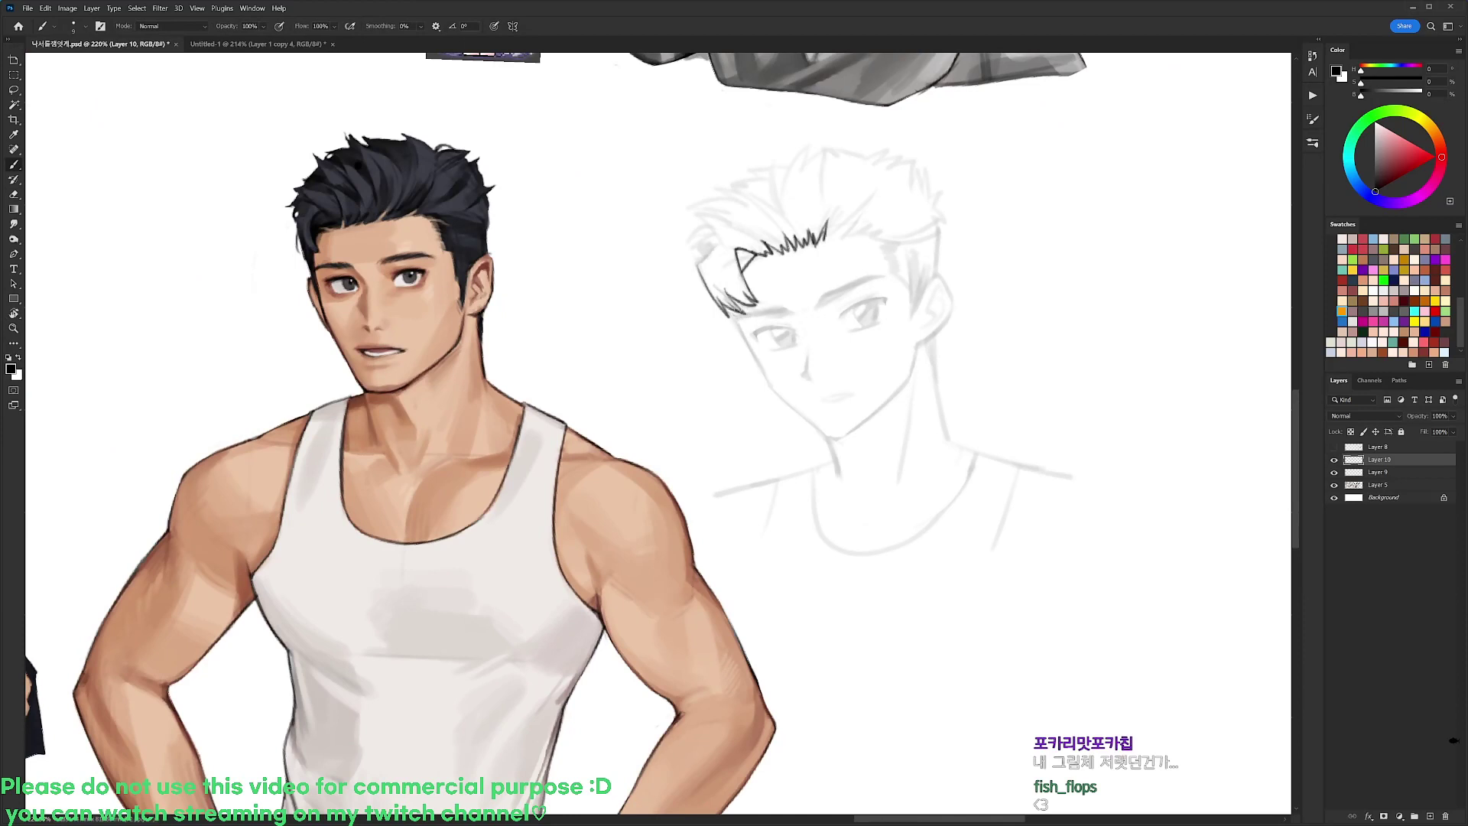
Ink the pointed hair tips at the far temple and darken the gaps between them
left_click_drag(725, 305, 740, 332)
mouse_move(732, 315)
left_mouse_down()
mouse_move(771, 373)
mouse_move(762, 343)
left_mouse_up()
key("r")
key("e")
key("b")
left_click_drag(742, 291, 751, 340)
key("e")
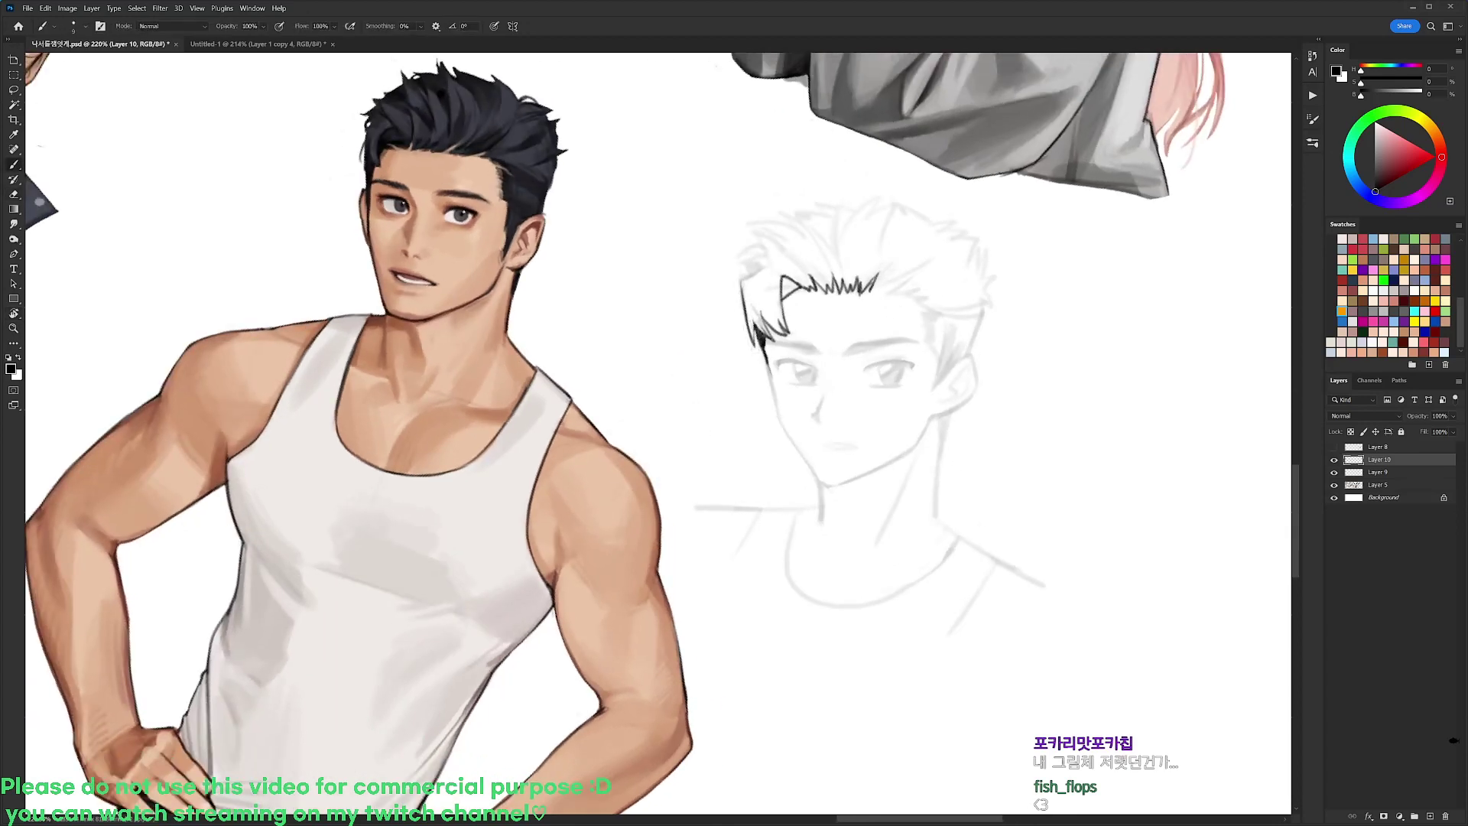
Ink the far side of the face from the temple over the cheek down to the chin
key("r")
left_click_drag(911, 220, 837, 186)
key("b")
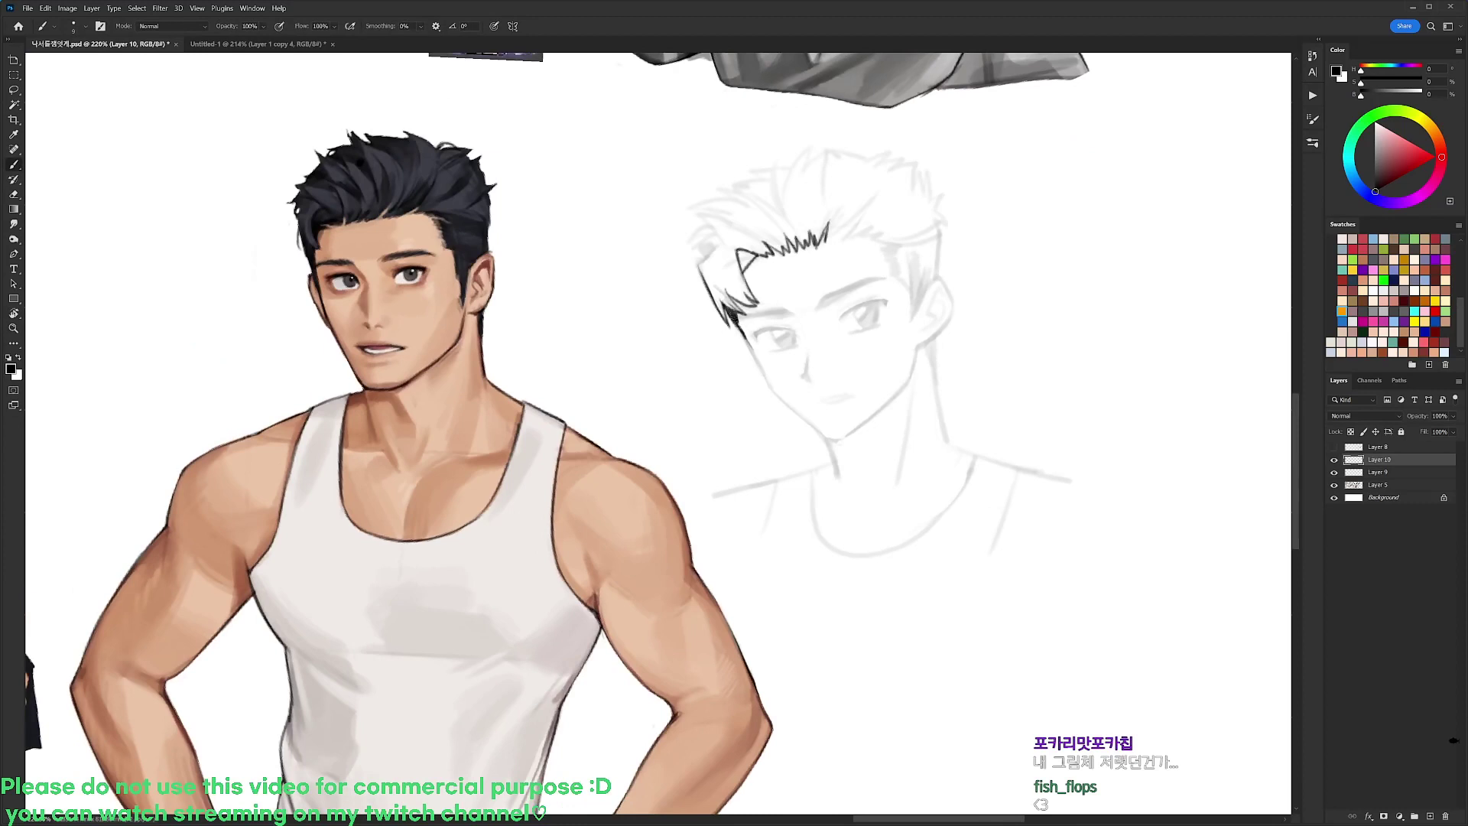
left_click_drag(734, 313, 763, 375)
key("r")
left_click_drag(787, 260, 847, 327)
key("e")
key("b")
left_click_drag(778, 394, 803, 498)
left_click_drag(784, 448, 811, 512)
Ink the near jawline from the chin up to the ear
key("r")
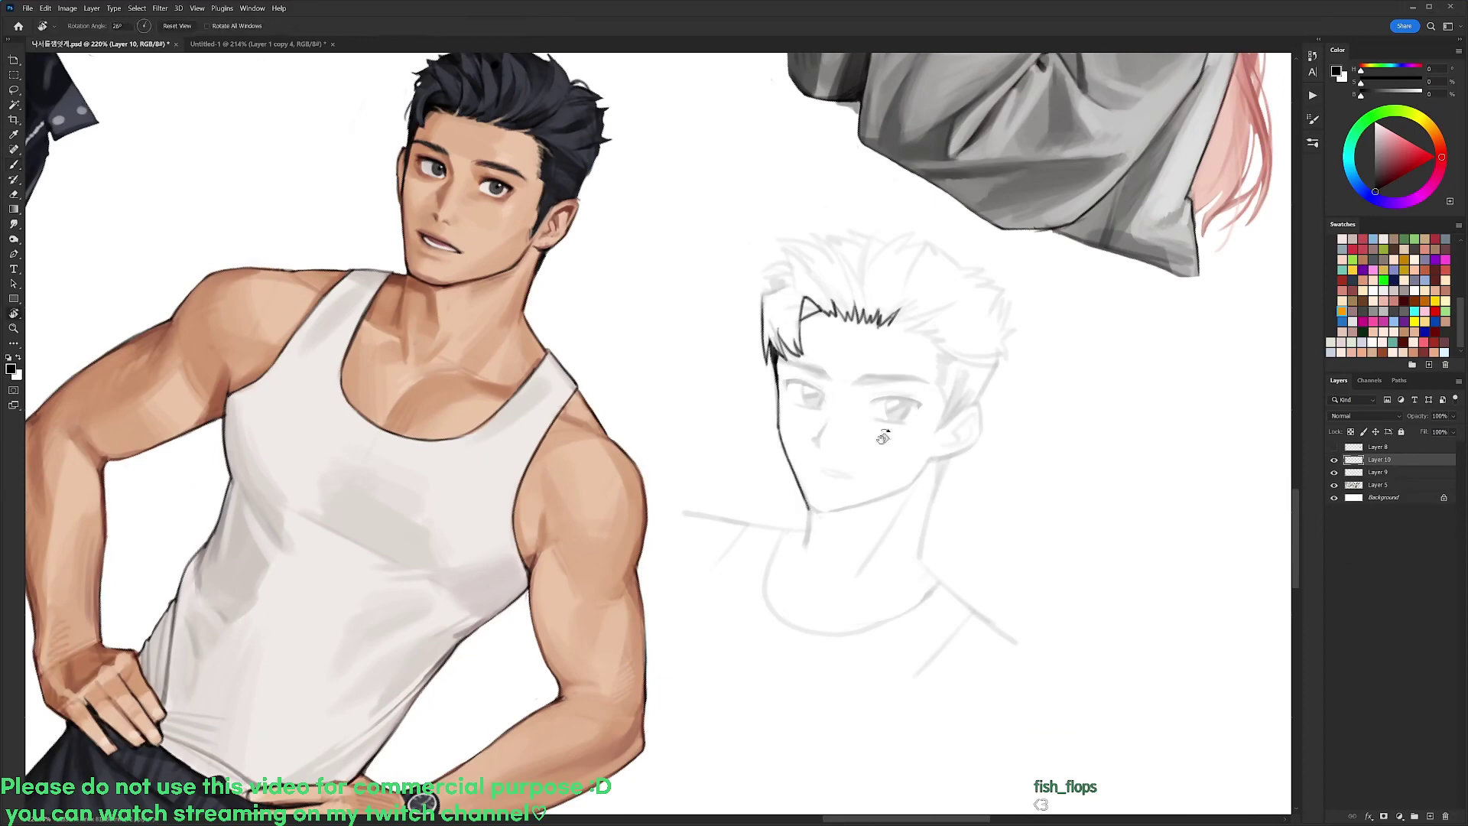
left_click_drag(884, 436, 863, 338)
key("b")
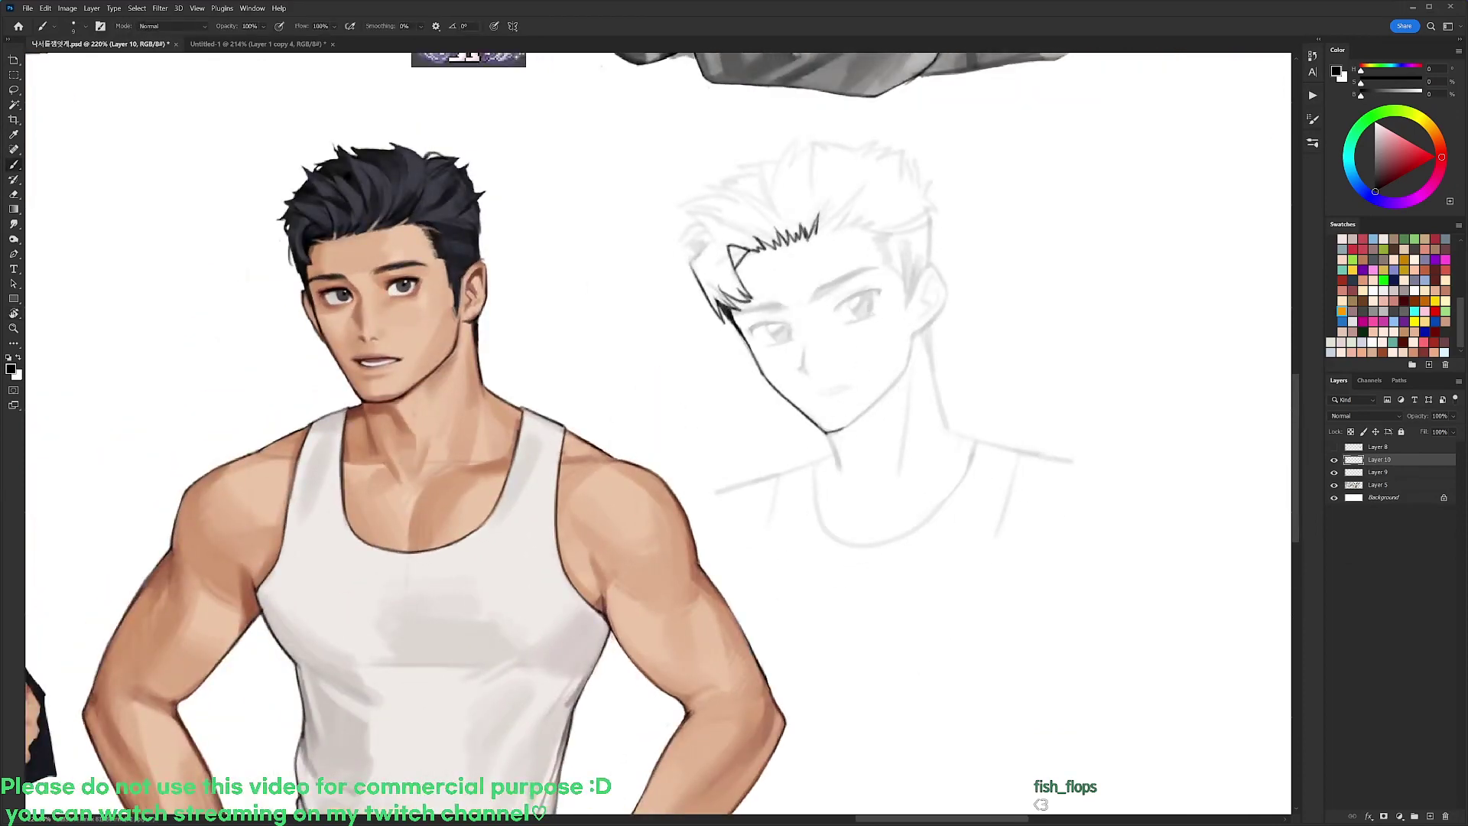
mouse_move(833, 432)
left_mouse_down()
mouse_move(906, 374)
mouse_move(914, 334)
mouse_move(731, 274)
left_mouse_up()
key("ctrl+z")
key("e")
key("r")
left_click_drag(962, 225, 1006, 545)
key("b")
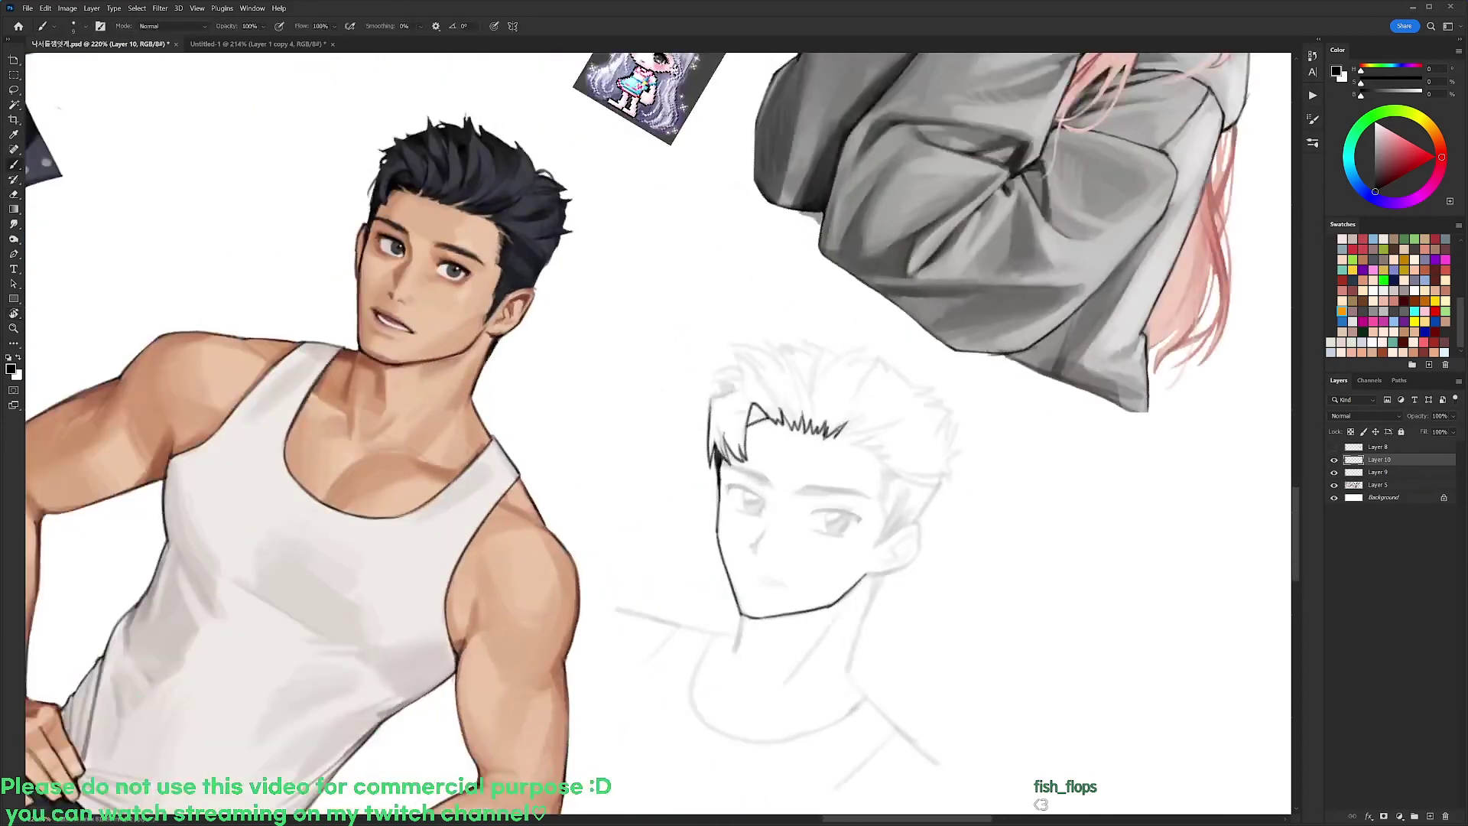
Ink the spiky tufts and outer contour of the front hair above the far temple
mouse_move(711, 400)
left_mouse_down()
mouse_move(759, 380)
mouse_move(715, 374)
mouse_move(732, 389)
left_mouse_up()
key("r")
mouse_move(796, 331)
left_mouse_down()
mouse_move(554, 245)
mouse_move(509, 283)
left_mouse_up()
key("b")
left_click_drag(591, 338, 569, 364)
mouse_move(576, 349)
left_mouse_down()
mouse_move(586, 334)
mouse_move(564, 369)
mouse_move(581, 321)
mouse_move(558, 338)
left_mouse_up()
mouse_move(558, 338)
left_mouse_down()
mouse_move(582, 311)
mouse_move(524, 370)
left_mouse_up()
key("r")
key("b")
mouse_move(516, 434)
left_mouse_down()
mouse_move(522, 460)
mouse_move(513, 444)
left_mouse_up()
left_click_drag(493, 415, 513, 442)
key("r")
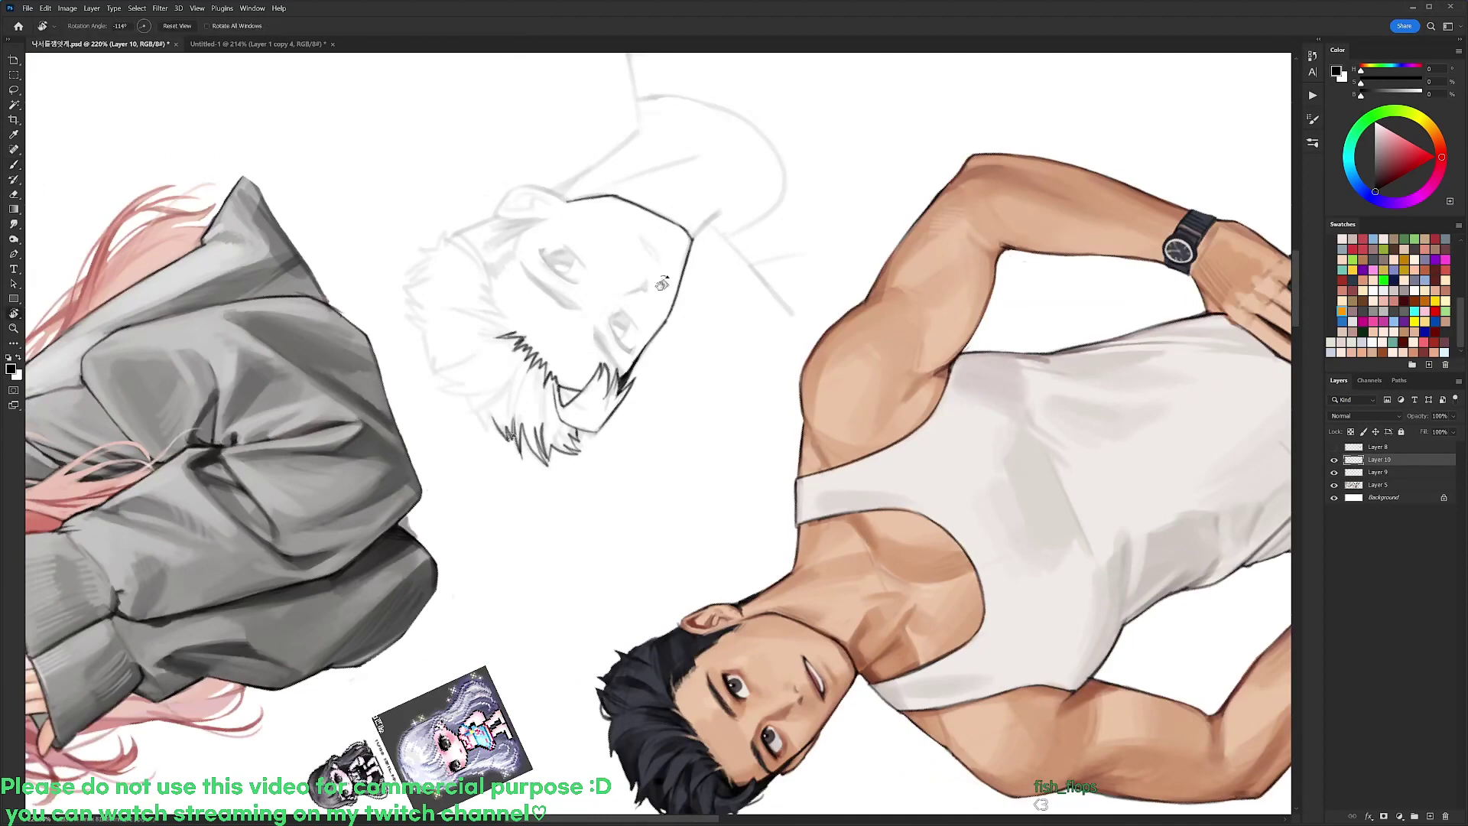
Ink the long strand rising from the hairline and the spiky contour across the top of the hair
mouse_move(663, 284)
left_mouse_down()
mouse_move(784, 624)
mouse_move(624, 657)
left_mouse_up()
key("b")
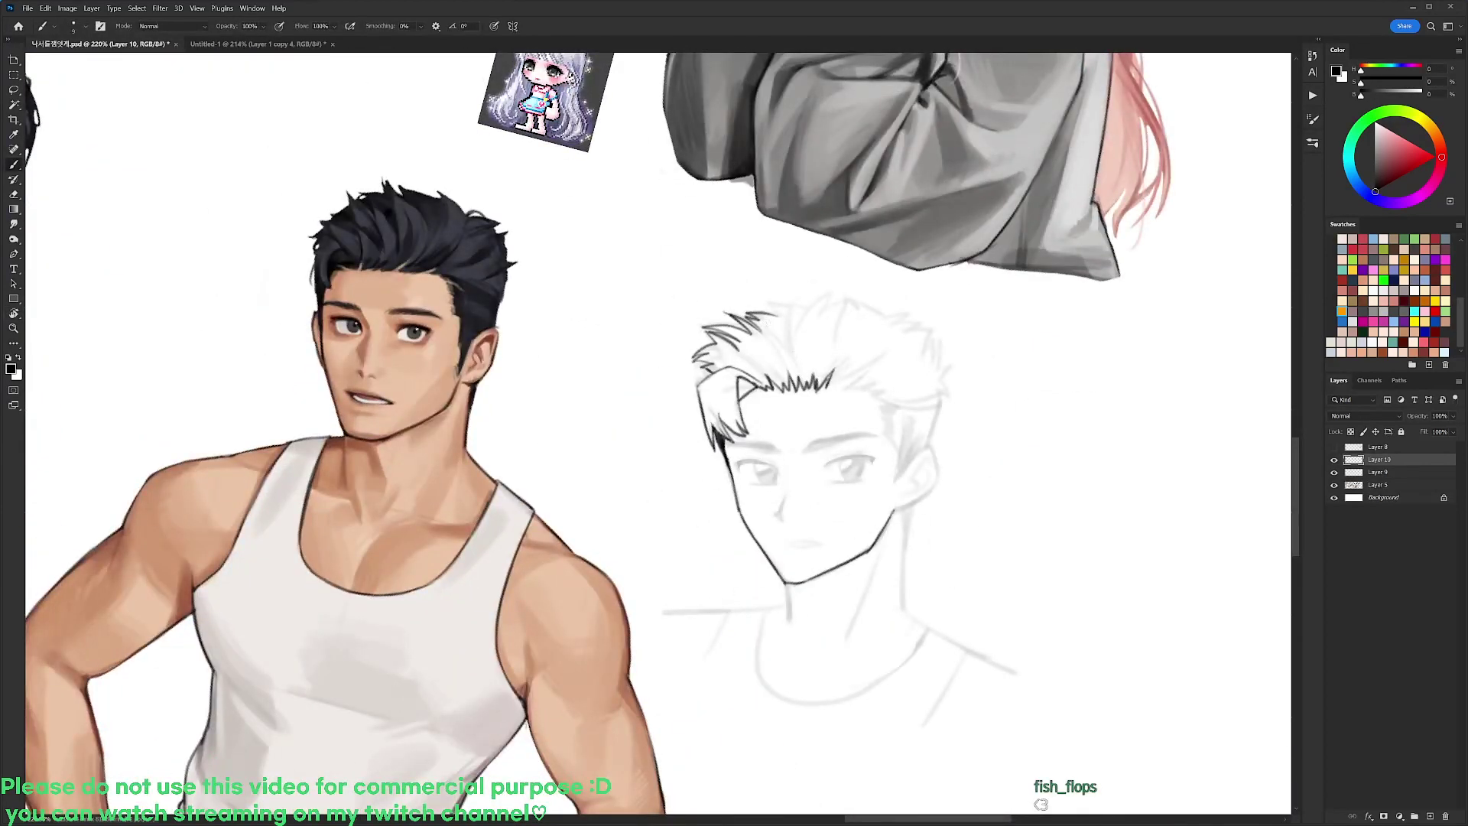
mouse_move(763, 334)
left_mouse_down()
mouse_move(788, 370)
mouse_move(778, 250)
left_mouse_up()
key("r")
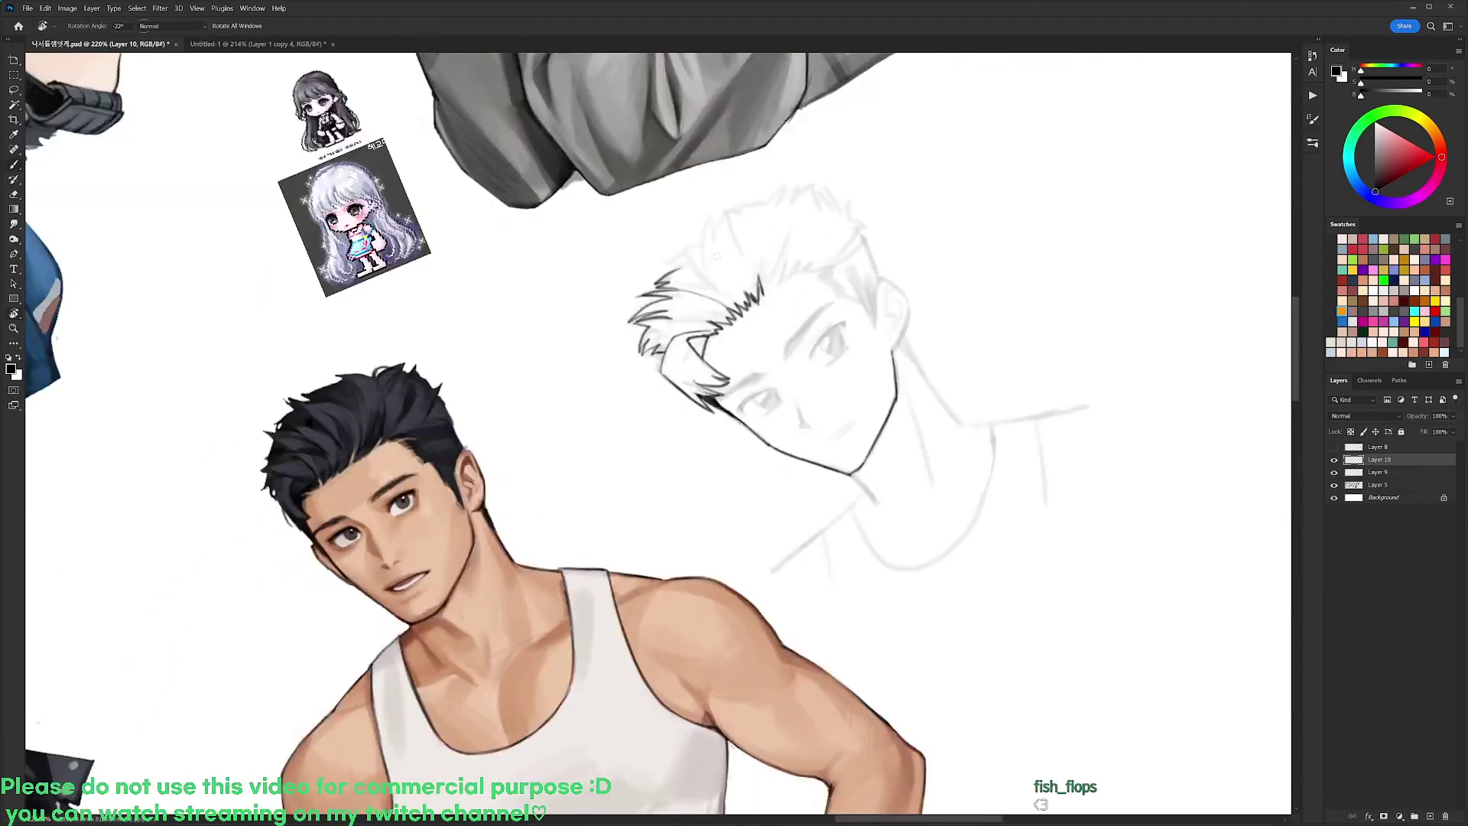
key("b")
left_click_drag(706, 287, 684, 237)
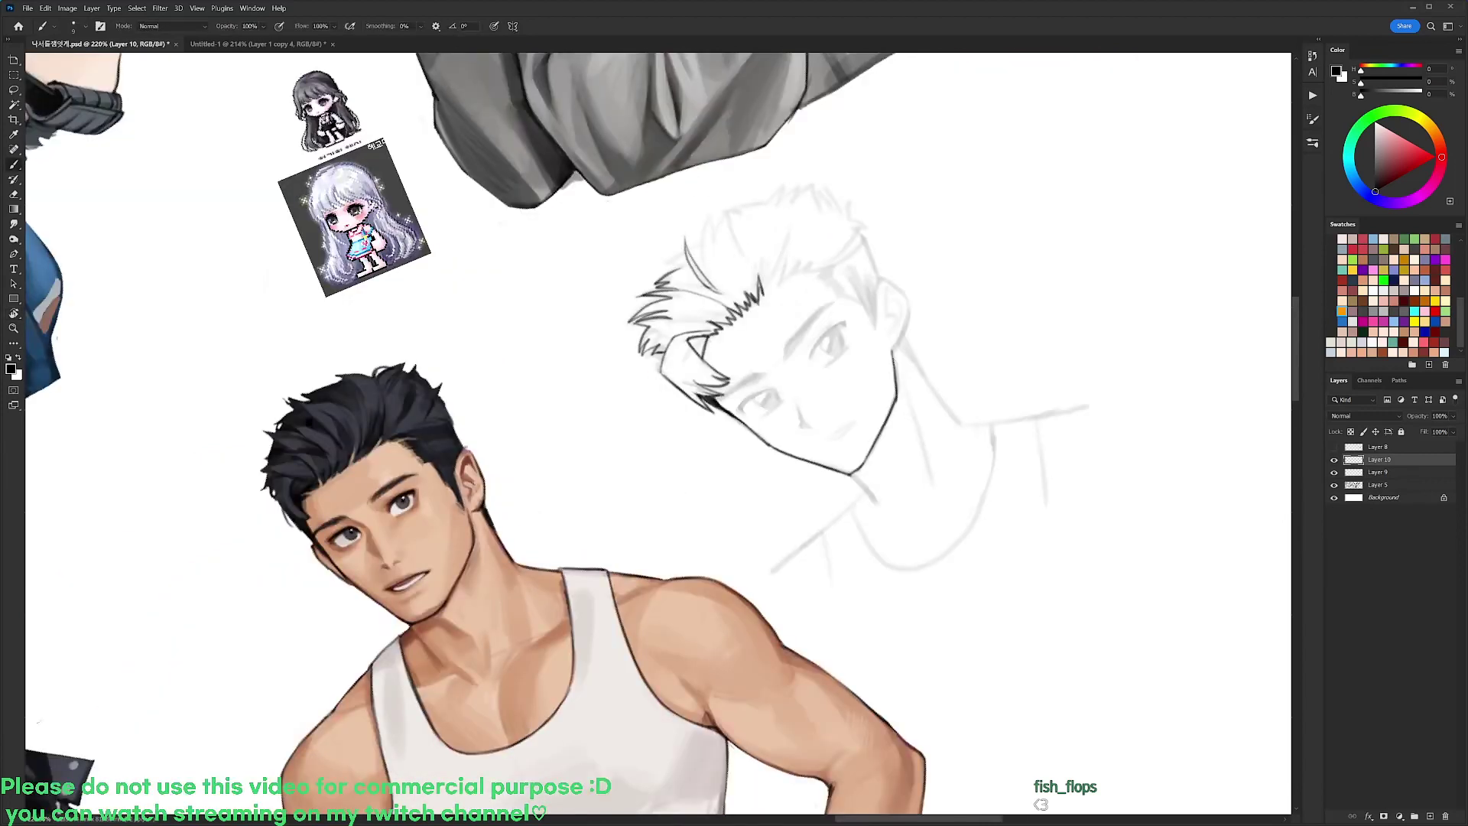
key("ctrl+z")
mouse_move(706, 286)
left_mouse_down()
mouse_move(731, 298)
mouse_move(687, 251)
mouse_move(734, 266)
mouse_move(787, 232)
mouse_move(788, 295)
mouse_move(855, 228)
mouse_move(788, 295)
left_mouse_up()
key("r")
key("e")
key("b")
left_click_drag(796, 241, 819, 233)
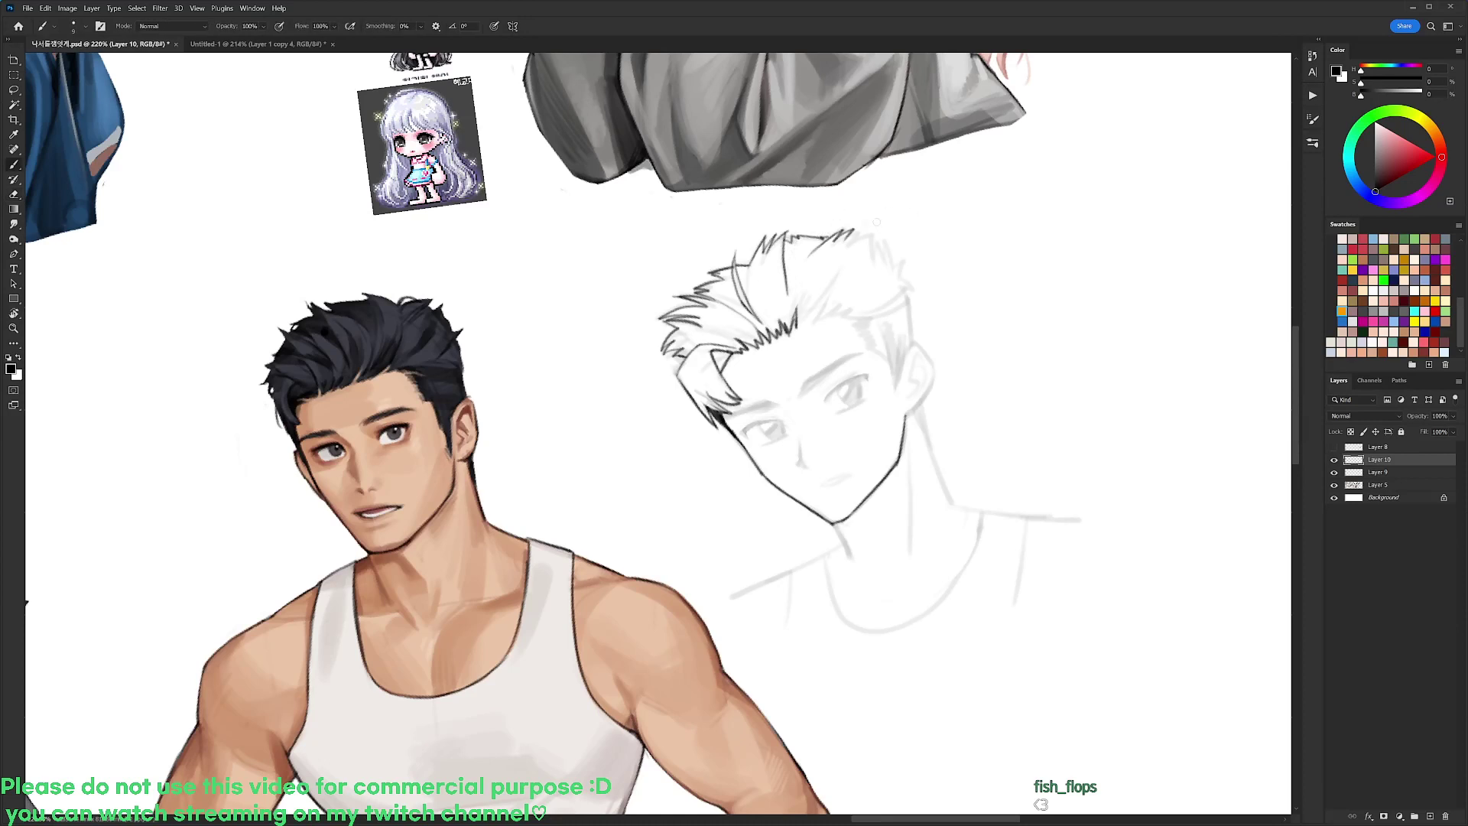
Tidy the inner hair strands and continue the crown contour toward the back of the head
key("r")
left_click_drag(920, 202, 956, 248)
key("e")
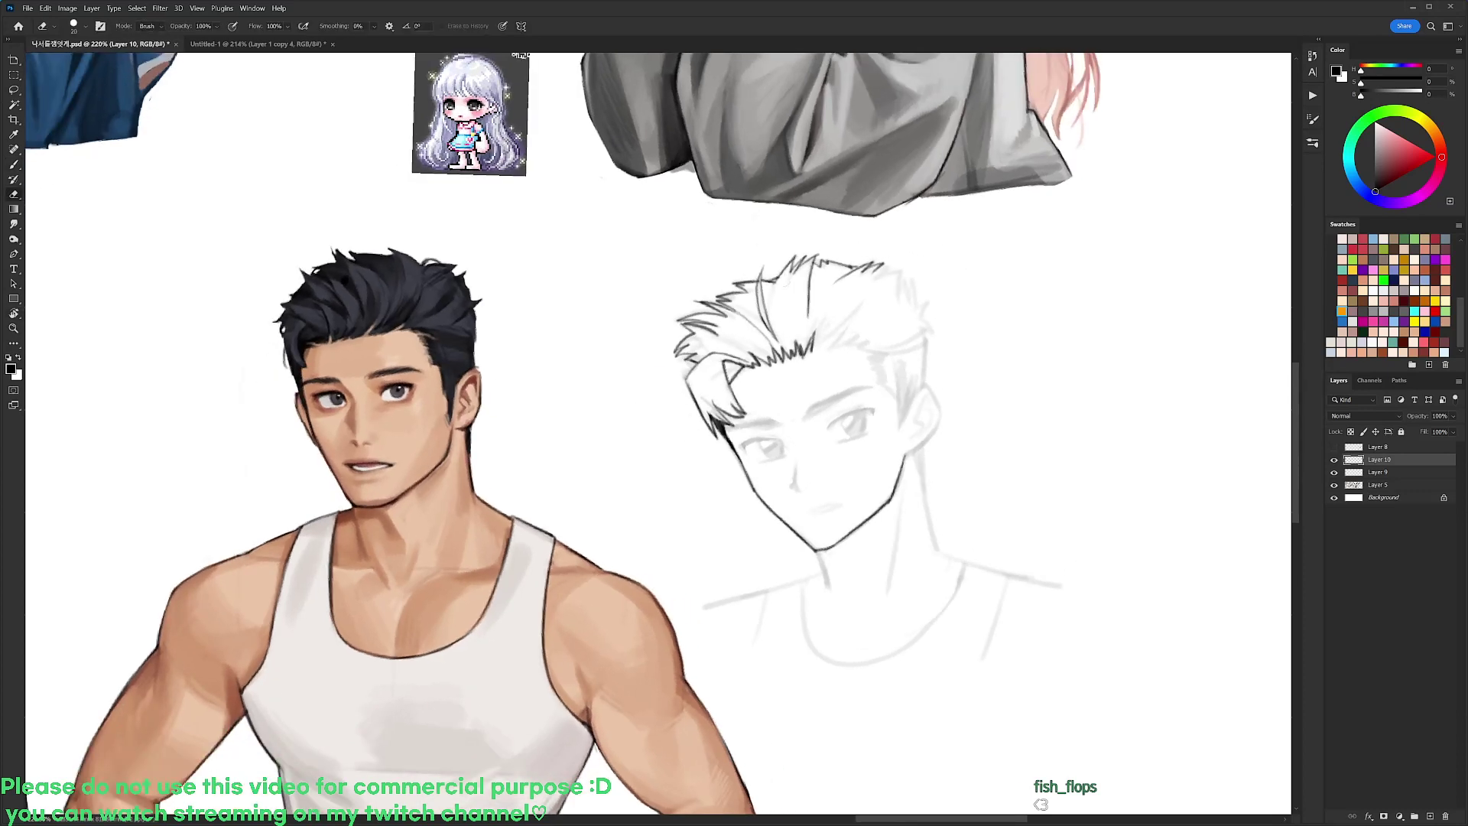
key("b")
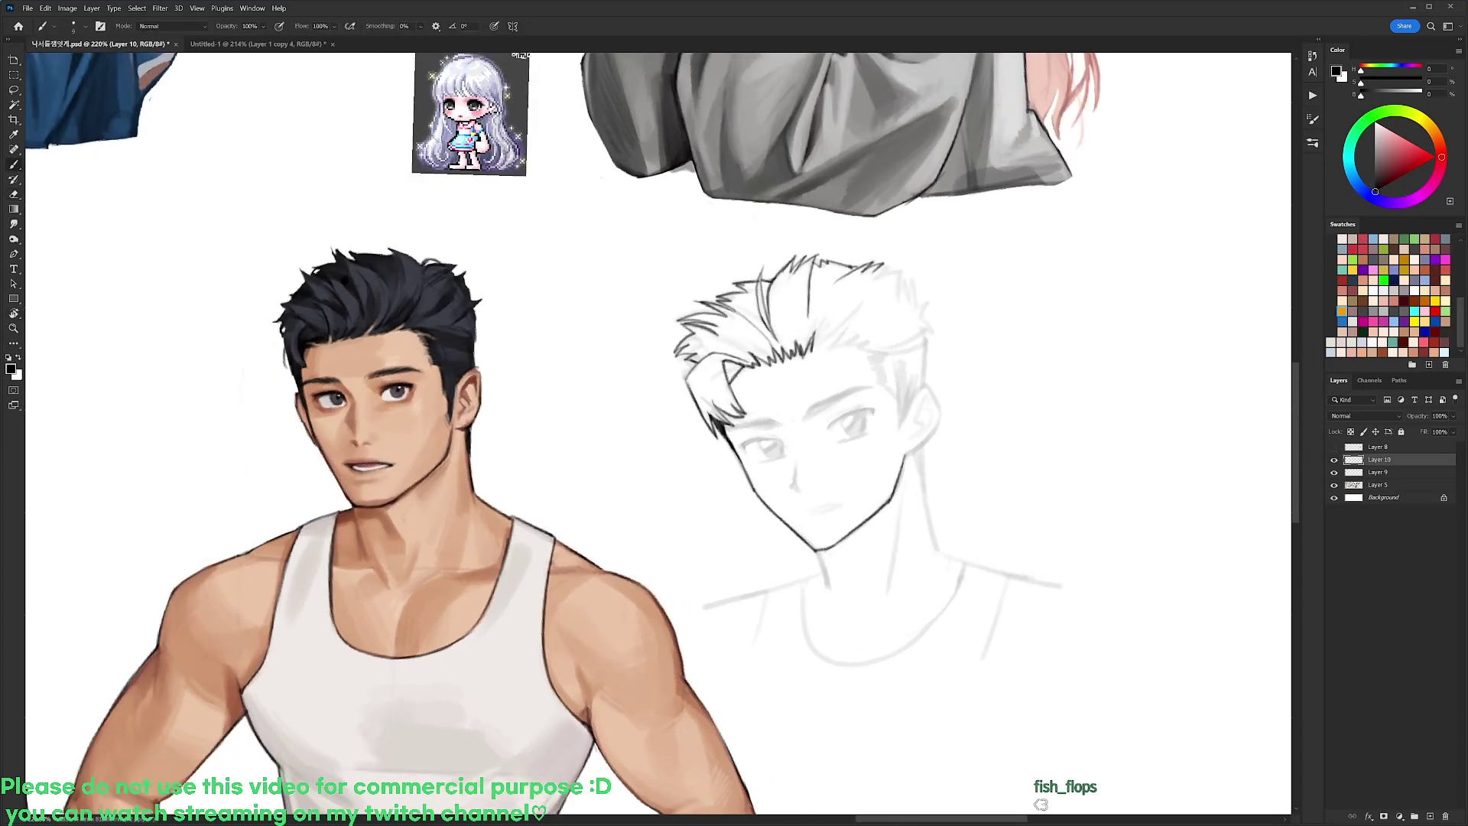
key("e")
key("b")
left_click_drag(818, 269, 893, 262)
Ink the jagged hairline across the near side of the forehead and down into the sideburn
key("r")
key("Escape")
key("b")
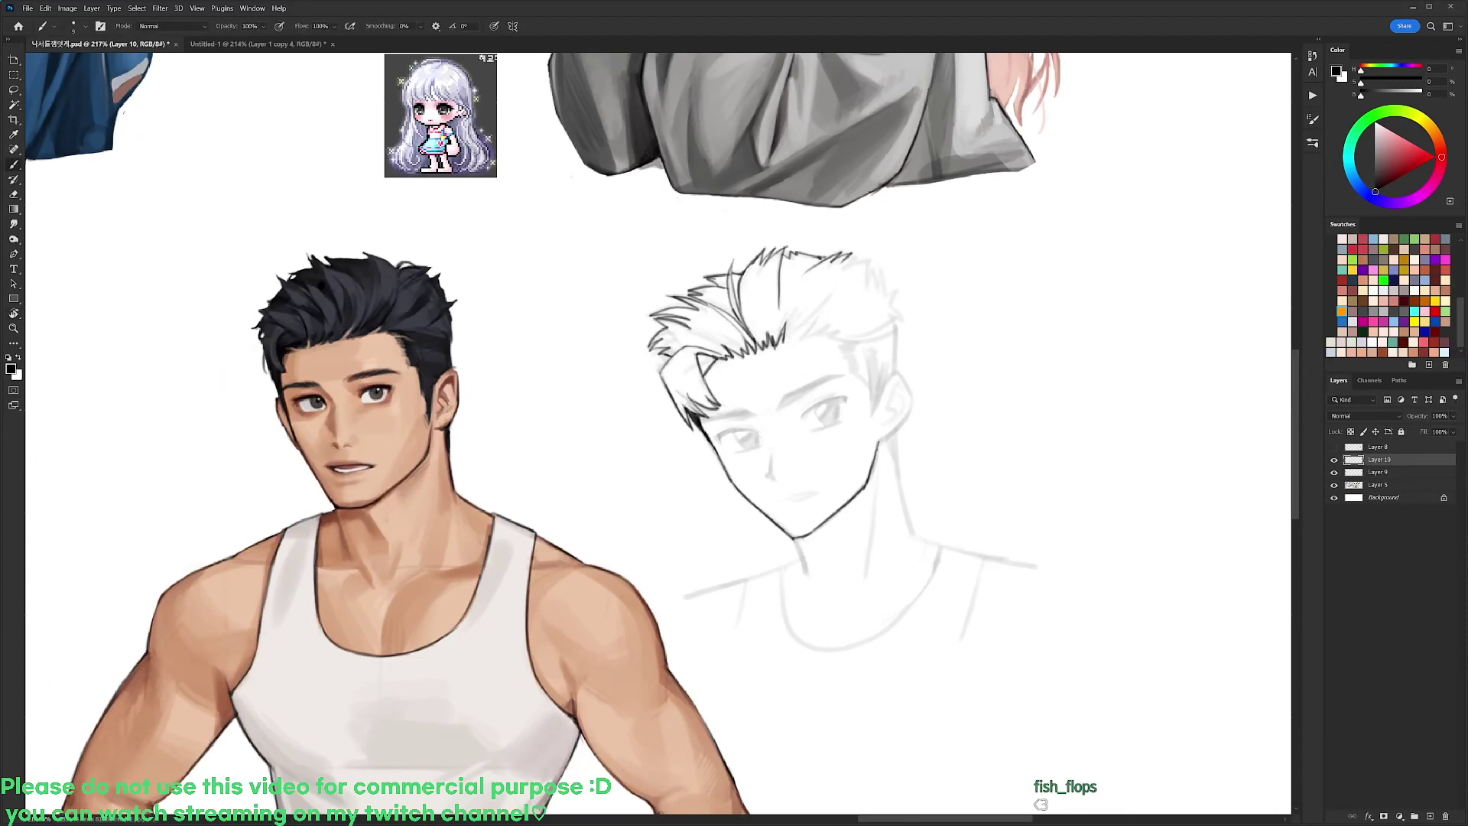
mouse_move(806, 318)
left_mouse_down()
mouse_move(783, 343)
mouse_move(807, 339)
left_mouse_up()
left_click_drag(832, 326, 820, 339)
mouse_move(849, 333)
left_mouse_down()
mouse_move(833, 341)
mouse_move(872, 422)
left_mouse_up()
Ink the back contour of the hair and draw the ear with its inner fold
mouse_move(845, 255)
left_mouse_down()
mouse_move(874, 271)
mouse_move(905, 325)
mouse_move(894, 331)
mouse_move(905, 322)
mouse_move(894, 439)
mouse_move(877, 441)
left_mouse_up()
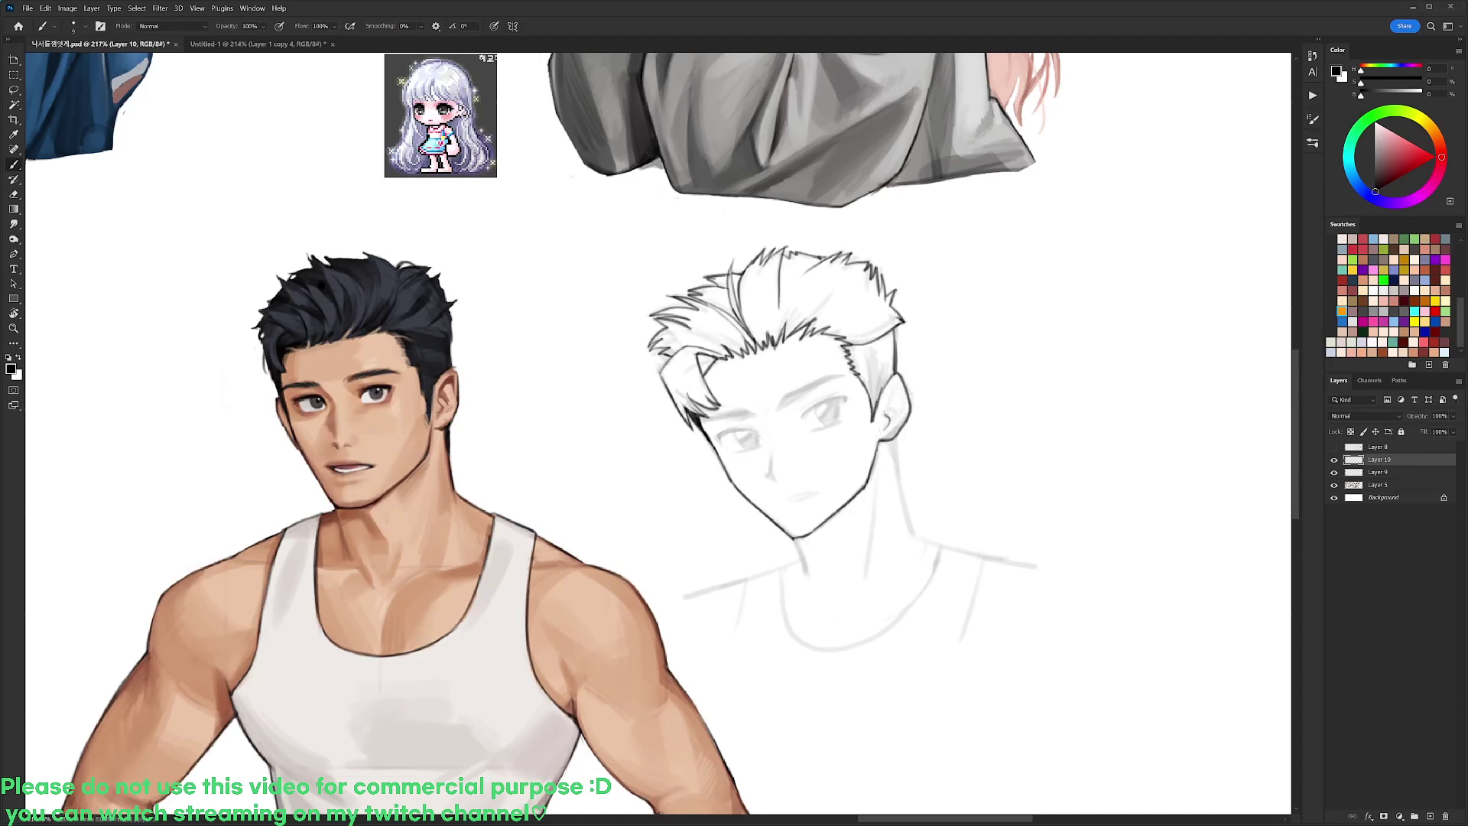
left_click_drag(893, 390, 897, 420)
left_click_drag(857, 489, 832, 409)
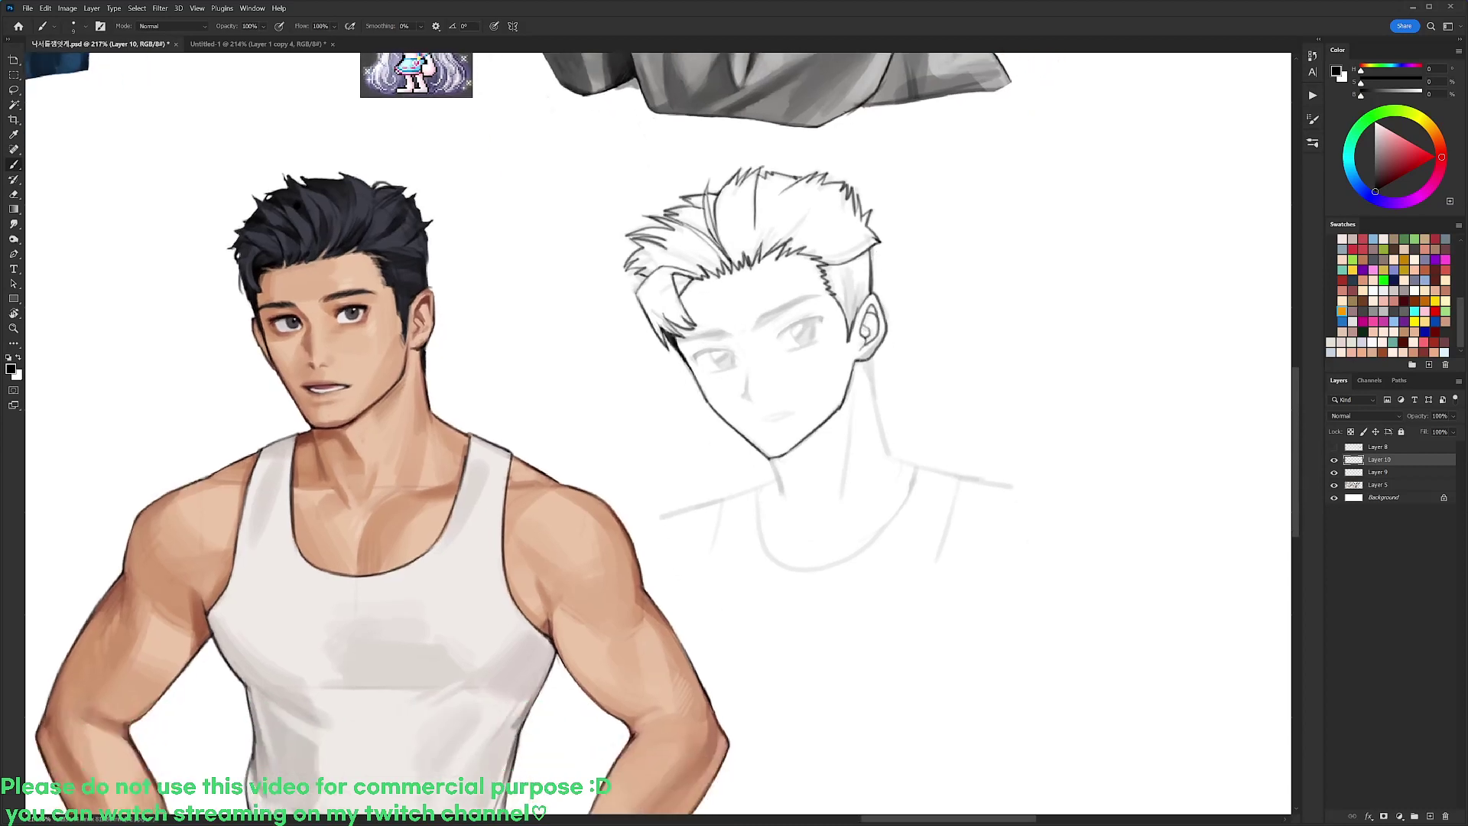
Ink the back of the neck below the ear and the short front neck line under the chin
left_click_drag(867, 357, 883, 437)
left_click_drag(871, 386, 888, 455)
left_click_drag(779, 445, 788, 463)
left_click_drag(774, 457, 783, 494)
Ink the neck muscle line and the curved tank-top neckline
left_click_drag(853, 393, 843, 493)
key("ctrl+z")
mouse_move(854, 394)
left_mouse_down()
mouse_move(842, 500)
mouse_move(783, 480)
mouse_move(758, 514)
mouse_move(789, 570)
left_mouse_up()
key("r")
left_click_drag(924, 510, 936, 425)
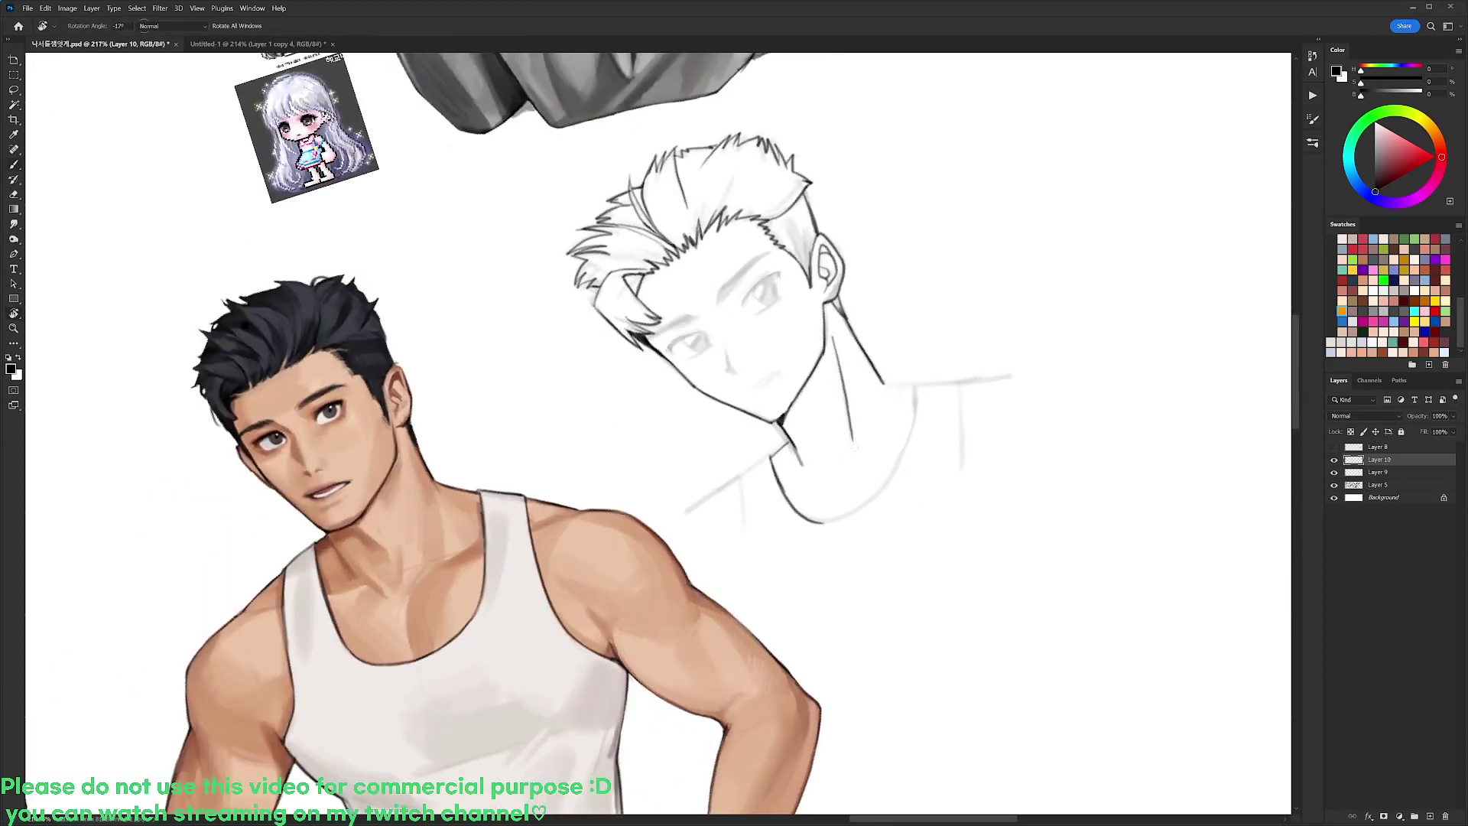
mouse_move(819, 523)
left_mouse_down()
mouse_move(900, 461)
mouse_move(912, 382)
mouse_move(883, 383)
left_mouse_up()
Ink the far shoulder with its strap edge and draw a wide arc closing the bust beneath the neckline
left_click_drag(739, 473, 776, 445)
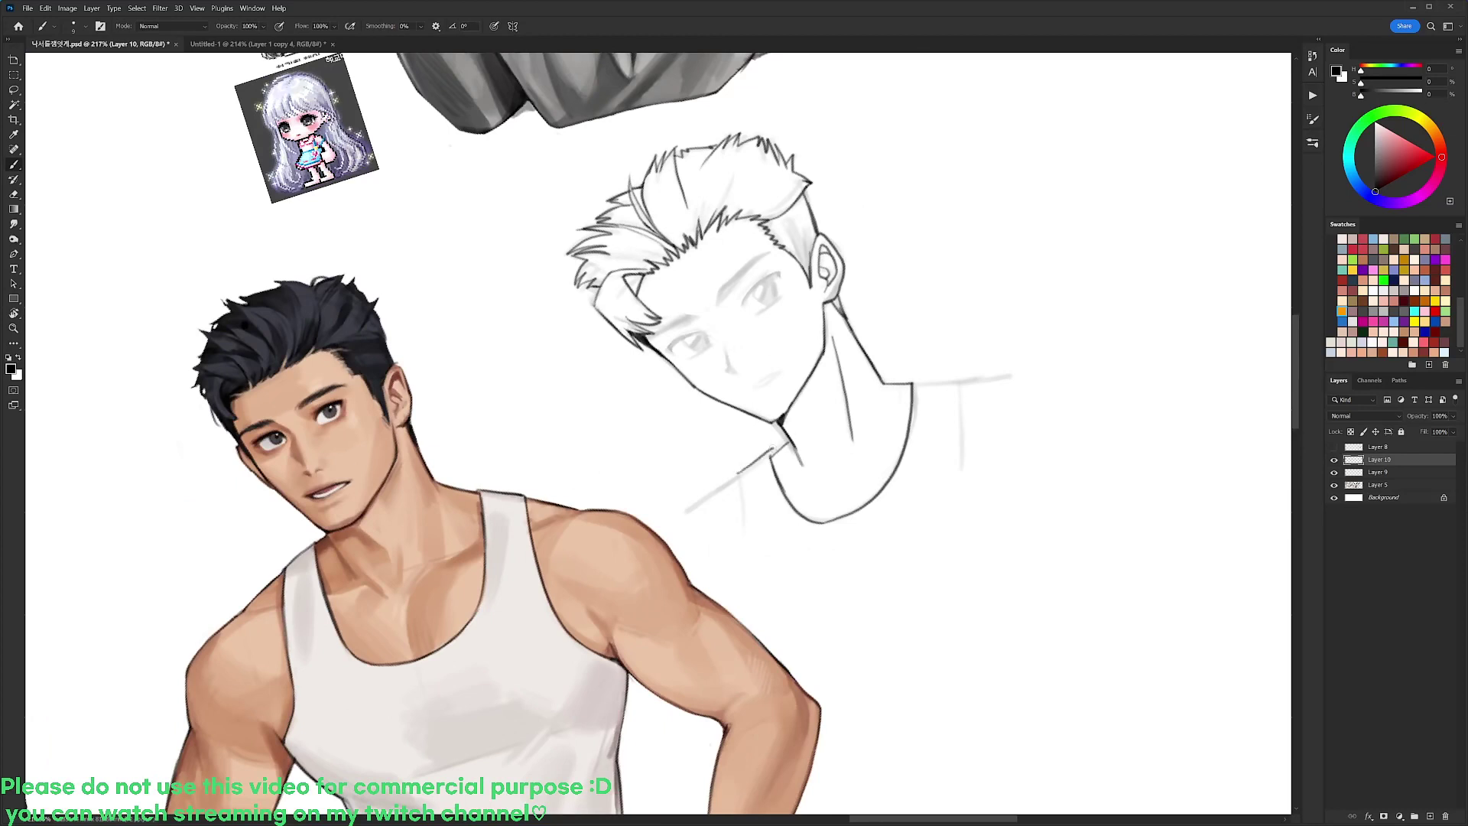
key("r")
left_click_drag(933, 361, 942, 449)
mouse_move(722, 496)
left_mouse_down()
mouse_move(708, 548)
mouse_move(655, 428)
mouse_move(722, 486)
mouse_move(909, 463)
mouse_move(955, 418)
left_mouse_up()
key("r")
key("r")
left_click_drag(1003, 394, 992, 532)
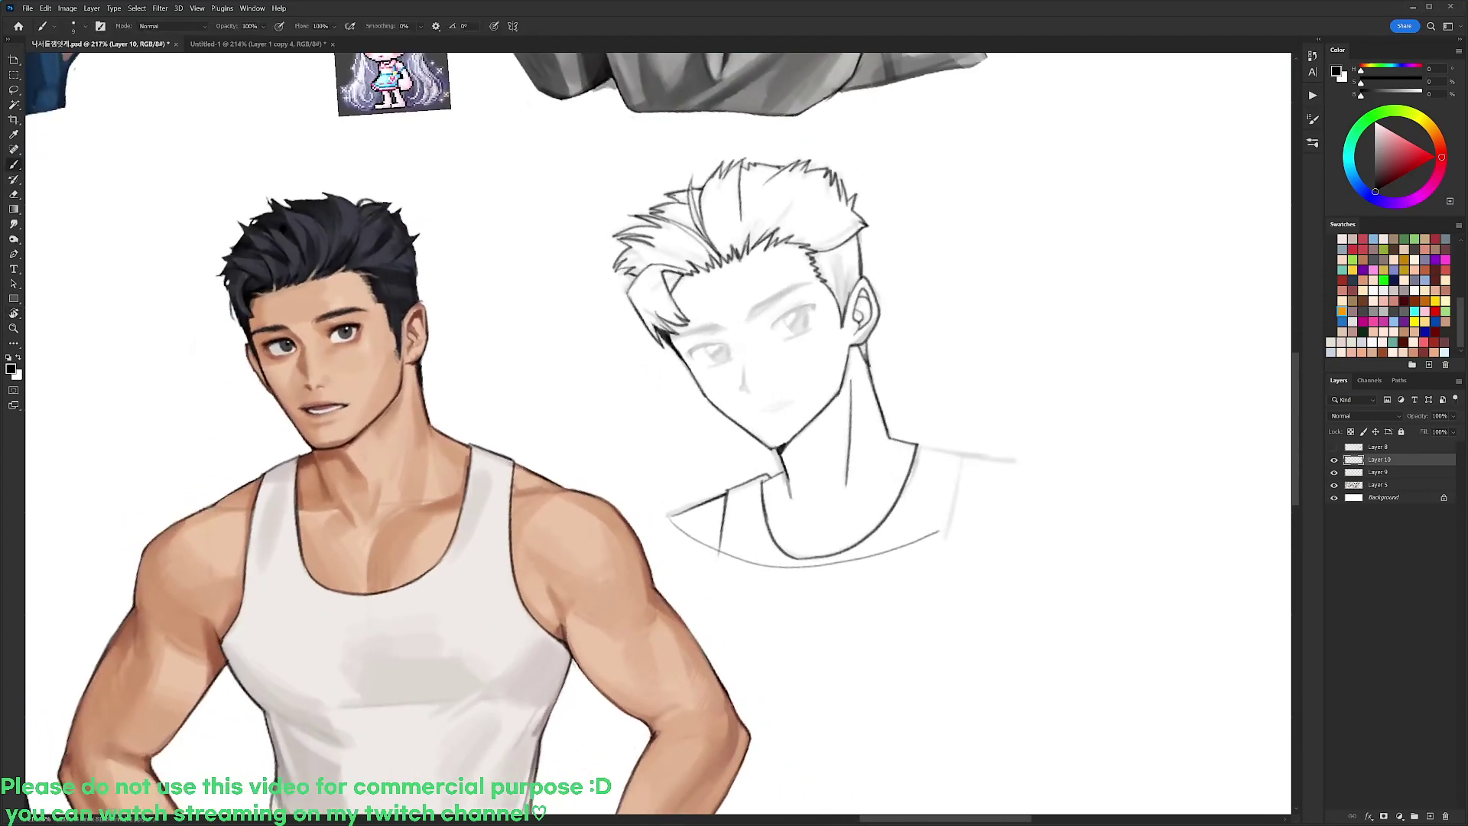
Ink the near shoulder and strap edge, and complete the bust's lower arc up to the shoulder
left_click_drag(918, 442, 966, 450)
left_click_drag(965, 449, 946, 525)
key("e")
mouse_move(955, 471)
left_mouse_down()
mouse_move(947, 529)
mouse_move(1008, 472)
mouse_move(877, 322)
left_mouse_up()
Ink the ear-side eyebrow as a solid black tapered shape and trim its edge with the eraser
key("r")
scroll(776, 292, "up", 3)
key("b")
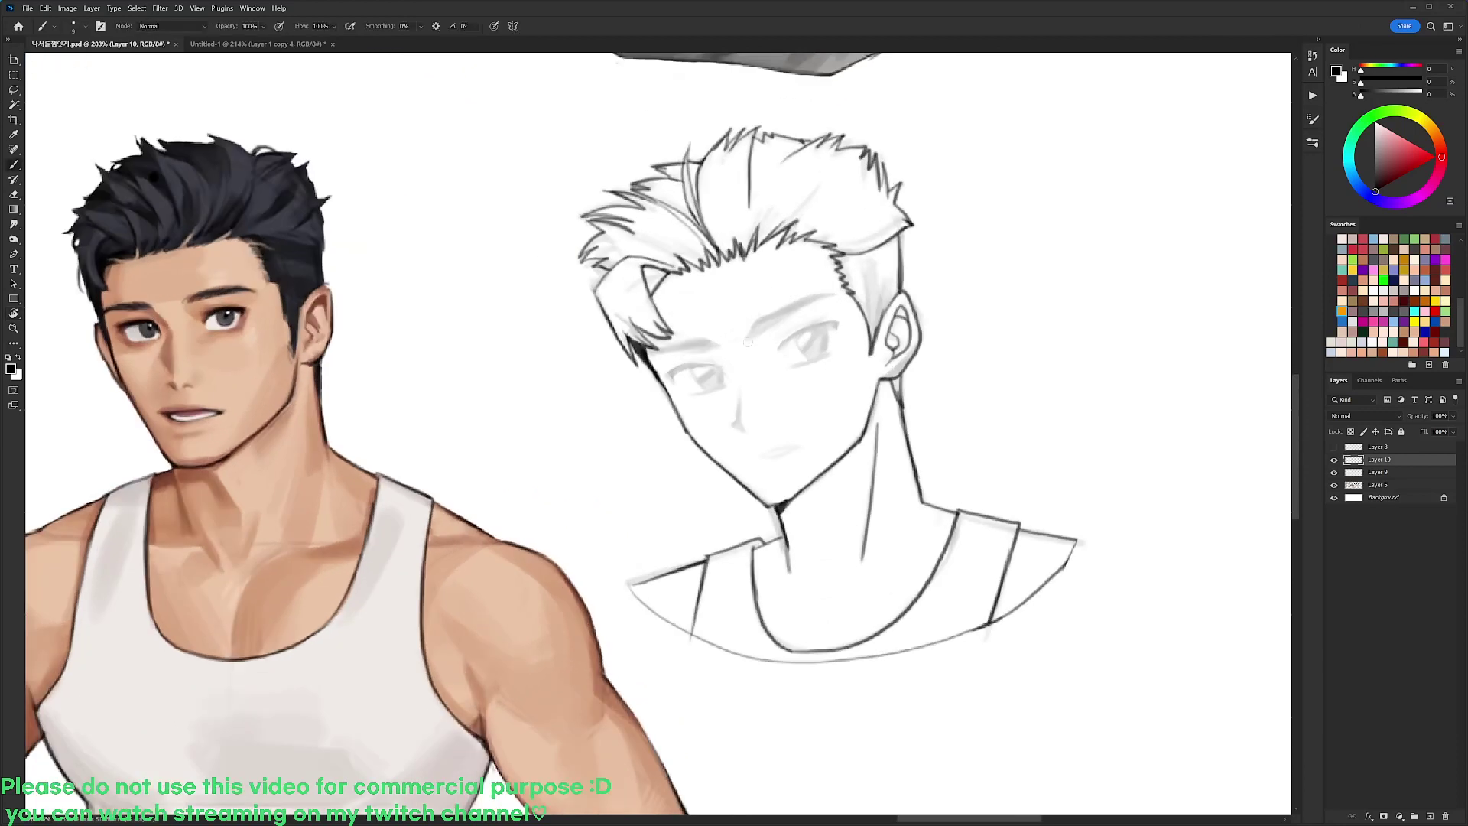
mouse_move(749, 340)
left_mouse_down()
mouse_move(759, 321)
mouse_move(837, 297)
left_mouse_up()
key("e")
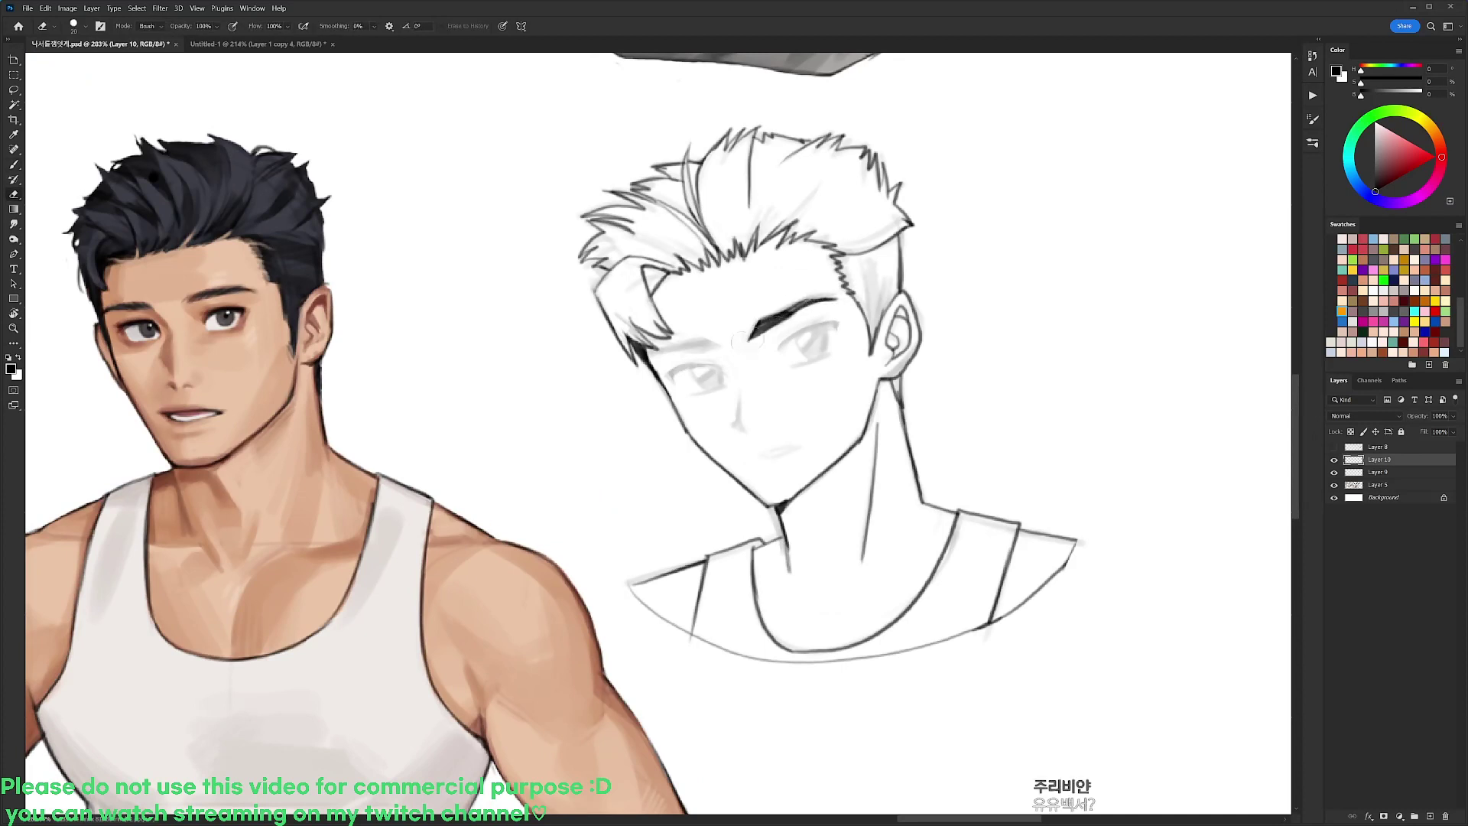
mouse_move(762, 329)
left_mouse_down()
mouse_move(746, 350)
mouse_move(820, 300)
left_mouse_up()
key("b")
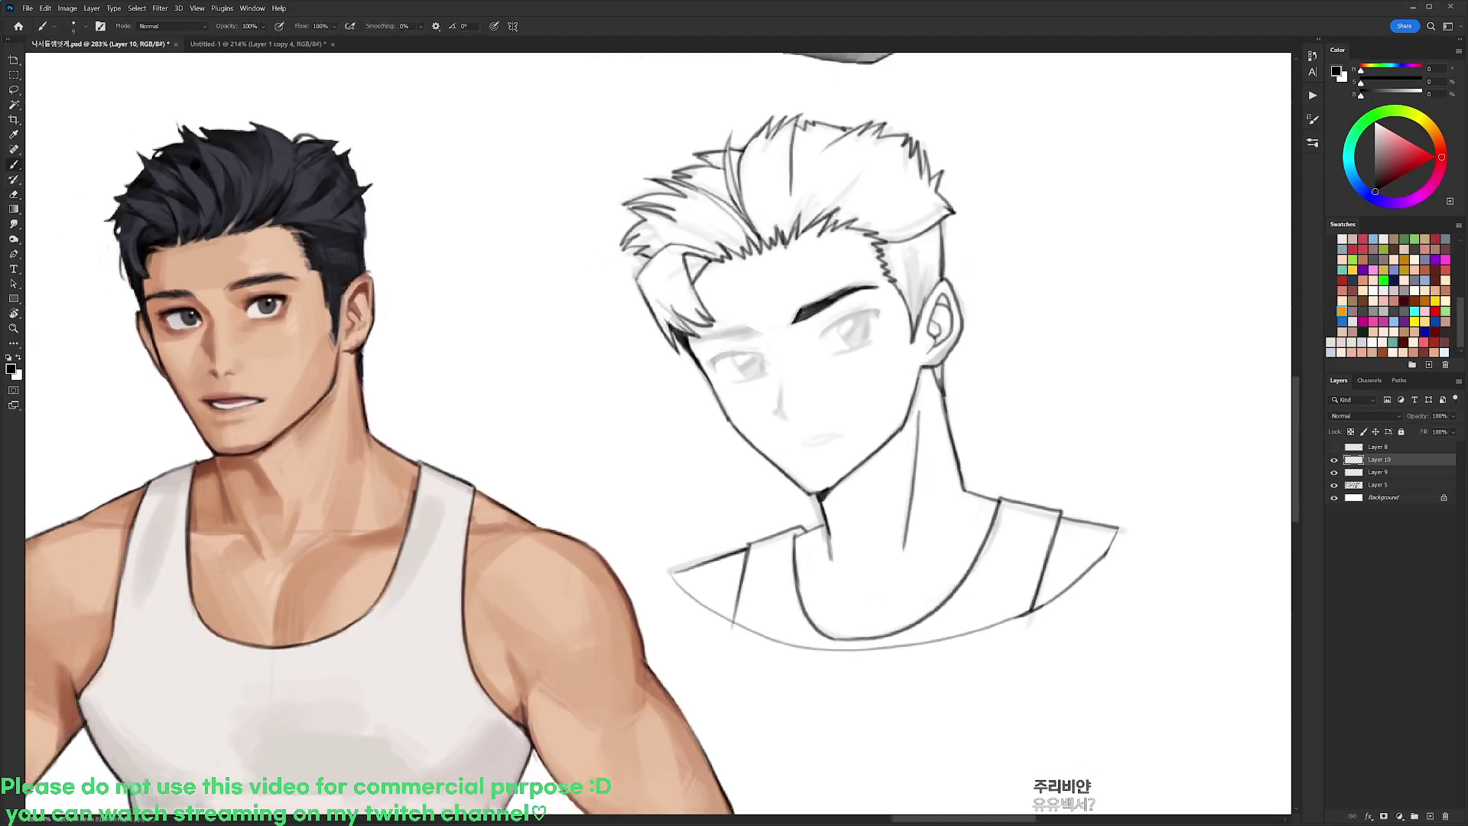
Ink the far eyebrow as a solid black tapered shape and trim its edges with the eraser
key("r")
mouse_move(948, 314)
left_mouse_down()
mouse_move(971, 496)
mouse_move(795, 399)
mouse_move(811, 416)
left_mouse_up()
key("r")
left_click_drag(867, 329, 731, 210)
left_click_drag(710, 318, 685, 338)
mouse_move(715, 315)
left_mouse_down()
mouse_move(692, 332)
mouse_move(792, 348)
left_mouse_up()
key("r")
key("e")
key("b")
key("ctrl+z")
key("e")
key("b")
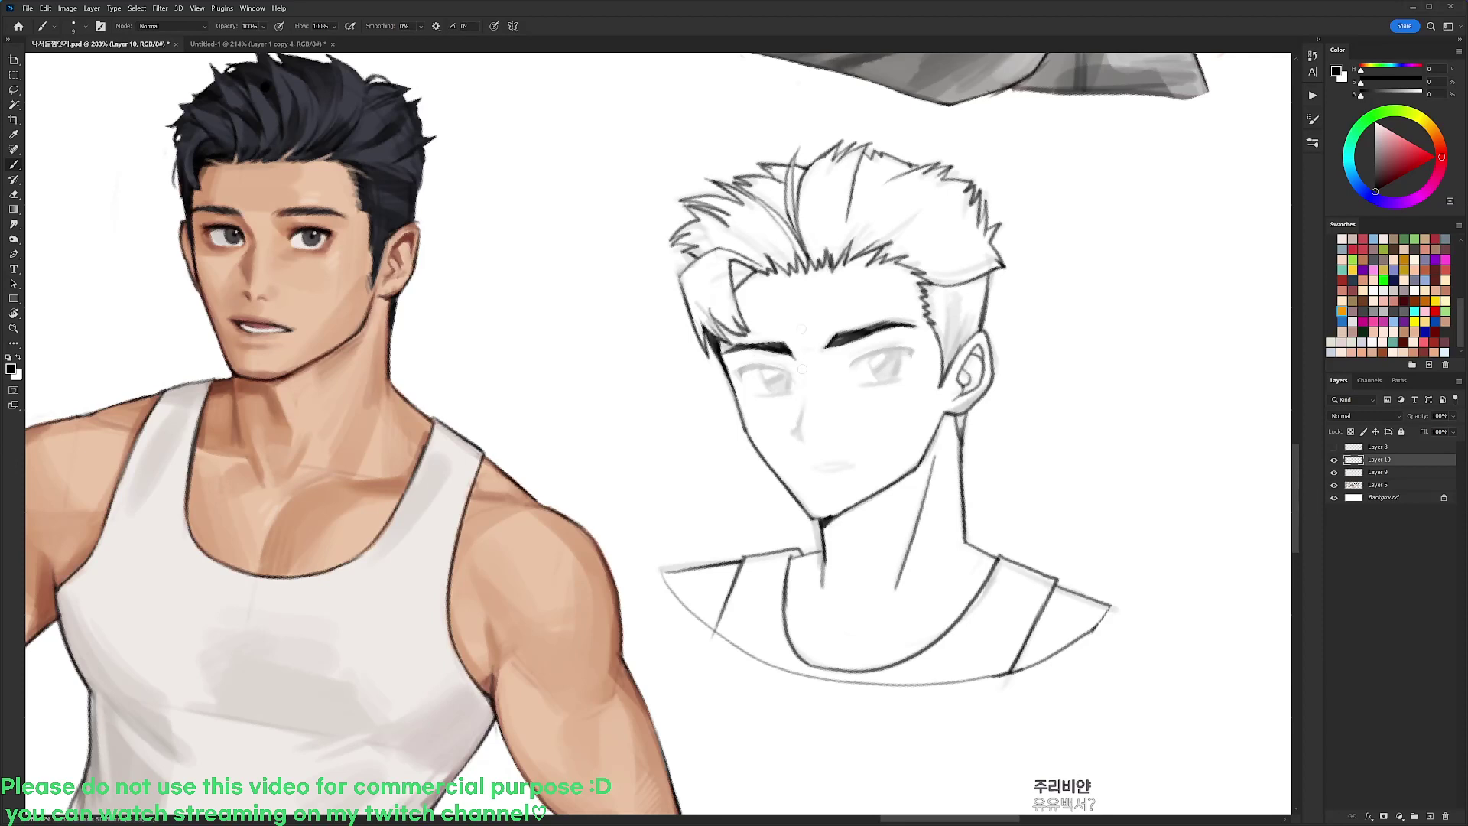
key("e")
key("b")
left_click_drag(778, 343, 733, 344)
Ink the nose as a short bridge line ending in an angled tip over the faded sketch
key("r")
left_click_drag(982, 287, 1049, 122)
key("b")
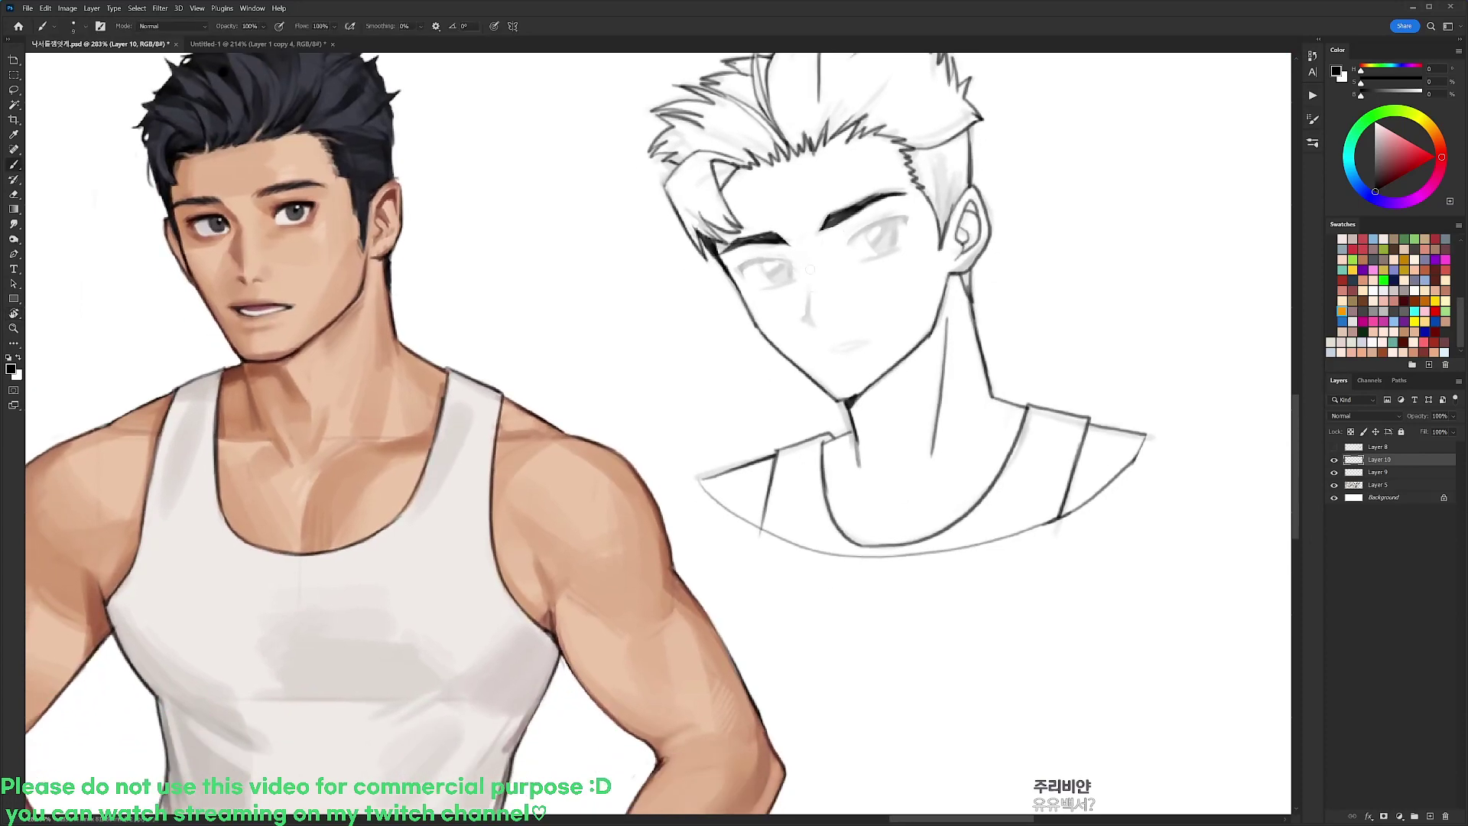
left_click_drag(809, 288, 818, 328)
key("e")
Ink the upper lash line of the ear-side eye over the faded sketch
key("r")
mouse_move(941, 200)
left_mouse_down()
mouse_move(965, 220)
mouse_move(891, 141)
left_mouse_up()
key("b")
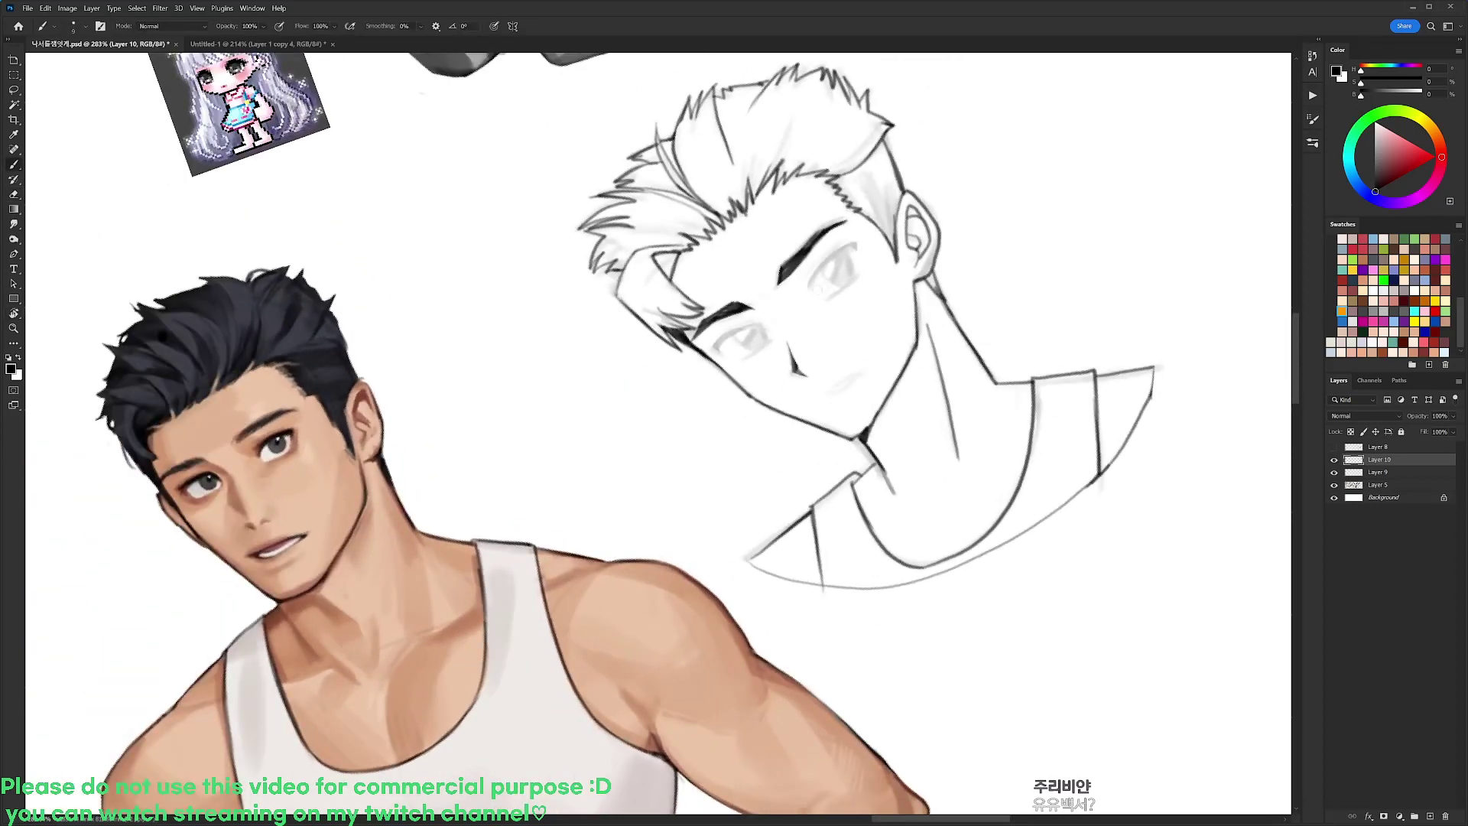
left_click_drag(808, 294, 851, 253)
mouse_move(820, 271)
left_mouse_down()
mouse_move(838, 286)
mouse_move(854, 274)
left_mouse_up()
key("e")
Ink the ear-side eye's iris, pupil and lower lid, and finish its outer lash corner
key("r")
mouse_move(852, 264)
left_mouse_down()
mouse_move(898, 340)
mouse_move(884, 363)
mouse_move(887, 332)
mouse_move(894, 352)
mouse_move(885, 334)
mouse_move(871, 350)
mouse_move(893, 337)
left_mouse_up()
key("e")
key("b")
key("ctrl+z")
key("e")
key("b")
left_click_drag(882, 342, 897, 341)
mouse_move(876, 339)
left_mouse_down()
mouse_move(897, 336)
mouse_move(778, 207)
mouse_move(793, 220)
left_mouse_up()
key("r")
key("r")
left_click_drag(931, 183, 951, 211)
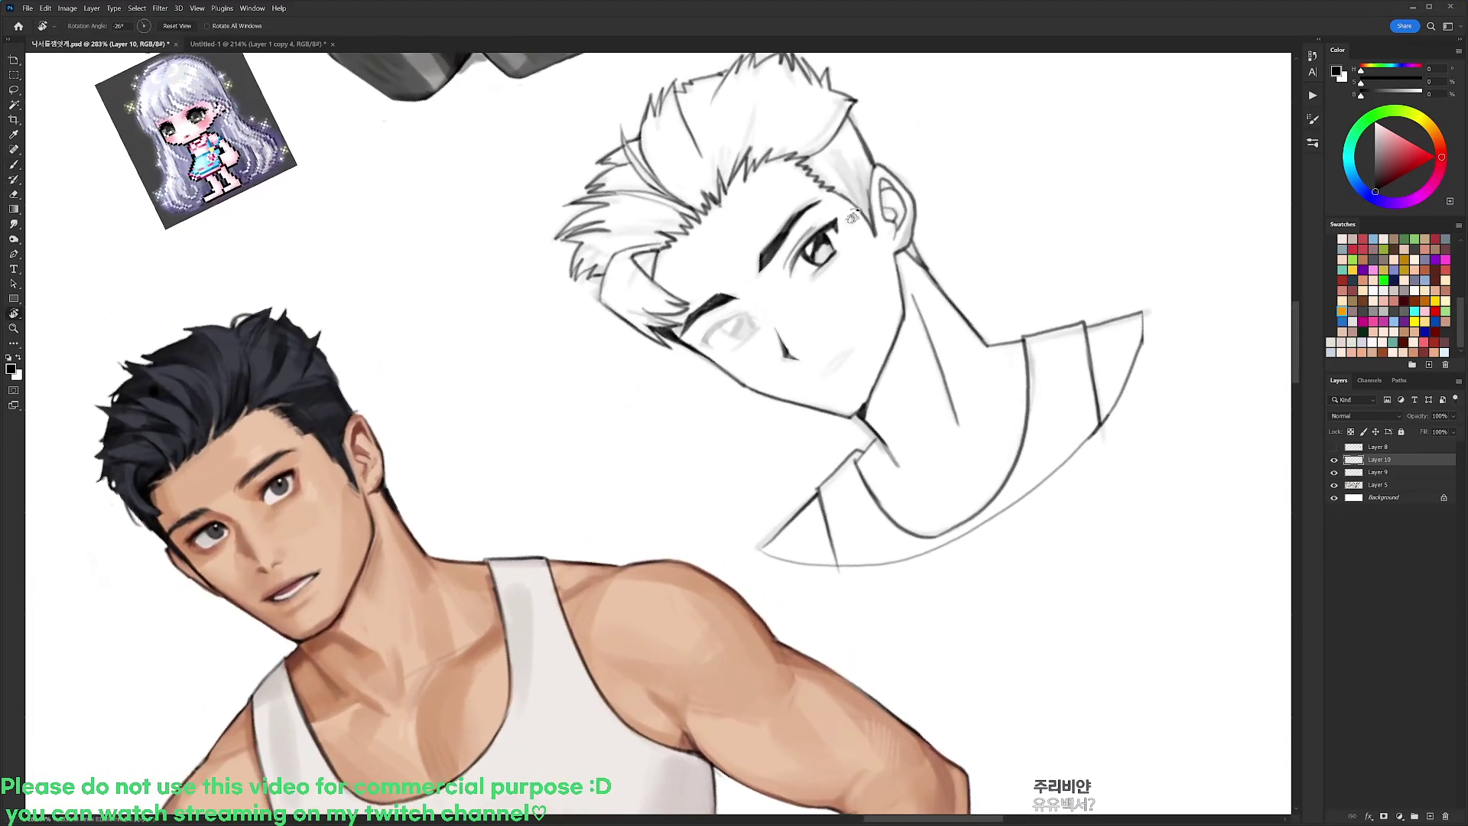
key("r")
left_click_drag(949, 271, 991, 433)
left_click_drag(909, 335, 905, 350)
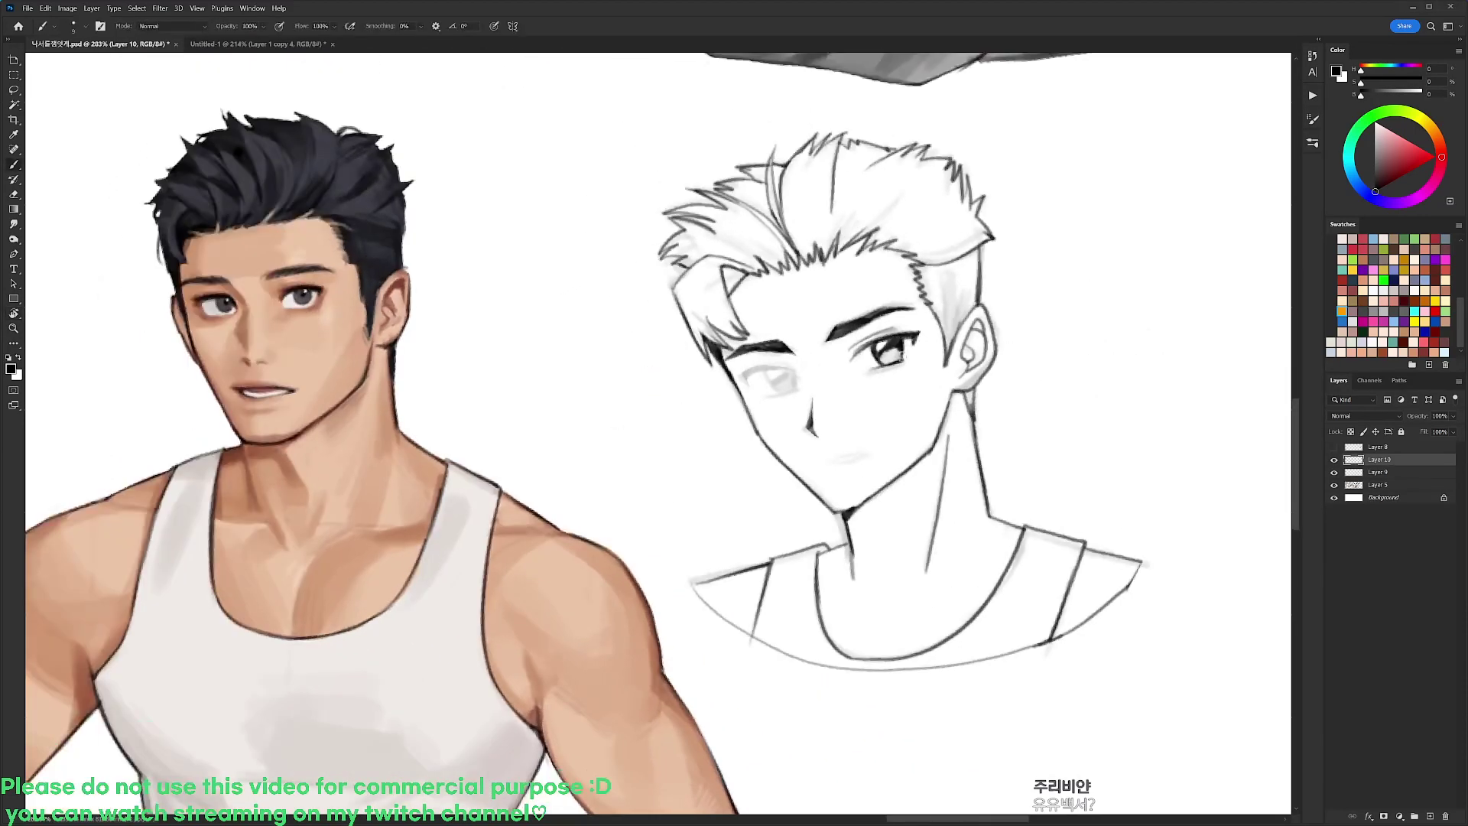
Ink the far eye's upper lash line and crease, cleaning the strokes with the eraser
key("r")
mouse_move(955, 398)
left_mouse_down()
mouse_move(934, 317)
mouse_move(808, 174)
left_mouse_up()
left_click_drag(677, 300, 662, 334)
key("r")
left_click_drag(813, 294, 843, 525)
key("e")
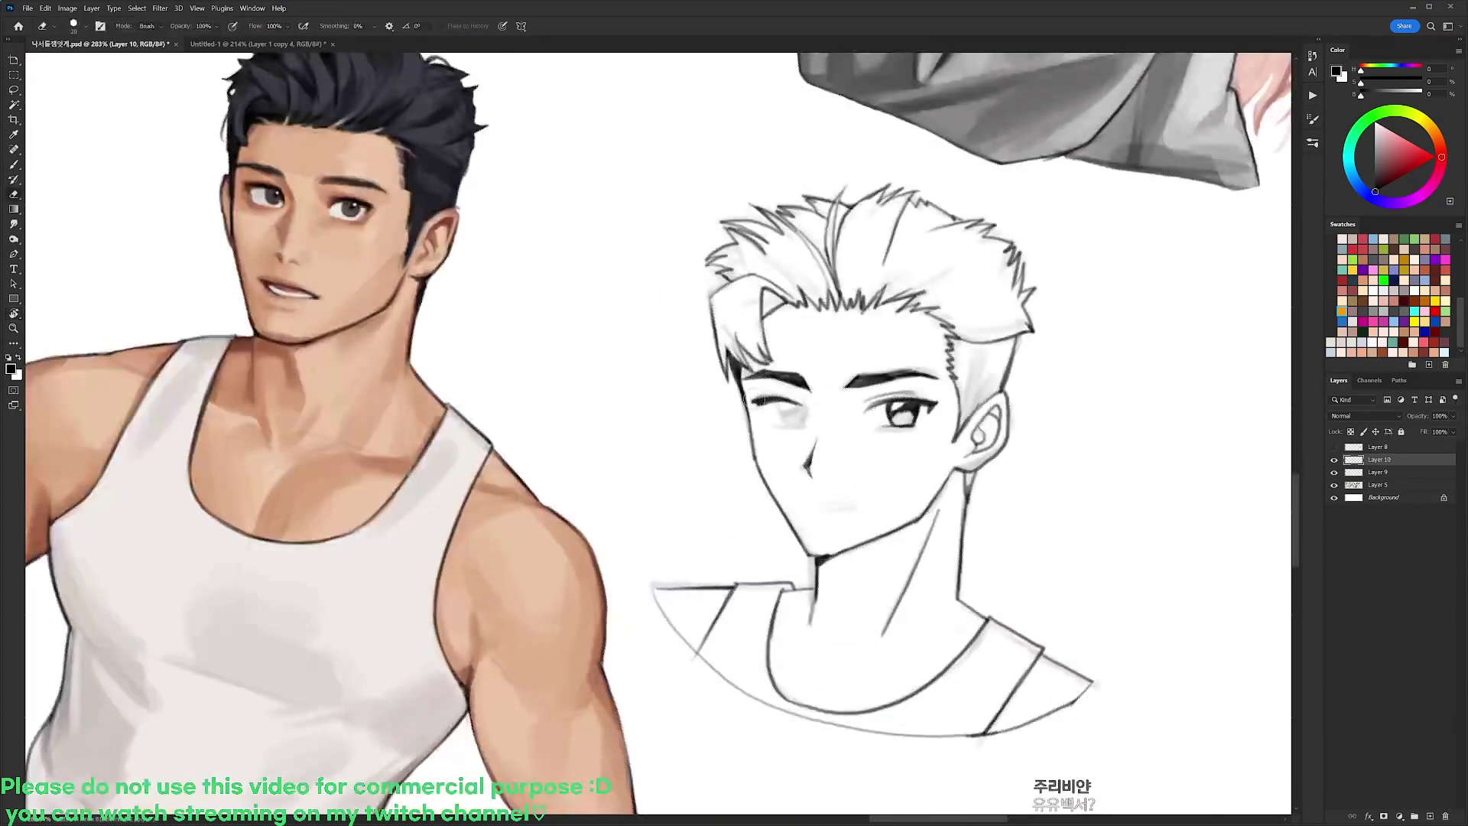
key("b")
mouse_move(743, 396)
left_mouse_down()
mouse_move(759, 409)
mouse_move(680, 290)
mouse_move(655, 286)
left_mouse_up()
key("e")
key("b")
key("r")
key("b")
key("r")
key("Escape")
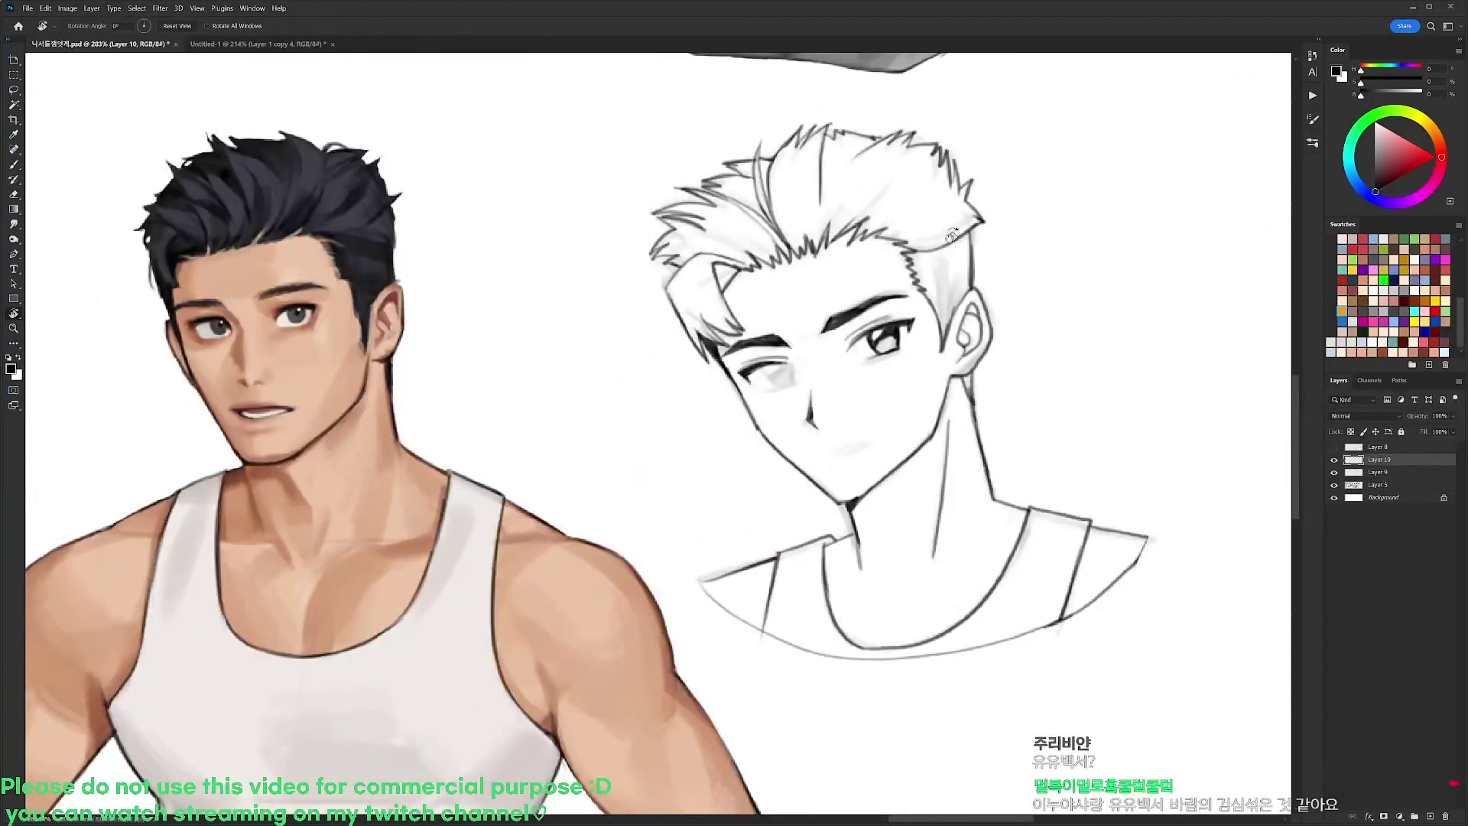
Ink the far eye's iris outline and dark pupil beneath the lash line
key("b")
left_click_drag(763, 392, 792, 372)
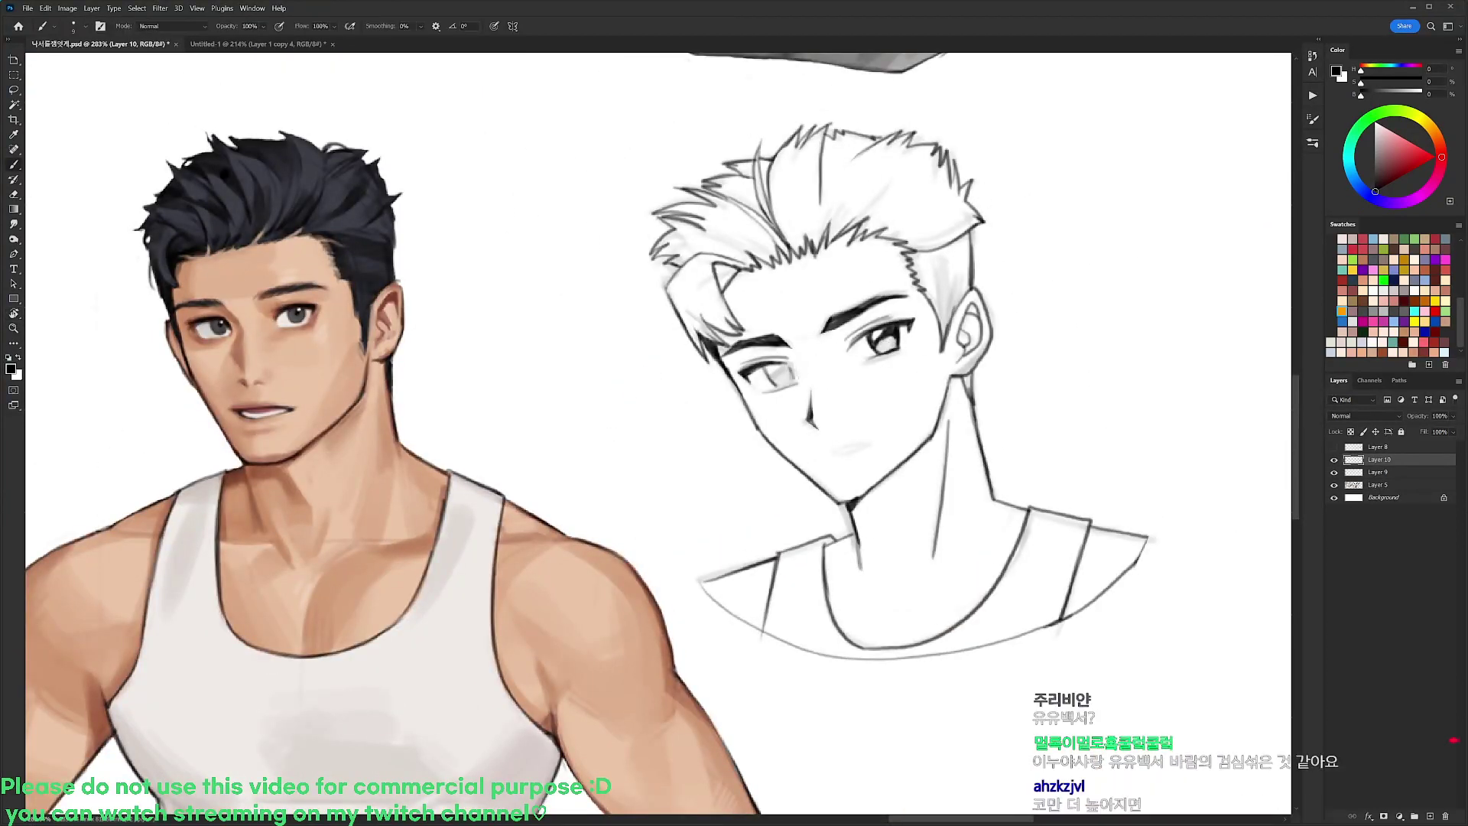
key("r")
mouse_move(792, 358)
left_mouse_down()
mouse_move(802, 380)
mouse_move(776, 390)
left_mouse_up()
key("b")
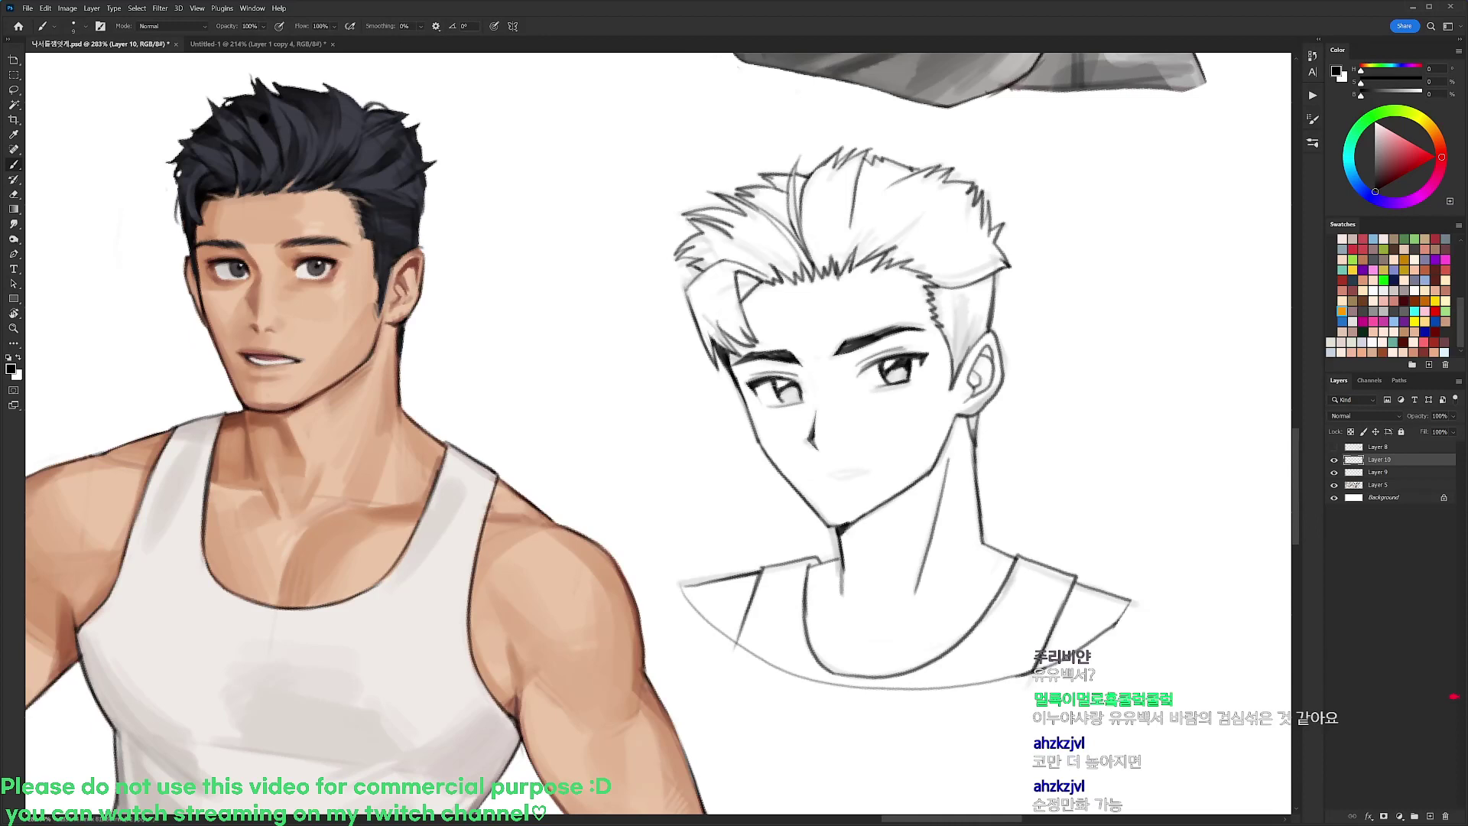
Refine the far eye's iris and lower lid with small brush strokes and eraser touches
key("e")
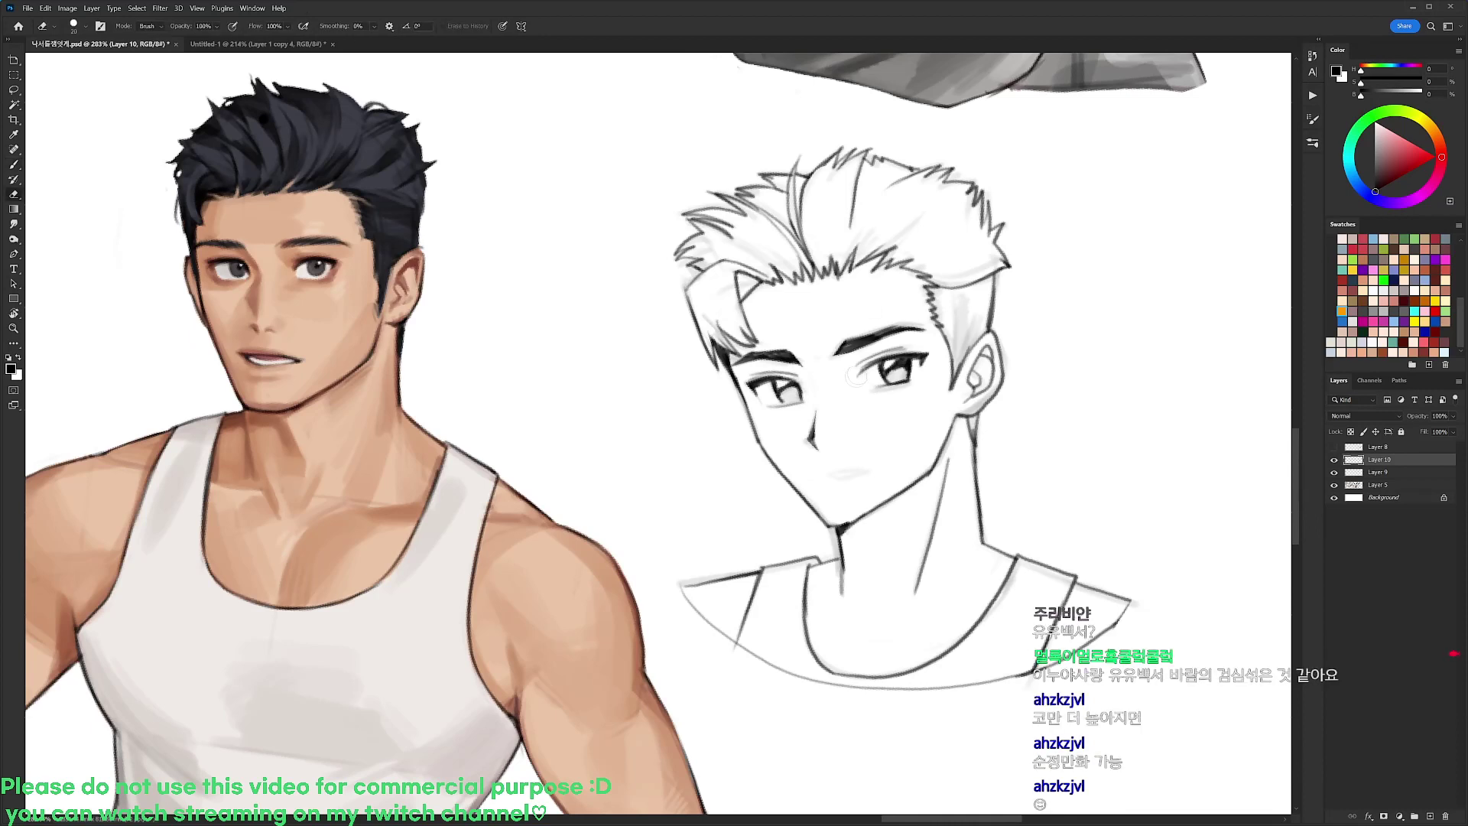
key("b")
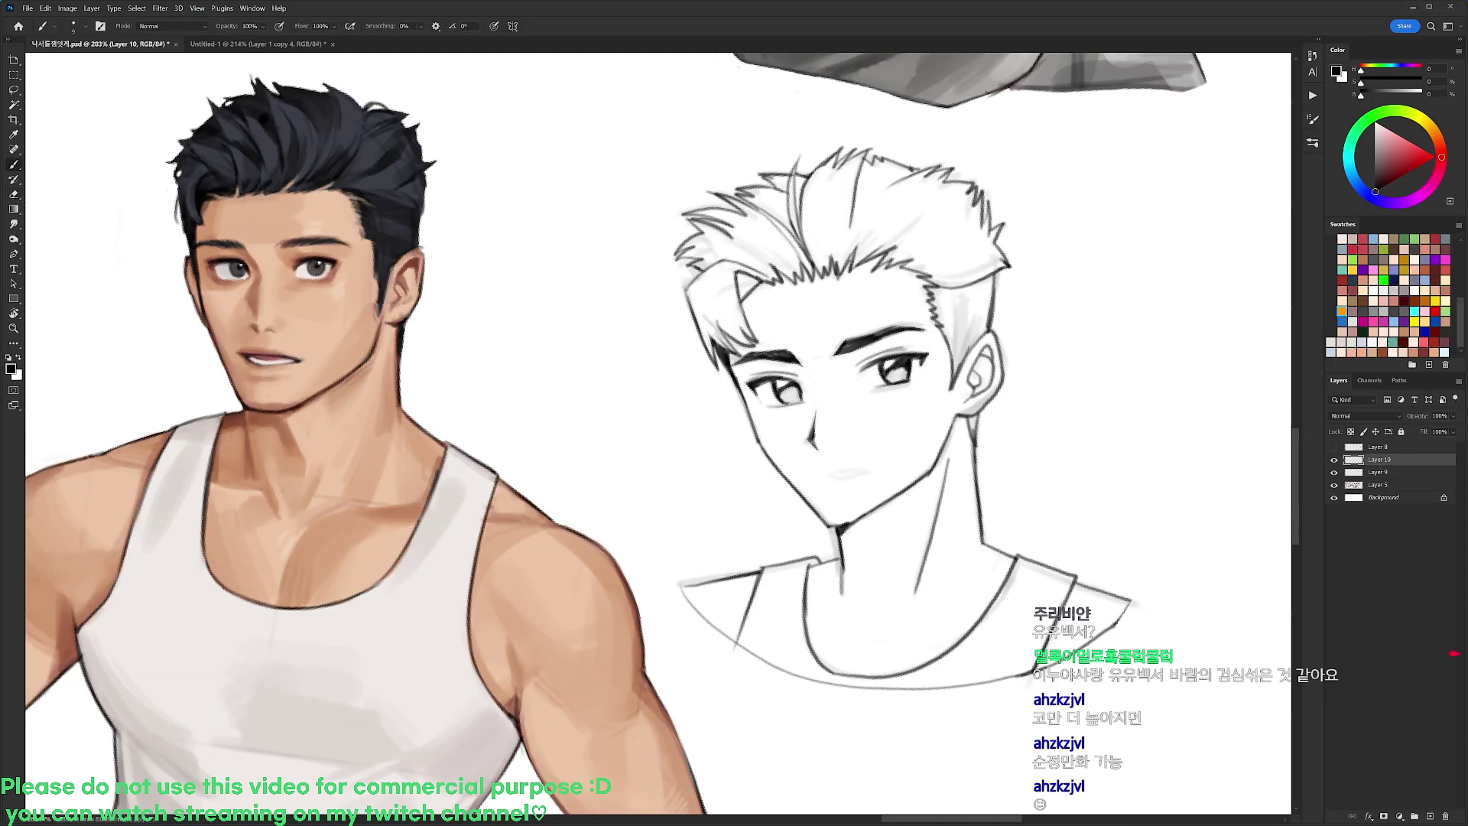
key("e")
key("b")
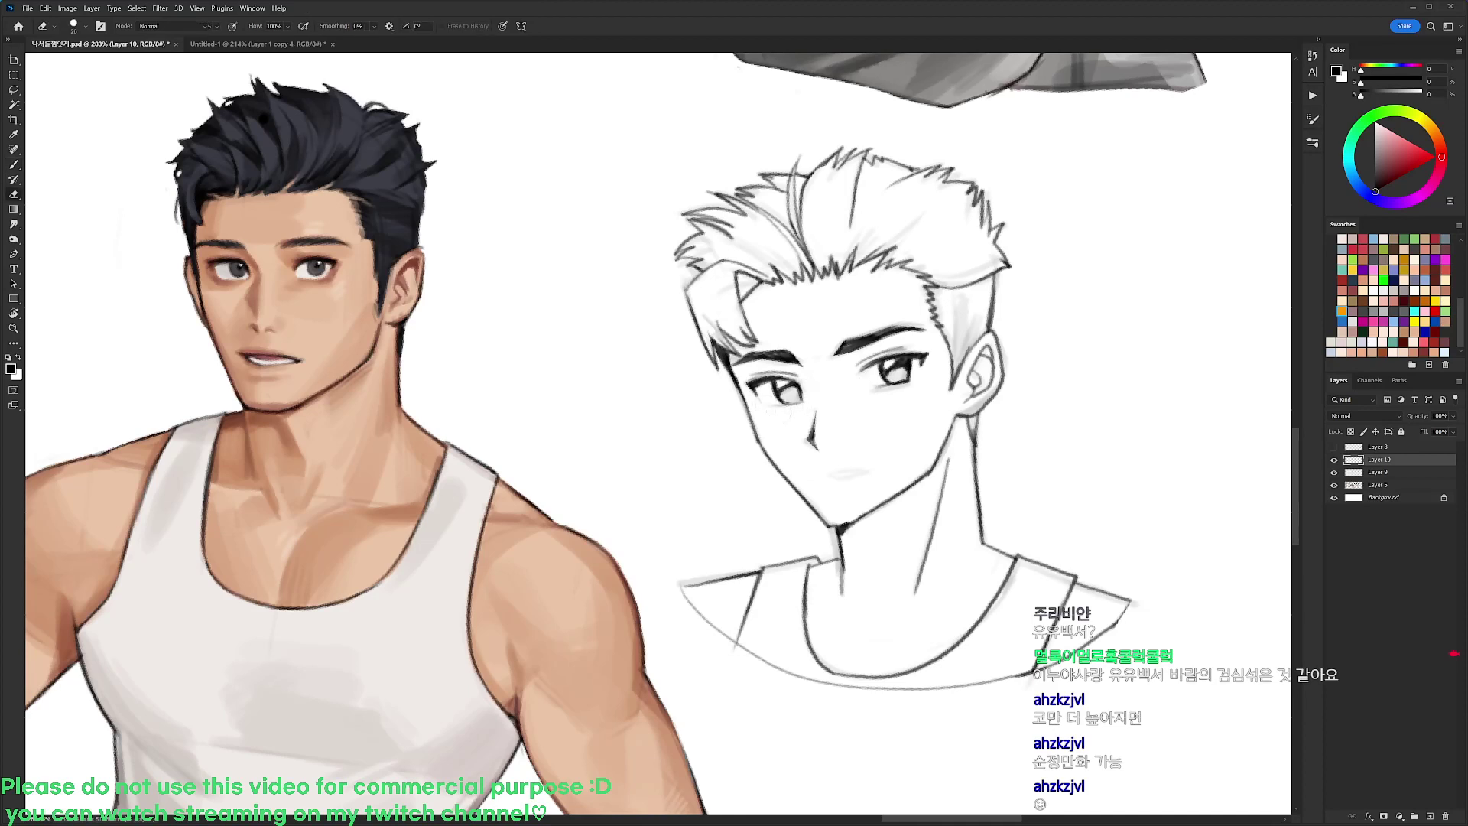
left_click_drag(776, 407, 802, 406)
key("e")
key("b")
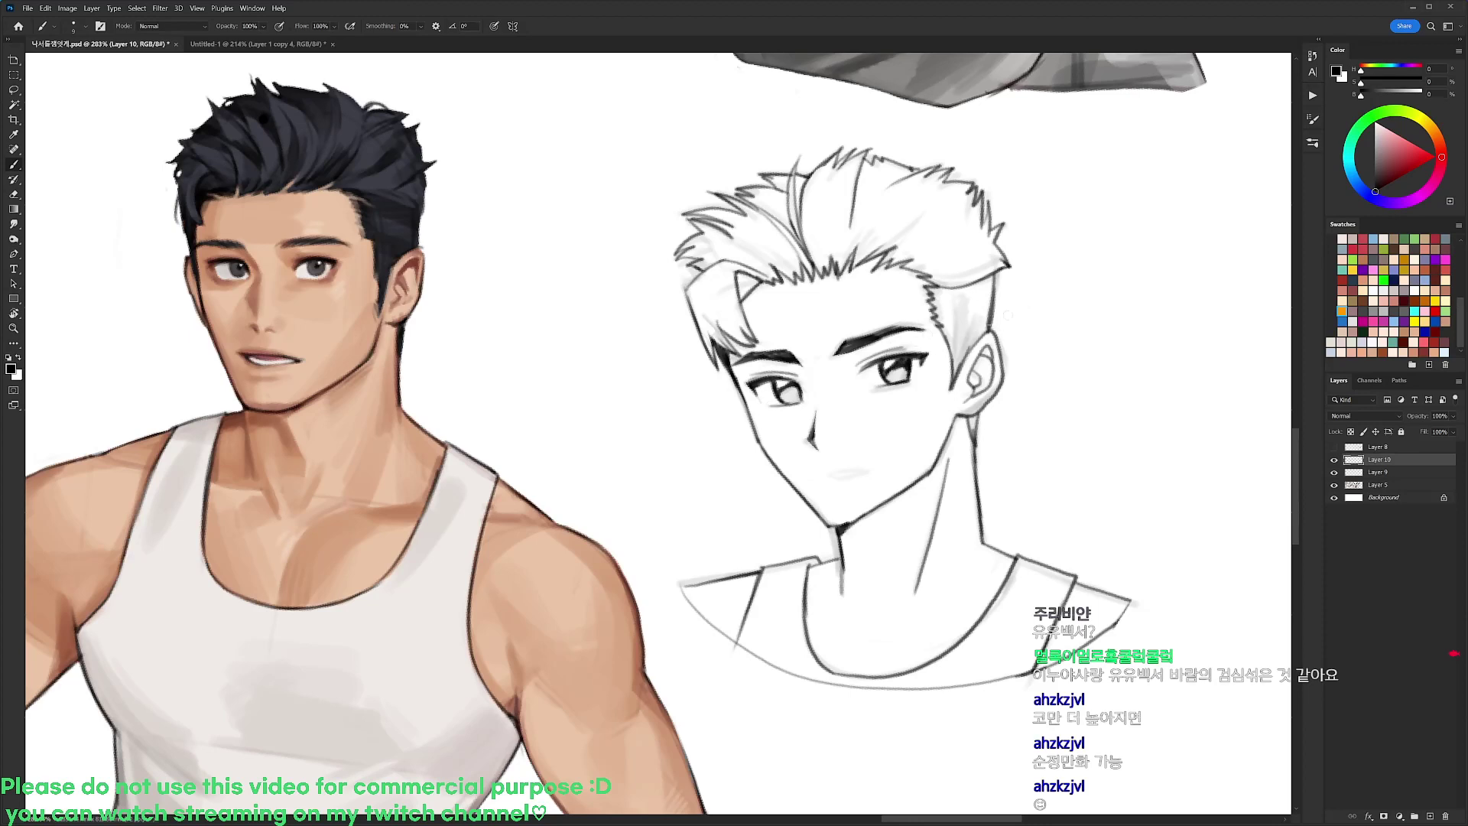
key("e")
mouse_move(798, 404)
left_mouse_down()
mouse_move(777, 406)
mouse_move(798, 404)
left_mouse_up()
key("b")
key("e")
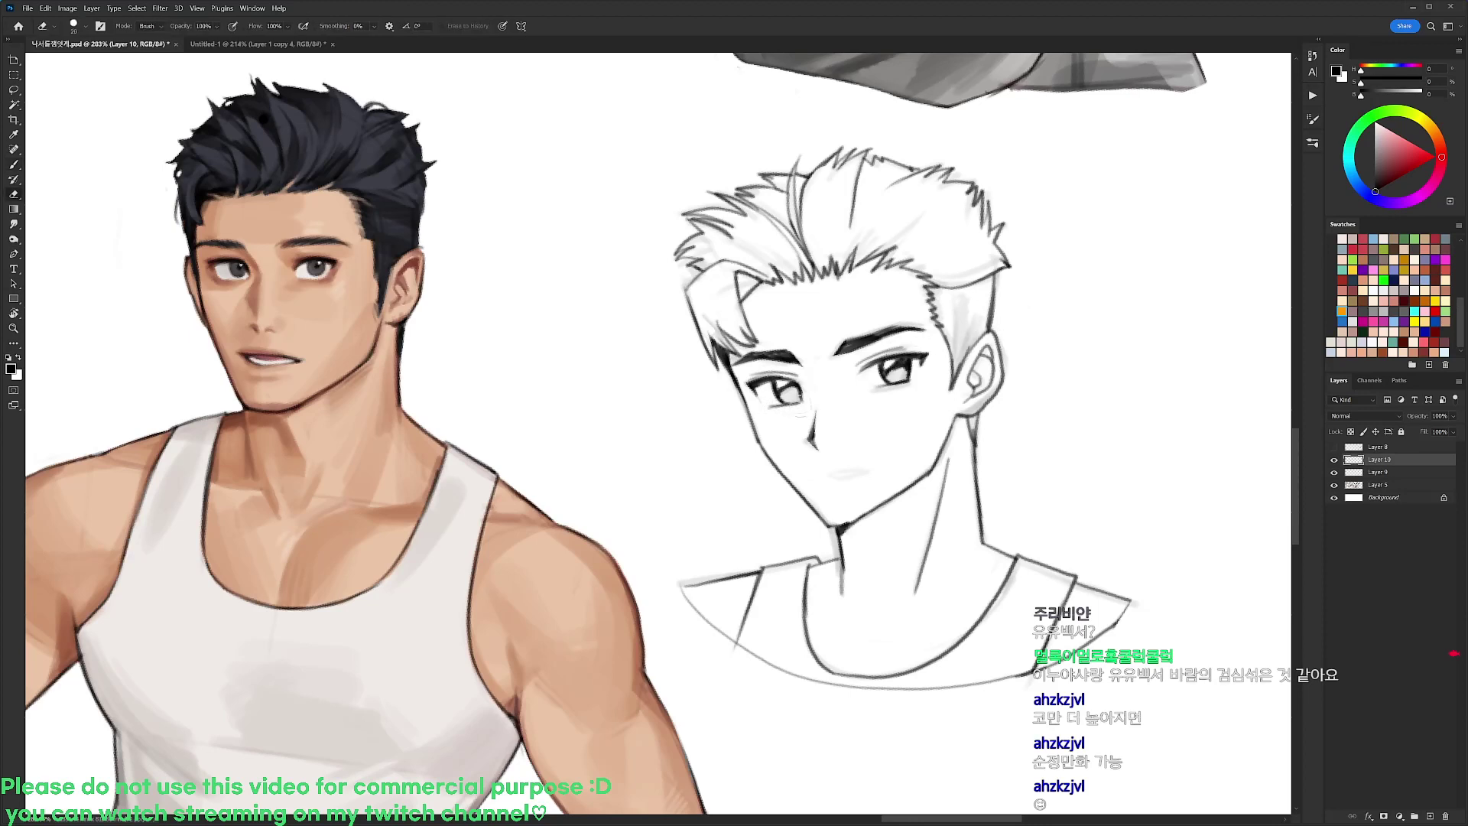
key("b")
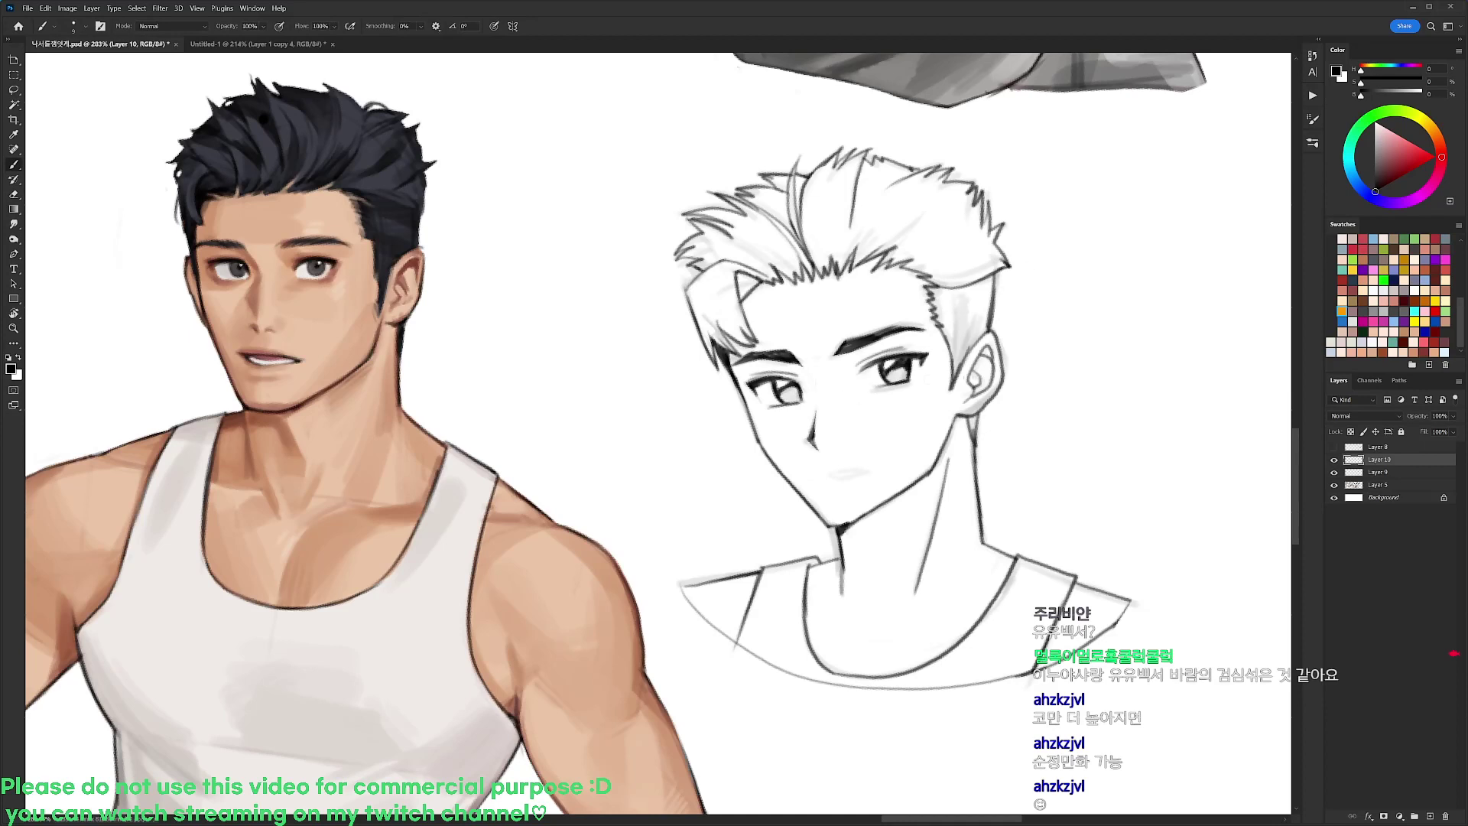
Select the inked far eye with the Lasso, shift it slightly and clear the selection
key("l")
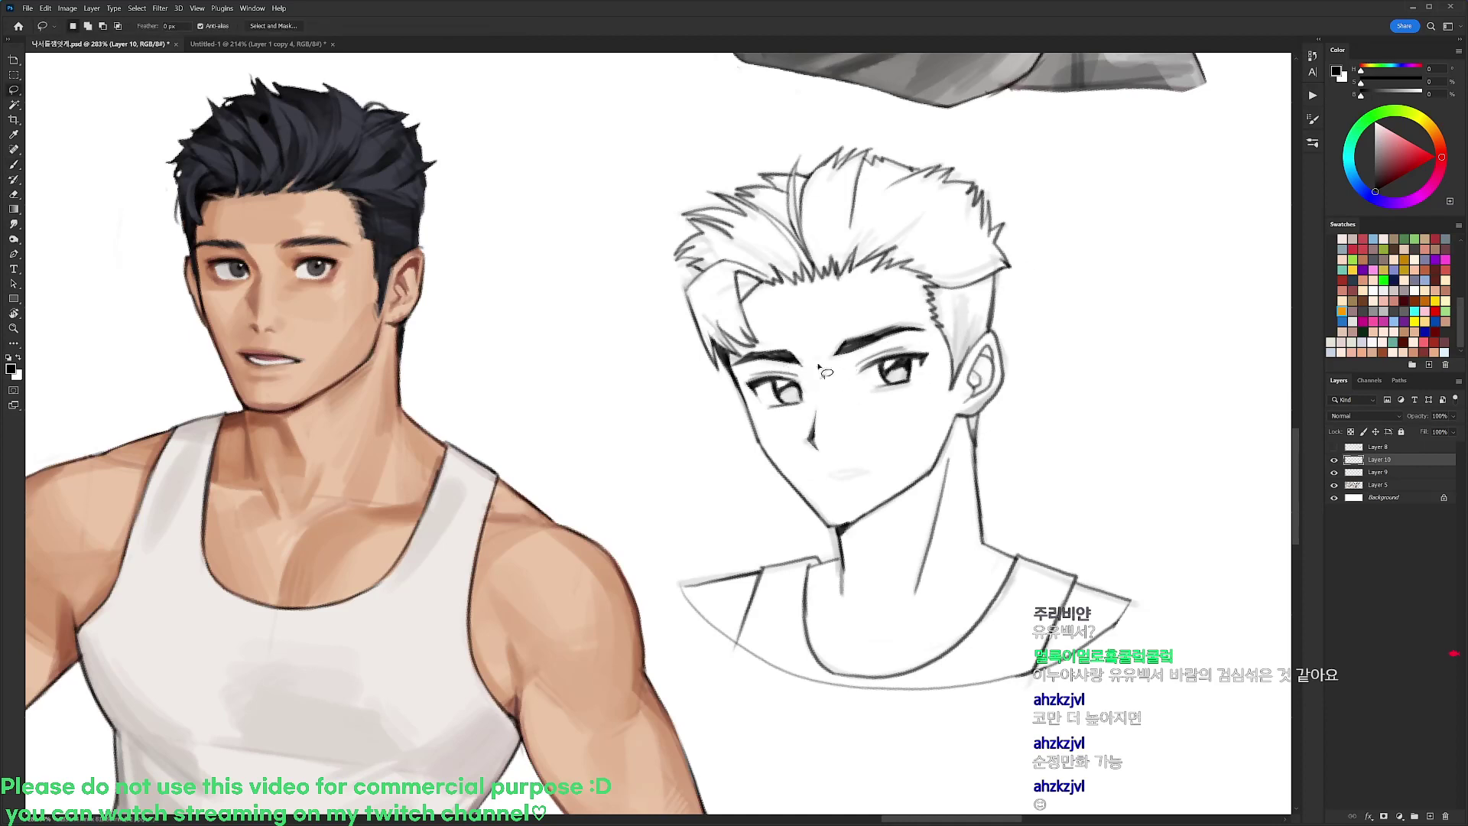
mouse_move(797, 373)
left_mouse_down()
mouse_move(764, 422)
mouse_move(755, 368)
mouse_move(799, 372)
left_mouse_up()
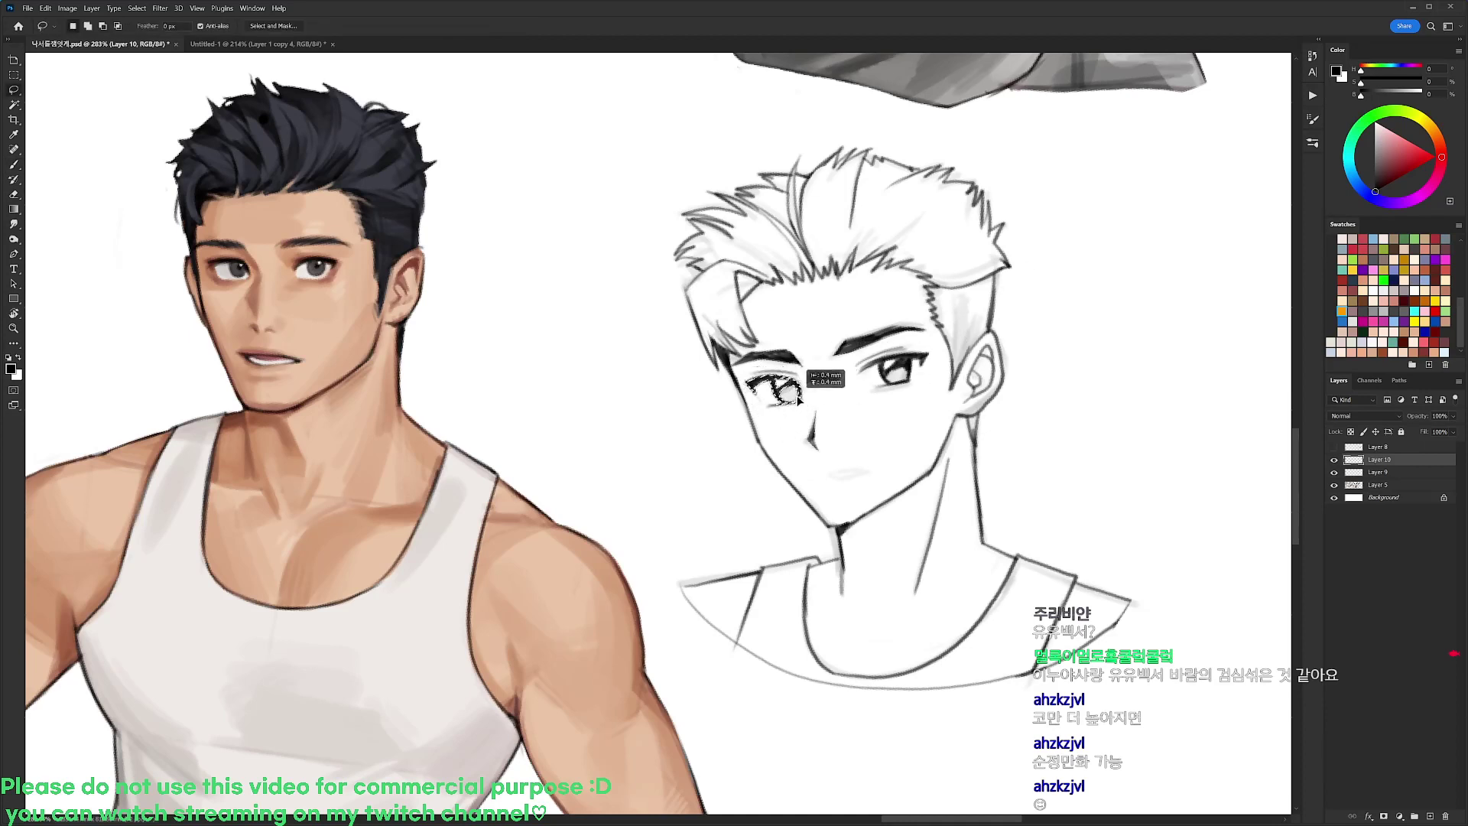
key("ctrl+d")
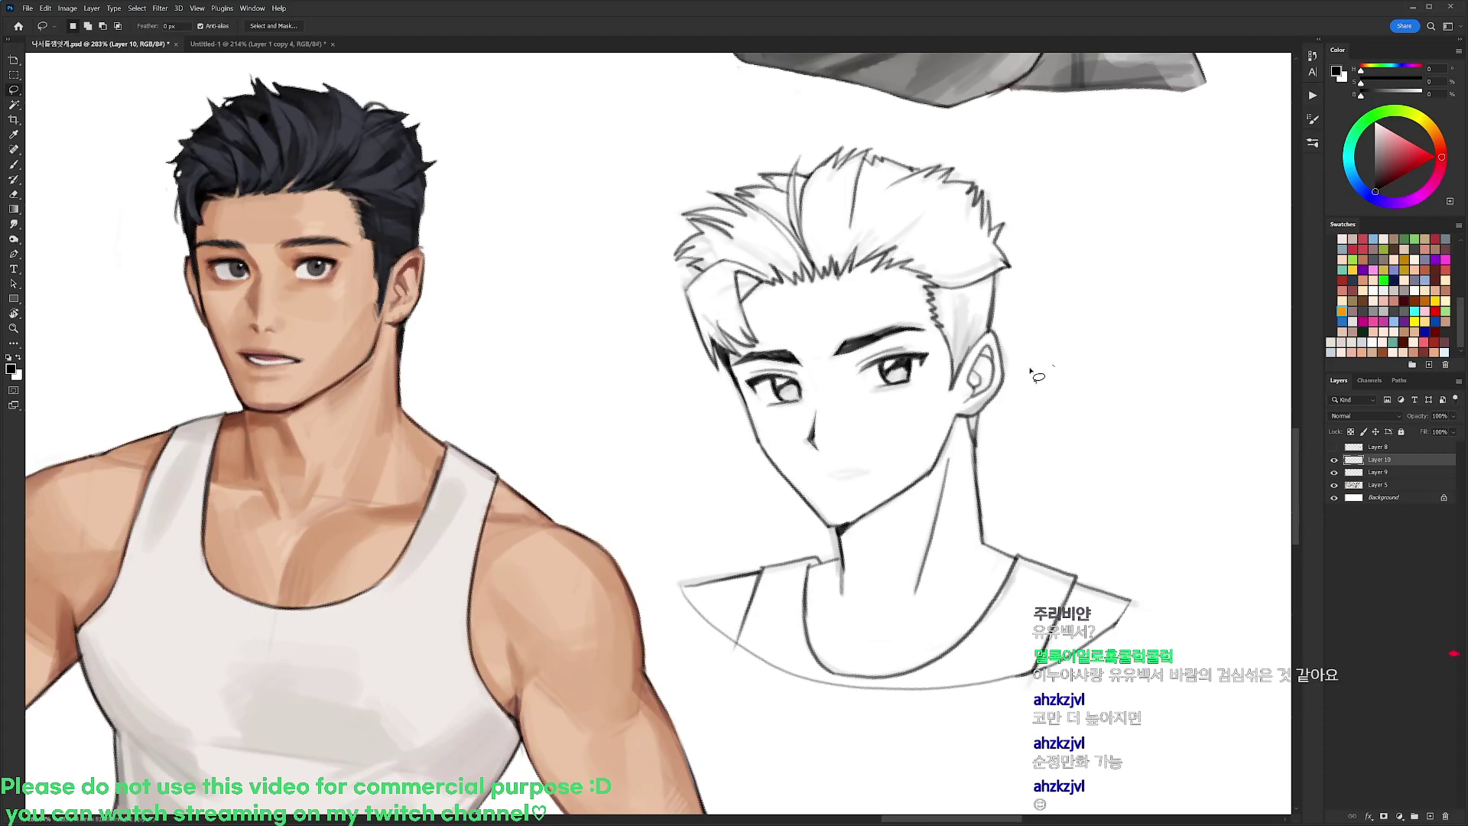
Select the inked nose with the Lasso, nudge it slightly and clear the selection
key("r")
mouse_move(1035, 373)
left_mouse_down()
mouse_move(1042, 318)
mouse_move(1037, 334)
left_mouse_up()
scroll(1037, 333, "down", 5)
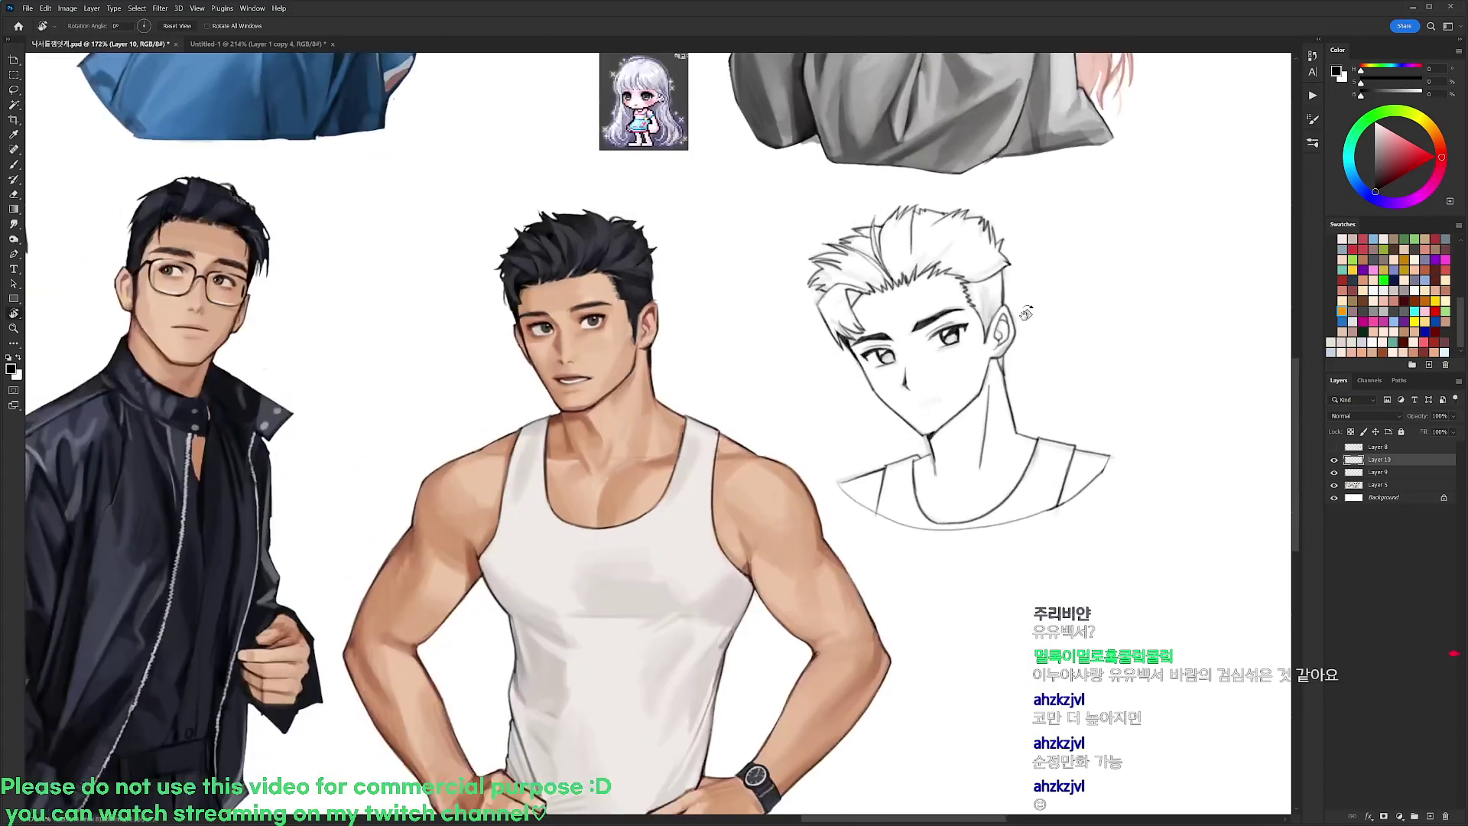
scroll(935, 364, "up", 5)
key("l")
mouse_move(883, 411)
left_mouse_down()
mouse_move(907, 419)
mouse_move(905, 397)
left_mouse_up()
key("Delete")
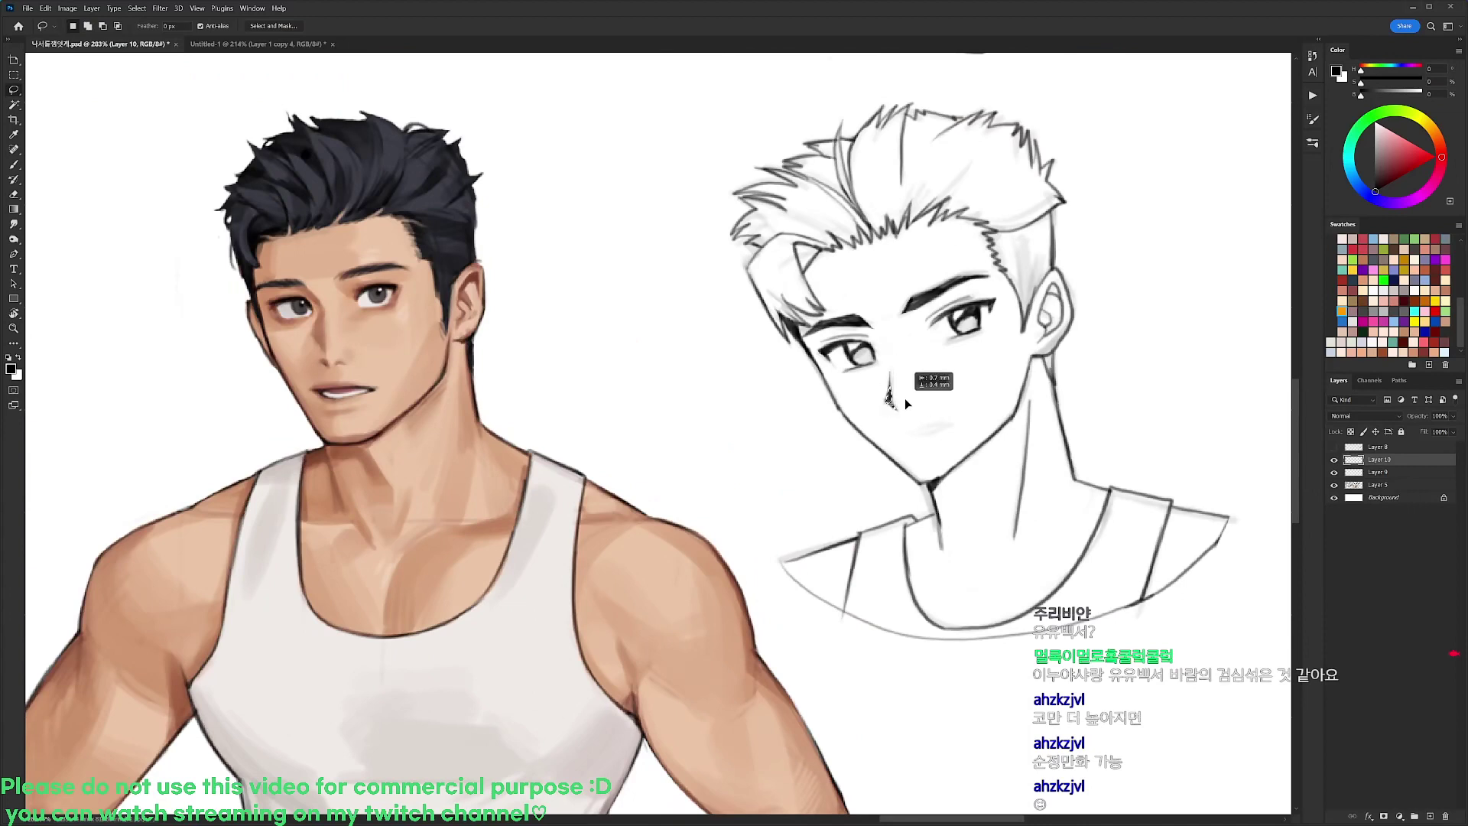
key("ctrl+d")
Ink the slightly open mouth below the nose, redoing the strokes that miss and cleaning the outline with the eraser
key("e")
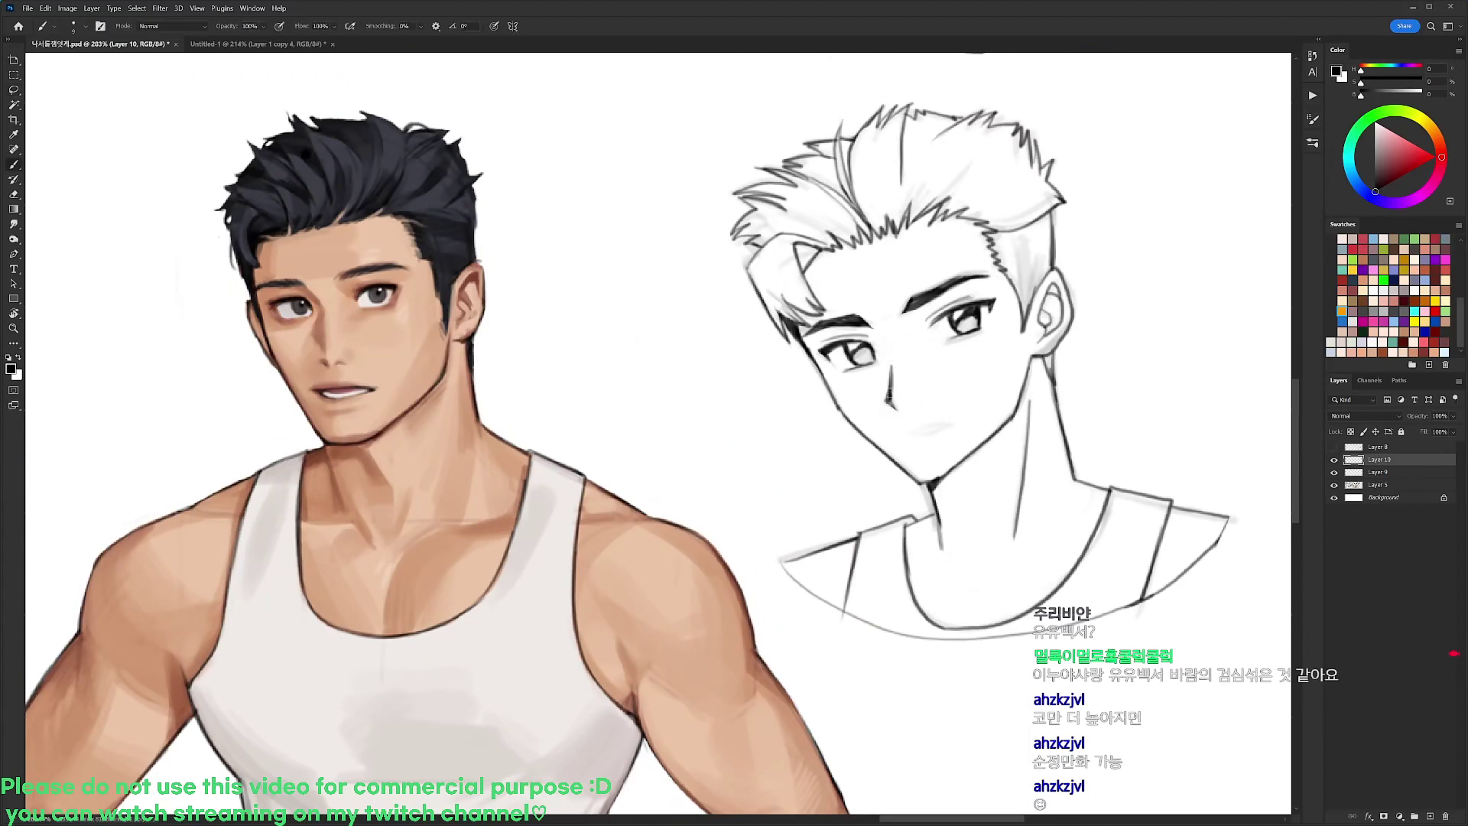
key("b")
mouse_move(894, 379)
left_mouse_down()
mouse_move(885, 401)
mouse_move(948, 419)
mouse_move(928, 430)
mouse_move(953, 419)
mouse_move(920, 430)
mouse_move(945, 414)
left_mouse_up()
key("e")
key("b")
key("ctrl+z")
key("ctrl+z")
key("e")
key("b")
key("r")
left_click_drag(1038, 393, 860, 597)
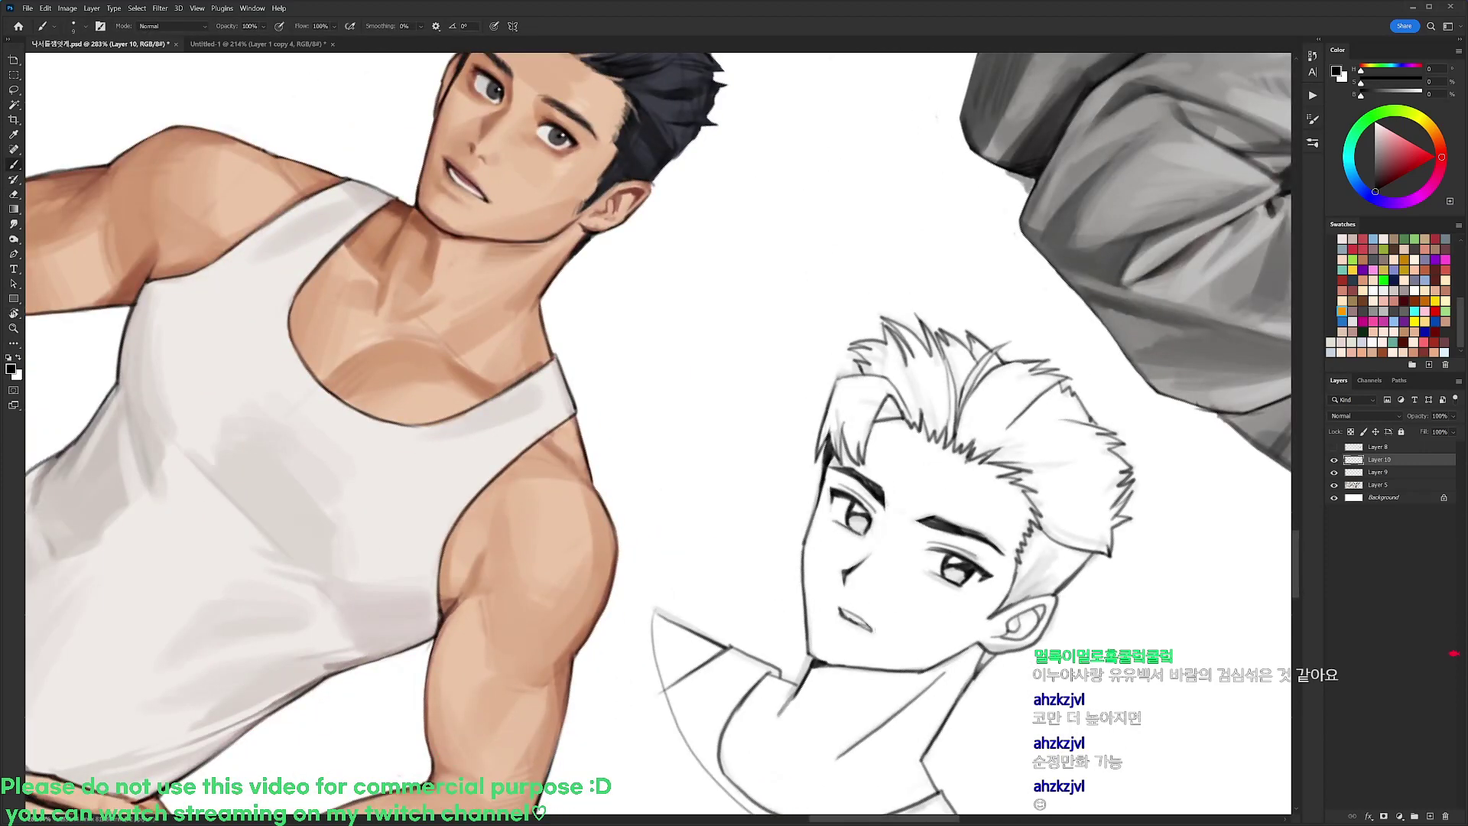
key("e")
key("e")
key("r")
mouse_move(989, 498)
left_mouse_down()
mouse_move(946, 331)
mouse_move(840, 384)
left_mouse_up()
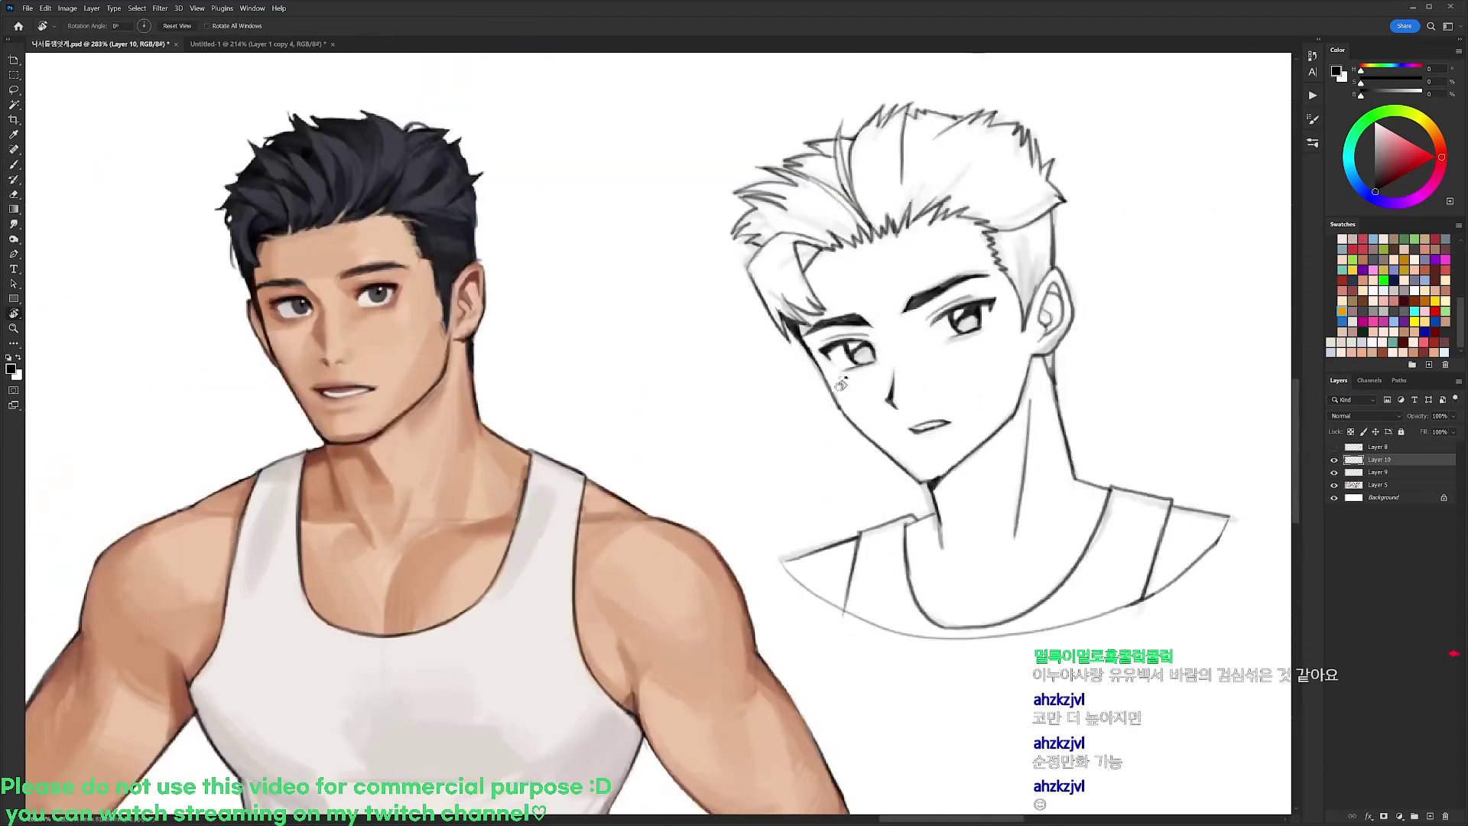
Select each inked eyebrow in turn with the Lasso, nudge it slightly and clear the selection
key("b")
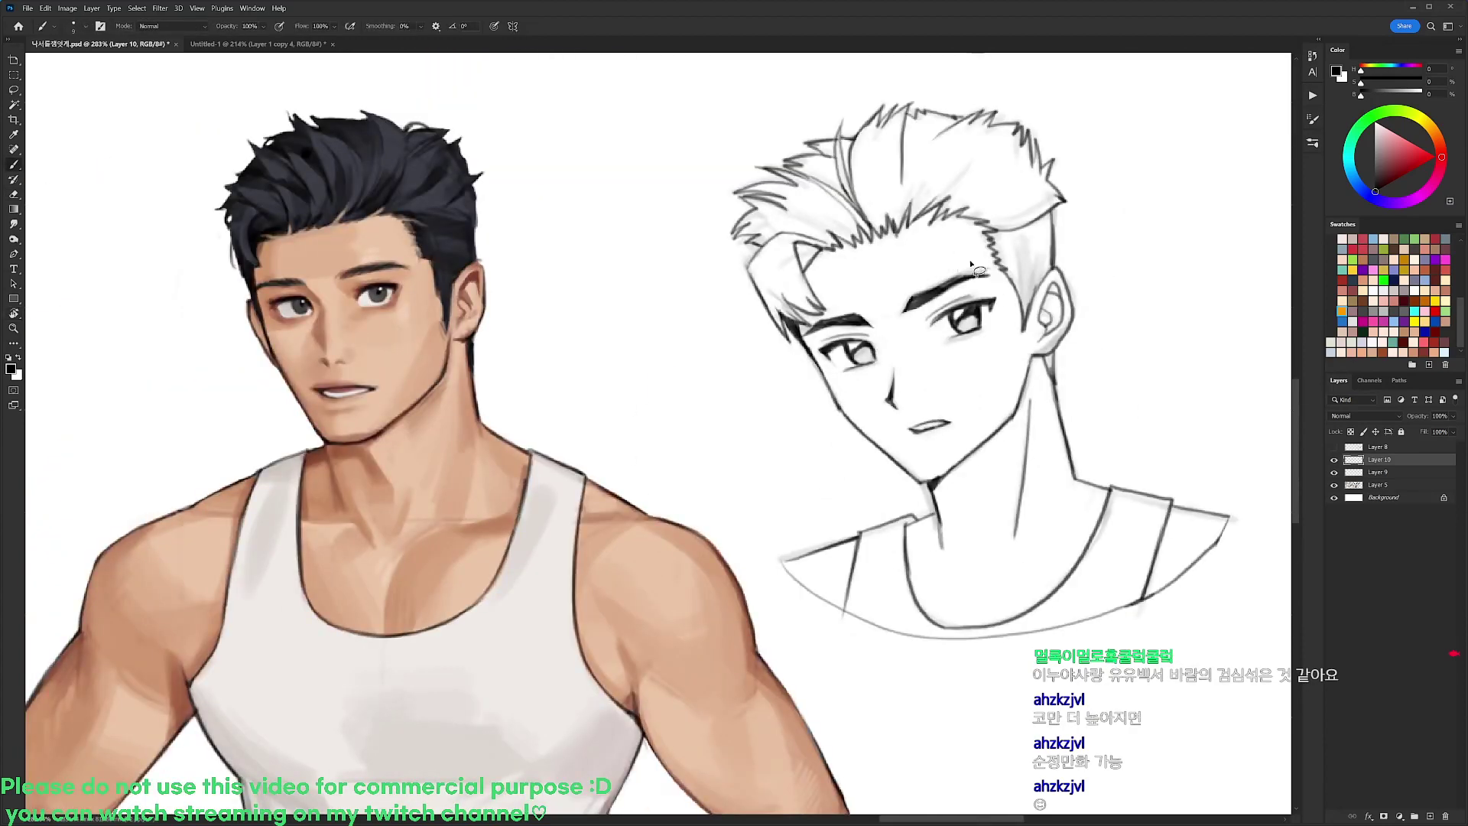
key("l")
mouse_move(979, 269)
left_mouse_down()
mouse_move(984, 299)
mouse_move(902, 304)
mouse_move(967, 268)
left_mouse_up()
left_click_drag(967, 284, 964, 276)
key("ctrl+d")
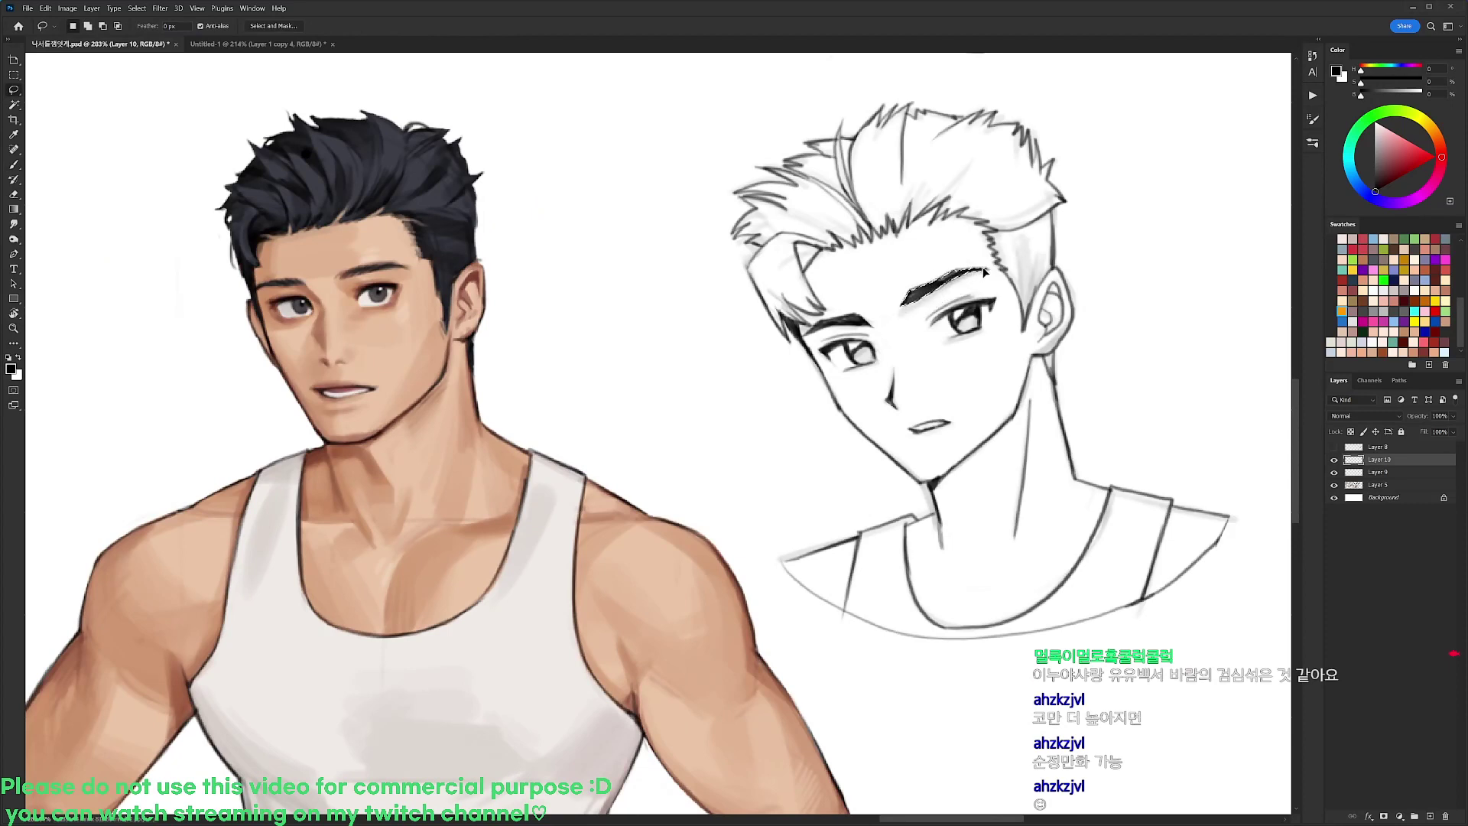
mouse_move(850, 305)
left_mouse_down()
mouse_move(879, 329)
mouse_move(806, 340)
mouse_move(863, 310)
left_mouse_up()
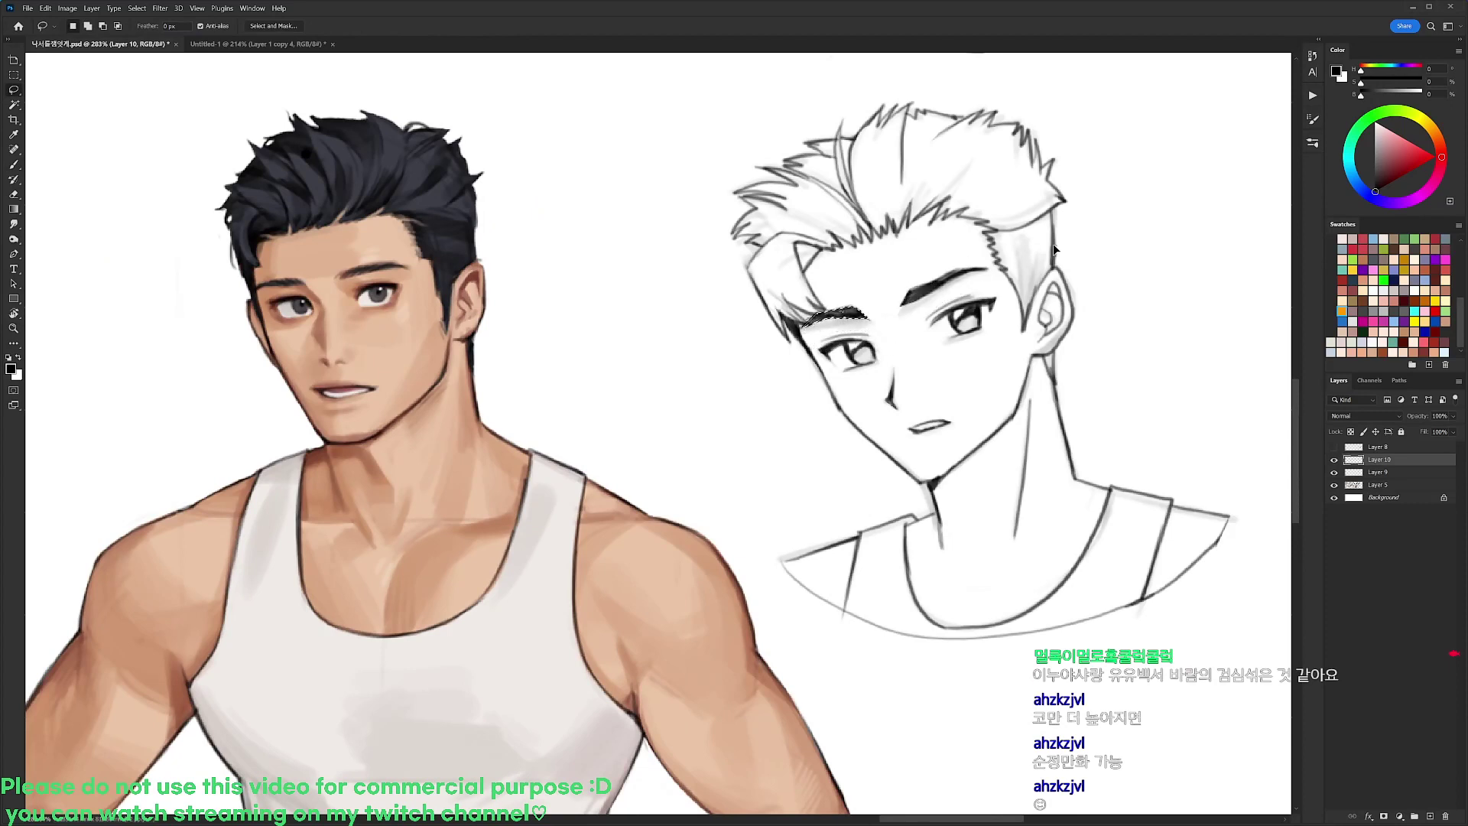
left_click_drag(1053, 249, 975, 136)
key("ctrl+d")
Check the whole line-art portrait against the painting and touch up the far eye's iris
key("b")
key("r")
key("r")
mouse_move(1015, 258)
left_mouse_down()
mouse_move(1048, 318)
mouse_move(1057, 386)
left_mouse_up()
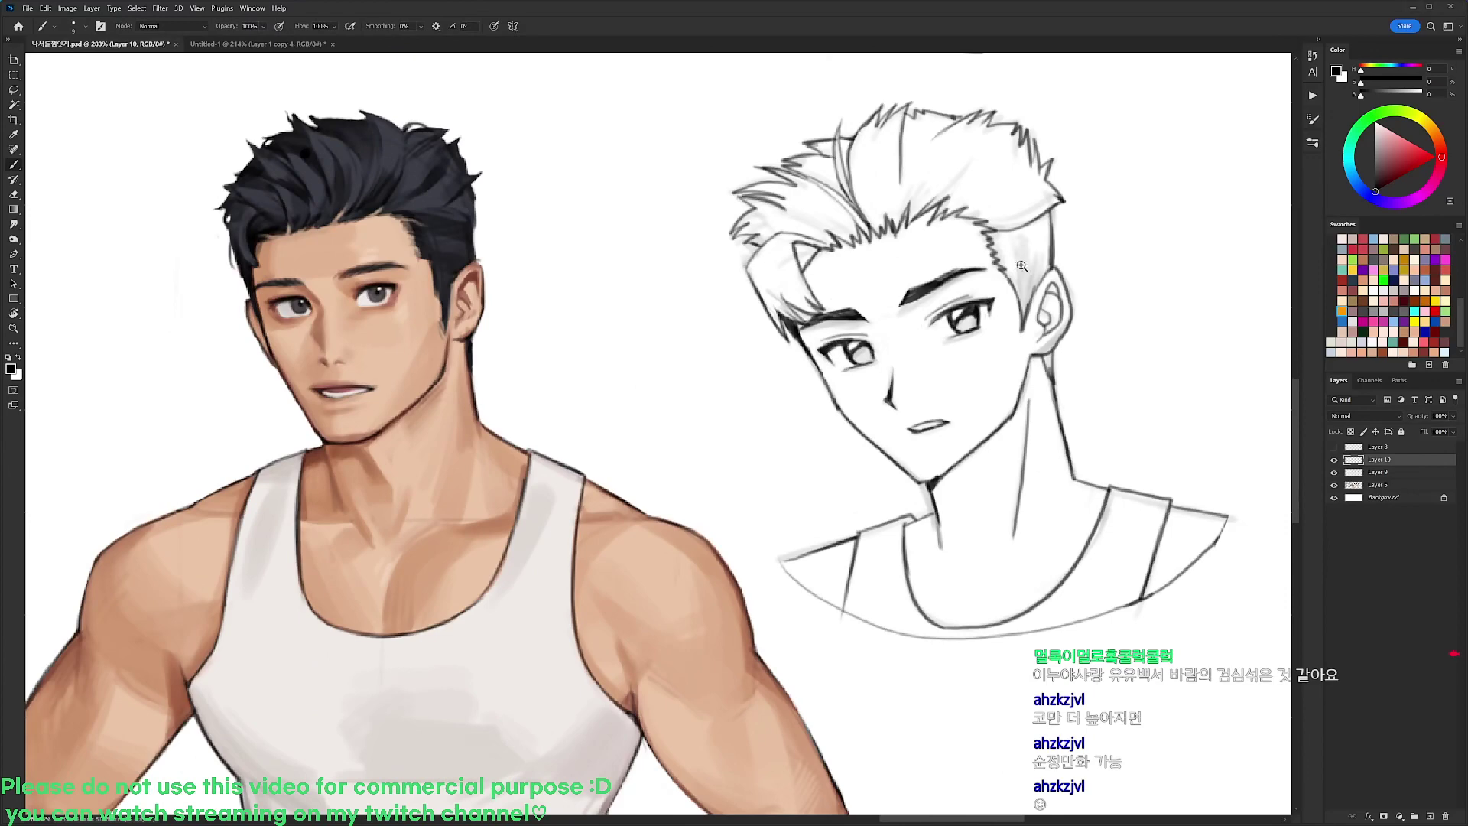
scroll(1024, 267, "down", 3)
scroll(1068, 275, "up", 3)
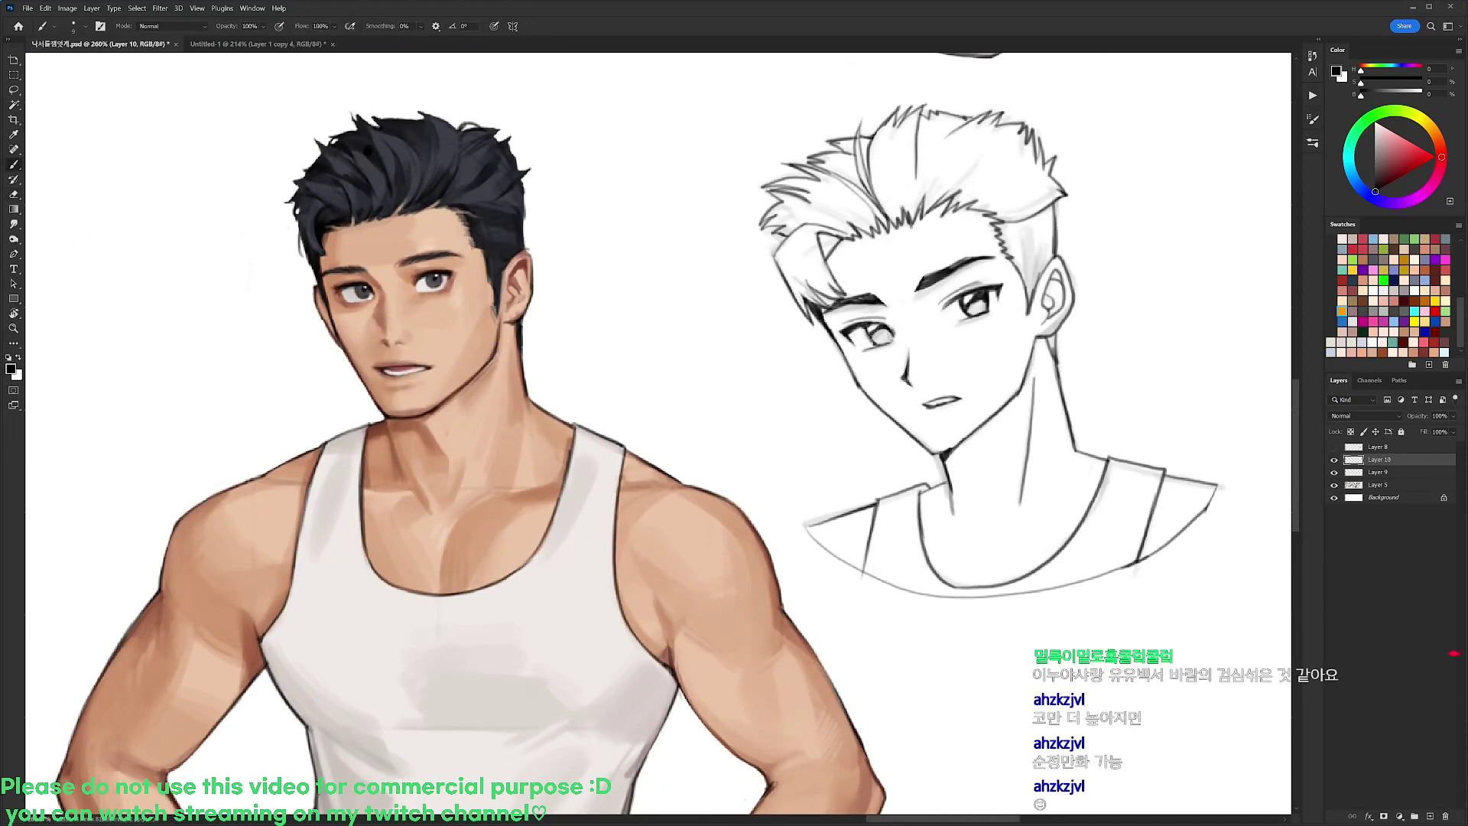
scroll(943, 268, "down", 3)
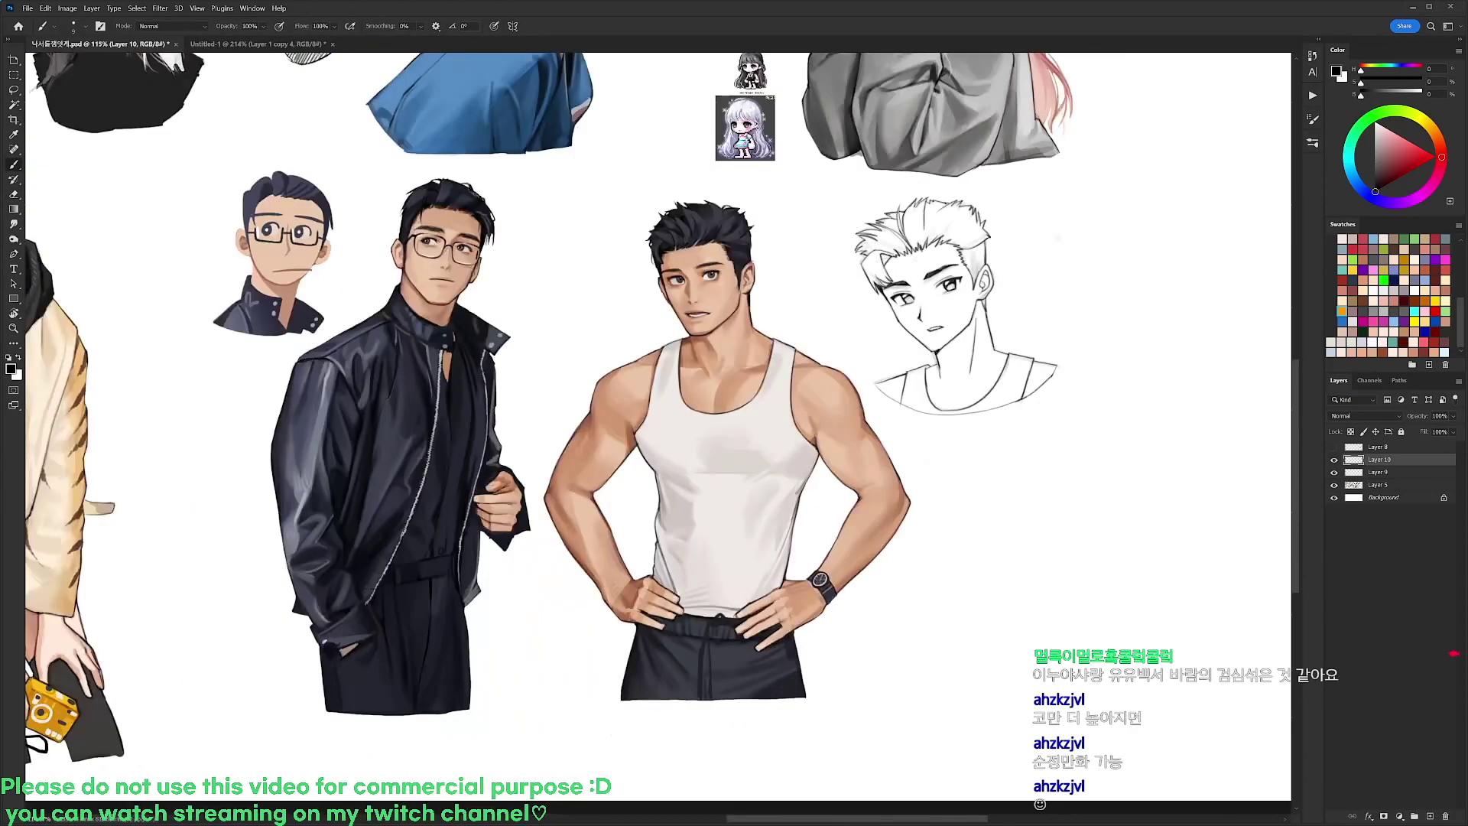
scroll(943, 268, "up", 3)
left_click_drag(866, 337, 875, 326)
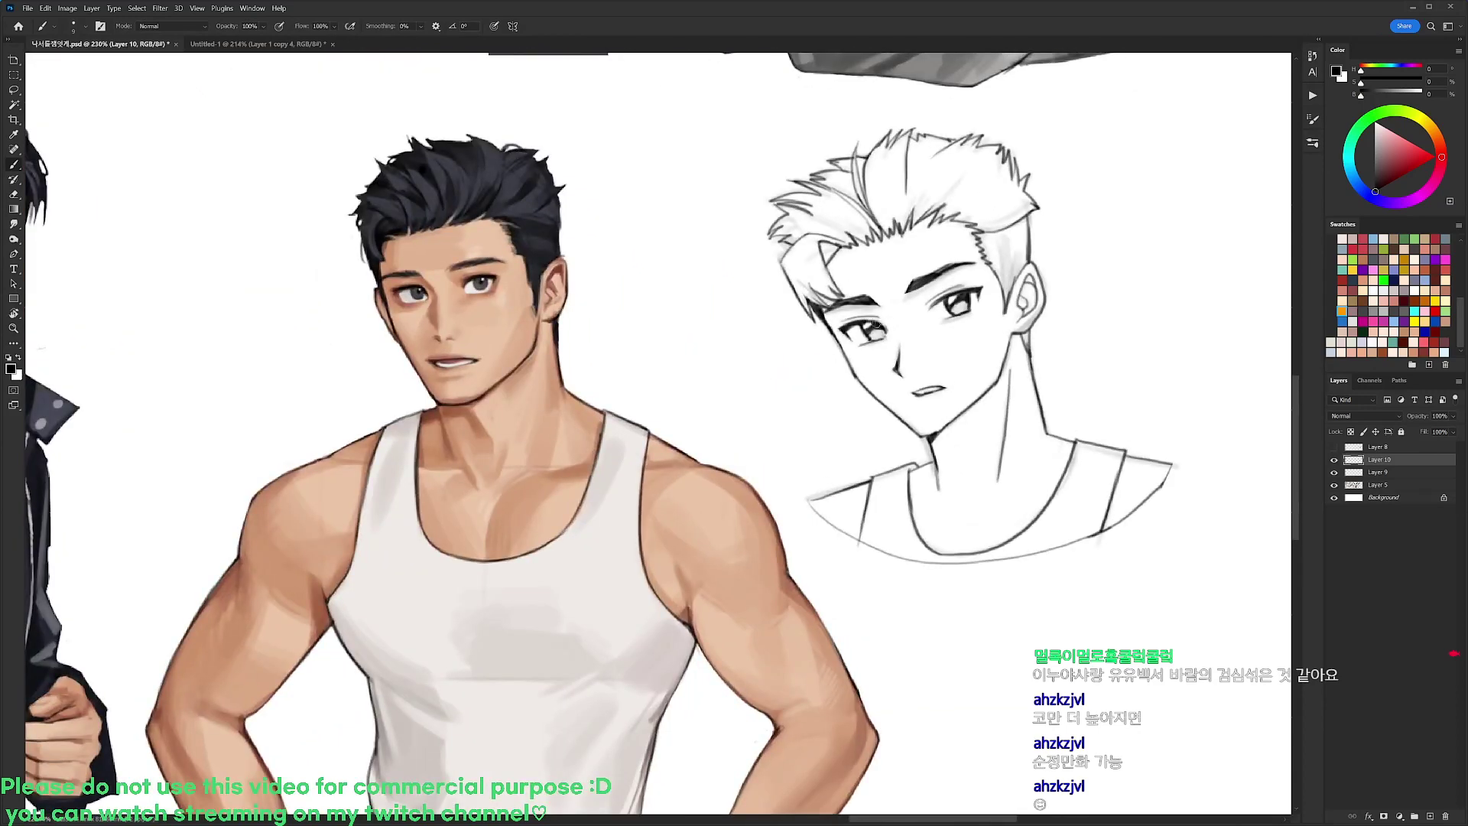
scroll(1055, 245, "down", 2)
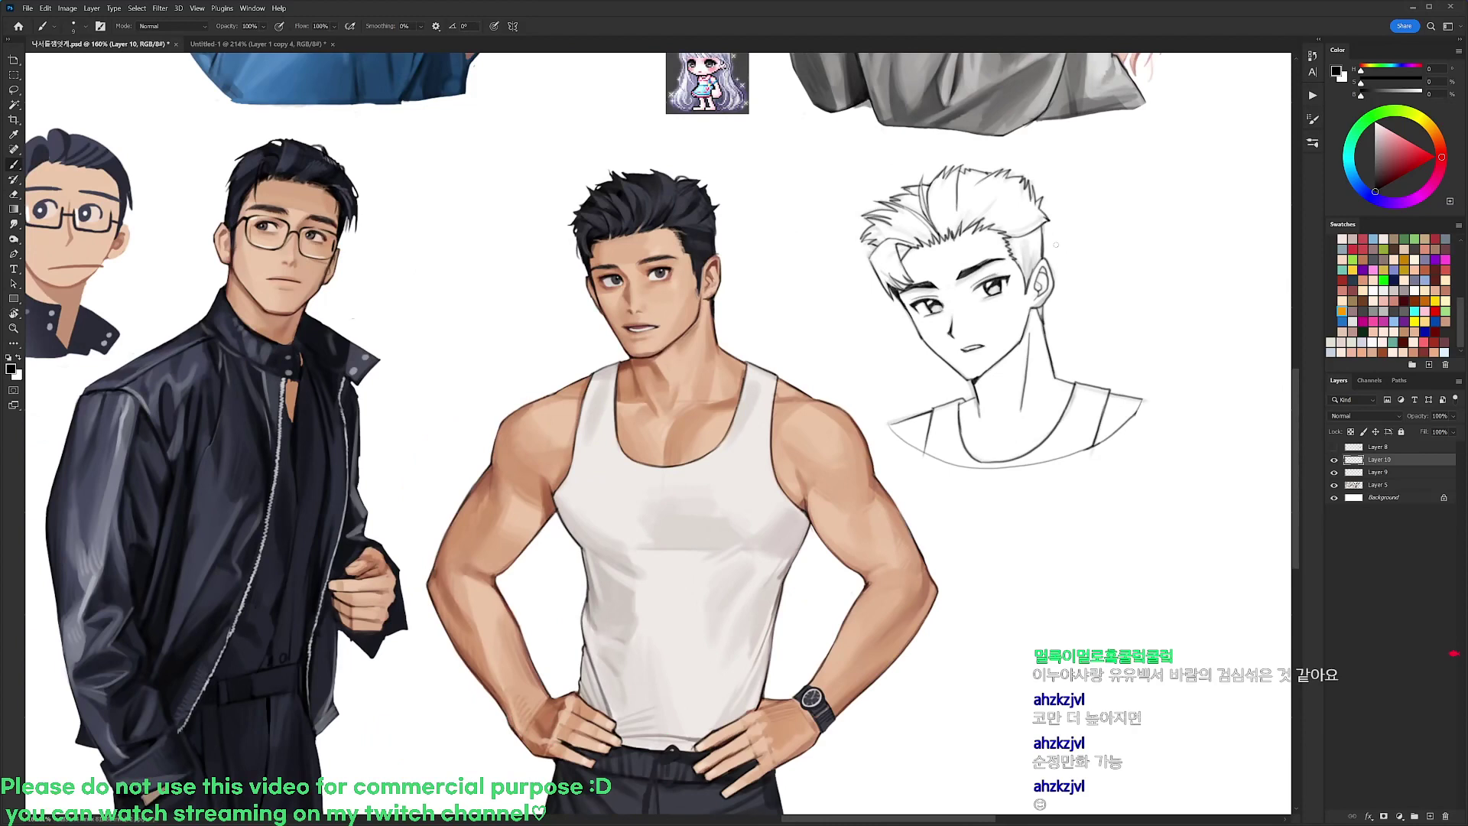
Lasso around the portrait on Layer 9, remove the faded sketch beneath the line art and clear the selection
left_click(1358, 472)
key("l")
mouse_move(1172, 368)
left_mouse_down()
mouse_move(1044, 503)
mouse_move(897, 461)
mouse_move(833, 272)
mouse_move(970, 156)
mouse_move(1177, 298)
left_mouse_up()
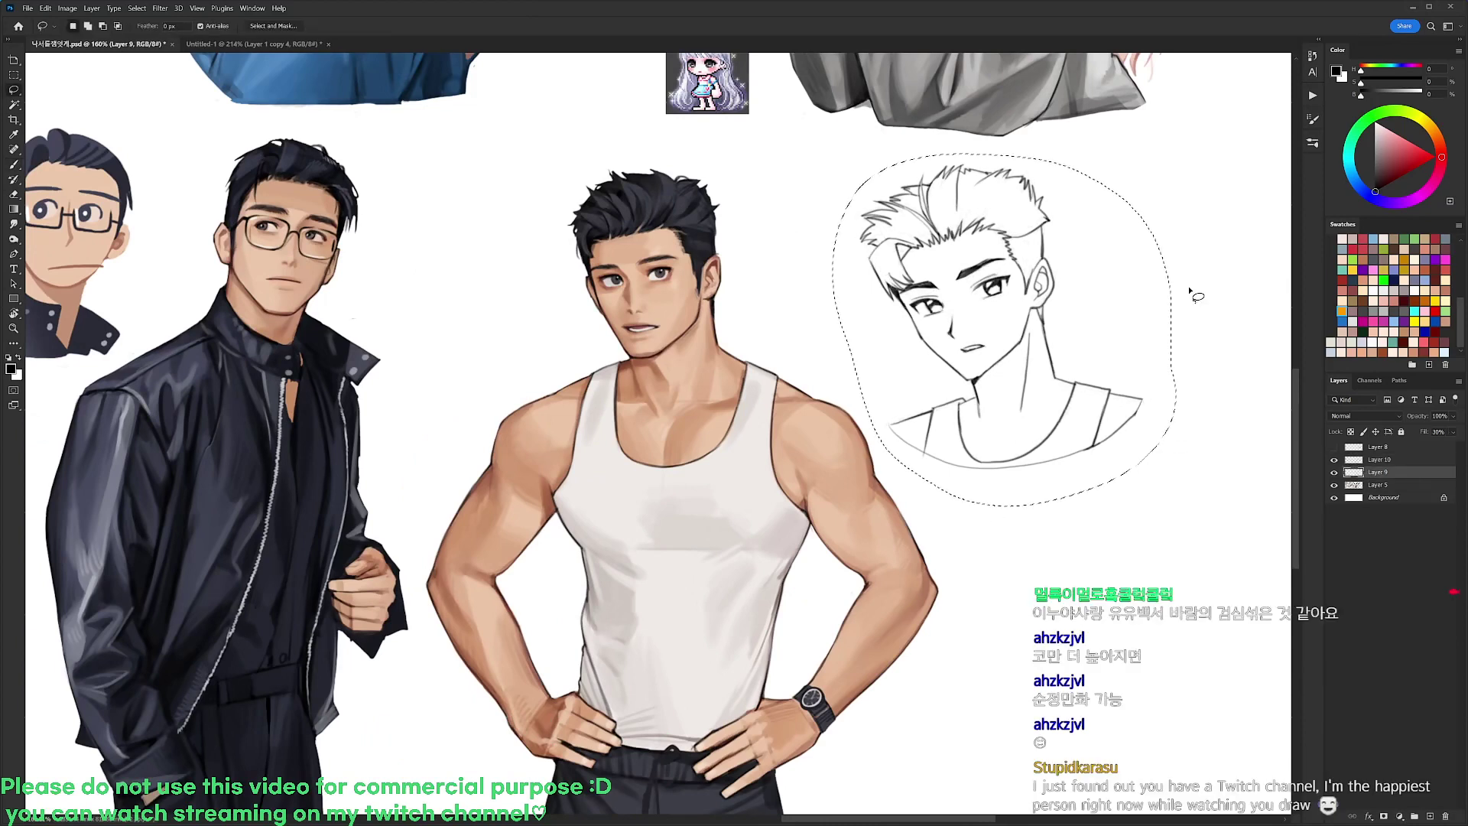
key("ctrl+d")
Return to Layer 10 and refine the lash lines of both eyes with the brush, trimming the ear-side eye with the eraser
left_click(1366, 461)
scroll(1005, 264, "up", 3)
key("b")
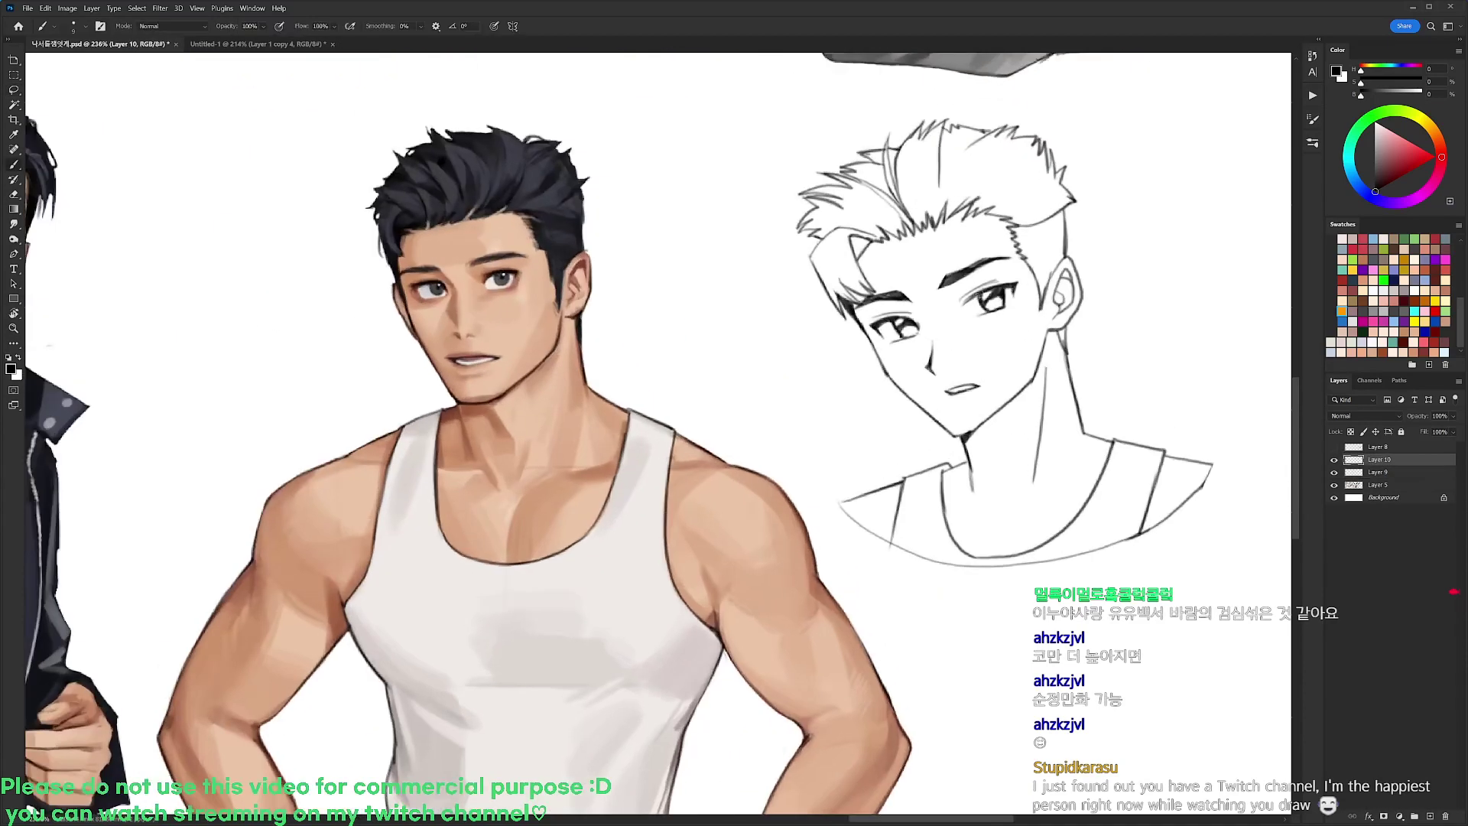
left_click_drag(974, 294, 1016, 284)
left_click_drag(881, 324, 904, 316)
key("e")
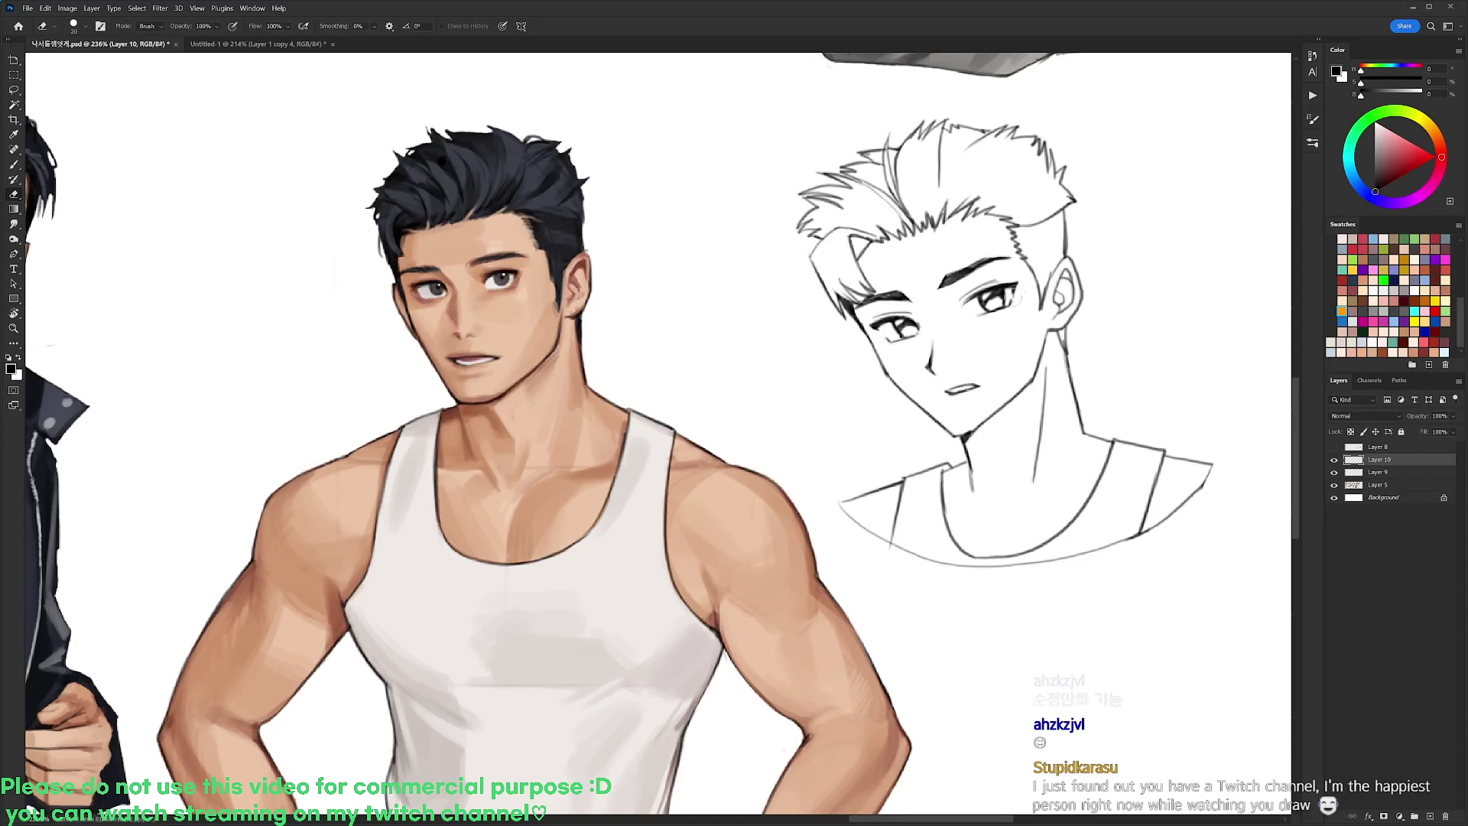
left_click_drag(1017, 296, 1013, 289)
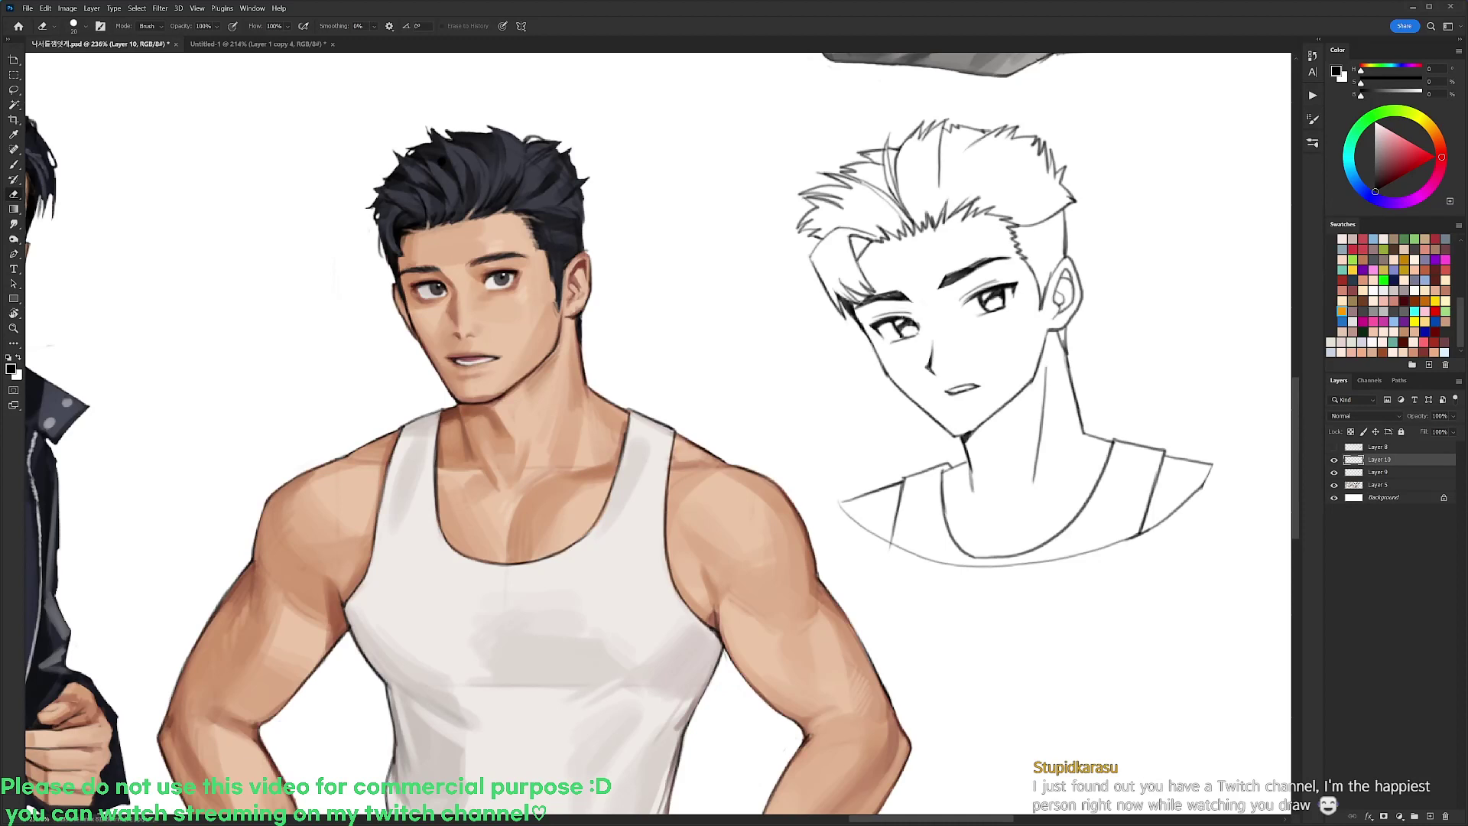
Touch up the irises of both eyes in the line-art portrait with small brush strokes
key("b")
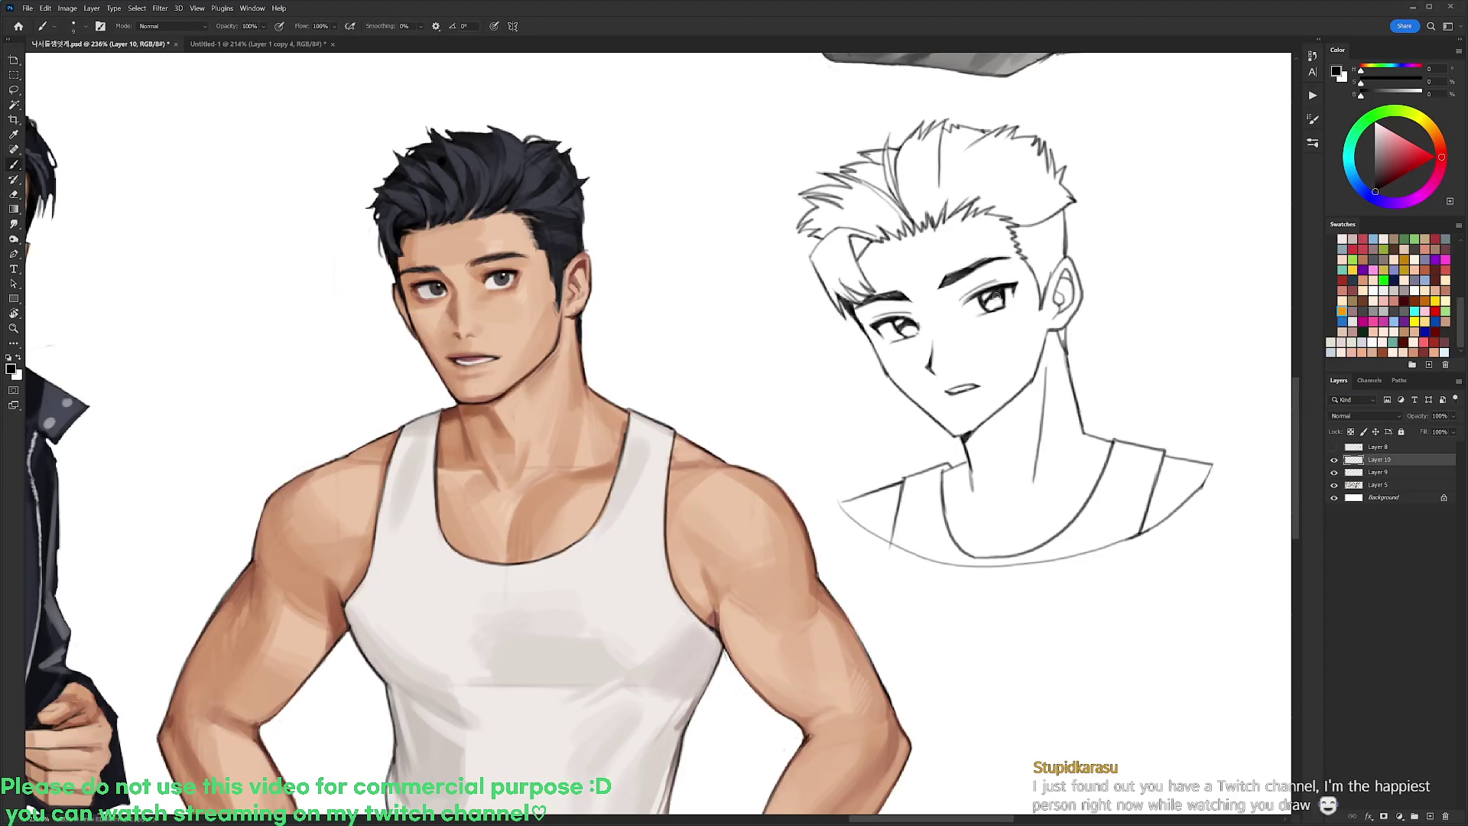
left_click_drag(994, 295, 992, 300)
left_click_drag(907, 322, 909, 326)
left_click_drag(1034, 253, 1018, 250)
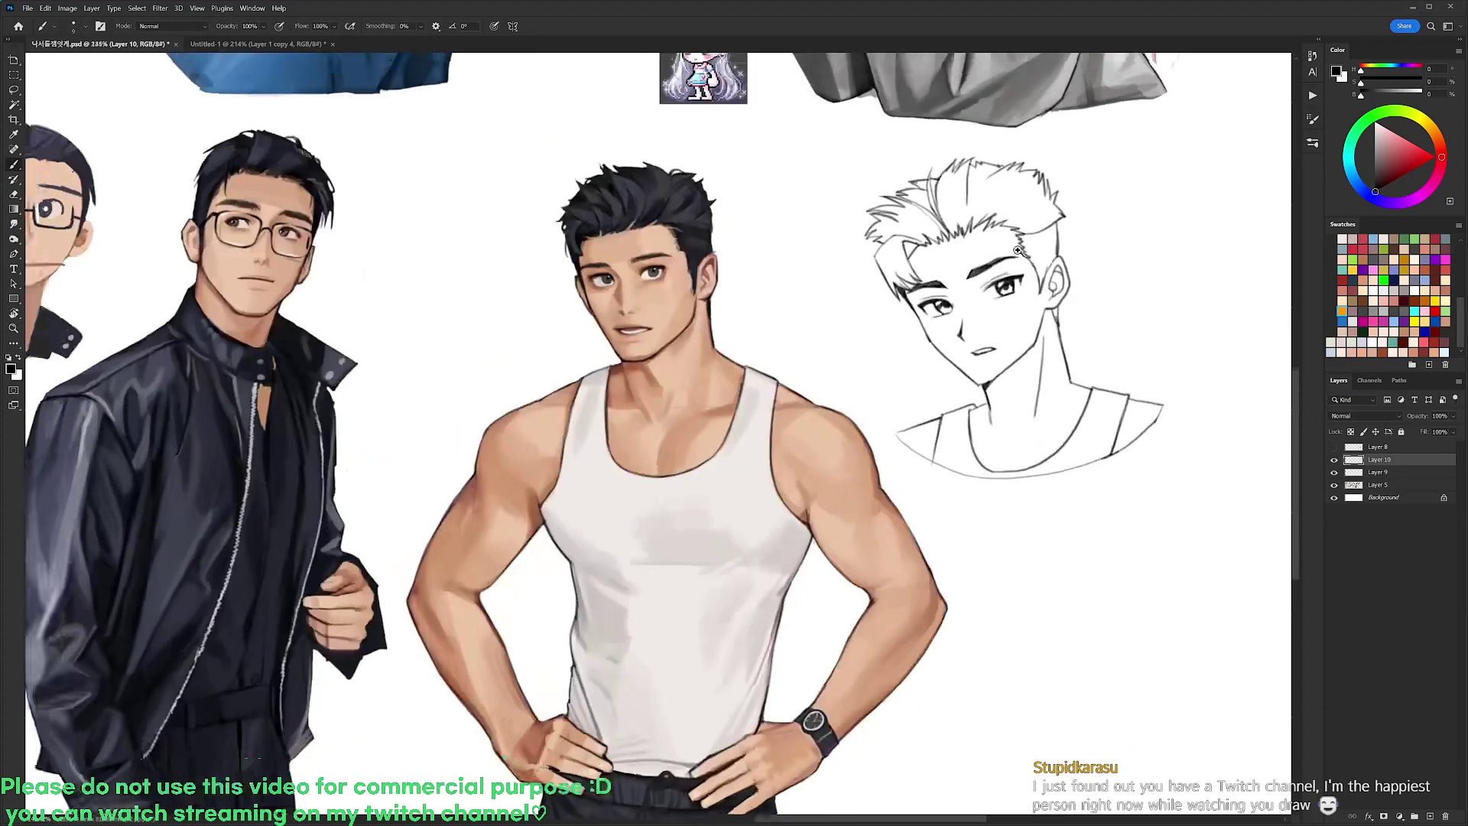
Lasso around the whole line-art portrait, scale it down slightly with Free Transform, and clear the selection
scroll(1018, 250, "down", 2)
scroll(1017, 250, "up", 2)
key("l")
mouse_move(1167, 319)
left_mouse_down()
mouse_move(1136, 495)
mouse_move(887, 417)
mouse_move(948, 145)
mouse_move(1189, 249)
mouse_move(1169, 314)
left_mouse_up()
key("ctrl+t")
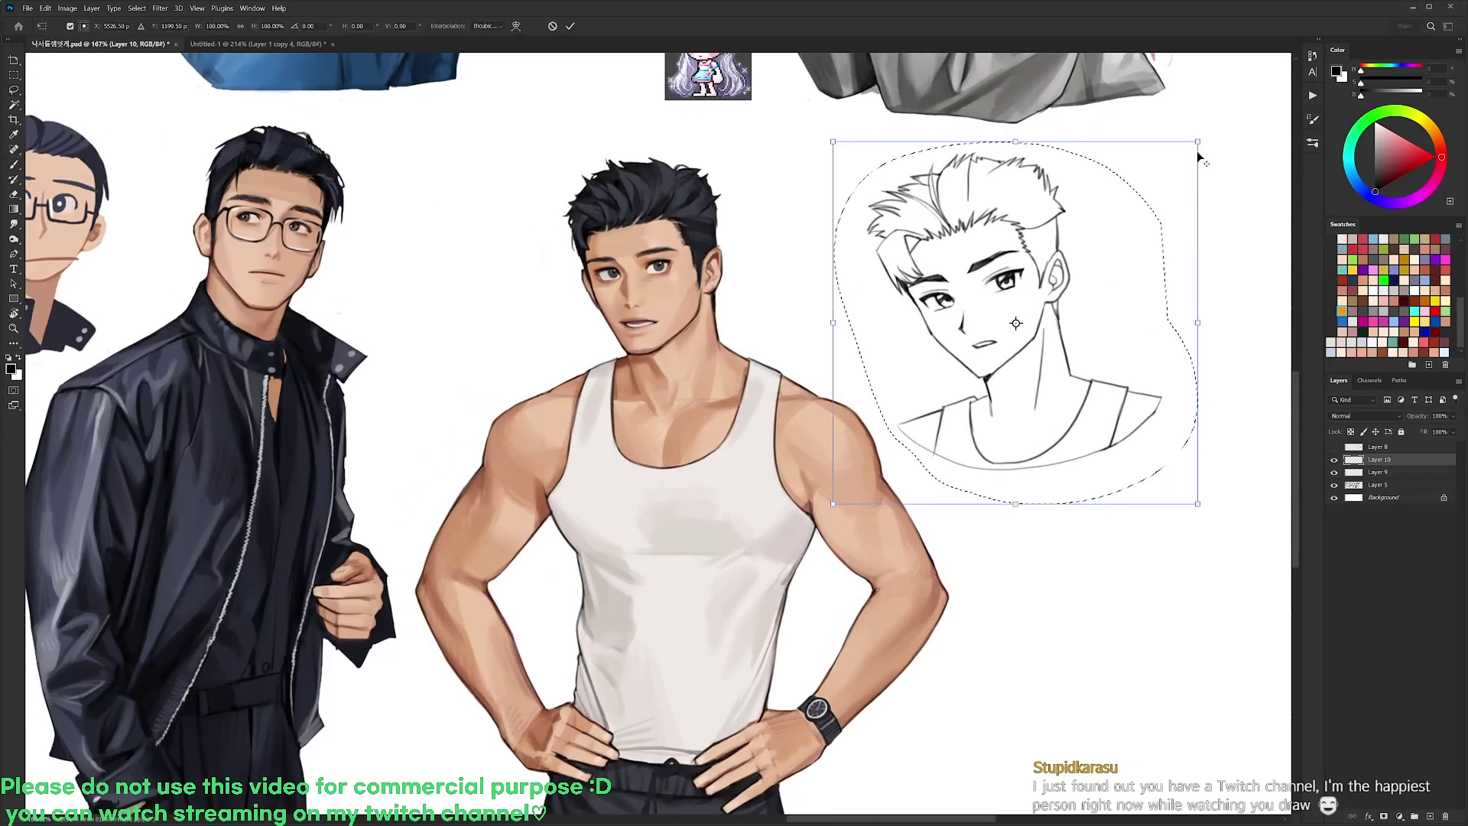
mouse_move(1198, 157)
left_mouse_down()
mouse_move(1115, 224)
mouse_move(1114, 252)
left_mouse_up()
key("Return")
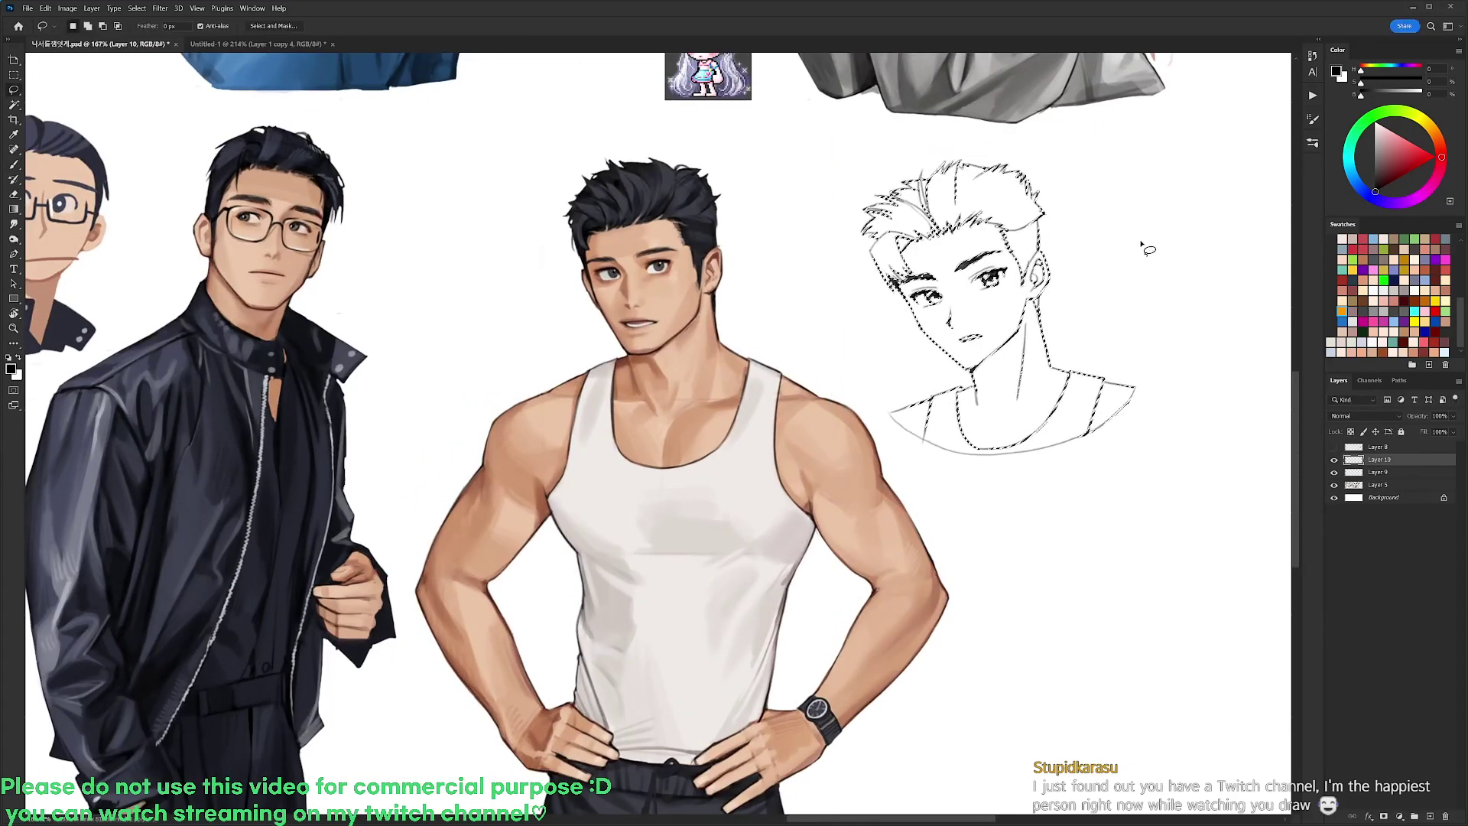
key("ctrl+d")
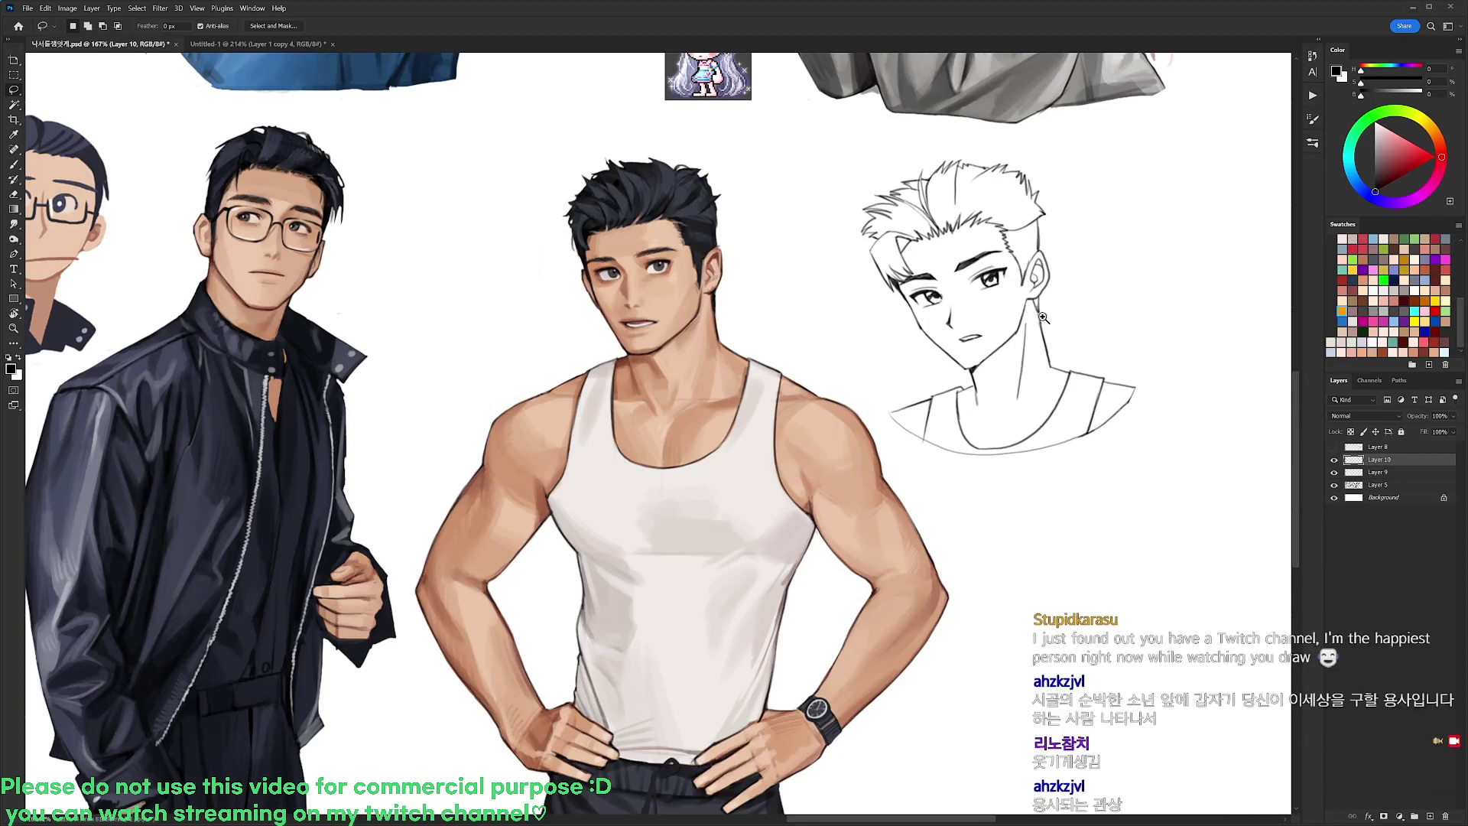
Lasso the jaw and chin of the line art and transform them slightly to shorten the lower face
scroll(1028, 328, "up", 2)
mouse_move(895, 330)
left_mouse_down()
mouse_move(938, 363)
mouse_move(986, 345)
mouse_move(1021, 301)
mouse_move(1022, 330)
mouse_move(964, 388)
mouse_move(930, 381)
mouse_move(897, 345)
left_mouse_up()
key("ctrl+t")
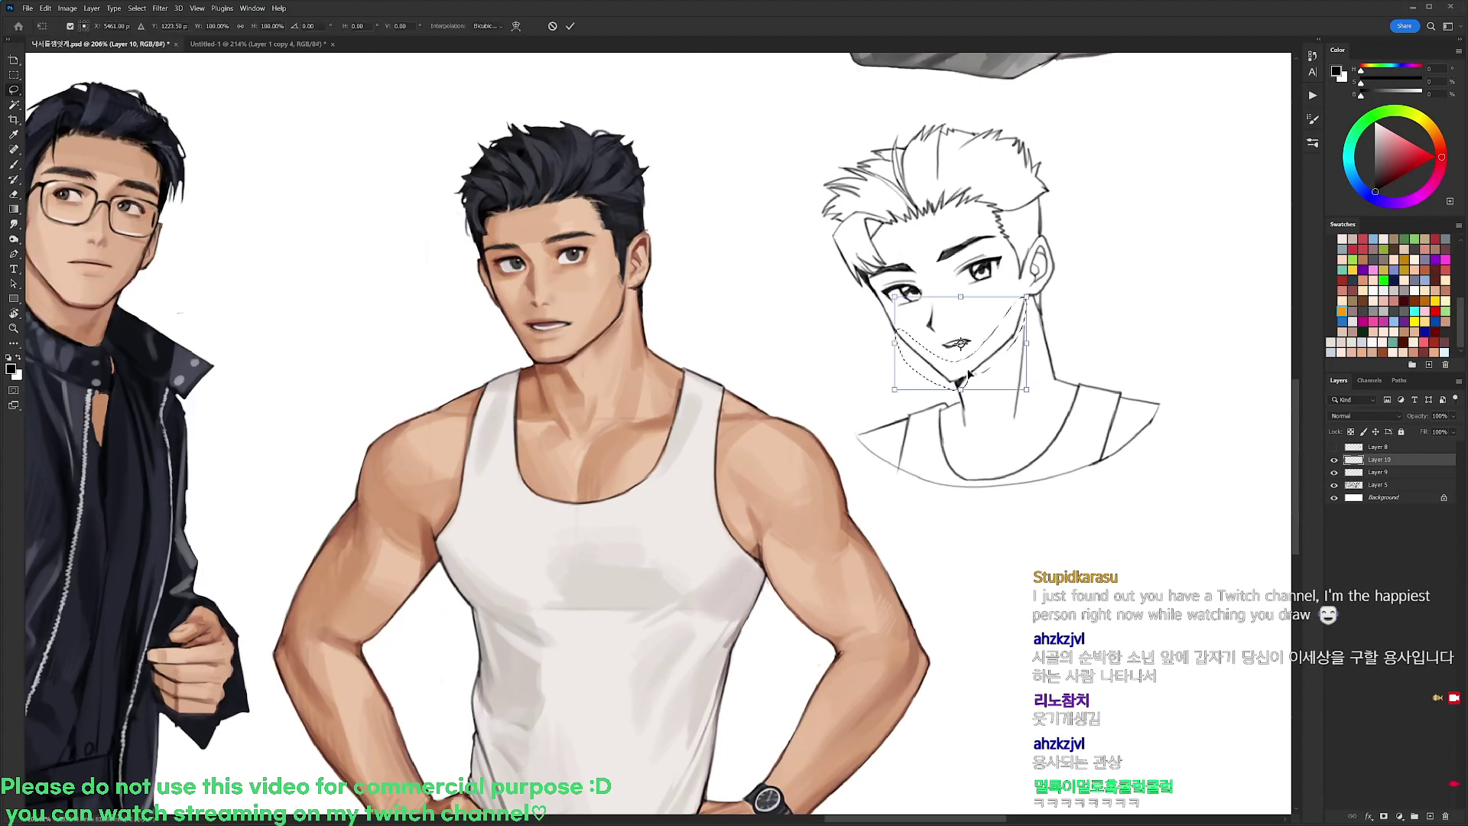
left_click_drag(1066, 301, 1061, 289)
mouse_move(999, 346)
left_mouse_down()
mouse_move(916, 397)
mouse_move(920, 421)
mouse_move(1006, 318)
left_mouse_up()
key("Return")
Clean up the jaw and chin lines around the reshaped area, alternating the brush and the eraser
key("r")
key("b")
key("e")
key("b")
key("e")
key("b")
key("r")
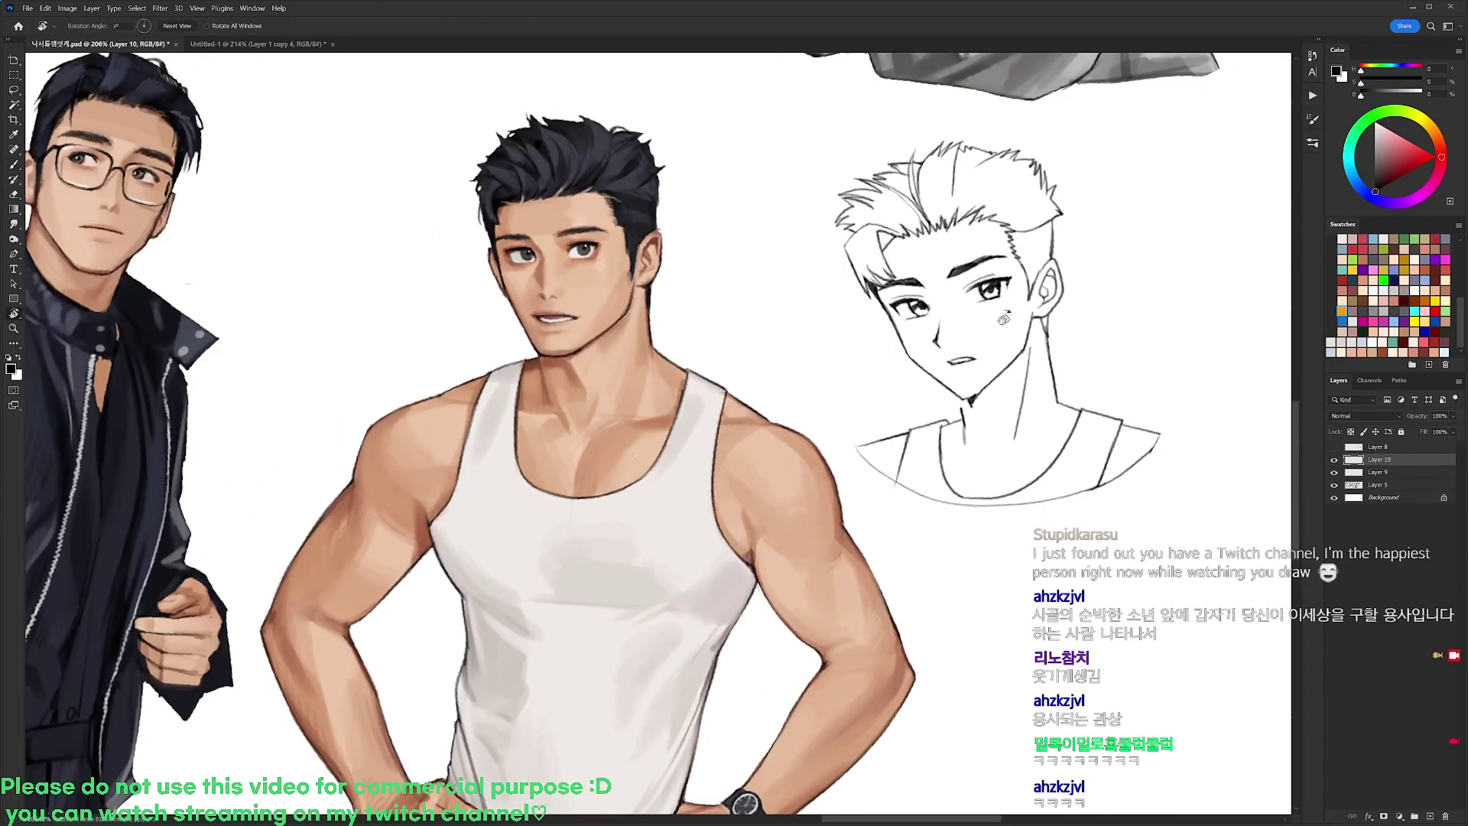
Ink a solid shadow under the chin and draw the neck muscle and collarbone lines above the tank top's neckline
key("b")
mouse_move(952, 390)
left_mouse_down()
mouse_move(975, 417)
mouse_move(973, 398)
mouse_move(981, 436)
mouse_move(985, 463)
mouse_move(969, 462)
mouse_move(1042, 472)
mouse_move(941, 473)
left_mouse_up()
key("e")
key("b")
key("e")
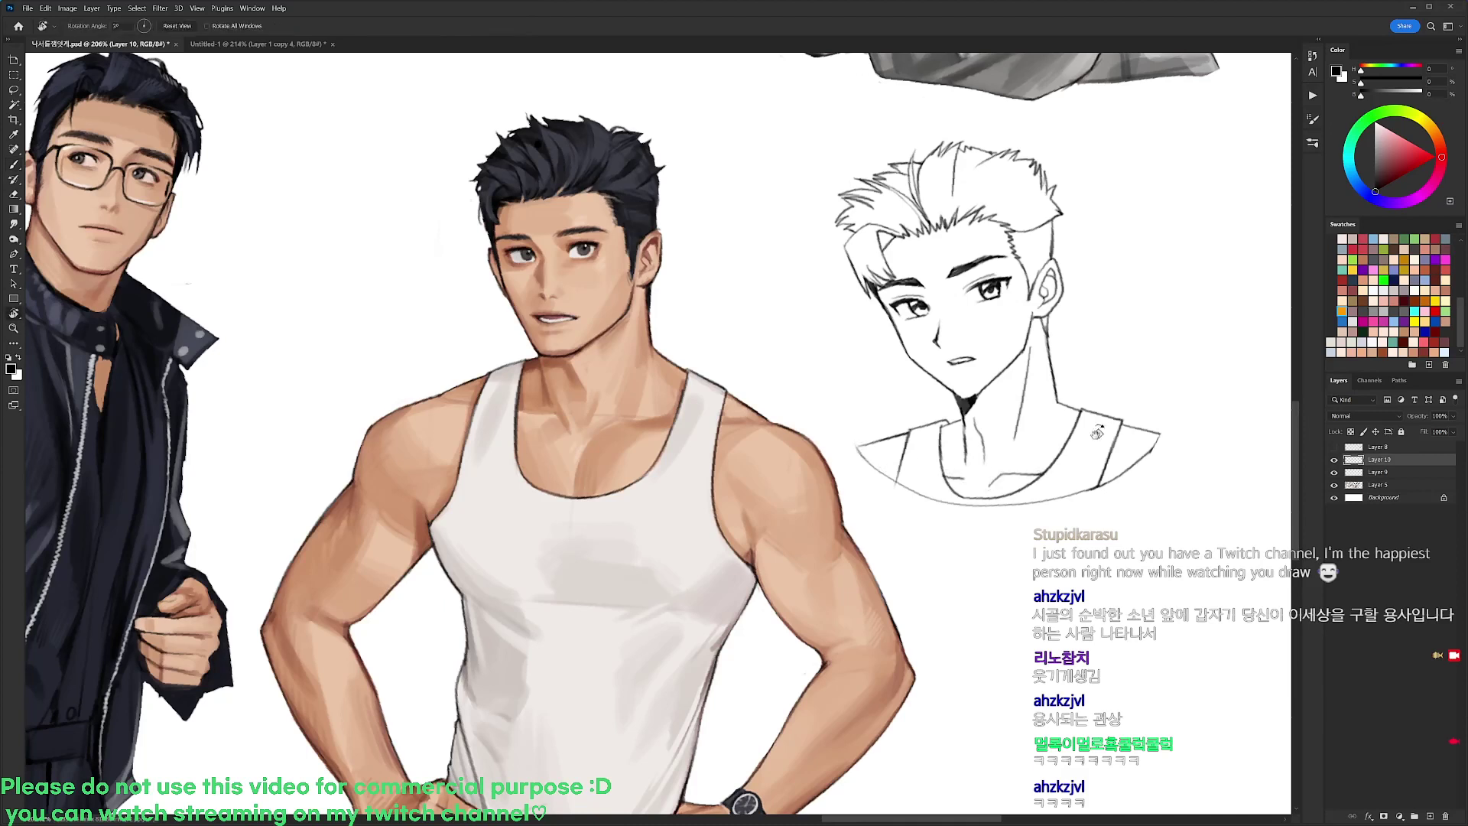
key("b")
left_click_drag(943, 475, 972, 480)
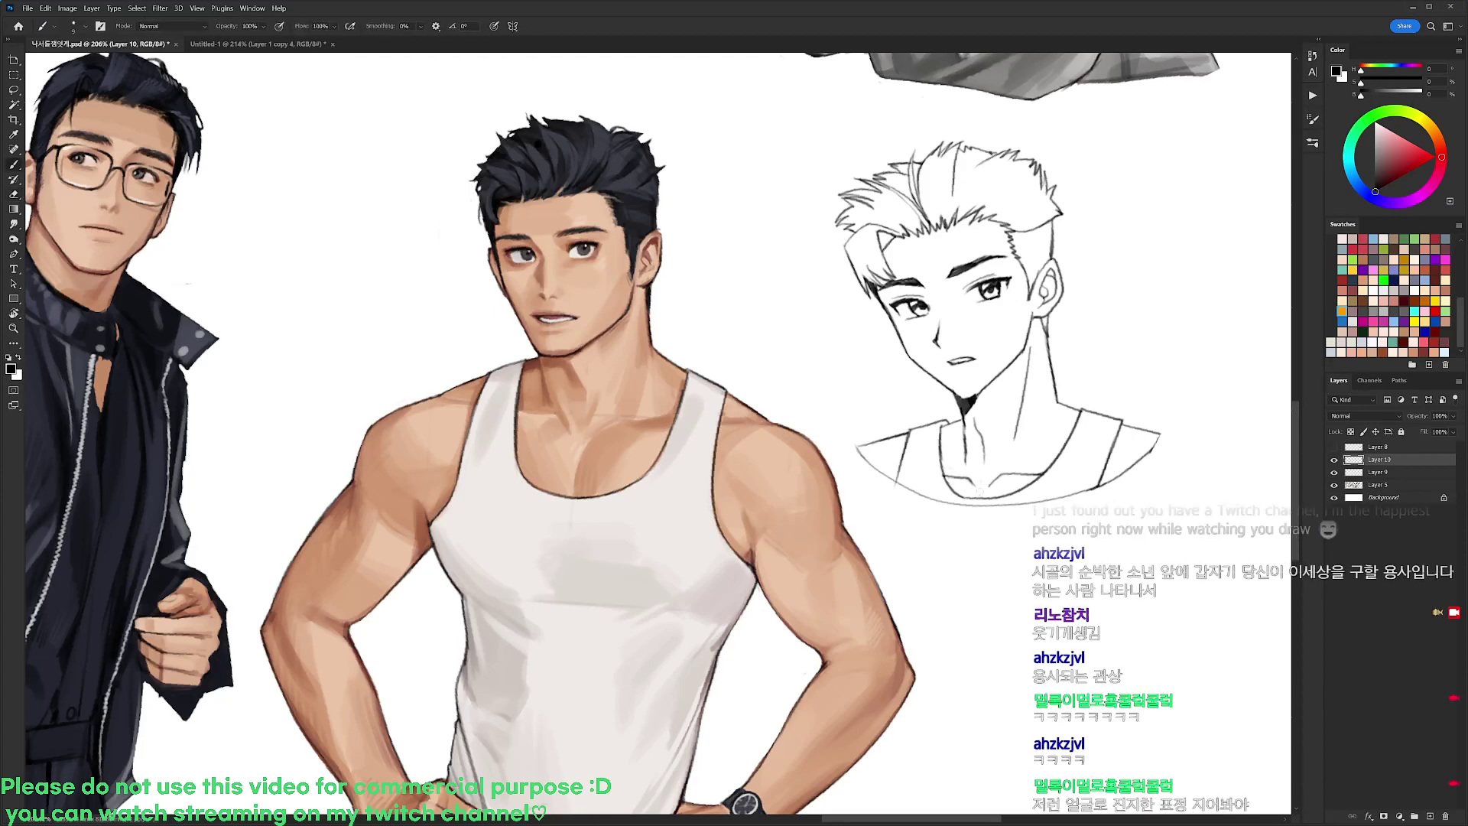
Lasso the eyebrows one at a time, lower each slightly toward its eye, and clear the selection
key("r")
left_click_drag(1113, 324, 1102, 287)
mouse_move(940, 260)
left_mouse_down()
mouse_move(985, 236)
mouse_move(979, 264)
mouse_move(996, 231)
mouse_move(987, 247)
mouse_move(1012, 232)
left_mouse_up()
key("l")
key("ctrl+d")
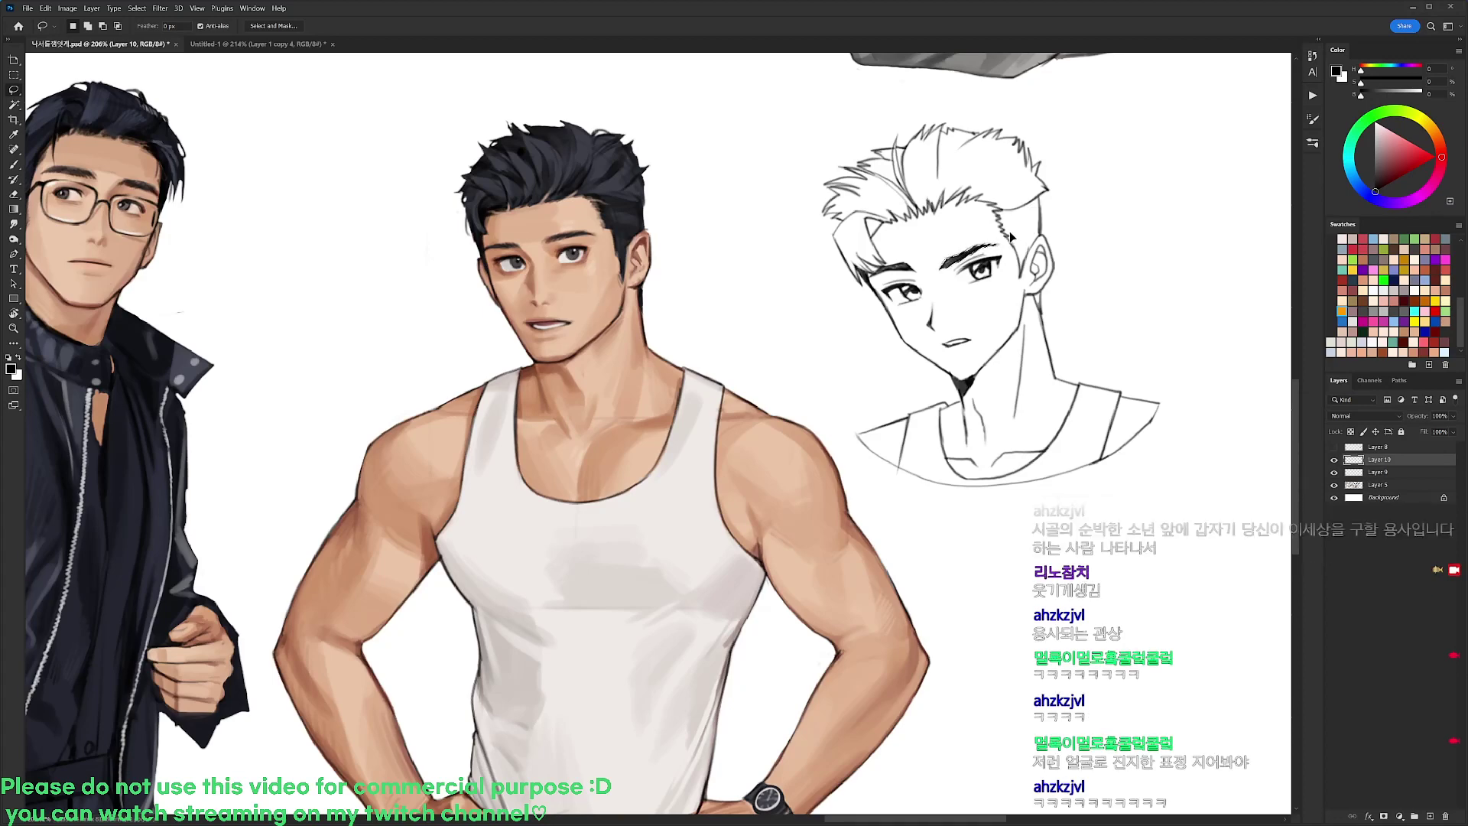
left_click(919, 250)
mouse_move(910, 260)
left_mouse_down()
mouse_move(927, 284)
mouse_move(863, 294)
mouse_move(905, 264)
mouse_move(941, 342)
left_mouse_up()
key("ctrl+d")
Trim the solid shadow under the chin to a smaller shape with the eraser
key("b")
key("r")
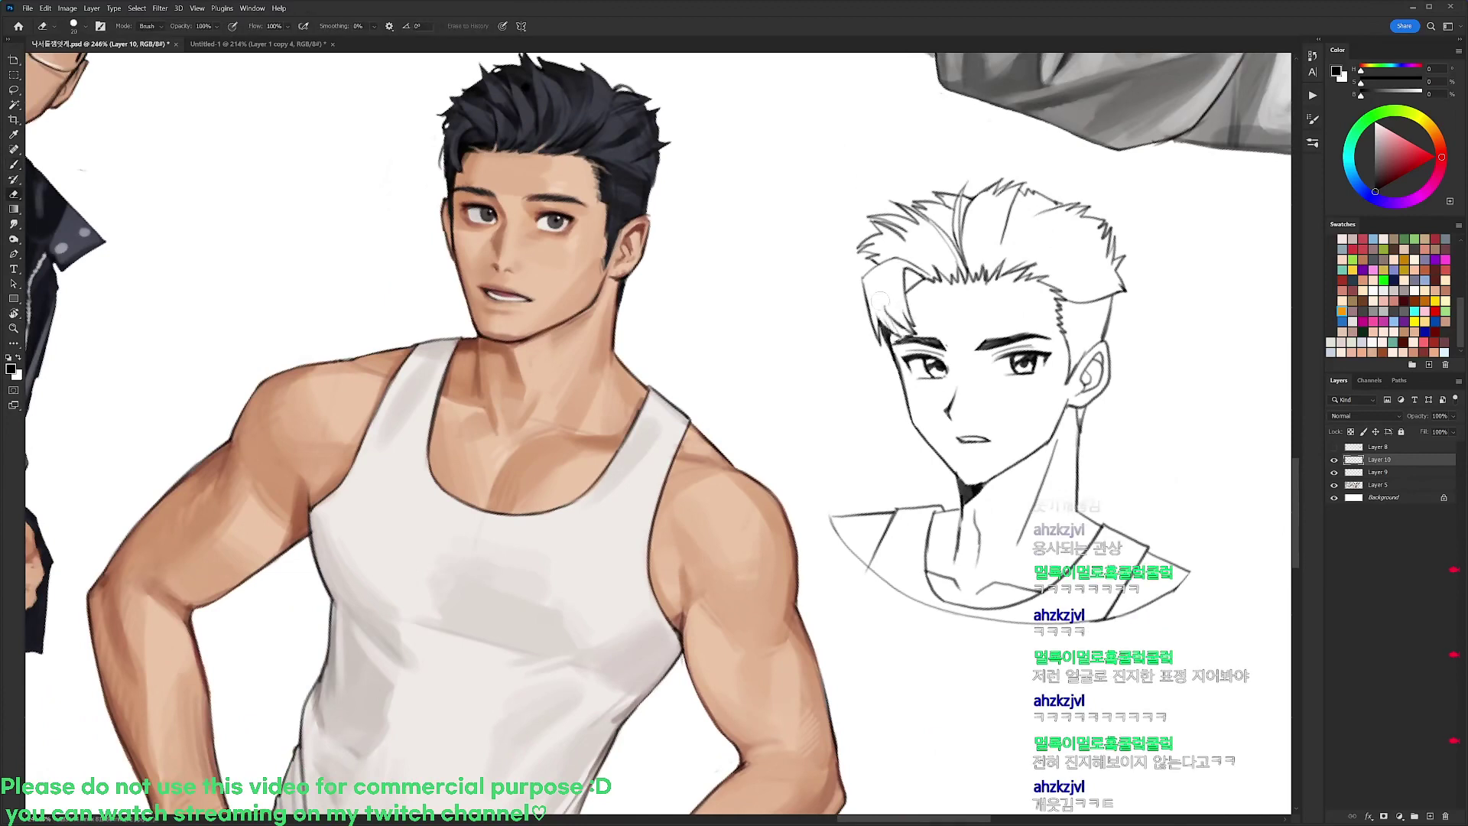
key("r")
key("e")
key("r")
left_click_drag(982, 315, 1015, 168)
key("e")
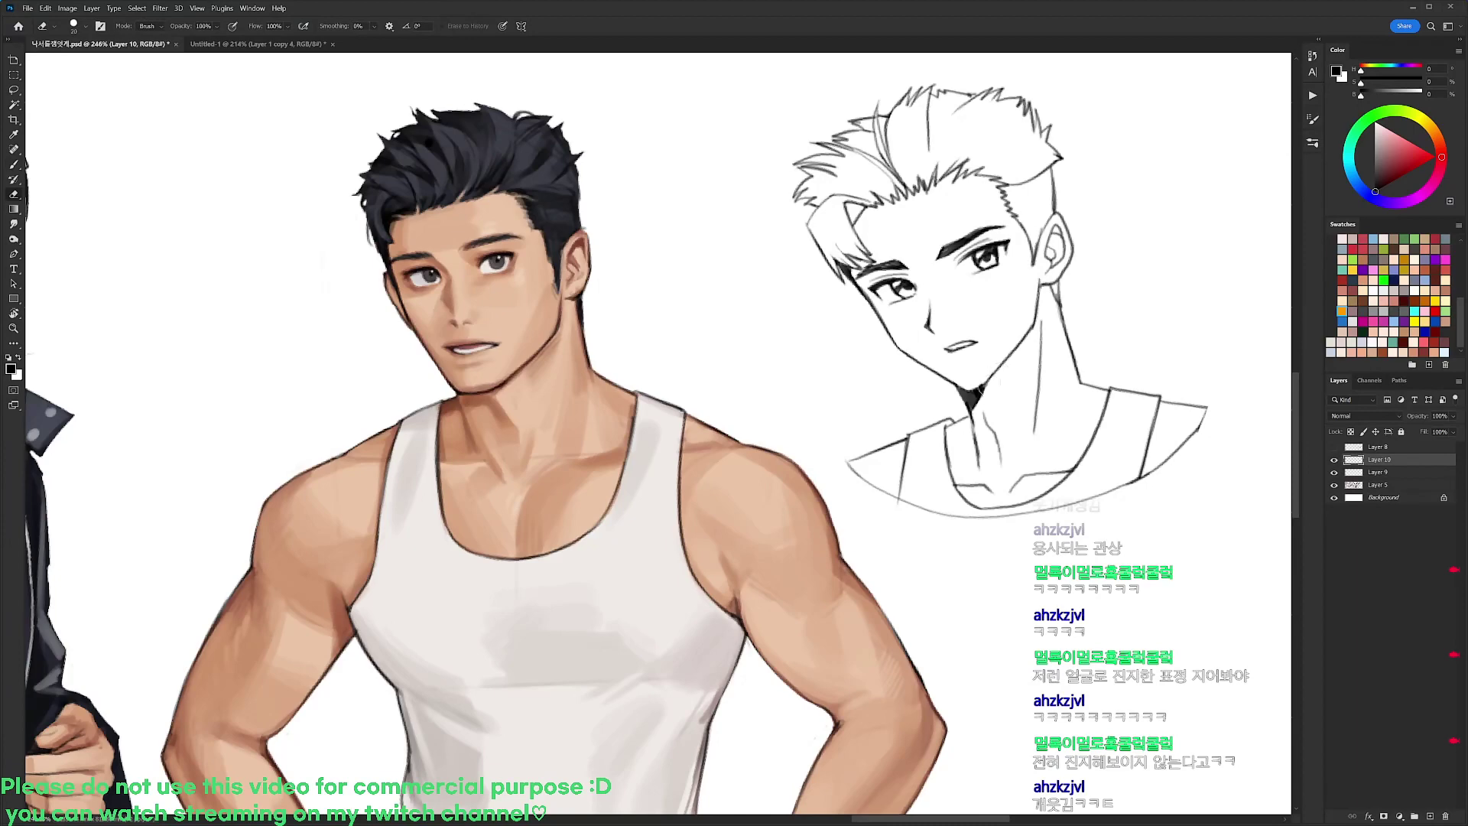
left_click_drag(983, 385, 968, 403)
key("b")
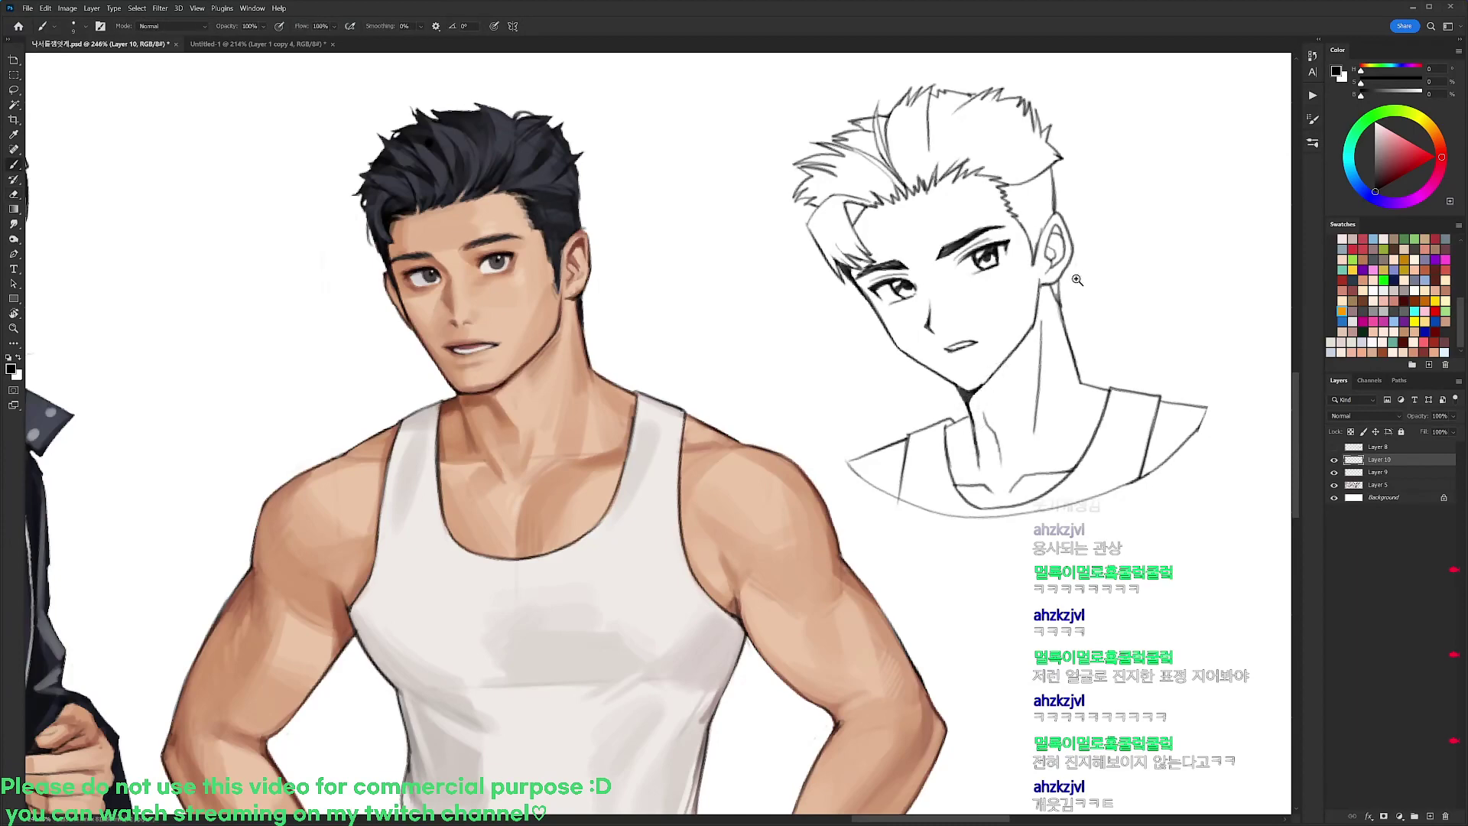
Add hair strands toward the back of the crown and refine the front hair outline with the brush and eraser
scroll(1076, 280, "down", 2)
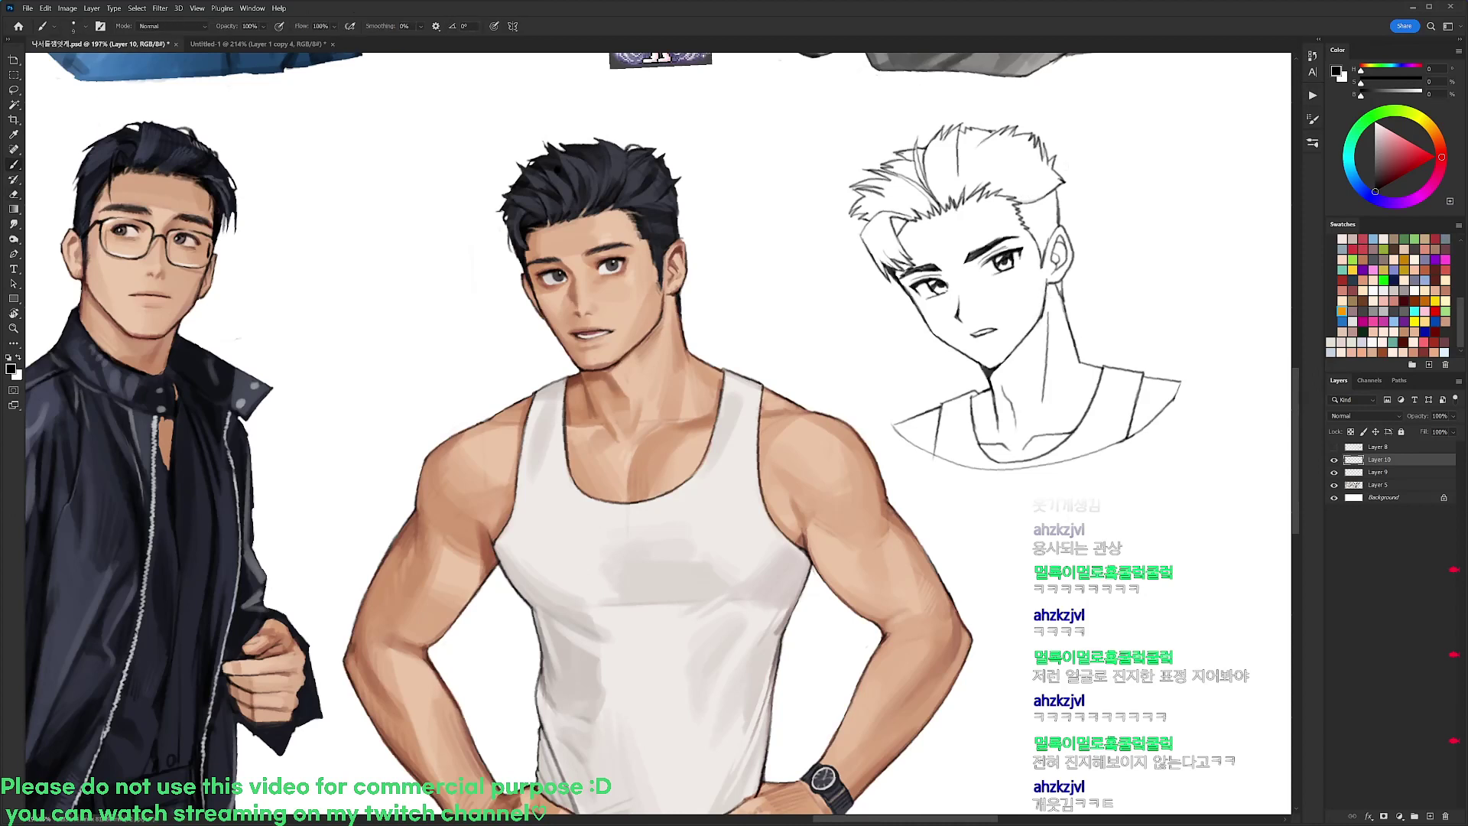
left_click_drag(988, 184, 1020, 139)
left_click_drag(1013, 161, 1032, 138)
mouse_move(1012, 185)
left_mouse_down()
mouse_move(1026, 157)
mouse_move(1030, 185)
mouse_move(1057, 166)
mouse_move(1018, 177)
left_mouse_up()
scroll(998, 186, "down", 3)
scroll(965, 187, "up", 5)
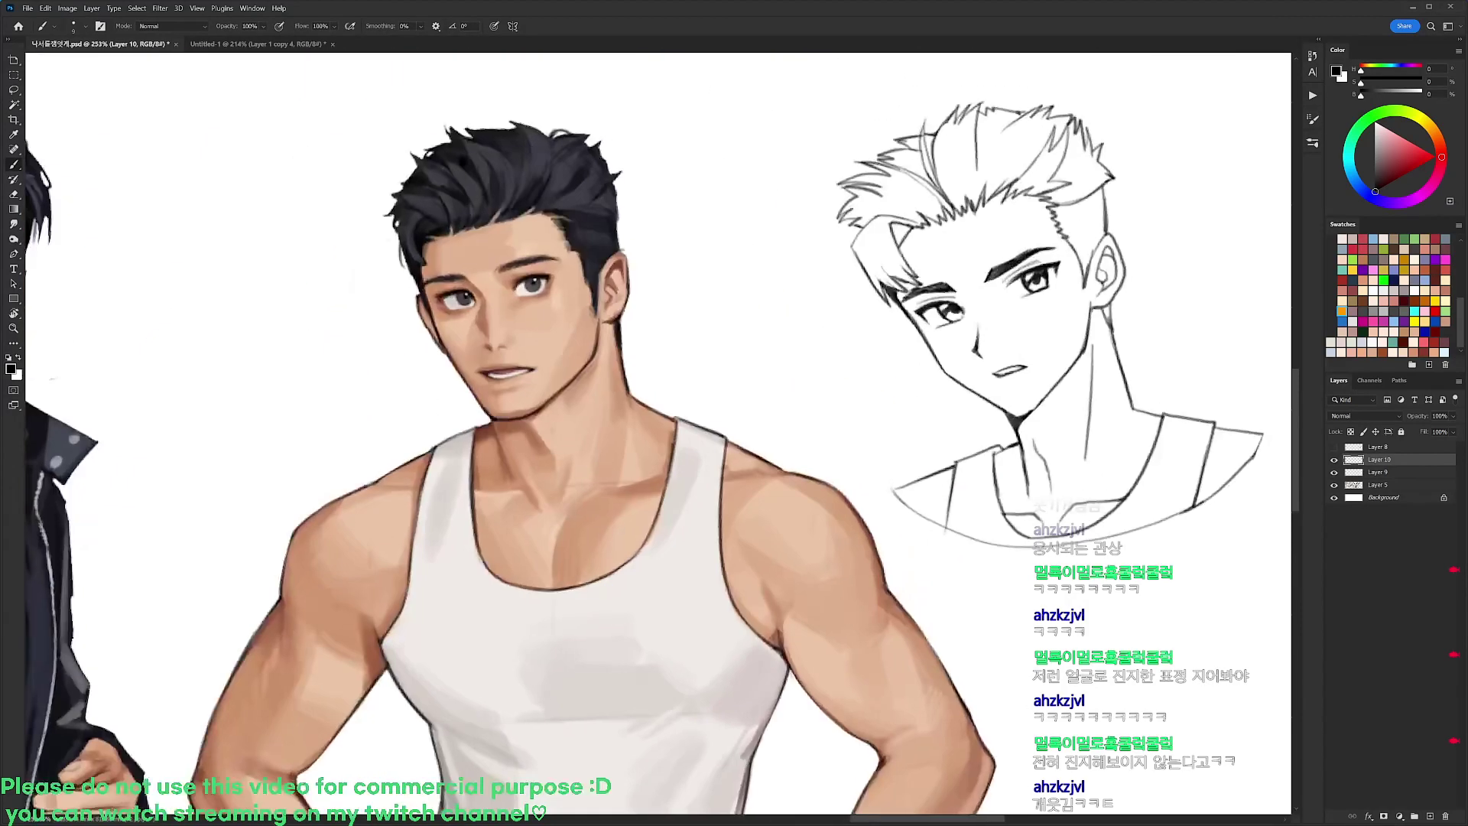
left_click_drag(873, 226, 851, 244)
key("e")
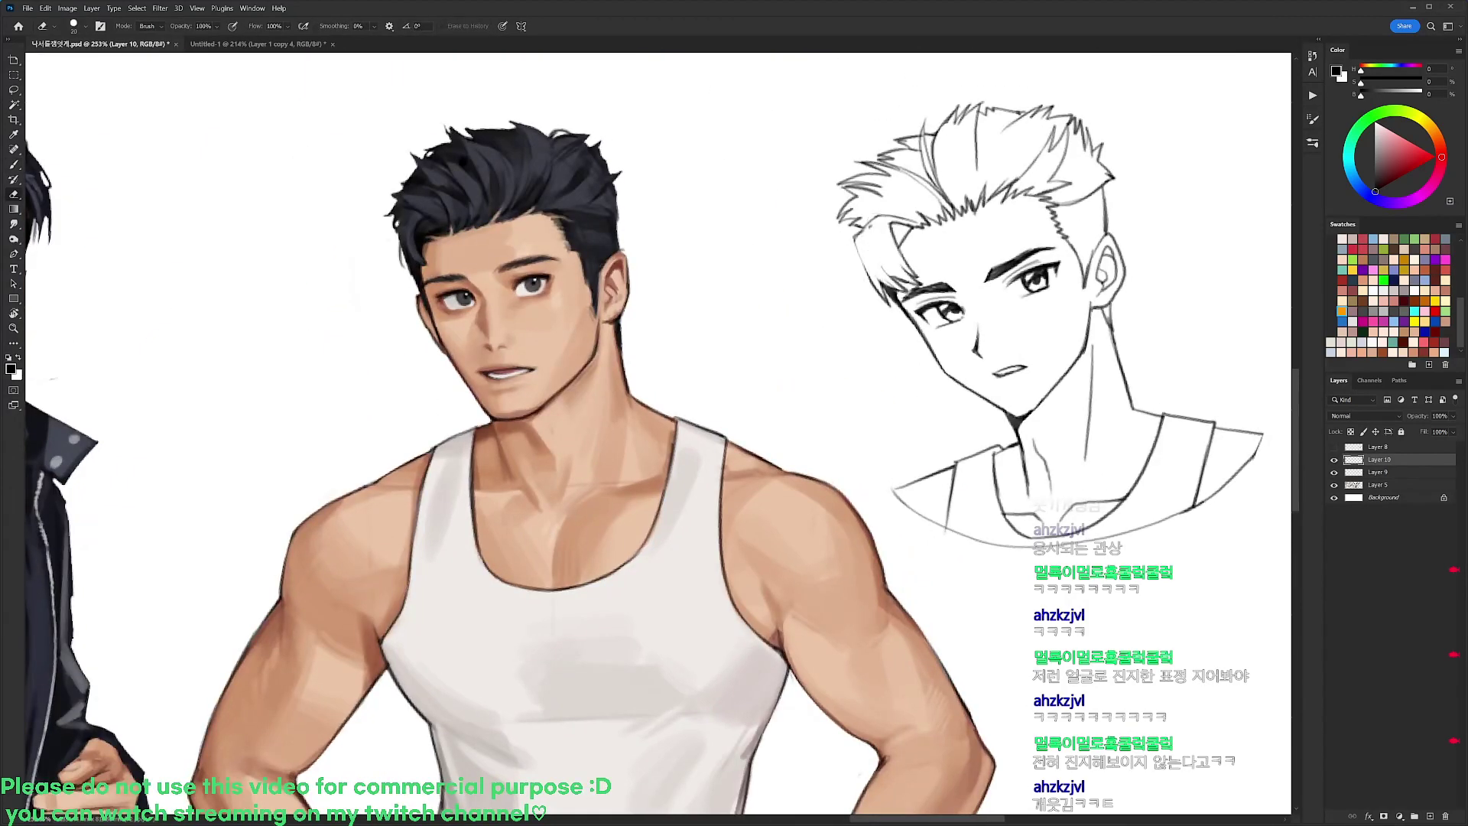
key("b")
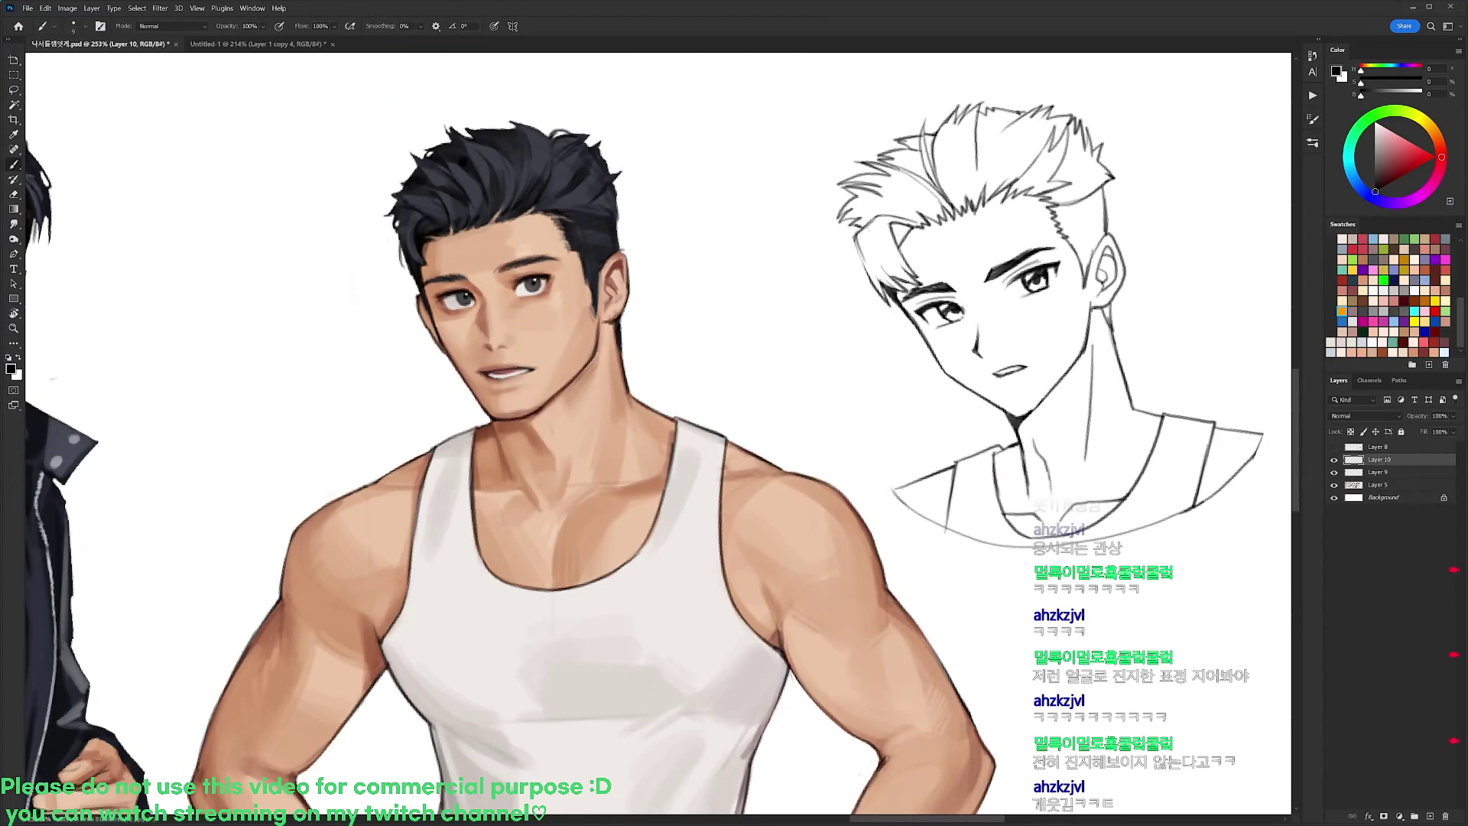
key("e")
scroll(791, 264, "down", 2)
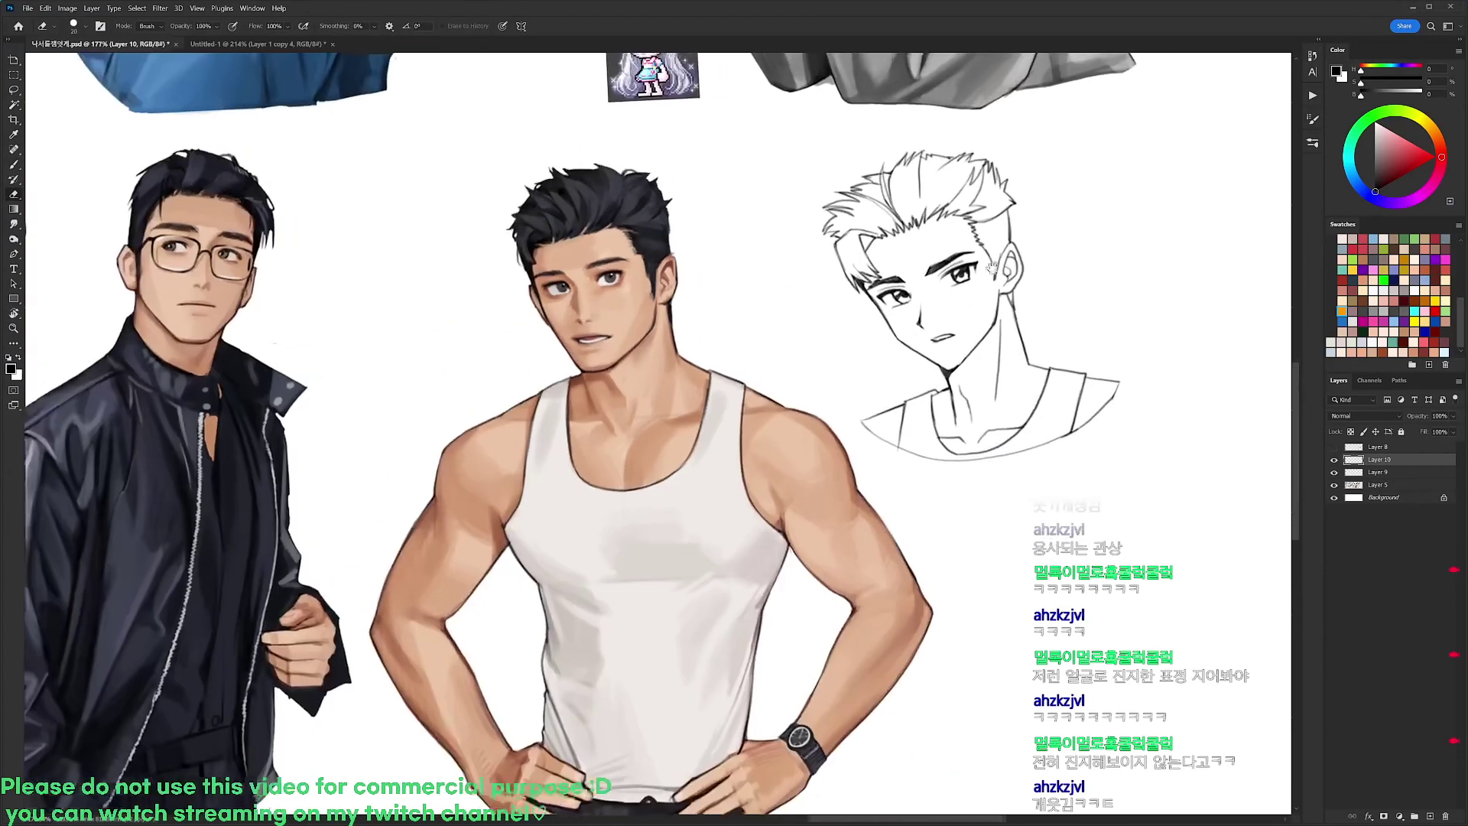
scroll(992, 267, "up", 2)
Lasso around the portrait and subtract the empty outside area with the Magic Wand so only its silhouette is selected
key("l")
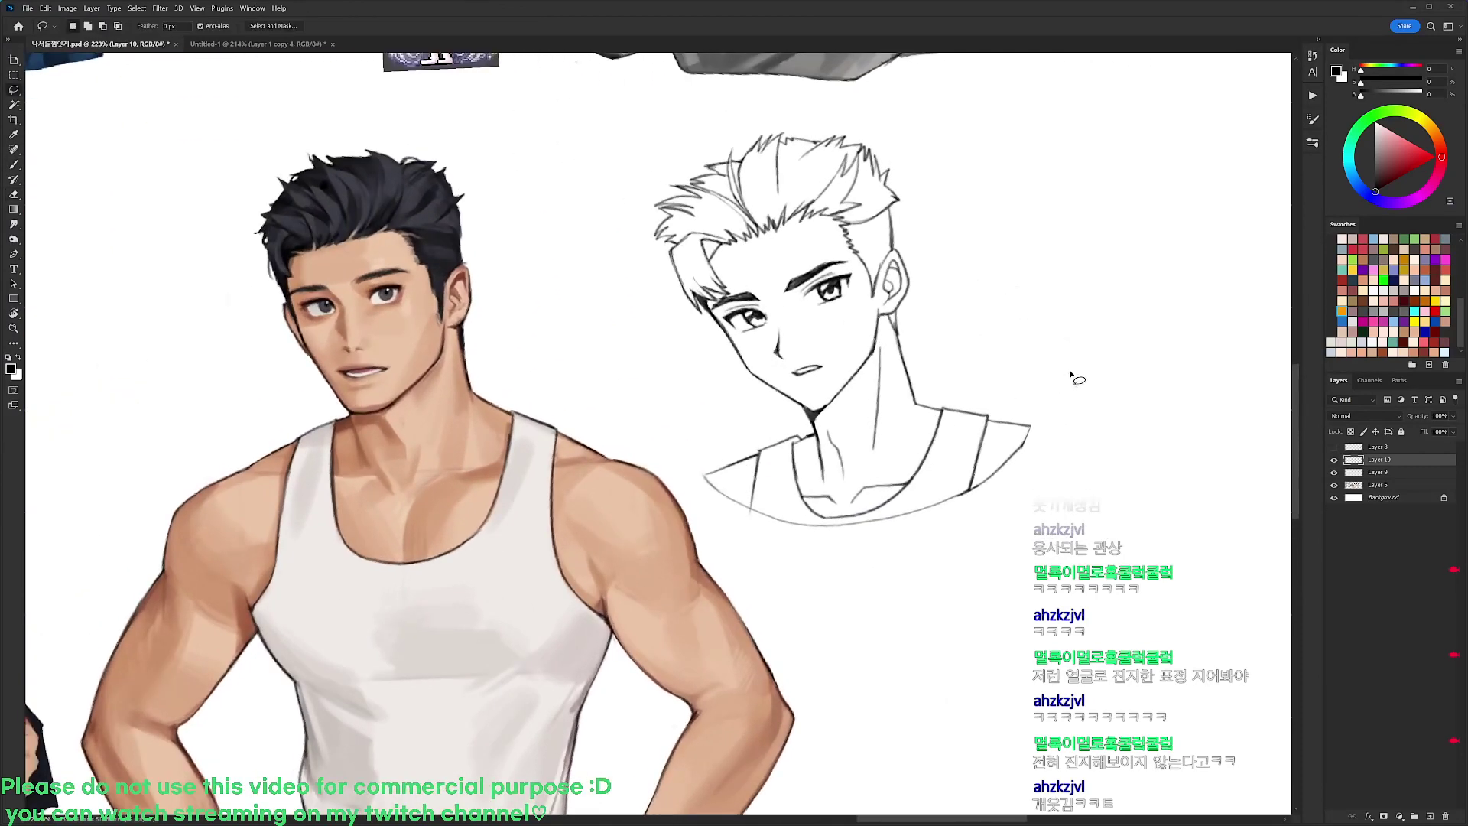
mouse_move(1074, 372)
left_mouse_down()
mouse_move(940, 560)
mouse_move(688, 466)
mouse_move(663, 145)
mouse_move(972, 157)
mouse_move(1017, 230)
left_mouse_up()
key("w")
left_click(990, 310, "alt")
Try contracting the silhouette selection inward from the line art
key("alt+s")
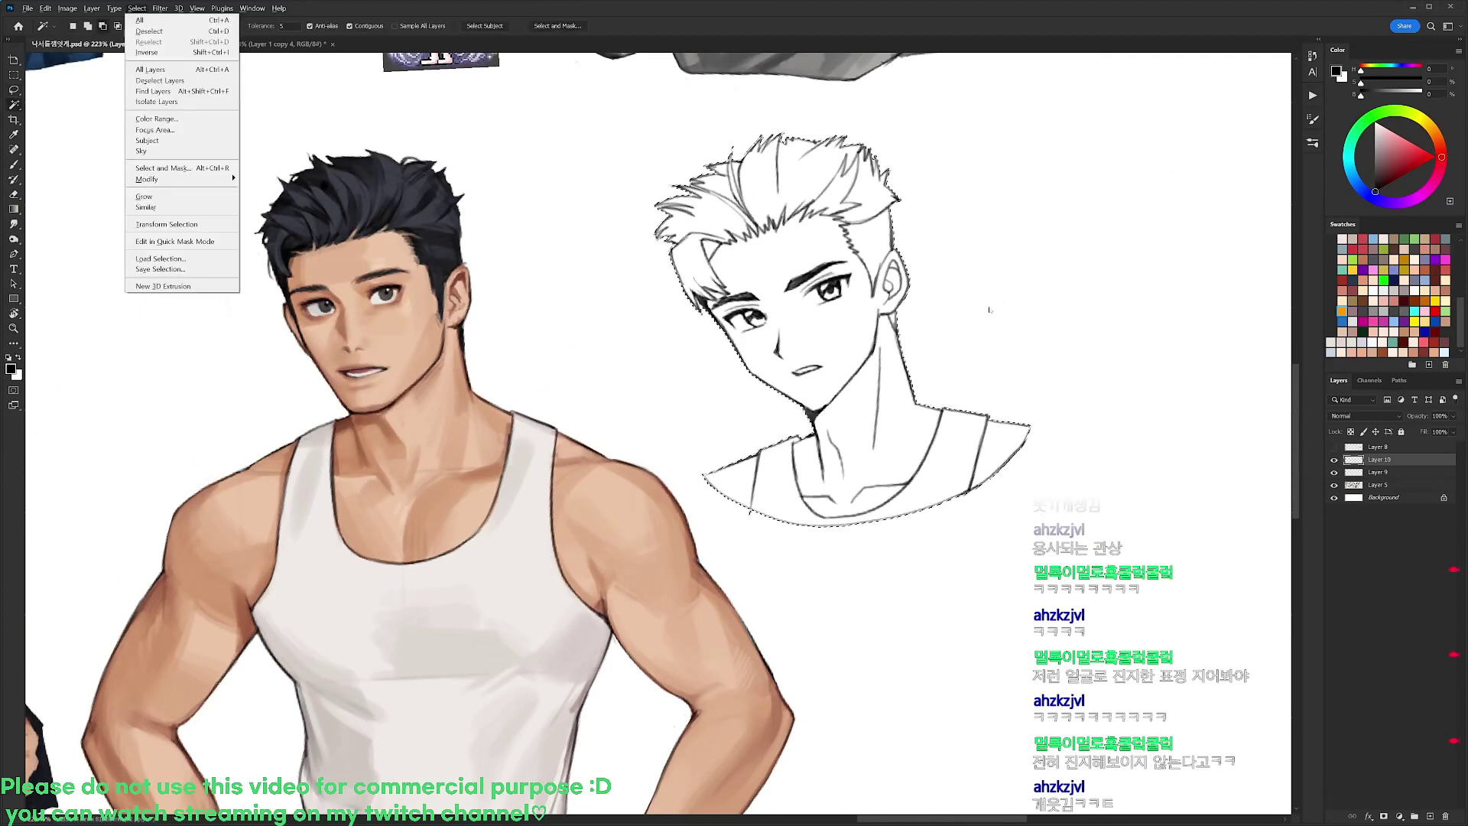
key("m")
key("c")
key("Return")
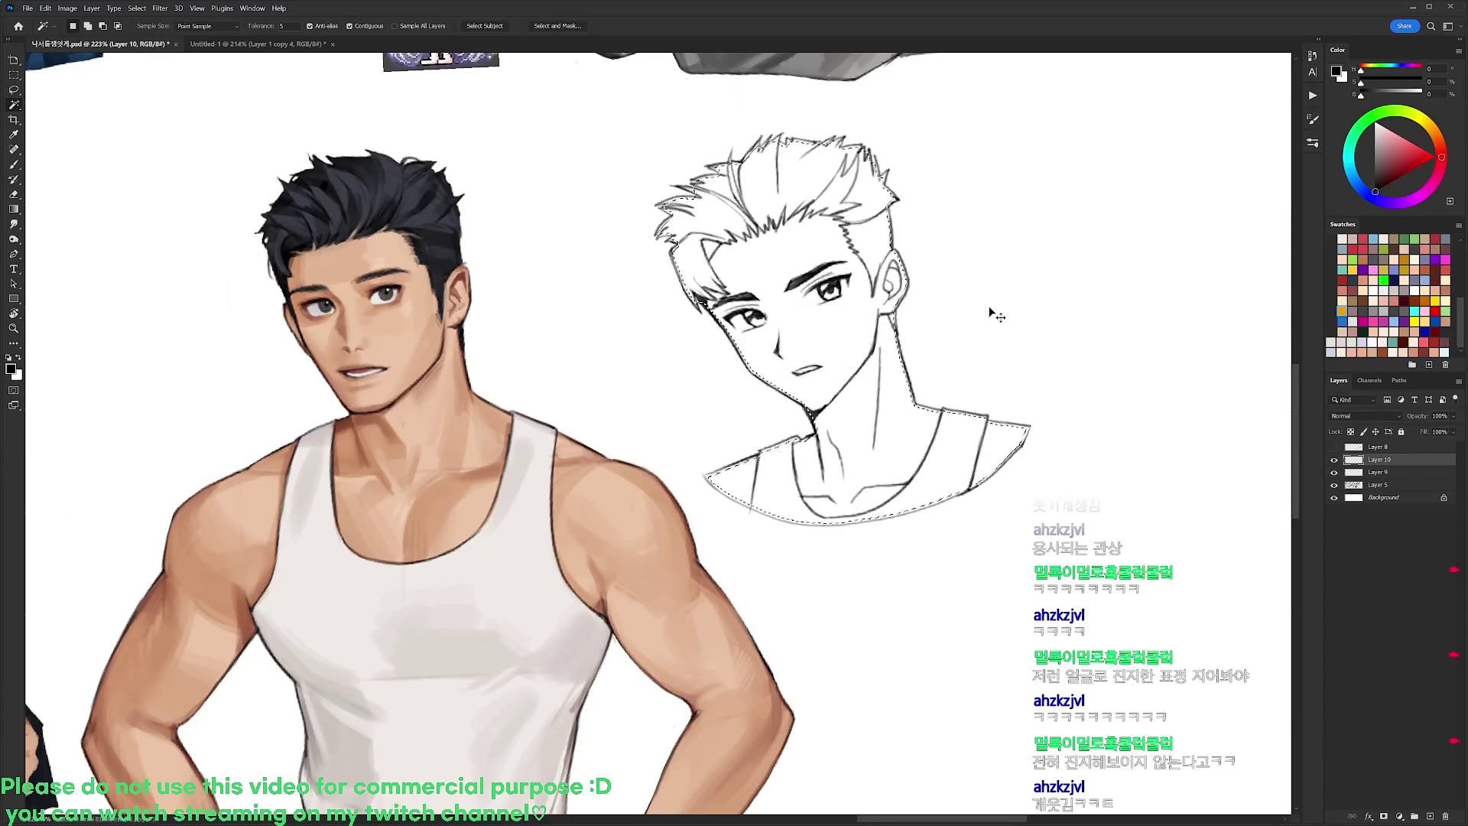
Sample the painted cheek's skin tone, try filling the silhouette on a new layer, and undo back to the uncontracted selection
key("ctrl+shift+alt+n")
key("b")
left_click(414, 327, "alt")
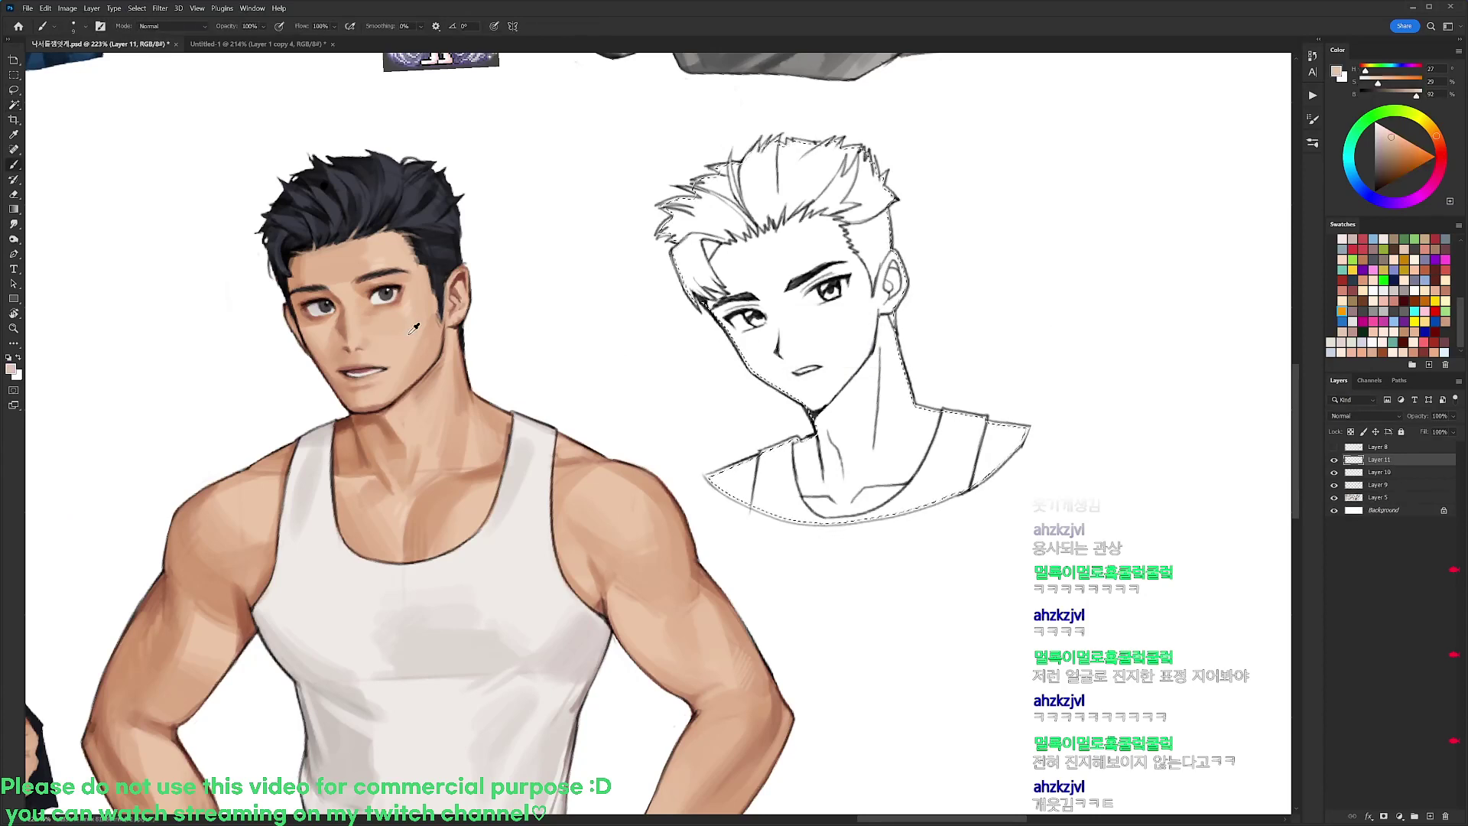
key("alt+BackSpace")
key("ctrl+z")
key("ctrl+z")
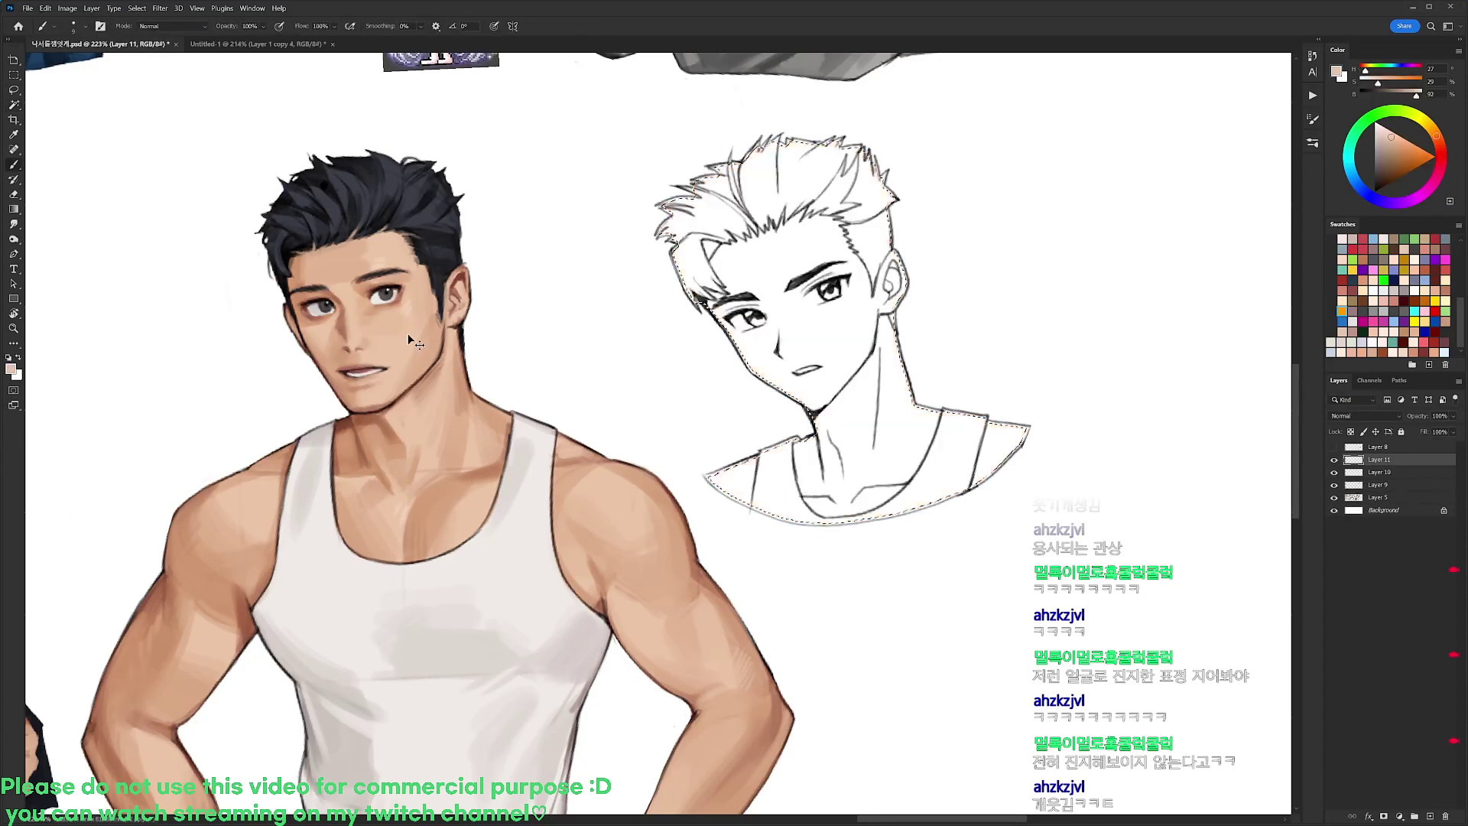
Contract the silhouette selection again and check its edge by toggling the visibility of Layer 10
key("alt+s")
key("m")
key("c")
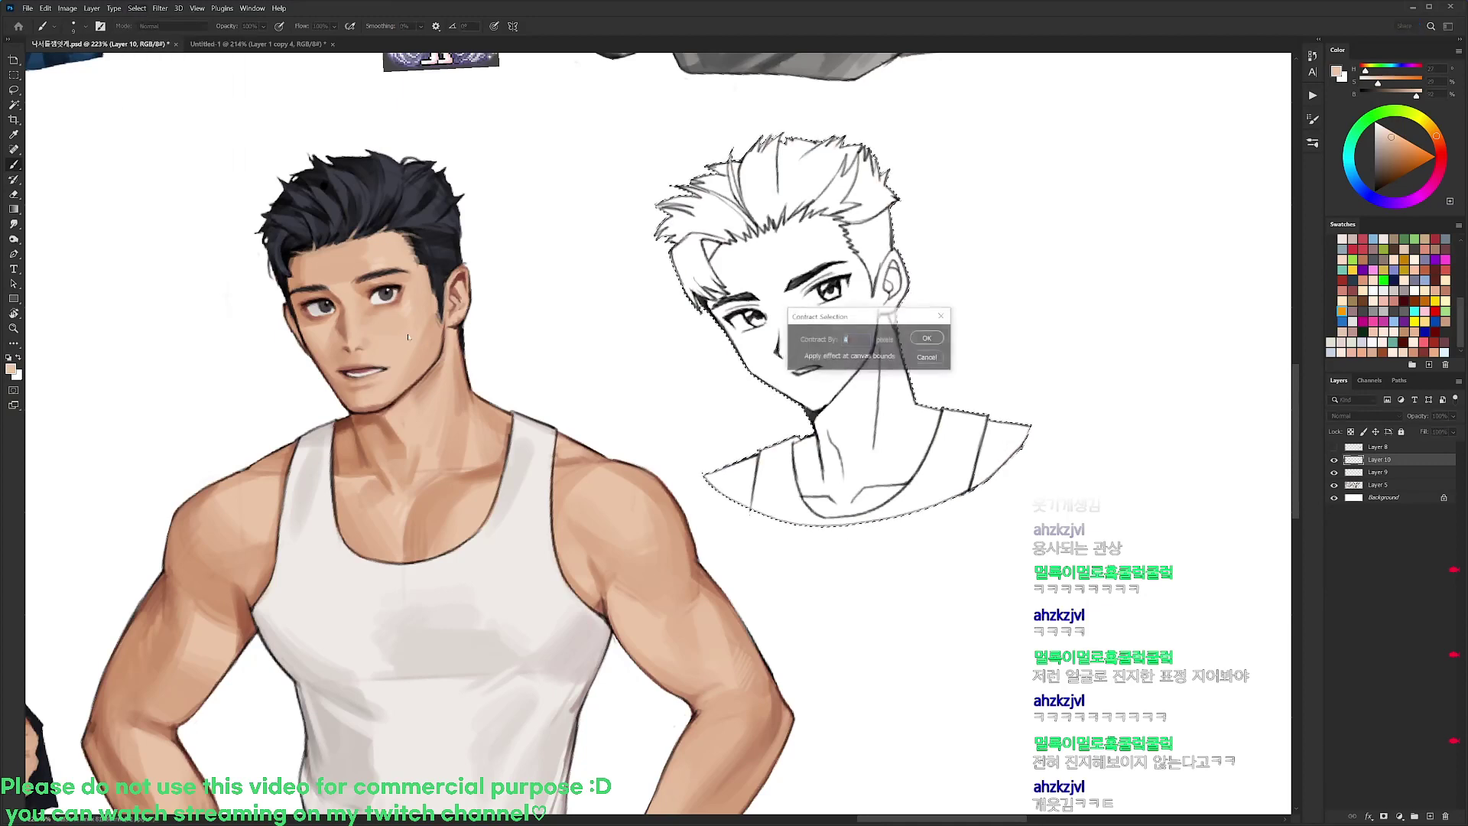
key("Return")
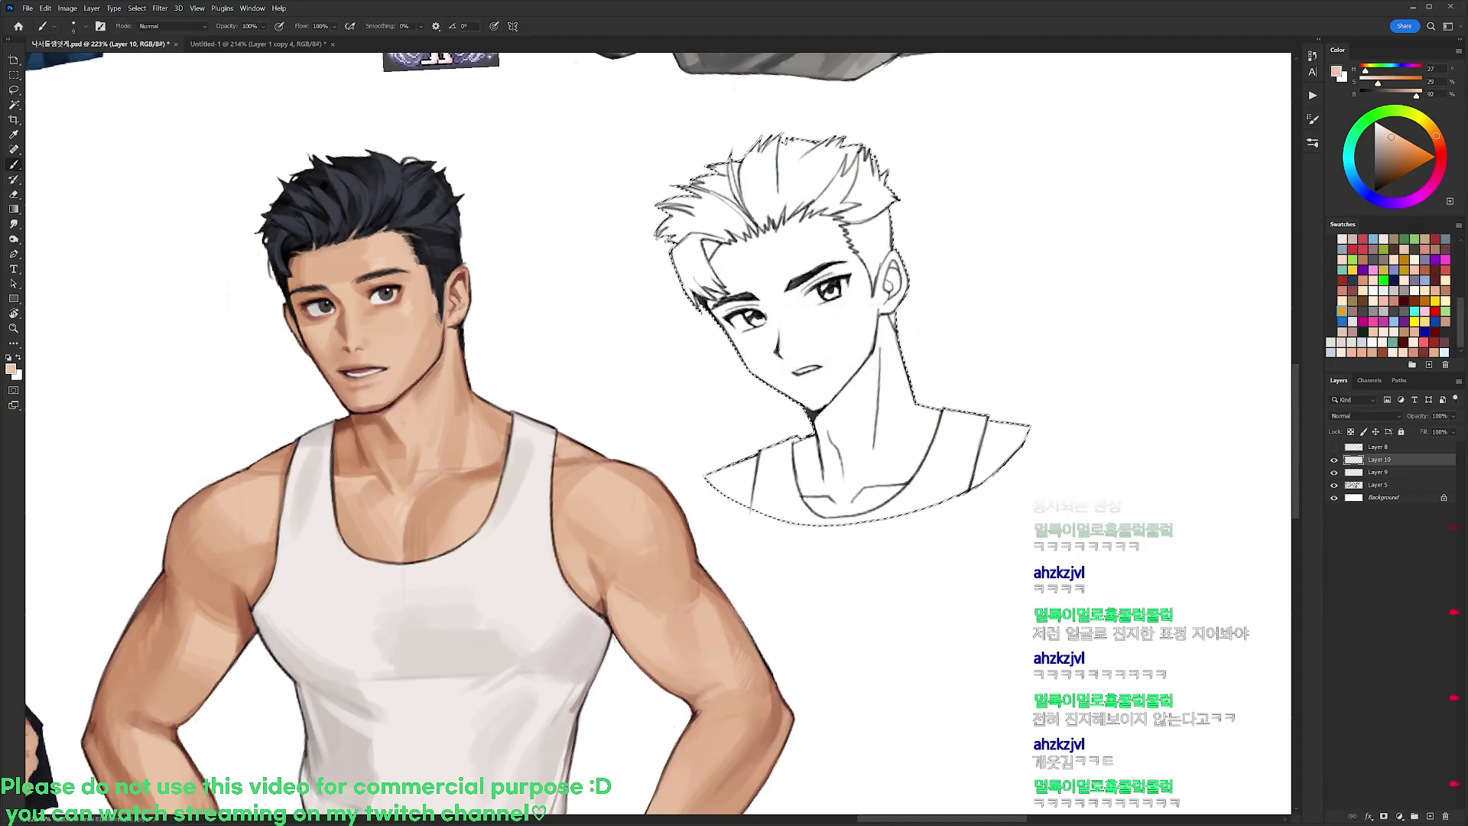
left_click(1334, 460)
left_click(1334, 459)
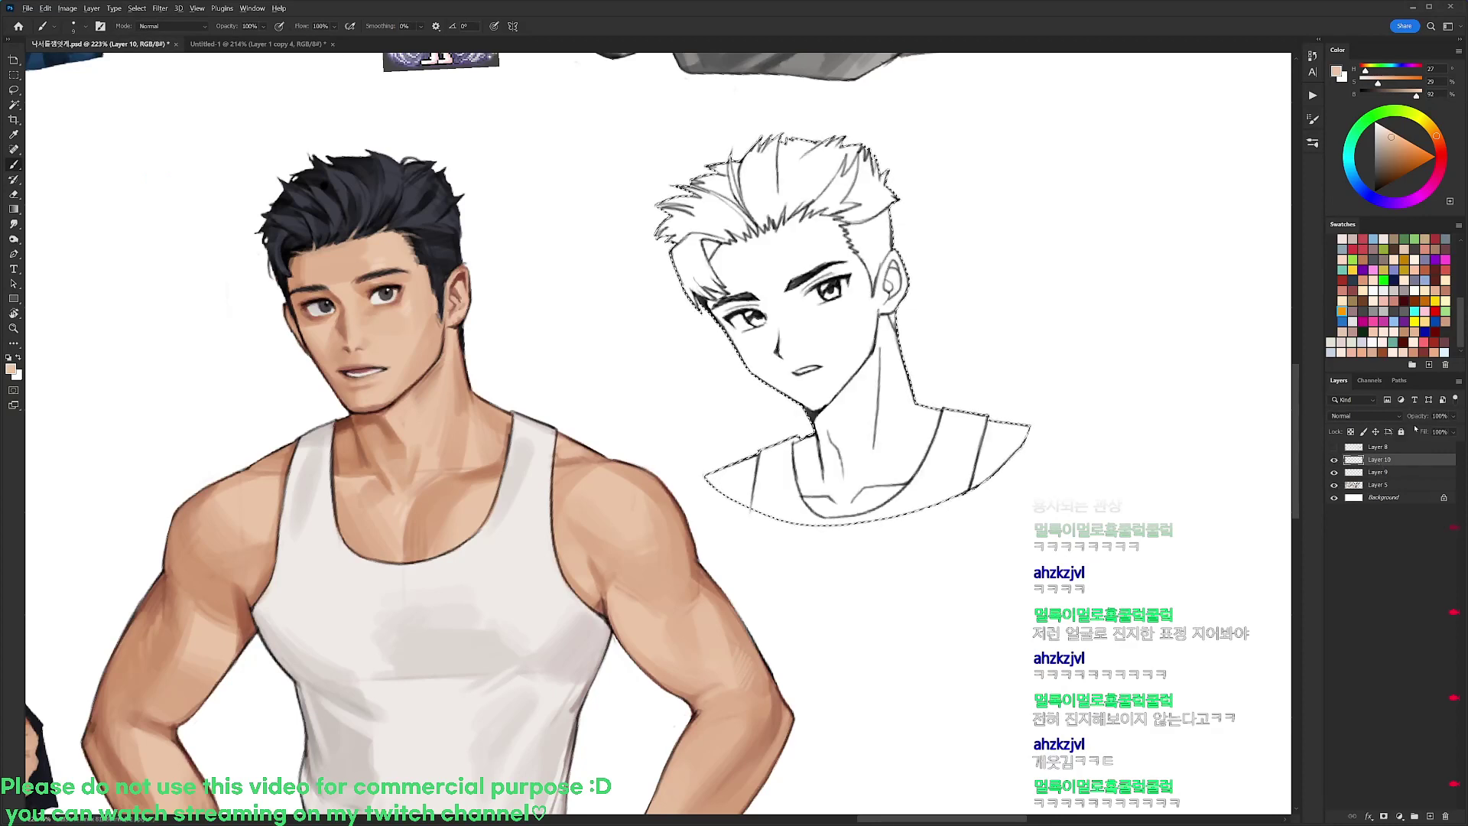
Fill the silhouette with the sampled skin tone on a new layer, place it beneath Layer 10, and clear the selection
key("ctrl+shift+alt+n")
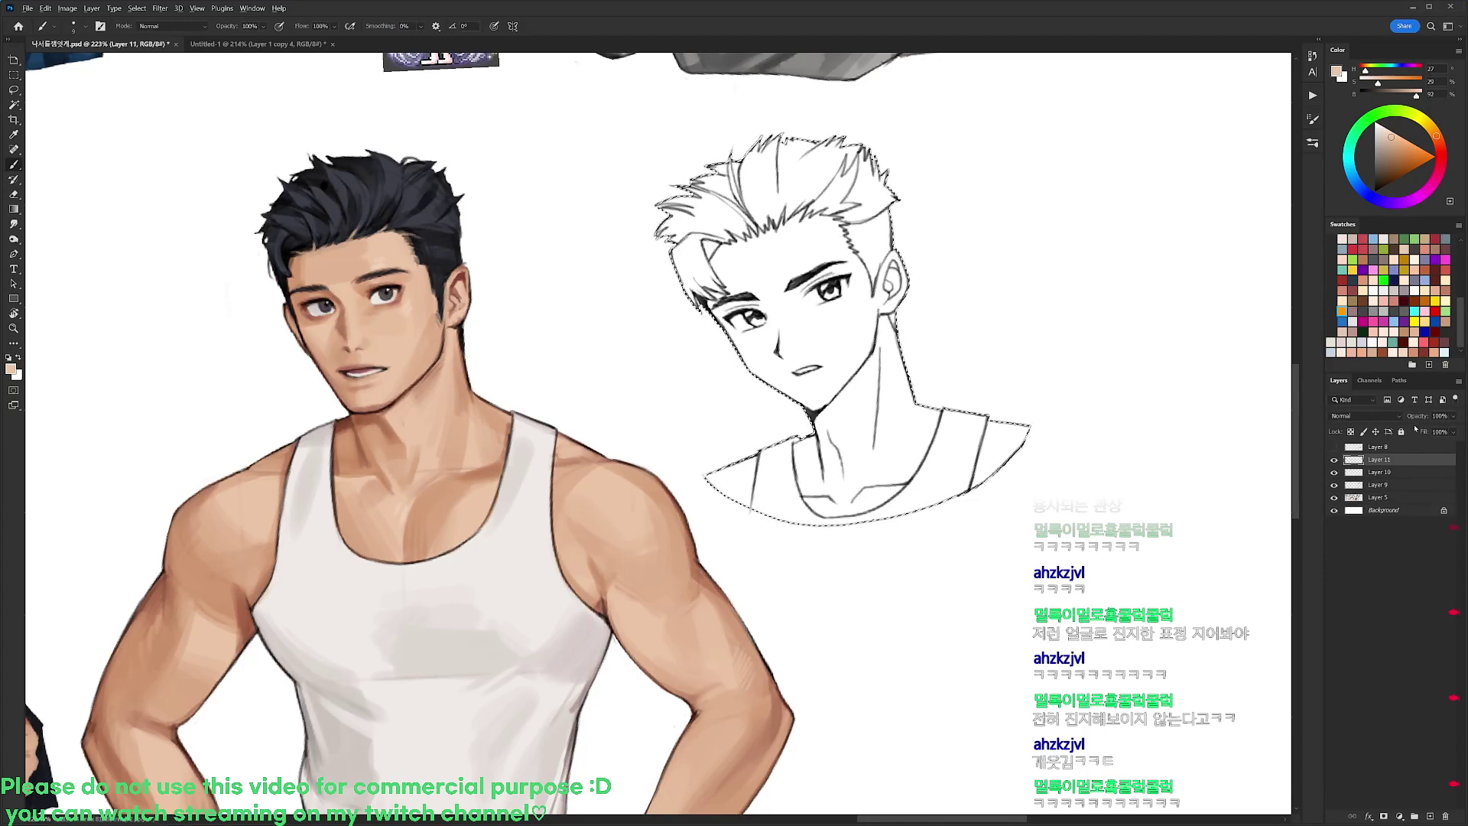
key("alt+BackSpace")
key("ctrl+[")
key("ctrl+d")
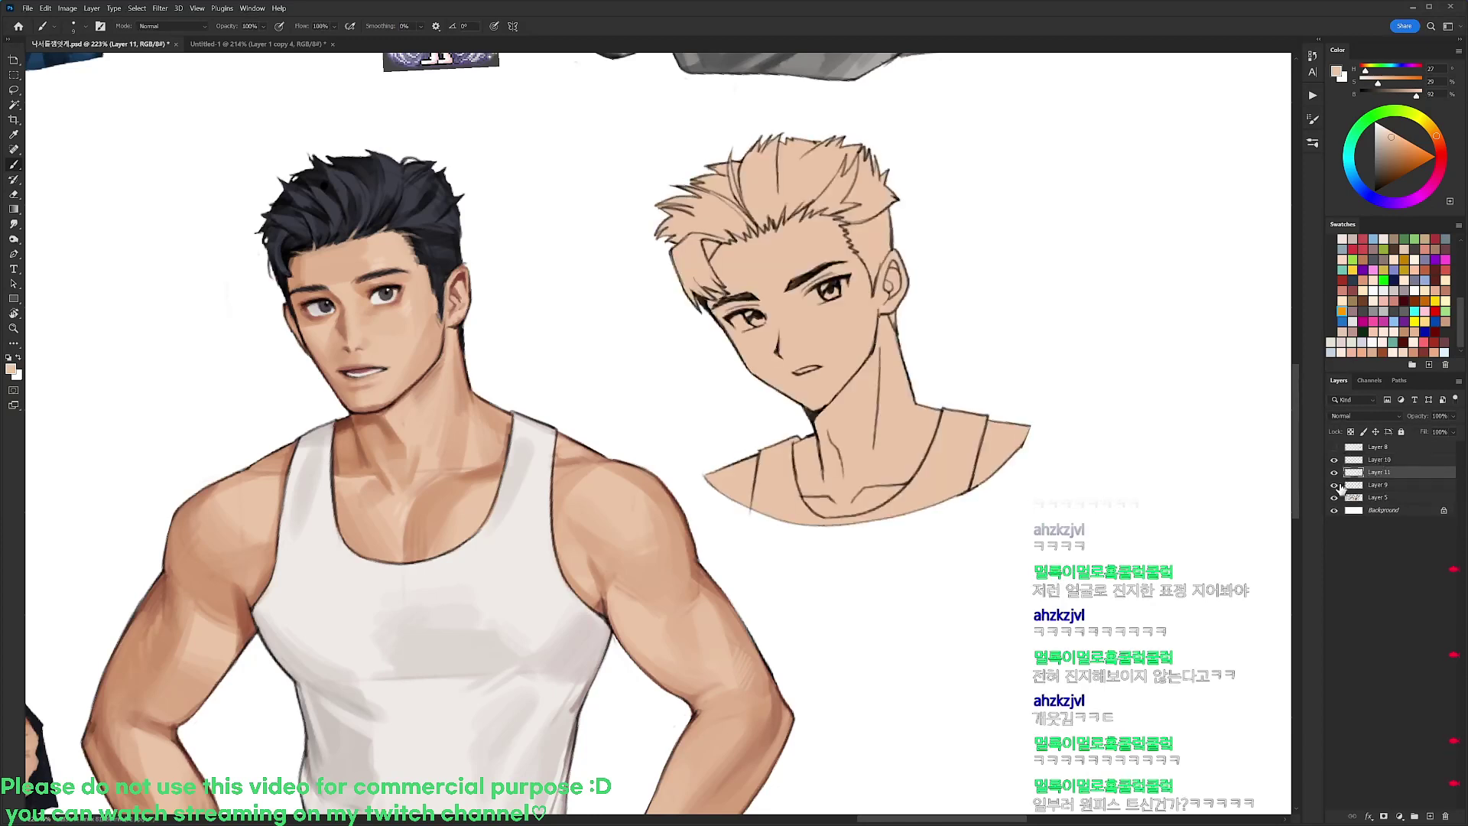
Merge Layer 9 down into Layer 5
left_click_drag(1124, 462, 1098, 473)
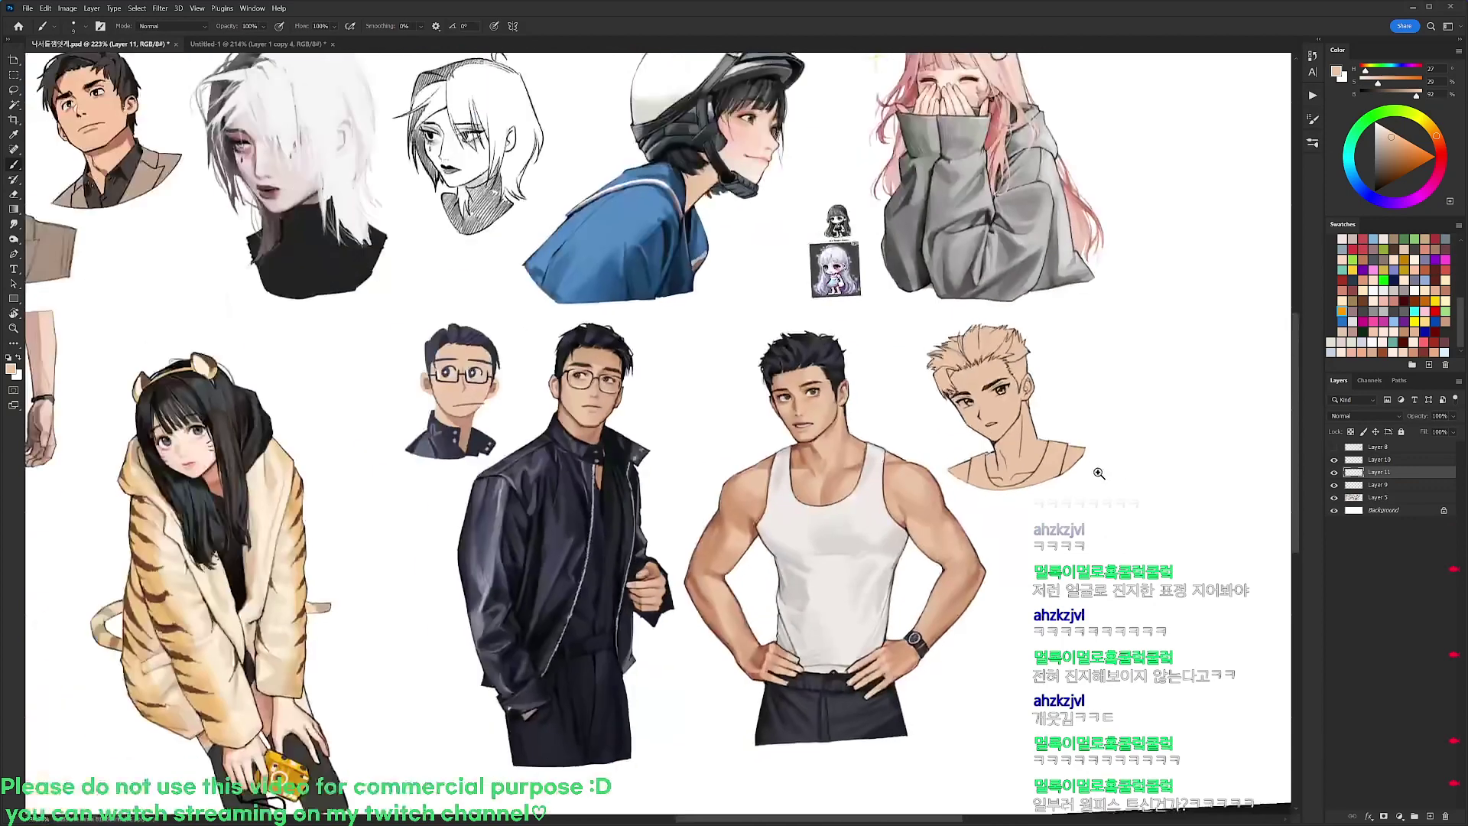
left_click(1353, 487, "ctrl")
key("Return")
left_click(1402, 487)
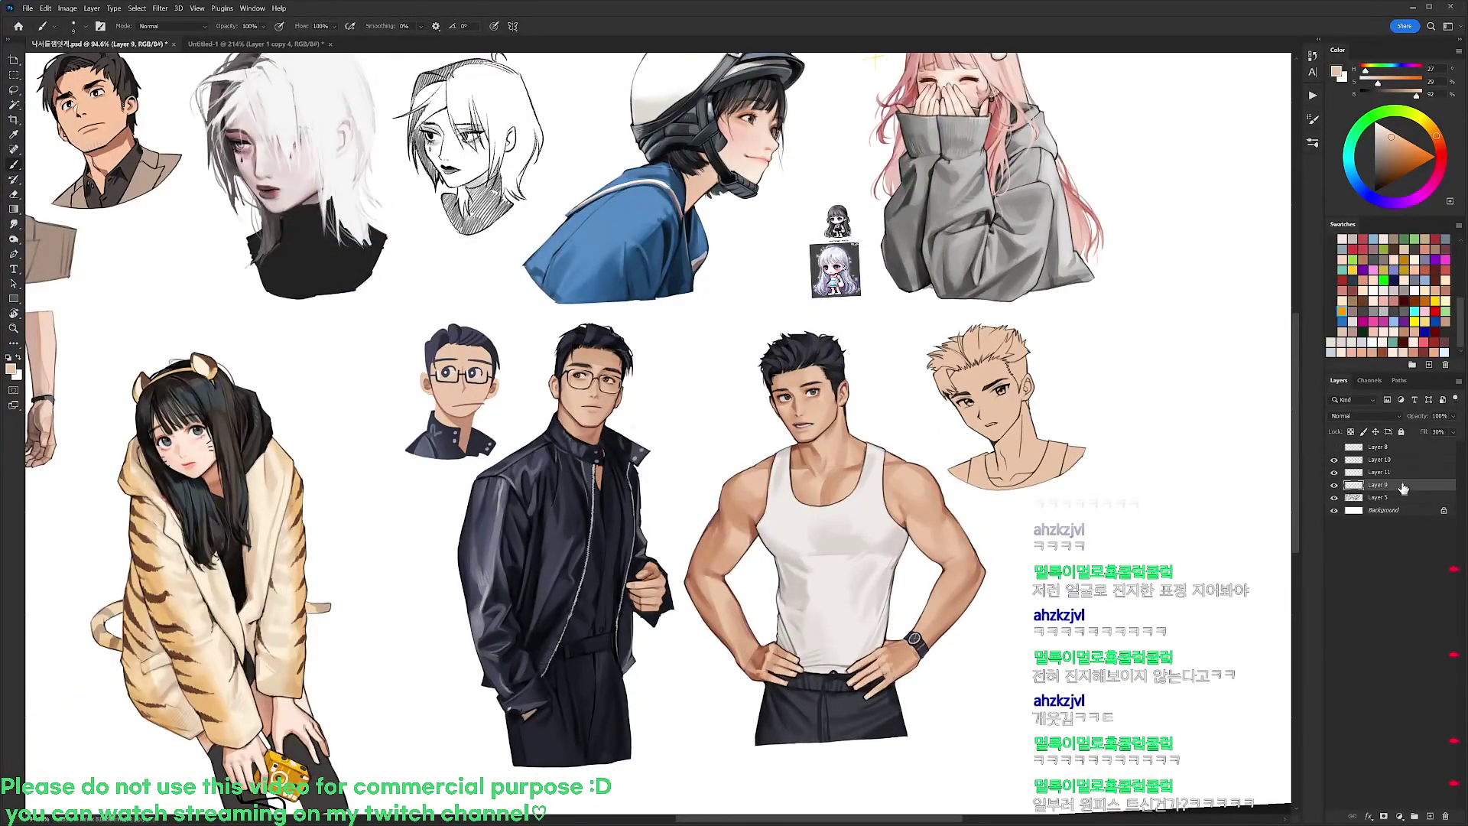
key("ctrl+e")
Select Layers 10 and 11 together, rotate the portrait about 6.4° clockwise, and move it up slightly
left_click(1385, 460)
key("r")
left_click_drag(1094, 334, 1110, 353)
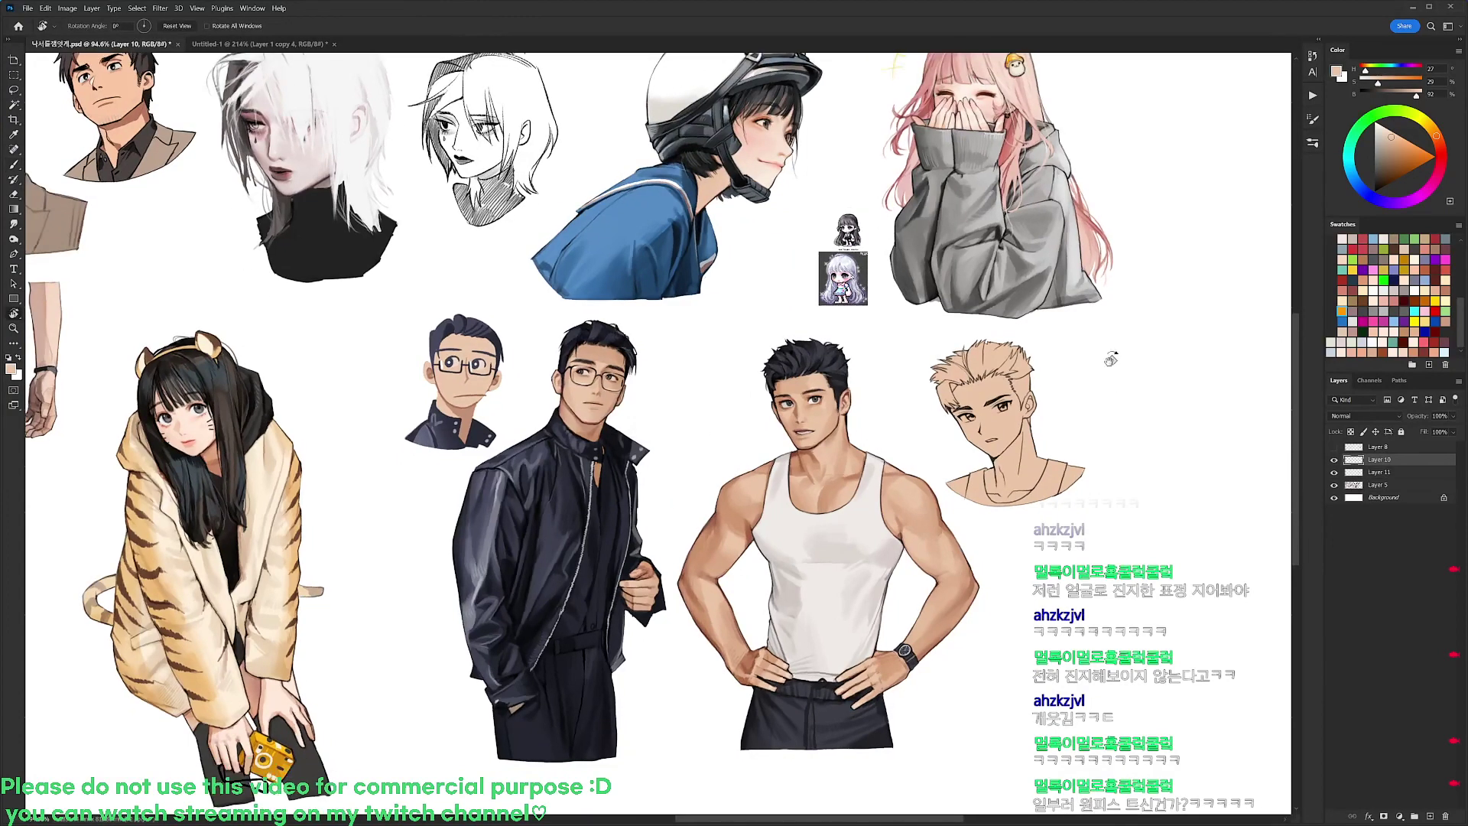
left_click_drag(1032, 390, 1043, 309)
left_click(1379, 472, "shift")
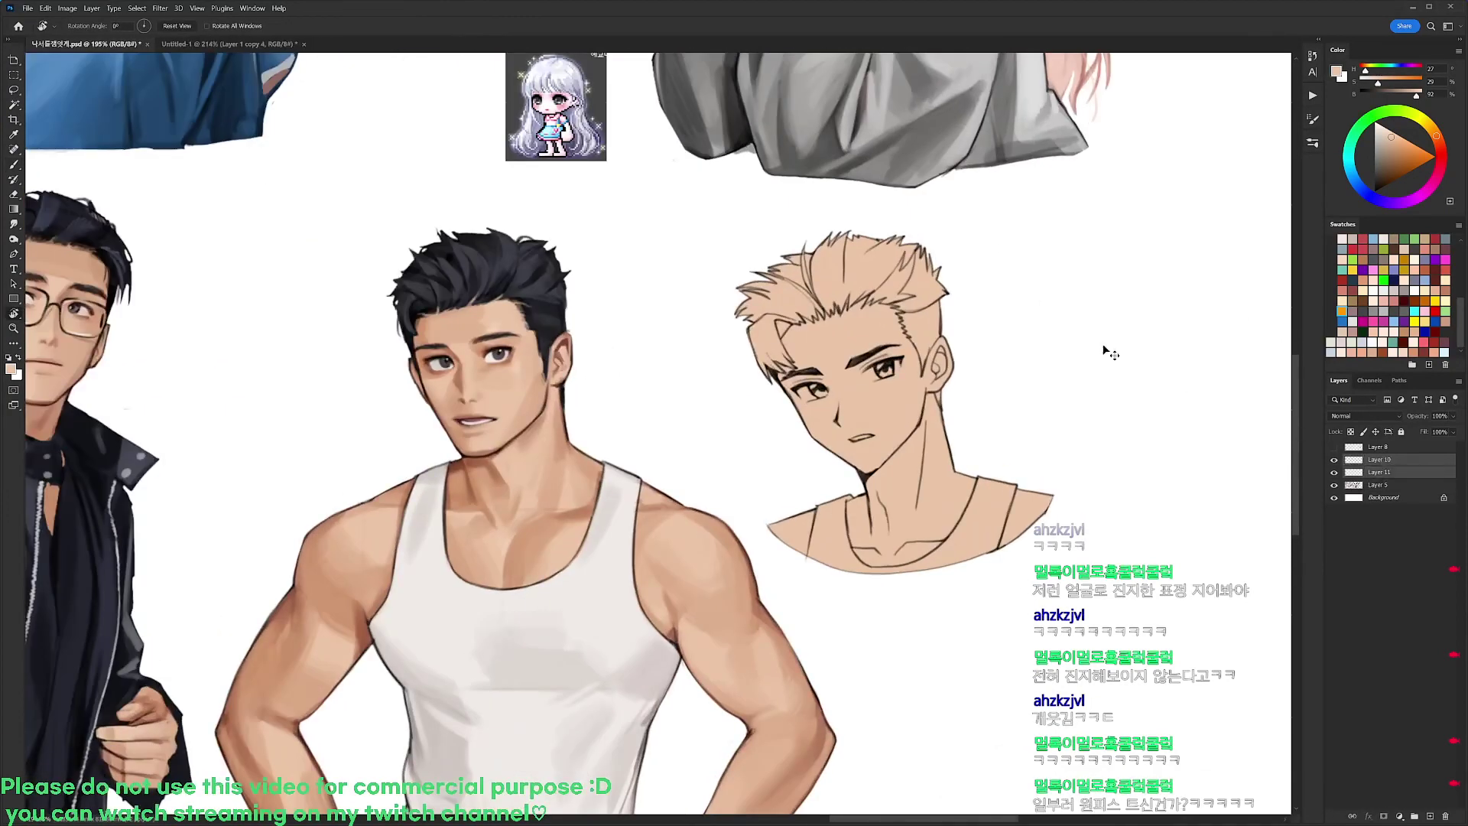
key("ctrl+t")
mouse_move(1106, 350)
left_mouse_down()
mouse_move(1119, 311)
mouse_move(1127, 330)
left_mouse_up()
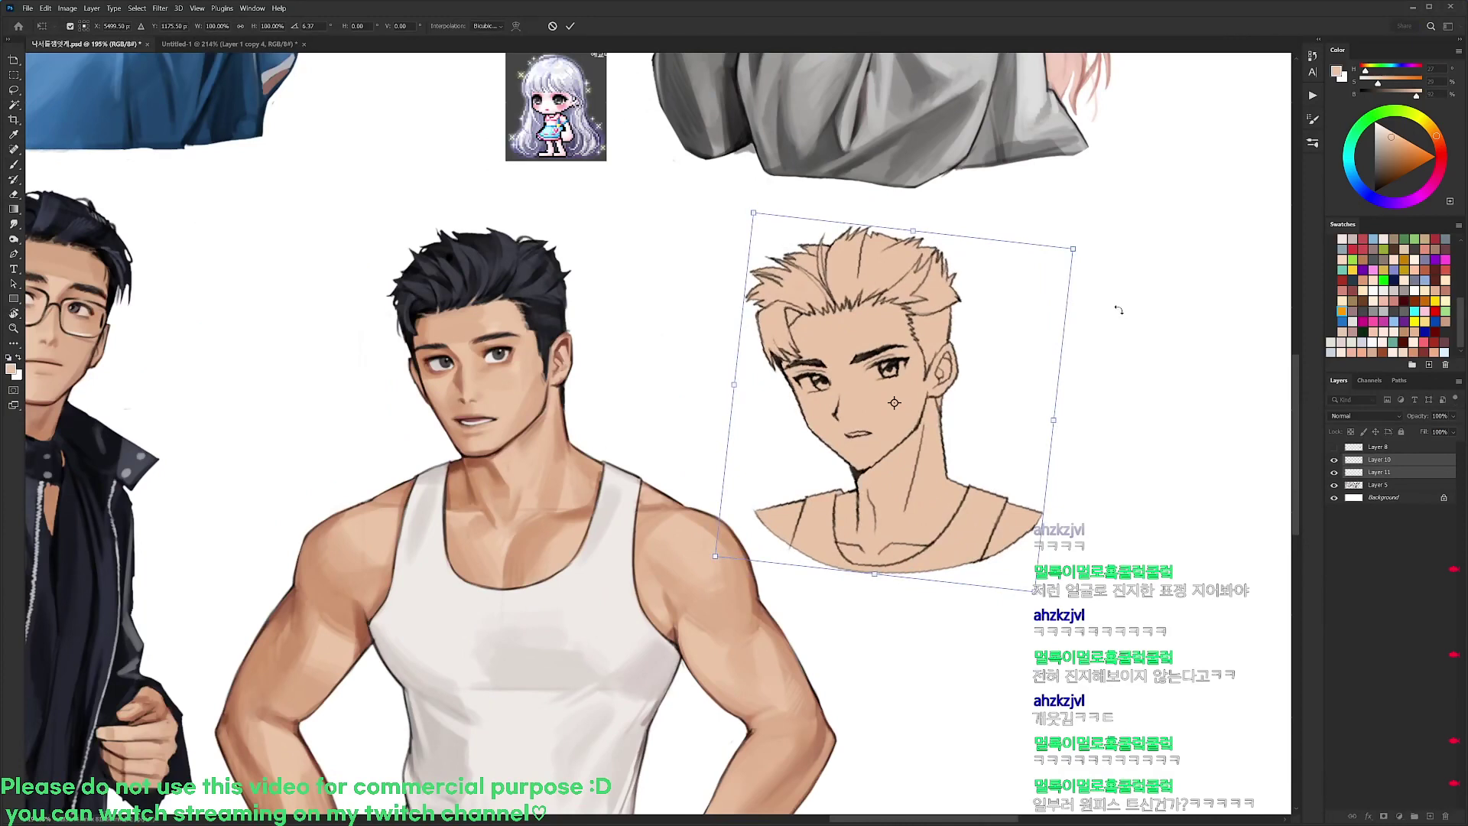
key("Escape")
left_click_drag(1108, 480, 1110, 468)
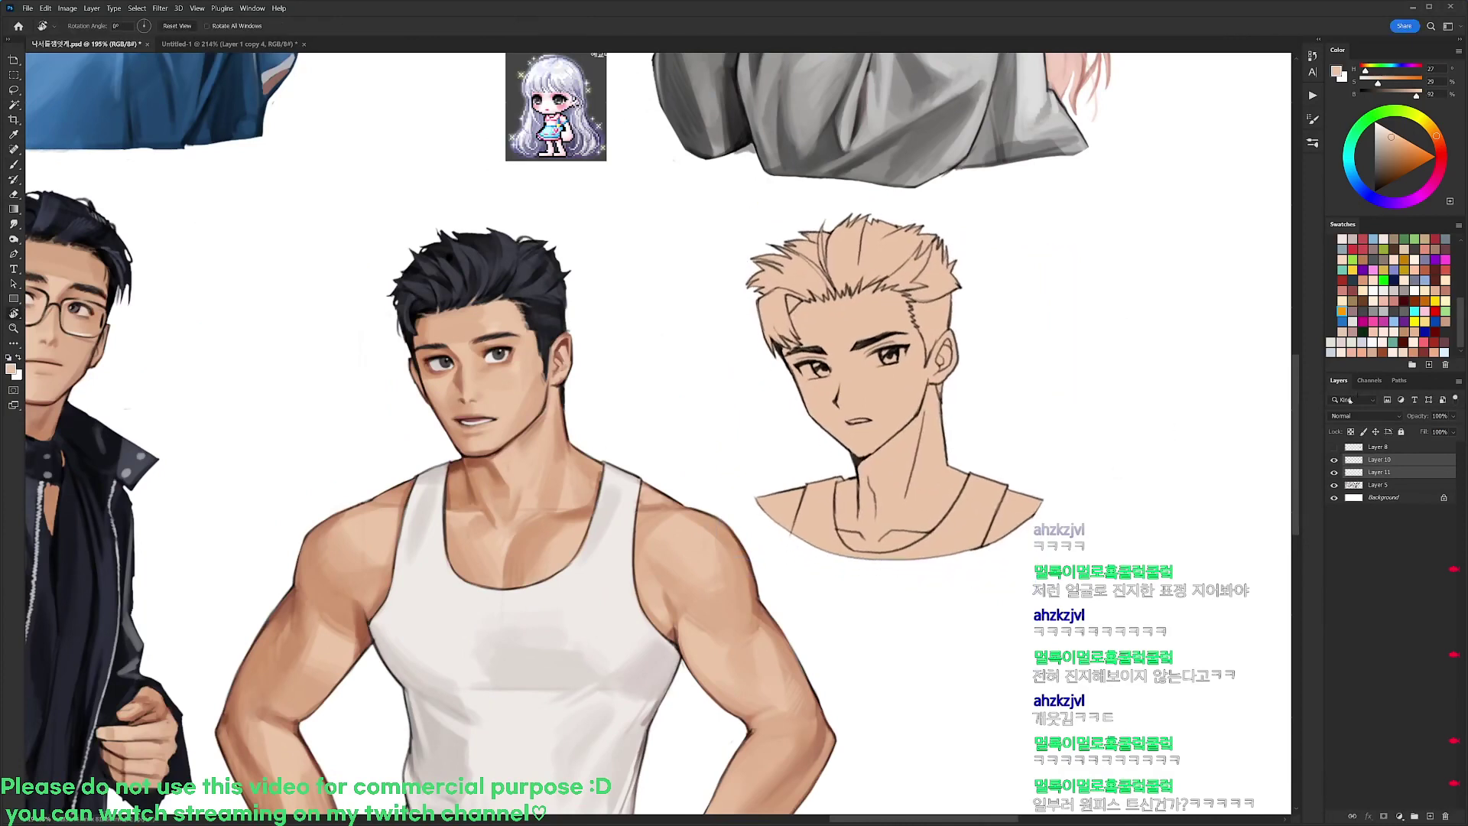
Lock the transparent pixels of Layer 11 and ready the brush with the default black and white colours
left_click(1380, 471)
left_click(1351, 432)
key("d")
key("b")
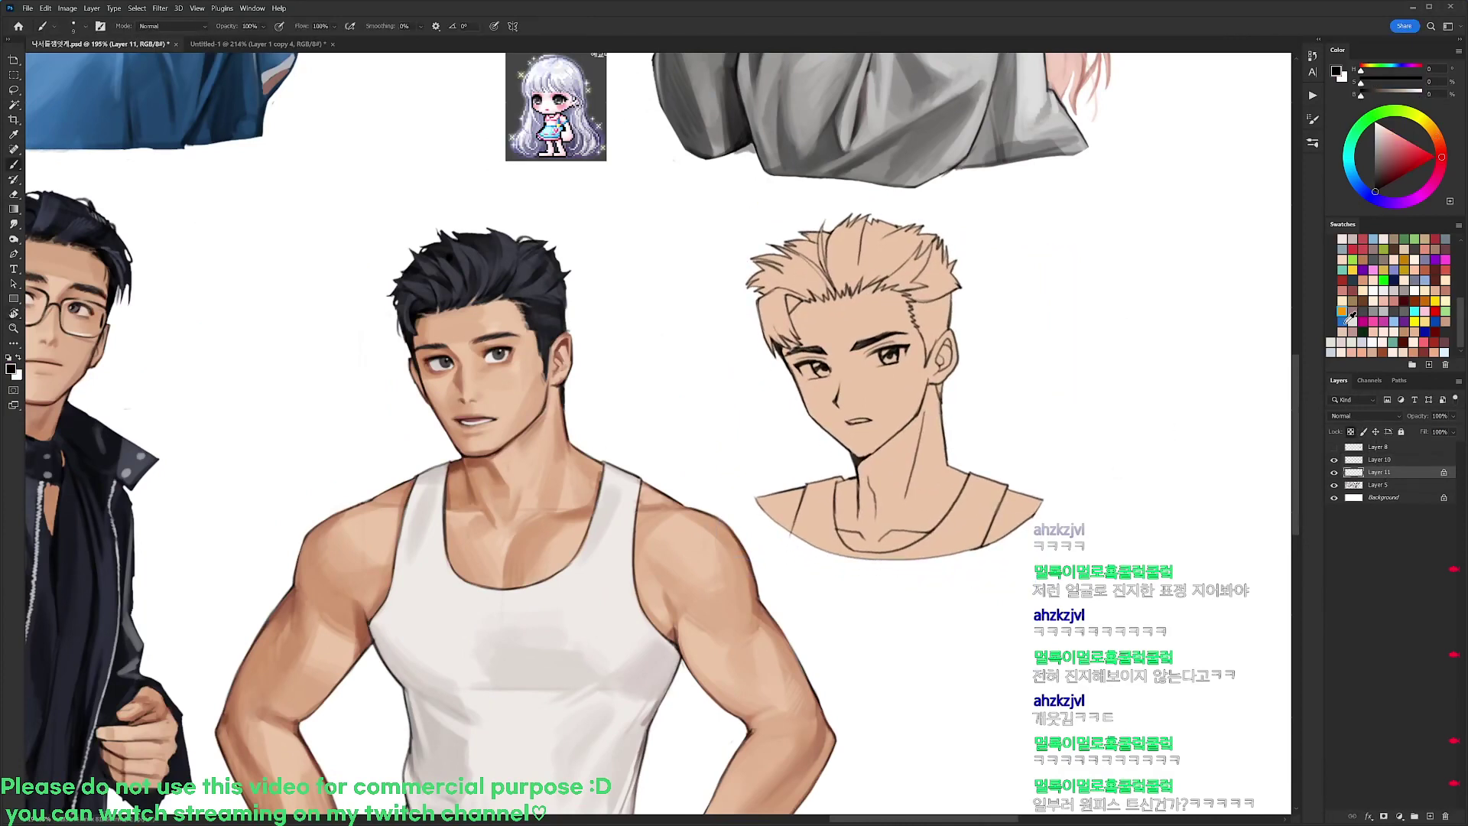
Paint the shadow under the jaw and on the neck in saturated orange-tan, using a hard round brush at 100% hardness
right_click(912, 329)
left_click(988, 430)
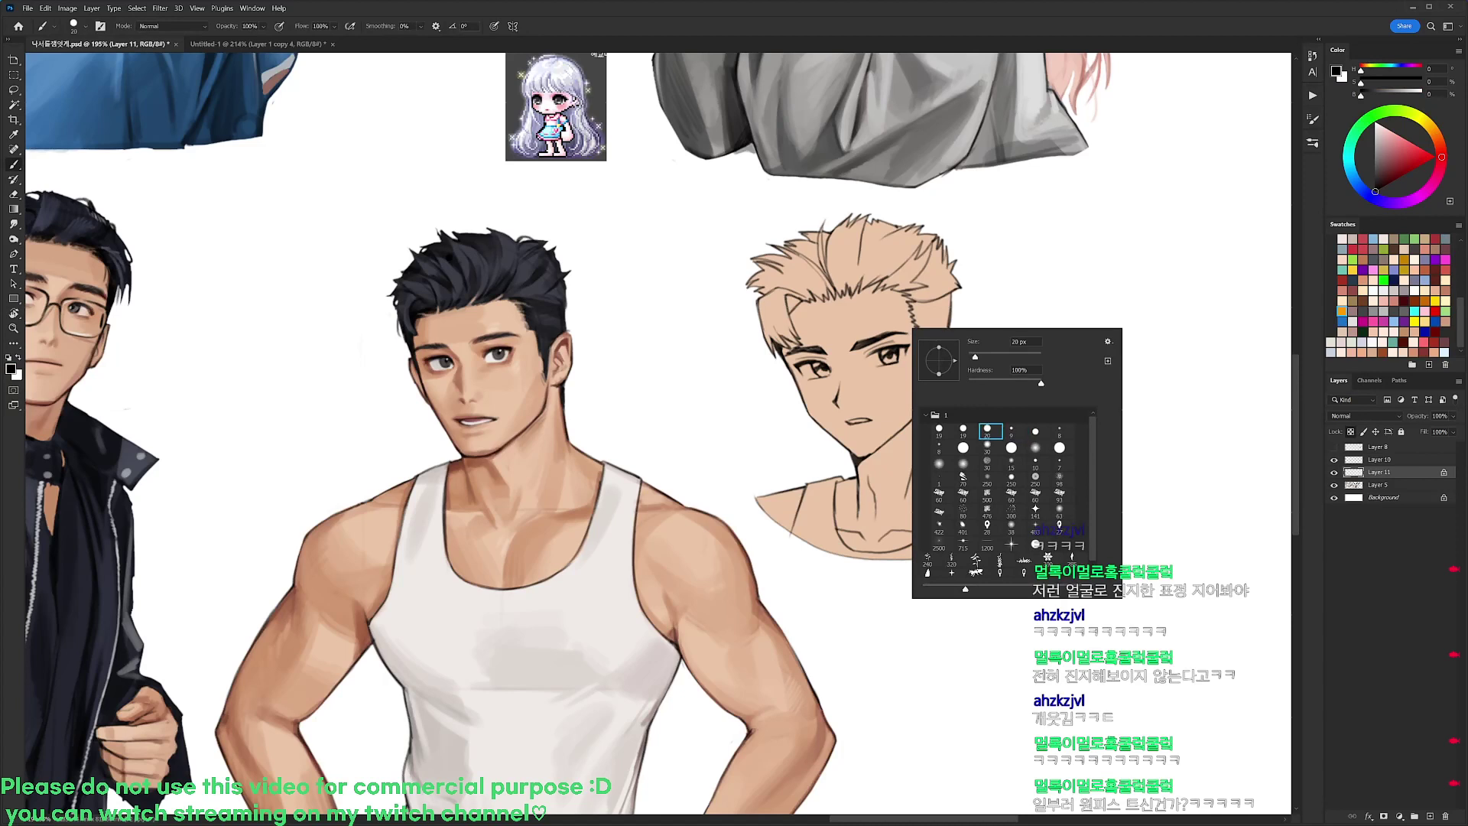
key("Return")
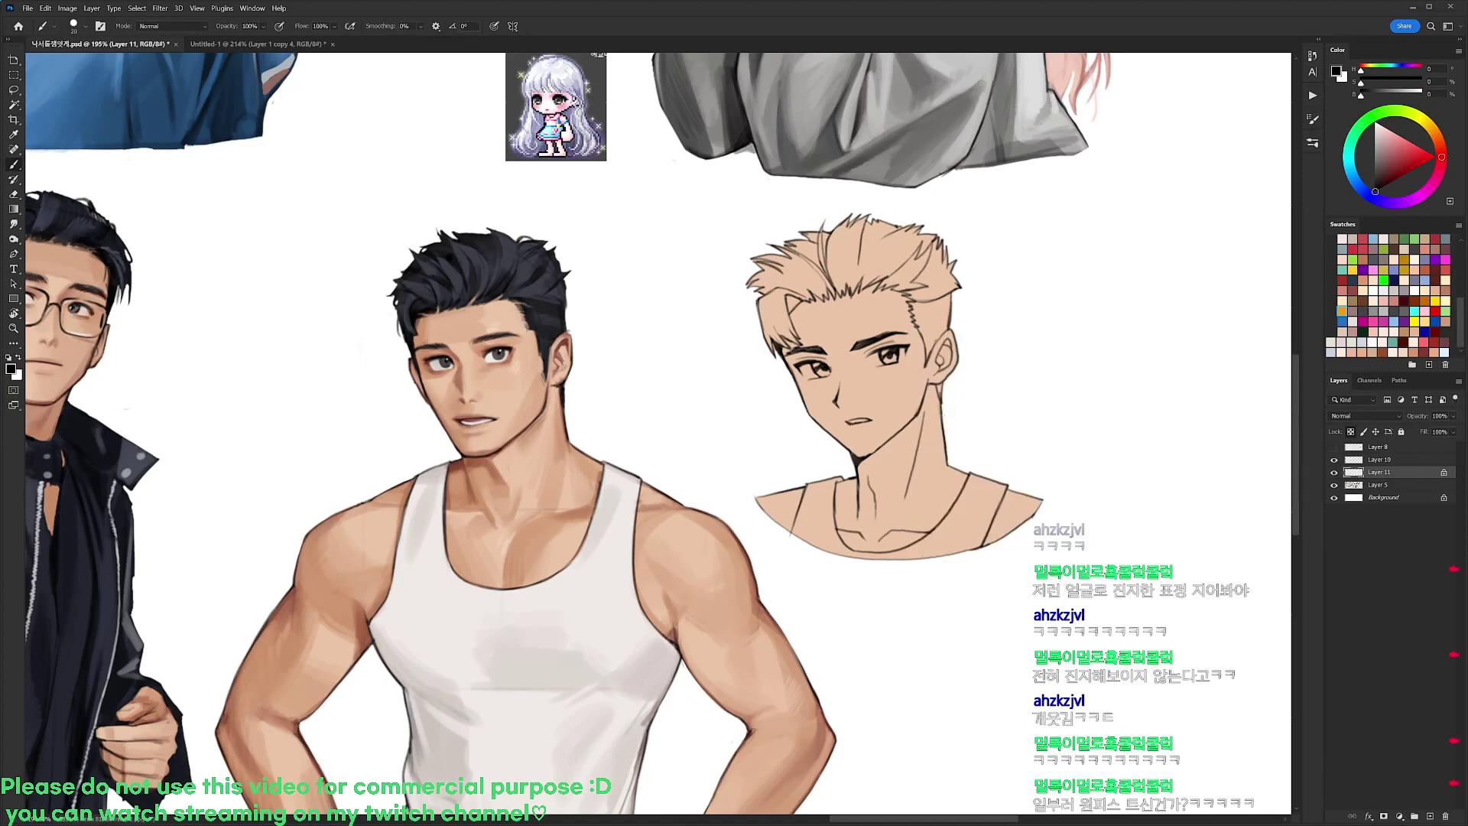
left_click(943, 409, "alt")
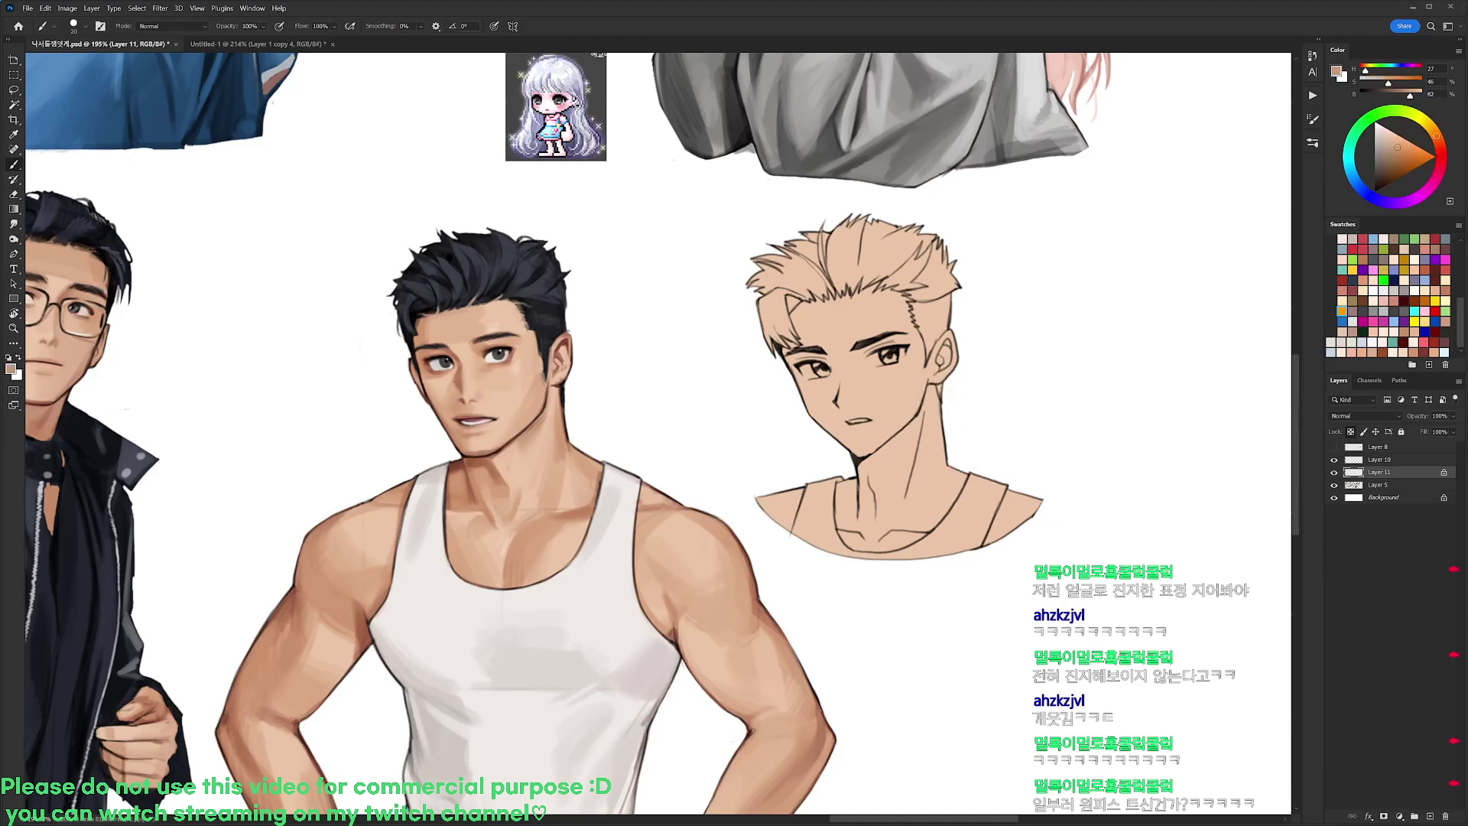
mouse_move(937, 383)
left_mouse_down()
mouse_move(900, 474)
mouse_move(856, 490)
mouse_move(908, 428)
mouse_move(861, 495)
mouse_move(868, 459)
mouse_move(904, 437)
left_mouse_up()
key("ctrl+z")
left_click(1403, 149)
left_click_drag(904, 437, 838, 484)
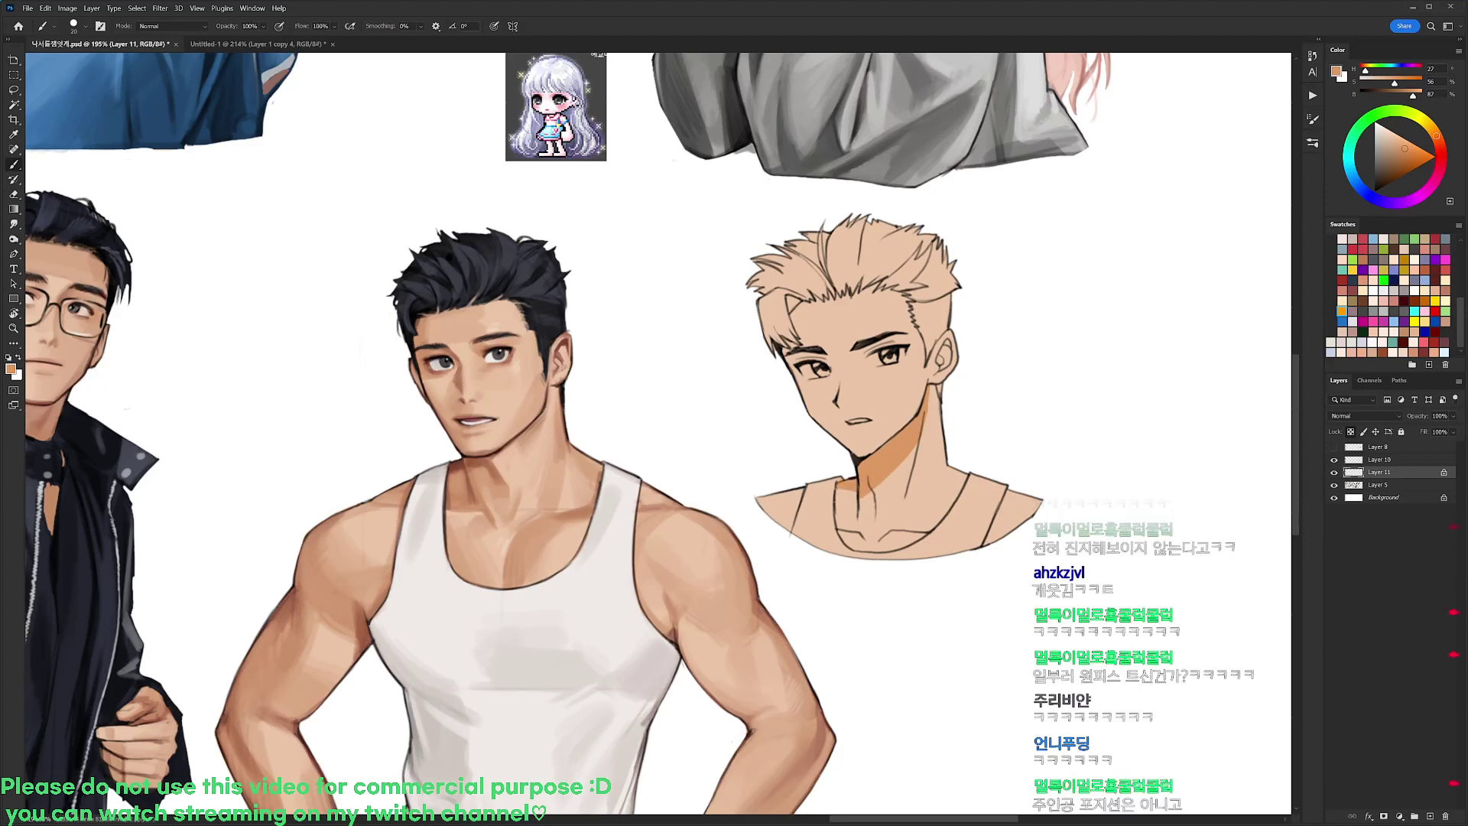
Shade the collarbone hollow, the shoulder outside the tank strap, the side of the nose and both eyelids in the same orange-tan
left_click_drag(891, 533, 880, 542)
mouse_move(805, 489)
left_mouse_down()
mouse_move(792, 527)
mouse_move(785, 478)
left_mouse_up()
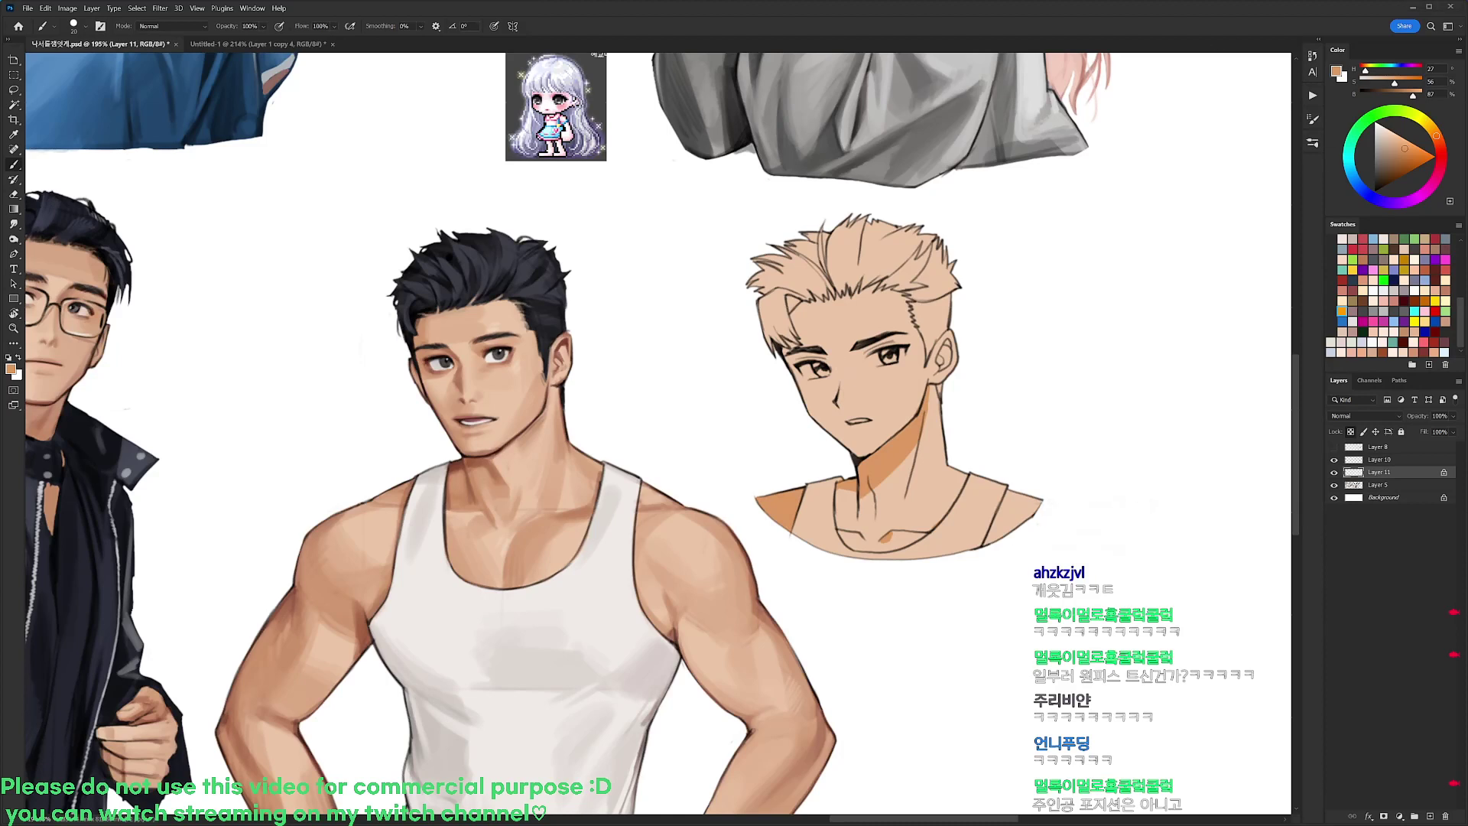
left_click_drag(839, 387, 843, 400)
left_click_drag(856, 349, 903, 336)
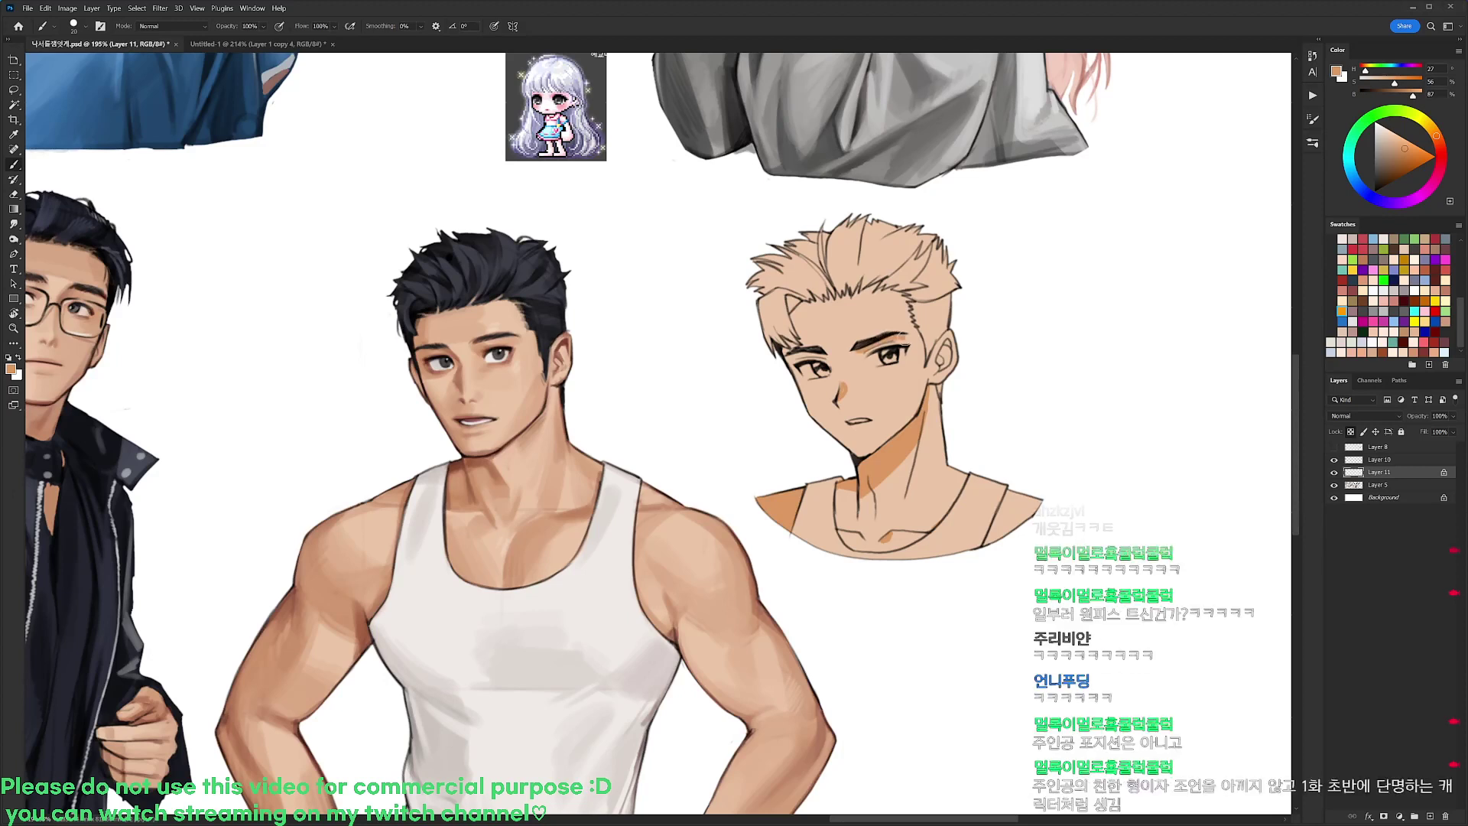
left_click_drag(783, 364, 814, 348)
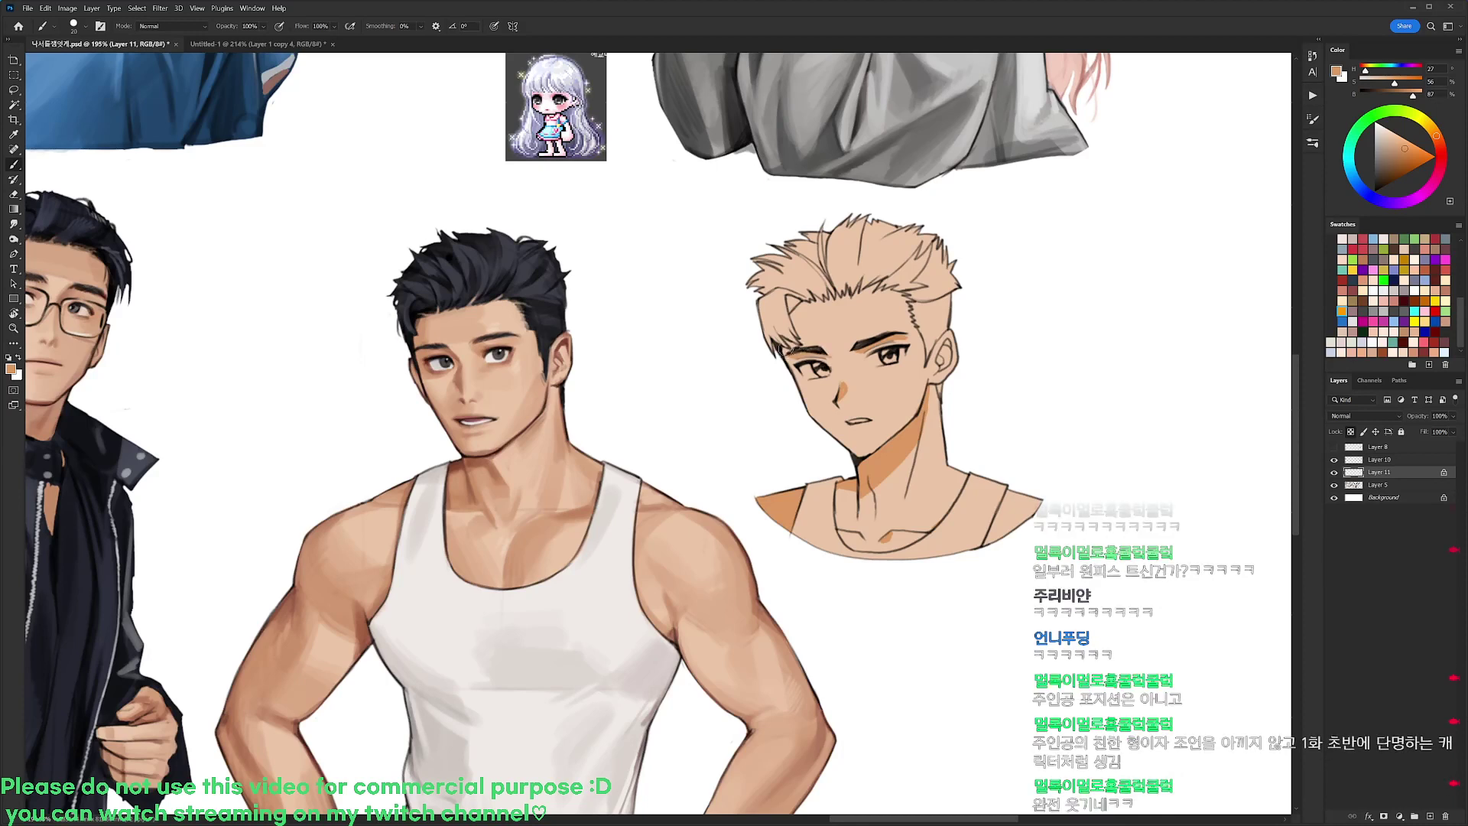
Fill the whites of both eyes and the teeth with a very pale cyan-tinted white
left_click(1068, 306, "alt")
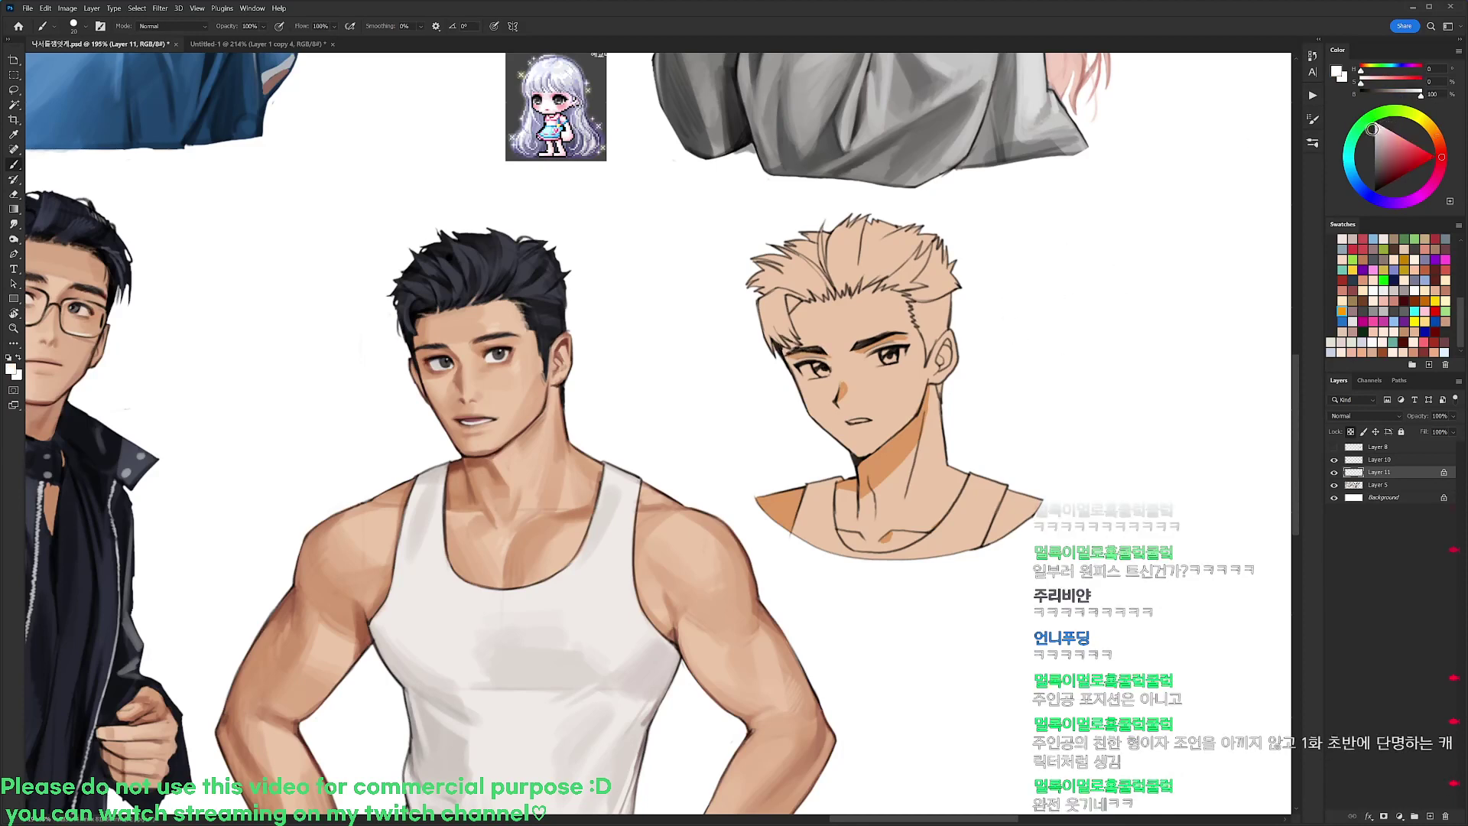
left_click(1373, 128)
left_click(1350, 163)
left_click(1365, 83)
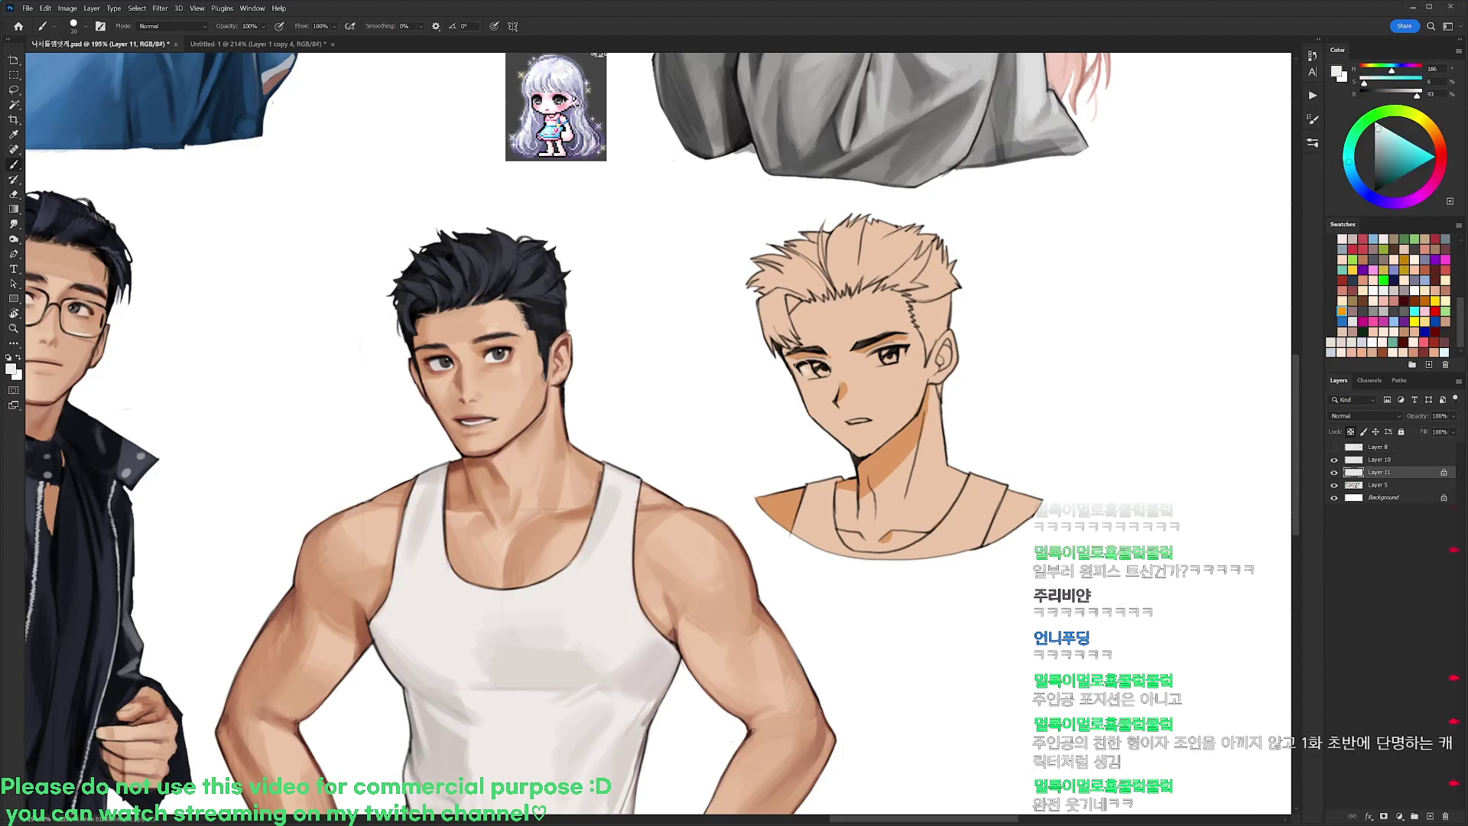
left_click_drag(799, 366, 810, 370)
left_click_drag(877, 354, 880, 363)
scroll(921, 340, "up", 2)
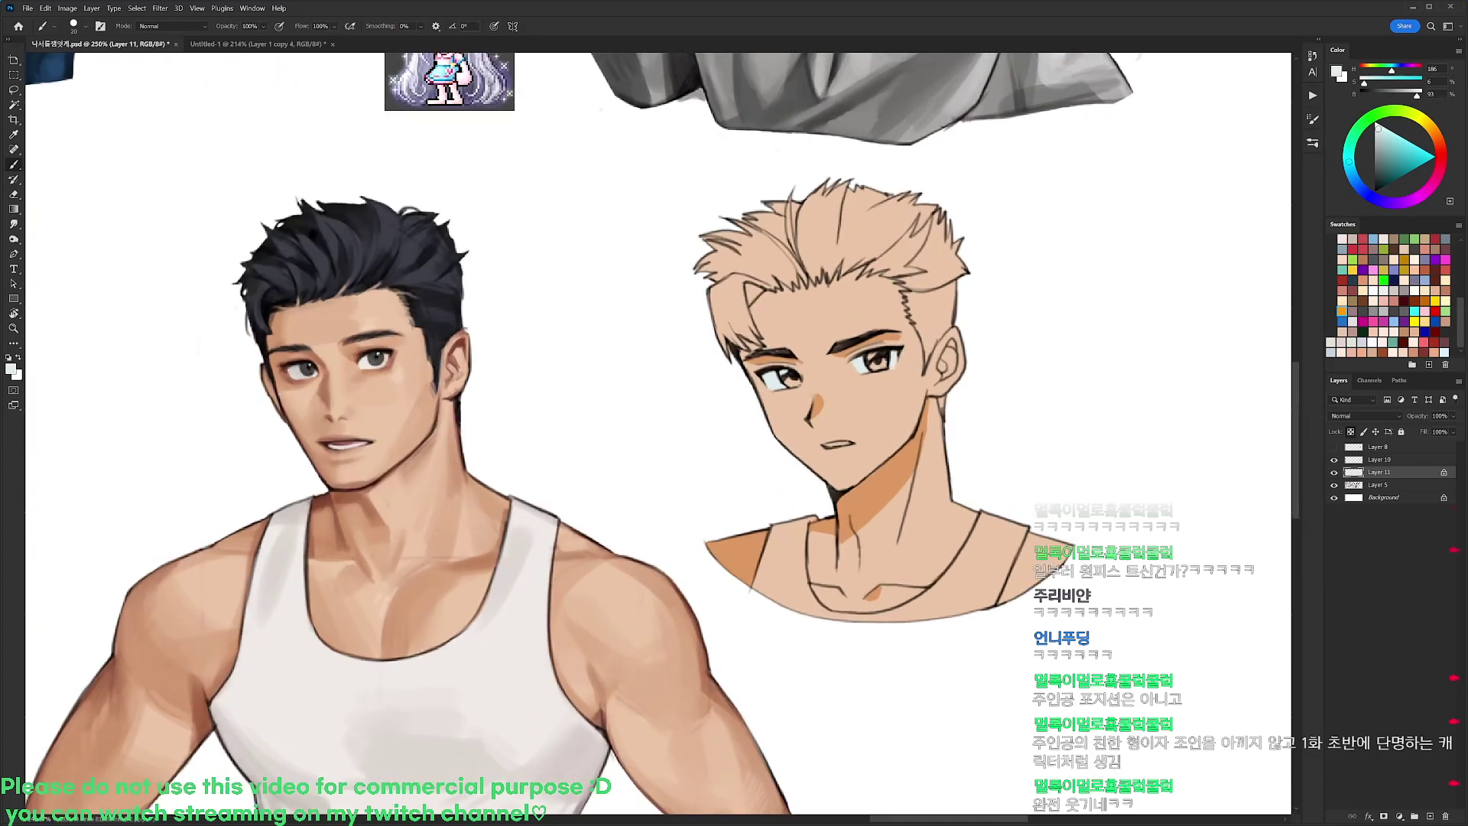
left_click_drag(830, 446, 842, 444)
Add a slightly darker, more saturated cyan shadow along the upper part of both eye whites
left_click_drag(1393, 141, 1389, 145)
left_click_drag(761, 373, 870, 356)
key("ctrl+z")
key("ctrl+z")
left_click_drag(1379, 83, 1374, 84)
left_click_drag(761, 372, 896, 353)
Colour both irises in a muted slate blue, lightened from the painted man's hair colour
left_click(902, 354, "alt")
left_click(362, 254, "alt")
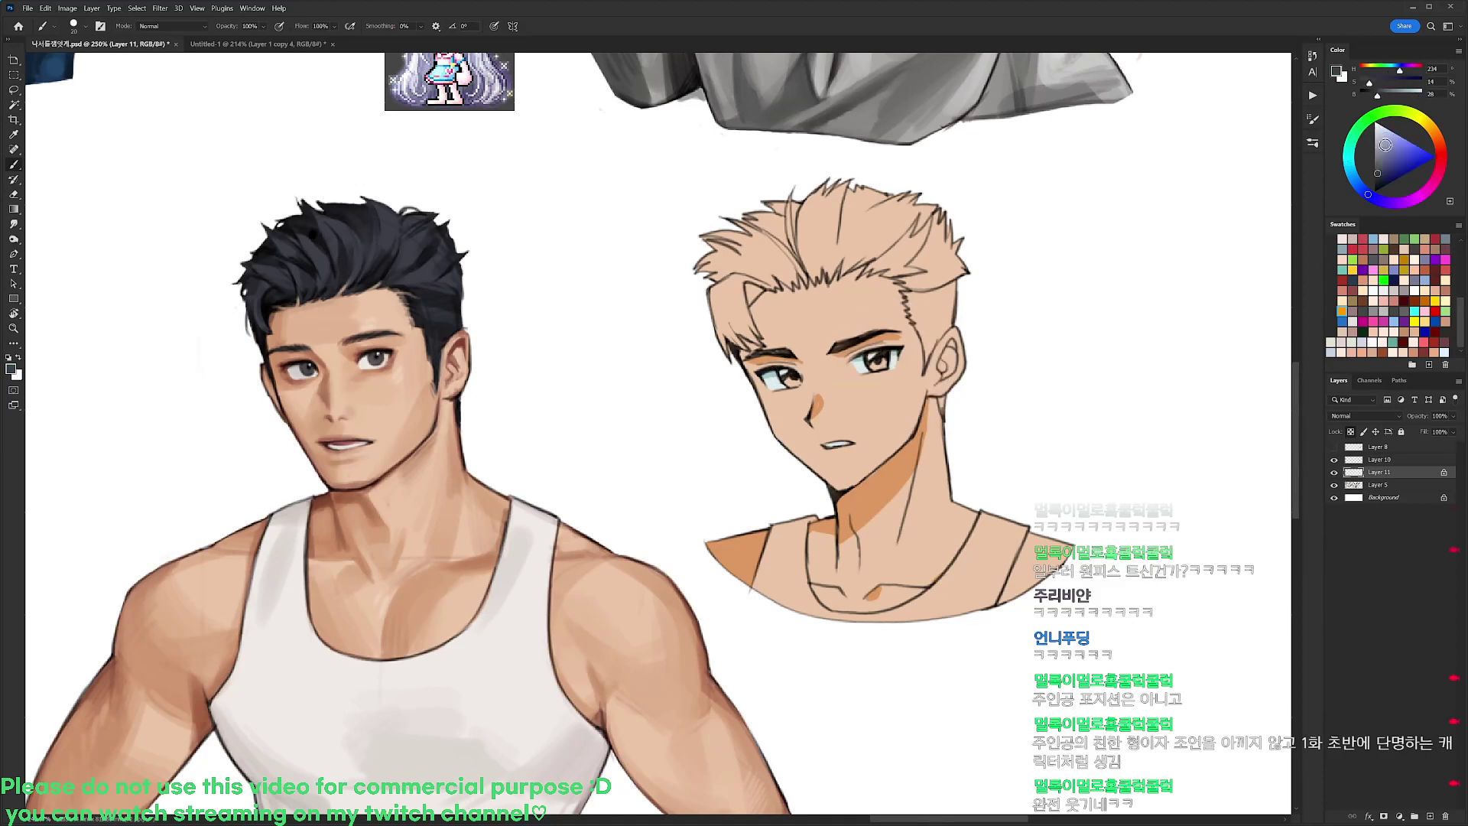
left_click(1381, 161)
left_click_drag(785, 382, 795, 378)
left_click_drag(867, 352, 879, 359)
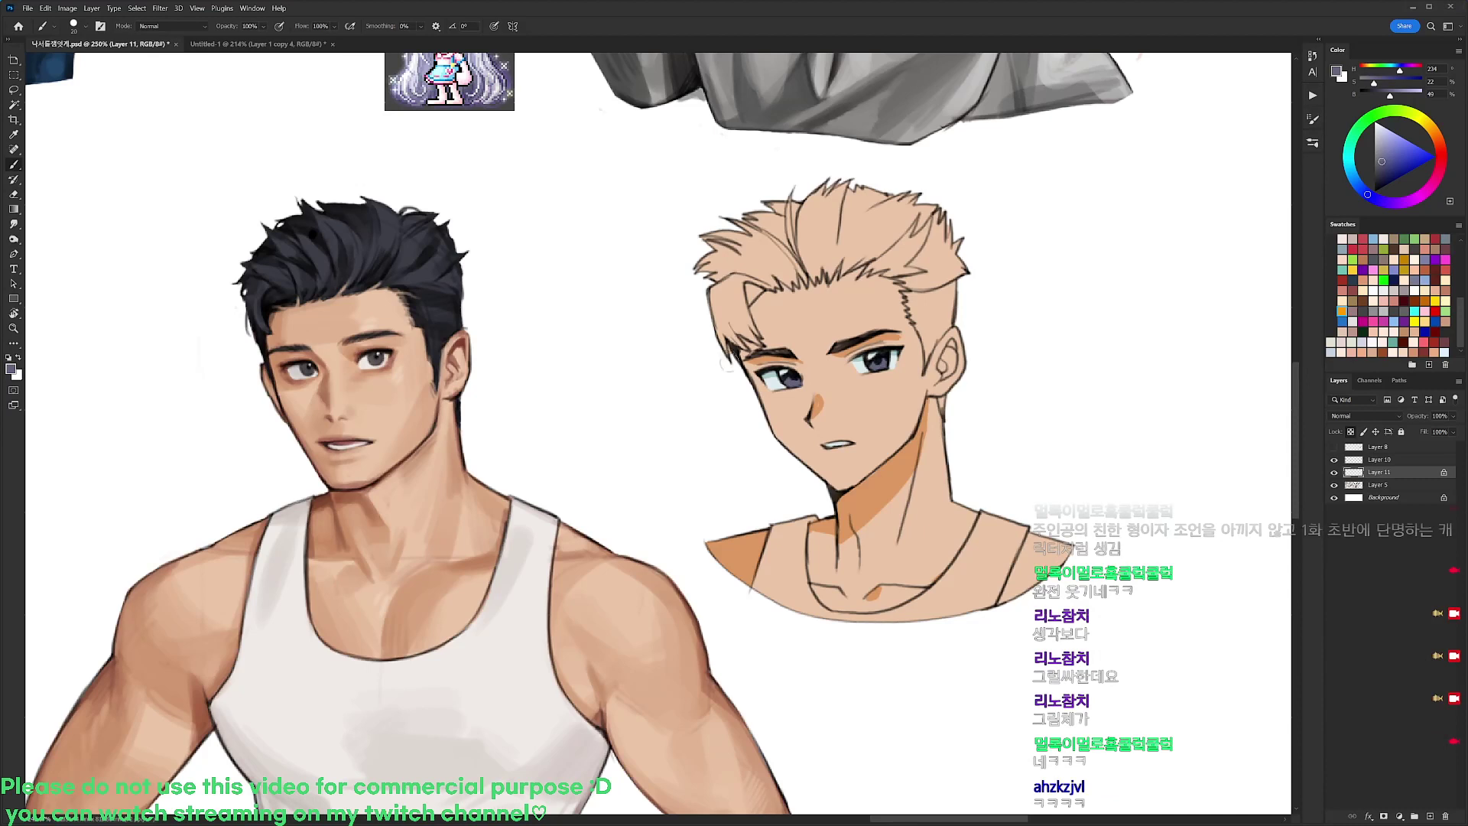
Block in the front fringe of the hair with the slate blue, rotating the canvas as needed and resetting it when done
mouse_move(726, 361)
left_mouse_down()
mouse_move(692, 290)
mouse_move(730, 206)
mouse_move(719, 311)
mouse_move(738, 350)
mouse_move(725, 319)
mouse_move(762, 351)
mouse_move(721, 289)
mouse_move(733, 314)
mouse_move(771, 274)
left_mouse_up()
left_click_drag(770, 275, 754, 301)
key("r")
left_click_drag(1048, 203, 1048, 447)
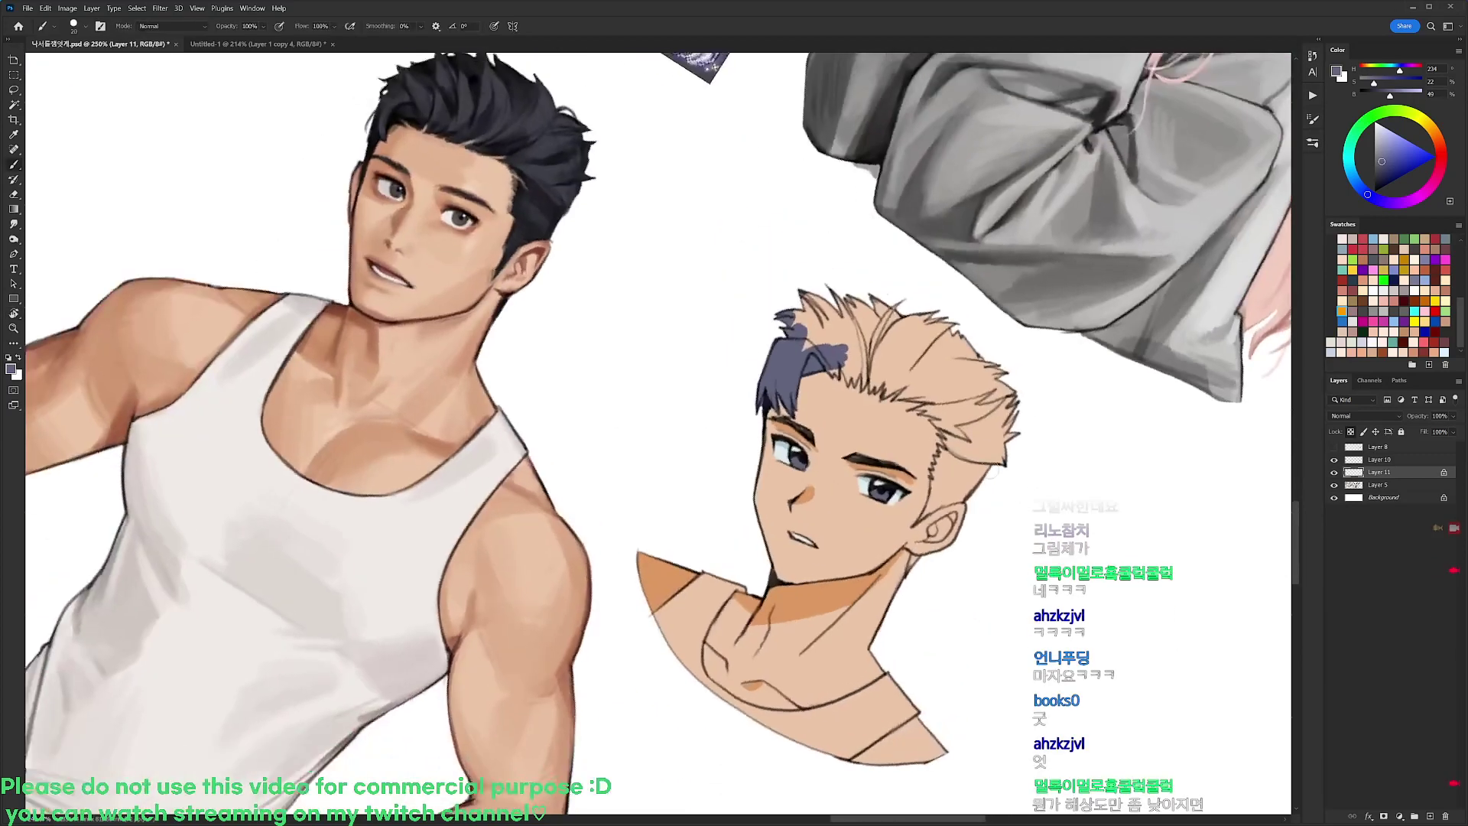
left_click(809, 497, "alt")
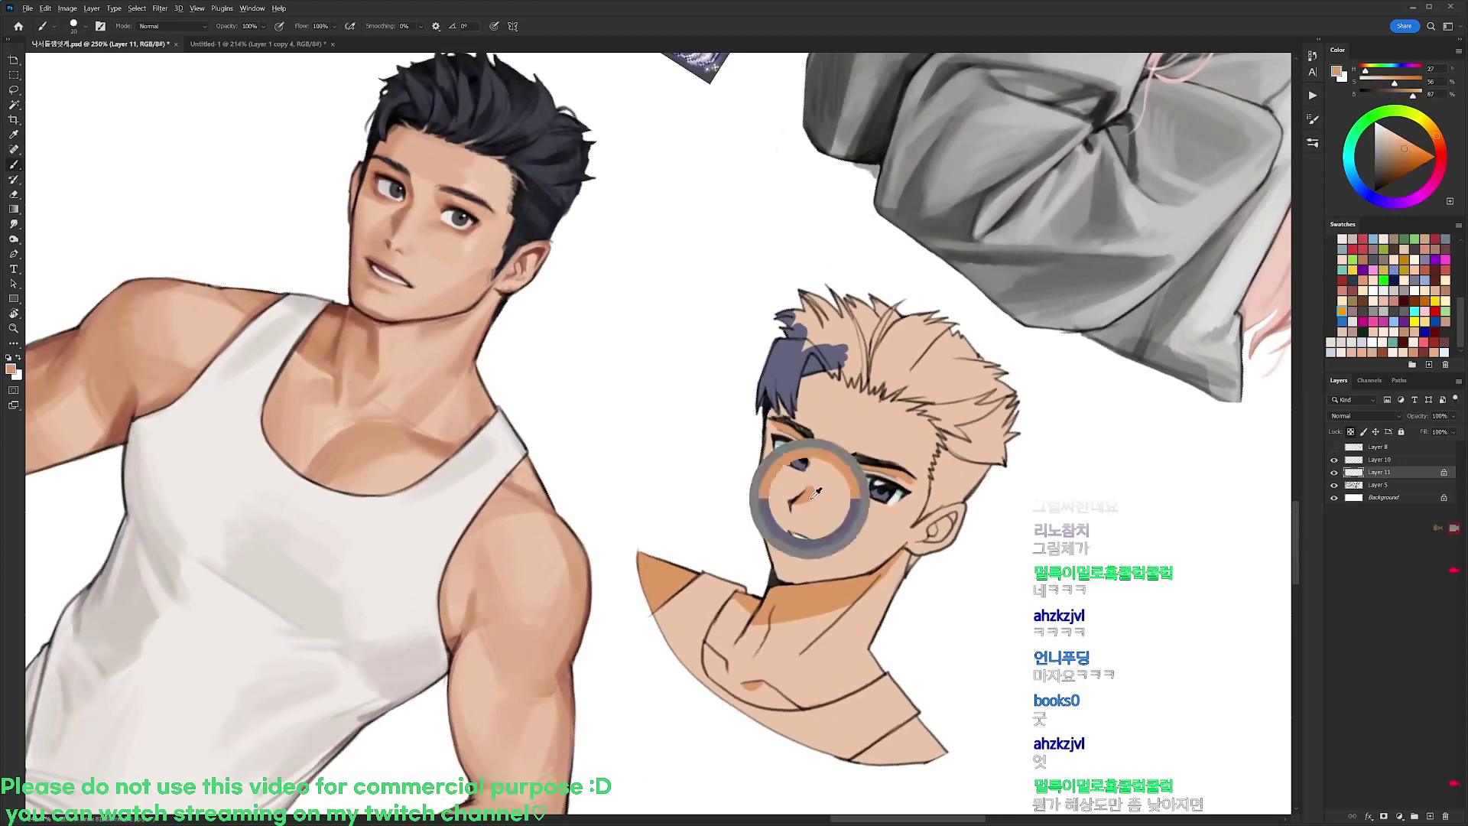
left_click(798, 368, "alt")
key("r")
key("Escape")
key("b")
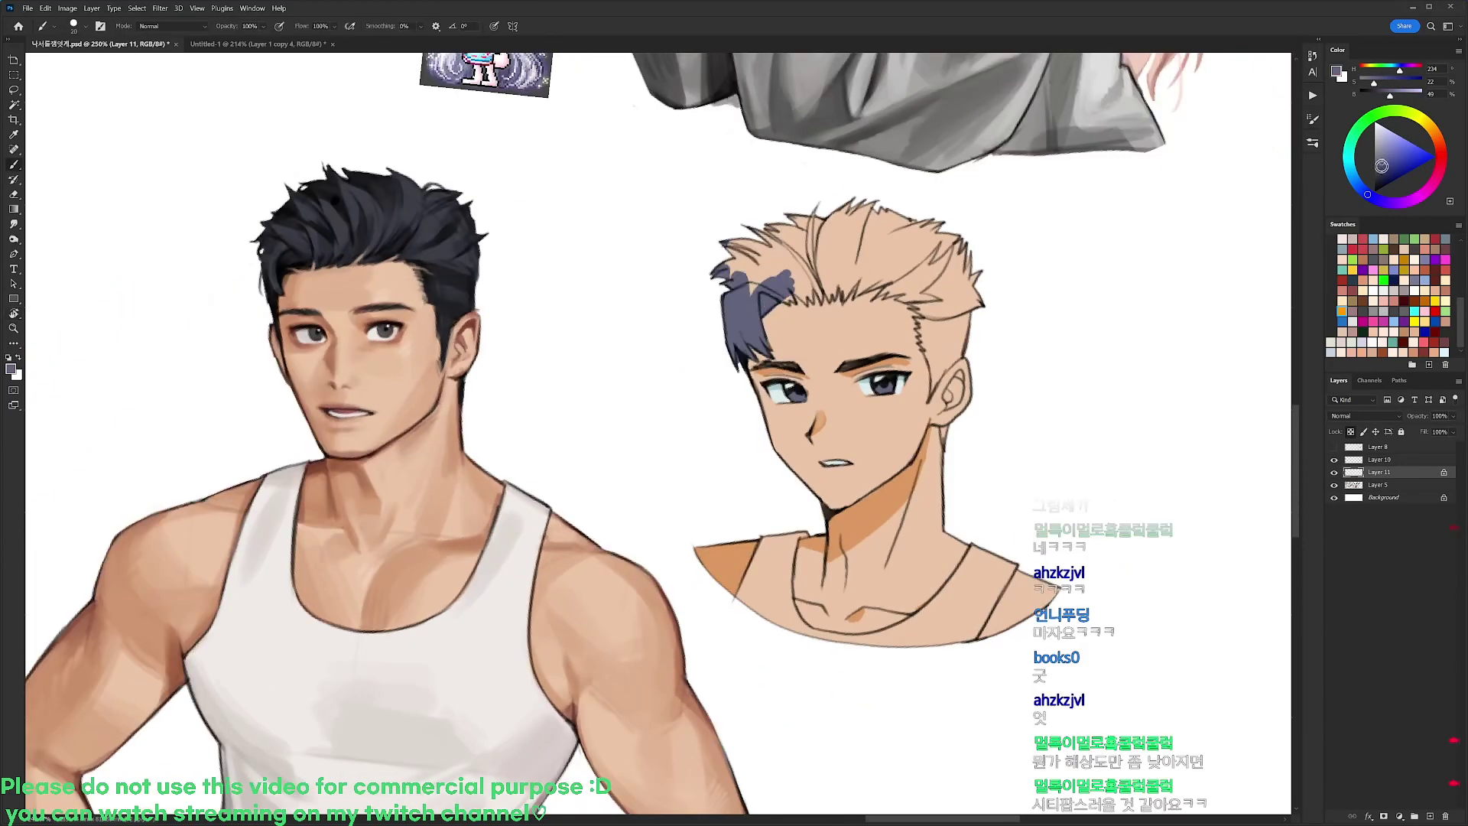
Select the painted fringe by colour, refill it with a darker navy grey, and clear the selection
key("w")
left_click(746, 315)
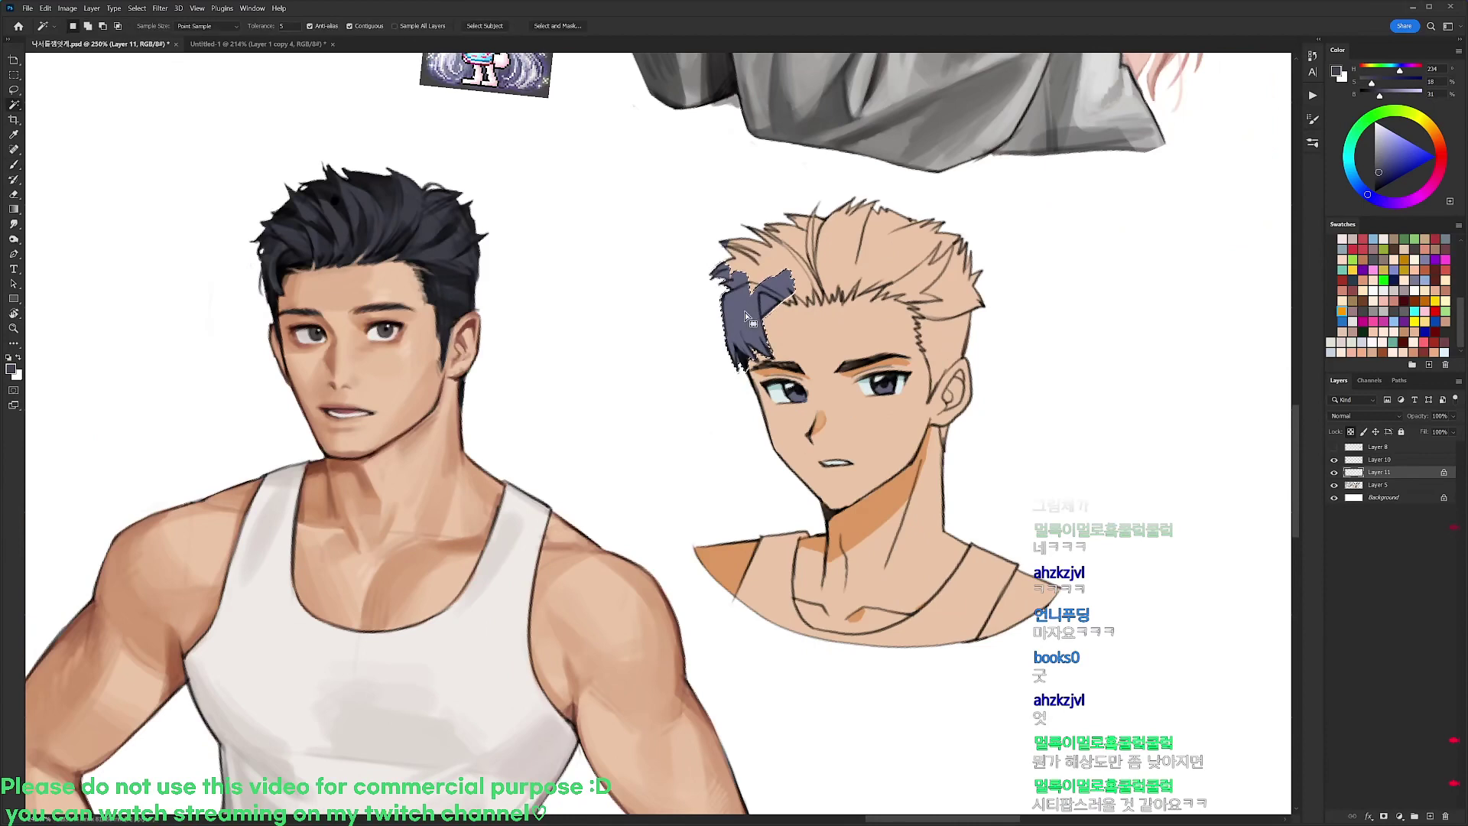
key("alt+BackSpace")
key("b")
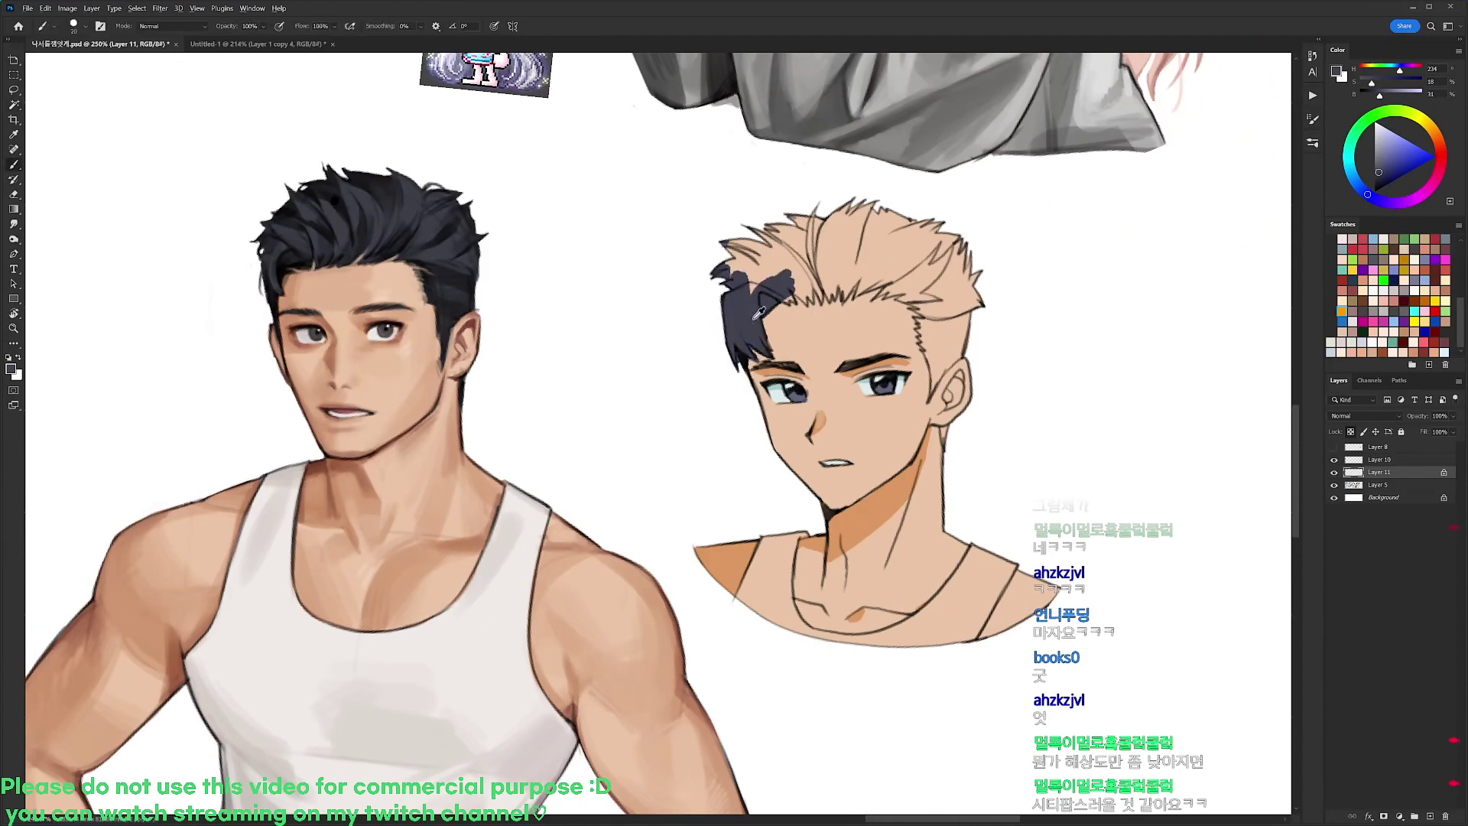
key("ctrl+d")
Touch up the fringe's lower edge with skin tone and erase stray colour outside the hair outline, temporarily unlocking Layer 11's transparent pixels
left_click(797, 338, "alt")
left_click_drag(764, 347, 751, 348)
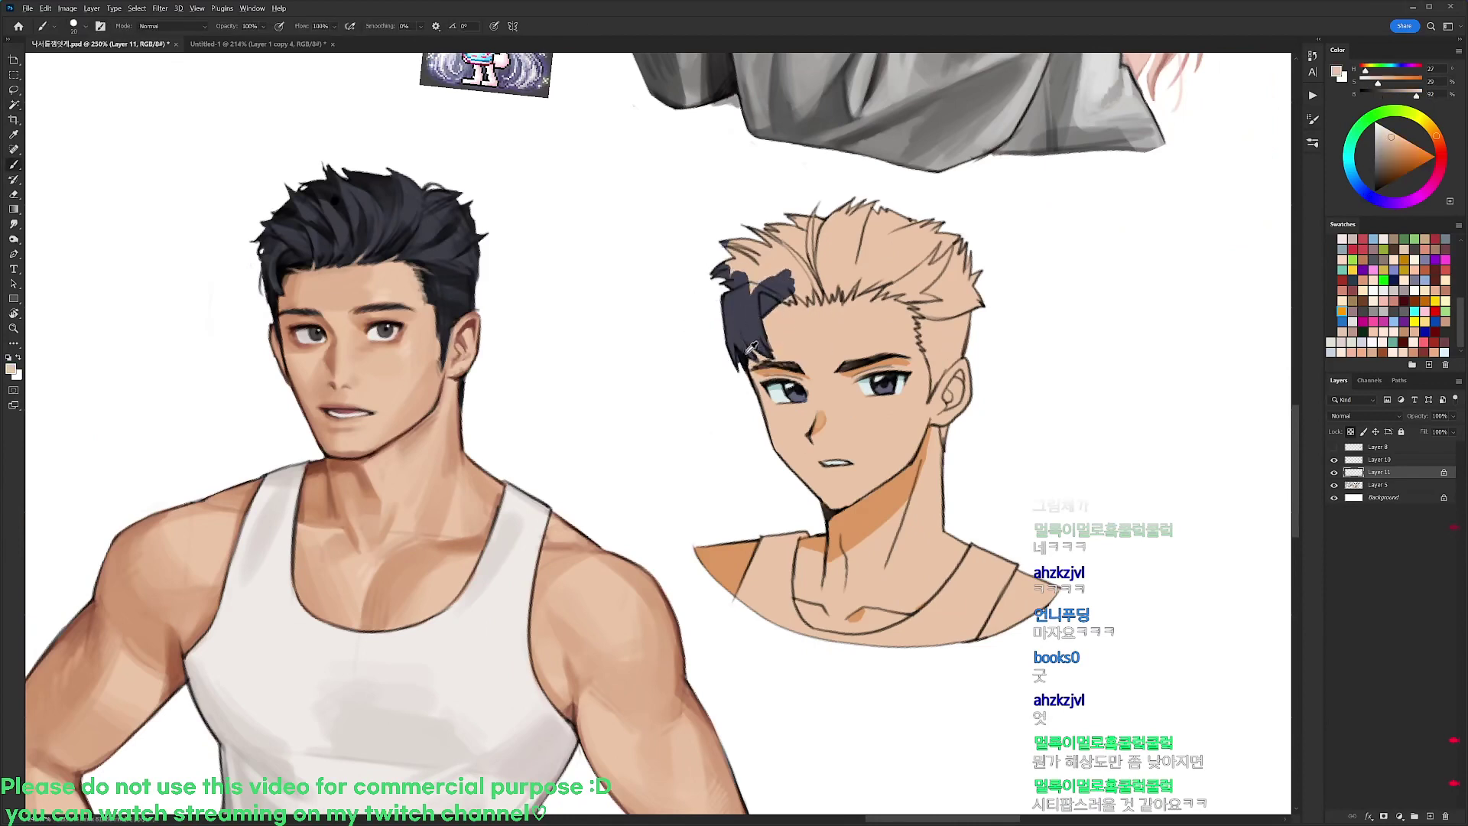
left_click(751, 336, "alt")
left_click(1350, 432)
key("e")
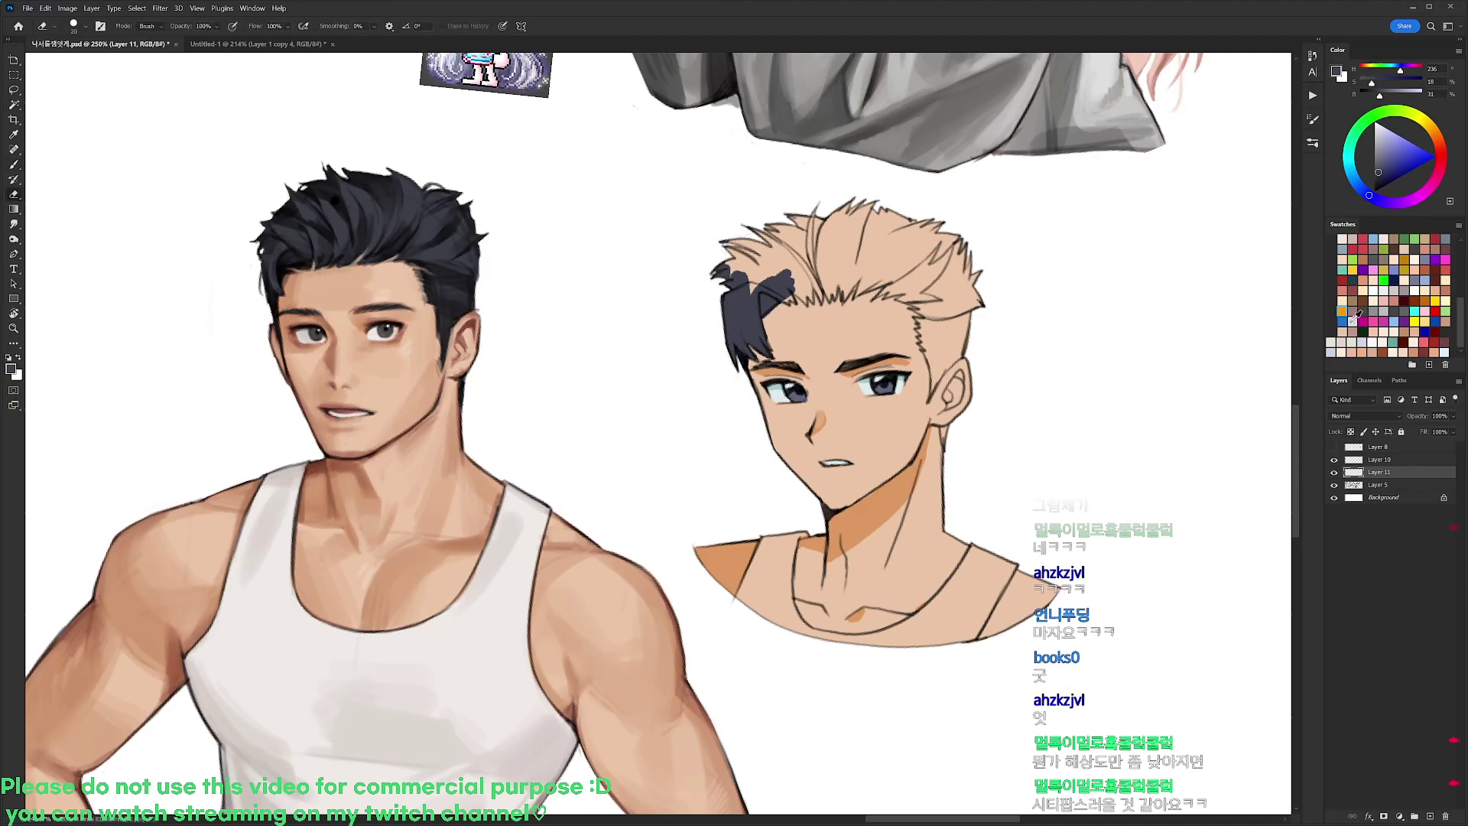
left_click(1350, 432)
key("b")
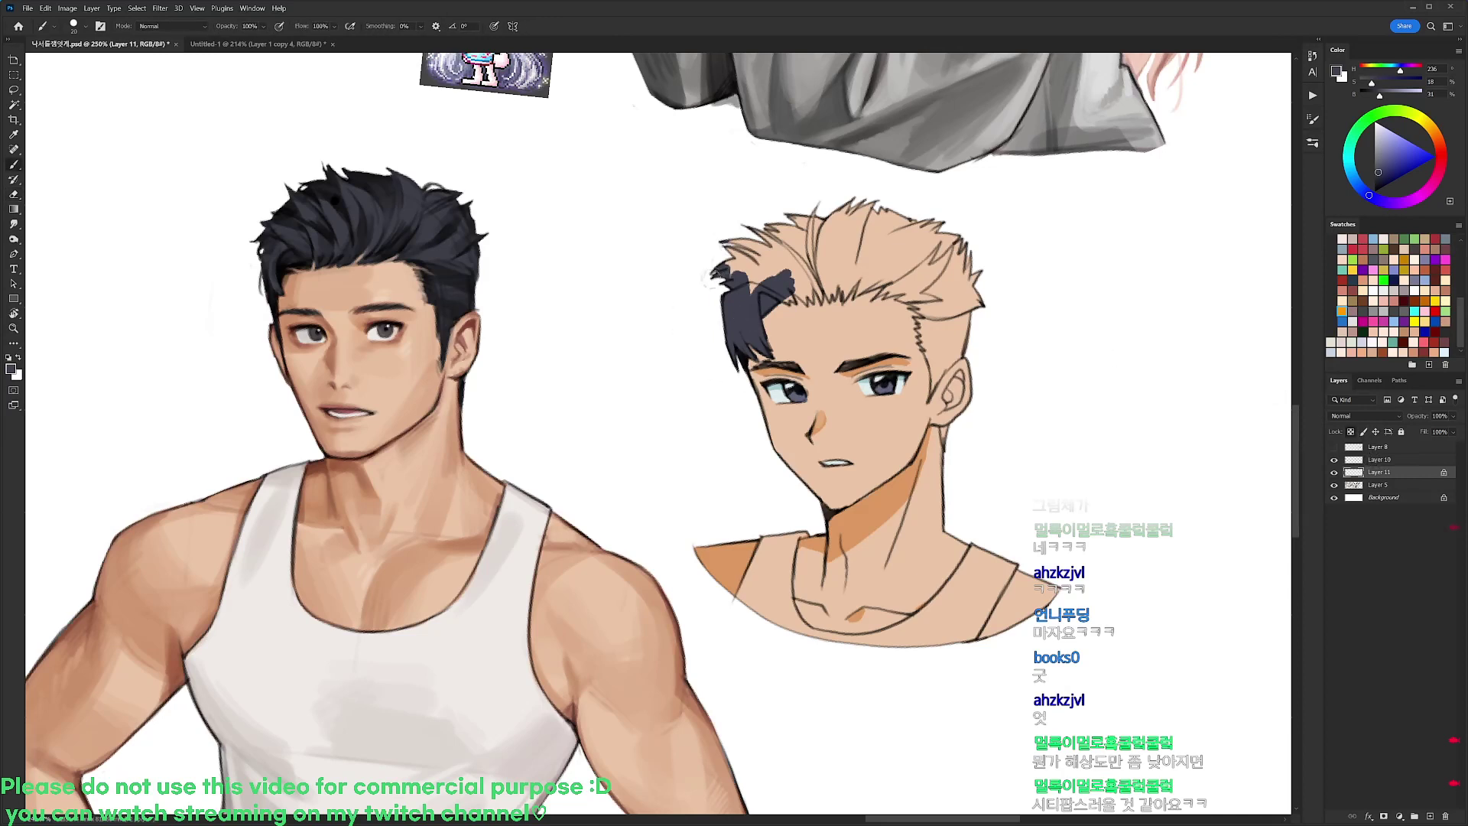
Paint the crown and upper part of the anime character's hair with the dark navy base colour, staying inside the line art
mouse_move(732, 266)
left_mouse_down()
mouse_move(790, 231)
mouse_move(744, 299)
mouse_move(806, 248)
mouse_move(787, 296)
mouse_move(823, 285)
mouse_move(821, 265)
mouse_move(834, 295)
mouse_move(894, 229)
mouse_move(825, 229)
mouse_move(856, 222)
left_mouse_up()
left_click_drag(782, 254, 783, 228)
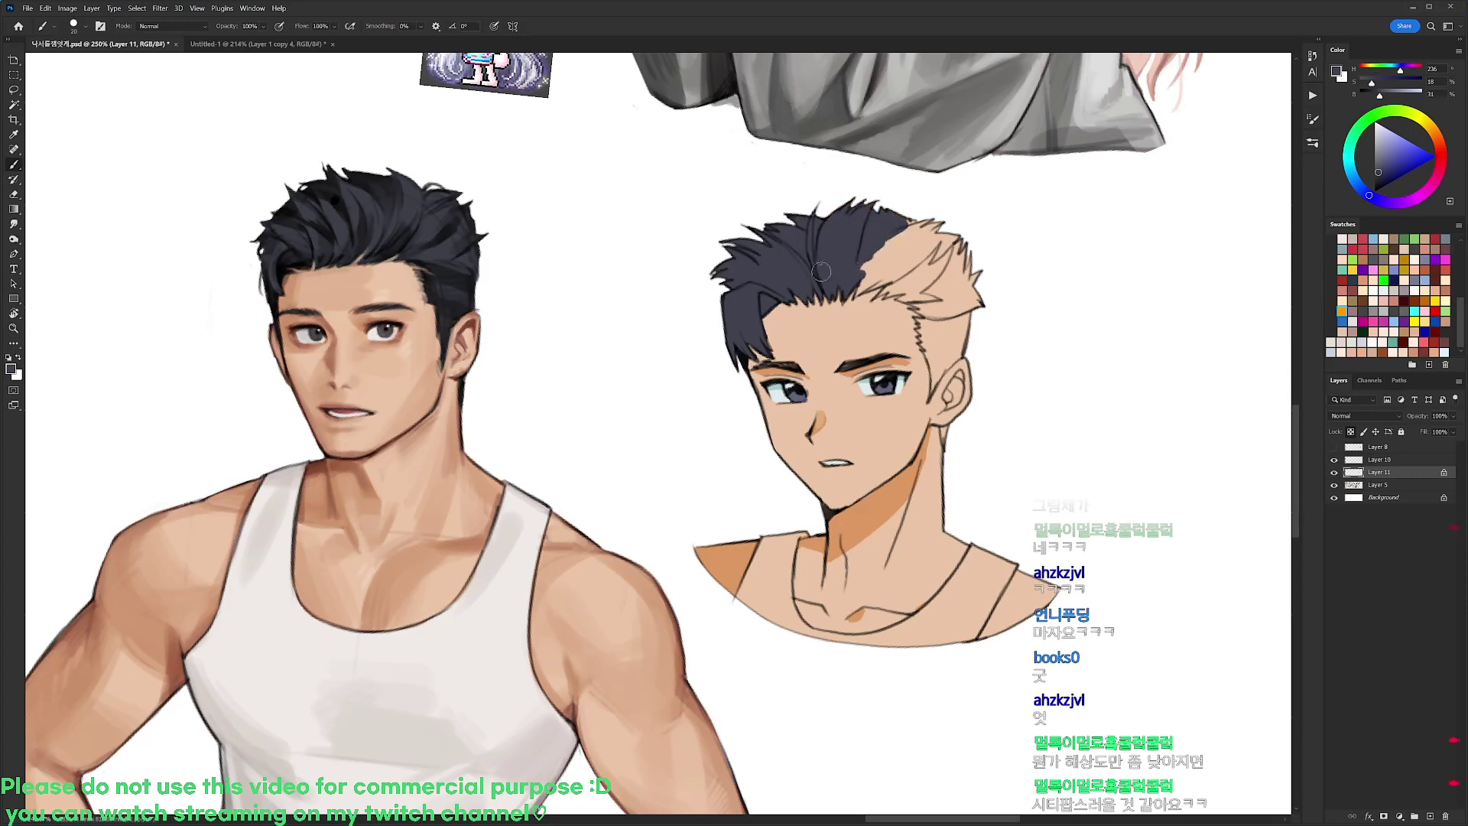
key("r")
left_click_drag(866, 354, 791, 256)
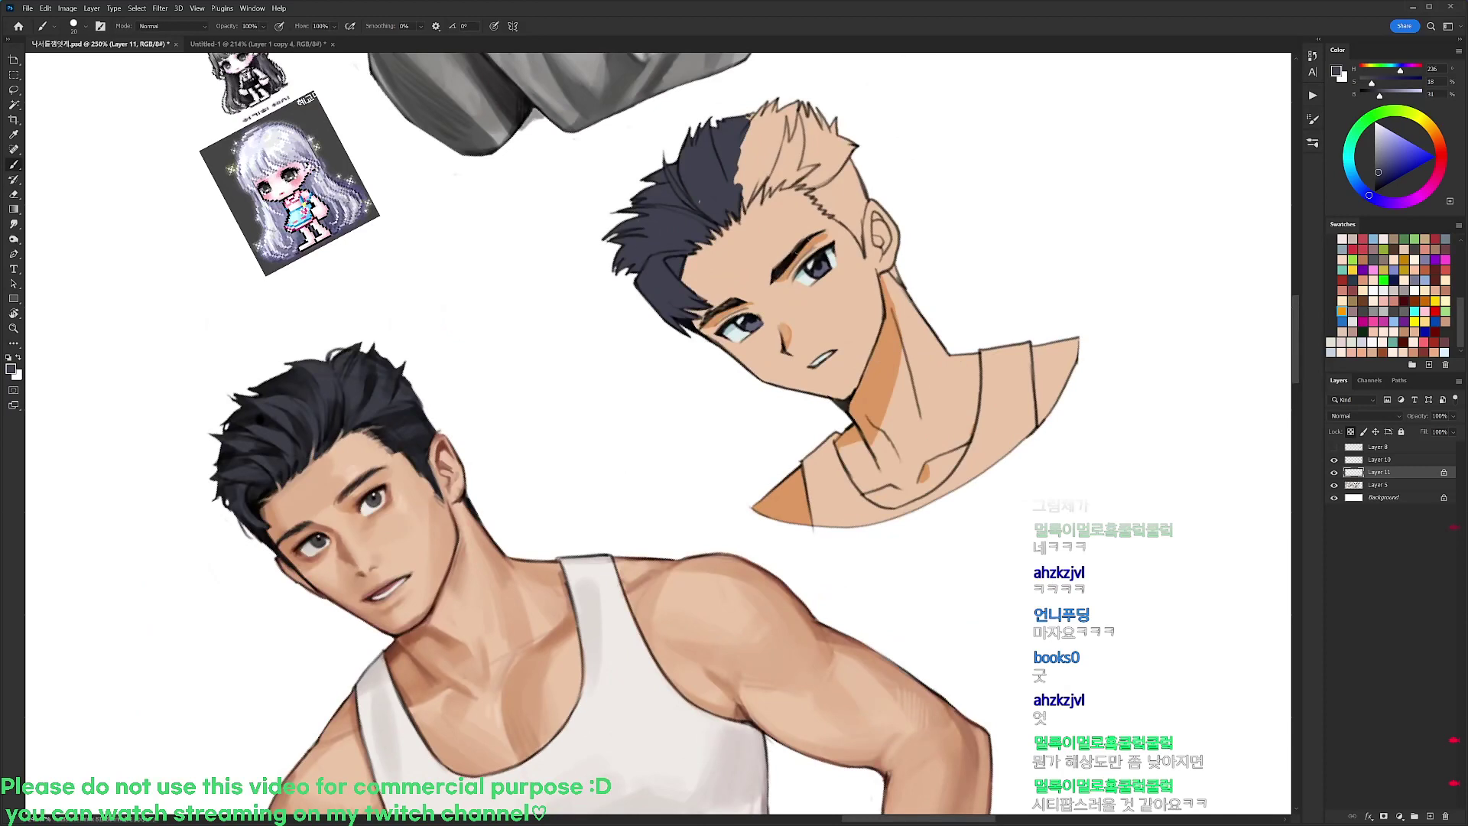
left_click_drag(707, 313, 736, 301)
mouse_move(774, 150)
left_mouse_down()
mouse_move(746, 201)
mouse_move(786, 141)
left_mouse_up()
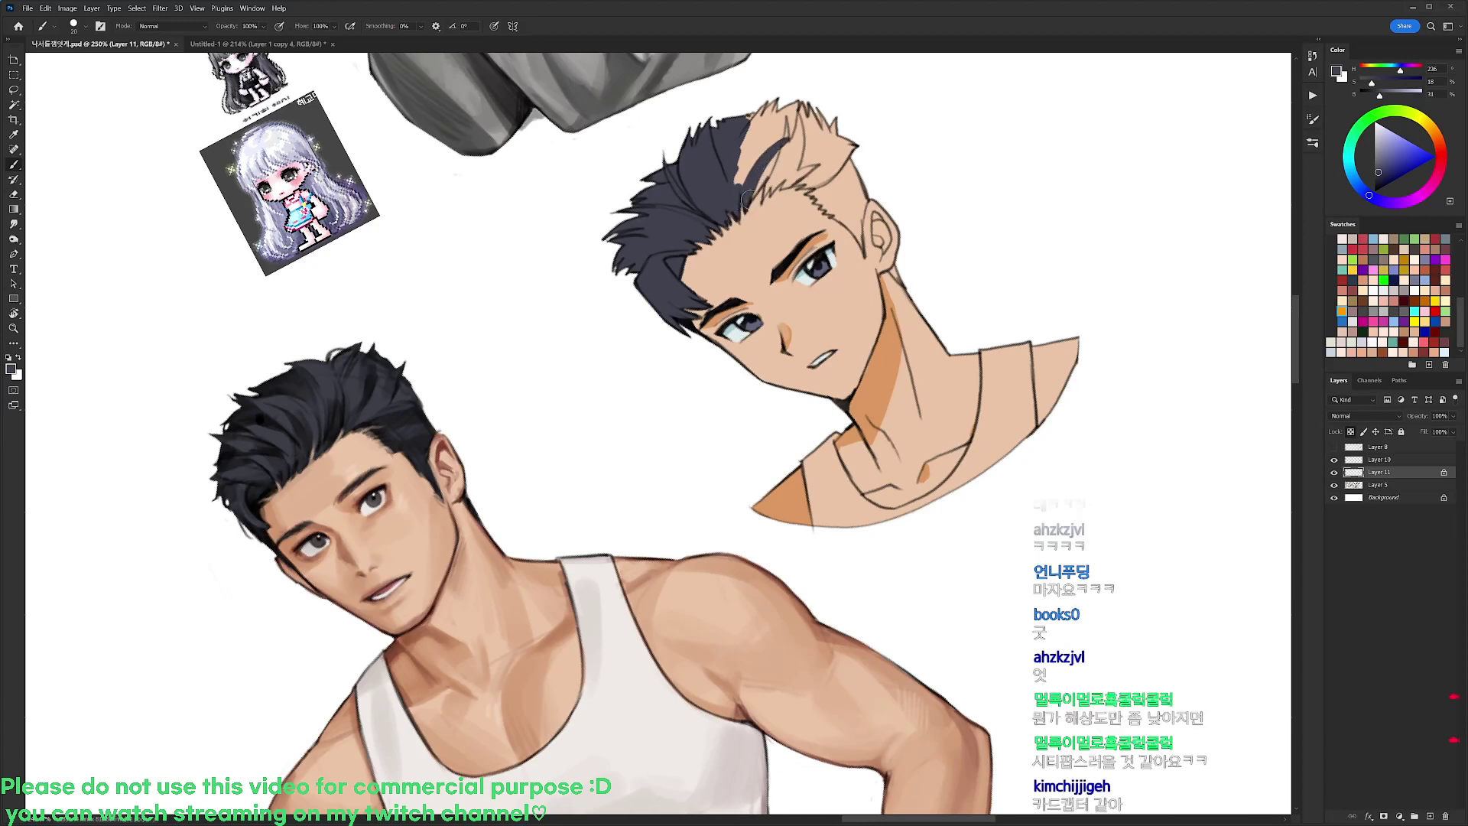
mouse_move(746, 197)
left_mouse_down()
mouse_move(814, 130)
mouse_move(810, 114)
left_mouse_up()
mouse_move(742, 161)
left_mouse_down()
mouse_move(802, 107)
mouse_move(787, 99)
mouse_move(814, 92)
mouse_move(971, 226)
left_mouse_up()
key("r")
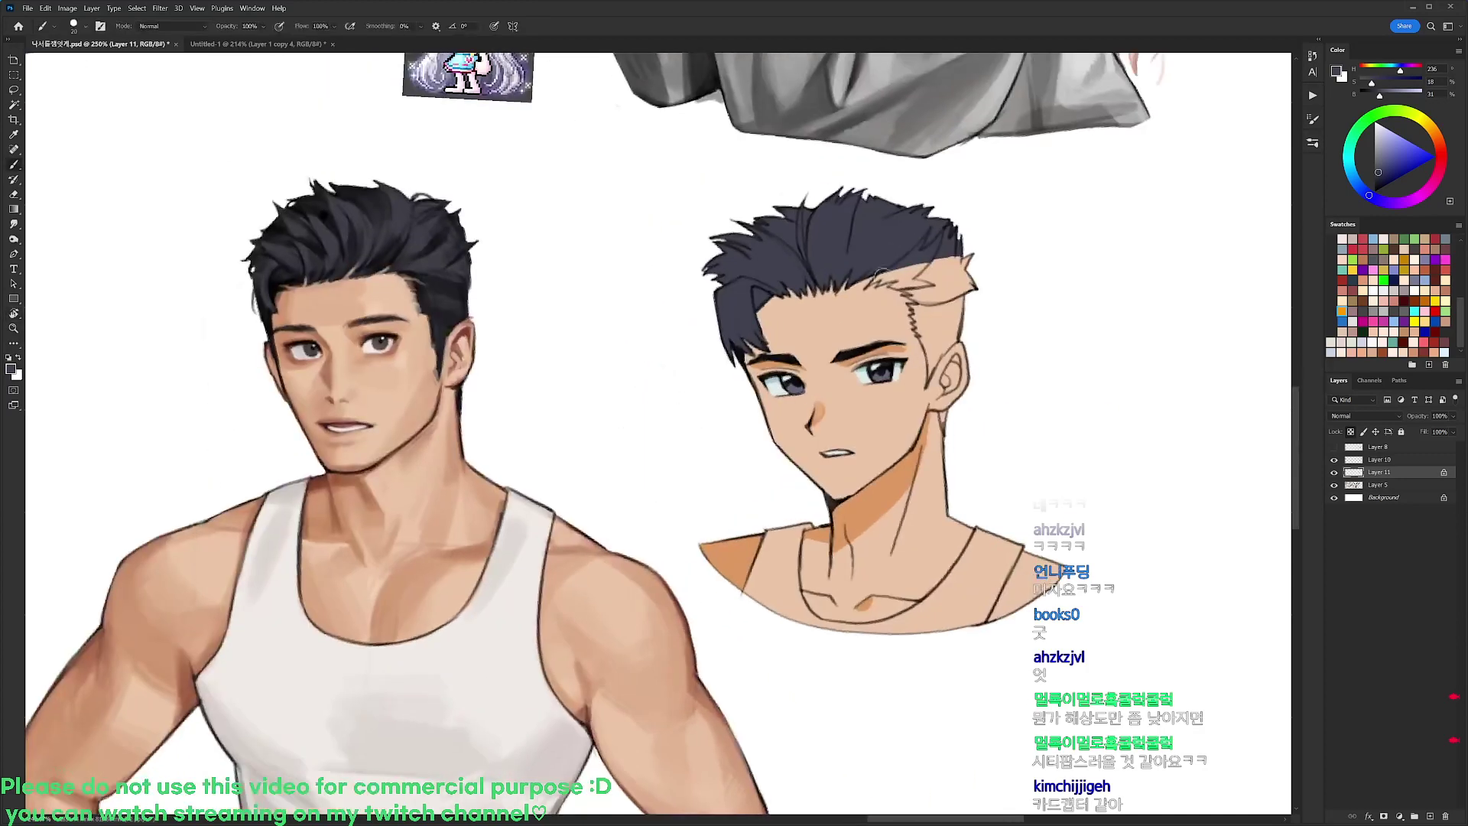
Fill the remaining skin-coloured hair at the back and side, down to the sideburn, with the dark navy base colour
mouse_move(873, 278)
left_mouse_down()
mouse_move(938, 263)
mouse_move(878, 281)
left_mouse_up()
mouse_move(921, 269)
left_mouse_down()
mouse_move(948, 264)
mouse_move(879, 279)
mouse_move(940, 280)
mouse_move(911, 294)
mouse_move(933, 302)
mouse_move(960, 275)
mouse_move(973, 284)
mouse_move(921, 313)
mouse_move(913, 302)
mouse_move(929, 366)
mouse_move(955, 336)
mouse_move(928, 305)
left_mouse_up()
mouse_move(928, 305)
left_mouse_down()
mouse_move(937, 336)
mouse_move(941, 302)
left_mouse_up()
left_click_drag(940, 302, 941, 345)
mouse_move(942, 346)
left_mouse_down()
mouse_move(949, 300)
mouse_move(960, 329)
left_mouse_up()
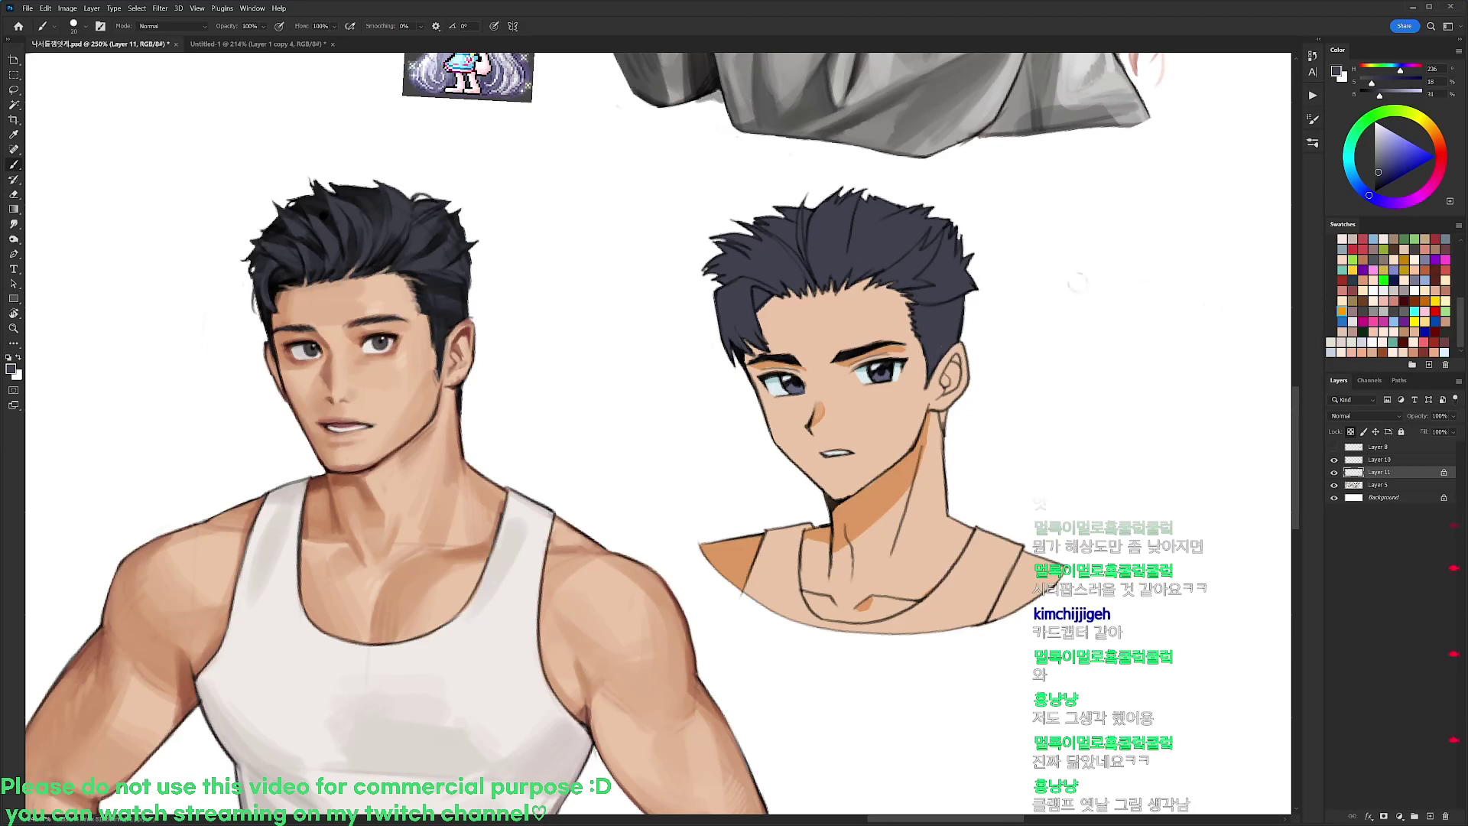
Erase the stray colour along the top outline of the anime character's hair on Layer 11
key("e")
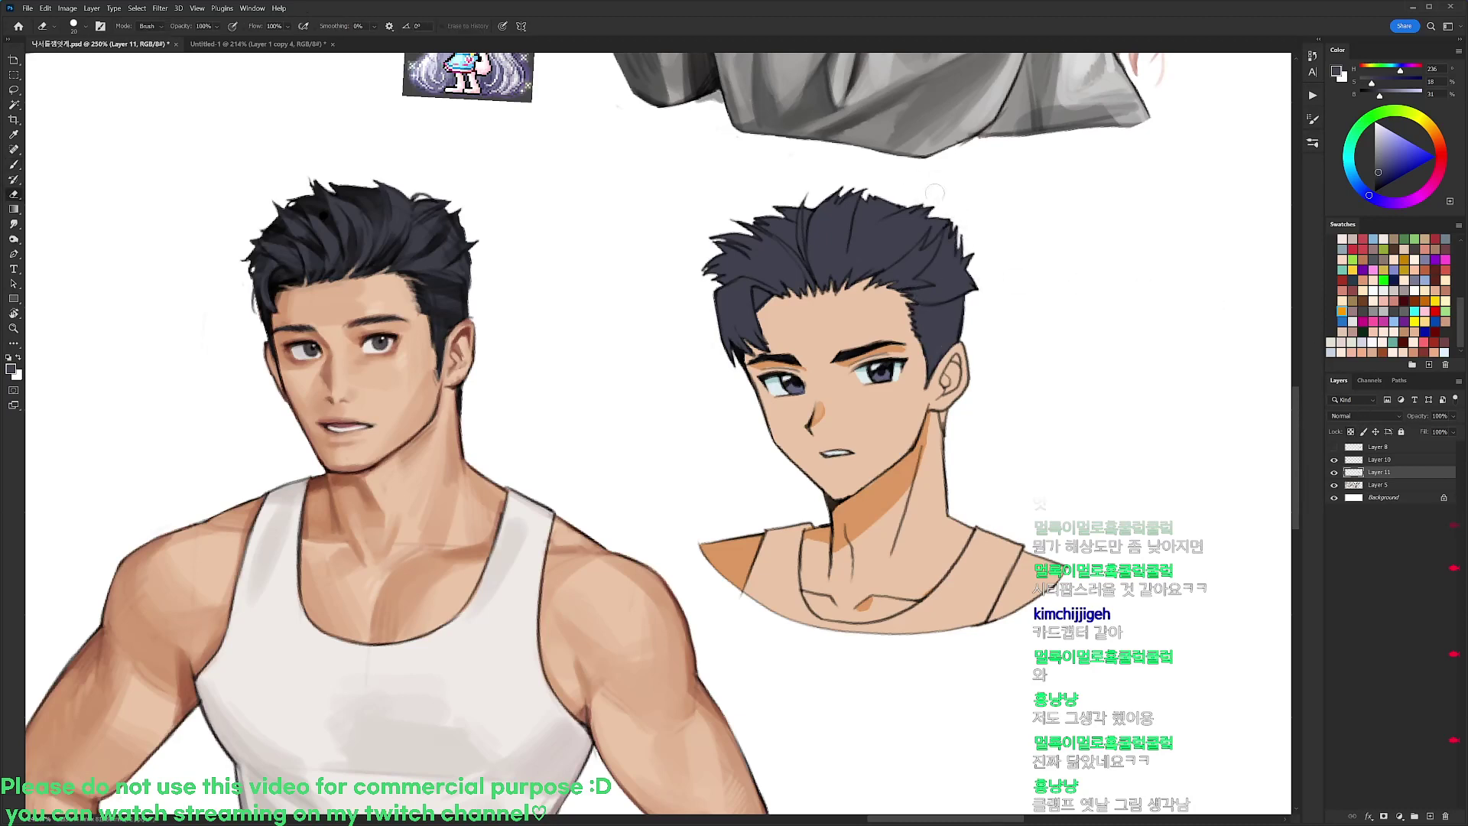
left_click_drag(849, 193, 852, 195)
key("b")
Straighten the canvas, darken the sampled hair colour and paint shadows on the side, fringe and crown of the anime hair
key("d")
key("r")
key("Escape")
key("b")
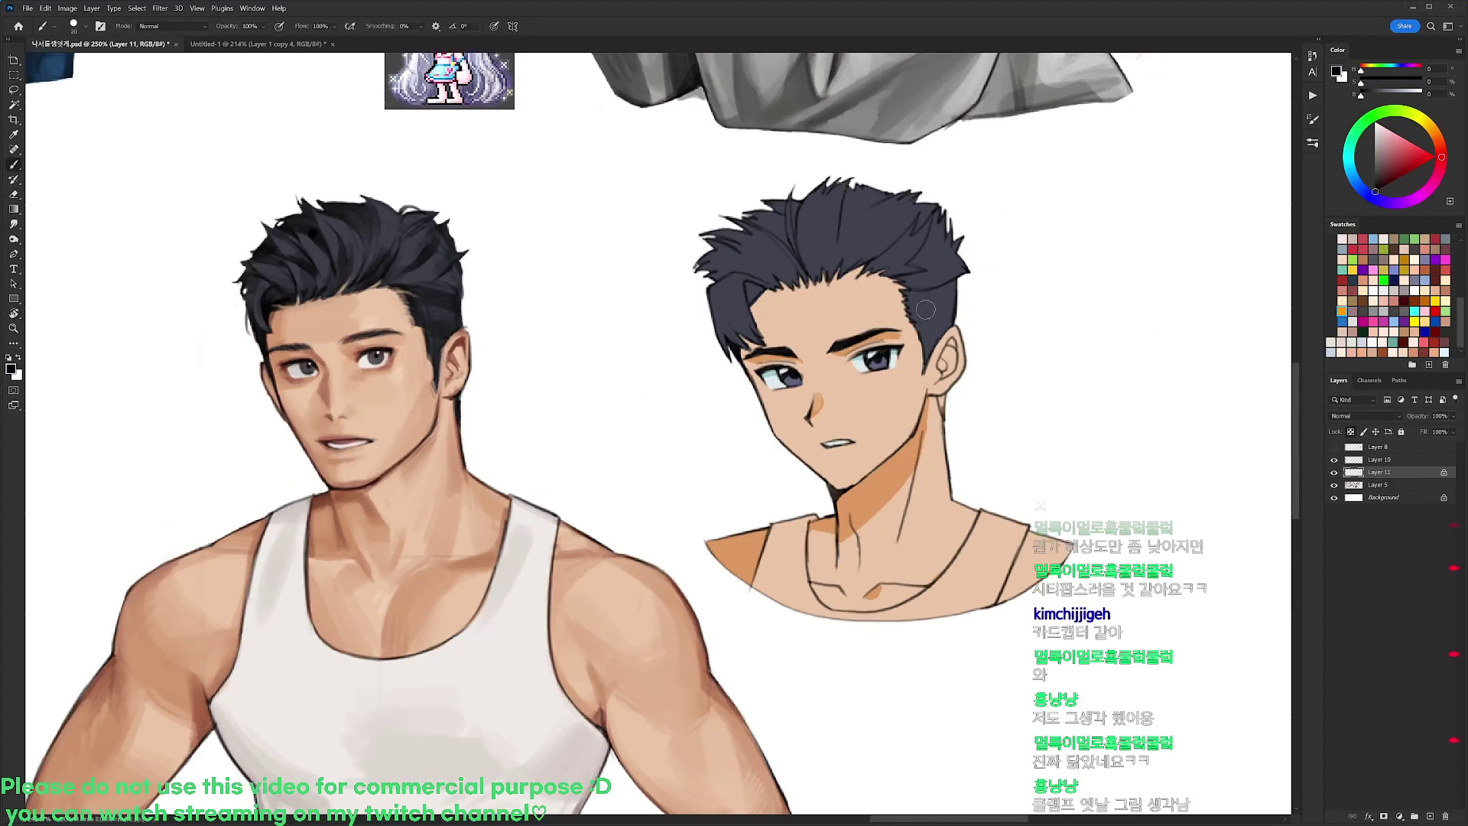
left_click(929, 309, "alt")
left_click_drag(1381, 171, 1377, 179)
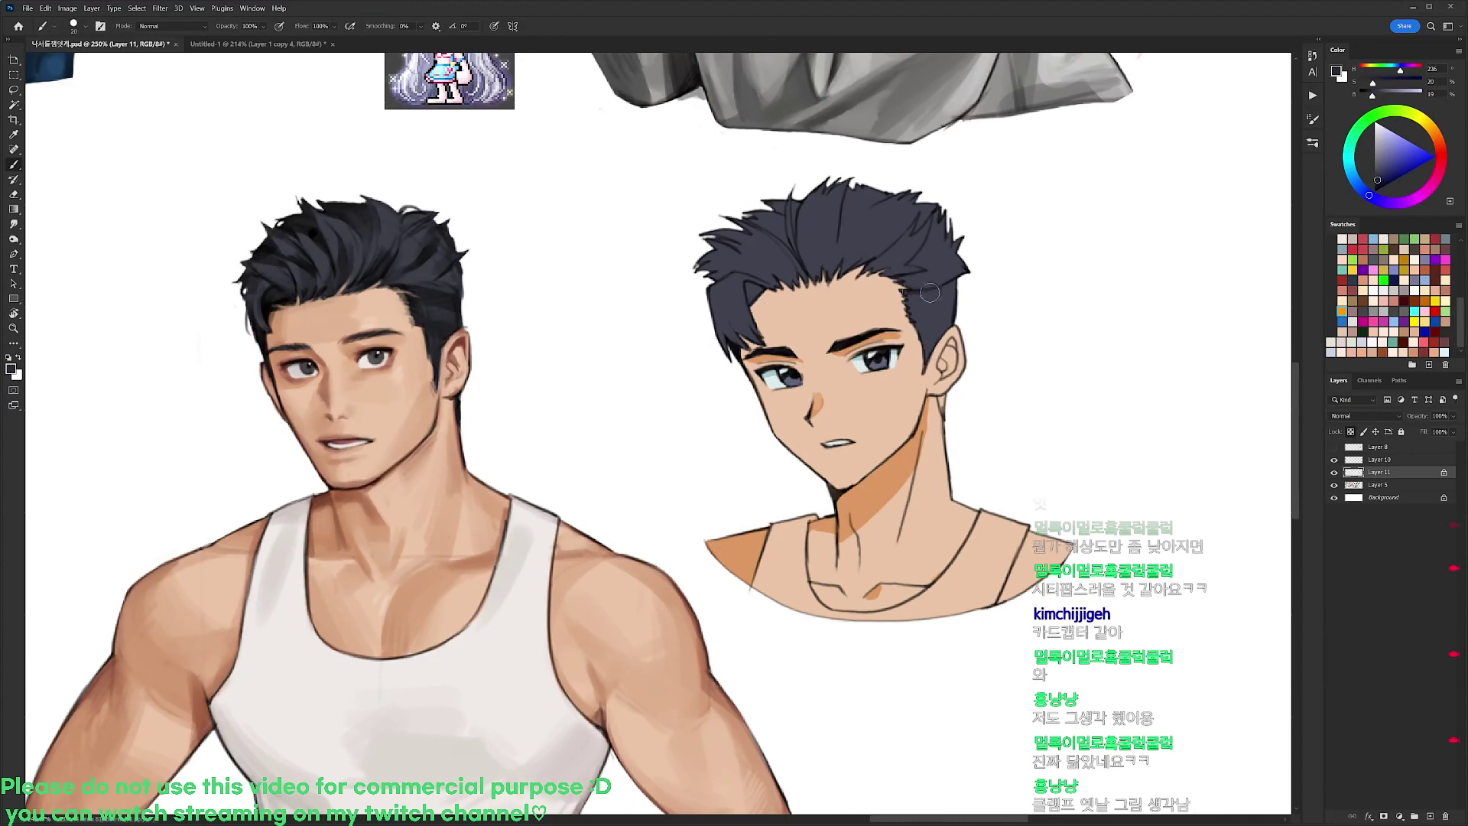
mouse_move(928, 293)
left_mouse_down()
mouse_move(960, 286)
mouse_move(946, 291)
left_mouse_up()
mouse_move(746, 285)
left_mouse_down()
mouse_move(756, 295)
mouse_move(743, 276)
left_mouse_up()
left_click_drag(924, 302, 945, 299)
mouse_move(791, 218)
left_mouse_down()
mouse_move(788, 205)
mouse_move(789, 246)
mouse_move(799, 205)
left_mouse_up()
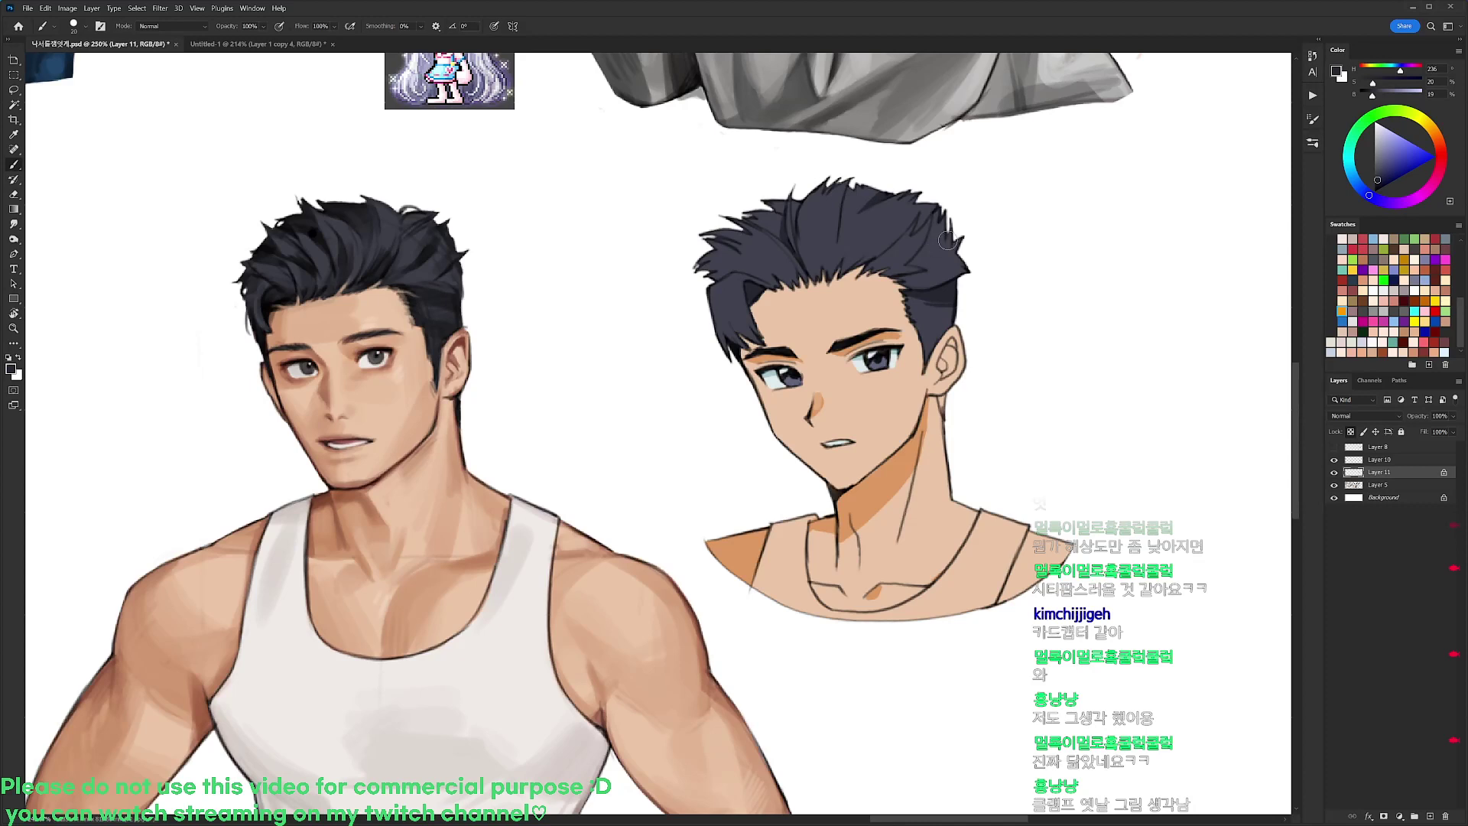
Shade the inner ear with the neck-shadow orange, and outline the tank top area with the pale colour sampled from the eye white
left_click(892, 469, "alt")
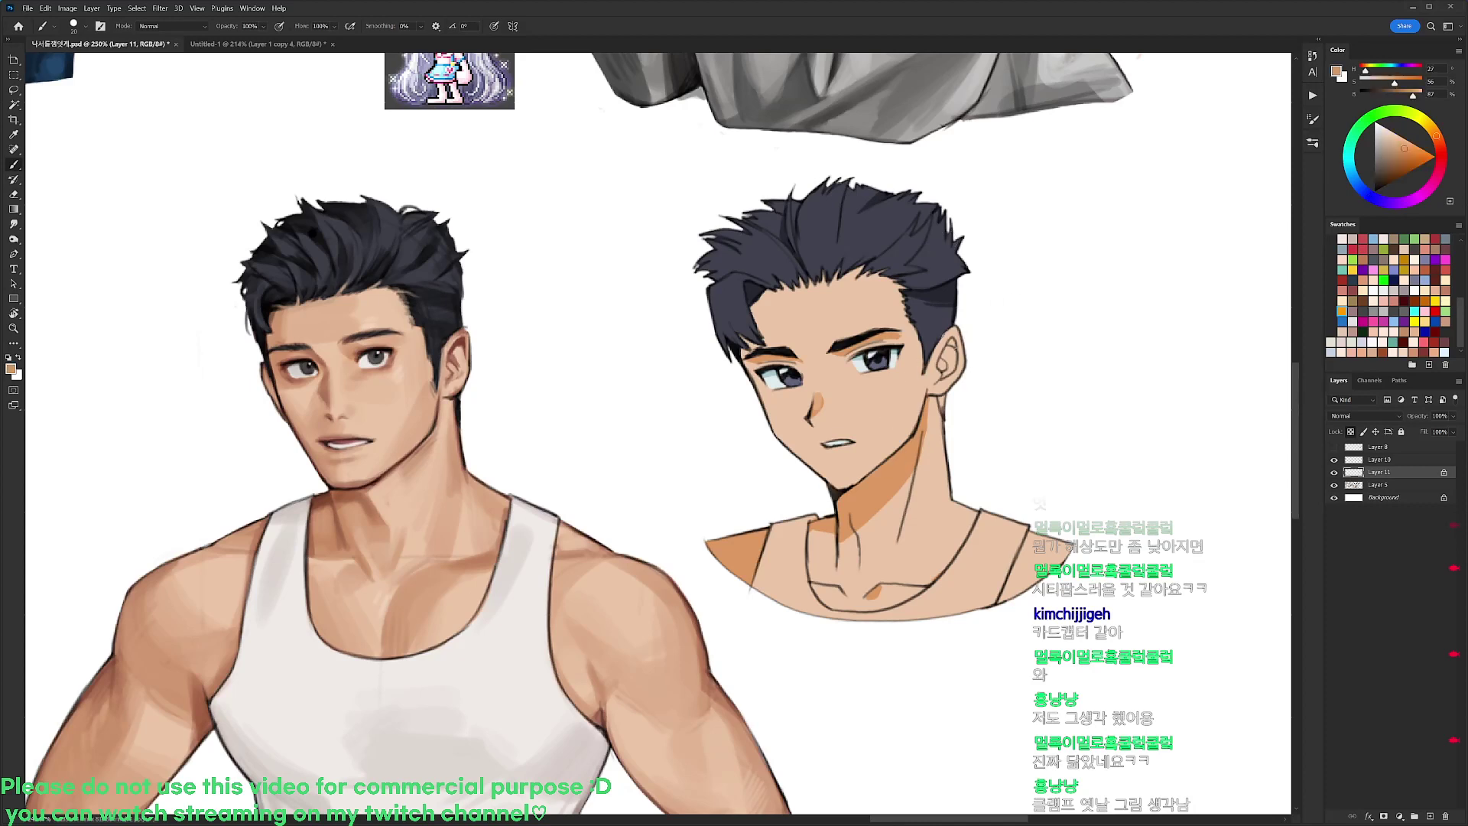
left_click(870, 360, "alt")
mouse_move(779, 524)
left_mouse_down()
mouse_move(754, 587)
mouse_move(795, 608)
mouse_move(803, 539)
mouse_move(818, 612)
left_mouse_up()
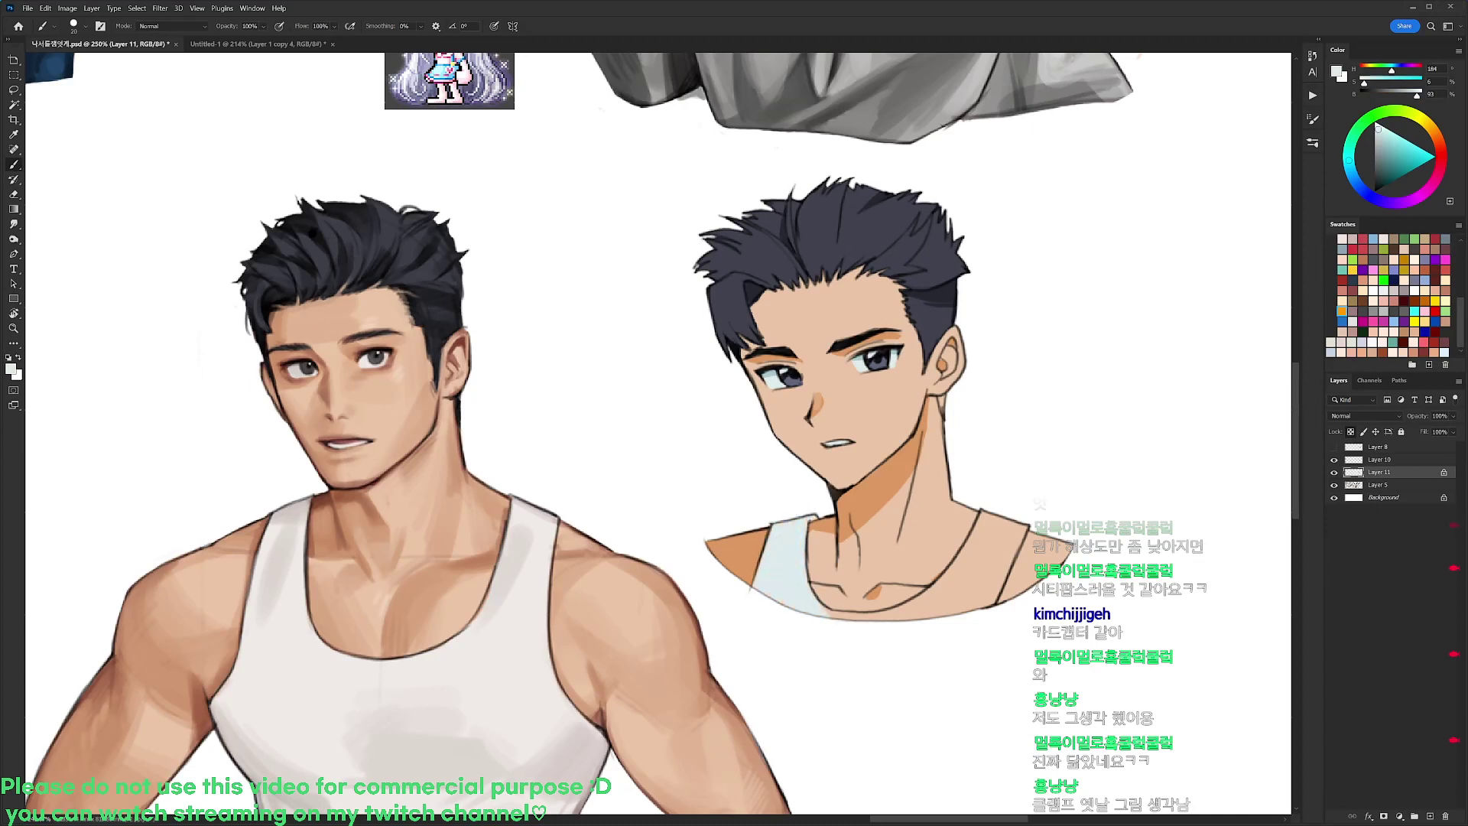
mouse_move(824, 615)
left_mouse_down()
mouse_move(915, 609)
mouse_move(988, 514)
mouse_move(1008, 529)
mouse_move(989, 605)
left_mouse_up()
Select the unpainted remainder of the tank top, fill it with the pale eye-white colour and deselect
key("w")
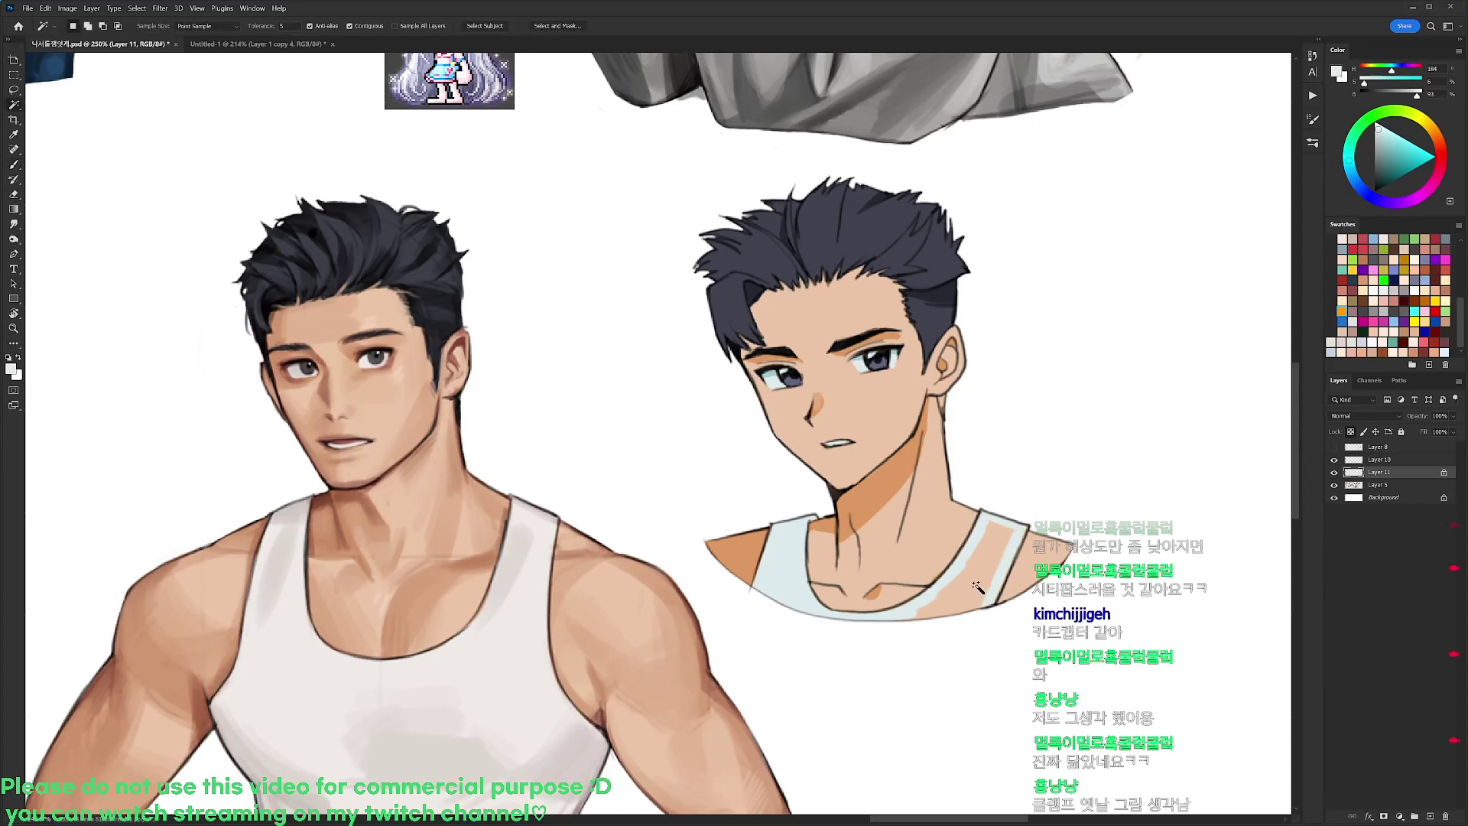
left_click(978, 567)
key("alt+BackSpace")
key("ctrl+d")
key("b")
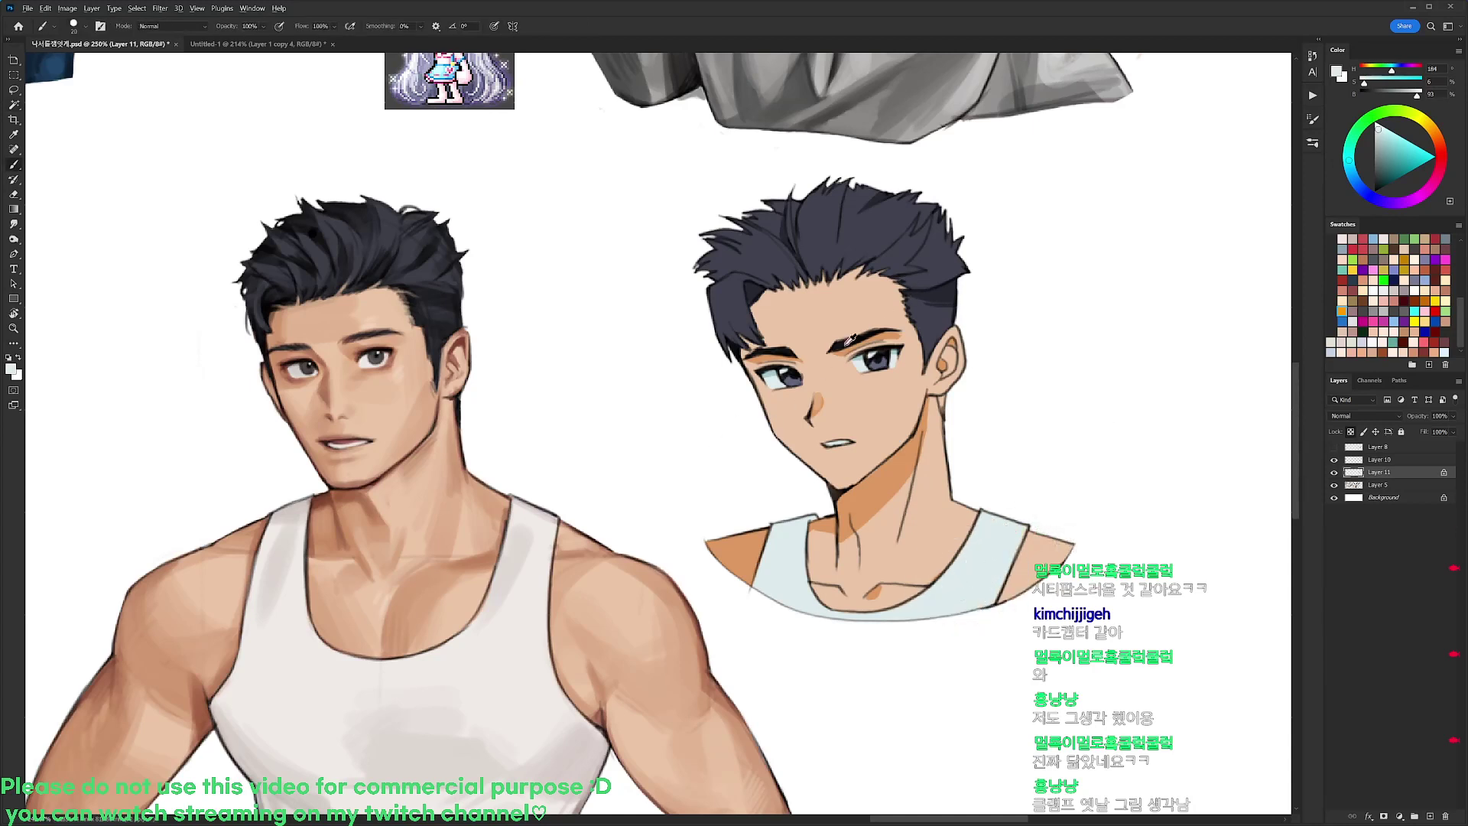
Select the tank top and paint a shadow on its shaded strap with the bluish shadow colour sampled from the eye, then deselect
left_click(775, 370, "alt")
key("w")
left_click(795, 532)
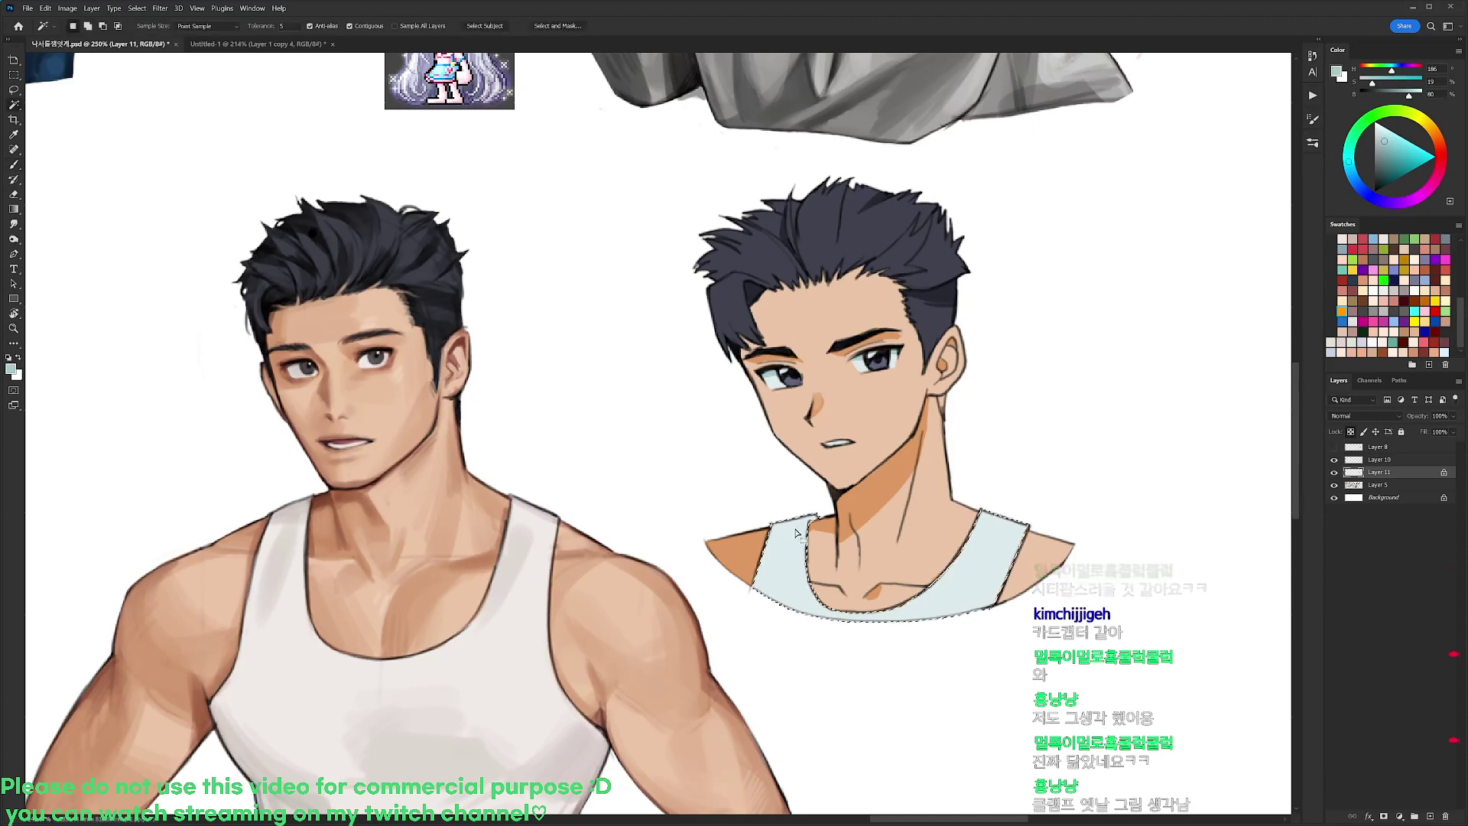
key("b")
mouse_move(769, 537)
left_mouse_down()
mouse_move(814, 517)
mouse_move(757, 587)
left_mouse_up()
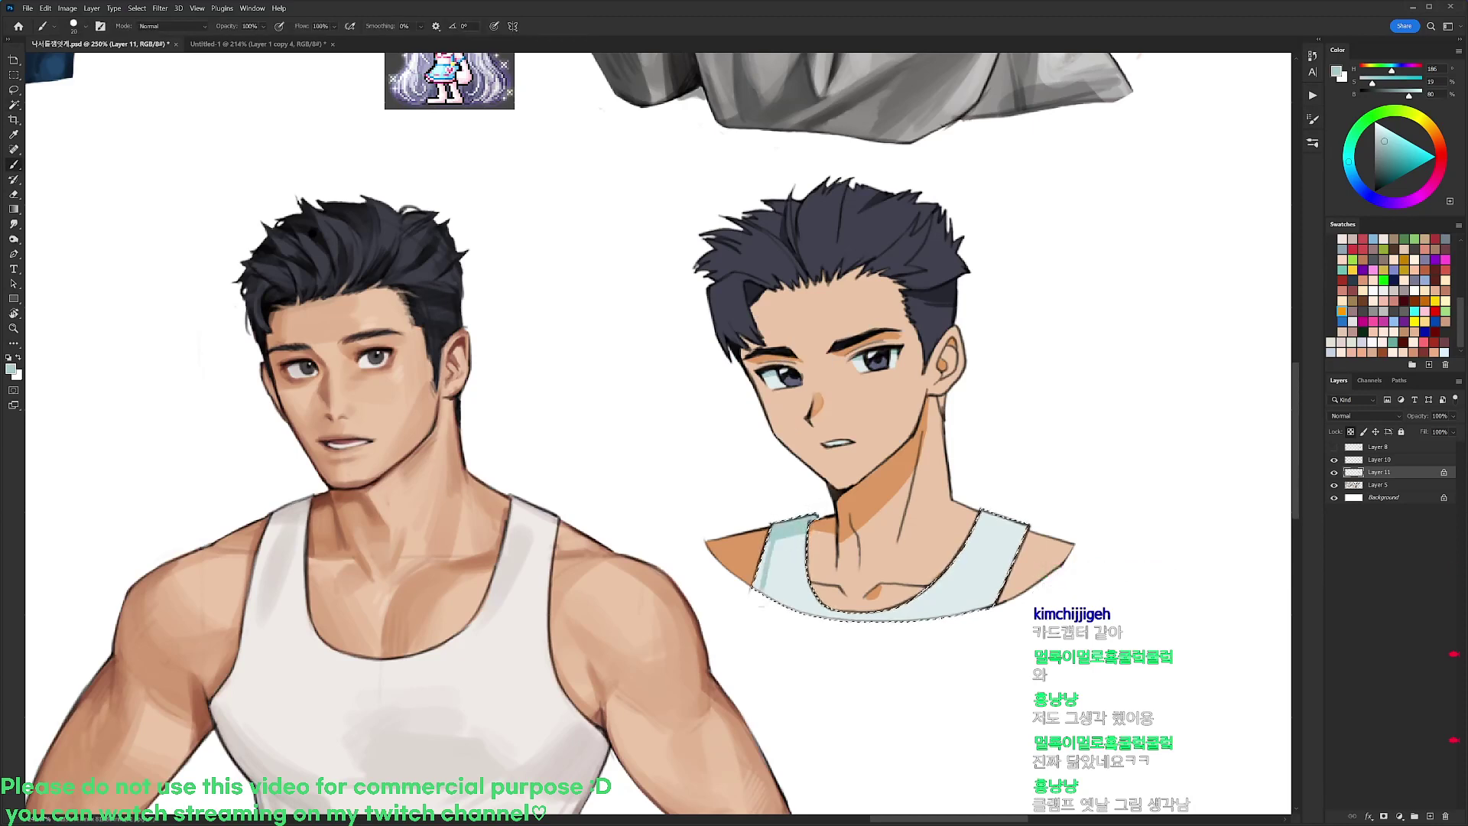
key("ctrl+d")
Sample the greyish purple from the anime character's iris and reduce the brush size for hair highlights
scroll(1032, 497, "down", 3, "alt")
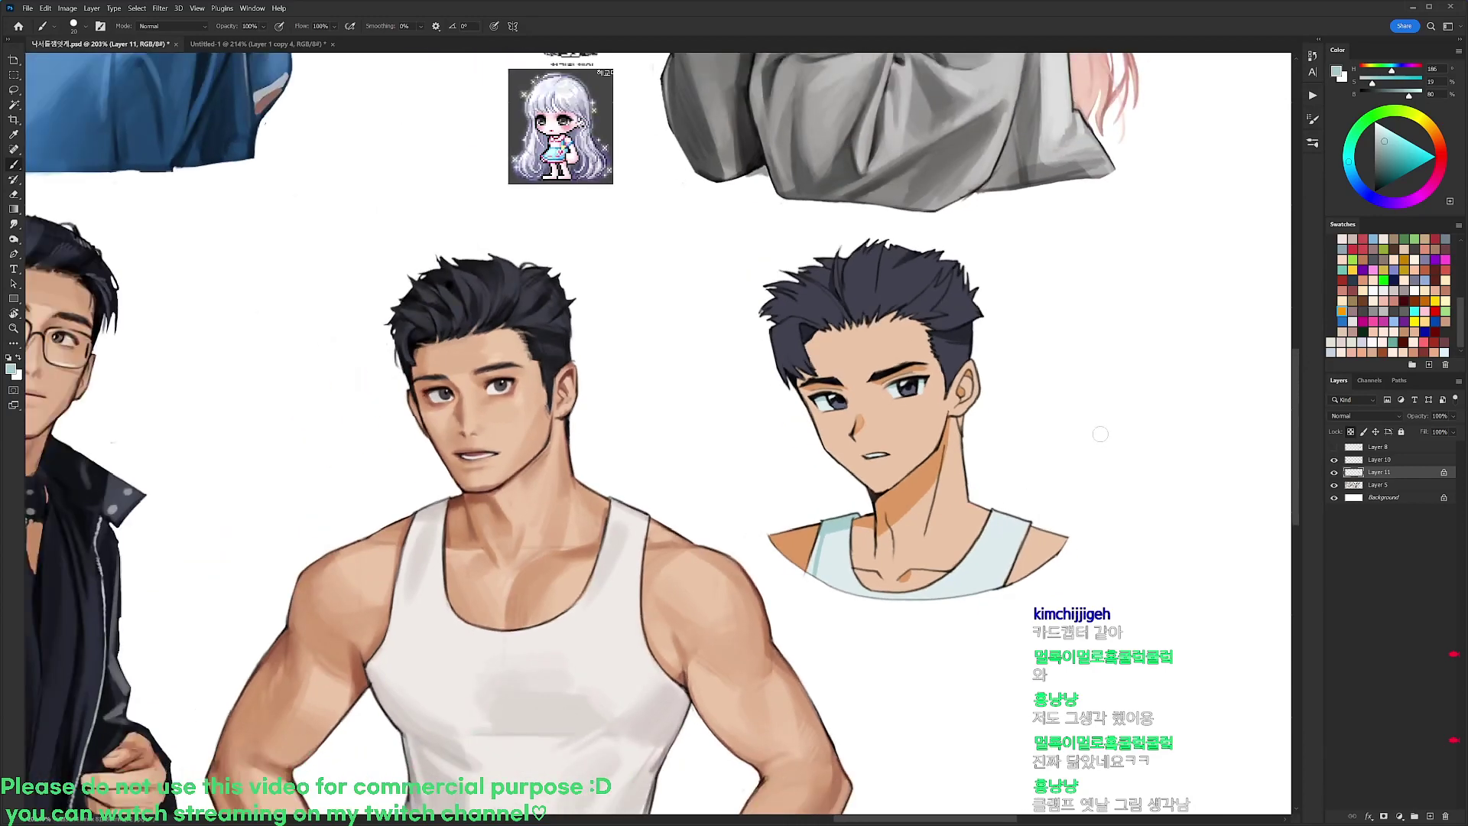
scroll(912, 285, "up", 2, "alt")
left_click(898, 289, "alt")
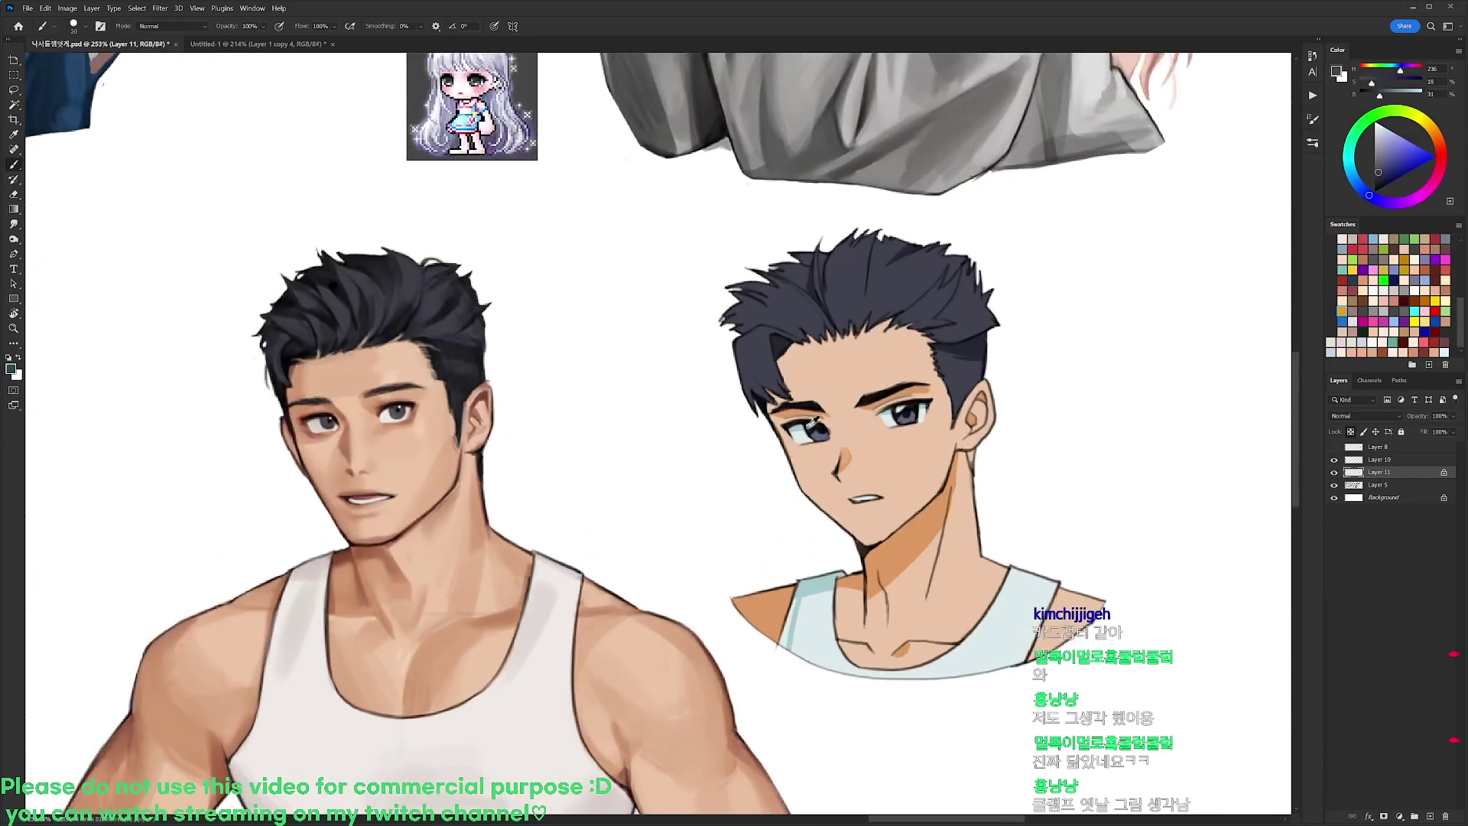
left_click(820, 432, "alt")
right_click(880, 277)
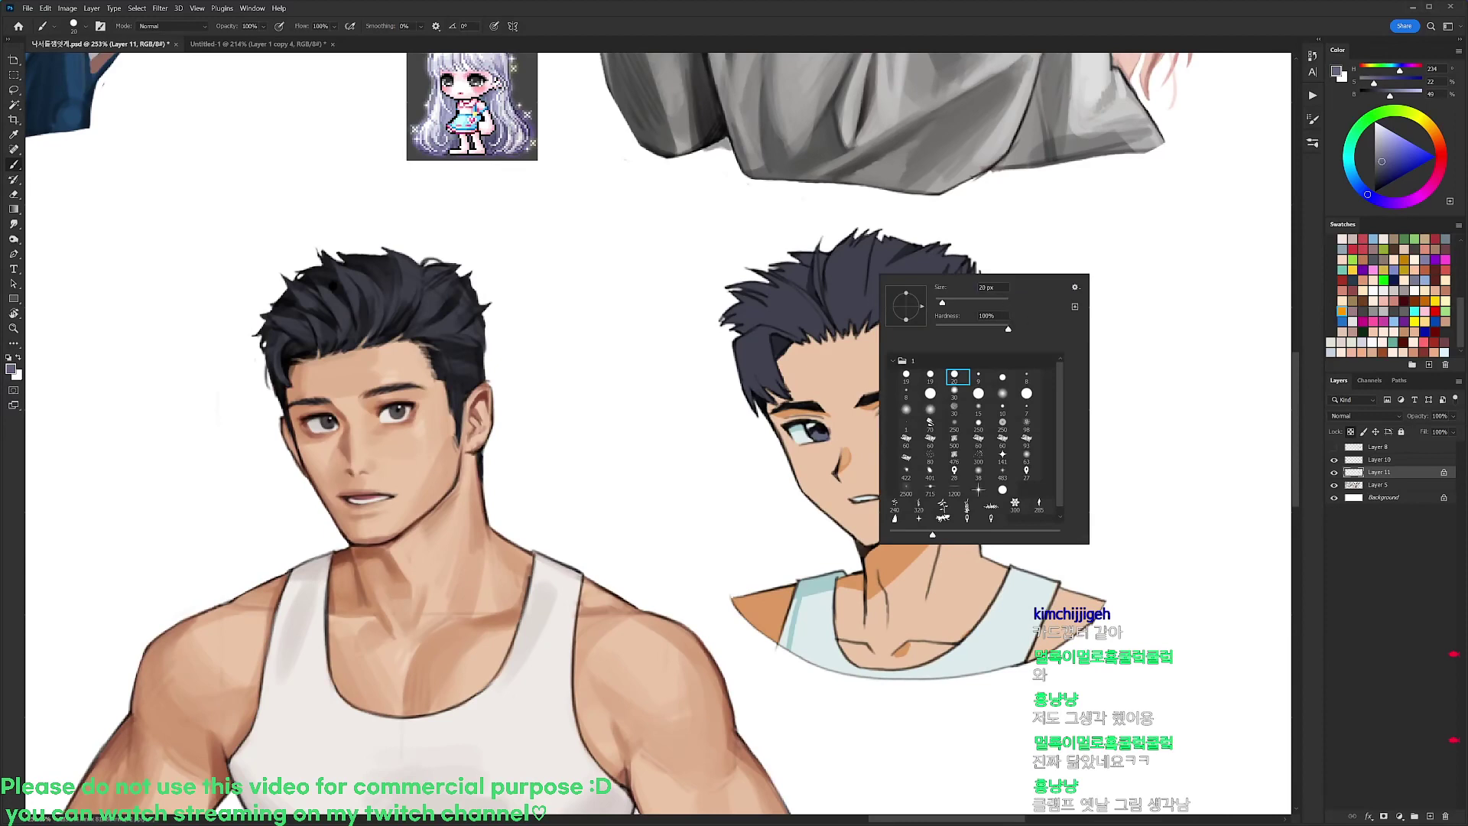
left_click_drag(942, 303, 939, 303)
Try highlight strokes on the top of the anime hair in the sampled purple and a lighter tint, and undo them
left_click_drag(831, 276, 843, 296)
key("ctrl+z")
key("ctrl+z")
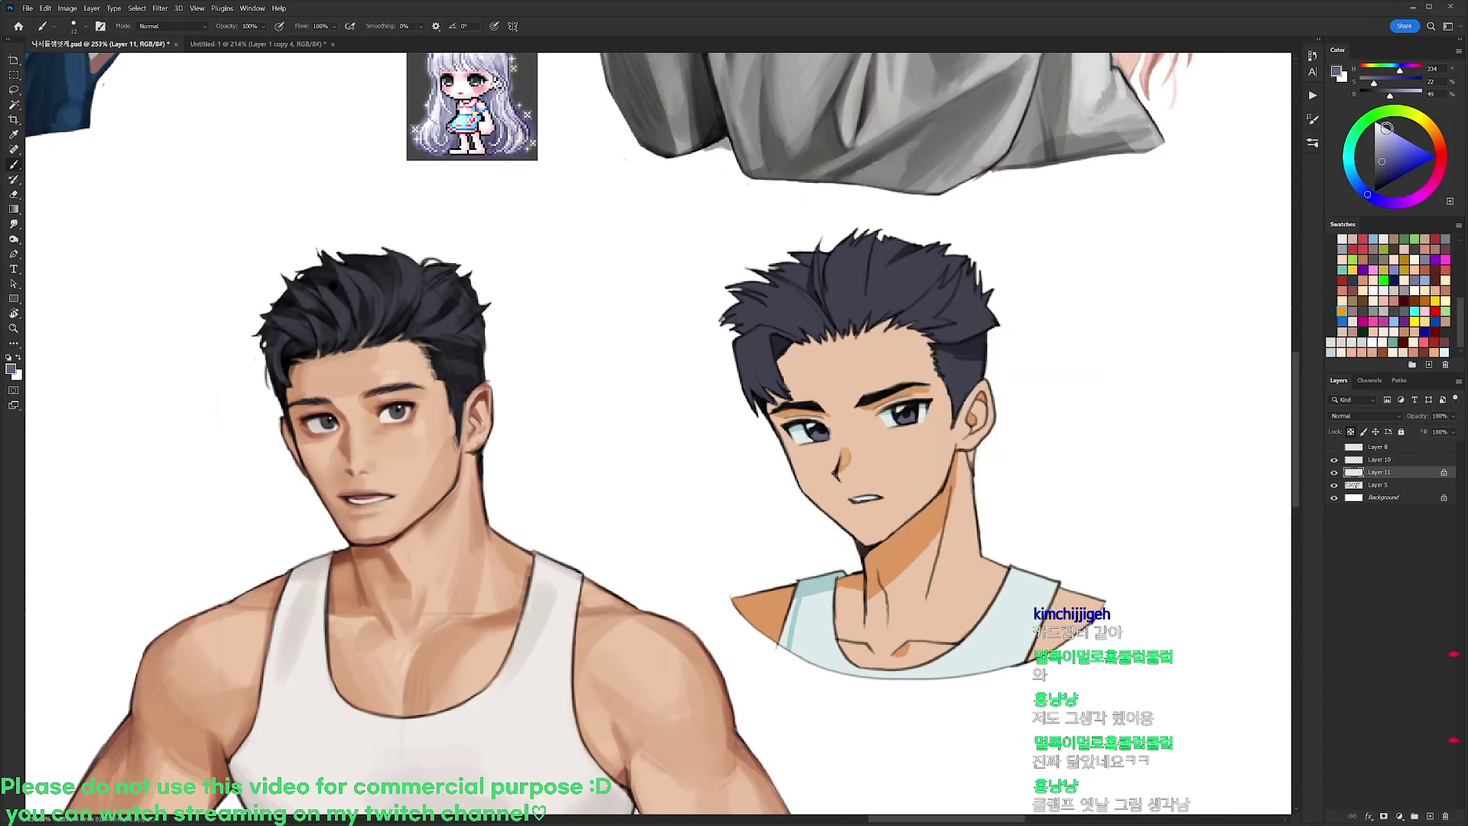
left_click_drag(1384, 144, 1381, 152)
mouse_move(832, 272)
left_mouse_down()
mouse_move(832, 299)
mouse_move(838, 276)
mouse_move(850, 295)
left_mouse_up()
key("z")
key("ctrl+z")
key("ctrl+z")
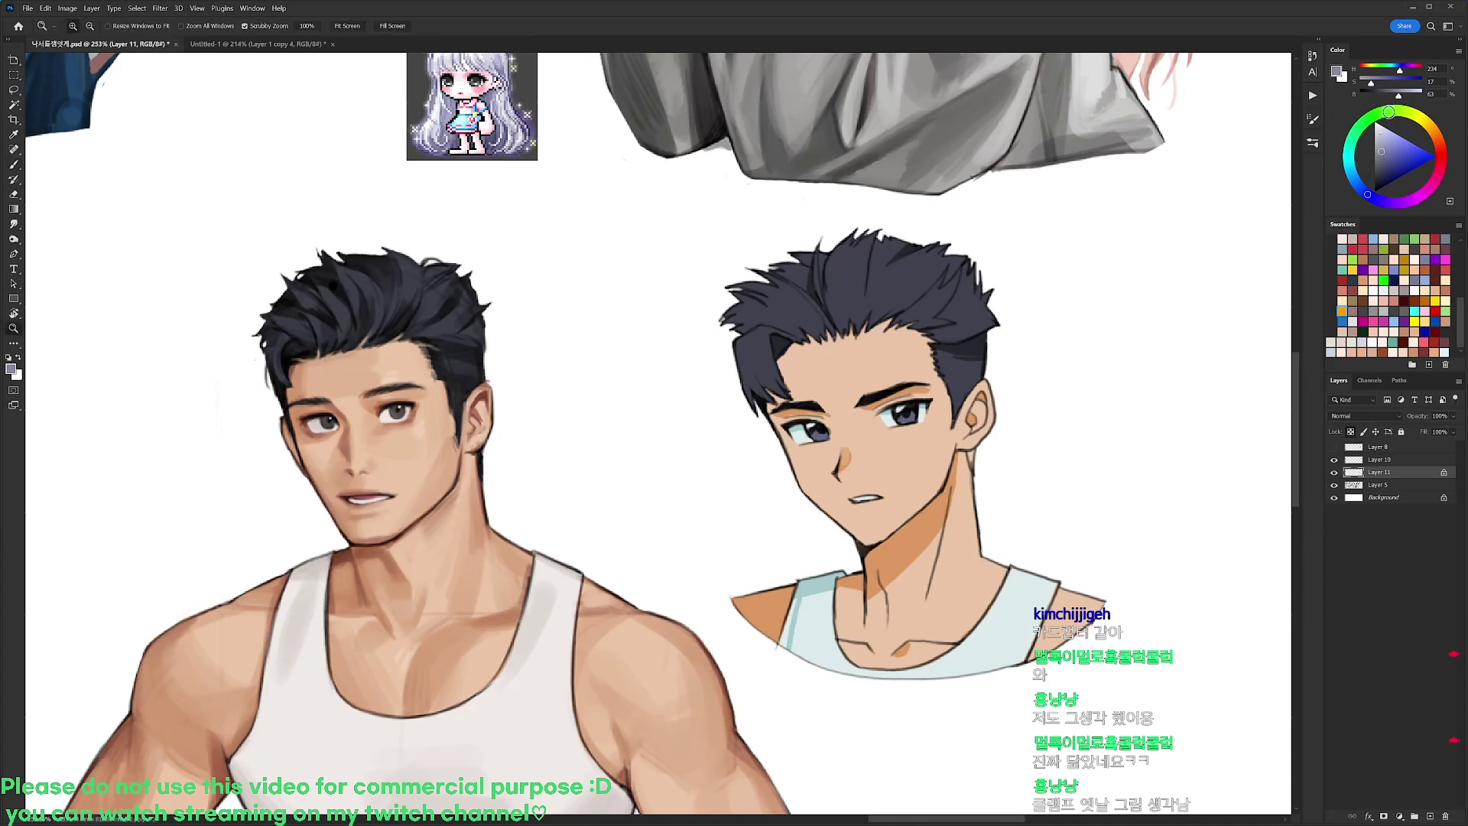
Adjust the highlight colour to a mid greyish purple and paint jagged highlights across the crown and front of the anime hair
key("b")
left_click_drag(1381, 152, 1383, 157)
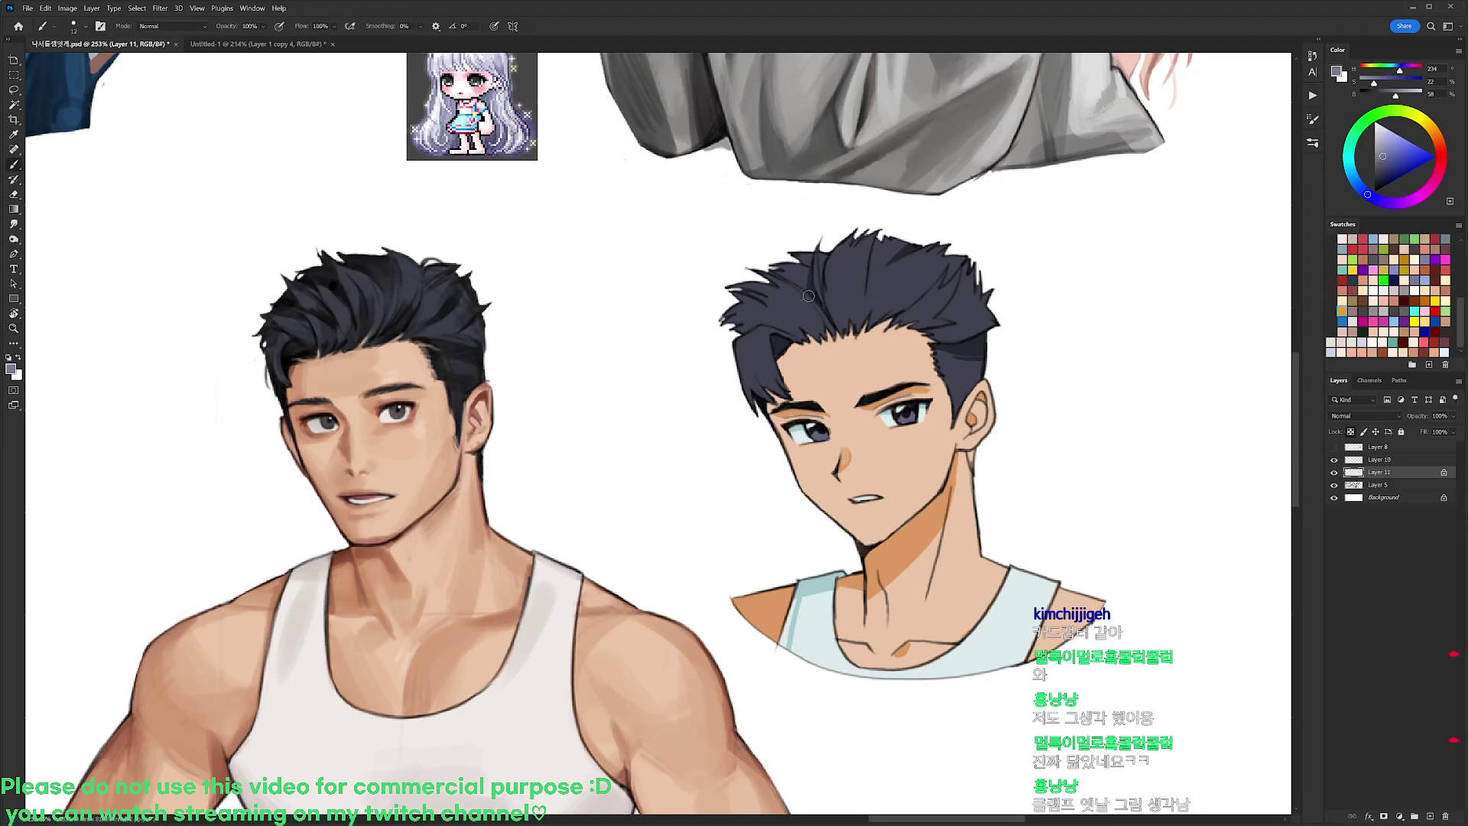
key("r")
mouse_move(841, 313)
left_mouse_down()
mouse_move(846, 398)
mouse_move(811, 382)
mouse_move(839, 367)
mouse_move(850, 386)
mouse_move(830, 255)
mouse_move(812, 261)
mouse_move(832, 242)
mouse_move(810, 269)
left_mouse_up()
key("r")
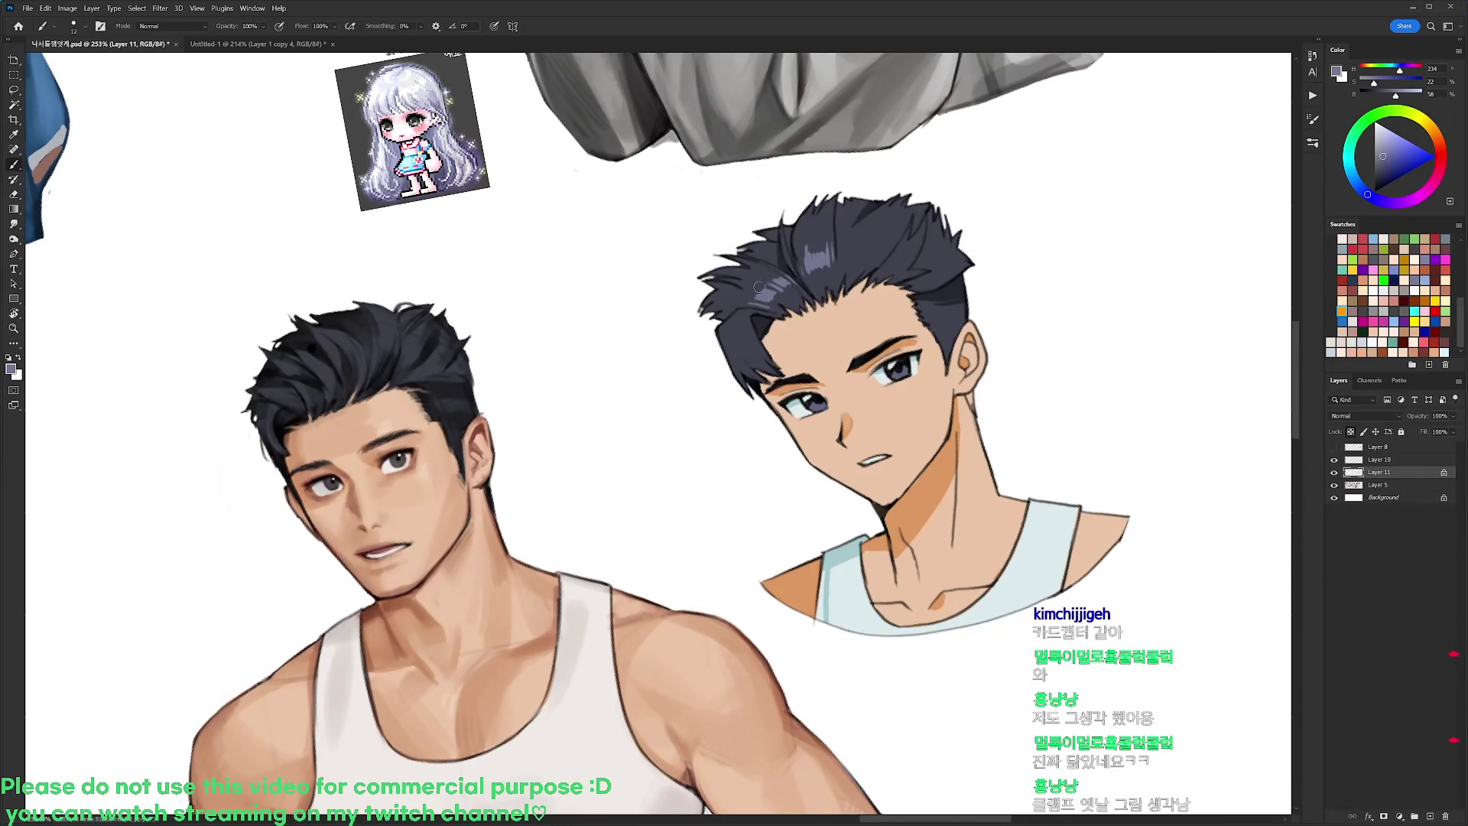
mouse_move(839, 260)
left_mouse_down()
mouse_move(844, 241)
mouse_move(880, 252)
mouse_move(846, 246)
left_mouse_up()
left_click_drag(741, 316, 764, 315)
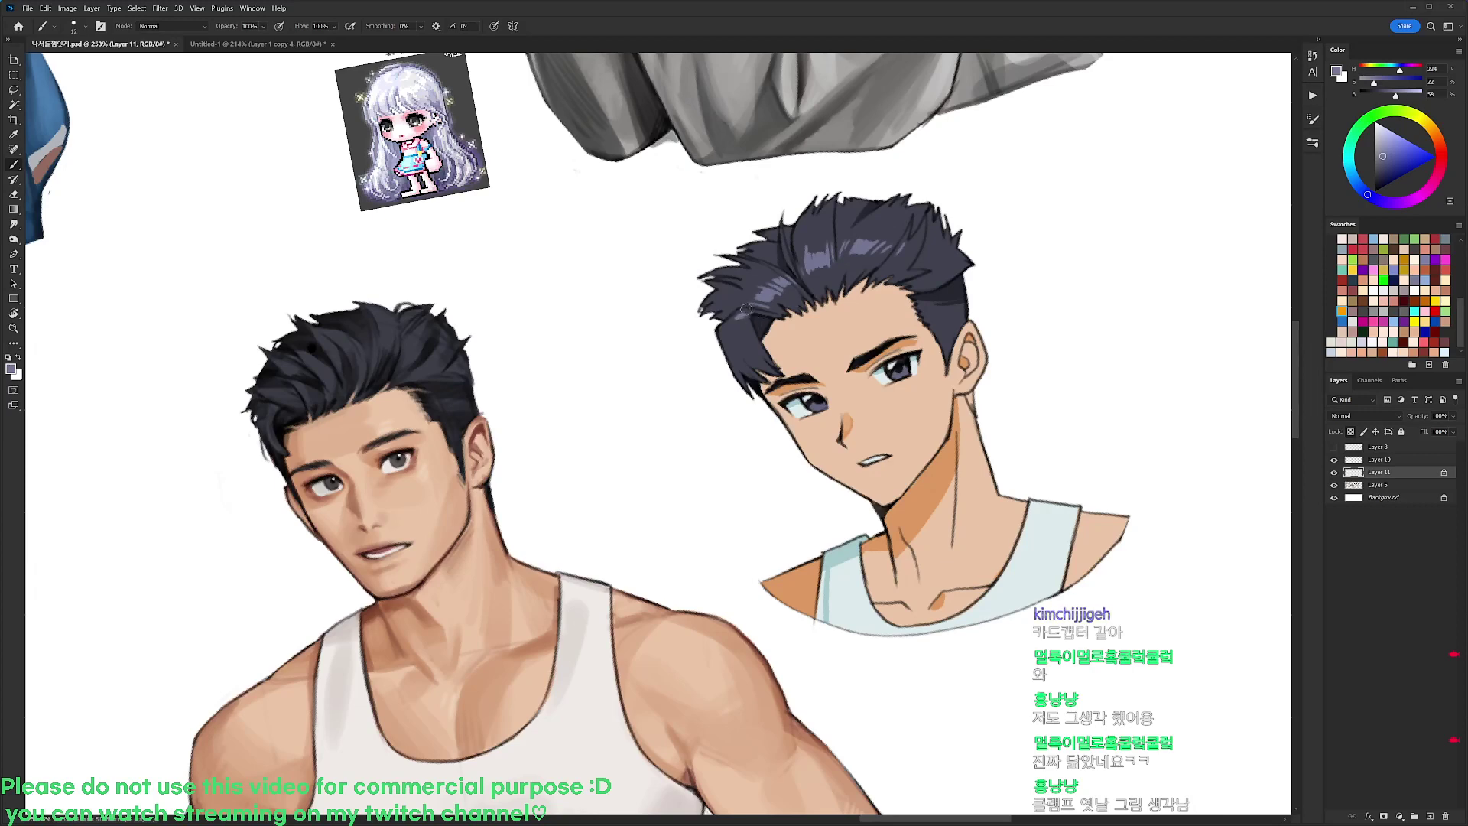
Straighten the canvas, try a white stroke along the front lock of the anime hair, and undo it
key("r")
left_click_drag(961, 237, 992, 295)
key("b")
left_click(1049, 339, "alt")
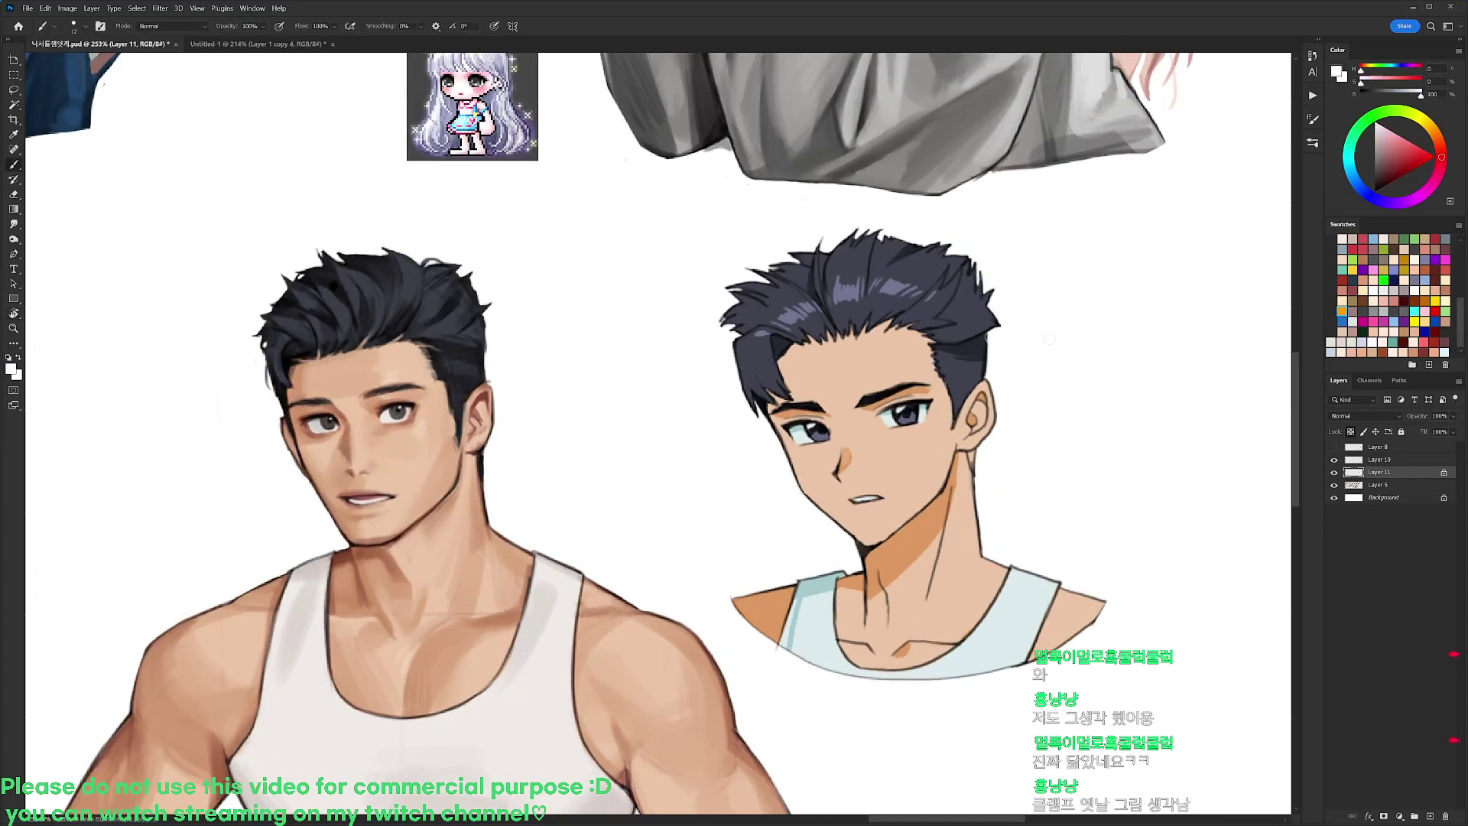
left_click_drag(737, 341, 753, 410)
key("ctrl+z")
Merge Layer 10 down into Layer 11, and toggle the merged layer's visibility to check it
left_click(1387, 460)
key("ctrl+e")
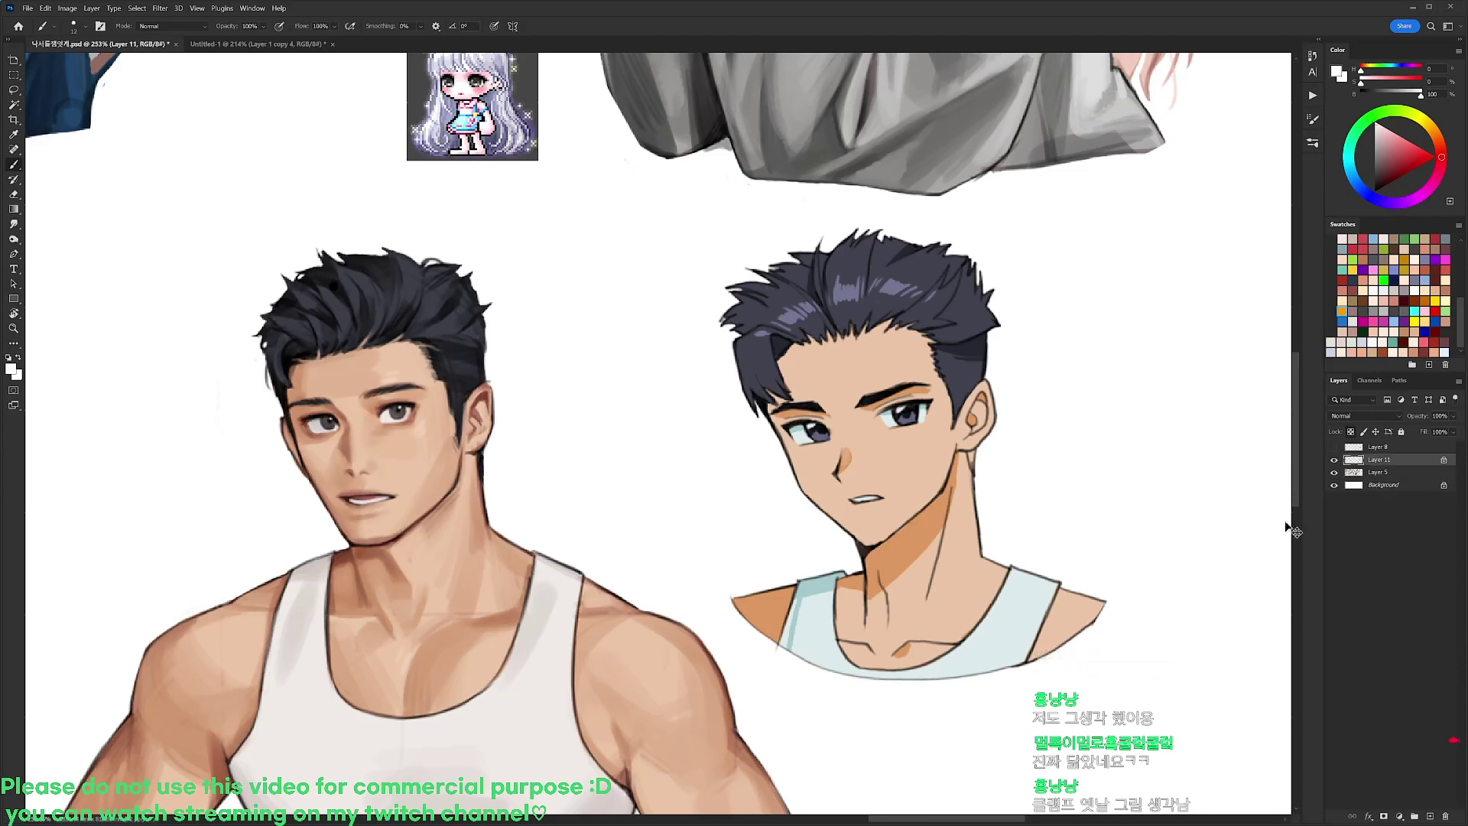
left_click_drag(1223, 553, 1122, 513)
left_click(1334, 461)
left_click(1333, 460)
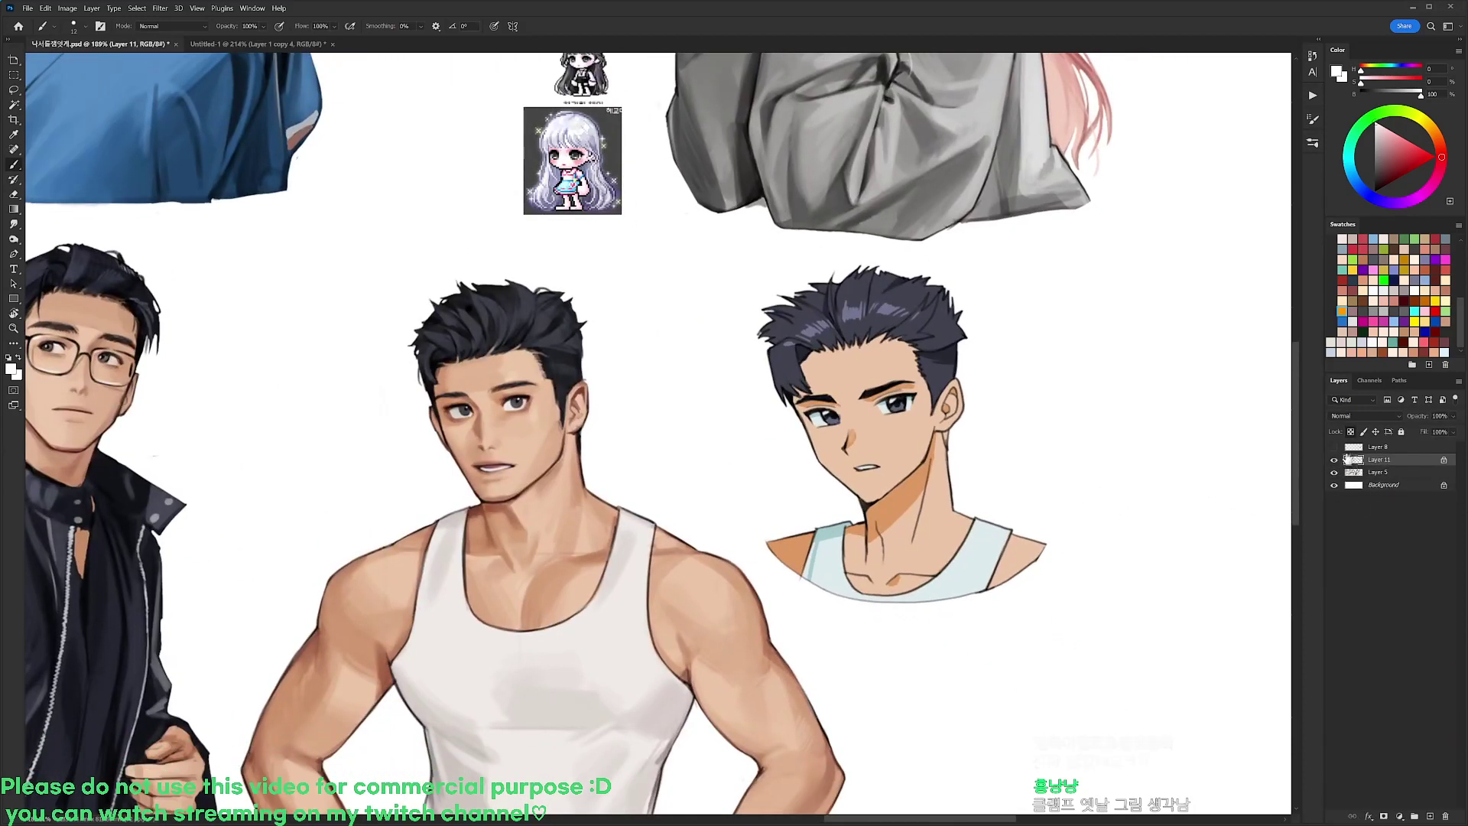
Duplicate Layer 11 and desaturate the copy with Hue/Saturation at a saturation of -100
key("ctrl+j")
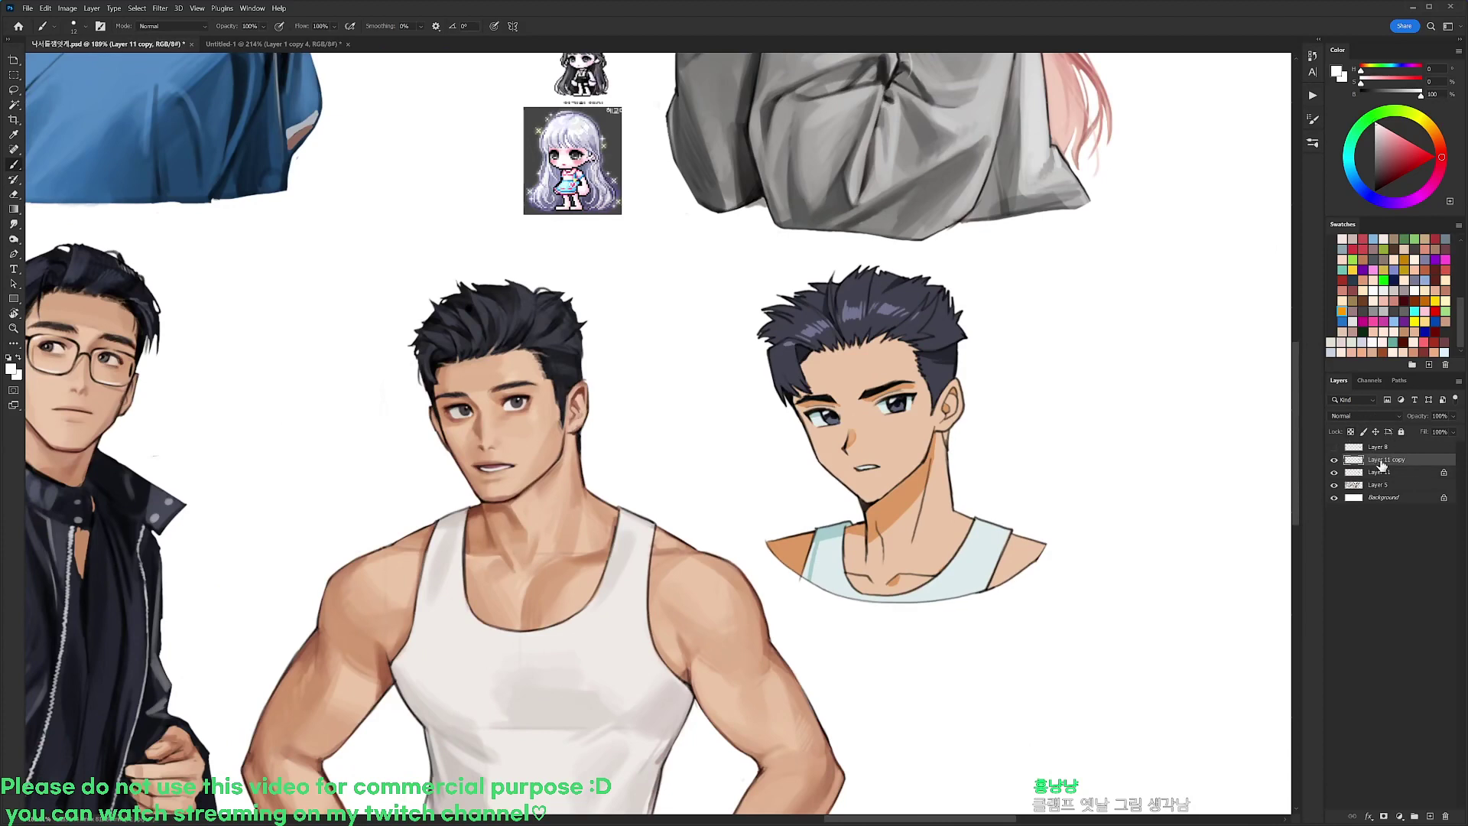
key("ctrl+u")
left_click_drag(1189, 609, 1137, 609)
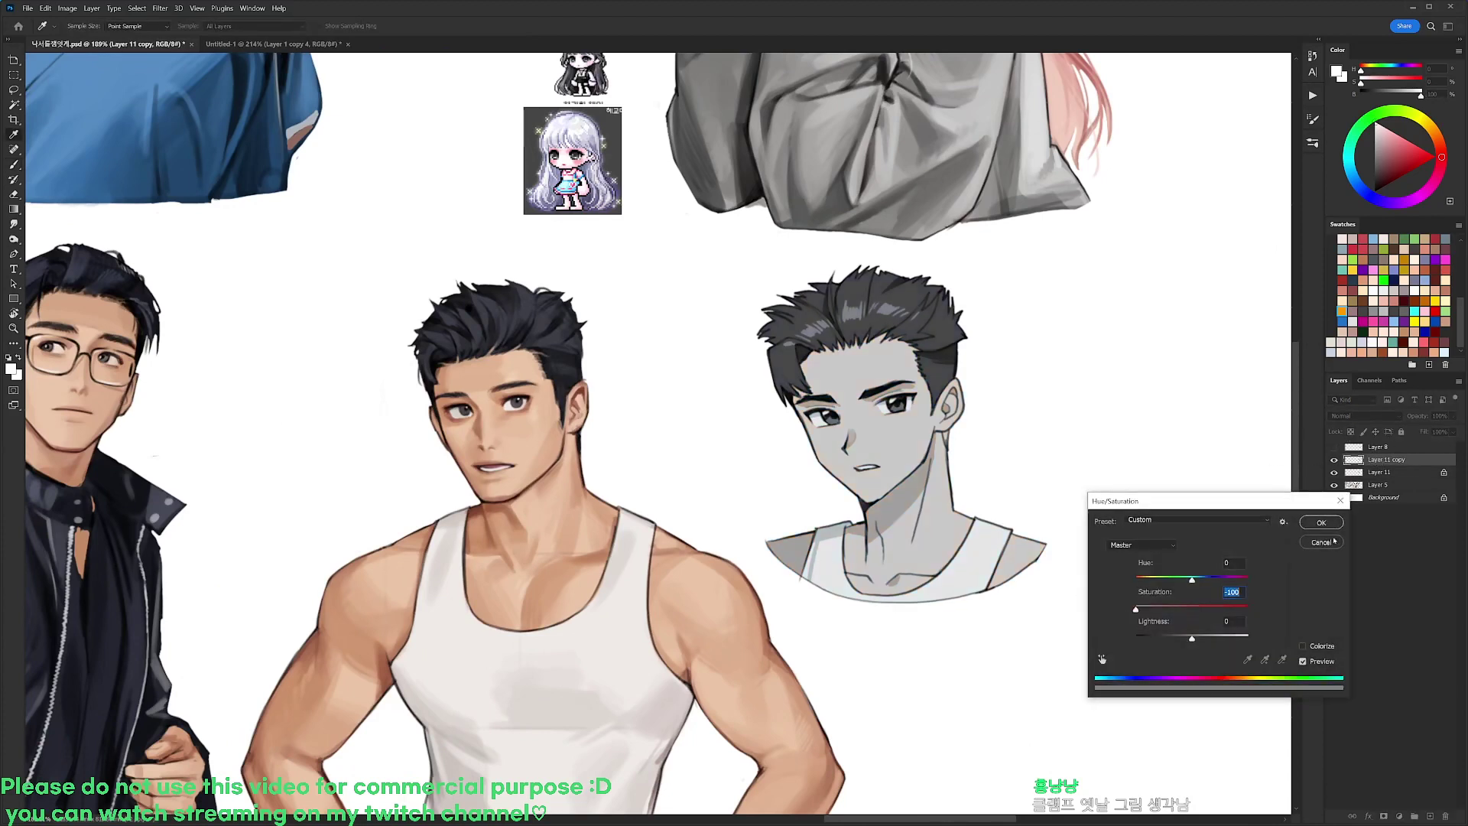
left_click(1321, 522)
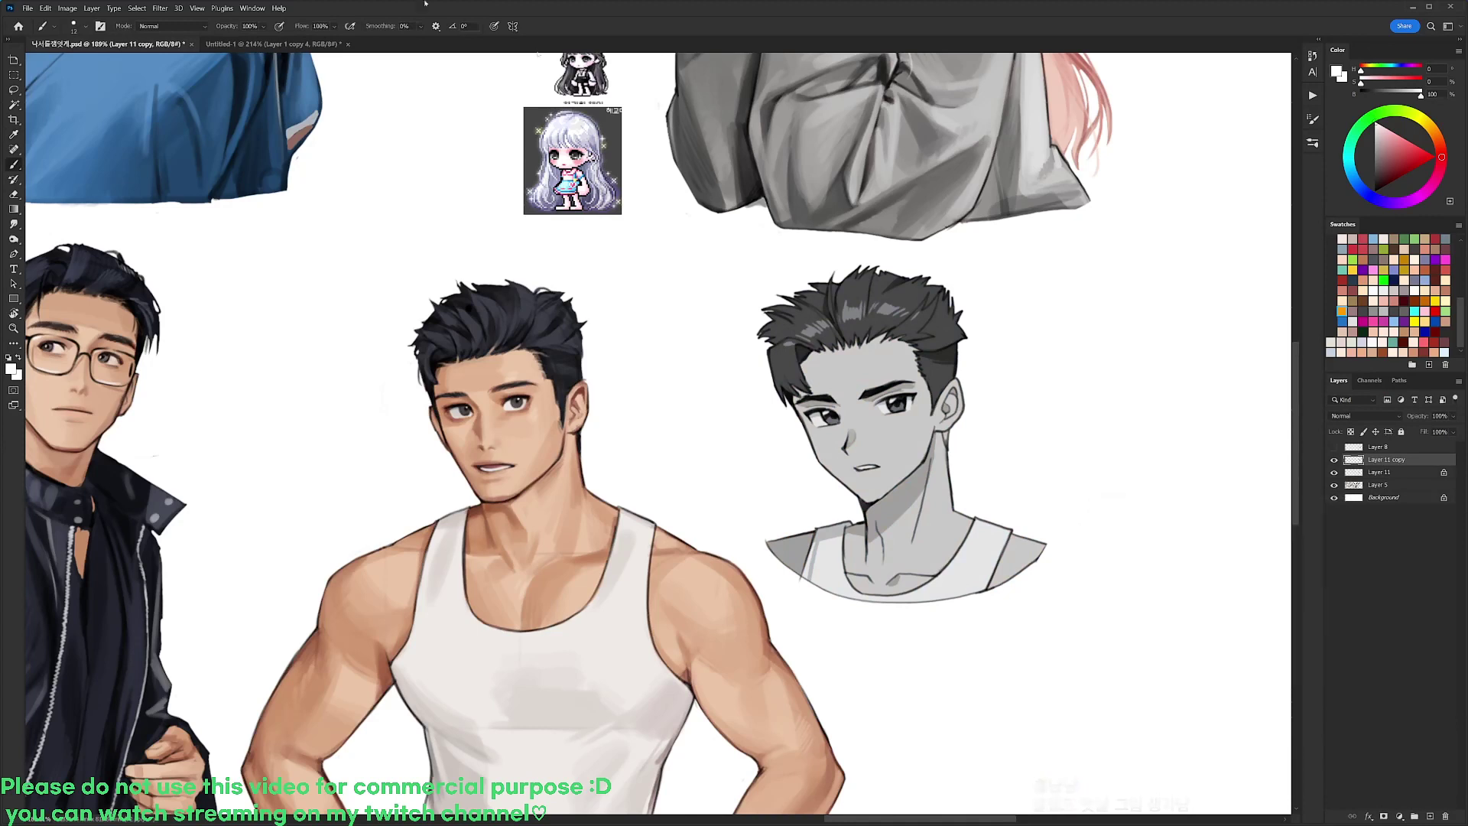
Apply a Motion Blur to the desaturated copy with an angle of 0° and a distance of 17 pixels
left_click(162, 10)
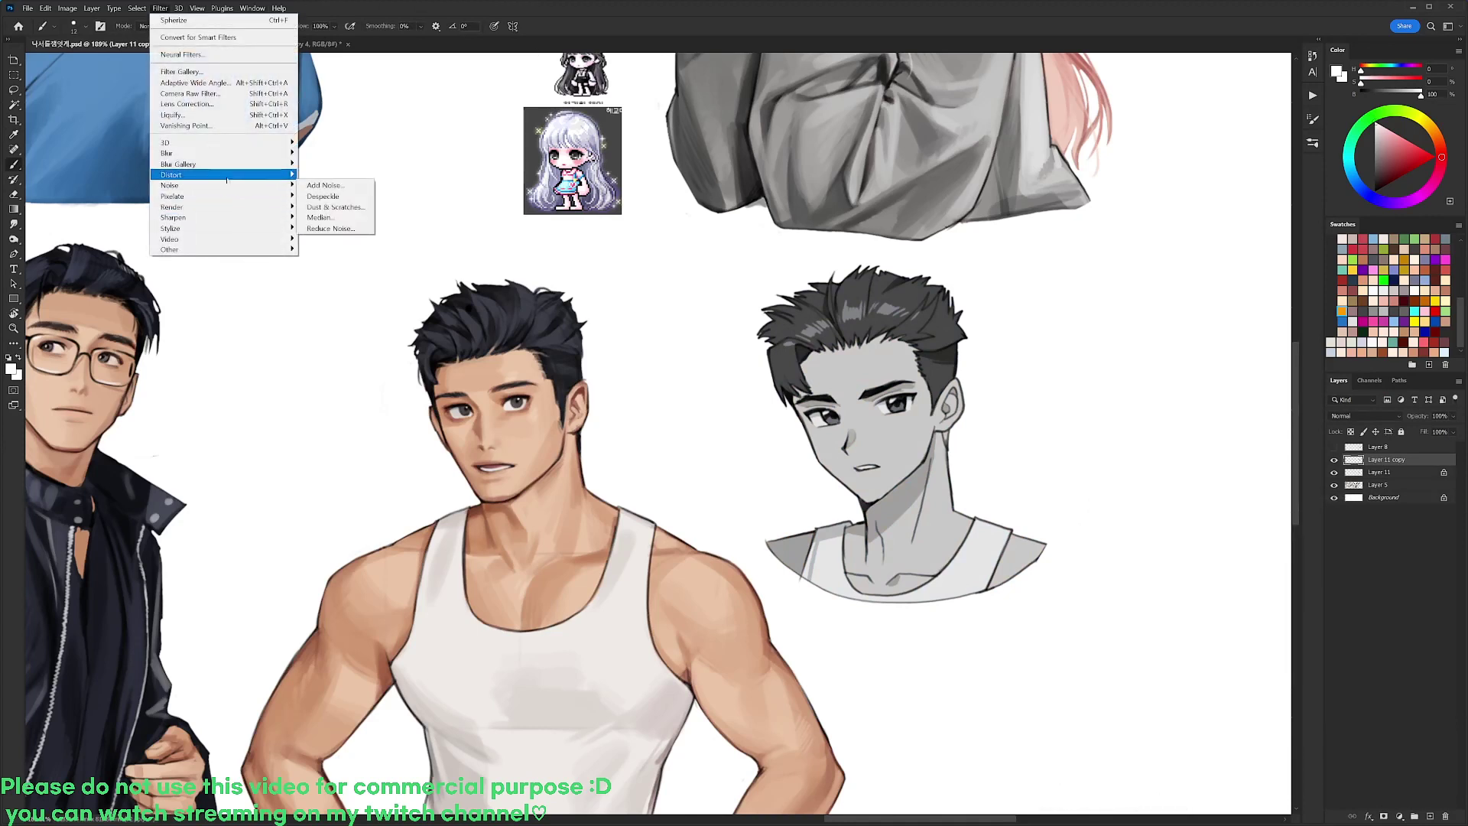
mouse_move(227, 152)
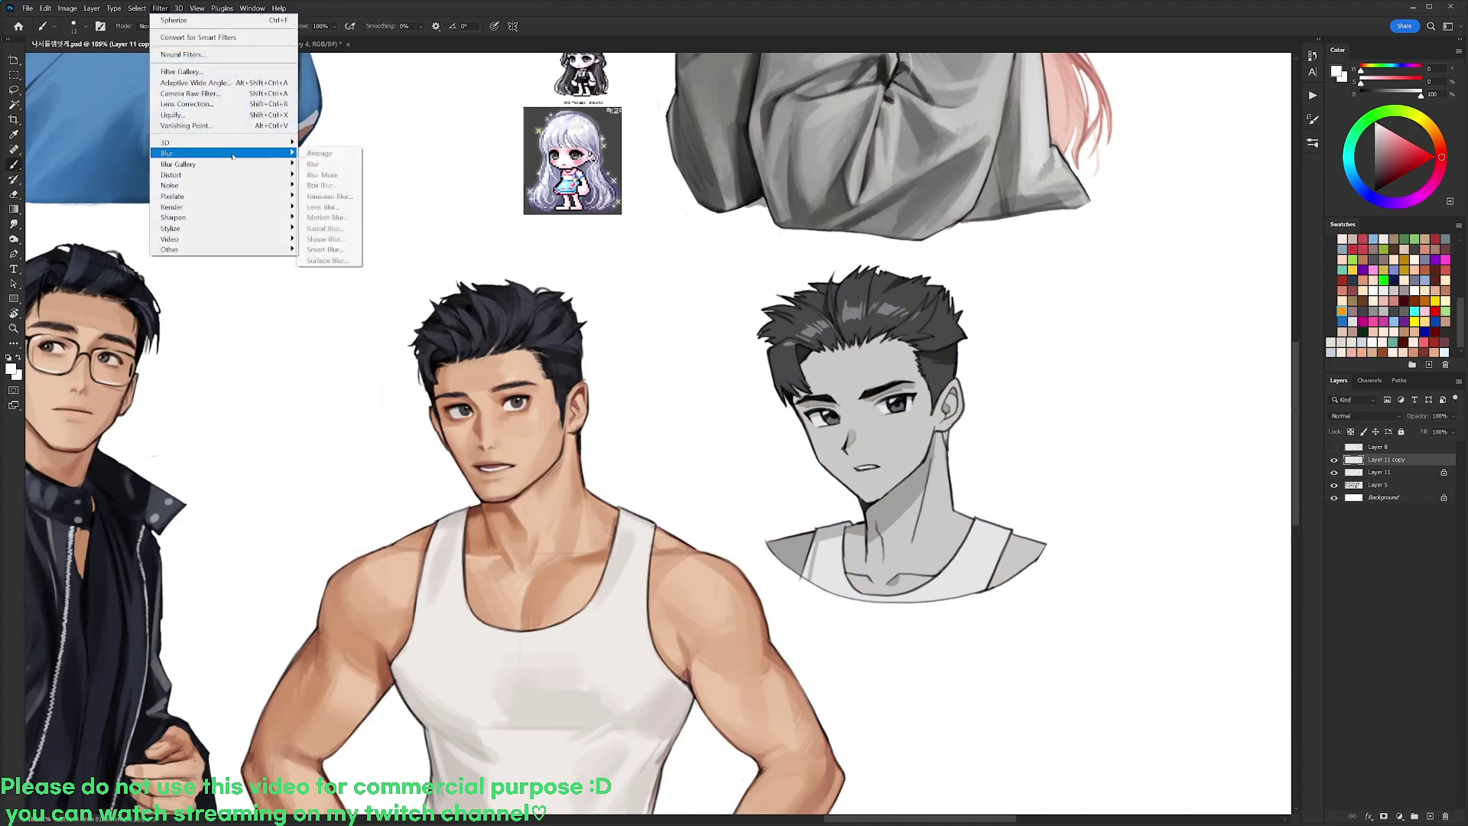
left_click(342, 219)
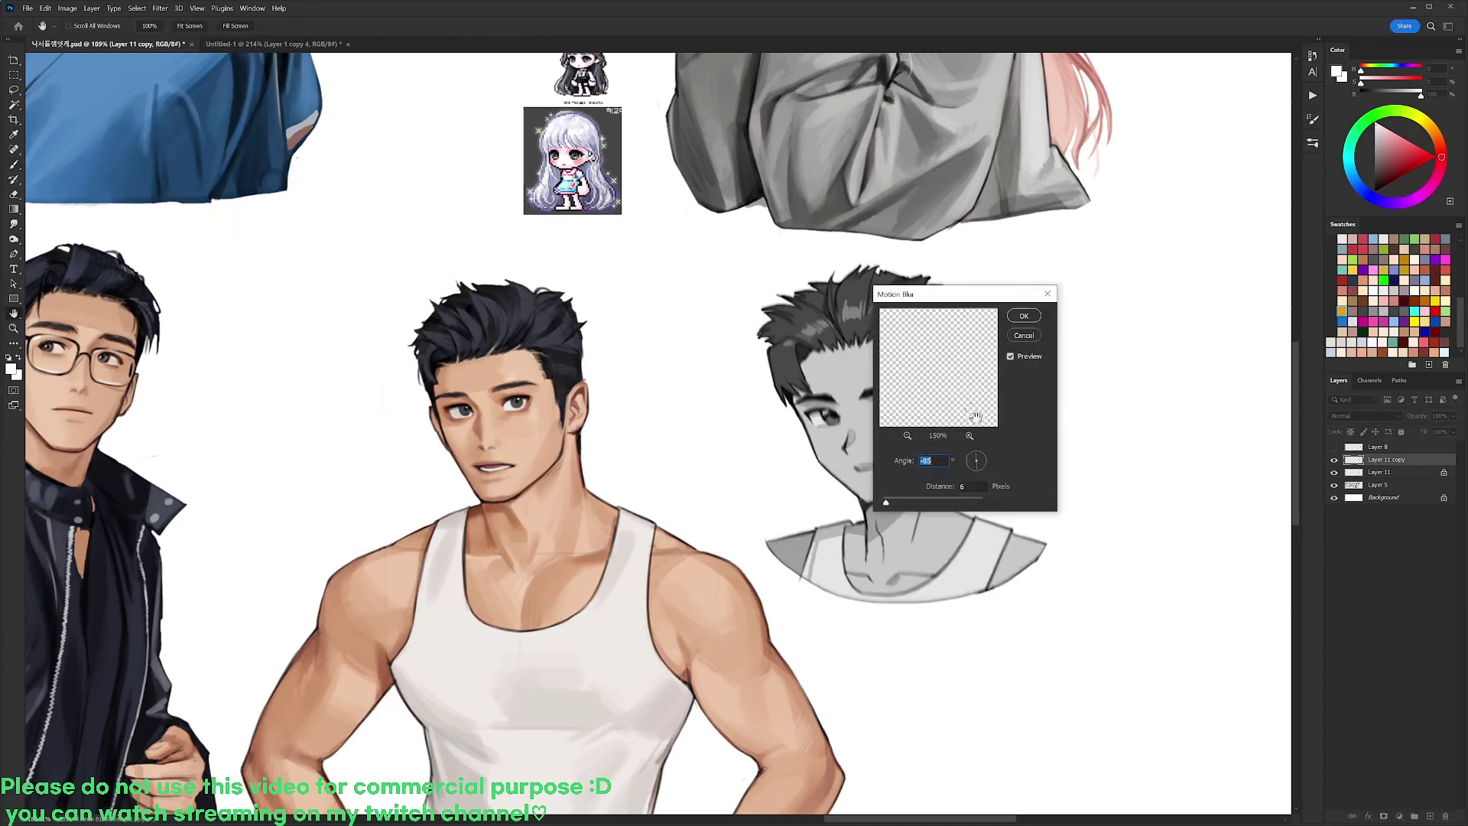
left_click(977, 459)
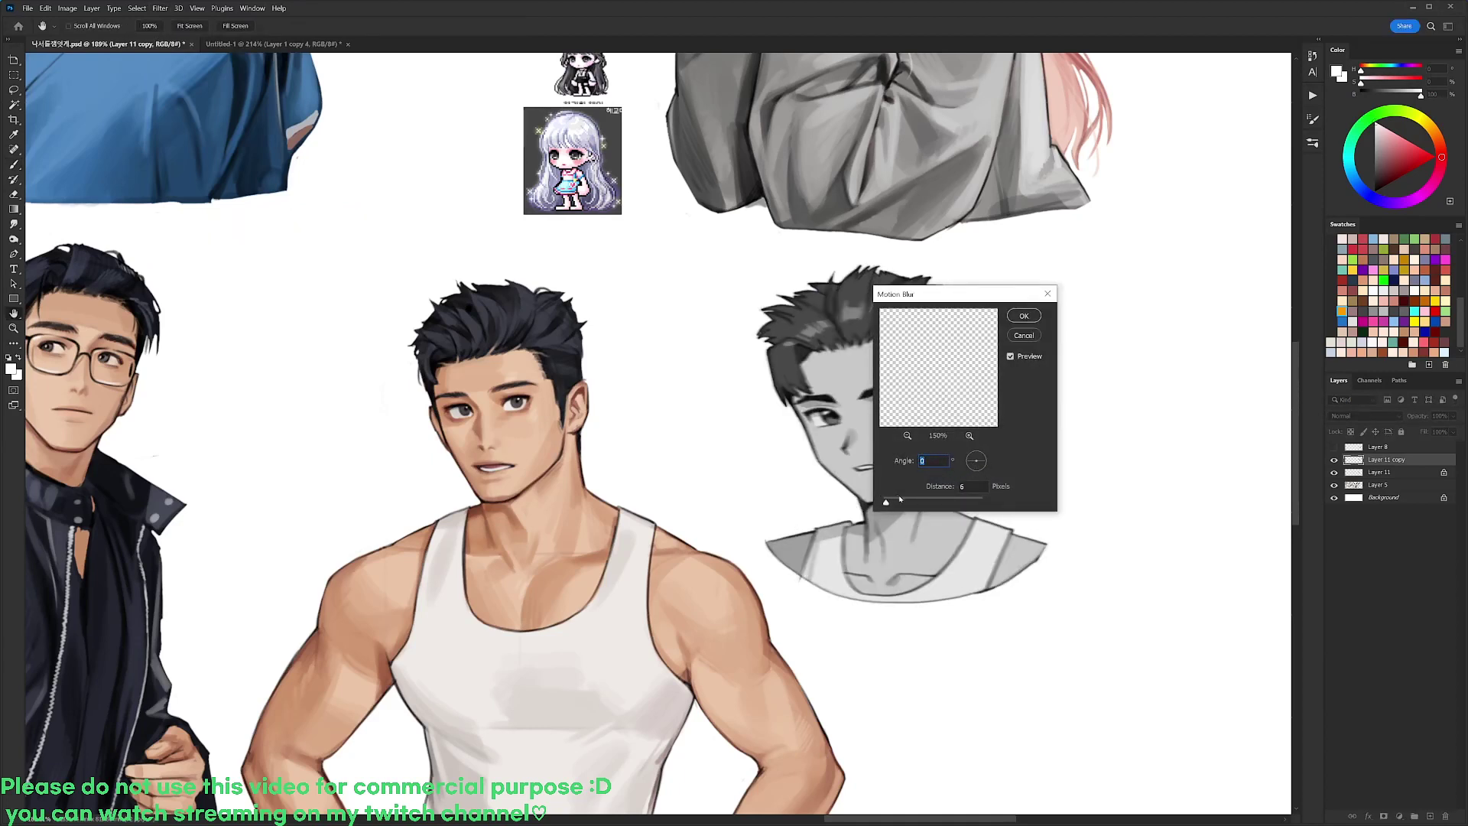
left_click_drag(886, 501, 891, 502)
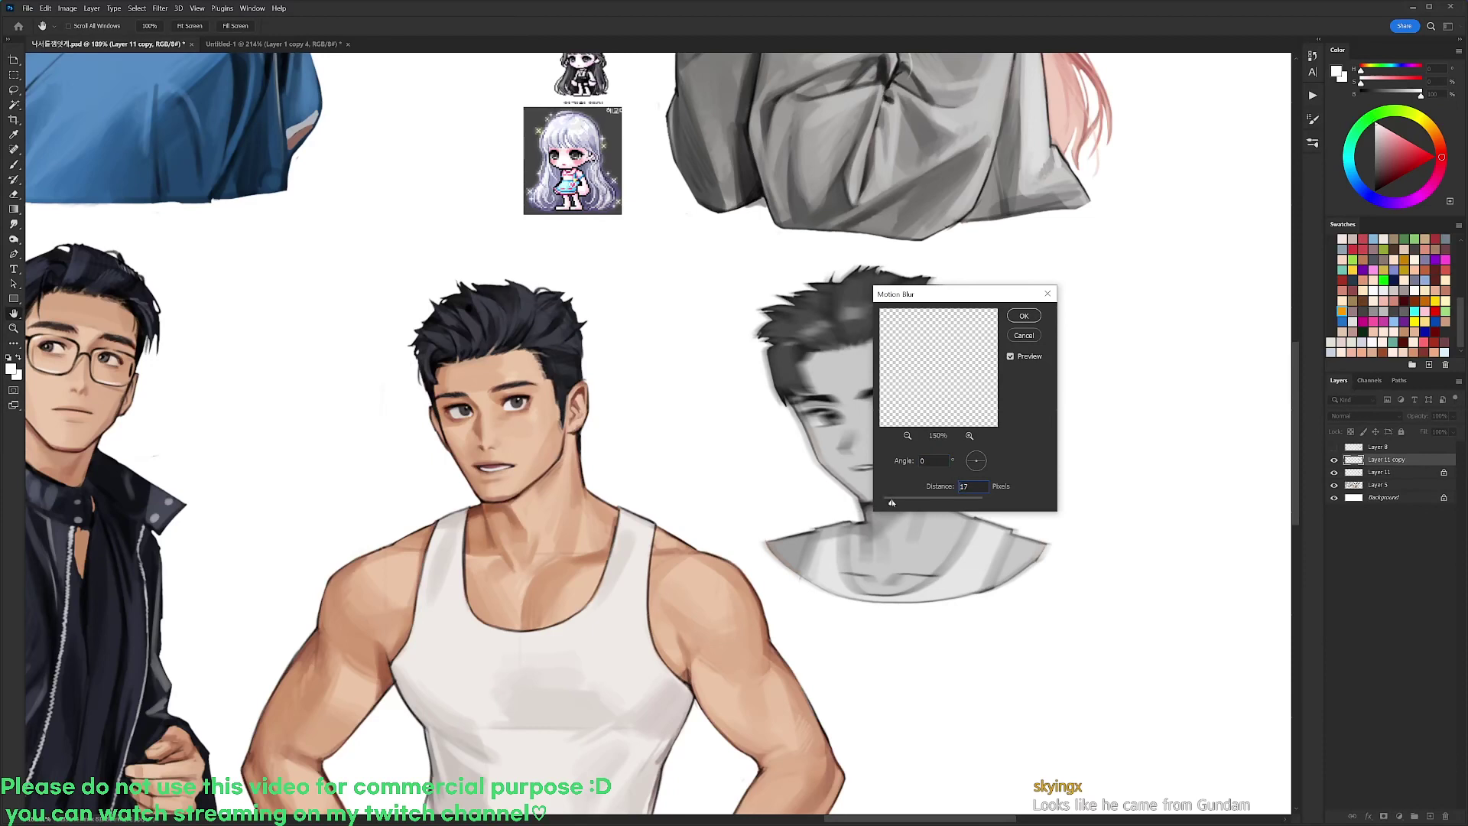
left_click(1028, 316)
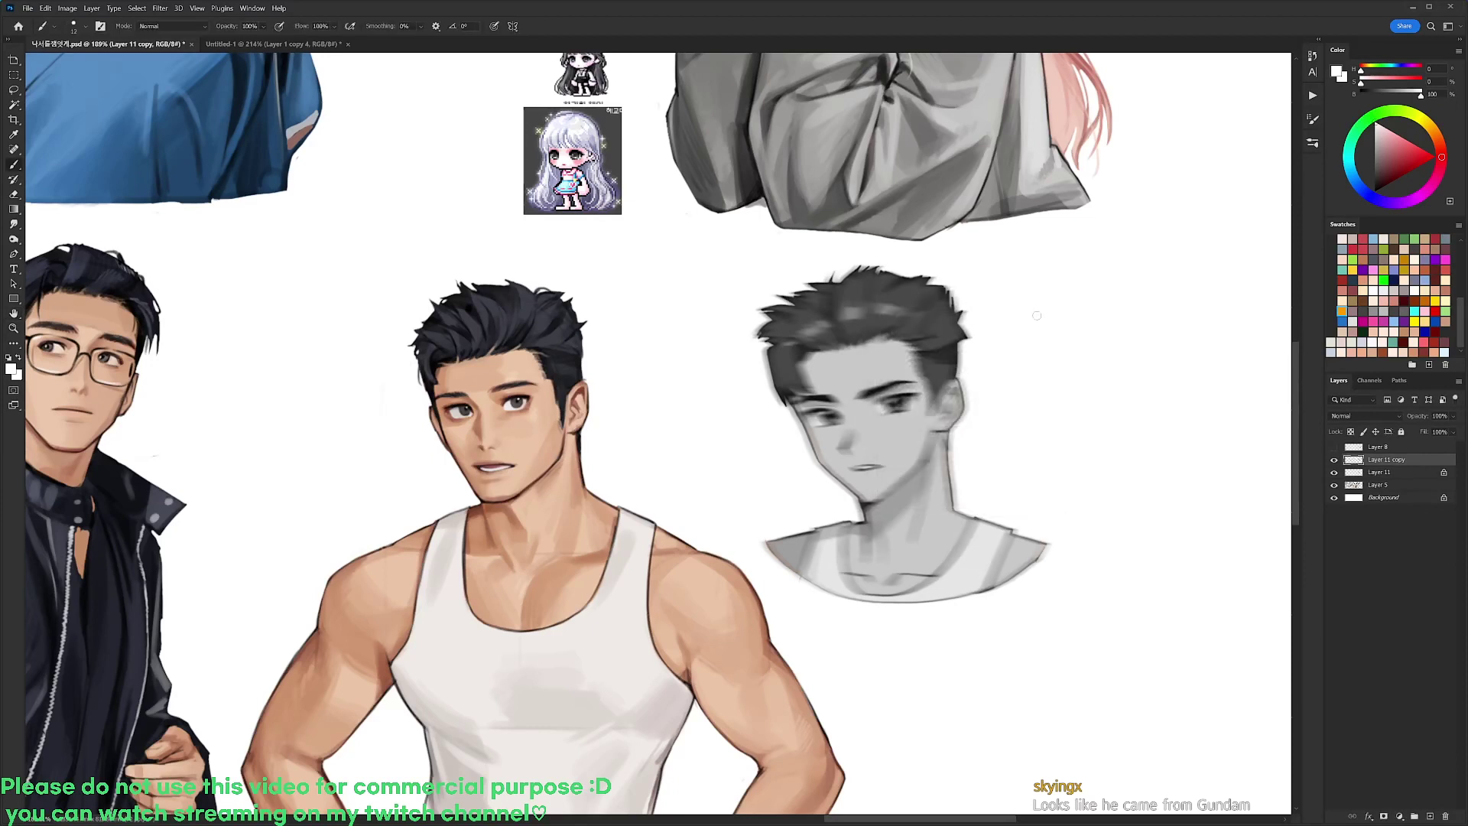
Try the Saturation blend mode on the blurred greyscale copy, Layer 11 copy
left_click(1361, 417)
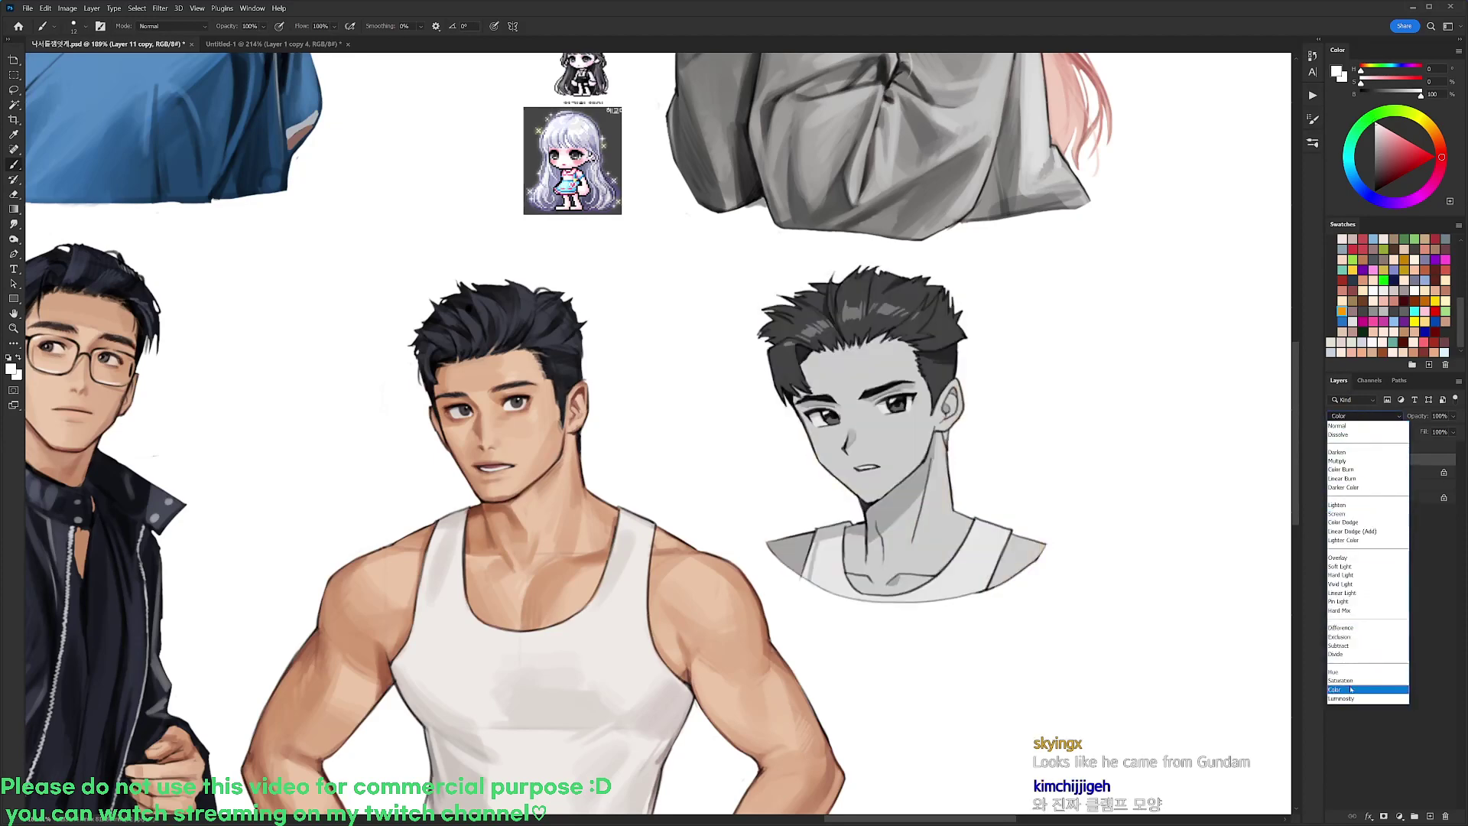
left_click(1350, 682)
left_click(1383, 531)
left_click(1414, 464)
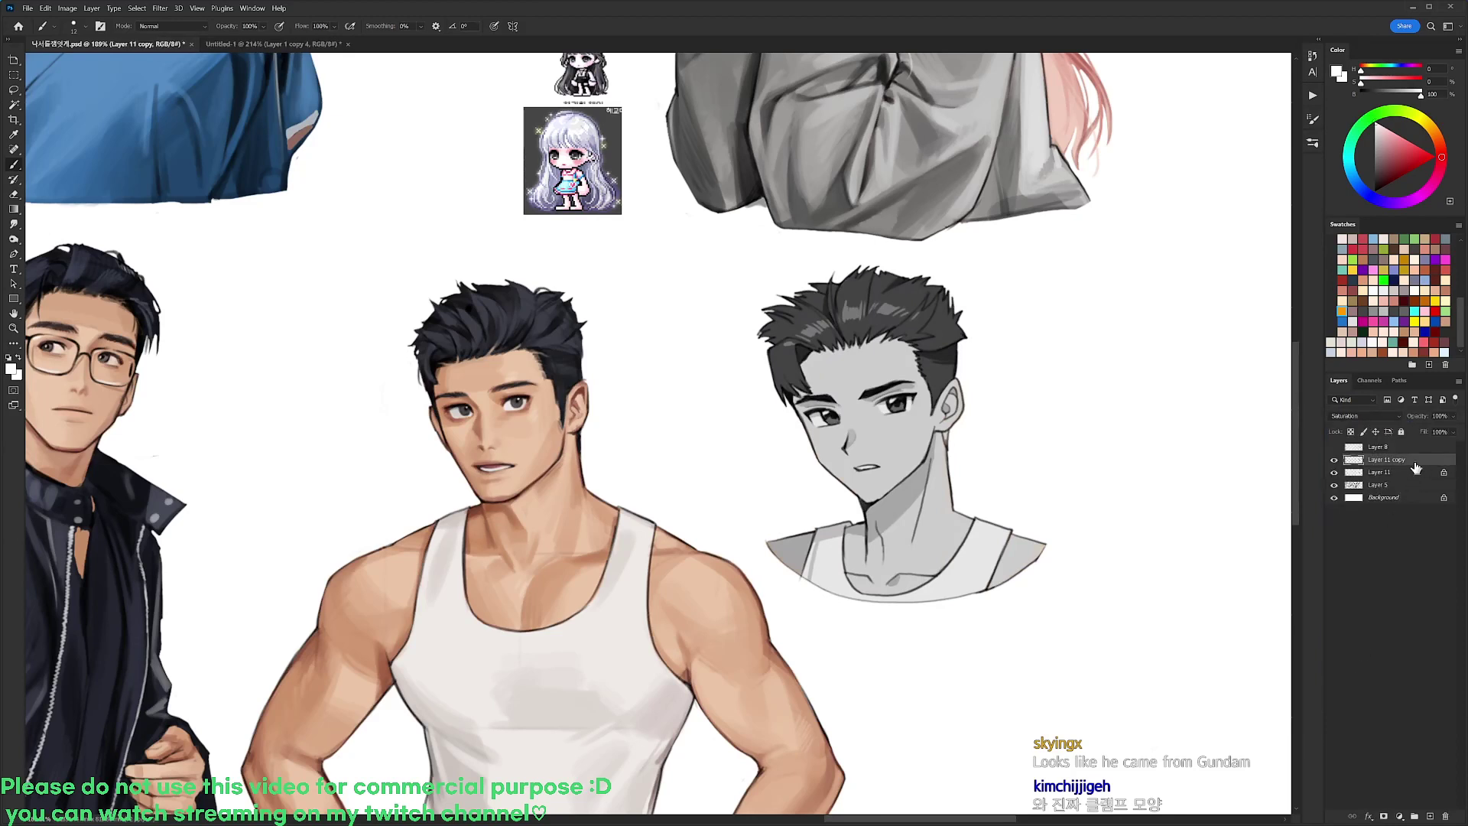
Undo the blend mode change, the Motion Blur and the desaturation on Layer 11 copy
key("ctrl+z")
key("ctrl+z")
key("ctrl+z")
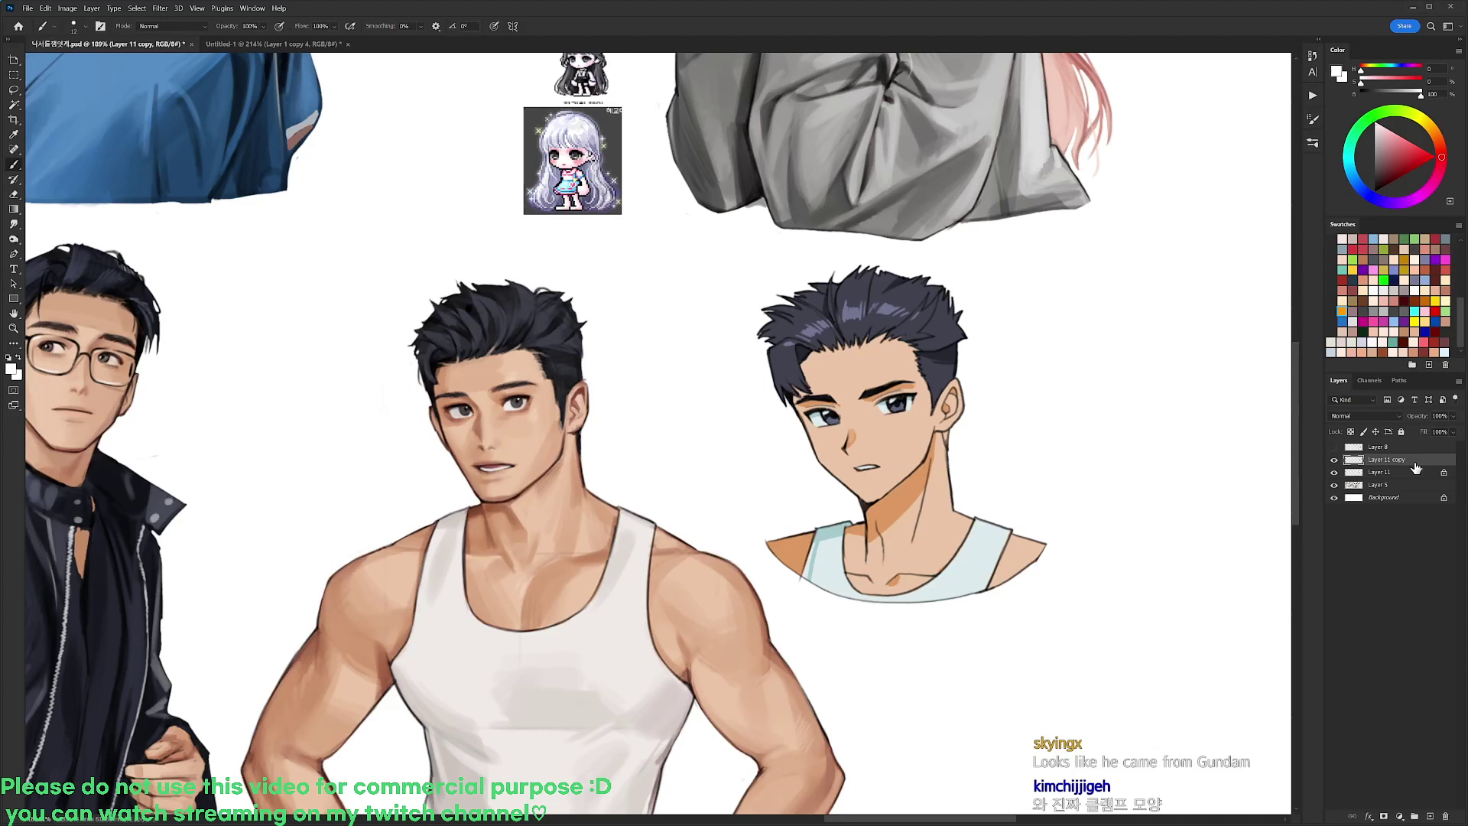
Reapply the last Motion Blur to the coloured Layer 11 copy and clip it to Layer 11 in Saturation mode
left_click(1334, 460)
left_click(1333, 460)
key("ctrl+alt+f")
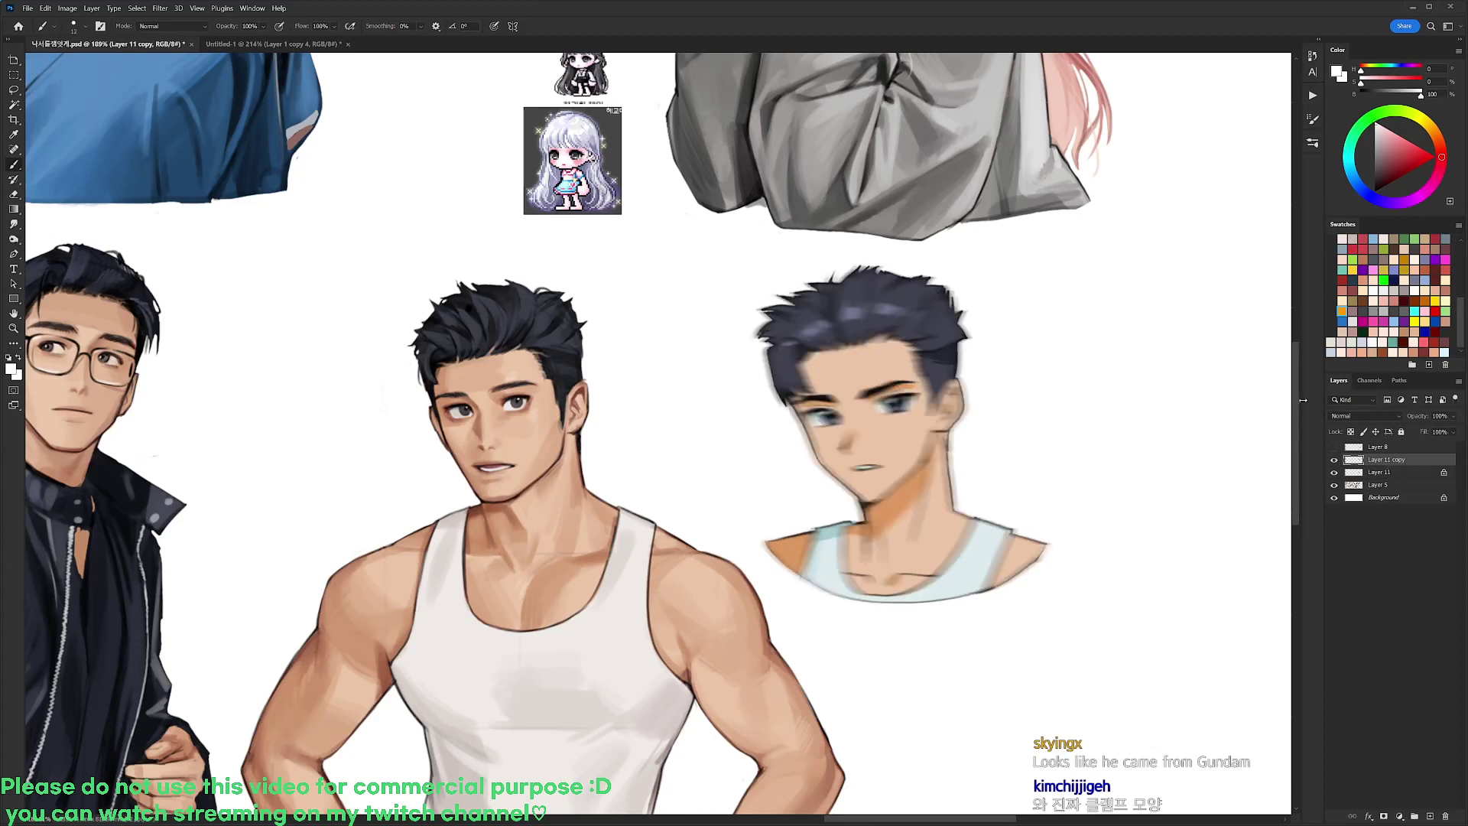
left_click(1350, 413)
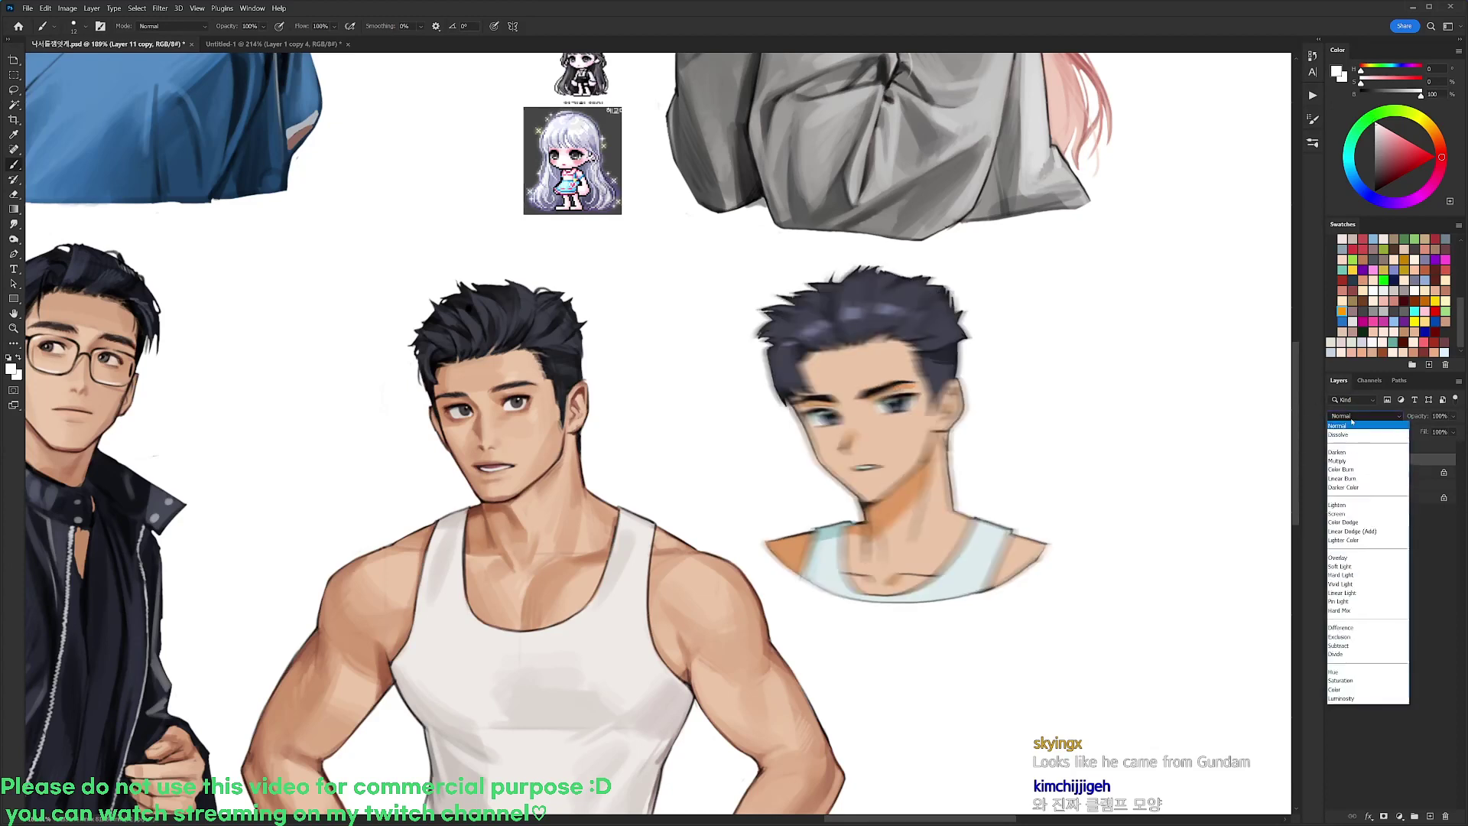
left_click(1350, 680)
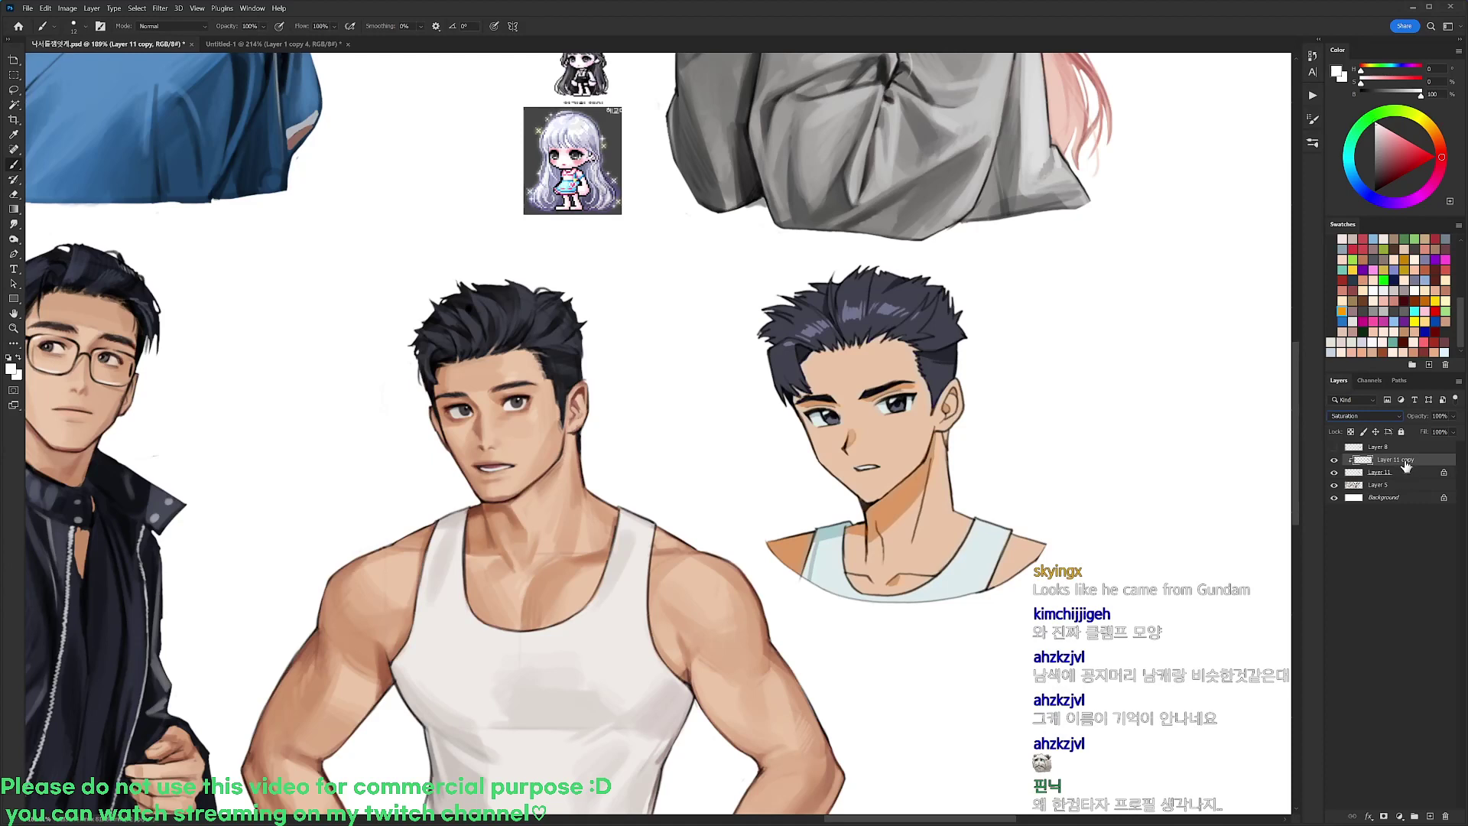
Add a motion-blurred duplicate of Layer 11 above the clipped copy and set its blend mode to Exclusion
left_click_drag(1418, 478, 1418, 457)
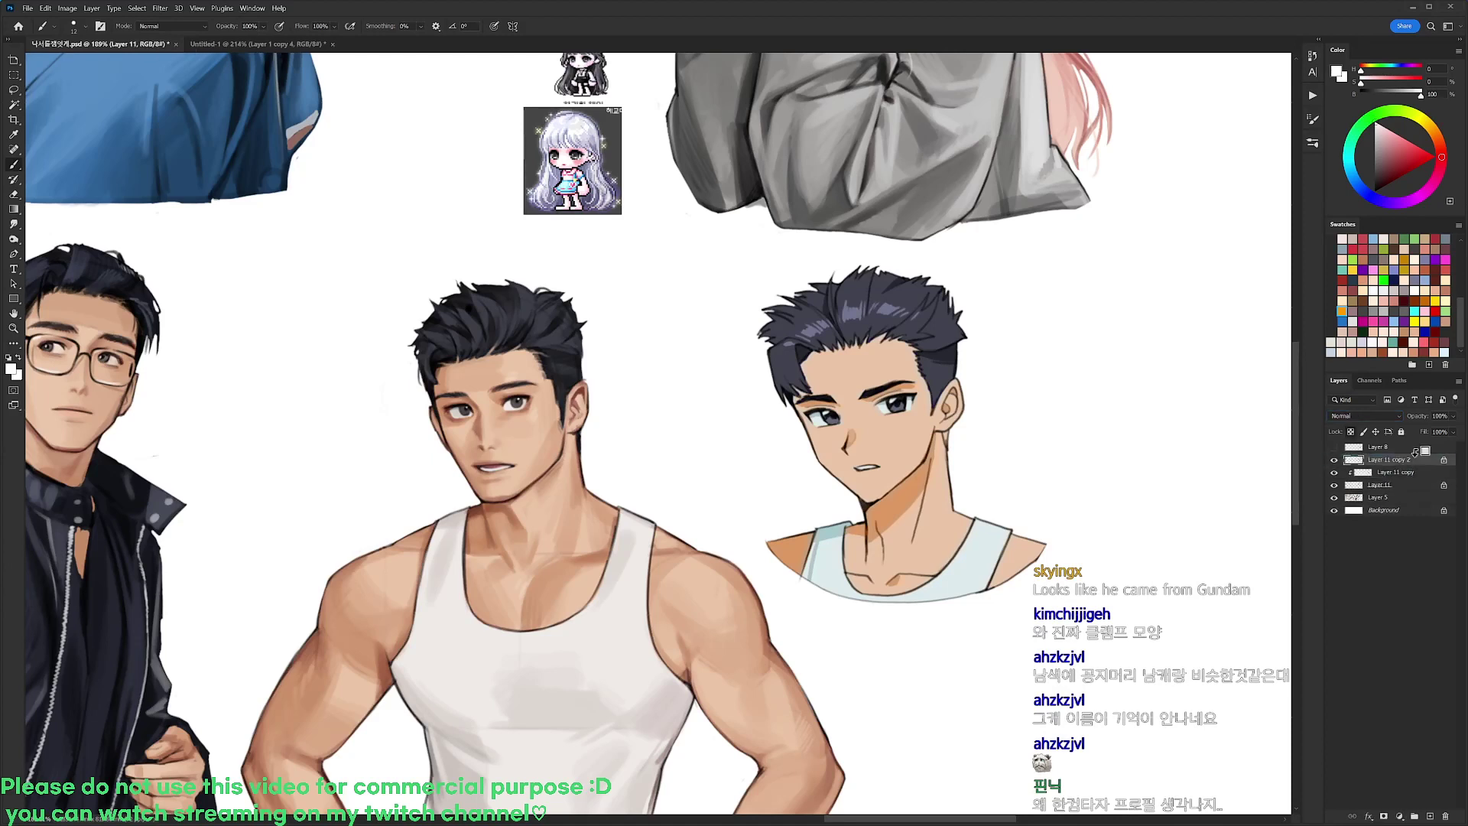
key("ctrl+alt+f")
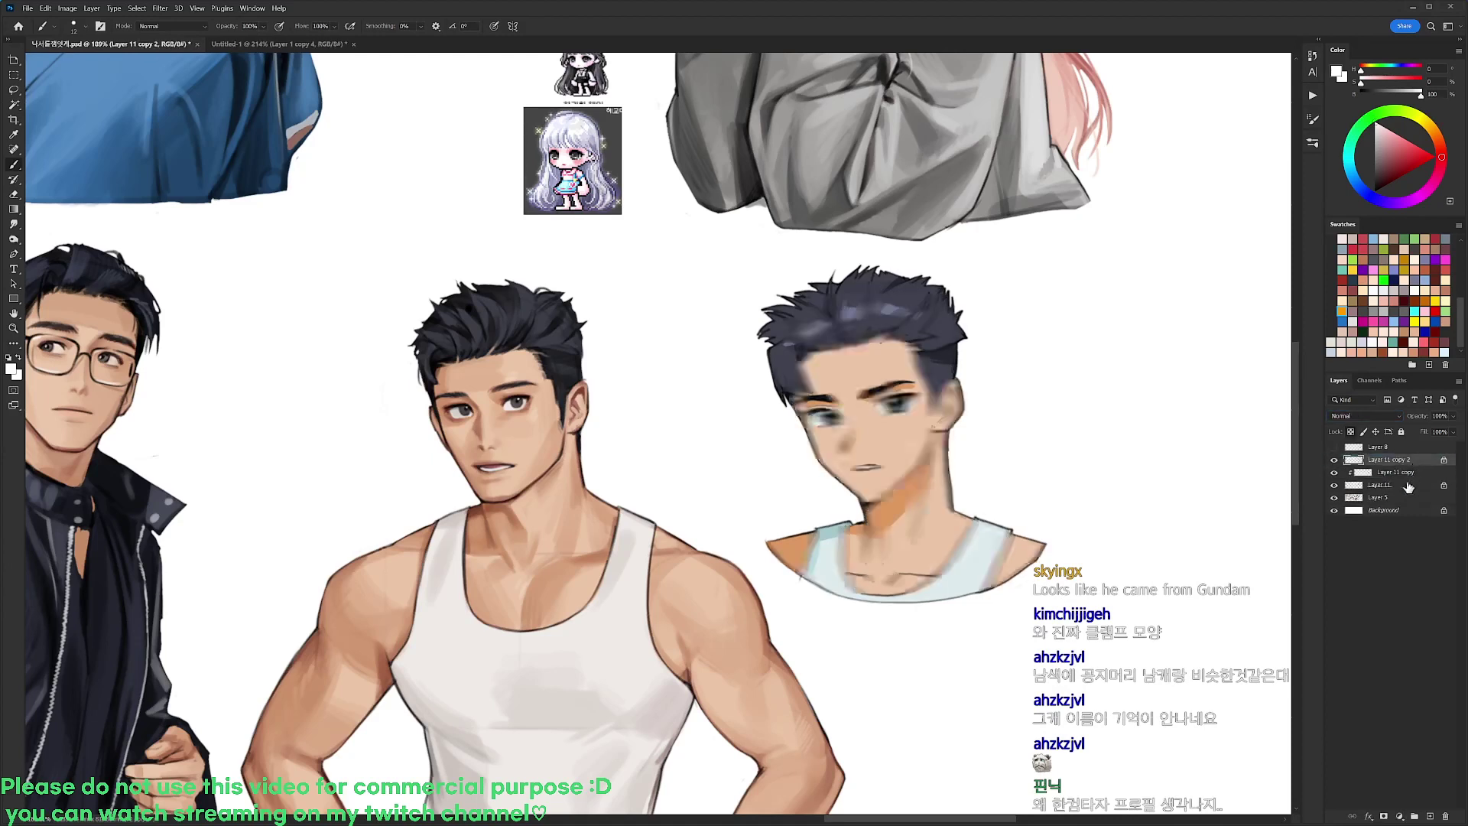
left_click(1365, 415)
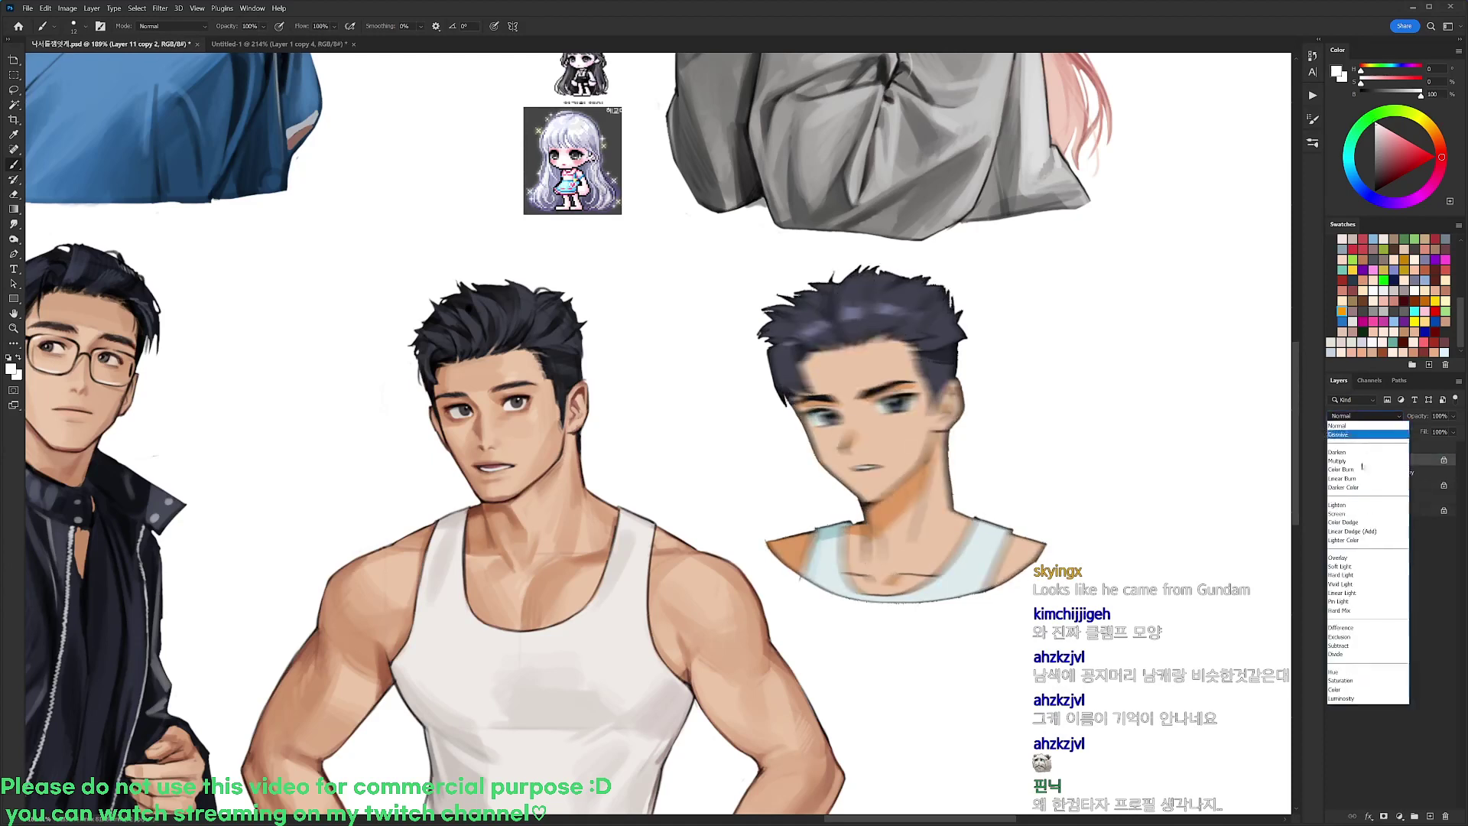
left_click(1339, 636)
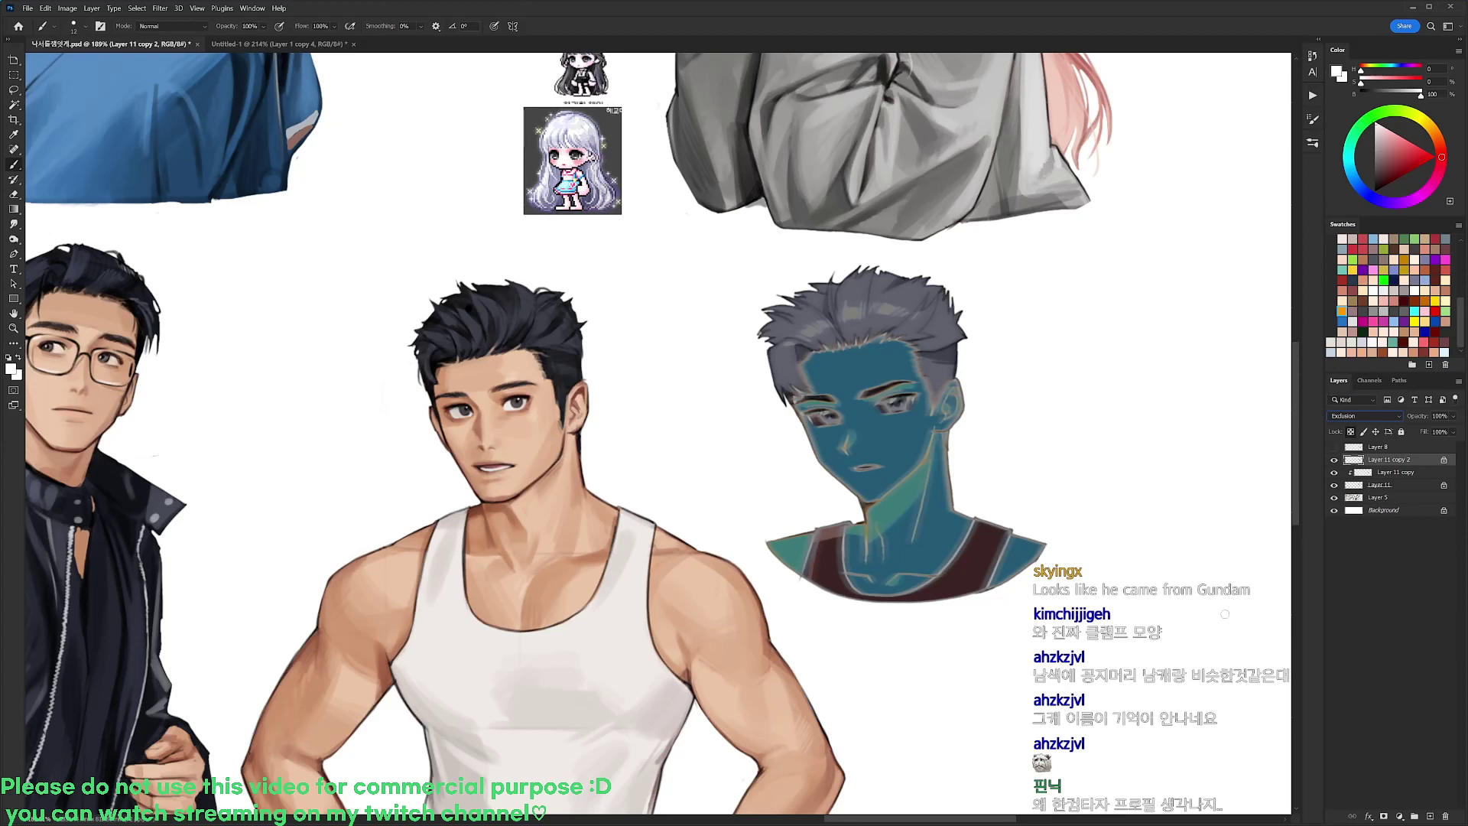
Reduce Layer 11 copy 2 to 10% fill and 84% opacity
left_click(1455, 431)
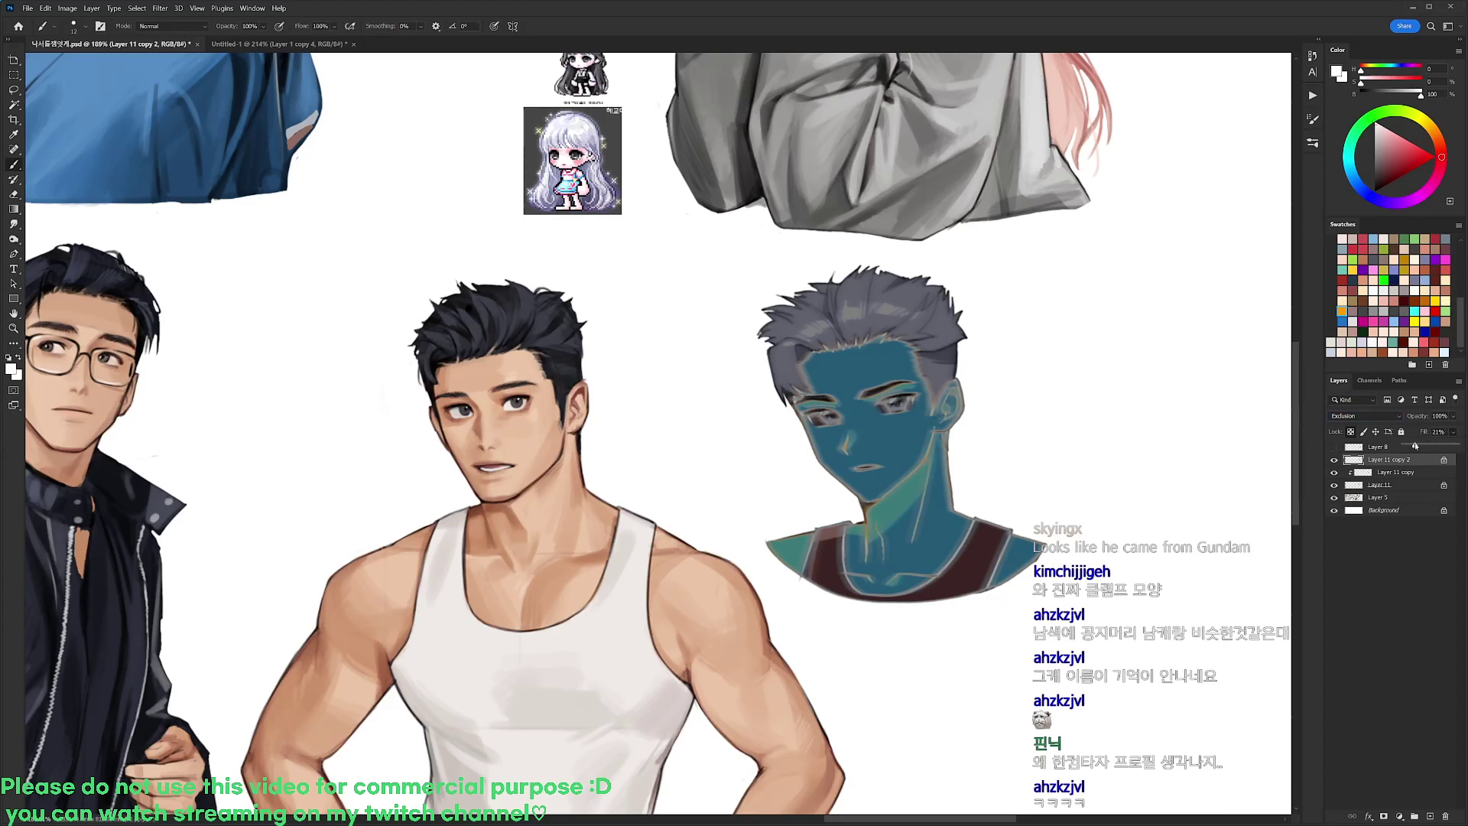
left_click_drag(1458, 446, 1409, 446)
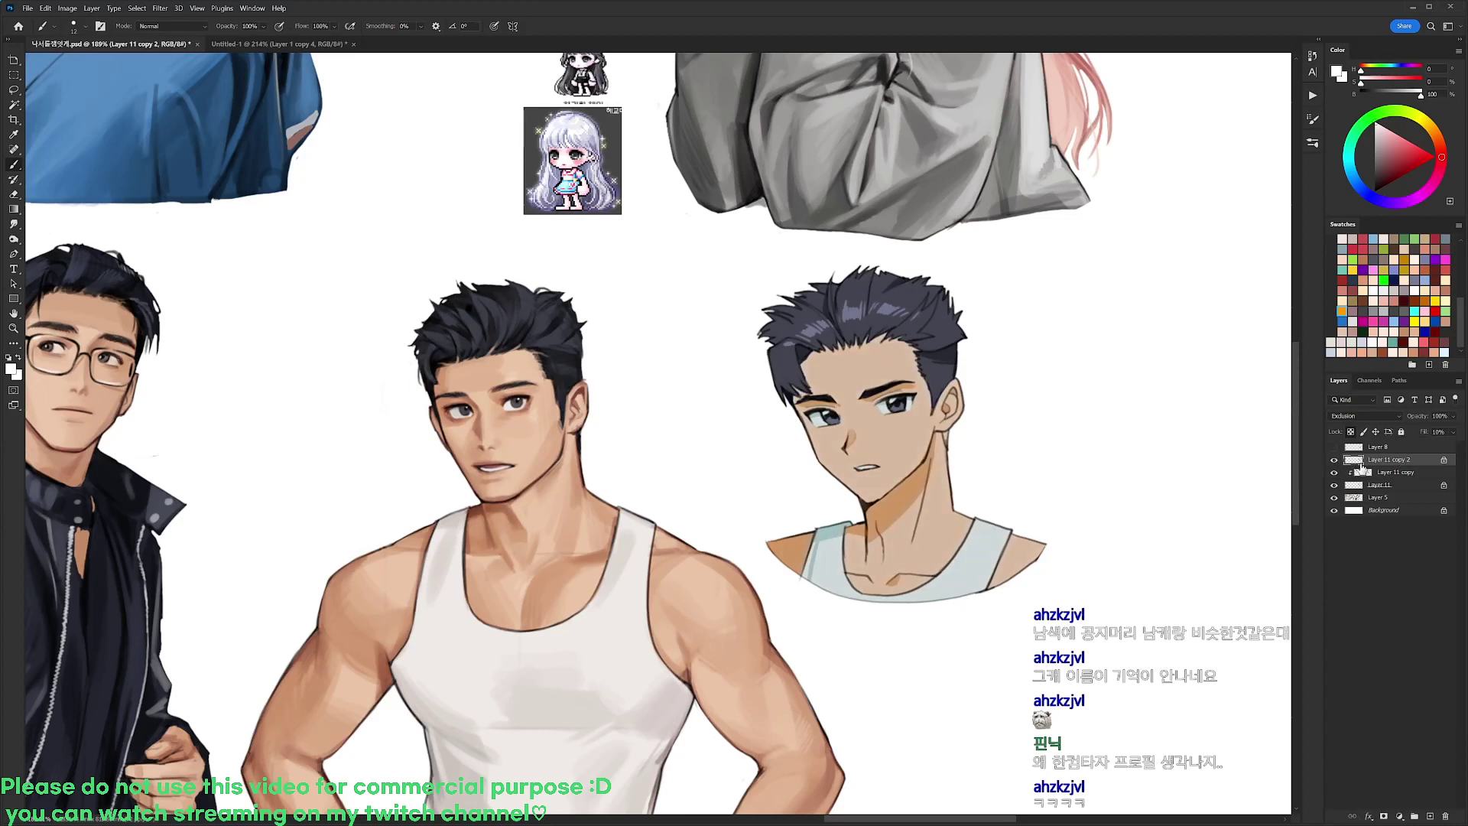
left_click(1452, 416)
left_click_drag(1456, 429, 1447, 430)
Clip Layer 11 copy 2 and a new Vibrance adjustment layer to Layer 11, with vibrance set to +39
left_click(1399, 816)
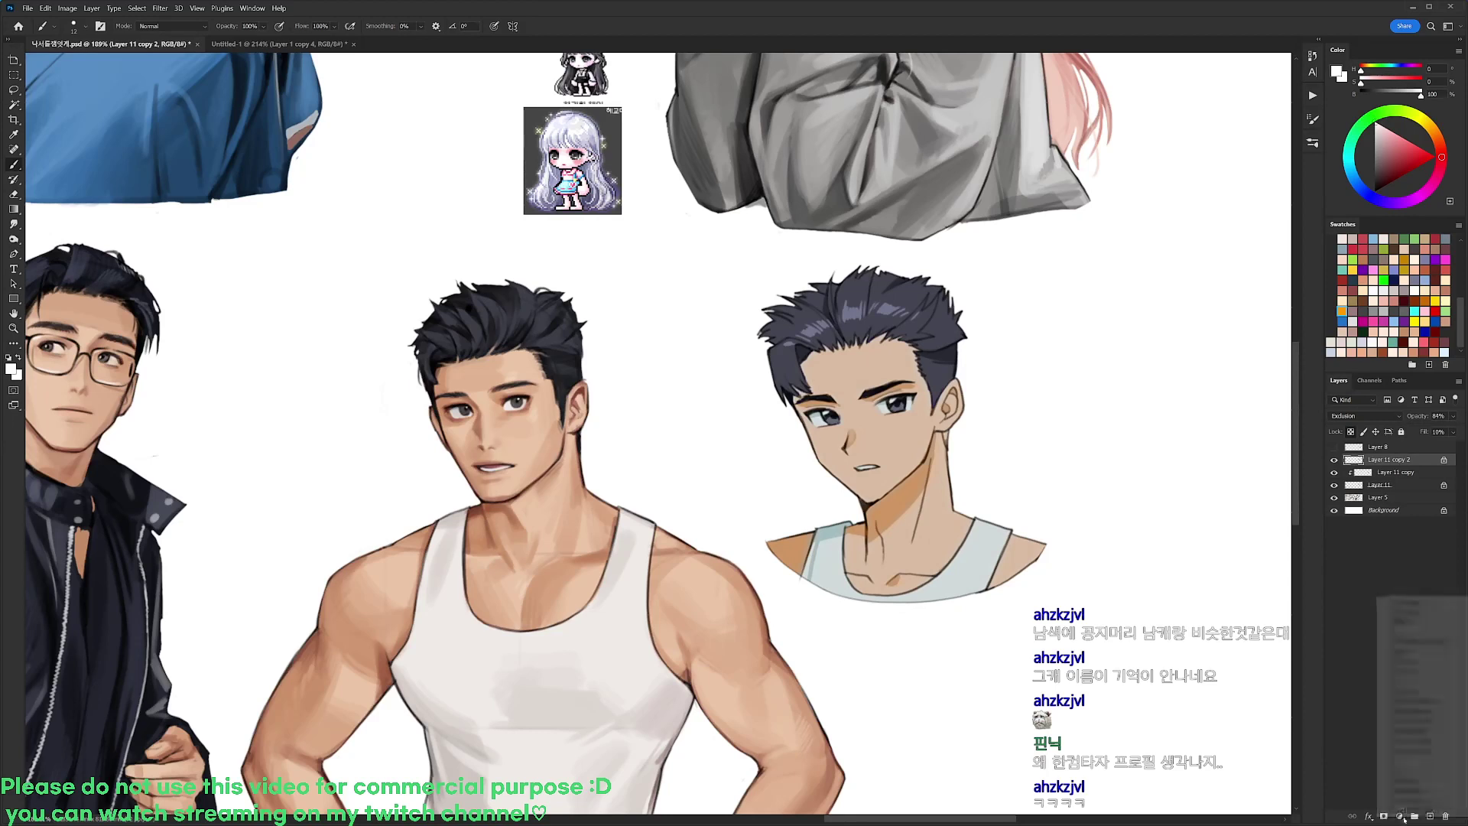
left_click(1410, 693)
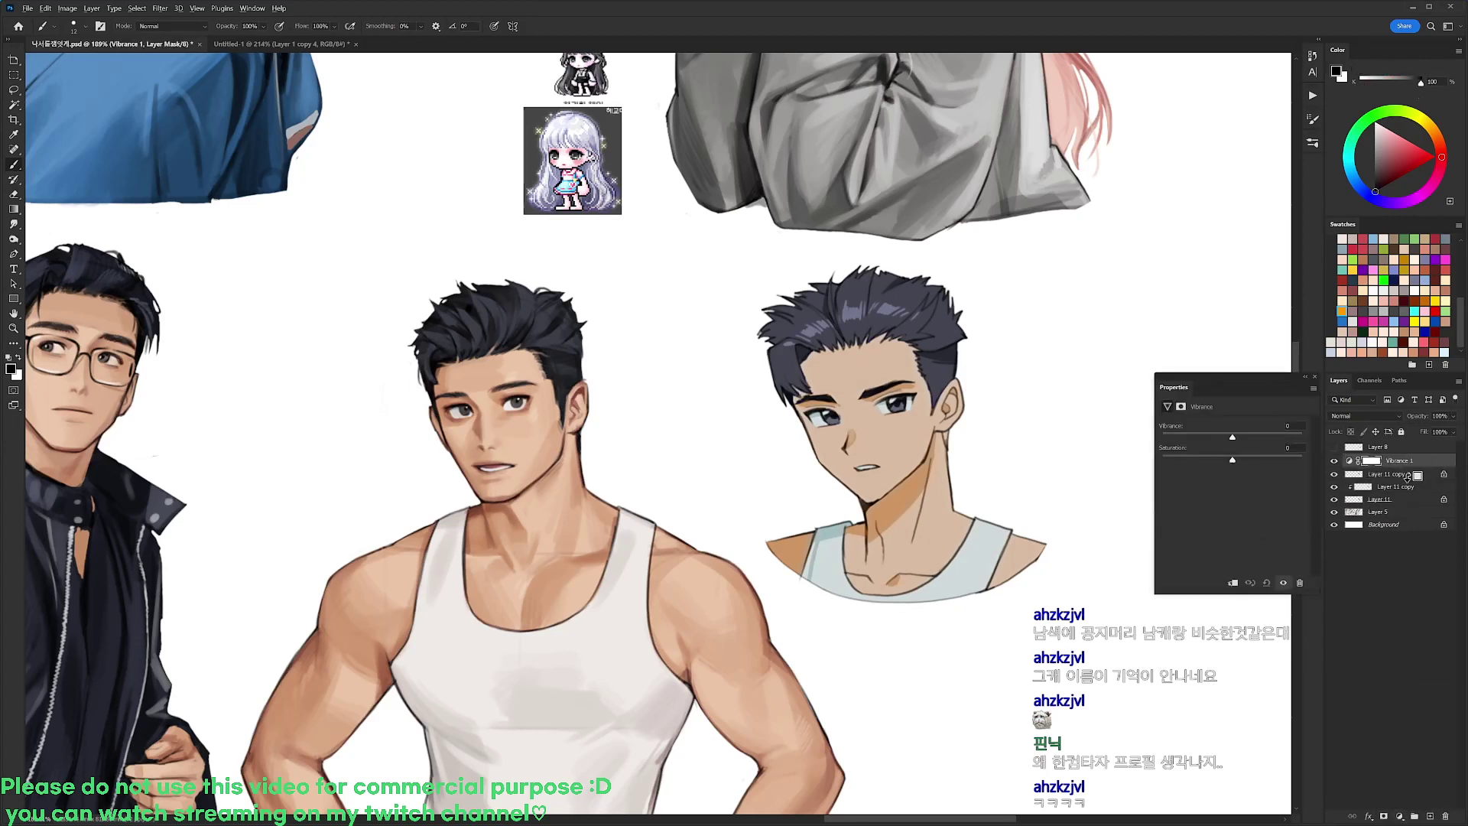
left_click(1407, 480, "alt")
left_click(1407, 467, "alt")
left_click(1248, 436)
mouse_move(1248, 437)
left_mouse_down()
mouse_move(1284, 439)
mouse_move(1259, 439)
left_mouse_up()
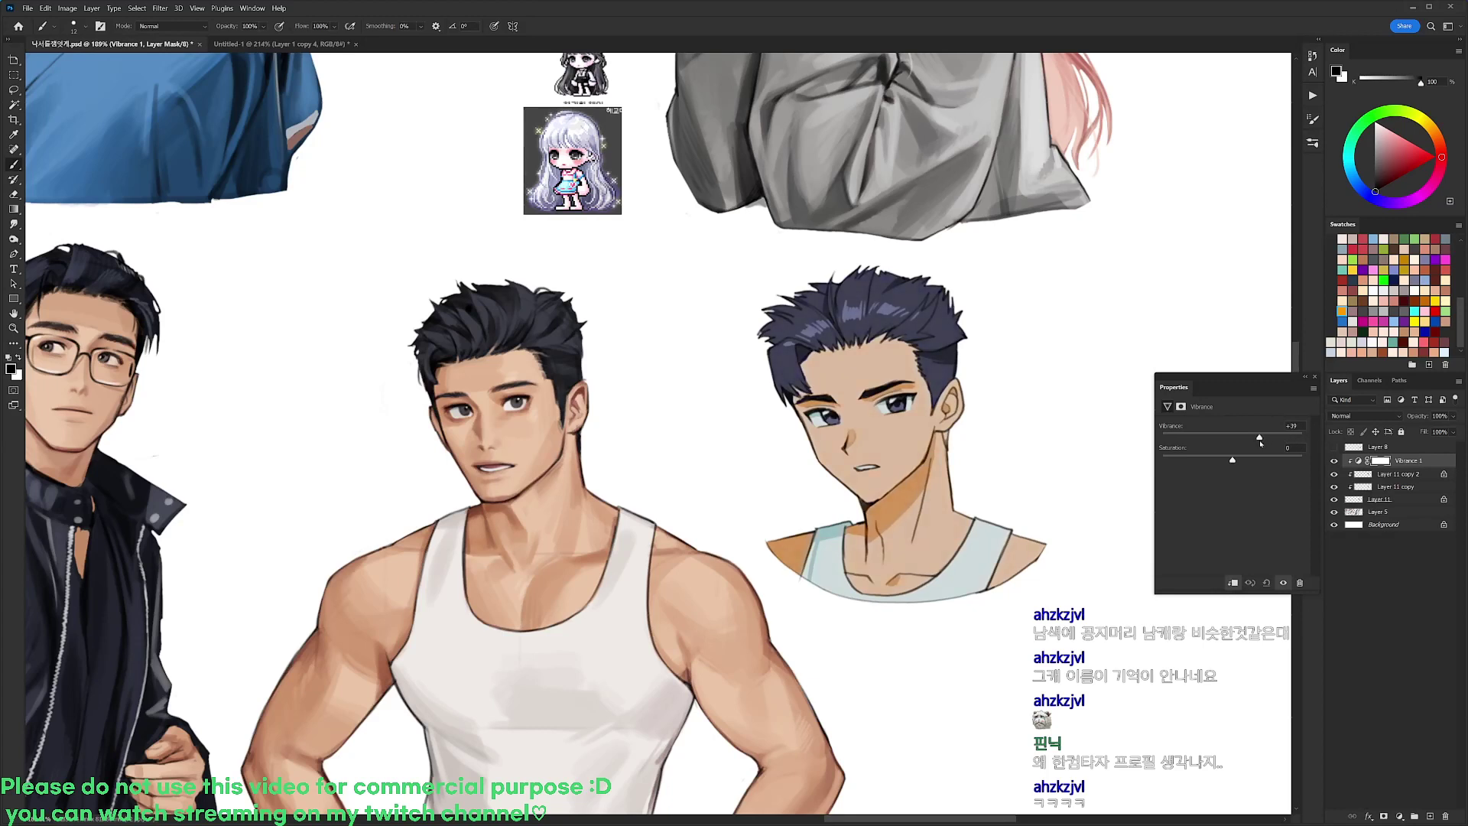
Duplicate Layer 11 above the Vibrance layer and apply 400% uniform monochromatic noise to the duplicate
left_click(1384, 504, "shift")
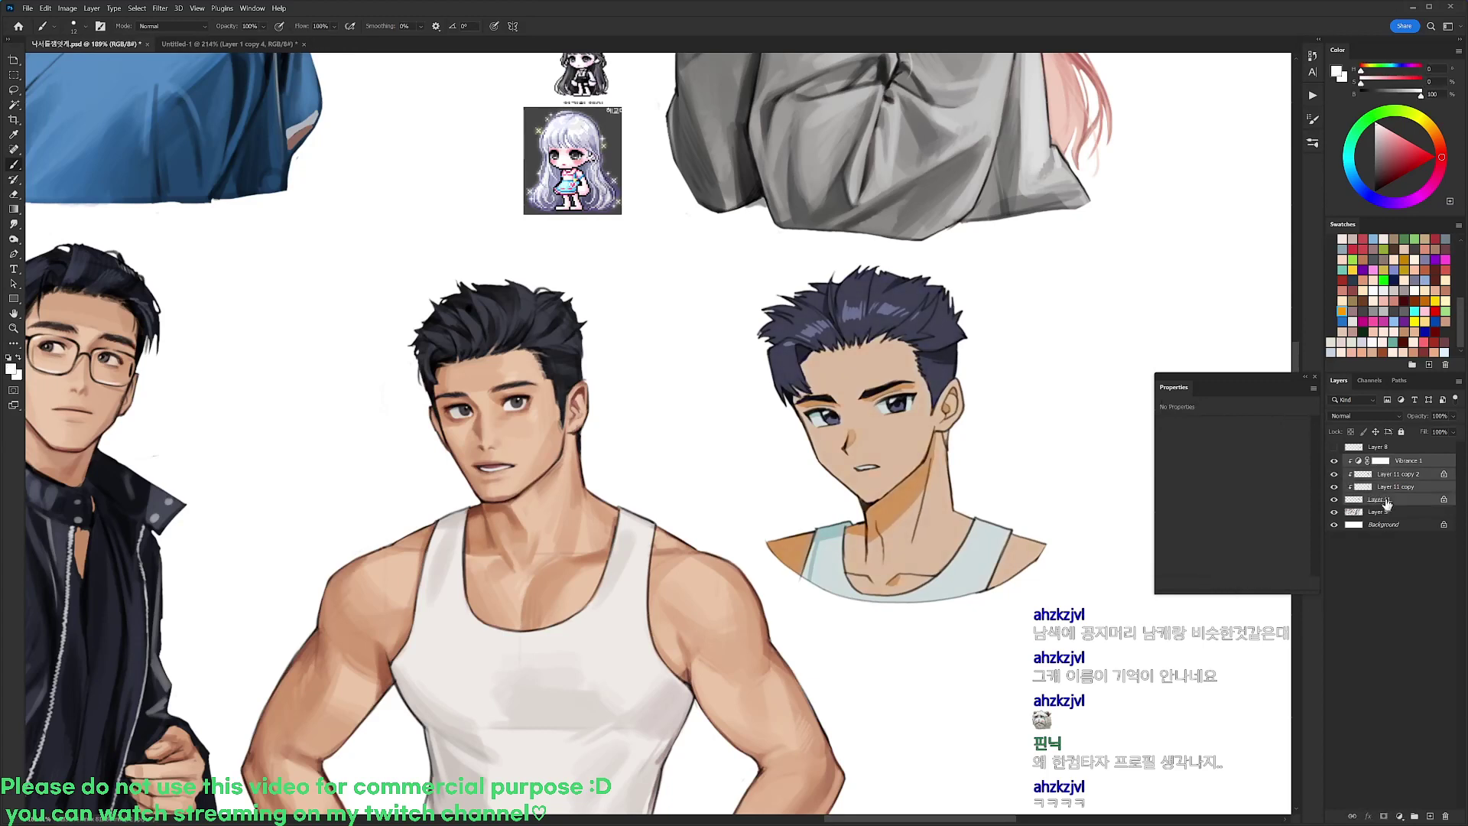
key("ctrl+alt+e")
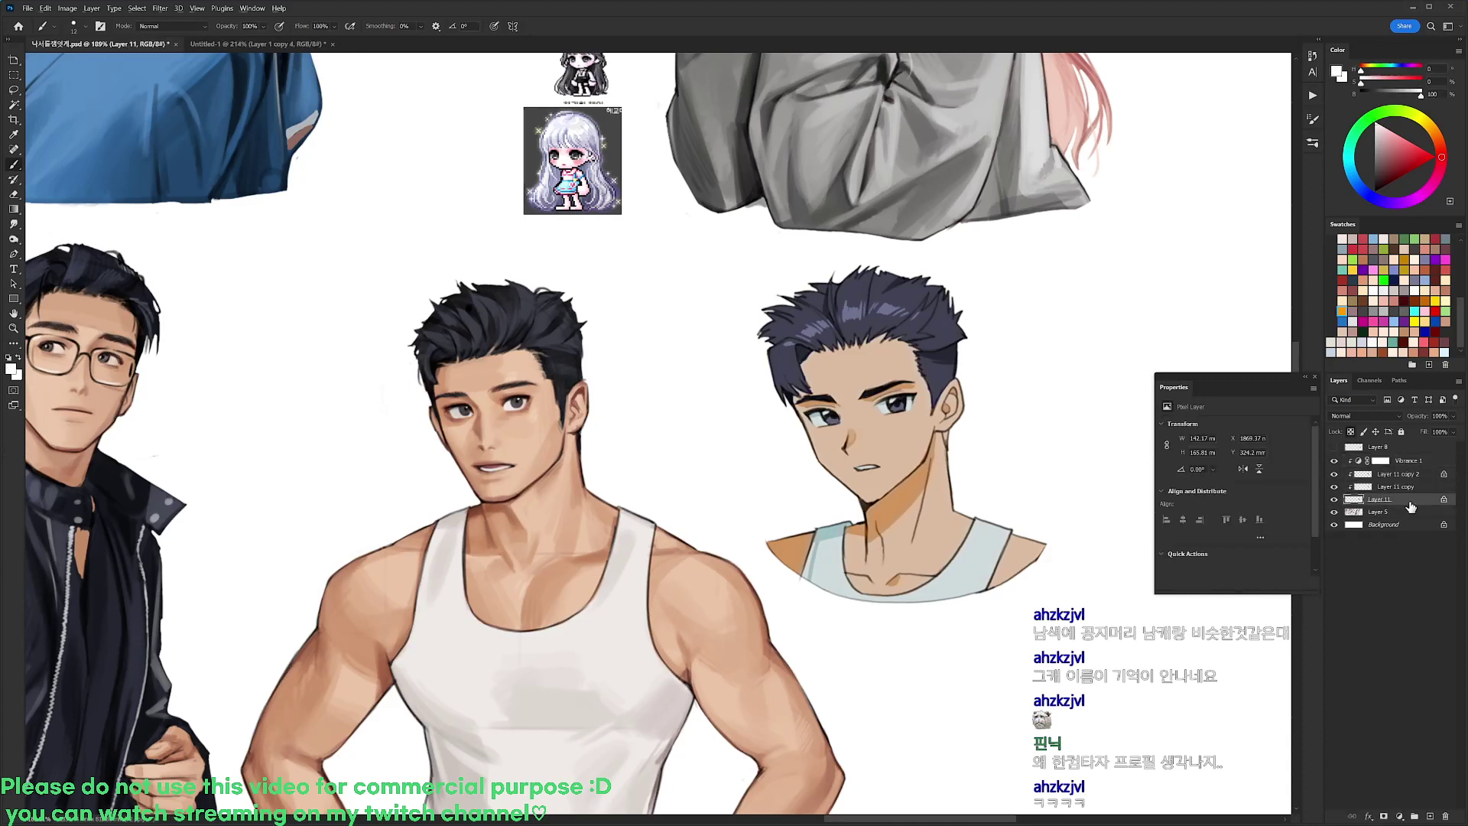
left_click(158, 9)
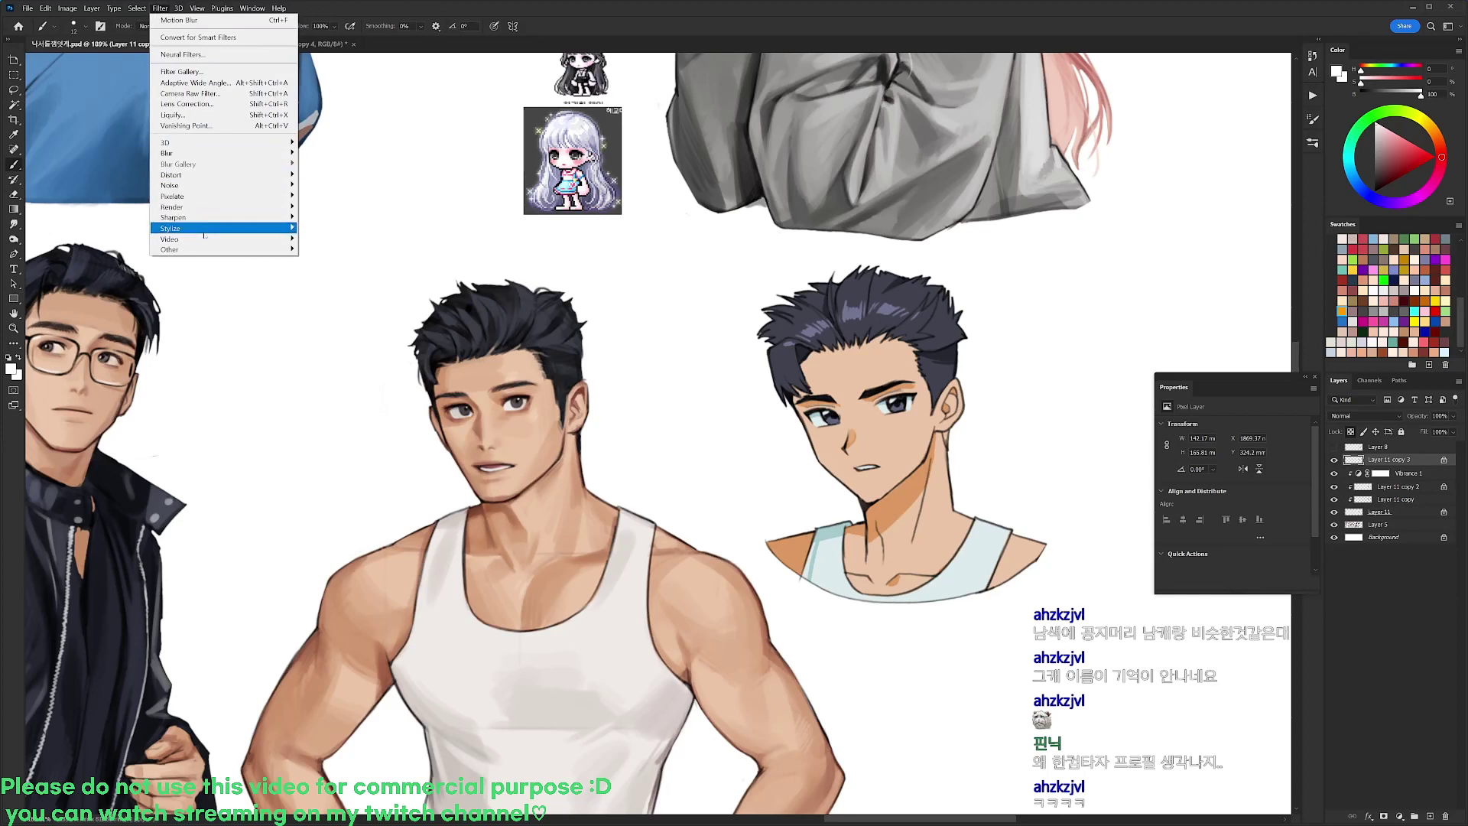
mouse_move(229, 185)
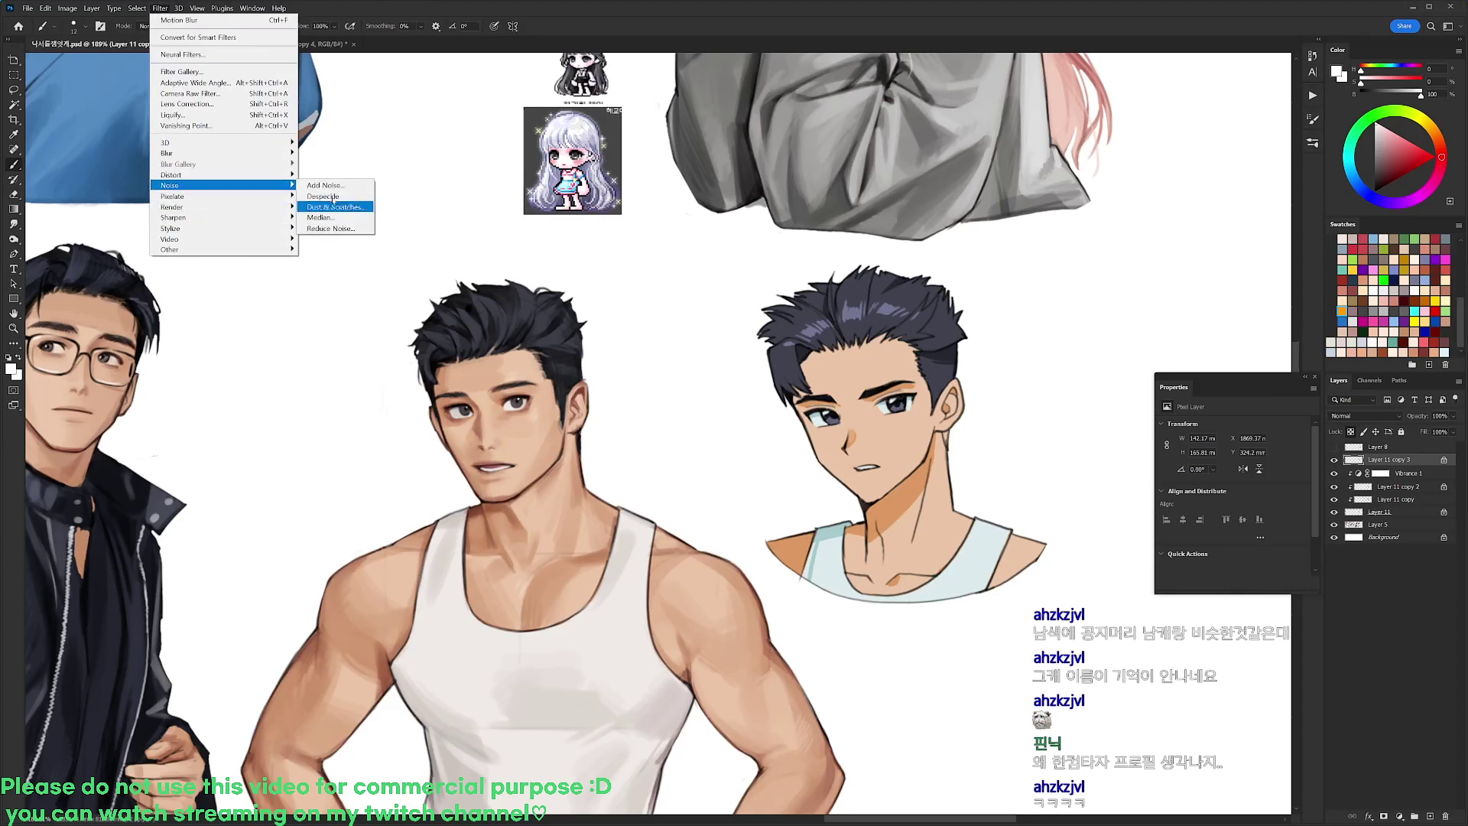
left_click(336, 186)
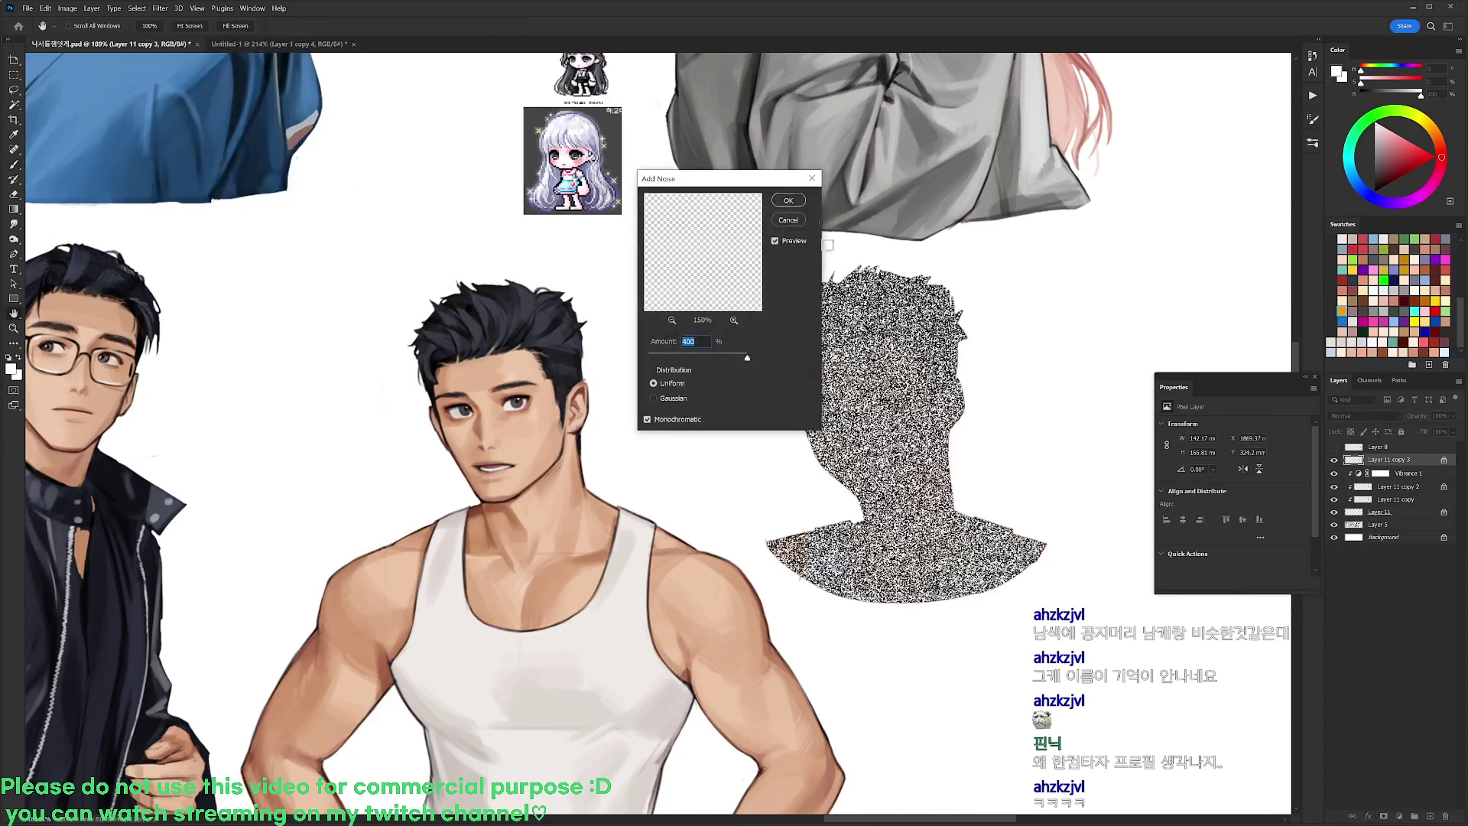
left_click(789, 200)
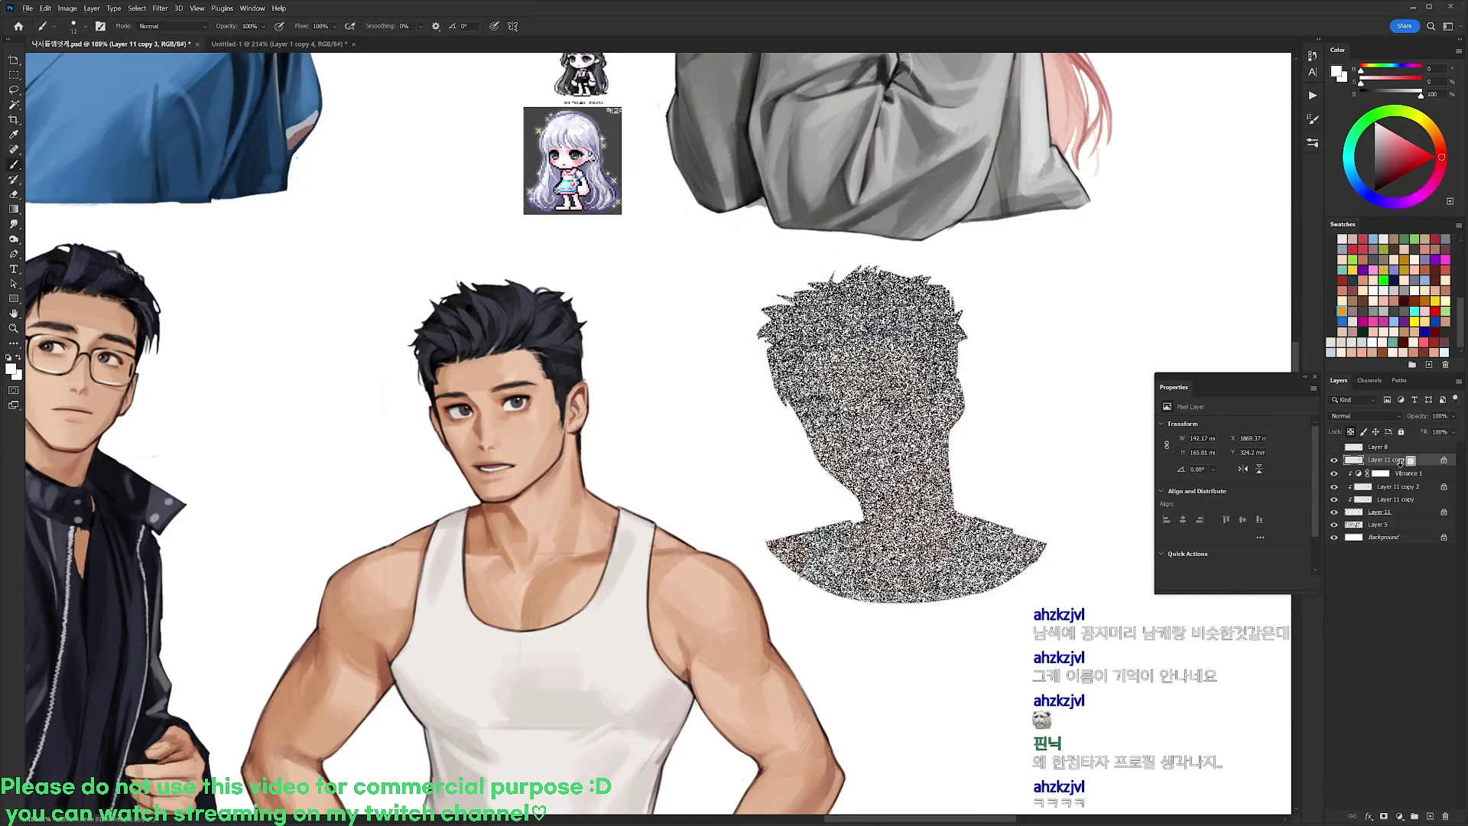
Clip the noise layer to the portrait in Overlay mode and reduce it to 11% fill and 66% opacity
left_click(1364, 415)
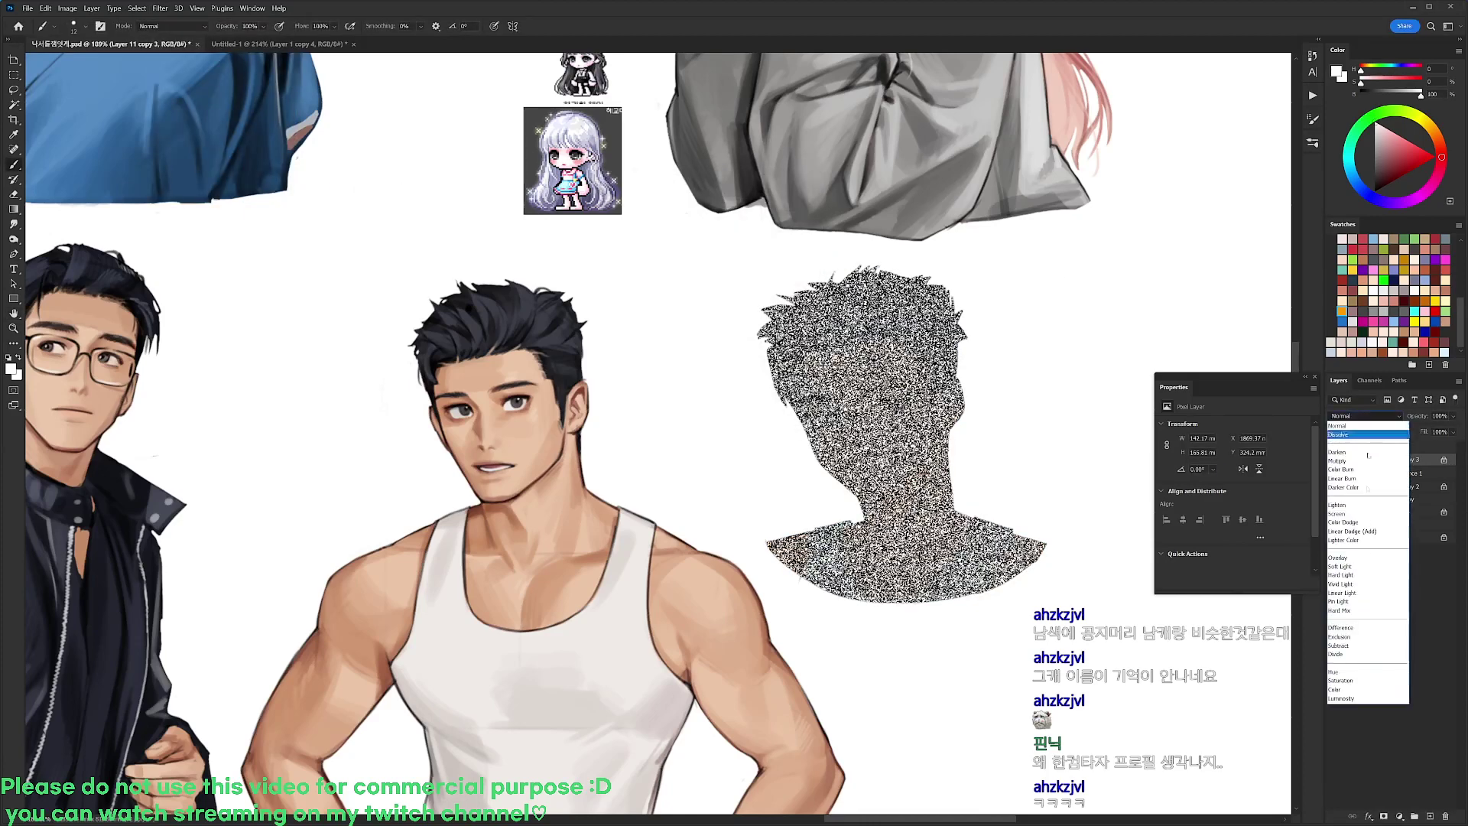
left_click(1357, 558)
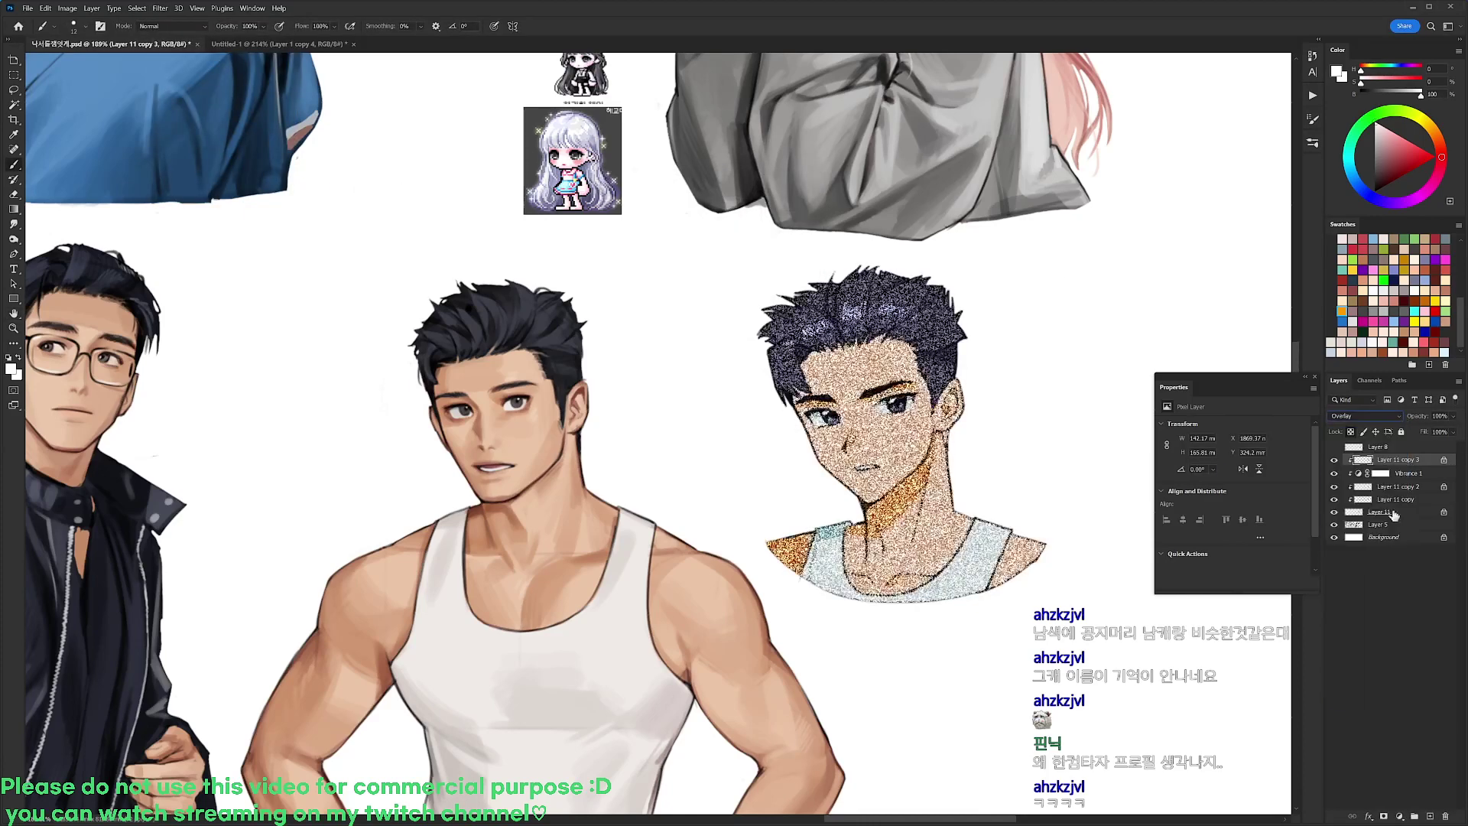
left_click_drag(1413, 443, 1440, 429)
left_click(1419, 461)
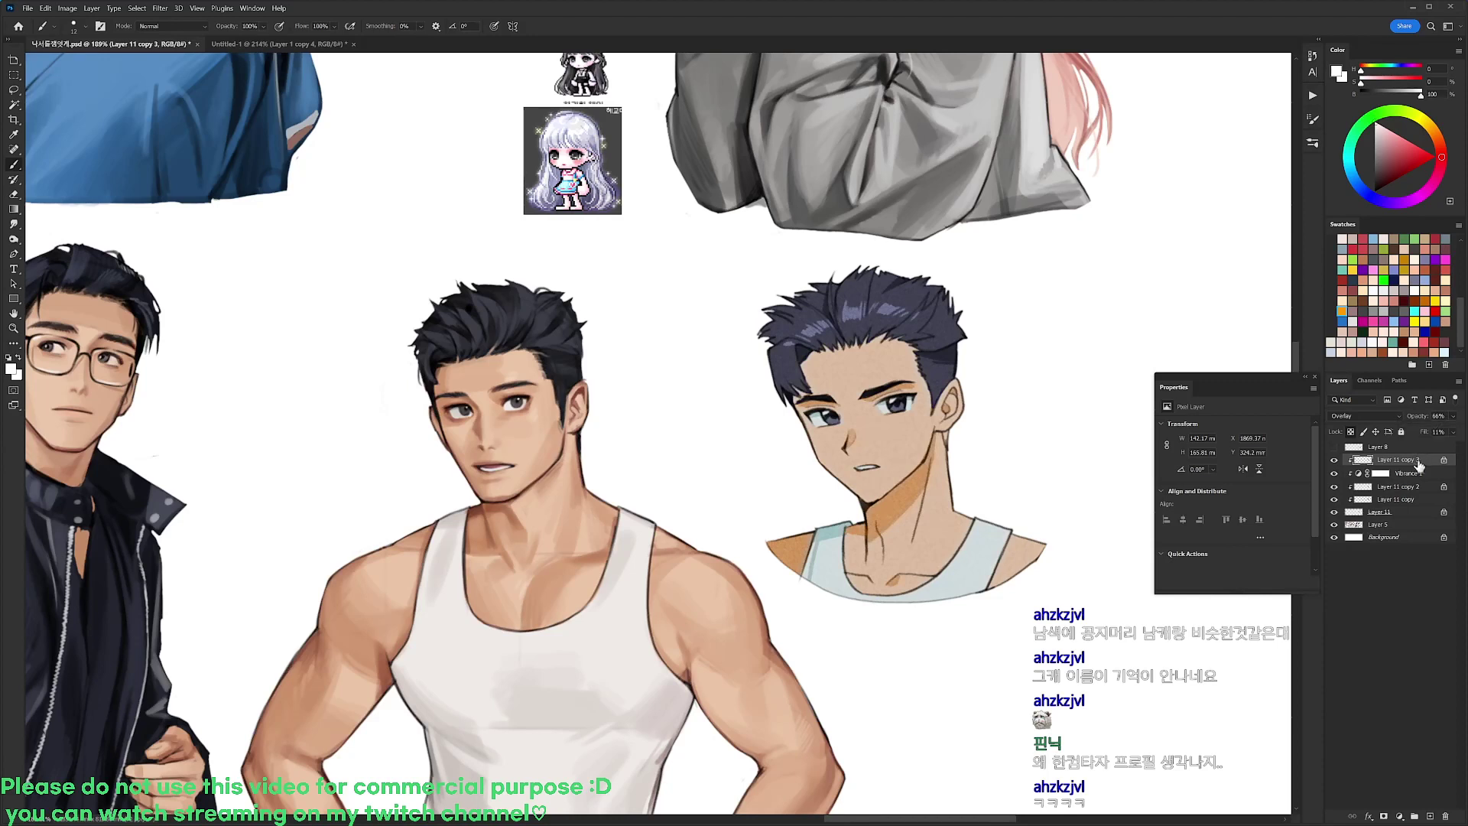
Merge Layer 11 with all its clipped effect layers, and save the document
left_click(1382, 513, "shift")
key("ctrl+e")
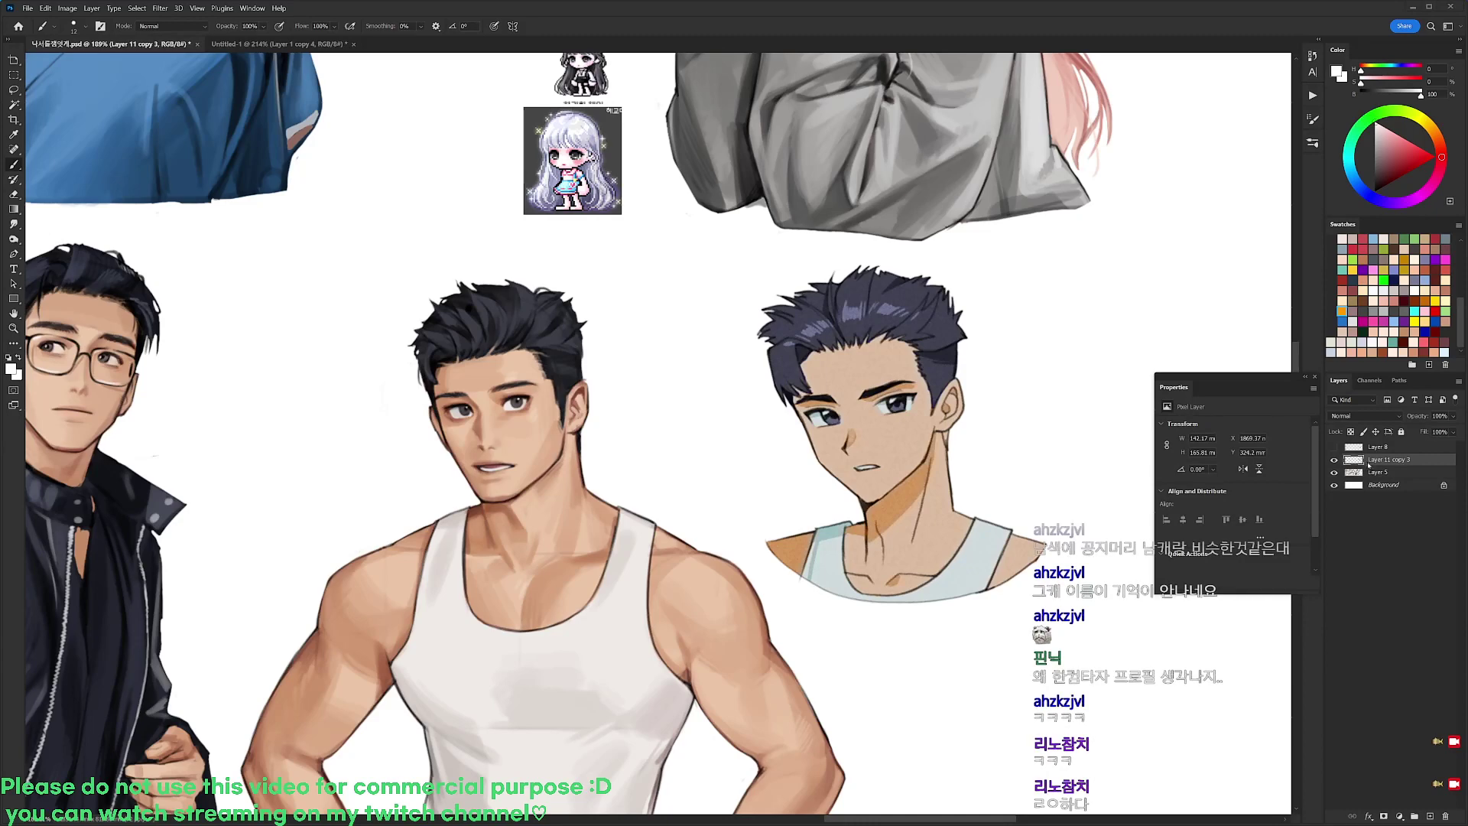
left_click_drag(701, 394, 587, 385)
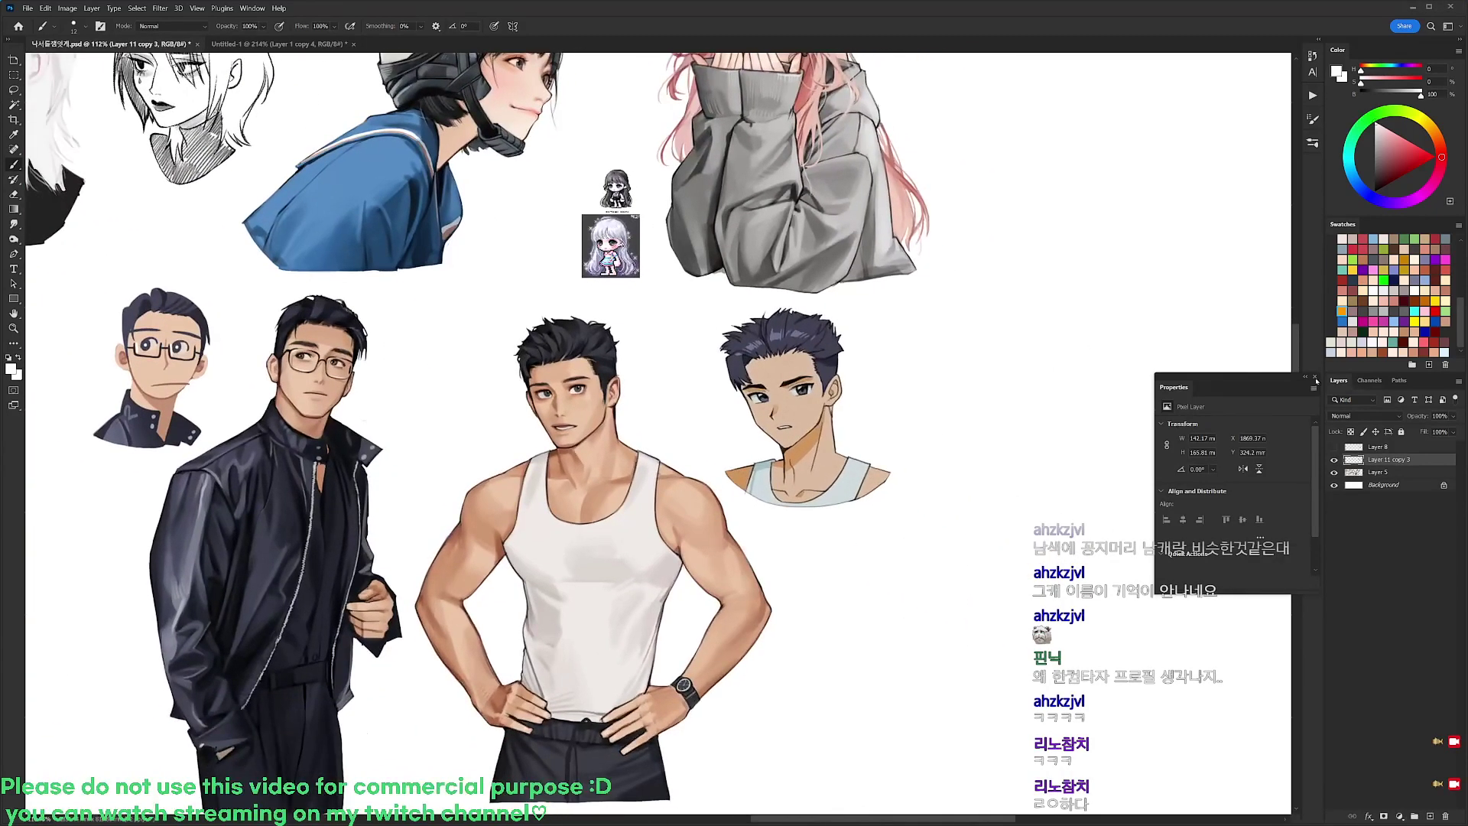
left_click(1315, 379)
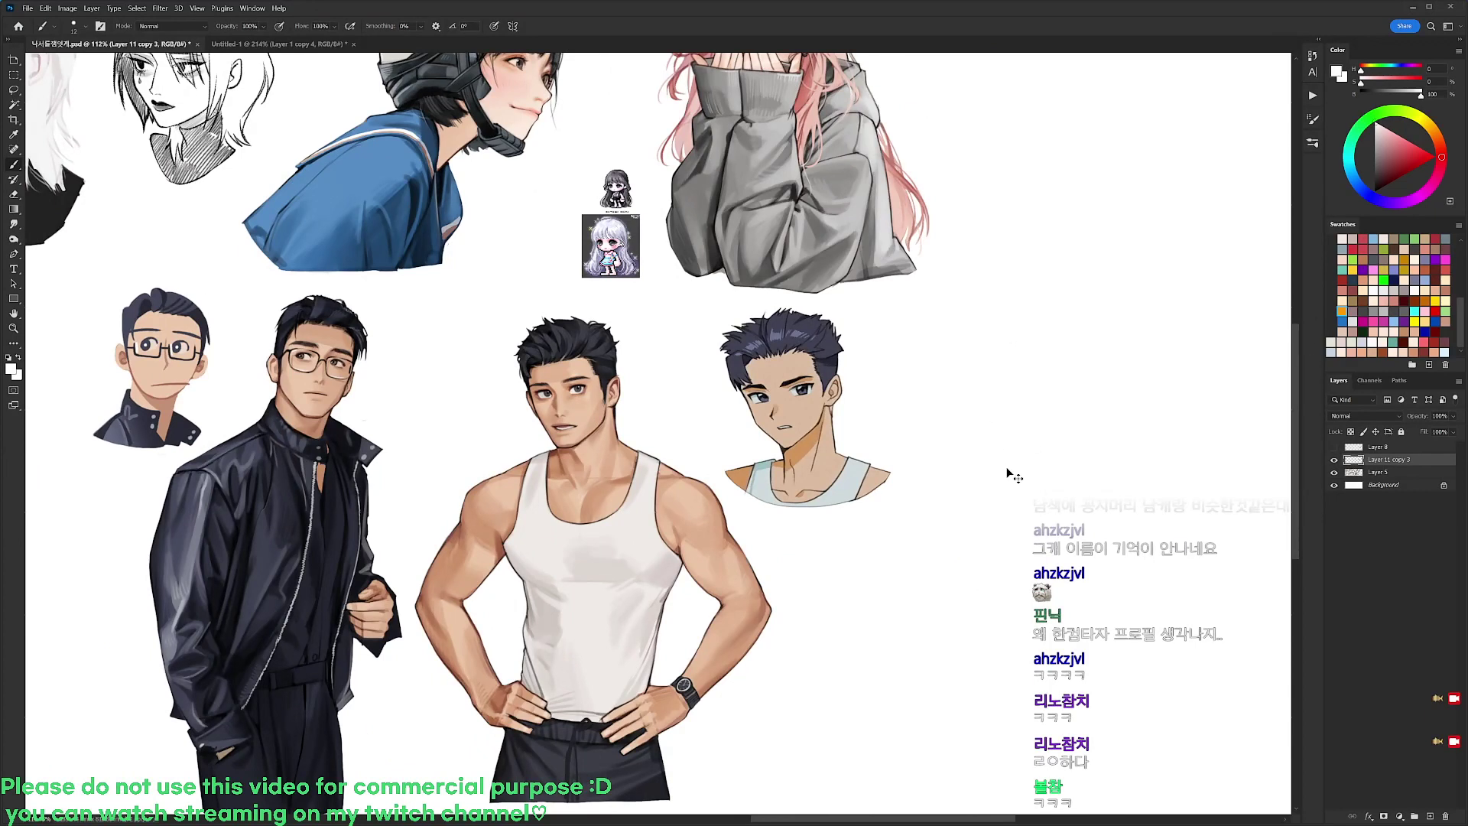
key("ctrl+s")
Undo the merge, hide the four clipped layers above Layer 11, and make Layer 11 active
left_click_drag(902, 383, 978, 382)
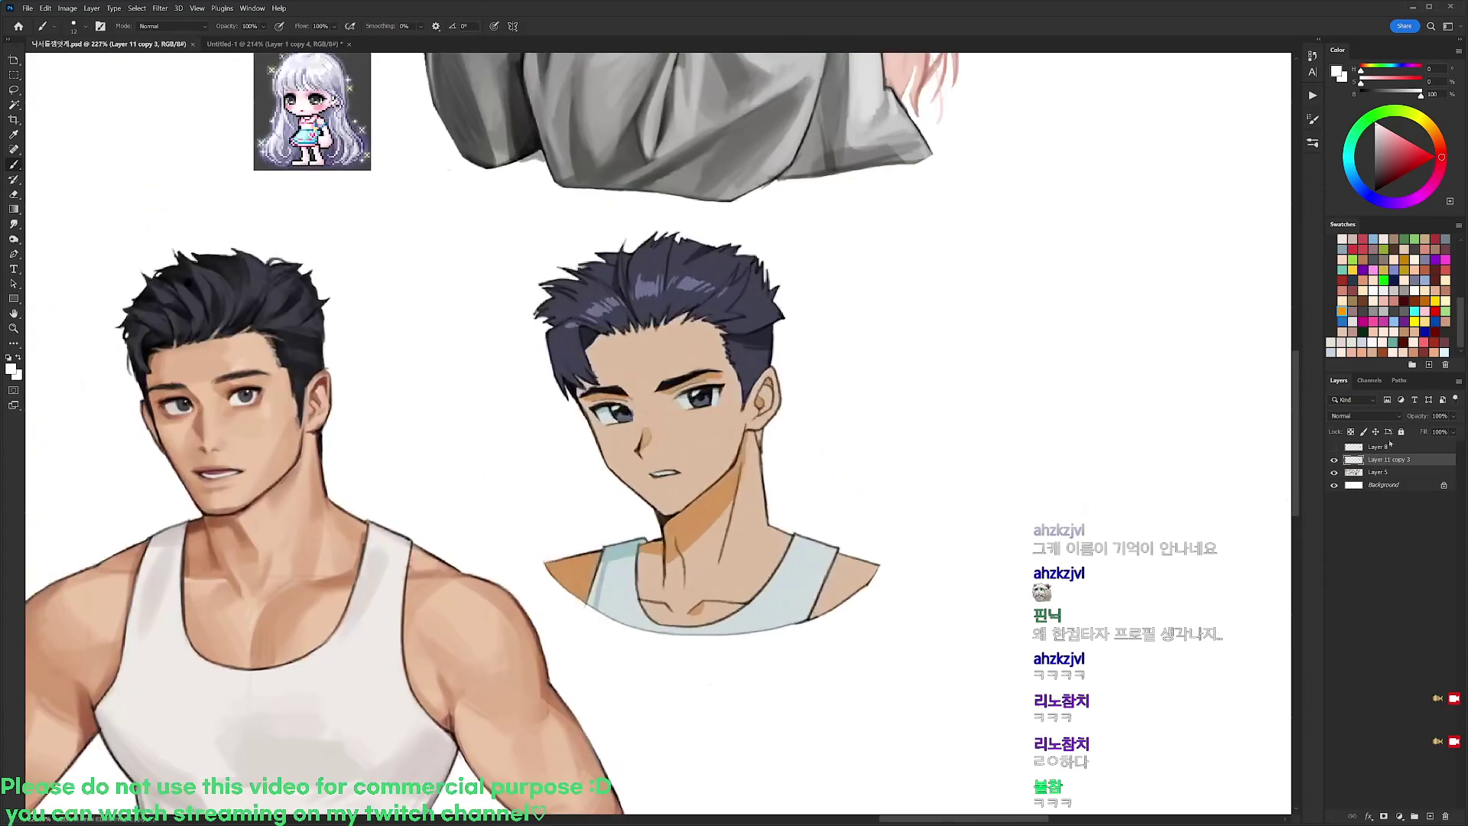
key("ctrl+z")
left_click_drag(1334, 460, 1336, 500)
left_click(1361, 512)
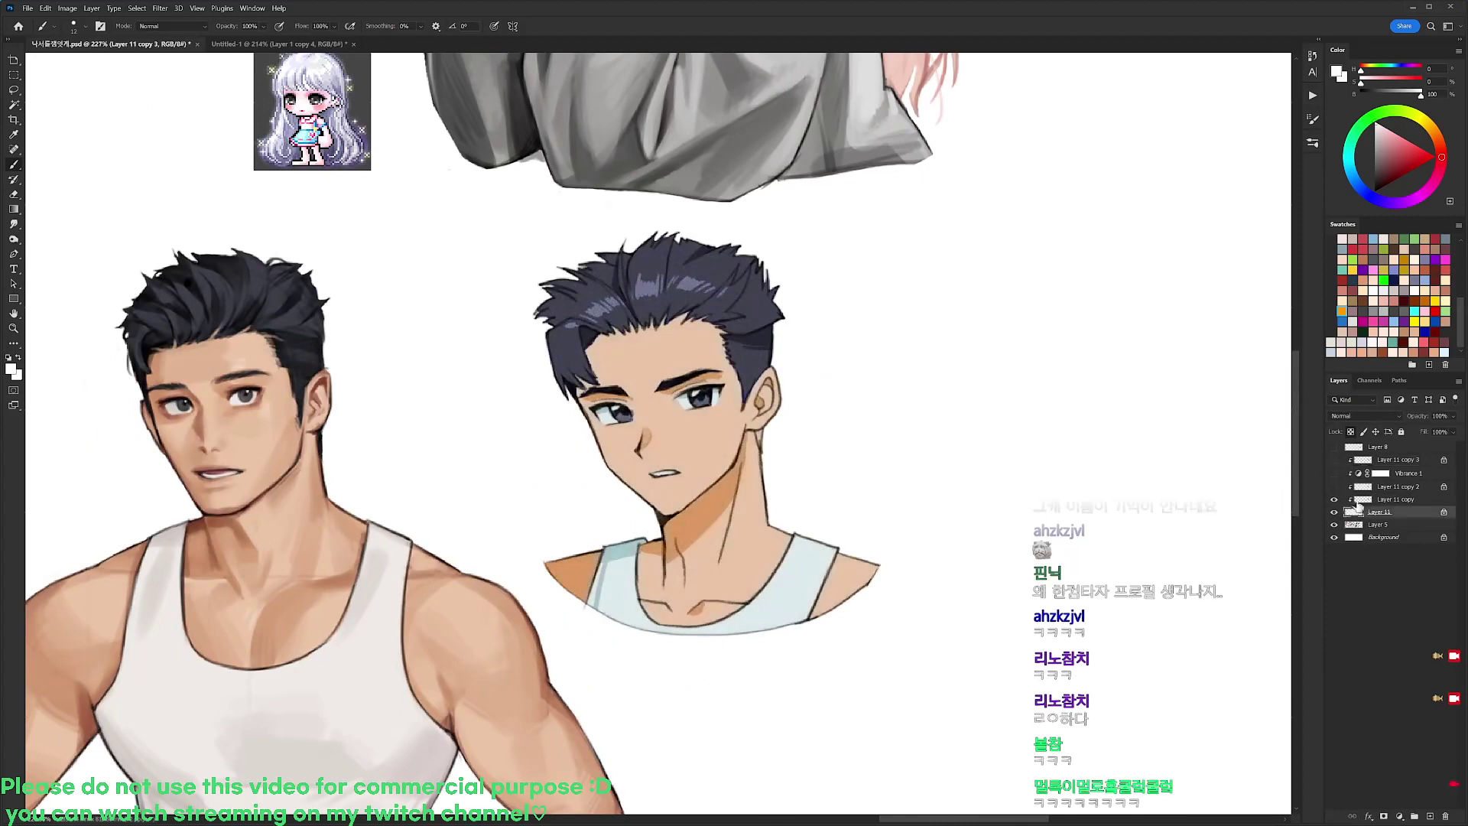
Try a skin-coloured brush stroke at the inner end of the anime eyebrow, undo it, and sample the dark brow colour
right_click(722, 413)
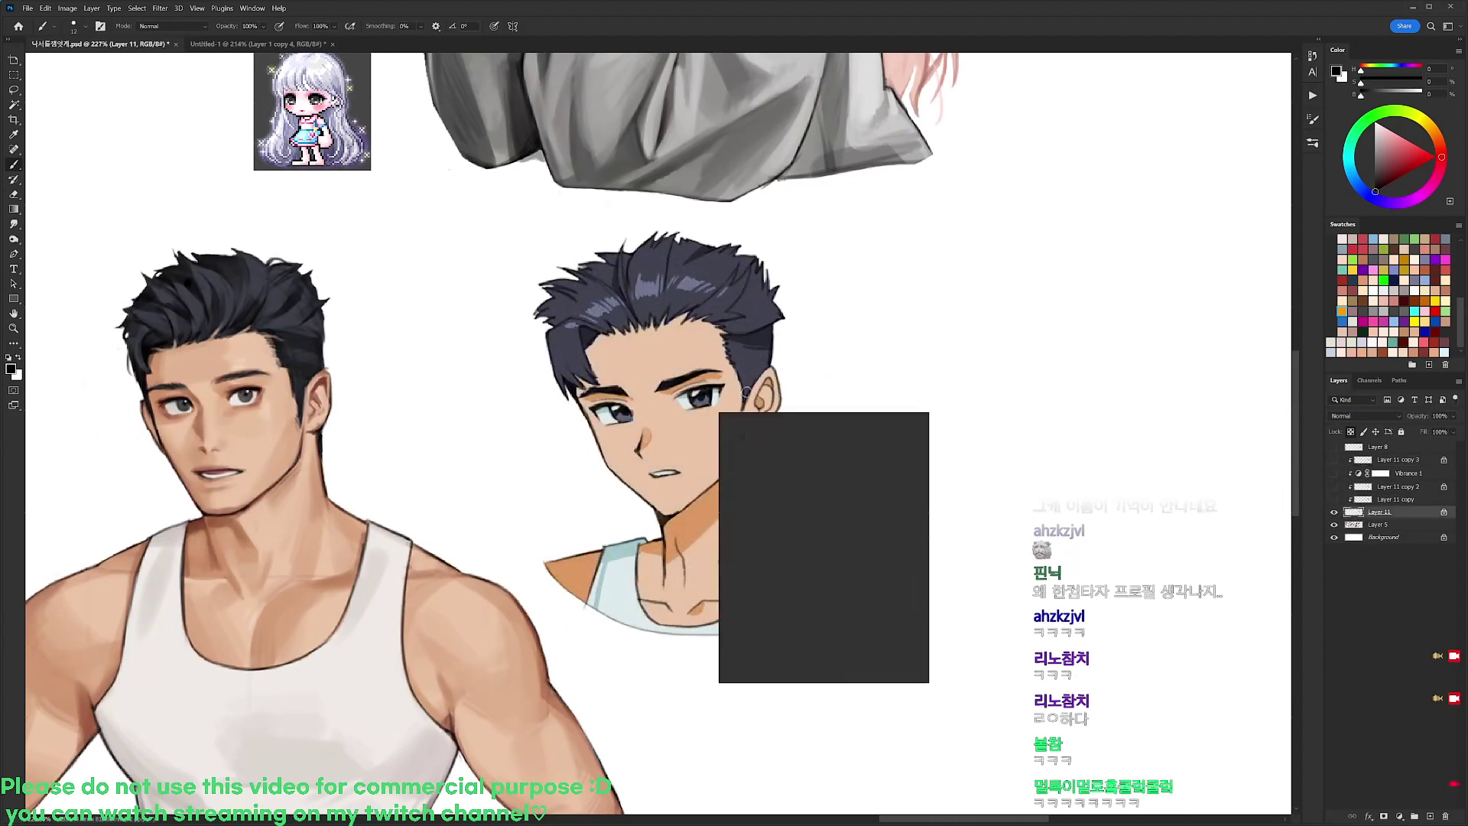
left_click(793, 517)
left_click(675, 385, "alt")
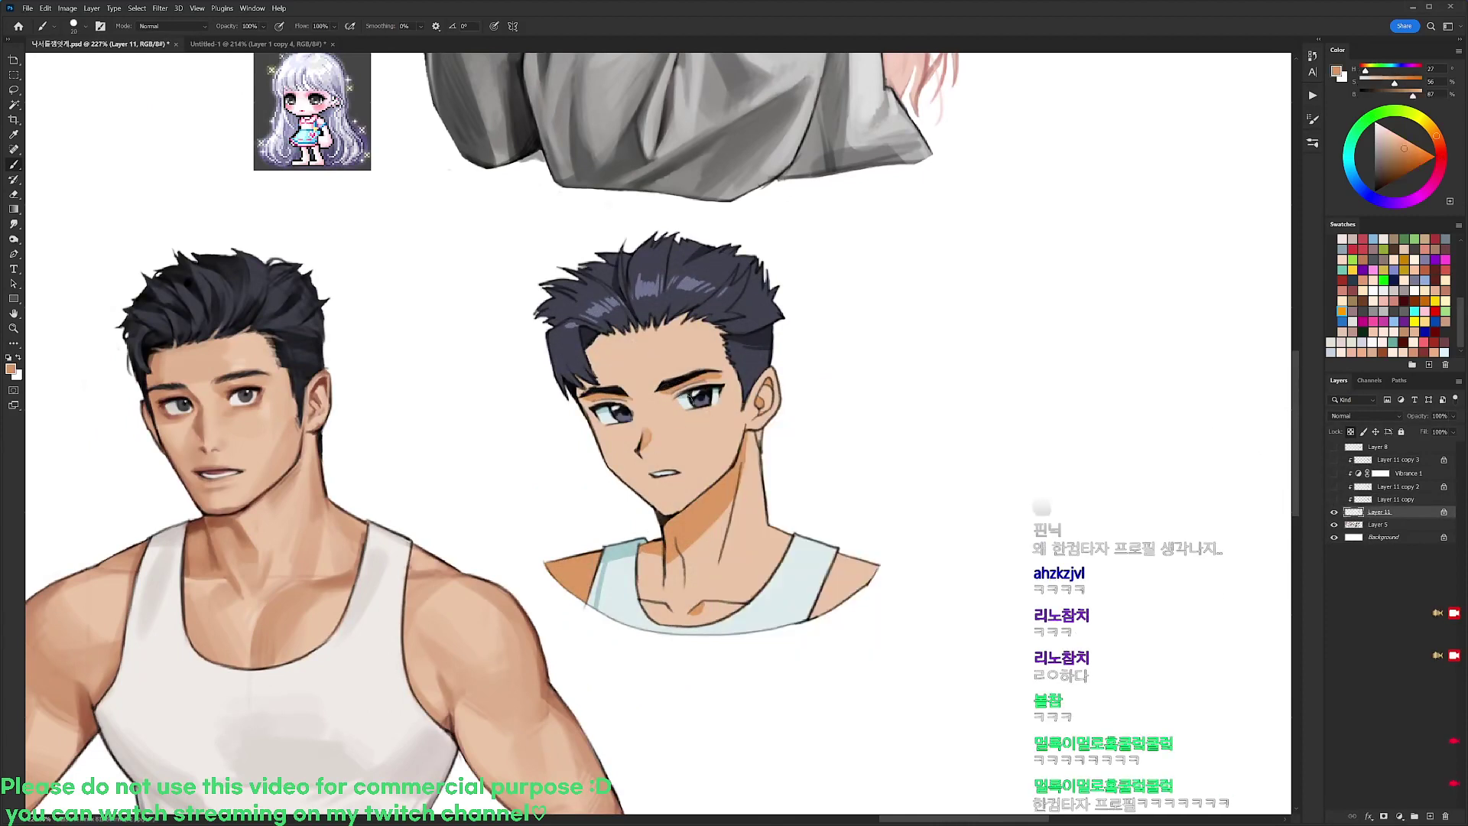
left_click_drag(671, 389, 658, 389)
key("ctrl+z")
left_click(673, 381, "alt")
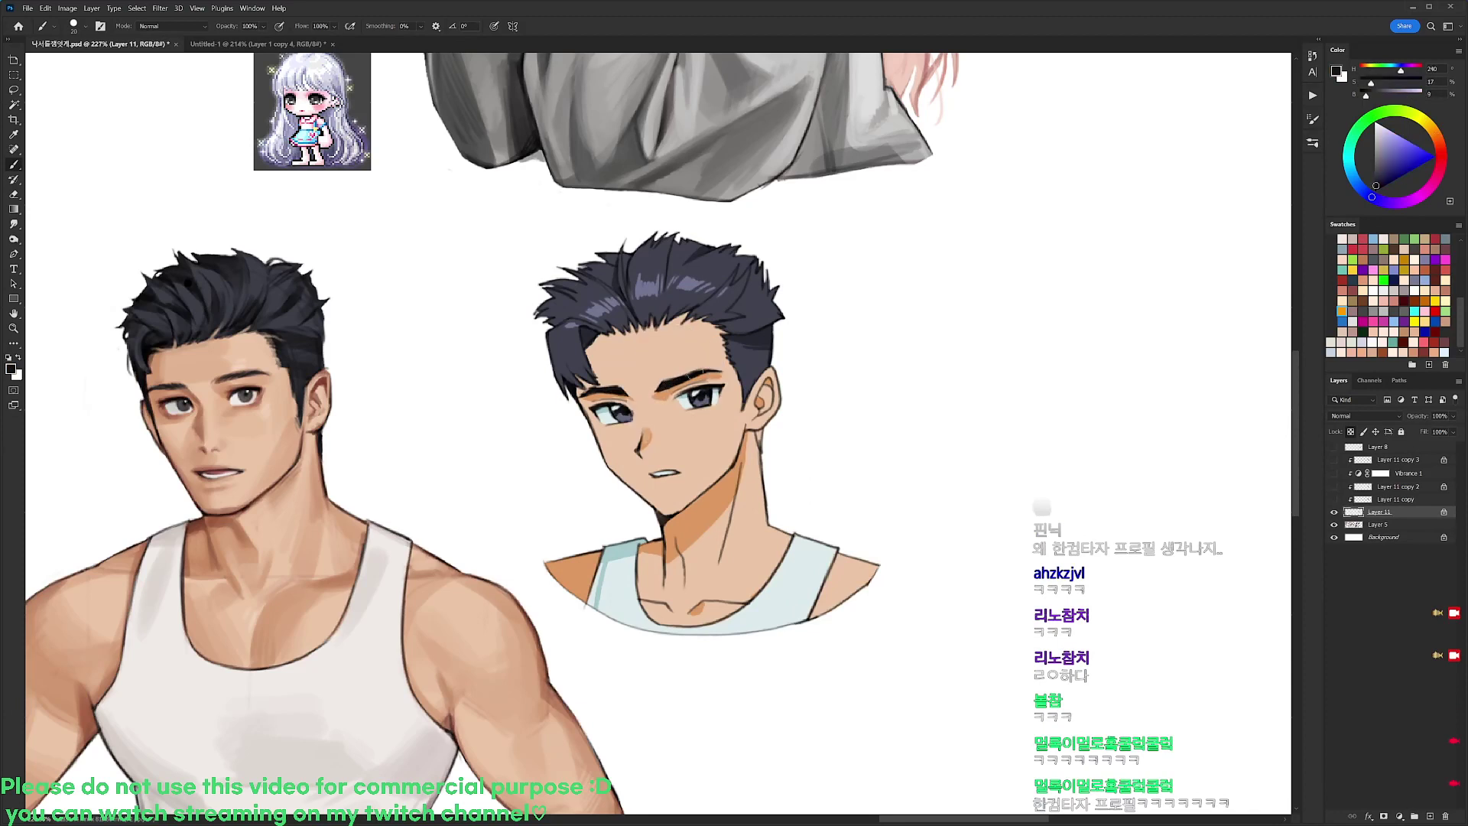
Toggle the visibility of the clipped effect layers above Layer 11 to compare their effects, leaving only Layer 11 copy shown
left_click(1334, 497)
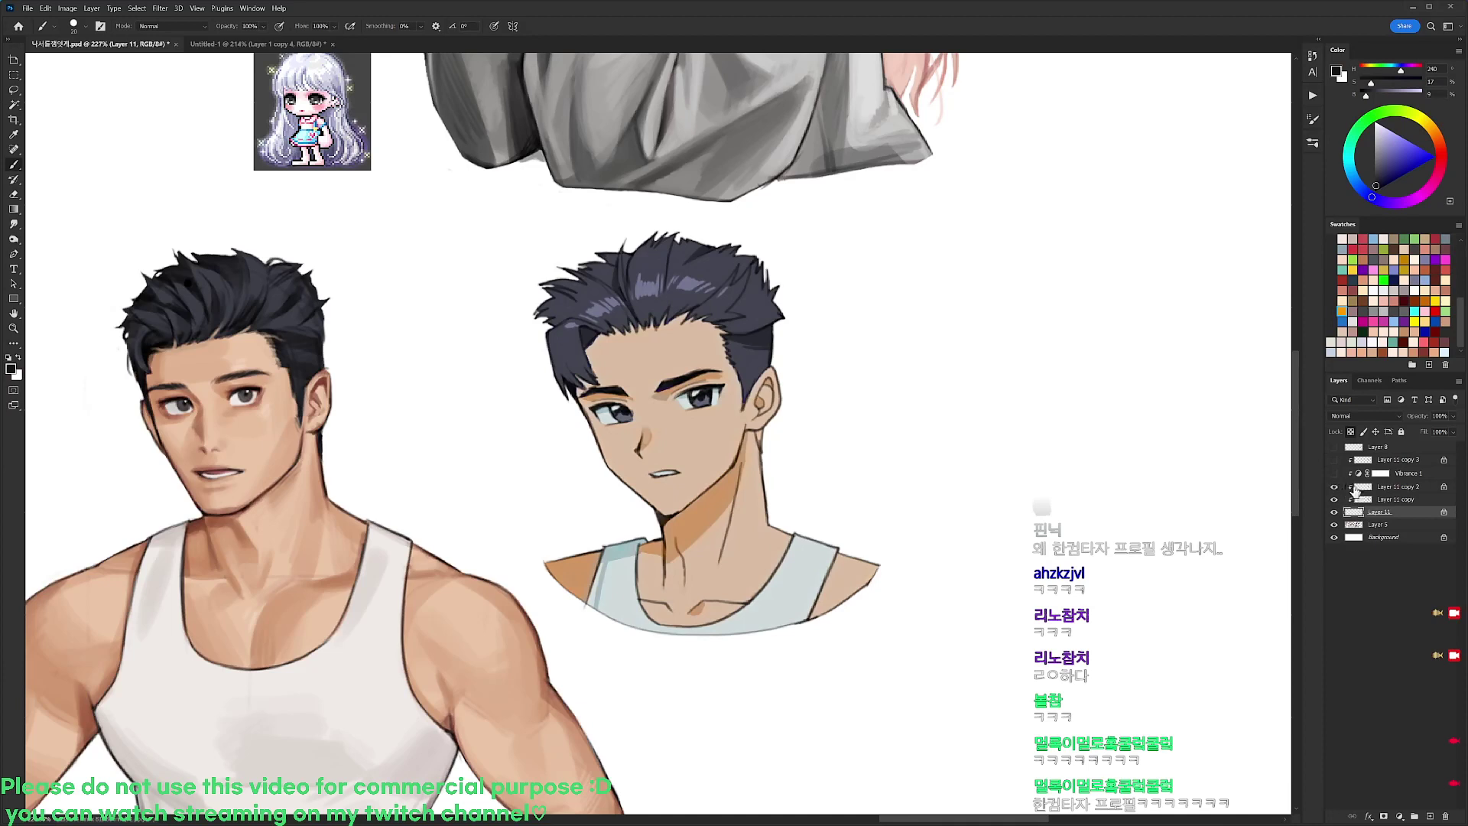
left_click(1334, 499)
left_click(1334, 498)
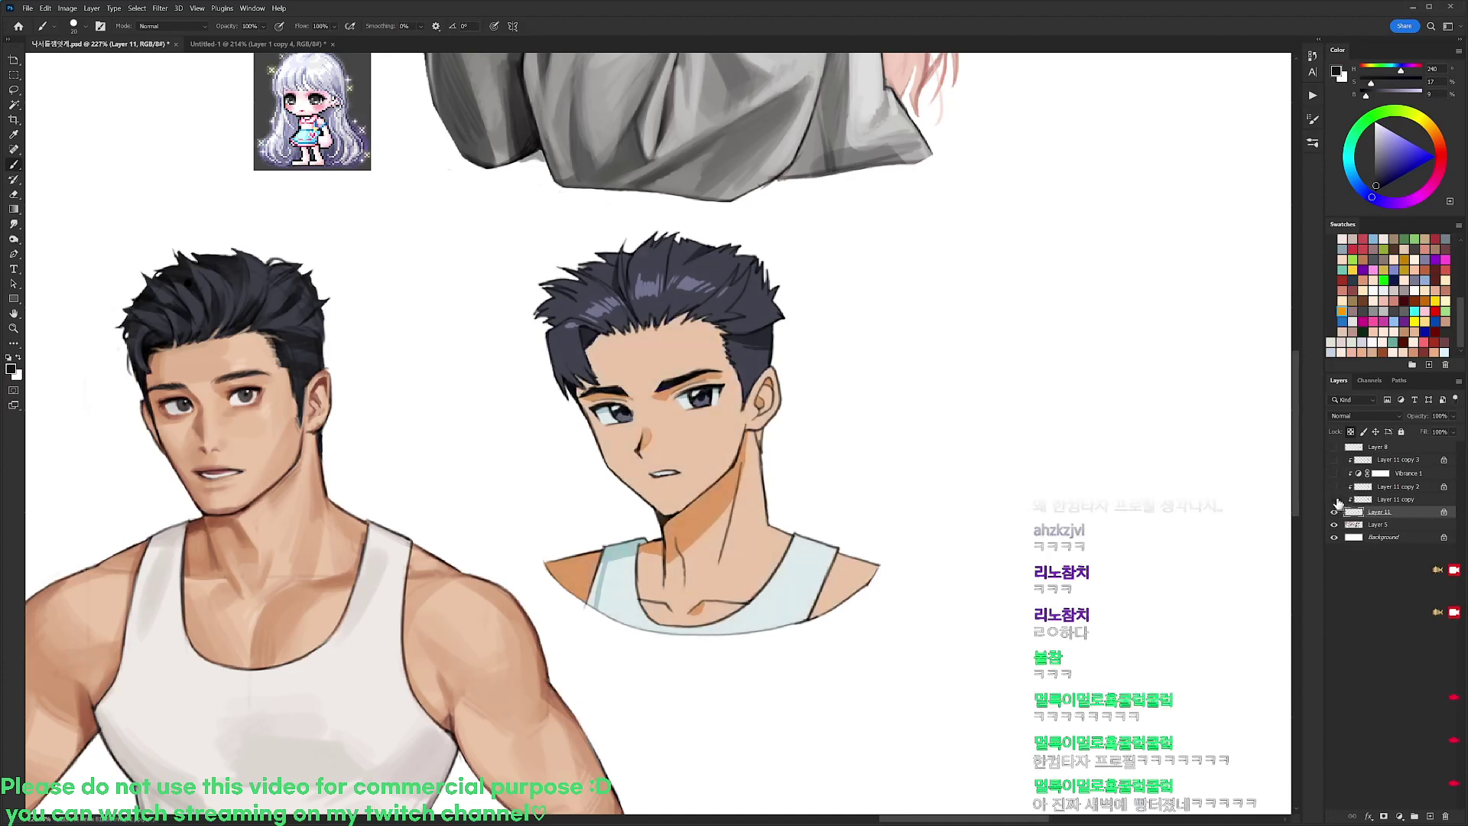
left_click(1365, 500)
key("r")
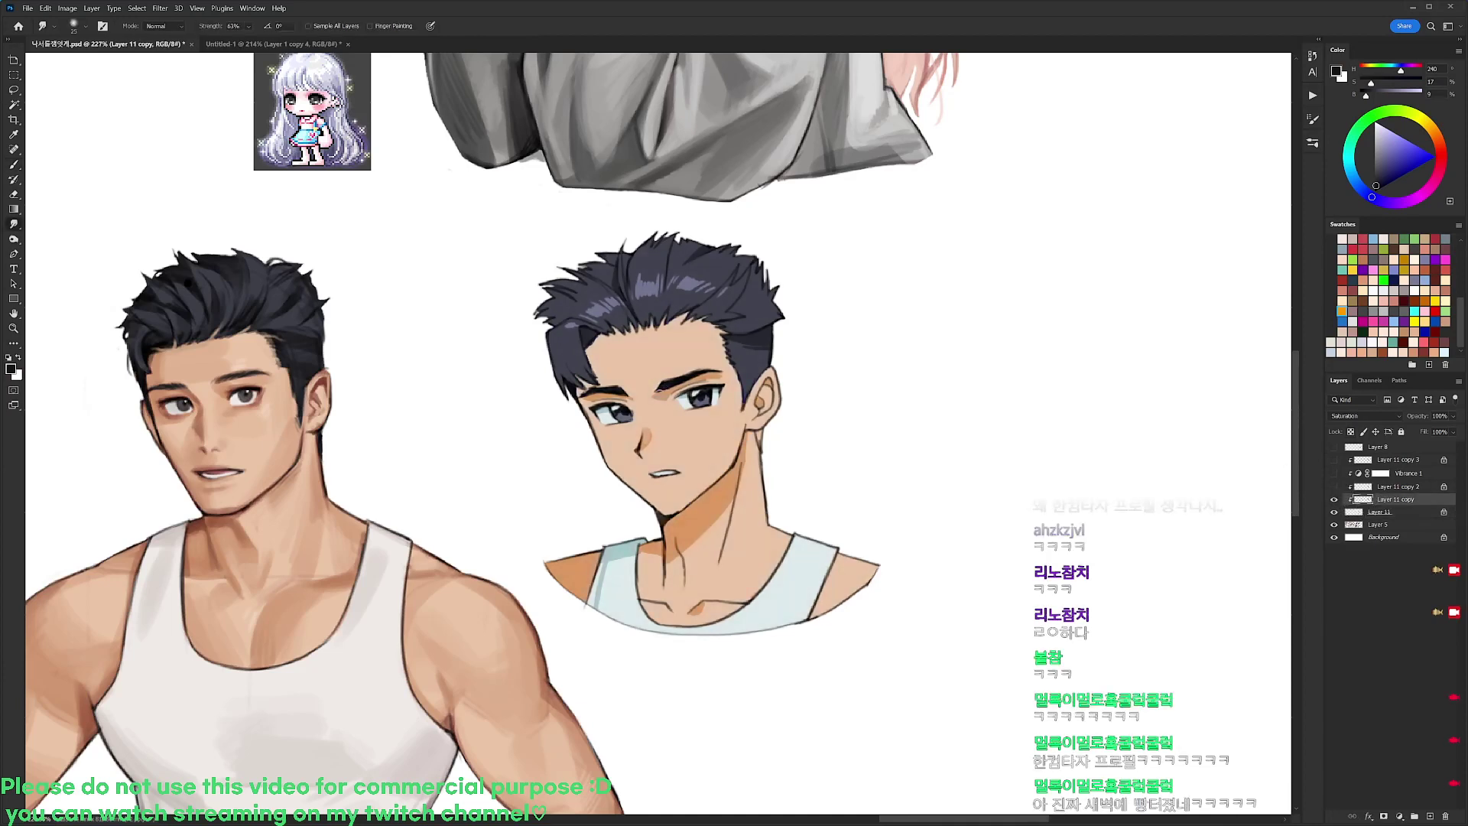
left_click(1333, 487)
left_click(1334, 473)
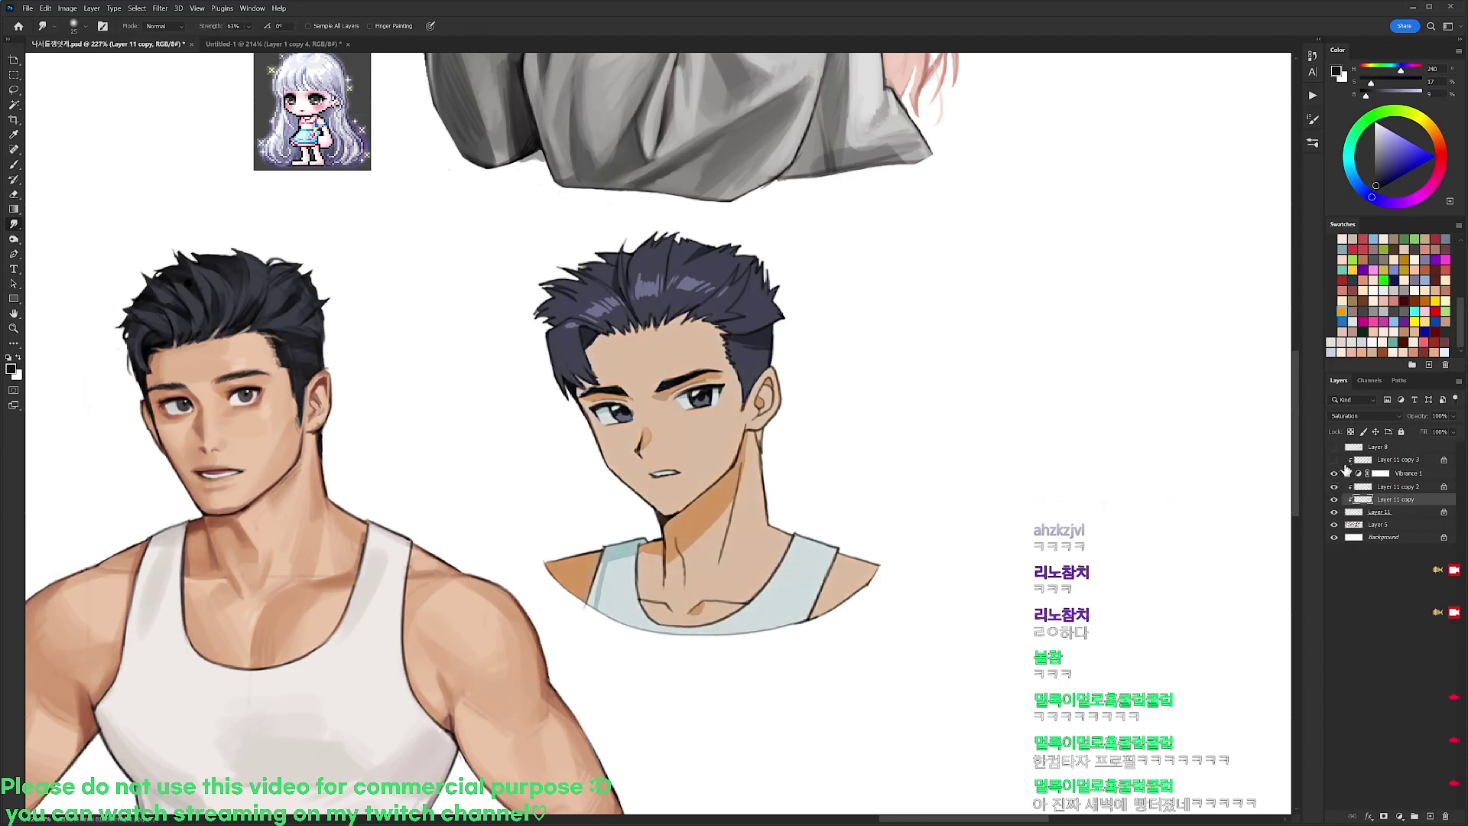
left_click(1334, 473)
left_click(1333, 486)
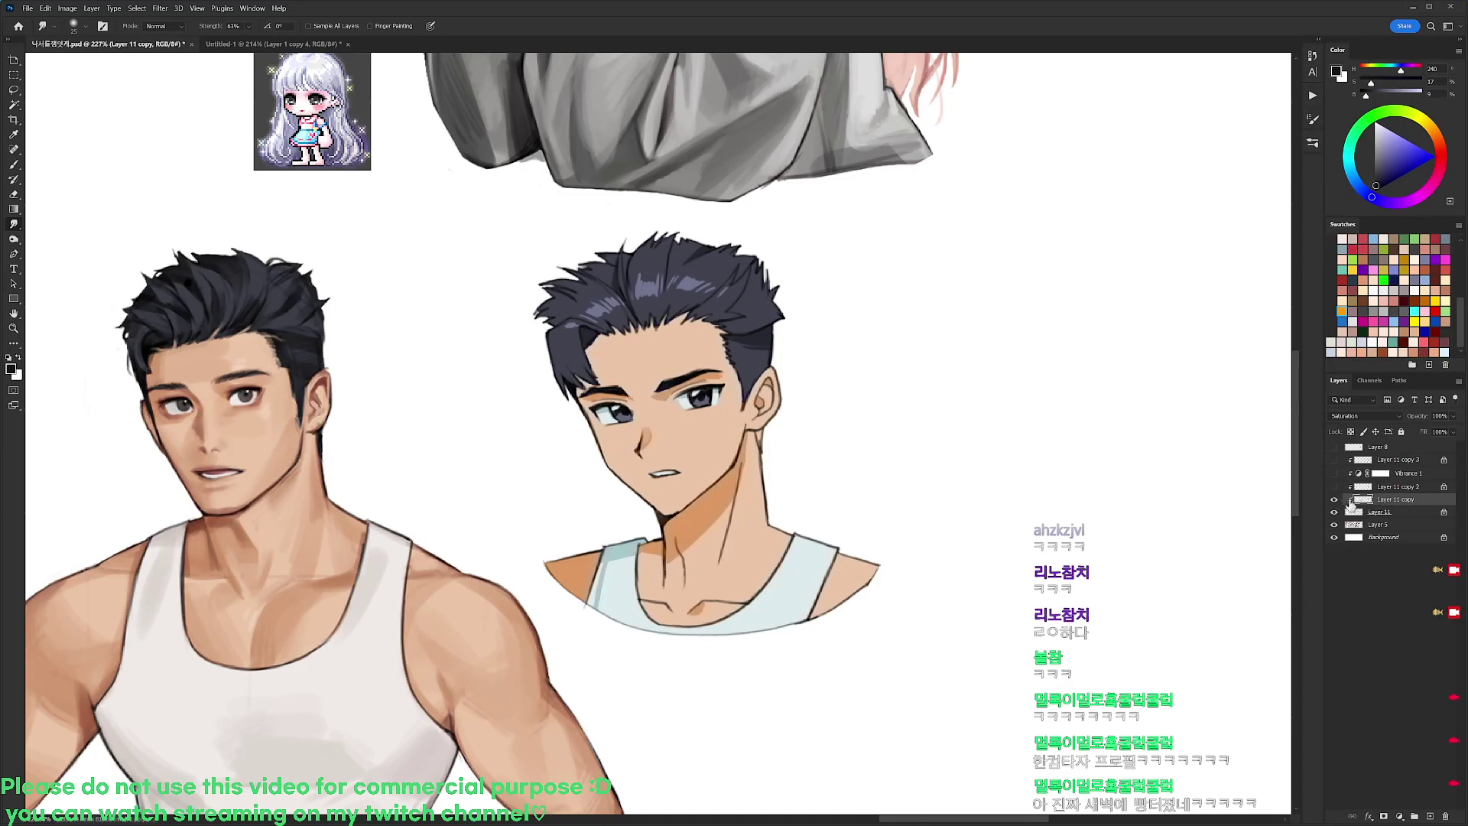
Duplicate Layer 11 as a clipped layer, hide Layer 11 copy, and apply Motion Blur at angle 0 and distance 17 pixels
left_click_drag(1382, 512, 1401, 495)
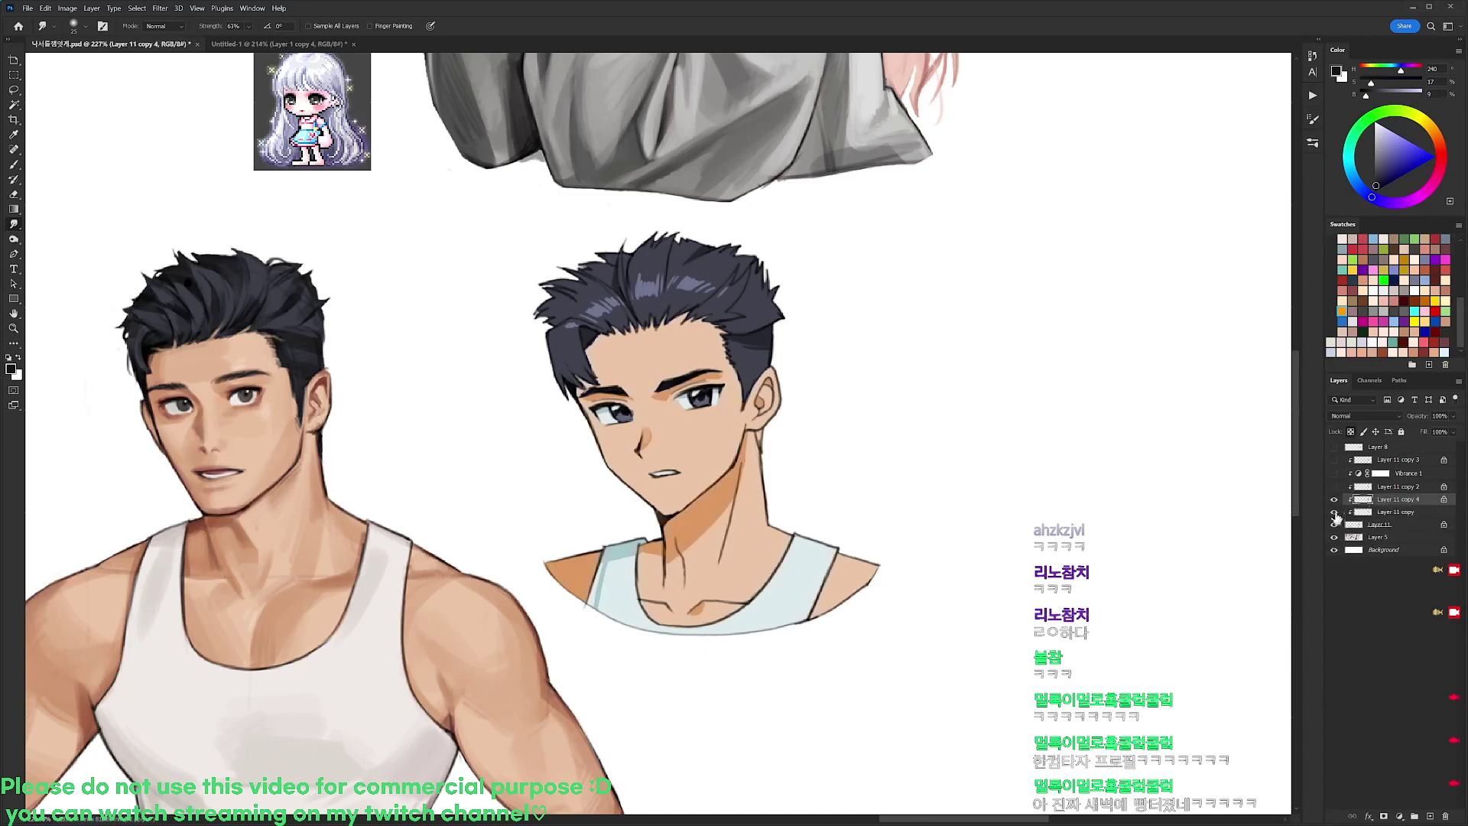
left_click(1333, 512)
left_click(157, 8)
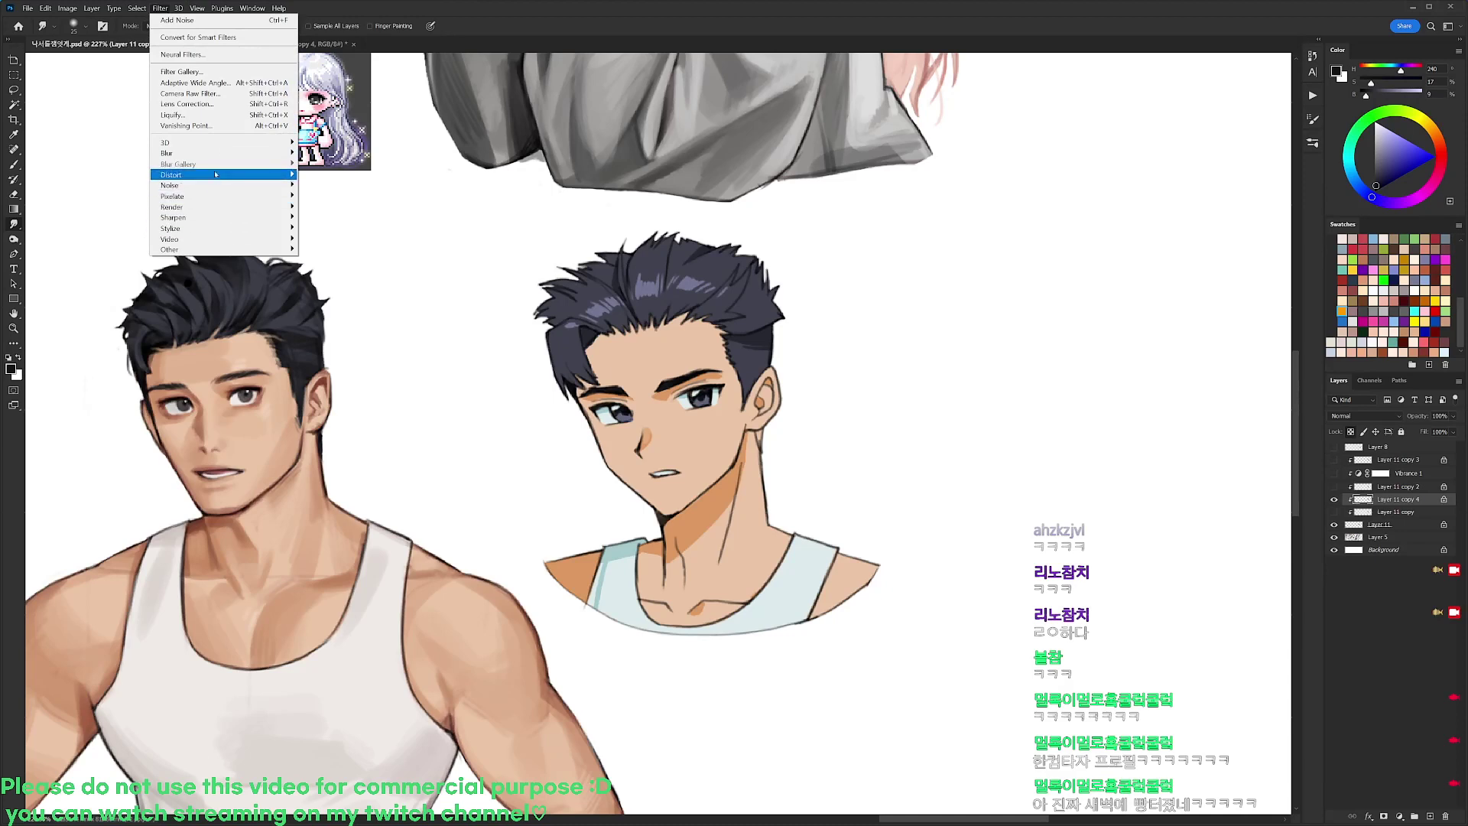
mouse_move(222, 153)
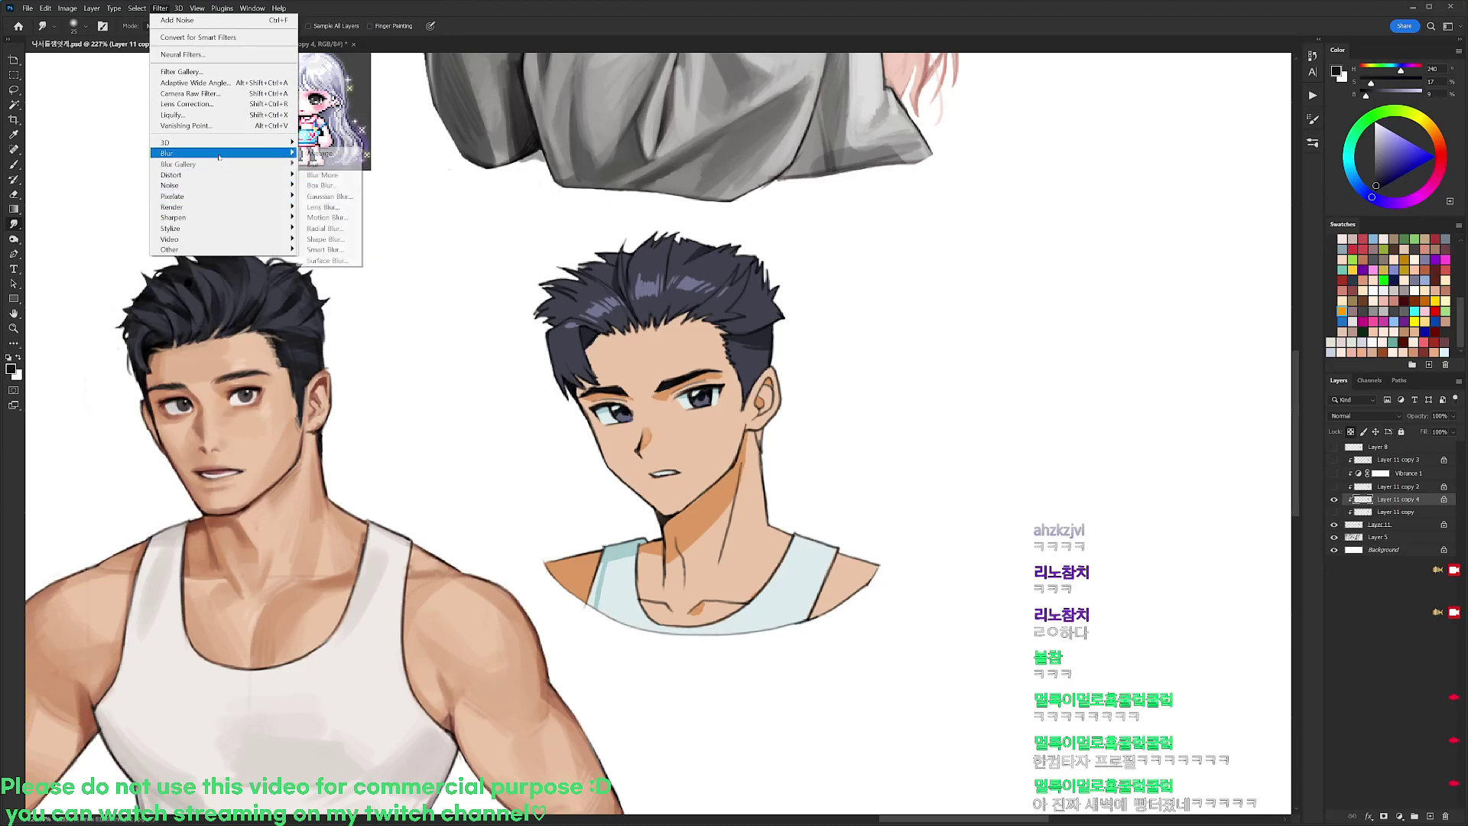
left_click(338, 218)
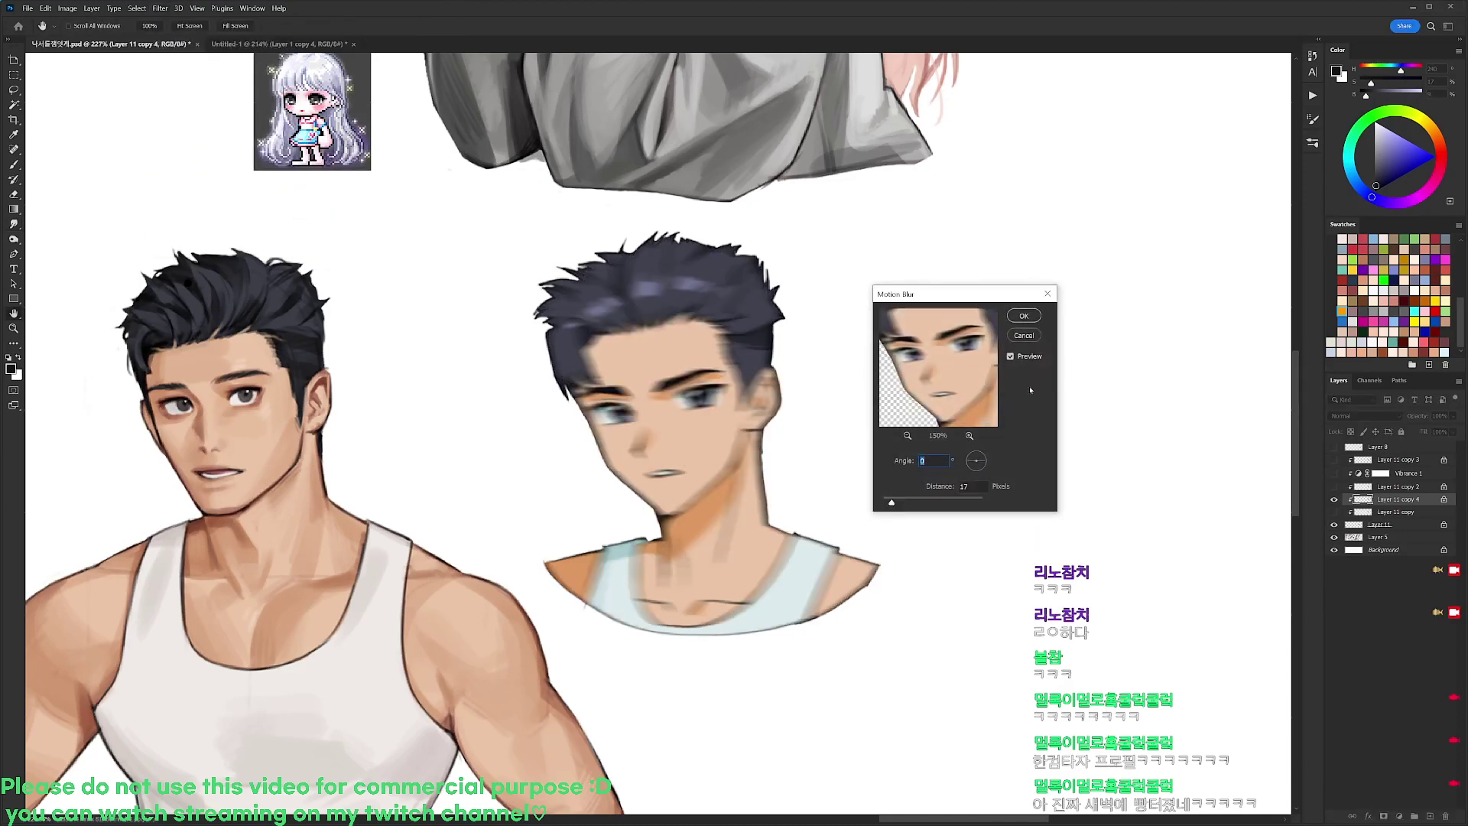
left_click(1024, 315)
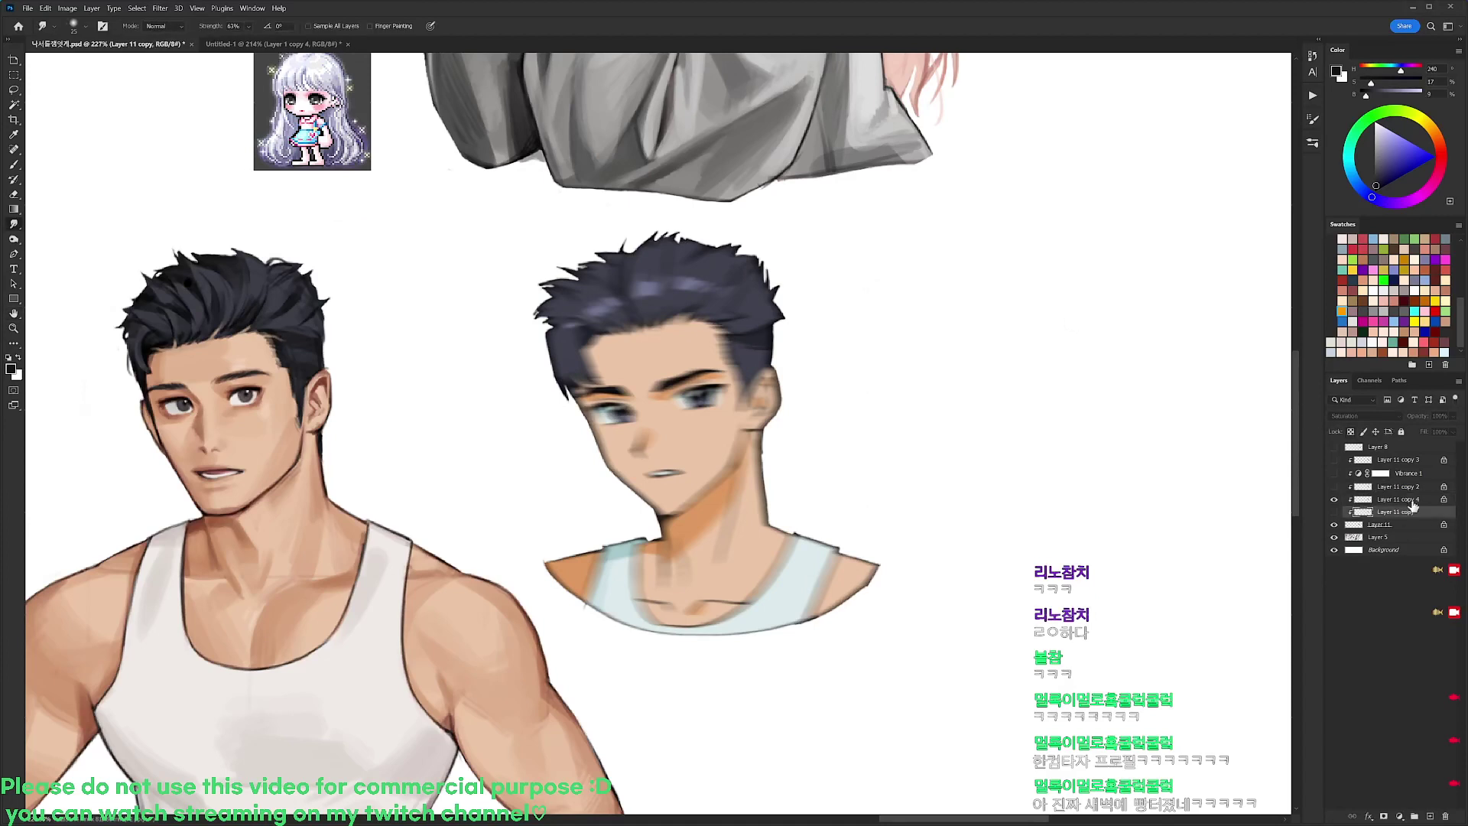
Replace Layer 11 copy with the newly blurred duplicate, setting the duplicate's blend mode to Saturation
left_click(1334, 500)
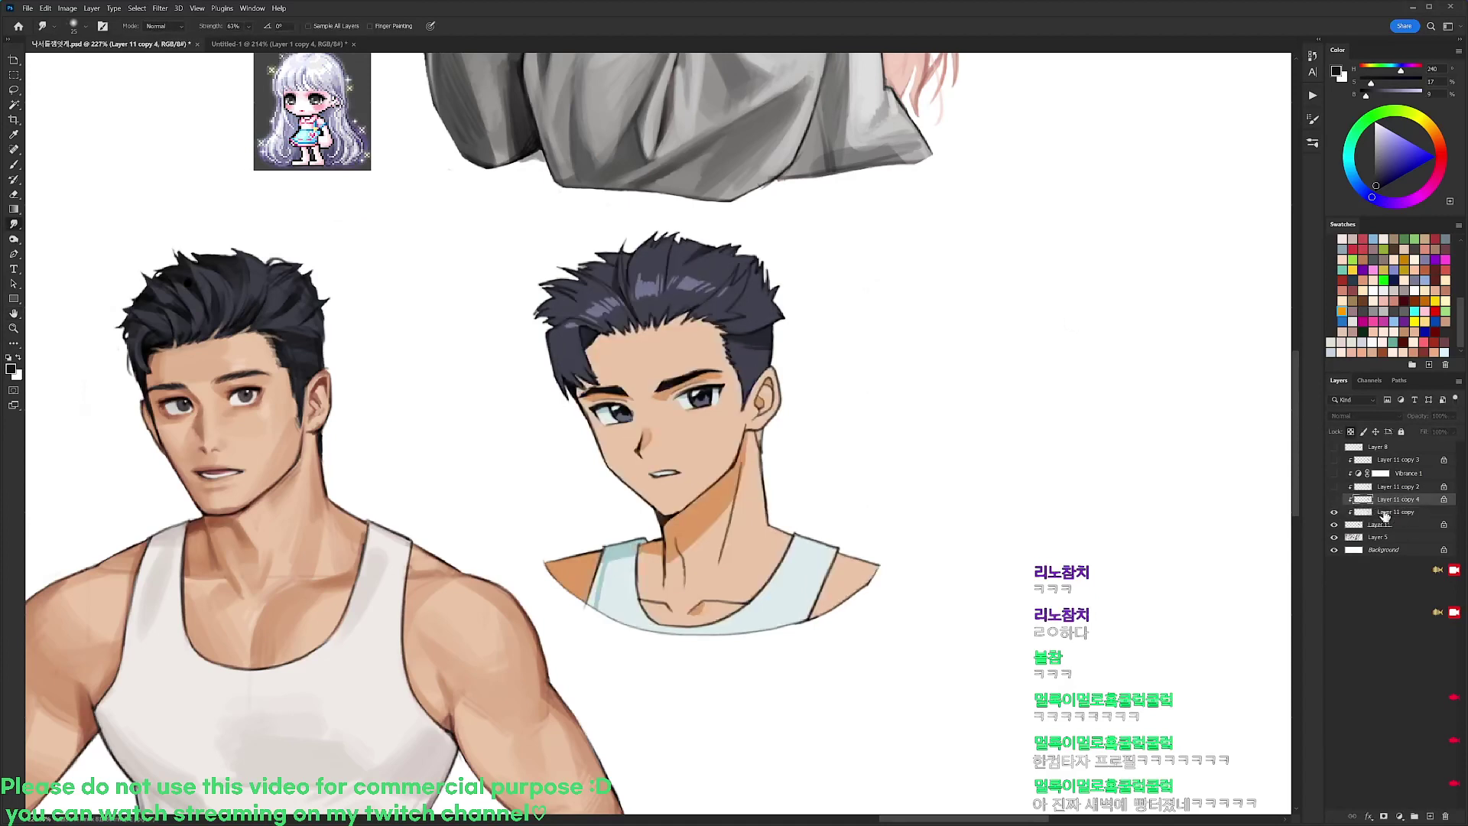
left_click(1334, 499)
left_click(1397, 512)
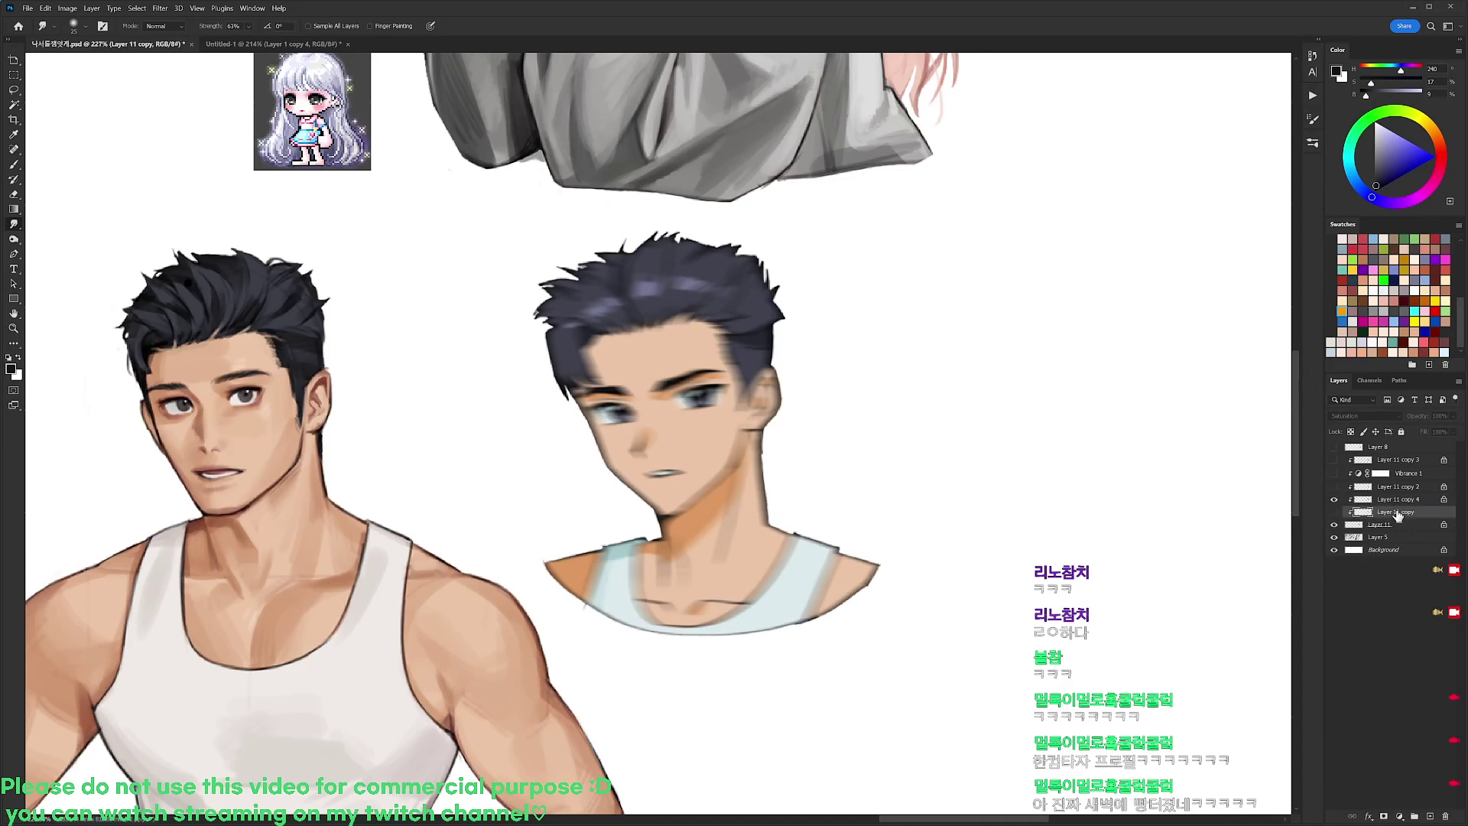
left_click(1398, 499)
left_click(1365, 415)
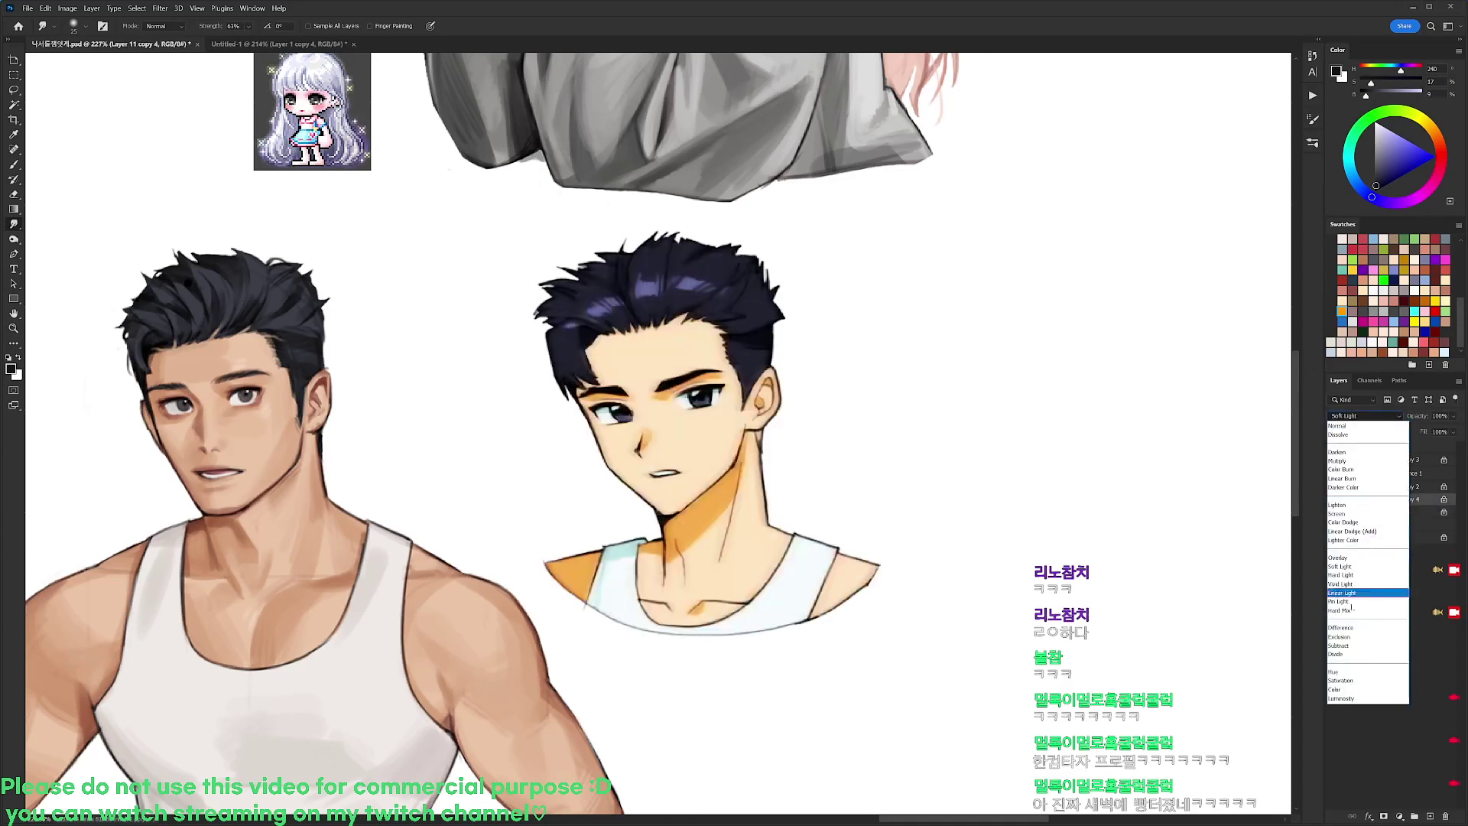
left_click(1340, 680)
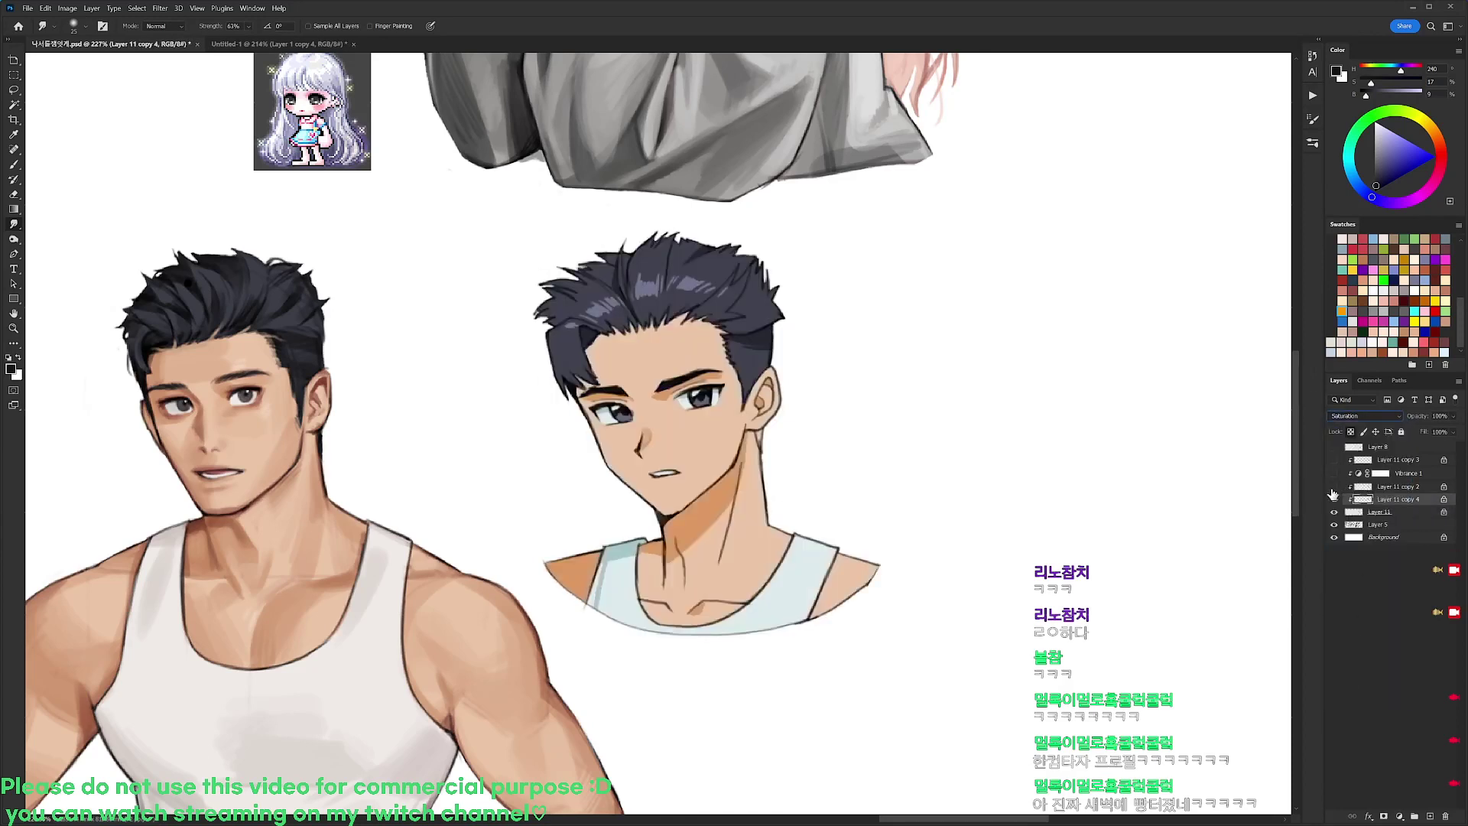
Show the remaining clipped effect layers and merge them all with Layer 11
left_click(1333, 487)
left_click(1384, 487)
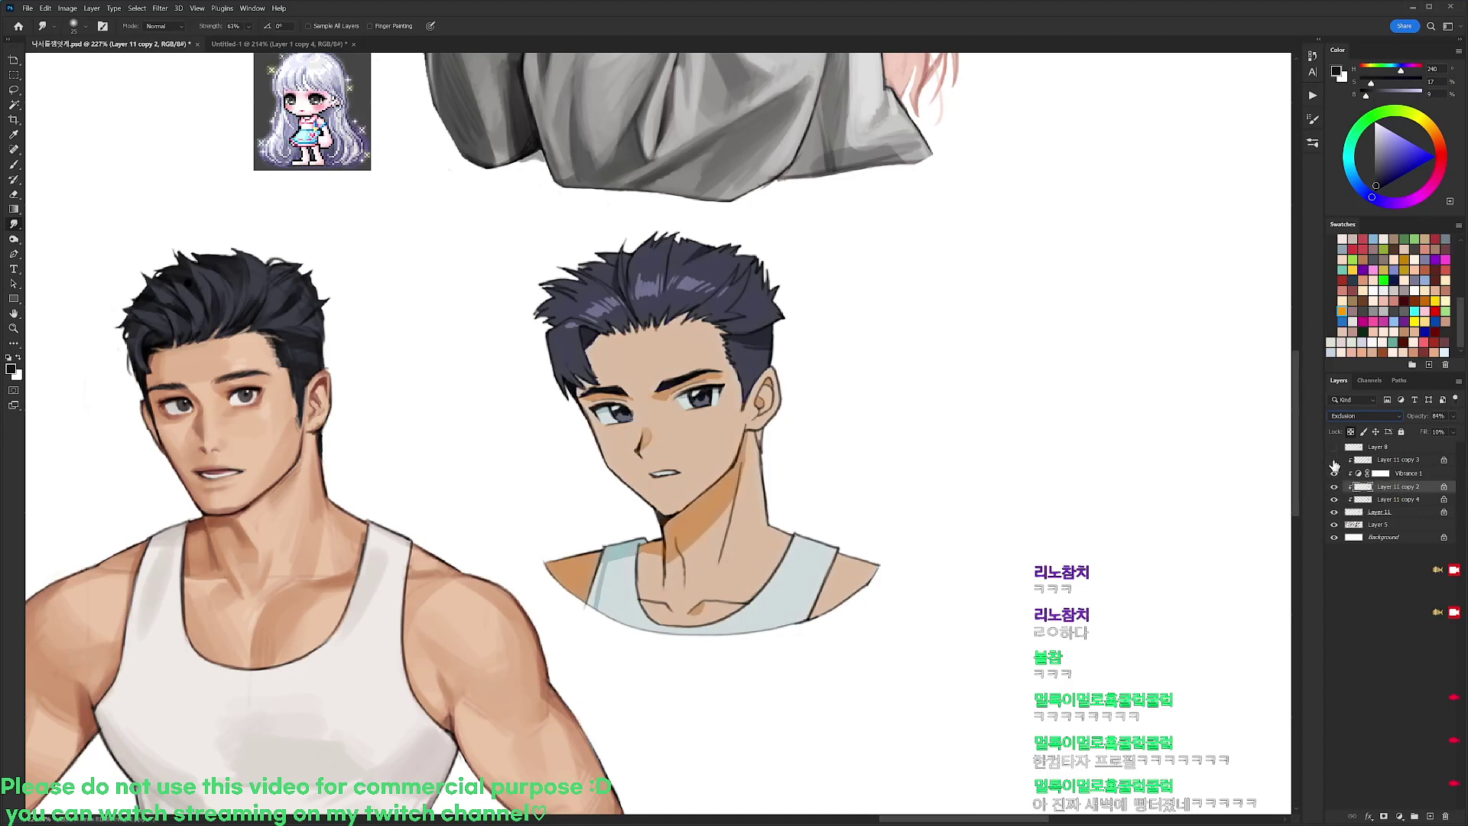
left_click(1401, 514)
left_click(1401, 460, "shift")
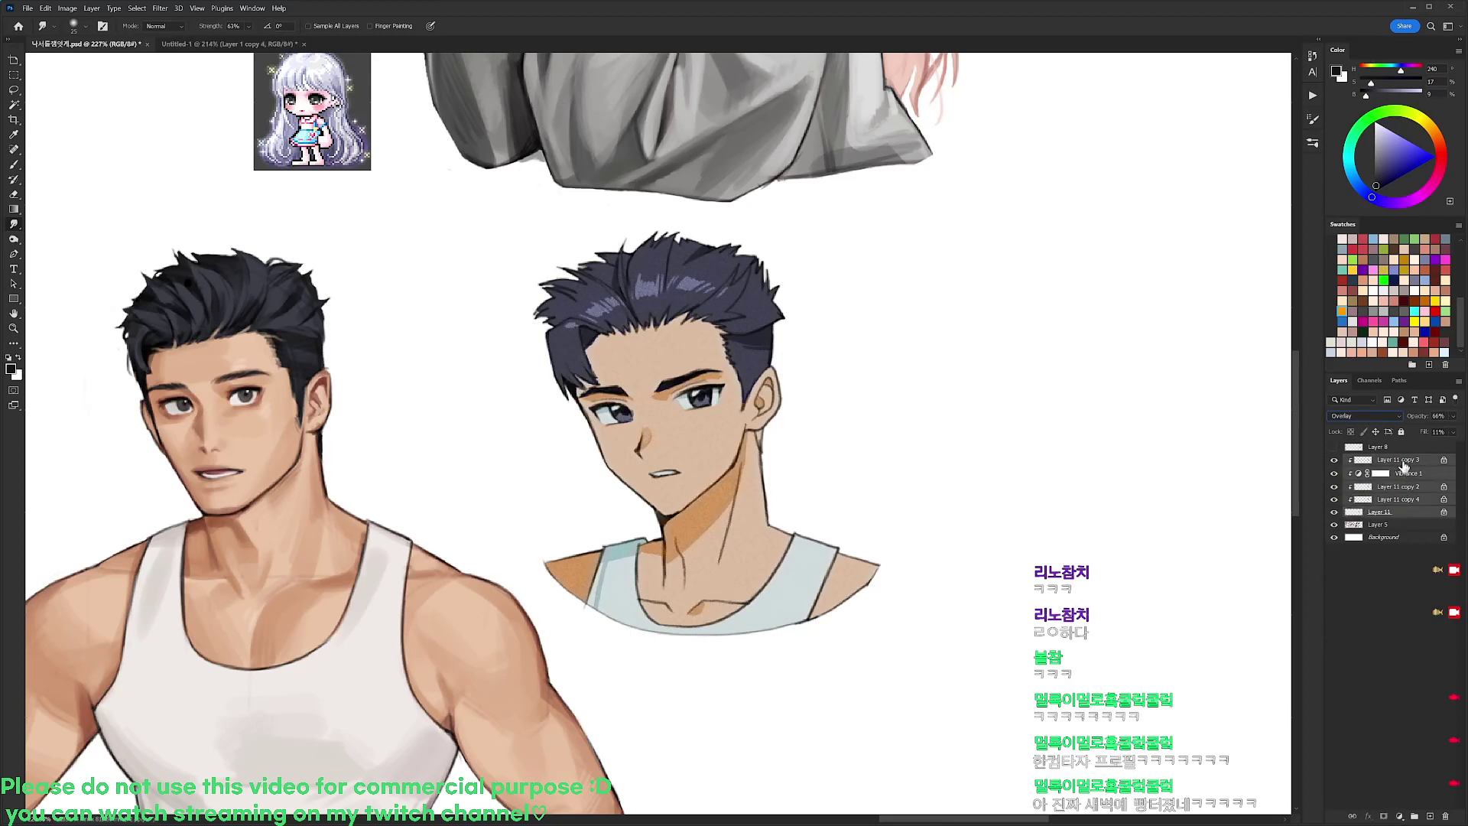
key("ctrl+e")
Apply a Curves adjustment to the merged anime portrait and save the document
key("ctrl+m")
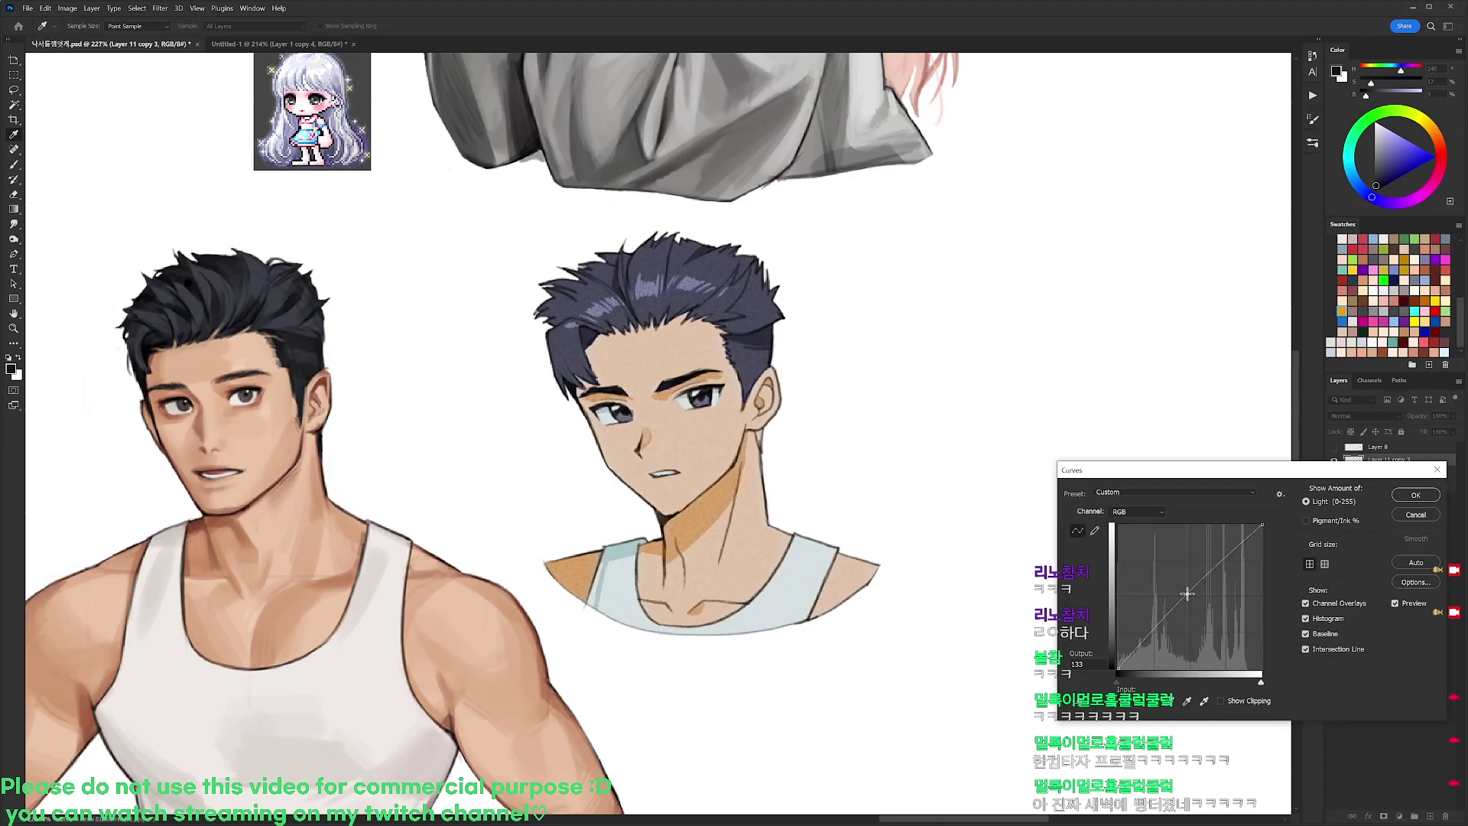
left_click(1394, 493)
key("r")
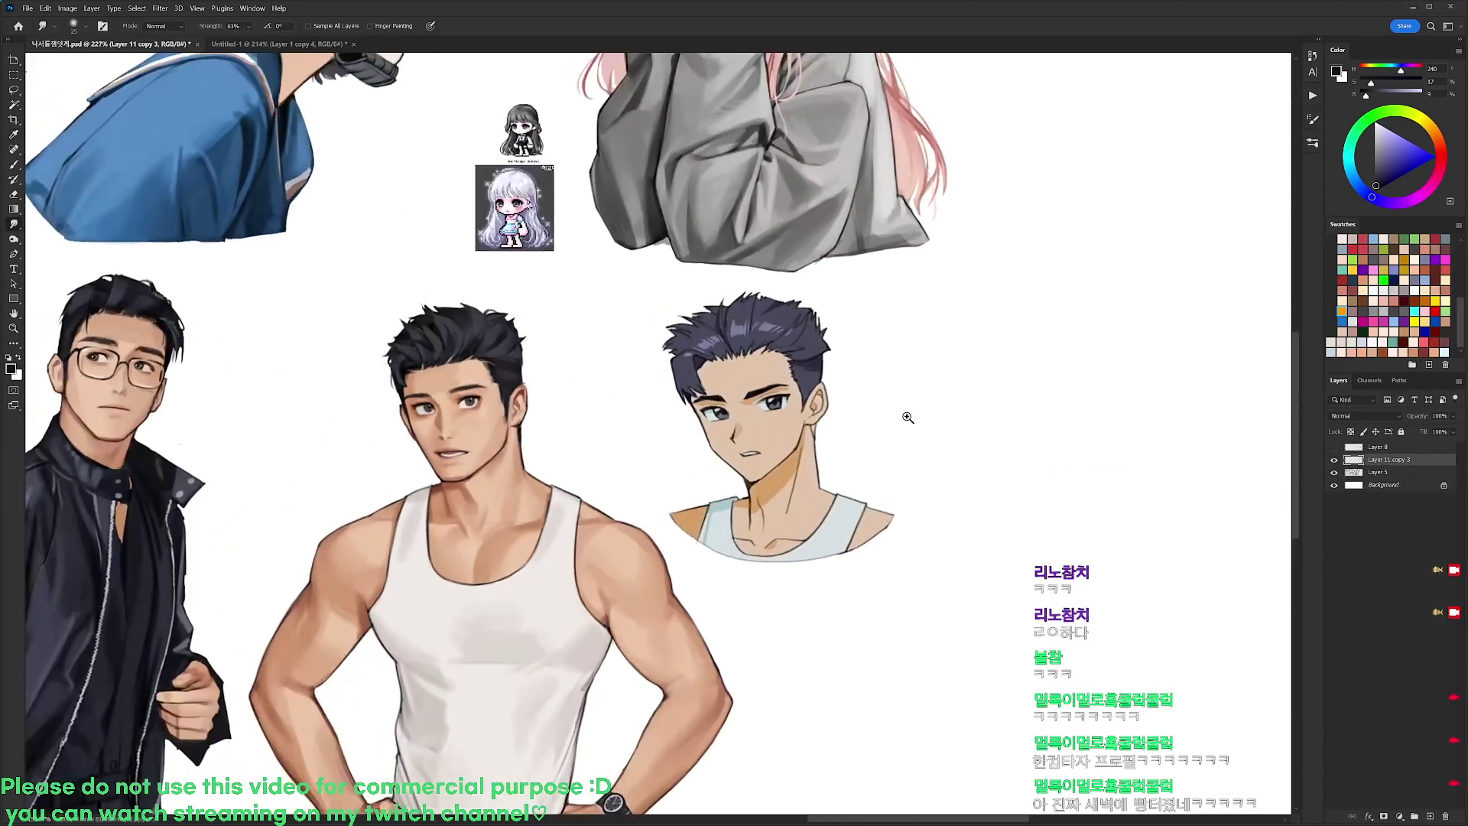
scroll(1053, 455, "down", 3)
key("ctrl+s")
scroll(910, 425, "down", 3)
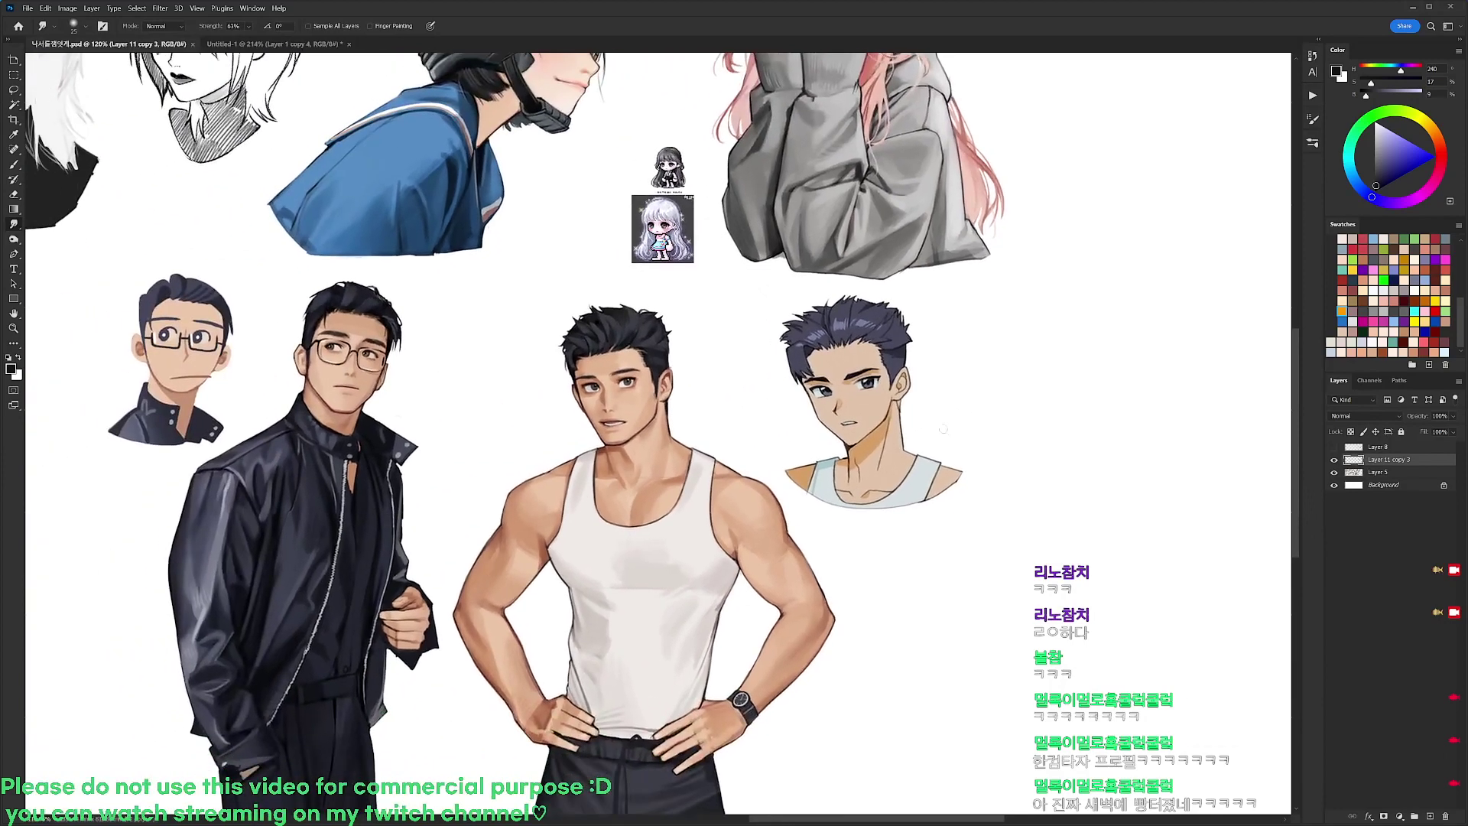
scroll(936, 428, "down", 2)
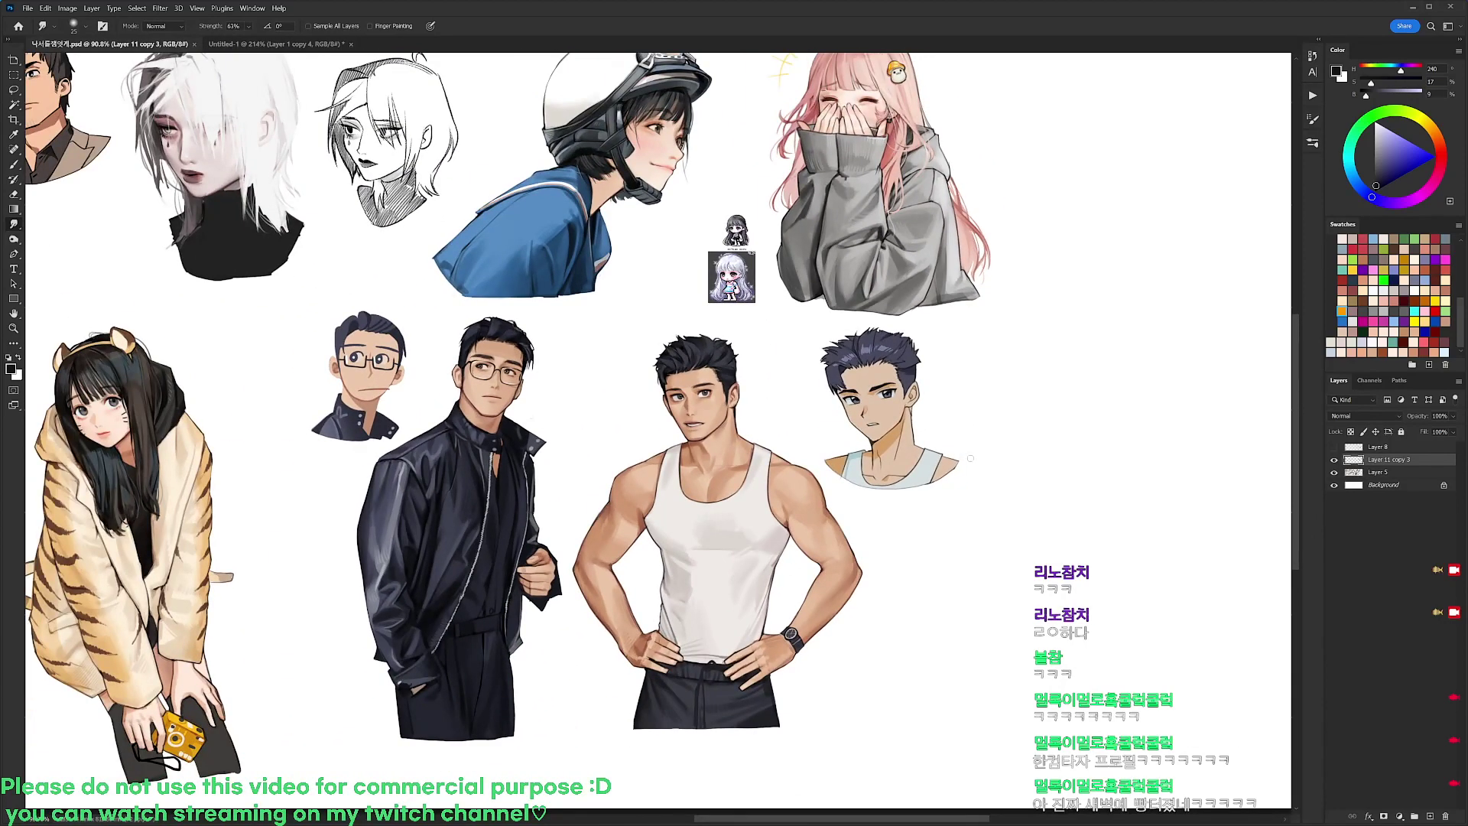
Undo the last edit and merge the anime portrait layer down into Layer 5
key("ctrl+z")
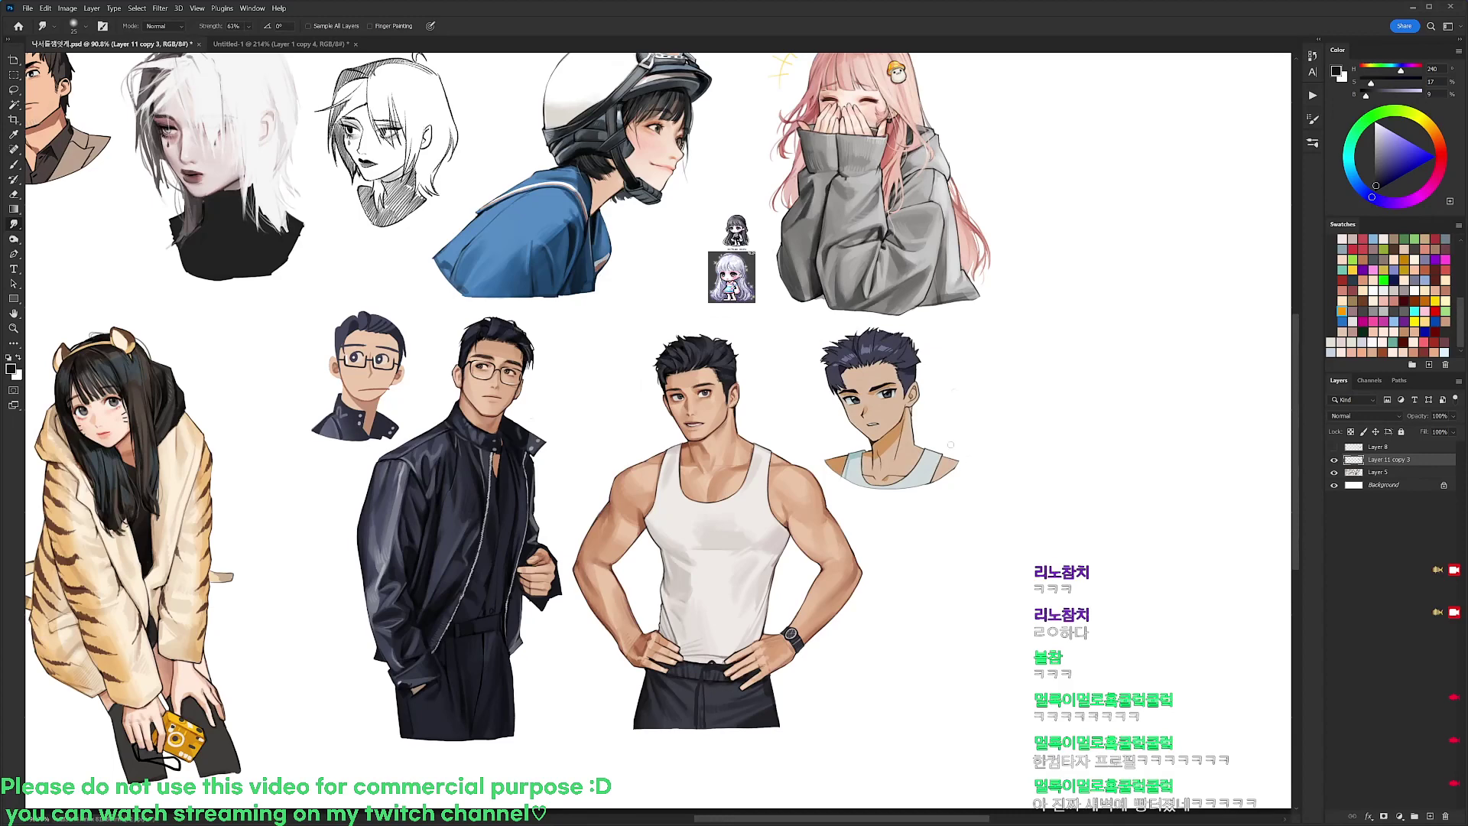
left_click_drag(981, 339, 948, 395)
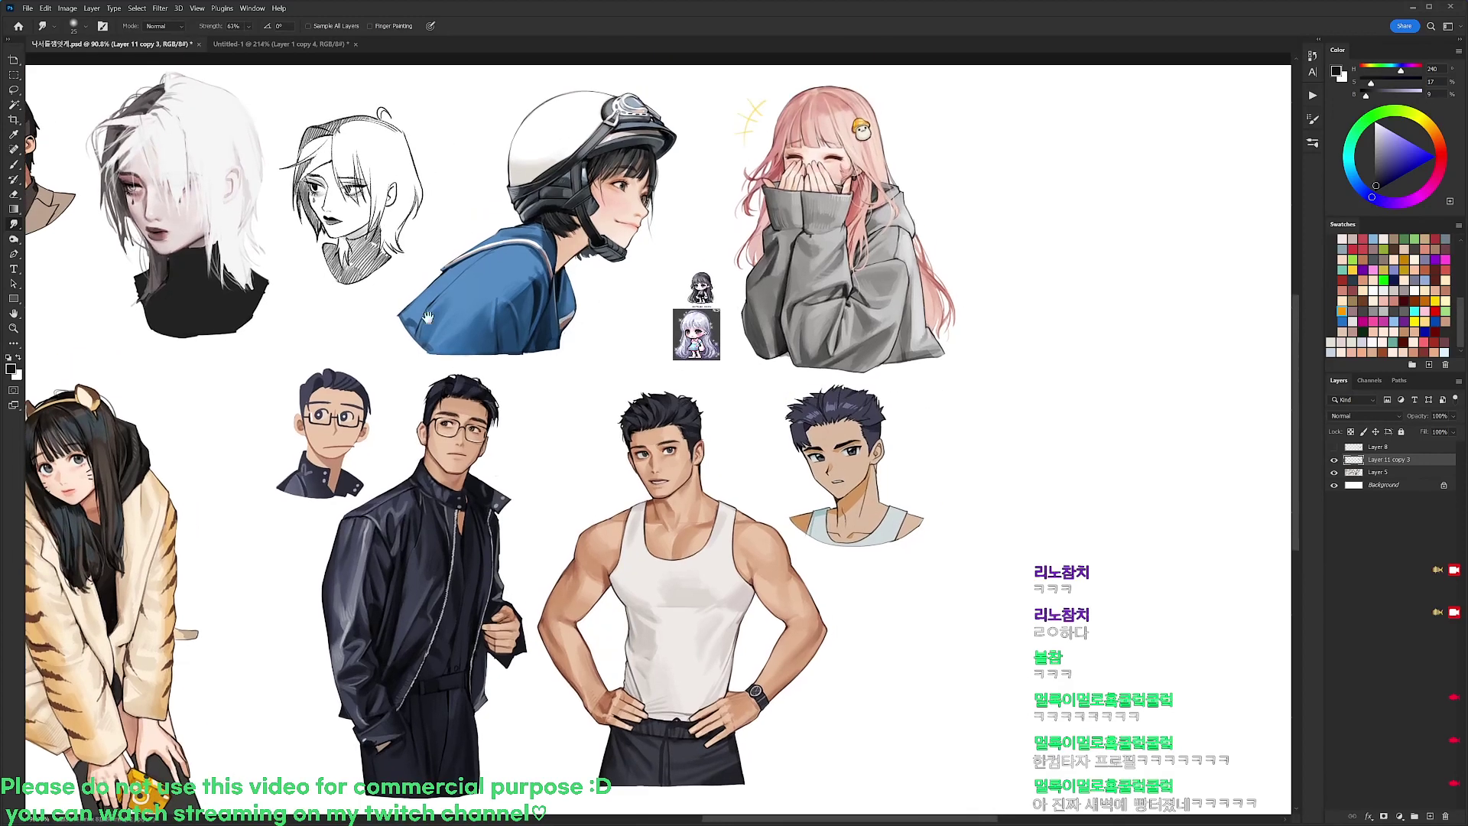
left_click_drag(389, 496, 883, 391)
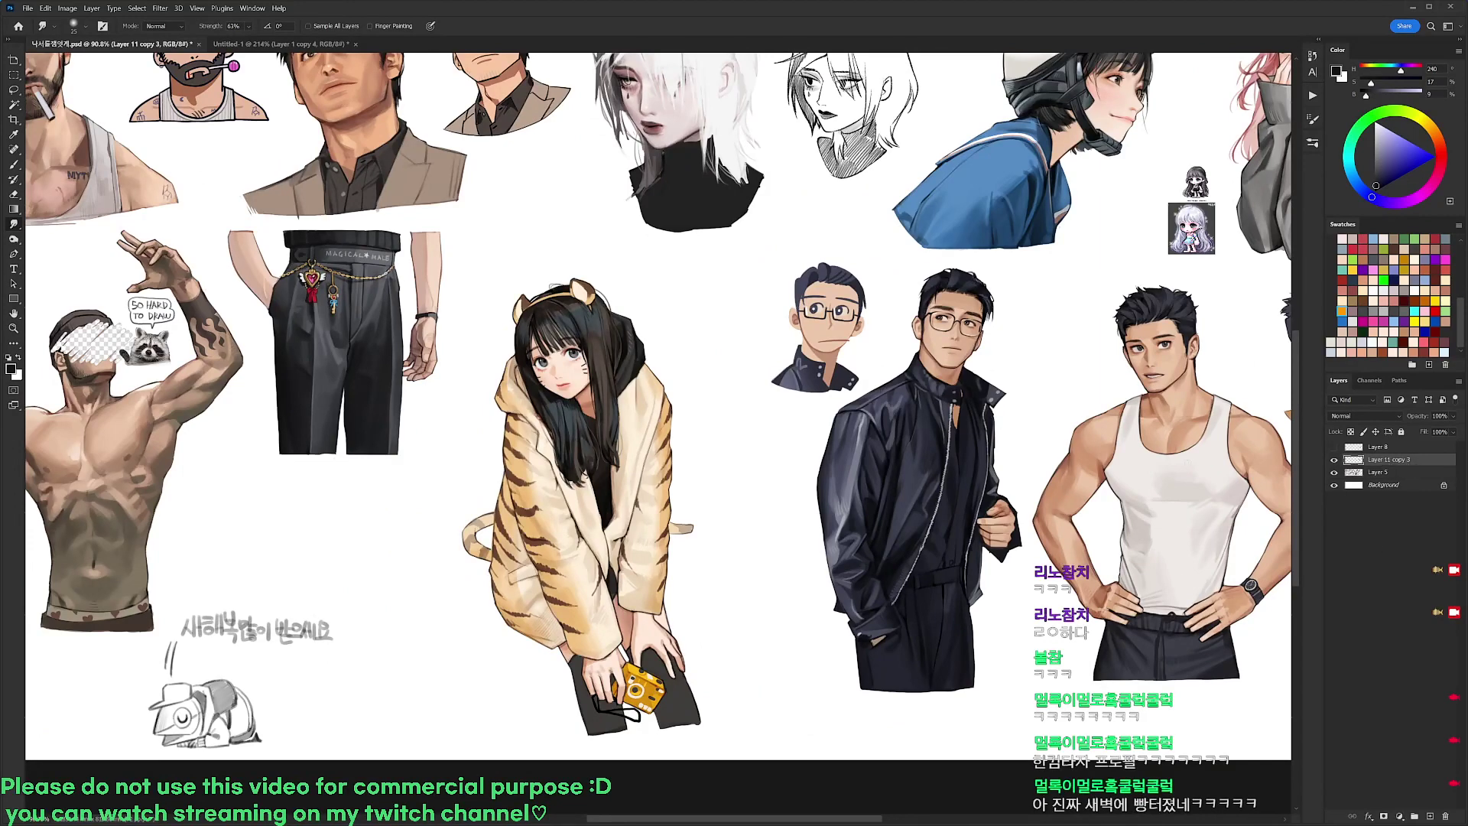
key("ctrl+e")
scroll(832, 590, "right", 5)
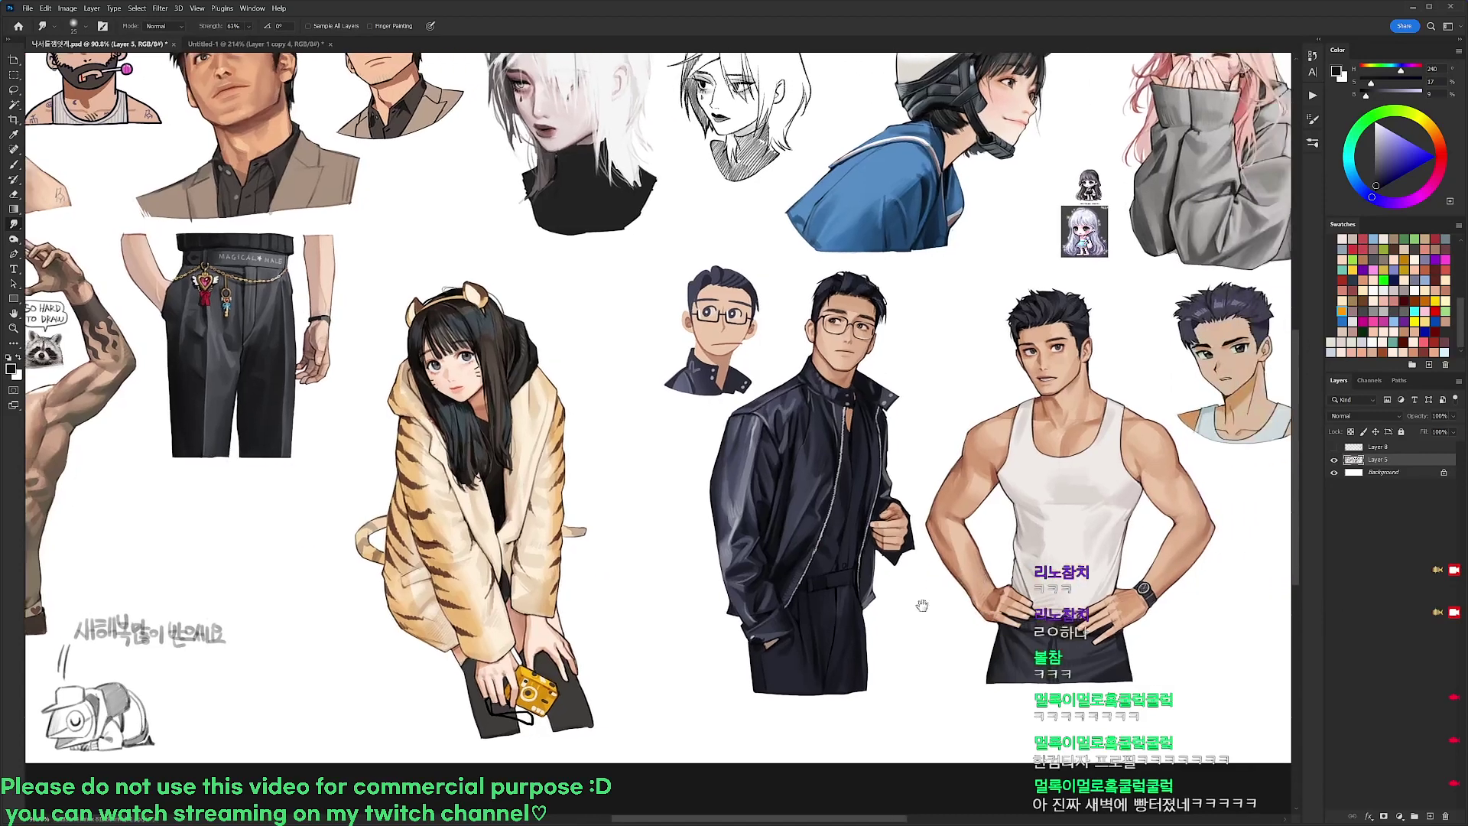
Lasso the leather-jacket and tank-top men together with their anime portraits and move them to the right
scroll(832, 590, "down", 3)
key("l")
mouse_move(577, 540)
left_mouse_down()
mouse_move(575, 384)
mouse_move(986, 383)
mouse_move(1074, 546)
mouse_move(596, 723)
mouse_move(581, 688)
left_mouse_up()
left_click_drag(1014, 570, 1118, 596)
key("ctrl+d")
left_click_drag(604, 544, 922, 459)
Lasso the belted trousers drawing, move it between the tiger-coat girl and the leather-jacket man, and deselect it
scroll(653, 331, "up", 4)
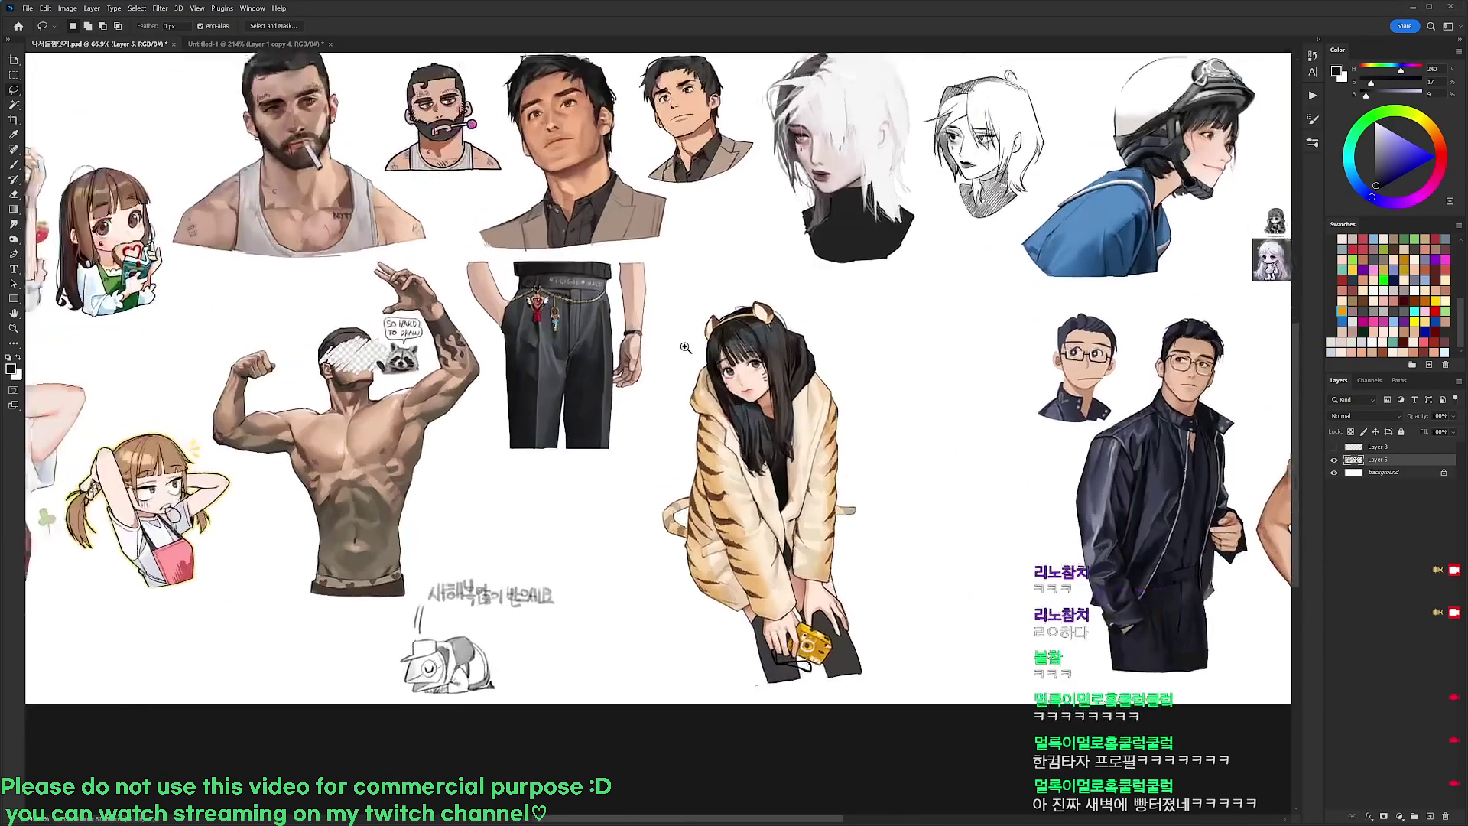
mouse_move(653, 276)
left_mouse_down()
mouse_move(674, 273)
mouse_move(665, 528)
mouse_move(470, 390)
mouse_move(432, 233)
mouse_move(672, 243)
mouse_move(657, 358)
left_mouse_up()
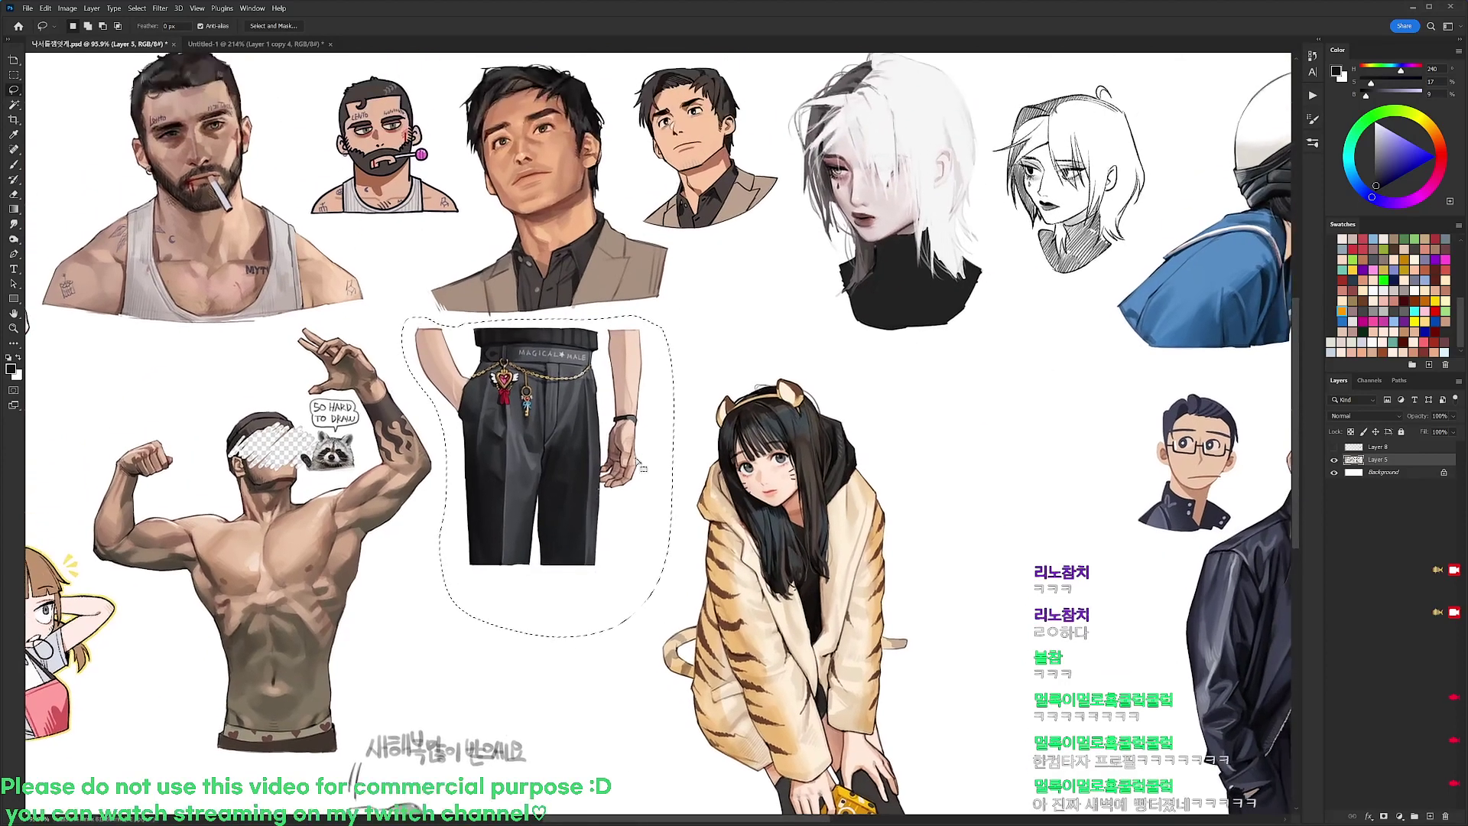
left_click_drag(633, 511, 1114, 668)
key("Left")
key("Left")
key("Left")
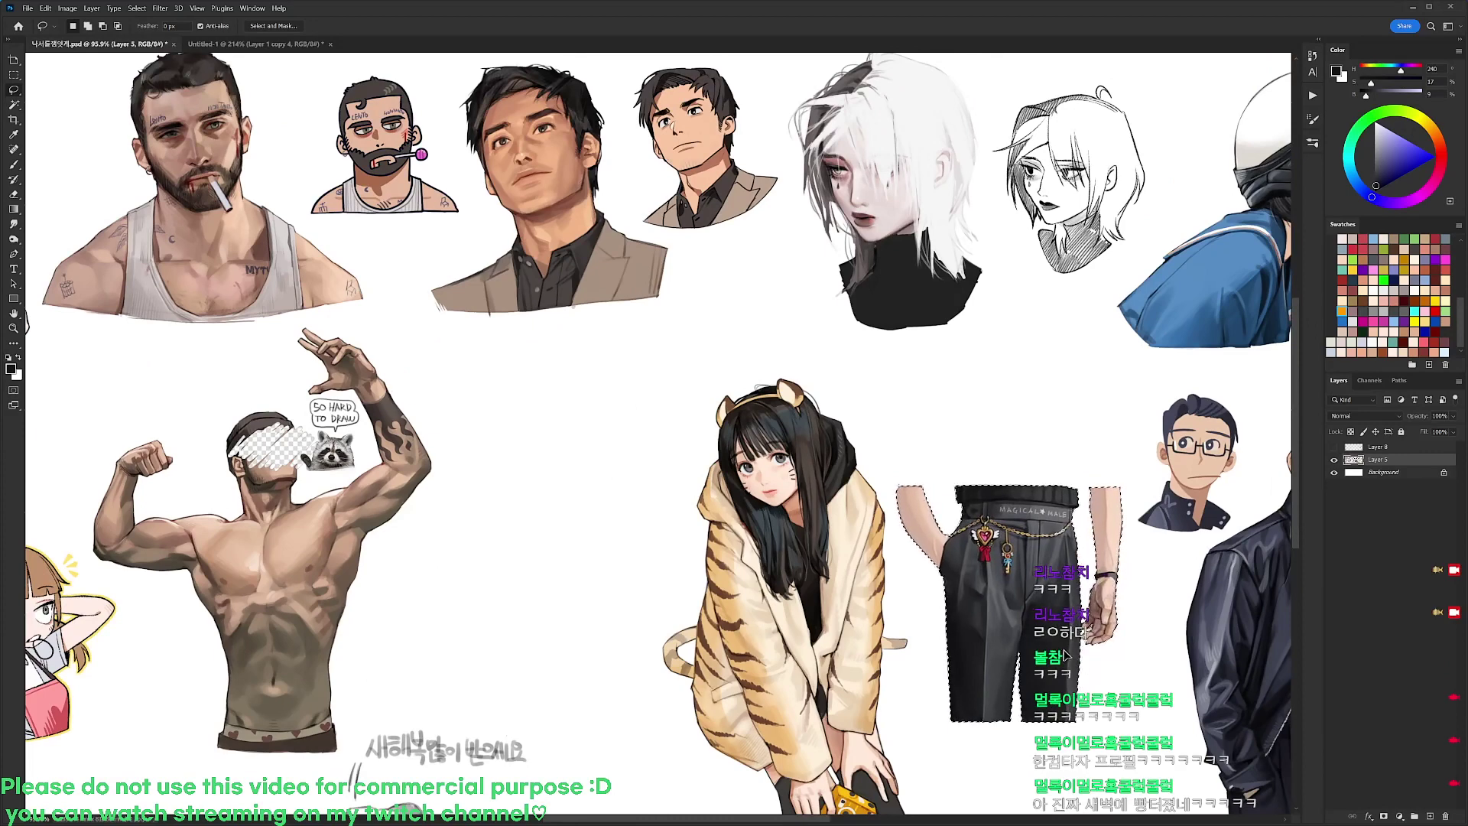
key("ctrl+d")
Move the tiger-coat girl and trousers slightly left and up, and lower the handwritten greeting beside the crouching sketch
scroll(1097, 327, "down", 4)
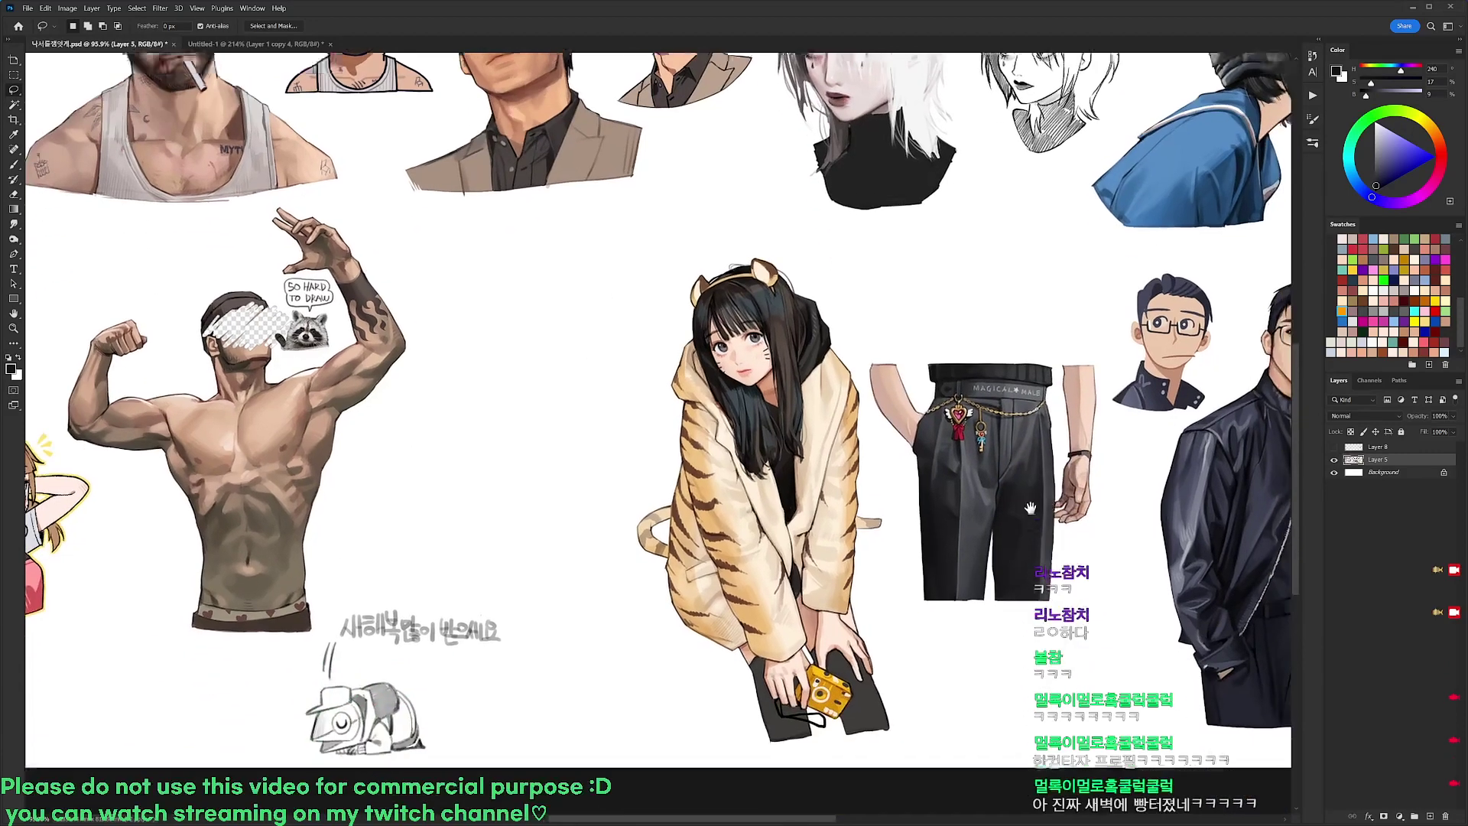
mouse_move(1093, 325)
left_mouse_down()
mouse_move(1106, 458)
mouse_move(955, 746)
mouse_move(656, 237)
mouse_move(1011, 334)
left_mouse_up()
left_click_drag(1047, 539, 961, 514)
scroll(961, 514, "left", 5)
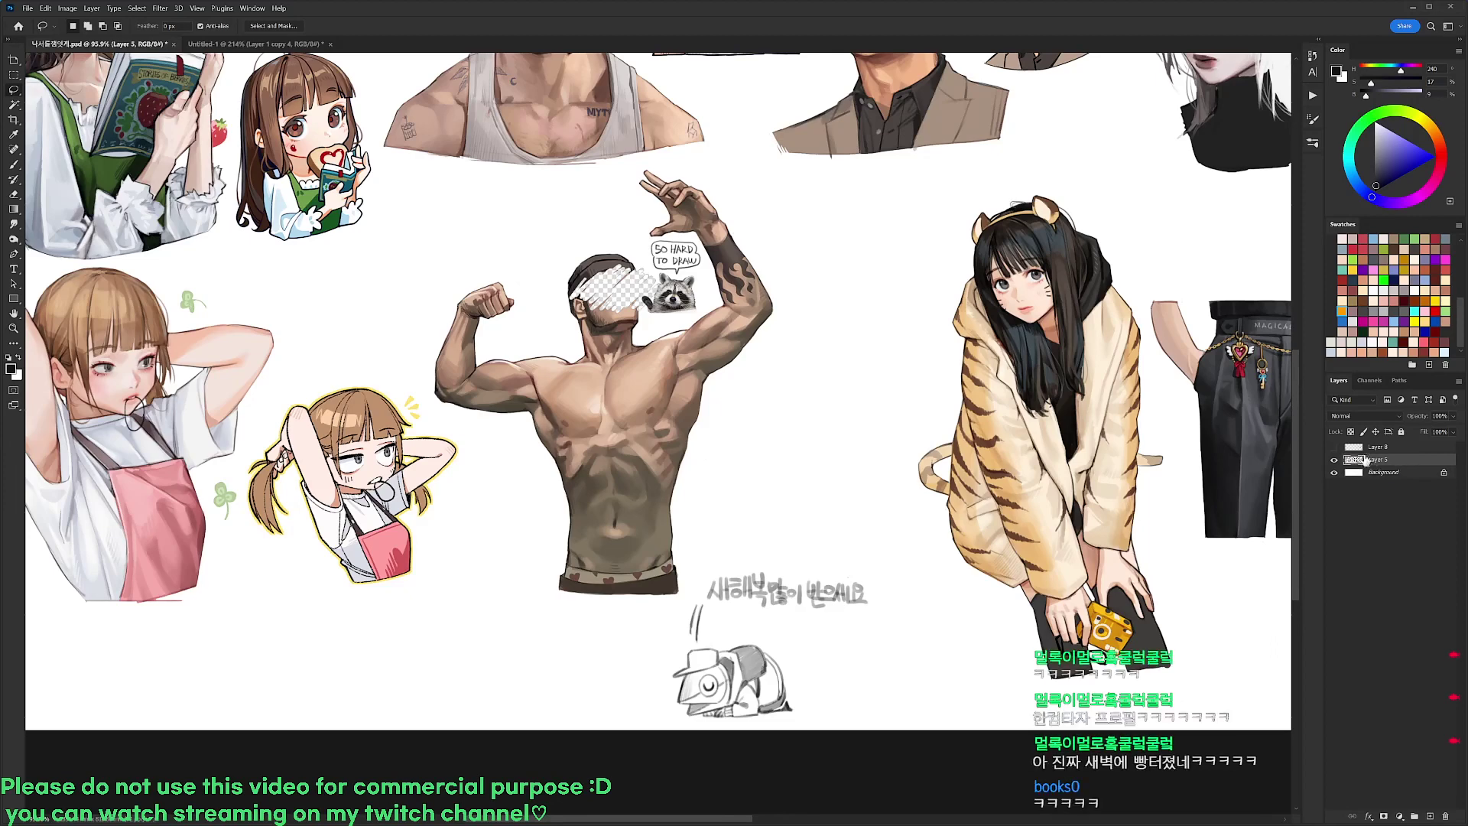
mouse_move(868, 568)
left_mouse_down()
mouse_move(846, 625)
mouse_move(726, 617)
mouse_move(702, 579)
mouse_move(818, 623)
left_mouse_up()
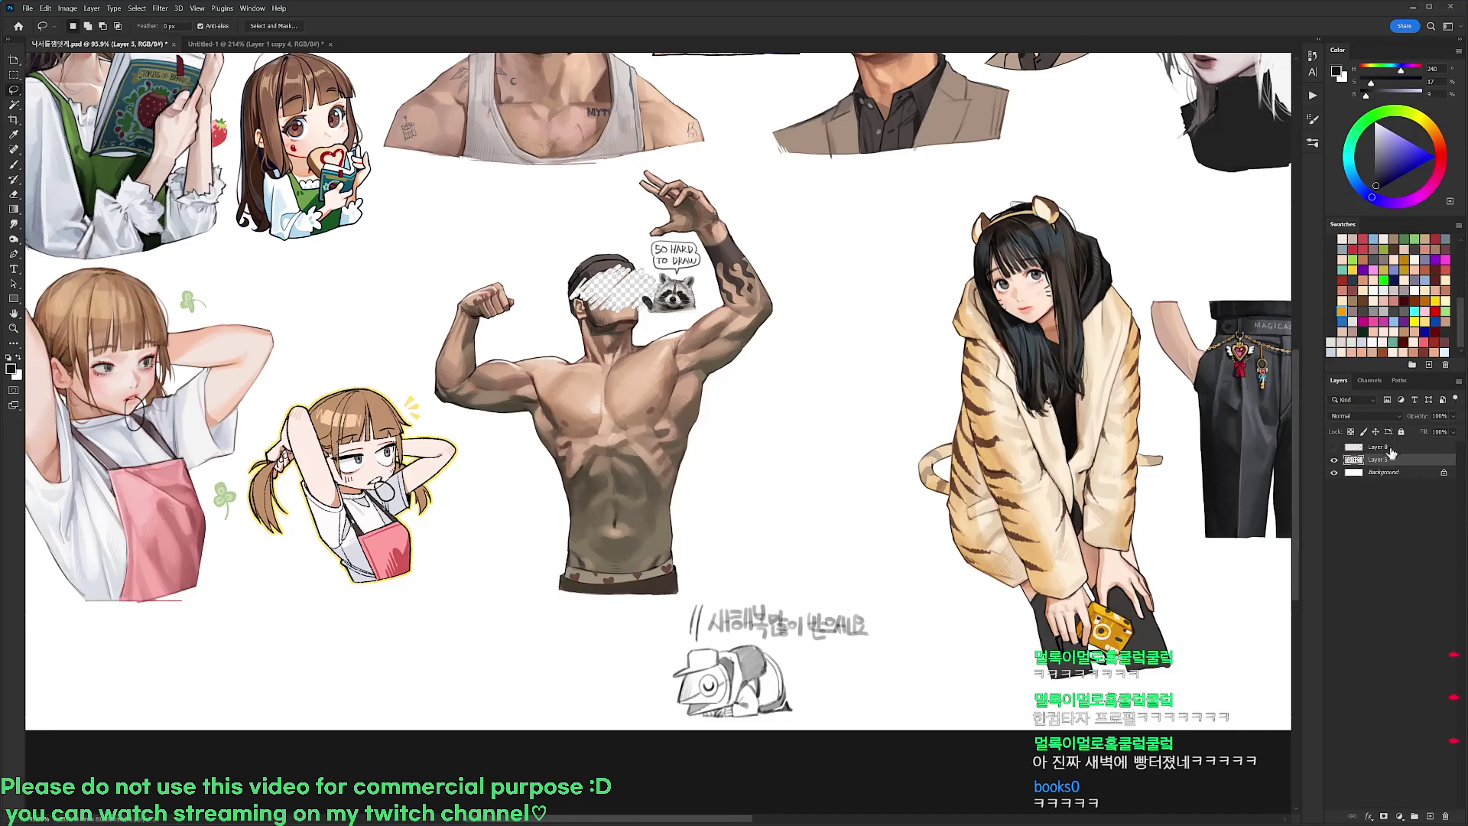
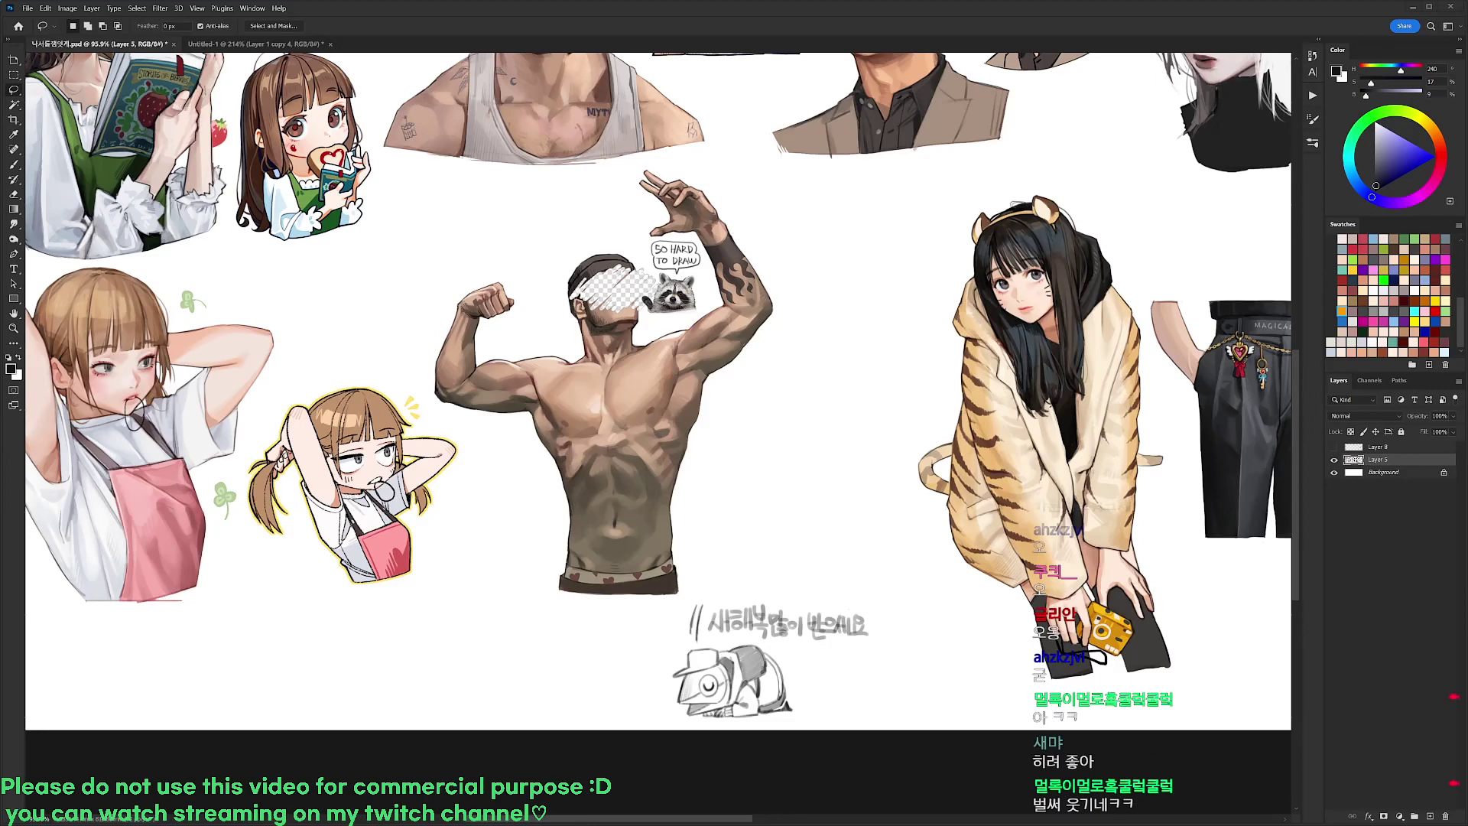
Add a new layer above Layer 5 and set up a small hard round brush with the default black color
scroll(878, 465, "up", 5)
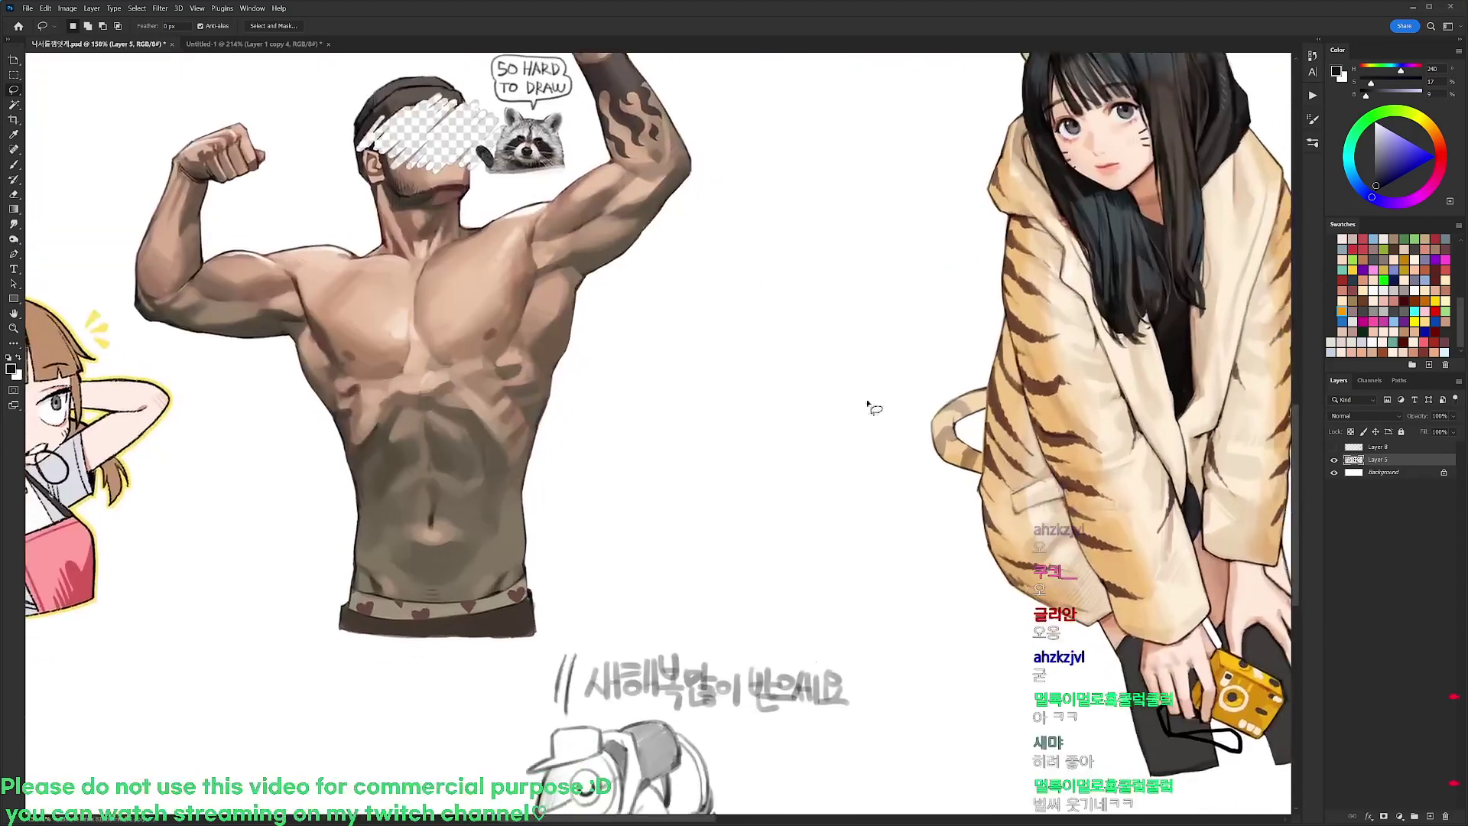
key("ctrl+j")
key("b")
key("d")
right_click(728, 297)
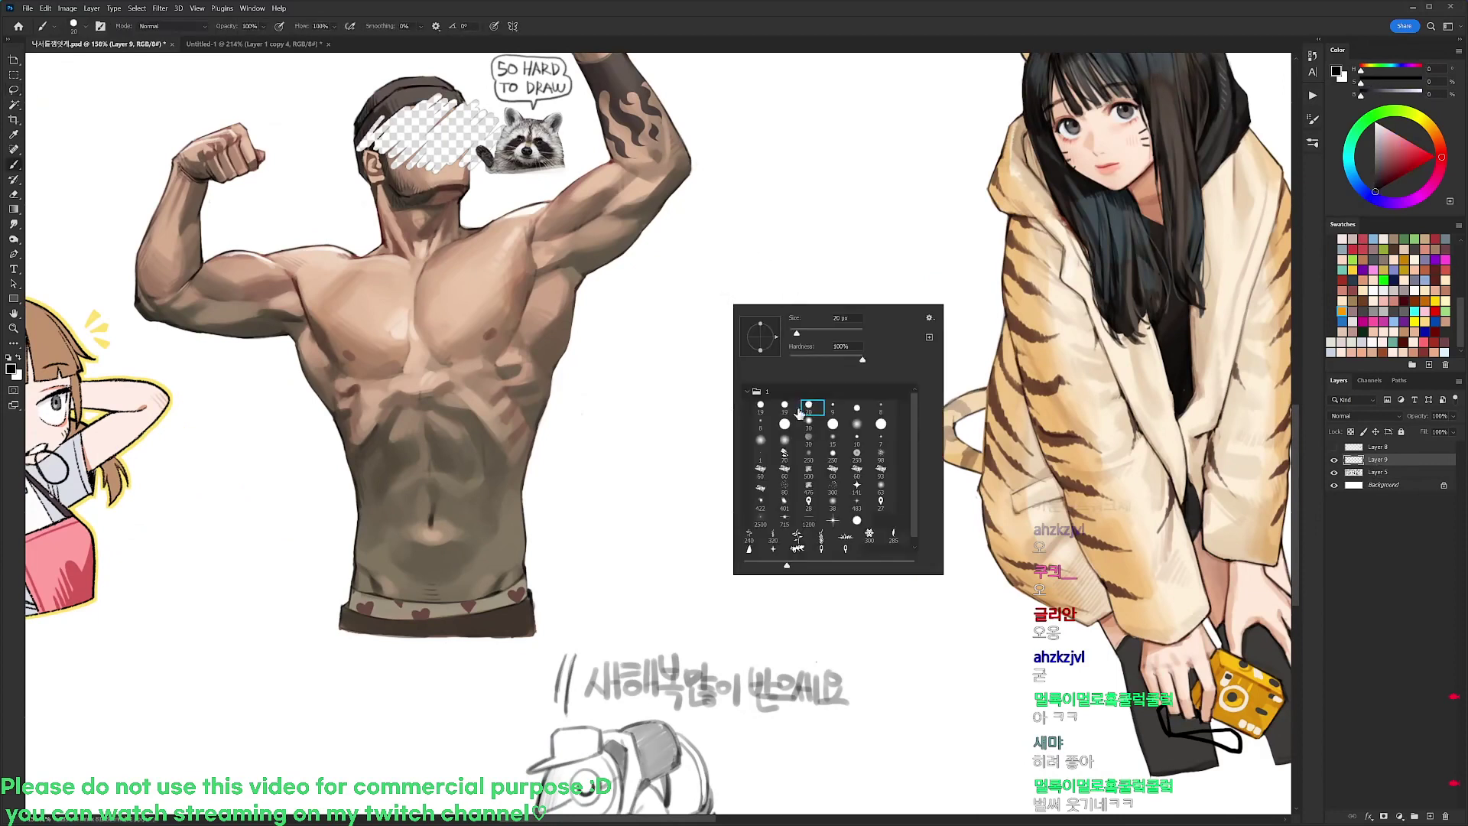
left_click(787, 409)
key("Return")
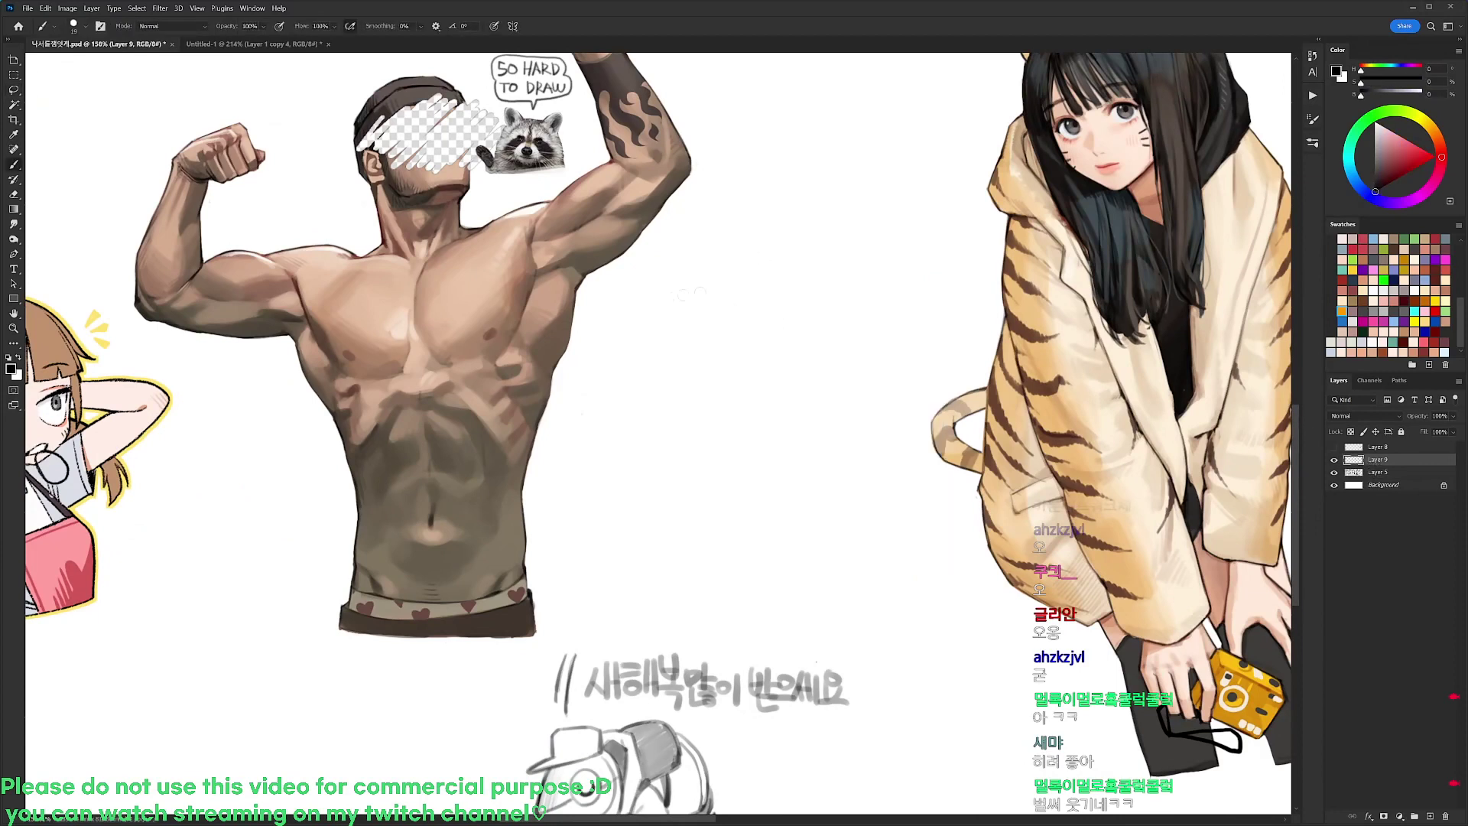
Sketch a boxy head outline with a neck, shoulder curve and outer arm line between the flexing man and the tiger-coat girl
mouse_move(724, 271)
left_mouse_down()
mouse_move(659, 303)
mouse_move(743, 357)
left_mouse_up()
mouse_move(692, 286)
left_mouse_down()
mouse_move(648, 313)
mouse_move(682, 397)
left_mouse_up()
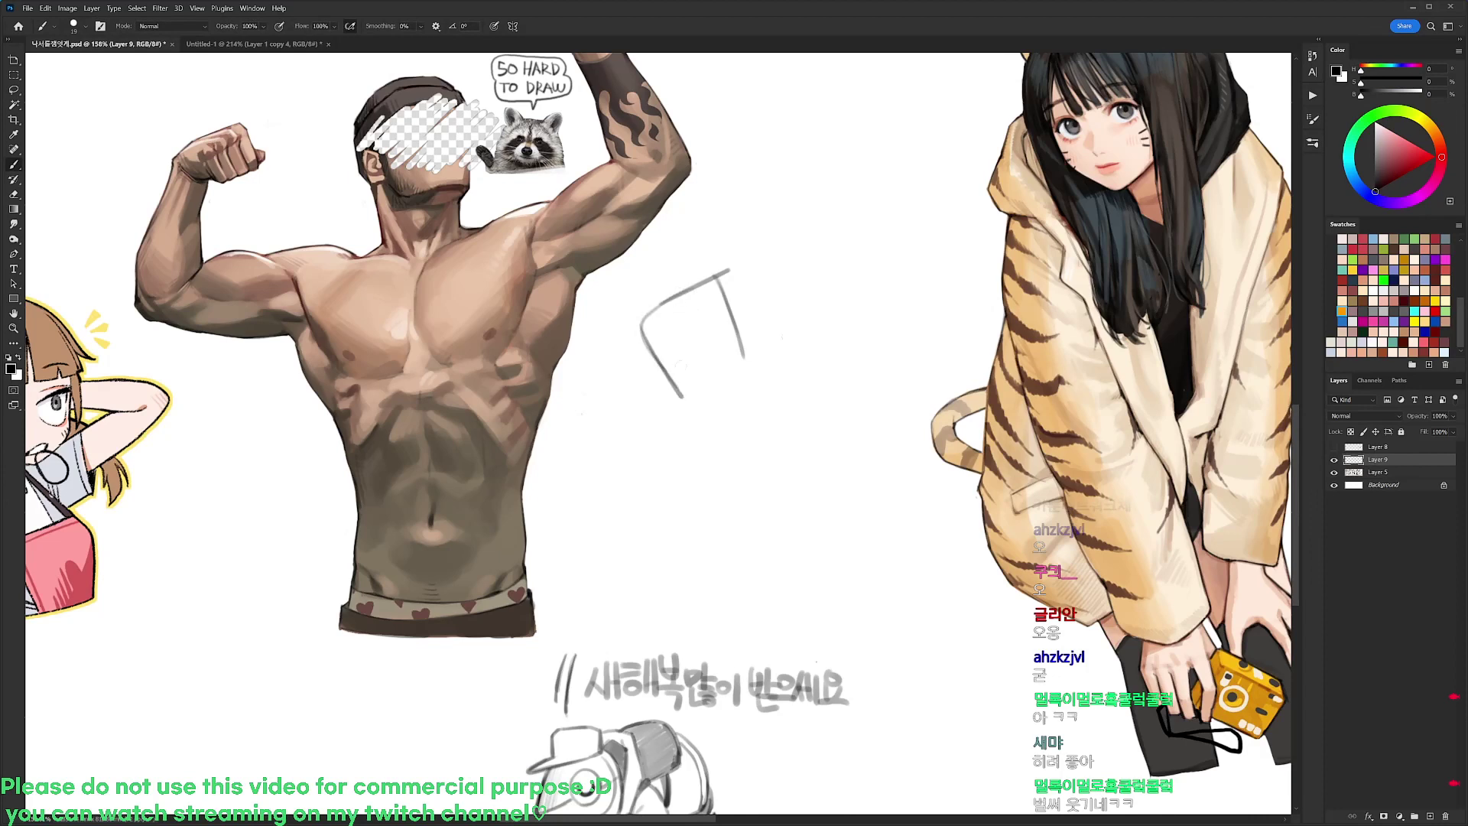
mouse_move(743, 356)
left_mouse_down()
mouse_move(699, 373)
mouse_move(732, 382)
mouse_move(779, 344)
mouse_move(797, 352)
left_mouse_up()
key("ctrl+z")
mouse_move(730, 380)
left_mouse_down()
mouse_move(751, 358)
mouse_move(779, 343)
mouse_move(793, 355)
mouse_move(776, 364)
mouse_move(821, 331)
left_mouse_up()
key("ctrl+z")
left_click_drag(800, 239, 881, 349)
key("ctrl+z")
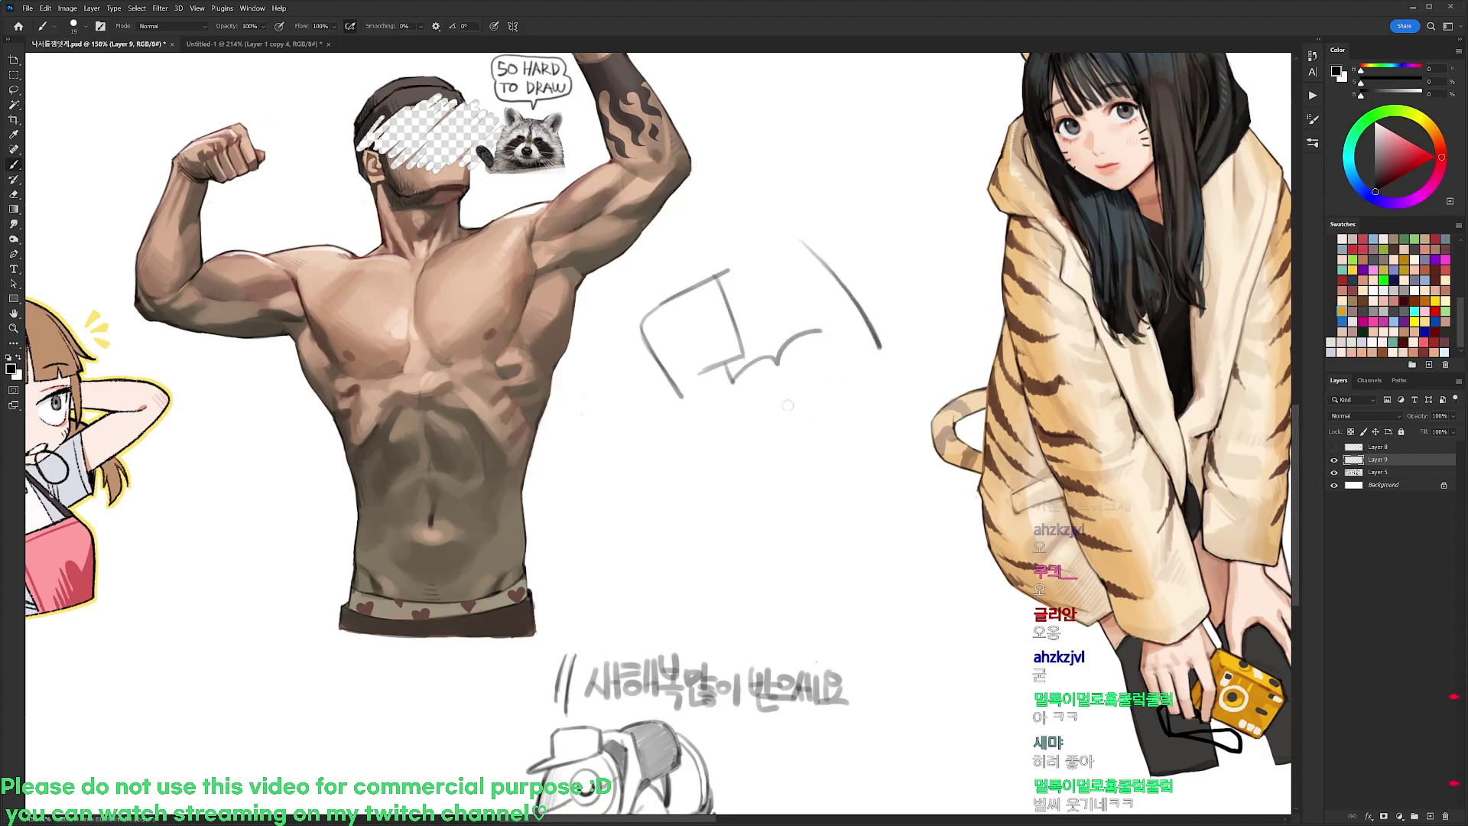
Extend the outer arm line to the elbow and sketch the underside of the upper arm
left_click_drag(874, 335, 878, 367)
key("e")
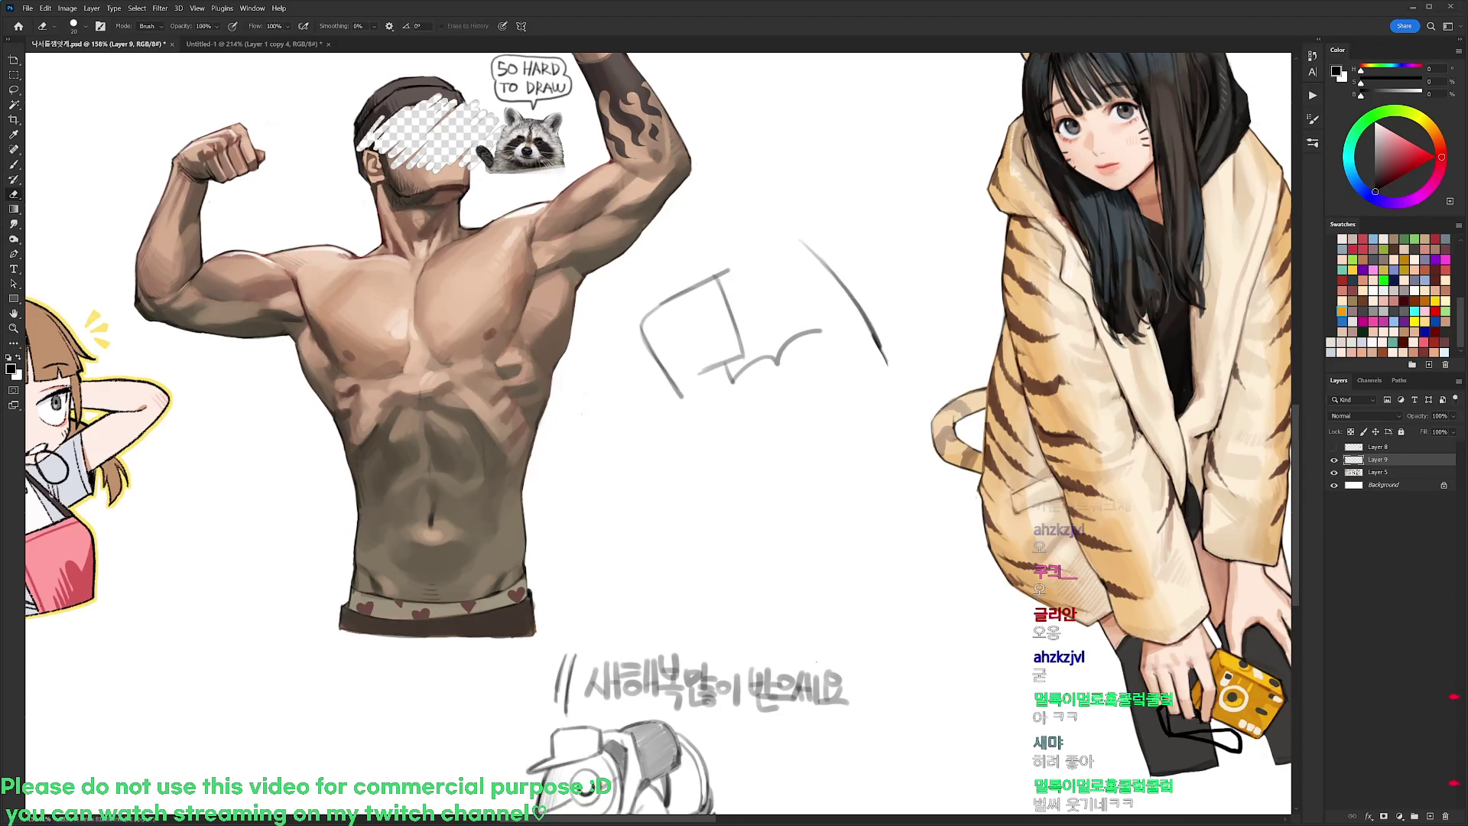
key("b")
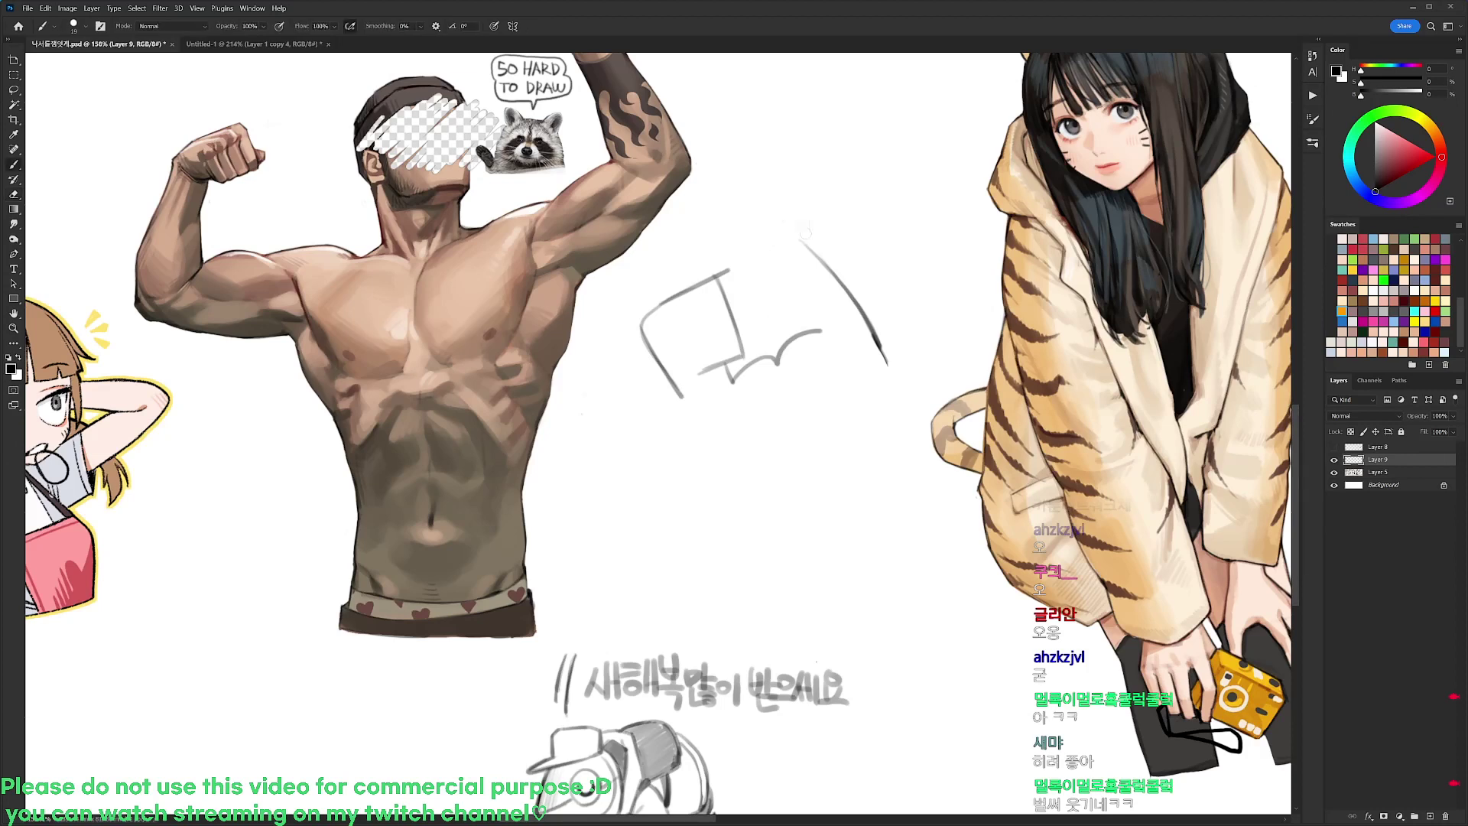
left_click_drag(773, 416, 869, 364)
left_click_drag(777, 412, 886, 357)
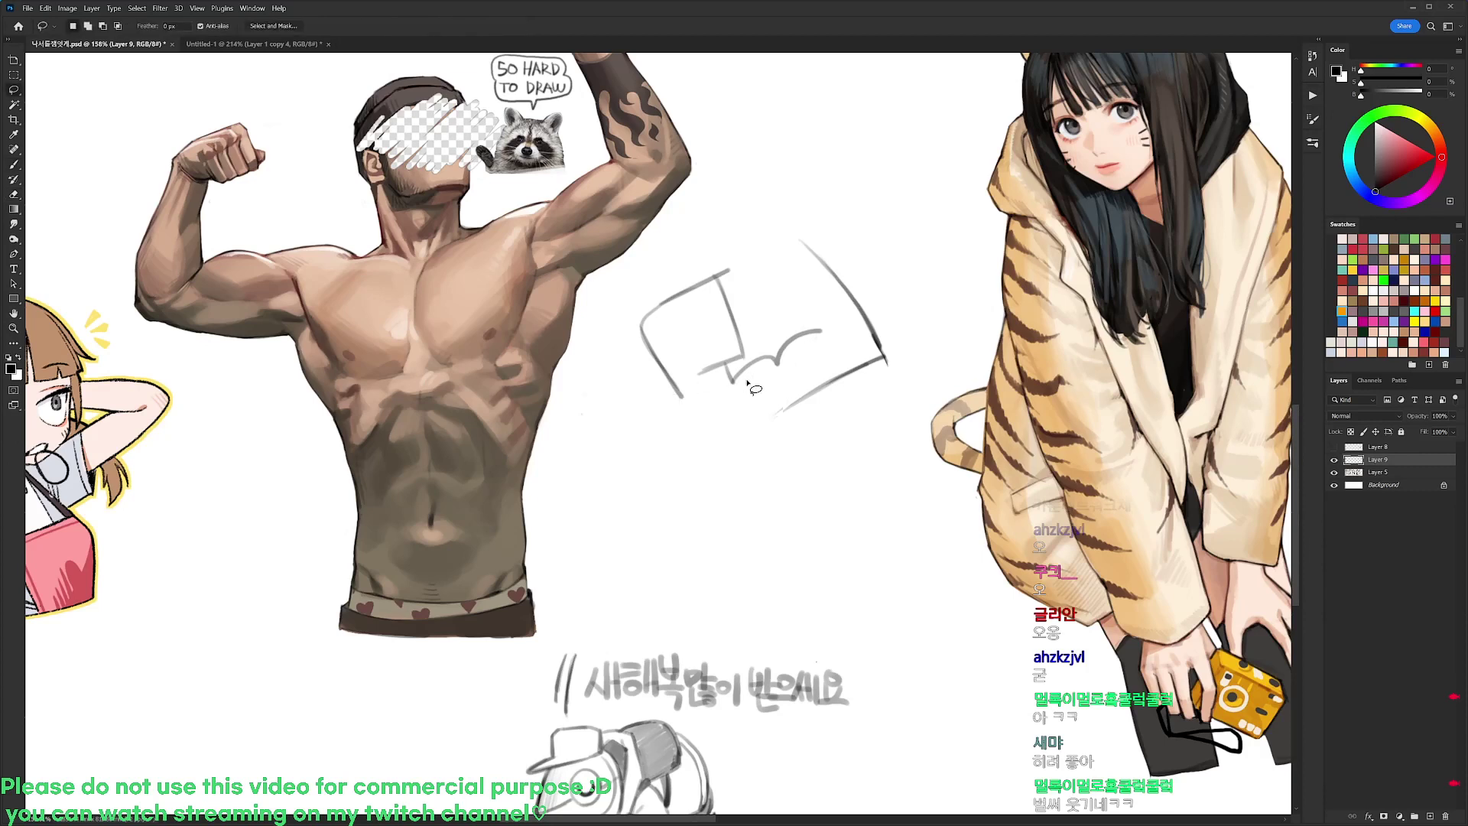
Lasso the shoulder and arm lines, move them slightly away from the head, and deselect them
key("l")
mouse_move(733, 387)
left_mouse_down()
mouse_move(769, 304)
mouse_move(849, 423)
mouse_move(773, 425)
left_mouse_up()
left_click_drag(864, 360, 889, 349)
key("e")
key("ctrl+d")
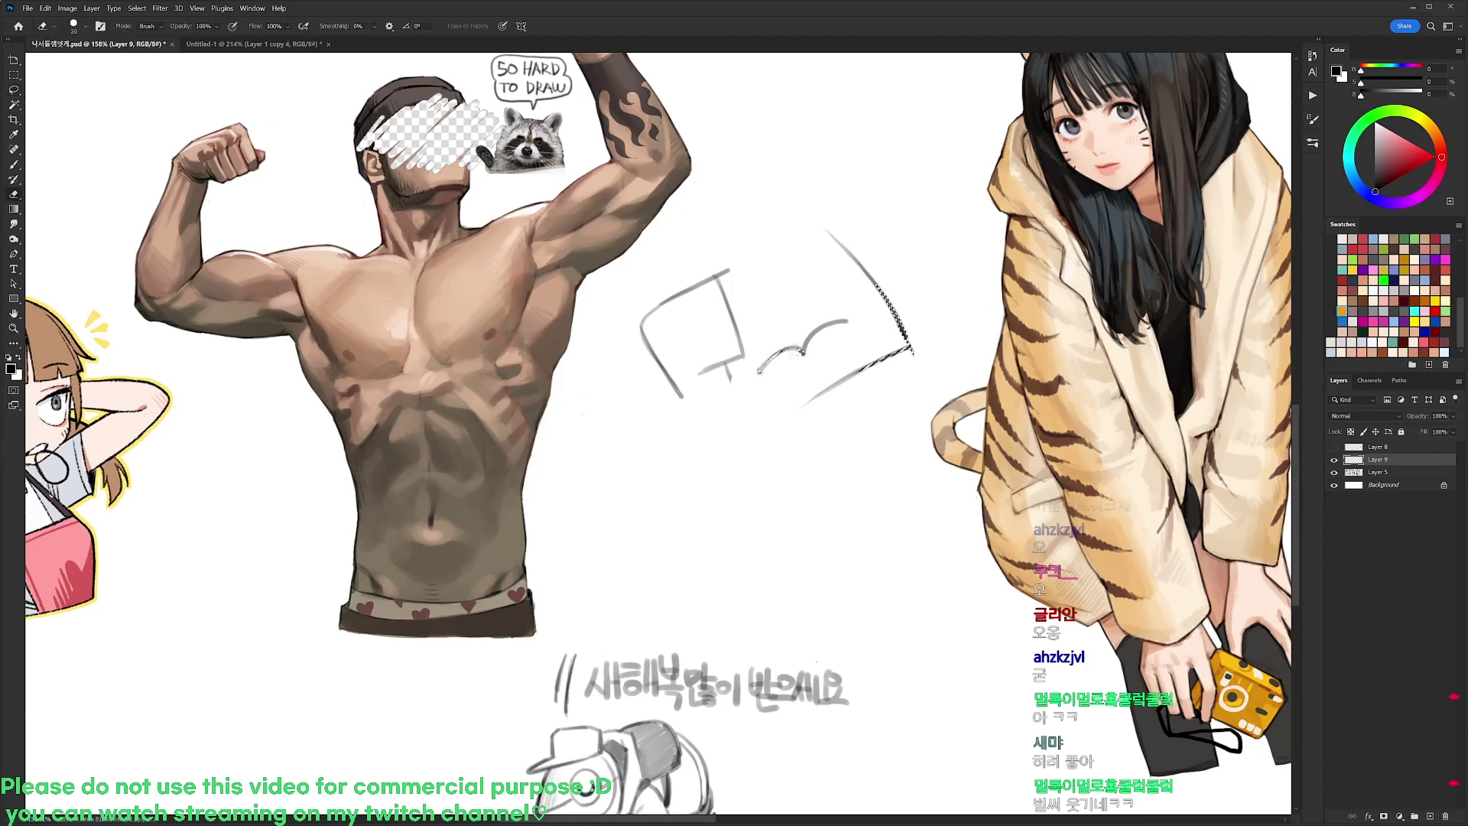
Erase the inner end of the shoulder curve, reconnect it to the neck, and draw a slanted line beneath the head
mouse_move(793, 353)
left_mouse_down()
mouse_move(758, 372)
mouse_move(795, 348)
left_mouse_up()
key("b")
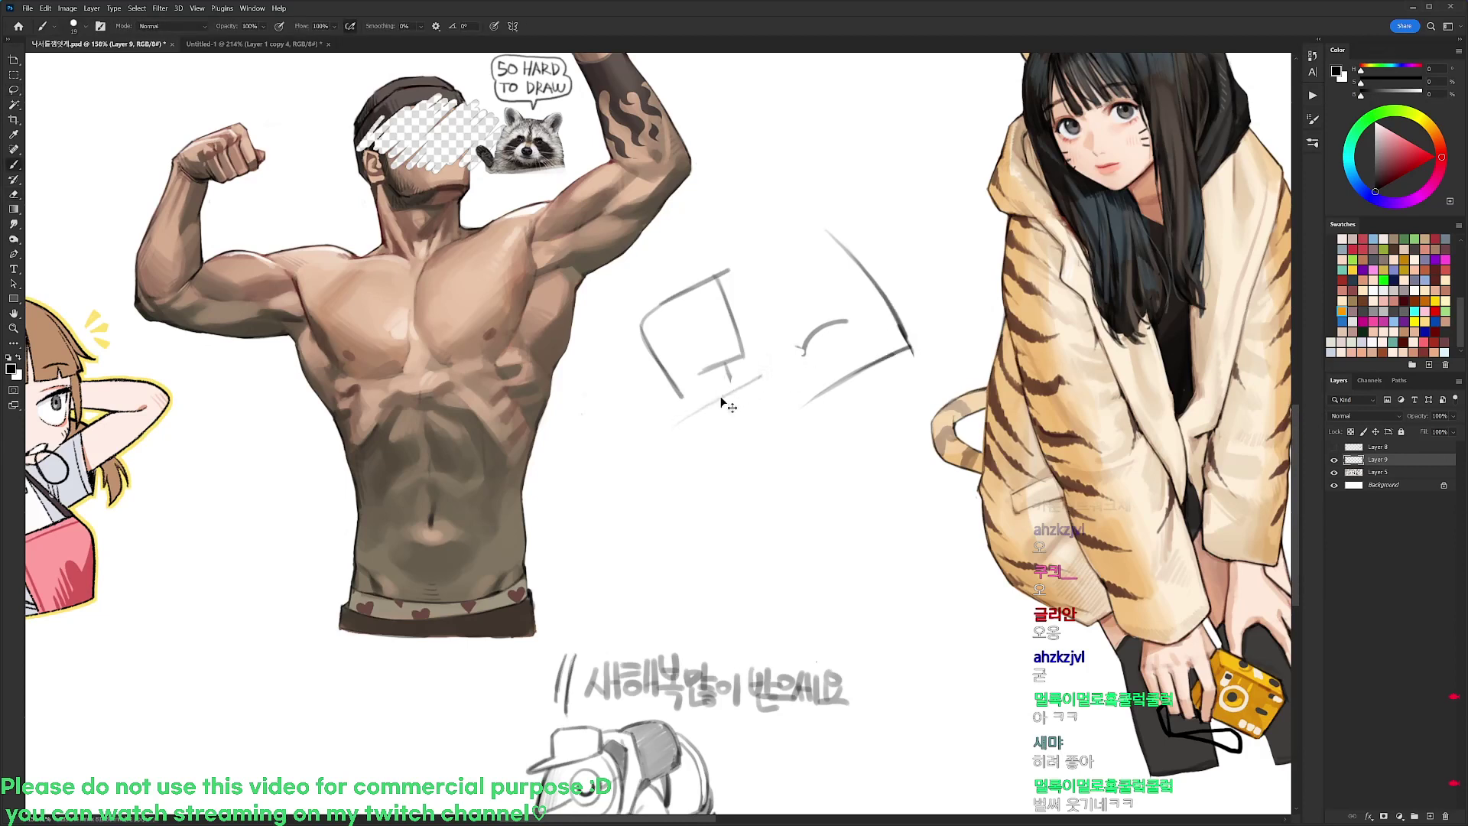
mouse_move(661, 429)
left_mouse_down()
mouse_move(780, 367)
mouse_move(769, 350)
mouse_move(801, 348)
mouse_move(731, 379)
mouse_move(725, 363)
left_mouse_up()
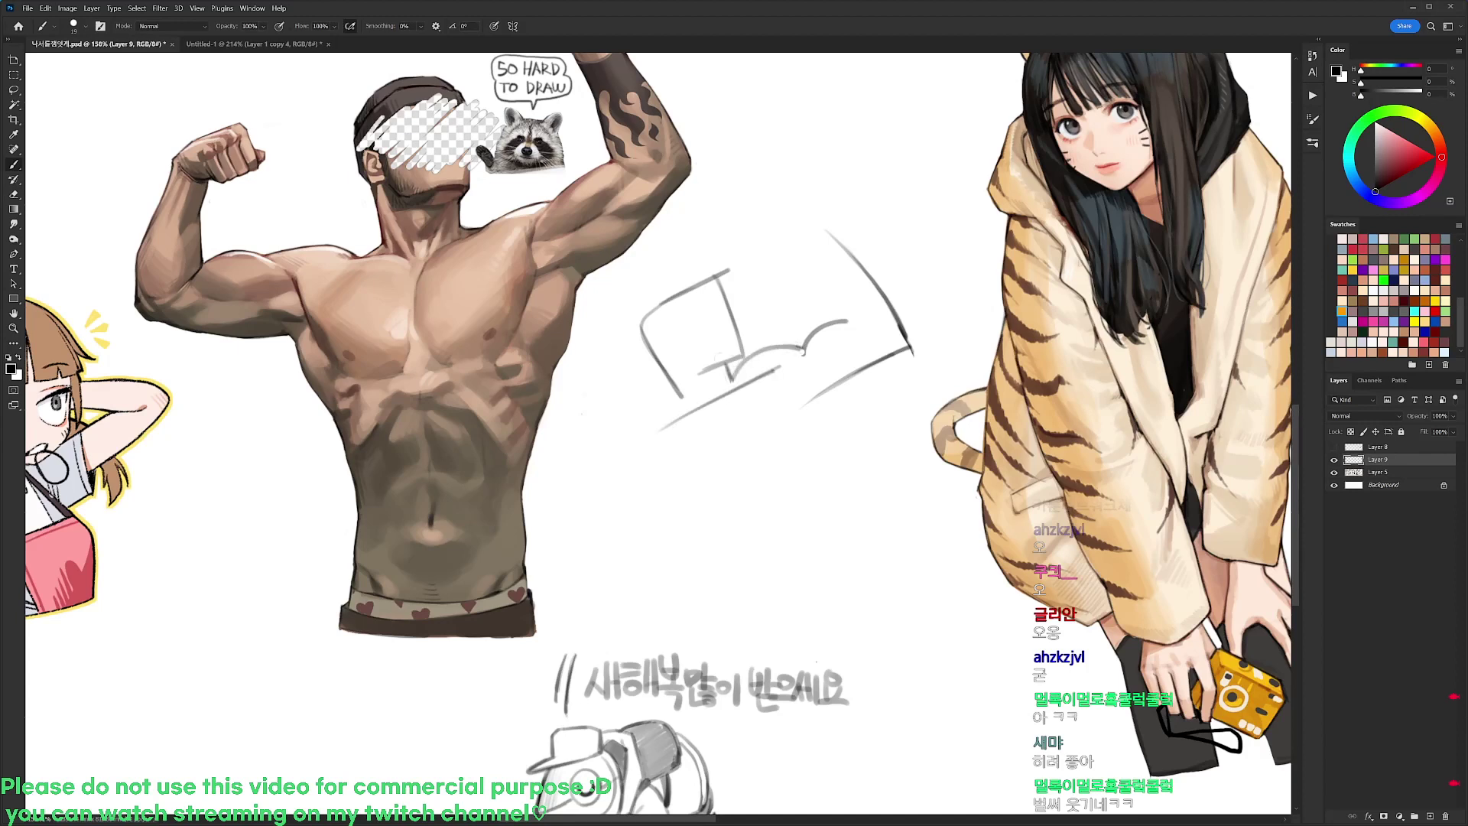
Replace the boxy top of the head with a rounded dome and add a headband across it
mouse_move(723, 290)
left_mouse_down()
mouse_move(742, 353)
mouse_move(649, 313)
left_mouse_up()
key("e")
key("b")
mouse_move(654, 366)
left_mouse_down()
mouse_move(637, 286)
mouse_move(711, 267)
mouse_move(725, 288)
mouse_move(639, 298)
mouse_move(647, 316)
mouse_move(717, 274)
left_mouse_up()
key("e")
key("b")
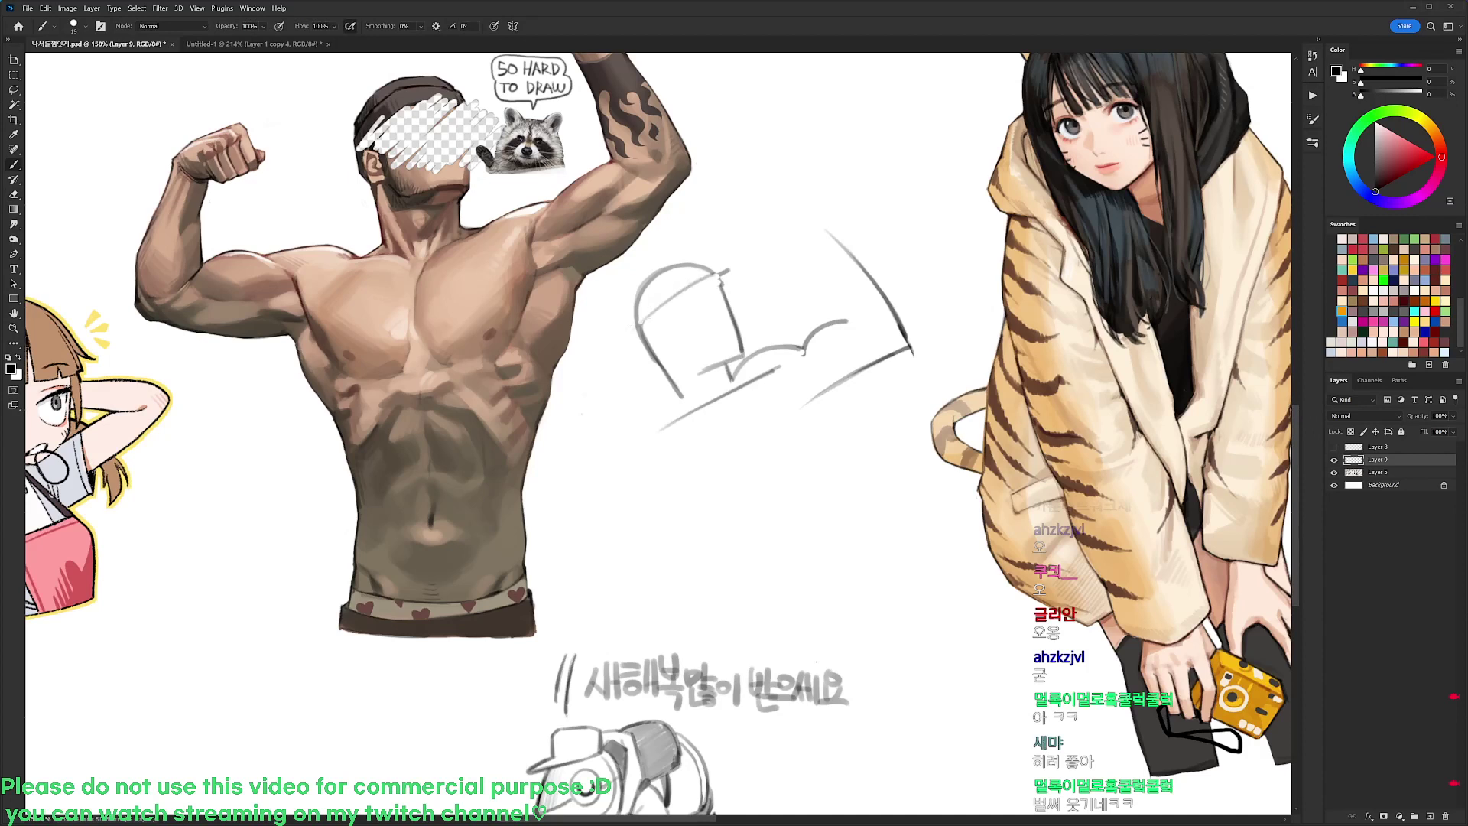
mouse_move(634, 330)
left_mouse_down()
mouse_move(719, 273)
mouse_move(726, 292)
mouse_move(685, 314)
left_mouse_up()
key("e")
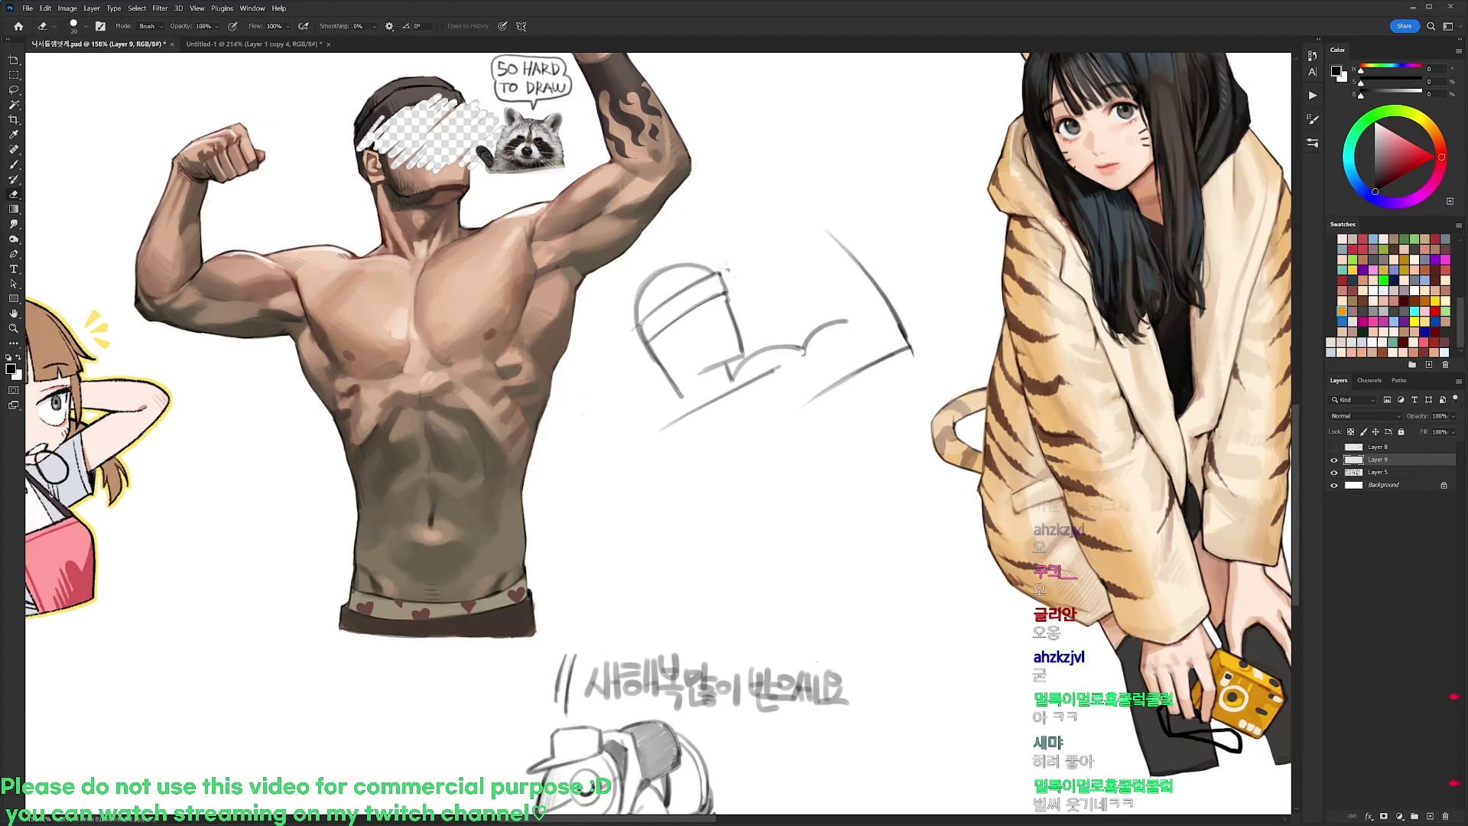
Clean up the back of the head below the headband and draw a small round ear there
key("b")
mouse_move(645, 321)
left_mouse_down()
mouse_move(632, 330)
mouse_move(646, 341)
left_mouse_up()
key("e")
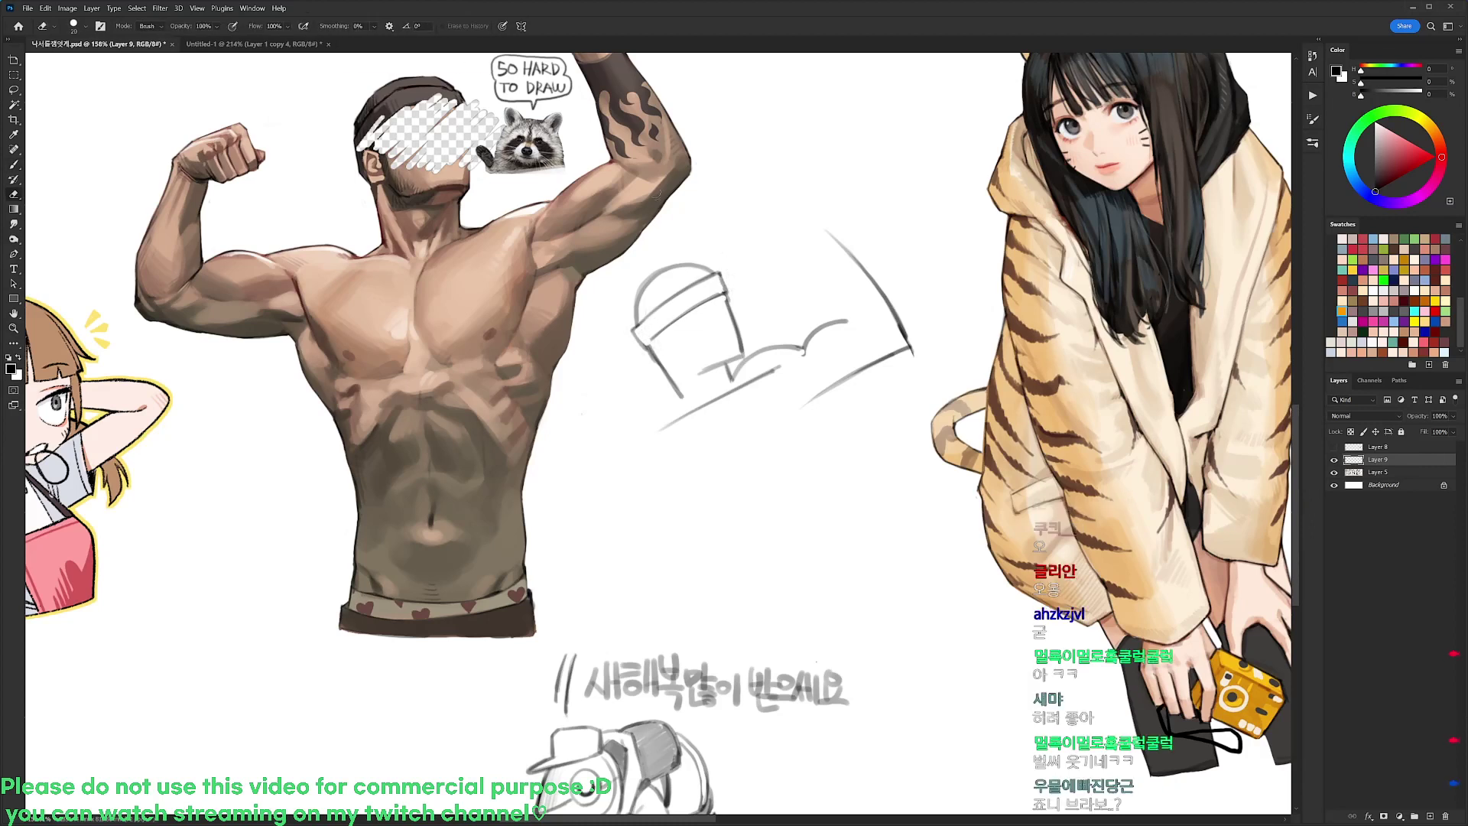
key("b")
mouse_move(651, 346)
left_mouse_down()
mouse_move(658, 373)
mouse_move(649, 359)
left_mouse_up()
key("e")
key("b")
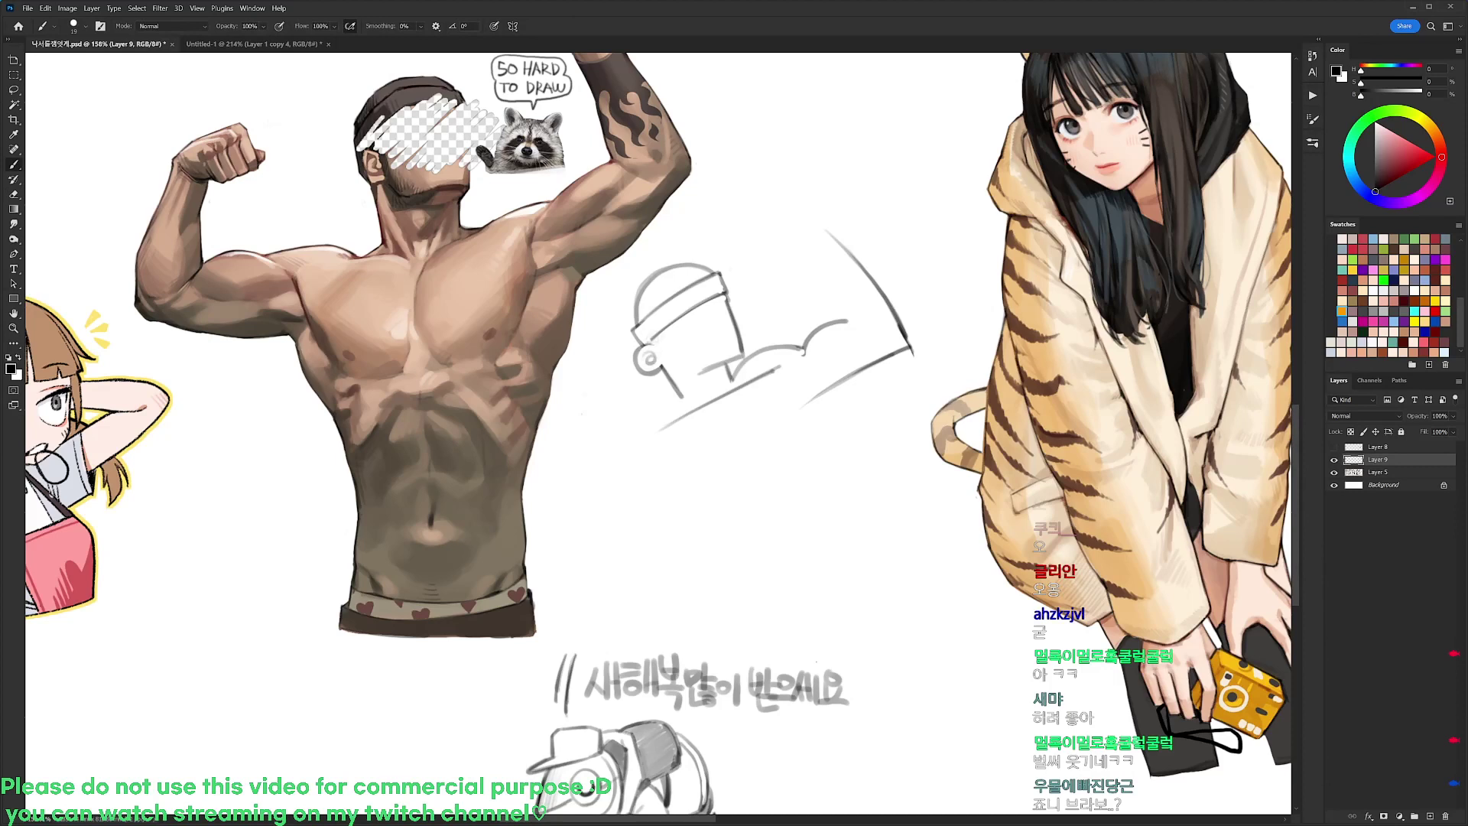
key("e")
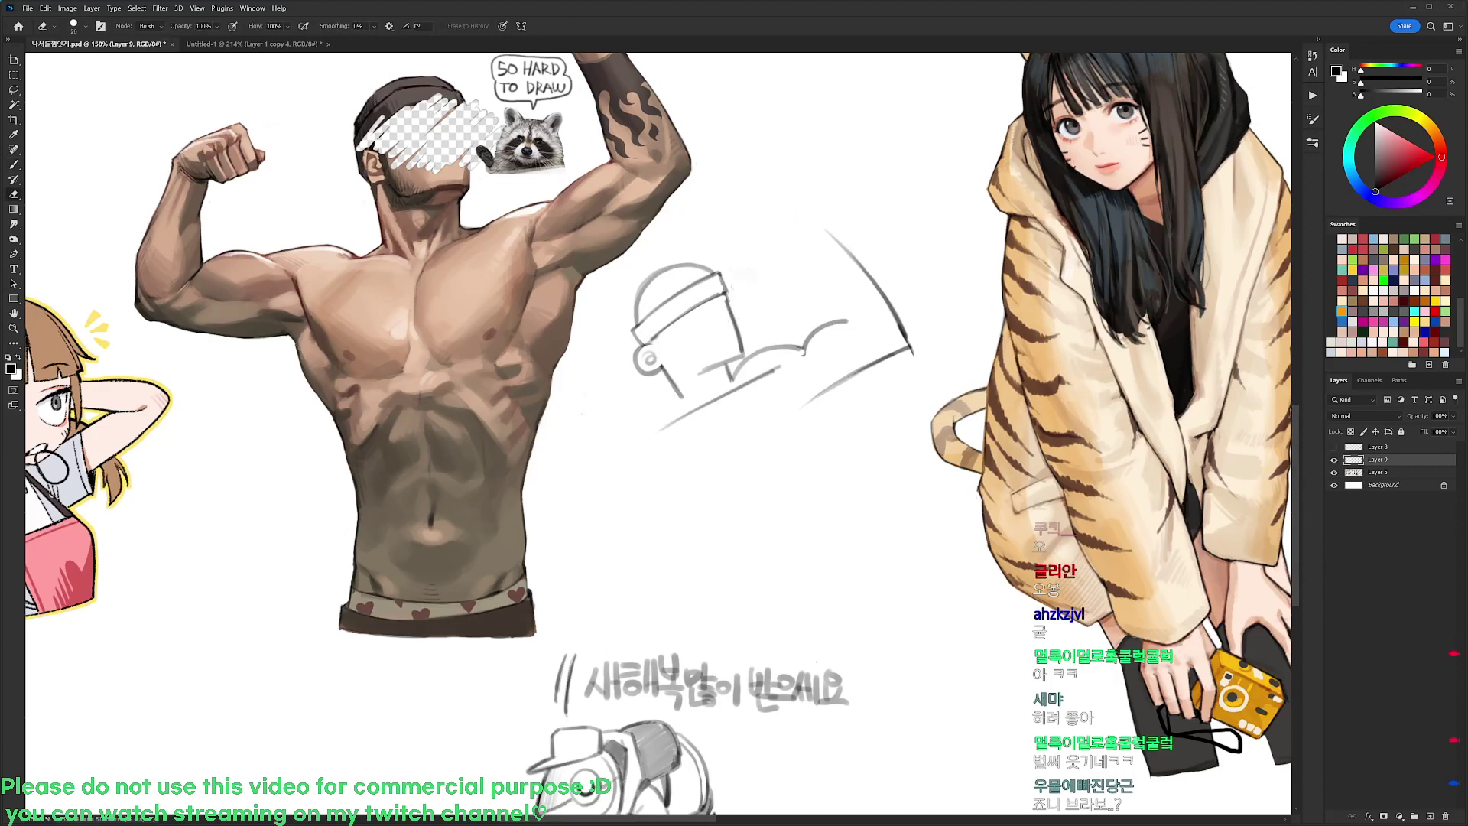
key("b")
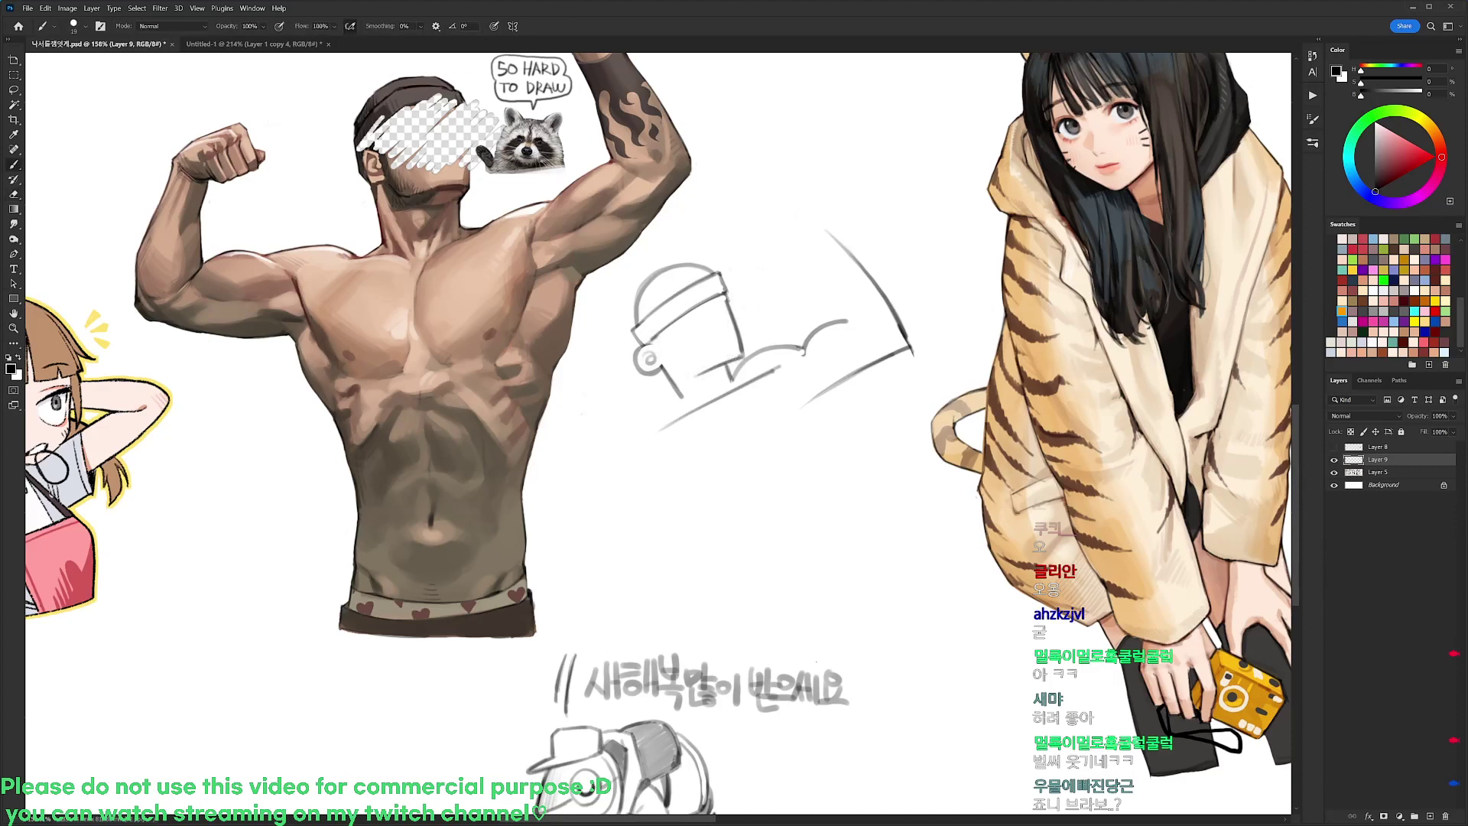
Erase the old shoulder arc and sketch the biceps curve and inner line of the raised arm
key("e")
left_click_drag(805, 358, 847, 321)
key("b")
mouse_move(862, 342)
left_mouse_down()
mouse_move(830, 327)
mouse_move(812, 284)
mouse_move(829, 306)
left_mouse_up()
mouse_move(791, 256)
left_mouse_down()
mouse_move(829, 304)
mouse_move(818, 369)
mouse_move(836, 440)
left_mouse_up()
key("e")
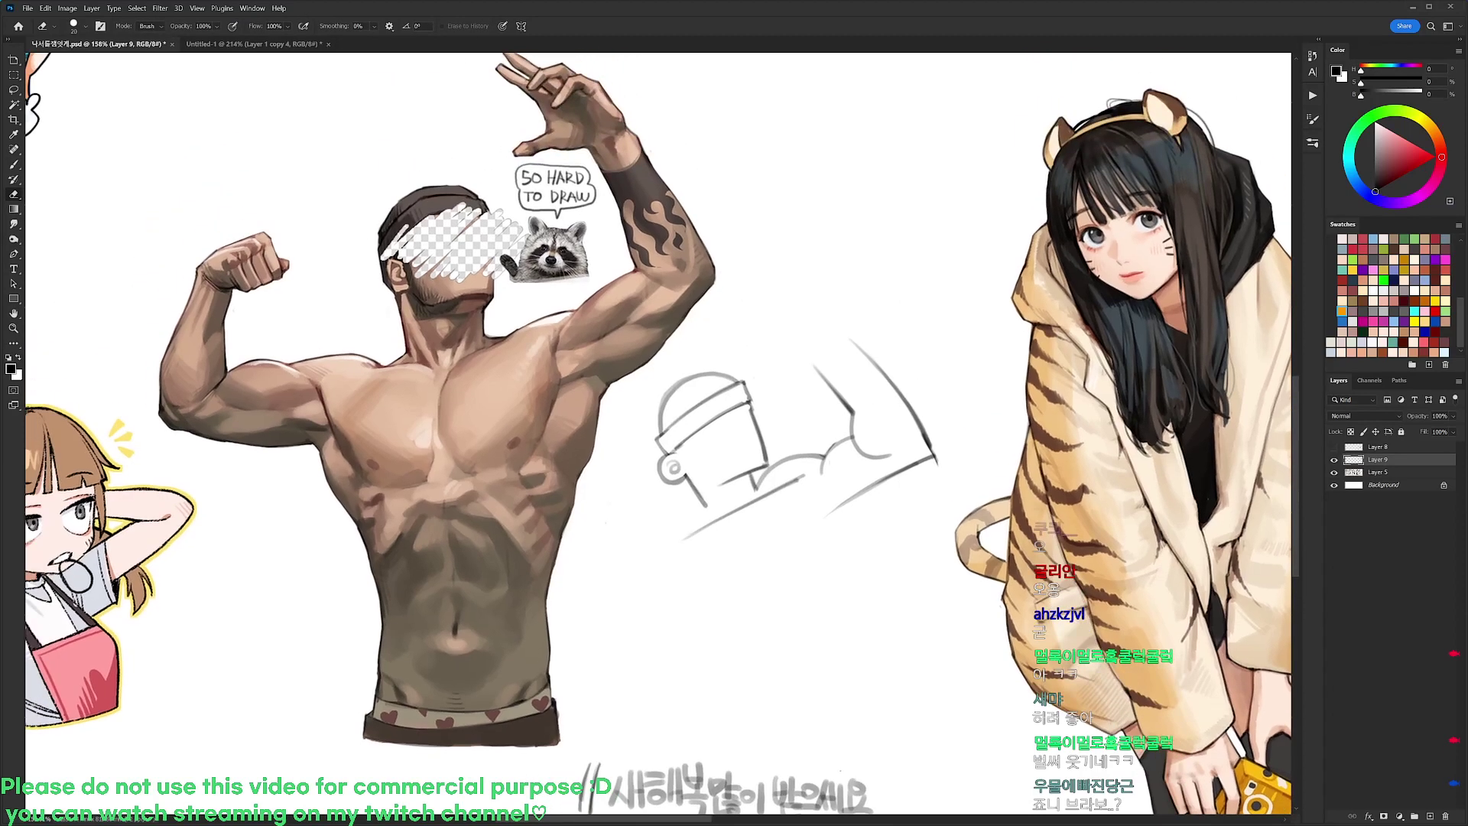
Erase the raised arm's inner line and redraw the curve of the biceps
key("b")
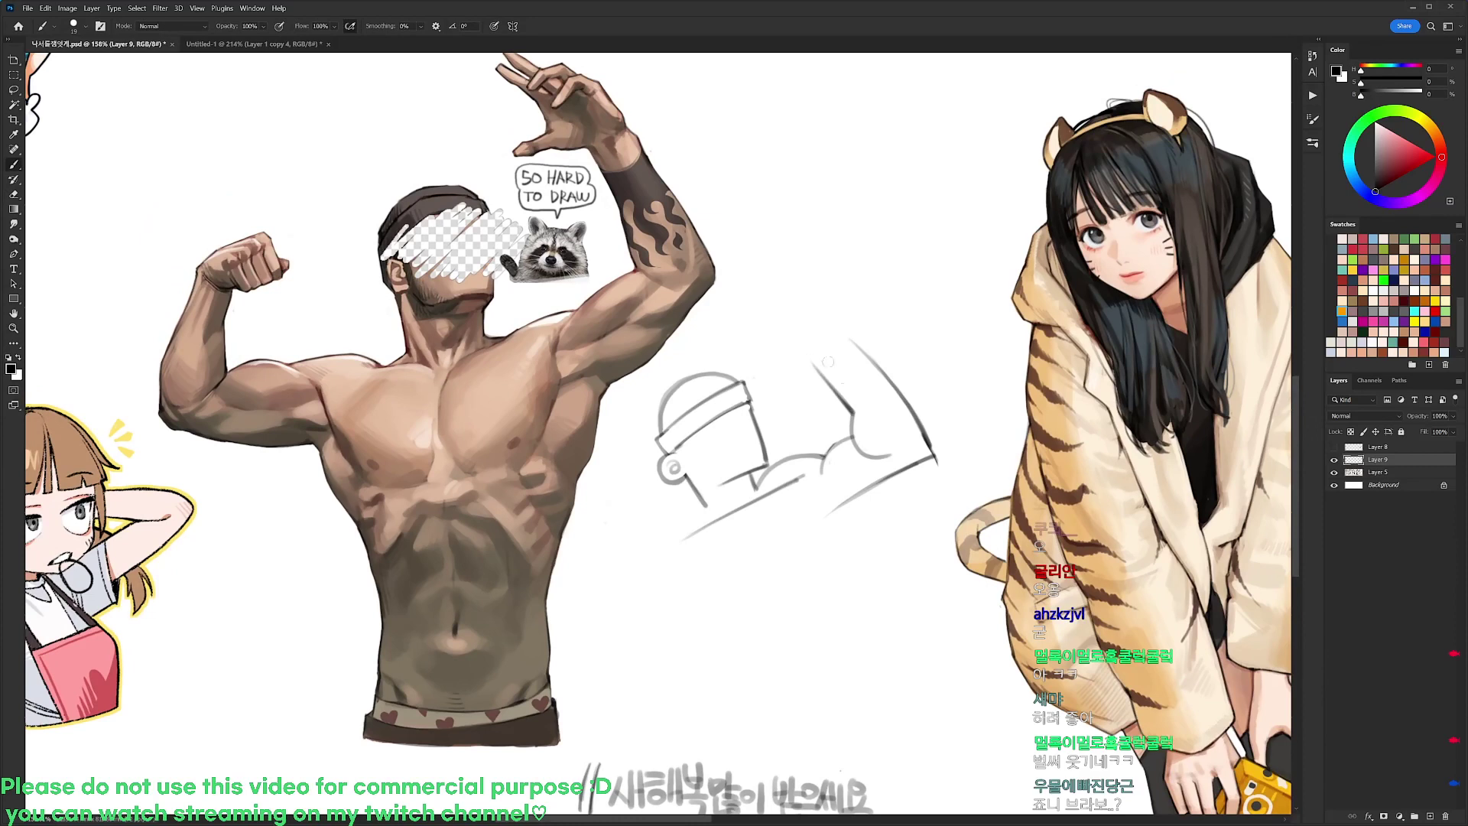
key("e")
mouse_move(816, 365)
left_mouse_down()
mouse_move(857, 391)
mouse_move(848, 418)
mouse_move(871, 457)
left_mouse_up()
key("b")
key("e")
mouse_move(860, 388)
left_mouse_down()
mouse_move(847, 427)
mouse_move(859, 445)
left_mouse_up()
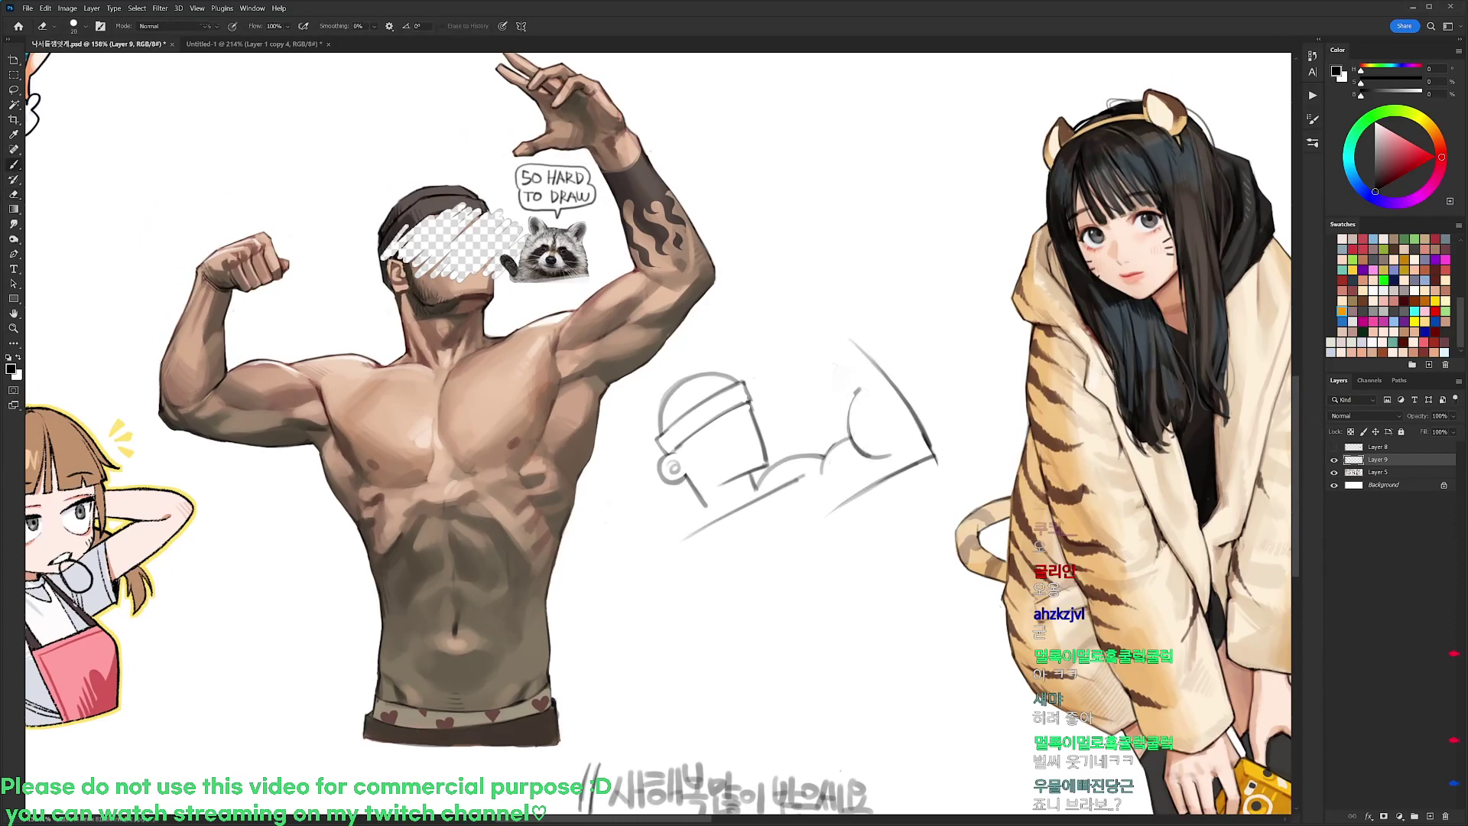
Redraw the raised arm's inner forearm line and join the biceps to the shoulder with a new curve
key("b")
mouse_move(825, 358)
left_mouse_down()
mouse_move(855, 397)
mouse_move(858, 448)
mouse_move(821, 471)
mouse_move(851, 435)
mouse_move(809, 456)
left_mouse_up()
key("e")
key("b")
key("e")
key("b")
left_click_drag(816, 448, 804, 477)
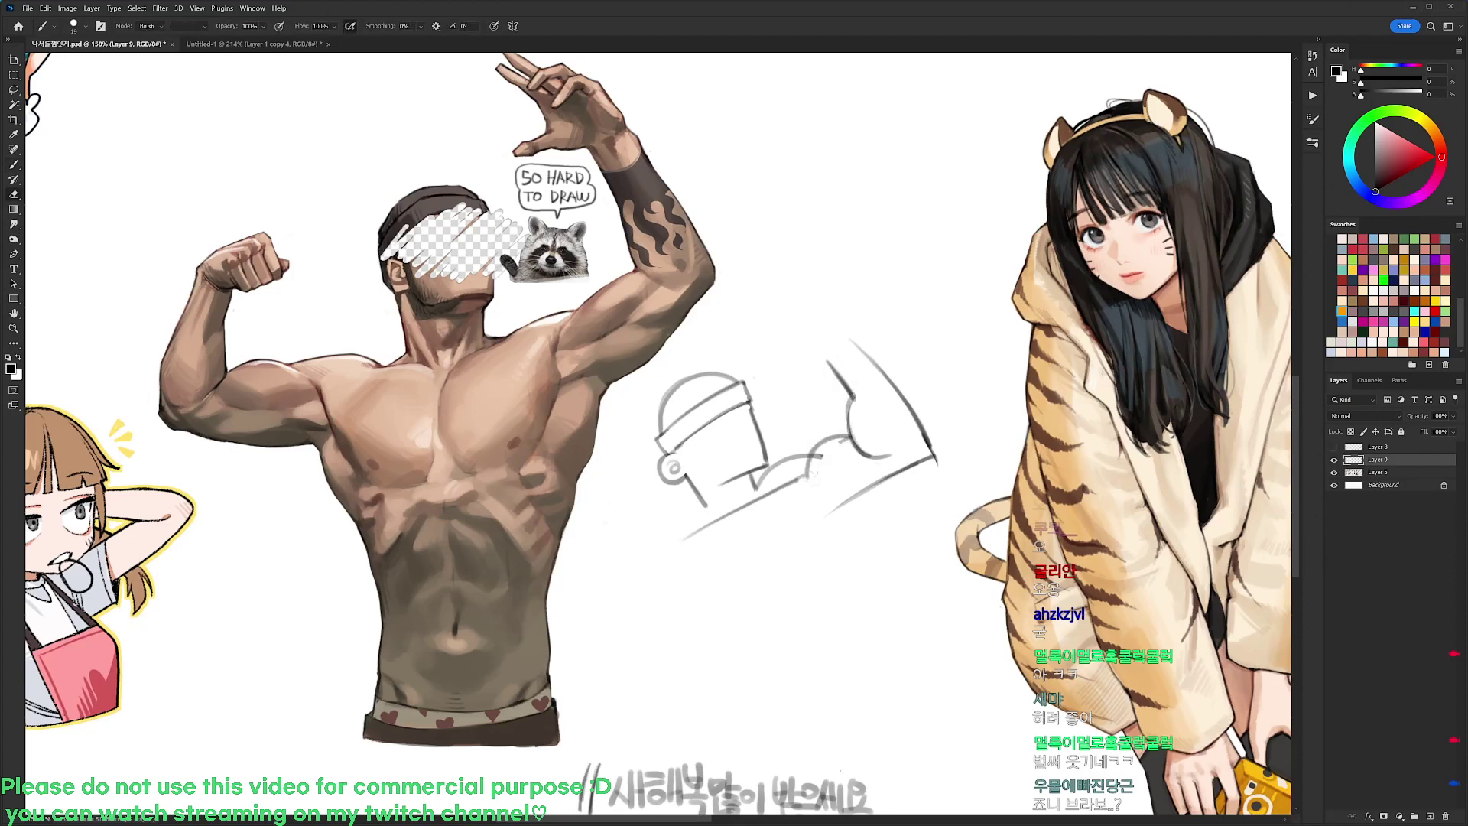
Erase the slanted line beneath the head and tidy the shoulder curve between the neck and biceps
key("e")
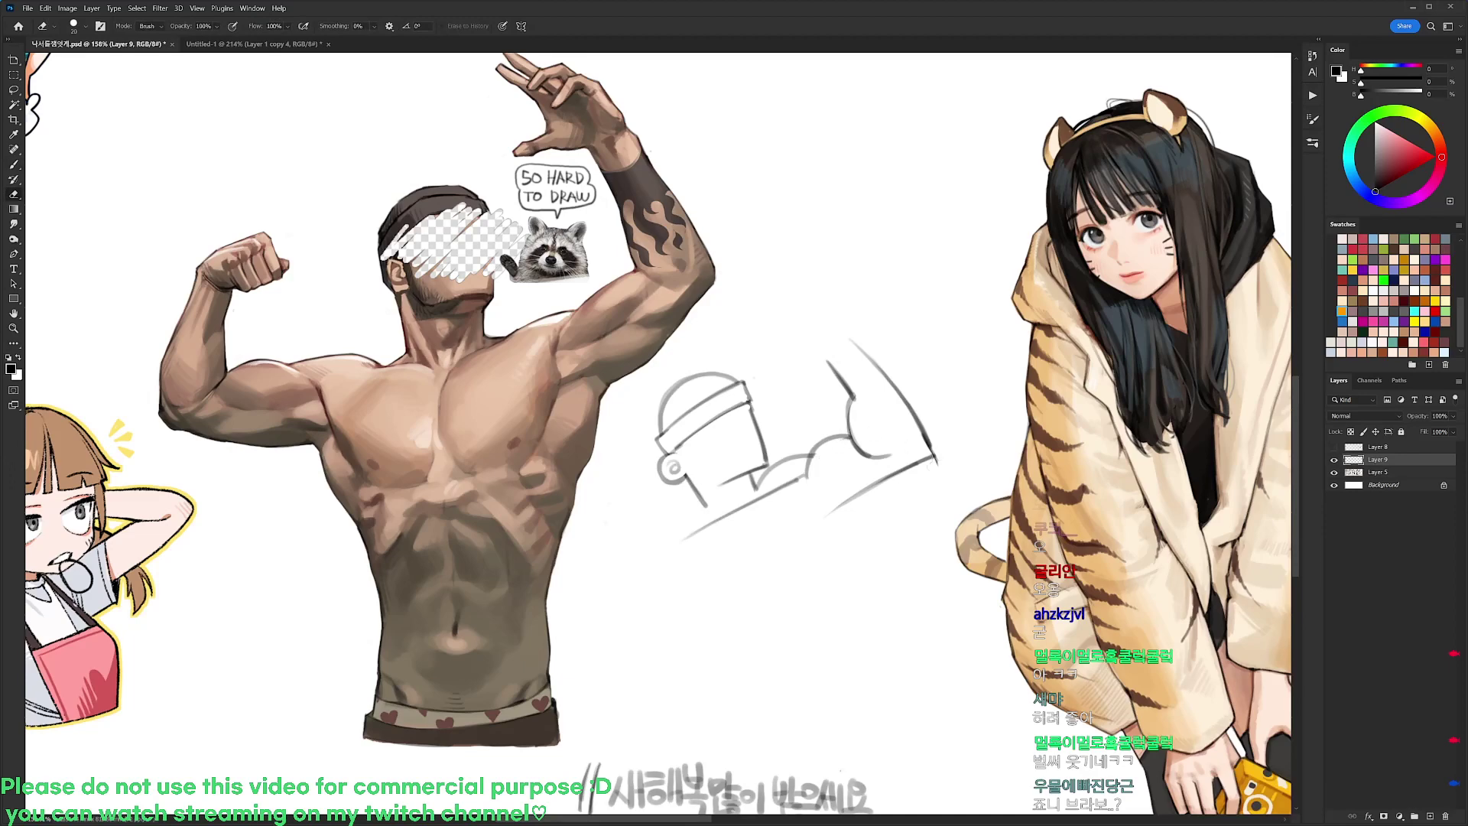
left_click_drag(936, 460, 968, 412)
left_click_drag(824, 433, 759, 463)
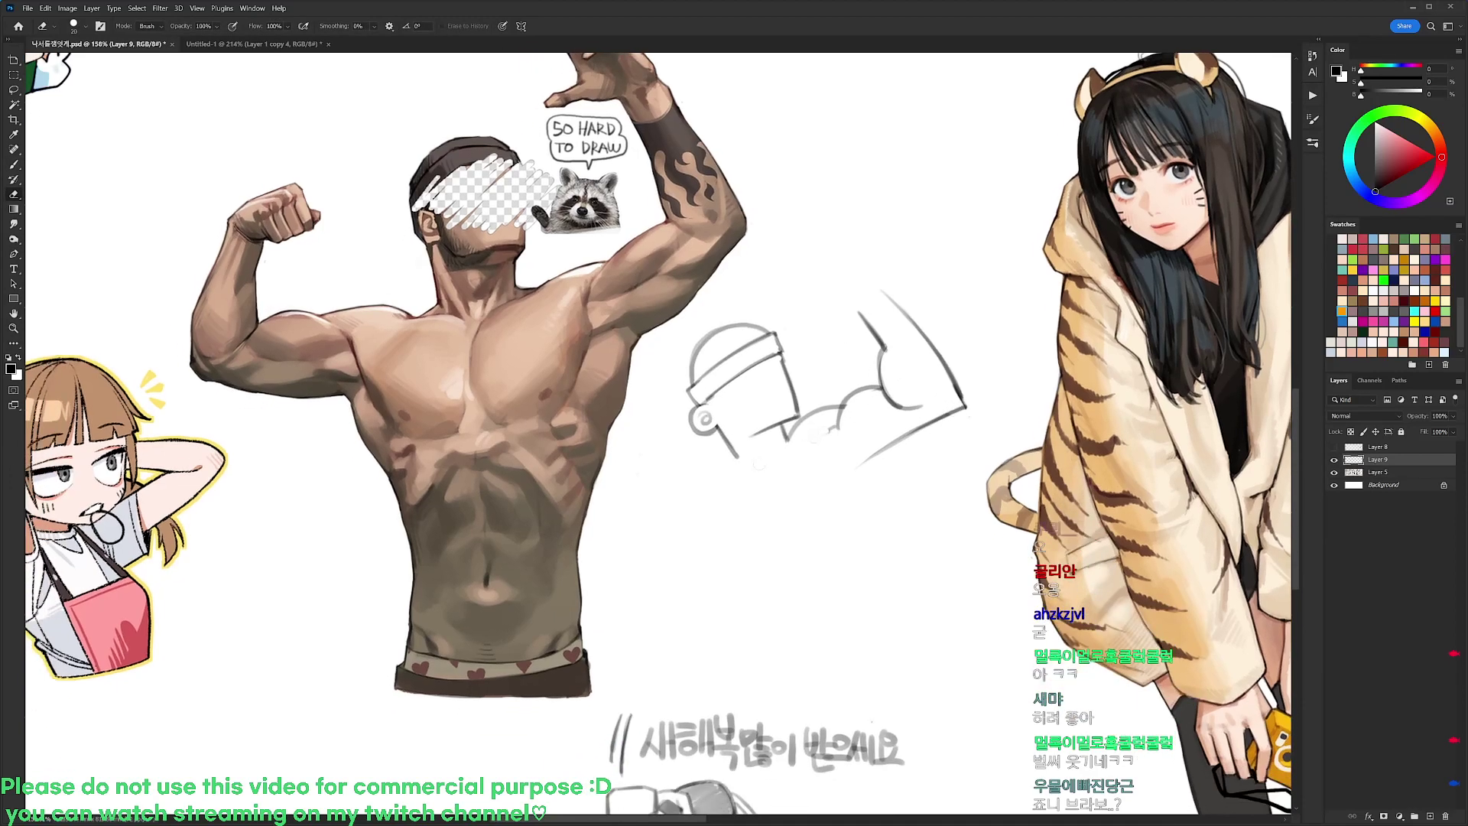
left_click_drag(837, 430, 870, 383)
key("b")
key("e")
key("ctrl+z")
key("ctrl+z")
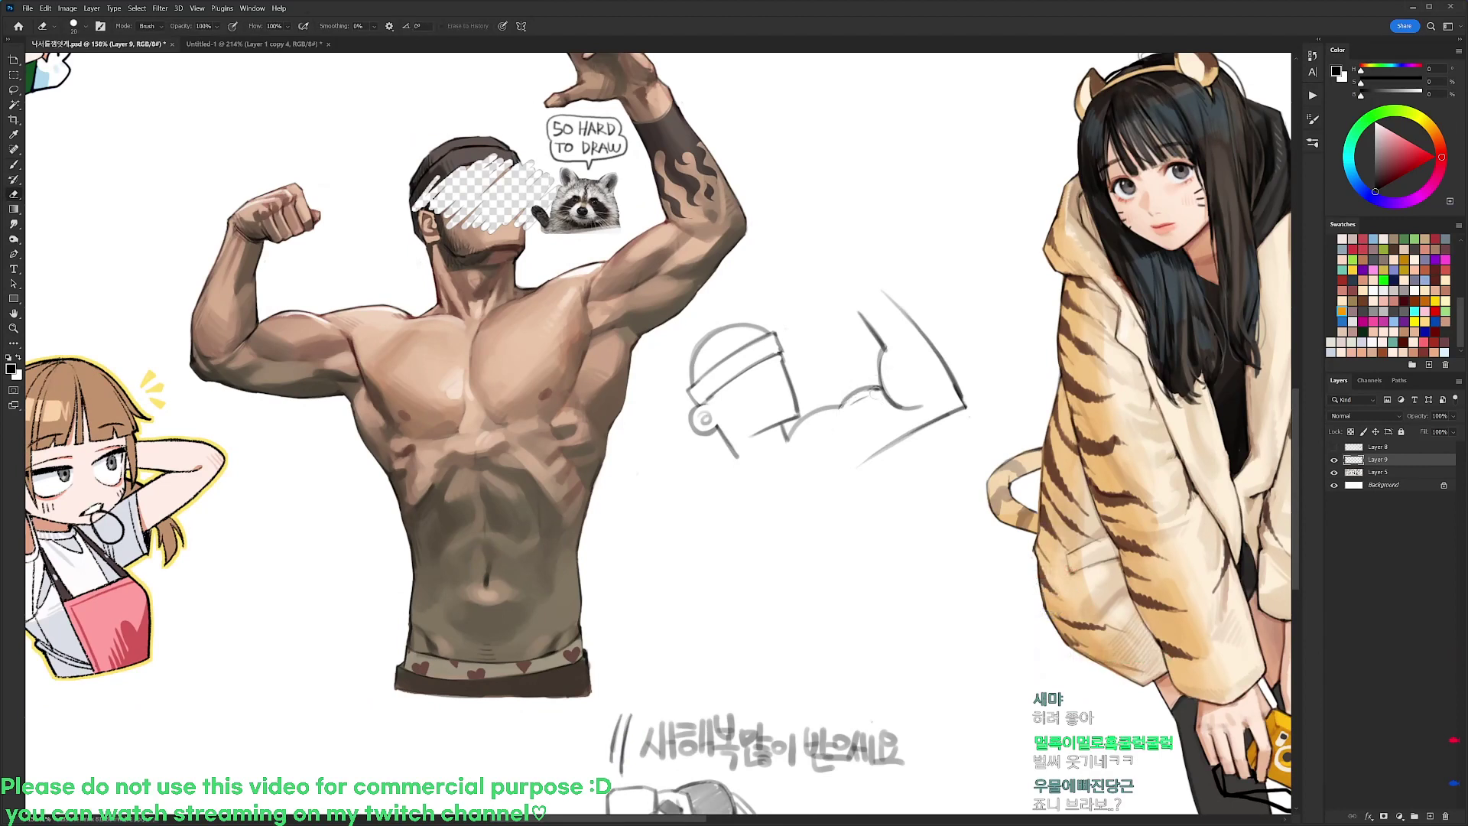
Try to sketch an angular hand shape above the raised arm
left_click_drag(818, 457, 829, 399)
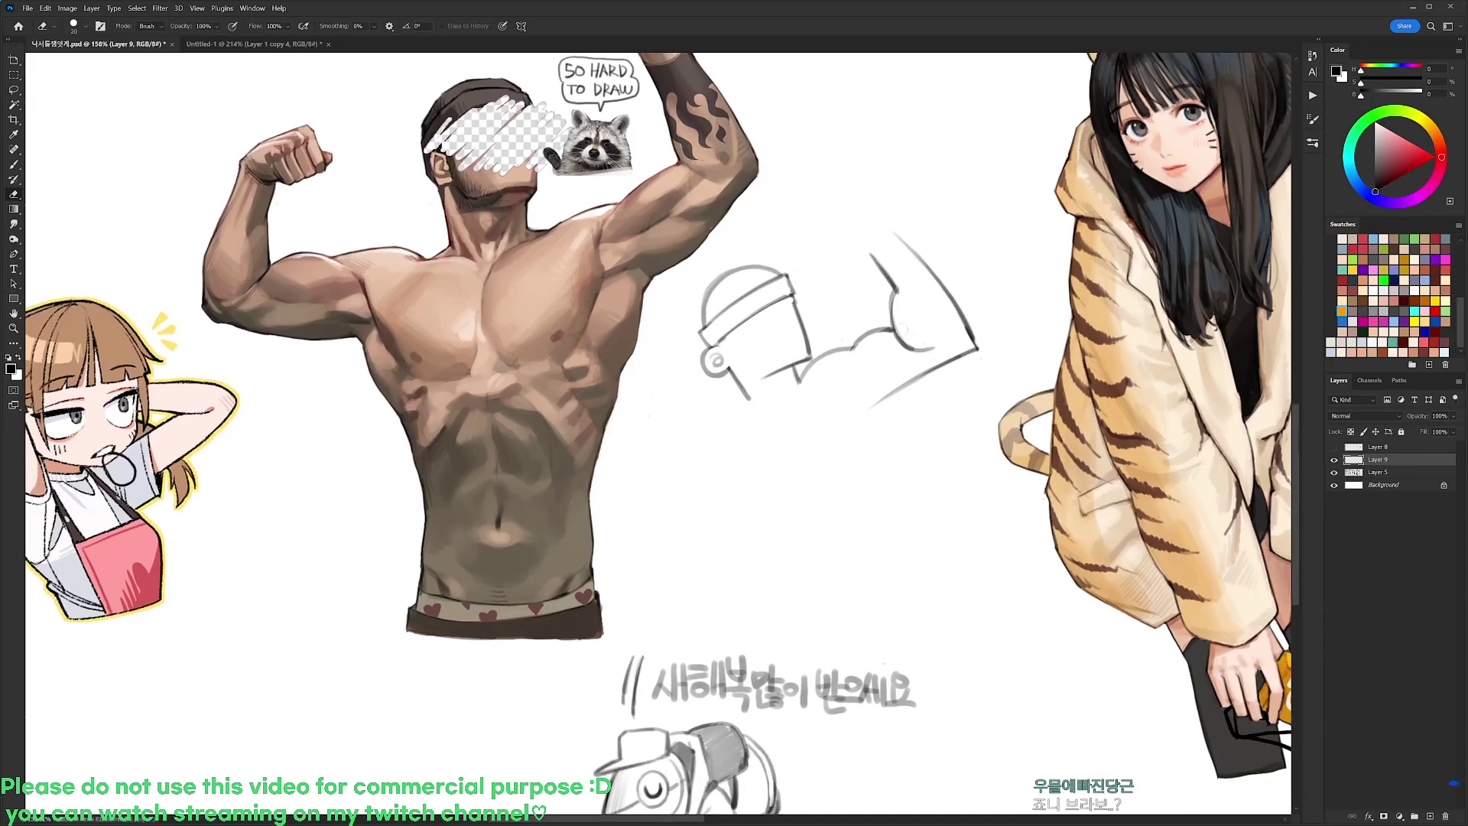
key("b")
left_click_drag(874, 319, 907, 358)
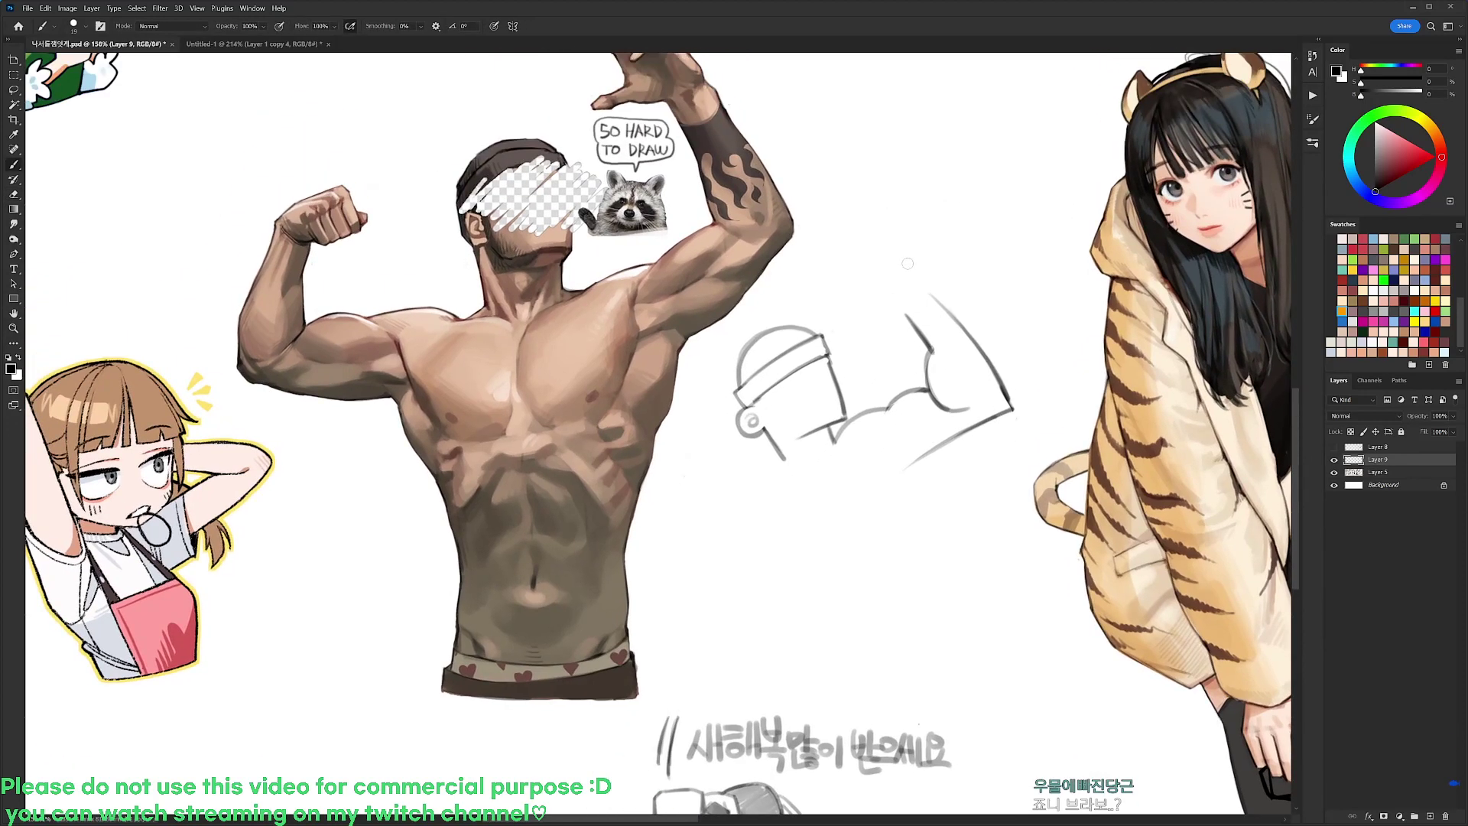
left_click_drag(885, 235, 914, 283)
scroll(891, 263, "up", 1)
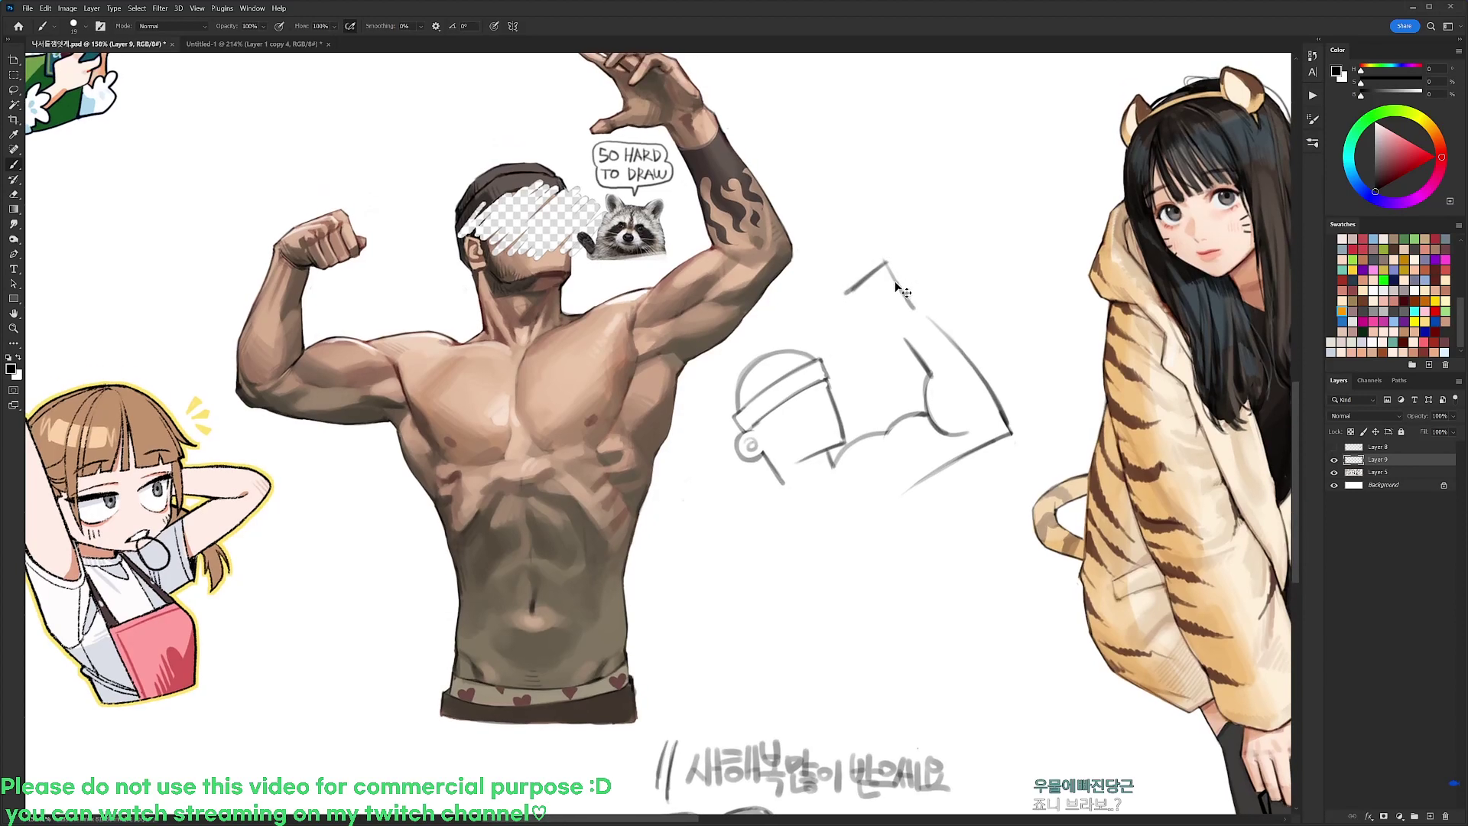
key("ctrl+z")
Extend the outer forearm line upward, lasso the whole sketch, move it slightly down and right, and deselect it
mouse_move(883, 265)
left_mouse_down()
mouse_move(1021, 419)
mouse_move(749, 348)
mouse_move(975, 331)
left_mouse_up()
key("l")
left_click_drag(974, 434, 999, 459)
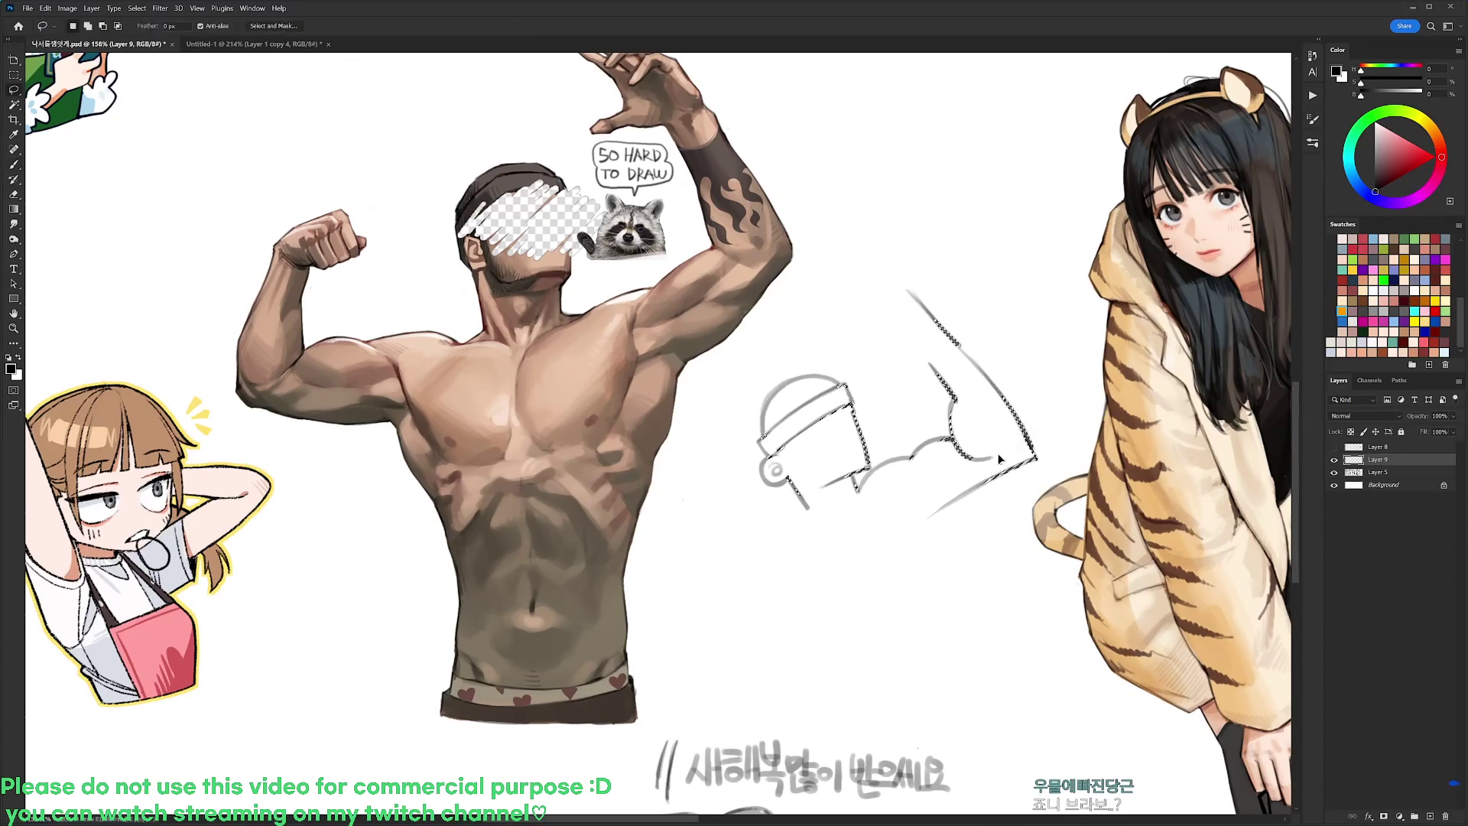
key("ctrl+d")
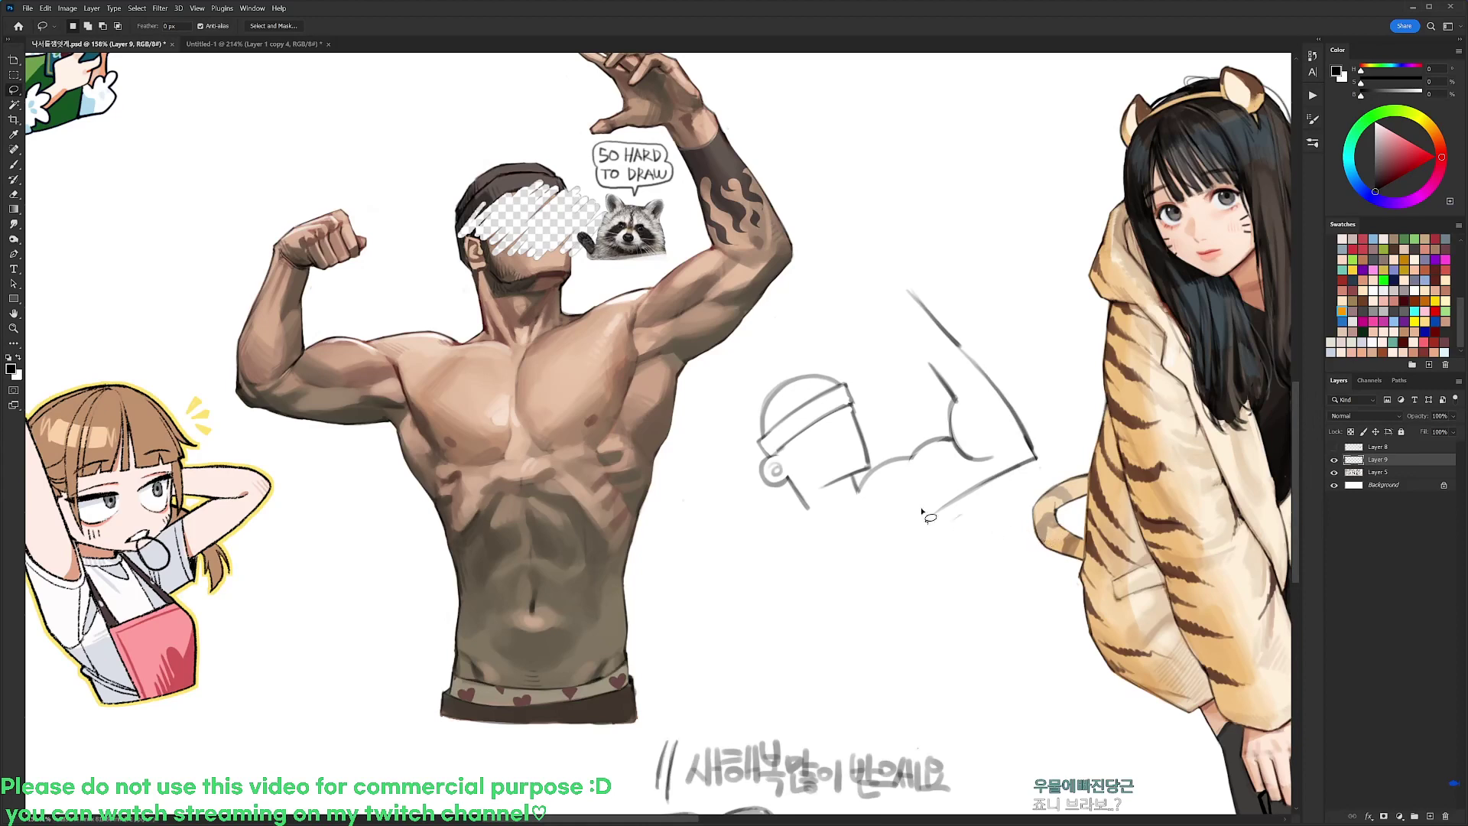
Sketch the opposite shoulder curve from the back of the neck and the start of the second arm's curve
key("b")
left_click_drag(805, 507, 747, 542)
mouse_move(756, 522)
left_mouse_down()
mouse_move(805, 506)
mouse_move(741, 534)
mouse_move(778, 507)
mouse_move(745, 542)
mouse_move(807, 509)
mouse_move(691, 548)
left_mouse_up()
key("ctrl+z")
key("ctrl+z")
key("ctrl+z")
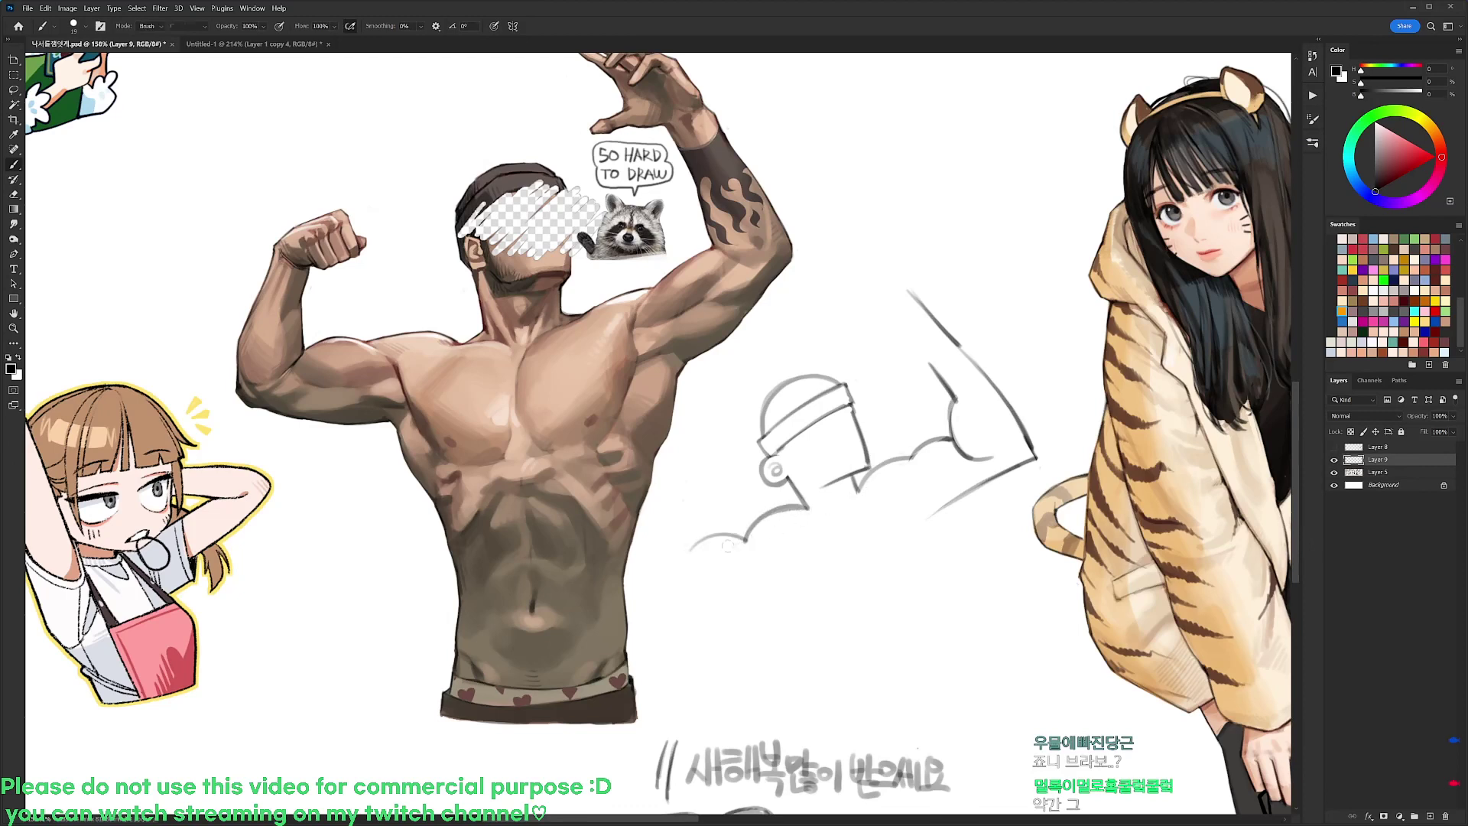
Sketch a blocky clenched fist with finger divisions above the second arm and add a small stub on its head-facing side
mouse_move(702, 461)
left_mouse_down()
mouse_move(658, 490)
mouse_move(696, 486)
mouse_move(719, 504)
mouse_move(672, 514)
left_mouse_up()
mouse_move(671, 518)
left_mouse_down()
mouse_move(706, 501)
mouse_move(667, 490)
mouse_move(665, 512)
left_mouse_up()
key("e")
key("b")
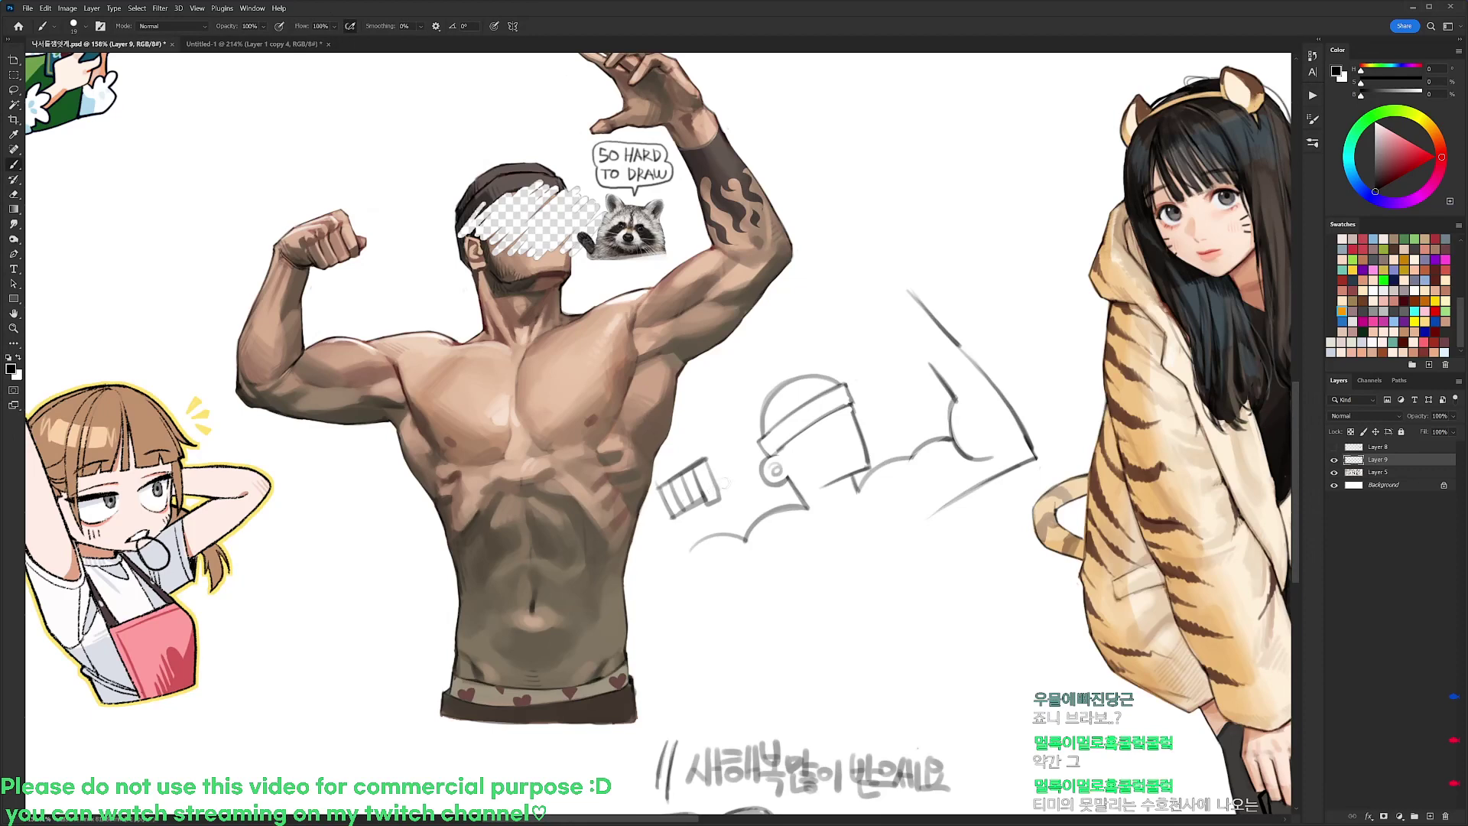
left_click_drag(725, 476, 733, 484)
mouse_move(733, 484)
left_mouse_down()
mouse_move(717, 491)
mouse_move(725, 471)
left_mouse_up()
Round off the fist's outer end with a looped shape along its lower edge
left_click_drag(841, 448, 904, 363)
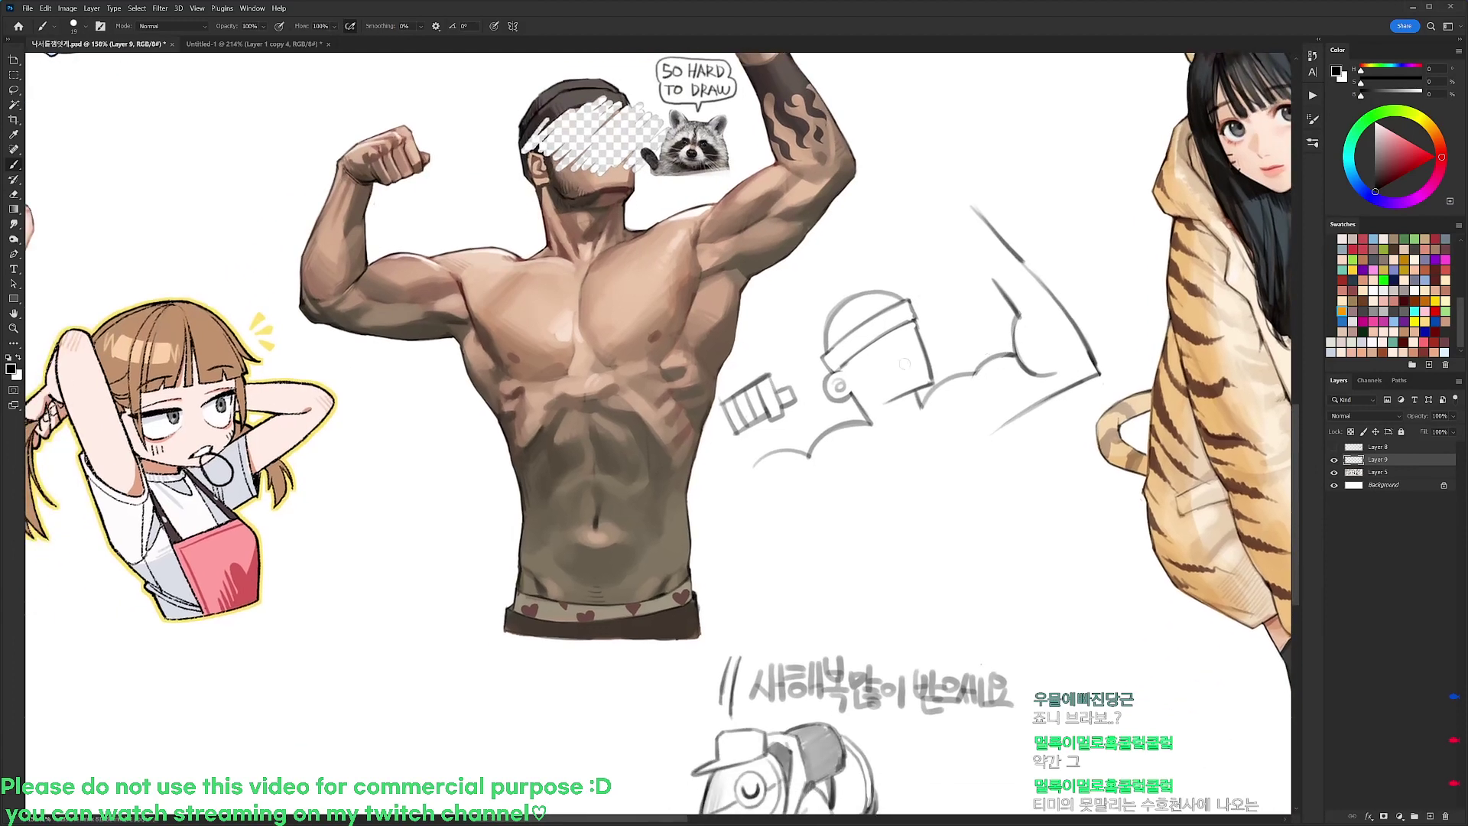
mouse_move(721, 403)
left_mouse_down()
mouse_move(743, 440)
mouse_move(726, 436)
mouse_move(743, 425)
mouse_move(718, 444)
mouse_move(751, 438)
mouse_move(732, 423)
mouse_move(729, 436)
left_mouse_up()
key("ctrl+z")
key("ctrl+z")
key("ctrl+z")
key("ctrl+z")
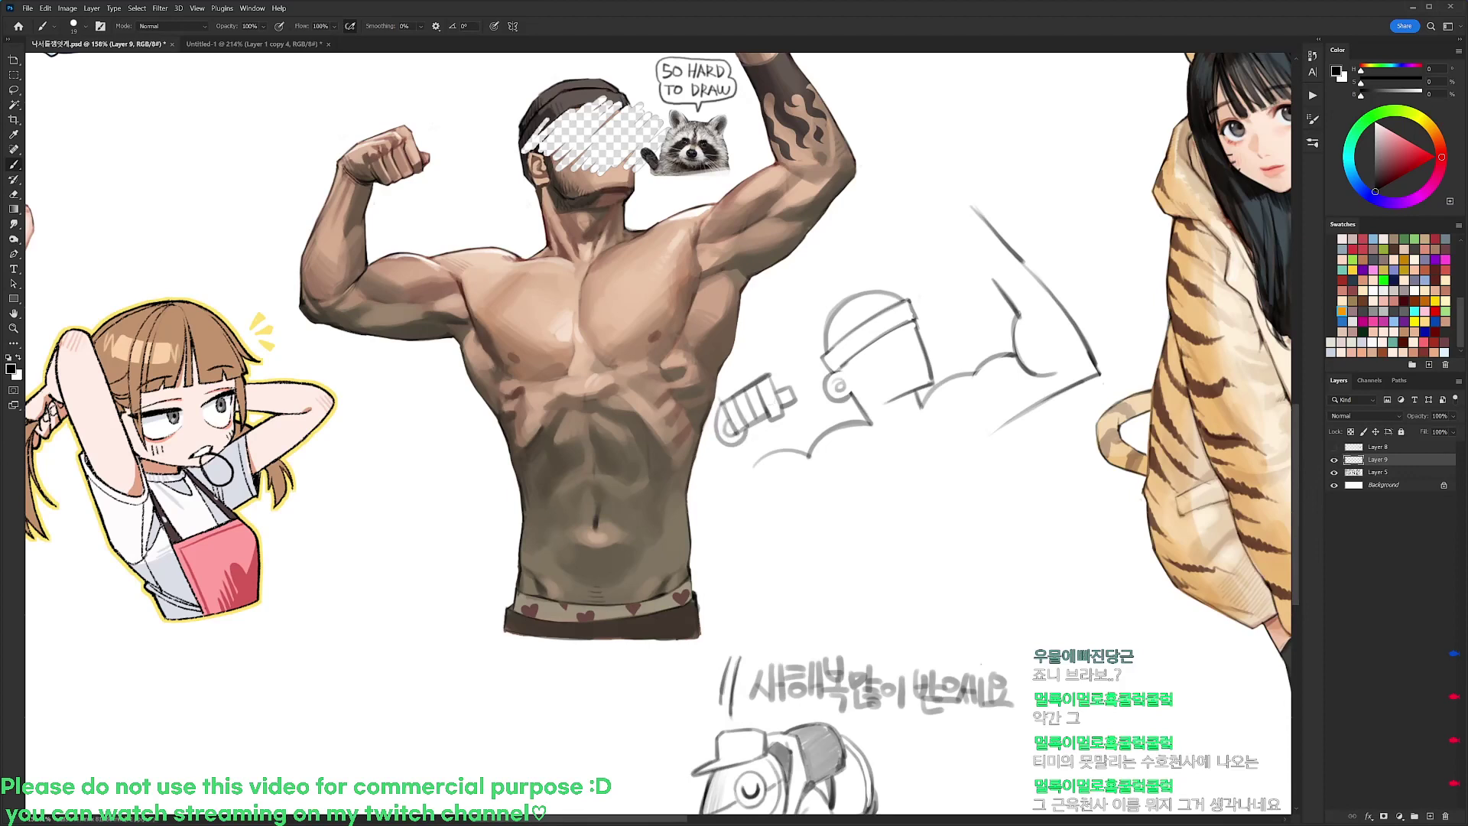
key("e")
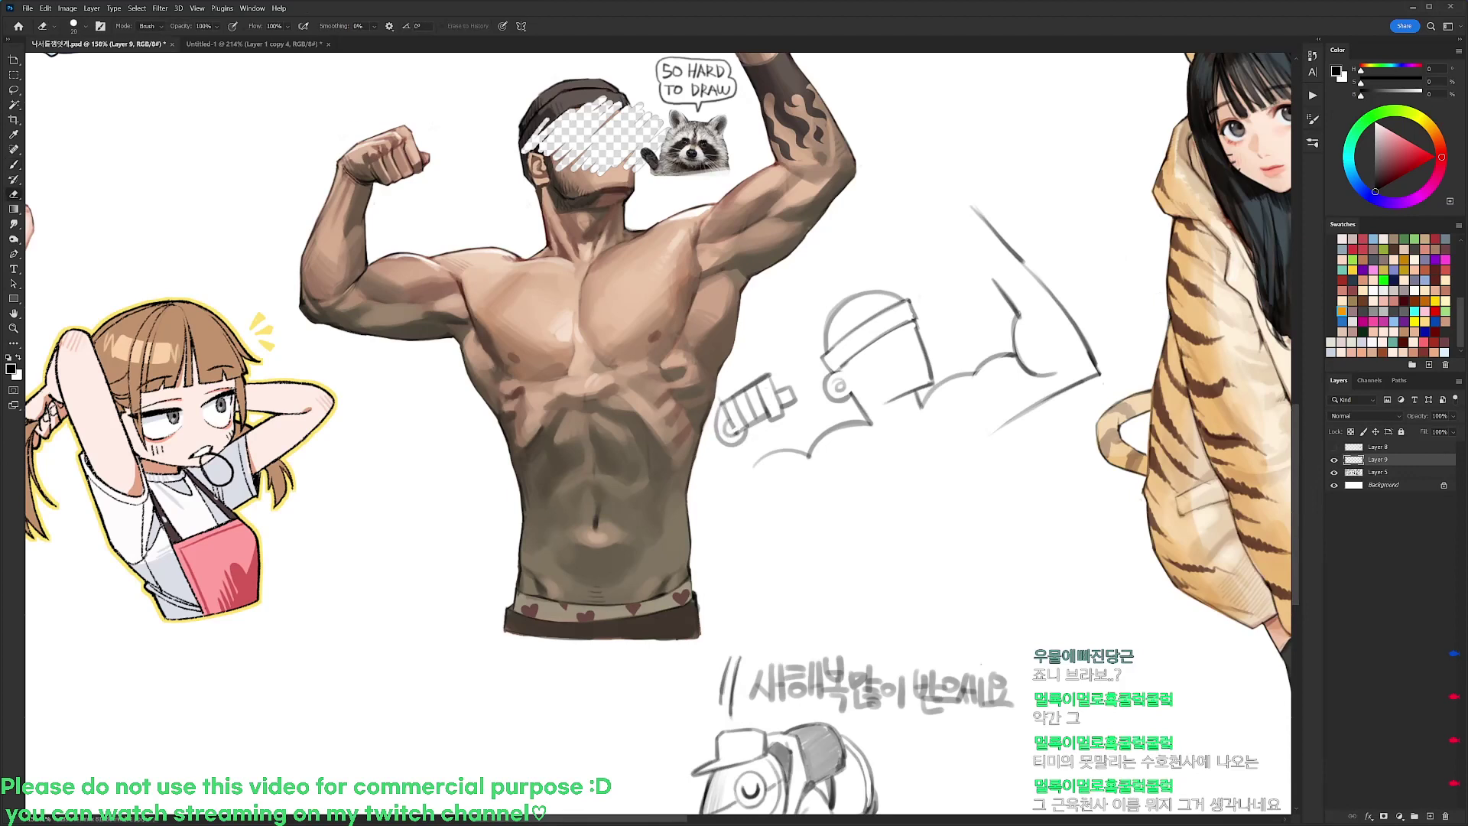
key("b")
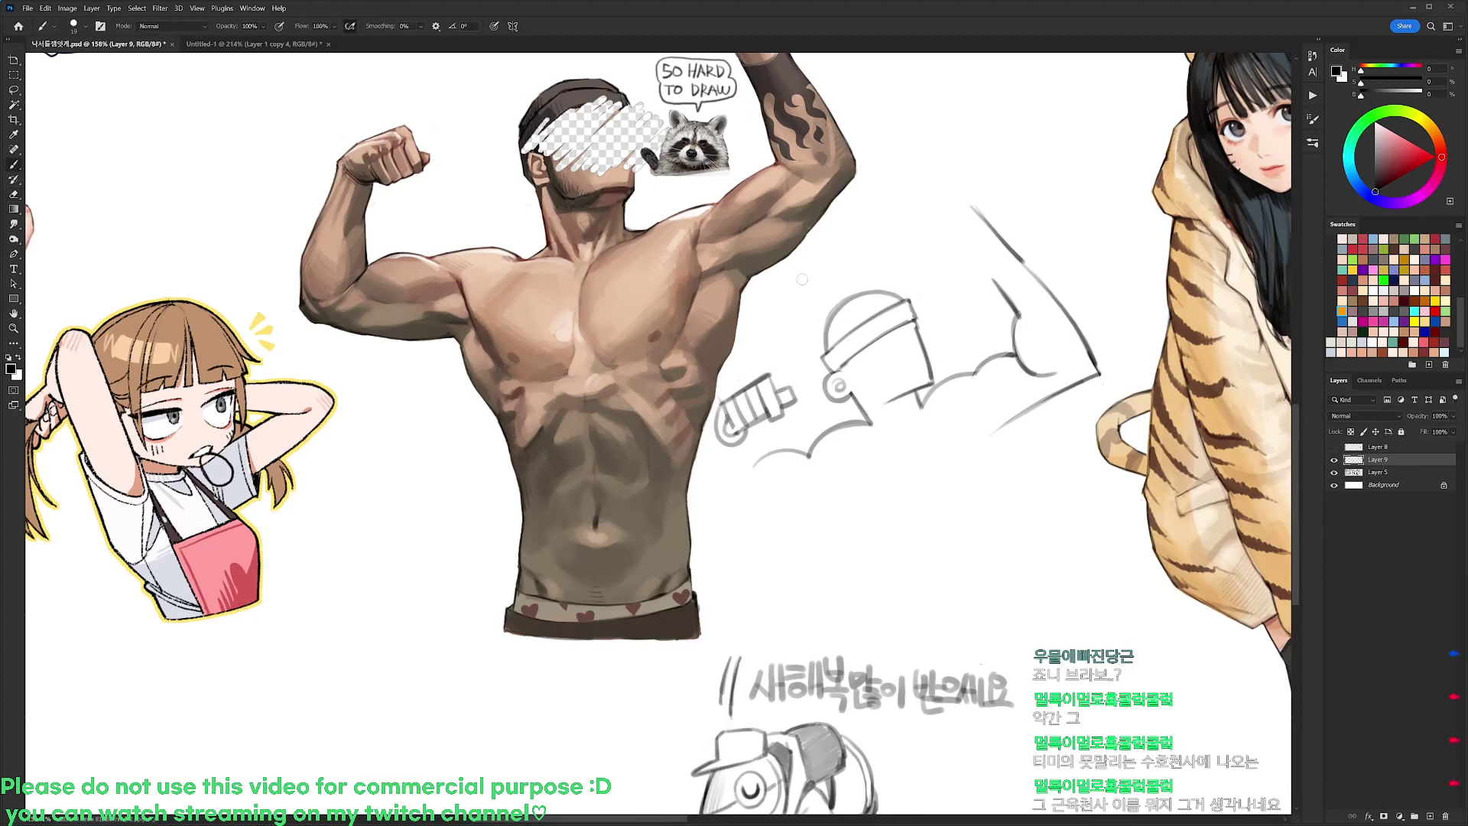
Rough in the raised arm's inner forearm, wrist and thumb, and undo the last strokes
key("e")
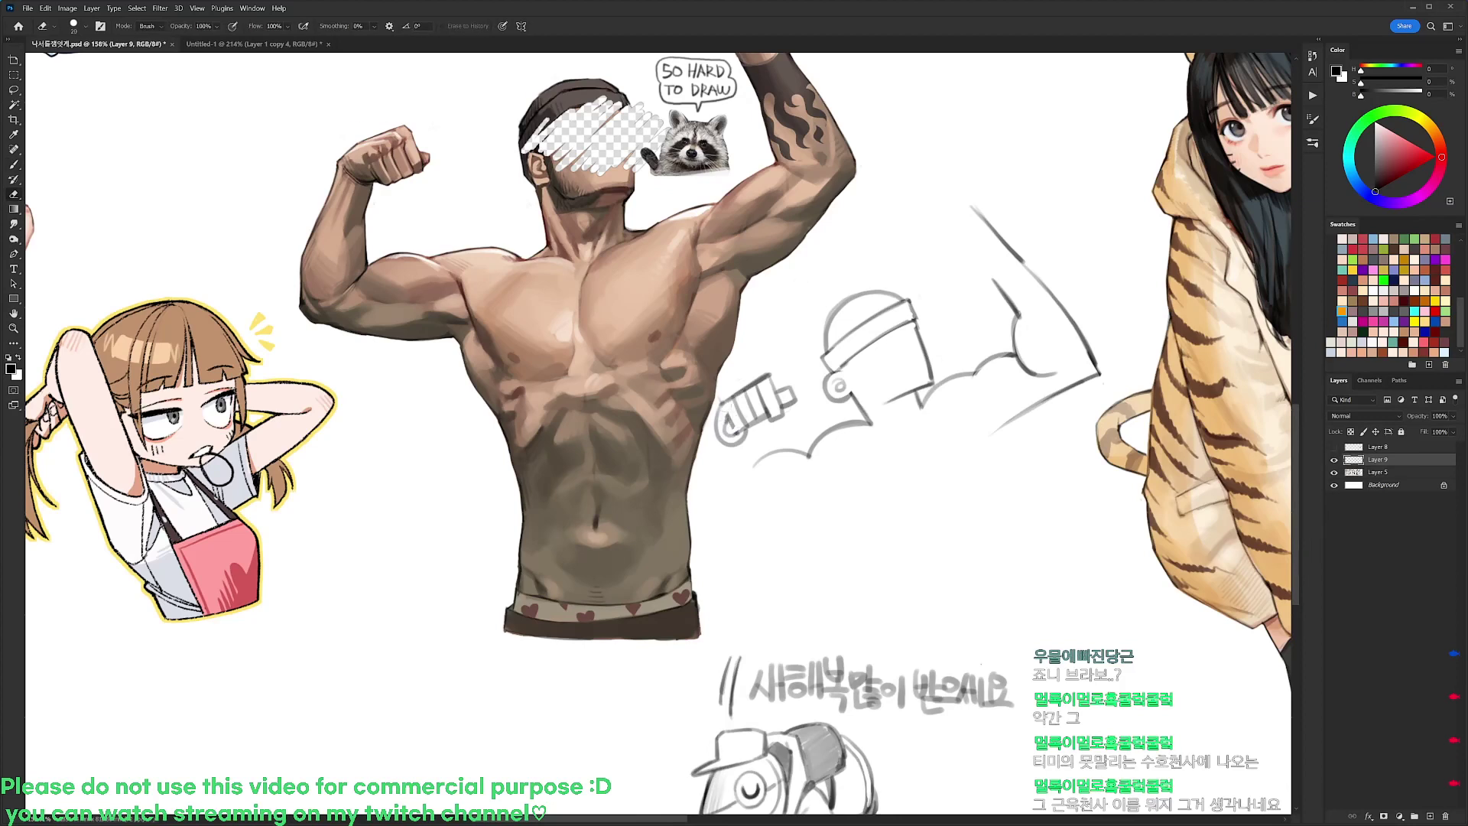
key("b")
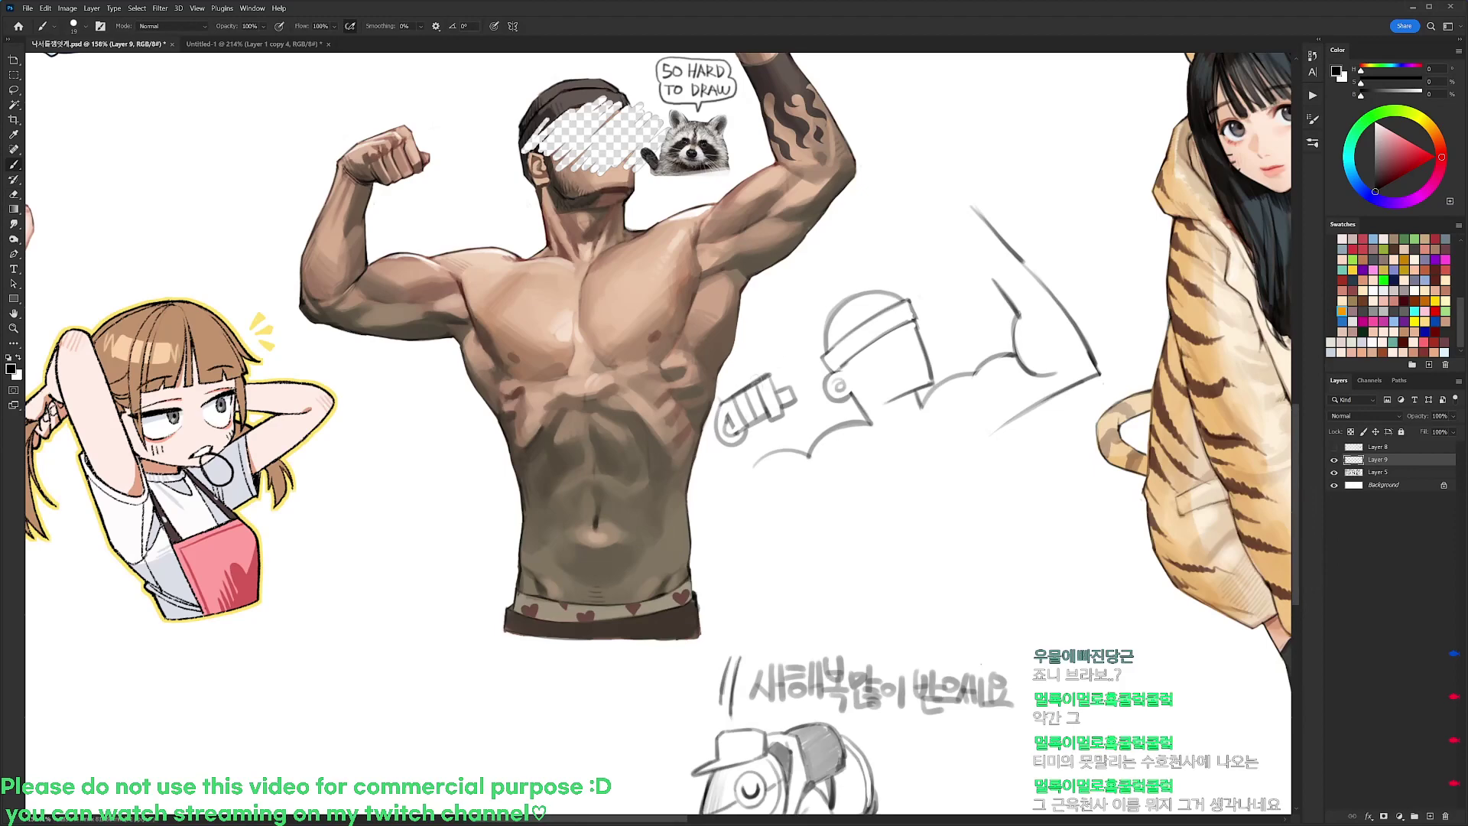
key("e")
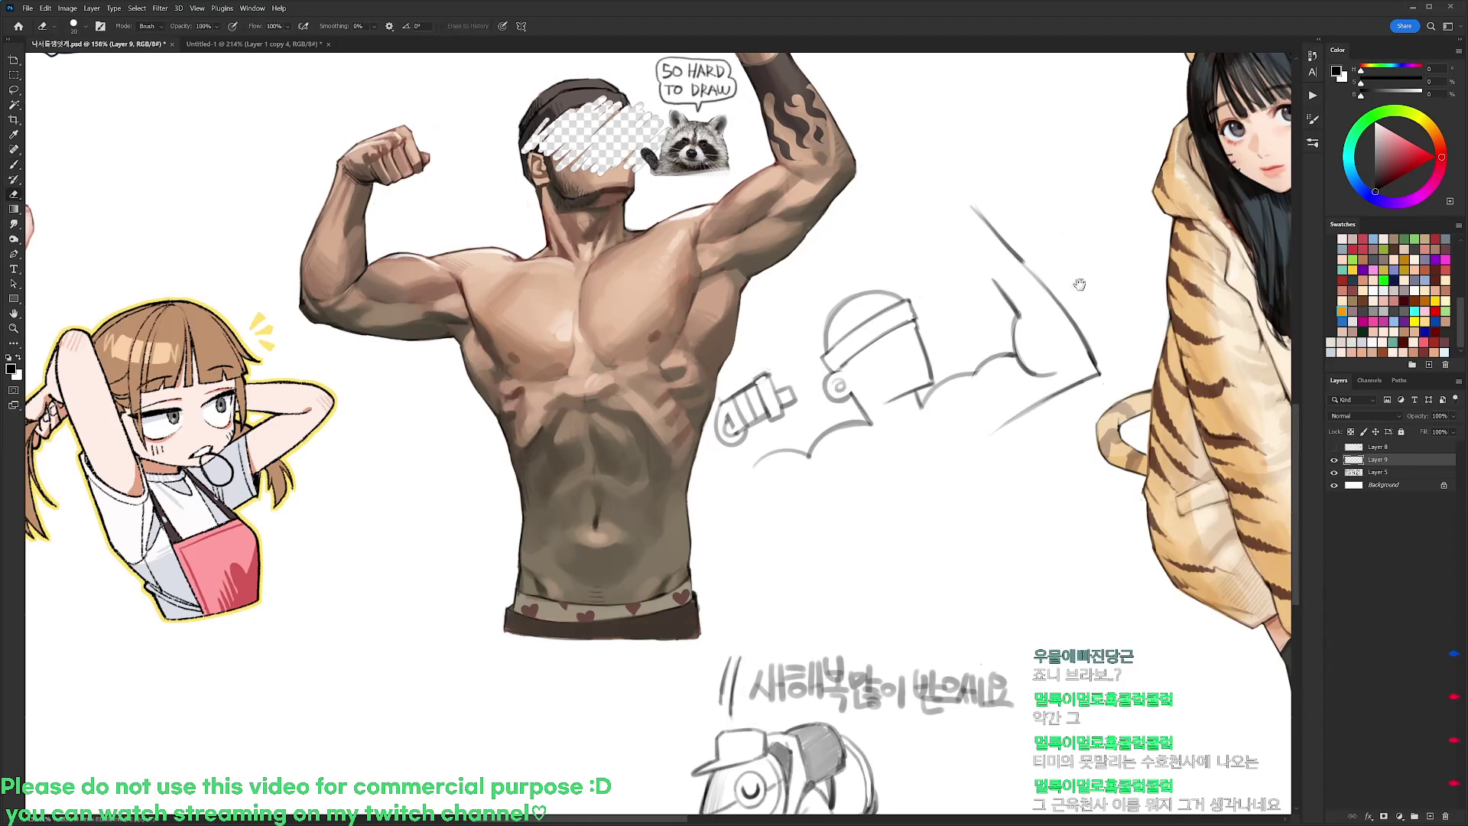
left_click_drag(1079, 285, 1065, 321)
mouse_move(982, 253)
left_mouse_down()
mouse_move(1001, 357)
mouse_move(974, 400)
mouse_move(928, 439)
left_mouse_up()
key("b")
mouse_move(928, 439)
left_mouse_down()
mouse_move(965, 420)
mouse_move(950, 418)
left_mouse_up()
mouse_move(952, 341)
left_mouse_down()
mouse_move(976, 368)
mouse_move(934, 377)
mouse_move(943, 386)
left_mouse_up()
key("ctrl+z")
key("ctrl+z")
Sketch the folded fingers of the raised hand above the palm and erase their stray overlaps
mouse_move(943, 386)
left_mouse_down()
mouse_move(959, 360)
mouse_move(927, 352)
left_mouse_up()
key("e")
key("b")
mouse_move(927, 353)
left_mouse_down()
mouse_move(934, 369)
mouse_move(951, 360)
left_mouse_up()
key("e")
mouse_move(927, 355)
left_mouse_down()
mouse_move(925, 367)
mouse_move(943, 363)
mouse_move(921, 369)
left_mouse_up()
key("b")
key("e")
key("b")
Try more strokes across the raised hand's fingers and wrist and undo them
mouse_move(959, 358)
left_mouse_down()
mouse_move(922, 362)
mouse_move(923, 341)
mouse_move(965, 350)
mouse_move(917, 313)
mouse_move(910, 324)
left_mouse_up()
key("e")
key("b")
mouse_move(913, 327)
left_mouse_down()
mouse_move(933, 335)
mouse_move(917, 314)
mouse_move(933, 310)
mouse_move(945, 339)
left_mouse_up()
key("ctrl+z")
key("ctrl+z")
key("ctrl+z")
key("ctrl+z")
Finish the raised hand's palm and inner forearm line, clean up the overlaps and clear any selection
mouse_move(918, 314)
left_mouse_down()
mouse_move(925, 342)
mouse_move(995, 409)
mouse_move(982, 369)
mouse_move(961, 386)
mouse_move(906, 377)
mouse_move(979, 355)
mouse_move(958, 391)
left_mouse_up()
key("e")
key("l")
key("ctrl+d")
key("e")
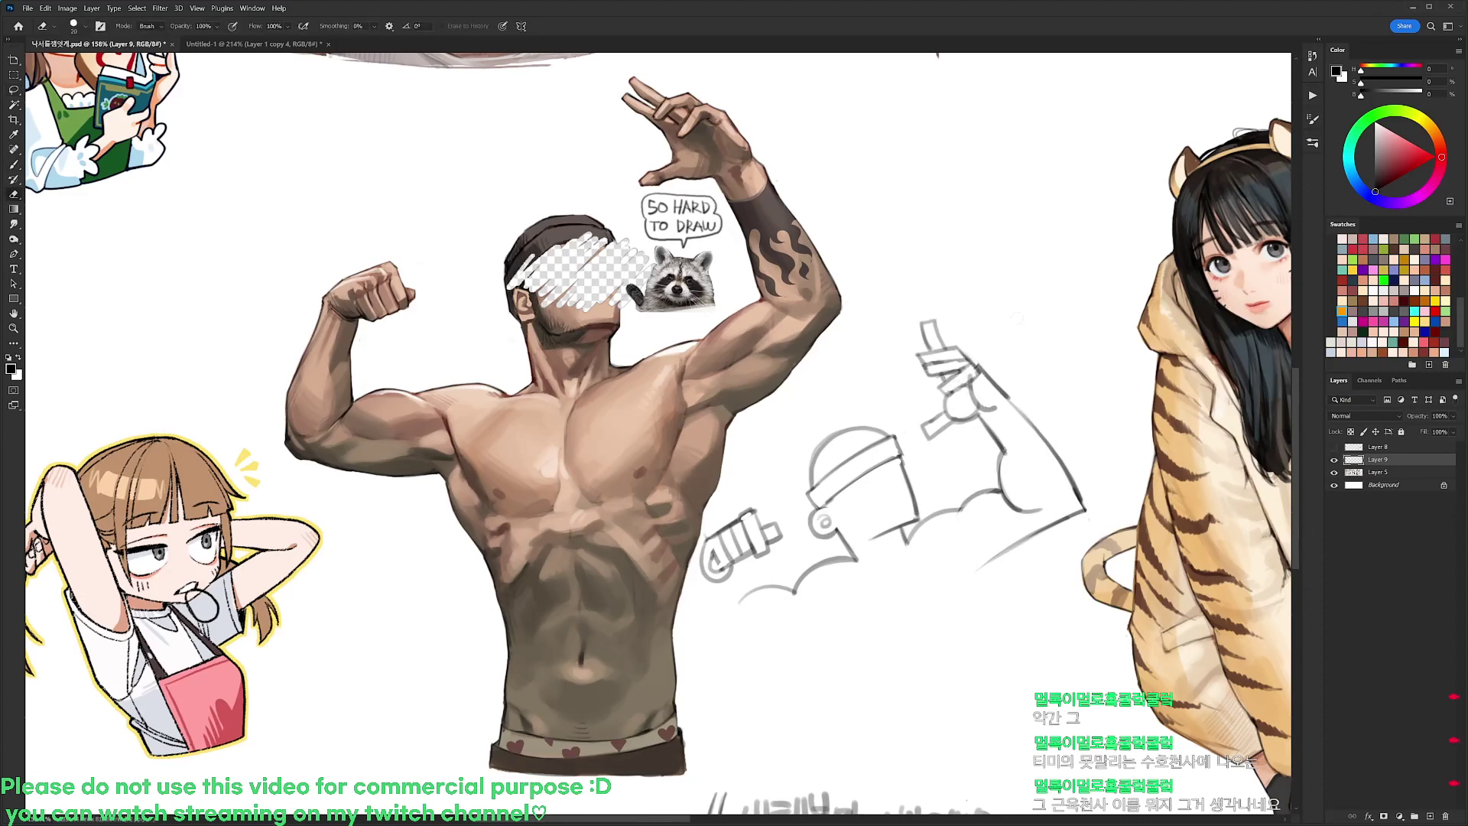
Sketch the lower flexed arm's forearm and elbow, and the torso side curving down from its armpit
key("space")
left_click_drag(1121, 285, 1057, 367)
key("r")
key("r")
left_click_drag(1060, 417, 999, 264)
key("b")
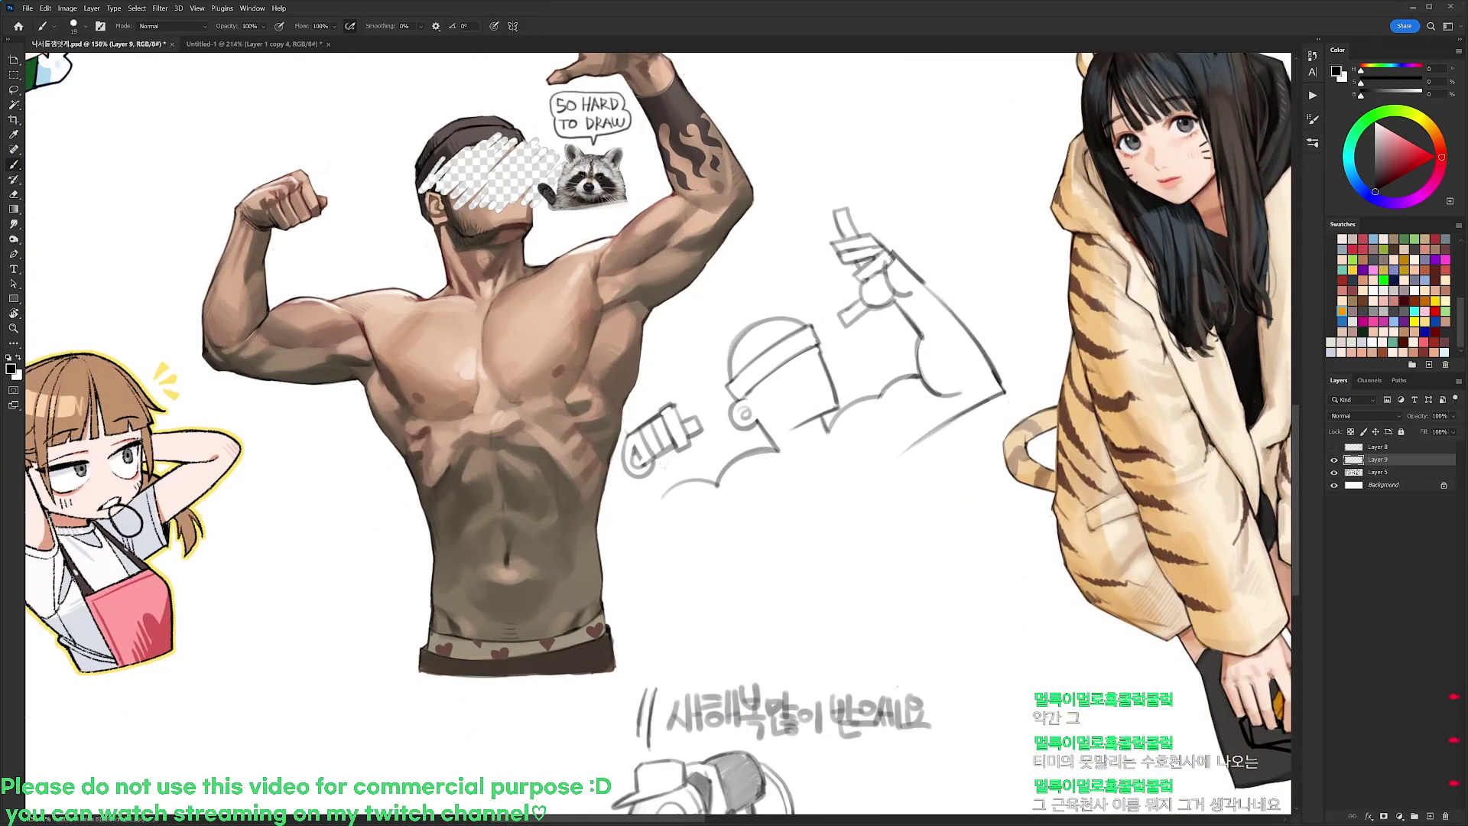
left_click_drag(662, 456, 638, 537)
left_click_drag(666, 486, 672, 526)
mouse_move(626, 438)
left_mouse_down()
mouse_move(627, 566)
mouse_move(766, 524)
mouse_move(750, 529)
mouse_move(751, 569)
mouse_move(789, 585)
left_mouse_up()
key("e")
key("b")
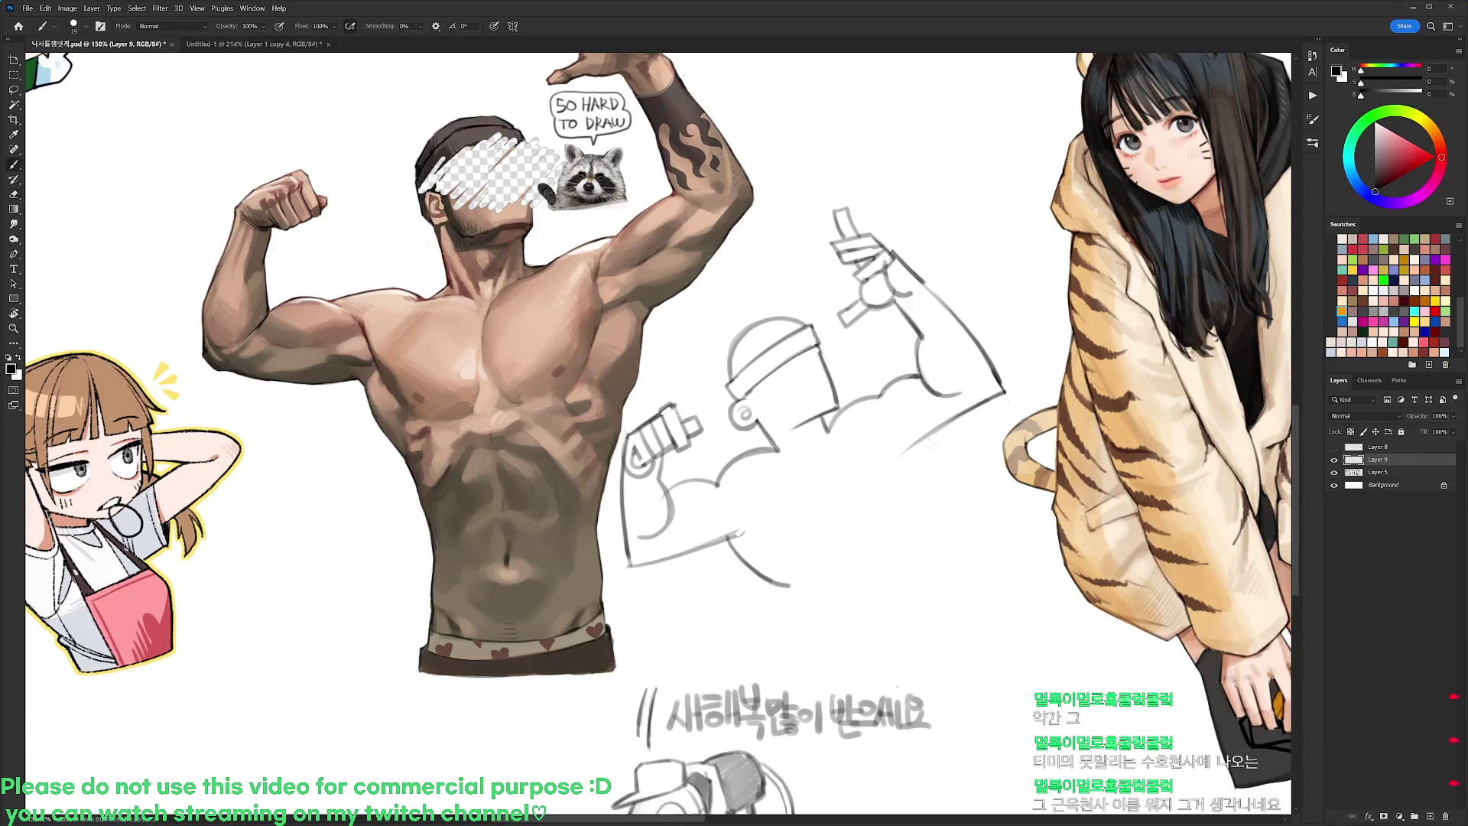
Draw the torso side below the raised arm and erase the rough line ends at both armpits and the elbow
left_click_drag(925, 440, 919, 541)
scroll(838, 470, "down", 1)
key("e")
key("e")
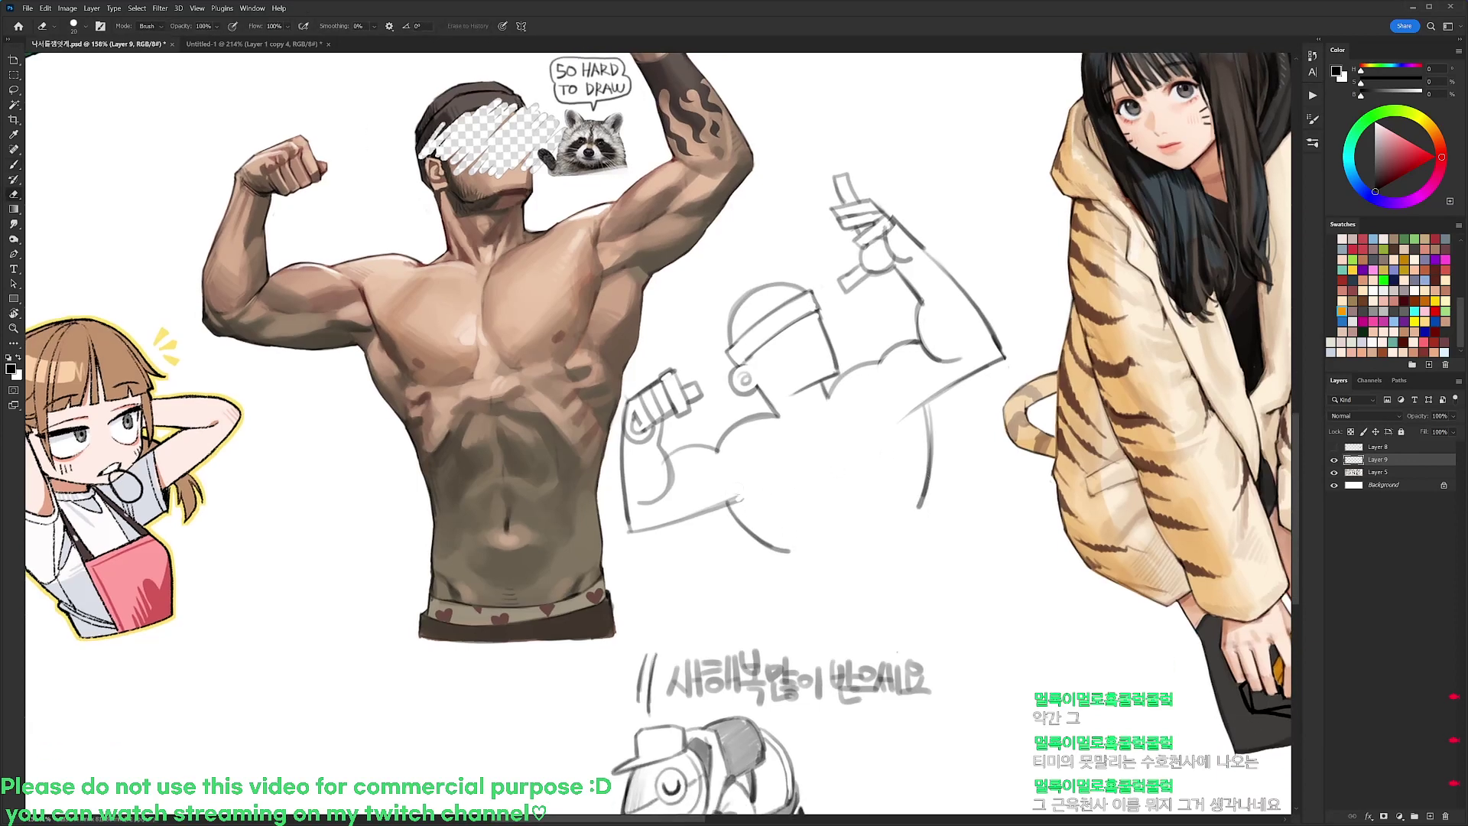
left_click_drag(731, 495, 743, 501)
left_click_drag(927, 402, 989, 362)
left_click_drag(990, 363, 928, 402)
key("b")
key("e")
mouse_move(1006, 361)
left_mouse_down()
mouse_move(923, 412)
mouse_move(984, 370)
left_mouse_up()
left_click_drag(981, 370, 1001, 358)
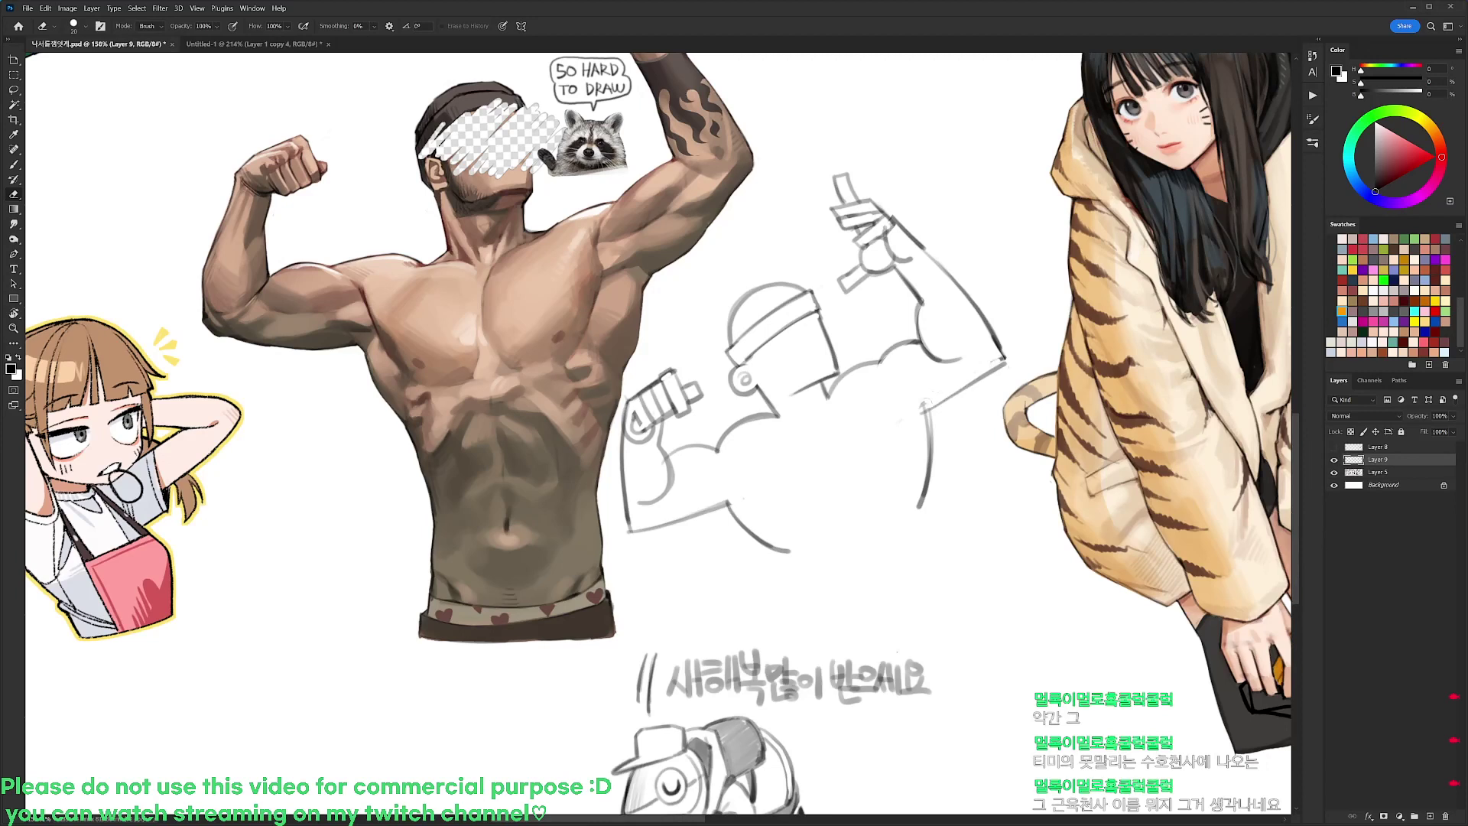
Extend both sides of the torso down to the waist and close it with a two-tier waistband
key("b")
left_click_drag(920, 506, 917, 591)
mouse_move(795, 549)
left_mouse_down()
mouse_move(790, 604)
mouse_move(917, 596)
mouse_move(919, 577)
left_mouse_up()
left_click_drag(952, 543, 959, 461)
mouse_move(792, 516)
left_mouse_down()
mouse_move(793, 544)
mouse_move(914, 542)
mouse_move(927, 511)
left_mouse_up()
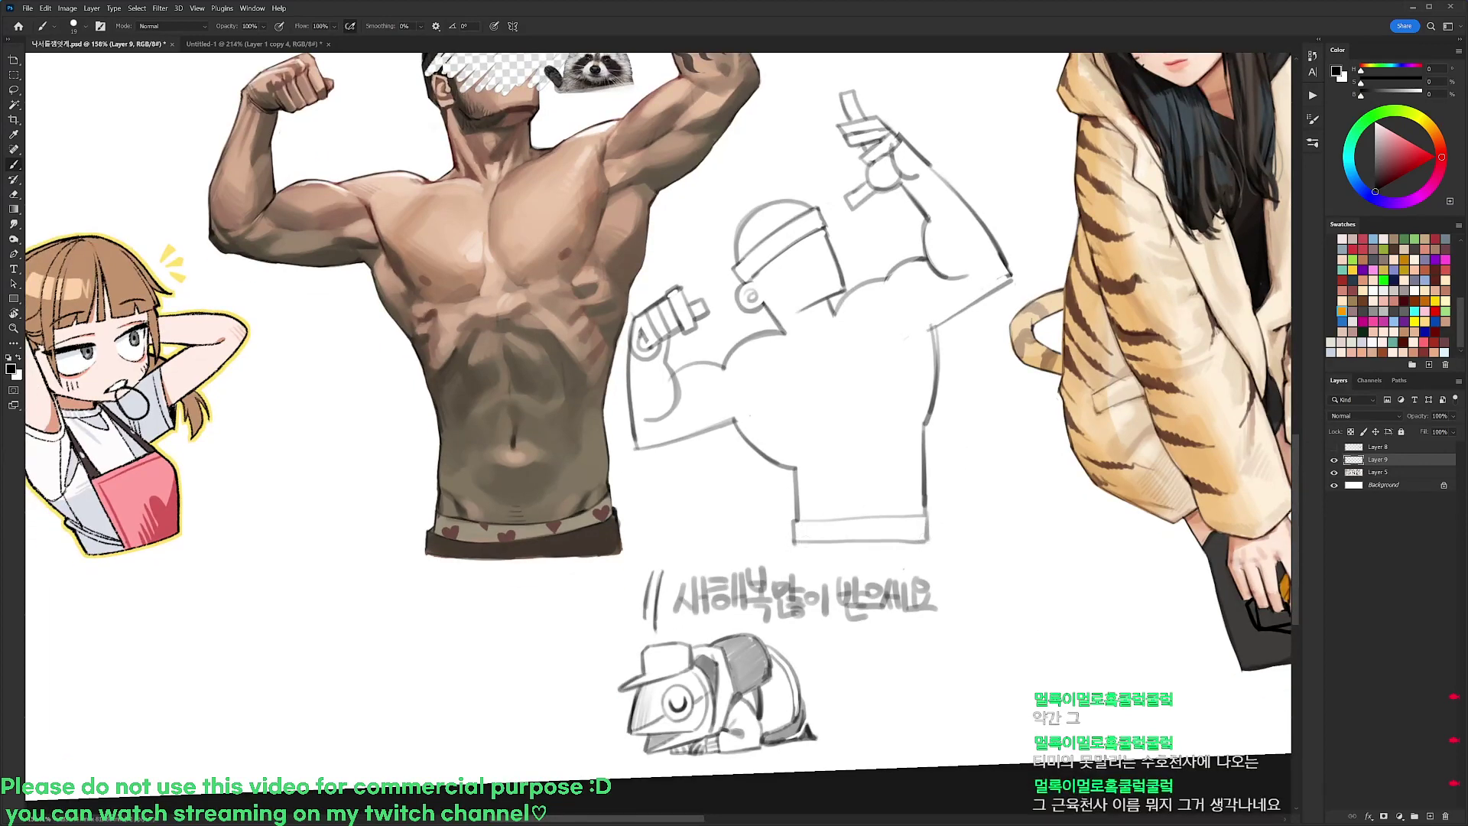
mouse_move(789, 540)
left_mouse_down()
mouse_move(788, 558)
mouse_move(933, 552)
mouse_move(932, 538)
left_mouse_up()
Draw a jagged zigzag patch over the face below the hat band and erase stray marks inside it
mouse_move(768, 265)
left_mouse_down()
mouse_move(773, 291)
mouse_move(775, 238)
mouse_move(830, 215)
mouse_move(847, 267)
mouse_move(803, 281)
mouse_move(848, 268)
mouse_move(826, 239)
mouse_move(838, 260)
mouse_move(783, 250)
mouse_move(768, 272)
left_mouse_up()
key("e")
key("b")
key("e")
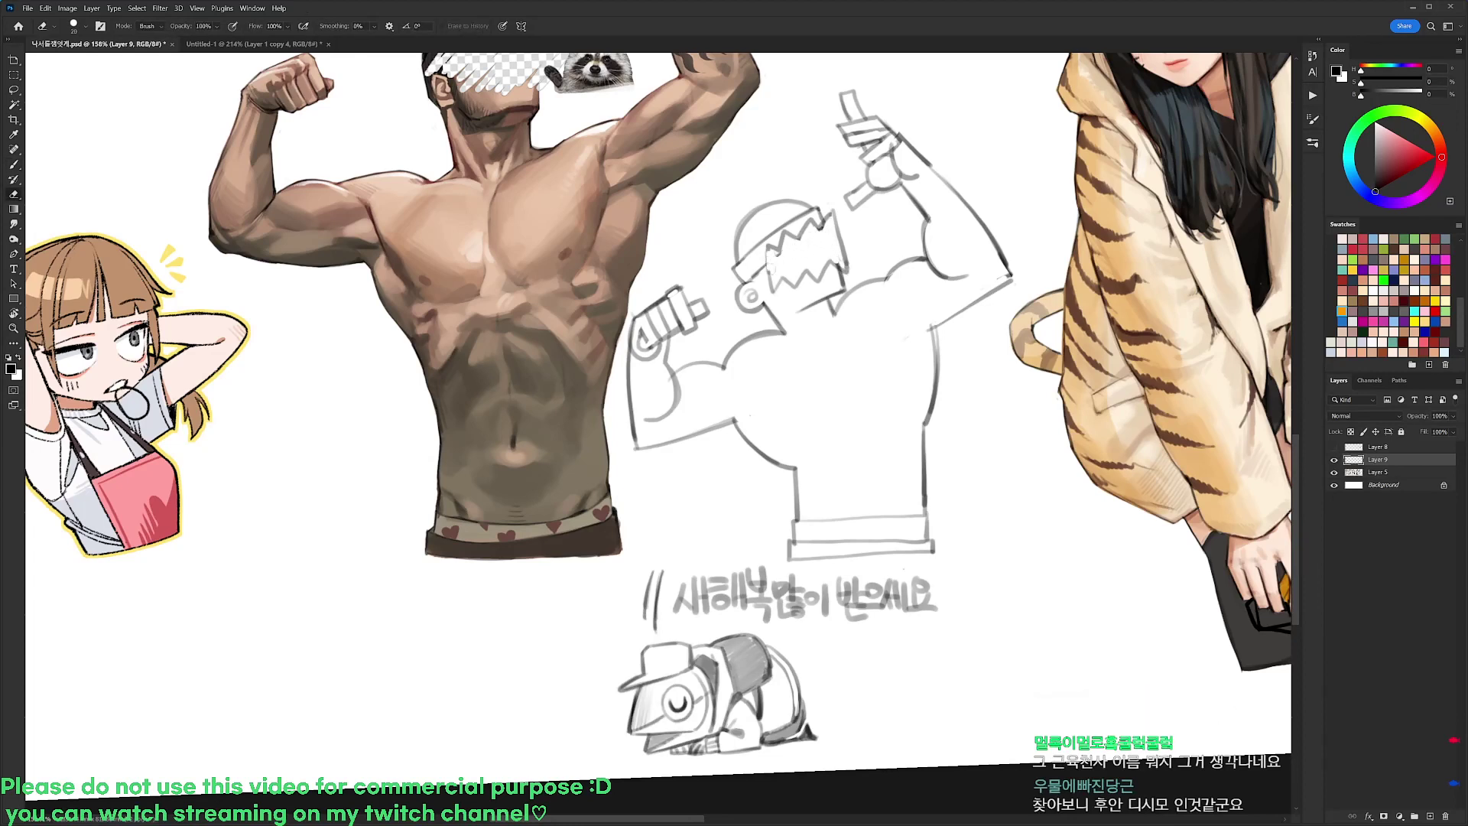
key("ctrl+z")
key("b")
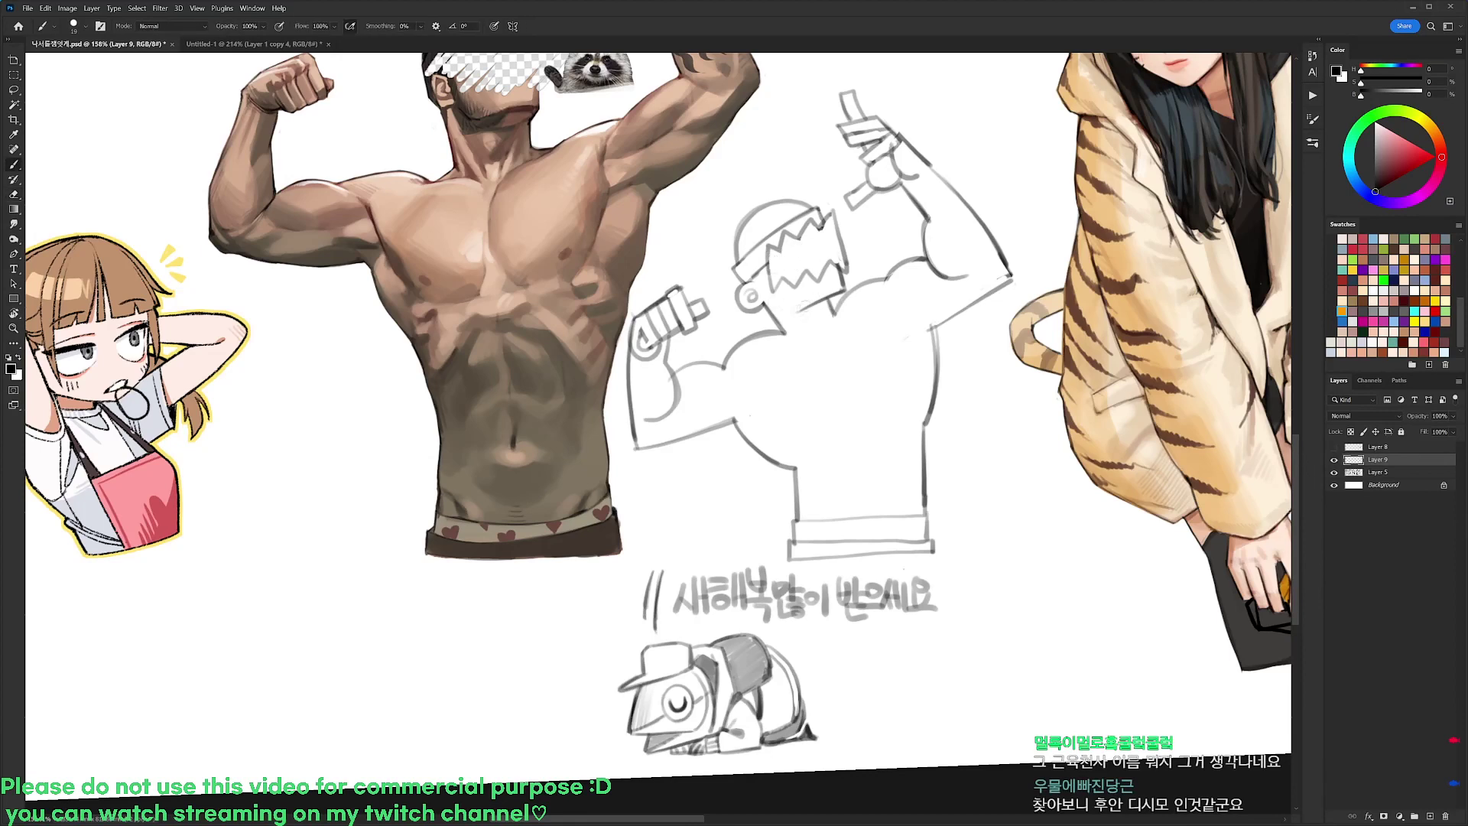
Redraw the jawline under the zigzag patch, undoing misplaced neck strokes
left_click_drag(802, 307, 775, 320)
left_click_drag(785, 294, 784, 312)
key("ctrl+z")
key("ctrl+z")
key("ctrl+z")
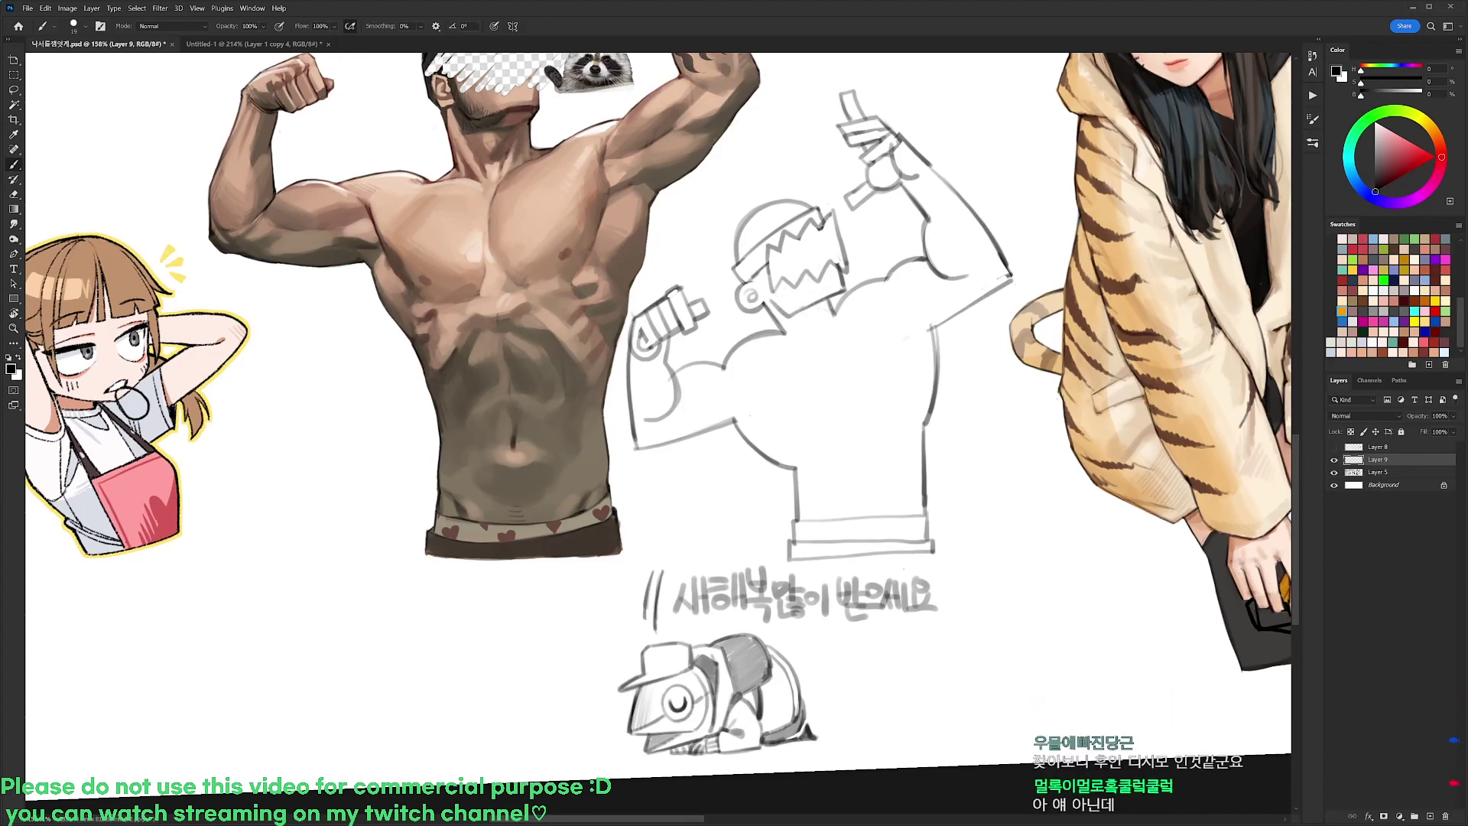
Add a short neck line below the jaw and undo the trial chest and armpit curves
left_click_drag(810, 306, 820, 336)
left_click_drag(894, 286, 884, 343)
left_click_drag(720, 368, 772, 425)
key("ctrl+z")
key("ctrl+z")
key("ctrl+z")
key("ctrl+z")
key("ctrl+z")
key("e")
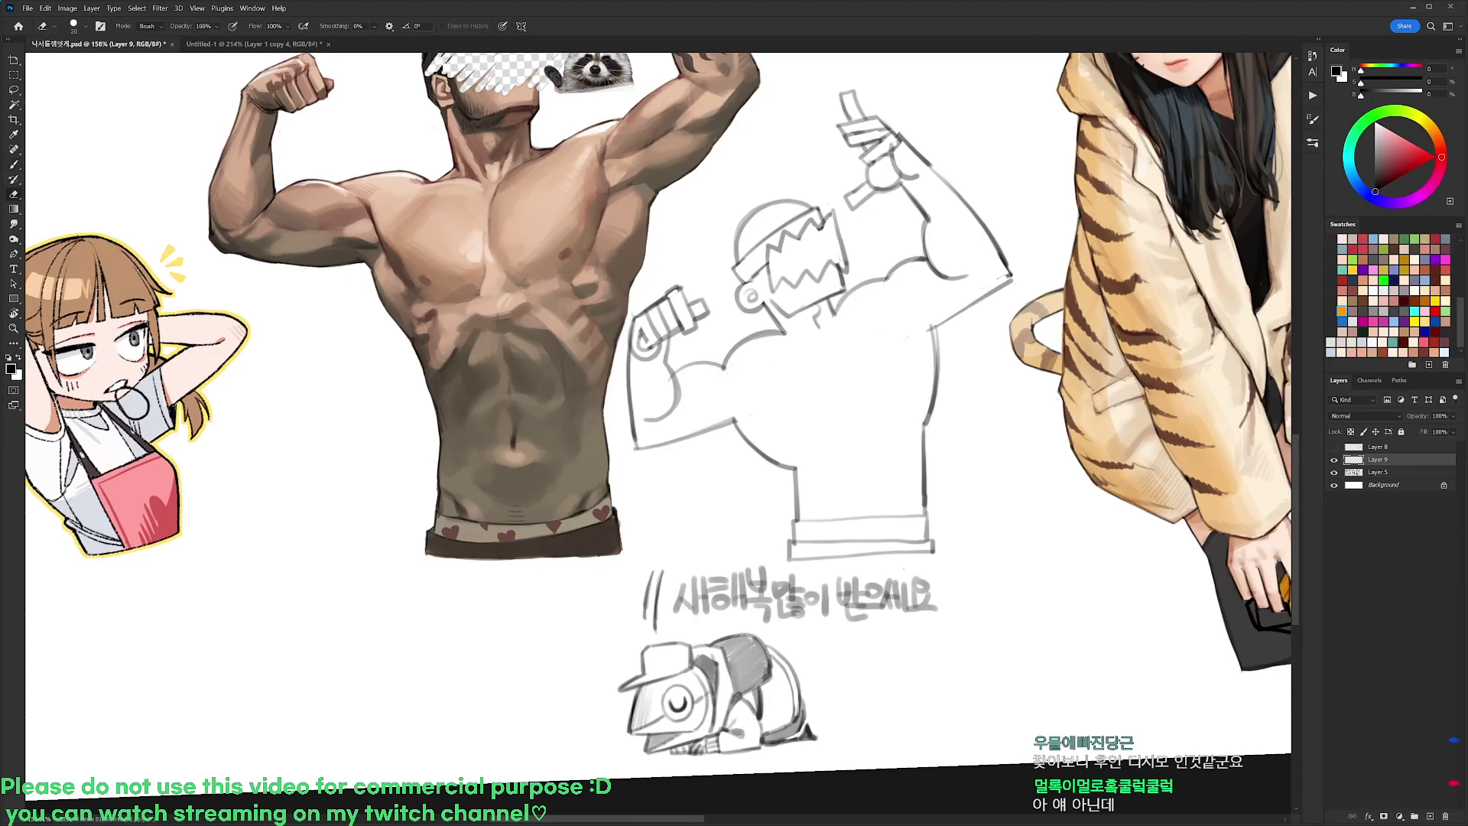
Erase and redraw the shoulder line between the neck and the raised arm
left_click_drag(839, 306, 904, 264)
key("b")
key("e")
key("b")
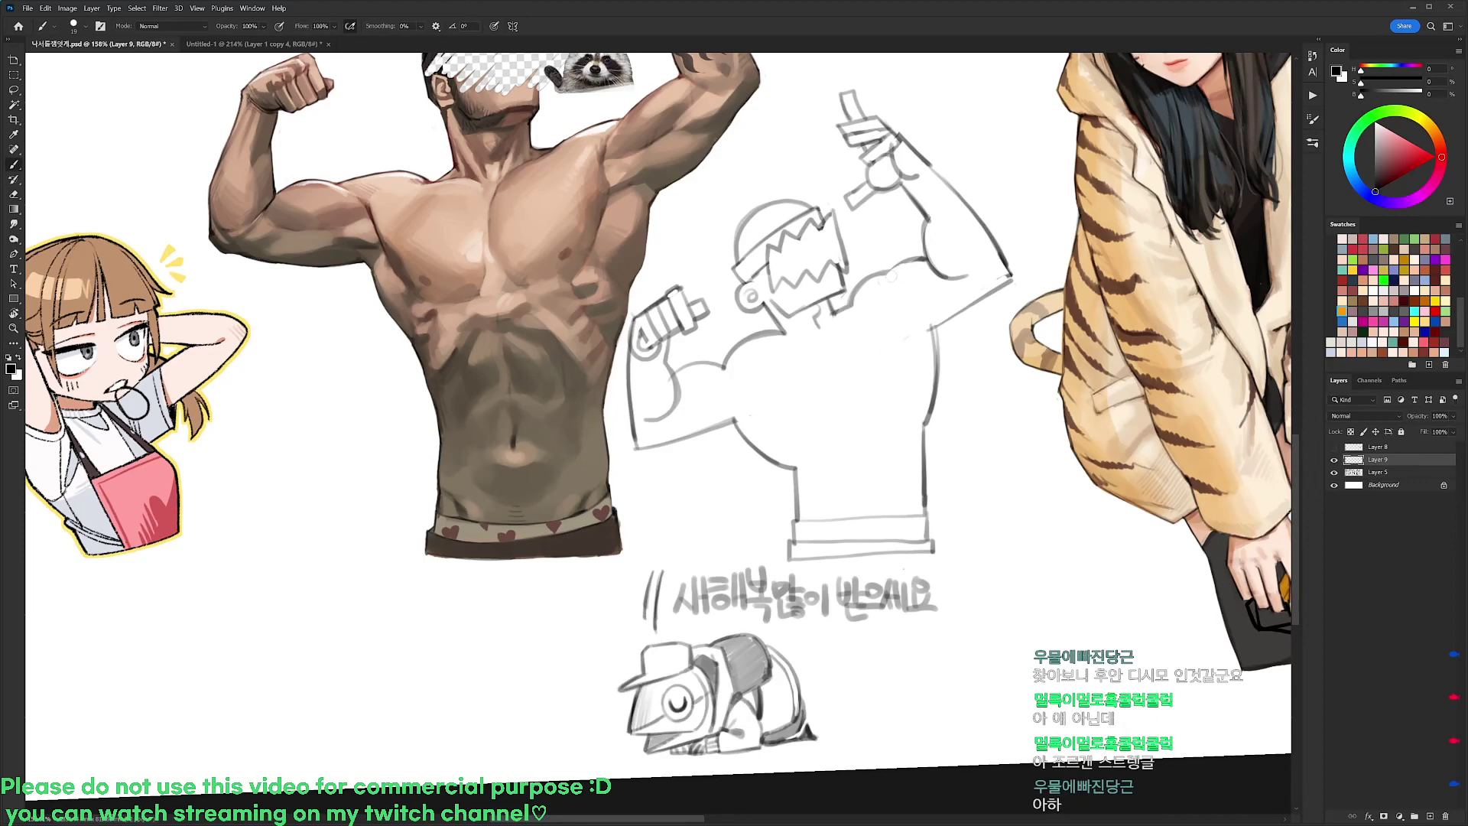
Erase and reshape the shoulder line between the neck and the lower flexed arm
left_click_drag(724, 365, 780, 333)
key("e")
key("b")
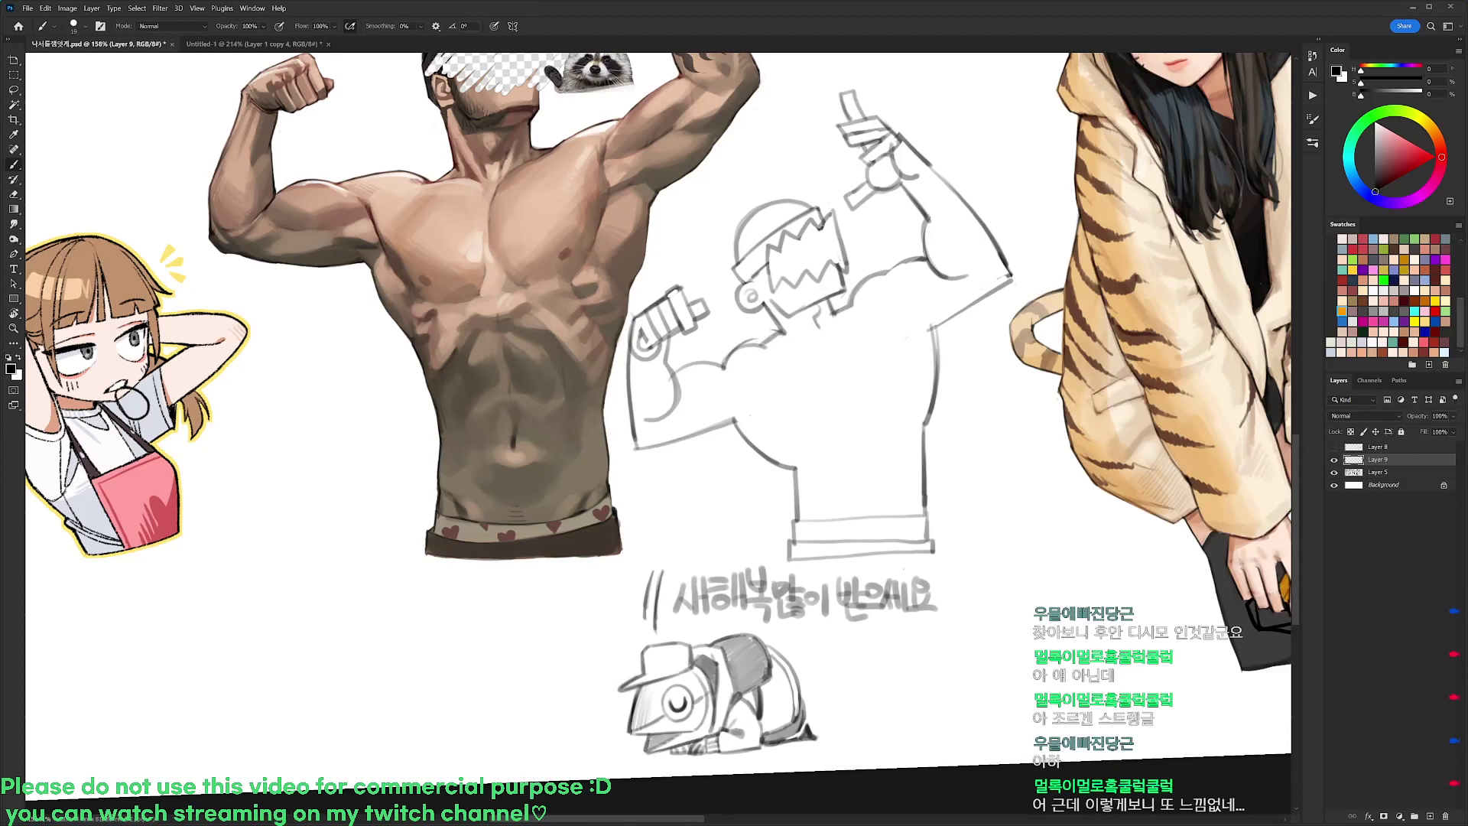
key("e")
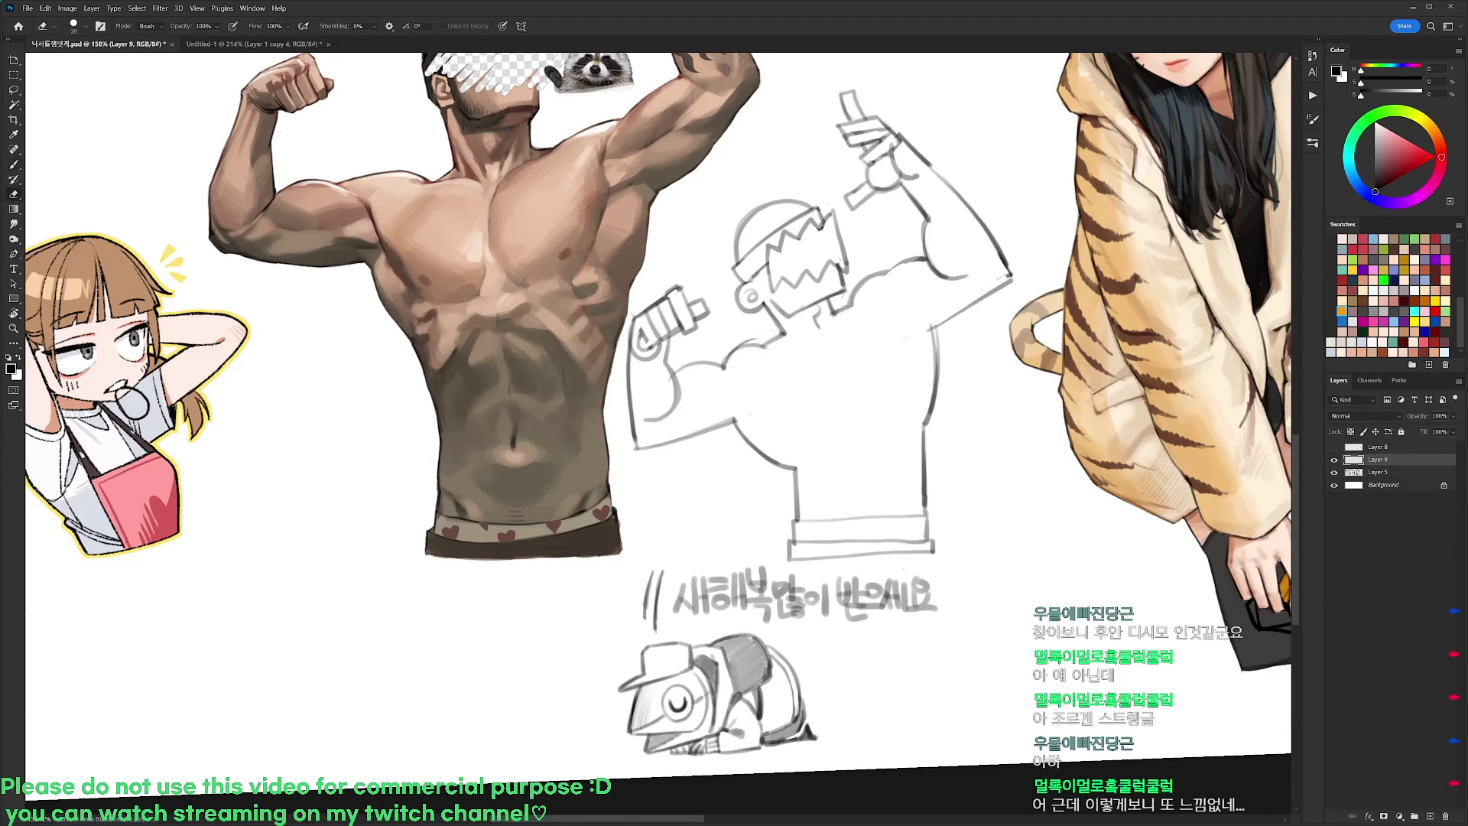
key("b")
key("e")
left_click_drag(720, 365, 738, 354)
key("b")
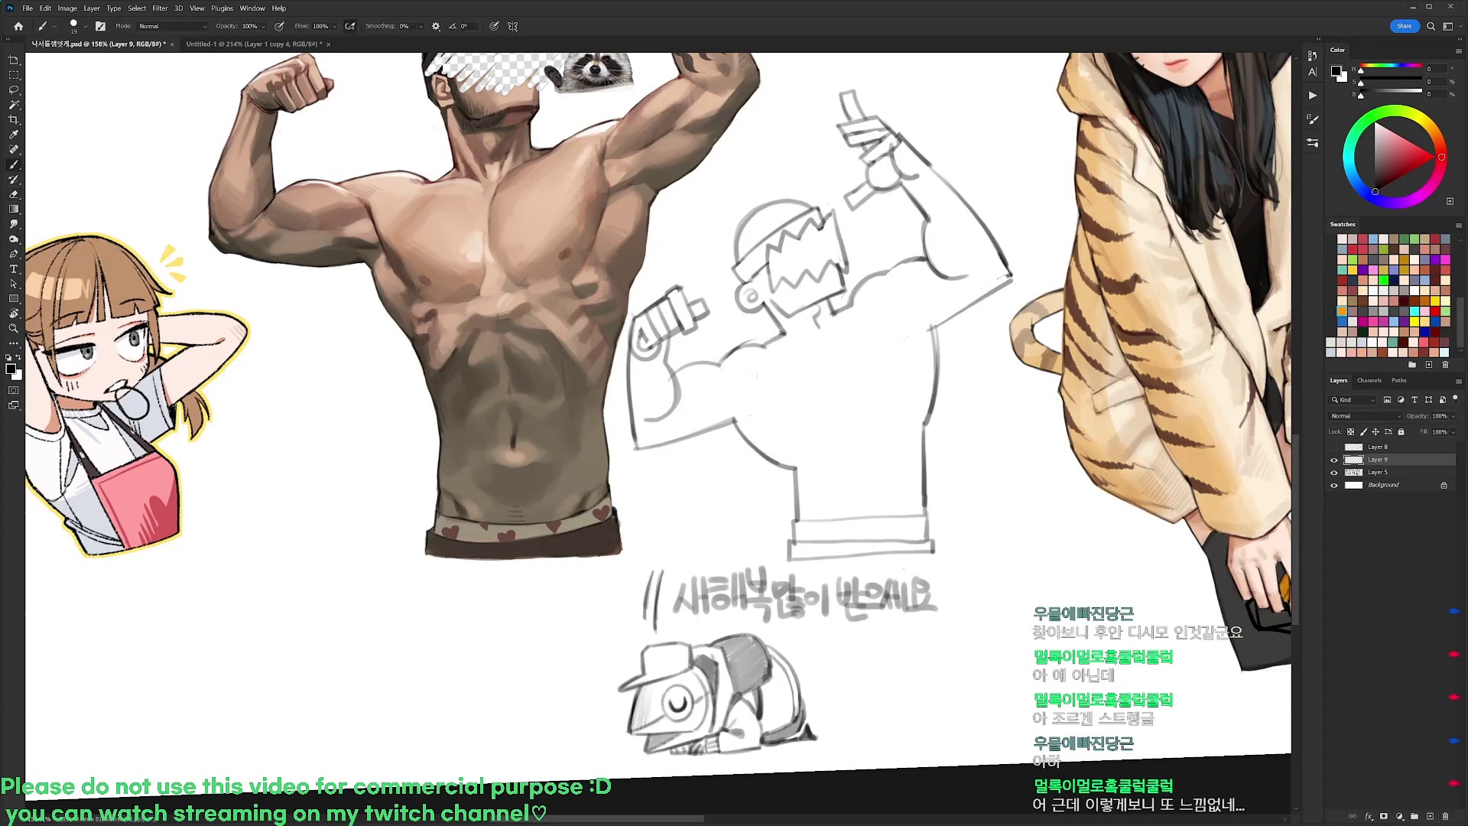
Sketch the curves separating the chest from the shoulder and armpit on both sides, undoing misplaced attempts
left_click_drag(732, 375, 778, 425)
key("ctrl+z")
mouse_move(725, 369)
left_mouse_down()
mouse_move(789, 415)
mouse_move(781, 425)
left_mouse_up()
key("ctrl+z")
left_click_drag(884, 292, 902, 373)
Add rib muscle marks, nipples and collarbones to the torso, and hatch the beard along the jaw
left_click_drag(776, 435, 818, 457)
mouse_move(902, 387)
left_mouse_down()
mouse_move(921, 380)
mouse_move(927, 405)
left_mouse_up()
left_click_drag(787, 404, 796, 408)
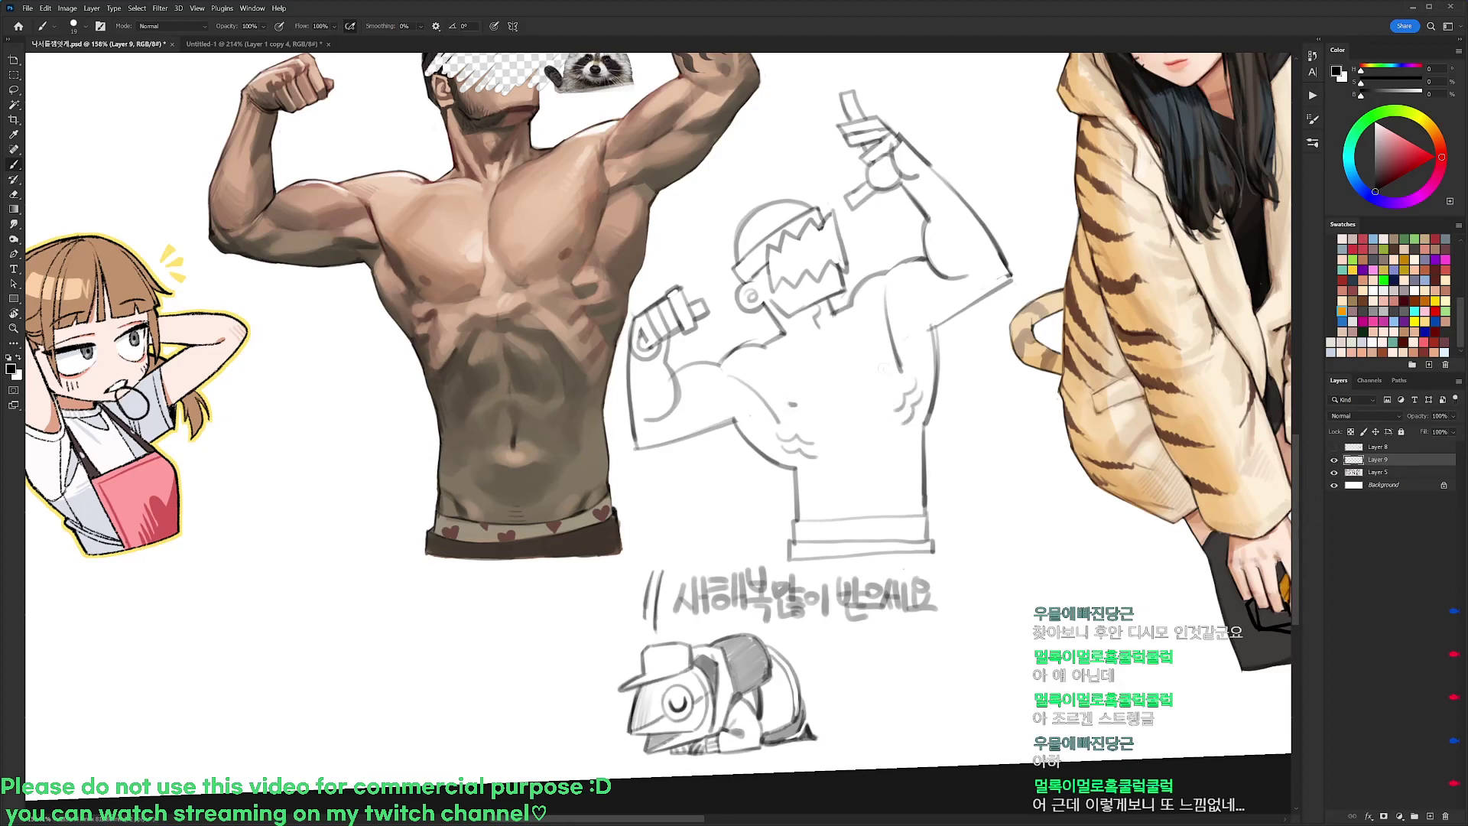
left_click_drag(881, 364, 885, 373)
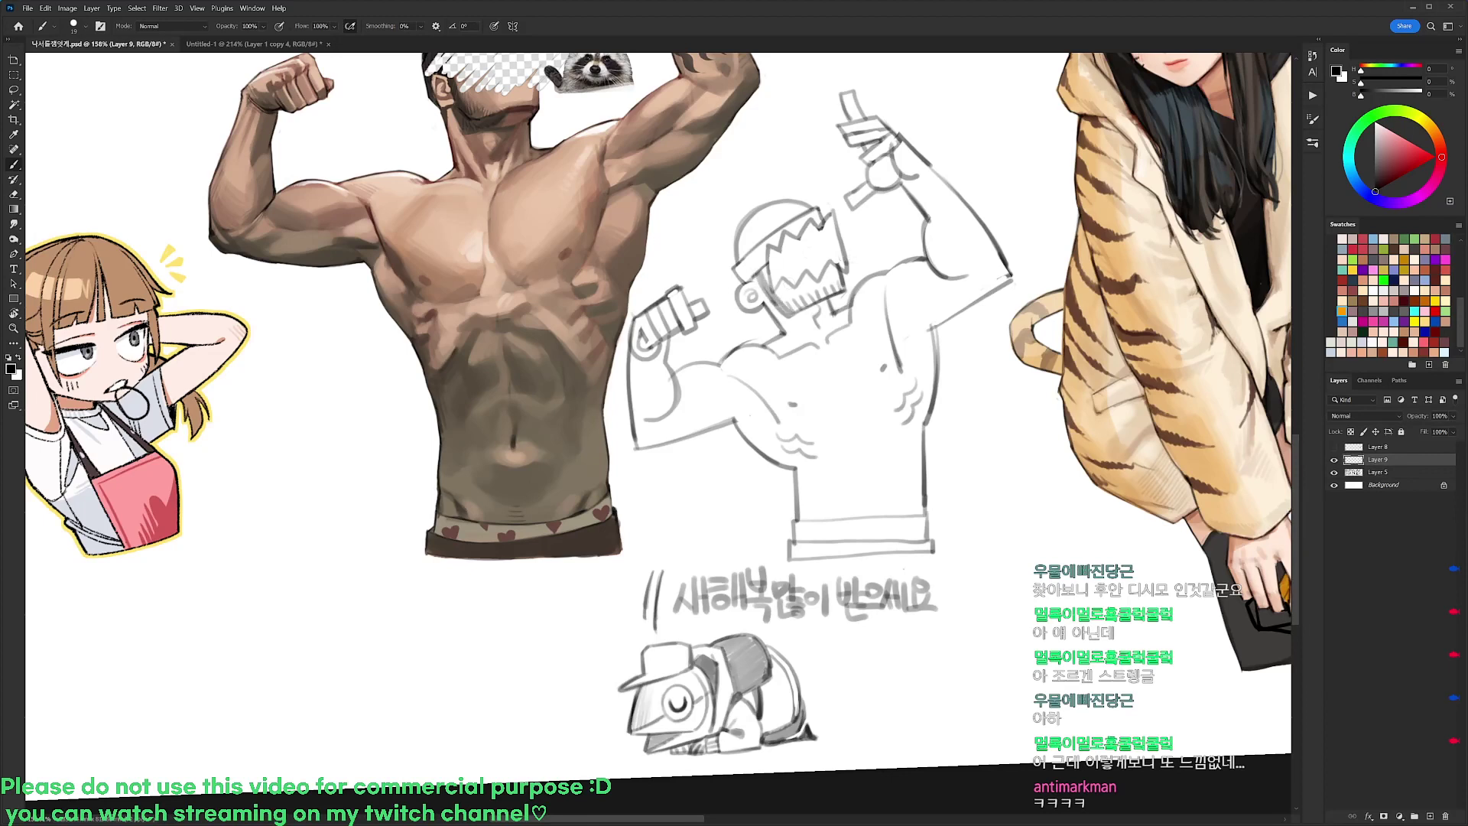
Sketch a small round raccoon head between the face and the raised arm, and carve out its facial markings
mouse_move(861, 238)
left_mouse_down()
mouse_move(857, 337)
mouse_move(887, 331)
mouse_move(857, 320)
mouse_move(876, 359)
mouse_move(838, 354)
mouse_move(881, 333)
mouse_move(856, 348)
left_mouse_up()
key("e")
key("b")
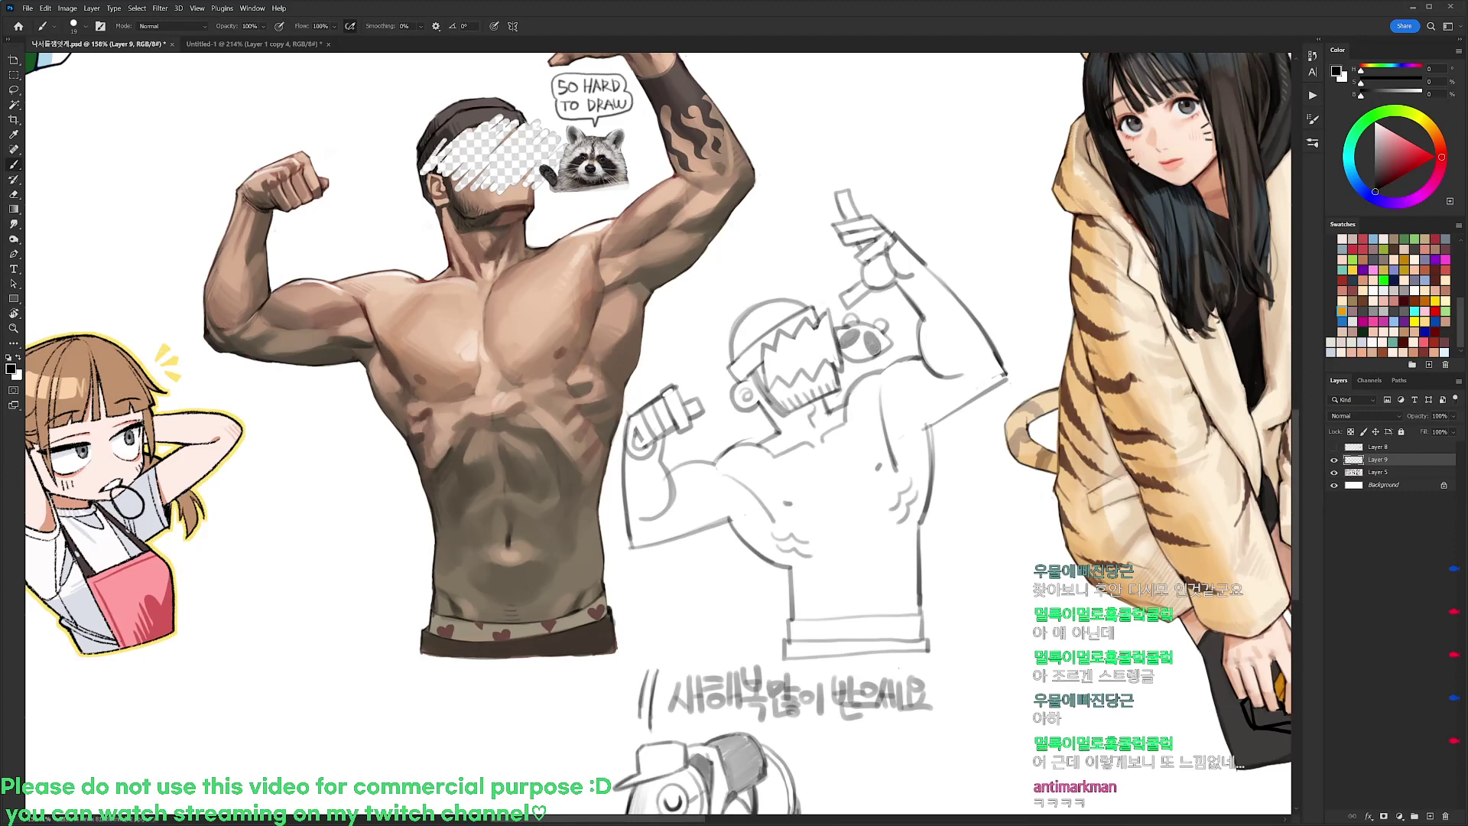
key("e")
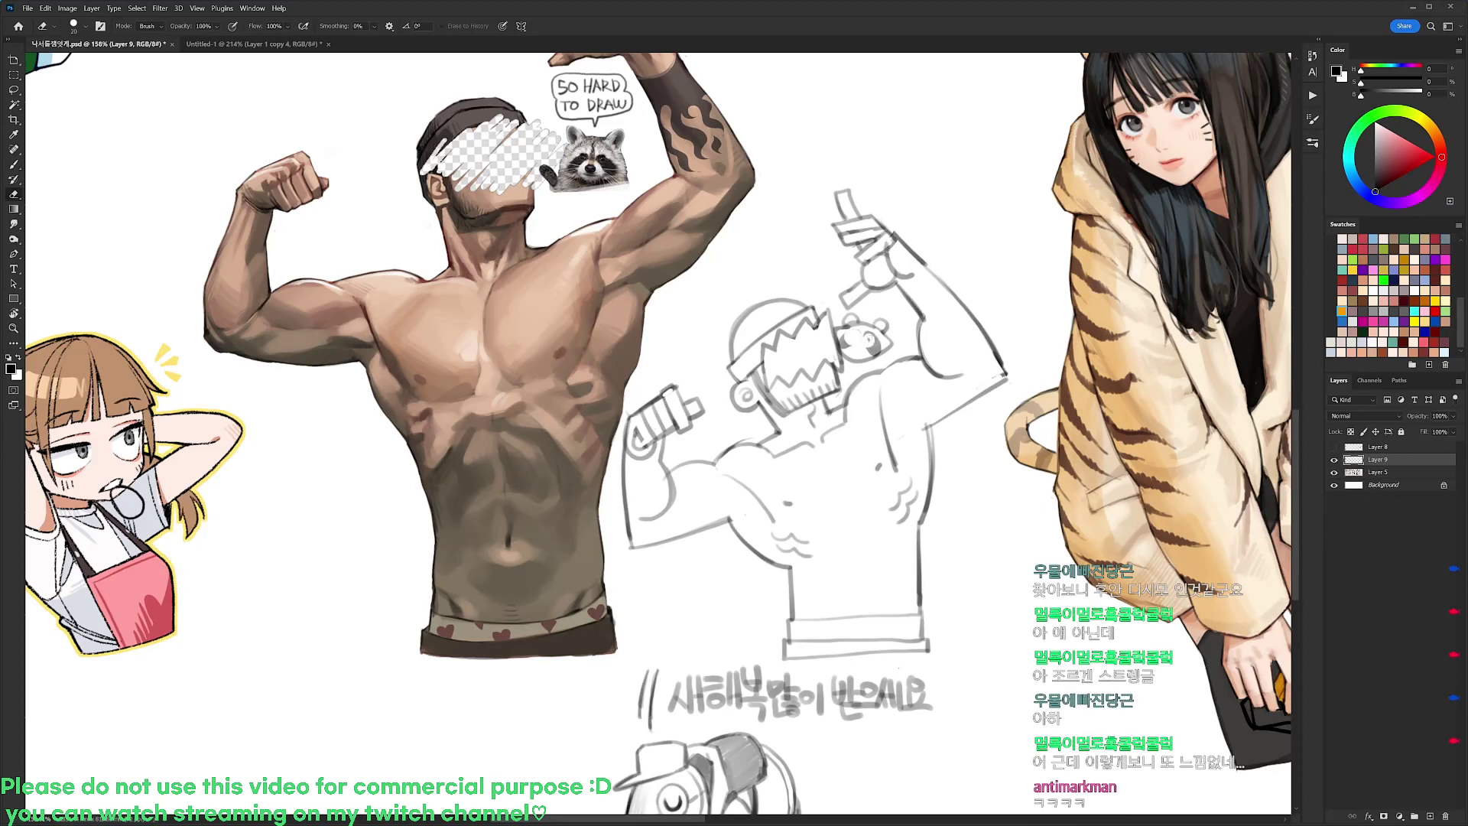
key("b")
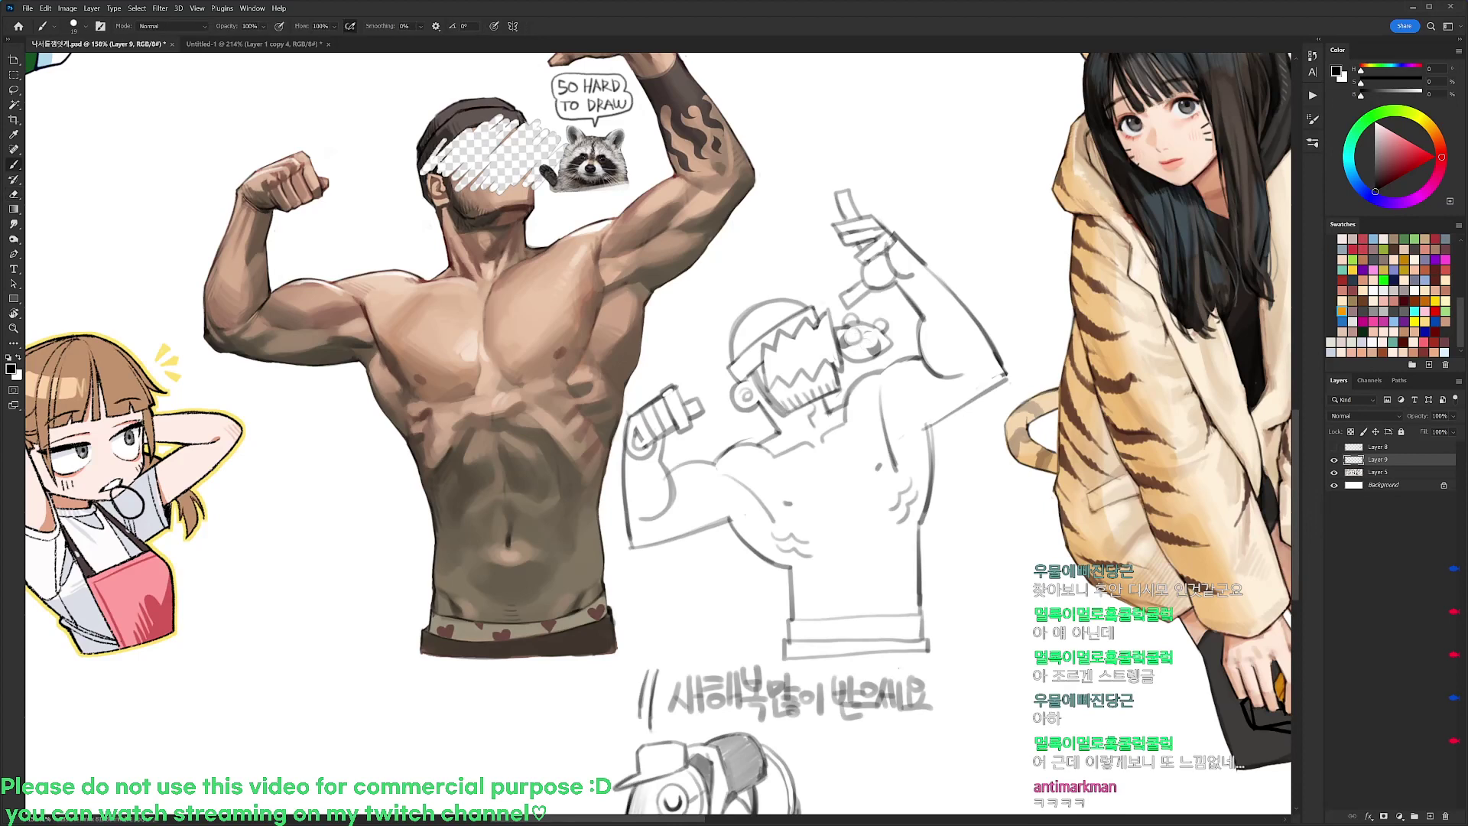
key("e")
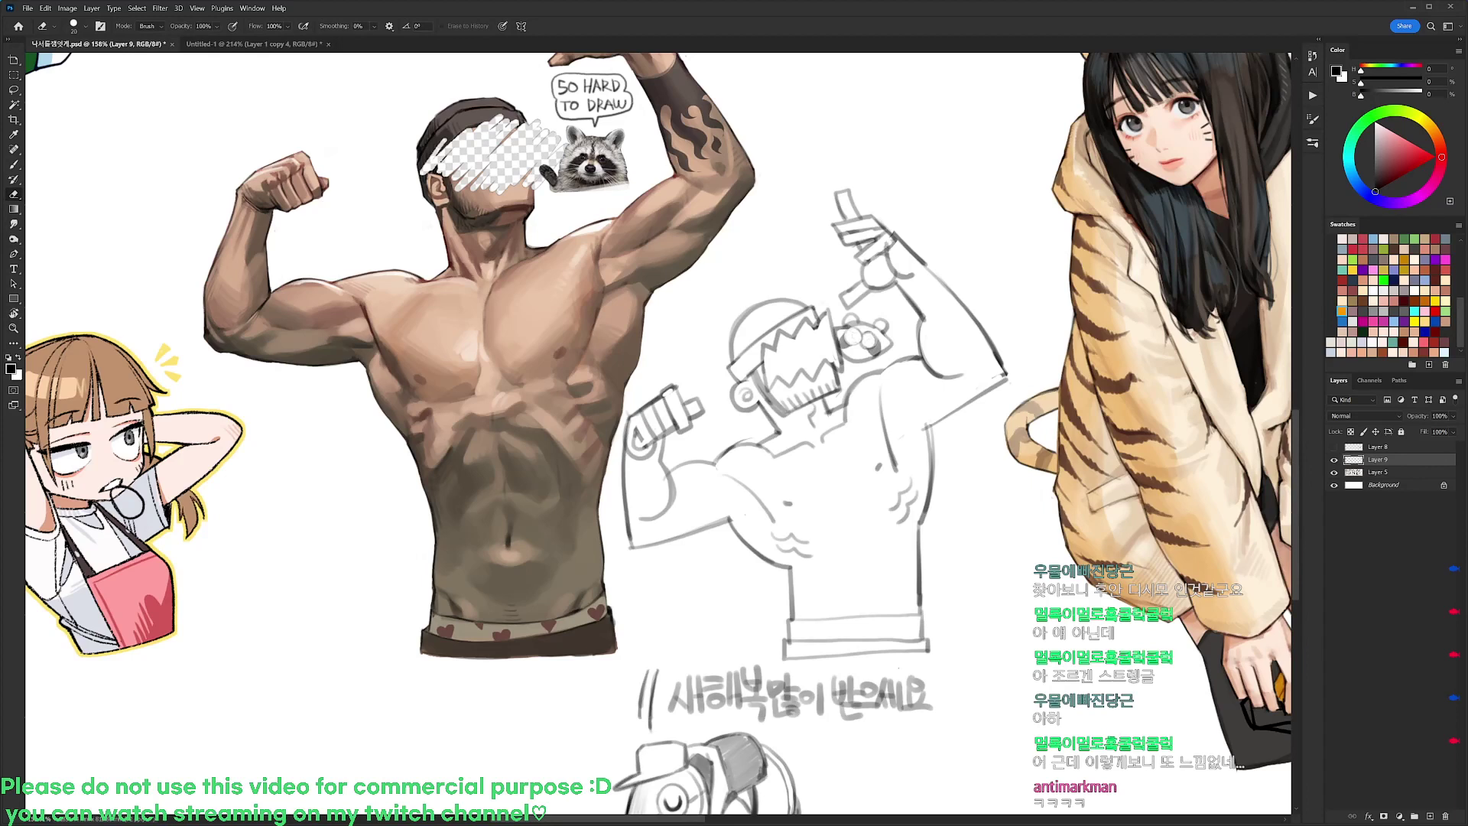
Refine the raccoon's face markings and add its small tail beside the figure's jaw
key("b")
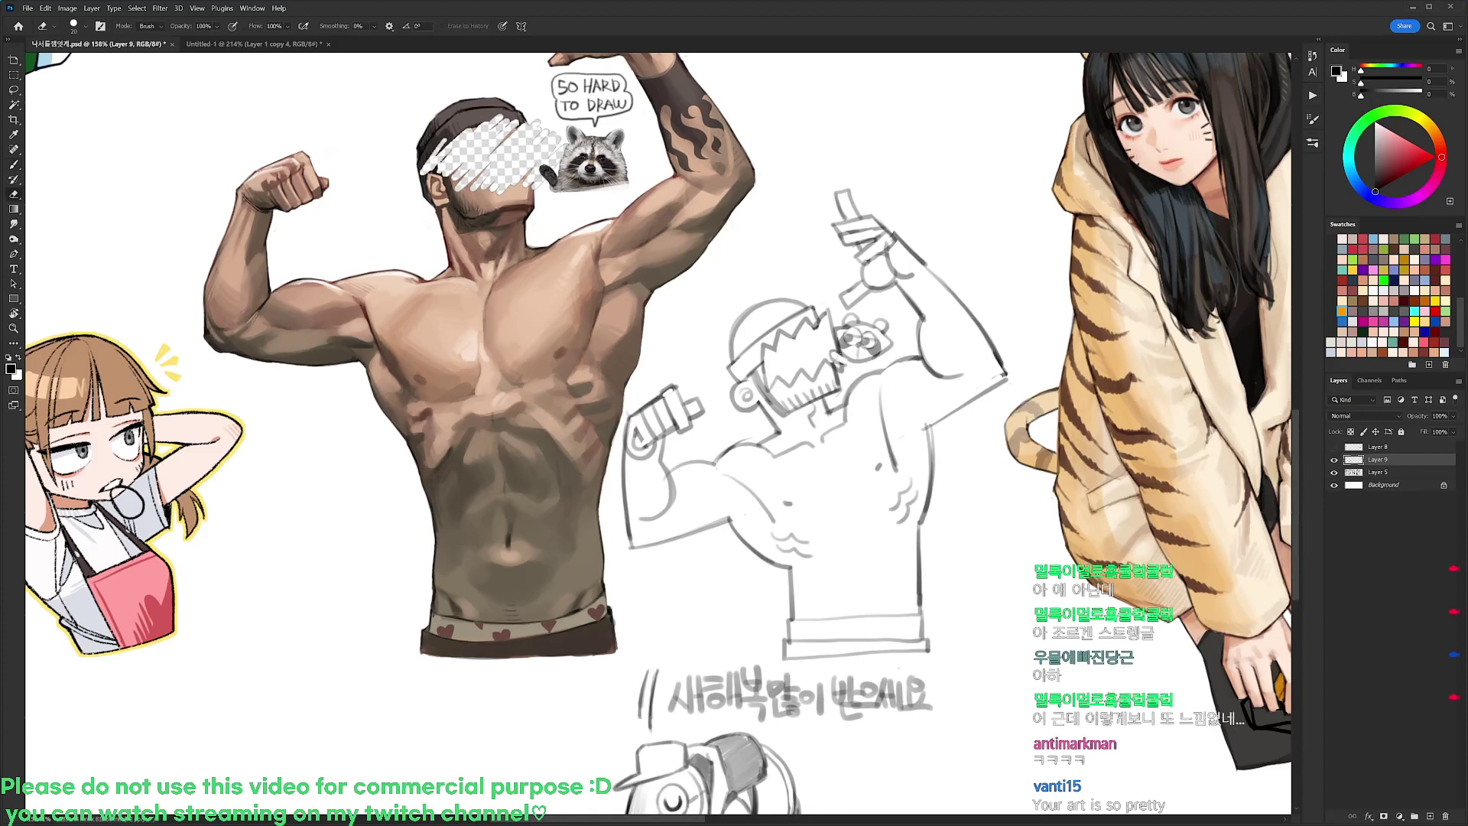
left_click_drag(830, 359, 851, 365)
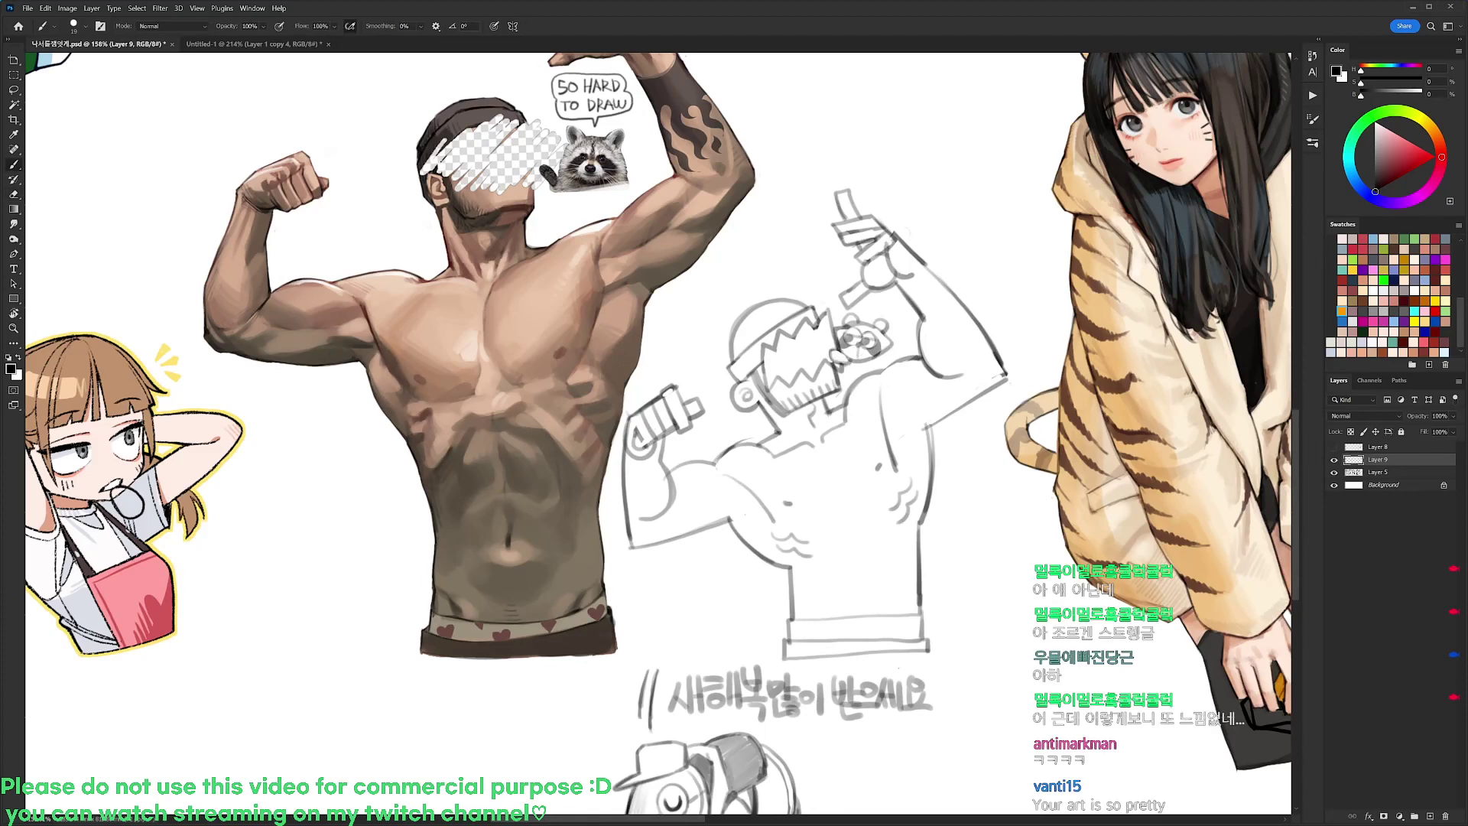
key("e")
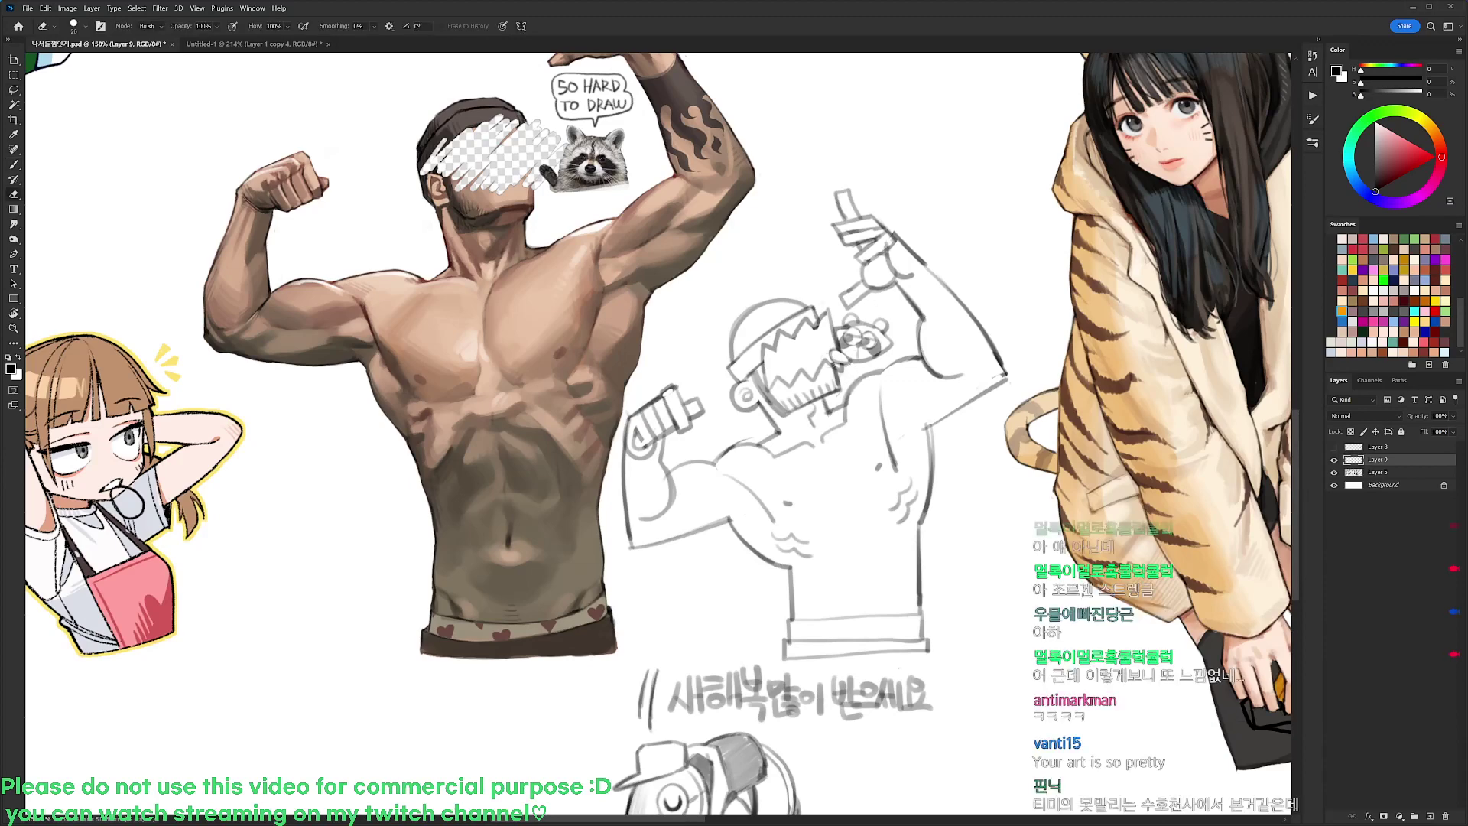
key("b")
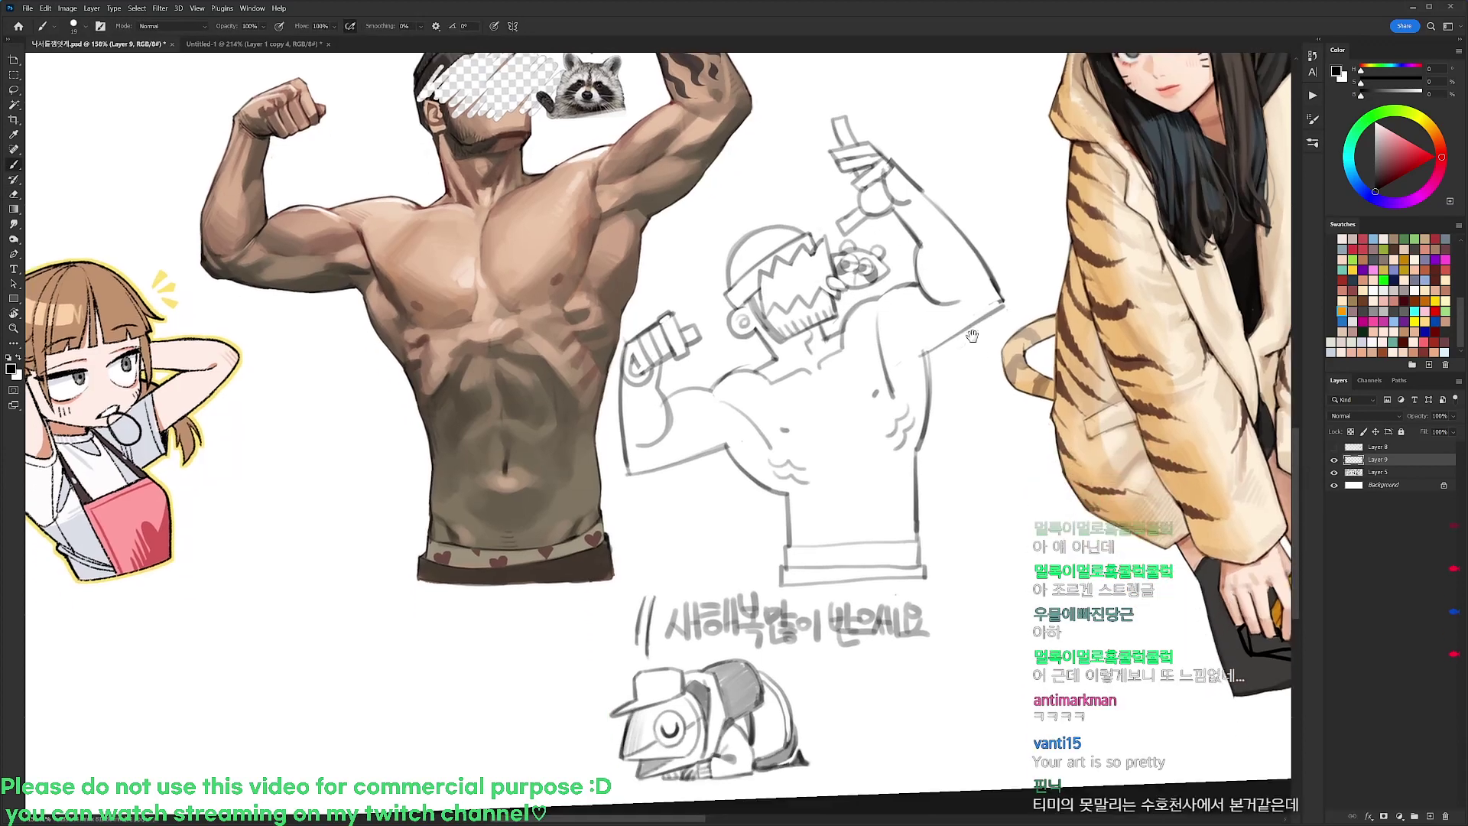
Mark the navel on the lower torso
scroll(984, 421, "down", 2)
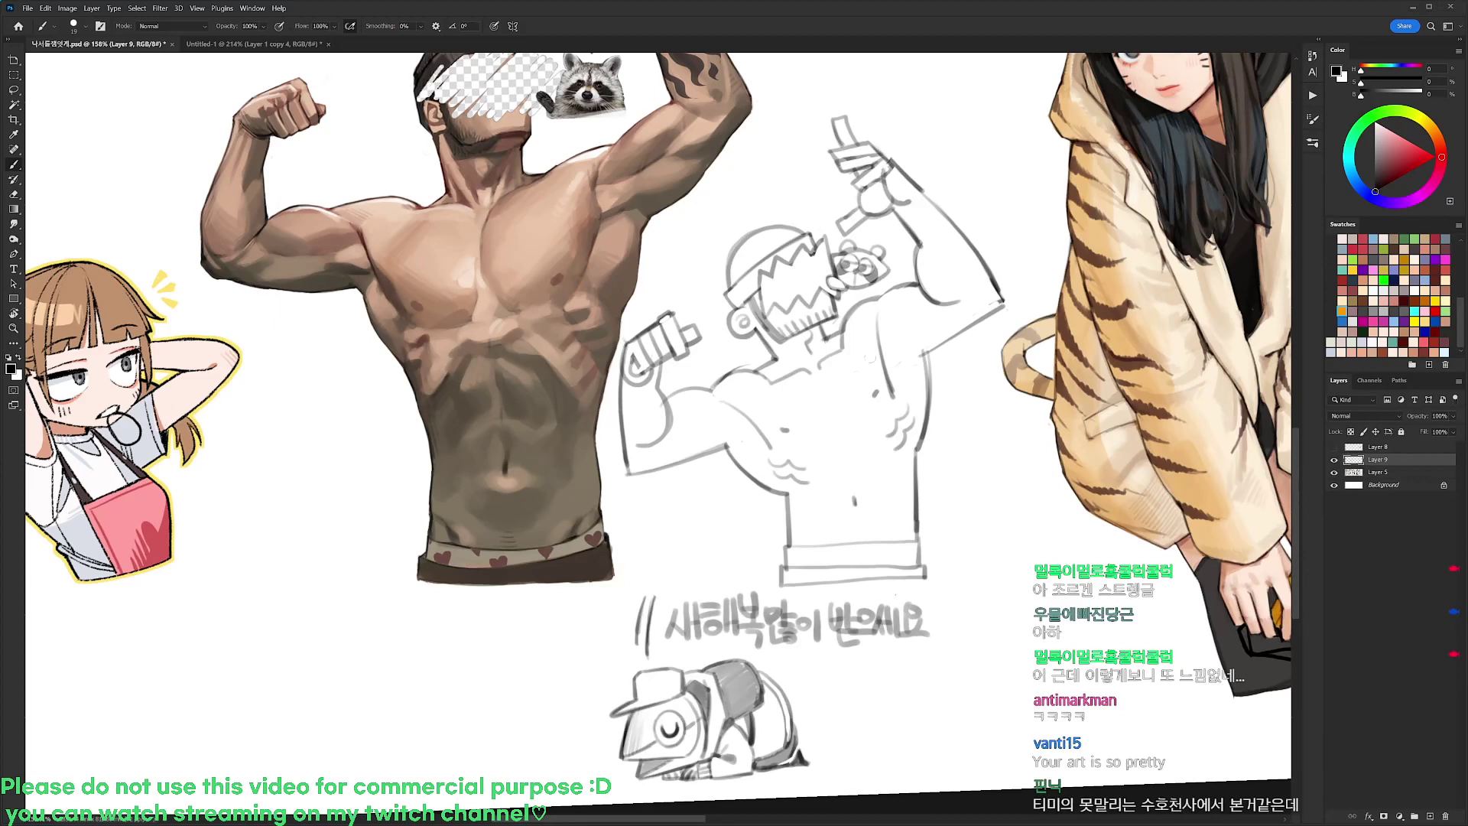
left_click_drag(983, 431, 987, 437)
left_click_drag(993, 298, 982, 333)
key("e")
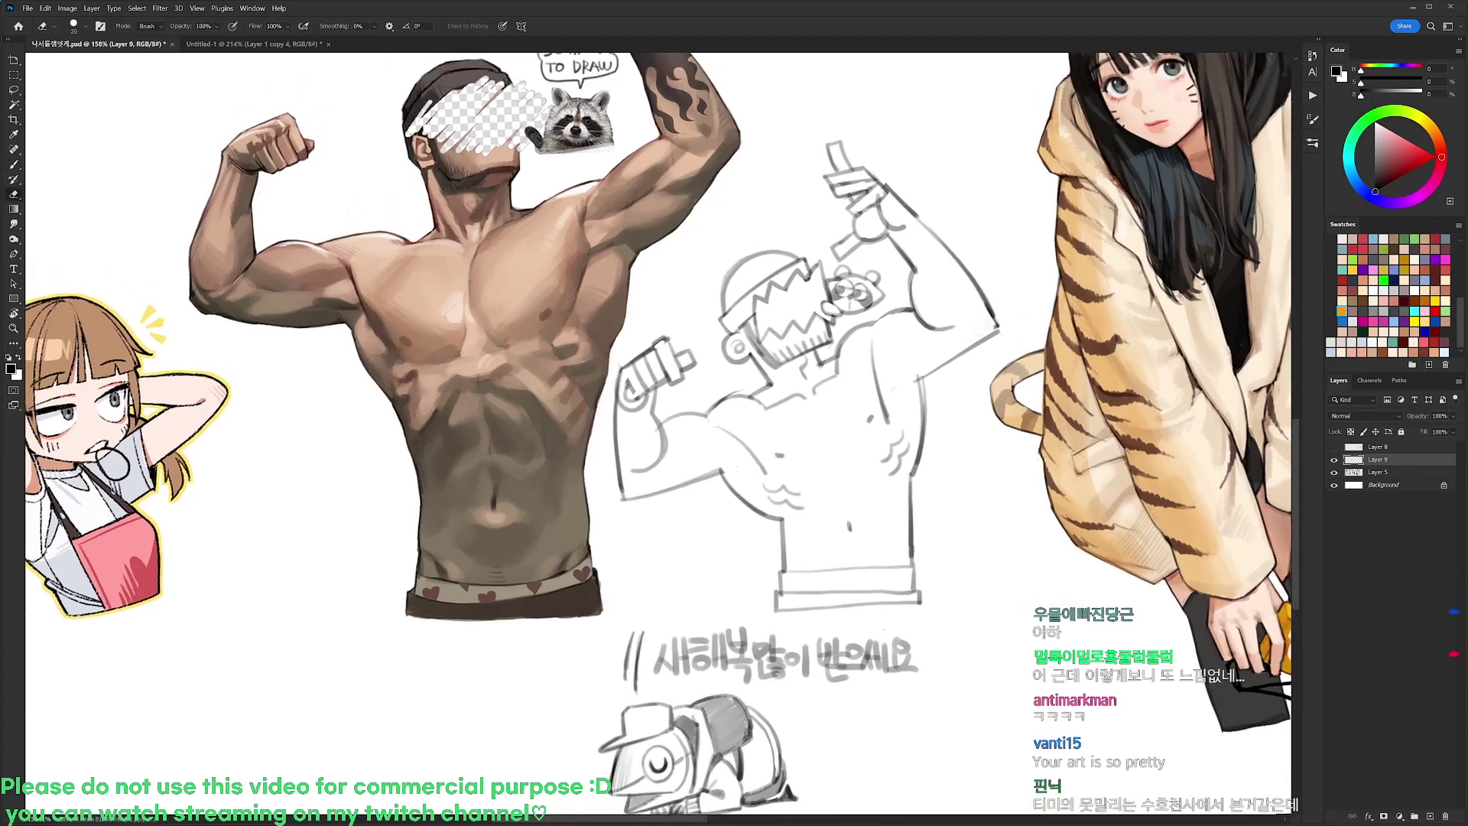
key("b")
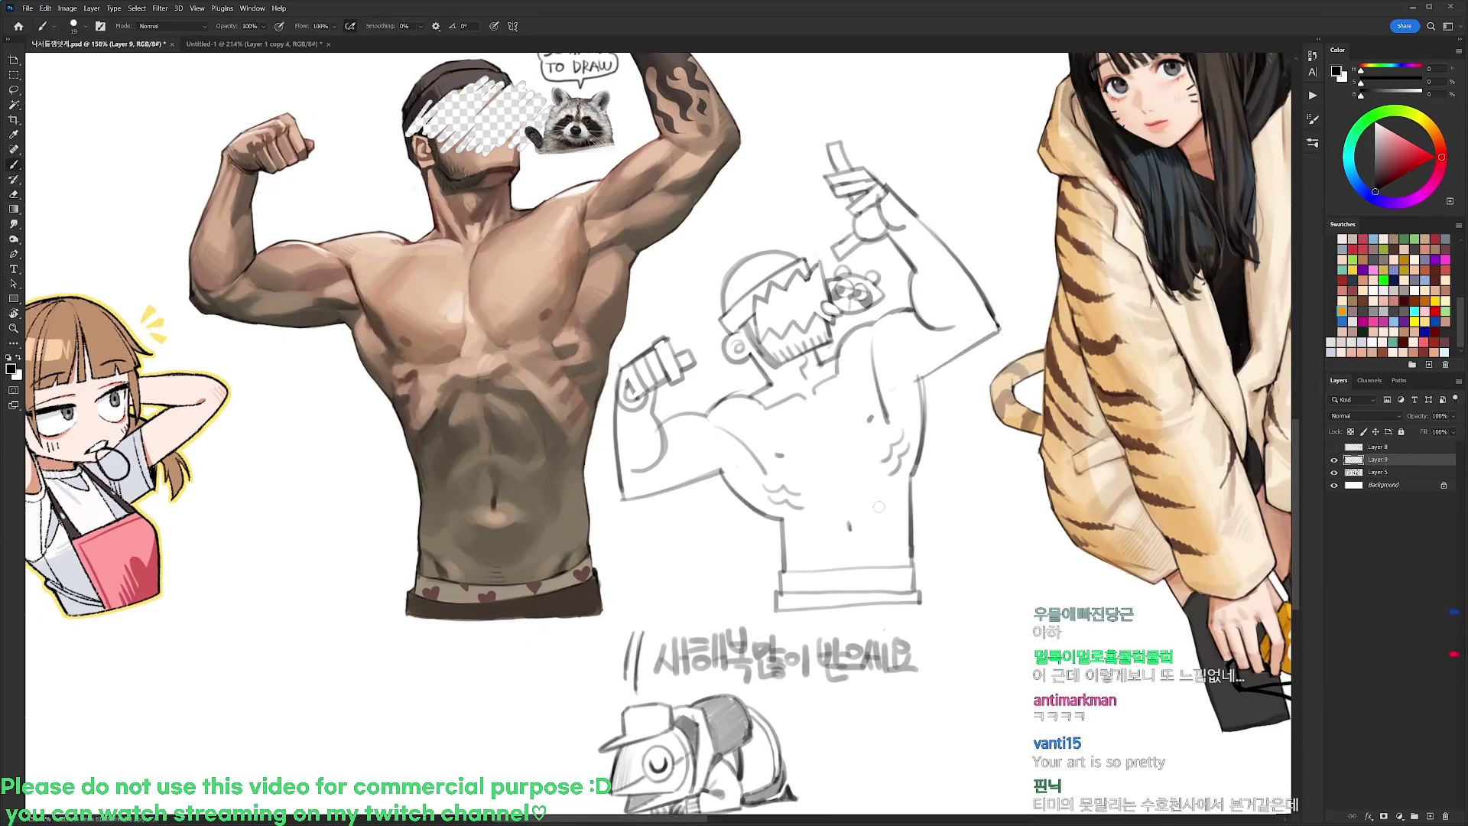
Sketch an arched belly contour around the navel, undoing the rejected strokes
mouse_move(821, 557)
left_mouse_down()
mouse_move(824, 481)
mouse_move(878, 500)
mouse_move(880, 544)
mouse_move(895, 510)
left_mouse_up()
key("ctrl+z")
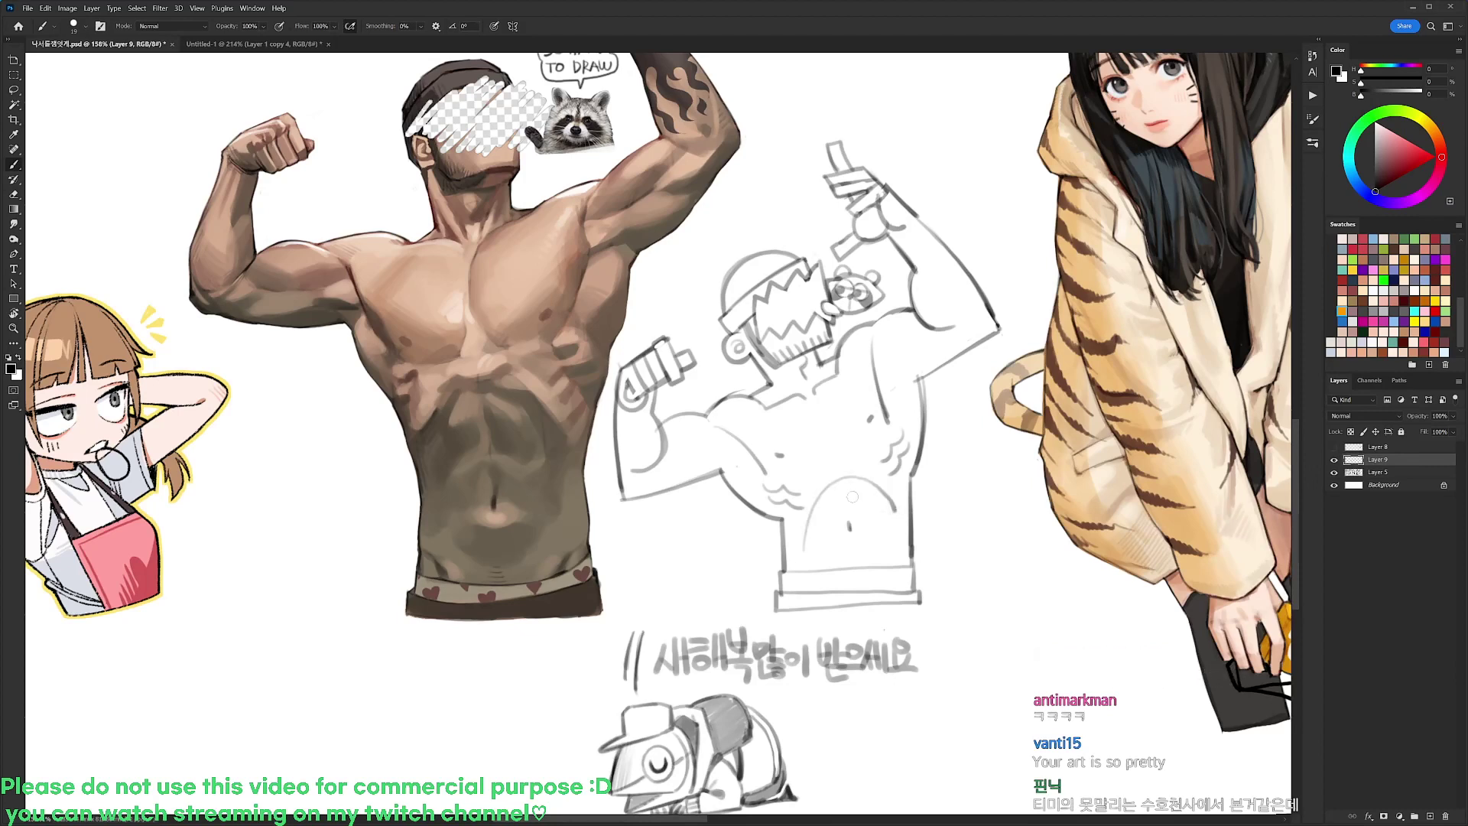
key("ctrl+z")
mouse_move(808, 522)
left_mouse_down()
mouse_move(892, 509)
mouse_move(860, 481)
mouse_move(826, 535)
mouse_move(883, 497)
mouse_move(890, 511)
mouse_move(872, 490)
mouse_move(892, 517)
left_mouse_up()
key("ctrl+z")
key("ctrl+z")
key("ctrl+z")
Add short slanting hip lines above the waistband on both sides and reinforce the waist's edge
left_click_drag(789, 560, 809, 573)
left_click_drag(910, 548, 888, 567)
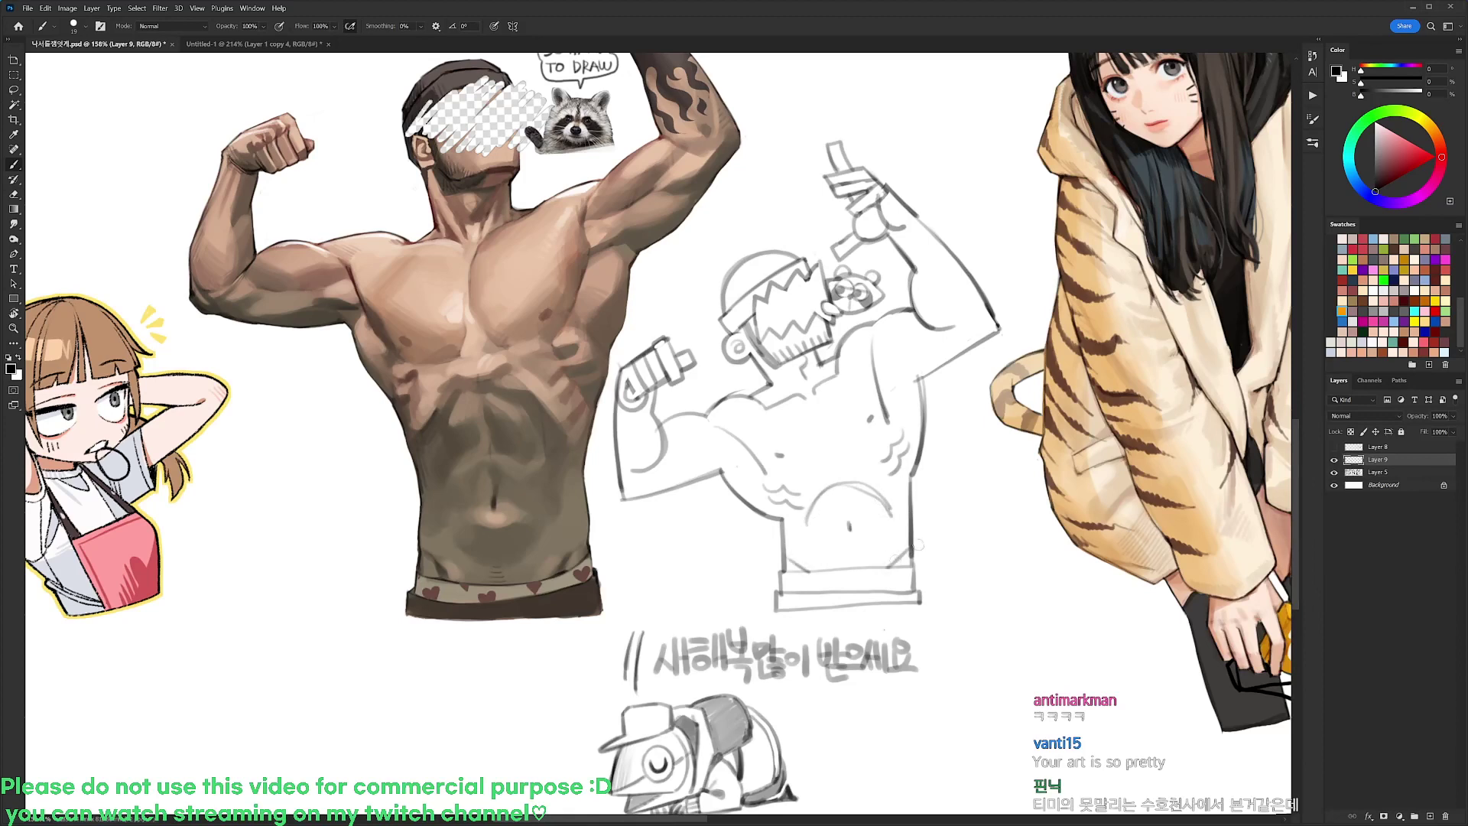
key("e")
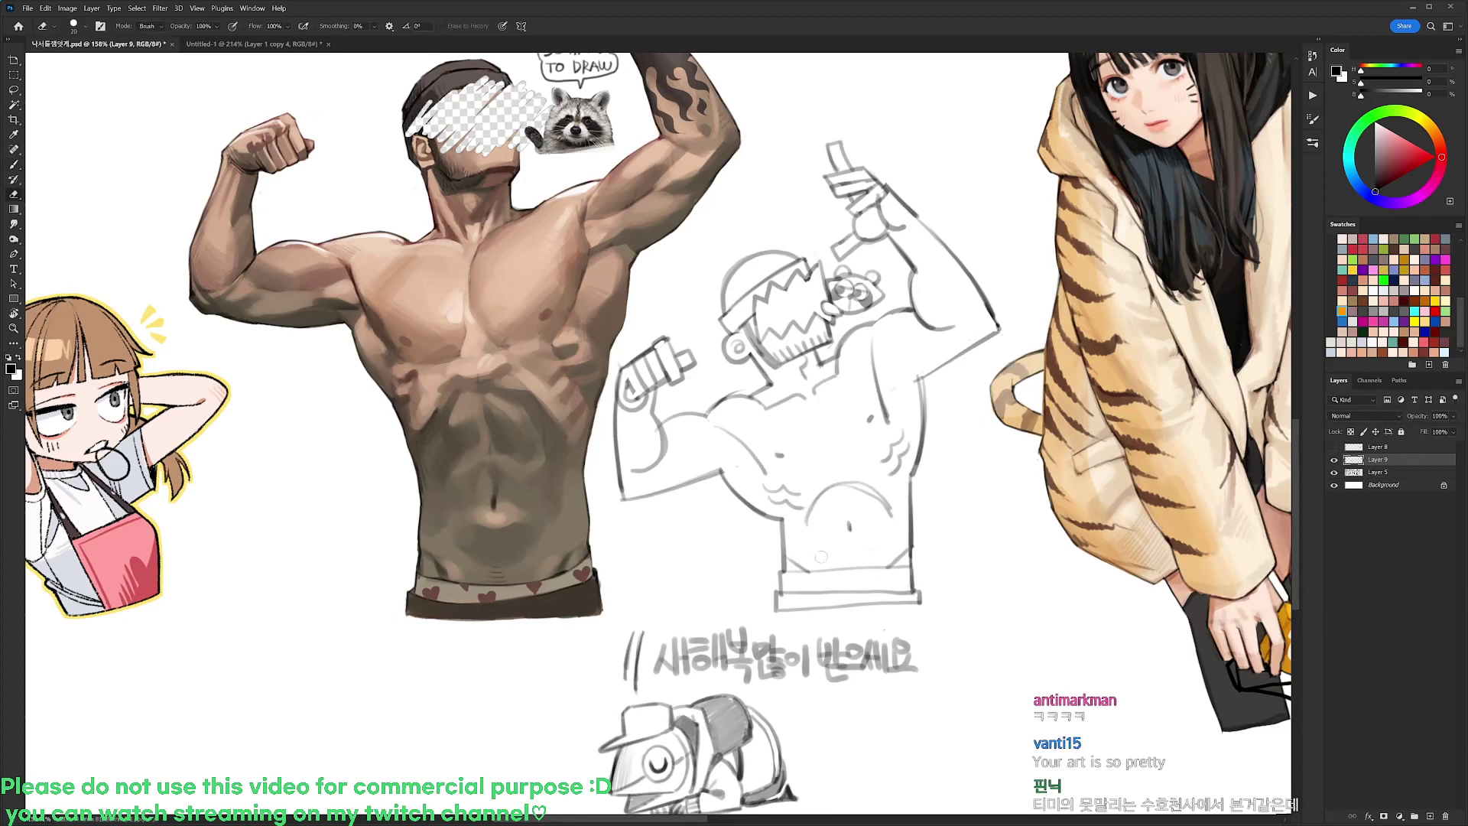
key("b")
left_click_drag(784, 559, 784, 594)
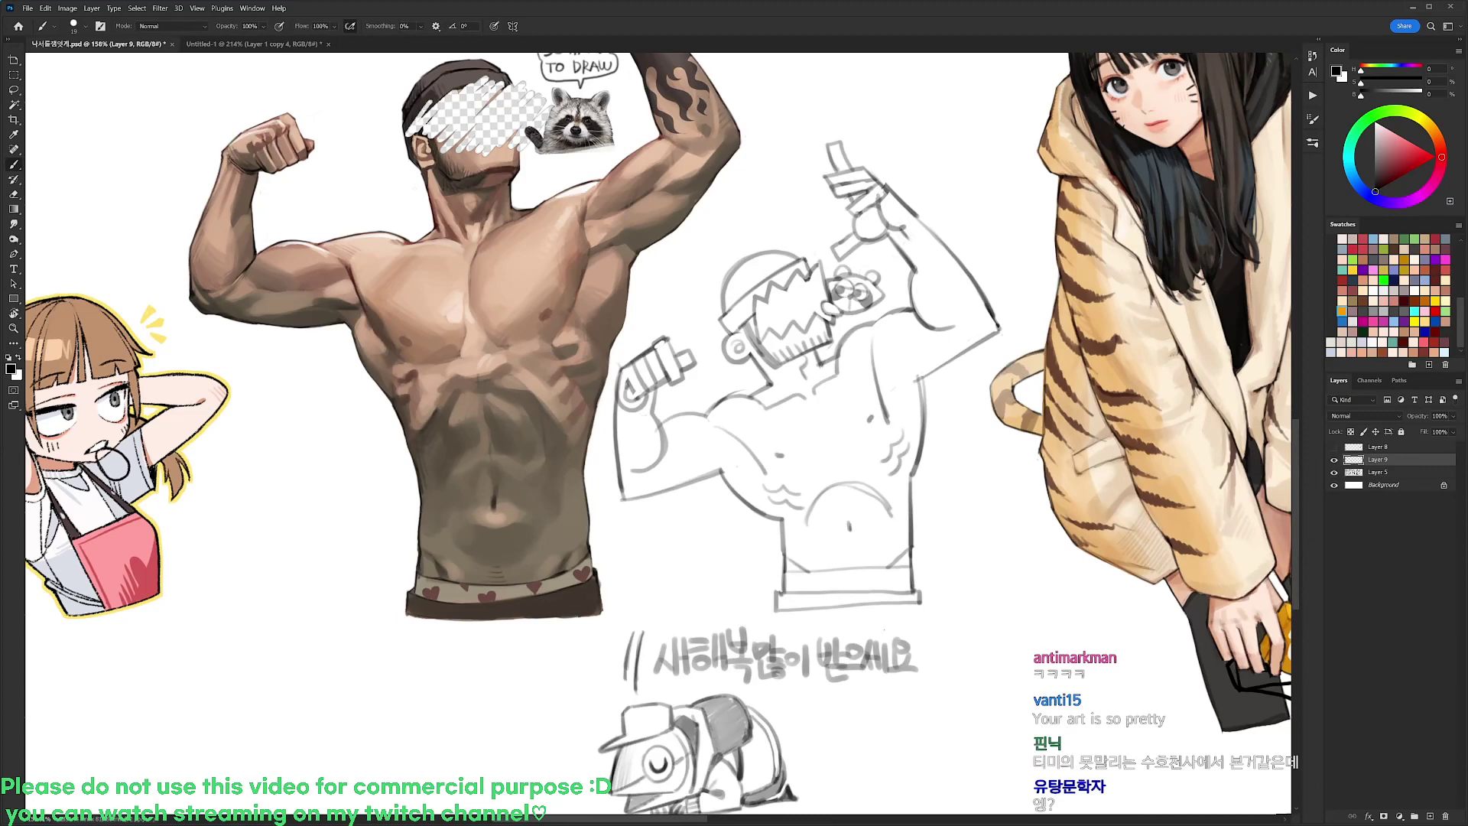
key("e")
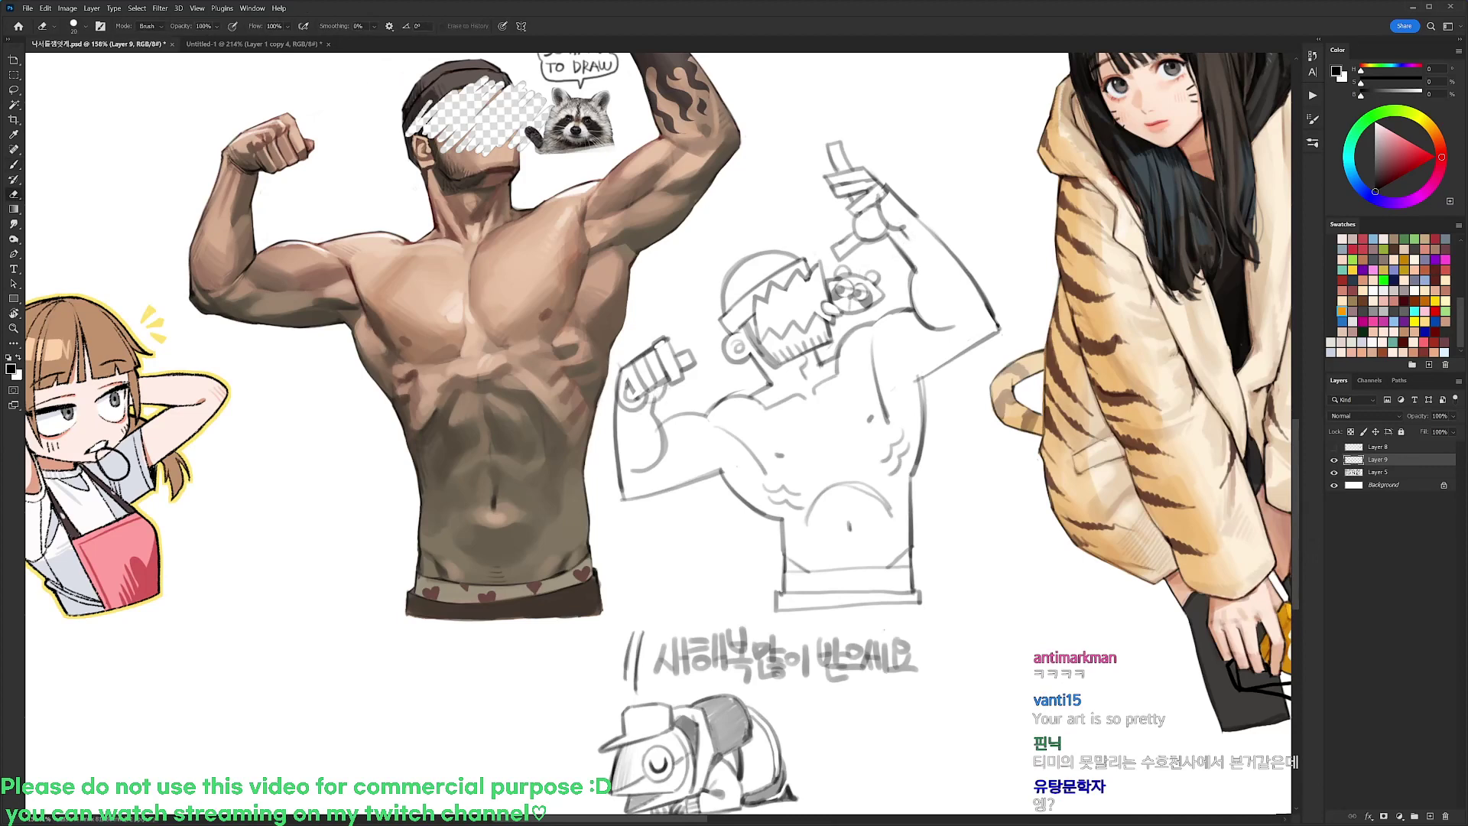
Fade the rough sketch of the flexing man by lowering its layer fill, and add a new layer above it
key("b")
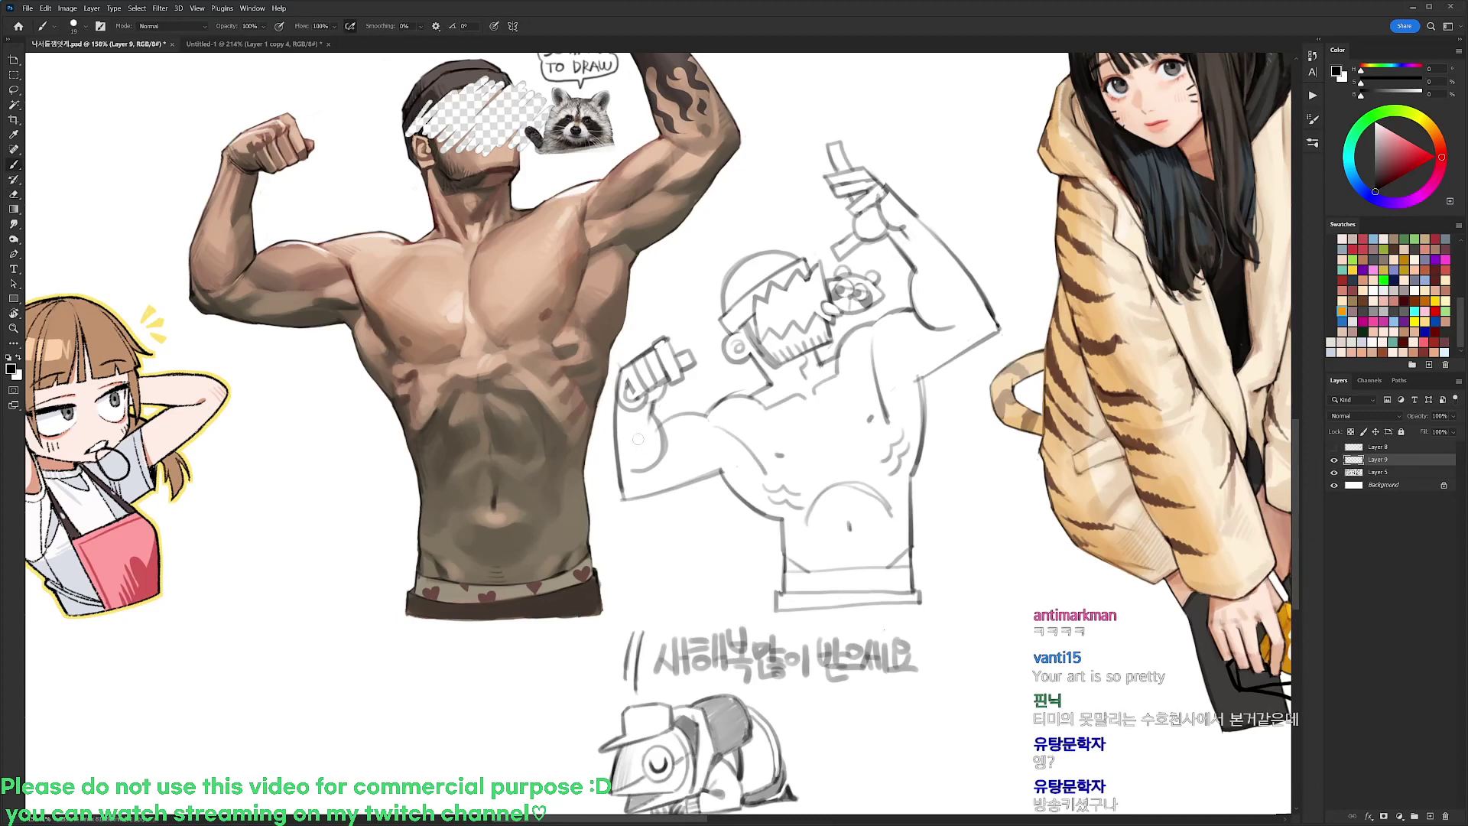
key("e")
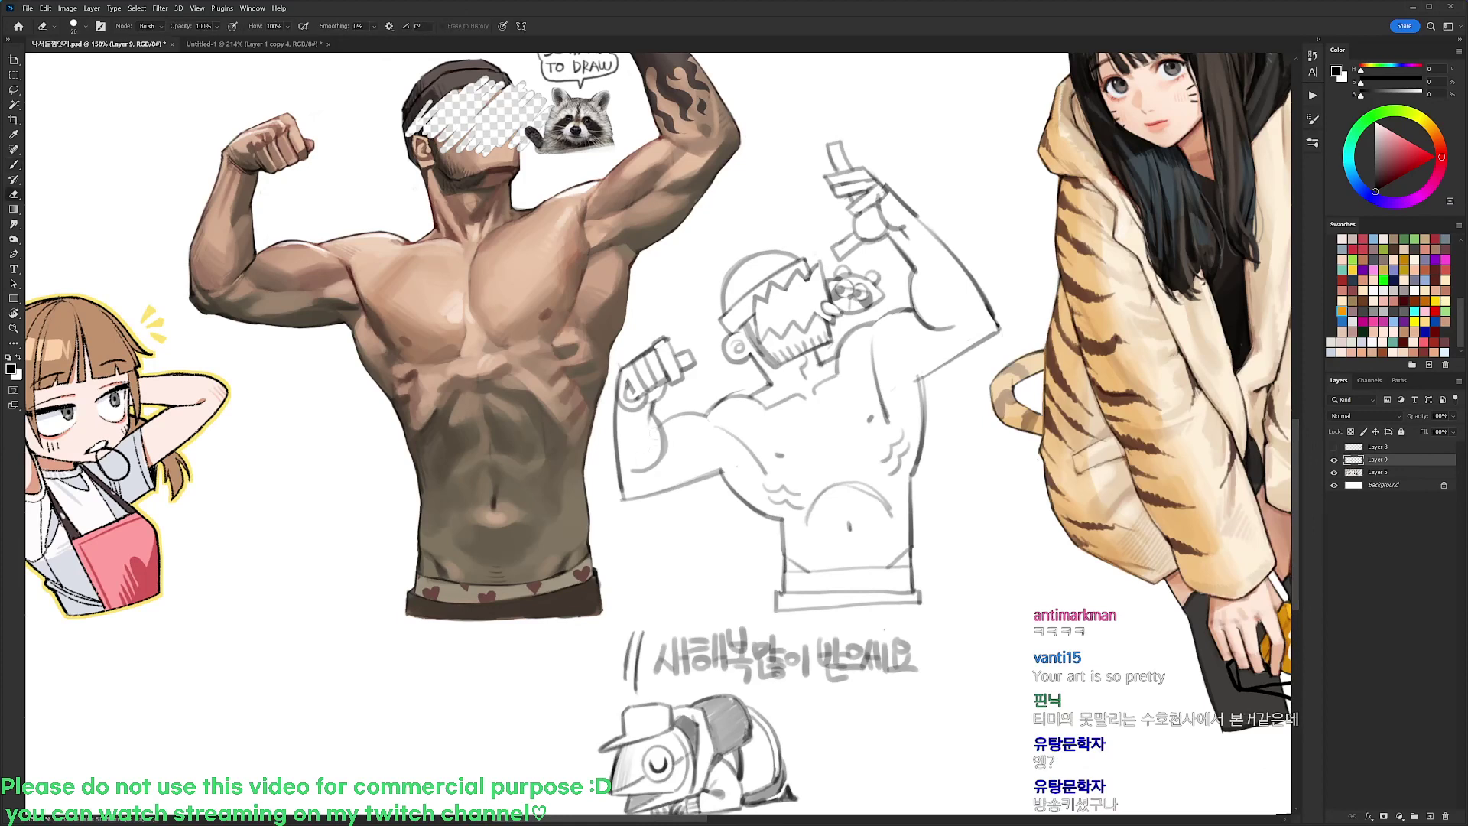
key("b")
key("ctrl+z")
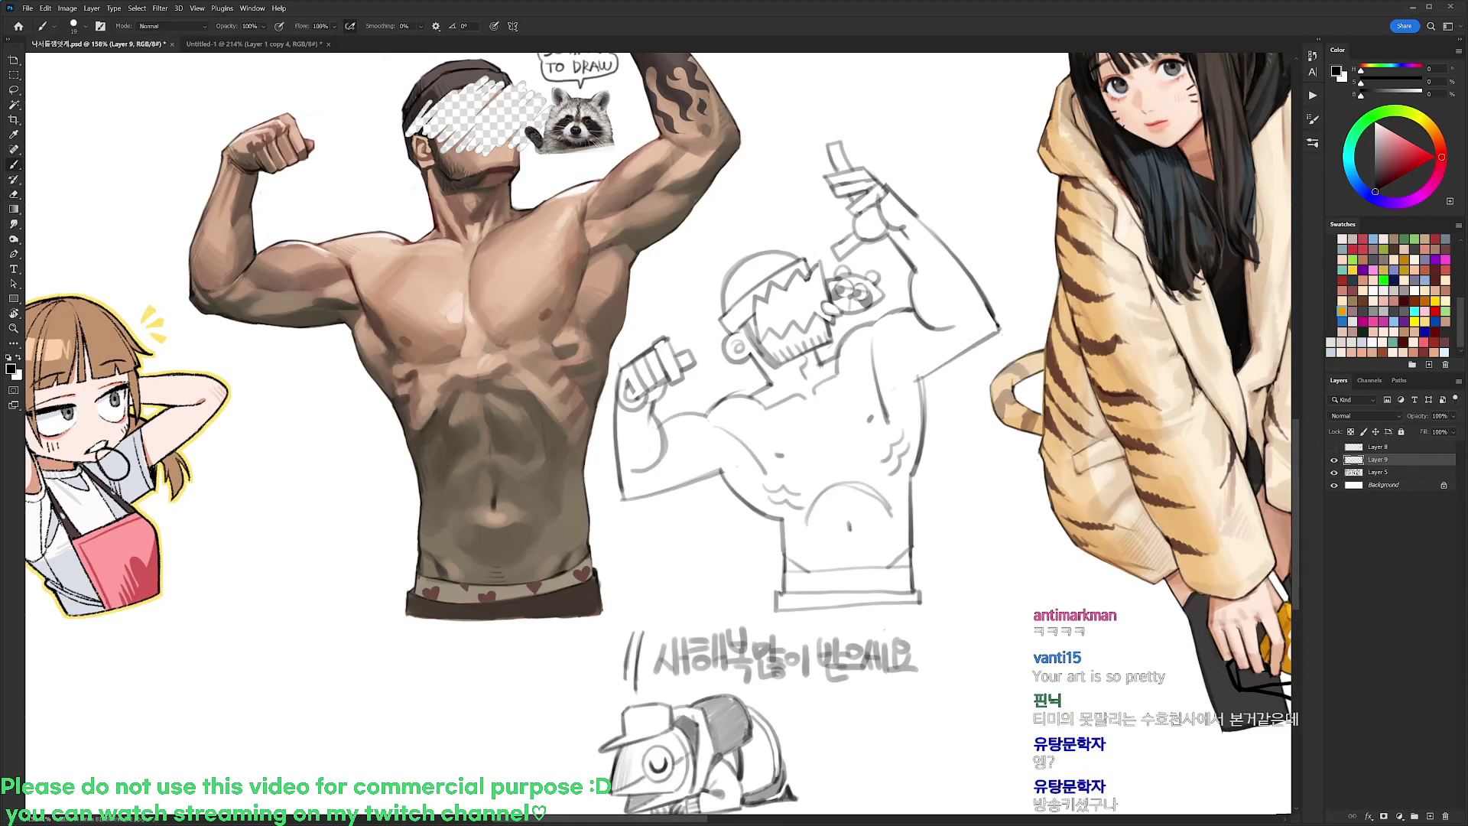
left_click(1453, 432)
left_click_drag(1457, 446, 1414, 446)
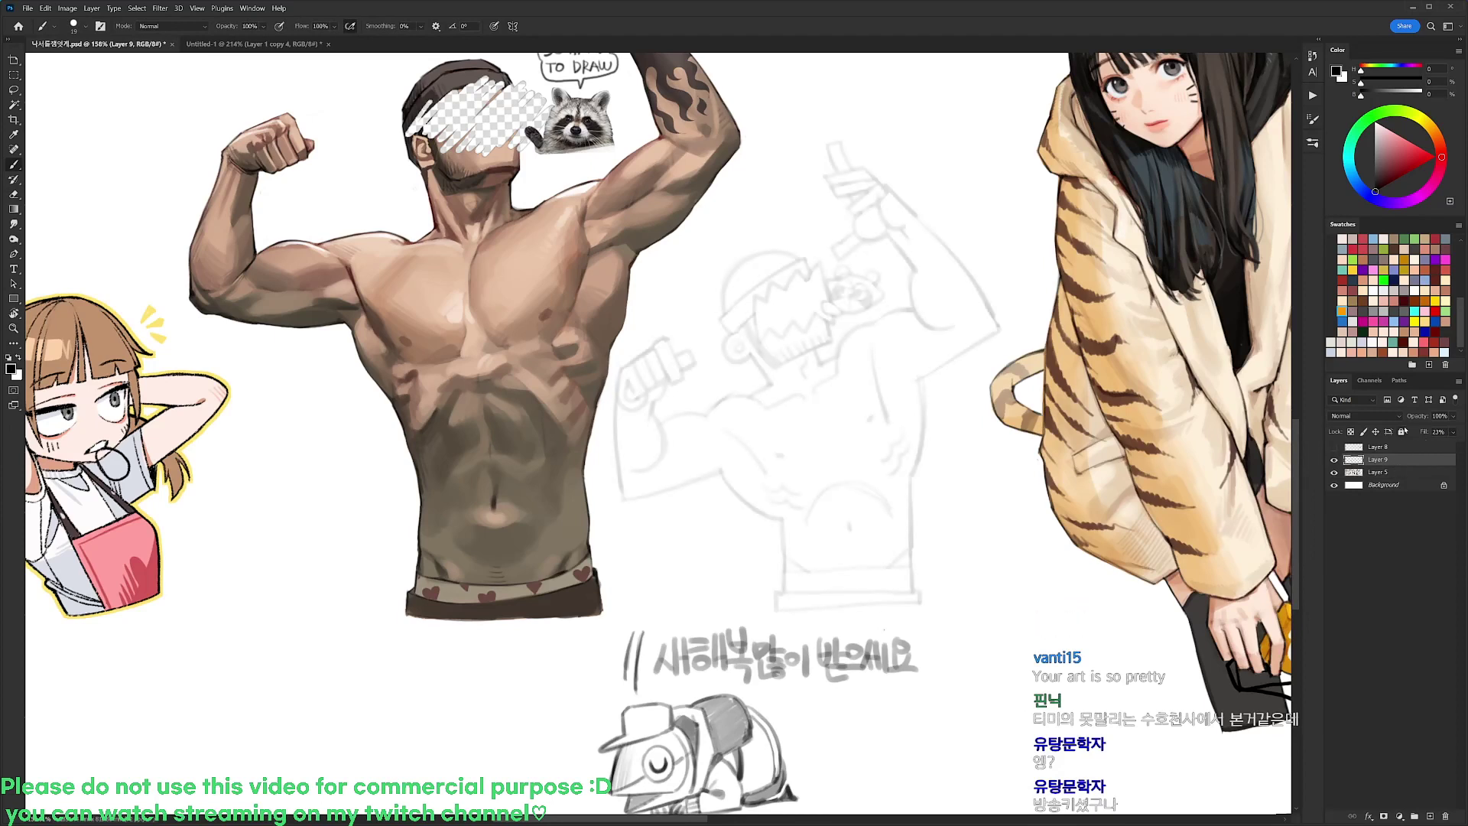
key("ctrl+shift+alt+n")
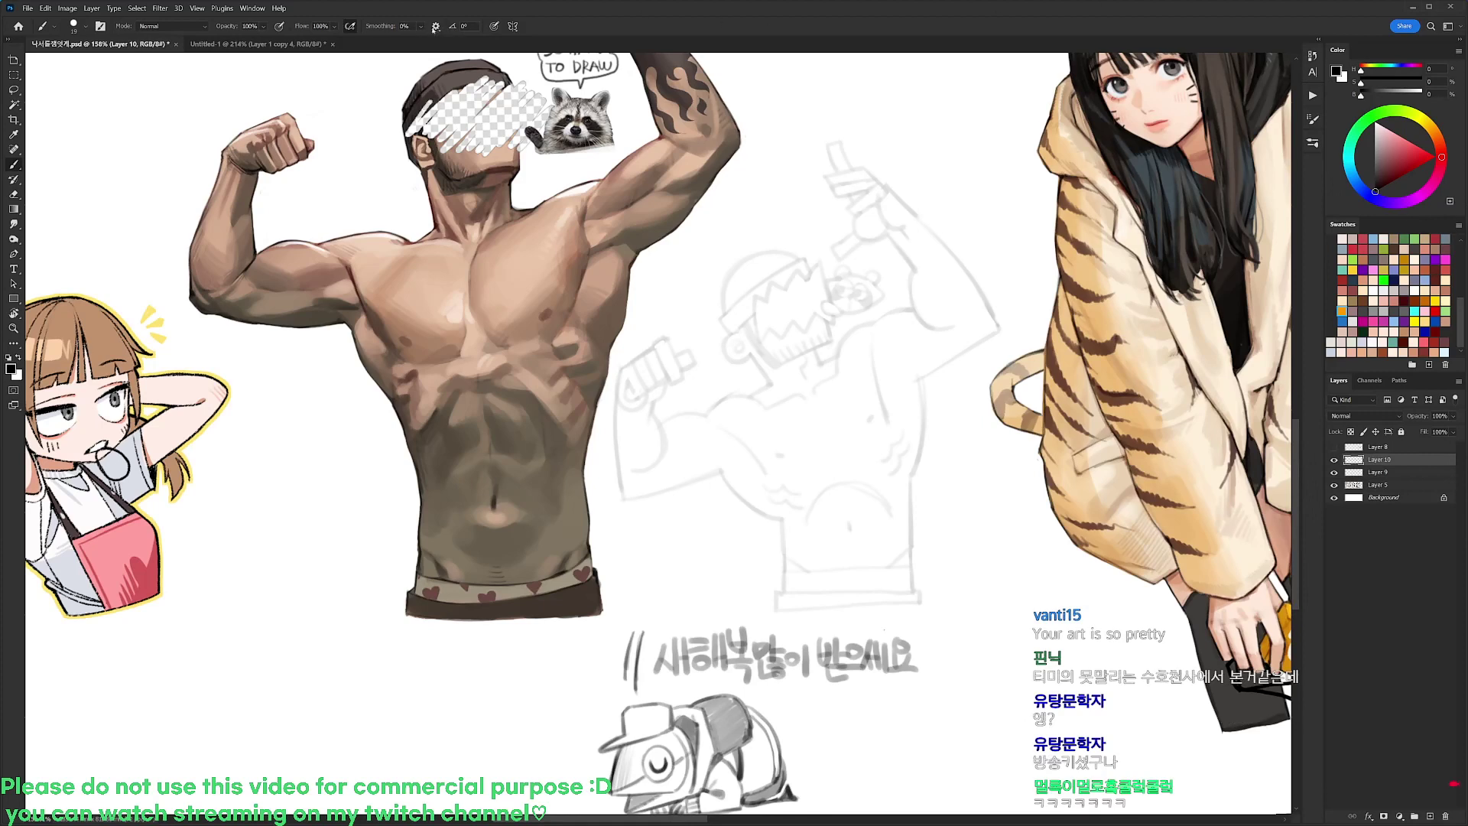
Set brush smoothing to 15% and prepare a slightly smaller hard round brush for inking on Layer 10
mouse_move(378, 28)
left_mouse_down()
mouse_move(432, 55)
mouse_move(396, 82)
left_mouse_up()
left_click(1382, 450)
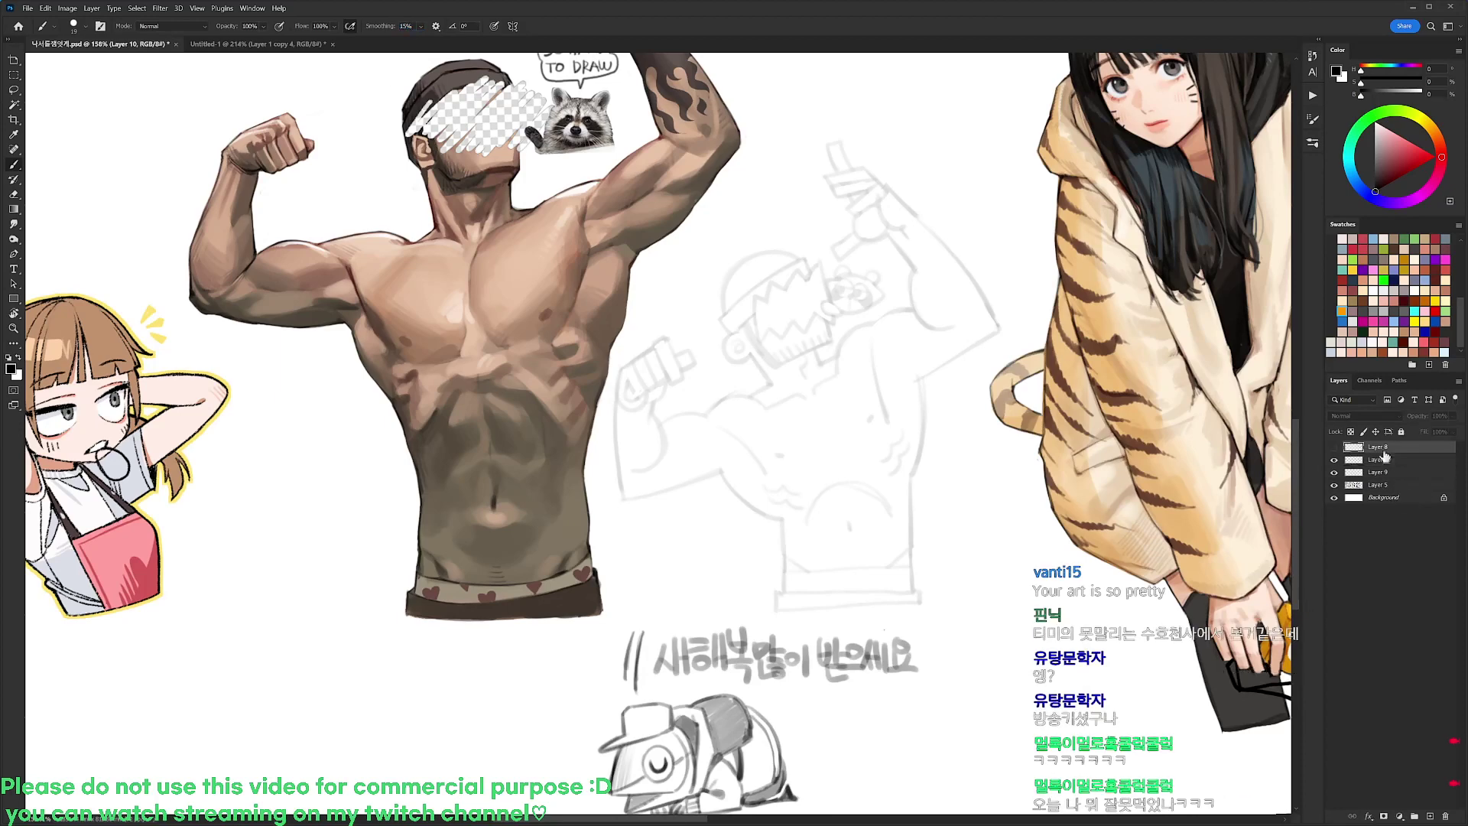
scroll(921, 364, "up", 3)
right_click(855, 344)
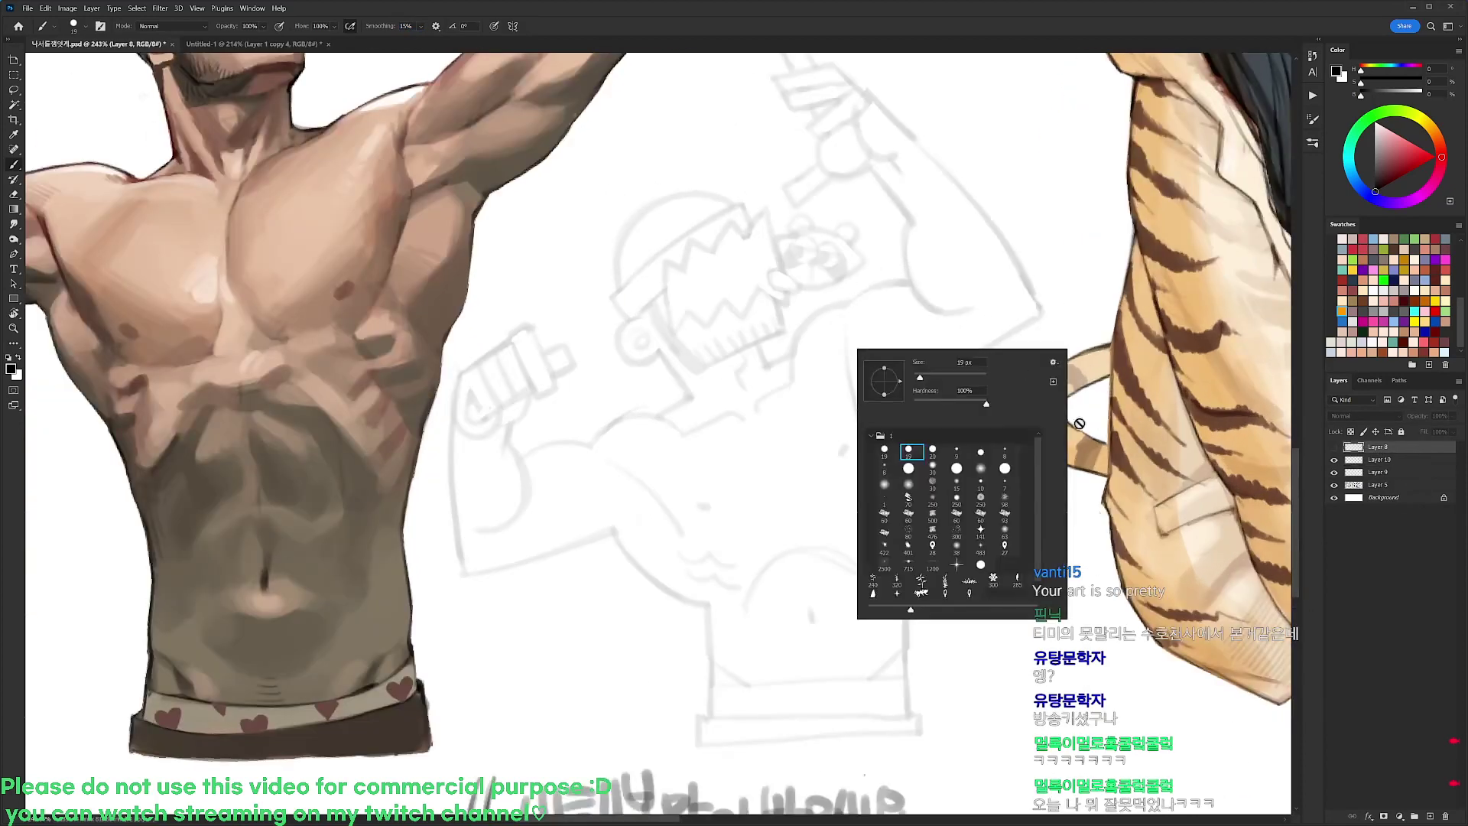
left_click(1391, 460)
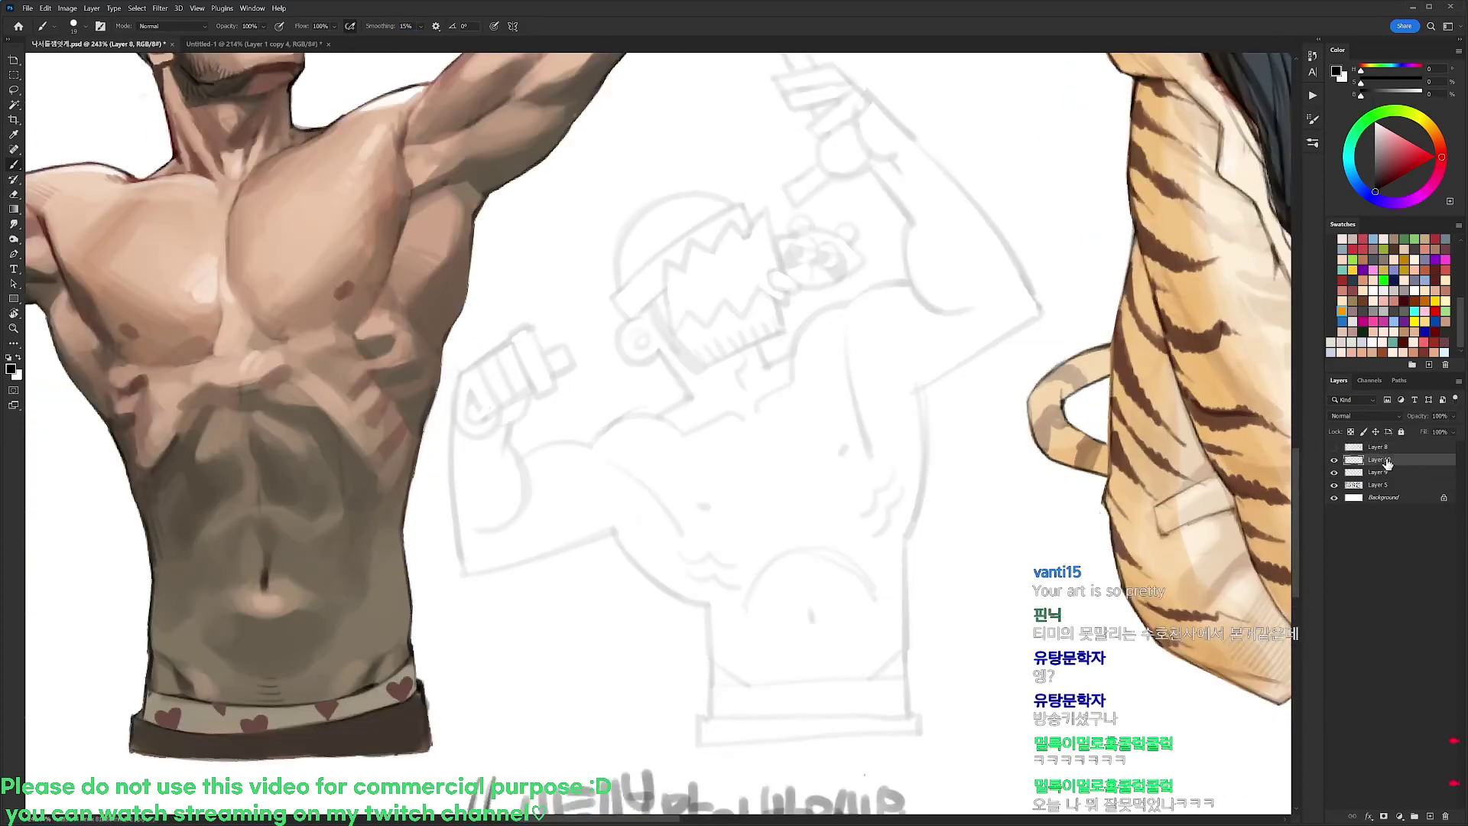
left_click(1356, 461, "ctrl")
key("Return")
right_click(756, 341)
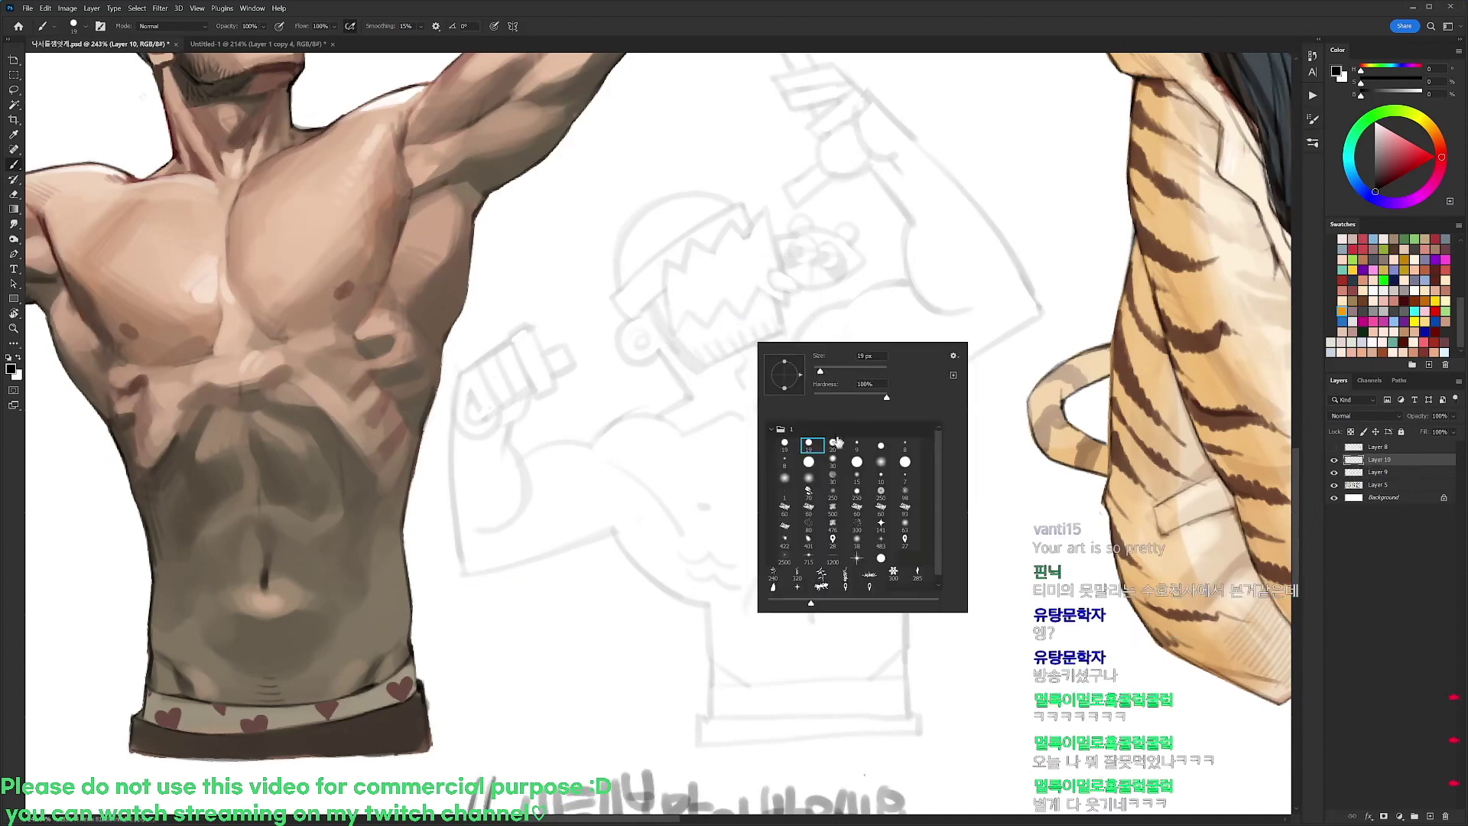
left_click(833, 443)
left_click(677, 367)
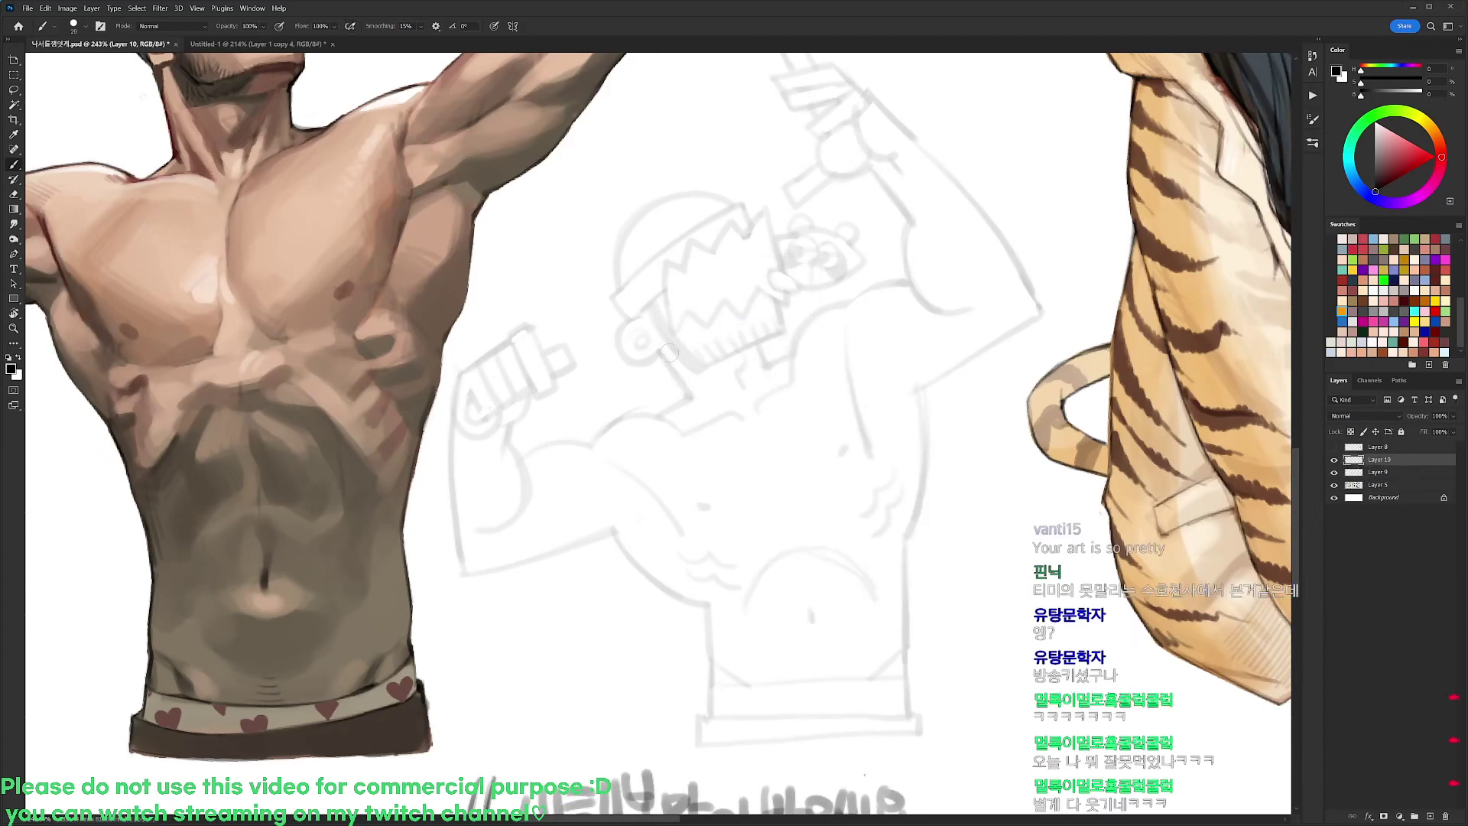
key("bracketleft")
Ink the round ear with its inner spiral and the line of the neck below it over the faded sketch
left_click_drag(660, 348, 687, 392)
key("ctrl+z")
key("r")
left_click_drag(749, 266, 828, 348)
mouse_move(711, 327)
left_mouse_down()
mouse_move(688, 325)
mouse_move(673, 353)
mouse_move(699, 370)
mouse_move(700, 346)
mouse_move(705, 411)
mouse_move(673, 387)
left_mouse_up()
key("r")
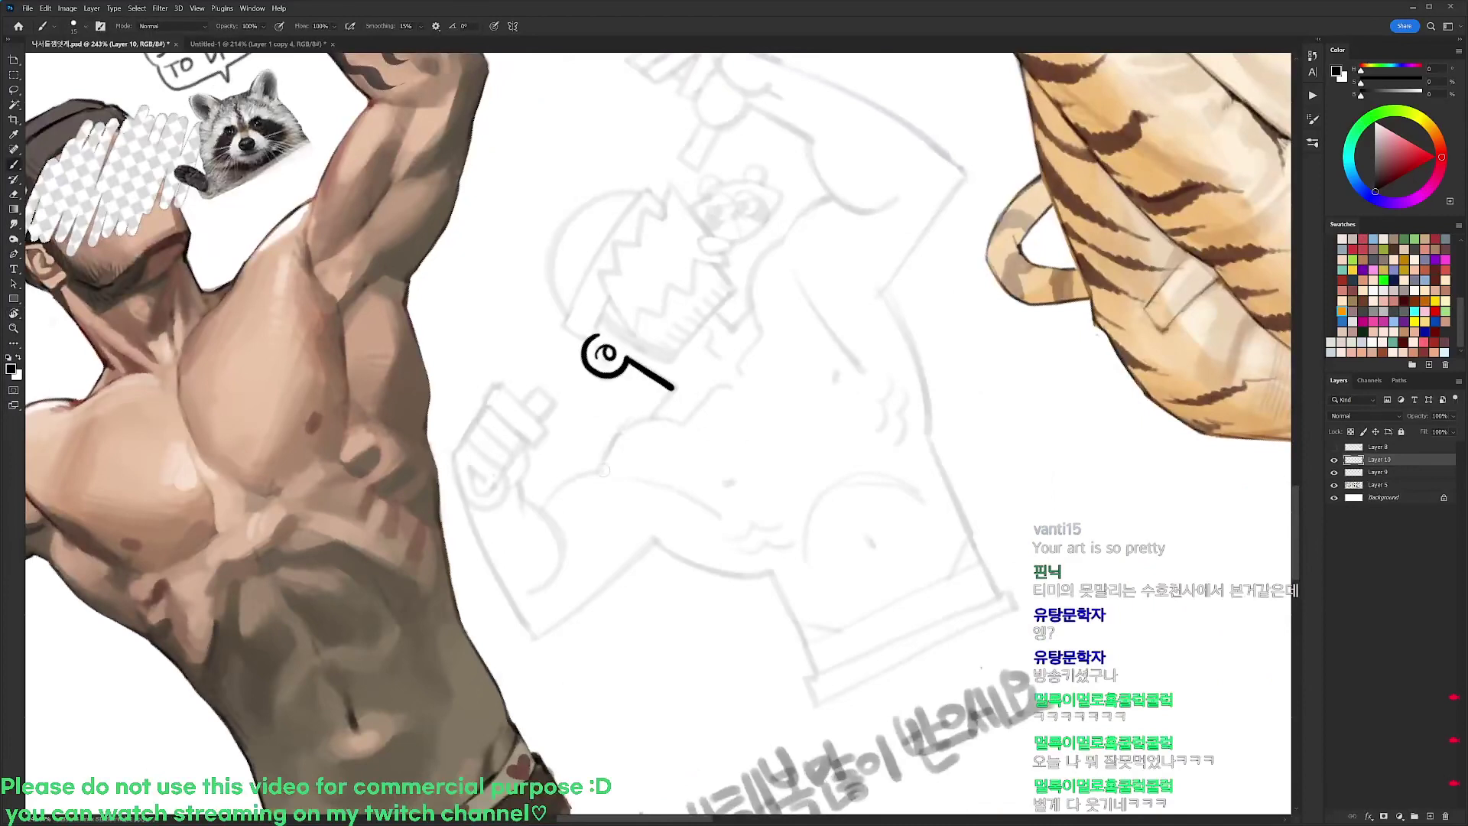
Ink the collar line and the rounded shoulder and upper-arm contours leading from the neck toward the bent arm
mouse_move(604, 469)
left_mouse_down()
mouse_move(626, 434)
mouse_move(735, 385)
mouse_move(651, 420)
mouse_move(948, 304)
mouse_move(969, 459)
left_mouse_up()
key("r")
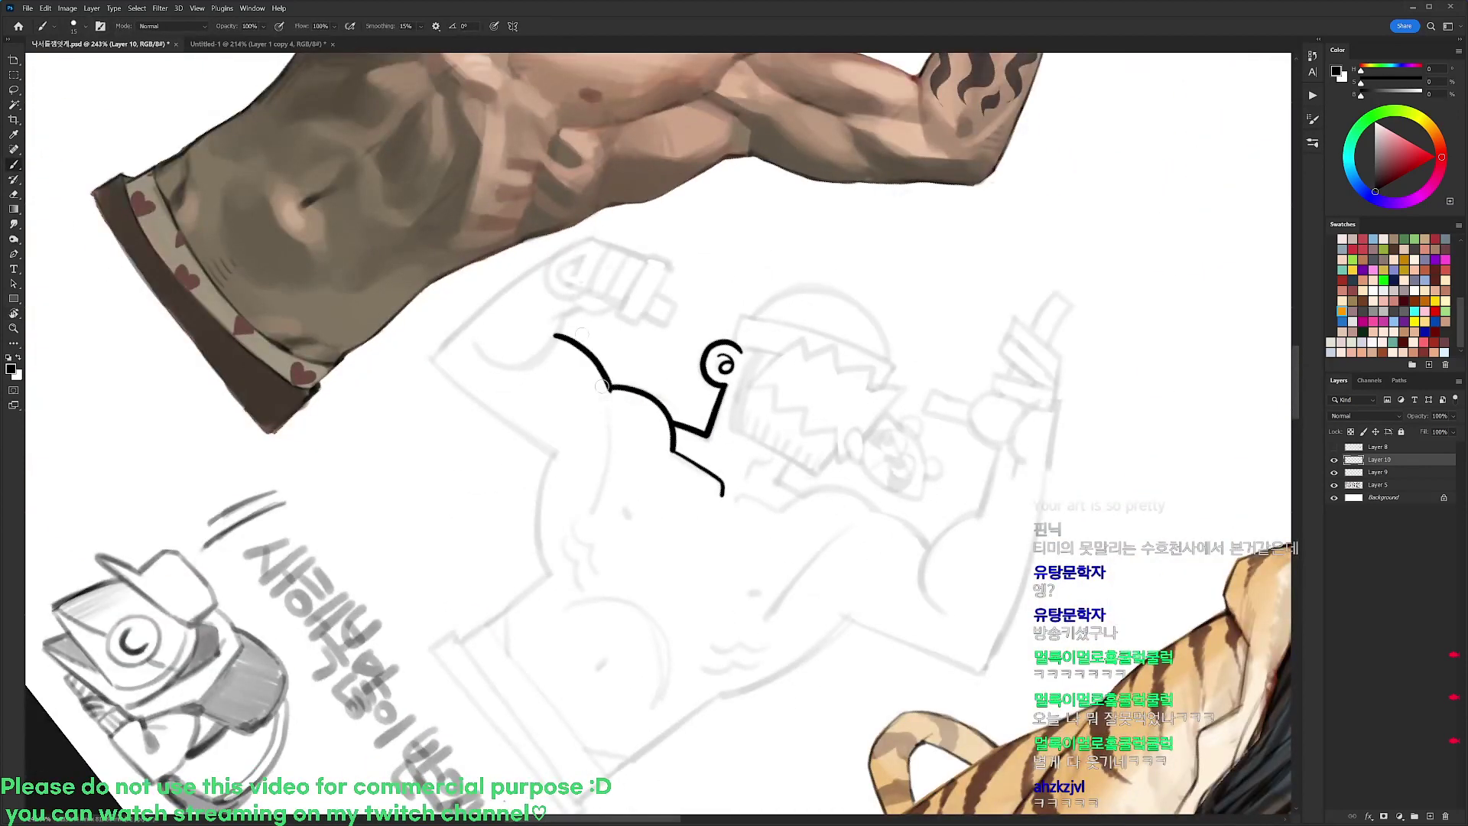
key("ctrl+z")
mouse_move(556, 337)
left_mouse_down()
mouse_move(609, 386)
mouse_move(567, 402)
mouse_move(562, 438)
left_mouse_up()
key("r")
left_click_drag(499, 428, 620, 301)
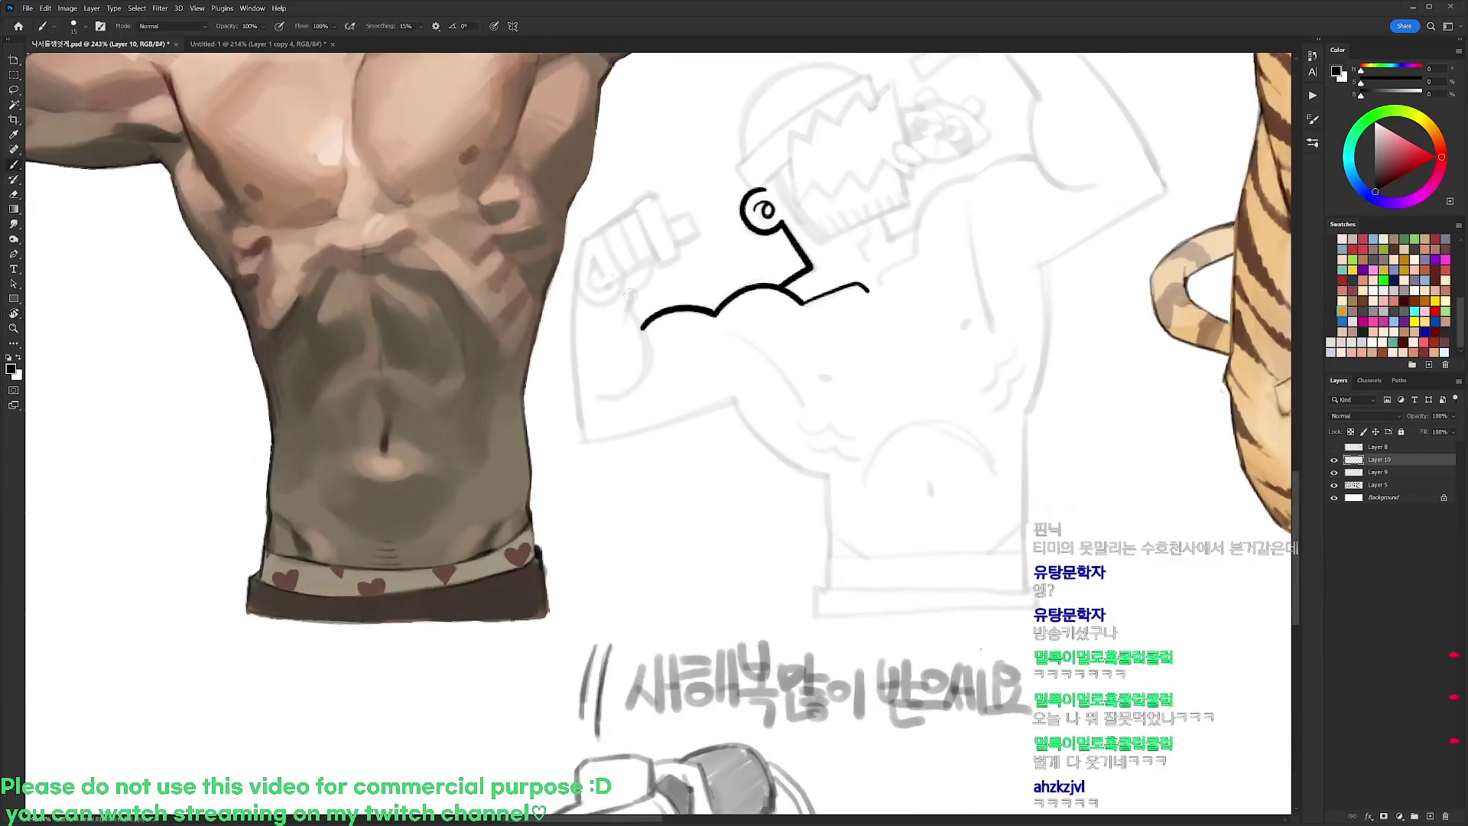
Ink the curved biceps line and the short notch at the wrist of the bent arm, redoing rejected strokes
mouse_move(629, 303)
left_mouse_down()
mouse_move(652, 342)
mouse_move(628, 397)
mouse_move(591, 403)
left_mouse_up()
key("ctrl+z")
mouse_move(629, 290)
left_mouse_down()
mouse_move(652, 342)
mouse_move(633, 389)
mouse_move(602, 397)
left_mouse_up()
key("r")
mouse_move(956, 381)
left_mouse_down()
mouse_move(961, 426)
mouse_move(596, 722)
left_mouse_up()
key("e")
left_click_drag(704, 434, 708, 394)
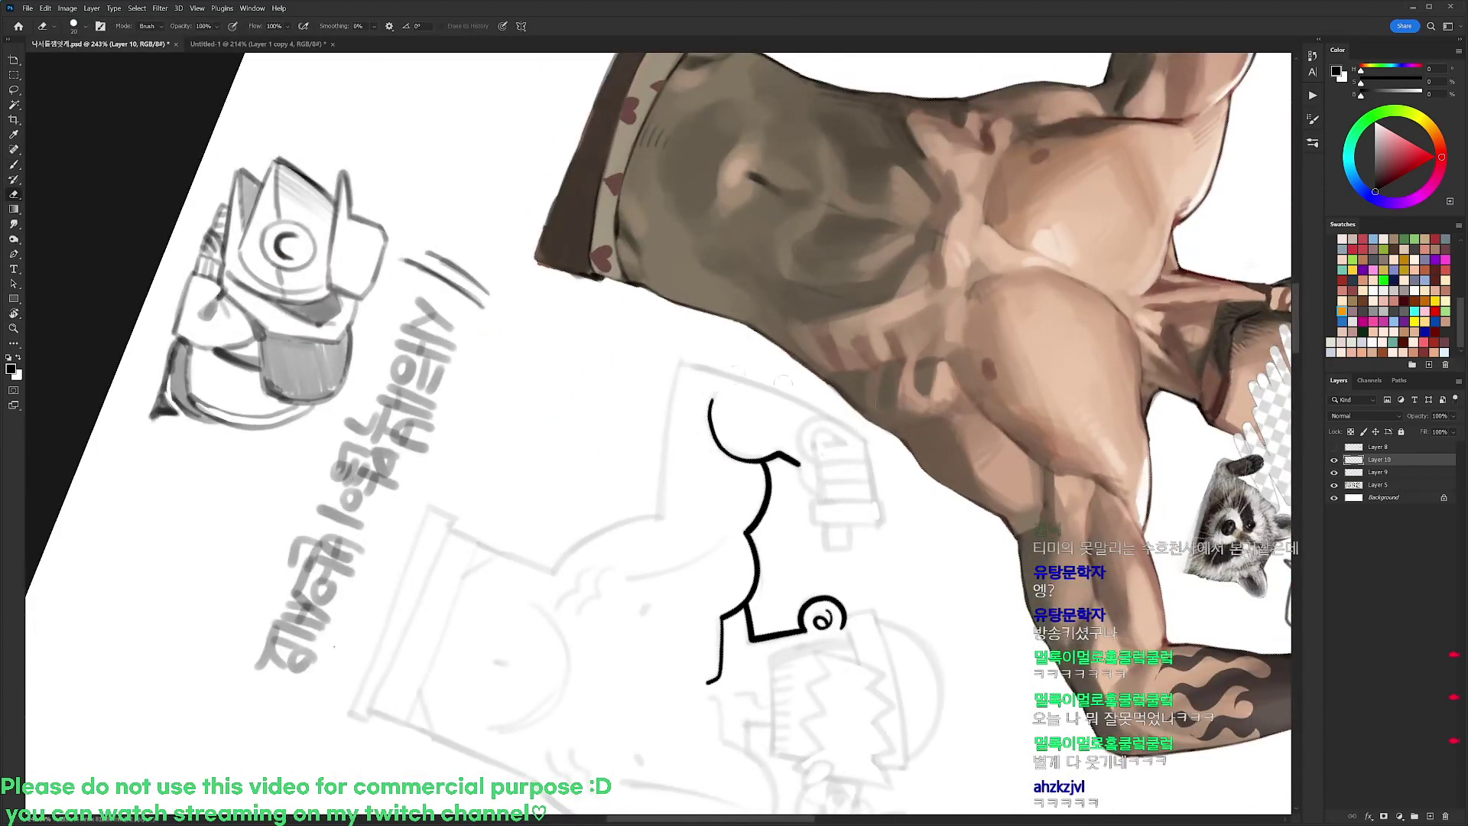
key("b")
Ink the underside of the upper arm and the outer forearm edge running from the elbow to the fist
key("r")
mouse_move(999, 342)
left_mouse_down()
mouse_move(1009, 302)
mouse_move(852, 115)
left_mouse_up()
mouse_move(625, 368)
left_mouse_down()
mouse_move(723, 493)
mouse_move(740, 439)
left_mouse_up()
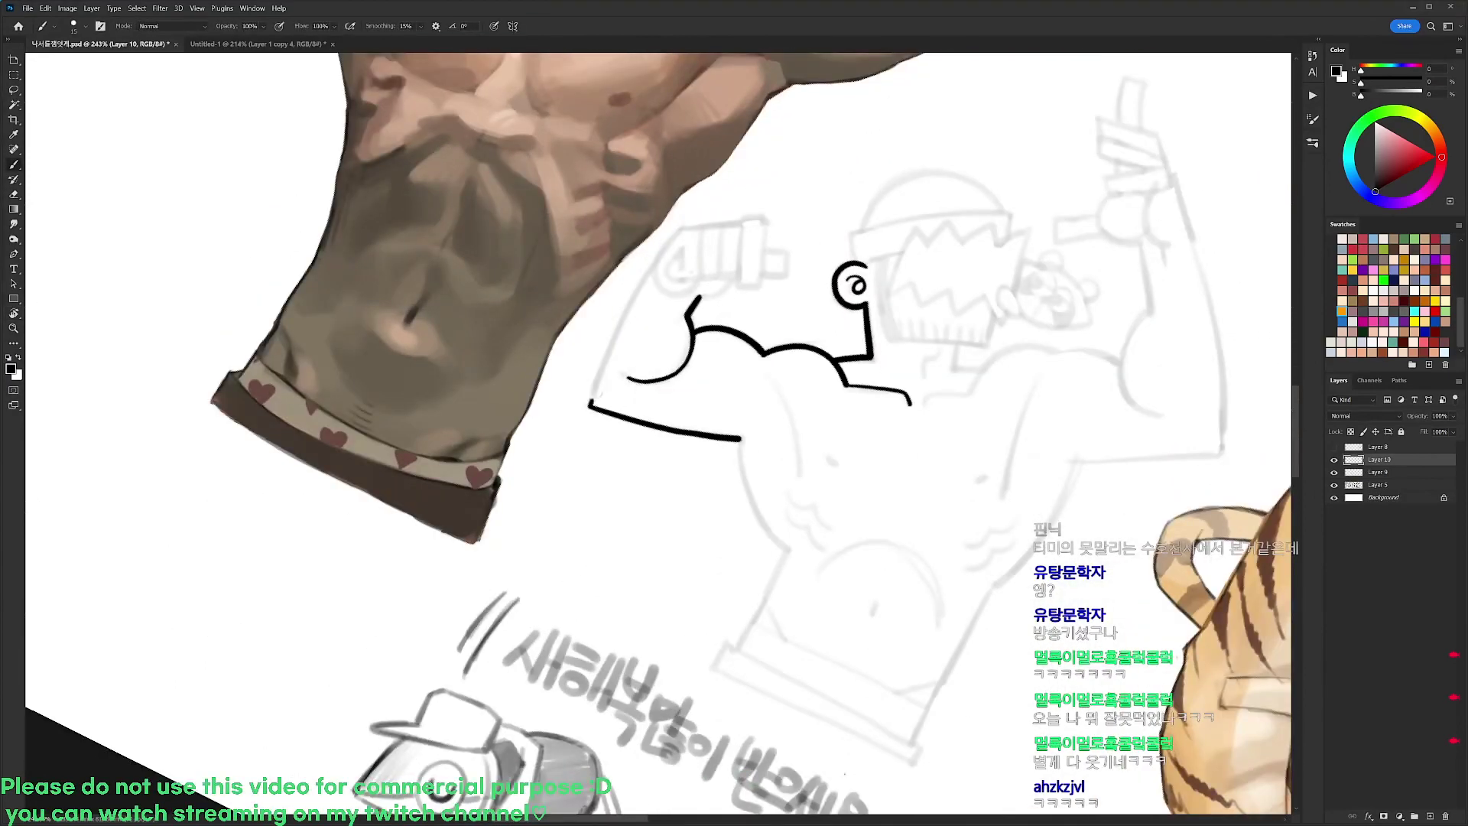
left_click_drag(588, 403, 647, 281)
key("ctrl+z")
mouse_move(589, 405)
left_mouse_down()
mouse_move(636, 292)
mouse_move(698, 224)
mouse_move(703, 278)
mouse_move(667, 255)
left_mouse_up()
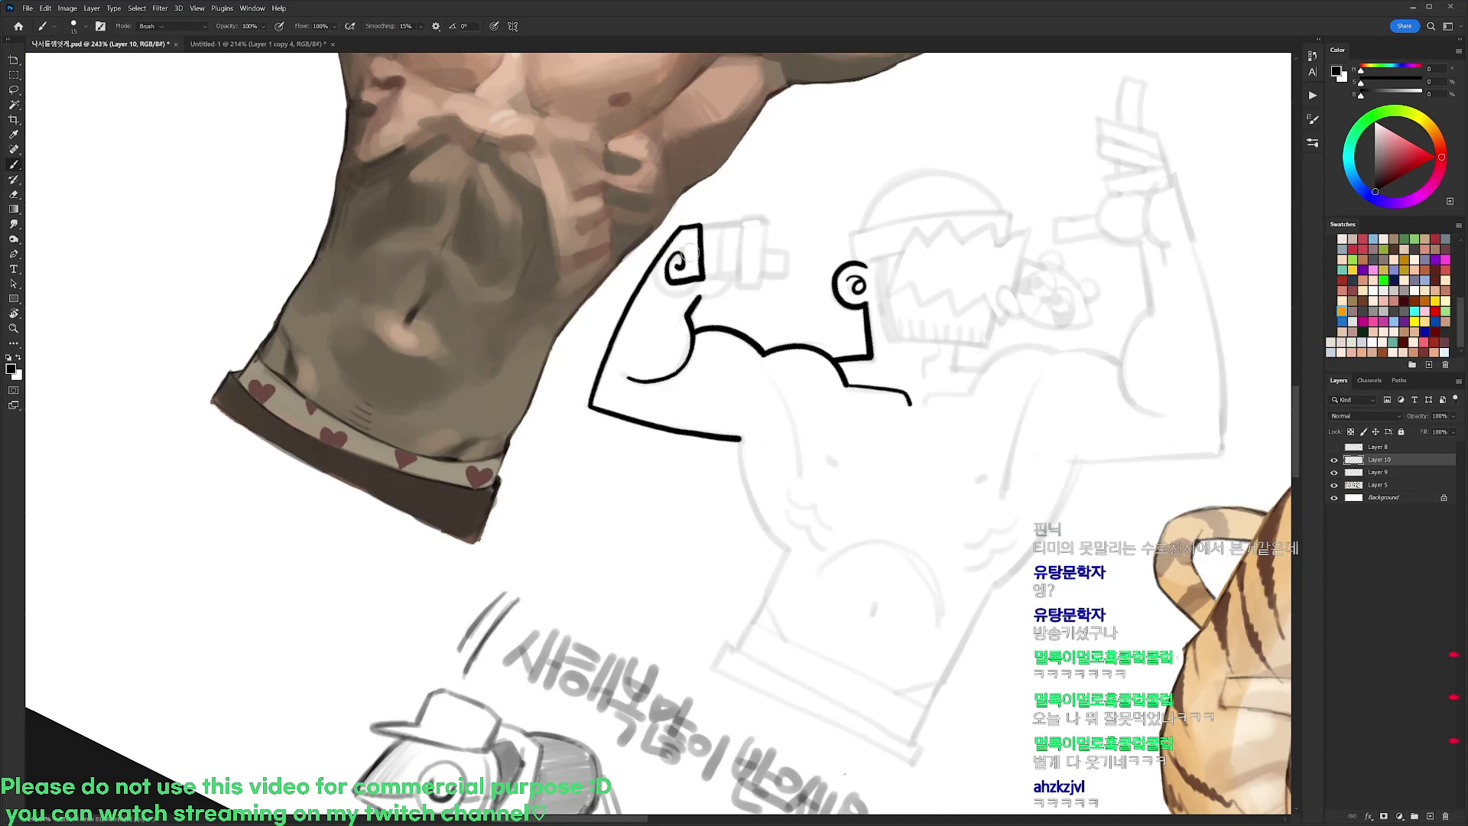
Ink the fist with its curled thumb and parallel finger lines, erasing the overlapping parts
key("e")
left_click_drag(681, 259, 681, 270)
key("b")
mouse_move(668, 263)
left_mouse_down()
mouse_move(682, 256)
mouse_move(667, 278)
mouse_move(702, 279)
mouse_move(624, 278)
mouse_move(628, 301)
mouse_move(652, 261)
mouse_move(633, 208)
mouse_move(652, 256)
mouse_move(616, 264)
left_mouse_up()
key("r")
key("e")
key("b")
left_click_drag(642, 269, 629, 255)
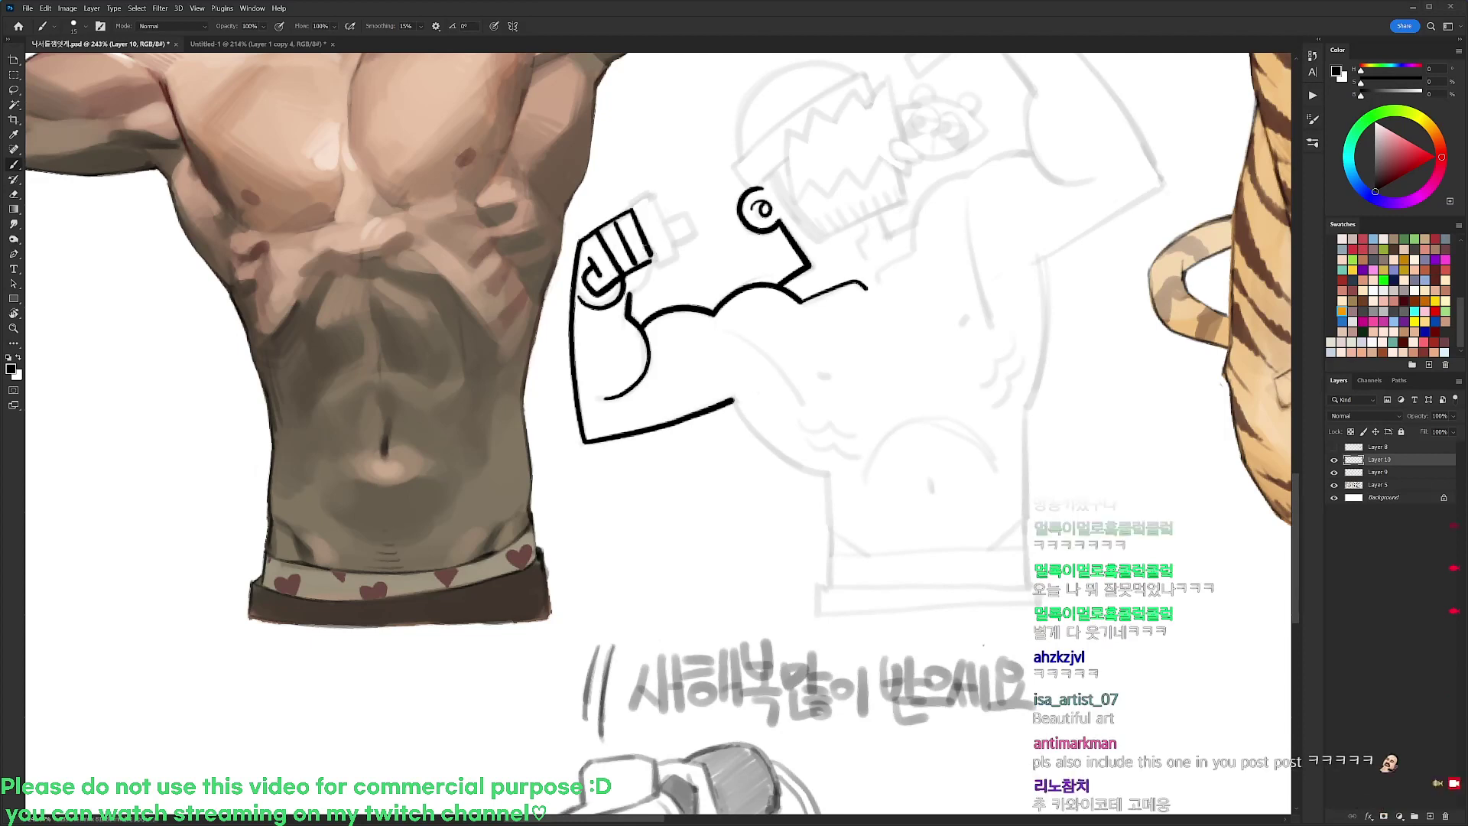
Ink the narrow upright block held against the fist's fingers, undoing rejected strokes and trimming the overlap
mouse_move(630, 204)
left_mouse_down()
mouse_move(650, 253)
mouse_move(650, 193)
mouse_move(643, 231)
mouse_move(664, 227)
mouse_move(673, 250)
mouse_move(657, 260)
left_mouse_up()
key("ctrl+z")
key("ctrl+z")
key("ctrl+z")
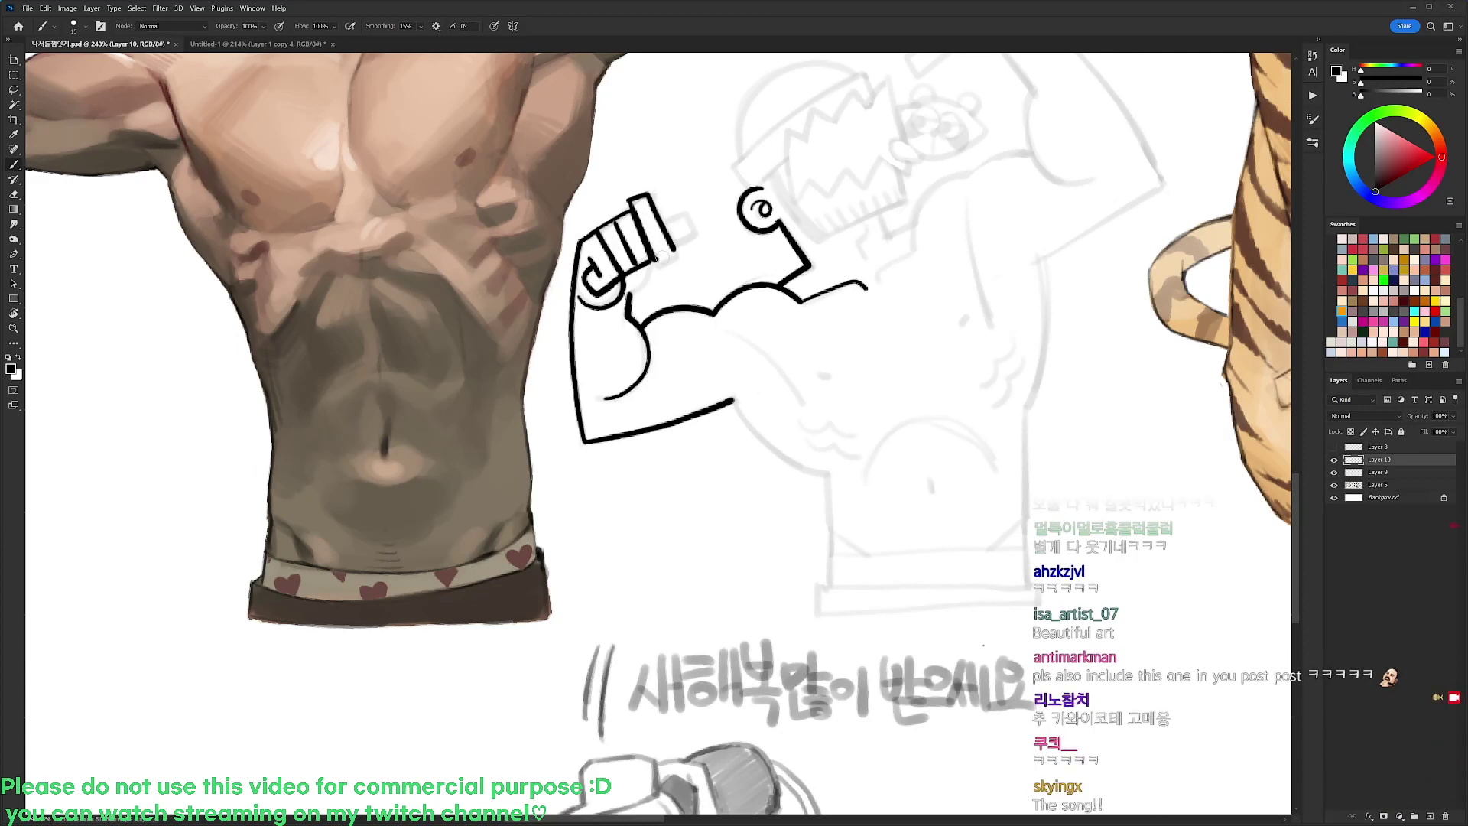
key("e")
mouse_move(641, 211)
left_mouse_down()
mouse_move(660, 254)
mouse_move(667, 230)
mouse_move(676, 253)
mouse_move(652, 255)
left_mouse_up()
key("b")
Clean up the held object's corner, ink its short protruding end and add the rounded heel of the hand
key("e")
key("b")
key("e")
left_click_drag(624, 195, 641, 189)
key("b")
mouse_move(623, 296)
left_mouse_down()
mouse_move(659, 275)
mouse_move(653, 255)
mouse_move(671, 243)
left_mouse_up()
Ink the line from the ear to the face, the zigzag outline over the face and the raccoon's small tail
left_click_drag(773, 190, 735, 188)
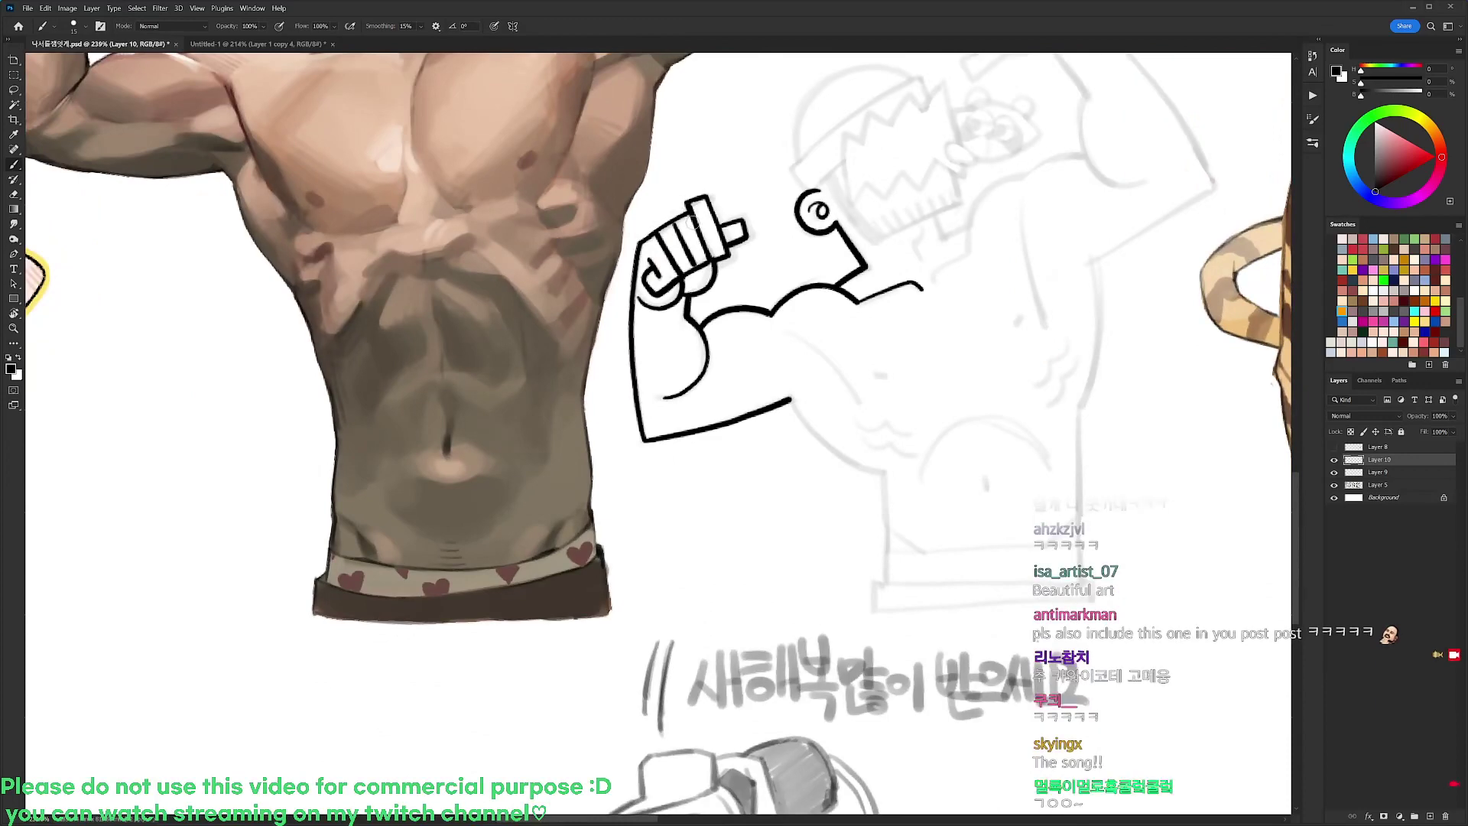
left_click_drag(873, 219, 860, 218)
left_click_drag(876, 217, 769, 298)
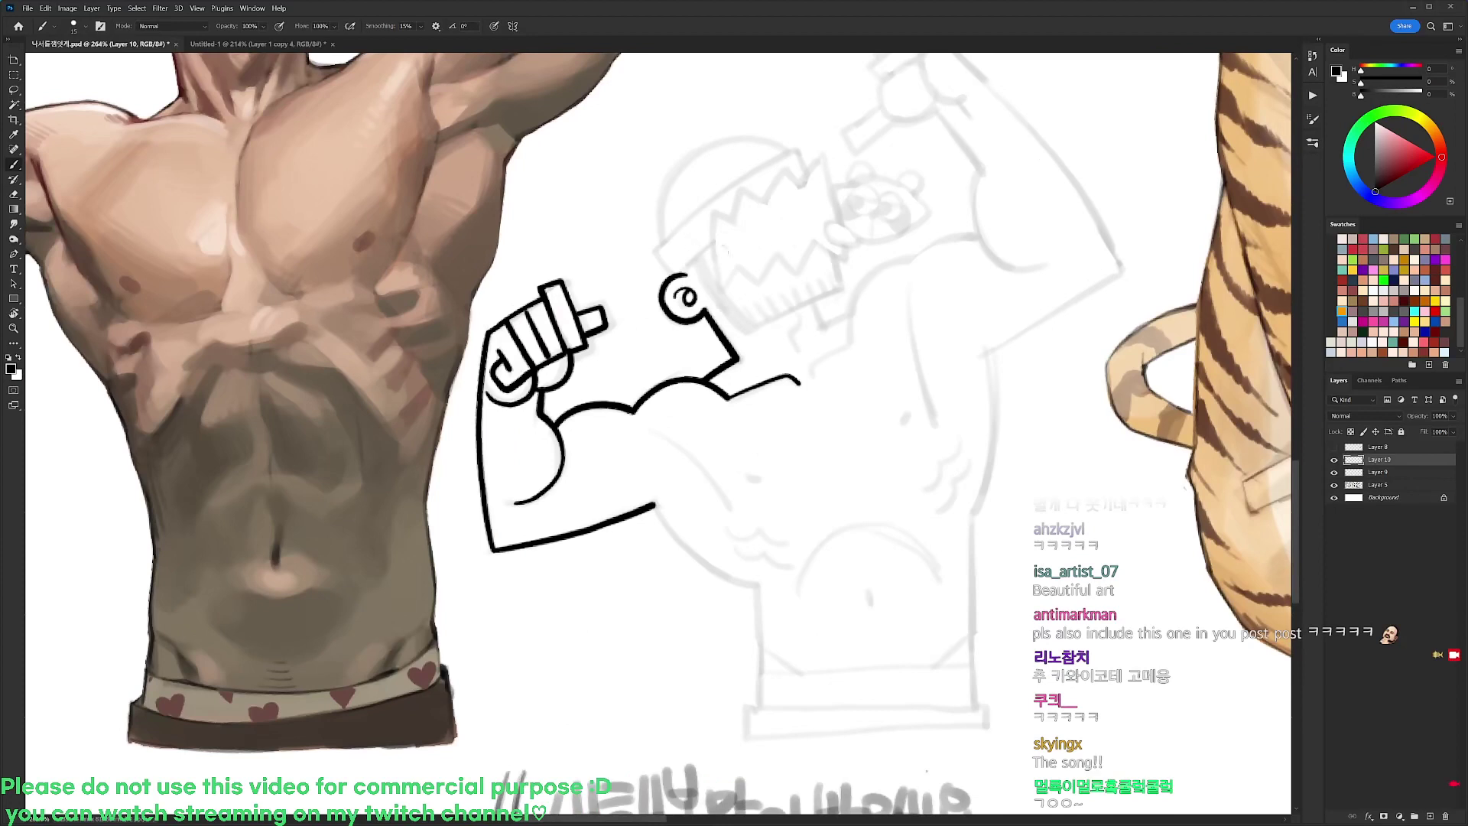
mouse_move(682, 272)
left_mouse_down()
mouse_move(715, 244)
mouse_move(701, 268)
mouse_move(715, 246)
mouse_move(720, 290)
left_mouse_up()
key("ctrl+z")
key("ctrl+z")
mouse_move(715, 208)
left_mouse_down()
mouse_move(721, 290)
mouse_move(746, 262)
mouse_move(755, 281)
mouse_move(790, 241)
mouse_move(778, 253)
mouse_move(794, 272)
mouse_move(816, 244)
mouse_move(858, 229)
left_mouse_up()
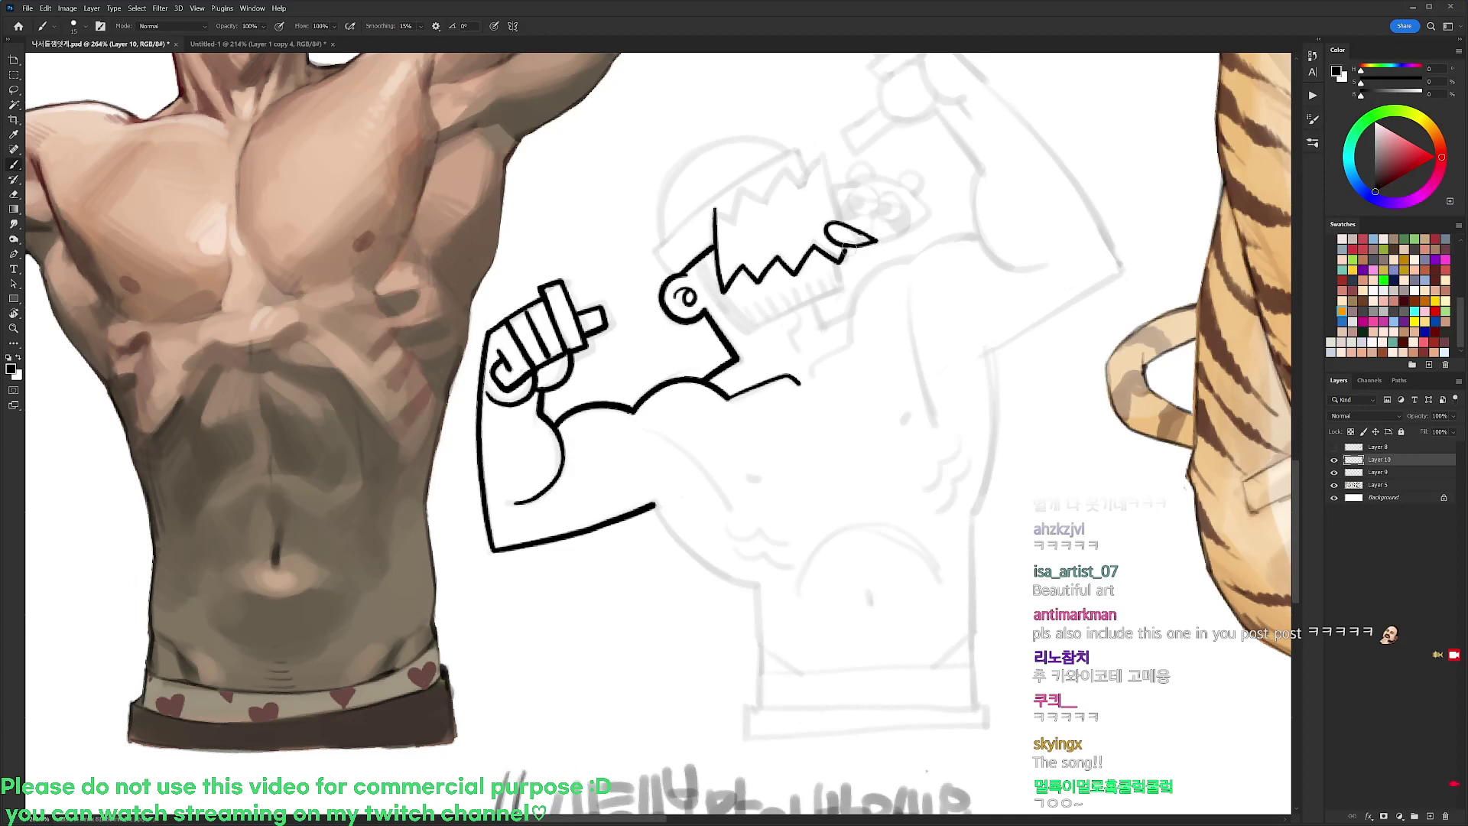
mouse_move(714, 211)
left_mouse_down()
mouse_move(742, 191)
mouse_move(769, 200)
mouse_move(823, 155)
mouse_move(840, 223)
left_mouse_up()
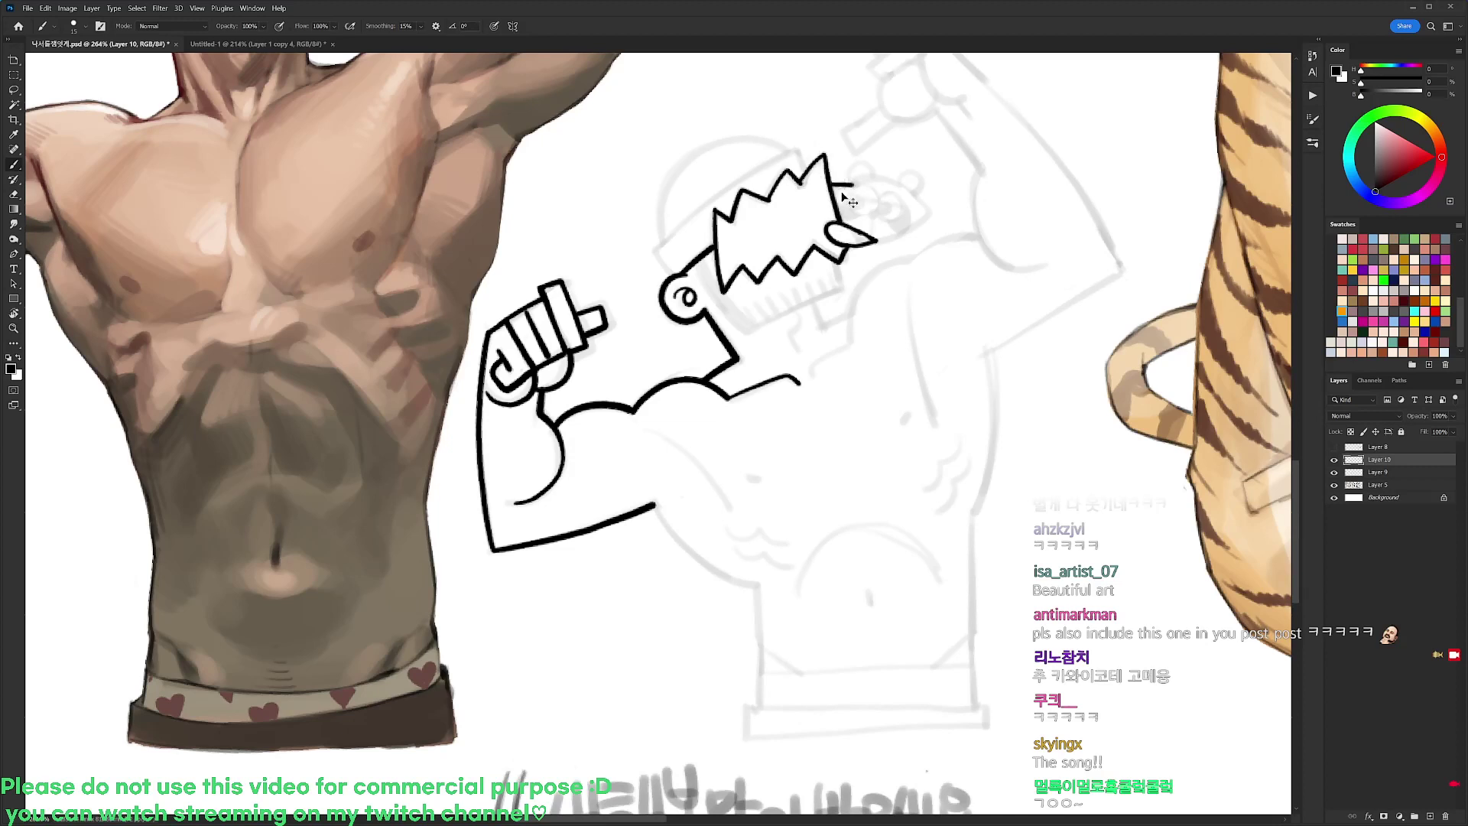
Ink the raccoon's head outline with its two round ears beside the zigzag face shape, redoing rejected strokes
key("ctrl+z")
mouse_move(848, 181)
left_mouse_down()
mouse_move(916, 179)
mouse_move(915, 228)
mouse_move(878, 243)
left_mouse_up()
key("ctrl+z")
key("ctrl+z")
key("r")
left_click_drag(1072, 167, 1139, 360)
key("e")
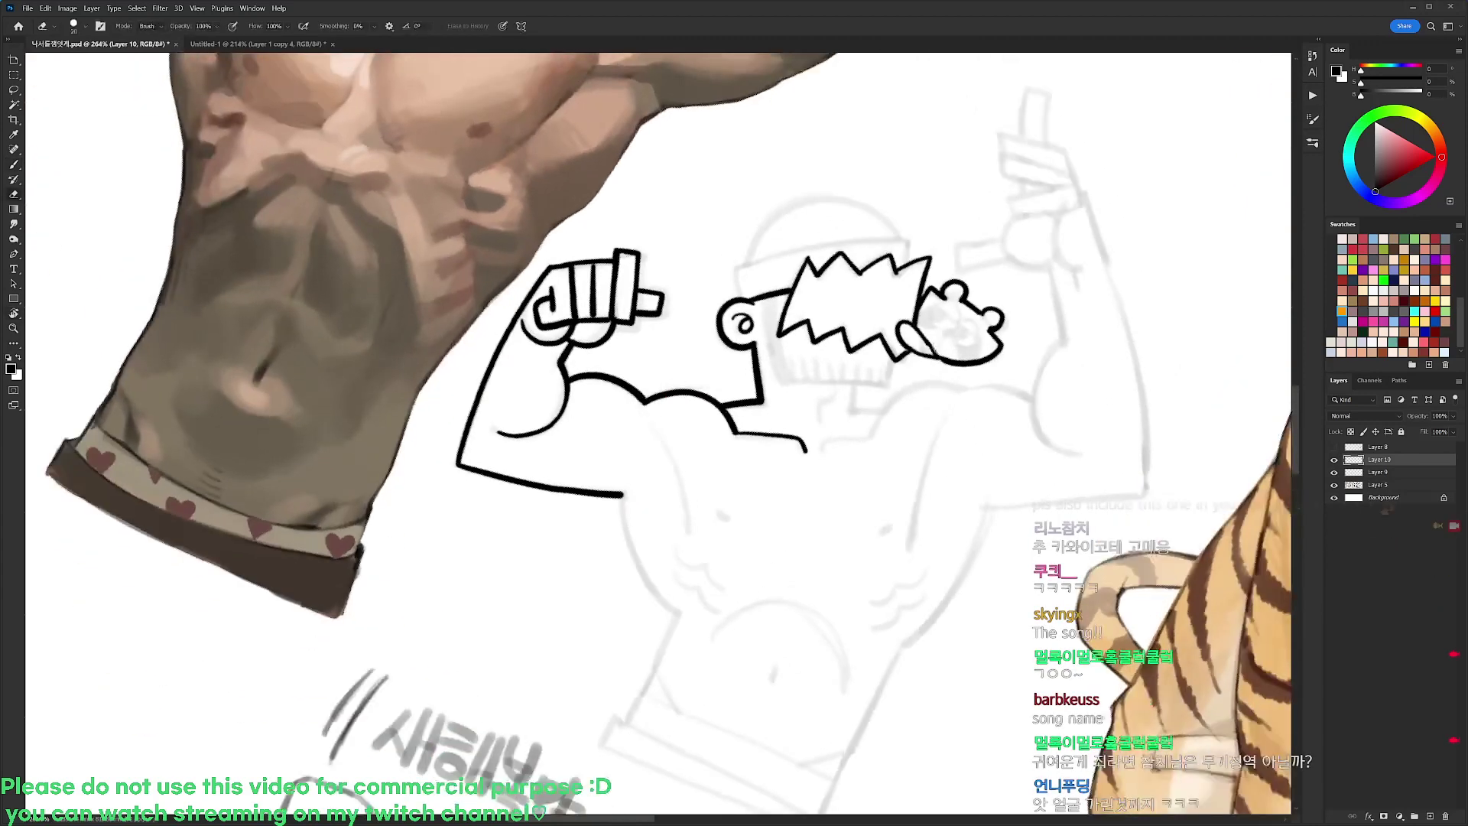
key("b")
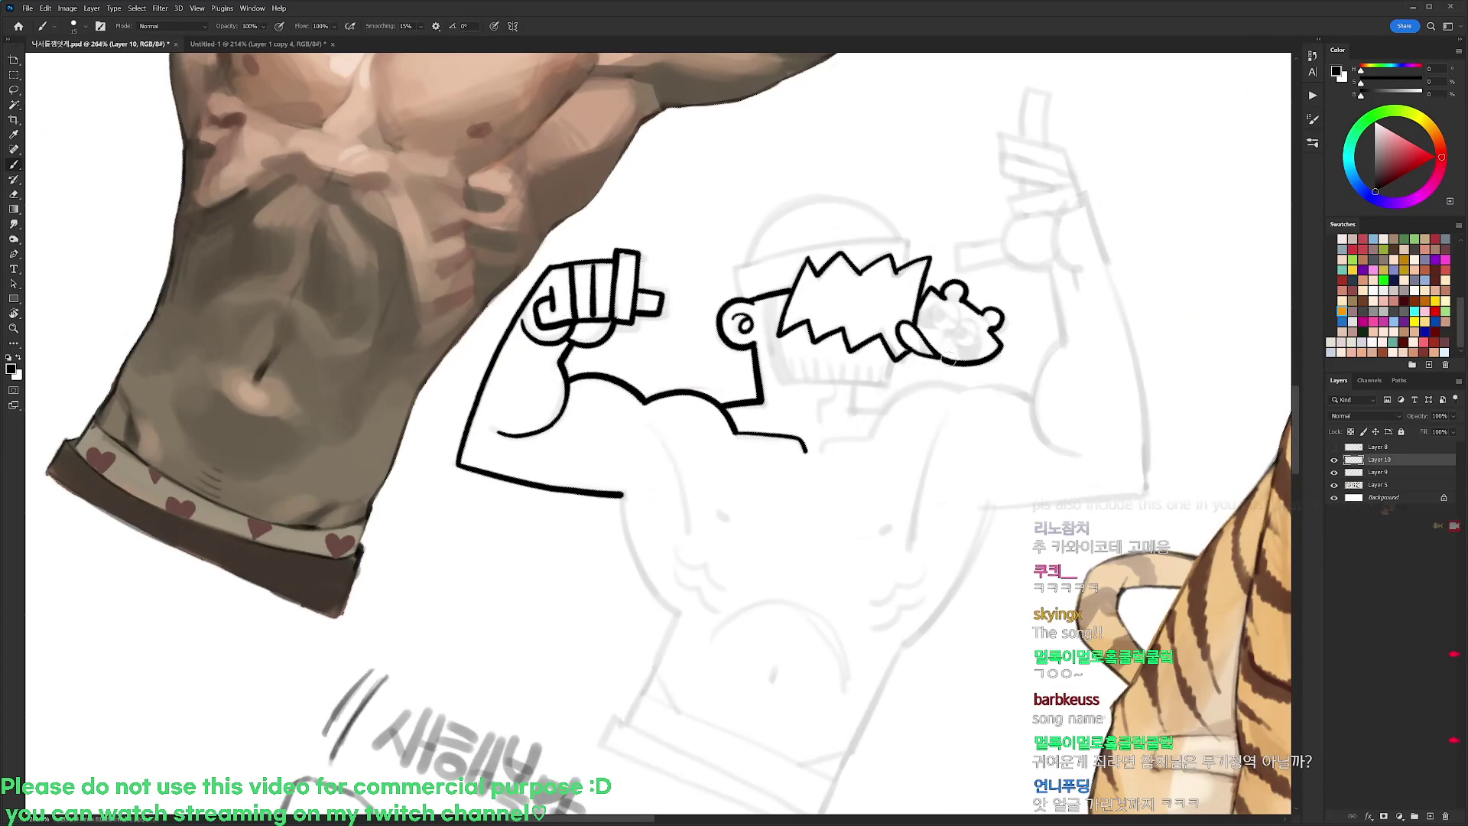
Ink the raccoon's half-closed eyes and muzzle lines, and fill the dark patches around the eyes
key("r")
mouse_move(1054, 279)
left_mouse_down()
mouse_move(845, 94)
mouse_move(824, 159)
mouse_move(776, 198)
mouse_move(795, 178)
mouse_move(815, 197)
mouse_move(801, 222)
mouse_move(778, 189)
mouse_move(812, 197)
mouse_move(856, 177)
mouse_move(838, 213)
mouse_move(814, 195)
mouse_move(834, 204)
mouse_move(813, 214)
mouse_move(825, 249)
left_mouse_up()
key("b")
key("ctrl+z")
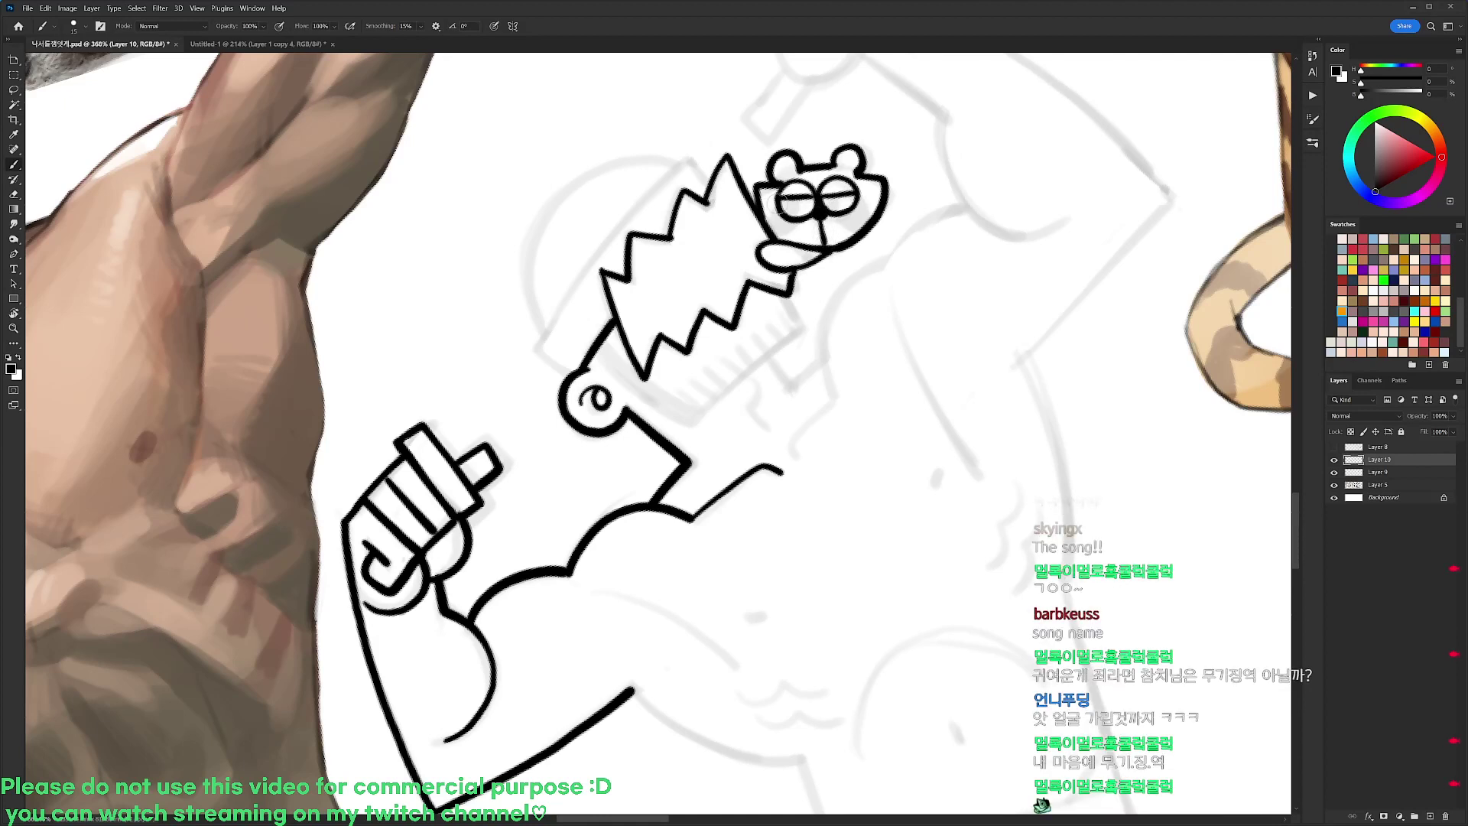
mouse_move(775, 204)
left_mouse_down()
mouse_move(777, 236)
mouse_move(778, 200)
left_mouse_up()
key("ctrl+z")
key("ctrl+z")
mouse_move(772, 190)
left_mouse_down()
mouse_move(768, 229)
mouse_move(795, 217)
mouse_move(776, 206)
mouse_move(765, 220)
left_mouse_up()
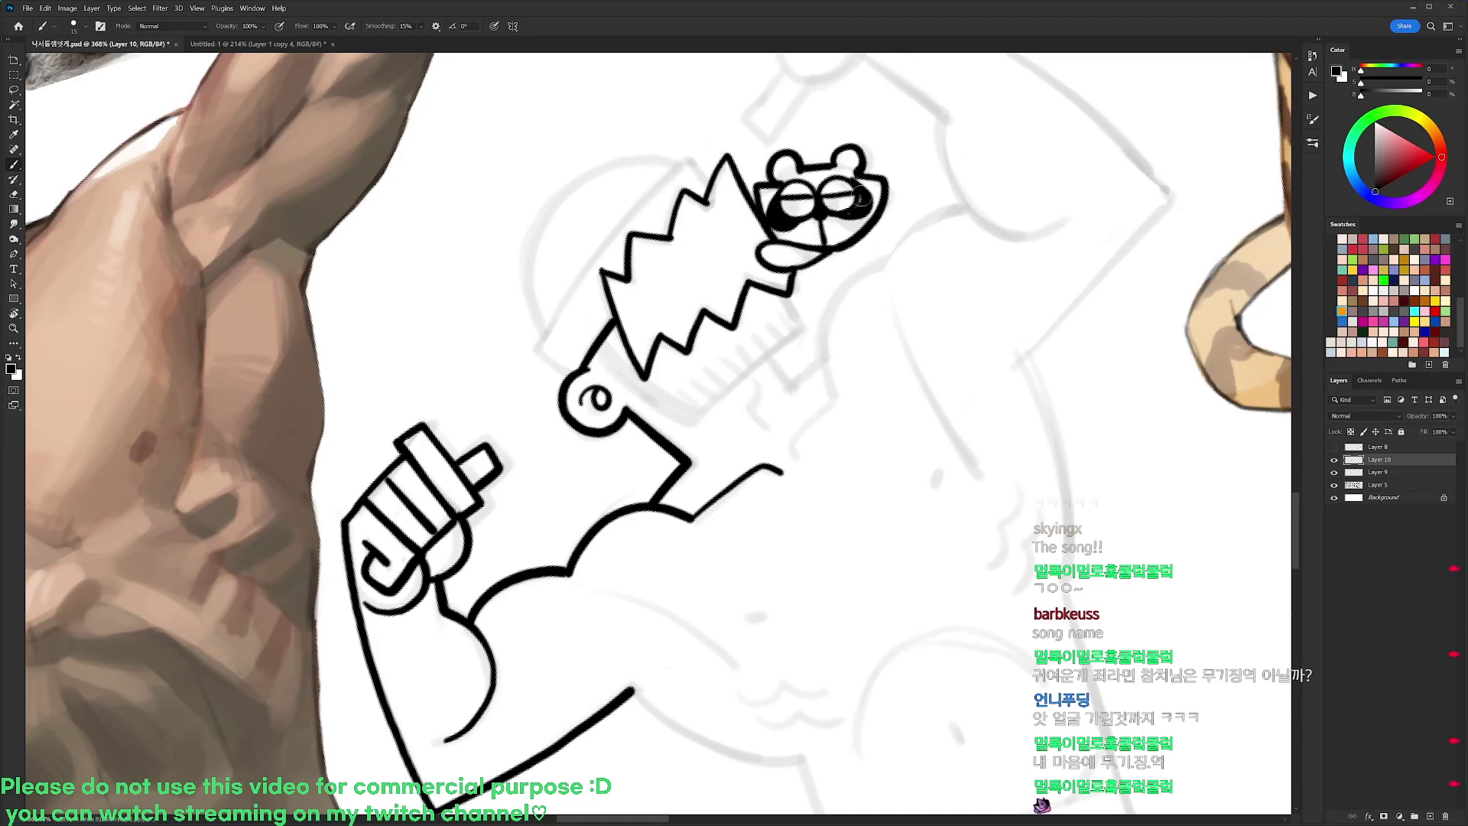
left_click_drag(863, 191, 854, 206)
Clean up the raccoon's eye patches, ear bases and head outline with small erasures and touch-up strokes
key("e")
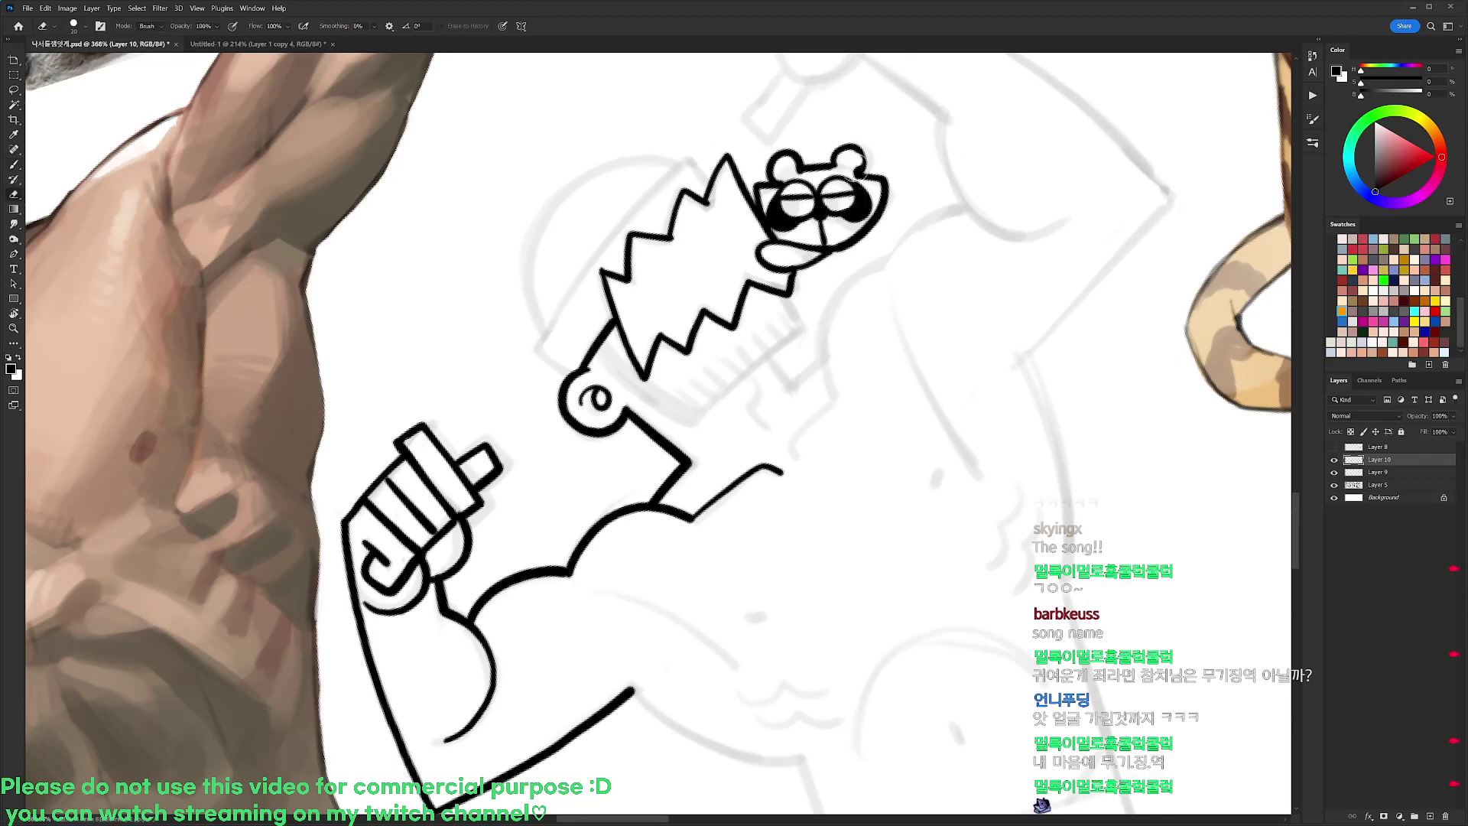
key("b")
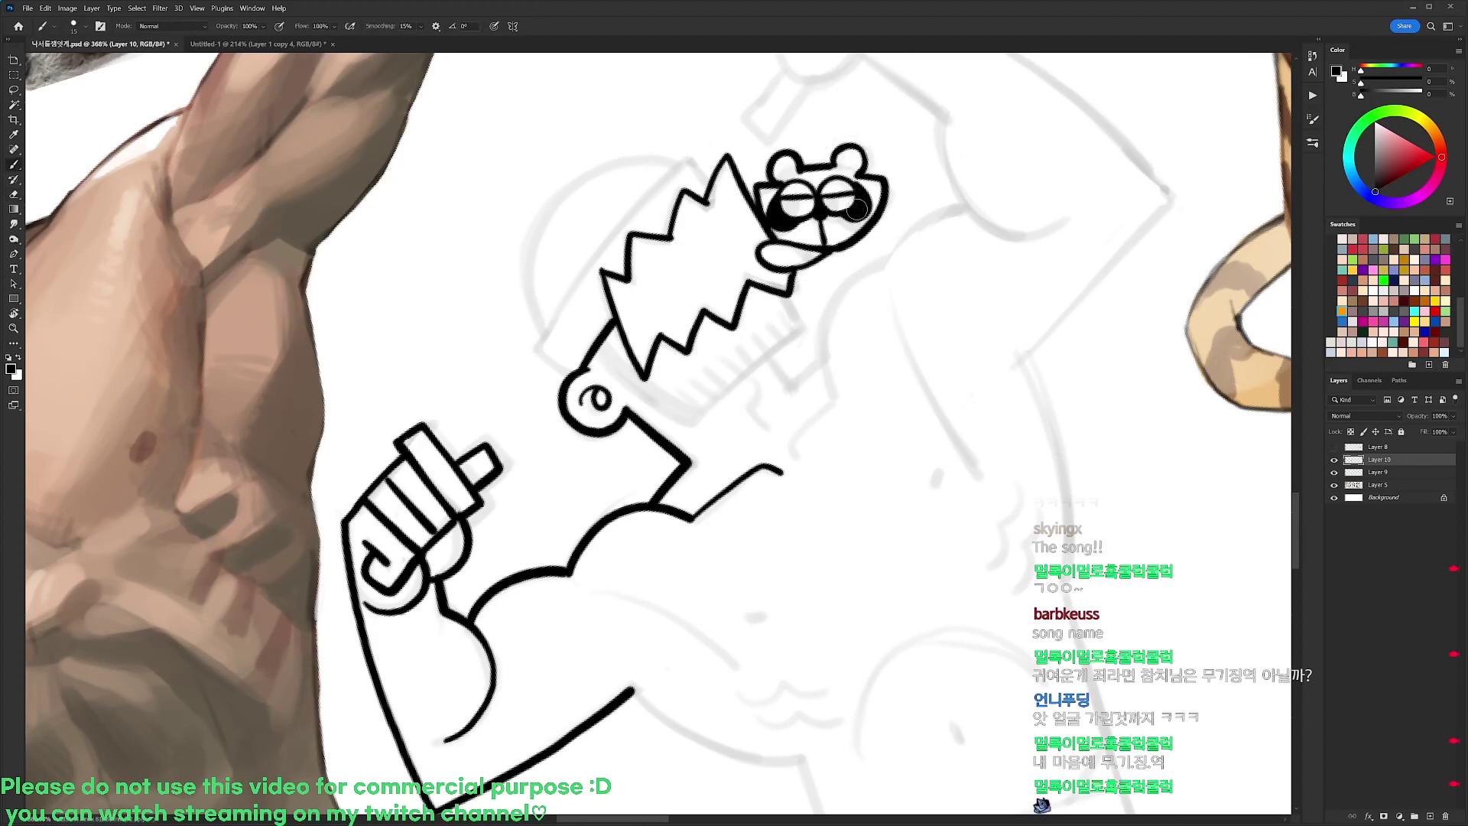
key("e")
mouse_move(775, 179)
left_mouse_down()
mouse_move(787, 164)
mouse_move(778, 173)
left_mouse_up()
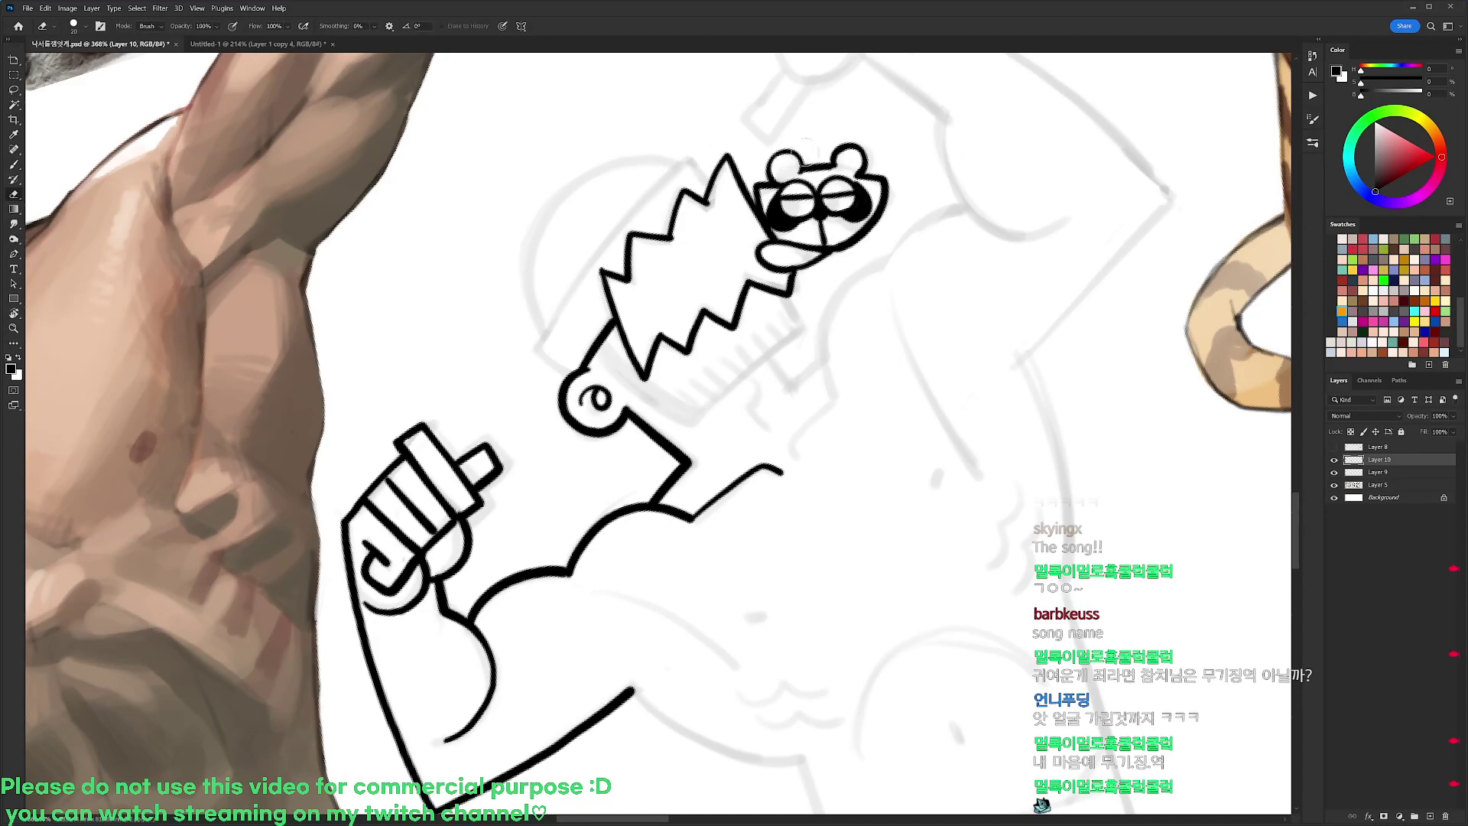
key("b")
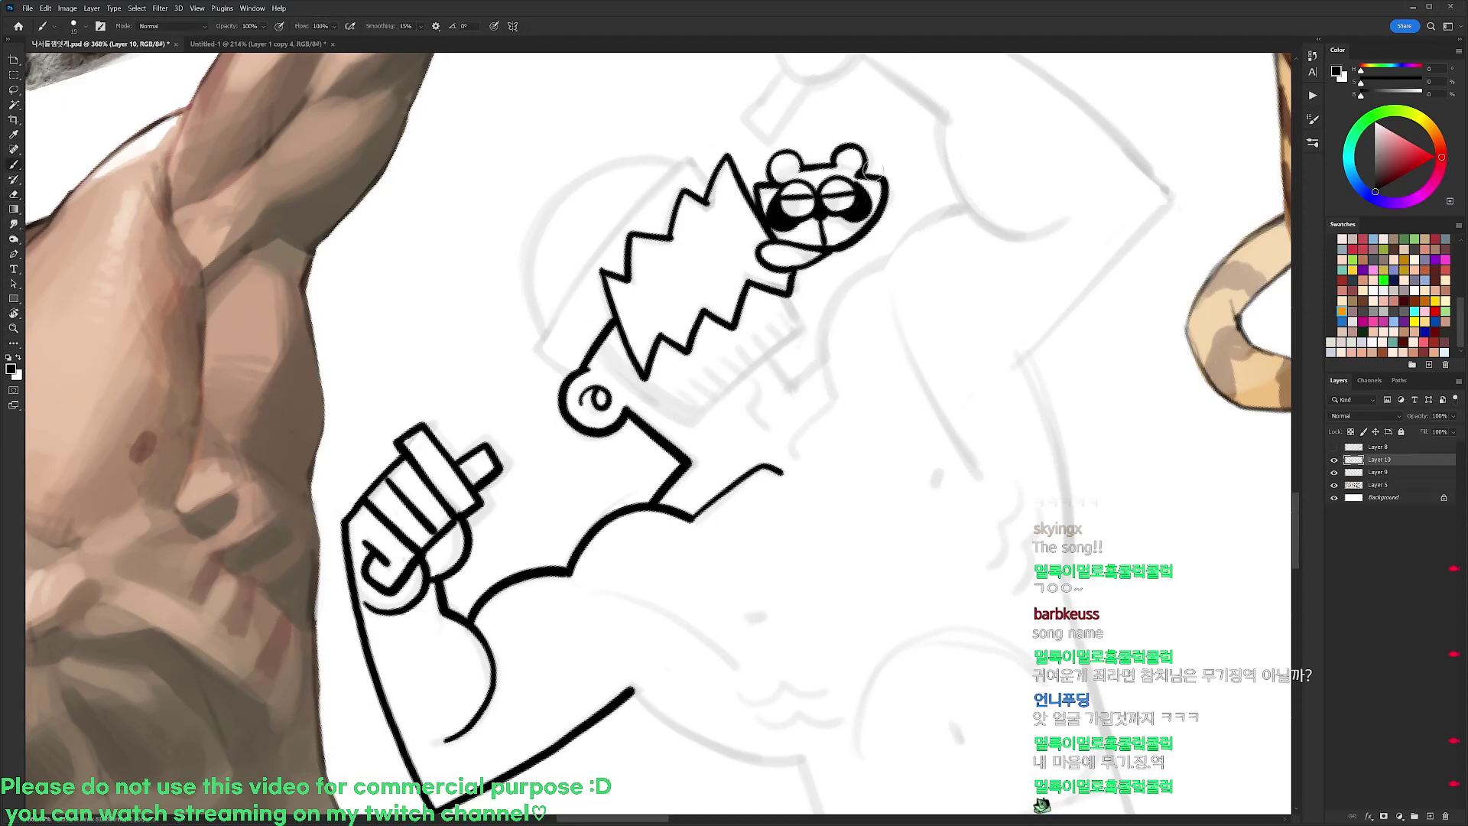
key("e")
key("b")
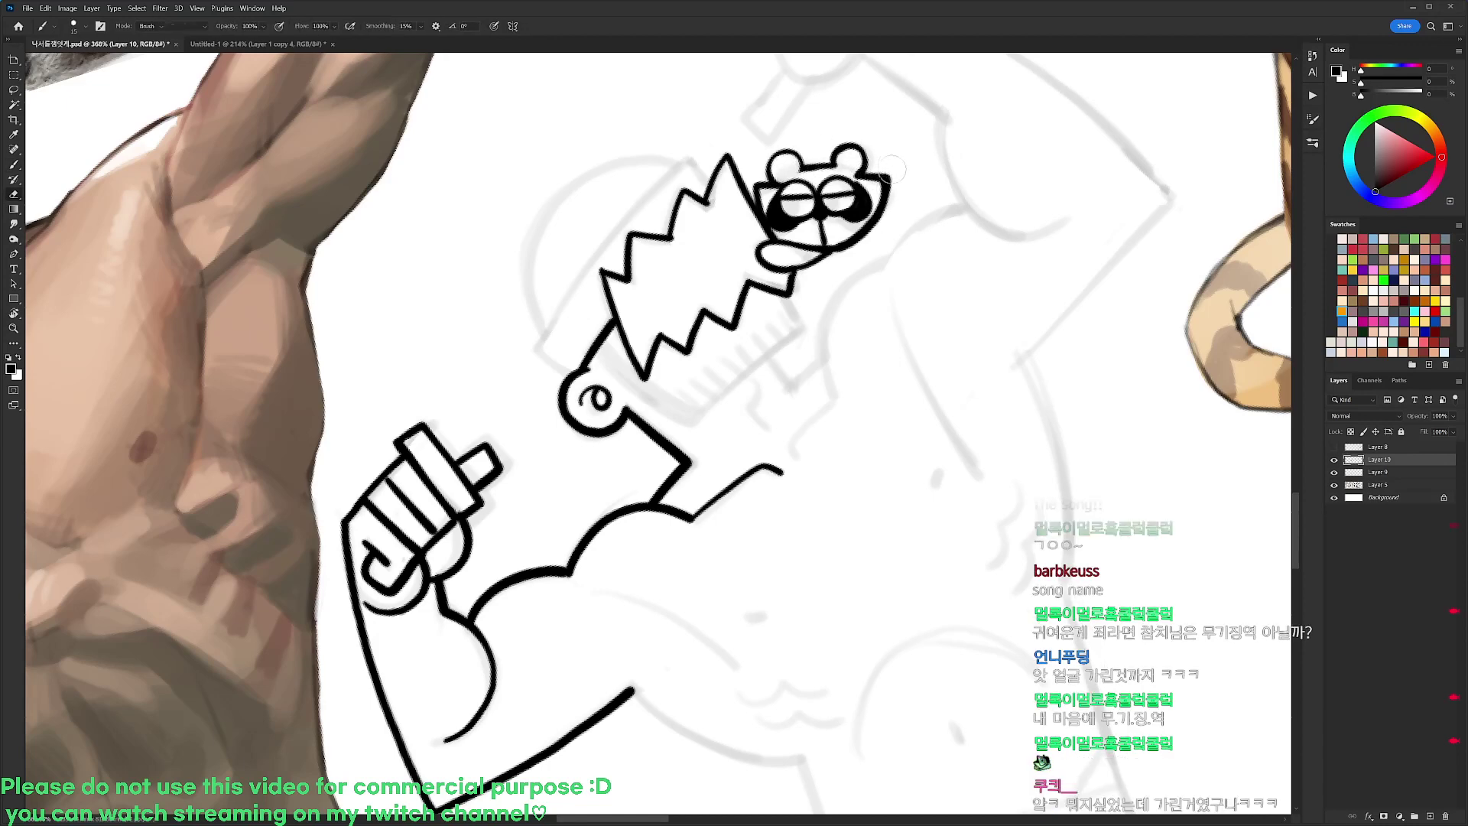
Ink the man's beanie with a rounded dome and a straight folded band above the zigzag face shape
key("r")
left_click_drag(871, 174, 939, 289)
scroll(930, 232, "down", 4)
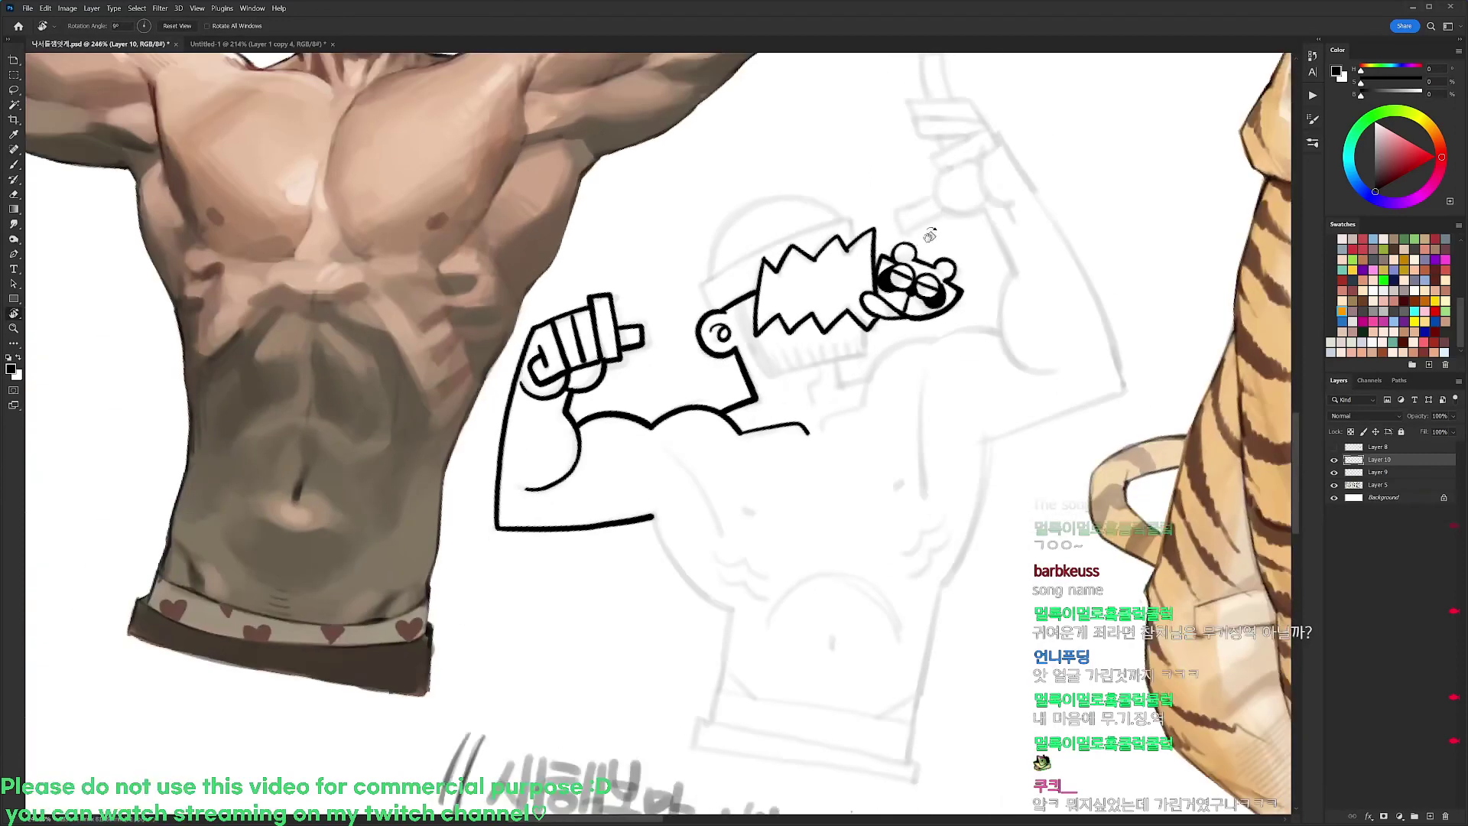
left_click_drag(930, 233, 859, 211)
scroll(818, 215, "up", 3)
key("e")
key("b")
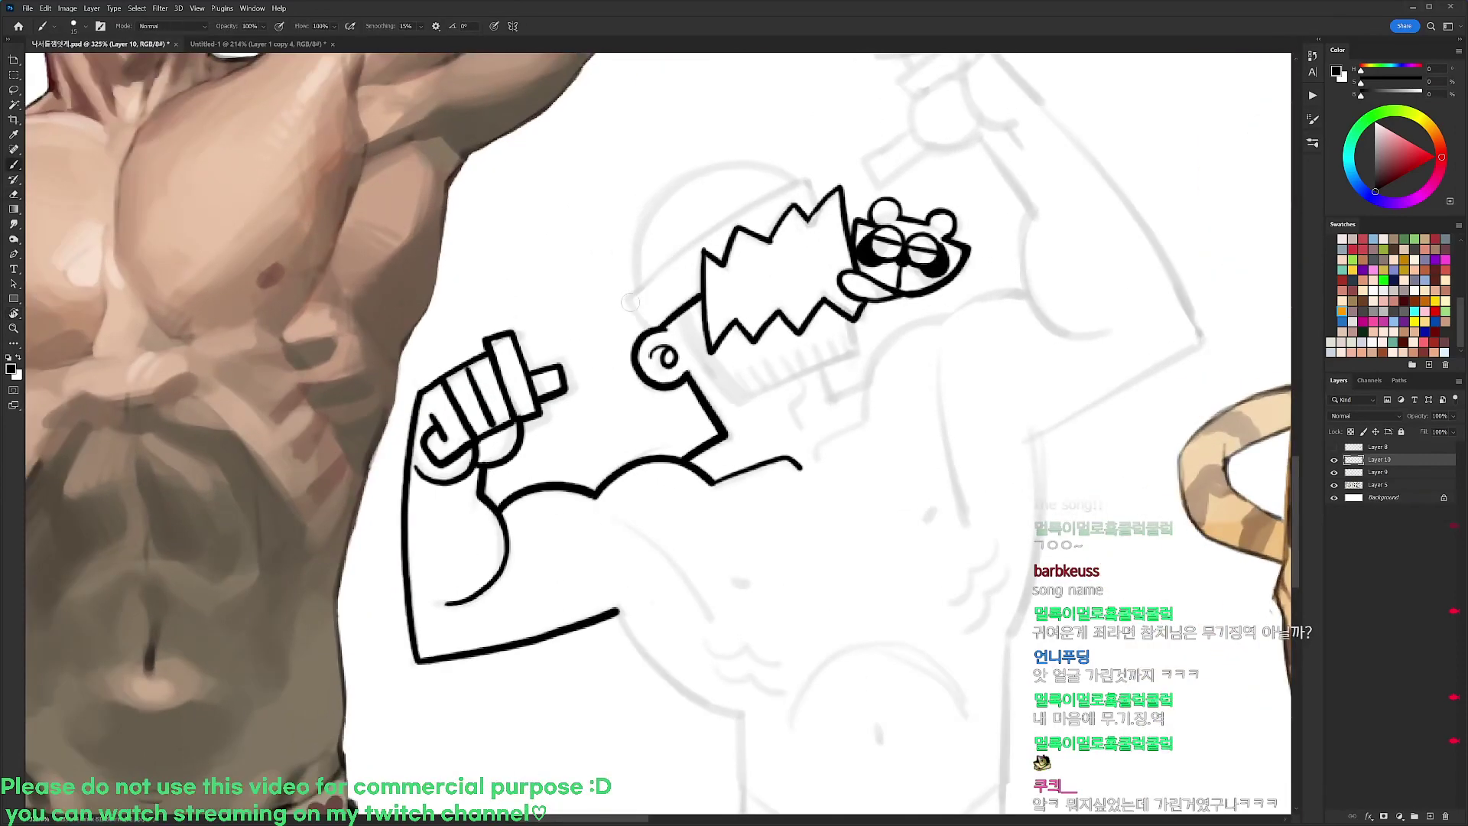
mouse_move(628, 298)
left_mouse_down()
mouse_move(644, 321)
mouse_move(797, 173)
mouse_move(820, 207)
left_mouse_up()
mouse_move(646, 279)
left_mouse_down()
mouse_move(642, 243)
mouse_move(677, 181)
mouse_move(732, 161)
mouse_move(792, 174)
left_mouse_up()
left_click_drag(641, 269, 641, 323)
mouse_move(788, 179)
left_mouse_down()
mouse_move(816, 206)
mouse_move(838, 184)
mouse_move(955, 243)
left_mouse_up()
key("ctrl+z")
key("ctrl+z")
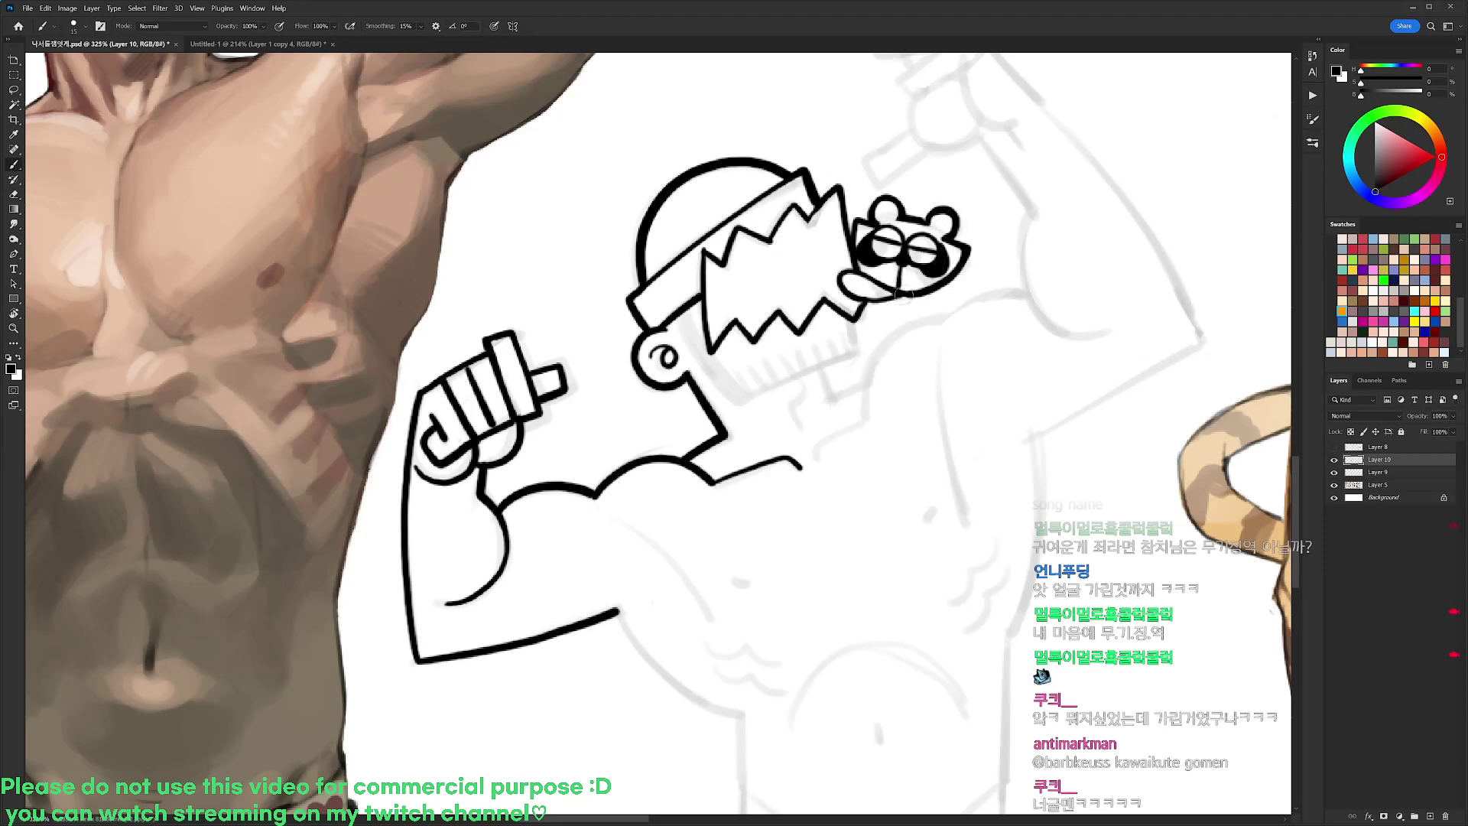
Ink the man's jaw below the raccoon and its bottom edge, redoing the rejected chin stroke
mouse_move(900, 295)
left_mouse_down()
mouse_move(863, 304)
mouse_move(857, 349)
left_mouse_up()
left_click_drag(734, 406, 855, 348)
key("ctrl+z")
mouse_move(734, 406)
left_mouse_down()
mouse_move(854, 348)
mouse_move(832, 397)
mouse_move(864, 384)
left_mouse_up()
Ink the front of the neck, the collarbone and the rounded shoulder of the raised arm, redoing rejected strokes
mouse_move(816, 459)
left_mouse_down()
mouse_move(866, 416)
mouse_move(925, 322)
mouse_move(1048, 276)
left_mouse_up()
key("ctrl+z")
key("e")
key("b")
mouse_move(940, 336)
left_mouse_down()
mouse_move(1020, 301)
mouse_move(1062, 305)
mouse_move(1086, 491)
mouse_move(1028, 430)
left_mouse_up()
key("ctrl+z")
key("r")
key("b")
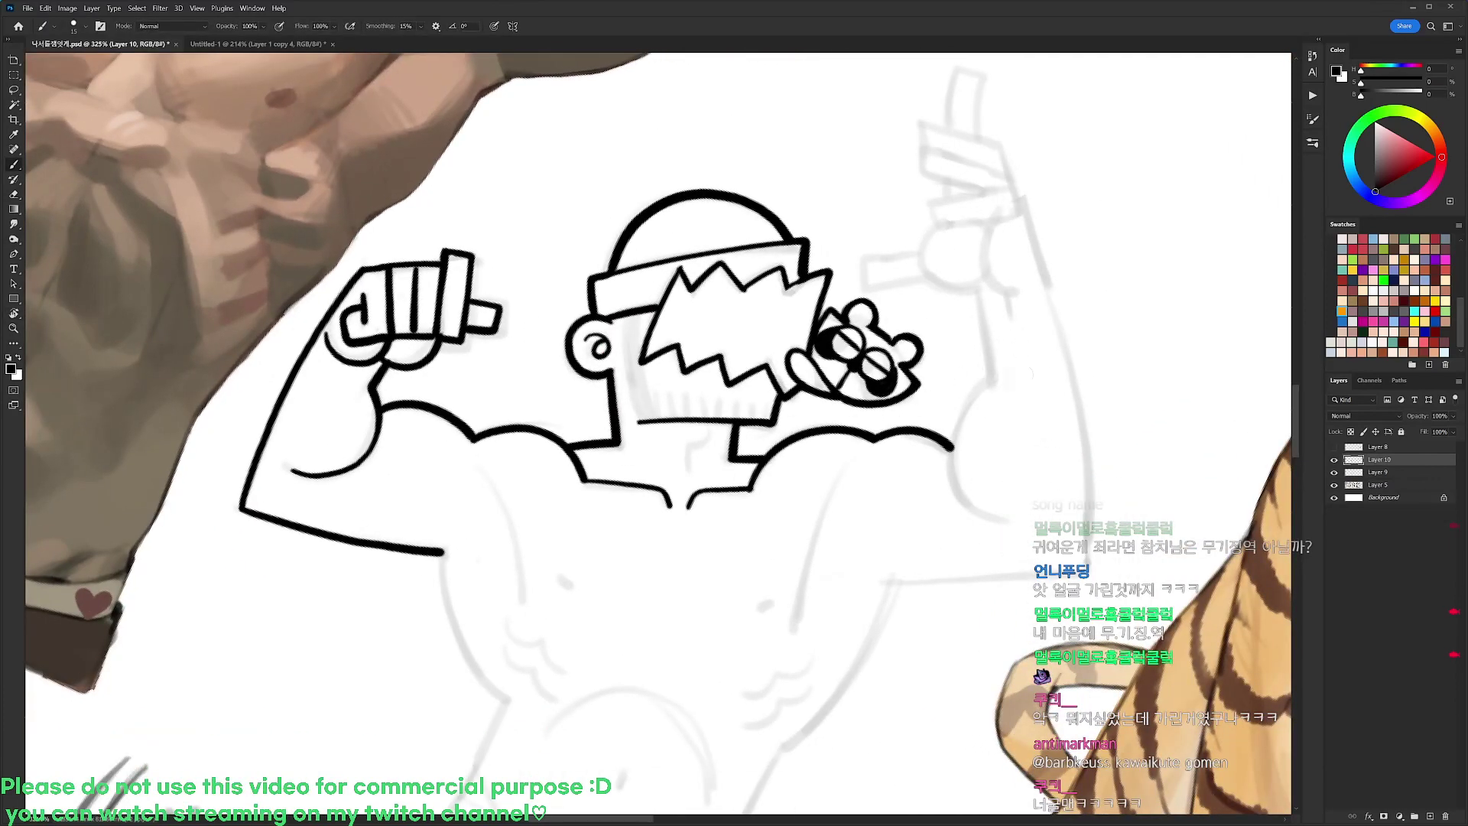
Redo the raised arm's shoulder outline from the collarbone as two rounded bumps, undoing the unsatisfactory strokes
key("ctrl+z")
key("ctrl+z")
key("r")
left_click_drag(1019, 405, 952, 280)
key("b")
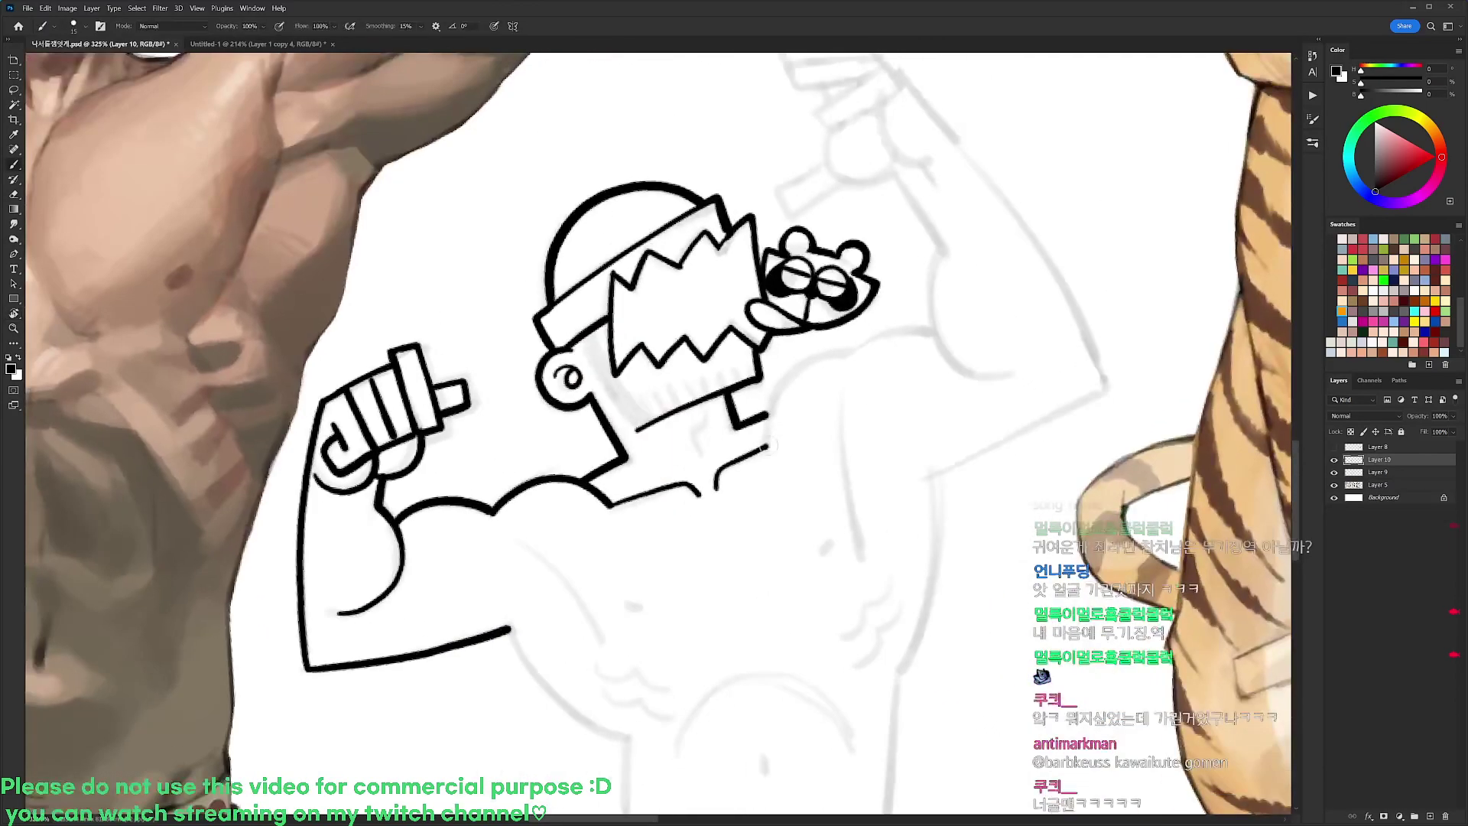
mouse_move(767, 448)
left_mouse_down()
mouse_move(807, 369)
mouse_move(847, 356)
left_mouse_up()
key("ctrl+z")
mouse_move(767, 448)
left_mouse_down()
mouse_move(837, 356)
mouse_move(930, 329)
left_mouse_up()
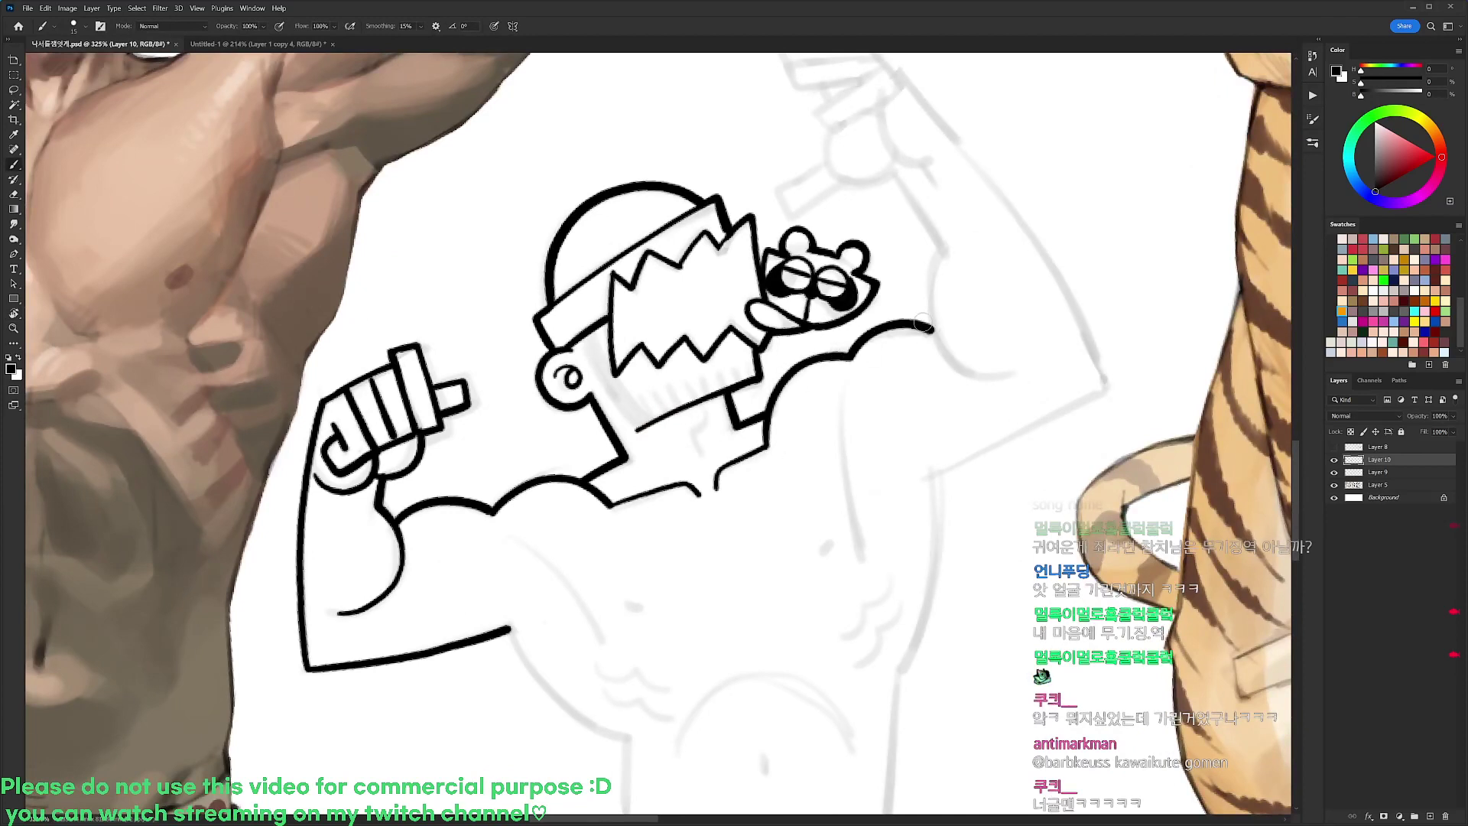
key("ctrl+z")
left_click_drag(850, 358, 938, 314)
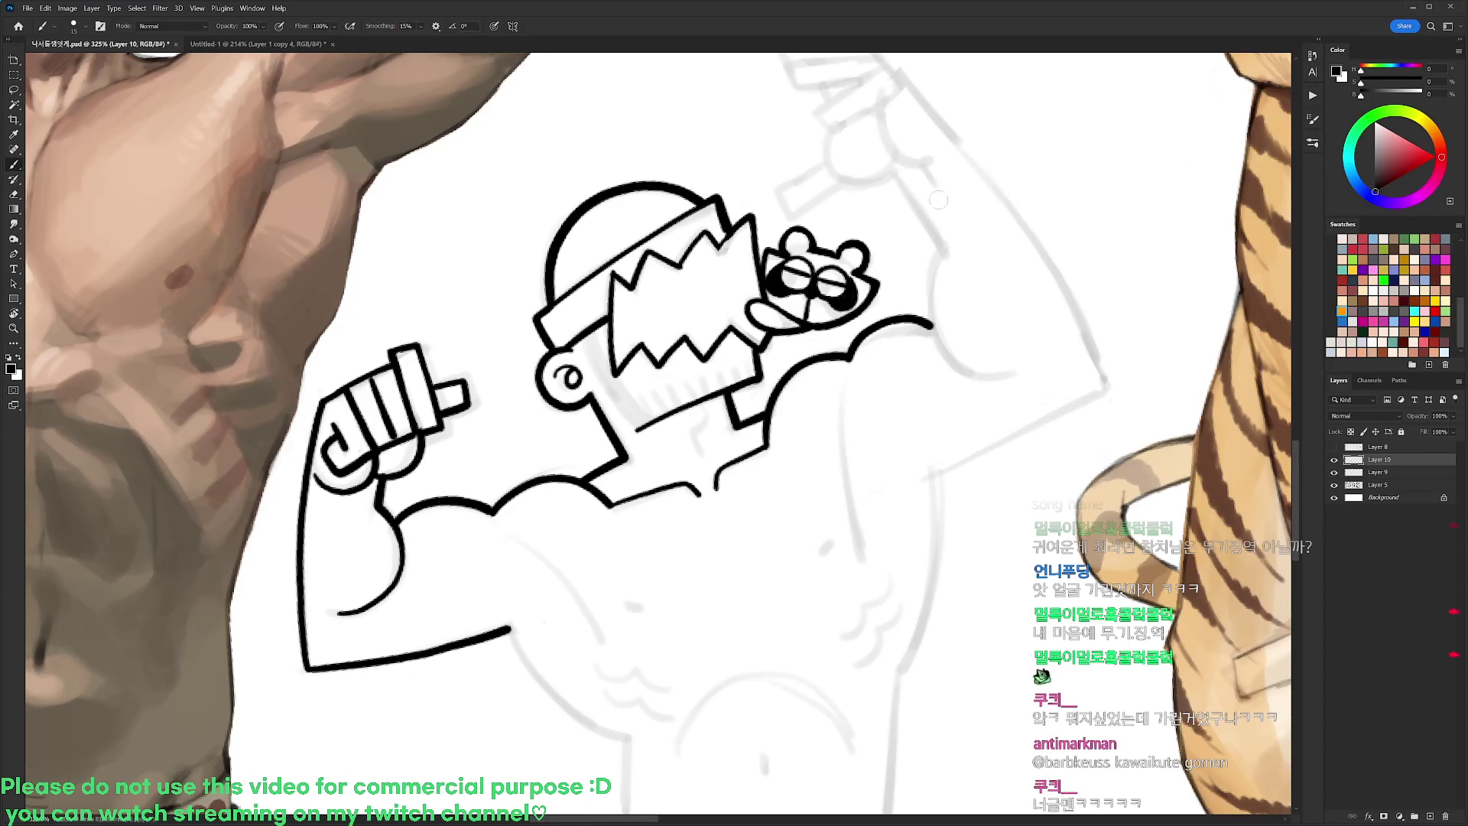
key("ctrl+z")
Ink the raised arm's biceps curve and inner forearm edge, and redraw the short wrist stroke above it
mouse_move(855, 350)
left_mouse_down()
mouse_move(931, 326)
mouse_move(1012, 387)
left_mouse_up()
key("r")
mouse_move(931, 281)
left_mouse_down()
mouse_move(963, 372)
mouse_move(927, 438)
mouse_move(948, 497)
mouse_move(994, 504)
left_mouse_up()
scroll(999, 352, "up", 2)
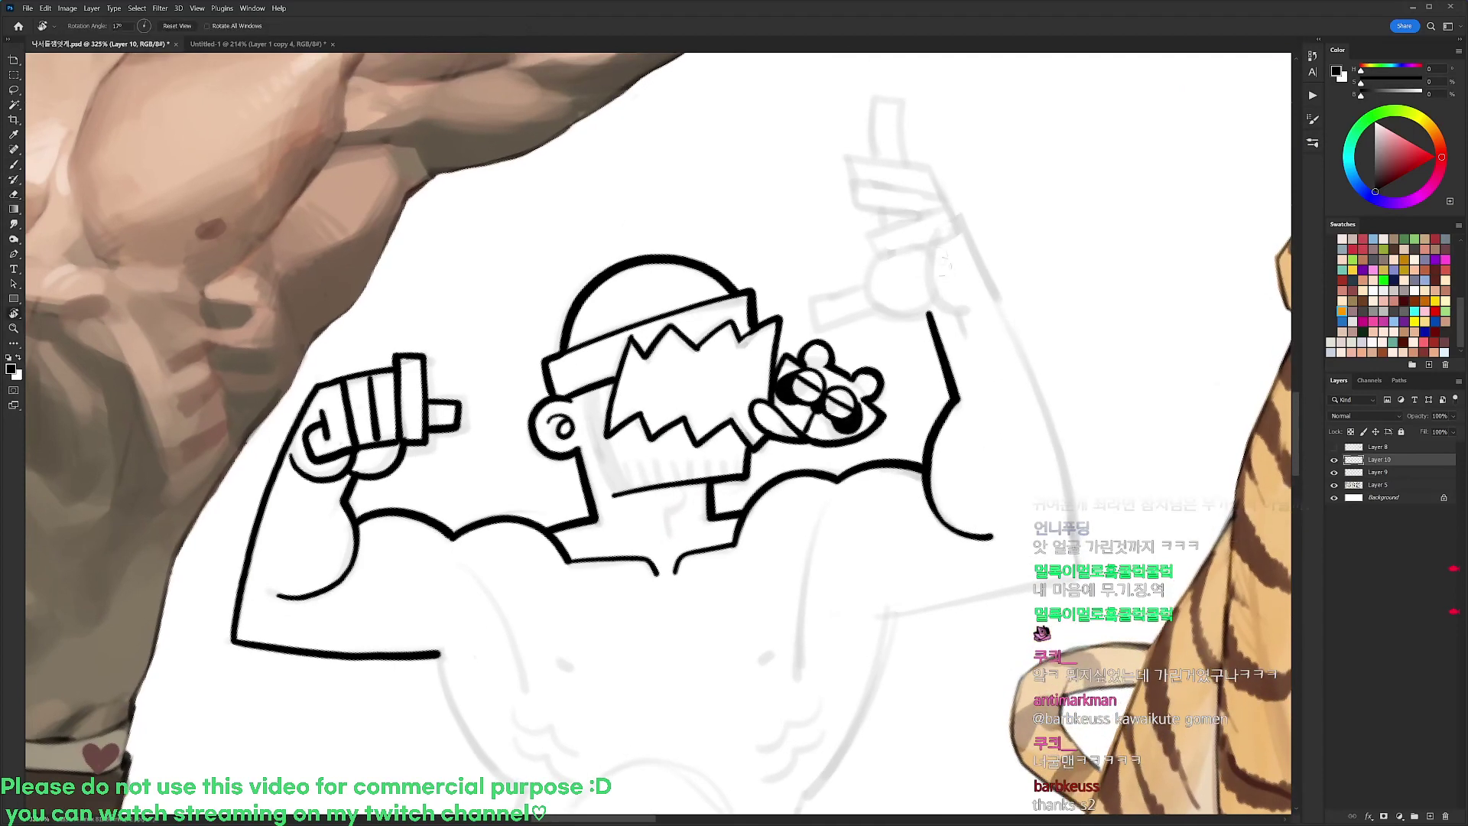
left_click_drag(934, 243, 964, 324)
key("ctrl+z")
left_click_drag(933, 247, 966, 333)
Ink the raised arm's outer forearm from wrist to a pointed elbow, plus the upper arm's underside
key("r")
left_click_drag(1035, 285, 1053, 388)
key("space")
mouse_move(1053, 389)
left_mouse_down()
mouse_move(985, 306)
mouse_move(521, 172)
mouse_move(460, 215)
left_mouse_up()
key("r")
key("space")
mouse_move(766, 220)
left_mouse_down()
mouse_move(859, 370)
mouse_move(765, 251)
left_mouse_up()
key("r")
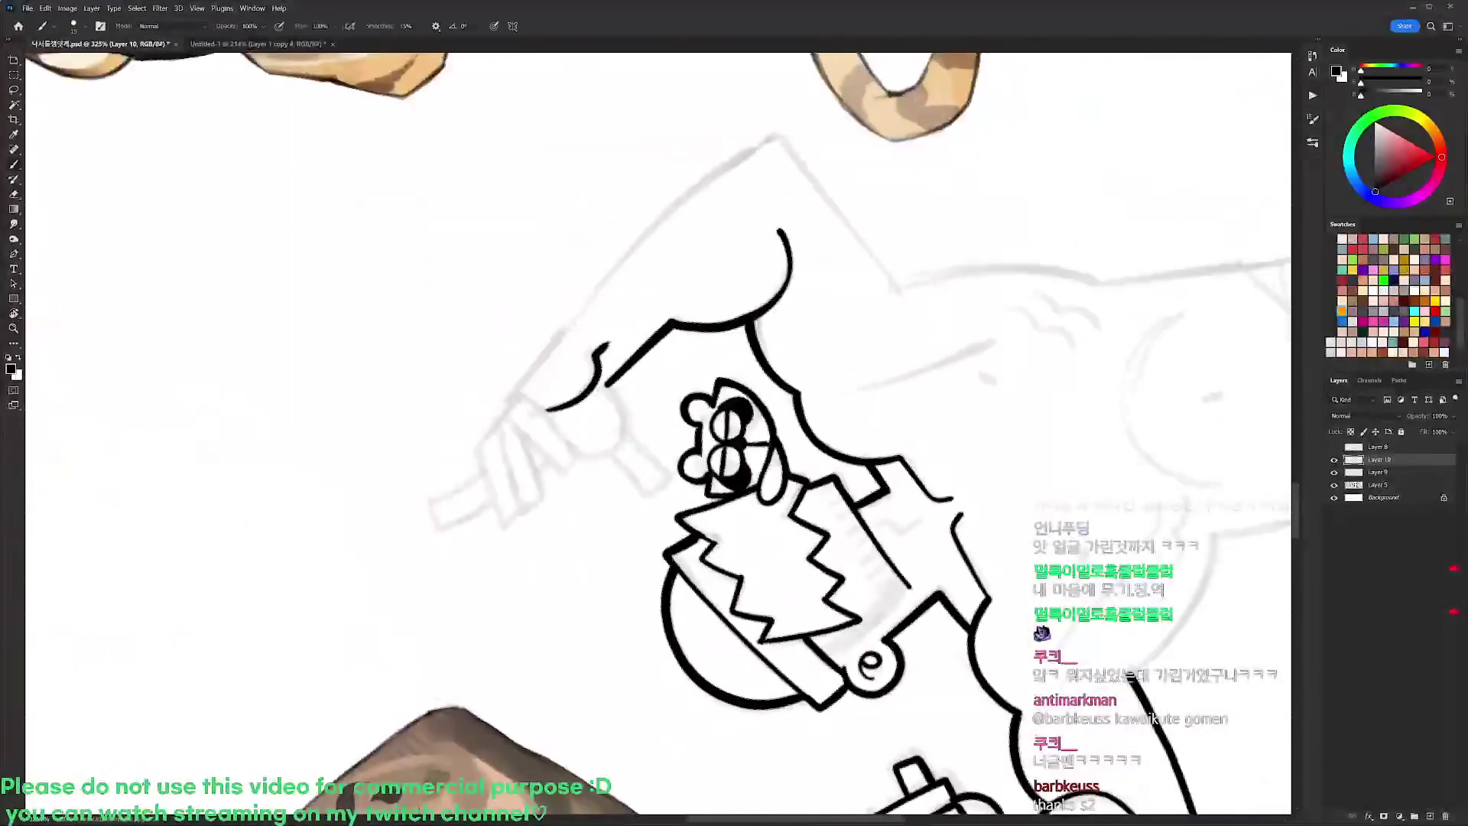
left_click_drag(499, 417, 774, 147)
mouse_move(497, 418)
left_mouse_down()
mouse_move(582, 302)
mouse_move(776, 129)
left_mouse_up()
key("r")
left_click_drag(913, 145, 969, 470)
mouse_move(966, 382)
left_mouse_down()
mouse_move(957, 305)
mouse_move(918, 468)
left_mouse_up()
key("e")
key("r")
mouse_move(995, 229)
left_mouse_down()
mouse_move(999, 203)
mouse_move(830, 84)
left_mouse_up()
key("b")
mouse_move(486, 283)
left_mouse_down()
mouse_move(647, 191)
mouse_move(837, 131)
mouse_move(1003, 498)
mouse_move(990, 552)
mouse_move(965, 519)
left_mouse_up()
key("r")
key("e")
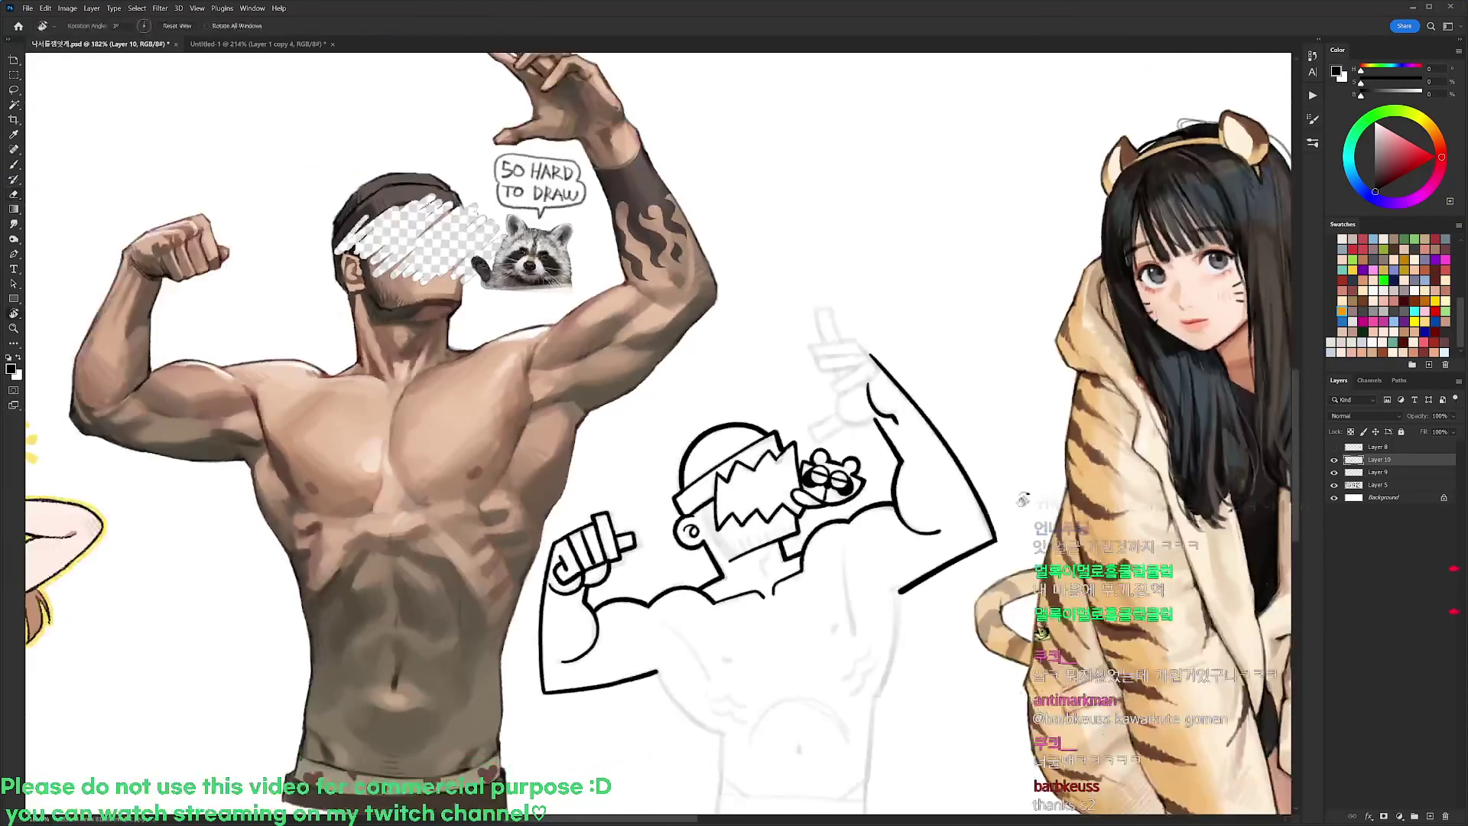
key("r")
key("Escape")
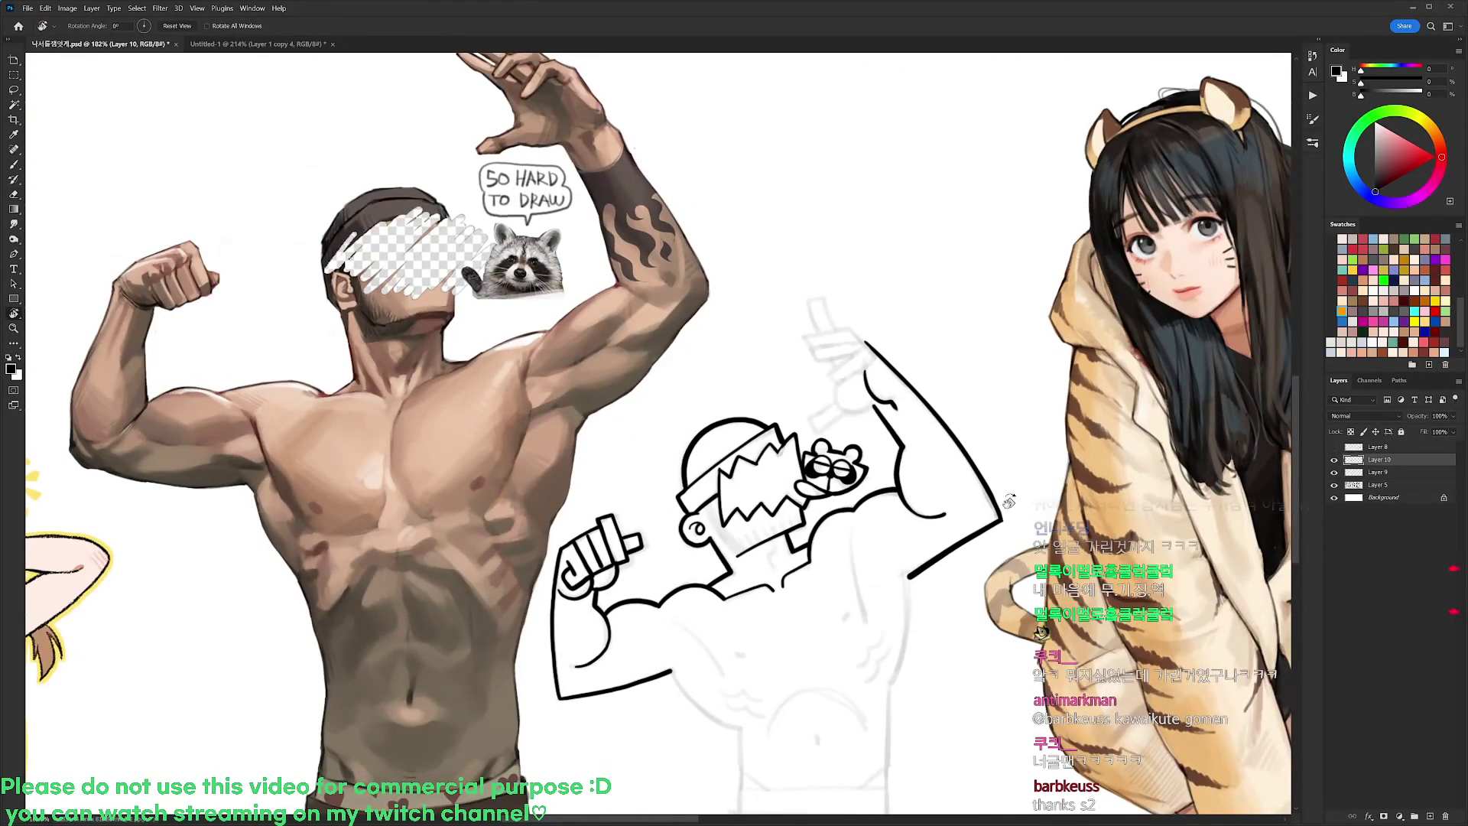
Ink the lowest folded finger of the raised hand as a narrow slanted block at the wrist
left_click_drag(843, 418, 918, 220)
mouse_move(893, 180)
left_mouse_down()
mouse_move(881, 232)
mouse_move(892, 222)
left_mouse_up()
key("b")
mouse_move(843, 266)
left_mouse_down()
mouse_move(899, 245)
mouse_move(906, 268)
left_mouse_up()
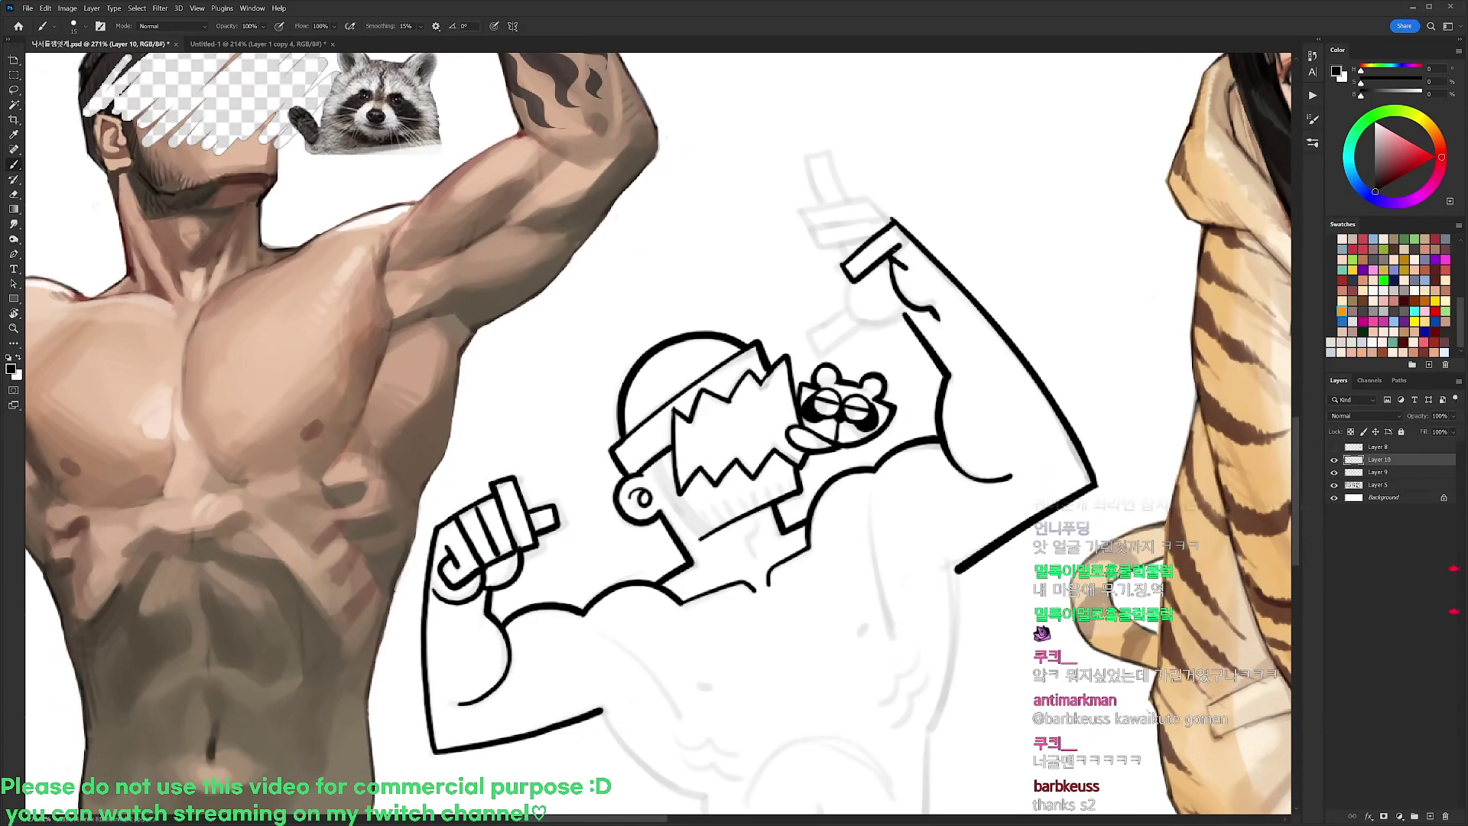
Ink a second, wider finger block above the first on the raised hand, redoing rejected strokes
key("r")
mouse_move(947, 165)
left_mouse_down()
mouse_move(924, 145)
mouse_move(614, 145)
left_mouse_up()
left_click_drag(755, 283, 806, 392)
key("b")
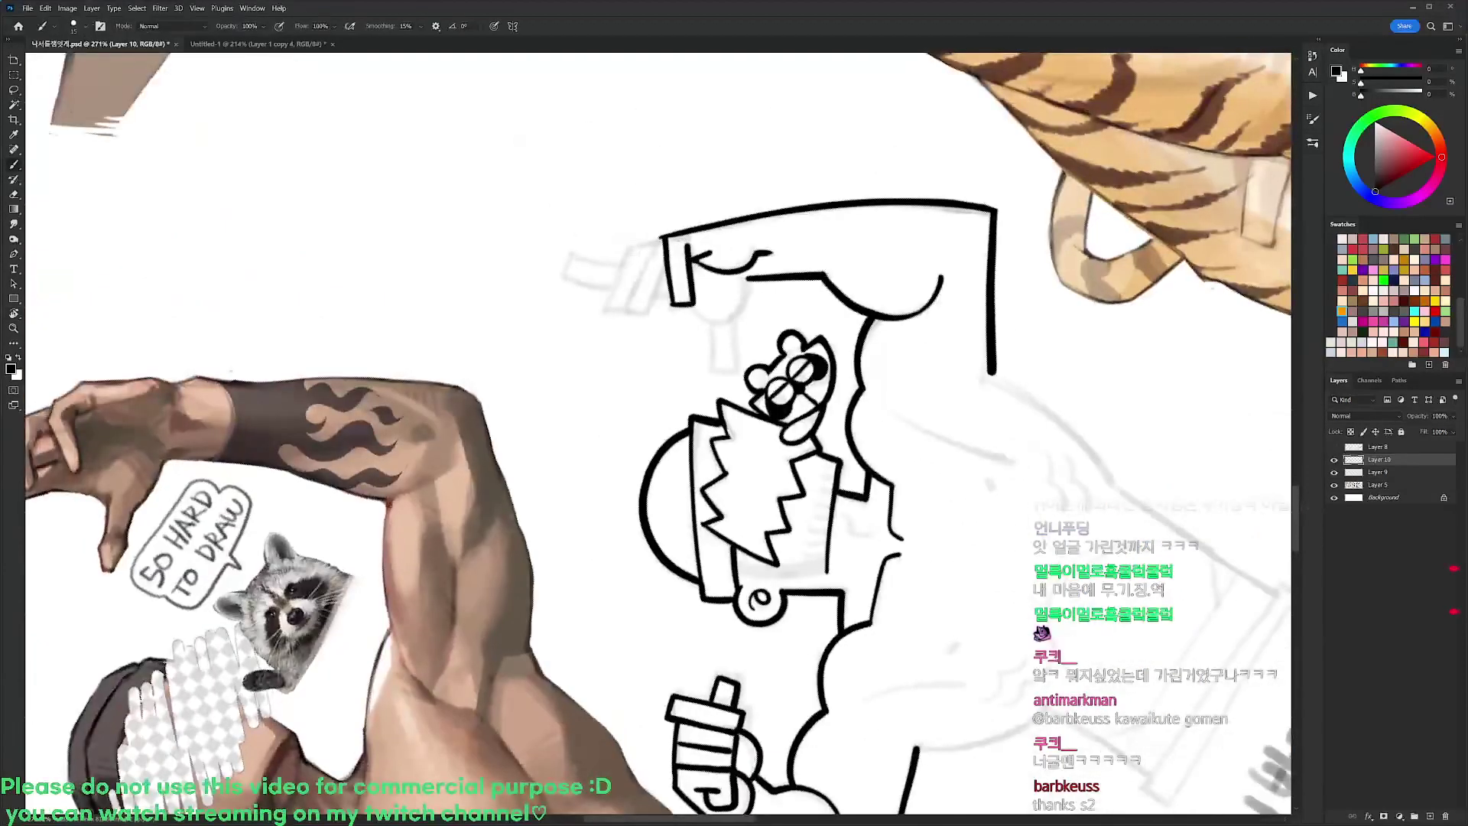
mouse_move(633, 247)
left_mouse_down()
mouse_move(604, 311)
mouse_move(643, 317)
mouse_move(656, 252)
mouse_move(662, 237)
left_mouse_up()
key("ctrl+z")
left_click_drag(608, 313, 634, 309)
left_click_drag(662, 237, 640, 314)
key("ctrl+z")
left_click_drag(640, 314, 664, 268)
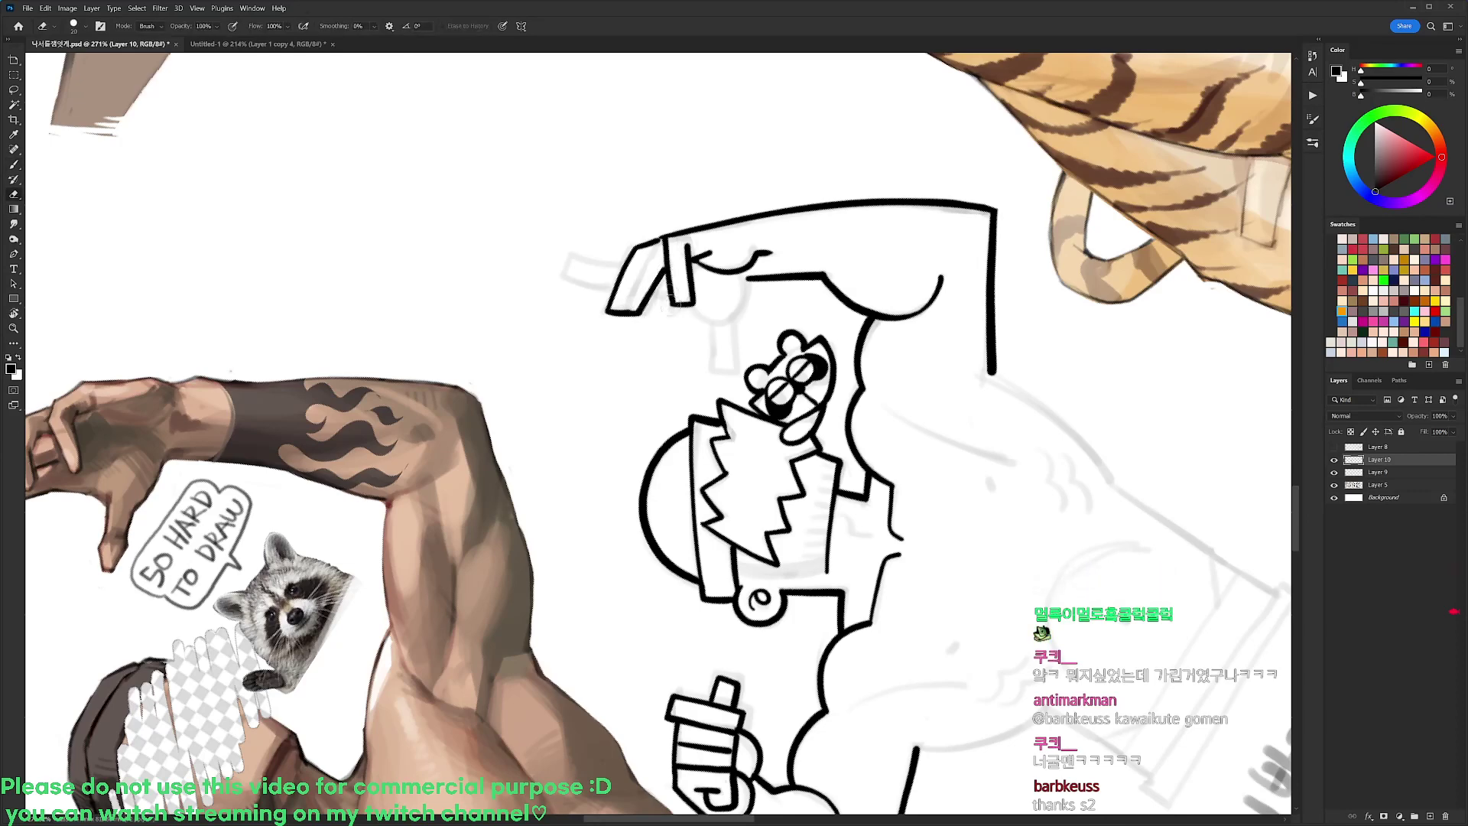
Ink the raised hand's extended finger pointing upward with a rounded tip, undoing the rejected attempts
key("r")
left_click_drag(805, 197, 916, 540)
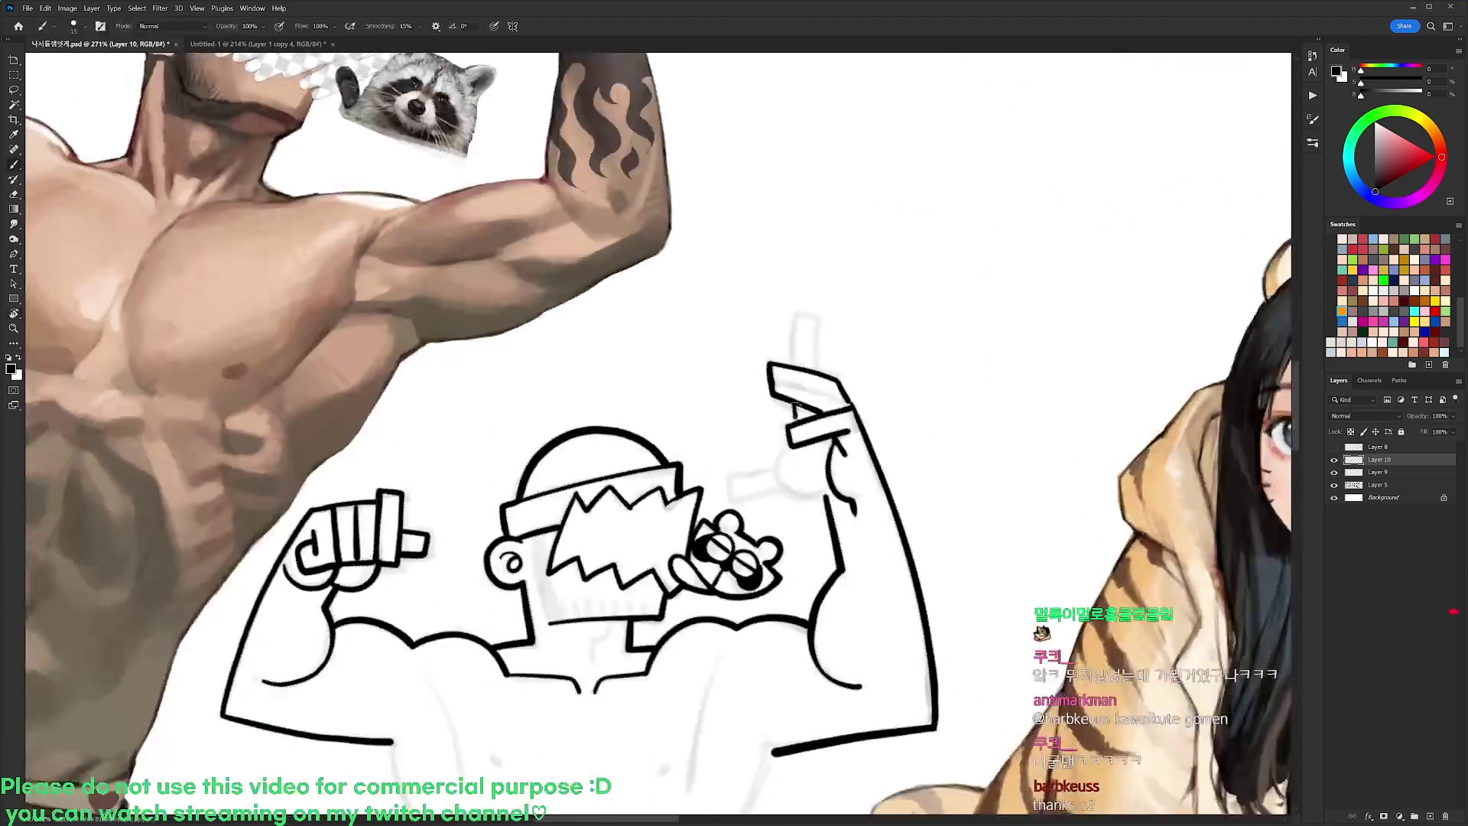
mouse_move(796, 369)
left_mouse_down()
mouse_move(796, 321)
mouse_move(814, 321)
mouse_move(816, 363)
mouse_move(809, 315)
mouse_move(818, 366)
mouse_move(791, 337)
mouse_move(810, 320)
mouse_move(793, 365)
mouse_move(790, 335)
mouse_move(809, 321)
mouse_move(814, 372)
left_mouse_up()
key("ctrl+z")
key("ctrl+z")
key("ctrl+z")
scroll(827, 350, "down", 7)
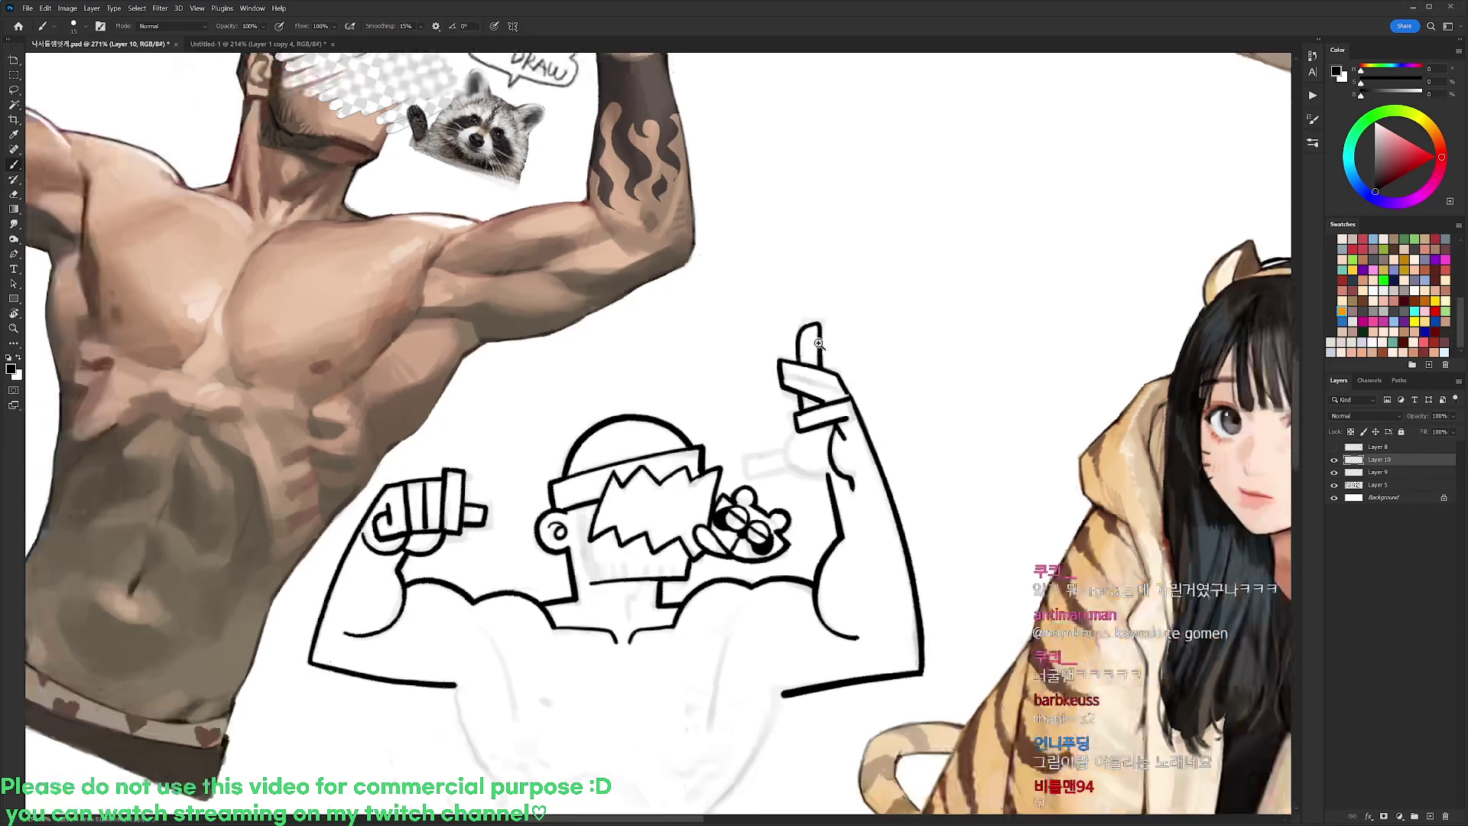
Split the raised hand's wide finger block into two fingers with a dividing line and tidy the finger base
scroll(827, 349, "up", 6)
key("r")
left_click_drag(904, 357, 662, 204)
key("b")
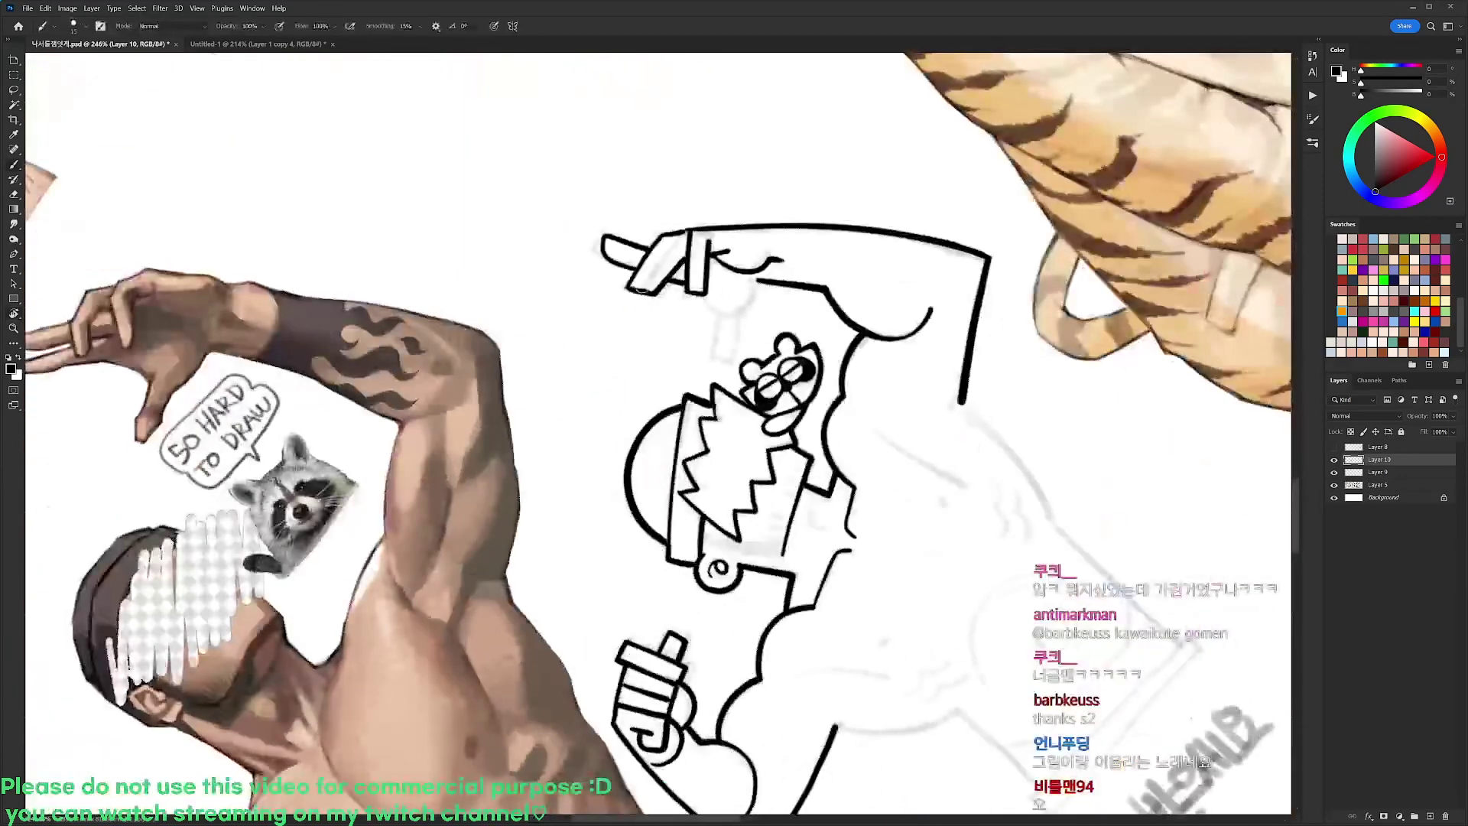
left_click_drag(642, 290, 677, 235)
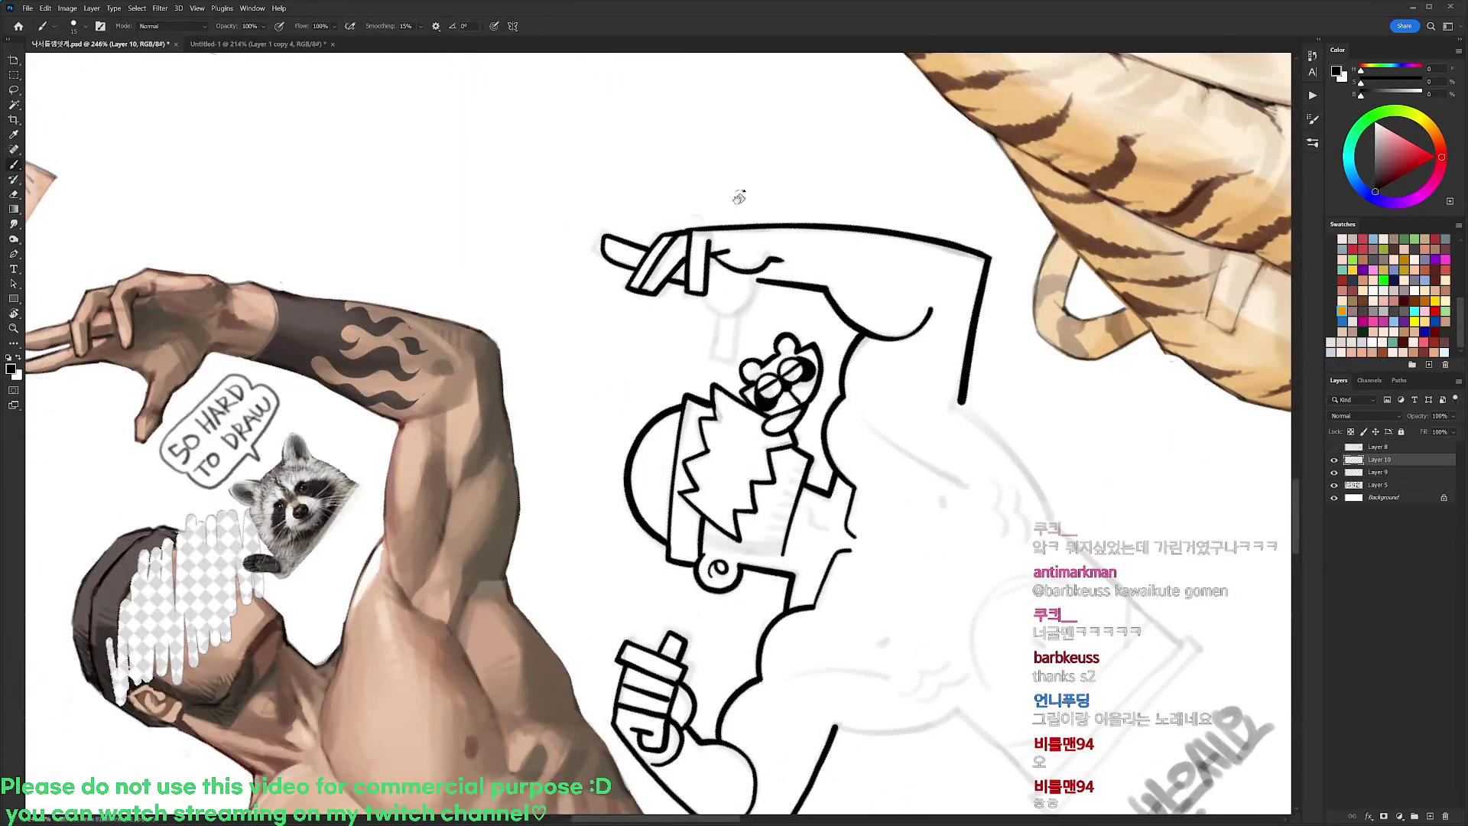
key("r")
left_click_drag(740, 197, 908, 419)
key("e")
left_click_drag(828, 313, 827, 356)
key("b")
key("ctrl+z")
key("b")
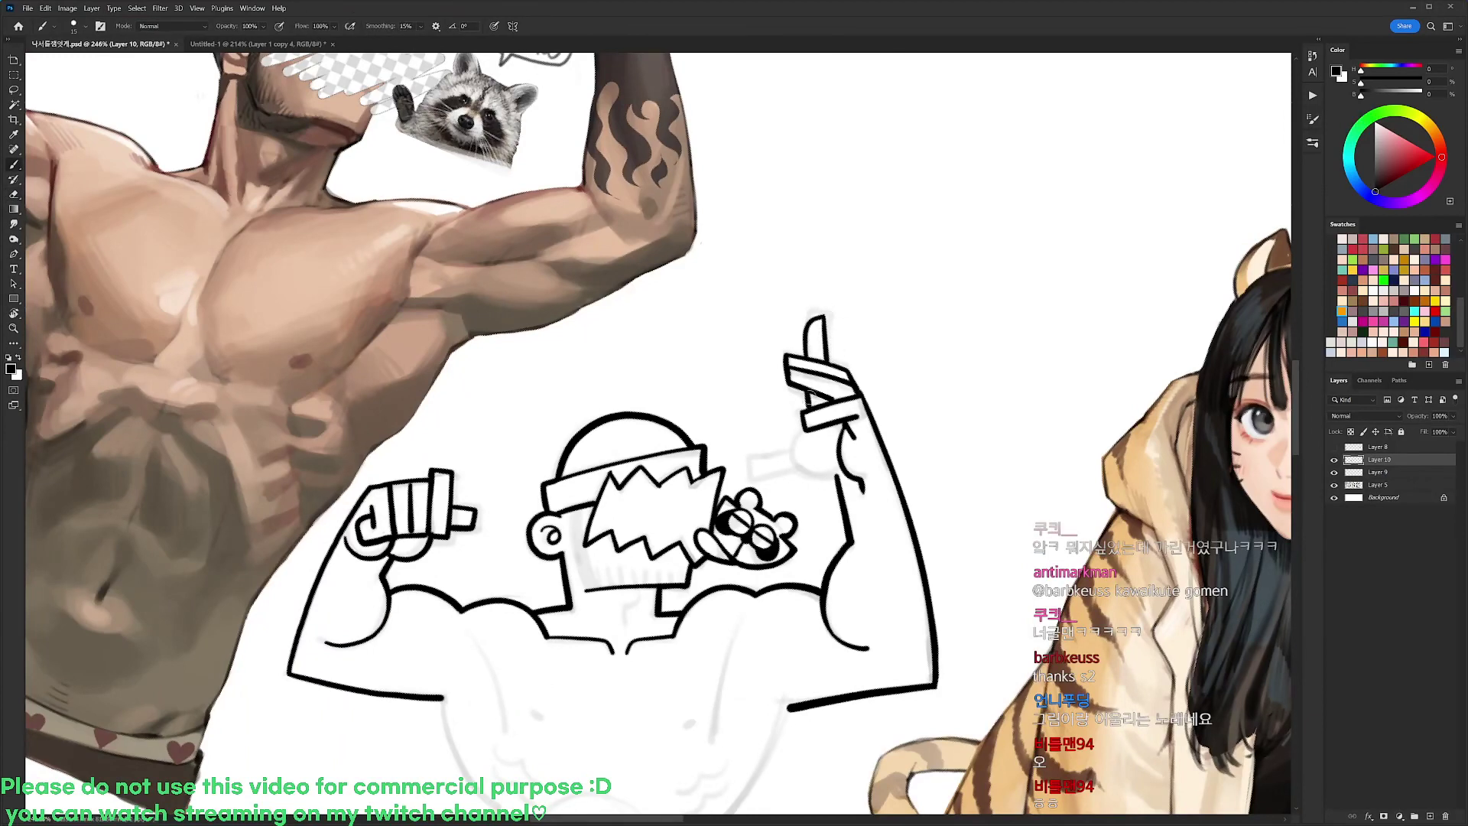
Ink the raised hand's rounded palm base and straight thumb reaching toward the raccoon, redoing the first stroke
key("r")
mouse_move(910, 377)
left_mouse_down()
mouse_move(717, 283)
mouse_move(752, 342)
mouse_move(739, 380)
mouse_move(772, 349)
mouse_move(752, 341)
mouse_move(748, 376)
mouse_move(804, 317)
left_mouse_up()
key("ctrl+z")
key("r")
left_click_drag(930, 254, 920, 513)
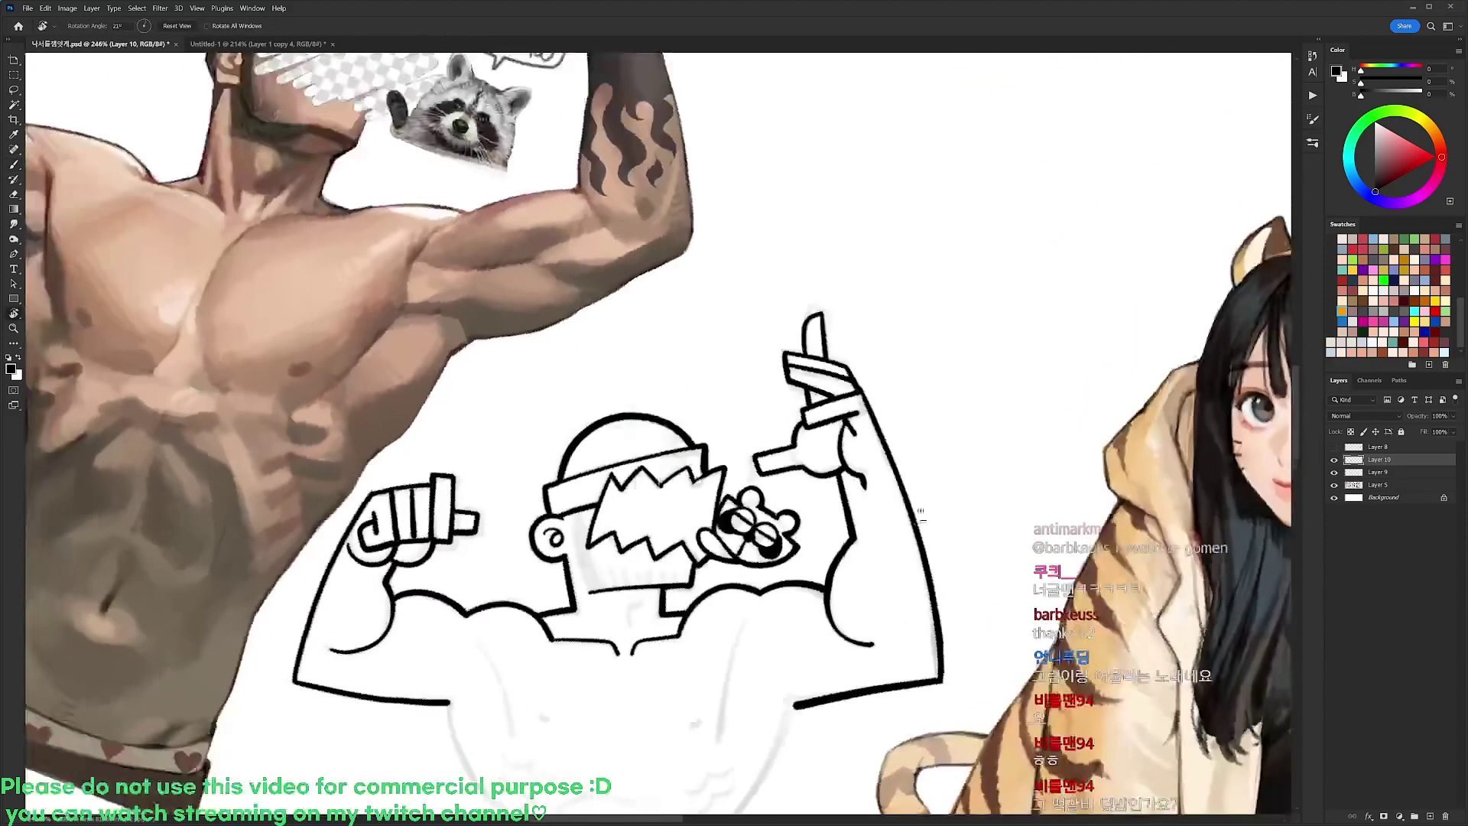
Touch up the thumb tip, palm and wrist lines where the raised hand meets the forearm
key("space")
left_click_drag(845, 467, 806, 368)
key("b")
key("r")
mouse_move(960, 437)
left_mouse_down()
mouse_move(956, 478)
mouse_move(715, 700)
left_mouse_up()
key("b")
left_click_drag(729, 480, 744, 518)
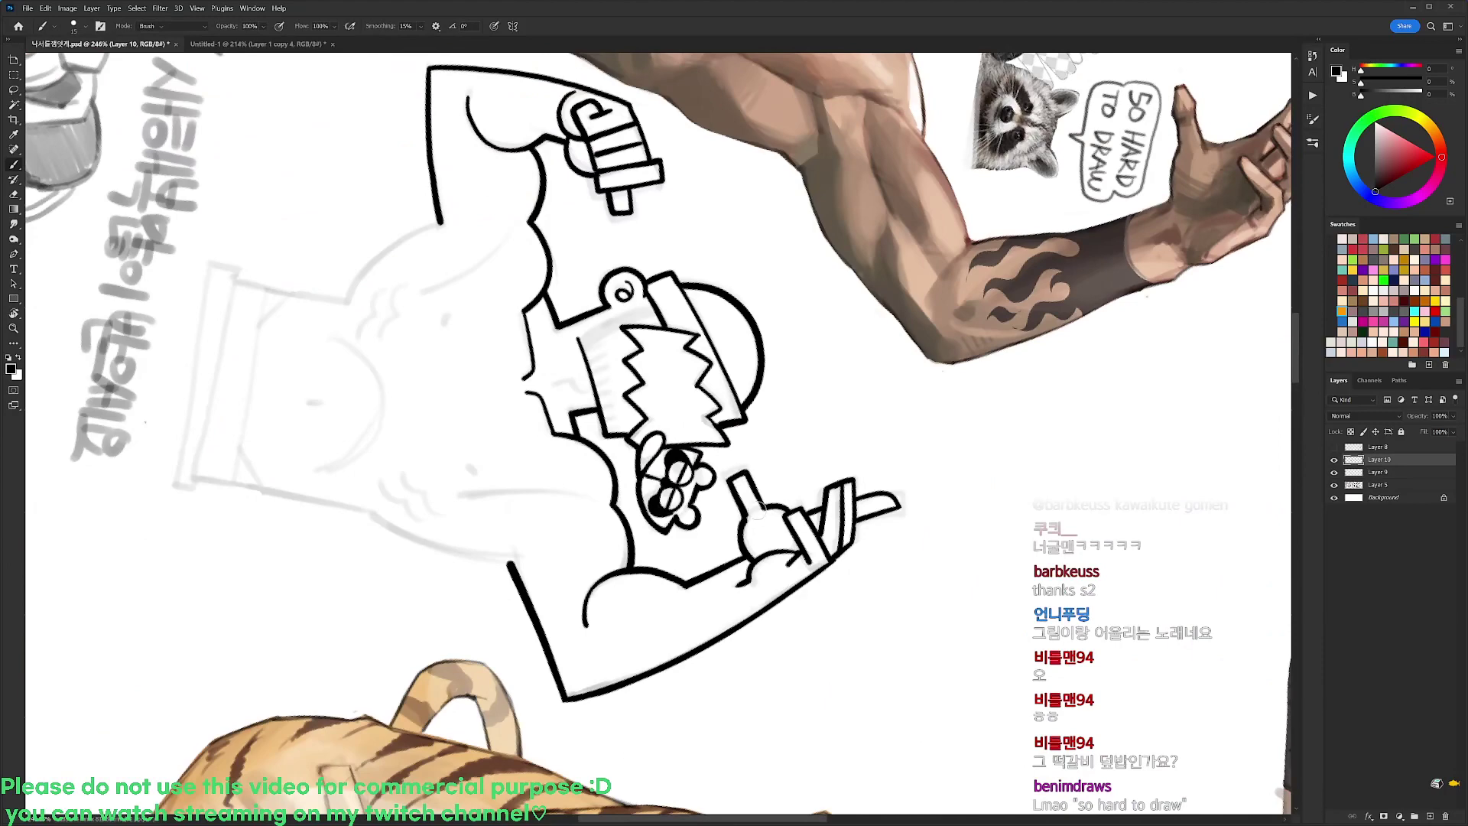
key("r")
left_click_drag(869, 453, 711, 196)
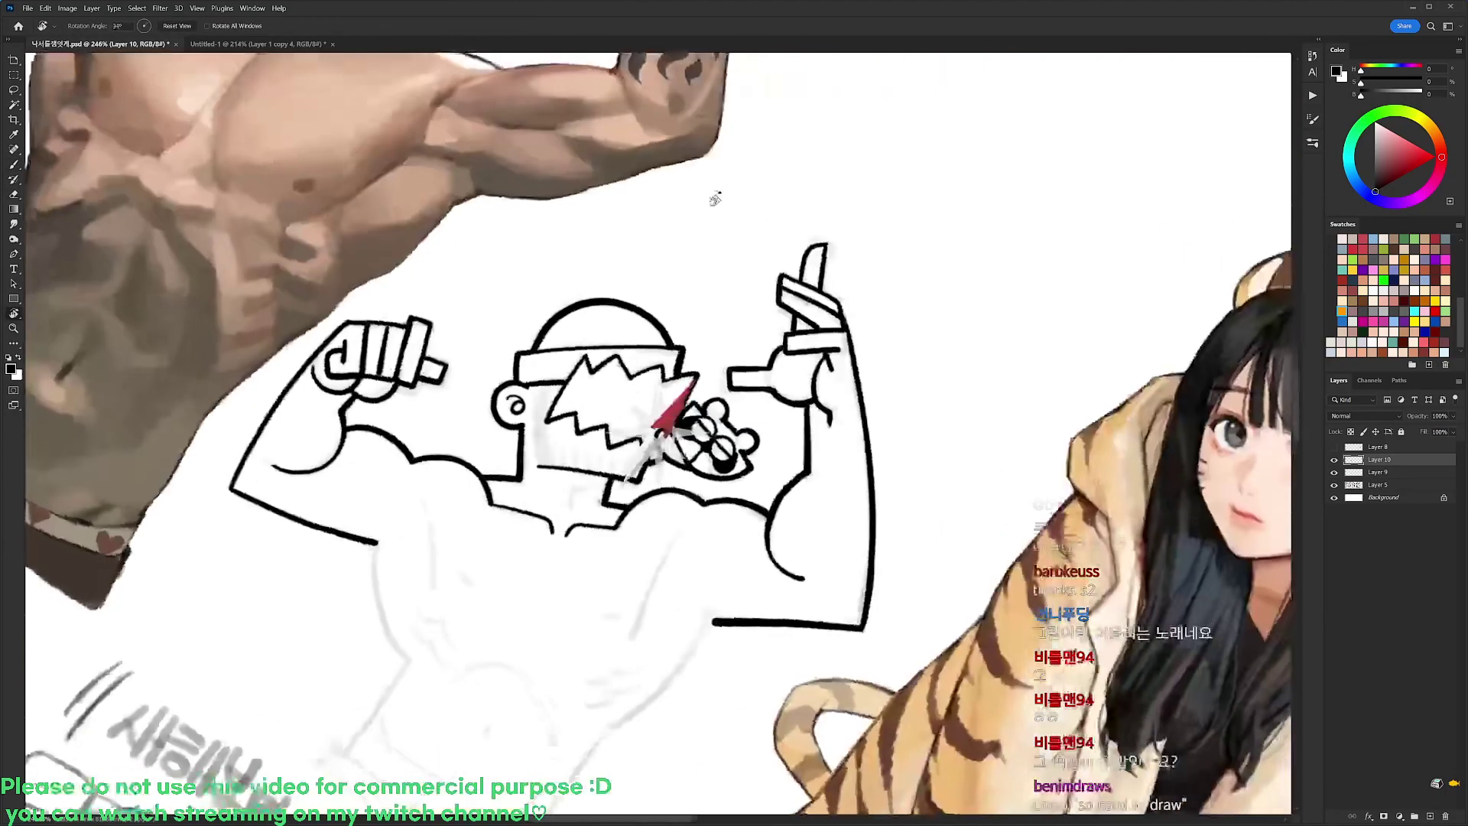
key("b")
key("e")
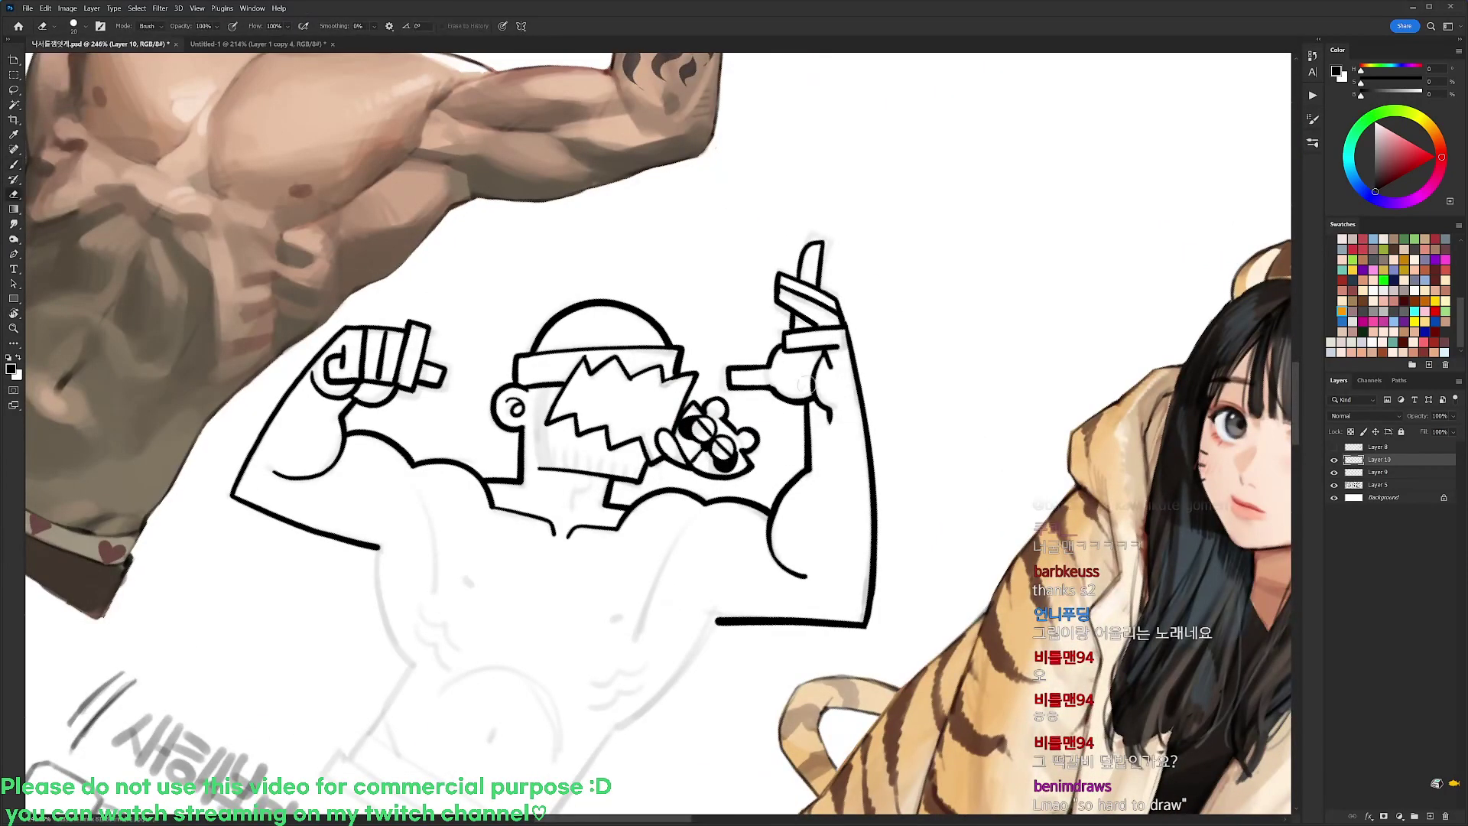
key("b")
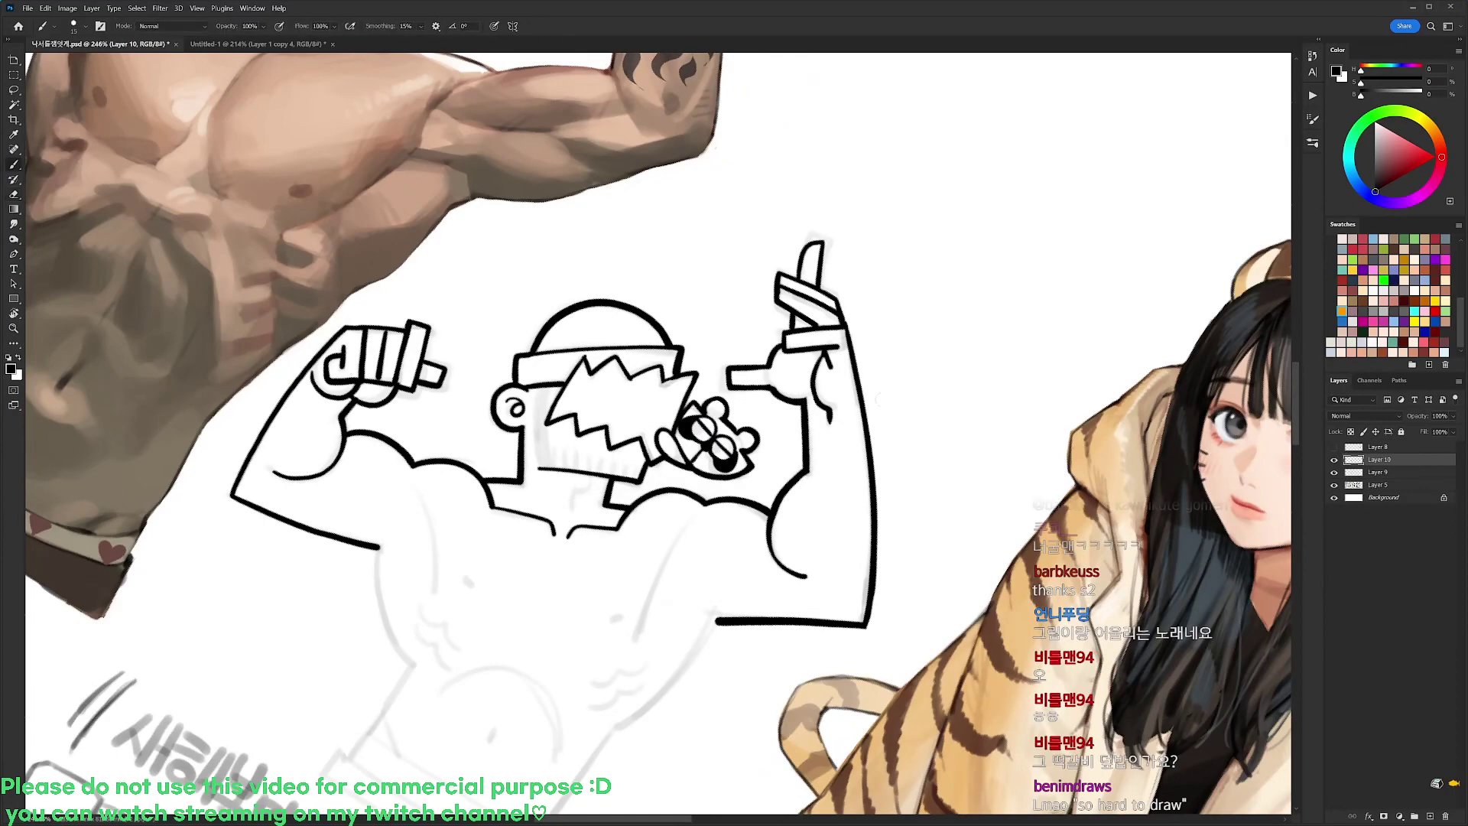
Ink a solid black sideburn beside the man's ear and a row of short thick beard strokes along the jaw
scroll(965, 395, "down", 3)
key("r")
key("Escape")
left_click_drag(1070, 407, 1082, 363)
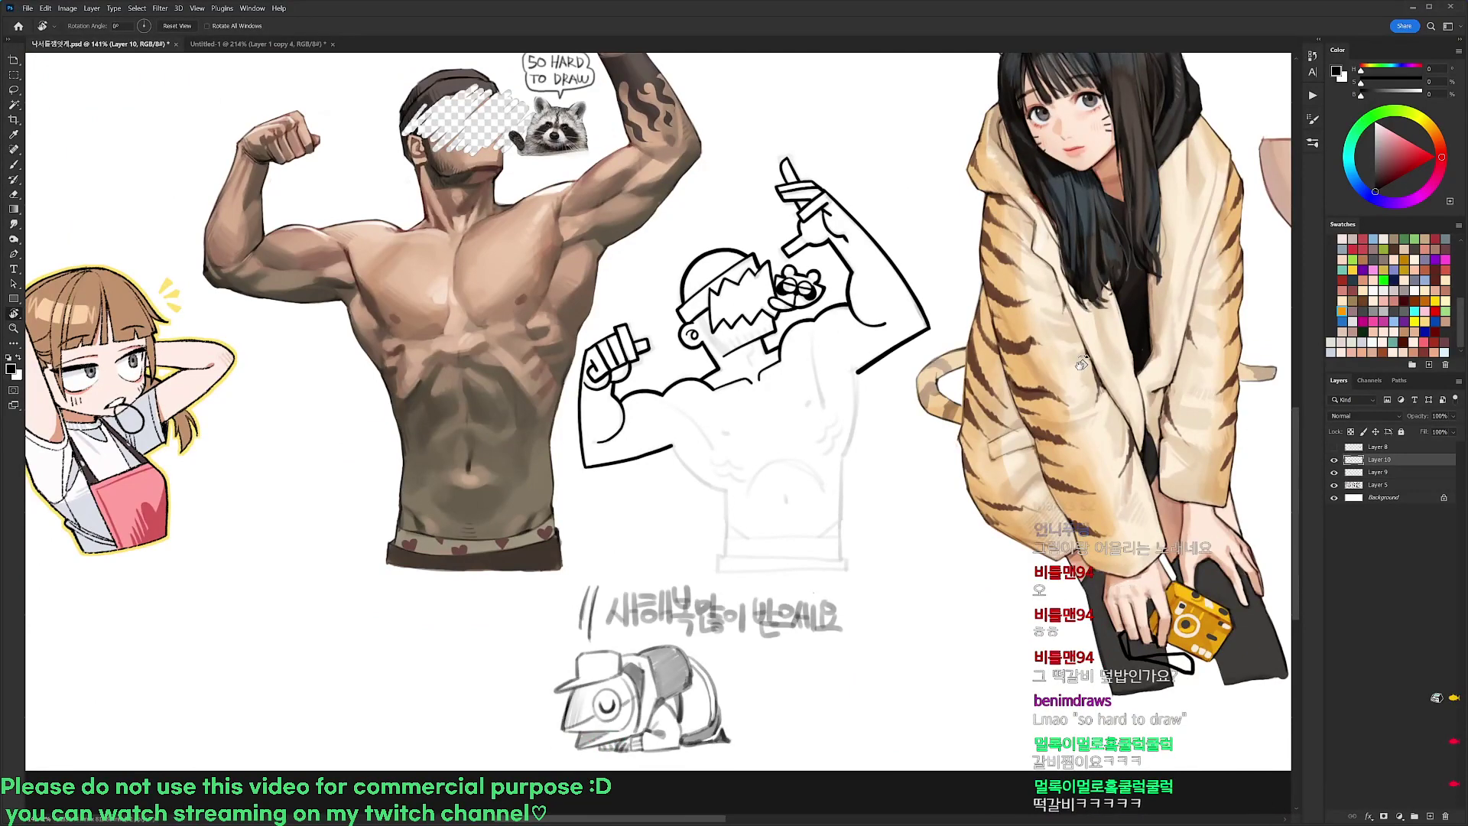
scroll(734, 312, "up", 2)
key("b")
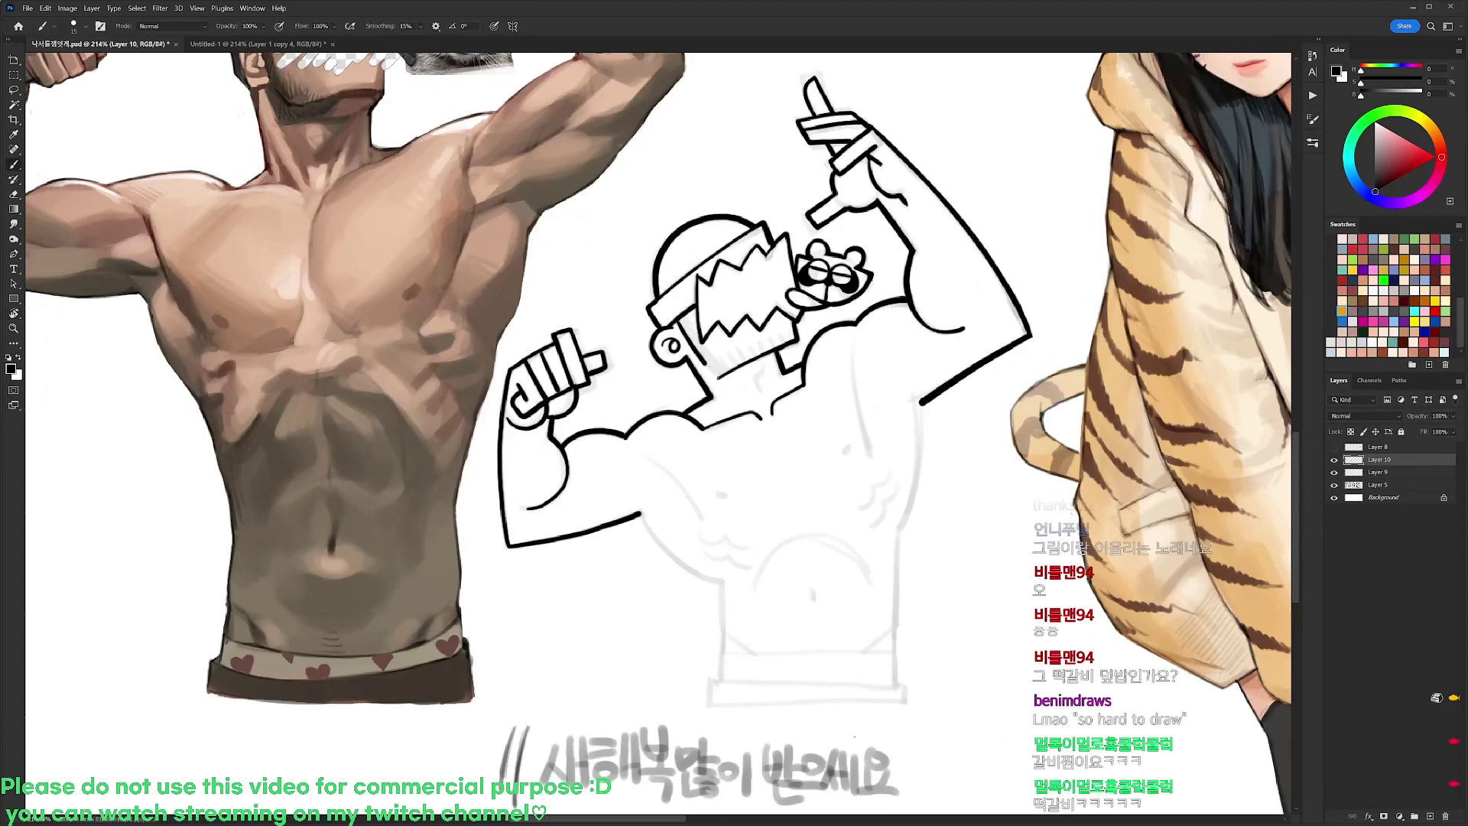
left_click_drag(677, 313, 715, 367)
mouse_move(680, 315)
left_mouse_down()
mouse_move(722, 372)
mouse_move(696, 344)
left_mouse_up()
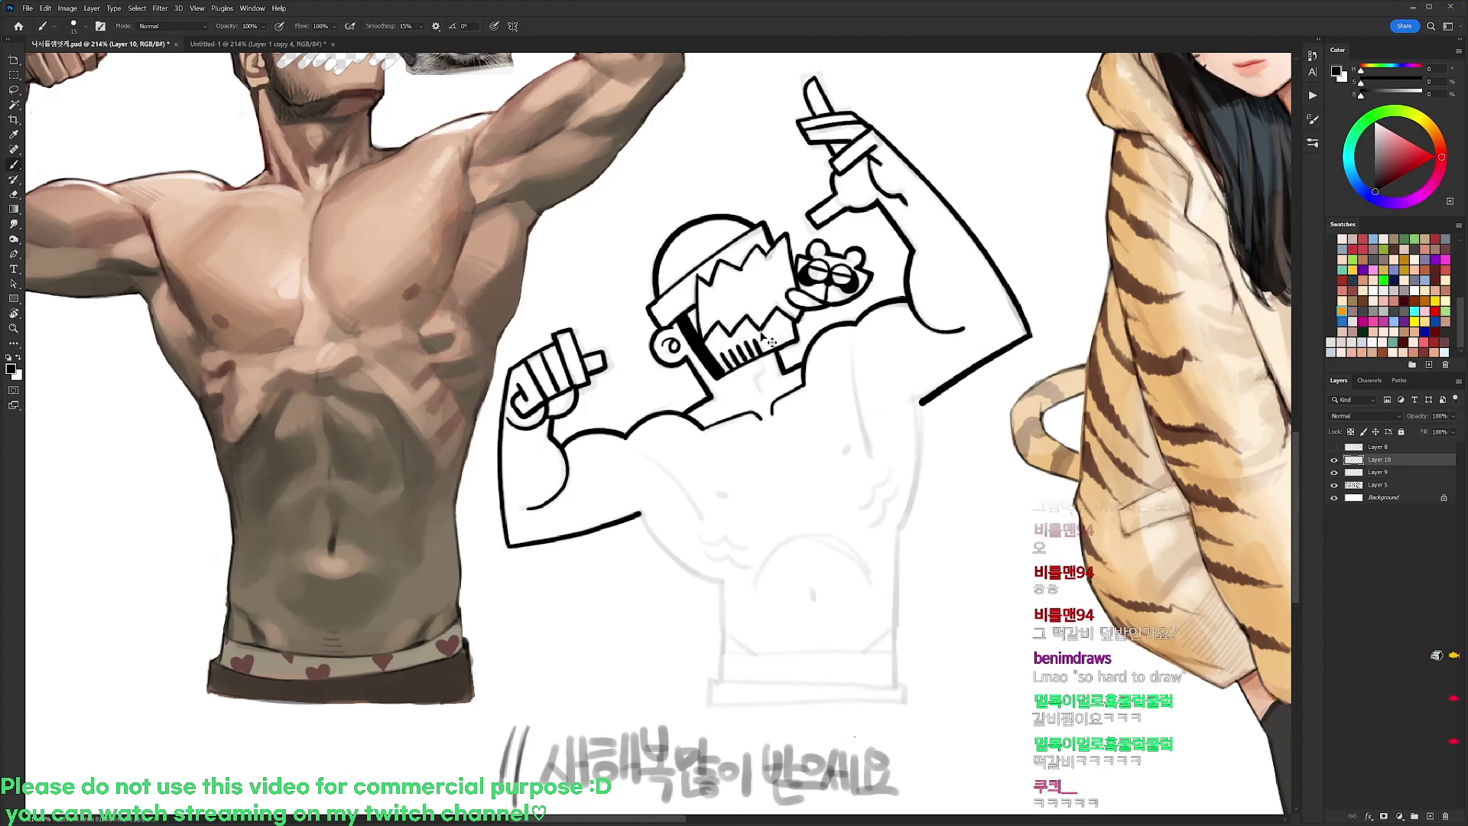
left_click_drag(768, 341, 724, 356)
left_click_drag(762, 341, 766, 351)
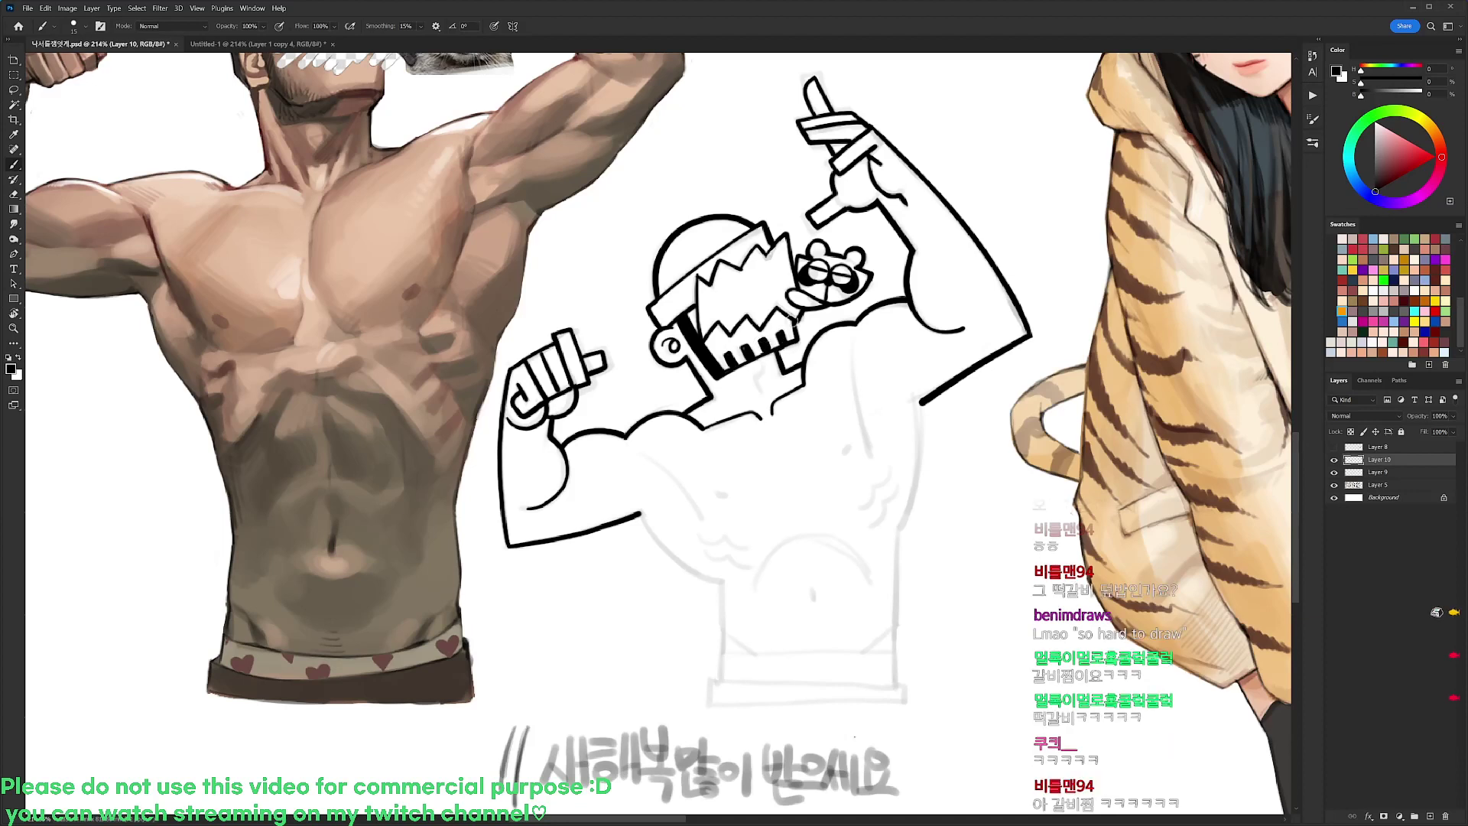
Ink the torso's side below the raised arm down toward the waist, redoing rejected strokes and trimming the armpit corner
scroll(850, 244, "down", 3)
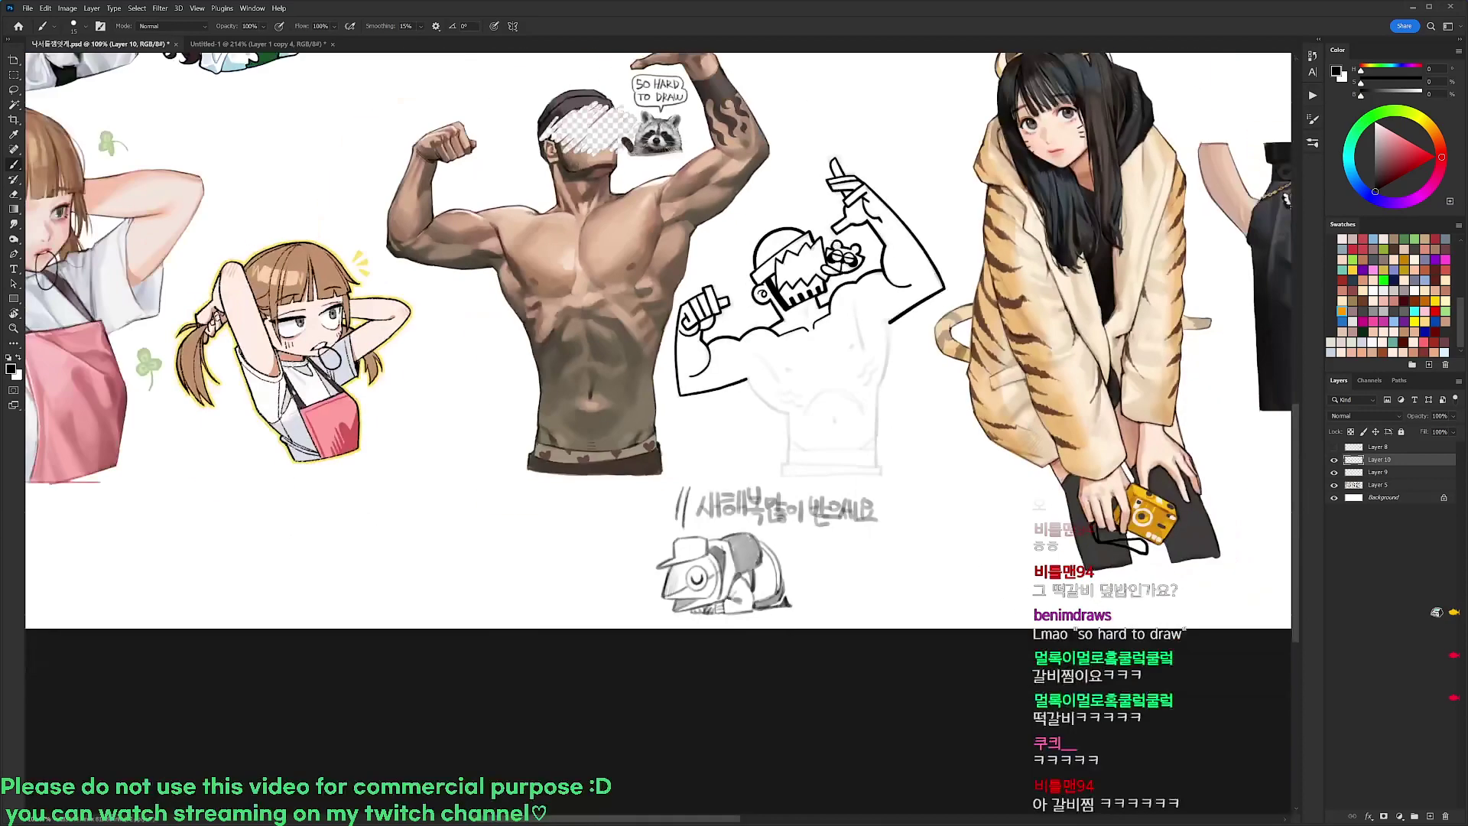
scroll(850, 244, "up", 2)
left_click_drag(888, 313, 877, 428)
key("ctrl+z")
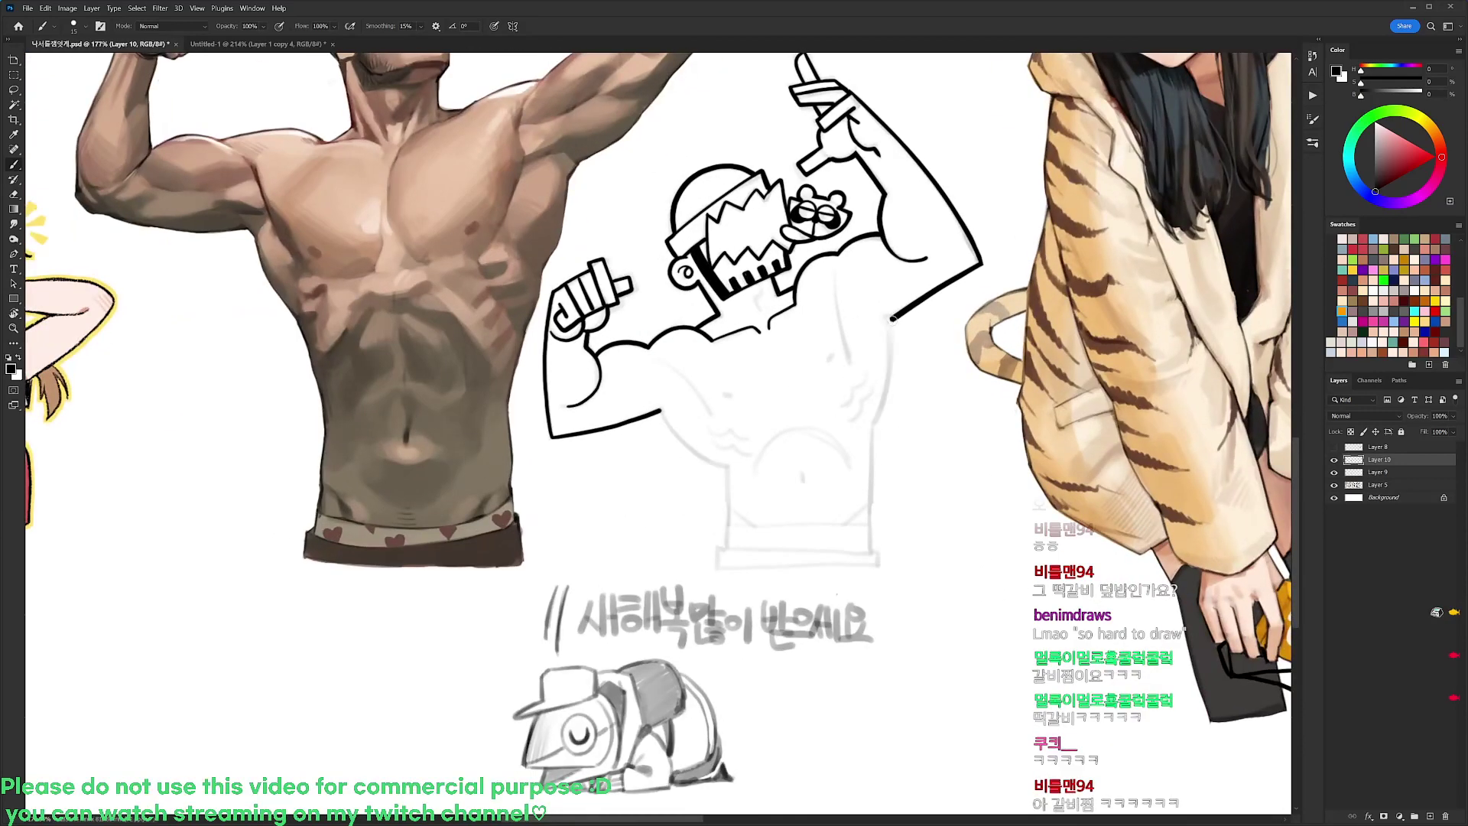
left_click_drag(889, 319, 879, 417)
key("ctrl+z")
left_click_drag(891, 319, 878, 415)
key("r")
key("e")
left_click_drag(892, 306, 891, 314)
Ink the opposite side of the torso from the fist arm's underside in to the waist
key("b")
key("r")
mouse_move(970, 263)
left_mouse_down()
mouse_move(1010, 472)
mouse_move(975, 590)
left_mouse_up()
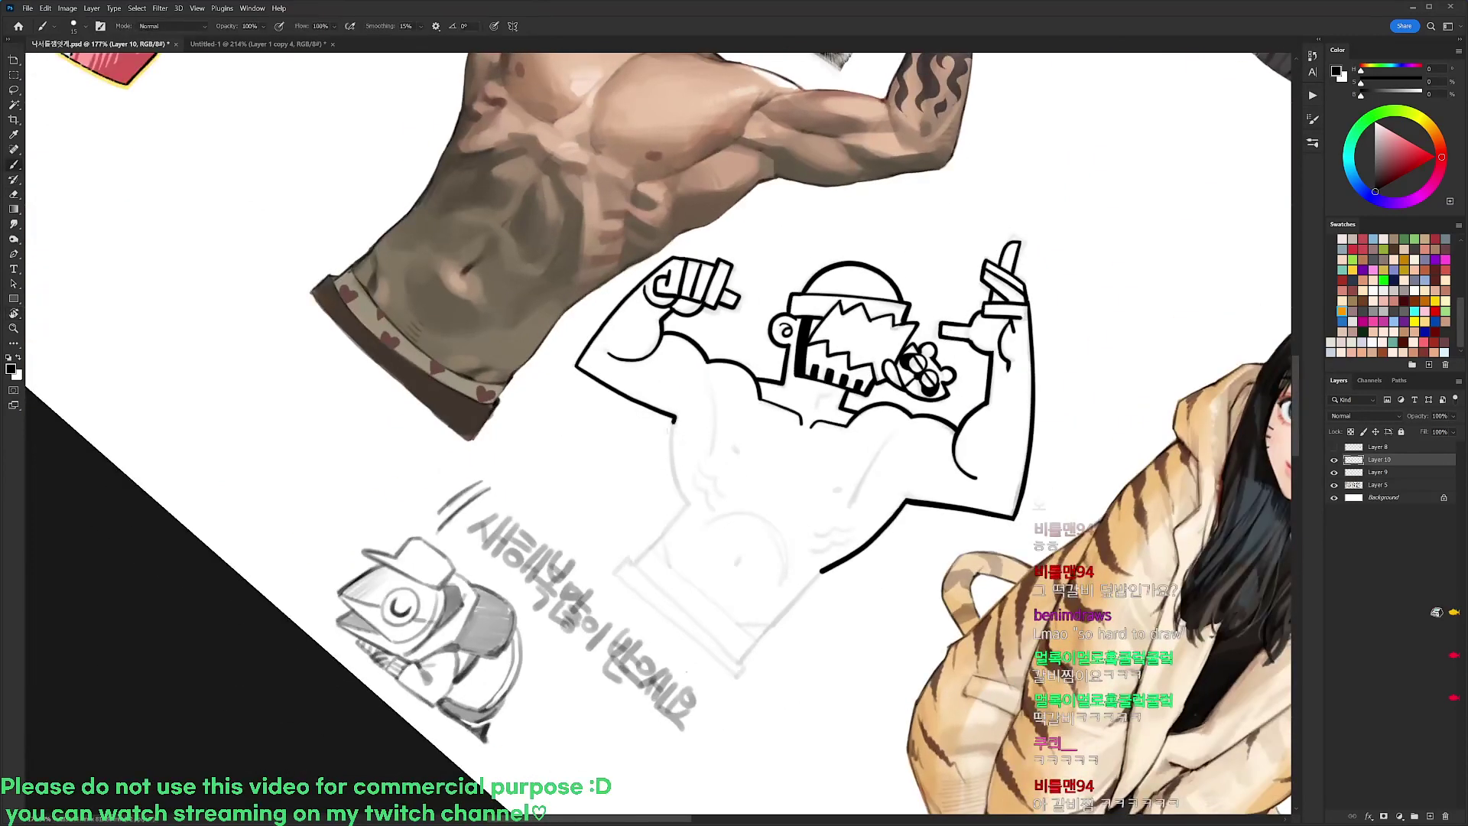
left_click_drag(673, 422, 686, 502)
left_click_drag(637, 559, 688, 502)
Ink the trouser band at the bottom of the torso as a closed narrow rectangle, redoing the first line
key("r")
mouse_move(847, 623)
left_mouse_down()
mouse_move(905, 538)
mouse_move(923, 401)
mouse_move(875, 429)
mouse_move(892, 509)
left_mouse_up()
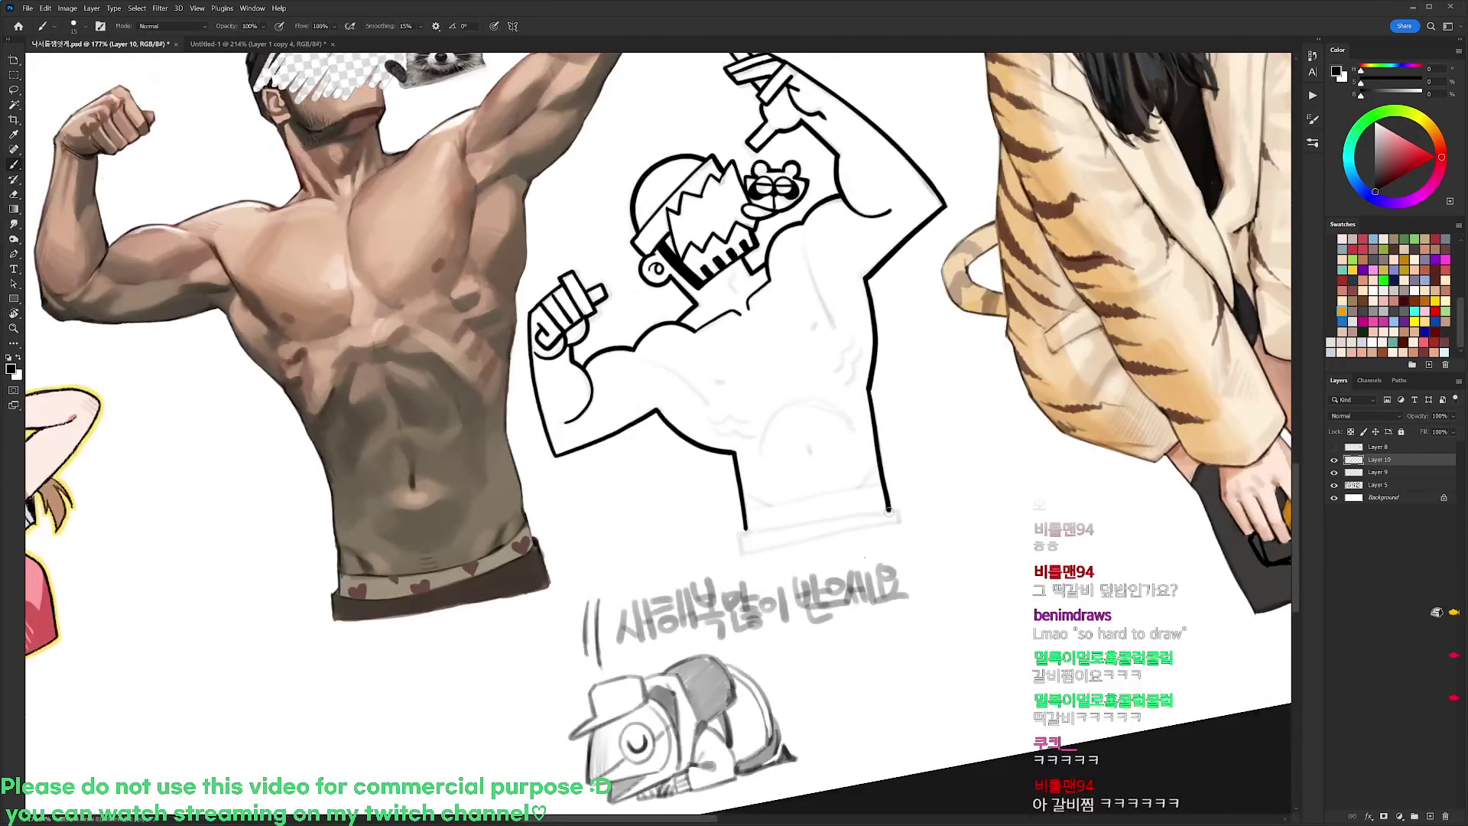
key("r")
left_click_drag(948, 451, 853, 277)
left_click_drag(788, 447, 887, 334)
key("ctrl+z")
key("e")
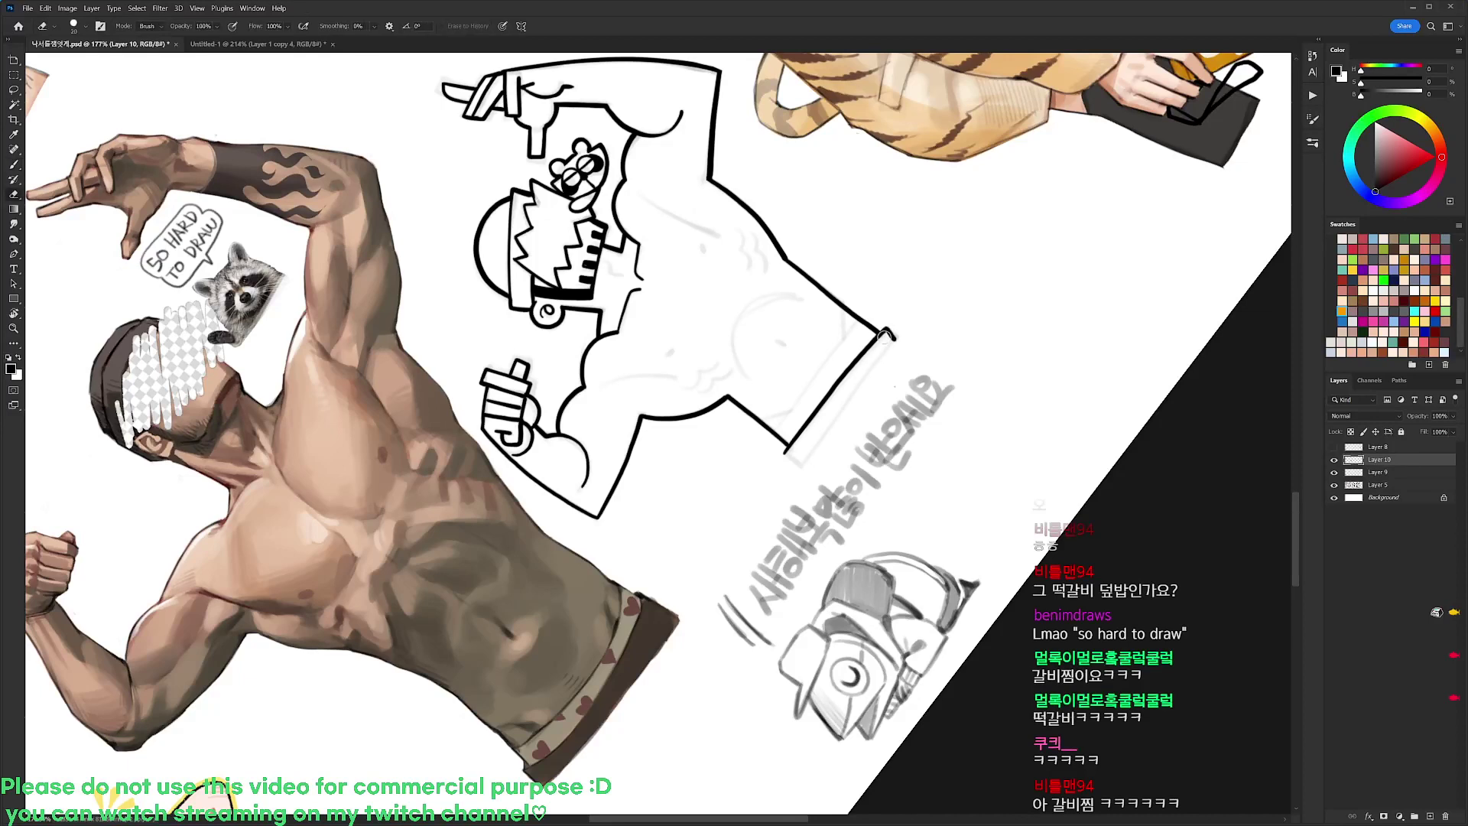
key("b")
mouse_move(785, 452)
left_mouse_down()
mouse_move(801, 466)
mouse_move(893, 342)
left_mouse_up()
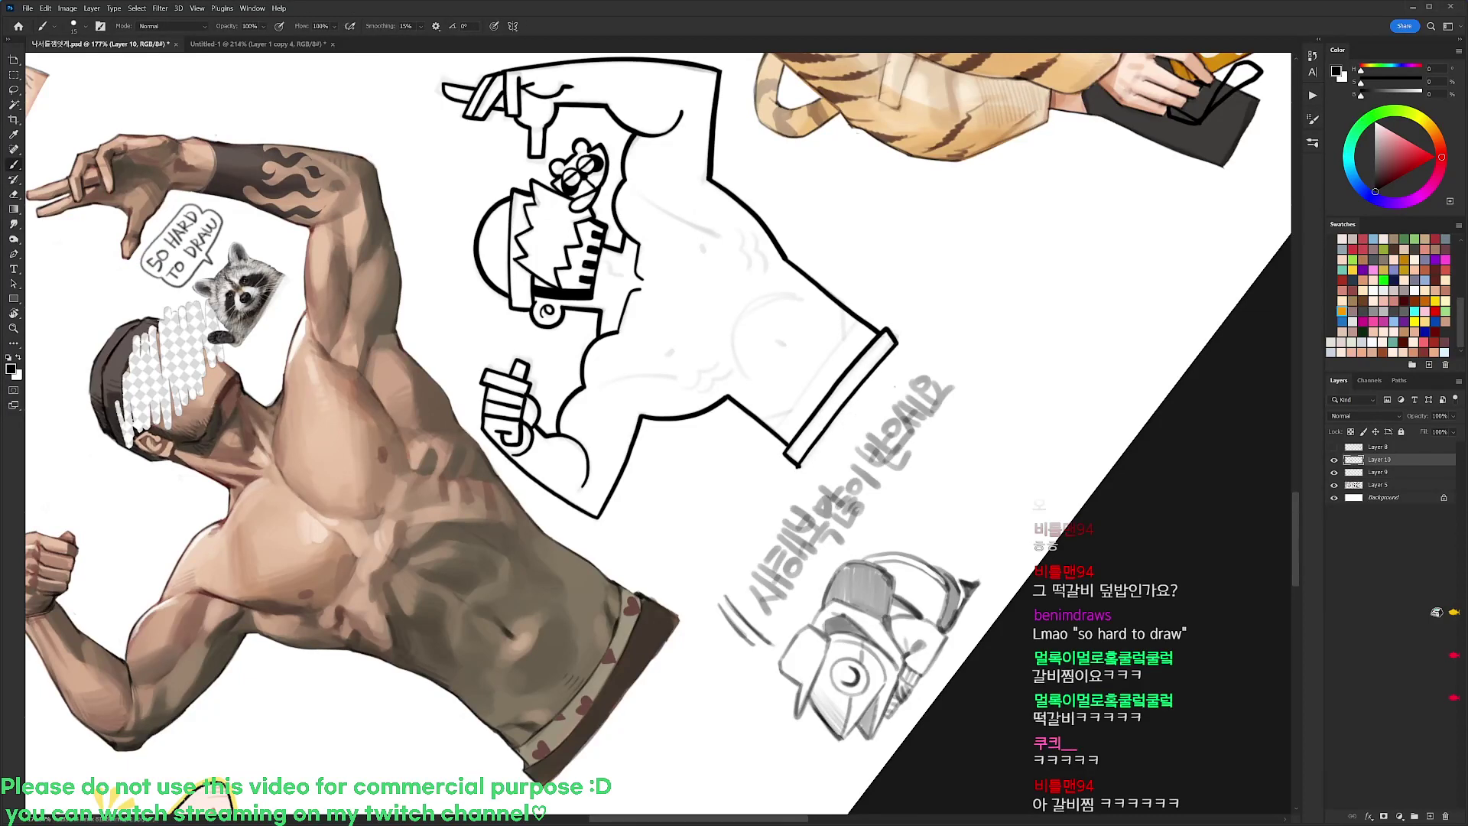
Redraw the underwear's upper edge as a straight line across the waist above the trouser band
left_click_drag(773, 432, 863, 324)
key("ctrl+z")
key("ctrl+z")
left_click_drag(768, 434, 859, 321)
key("r")
left_click_drag(886, 374, 830, 593)
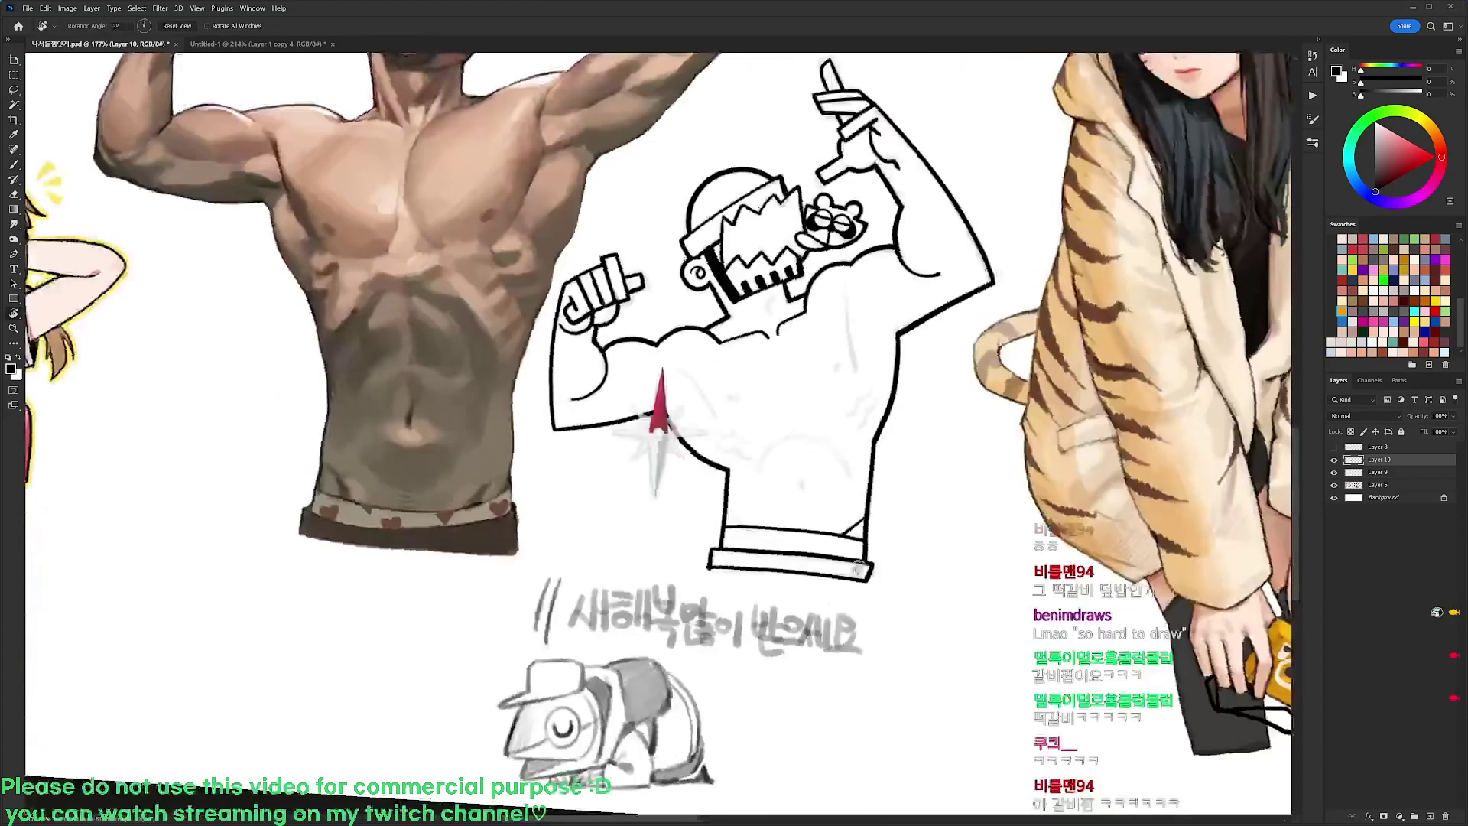
Ink the two curved chest lines and the wavy rib marks on both sides of the torso, undoing rejected strokes
left_click_drag(662, 353, 719, 418)
key("ctrl+z")
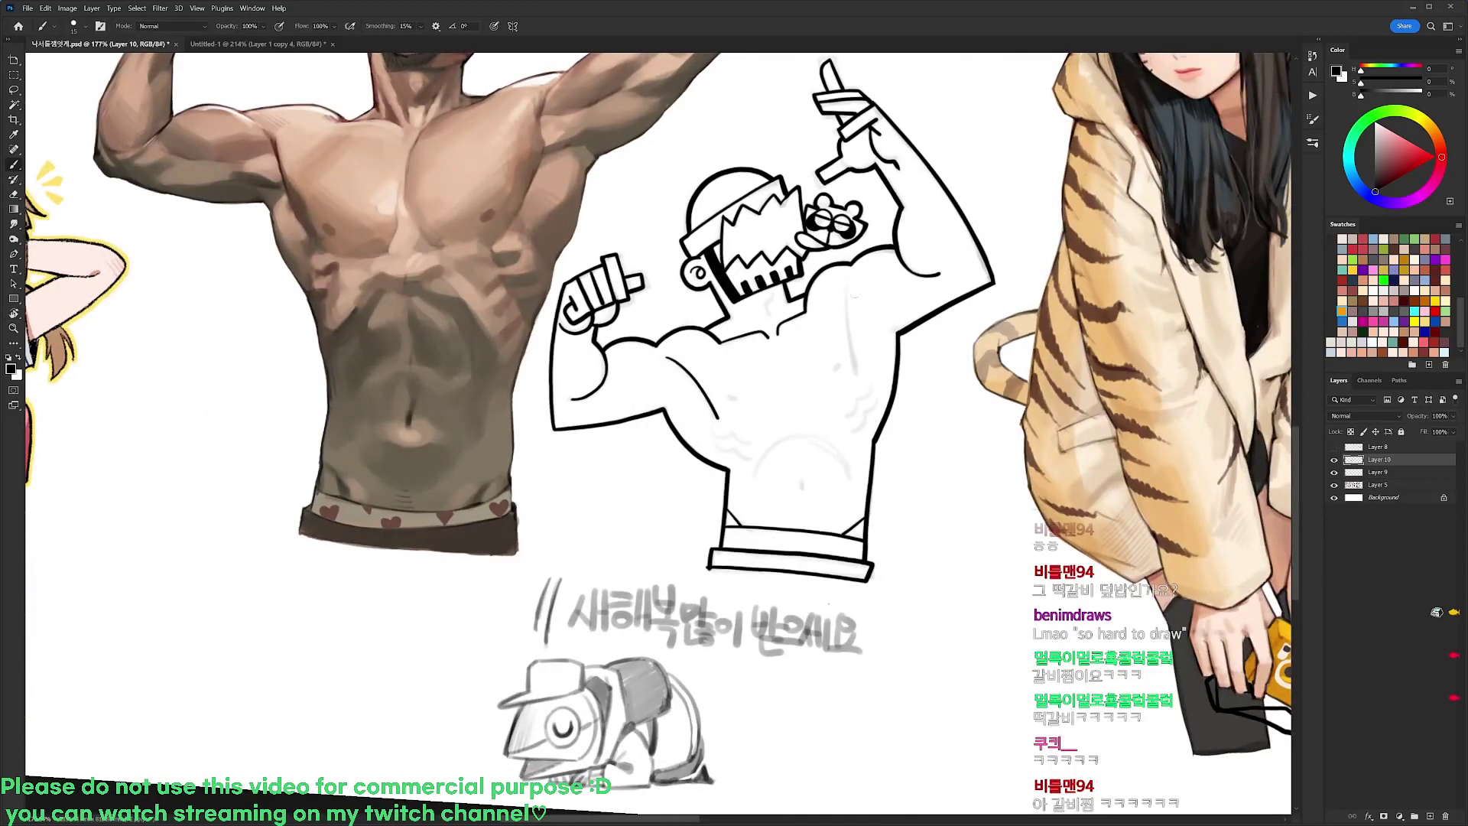
left_click_drag(848, 305, 860, 369)
key("ctrl+z")
key("ctrl+z")
key("ctrl+z")
Ink the arched abdomen curve and a small navel inside it, and straighten the canvas view
mouse_move(753, 482)
left_mouse_down()
mouse_move(824, 448)
mouse_move(847, 477)
left_mouse_up()
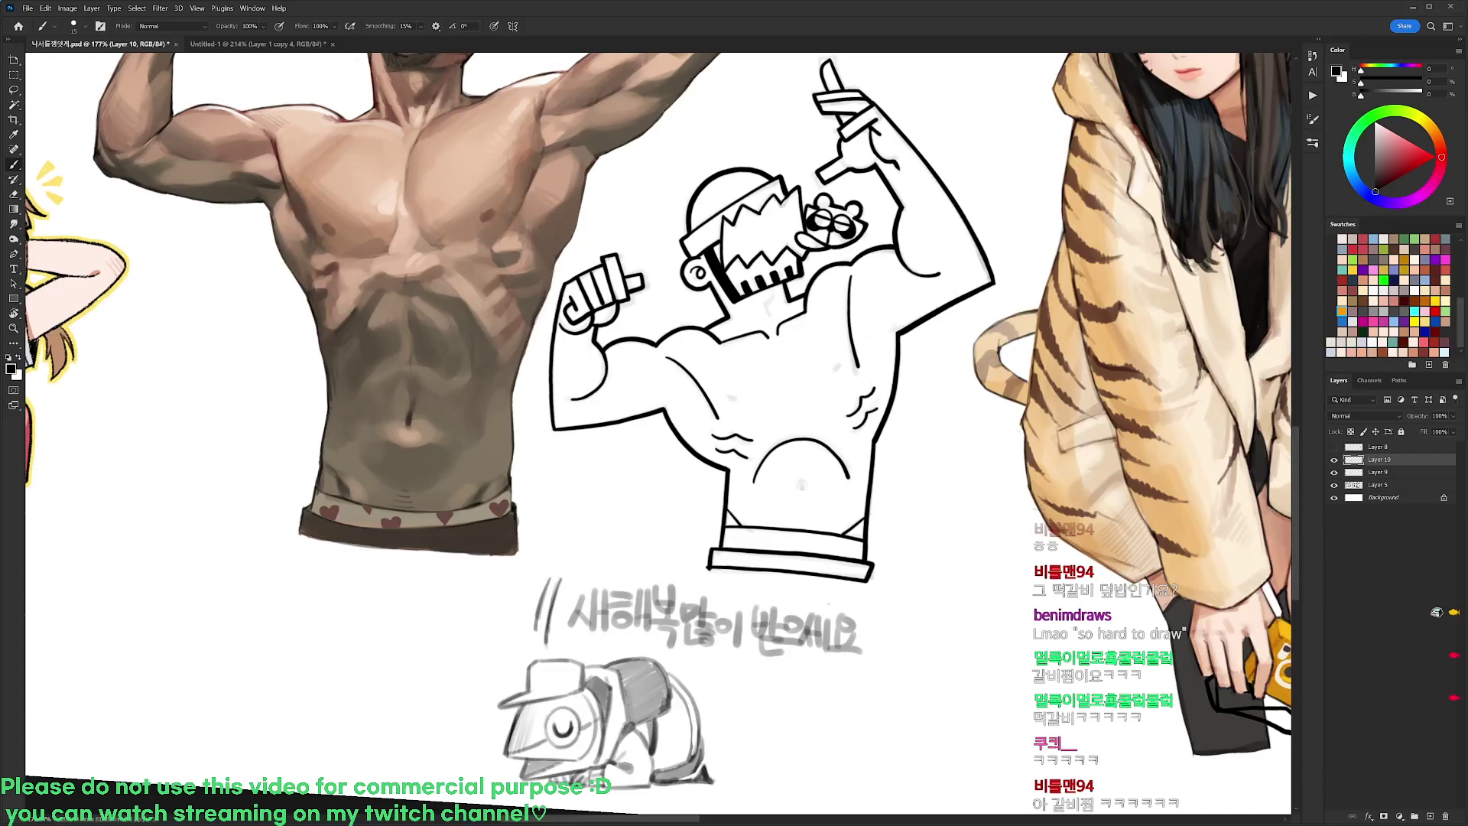
key("r")
key("Escape")
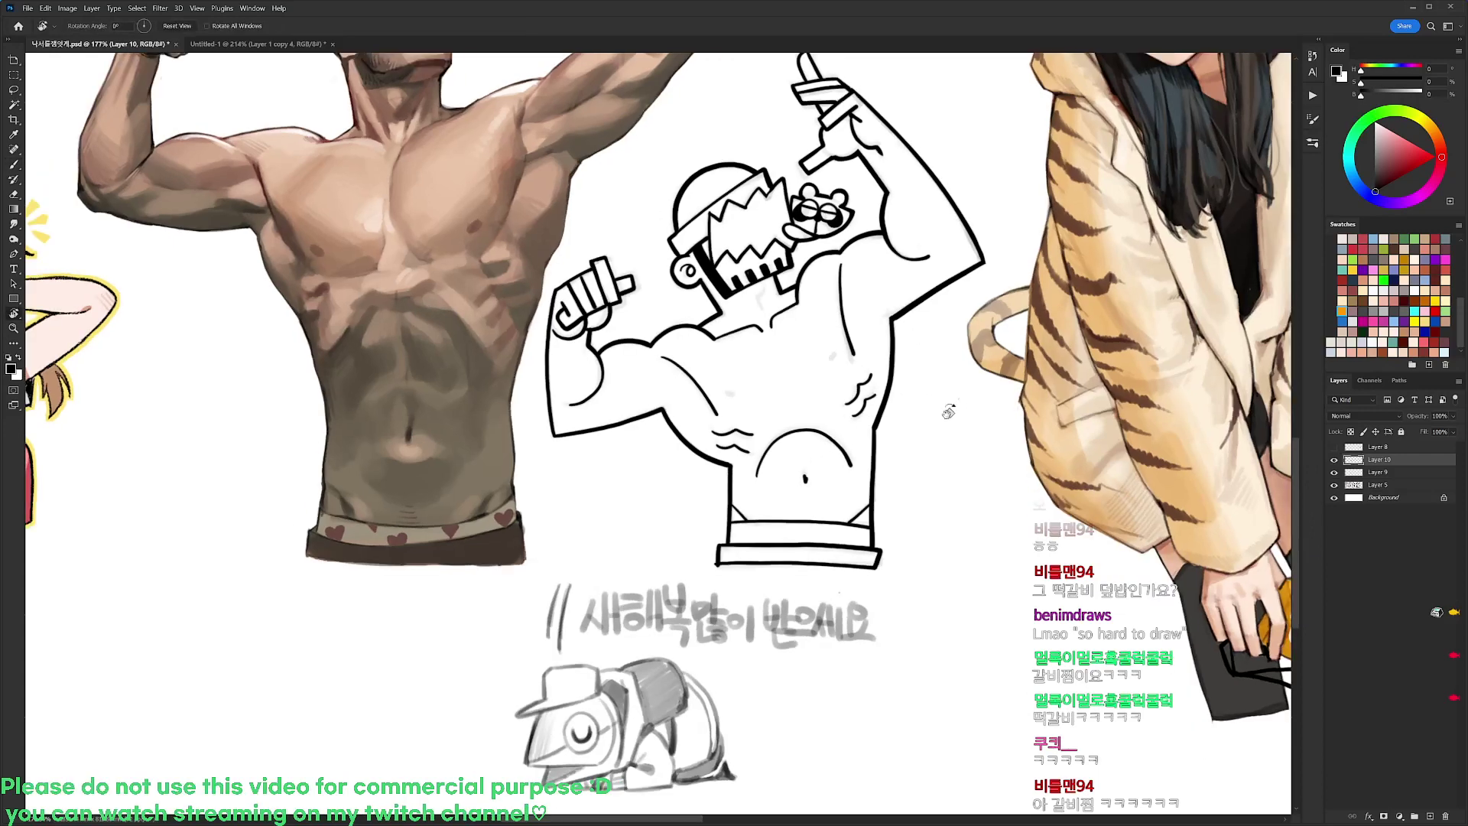
scroll(960, 426, "up", 2)
scroll(956, 364, "down", 2)
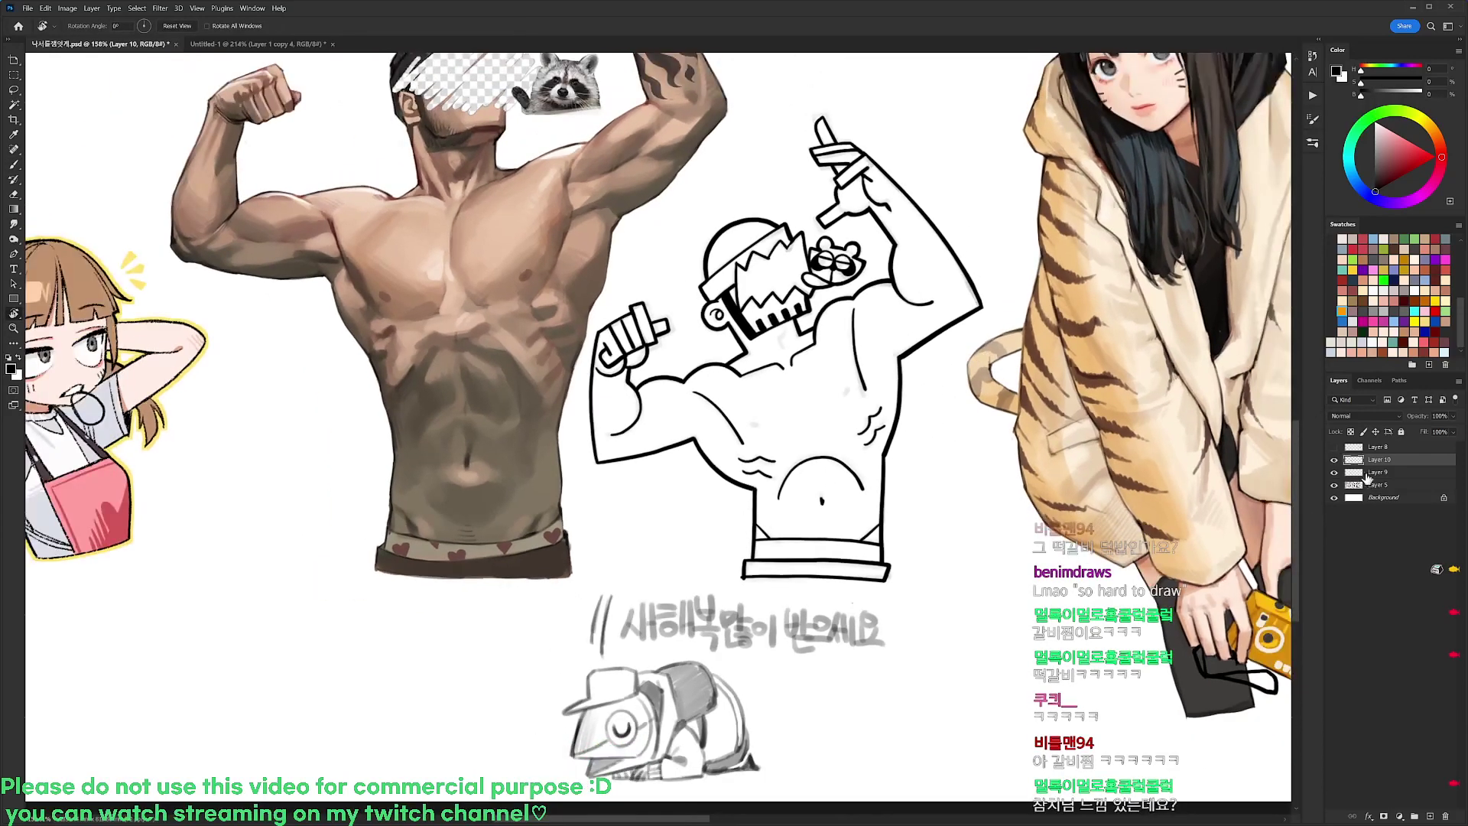
Check the finished ink drawing and hide the sketch layer beneath it
scroll(784, 324, "up", 3)
key("b")
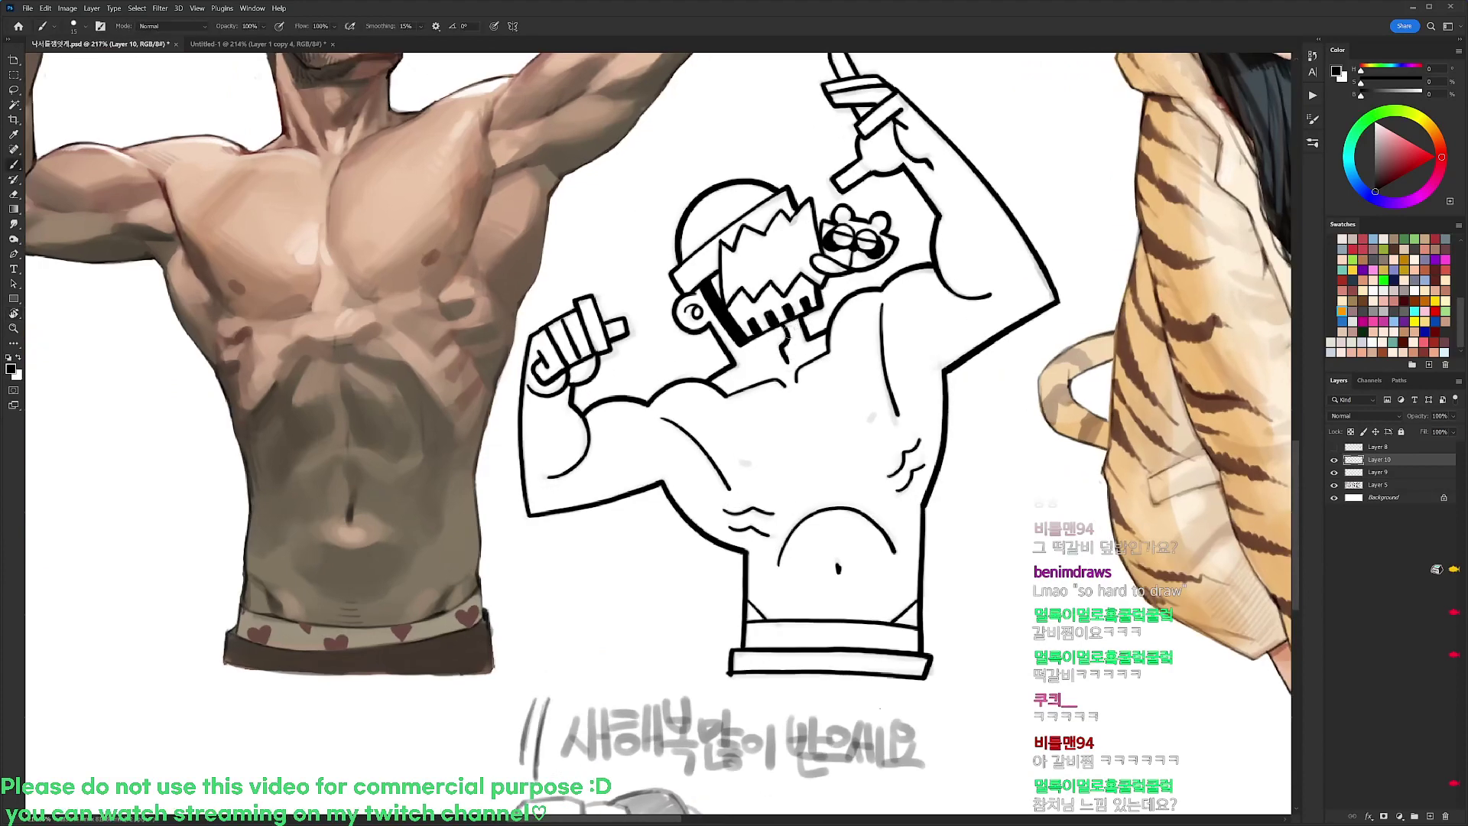
scroll(810, 348, "down", 3)
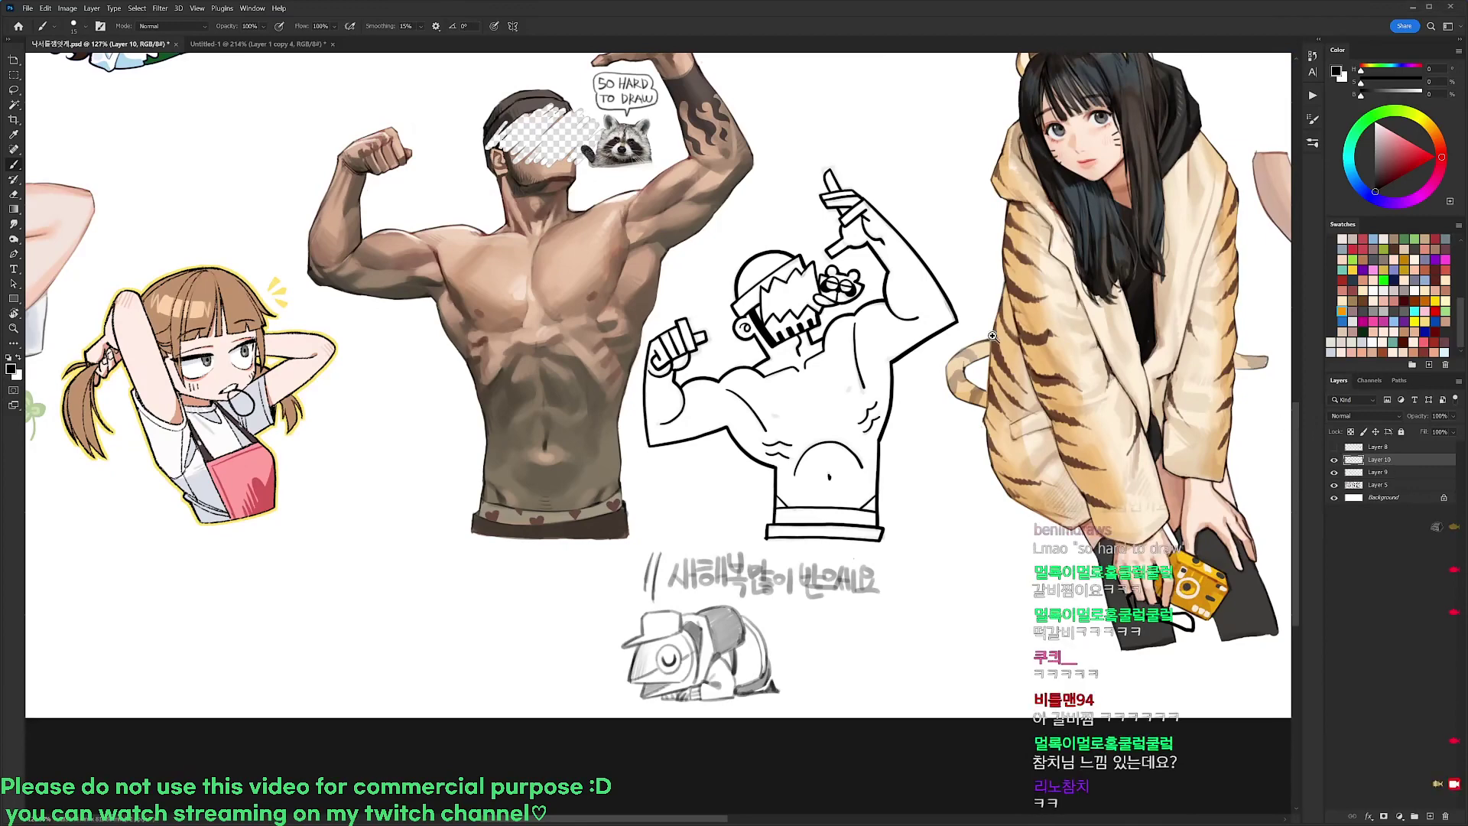
scroll(936, 305, "up", 3)
key("e")
scroll(934, 295, "down", 2)
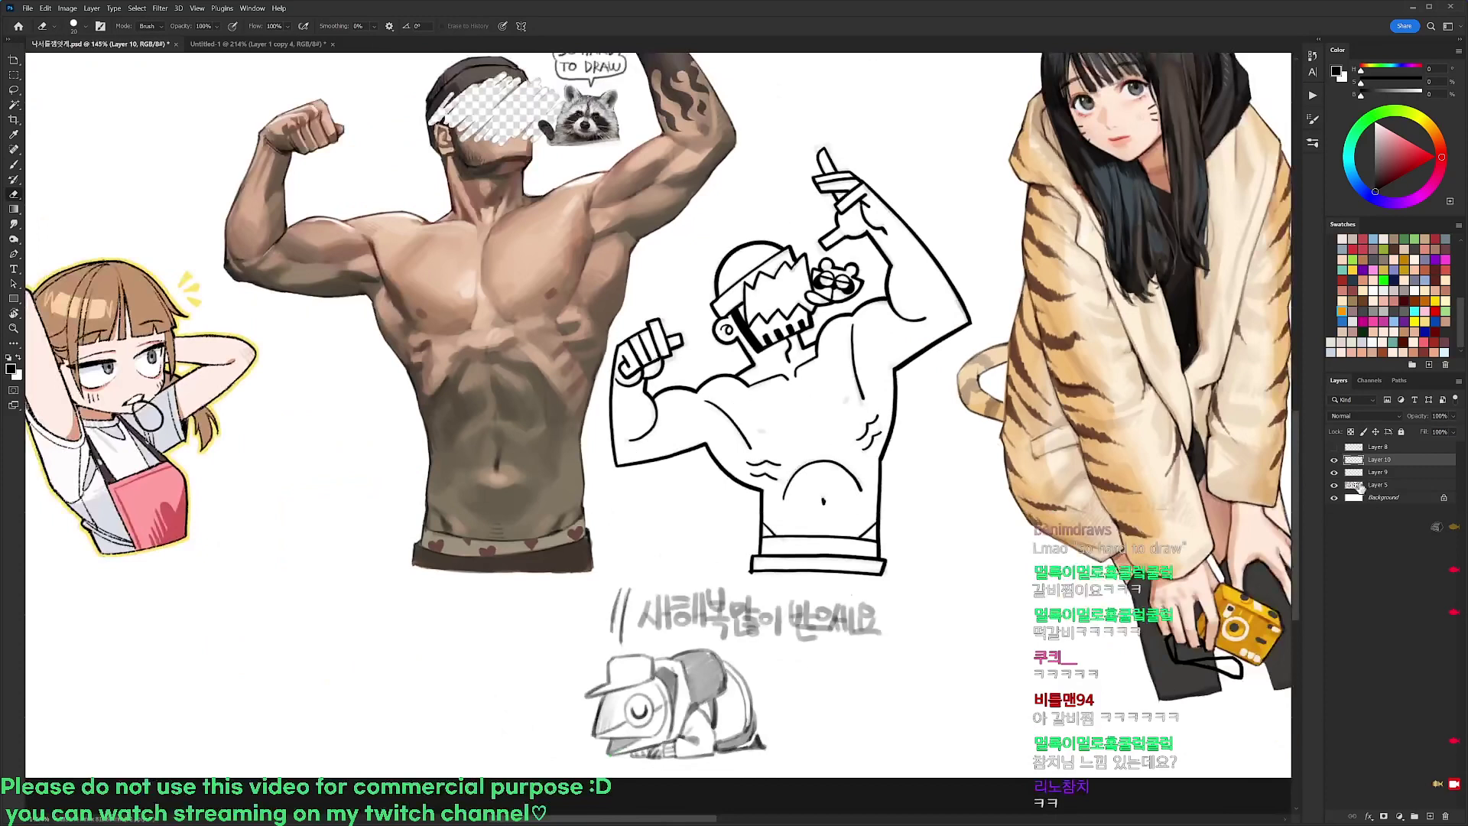
left_click(1334, 473)
Select the inked figure's whole silhouette by lassoing around it and subtracting the outside area, and contract the selection slightly
key("l")
mouse_move(976, 260)
left_mouse_down()
mouse_move(988, 313)
mouse_move(856, 596)
mouse_move(669, 528)
mouse_move(695, 191)
mouse_move(948, 184)
left_mouse_up()
key("w")
left_click(914, 189, "alt")
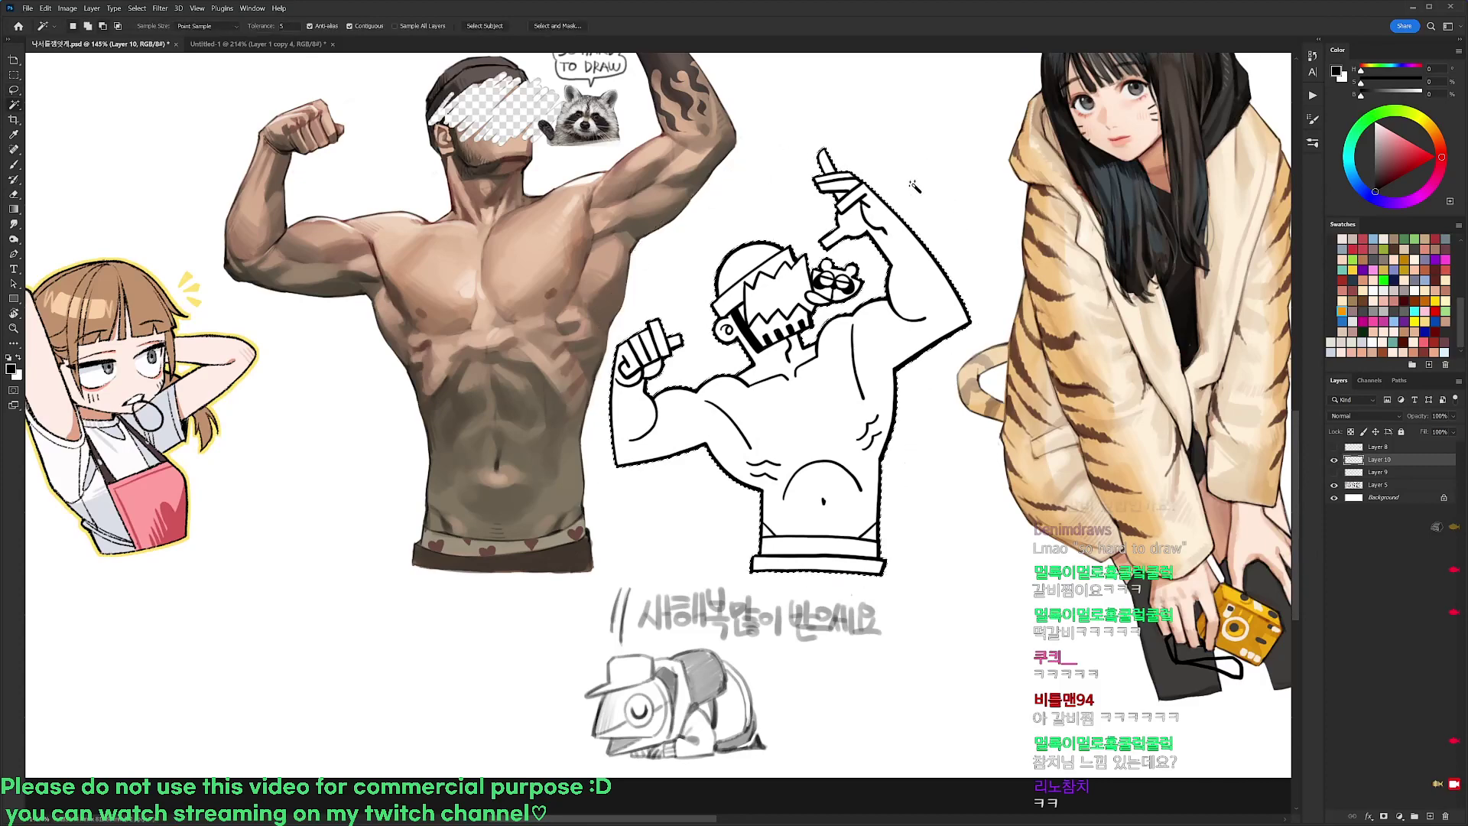
key("q")
key("q")
key("alt+s")
key("m")
key("c")
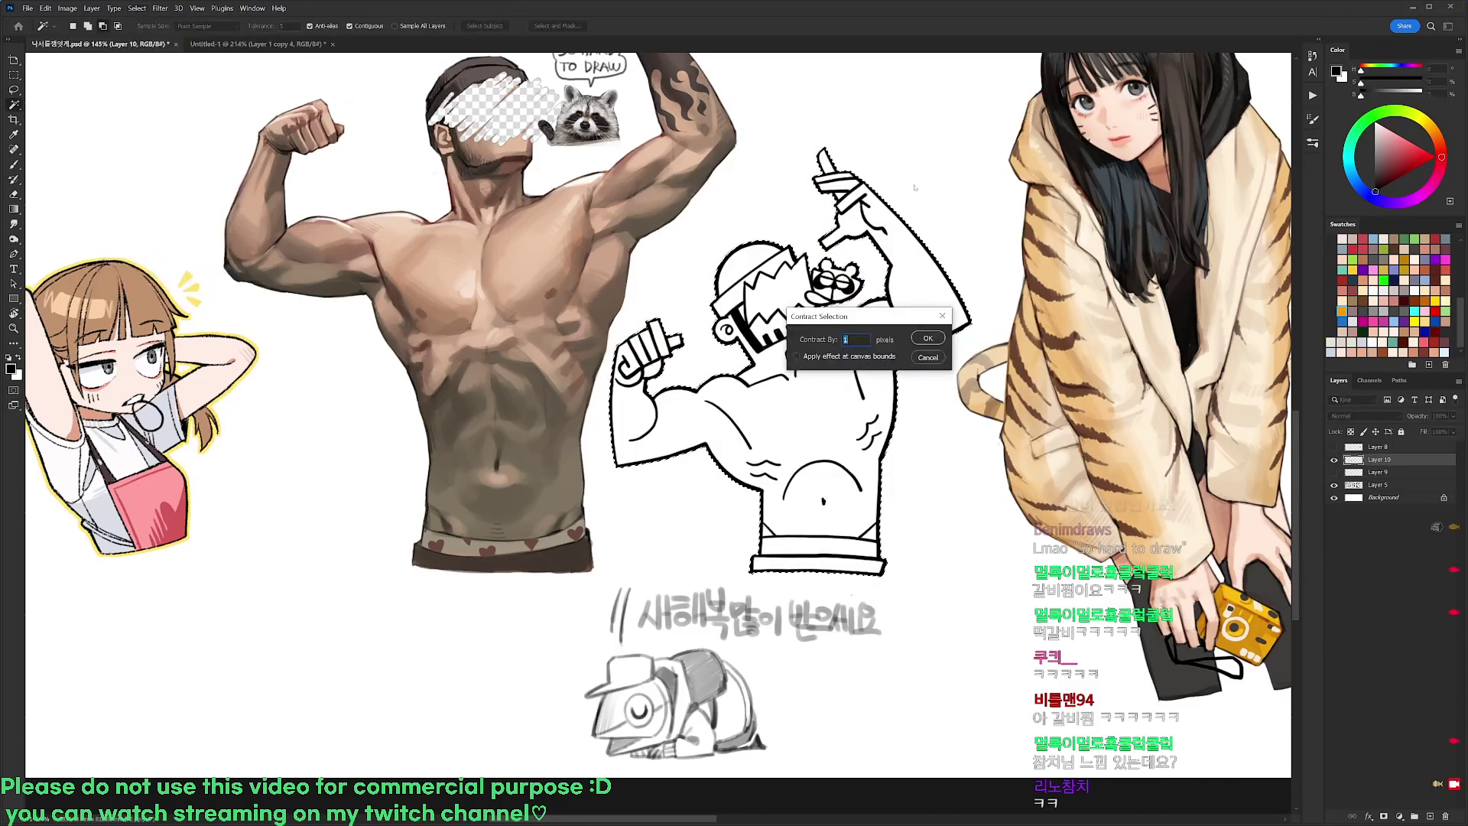
key("Return")
Fill the silhouette on a new layer with a skin tone sampled from the painted man, place the layer below the ink, and deselect
key("ctrl+shift+alt+n")
key("b")
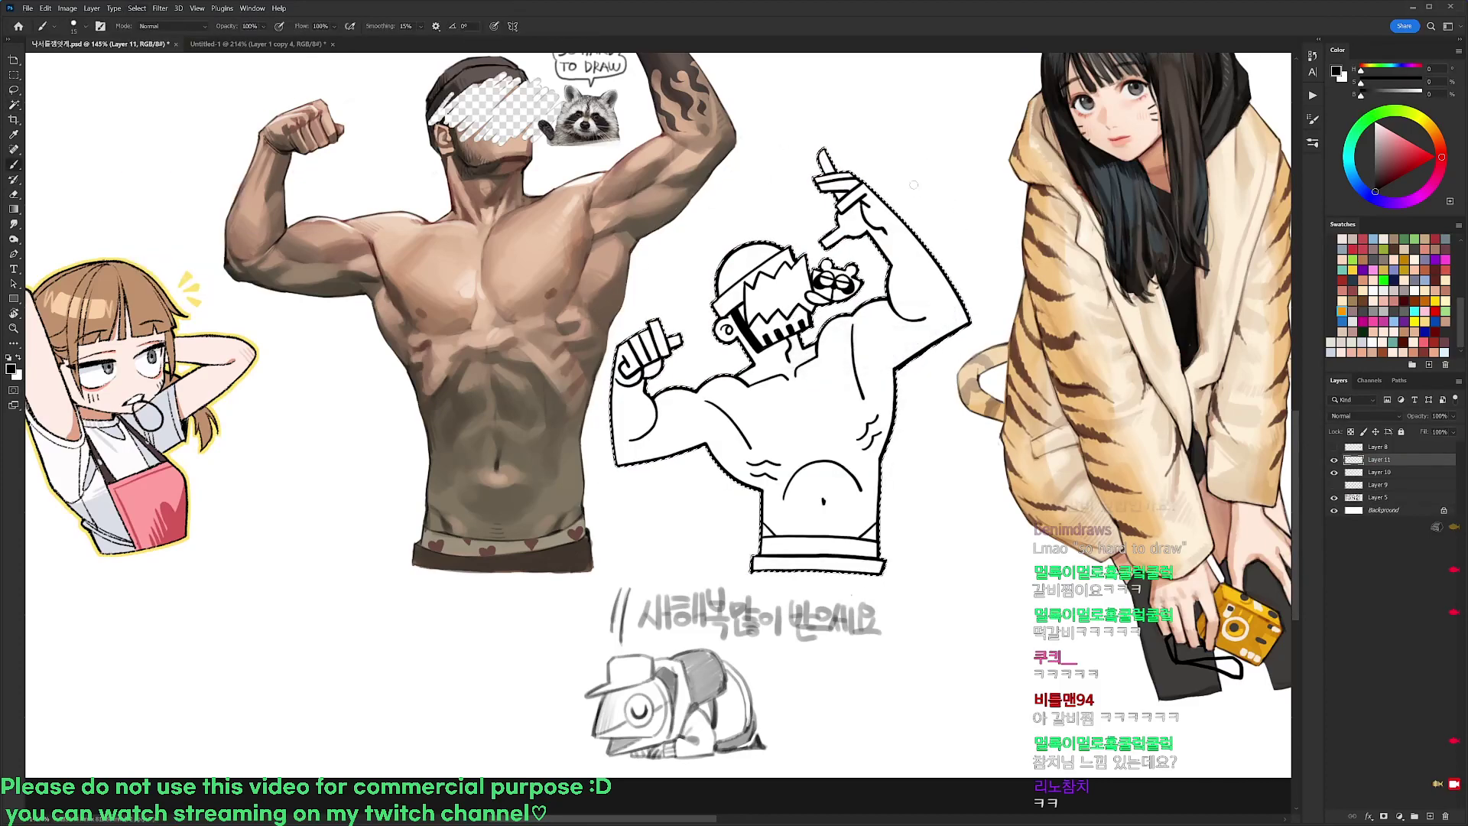
left_click(535, 252, "alt")
key("alt+BackSpace")
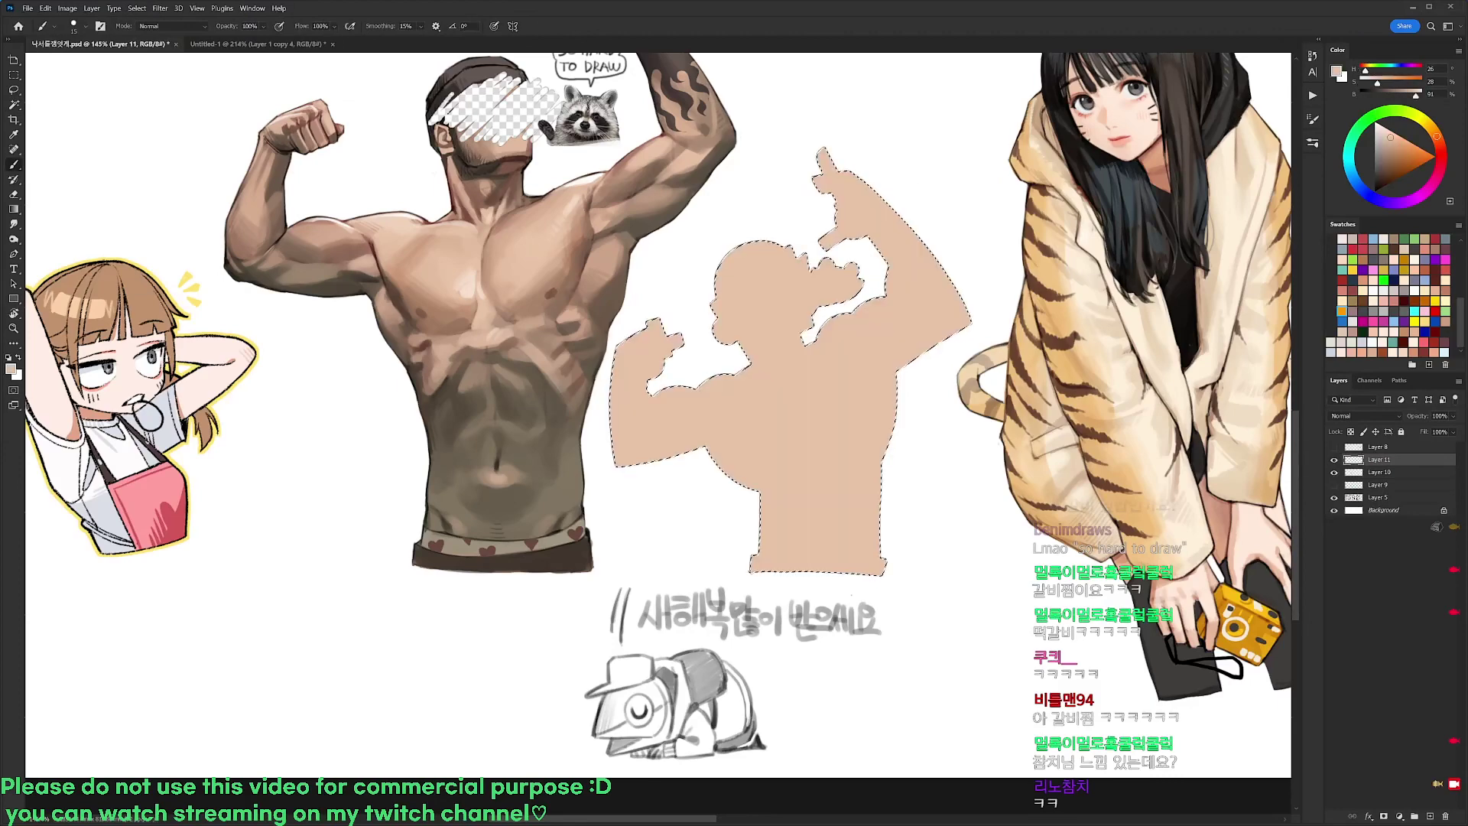
key("ctrl+bracketleft")
key("ctrl+d")
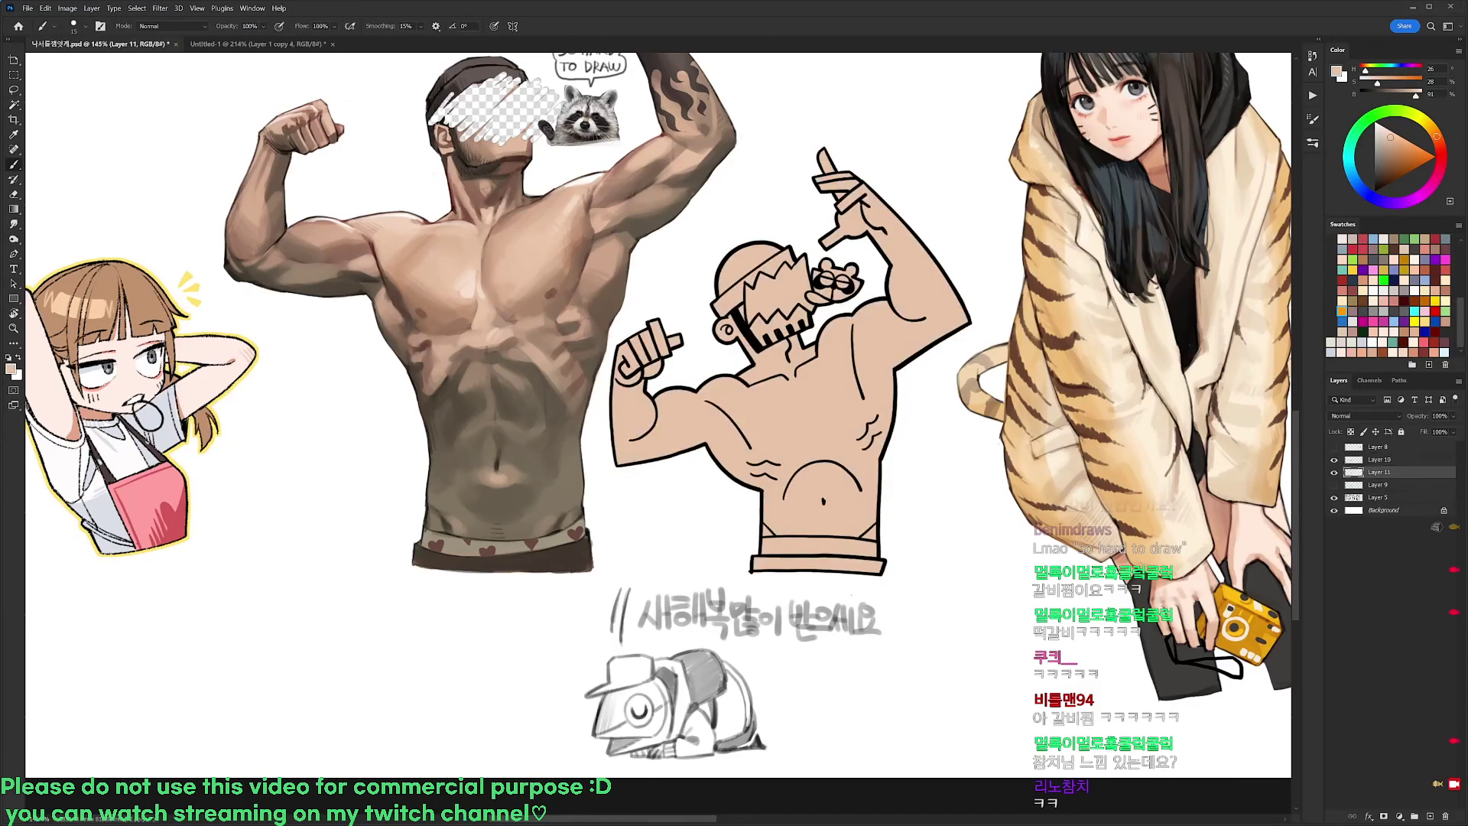
Lock the colour layer's transparent pixels and paint the underwear band white with a 45 px hard brush
key("d")
right_click(900, 390)
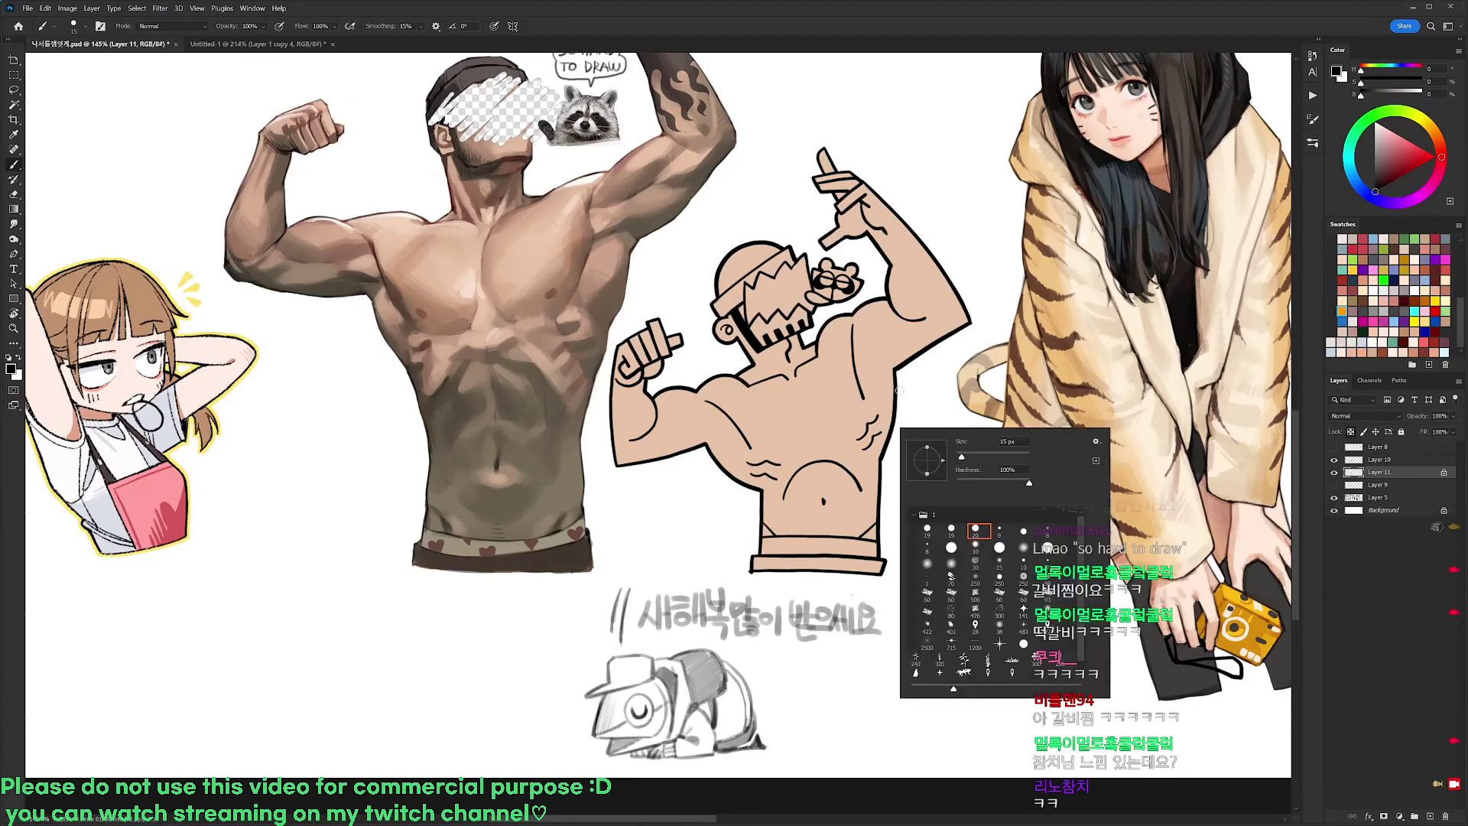
left_click_drag(962, 456, 973, 455)
left_click(917, 399)
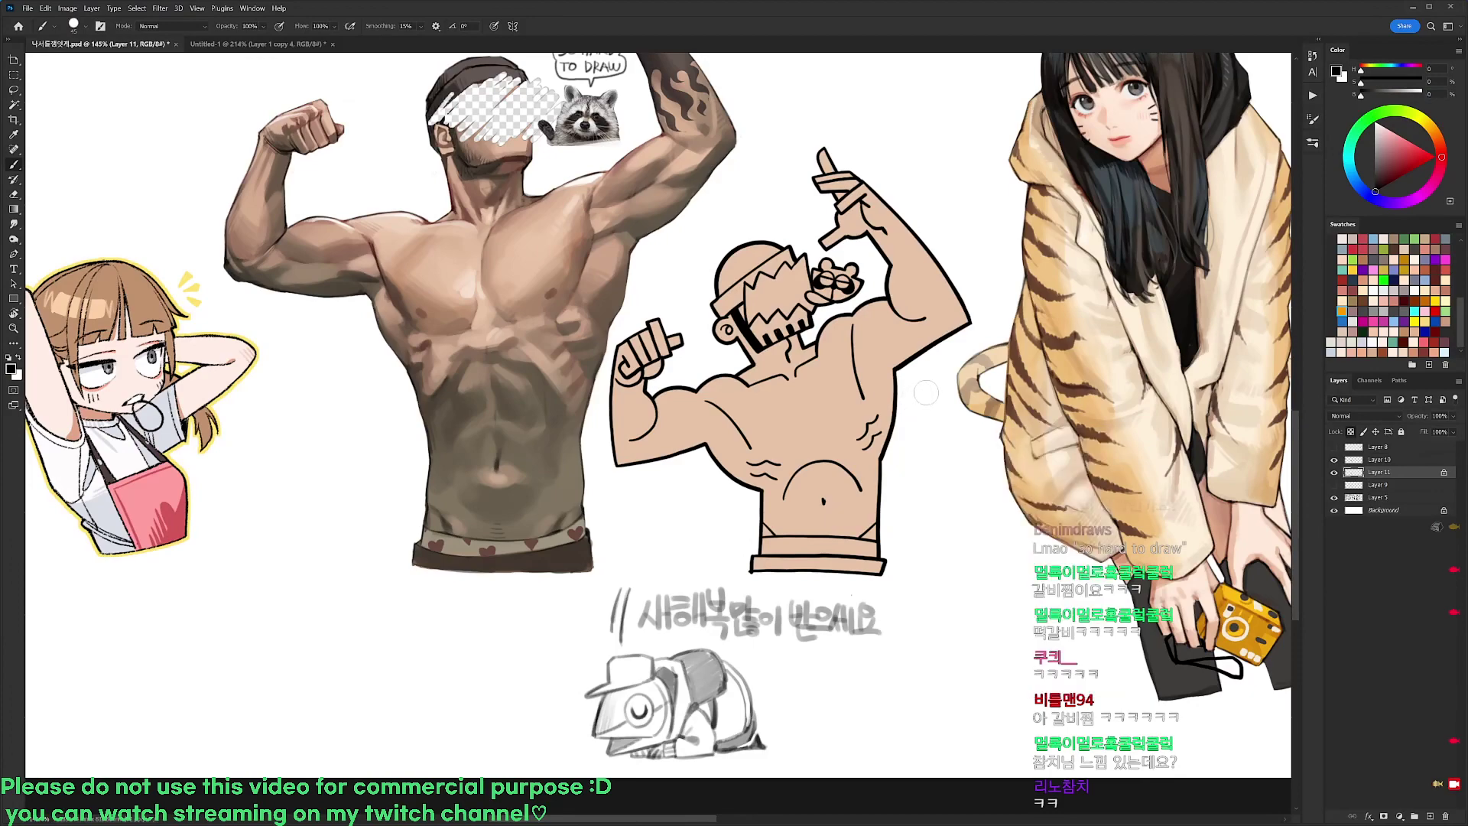
key("r")
mouse_move(928, 393)
left_mouse_down()
mouse_move(882, 281)
mouse_move(803, 203)
left_mouse_up()
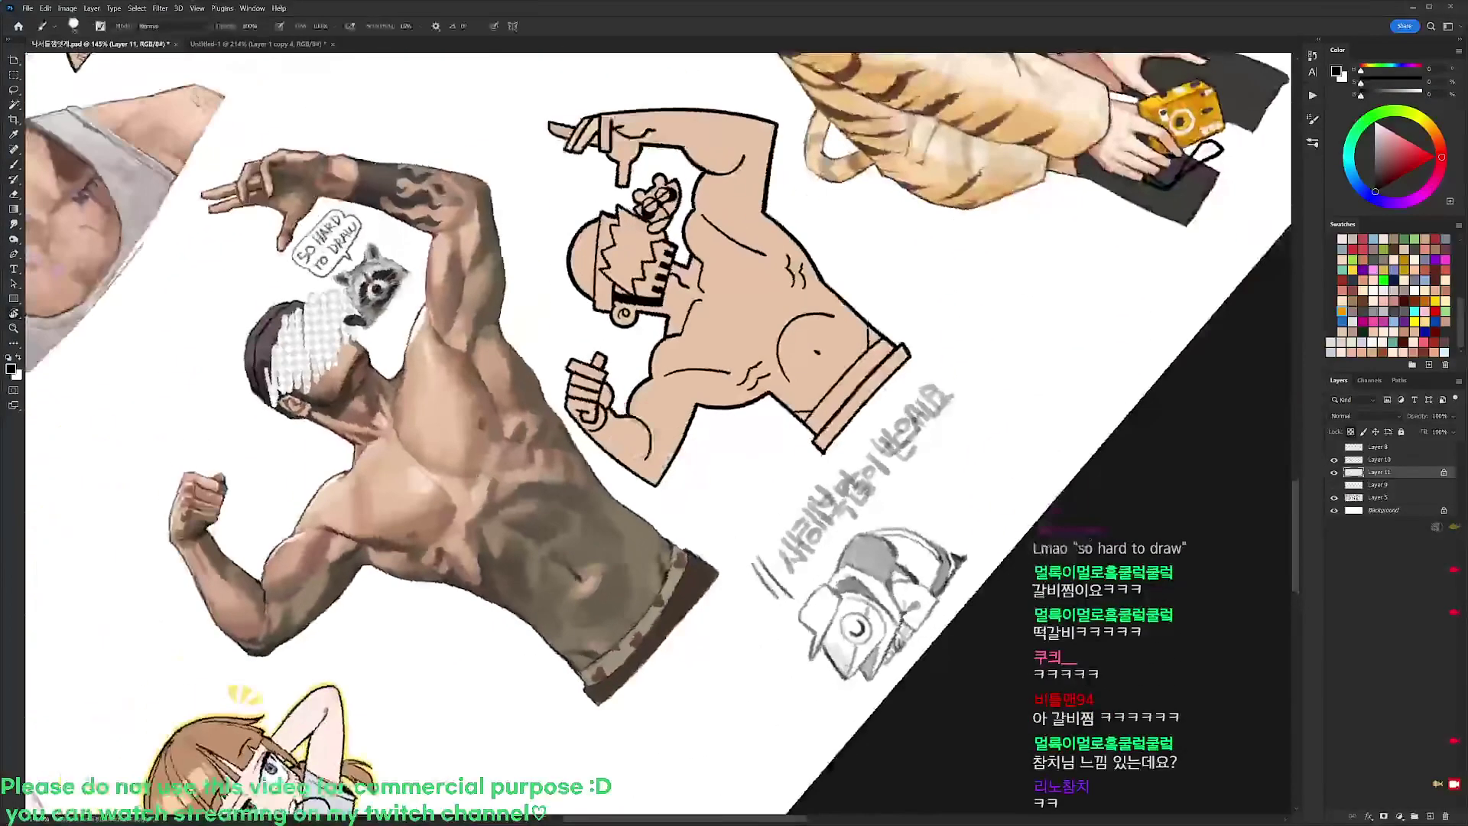
left_click(1061, 311, "alt")
mouse_move(861, 374)
left_mouse_down()
mouse_move(818, 420)
mouse_move(861, 368)
left_mouse_up()
left_click_drag(814, 428, 890, 342)
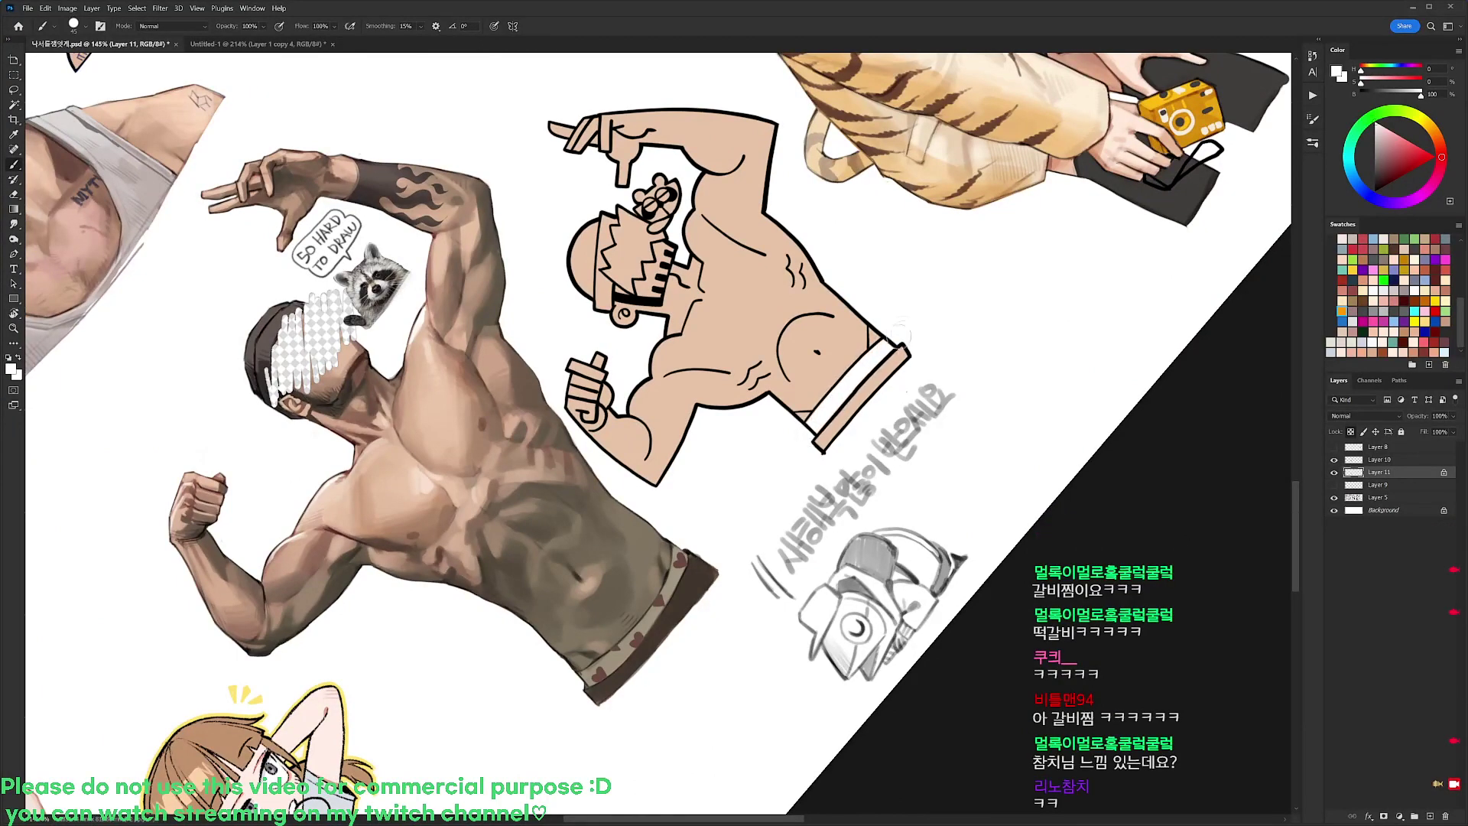
key("r")
mouse_move(925, 264)
left_mouse_down()
mouse_move(1042, 403)
mouse_move(1010, 523)
left_mouse_up()
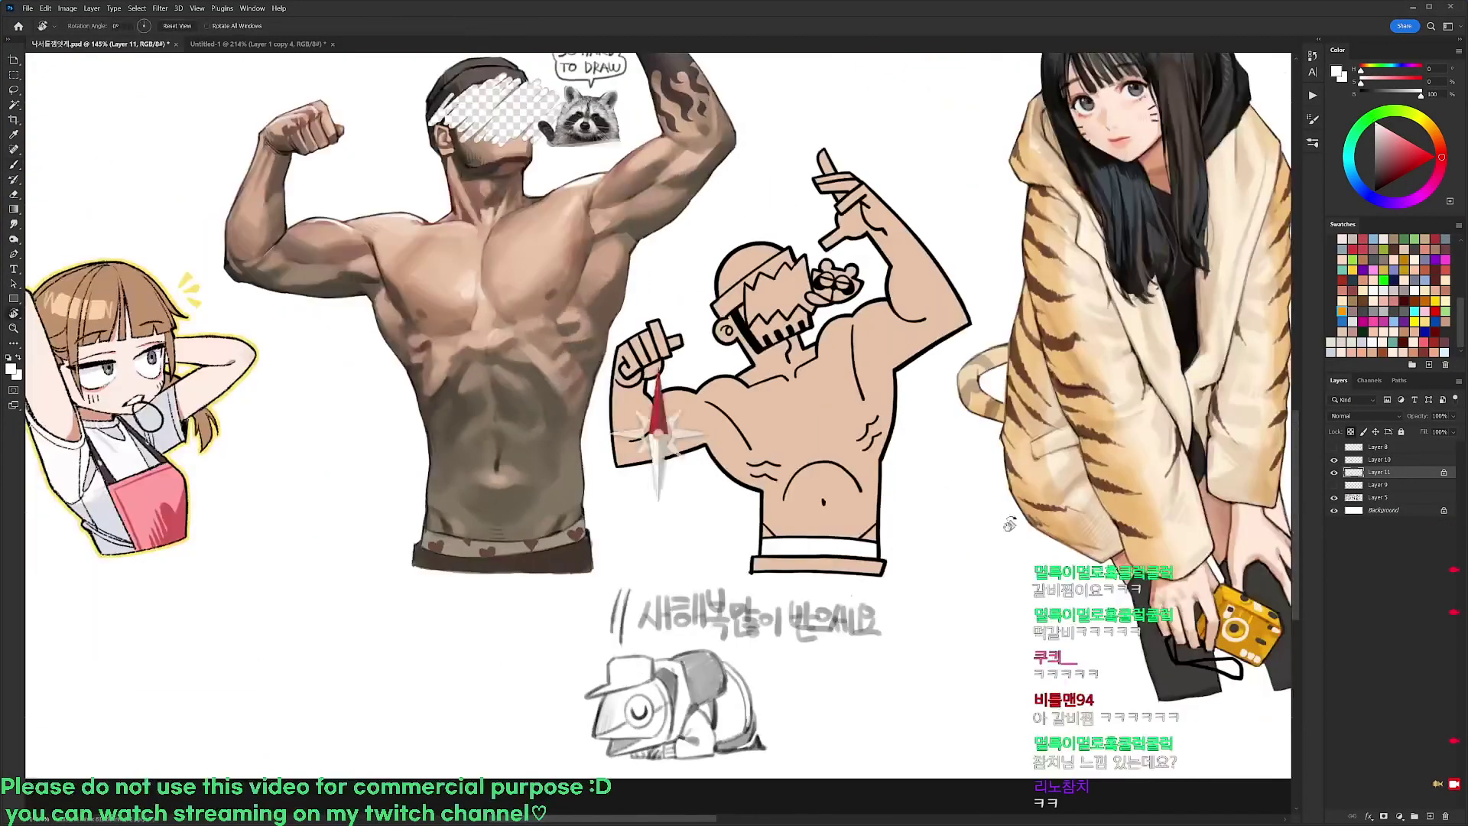
Select the white underwear band and paint small red hearts across it with a smaller brush, undoing the oversized first stroke
key("w")
left_click(811, 548)
key("b")
key("d")
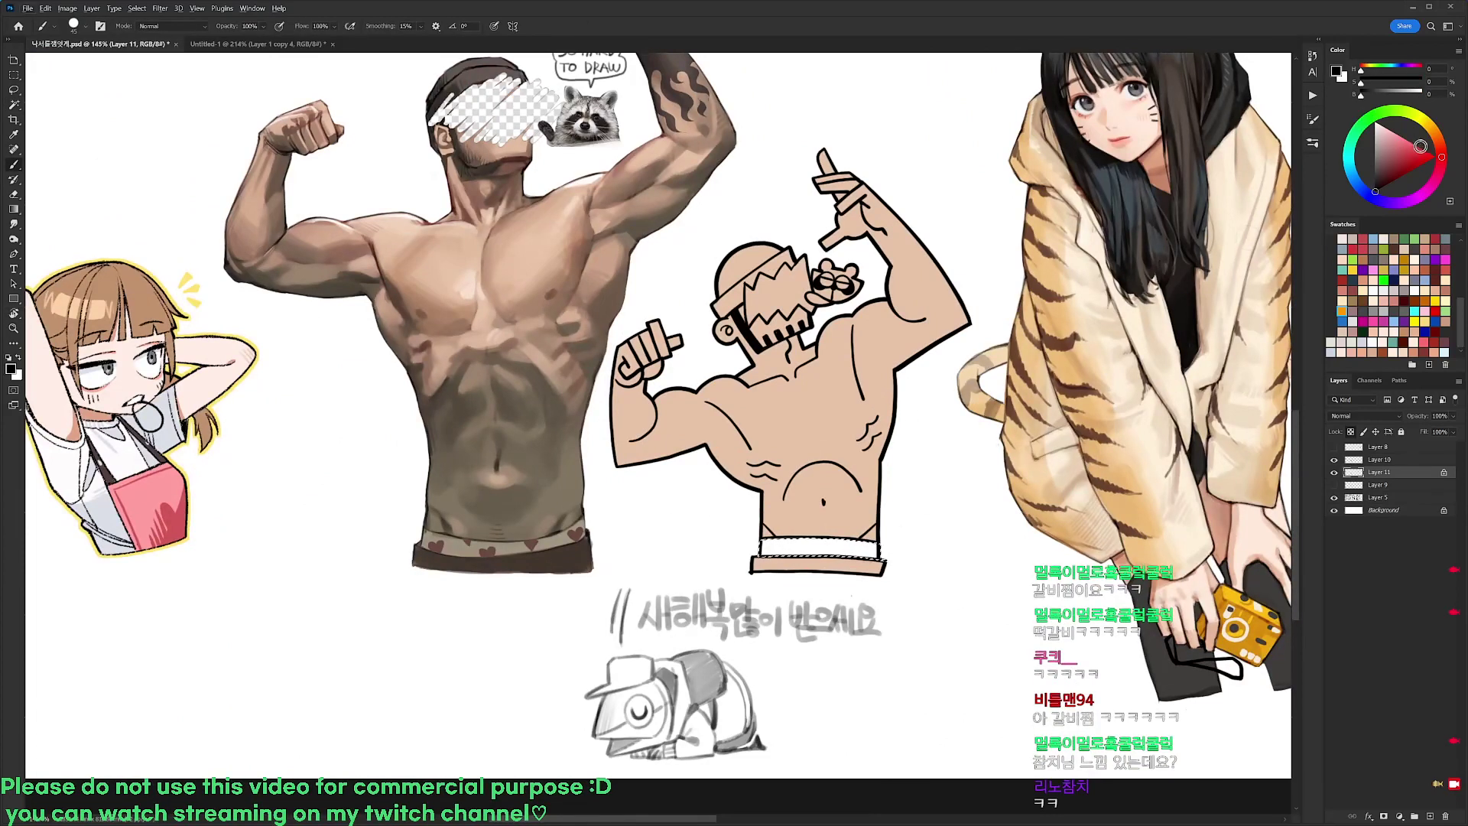
left_click(1421, 162)
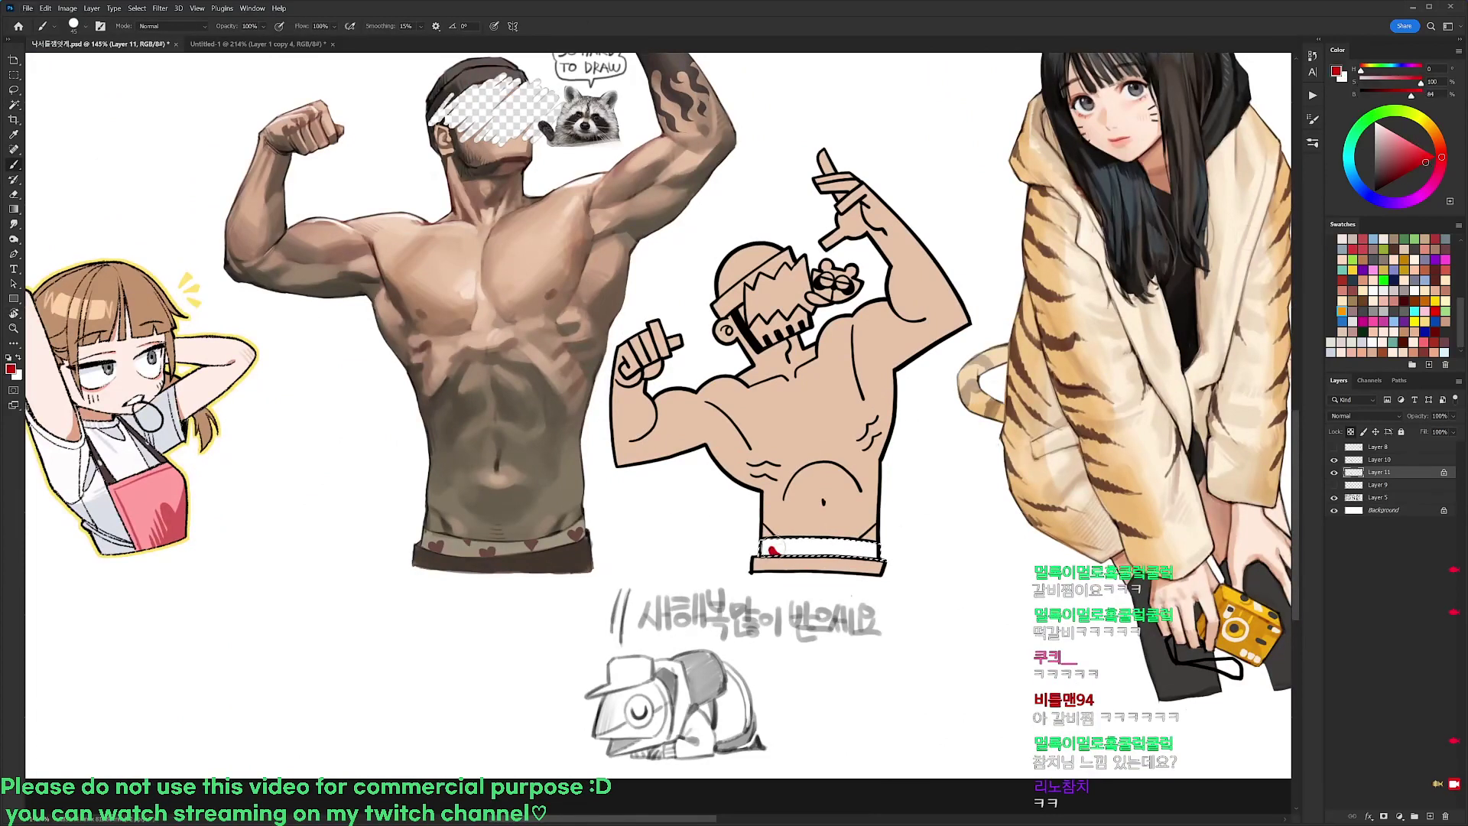
left_click_drag(773, 546, 780, 555)
key("ctrl+z")
right_click(803, 542)
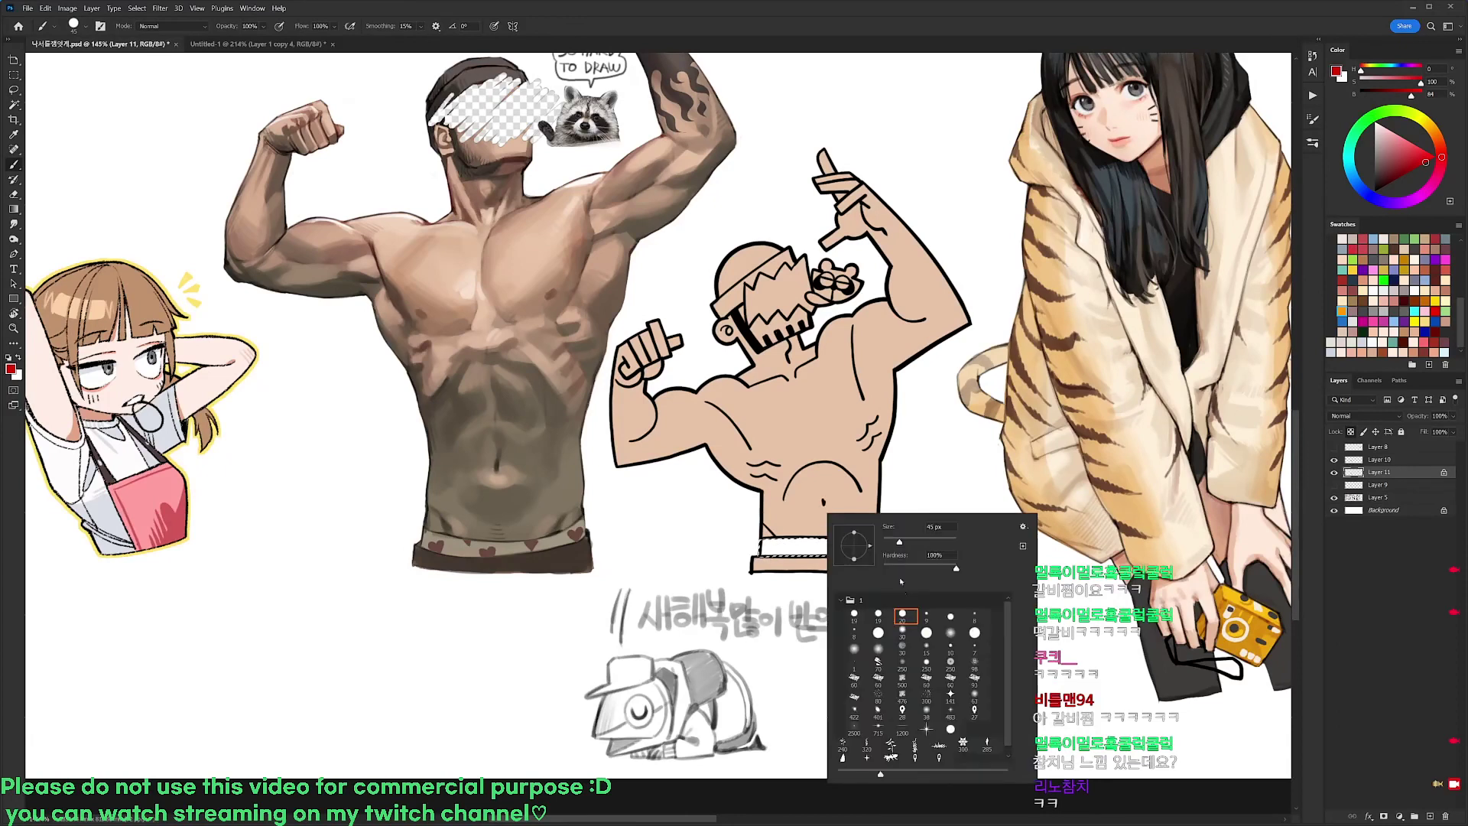
left_click(903, 615)
left_click(771, 550)
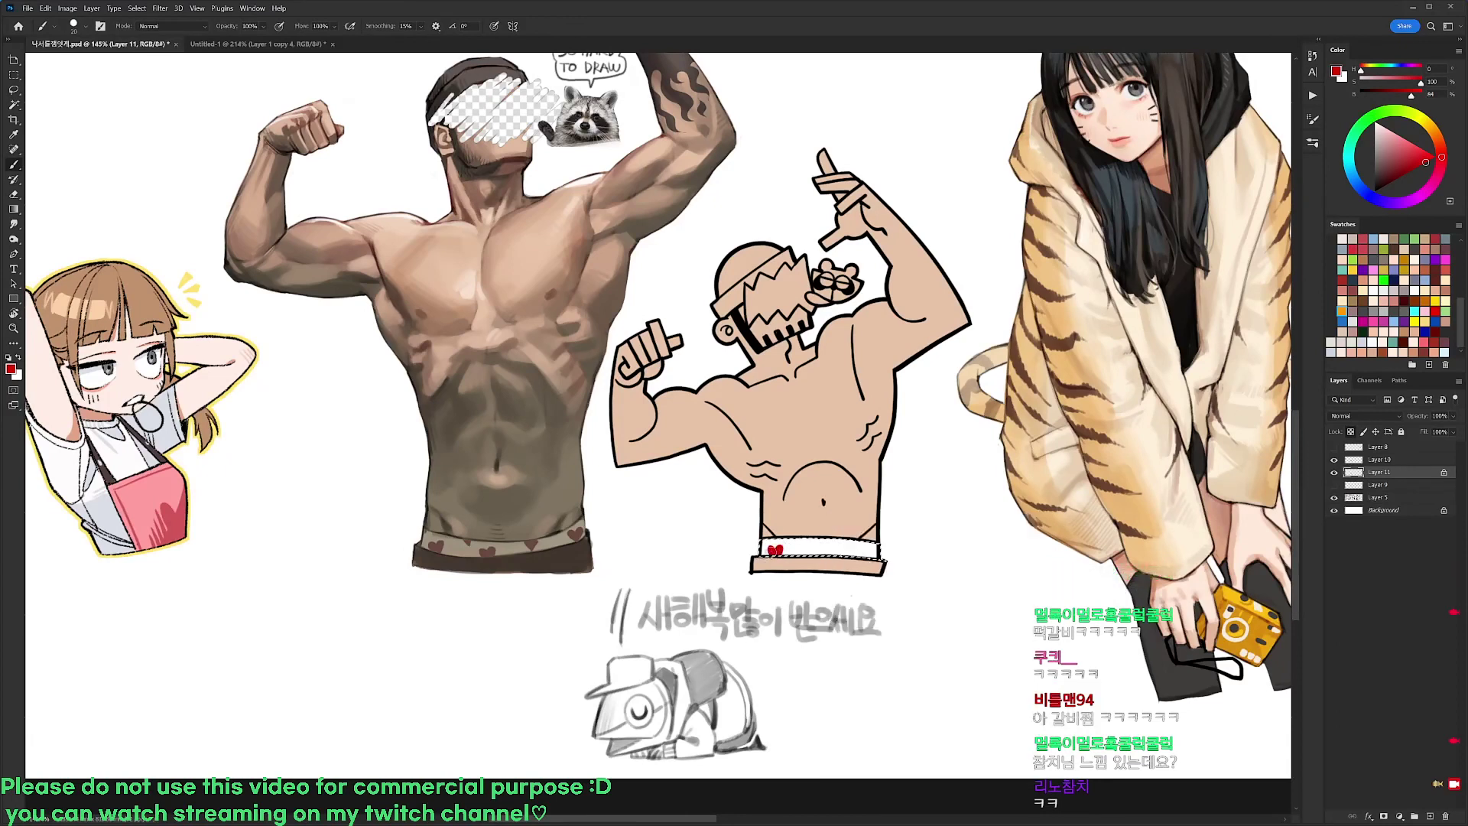
left_click_drag(802, 540, 835, 554)
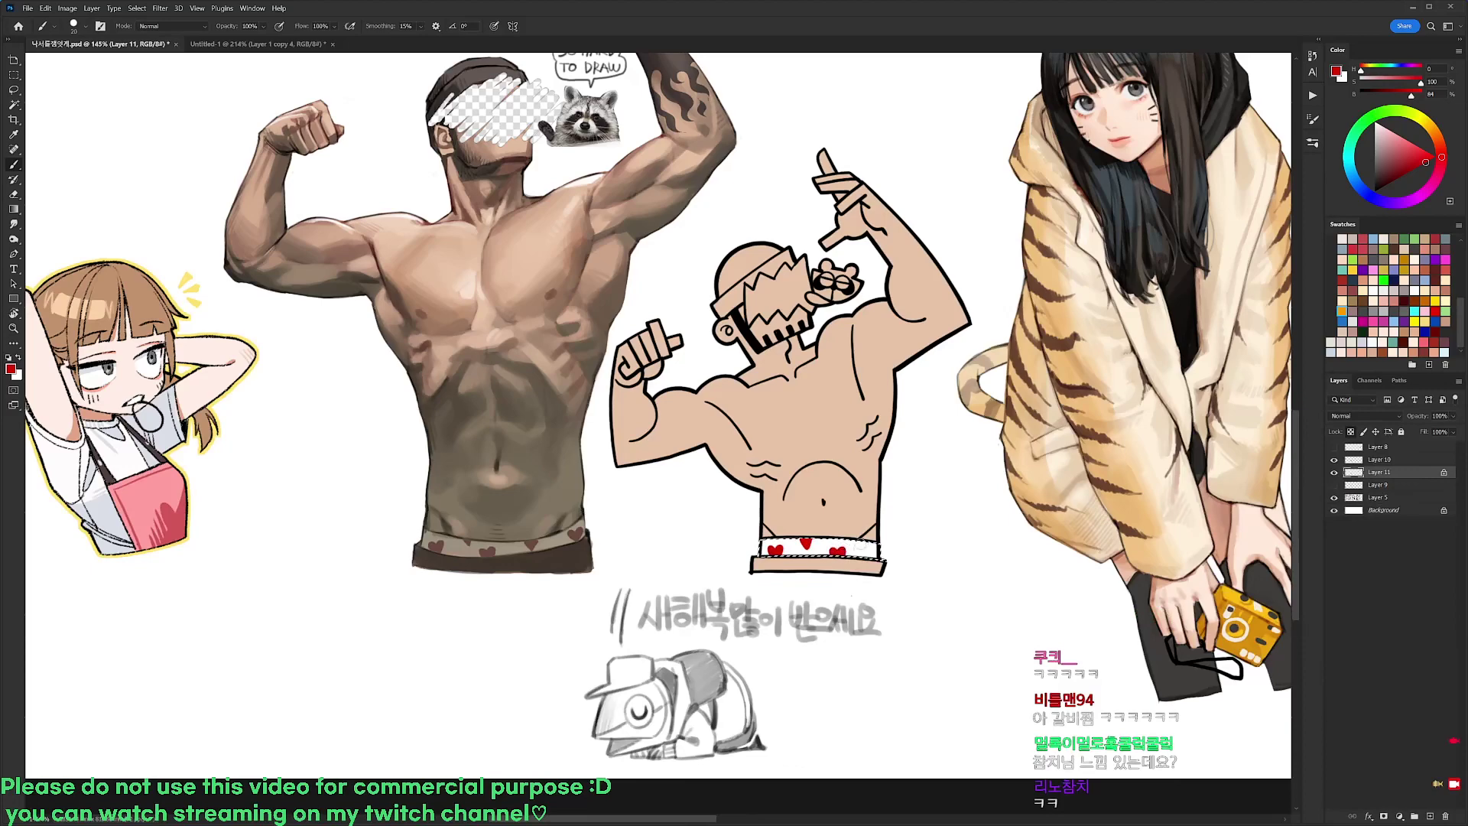
Paint the trouser band and the beanie dark grey, using a tone sampled from the painted man's hat and adjusted
key("r")
mouse_move(929, 428)
left_mouse_down()
mouse_move(924, 339)
mouse_move(879, 256)
left_mouse_up()
key("d")
right_click(920, 373)
left_click_drag(980, 402, 992, 405)
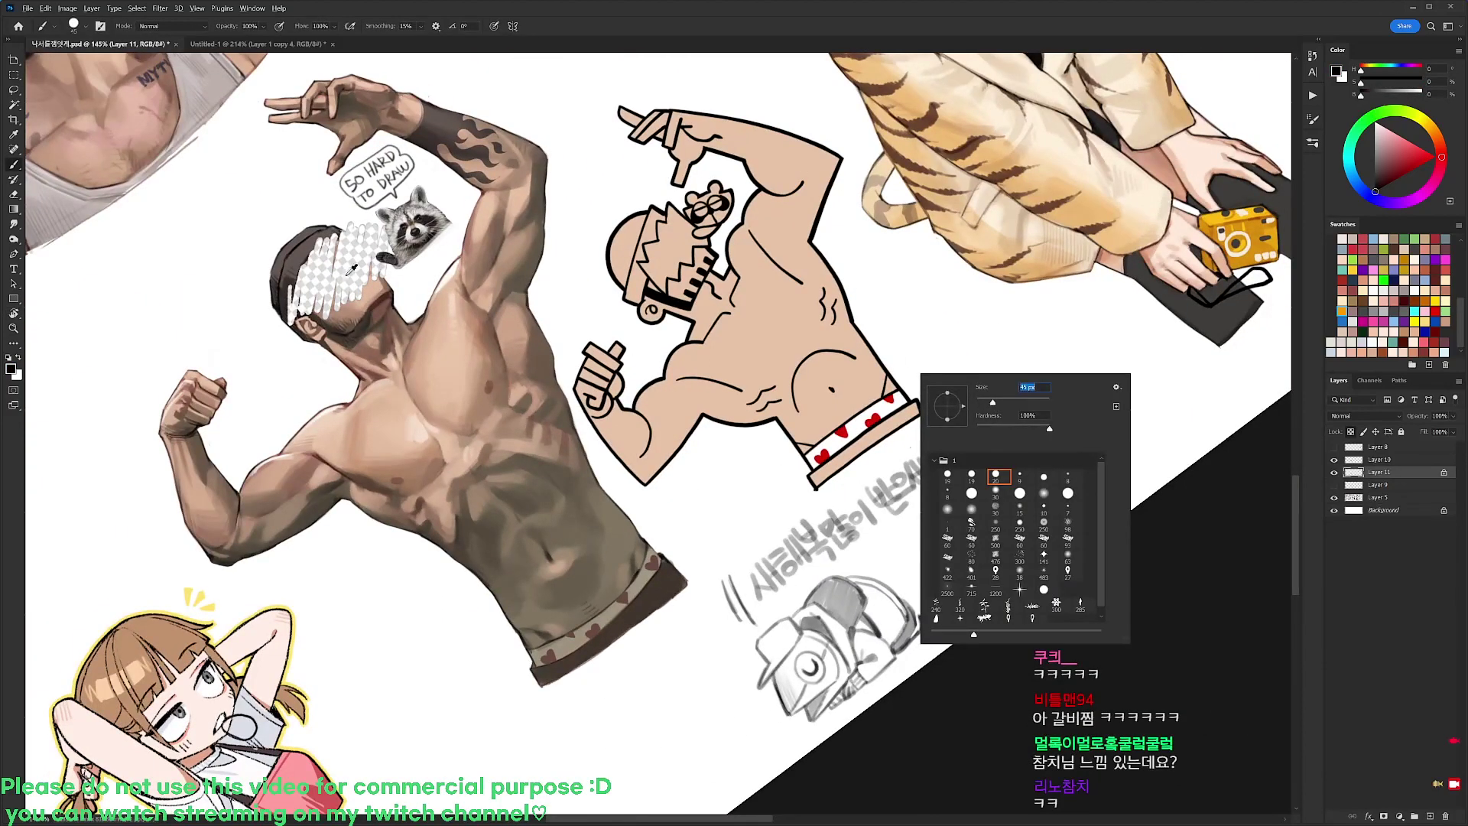
left_click(305, 246, "alt")
left_click_drag(1368, 86, 1379, 95)
left_click(1365, 83)
left_click_drag(814, 483, 934, 396)
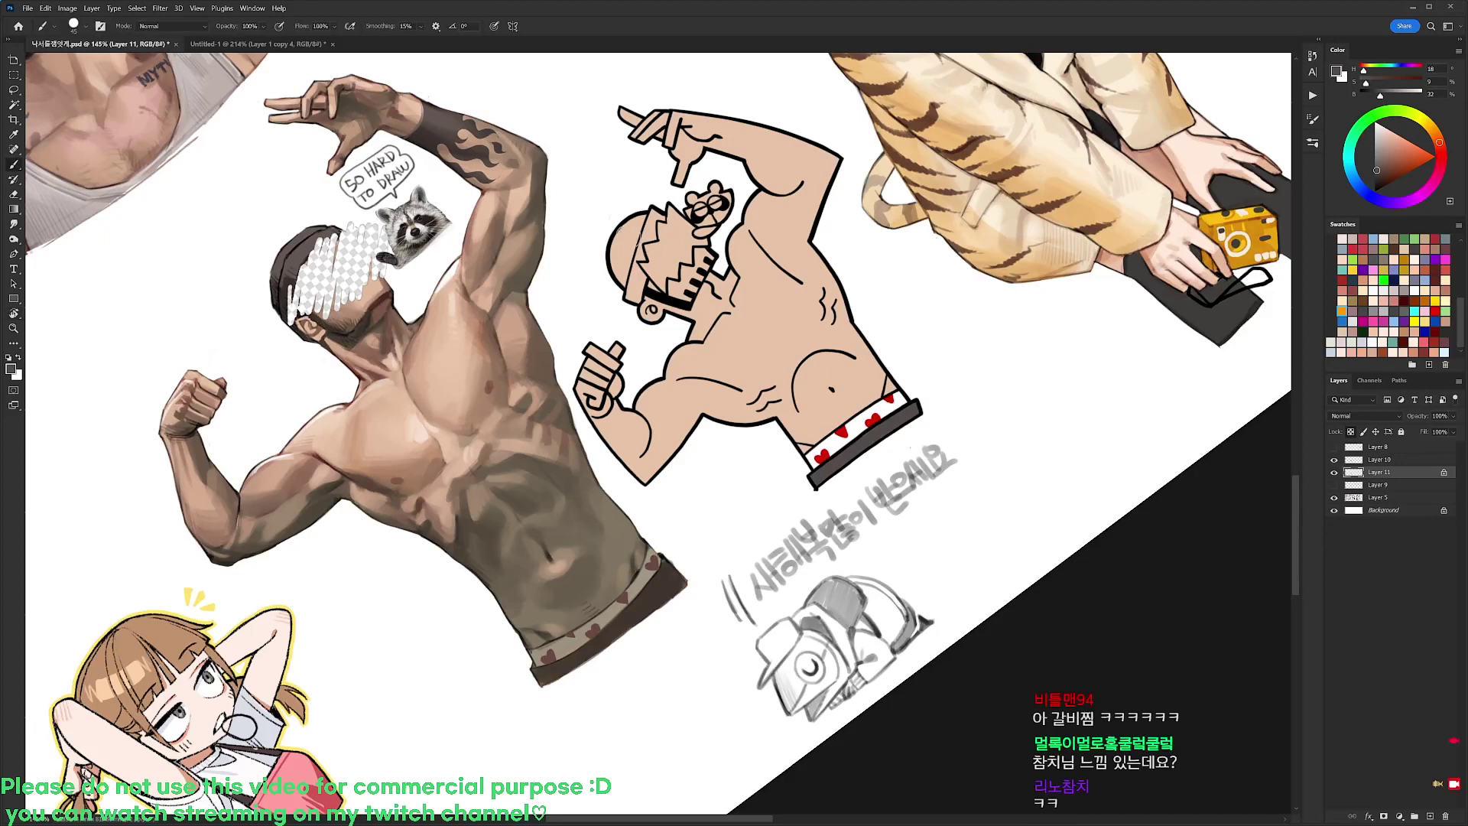
mouse_move(627, 219)
left_mouse_down()
mouse_move(612, 272)
mouse_move(621, 289)
mouse_move(626, 252)
mouse_move(646, 283)
mouse_move(634, 298)
mouse_move(633, 216)
mouse_move(634, 244)
mouse_move(652, 218)
left_mouse_up()
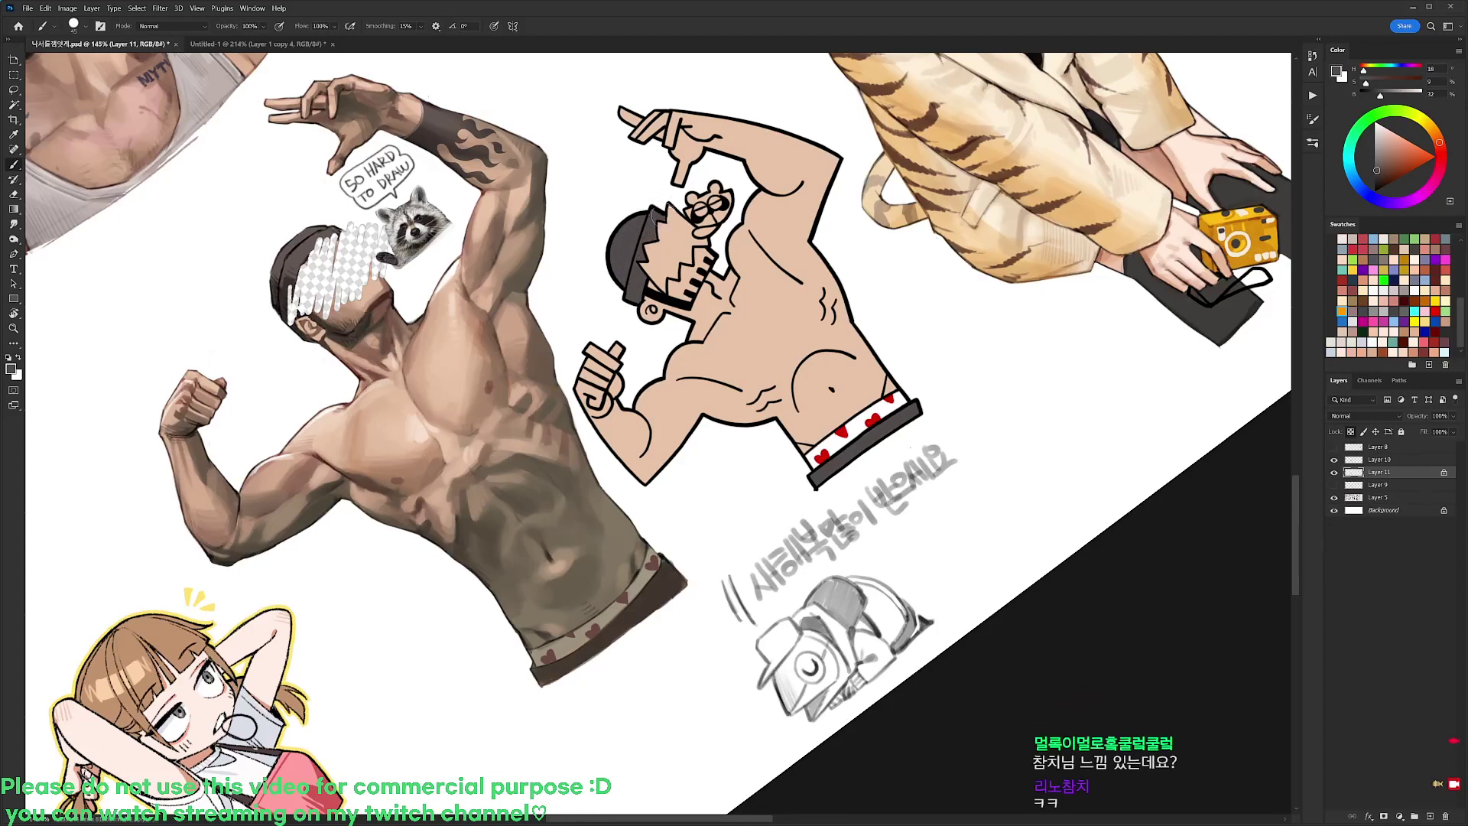
Paint the raccoon's head a light pinkish grey, undoing a first try with a more neutral grey
key("r")
left_click_drag(863, 181, 971, 342)
left_click_drag(898, 289, 904, 301)
left_click_drag(903, 301, 892, 382)
key("b")
left_click(747, 322, "alt")
left_click(1371, 142)
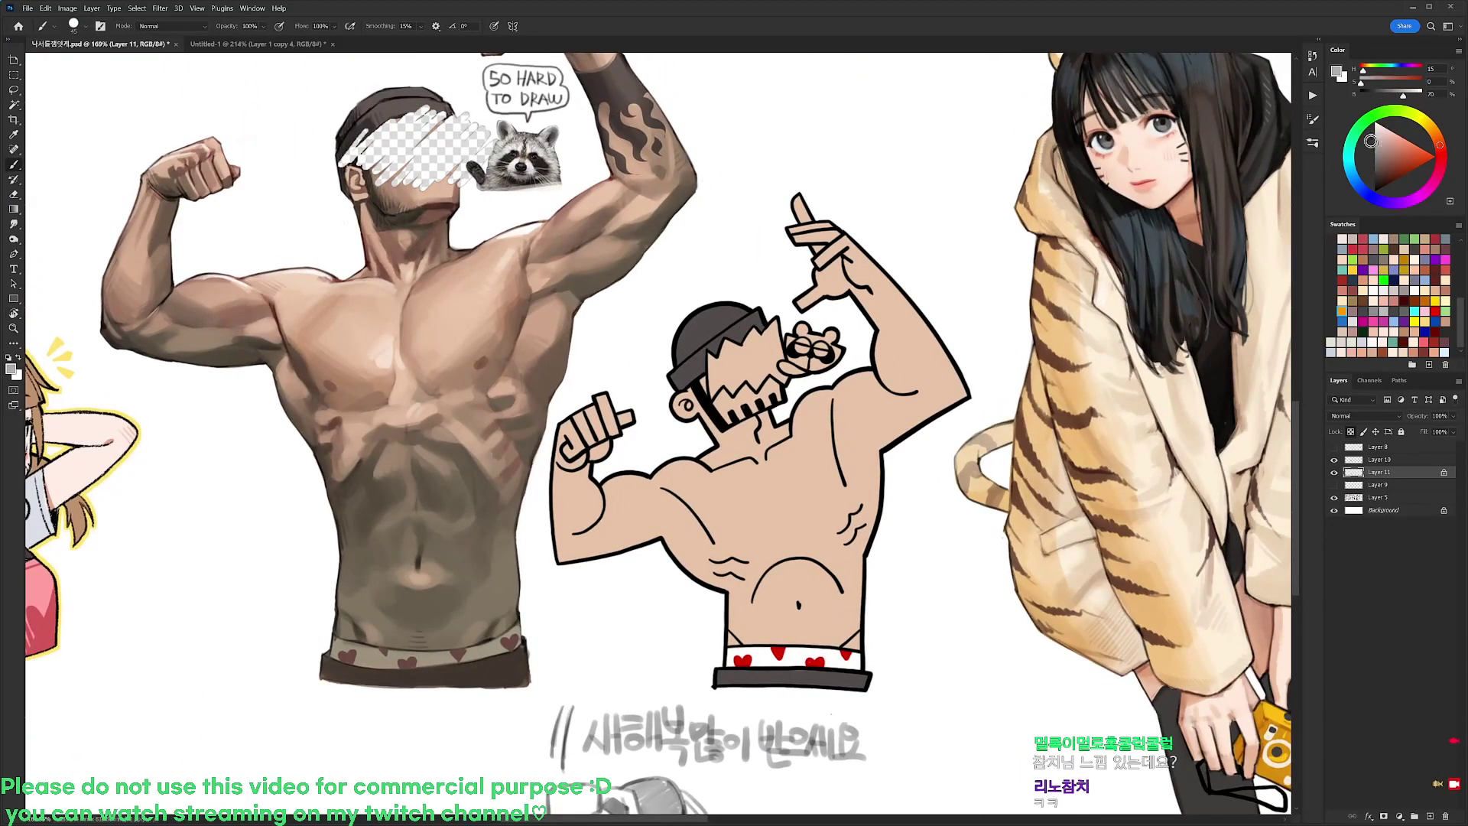
left_click_drag(795, 340, 833, 357)
key("ctrl+z")
left_click(1381, 139)
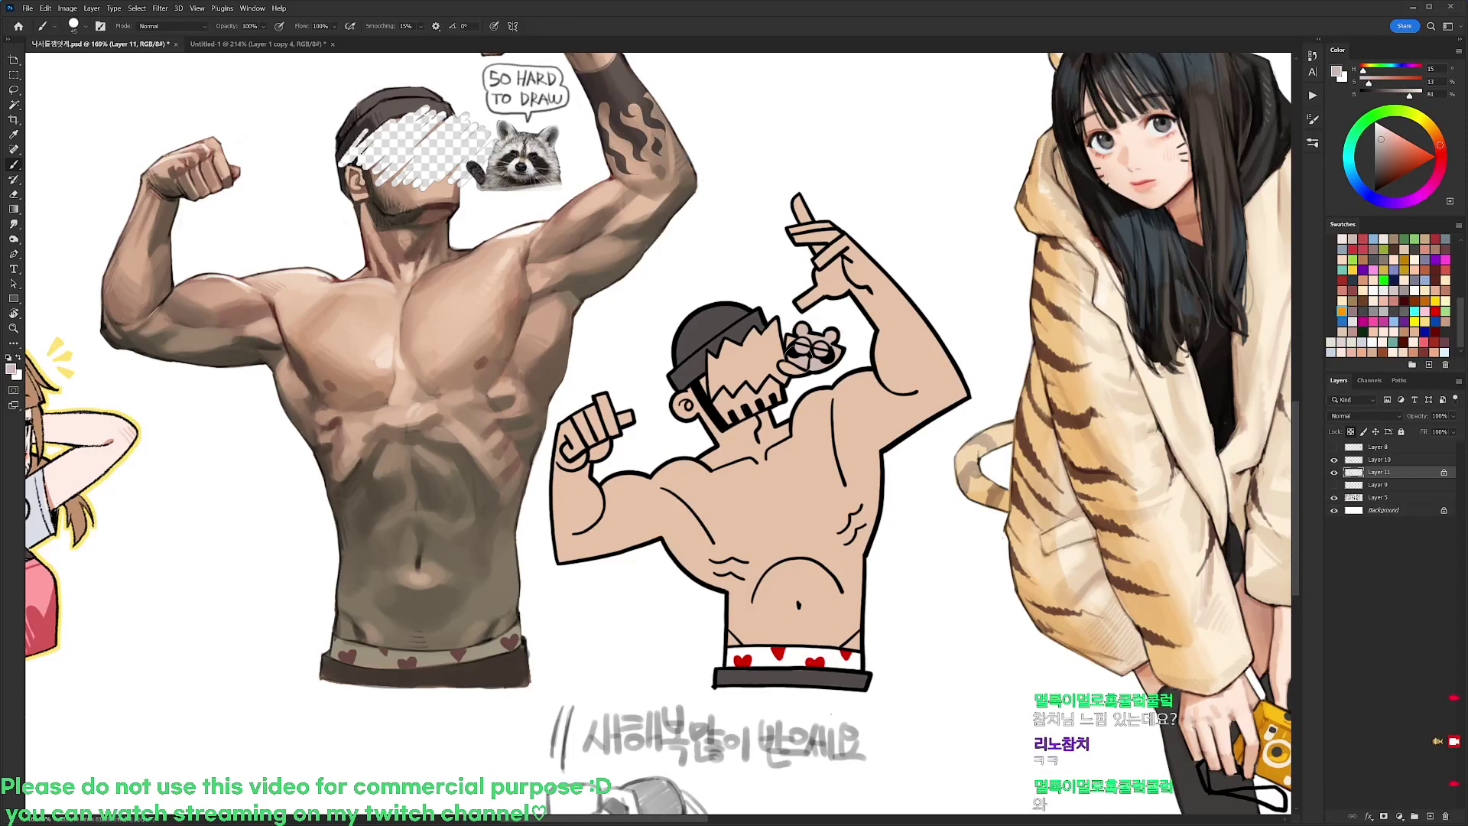
left_click_drag(787, 367, 809, 370)
Paint the raccoon's dark grey fur details with the beanie colour and its lower face white
left_click(753, 323, "alt")
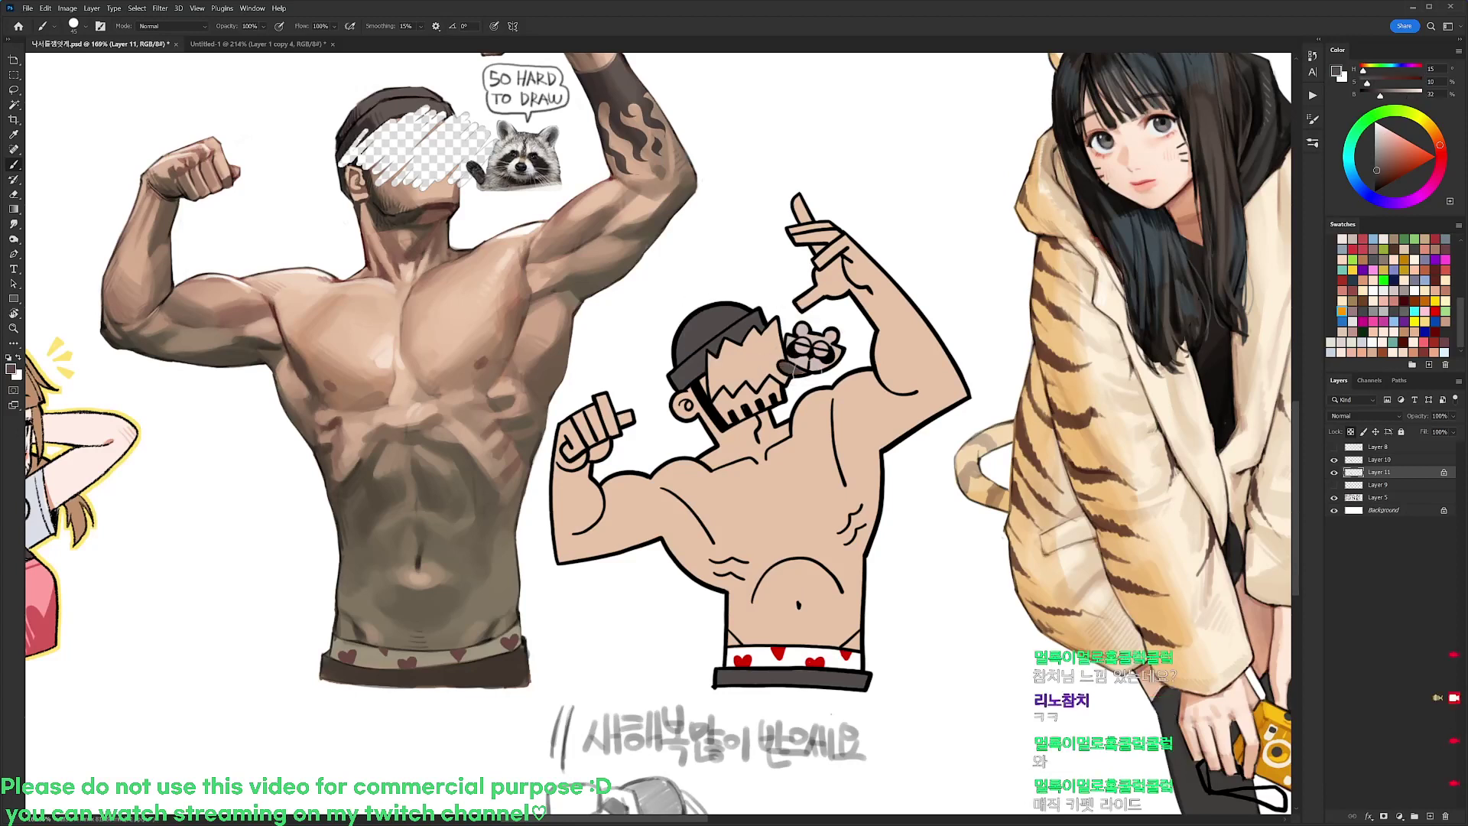
left_click(820, 375, "alt")
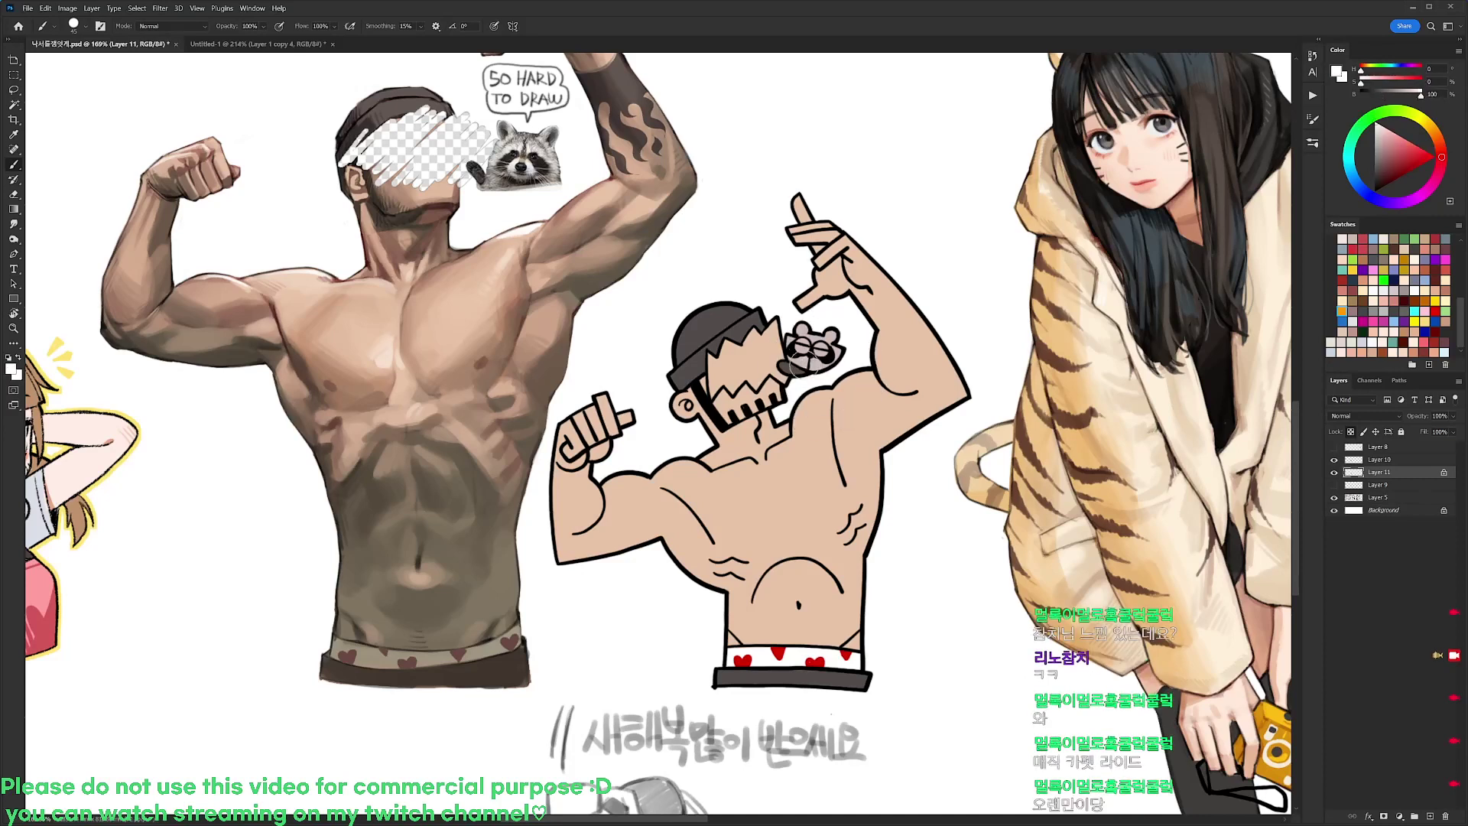
mouse_move(795, 372)
left_mouse_down()
mouse_move(809, 361)
mouse_move(792, 356)
left_mouse_up()
left_click(750, 315, "alt")
left_click_drag(704, 329, 749, 316)
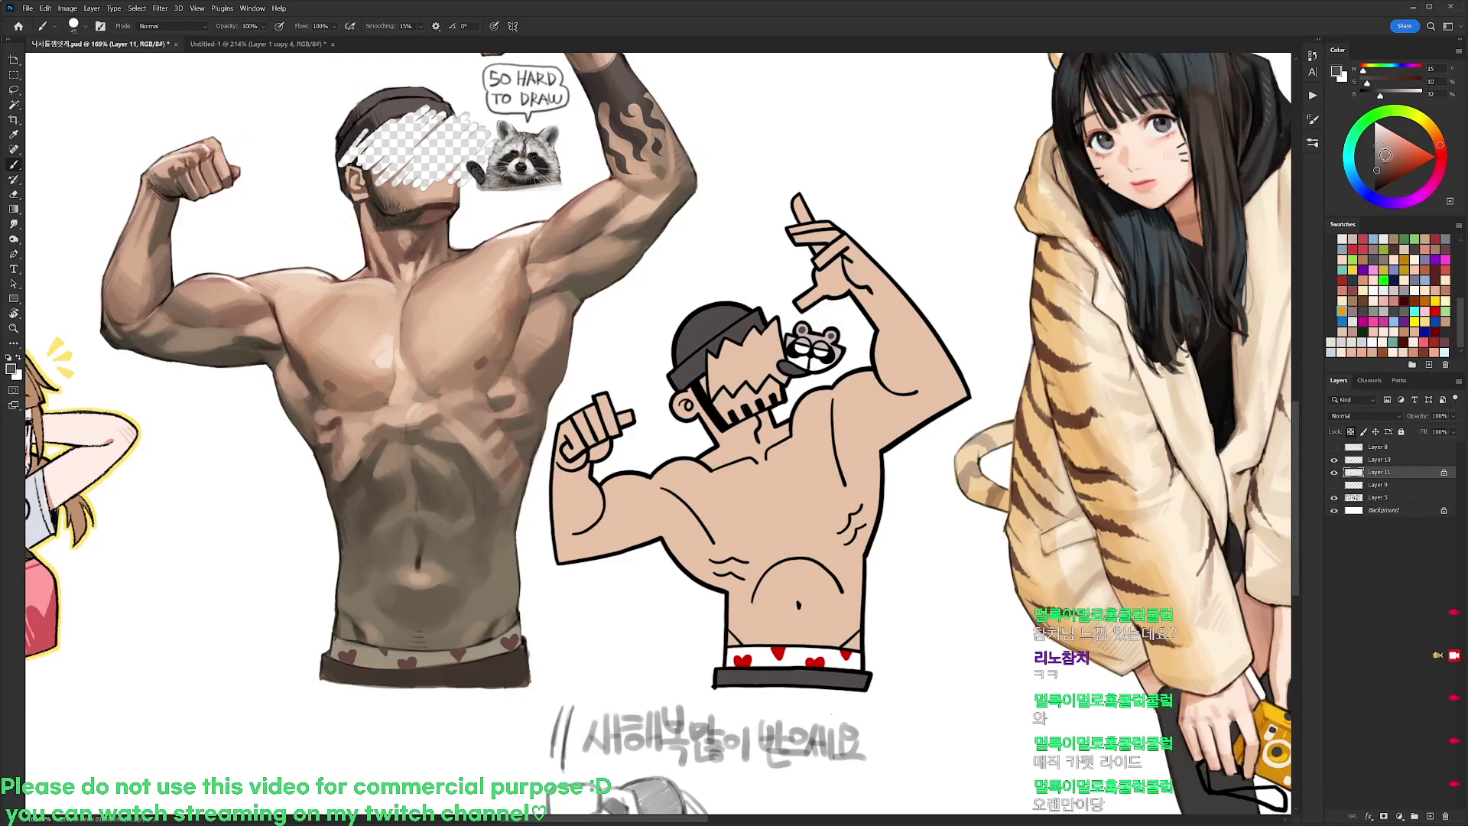
Select the inside of the raccoon's first eye and colour its iris olive green with a small hard brush
left_click_drag(1418, 115, 1403, 111)
left_click_drag(1387, 162, 1391, 160)
scroll(820, 350, "up", 3)
key("w")
left_click(788, 349)
key("b")
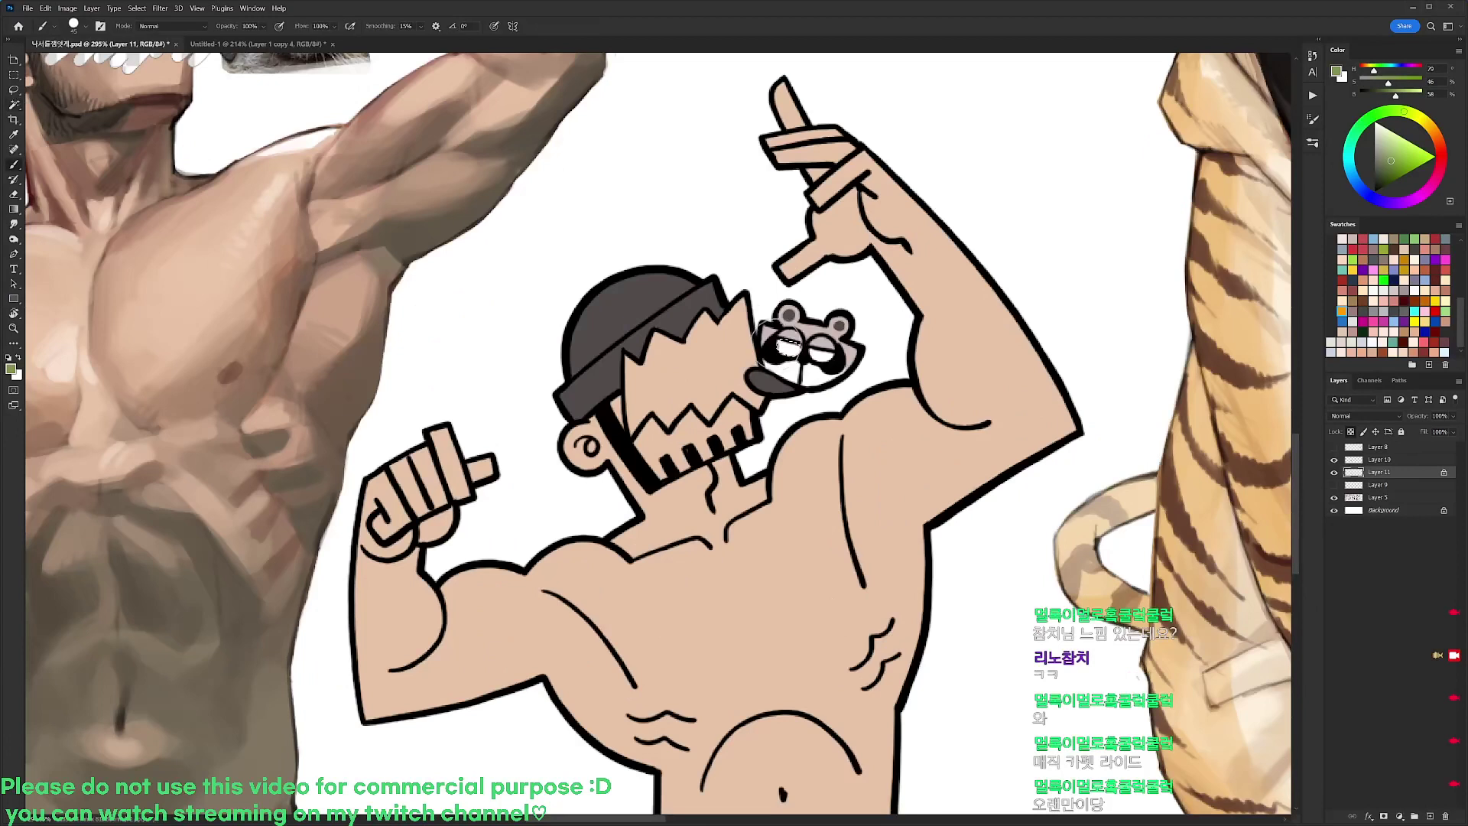
right_click(795, 348)
left_click(885, 479)
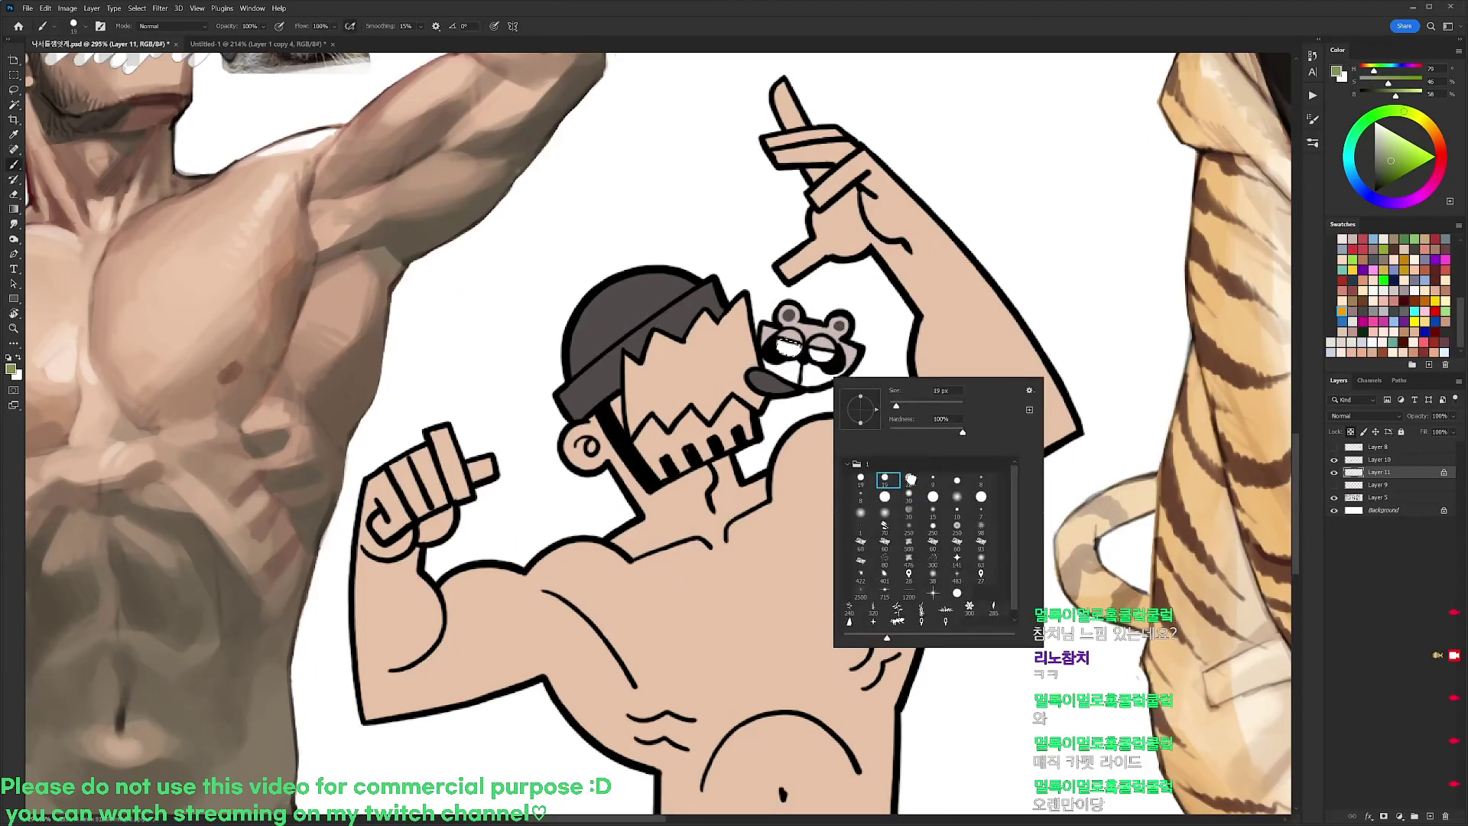
left_click(911, 480)
left_click(780, 348)
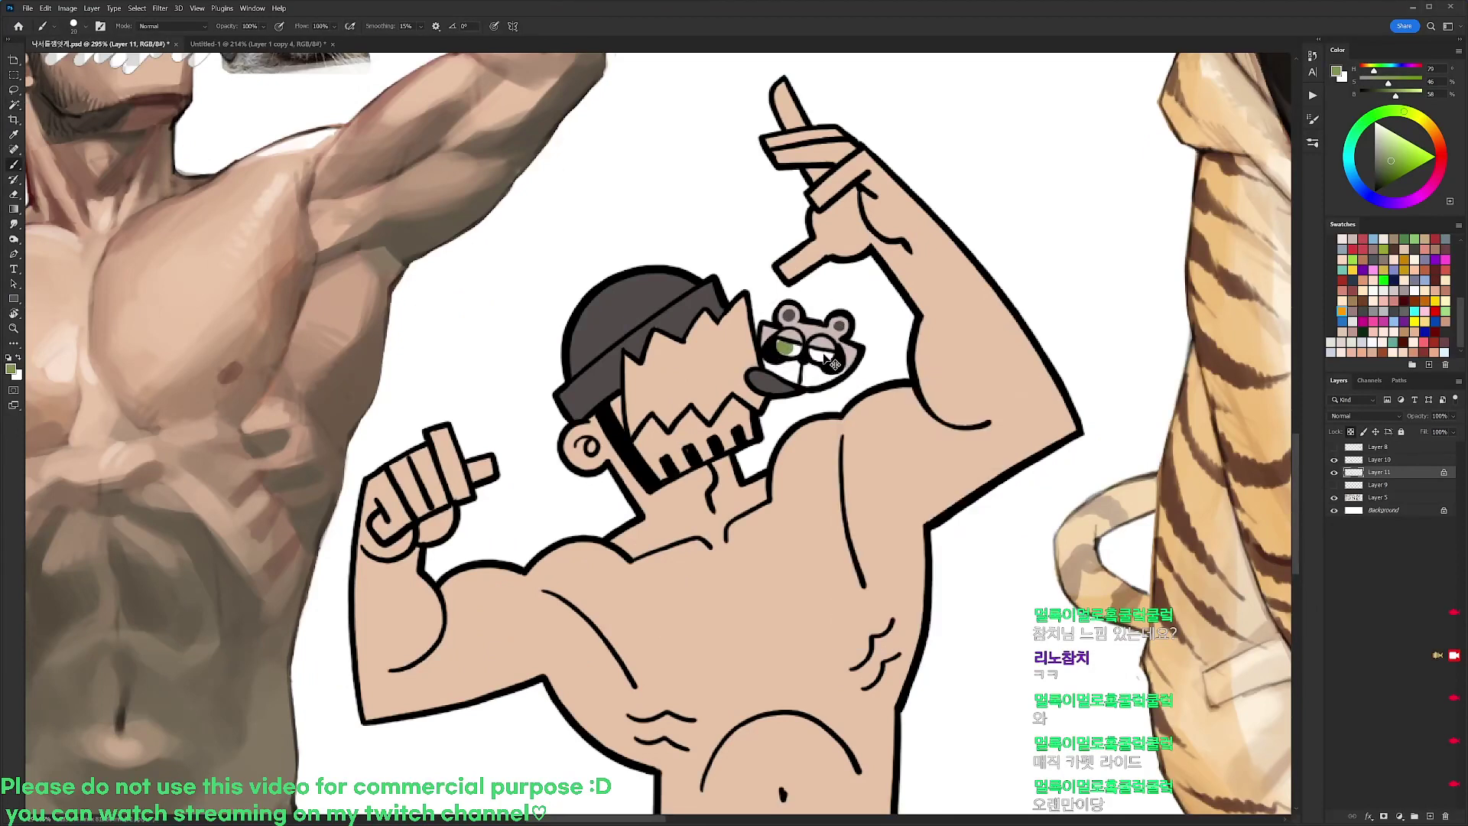
Select the raccoon's other eye, colour its iris in the same olive green, and resample the eye colours
key("w")
left_click(823, 356)
key("b")
left_click(811, 353)
left_click(795, 352, "alt")
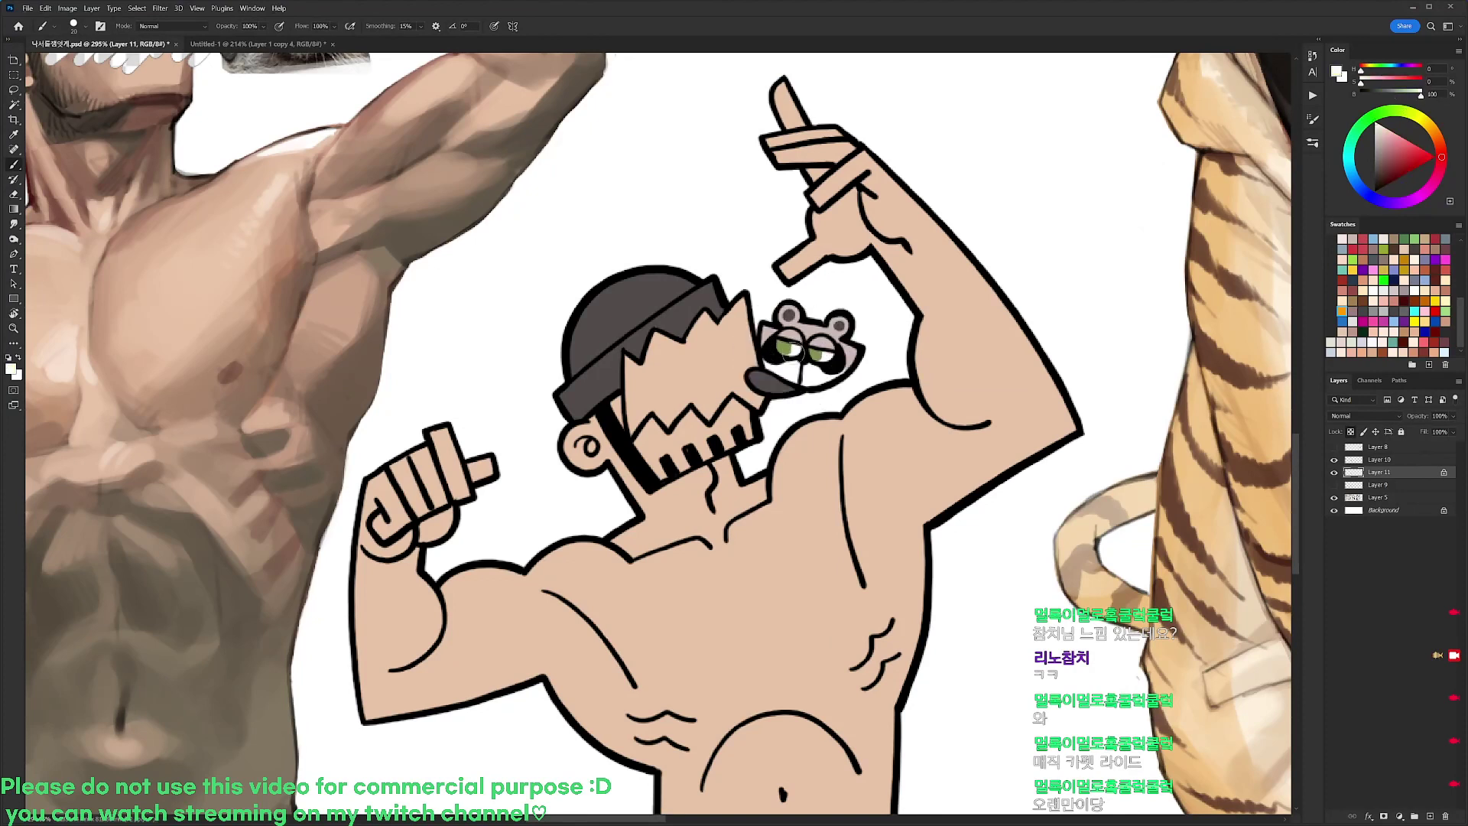
left_click(785, 346, "alt")
left_click(816, 354, "alt")
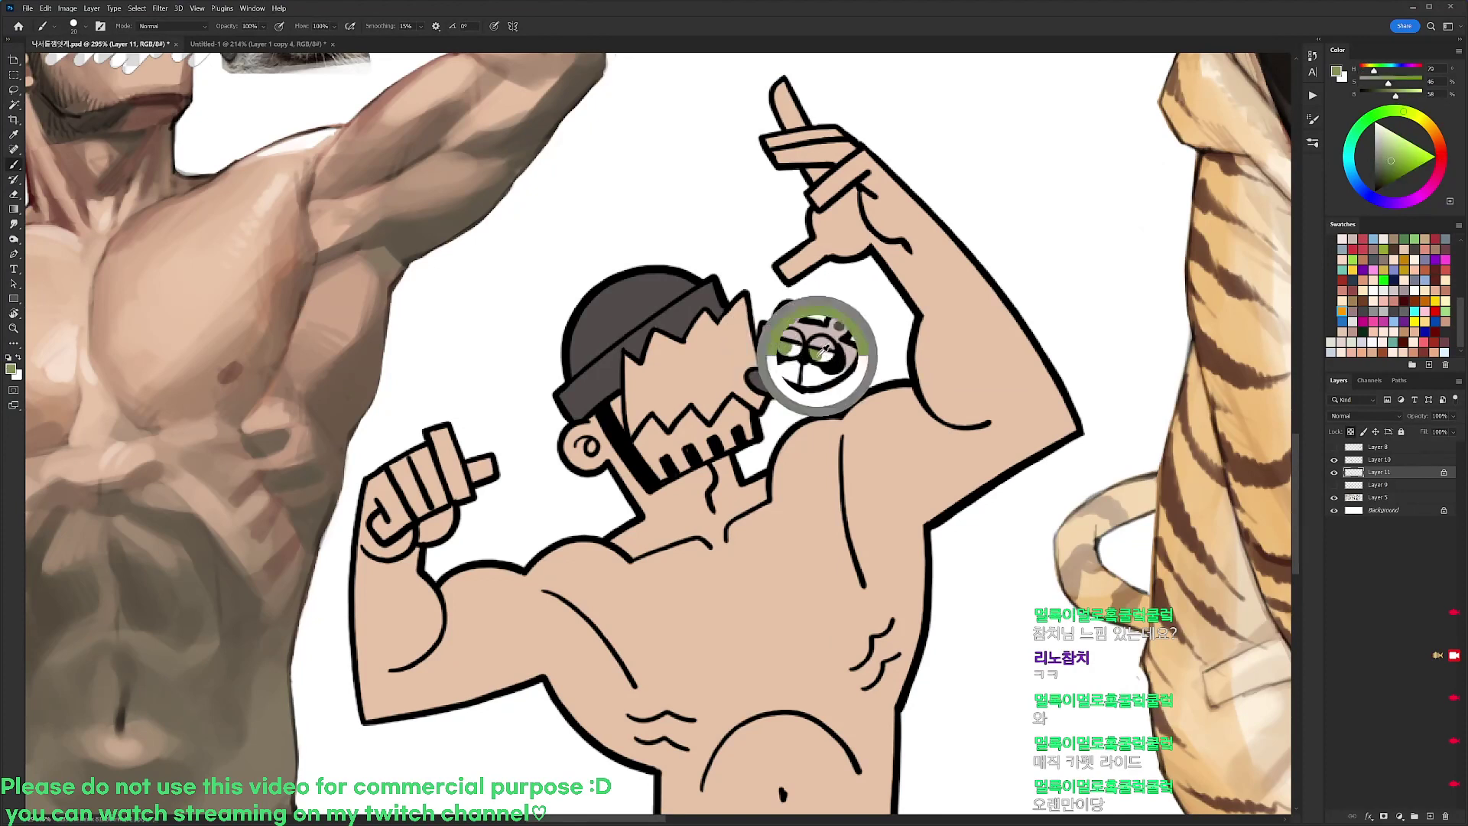
Select the raccoon's light fur, darken it with Hue/Saturation at a lightness of -19, and deselect
scroll(816, 354, "down", 5)
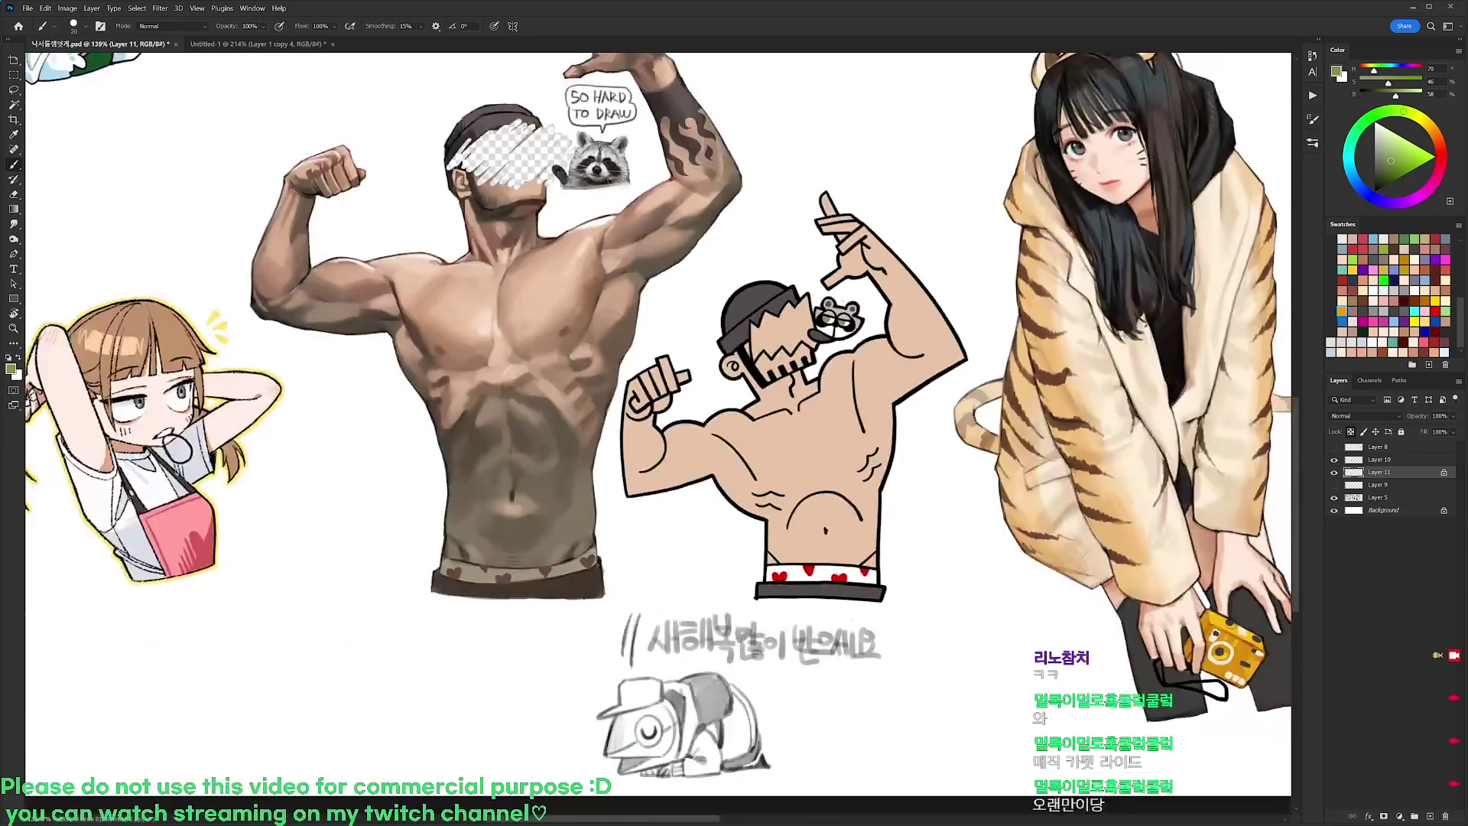
scroll(856, 314, "up", 2)
key("w")
left_click(857, 314)
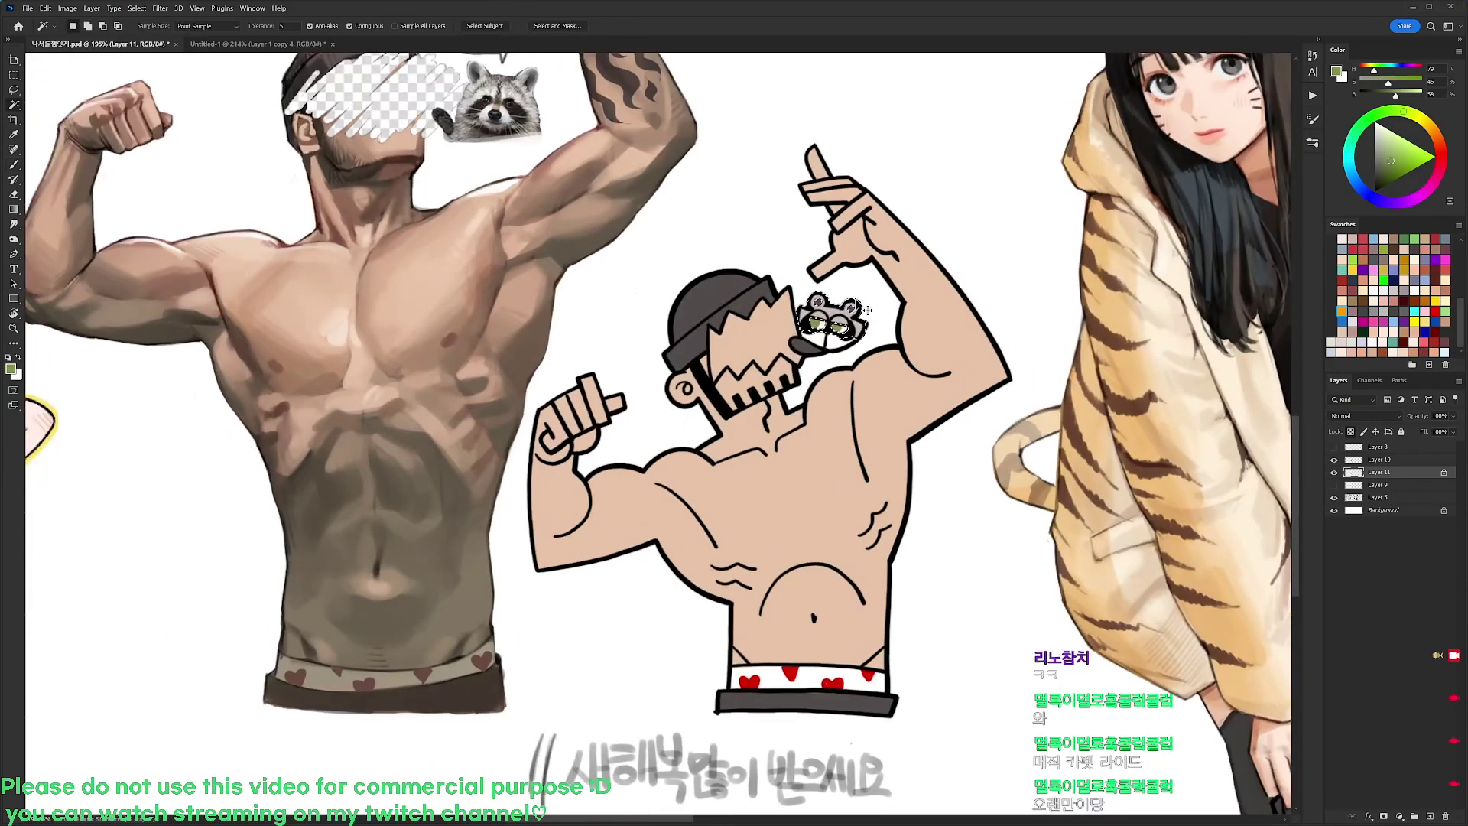
key("ctrl+u")
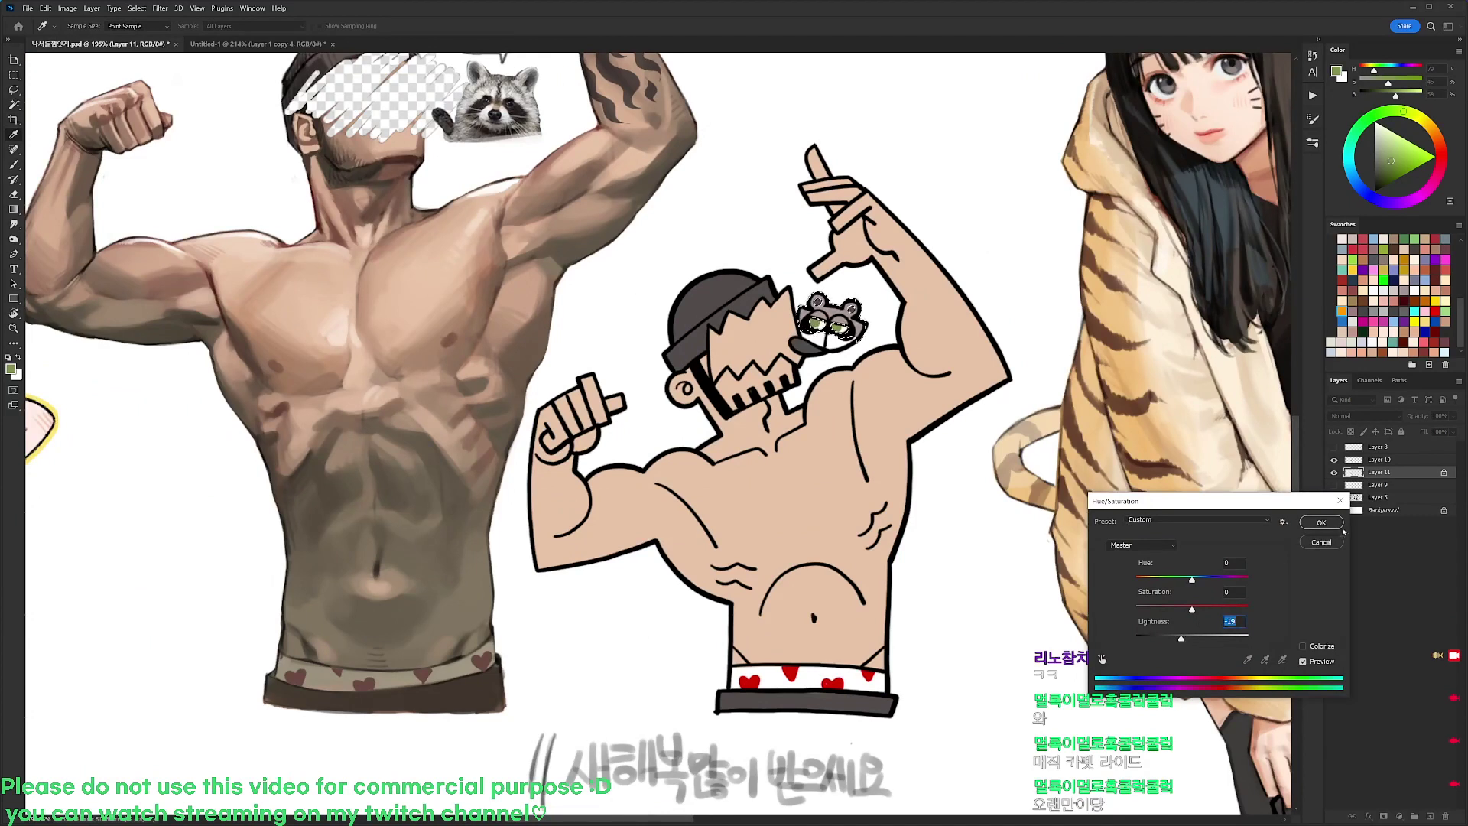
left_click(1334, 524)
key("ctrl+d")
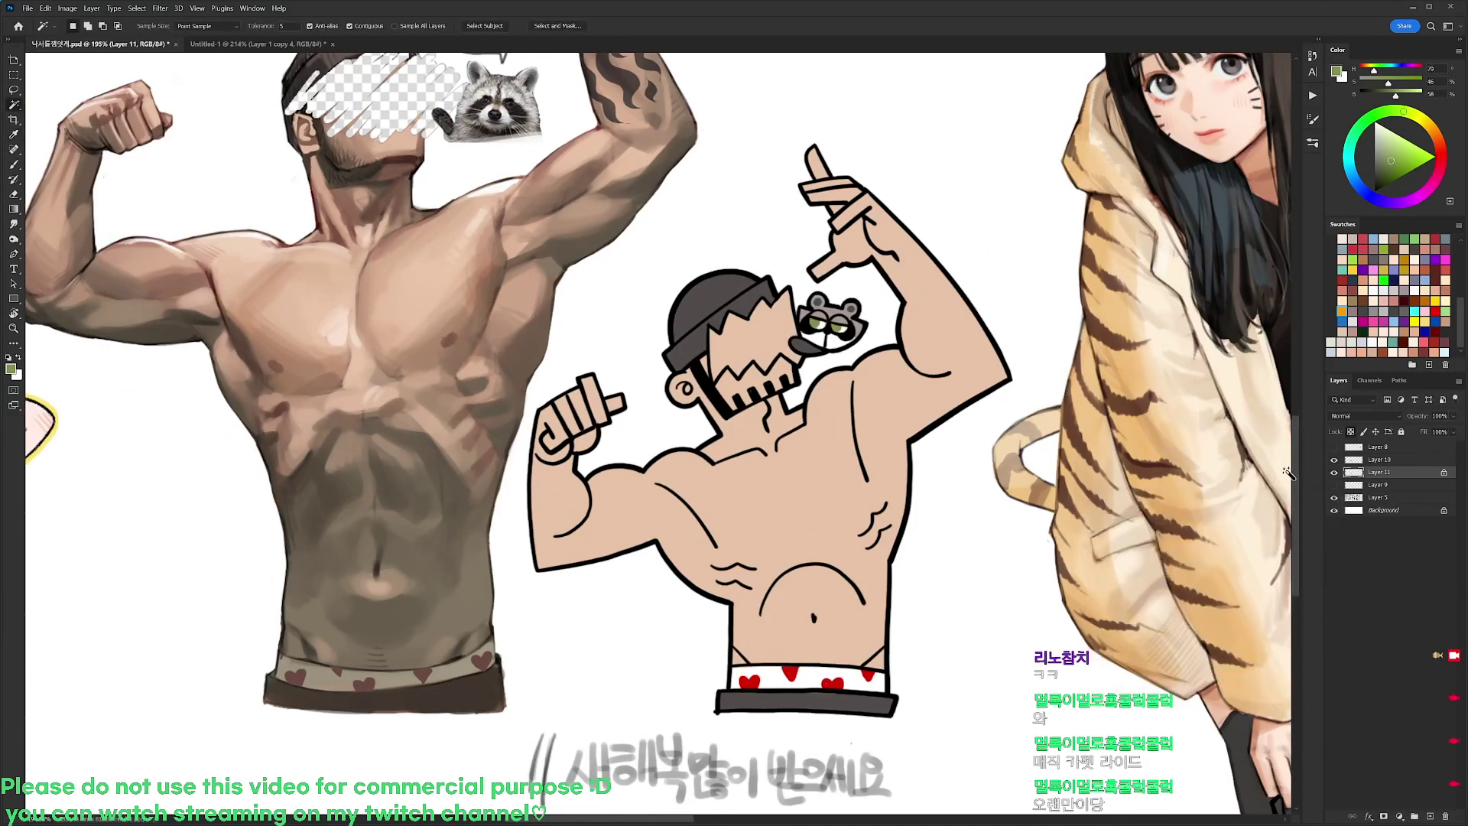
Choose a small hard round brush at 100% hardness with the default black and white colours
key("b")
key("d")
right_click(811, 275)
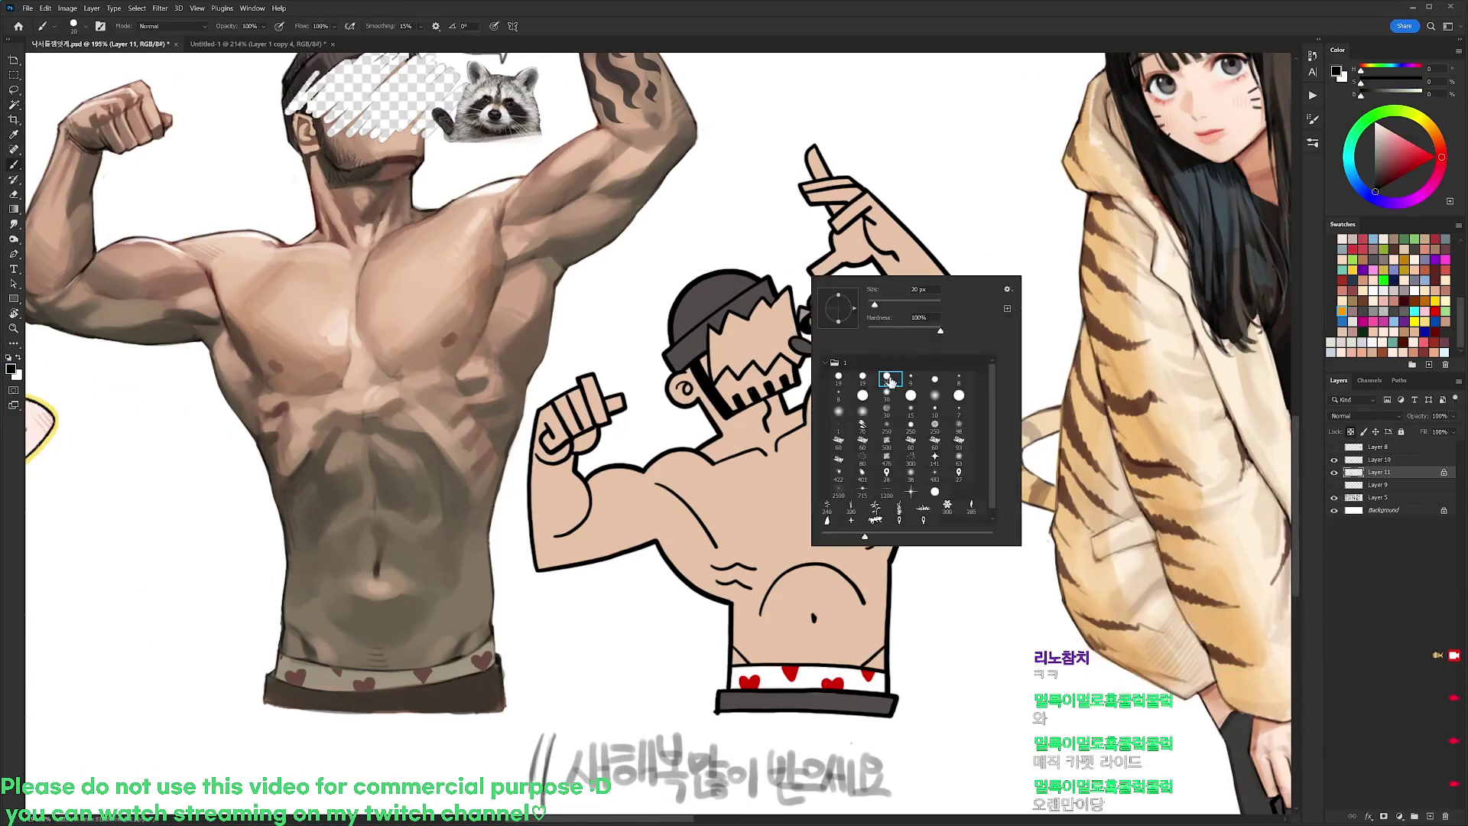
left_click(637, 357)
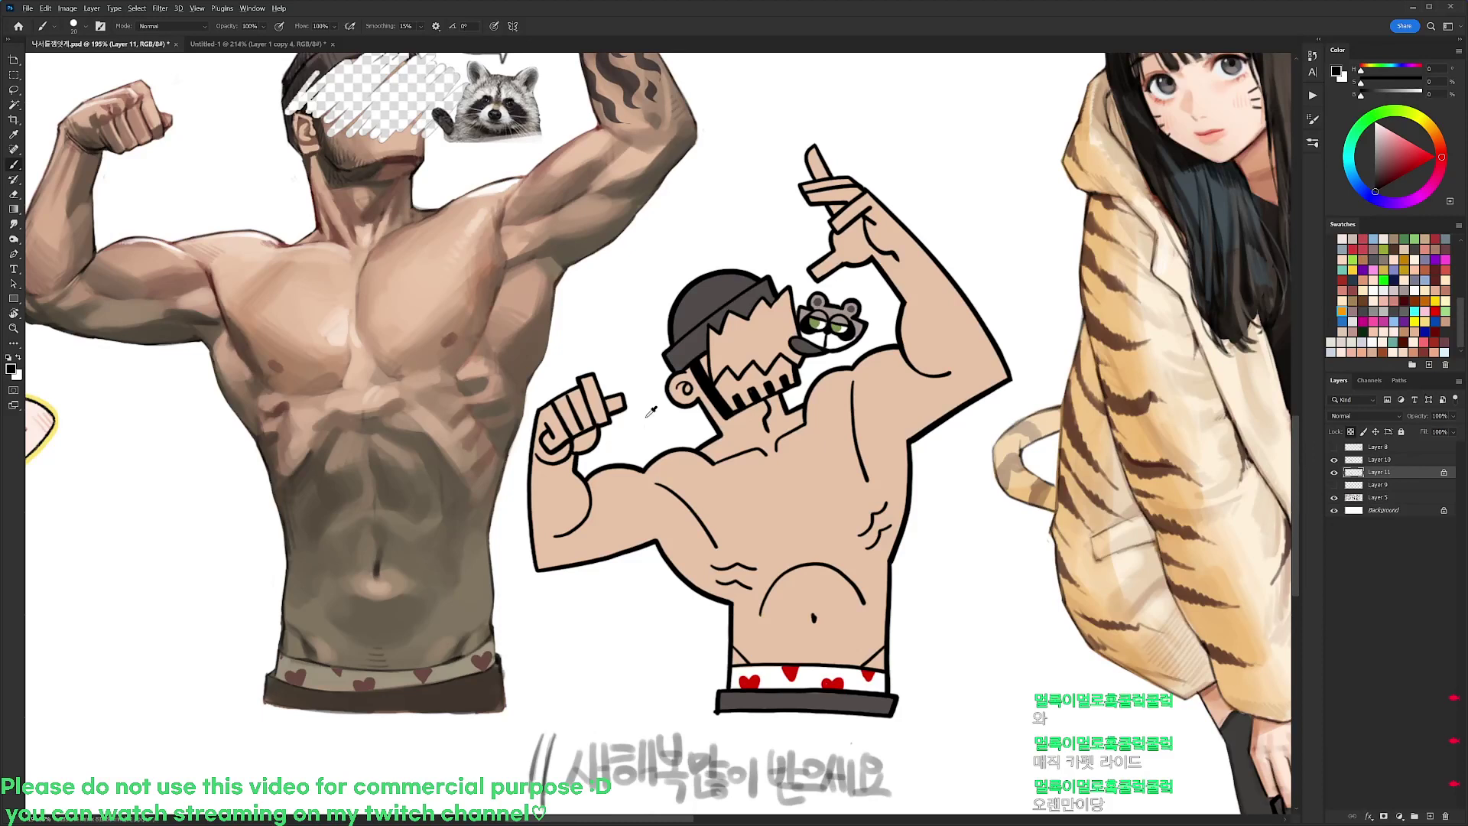
Try painting a pure white highlight along the outer edge of the simplified man's lowered forearm
key("x")
left_click_drag(538, 482, 542, 568)
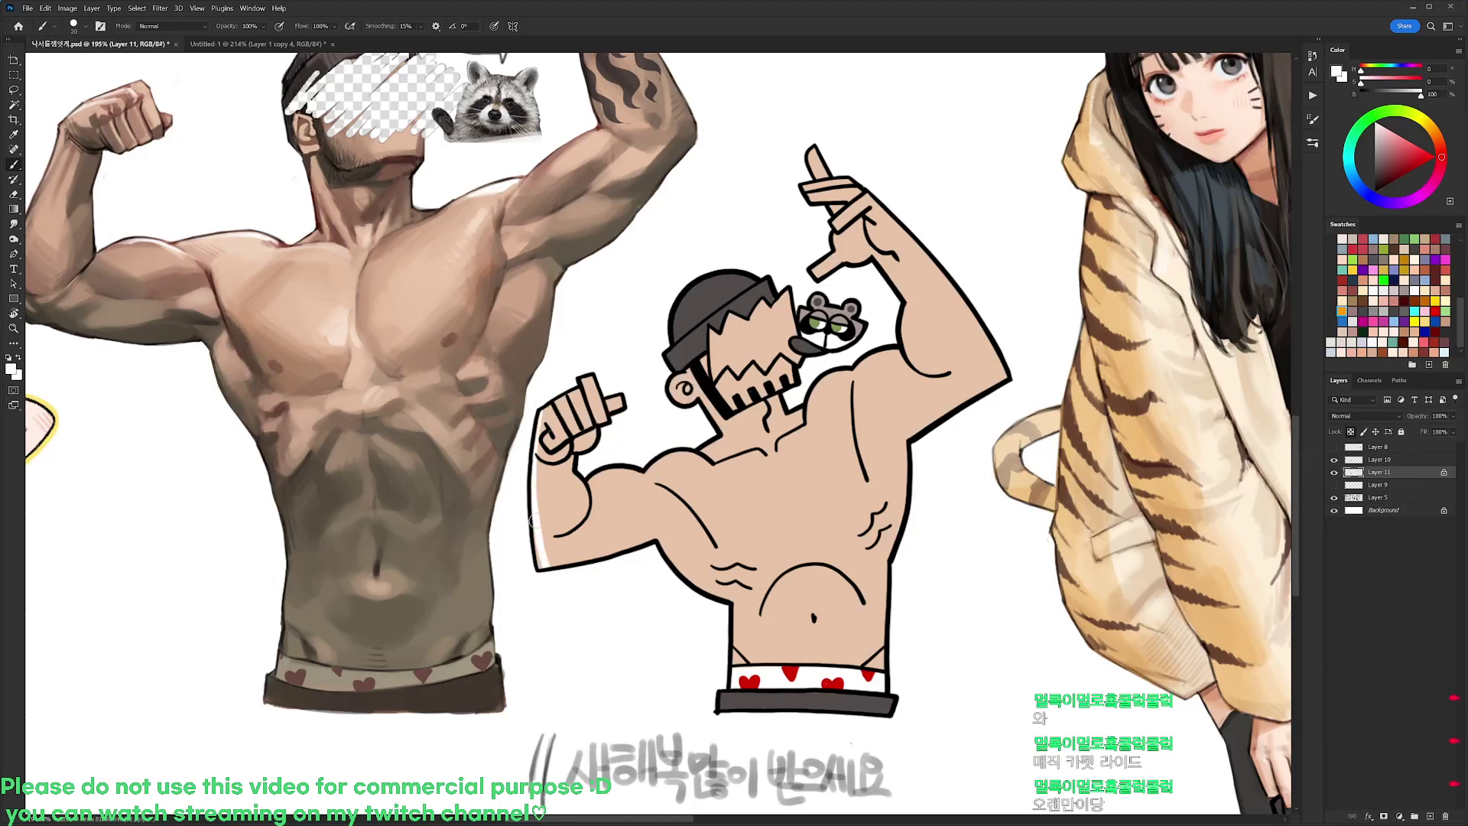
left_click_drag(532, 475, 539, 565)
mouse_move(834, 425)
left_mouse_down()
mouse_move(817, 420)
mouse_move(797, 469)
left_mouse_up()
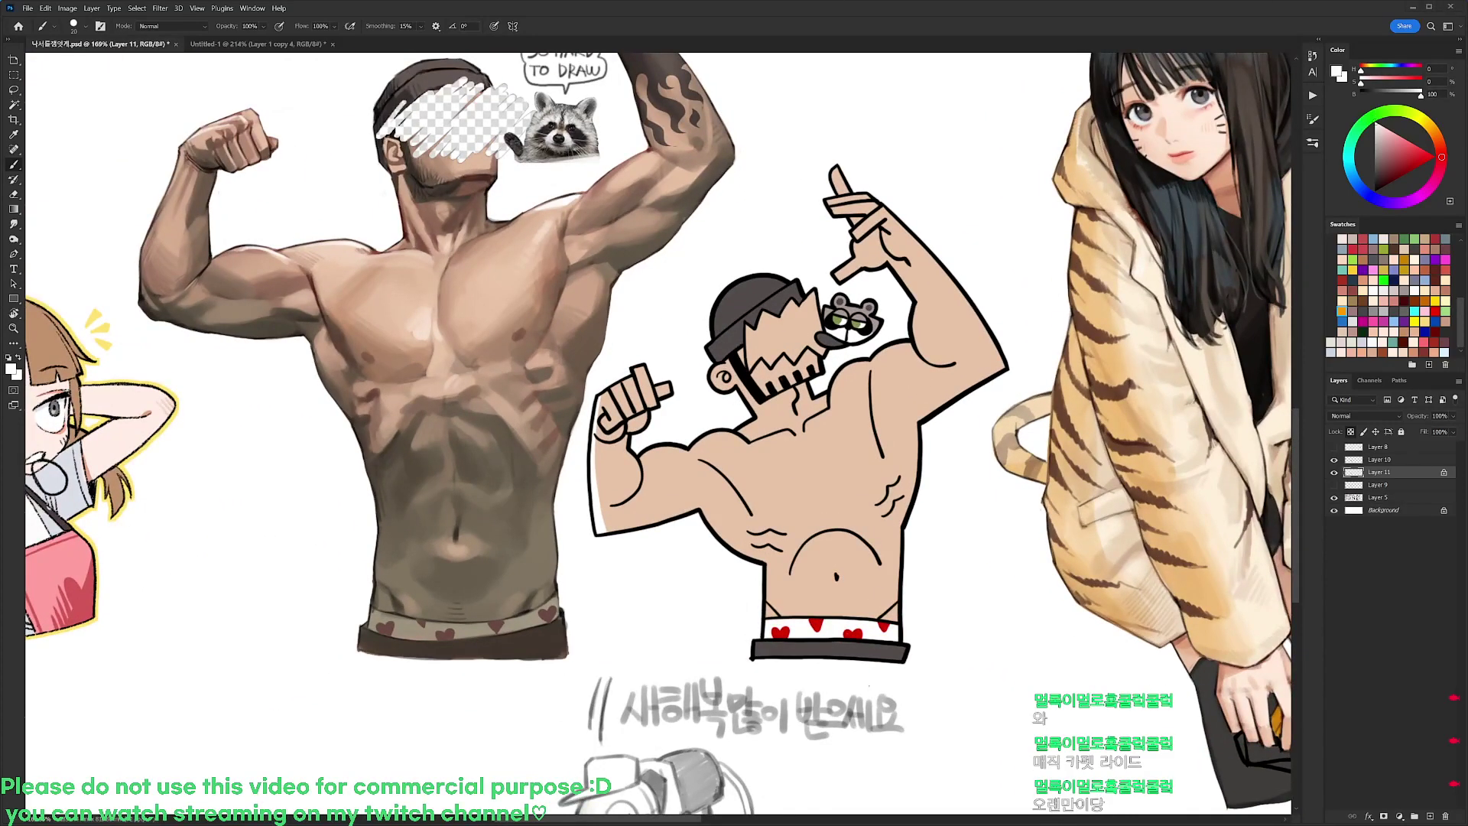
left_click_drag(603, 399, 595, 531)
left_click_drag(600, 396, 600, 539)
key("ctrl+z")
Paint a pale skin-tone highlight along the lowered forearm's outer edge and down the adjoining side of the torso
left_click(617, 480, "alt")
left_click_drag(1402, 127, 1382, 116)
left_click_drag(599, 393, 598, 527)
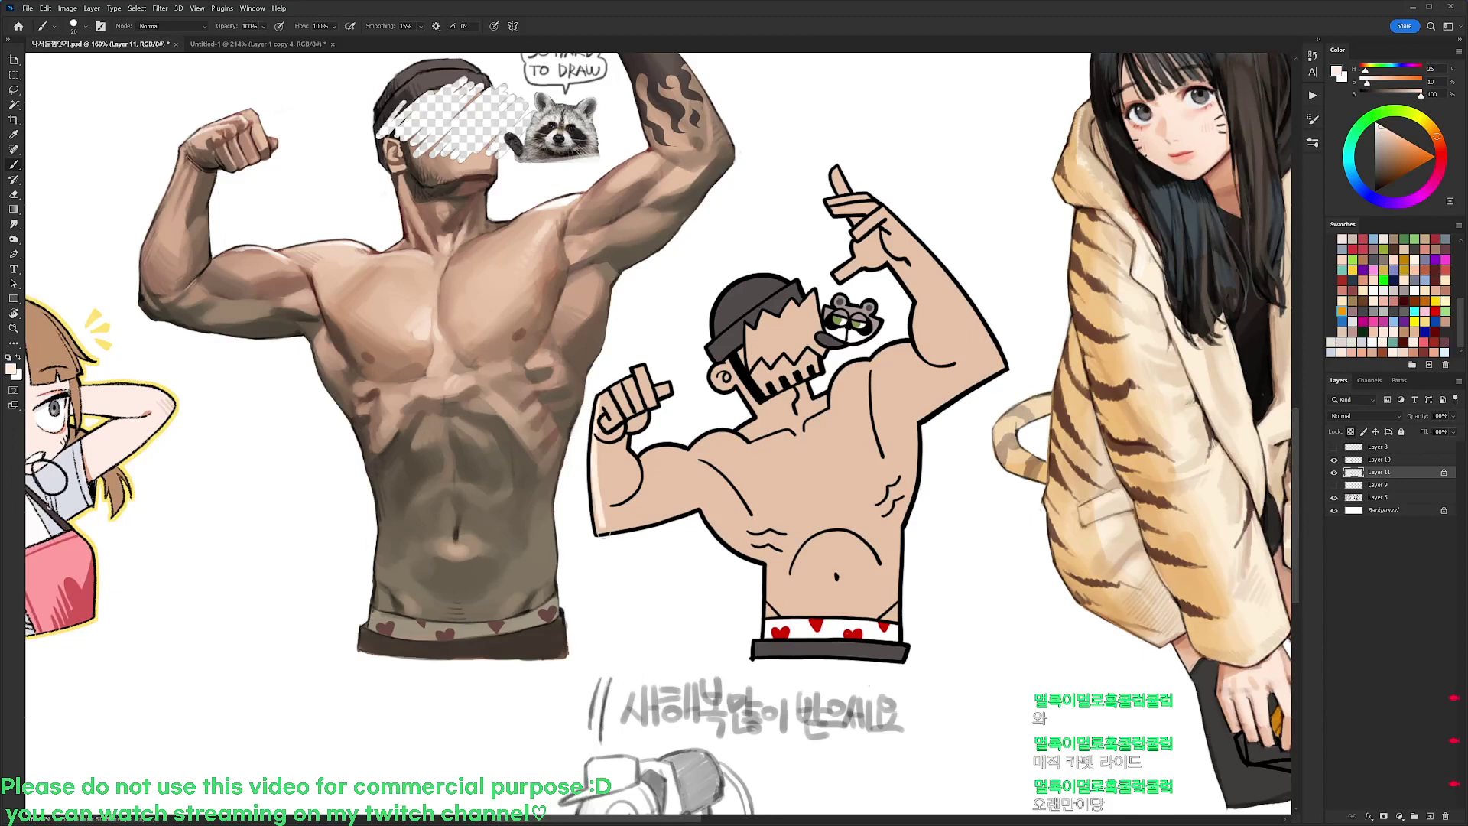
left_click_drag(593, 474, 598, 529)
mouse_move(707, 522)
left_mouse_down()
mouse_move(764, 561)
mouse_move(768, 619)
left_mouse_up()
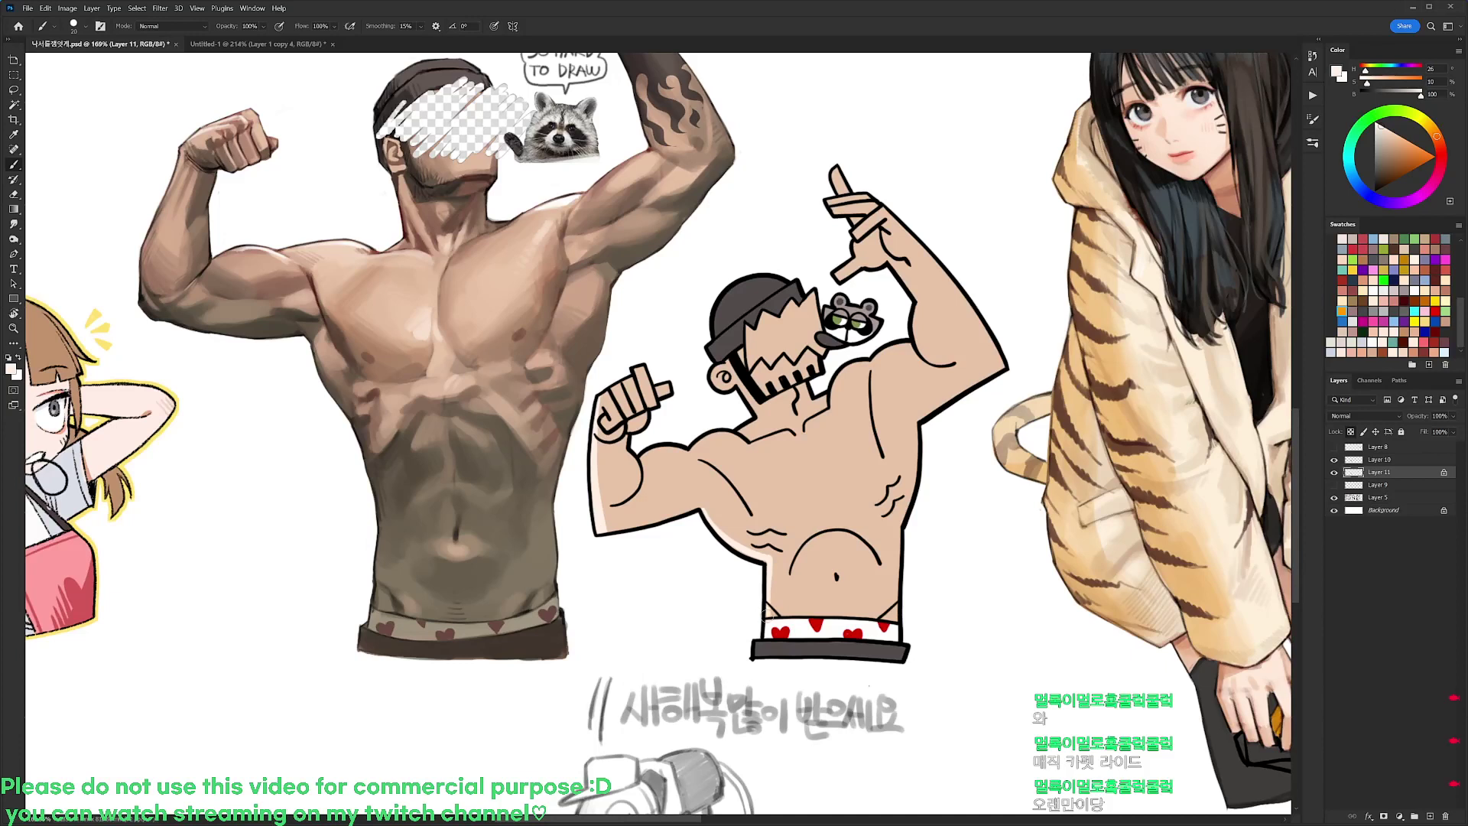
Sample the beanie colour, lighten it to mid grey and paint a highlight along the beanie's back edge
left_click(732, 308, "alt")
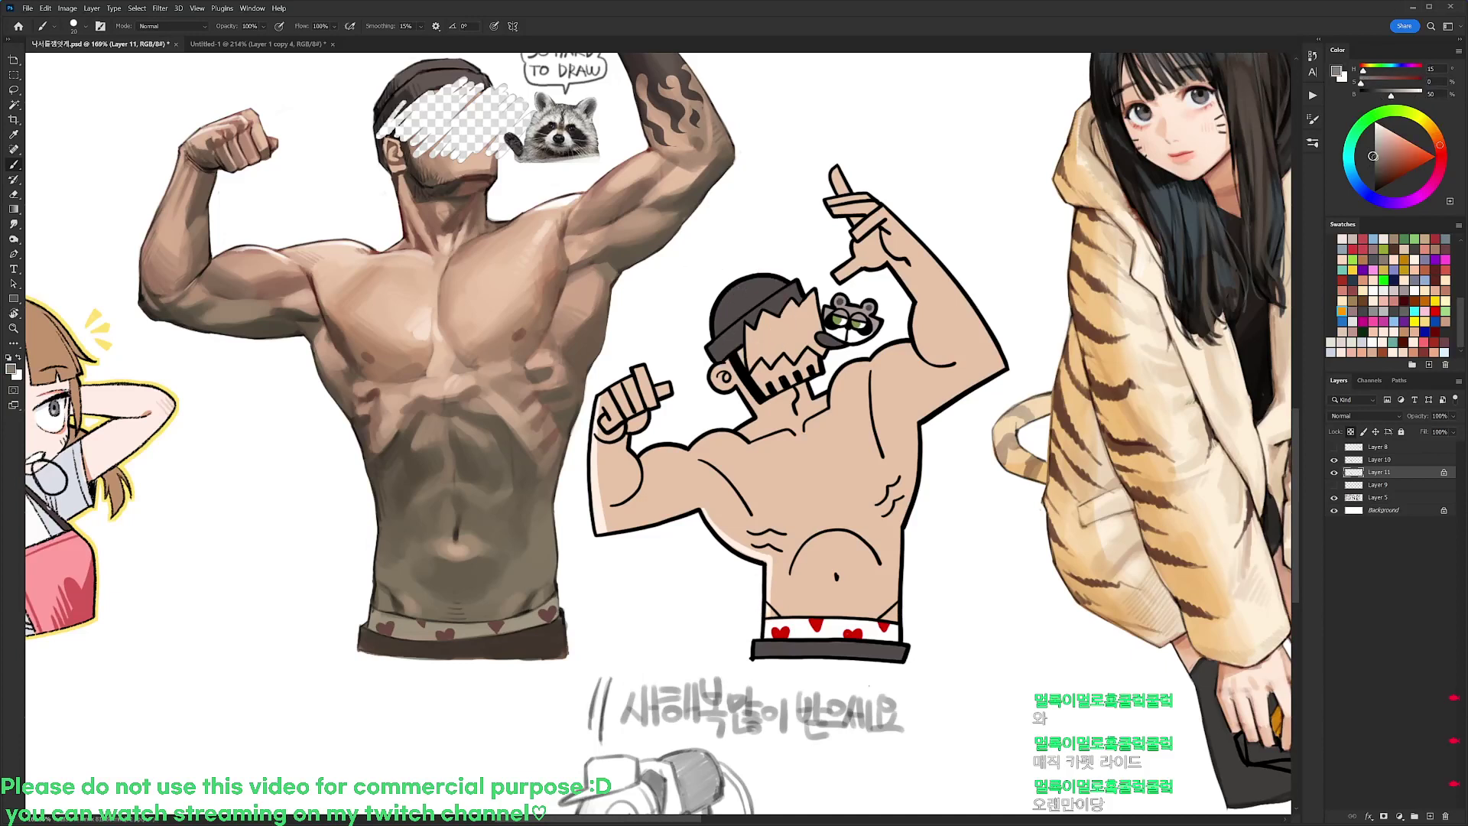
left_click(1374, 150)
left_click_drag(718, 332, 716, 358)
Resample the pale highlight tone, paint it along the raised arm's inner edge and resample the skin colours
left_click(750, 542, "alt")
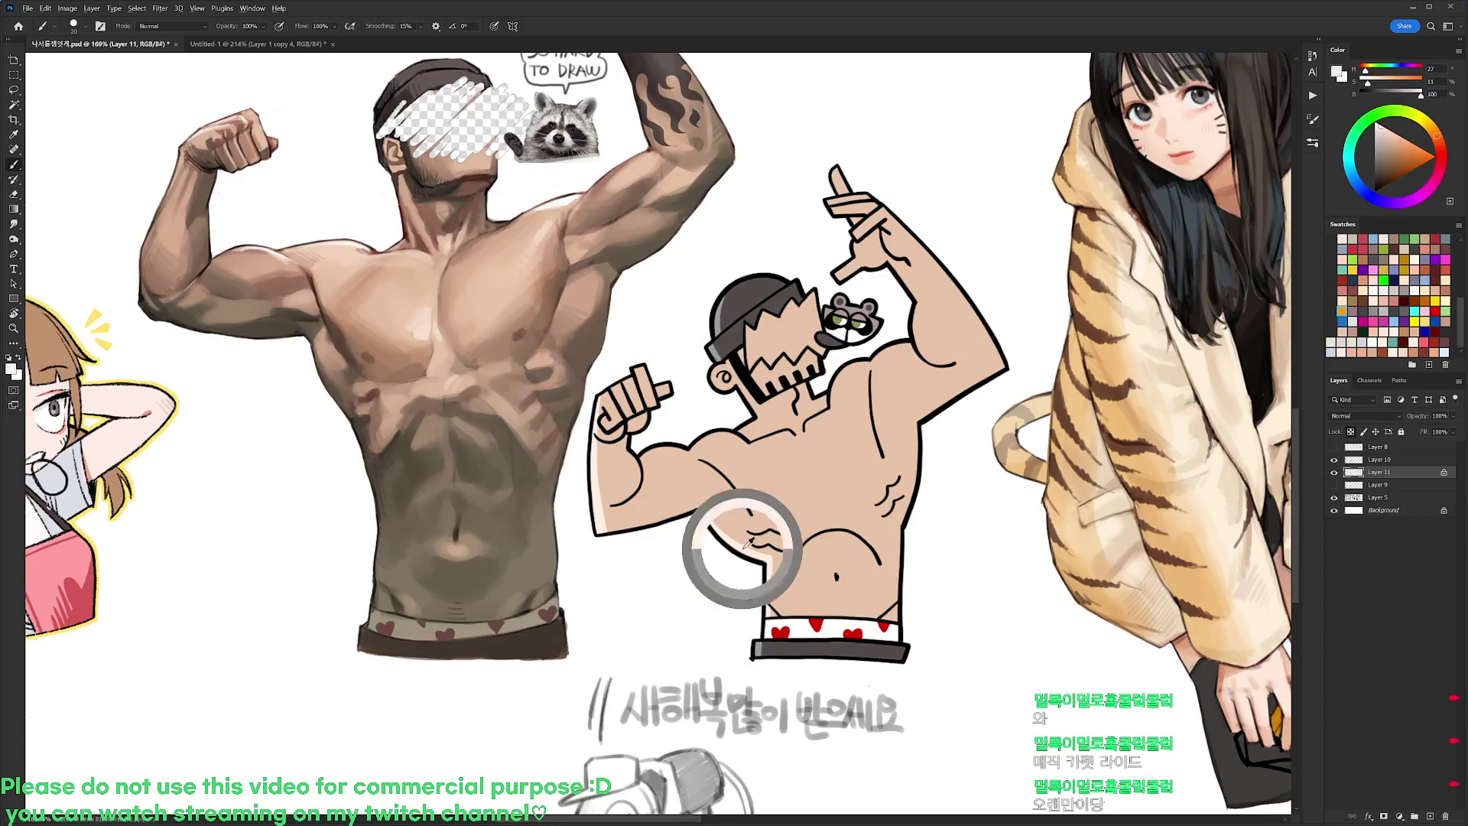
mouse_move(888, 256)
left_mouse_down()
mouse_move(917, 304)
mouse_move(914, 344)
mouse_move(950, 366)
left_mouse_up()
left_click(950, 356, "alt")
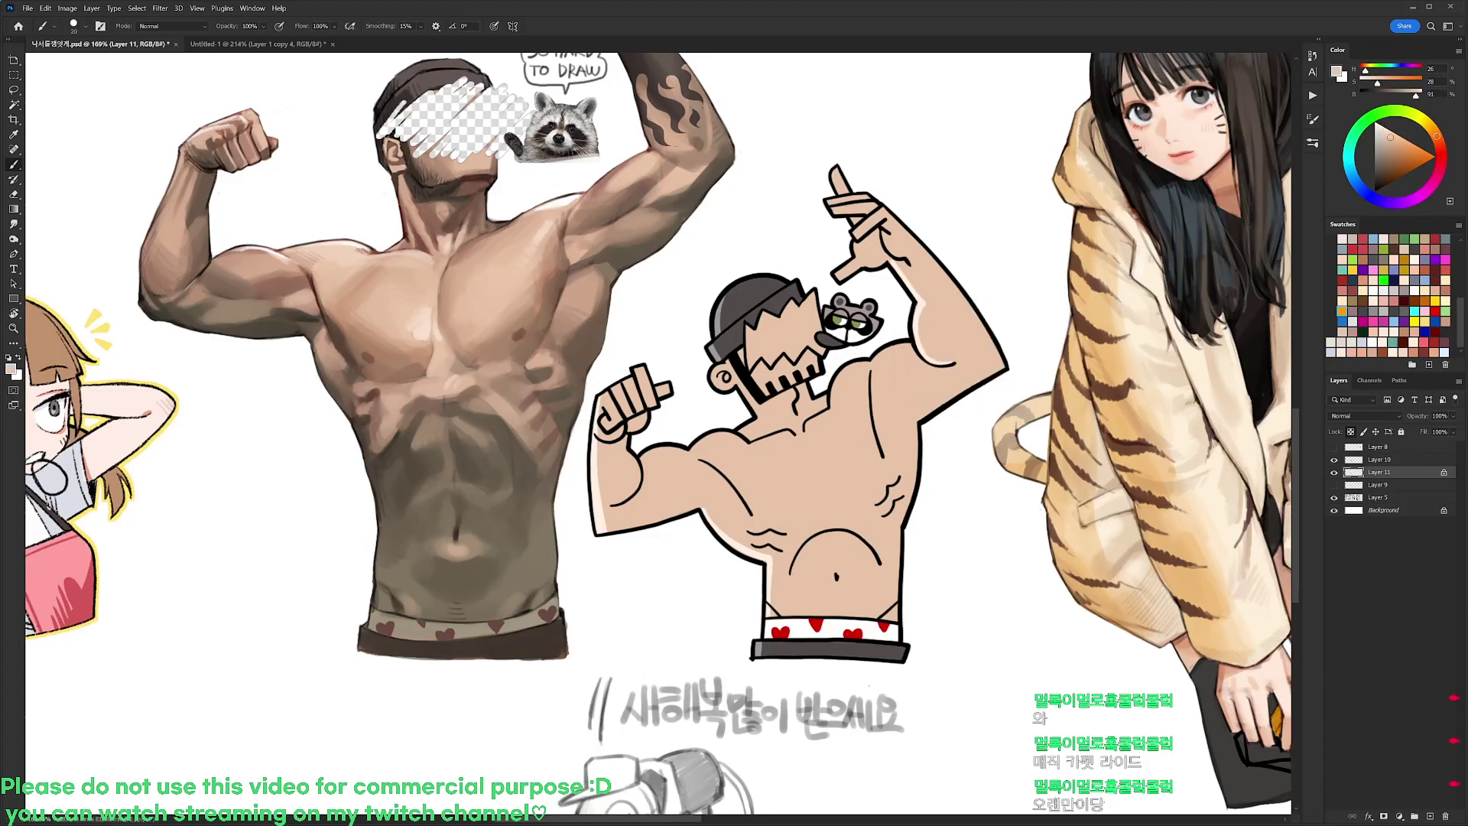
left_click(922, 295, "alt")
Paint pale highlights on the raised hand's thumb and fingers, redoing the first stroke, and touch up the clenched fist
mouse_move(846, 284)
left_mouse_down()
mouse_move(889, 276)
mouse_move(875, 267)
mouse_move(889, 266)
mouse_move(884, 211)
left_mouse_up()
key("ctrl+z")
left_click_drag(853, 243, 851, 262)
mouse_move(836, 170)
left_mouse_down()
mouse_move(827, 201)
mouse_move(873, 192)
mouse_move(856, 229)
mouse_move(884, 197)
left_mouse_up()
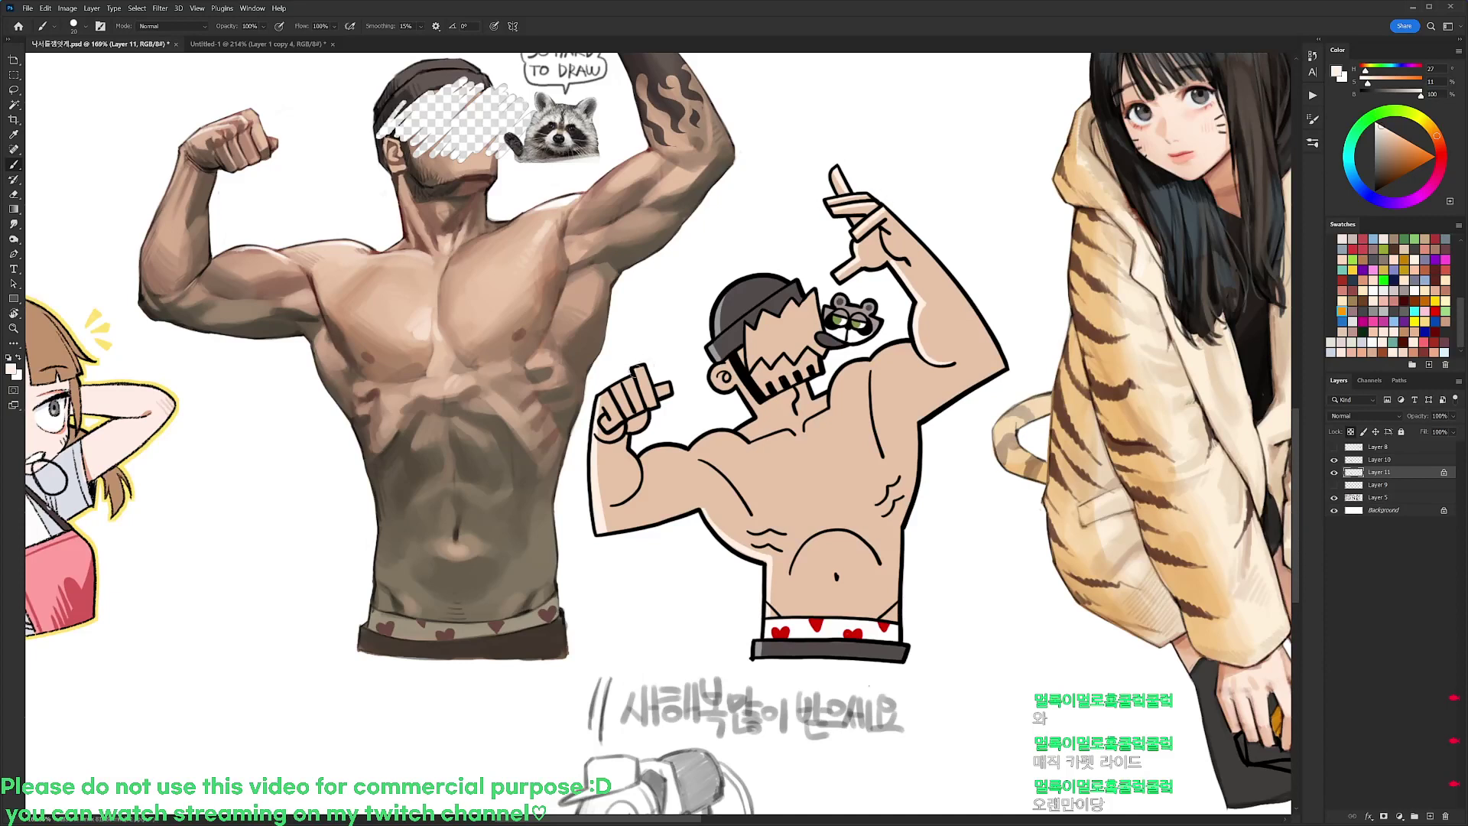
mouse_move(634, 373)
left_mouse_down()
mouse_move(620, 385)
mouse_move(632, 377)
left_mouse_up()
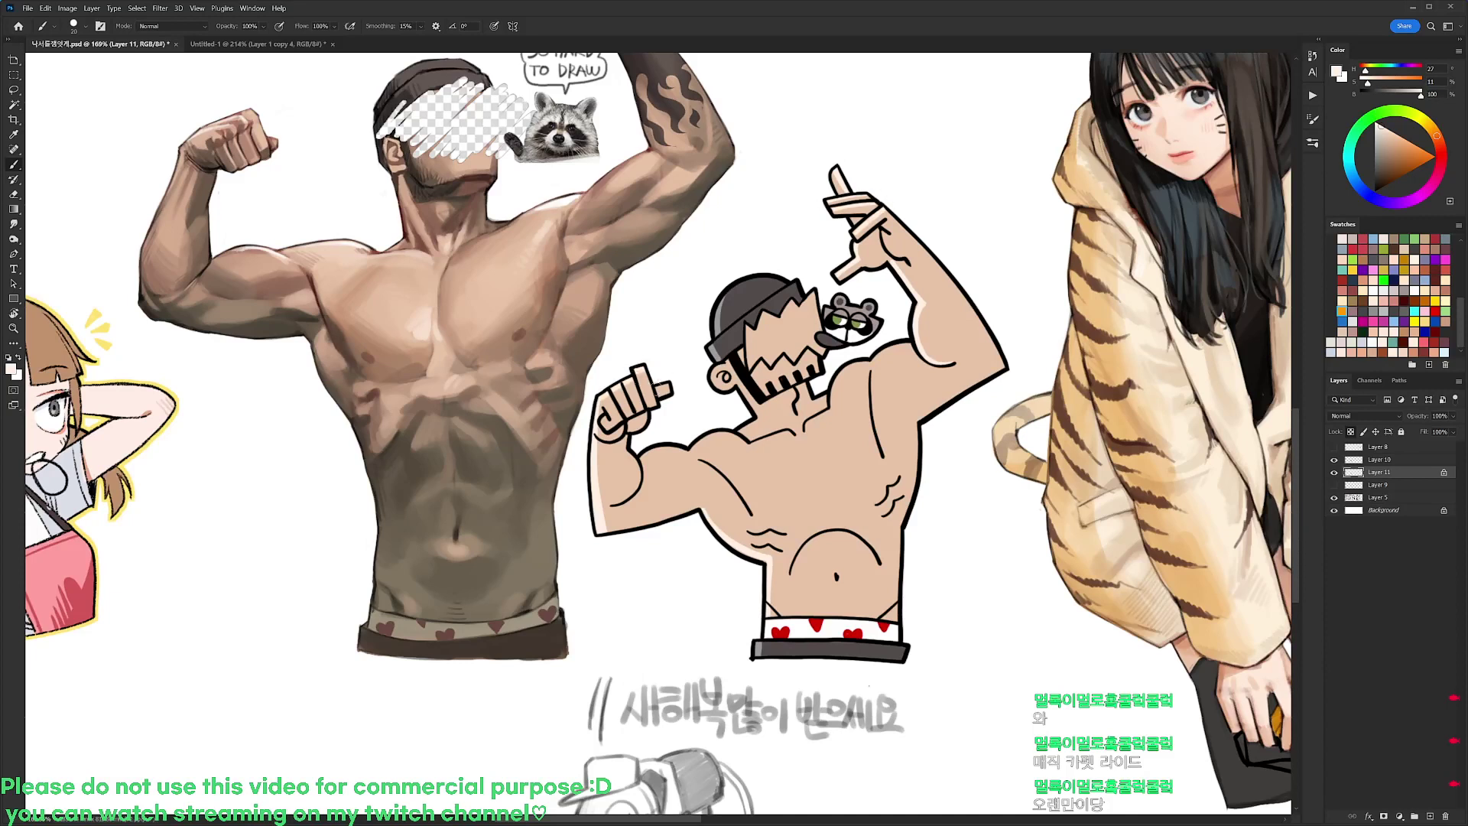
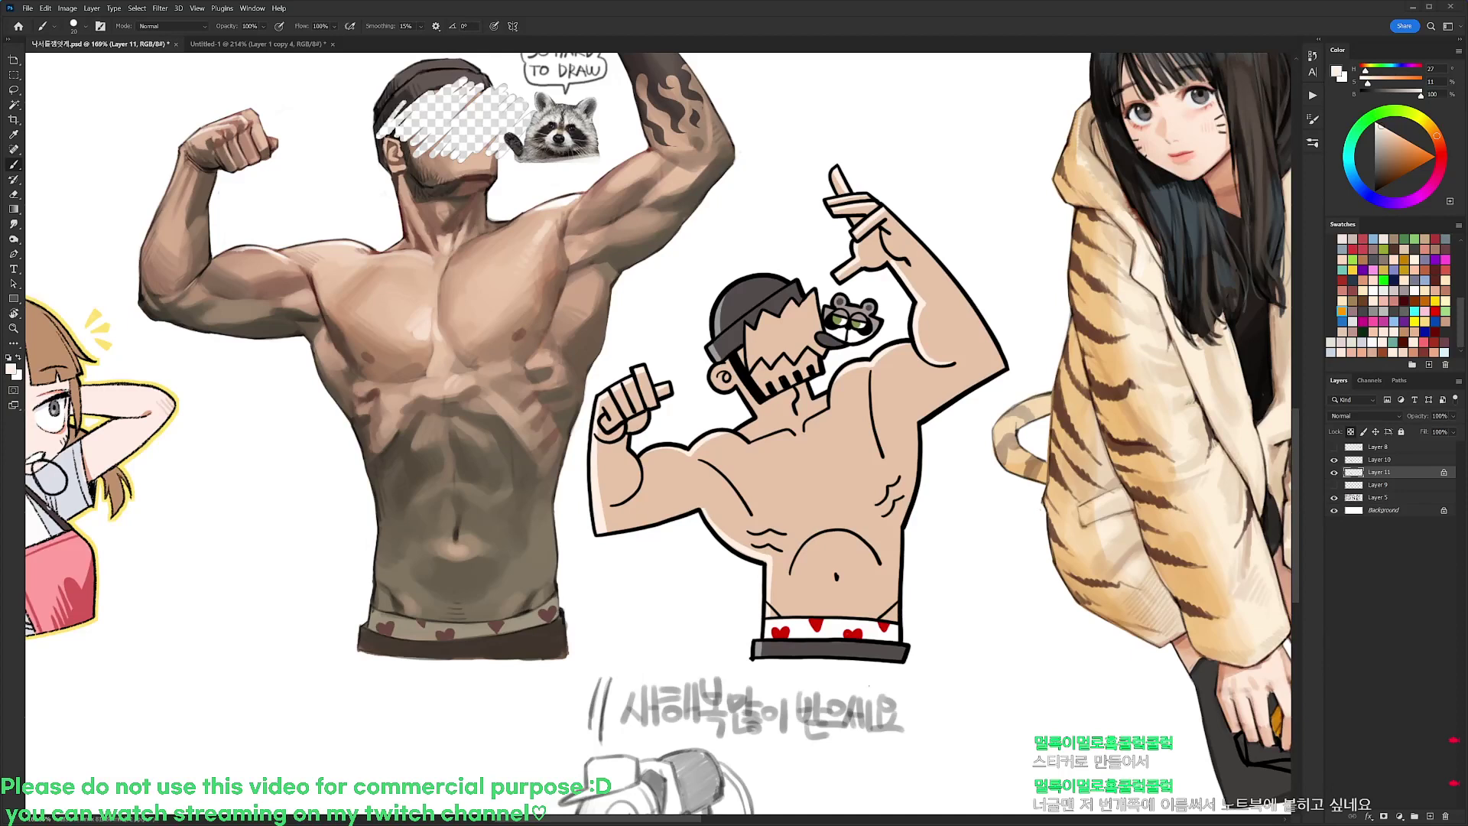
Try filling the simplified man's face area with white inside a hidden selection, and undo it
left_click(824, 328, "alt")
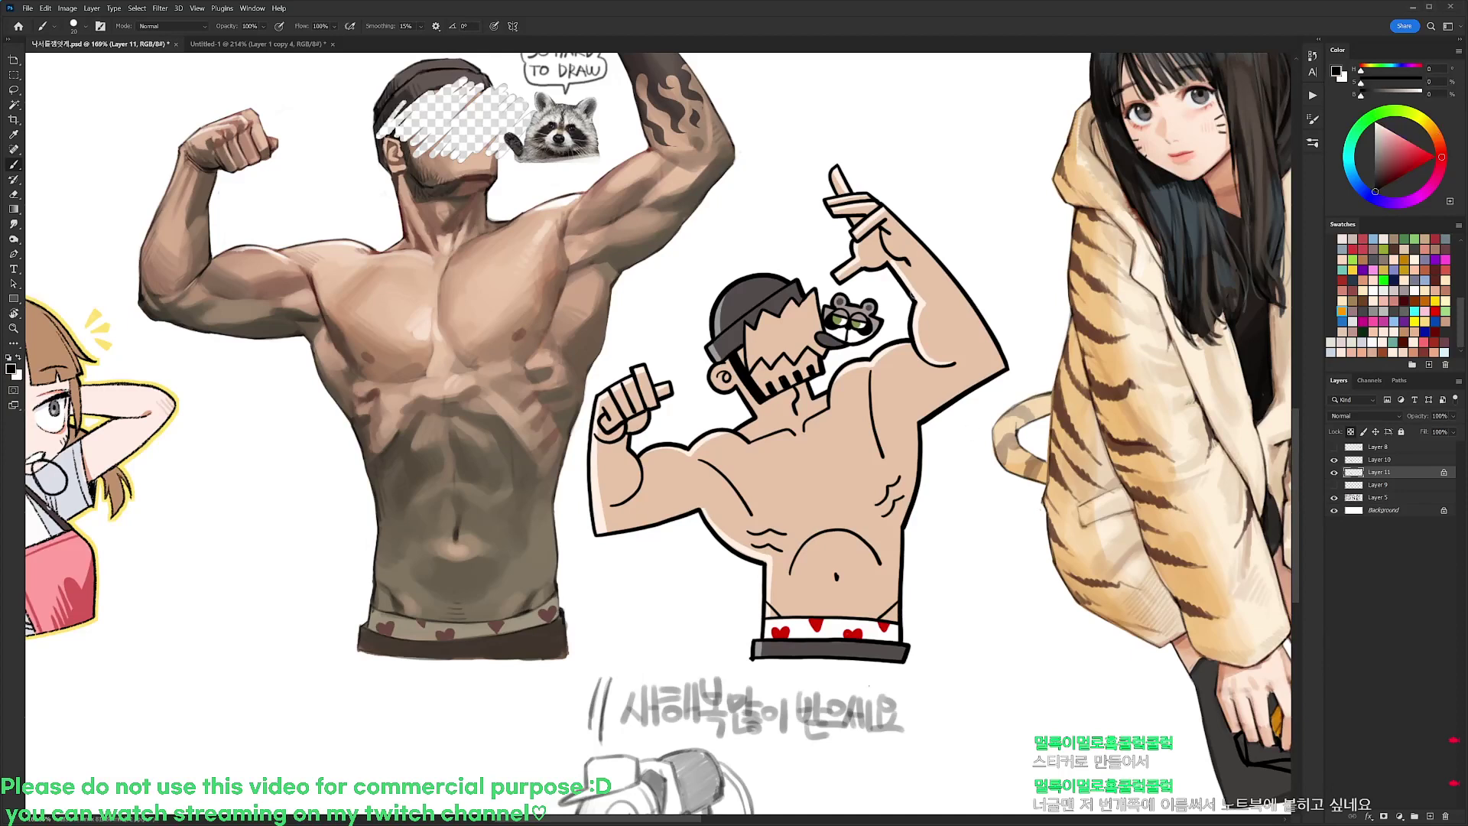
left_click(798, 335, "alt")
key("w")
left_click(803, 324)
key("b")
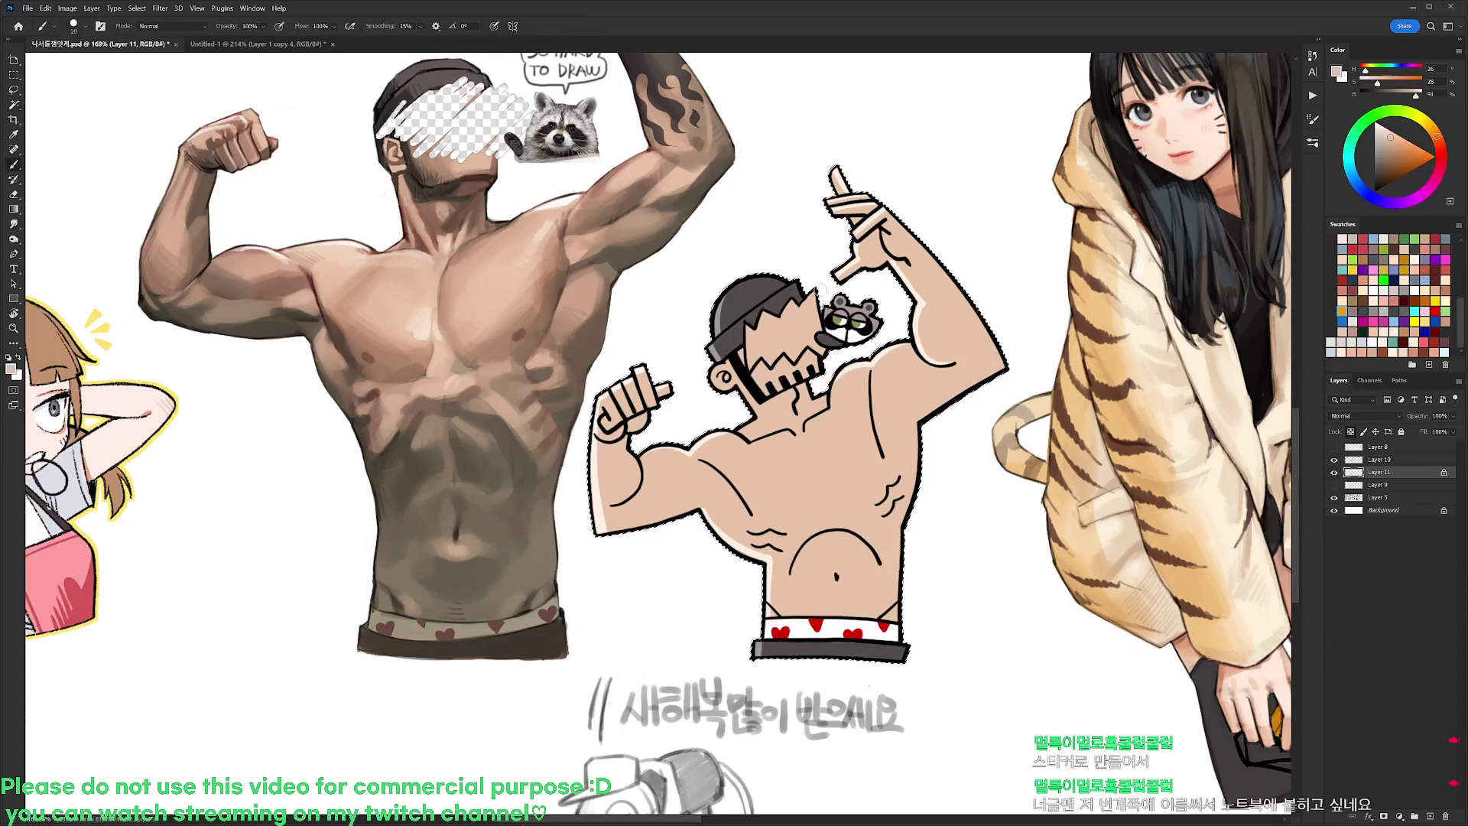
left_click(815, 269, "alt")
key("ctrl+h")
mouse_move(747, 327)
left_mouse_down()
mouse_move(747, 370)
mouse_move(748, 324)
mouse_move(763, 337)
left_mouse_up()
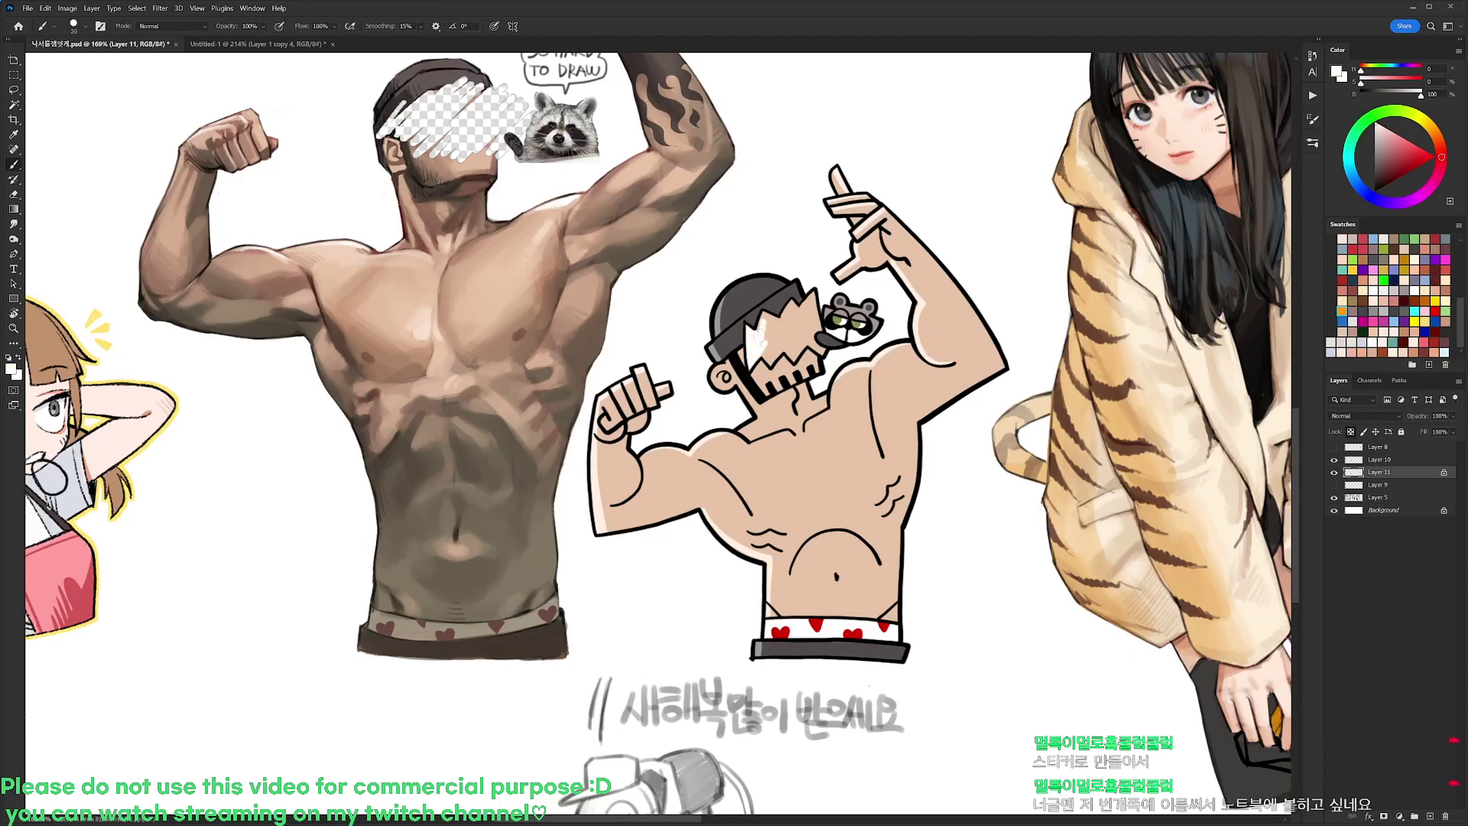
key("ctrl+z")
key("ctrl+z")
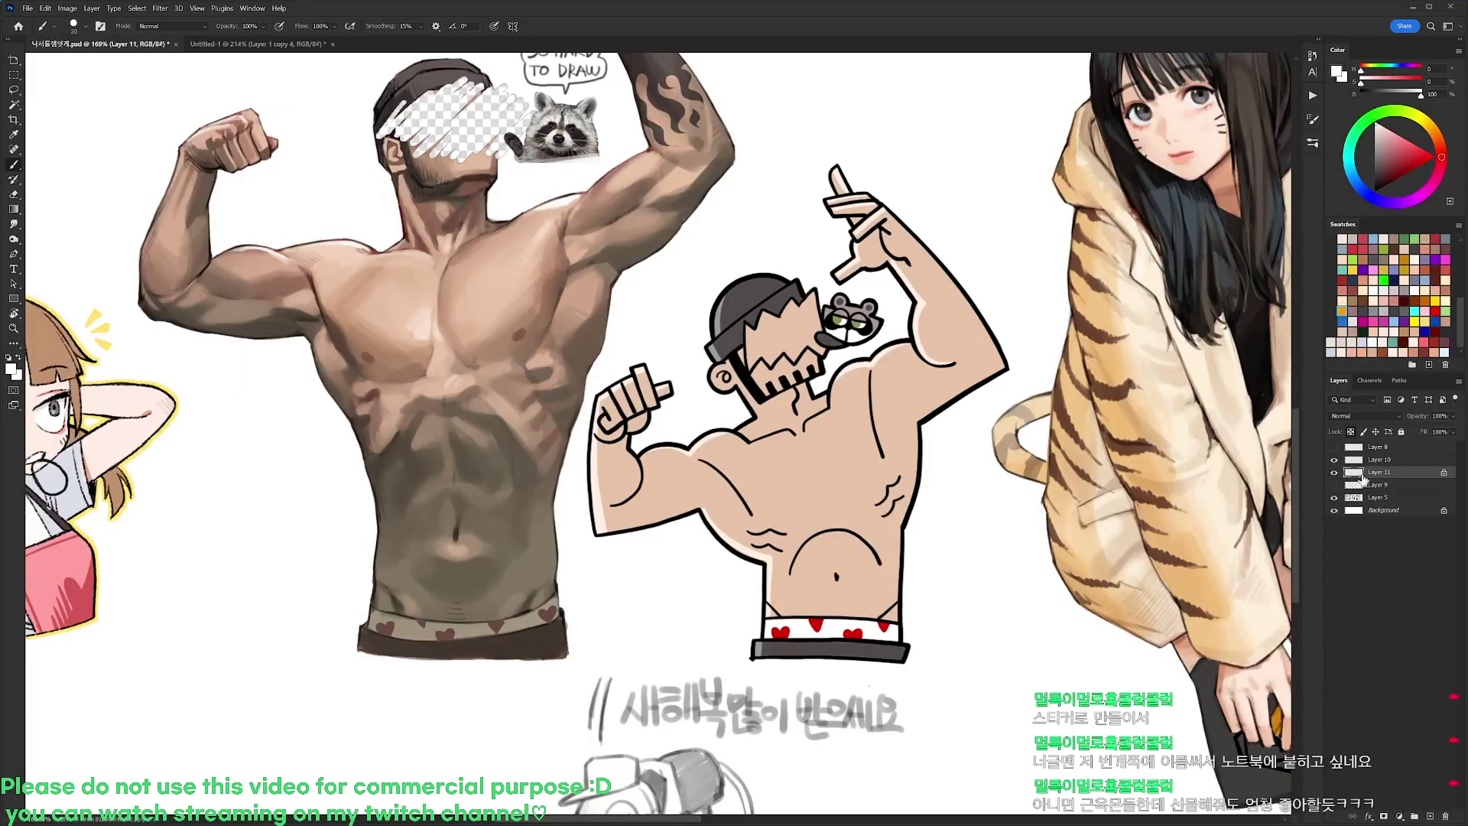
Paste the checkerboard patch over the simplified man's face and enlarge it to about 211% to cover the head
key("ctrl+v")
left_click_drag(696, 440, 807, 363)
key("ctrl+t")
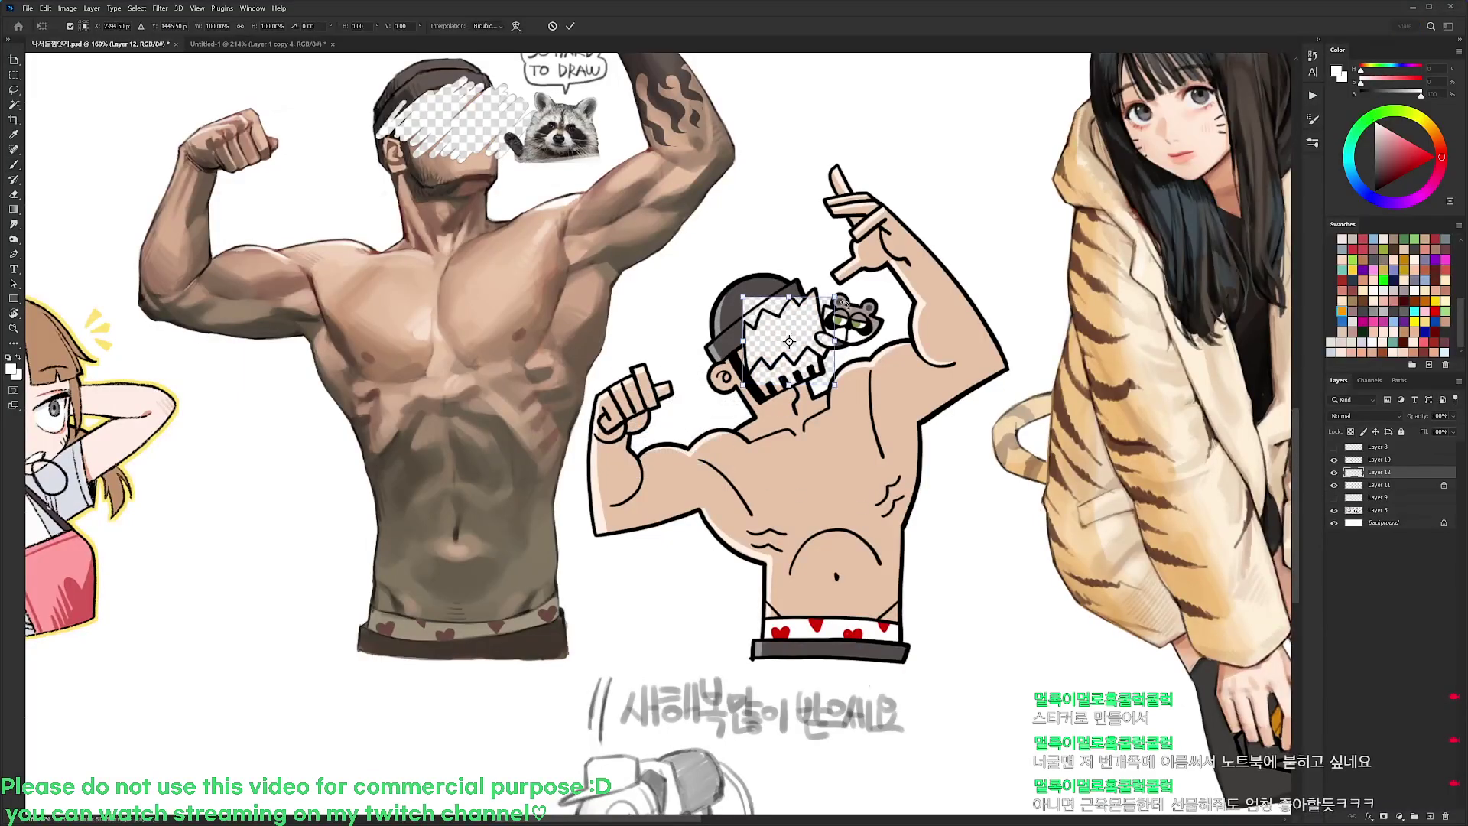
left_click_drag(848, 298, 906, 260)
key("Escape")
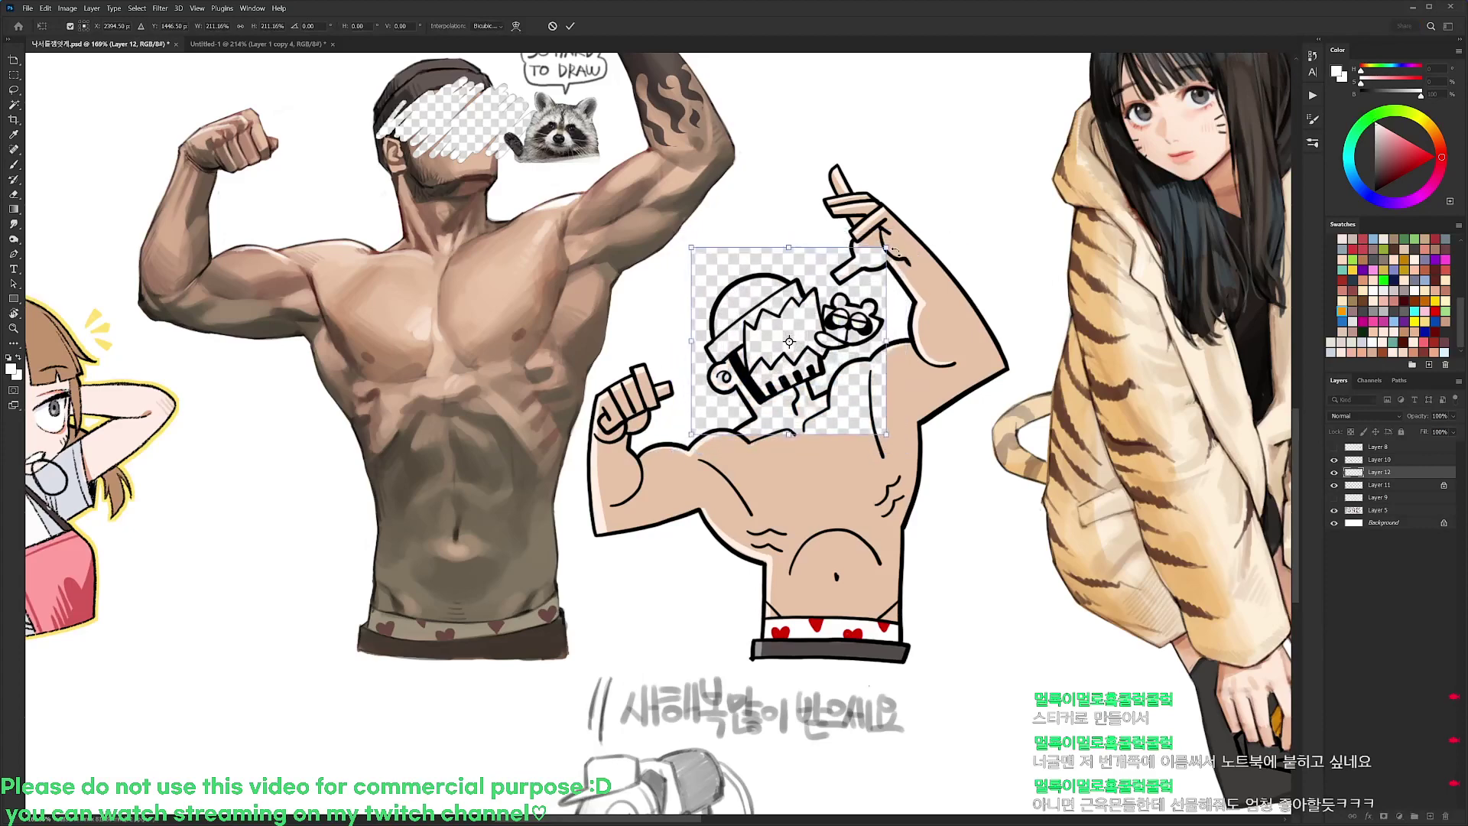
Remove the checkerboard outside the jagged face area, including where it overlaps the raccoon's paw
key("b")
scroll(821, 289, "up", 3)
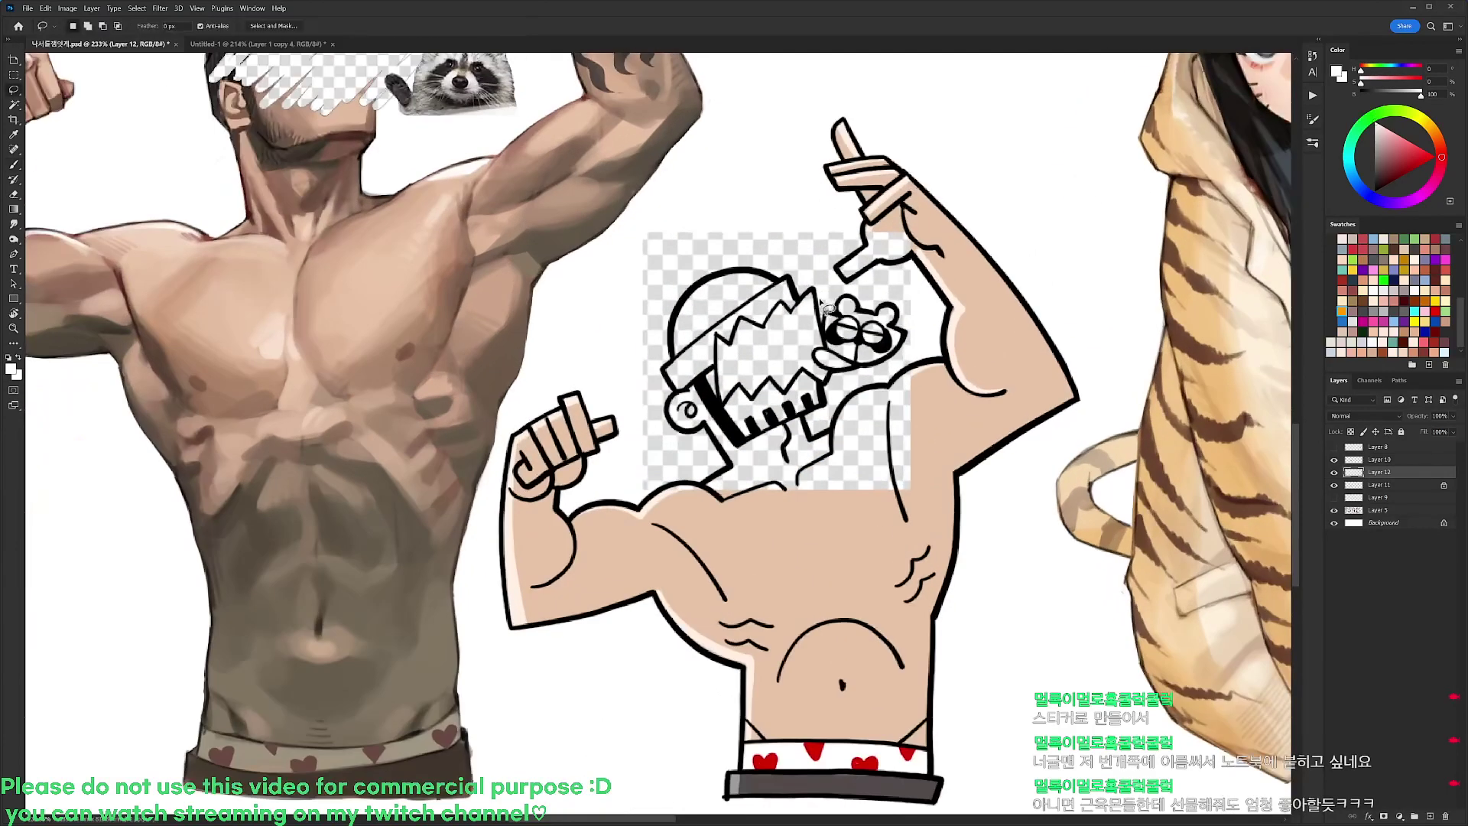
key("l")
mouse_move(833, 389)
left_mouse_down()
mouse_move(722, 405)
mouse_move(717, 342)
mouse_move(813, 290)
left_mouse_up()
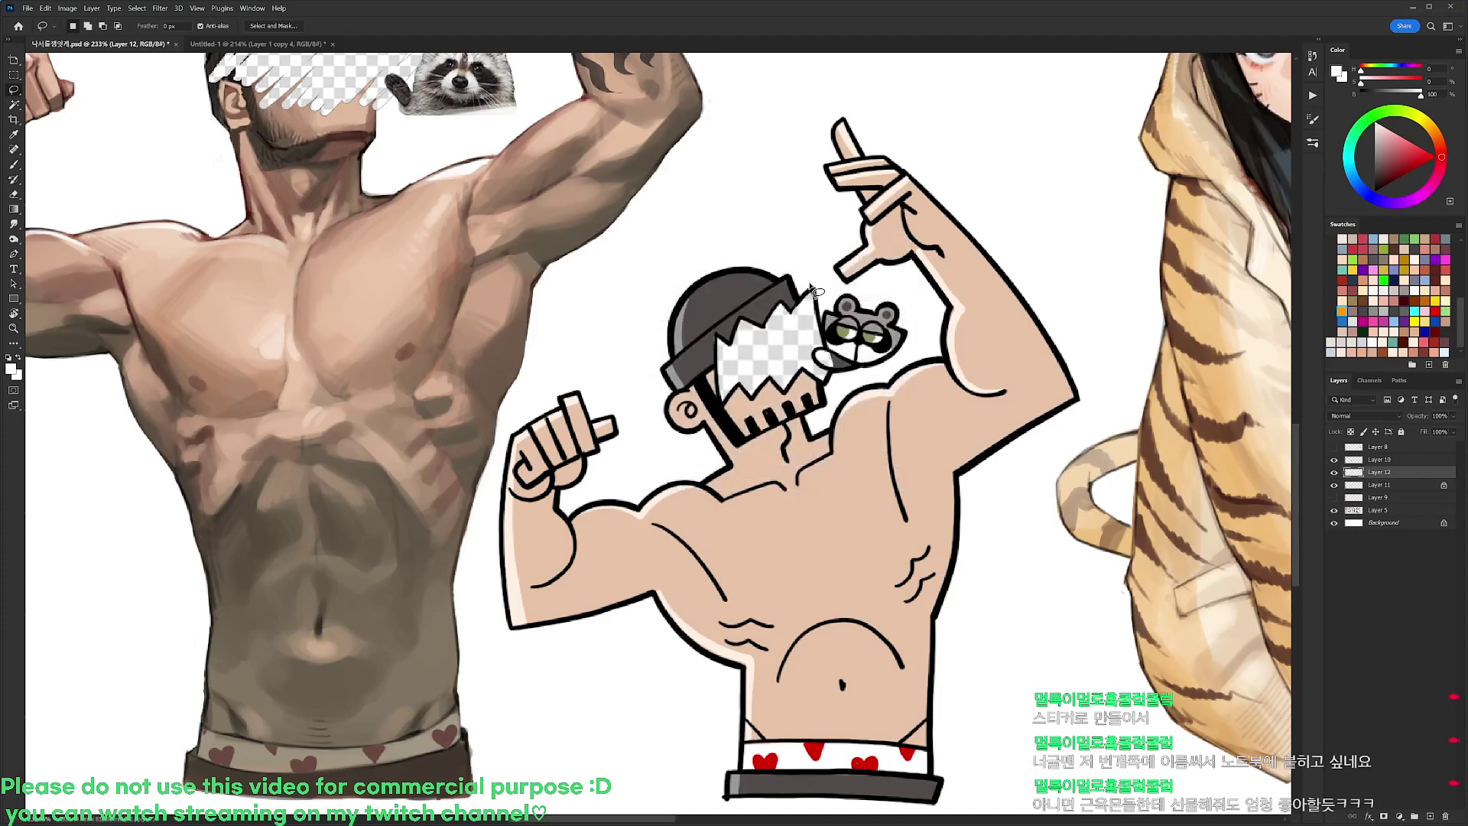
key("e")
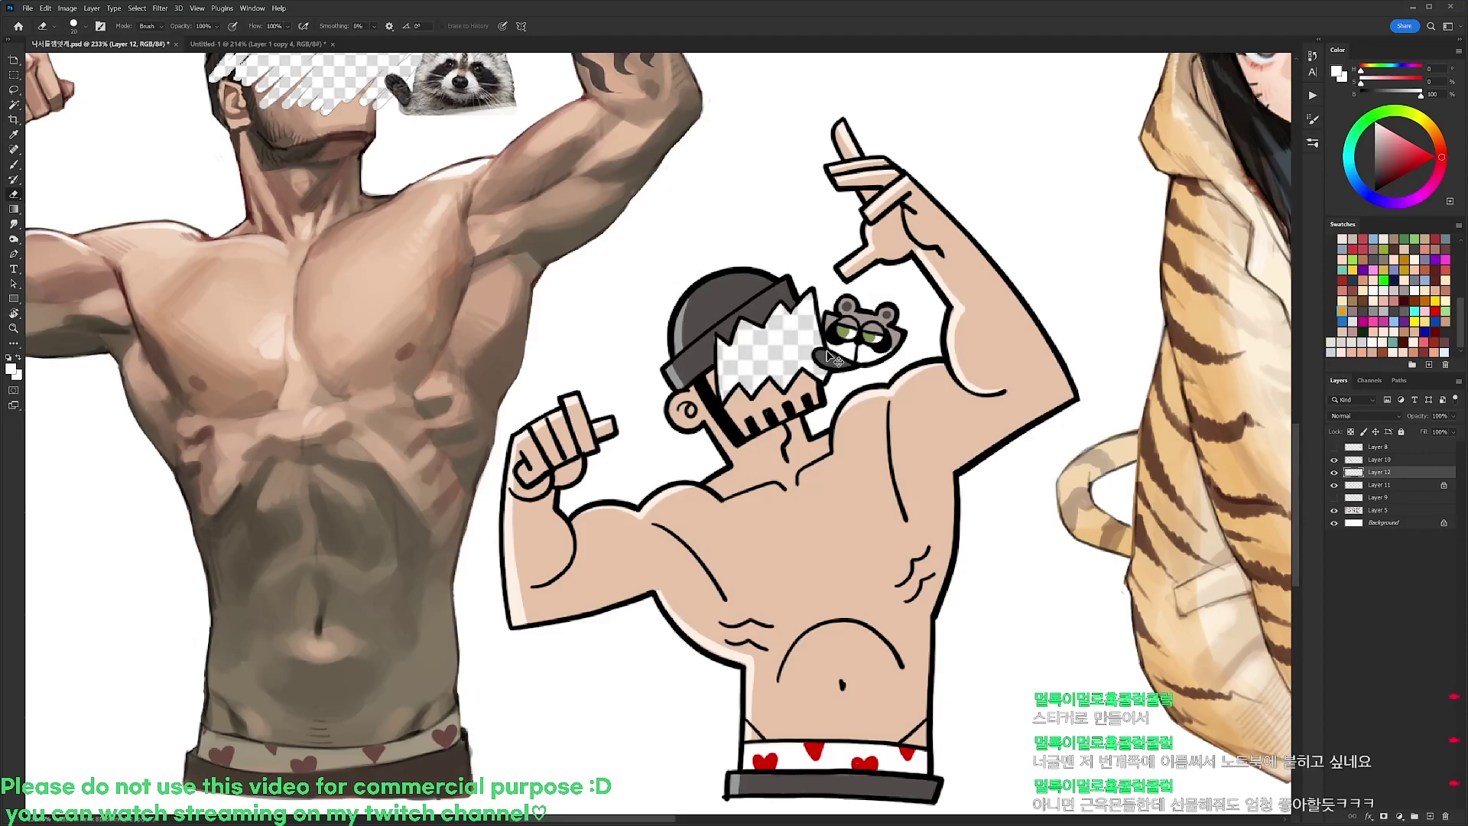
Adjust the face checkerboard with Curves by moving the black point inward to strengthen its contrast
key("ctrl+m")
mouse_move(1261, 524)
left_mouse_down()
mouse_move(1242, 522)
mouse_move(1270, 521)
left_mouse_up()
left_click_drag(1117, 669, 1180, 671)
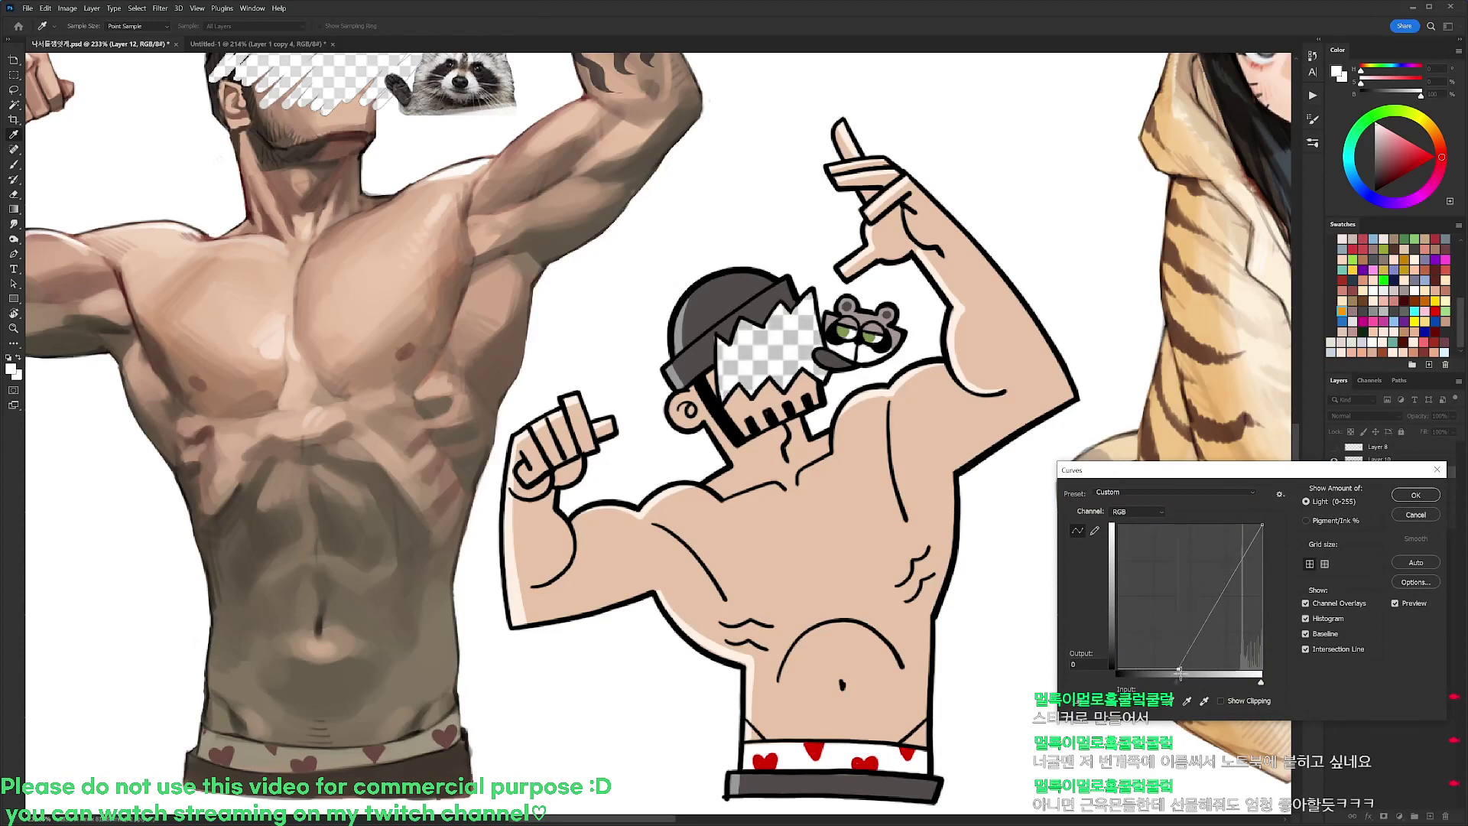
left_click(1415, 495)
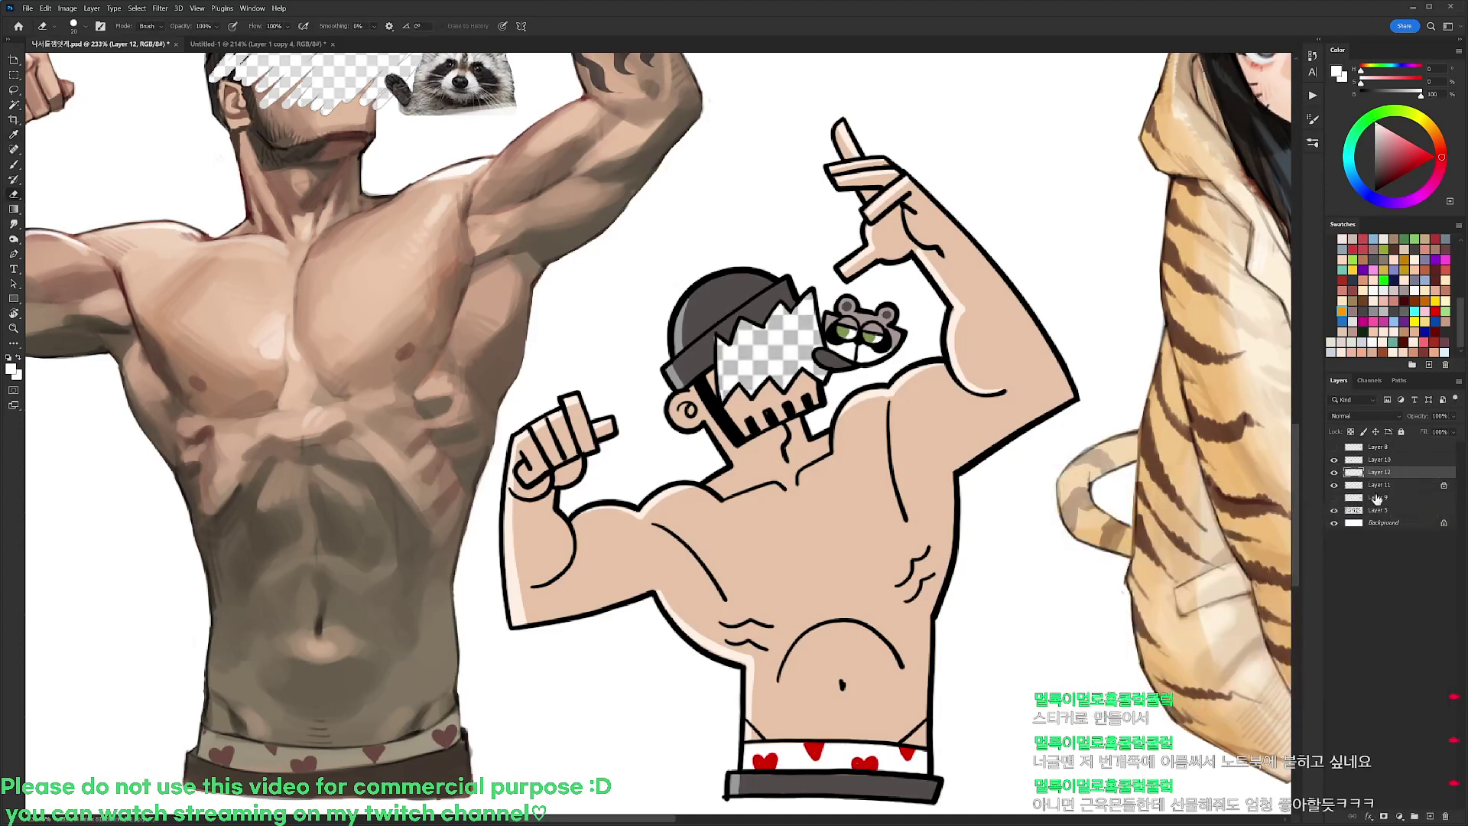
Apply Levels with input black 32 and white 229 to the checkerboard, and merge it into the flat-colour layer
key("ctrl+l")
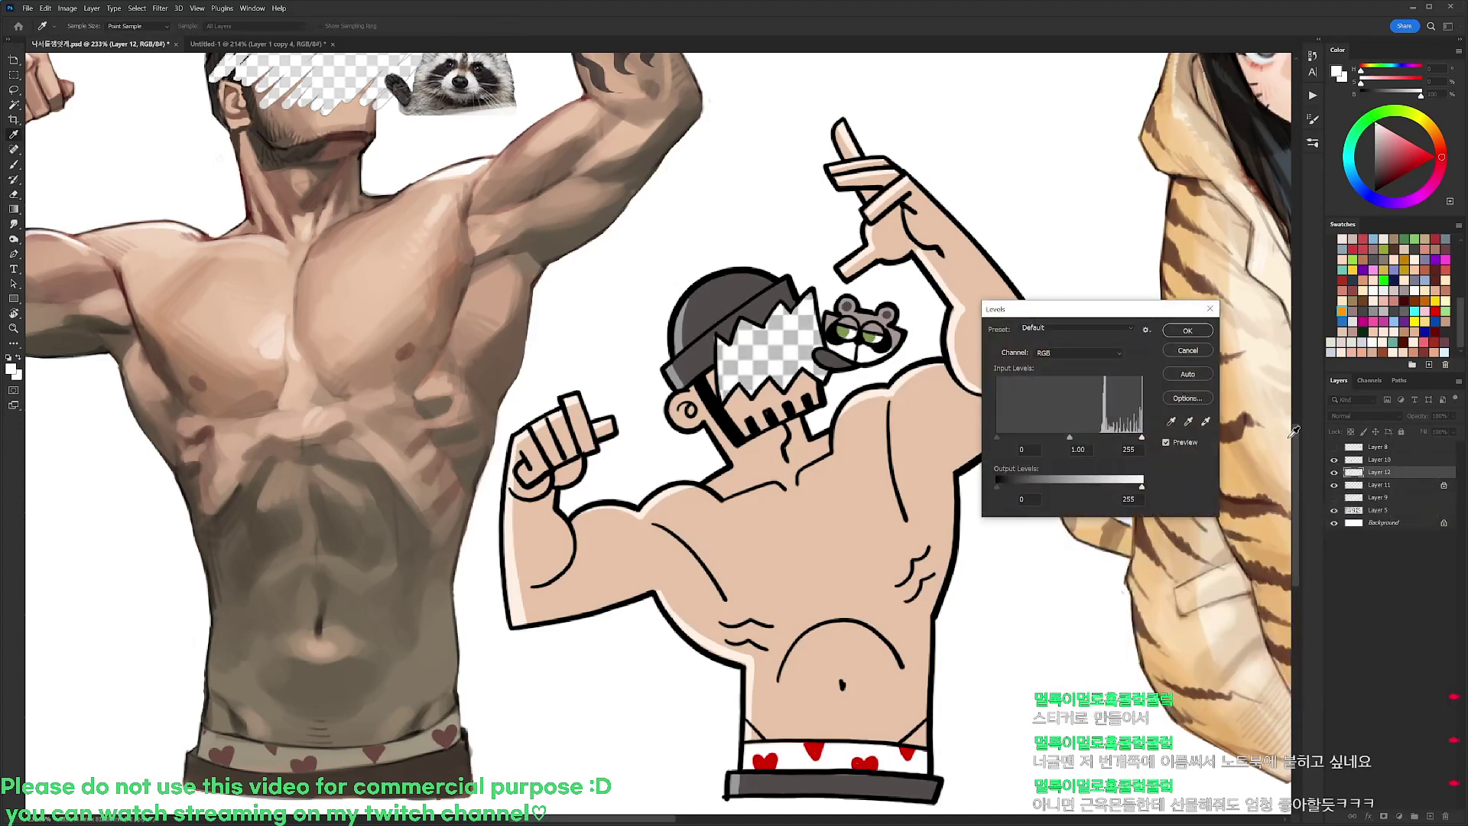
left_click_drag(1138, 438, 1121, 437)
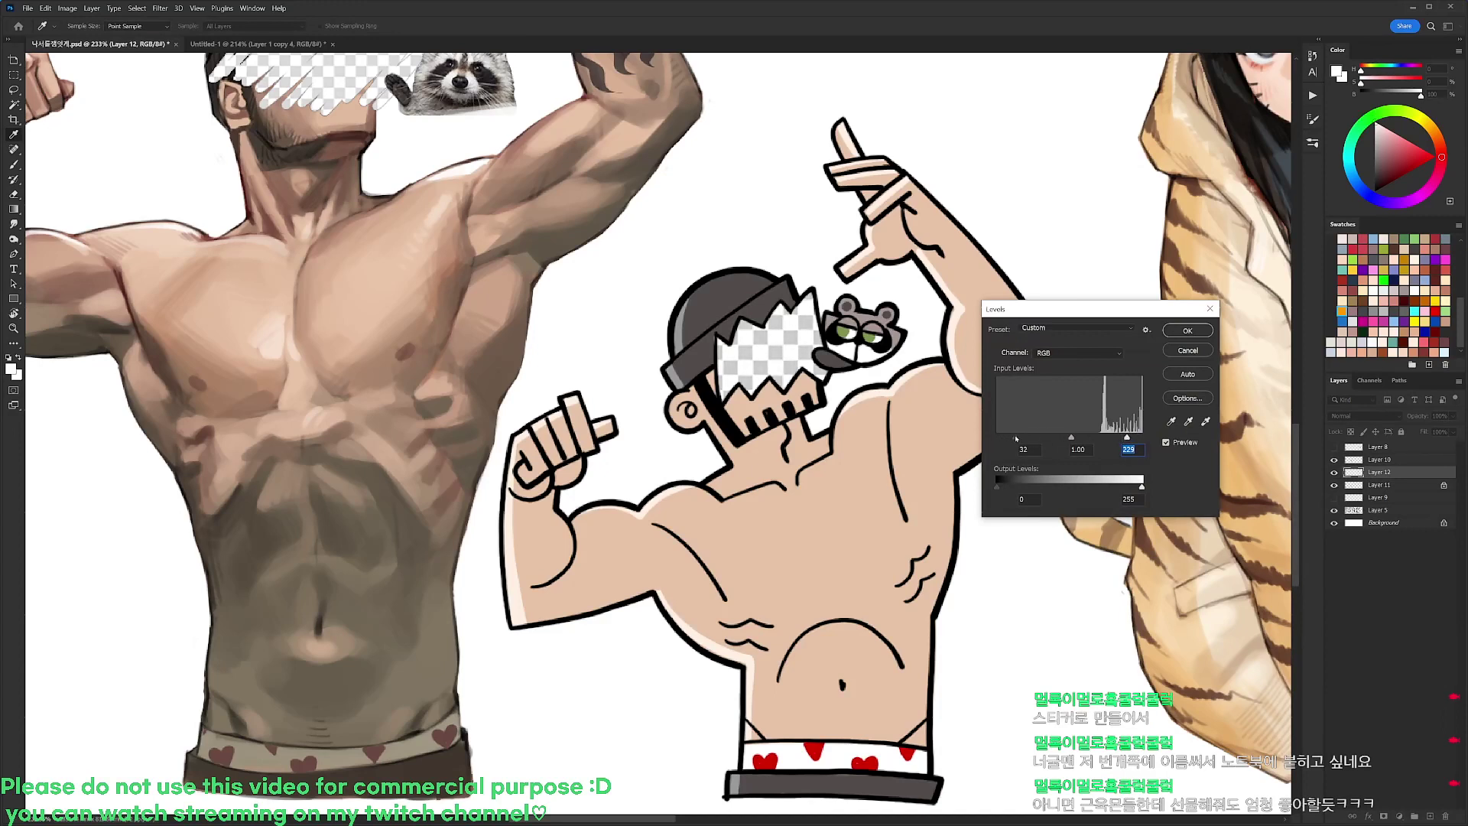
left_click(1185, 330)
key("e")
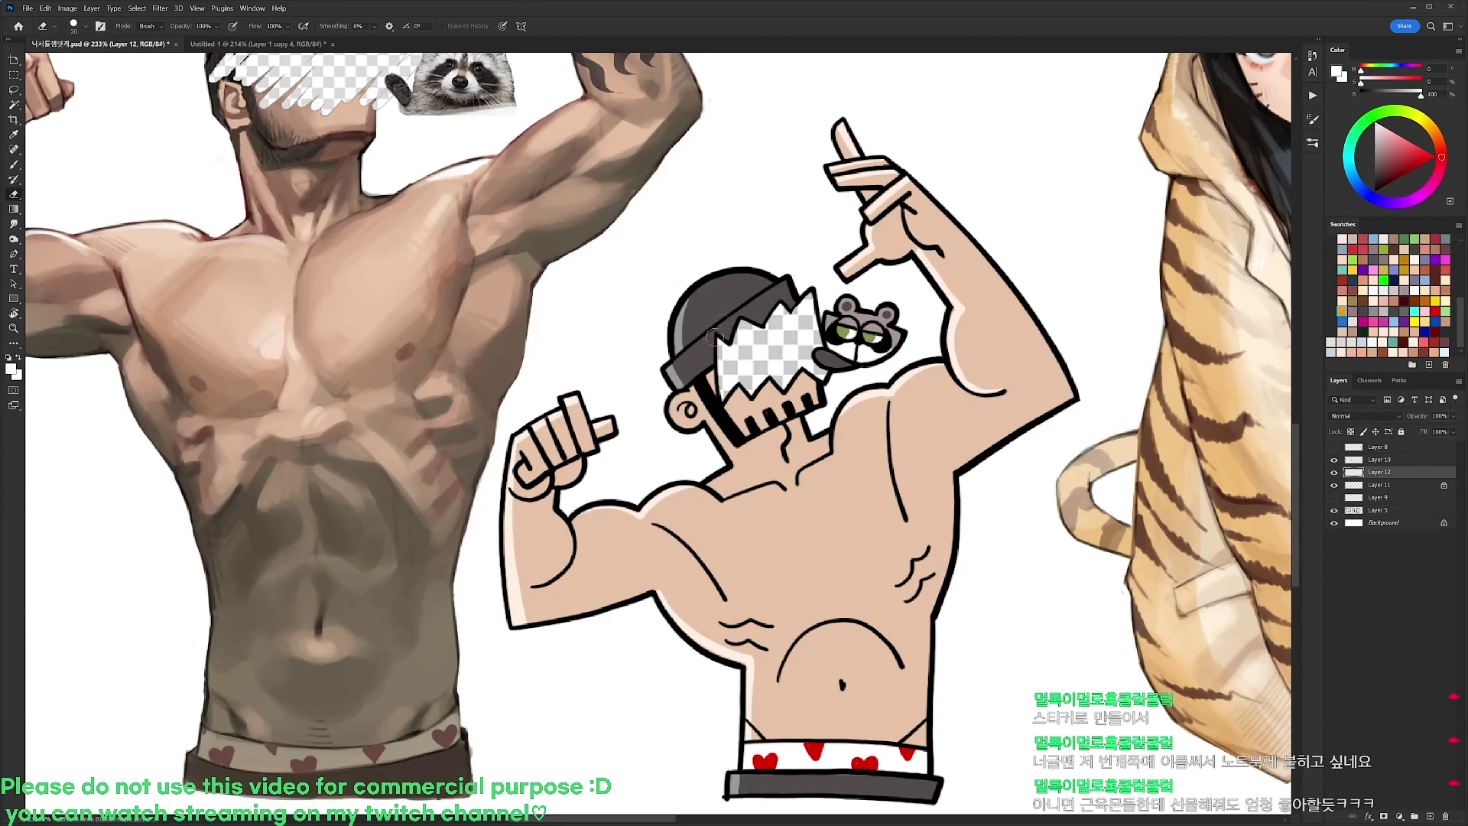
key("ctrl+e")
scroll(1020, 395, "down", 4)
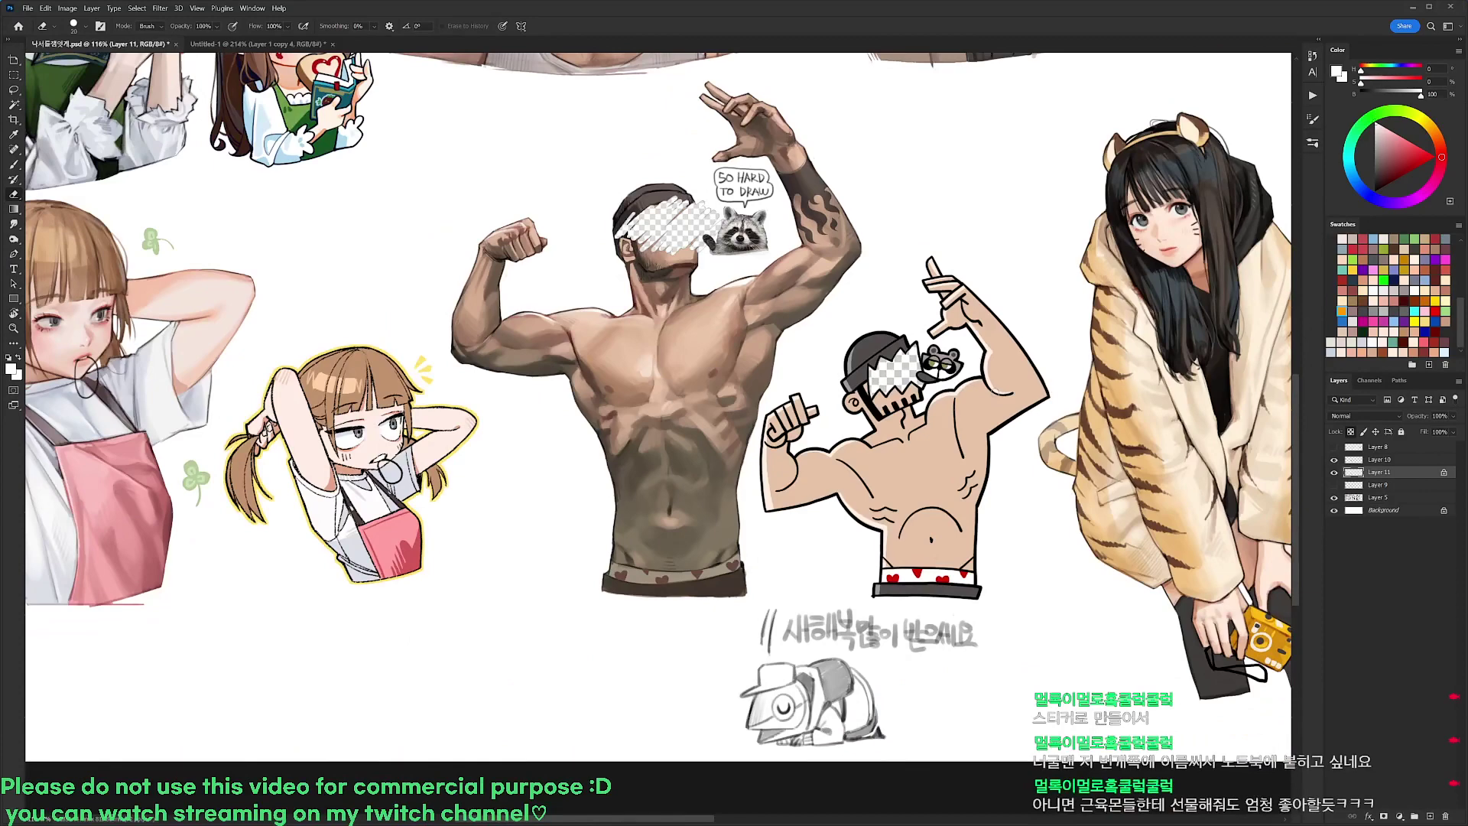
scroll(1035, 470, "up", 3)
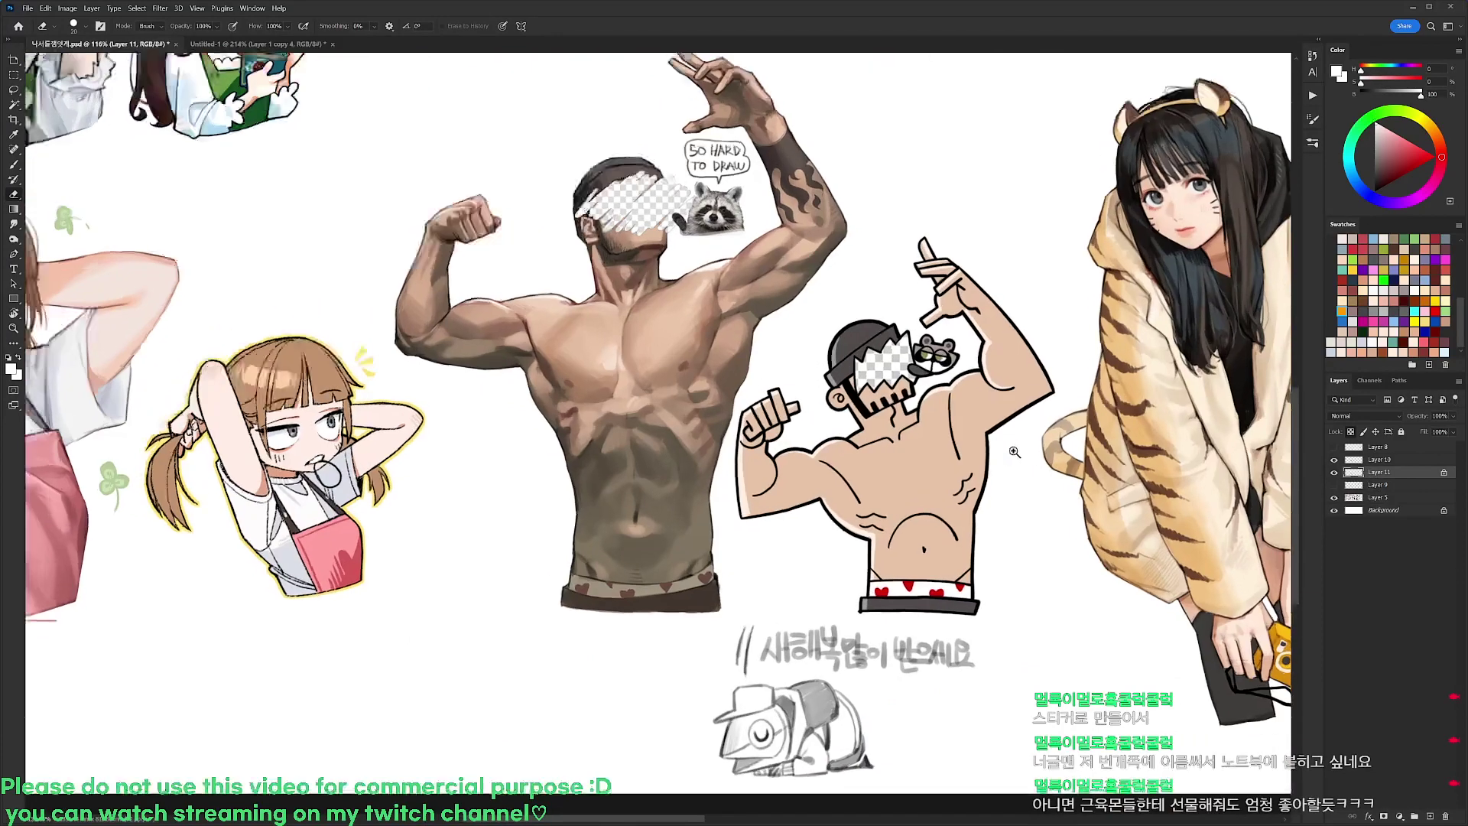
Mix a darker orange-brown skin shade and paint the neck shadow, the nipples and the arc shadow on the belly
key("b")
left_click(908, 436, "alt")
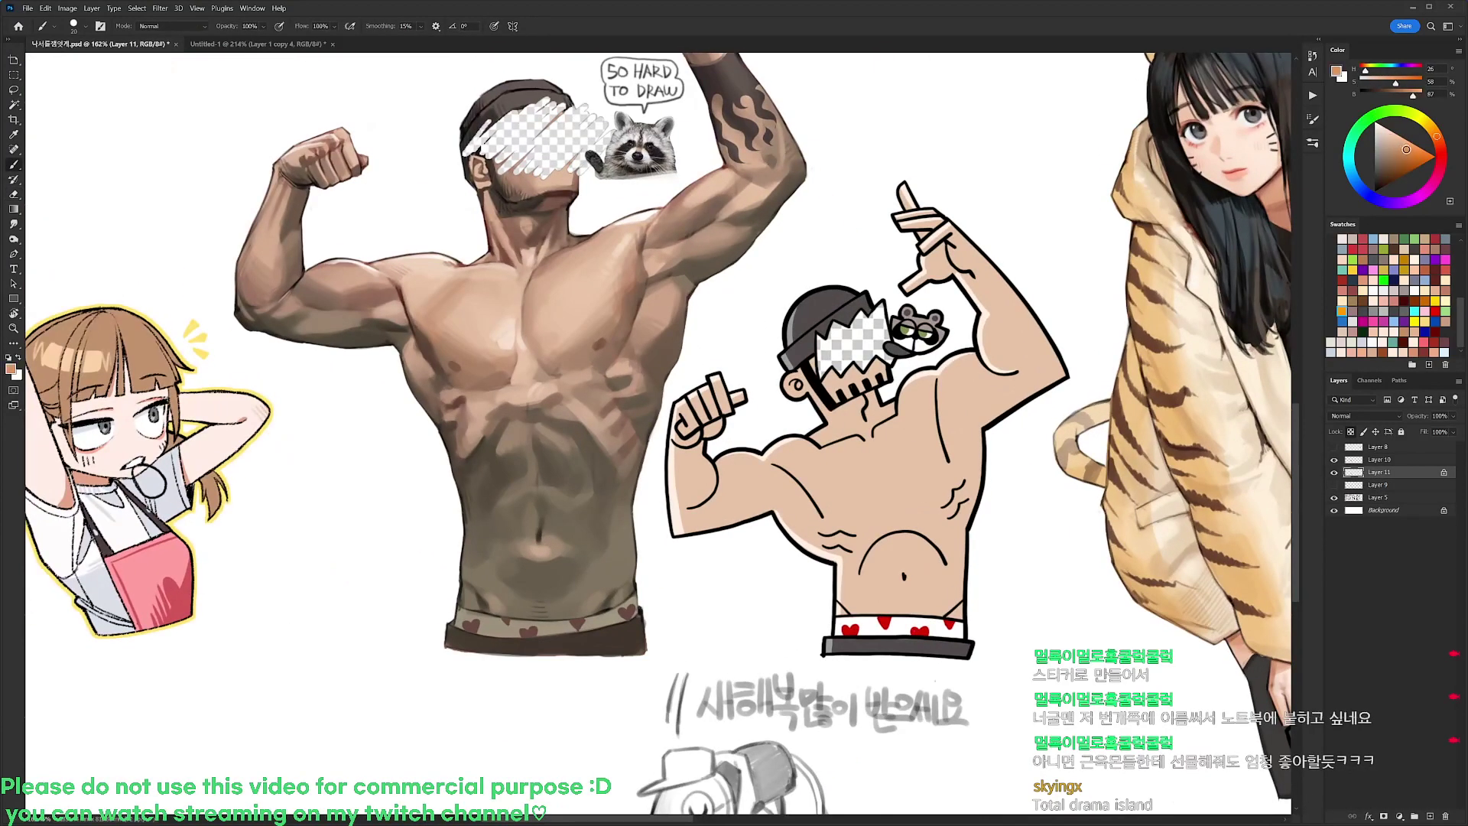
left_click(1252, 213, "alt")
left_click(1403, 159)
left_click_drag(1403, 159, 1402, 157)
mouse_move(832, 407)
left_mouse_down()
mouse_move(876, 398)
mouse_move(841, 392)
left_mouse_up()
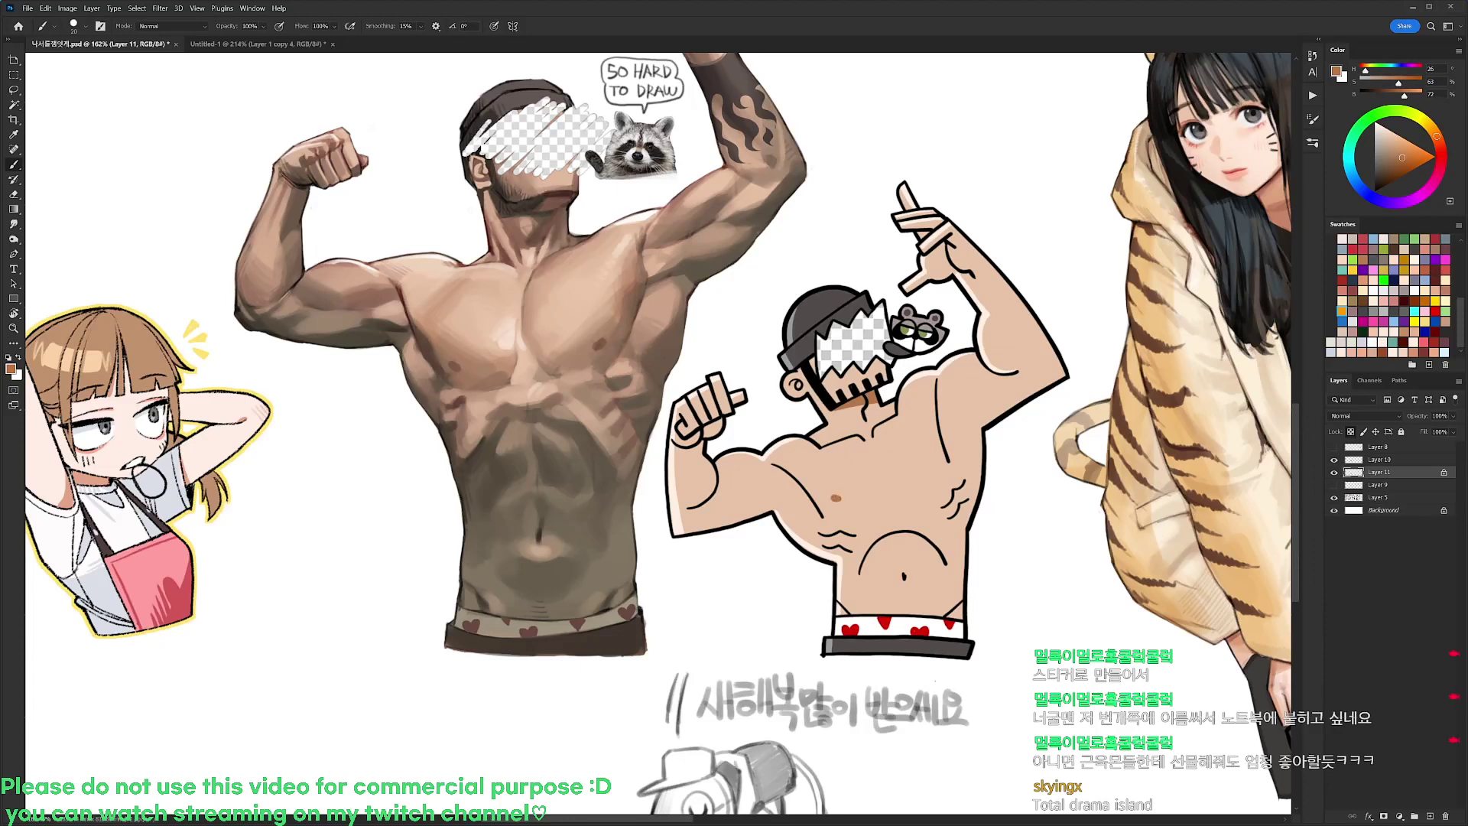
mouse_move(859, 572)
left_mouse_down()
mouse_move(872, 544)
mouse_move(921, 534)
mouse_move(894, 533)
mouse_move(942, 557)
left_mouse_up()
Paint brown shadows along the undersides of the raised arm's elbow and the lowered arm
left_click_drag(1115, 296, 1089, 318)
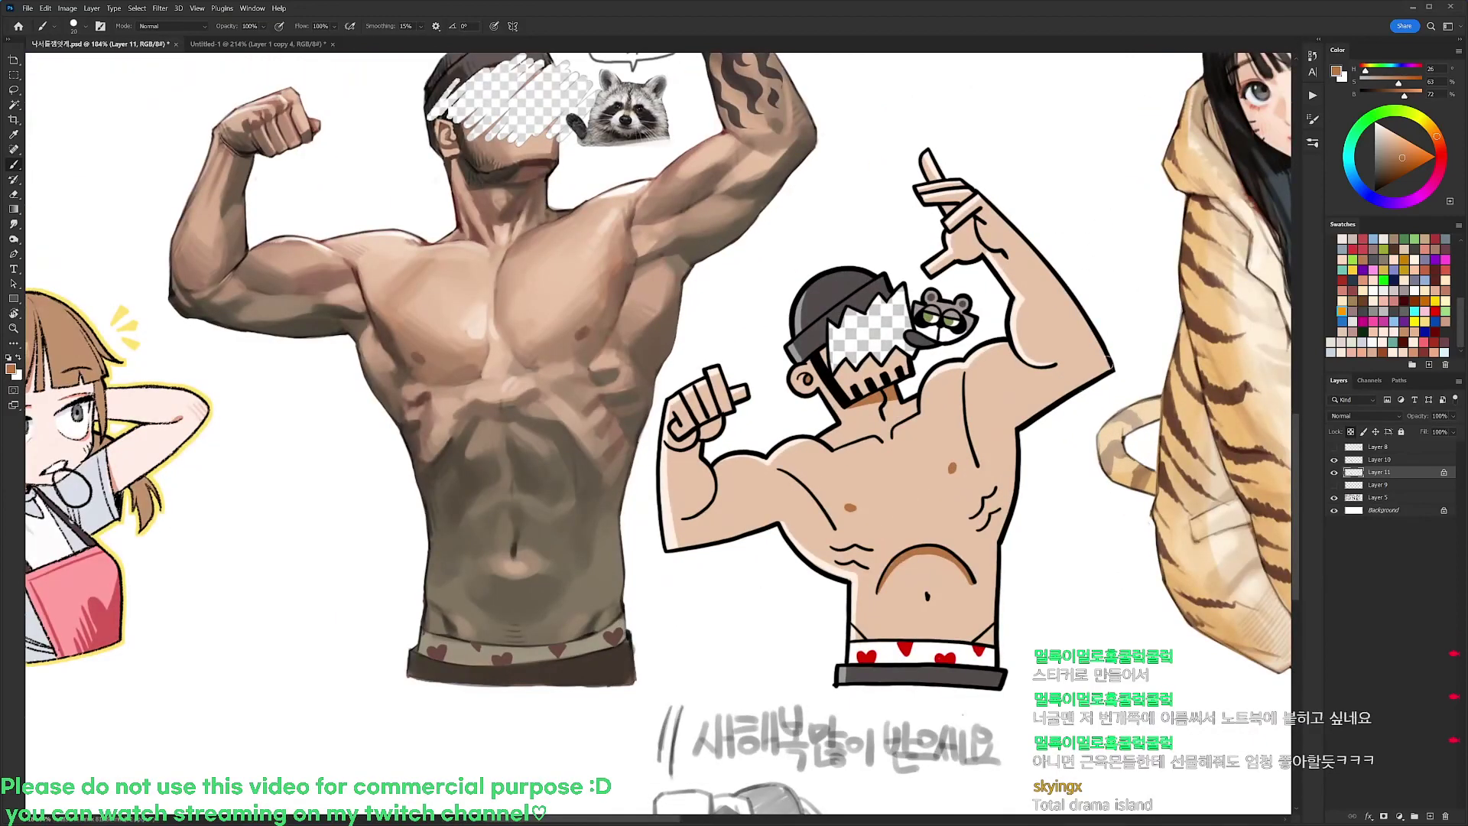
left_click_drag(1043, 413, 1093, 379)
key("r")
left_click_drag(718, 545, 777, 484)
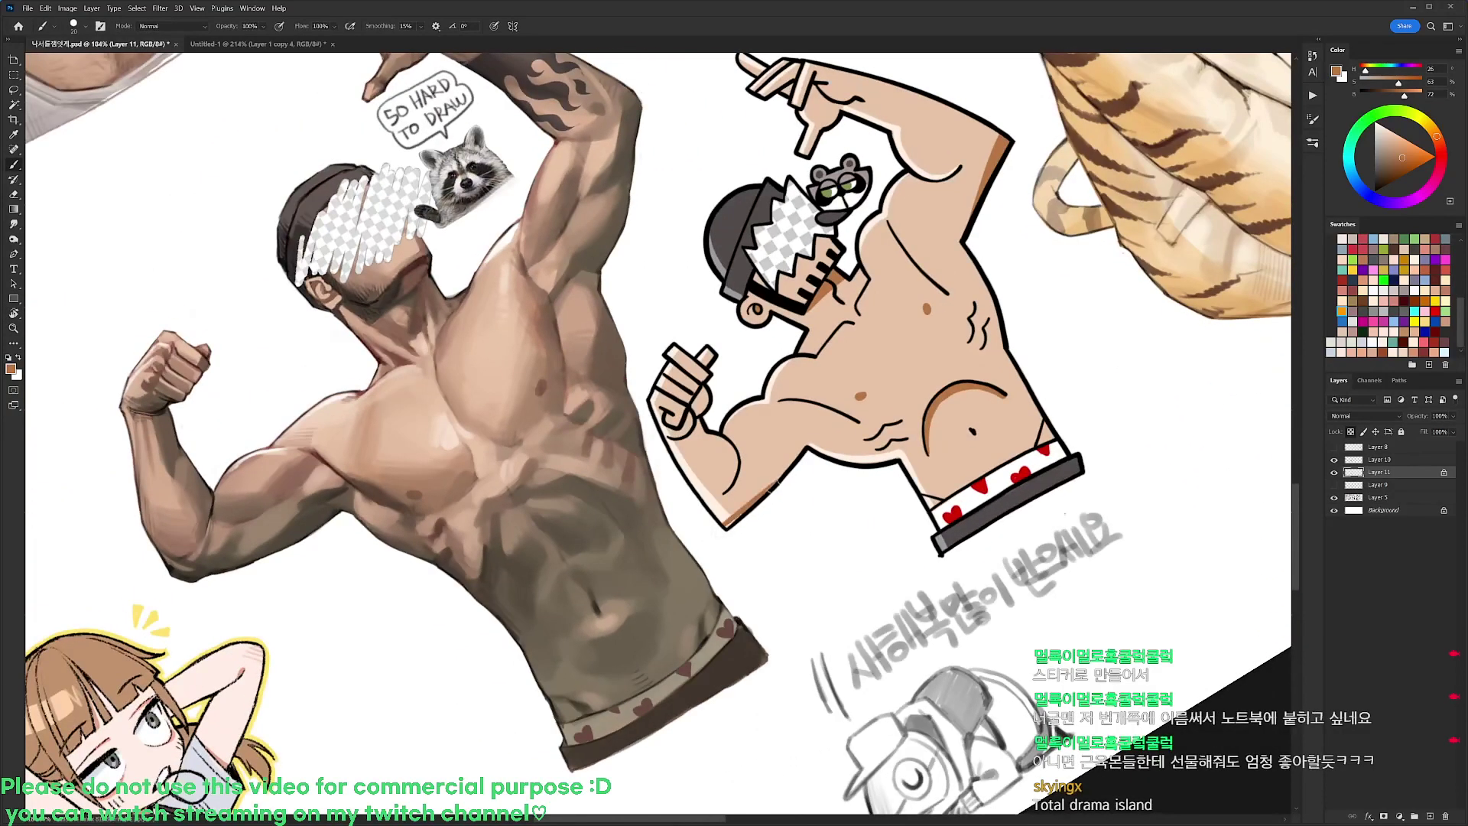
mouse_move(727, 526)
left_mouse_down()
mouse_move(765, 489)
mouse_move(731, 533)
left_mouse_up()
key("r")
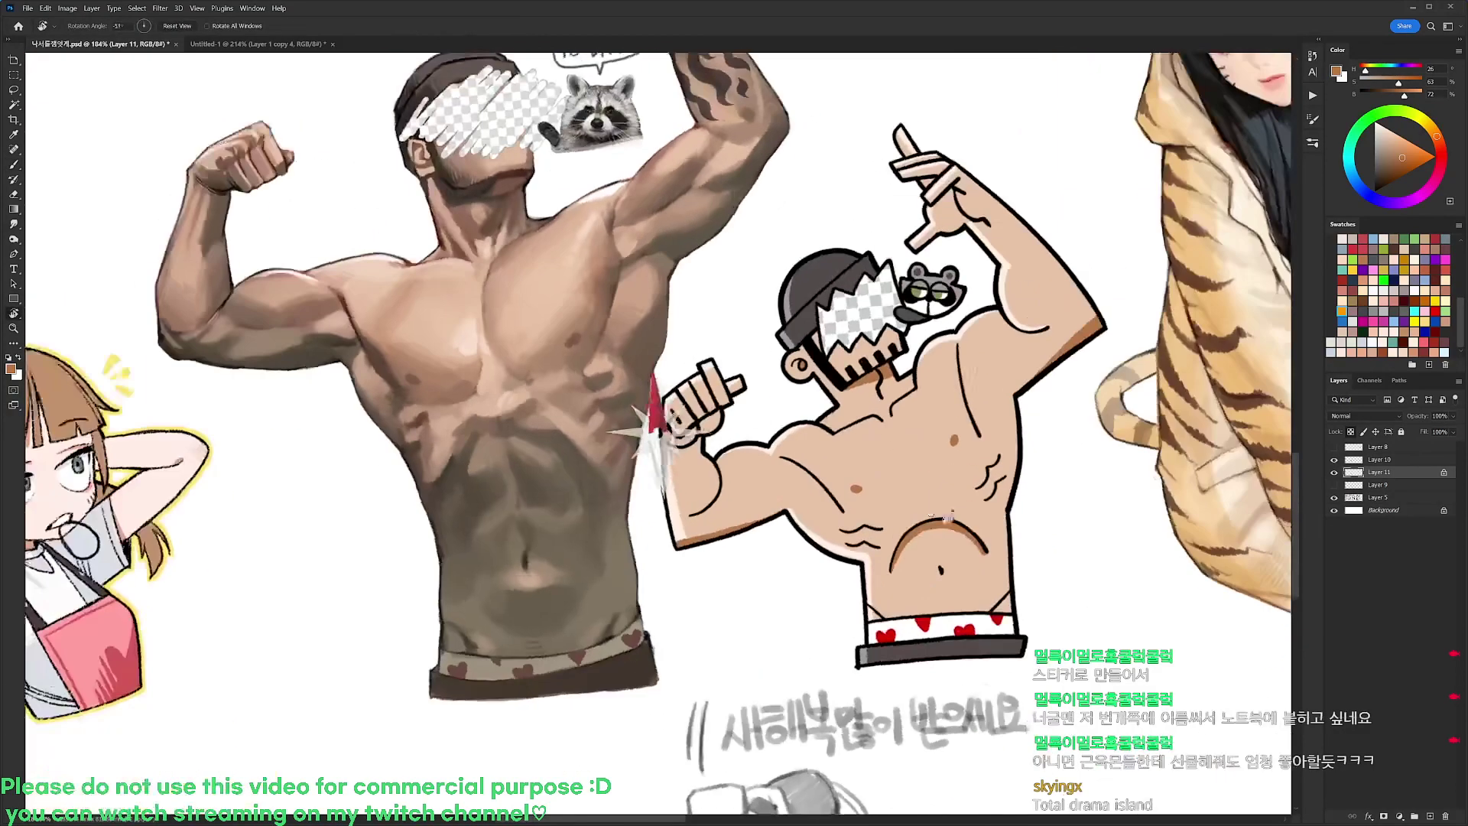
mouse_move(1057, 319)
left_mouse_down()
mouse_move(1017, 320)
mouse_move(1072, 320)
left_mouse_up()
Resample the skin and pale highlight colours and touch up the highlight on the raised arm
left_click(1036, 322, "alt")
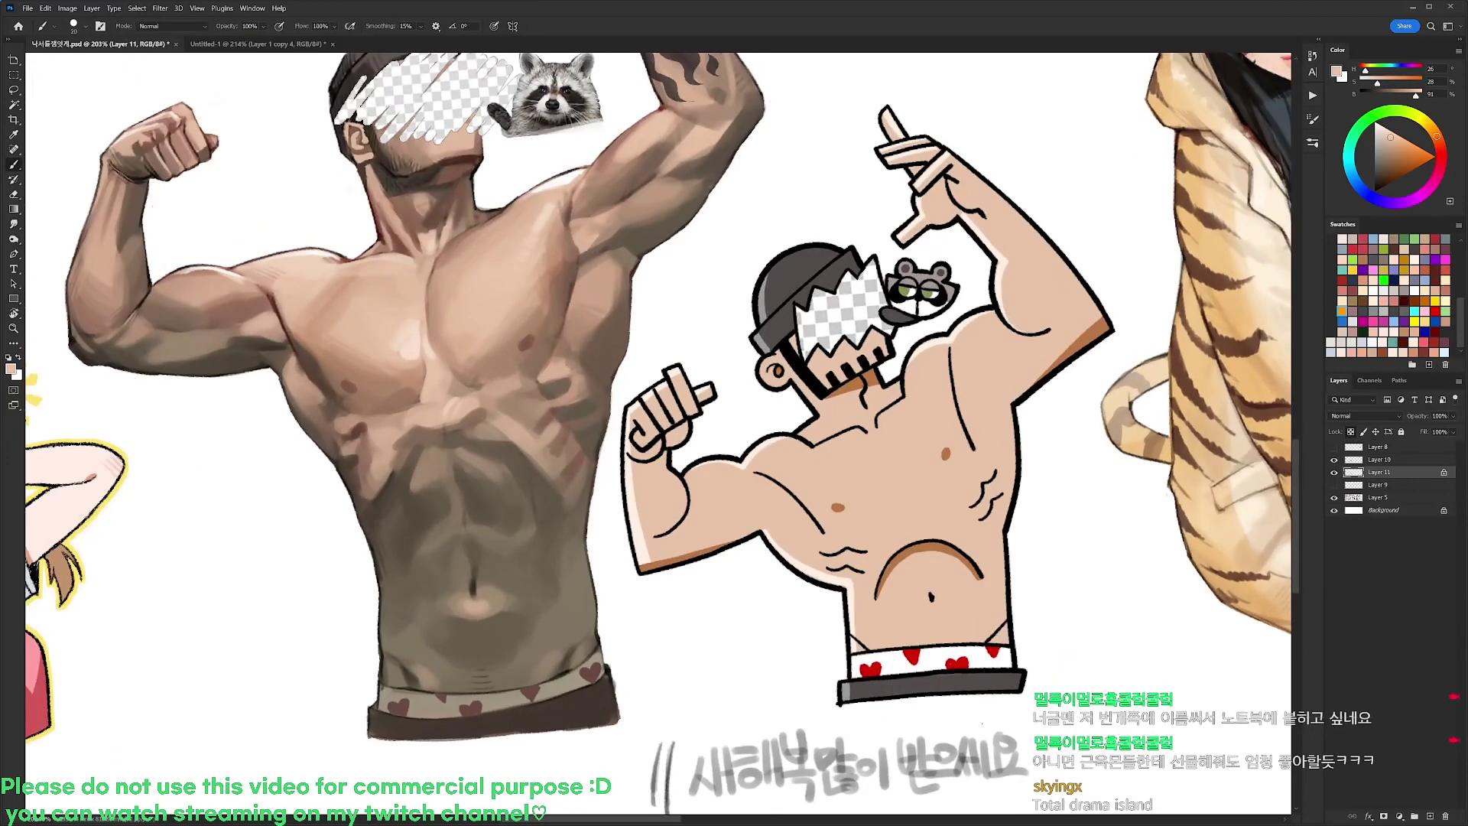
left_click(1007, 261, "alt")
left_click_drag(1018, 268, 988, 269)
key("r")
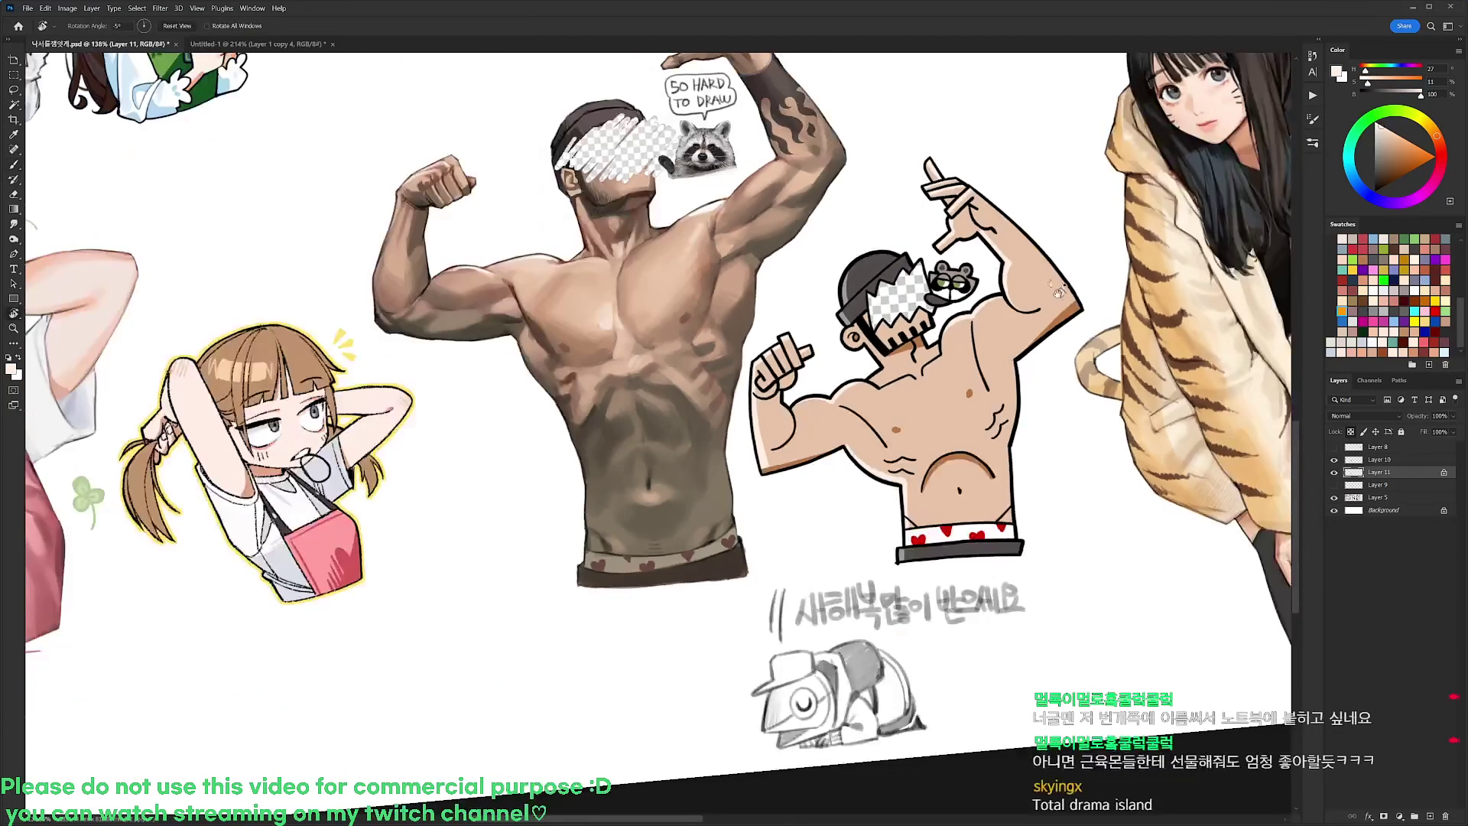
Merge the cartoon man's line layer, Layer 10, down into his colour layer, Layer 11
key("Escape")
left_click(1379, 459)
key("ctrl+e")
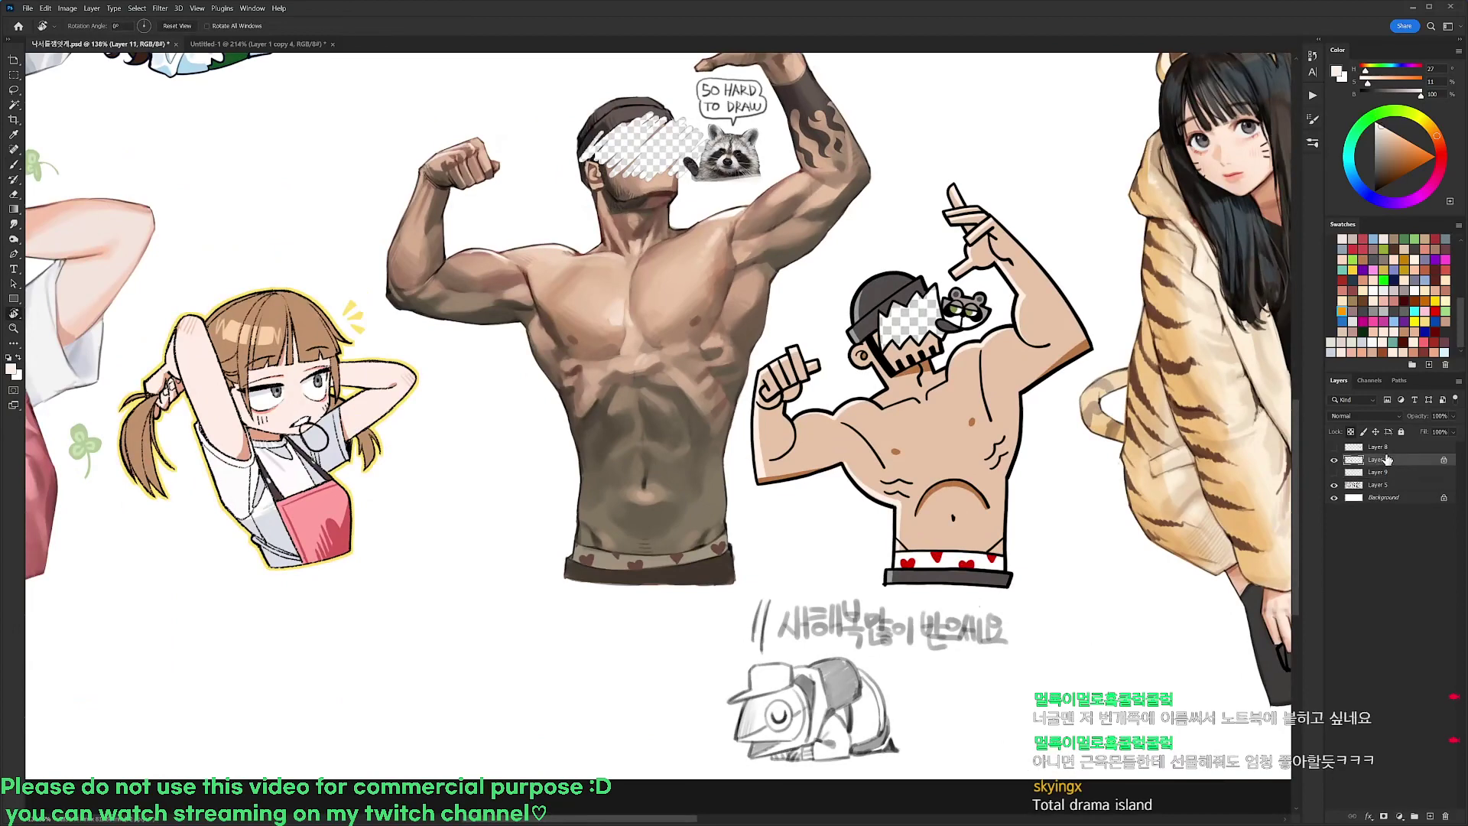
Scale the cartoon man down slightly and place him closer beside the painted man's torso
scroll(1089, 456, "down", 2)
key("ctrl+t")
left_click_drag(1093, 224, 1068, 255)
left_click_drag(995, 383, 701, 419)
key("Return")
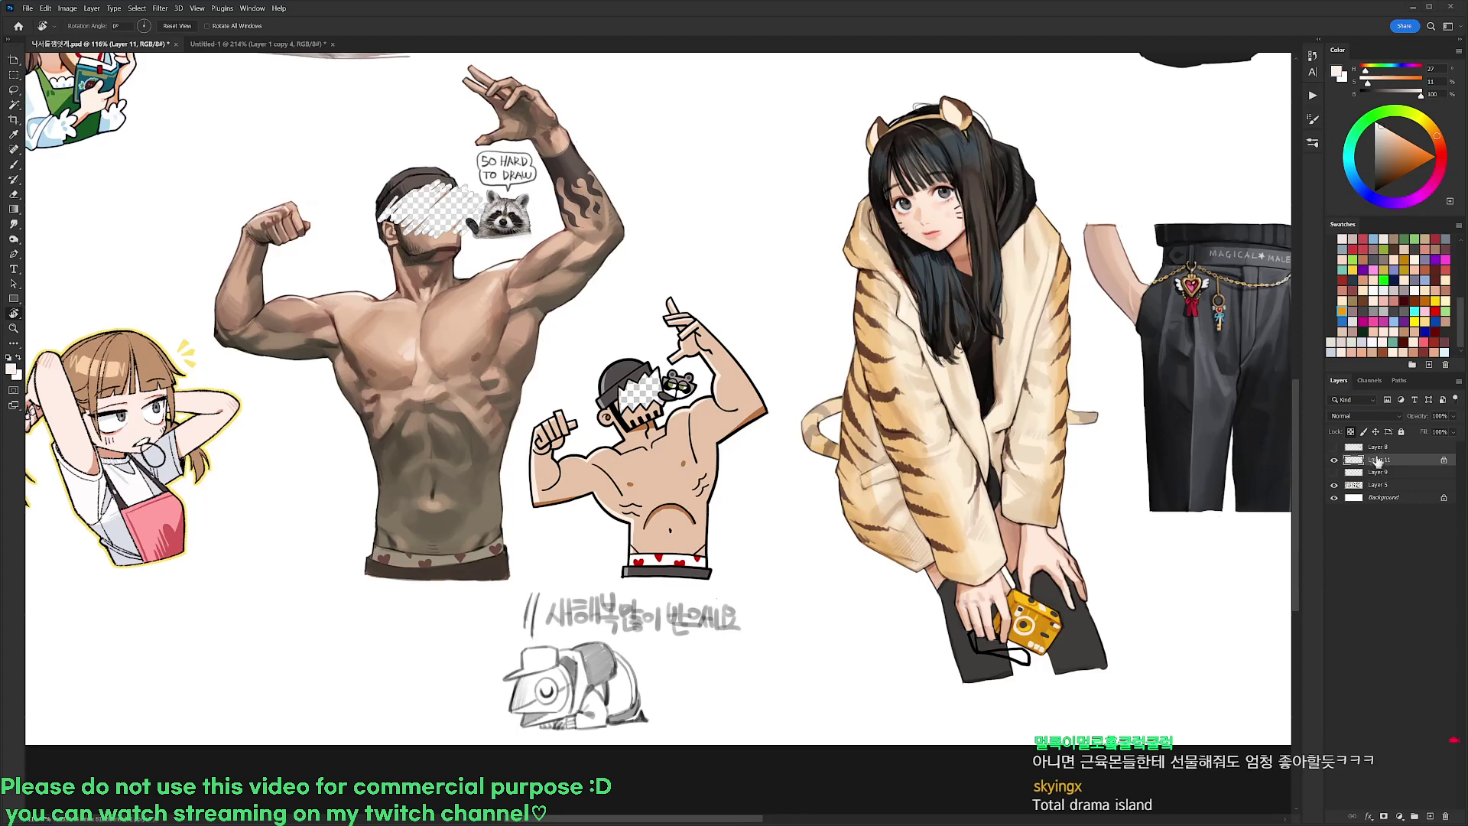
Mix a saturated crimson and brush the letters "SoHar" above the cartoon man's head, adjusting a letter with the Lasso tool
scroll(639, 326, "up", 2)
key("b")
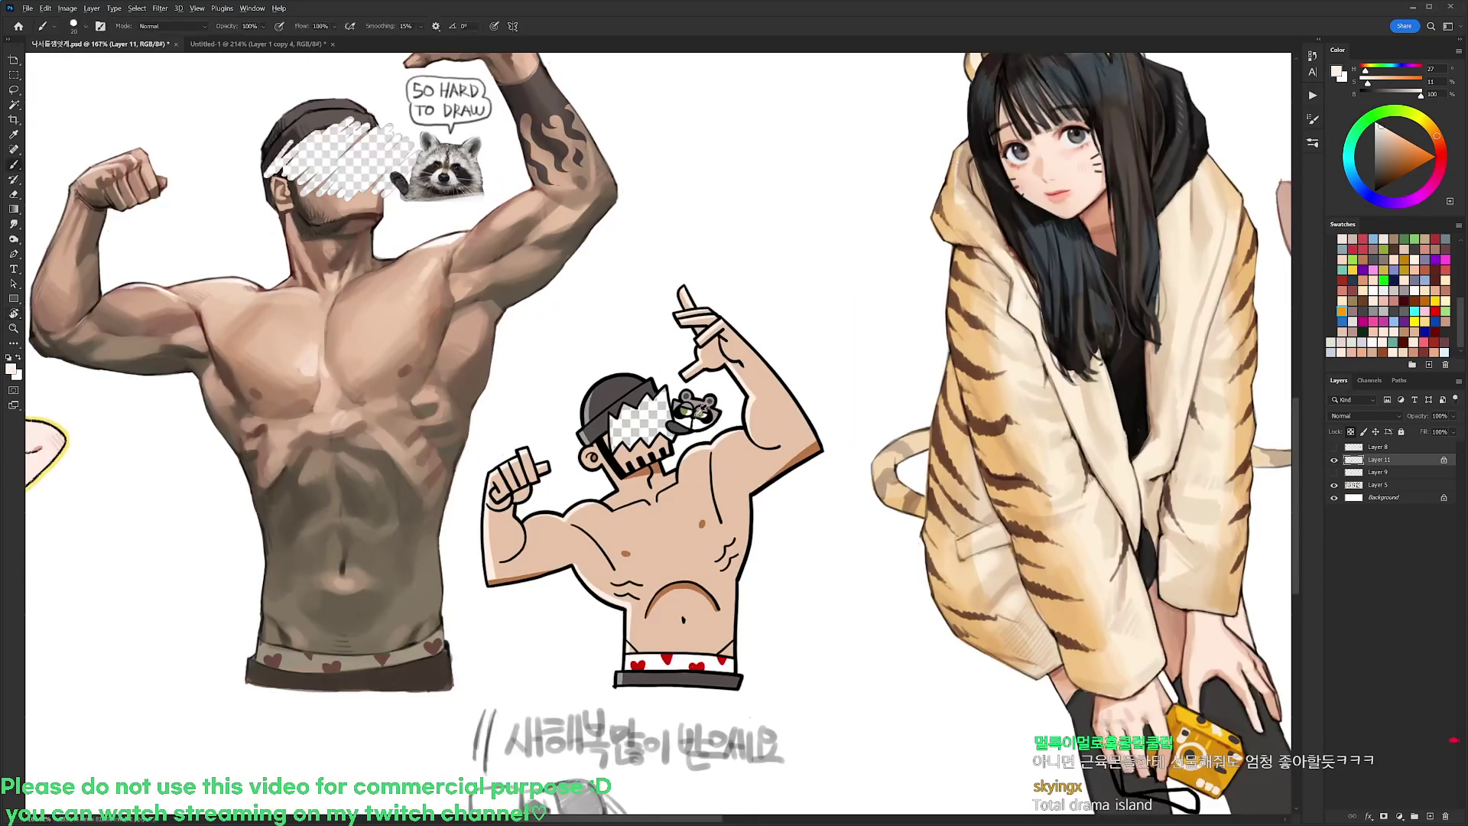
left_click(686, 411, "alt")
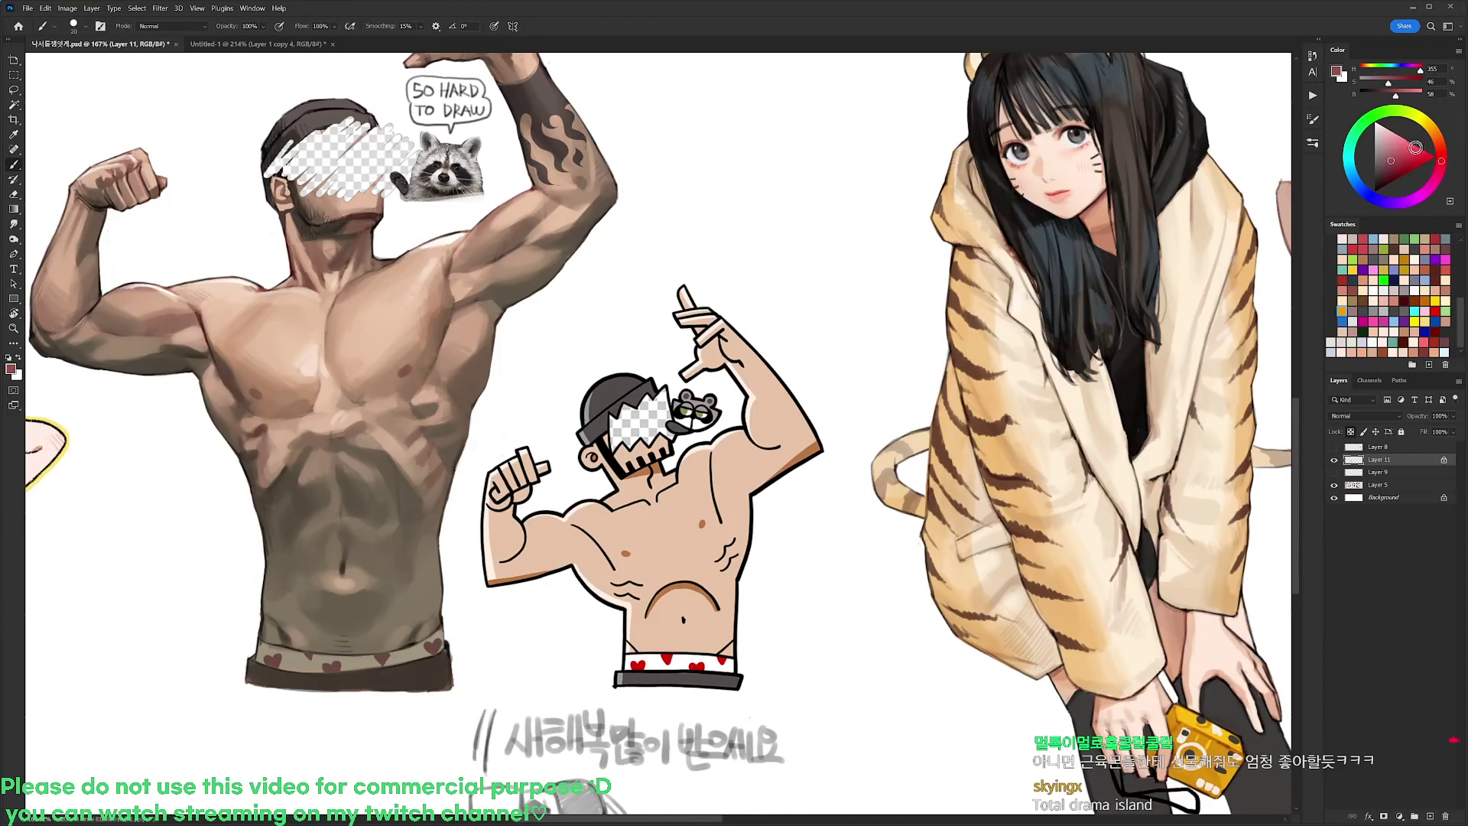
left_click_drag(1414, 147, 1421, 158)
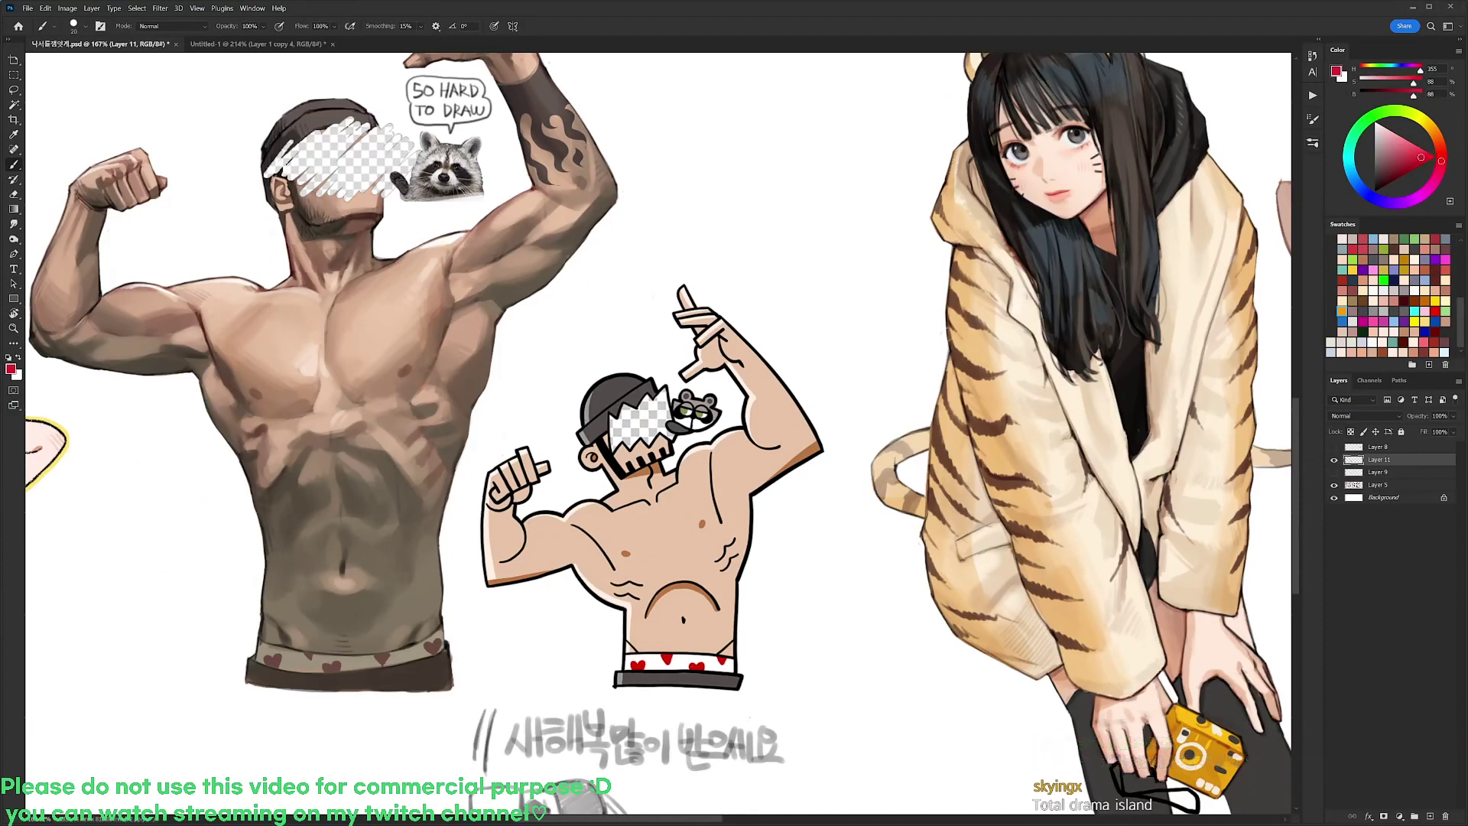
mouse_move(582, 273)
left_mouse_down()
mouse_move(585, 307)
mouse_move(568, 303)
mouse_move(601, 300)
left_mouse_up()
mouse_move(617, 283)
left_mouse_down()
mouse_move(629, 312)
mouse_move(631, 276)
mouse_move(634, 315)
mouse_move(614, 282)
mouse_move(579, 342)
mouse_move(623, 261)
mouse_move(649, 299)
left_mouse_up()
key("l")
mouse_move(635, 309)
left_mouse_down()
mouse_move(617, 324)
mouse_move(633, 324)
left_mouse_up()
key("ctrl+d")
key("b")
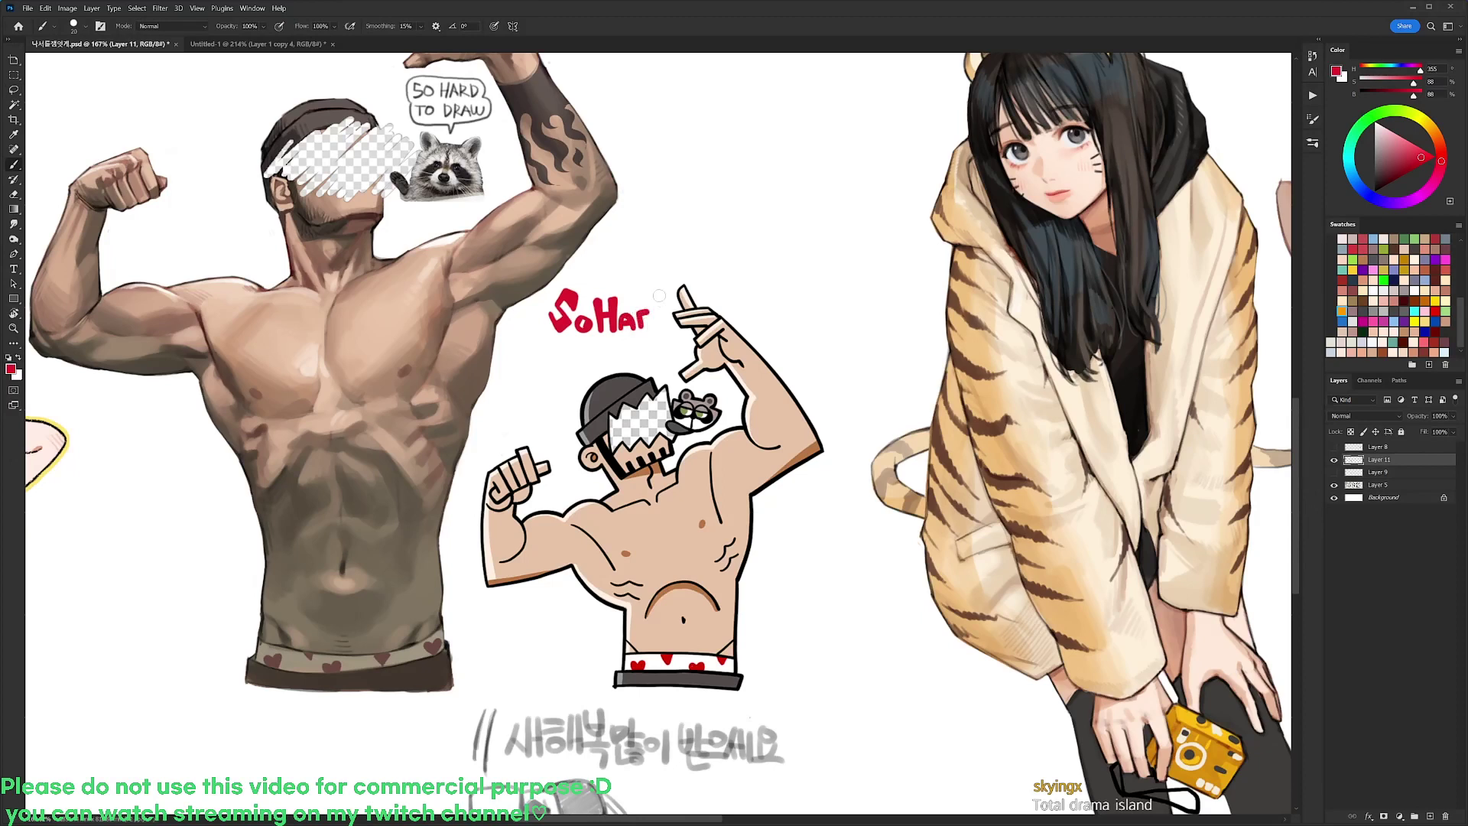
Complete the crimson lettering as "So Hard" with "to Draw" on a second line, redoing strokes that miss
left_click_drag(659, 295, 662, 326)
left_click_drag(655, 316, 662, 320)
key("ctrl+z")
key("ctrl+z")
key("ctrl+z")
left_click_drag(661, 296, 663, 325)
left_click_drag(655, 317, 662, 321)
mouse_move(561, 350)
left_mouse_down()
mouse_move(580, 348)
mouse_move(569, 338)
mouse_move(573, 364)
mouse_move(587, 345)
mouse_move(609, 363)
mouse_move(632, 356)
left_mouse_up()
key("ctrl+z")
mouse_move(634, 346)
left_mouse_down()
mouse_move(672, 354)
mouse_move(682, 339)
mouse_move(664, 326)
left_mouse_up()
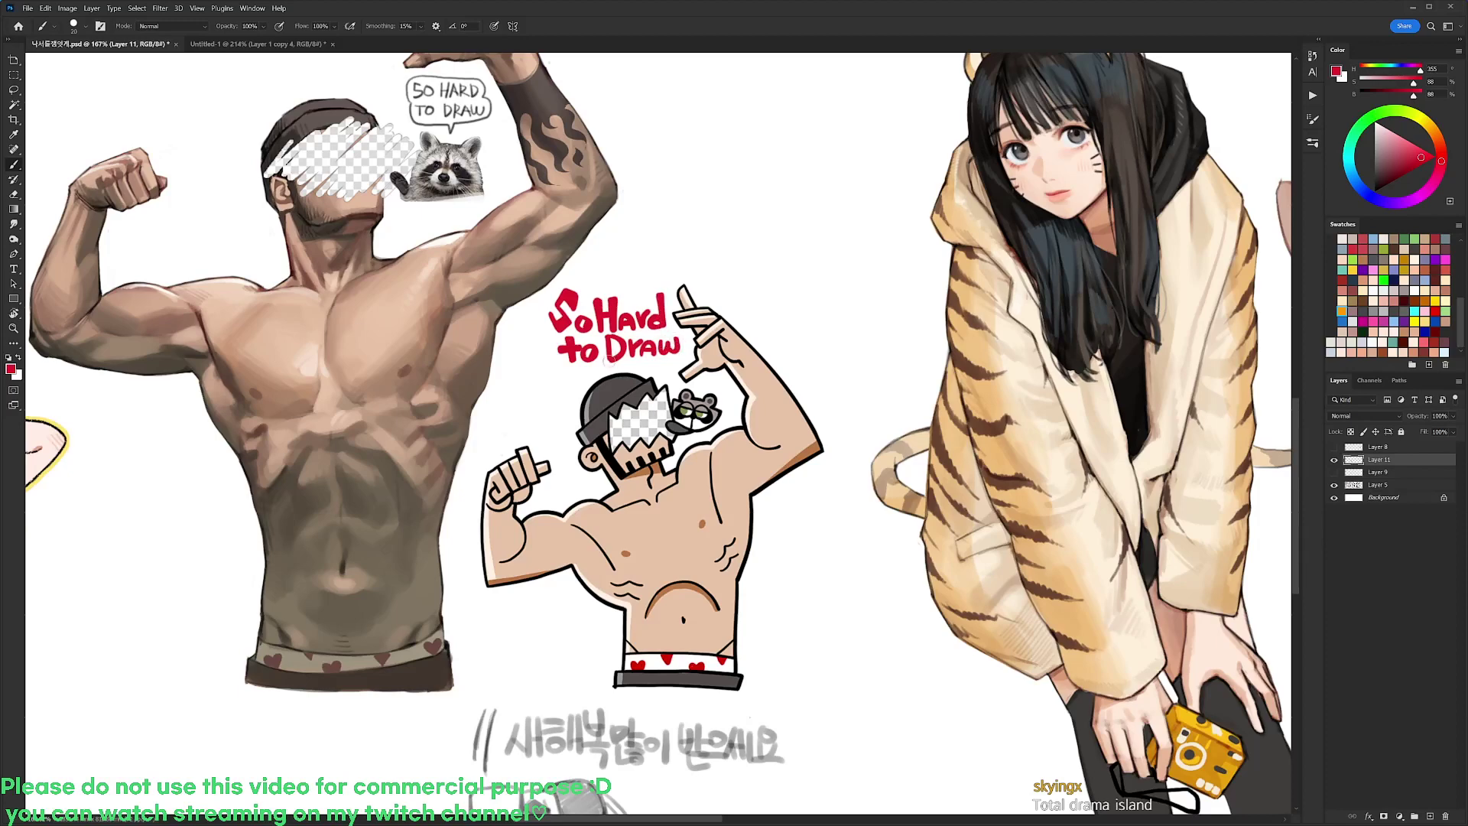
Touch up the crimson lettering, then lasso it and nudge it away from the cartoon man's raised hand
left_click_drag(603, 336, 603, 359)
scroll(688, 282, "down", 3)
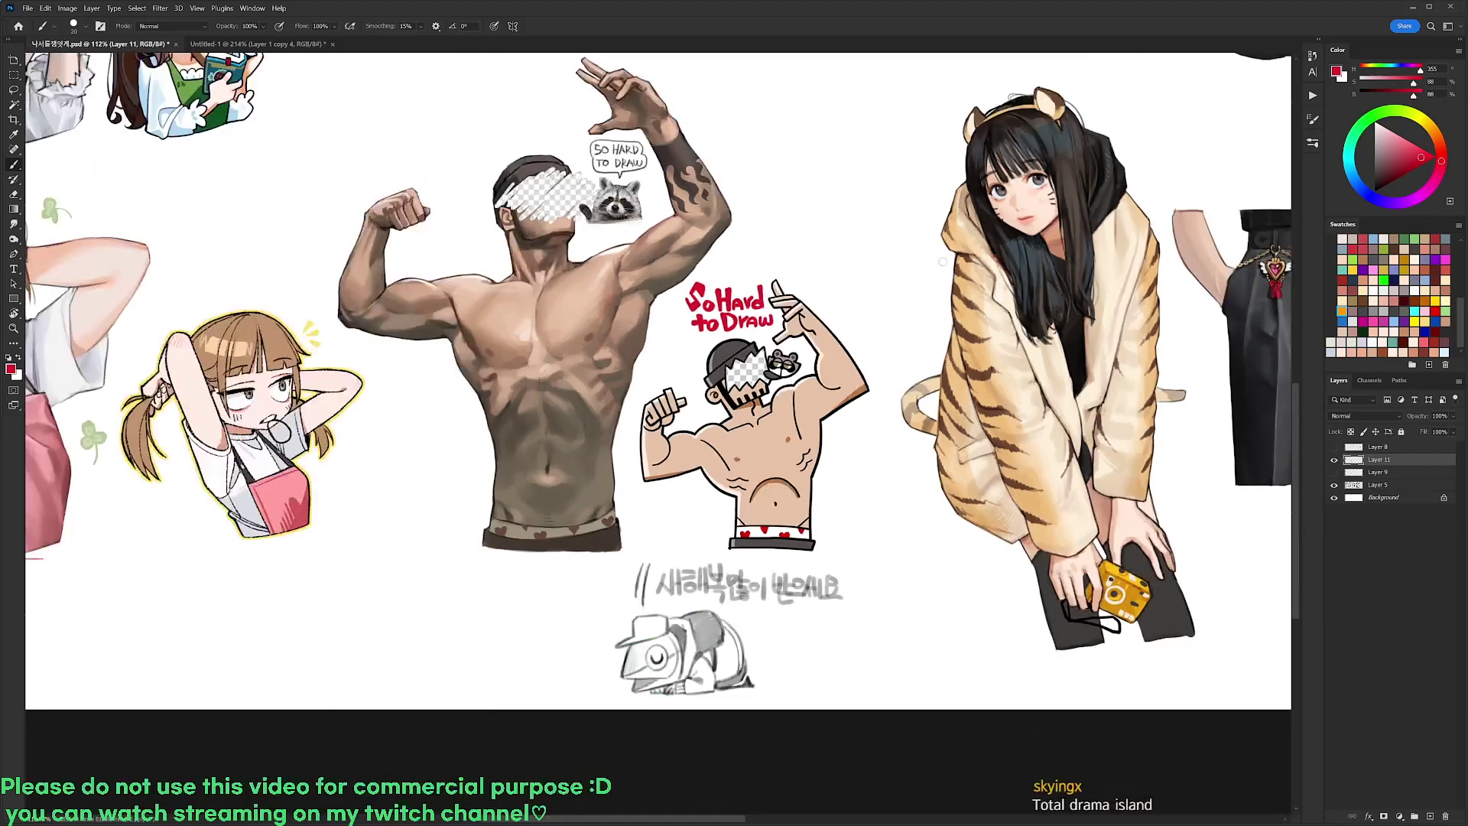
scroll(778, 282, "up", 5)
key("l")
mouse_move(751, 285)
left_mouse_down()
mouse_move(776, 357)
mouse_move(740, 384)
mouse_move(667, 392)
mouse_move(639, 275)
mouse_move(747, 283)
mouse_move(742, 327)
left_mouse_up()
key("ctrl+d")
Check the layer contents by toggling visibility, and merge Layer 11 down into the main illustration layer, Layer 5
left_click_drag(966, 309, 907, 313)
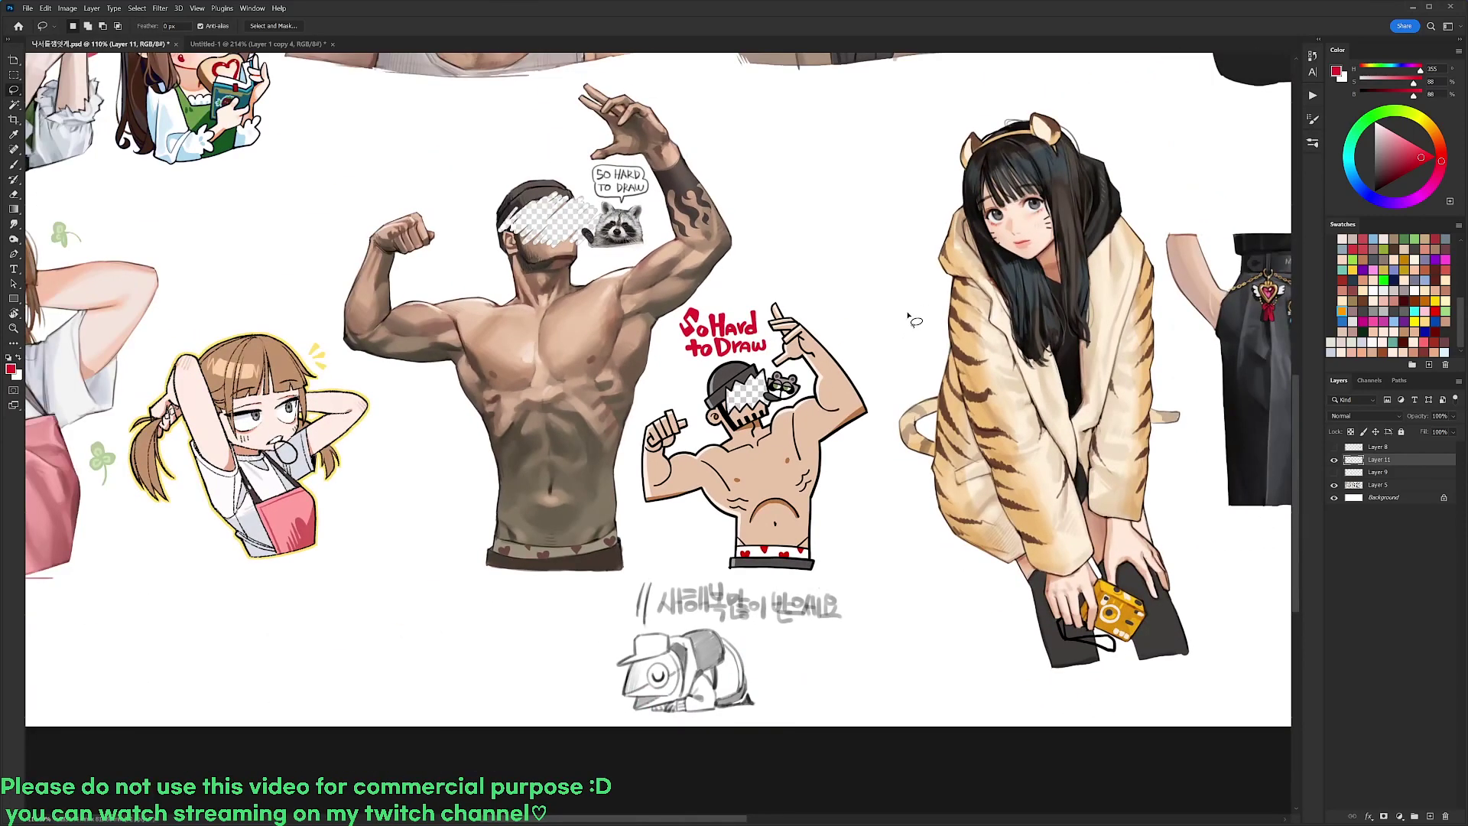
left_click_drag(1097, 454, 889, 534)
left_click_drag(1083, 521, 942, 508)
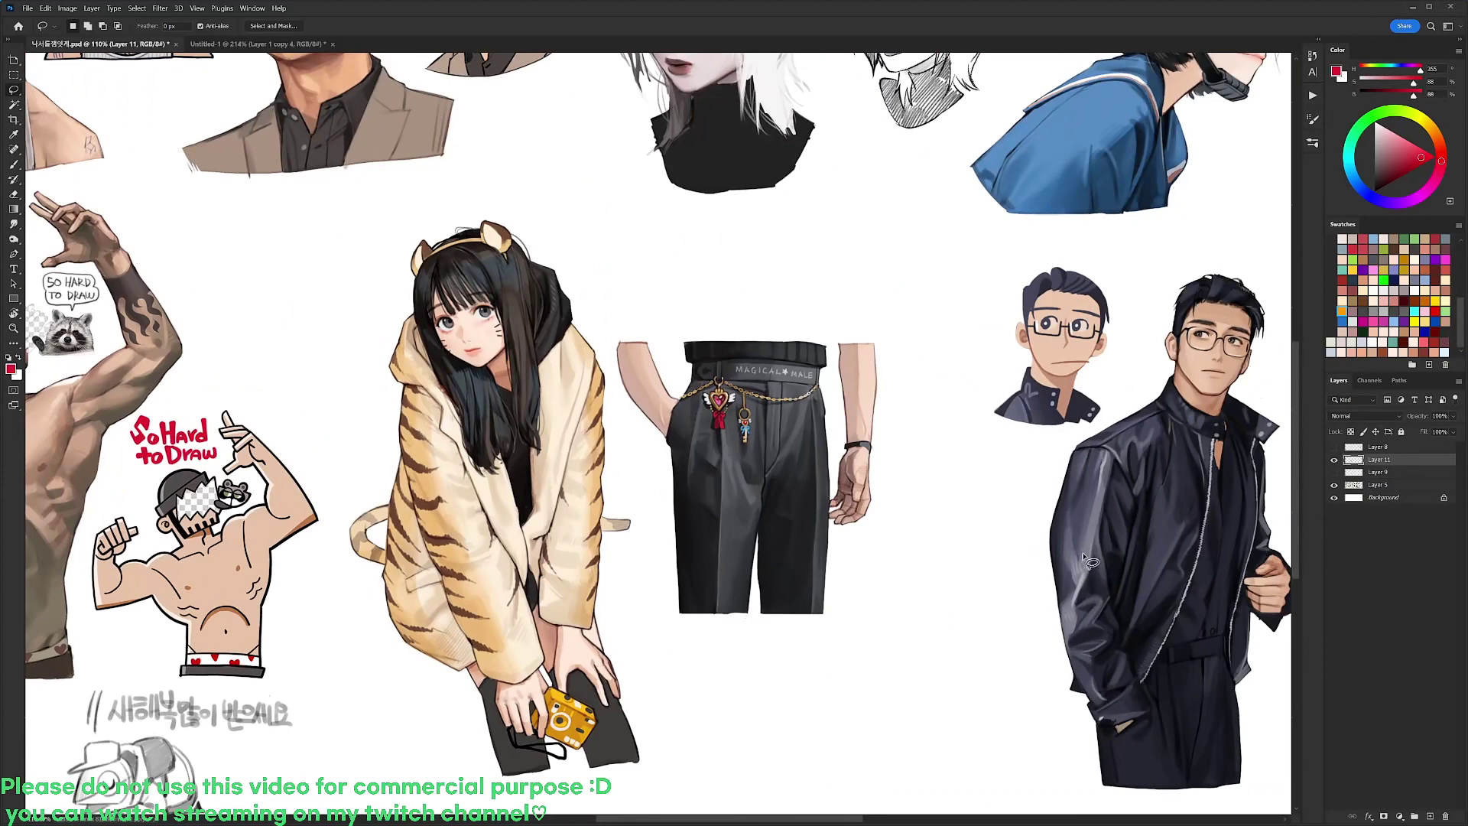
left_click_drag(1103, 540, 821, 658)
left_click_drag(1116, 508, 913, 582)
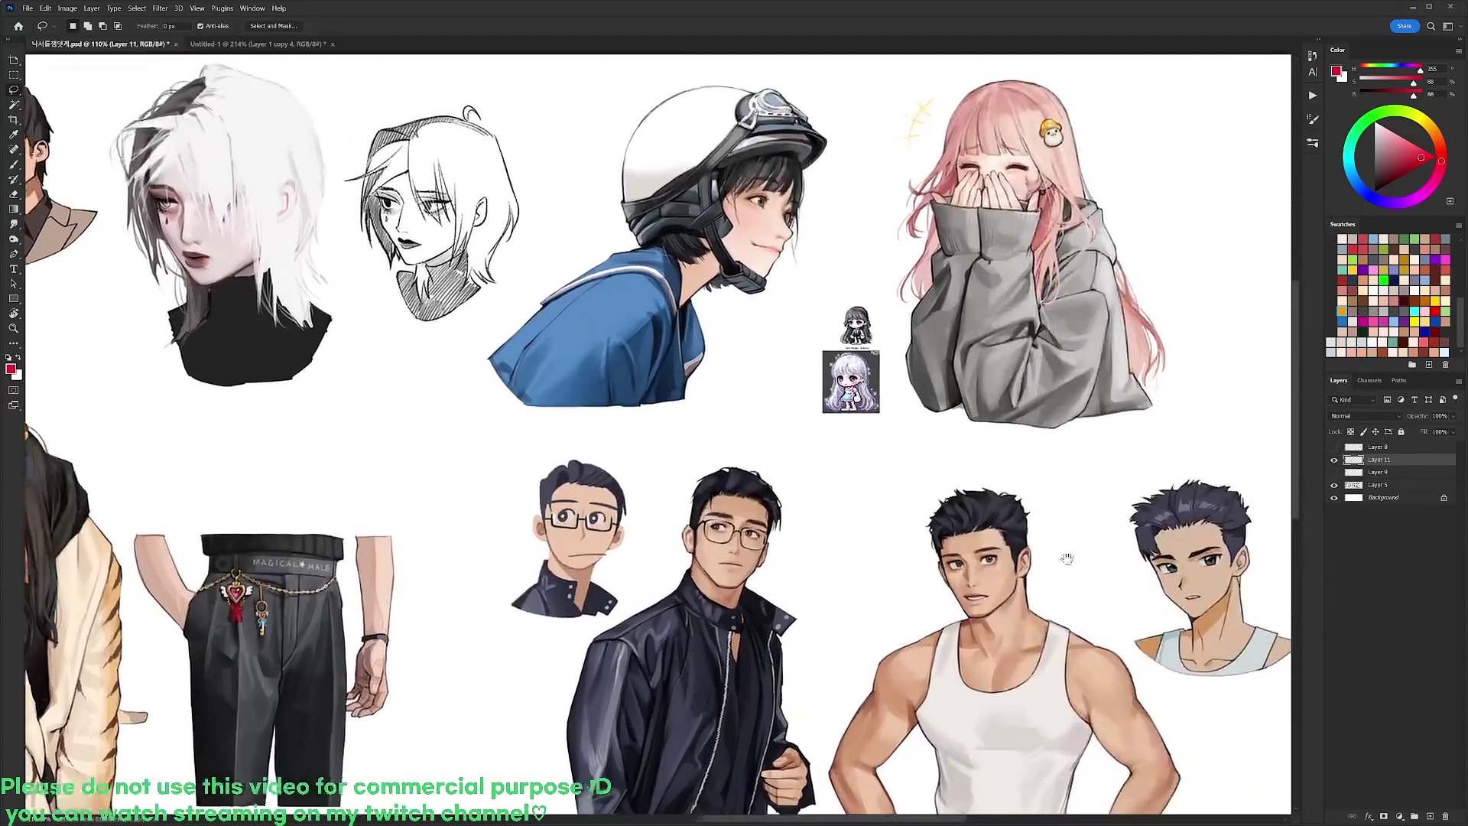
left_click_drag(1067, 559, 872, 563)
left_click(1334, 459)
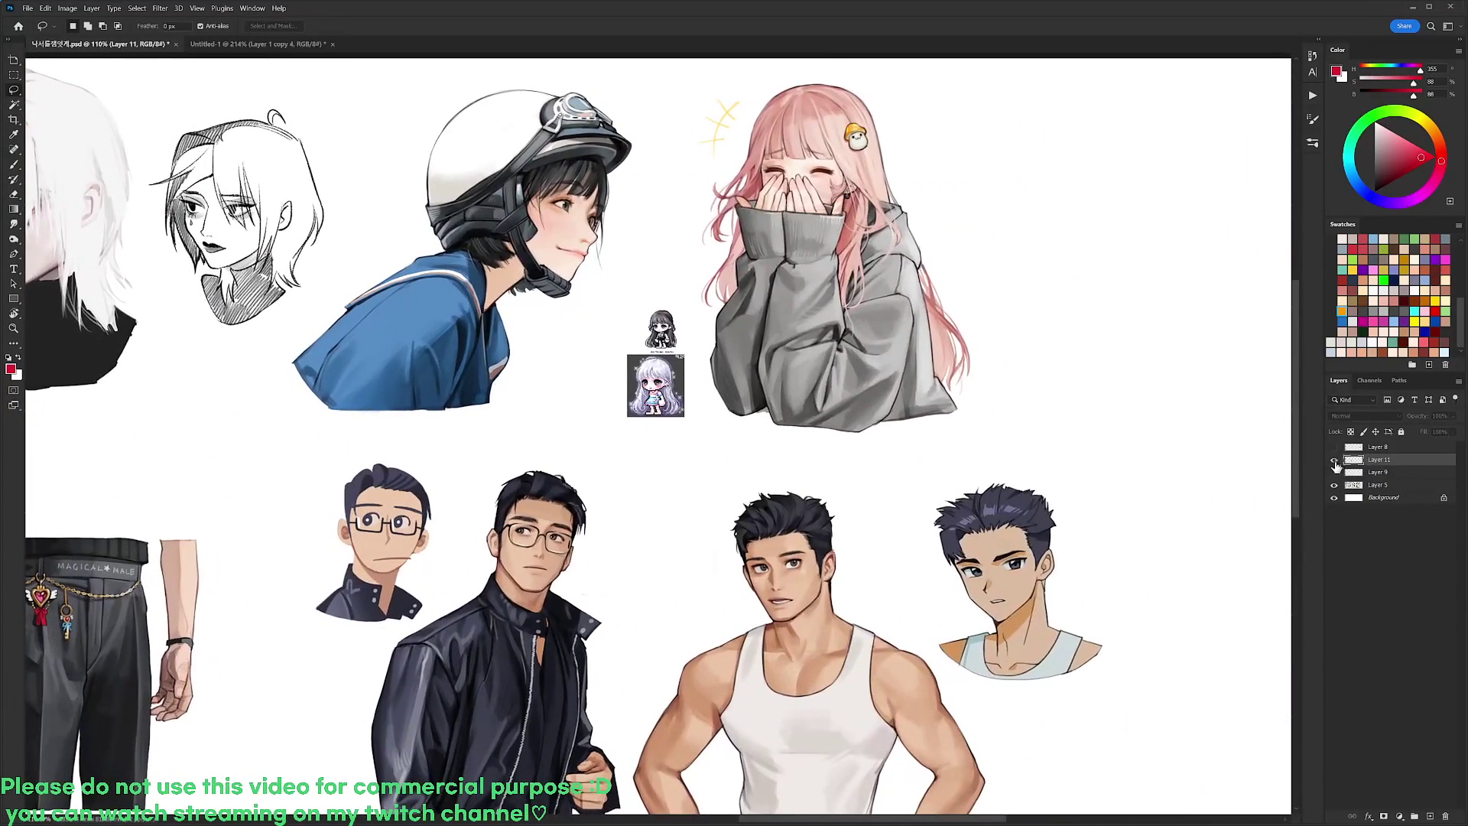
left_click(1334, 460)
left_click(1334, 485)
left_click(1333, 486)
scroll(1218, 560, "down", 3)
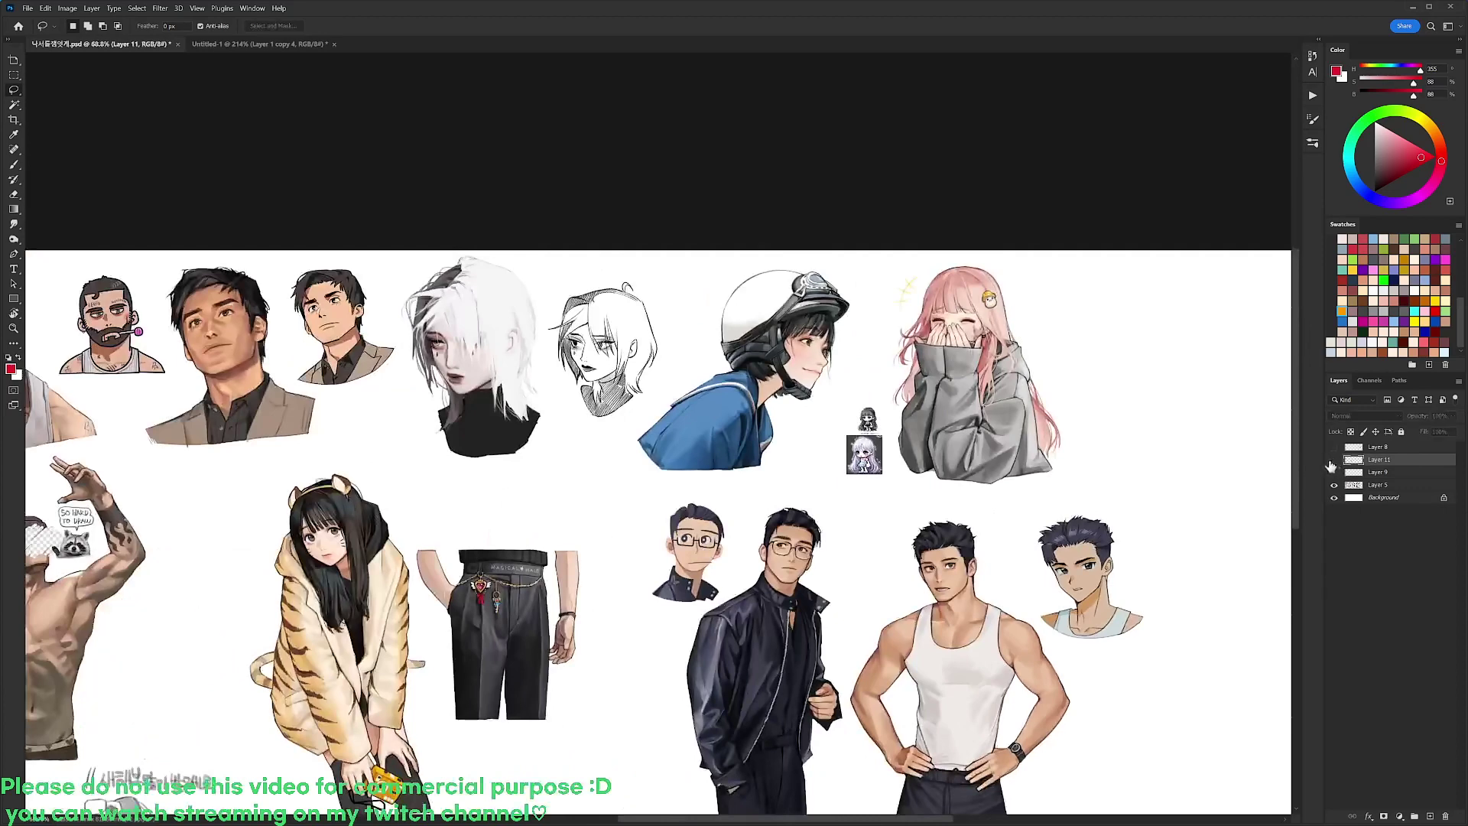
left_click_drag(1388, 463, 1389, 479)
key("ctrl+e")
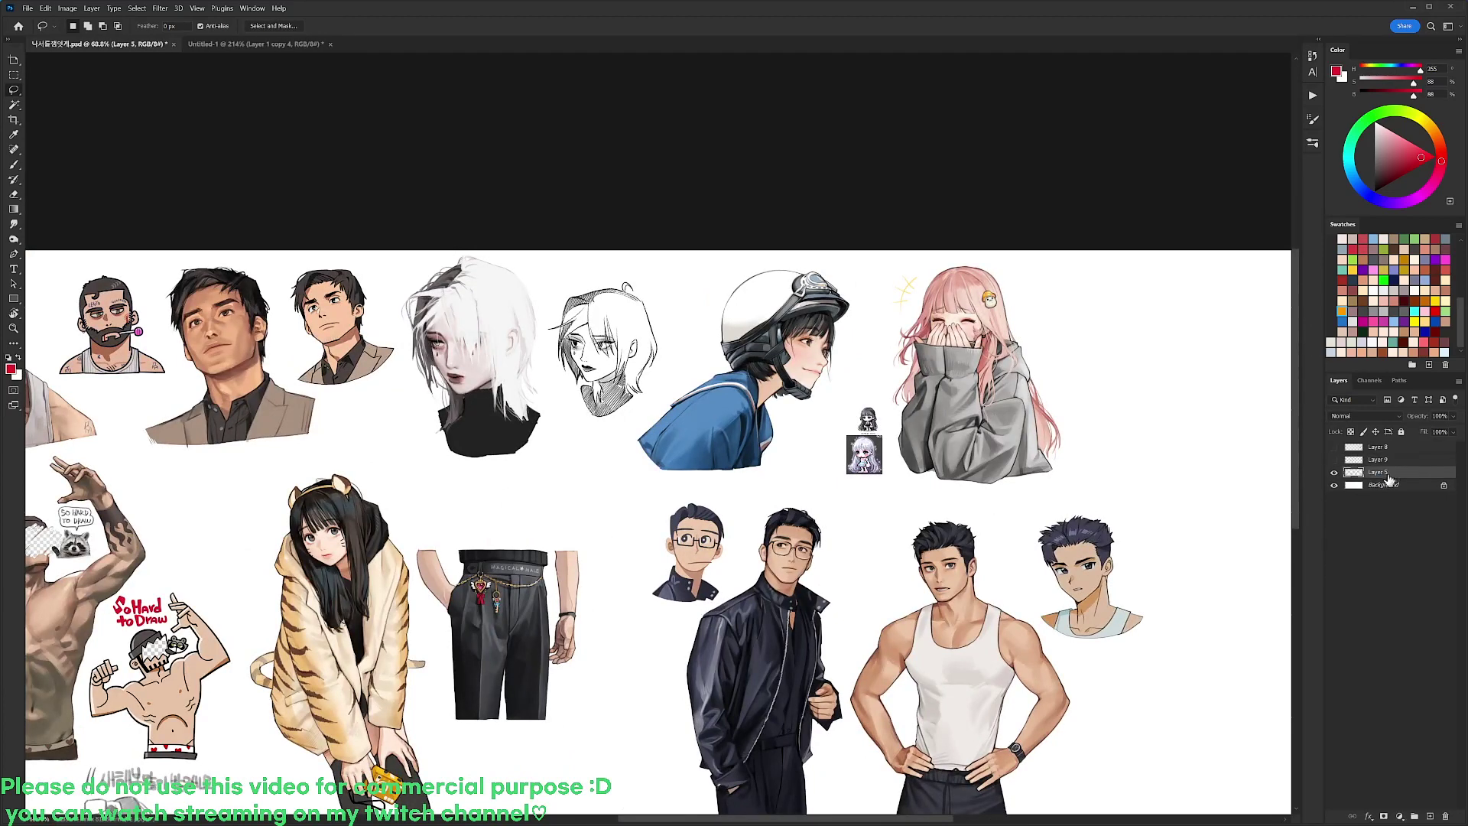
Lasso the pink-haired woman with her two small chibi pictures and move them away from the helmet girl
scroll(1090, 370, "up", 3)
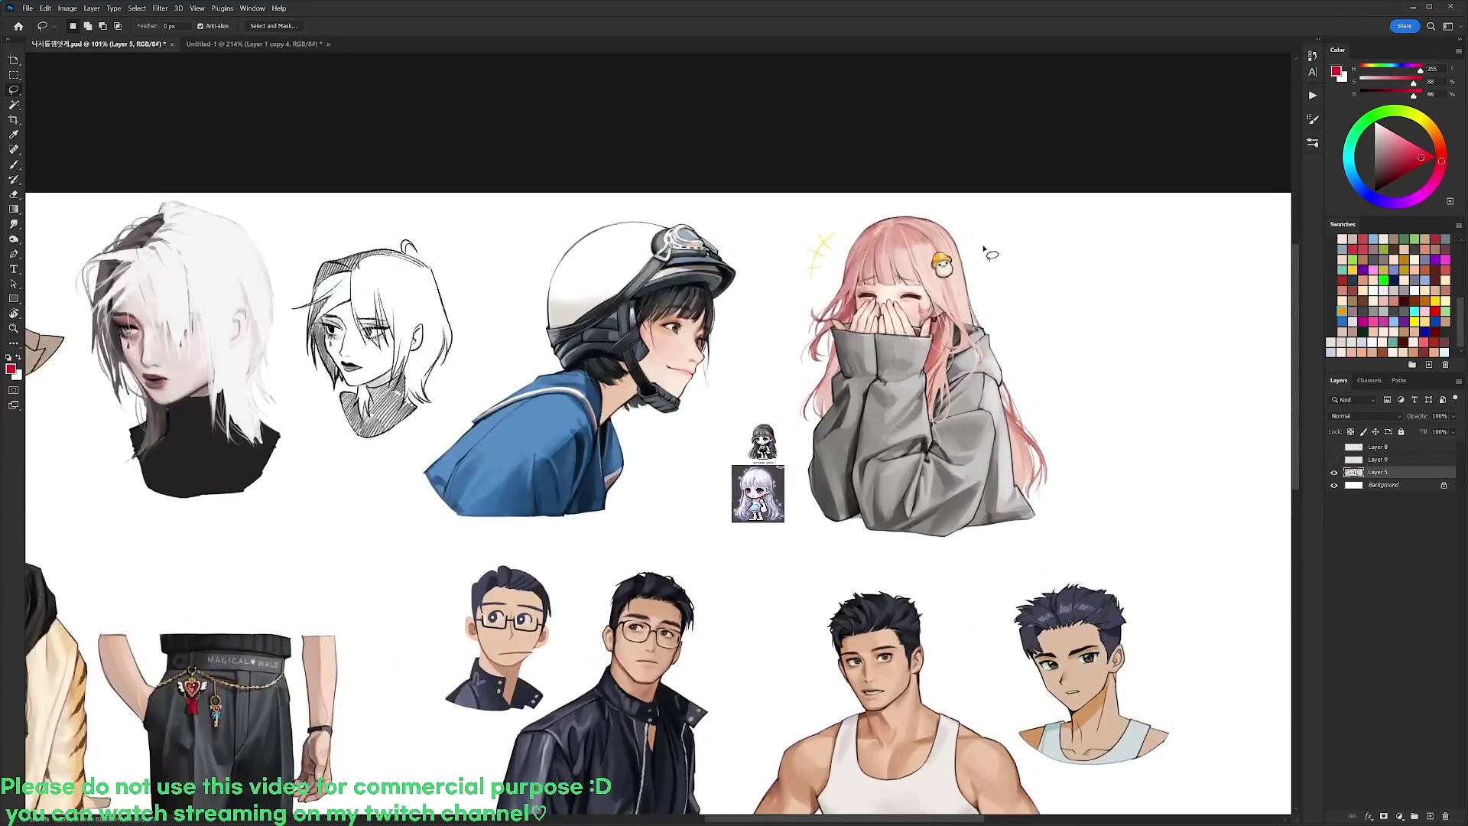
mouse_move(994, 227)
left_mouse_down()
mouse_move(1101, 541)
mouse_move(729, 555)
mouse_move(798, 223)
mouse_move(998, 223)
left_mouse_up()
mouse_move(994, 465)
left_mouse_down()
mouse_move(1142, 465)
mouse_move(1195, 435)
left_mouse_up()
key("ctrl+d")
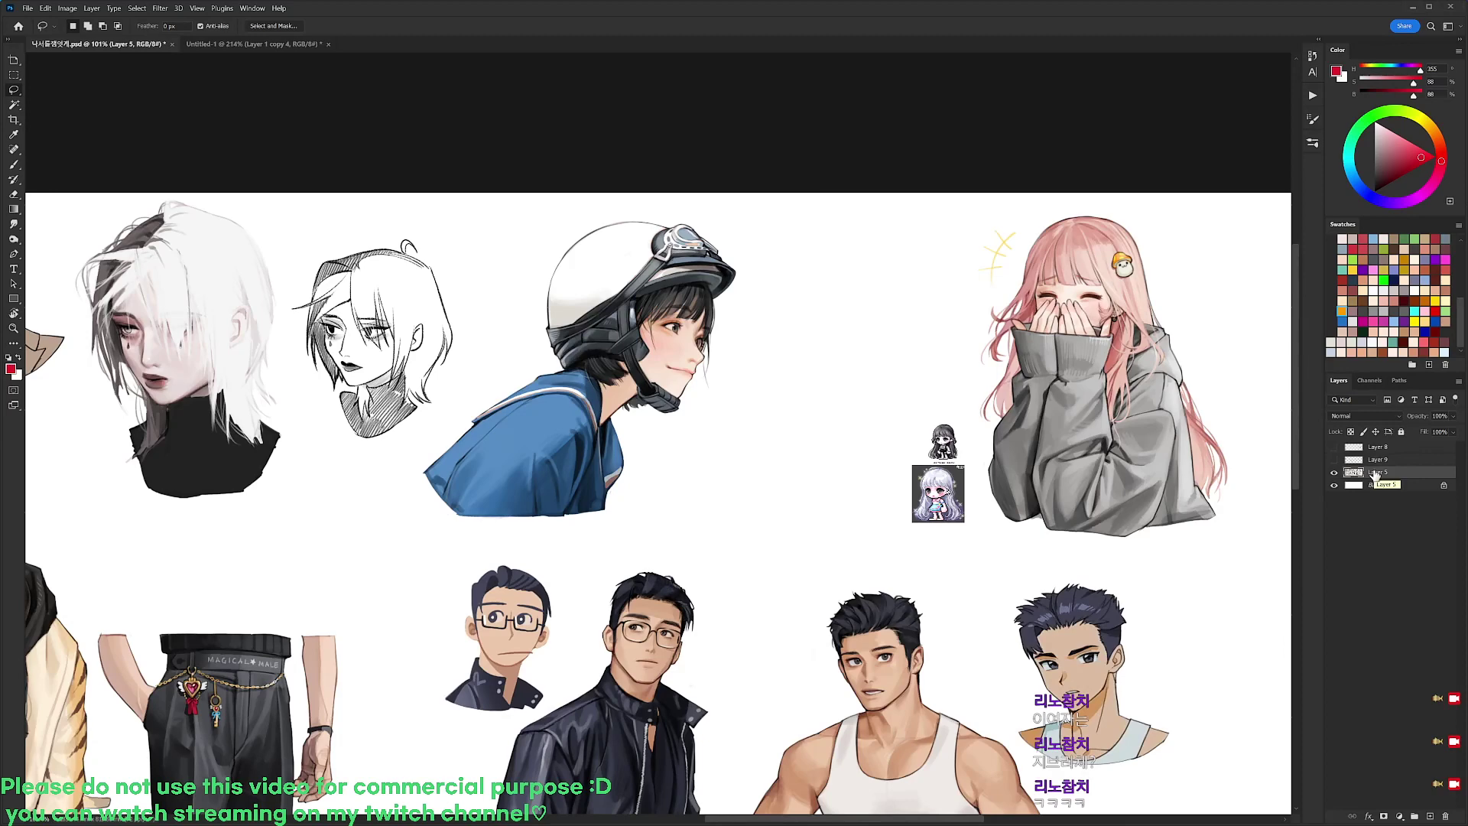
Reset the colours to black and white, choose a sketching brush, and add a new layer above Layer 5
scroll(800, 378, "up", 1)
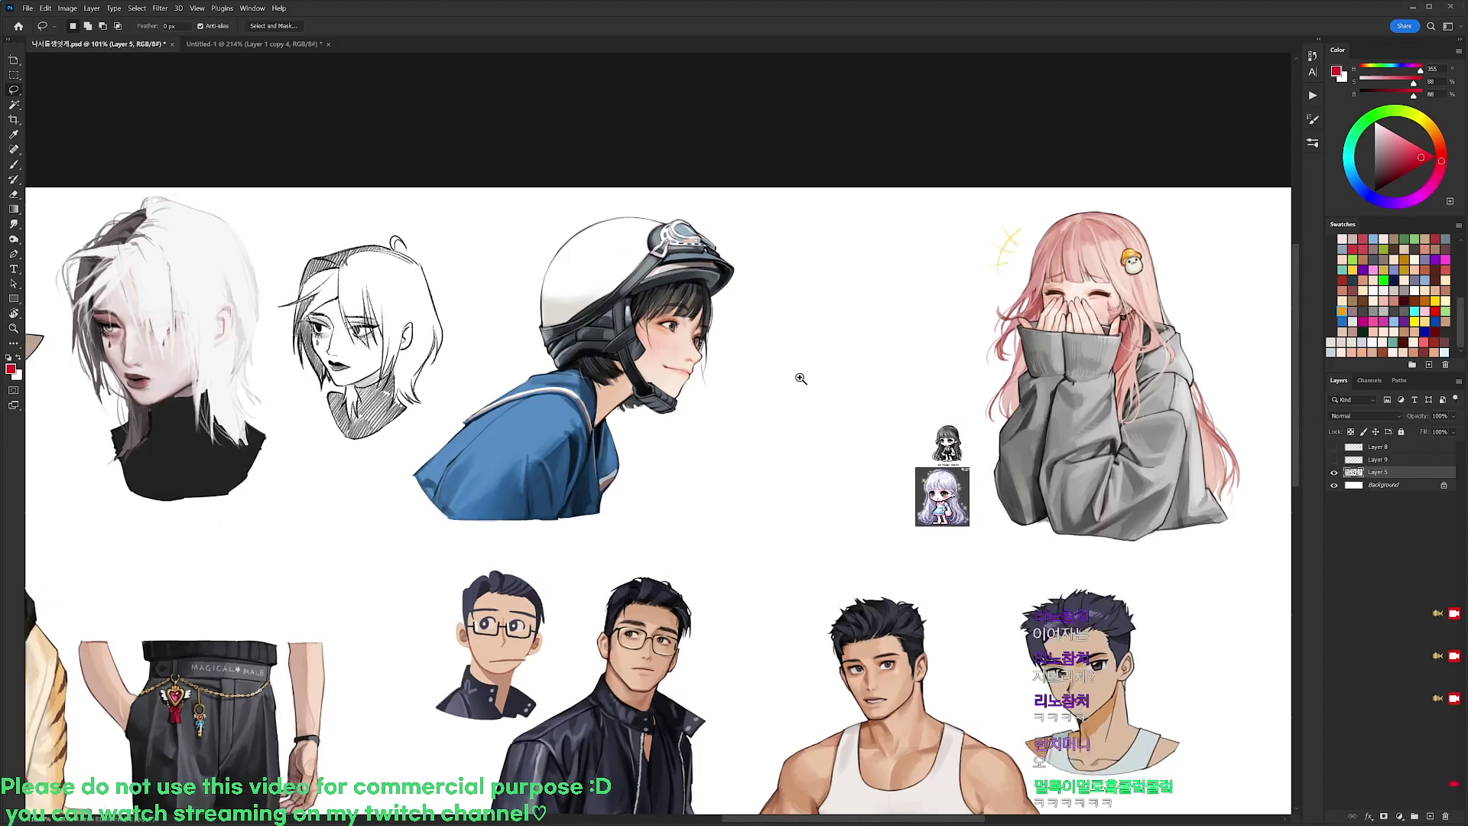
left_click_drag(800, 379, 832, 385)
key("d")
key("b")
right_click(835, 399)
left_click(890, 508)
left_click(1389, 475)
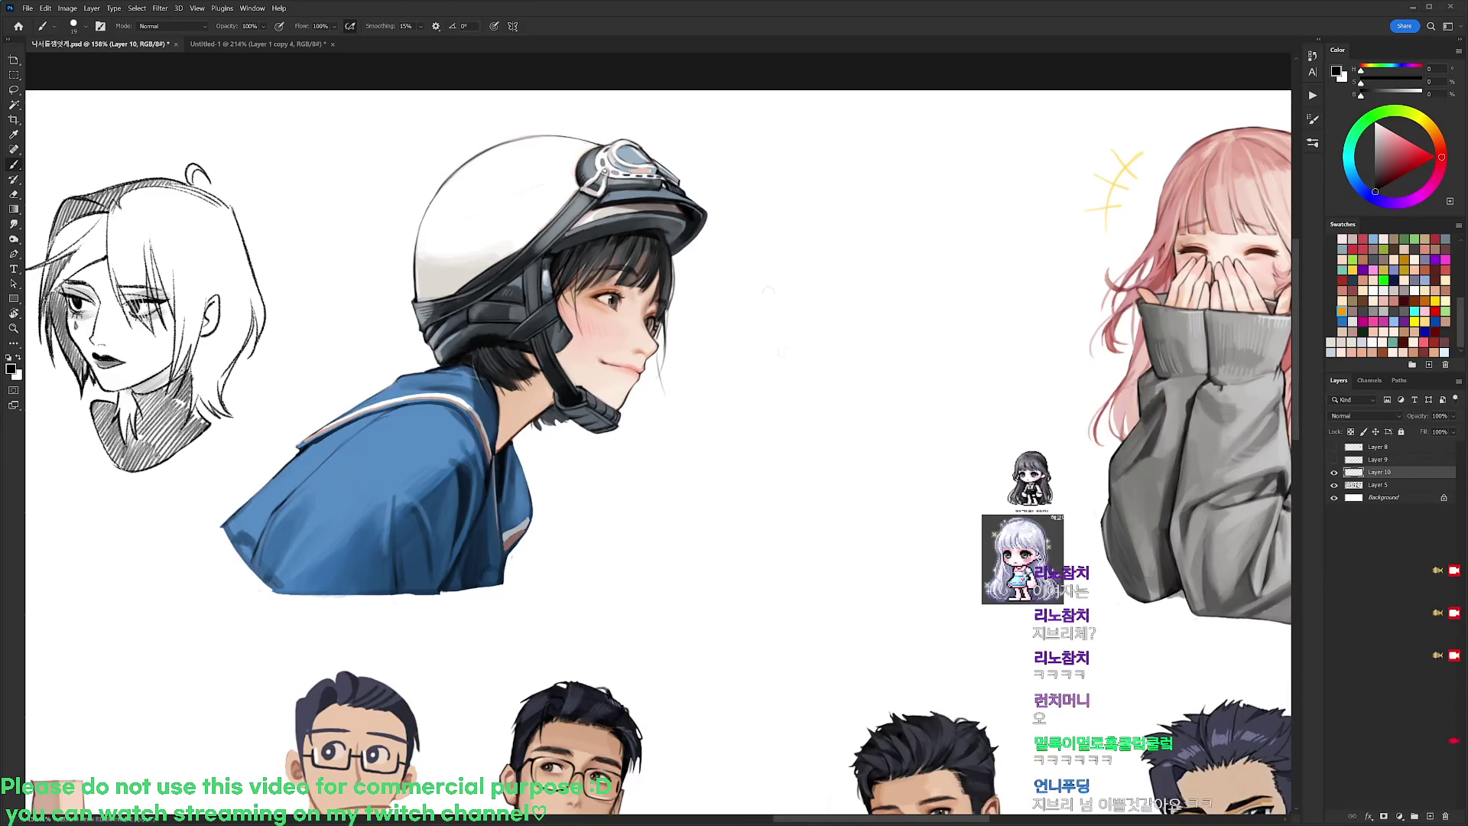
Sketch a round head with a rough jaw curve in the blank area beside the helmet girl's face
scroll(784, 413, "up", 1)
left_click_drag(731, 390, 812, 428)
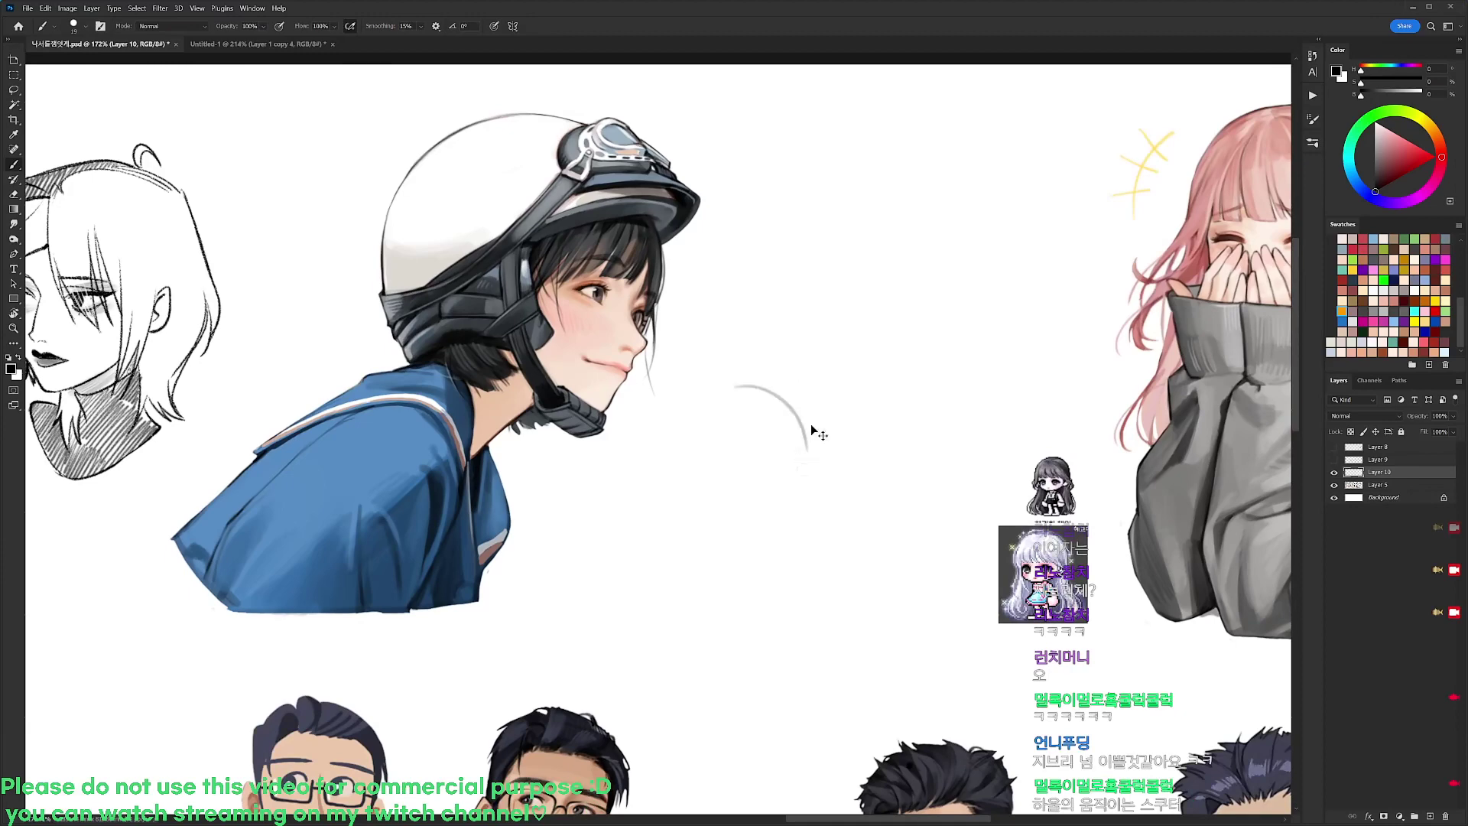
key("ctrl+z")
mouse_move(715, 409)
left_mouse_down()
mouse_move(803, 512)
mouse_move(834, 450)
left_mouse_up()
scroll(853, 627, "up", 2)
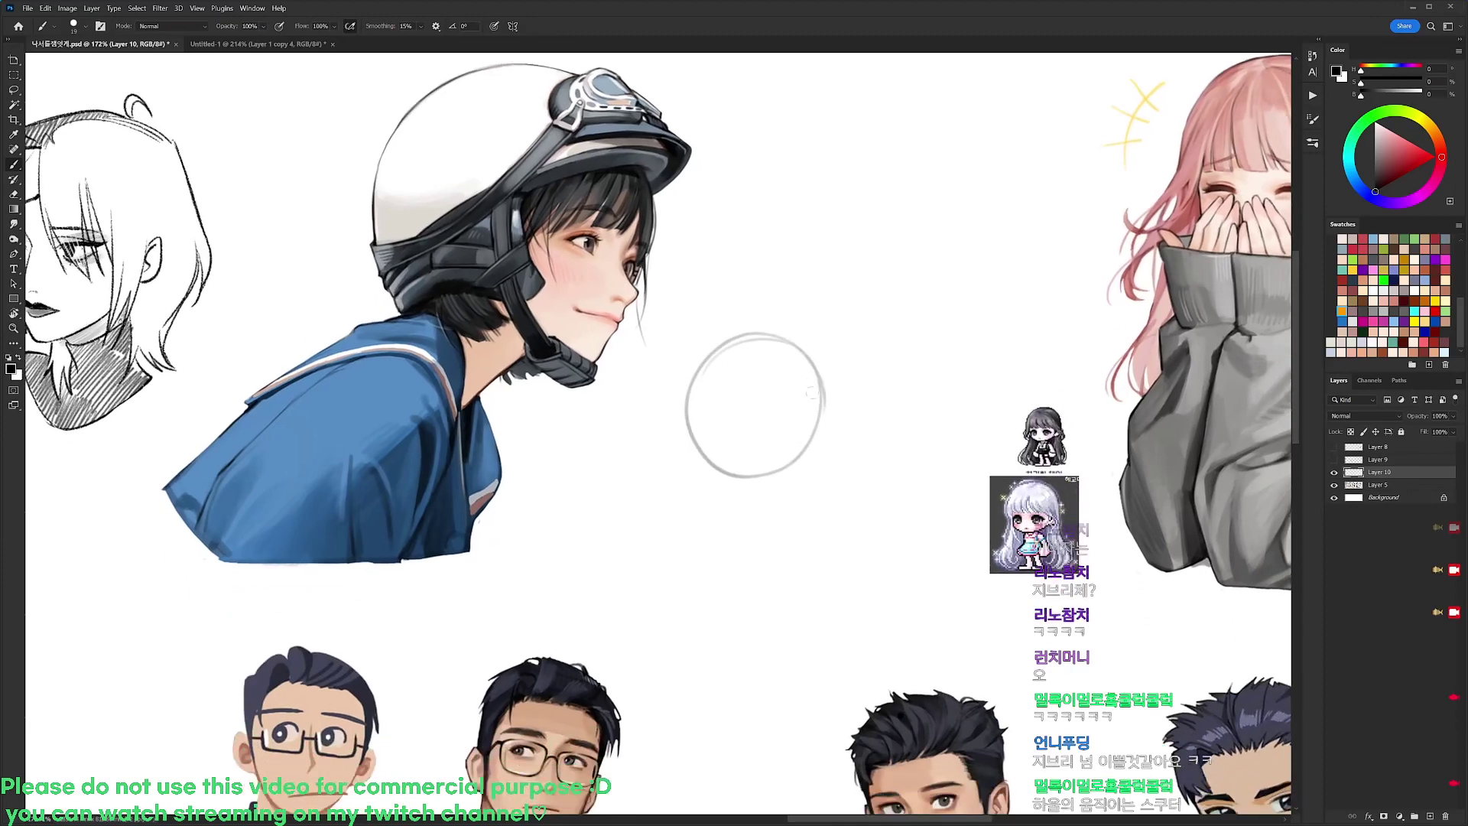
mouse_move(817, 352)
left_mouse_down()
mouse_move(806, 463)
mouse_move(736, 524)
mouse_move(759, 521)
left_mouse_up()
Set the brush smoothing to 0%, and erase the stray construction lines around the cheek and jaw
key("e")
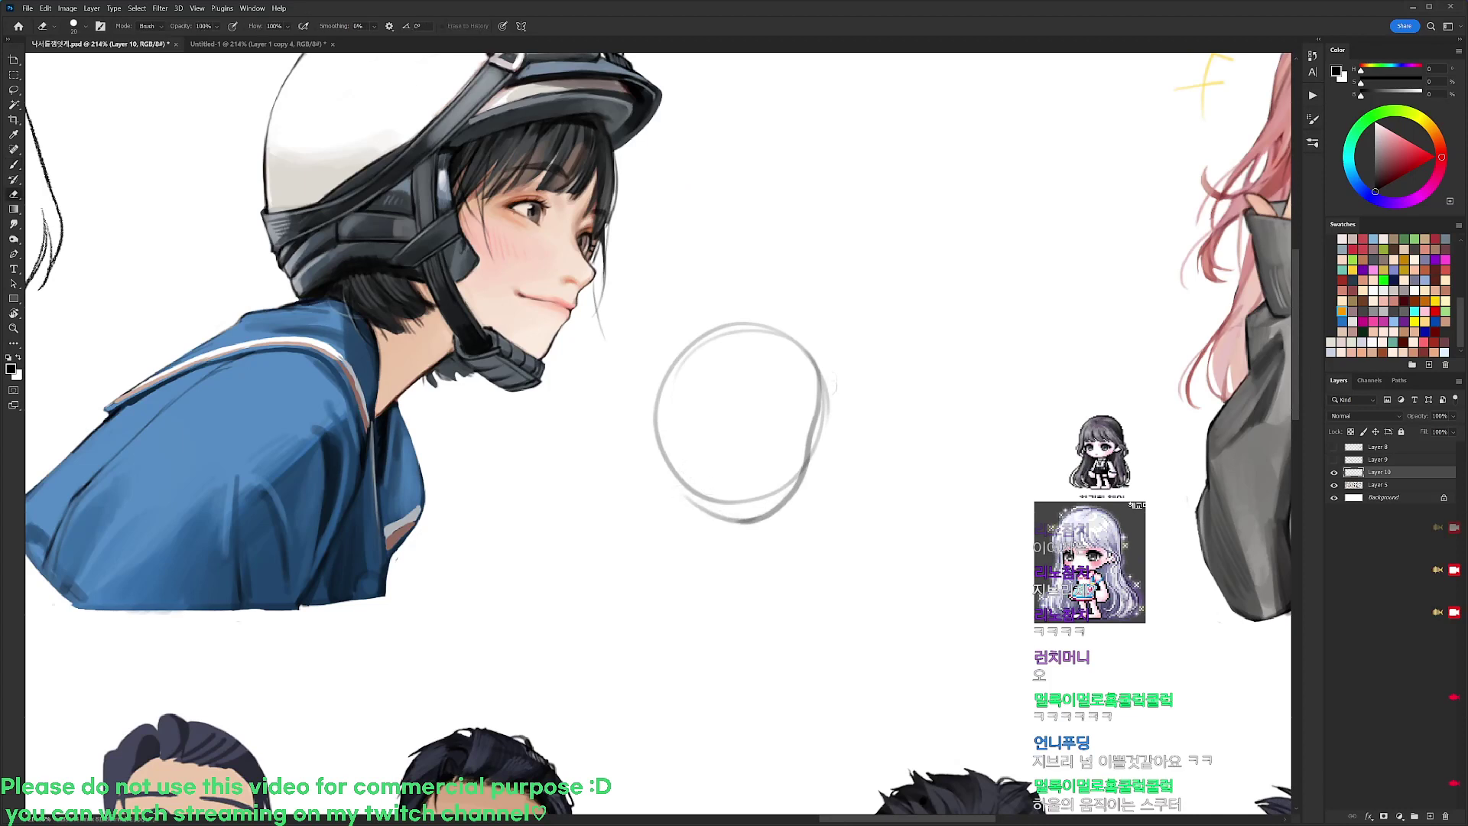
mouse_move(821, 386)
left_mouse_down()
mouse_move(810, 475)
mouse_move(828, 367)
mouse_move(819, 467)
mouse_move(801, 436)
mouse_move(792, 471)
left_mouse_up()
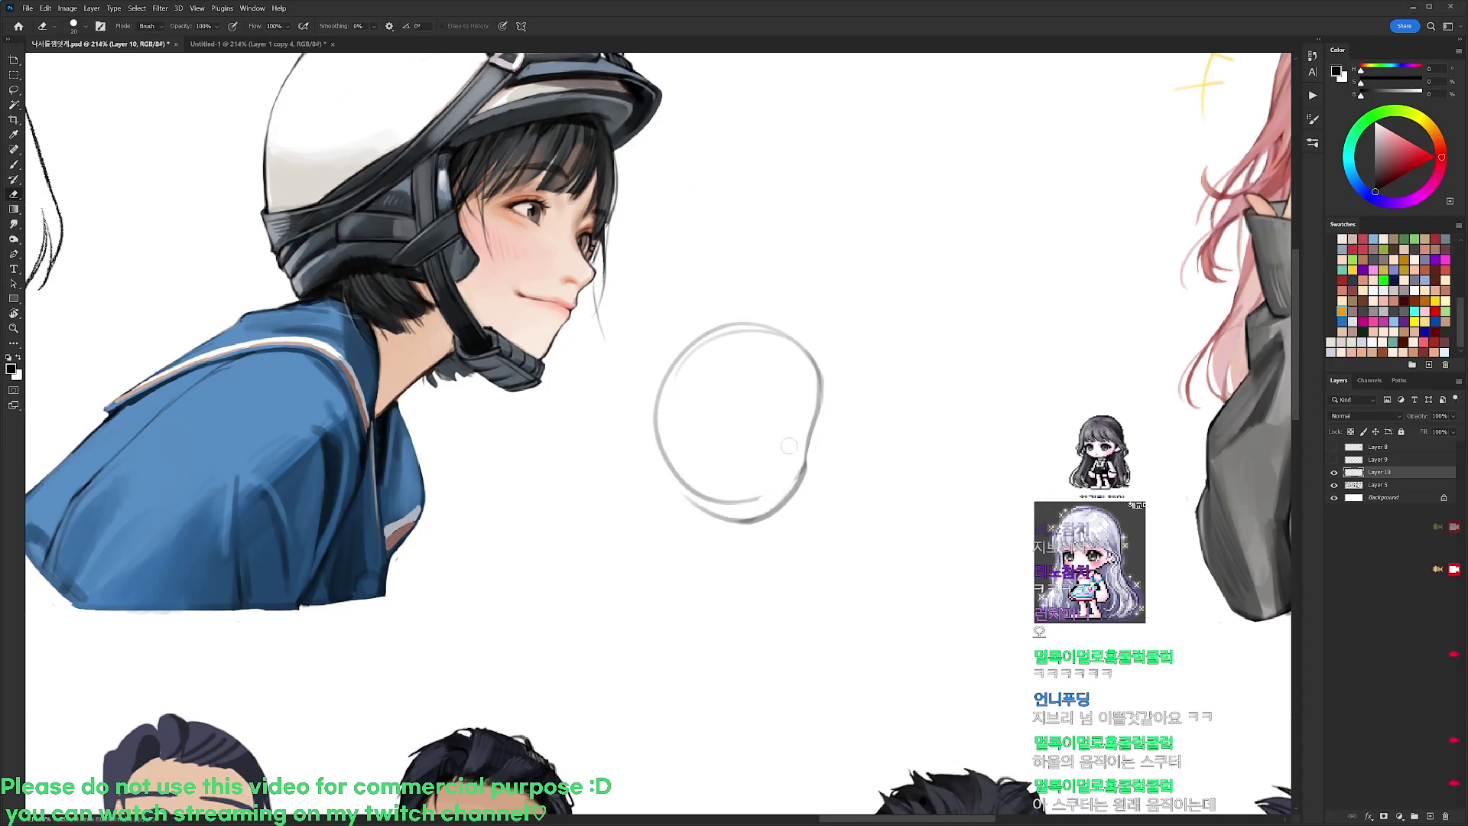
key("b")
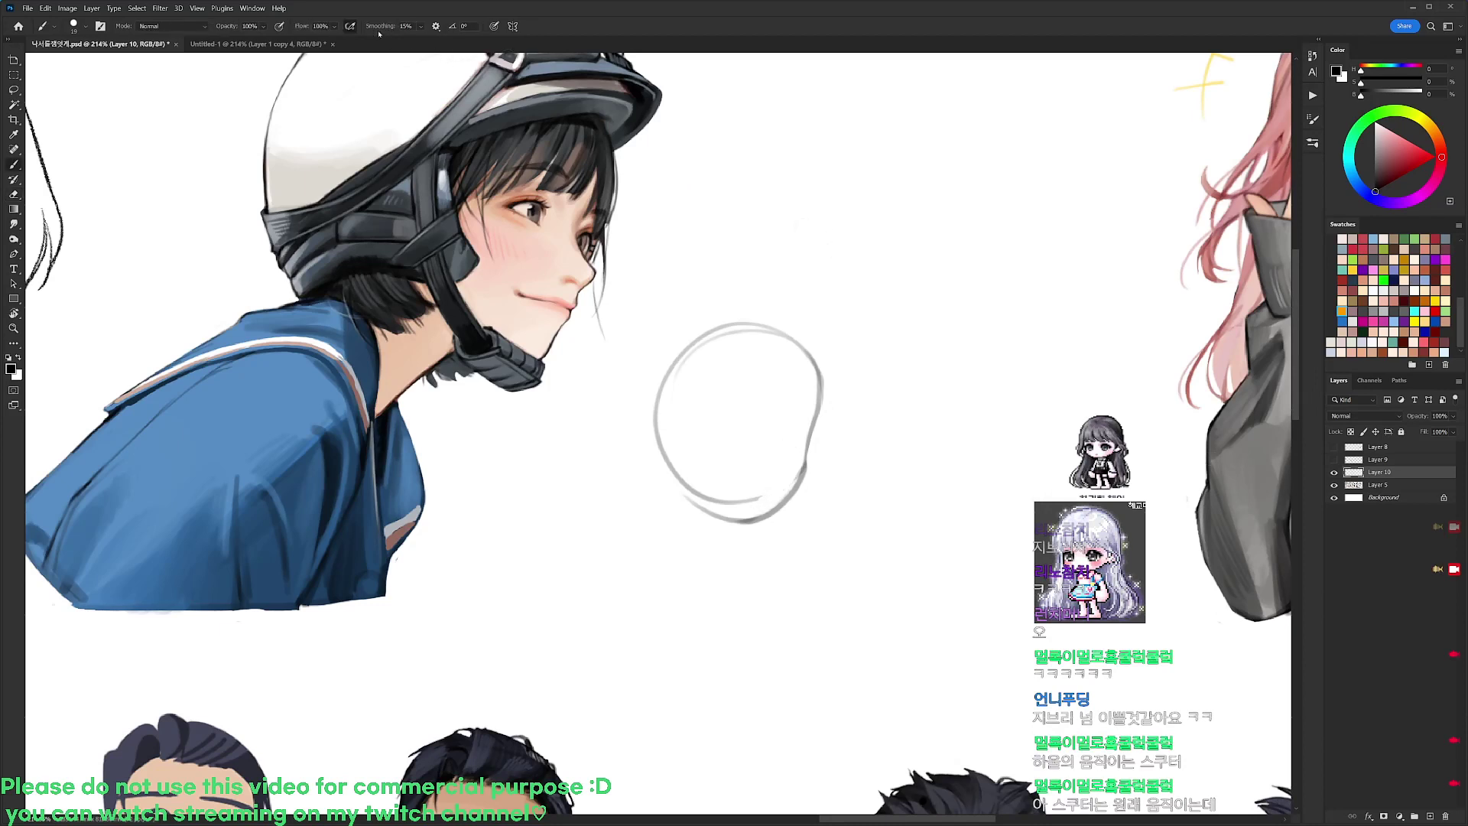
left_click_drag(378, 31, 357, 32)
key("e")
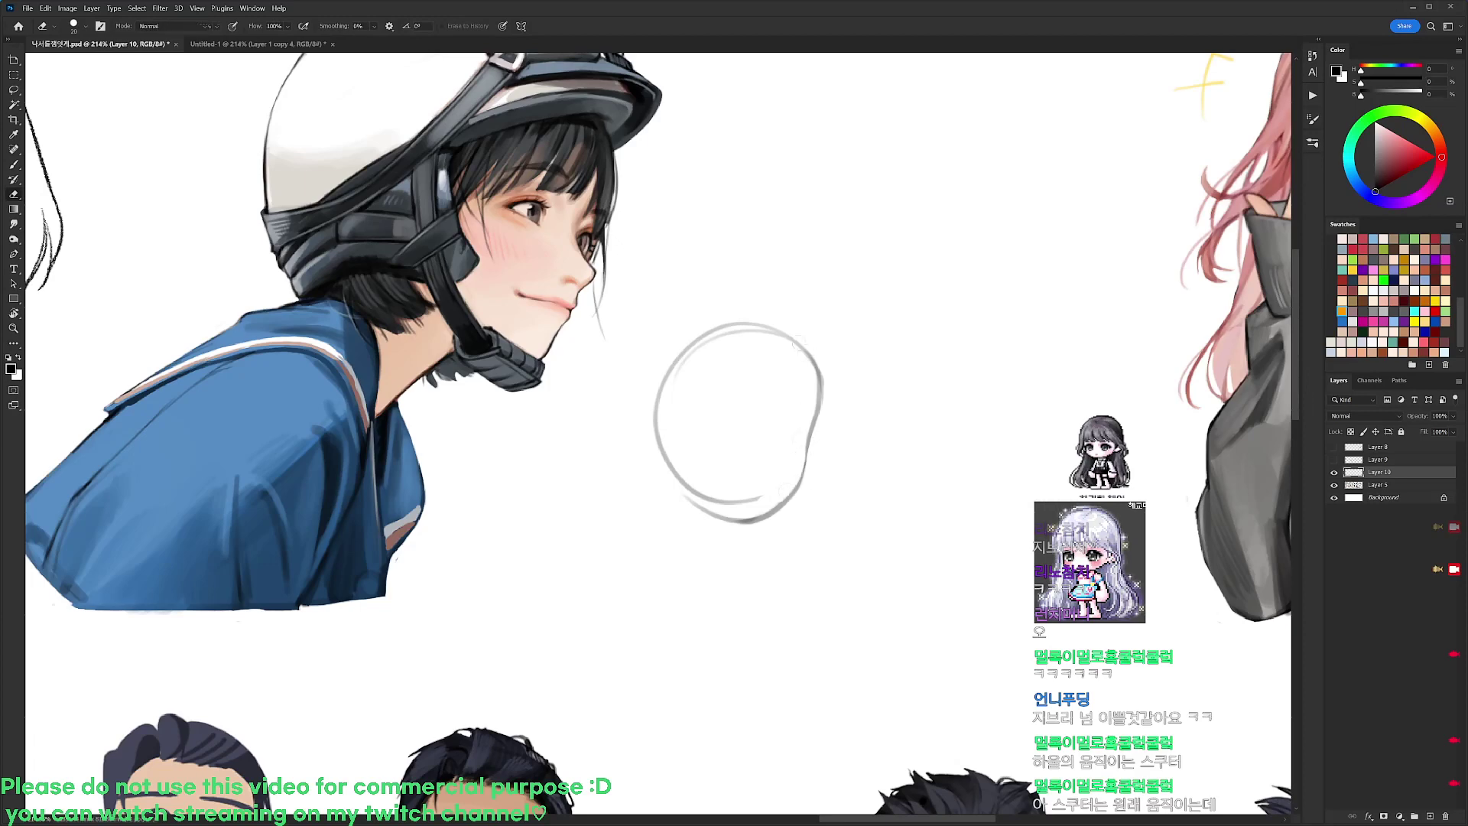
left_click_drag(823, 373, 809, 451)
left_click_drag(769, 501, 682, 480)
Redraw the near side of the jaw running down to a pointed chin, and erase the excess around it
key("r")
left_click_drag(941, 408, 937, 492)
key("b")
mouse_move(657, 448)
left_mouse_down()
mouse_move(683, 522)
mouse_move(708, 537)
left_mouse_up()
left_click_drag(678, 506, 706, 537)
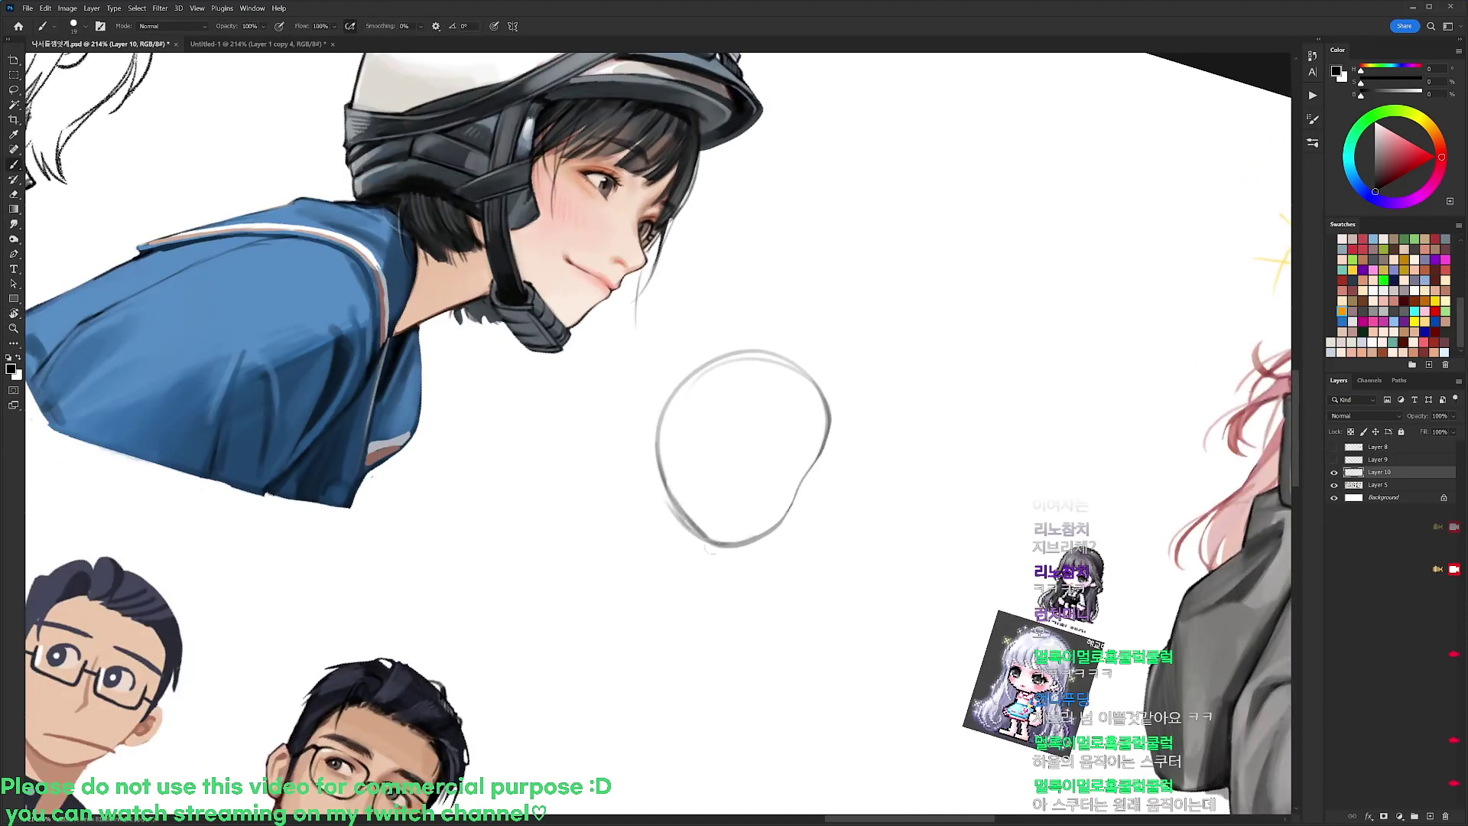
key("r")
mouse_move(836, 387)
left_mouse_down()
mouse_move(786, 301)
mouse_move(607, 257)
left_mouse_up()
key("e")
left_click_drag(760, 395, 735, 418)
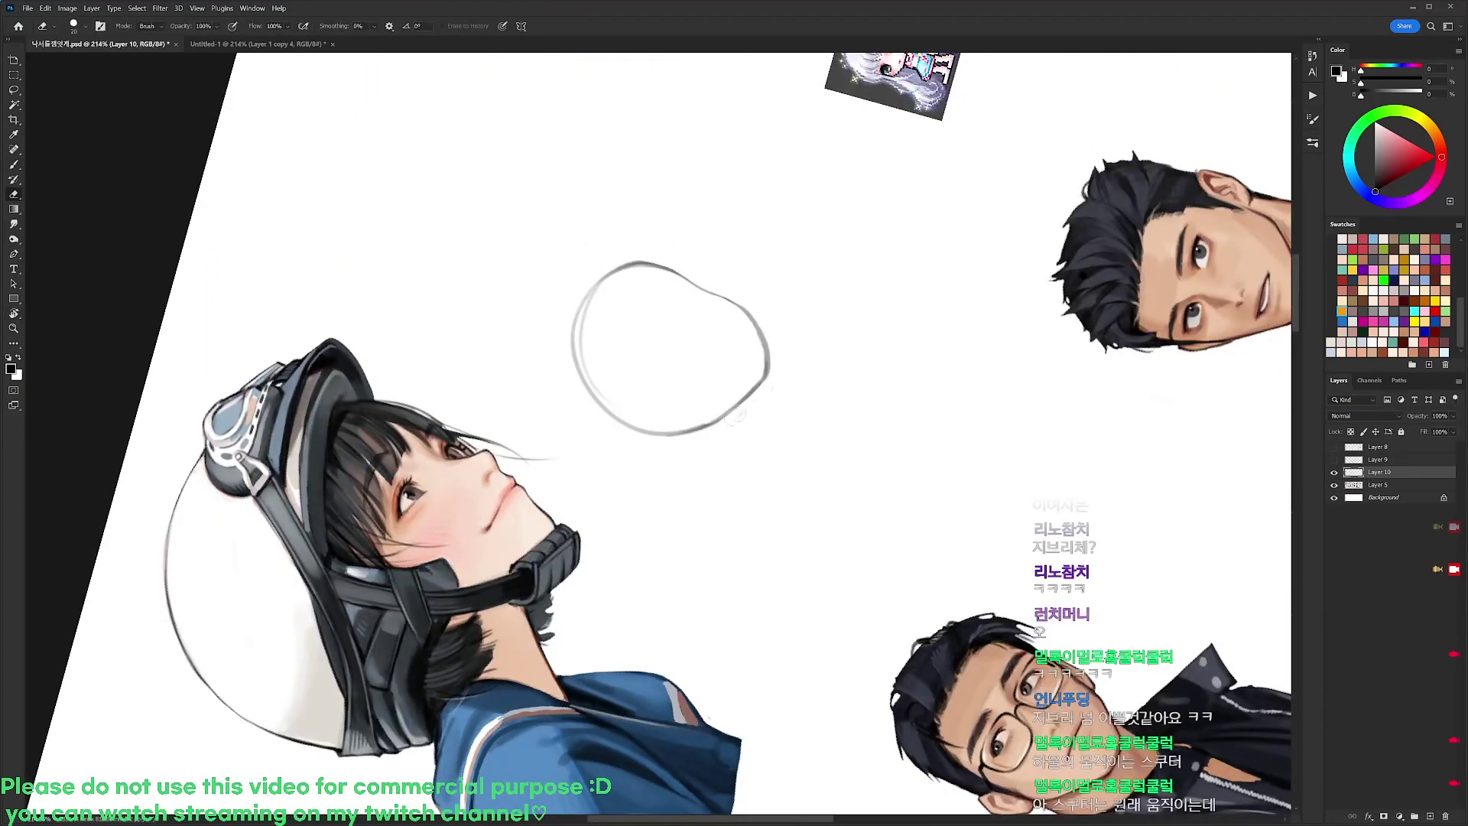
left_click_drag(748, 304, 767, 372)
Refine the far side of the jaw between the cheek and the chin
key("r")
mouse_move(879, 370)
left_mouse_down()
mouse_move(887, 433)
mouse_move(854, 552)
left_mouse_up()
key("b")
mouse_move(772, 472)
left_mouse_down()
mouse_move(805, 424)
mouse_move(791, 350)
mouse_move(795, 451)
left_mouse_up()
key("e")
key("r")
left_click_drag(933, 288, 917, 282)
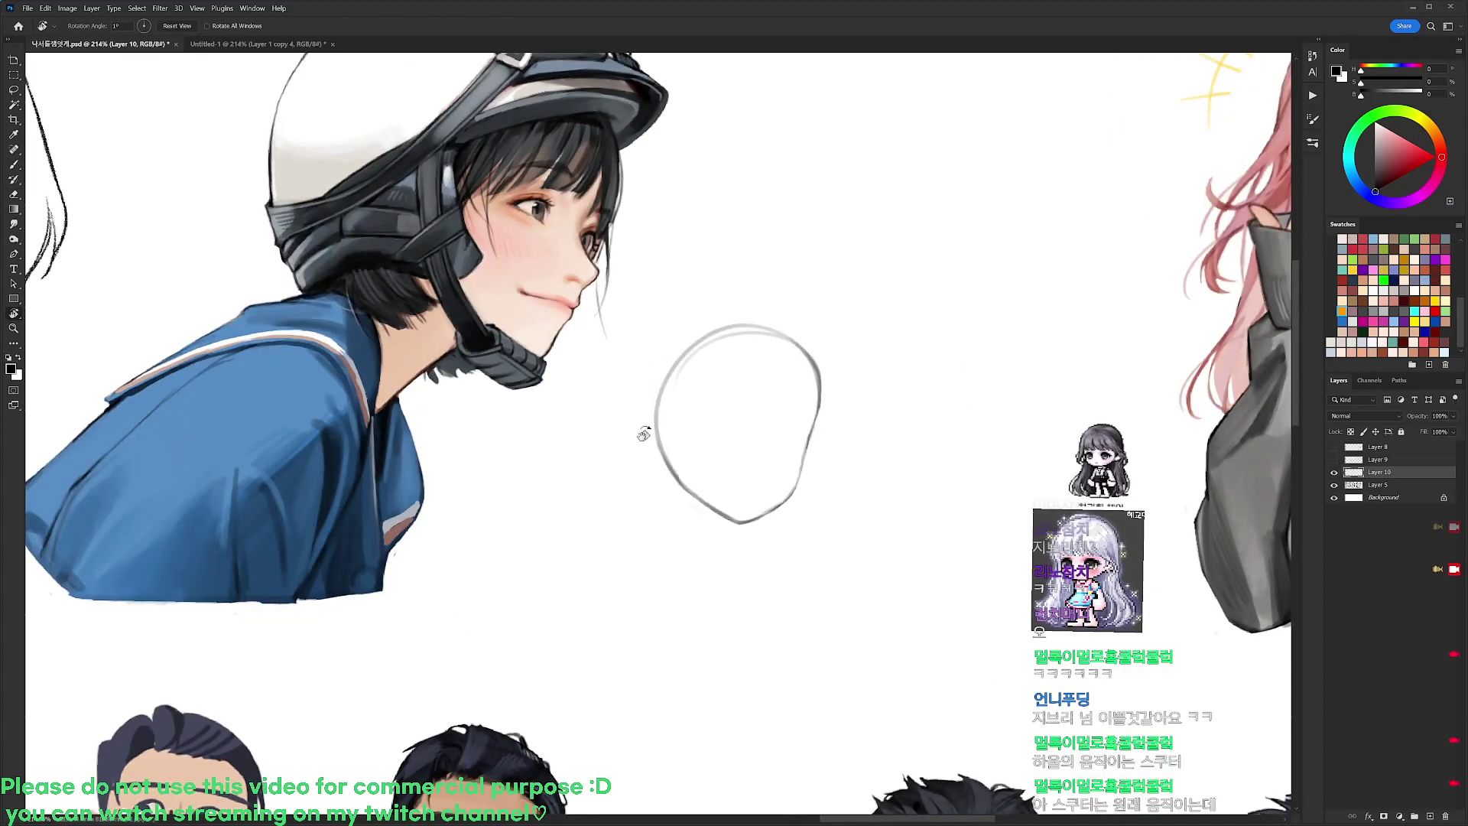
Sketch the outer curve of the ear on the near side of the head
key("b")
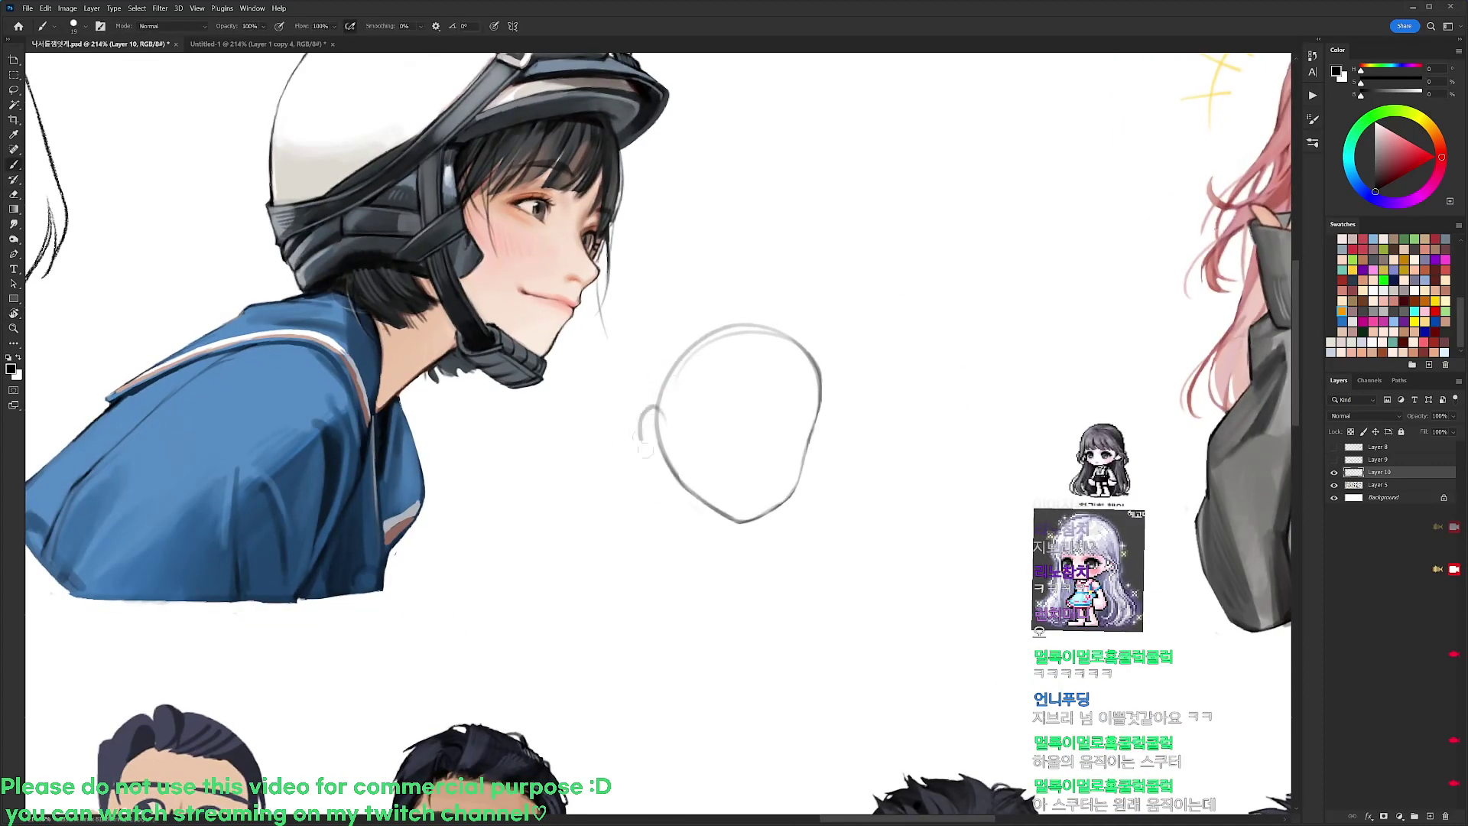
key("r")
left_click_drag(909, 352, 928, 327)
key("b")
mouse_move(680, 403)
left_mouse_down()
mouse_move(662, 396)
mouse_move(686, 454)
left_mouse_up()
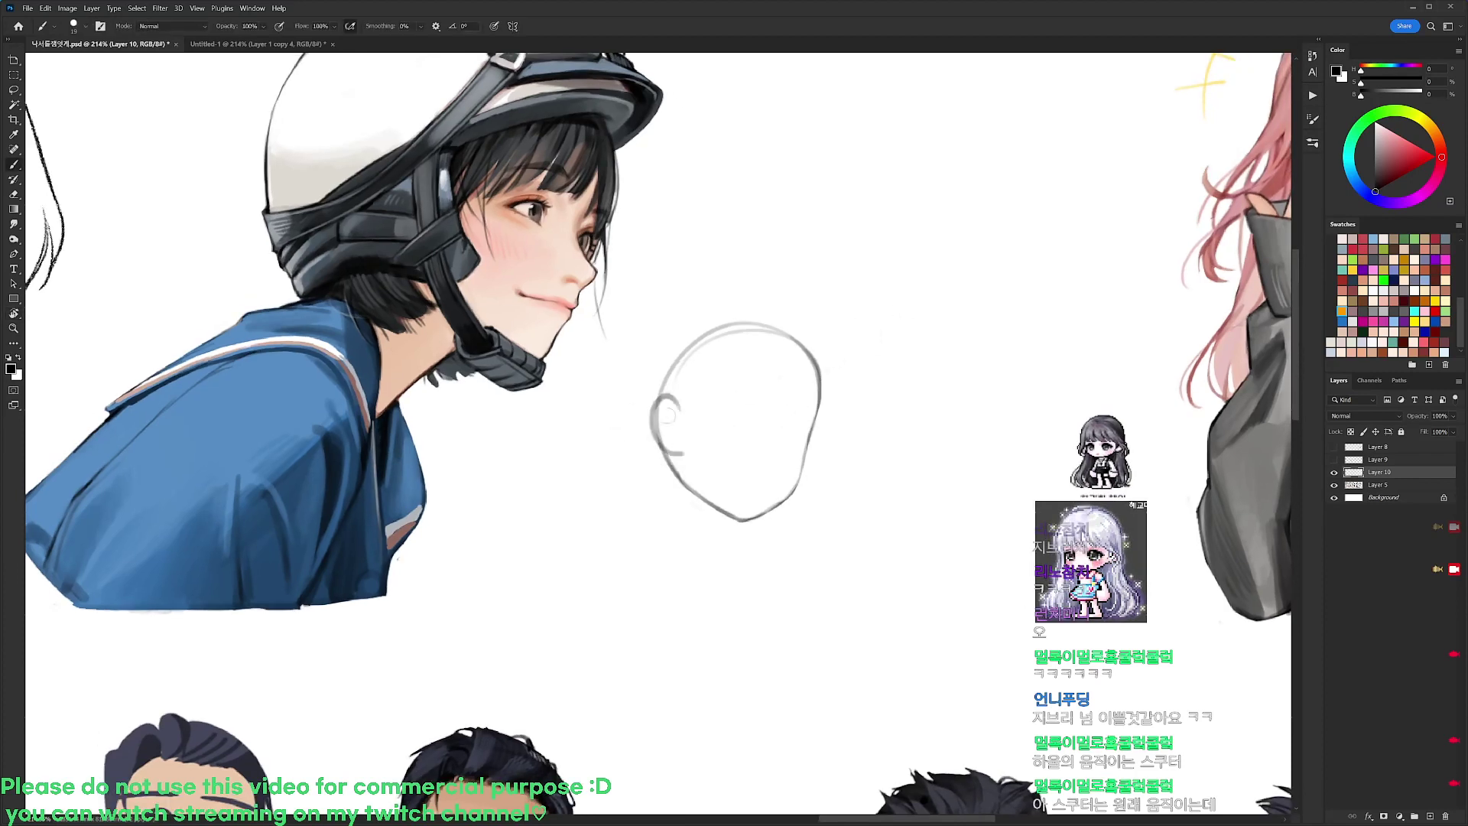
Erase the head line inside the ear and across the crown, and draw the inner ear fold
key("e")
mouse_move(656, 405)
left_mouse_down()
mouse_move(660, 442)
mouse_move(676, 443)
mouse_move(661, 408)
mouse_move(672, 440)
mouse_move(660, 417)
mouse_move(726, 330)
mouse_move(794, 340)
left_mouse_up()
key("b")
key("ctrl+z")
key("ctrl+z")
key("ctrl+z")
key("e")
key("b")
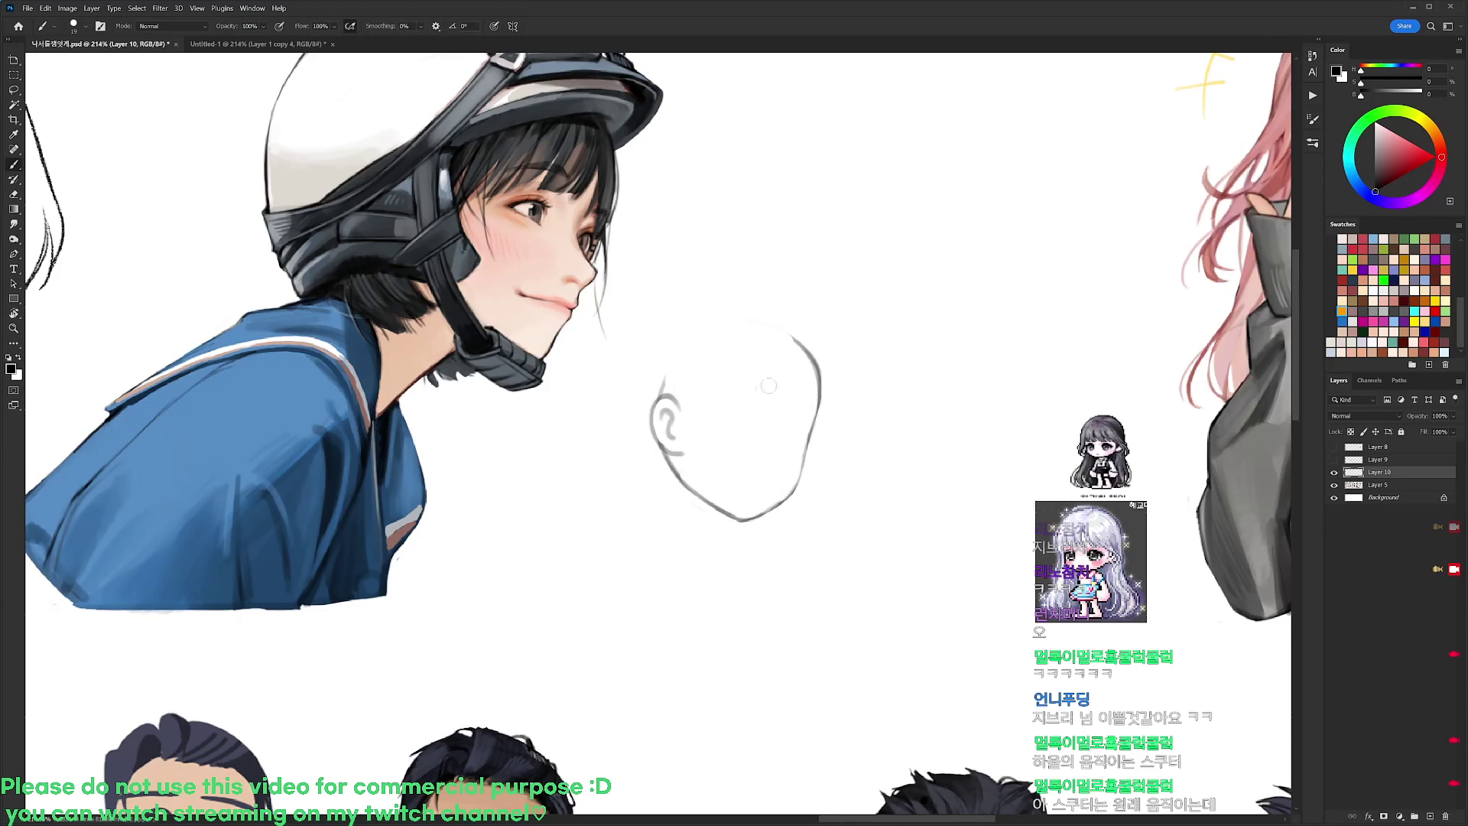
Sketch the near eye's lid arc and the far eye's lid and nose line, repositioning the strokes with the Lasso tool
mouse_move(723, 415)
left_mouse_down()
mouse_move(747, 403)
mouse_move(759, 415)
left_mouse_up()
key("l")
mouse_move(767, 400)
left_mouse_down()
mouse_move(714, 430)
mouse_move(764, 399)
left_mouse_up()
mouse_move(759, 416)
left_mouse_down()
mouse_move(787, 465)
mouse_move(810, 420)
mouse_move(777, 450)
mouse_move(792, 428)
left_mouse_up()
key("b")
key("ctrl+z")
key("ctrl+z")
key("l")
left_click_drag(795, 448, 798, 447)
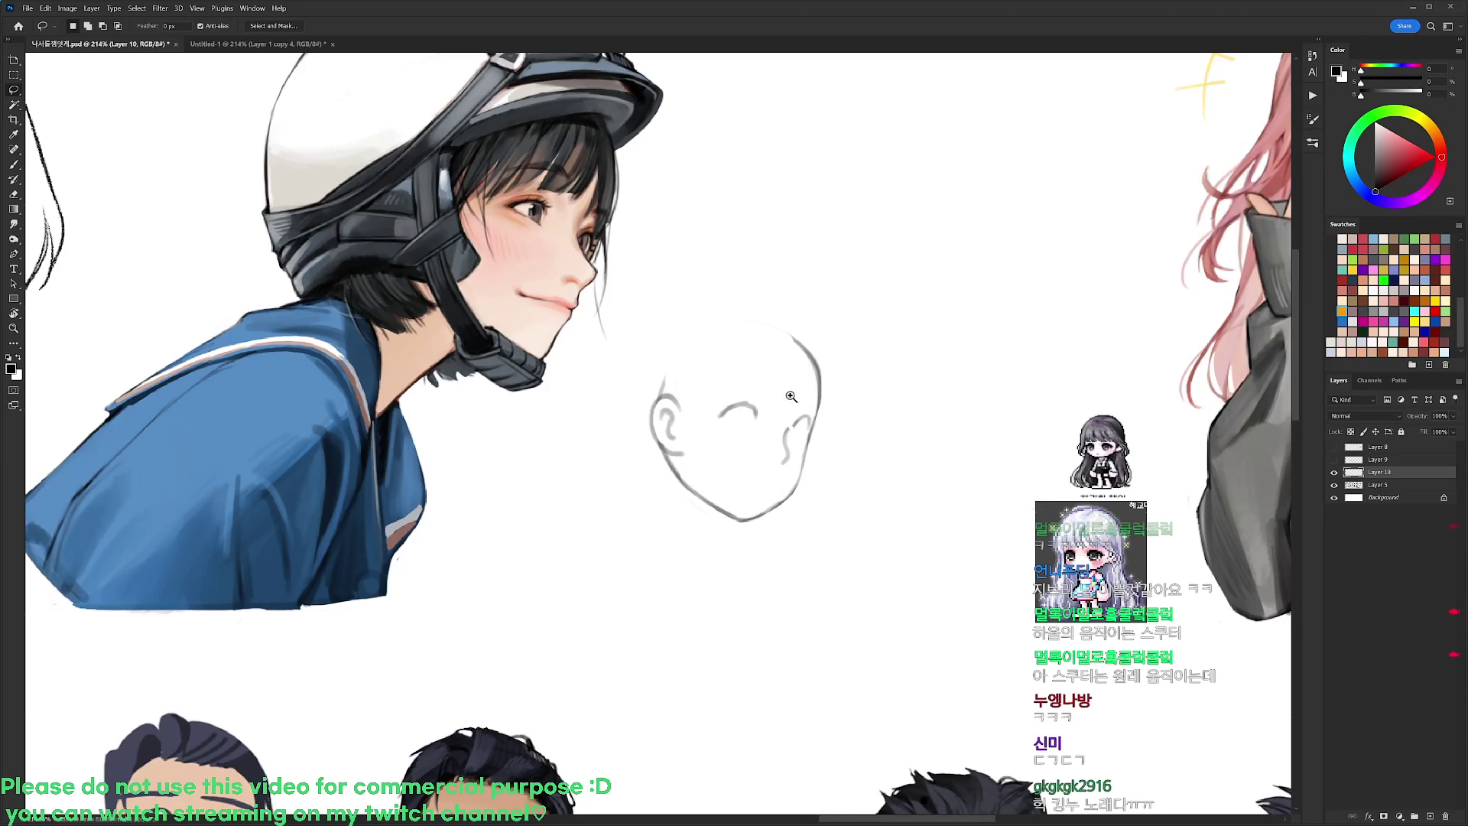
Thin the line beside the far eye and add a small nose hook at its lower end
scroll(792, 397, "up", 1)
key("e")
left_click_drag(793, 428, 785, 441)
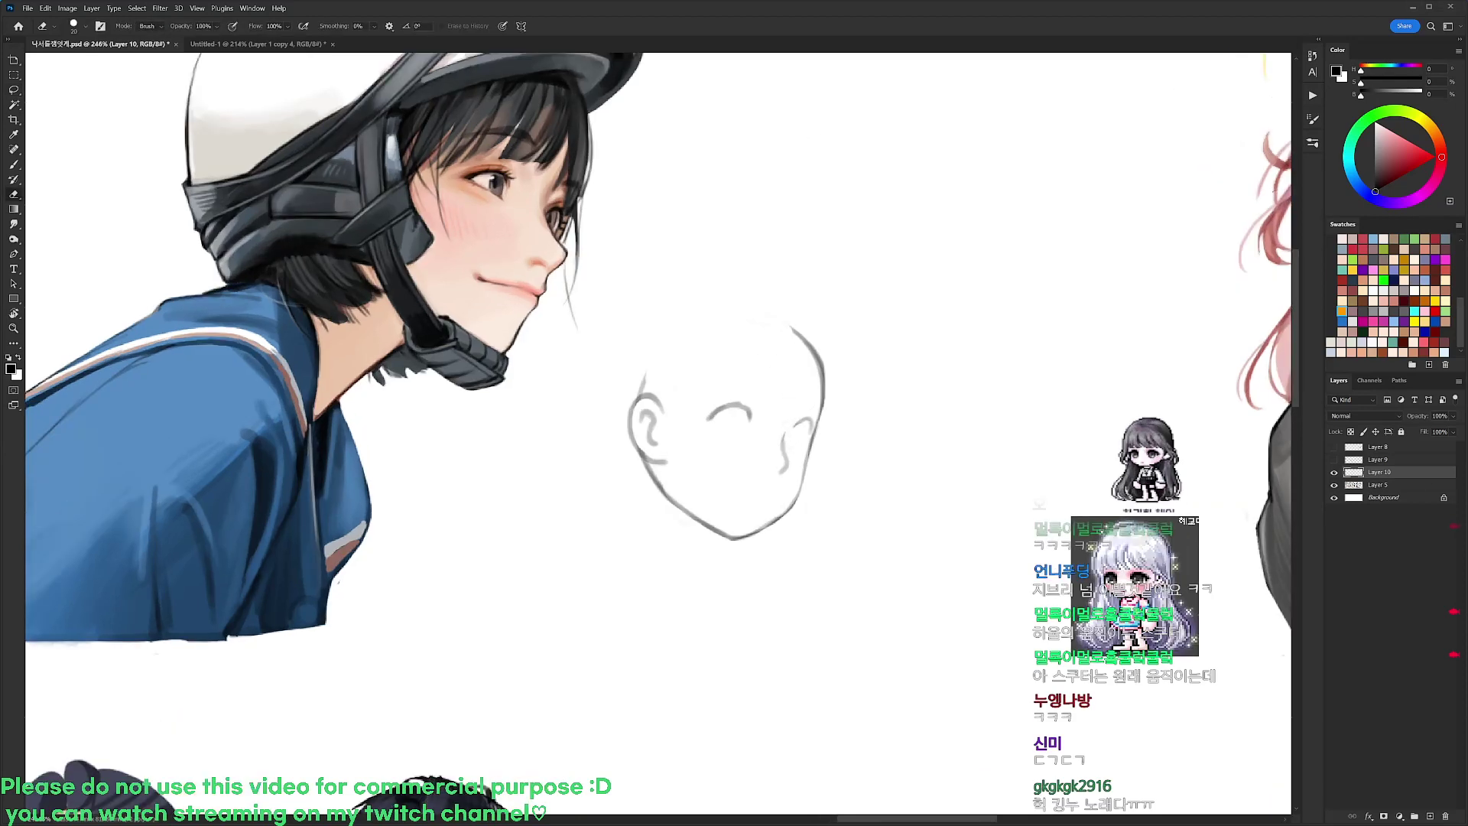
key("b")
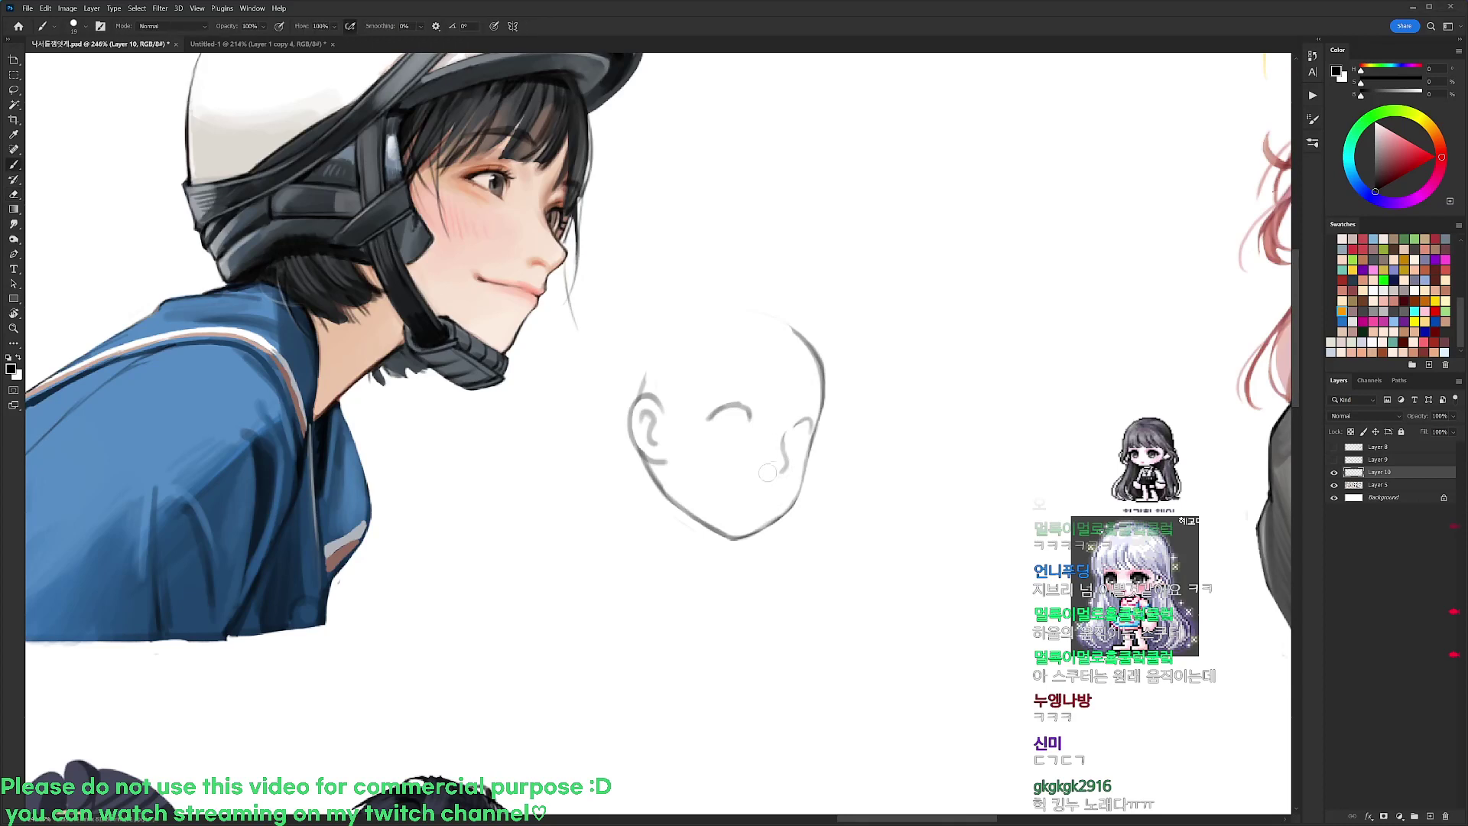
left_click_drag(767, 474, 787, 478)
key("e")
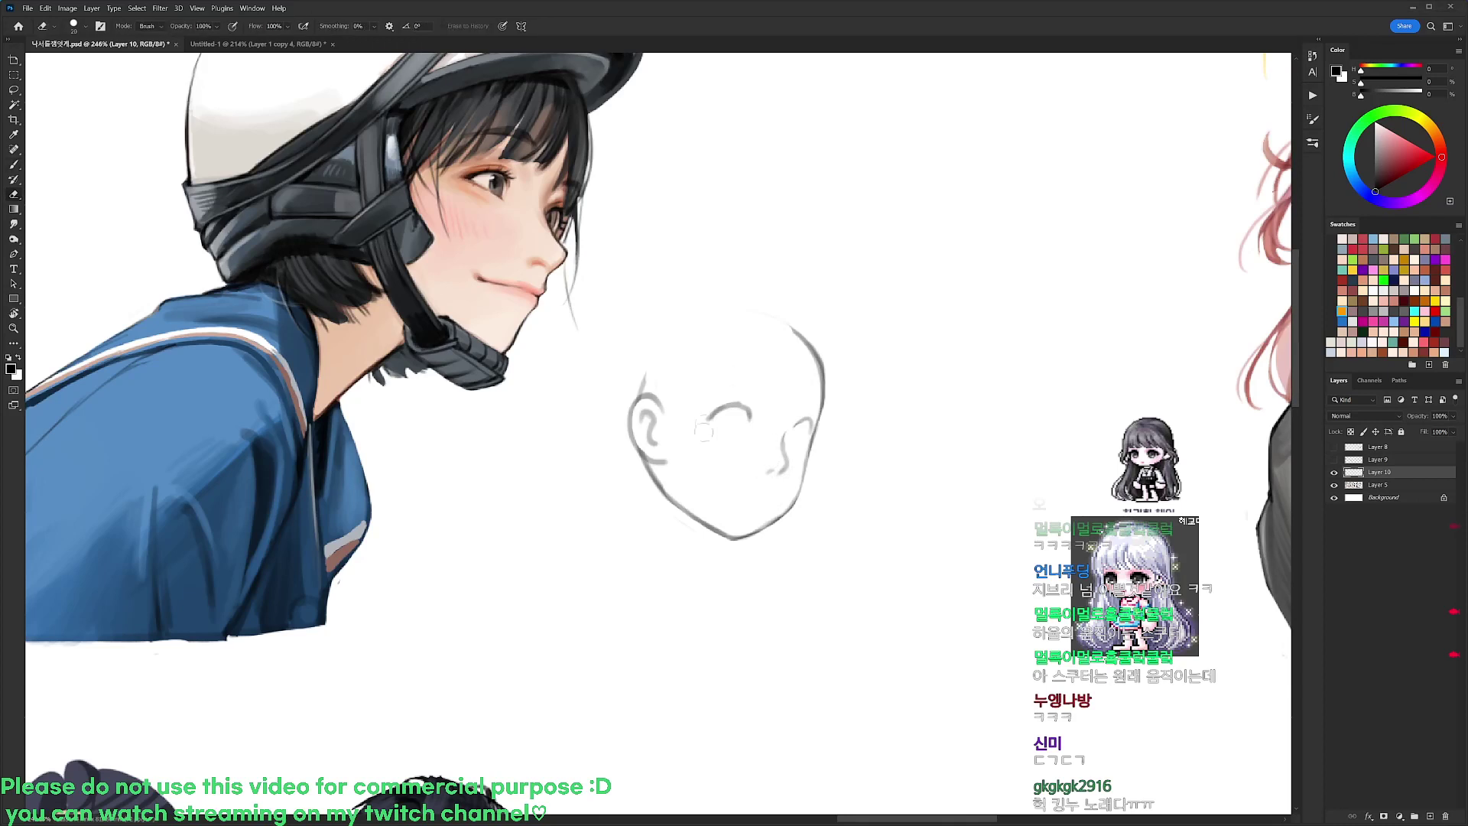
Sketch the irises and pupils of both eyes and refine the upper lids of the head sketch
mouse_move(708, 424)
left_mouse_down()
mouse_move(800, 428)
mouse_move(737, 437)
mouse_move(736, 423)
left_mouse_up()
key("b")
key("e")
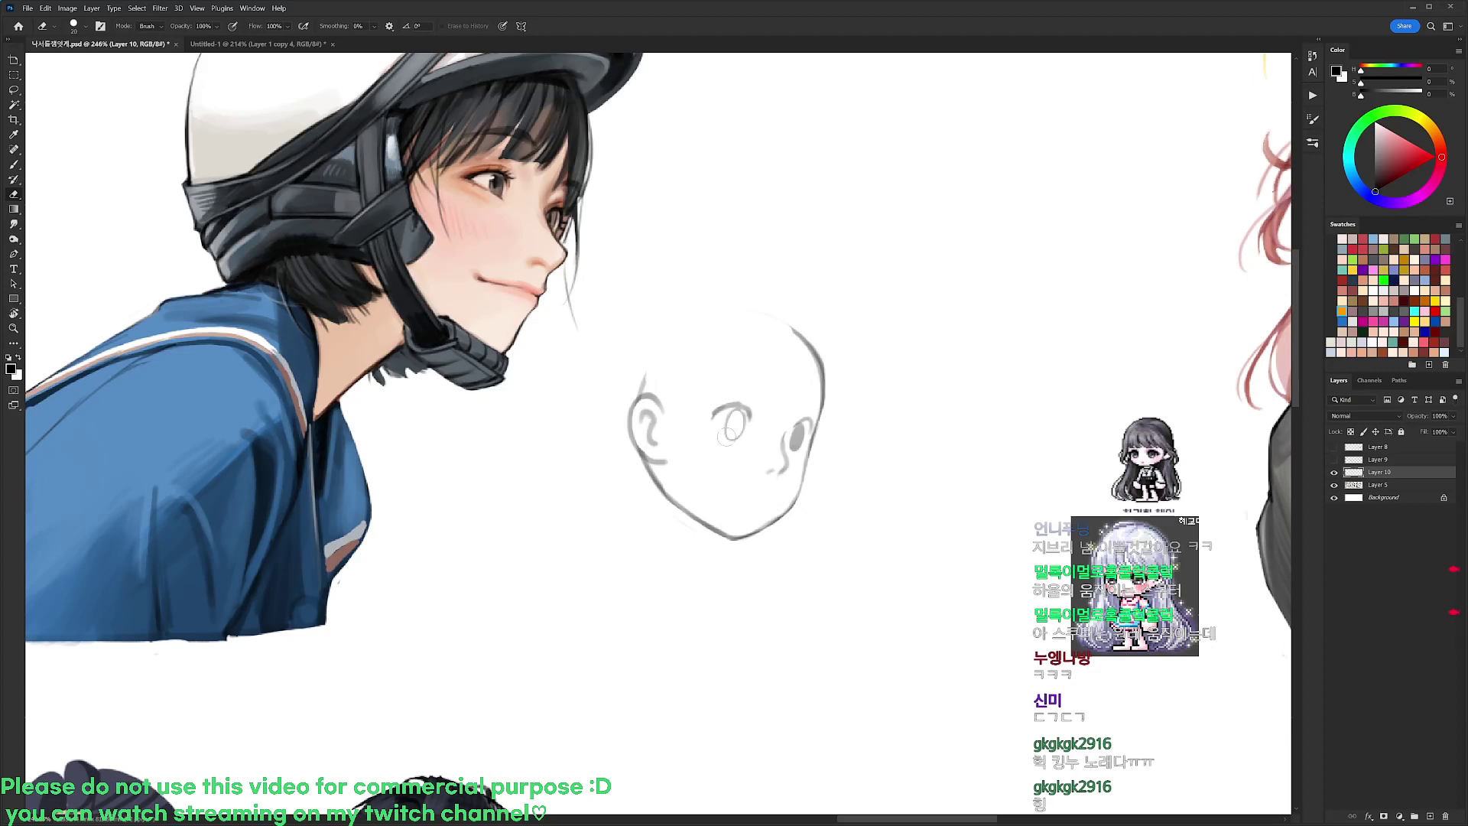
key("b")
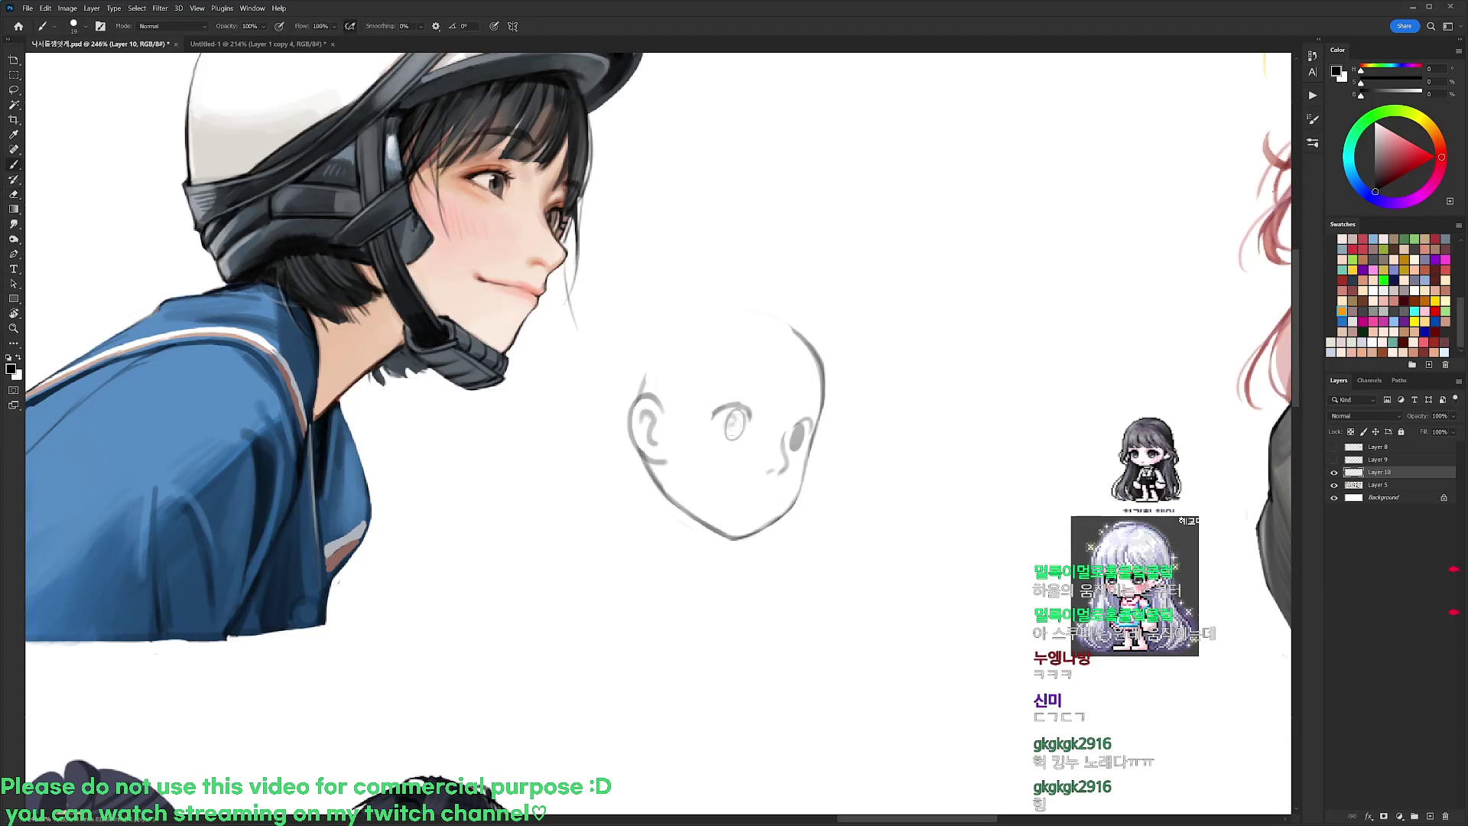
mouse_move(736, 420)
left_mouse_down()
mouse_move(733, 433)
mouse_move(791, 451)
left_mouse_up()
key("e")
key("b")
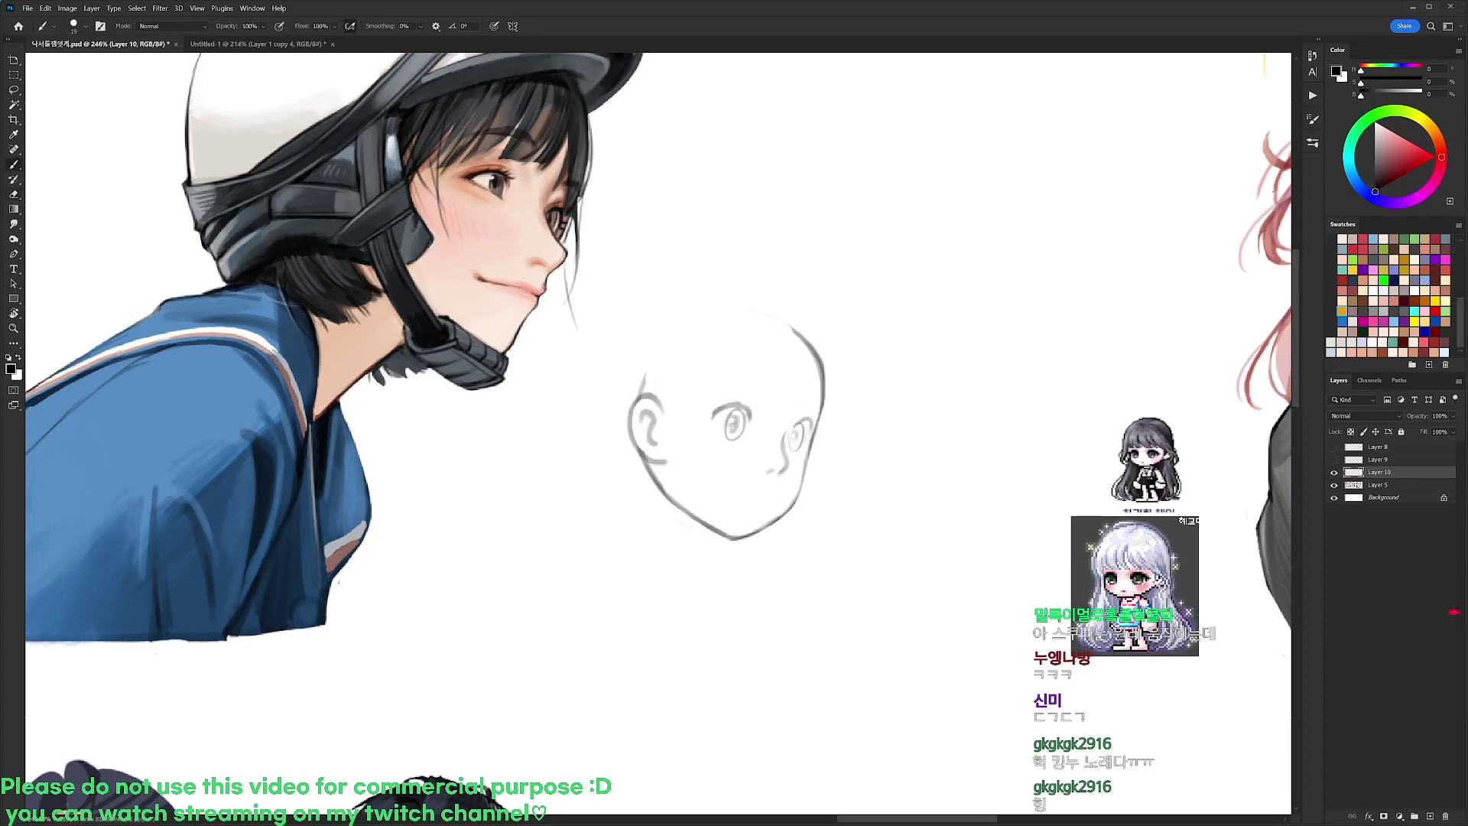
key("e")
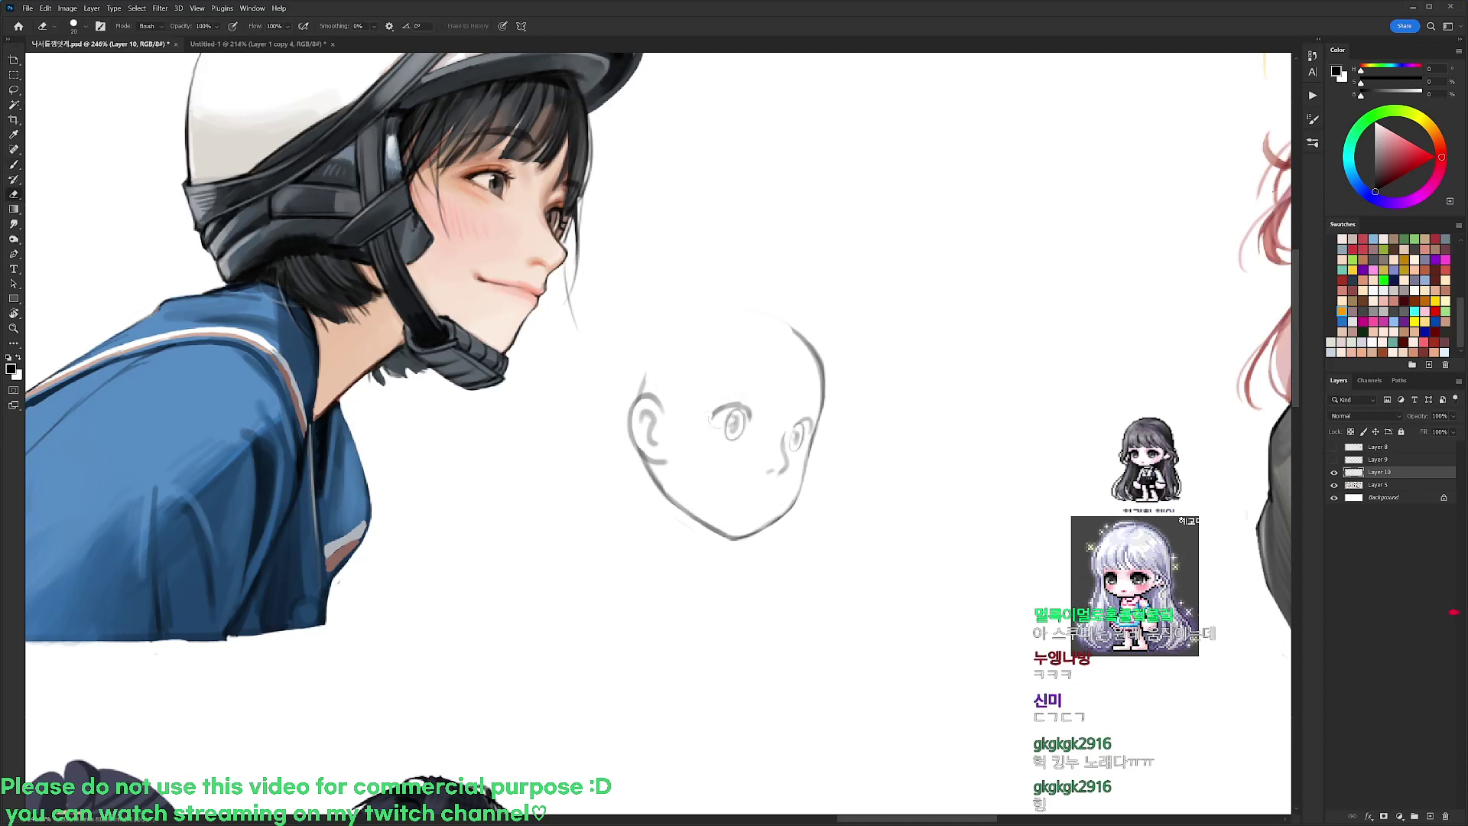
key("b")
left_click_drag(738, 406, 815, 412)
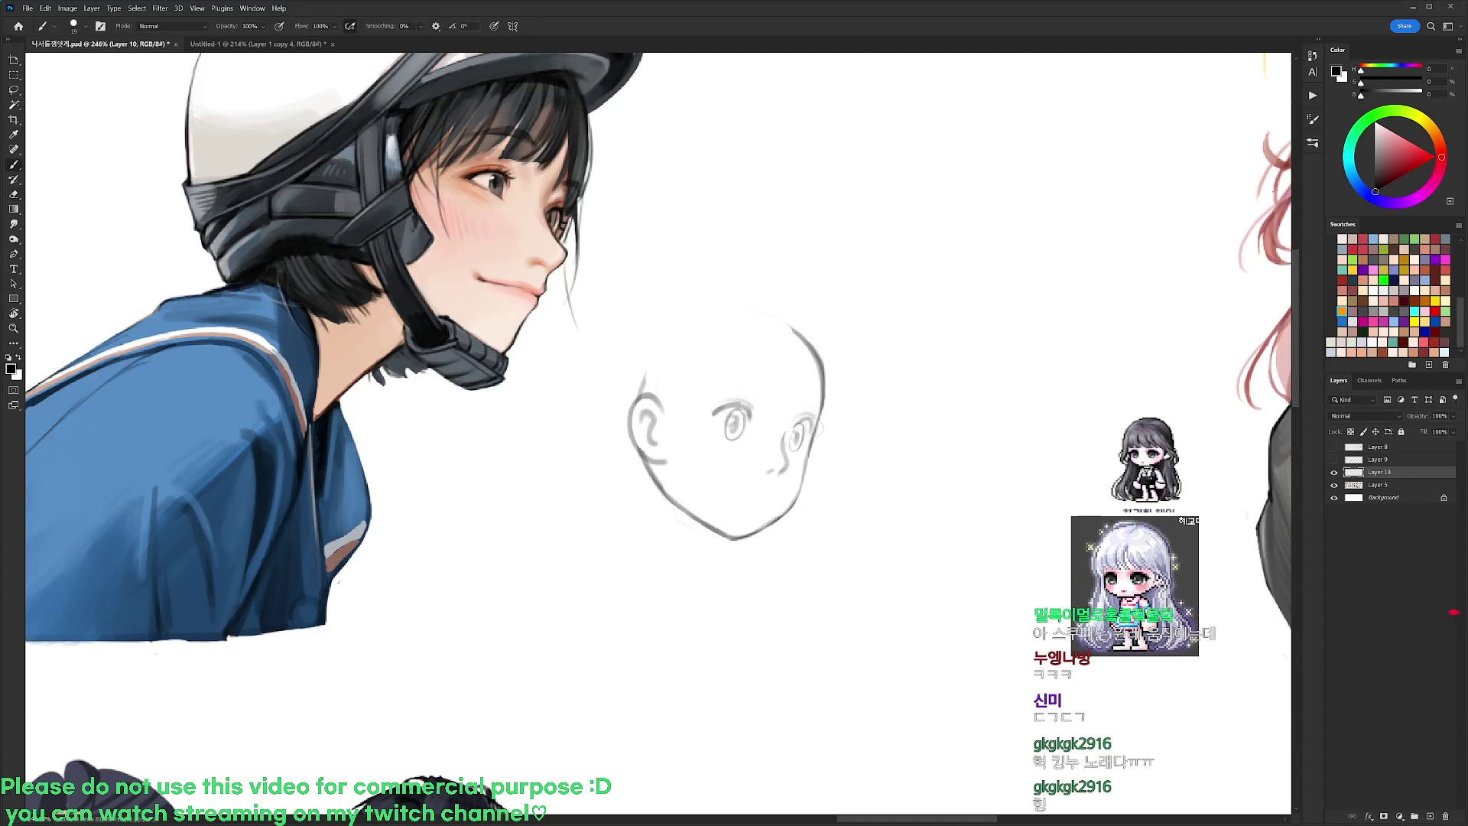
Delete both eyes and the nose from the head sketch using a lasso selection
key("l")
mouse_move(813, 402)
left_mouse_down()
mouse_move(802, 490)
mouse_move(711, 382)
mouse_move(812, 402)
left_mouse_up()
key("Delete")
key("ctrl+d")
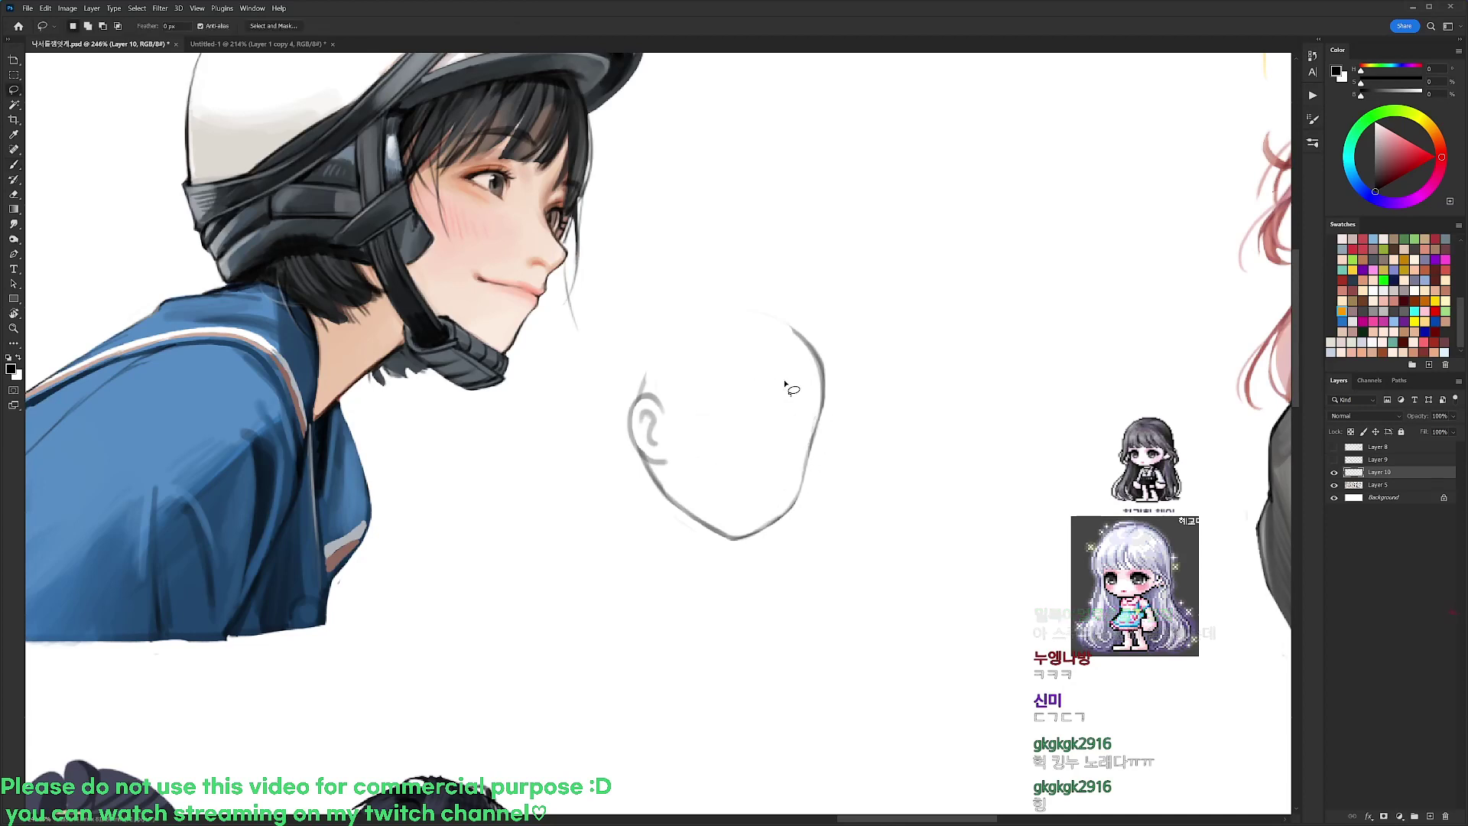
Reshape the far face contour with an eye-socket dip and nose bump, and add a small mark beside the nose
key("b")
mouse_move(805, 426)
left_mouse_down()
mouse_move(802, 498)
mouse_move(802, 480)
left_mouse_up()
key("e")
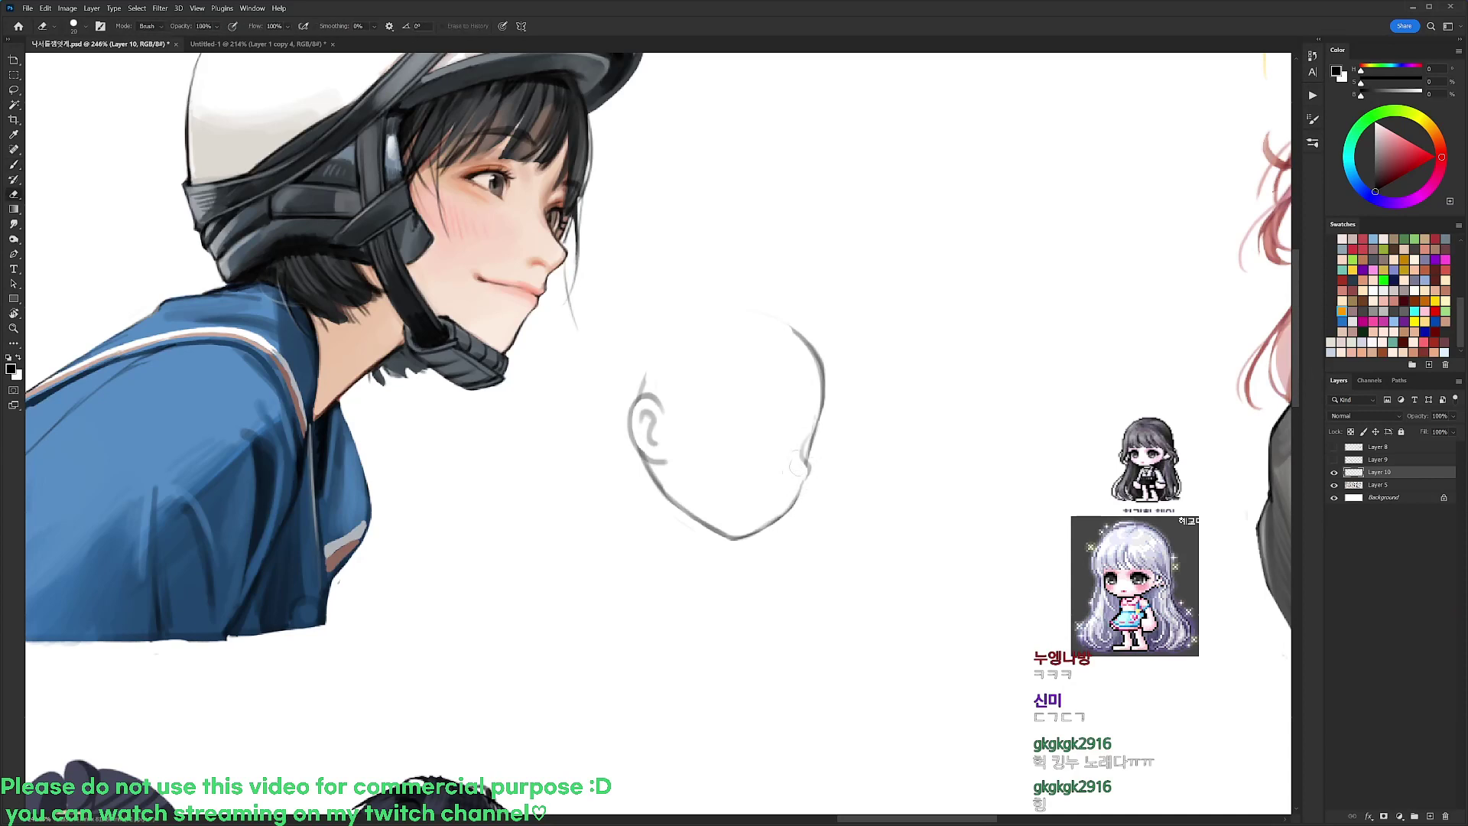
key("b")
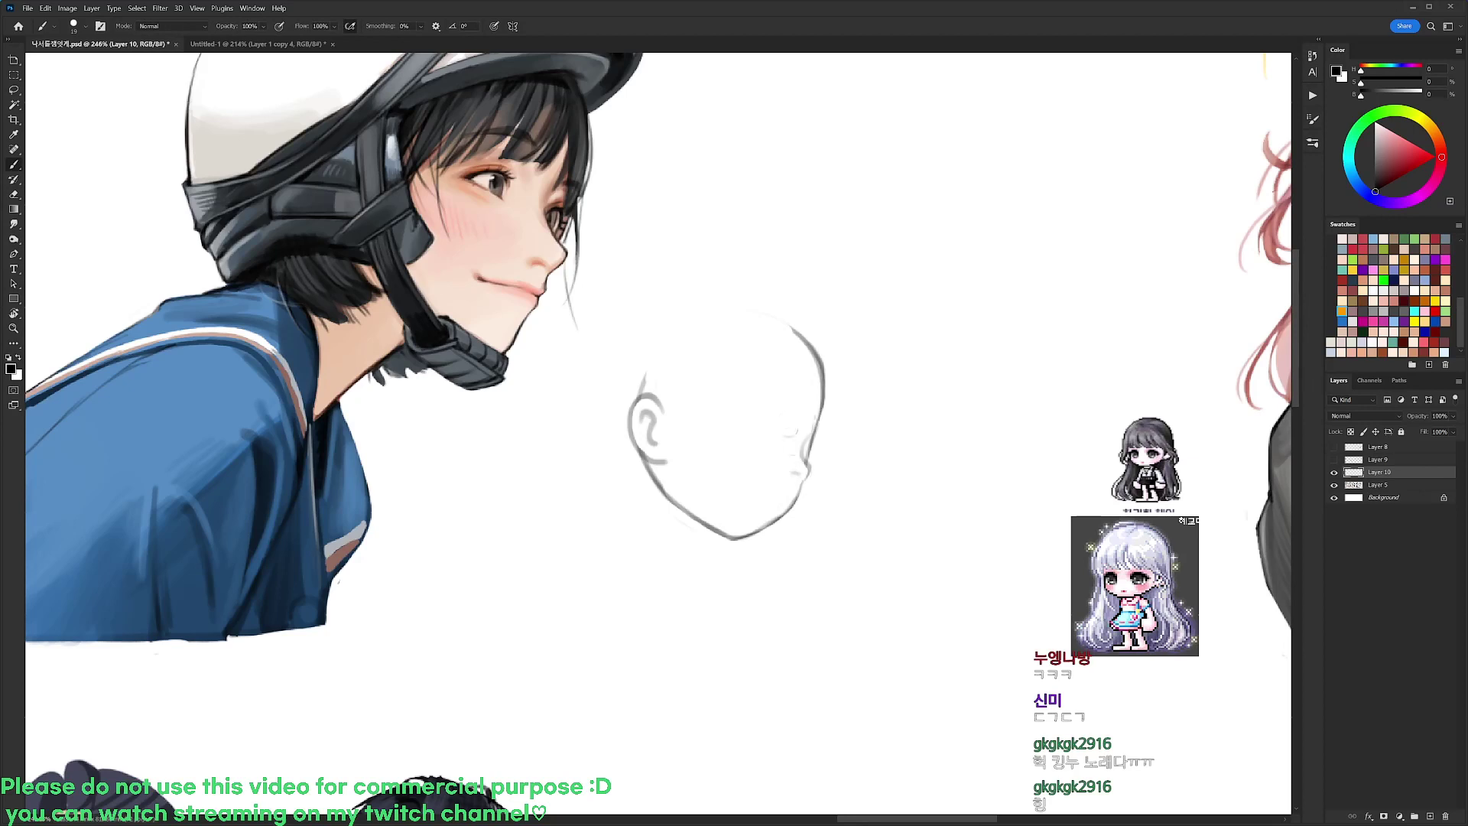
left_click_drag(809, 425, 787, 486)
key("e")
key("b")
Sketch the near eye closer to the nose and a narrow far eye against the face contour
mouse_move(815, 427)
left_mouse_down()
mouse_move(802, 445)
mouse_move(767, 418)
mouse_move(753, 438)
left_mouse_up()
key("ctrl+z")
key("ctrl+z")
left_click_drag(759, 421, 753, 438)
key("e")
left_click_drag(756, 424, 753, 440)
key("b")
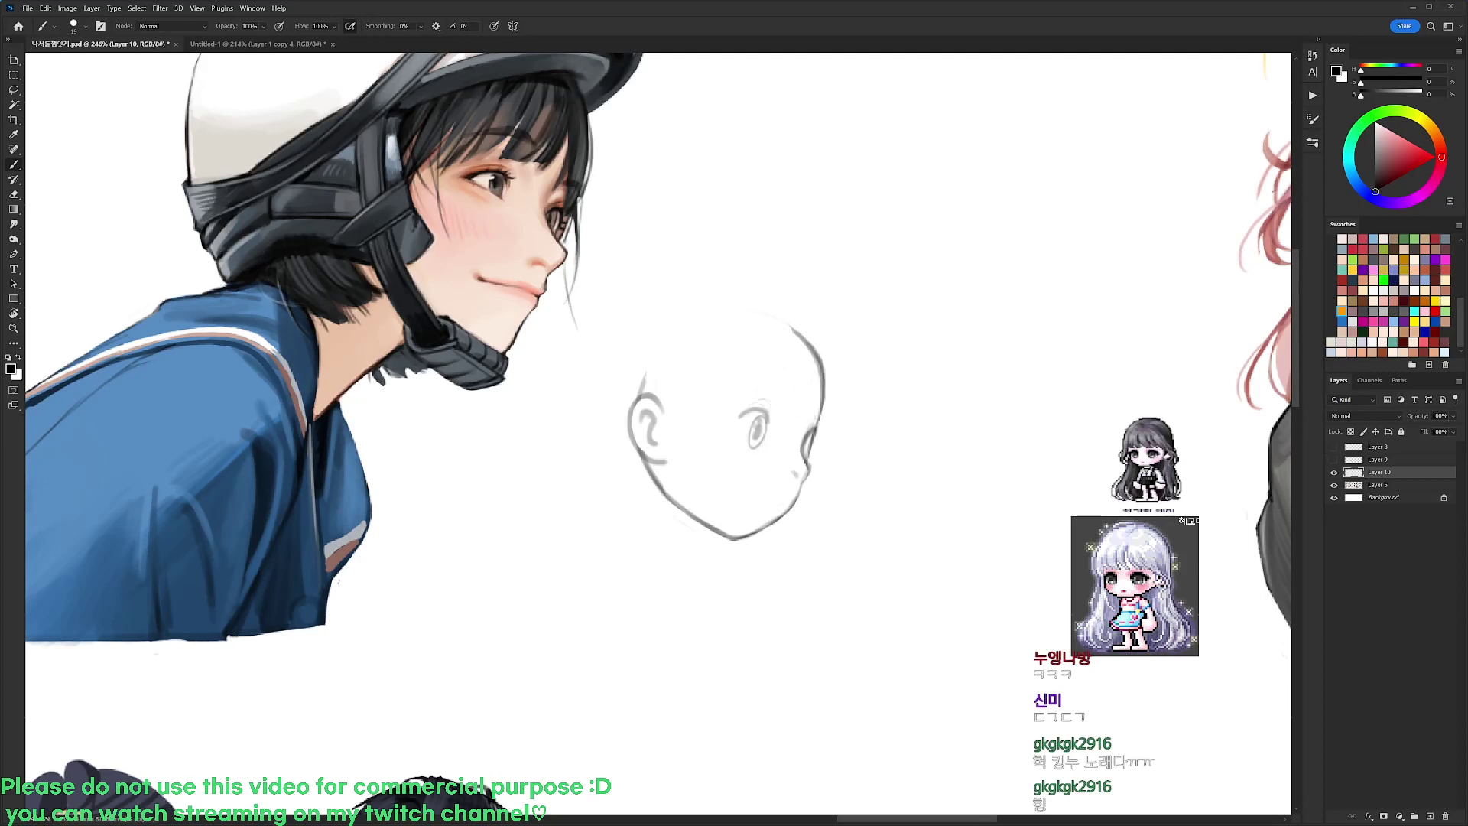
Redraw the near eye with a wider lid arc, an oval iris and a short lower-lid line
mouse_move(756, 419)
left_mouse_down()
mouse_move(754, 455)
mouse_move(772, 415)
left_mouse_up()
key("ctrl+z")
key("e")
key("b")
left_click_drag(759, 417, 765, 430)
key("e")
mouse_move(760, 416)
left_mouse_down()
mouse_move(756, 447)
mouse_move(746, 408)
mouse_move(765, 403)
mouse_move(768, 422)
mouse_move(731, 415)
left_mouse_up()
key("b")
key("ctrl+z")
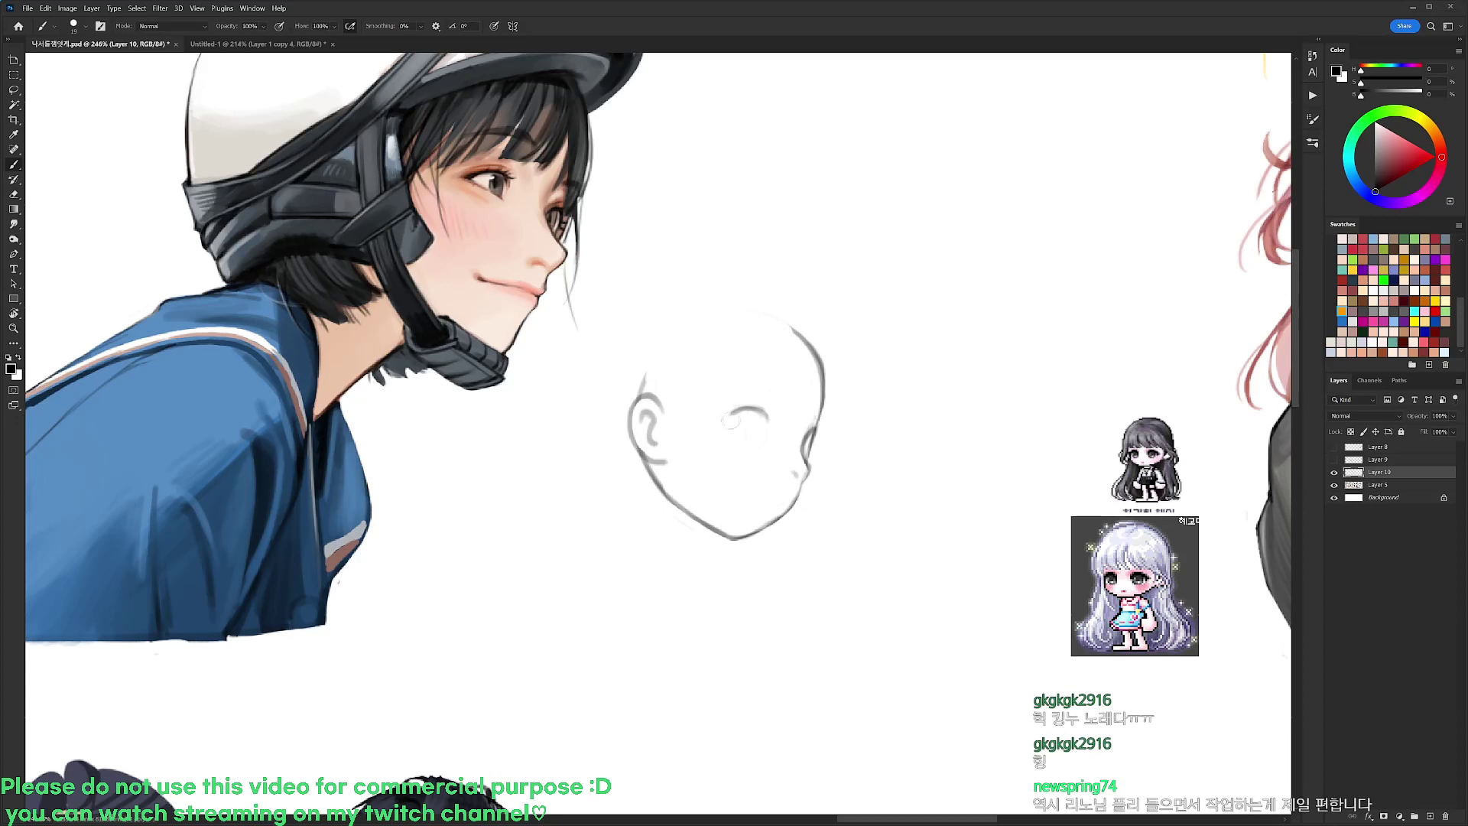
mouse_move(730, 421)
left_mouse_down()
mouse_move(740, 406)
mouse_move(766, 427)
mouse_move(745, 447)
mouse_move(761, 449)
mouse_move(740, 442)
mouse_move(753, 416)
mouse_move(746, 437)
mouse_move(771, 439)
mouse_move(758, 423)
mouse_move(805, 450)
mouse_move(757, 345)
mouse_move(700, 355)
mouse_move(730, 325)
left_mouse_up()
key("e")
key("b")
Lasso the near eye and scale it to about 88% with Free Transform
key("l")
key("ctrl+d")
key("b")
key("r")
key("l")
key("ctrl+t")
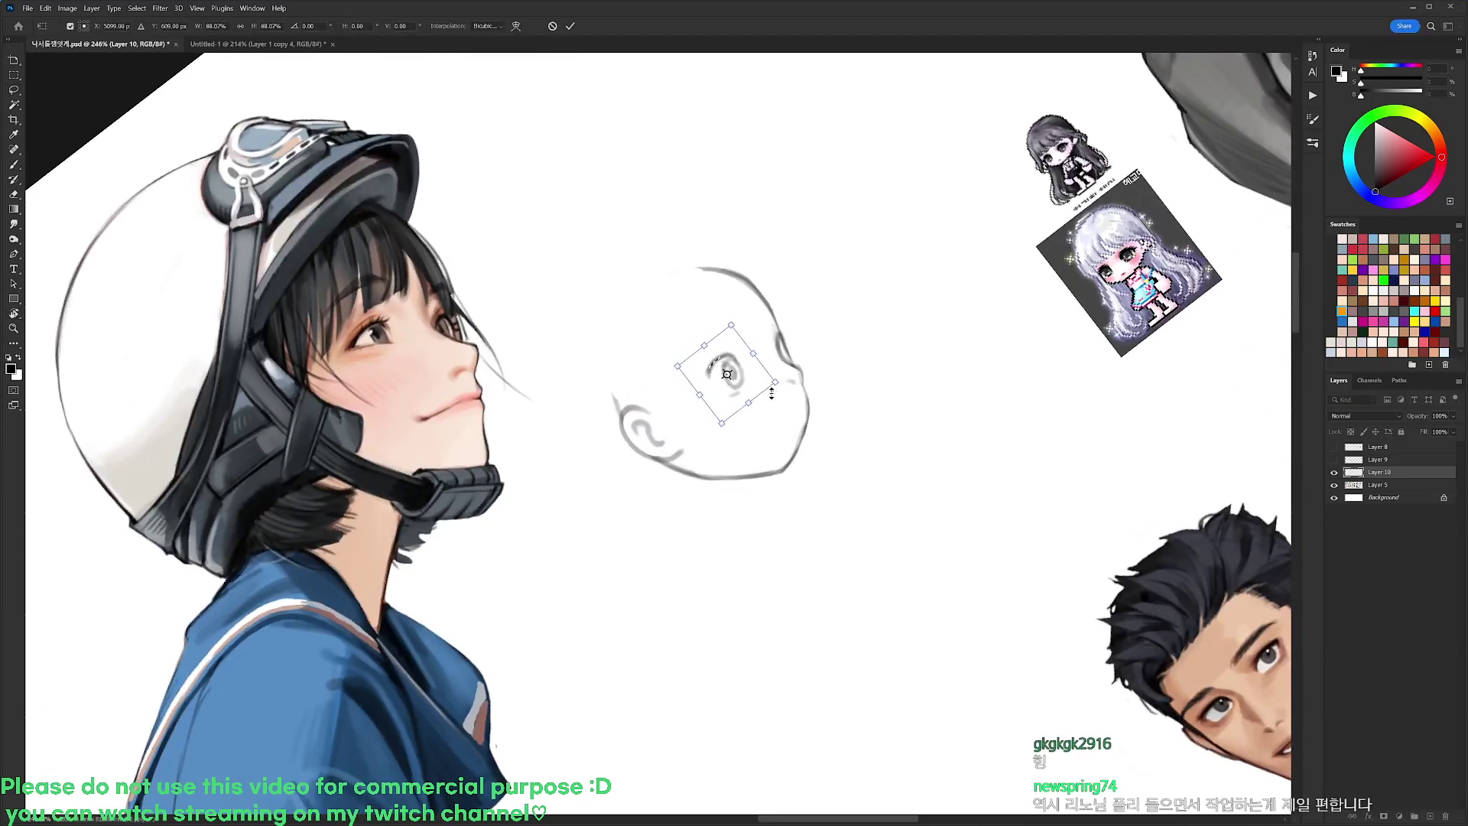
key("Return")
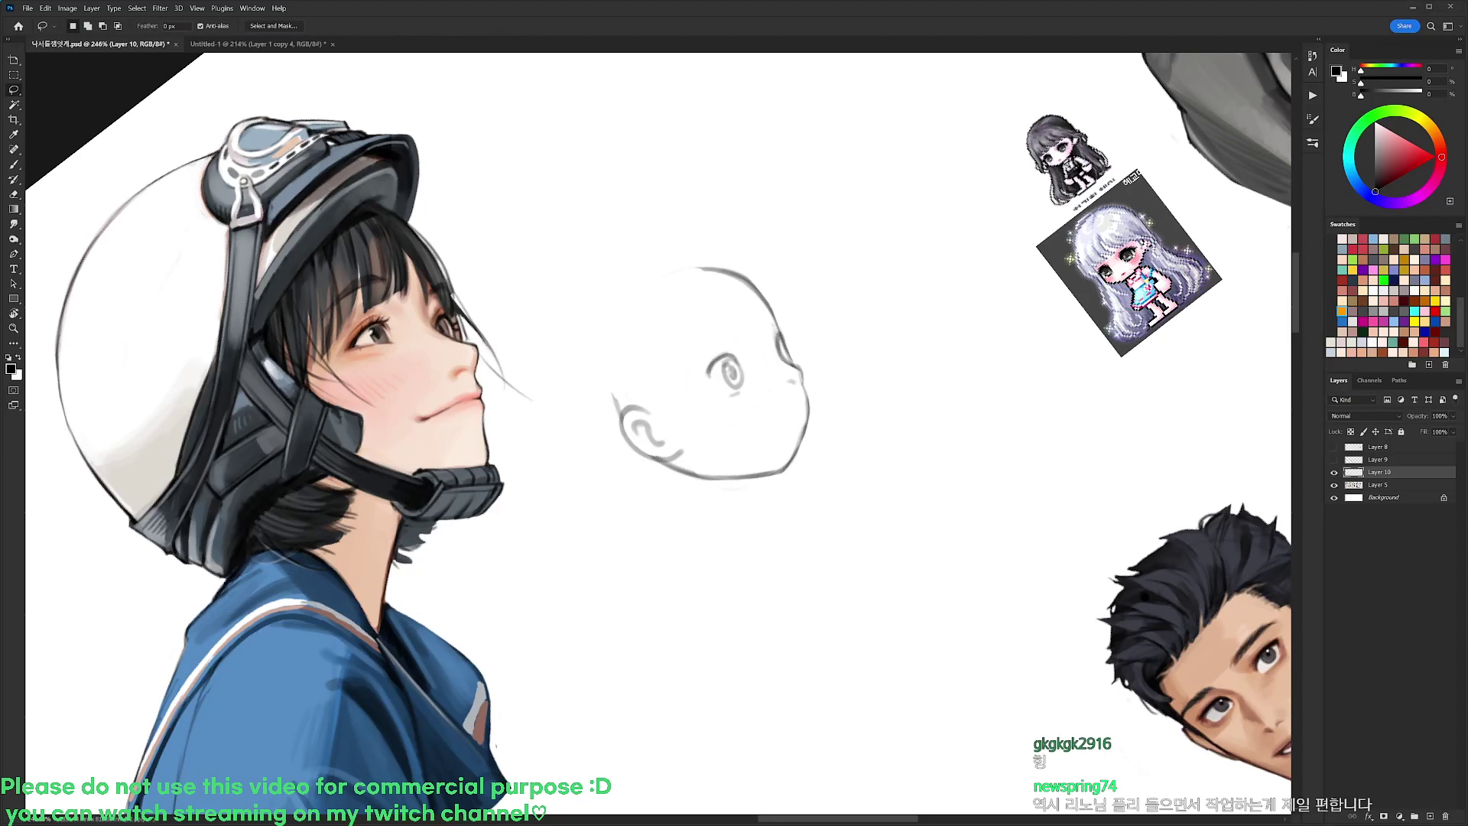
Trim the near eye's outer lid end and darken the upper lid with a small lash at its inner end
key("r")
left_click_drag(828, 347, 856, 449)
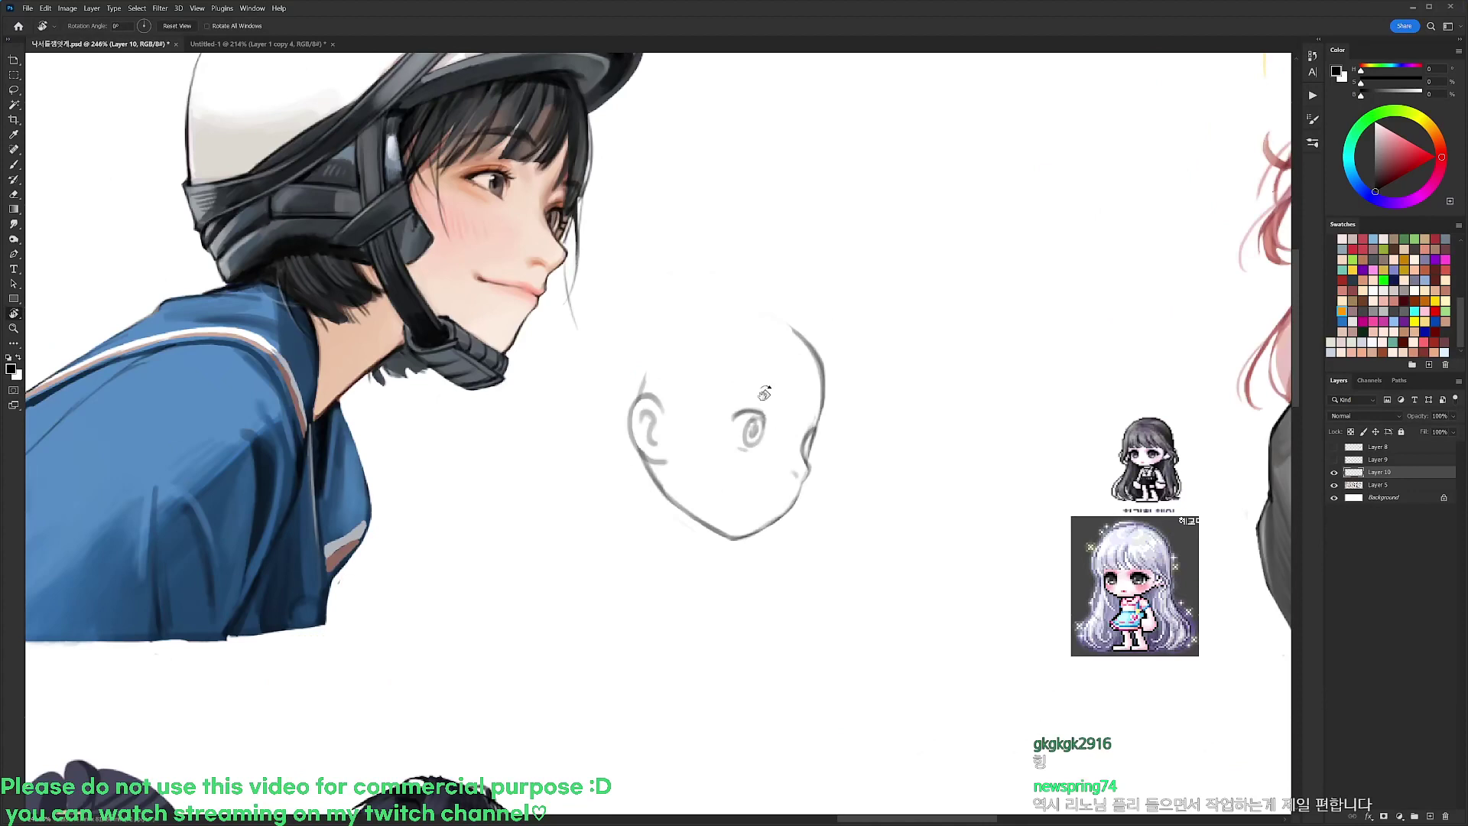
key("b")
key("e")
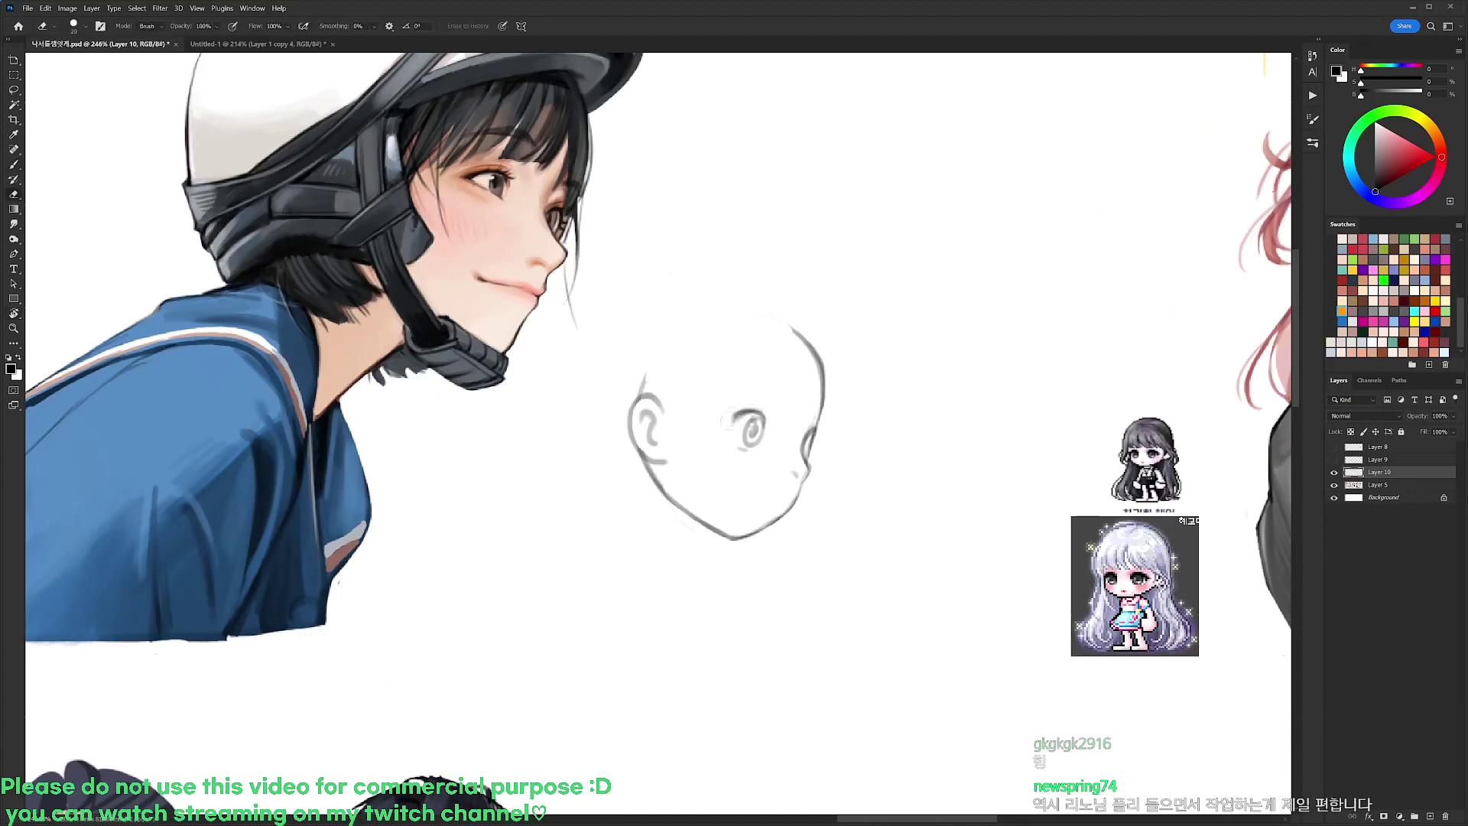
key("b")
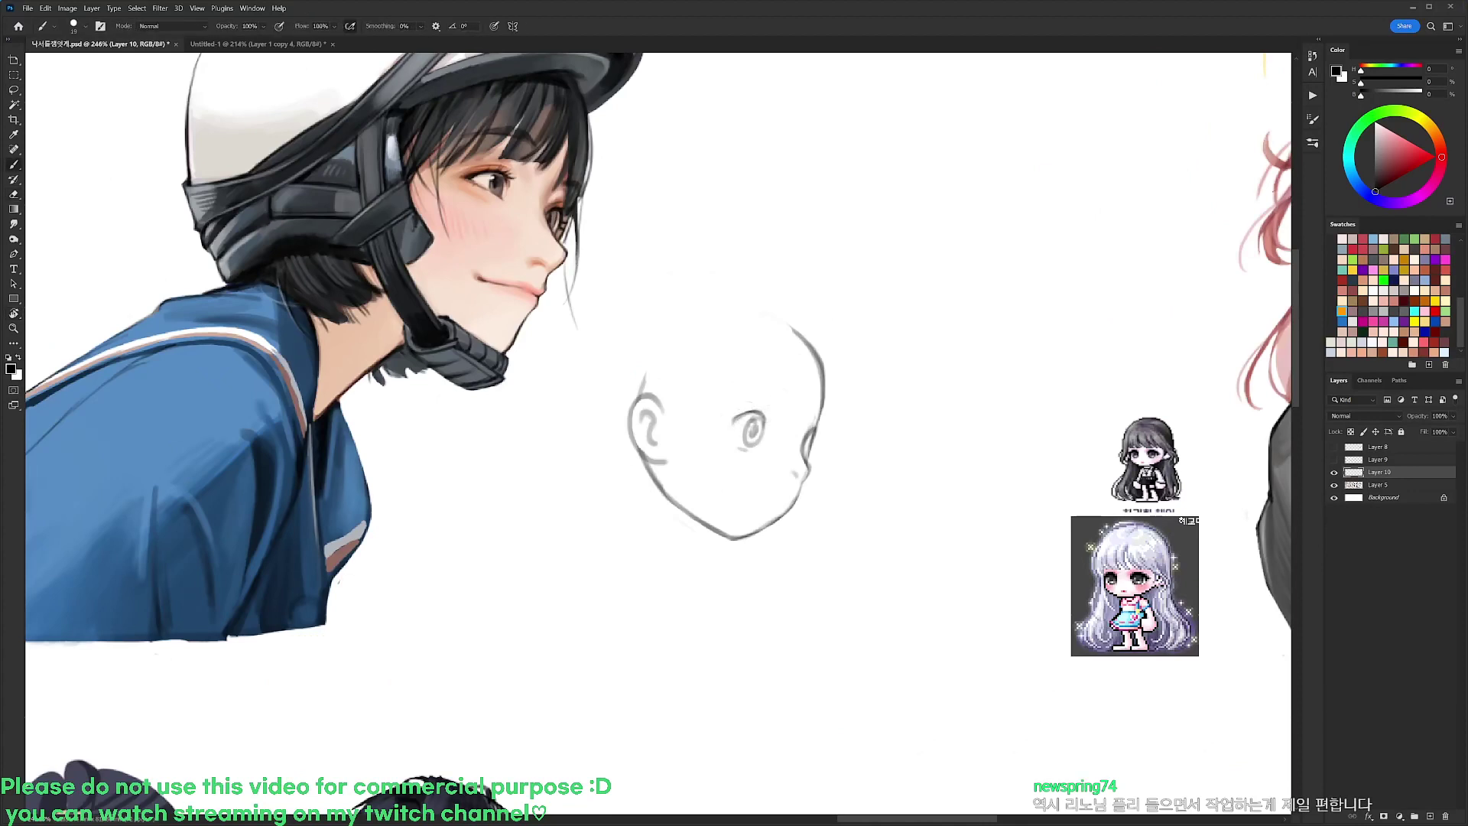
left_click_drag(737, 412, 773, 415)
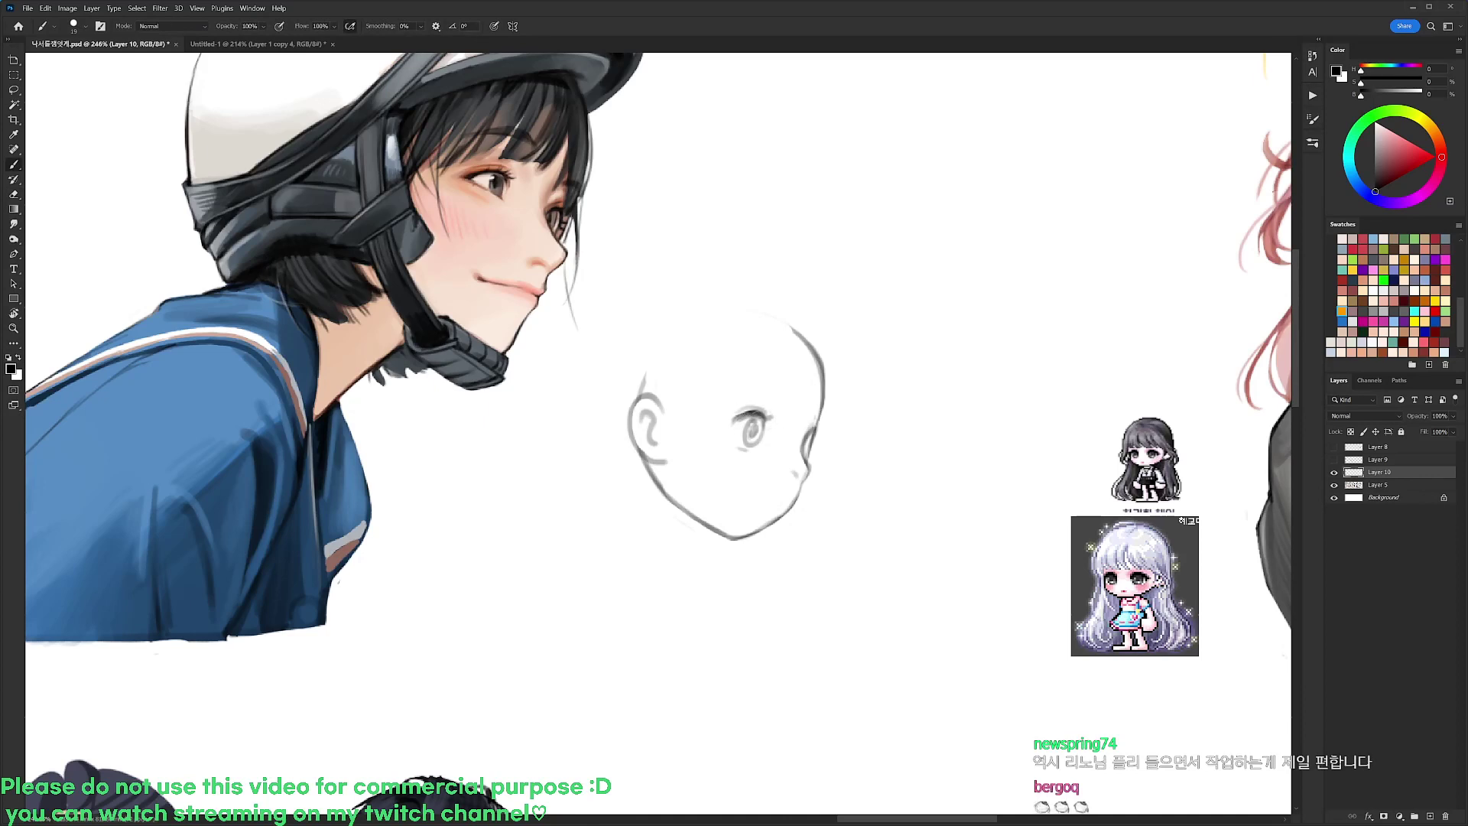
Erase the near eye's iris and lower lid, leaving only the upper lid arc
key("e")
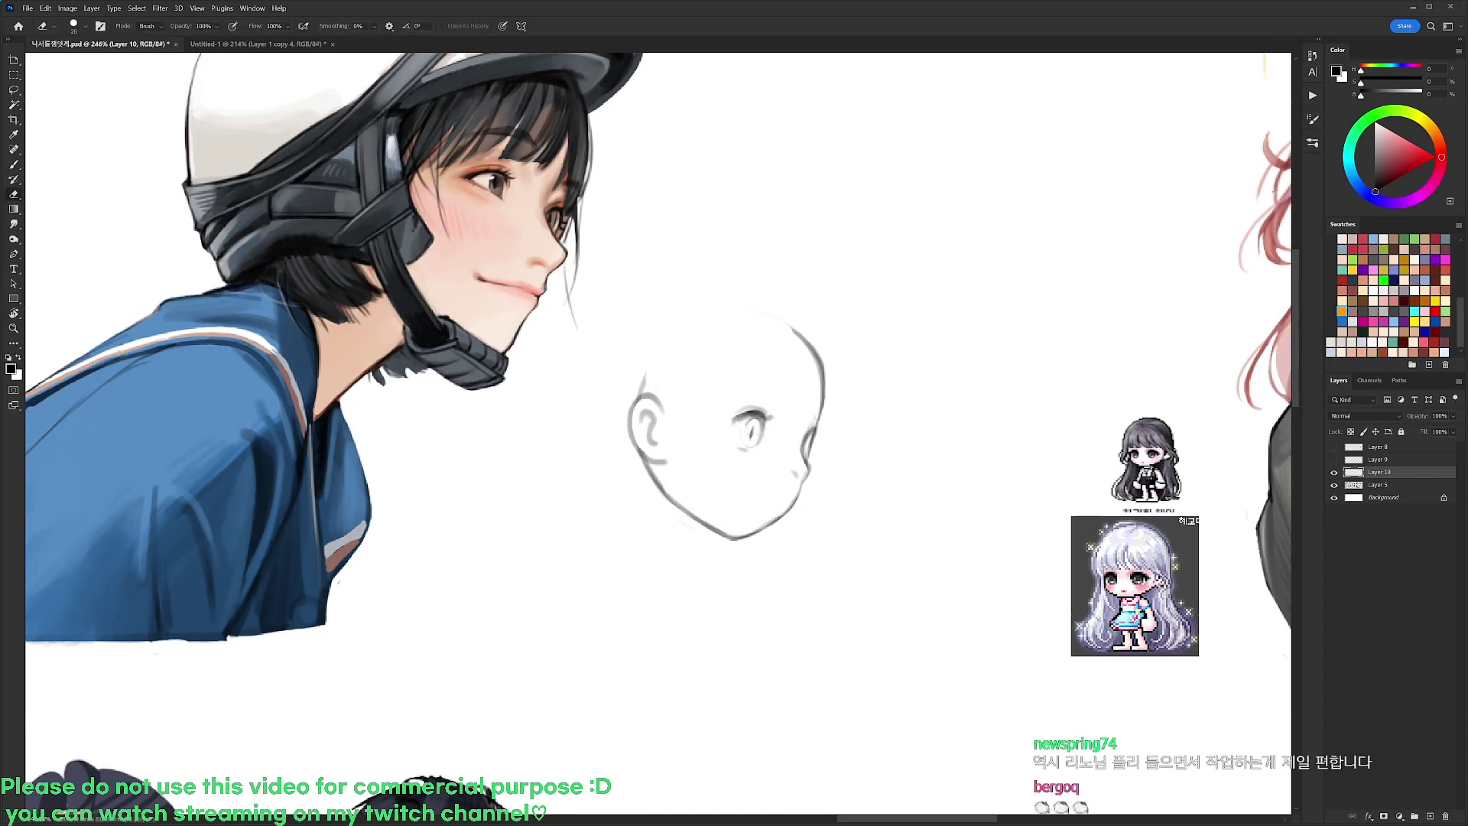
left_click_drag(735, 443, 755, 454)
key("l")
mouse_move(867, 358)
left_mouse_down()
mouse_move(788, 570)
mouse_move(891, 345)
left_mouse_up()
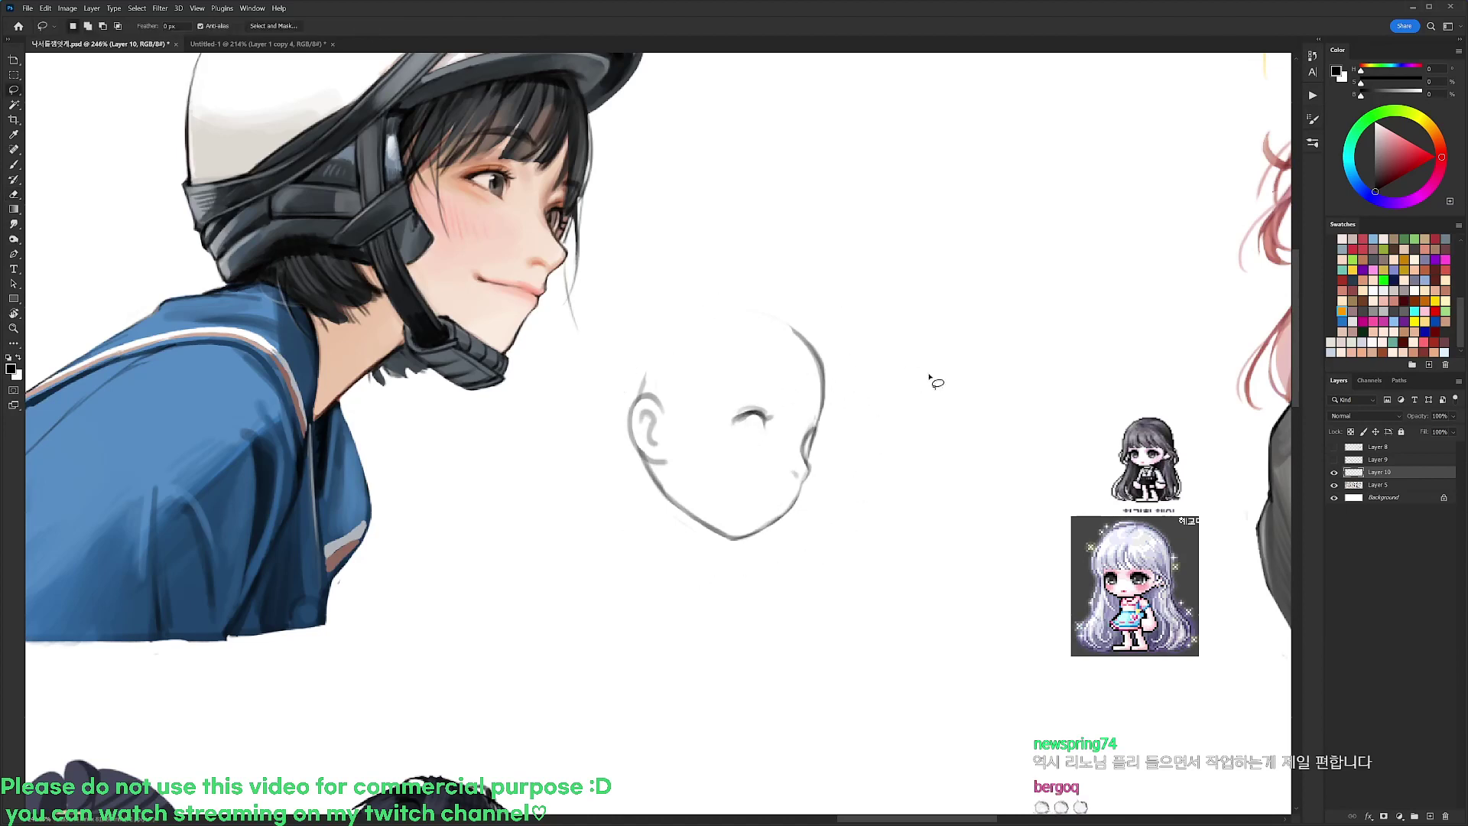
key("ctrl+d")
key("e")
mouse_move(738, 429)
left_mouse_down()
mouse_move(731, 415)
mouse_move(750, 443)
left_mouse_up()
Fill in a solid gray oval iris beneath the near eye's upper lid and refine its edges
key("b")
left_click_drag(761, 419, 757, 436)
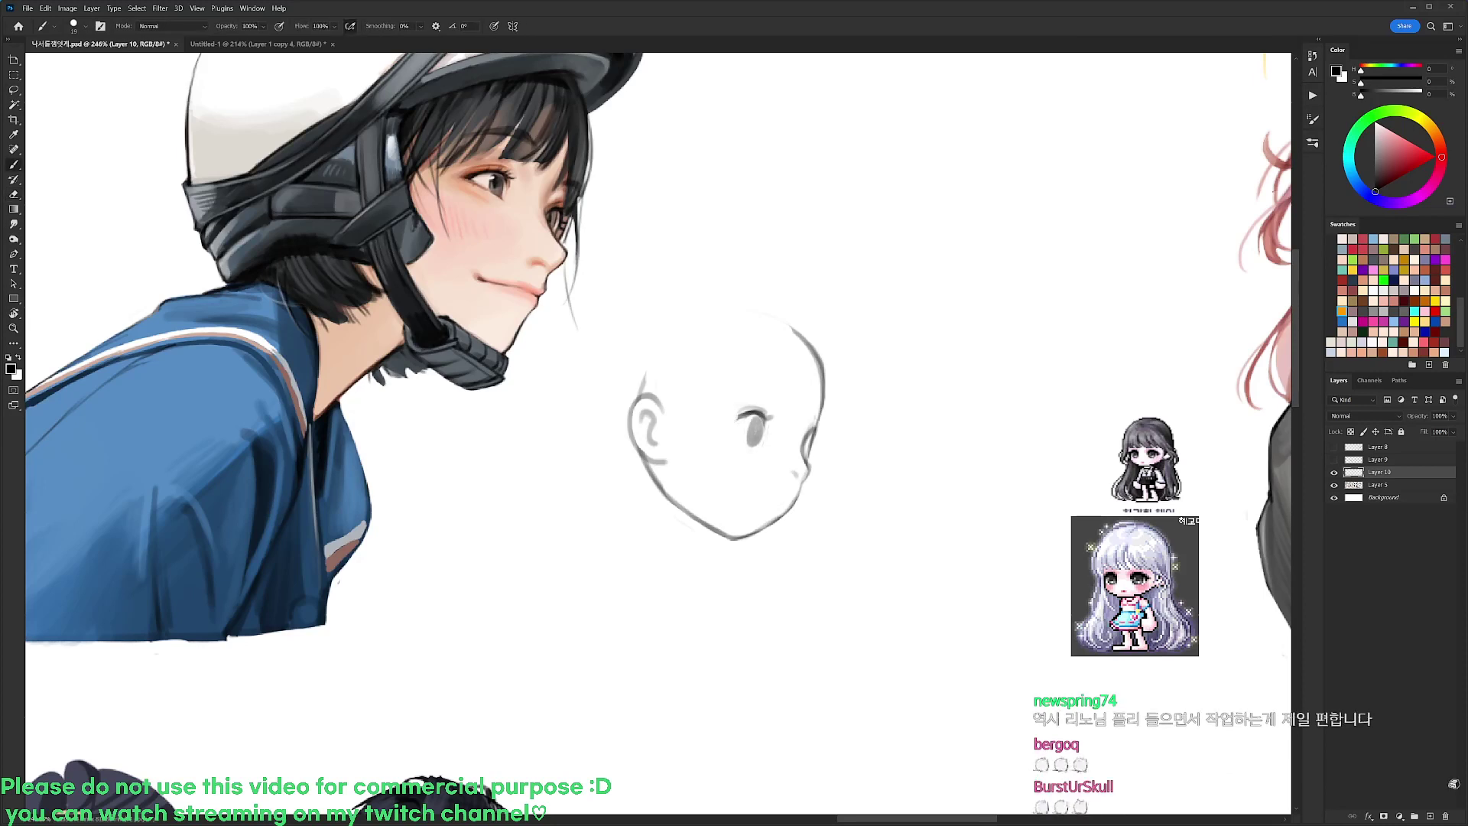
key("e")
key("b")
mouse_move(738, 418)
left_mouse_down()
mouse_move(754, 413)
mouse_move(743, 446)
left_mouse_up()
Redraw the far eye as a short dark lash on the face contour and clean up the nose bump
mouse_move(807, 446)
left_mouse_down()
mouse_move(821, 429)
mouse_move(809, 478)
left_mouse_up()
key("e")
key("b")
key("e")
key("b")
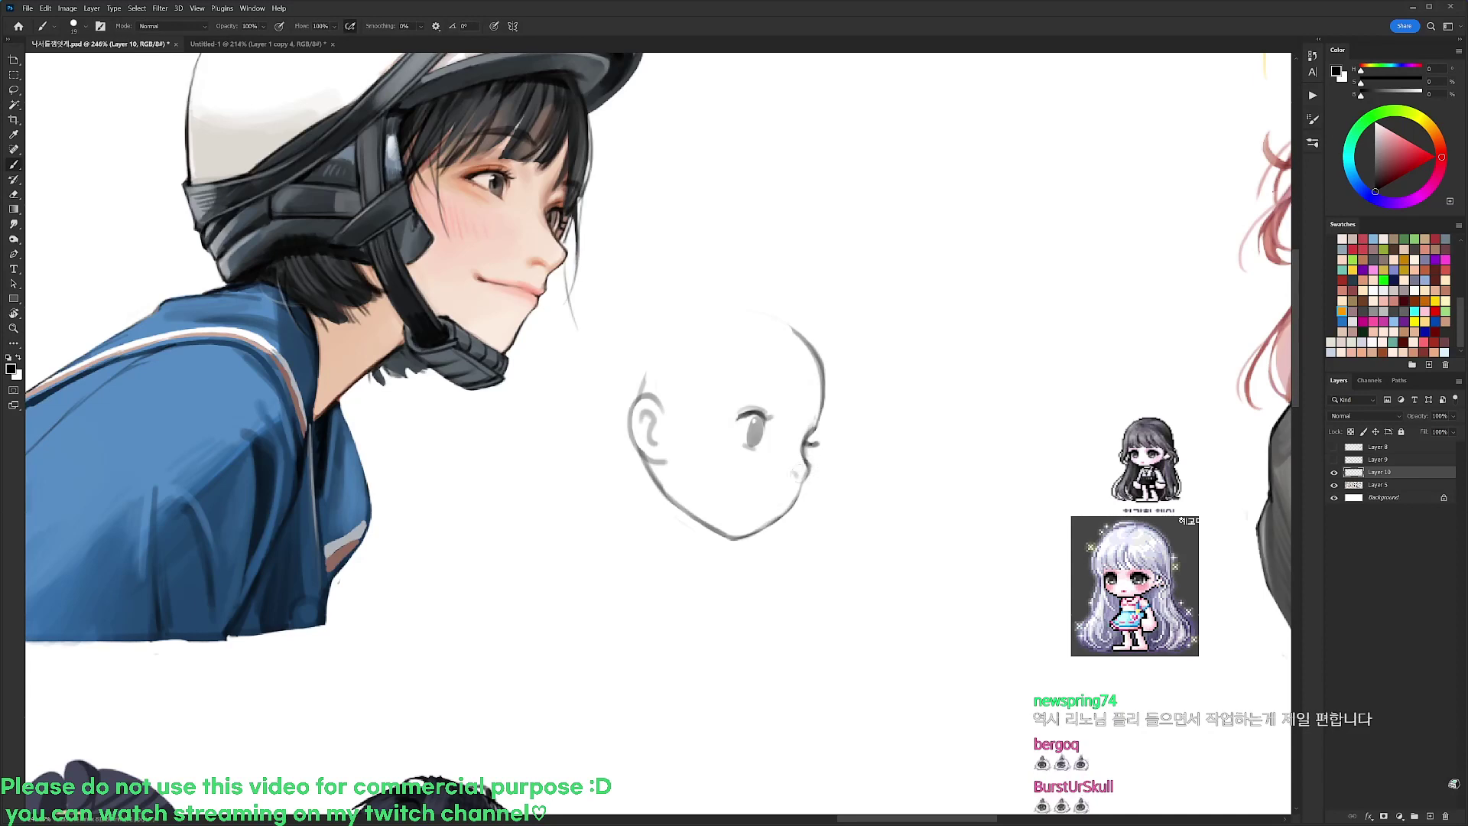
Redraw the small mark beneath the nose and refine the contour from the nose toward the jaw
left_click_drag(793, 471, 793, 477)
key("e")
key("b")
key("e")
key("b")
left_click_drag(808, 476, 796, 494)
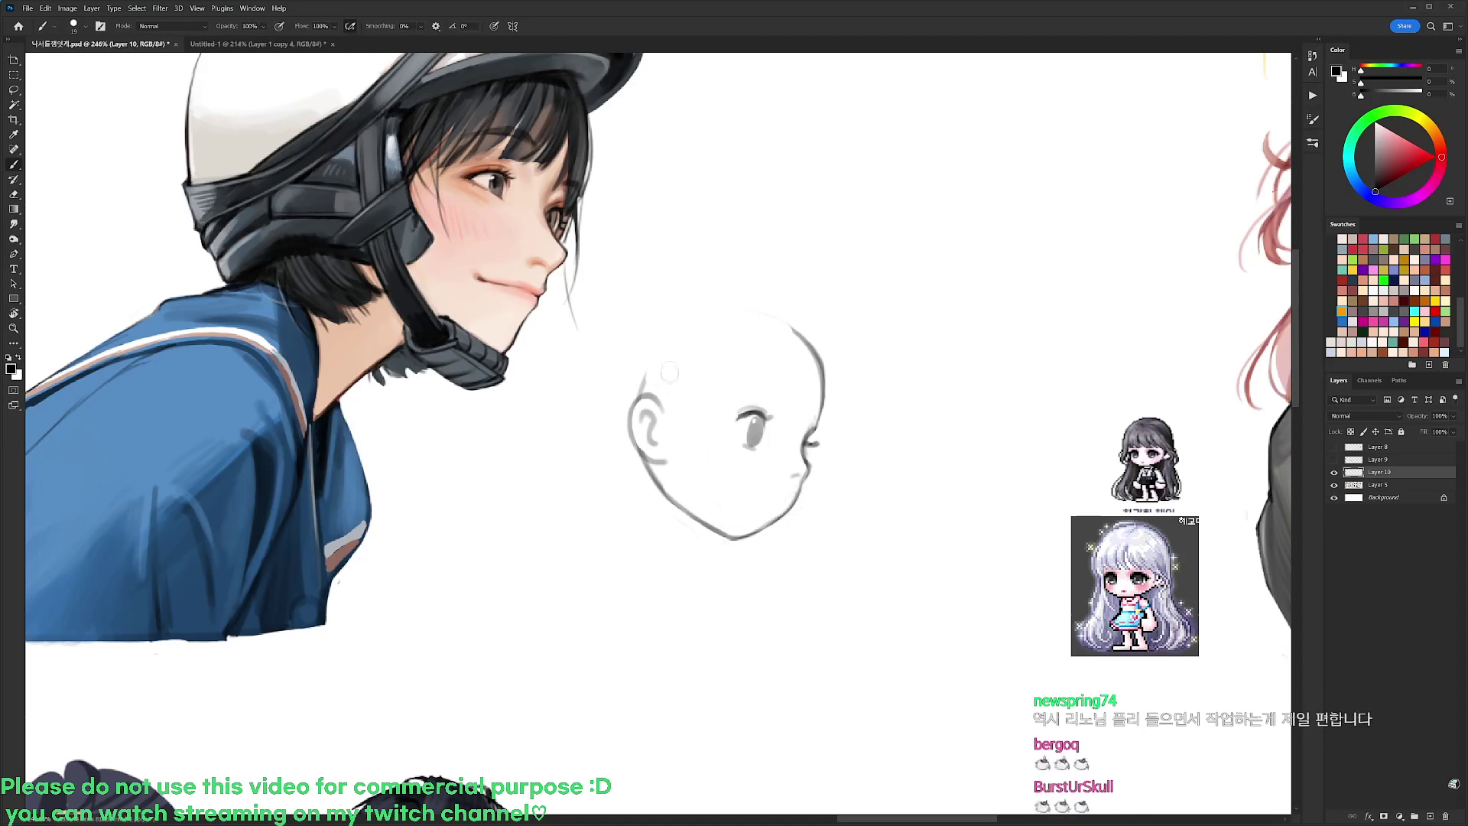
Replace the ear with a helmet strap line beside the face and a lower helmet edge meeting the jaw
left_click_drag(669, 372, 685, 454)
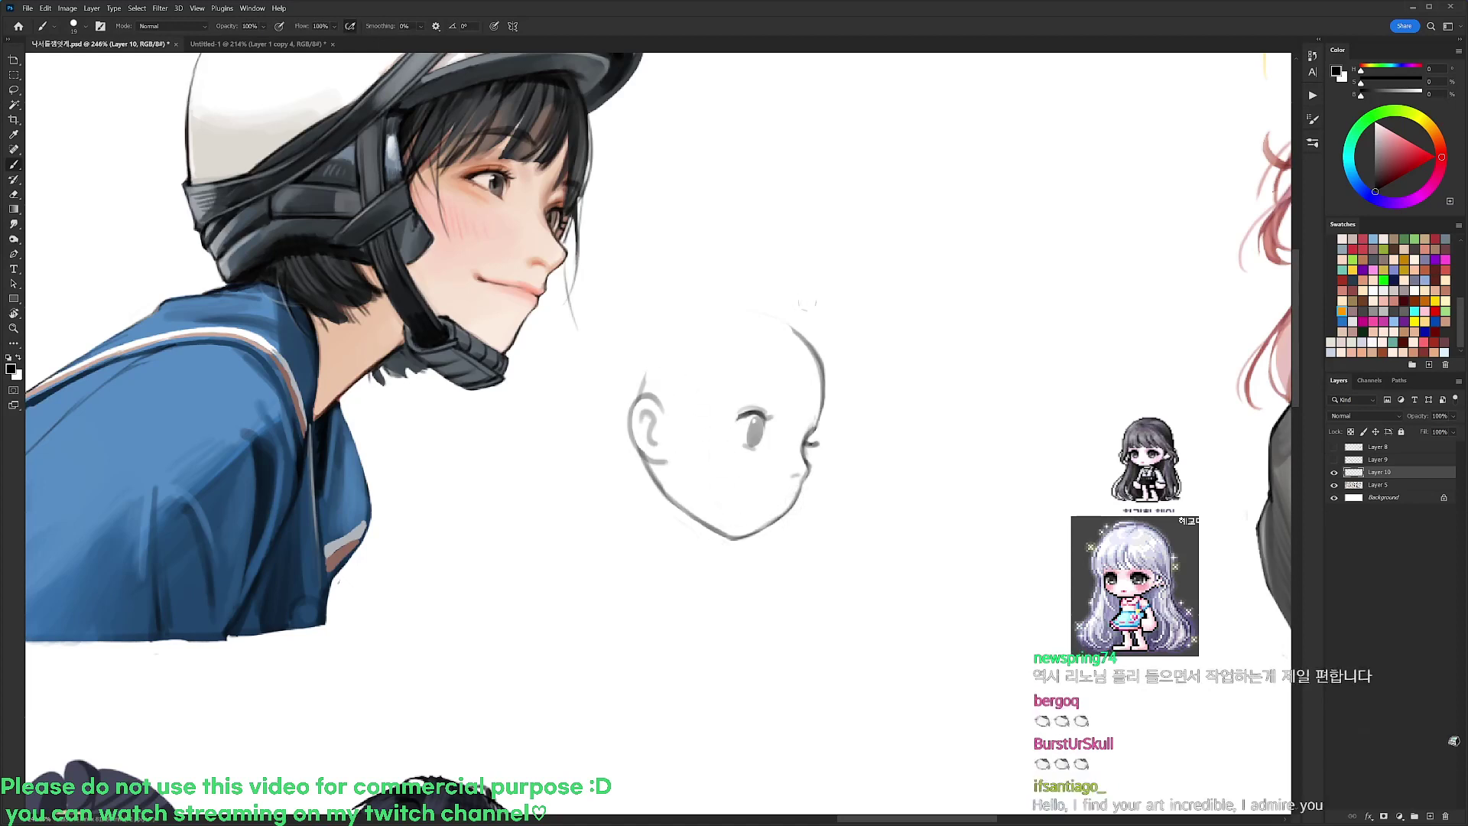
left_click_drag(684, 380, 689, 462)
mouse_move(611, 425)
left_mouse_down()
mouse_move(650, 490)
mouse_move(633, 409)
mouse_move(646, 389)
mouse_move(650, 485)
left_mouse_up()
key("e")
key("b")
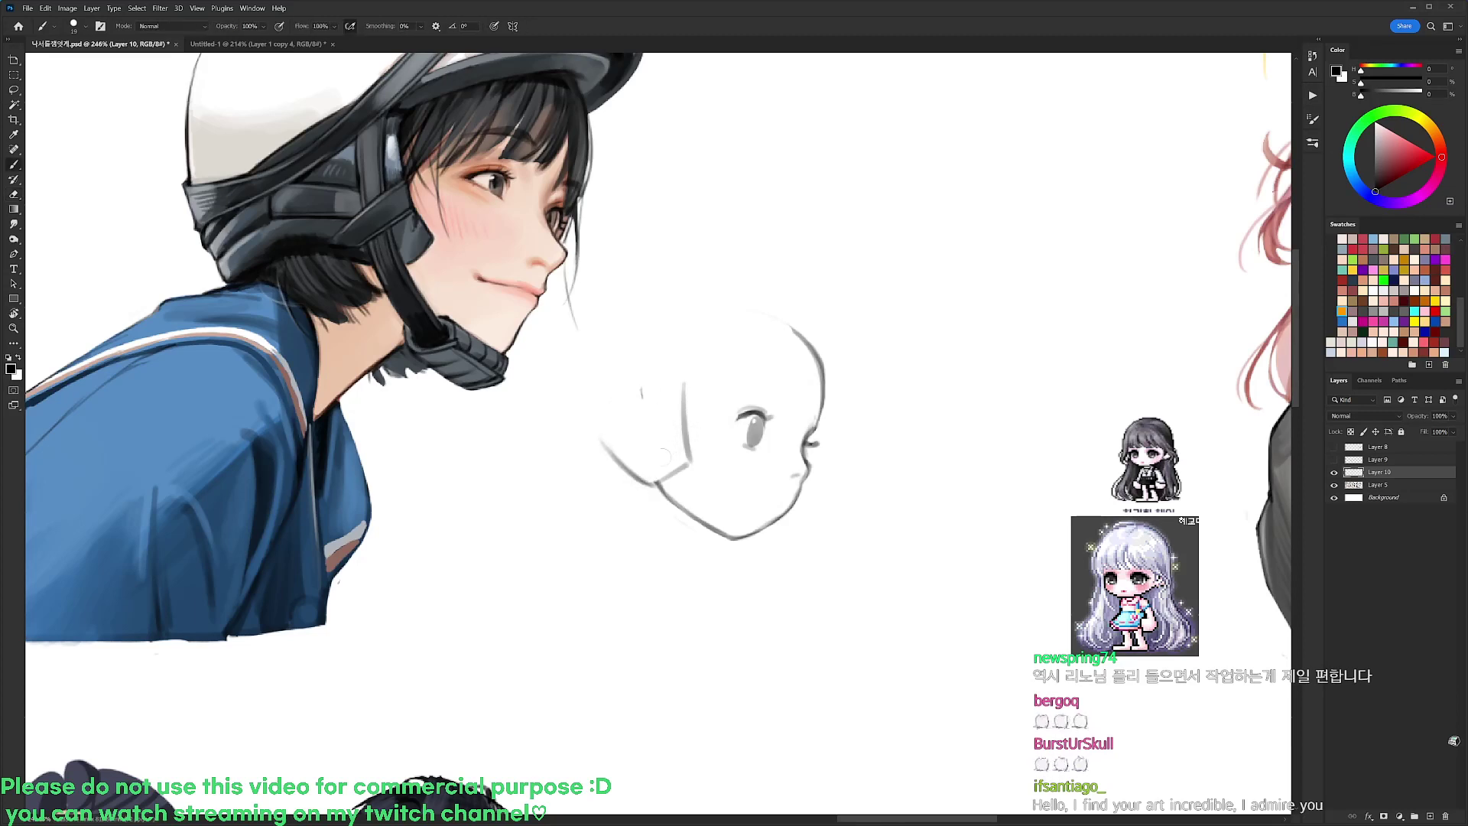
Draw the upright helmet strap and the slanted band crossing its base above the jaw
mouse_move(640, 477)
left_mouse_down()
mouse_move(685, 445)
mouse_move(651, 440)
mouse_move(686, 424)
mouse_move(625, 475)
mouse_move(659, 372)
mouse_move(668, 426)
left_mouse_up()
key("e")
key("b")
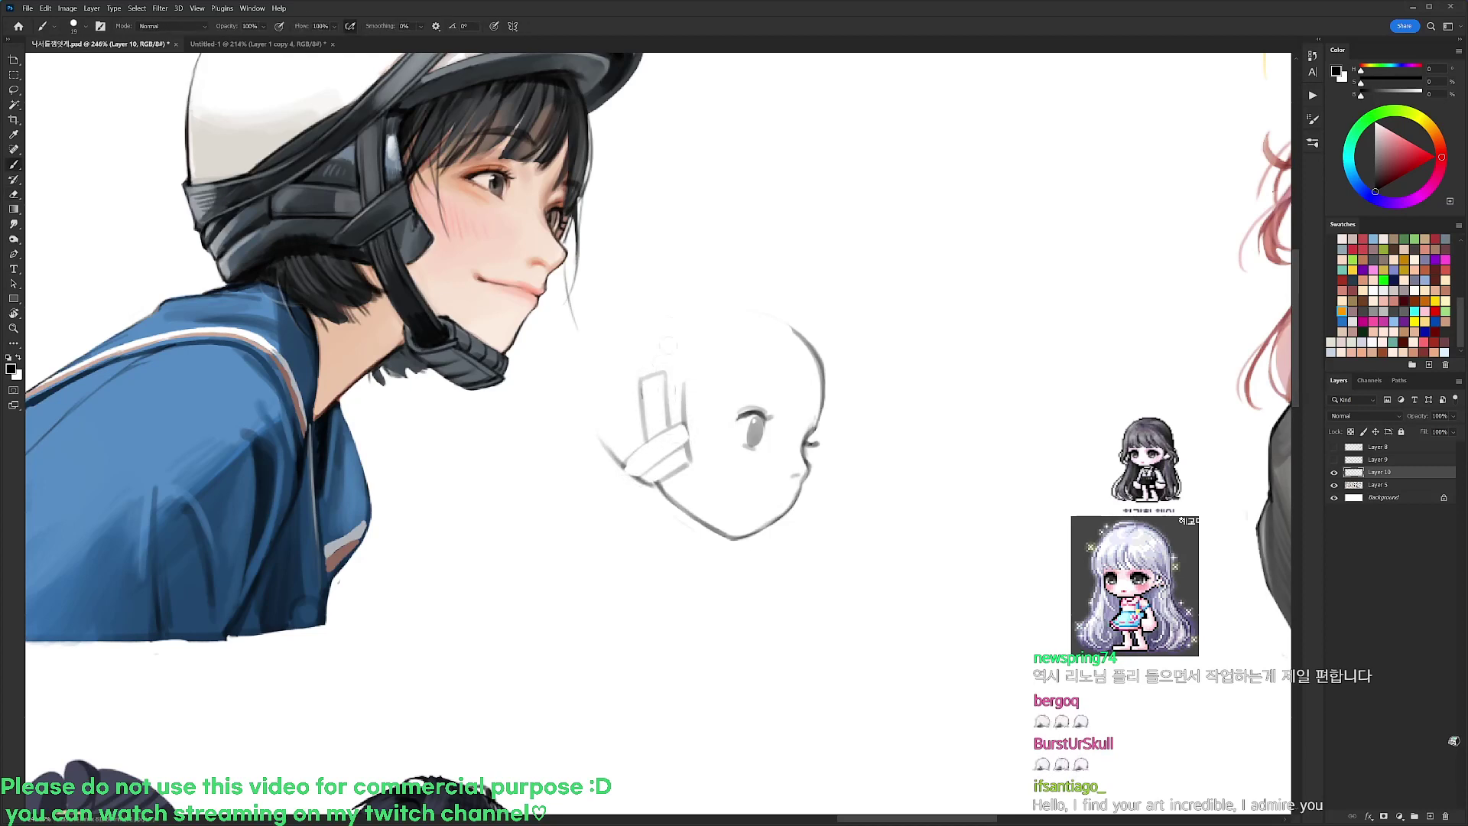
Select the whole head sketch and move it slightly to the right and down
key("l")
mouse_move(884, 408)
left_mouse_down()
mouse_move(581, 502)
mouse_move(881, 337)
left_mouse_up()
left_click_drag(799, 462, 823, 469)
key("ctrl+d")
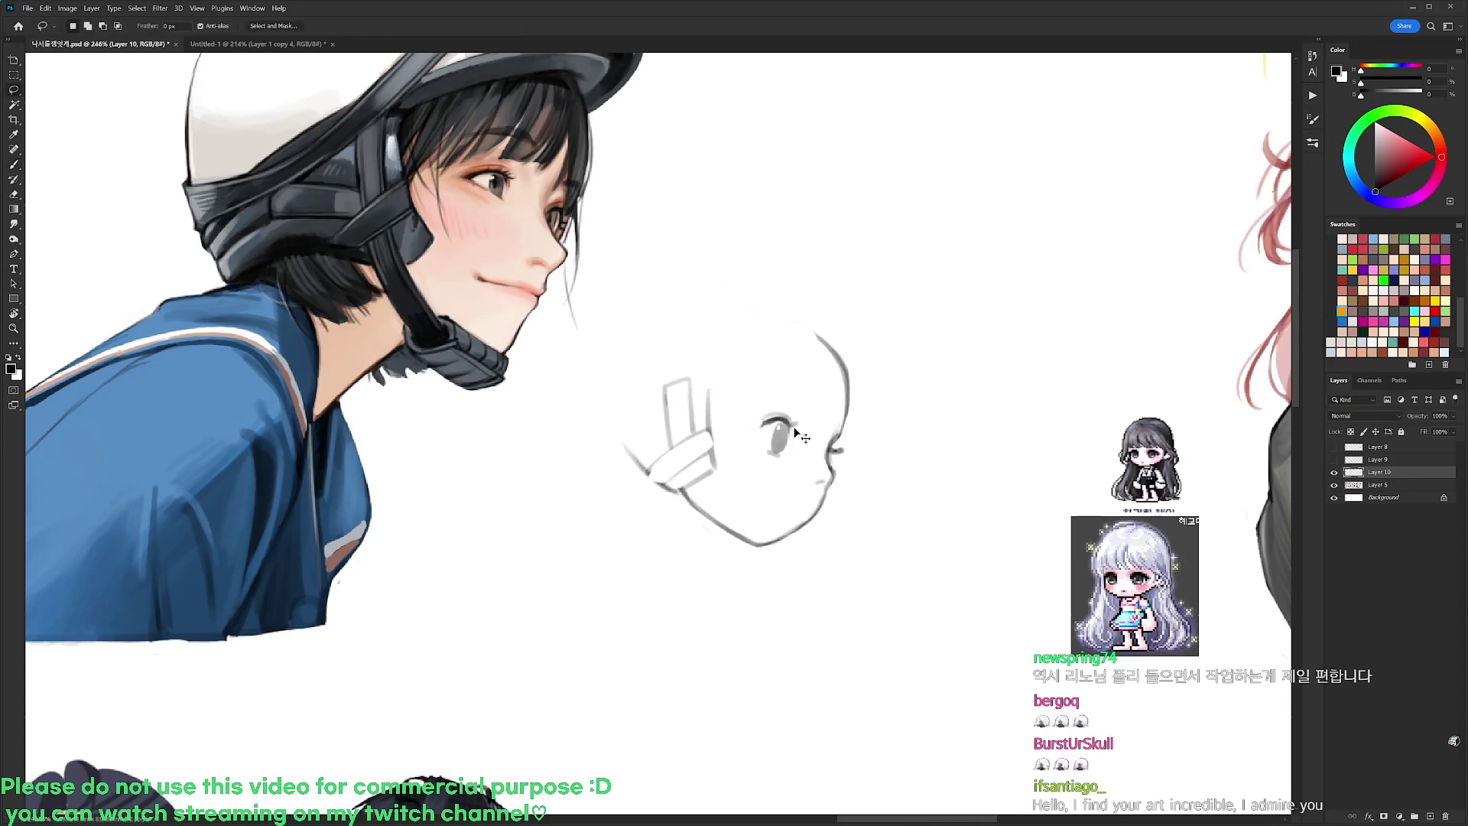
Darken the near eye's upper lid and extend its lash line
key("b")
left_click_drag(764, 424, 784, 419)
left_click_drag(769, 419, 788, 423)
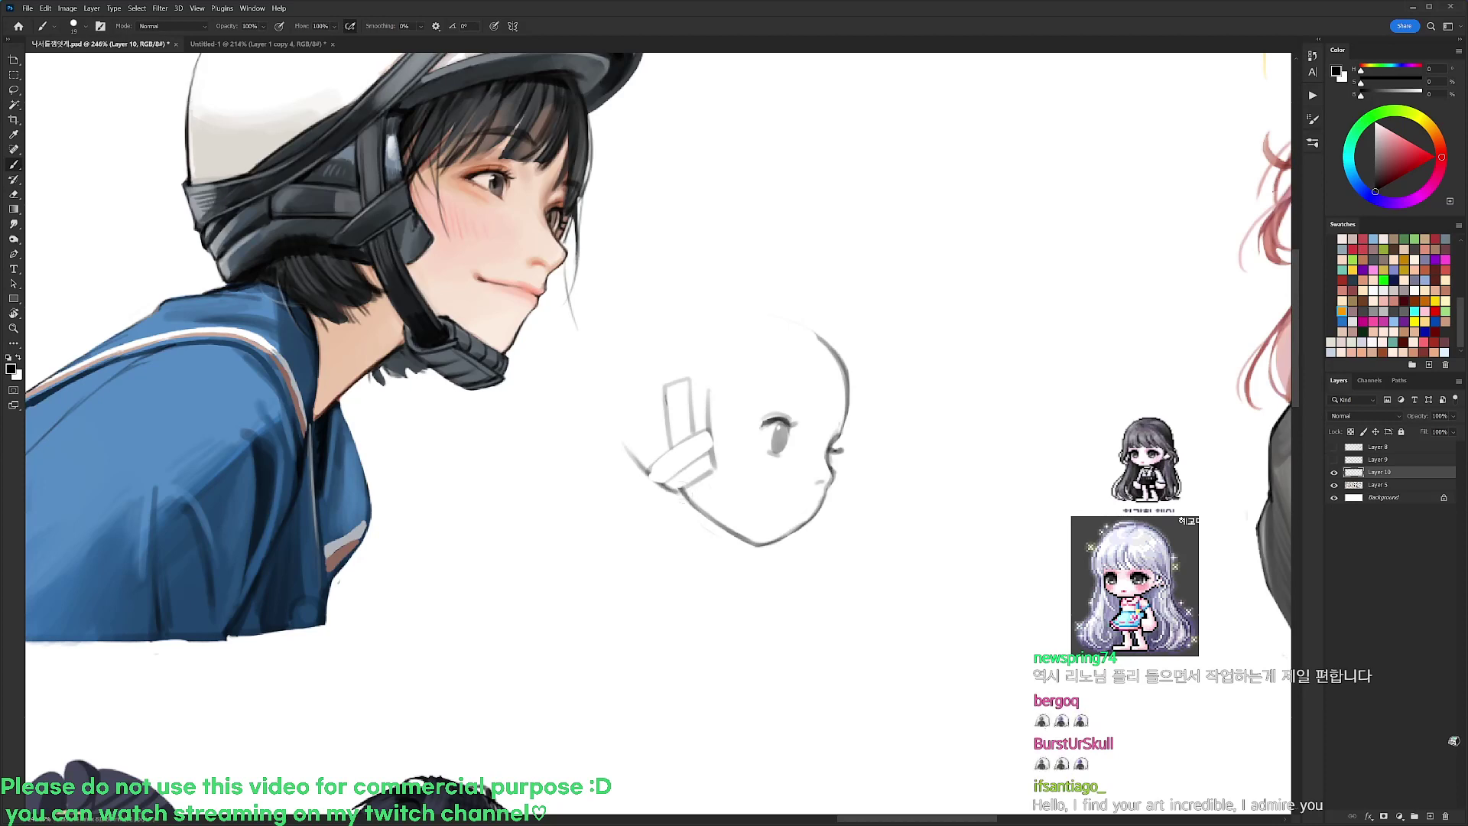
Draw the chin strap from the slanted band along the jaw, with a rounded chin pad under the chin
mouse_move(703, 480)
left_mouse_down()
mouse_move(732, 518)
mouse_move(718, 530)
mouse_move(702, 512)
mouse_move(734, 517)
left_mouse_up()
key("e")
key("b")
mouse_move(735, 516)
left_mouse_down()
mouse_move(723, 529)
mouse_move(753, 528)
mouse_move(723, 546)
mouse_move(772, 547)
mouse_move(757, 542)
left_mouse_up()
key("e")
key("b")
key("e")
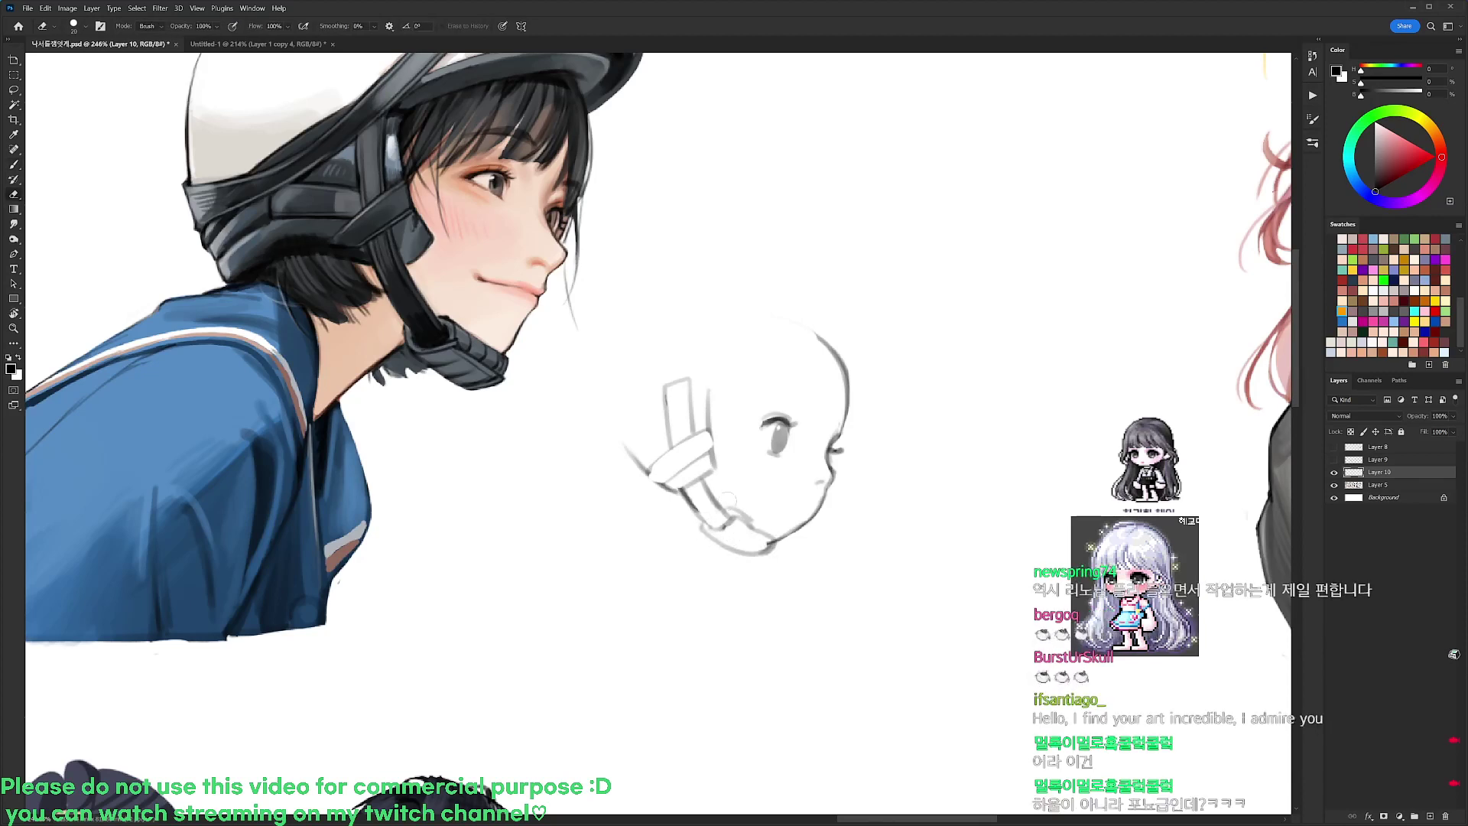
Sketch the curved helmet edge from the side straps over the forehead and erase stray lines near the strap
left_click_drag(803, 415, 839, 402)
key("b")
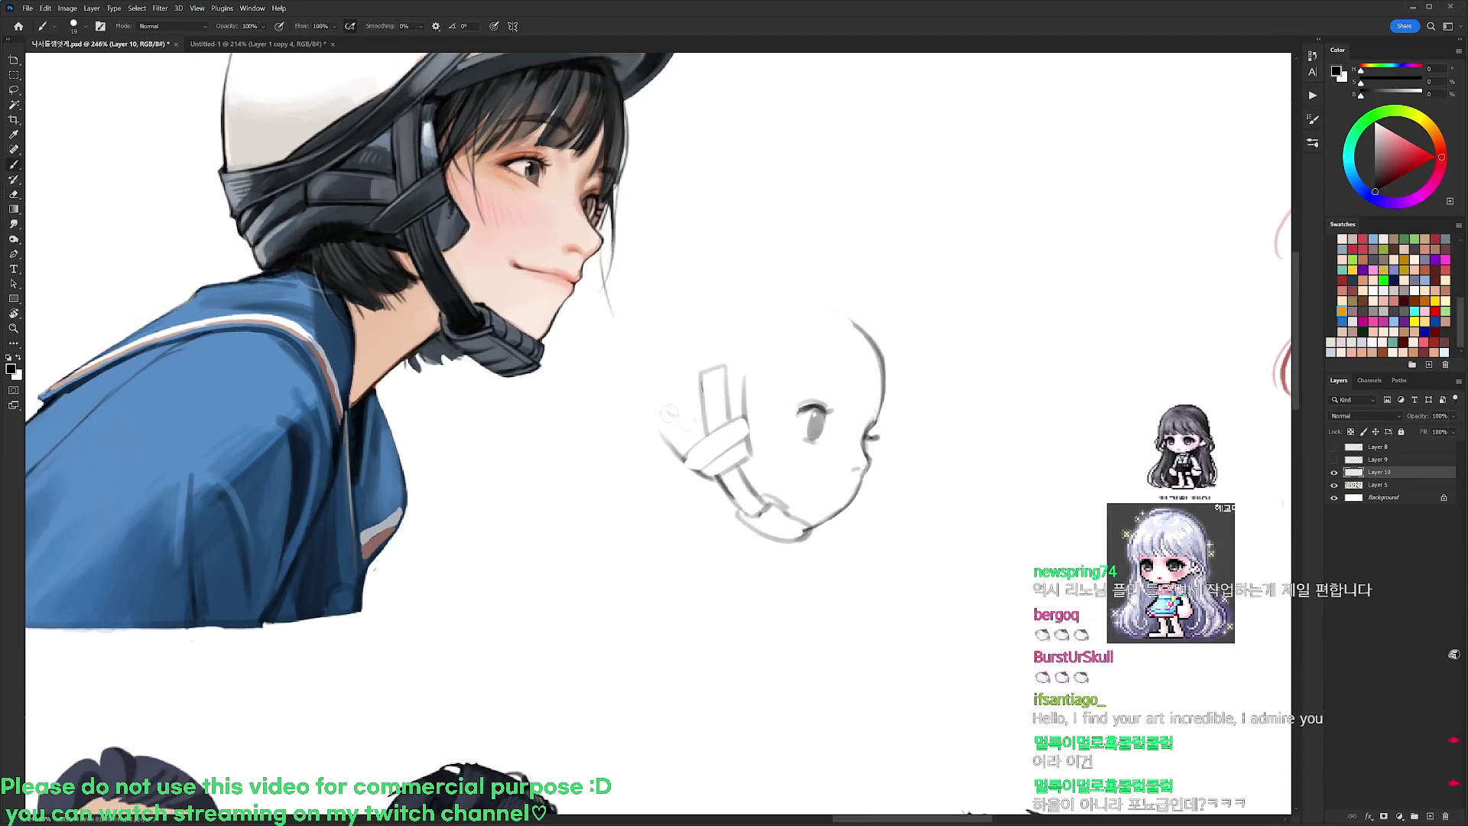
mouse_move(668, 413)
left_mouse_down()
mouse_move(697, 443)
mouse_move(663, 433)
mouse_move(694, 395)
mouse_move(676, 414)
mouse_move(814, 329)
mouse_move(852, 322)
mouse_move(884, 359)
left_mouse_up()
key("e")
mouse_move(699, 375)
left_mouse_down()
mouse_move(723, 368)
mouse_move(697, 395)
left_mouse_up()
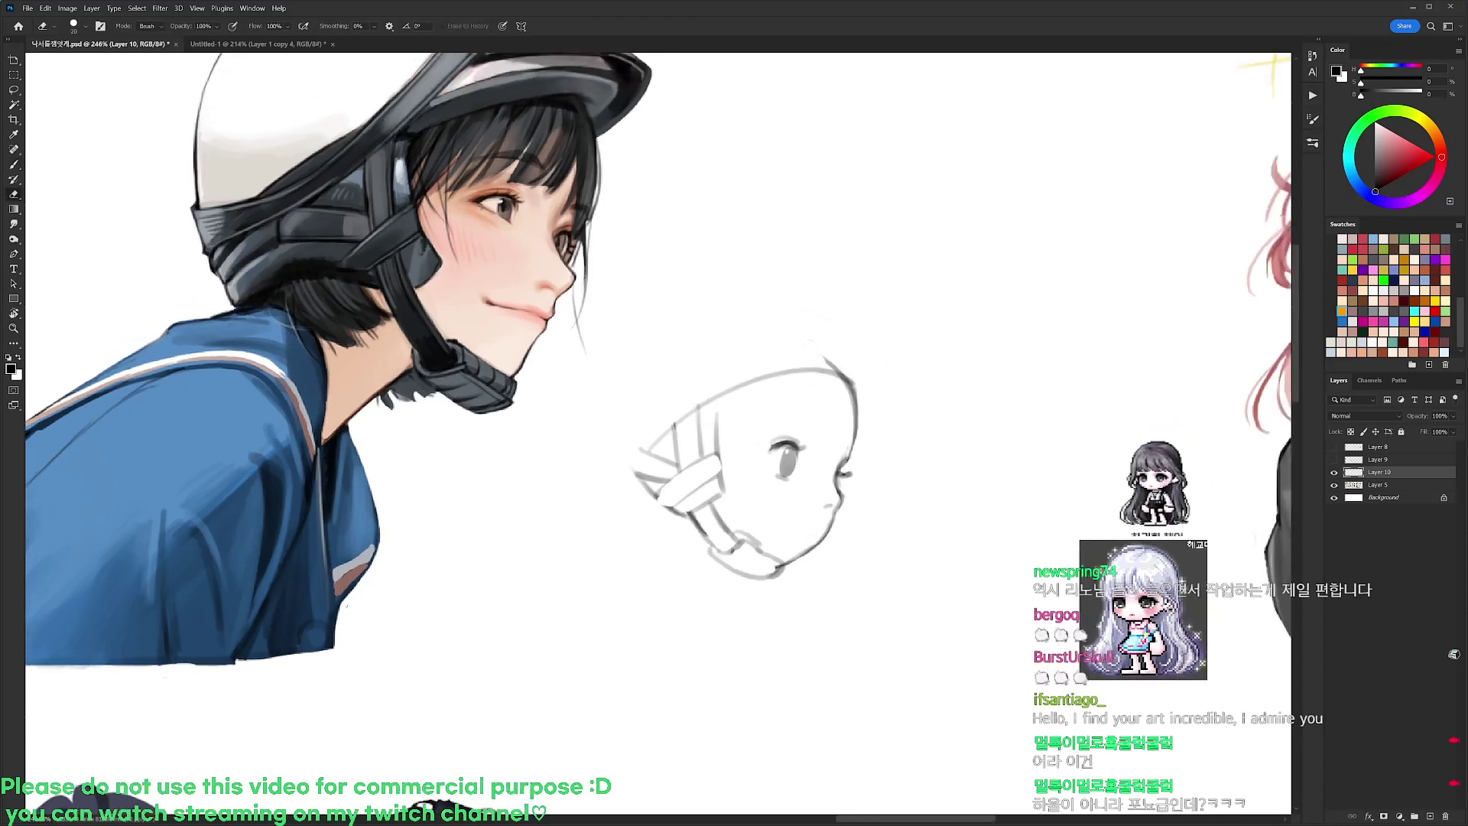
Sketch the bangs hanging from the helmet edge across the forehead with several brush strokes
key("b")
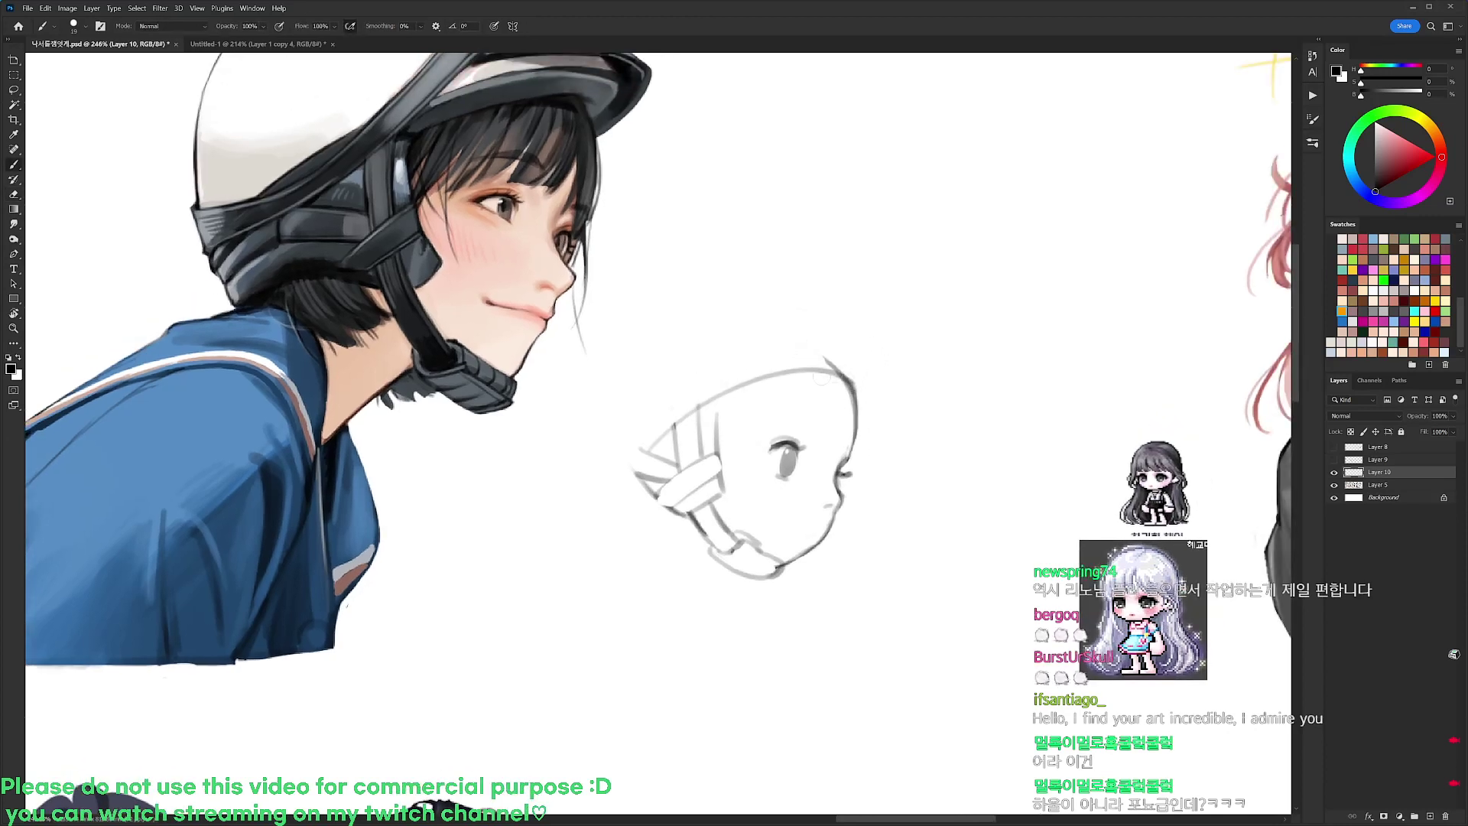
mouse_move(846, 373)
left_mouse_down()
mouse_move(856, 391)
mouse_move(839, 456)
mouse_move(825, 457)
left_mouse_up()
left_click_drag(821, 377, 826, 435)
left_click_drag(819, 375, 757, 438)
mouse_move(763, 427)
left_mouse_down()
mouse_move(769, 393)
mouse_move(746, 423)
left_mouse_up()
mouse_move(755, 410)
left_mouse_down()
mouse_move(720, 440)
mouse_move(716, 417)
left_mouse_up()
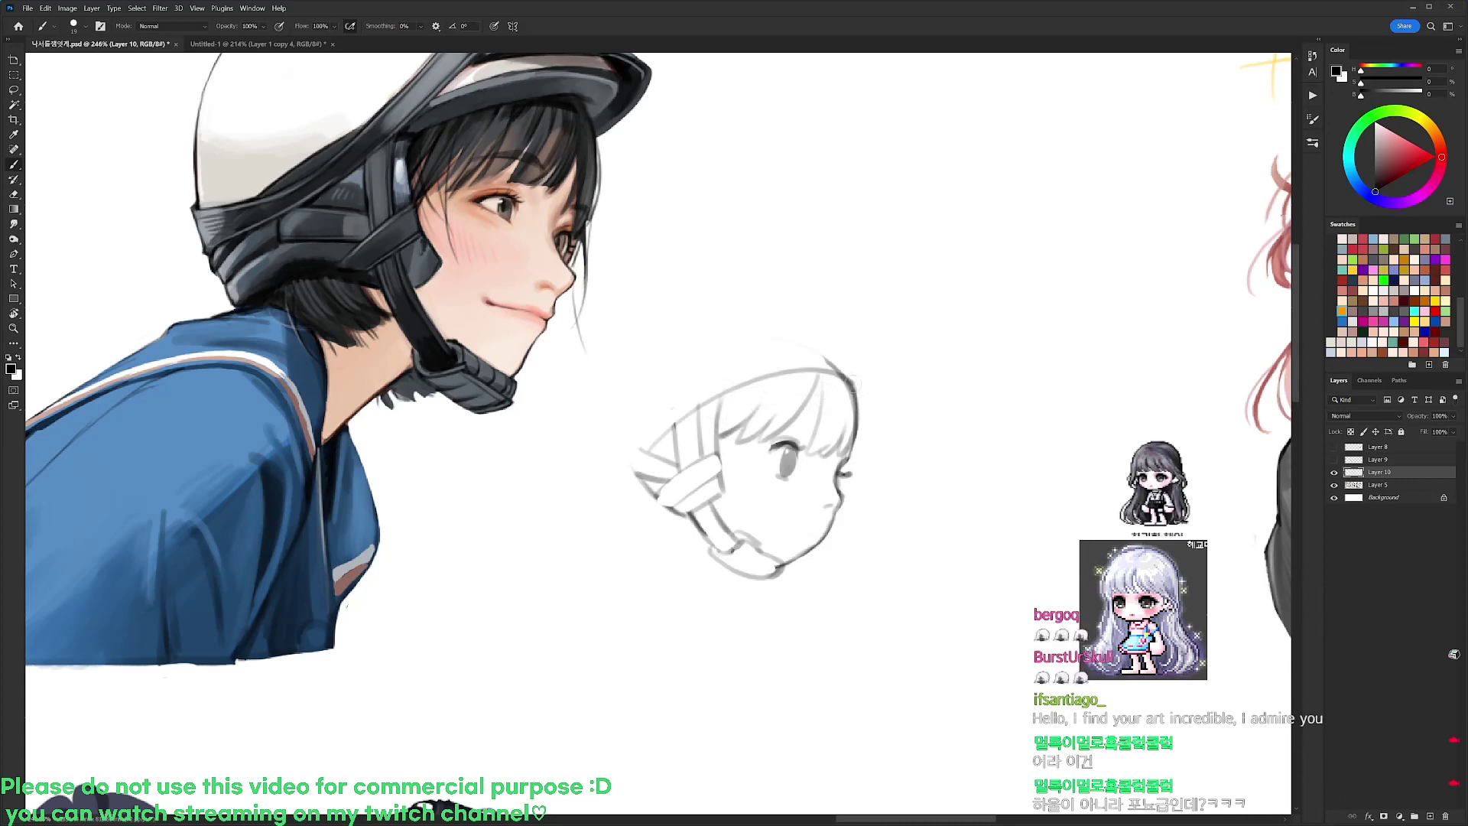
Draw the outer hair strands on the far side of the forehead and clean up their edges
left_click_drag(852, 389, 862, 457)
key("e")
key("b")
left_click_drag(856, 433, 866, 457)
key("e")
key("b")
key("e")
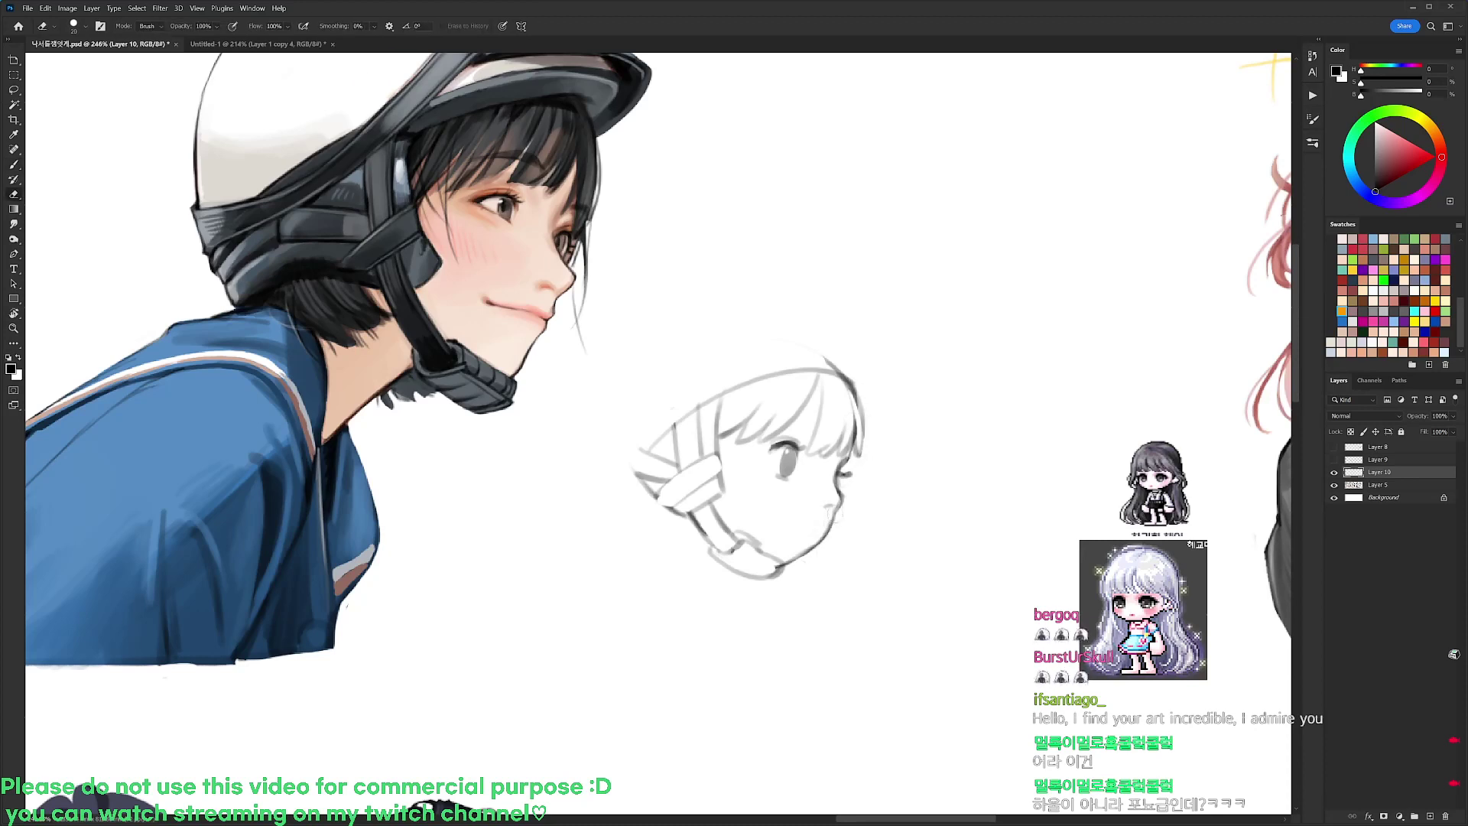
Refine the face profile around the nose, lips and chin, alternating brush and eraser with a rotated canvas
key("b")
mouse_move(838, 516)
left_mouse_down()
mouse_move(776, 575)
mouse_move(822, 527)
mouse_move(857, 416)
mouse_move(854, 461)
mouse_move(837, 469)
left_mouse_up()
key("e")
key("b")
key("e")
key("b")
key("r")
key("e")
key("b")
key("e")
key("b")
key("e")
key("r")
key("b")
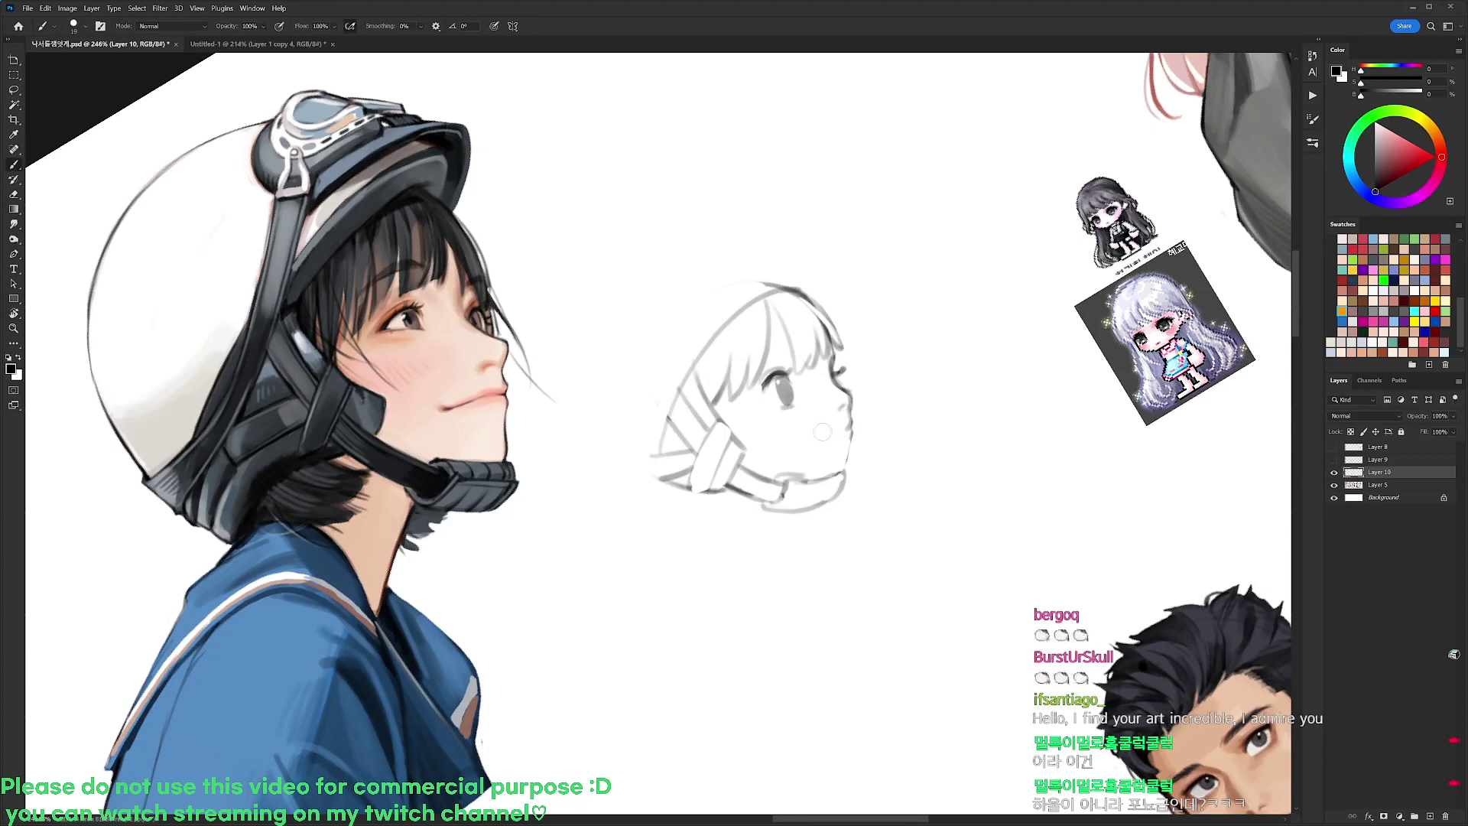
Draw the smiling mouth line and adjust the near eye using a lasso selection
left_click_drag(812, 435, 839, 435)
key("l")
mouse_move(784, 360)
left_mouse_down()
mouse_move(797, 417)
mouse_move(757, 411)
mouse_move(782, 362)
left_mouse_up()
left_click_drag(791, 400, 794, 398)
left_click_drag(967, 344, 973, 345)
key("ctrl+d")
Touch up the lips and the chin outline down to the chin strap
key("b")
key("e")
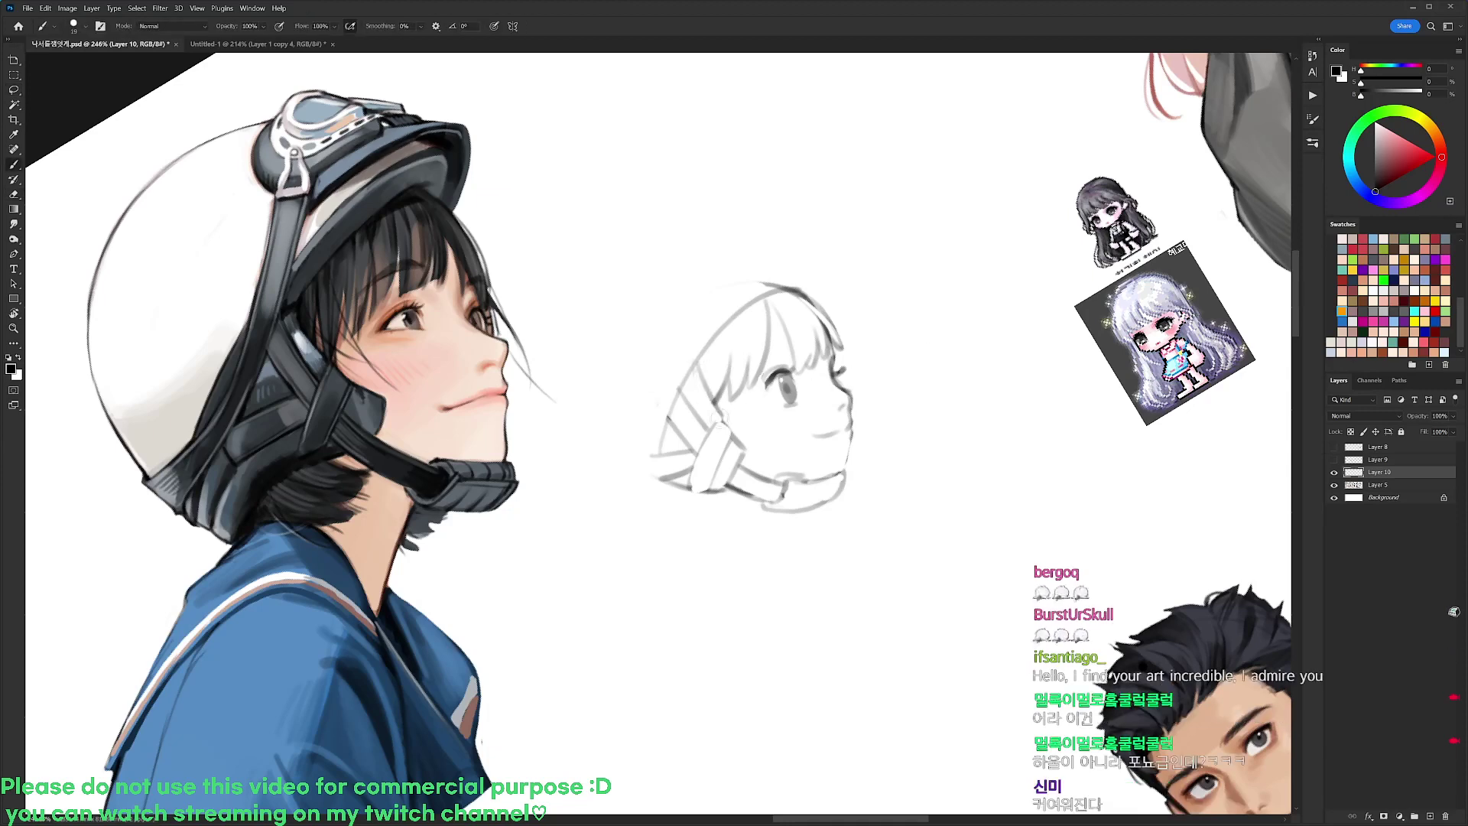
key("b")
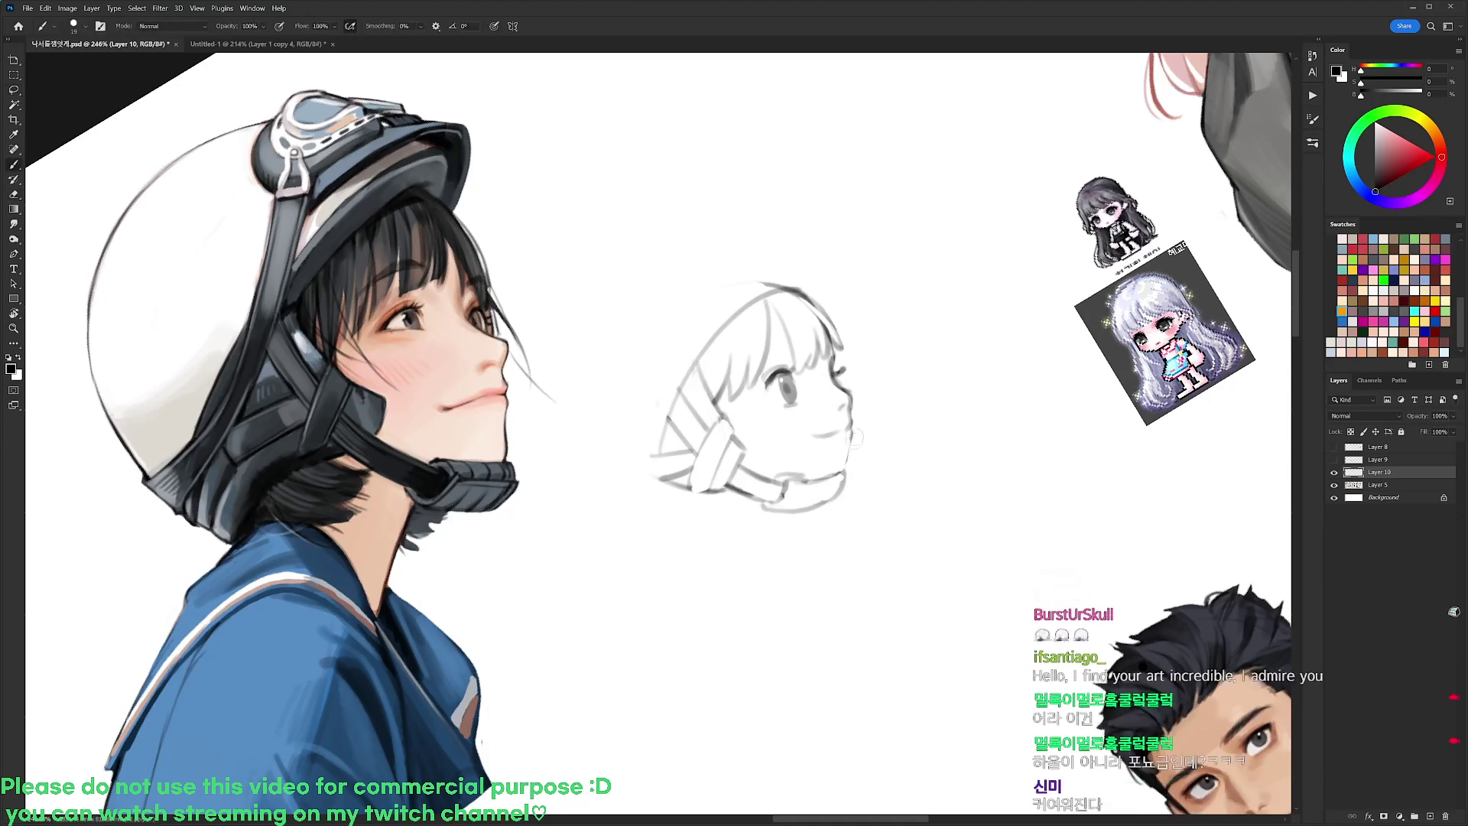
key("e")
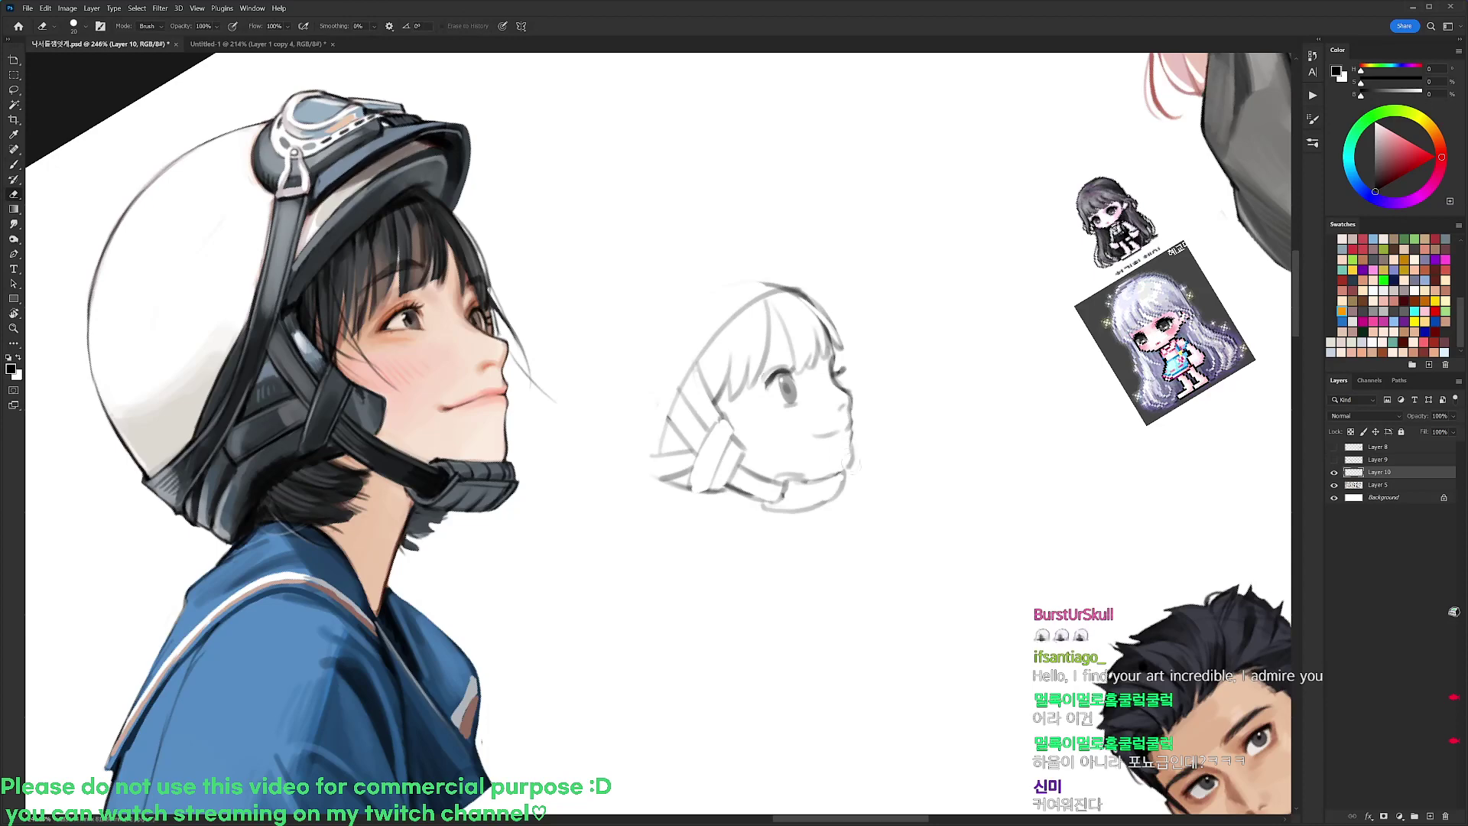
left_click_drag(849, 466, 843, 490)
key("b")
key("e")
Tilt the canvas back and sketch the eyebrow above the near eye, undoing unwanted strokes
key("r")
left_click_drag(969, 433, 945, 566)
key("b")
left_click_drag(781, 403, 820, 404)
key("ctrl+z")
key("ctrl+z")
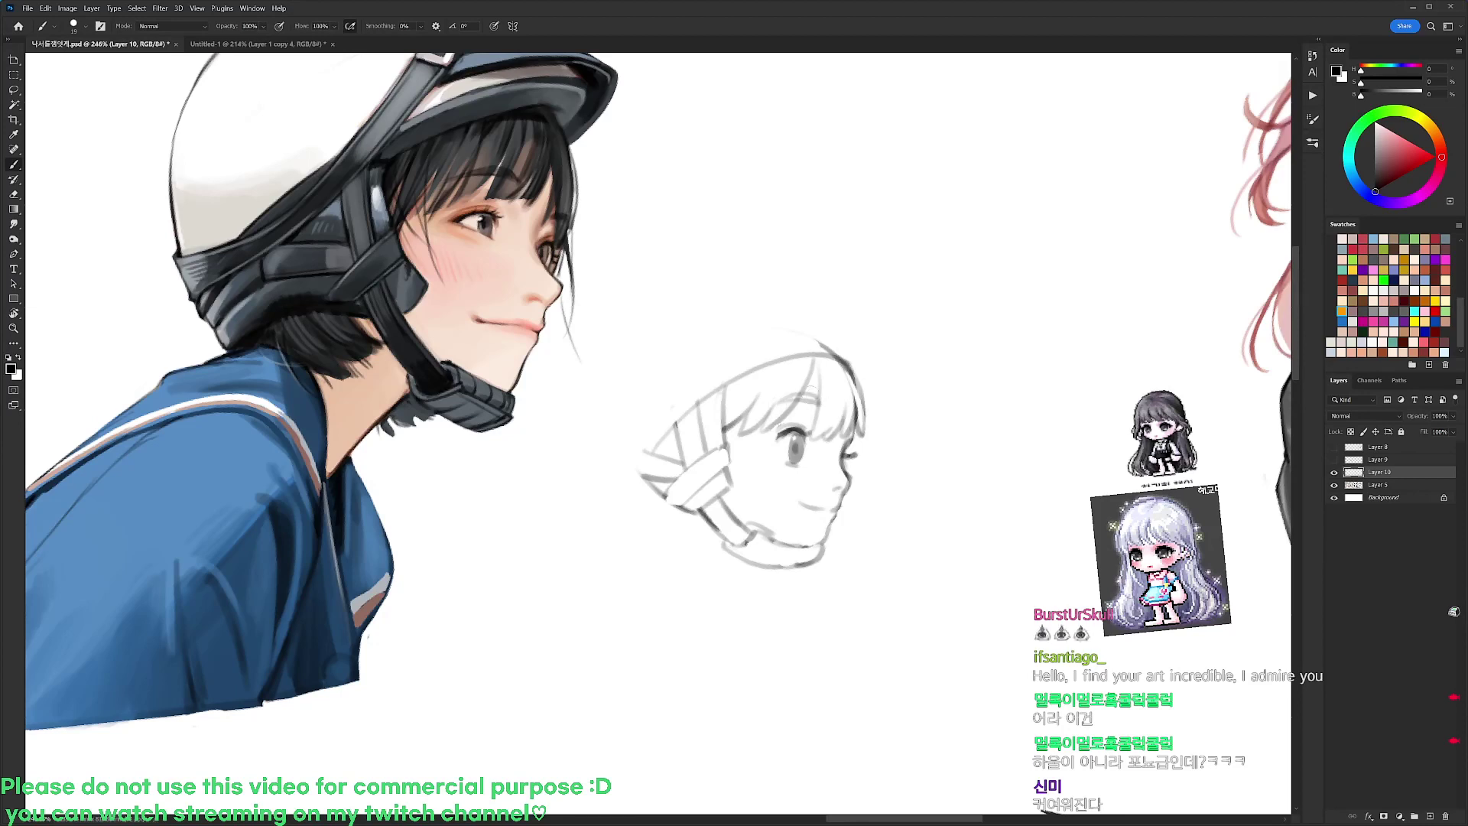
Draw the helmet brim as a long curve over the forehead, redoing the first stroke
left_click_drag(739, 473, 740, 404)
mouse_move(663, 367)
left_mouse_down()
mouse_move(643, 402)
mouse_move(856, 287)
left_mouse_up()
key("ctrl+z")
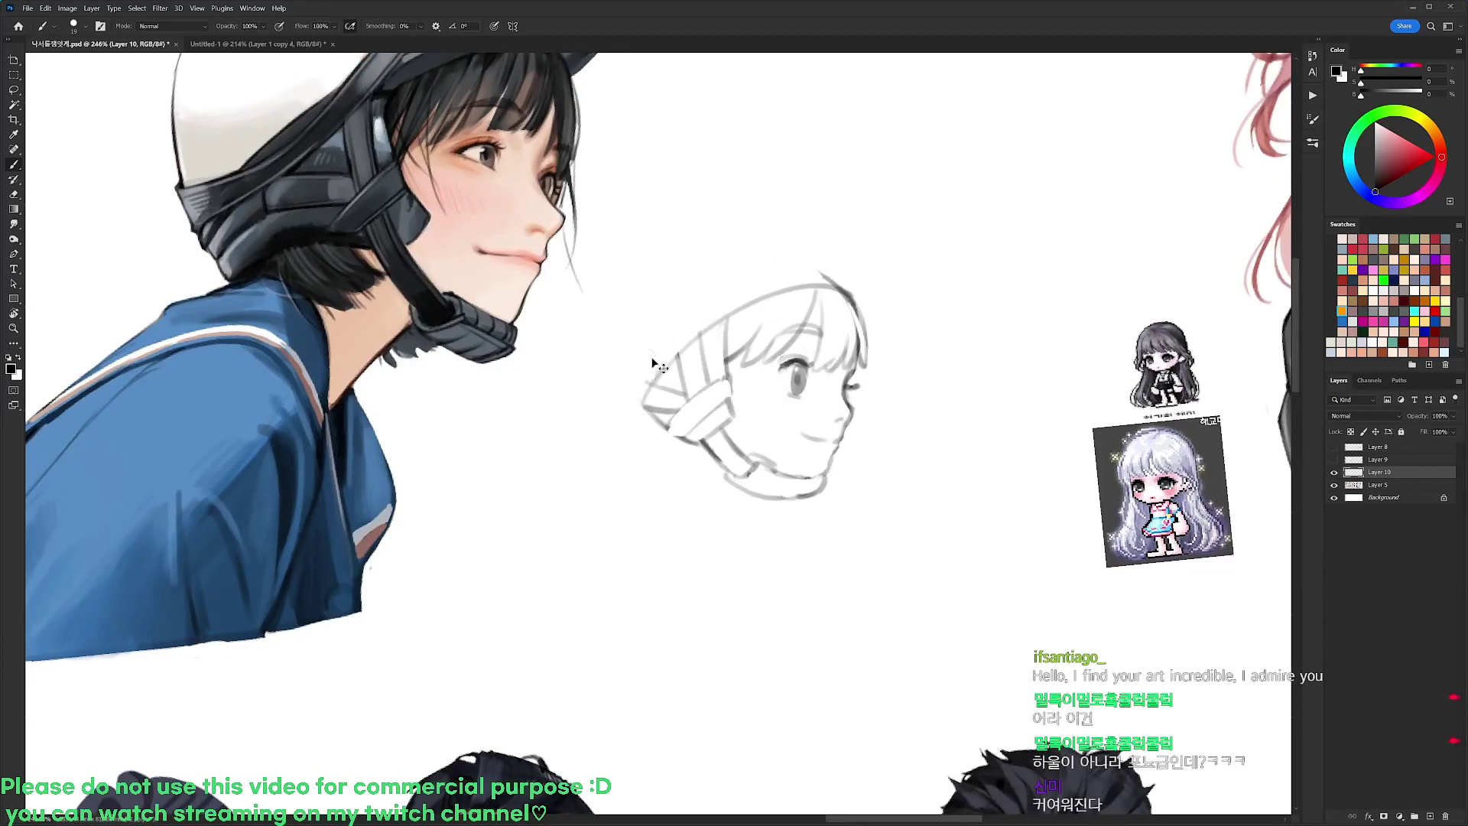
mouse_move(625, 377)
left_mouse_down()
mouse_move(793, 268)
mouse_move(870, 273)
mouse_move(871, 313)
left_mouse_up()
key("e")
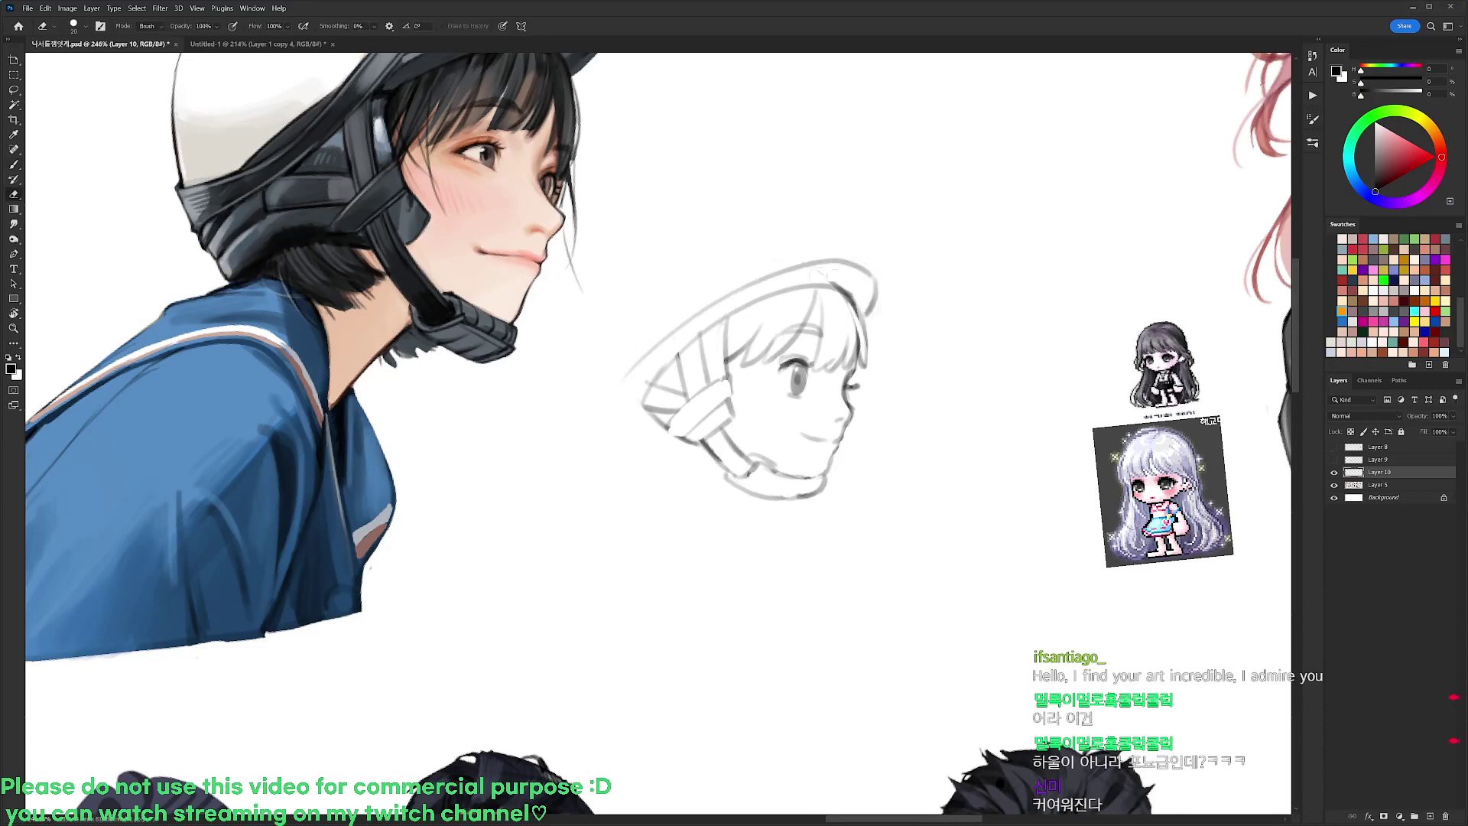
key("b")
scroll(660, 380, "up", 2)
left_click_drag(610, 470, 759, 328)
key("ctrl+z")
left_click_drag(614, 467, 744, 341)
key("ctrl+z")
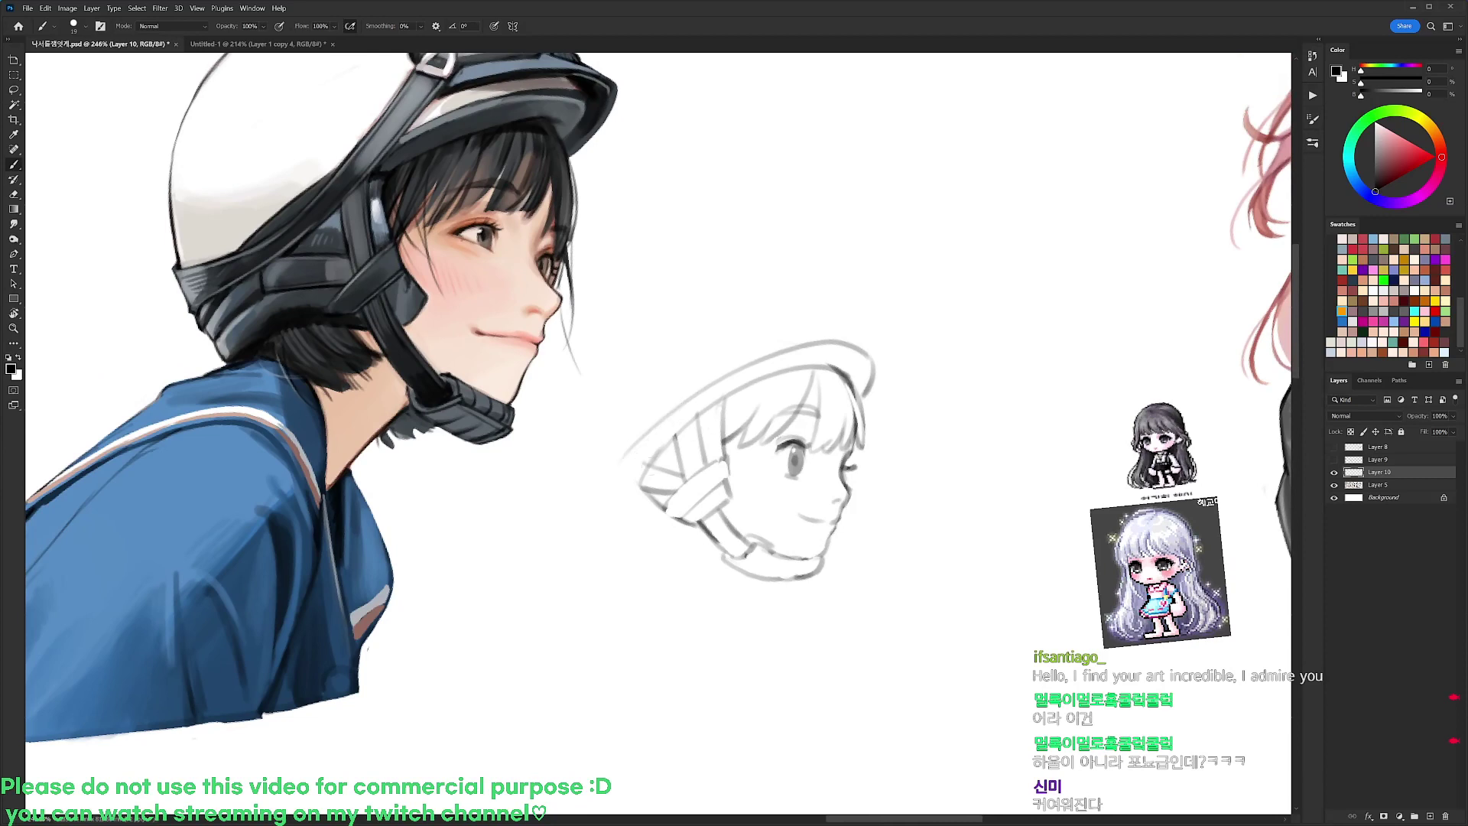
mouse_move(638, 436)
left_mouse_down()
mouse_move(605, 493)
mouse_move(658, 541)
mouse_move(672, 533)
left_mouse_up()
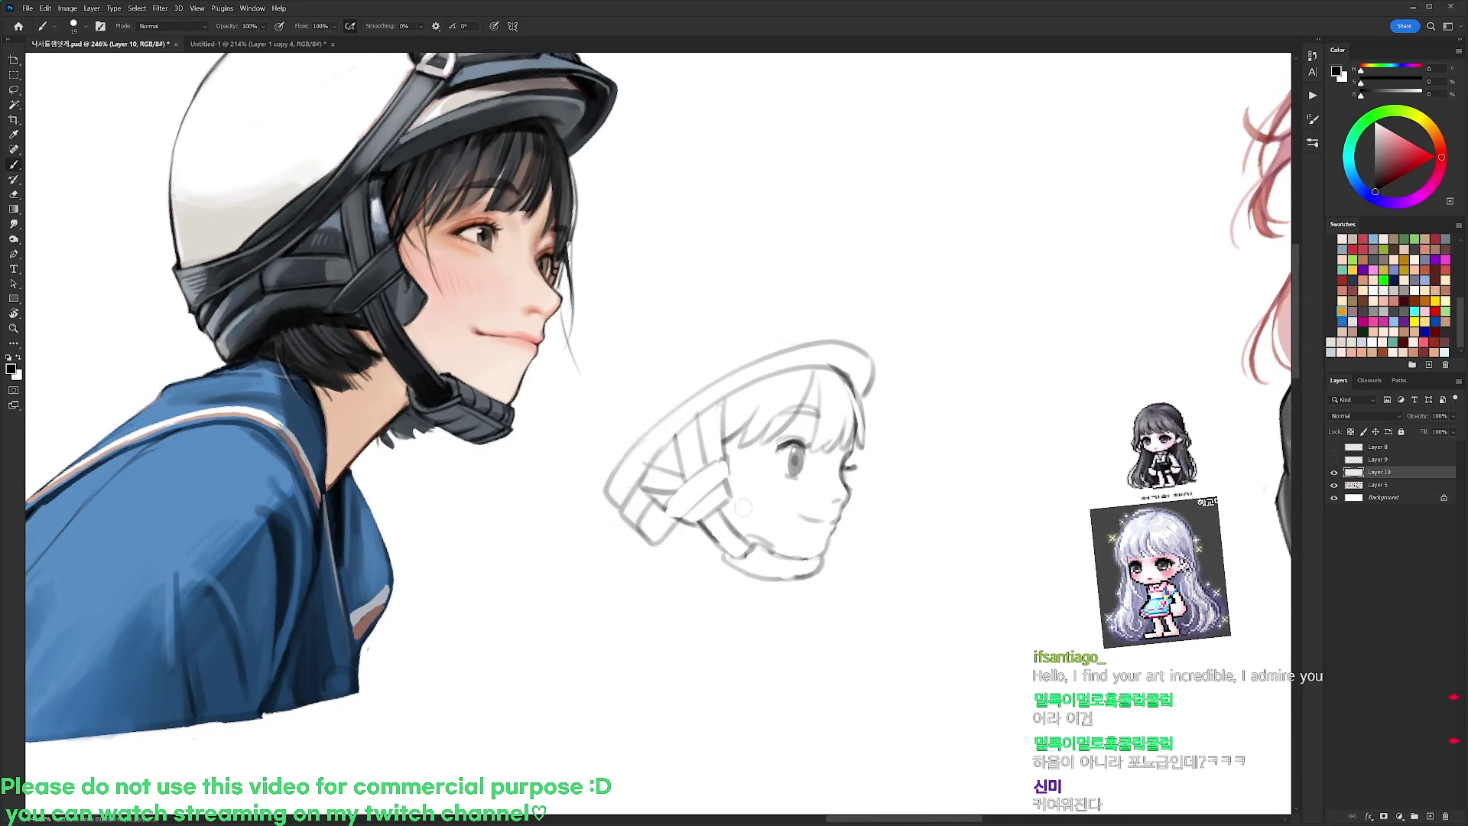
key("e")
key("b")
key("ctrl+z")
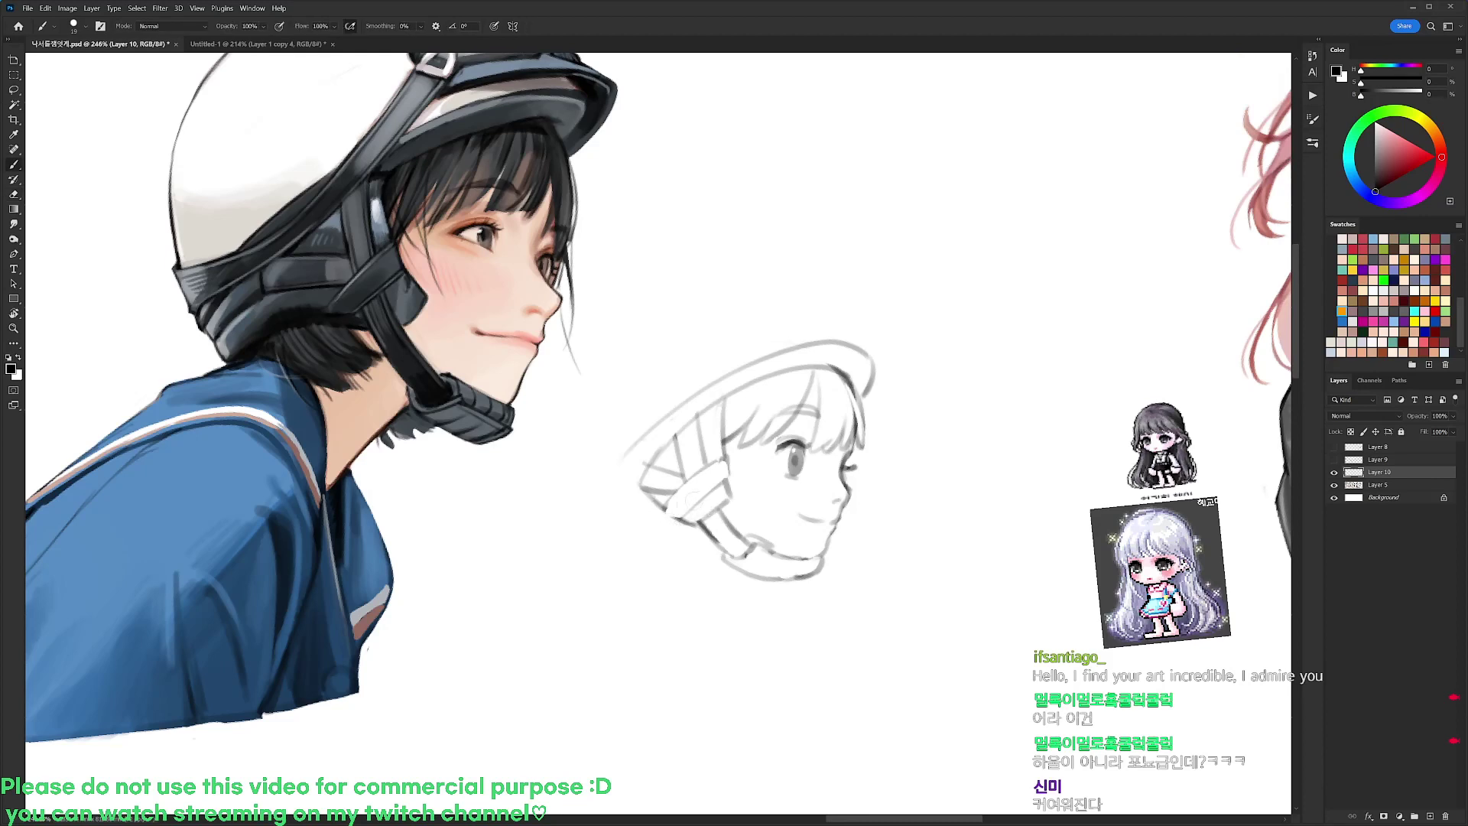
Sketch the padded rear section of the helmet behind the side straps, correcting its edges with the eraser
mouse_move(669, 525)
left_mouse_down()
mouse_move(631, 487)
mouse_move(638, 507)
mouse_move(662, 508)
mouse_move(638, 508)
mouse_move(652, 524)
mouse_move(677, 502)
mouse_move(657, 517)
left_mouse_up()
key("e")
key("b")
key("e")
mouse_move(669, 503)
left_mouse_down()
mouse_move(654, 520)
mouse_move(646, 493)
mouse_move(630, 507)
mouse_move(679, 495)
mouse_move(694, 522)
mouse_move(672, 557)
left_mouse_up()
key("b")
key("e")
key("b")
key("e")
key("b")
key("ctrl+z")
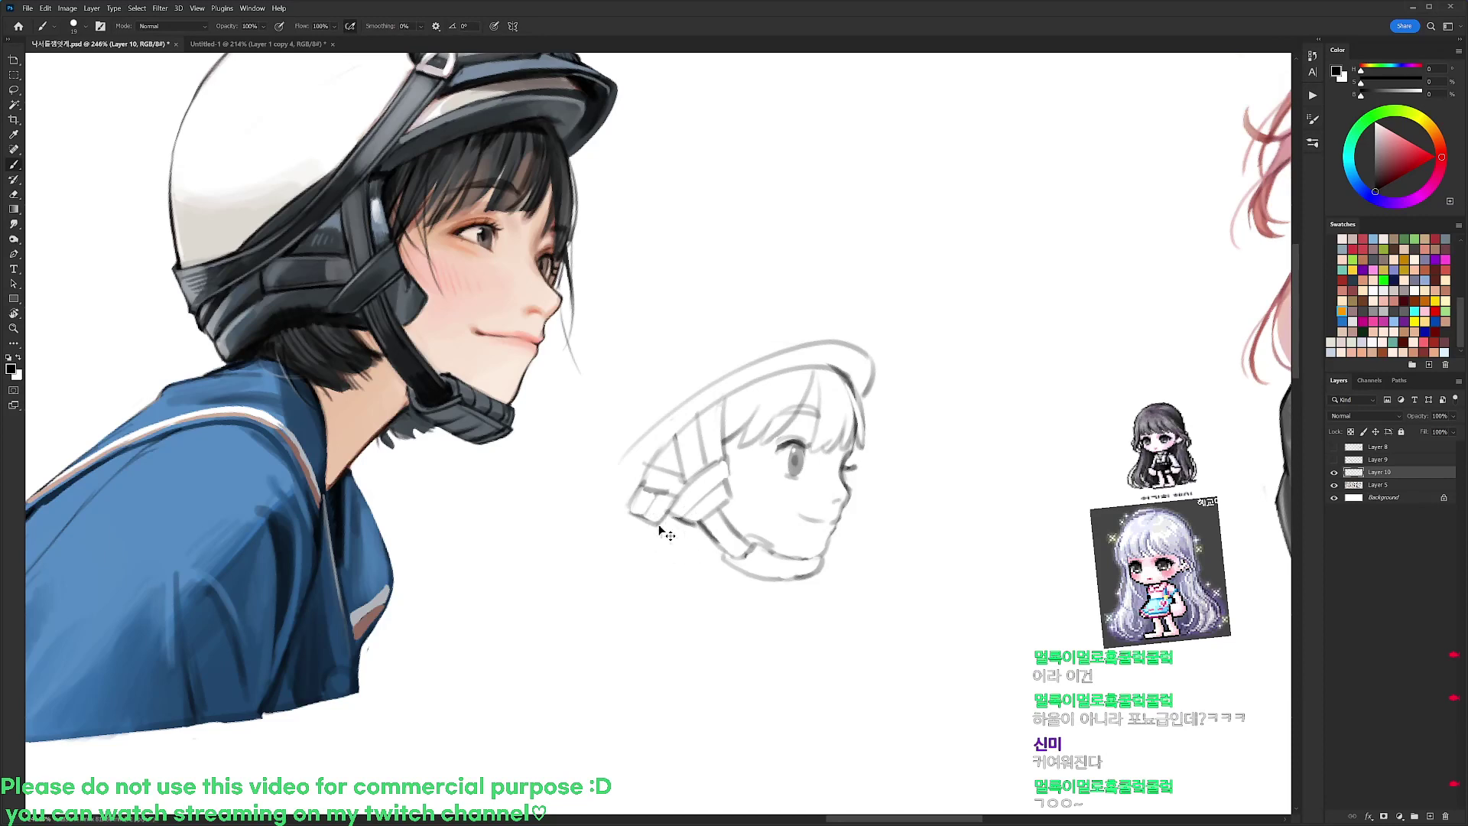
Sketch short hair strands below the rear padding and a long side lock beyond the far cheek
mouse_move(658, 528)
left_mouse_down()
mouse_move(674, 573)
mouse_move(672, 548)
mouse_move(702, 559)
mouse_move(684, 532)
mouse_move(713, 551)
left_mouse_up()
key("ctrl+z")
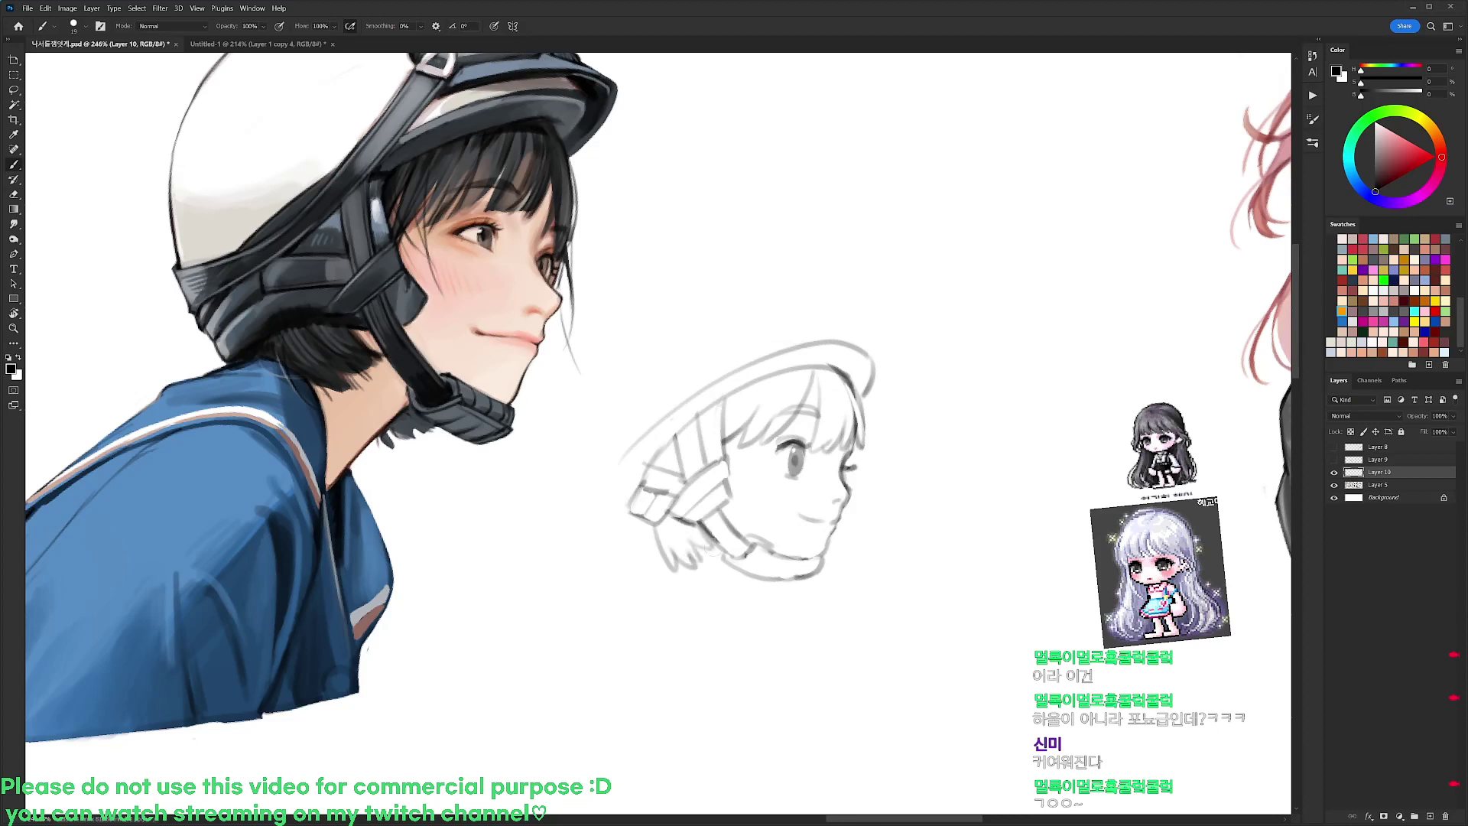
mouse_move(875, 410)
left_mouse_down()
mouse_move(877, 358)
mouse_move(885, 489)
left_mouse_up()
left_click_drag(865, 457, 876, 495)
key("ctrl+z")
key("ctrl+z")
key("ctrl+z")
left_click_drag(859, 397, 877, 503)
left_click_drag(862, 459, 870, 494)
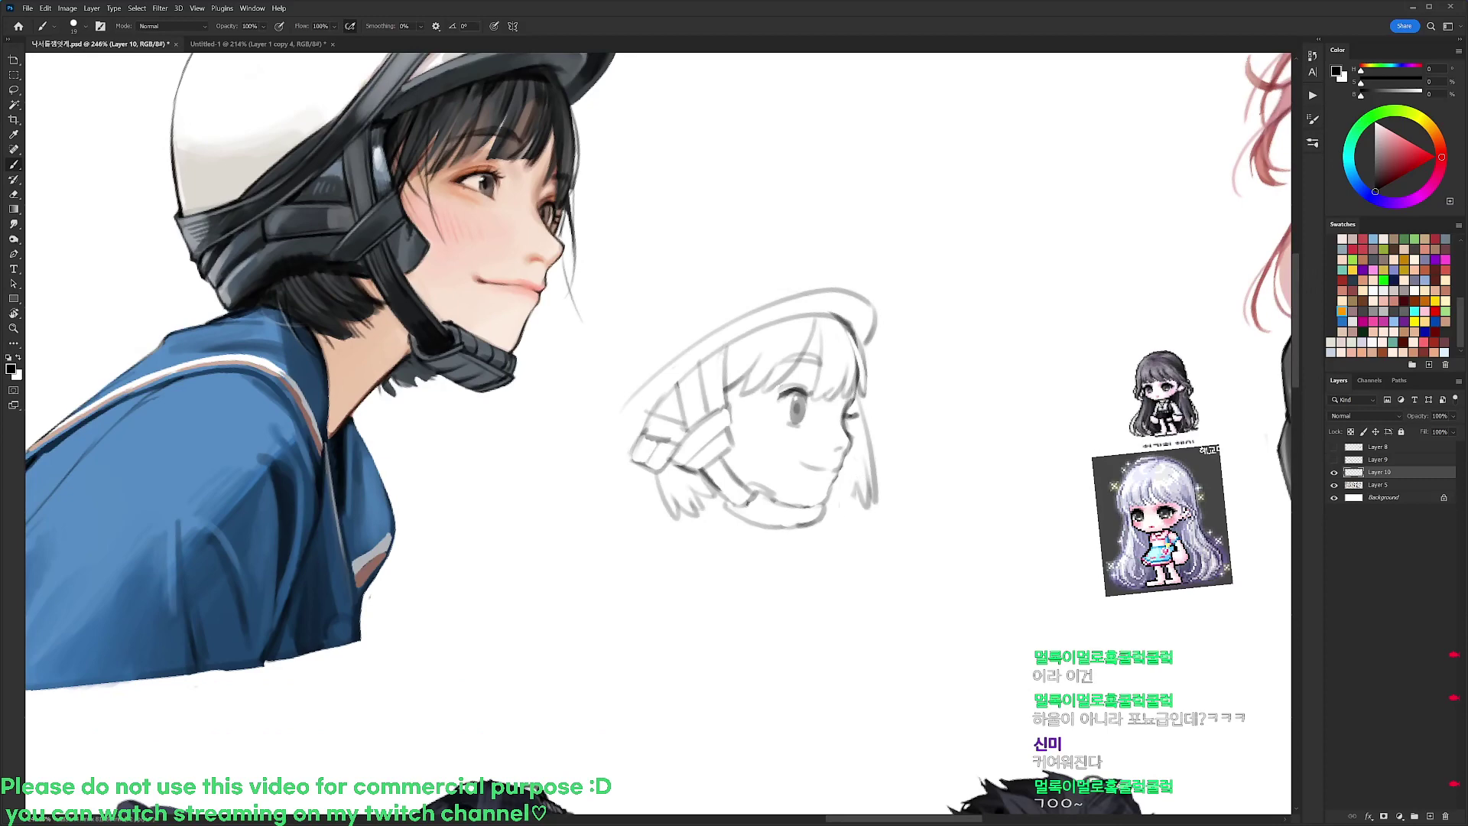
Rotate the canvas and draw the neck line below the chin strap
key("r")
mouse_move(950, 416)
left_mouse_down()
mouse_move(927, 459)
mouse_move(856, 362)
left_mouse_up()
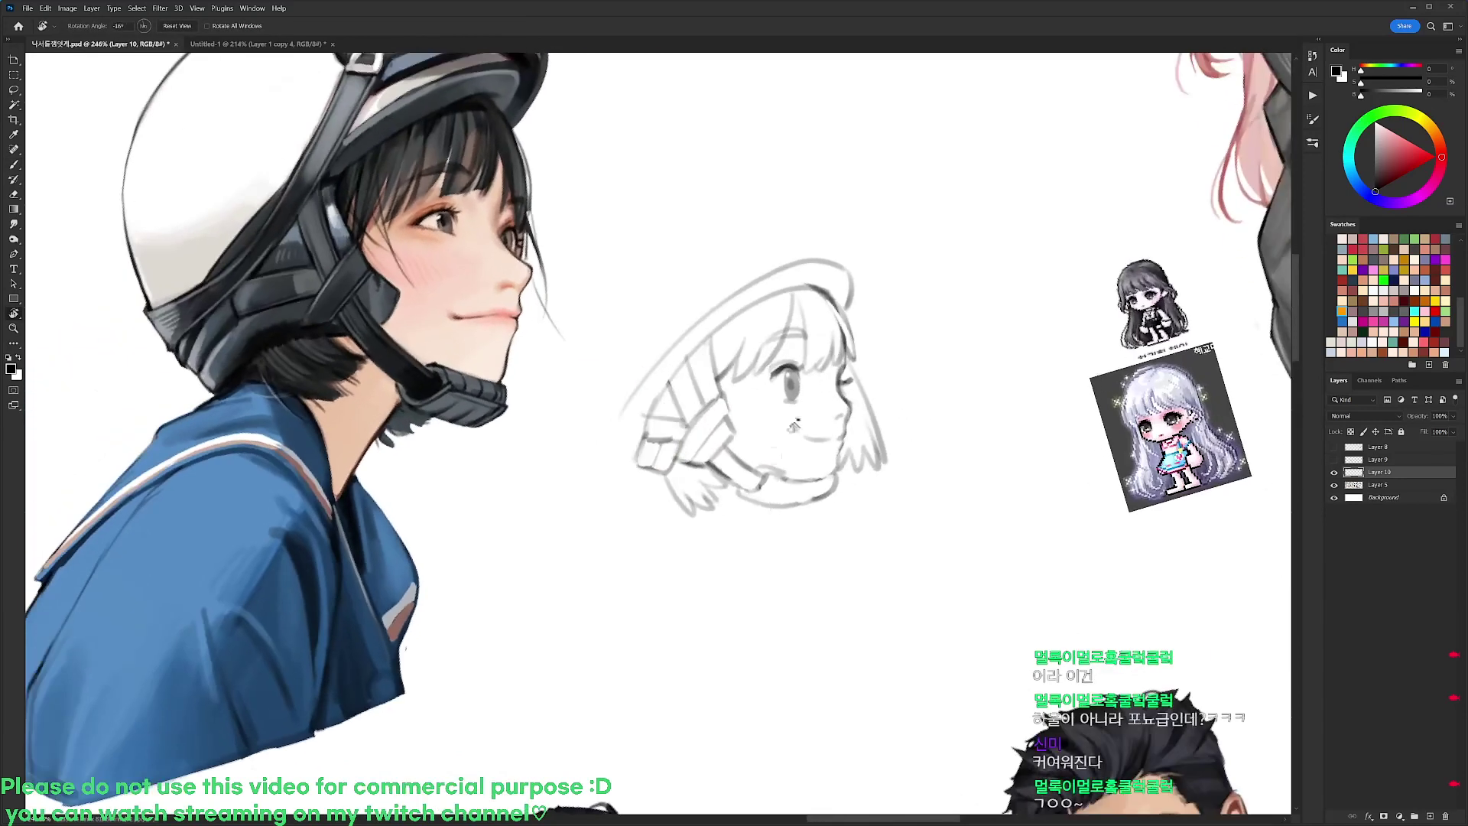
key("b")
mouse_move(766, 505)
left_mouse_down()
mouse_move(743, 548)
mouse_move(775, 521)
mouse_move(755, 536)
left_mouse_up()
key("ctrl+z")
key("ctrl+z")
left_click_drag(762, 507, 754, 535)
Draw the helmet's lower rim from the brim back to the rear padding and clean up the overlapping lines
key("r")
mouse_move(940, 415)
left_mouse_down()
mouse_move(940, 509)
mouse_move(940, 494)
left_mouse_up()
key("b")
mouse_move(701, 399)
left_mouse_down()
mouse_move(700, 472)
mouse_move(610, 521)
left_mouse_up()
mouse_move(659, 448)
left_mouse_down()
mouse_move(613, 510)
mouse_move(685, 434)
mouse_move(611, 515)
left_mouse_up()
key("e")
key("b")
left_click_drag(610, 520, 630, 531)
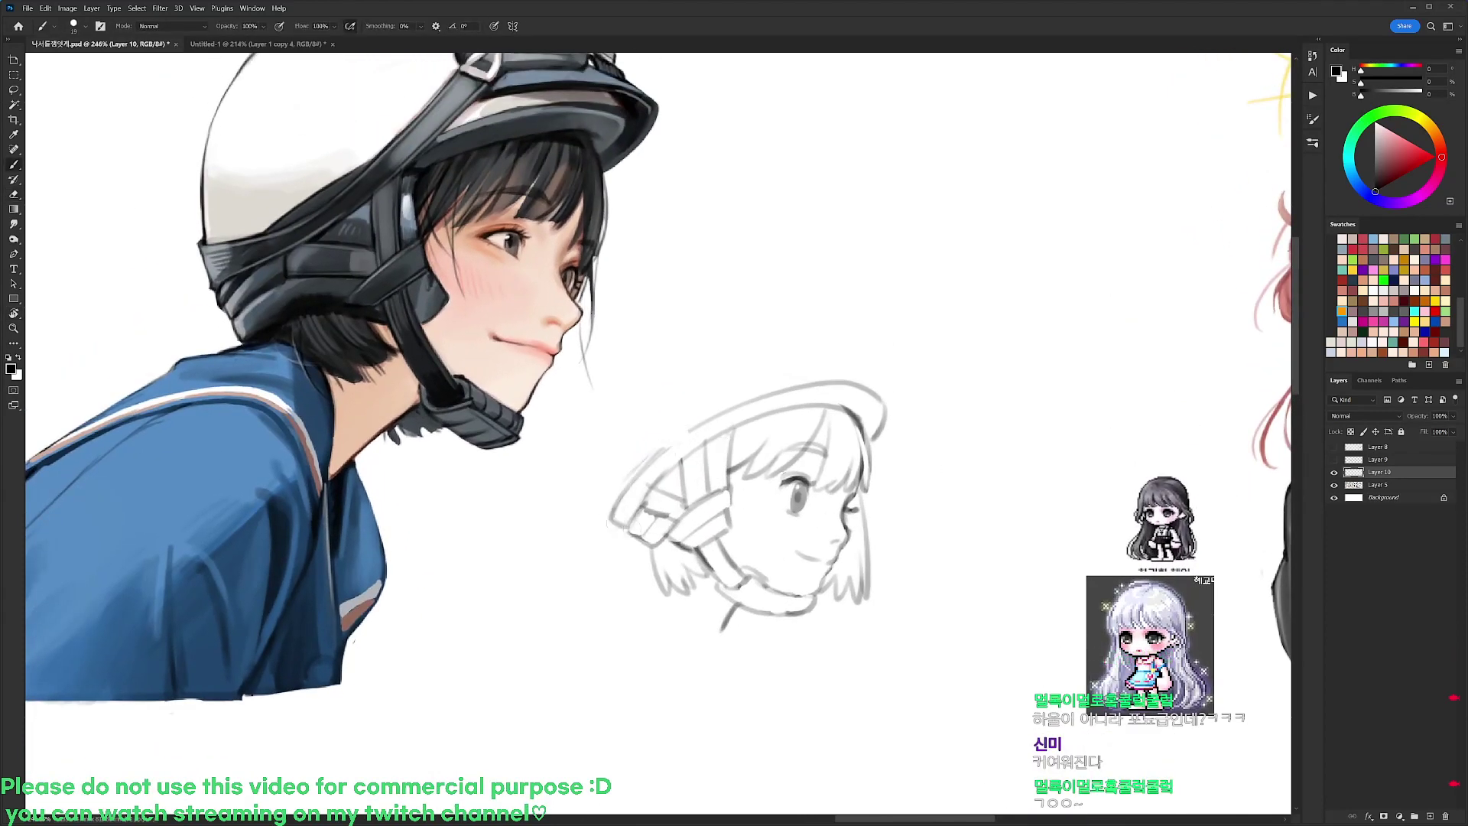
key("e")
left_click_drag(662, 451, 612, 532)
key("b")
key("e")
key("b")
Draw the rounded helmet dome from the rear rim to the brim, replacing the first attempt
mouse_move(611, 442)
left_mouse_down()
mouse_move(601, 526)
mouse_move(604, 391)
mouse_move(686, 327)
left_mouse_up()
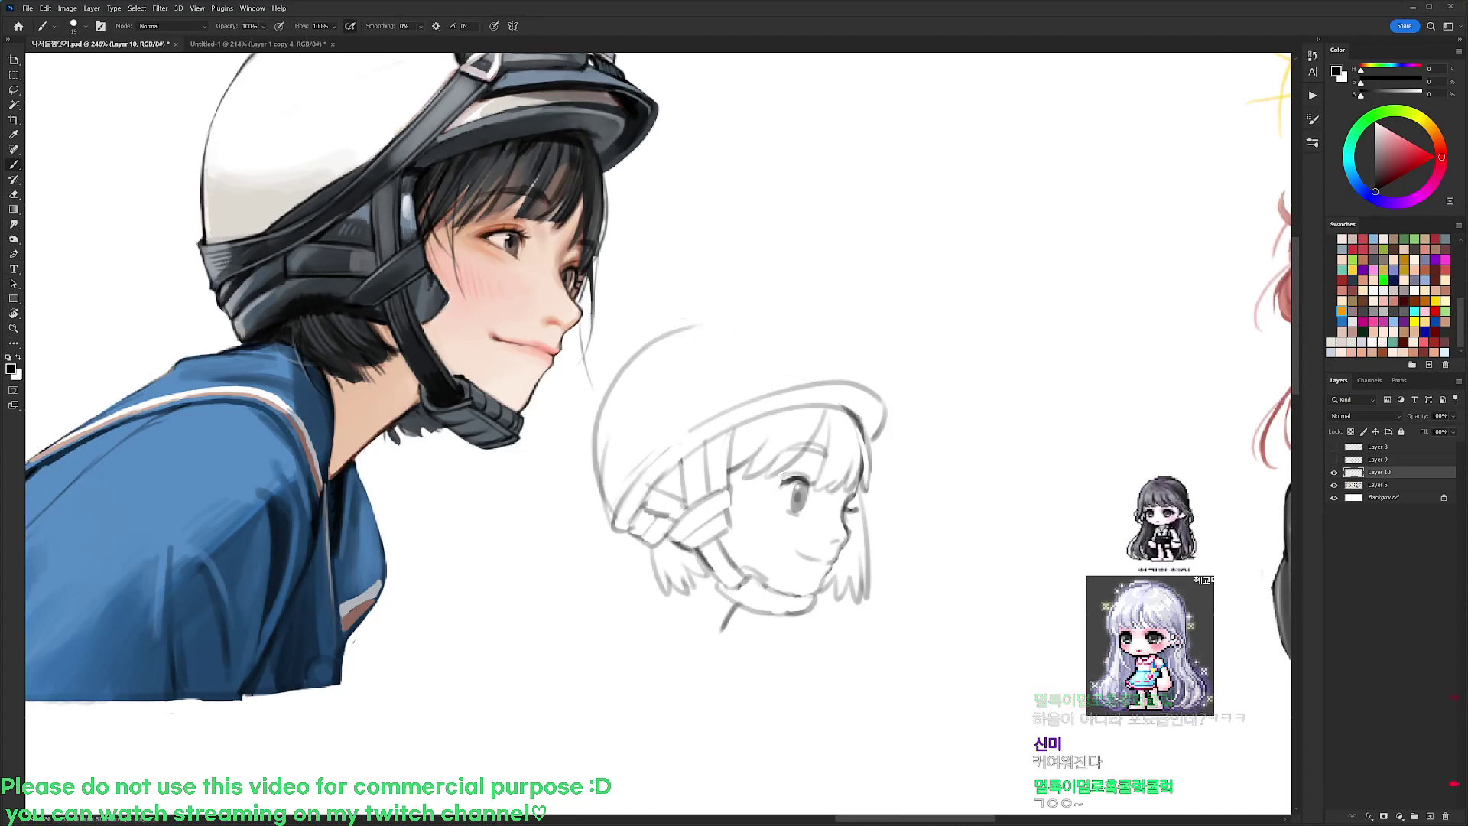
key("ctrl+z")
mouse_move(608, 510)
left_mouse_down()
mouse_move(653, 341)
mouse_move(776, 318)
mouse_move(867, 378)
left_mouse_up()
key("e")
left_click_drag(606, 520, 604, 478)
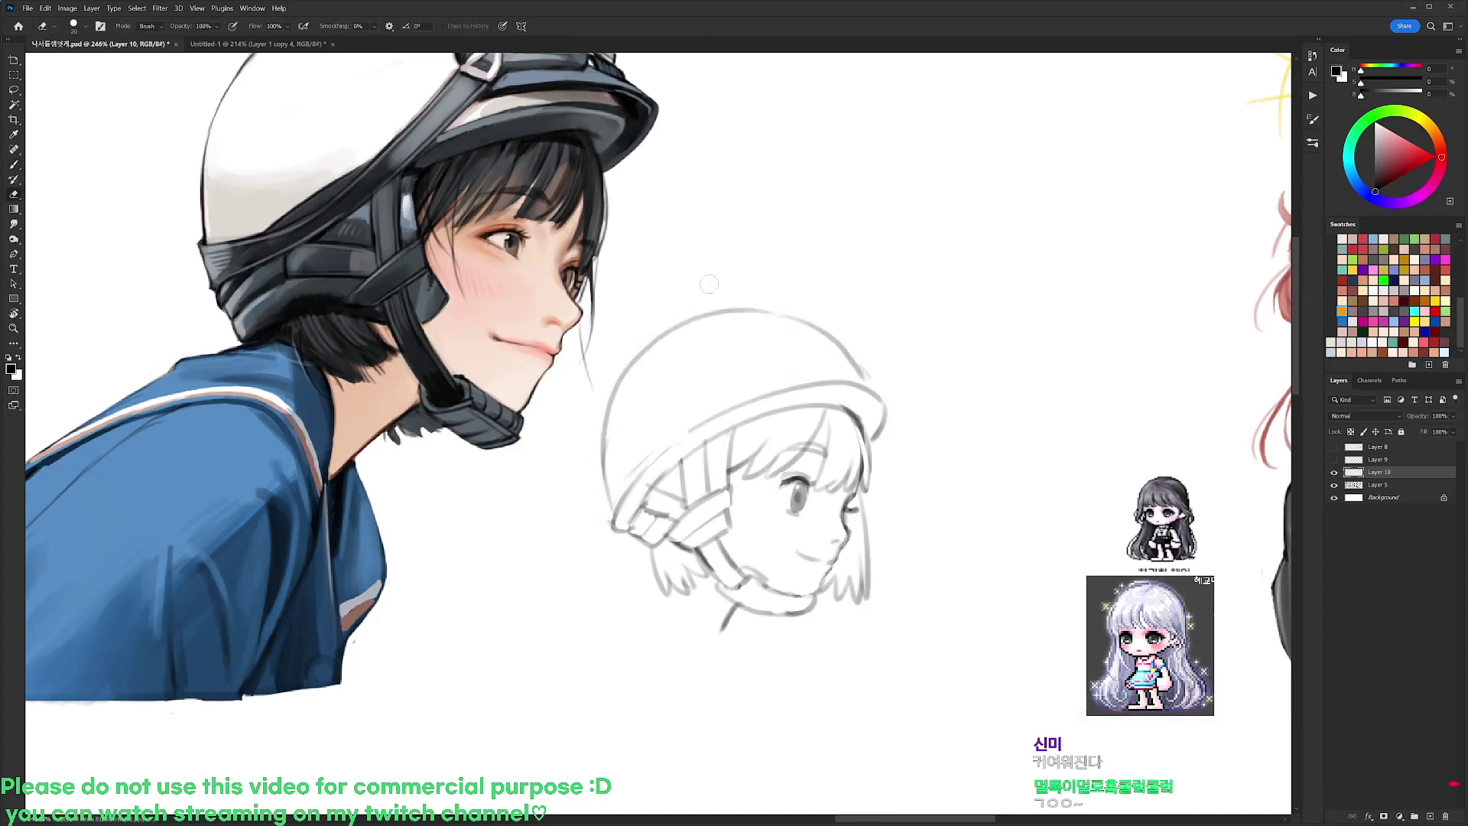
Lower the helmet dome using a lasso selection and shift the head sketch slightly away from the painting
key("l")
mouse_move(873, 351)
left_mouse_down()
mouse_move(801, 358)
mouse_move(646, 463)
mouse_move(730, 279)
mouse_move(864, 335)
left_mouse_up()
left_click_drag(833, 344, 828, 358)
key("ctrl+d")
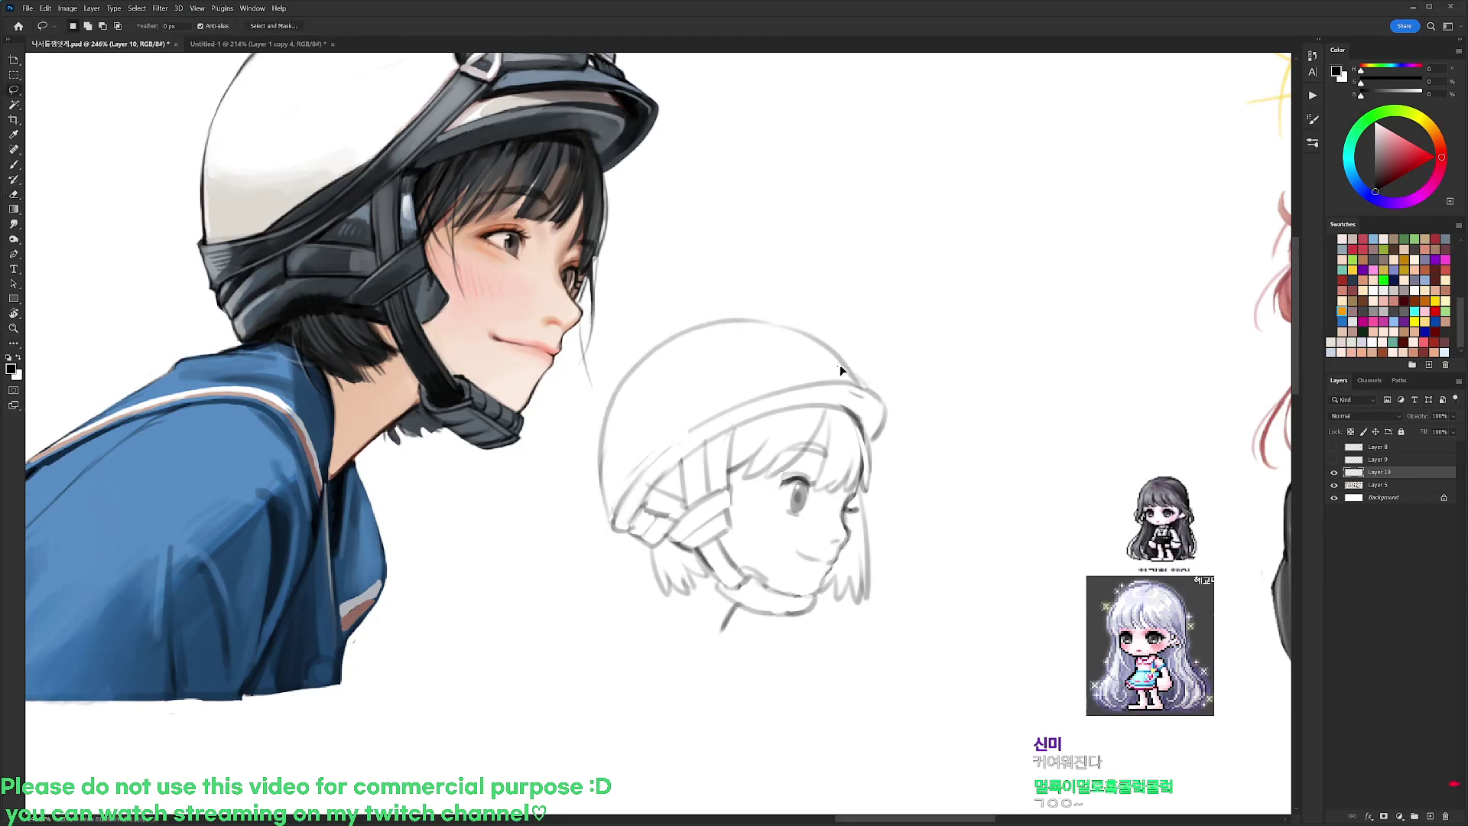
left_click_drag(918, 429, 937, 425)
key("ctrl+d")
key("b")
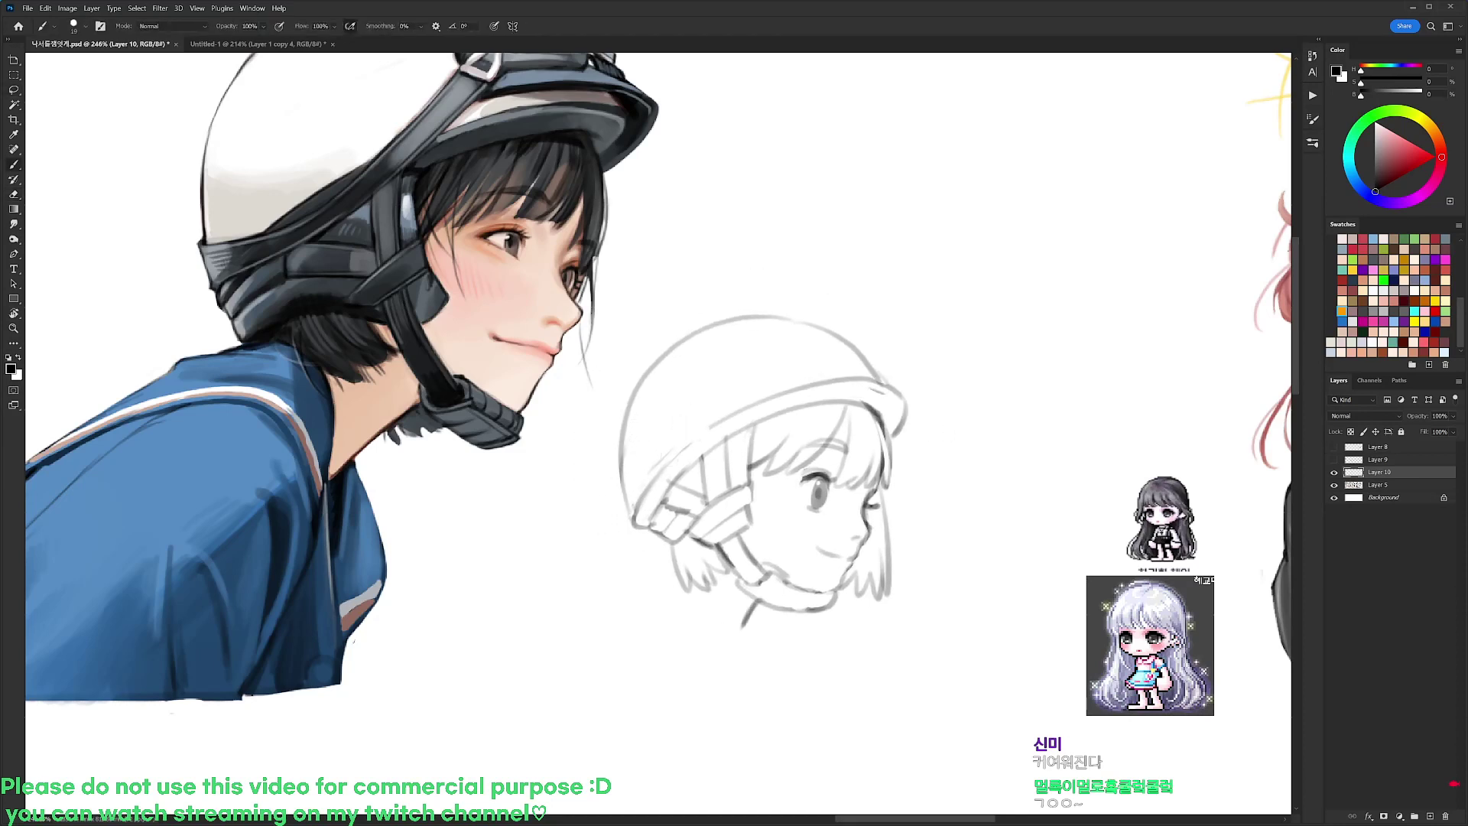
Redraw the back curve of the helmet dome and erase the old outline outside it
mouse_move(625, 476)
left_mouse_down()
mouse_move(746, 391)
mouse_move(632, 507)
mouse_move(777, 391)
mouse_move(626, 480)
mouse_move(691, 333)
left_mouse_up()
key("ctrl+z")
key("e")
key("b")
key("e")
key("r")
left_click_drag(822, 289, 675, 214)
key("b")
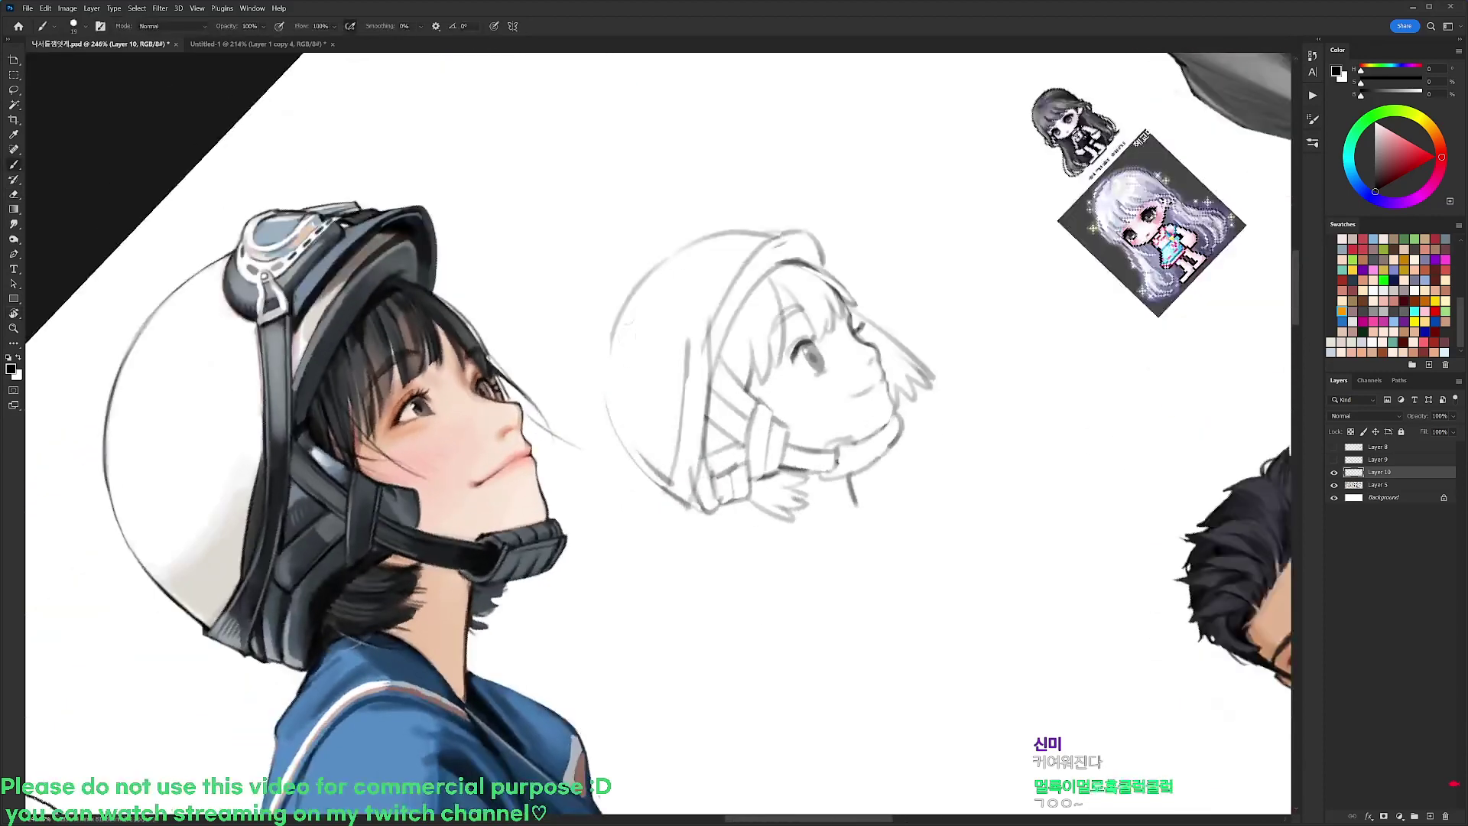
mouse_move(626, 319)
left_mouse_down()
mouse_move(615, 401)
mouse_move(656, 473)
left_mouse_up()
key("e")
left_click_drag(616, 312, 618, 354)
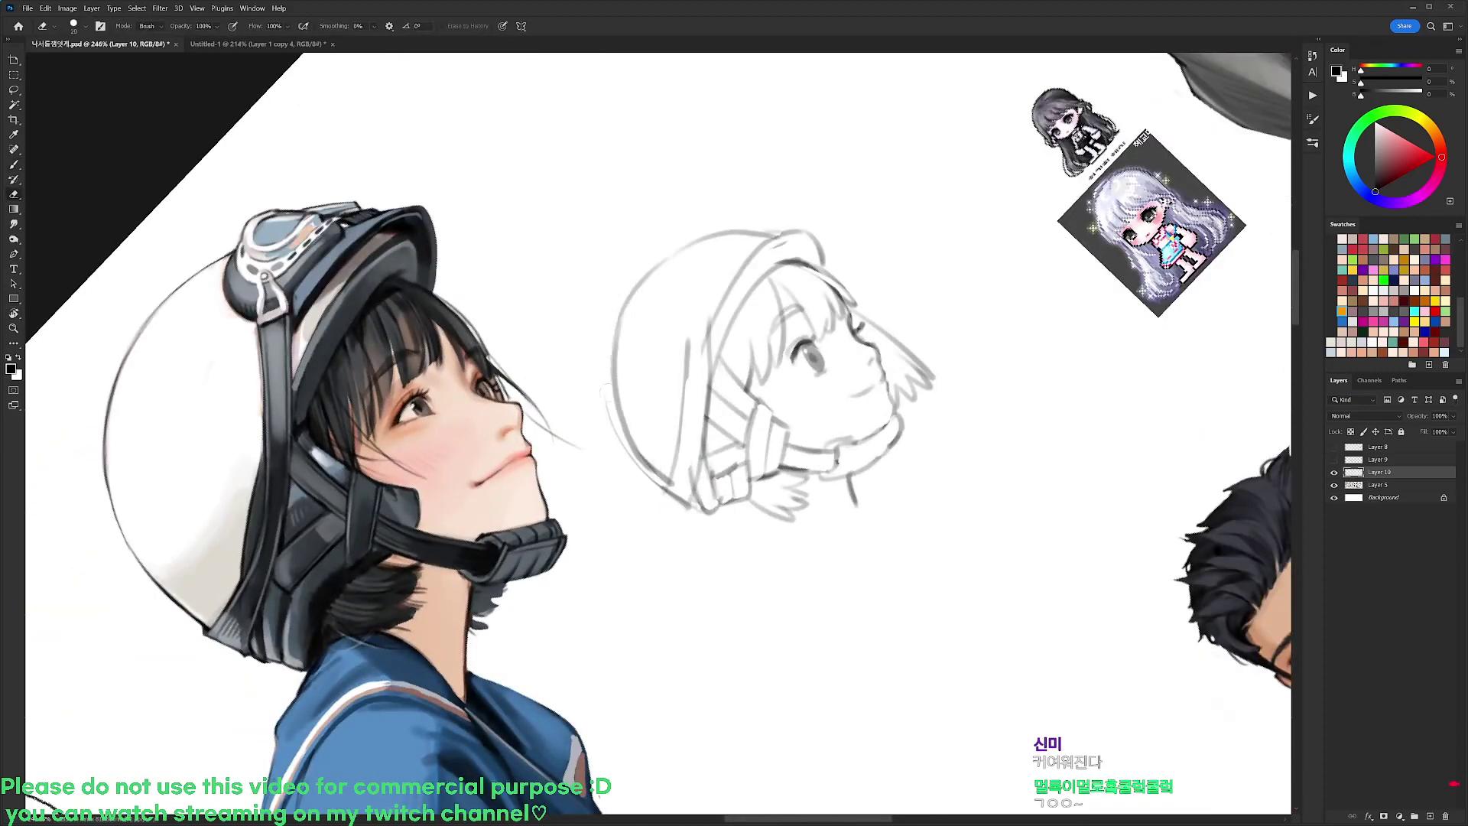
left_click_drag(609, 409, 660, 486)
Straighten the canvas and erase the stray lines at the helmet's lower rear edge
key("r")
left_click_drag(831, 345, 842, 497)
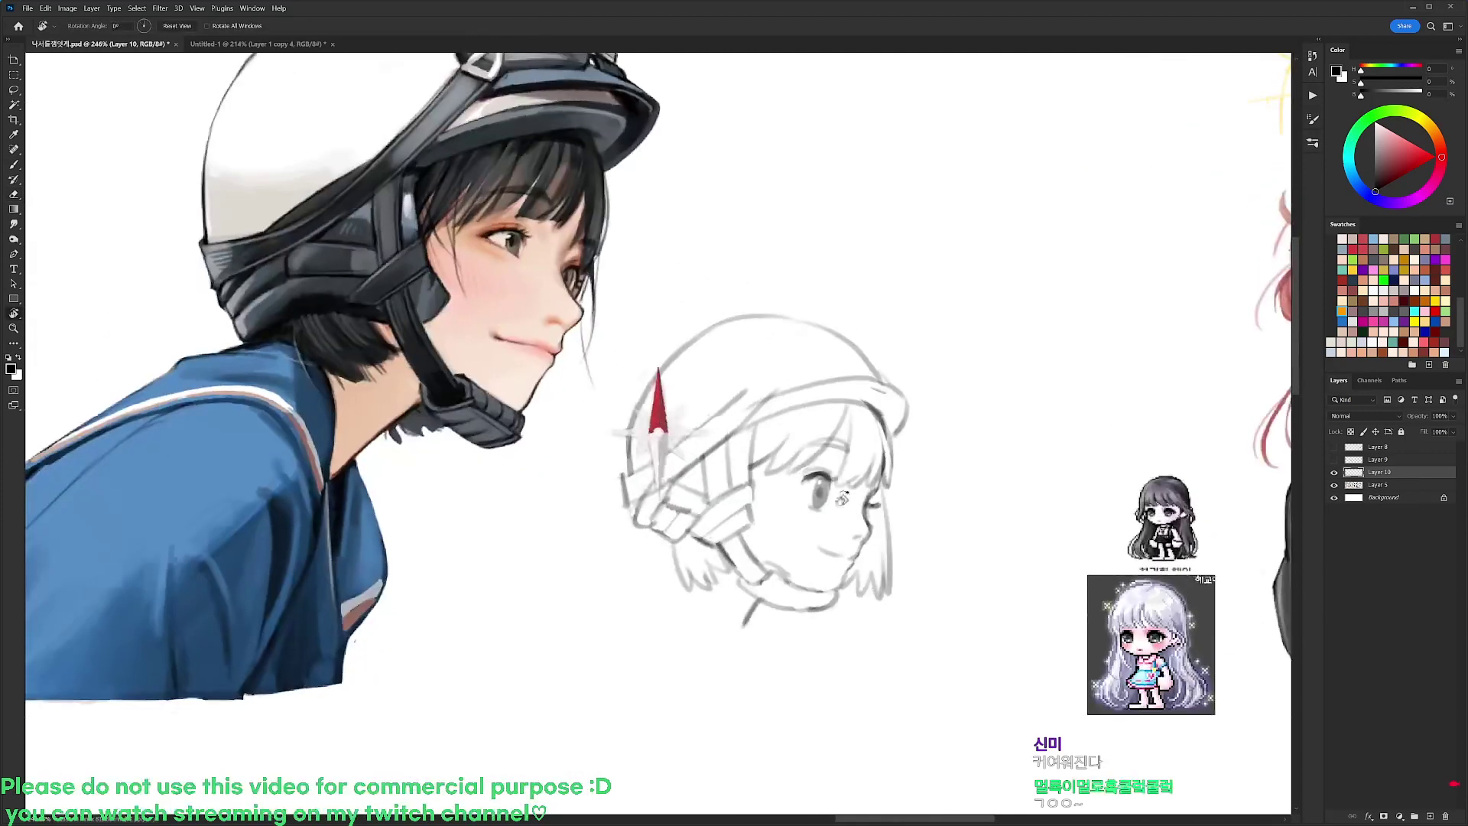
key("b")
key("e")
left_click_drag(624, 473, 630, 511)
key("b")
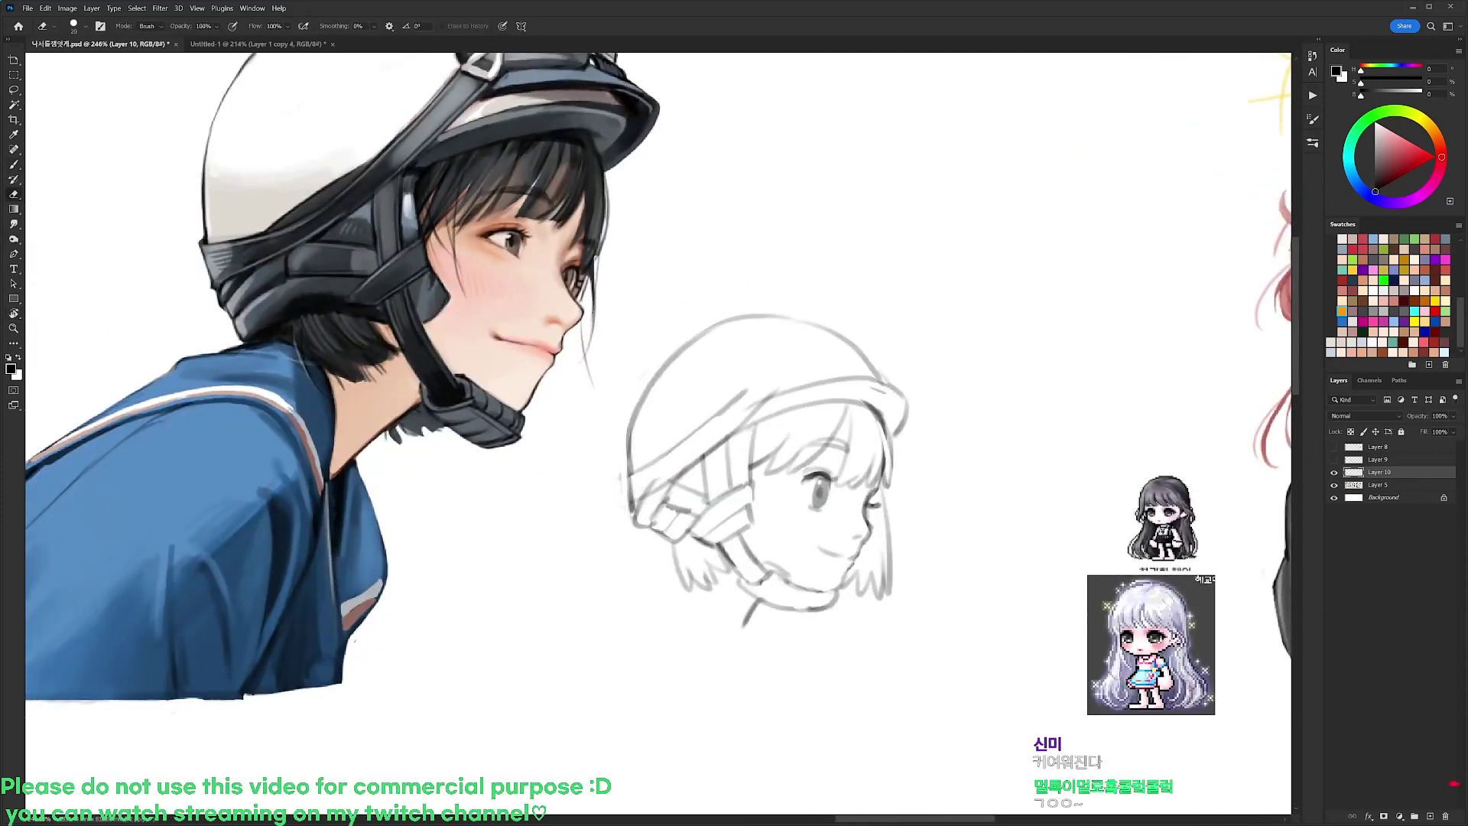
Sketch the rounded base outline of the goggles on the front of the helmet above the brim
key("r")
mouse_move(894, 351)
left_mouse_down()
mouse_move(879, 337)
mouse_move(843, 380)
mouse_move(842, 414)
left_mouse_up()
key("b")
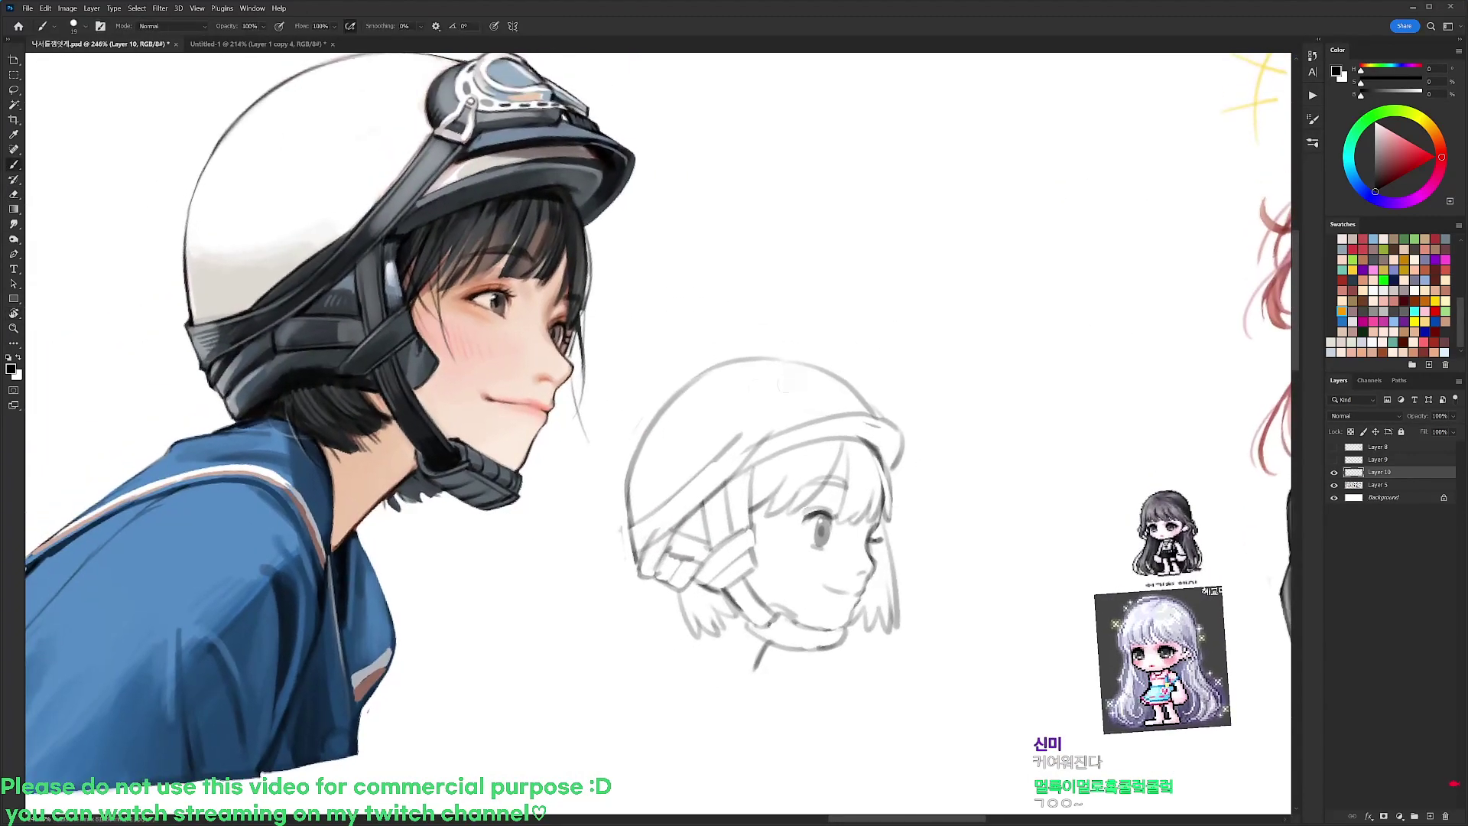
mouse_move(748, 387)
left_mouse_down()
mouse_move(795, 421)
mouse_move(761, 434)
mouse_move(757, 376)
left_mouse_up()
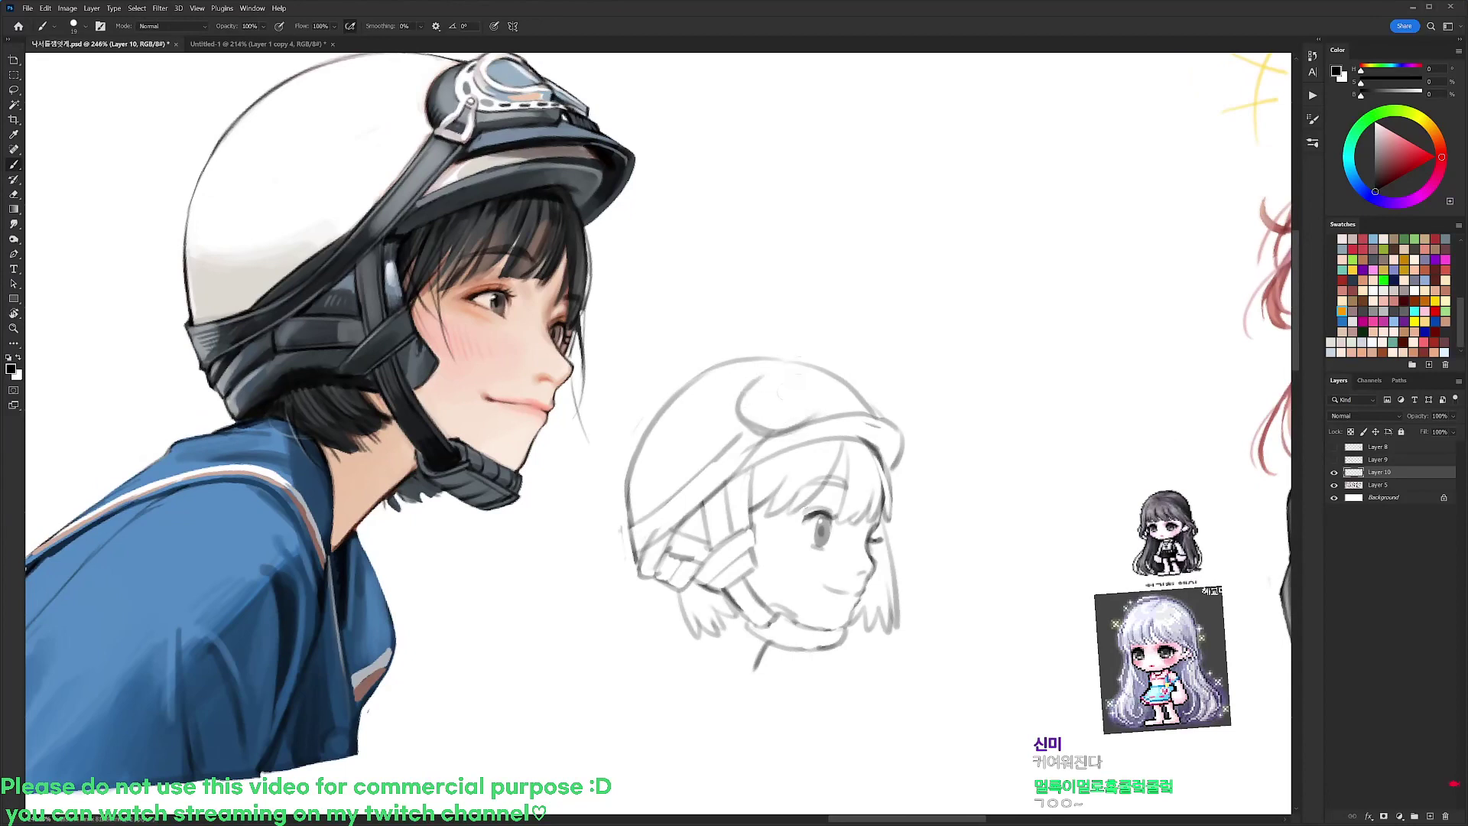
key("e")
key("b")
mouse_move(751, 423)
left_mouse_down()
mouse_move(767, 434)
mouse_move(774, 420)
mouse_move(767, 435)
left_mouse_up()
key("e")
key("b")
Draw the near goggle lens and its frame inside the outline, refining them with the eraser
mouse_move(805, 382)
left_mouse_down()
mouse_move(769, 443)
mouse_move(811, 434)
mouse_move(786, 390)
mouse_move(768, 428)
left_mouse_up()
mouse_move(773, 430)
left_mouse_down()
mouse_move(837, 409)
mouse_move(814, 425)
mouse_move(828, 387)
mouse_move(800, 388)
mouse_move(818, 386)
mouse_move(780, 393)
mouse_move(811, 413)
mouse_move(760, 425)
mouse_move(810, 426)
mouse_move(757, 415)
mouse_move(760, 441)
mouse_move(832, 429)
left_mouse_up()
key("e")
key("b")
key("e")
key("b")
key("e")
key("b")
Add the goggle bridge and the far lens above the brim, and rotate the canvas back
mouse_move(826, 433)
left_mouse_down()
mouse_move(843, 411)
mouse_move(840, 435)
left_mouse_up()
mouse_move(832, 441)
left_mouse_down()
mouse_move(851, 417)
mouse_move(882, 439)
mouse_move(879, 414)
mouse_move(894, 448)
mouse_move(799, 365)
mouse_move(889, 322)
mouse_move(893, 360)
mouse_move(879, 324)
mouse_move(884, 361)
mouse_move(876, 325)
mouse_move(872, 356)
left_mouse_up()
key("r")
key("b")
key("r")
left_click_drag(960, 282, 960, 433)
key("b")
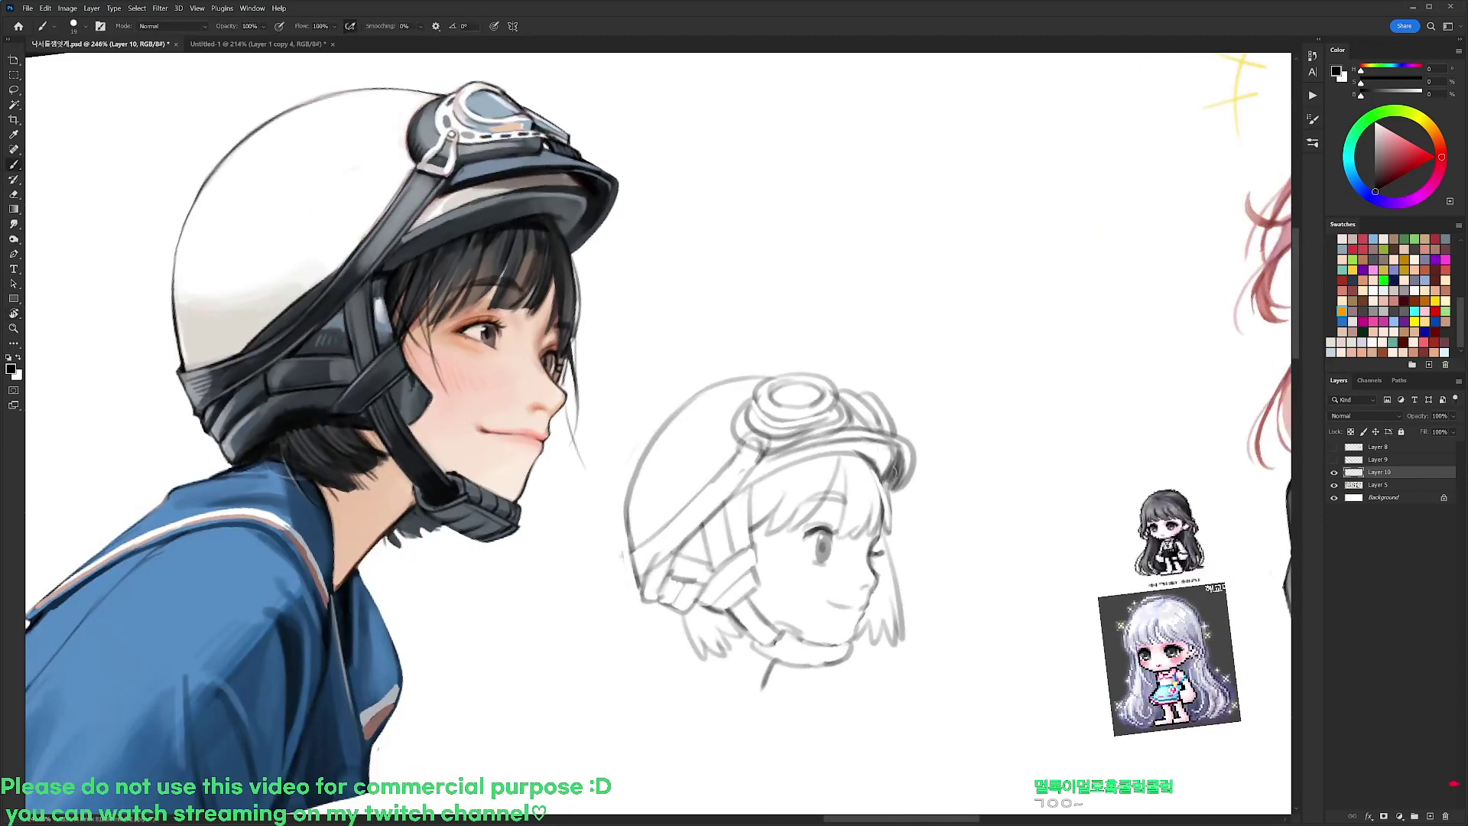
Refine the helmet's rear outline with brush and eraser, and restore the canvas to its unrotated view
mouse_move(630, 549)
left_mouse_down()
mouse_move(645, 432)
mouse_move(757, 376)
left_mouse_up()
key("e")
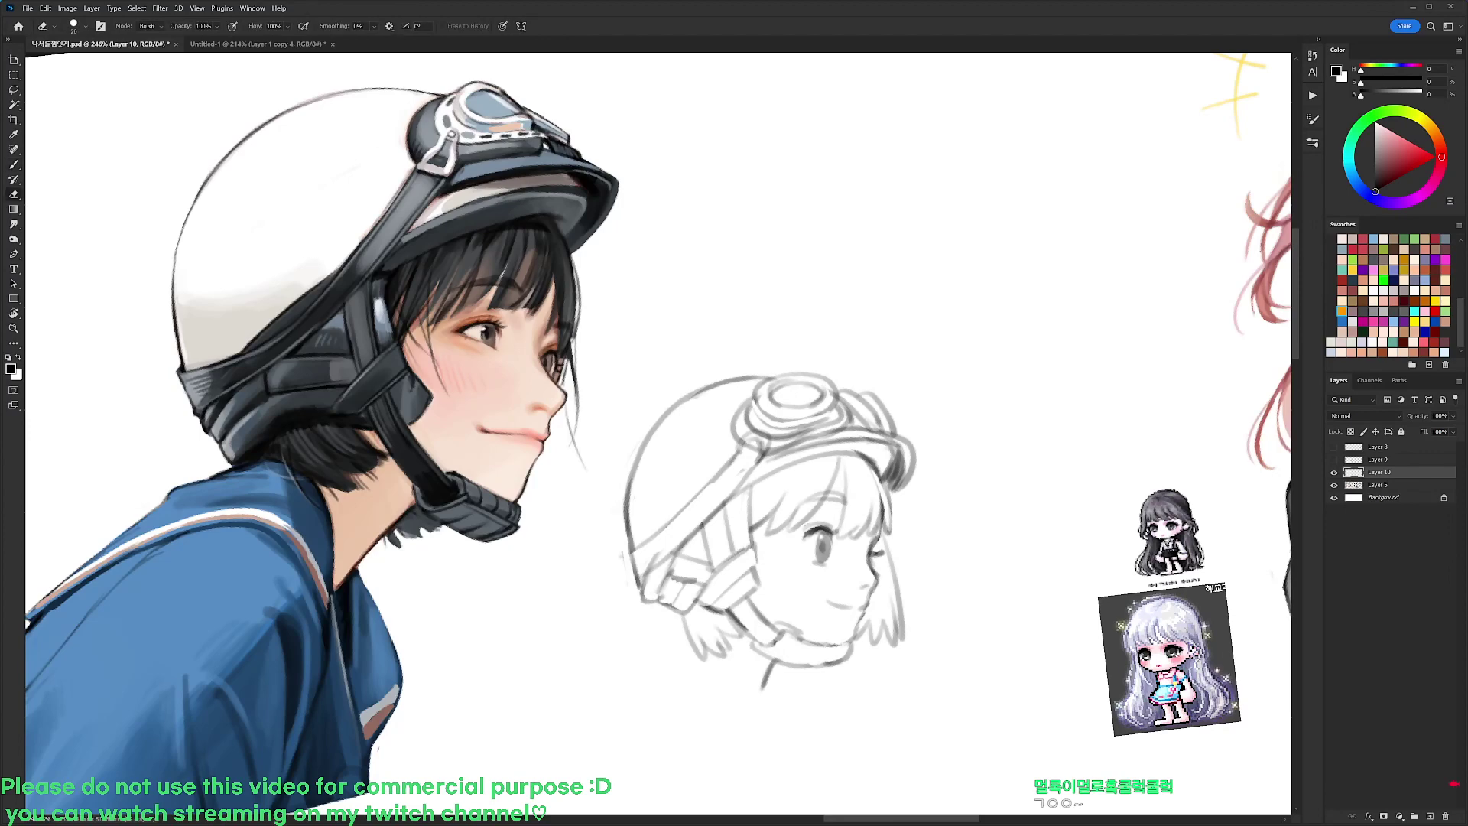
left_click_drag(625, 495, 643, 585)
key("b")
left_click_drag(743, 510, 752, 407)
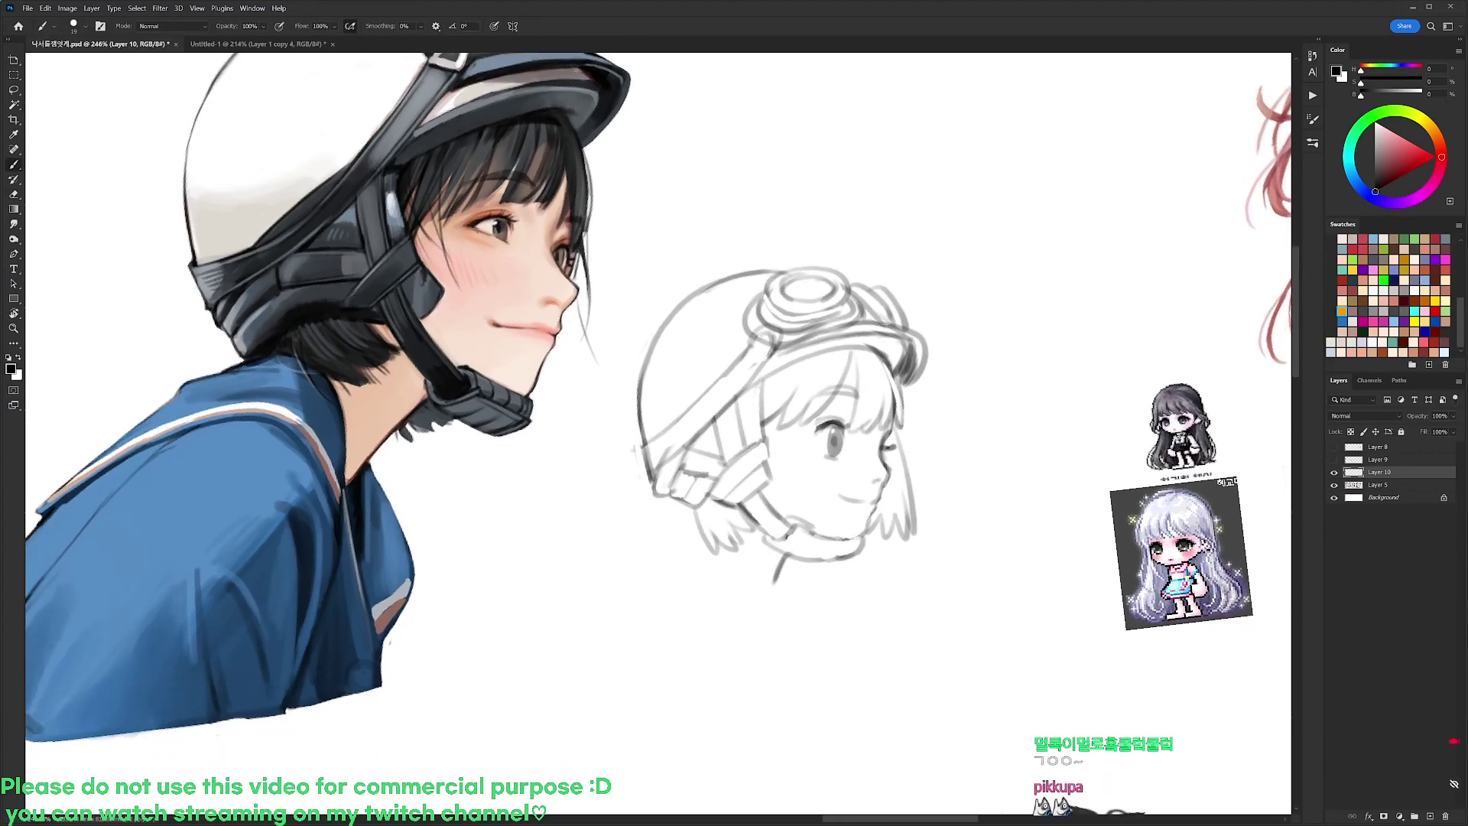
left_click_drag(1004, 378, 972, 399)
key("r")
key("Escape")
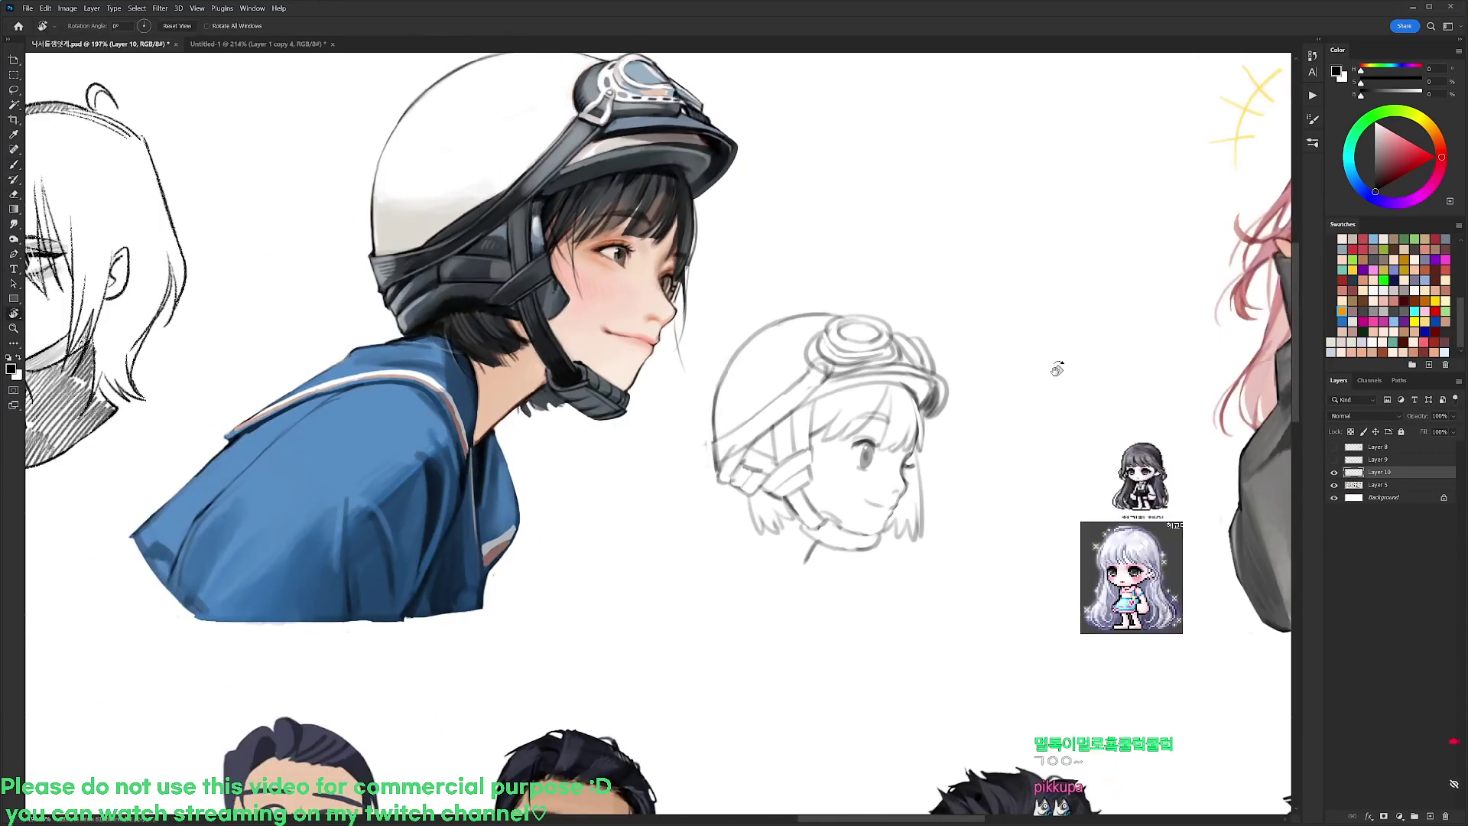
key("b")
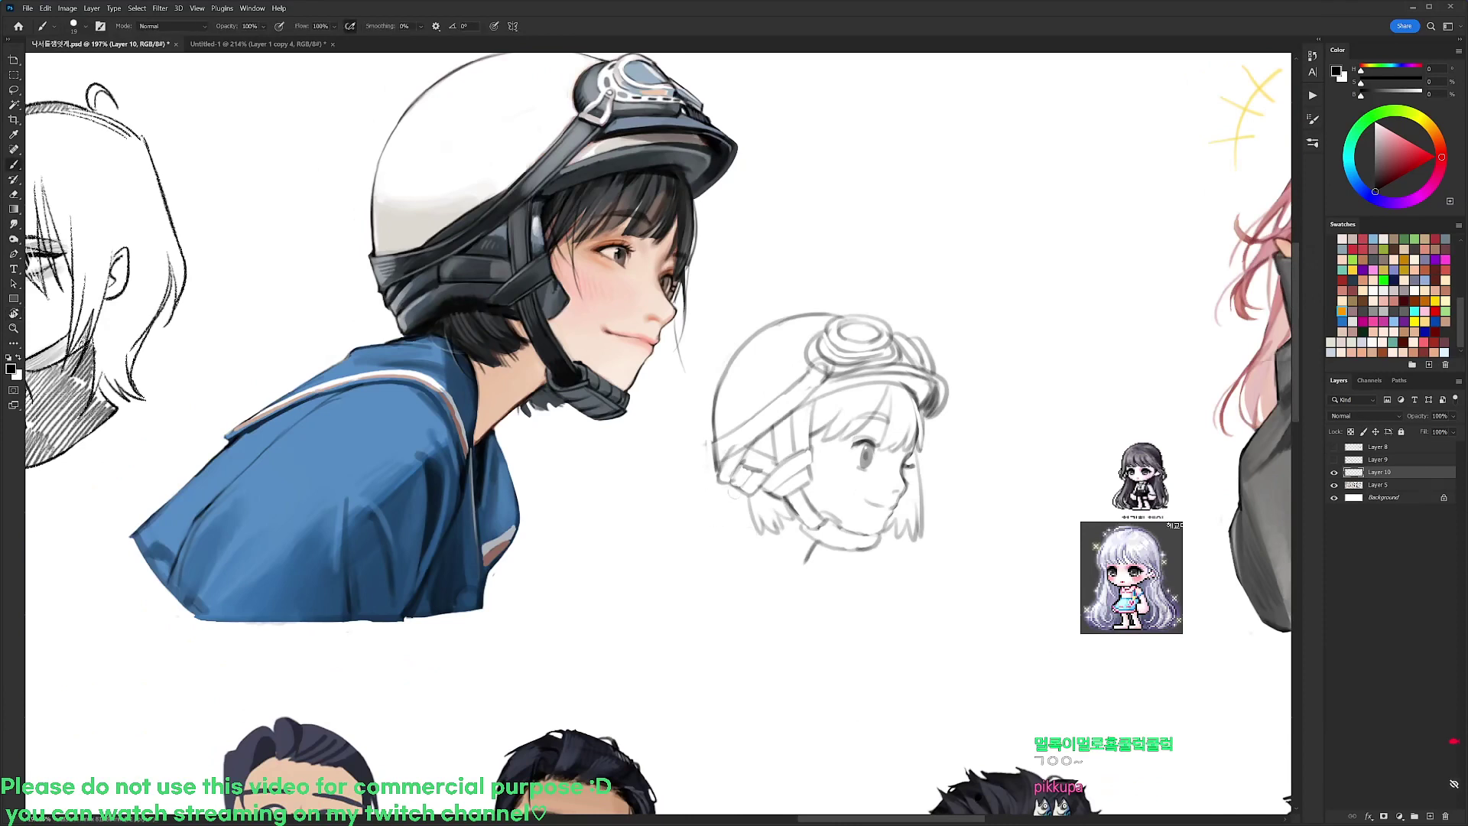
Sketch the back and shoulder curve and the torso's front line below the head, undoing strokes that miss
left_click_drag(735, 485, 641, 536)
key("ctrl+z")
mouse_move(743, 488)
left_mouse_down()
mouse_move(668, 534)
mouse_move(756, 570)
mouse_move(748, 623)
left_mouse_up()
key("ctrl+z")
left_click_drag(731, 564, 729, 623)
mouse_move(753, 601)
left_mouse_down()
mouse_move(747, 622)
mouse_move(635, 634)
mouse_move(692, 531)
mouse_move(618, 613)
mouse_move(738, 622)
left_mouse_up()
key("e")
key("ctrl+z")
Clean up the bust's bottom edge with the eraser and extend the neck line down from the chin
key("b")
key("e")
left_click_drag(641, 635, 748, 622)
left_click_drag(647, 639, 749, 623)
key("b")
left_click_drag(814, 550, 787, 586)
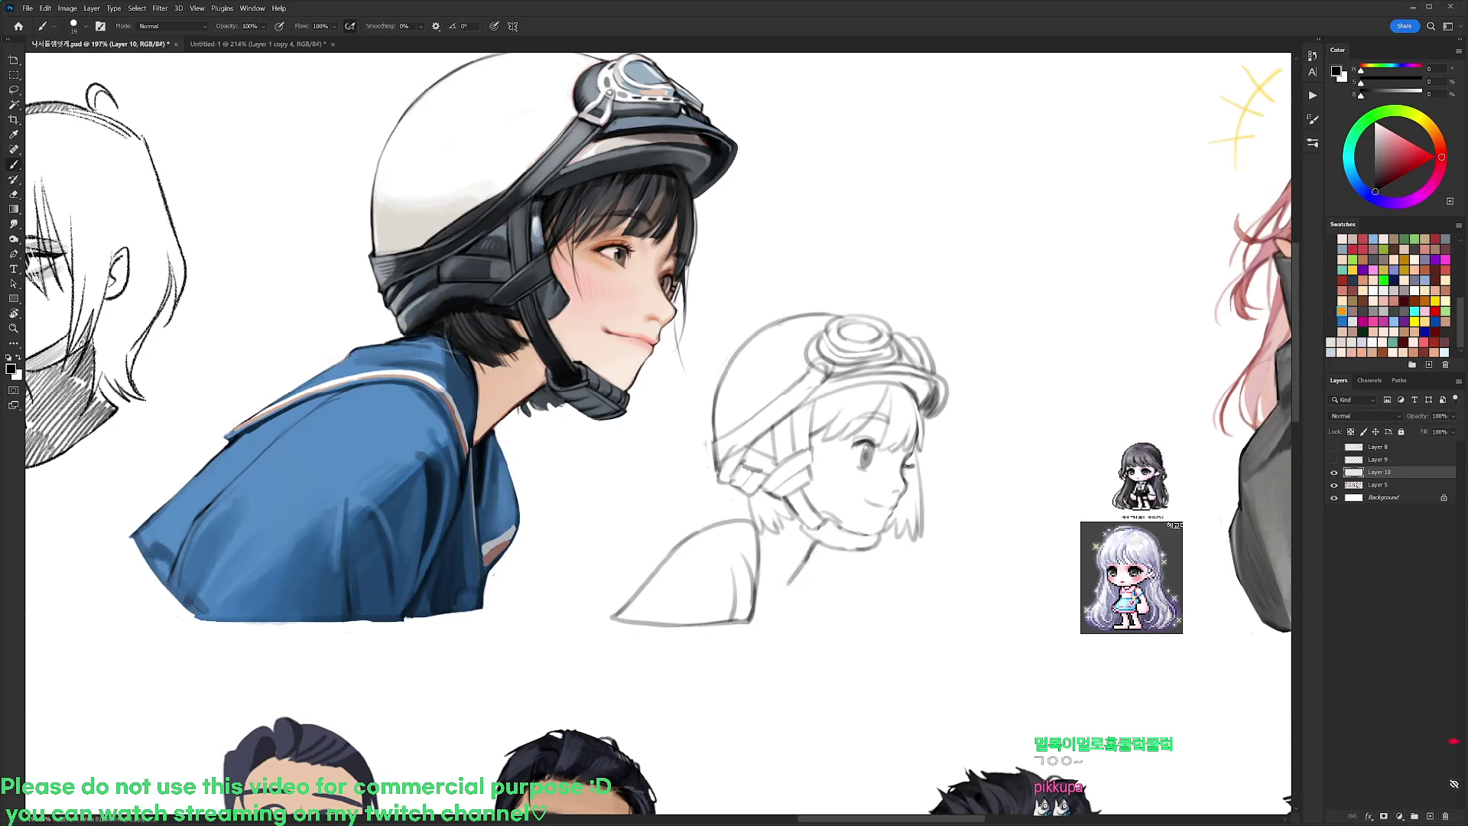
Draw the collar line beside the neck and the far edge of the chest
left_click_drag(772, 524, 754, 615)
key("ctrl+z")
key("ctrl+z")
mouse_move(777, 531)
left_mouse_down()
mouse_move(755, 616)
mouse_move(774, 611)
left_mouse_up()
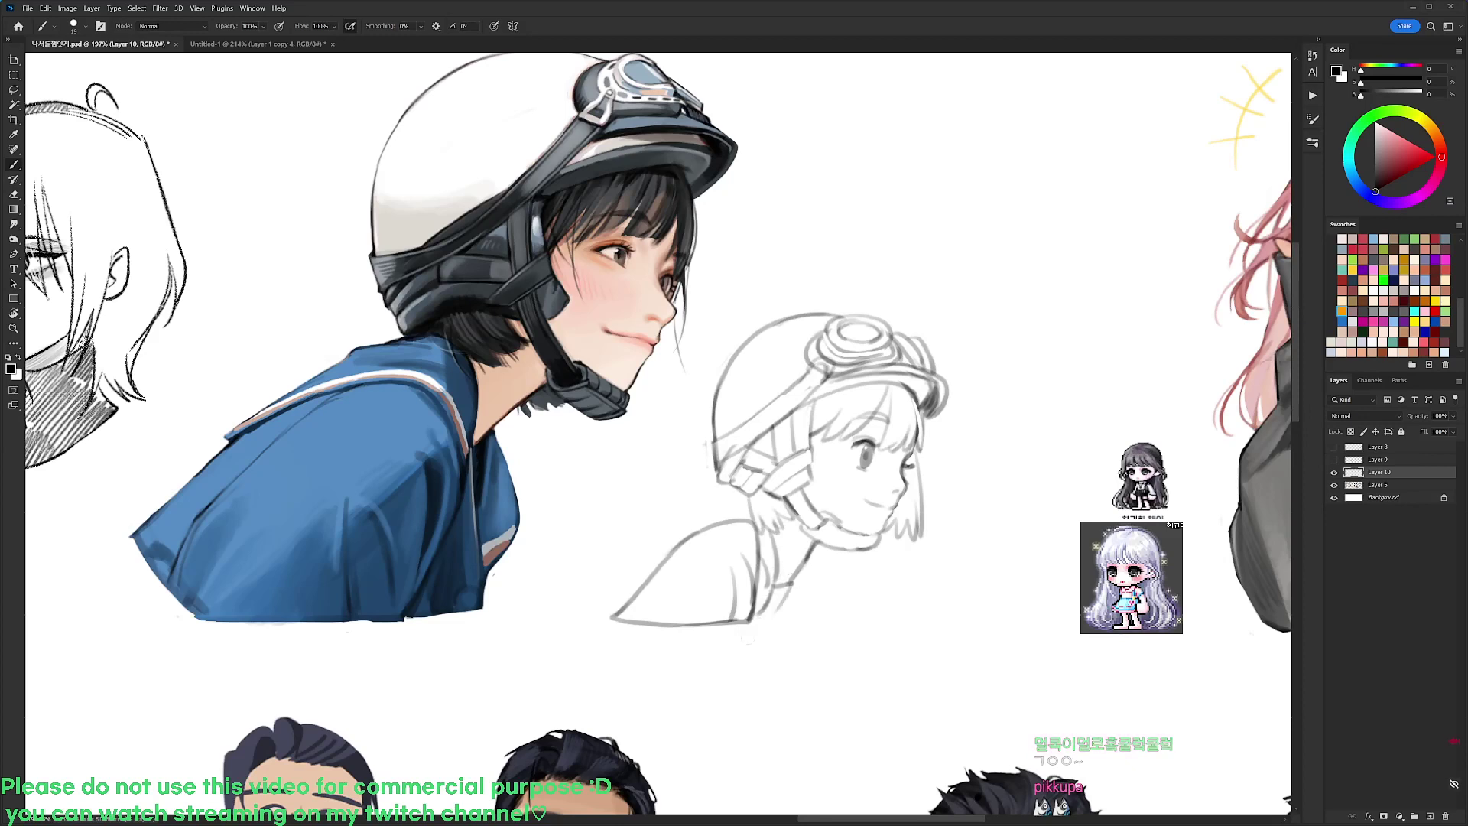
mouse_move(820, 550)
left_mouse_down()
mouse_move(822, 585)
mouse_move(783, 605)
left_mouse_up()
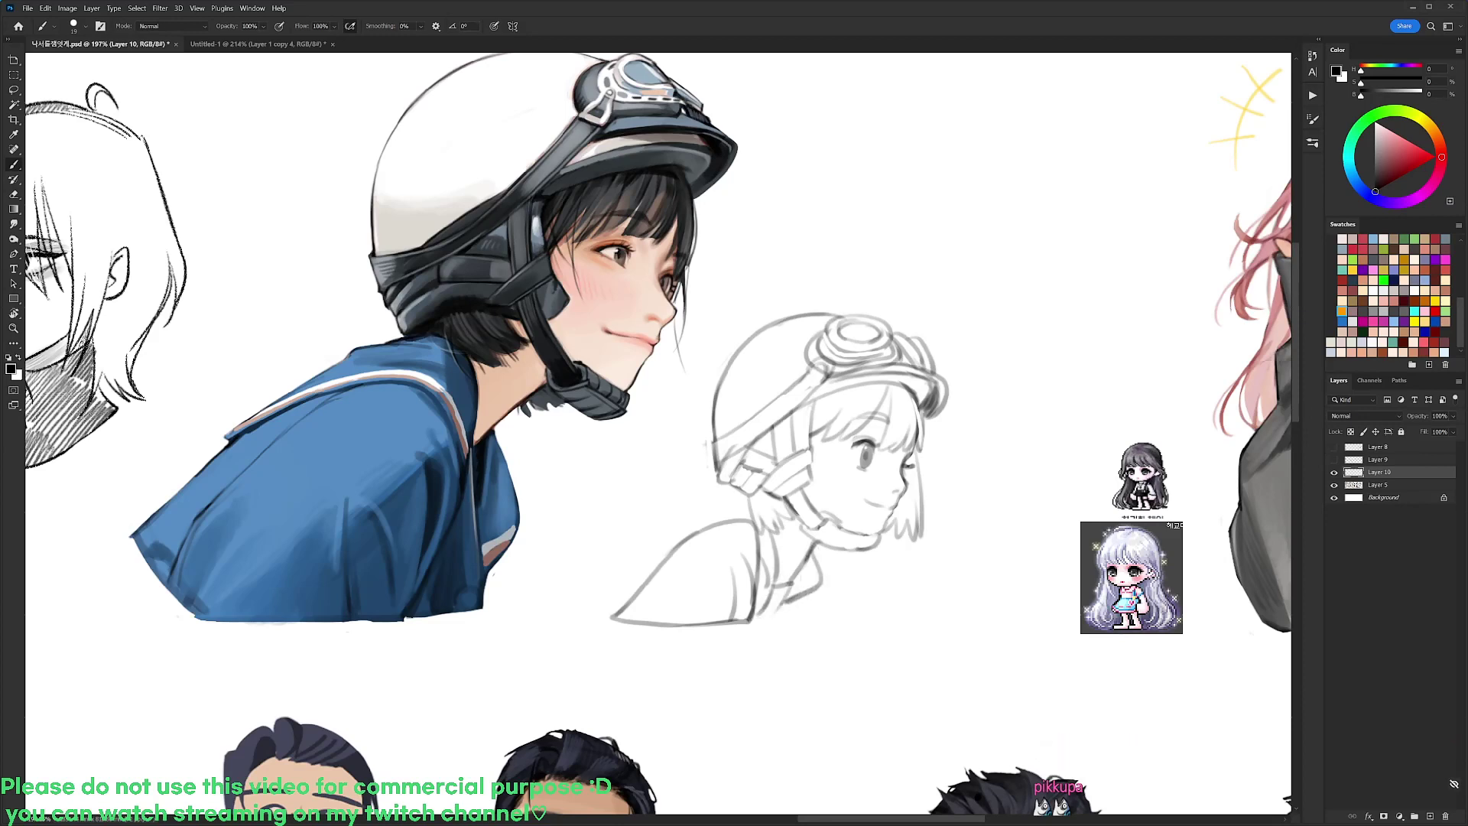
Draw the sailor collar flap across the upper back, widen the bust's rear corner, and erase the overlapping lines
mouse_move(748, 488)
left_mouse_down()
mouse_move(635, 550)
mouse_move(673, 547)
mouse_move(582, 614)
mouse_move(629, 620)
left_mouse_up()
key("e")
left_click_drag(665, 556, 634, 599)
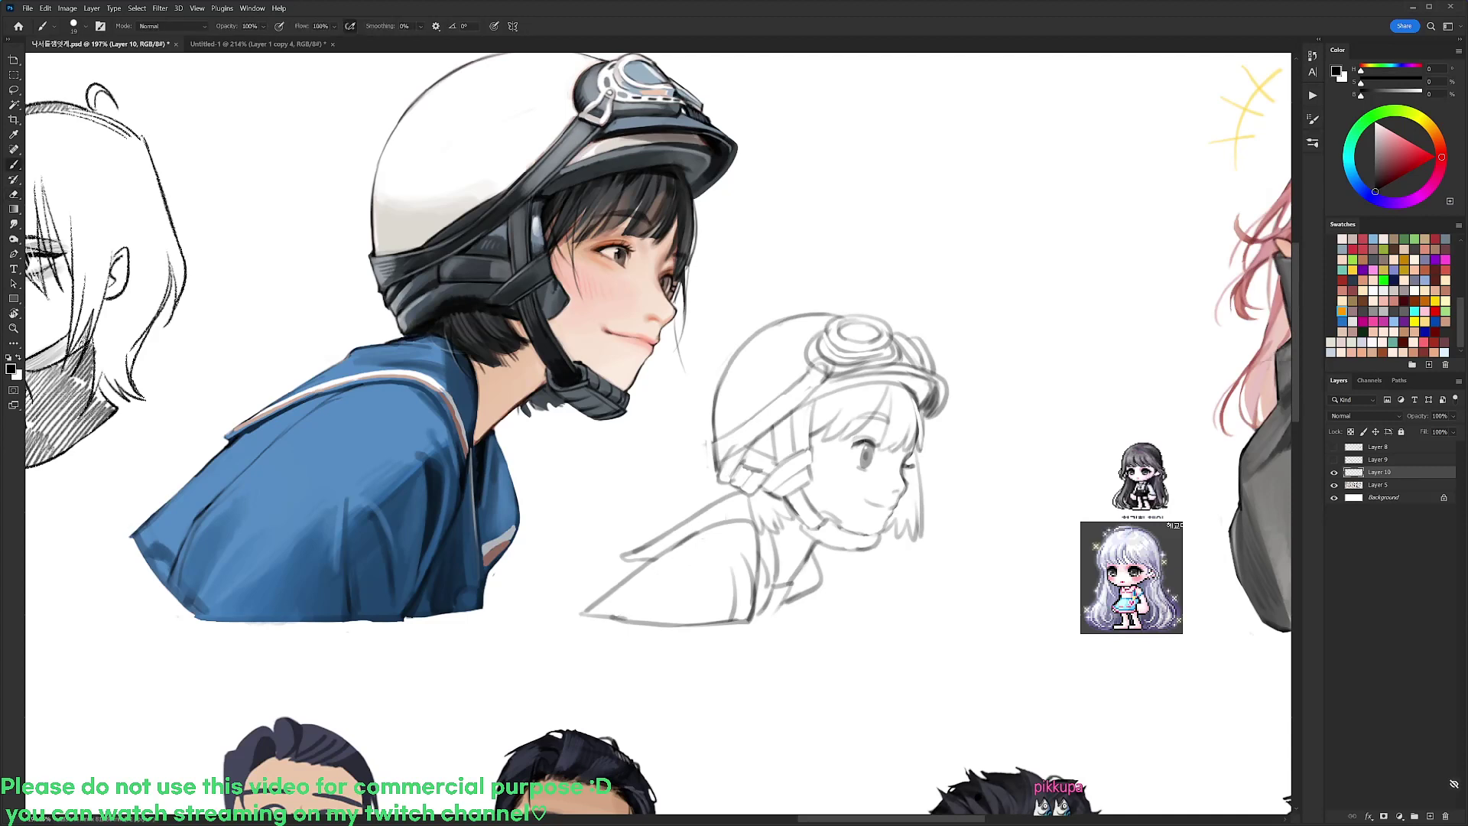
key("b")
mouse_move(673, 546)
left_mouse_down()
mouse_move(727, 517)
mouse_move(760, 558)
mouse_move(734, 611)
left_mouse_up()
key("e")
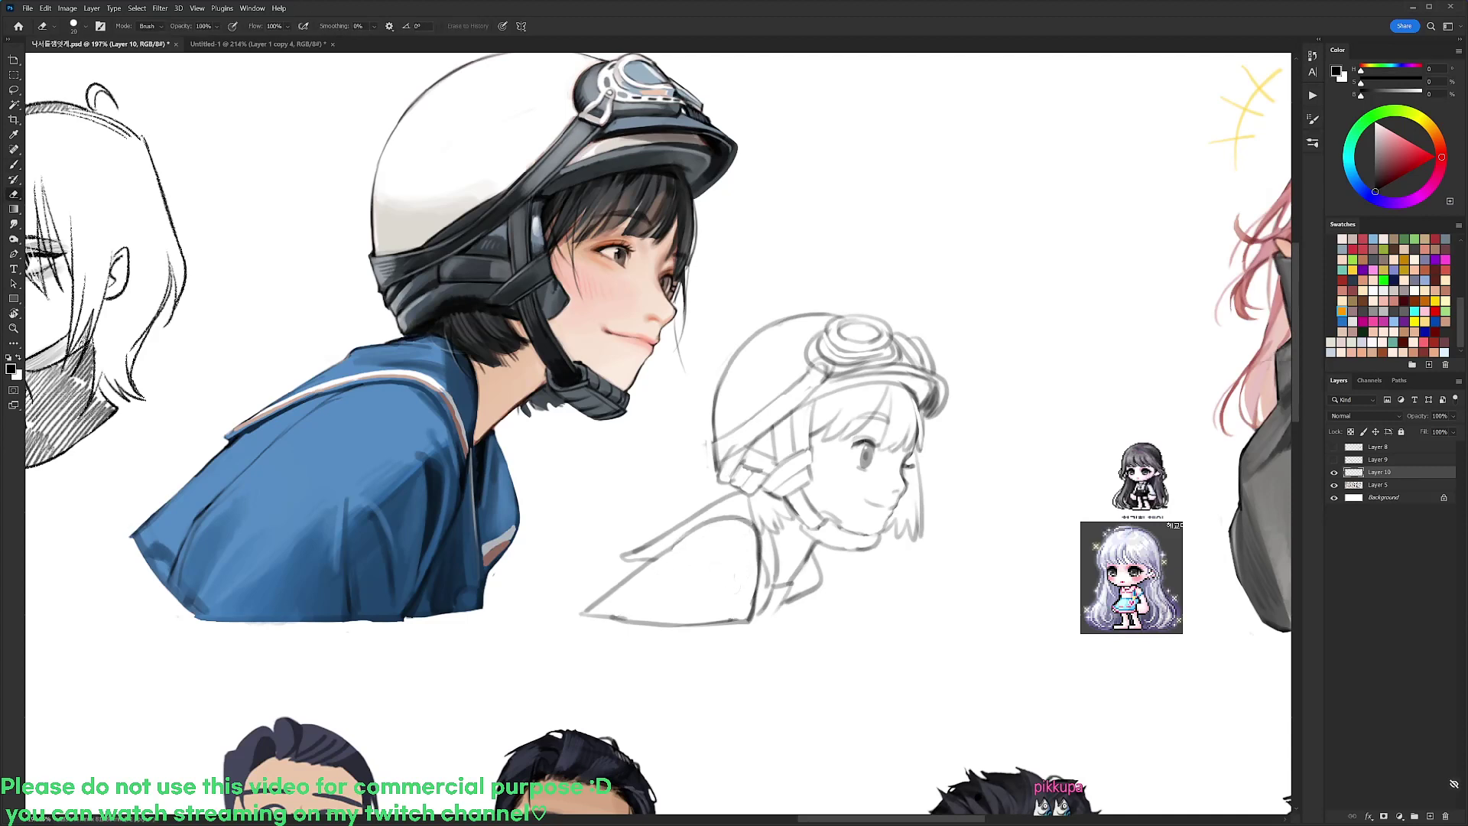
Draw the curved shoulder and sleeve line inside the torso and tidy its front end with the eraser
key("b")
left_click_drag(636, 619, 752, 532)
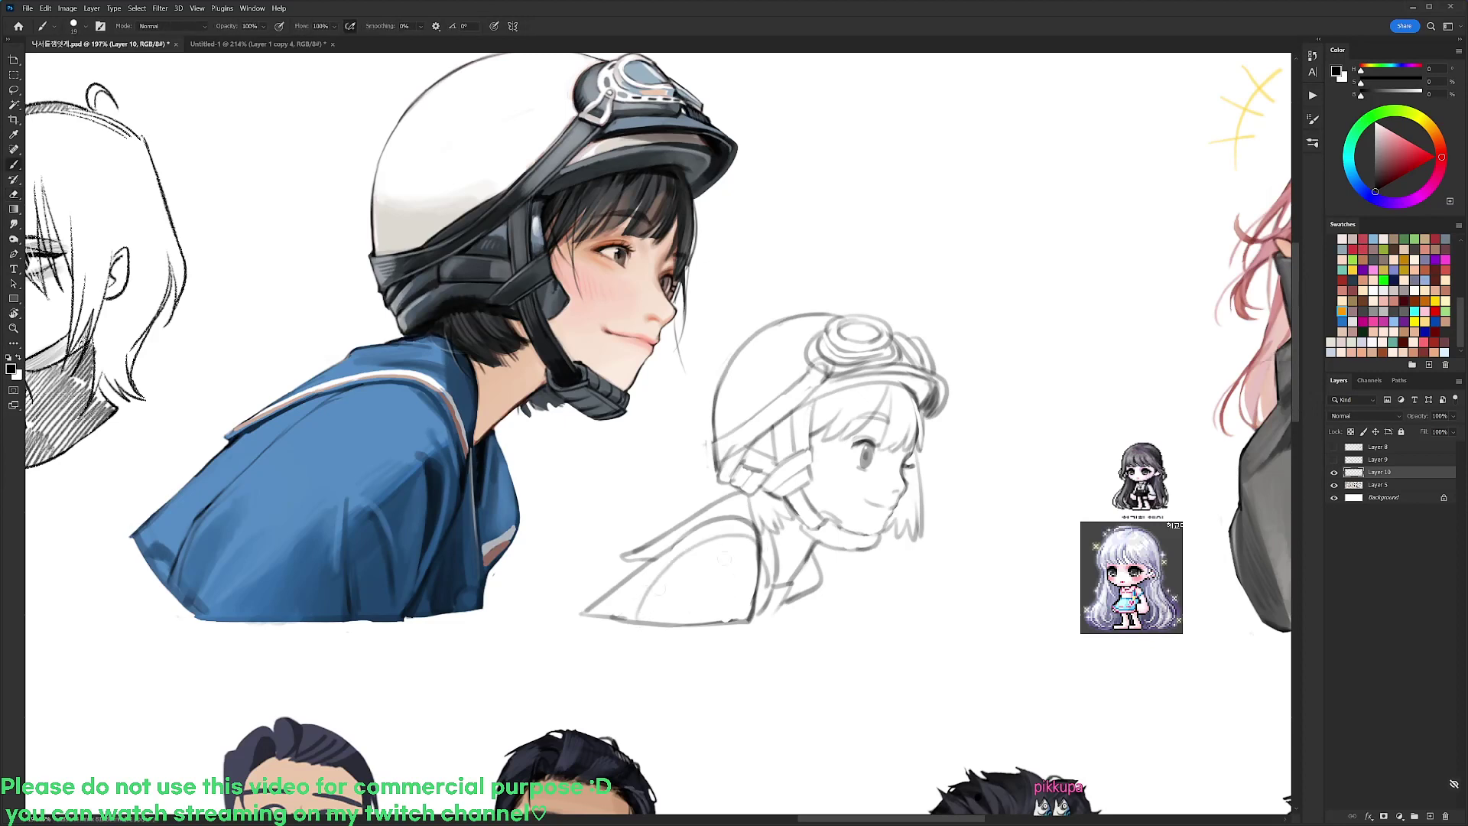
key("e")
left_click_drag(754, 543, 756, 617)
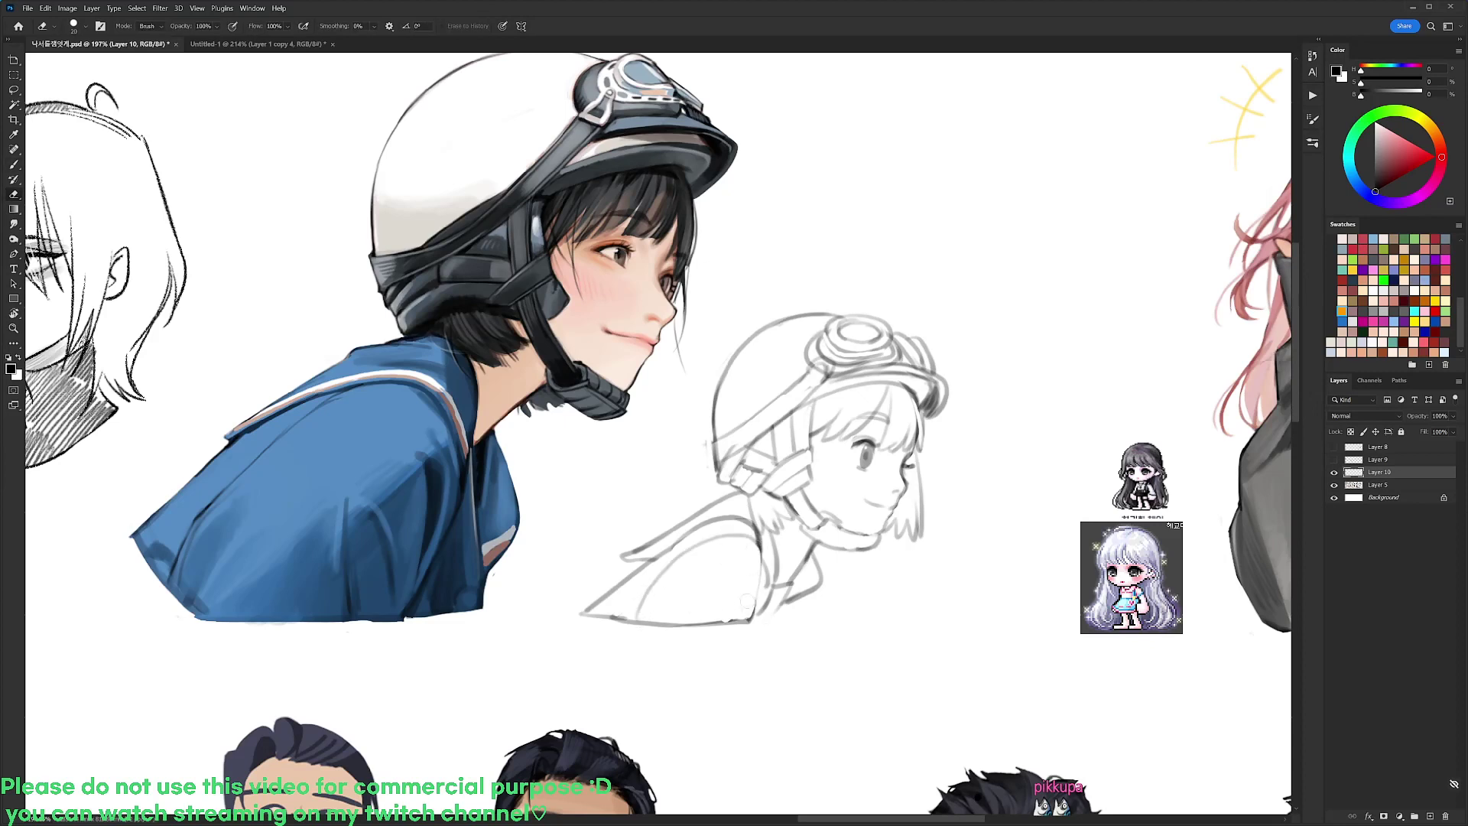
Complete the front collar line and the chest's lower front edge, and touch up the hair and strap near the jaw
key("b")
mouse_move(750, 541)
left_mouse_down()
mouse_move(761, 623)
mouse_move(803, 621)
left_mouse_up()
key("e")
key("b")
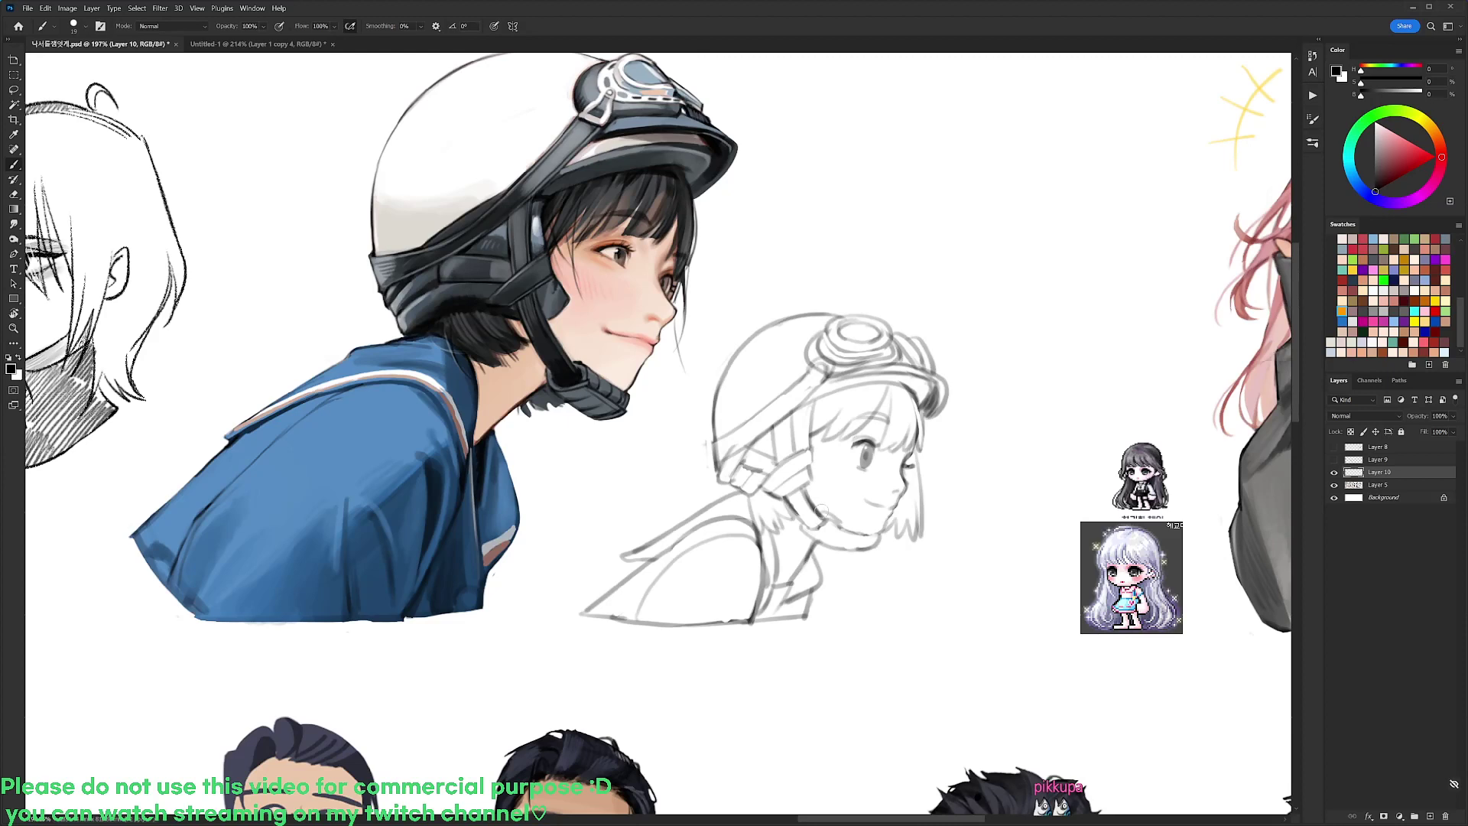
key("e")
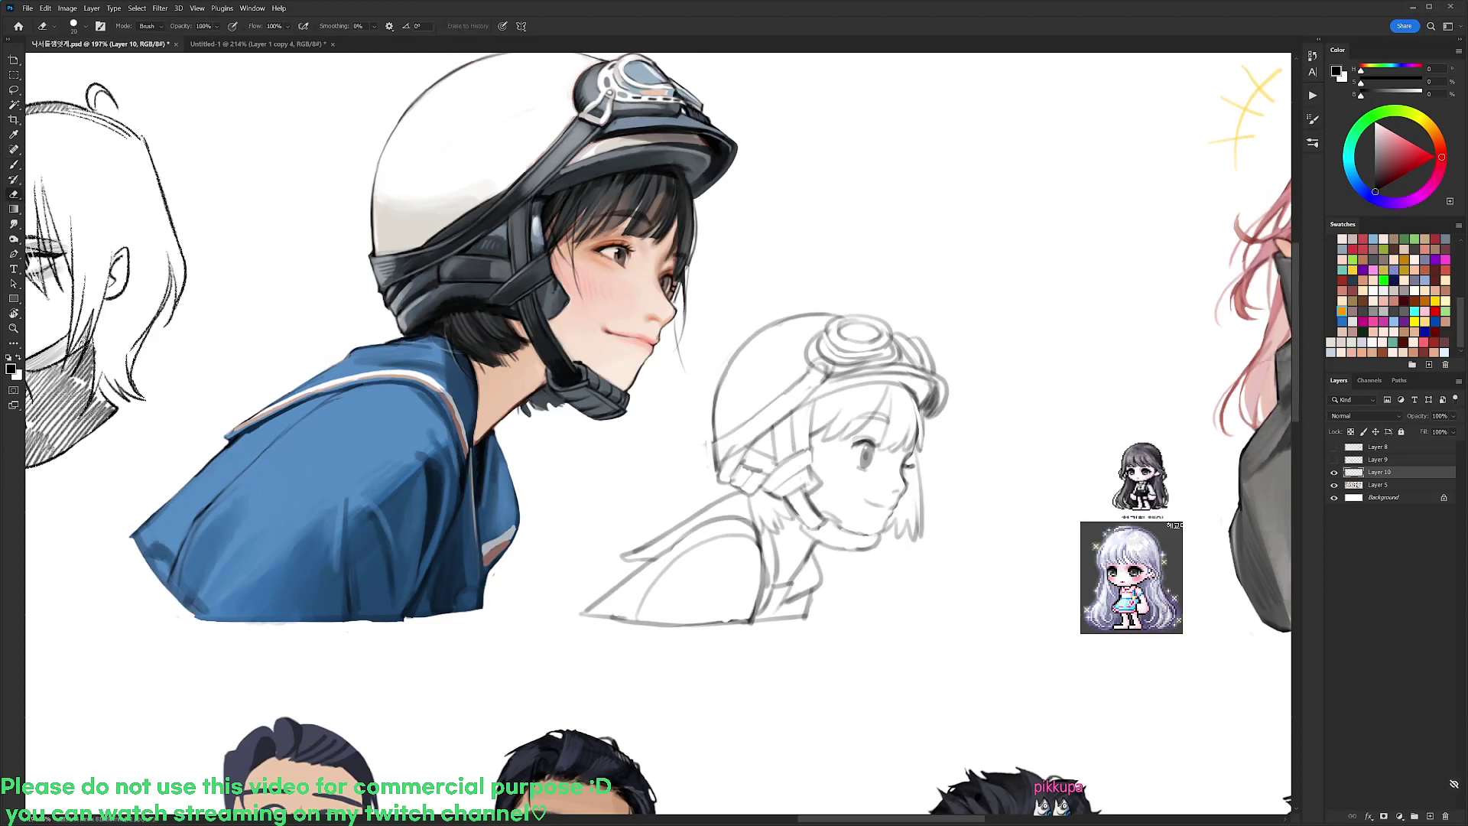
key("b")
mouse_move(799, 477)
left_mouse_down()
mouse_move(814, 511)
mouse_move(803, 499)
left_mouse_up()
key("e")
key("b")
key("e")
scroll(860, 449, "down", 4)
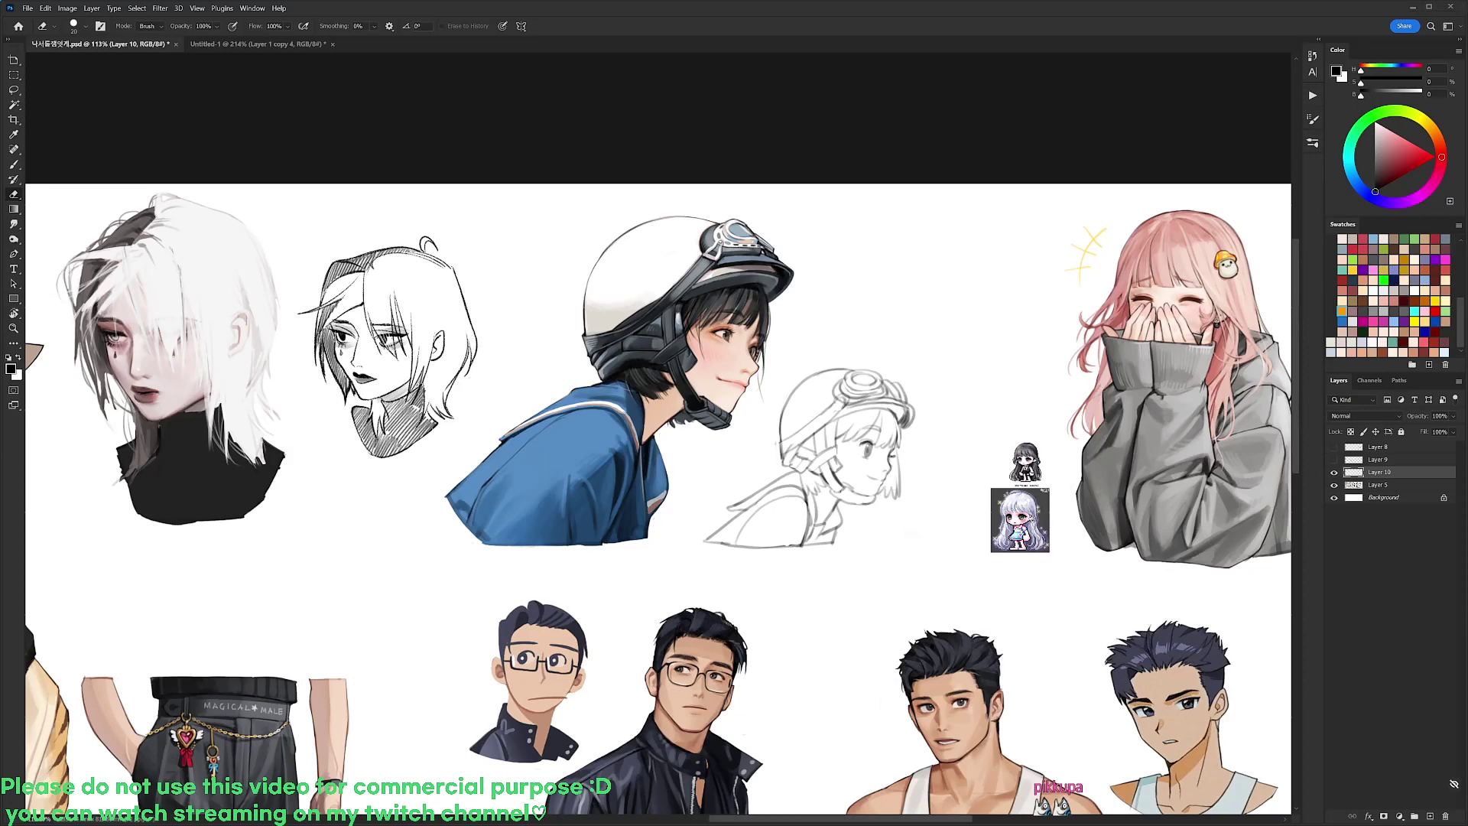
Lasso the sketched torso, scale it up to about 110%, reposition it under the head, and deselect
scroll(848, 458, "up", 4)
key("l")
mouse_move(820, 522)
left_mouse_down()
mouse_move(846, 629)
mouse_move(629, 533)
mouse_move(749, 476)
mouse_move(799, 531)
mouse_move(822, 526)
left_mouse_up()
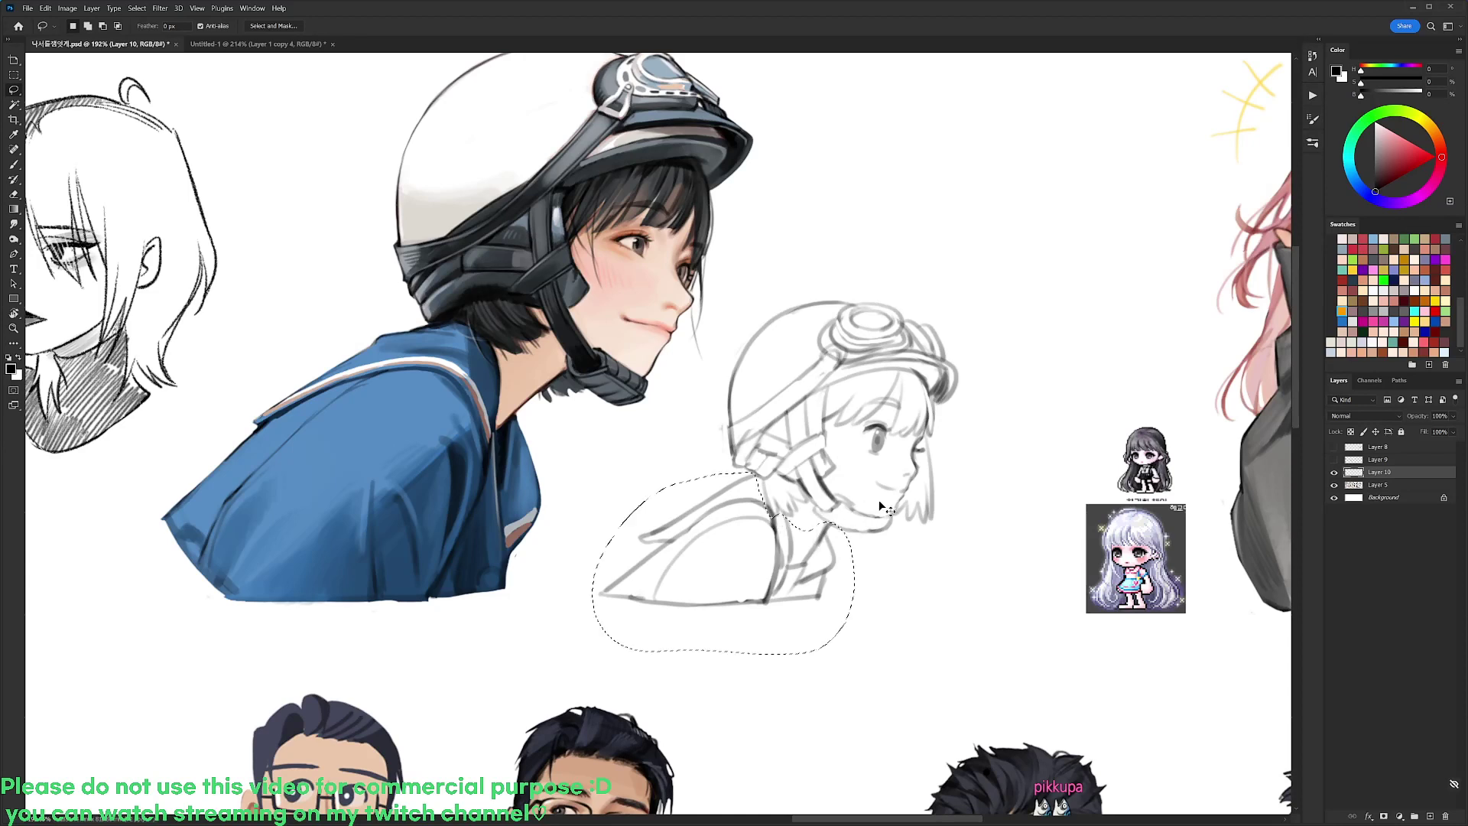
key("ctrl+t")
left_click_drag(593, 653, 568, 671)
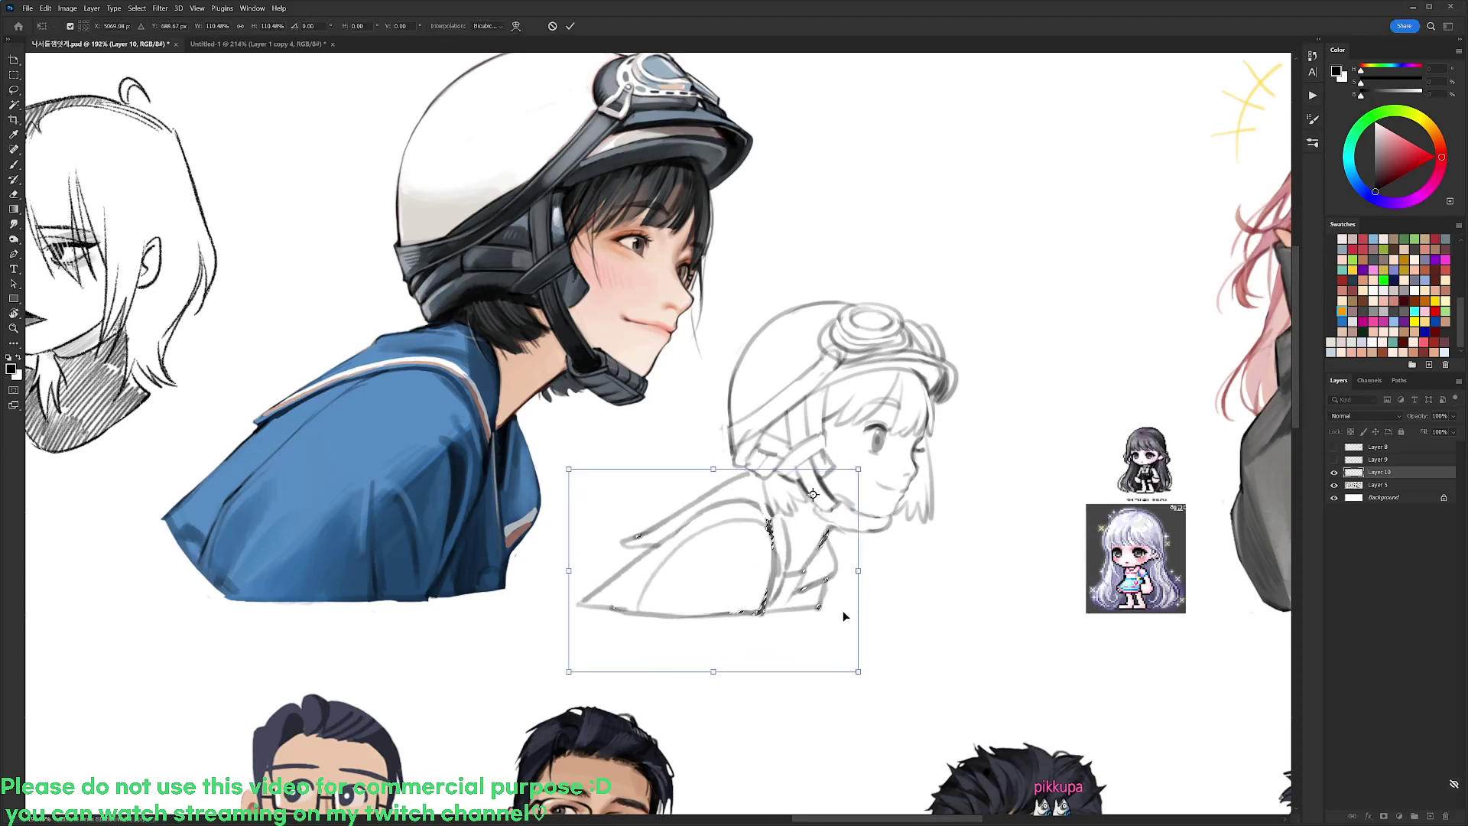
left_click_drag(843, 610, 850, 608)
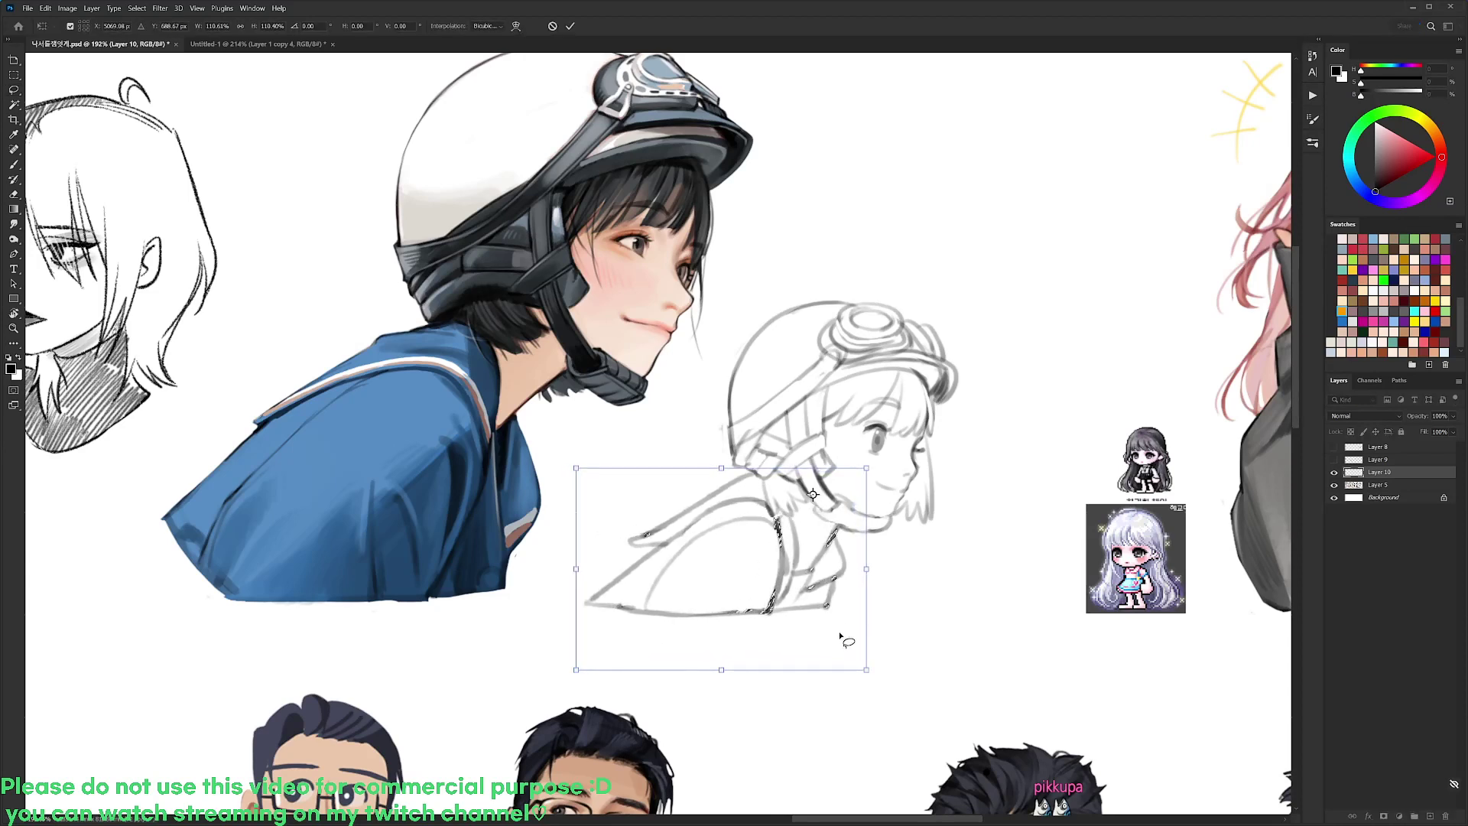
key("Return")
key("ctrl+d")
key("b")
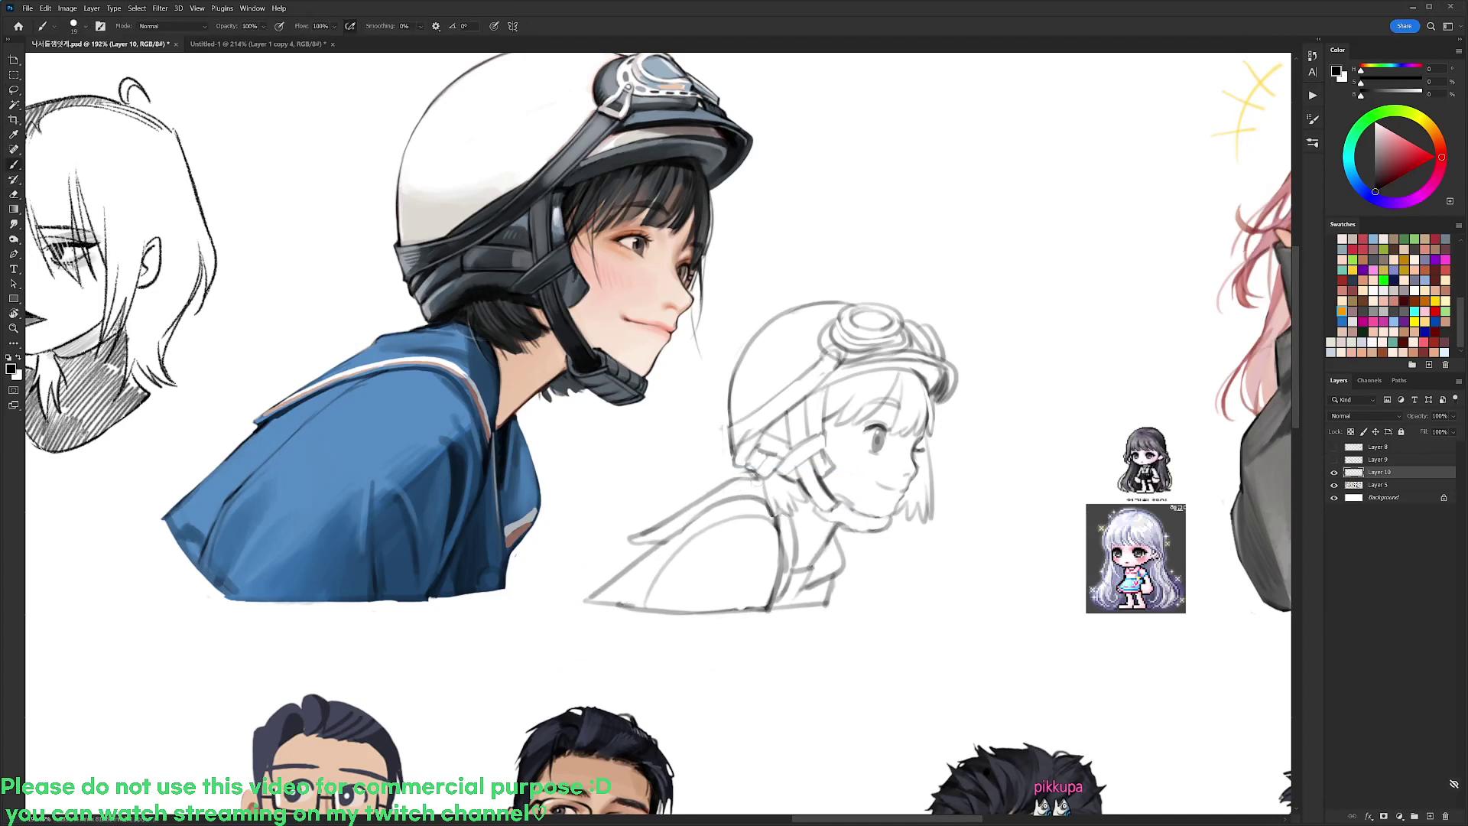
key("e")
key("b")
left_click_drag(984, 407, 968, 403)
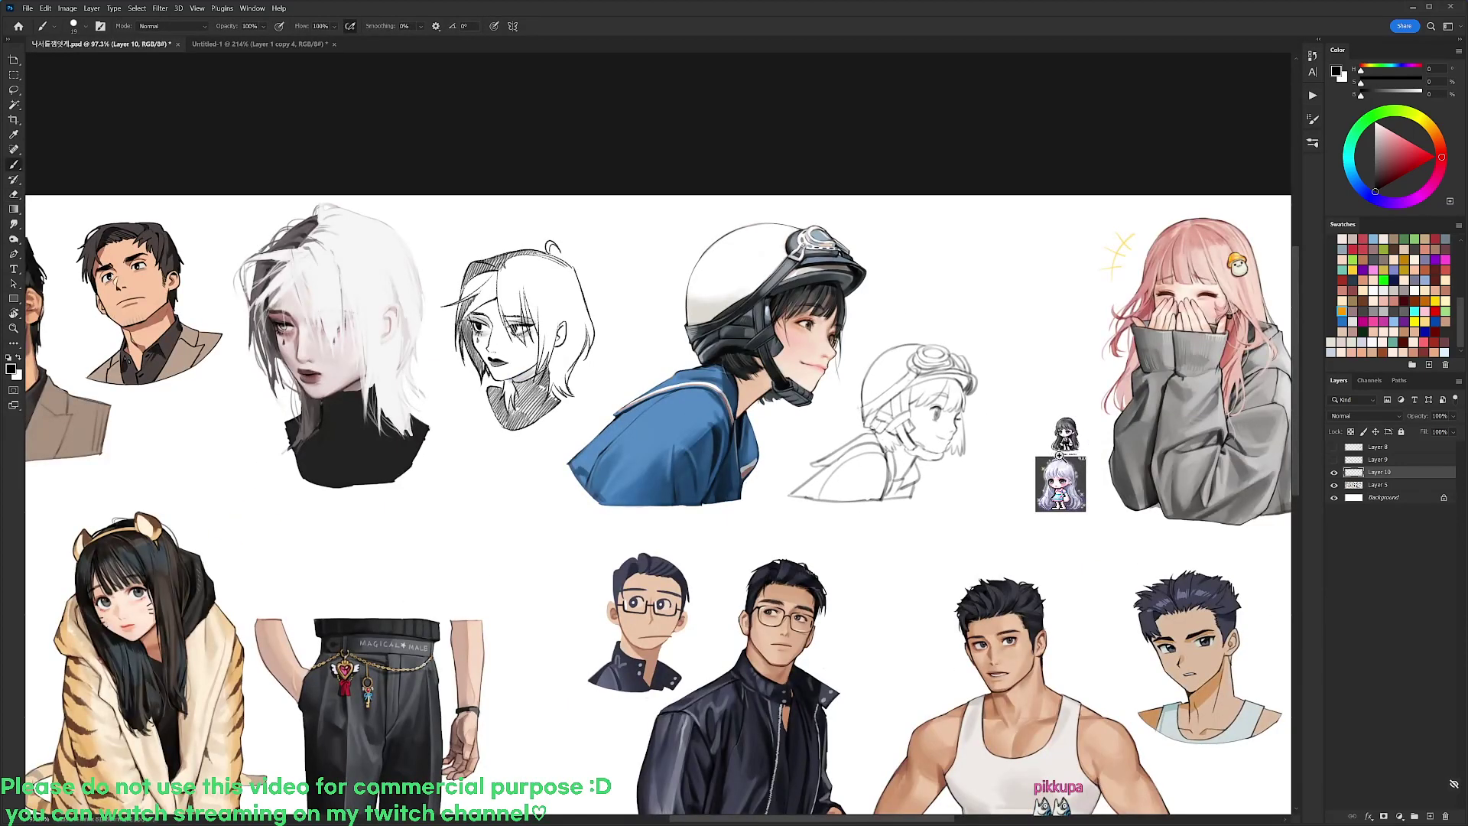
left_click_drag(1054, 452, 1067, 450)
key("e")
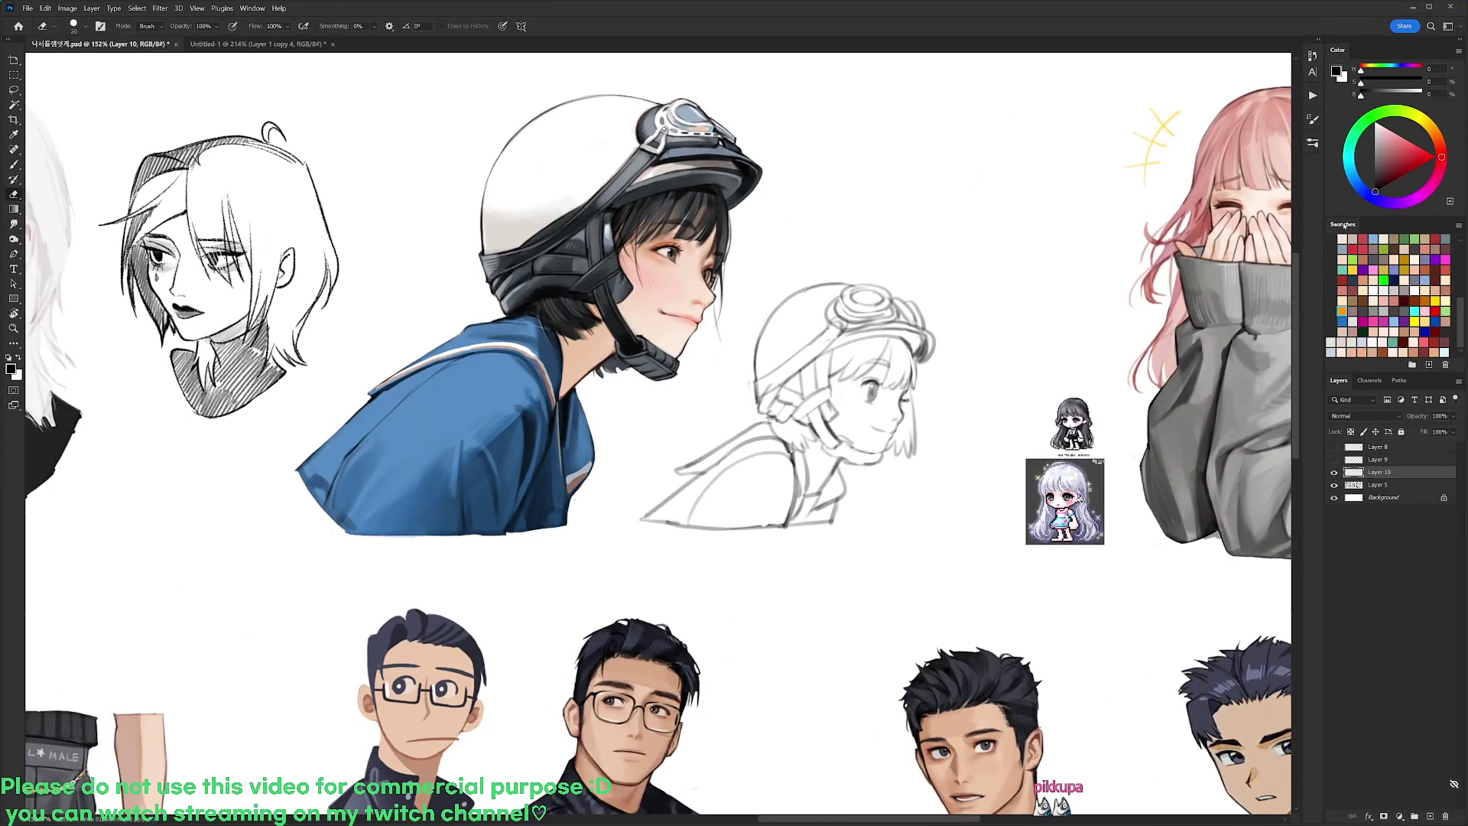
left_click_drag(864, 307, 874, 308)
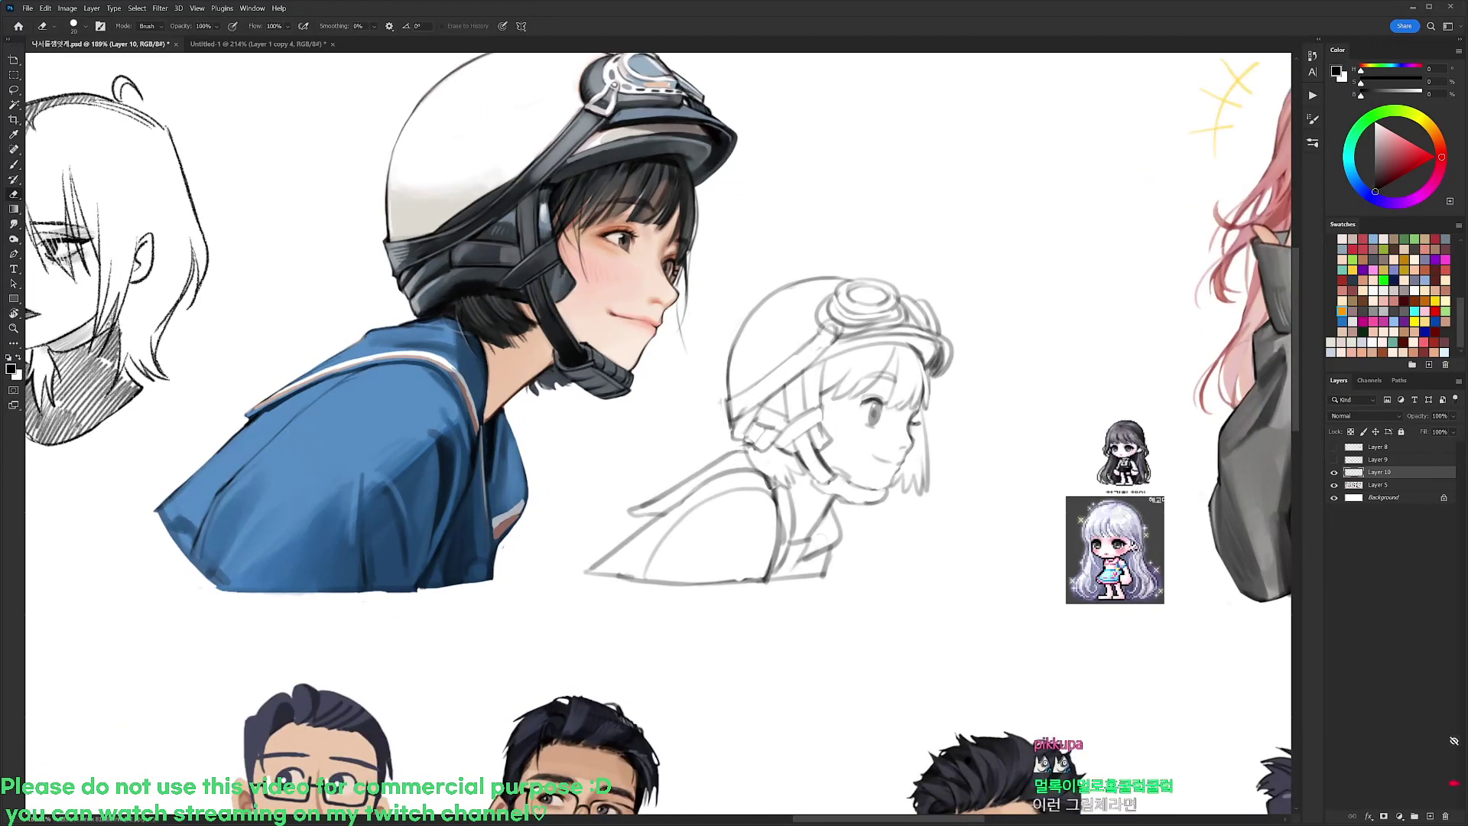
Lasso the bust's bottom edge, move it slightly down, and deselect
key("l")
mouse_move(844, 570)
left_mouse_down()
mouse_move(841, 587)
mouse_move(622, 573)
mouse_move(835, 569)
left_mouse_up()
left_click_drag(803, 587, 797, 601)
key("ctrl+d")
Extend the back, collar and chest lines down to meet the bust's bottom edge, keeping the canvas unrotated at the end
key("b")
left_click_drag(778, 539, 765, 589)
key("e")
key("b")
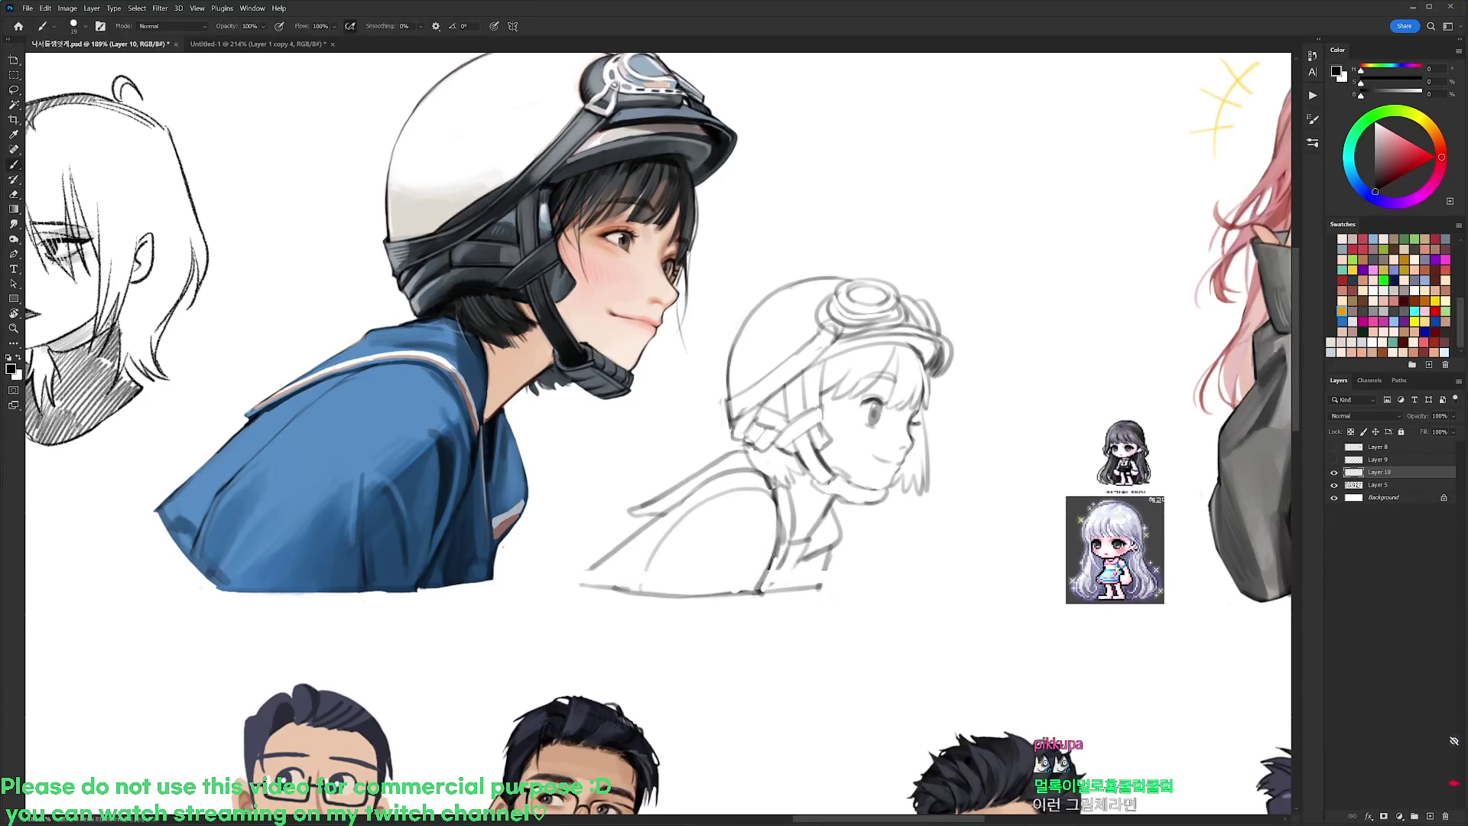
mouse_move(662, 540)
left_mouse_down()
mouse_move(639, 593)
mouse_move(578, 588)
left_mouse_up()
mouse_move(831, 549)
left_mouse_down()
mouse_move(813, 587)
mouse_move(775, 591)
left_mouse_up()
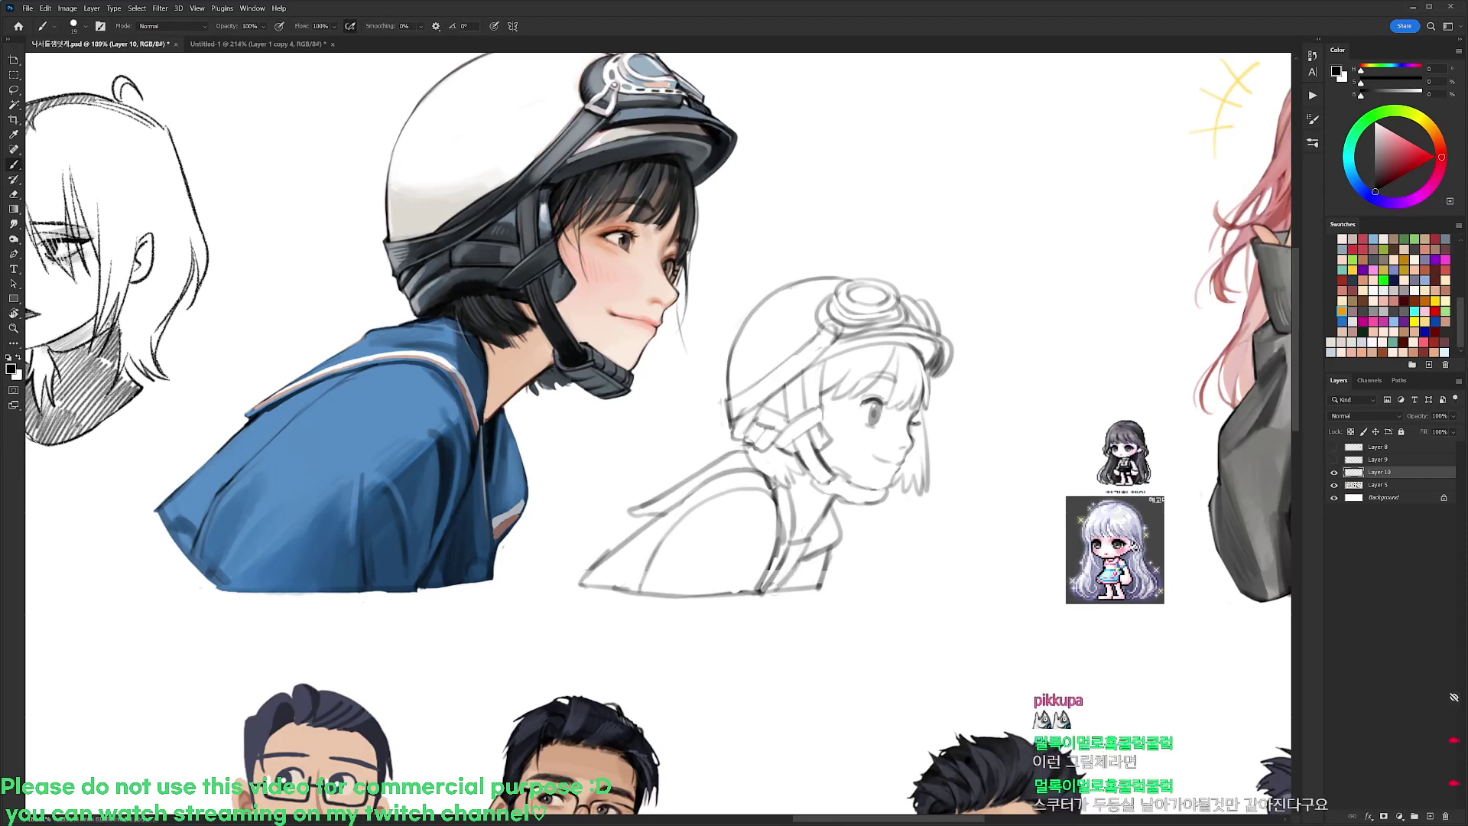
key("r")
left_click_drag(952, 437, 917, 302)
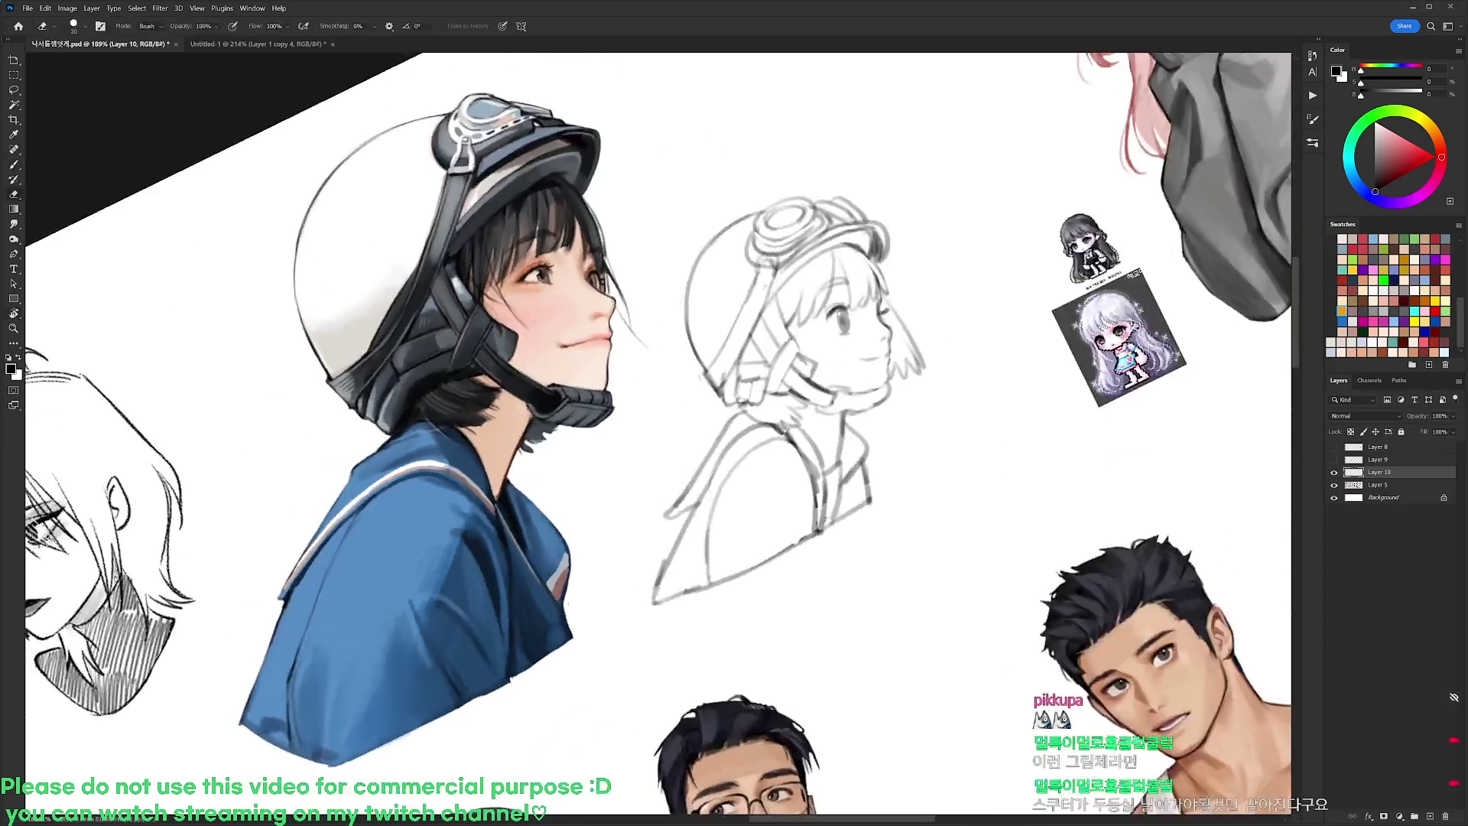
key("r")
key("Escape")
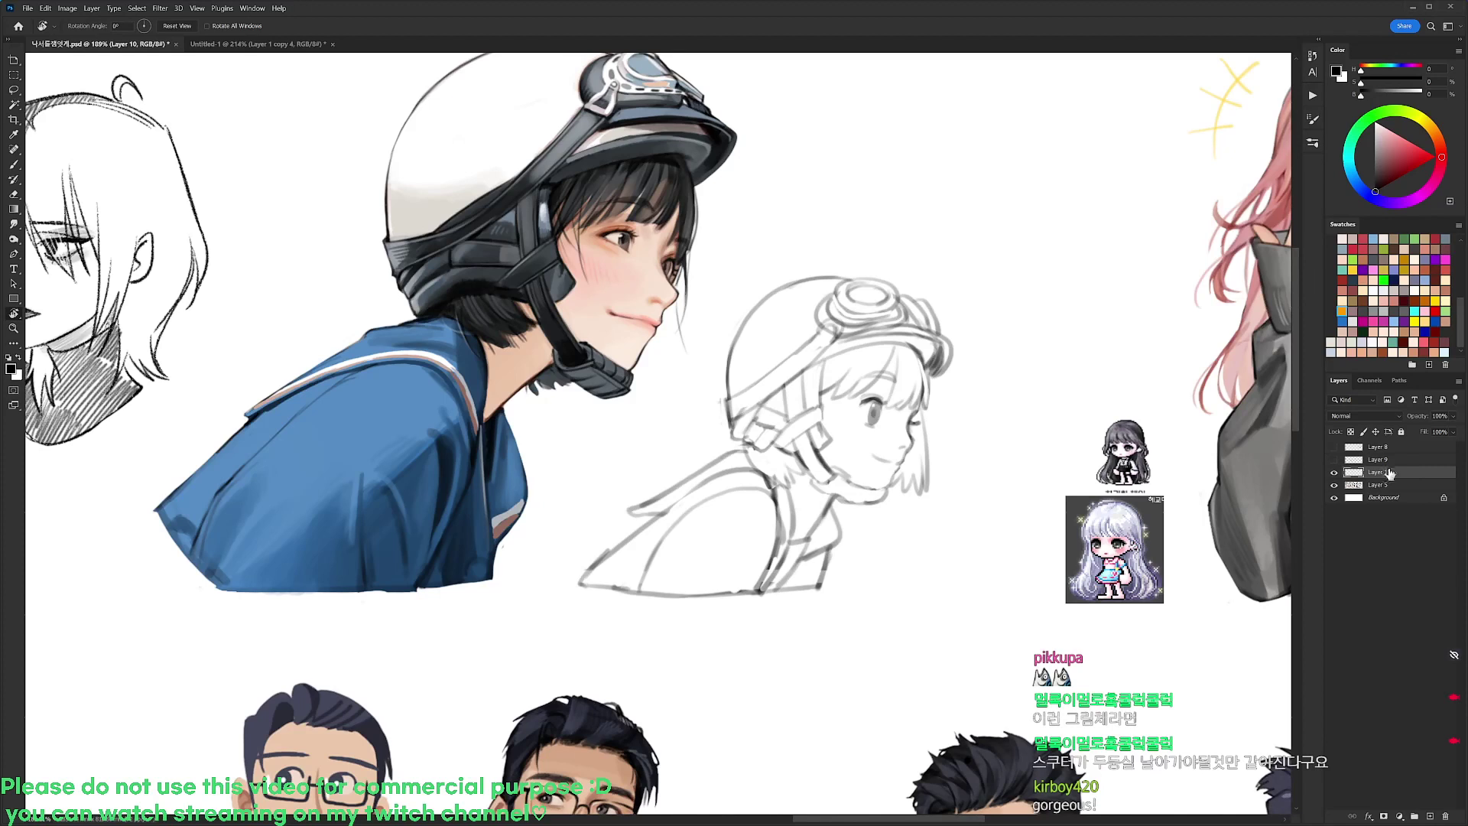
Lower the sketch layer's fill to 29% and scale the lassoed head down to about 94%
left_click(1452, 432)
left_click_drag(1456, 446, 1420, 446)
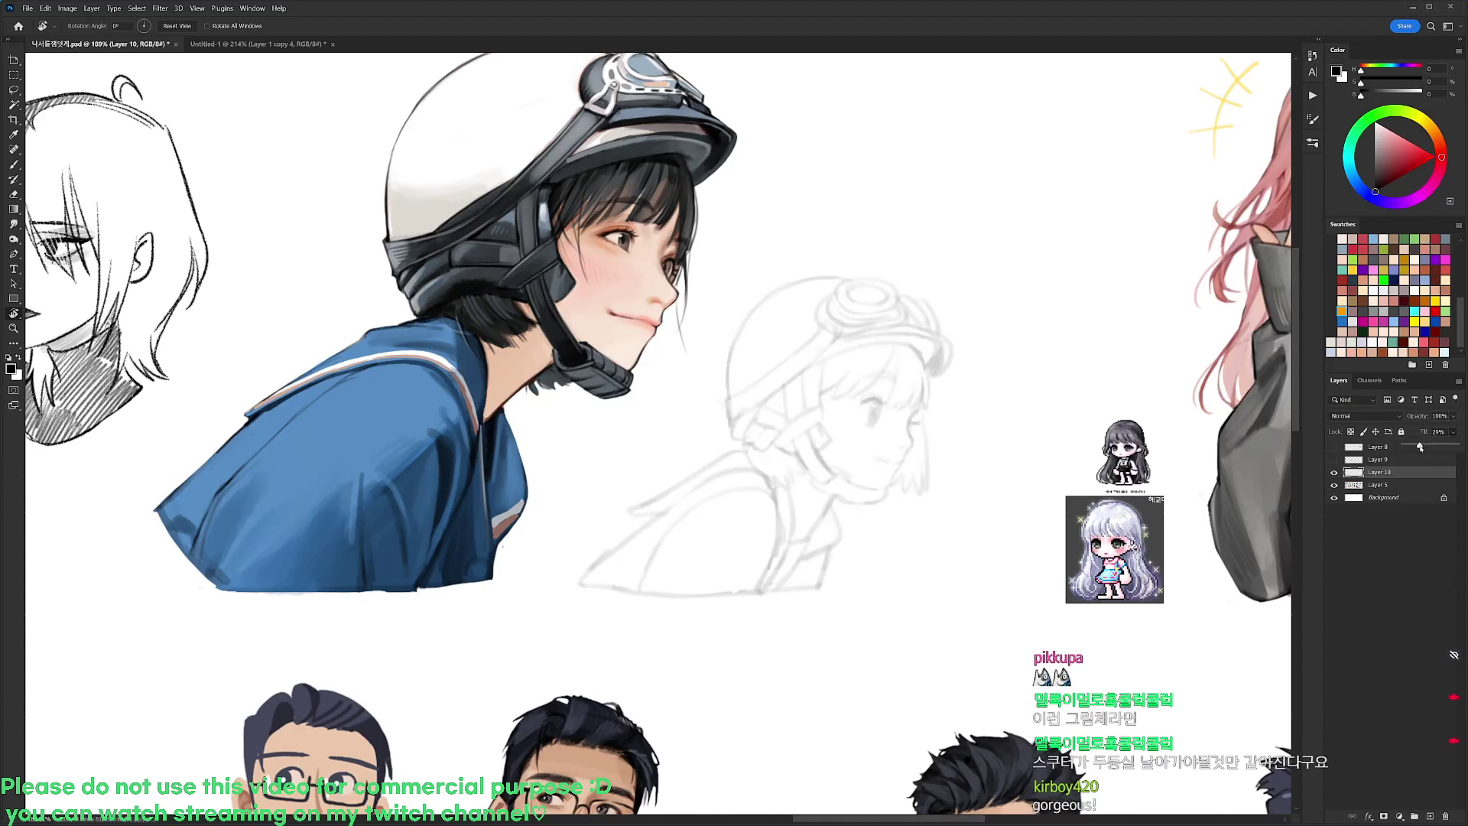
key("l")
mouse_move(964, 417)
left_mouse_down()
mouse_move(955, 480)
mouse_move(883, 524)
mouse_move(830, 501)
mouse_move(787, 454)
mouse_move(763, 453)
mouse_move(724, 319)
mouse_move(989, 282)
left_mouse_up()
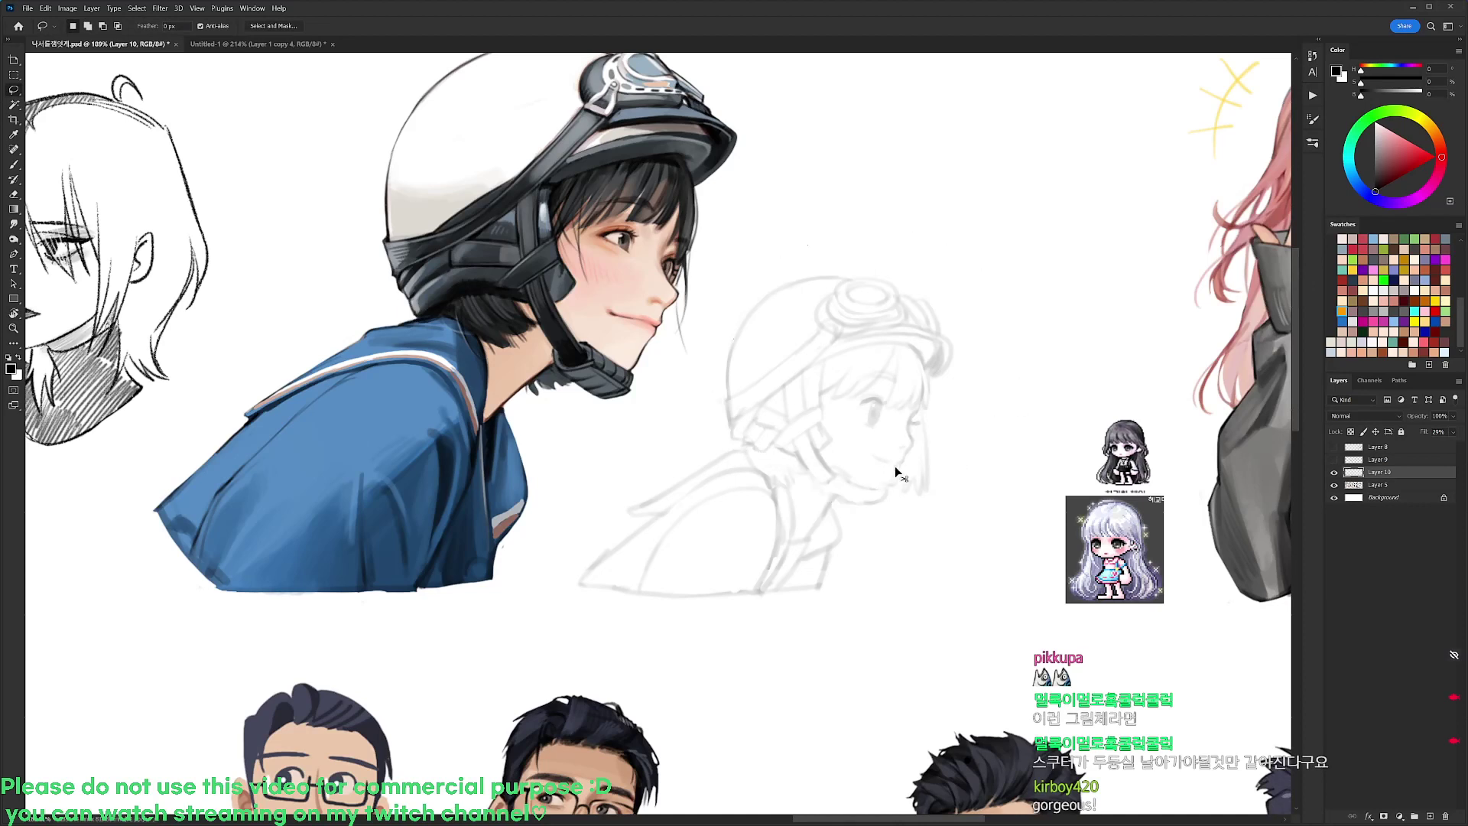
key("ctrl+t")
left_click_drag(1018, 225, 1004, 245)
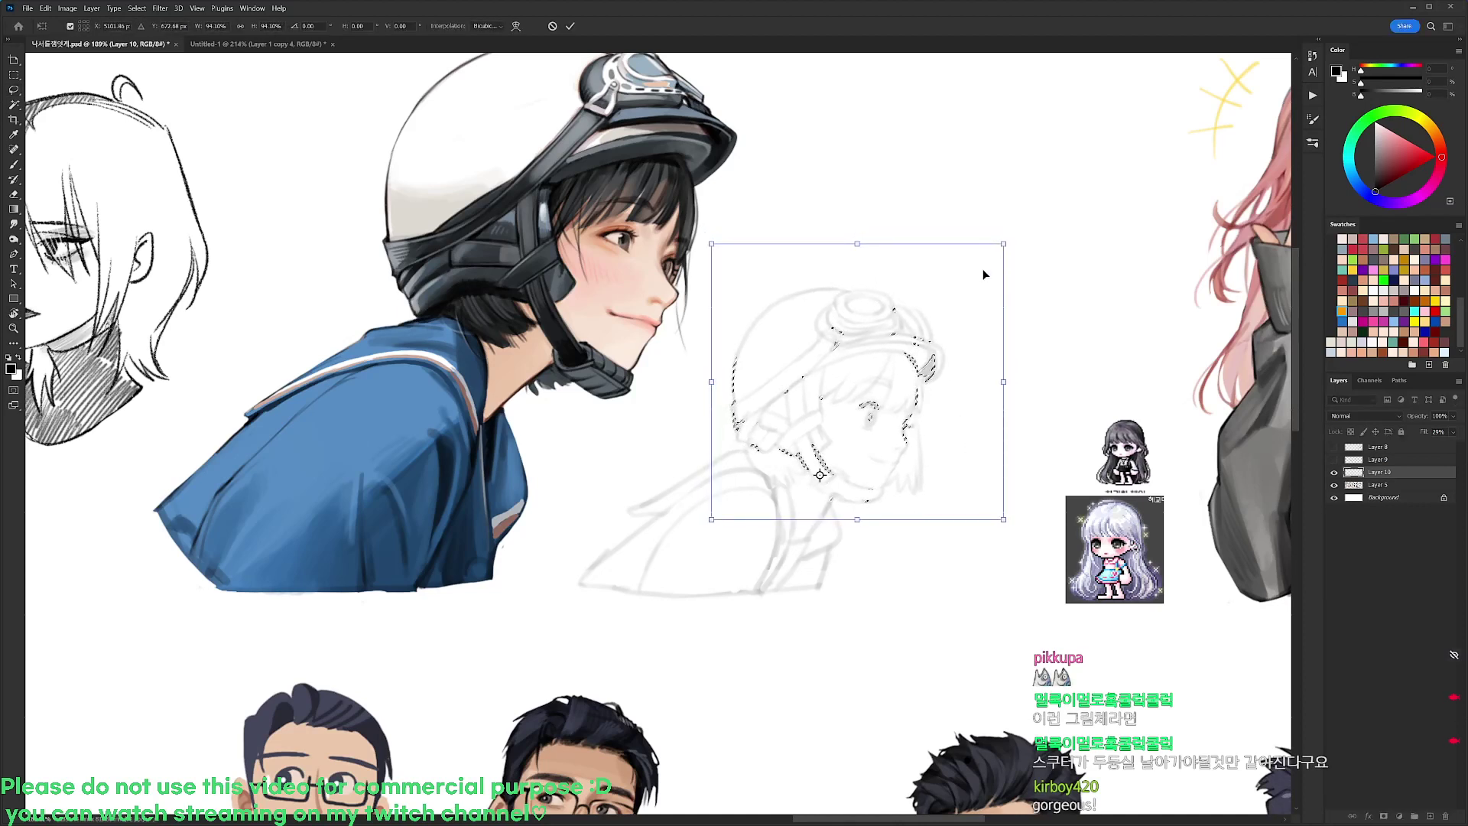
key("Return")
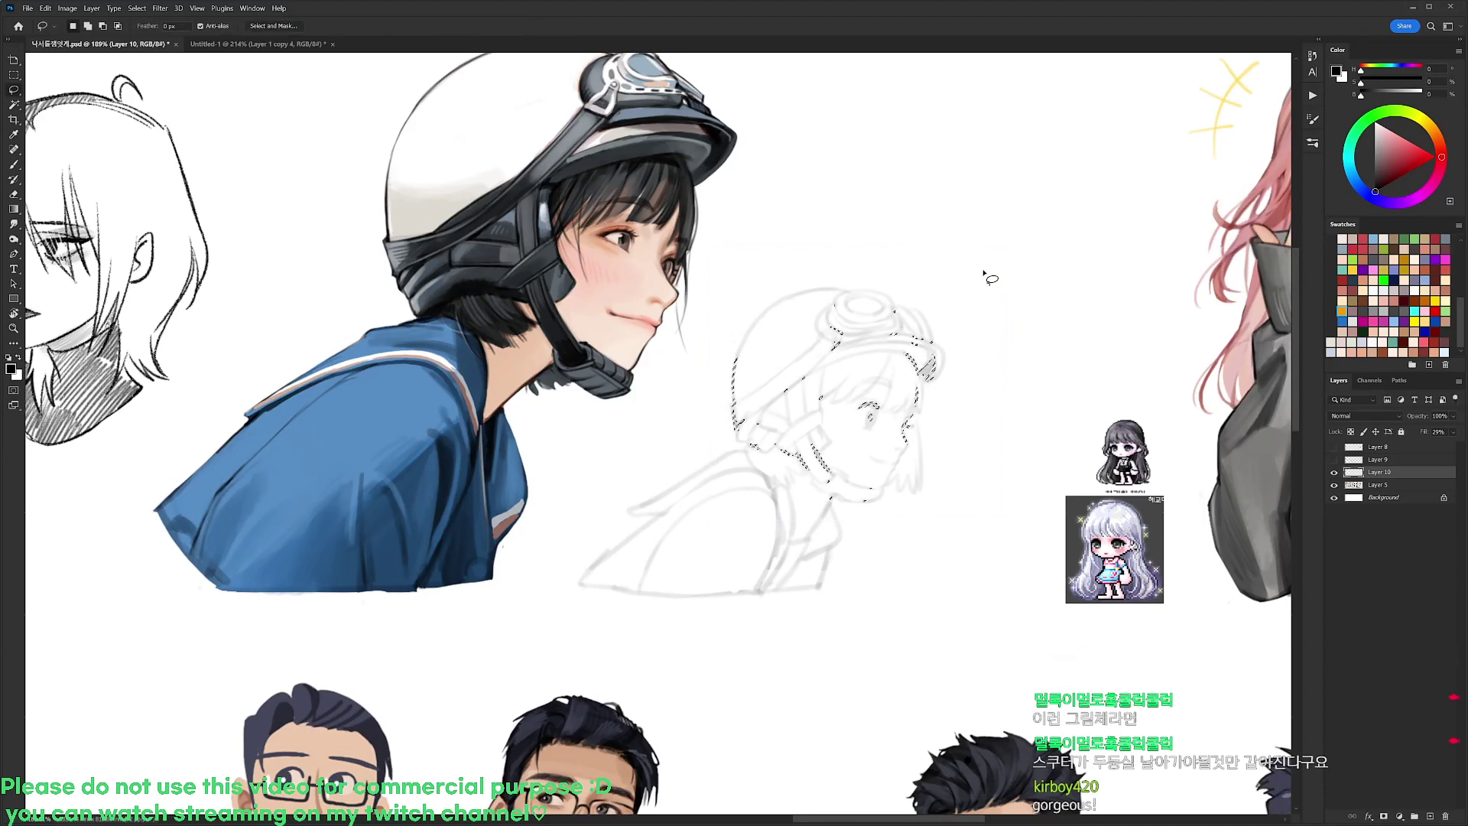
key("ctrl+d")
Add a new layer above the faded sketch and set the brush to 12 px with 12% smoothing
key("ctrl+shift+alt+n")
key("b")
right_click(1003, 408)
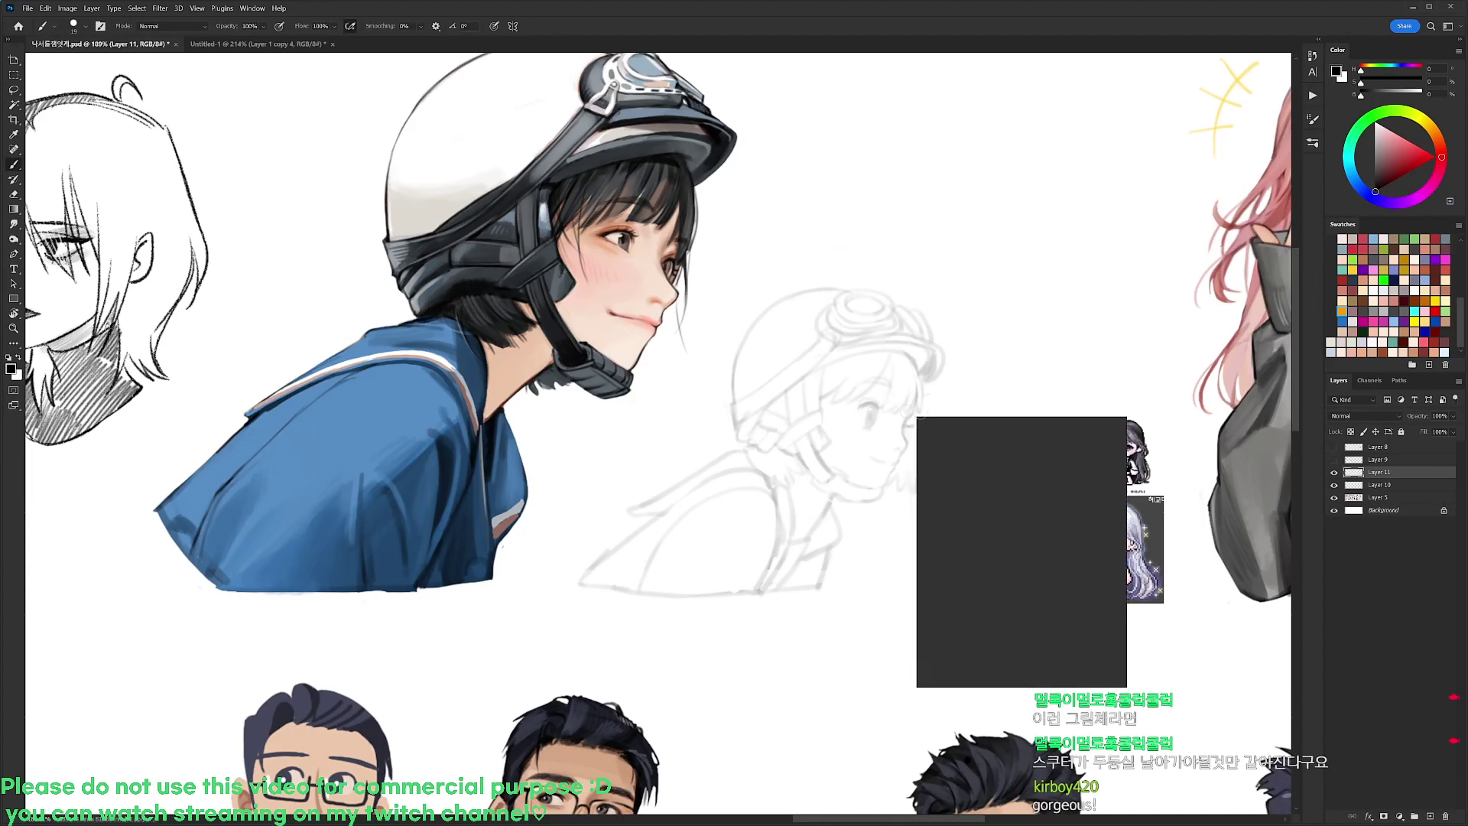
type("12")
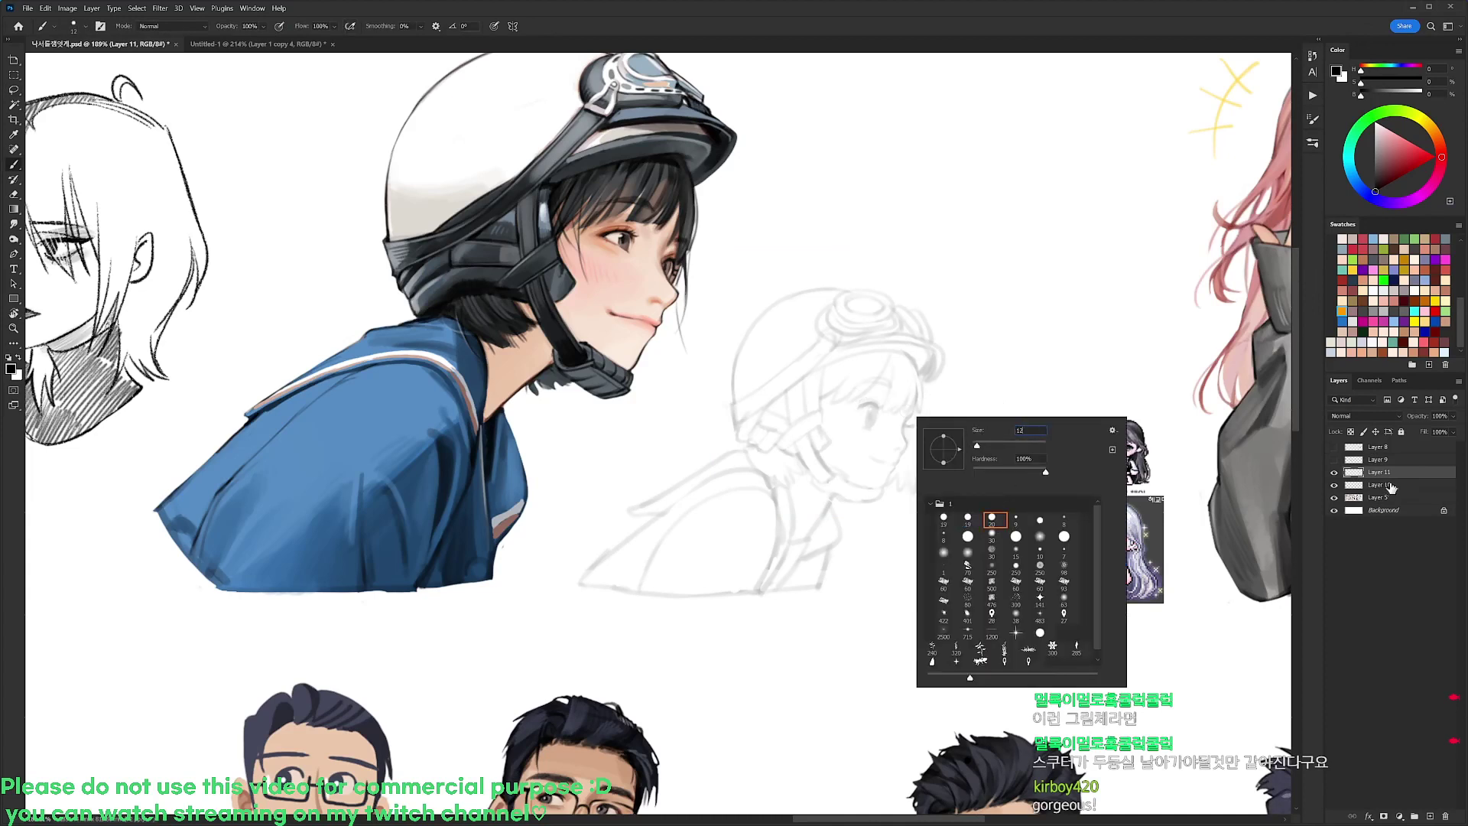
key("Return")
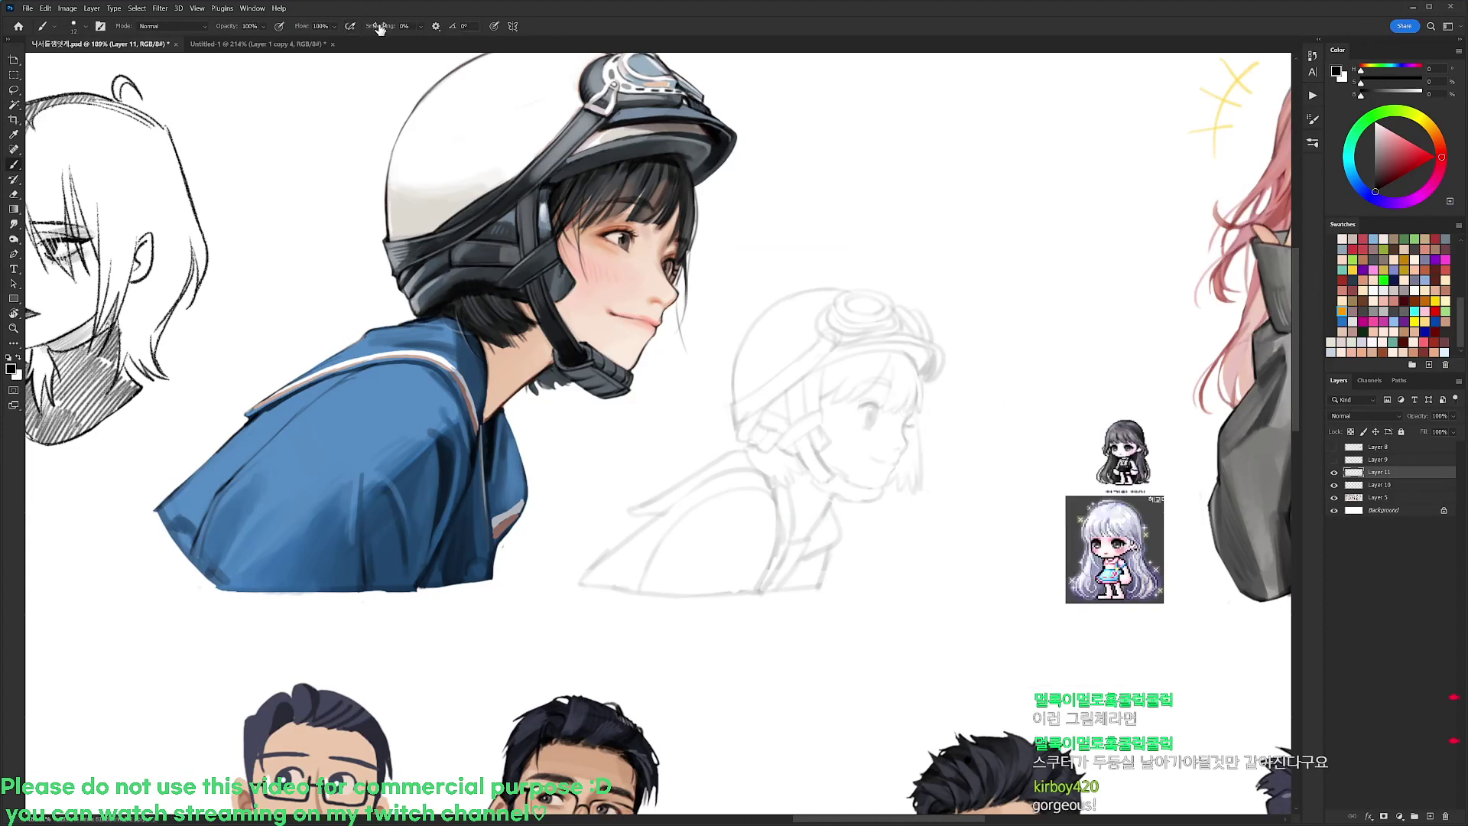
left_click_drag(380, 28, 386, 42)
right_click(1095, 289)
left_click(1386, 477)
Set the brush's Shape Dynamics minimum diameter to 71% and close the brush settings
key("F5")
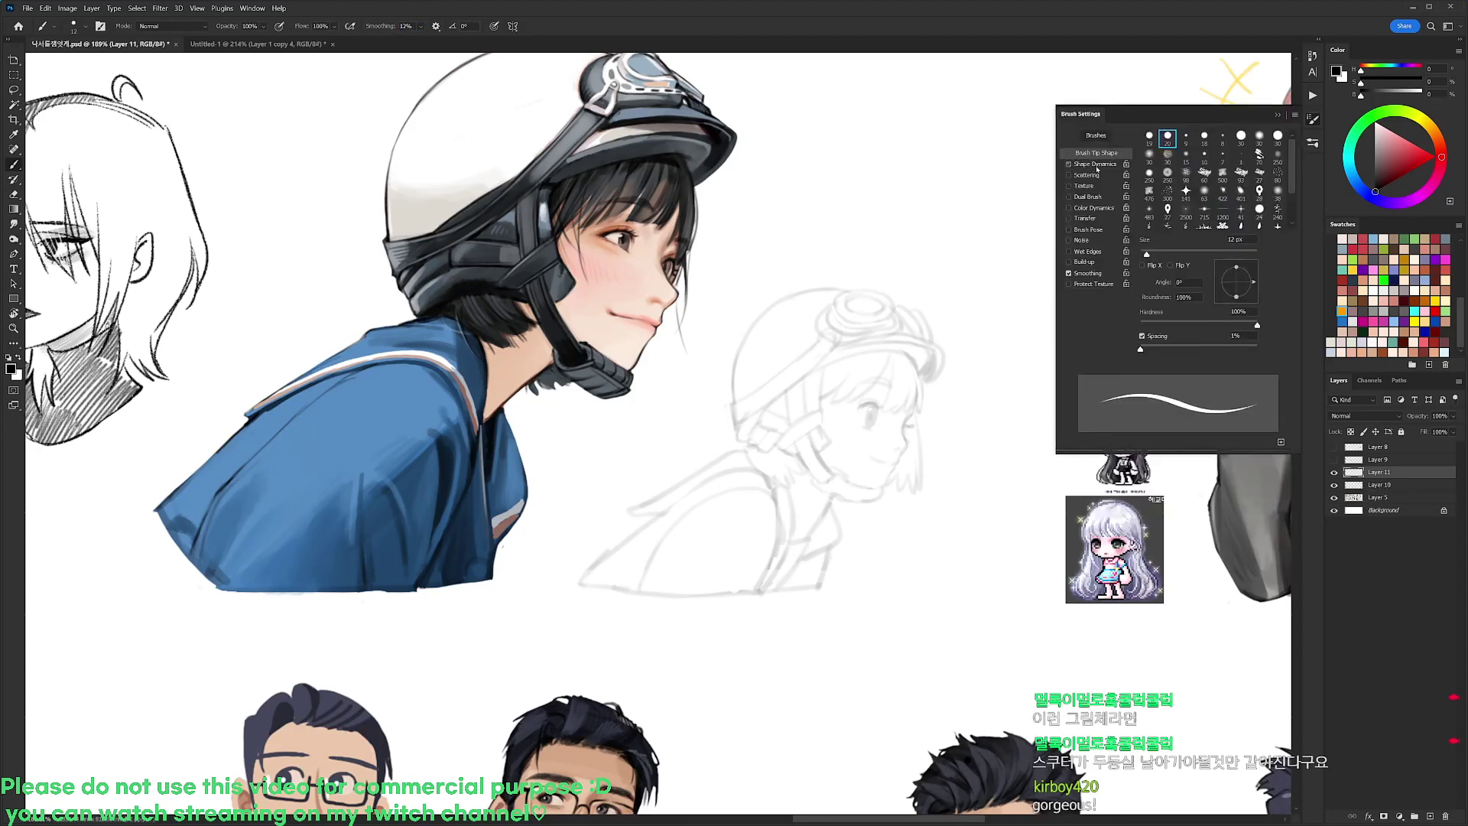
left_click(1096, 165)
left_click_drag(1173, 184, 1223, 186)
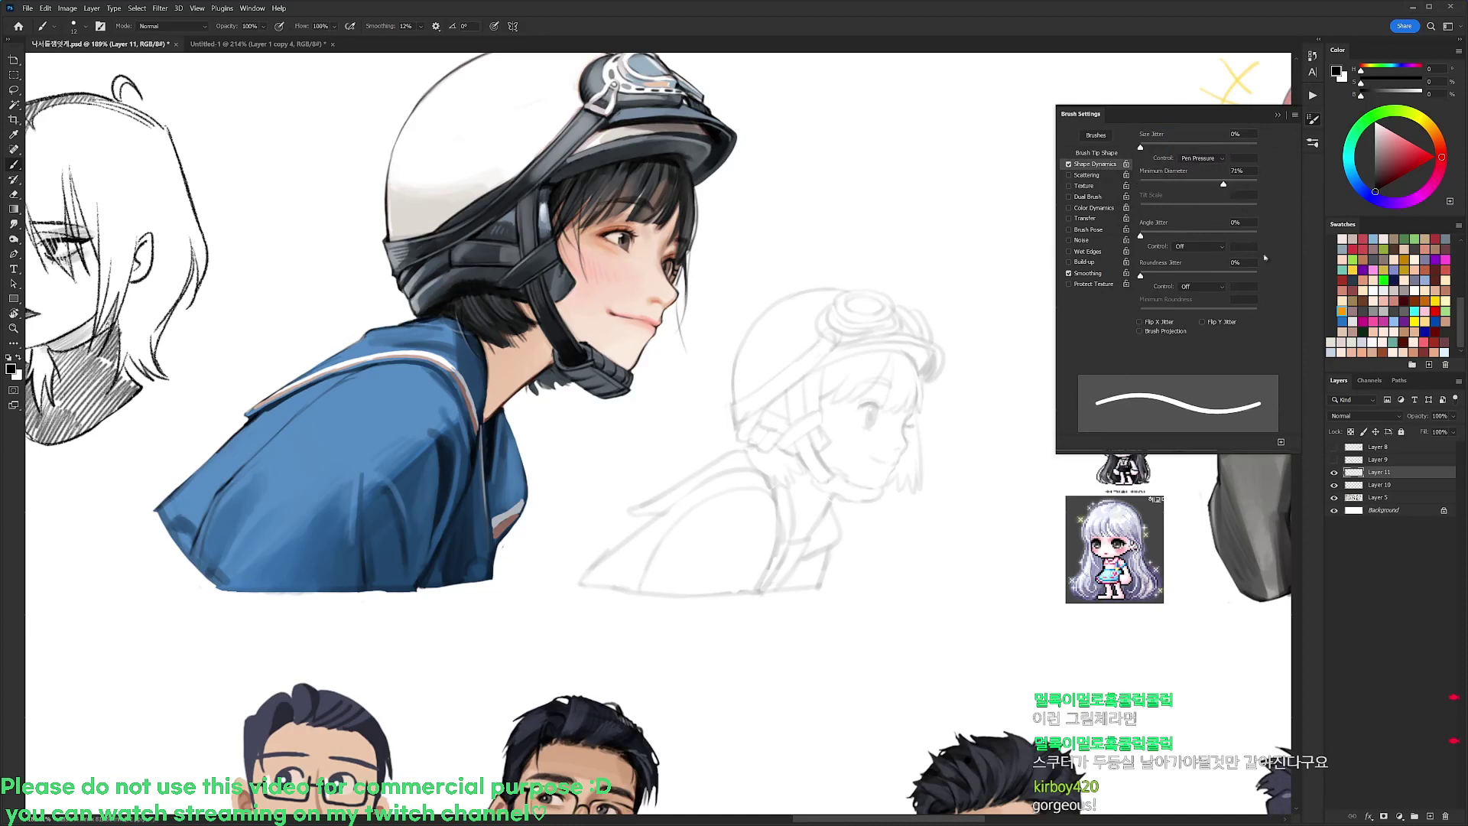
left_click(1312, 120)
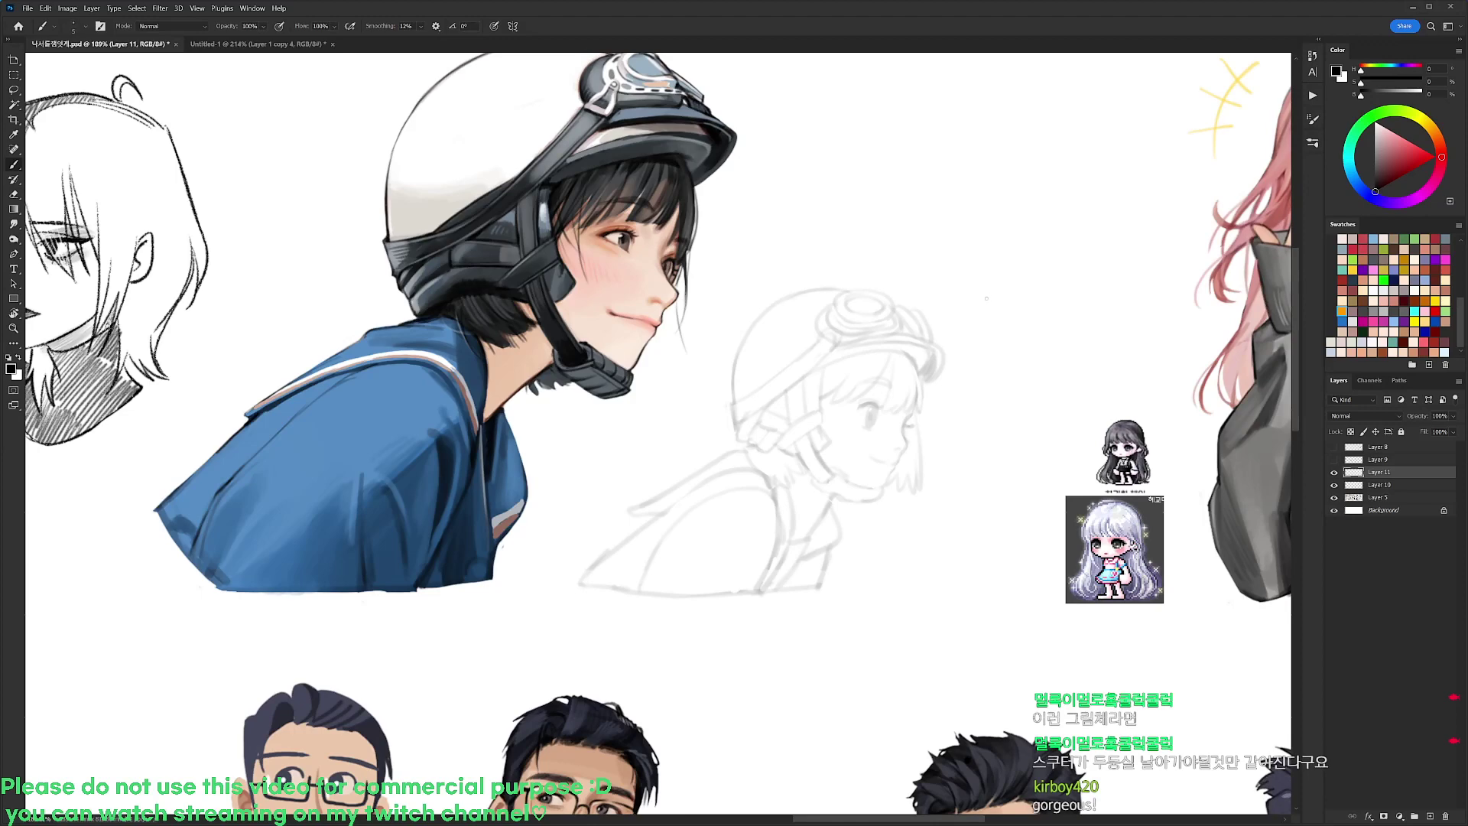
scroll(982, 424, "up", 3)
left_click_drag(885, 325, 813, 420)
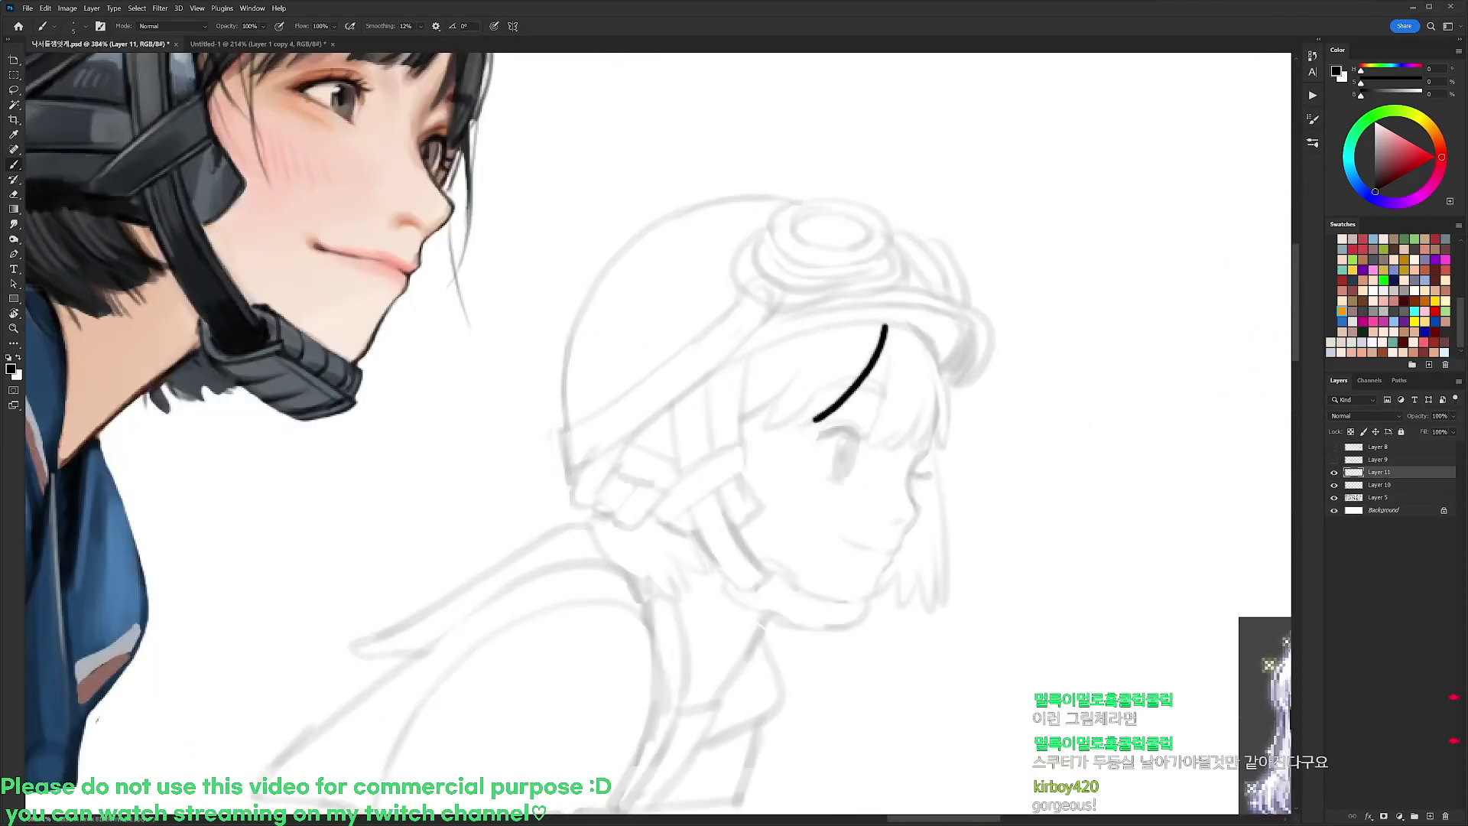
key("r")
left_click_drag(976, 361, 961, 311)
key("ctrl+z")
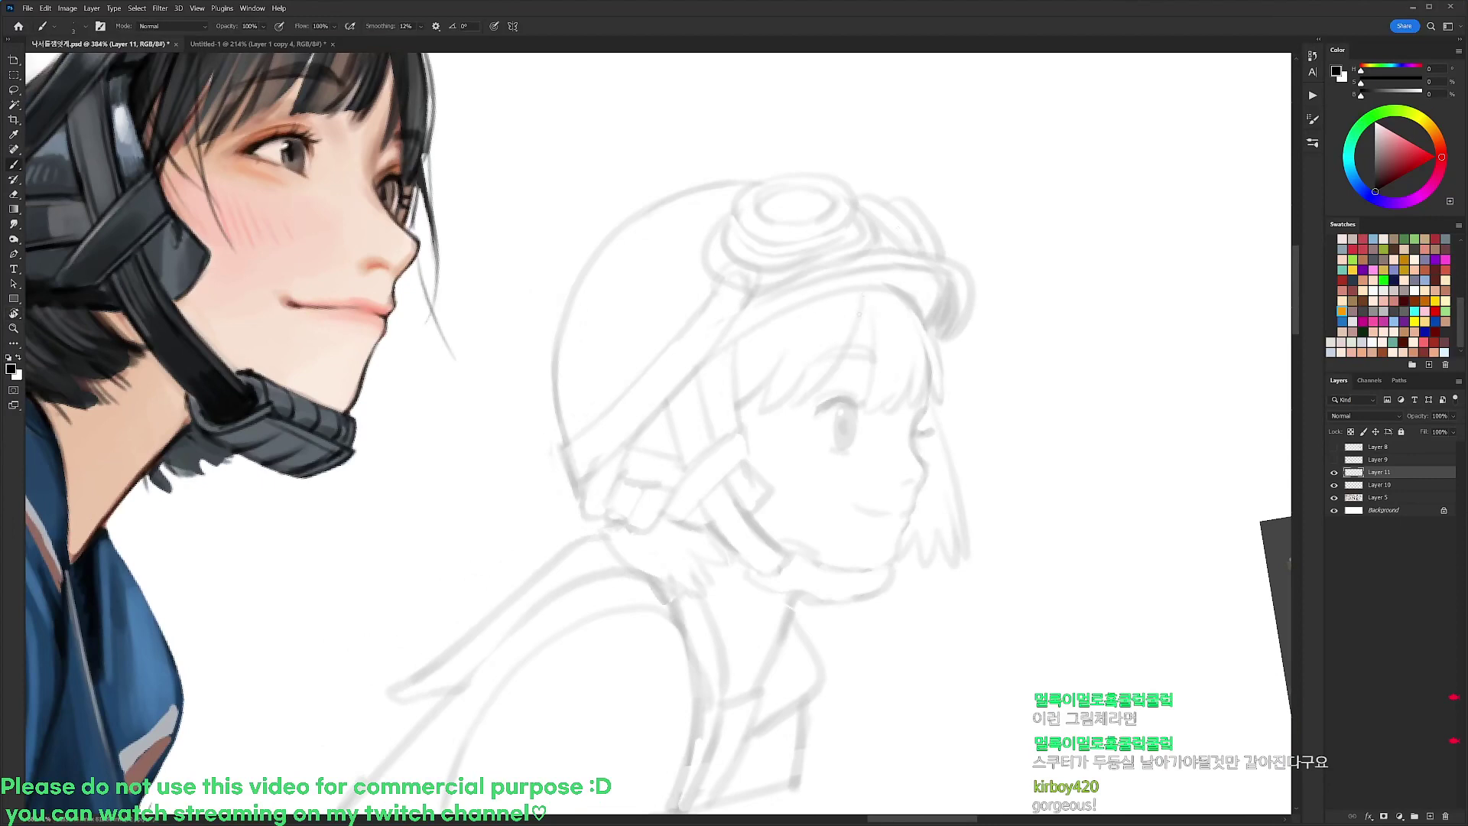
left_click_drag(863, 302, 809, 401)
key("ctrl+z")
left_click_drag(859, 307, 801, 401)
key("ctrl+z")
right_click(948, 302)
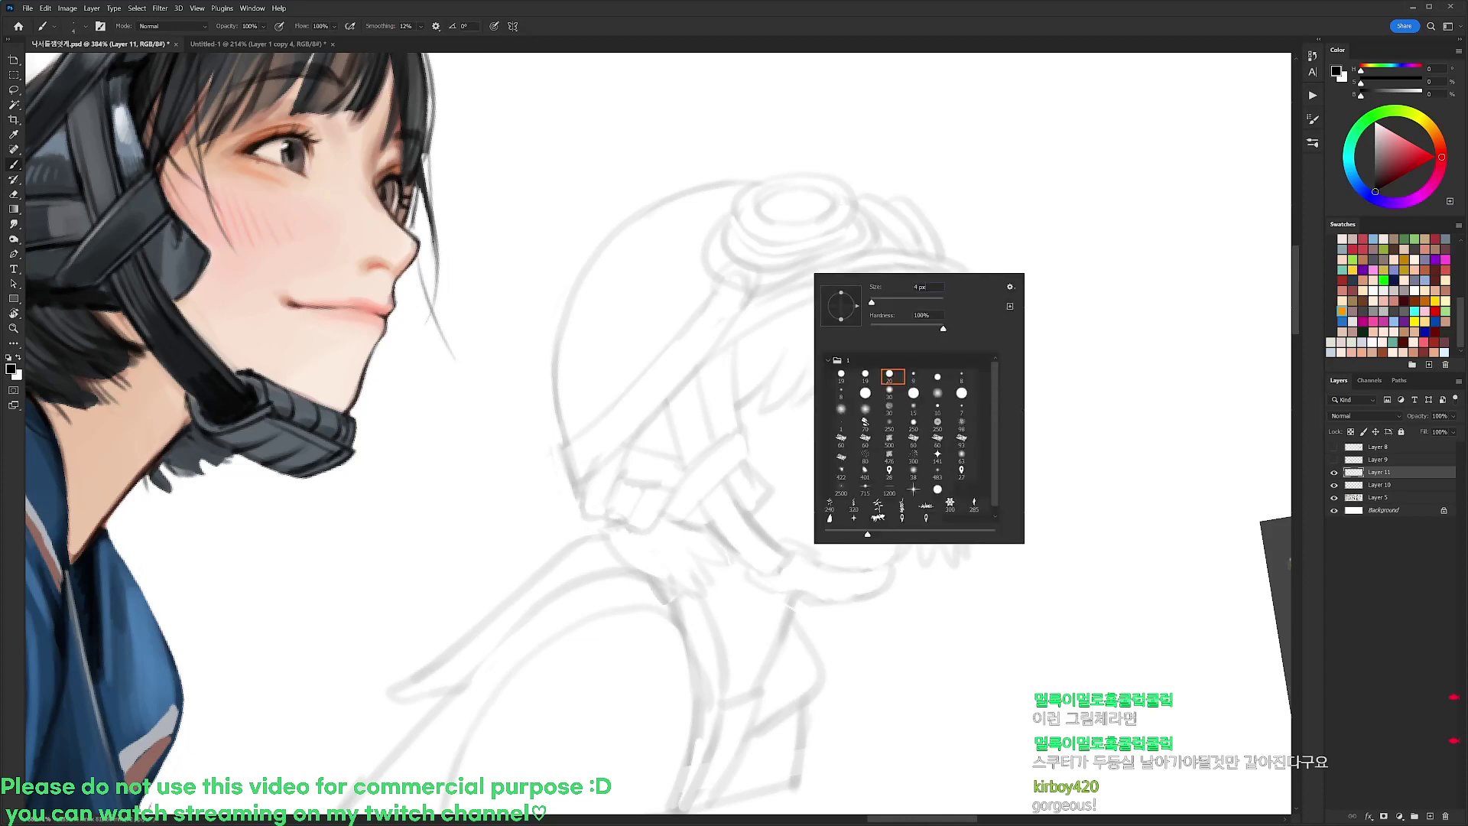
key("Escape")
mouse_move(874, 289)
left_mouse_down()
mouse_move(789, 403)
mouse_move(960, 397)
mouse_move(935, 358)
mouse_move(947, 340)
left_mouse_up()
key("r")
key("ctrl+z")
left_click_drag(1045, 374, 1006, 361)
key("Escape")
key("b")
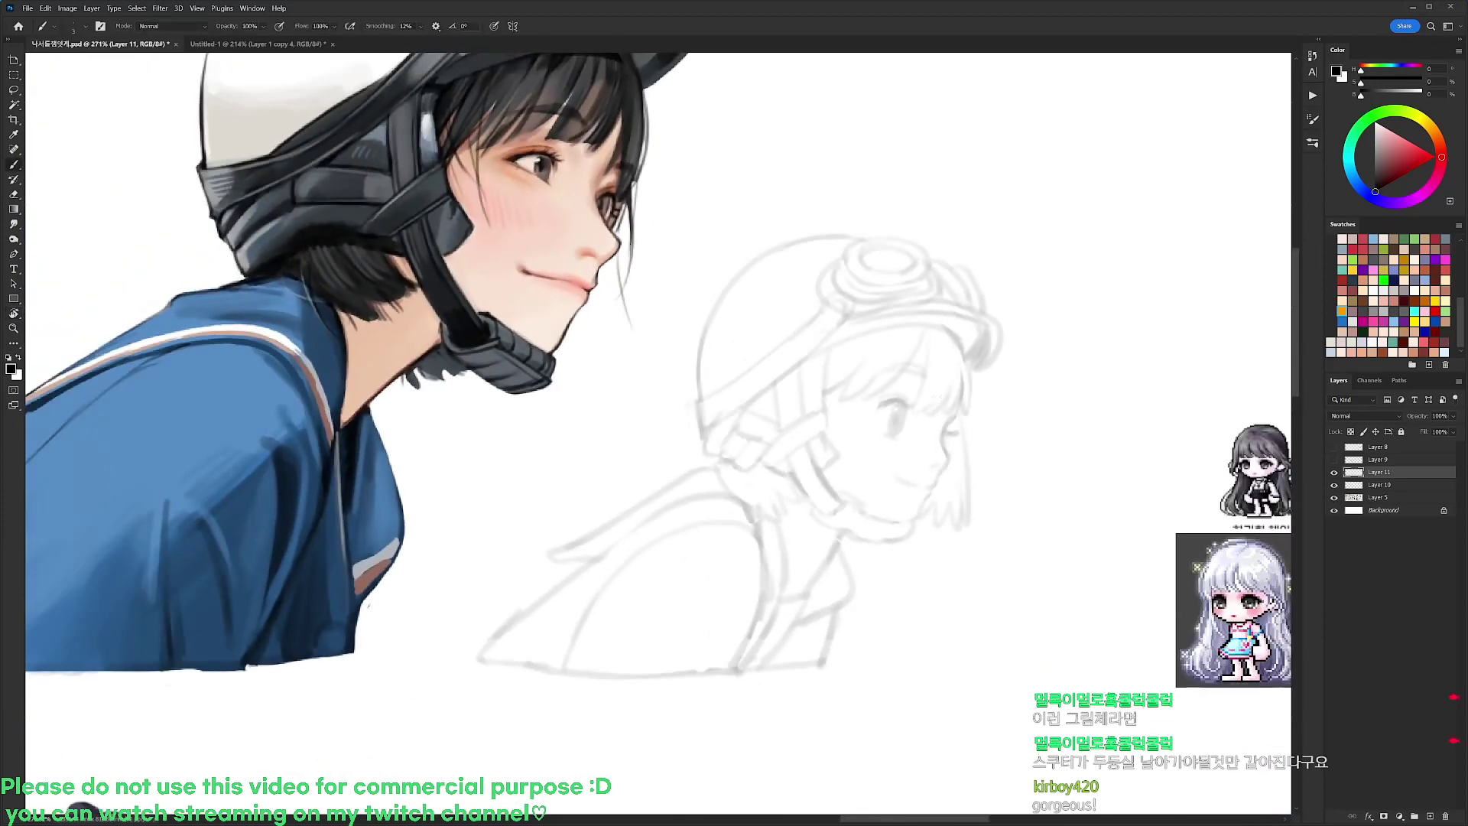
scroll(912, 364, "up", 1)
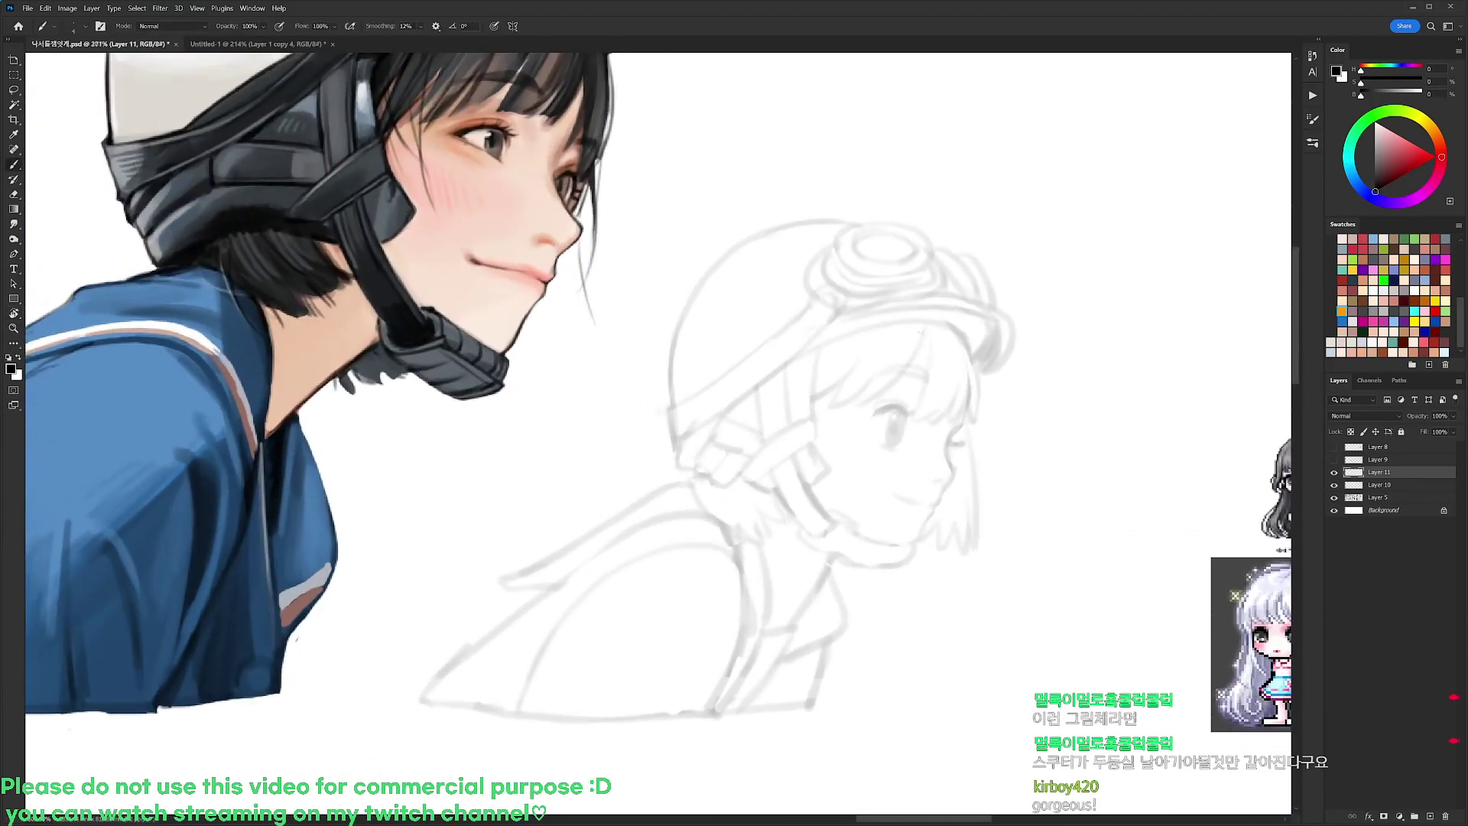
mouse_move(925, 321)
left_mouse_down()
mouse_move(862, 406)
mouse_move(867, 386)
left_mouse_up()
key("ctrl+z")
Enlarge the faded sketch layer proportionally to about 118% and make the empty line art layer active again
scroll(1156, 443, "down", 5)
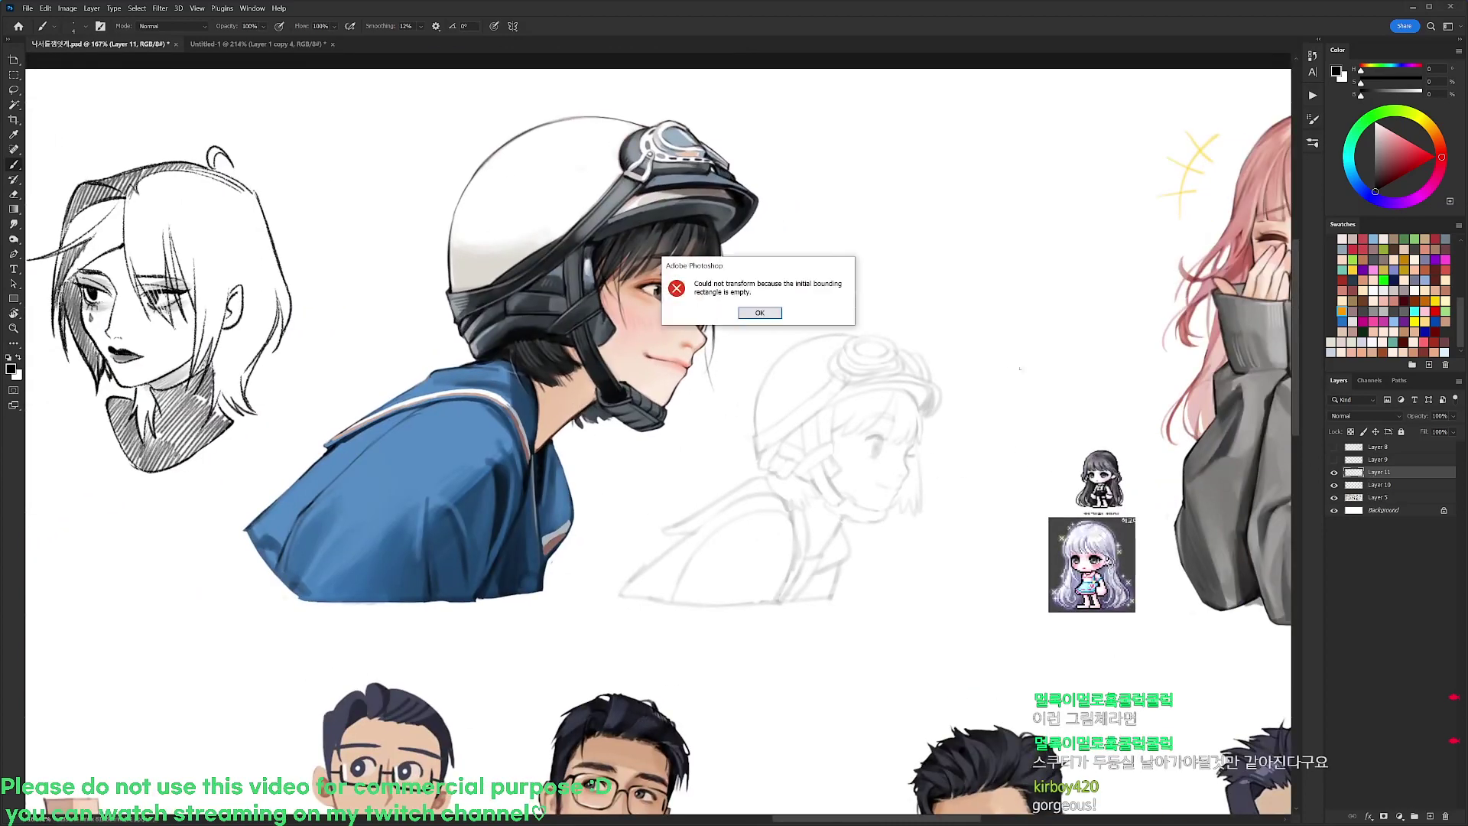
left_click(1368, 486)
key("ctrl+t")
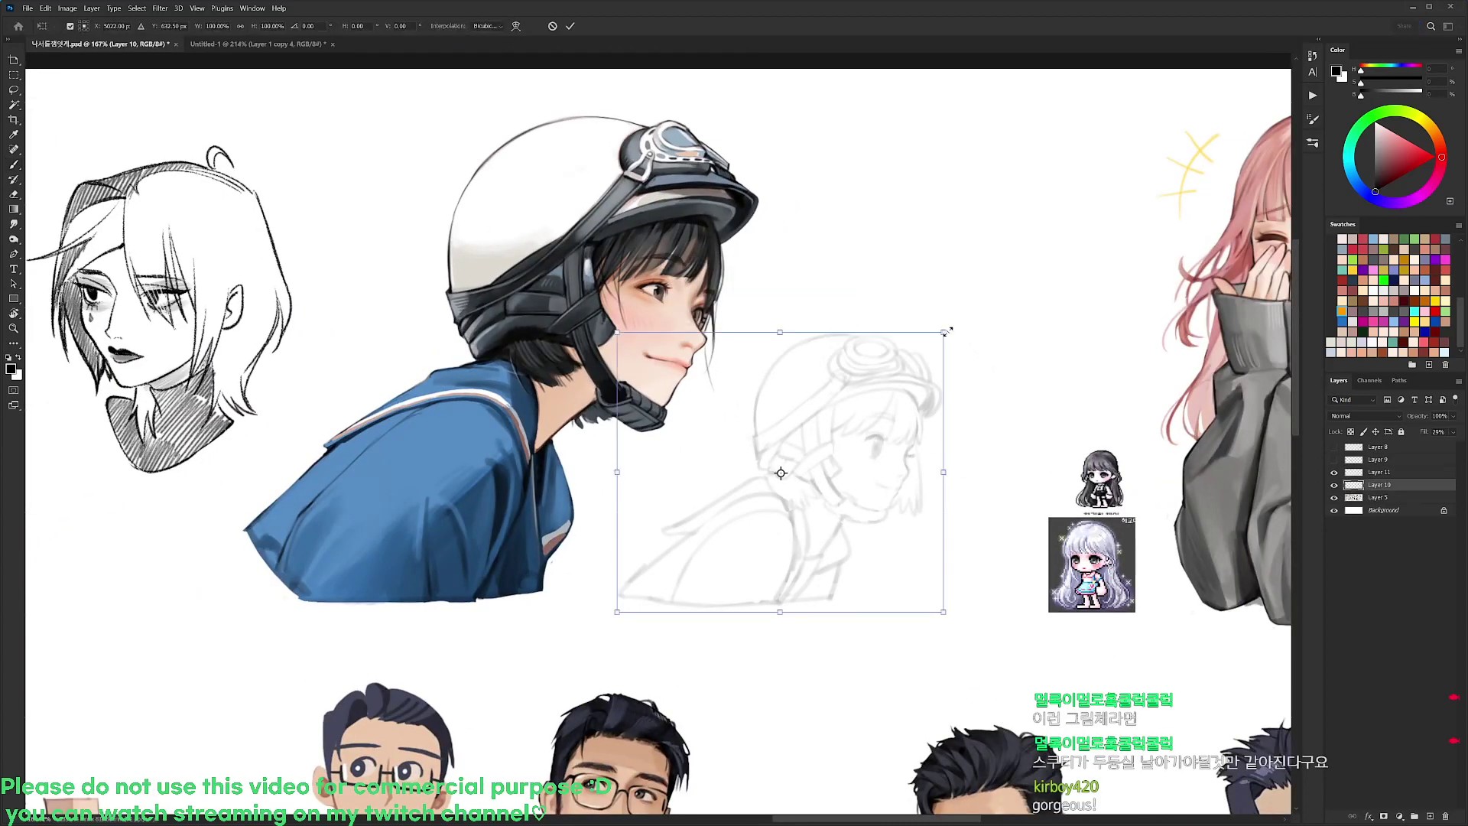
left_click_drag(945, 331, 1001, 283)
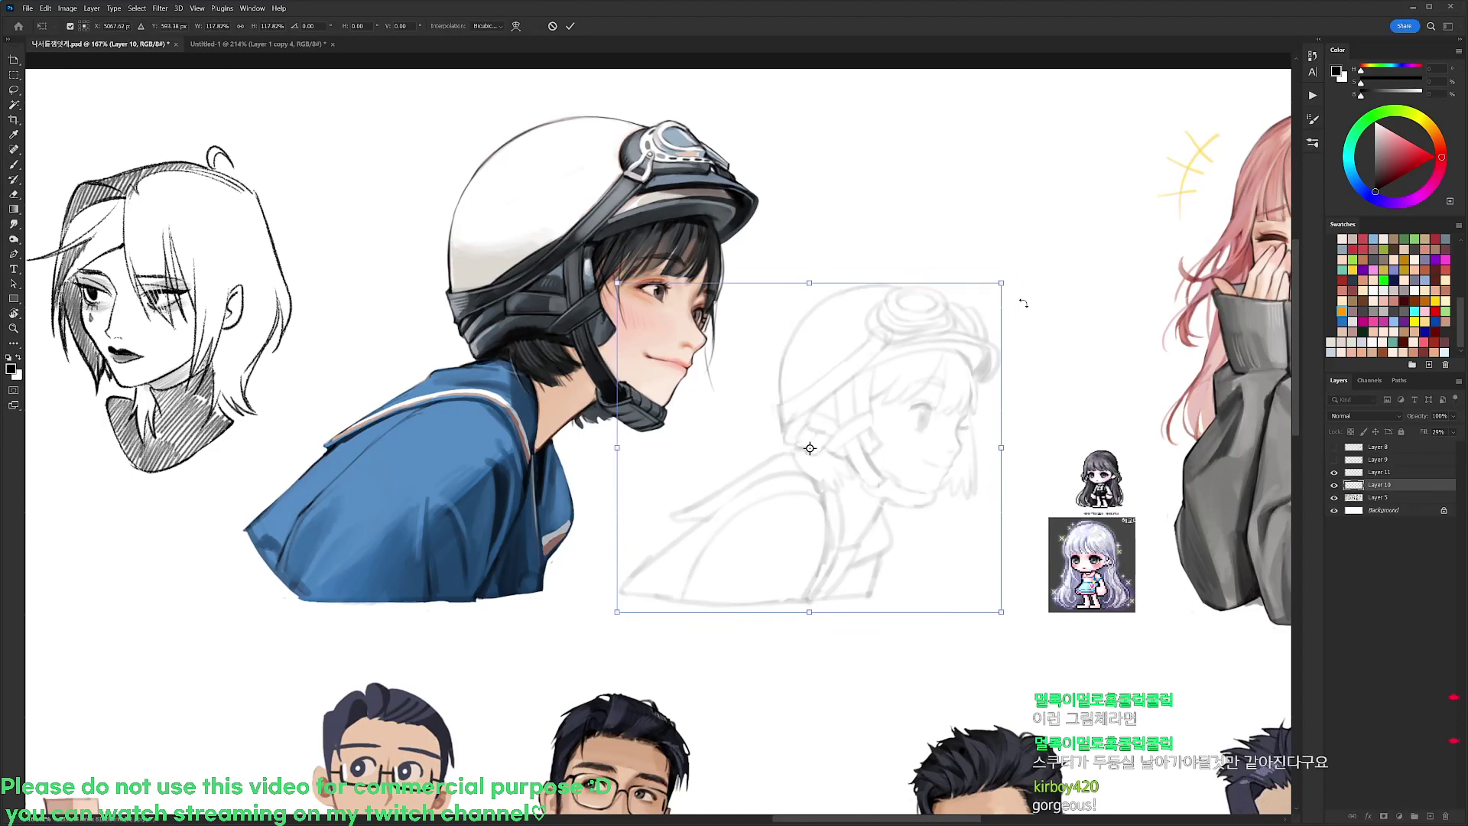
key("Return")
left_click(1382, 473)
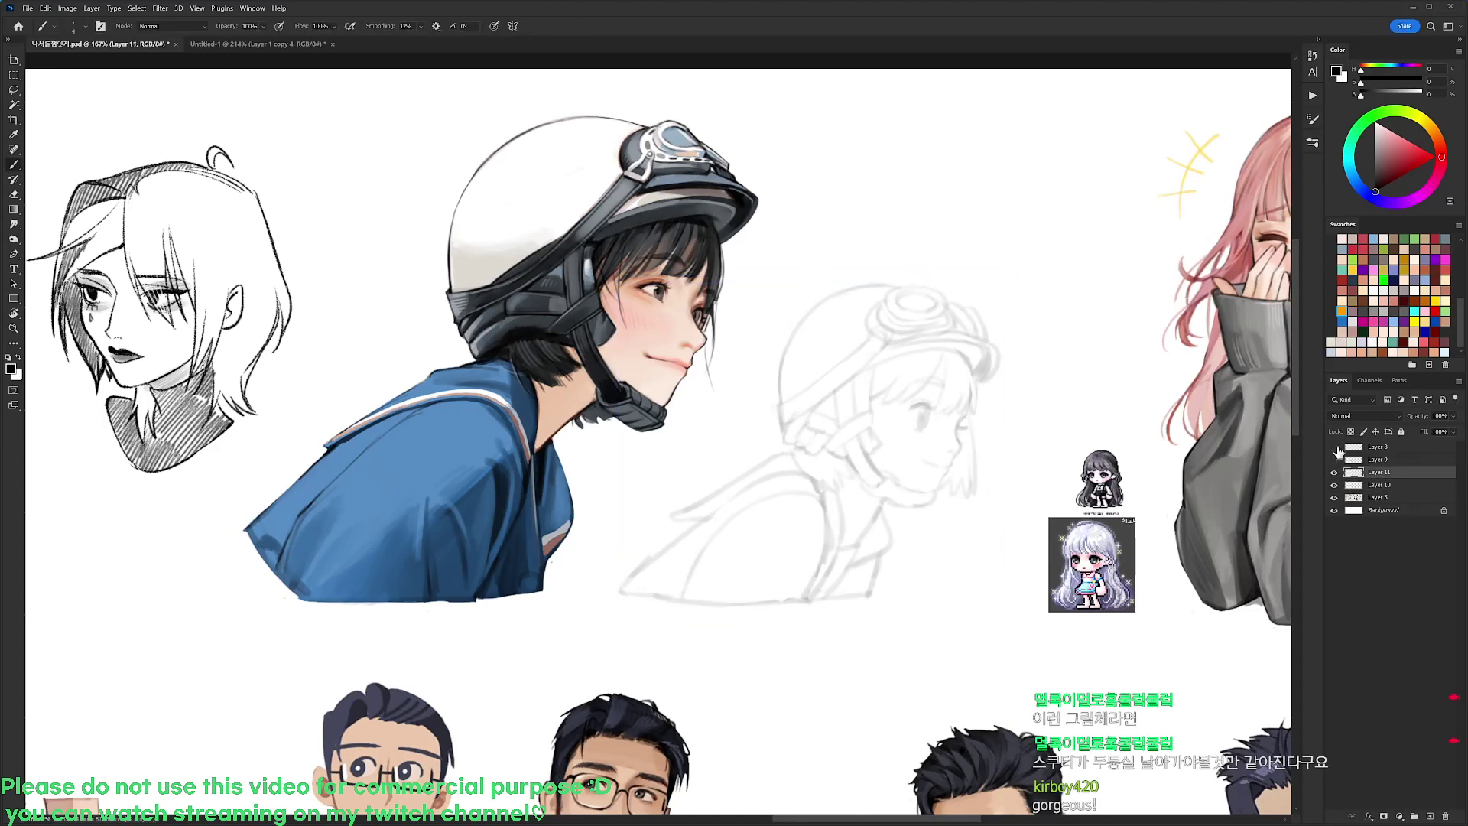
left_click_drag(947, 388, 965, 381)
mouse_move(944, 318)
left_mouse_down()
mouse_move(871, 413)
mouse_move(874, 250)
mouse_move(859, 305)
mouse_move(834, 342)
mouse_move(838, 298)
mouse_move(799, 360)
left_mouse_up()
key("r")
key("ctrl+z")
left_click_drag(820, 281, 776, 361)
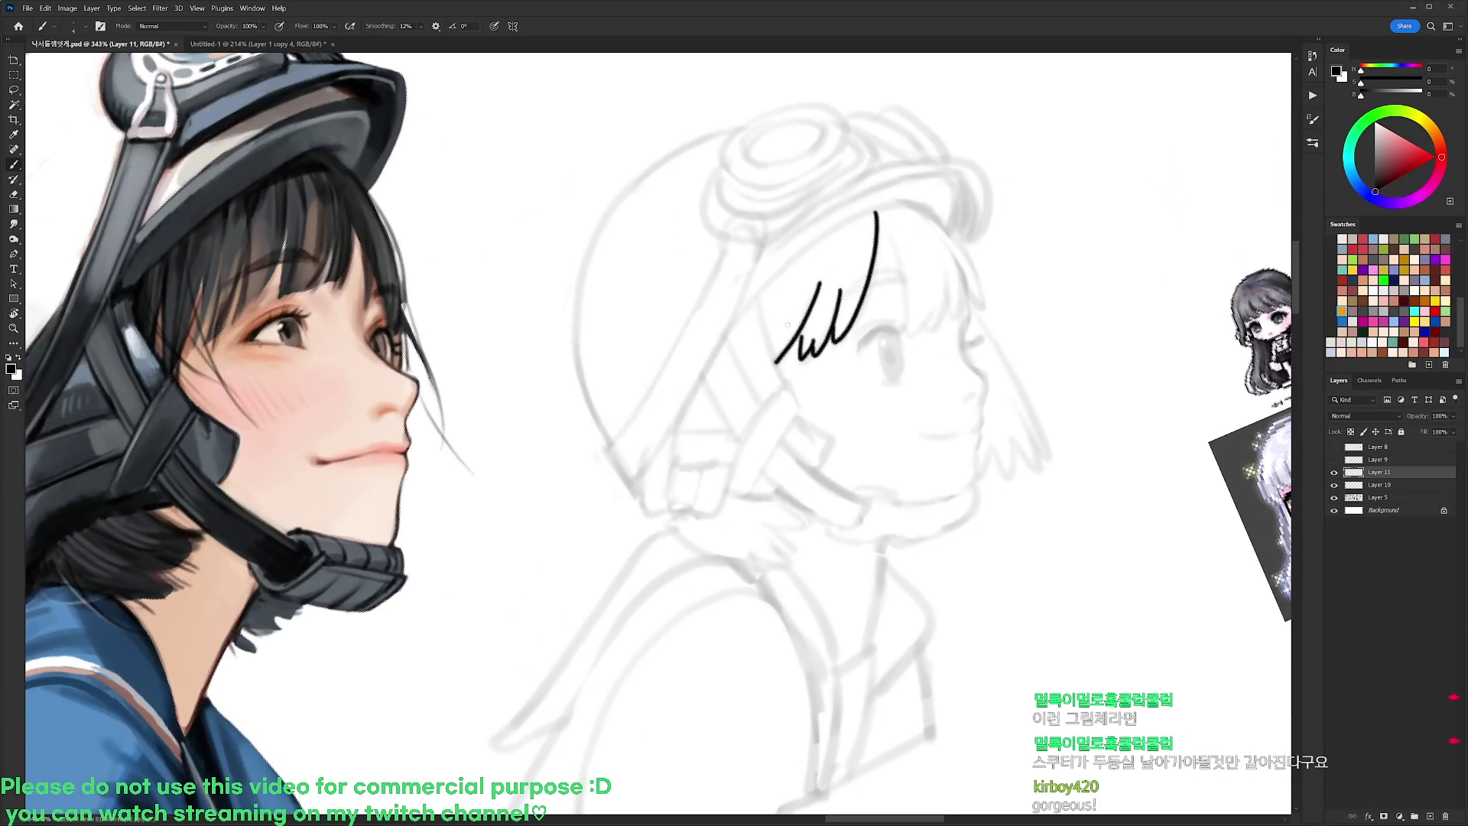
key("ctrl+z")
key("ctrl+z")
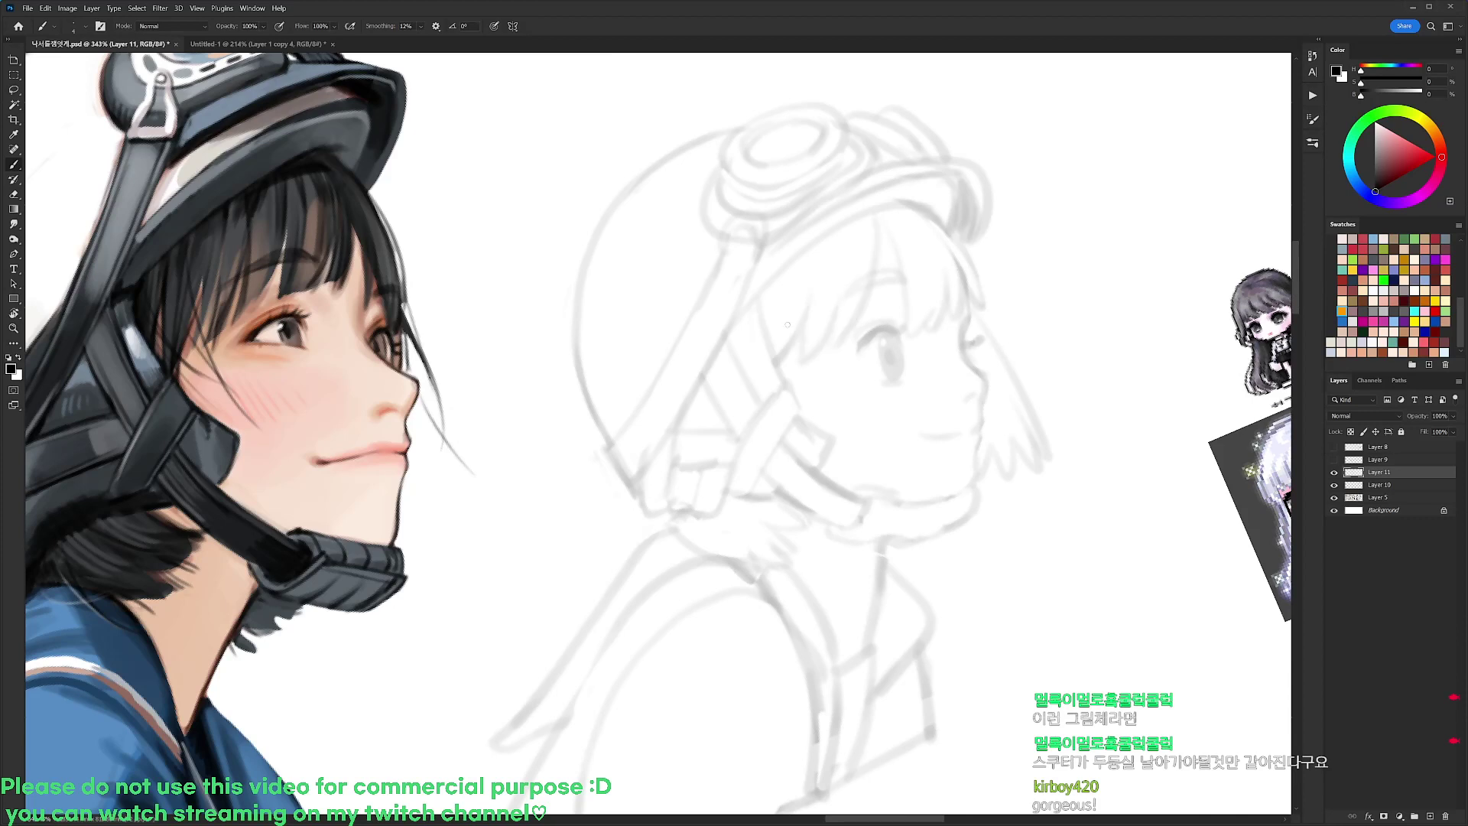
key("F5")
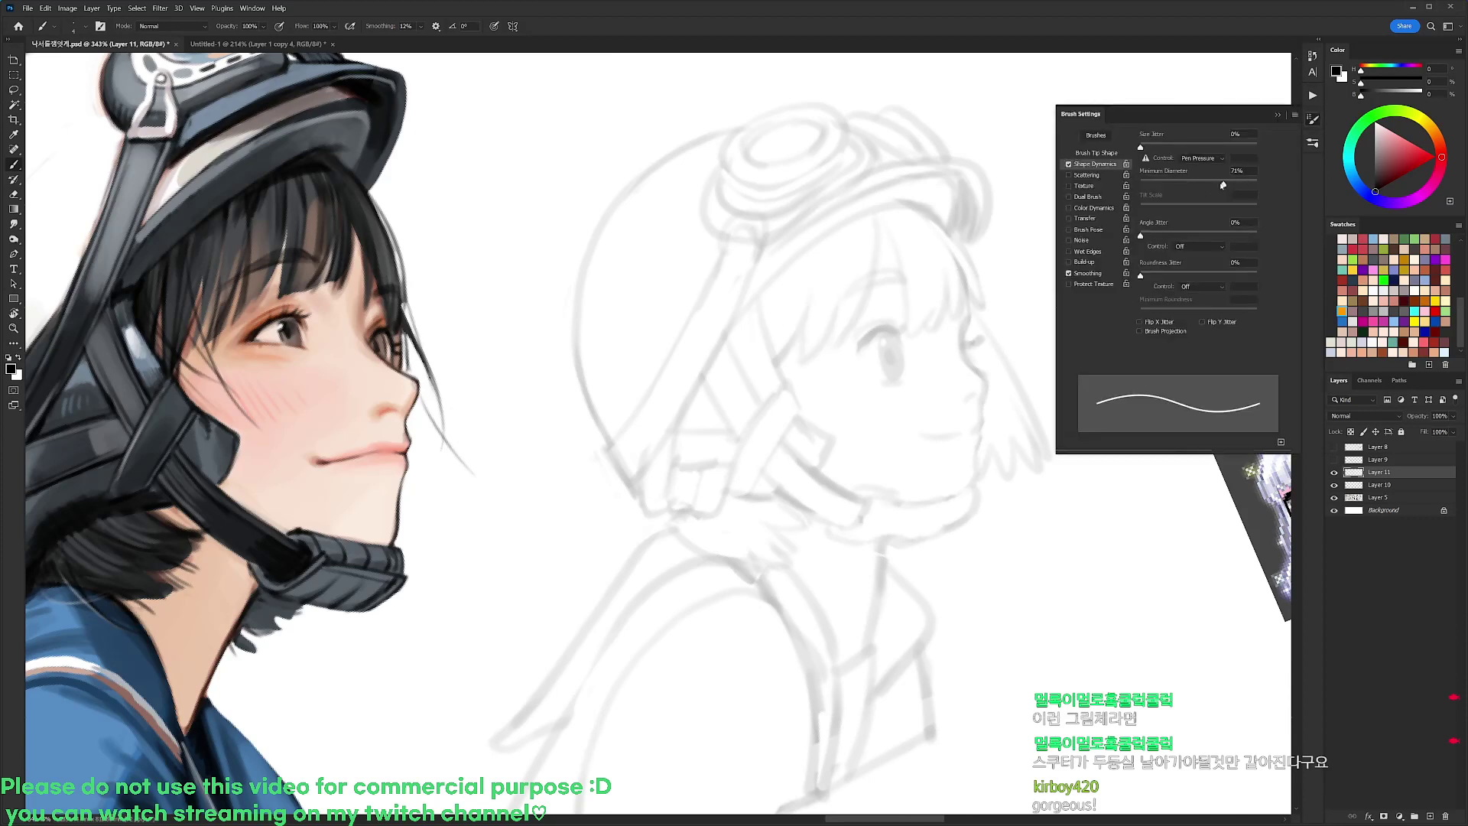
key("F5")
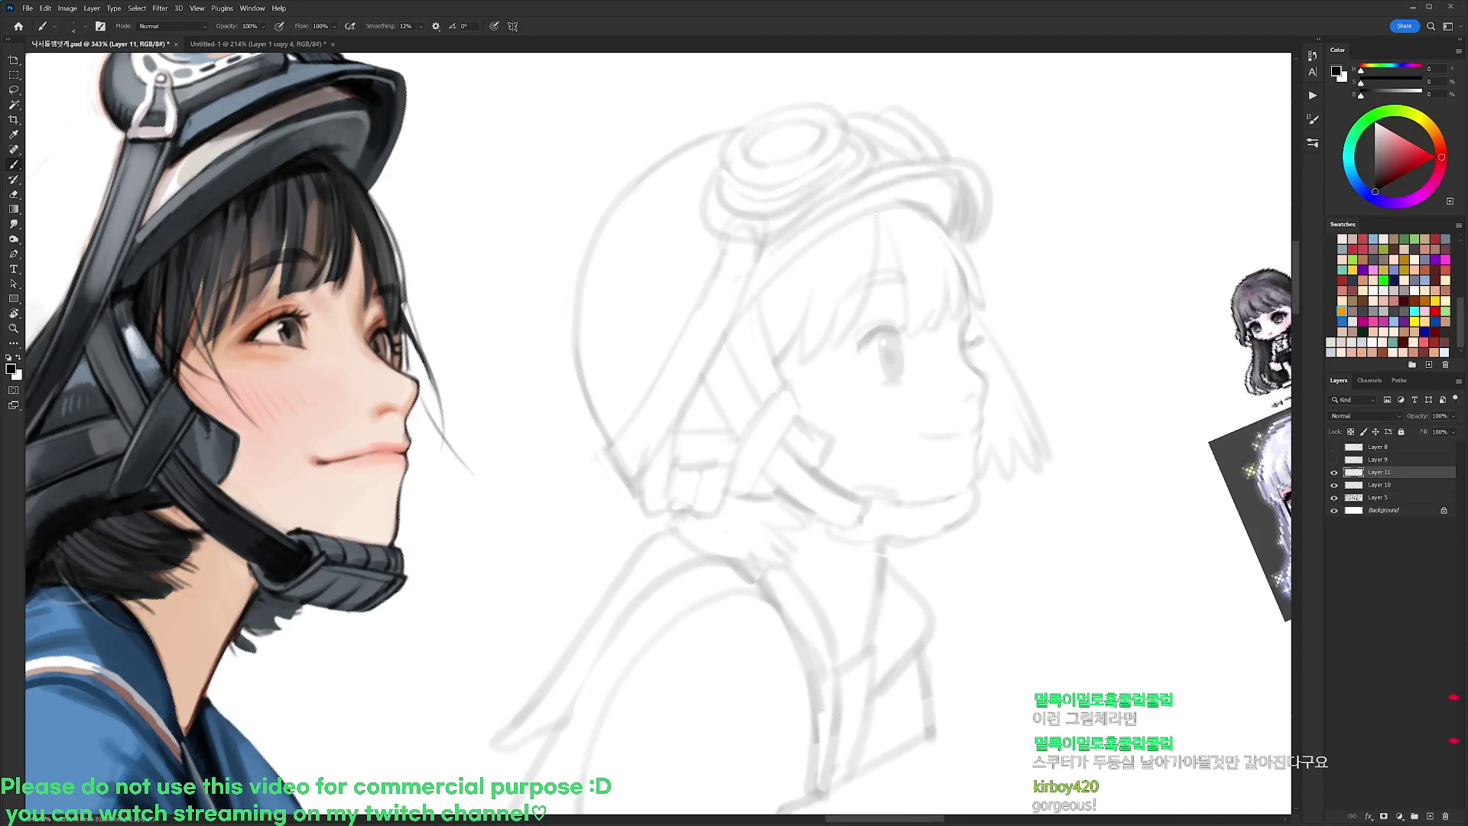
Ink the long strand falling from the fringe's parting toward the ear, ending in short zigzag tips
left_click_drag(877, 212, 834, 339)
key("ctrl+z")
mouse_move(877, 210)
left_mouse_down()
mouse_move(845, 329)
mouse_move(834, 342)
mouse_move(837, 297)
mouse_move(795, 361)
left_mouse_up()
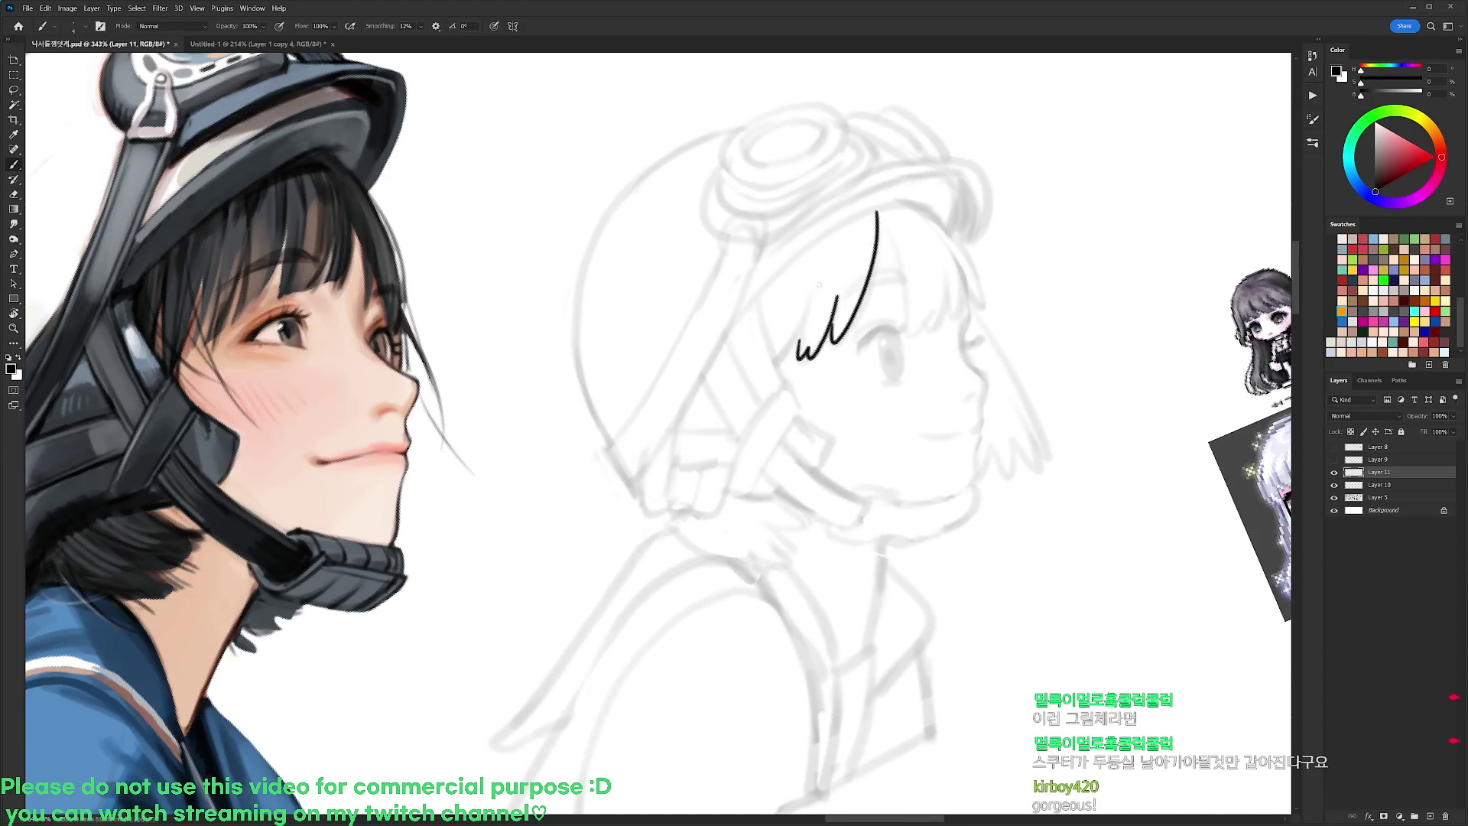
left_click_drag(818, 286, 798, 336)
left_click_drag(802, 331, 781, 358)
key("ctrl+z")
key("ctrl+z")
key("ctrl+z")
key("ctrl+z")
key("ctrl+z")
mouse_move(836, 298)
left_mouse_down()
mouse_move(816, 348)
mouse_move(805, 326)
left_mouse_up()
Finish the ear-side fringe section with a slanted outer strand that tapers to a tip
key("r")
left_click_drag(930, 191, 1005, 324)
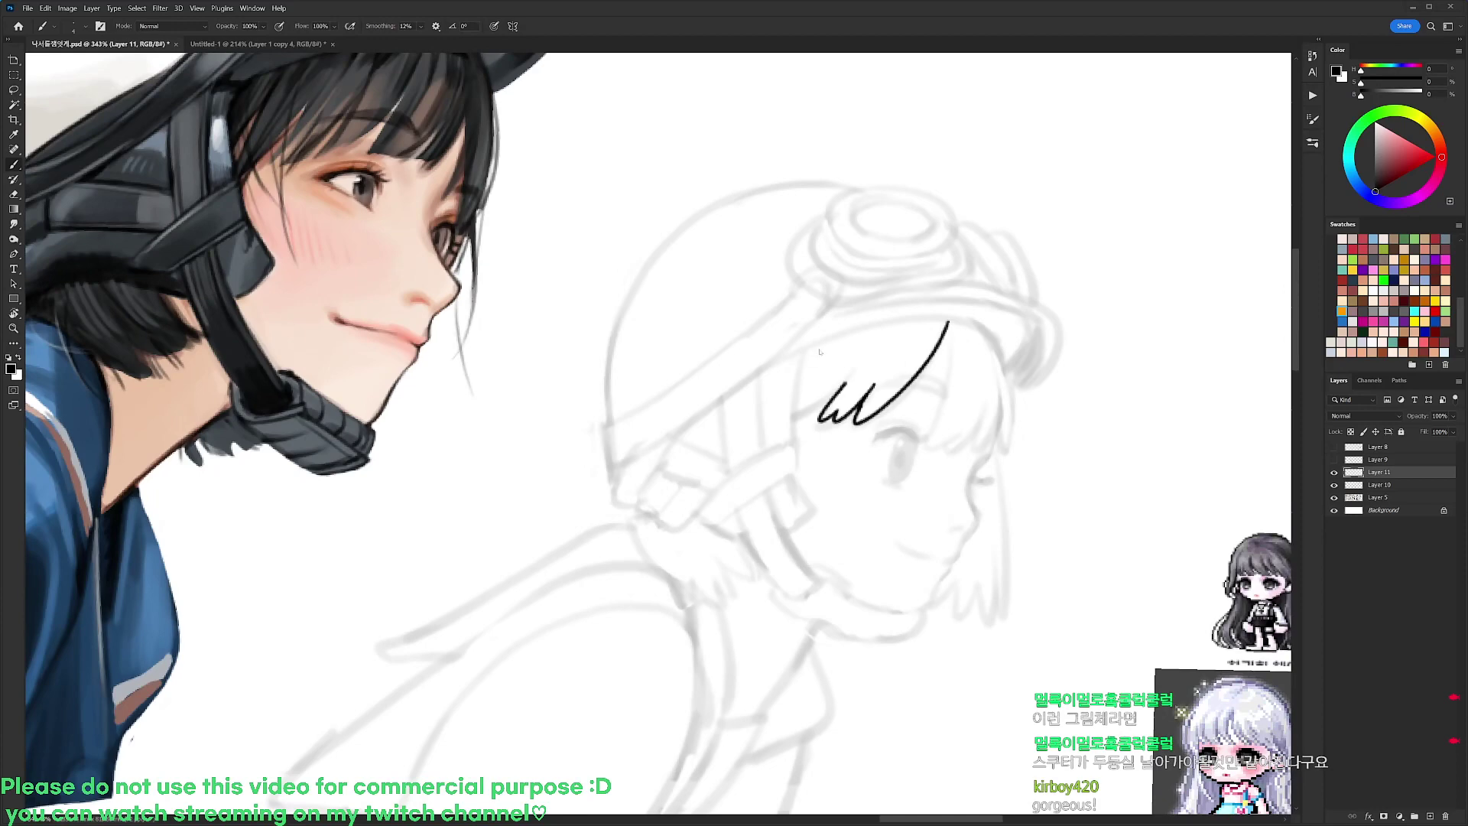
key("r")
mouse_move(956, 357)
left_mouse_down()
mouse_move(901, 234)
mouse_move(855, 255)
mouse_move(773, 359)
left_mouse_up()
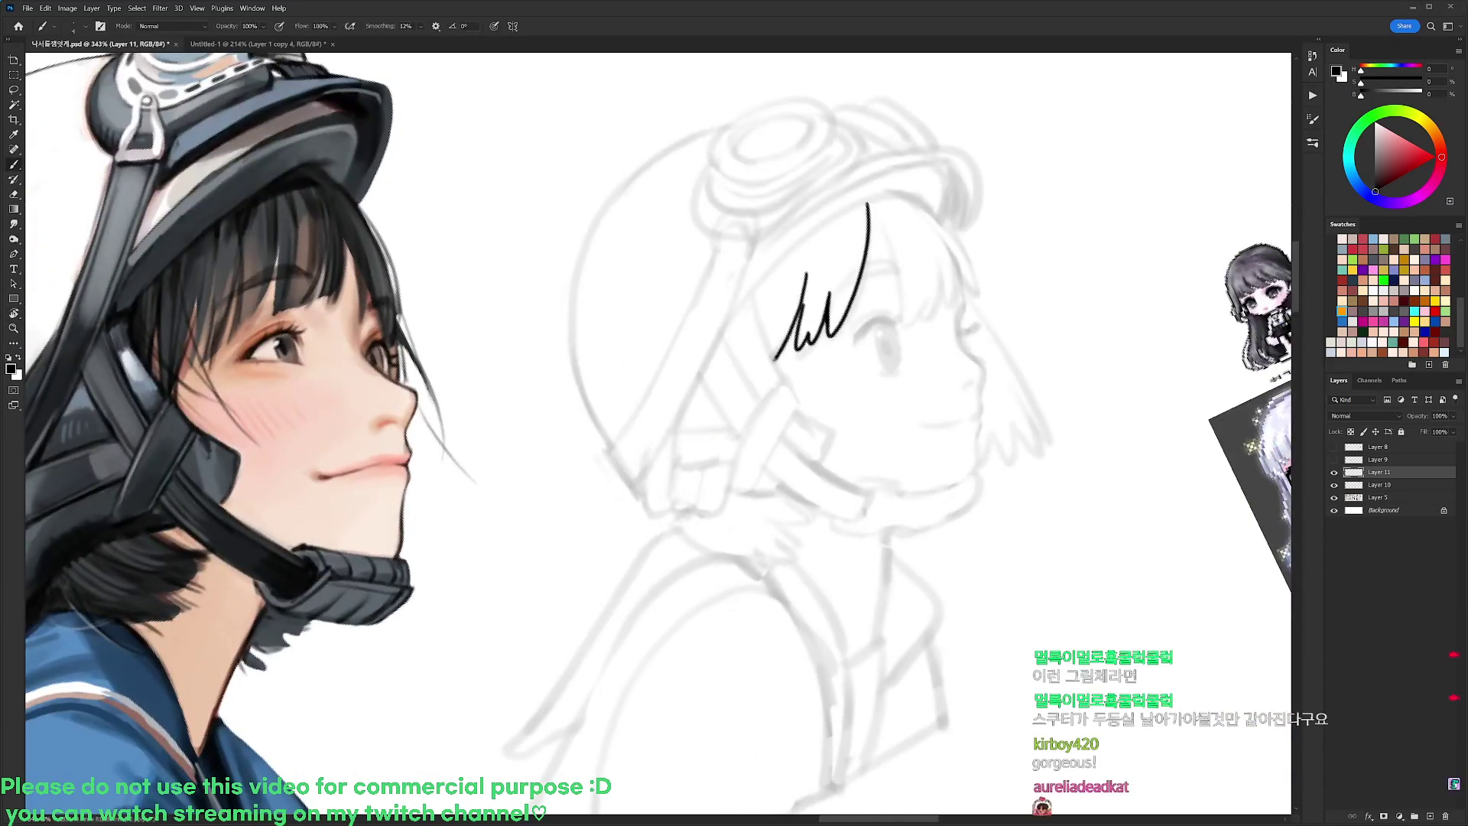
key("ctrl+z")
left_click_drag(805, 285, 778, 359)
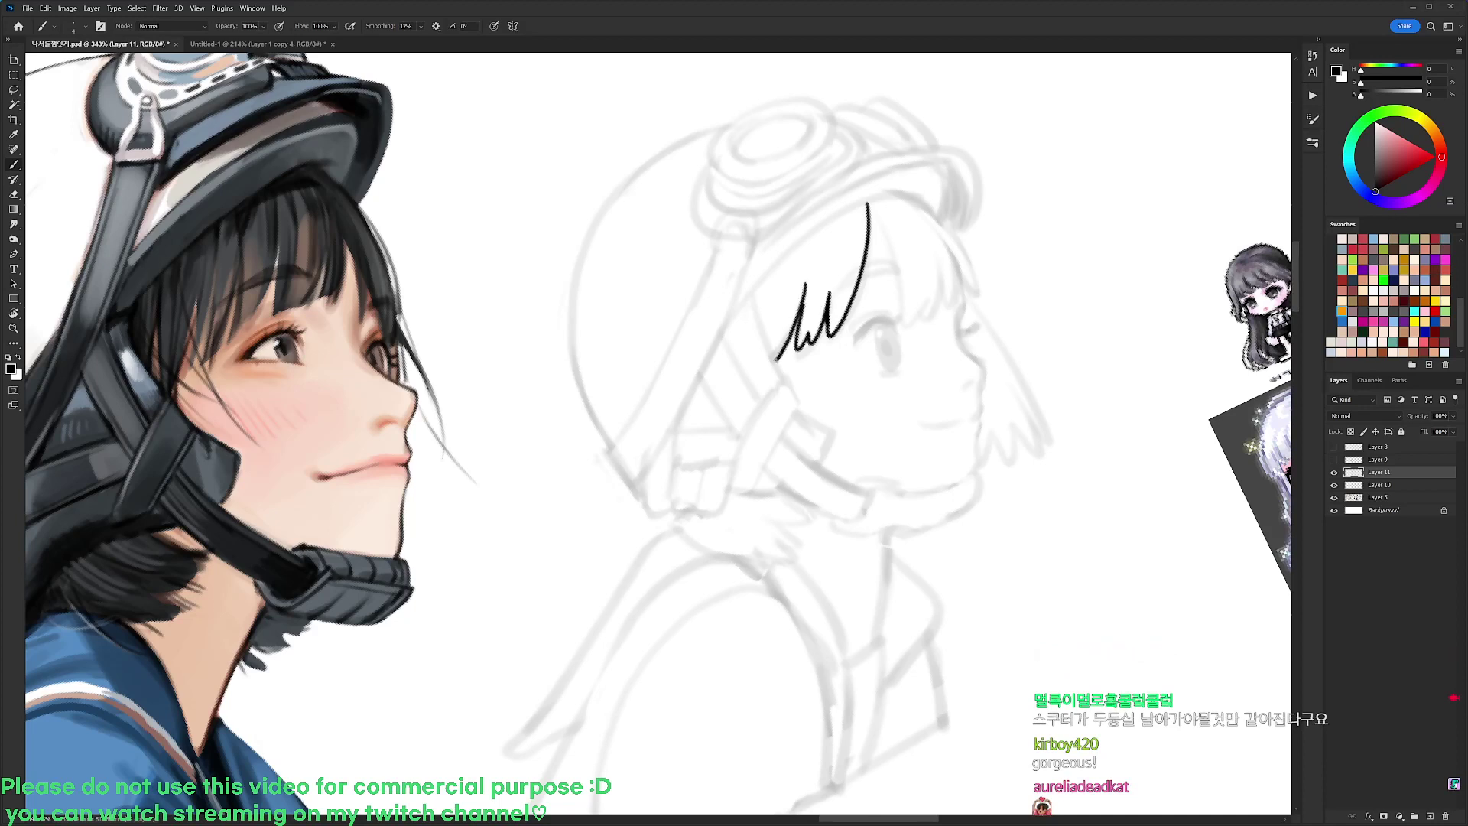
Ink the front fringe section from the parting down over the forehead, ending in zigzag tips
key("r")
left_click_drag(962, 248, 1002, 344)
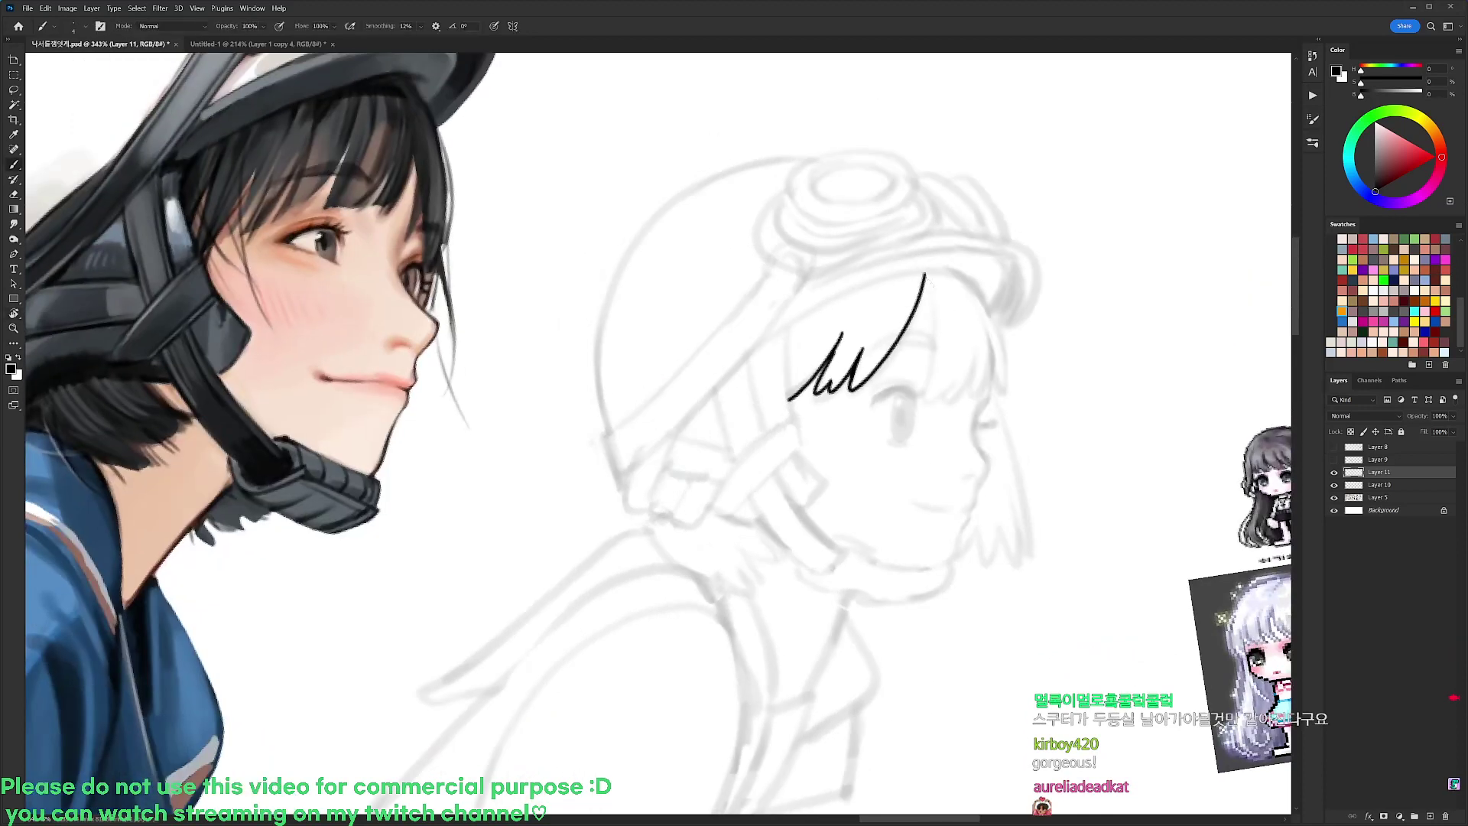
mouse_move(924, 274)
left_mouse_down()
mouse_move(934, 395)
mouse_move(969, 366)
mouse_move(983, 392)
mouse_move(975, 354)
left_mouse_up()
key("ctrl+z")
key("ctrl+z")
key("e")
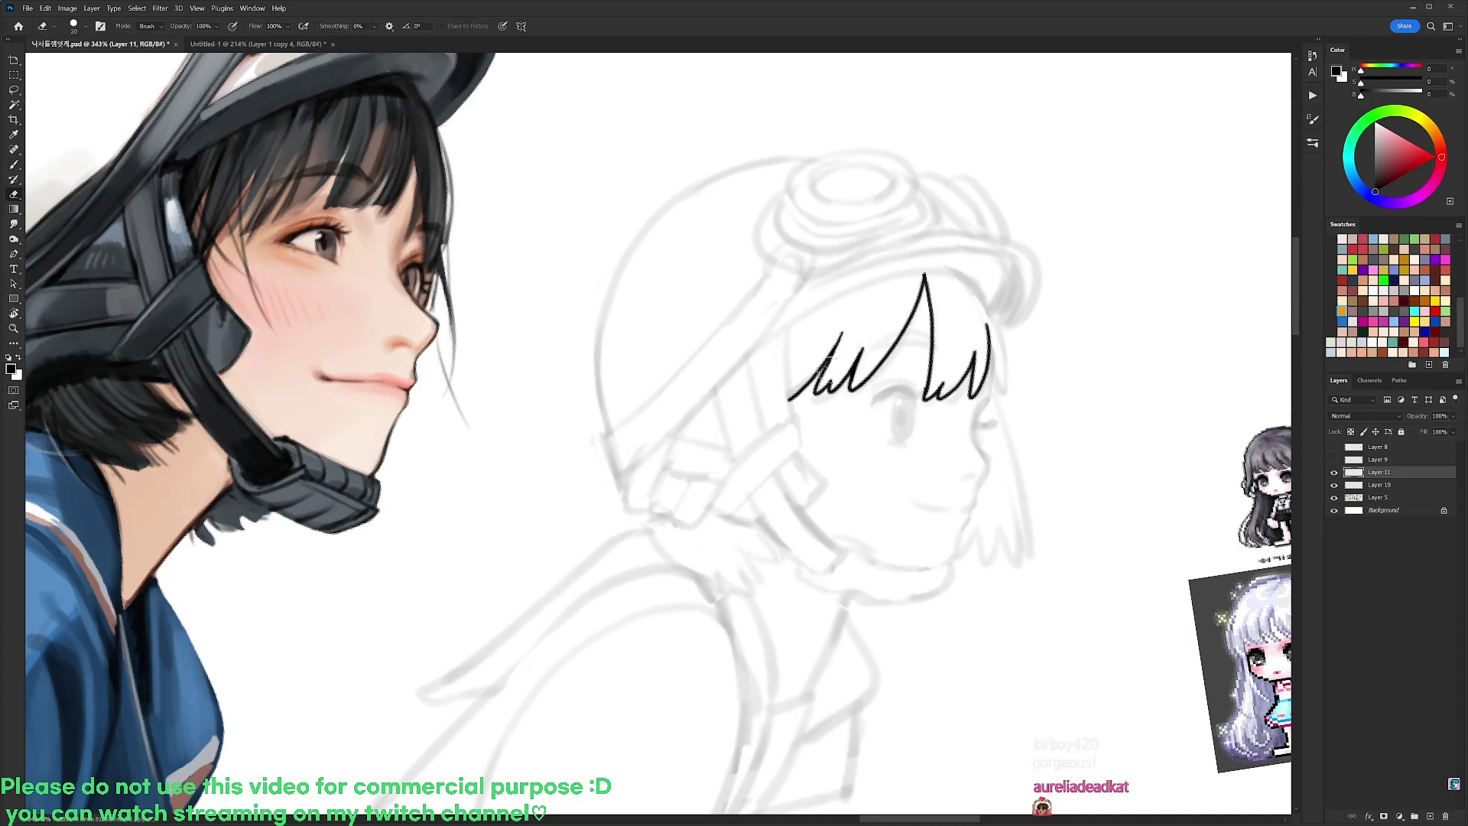
key("b")
Ink the curved outer edge of the front fringe, running down into its last pointed strand beside the far eye
mouse_move(967, 278)
left_mouse_down()
mouse_move(994, 318)
mouse_move(1003, 395)
mouse_move(988, 341)
left_mouse_up()
key("r")
left_click_drag(1048, 294, 1059, 352)
key("ctrl+z")
key("ctrl+z")
key("b")
mouse_move(983, 321)
left_mouse_down()
mouse_move(1004, 436)
mouse_move(995, 402)
left_mouse_up()
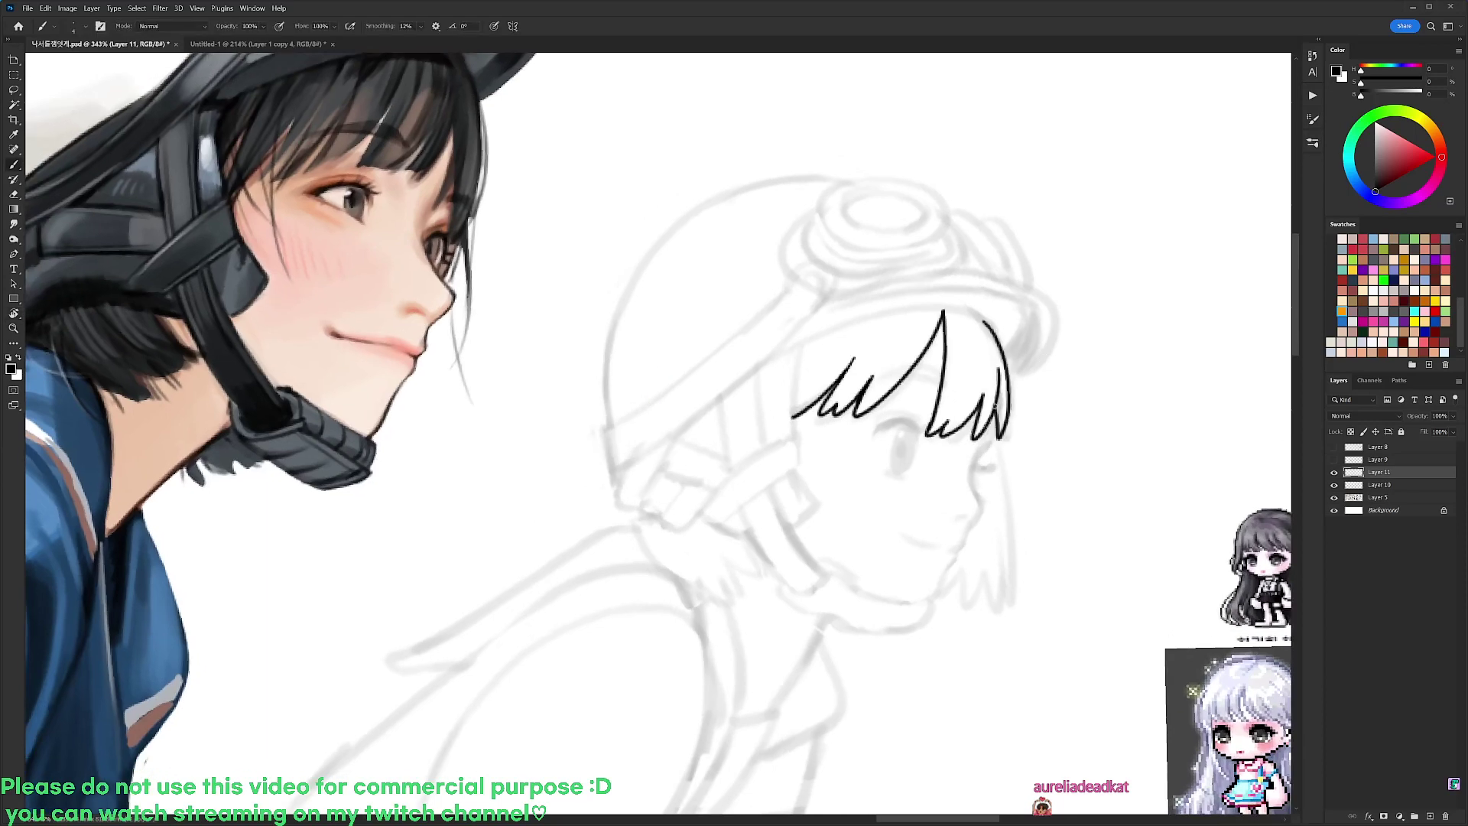
Ink the arc of the helmet's lower rim above the fringe, from the side strap to the front hair
key("r")
left_click_drag(906, 311, 812, 206)
key("b")
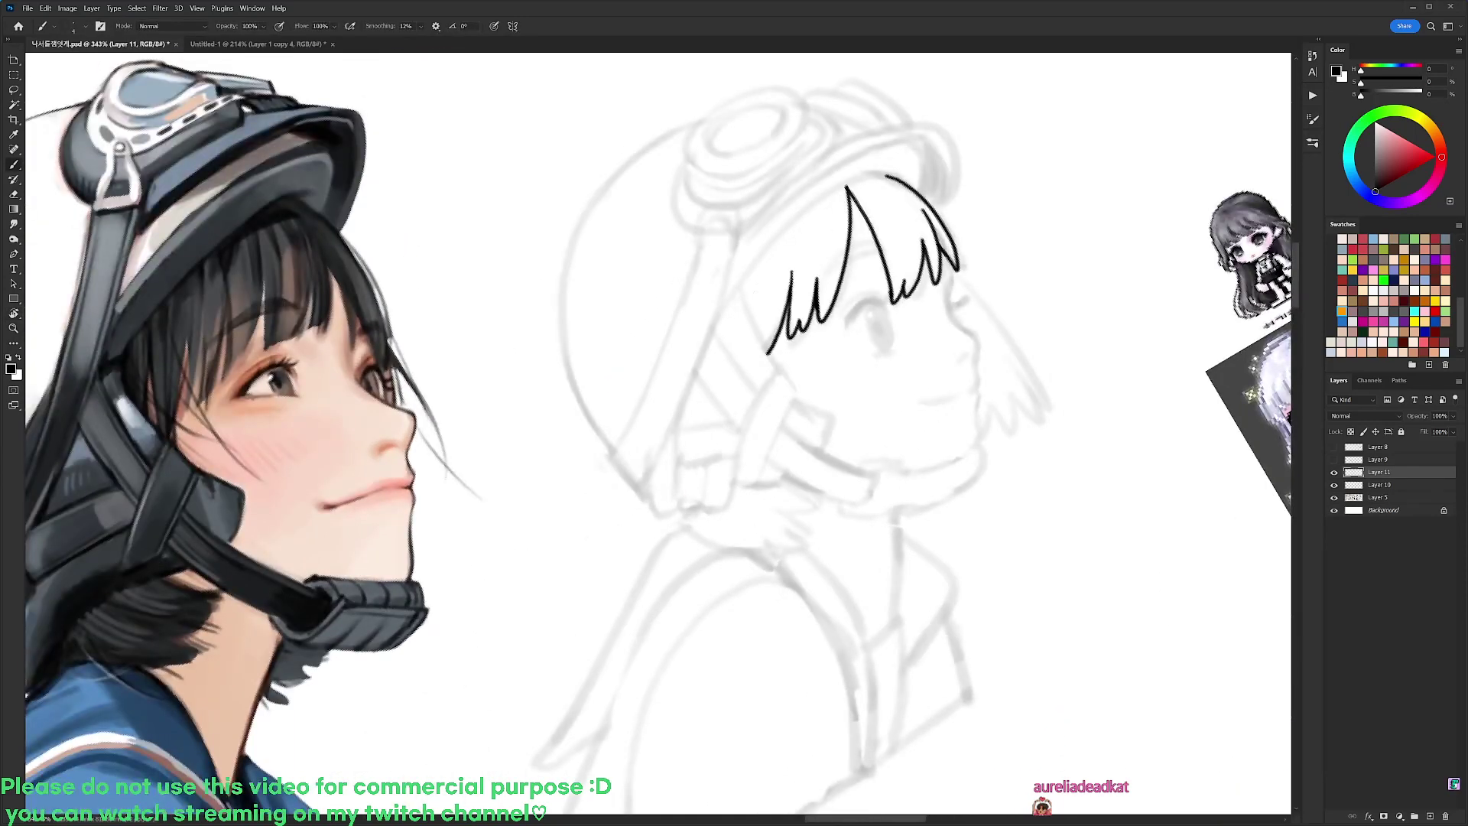
mouse_move(713, 325)
left_mouse_down()
mouse_move(829, 185)
mouse_move(896, 178)
left_mouse_up()
key("r")
left_click_drag(990, 249, 1037, 464)
key("e")
key("b")
key("r")
mouse_move(1020, 382)
left_mouse_down()
mouse_move(937, 195)
mouse_move(883, 258)
left_mouse_up()
key("b")
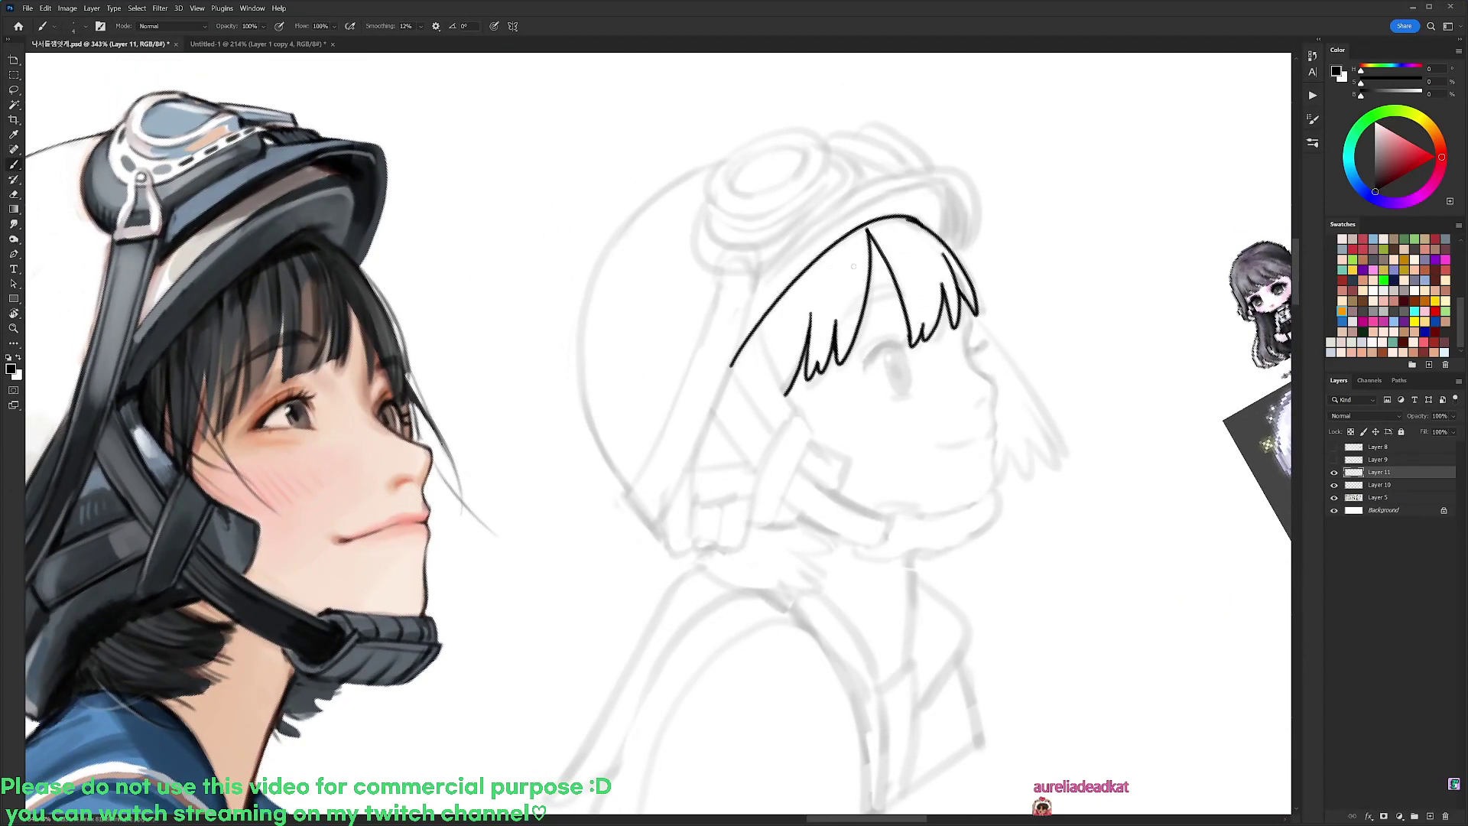
Add inner strand lines from the rim arc down through the ear-side fringe
mouse_move(849, 244)
left_mouse_down()
mouse_move(846, 316)
mouse_move(783, 305)
mouse_move(775, 365)
left_mouse_up()
key("ctrl+z")
key("ctrl+z")
mouse_move(841, 238)
left_mouse_down()
mouse_move(838, 295)
mouse_move(769, 357)
left_mouse_up()
Ink the side hair line dropping from the helmet rim in front of the ear
key("r")
left_click_drag(843, 268, 888, 342)
key("space")
left_click_drag(888, 342, 877, 314)
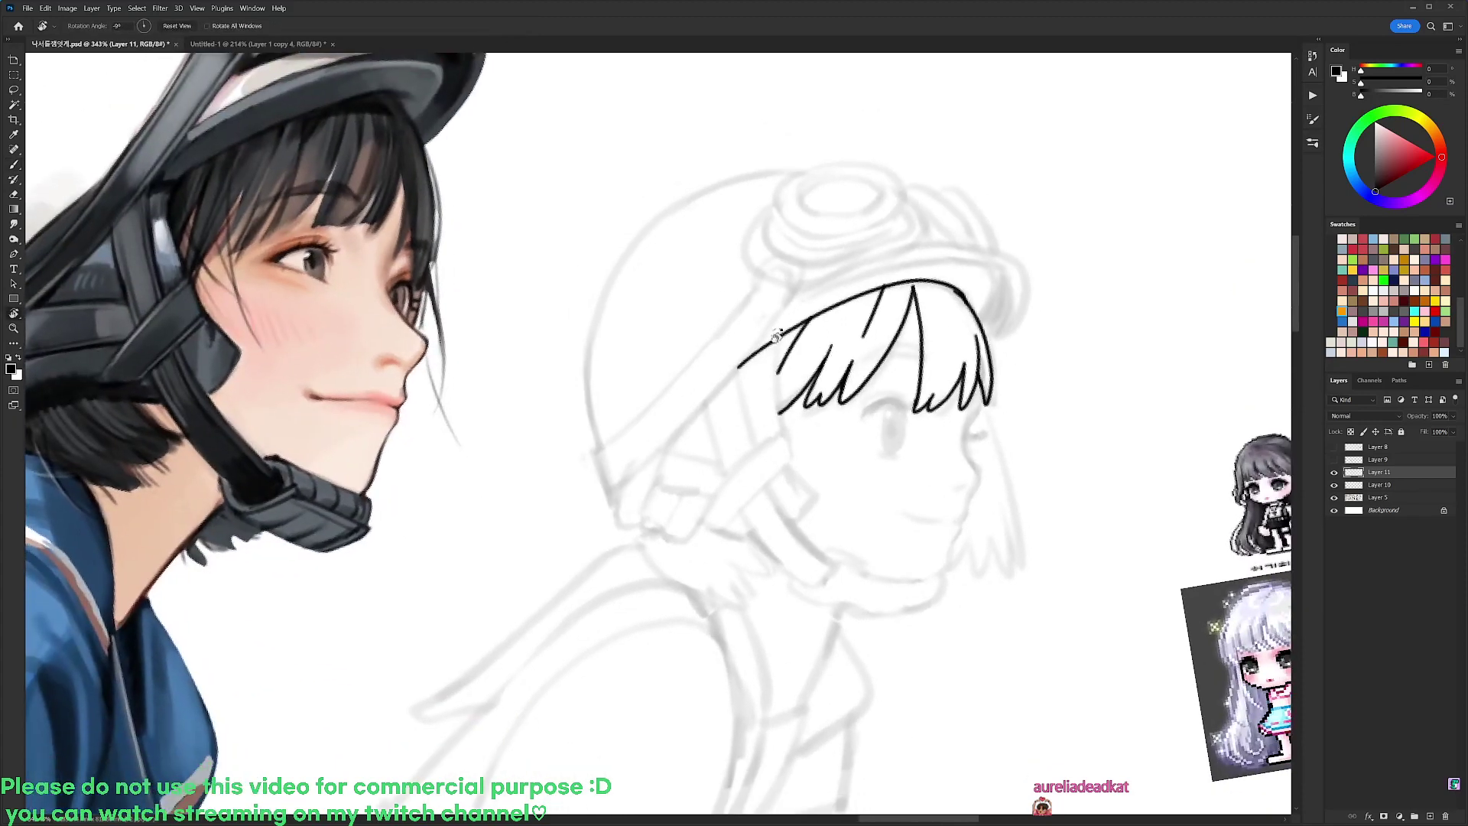
left_click_drag(775, 339, 773, 416)
key("ctrl+z")
left_click_drag(777, 336, 779, 430)
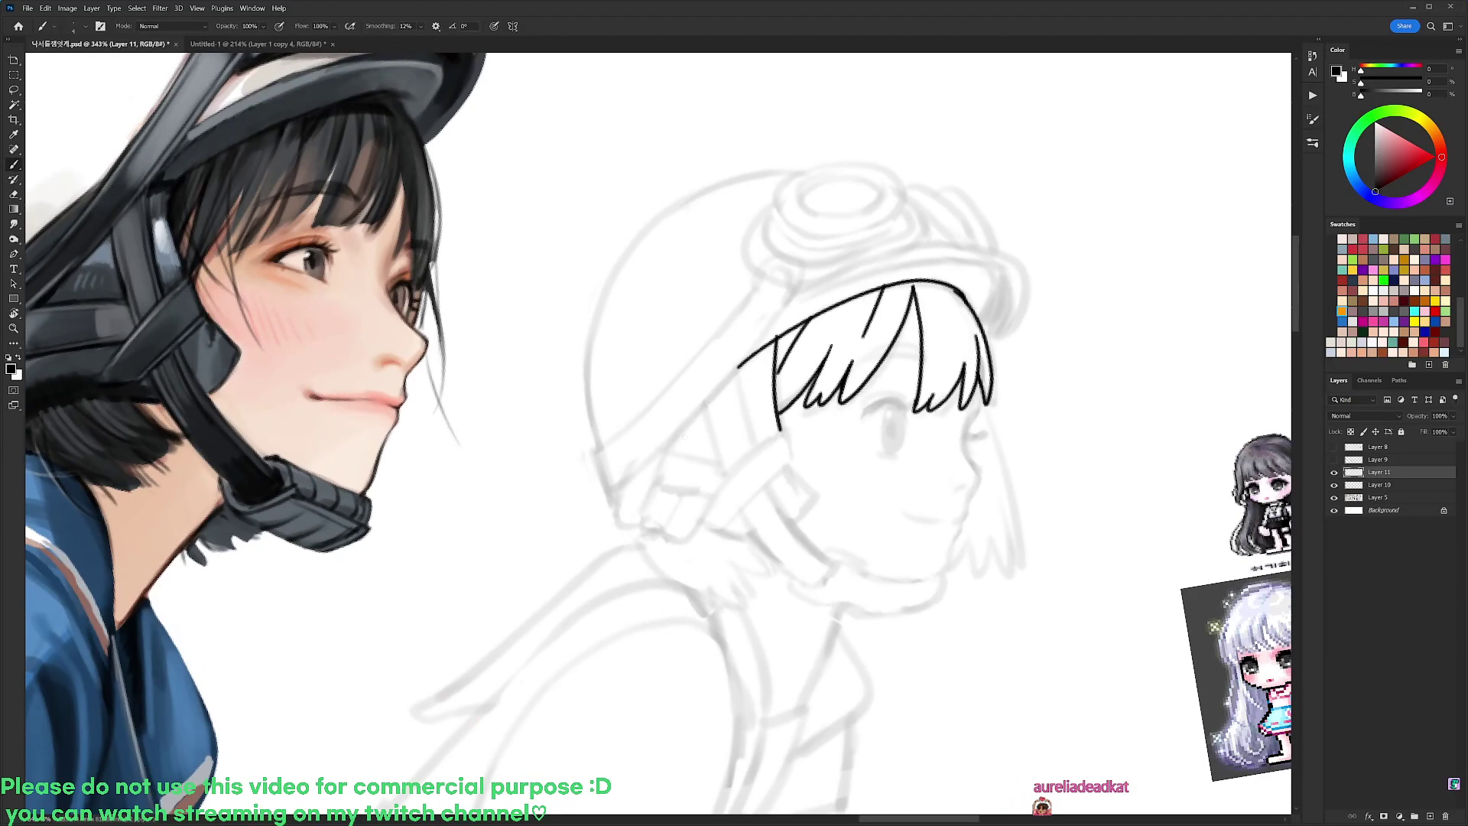
Ink the lower edge and goggle-side end of the diagonal strap across the helmet, and start its upper edge
left_click_drag(652, 457, 792, 287)
key("r")
left_click_drag(893, 245, 613, 134)
mouse_move(586, 254)
left_mouse_down()
mouse_move(619, 237)
mouse_move(610, 321)
mouse_move(634, 470)
left_mouse_up()
key("ctrl+z")
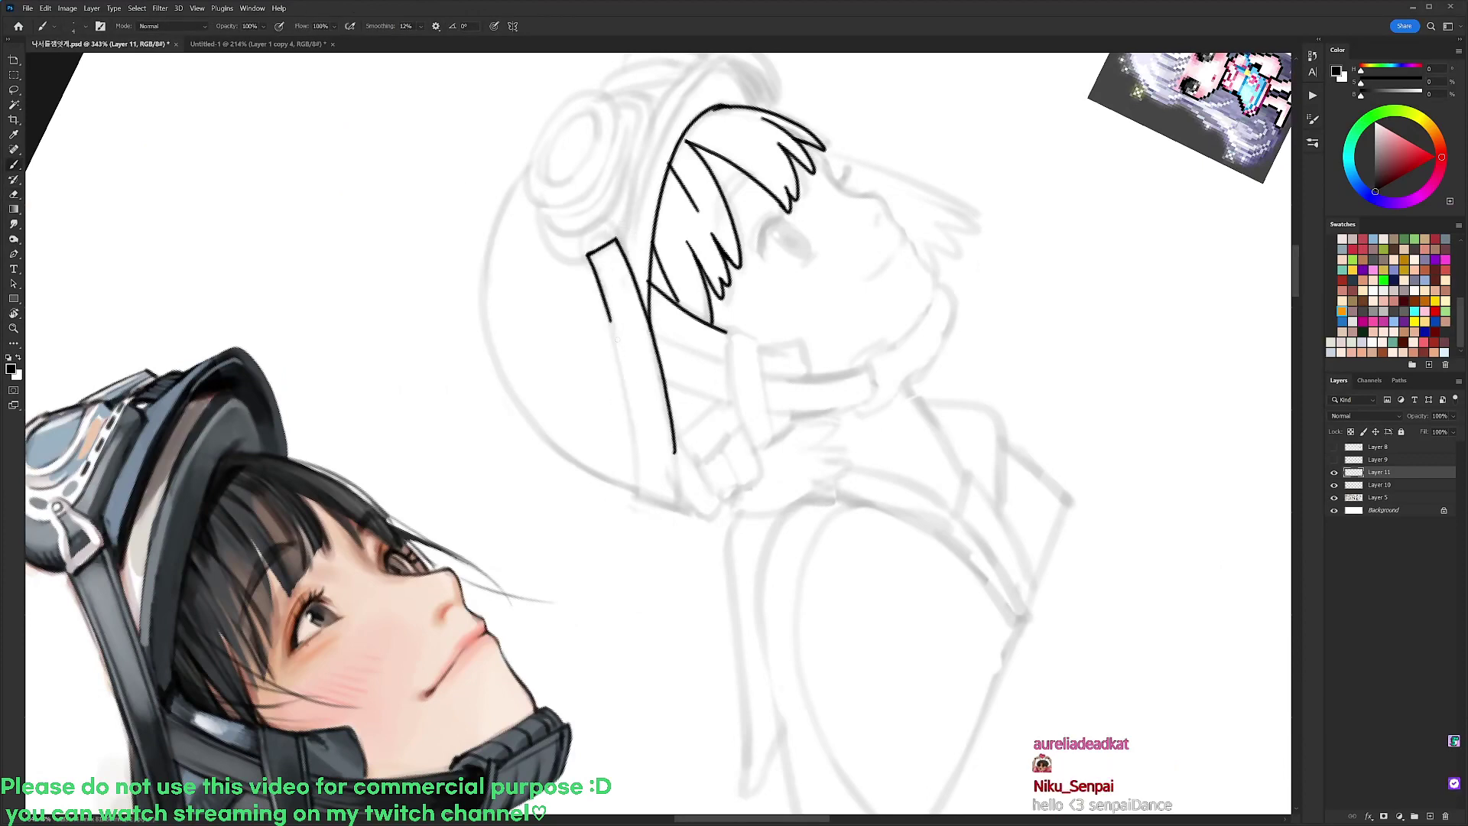
mouse_move(610, 321)
left_mouse_down()
mouse_move(639, 489)
mouse_move(592, 377)
mouse_move(707, 335)
left_mouse_up()
Complete the long edges of the helmet's diagonal strap and close its rear end
key("r")
left_click_drag(854, 305, 885, 376)
key("b")
left_click_drag(627, 359, 647, 450)
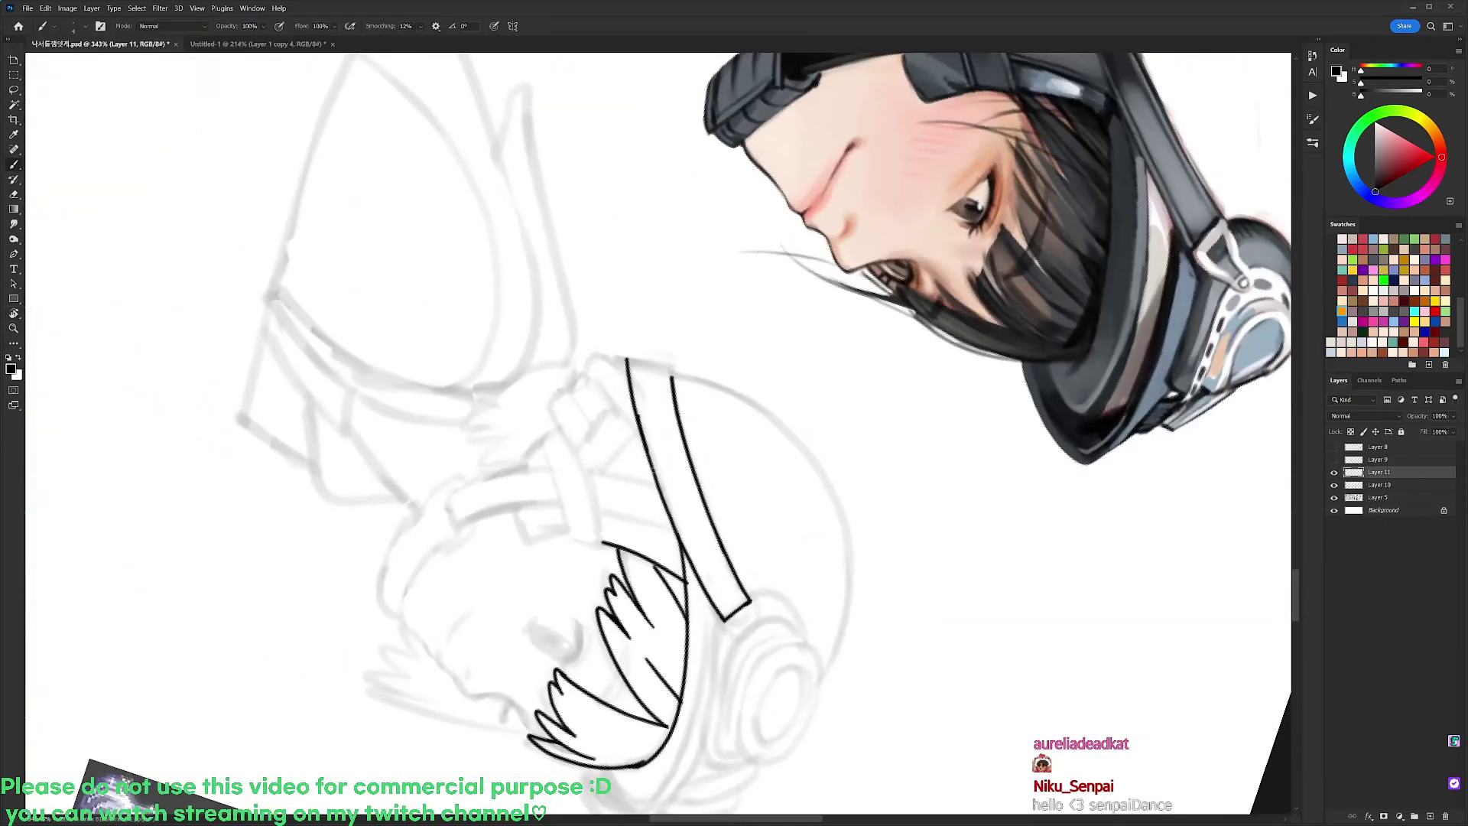
key("e")
key("b")
mouse_move(626, 357)
left_mouse_down()
mouse_move(668, 374)
mouse_move(674, 408)
left_mouse_up()
key("ctrl+z")
mouse_move(626, 358)
left_mouse_down()
mouse_move(670, 370)
mouse_move(674, 404)
left_mouse_up()
key("e")
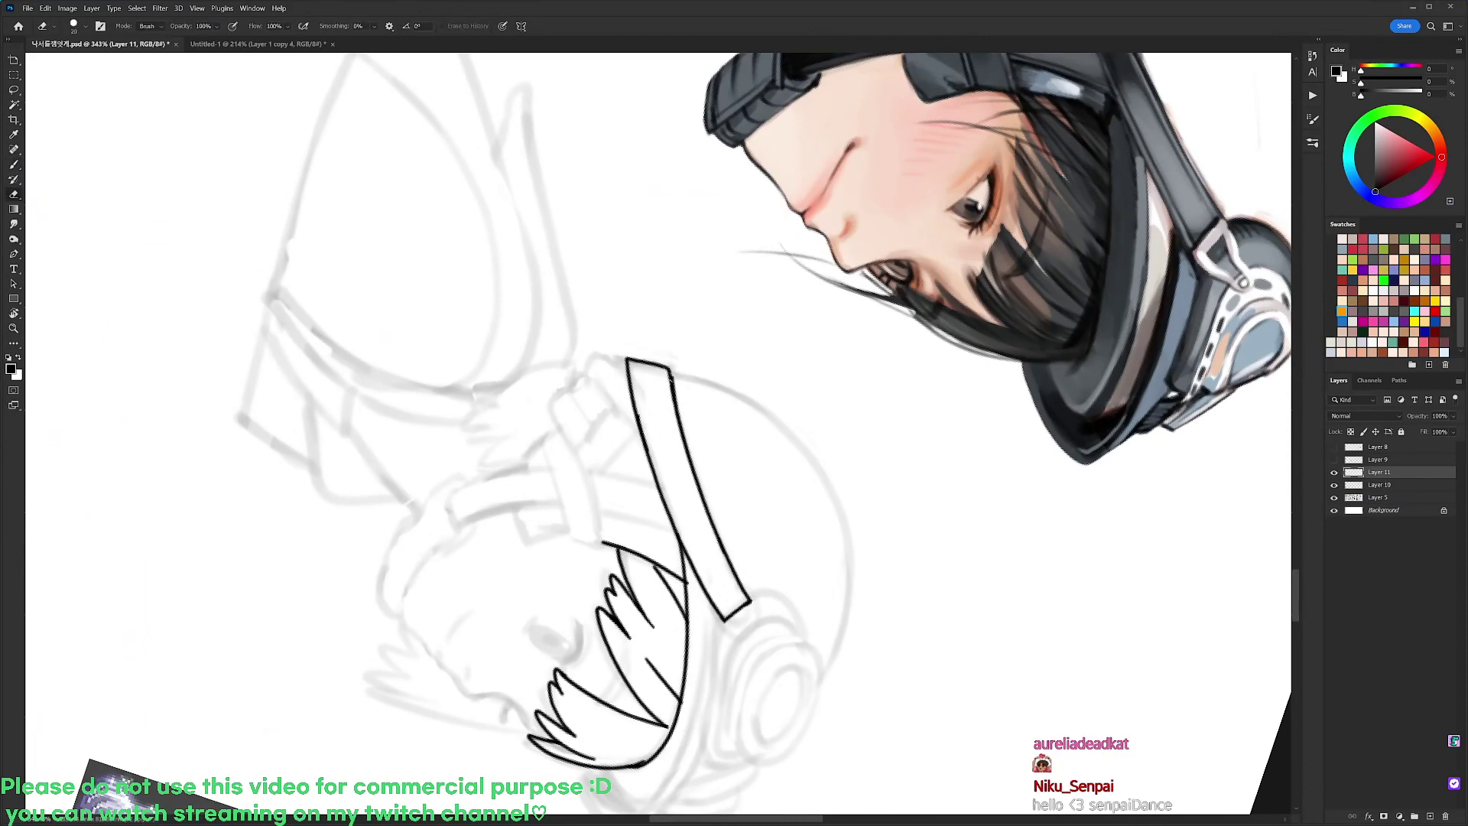
Ink the short slanted cross strap over the ear area as a closed band
key("r")
mouse_move(773, 508)
left_mouse_down()
mouse_move(606, 222)
mouse_move(795, 260)
mouse_move(828, 301)
left_mouse_up()
key("b")
key("r")
left_click_drag(739, 411, 742, 425)
key("e")
key("b")
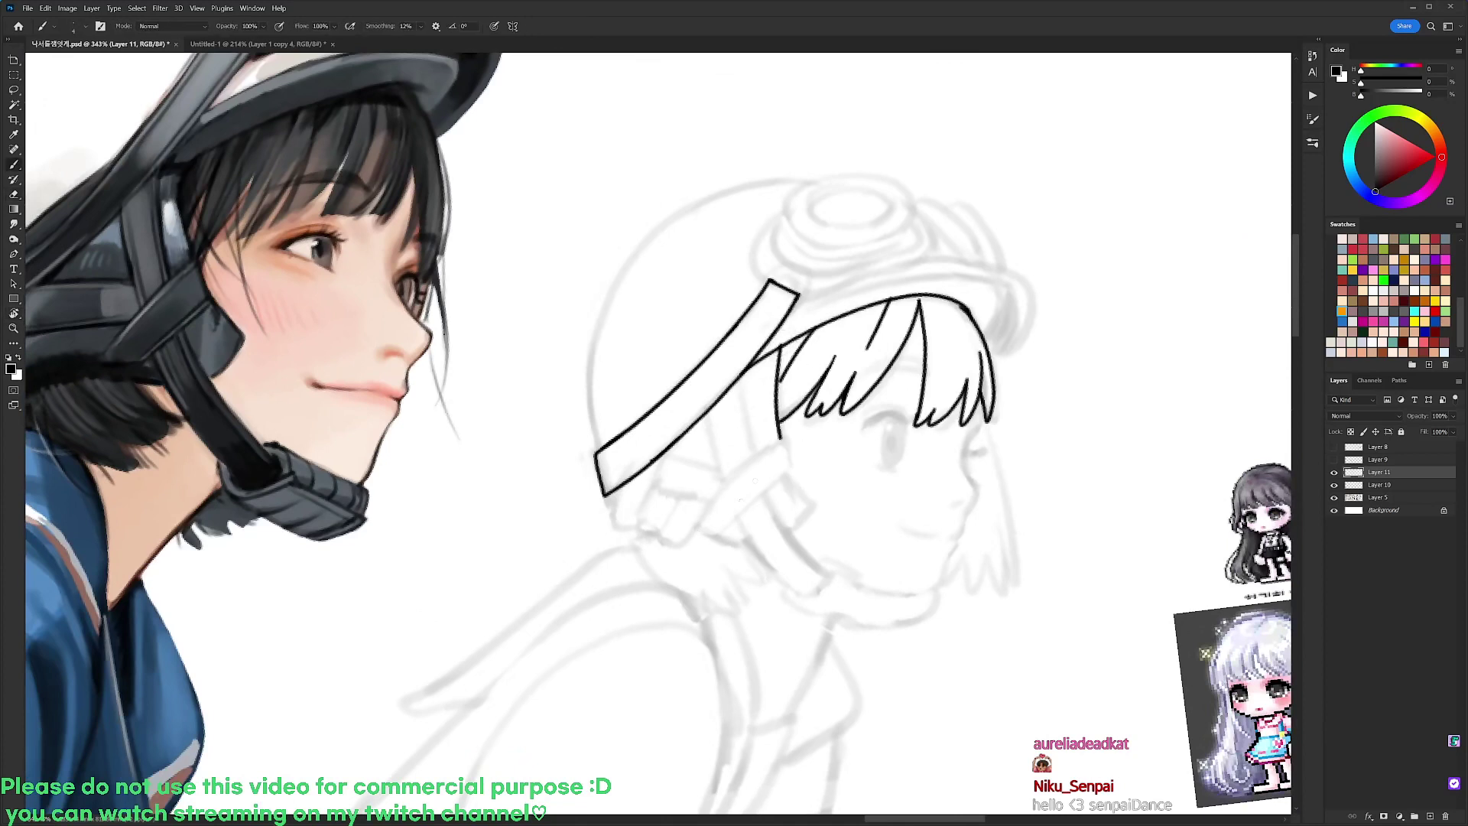
mouse_move(698, 528)
left_mouse_down()
mouse_move(779, 442)
mouse_move(791, 467)
left_mouse_up()
mouse_move(698, 527)
left_mouse_down()
mouse_move(720, 543)
mouse_move(793, 470)
left_mouse_up()
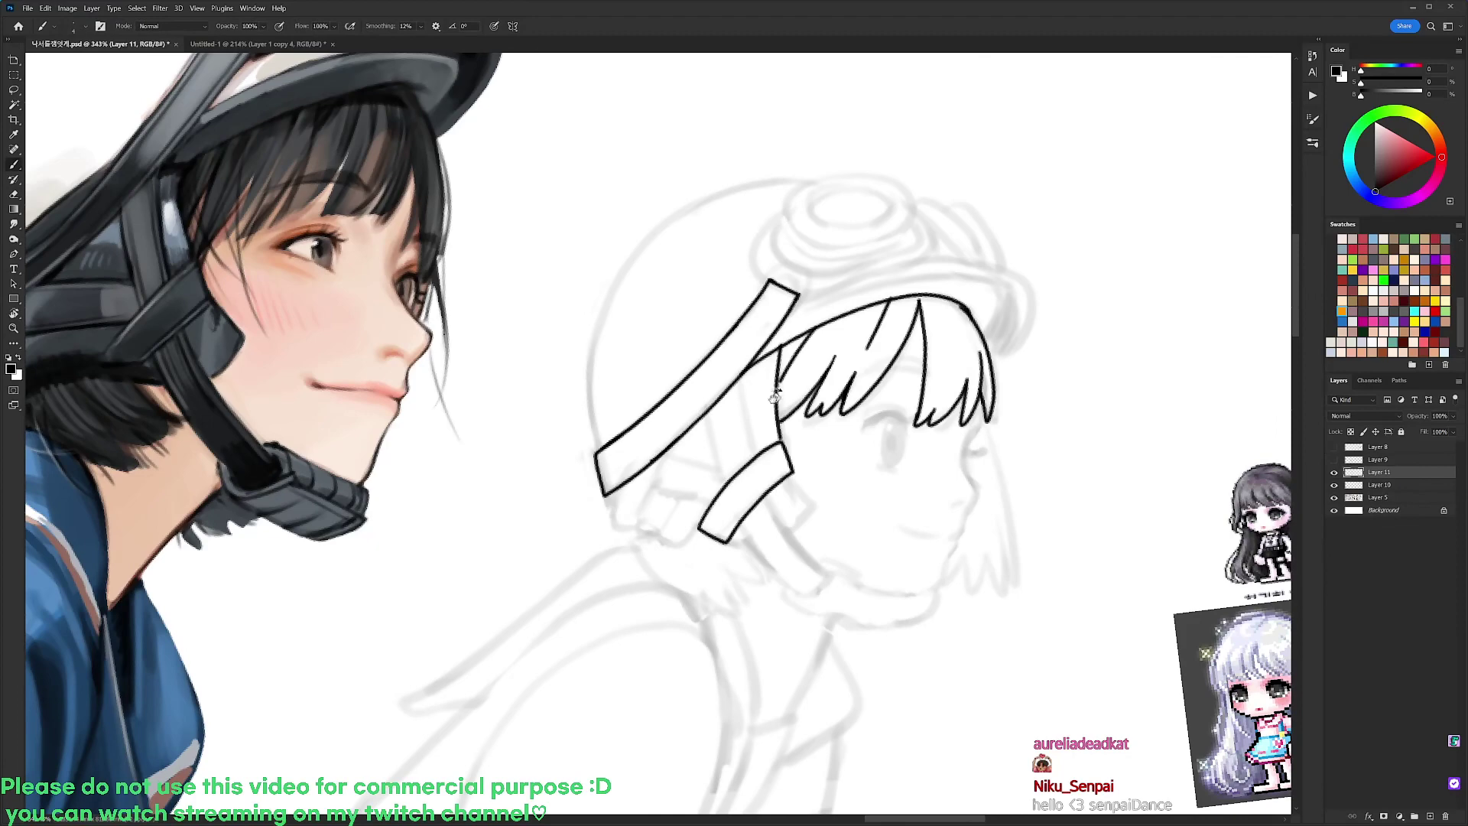
Ink the side strap's two edges from the helmet rim, passing behind the cross strap and down toward the chin
key("r")
mouse_move(776, 397)
left_mouse_down()
mouse_move(780, 423)
mouse_move(711, 493)
left_mouse_up()
key("b")
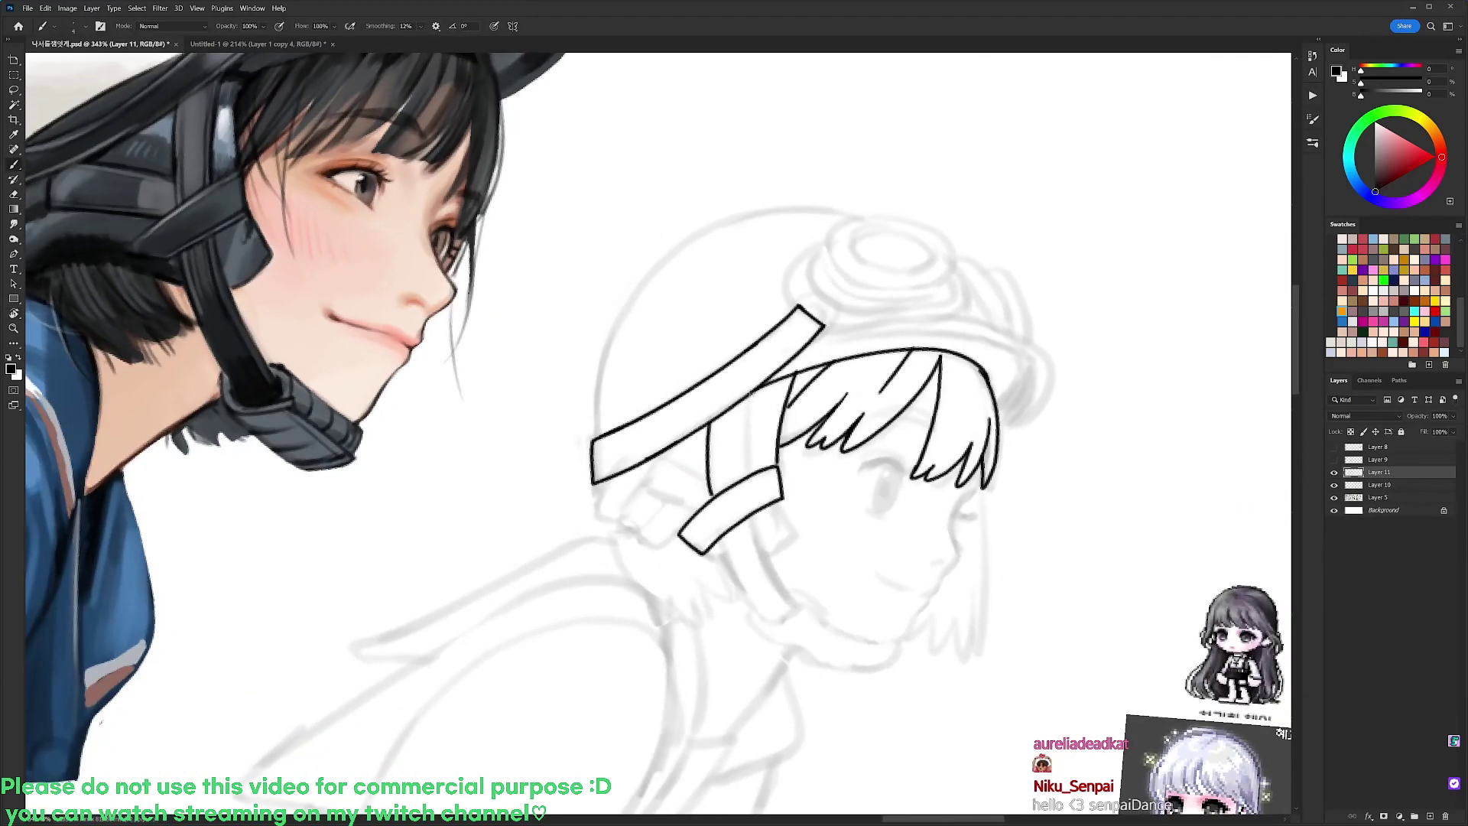
left_click_drag(754, 390, 741, 476)
key("ctrl+z")
mouse_move(754, 388)
left_mouse_down()
mouse_move(742, 478)
mouse_move(795, 436)
mouse_move(783, 408)
left_mouse_up()
key("space")
key("r")
mouse_move(784, 408)
left_mouse_down()
mouse_move(786, 438)
mouse_move(736, 541)
left_mouse_up()
key("b")
left_click_drag(683, 458, 710, 546)
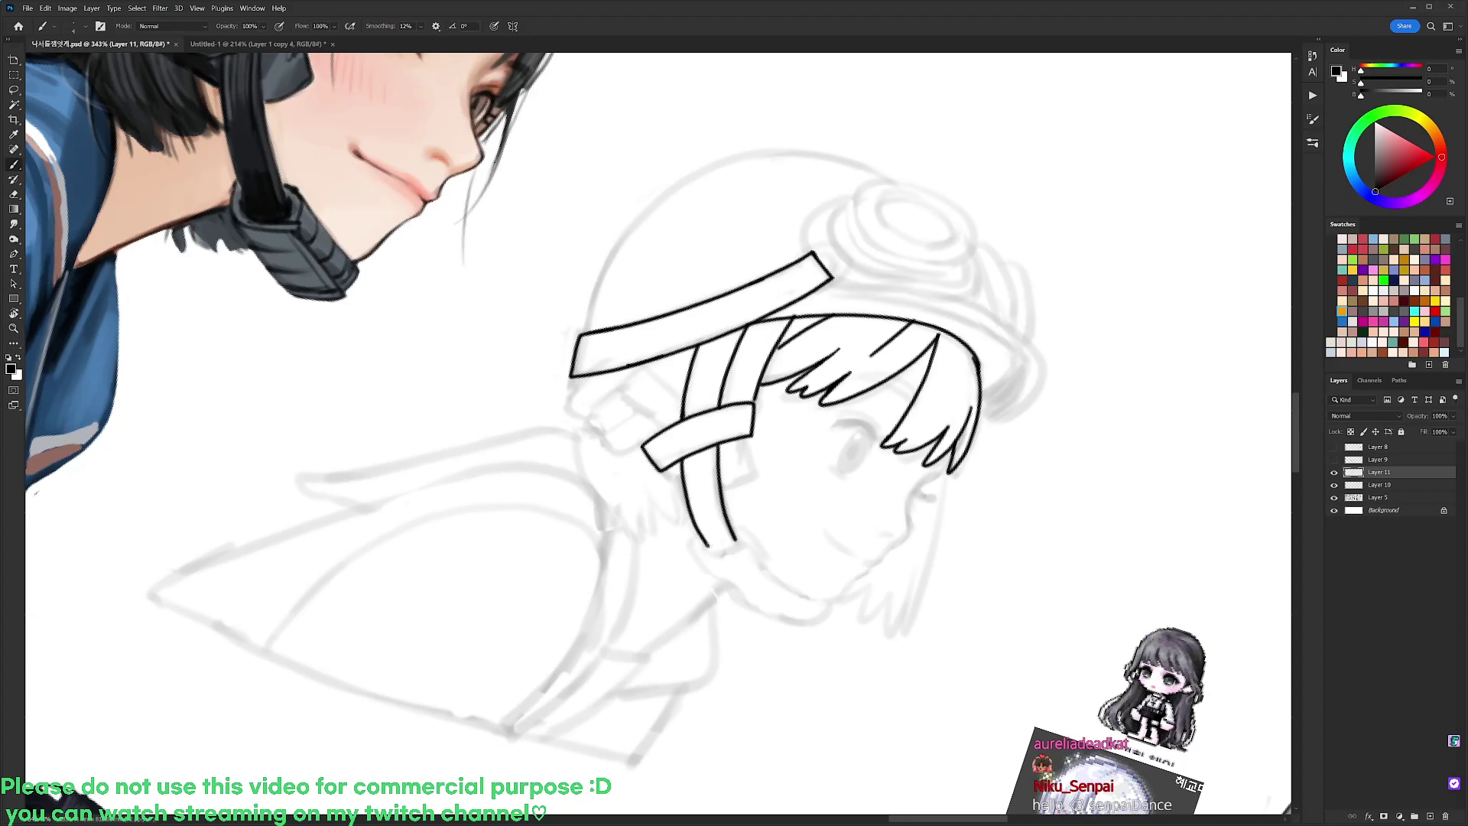
Ink the chin strap's rounded end and the upper edge of the chin guard along the jaw
mouse_move(707, 546)
left_mouse_down()
mouse_move(751, 558)
mouse_move(789, 520)
mouse_move(810, 392)
mouse_move(794, 409)
mouse_move(808, 404)
mouse_move(782, 386)
mouse_move(886, 342)
mouse_move(892, 354)
left_mouse_up()
key("r")
key("ctrl+z")
key("ctrl+z")
left_click_drag(800, 387, 877, 341)
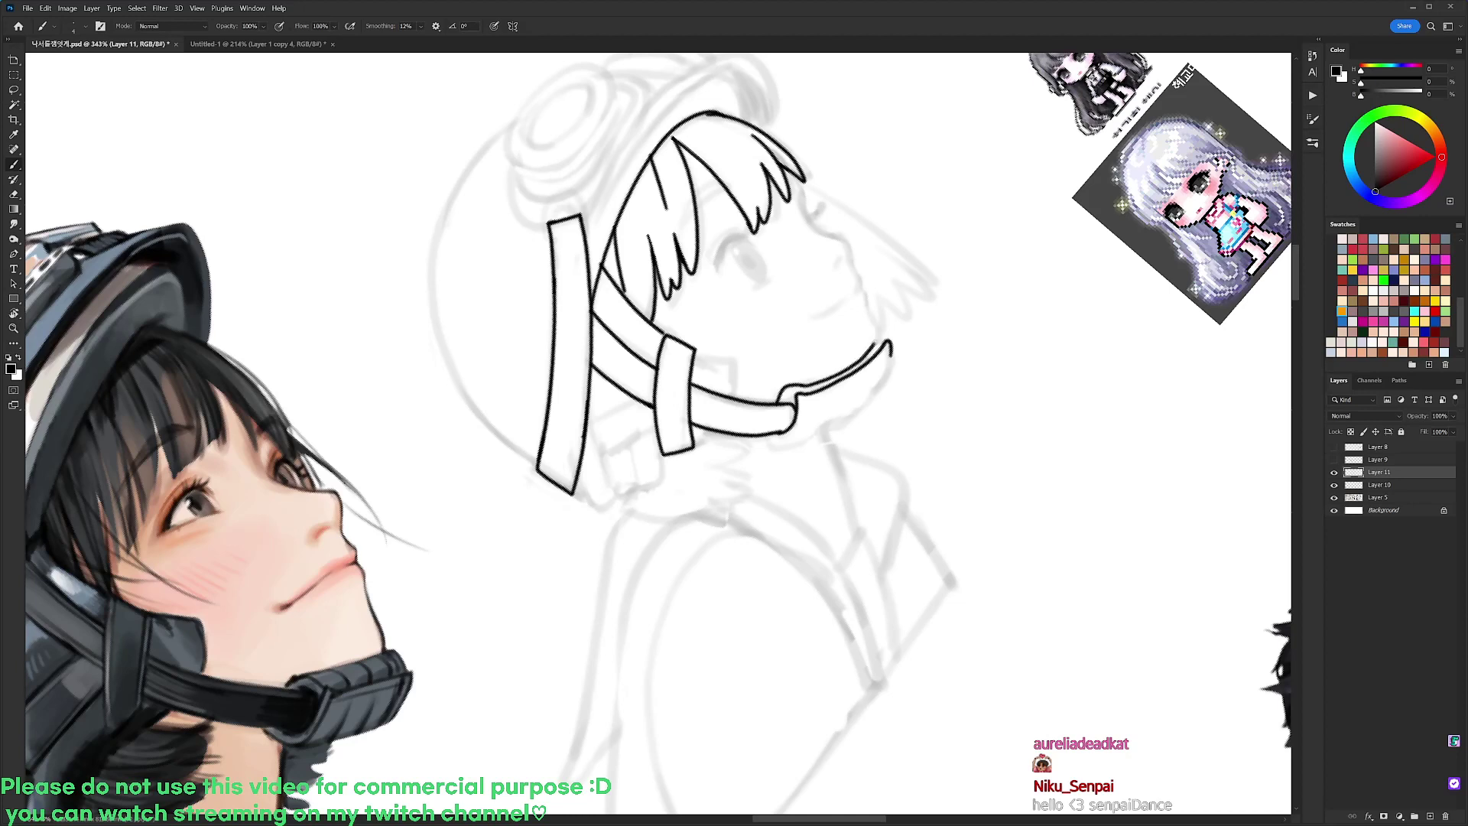
Ink the lower edge of the chin guard, closing its outline at the front of the chin
mouse_move(771, 436)
left_mouse_down()
mouse_move(819, 430)
mouse_move(888, 368)
left_mouse_up()
key("ctrl+z")
mouse_move(772, 435)
left_mouse_down()
mouse_move(799, 441)
mouse_move(873, 396)
mouse_move(891, 365)
mouse_move(983, 393)
mouse_move(963, 381)
left_mouse_up()
key("r")
key("b")
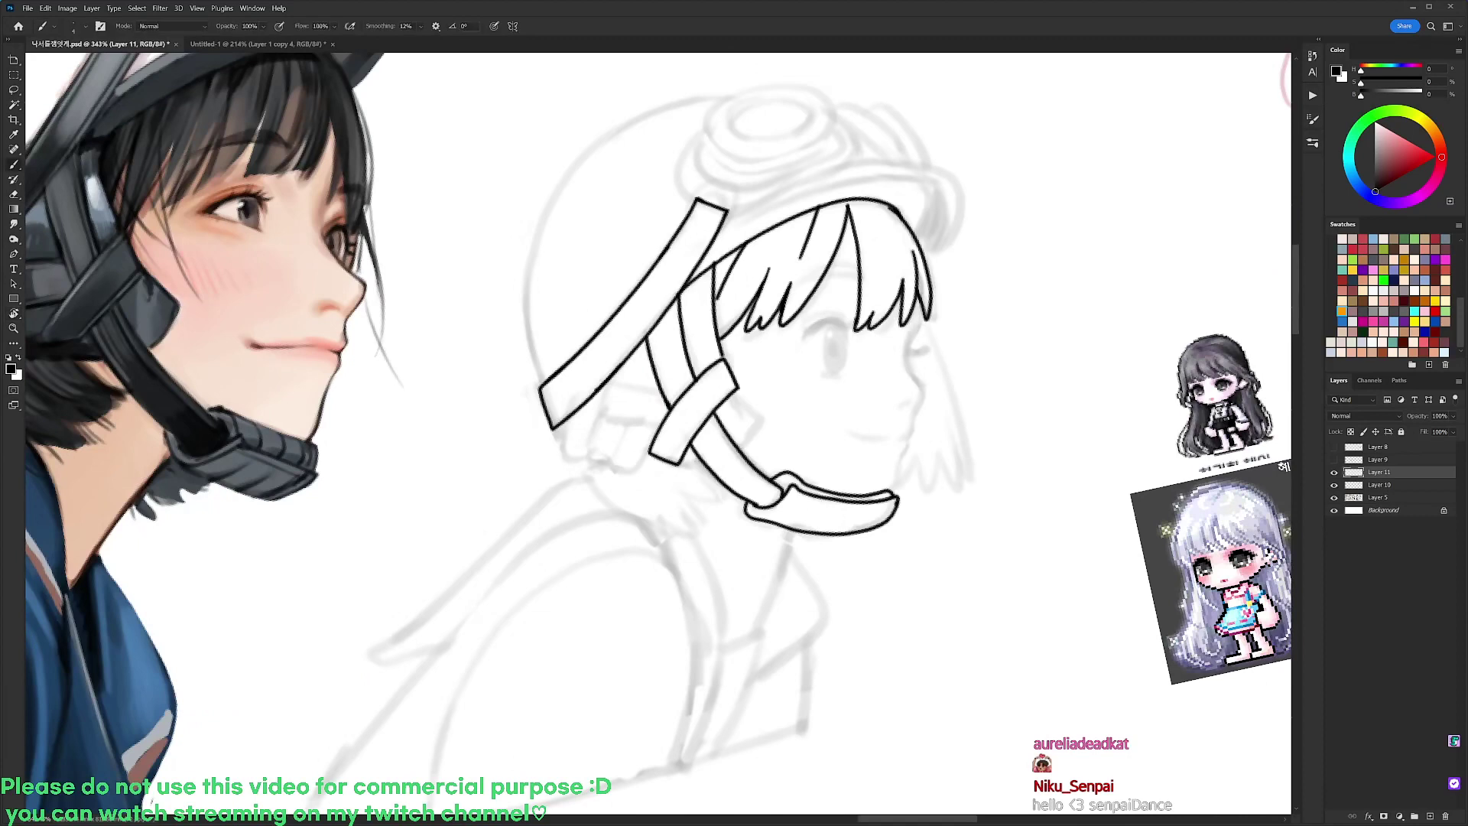
Ink the face profile from the fringe to the nose tip, with the far eye's lashes and the nostril
mouse_move(918, 297)
left_mouse_down()
mouse_move(920, 381)
mouse_move(929, 354)
mouse_move(915, 408)
left_mouse_up()
key("ctrl+z")
key("ctrl+z")
mouse_move(926, 348)
left_mouse_down()
mouse_move(908, 353)
mouse_move(926, 363)
mouse_move(922, 350)
left_mouse_up()
key("ctrl+z")
key("ctrl+z")
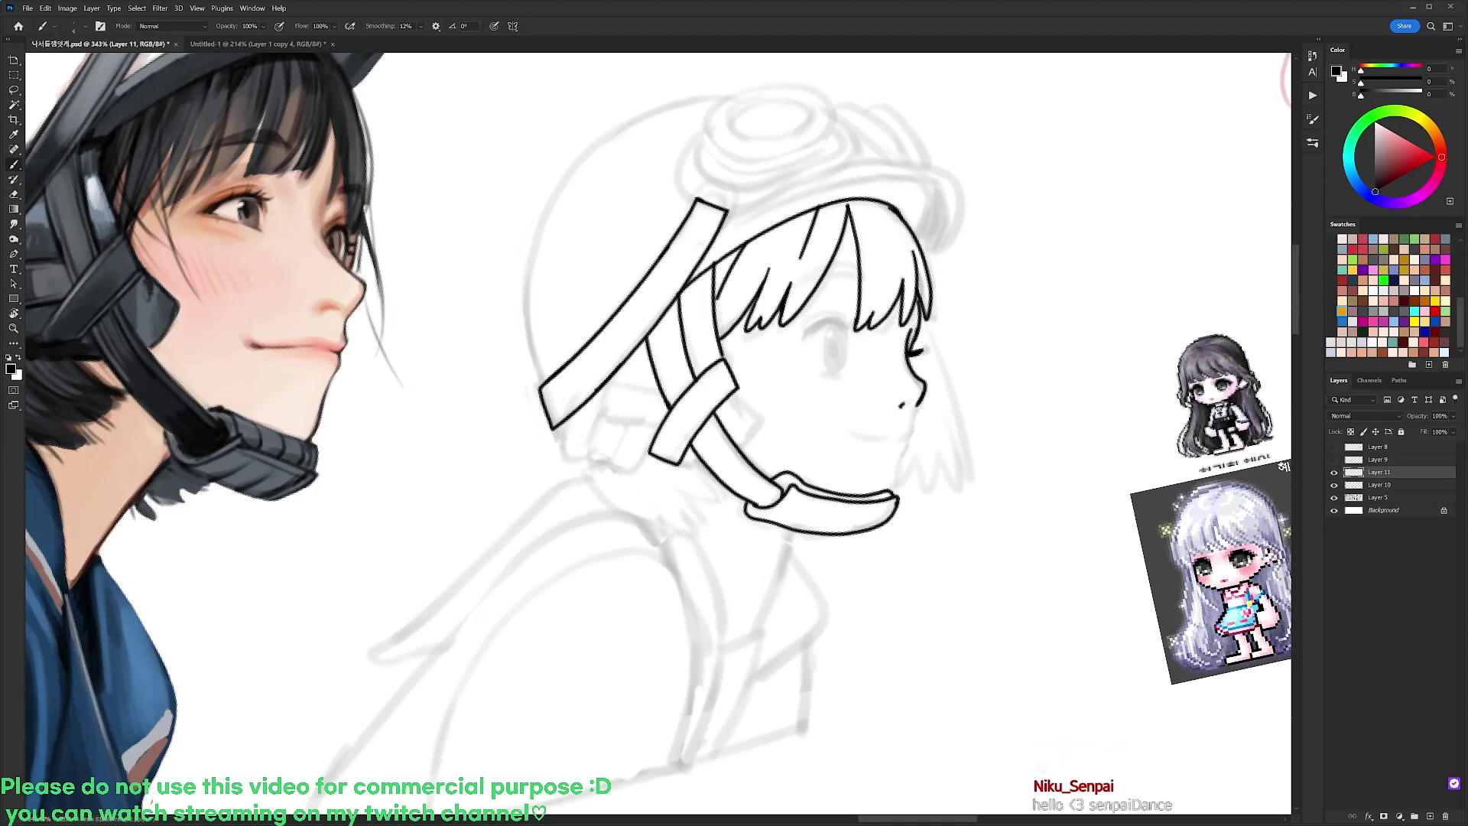
left_click_drag(900, 407, 908, 403)
Ink the smiling mouth line and the profile from the nose through the lips and chin to the chin guard
mouse_move(912, 411)
left_mouse_down()
mouse_move(924, 420)
mouse_move(909, 404)
mouse_move(910, 436)
mouse_move(869, 228)
left_mouse_up()
key("ctrl+z")
key("ctrl+z")
key("r")
mouse_move(812, 313)
left_mouse_down()
mouse_move(856, 290)
mouse_move(850, 306)
mouse_move(854, 289)
mouse_move(840, 300)
mouse_move(854, 289)
mouse_move(886, 334)
left_mouse_up()
key("ctrl+z")
key("ctrl+z")
key("ctrl+z")
key("ctrl+z")
left_click_drag(859, 285, 876, 336)
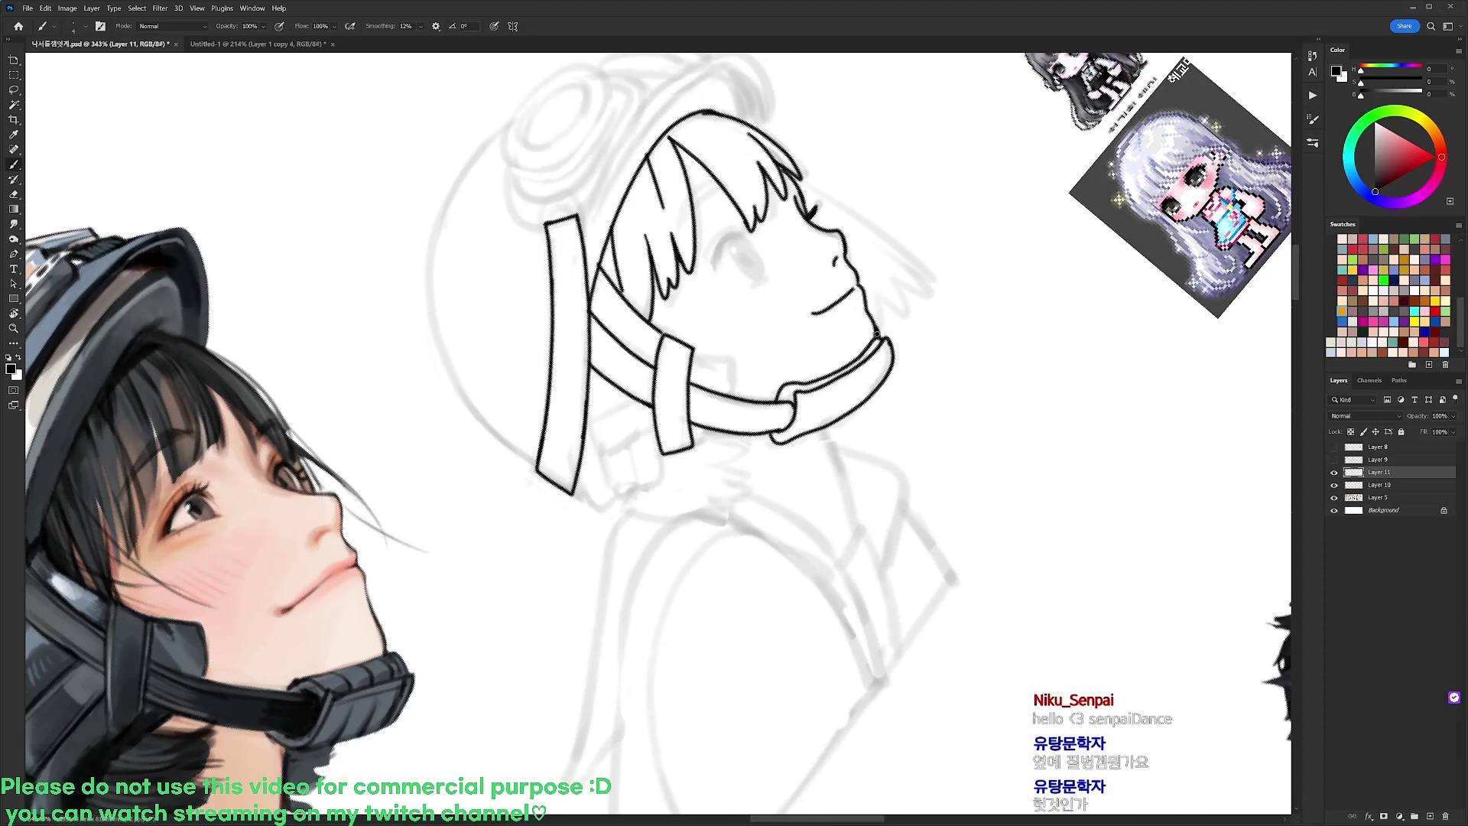
Ink the front edge of the cheek pad where it shows past the crossing chin straps
key("r")
mouse_move(956, 295)
left_mouse_down()
mouse_move(989, 337)
mouse_move(885, 483)
left_mouse_up()
left_click_drag(737, 396, 747, 450)
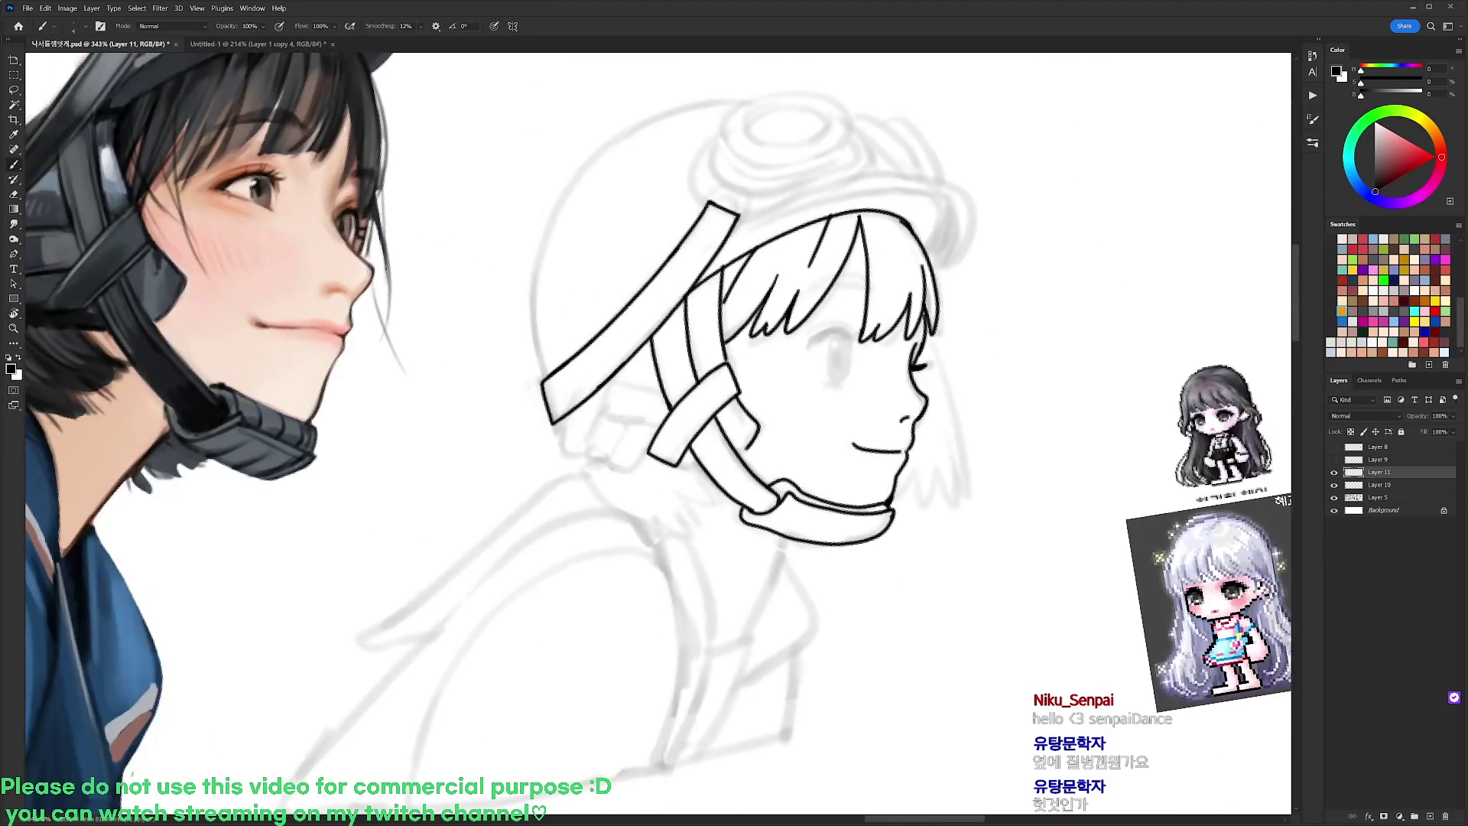
key("ctrl+z")
mouse_move(736, 392)
left_mouse_down()
mouse_move(765, 420)
mouse_move(740, 458)
left_mouse_up()
key("r")
left_click_drag(881, 341, 893, 384)
left_click_drag(893, 384, 935, 466)
key("b")
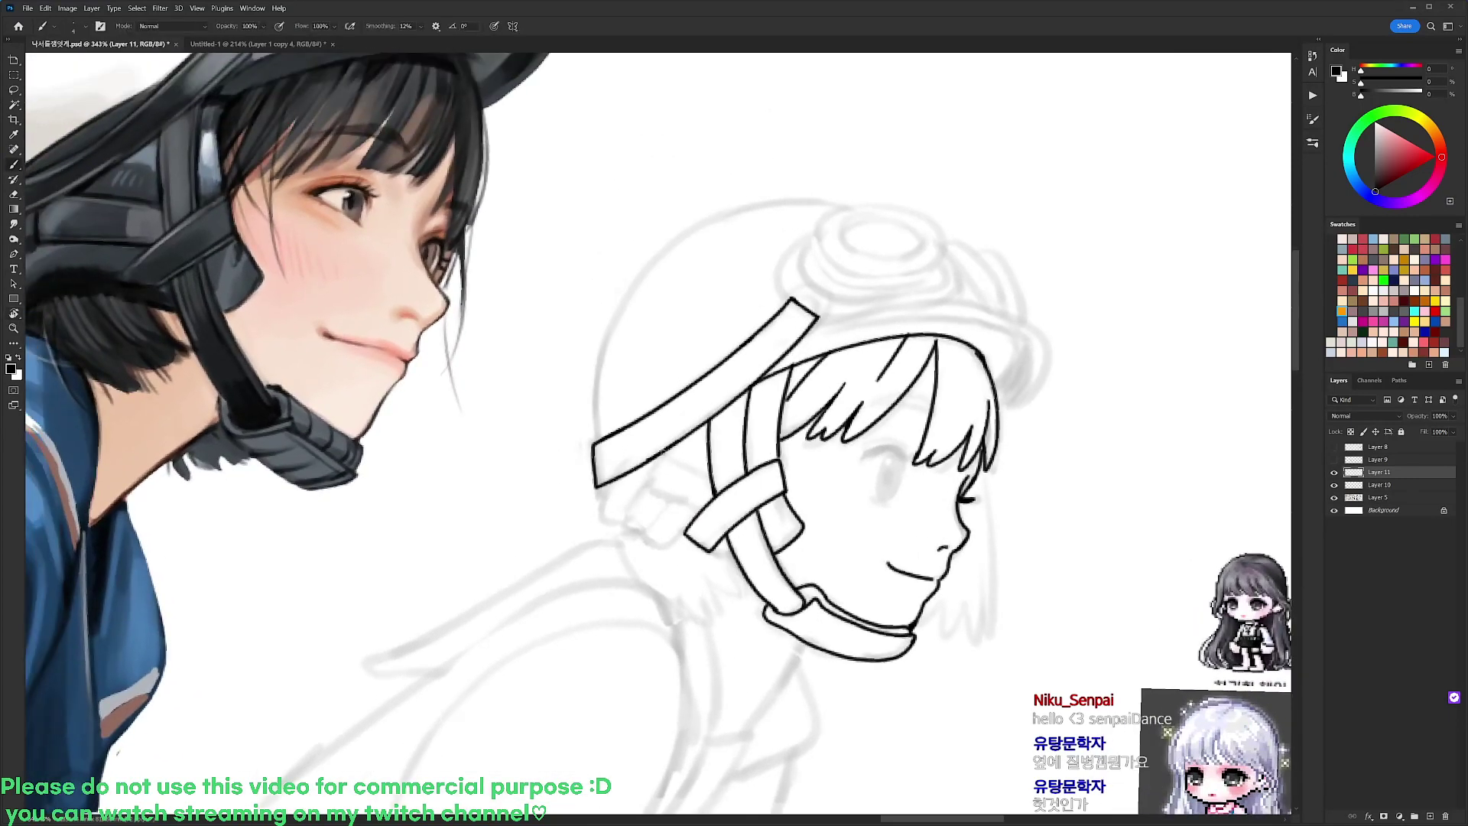
Ink the edges of the short straps between the long helmet strap and the crossing chin straps
left_click_drag(662, 453, 708, 475)
key("r")
left_click_drag(812, 306, 855, 474)
key("b")
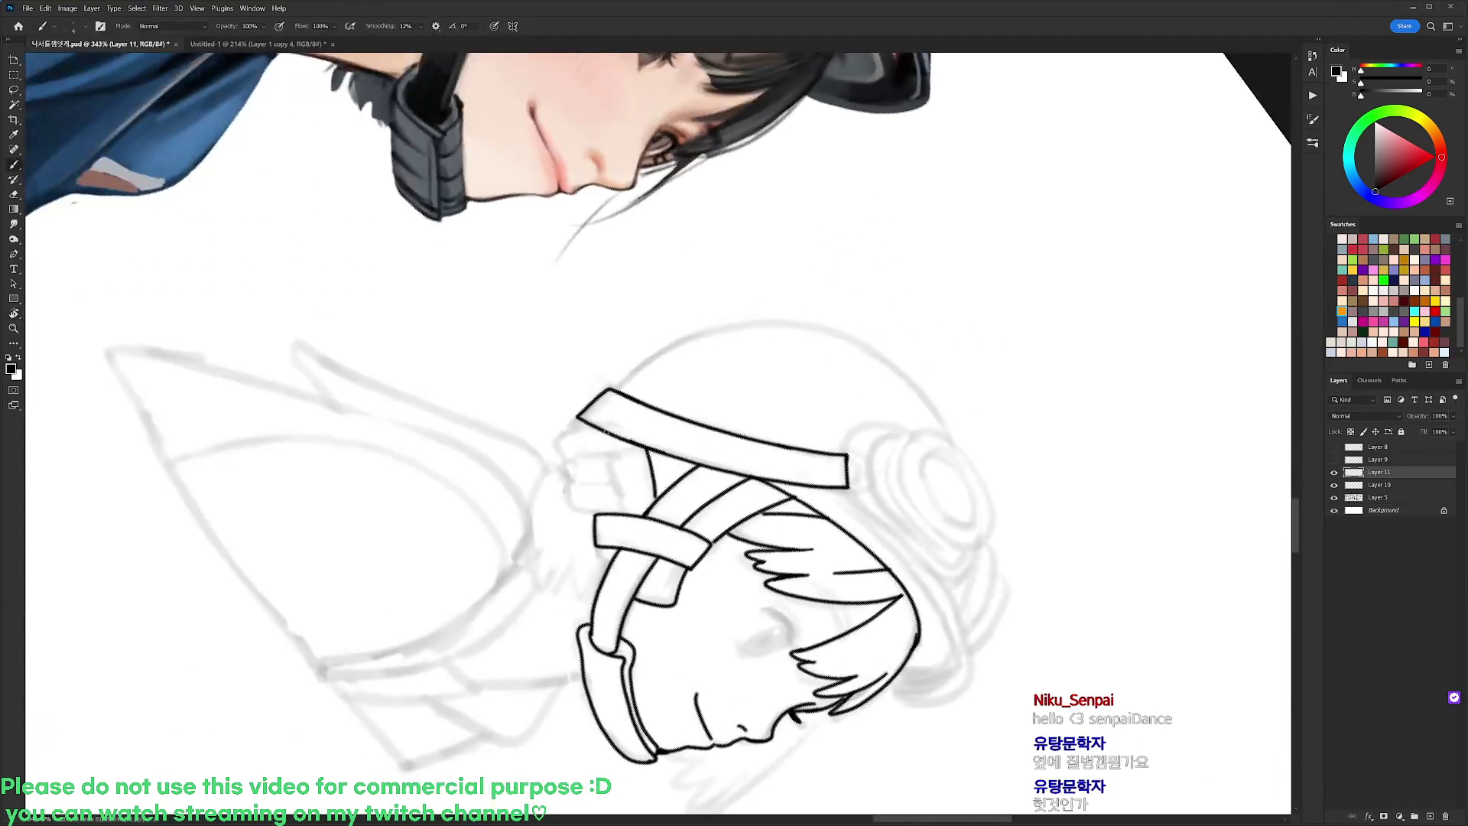
mouse_move(752, 245)
left_mouse_down()
mouse_move(767, 509)
mouse_move(786, 345)
left_mouse_up()
mouse_move(651, 592)
left_mouse_down()
mouse_move(682, 568)
mouse_move(670, 588)
mouse_move(677, 558)
mouse_move(664, 623)
left_mouse_up()
key("ctrl+z")
key("r")
mouse_move(829, 409)
left_mouse_down()
mouse_move(763, 265)
mouse_move(711, 258)
left_mouse_up()
left_click_drag(811, 324, 897, 304)
key("b")
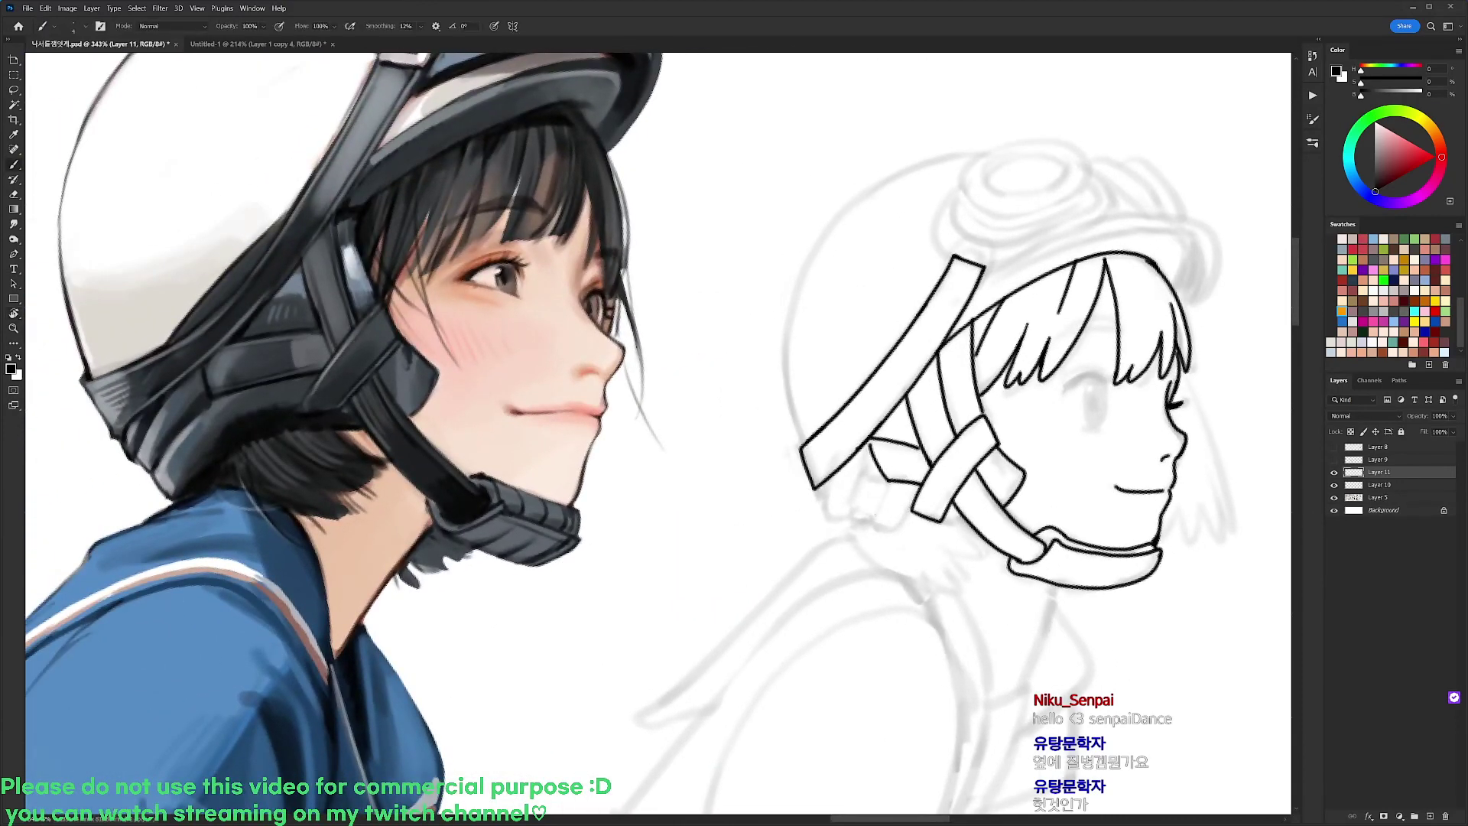
Ink the segmented neck padding below the long strap's rear end, closing its lower edge at the chin straps
mouse_move(886, 482)
left_mouse_down()
mouse_move(869, 521)
mouse_move(883, 509)
mouse_move(844, 519)
mouse_move(868, 445)
mouse_move(823, 520)
mouse_move(845, 520)
mouse_move(820, 493)
mouse_move(826, 515)
left_mouse_up()
key("ctrl+z")
key("ctrl+z")
key("ctrl+z")
key("ctrl+z")
key("ctrl+z")
key("ctrl+z")
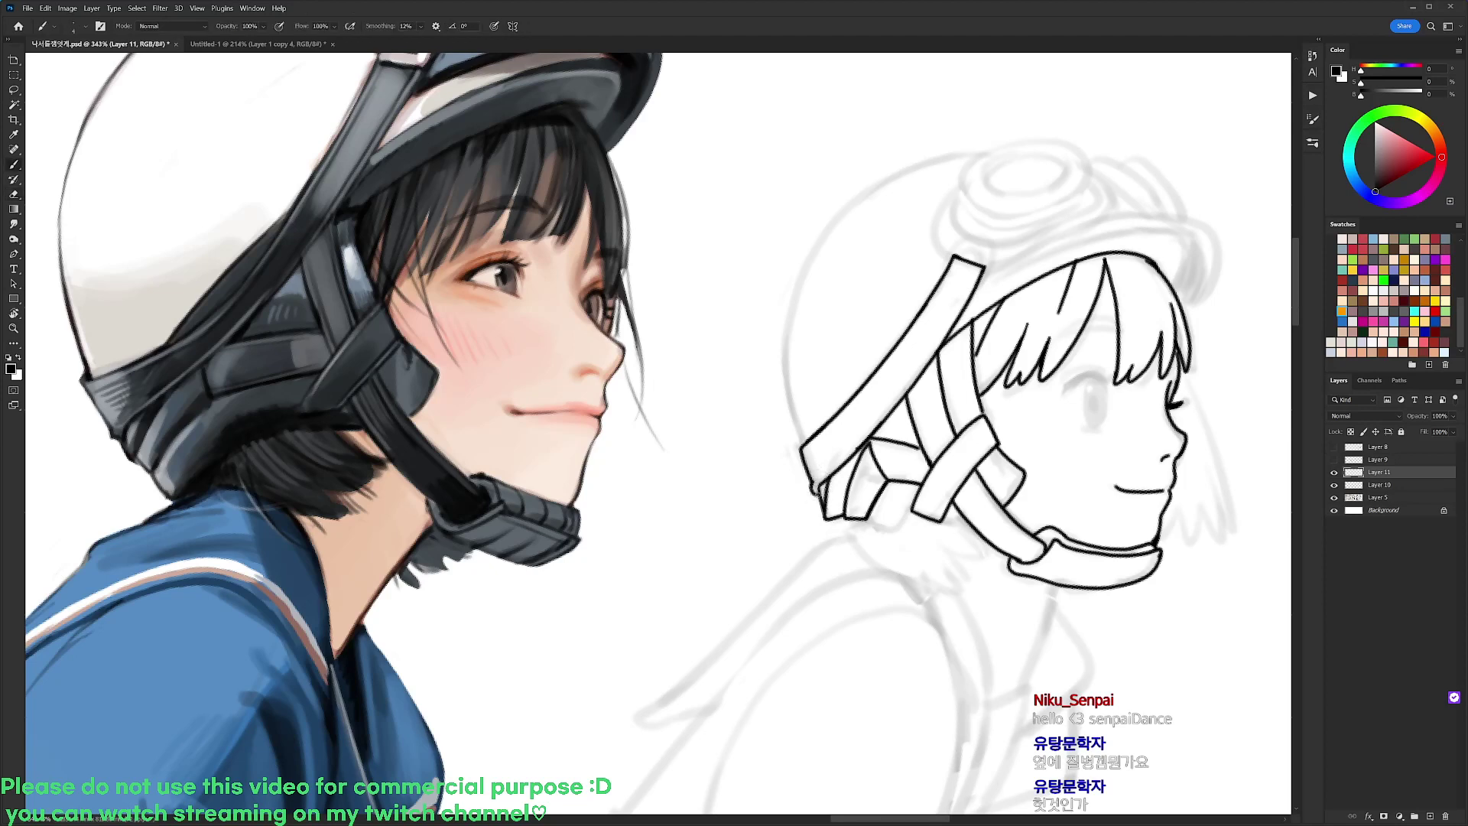
key("e")
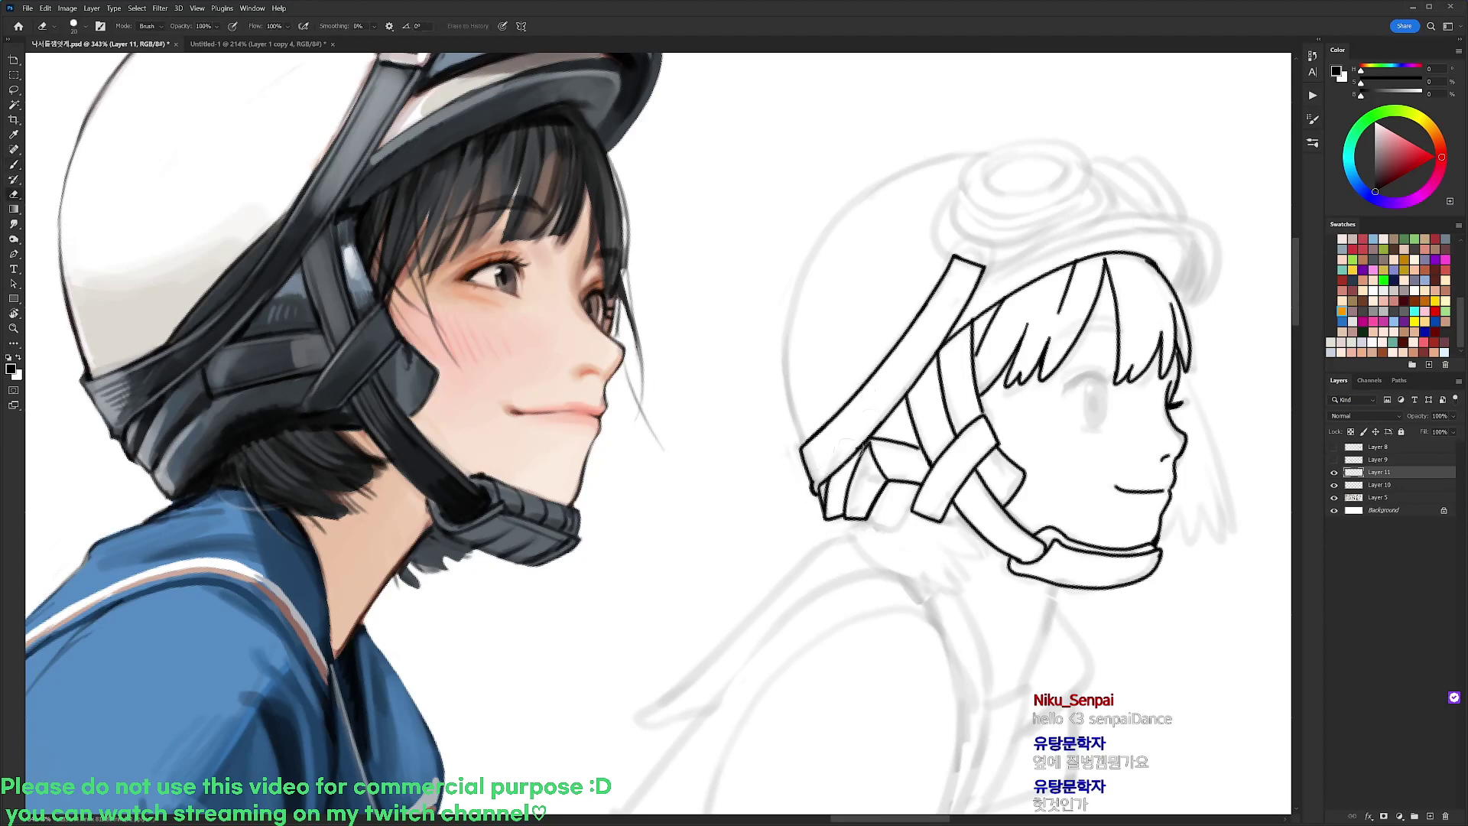
key("b")
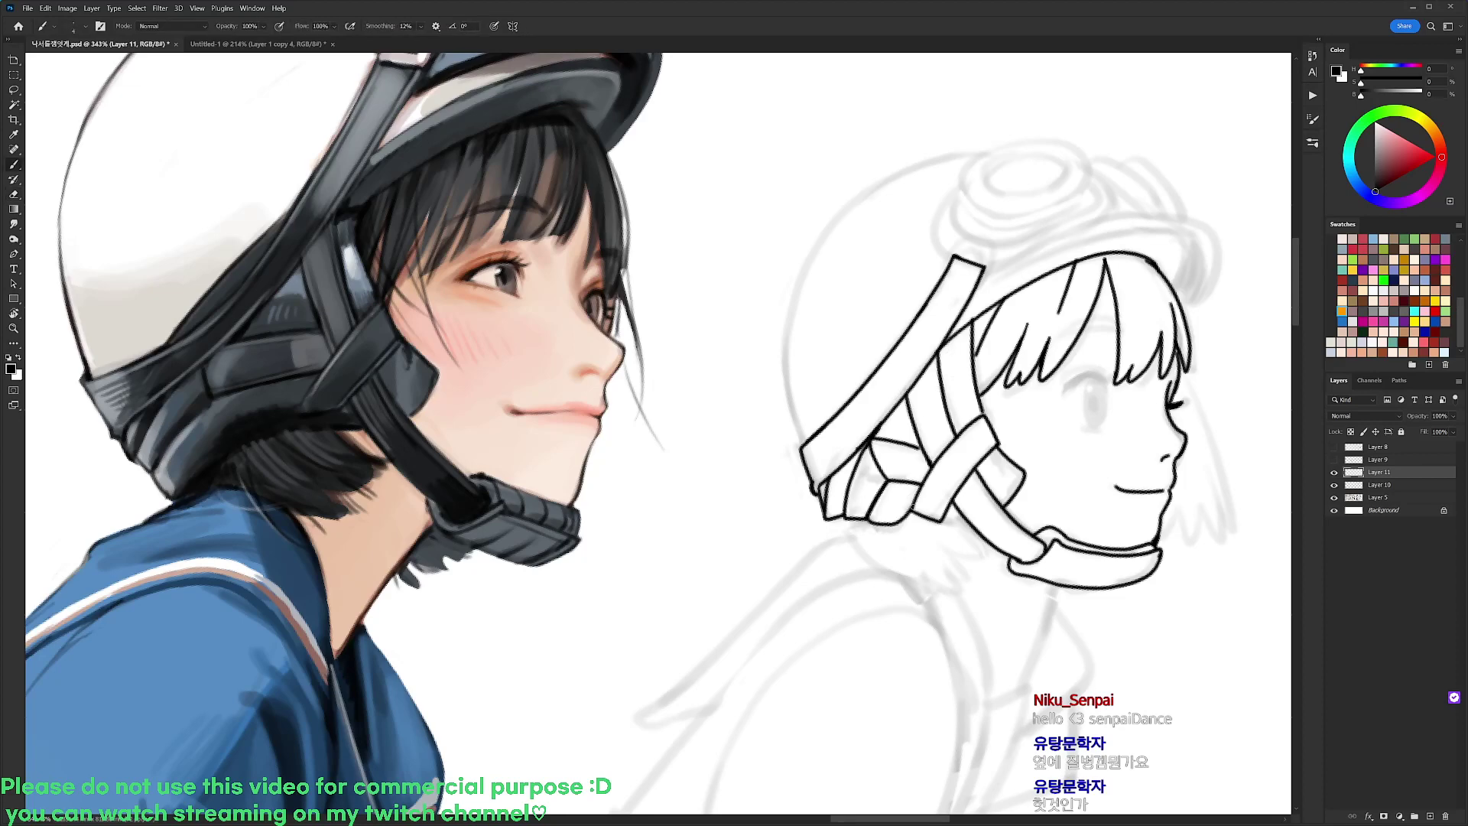
Ink parallel inner lines along the rear strap, the crossing strap and the lower chin strap
left_click_drag(1053, 458, 1007, 406)
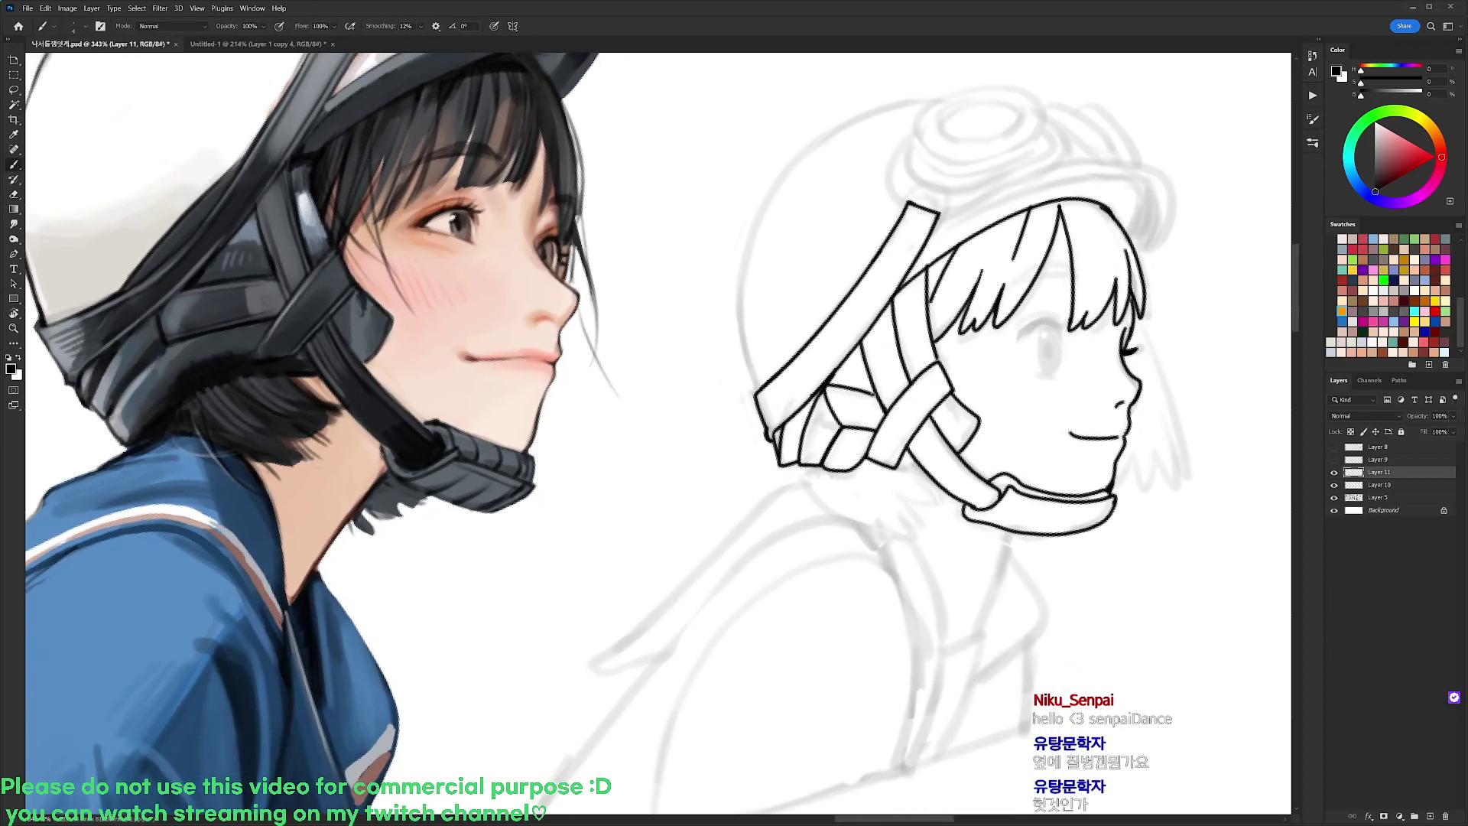
mouse_move(876, 328)
left_mouse_down()
mouse_move(866, 366)
mouse_move(891, 409)
left_mouse_up()
key("ctrl+z")
key("ctrl+z")
mouse_move(868, 349)
left_mouse_down()
mouse_move(893, 409)
mouse_move(900, 373)
mouse_move(904, 391)
left_mouse_up()
mouse_move(902, 443)
left_mouse_down()
mouse_move(950, 385)
mouse_move(942, 367)
left_mouse_up()
key("r")
mouse_move(1068, 374)
left_mouse_down()
mouse_move(1012, 590)
mouse_move(957, 529)
left_mouse_up()
key("b")
left_click_drag(838, 517, 868, 600)
left_click_drag(823, 543, 856, 604)
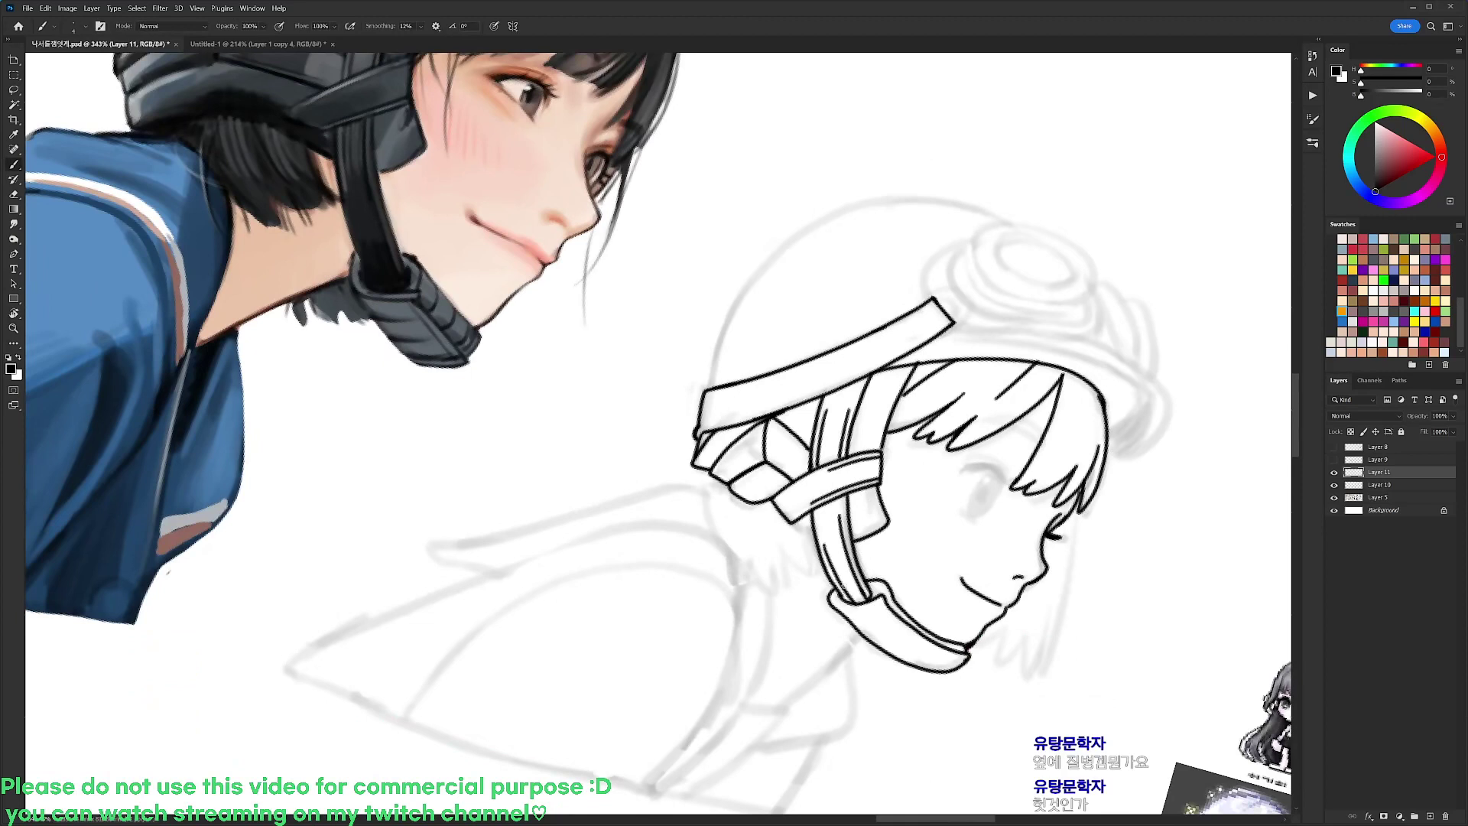
Ink the inner lines on the short rear strap above the neck padding
left_click_drag(765, 453, 795, 475)
key("ctrl+z")
key("ctrl+z")
left_click_drag(767, 422, 807, 460)
key("r")
left_click_drag(917, 354, 850, 240)
left_click_drag(916, 282, 916, 295)
key("b")
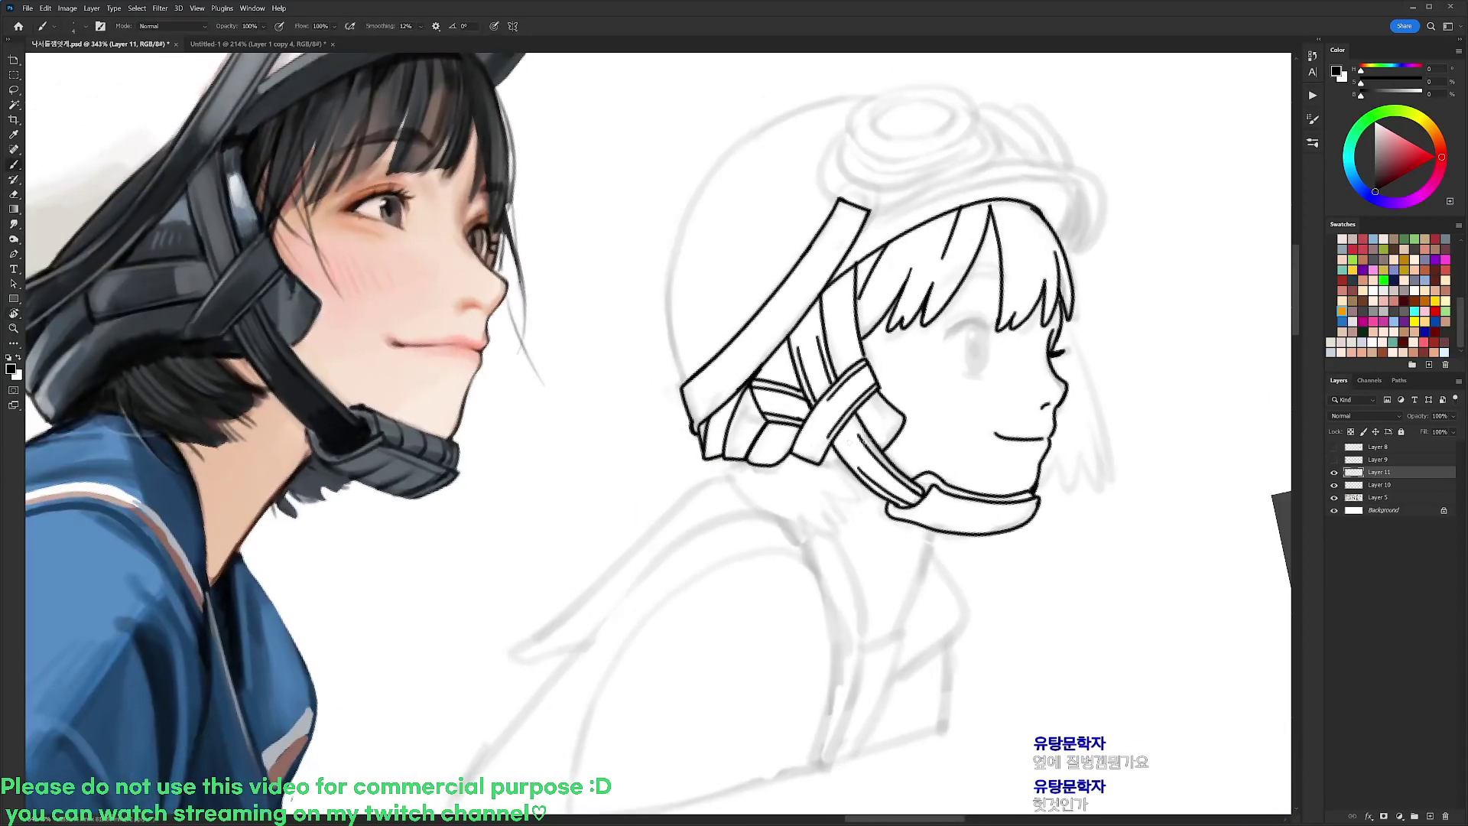
Ink the short back hair below the neck padding, with its jagged tips at the nape
key("r")
left_click_drag(815, 444, 879, 529)
key("b")
mouse_move(719, 486)
left_mouse_down()
mouse_move(761, 571)
mouse_move(761, 558)
mouse_move(801, 584)
left_mouse_up()
left_click_drag(791, 571, 806, 577)
left_click_drag(774, 538, 819, 574)
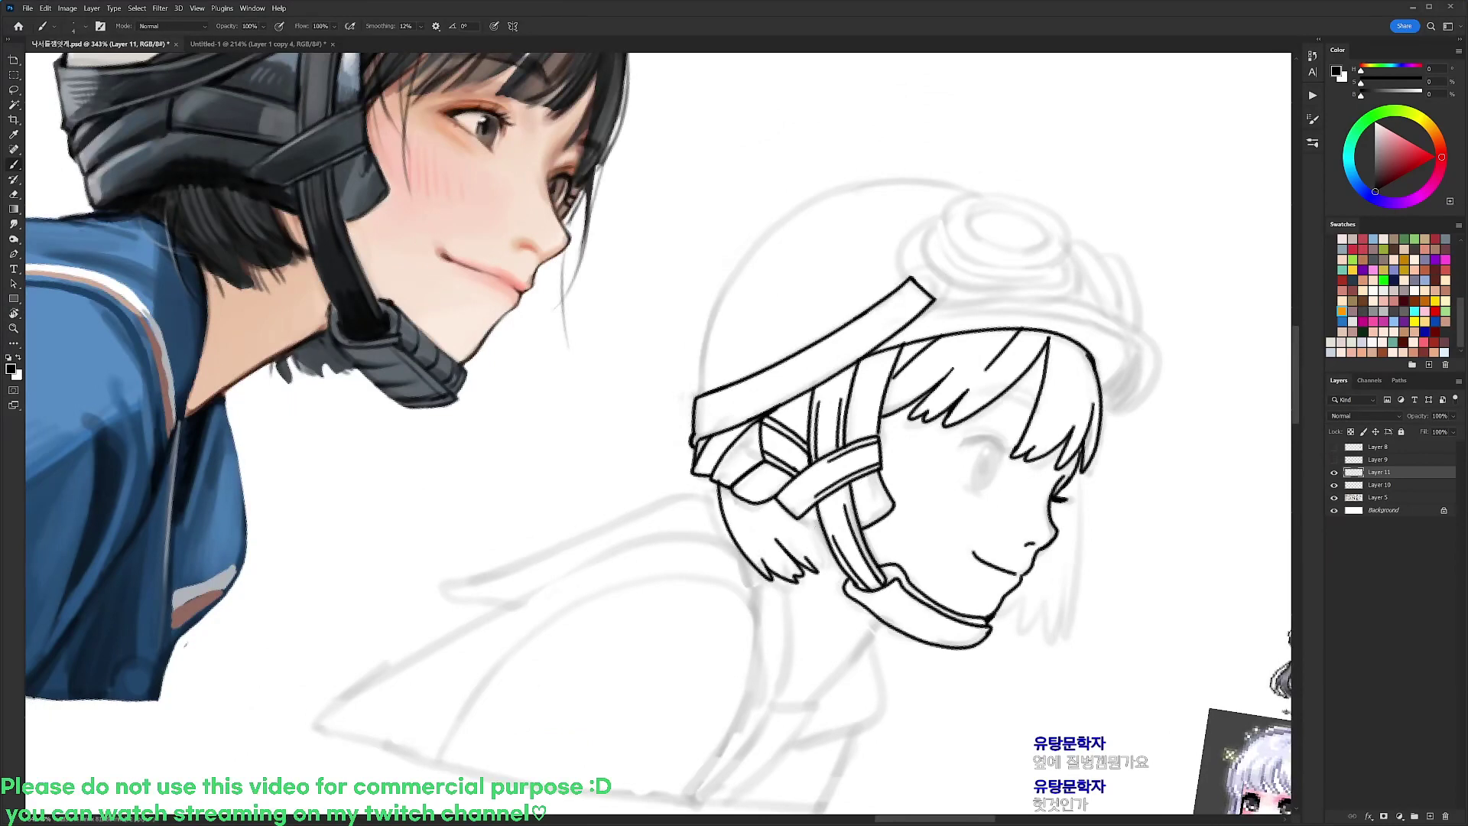
key("ctrl+z")
mouse_move(804, 517)
left_mouse_down()
mouse_move(823, 530)
mouse_move(843, 484)
mouse_move(856, 528)
left_mouse_up()
key("r")
key("b")
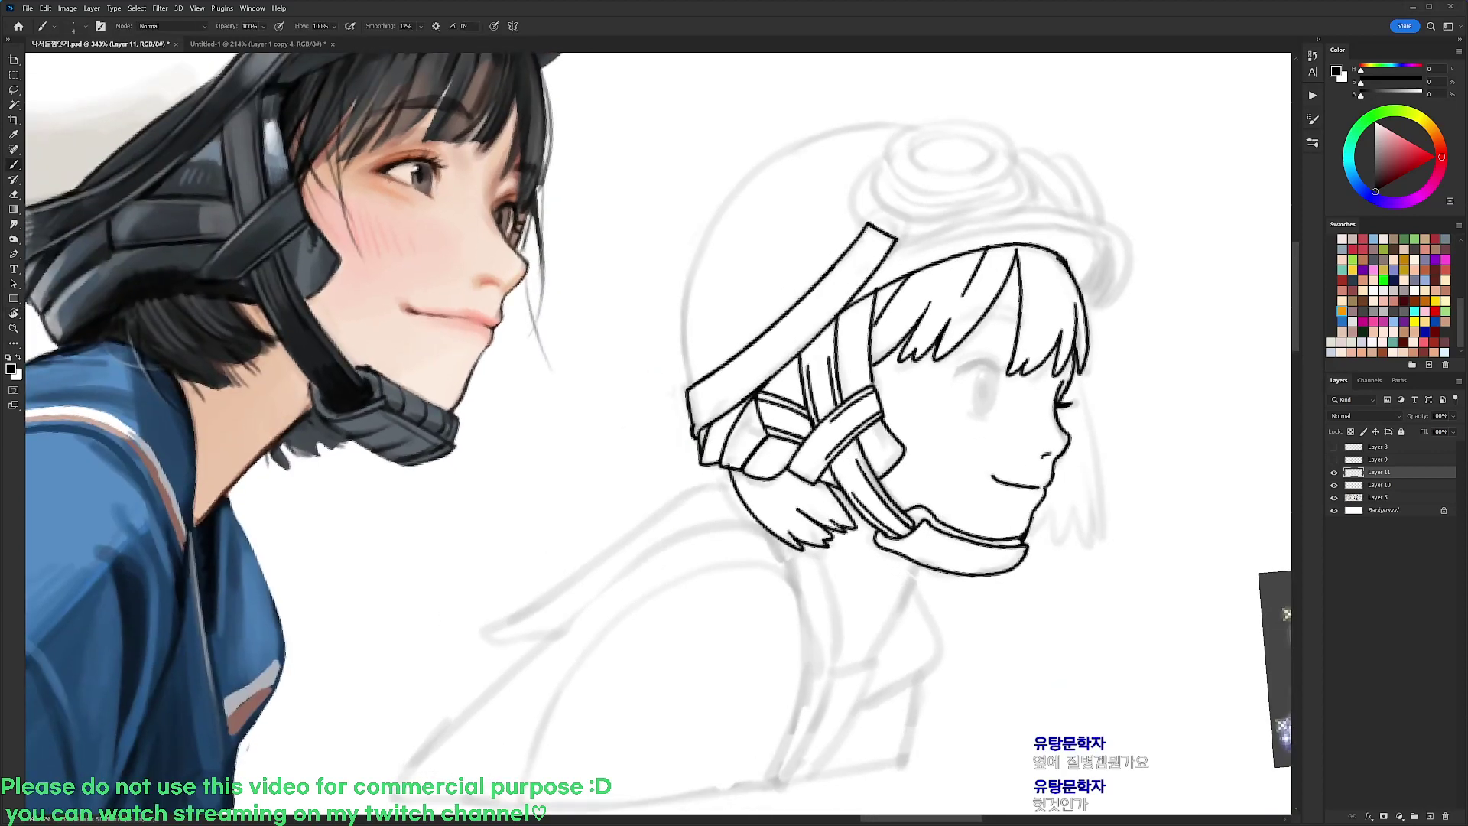
key("r")
left_click_drag(1108, 346, 917, 321)
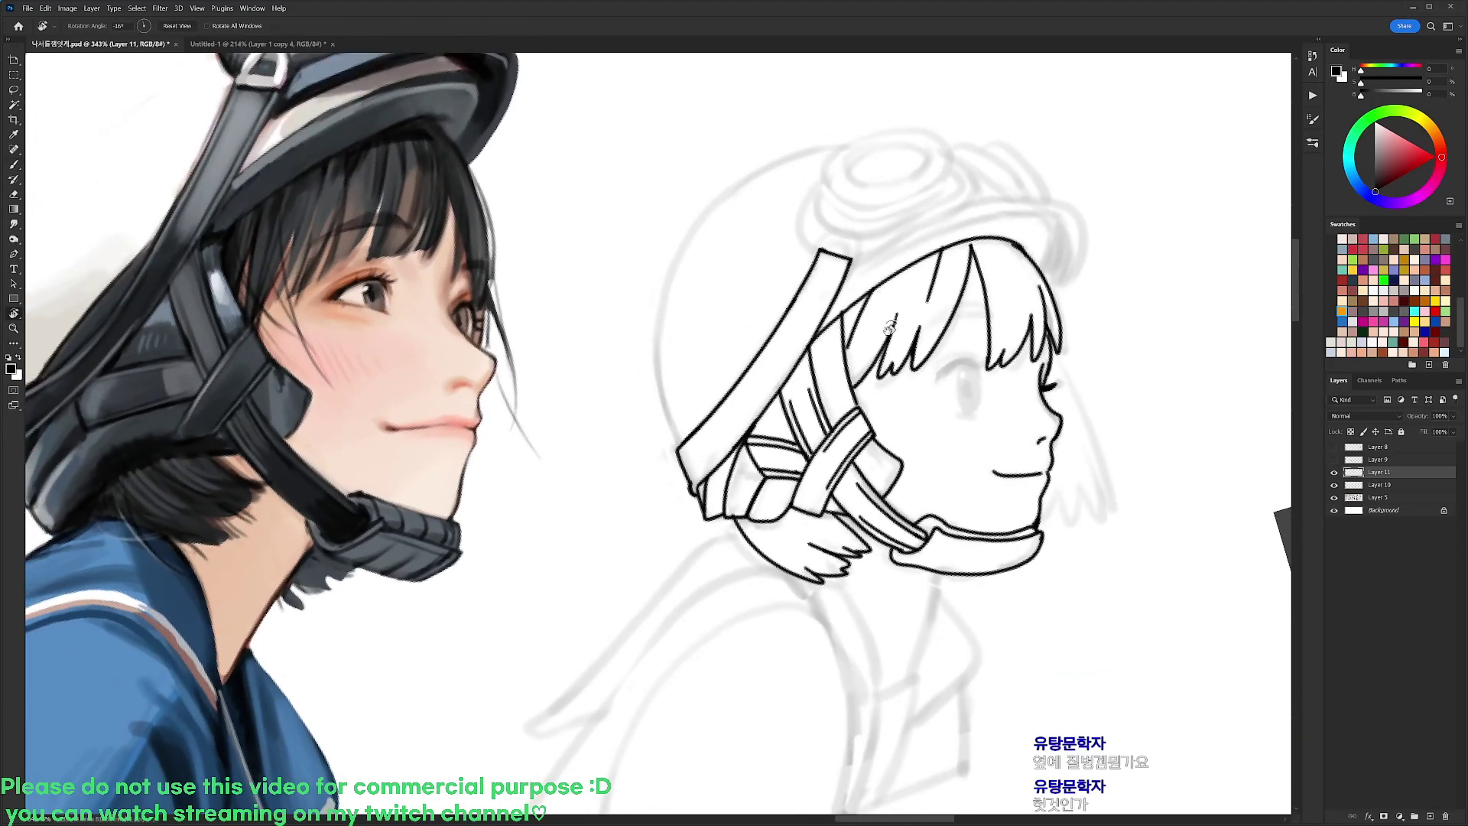
Ink the curved lower edge of the helmet brim from the long strap to above the fringe
key("e")
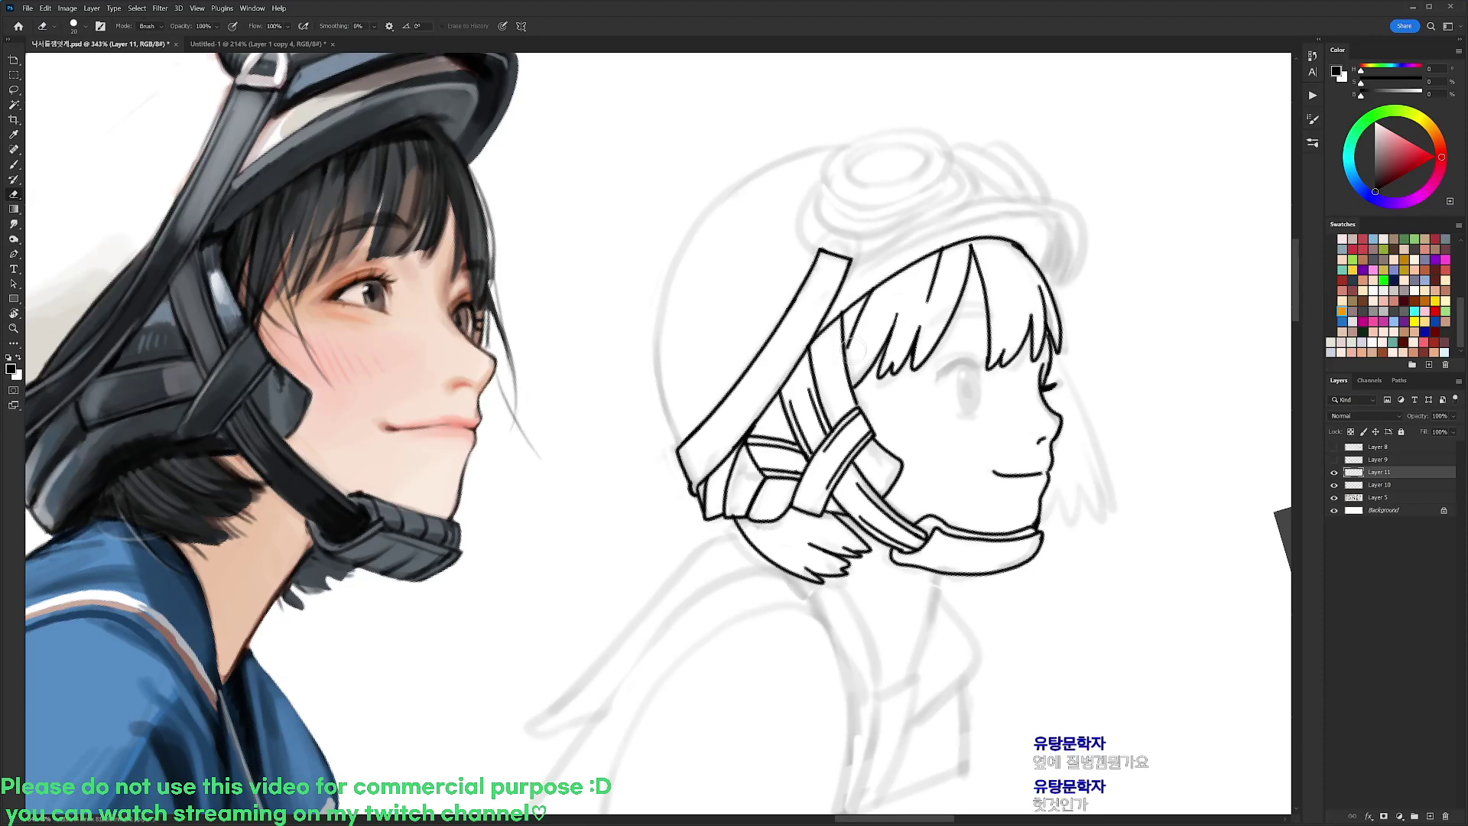
key("b")
key("e")
key("b")
key("r")
mouse_move(858, 284)
left_mouse_down()
mouse_move(836, 257)
mouse_move(838, 280)
mouse_move(947, 200)
mouse_move(1013, 191)
mouse_move(1020, 233)
left_mouse_up()
key("b")
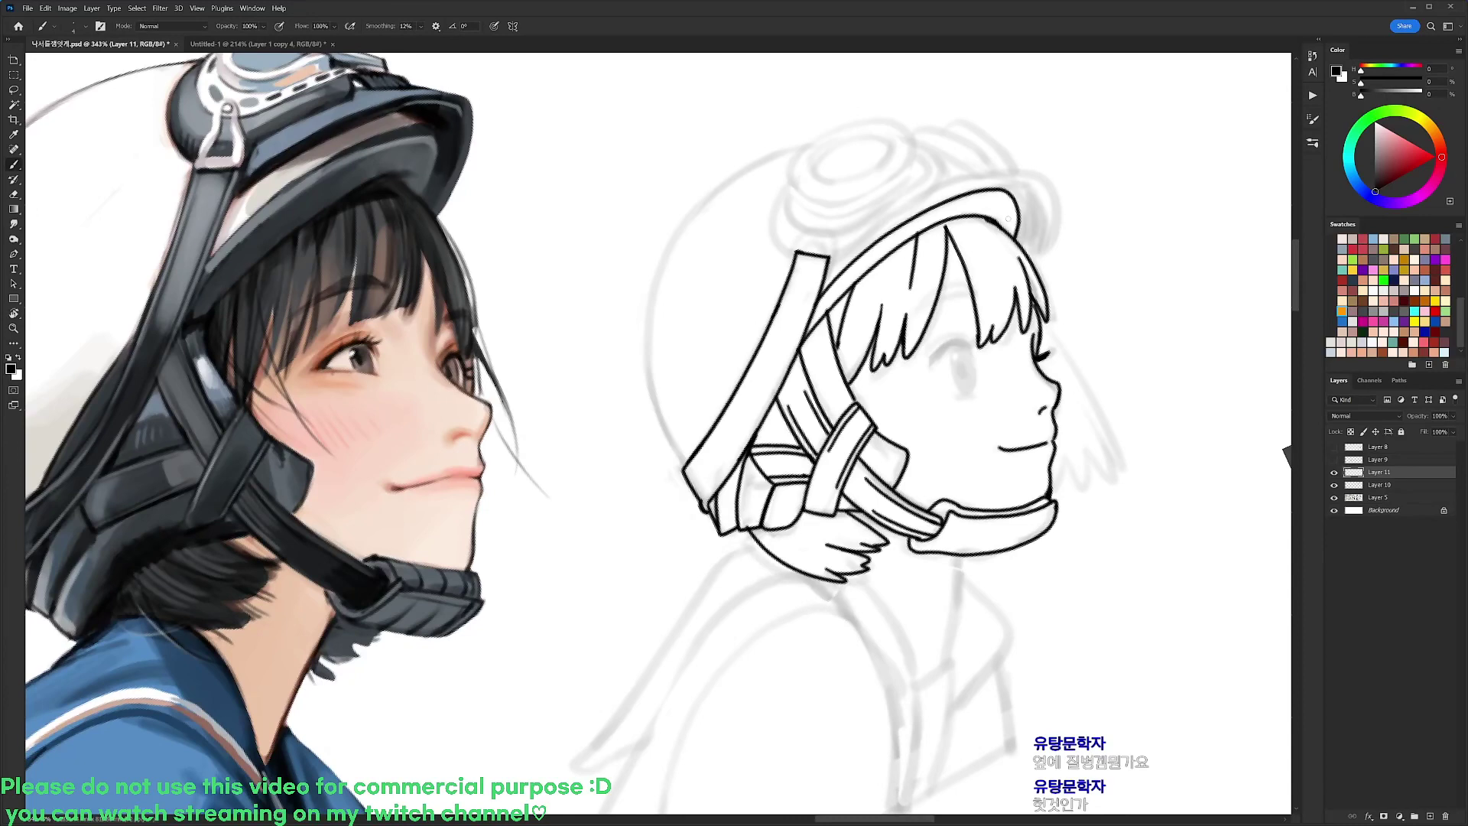
key("ctrl+z")
mouse_move(814, 306)
left_mouse_down()
mouse_move(860, 254)
mouse_move(993, 184)
mouse_move(997, 244)
left_mouse_up()
key("ctrl+z")
mouse_move(815, 308)
left_mouse_down()
mouse_move(853, 264)
mouse_move(967, 193)
left_mouse_up()
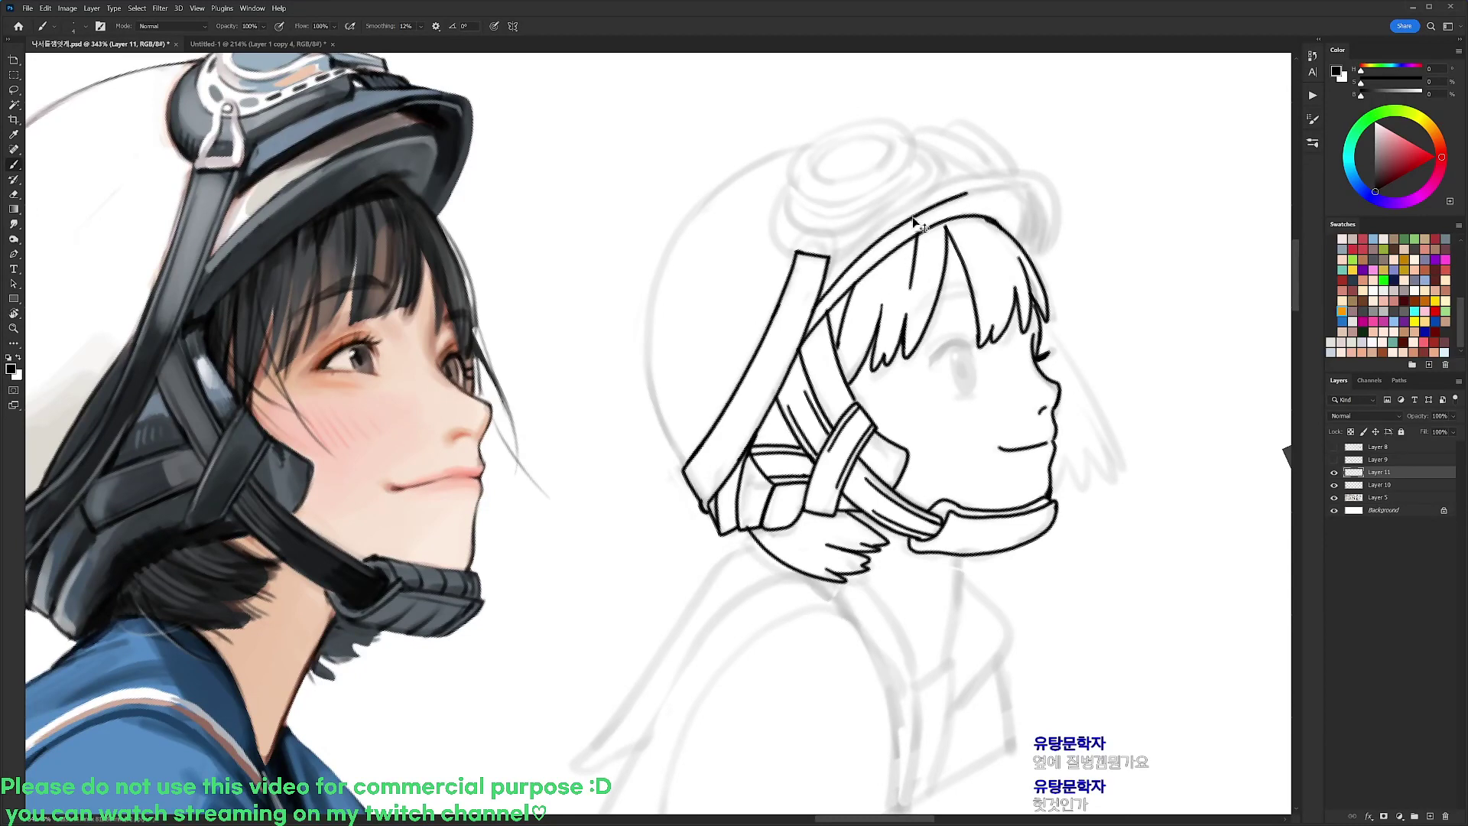
key("ctrl+z")
mouse_move(814, 306)
left_mouse_down()
mouse_move(924, 215)
mouse_move(1013, 187)
mouse_move(1016, 236)
mouse_move(1003, 208)
mouse_move(1010, 218)
left_mouse_up()
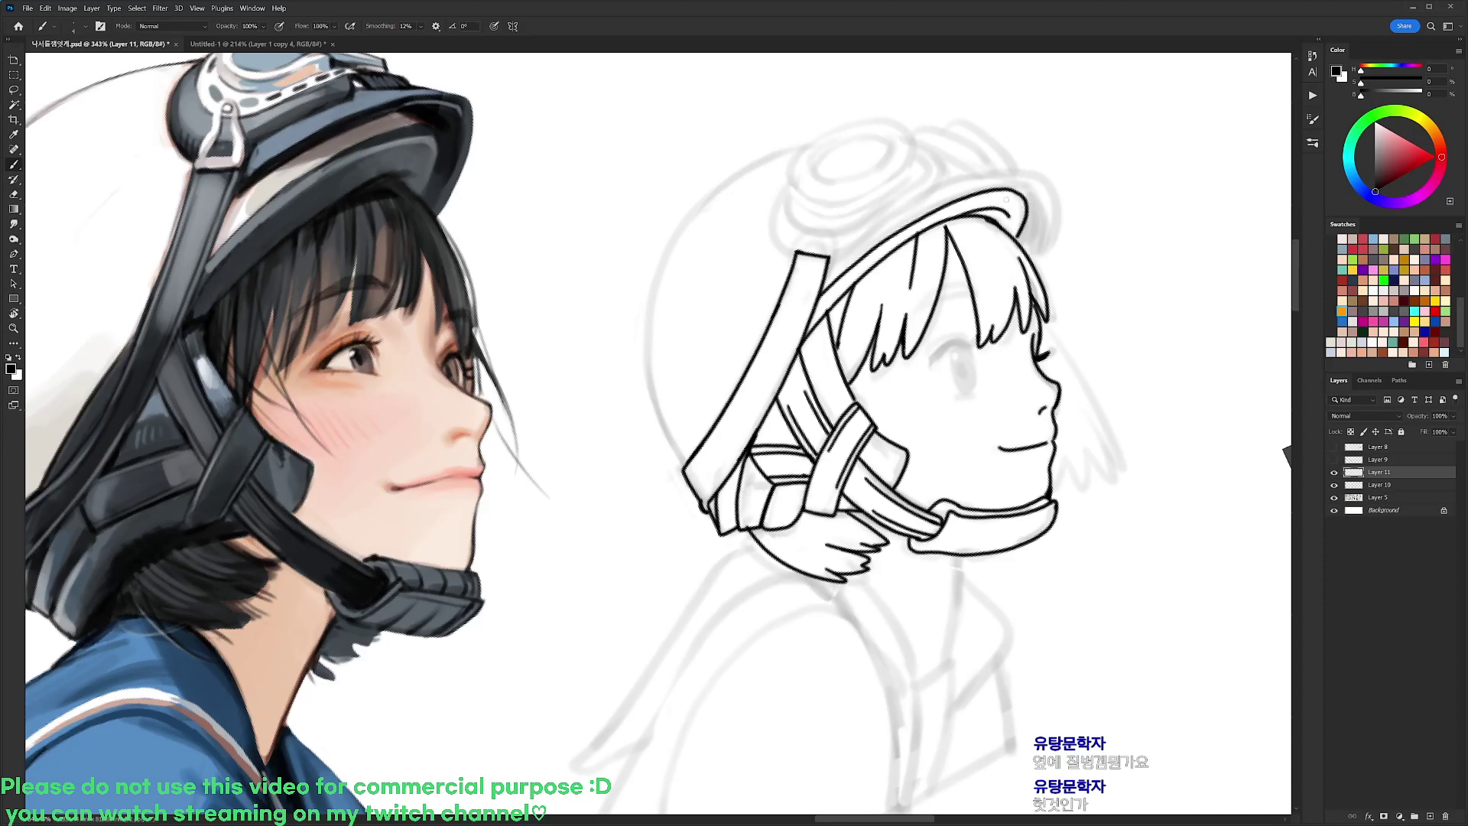
Ink the short inner rim line at the front of the helmet brim's underside
key("r")
left_click_drag(1097, 191, 1106, 406)
key("e")
key("b")
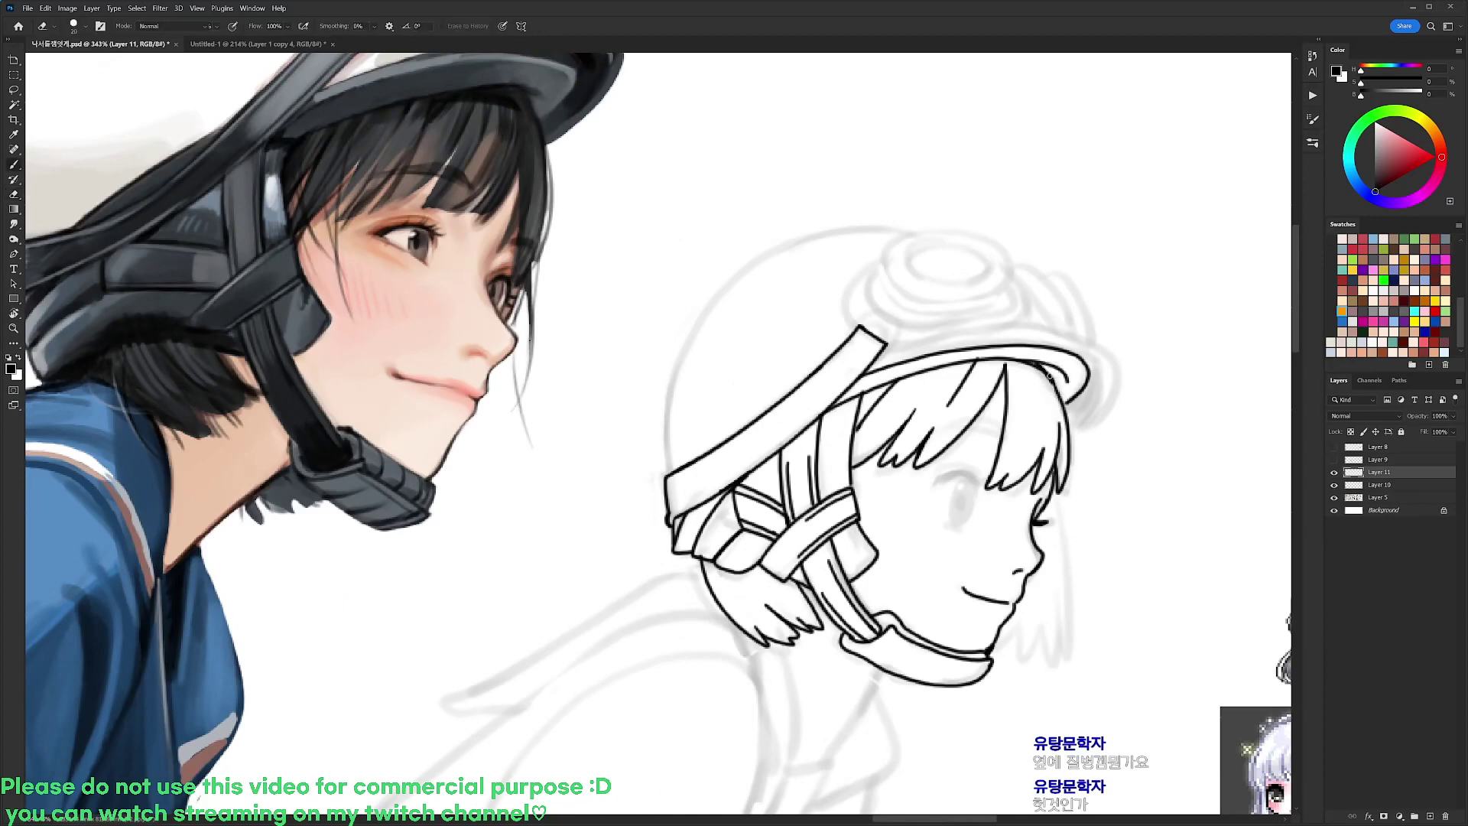
key("r")
mouse_move(1058, 389)
left_mouse_down()
mouse_move(1018, 268)
mouse_move(911, 201)
left_mouse_up()
left_click_drag(911, 200, 916, 269)
key("b")
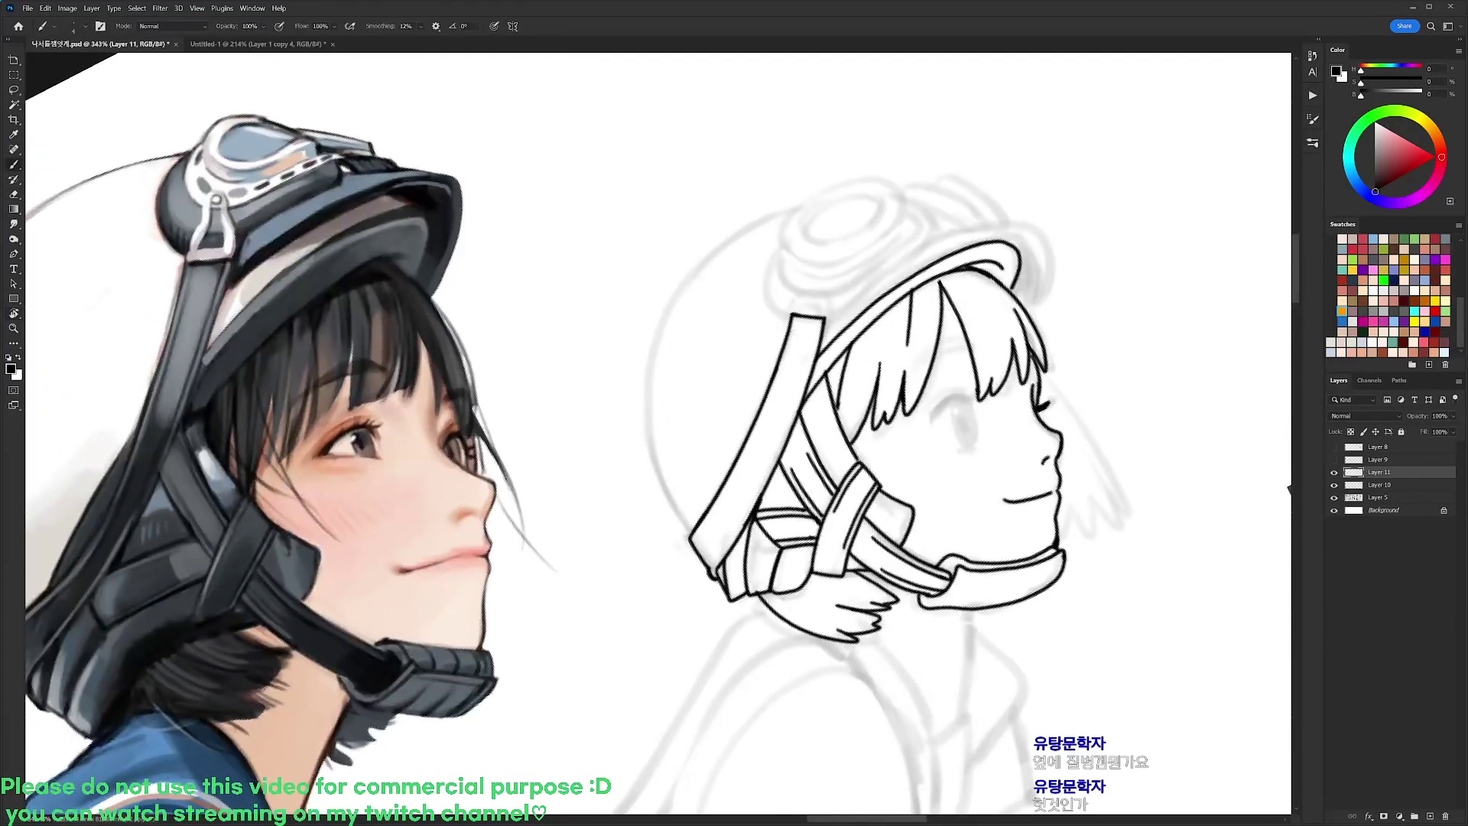
Ink the metal buckle with its round stud at the long strap's upper end
mouse_move(797, 306)
left_mouse_down()
mouse_move(810, 282)
mouse_move(822, 304)
mouse_move(791, 297)
mouse_move(807, 277)
mouse_move(827, 282)
mouse_move(840, 312)
mouse_move(825, 327)
mouse_move(812, 284)
left_mouse_up()
key("r")
left_click_drag(999, 174, 986, 688)
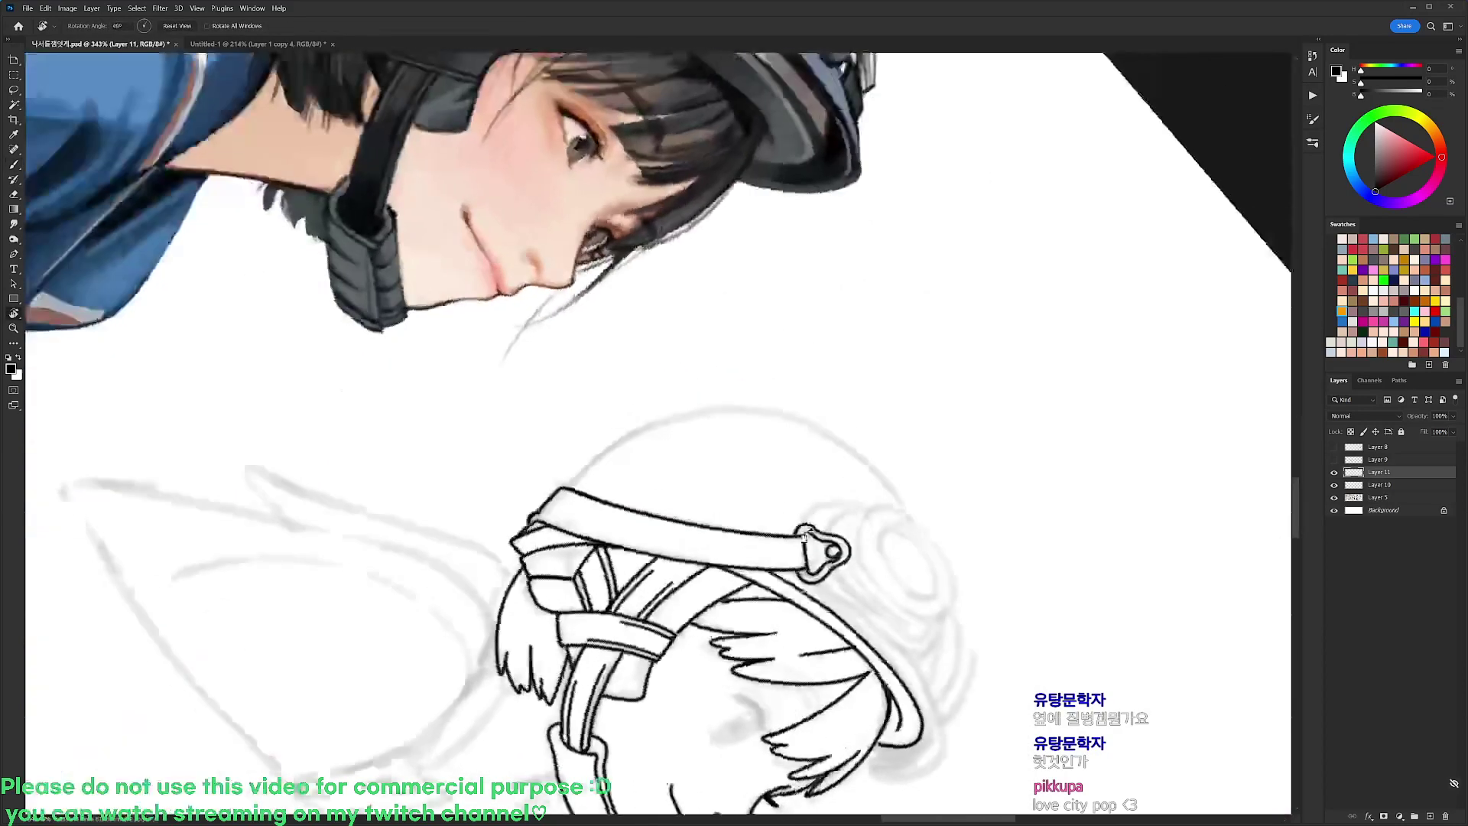
Ink the lower outline of the goggles' base beside the buckle and along the brim
key("r")
mouse_move(842, 351)
left_mouse_down()
mouse_move(813, 305)
mouse_move(535, 277)
left_mouse_up()
key("space")
left_click_drag(535, 277, 535, 353)
mouse_move(748, 304)
left_mouse_down()
mouse_move(792, 205)
mouse_move(770, 191)
left_mouse_up()
left_click_drag(679, 291, 691, 322)
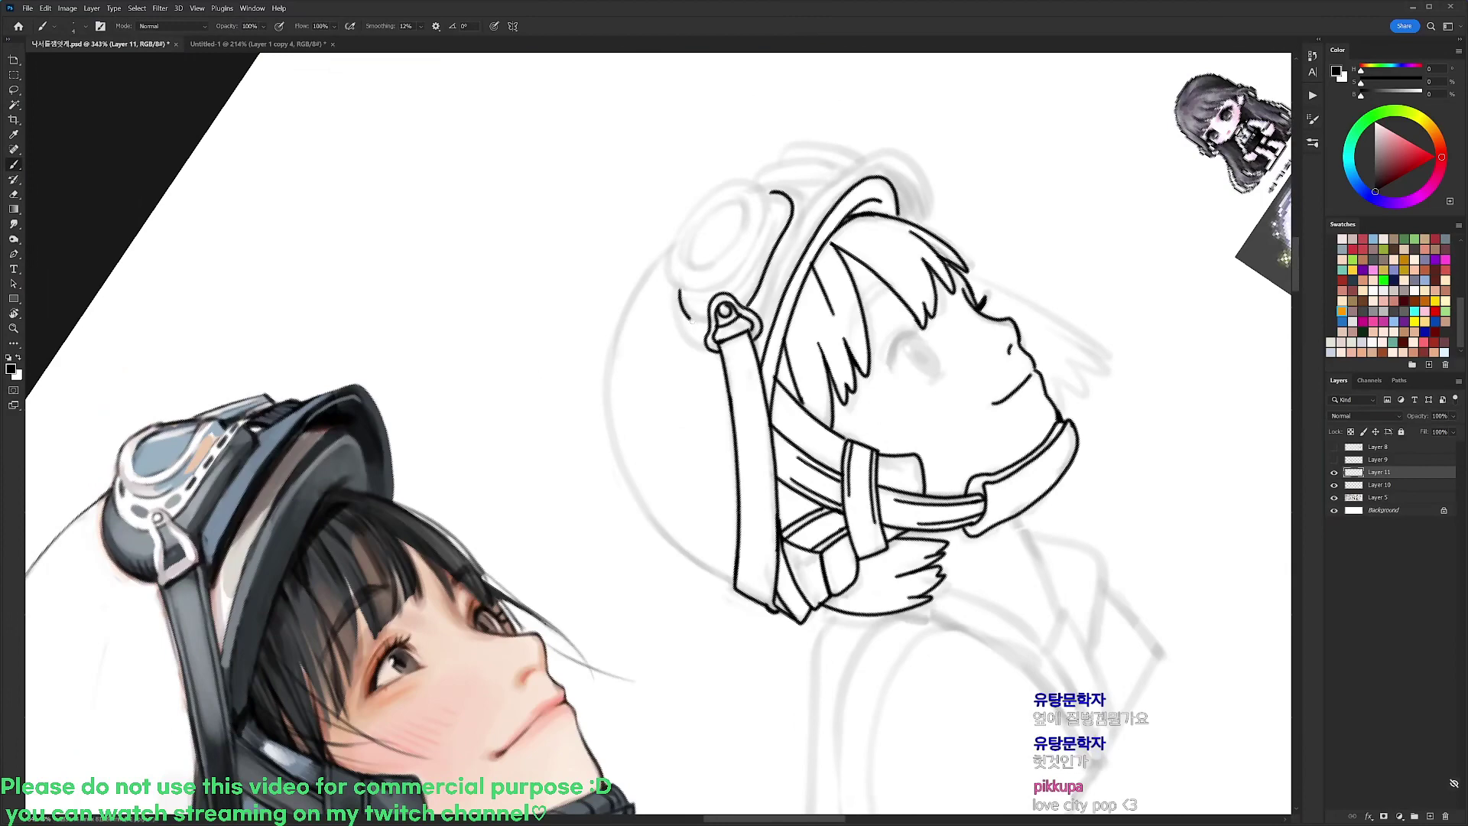
key("r")
left_click_drag(919, 278, 962, 424)
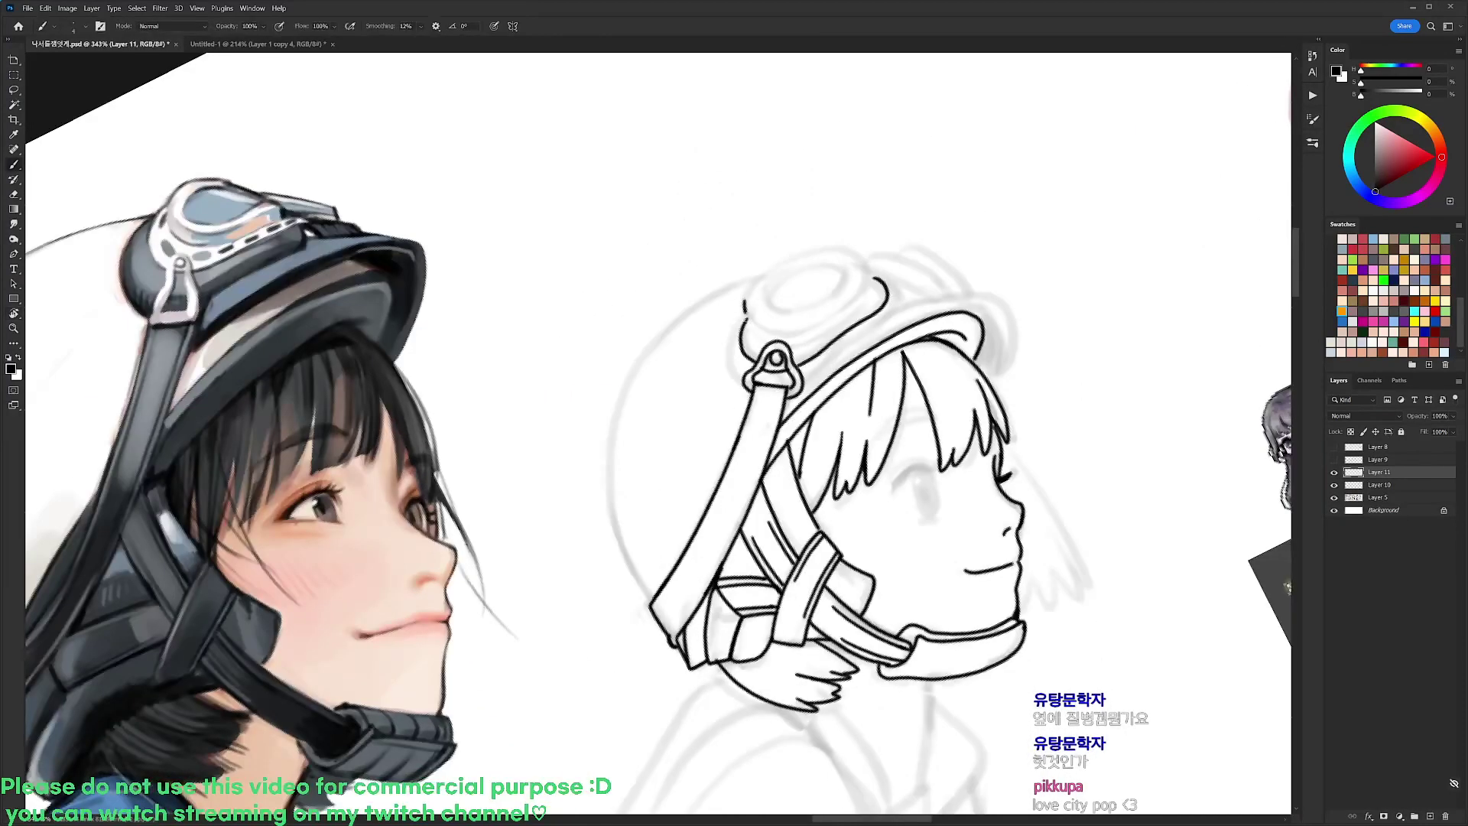
left_click_drag(745, 312, 772, 342)
key("r")
left_click_drag(925, 268, 799, 176)
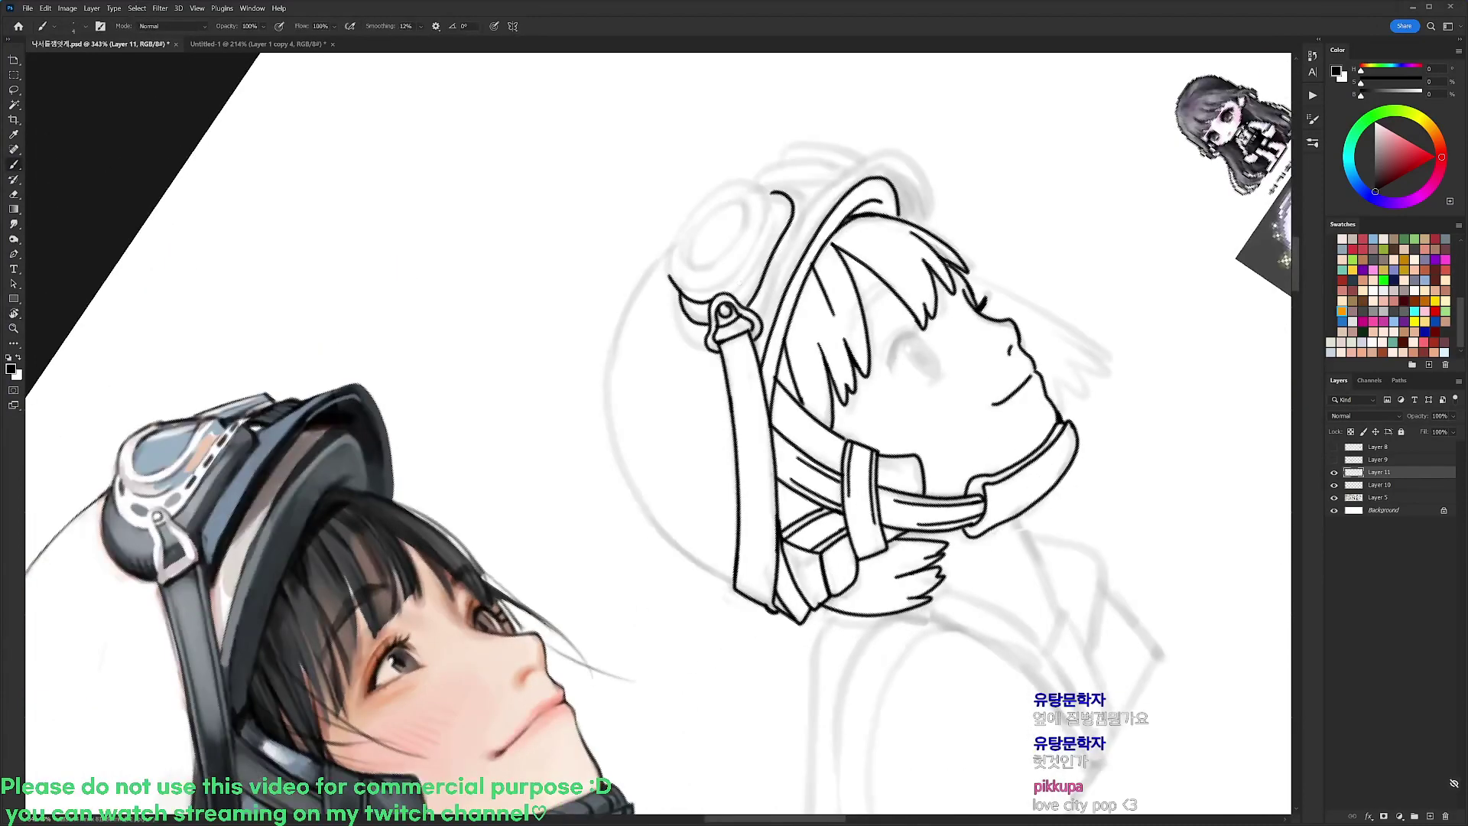
Ink the goggles' near lens housing and the layered frame edges down to the buckle
left_click_drag(730, 295, 774, 220)
mouse_move(671, 279)
left_mouse_down()
mouse_move(672, 246)
mouse_move(715, 190)
mouse_move(764, 179)
mouse_move(869, 256)
mouse_move(919, 347)
mouse_move(808, 193)
mouse_move(772, 183)
left_mouse_up()
key("e")
key("r")
key("b")
key("r")
mouse_move(782, 342)
left_mouse_down()
mouse_move(850, 244)
mouse_move(842, 218)
mouse_move(812, 212)
left_mouse_up()
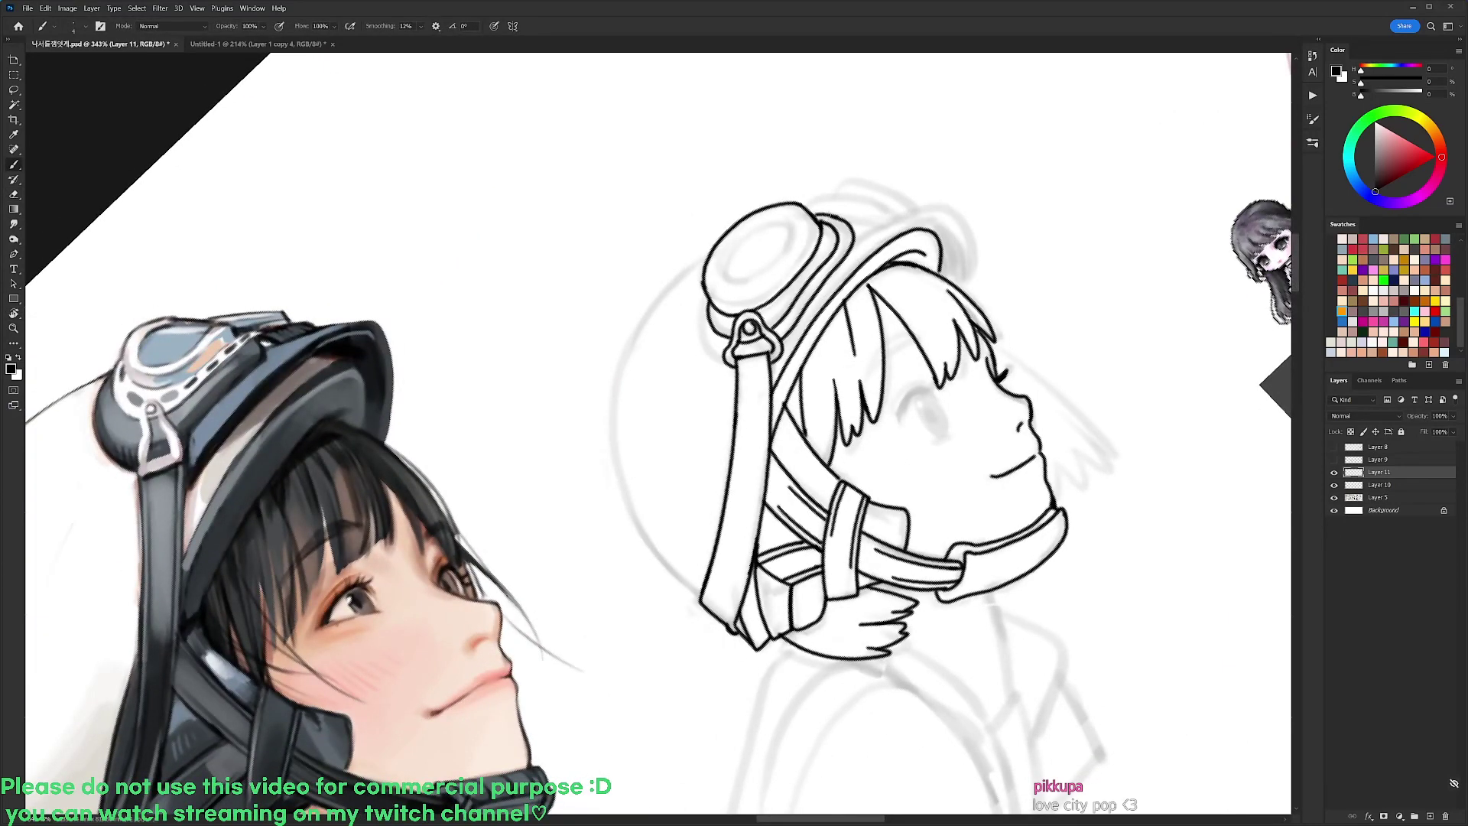
mouse_move(708, 295)
left_mouse_down()
mouse_move(700, 317)
mouse_move(725, 362)
left_mouse_up()
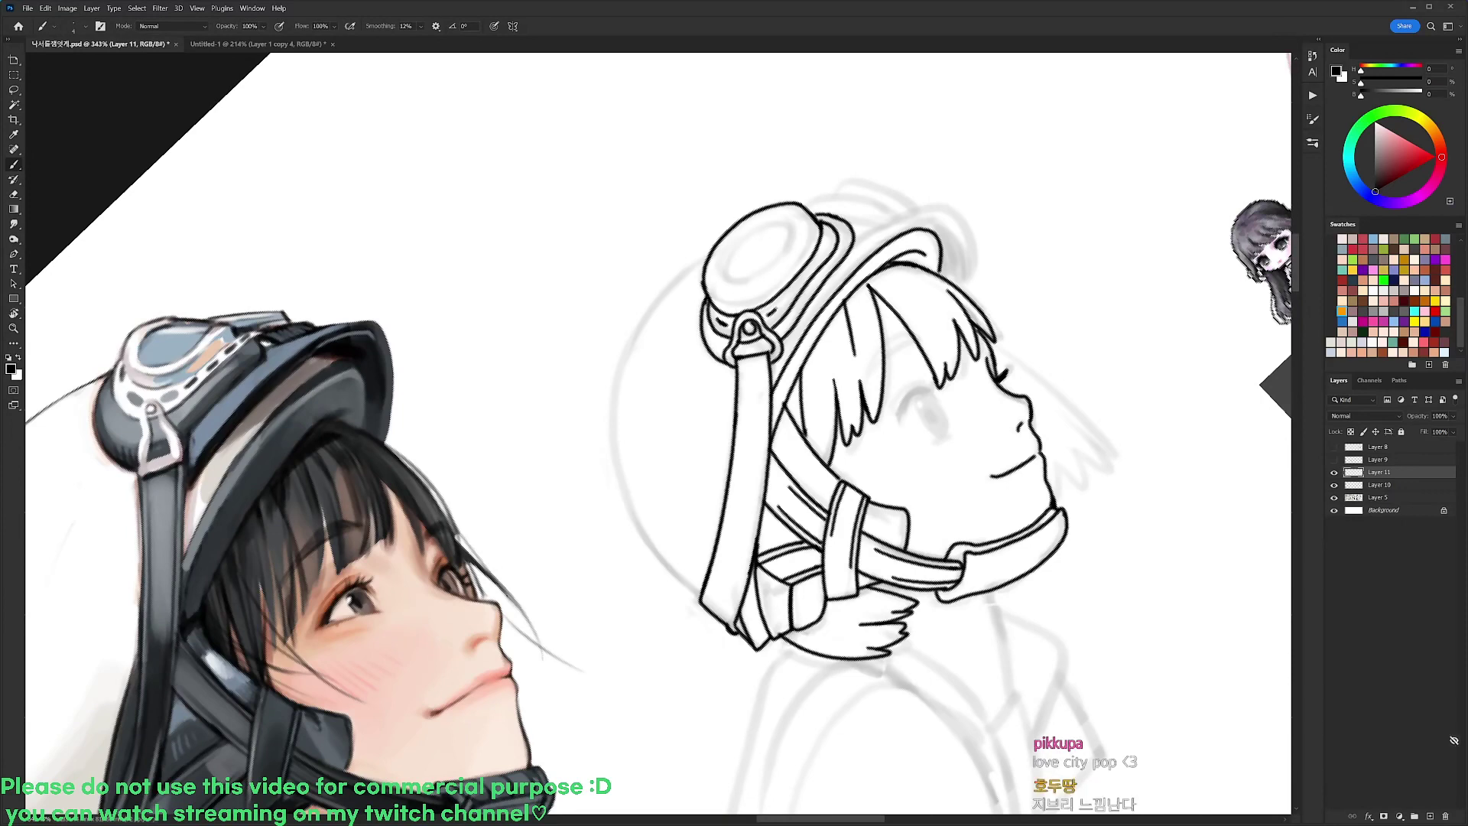
Ink the inner rings of the near goggle lens and the dashed stitching along its frame
mouse_move(799, 282)
left_mouse_down()
mouse_move(786, 297)
mouse_move(806, 271)
left_mouse_up()
mouse_move(717, 291)
left_mouse_down()
mouse_move(756, 281)
mouse_move(802, 213)
left_mouse_up()
key("ctrl+z")
mouse_move(726, 243)
left_mouse_down()
mouse_move(722, 273)
mouse_move(765, 265)
mouse_move(788, 226)
mouse_move(775, 214)
left_mouse_up()
mouse_move(722, 269)
left_mouse_down()
mouse_move(753, 232)
mouse_move(788, 230)
left_mouse_up()
key("ctrl+z")
mouse_move(722, 271)
left_mouse_down()
mouse_move(750, 233)
mouse_move(787, 223)
left_mouse_up()
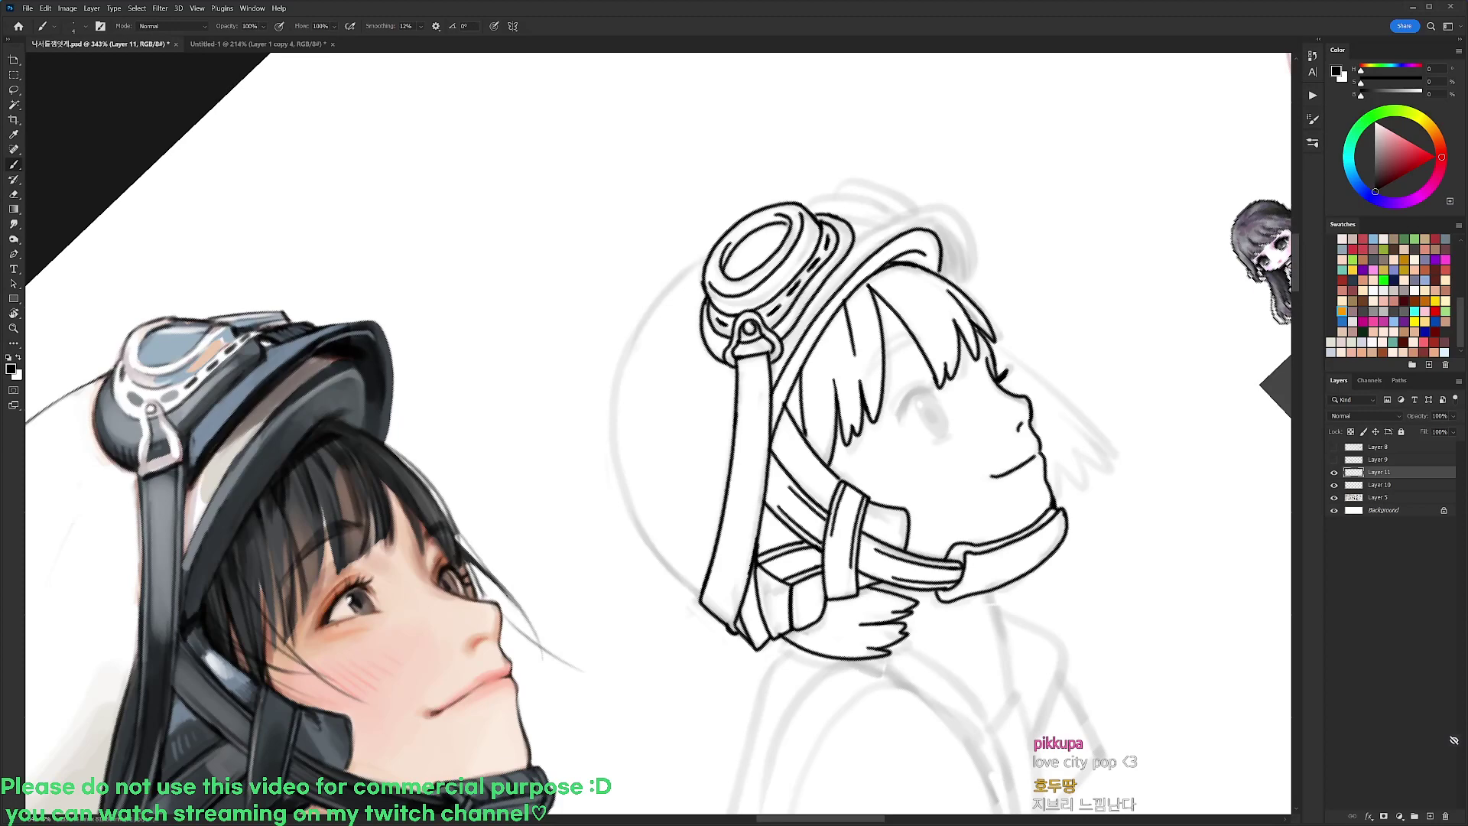
Ink the outer upper edge of the helmet brim from the long strap toward its front
key("r")
left_click_drag(990, 170, 1012, 203)
mouse_move(1015, 326)
left_mouse_down()
mouse_move(949, 200)
mouse_move(899, 148)
left_mouse_up()
key("b")
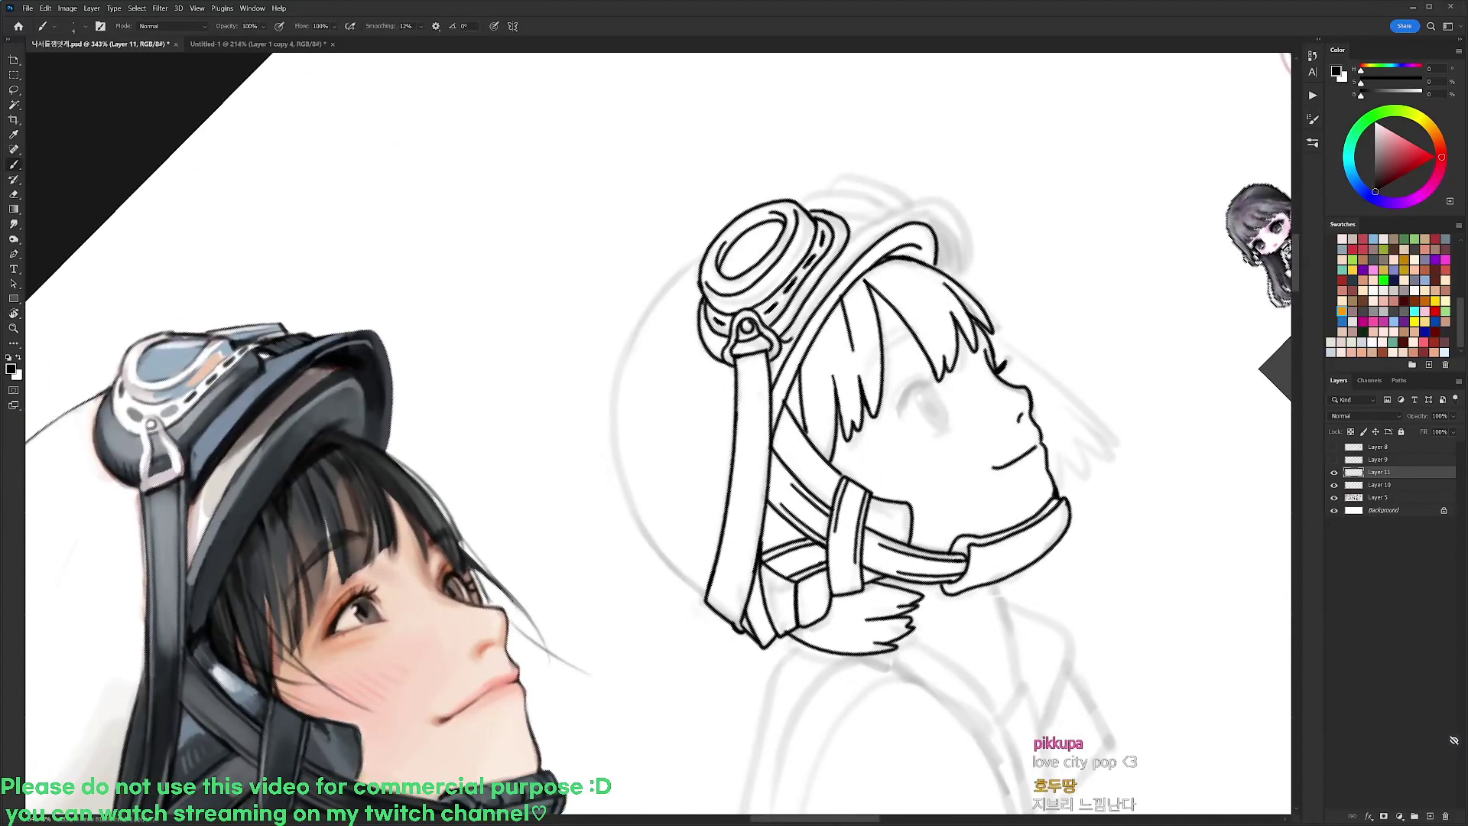
left_click_drag(789, 340, 908, 214)
key("ctrl+z")
mouse_move(843, 249)
left_mouse_down()
mouse_move(932, 197)
mouse_move(957, 230)
mouse_move(963, 219)
mouse_move(961, 282)
left_mouse_up()
key("ctrl+z")
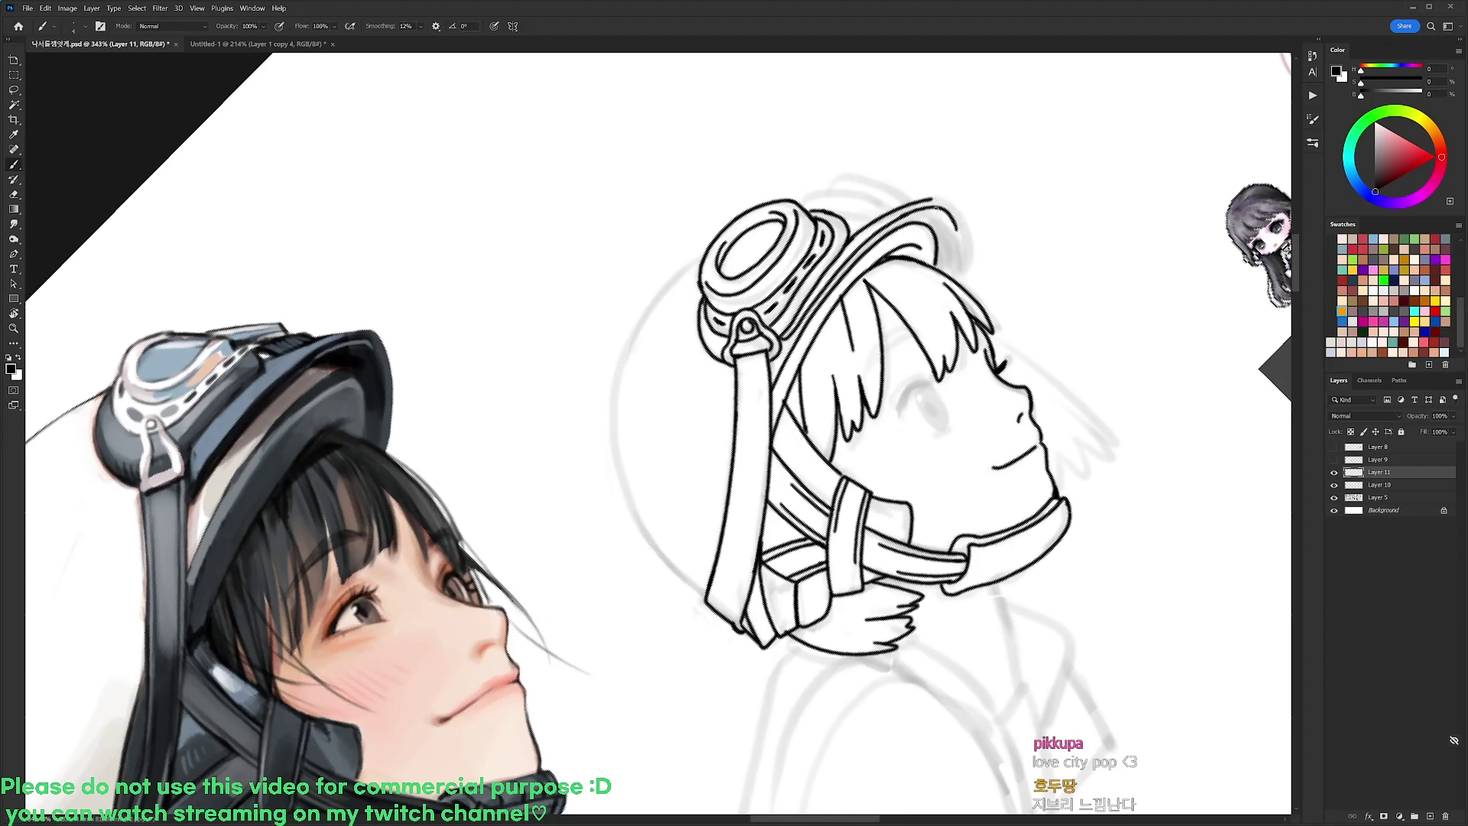
Ink the rounded front tip of the helmet brim, closing it down to the fringe
key("ctrl+z")
mouse_move(929, 199)
left_mouse_down()
mouse_move(965, 243)
mouse_move(960, 281)
left_mouse_up()
mouse_move(906, 216)
left_mouse_down()
mouse_move(927, 208)
mouse_move(935, 227)
mouse_move(934, 207)
mouse_move(961, 249)
mouse_move(931, 208)
mouse_move(953, 231)
left_mouse_up()
key("ctrl+z")
key("ctrl+z")
mouse_move(919, 213)
left_mouse_down()
mouse_move(936, 229)
mouse_move(937, 207)
left_mouse_up()
key("ctrl+z")
key("ctrl+z")
key("r")
mouse_move(958, 291)
left_mouse_down()
mouse_move(985, 367)
mouse_move(962, 592)
left_mouse_up()
key("b")
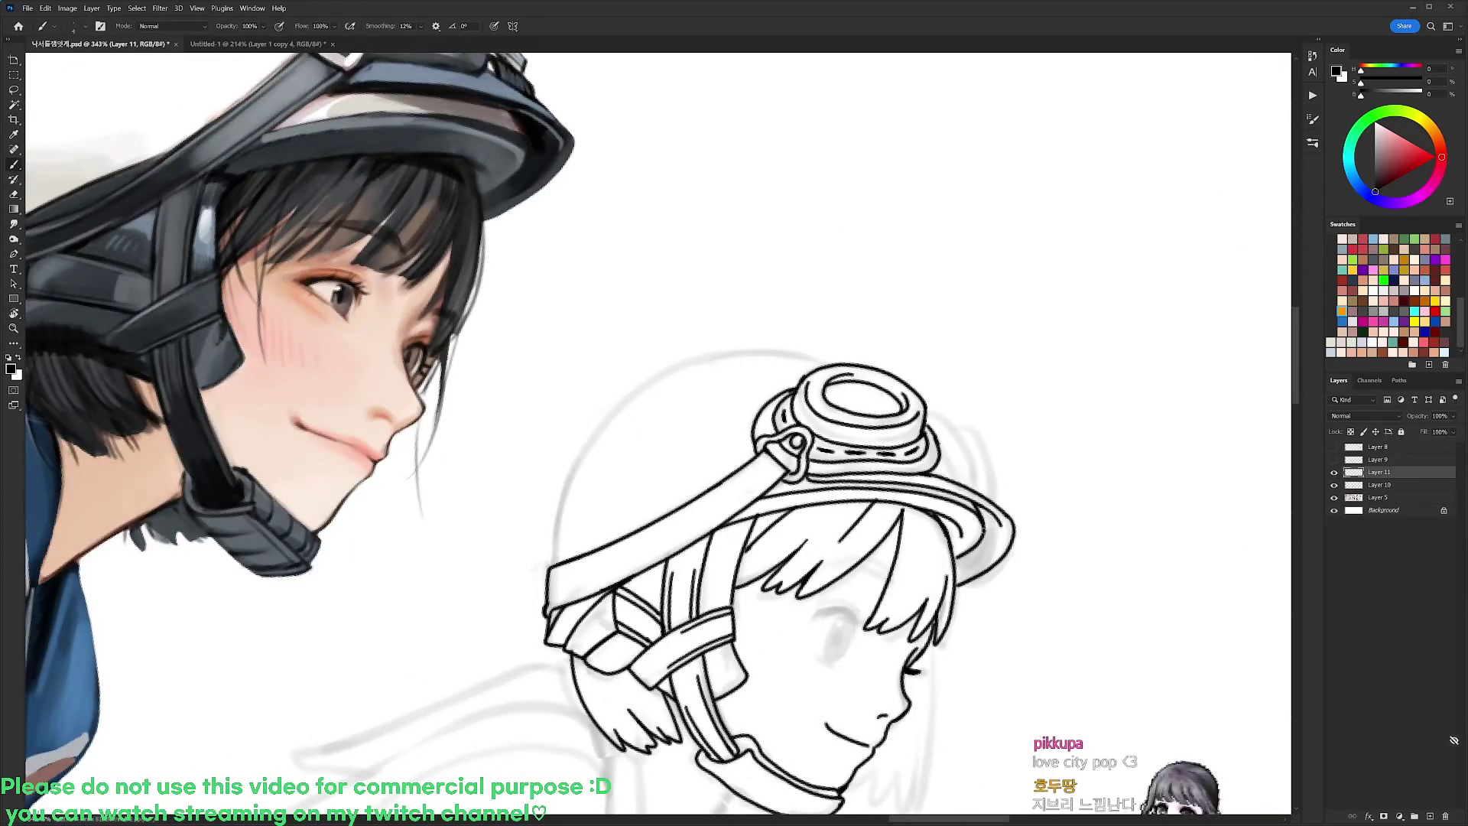
Ink the far goggle lens and its frame behind the helmet brim
key("r")
left_click_drag(977, 511, 946, 228)
left_click_drag(1017, 286, 904, 500)
key("r")
mouse_move(969, 410)
left_mouse_down()
mouse_move(626, 197)
mouse_move(645, 276)
left_mouse_up()
left_click_drag(688, 329, 751, 263)
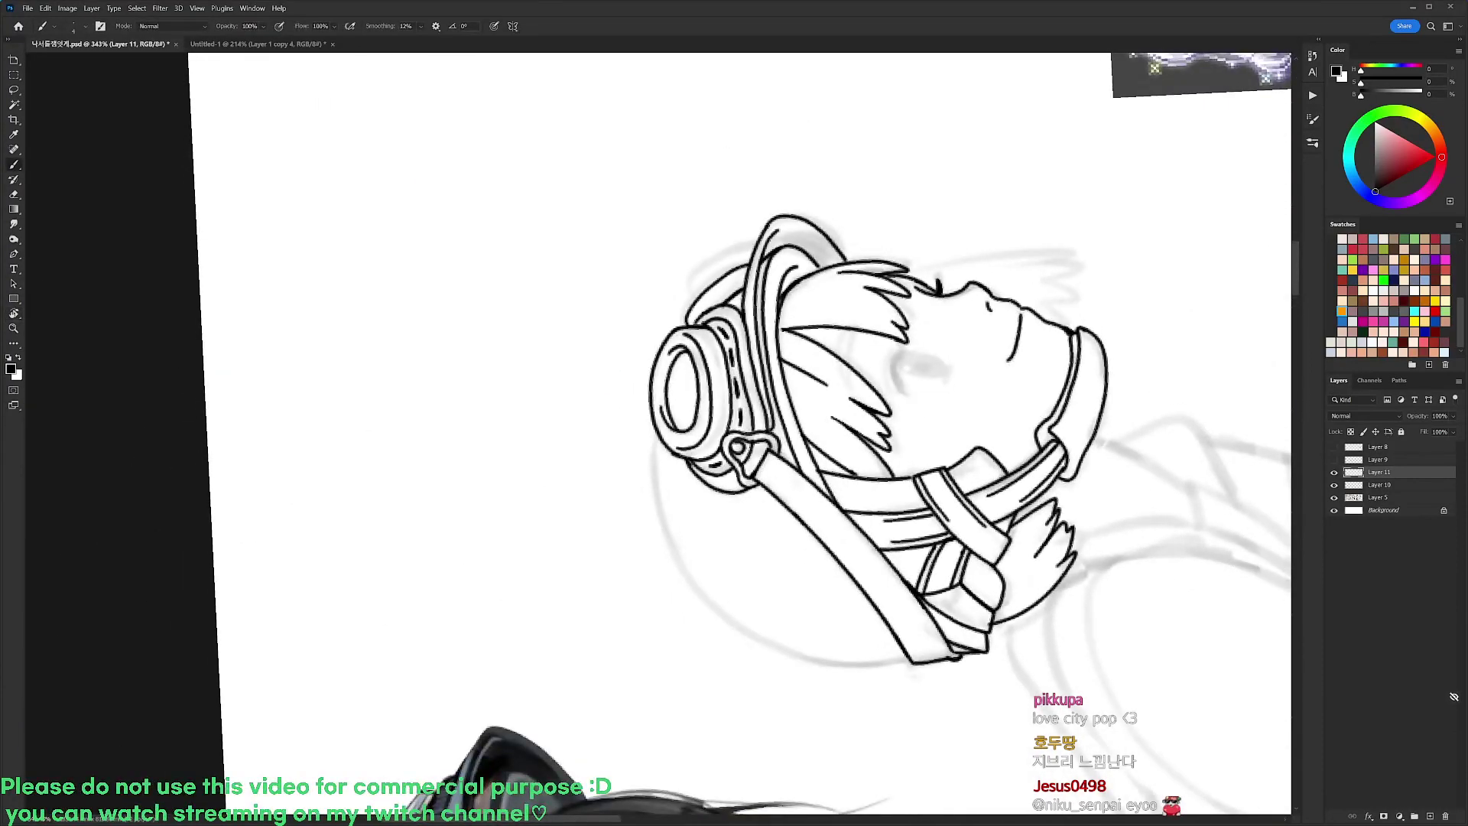
mouse_move(691, 301)
left_mouse_down()
mouse_move(732, 259)
mouse_move(717, 251)
mouse_move(695, 288)
mouse_move(707, 262)
mouse_move(760, 236)
left_mouse_up()
Ink the rear curve of the helmet dome upward from the long strap's lower end
key("r")
mouse_move(672, 205)
left_mouse_down()
mouse_move(790, 229)
mouse_move(933, 527)
left_mouse_up()
mouse_move(497, 549)
left_mouse_down()
mouse_move(512, 422)
mouse_move(597, 336)
left_mouse_up()
key("ctrl+z")
mouse_move(495, 548)
left_mouse_down()
mouse_move(511, 426)
mouse_move(580, 336)
left_mouse_up()
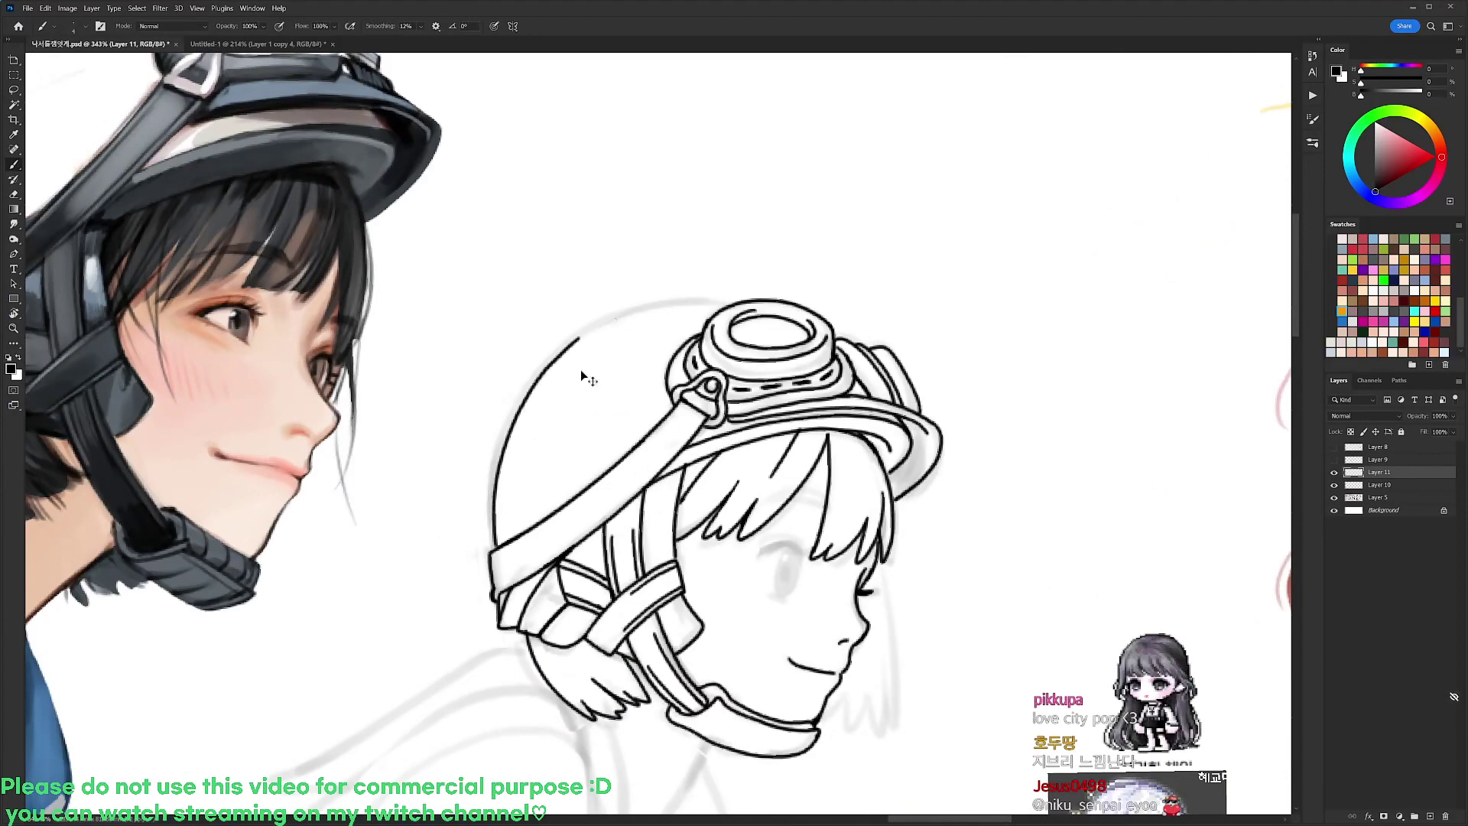
key("ctrl+z")
mouse_move(495, 550)
left_mouse_down()
mouse_move(502, 445)
mouse_move(579, 334)
left_mouse_up()
Ink the top curve of the helmet dome, joining it to the goggles
key("r")
mouse_move(829, 206)
left_mouse_down()
mouse_move(675, 139)
mouse_move(501, 183)
left_mouse_up()
mouse_move(541, 488)
left_mouse_down()
mouse_move(539, 394)
mouse_move(566, 330)
left_mouse_up()
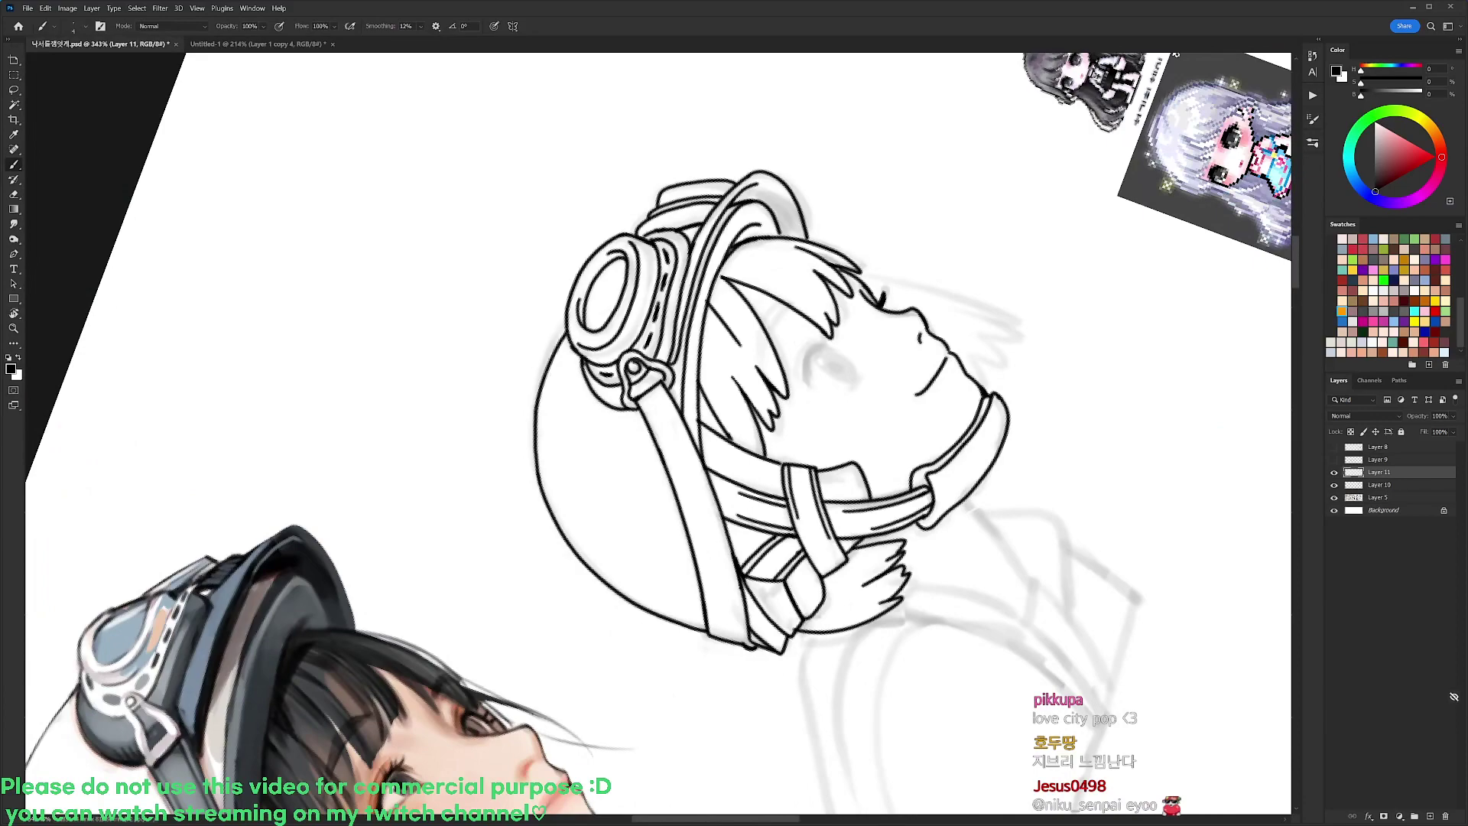
key("ctrl+z")
mouse_move(541, 489)
left_mouse_down()
mouse_move(534, 421)
mouse_move(562, 334)
mouse_move(974, 288)
mouse_move(780, 269)
left_mouse_up()
Ink the uniform's upper back curve rising to the nape, then erase and redraw its top end as it rounds the shoulder
key("r")
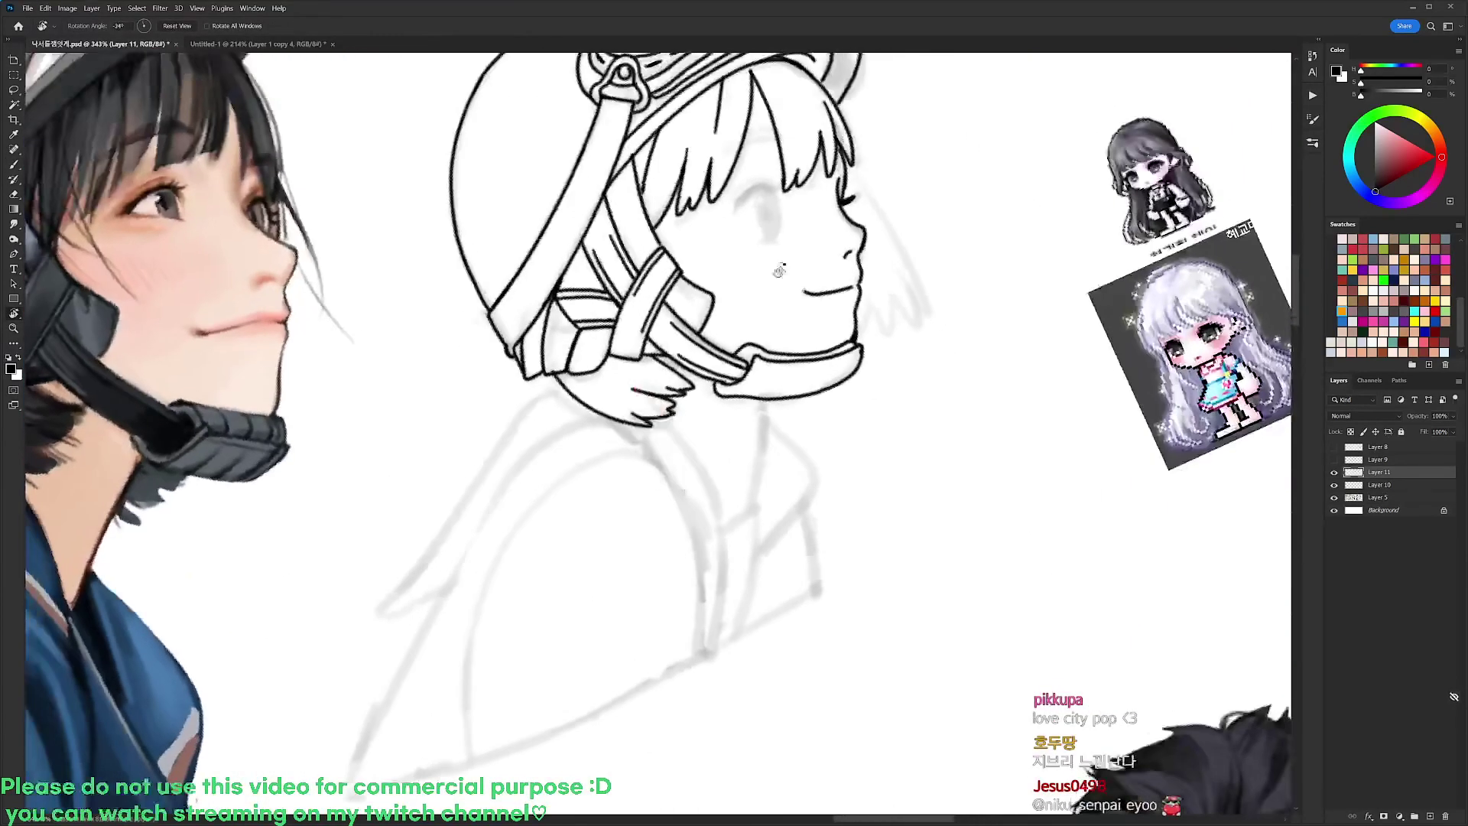
left_click_drag(810, 331, 938, 239)
key("b")
left_click_drag(552, 534, 725, 329)
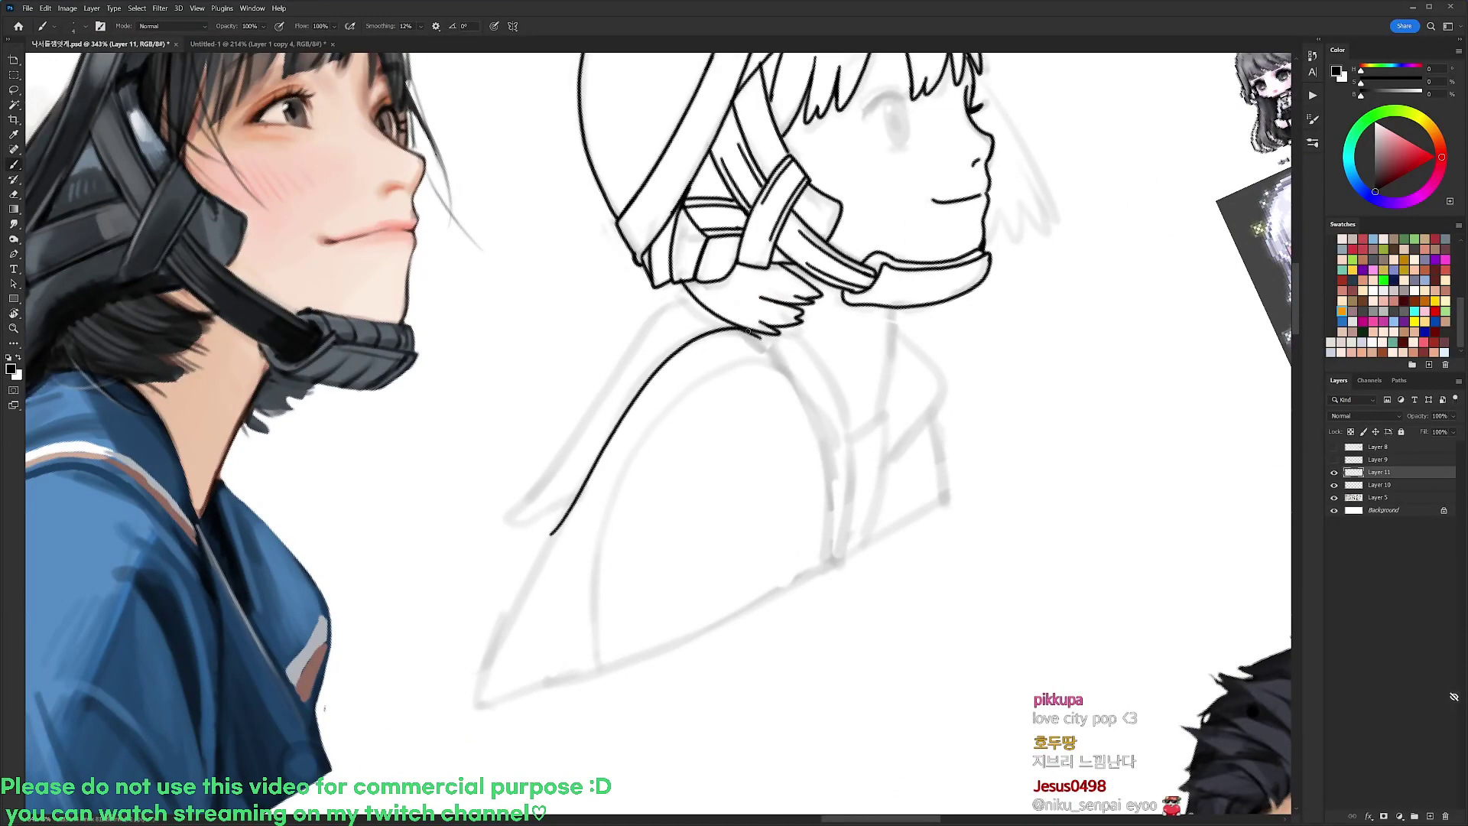
key("r")
left_click_drag(765, 333, 602, 269)
key("e")
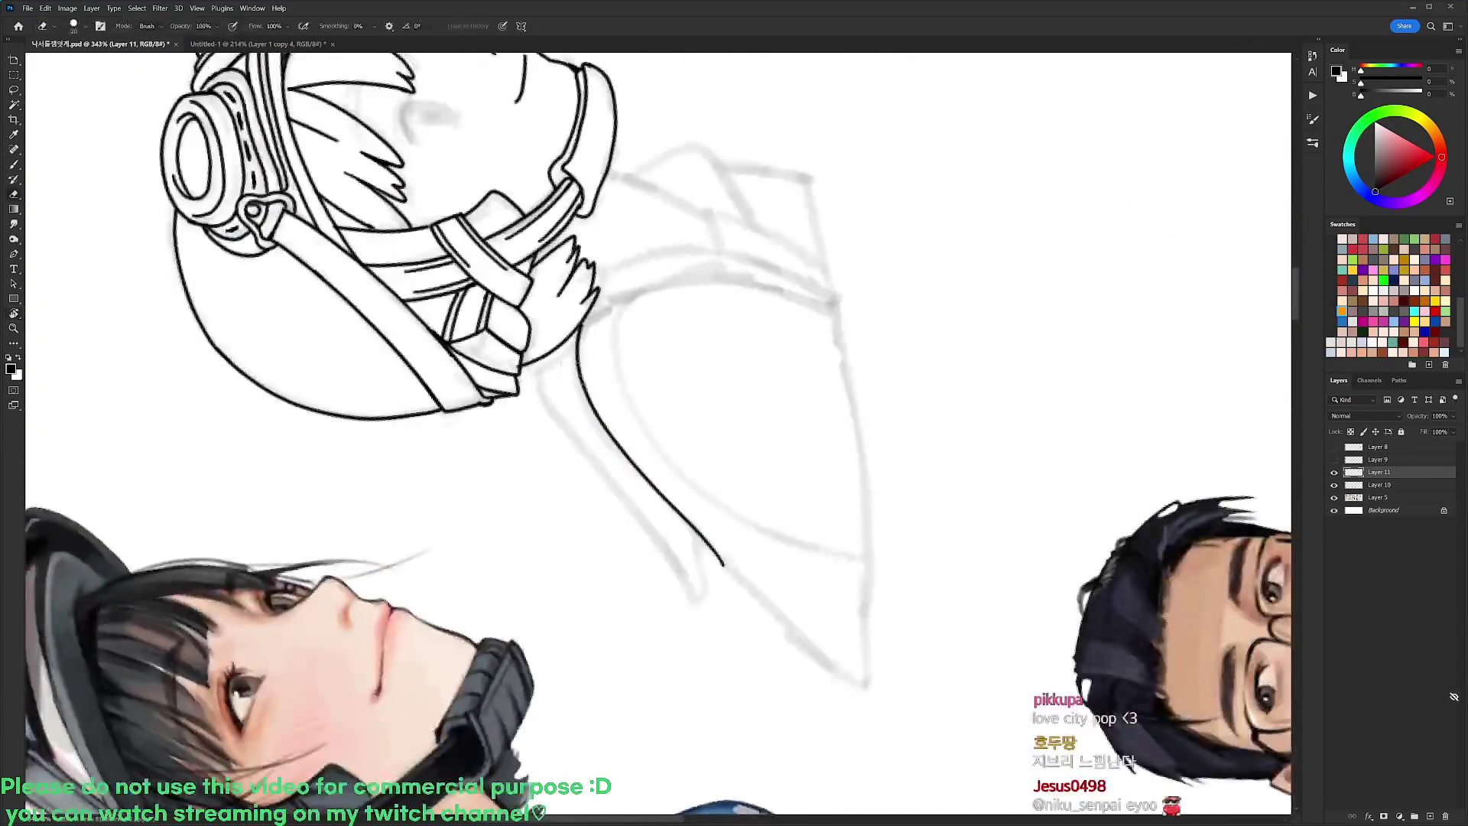
left_click_drag(580, 376, 585, 318)
key("b")
left_click_drag(580, 386, 604, 309)
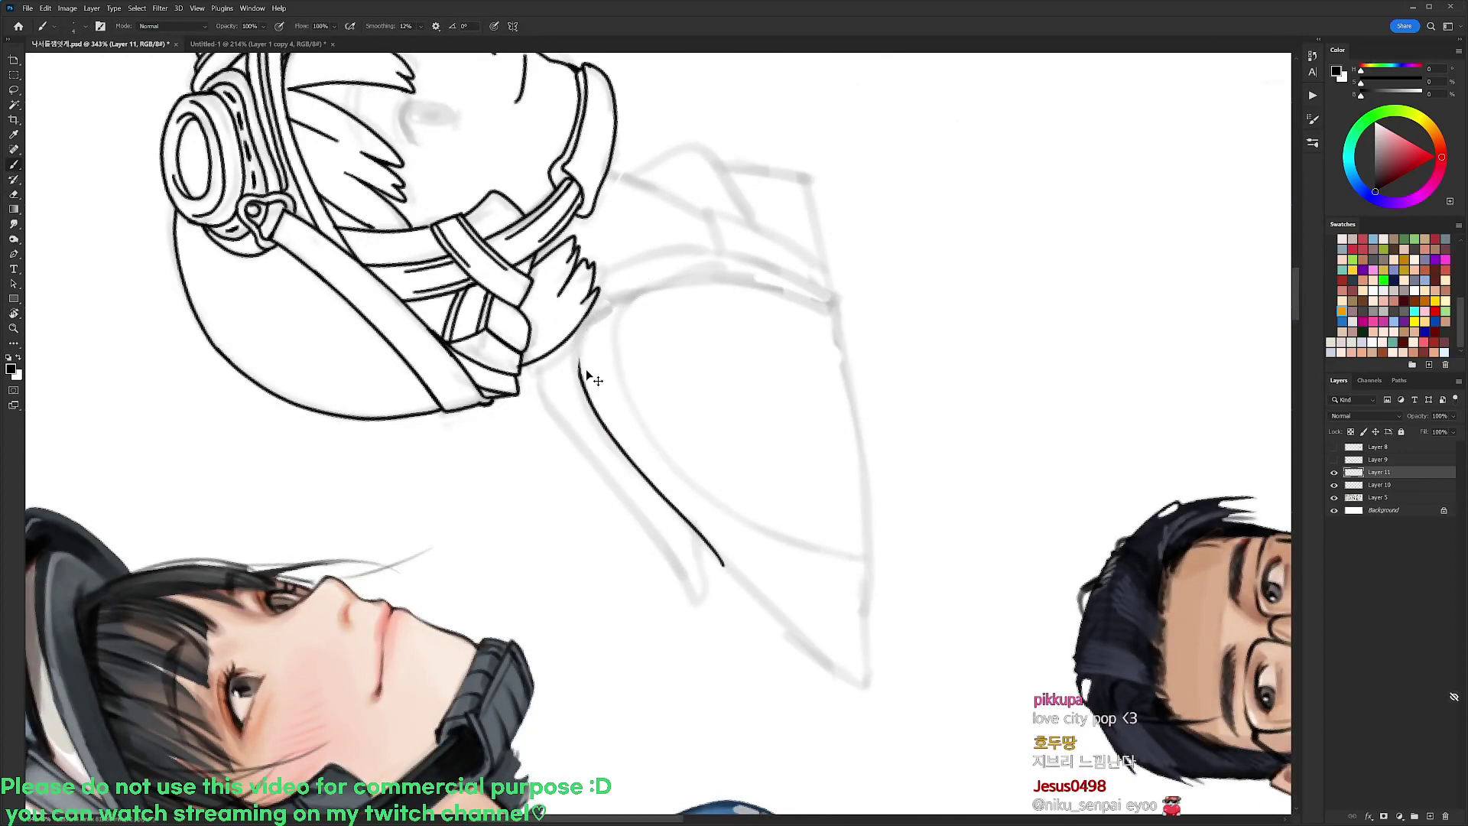
Ink the front edge of the near shoulder, the long curved sleeve line and a short fold on the sleeve
key("r")
left_click_drag(839, 223, 826, 517)
key("b")
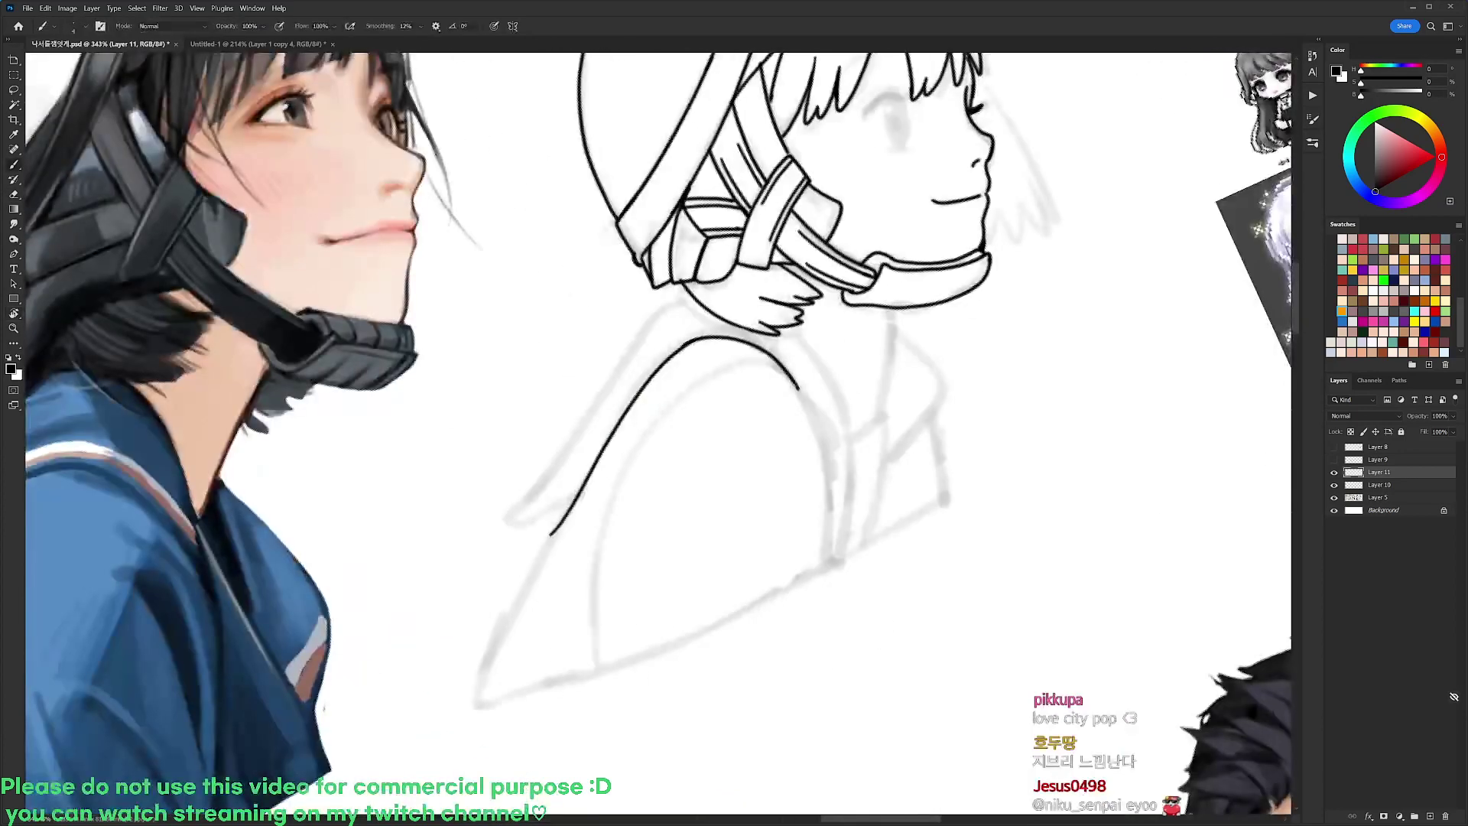
mouse_move(797, 386)
left_mouse_down()
mouse_move(833, 505)
mouse_move(831, 558)
left_mouse_up()
mouse_move(595, 665)
left_mouse_down()
mouse_move(602, 542)
mouse_move(639, 447)
mouse_move(685, 398)
left_mouse_up()
mouse_move(664, 462)
left_mouse_down()
mouse_move(683, 398)
mouse_move(727, 365)
mouse_move(767, 360)
left_mouse_up()
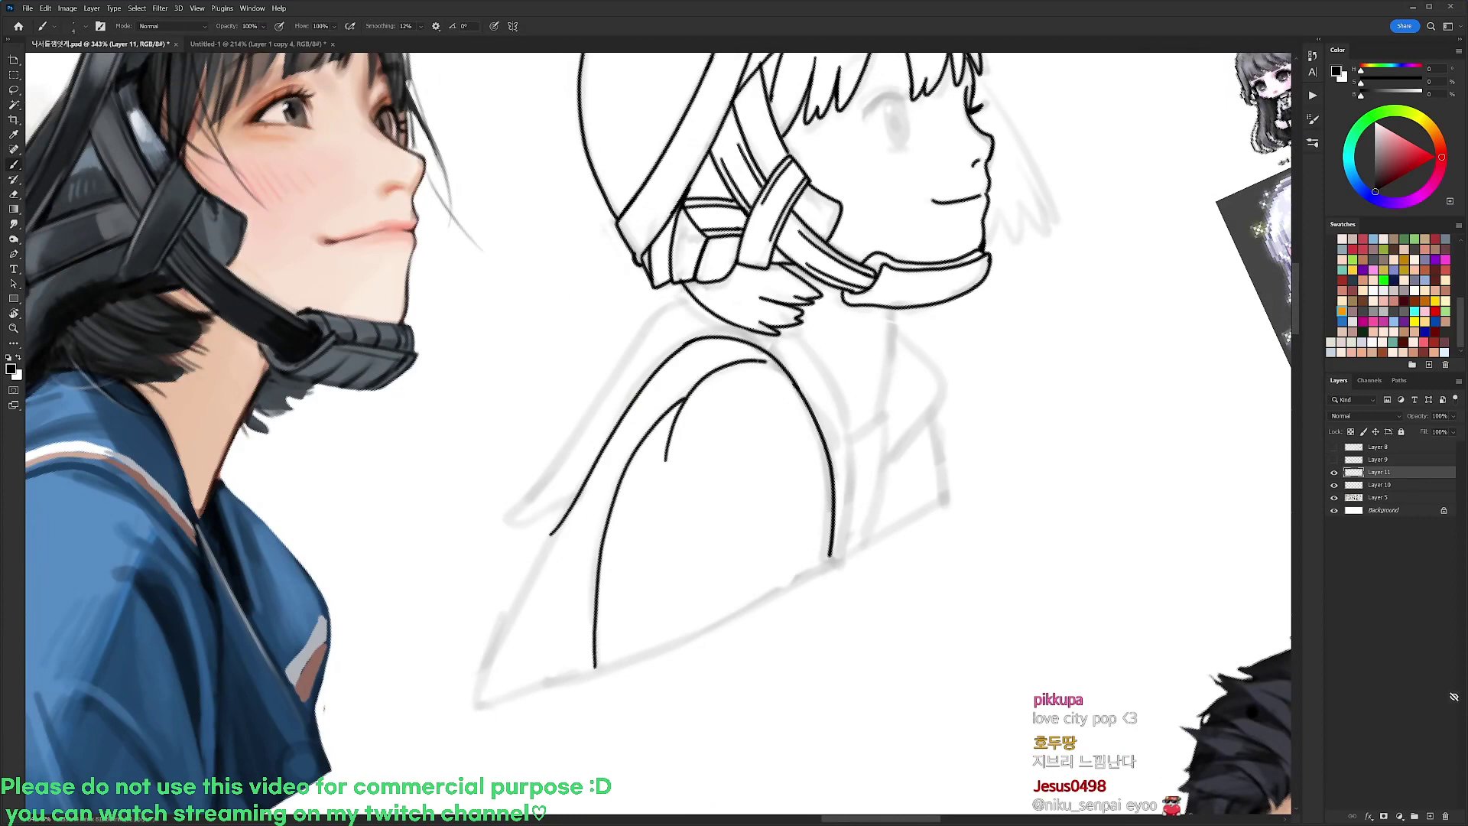
Extend the uniform's back edge down to the lower rear corner of the bust
mouse_move(557, 522)
left_mouse_down()
mouse_move(483, 692)
mouse_move(822, 541)
left_mouse_up()
key("ctrl+z")
left_click_drag(557, 524, 479, 698)
Ink the bottom hem of the bust from the rear corner to the front edge of the near shoulder
key("r")
left_click_drag(925, 420, 884, 288)
key("b")
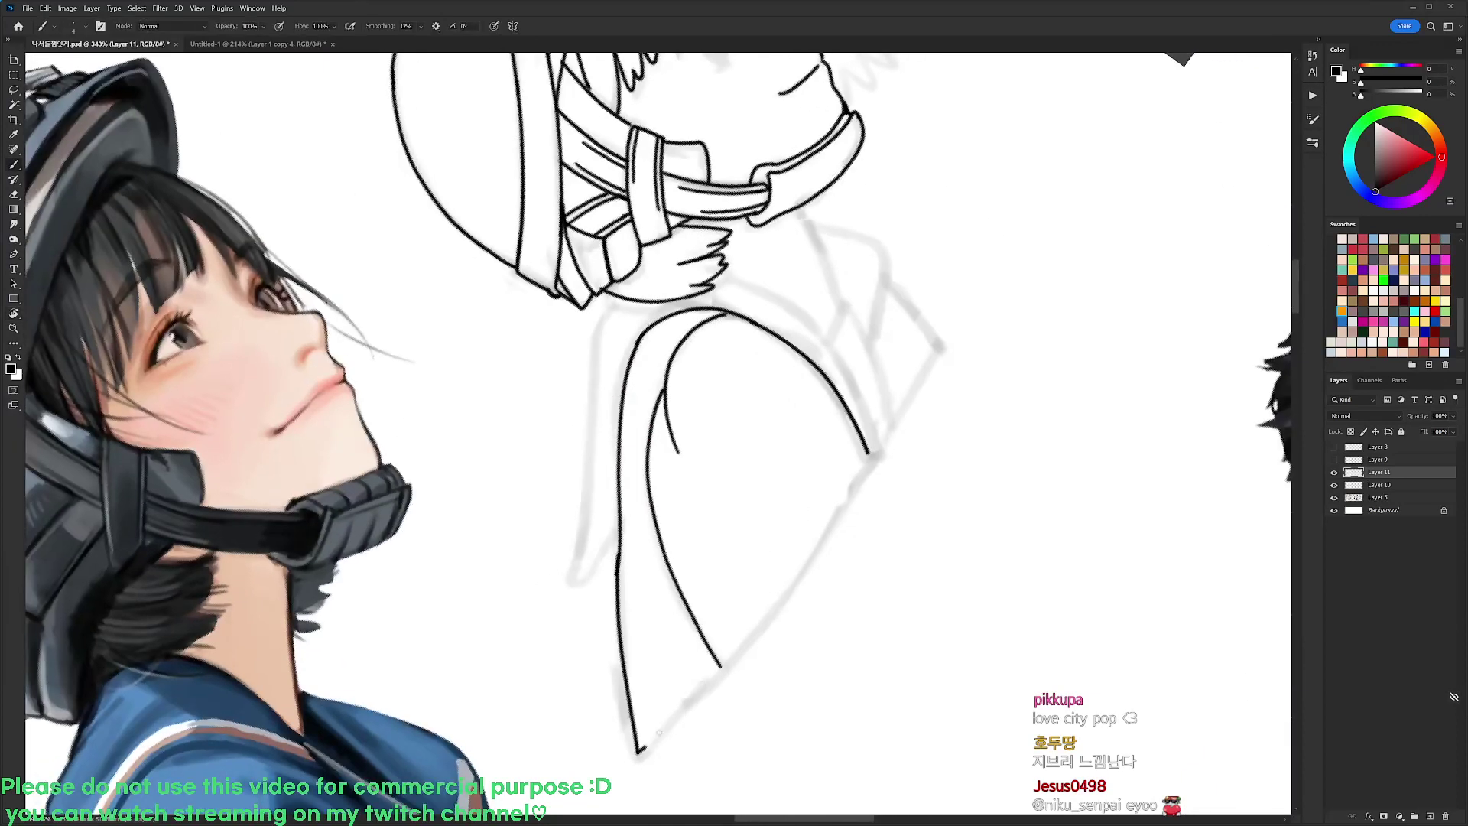
left_click_drag(659, 730, 874, 456)
key("e")
key("b")
Ink the near collar band down to its rounded tip, and add the fastening tab with an oval button
key("r")
left_click_drag(841, 328, 864, 477)
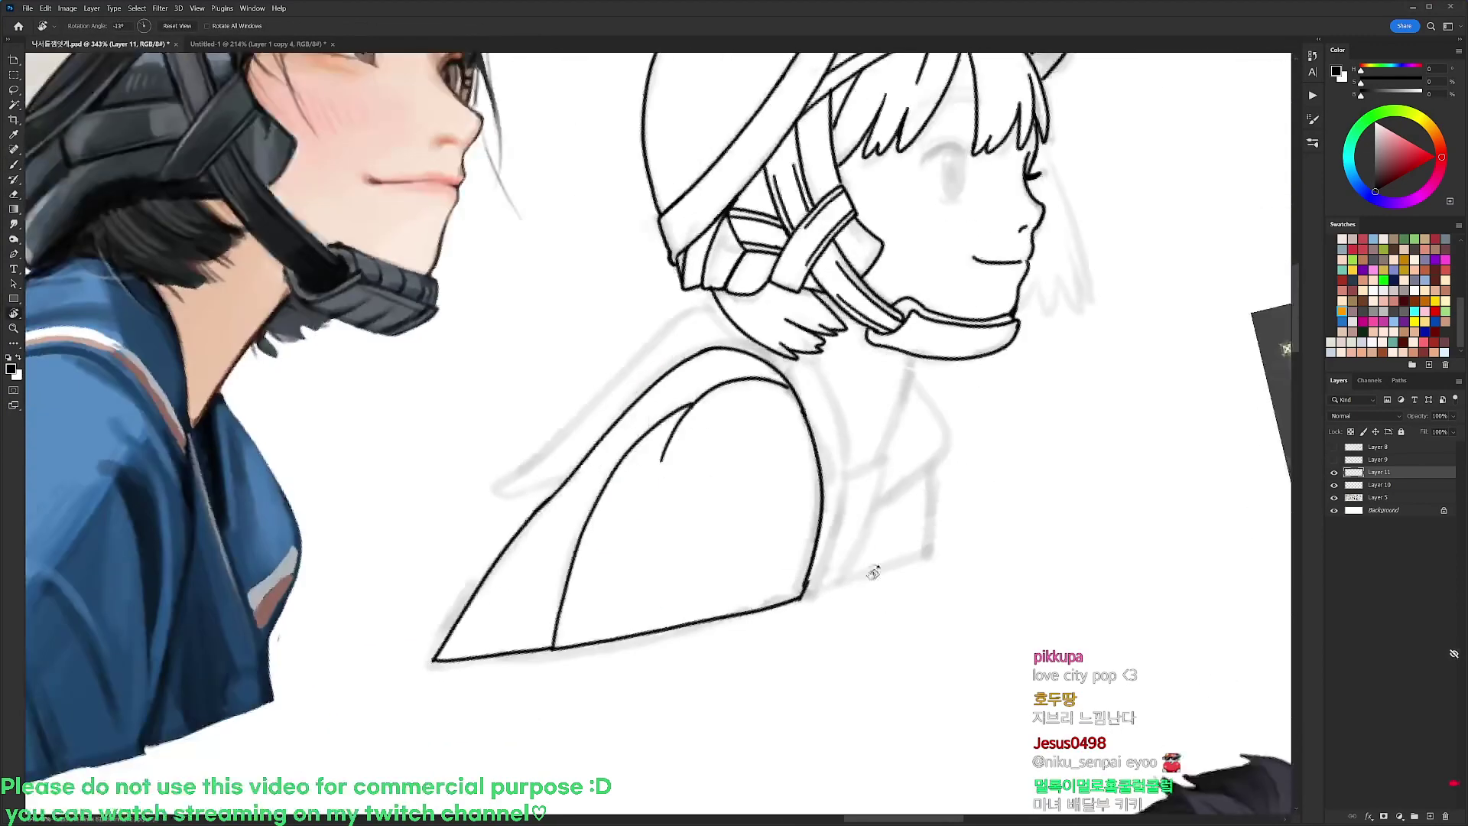
key("b")
left_click_drag(804, 355, 845, 489)
left_click_drag(803, 411, 839, 508)
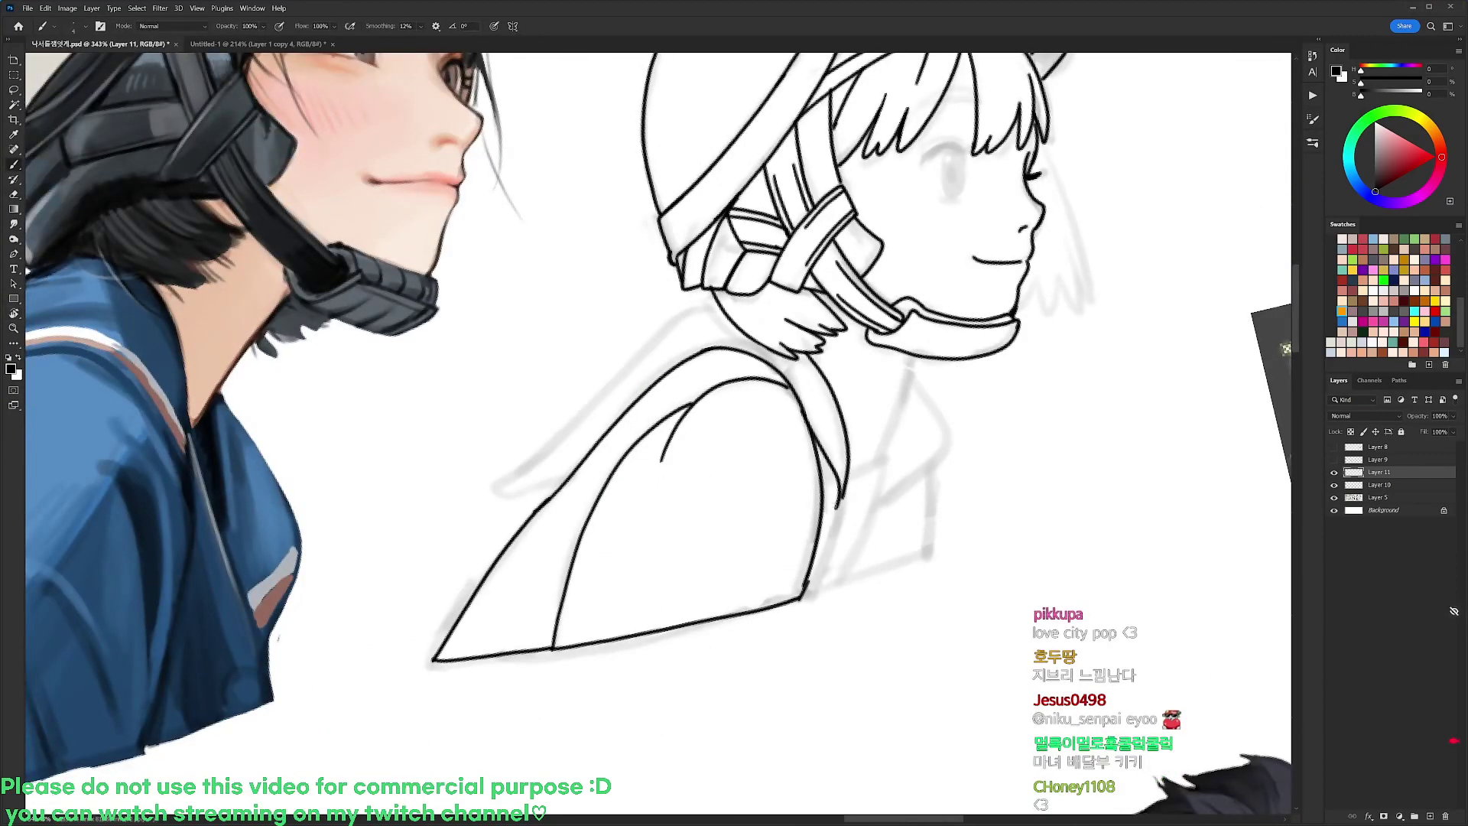
mouse_move(816, 435)
left_mouse_down()
mouse_move(833, 456)
mouse_move(823, 514)
mouse_move(880, 493)
mouse_move(850, 575)
left_mouse_up()
key("ctrl+z")
key("ctrl+z")
left_click_drag(871, 477, 859, 505)
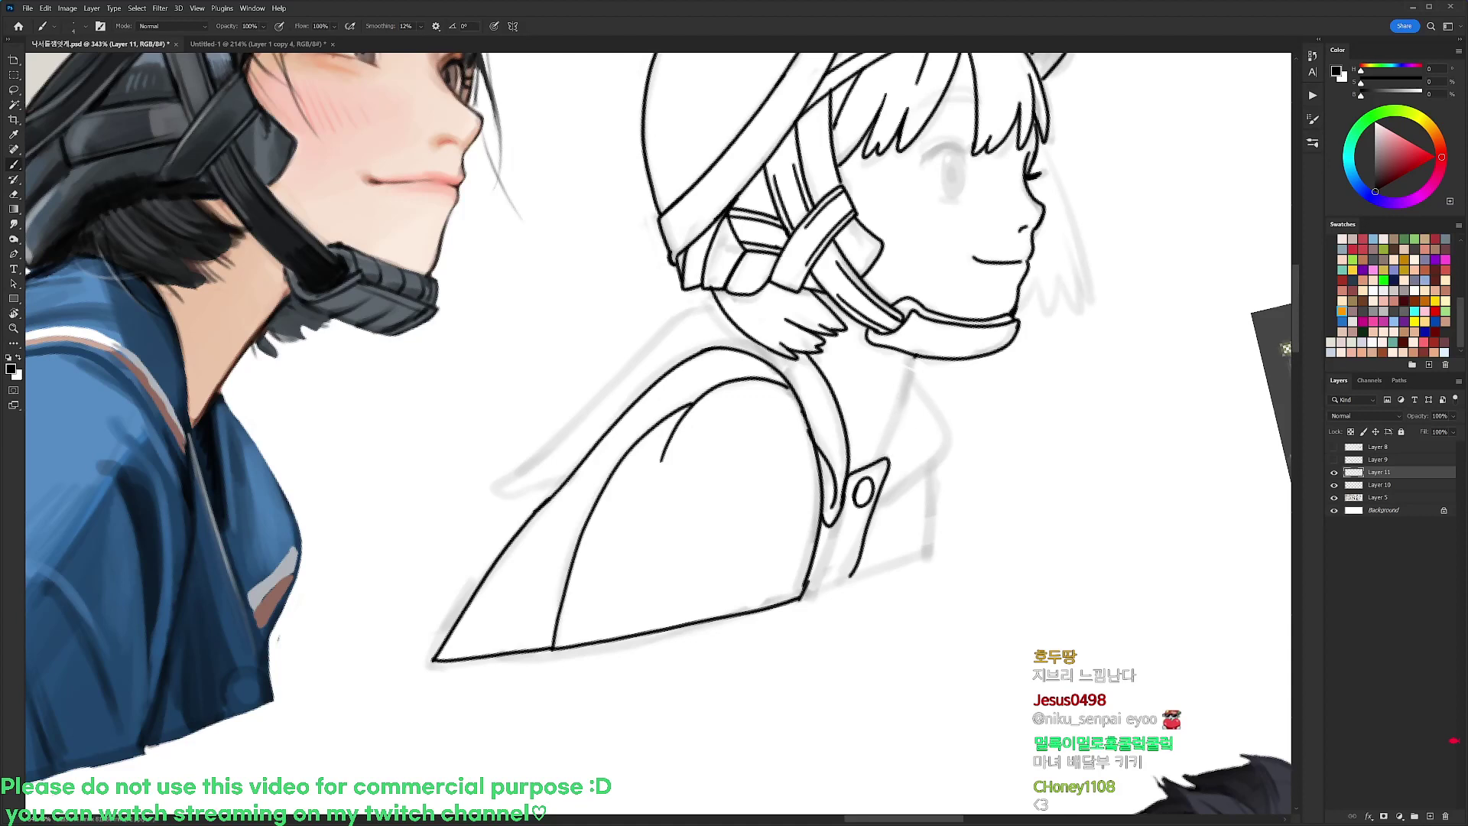
Ink the front of the neck and the far collar flap, closing the far chest edge and bottom hem
left_click_drag(912, 357, 876, 463)
left_click_drag(910, 403, 889, 442)
mouse_move(907, 373)
left_mouse_down()
mouse_move(940, 455)
mouse_move(911, 482)
mouse_move(927, 471)
mouse_move(923, 547)
left_mouse_up()
key("r")
left_click_drag(979, 482, 976, 362)
left_click_drag(853, 526, 948, 451)
key("e")
key("b")
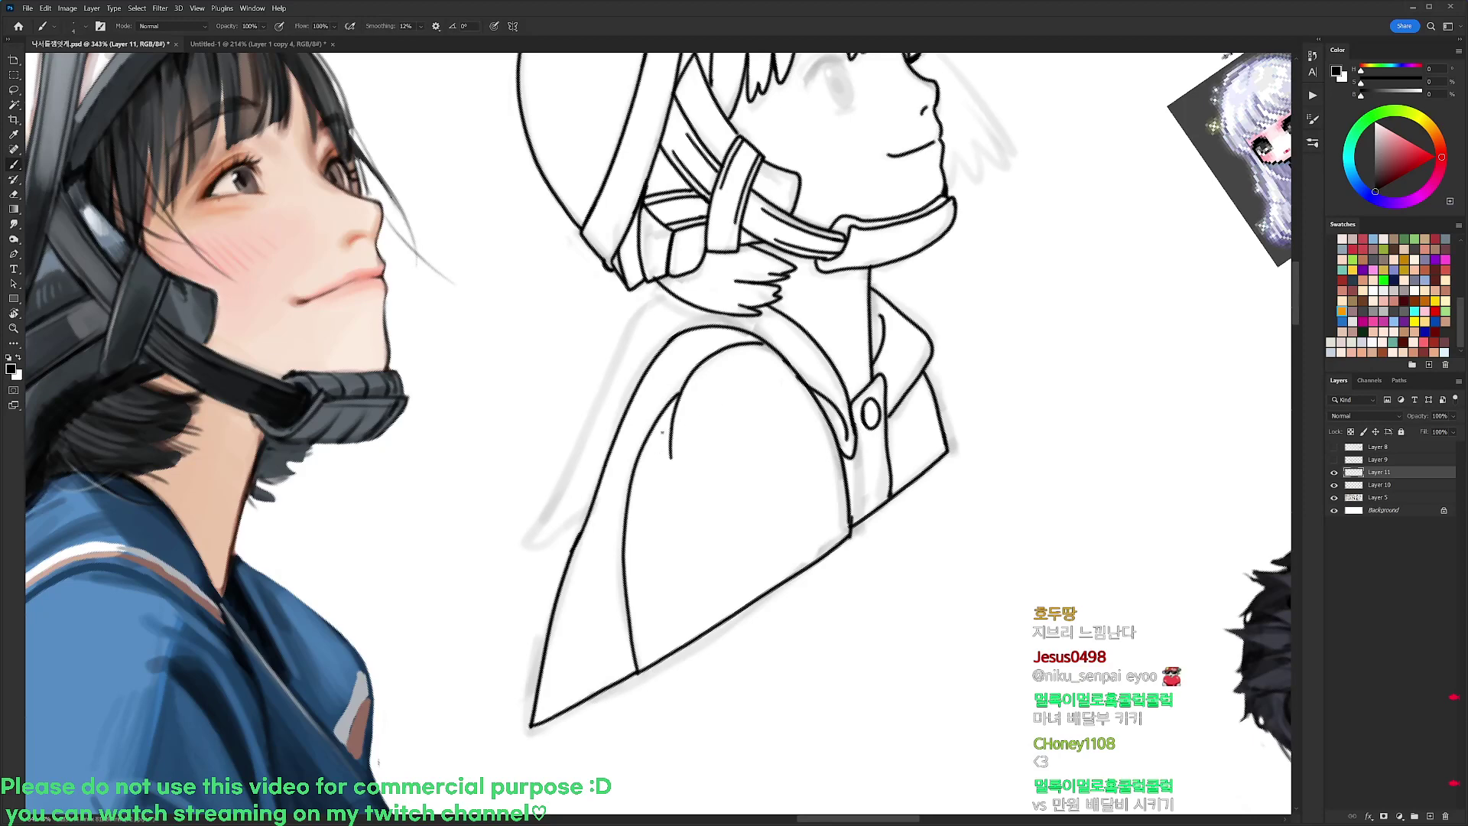
Ink the sailor collar's back flap as a narrow tapering shape behind the shoulder
left_click_drag(663, 433, 660, 498)
key("ctrl+z")
key("r")
left_click_drag(870, 367, 879, 405)
key("b")
left_click_drag(698, 336, 535, 493)
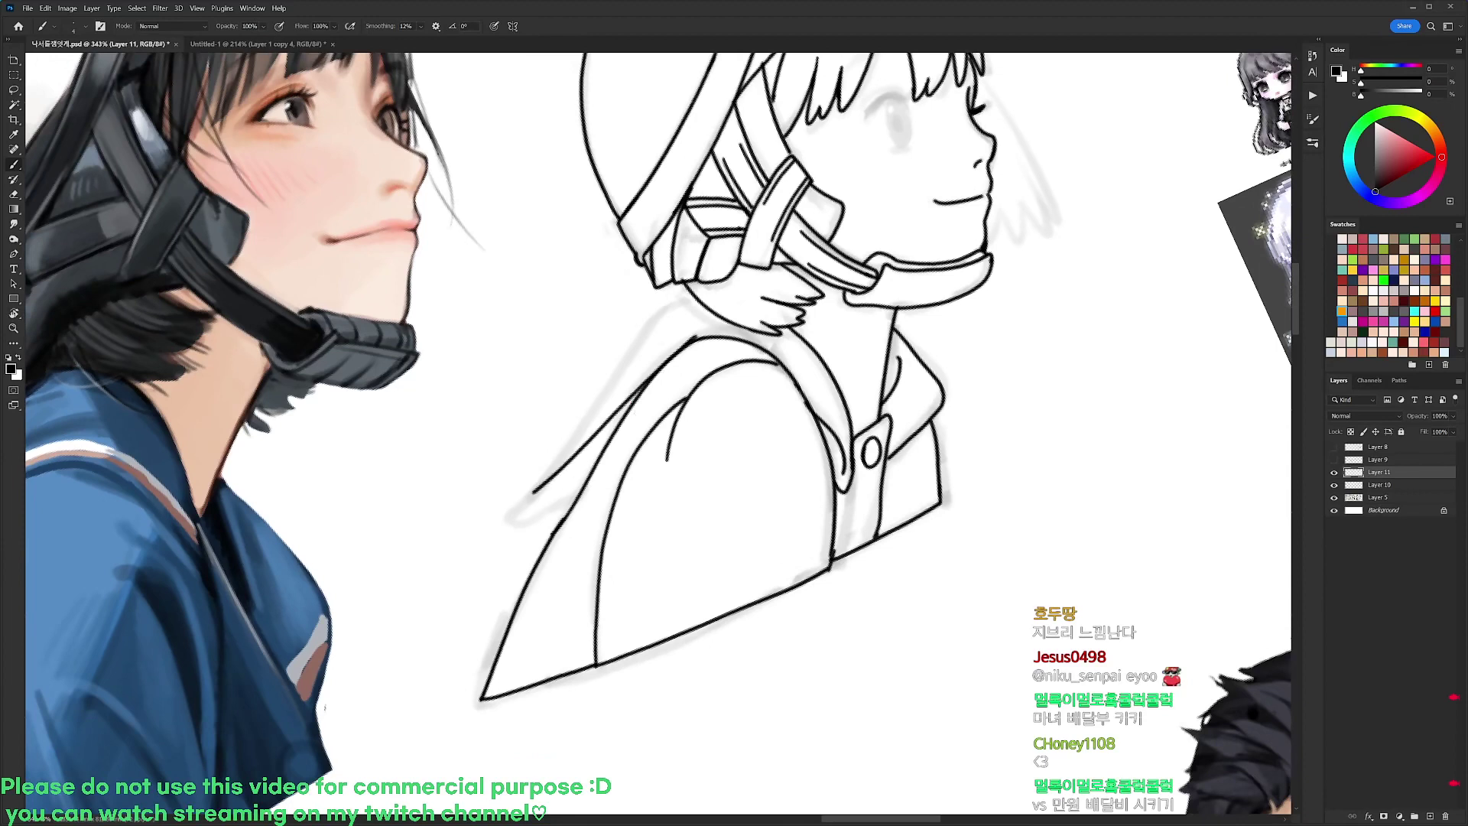
key("ctrl+z")
mouse_move(686, 344)
left_mouse_down()
mouse_move(540, 493)
mouse_move(546, 509)
mouse_move(517, 511)
mouse_move(677, 306)
mouse_move(804, 399)
left_mouse_up()
key("r")
key("b")
left_click_drag(833, 358, 757, 360)
Redraw the back contour of the hair at the nape, between the helmet strap and the collar
key("r")
left_click_drag(929, 340, 901, 210)
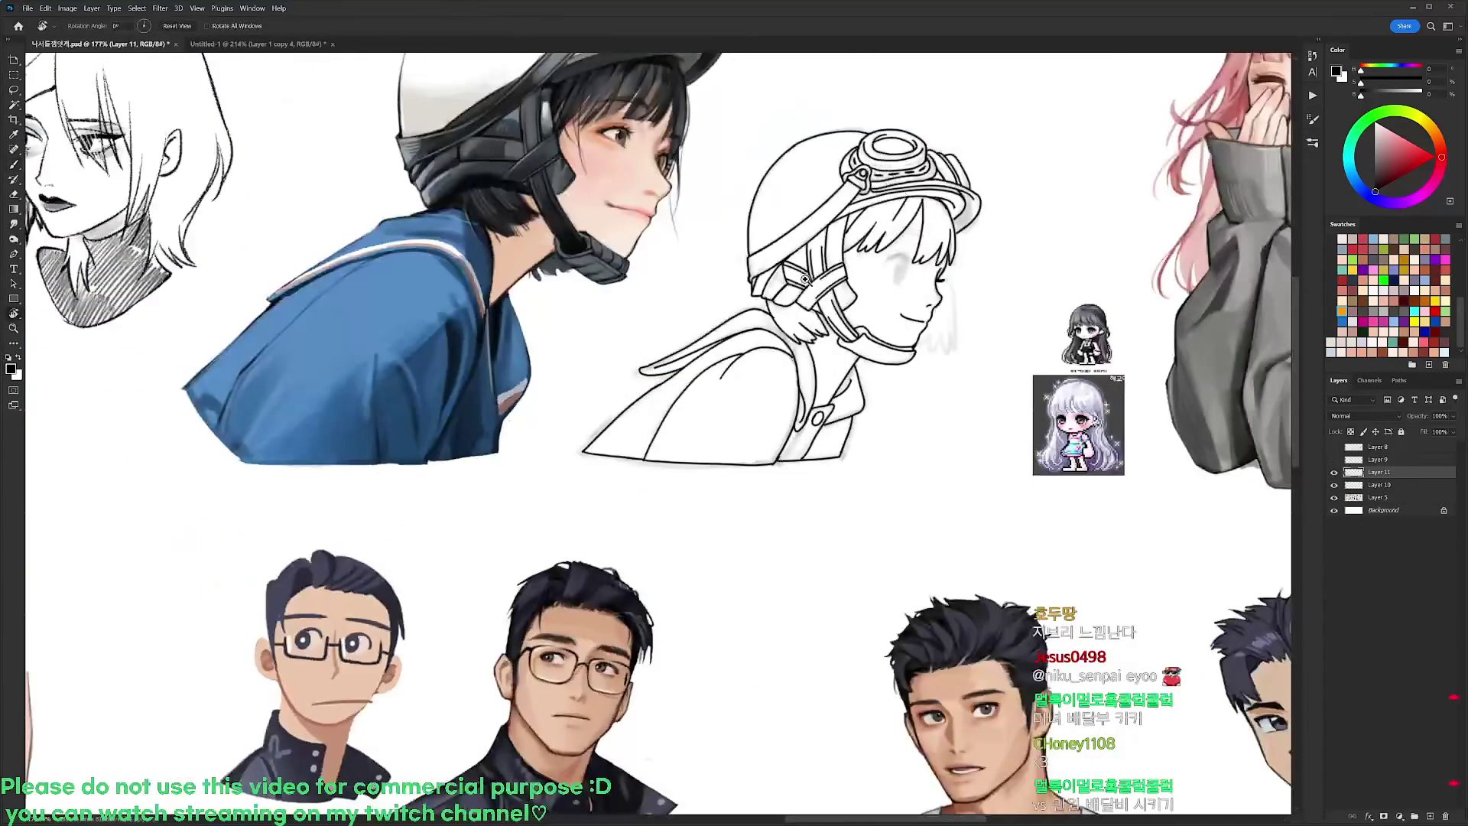
scroll(805, 279, "up", 3)
key("b")
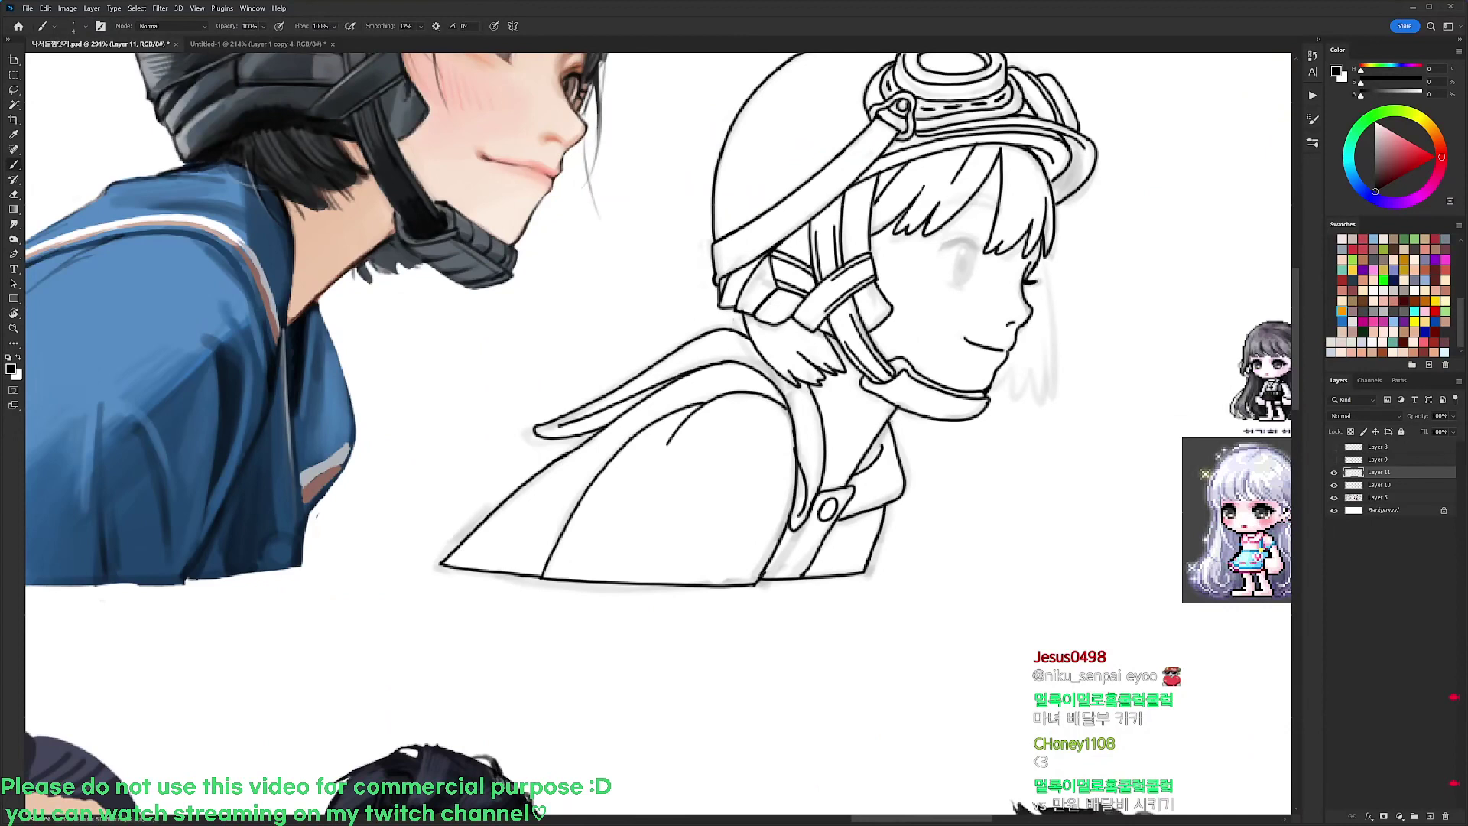
left_click_drag(735, 310, 781, 373)
key("e")
key("b")
key("ctrl+z")
left_click_drag(749, 325, 776, 371)
Ink the long far-side hair lock hanging in front of the face, ending in jagged tips
scroll(803, 303, "down", 4)
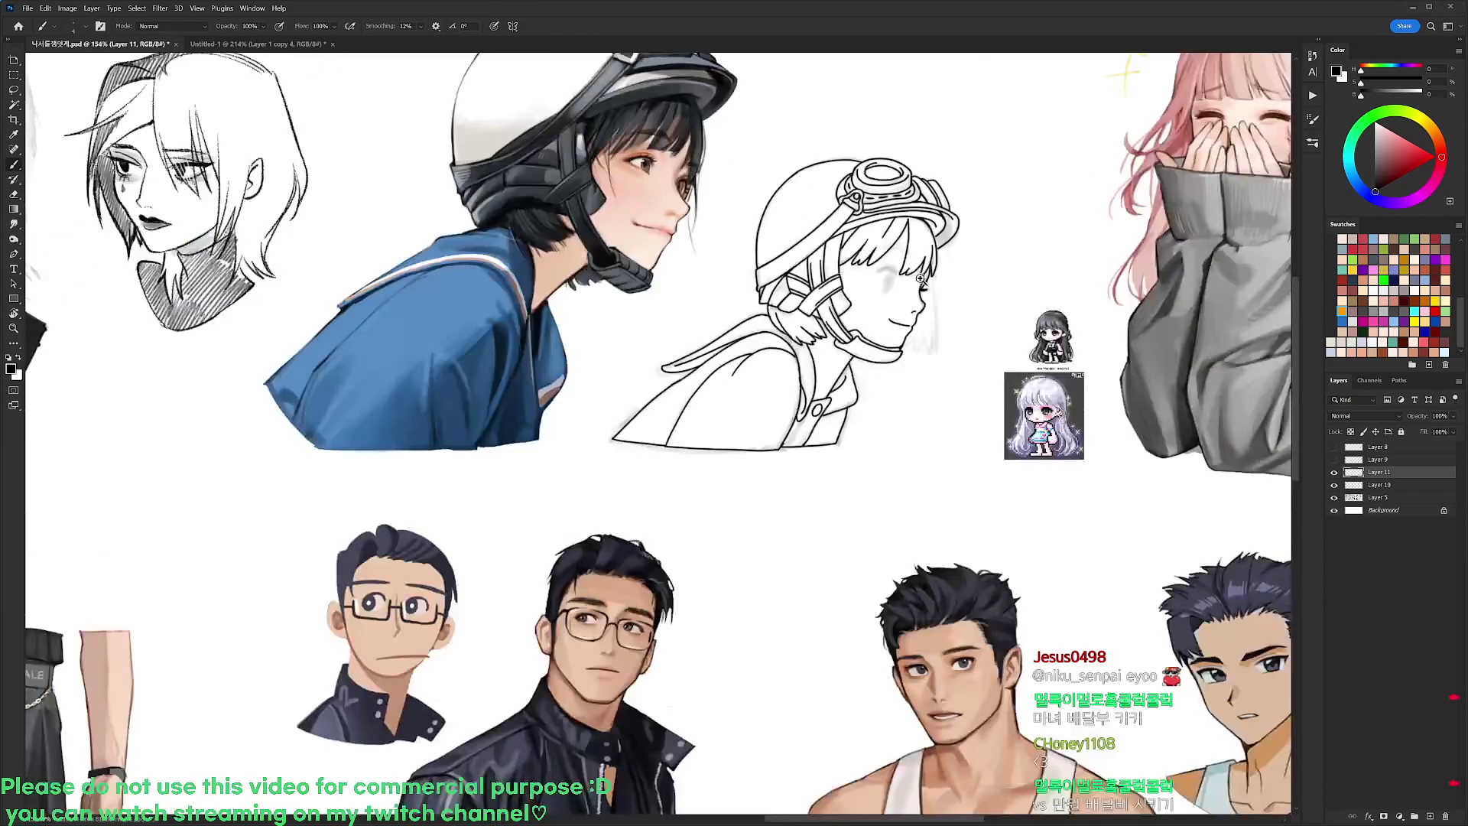
scroll(923, 278, "up", 3)
mouse_move(941, 313)
left_mouse_down()
mouse_move(896, 376)
mouse_move(900, 489)
left_mouse_up()
scroll(909, 359, "up", 2)
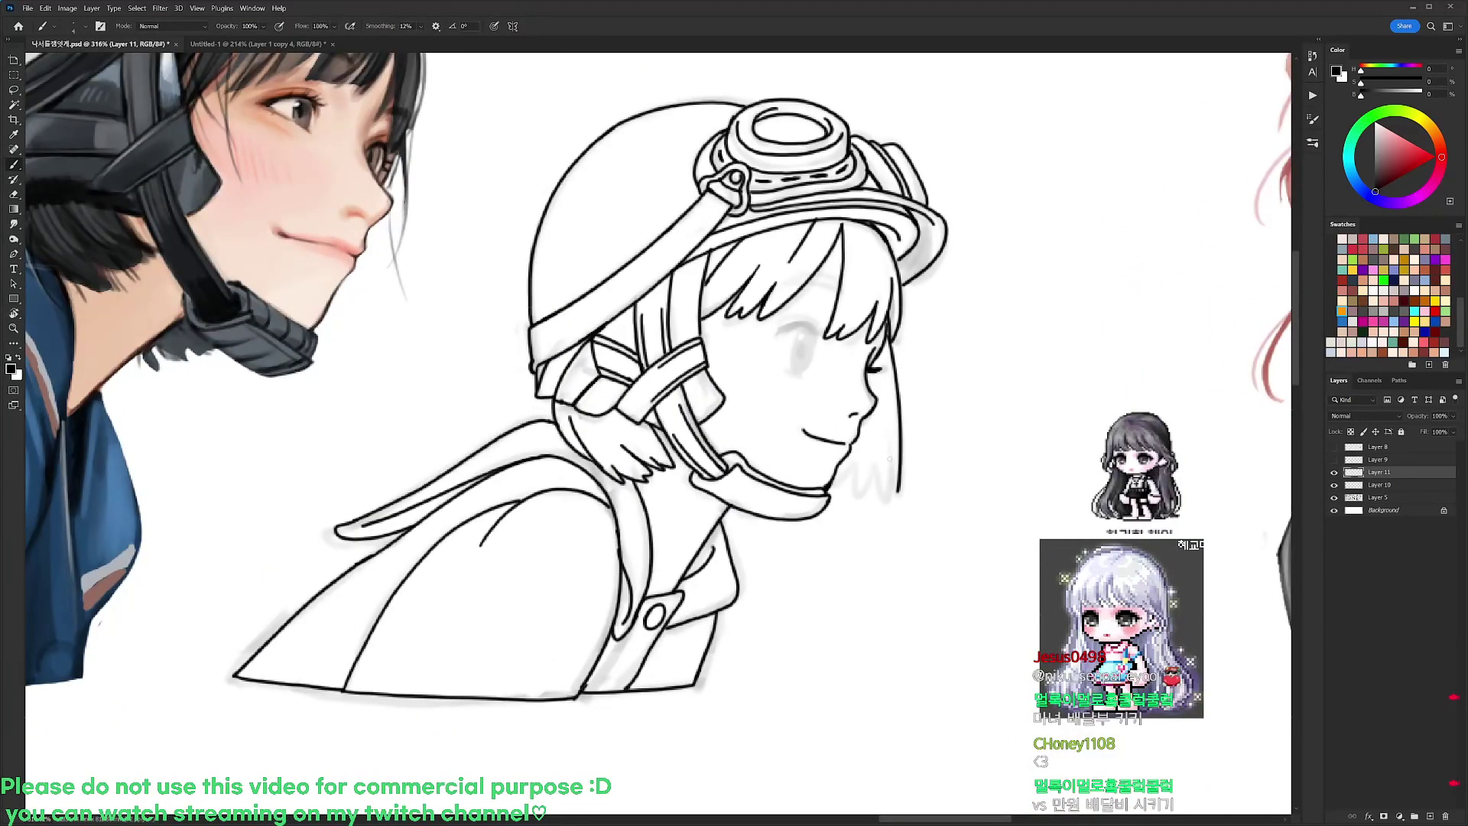
left_click_drag(889, 411, 897, 494)
key("ctrl+z")
mouse_move(889, 424)
left_mouse_down()
mouse_move(898, 491)
mouse_move(889, 456)
mouse_move(872, 486)
mouse_move(852, 482)
left_mouse_up()
Ink the near eye with its lashes, iris and pupil, and add the curved eyebrow above it
left_click_drag(959, 354, 857, 194)
left_click_drag(743, 271, 787, 272)
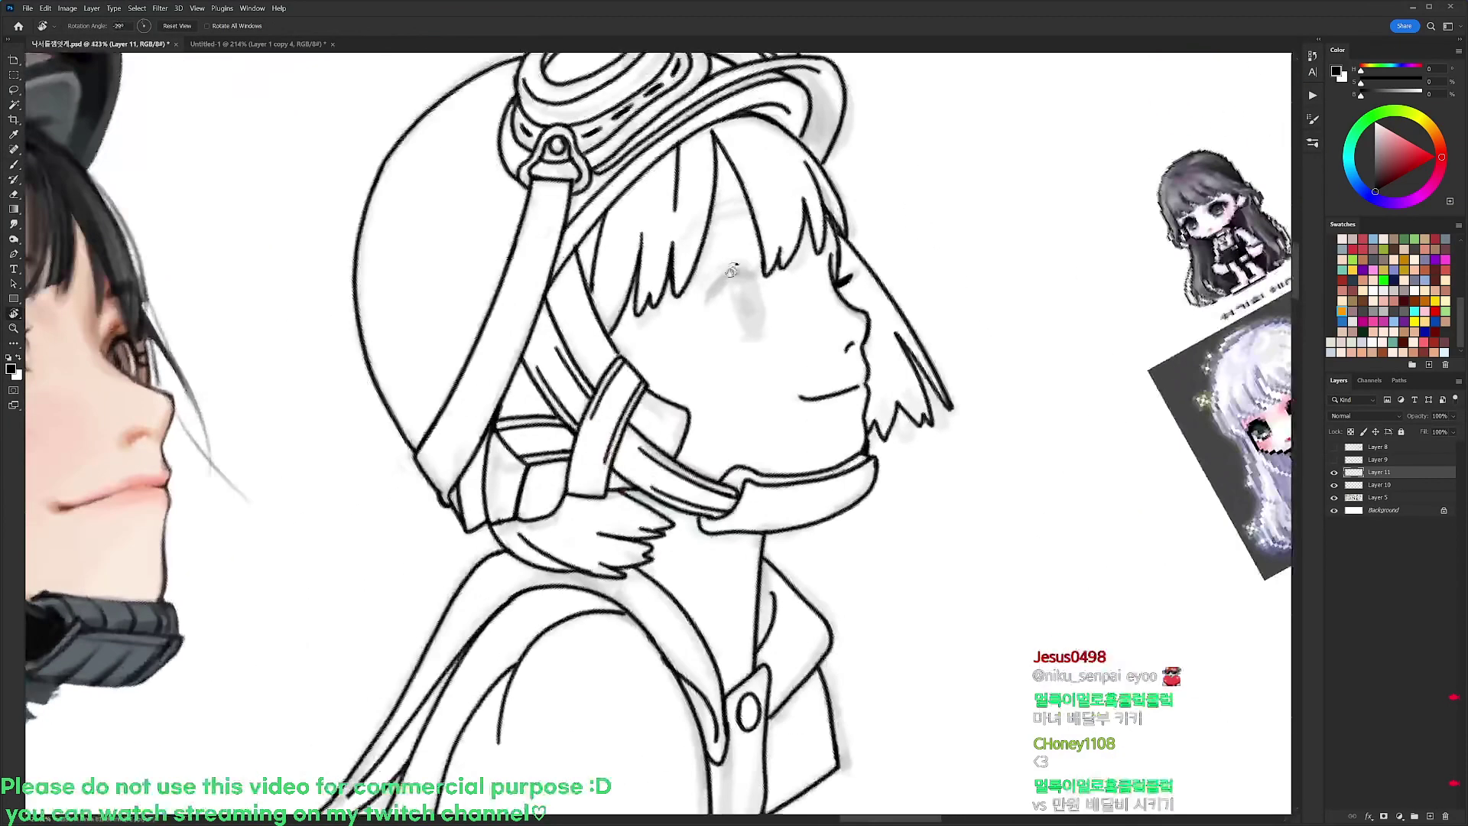
mouse_move(710, 303)
left_mouse_down()
mouse_move(739, 270)
mouse_move(722, 281)
mouse_move(755, 268)
mouse_move(762, 283)
mouse_move(758, 266)
mouse_move(740, 326)
mouse_move(763, 323)
mouse_move(753, 282)
left_mouse_up()
key("r")
mouse_move(887, 243)
left_mouse_down()
mouse_move(924, 301)
mouse_move(921, 381)
left_mouse_up()
key("space")
mouse_move(777, 434)
left_mouse_down()
mouse_move(795, 438)
mouse_move(783, 373)
mouse_move(815, 299)
left_mouse_up()
key("ctrl+z")
key("ctrl+z")
key("ctrl+z")
left_click_drag(742, 341, 821, 301)
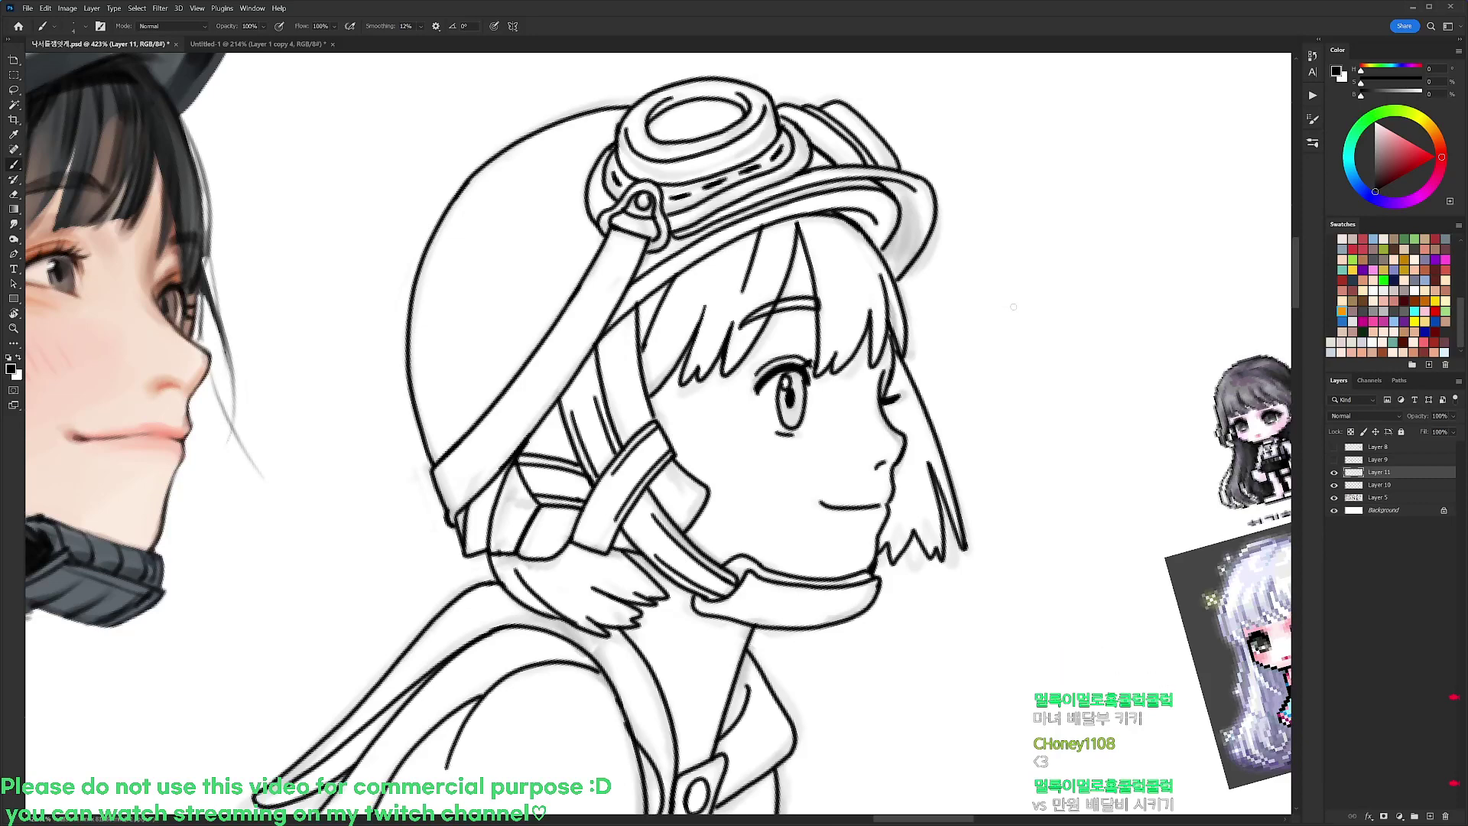
Erase the ends of the eyebrow where they overlap the fringe strands
key("e")
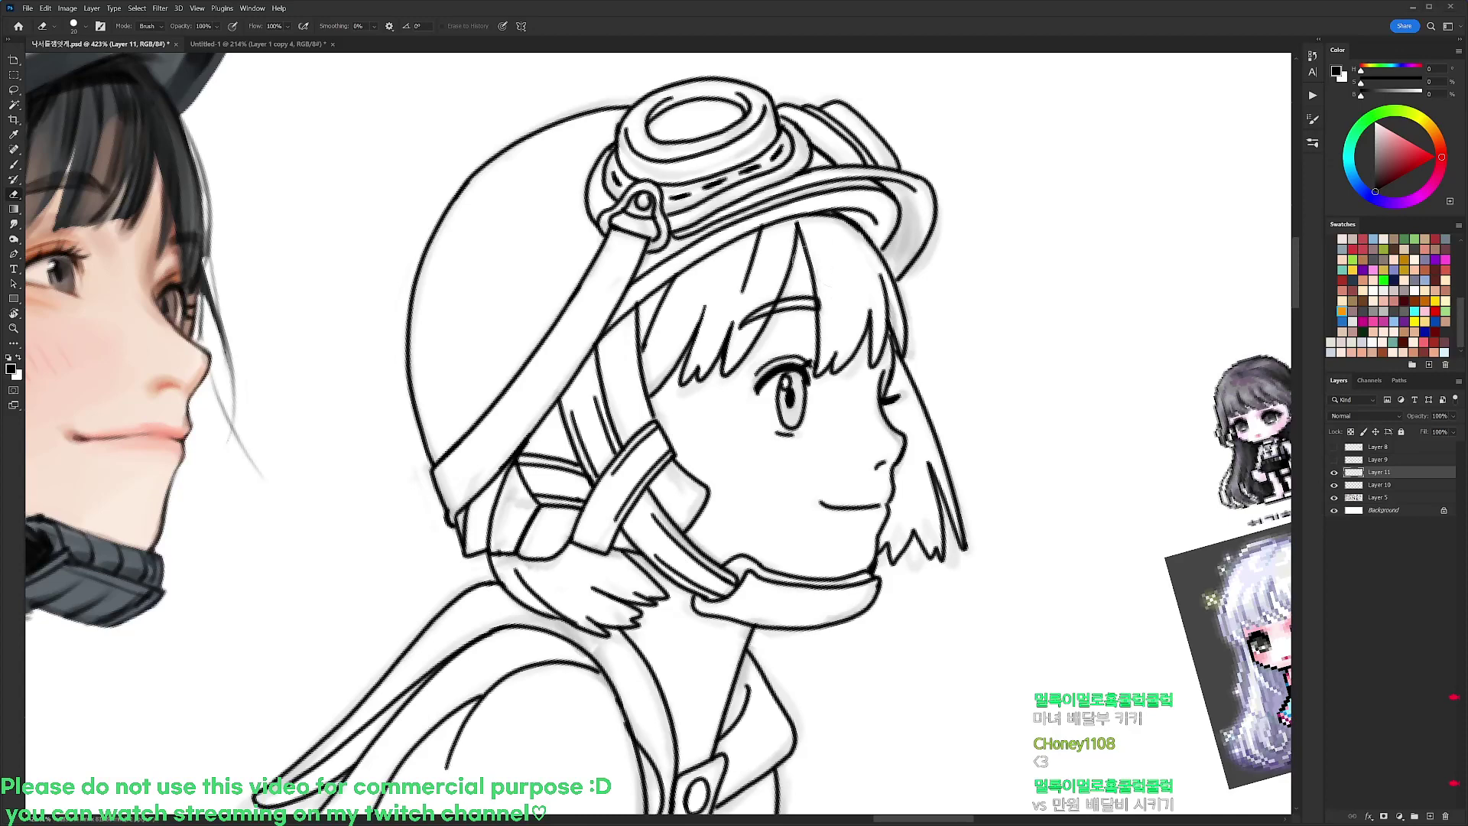
left_click_drag(741, 327, 760, 303)
left_click_drag(843, 274, 799, 289)
key("r")
key("Escape")
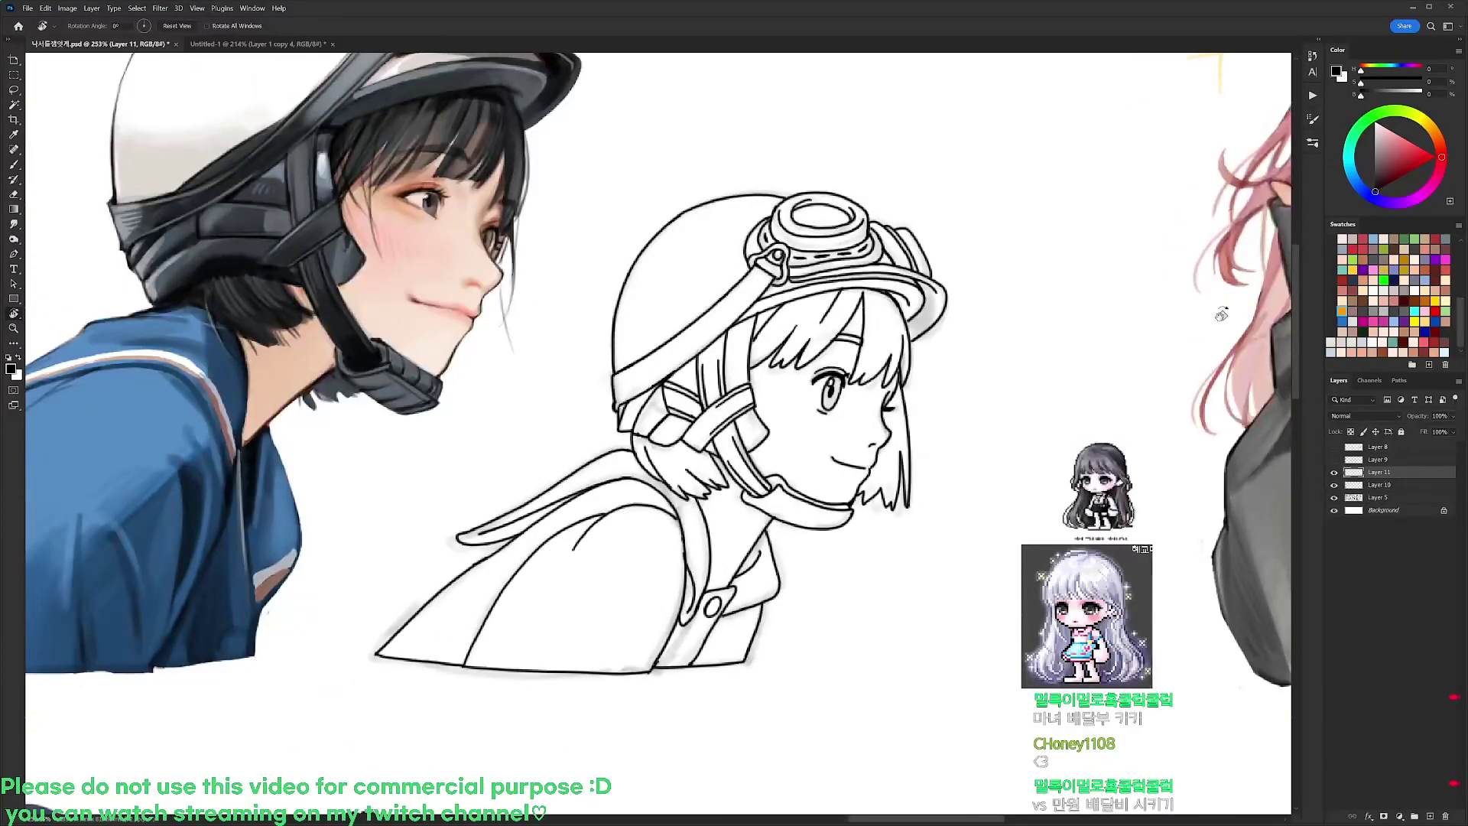
Ink the first curved edge of a side hair lock falling from the helmet brim beside the strap
scroll(800, 360, "up", 4)
key("b")
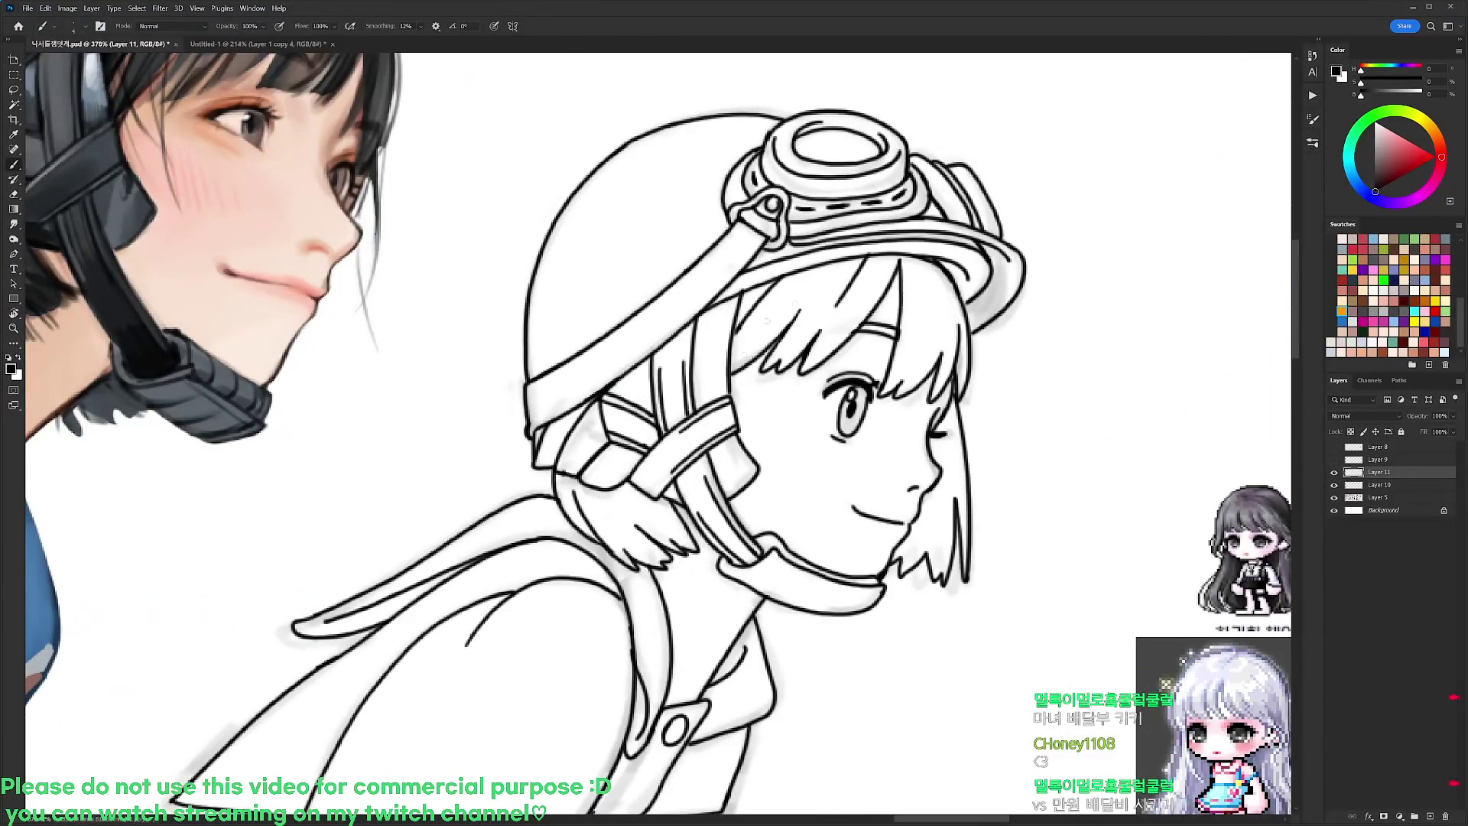
left_click_drag(800, 360, 812, 420)
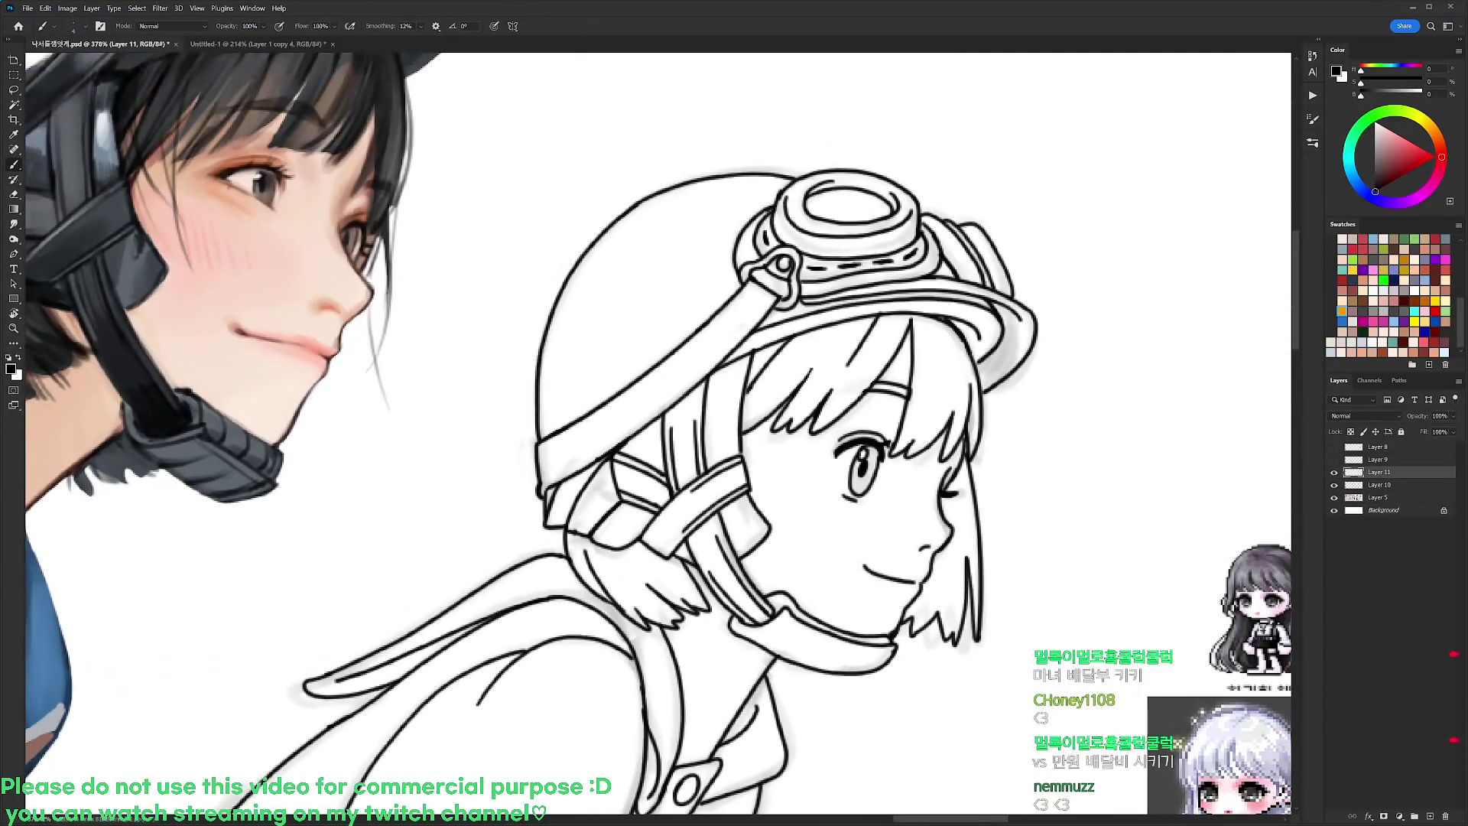
left_click_drag(754, 352, 786, 502)
left_click_drag(746, 373, 786, 507)
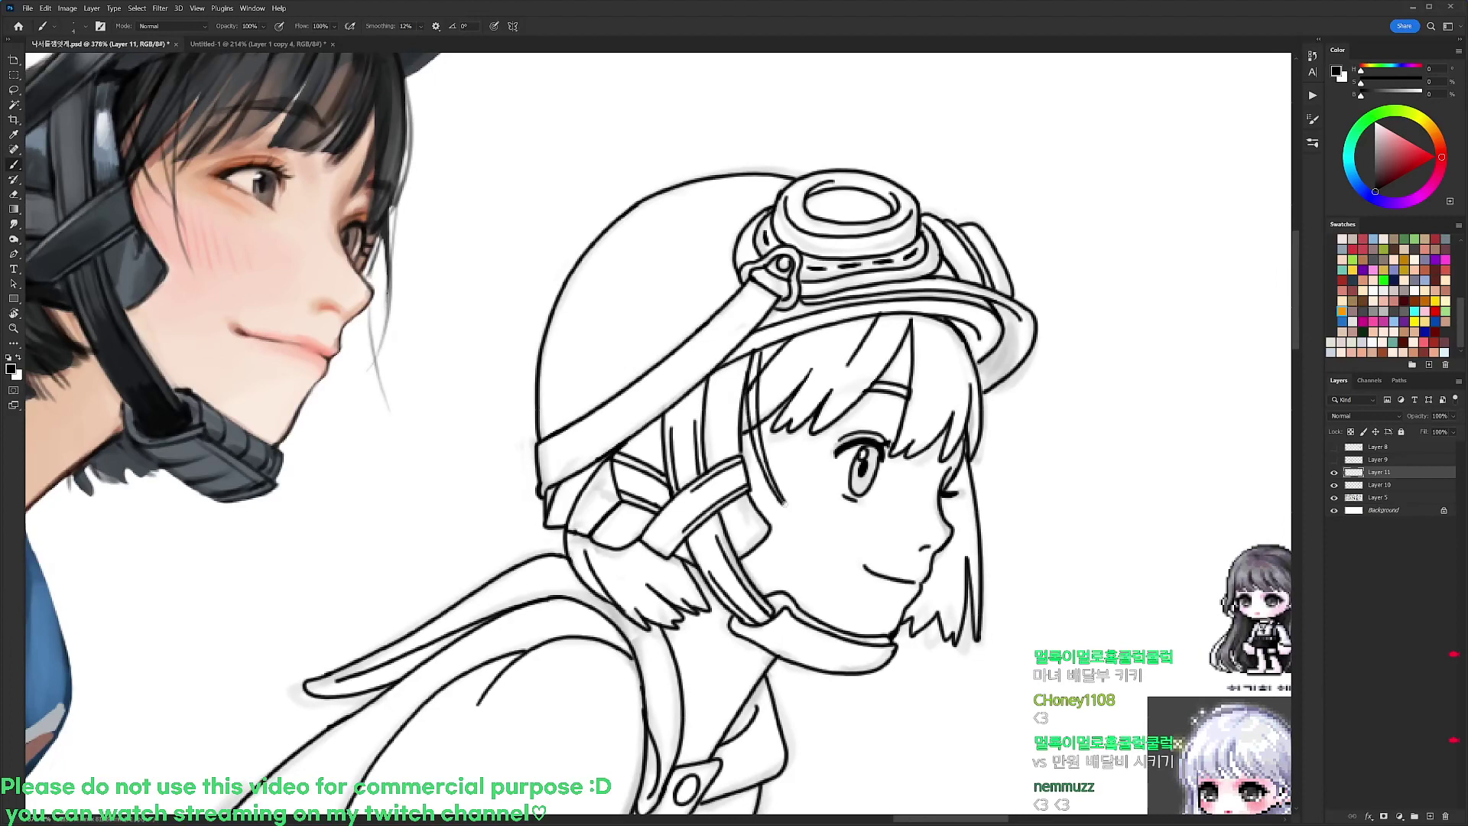
key("ctrl+z")
left_click_drag(744, 390, 786, 513)
left_click_drag(752, 423, 788, 511)
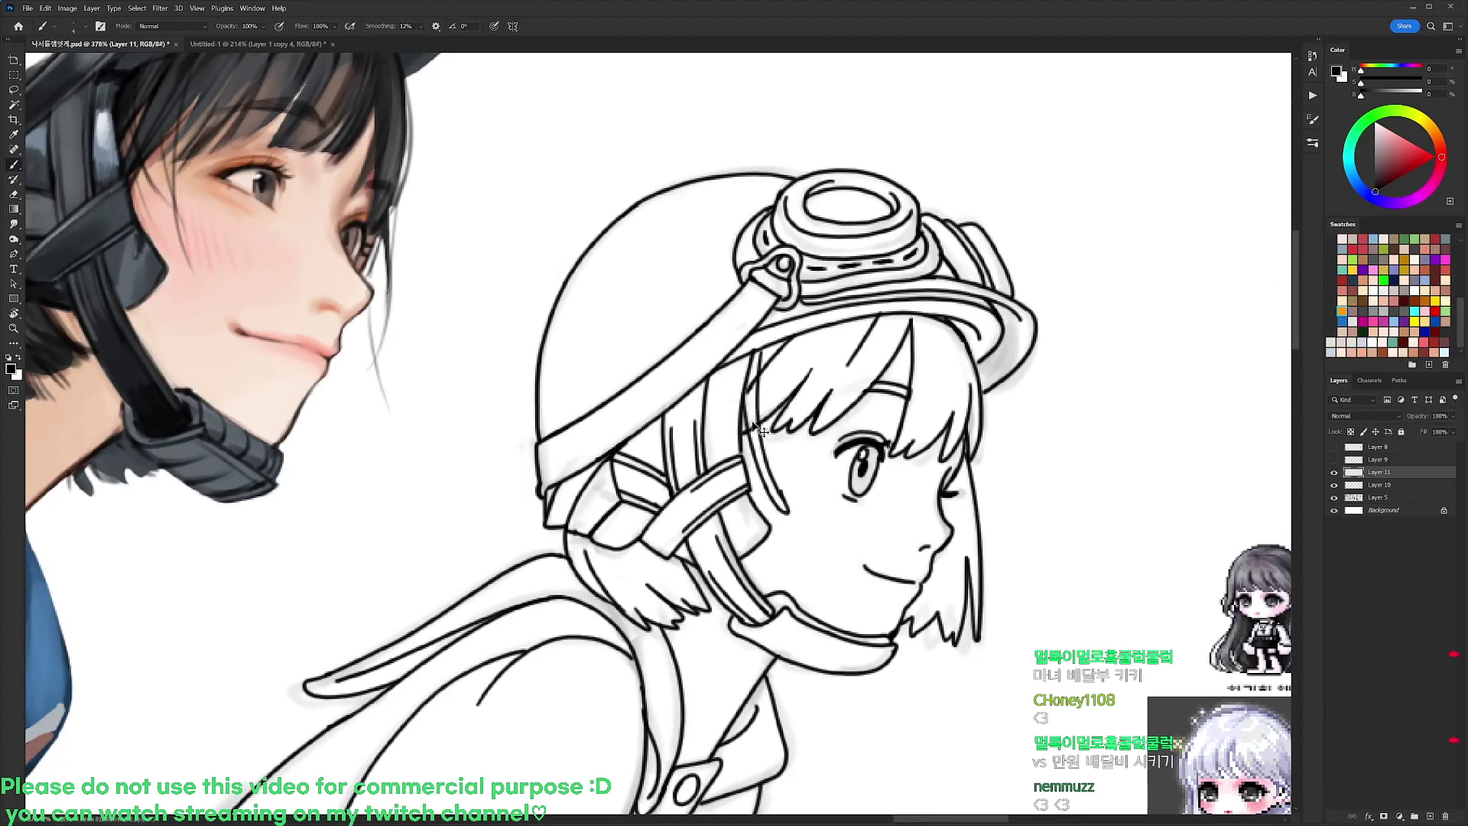
key("ctrl+z")
key("ctrl+z")
left_click_drag(742, 390, 786, 506)
left_click_drag(779, 488, 786, 505)
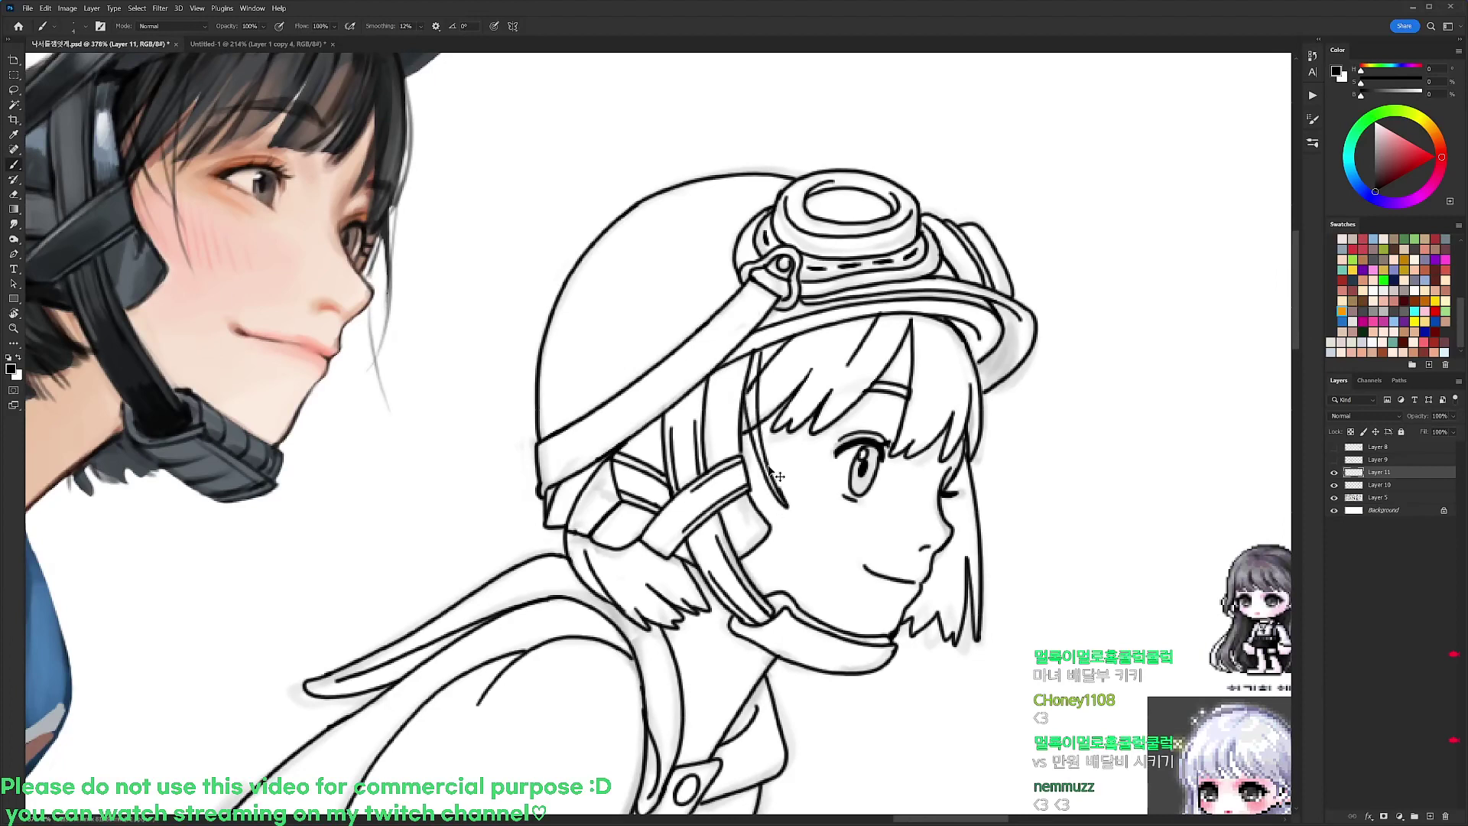
key("ctrl+z")
key("ctrl+z")
Ink the side hair lock's second edge down to a pointed tip, and erase the fringe line crossing it
left_click_drag(743, 390, 789, 512)
left_click_drag(780, 491, 790, 512)
key("e")
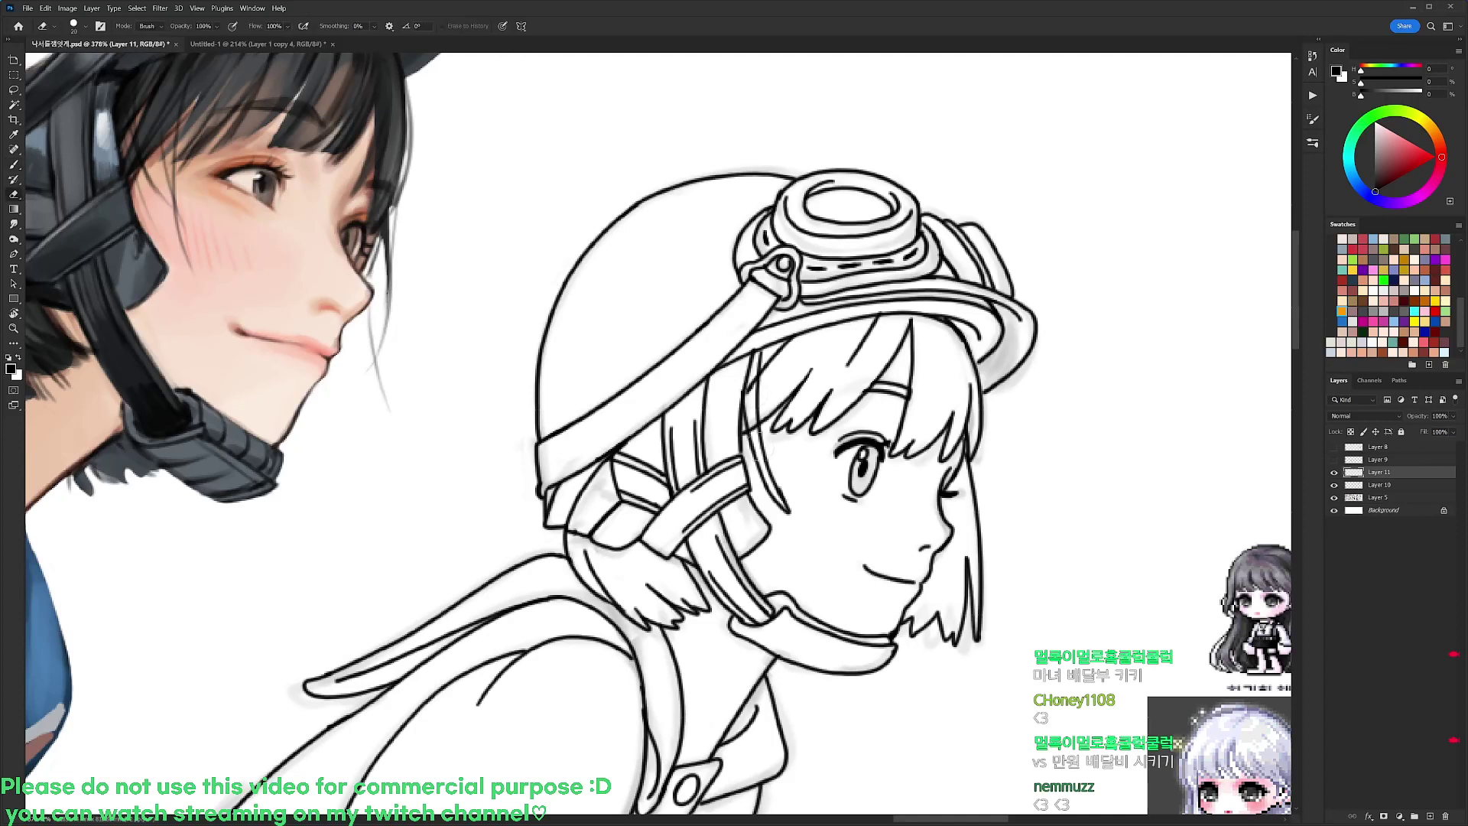
mouse_move(754, 376)
left_mouse_down()
mouse_move(742, 413)
mouse_move(787, 504)
mouse_move(773, 527)
left_mouse_up()
key("b")
key("ctrl+z")
key("e")
key("b")
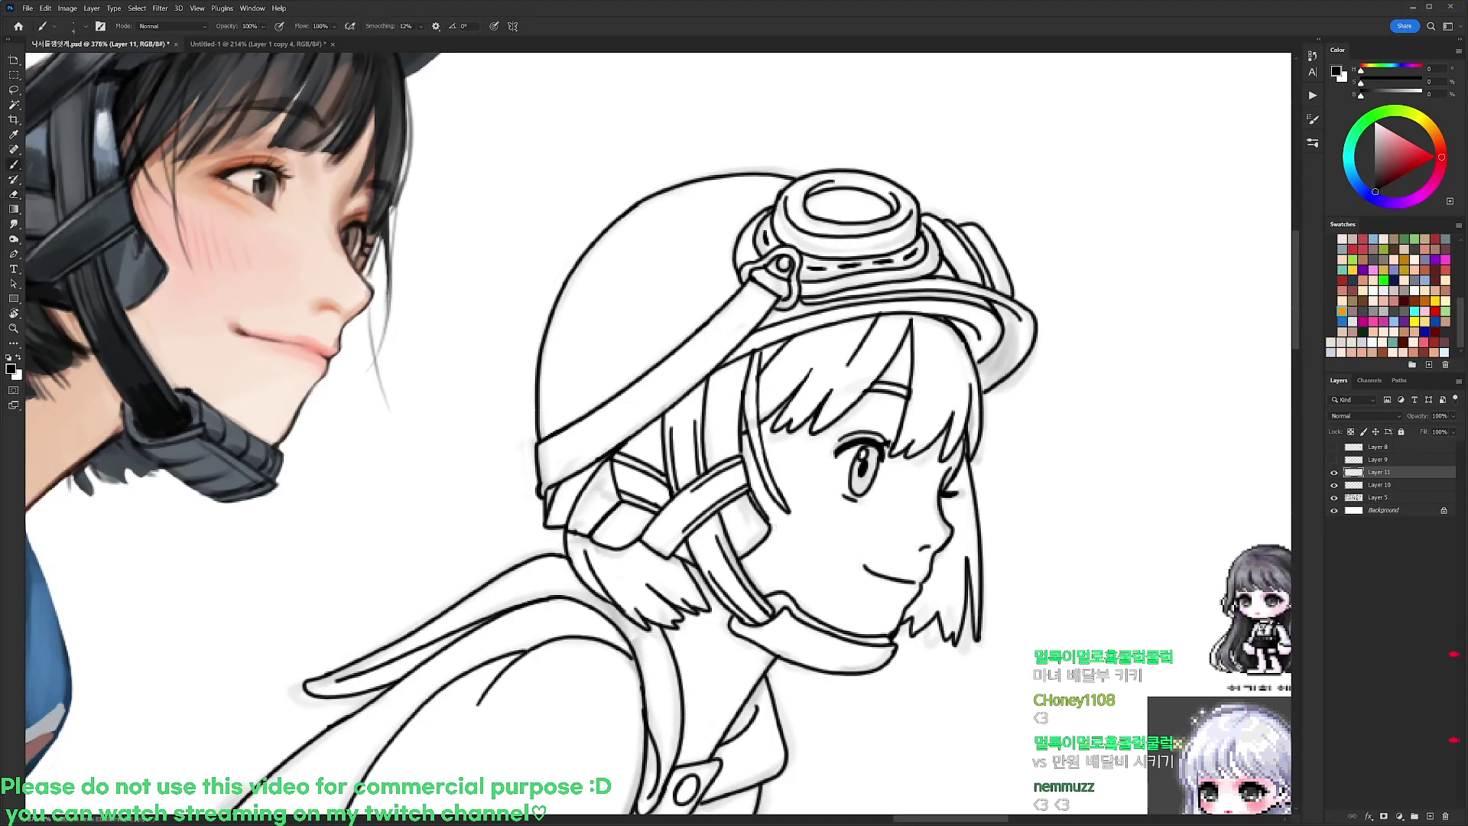
Tidy and redraw the strap and hair edges around the side hair lock
key("e")
key("b")
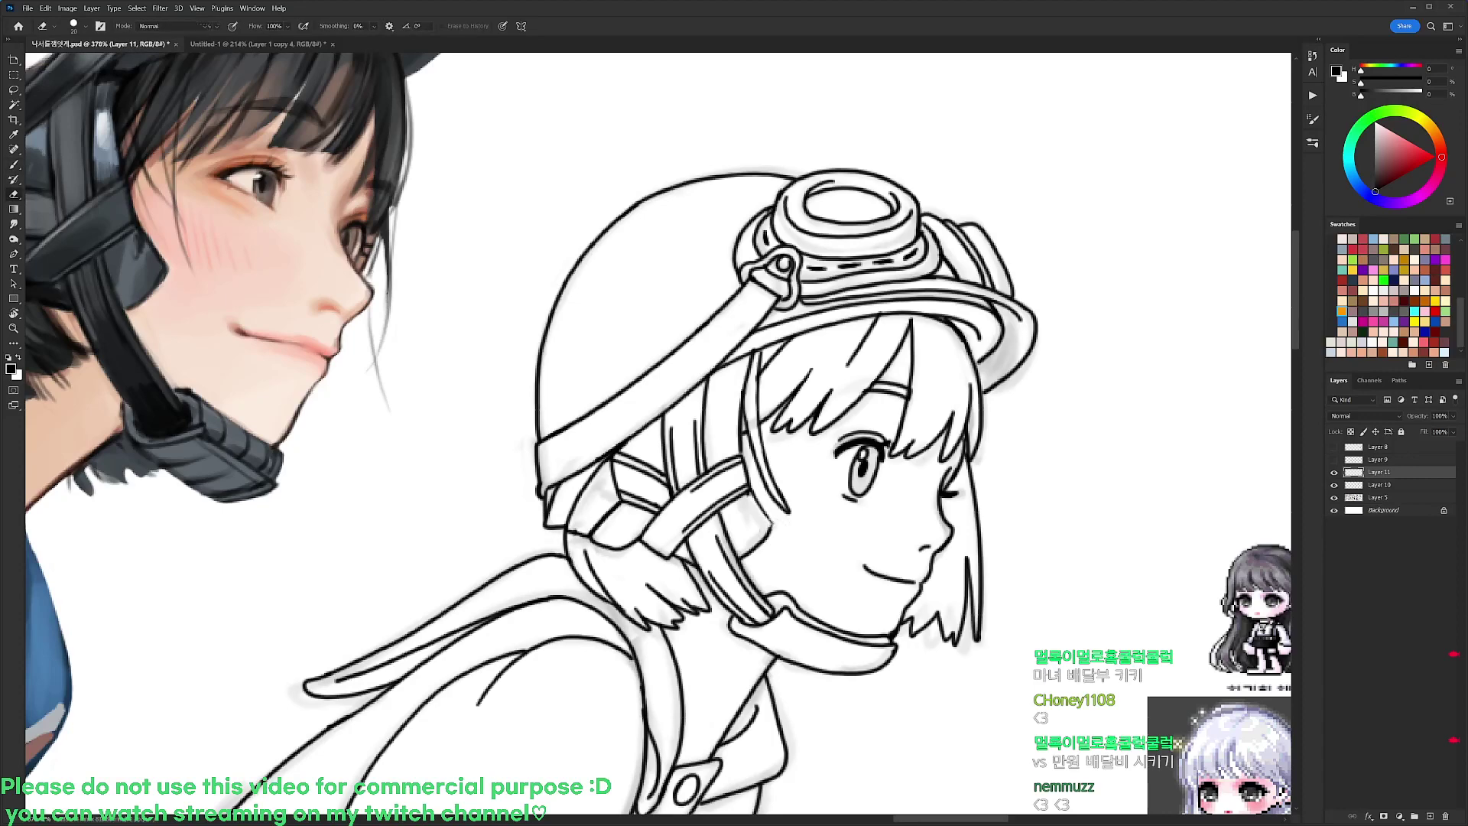
mouse_move(748, 483)
left_mouse_down()
mouse_move(759, 503)
mouse_move(742, 412)
left_mouse_up()
key("e")
key("b")
left_click_drag(765, 374, 709, 380)
left_click_drag(772, 457, 812, 457)
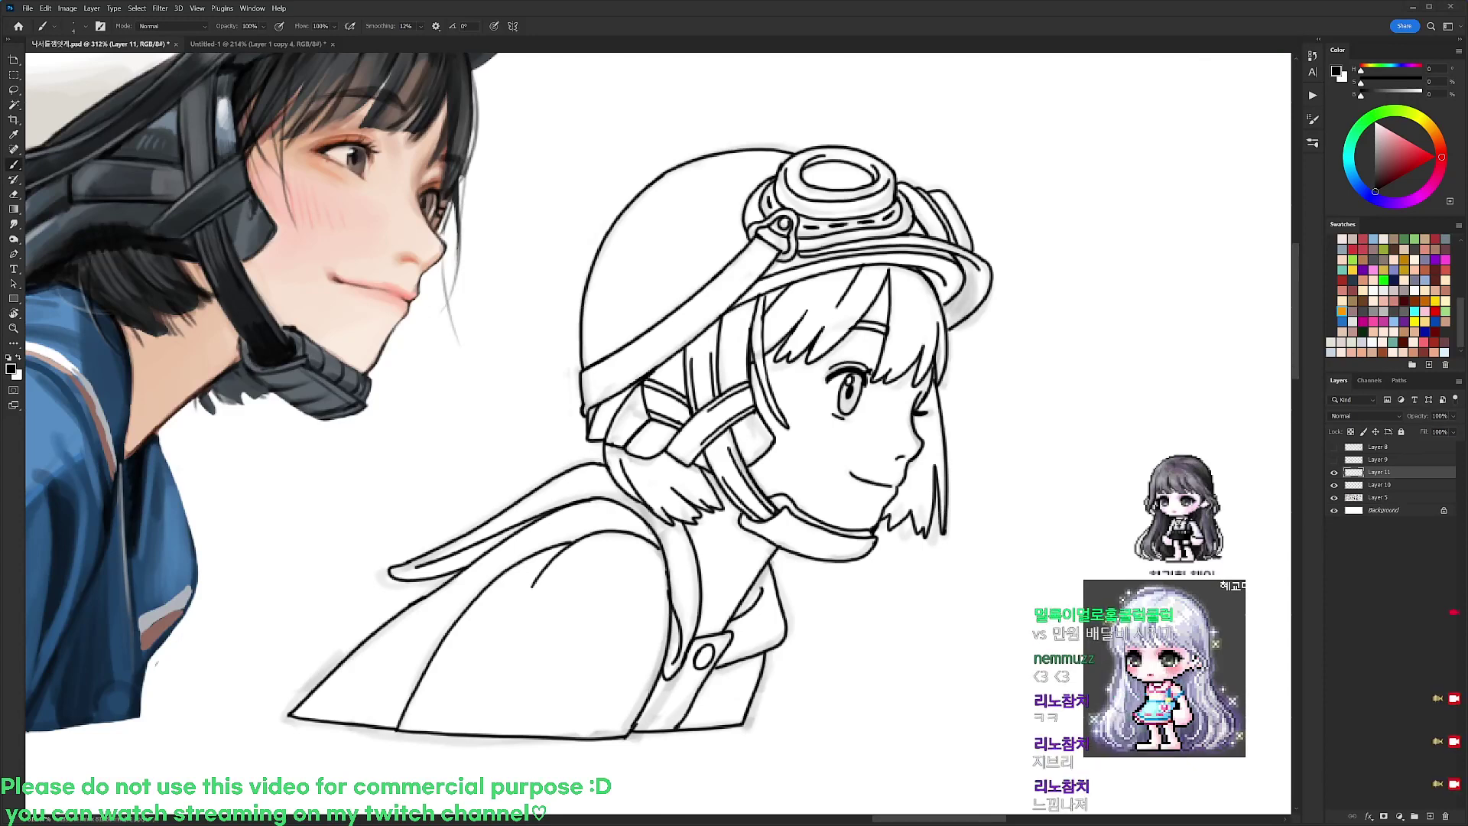
Remove the faded sketch along with Layer 10, and make Layer 11 the active layer
left_click(1376, 486)
key("ctrl+e")
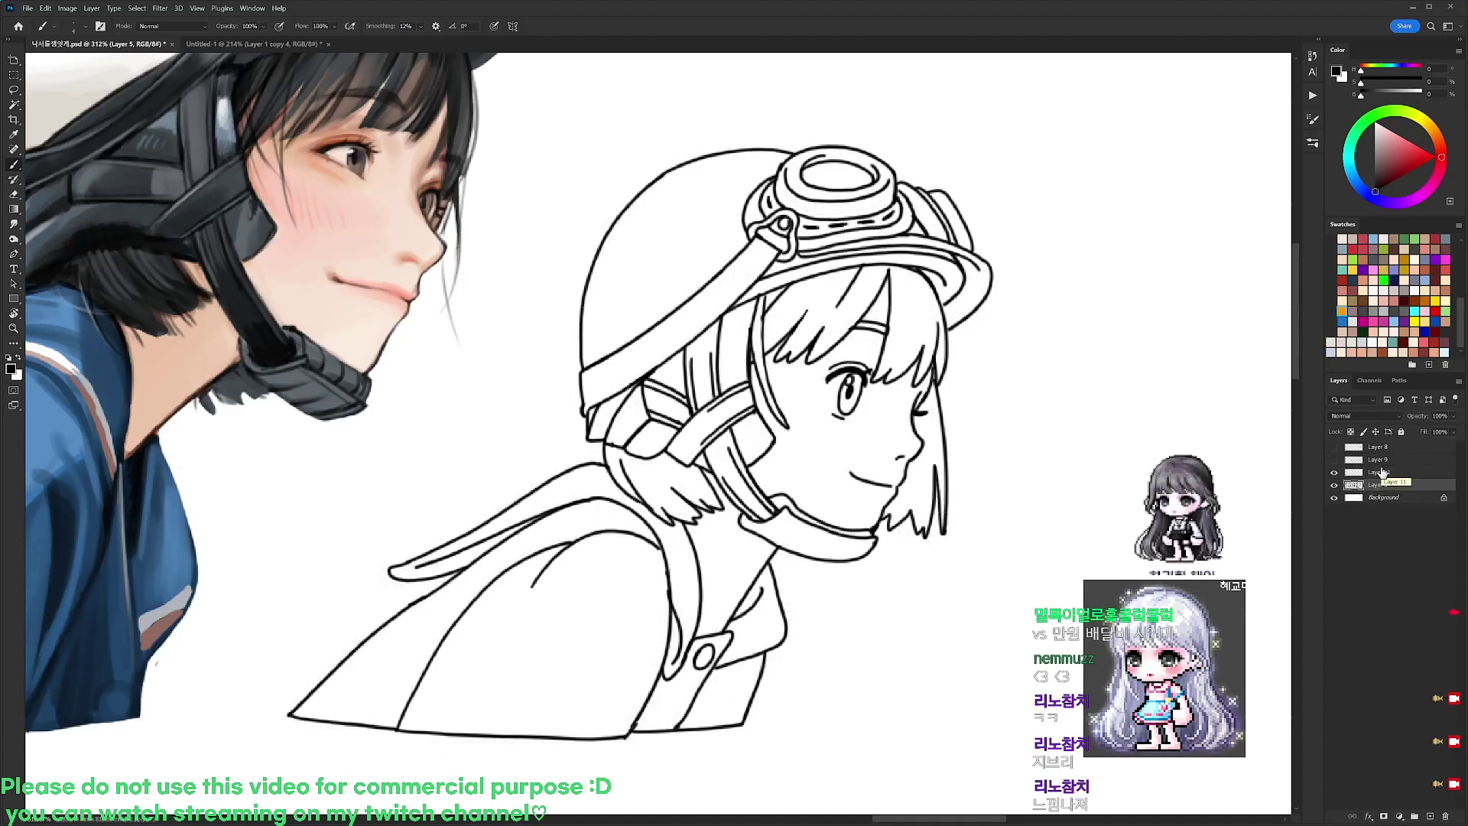
left_click(1382, 472)
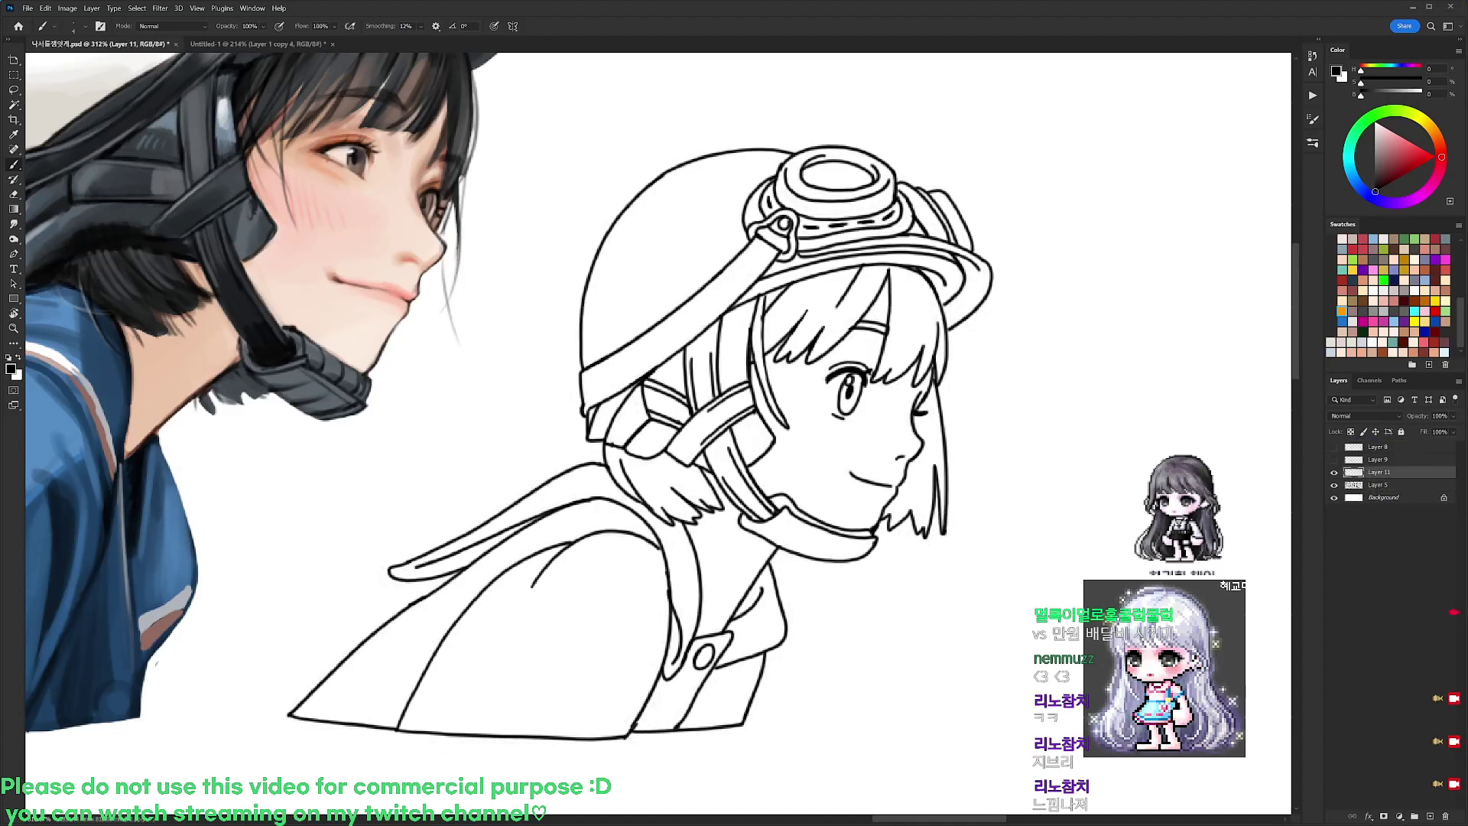
left_click_drag(764, 295, 799, 409)
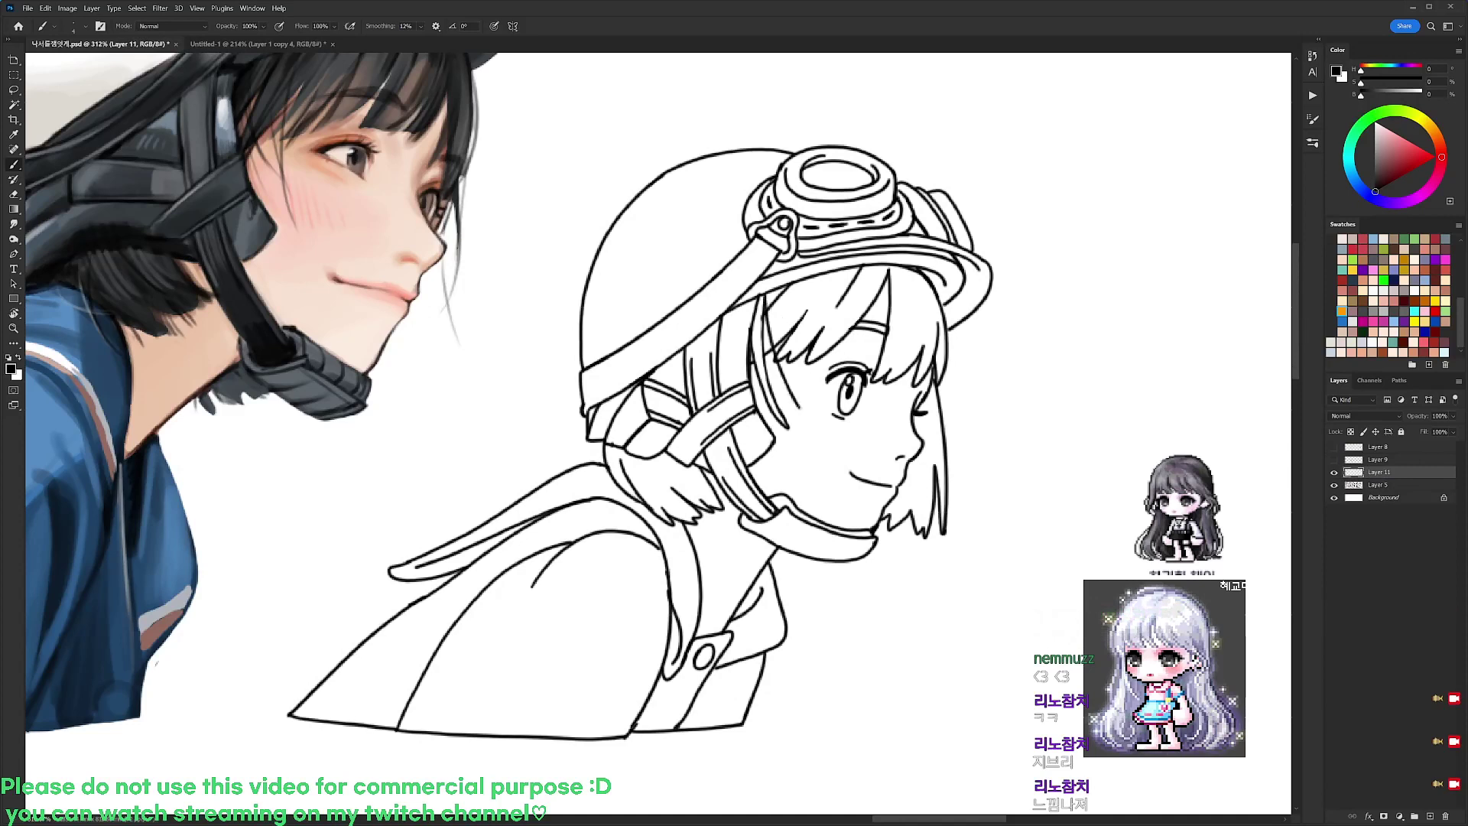
key("ctrl+z")
mouse_move(758, 317)
left_mouse_down()
mouse_move(799, 413)
mouse_move(793, 387)
mouse_move(789, 403)
left_mouse_up()
key("ctrl+z")
key("ctrl+z")
key("ctrl+z")
Redraw the hair edge beside the strap and erase the side lock's lower strands over the cheek
mouse_move(770, 382)
left_mouse_down()
mouse_move(789, 404)
mouse_move(765, 299)
left_mouse_up()
scroll(817, 266, "down", 3)
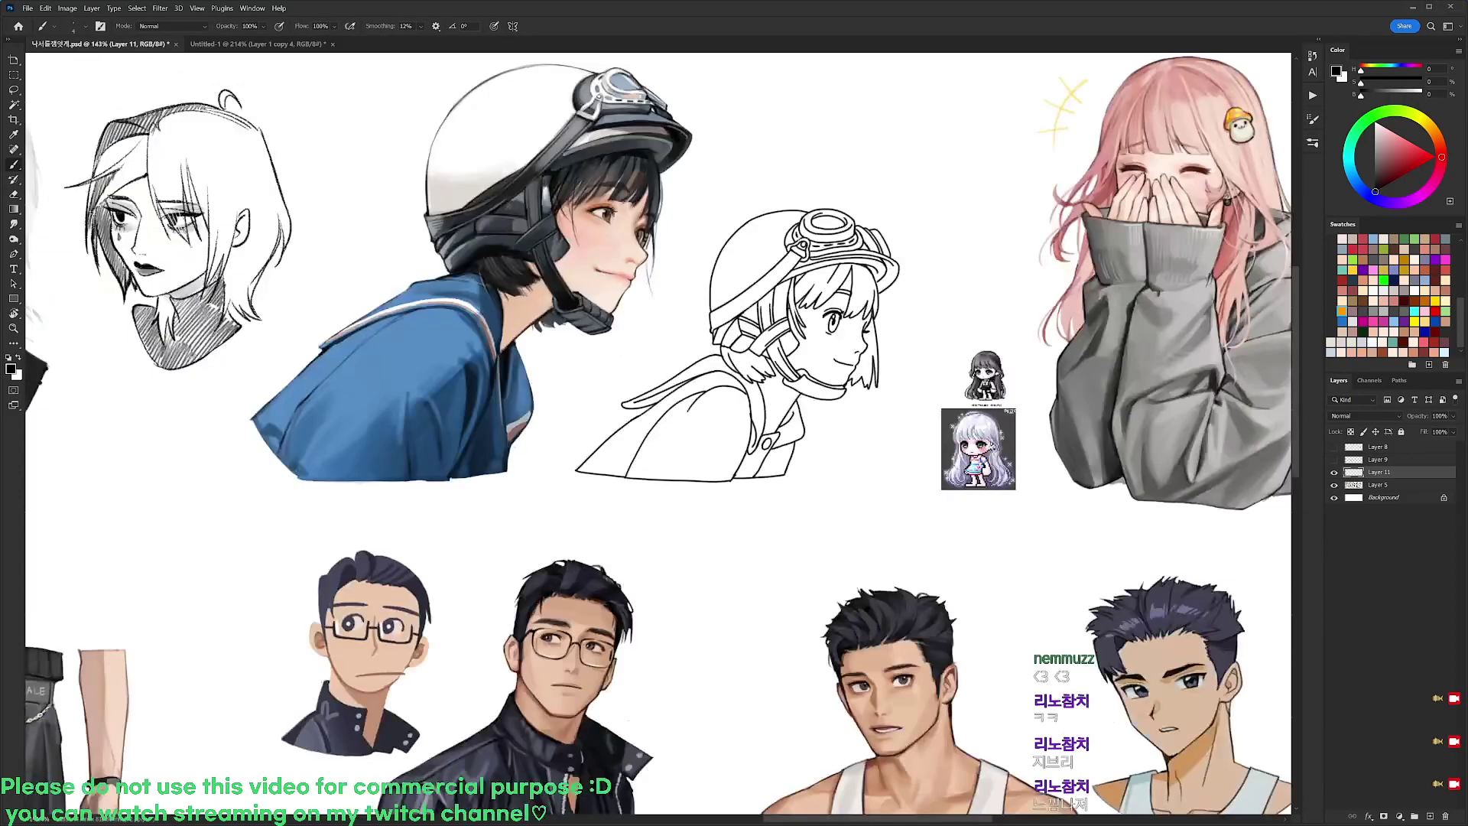
scroll(817, 266, "up", 2)
scroll(843, 271, "up", 2)
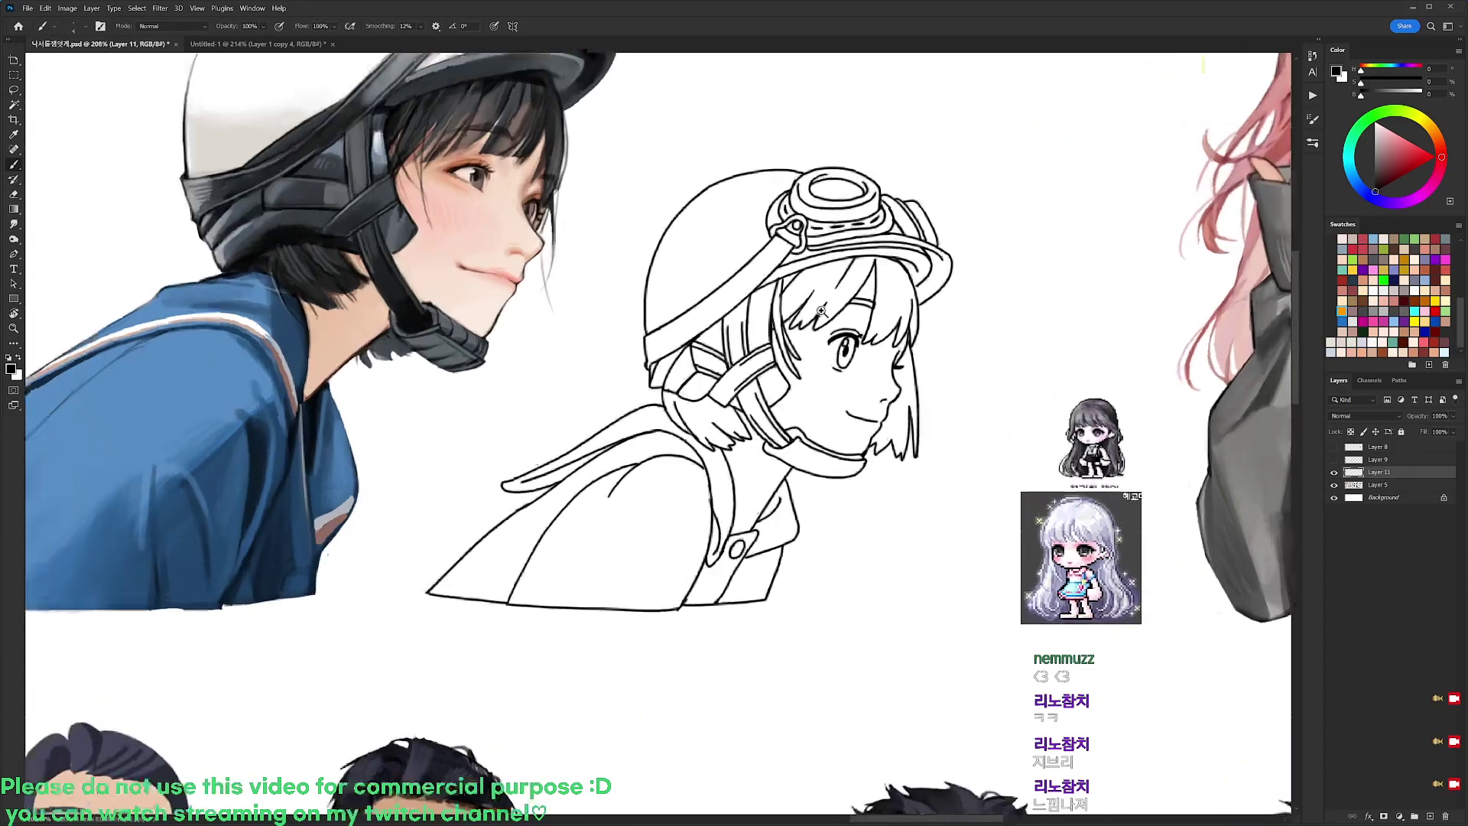
key("e")
left_click_drag(772, 340, 802, 400)
key("b")
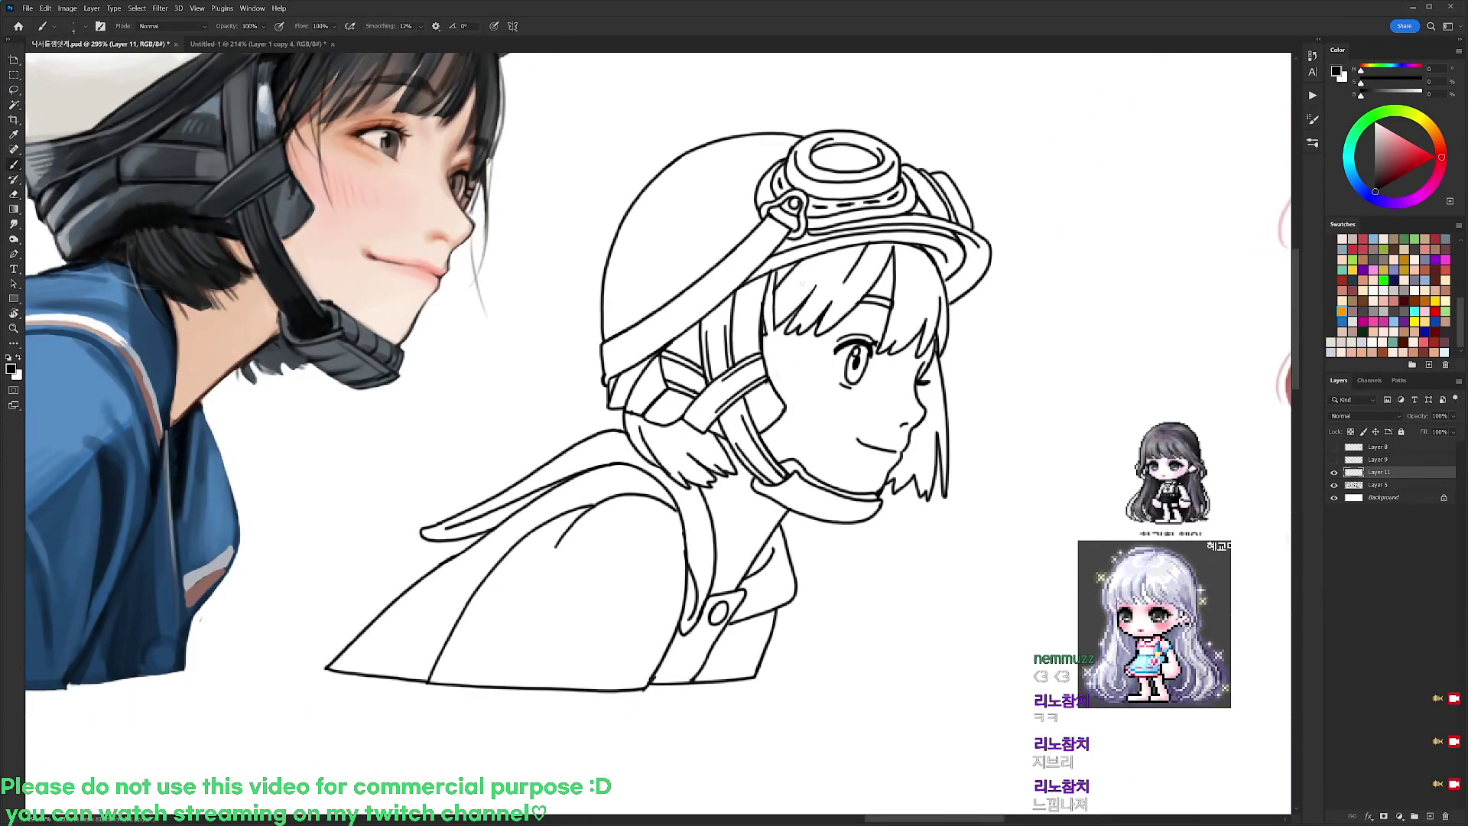
Touch up the hair line beneath the helmet brim beside the strap with the brush and eraser
mouse_move(802, 283)
left_mouse_down()
mouse_move(768, 343)
mouse_move(770, 294)
left_mouse_up()
key("e")
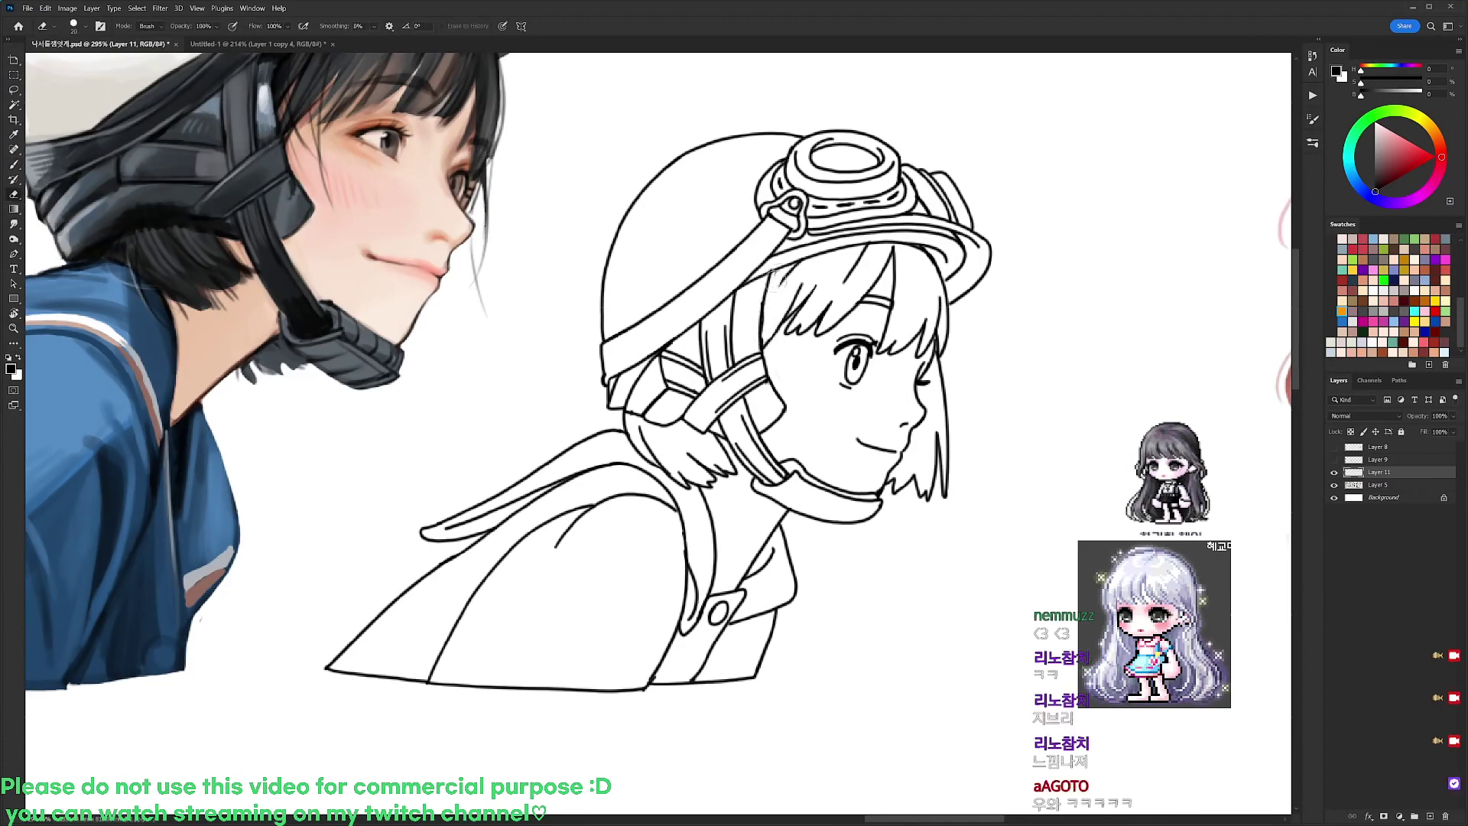
key("b")
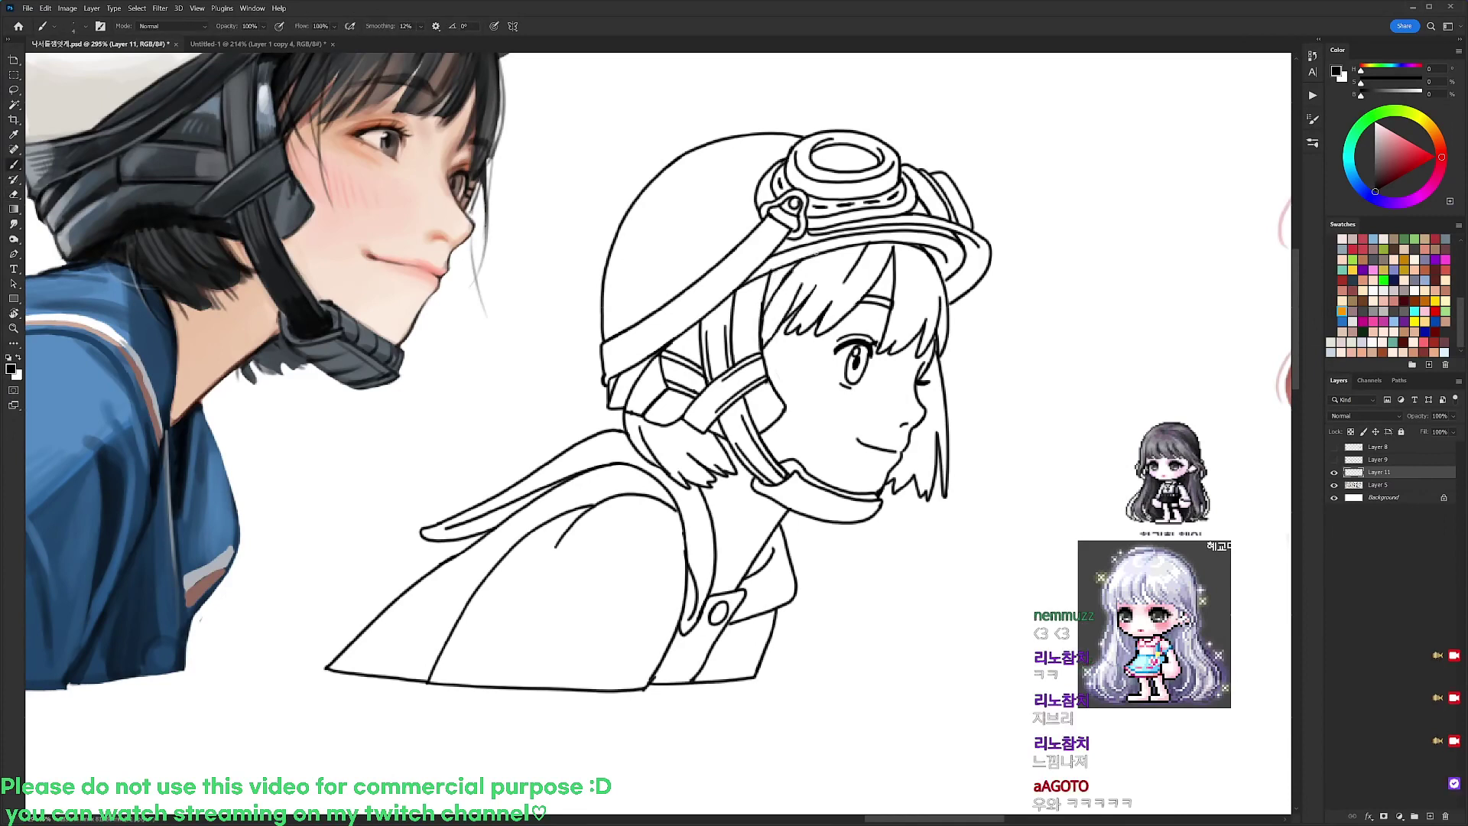
key("ctrl+z")
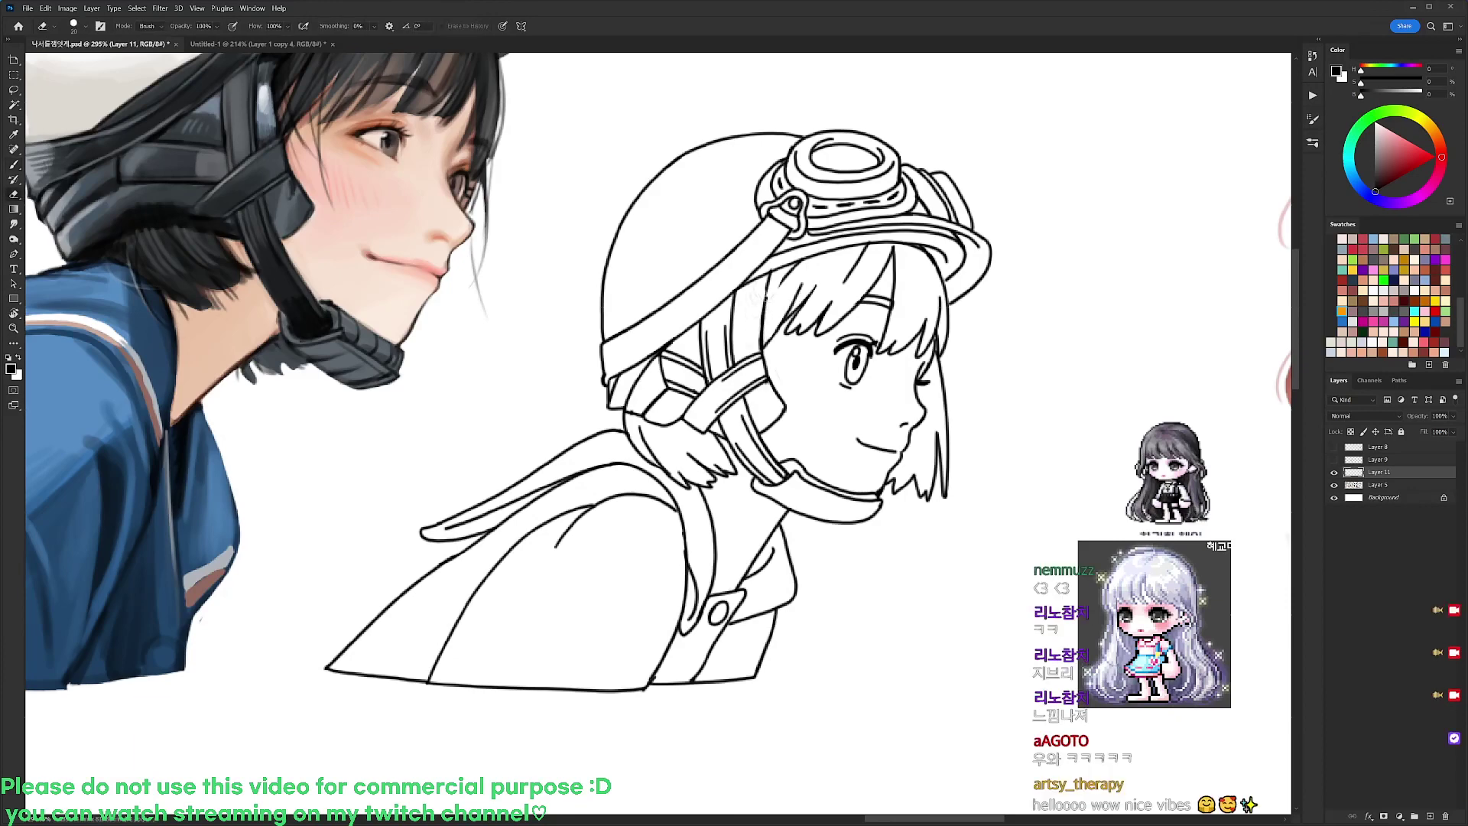
Redraw the goggle strap's edge from the buckle to the helmet's rear rim, and undo the stray straight line beside the figure
scroll(802, 240, "down", 4)
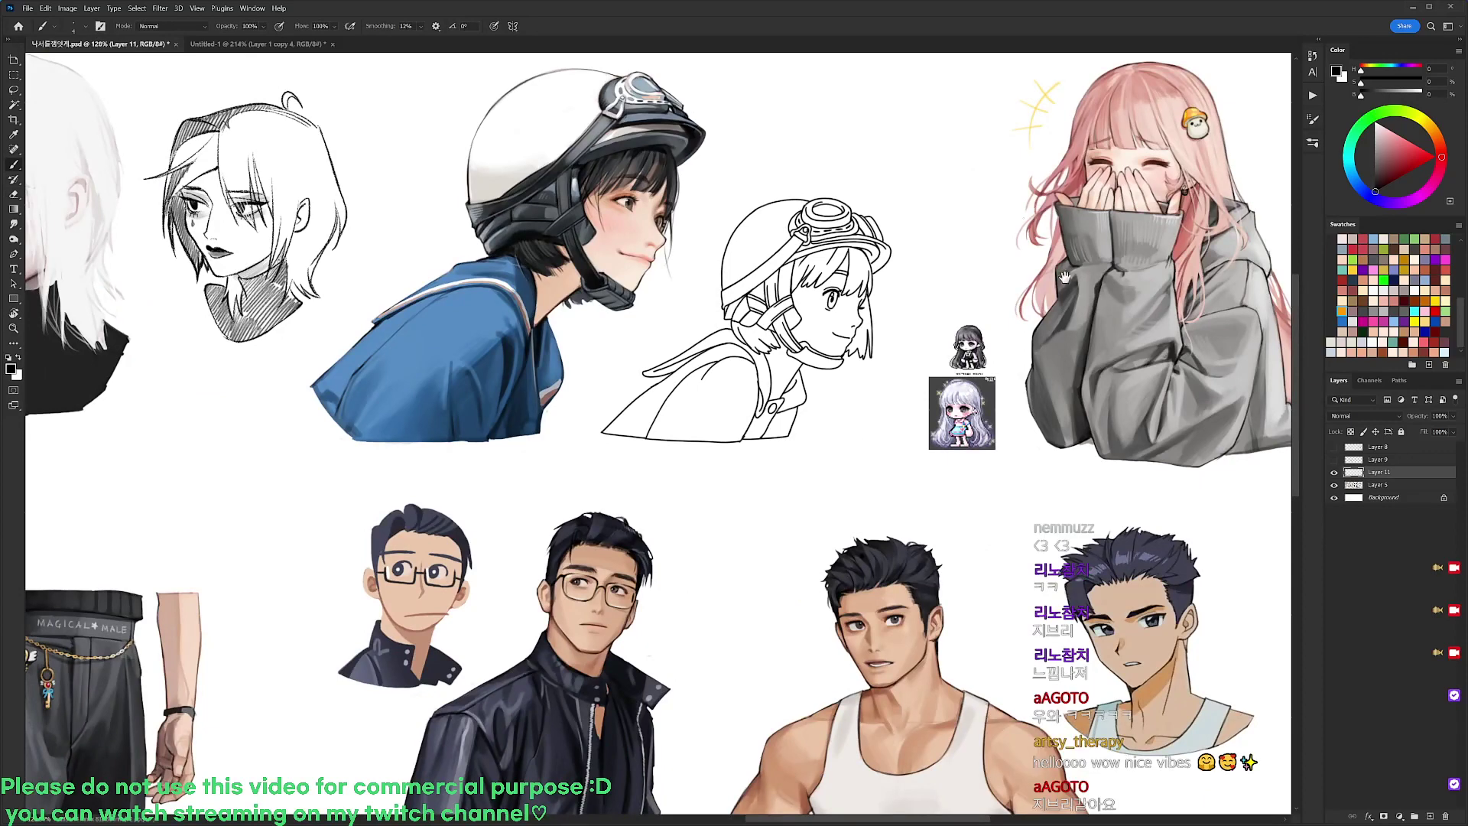
left_click_drag(961, 301, 797, 330)
left_click_drag(1050, 306, 925, 307)
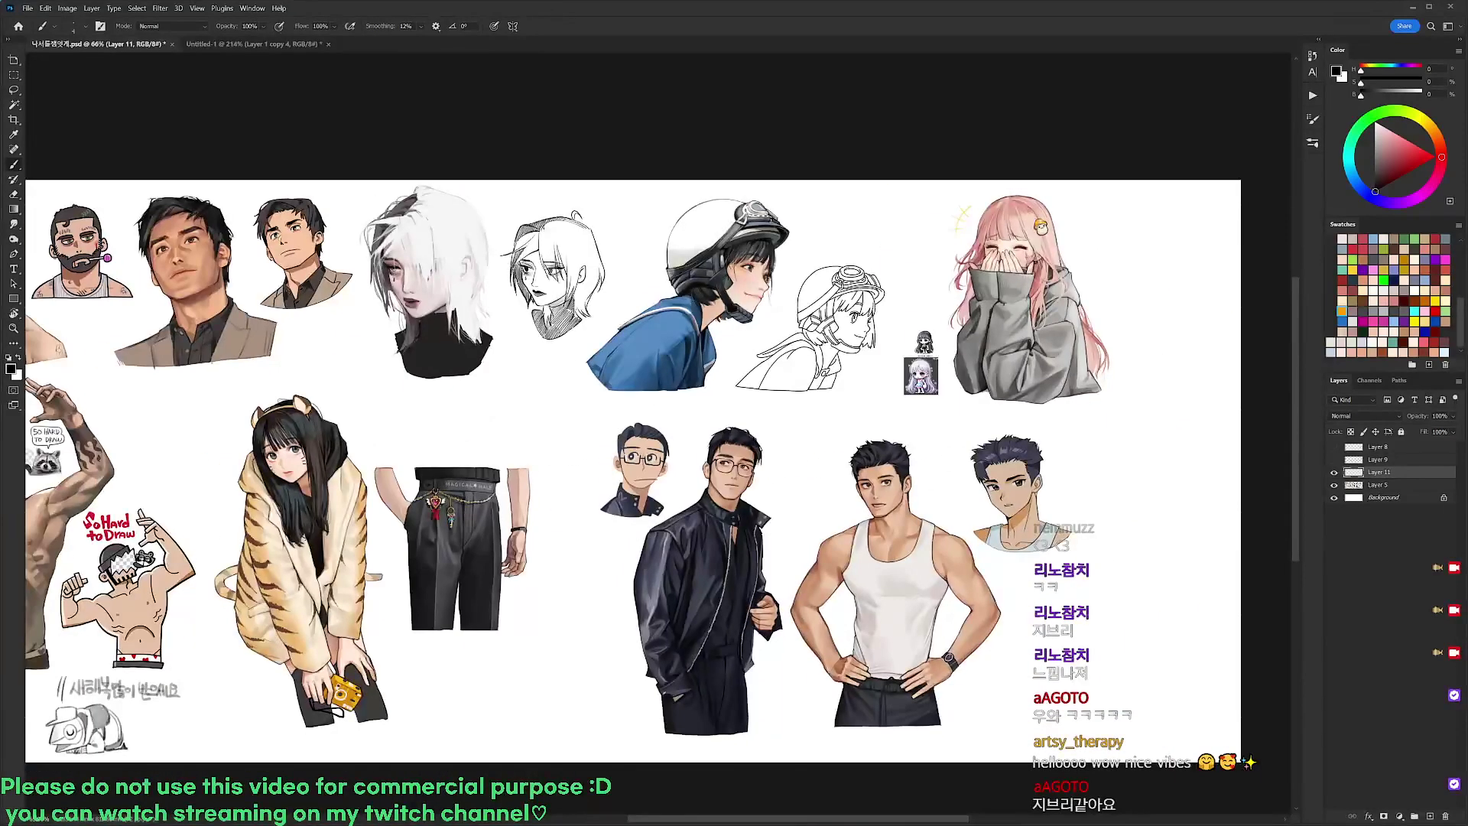
scroll(840, 283, "up", 6)
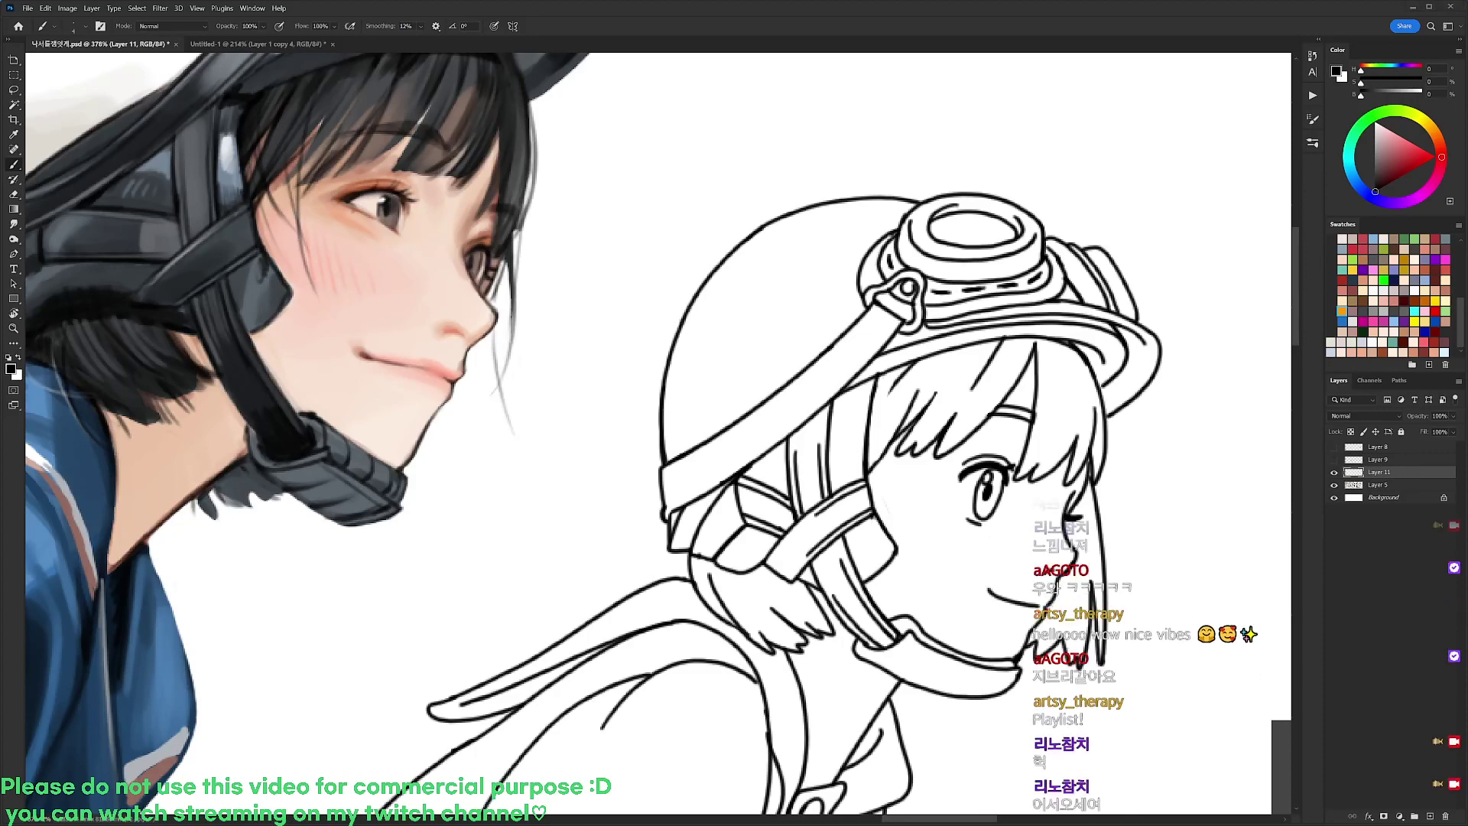
mouse_move(822, 398)
left_mouse_down()
mouse_move(898, 313)
mouse_move(898, 333)
mouse_move(707, 179)
left_mouse_up()
key("r")
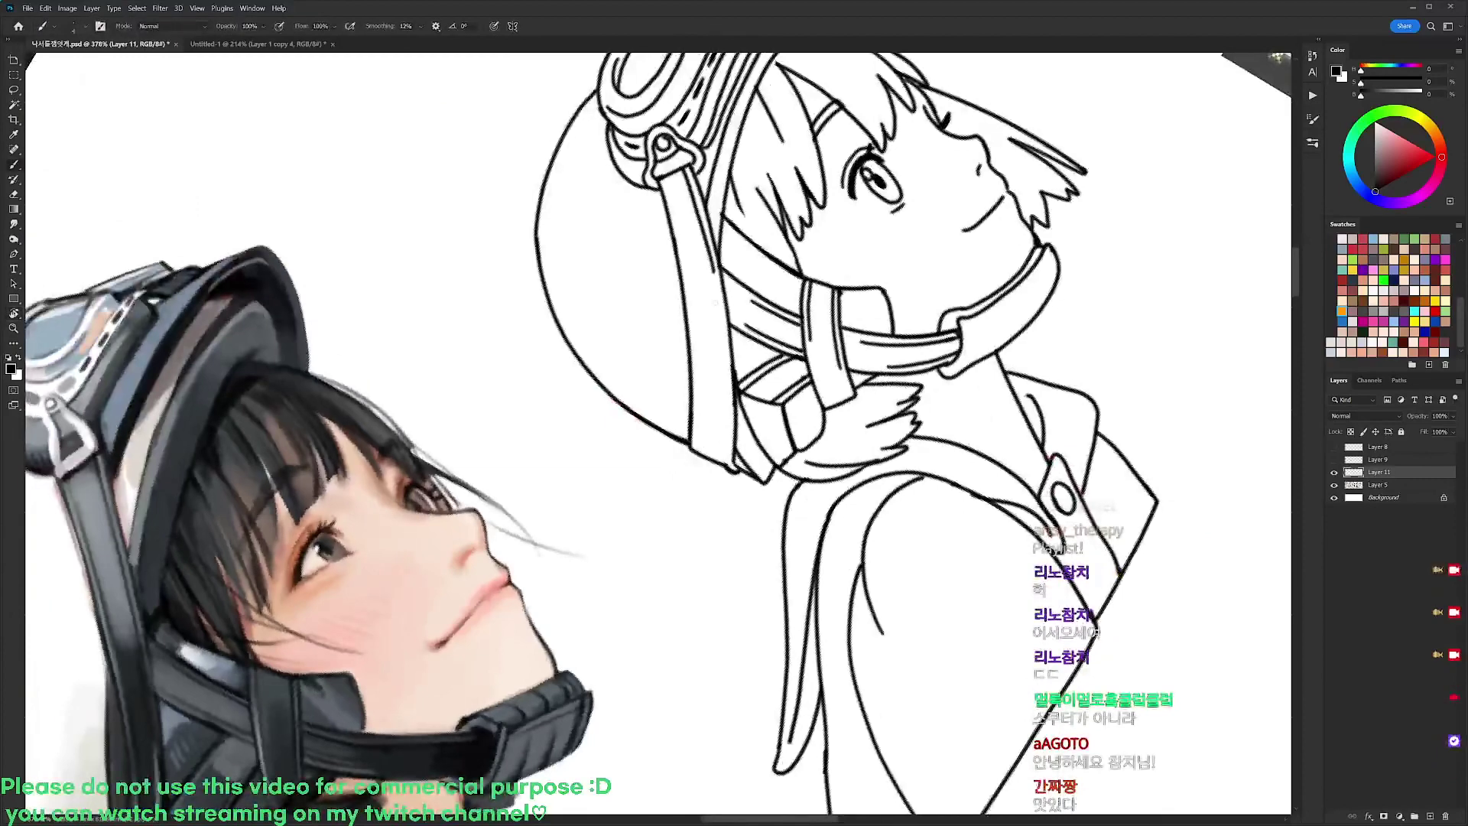
left_click_drag(723, 345, 727, 467)
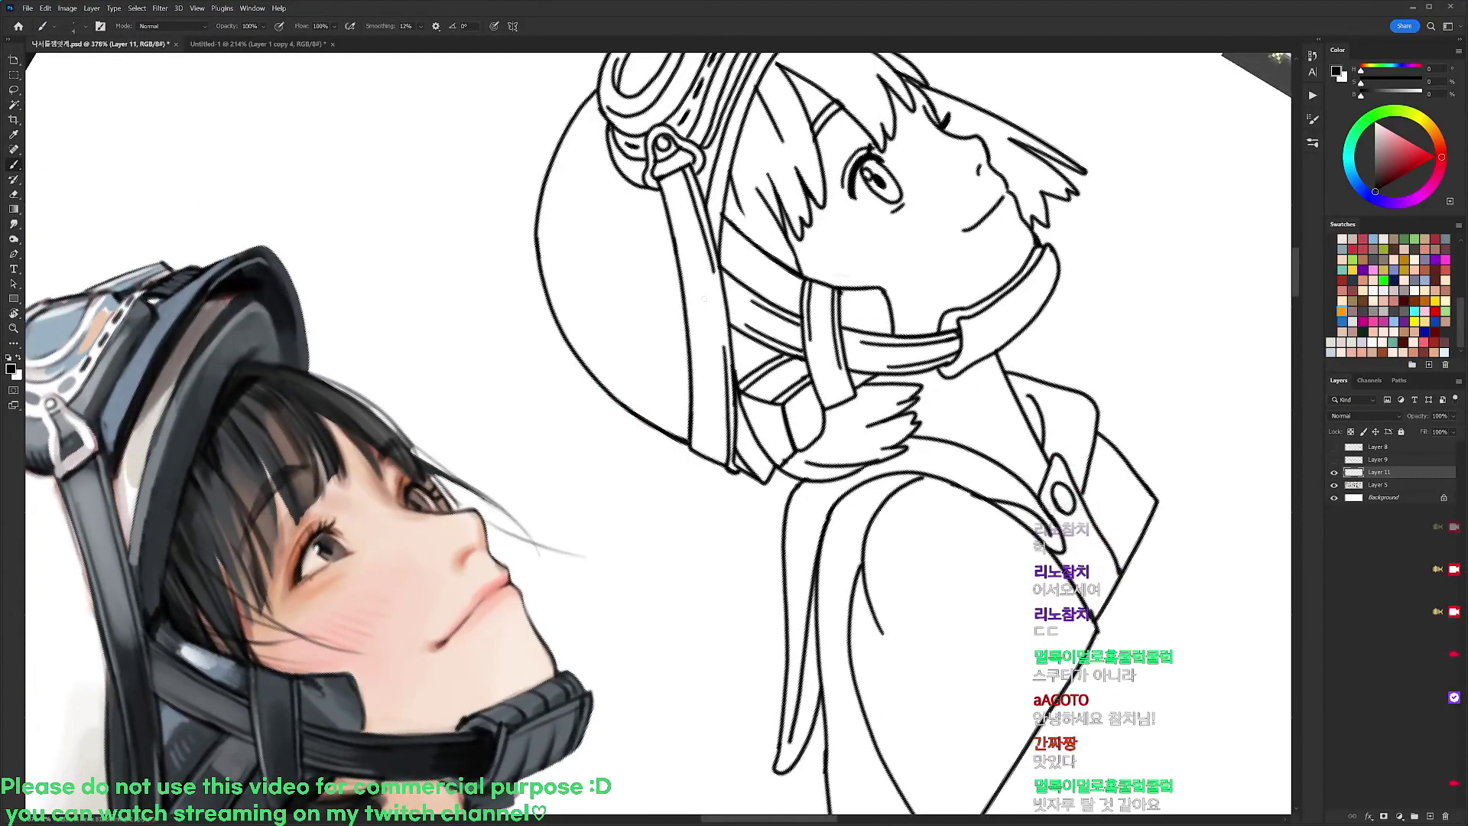
left_click_drag(664, 178, 687, 271)
key("ctrl+z")
left_click_drag(663, 177, 691, 270)
key("ctrl+z")
mouse_move(662, 176)
left_mouse_down()
mouse_move(692, 275)
mouse_move(697, 450)
left_mouse_up()
scroll(719, 388, "down", 2)
left_click_drag(1003, 262, 1003, 570)
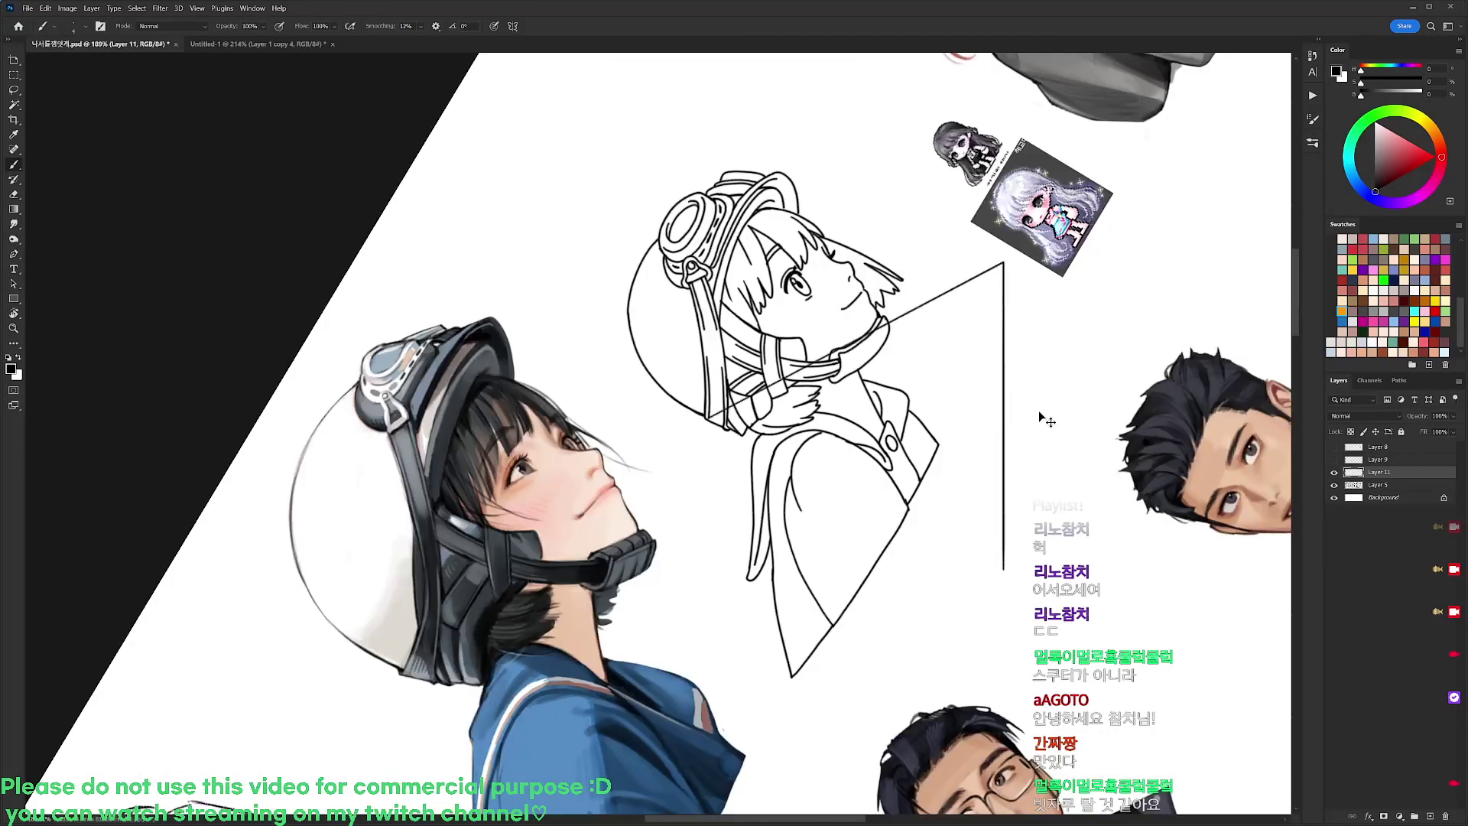
key("ctrl+z")
Turn the canvas upright, select the inked figure's silhouette without the white area around it, and contract the selection
key("r")
mouse_move(1050, 375)
left_mouse_down()
mouse_move(1023, 531)
mouse_move(934, 642)
left_mouse_up()
left_click_drag(966, 583, 974, 467)
key("l")
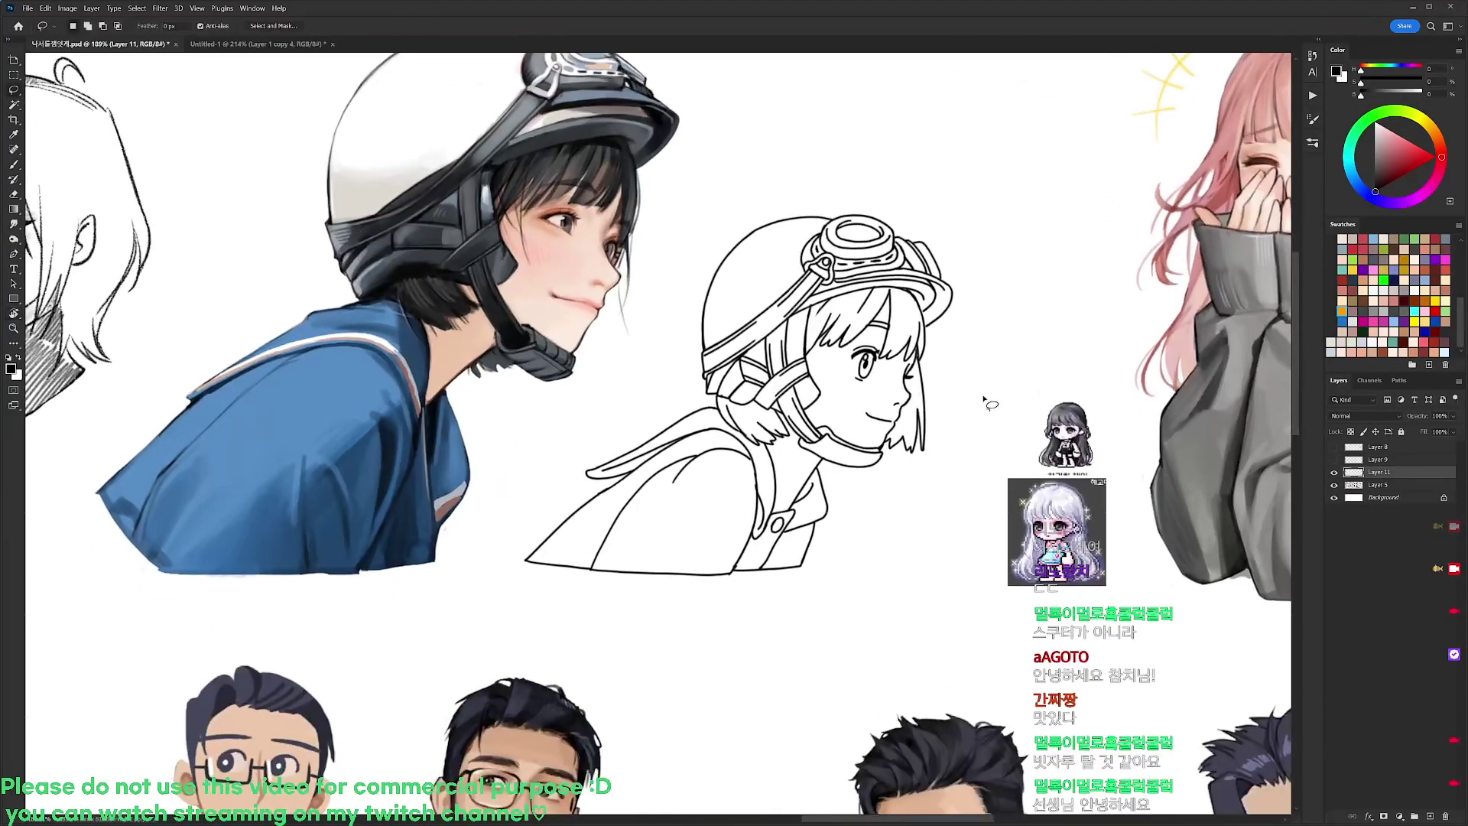
mouse_move(982, 395)
left_mouse_down()
mouse_move(654, 640)
mouse_move(600, 403)
mouse_move(1006, 239)
mouse_move(1010, 294)
left_mouse_up()
key("w")
left_click(786, 208, "alt")
key("alt+s")
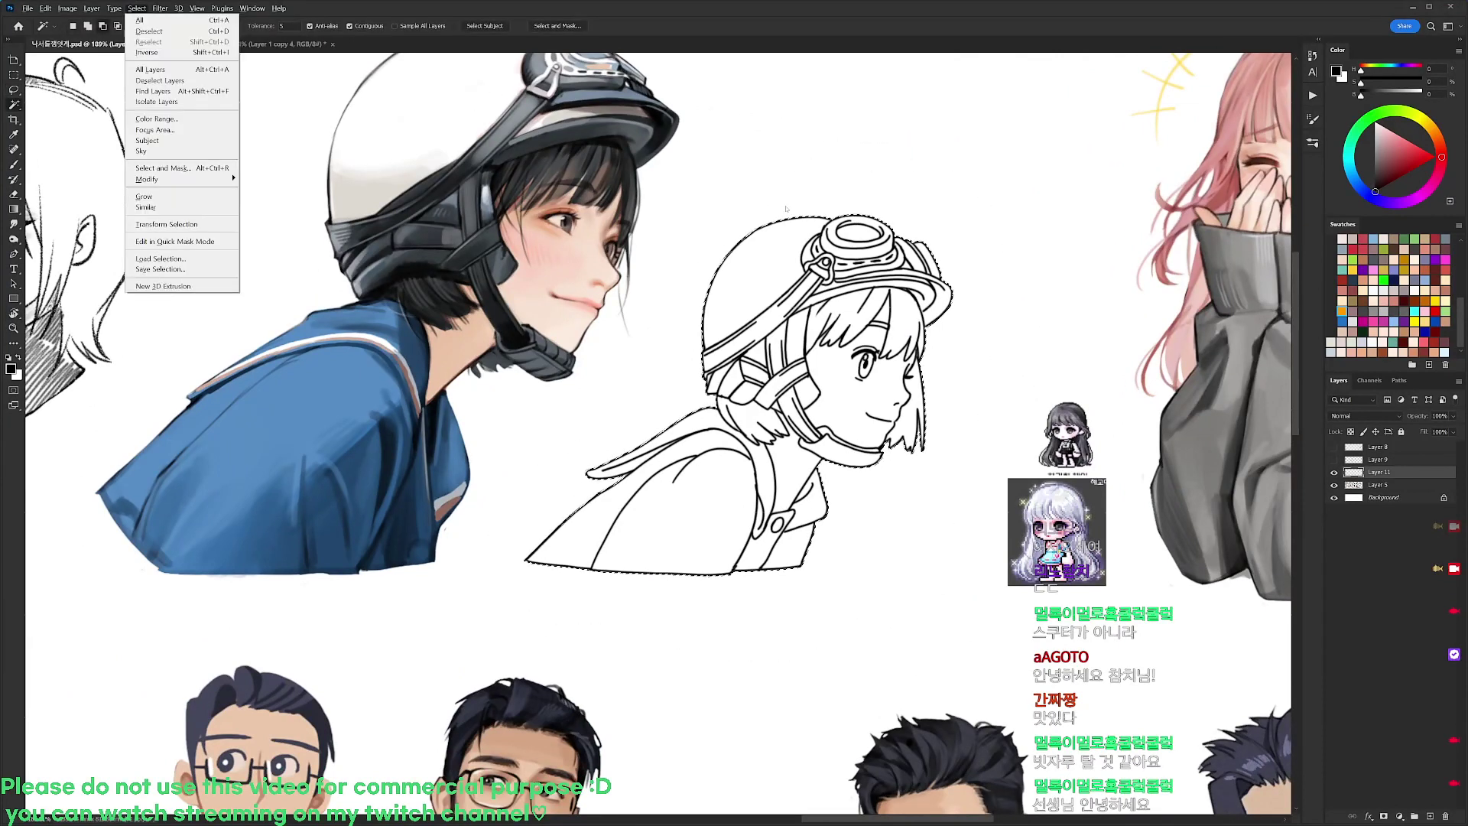
key("m")
key("c")
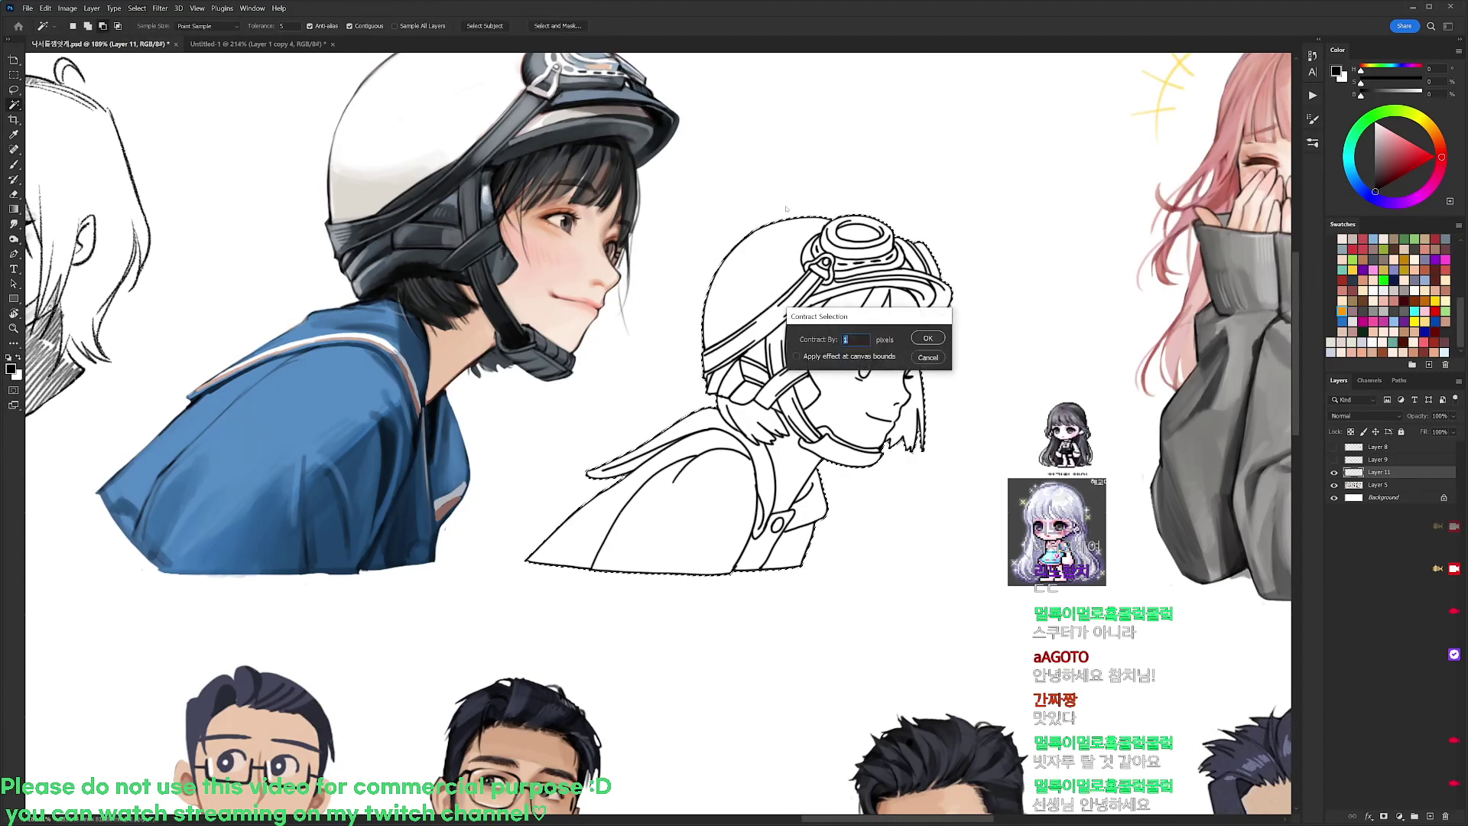
key("Return")
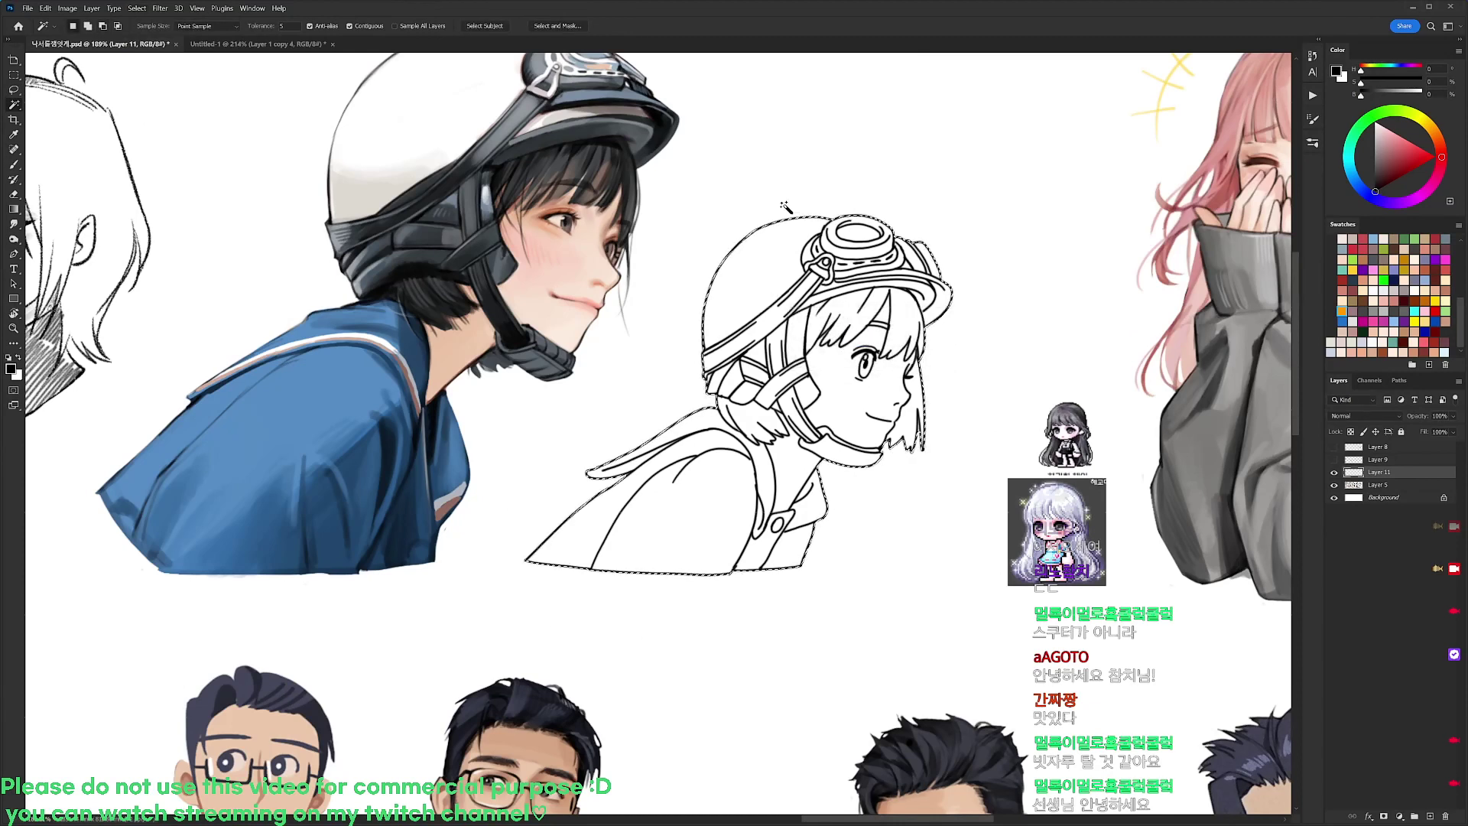
Add a new layer beneath the line art layer, and switch to a hard round brush with 0% smoothing
key("ctrl+alt+shift+n")
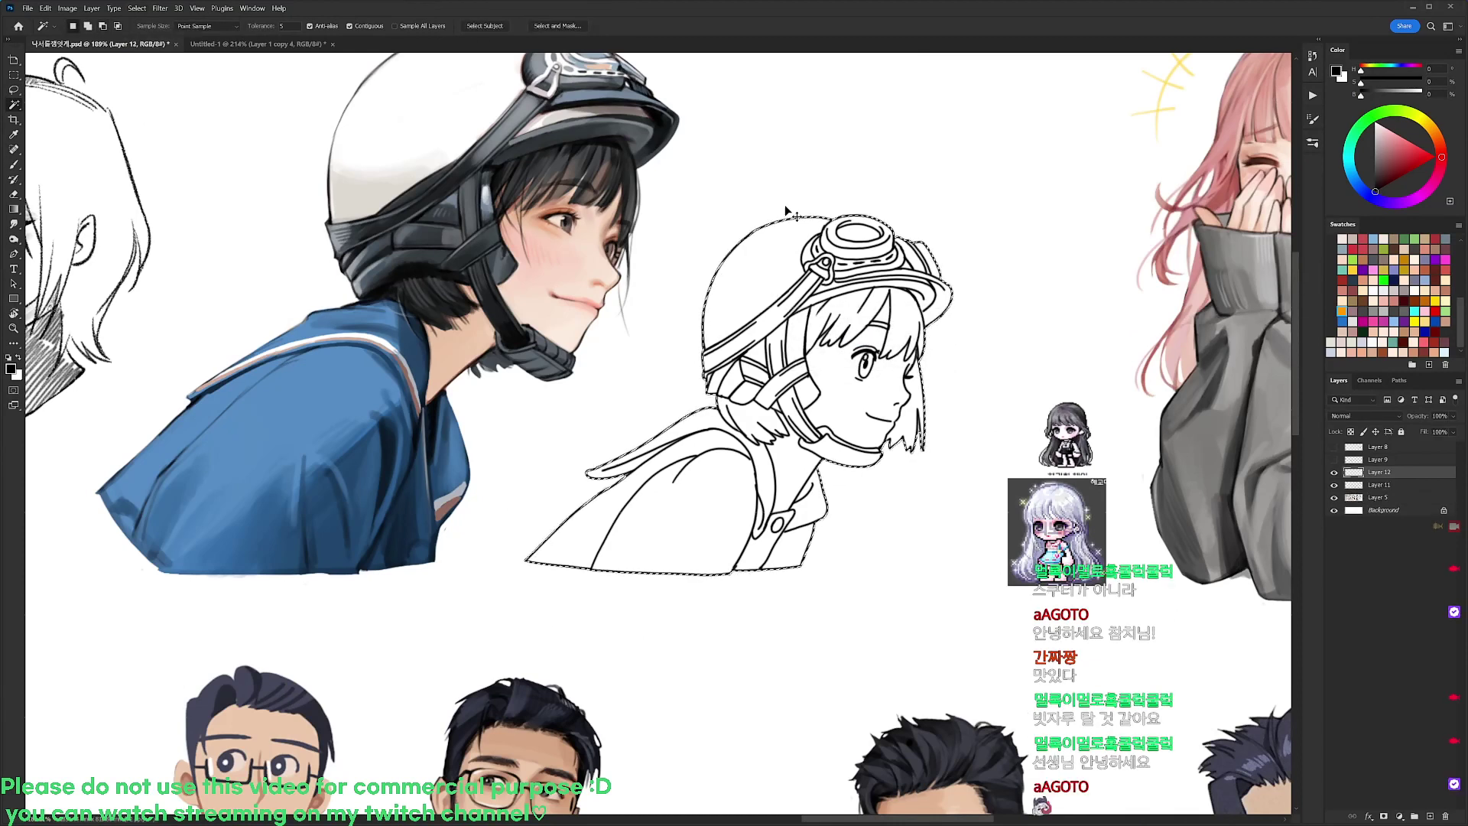
key("ctrl+bracketleft")
key("b")
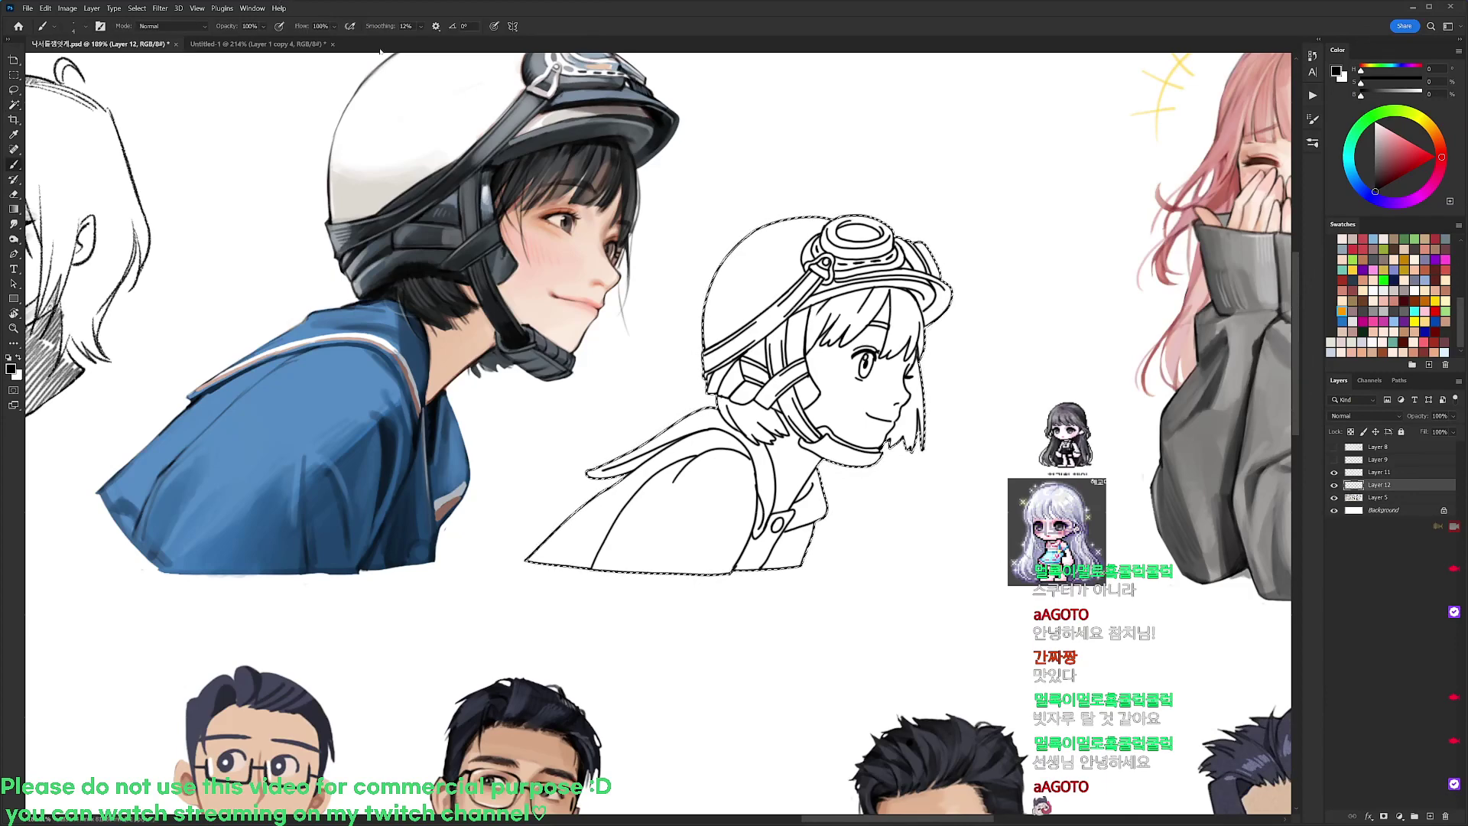
left_click_drag(387, 29, 359, 28)
right_click(851, 384)
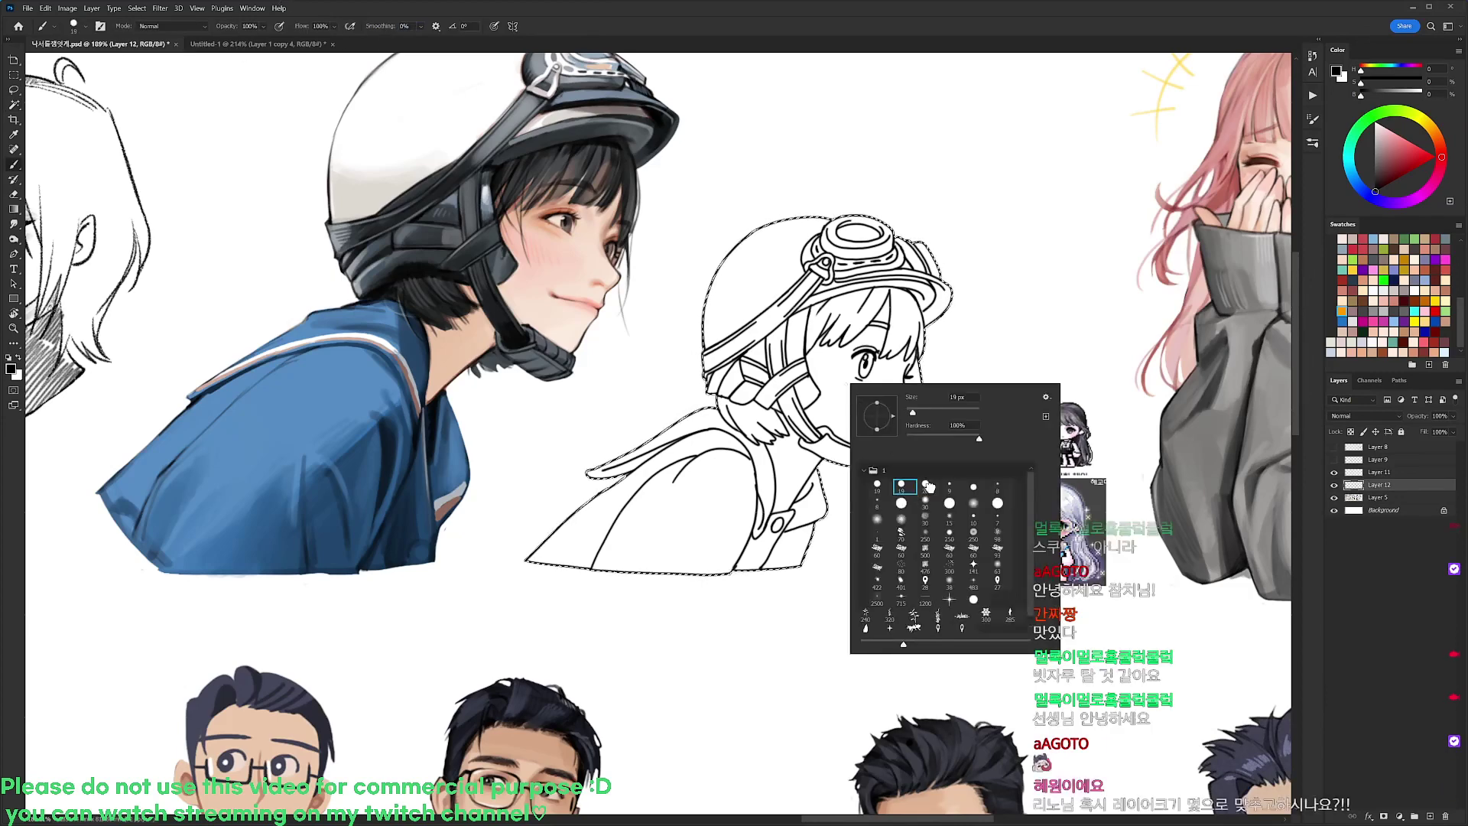
key("Escape")
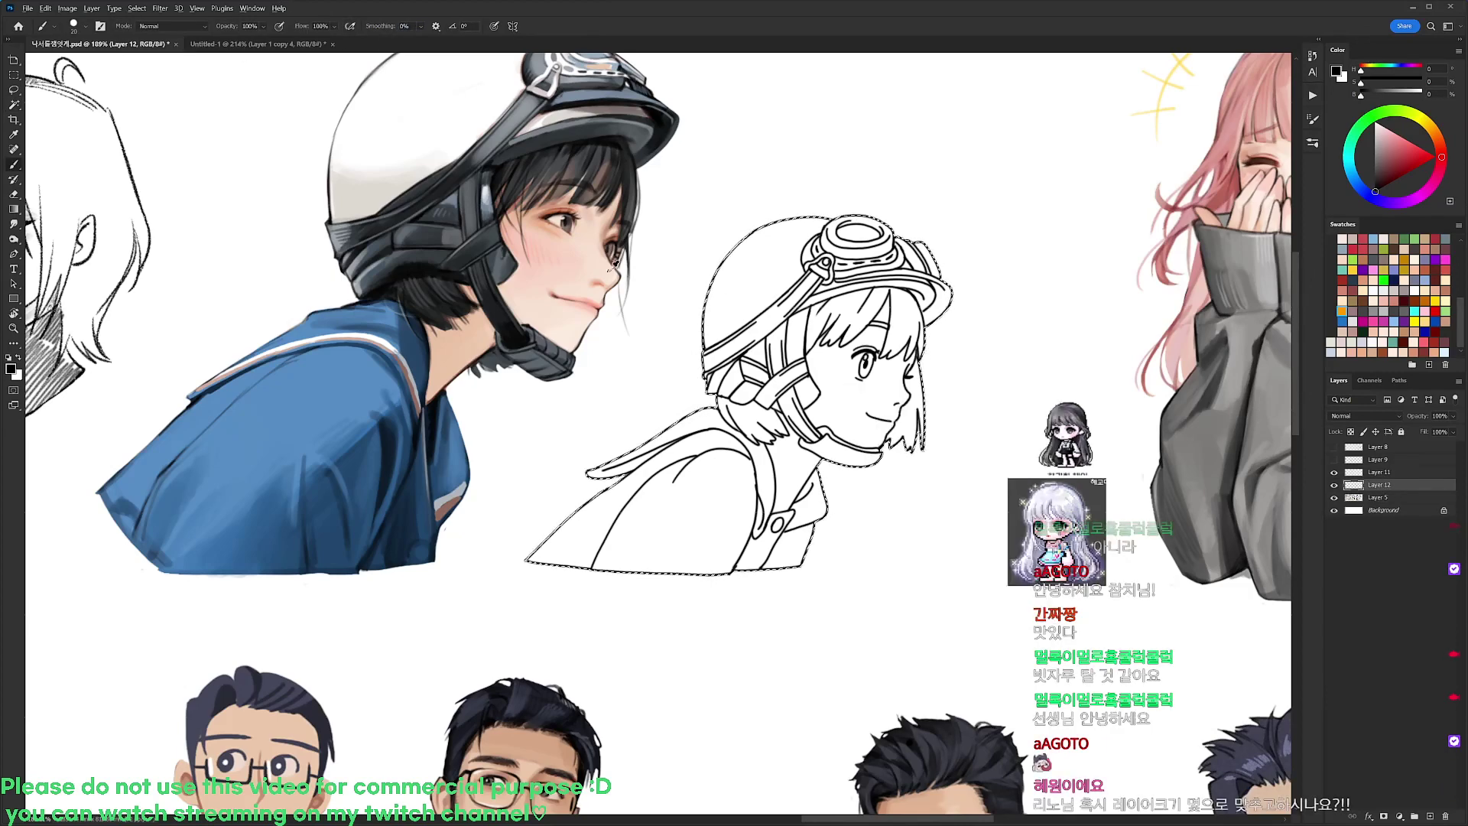
Fill the silhouette with a pink skin tone sampled from the painted girl's cheek, and clear the selection
left_click(587, 252, "alt")
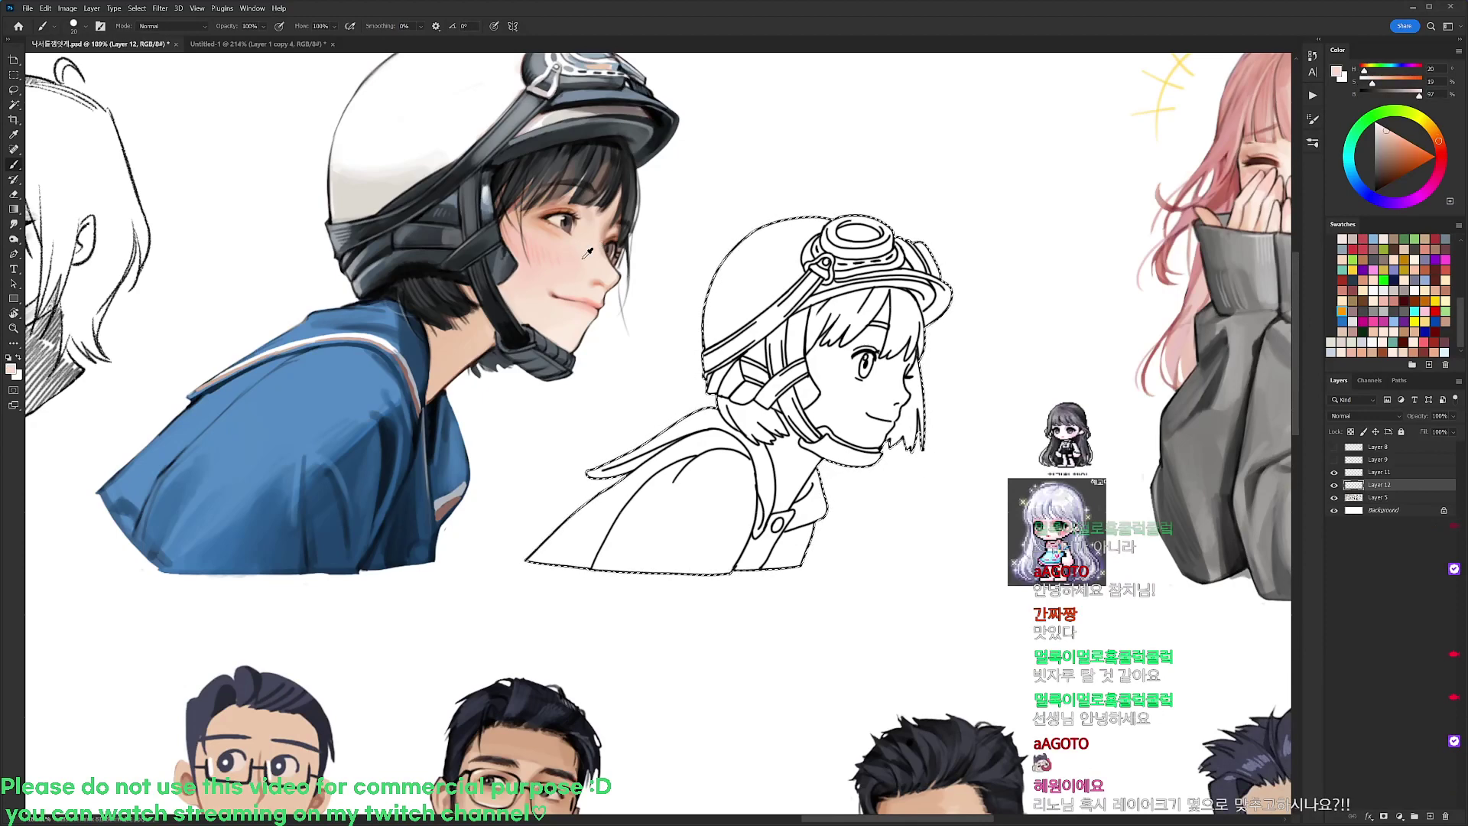
key("alt+BackSpace")
key("ctrl+d")
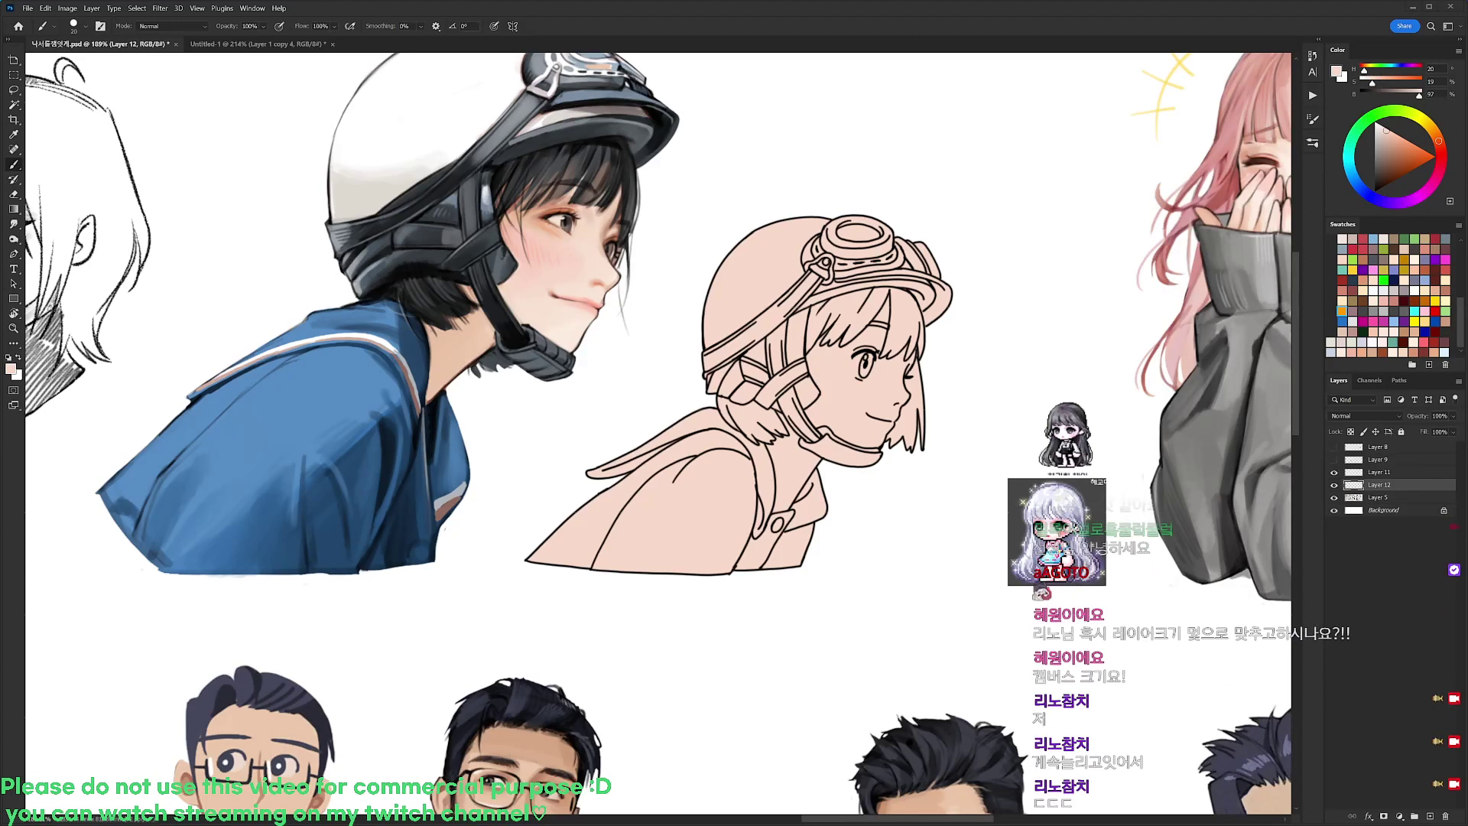
Check the document's canvas size
left_click(67, 8)
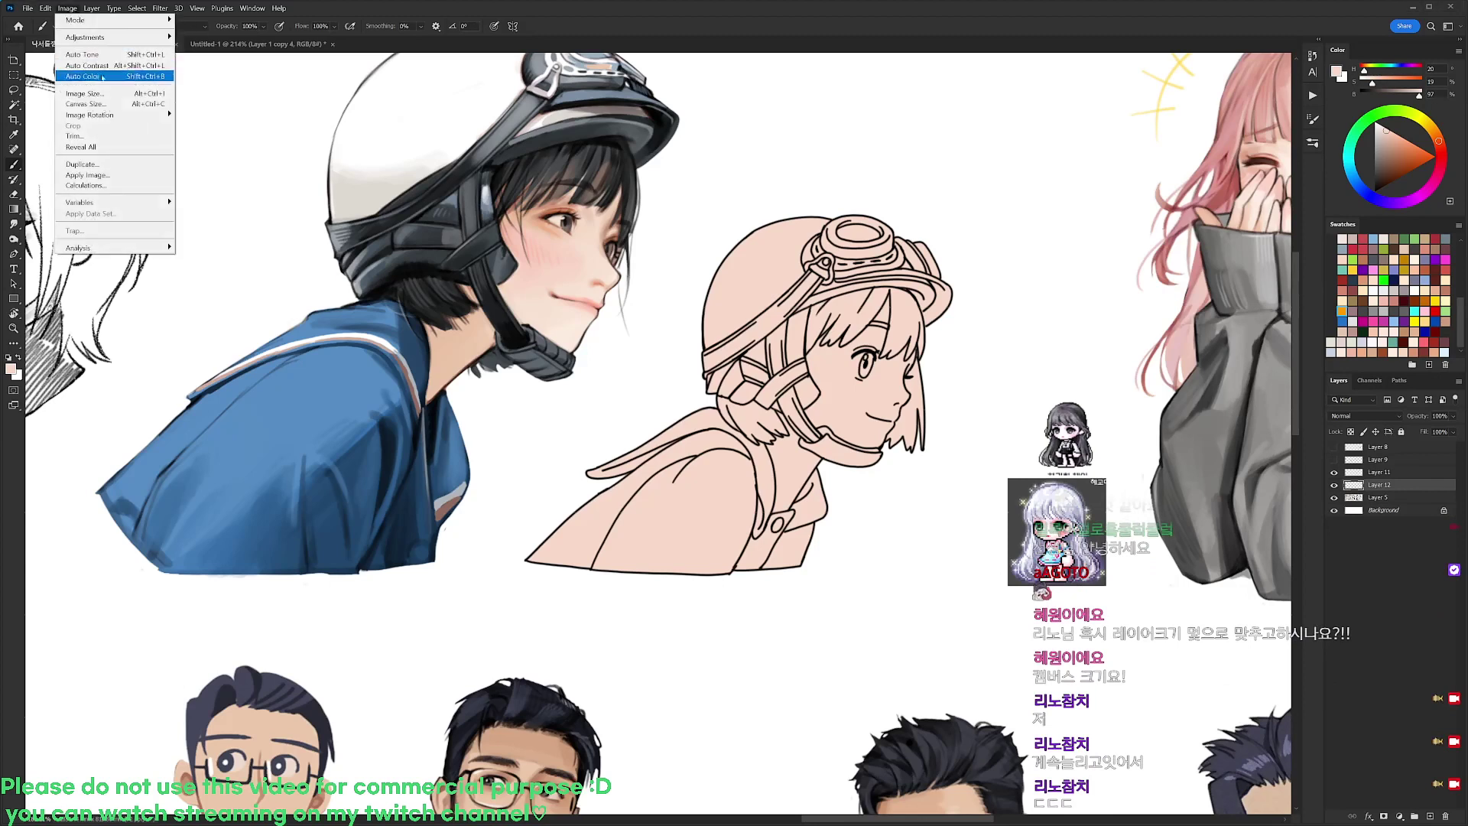
left_click(96, 103)
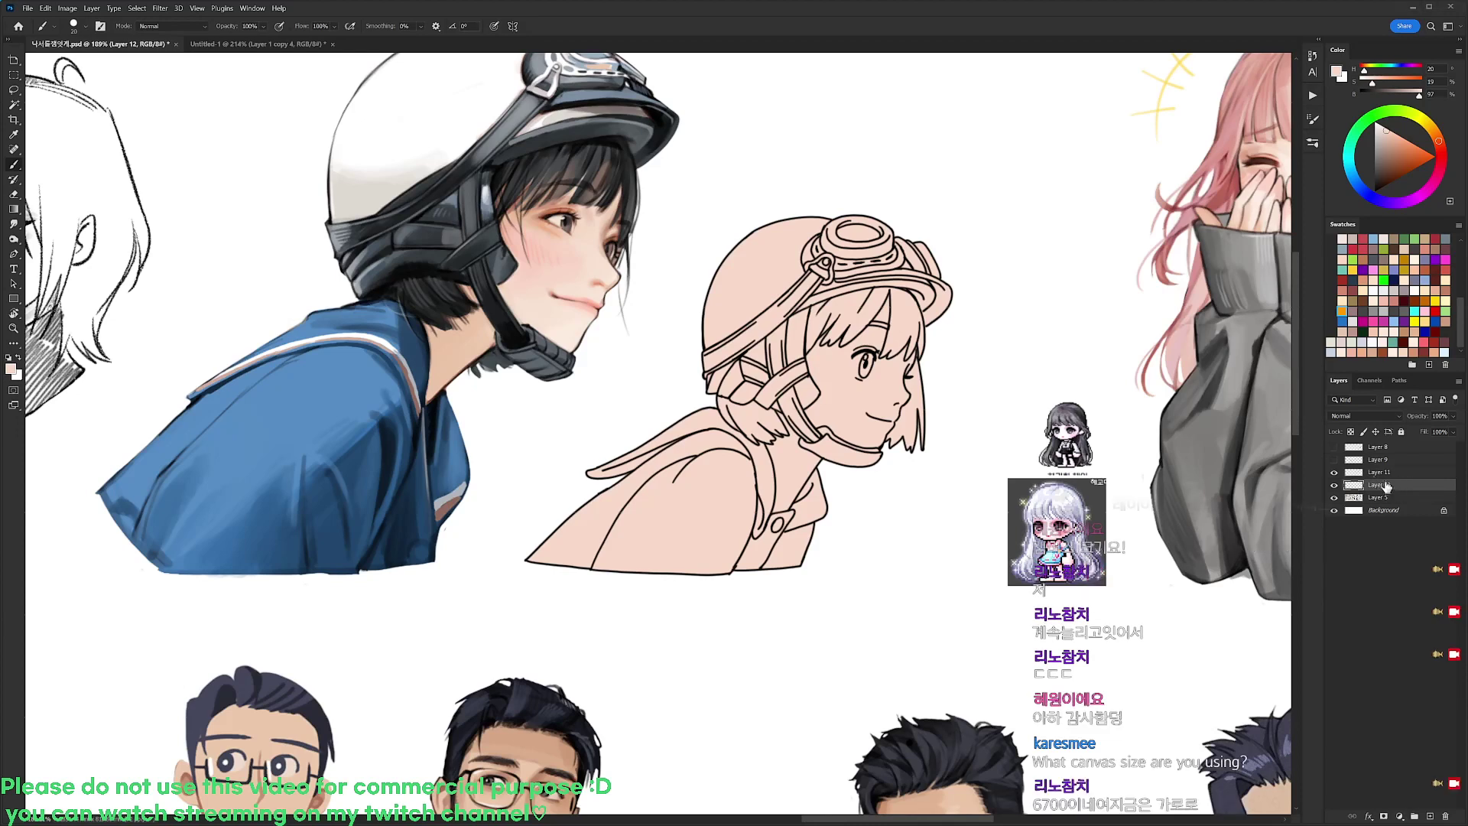
Shift the base fill's hue by +12 and lightness by +14, and lock the layer's transparent pixels
key("ctrl+u")
left_click_drag(1197, 579, 1199, 587)
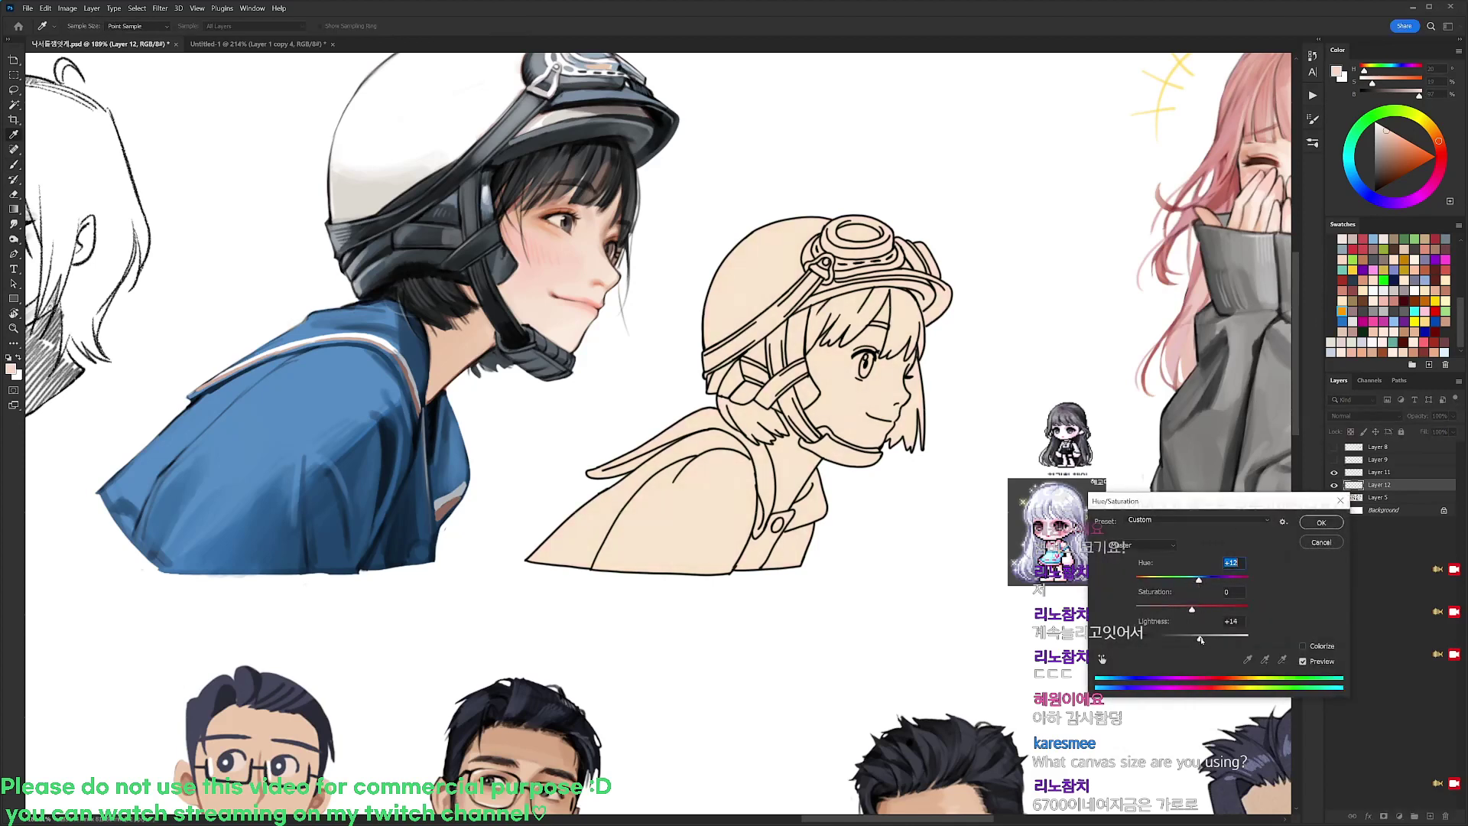
left_click(1321, 522)
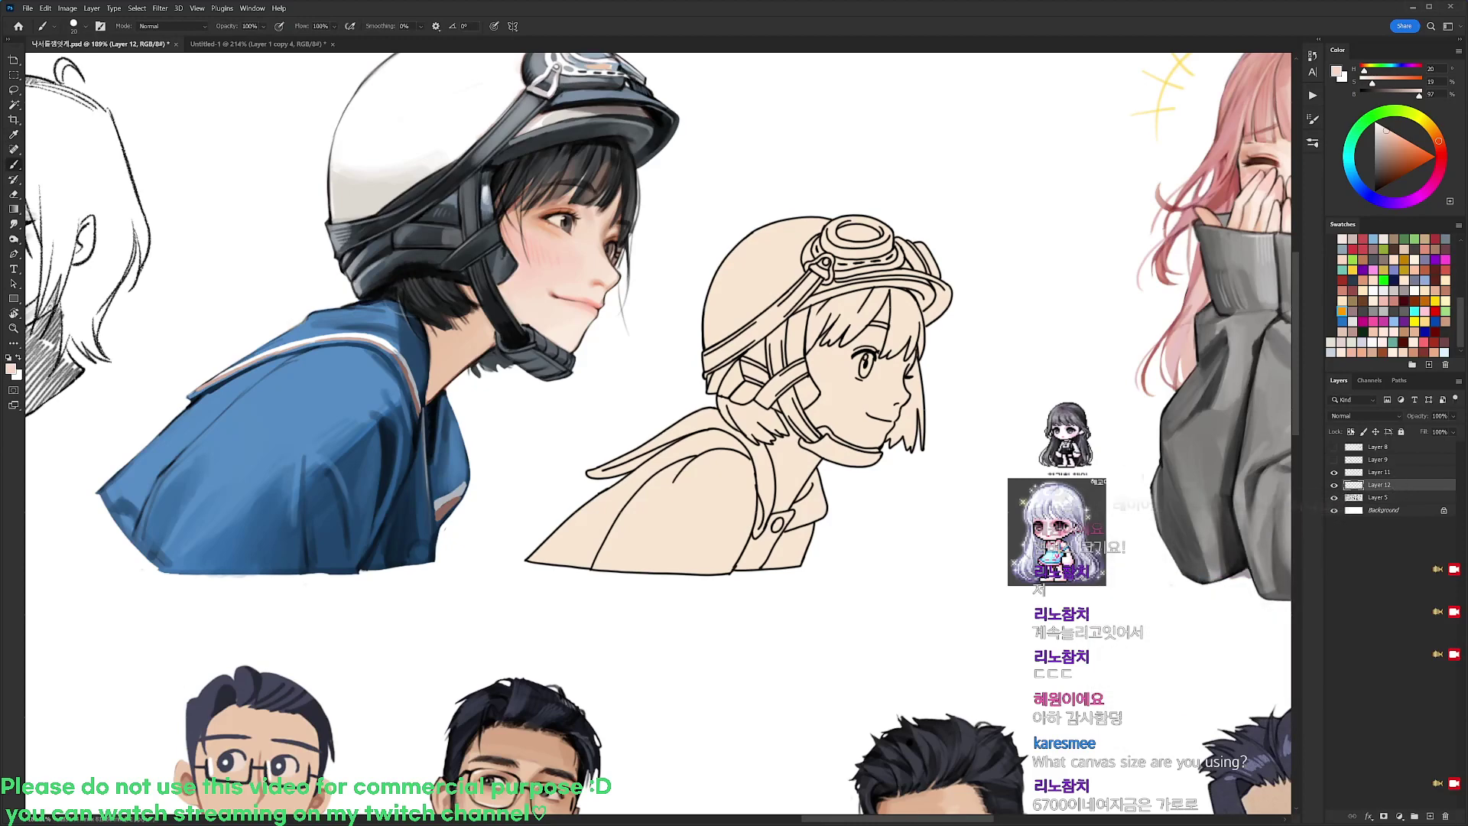
left_click(1351, 432)
Try a peach shadow tone on the cheek beside the chin strap, and undo the strokes
scroll(915, 450, "up", 3)
right_click(914, 454)
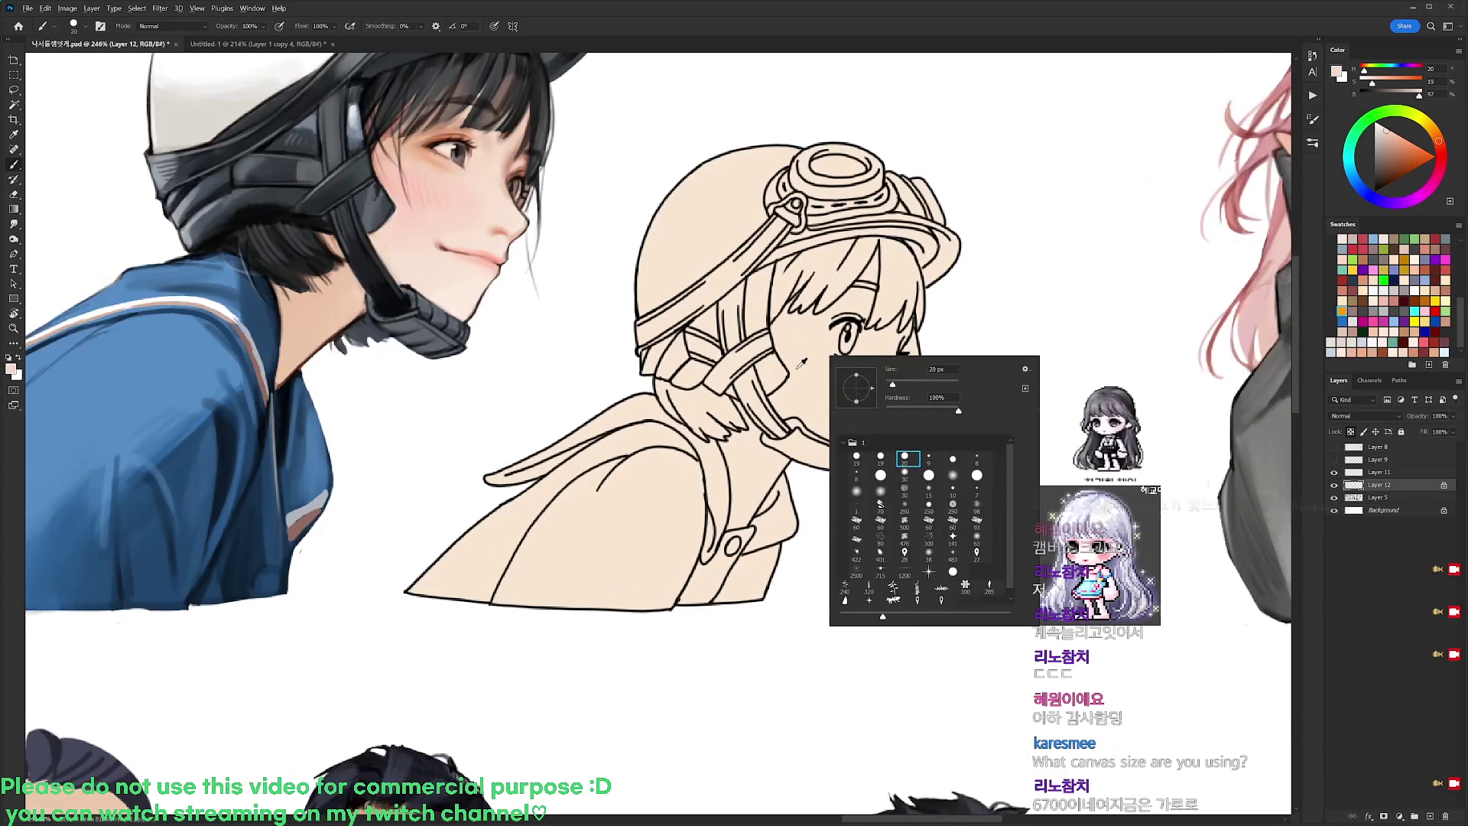
left_click(1434, 132)
left_click(1402, 135)
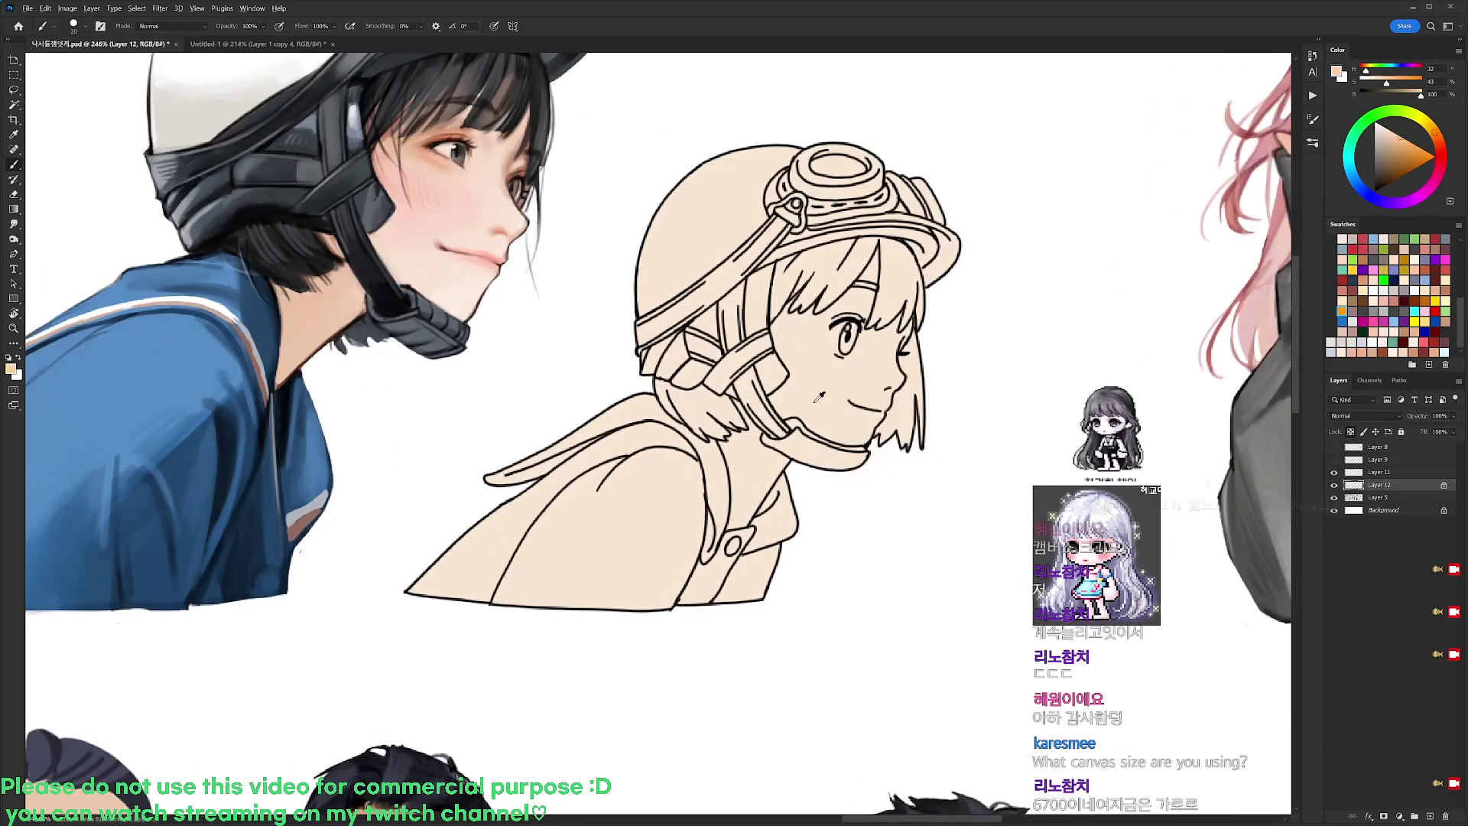
left_click_drag(1392, 138, 1436, 135)
mouse_move(774, 325)
left_mouse_down()
mouse_move(778, 378)
mouse_move(811, 425)
left_mouse_up()
left_click_drag(772, 332, 798, 418)
key("ctrl+z")
key("ctrl+z")
Pick a deeper peach shadow tone and shade the cheek and jaw along the chin strap
left_click(1437, 137)
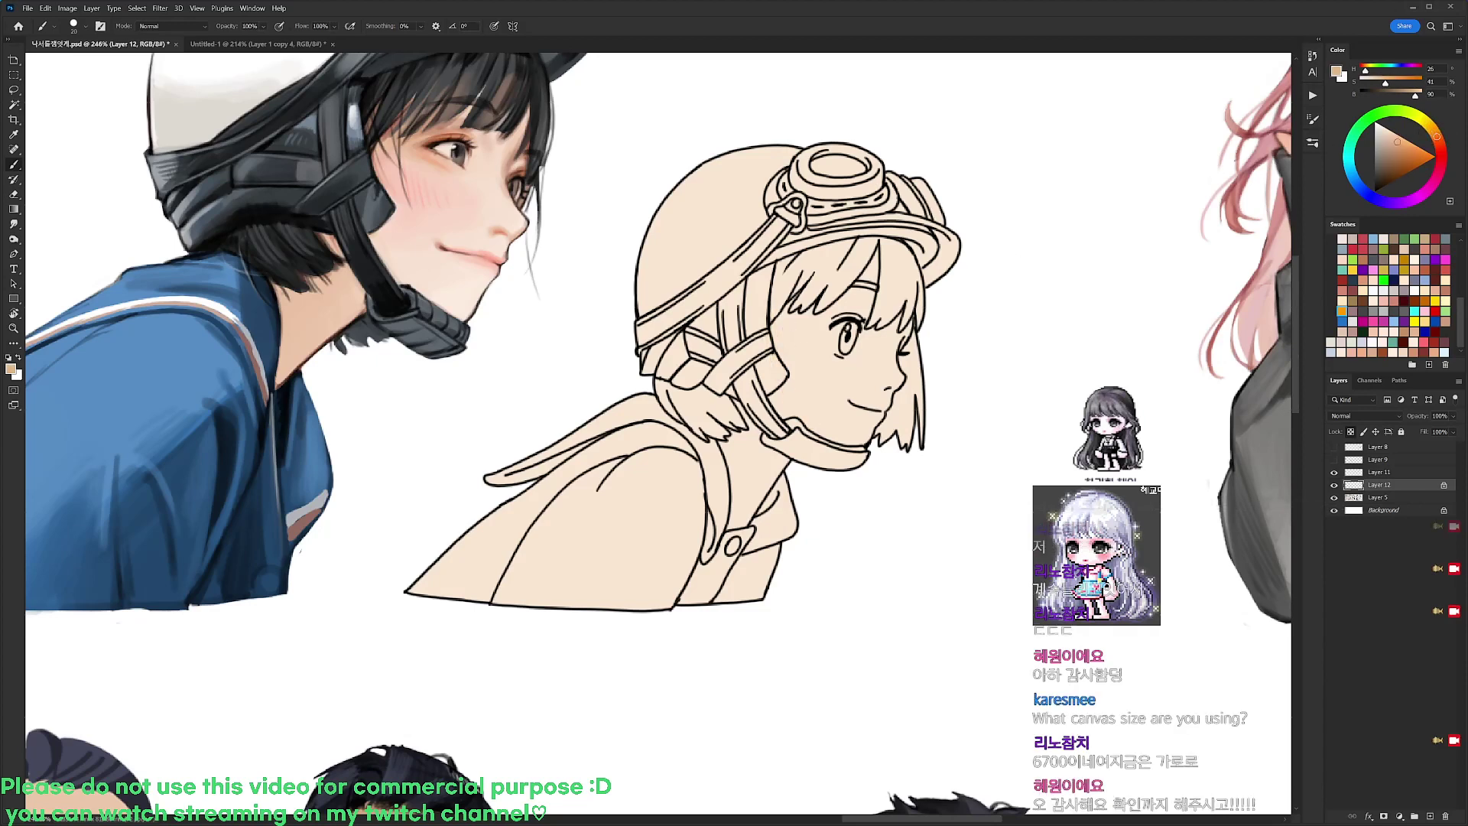
left_click_drag(773, 317, 811, 427)
left_click_drag(769, 346, 797, 422)
mouse_move(763, 371)
left_mouse_down()
mouse_move(787, 429)
mouse_move(829, 441)
mouse_move(795, 432)
left_mouse_up()
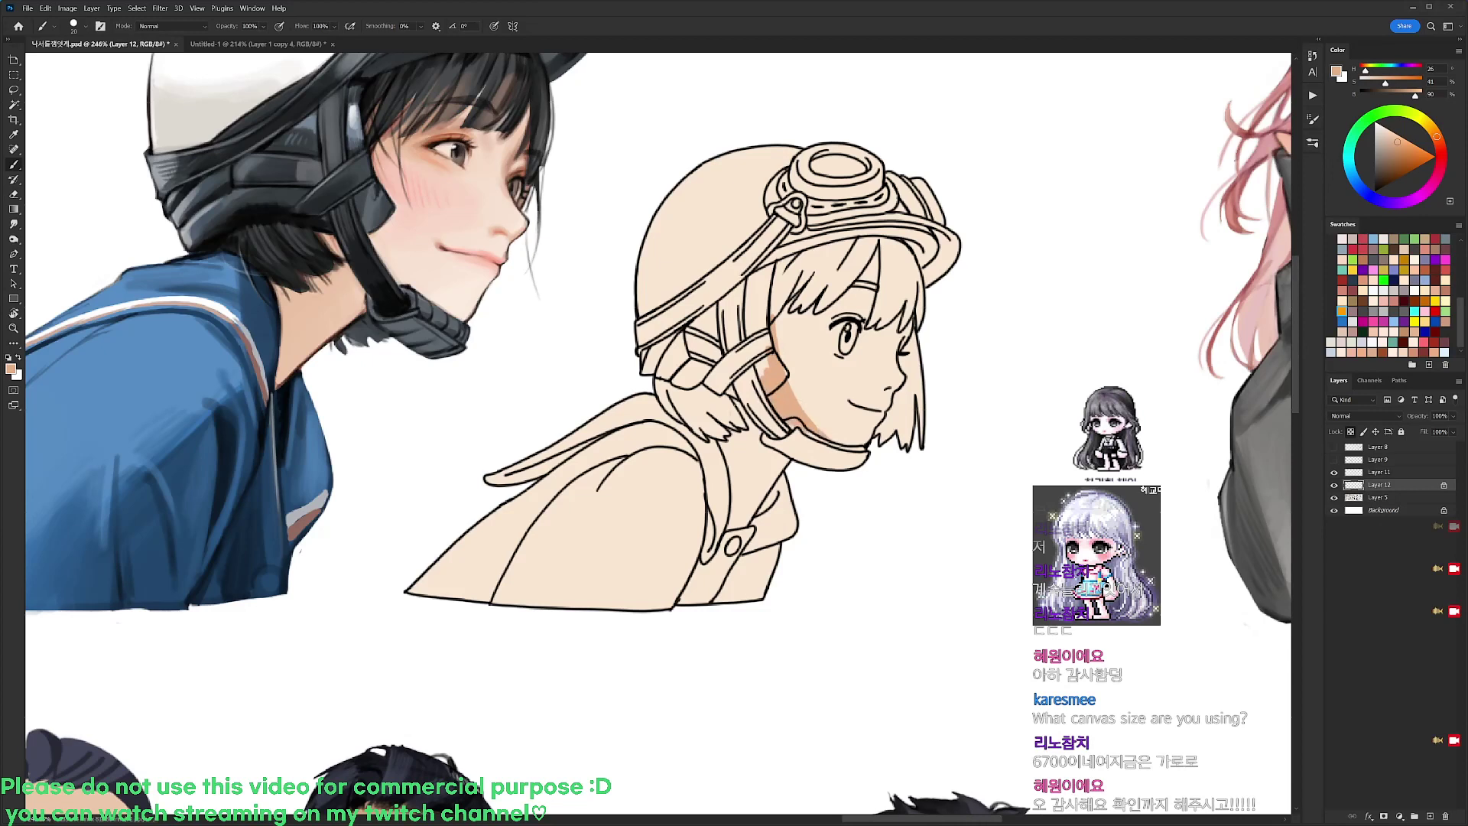
Shade the neck under the jaw and the spot beneath the mouth in peach, trimming the neck shadow with the base tone
mouse_move(730, 388)
left_mouse_down()
mouse_move(790, 464)
mouse_move(774, 478)
left_mouse_up()
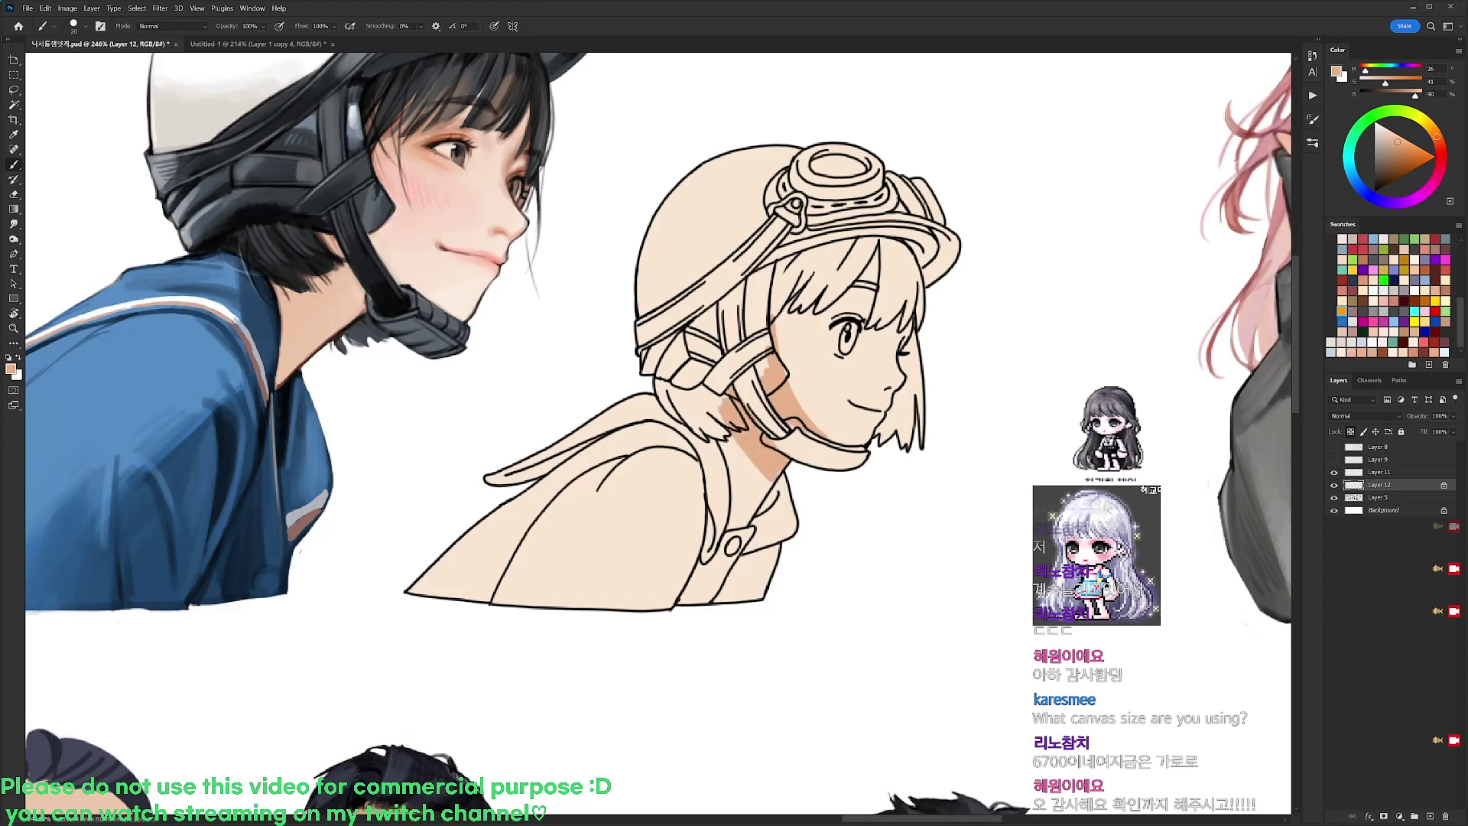
left_click_drag(764, 413, 714, 483)
mouse_move(711, 421)
left_mouse_down()
mouse_move(757, 493)
mouse_move(735, 519)
mouse_move(764, 486)
mouse_move(756, 521)
mouse_move(734, 531)
left_mouse_up()
left_click(772, 520, "alt")
mouse_move(784, 468)
left_mouse_down()
mouse_move(730, 493)
mouse_move(779, 504)
mouse_move(723, 528)
mouse_move(757, 540)
left_mouse_up()
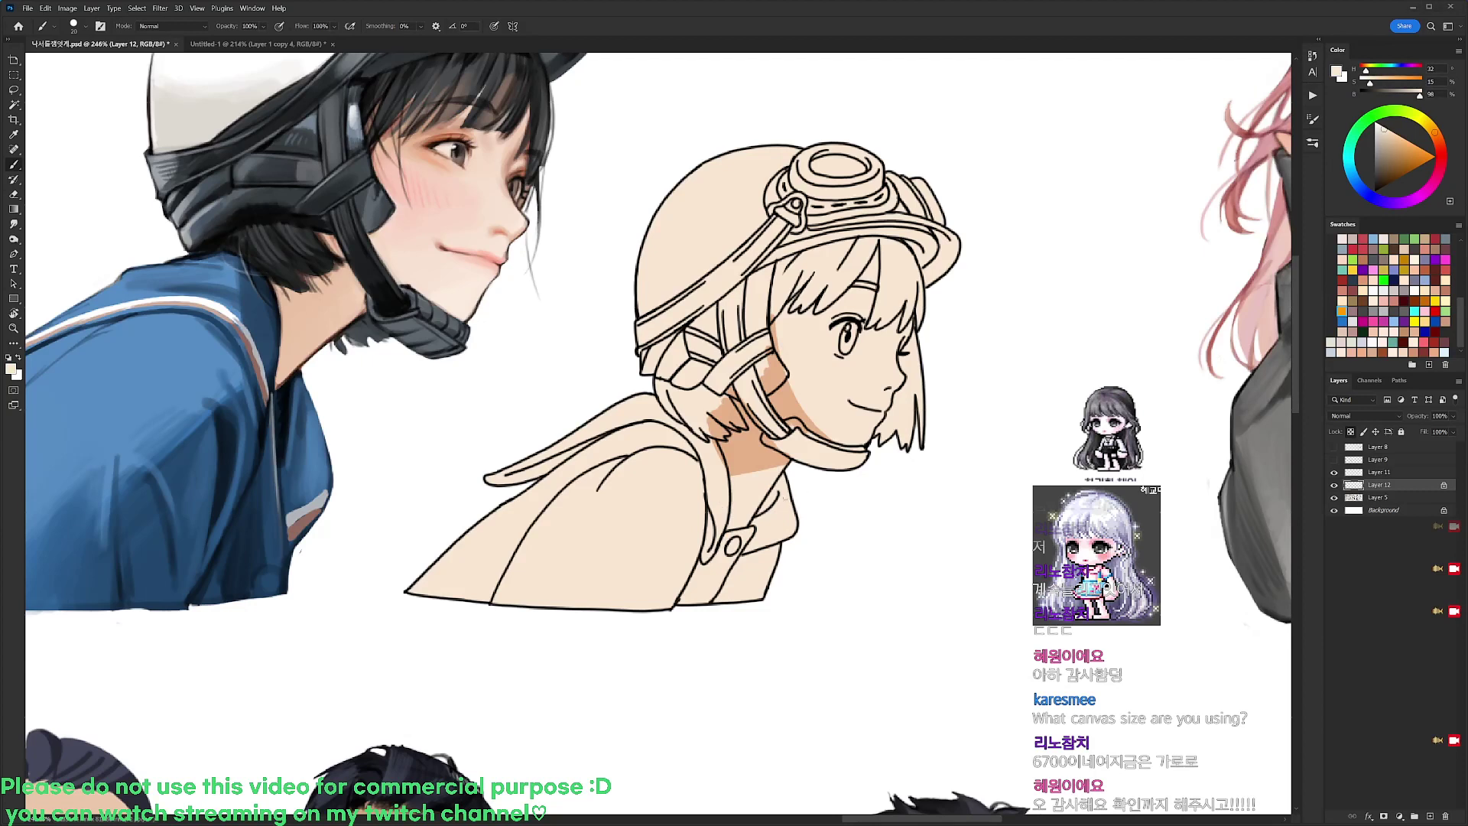
left_click(763, 451, "alt")
left_click_drag(857, 419, 871, 422)
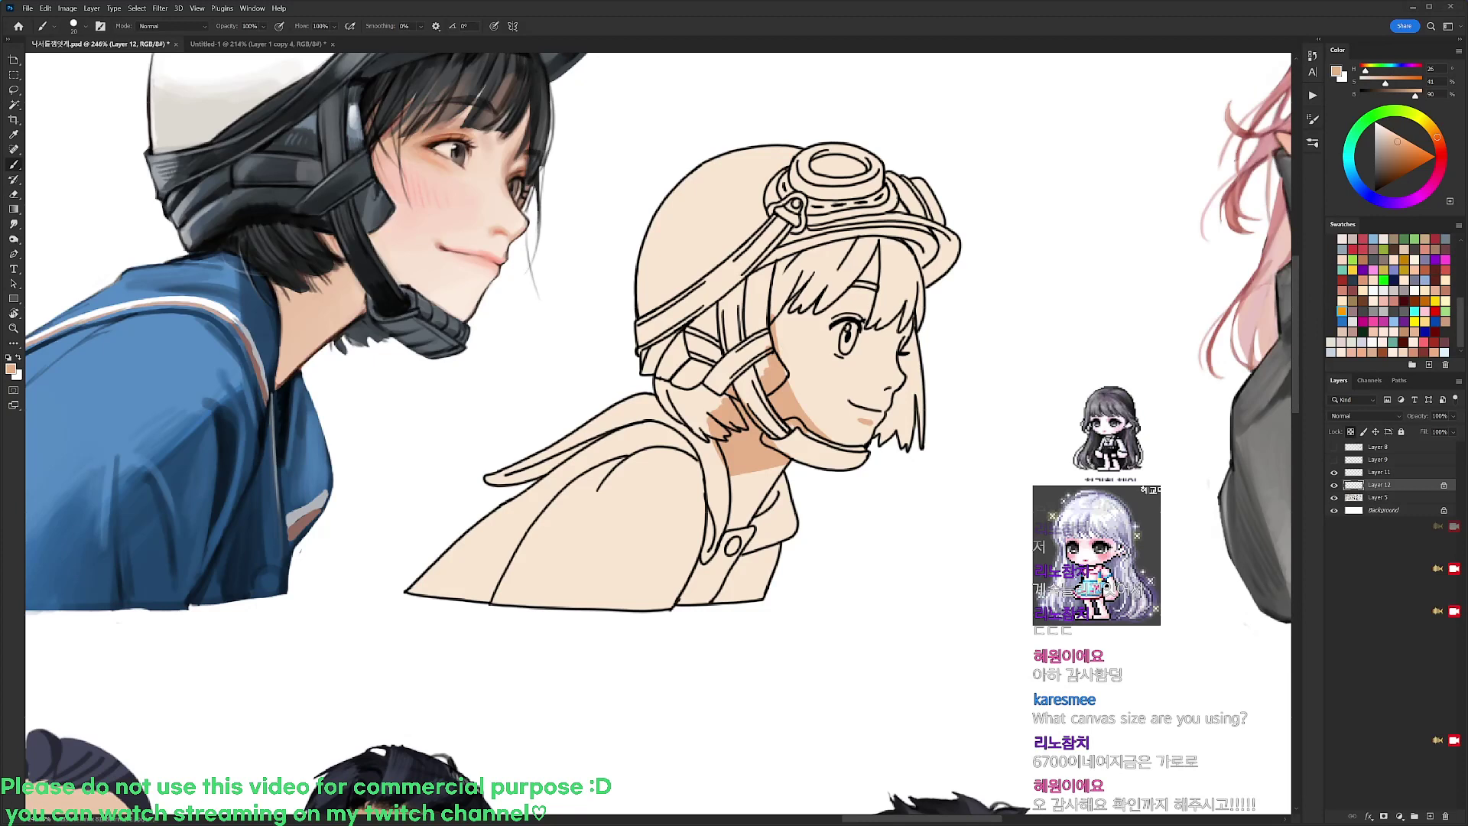
Paint the white of the open eye with a near-white at 0% saturation
left_click(837, 336, "alt")
left_click_drag(1372, 81, 1360, 81)
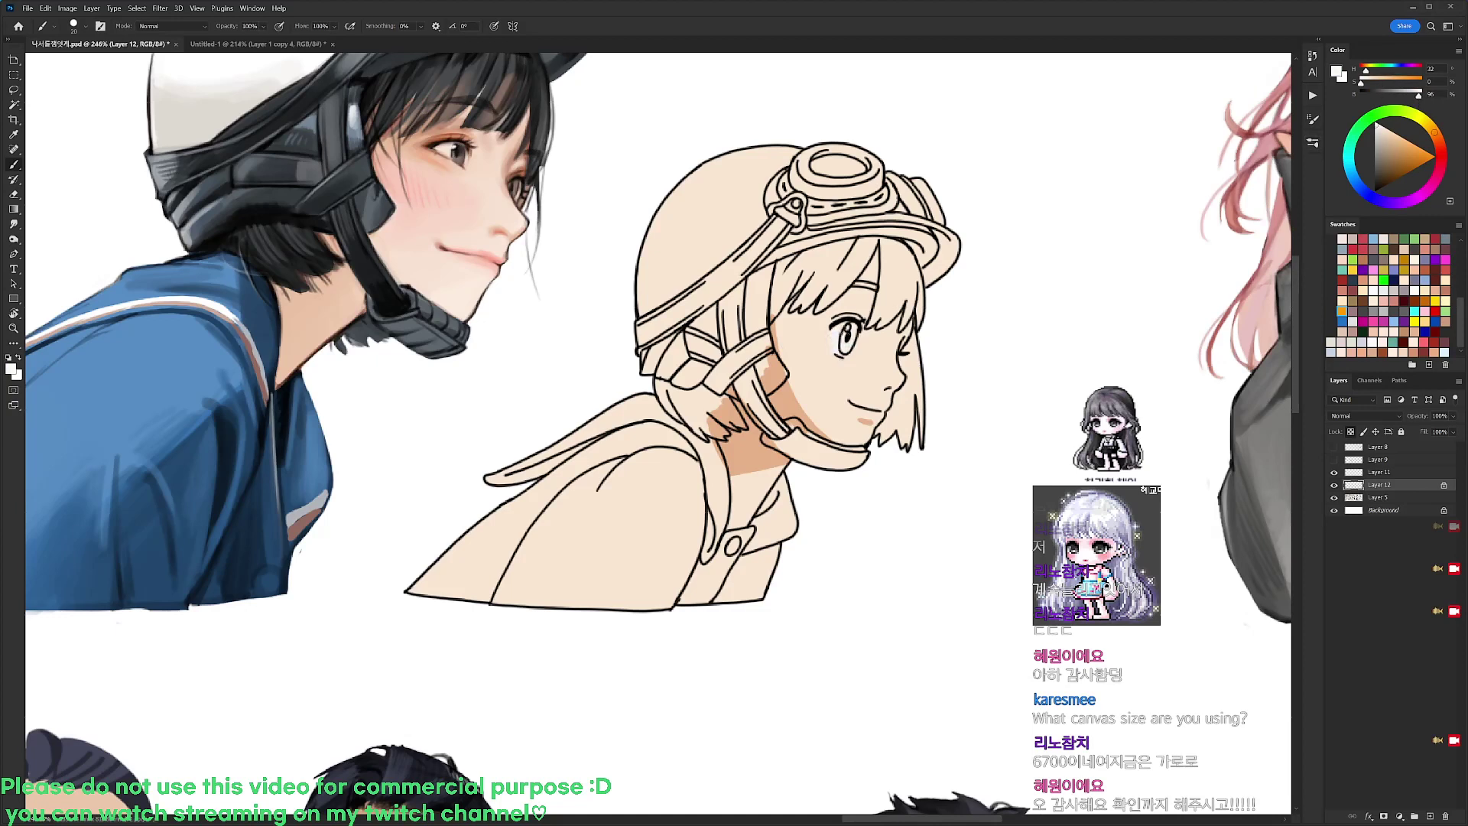
left_click_drag(846, 328, 848, 341)
Mix a pale tint from the eye white and shade the upper part of the eye under the lashes
left_click(835, 334, "alt")
left_click_drag(1385, 131, 1379, 129)
left_click(1434, 132)
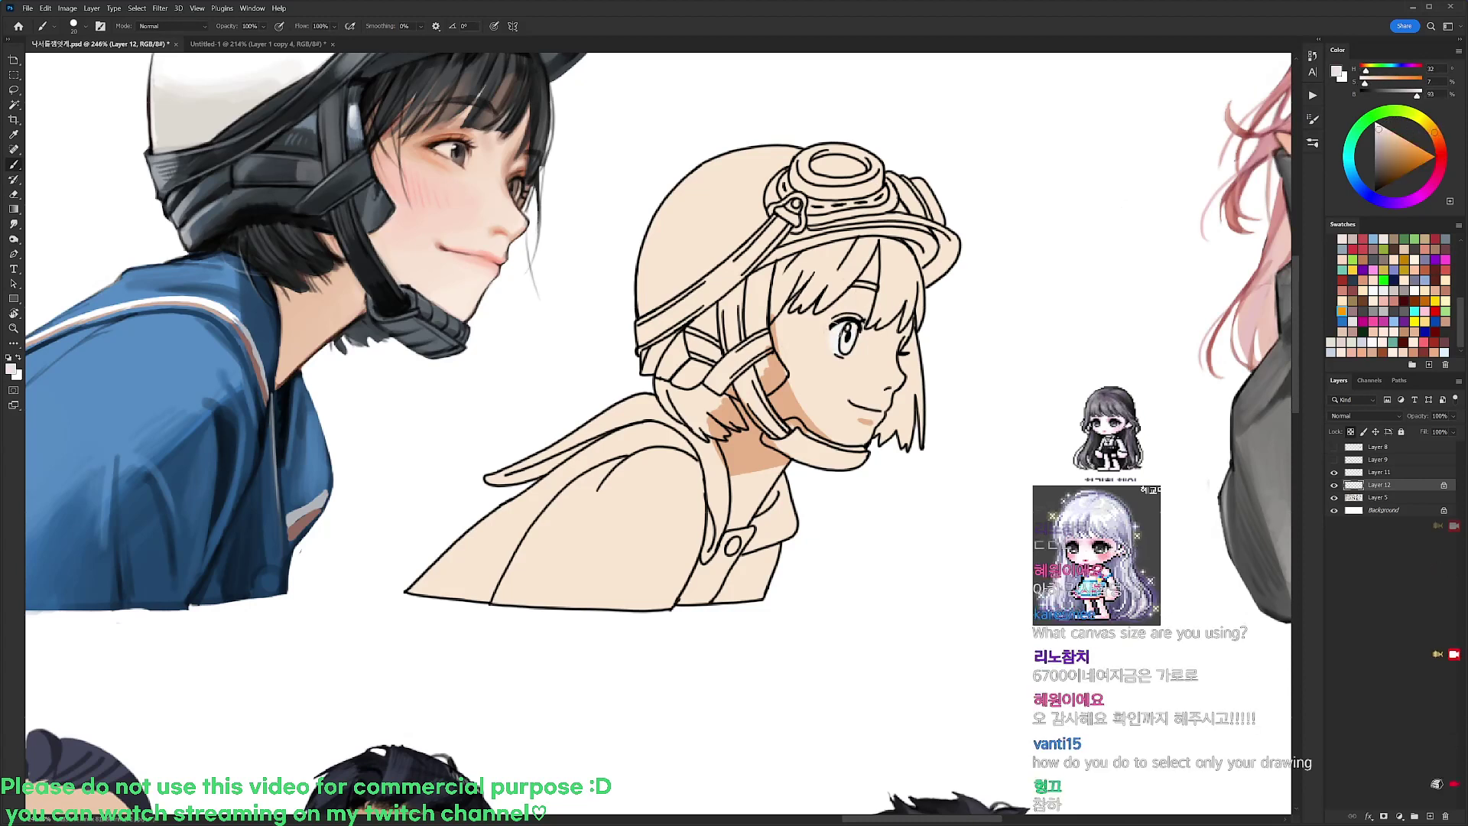
left_click(1379, 135)
left_click_drag(835, 331, 853, 322)
Color the iris with a grey-brown sampled from the painted girl's eye, deepening it with a darker shade
left_click(466, 153, "alt")
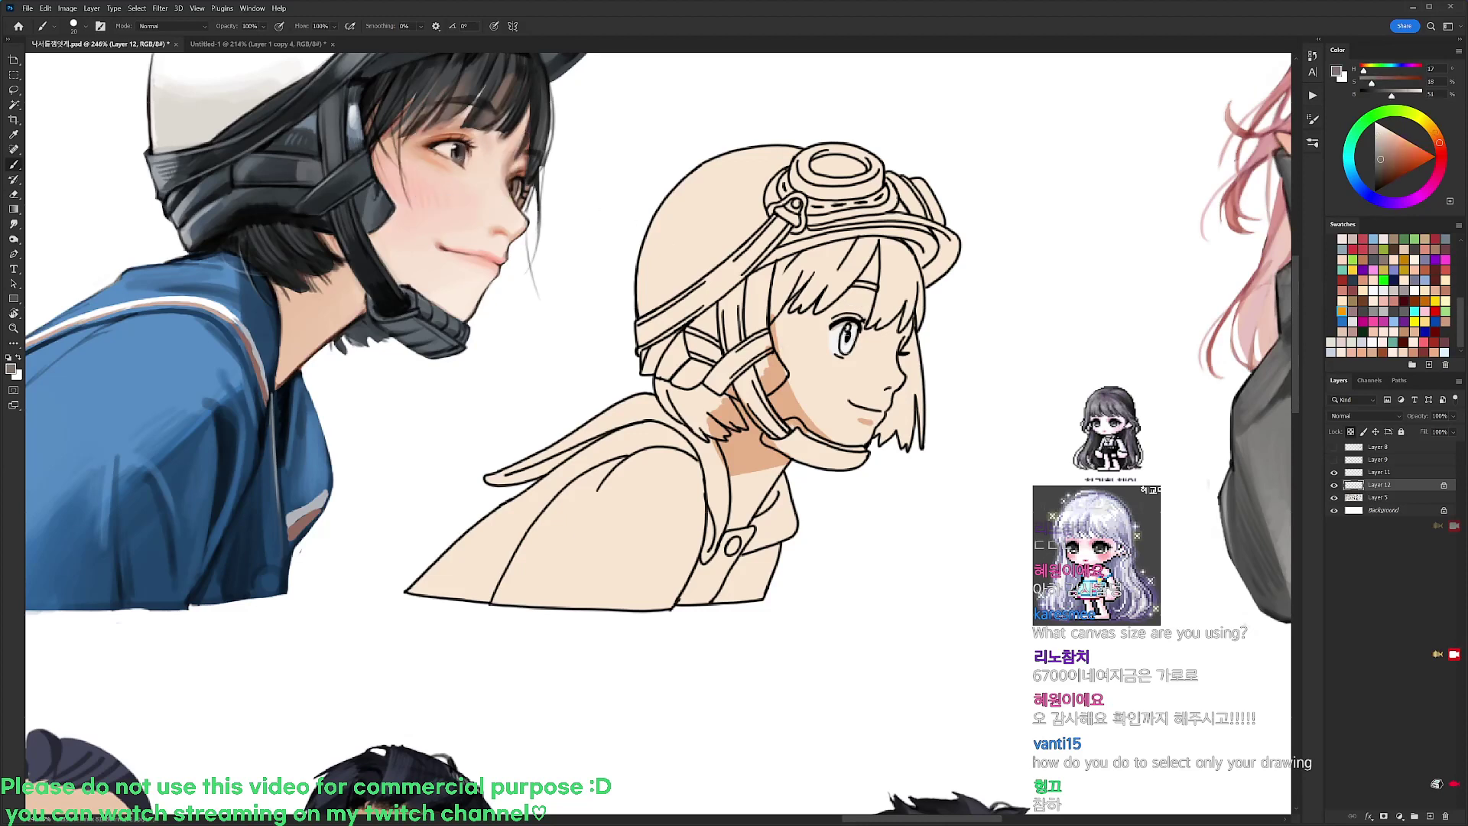
mouse_move(848, 332)
left_mouse_down()
mouse_move(843, 347)
mouse_move(855, 329)
left_mouse_up()
left_click_drag(1382, 159, 1380, 163)
left_click_drag(846, 346, 853, 331)
scroll(960, 254, "down", 3)
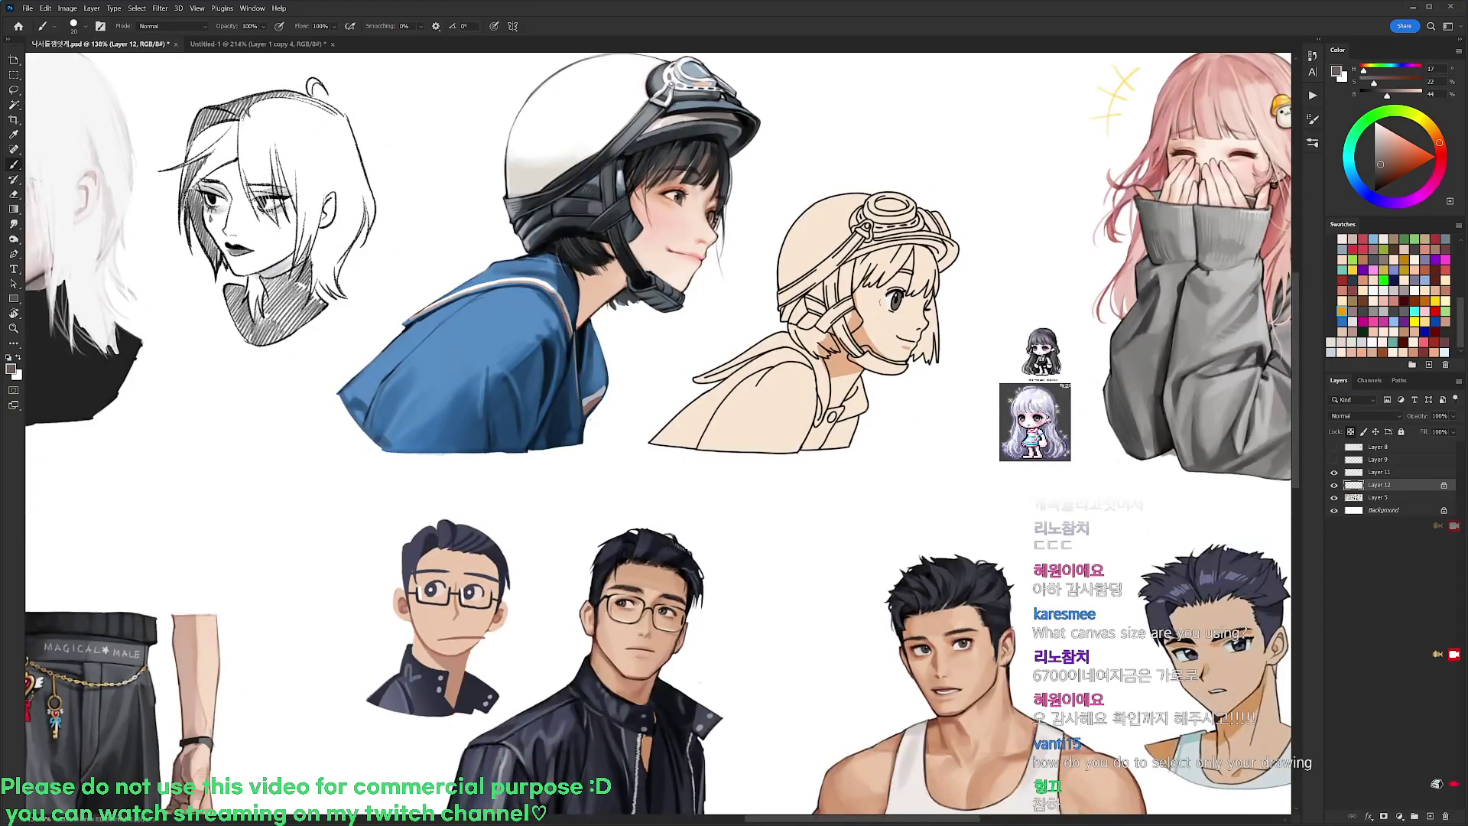
scroll(887, 302, "up", 2)
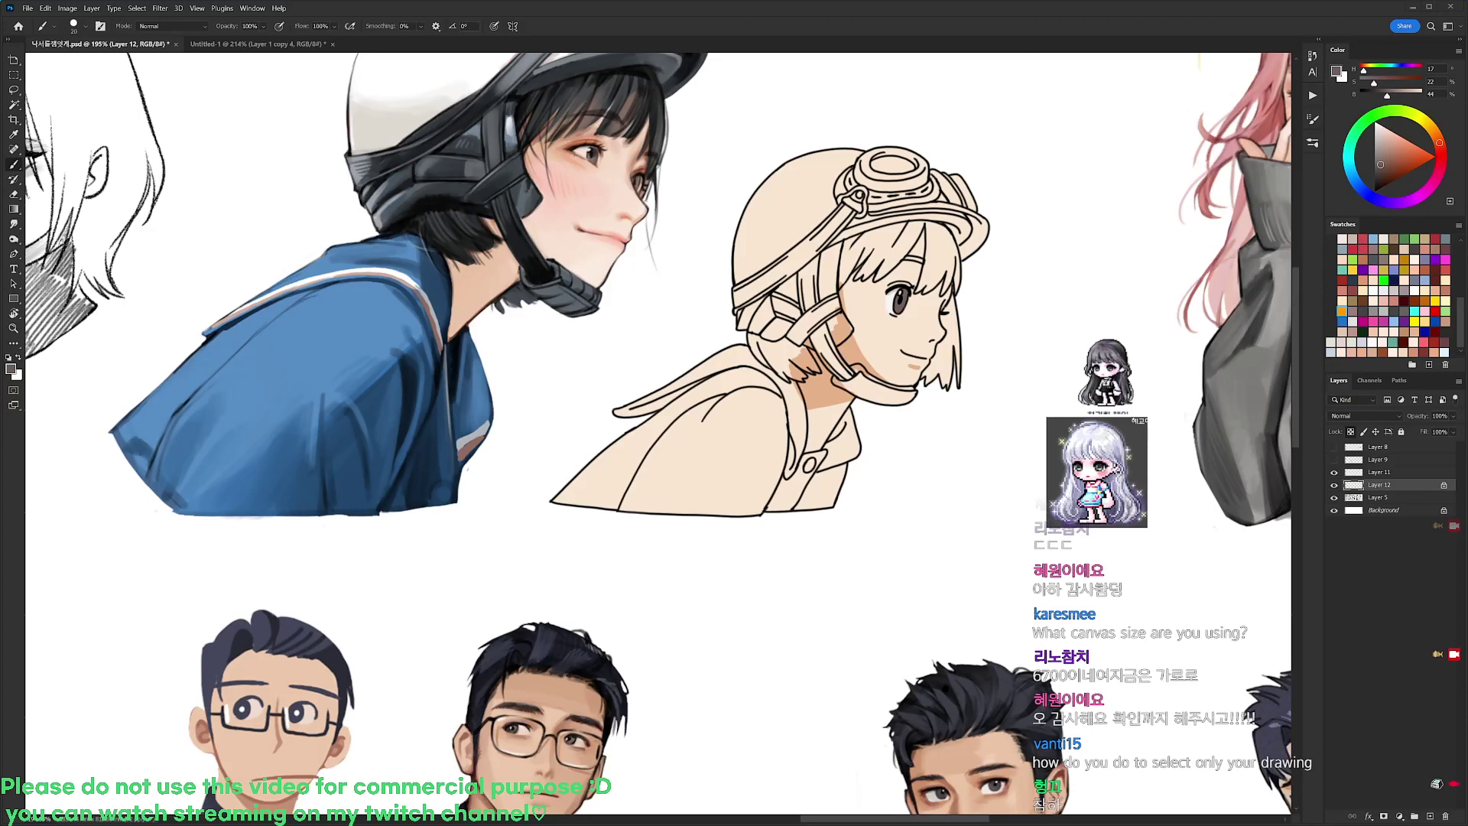
Shade the strip of forehead showing between the bangs with peach sampled from the existing face shadow
left_click(835, 381, "alt")
scroll(912, 265, "up", 2)
left_click_drag(927, 225, 918, 280)
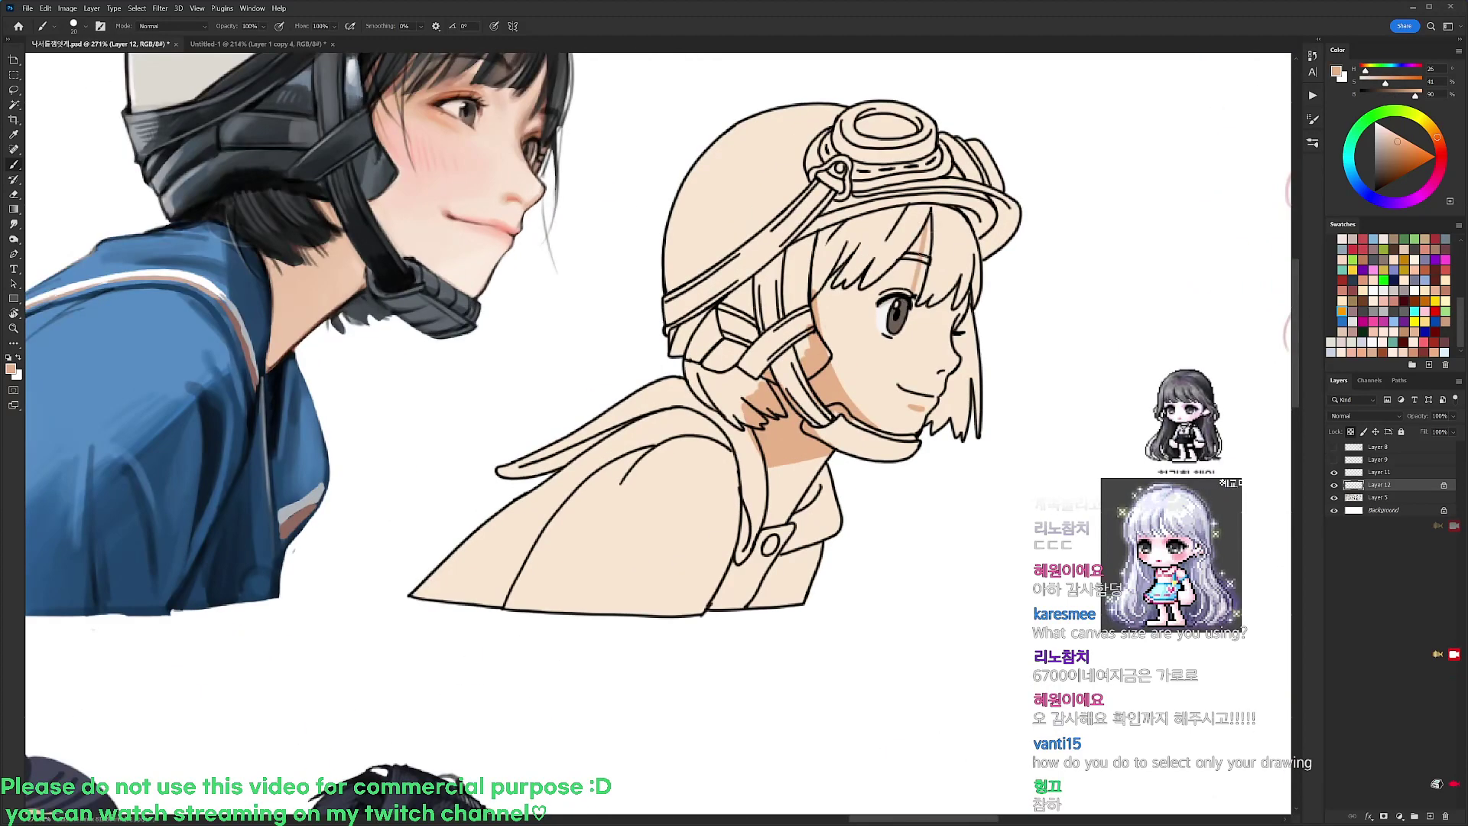
left_click_drag(931, 224, 917, 295)
Try lowering the saturation of the peach skin shadows to -12
key("w")
left_click(923, 269)
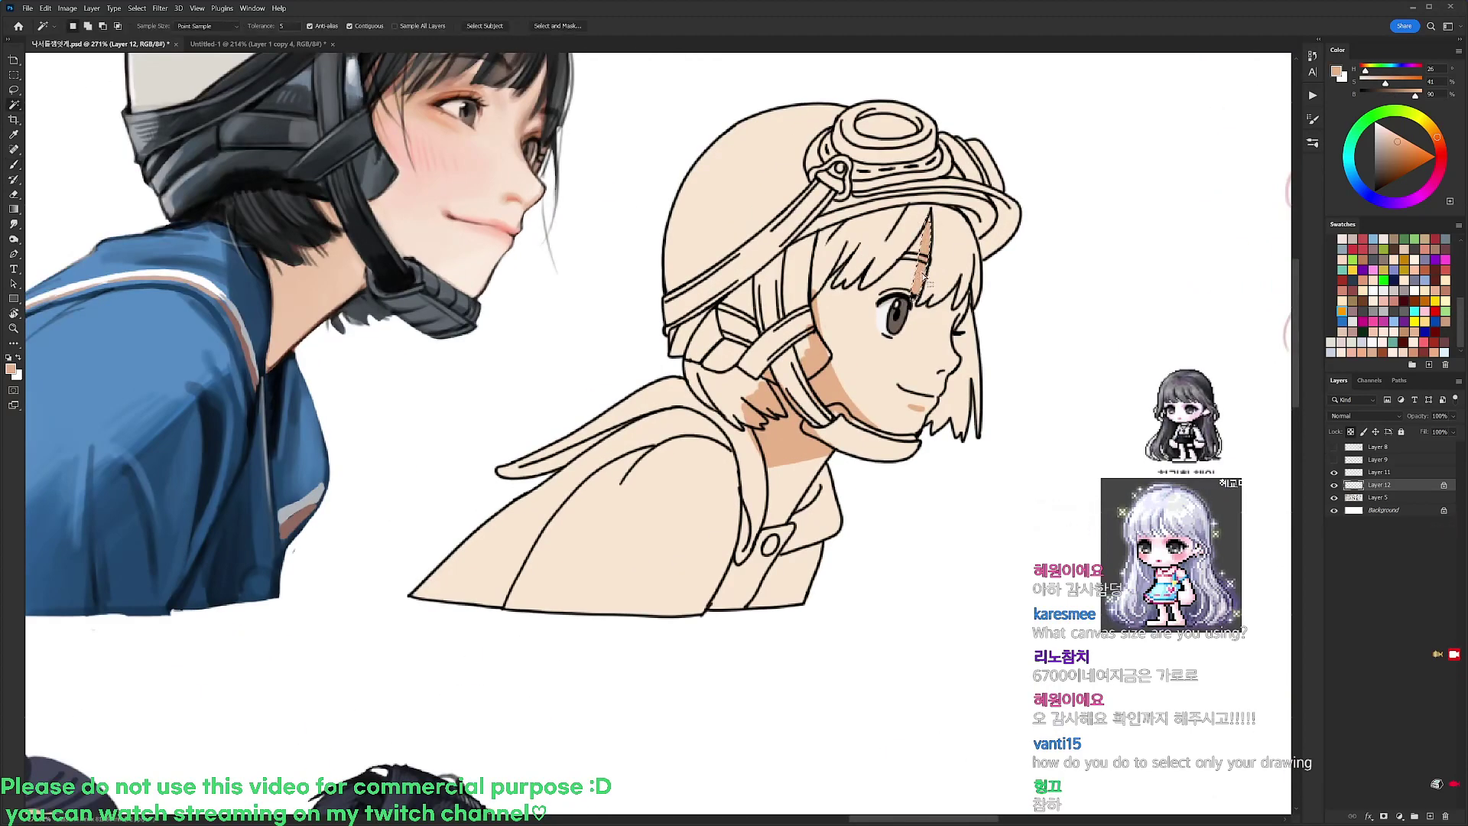
left_click(825, 398)
key("ctrl+u")
left_click_drag(1191, 610, 1185, 609)
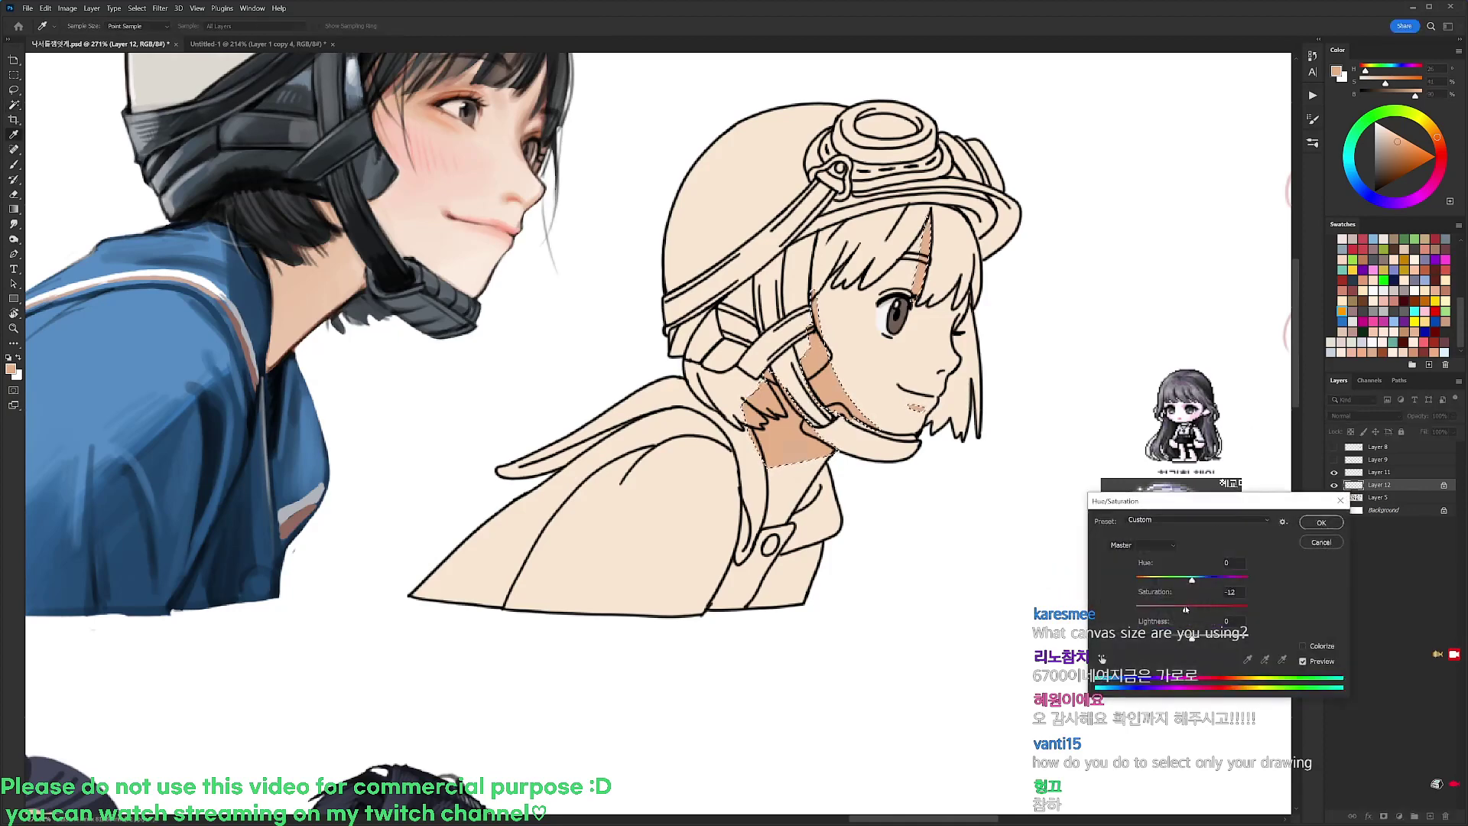
left_click(1321, 522)
key("b")
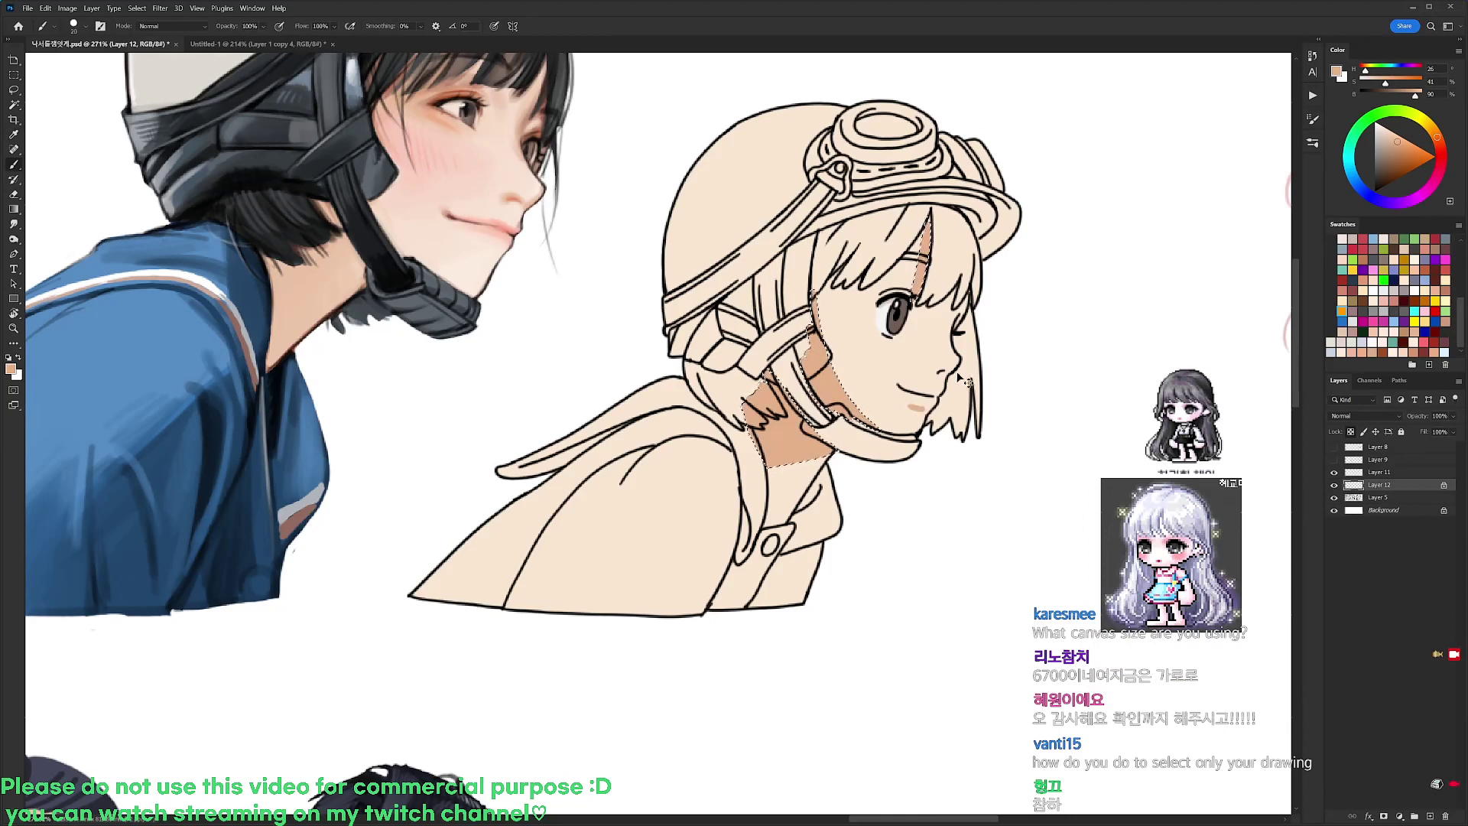
key("ctrl+d")
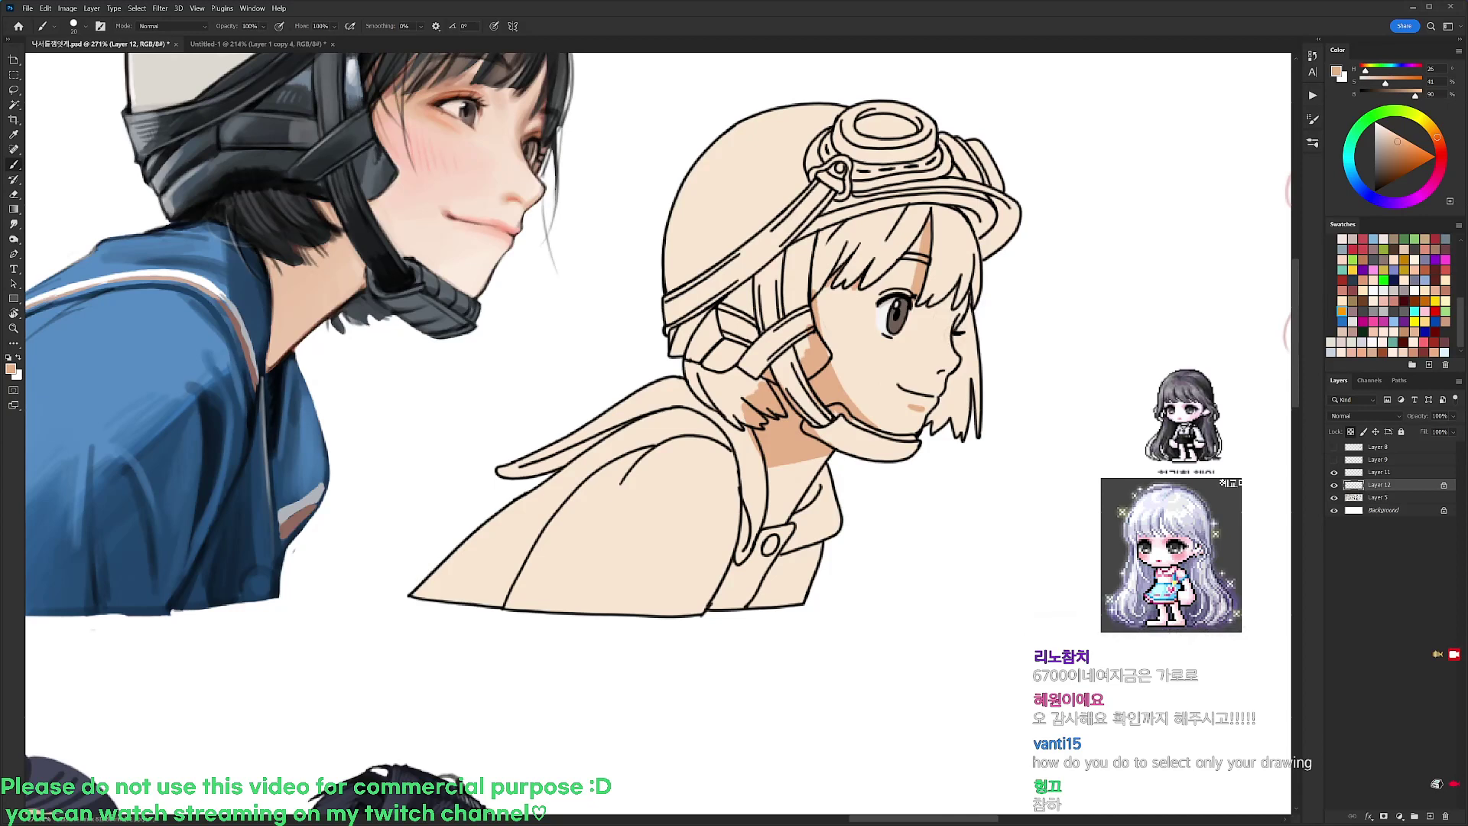
Fill the far-side bangs and the loose lock beside the face with grey-brown sampled from the iris
left_click(305, 203, "alt")
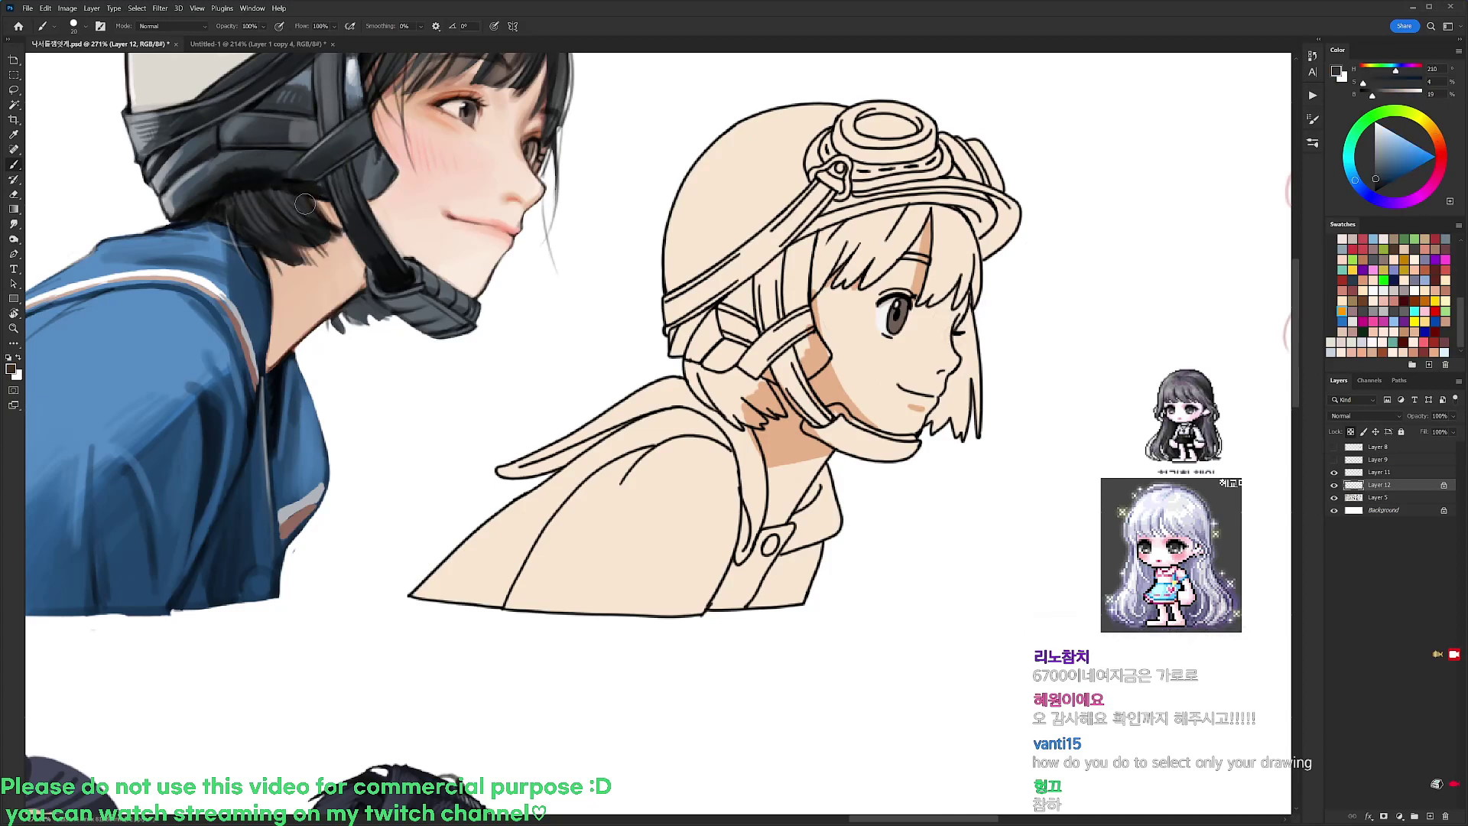
left_click(902, 323, "alt")
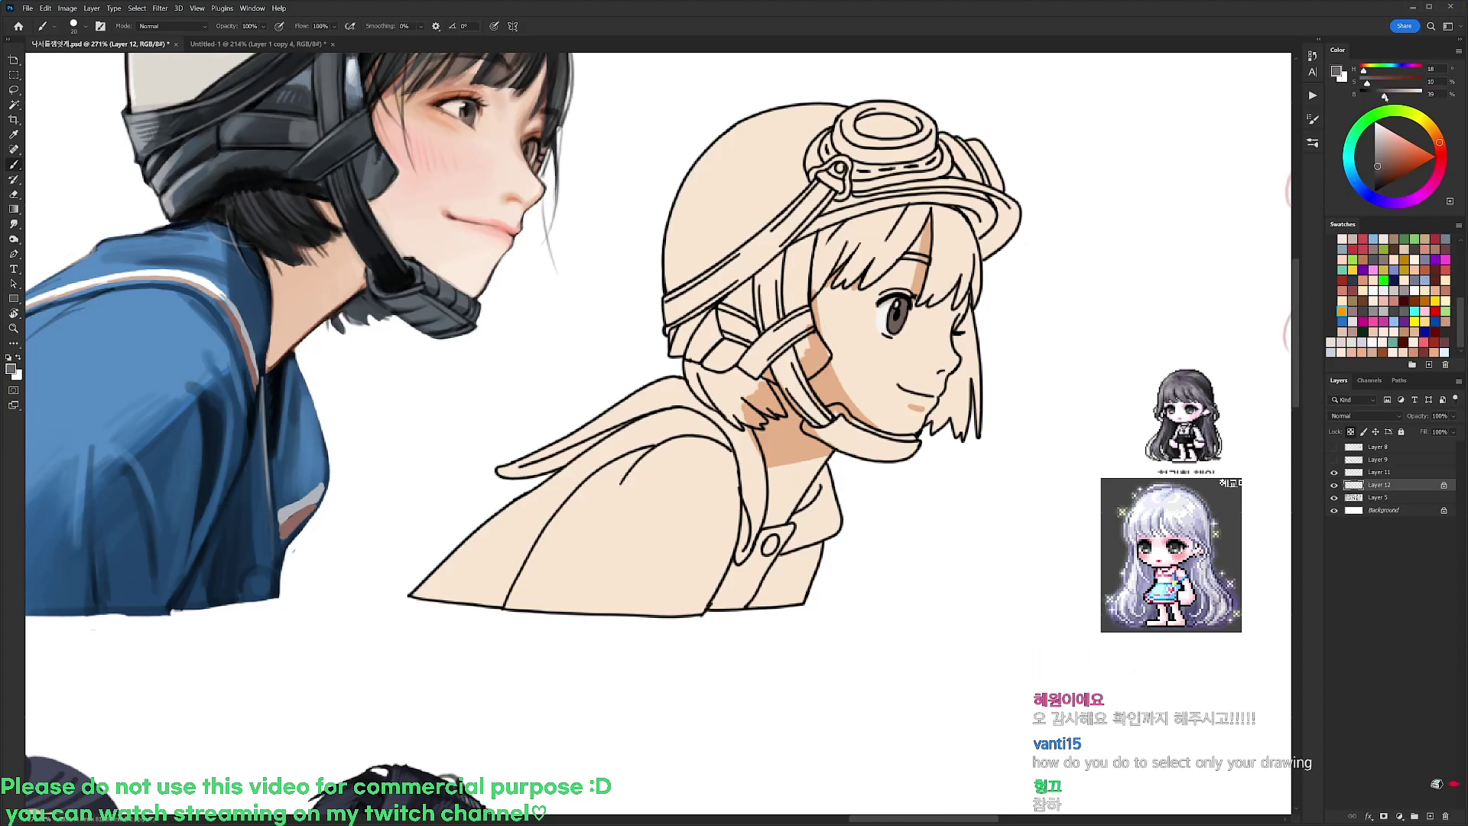
left_click_drag(934, 207, 928, 294)
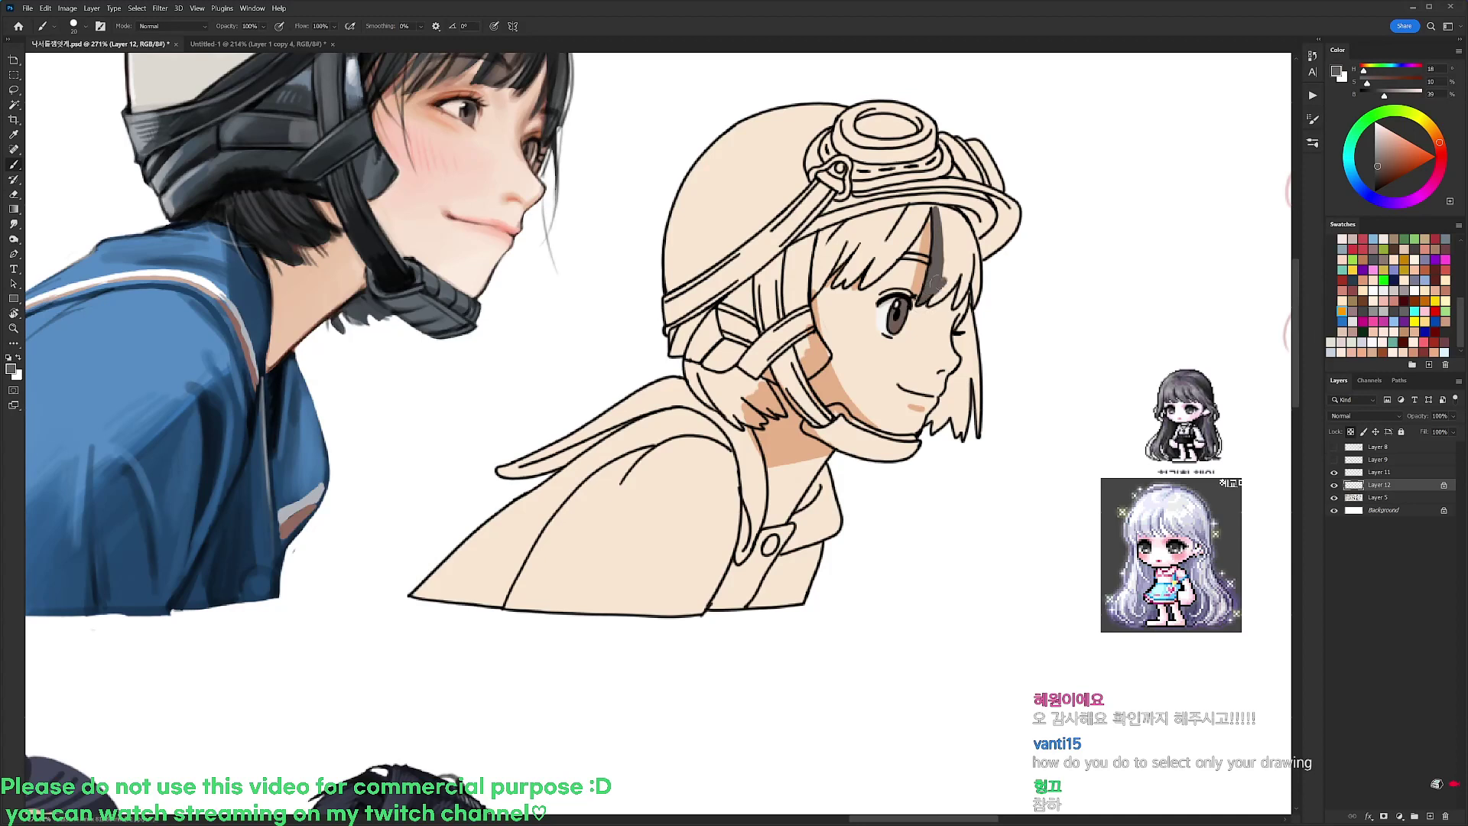
mouse_move(936, 299)
left_mouse_down()
mouse_move(955, 240)
mouse_move(945, 268)
left_mouse_up()
left_click(925, 241, "alt")
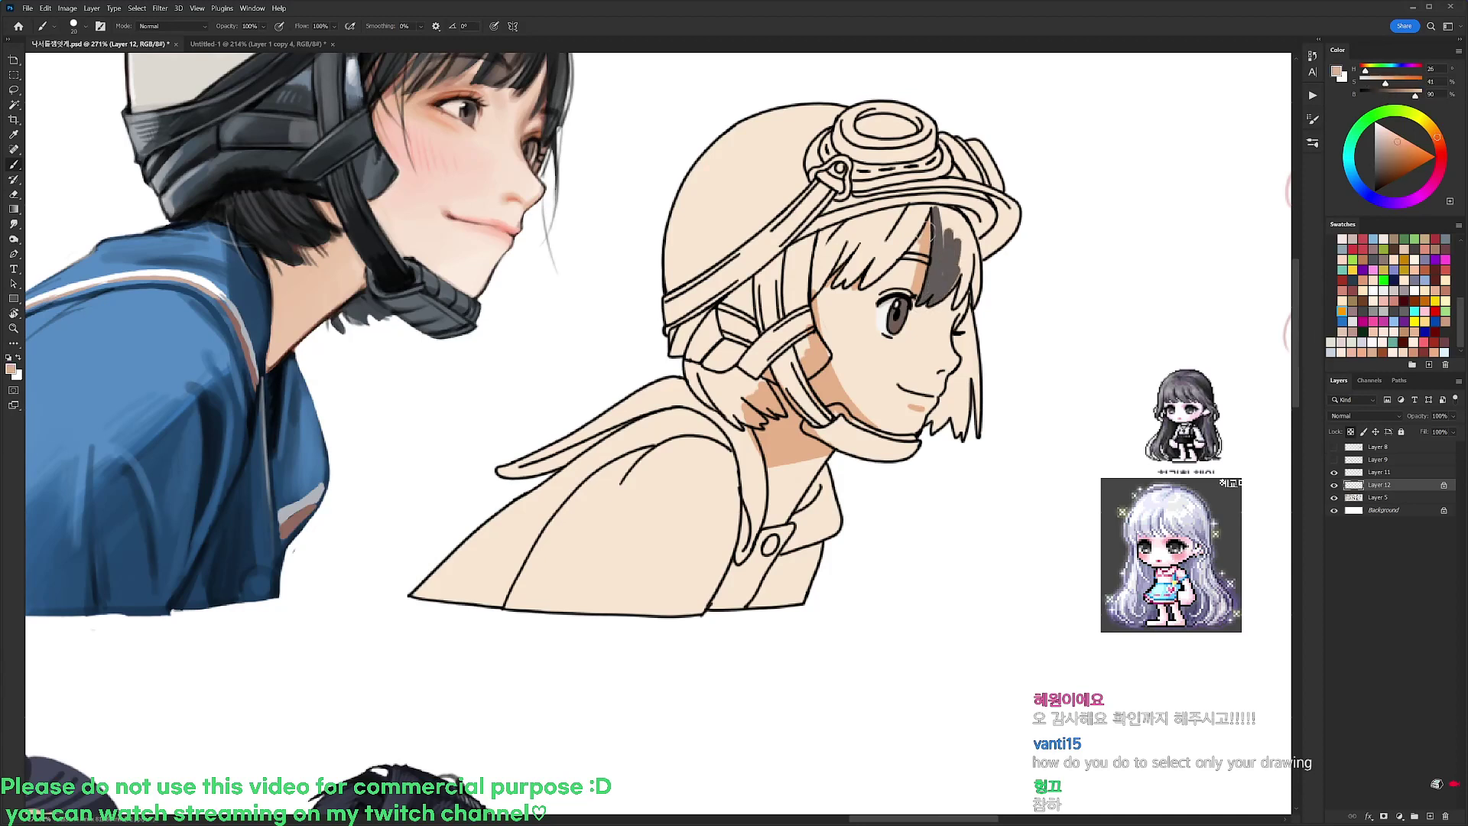
left_click(940, 268, "alt")
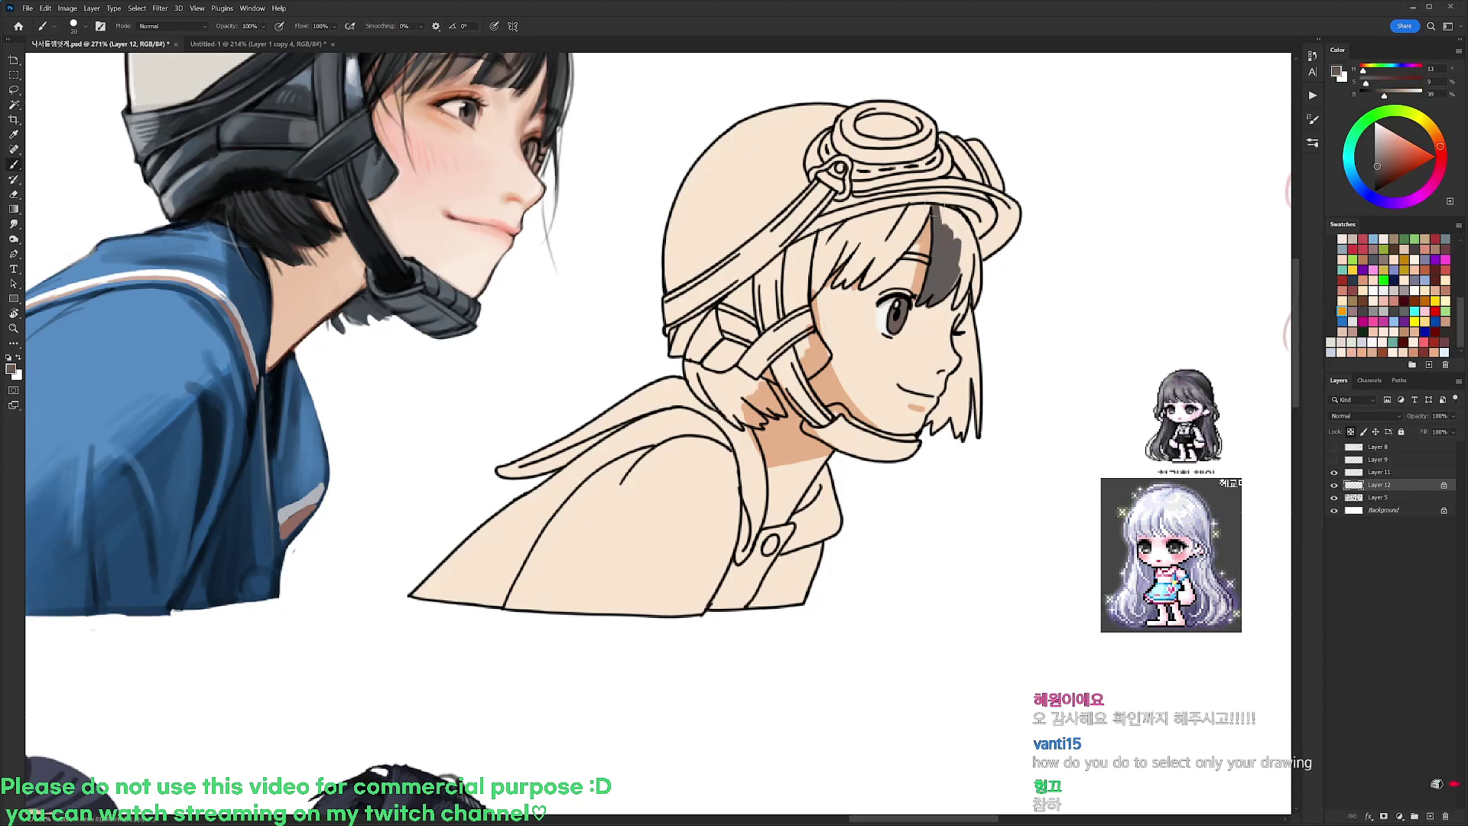
mouse_move(947, 255)
left_mouse_down()
mouse_move(953, 215)
mouse_move(965, 292)
left_mouse_up()
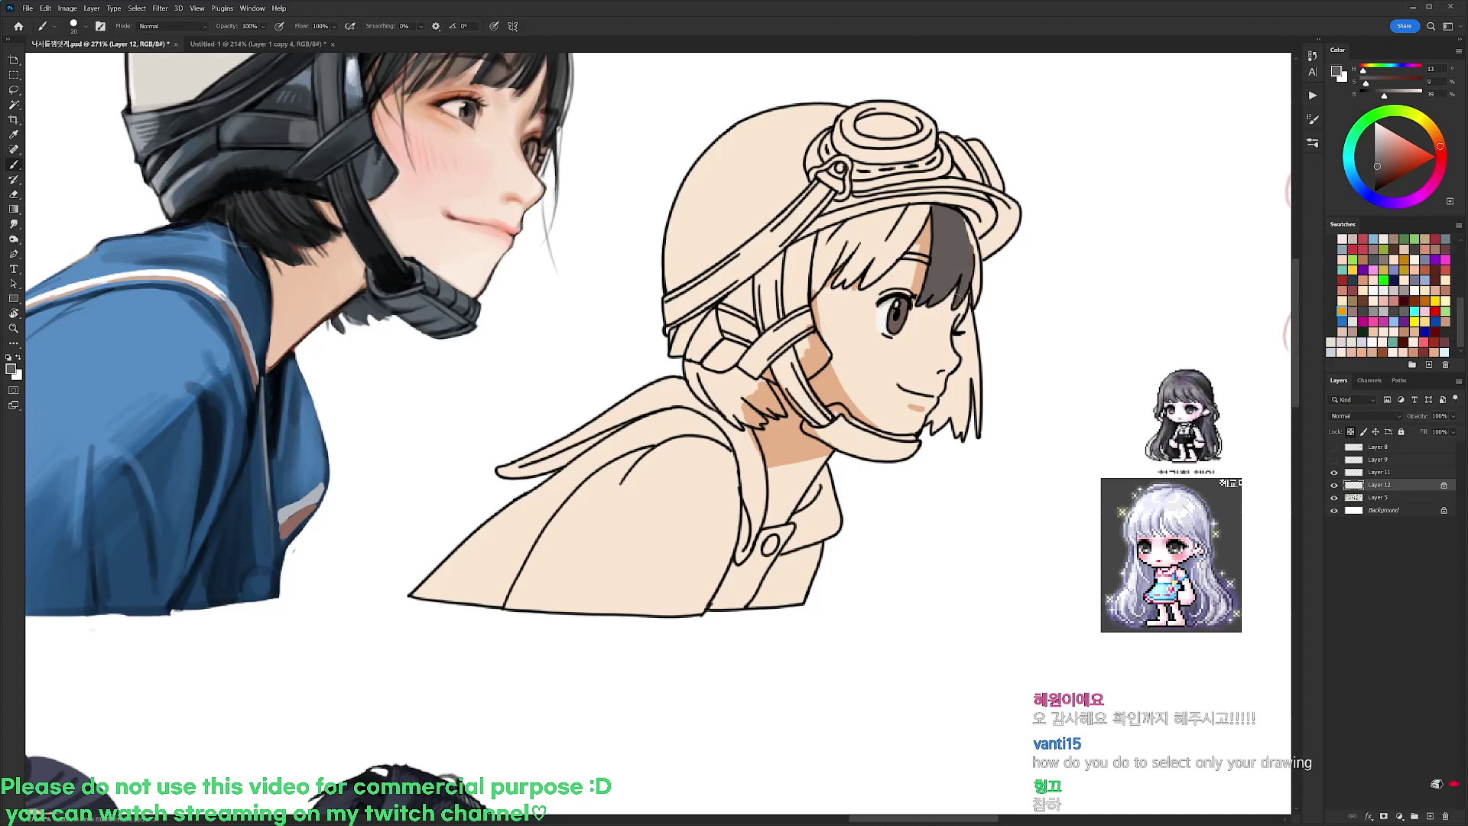
left_click_drag(969, 230, 984, 287)
mouse_move(965, 319)
left_mouse_down()
mouse_move(957, 353)
mouse_move(977, 389)
mouse_move(965, 442)
mouse_move(961, 378)
mouse_move(934, 421)
mouse_move(967, 363)
mouse_move(955, 376)
left_mouse_up()
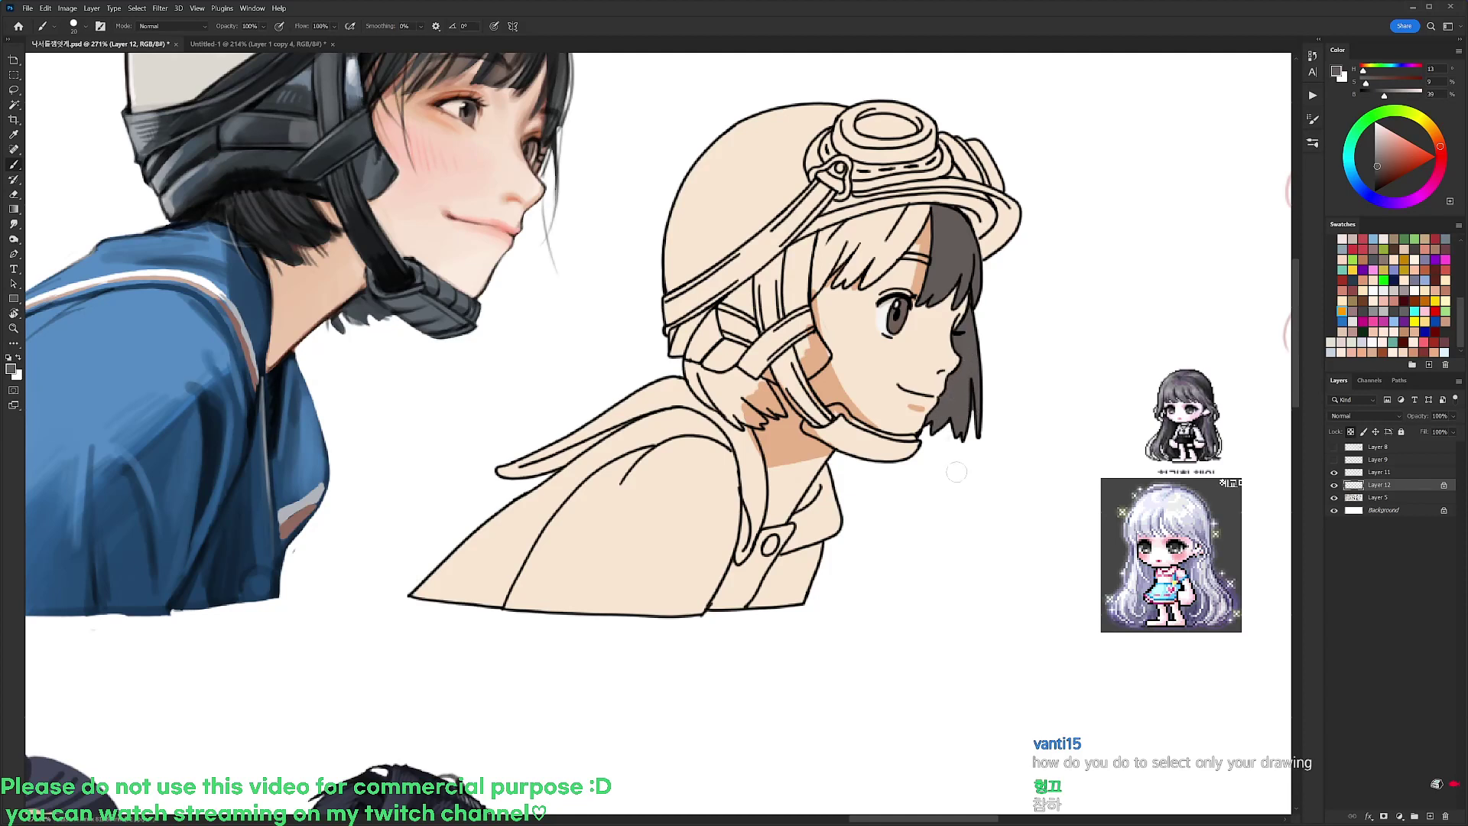
key("e")
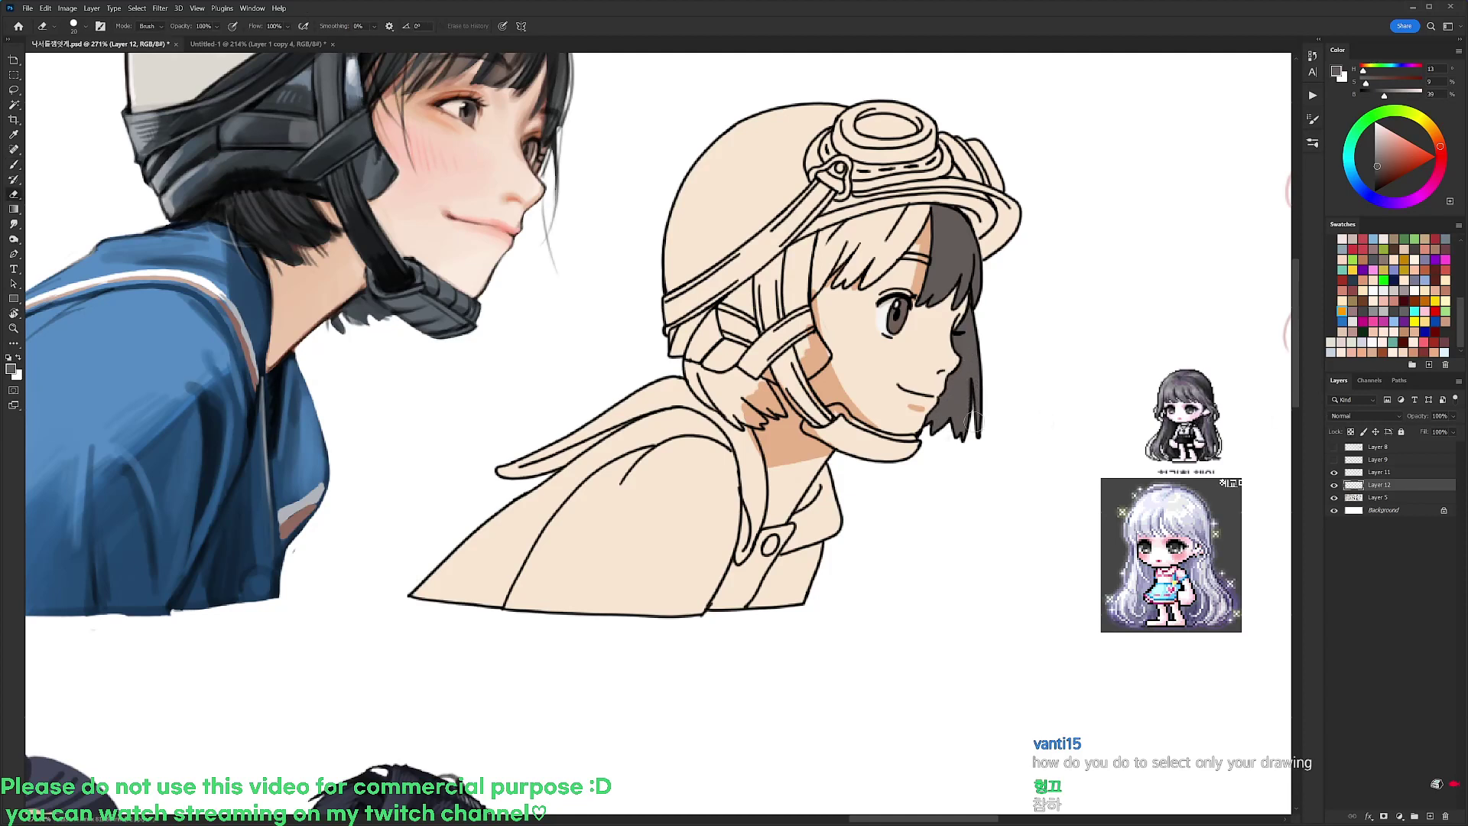
key("b")
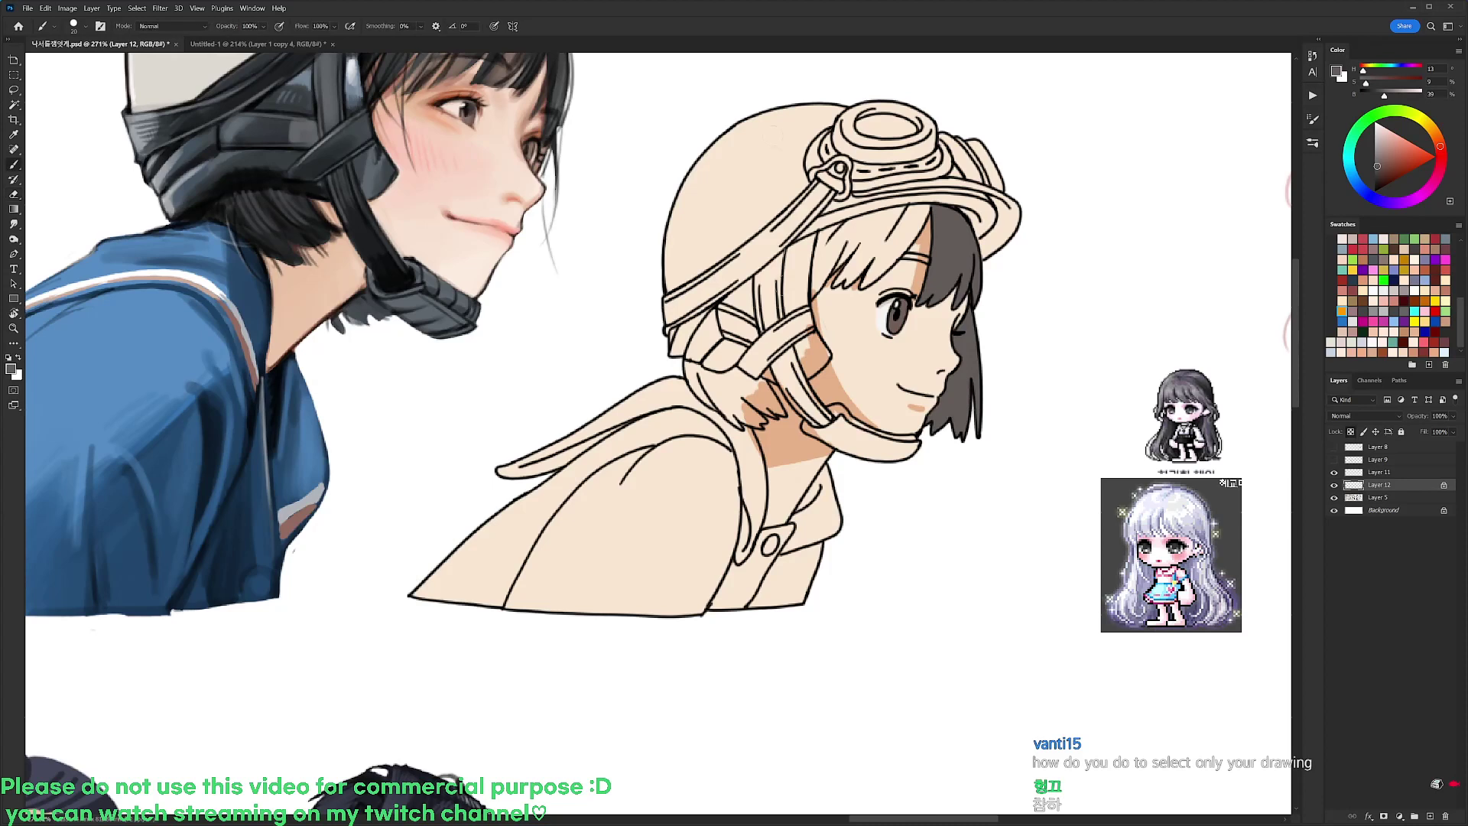
Fill the near-side bangs and the short hair at the nape with the same grey-brown
mouse_move(818, 237)
left_mouse_down()
mouse_move(814, 298)
mouse_move(841, 252)
mouse_move(829, 237)
mouse_move(821, 260)
mouse_move(837, 233)
mouse_move(871, 216)
mouse_move(837, 246)
mouse_move(896, 213)
left_mouse_up()
mouse_move(833, 277)
left_mouse_down()
mouse_move(863, 242)
mouse_move(854, 277)
mouse_move(878, 240)
mouse_move(913, 236)
mouse_move(887, 275)
mouse_move(913, 211)
mouse_move(886, 221)
mouse_move(918, 215)
mouse_move(910, 233)
mouse_move(920, 209)
mouse_move(665, 170)
left_mouse_up()
key("r")
key("r")
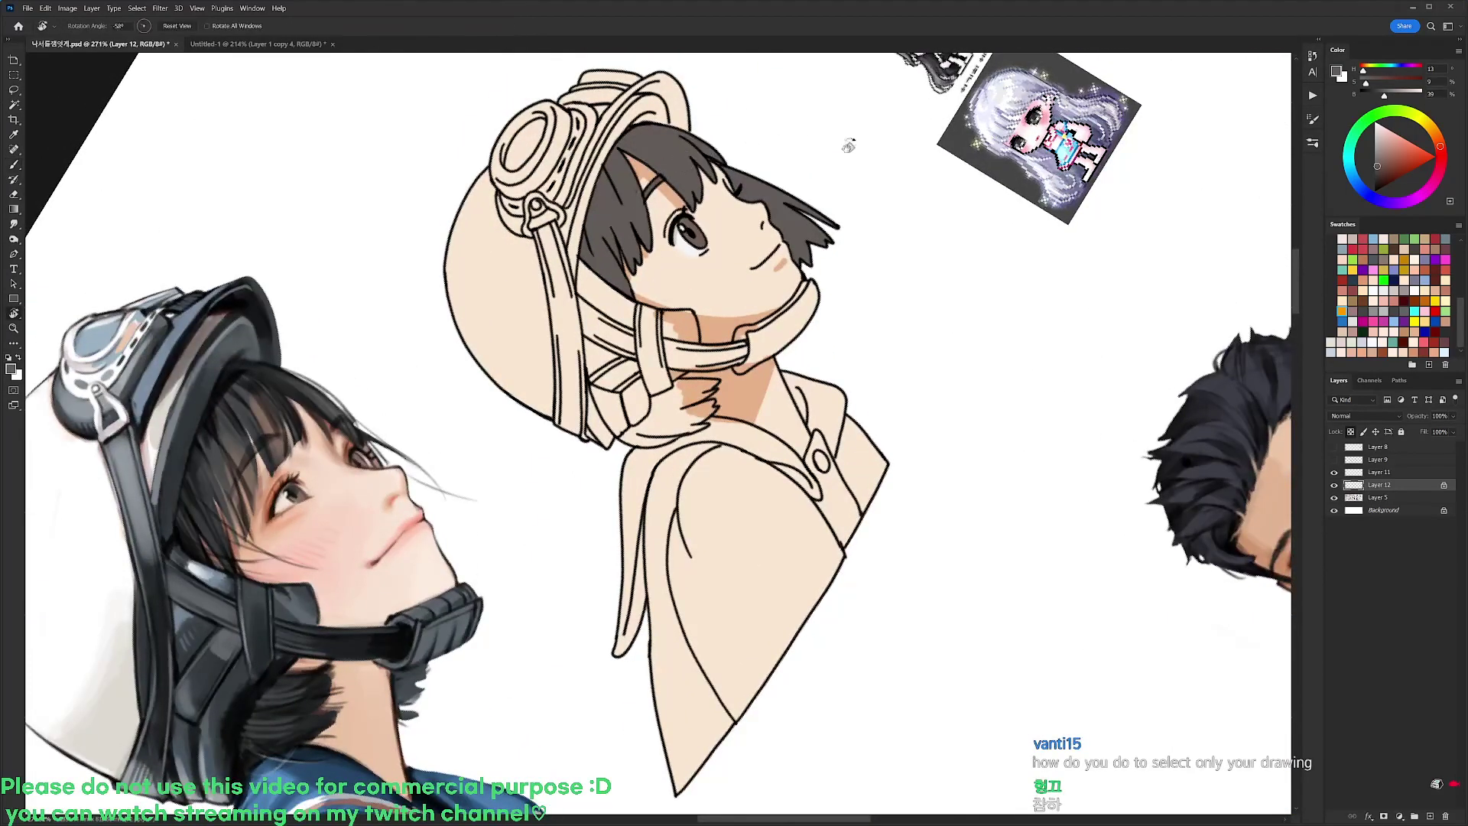
left_click_drag(849, 142, 998, 360)
mouse_move(632, 415)
left_mouse_down()
mouse_move(707, 461)
mouse_move(753, 404)
left_mouse_up()
key("r")
mouse_move(640, 449)
left_mouse_down()
mouse_move(646, 384)
mouse_move(669, 367)
mouse_move(649, 433)
mouse_move(682, 383)
mouse_move(680, 419)
left_mouse_up()
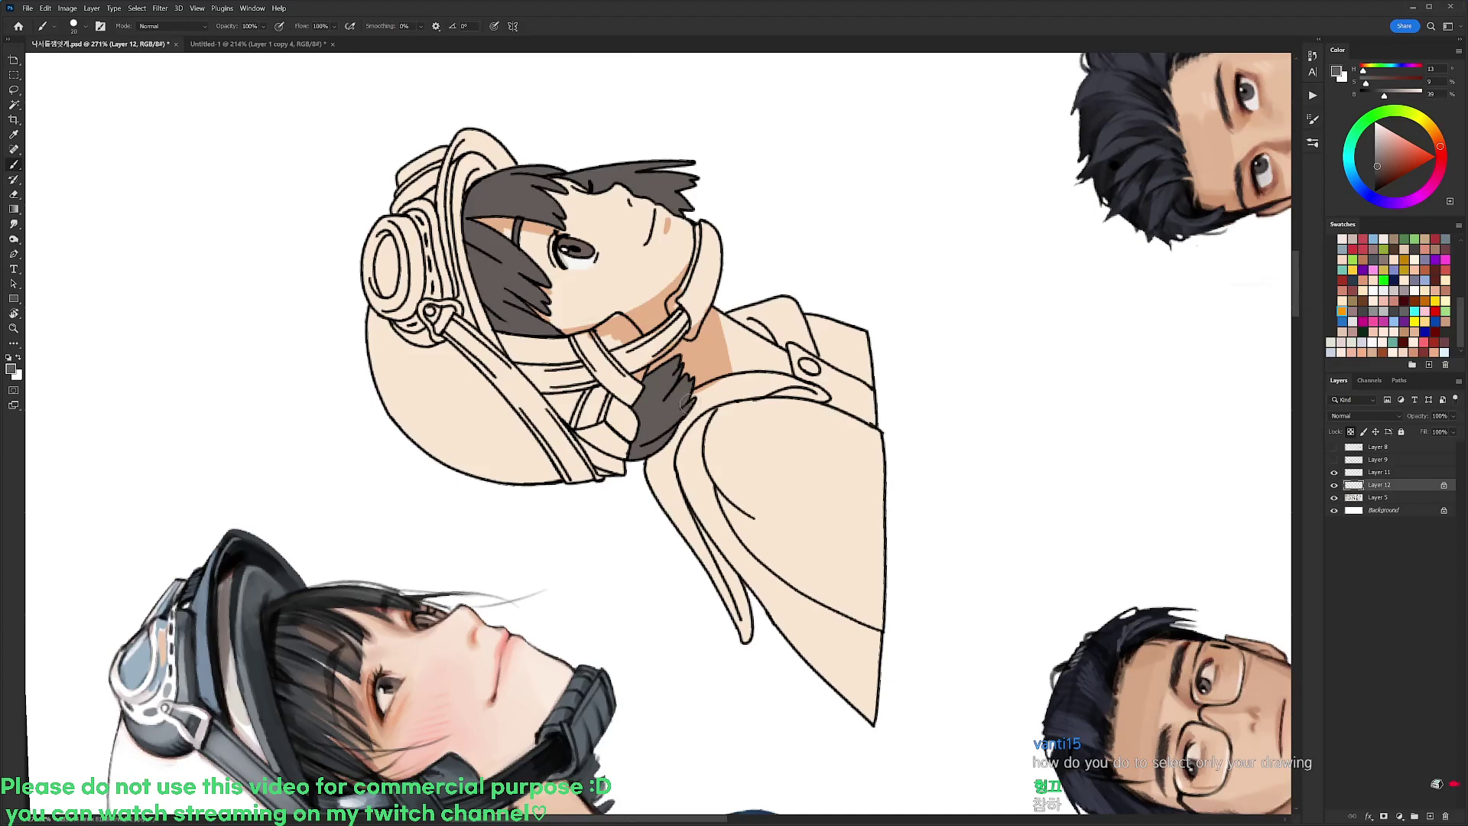
Select the grey-brown hair areas of the line-art girl with the Magic Wand
key("r")
left_click_drag(604, 321, 782, 446)
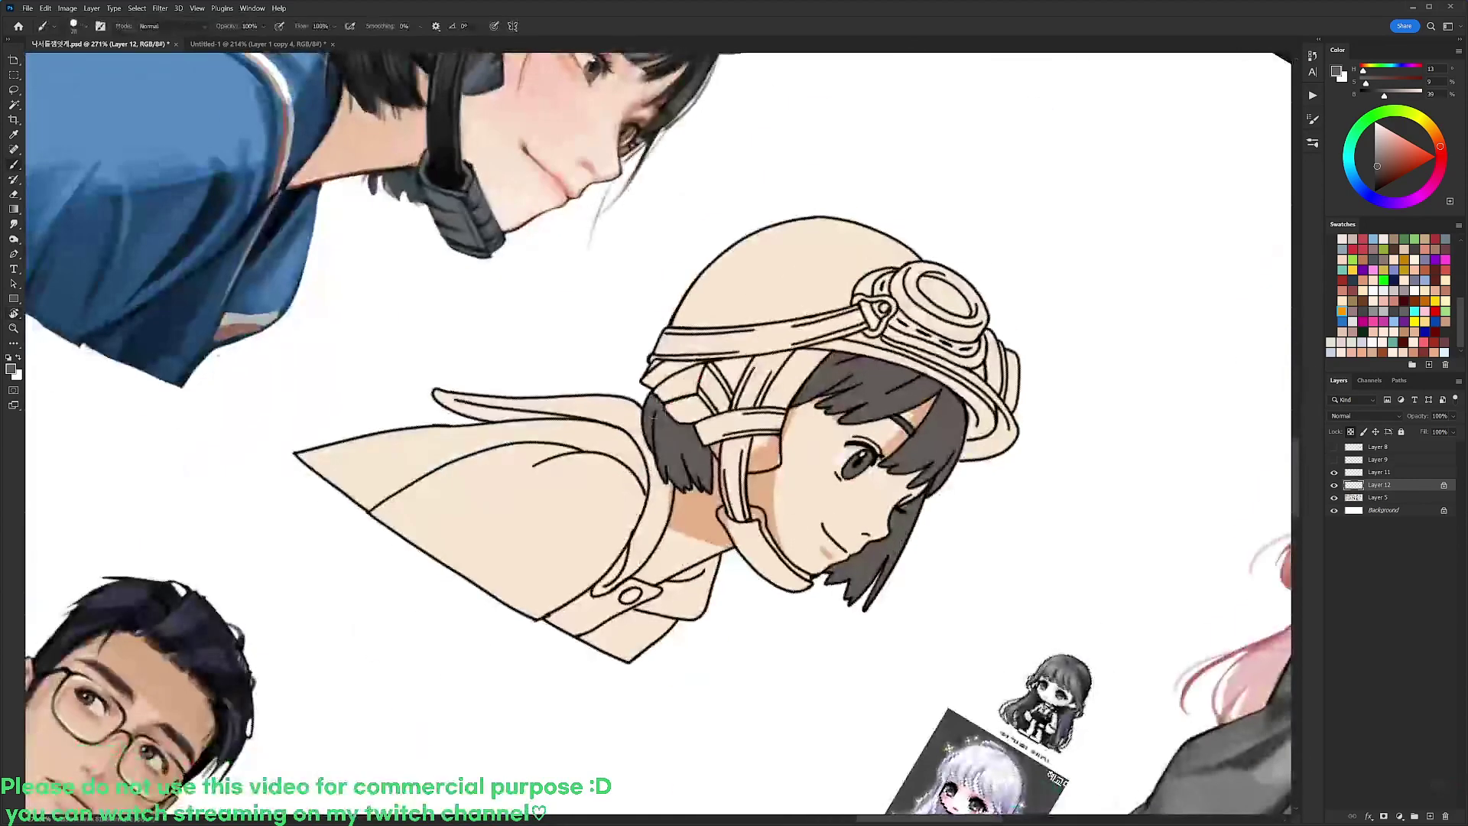
key("r")
left_click_drag(948, 413, 962, 254)
key("w")
left_click(909, 298)
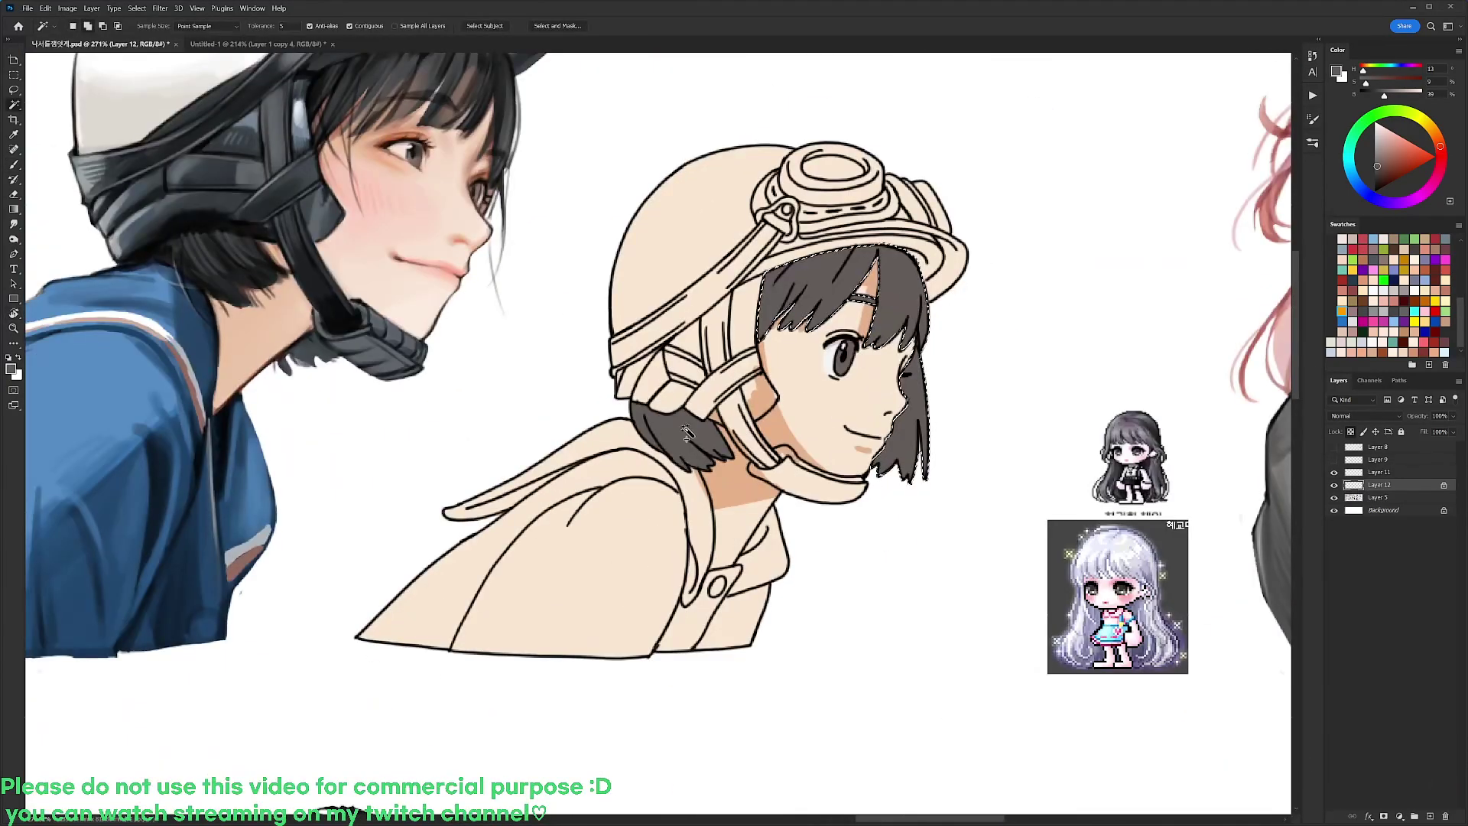
key("b")
Try shading the bangs under the helmet brim with two darker brown tones at 26% brightness
left_click_drag(1382, 164, 1380, 177)
left_click_drag(761, 282, 916, 262)
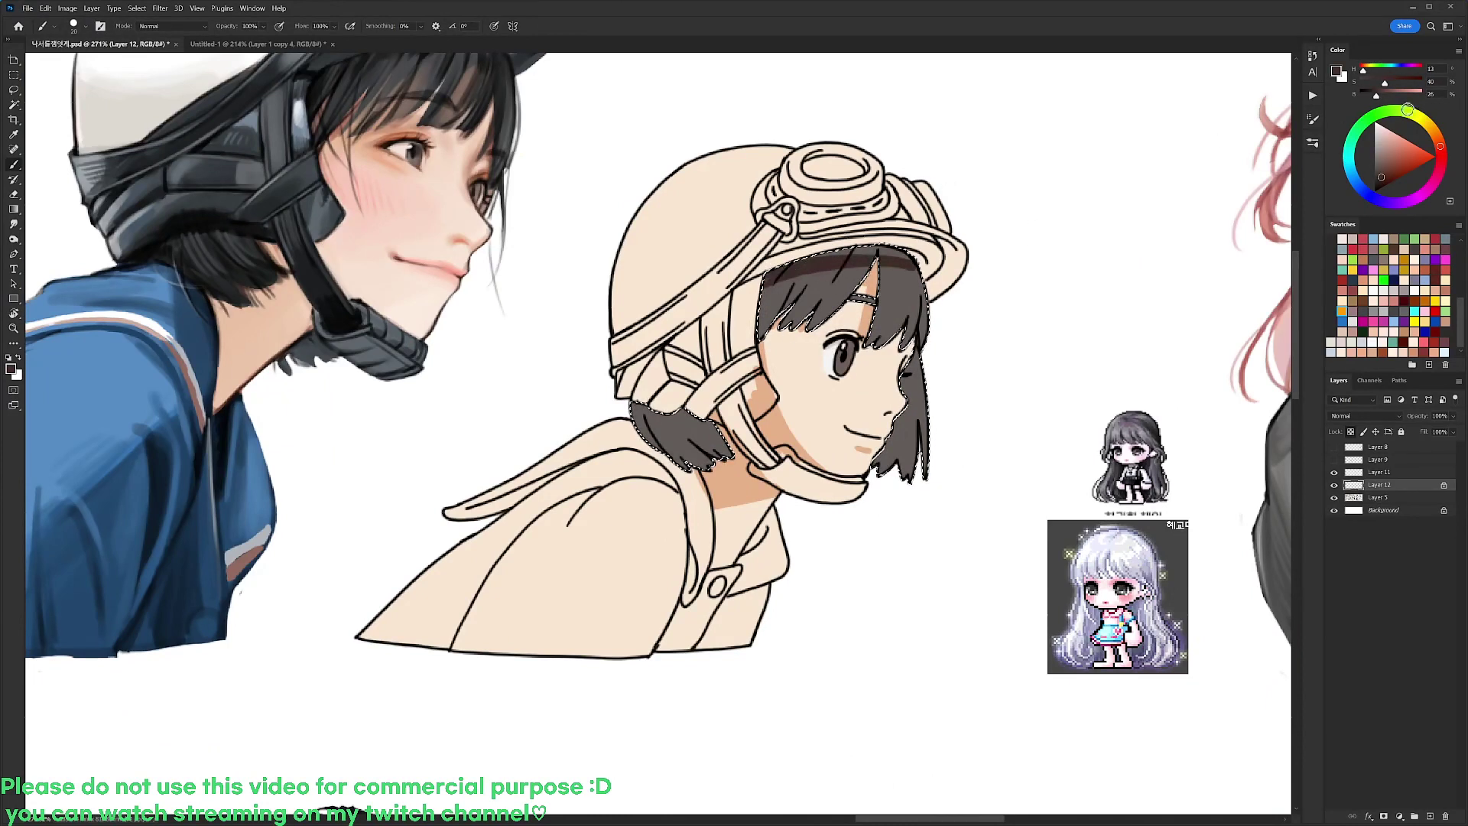
key("ctrl+z")
left_click(1377, 176)
left_click_drag(763, 284, 915, 261)
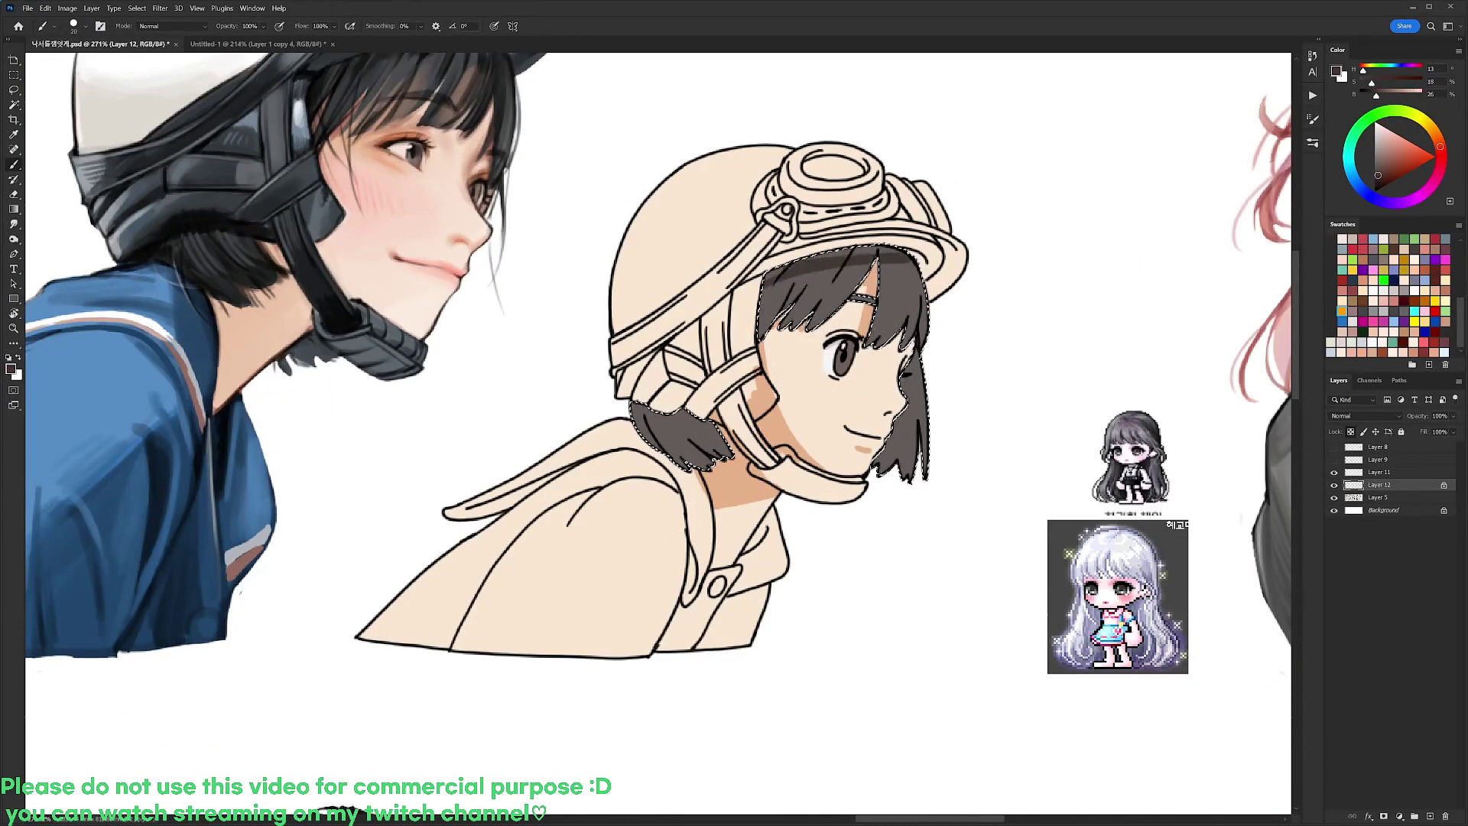
key("ctrl+z")
Shade the bangs under the helmet brim with dark brown at 20% brightness and raise the selected hair's saturation to +42
left_click(1376, 179)
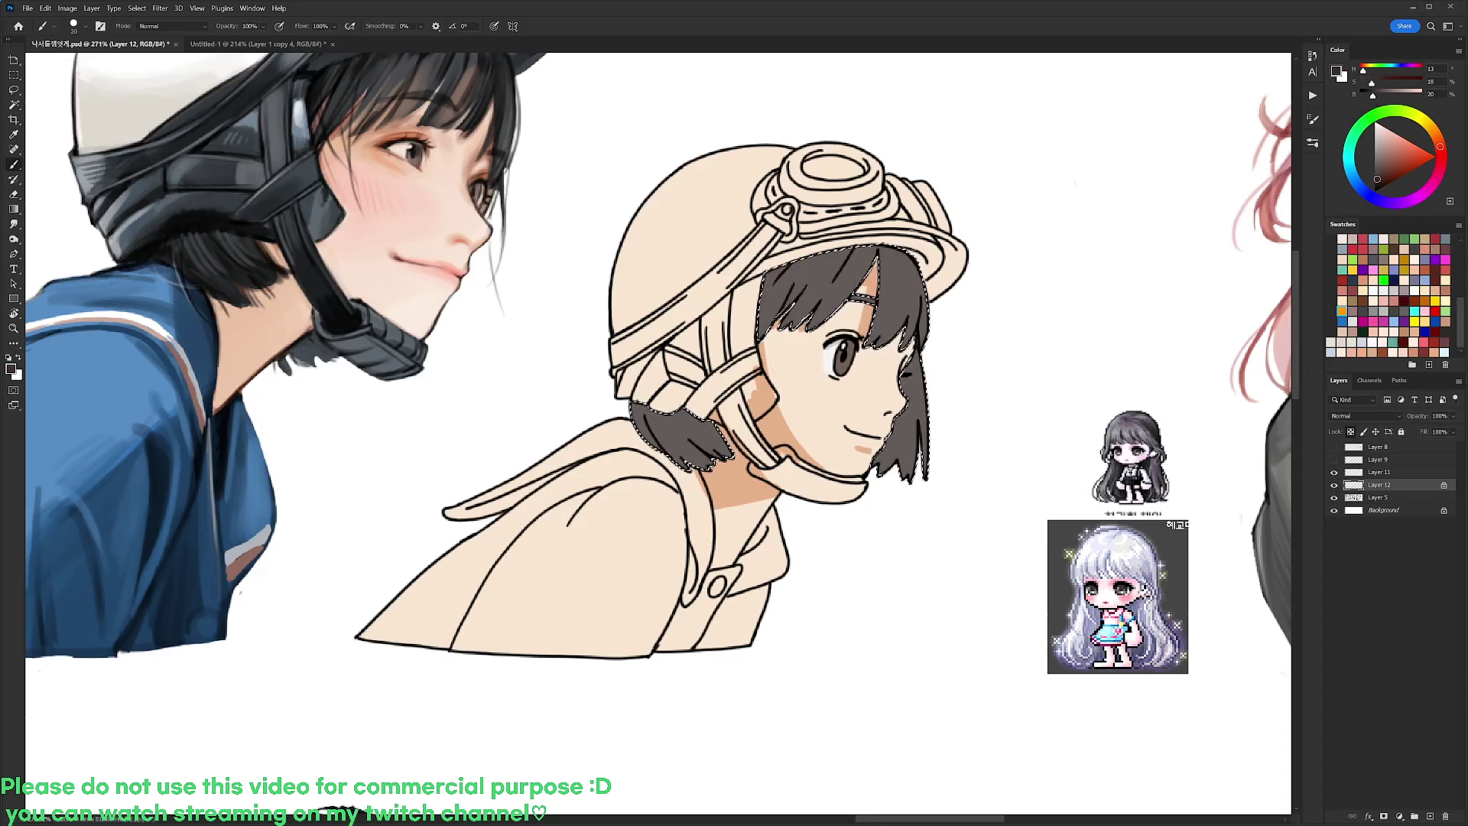
left_click_drag(762, 284, 879, 262)
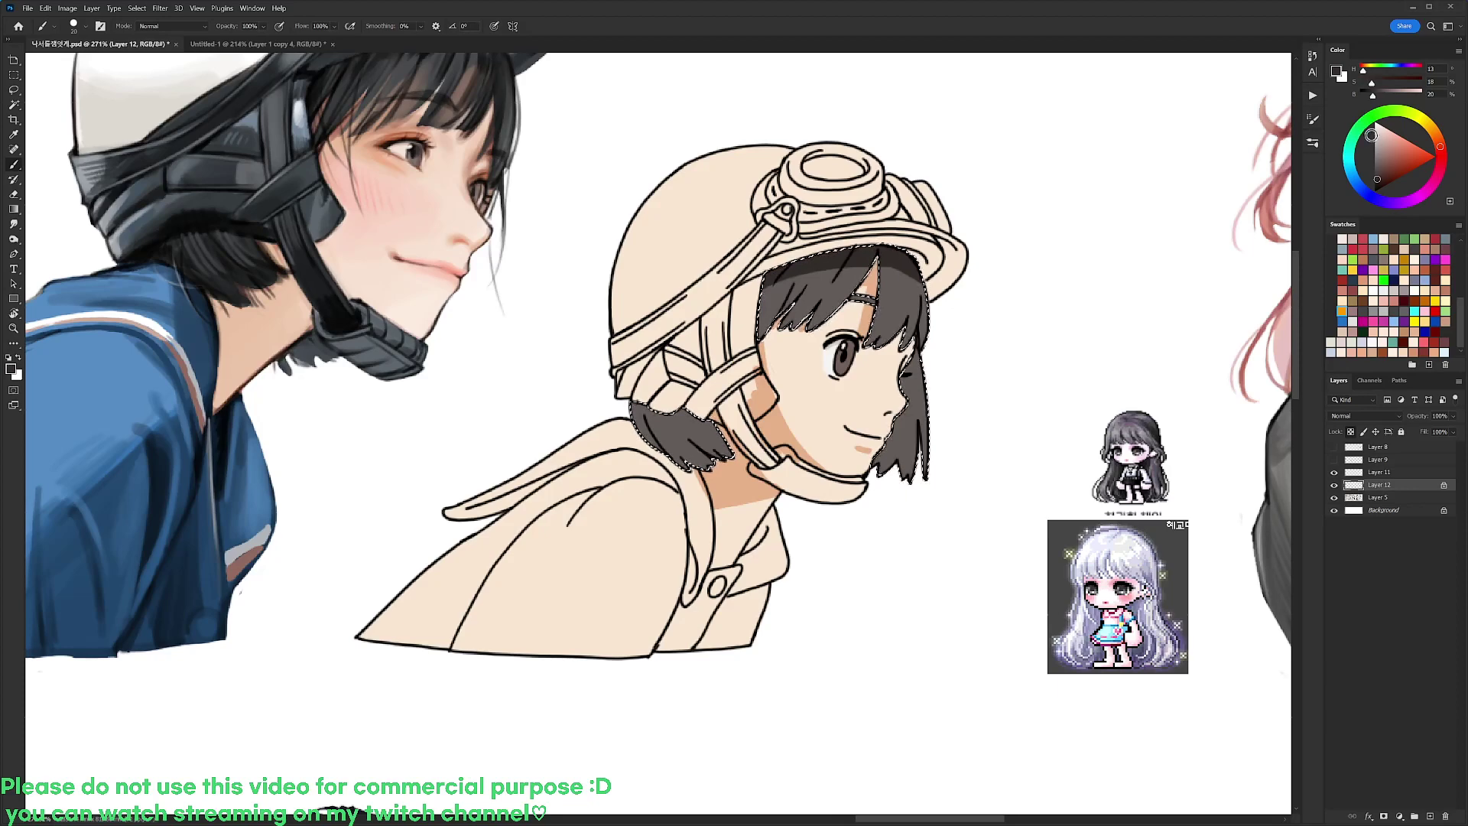
key("ctrl+u")
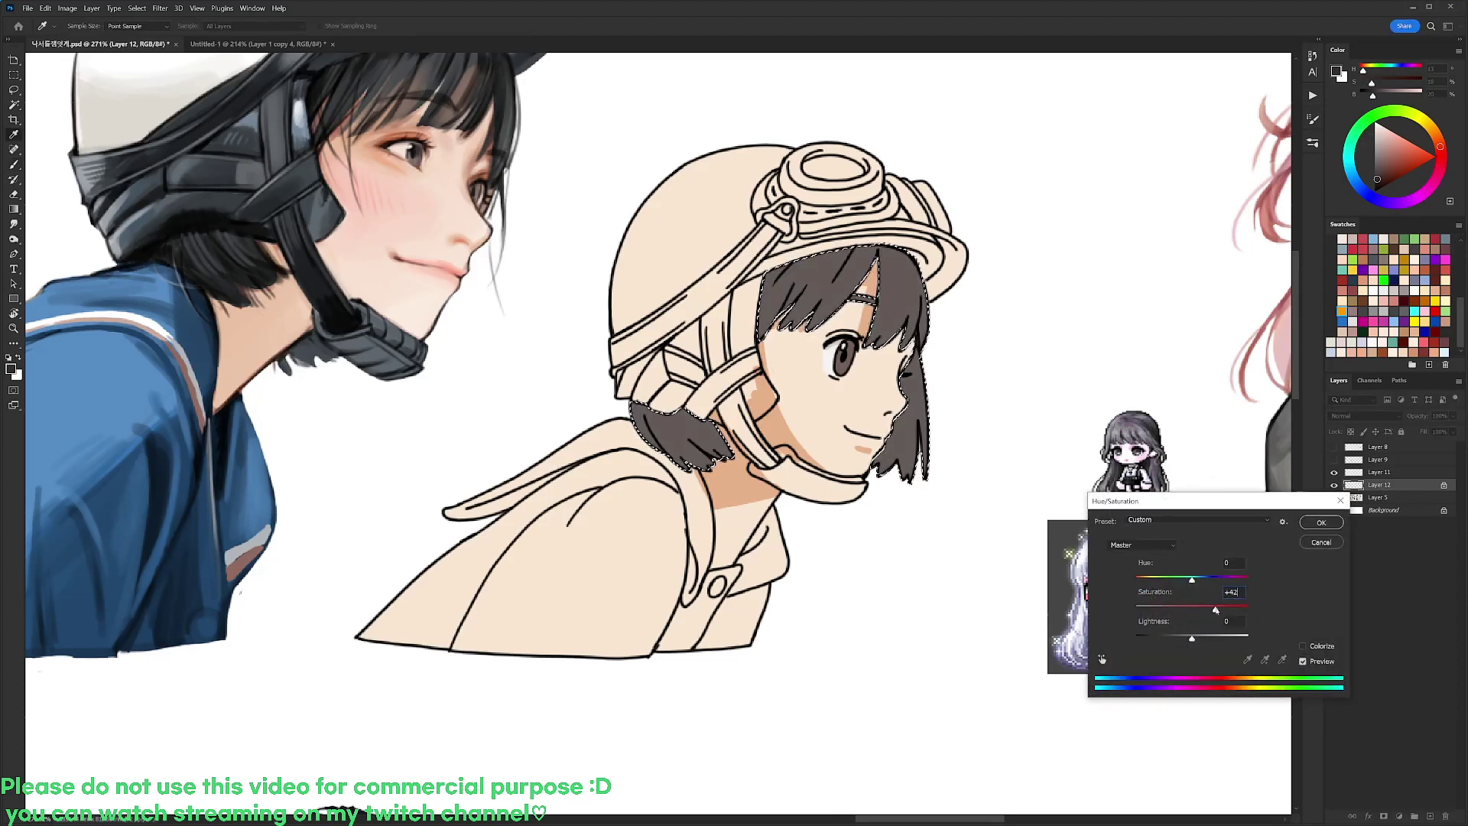
key("Return")
key("b")
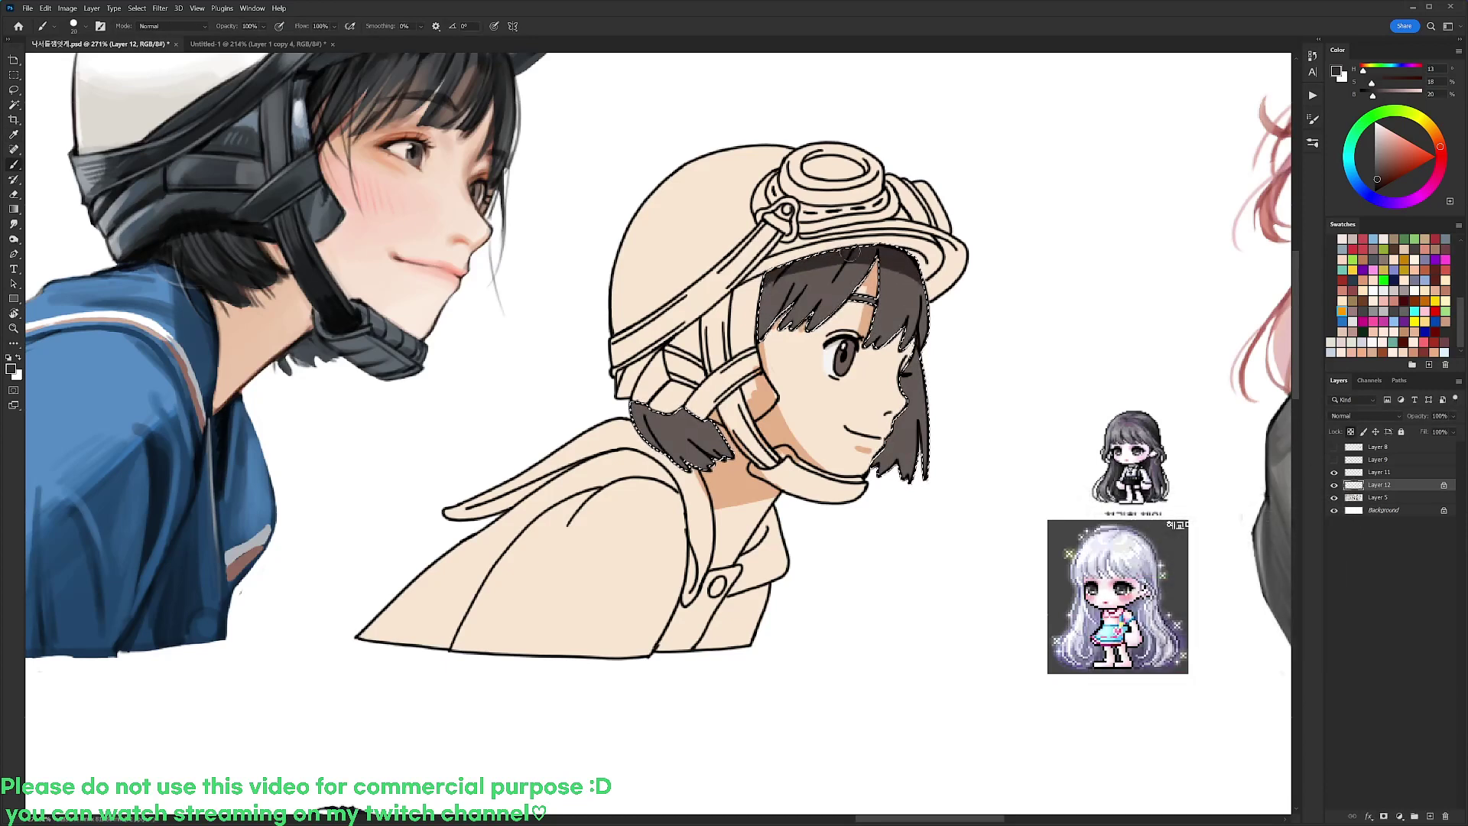
Extend the dark brown shadow on the bangs and shade the back hair below the helmet
mouse_move(819, 270)
left_mouse_down()
mouse_move(835, 261)
mouse_move(802, 257)
left_mouse_up()
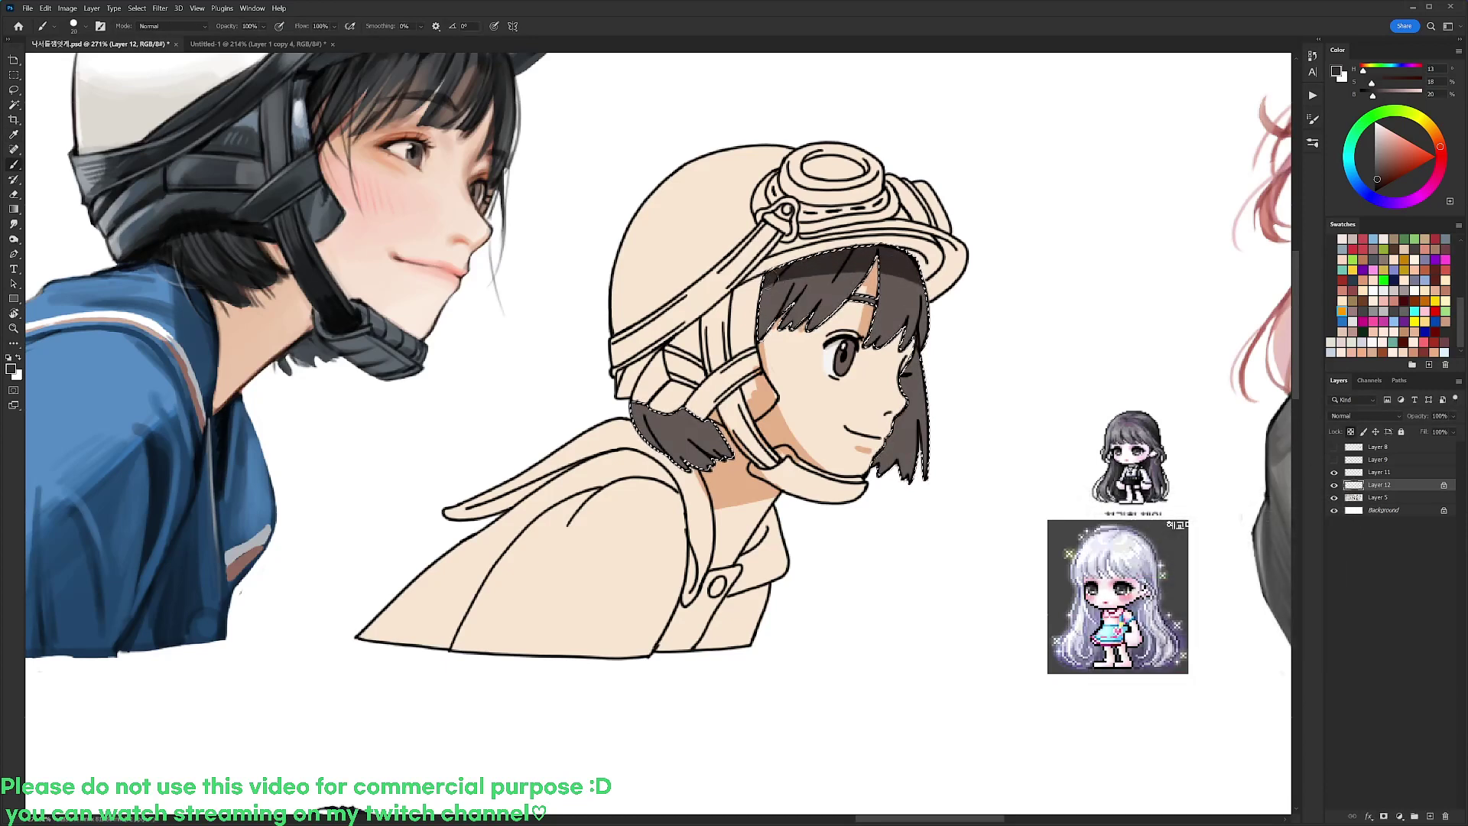
left_click_drag(653, 413, 689, 466)
left_click_drag(638, 408, 679, 462)
left_click_drag(636, 408, 694, 463)
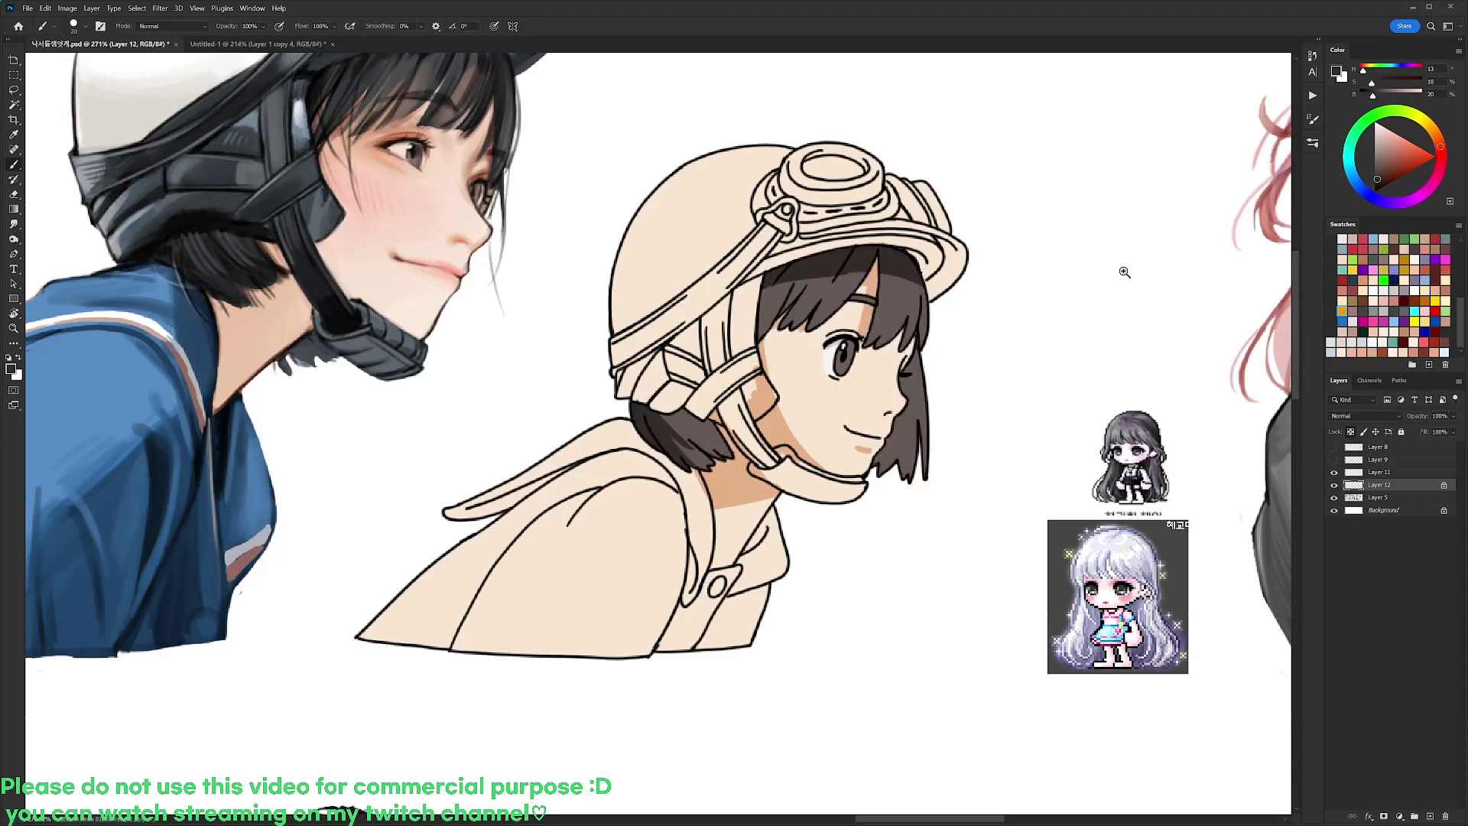
Shade the edge of the face along the helmet strap with sampled peach, switching between the shadow and base skin tones
scroll(1118, 269, "down", 3)
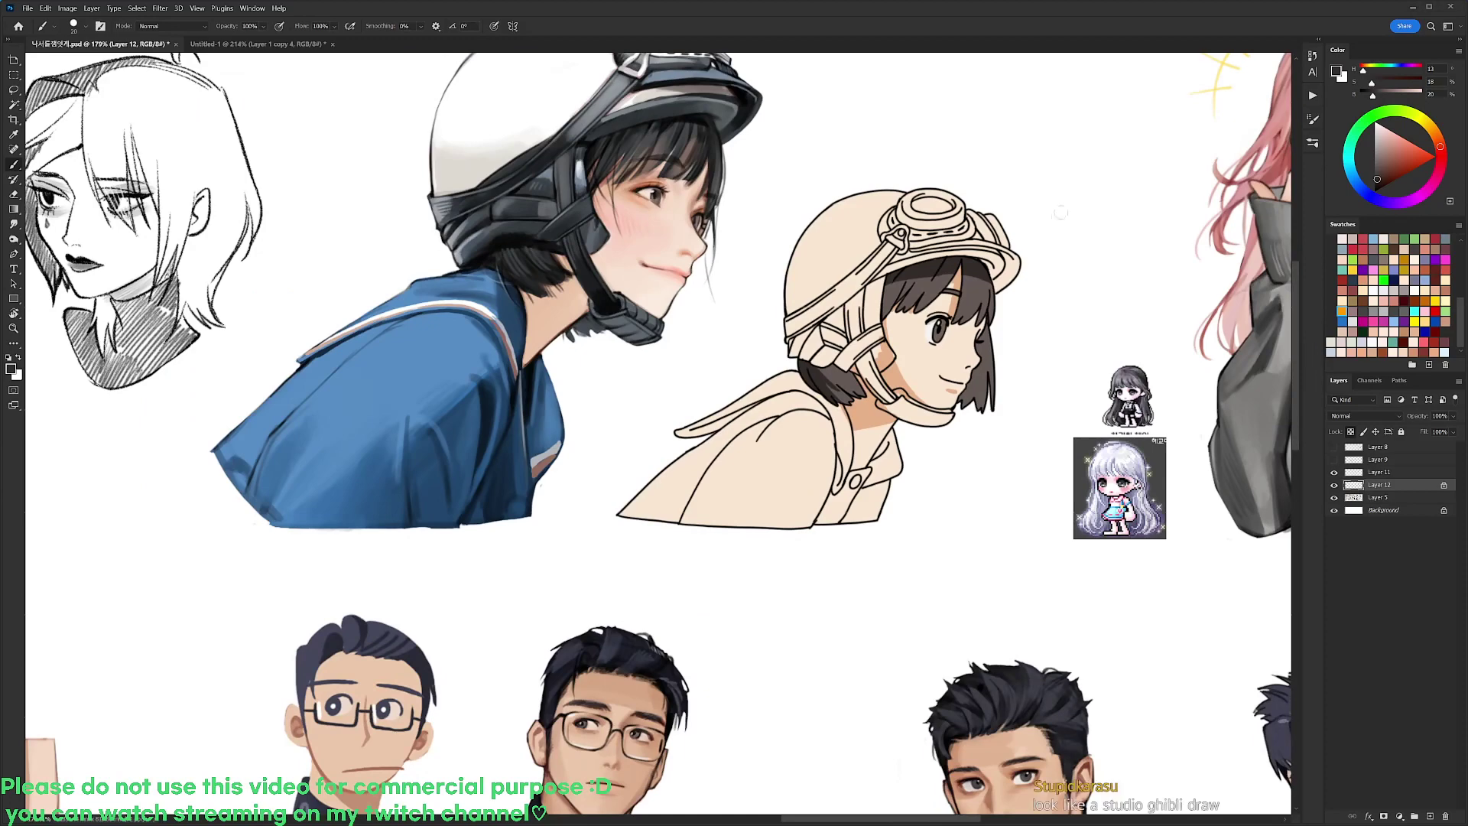
left_click_drag(1030, 217, 1036, 217)
left_click_drag(1036, 217, 1040, 240)
left_click(834, 373, "alt")
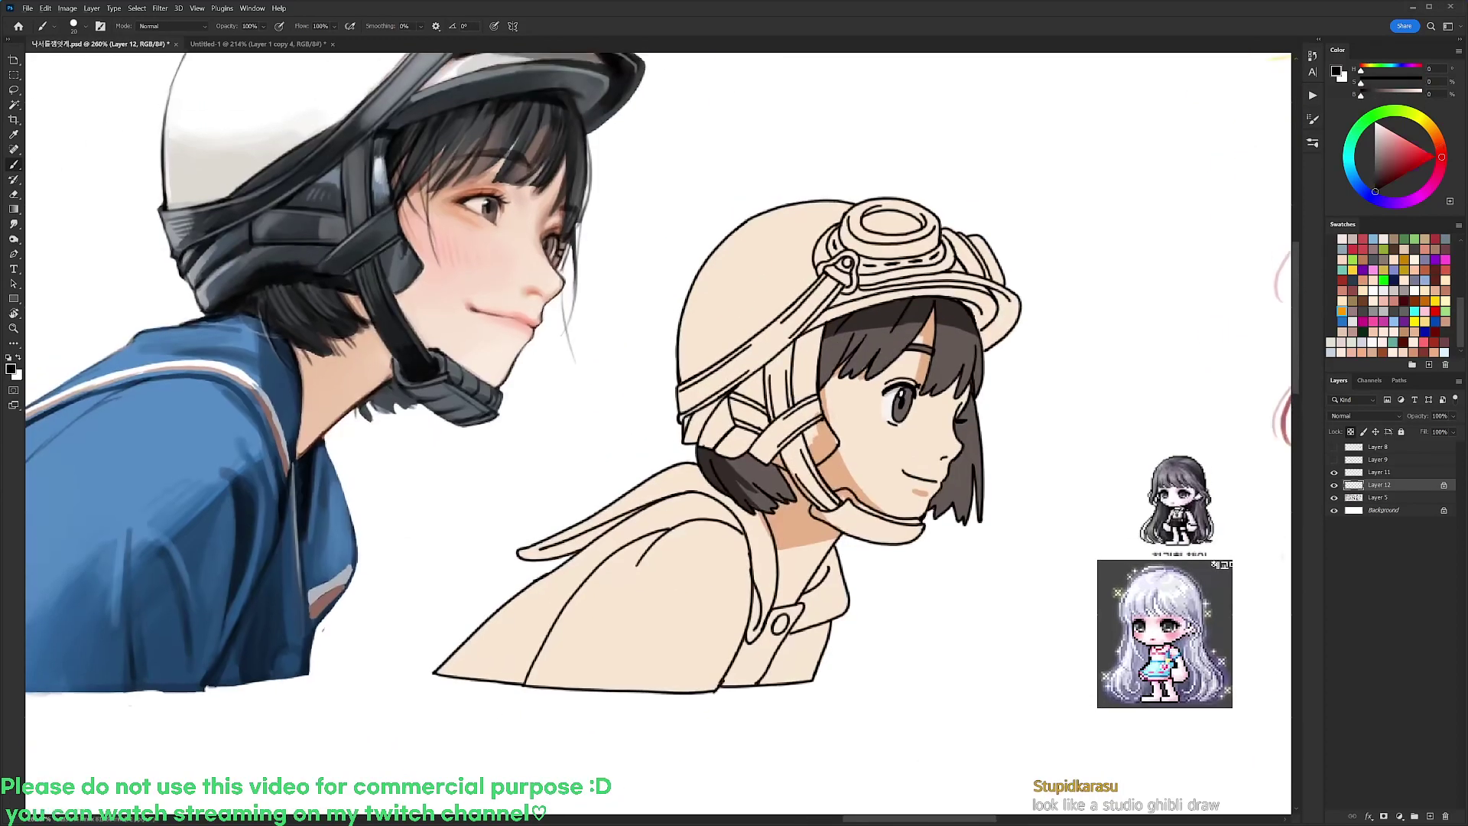
left_click(823, 397, "alt")
left_click_drag(828, 377, 857, 486)
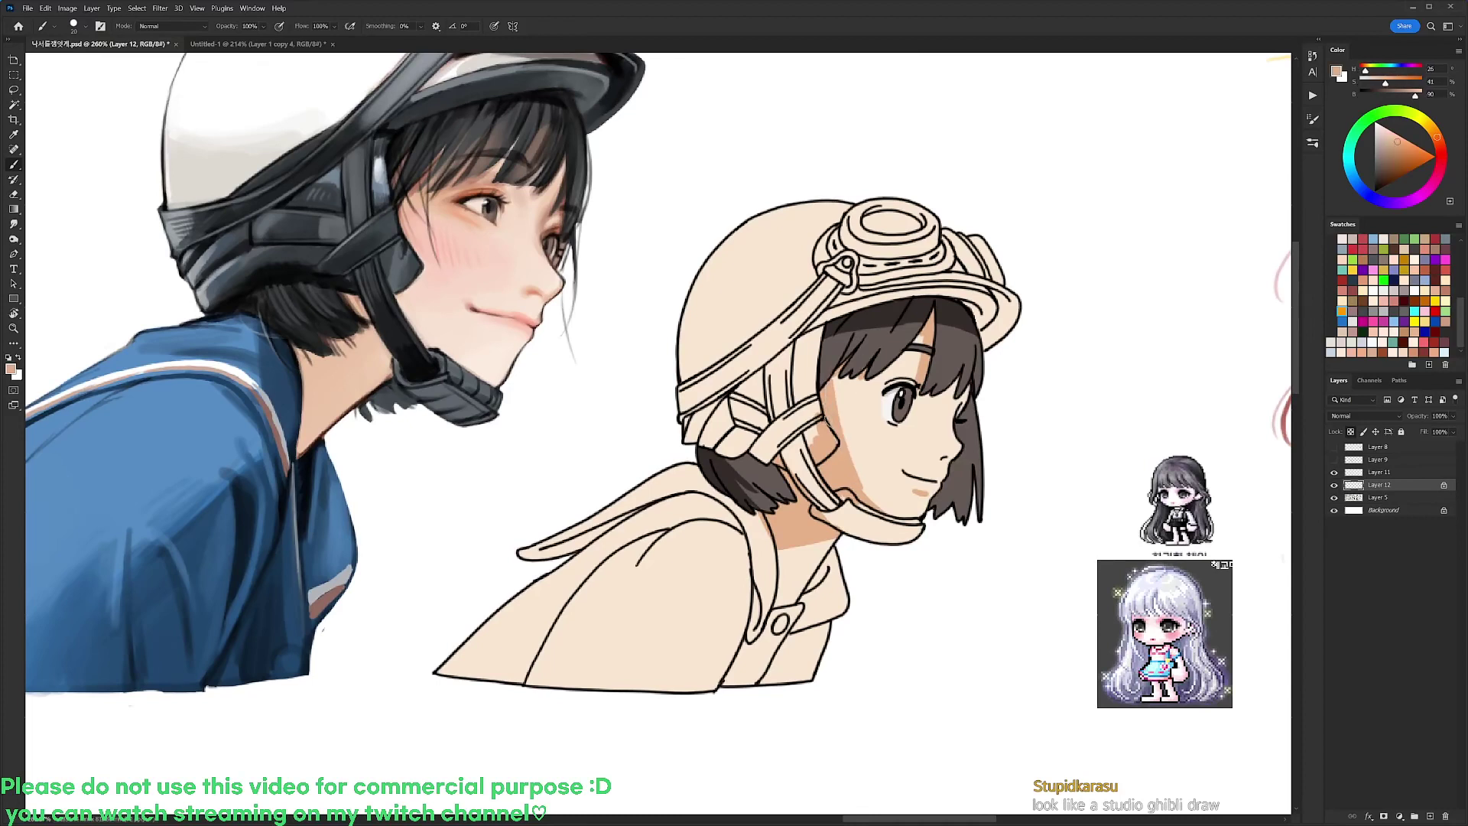
left_click(888, 477, "alt")
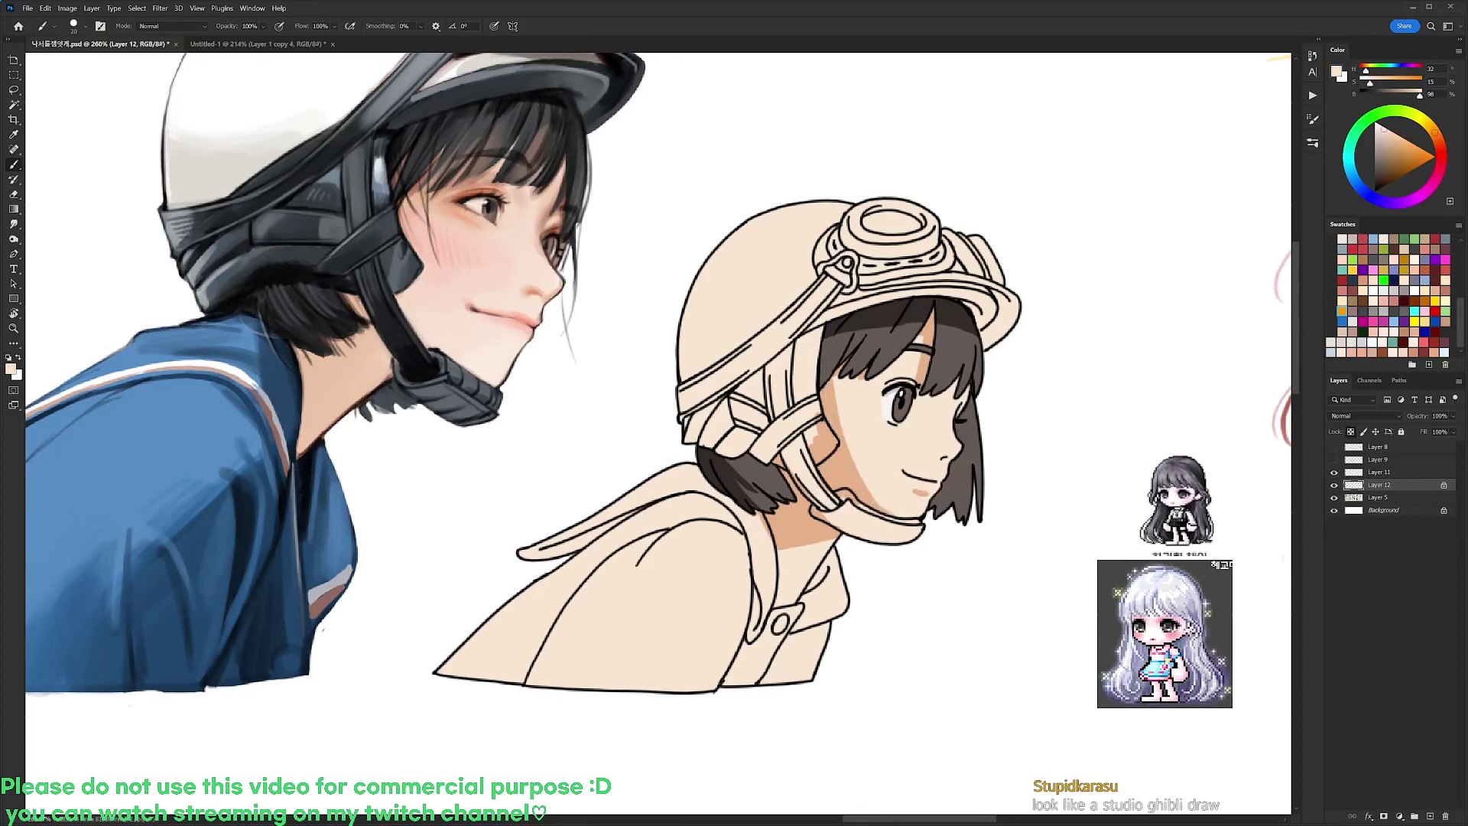
left_click(846, 431, "alt")
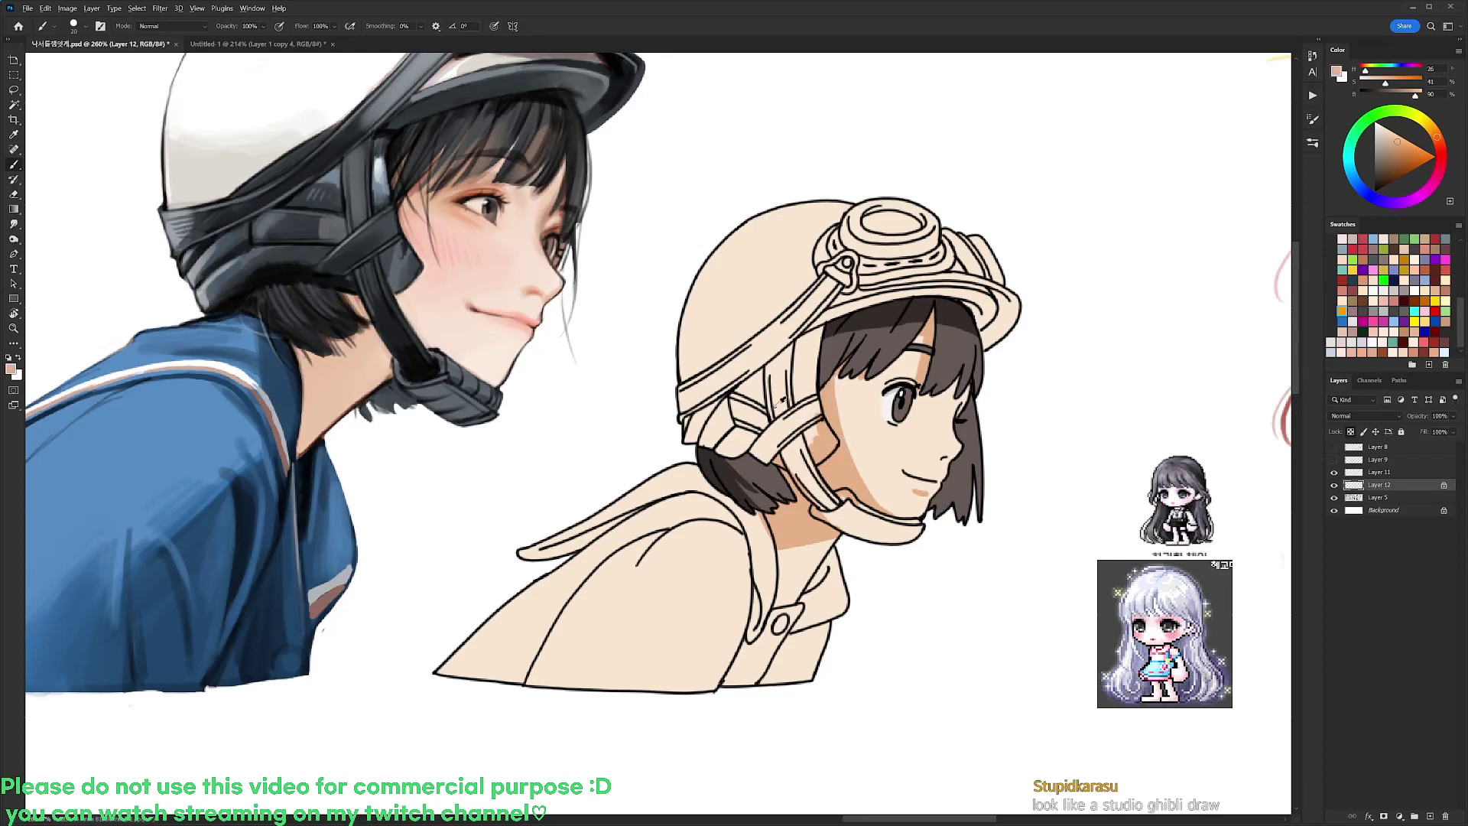
Mix a dark blue-grey at hue 220 and paint the helmet lining and cheek pad beside the face
left_click(752, 466, "alt")
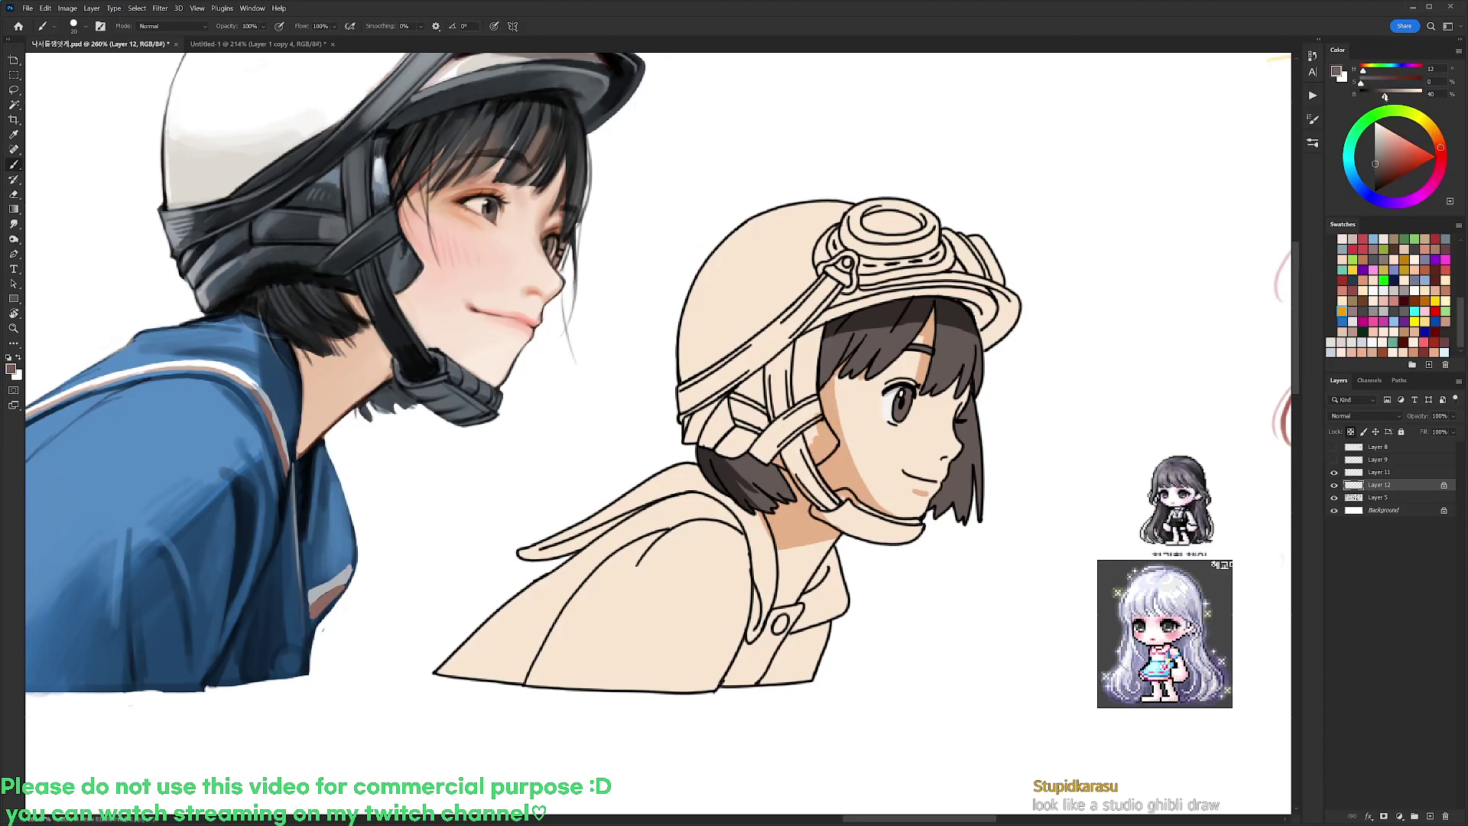
left_click_drag(1384, 96, 1378, 98)
left_click(1361, 184)
mouse_move(799, 336)
left_mouse_down()
mouse_move(796, 394)
mouse_move(799, 340)
mouse_move(815, 331)
mouse_move(799, 393)
mouse_move(807, 384)
mouse_move(813, 434)
left_mouse_up()
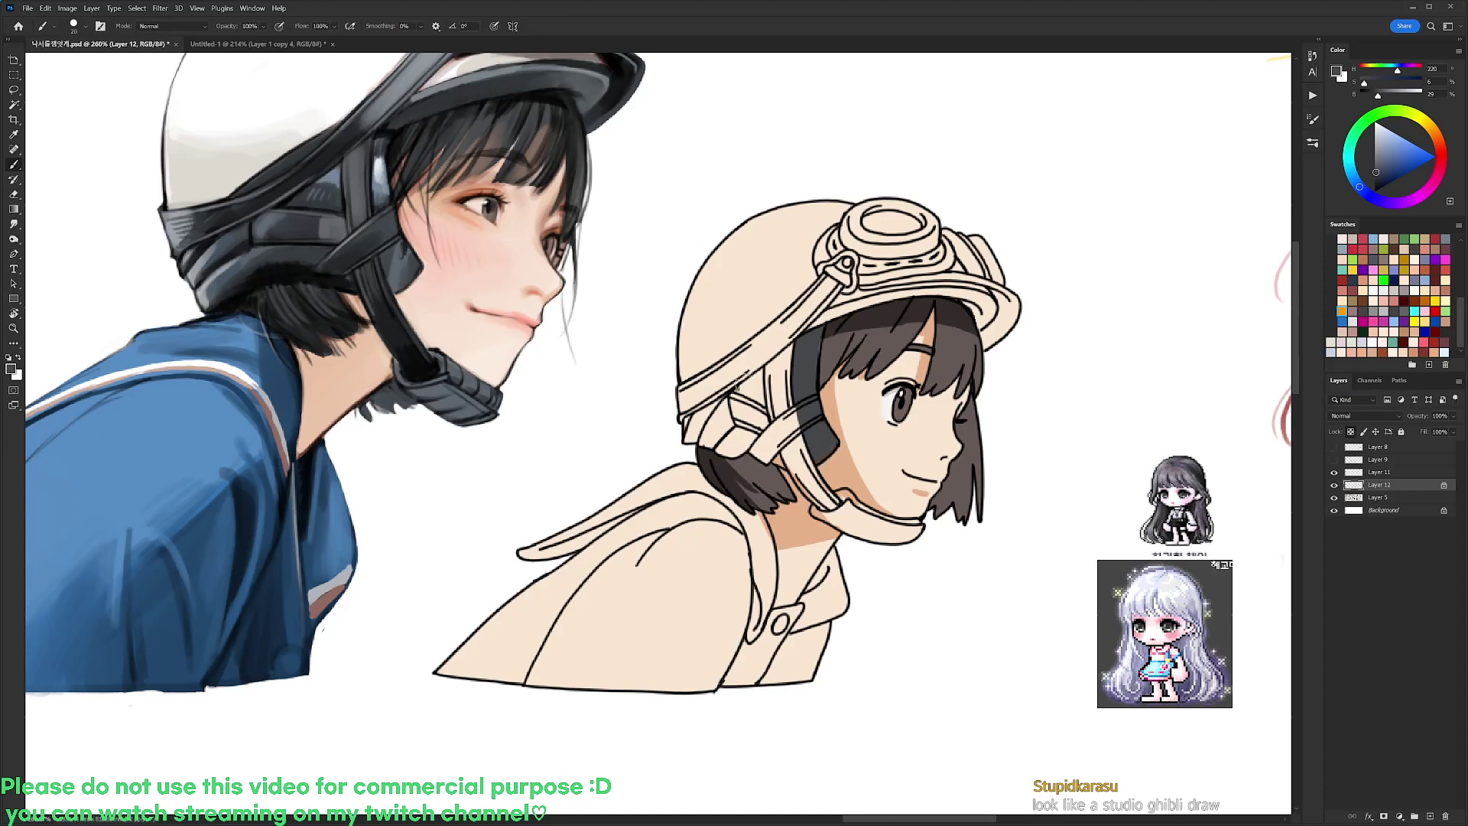
Fill the padding at the back of the helmet, behind the straps, with the dark blue-grey
mouse_move(746, 381)
left_mouse_down()
mouse_move(756, 398)
mouse_move(739, 392)
mouse_move(760, 391)
left_mouse_up()
key("r")
left_click_drag(957, 343, 610, 178)
key("b")
mouse_move(637, 353)
left_mouse_down()
mouse_move(662, 312)
mouse_move(656, 351)
mouse_move(695, 307)
mouse_move(707, 328)
mouse_move(677, 336)
mouse_move(673, 382)
mouse_move(646, 351)
mouse_move(671, 394)
mouse_move(647, 373)
left_mouse_up()
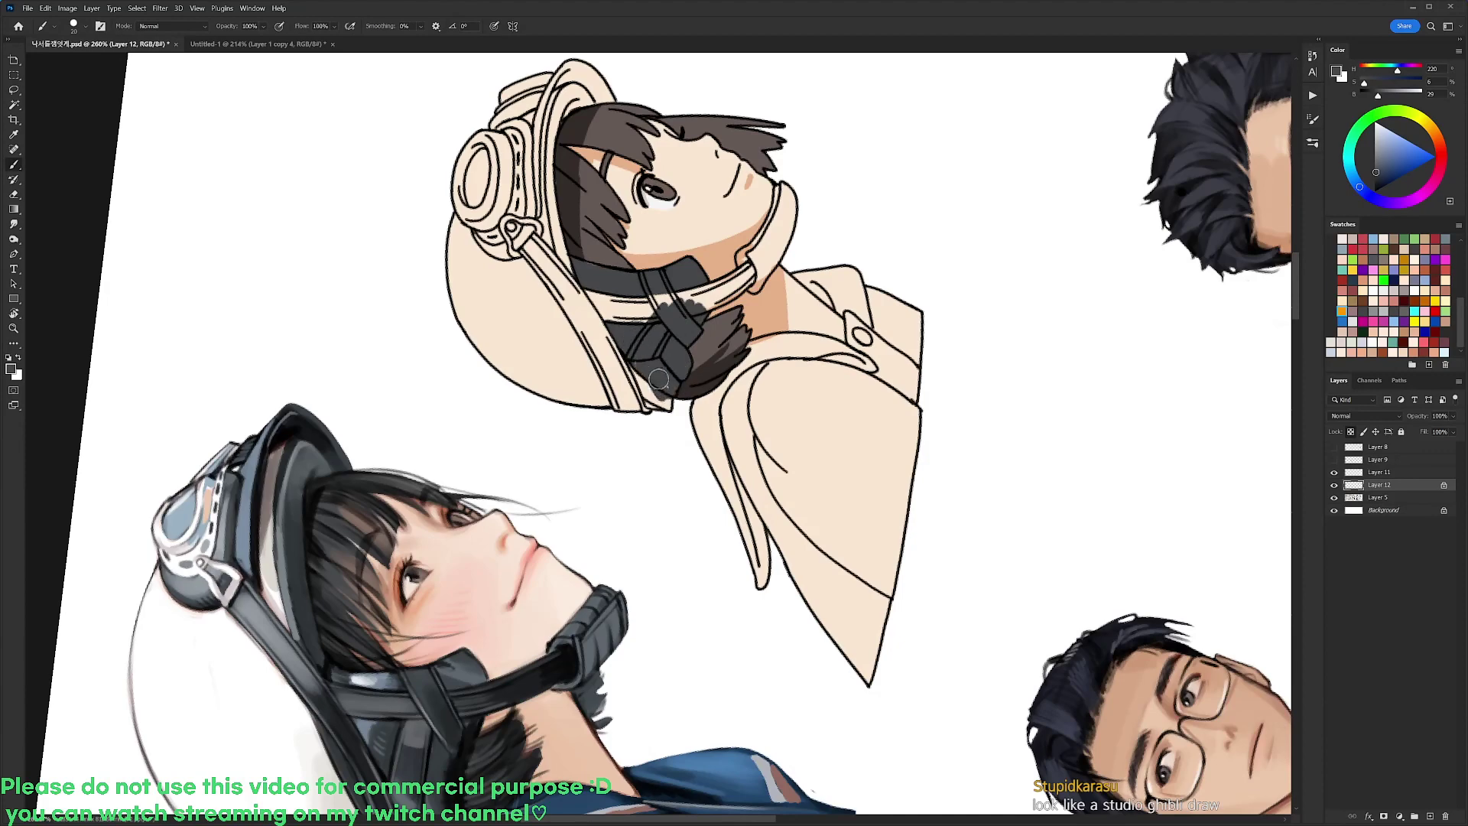
Fill the remaining helmet lining around the crossed straps beside the cheek with the sampled dark blue-grey
key("r")
mouse_move(904, 329)
left_mouse_down()
mouse_move(920, 379)
mouse_move(896, 556)
left_mouse_up()
key("w")
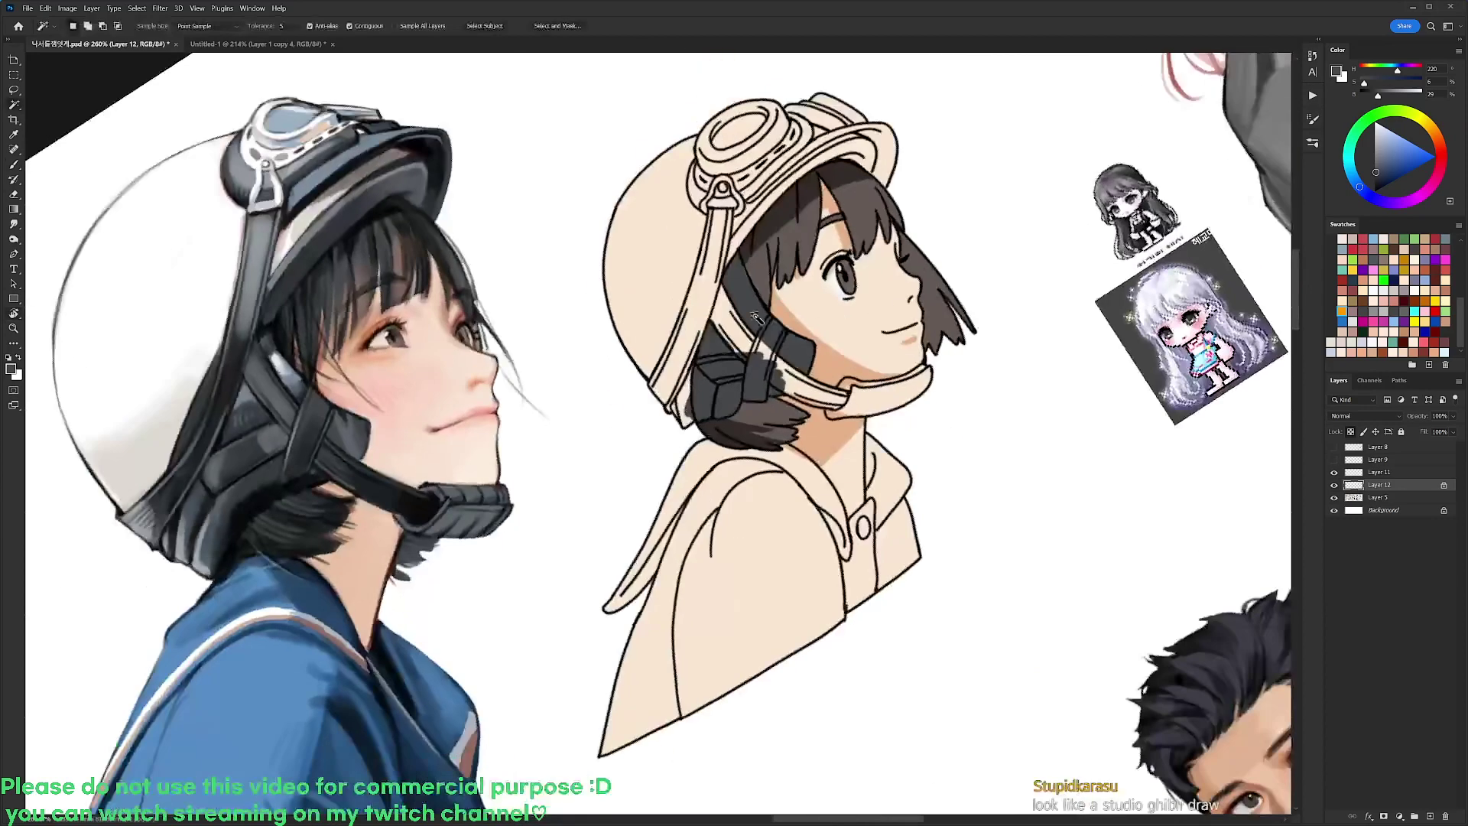
left_click(757, 317)
key("b")
key("ctrl+d")
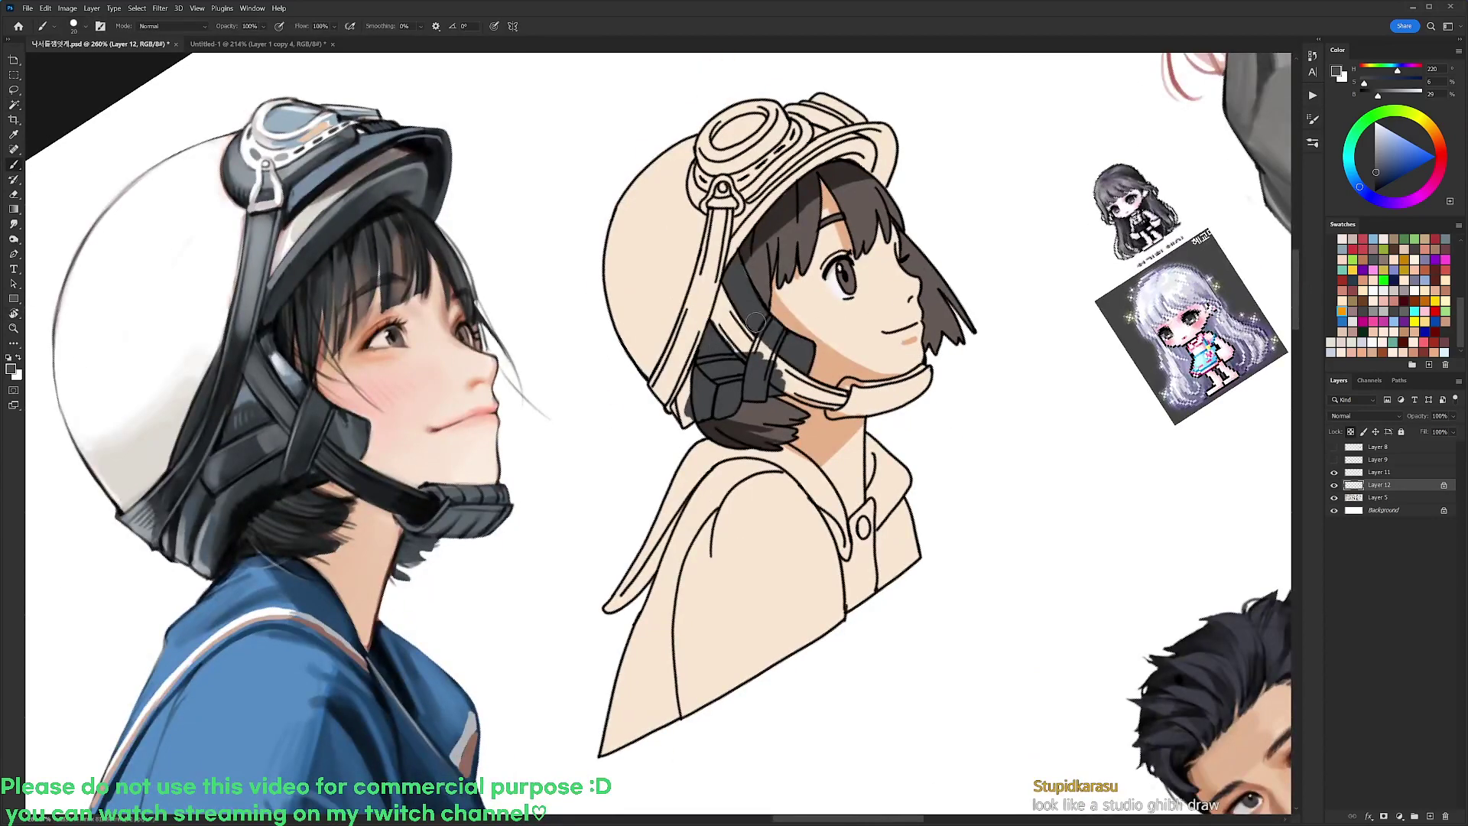
left_click(749, 320, "alt")
mouse_move(731, 281)
left_mouse_down()
mouse_move(724, 344)
mouse_move(742, 322)
mouse_move(778, 379)
left_mouse_up()
key("r")
key("Escape")
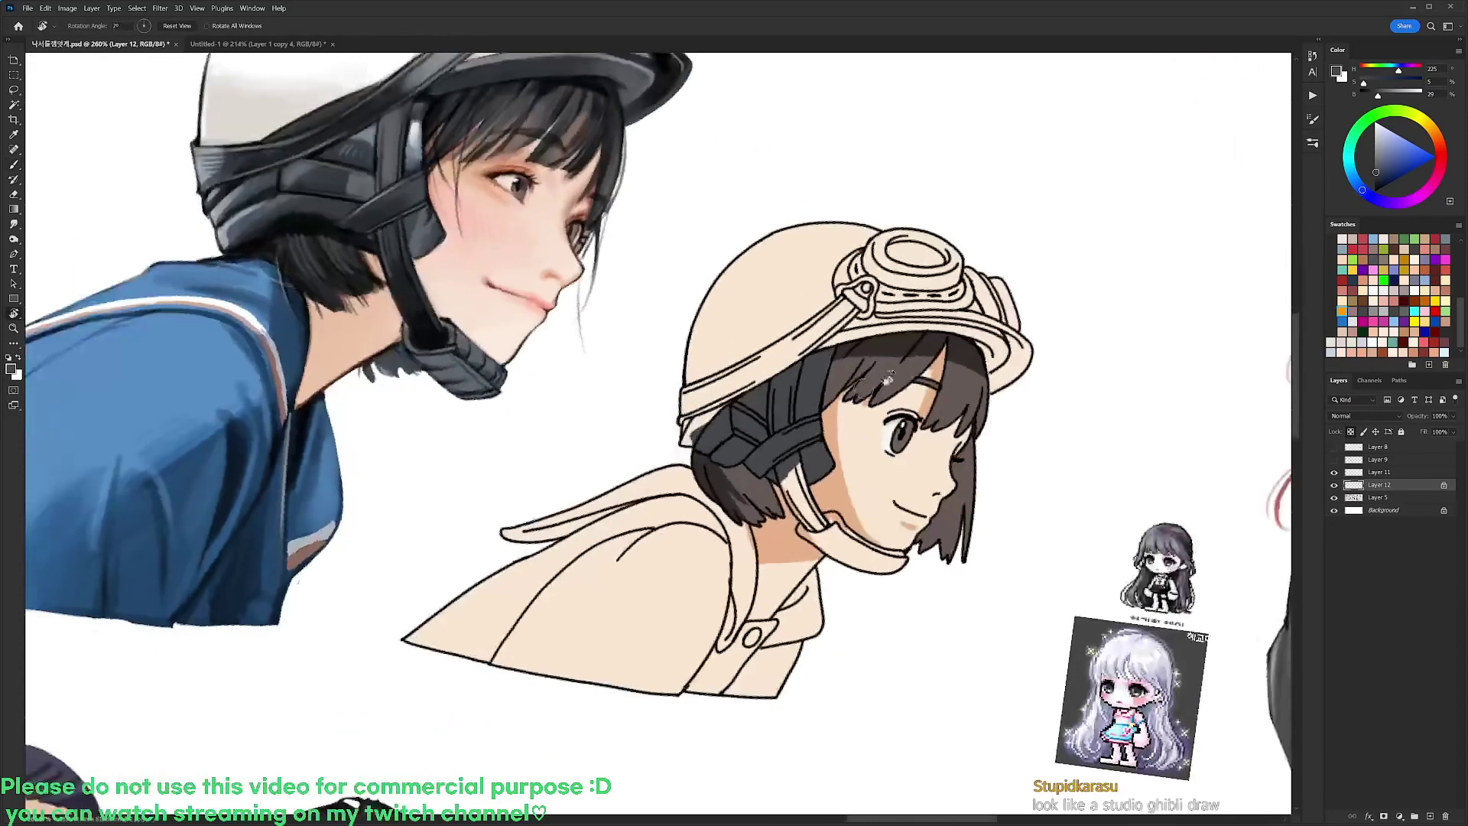
Mix a darker blue-grey at hue 225 and 13% saturation and paint the crossed straps down to the chin strap
key("b")
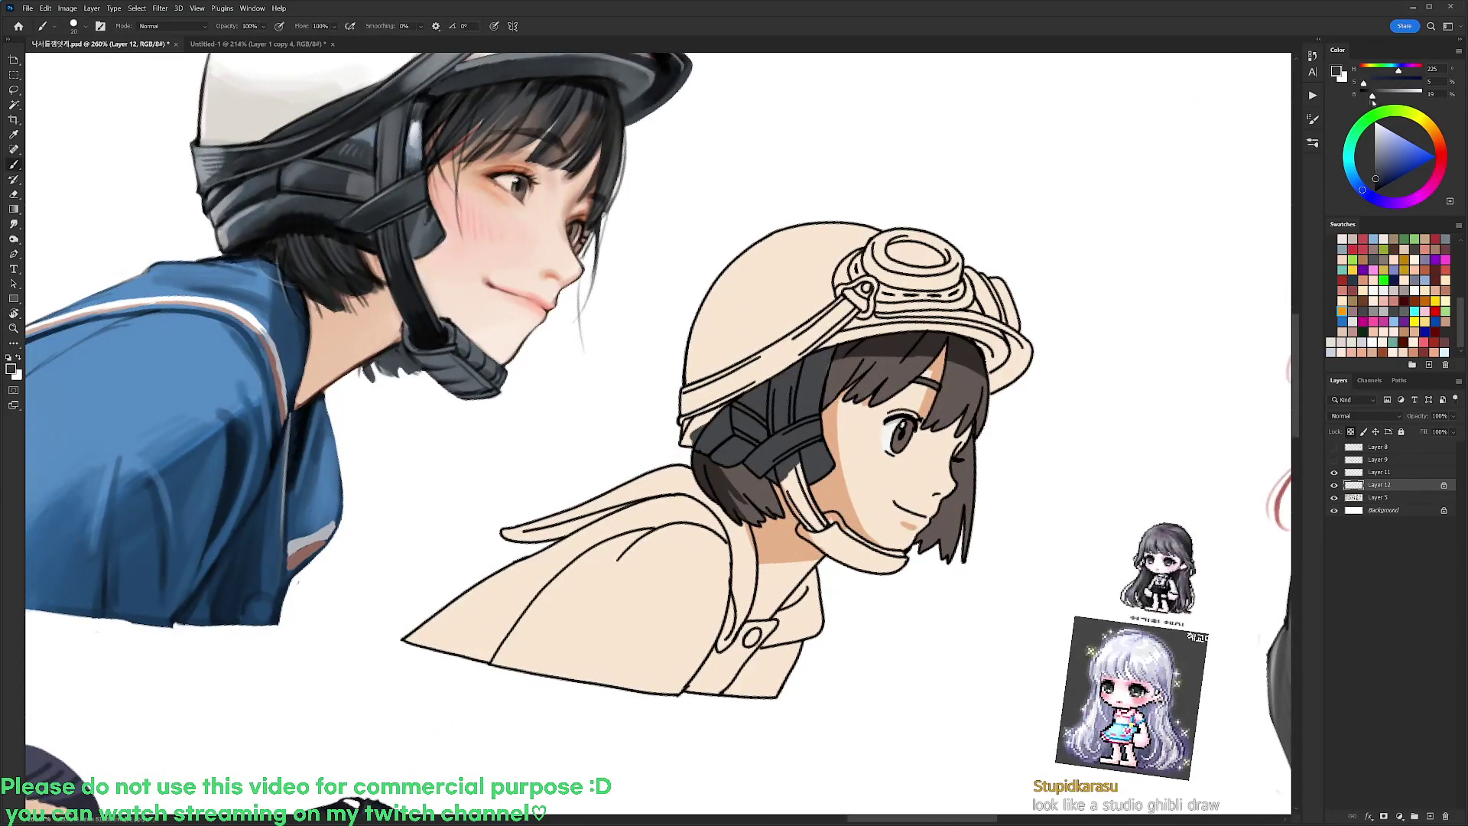
mouse_move(780, 386)
left_mouse_down()
mouse_move(784, 466)
mouse_move(783, 383)
mouse_move(789, 440)
left_mouse_up()
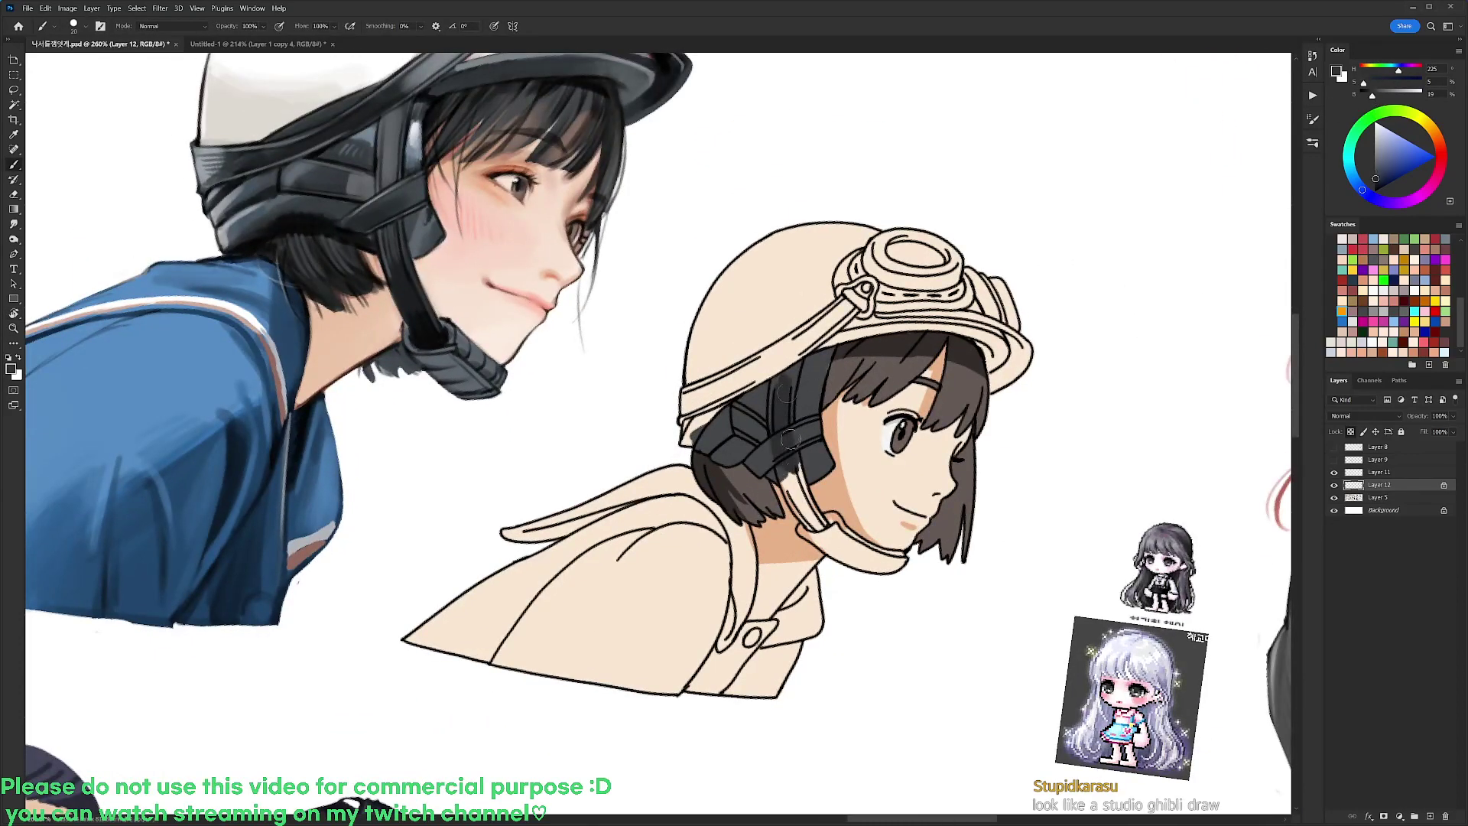
key("ctrl+z")
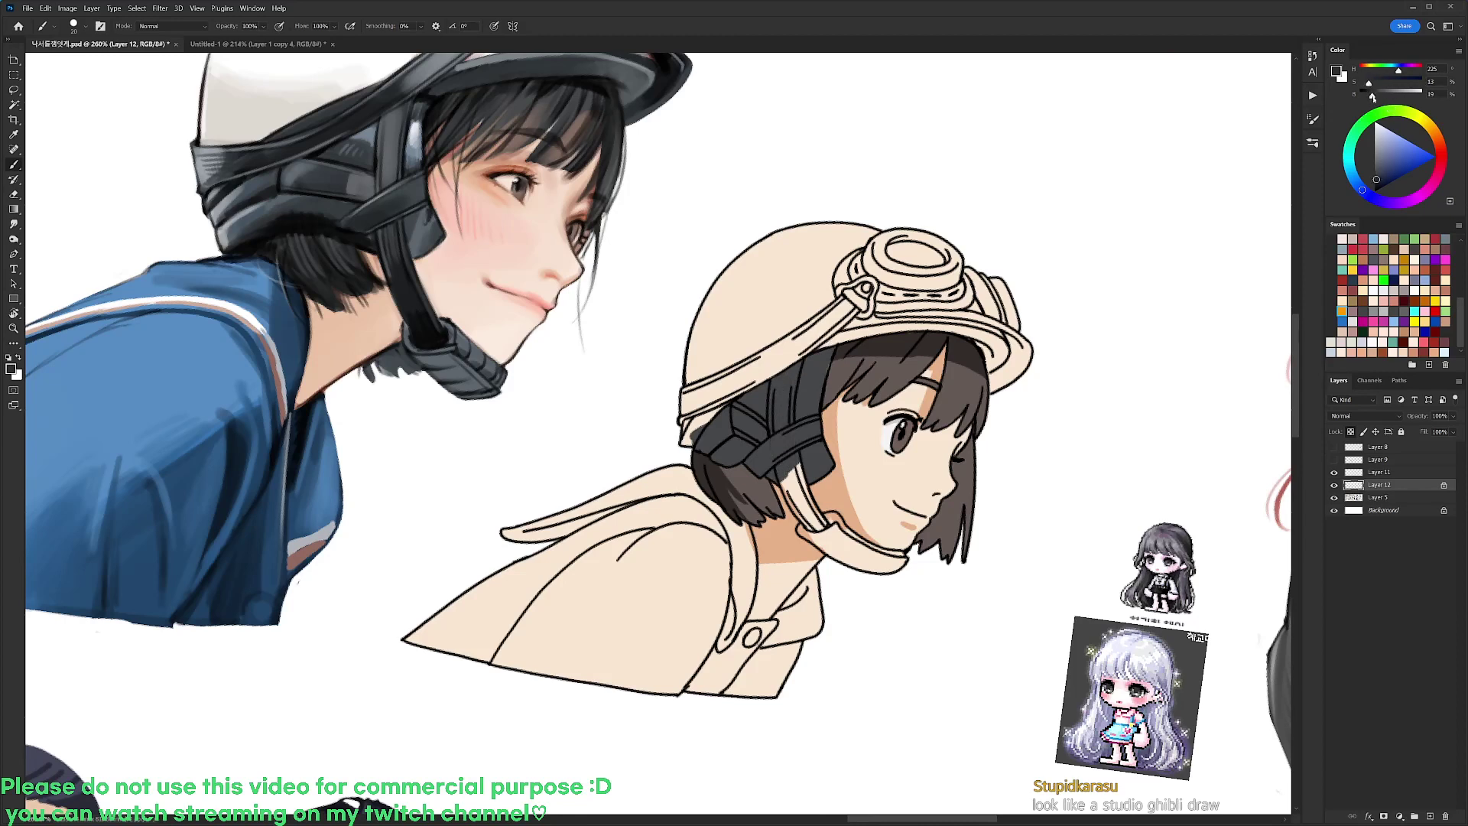
mouse_move(787, 410)
left_mouse_down()
mouse_move(780, 461)
mouse_move(787, 382)
mouse_move(794, 487)
mouse_move(790, 437)
mouse_move(806, 501)
left_mouse_up()
left_click_drag(793, 451, 811, 512)
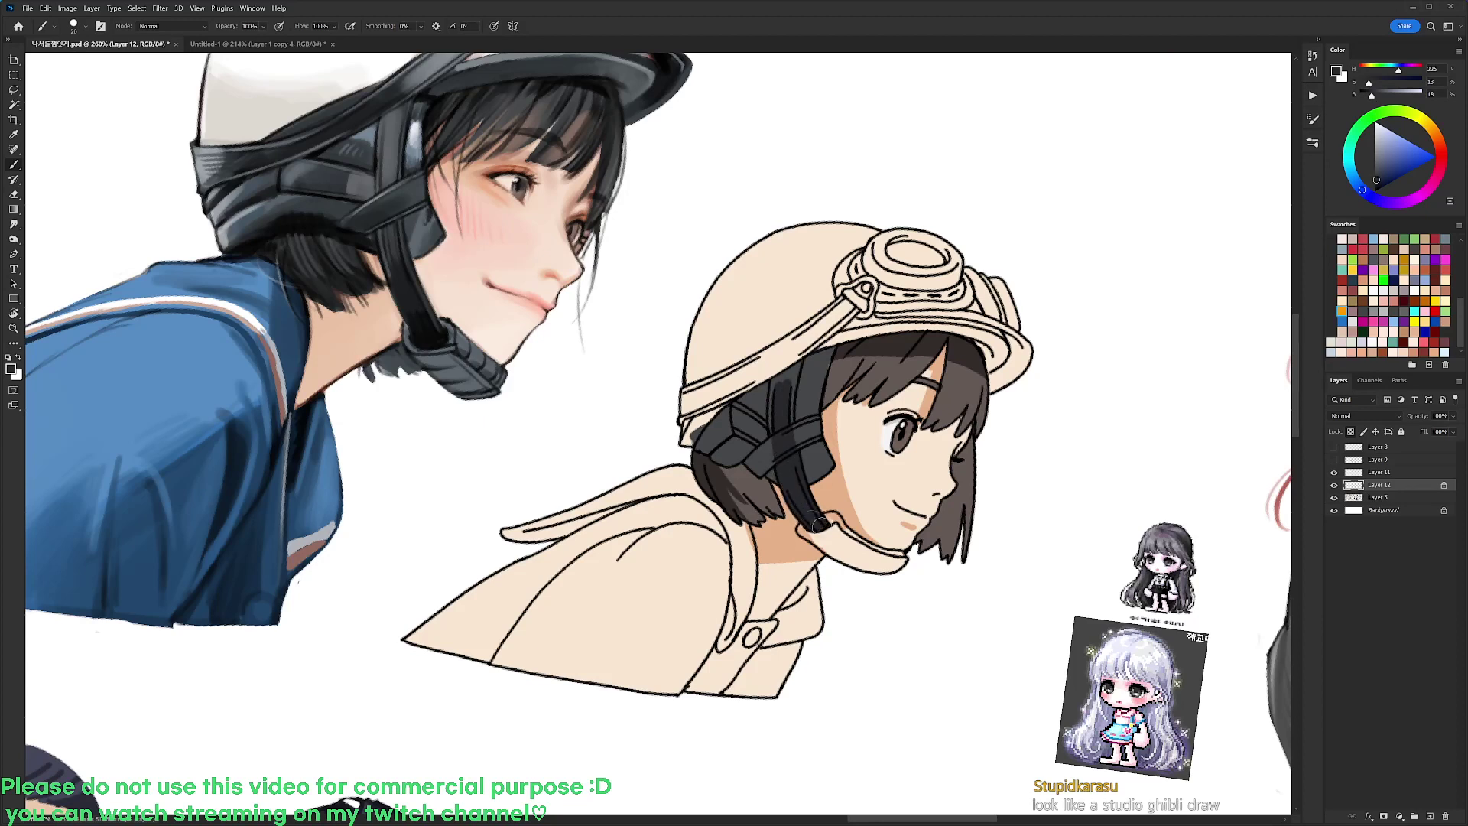
mouse_move(778, 413)
left_mouse_down()
mouse_move(776, 443)
mouse_move(774, 383)
mouse_move(799, 365)
mouse_move(788, 419)
mouse_move(701, 304)
mouse_move(728, 367)
mouse_move(732, 293)
left_mouse_up()
key("r")
key("b")
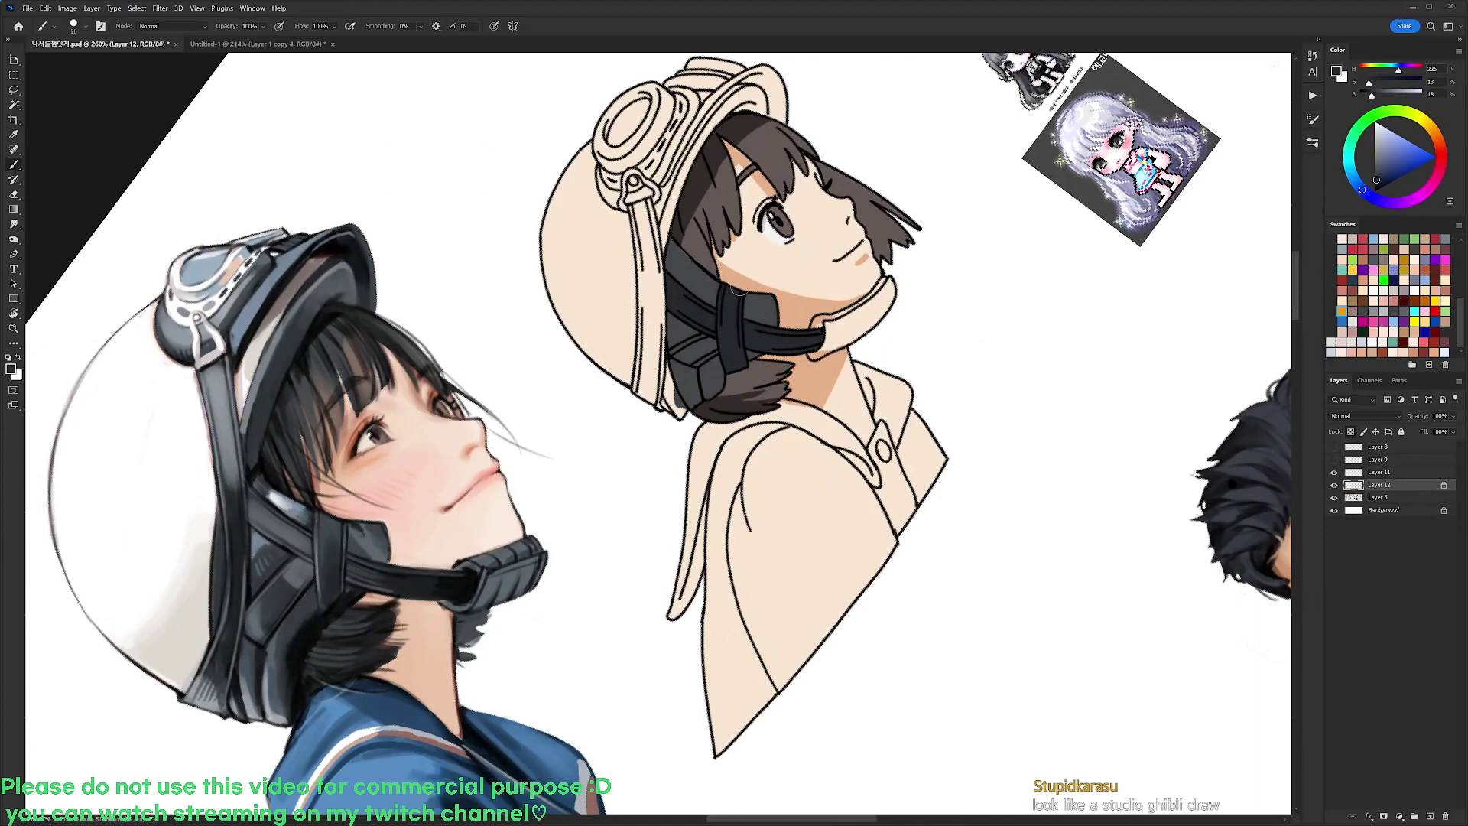
Touch up the strap crossing and cheek pad, alternating between the sampled dark strap and padding tones
key("r")
mouse_move(887, 338)
left_mouse_down()
mouse_move(927, 487)
mouse_move(907, 532)
left_mouse_up()
key("b")
left_click(820, 404, "alt")
left_click_drag(819, 402, 815, 398)
left_click(809, 394, "alt")
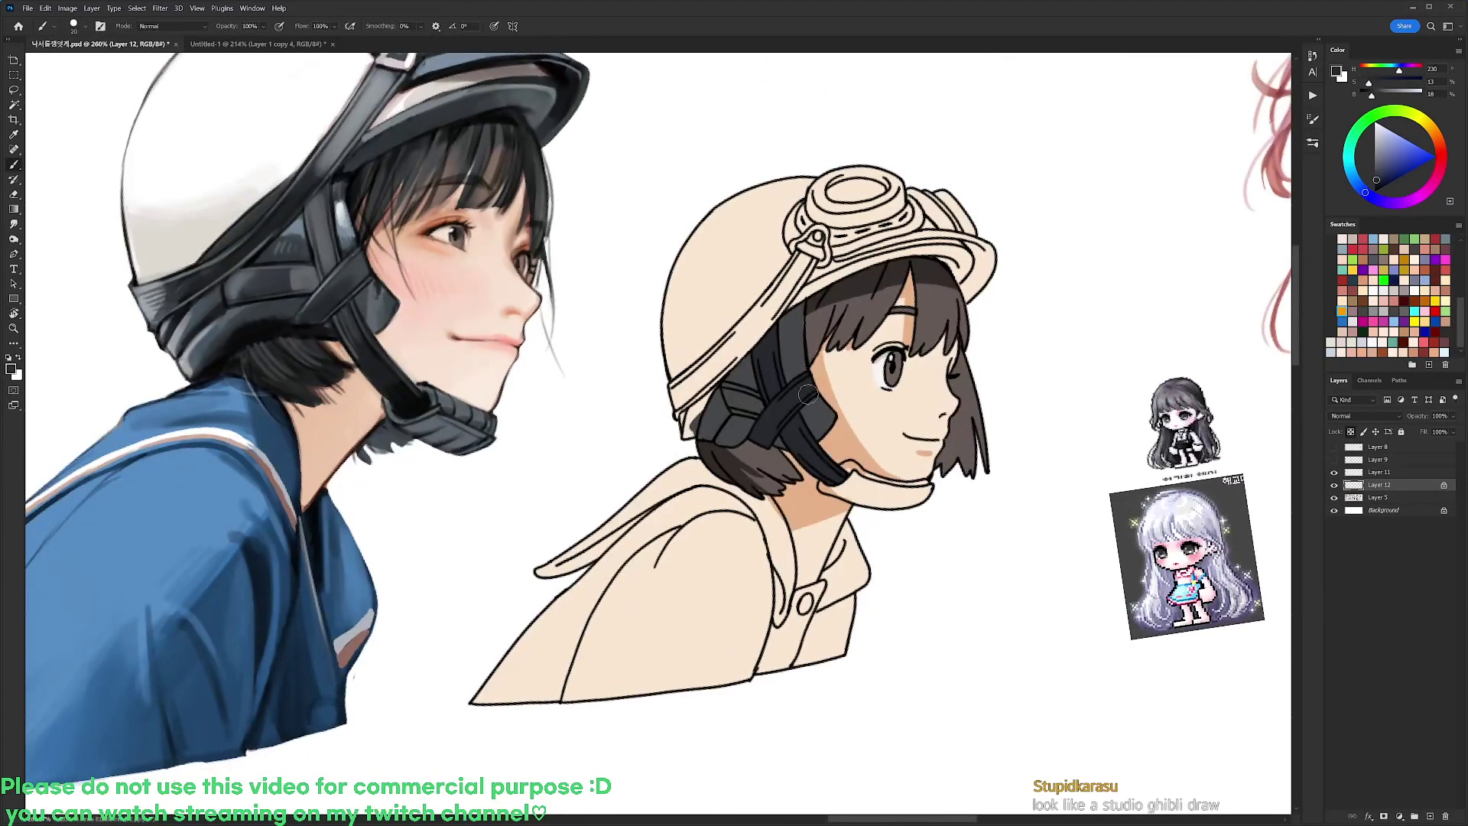
left_click(801, 315, "alt")
left_click(806, 380, "alt")
mouse_move(805, 304)
left_mouse_down()
mouse_move(799, 354)
mouse_move(800, 309)
left_mouse_up()
Shade the padding behind the straps and the cheek pad's edge with the dark strap tone
mouse_move(730, 388)
left_mouse_down()
mouse_move(741, 366)
mouse_move(734, 501)
mouse_move(730, 459)
mouse_move(735, 471)
left_mouse_up()
key("r")
key("r")
mouse_move(888, 315)
left_mouse_down()
mouse_move(836, 236)
mouse_move(682, 210)
left_mouse_up()
left_click_drag(702, 437, 719, 390)
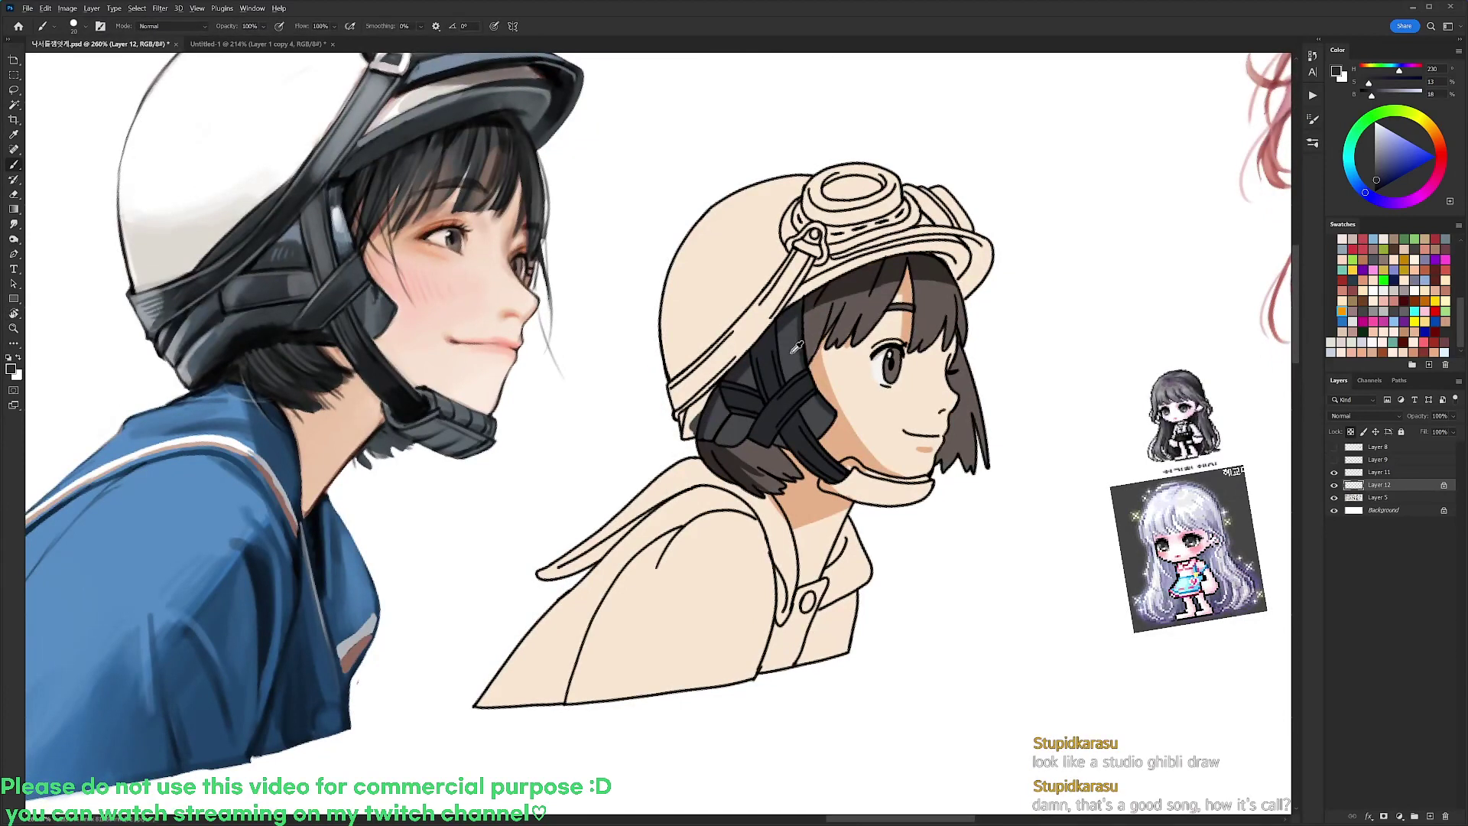
left_click_drag(817, 440, 818, 436)
Mix a pale blue-grey at hue 225 and add a small highlight to the upper padding beside the hair
left_click(800, 355, "alt")
left_click_drag(1387, 150, 1385, 146)
left_click_drag(784, 338, 789, 336)
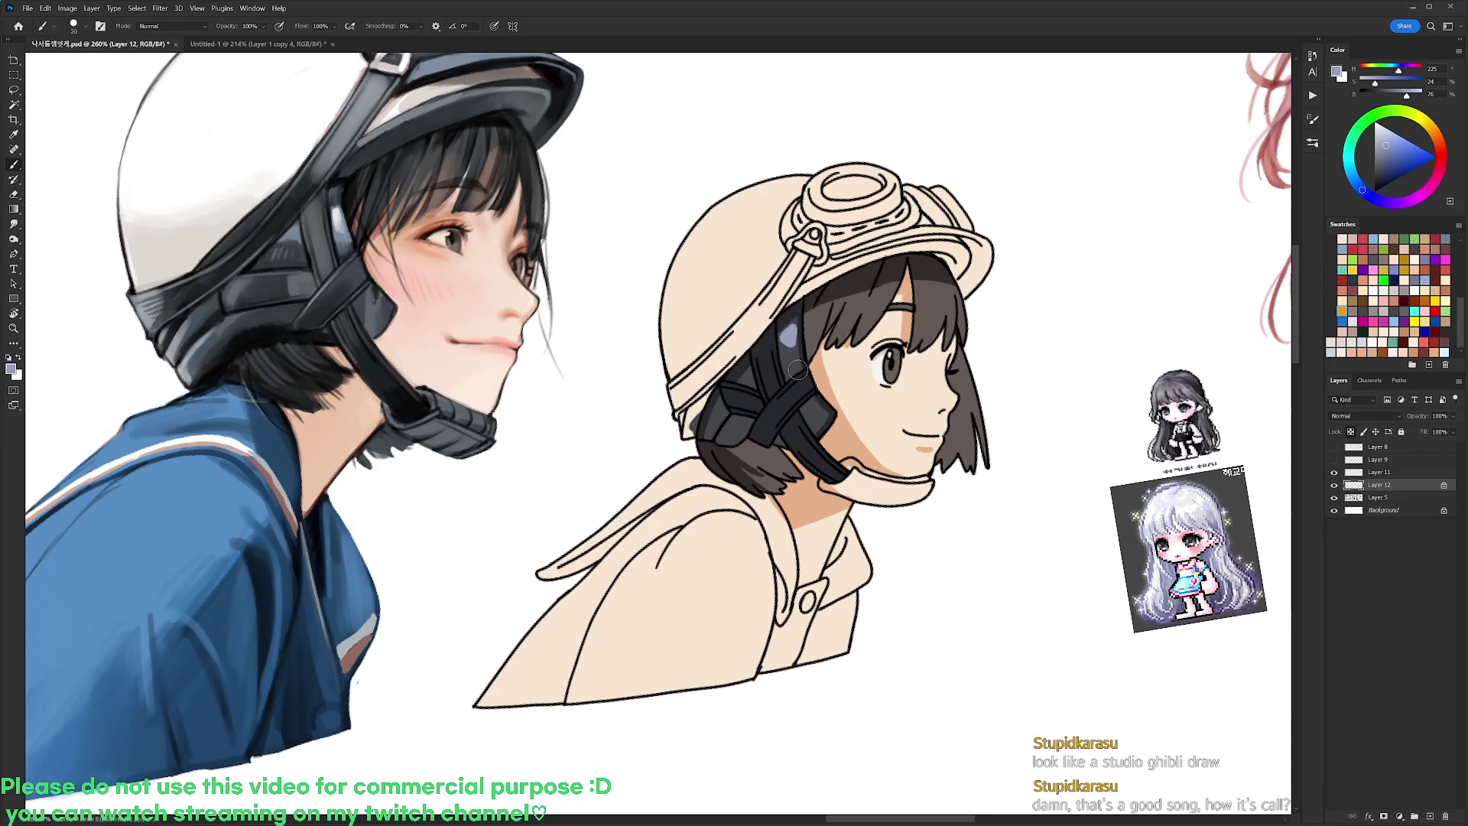
key("r")
left_click_drag(1025, 230, 1038, 285)
Refine the shading of the rear padding folds with sampled dark blue-grey tones
left_click(777, 365, "alt")
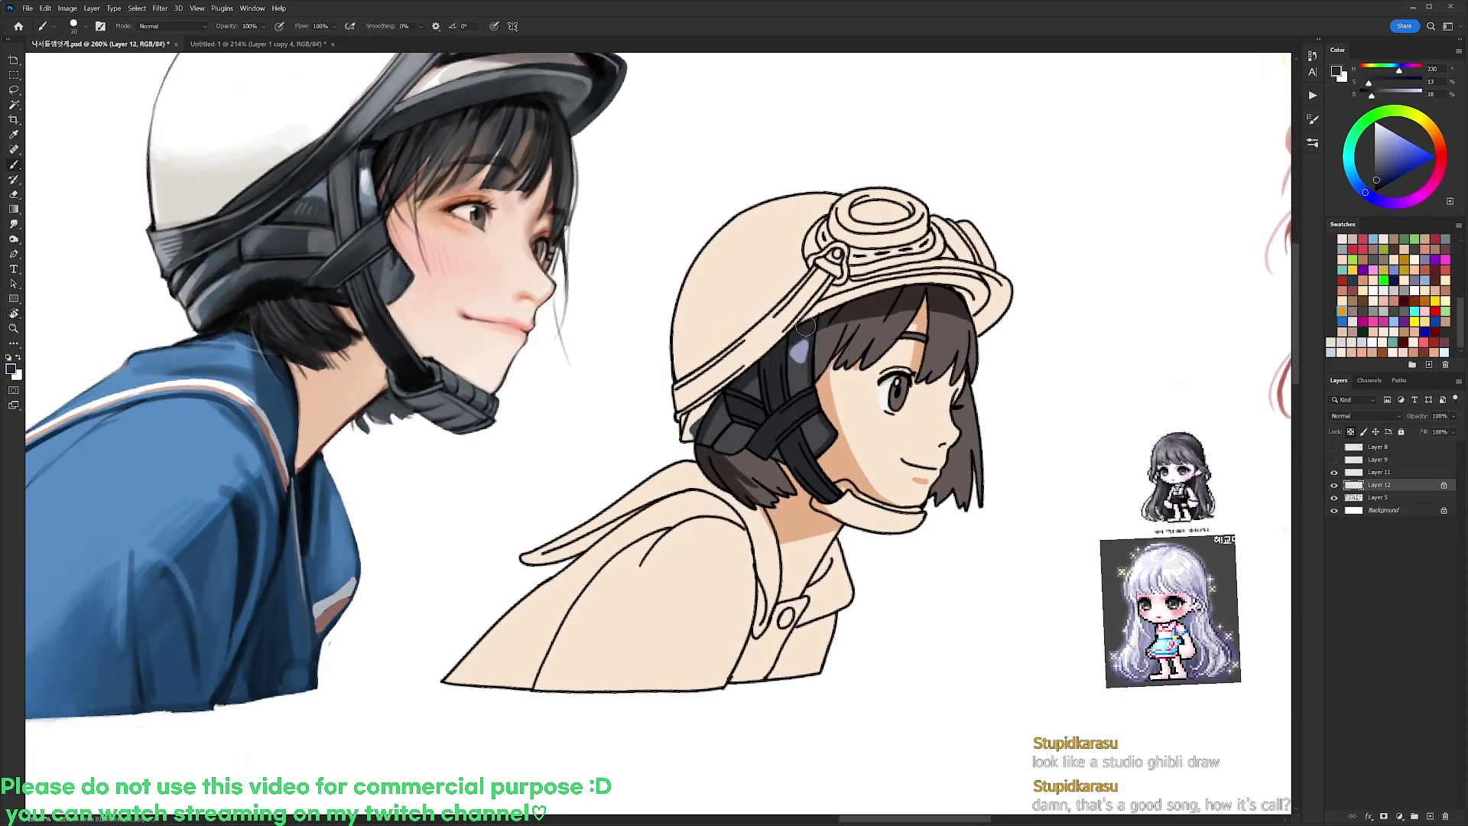
left_click_drag(1370, 95, 1366, 95)
mouse_move(763, 365)
left_mouse_down()
mouse_move(781, 349)
mouse_move(699, 440)
mouse_move(738, 450)
mouse_move(696, 418)
mouse_move(709, 404)
left_mouse_up()
key("ctrl+z")
left_click(801, 350, "alt")
left_click(760, 389, "alt")
key("r")
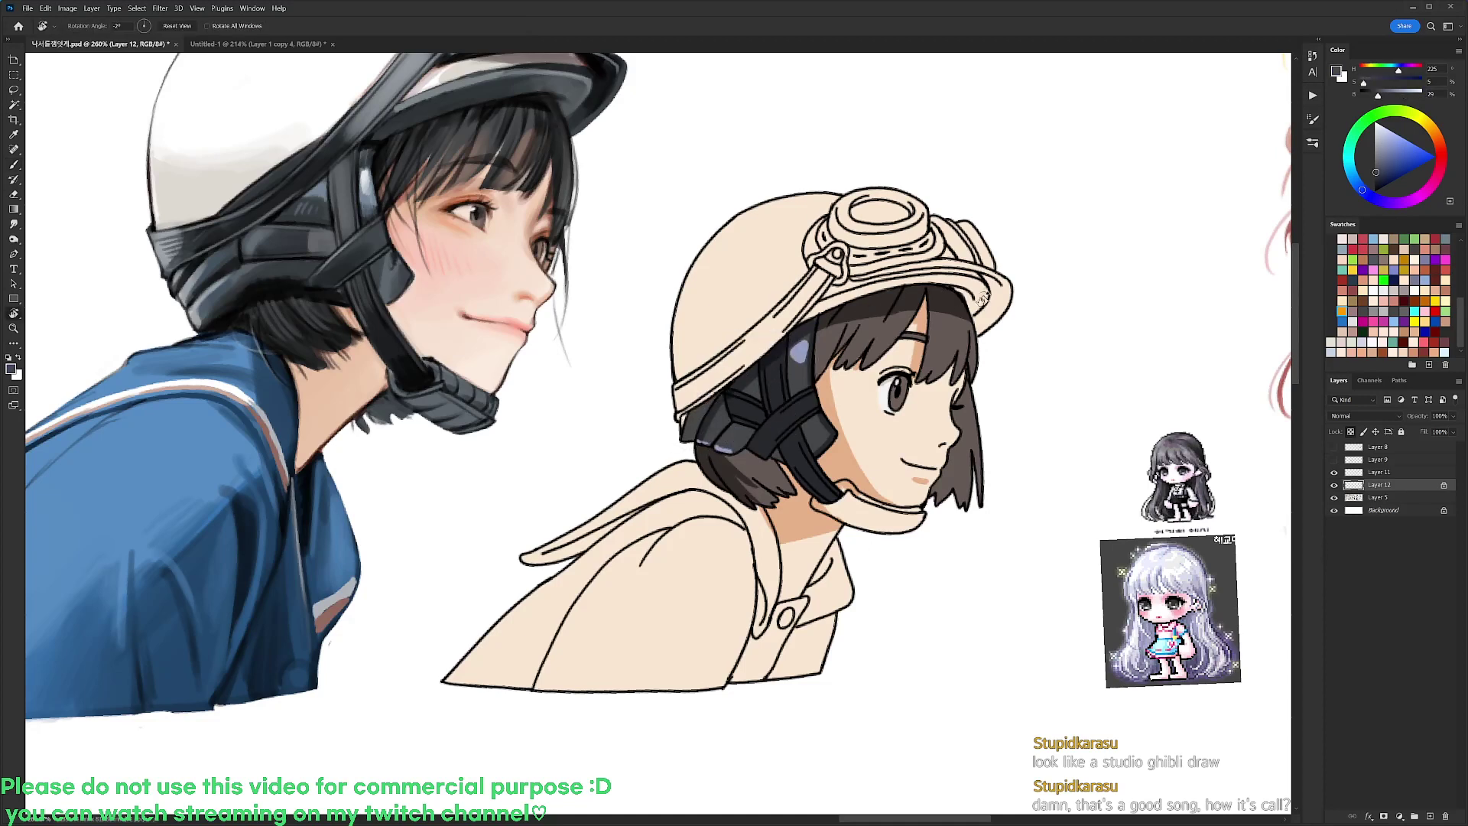
left_click_drag(983, 292, 906, 183)
left_click(747, 358, "alt")
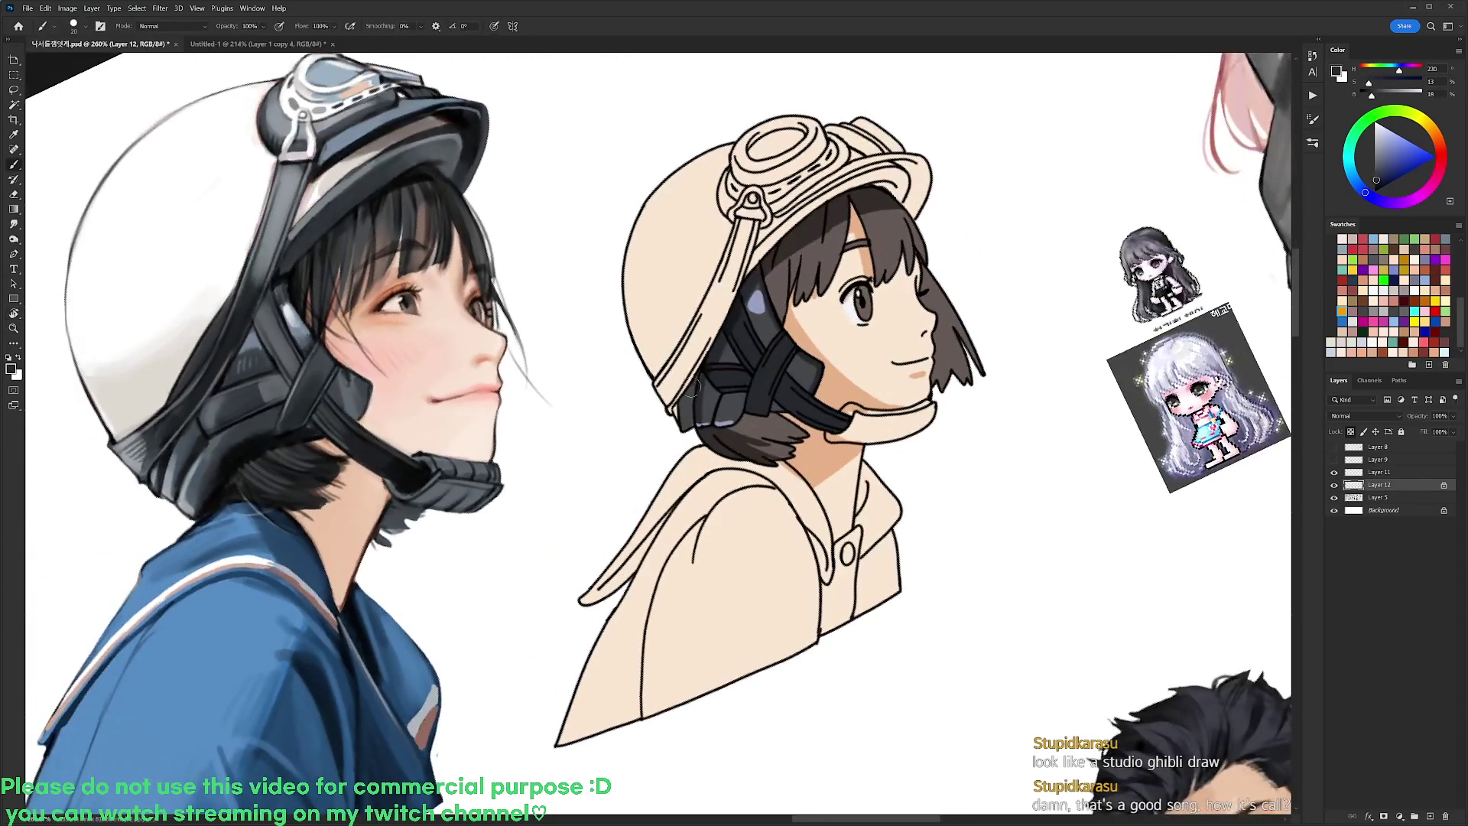
key("r")
left_click_drag(691, 389, 658, 428)
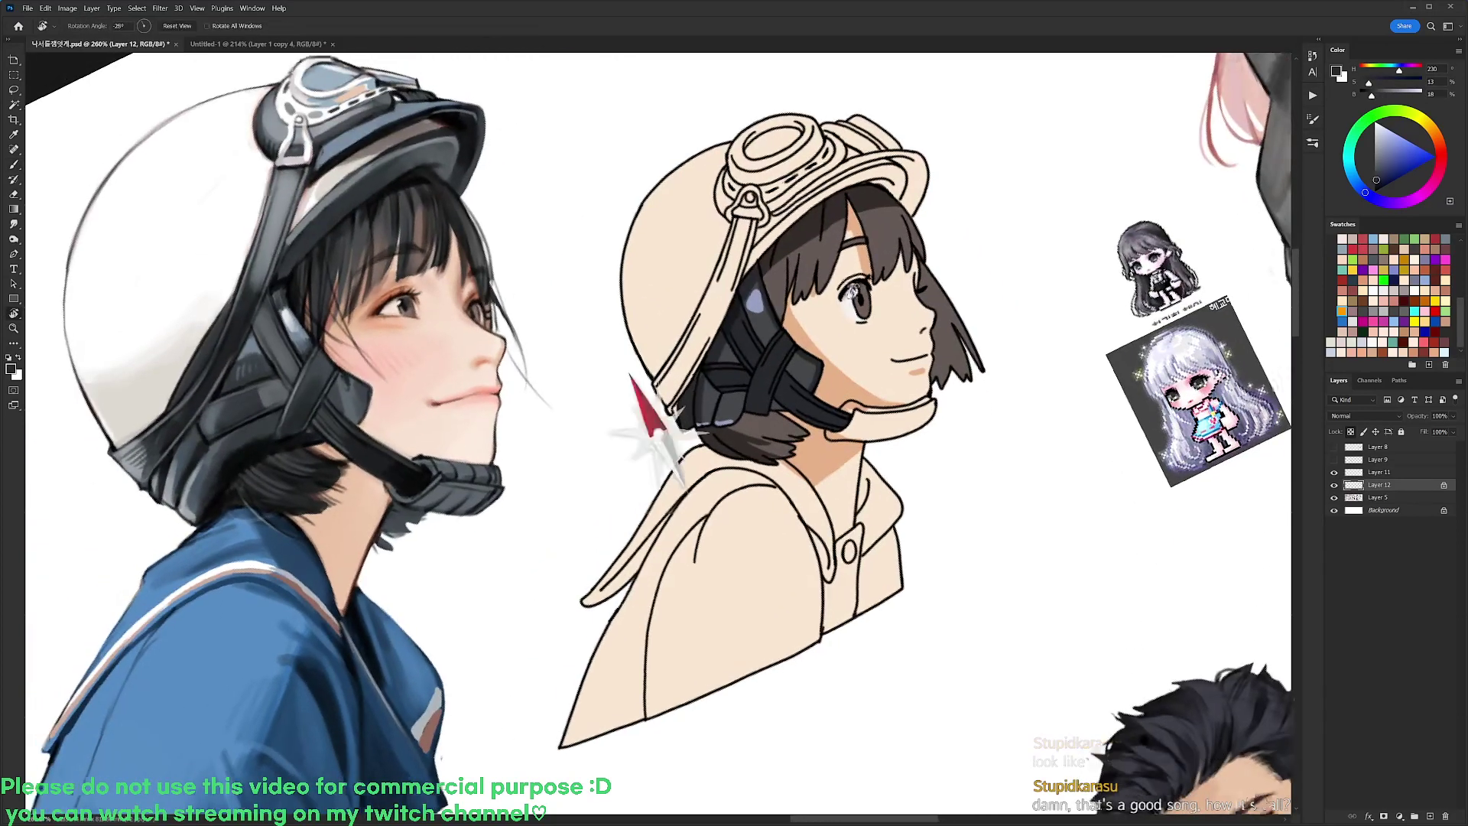
Paint the underside of the helmet brim above the bangs with the dark blue-grey
left_click_drag(853, 290, 832, 266)
key("b")
mouse_move(728, 262)
left_mouse_down()
mouse_move(725, 276)
mouse_move(798, 187)
left_mouse_up()
key("ctrl+z")
mouse_move(757, 233)
left_mouse_down()
mouse_move(844, 163)
mouse_move(829, 177)
mouse_move(860, 185)
mouse_move(828, 173)
mouse_move(856, 163)
left_mouse_up()
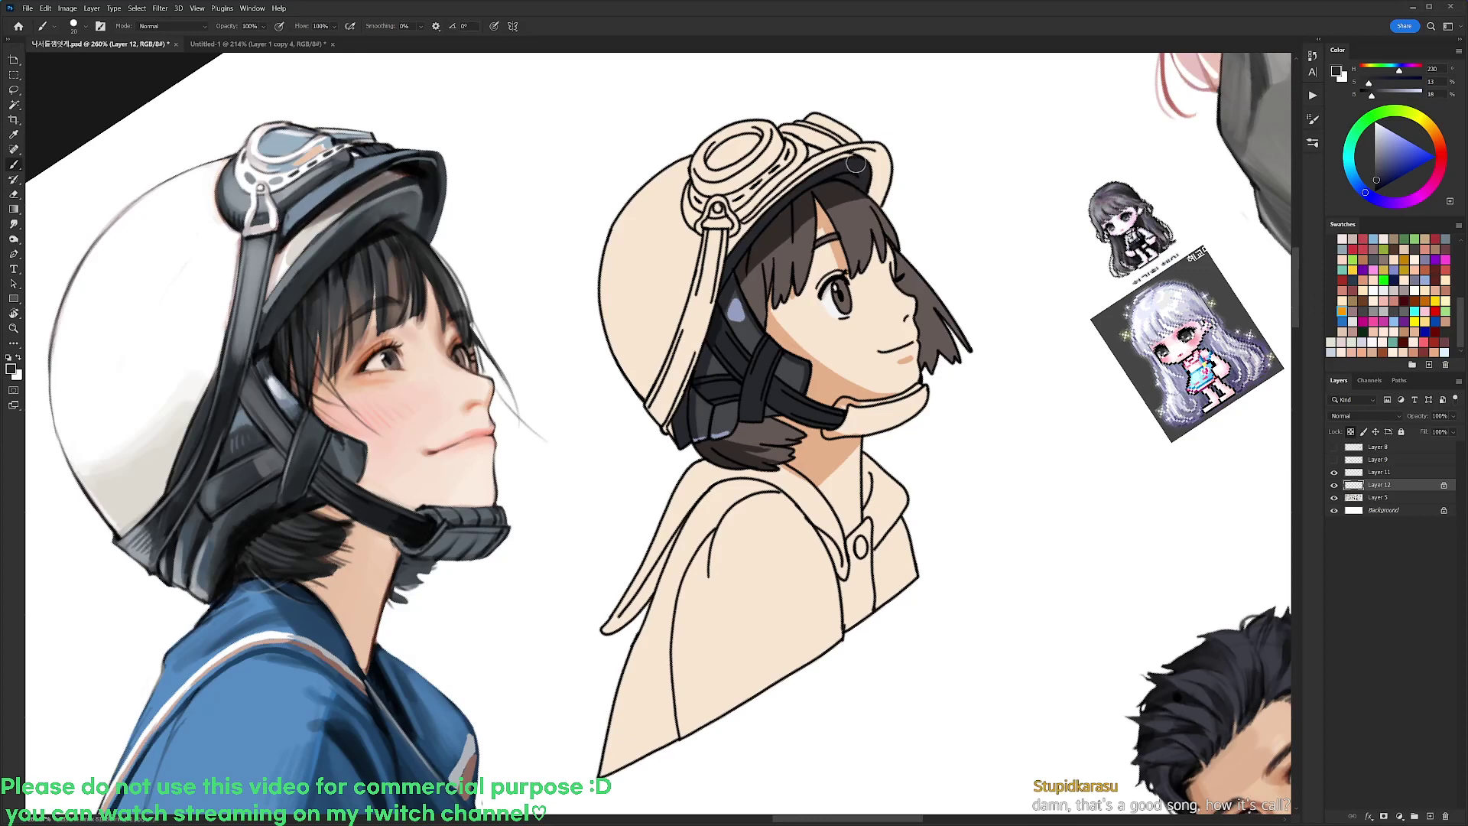
left_click(747, 302, "alt")
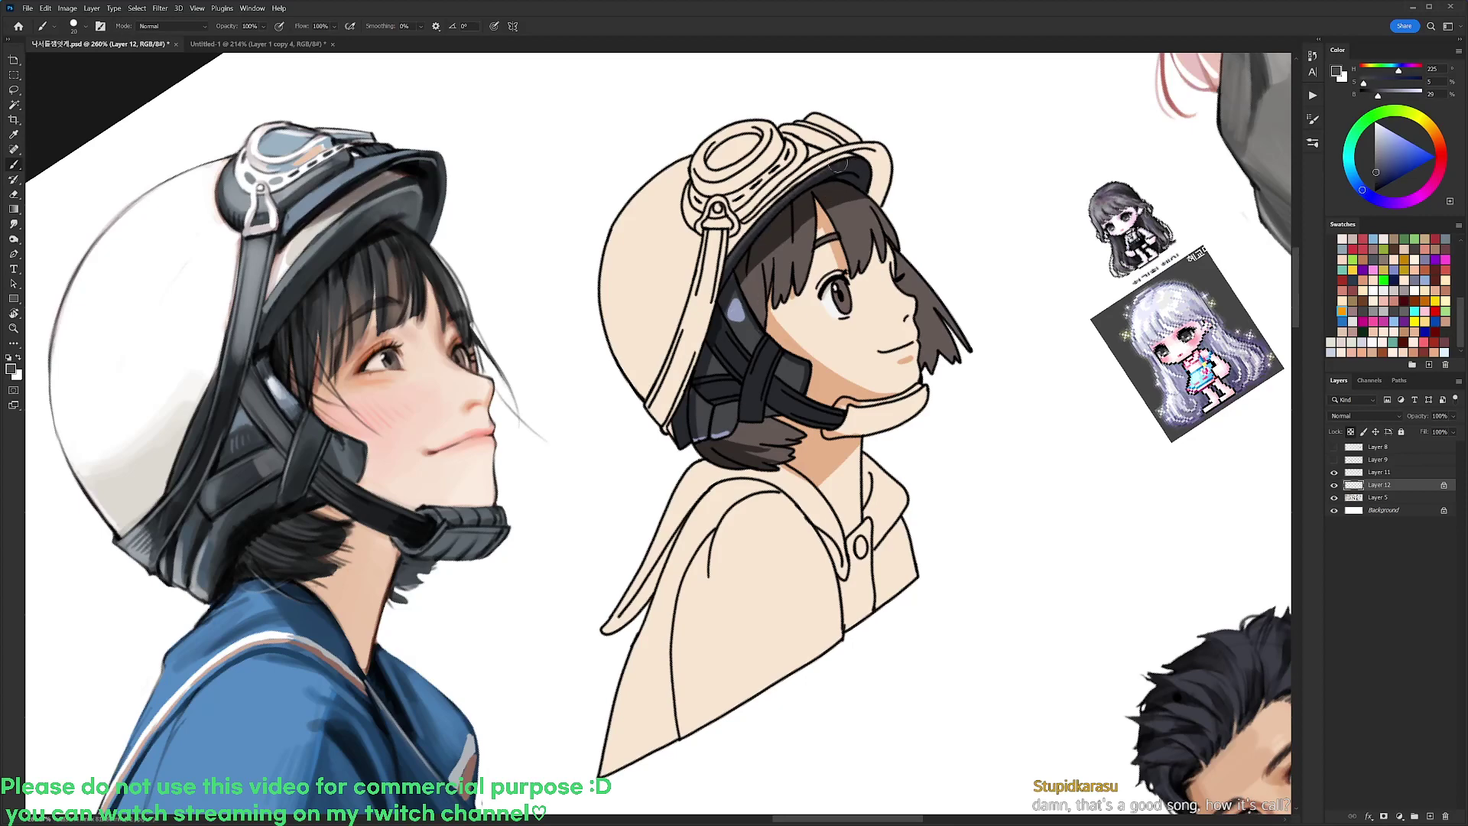
Outline the strip along the helmet's lower edge above the padding with the dark strap tone and fill it completely
key("r")
left_click_drag(940, 145, 1033, 287)
left_click(758, 407, "alt")
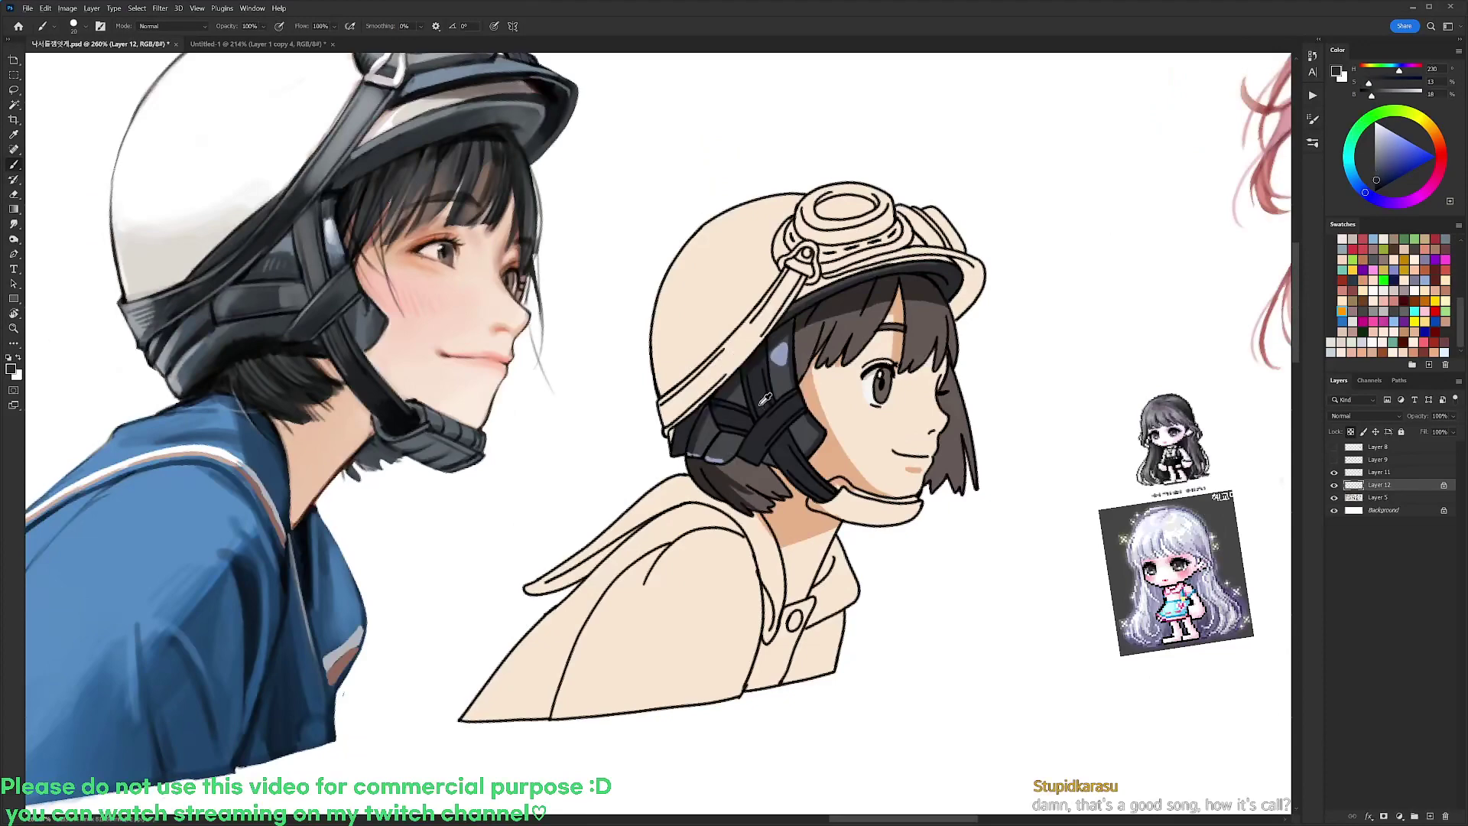
key("space")
left_click_drag(761, 363, 759, 392)
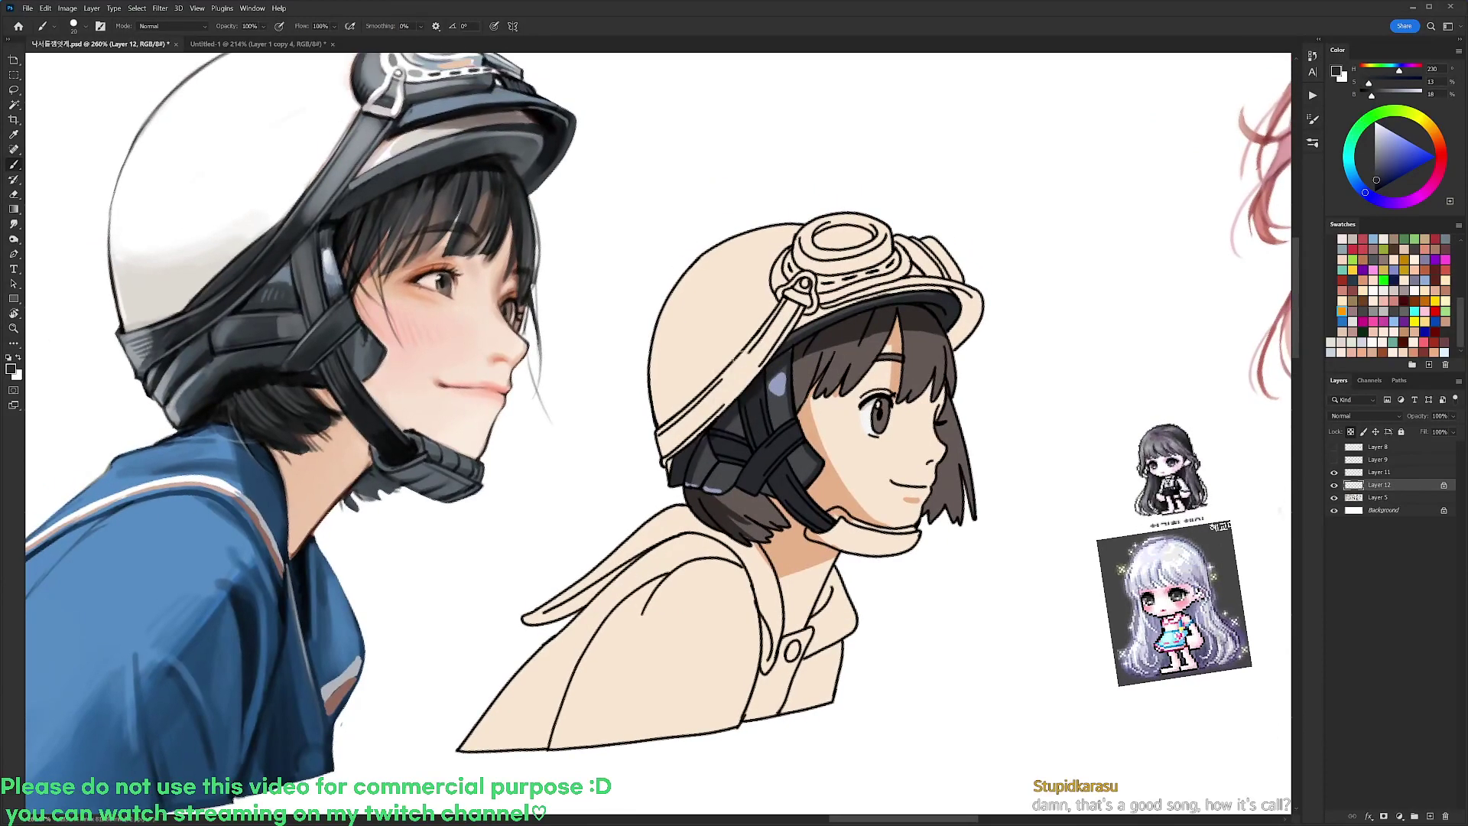
mouse_move(686, 457)
left_mouse_down()
mouse_move(682, 429)
mouse_move(711, 386)
mouse_move(768, 347)
left_mouse_up()
key("w")
left_click(768, 348)
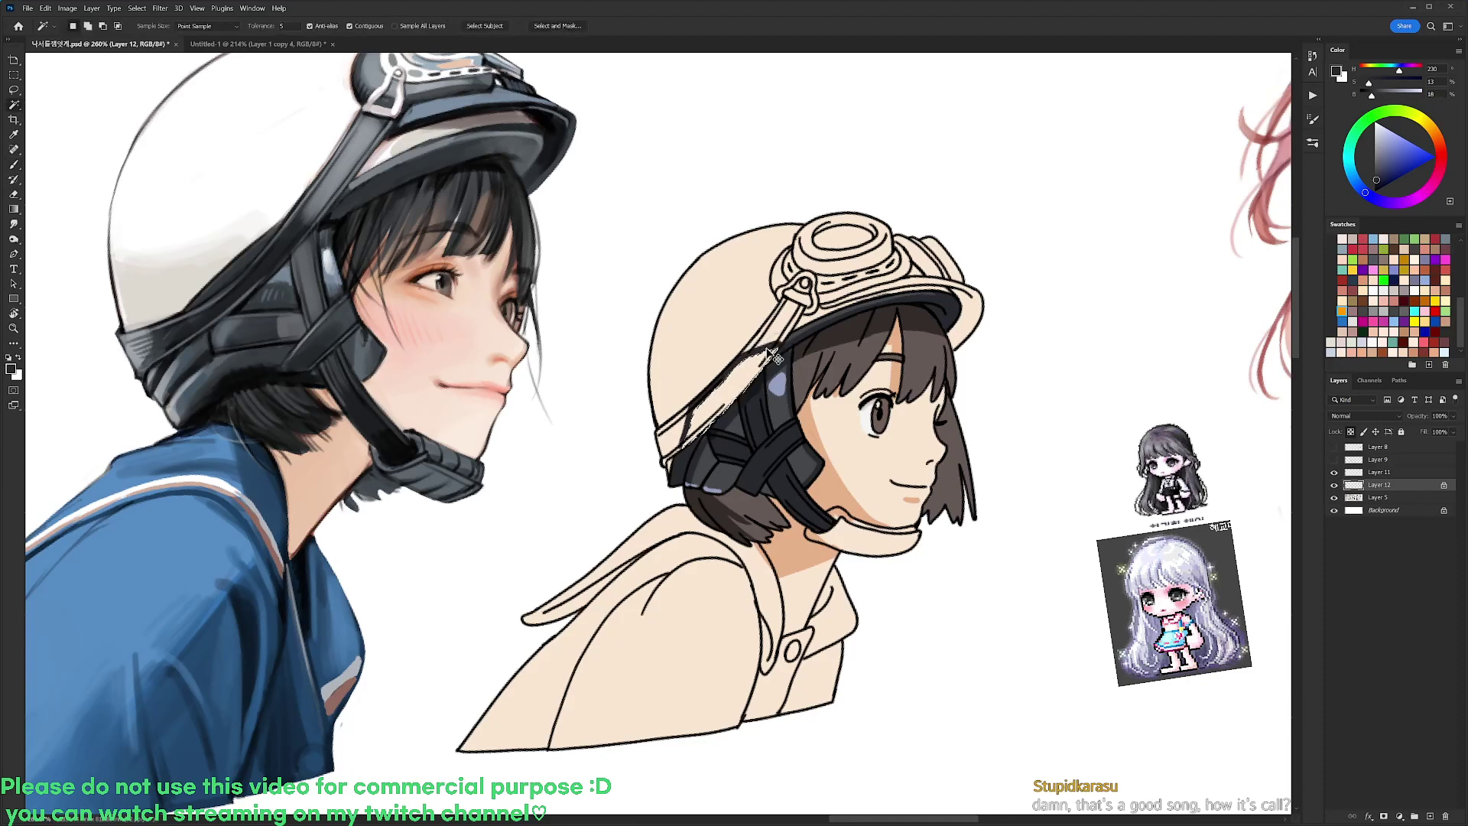
key("ctrl+d")
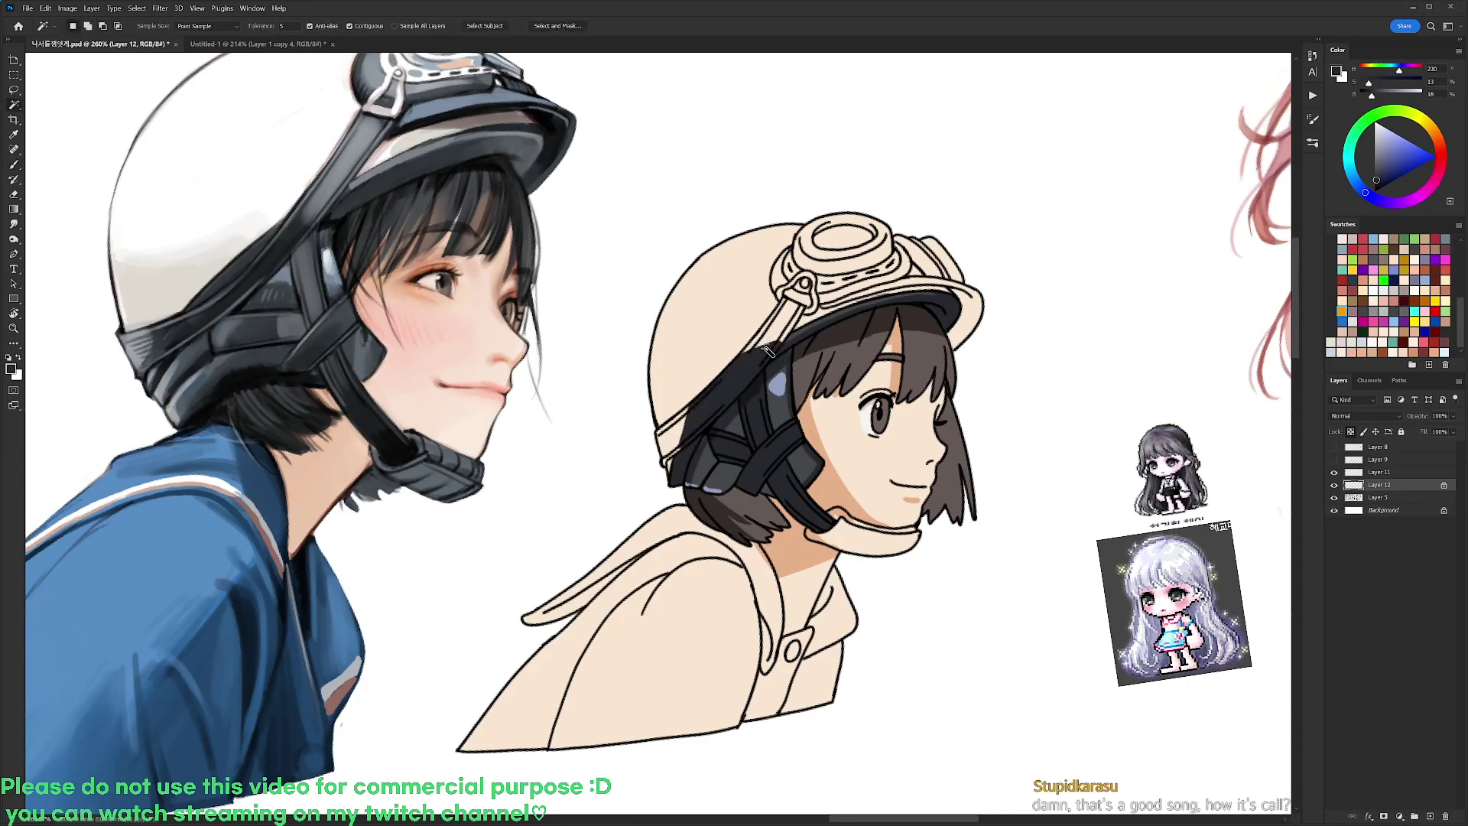
key("b")
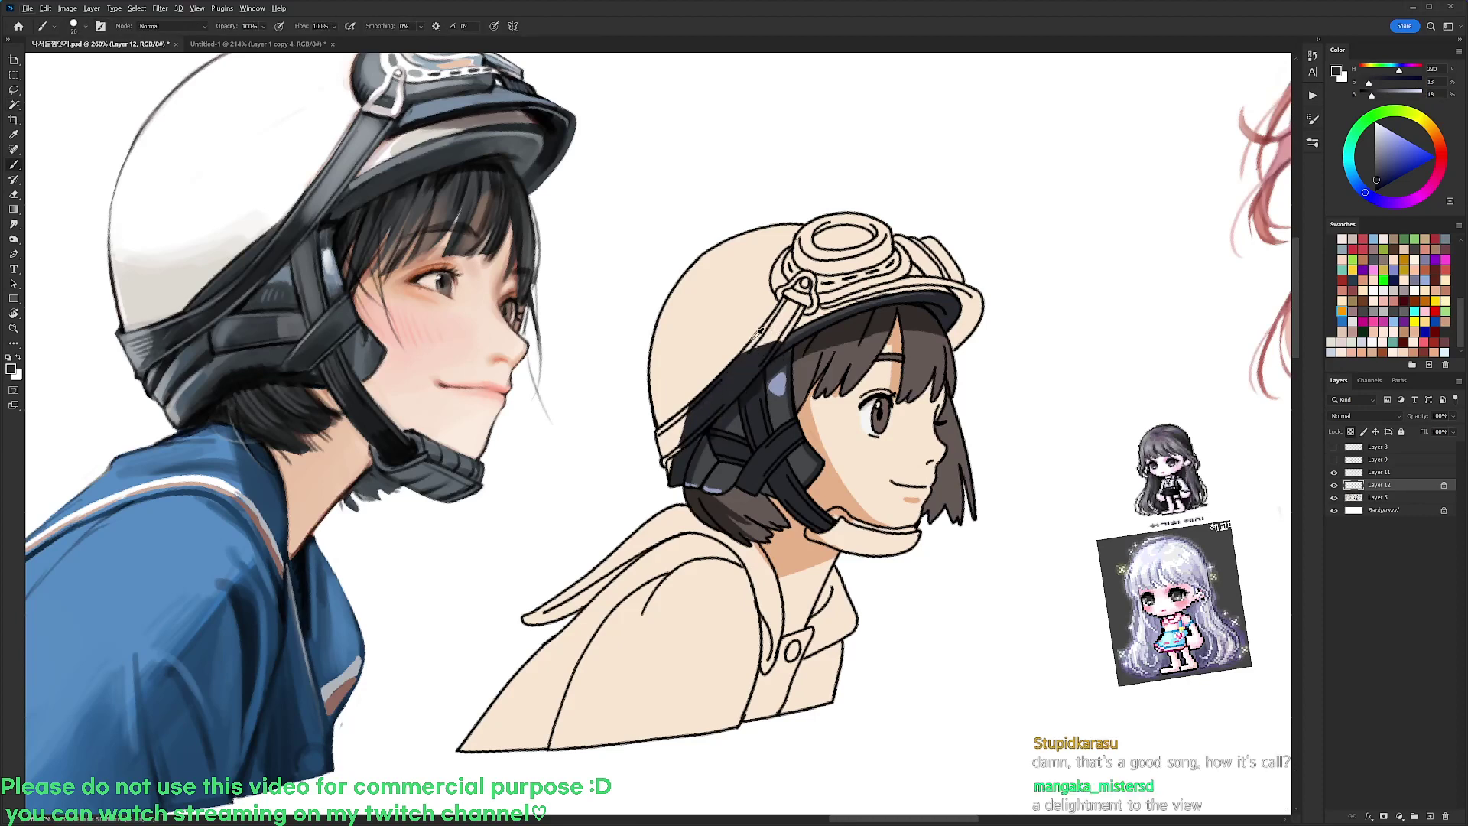
Sample the off-white of the eye and fill the helmet shell with it
scroll(816, 245, "up", 2)
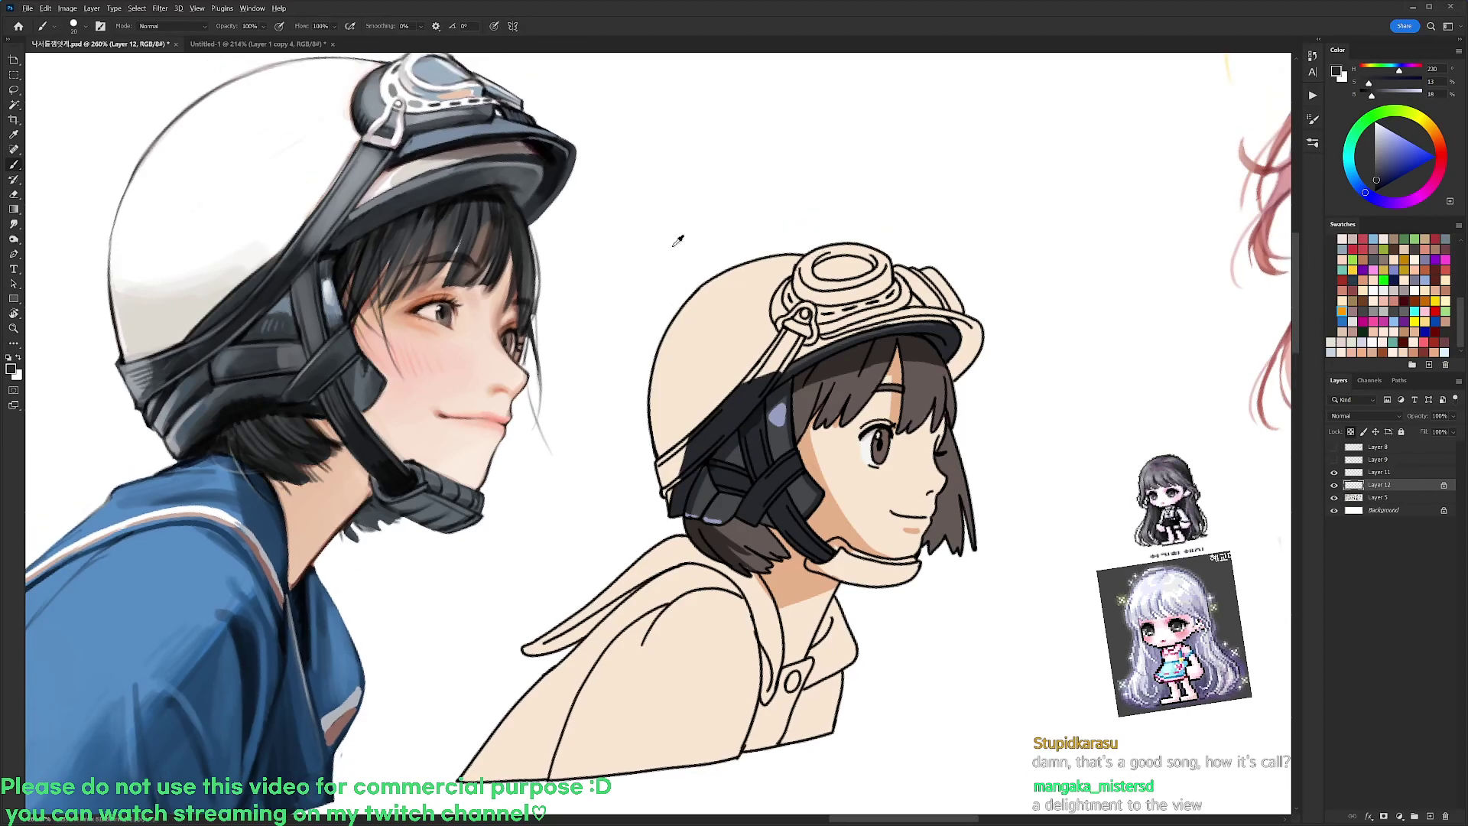
left_click(873, 442, "alt")
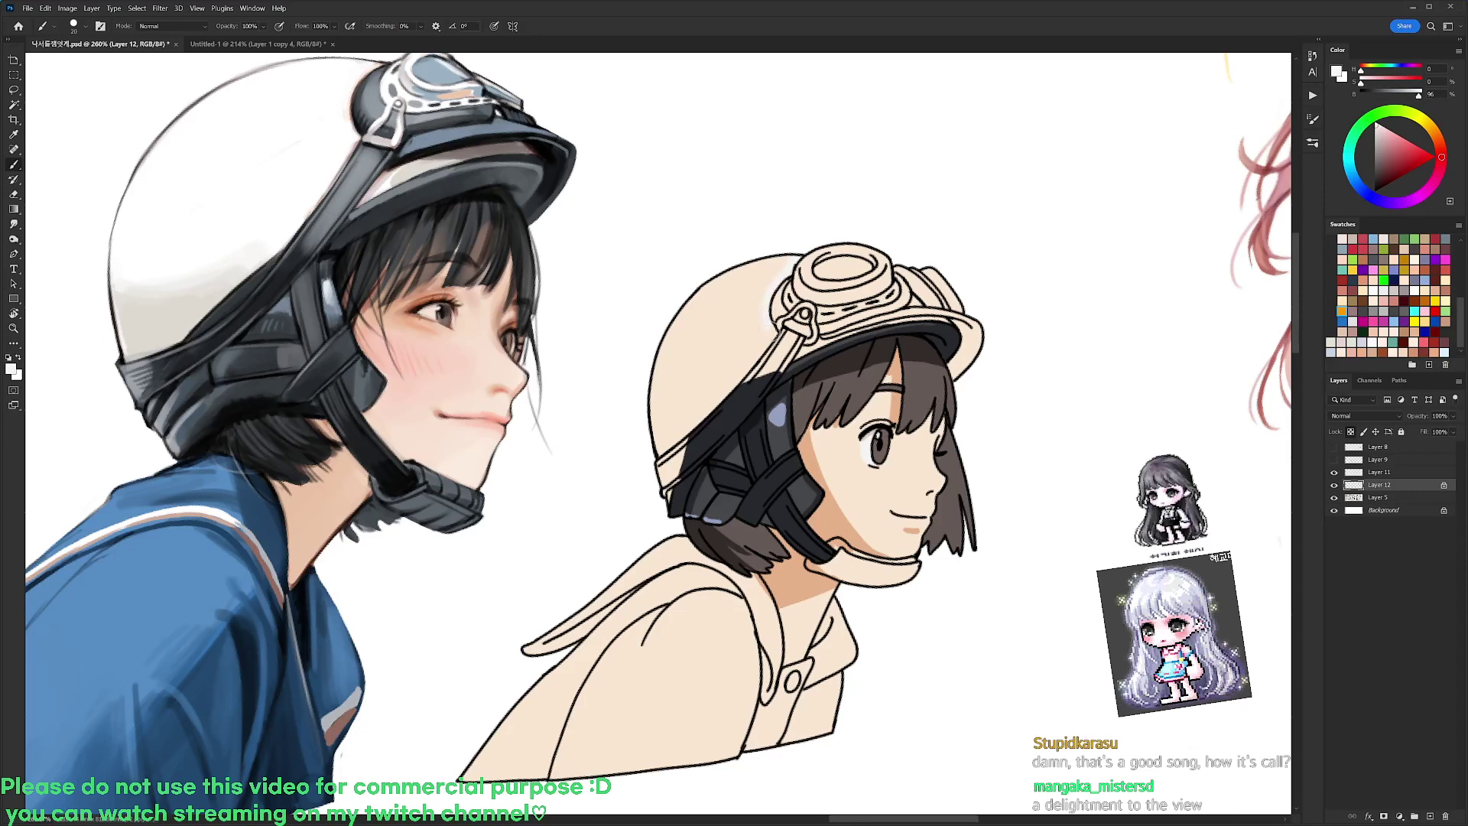
left_click_drag(763, 336, 697, 425)
key("w")
left_click(708, 363)
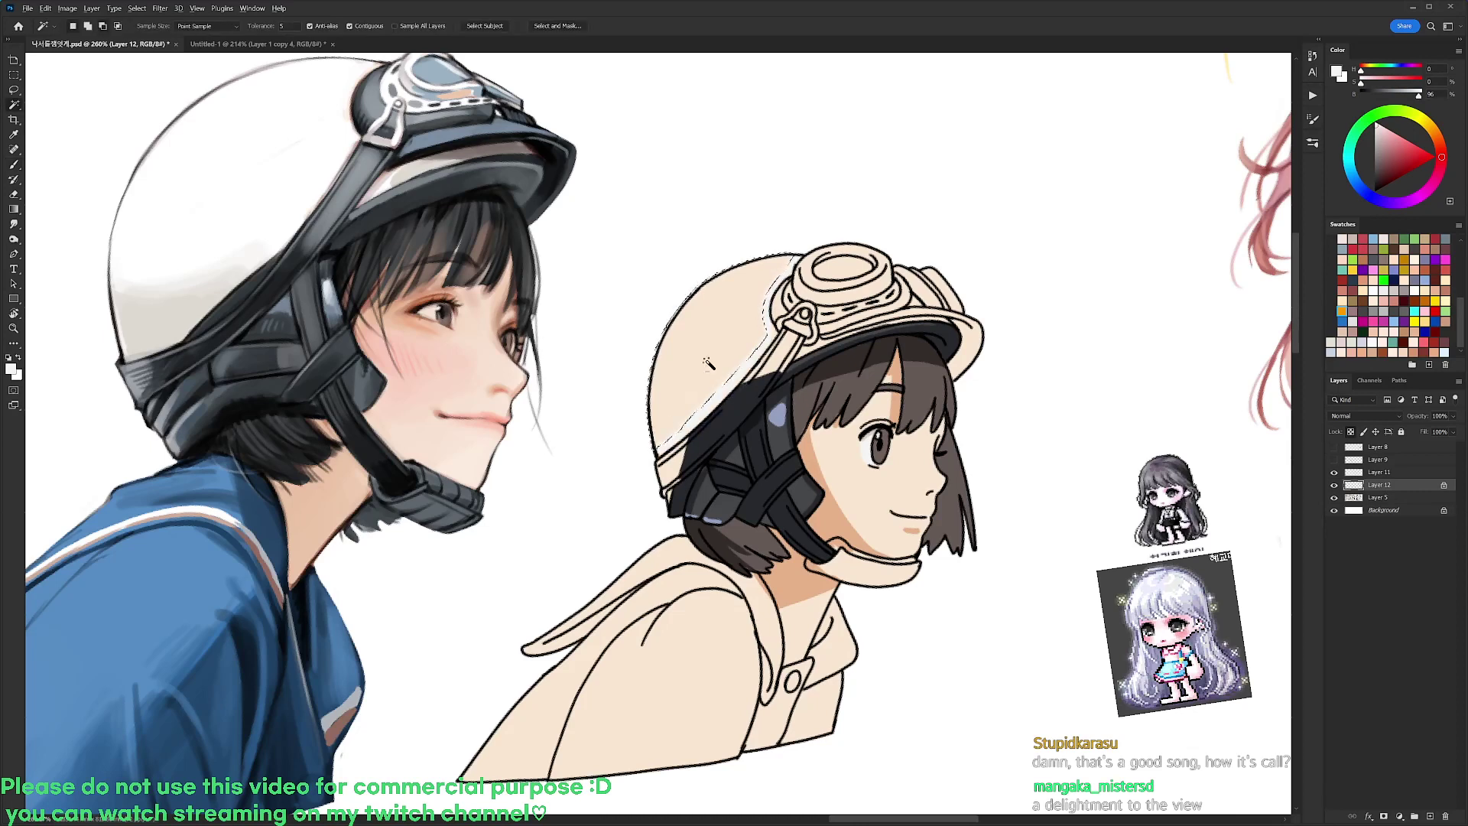
key("alt+BackSpace")
key("b")
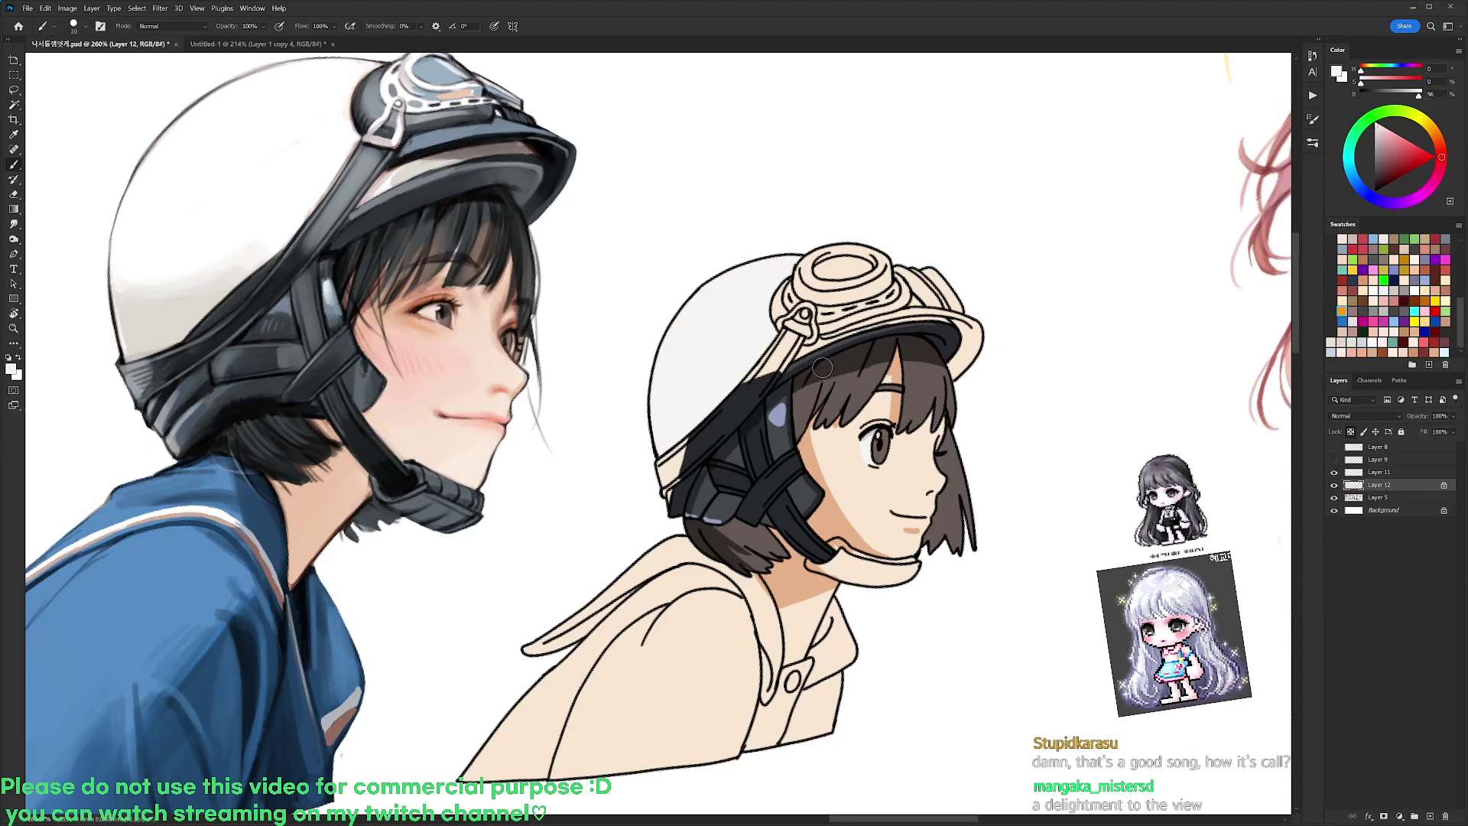
Paint the rear end of the goggle strap and the helmet's back edge with dark blue-grey and muted blue
left_click(785, 411, "alt")
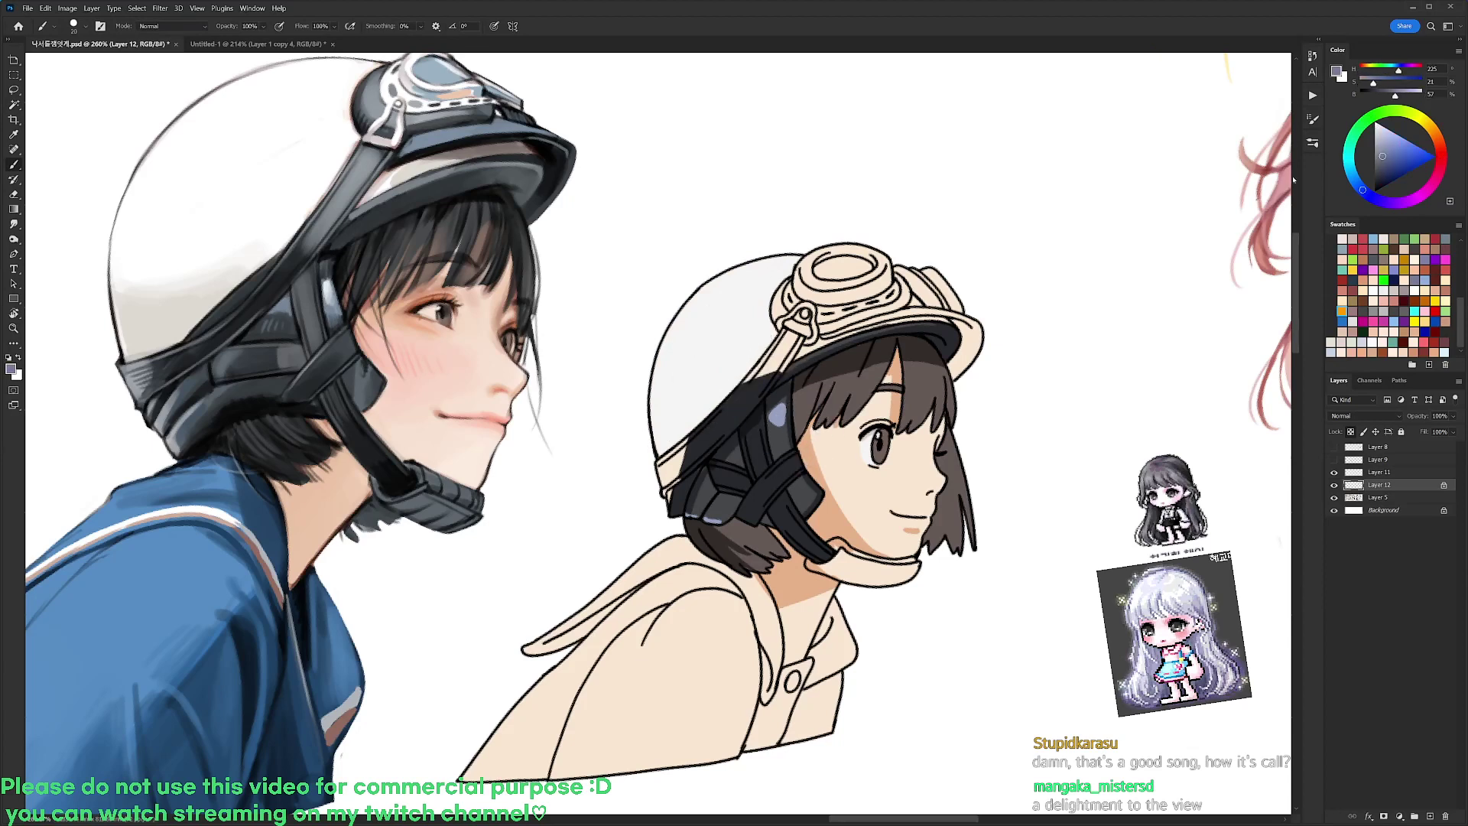
mouse_move(689, 439)
left_mouse_down()
mouse_move(673, 483)
mouse_move(662, 464)
left_mouse_up()
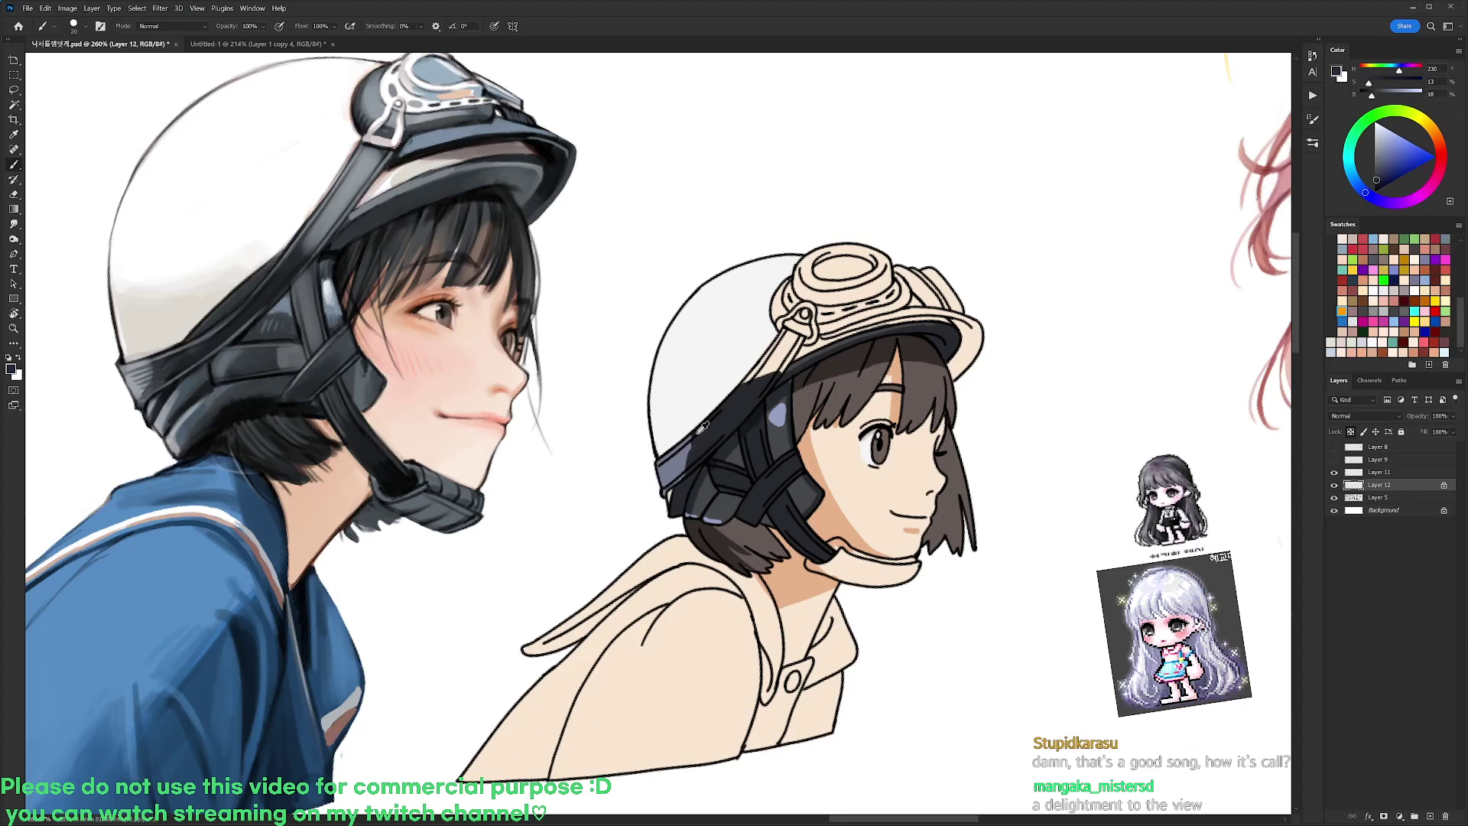
left_click(685, 404, "alt")
left_click(704, 438, "alt")
left_click_drag(697, 437, 686, 450)
Color the goggle strap up to its buckle with sampled muted blue and dark blue-grey
left_click(681, 467, "alt")
left_click(737, 402, "alt")
mouse_move(738, 396)
left_mouse_down()
mouse_move(787, 340)
mouse_move(745, 386)
mouse_move(779, 371)
mouse_move(786, 346)
left_mouse_up()
key("ctrl+z")
left_click(685, 458, "alt")
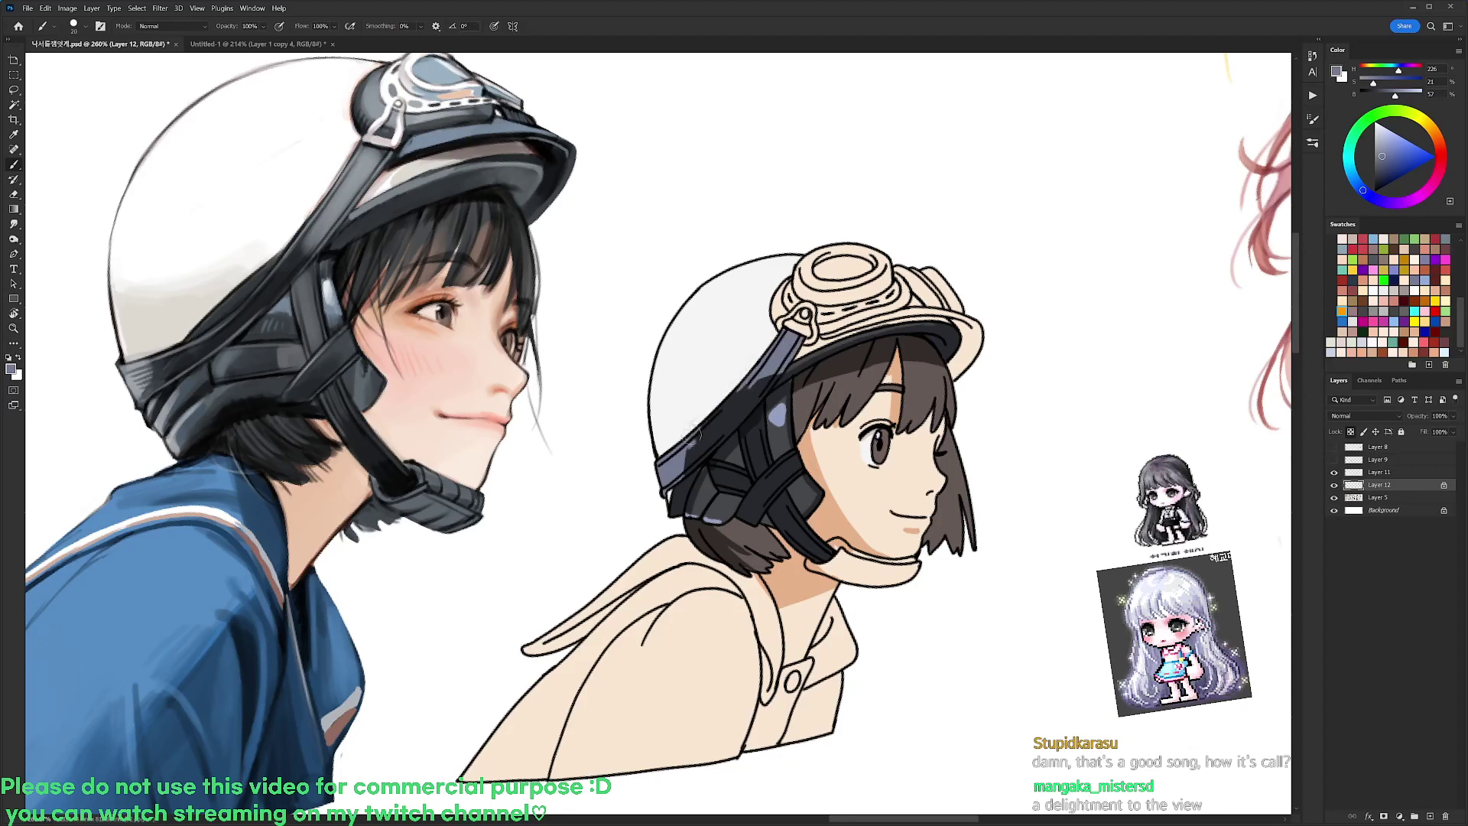
left_click(690, 451, "alt")
key("r")
left_click_drag(984, 228, 794, 230)
left_click(686, 450, "alt")
Select the white helmet shell and shade its lower part with a light blue-grey at hue 215 and 7% saturation
key("r")
left_click_drag(887, 370, 882, 513)
key("w")
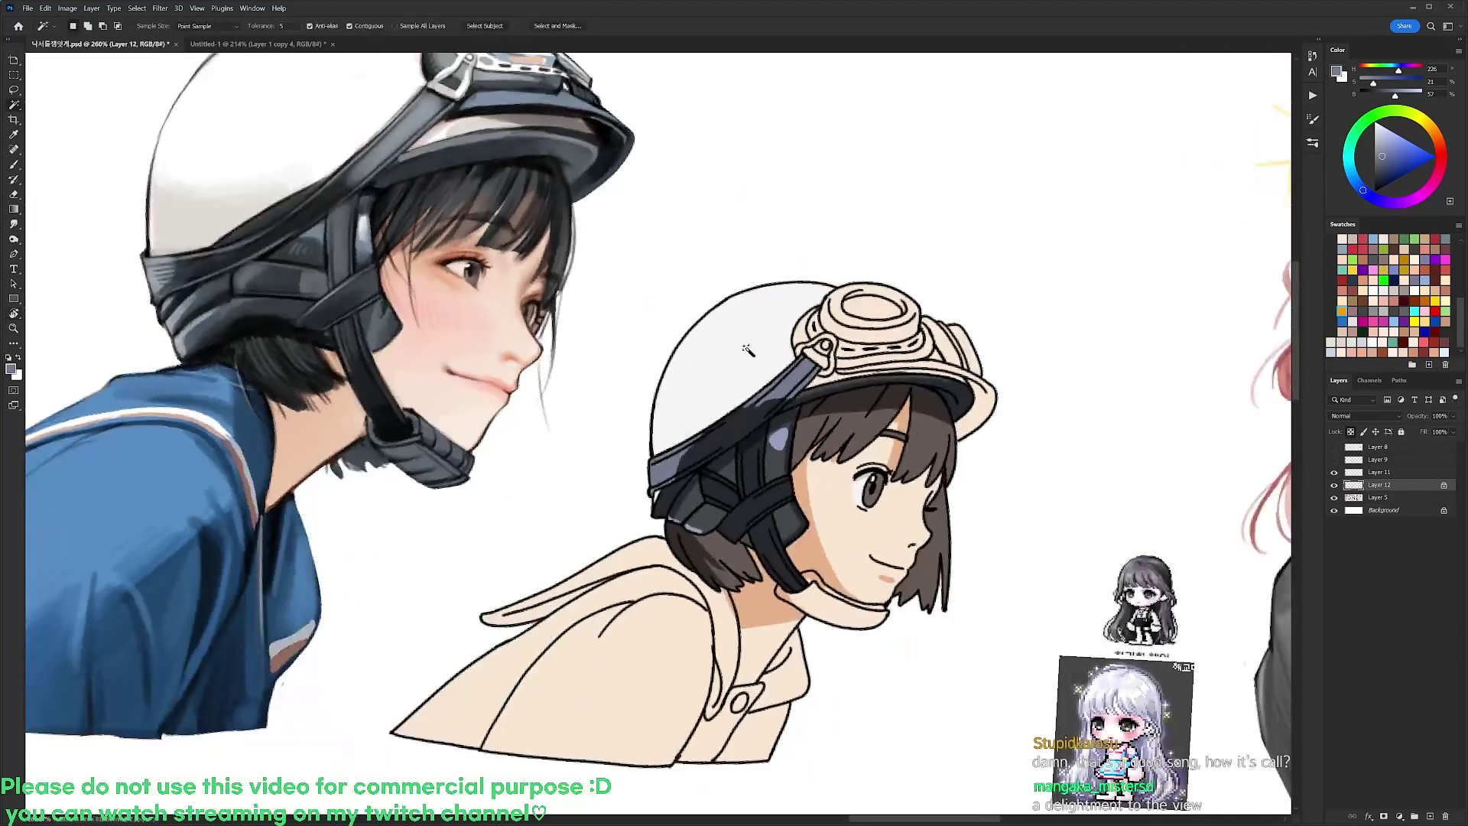
left_click(747, 349)
key("b")
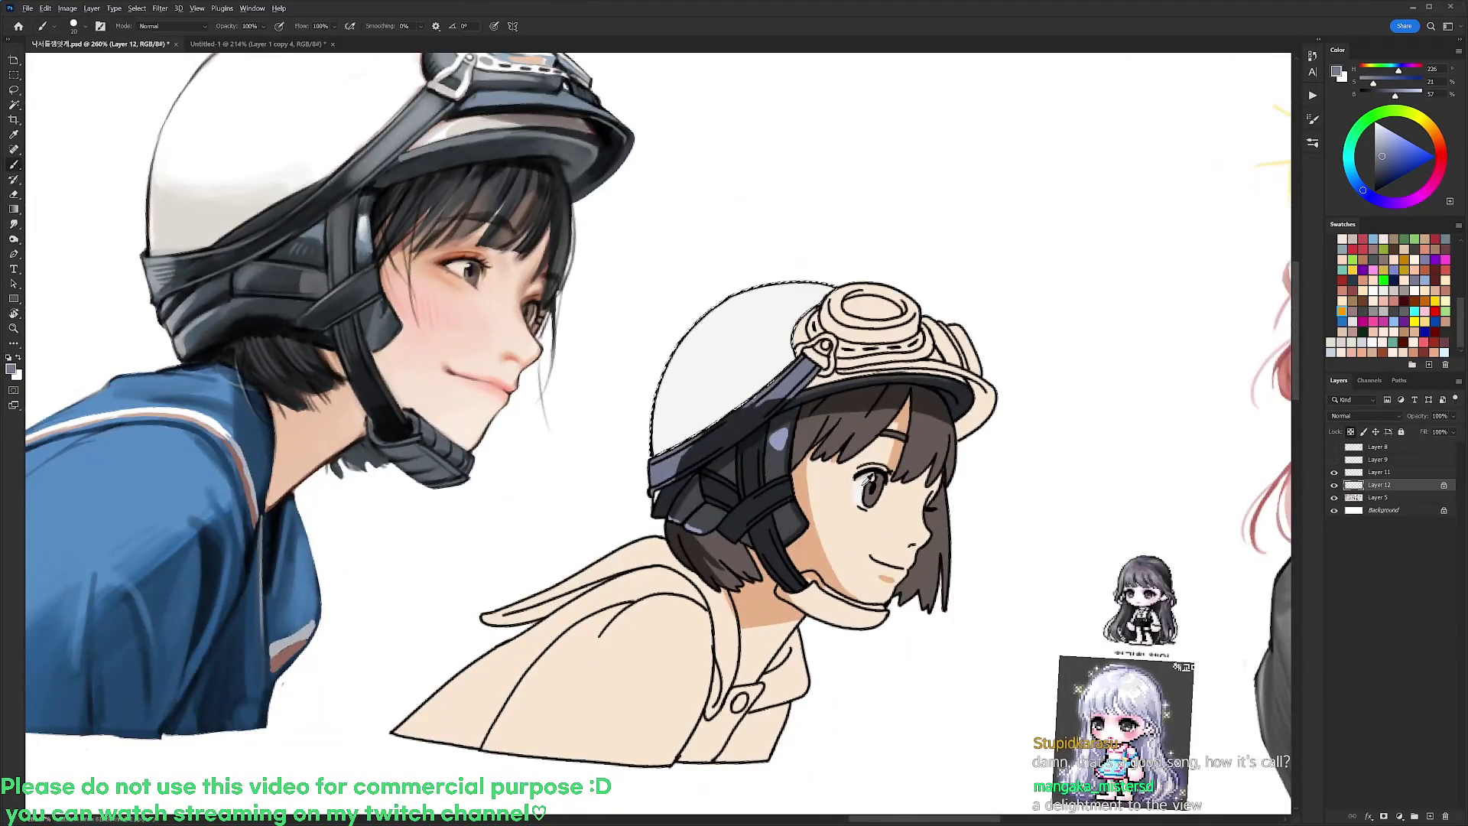
left_click(867, 474, "alt")
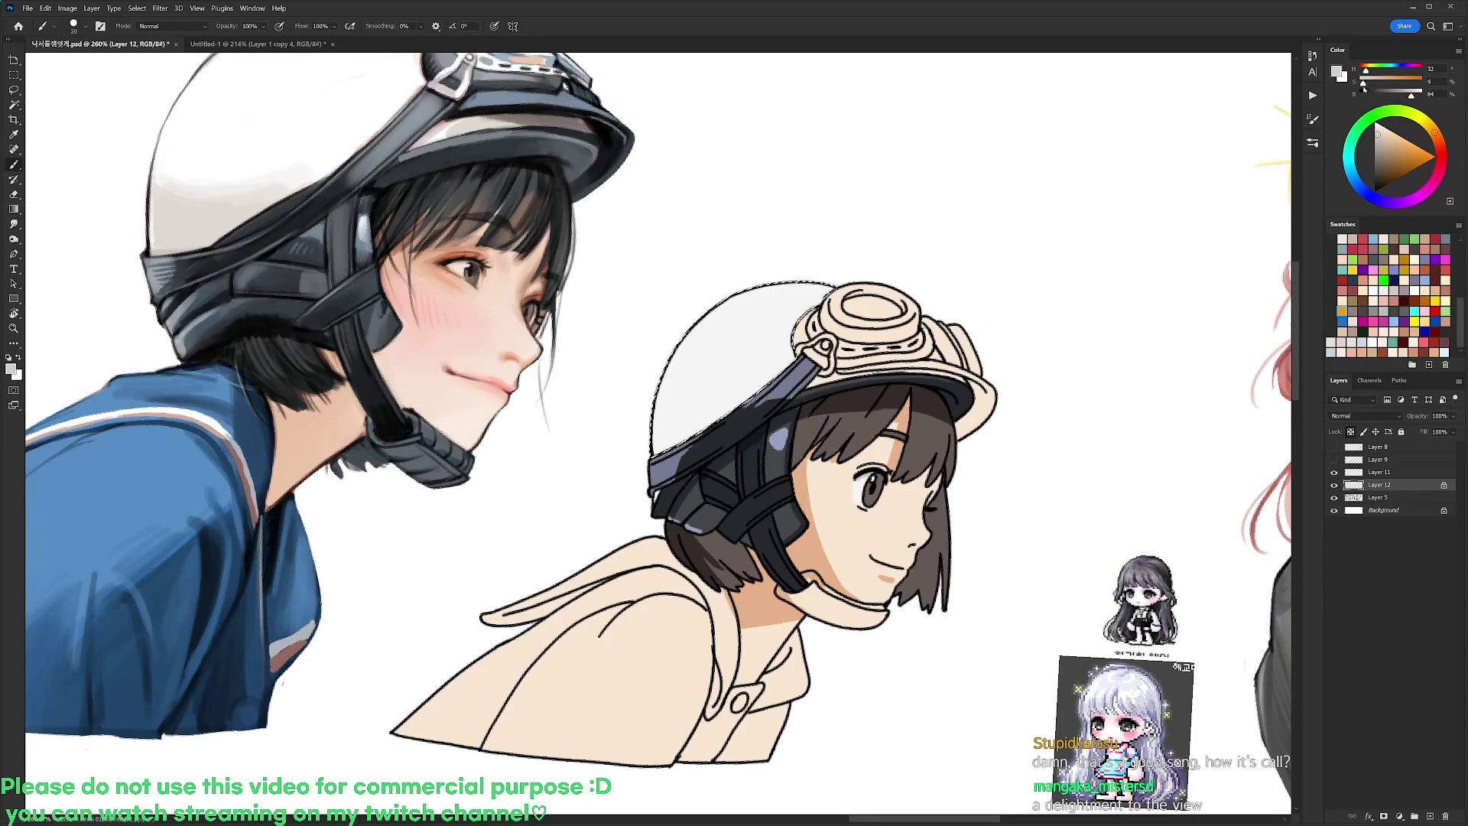
left_click(1360, 181)
left_click_drag(670, 356, 707, 428)
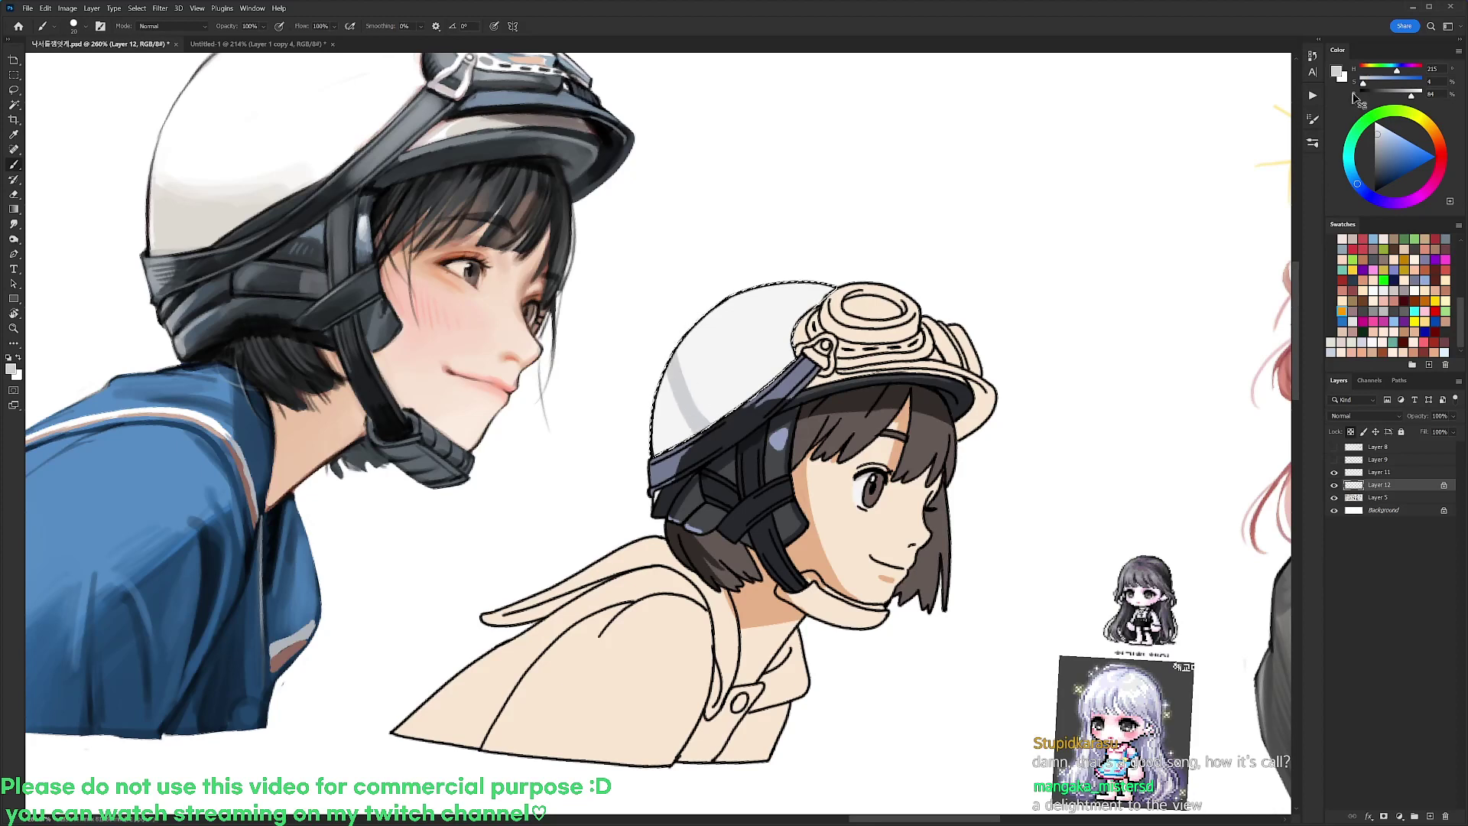
key("ctrl+z")
left_click(1379, 140)
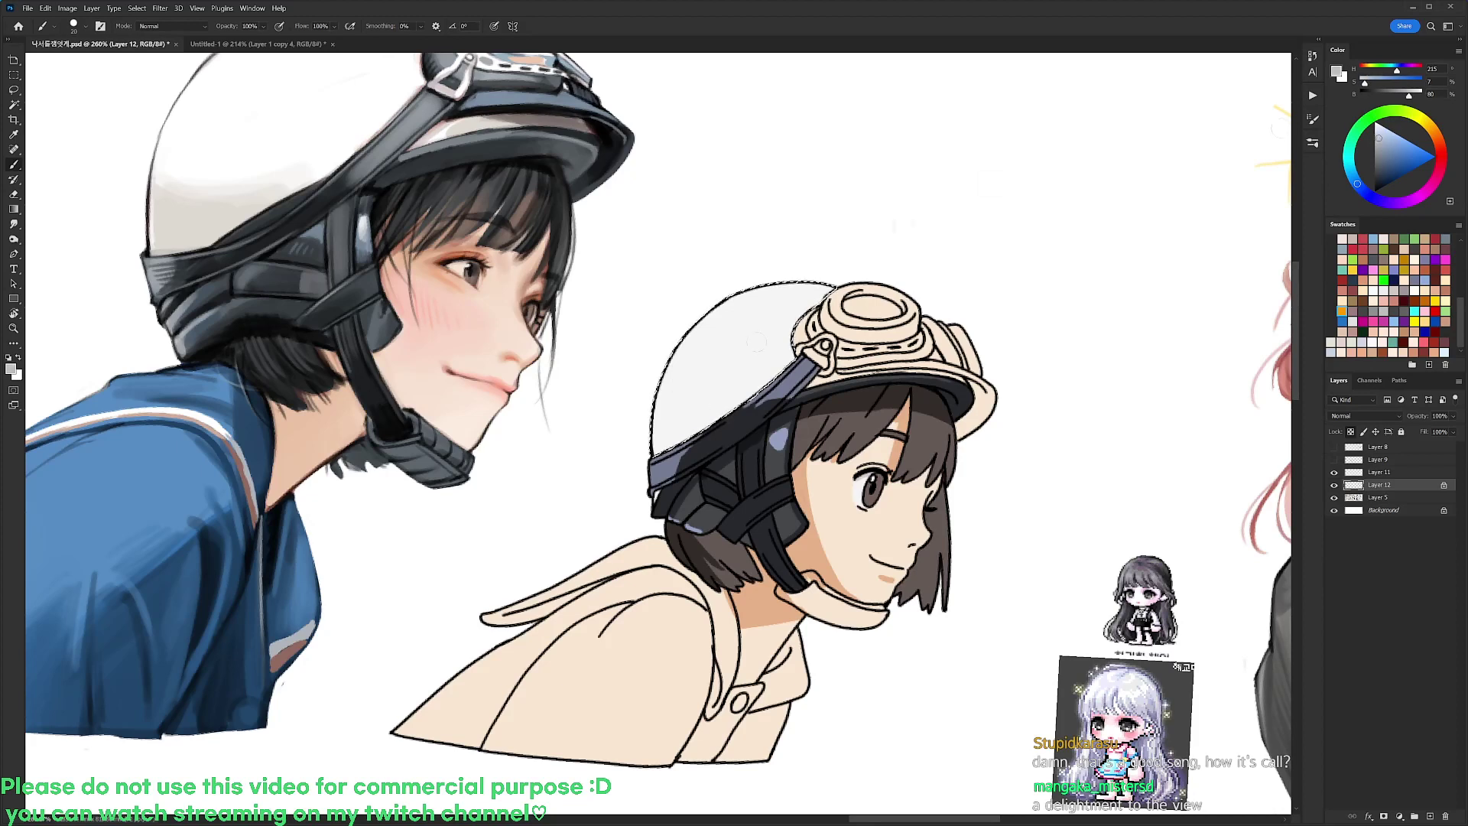
mouse_move(728, 413)
left_mouse_down()
mouse_move(659, 382)
mouse_move(663, 432)
mouse_move(692, 452)
mouse_move(677, 455)
left_mouse_up()
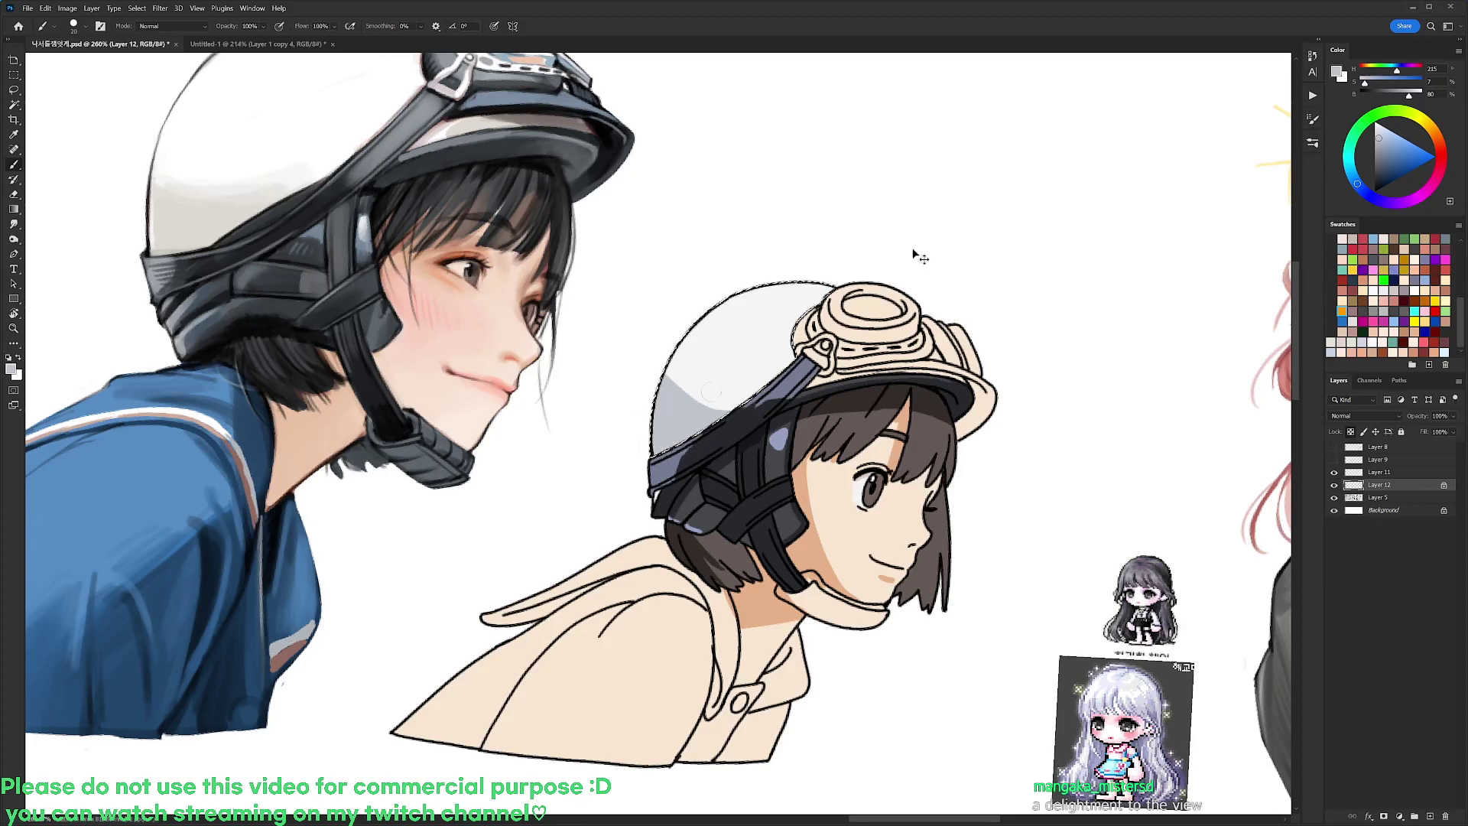
Sample the strap's muted blue, deepen it to a navy at hue 226, and paint the top of the helmet visor
key("r")
mouse_move(960, 249)
left_mouse_down()
mouse_move(936, 175)
mouse_move(883, 128)
left_mouse_up()
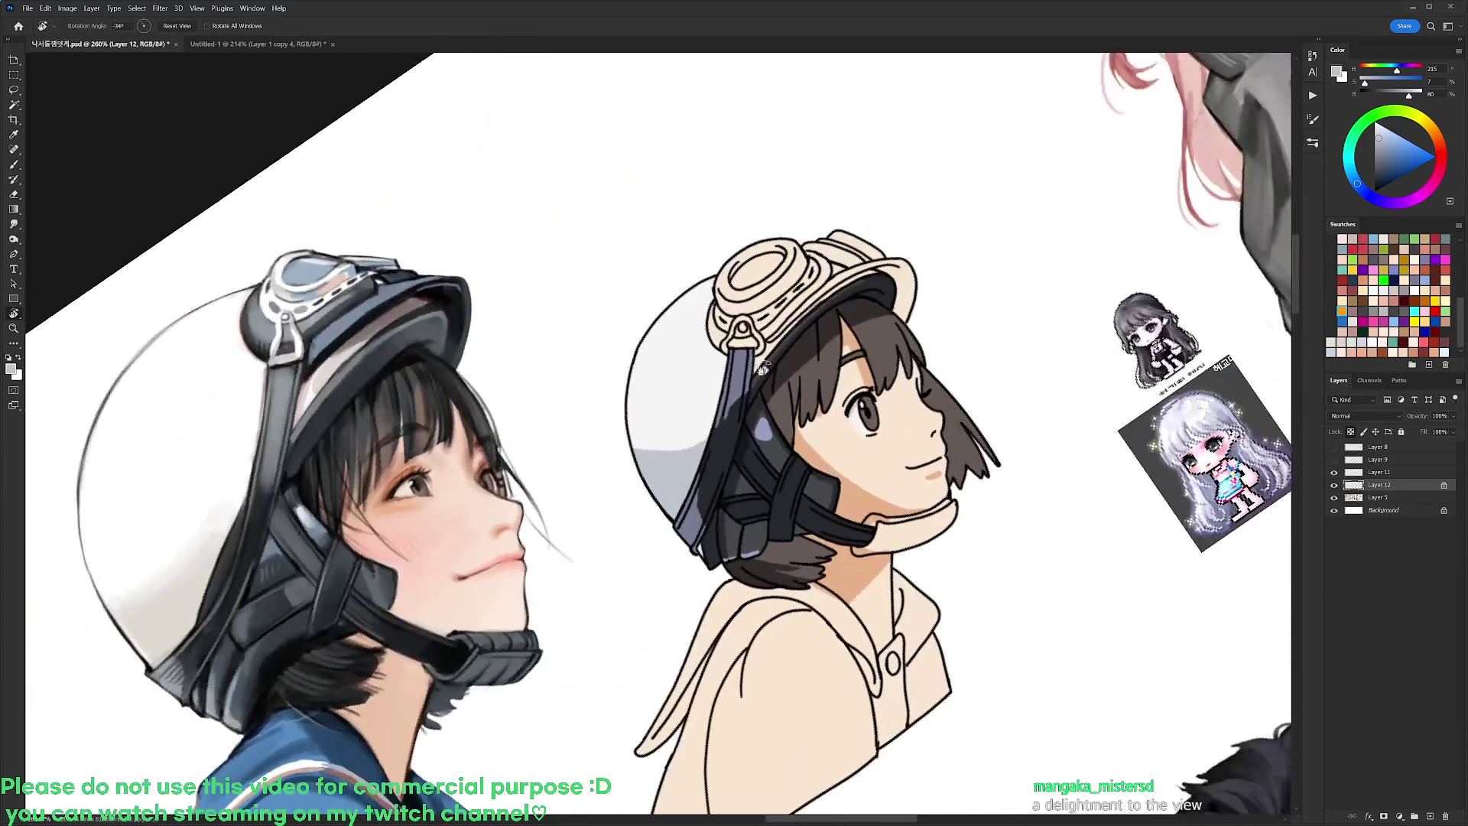
key("b")
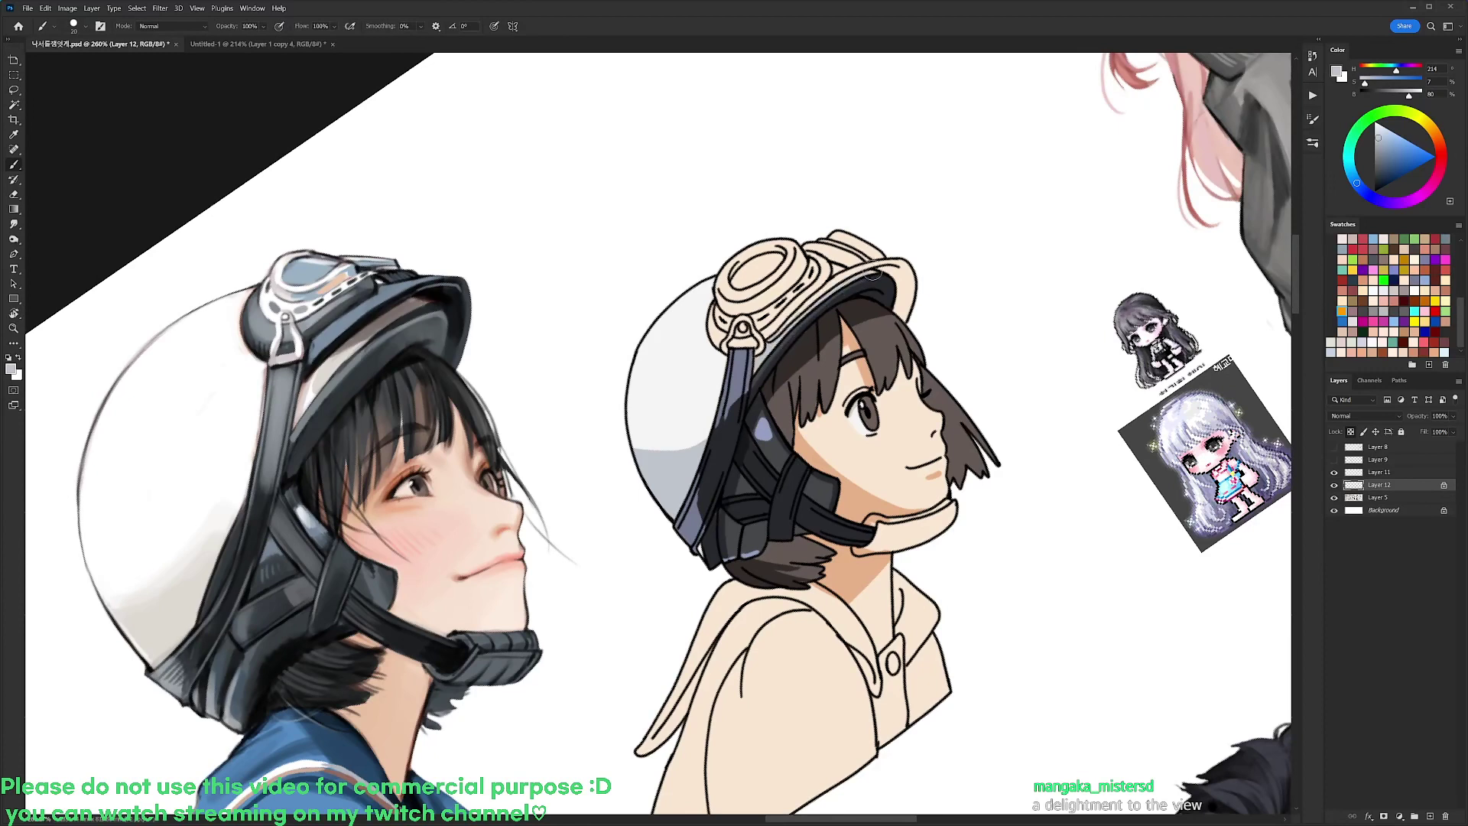
left_click(739, 387, "alt")
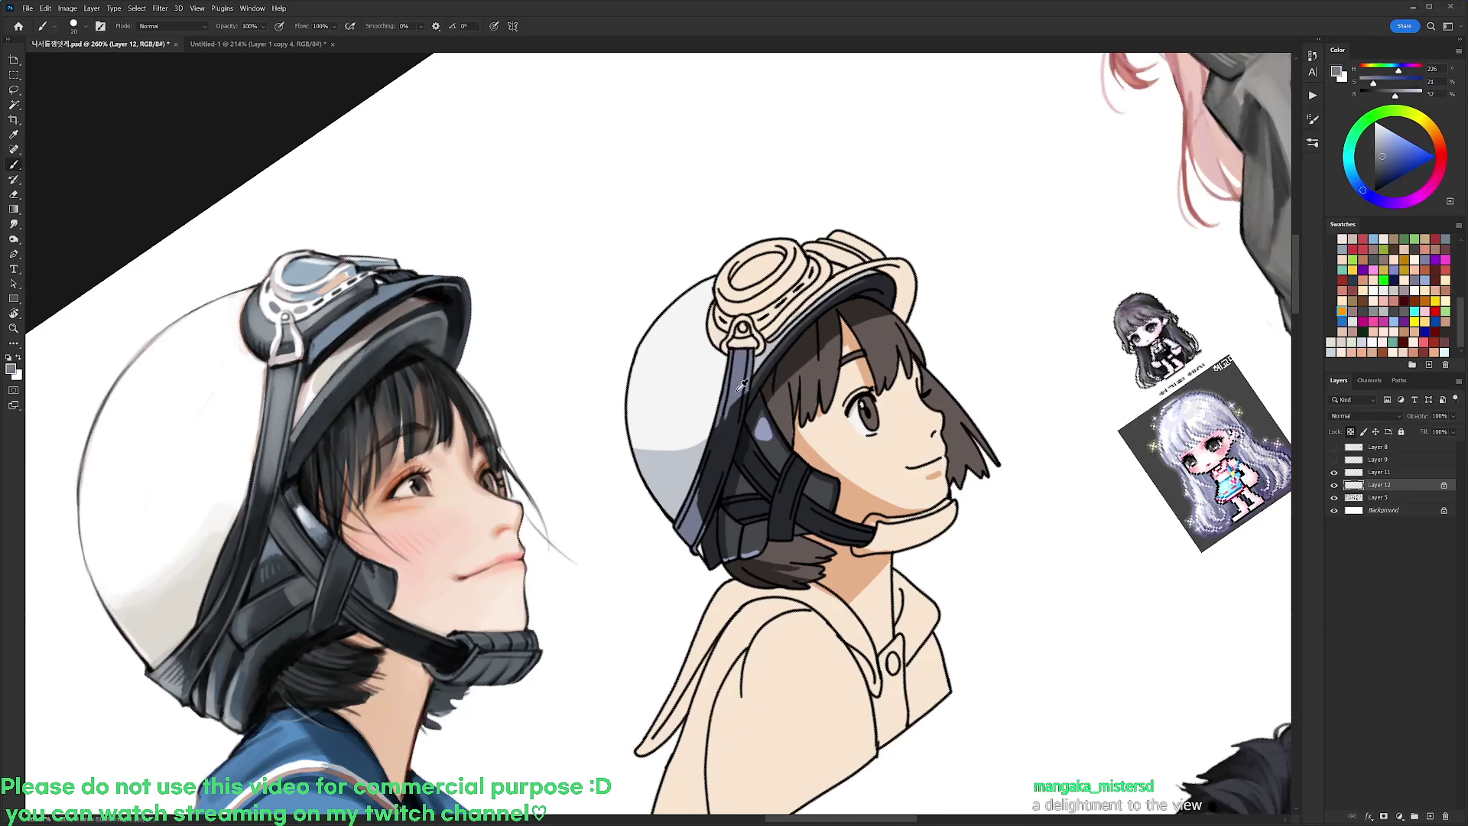
left_click(1387, 142)
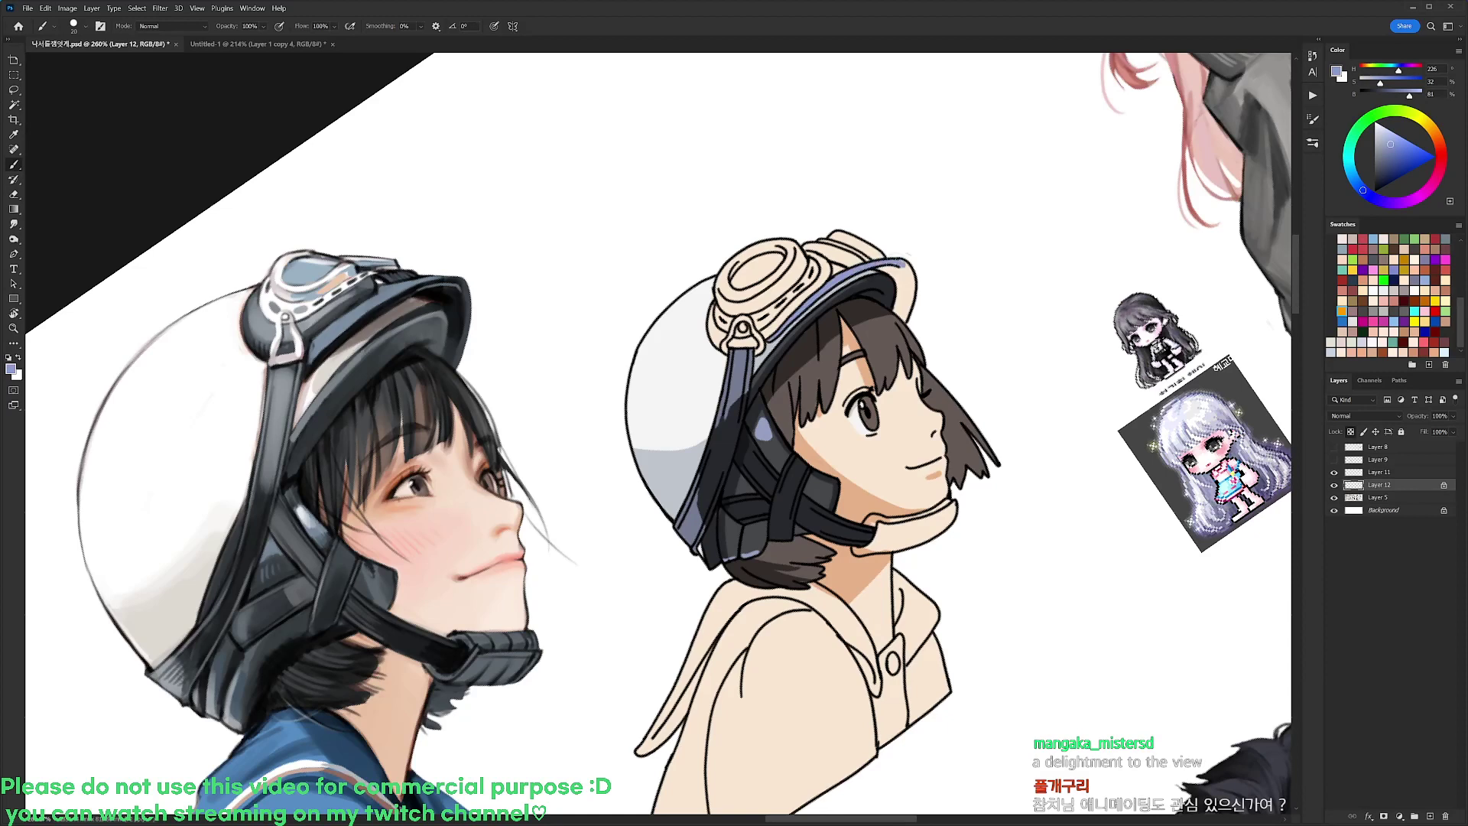
left_click(1388, 163)
left_click(1389, 172)
mouse_move(806, 307)
left_mouse_down()
mouse_move(898, 261)
mouse_move(907, 268)
mouse_move(877, 270)
mouse_move(909, 321)
mouse_move(895, 266)
left_mouse_up()
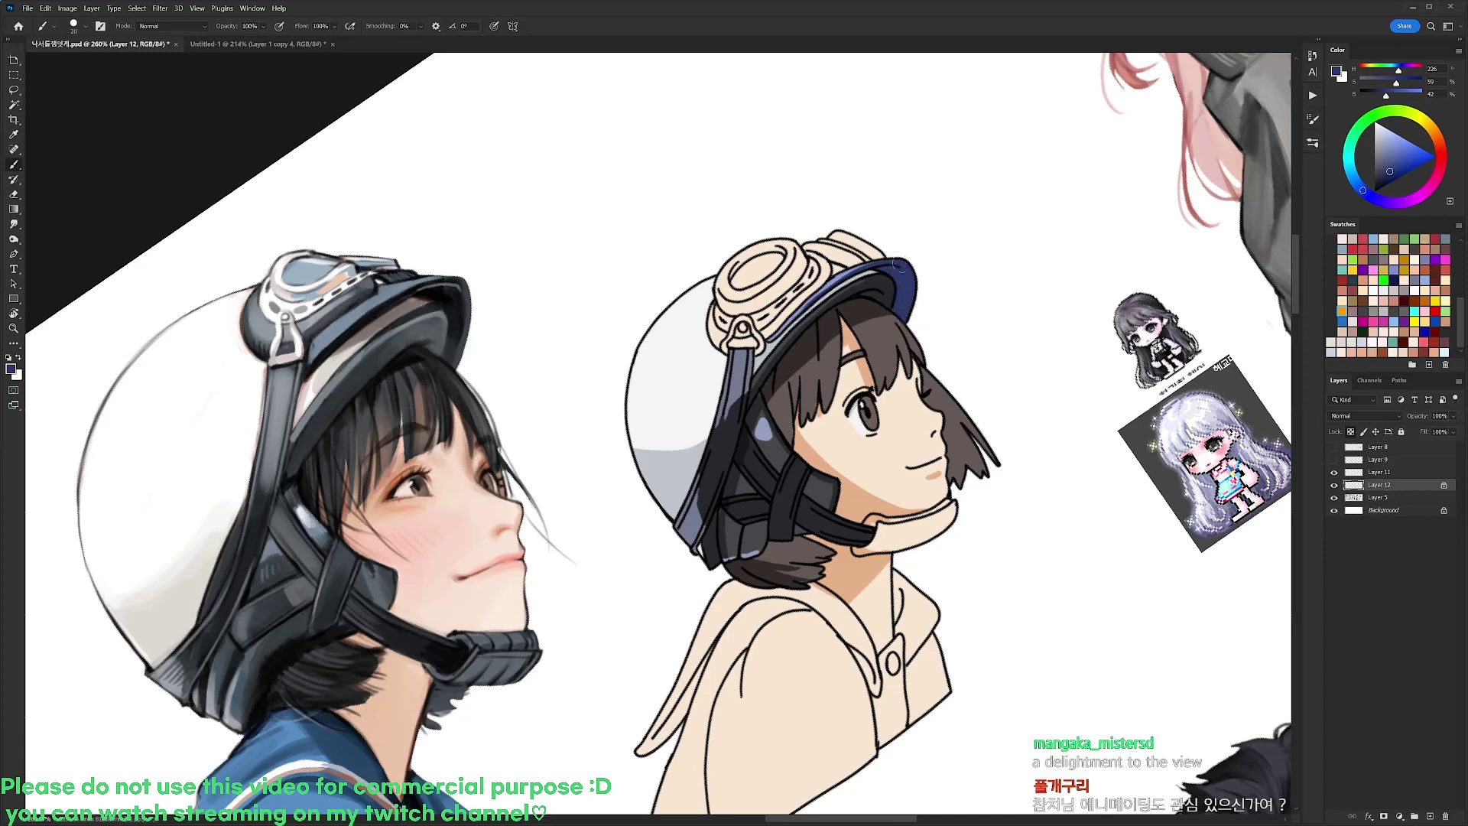
Sample the helmet's light blue-grey and the strap's muted blue, and paint the goggle base behind the strap buckle
key("r")
left_click_drag(1046, 247, 998, 451)
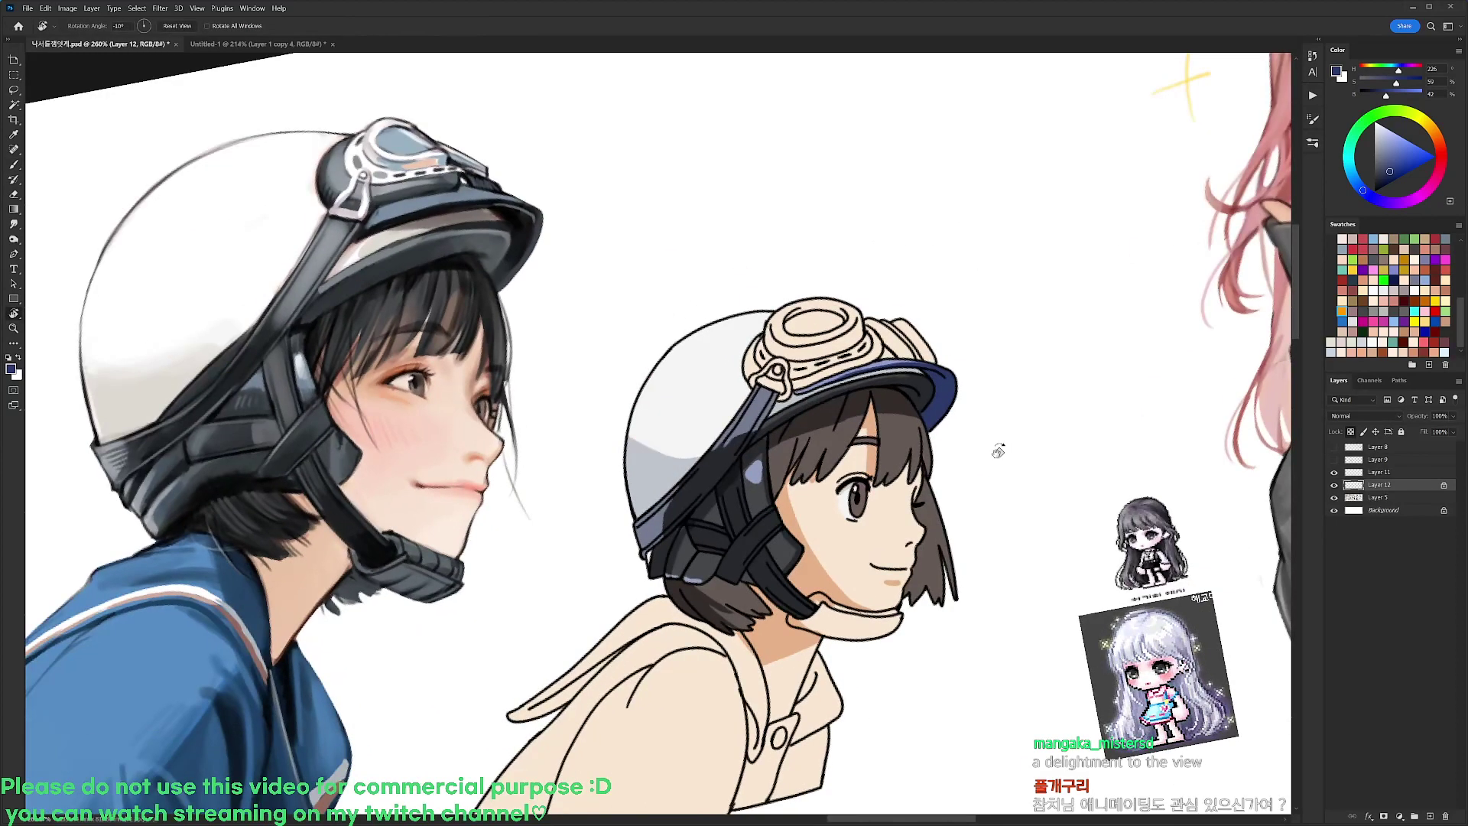
key("b")
left_click(669, 466, "alt")
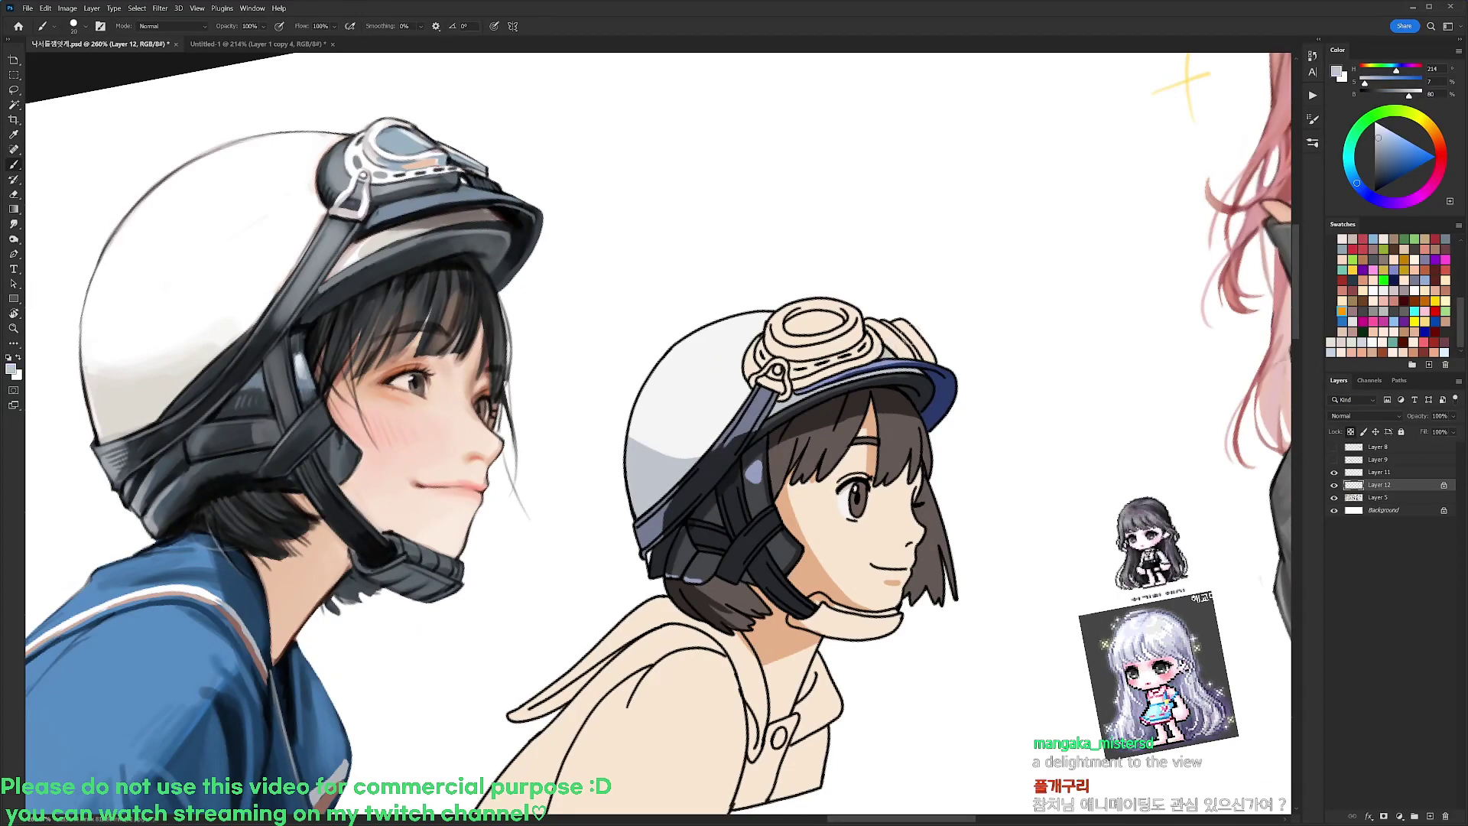
key("r")
left_click_drag(980, 262, 893, 154)
key("b")
left_click(765, 421, "alt")
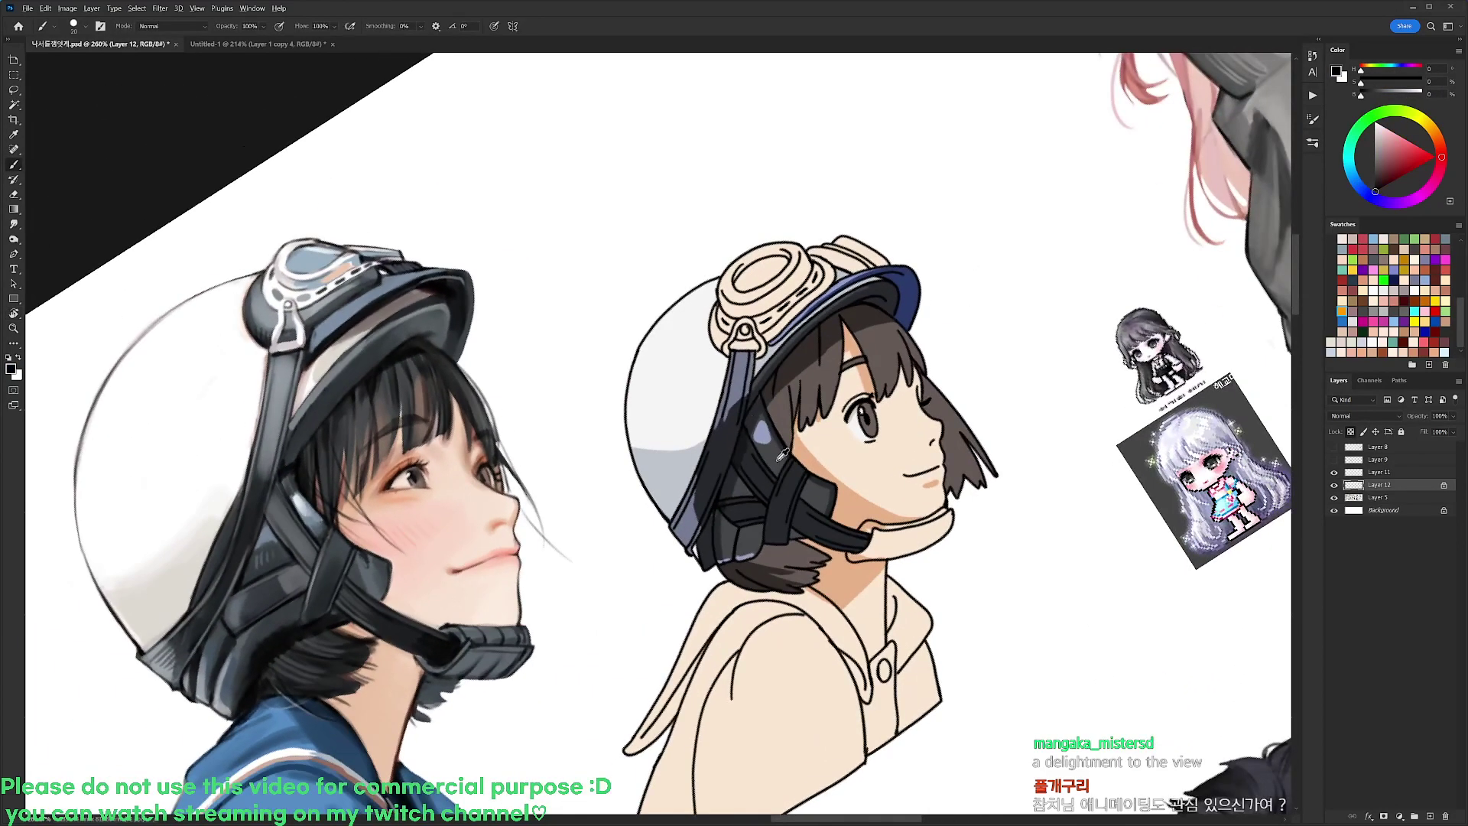
left_click(740, 384, "alt")
left_click_drag(712, 307, 716, 341)
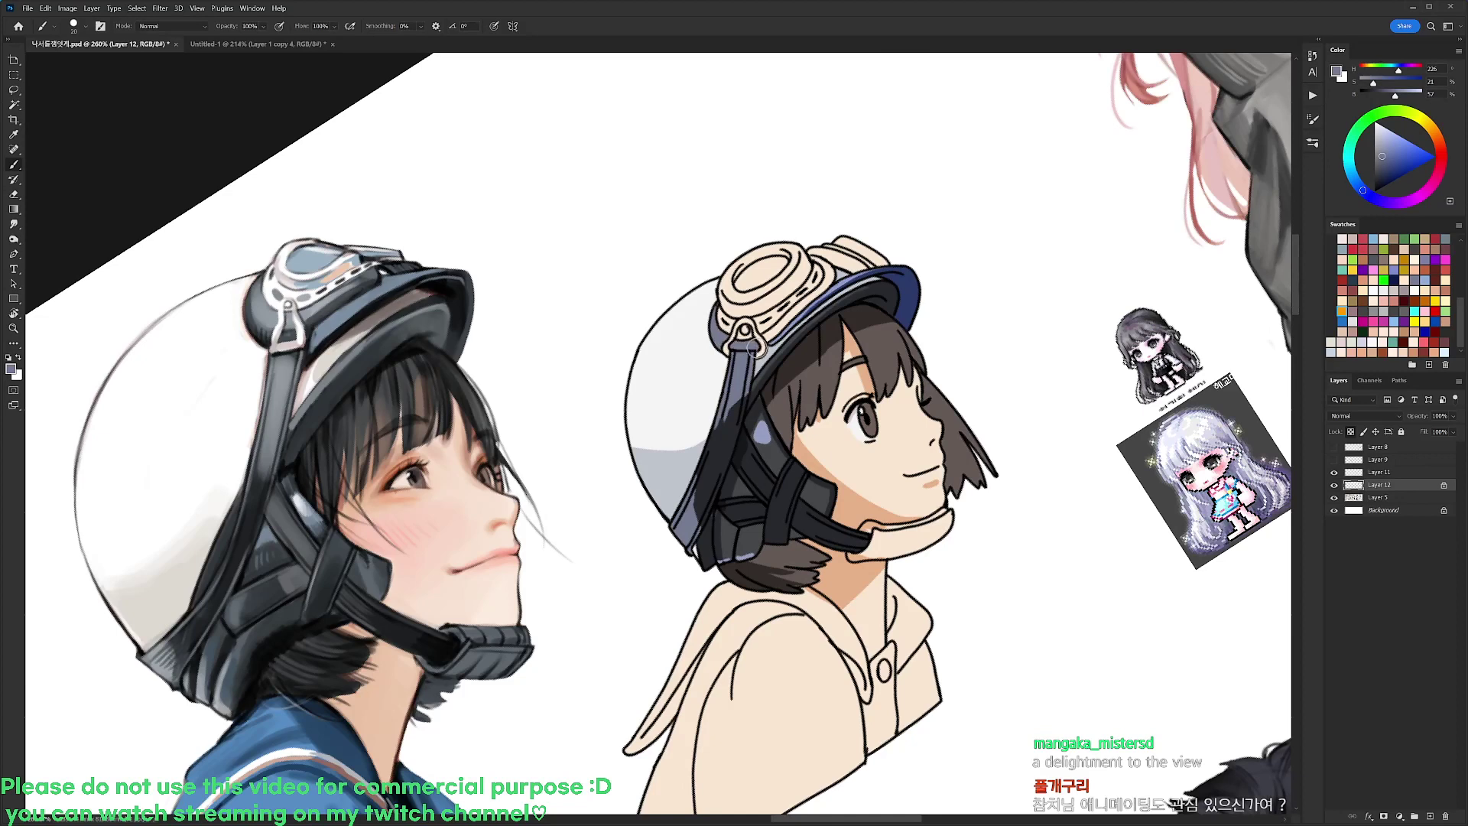
left_click_drag(753, 348, 735, 360)
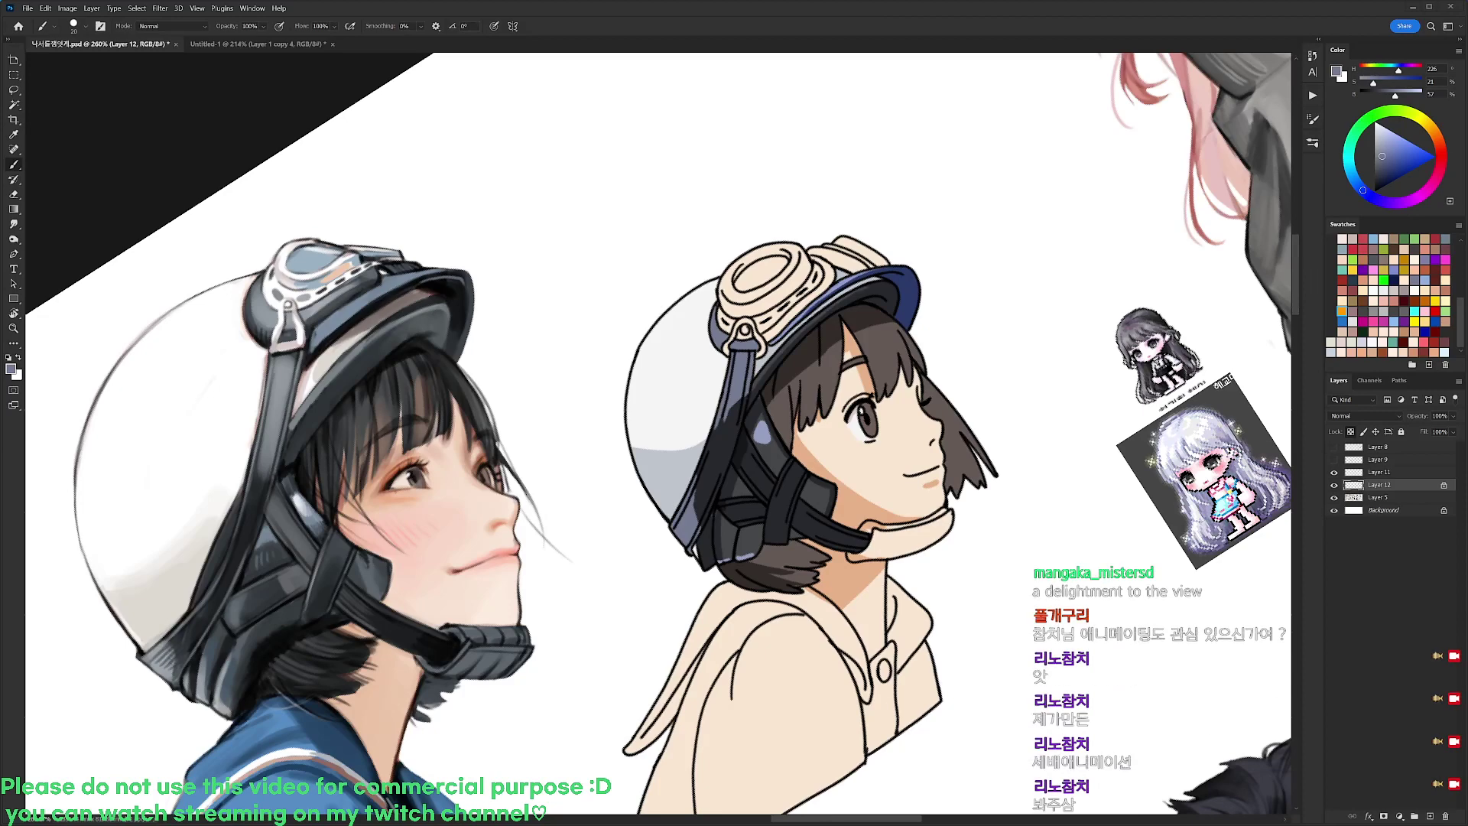
Play the fish character's frame animation in the Untitled-1 document, and return to the helmeted girl drawing with the timeline hidden
left_click(258, 44)
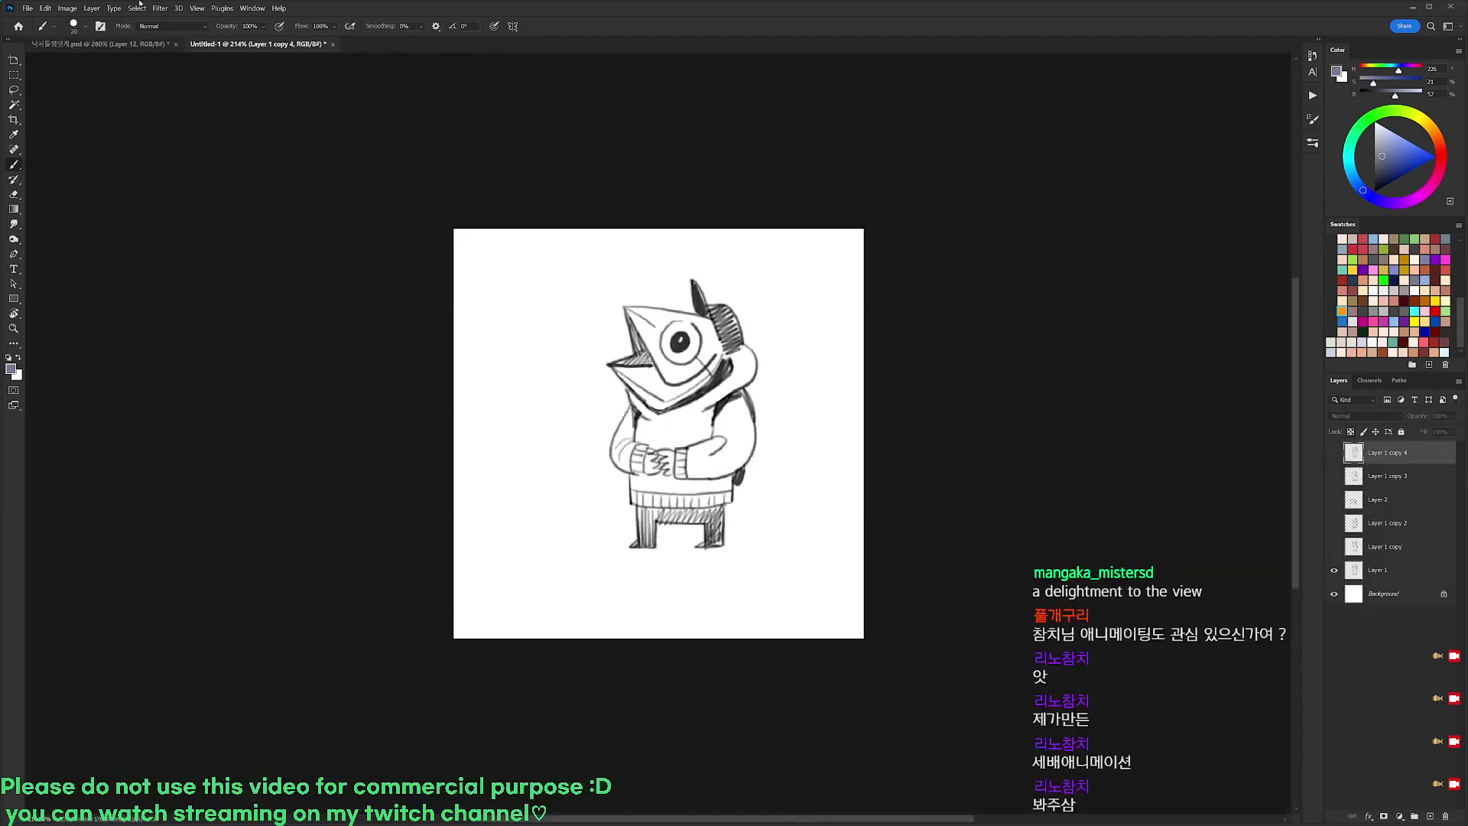
left_click(252, 9)
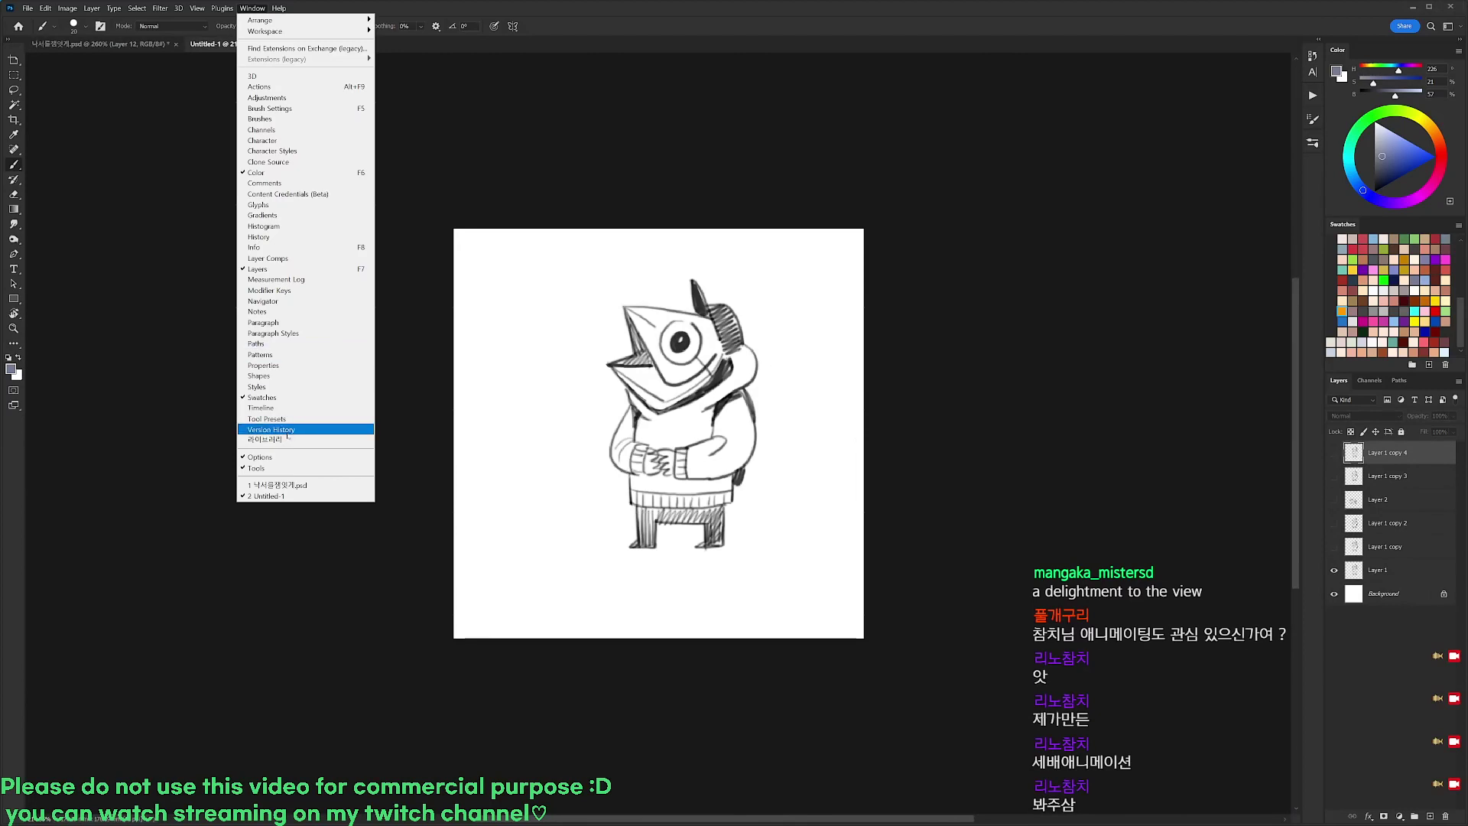
left_click(260, 408)
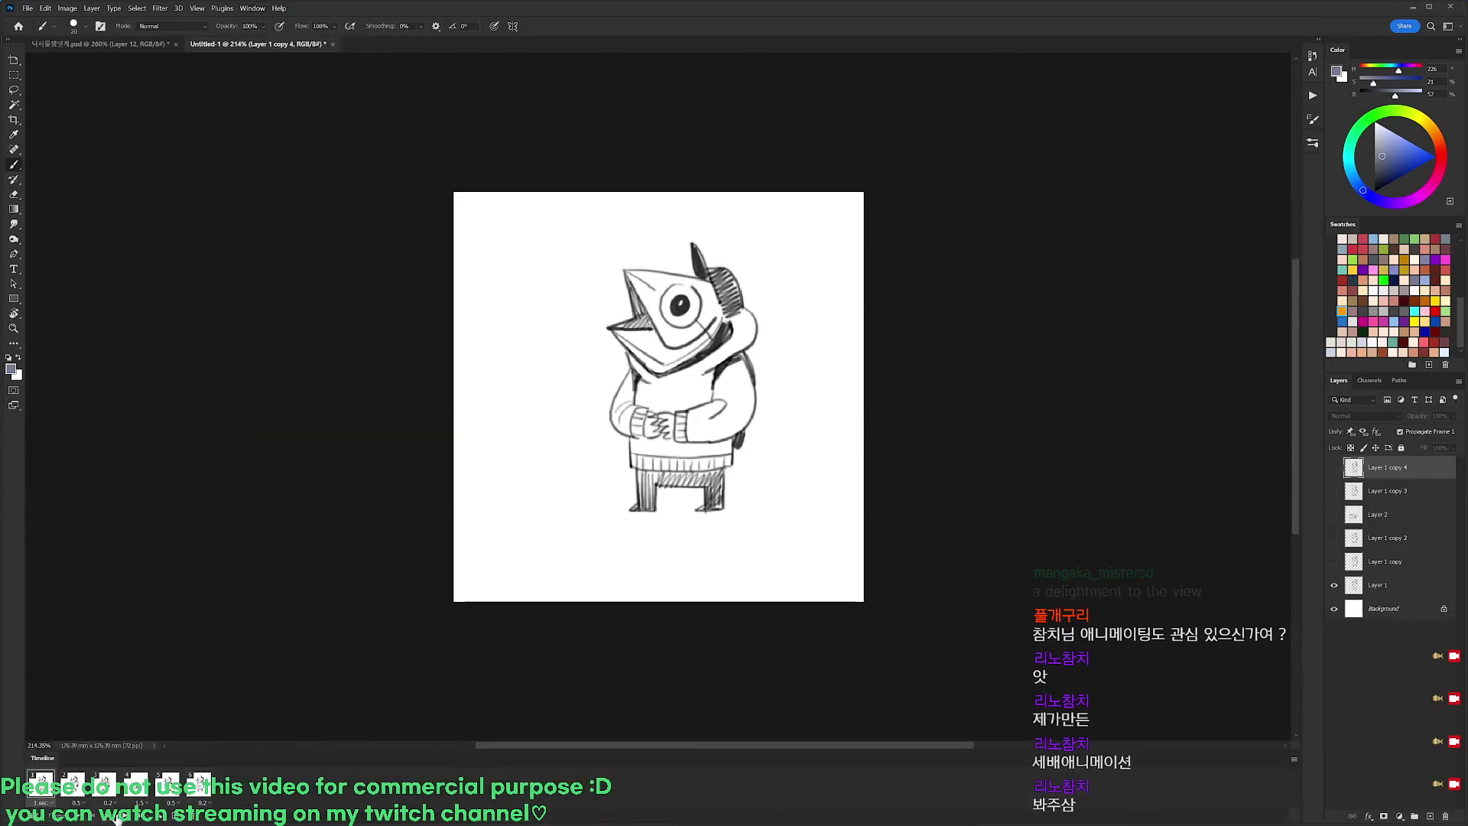
left_click(126, 818)
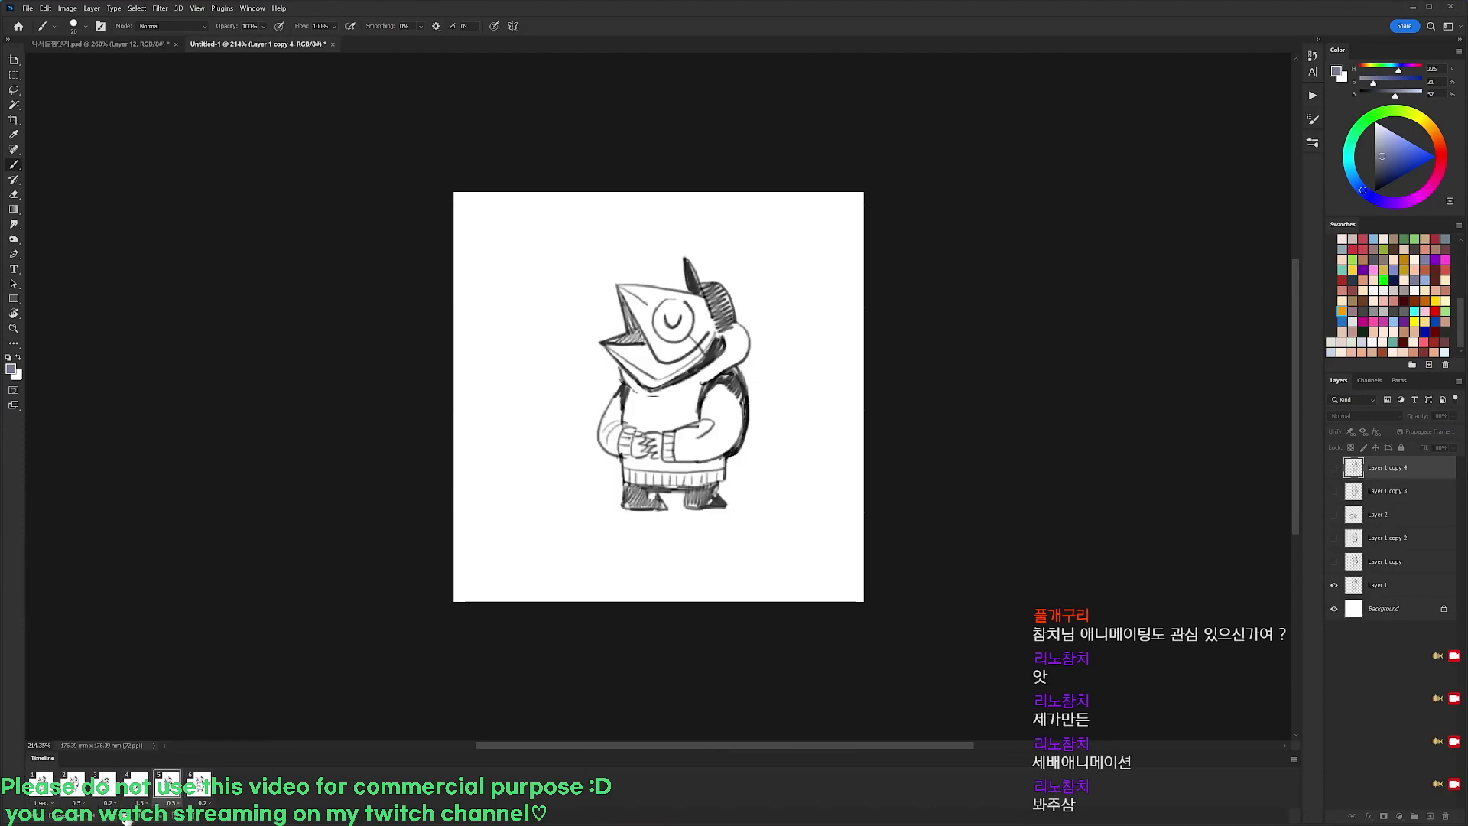
left_click(146, 44)
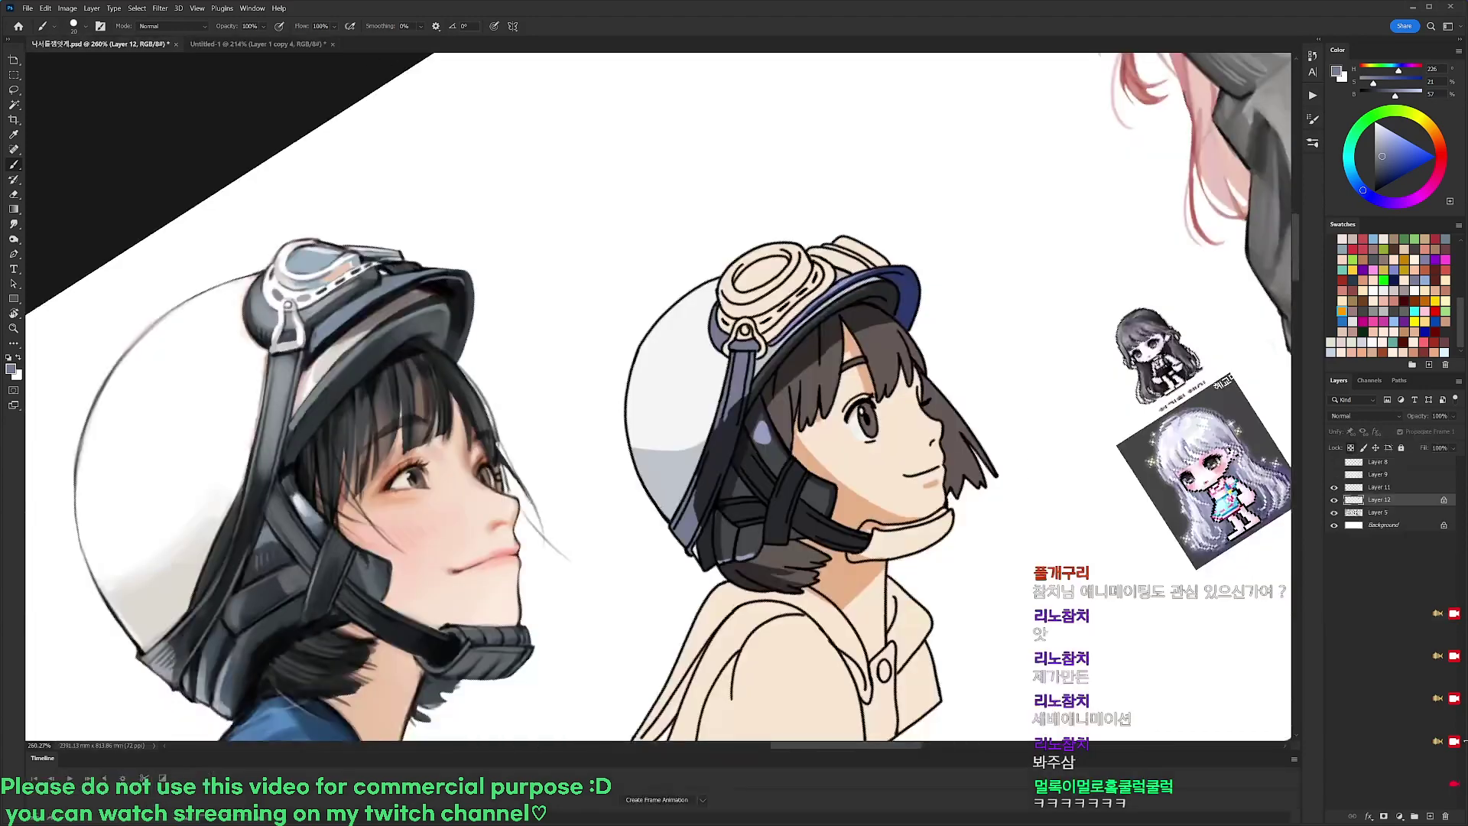
left_click(251, 8)
left_click(290, 408)
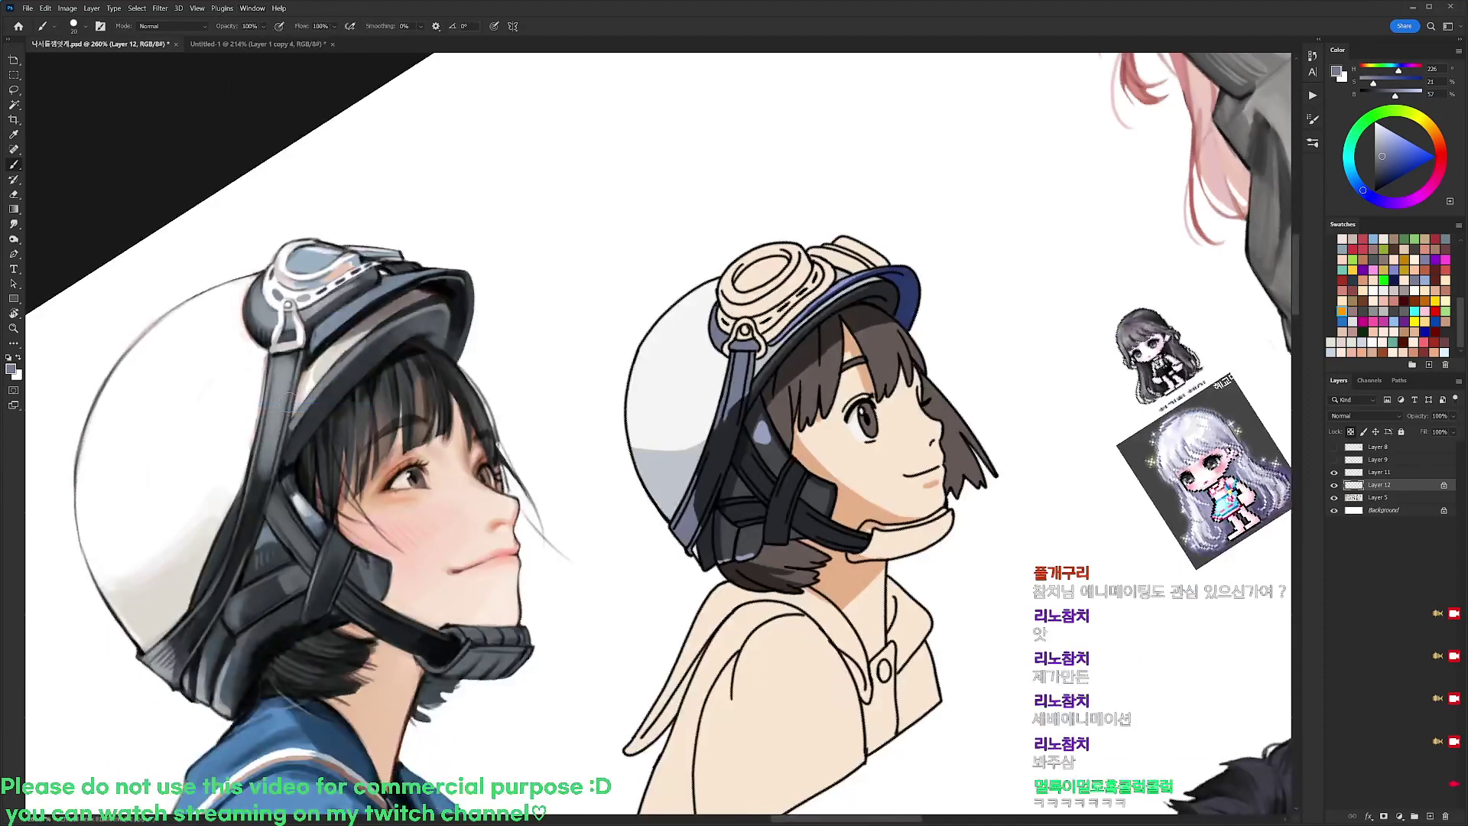
Sample the strap's dark blue-grey and shade the goggle base from the buckle to the band above the visor
key("r")
left_click_drag(954, 205, 778, 176)
scroll(751, 246, "up", 1)
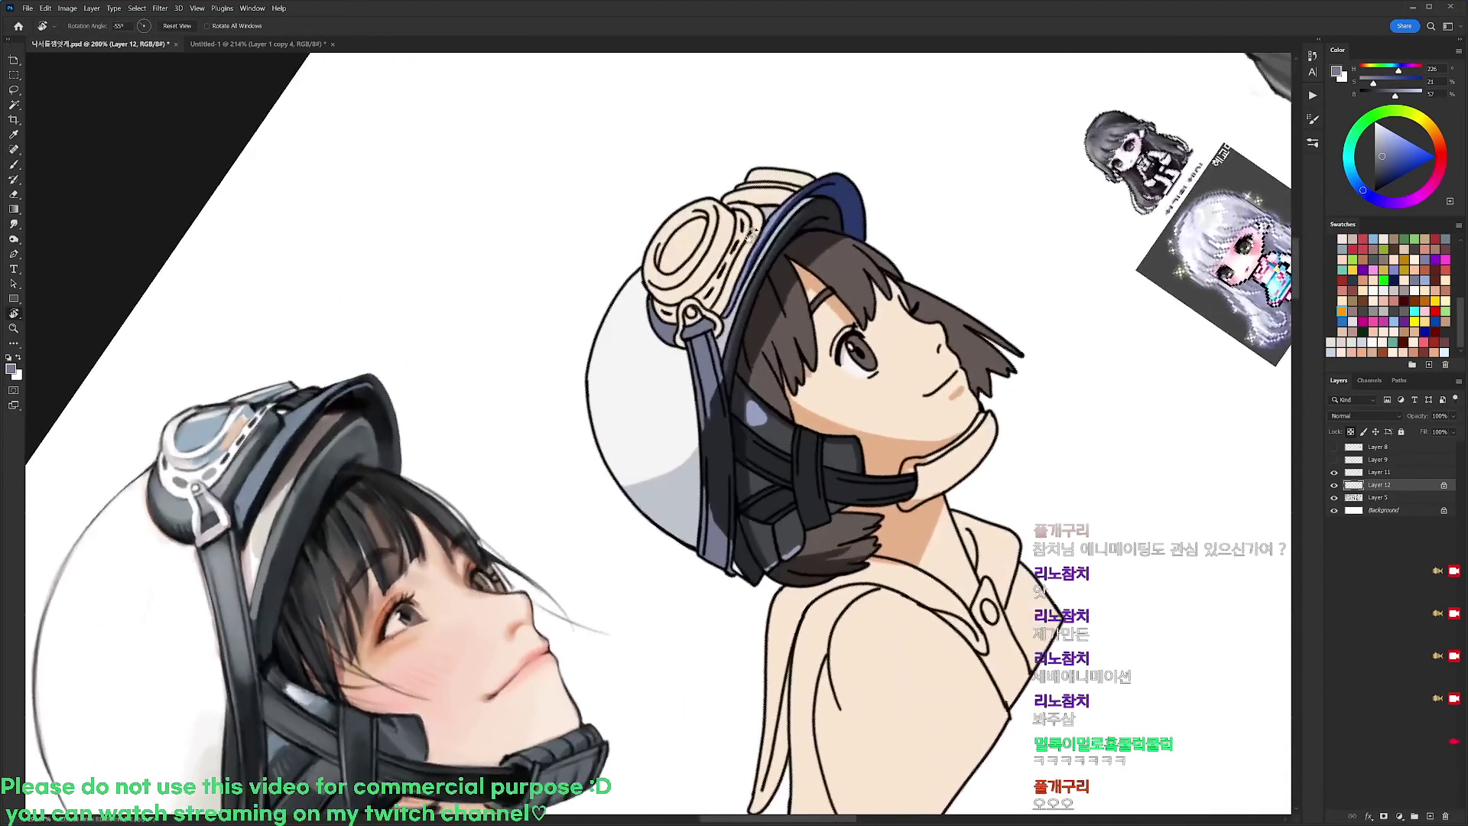
key("b")
left_click(718, 422, "alt")
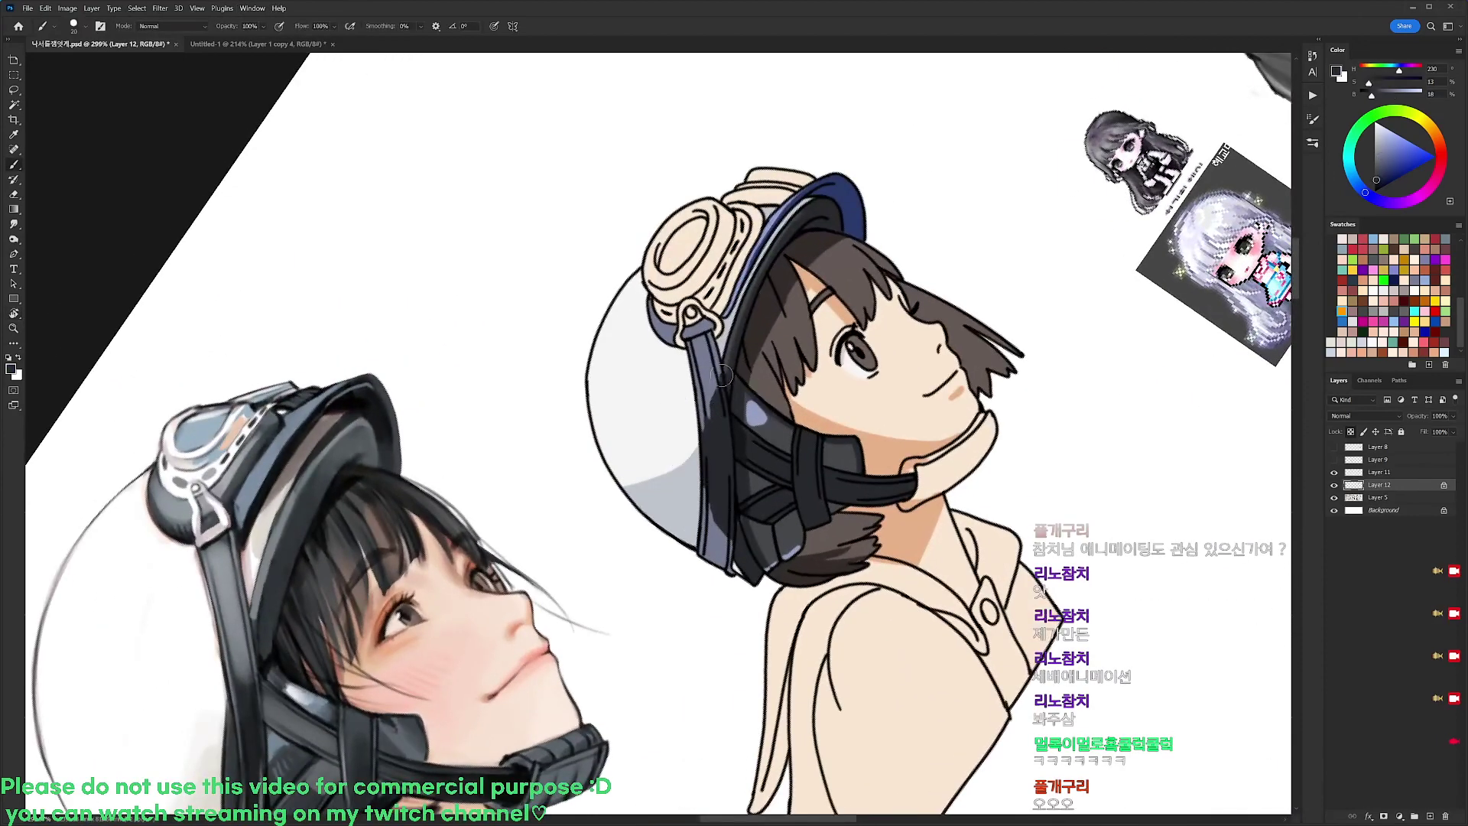
left_click_drag(679, 340, 699, 326)
mouse_move(724, 304)
left_mouse_down()
mouse_move(738, 266)
mouse_move(726, 289)
mouse_move(759, 219)
left_mouse_up()
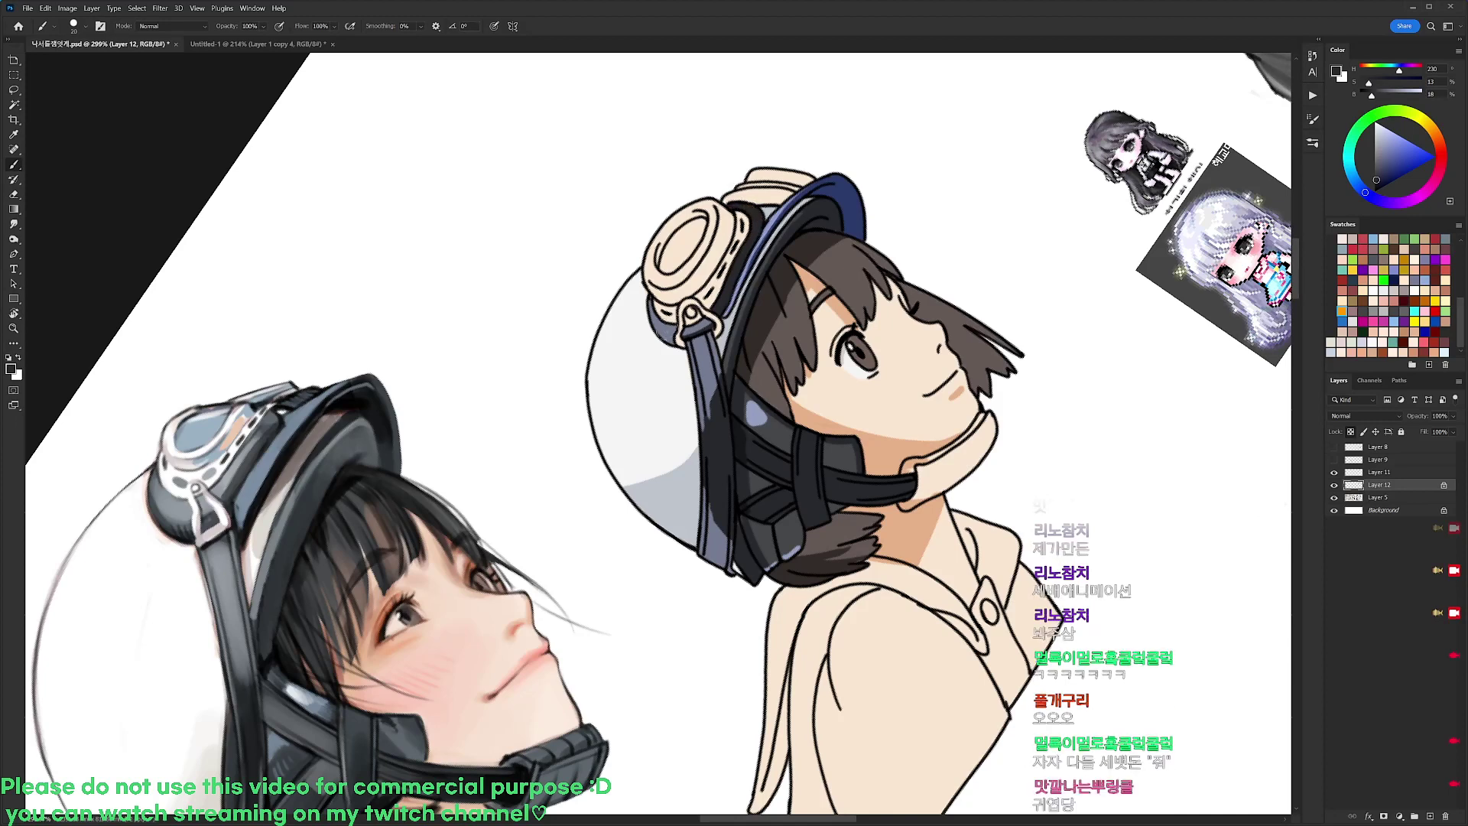
Sample the muted blue of the strap and paint small highlights on the helmet's dark side padding
mouse_move(865, 191)
left_mouse_down()
mouse_move(957, 324)
mouse_move(797, 172)
mouse_move(896, 382)
mouse_move(924, 408)
left_mouse_up()
left_click(753, 461, "alt")
left_click(714, 299, "alt")
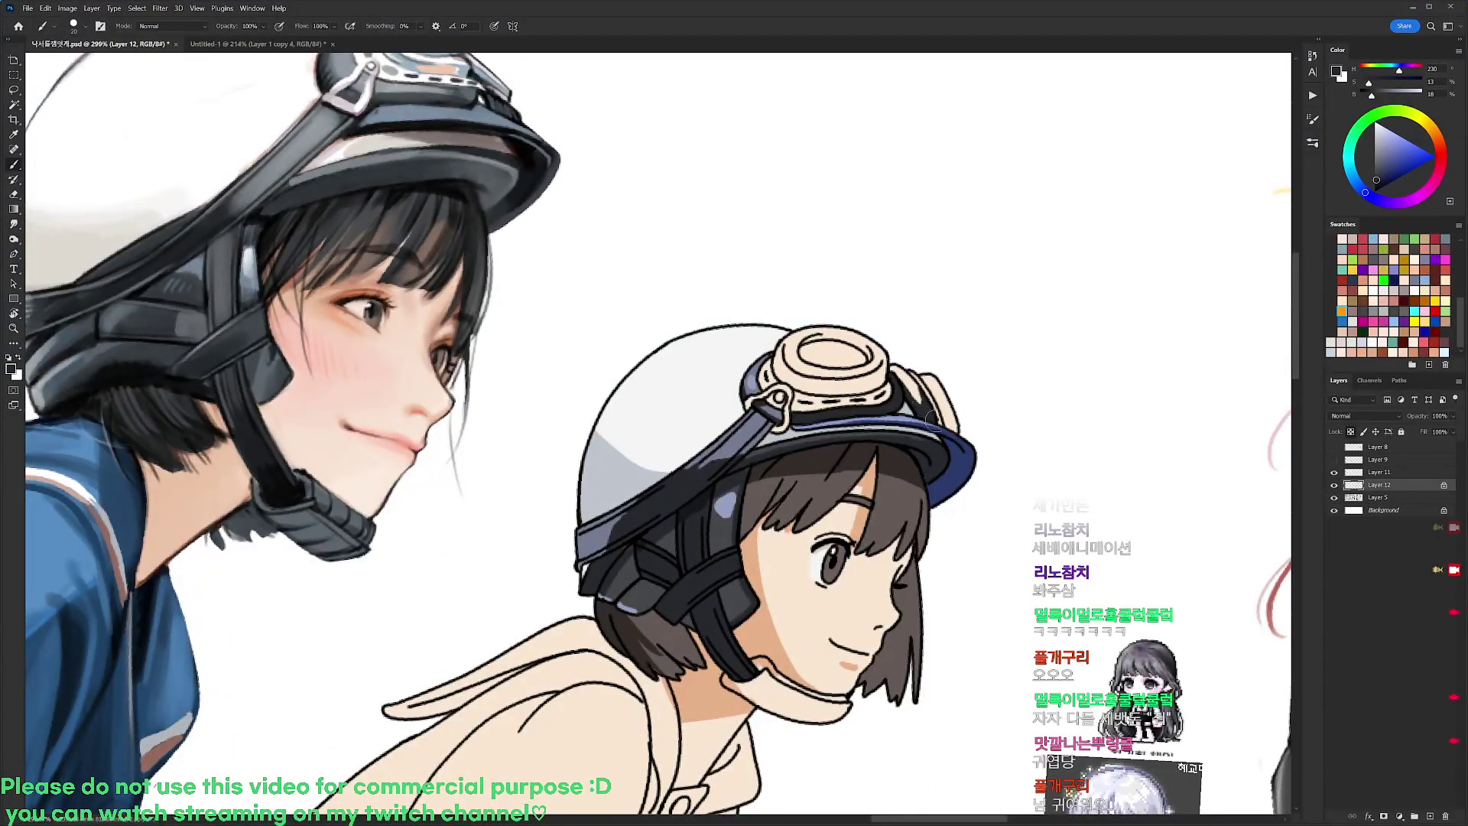
left_click(756, 370, "alt")
left_click(738, 441, "alt")
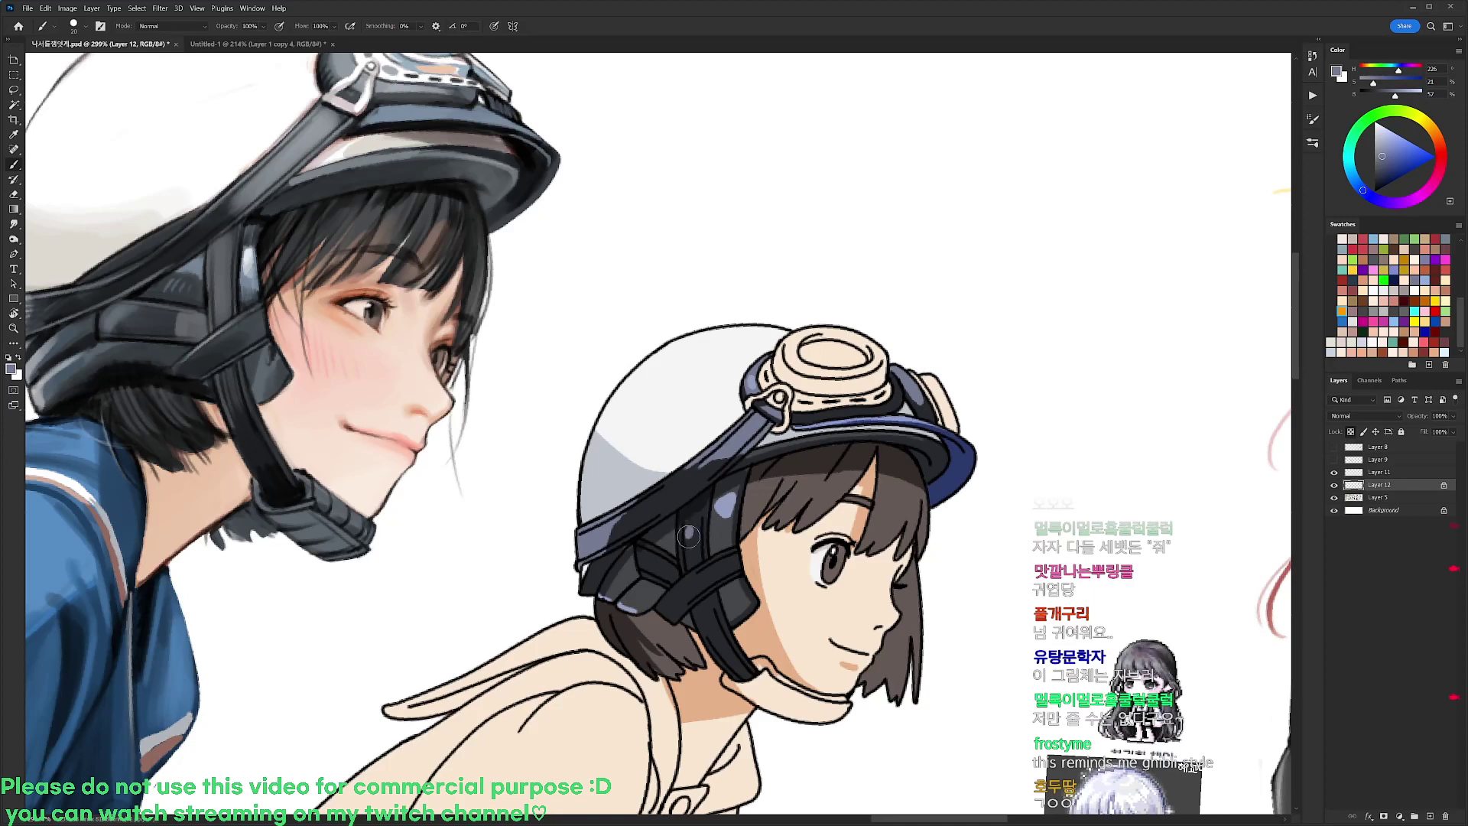
left_click_drag(653, 561, 662, 564)
Select the near goggle with its buckle and fill it with a blue-grey at hue 226, 9% saturation and 56% brightness
scroll(810, 435, "down", 3)
key("r")
left_click_drag(864, 386, 852, 419)
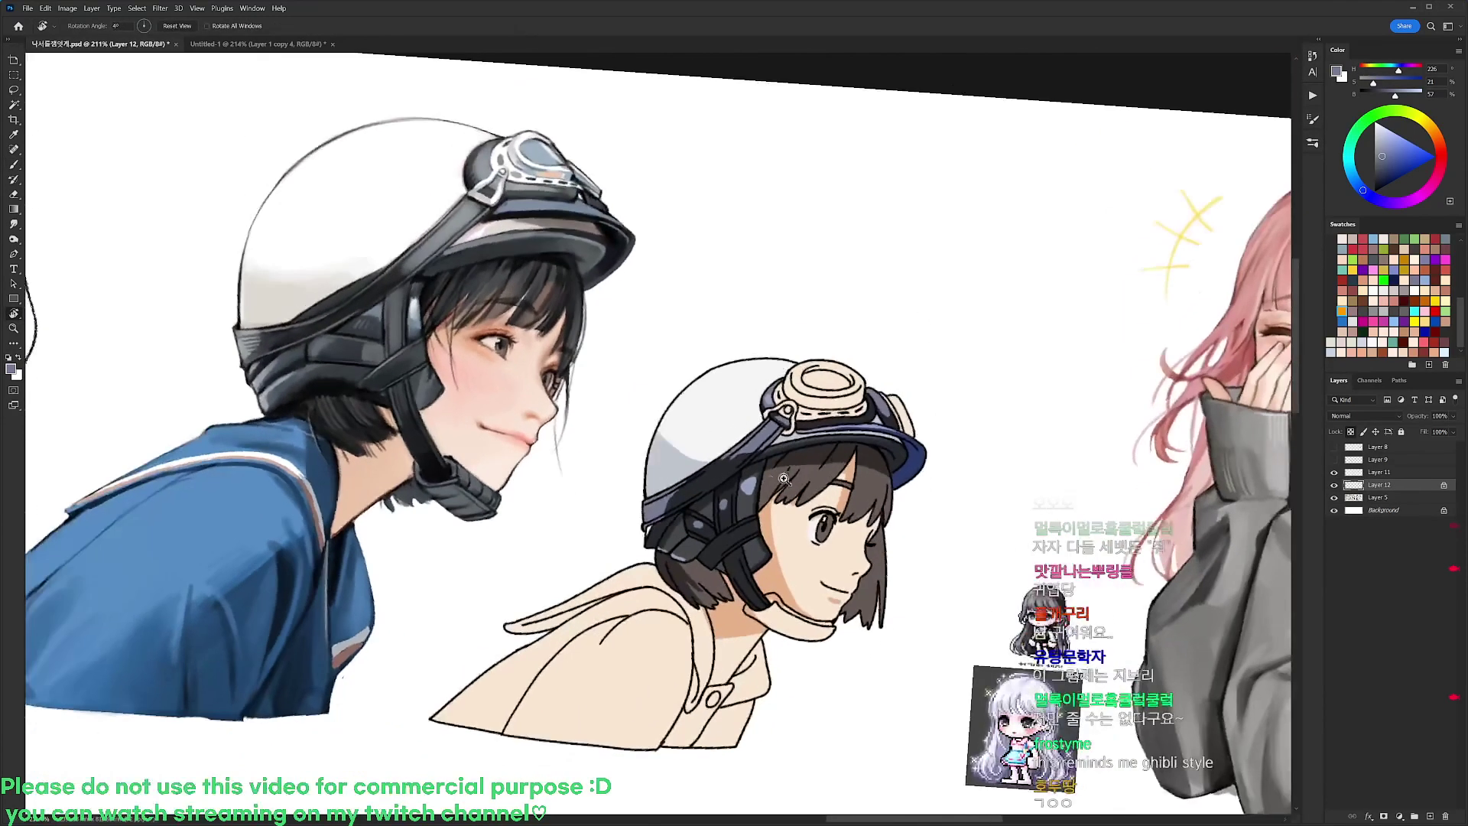
left_click_drag(783, 478, 957, 310)
scroll(862, 306, "up", 1)
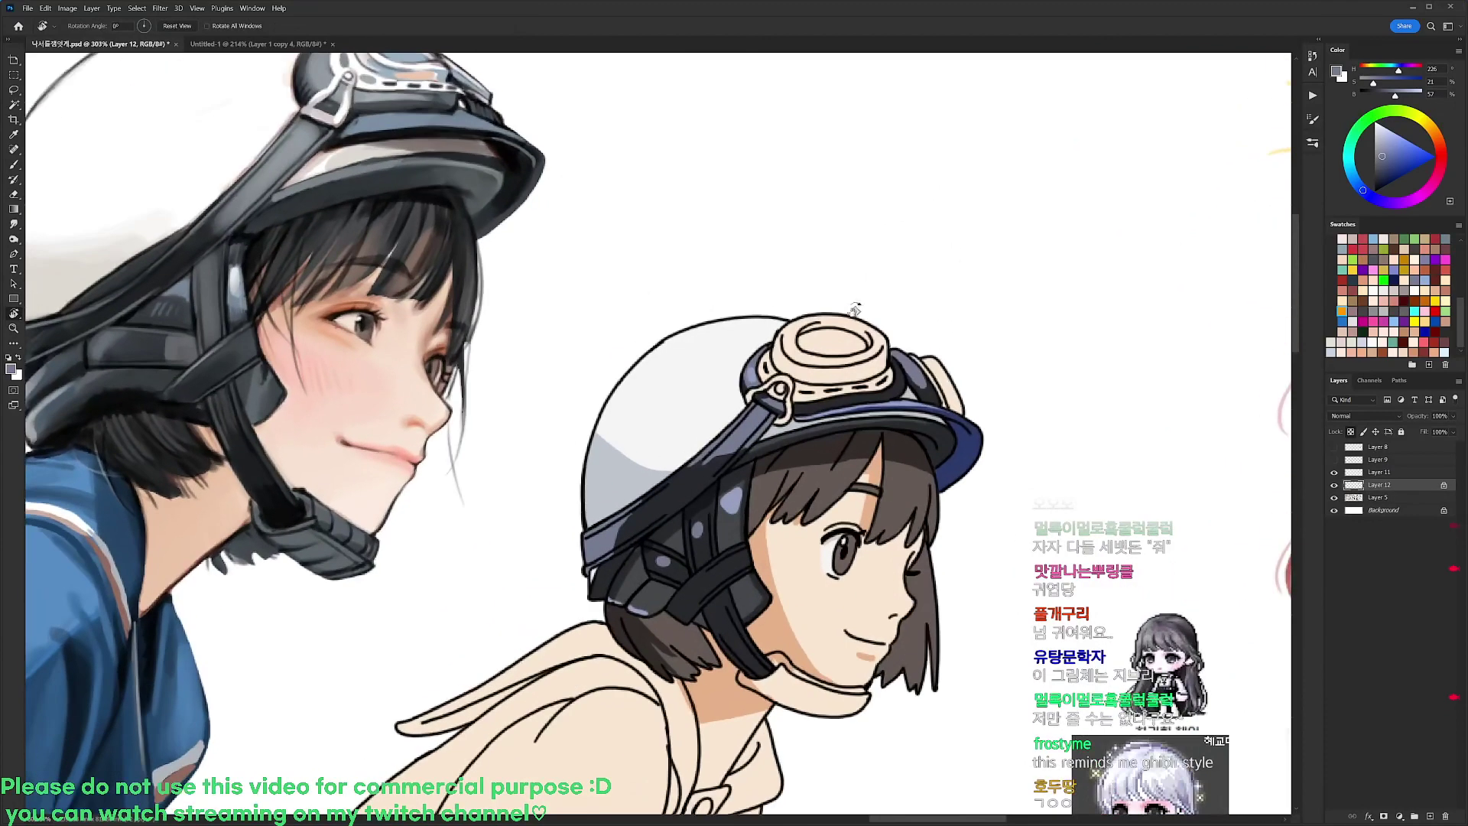
key("w")
left_click(827, 365)
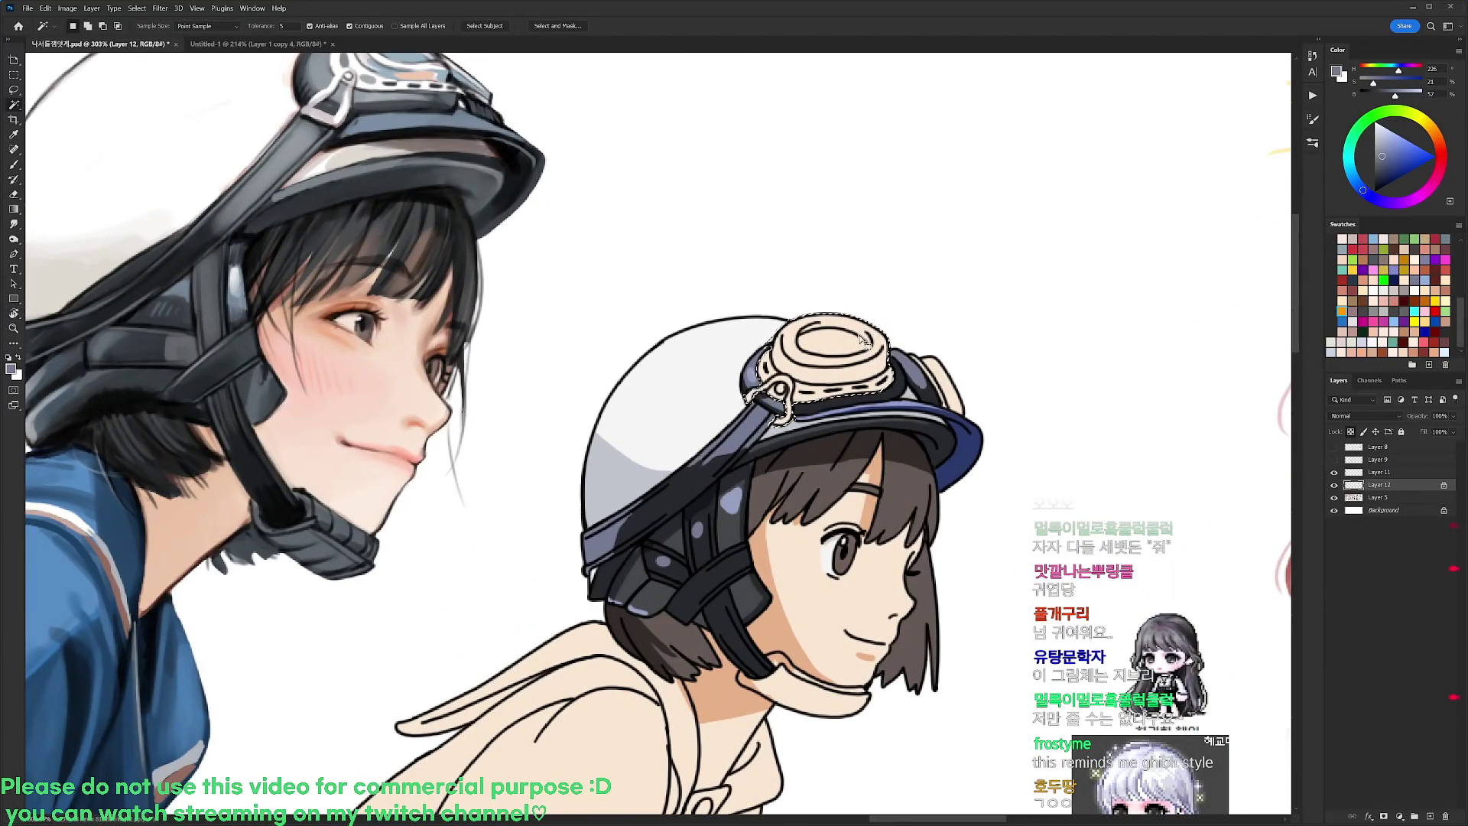
key("b")
left_click(1383, 151)
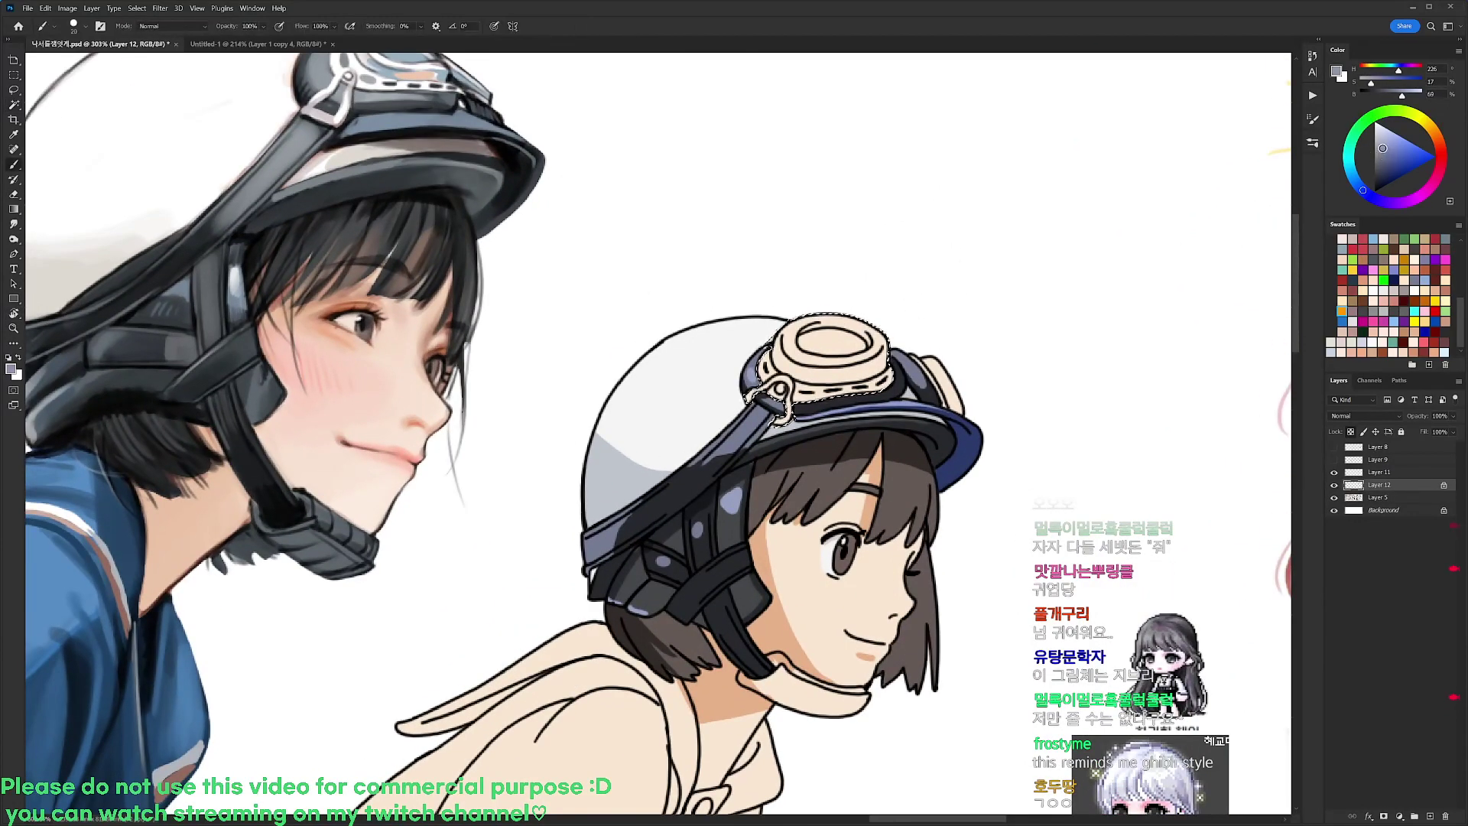
left_click_drag(1382, 146, 1377, 155)
key("alt+BackSpace")
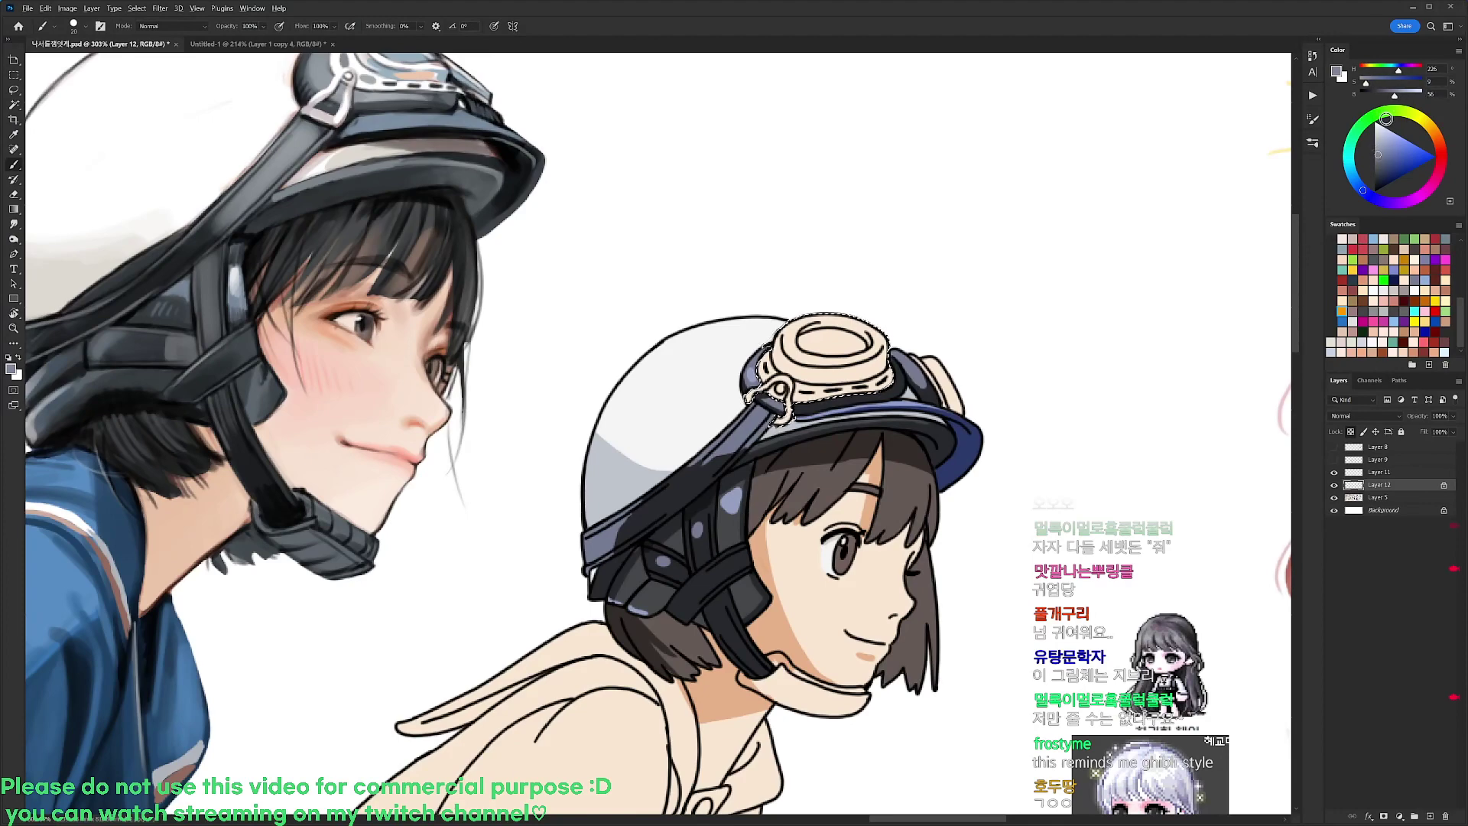
key("ctrl+d")
Sample white and paint a highlight along the goggle's lens rim, undoing the strokes that miss
key("r")
left_click_drag(948, 282, 810, 187)
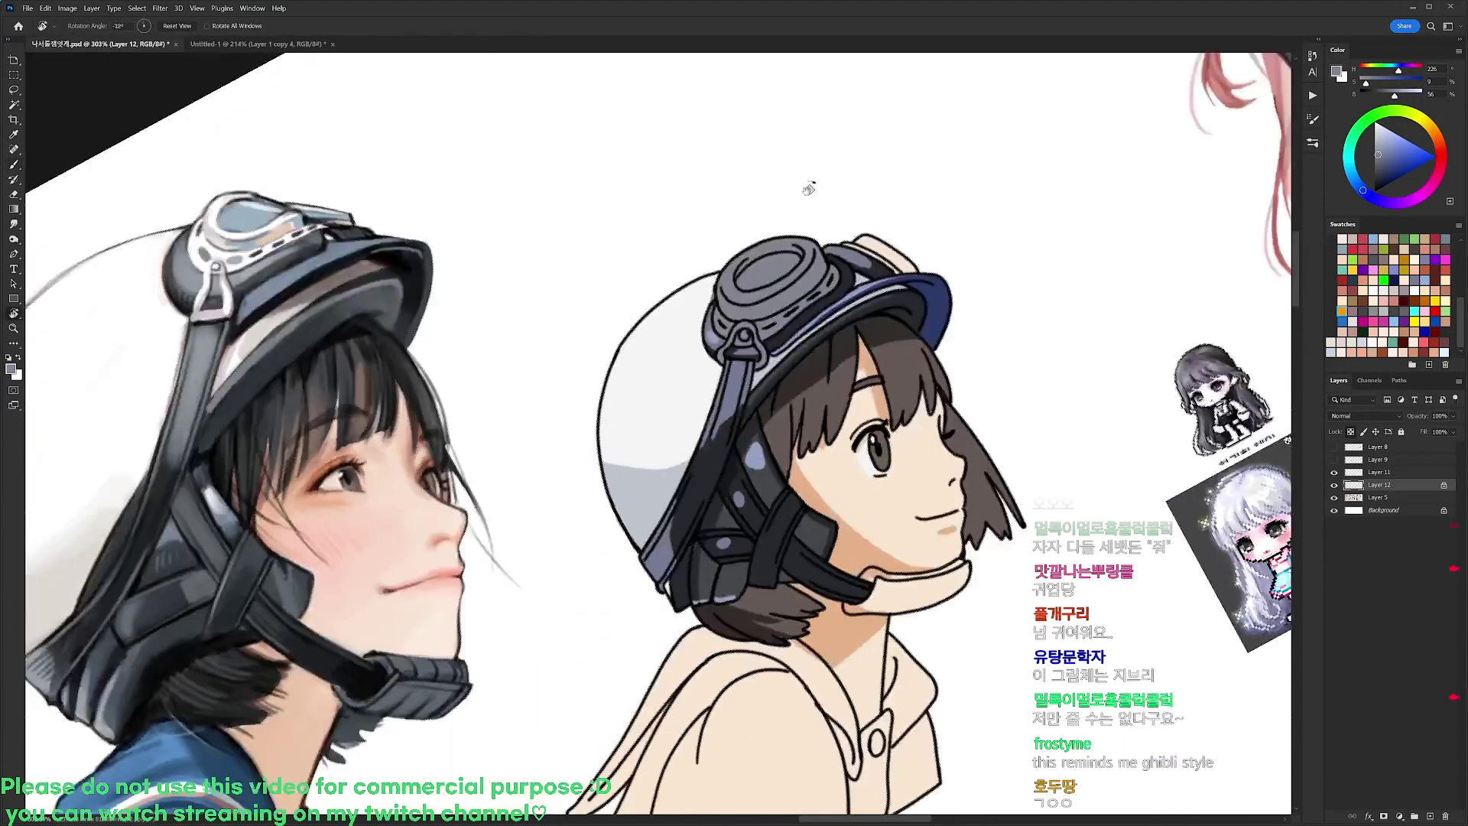
left_click(836, 203, "alt")
left_click_drag(750, 260, 728, 295)
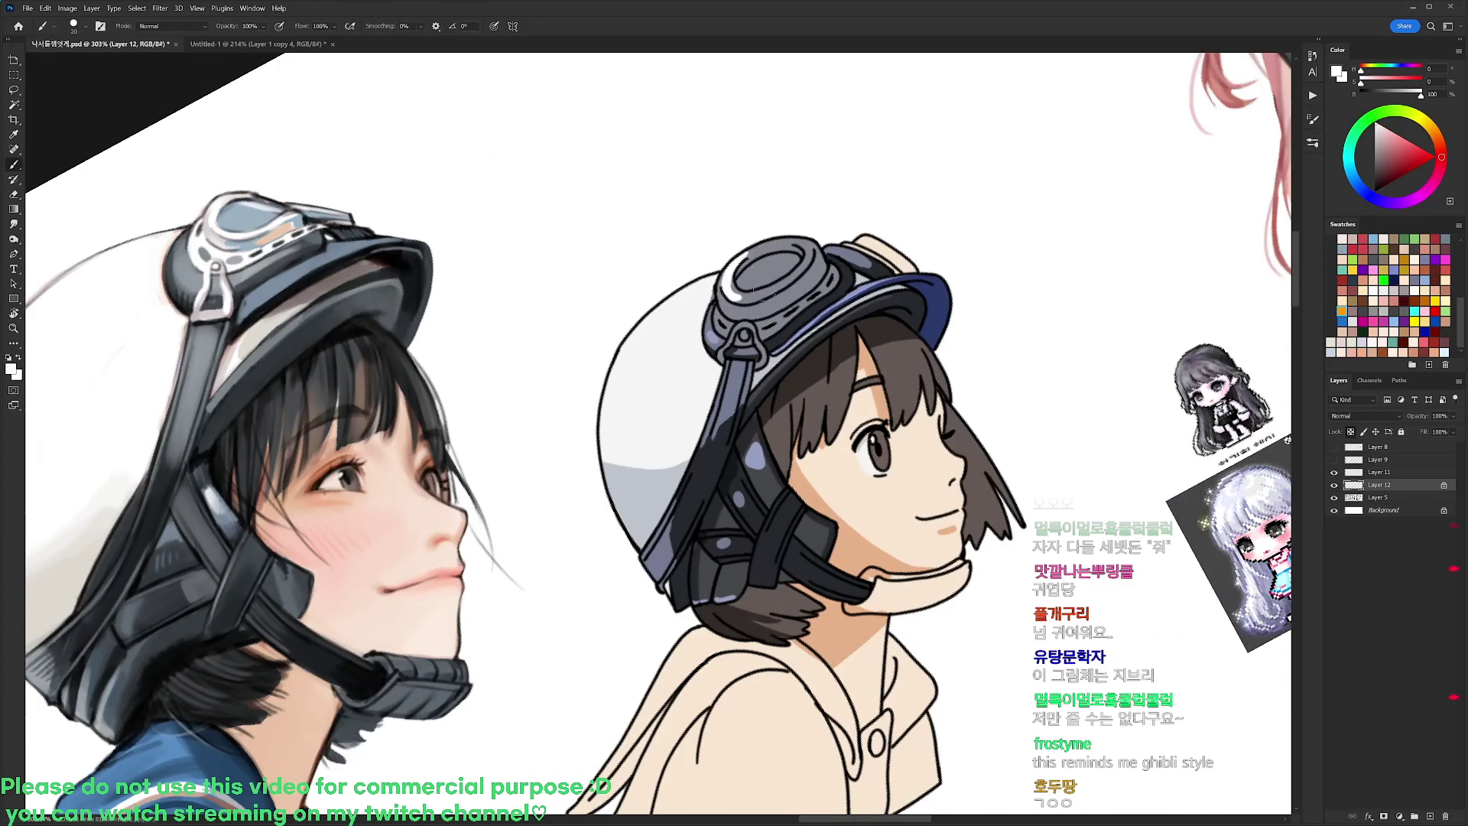
key("ctrl+z")
mouse_move(738, 260)
left_mouse_down()
mouse_move(739, 301)
mouse_move(770, 297)
mouse_move(736, 274)
mouse_move(764, 294)
mouse_move(796, 277)
left_mouse_up()
key("ctrl+z")
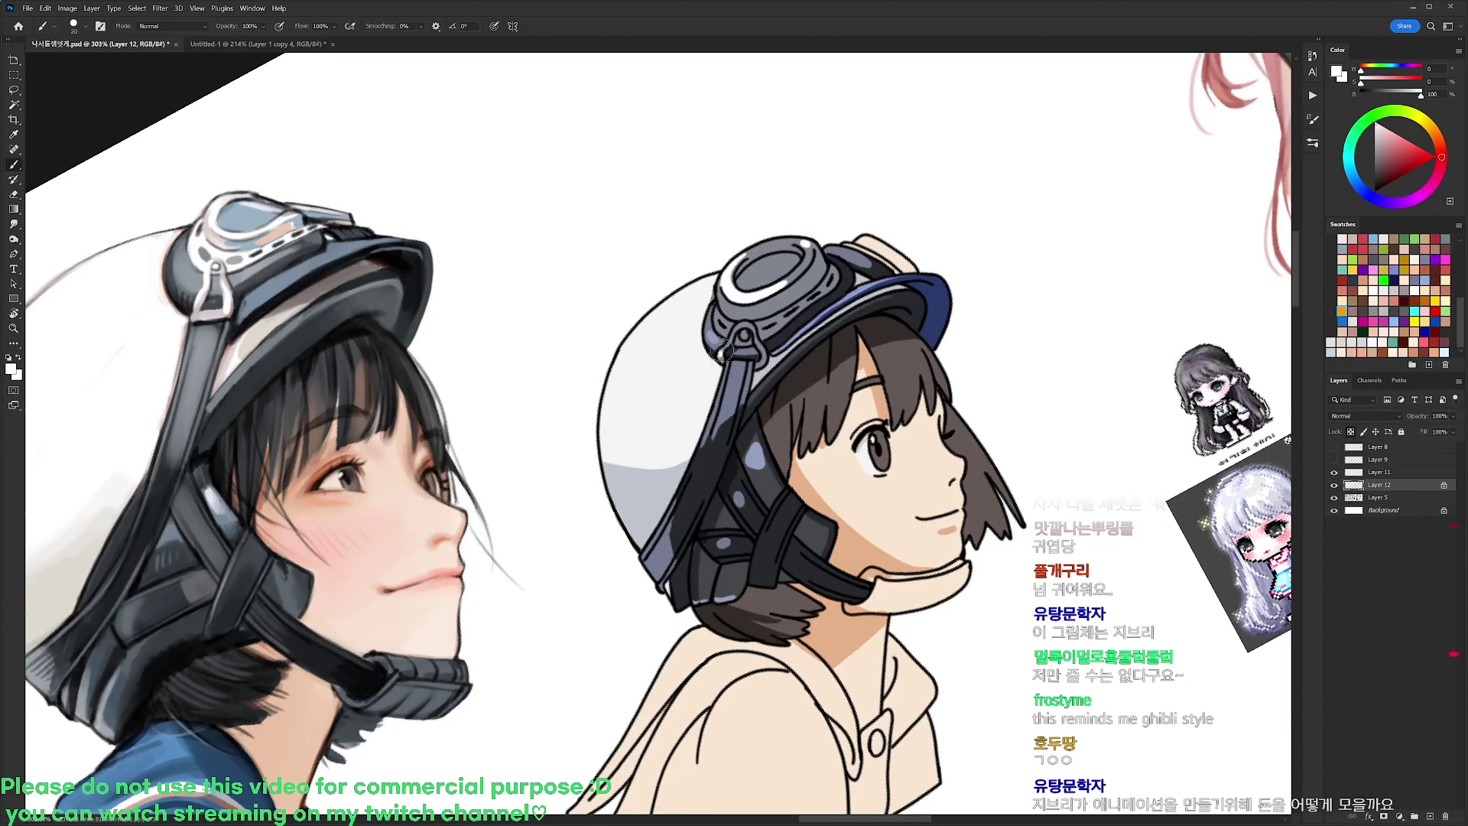
Thicken the white highlight on the lens rim and add white accents to the lower goggle frame
key("r")
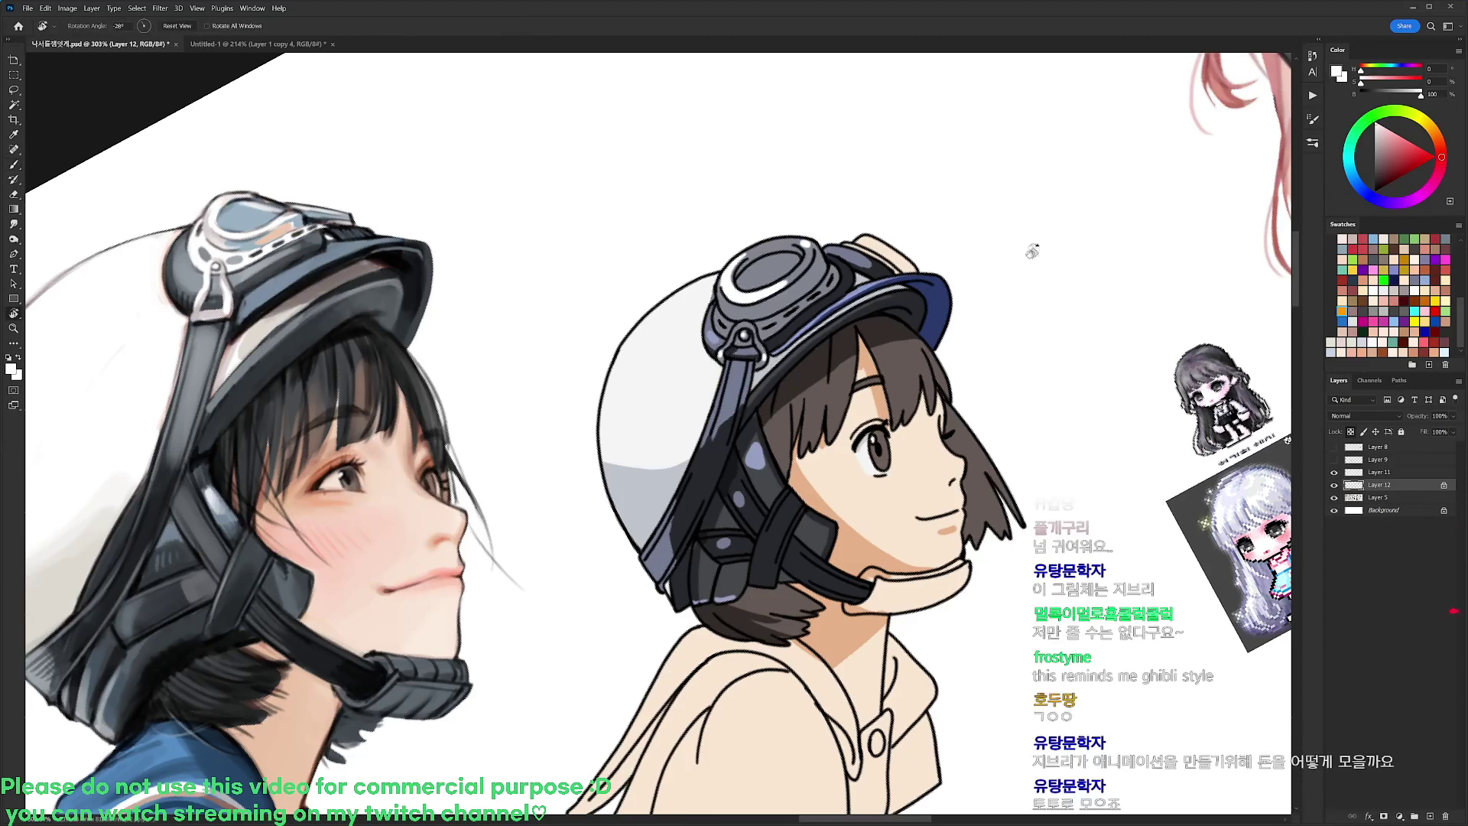
left_click_drag(1032, 249, 1075, 449)
mouse_move(772, 360)
left_mouse_down()
mouse_move(768, 377)
mouse_move(736, 248)
left_mouse_up()
key("r")
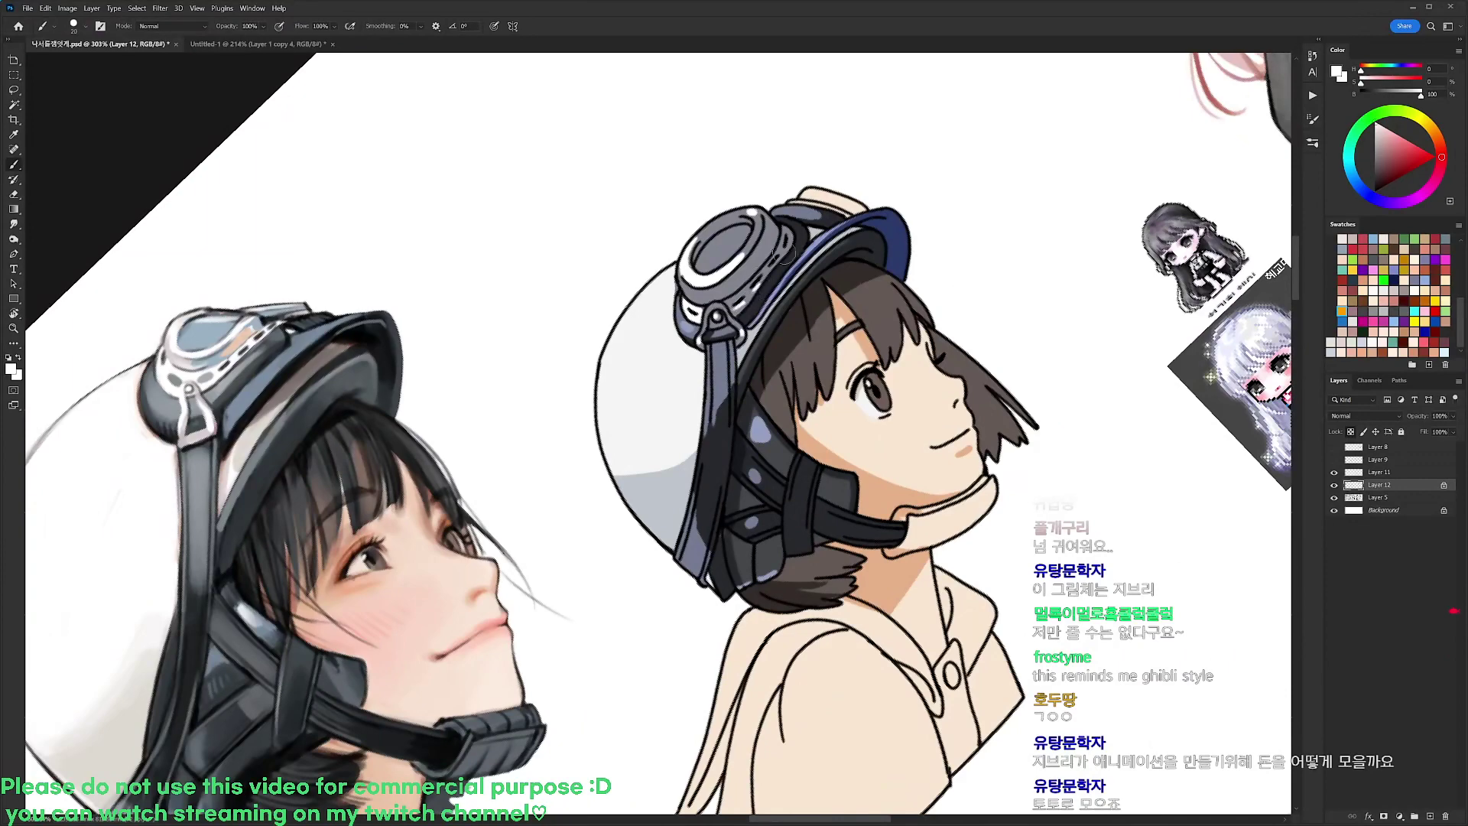
key("r")
key("Escape")
Shade the near goggle's frame with a muted blue at hue 226, 31% saturation and 43% brightness and a darker tone at 28% brightness
left_click(840, 396, "alt")
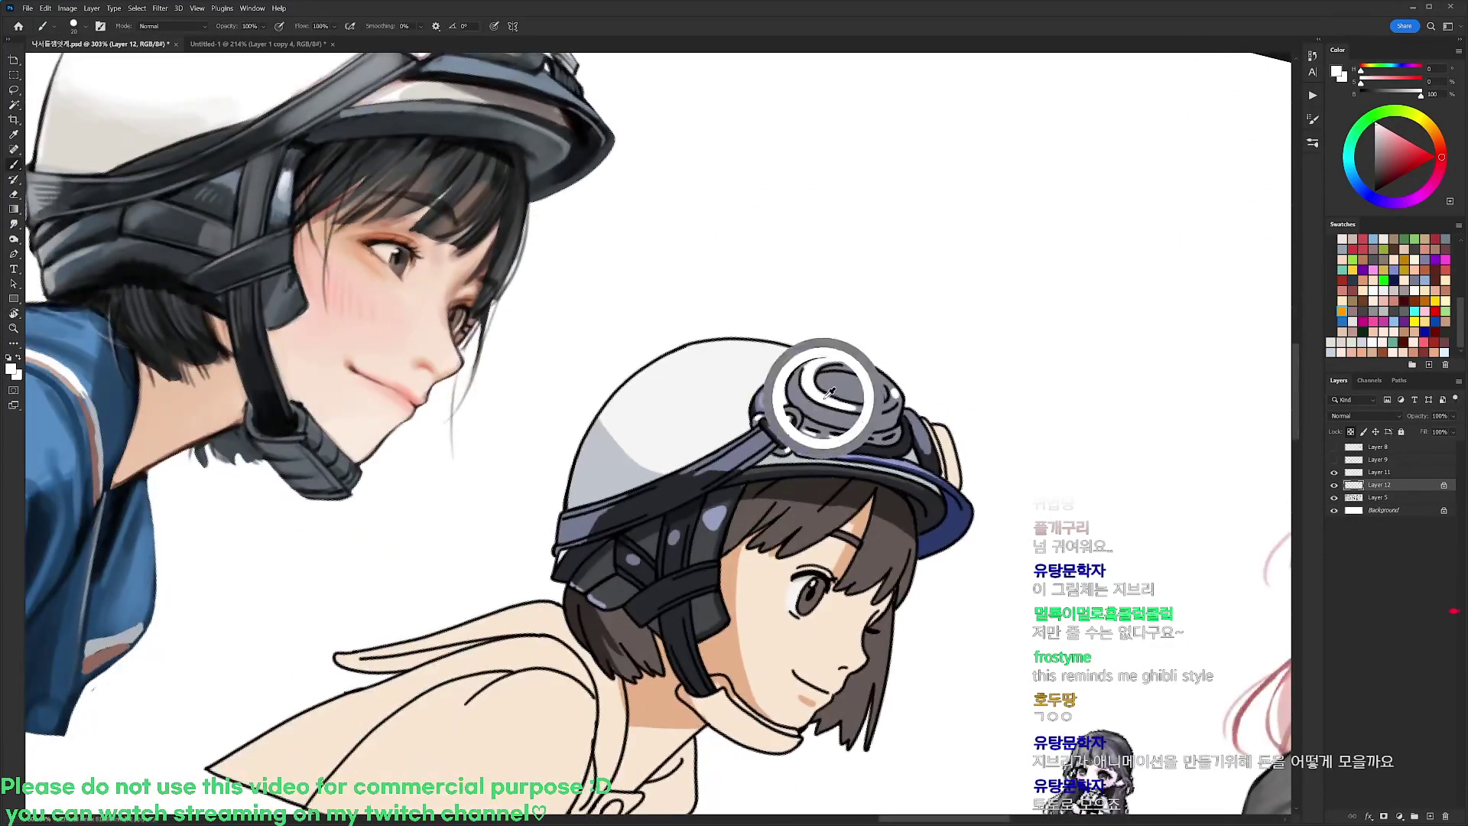
left_click_drag(1390, 153, 1383, 166)
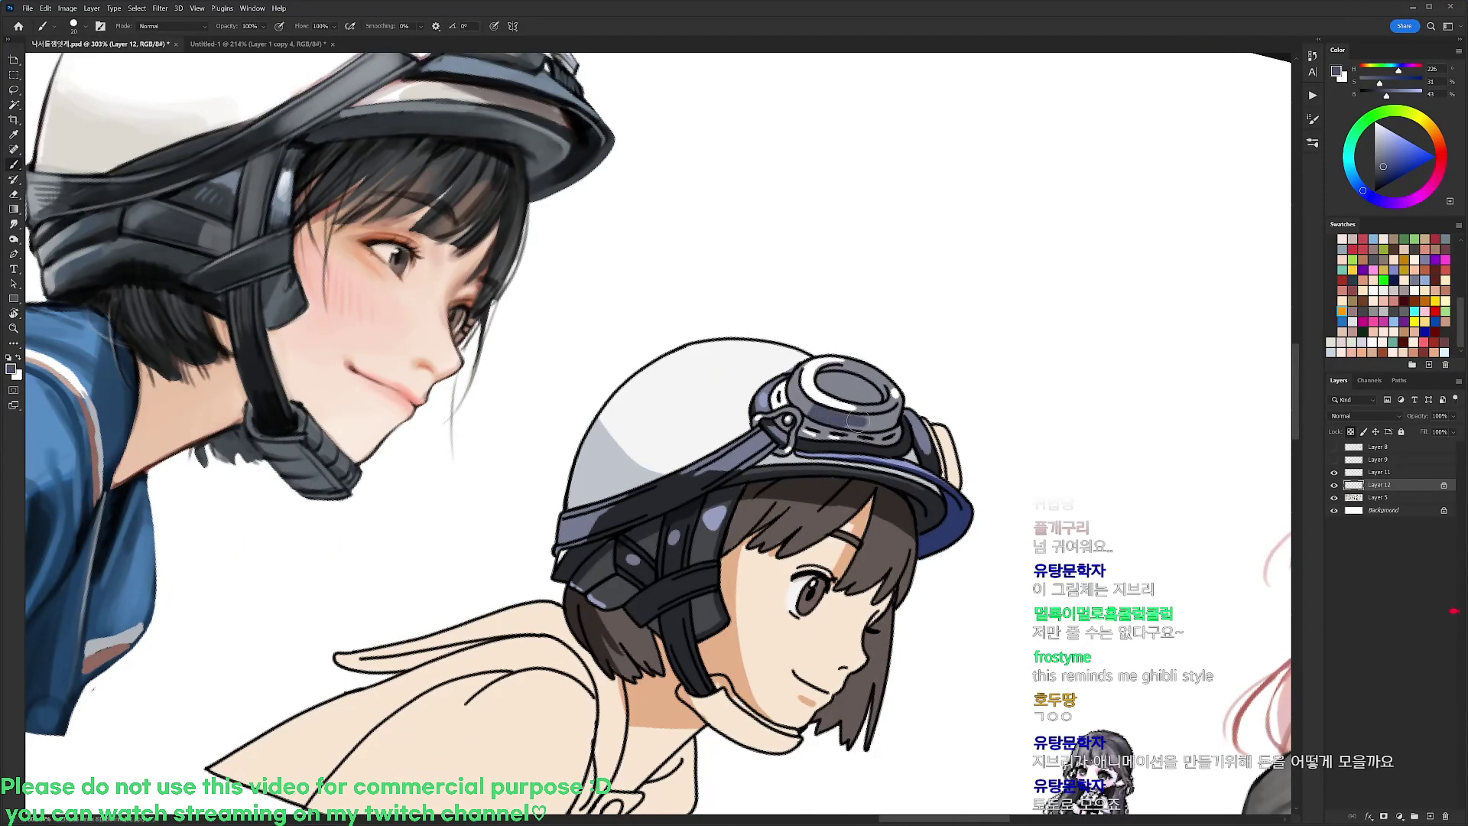
left_click_drag(1379, 82, 1377, 97)
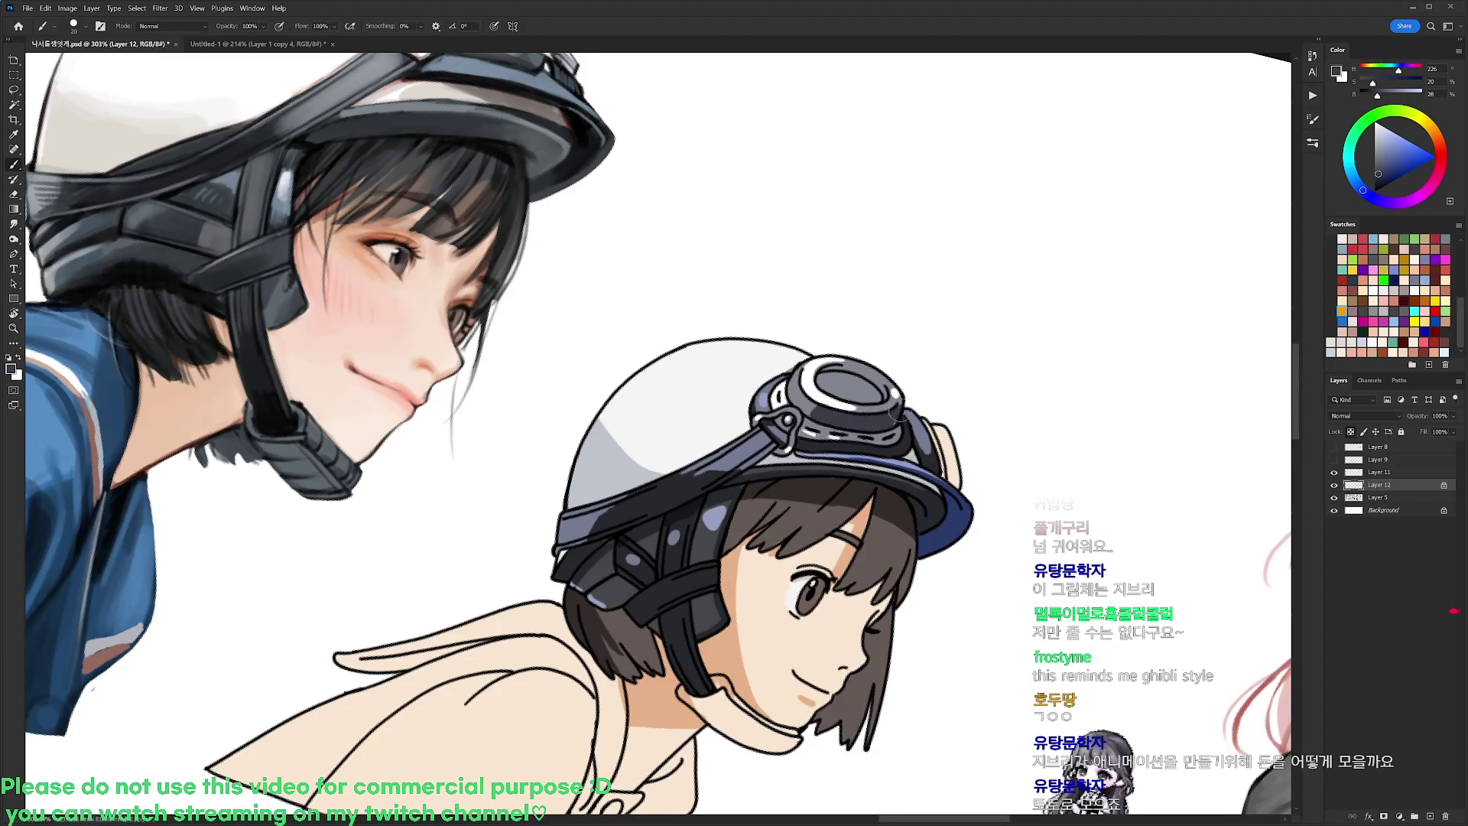
Color the far goggle with the near goggle's blue-grey and add white highlights to it
left_click(870, 373, "alt")
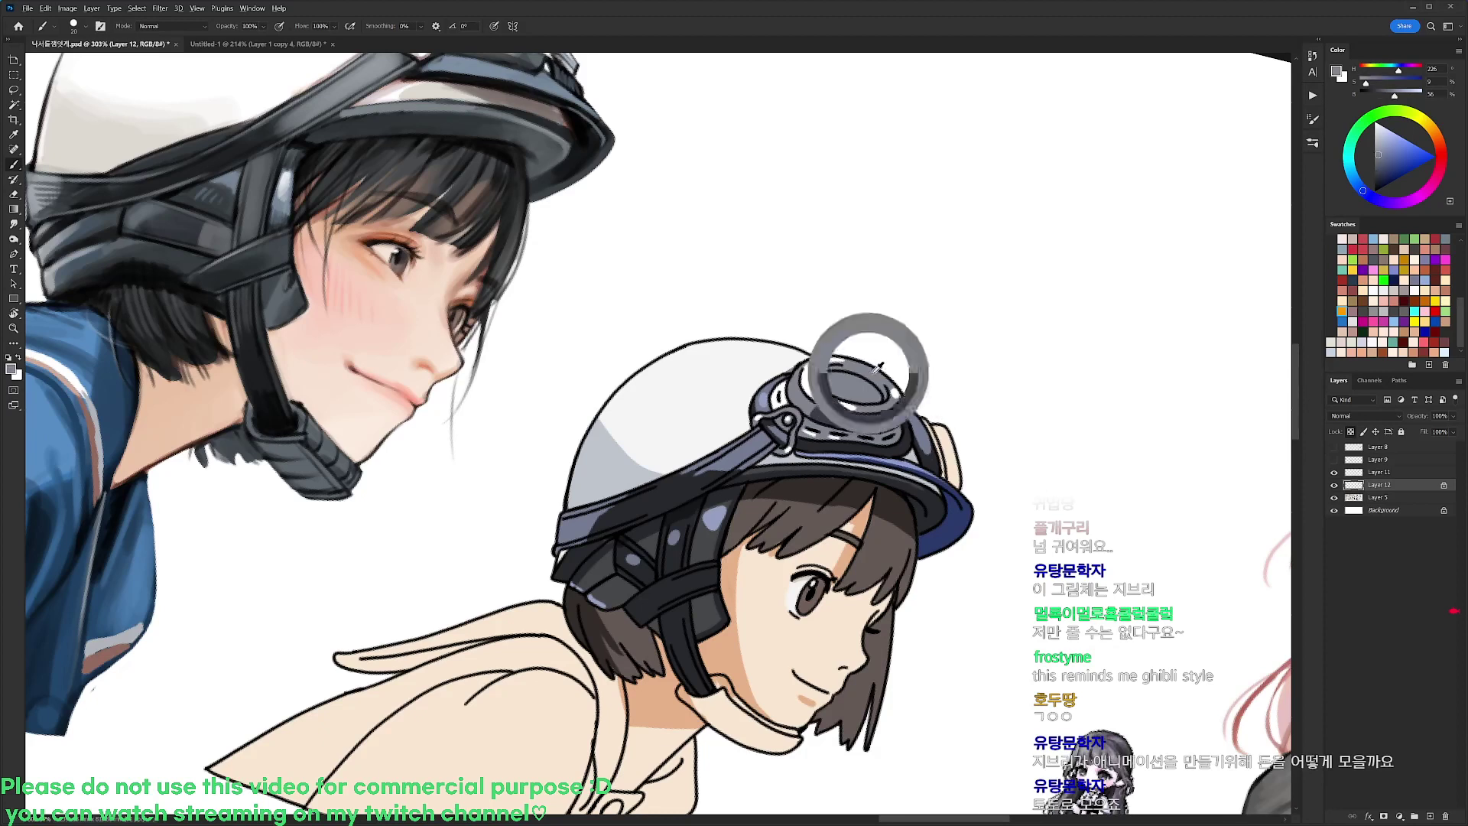
mouse_move(928, 408)
left_mouse_down()
mouse_move(940, 470)
mouse_move(961, 480)
mouse_move(934, 410)
mouse_move(949, 452)
left_mouse_up()
left_click(833, 390, "alt")
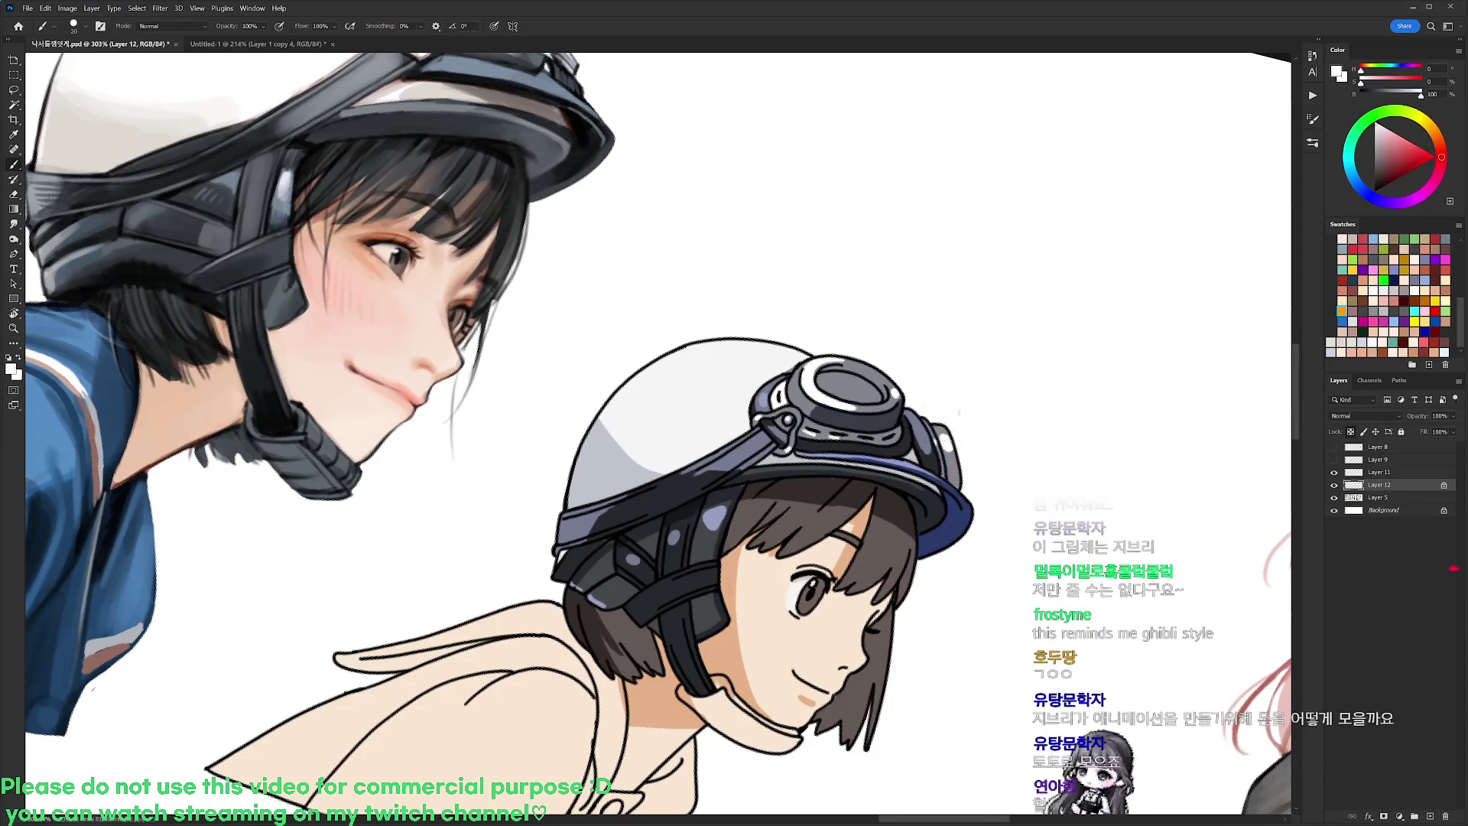
scroll(948, 404, "down", 3)
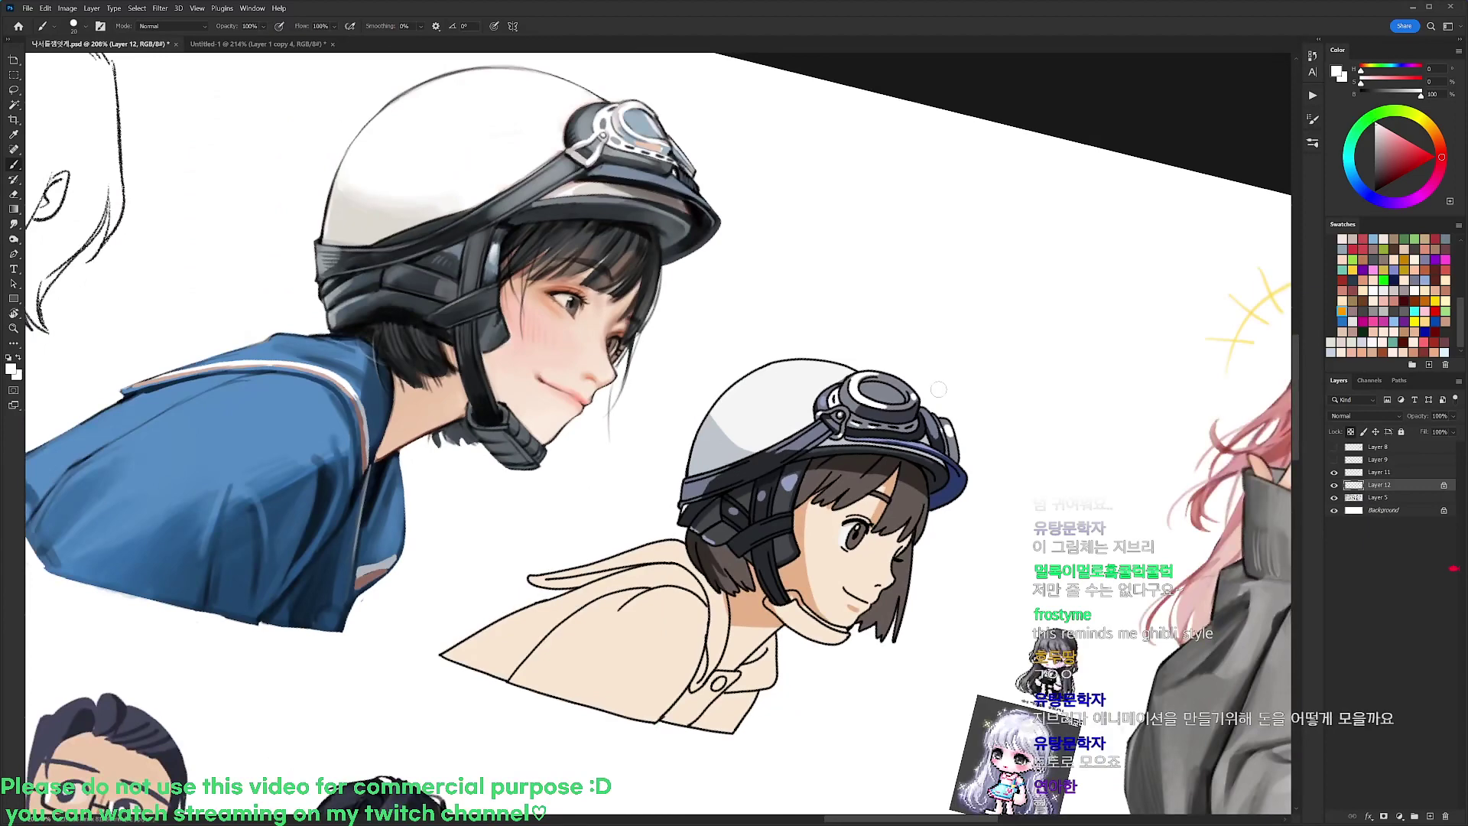
Darken the near goggle's lens with sampled near-black and dark blue-grey tones, undoing a stray stroke
left_click_drag(1030, 381, 1015, 377)
key("r")
left_click_drag(1047, 298, 1058, 321)
key("Escape")
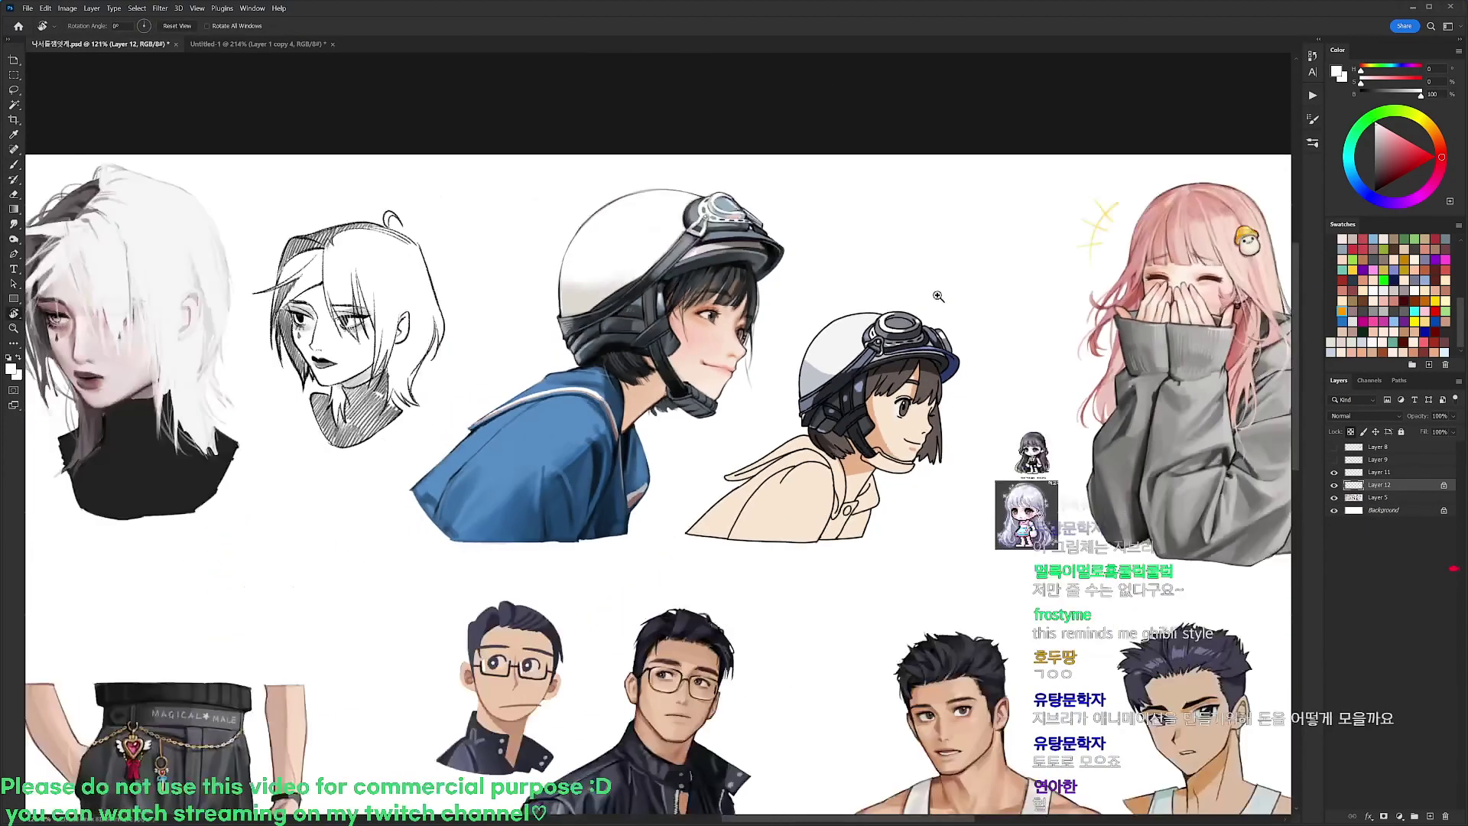
scroll(919, 302, "down", 2)
scroll(921, 313, "up", 4)
mouse_move(950, 318)
left_mouse_down()
mouse_move(895, 370)
mouse_move(861, 235)
mouse_move(750, 182)
left_mouse_up()
left_click(801, 260, "alt")
left_click(803, 296, "alt")
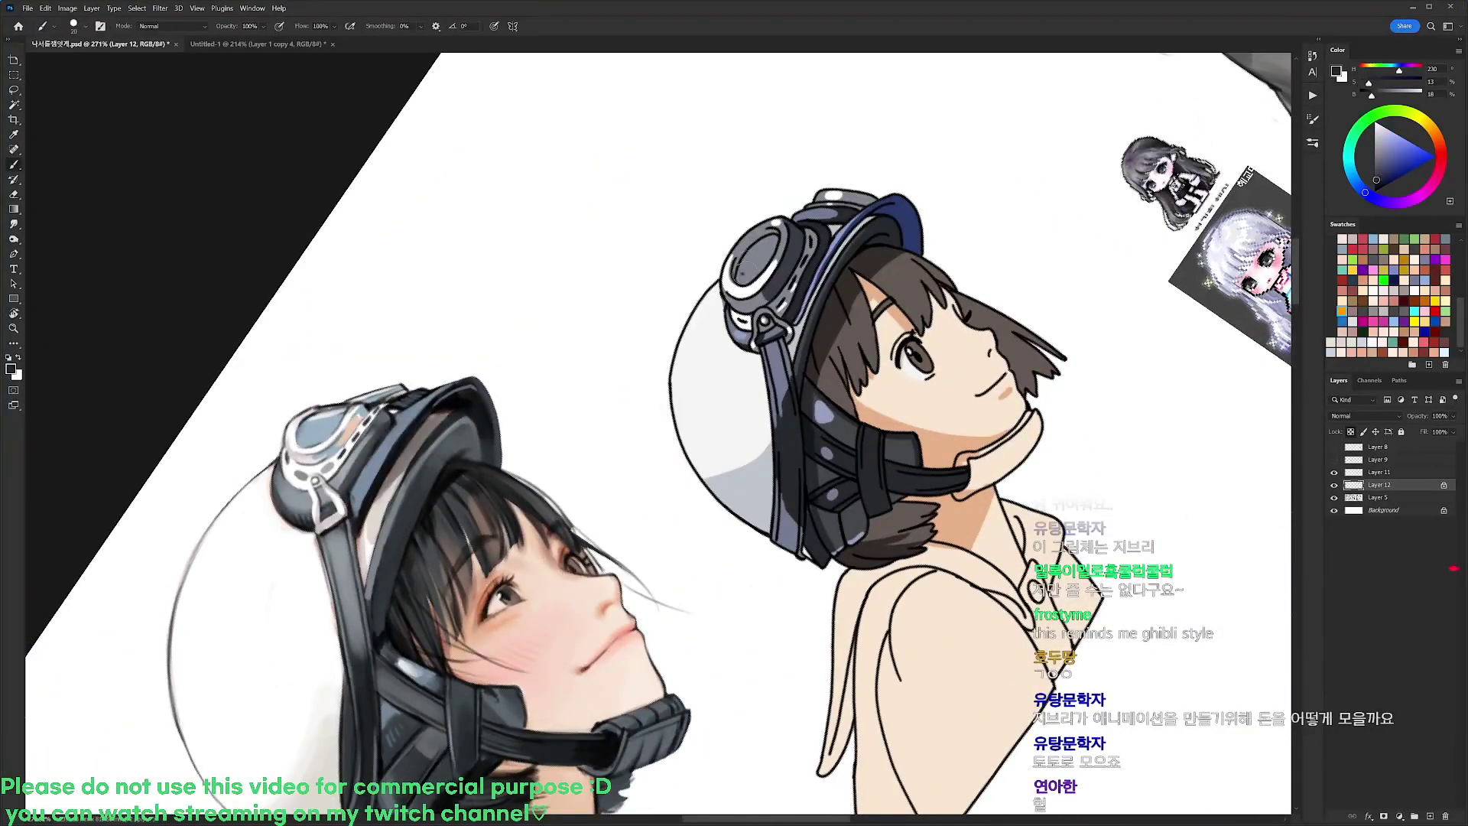
left_click_drag(741, 276, 763, 247)
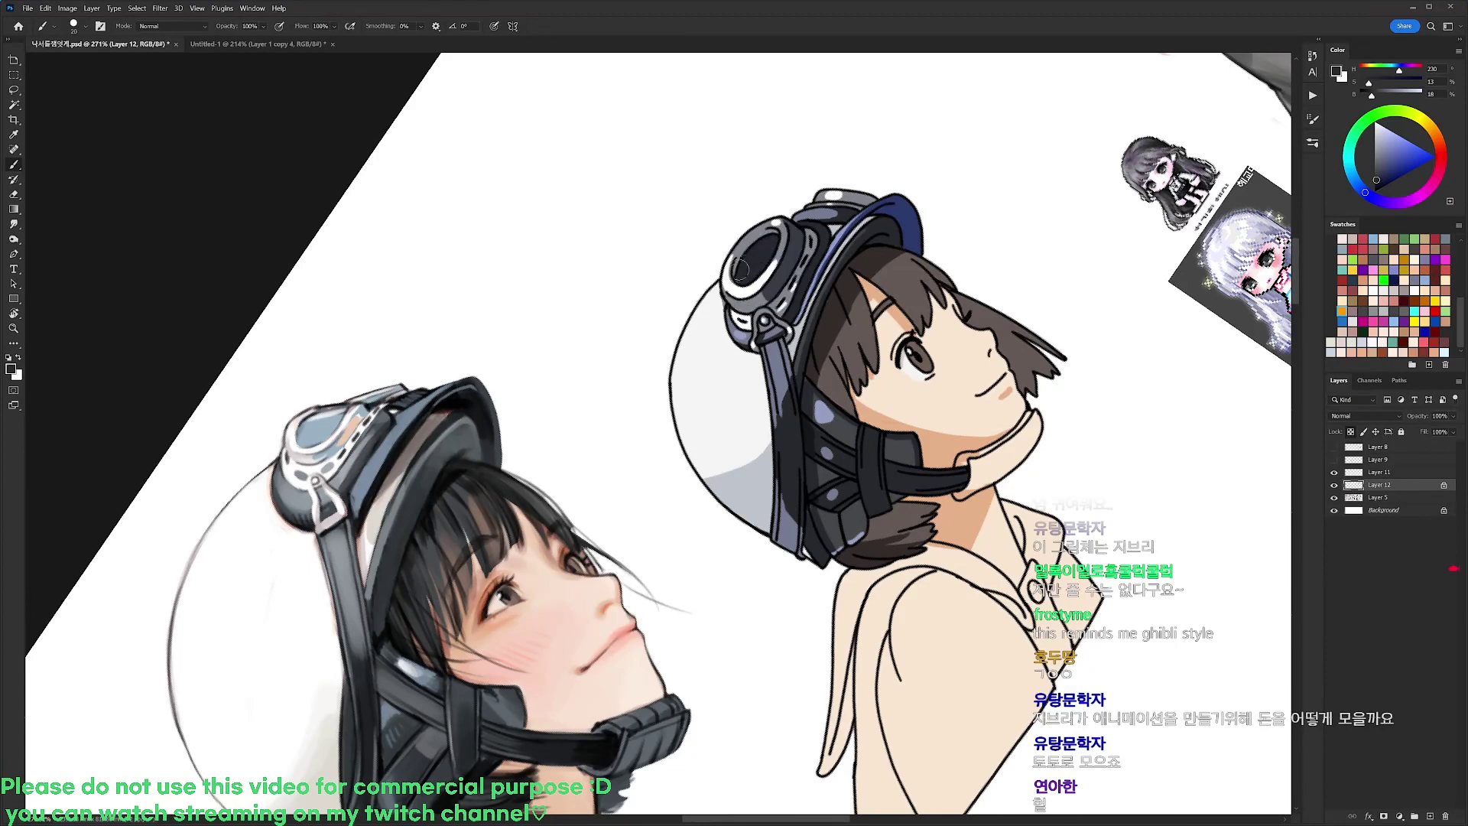
left_click_drag(740, 275, 744, 252)
key("ctrl+z")
left_click(792, 255, "alt")
left_click(753, 260, "alt")
left_click(768, 236, "alt")
Paint a light reflection in the near goggle's lens with pale blue at hue 226, 20% saturation and 84% brightness
key("r")
left_click_drag(841, 245, 963, 413)
left_click_drag(1052, 393, 1100, 449)
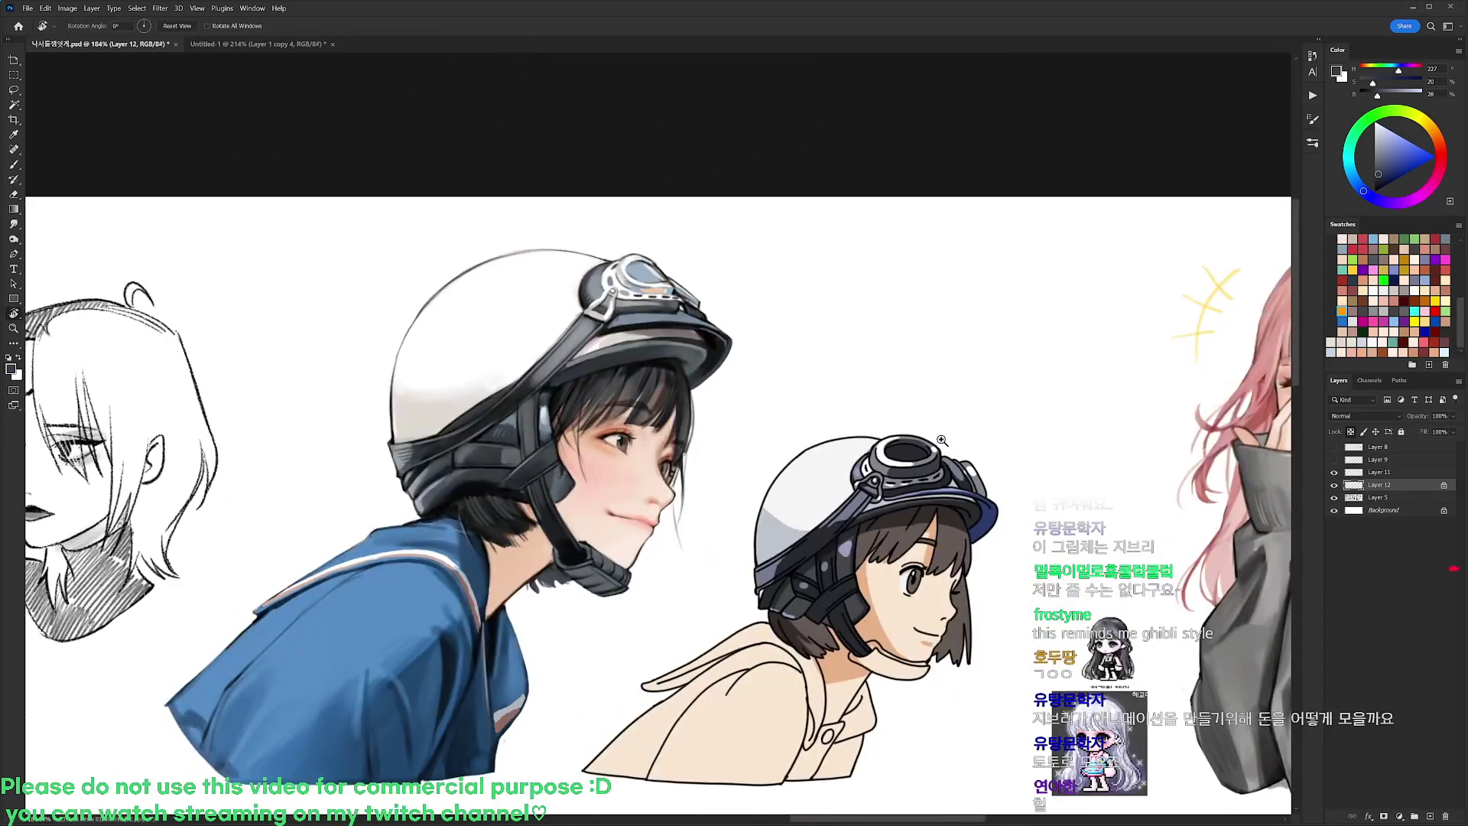
left_click_drag(942, 439, 1003, 439)
key("b")
left_click(851, 461, "alt")
left_click(964, 489, "alt")
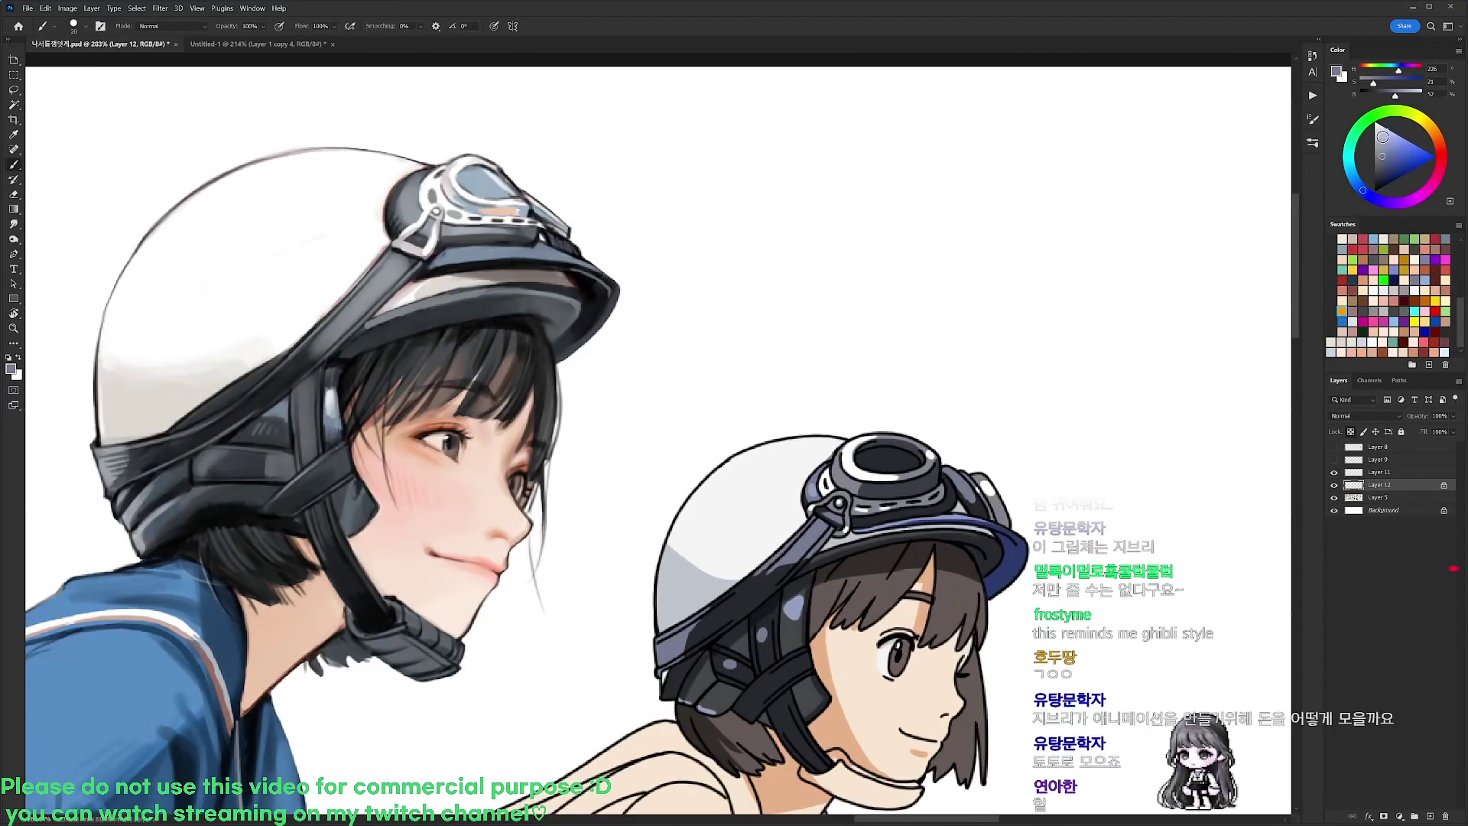
left_click(1384, 139)
left_click_drag(864, 457, 902, 451)
left_click_drag(1026, 430, 993, 425)
left_click_drag(1021, 478, 970, 313)
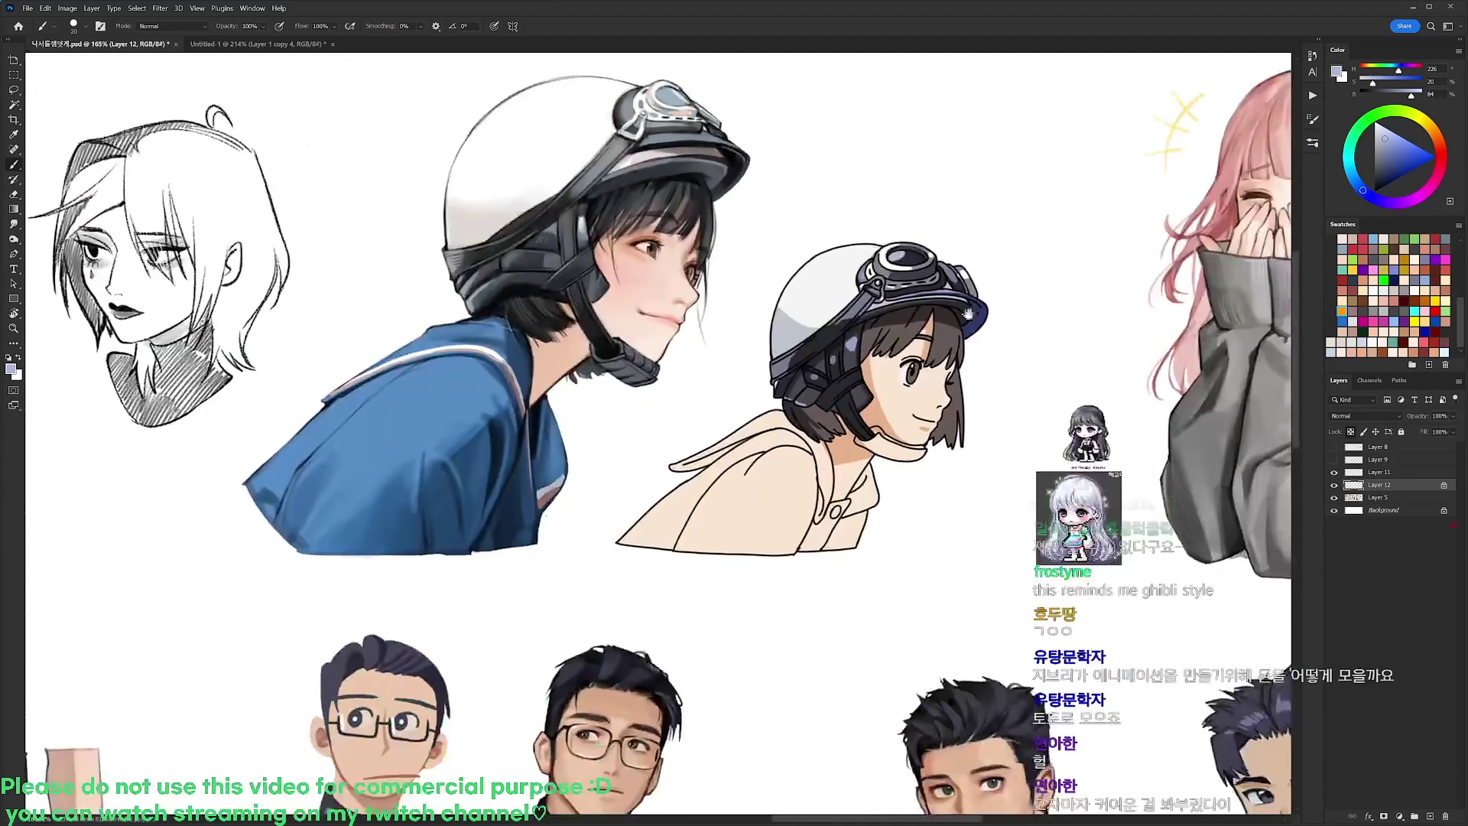
Sample the helmet padding's near-black and paint the chin guard of the strap with it, undoing strokes that miss
left_click_drag(917, 406, 956, 389)
left_click(821, 412, "alt")
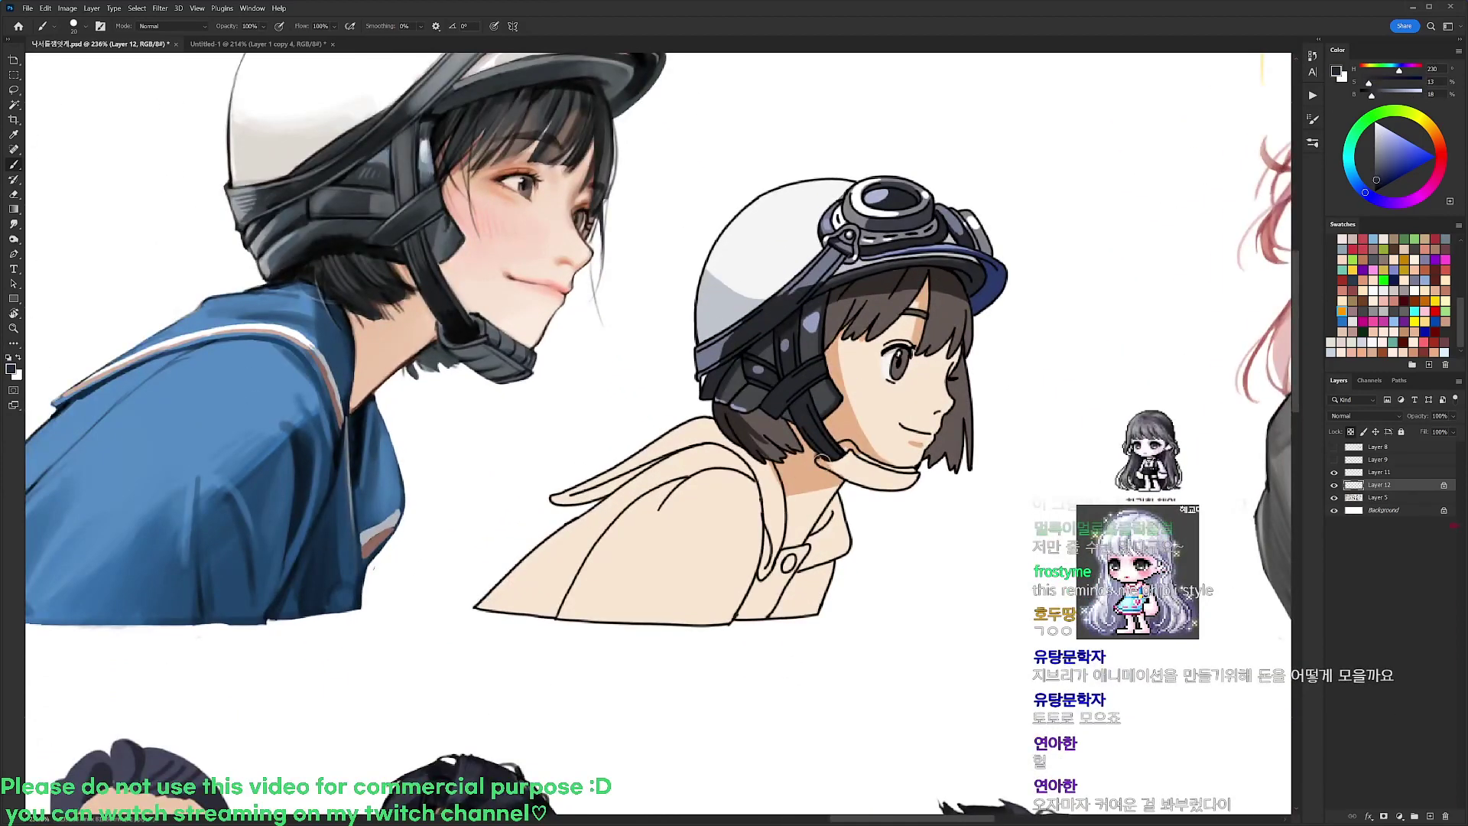
mouse_move(822, 460)
left_mouse_down()
mouse_move(859, 475)
mouse_move(846, 447)
mouse_move(910, 471)
mouse_move(844, 462)
mouse_move(909, 481)
left_mouse_up()
key("ctrl+z")
key("ctrl+z")
key("ctrl+z")
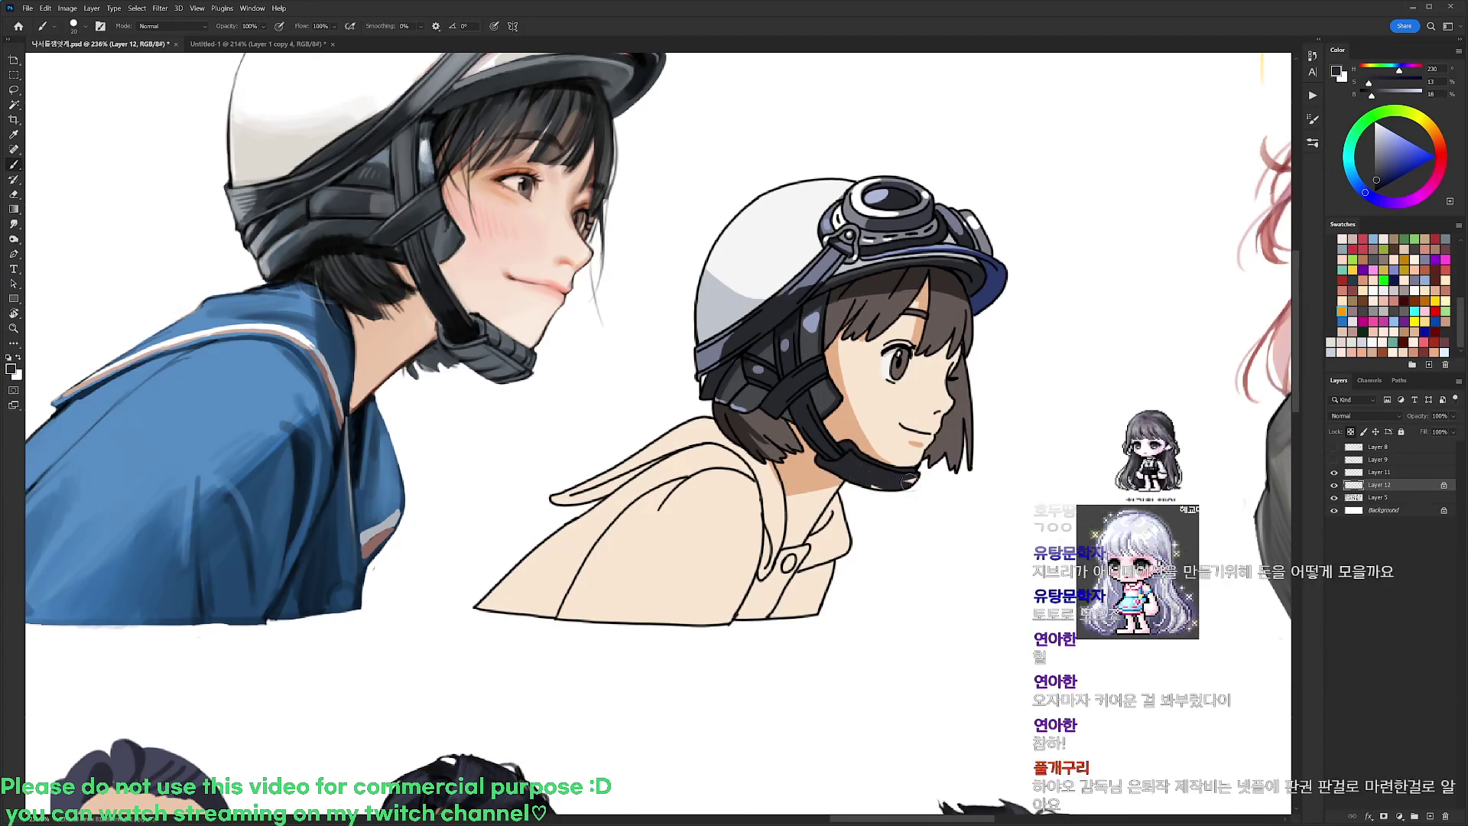
Sample a lighter blue-grey from the helmet straps and add subtle shading to the chin guard
key("r")
left_click_drag(1016, 416, 697, 268)
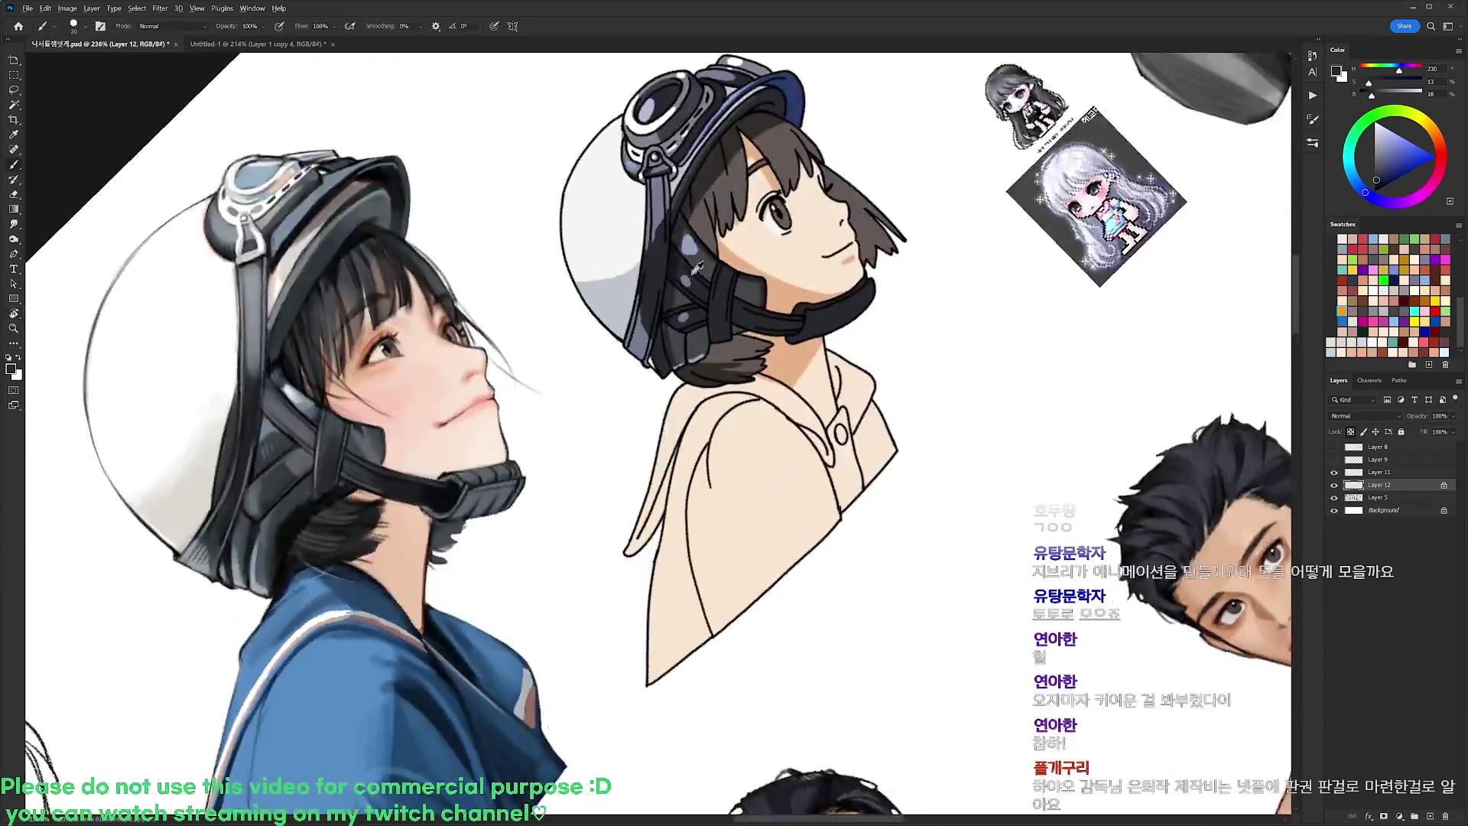
left_click(659, 200, "alt")
left_click(845, 320, "alt")
key("r")
left_click_drag(872, 293, 942, 552)
left_click_drag(1010, 338, 1022, 353)
left_click_drag(834, 448, 875, 418)
Sample the reference jacket's blue and paint along the collar's neckline to separate the garment from the neck
key("b")
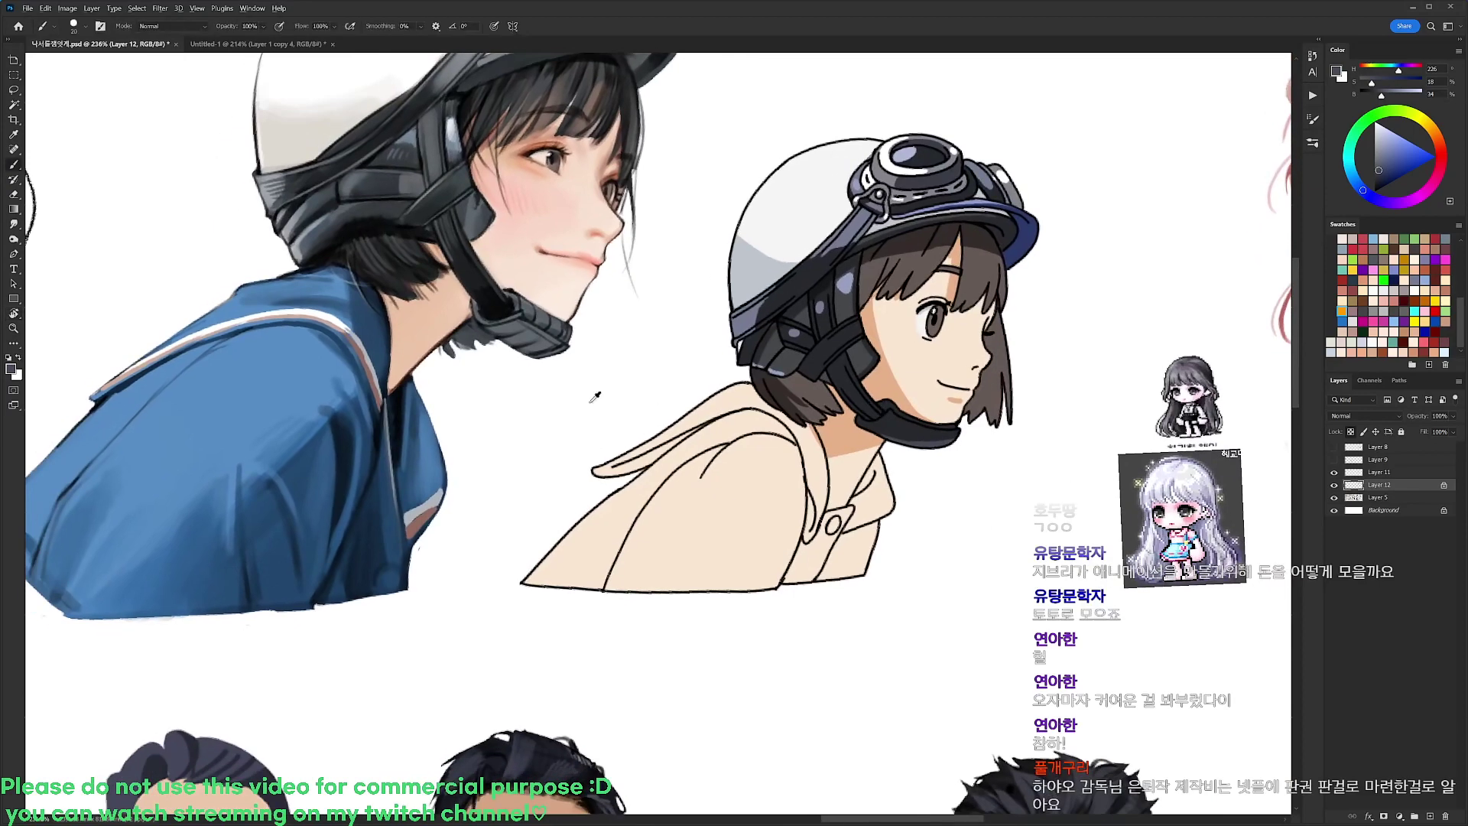
left_click(322, 386, "alt")
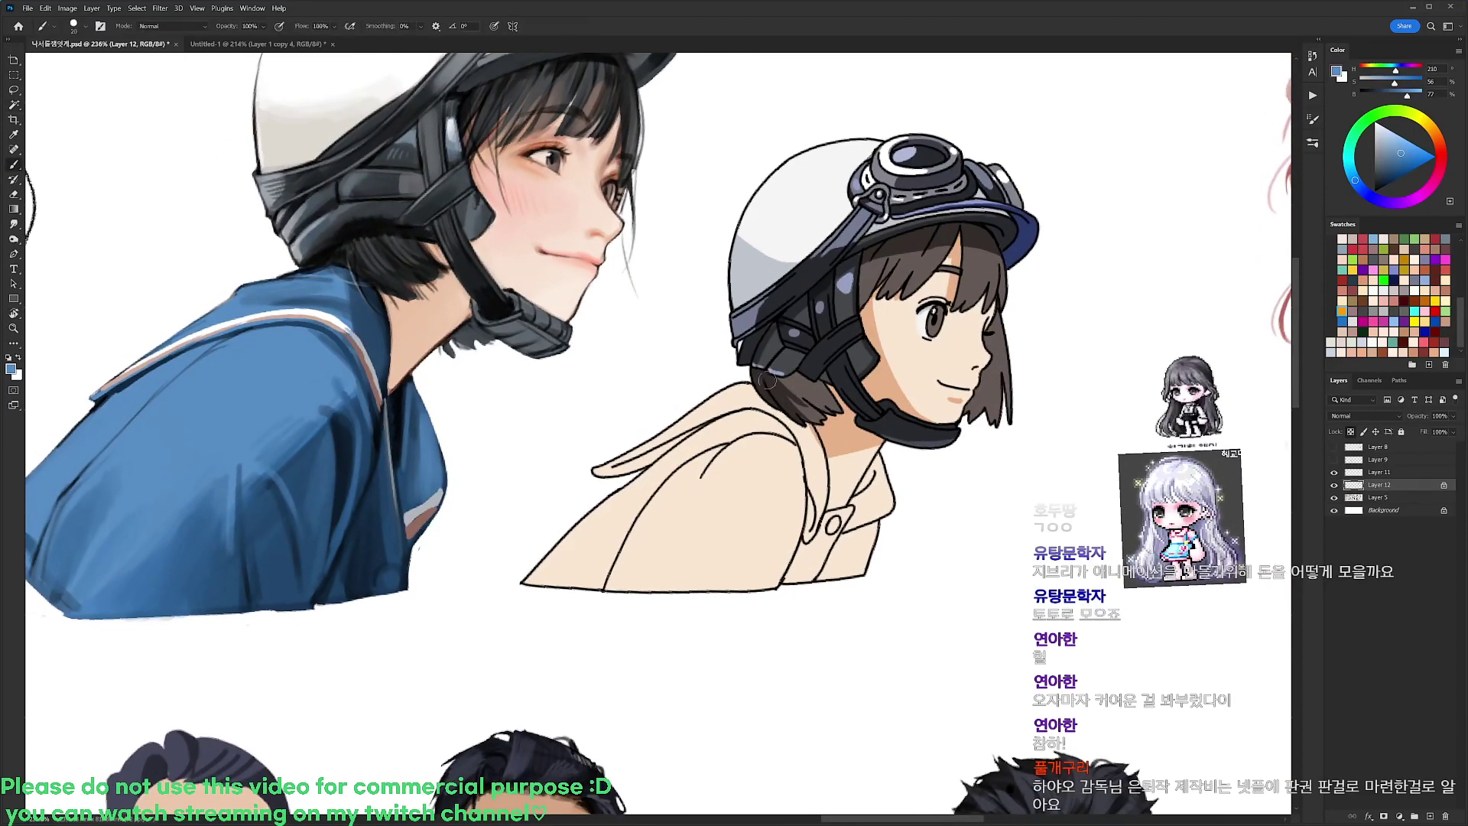
mouse_move(768, 380)
left_mouse_down()
mouse_move(762, 407)
mouse_move(754, 384)
mouse_move(799, 428)
left_mouse_up()
key("ctrl+z")
mouse_move(753, 378)
left_mouse_down()
mouse_move(761, 405)
mouse_move(809, 434)
mouse_move(819, 519)
mouse_move(845, 445)
left_mouse_up()
key("r")
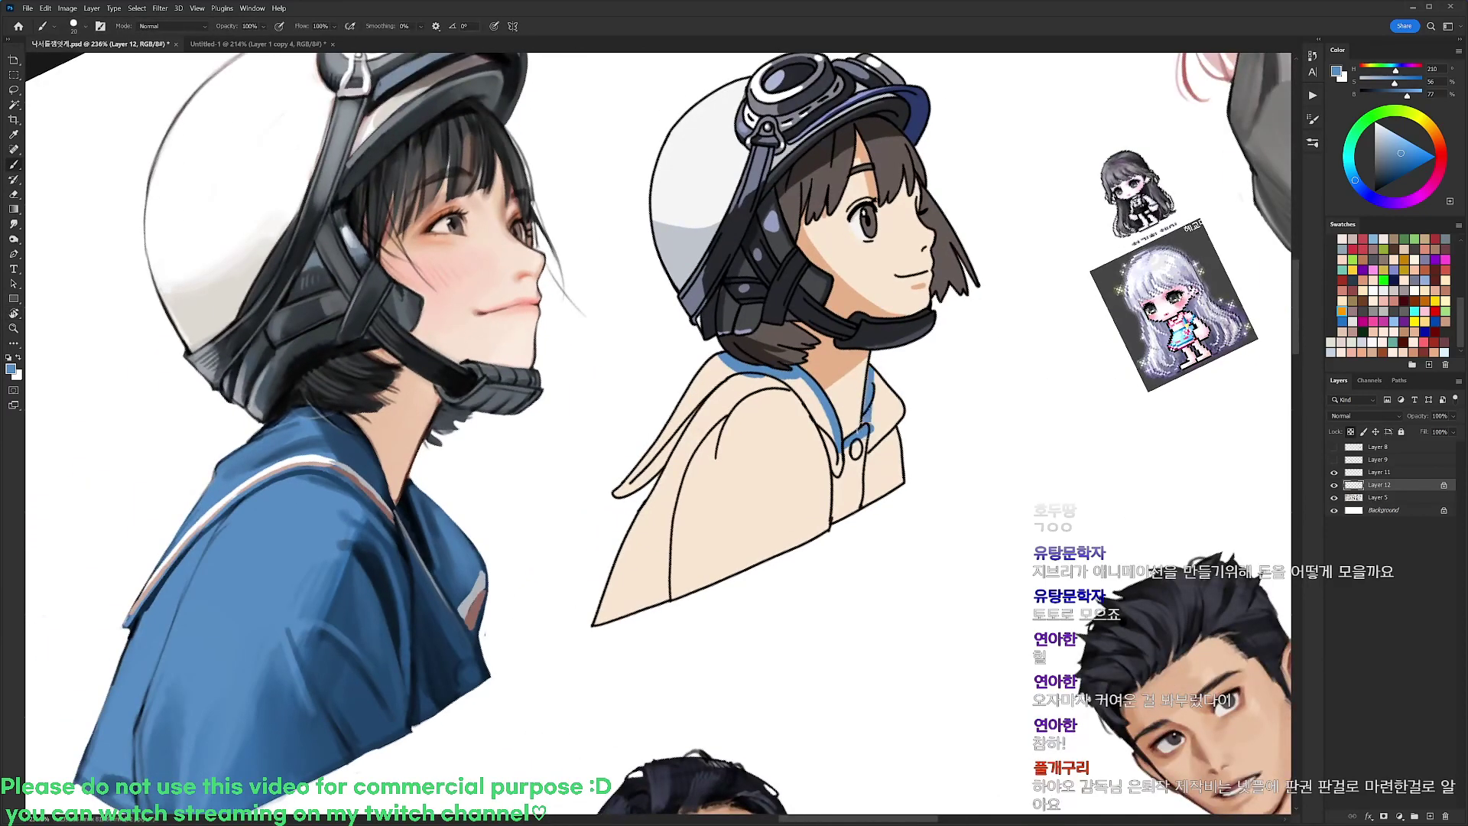
Select the beige garment area with the Magic Wand and fill it with the jacket blue
key("w")
left_click(885, 411)
key("alt+BackSpace")
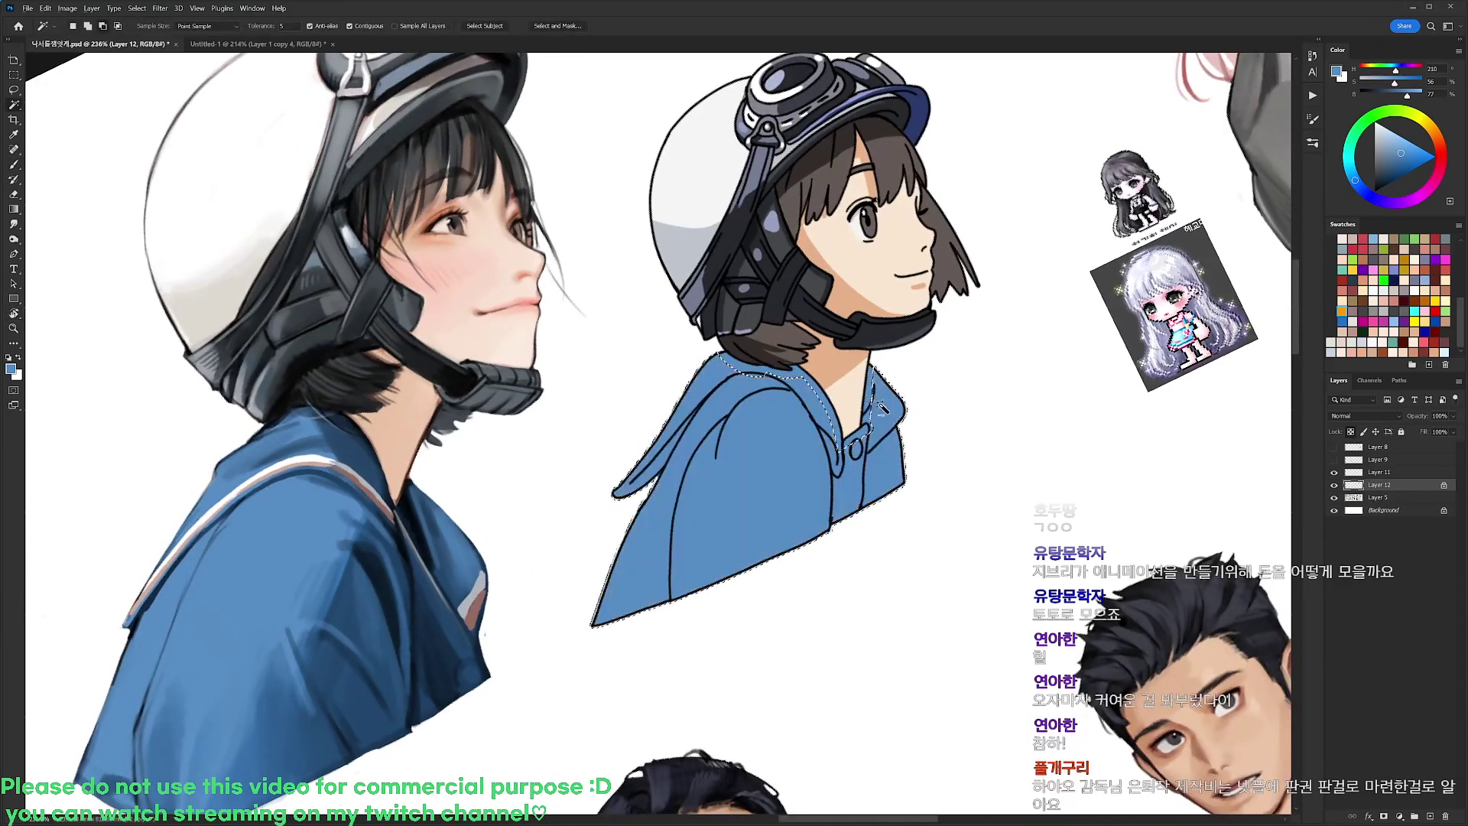
key("ctrl+d")
key("b")
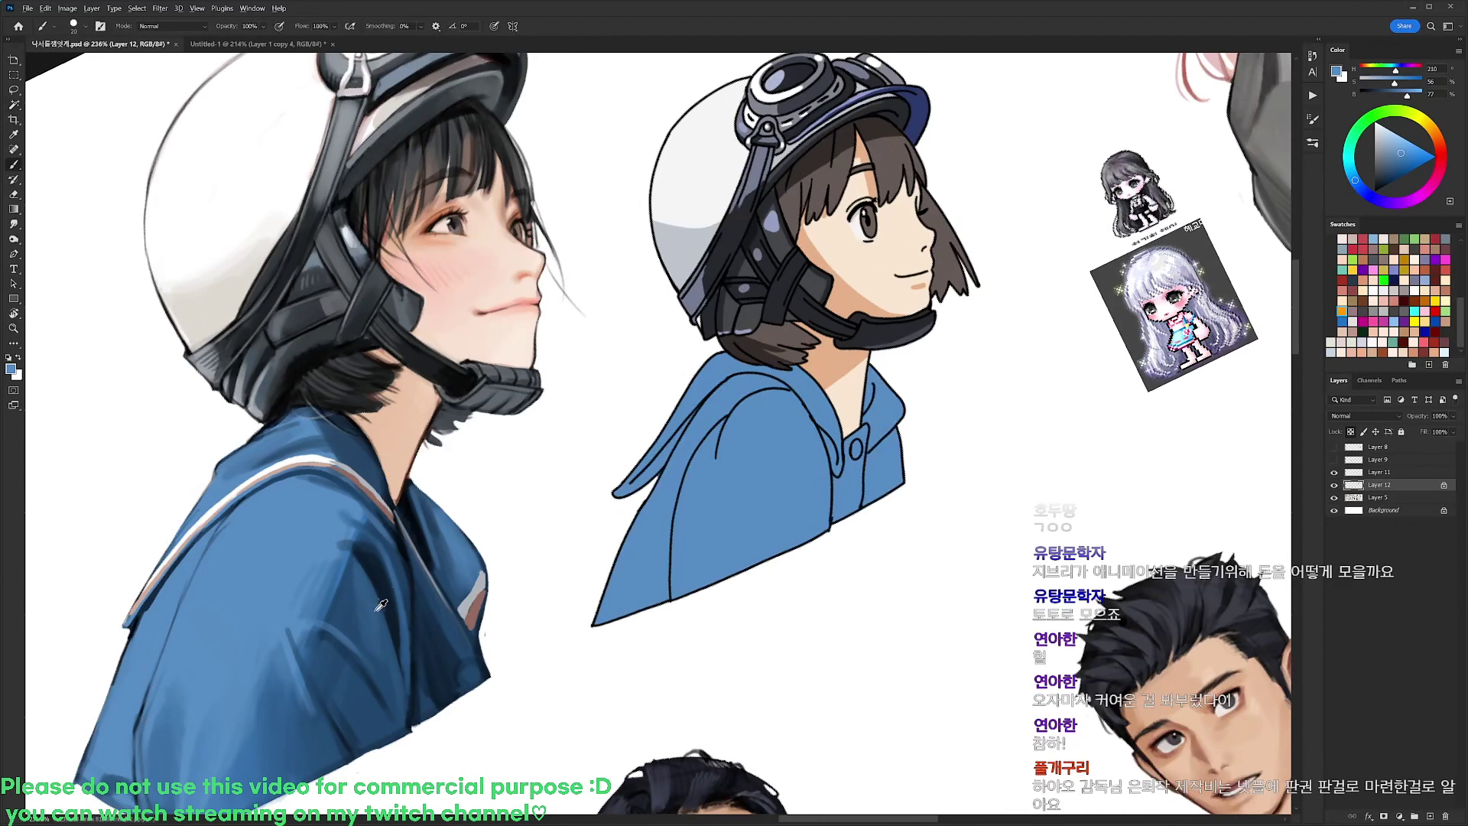
Sample the reference jacket's dark blue and draw the torso's shadow edge and the fold shadows on the sleeve and collar
left_click(352, 666, "alt")
left_click_drag(777, 391, 730, 573)
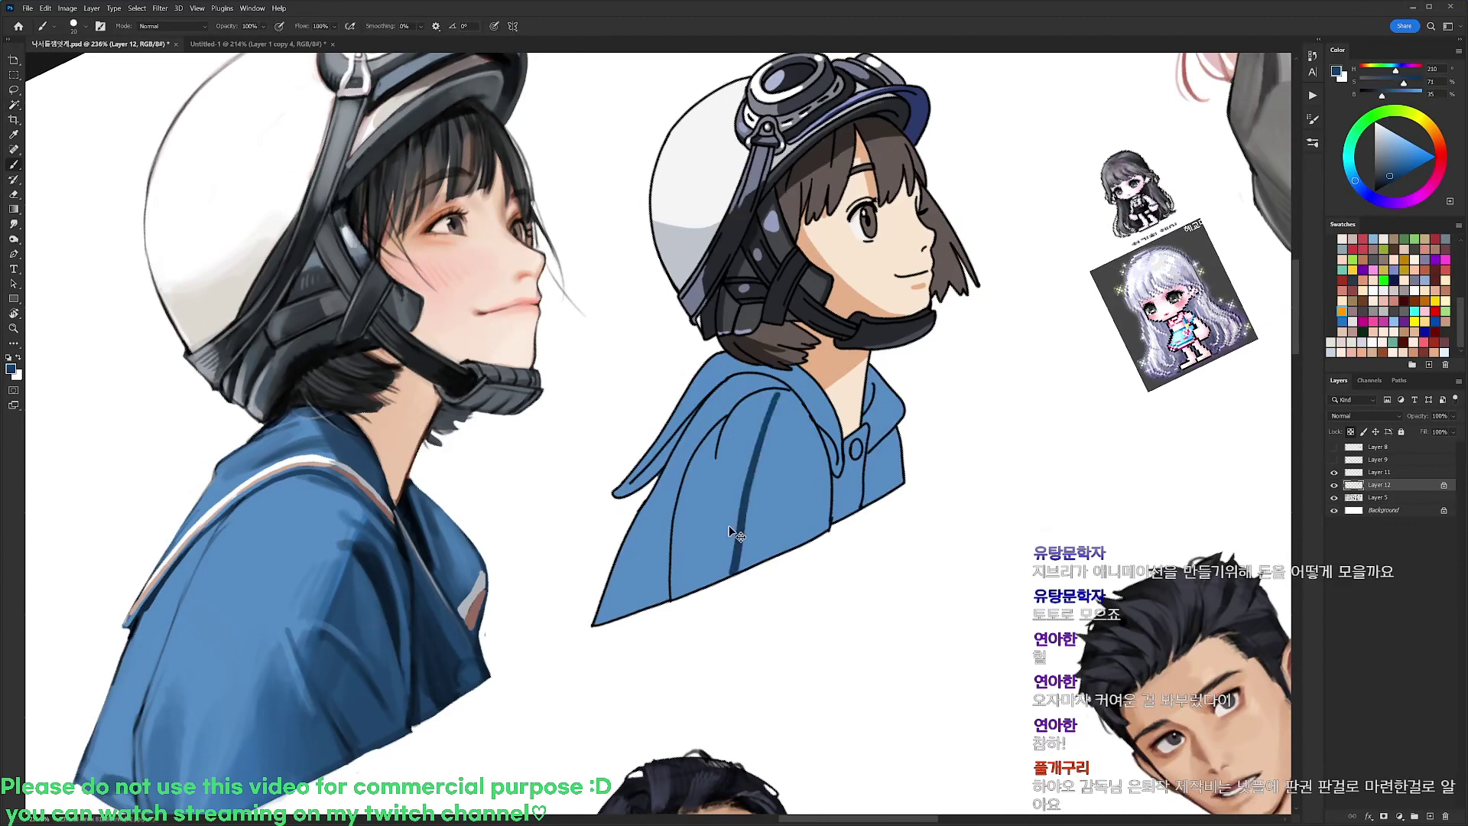
key("ctrl+z")
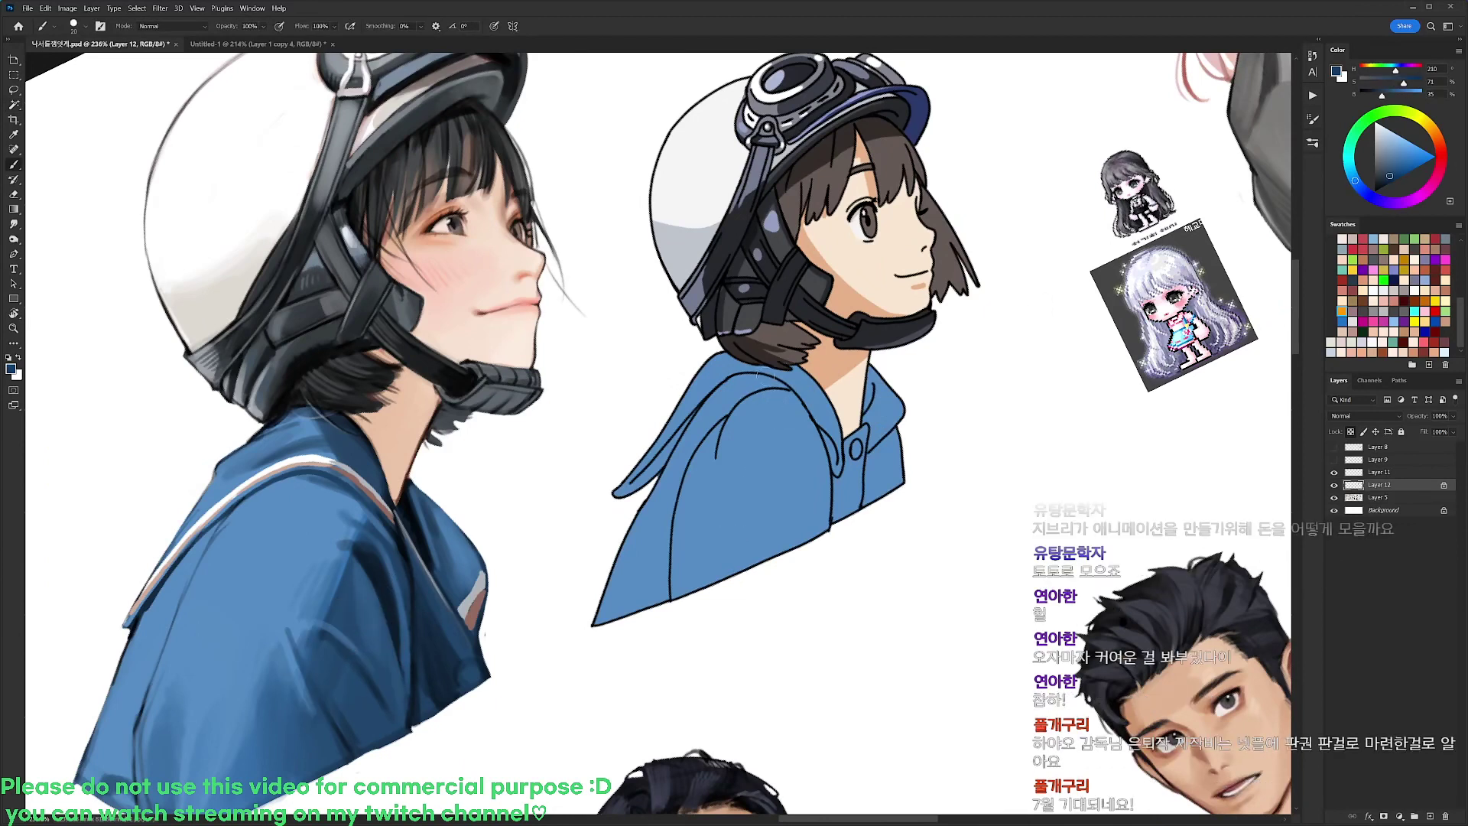
left_click_drag(772, 383, 744, 567)
key("r")
left_click_drag(986, 373, 992, 428)
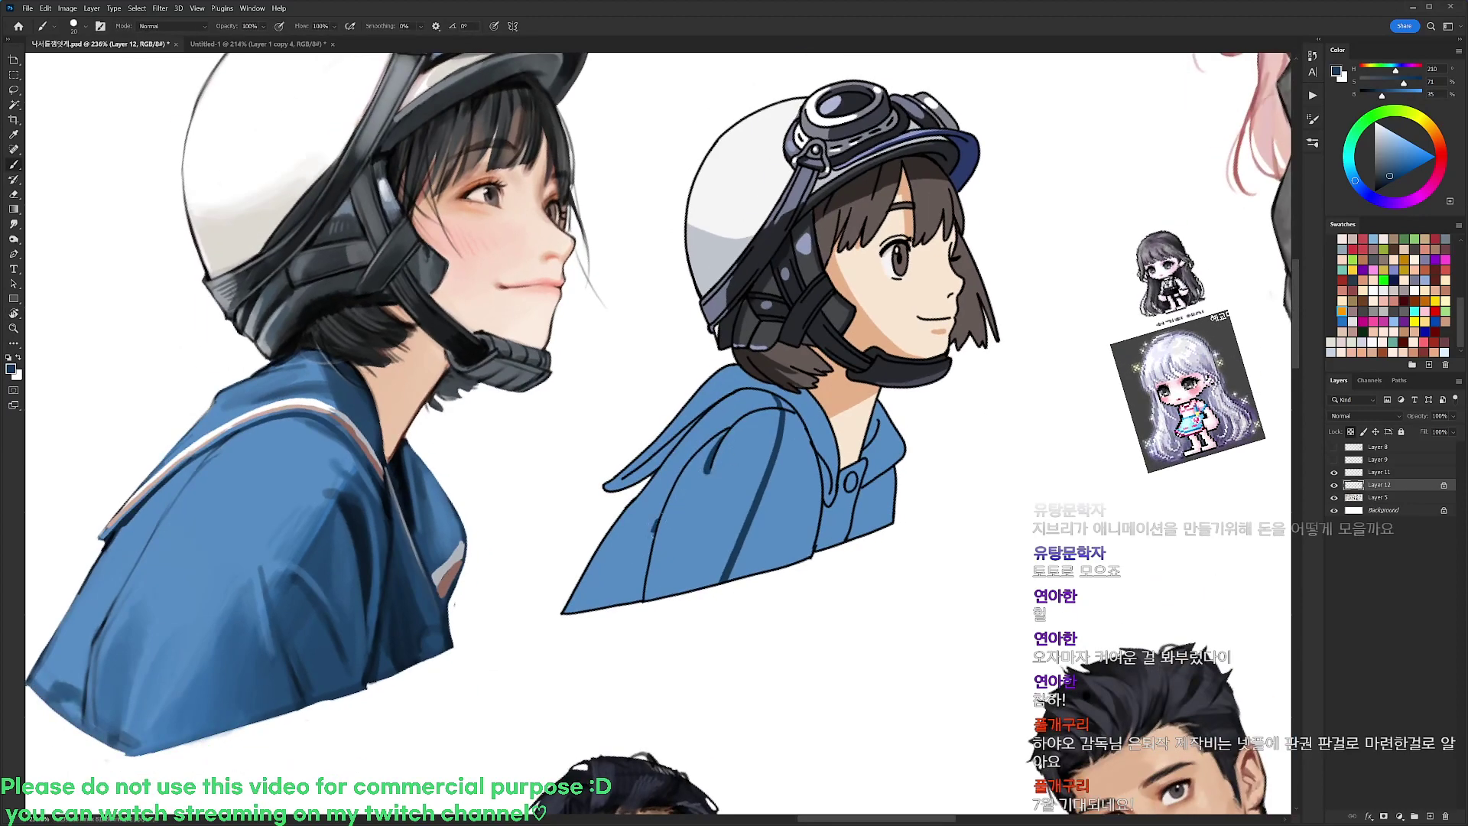
left_click_drag(654, 530, 630, 608)
left_click_drag(616, 485, 664, 456)
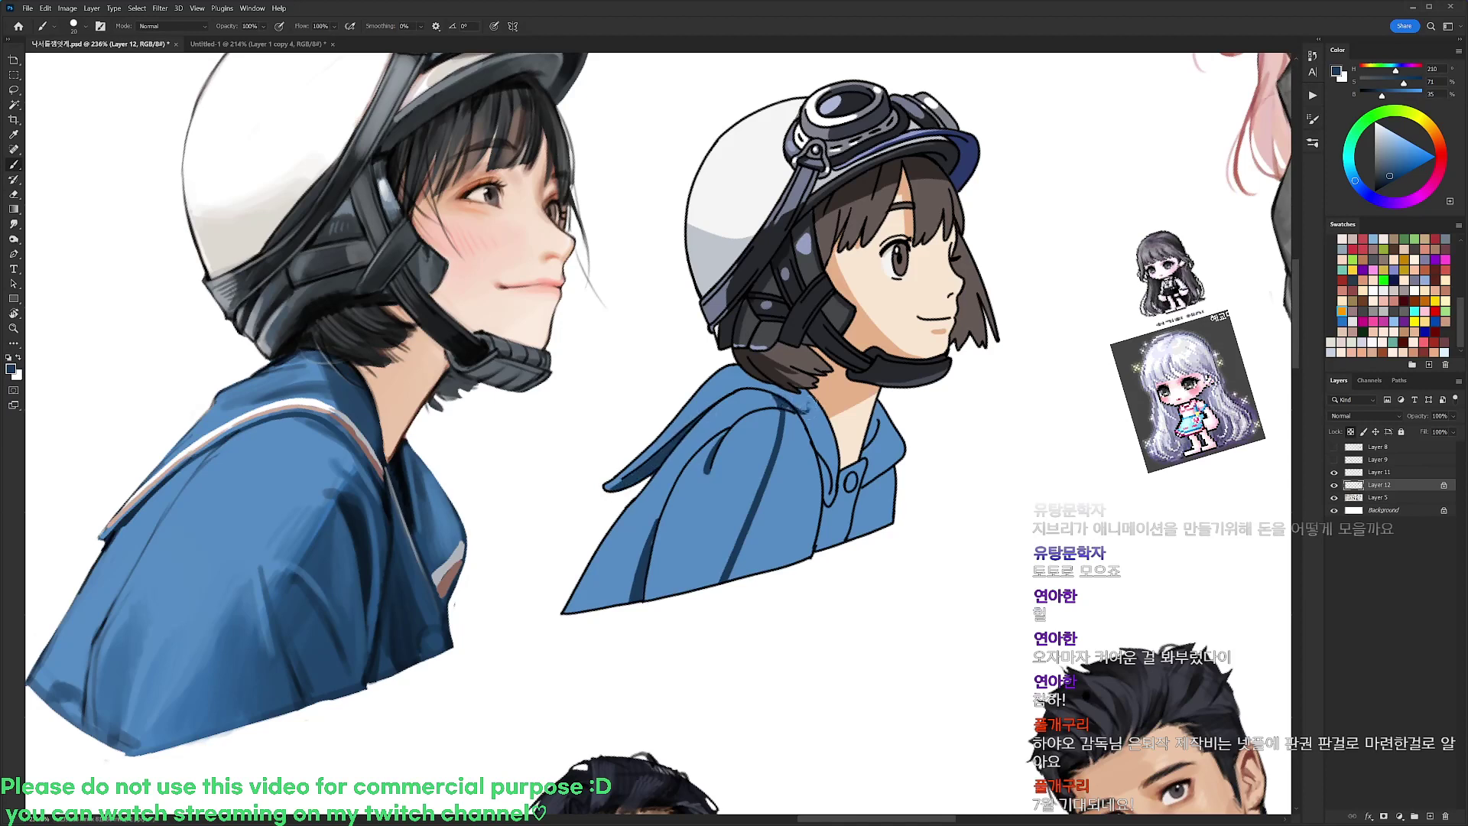
Select the jacket's front side beyond the shadow edge, fill it with dark blue and touch up the shading near the collar
key("w")
left_click(826, 452)
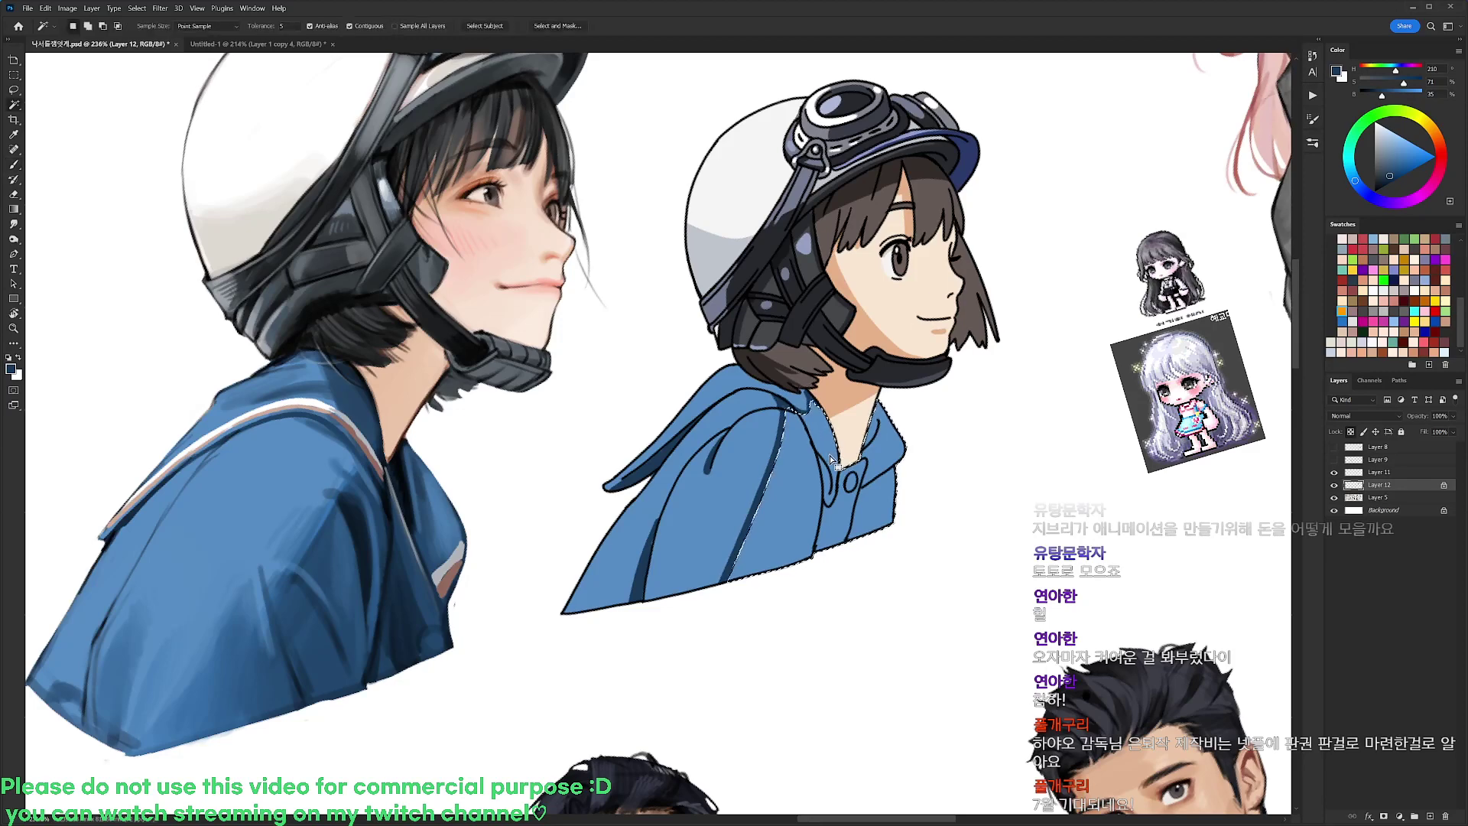
key("alt+Delete")
key("b")
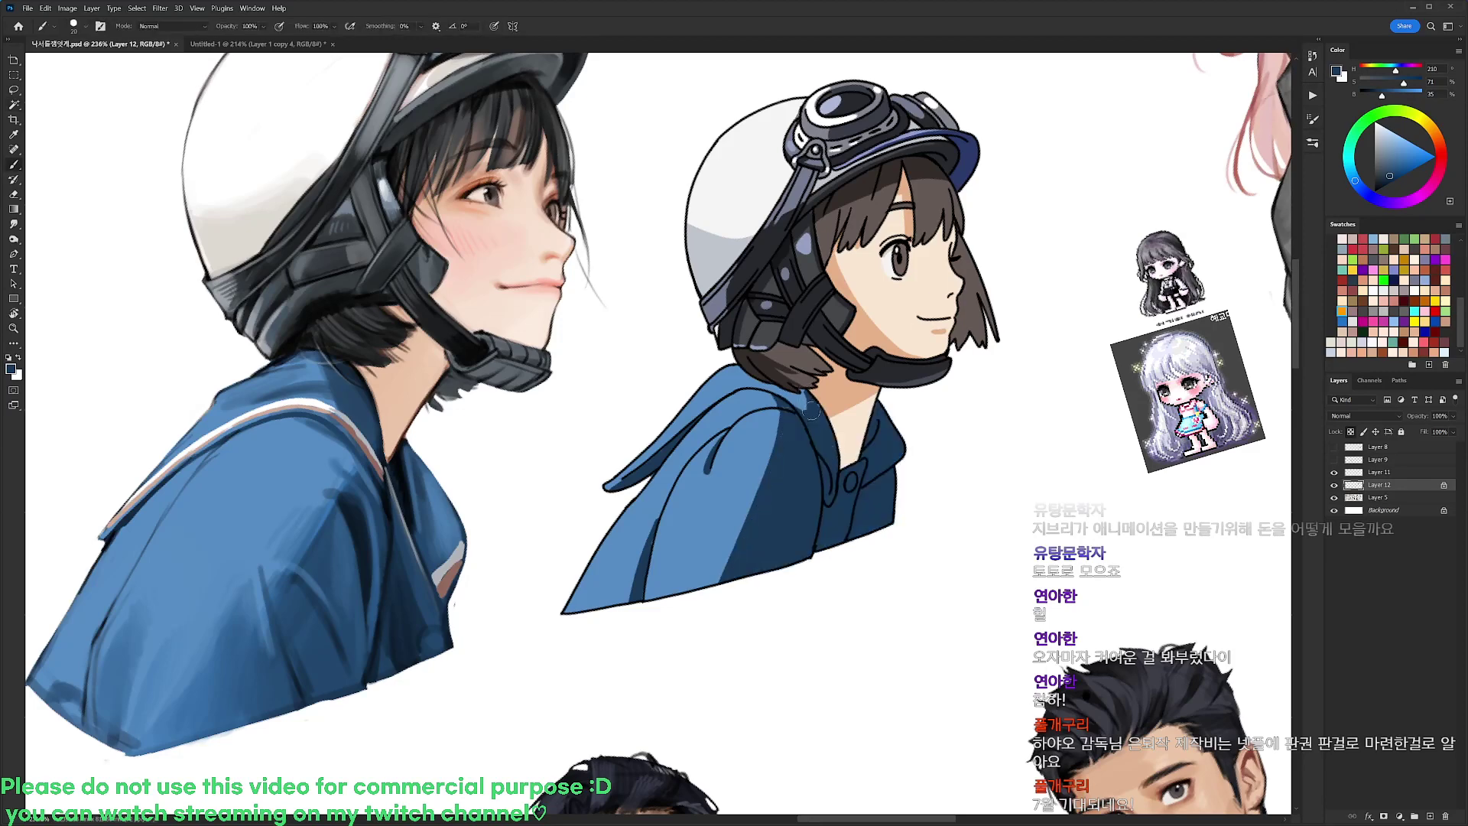
key("r")
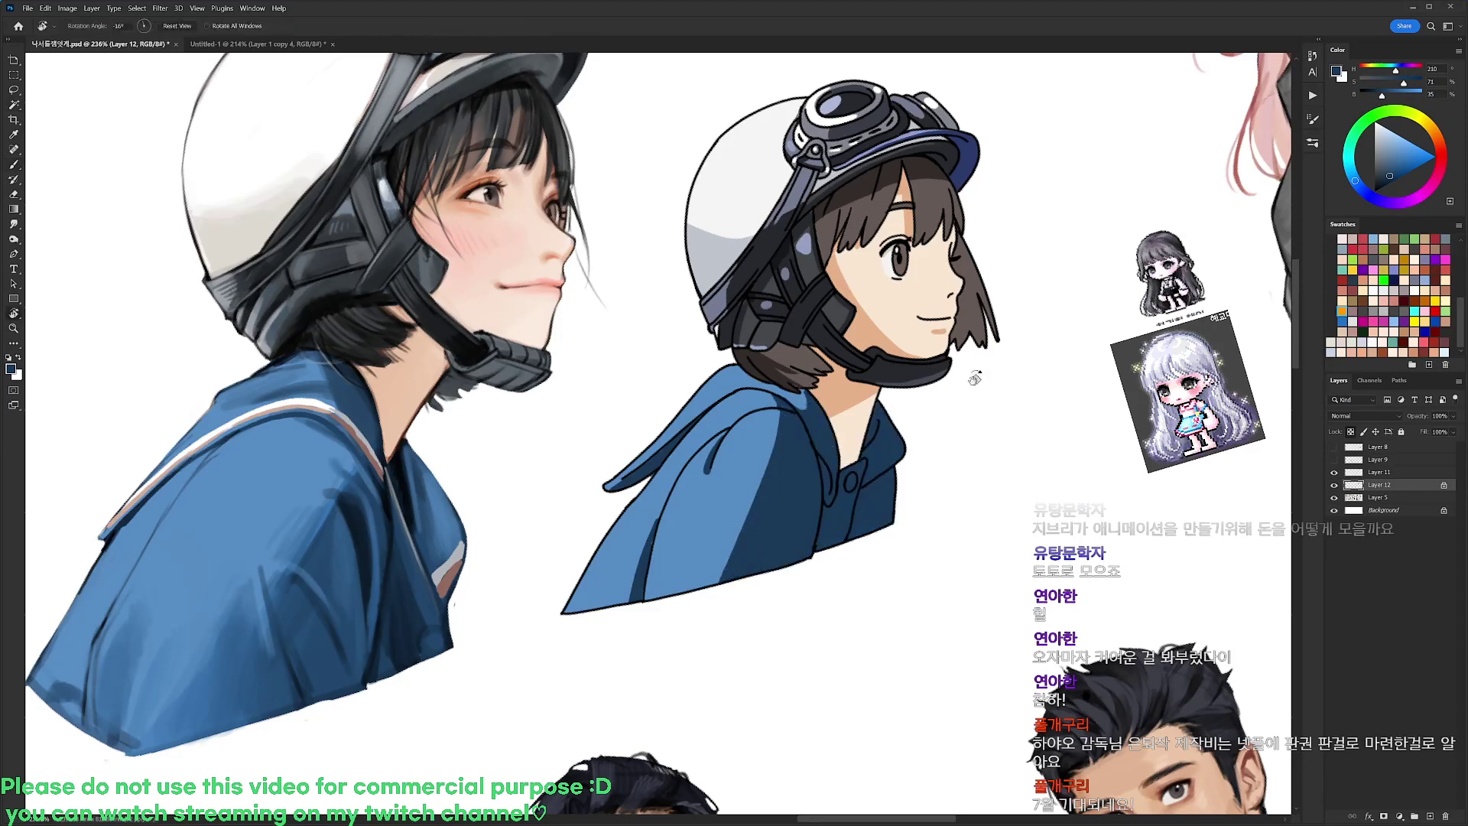
left_click_drag(976, 377, 977, 476)
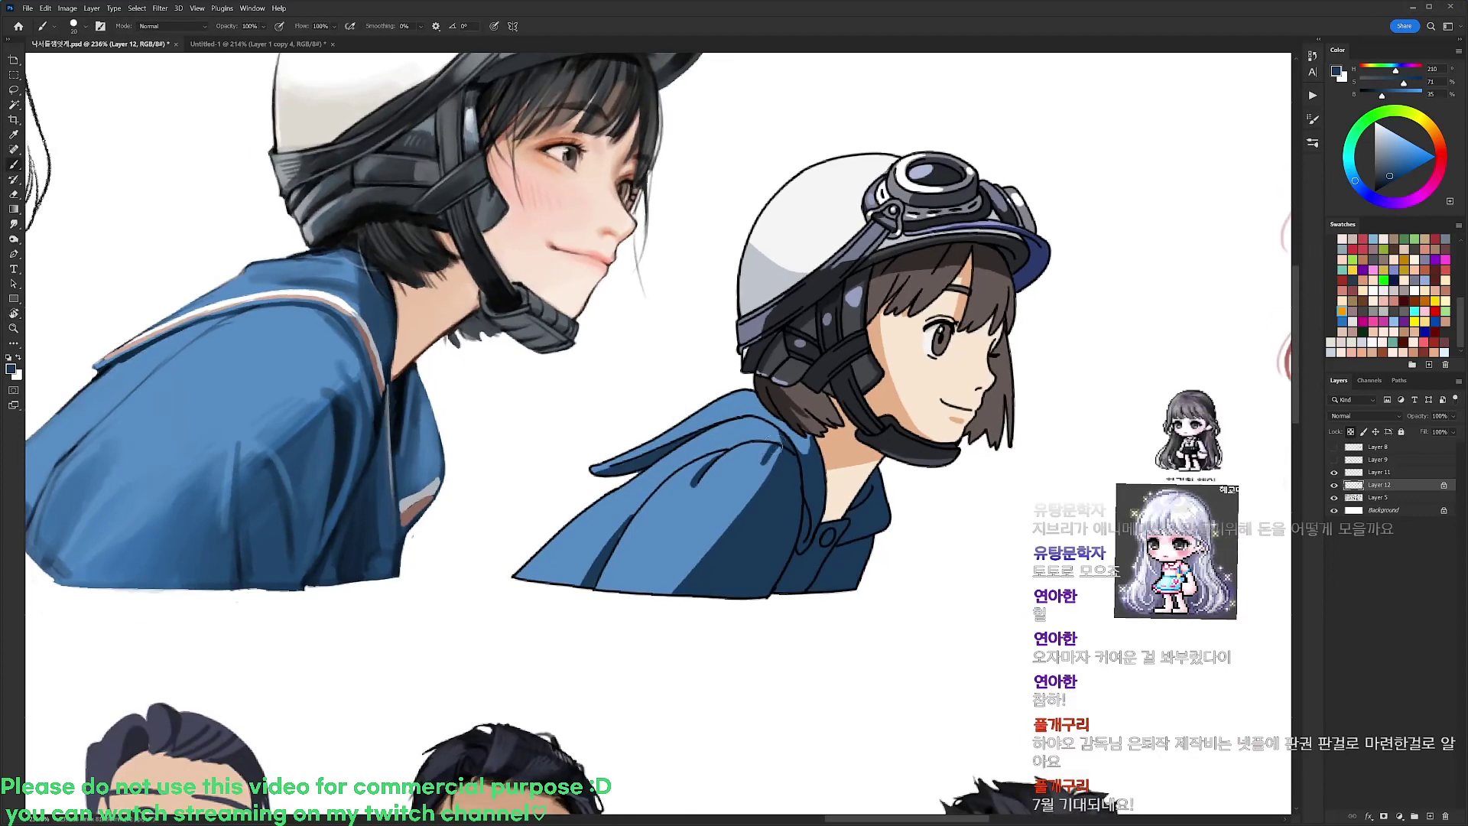
left_click_drag(817, 425, 791, 428)
Paint a white stripe along the edge of the sailor collar, redoing the stroke that misses
key("r")
left_click_drag(985, 393, 979, 376)
mouse_move(755, 477)
left_mouse_down()
mouse_move(771, 468)
mouse_move(663, 422)
mouse_move(715, 365)
left_mouse_up()
key("ctrl+z")
left_click_drag(658, 424, 771, 306)
key("r")
left_click_drag(939, 271, 967, 528)
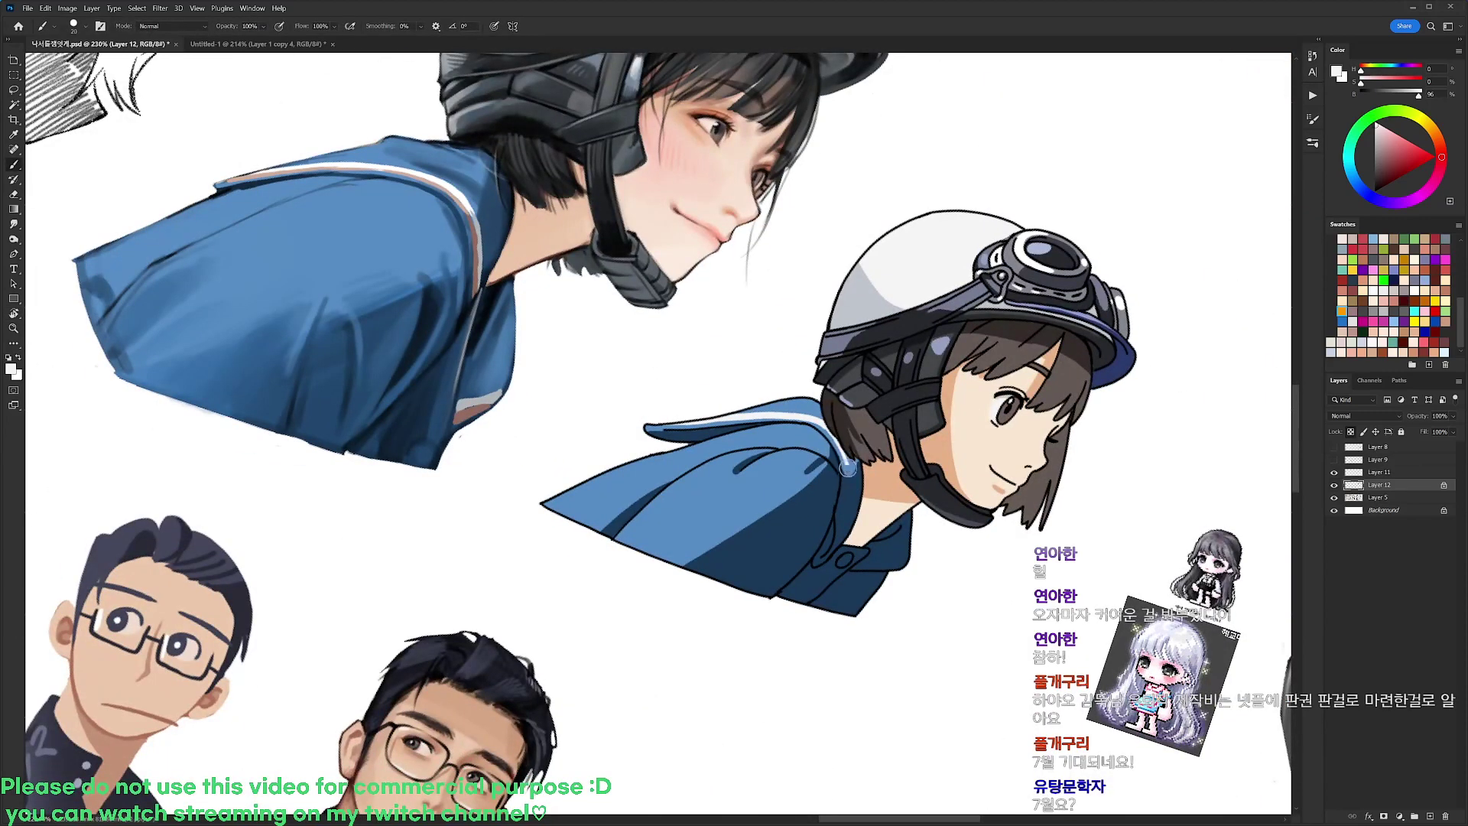
Shade the front part of the collar stripe with the helmet's shadow grey and resample the jacket's dark blue for touch-ups
left_click(877, 296, "alt")
mouse_move(854, 479)
left_mouse_down()
mouse_move(830, 557)
mouse_move(900, 549)
mouse_move(928, 414)
left_mouse_up()
key("r")
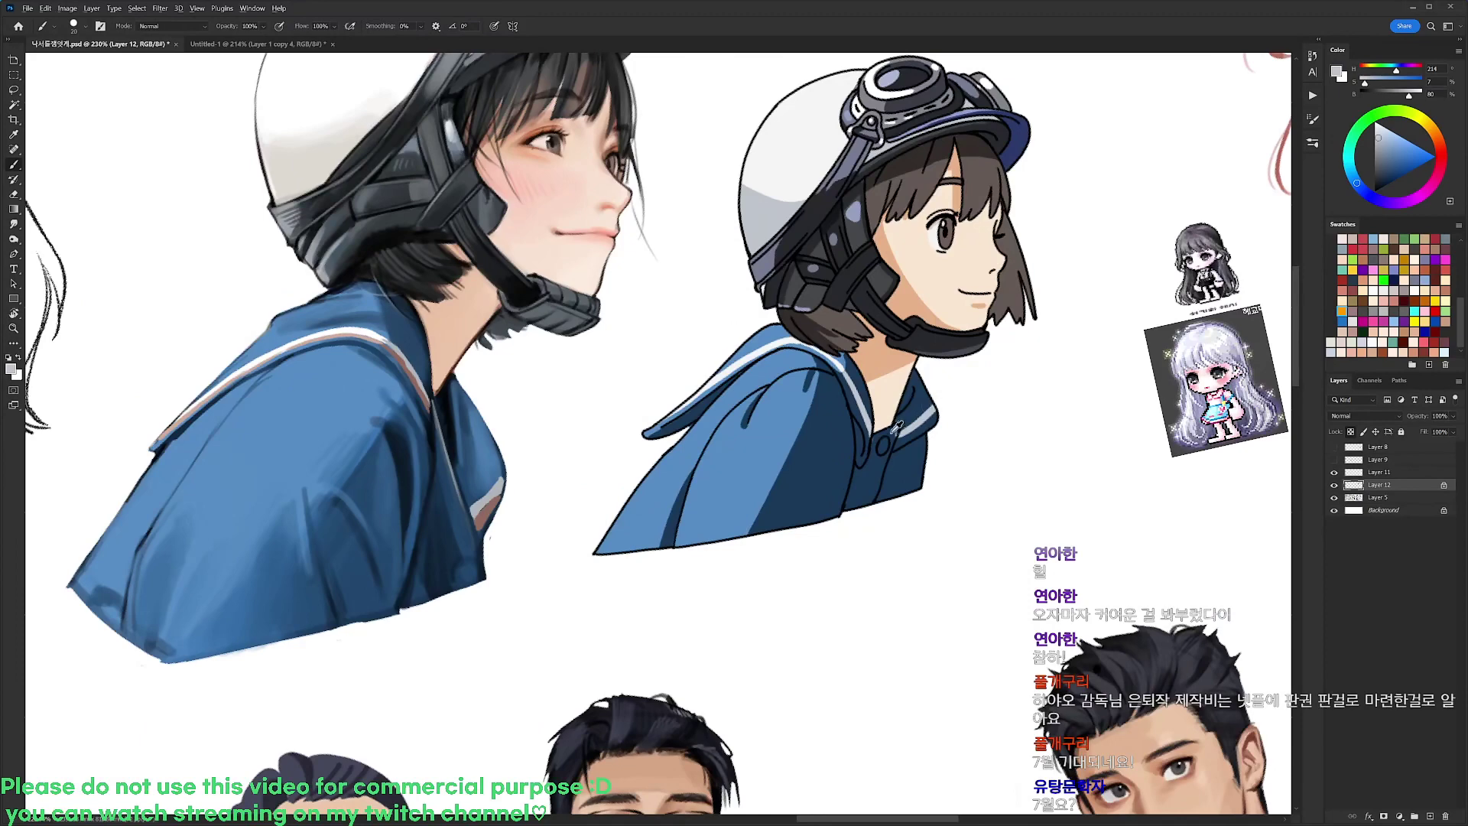
left_click(895, 430, "alt")
key("r")
key("b")
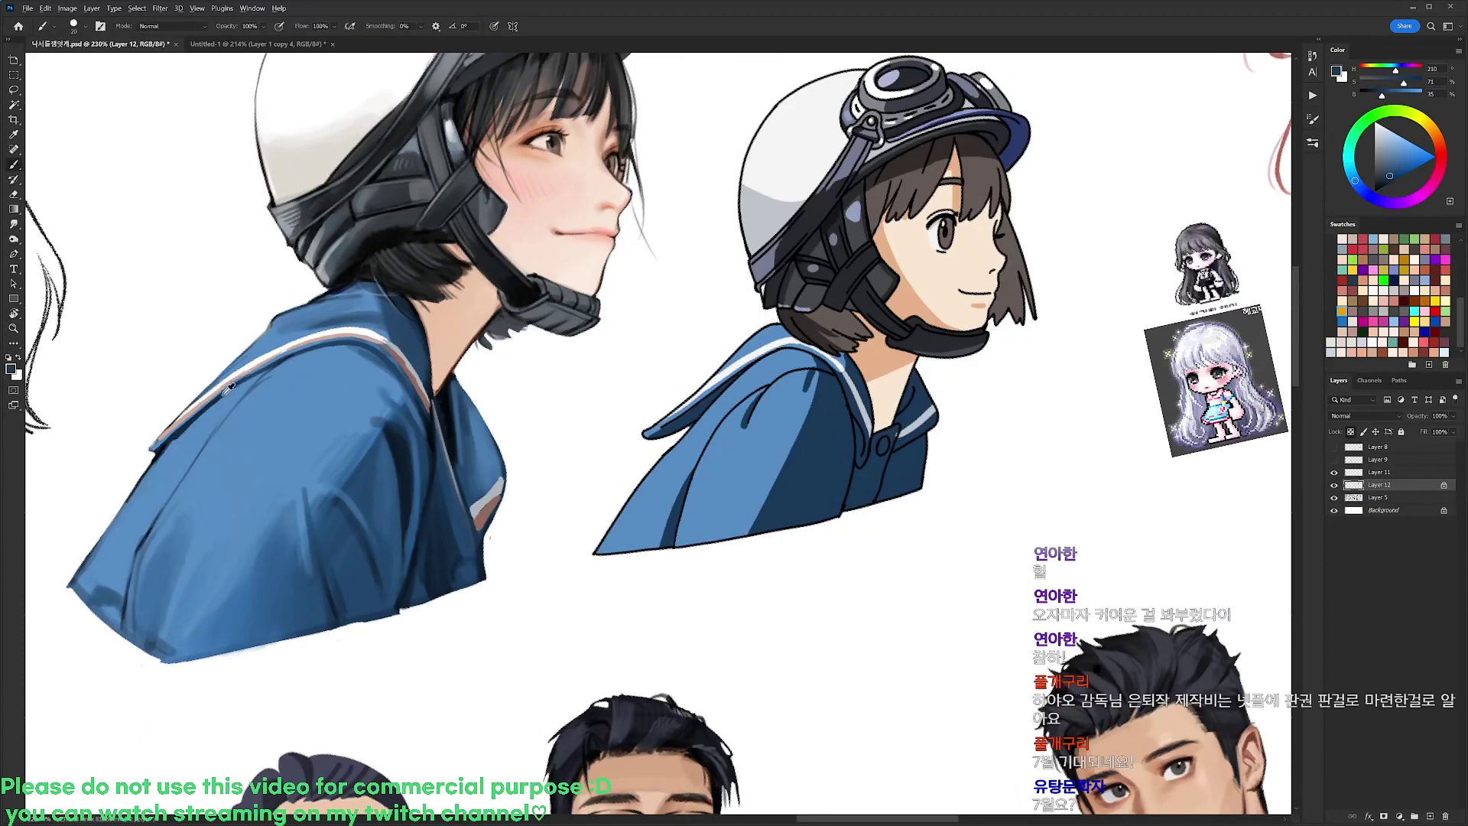
Sample the shaded pink trim on the reference collar, line the shadowed front of the collar stripe with it and resample the jacket's dark blue
left_click(431, 388, "alt")
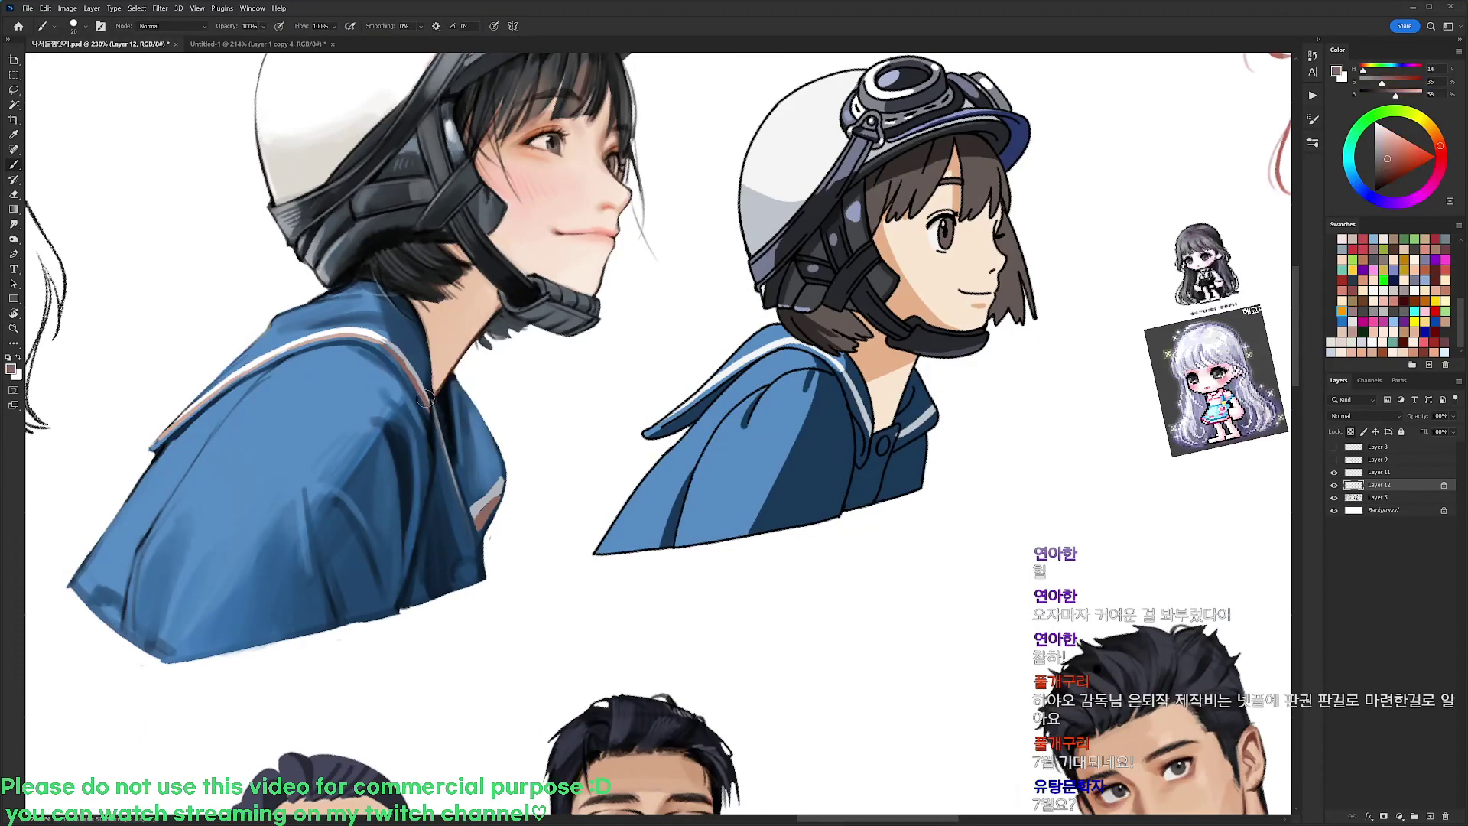
key("r")
mouse_move(889, 336)
left_mouse_down()
mouse_move(854, 275)
mouse_move(746, 237)
left_mouse_up()
key("b")
key("r")
mouse_move(952, 336)
left_mouse_down()
mouse_move(976, 389)
mouse_move(929, 520)
left_mouse_up()
key("b")
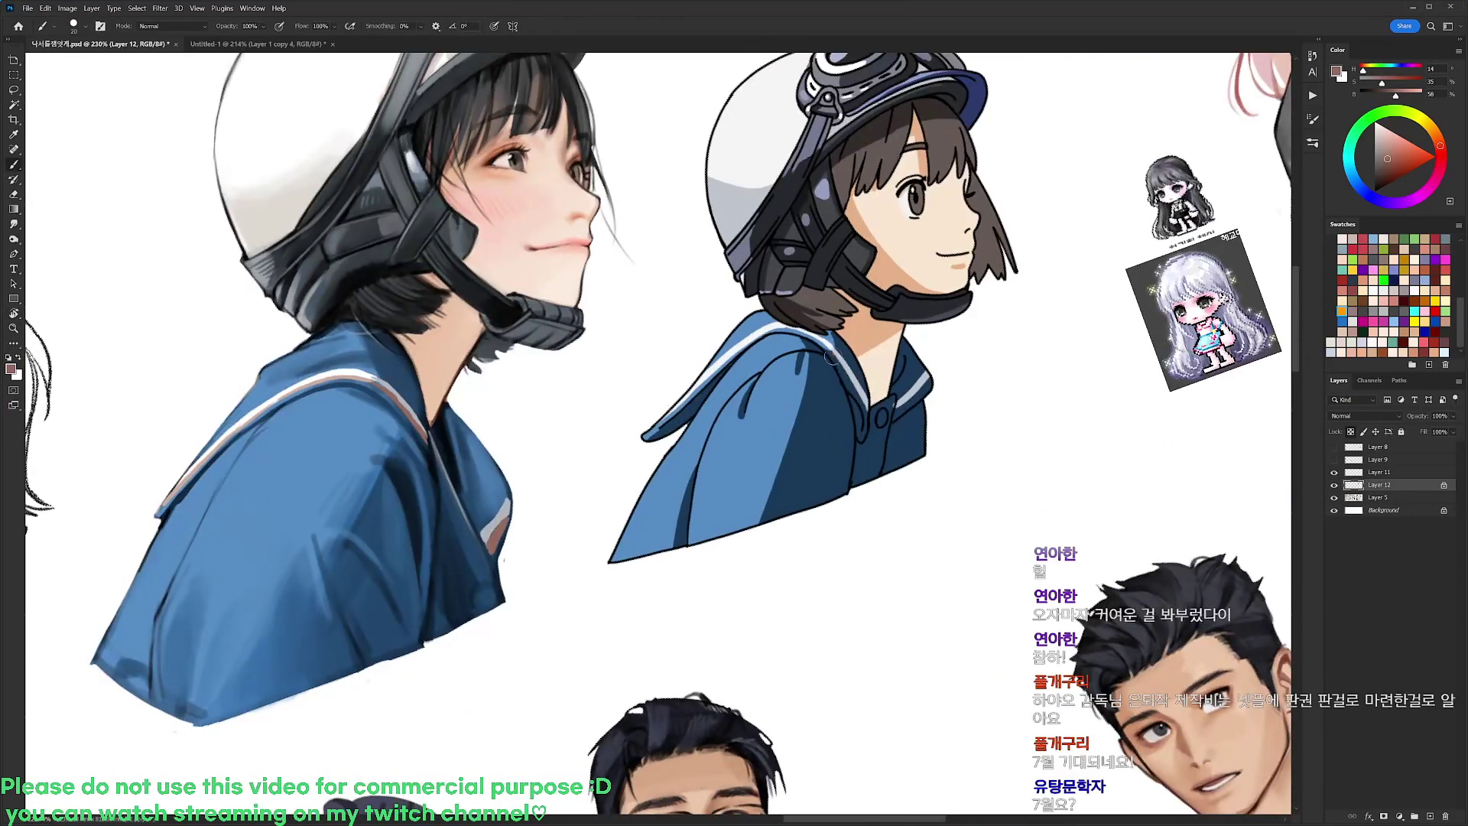
left_click_drag(848, 382, 864, 412)
key("r")
mouse_move(848, 500)
left_mouse_down()
mouse_move(622, 426)
mouse_move(828, 214)
left_mouse_up()
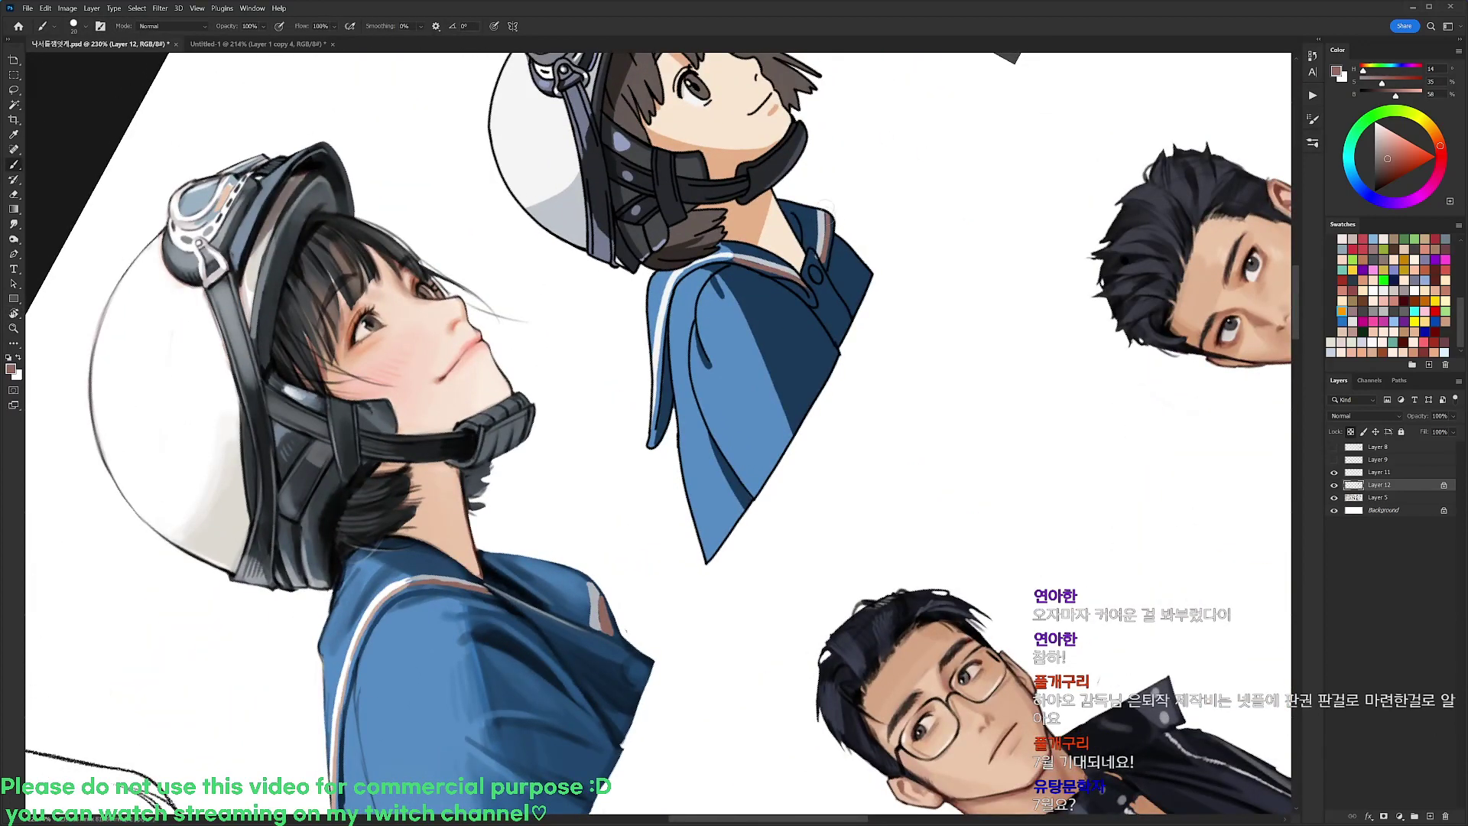
left_click(822, 244, "alt")
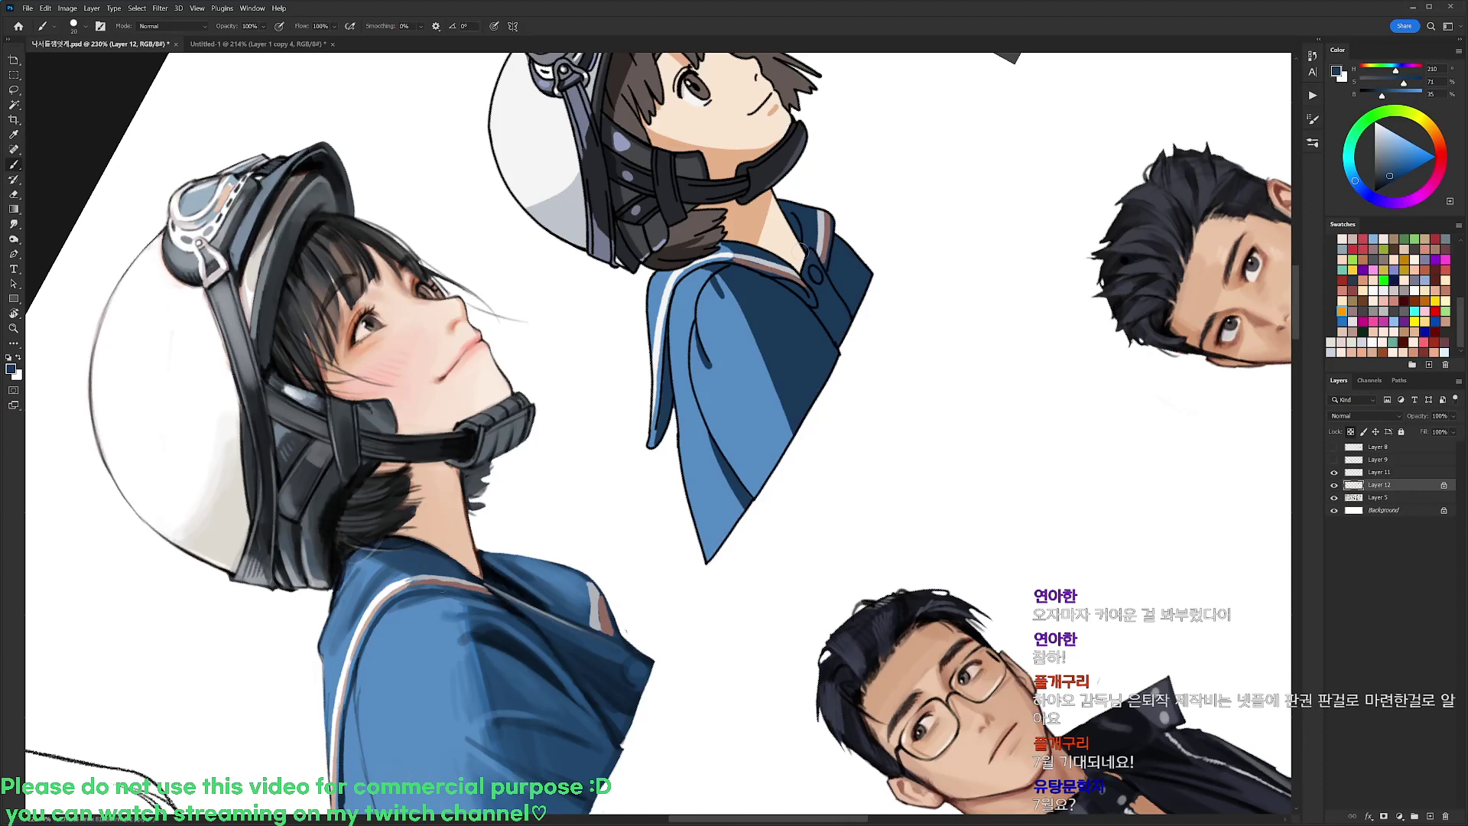
Sample the reference collar's lighter pink trim, line the lit part of the collar stripe and resample the stripe and jacket colors for touch-ups
left_click_drag(390, 613, 594, 266, "alt")
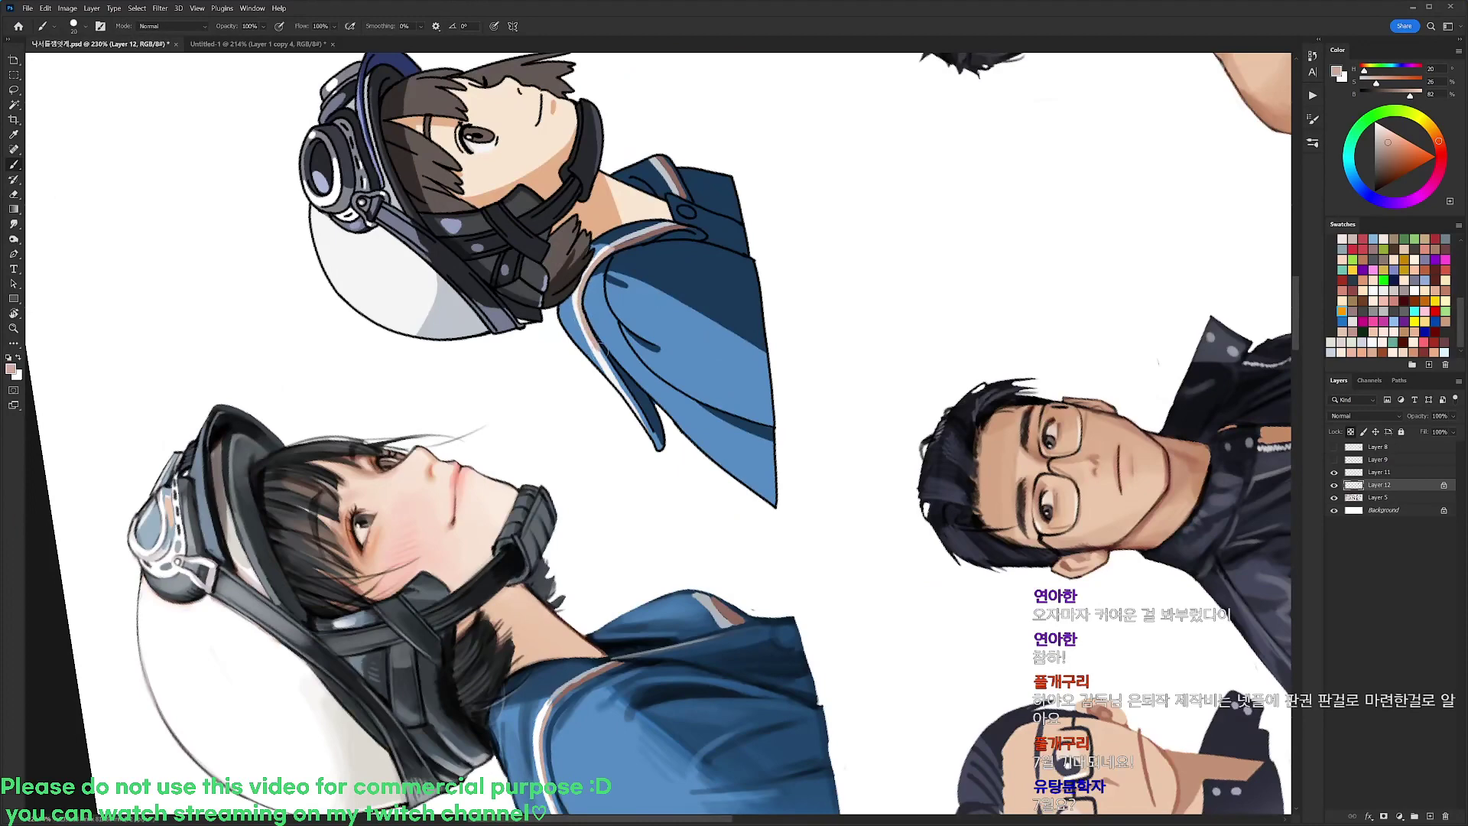
left_click_drag(612, 370, 640, 408)
key("r")
mouse_move(648, 419)
left_mouse_down()
mouse_move(877, 386)
mouse_move(861, 411)
left_mouse_up()
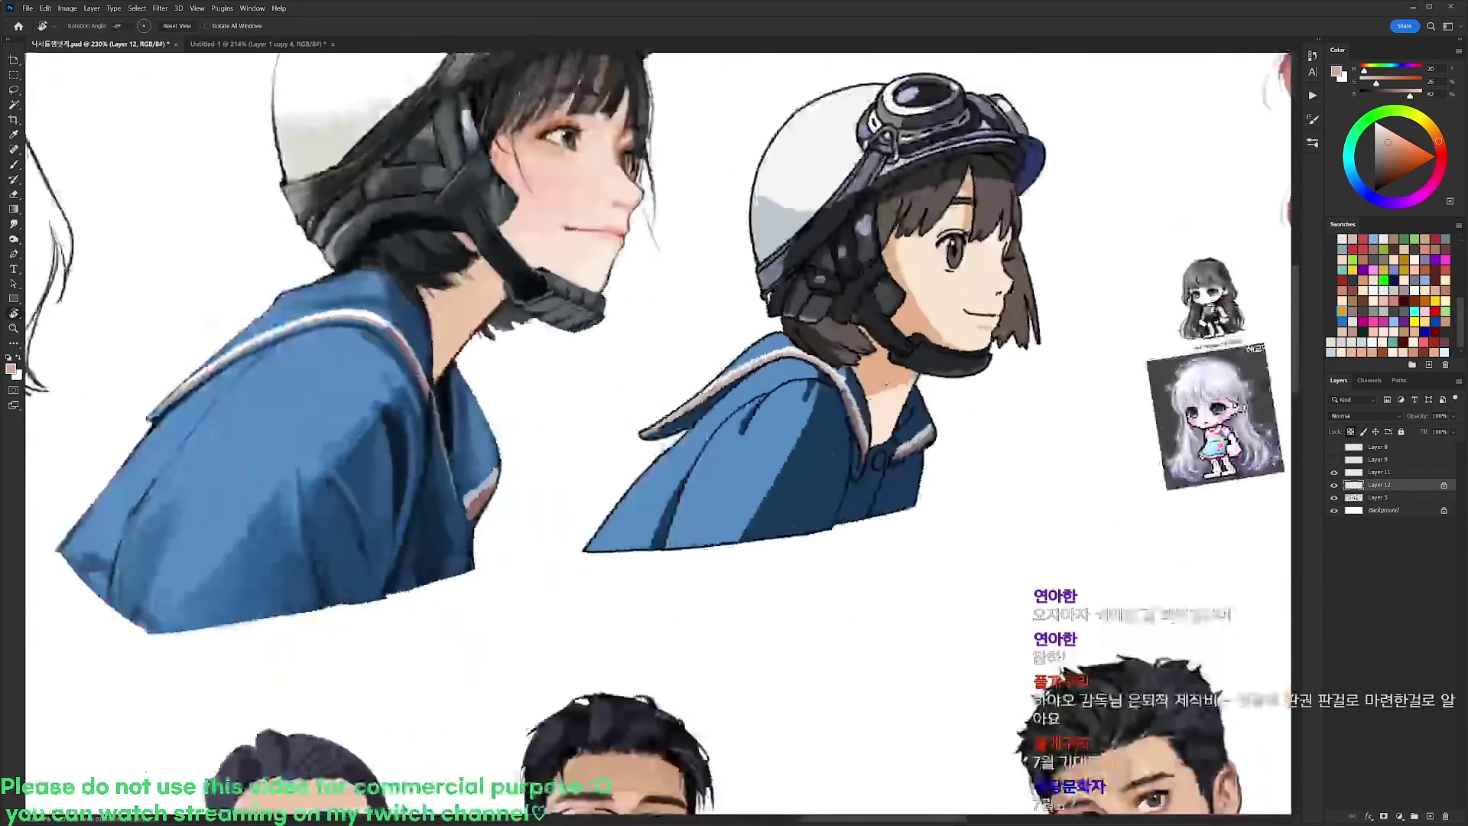
left_click(851, 413, "alt")
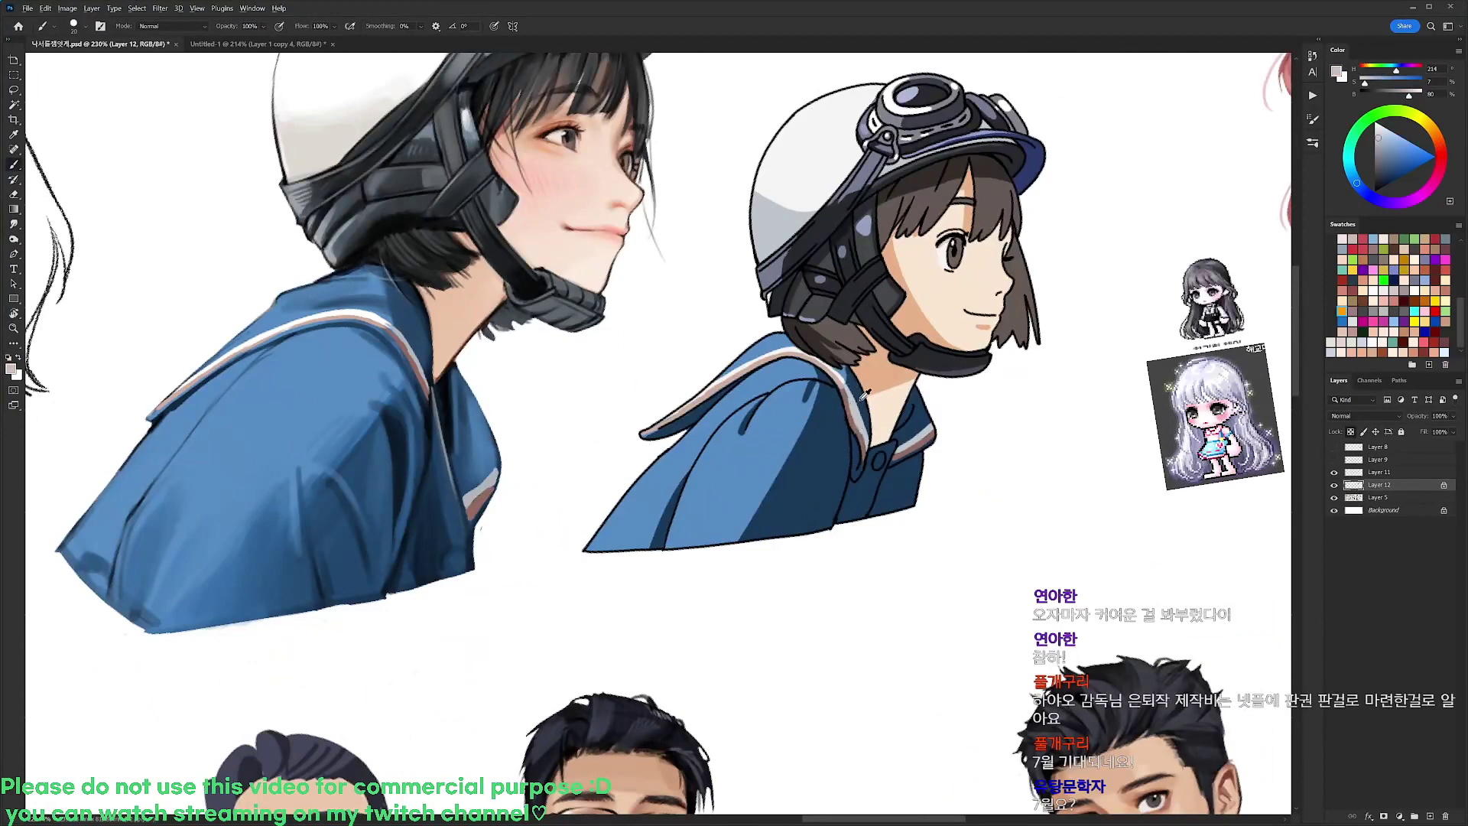
left_click(861, 396, "alt")
key("r")
left_click_drag(868, 422, 1066, 372)
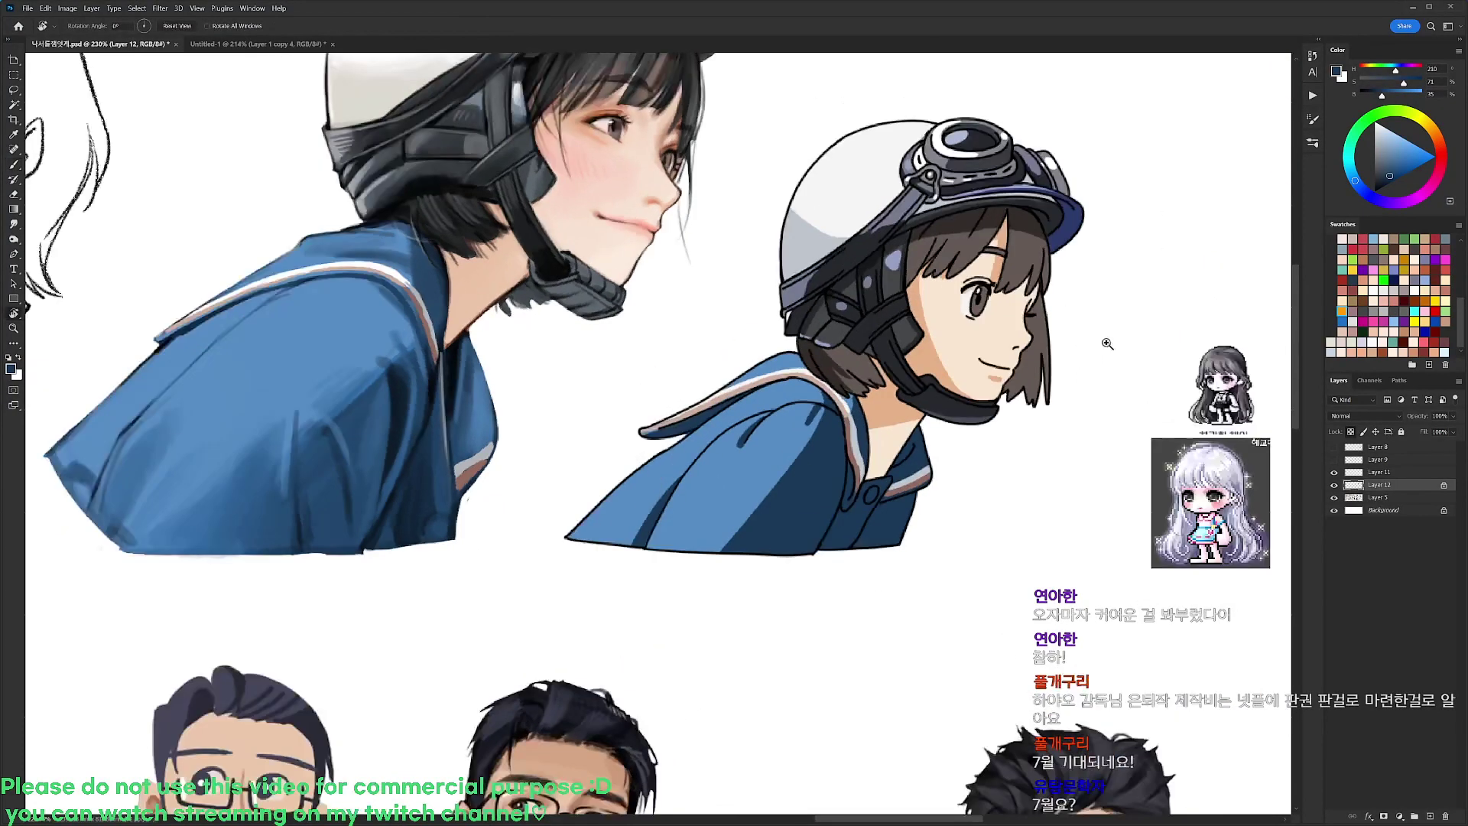
Make the line art layer, Layer 11, the active layer
scroll(1089, 333, "down", 3)
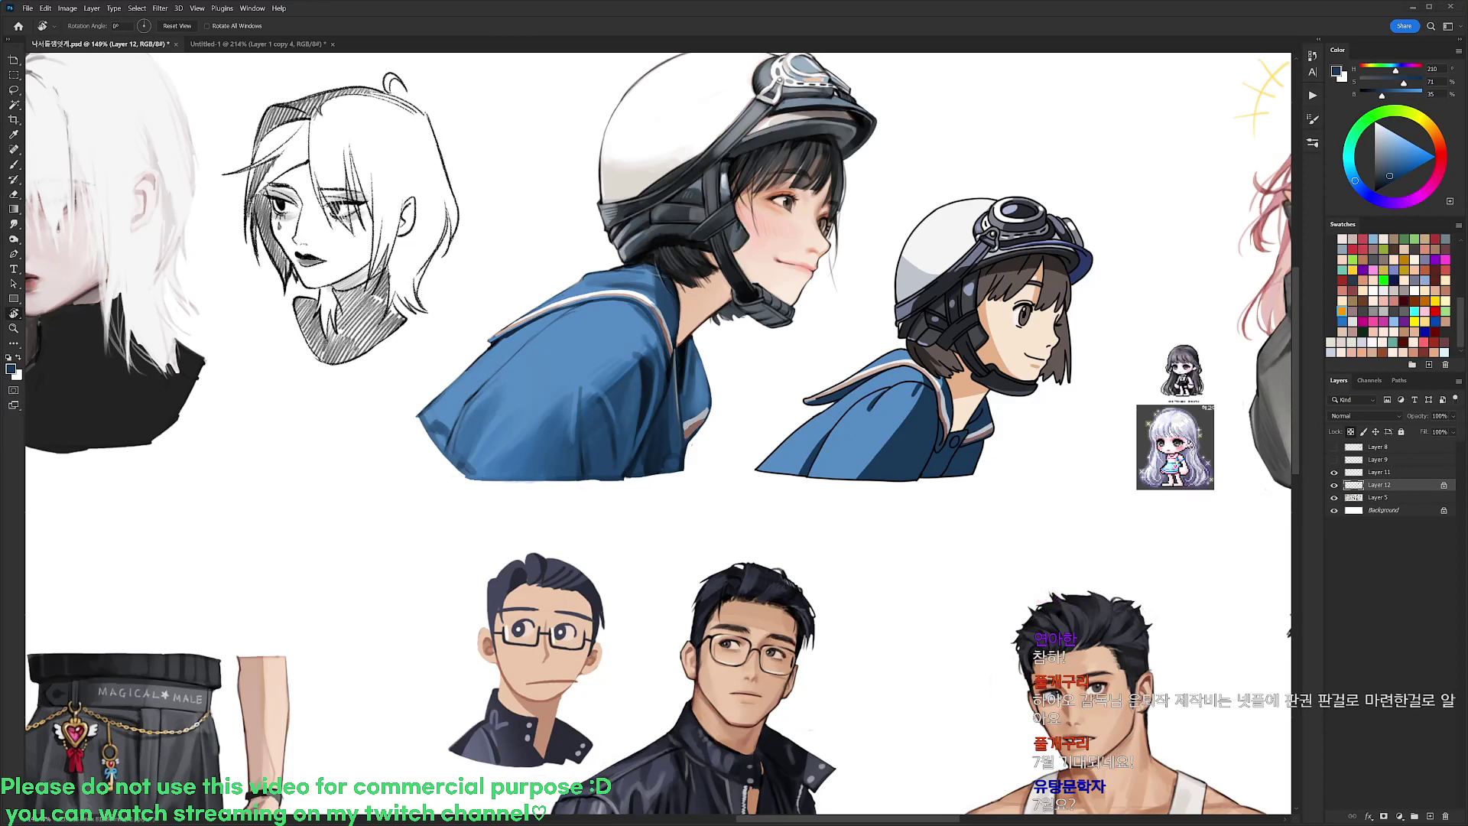
left_click(1387, 474)
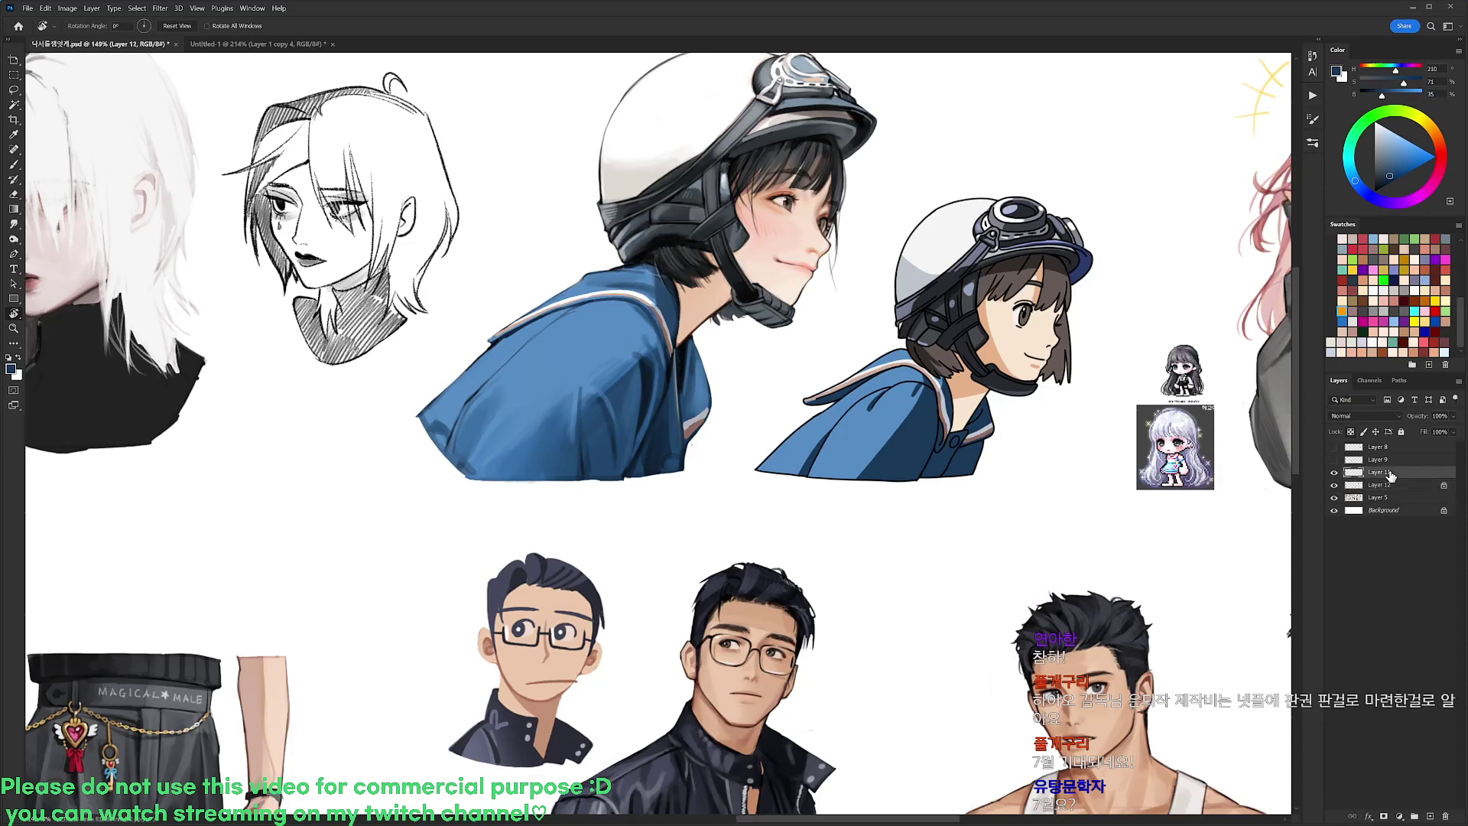
left_click(161, 8)
mouse_move(260, 249)
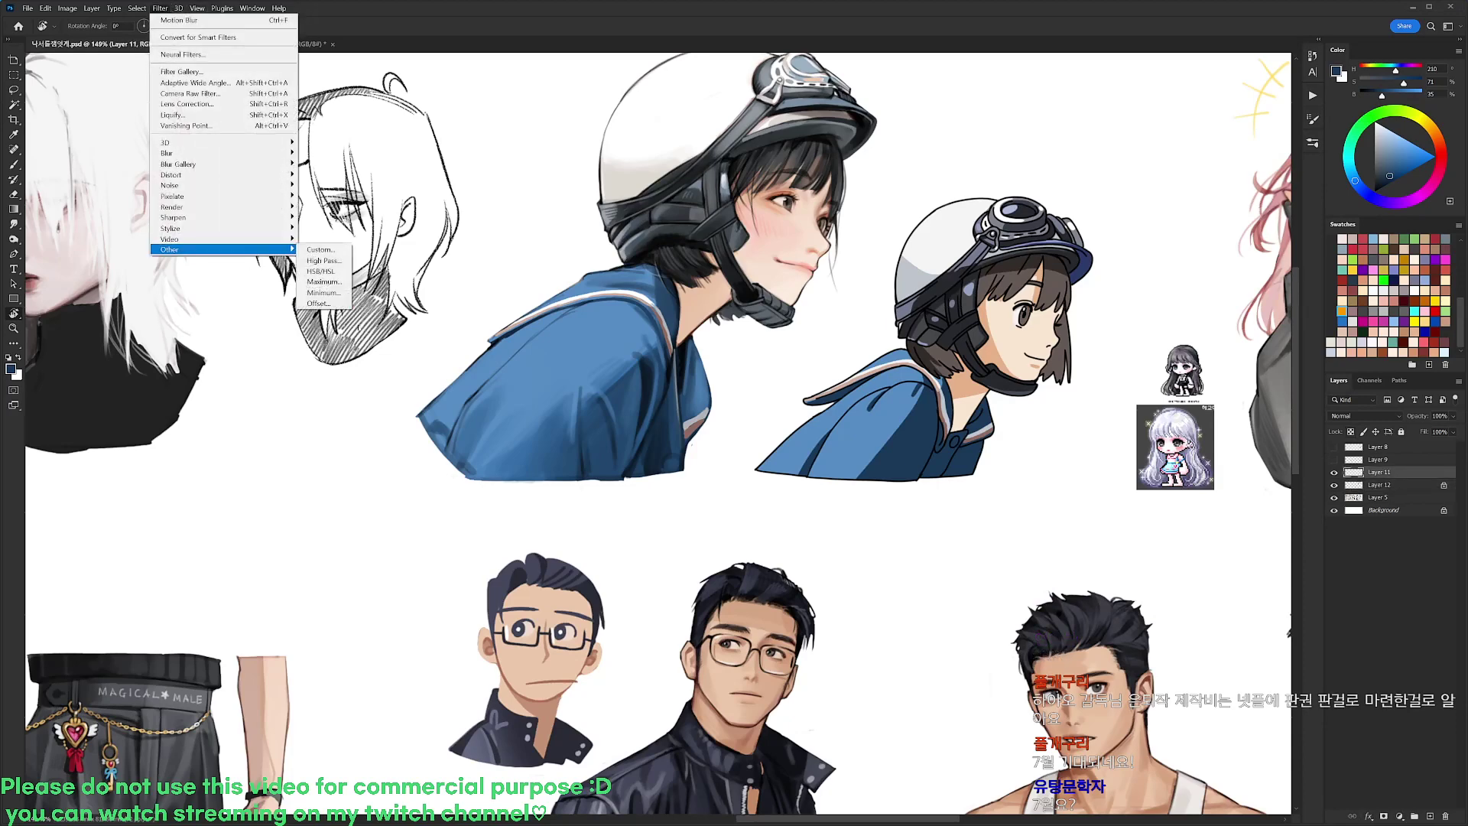
left_click(325, 293)
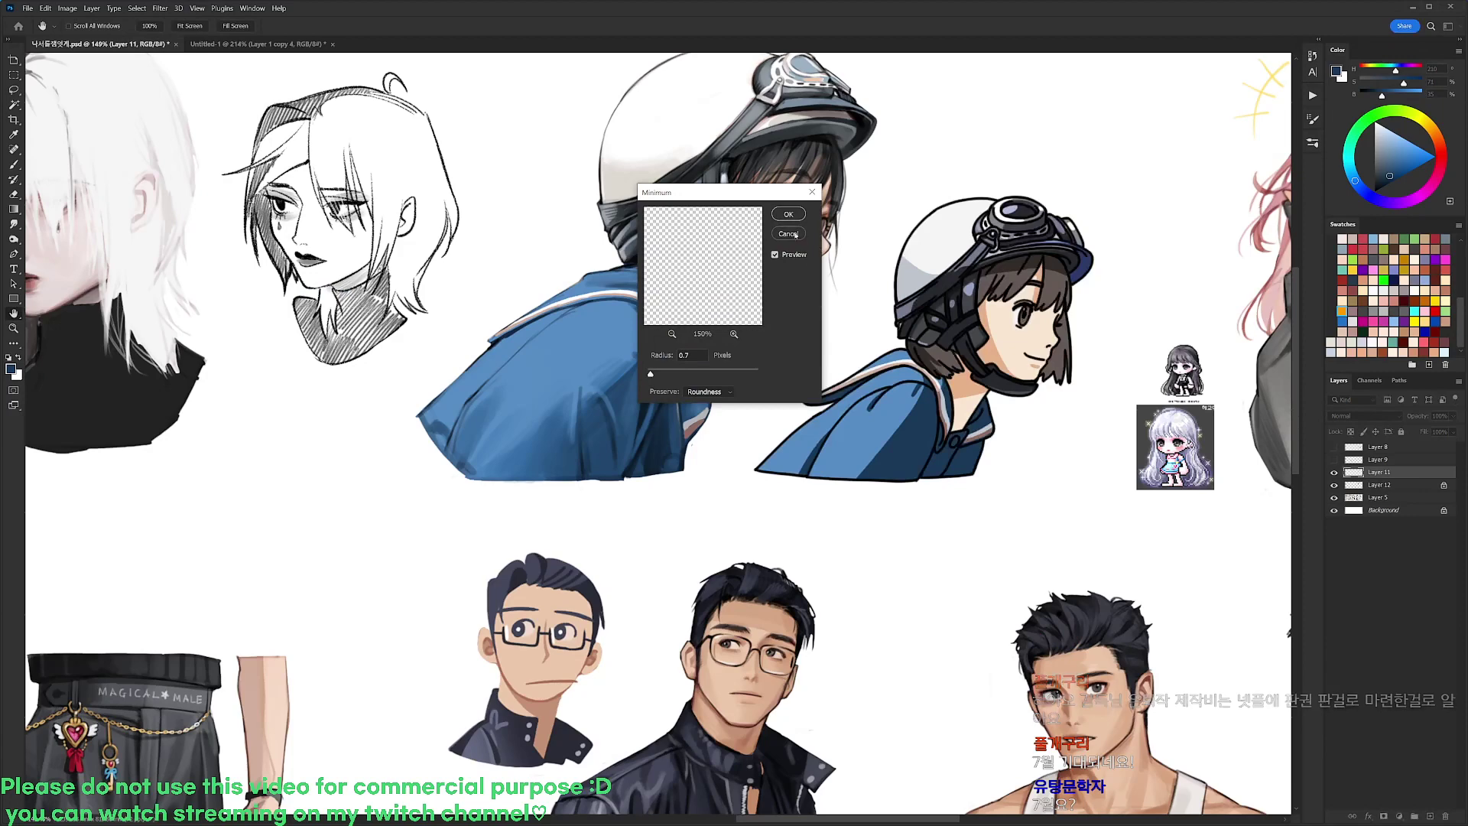
left_click(789, 234)
key("r")
Apply the Maximum filter to the line art layer with a radius of 0.2 pixels and roundness preserved
left_click(159, 9)
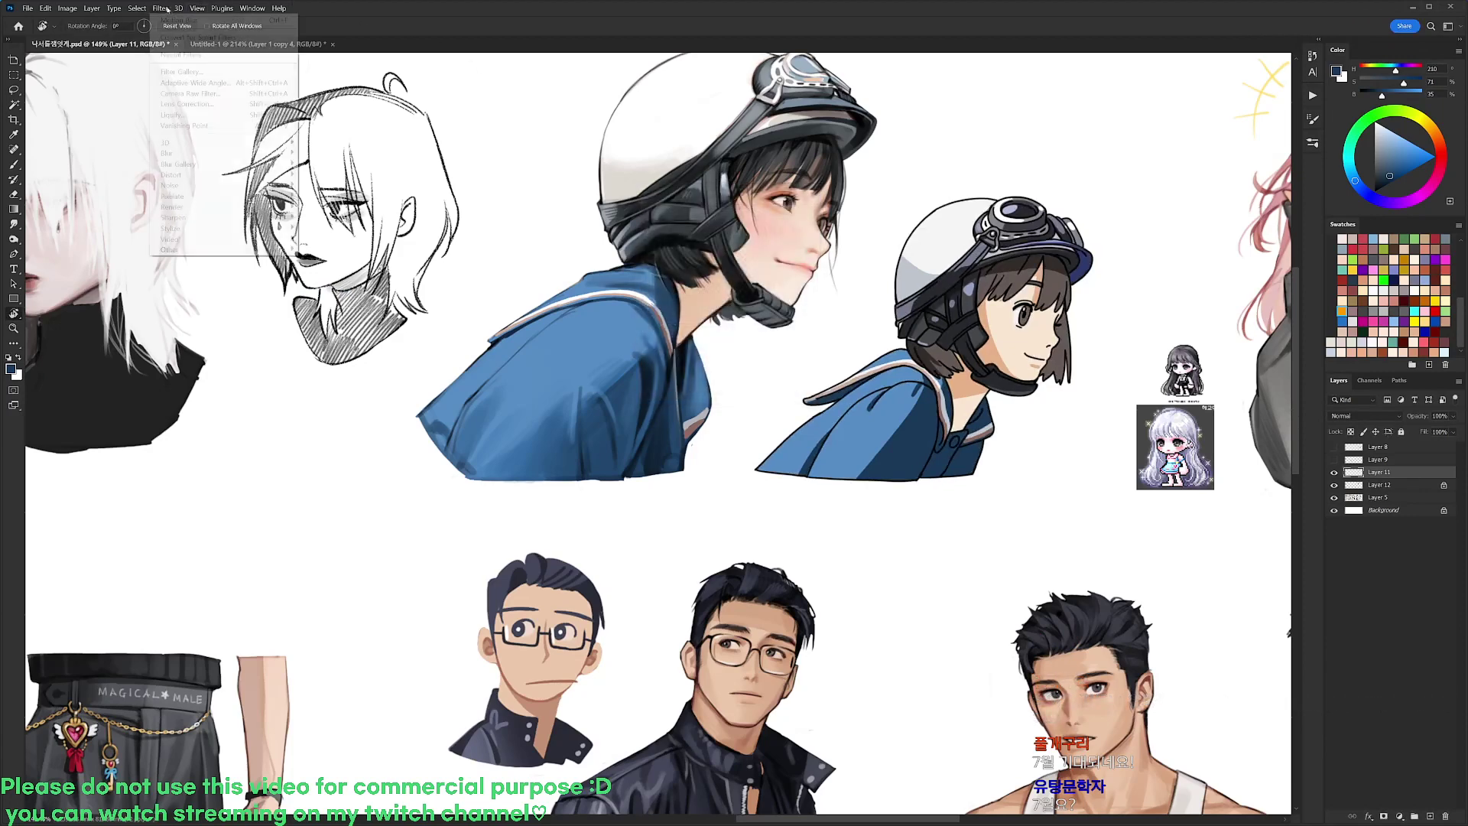
mouse_move(225, 250)
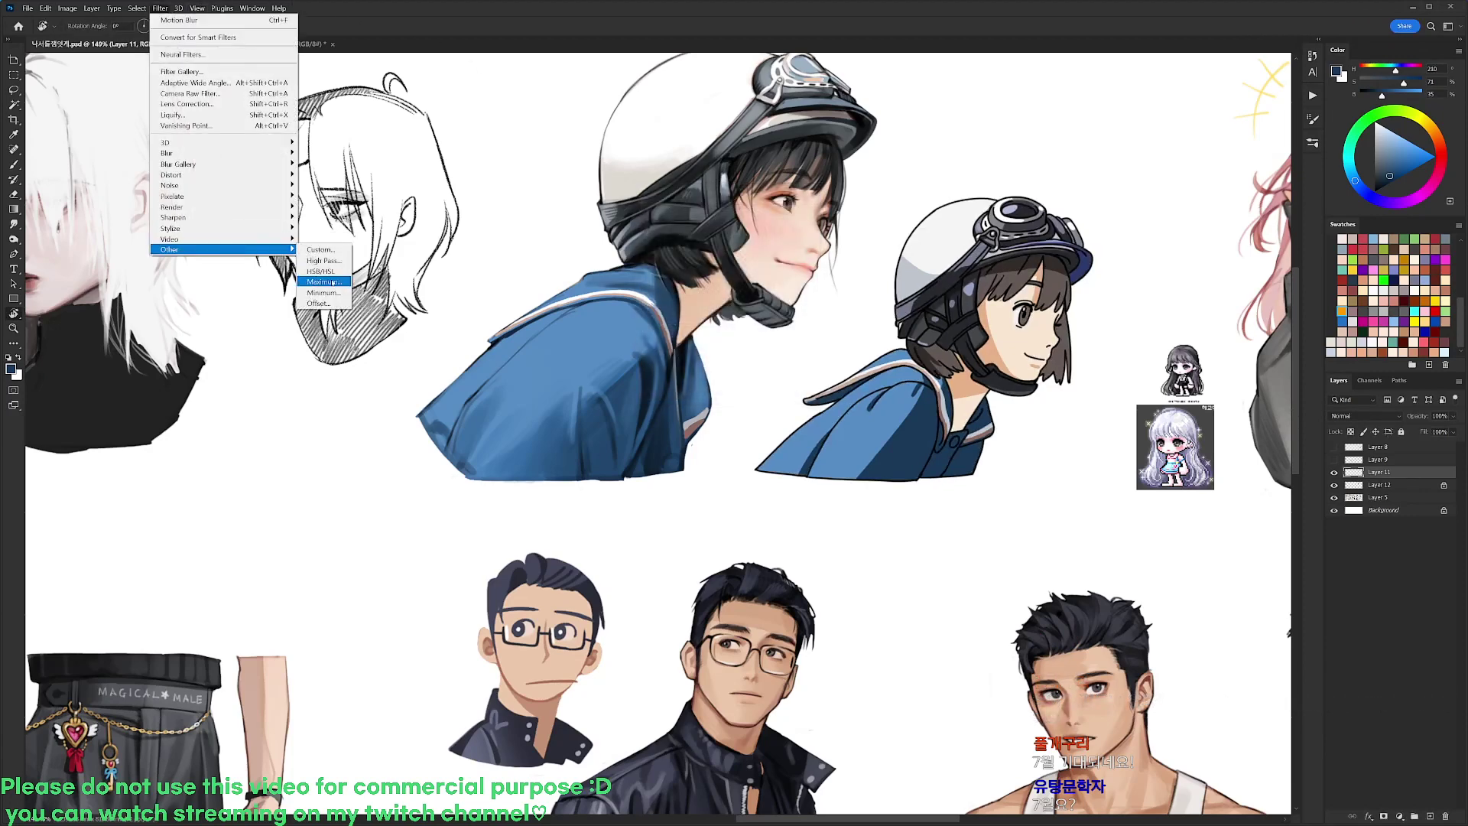
left_click(323, 282)
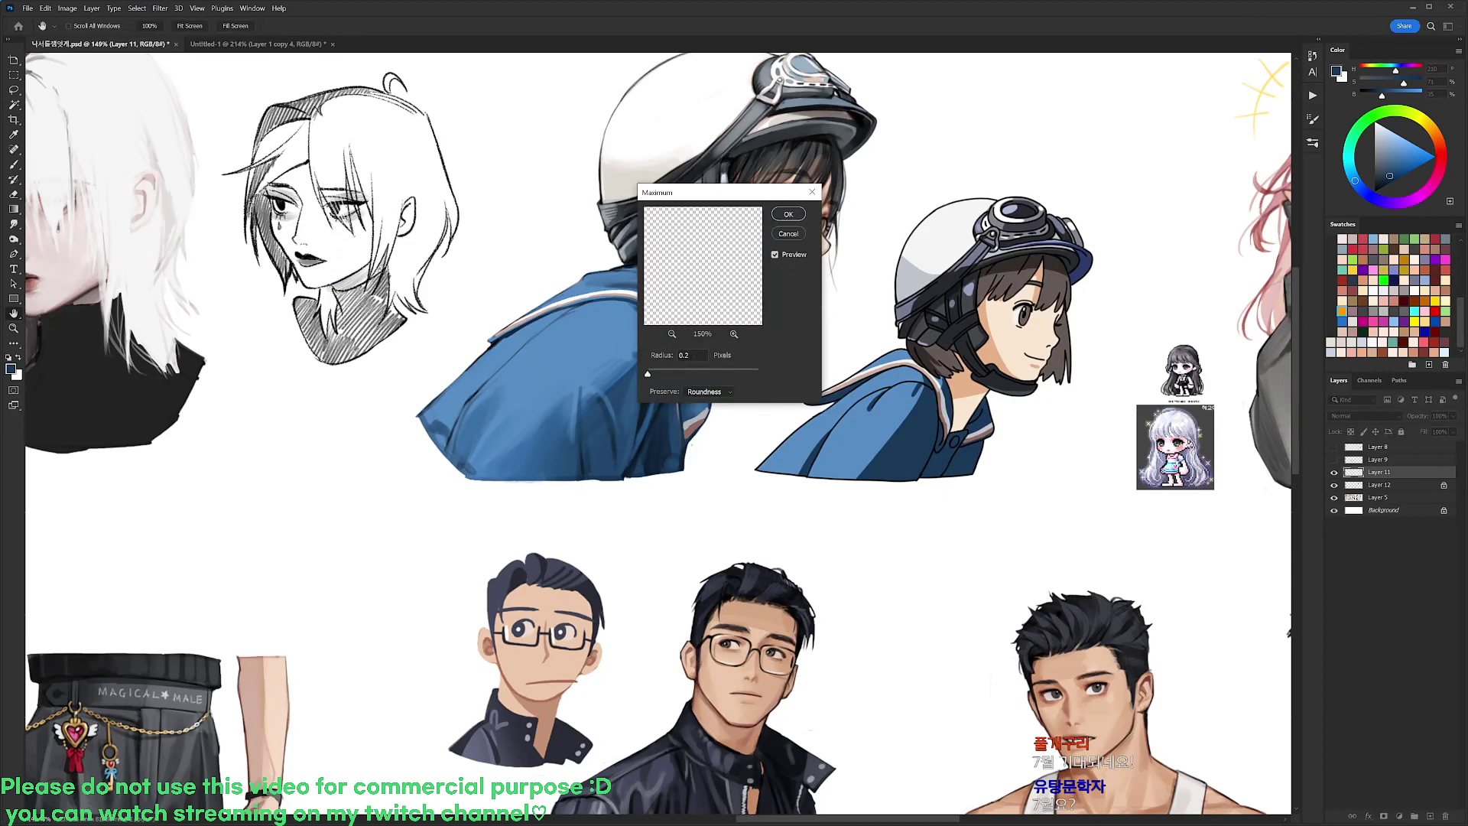
left_click(788, 215)
key("r")
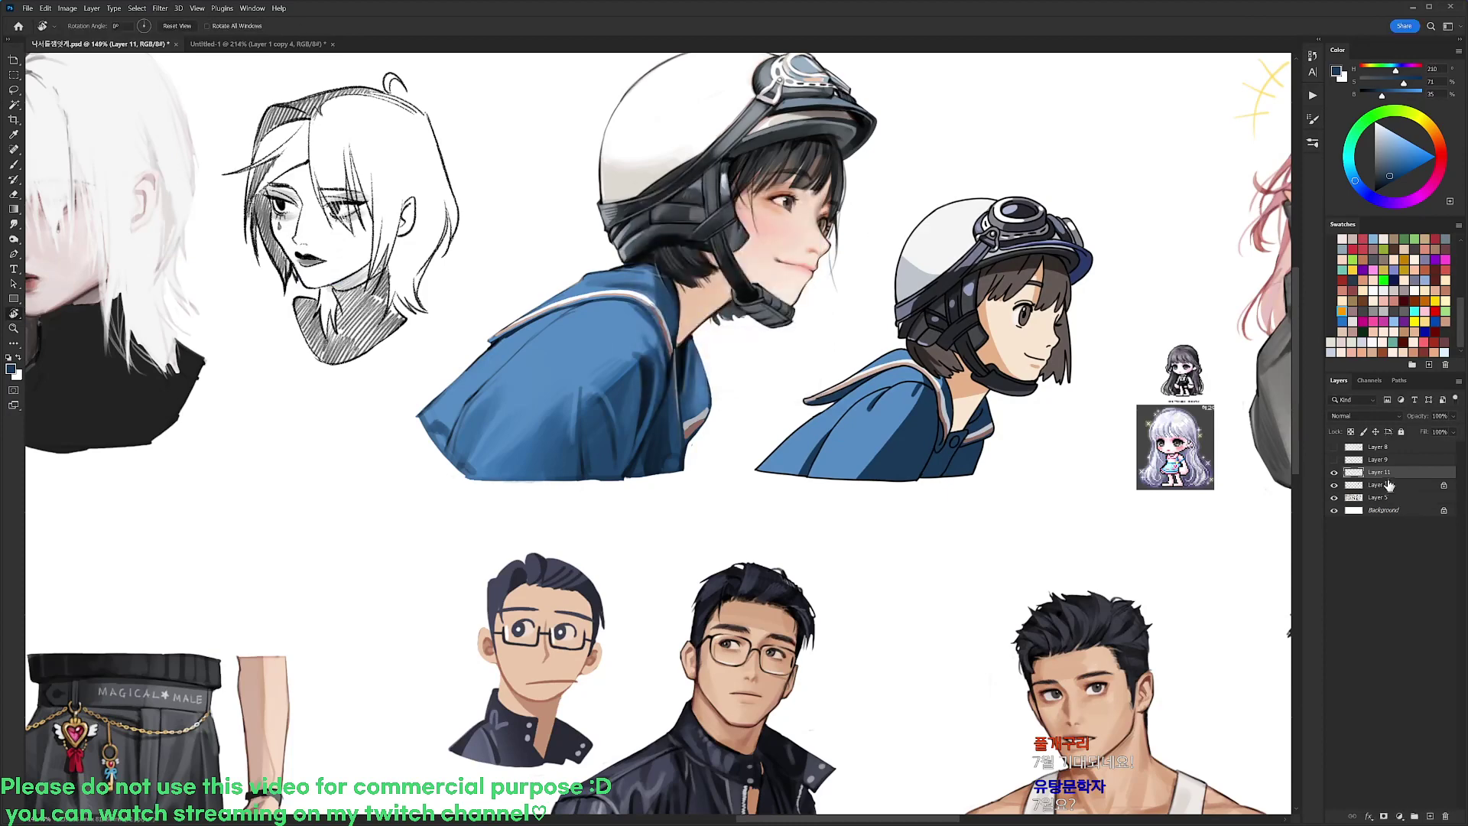
Merge the line art with its color layer and scale the small helmeted girl down beside the painted reference
left_click_drag(1053, 352, 1047, 405)
key("ctrl+e")
scroll(1012, 395, "down", 5)
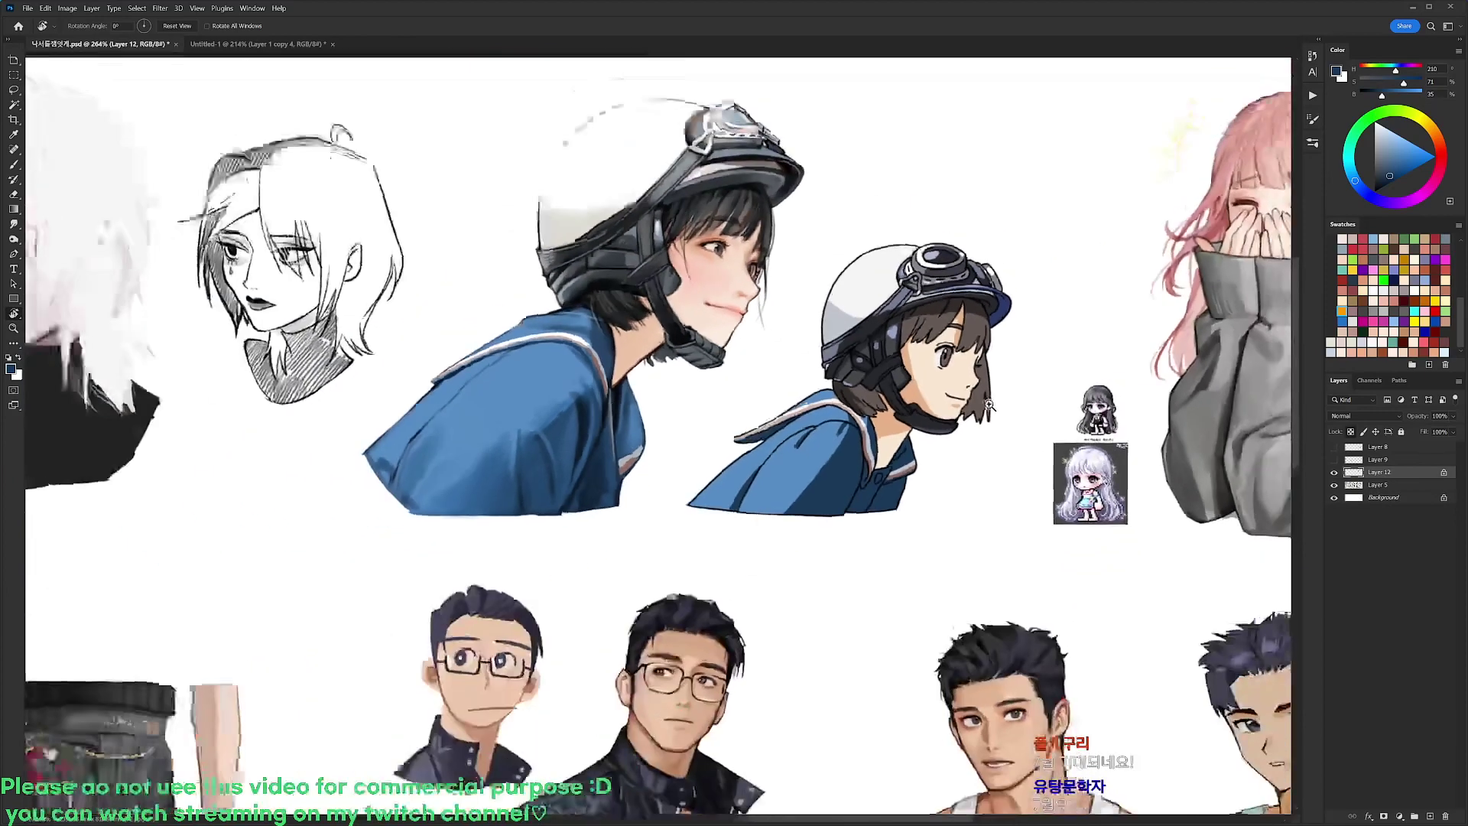
key("ctrl+t")
left_click_drag(1013, 250, 954, 299)
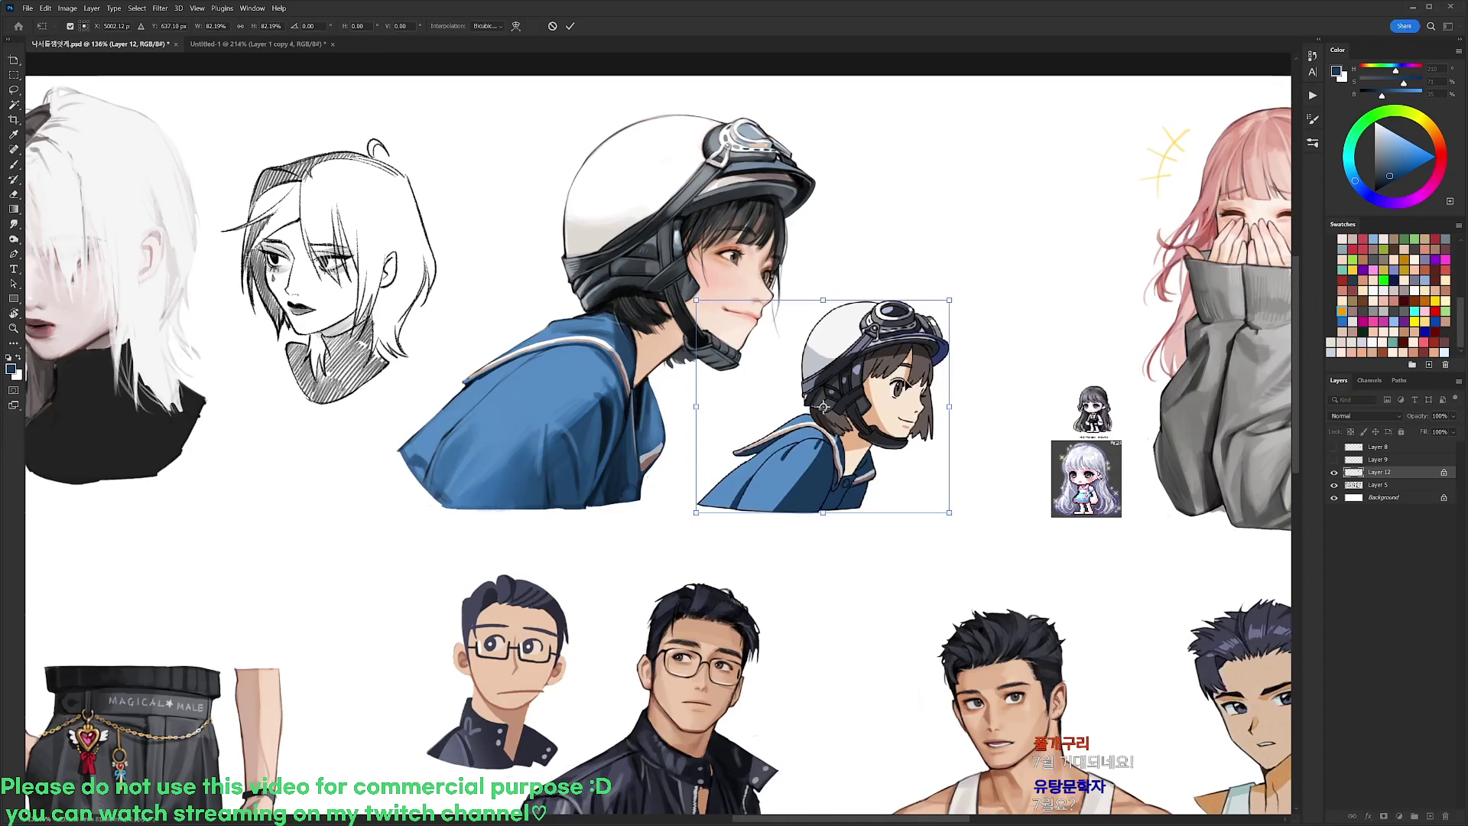
left_click_drag(822, 406, 827, 405)
key("Return")
Save the document, and undo the scaling and the merge of the line art and color layers
scroll(967, 372, "down", 4)
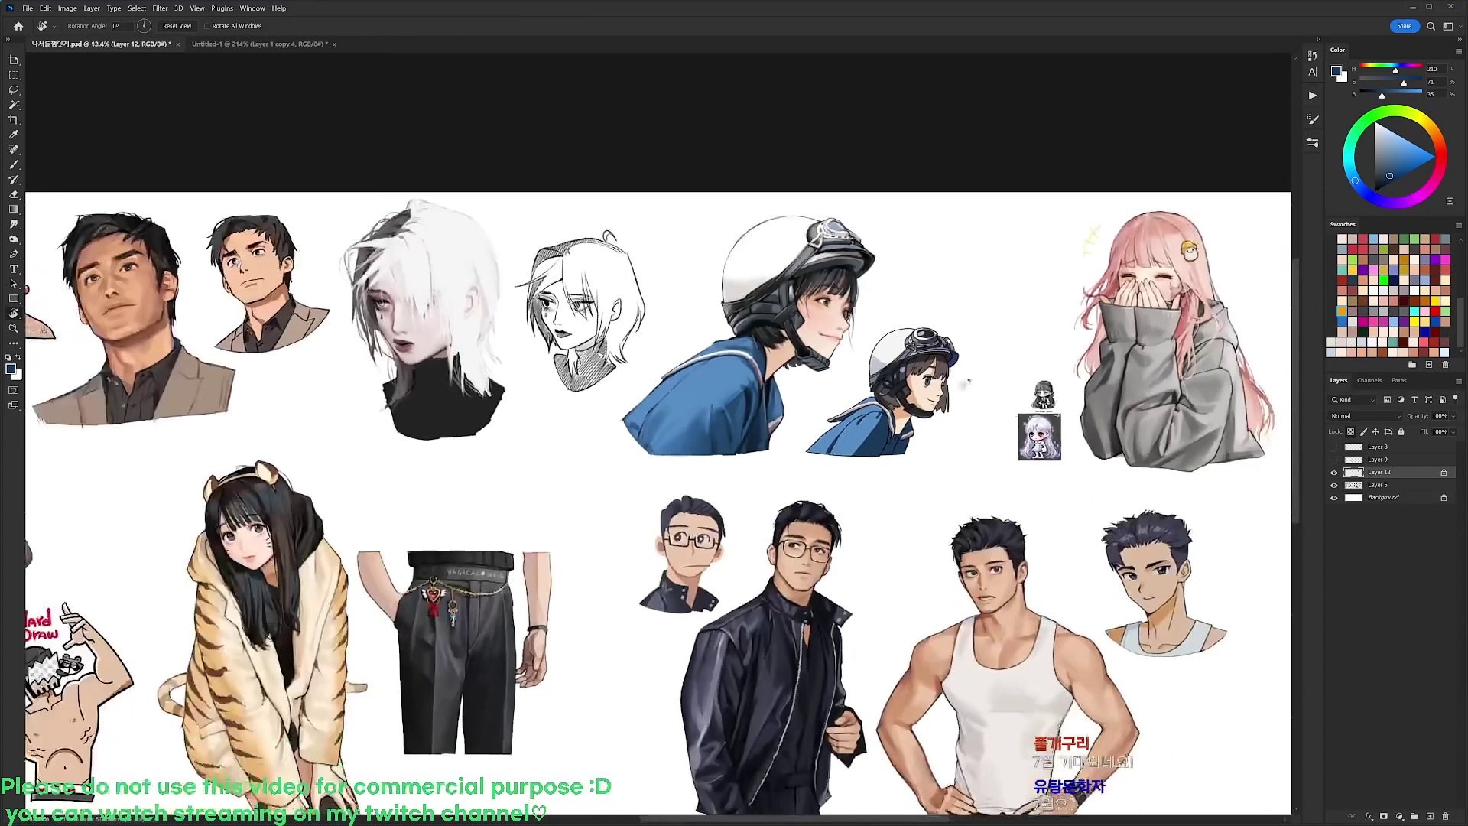
left_click_drag(945, 422, 920, 379)
key("ctrl+s")
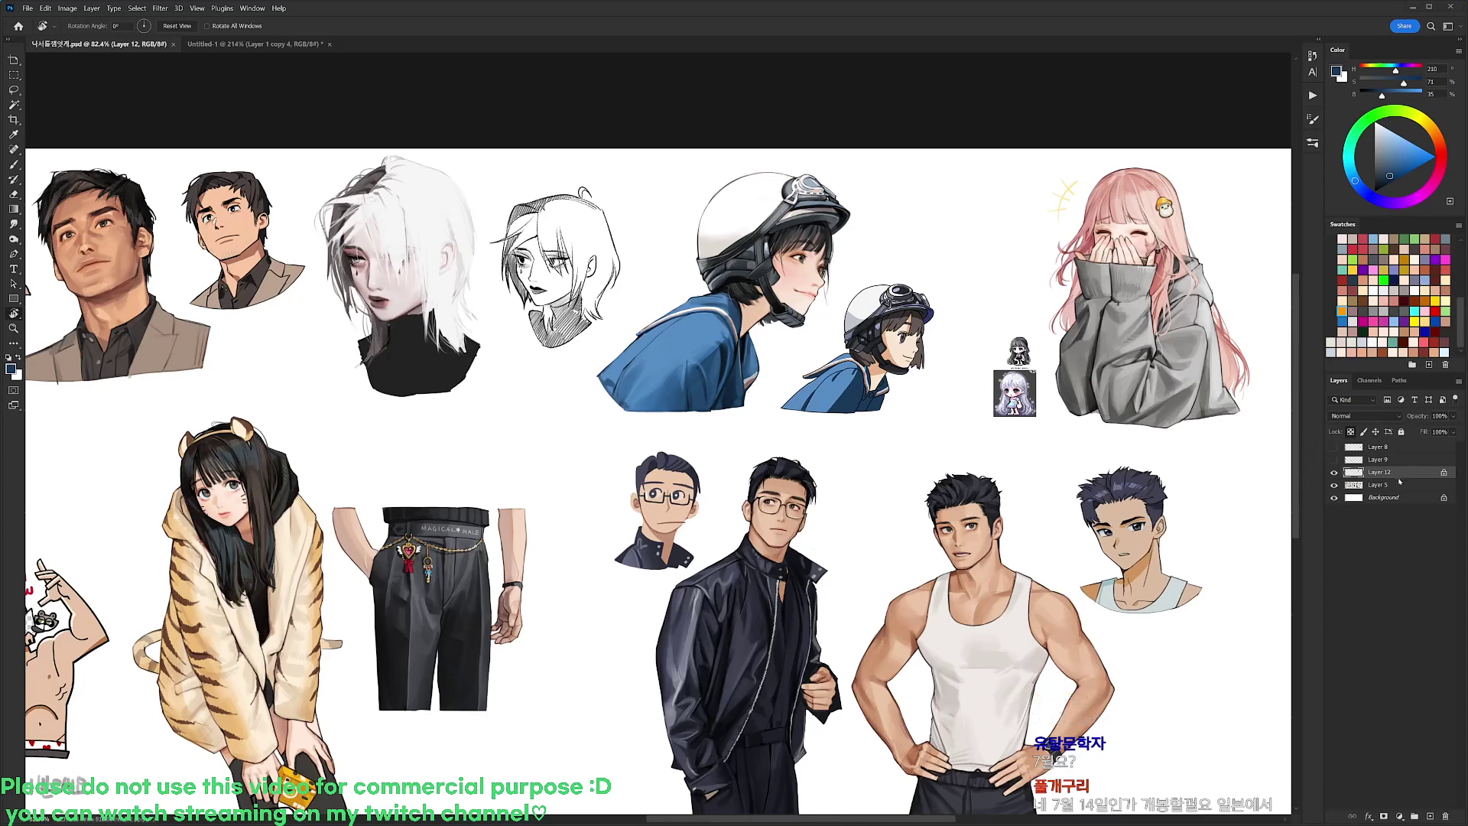
key("ctrl+z")
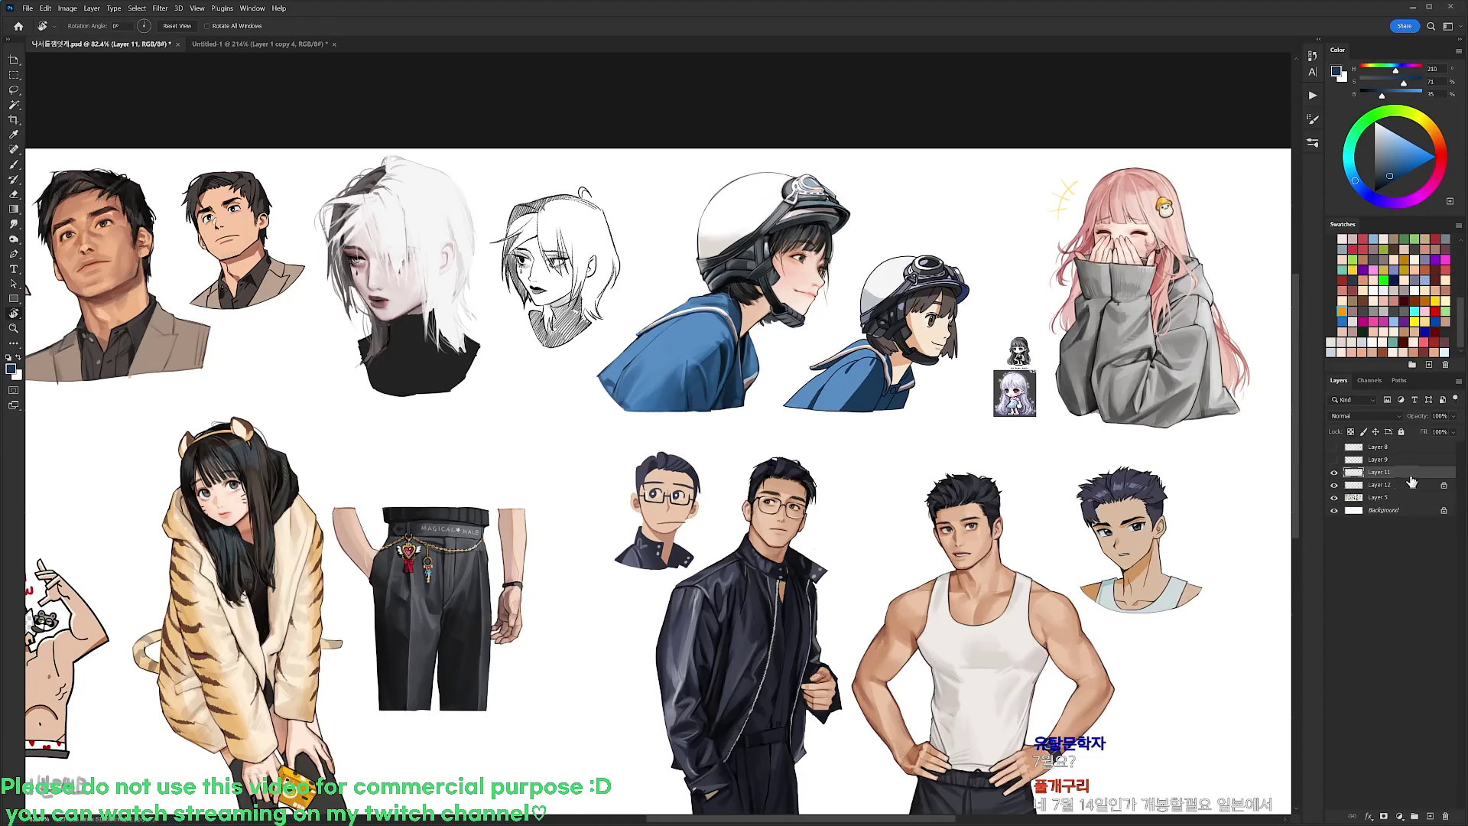
On the color layer, select the lower neck area inside the collar opening and fill it with the sampled skin shadow color
scroll(1009, 377, "up", 7)
left_click(1393, 485)
key("w")
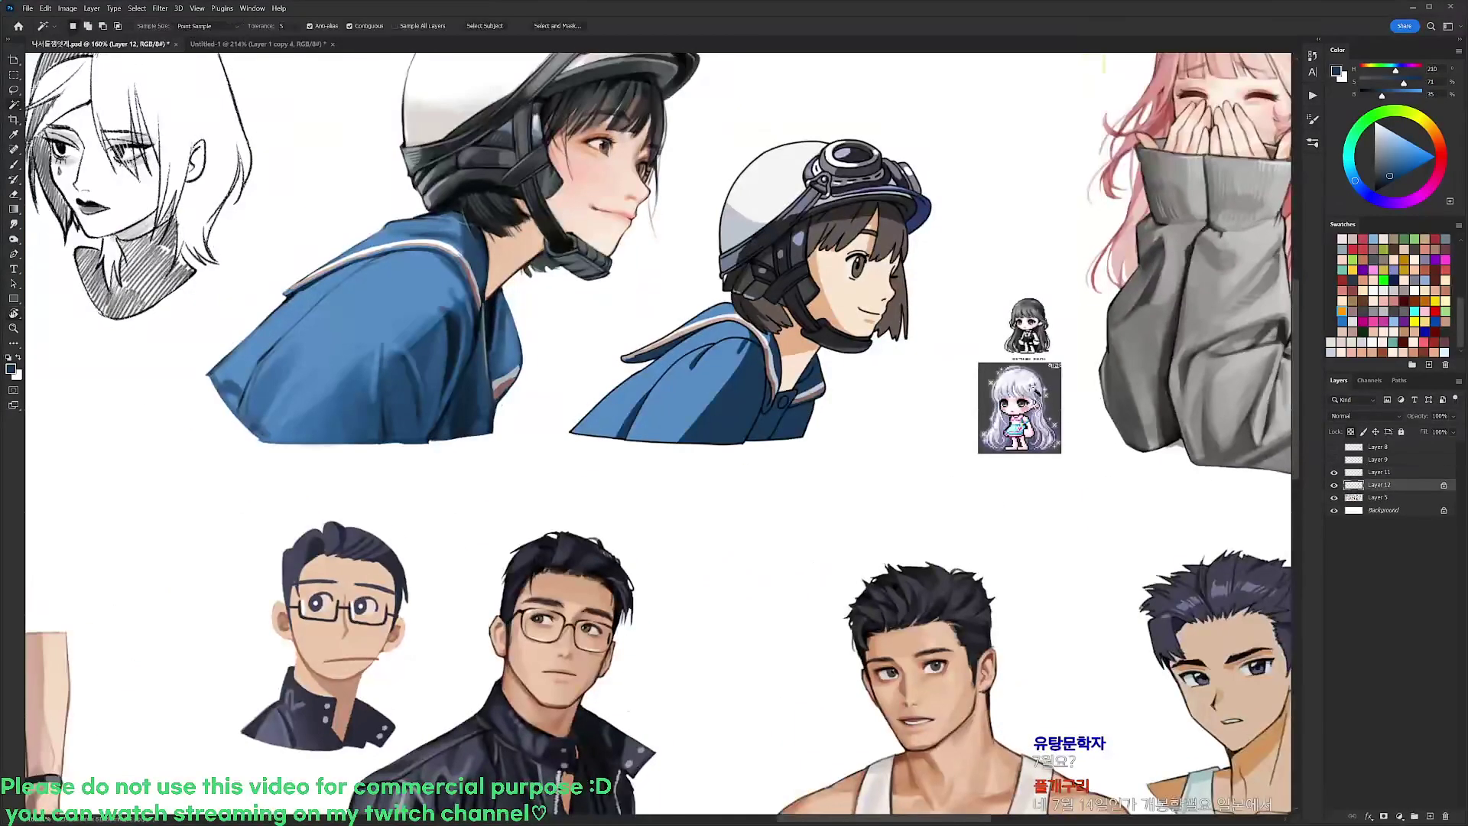
left_click(794, 374)
key("b")
left_click(798, 336, "alt")
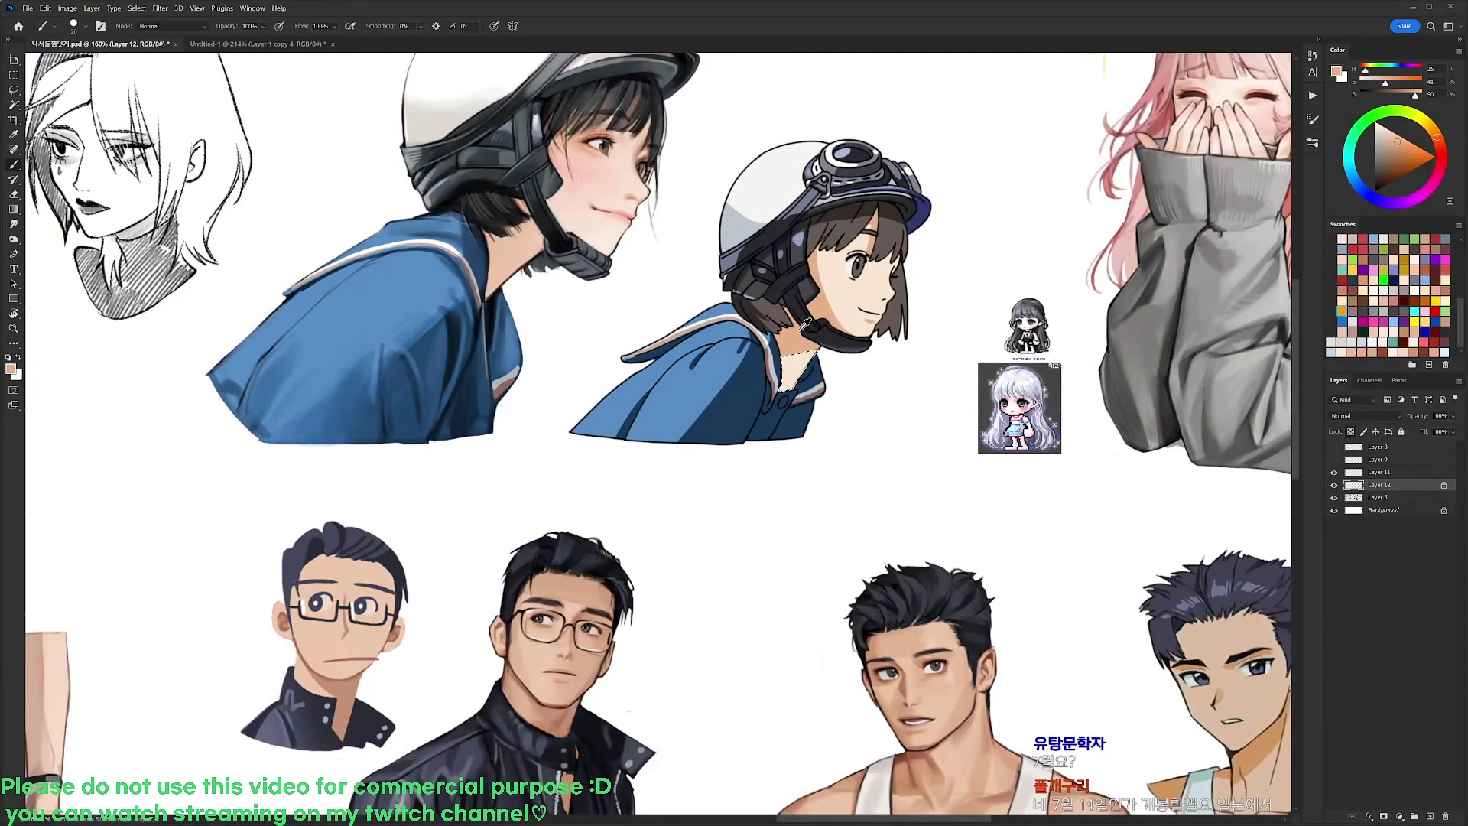
key("alt+Delete")
key("ctrl+d")
Merge the line art layer down into Layer 12 and shrink the merged drawing toward its lower-left corner
left_click(1395, 472)
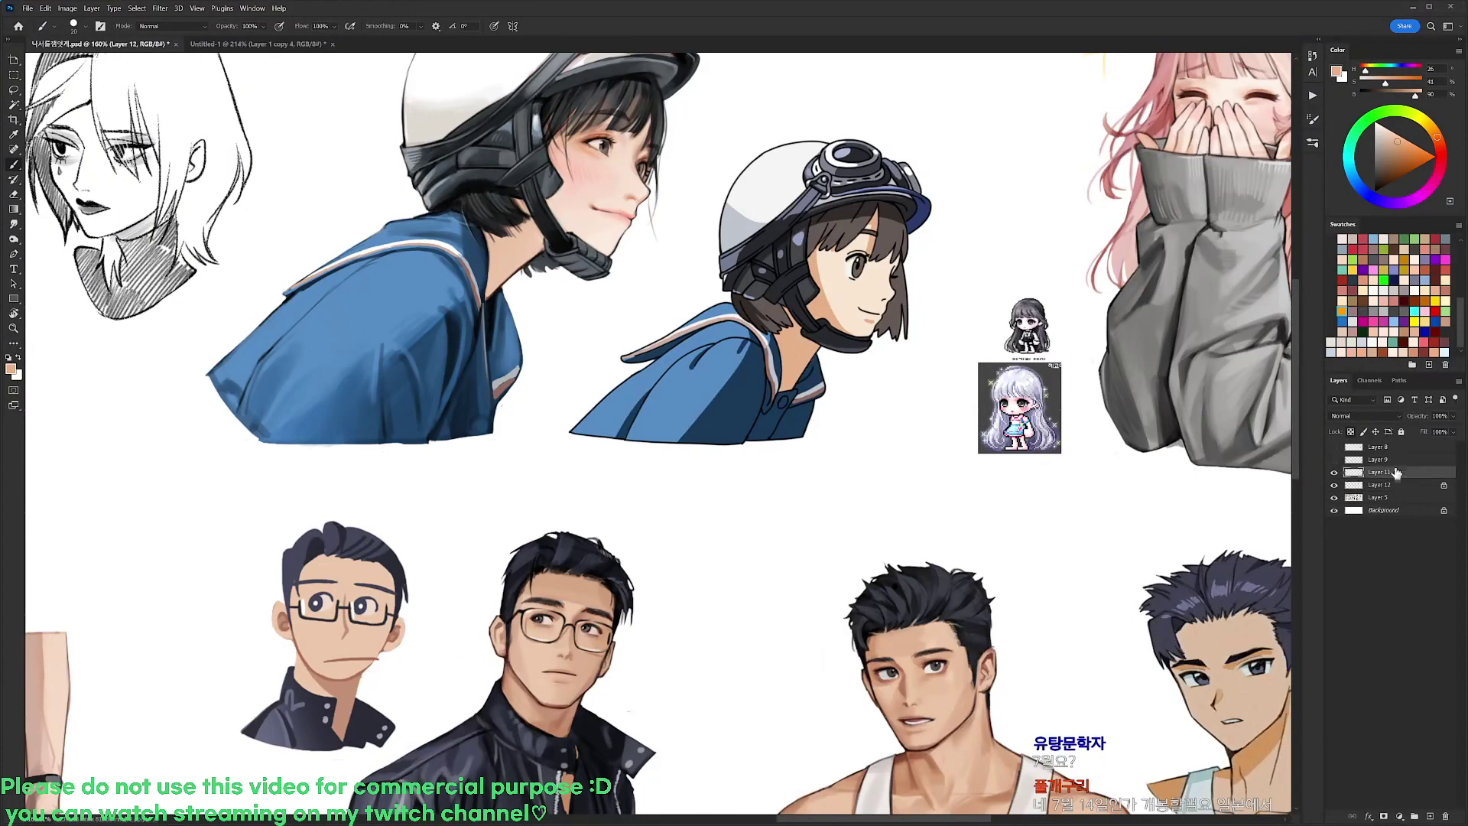
key("ctrl+e")
key("ctrl+t")
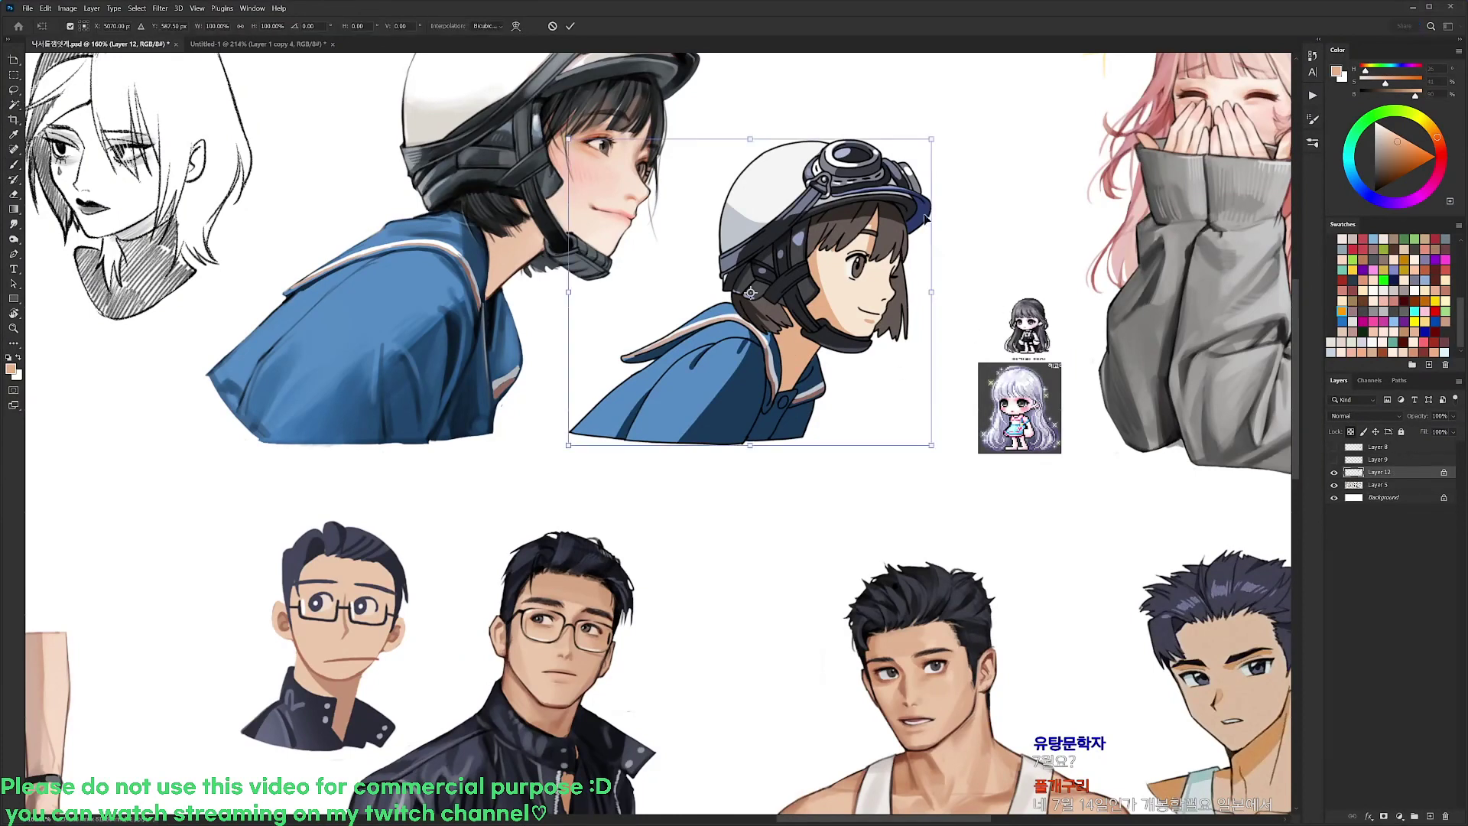
left_click_drag(931, 139, 860, 187)
key("Return")
Select the lit skin of the small girl's face and shift its hue by -4 with Hue/Saturation
key("w")
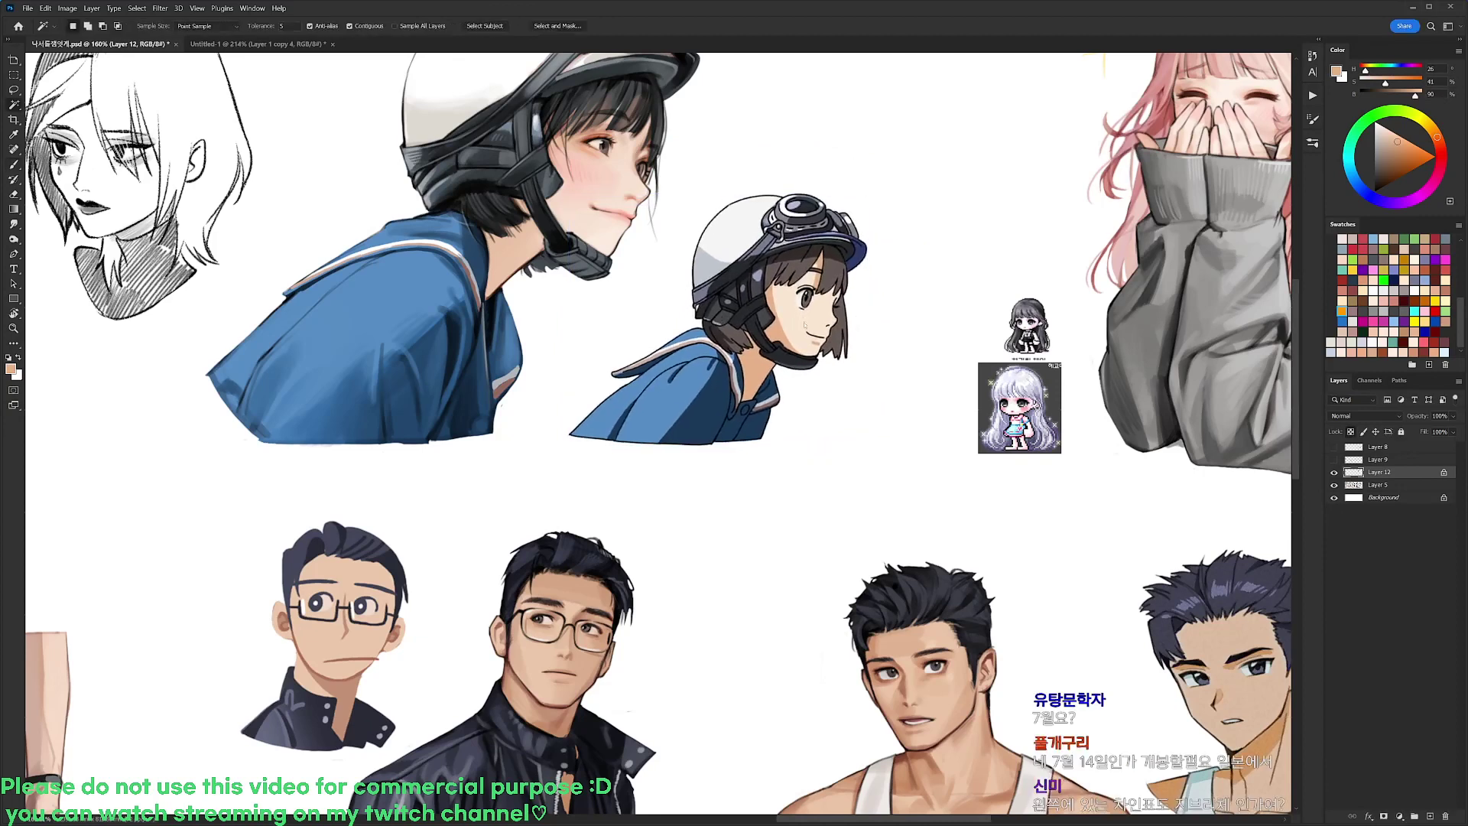
left_click(804, 325)
key("ctrl+u")
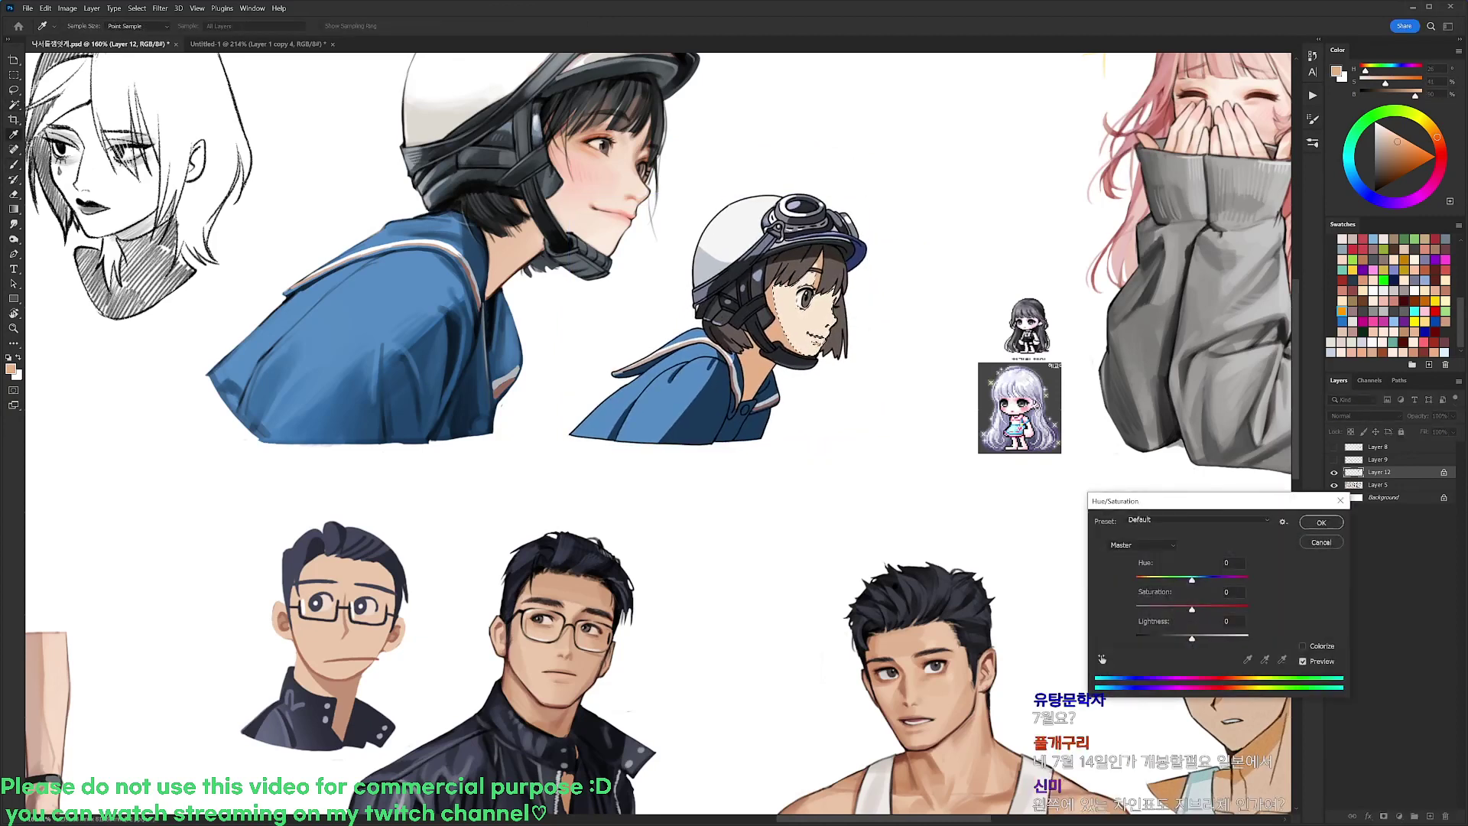
type("-4")
key("Return")
key("ctrl+d")
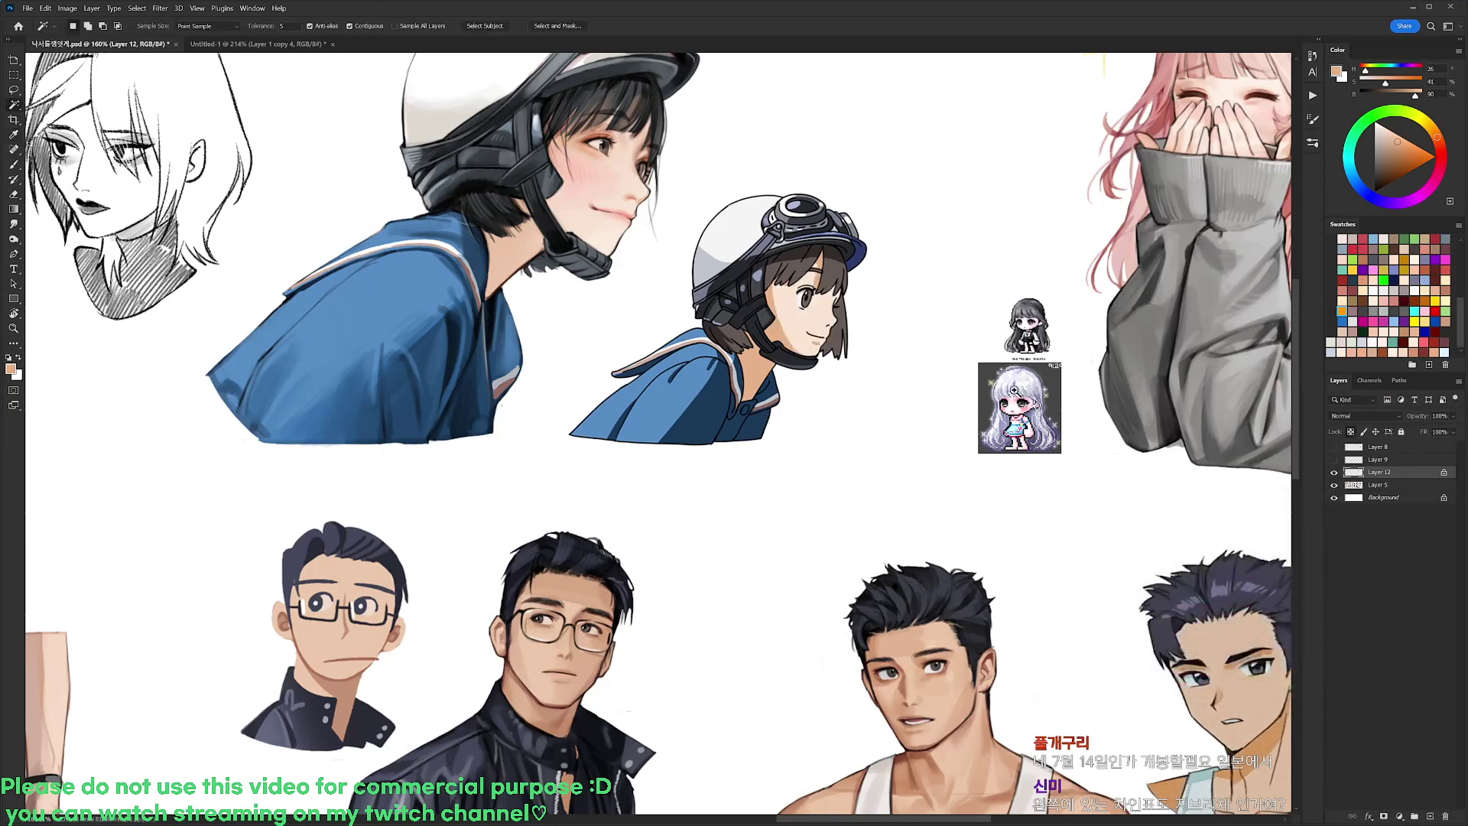
Examine the finished drawing within the whole sheet and check what Layer 12, Layer 8 and Layer 9 contain by toggling their visibility
scroll(1013, 390, "down", 2)
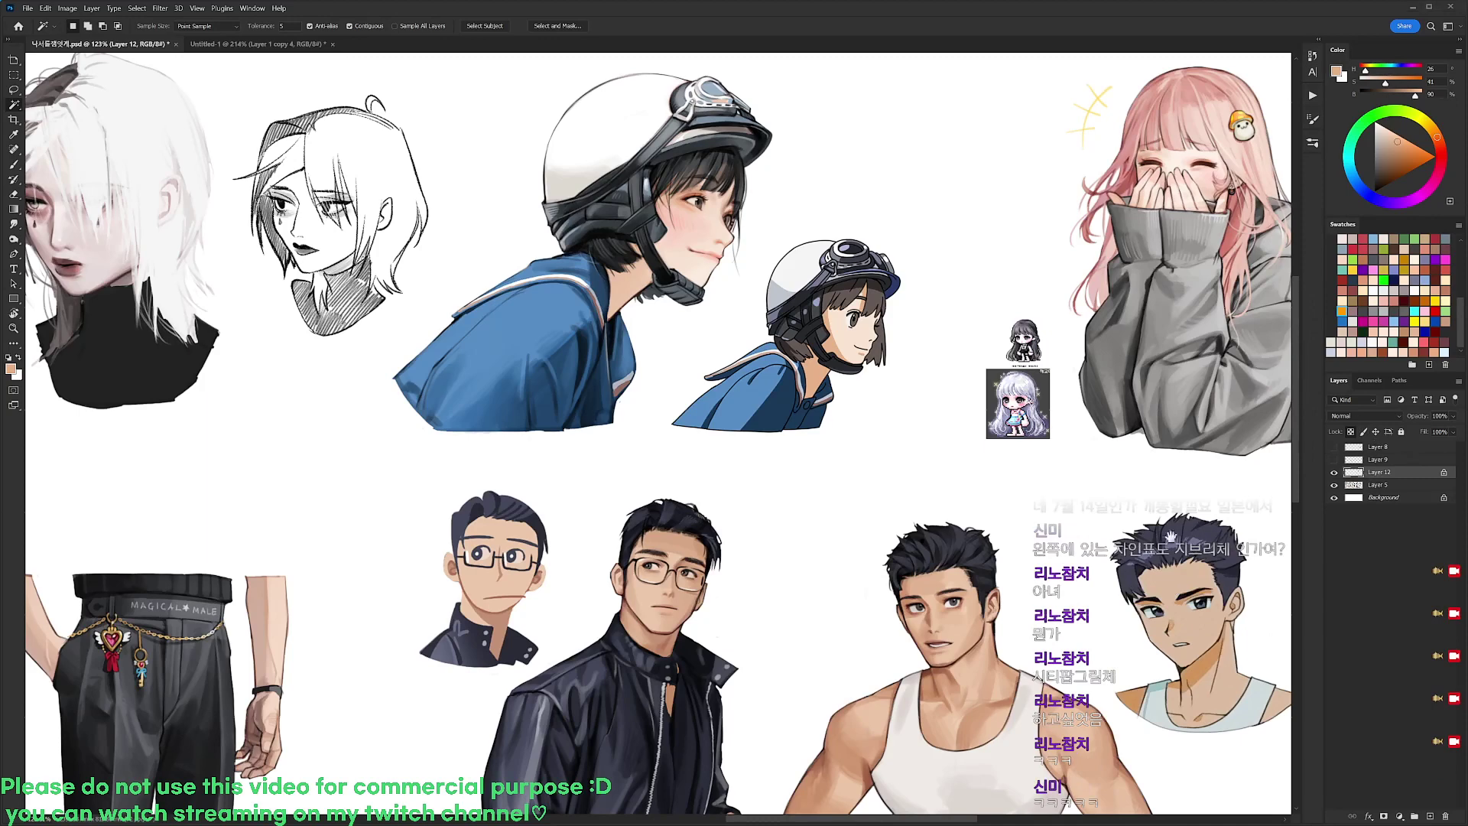
left_click_drag(1171, 537, 887, 549)
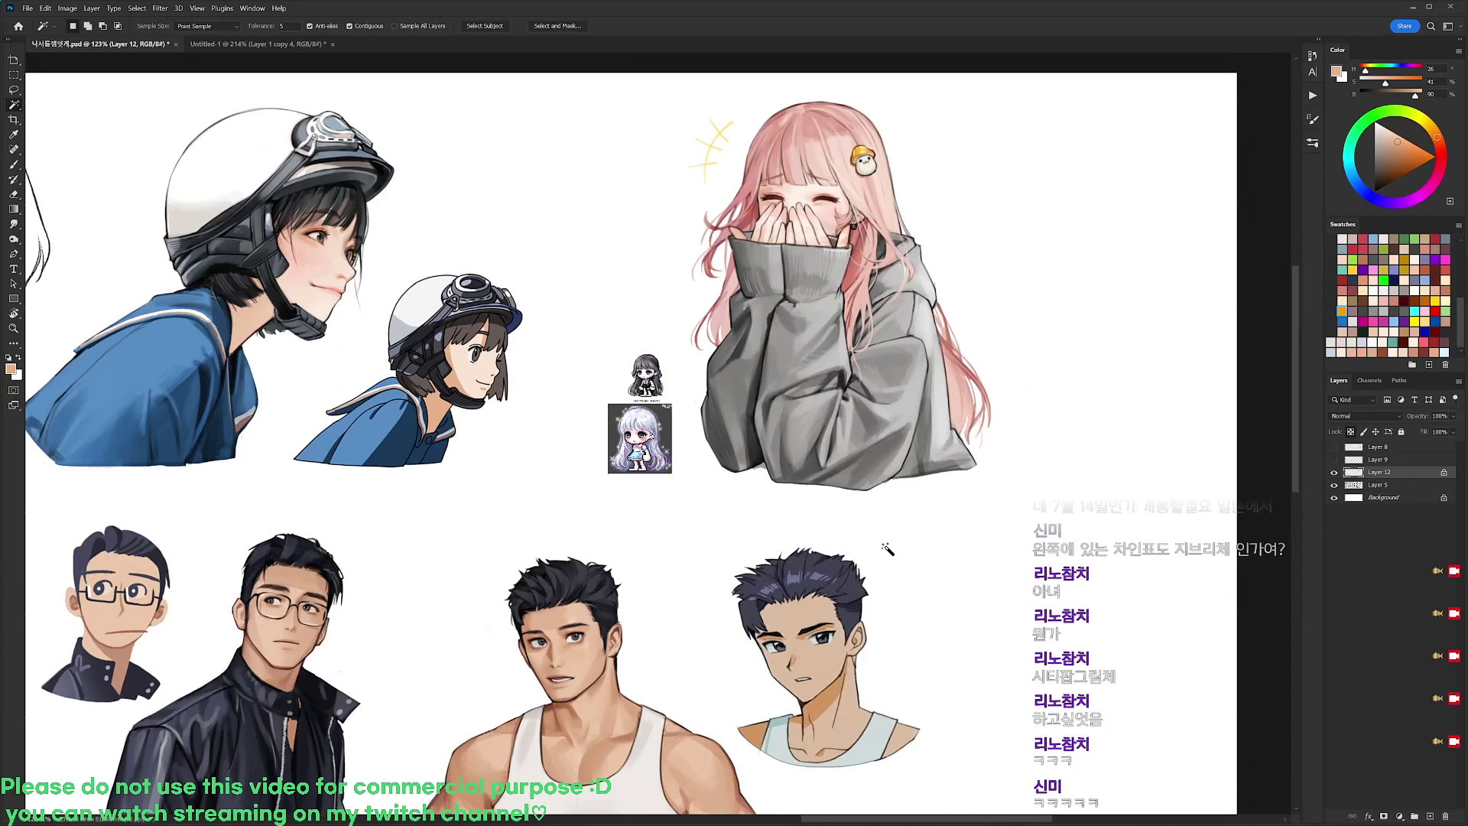
left_click(1334, 473)
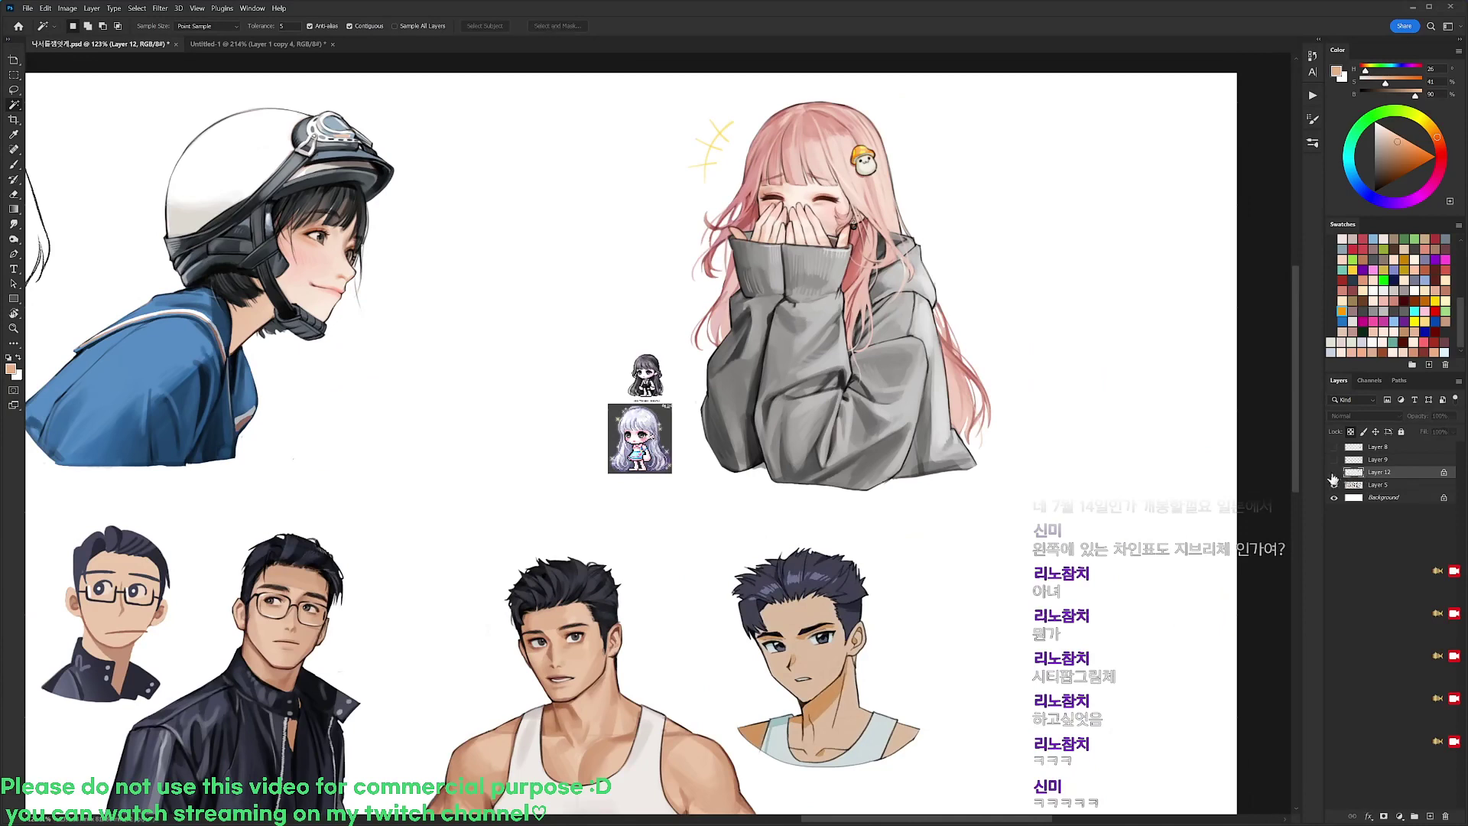
left_click(1334, 473)
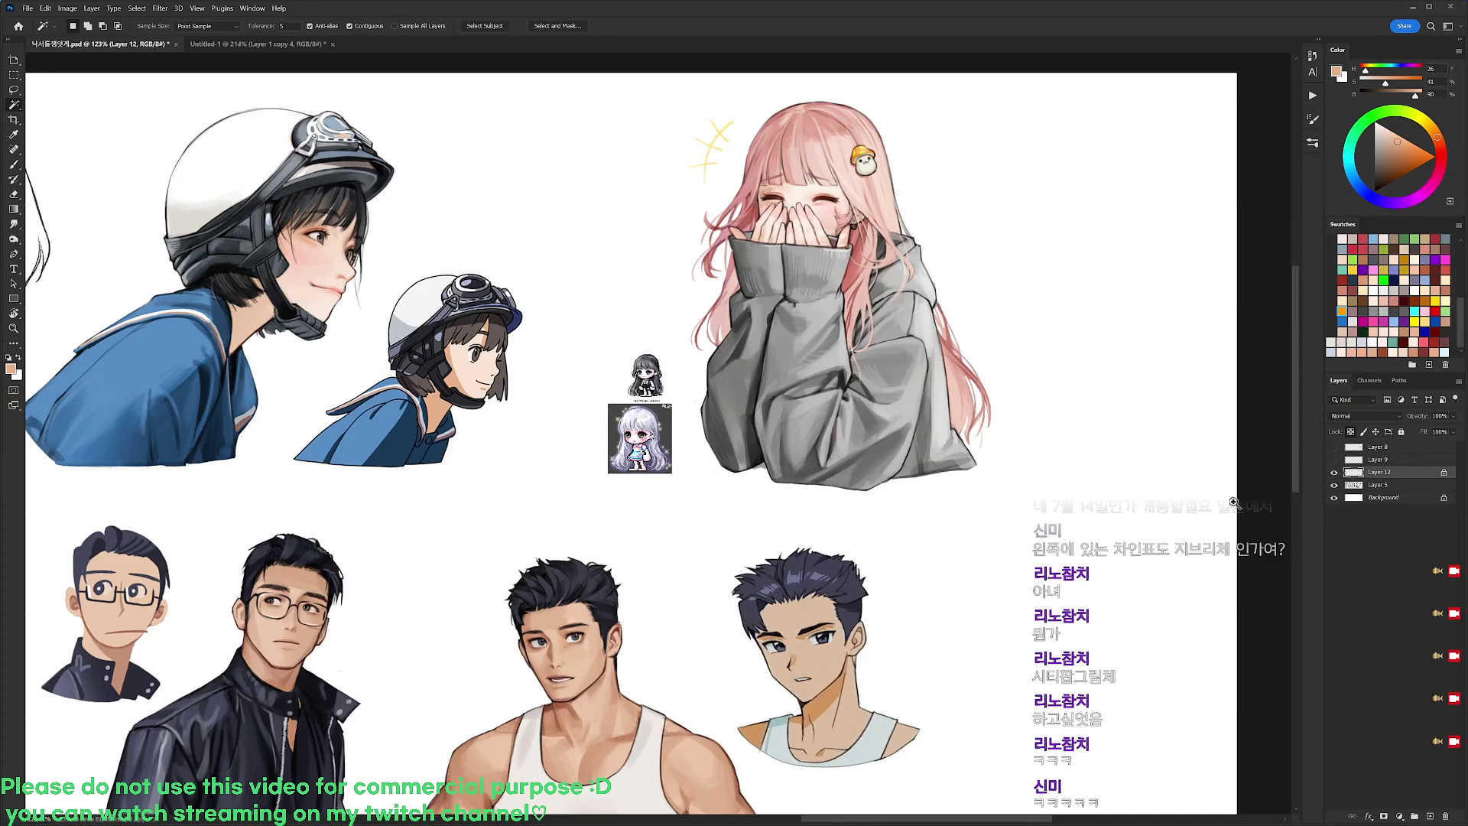
scroll(1236, 503, "down", 5)
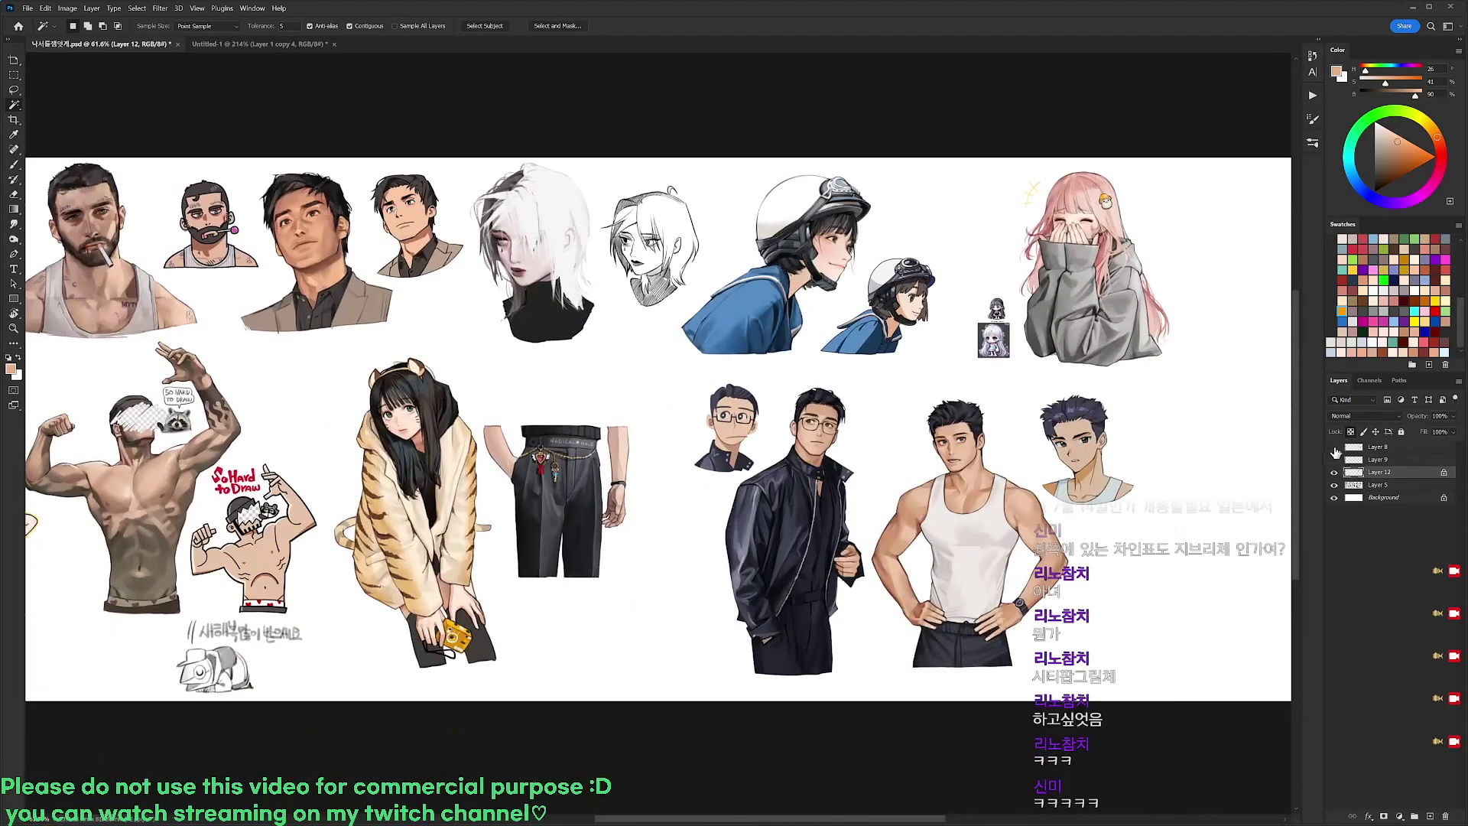
left_click(1334, 447)
left_click(1334, 448)
left_click(1334, 460)
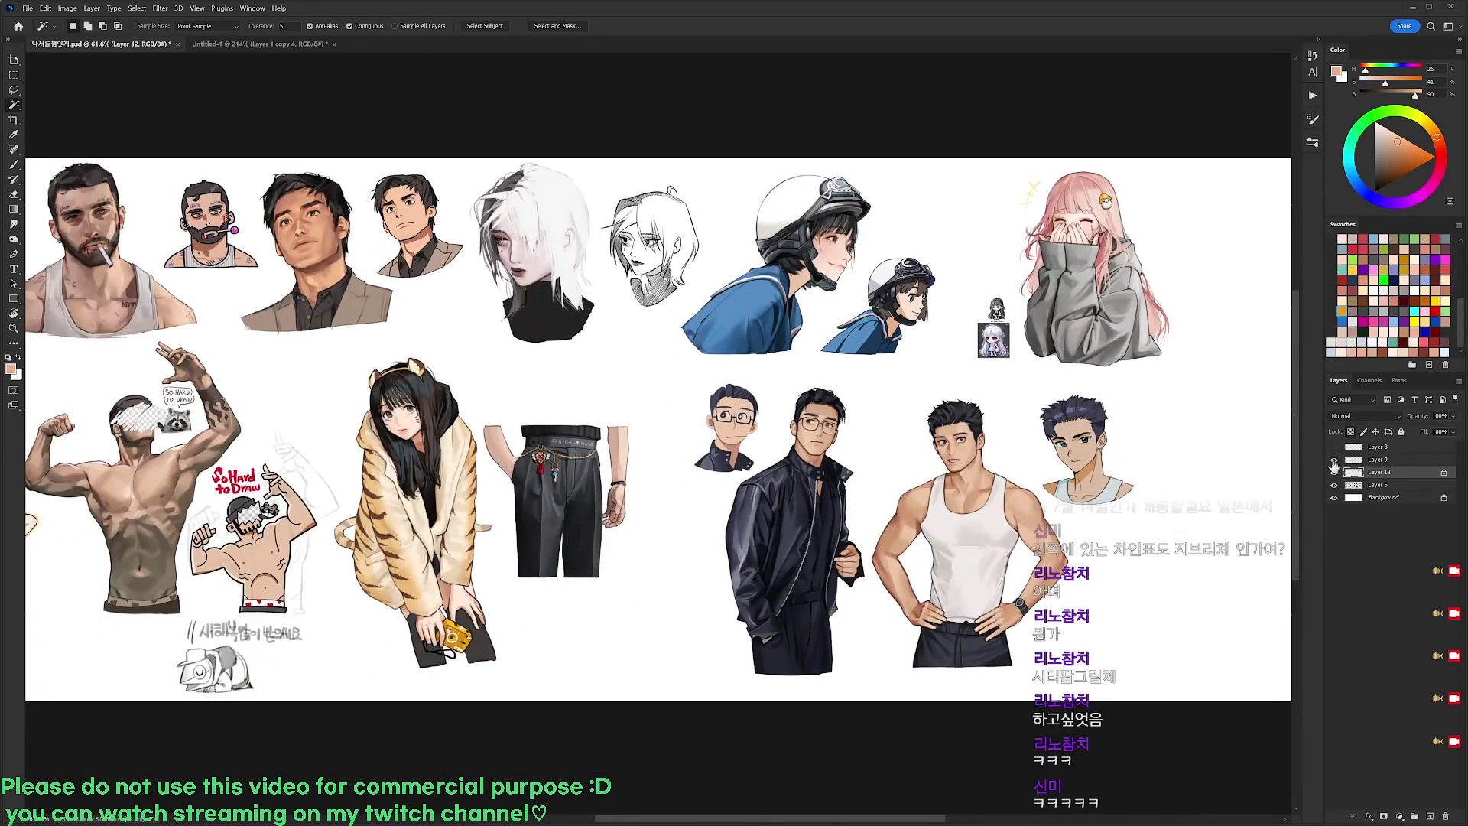